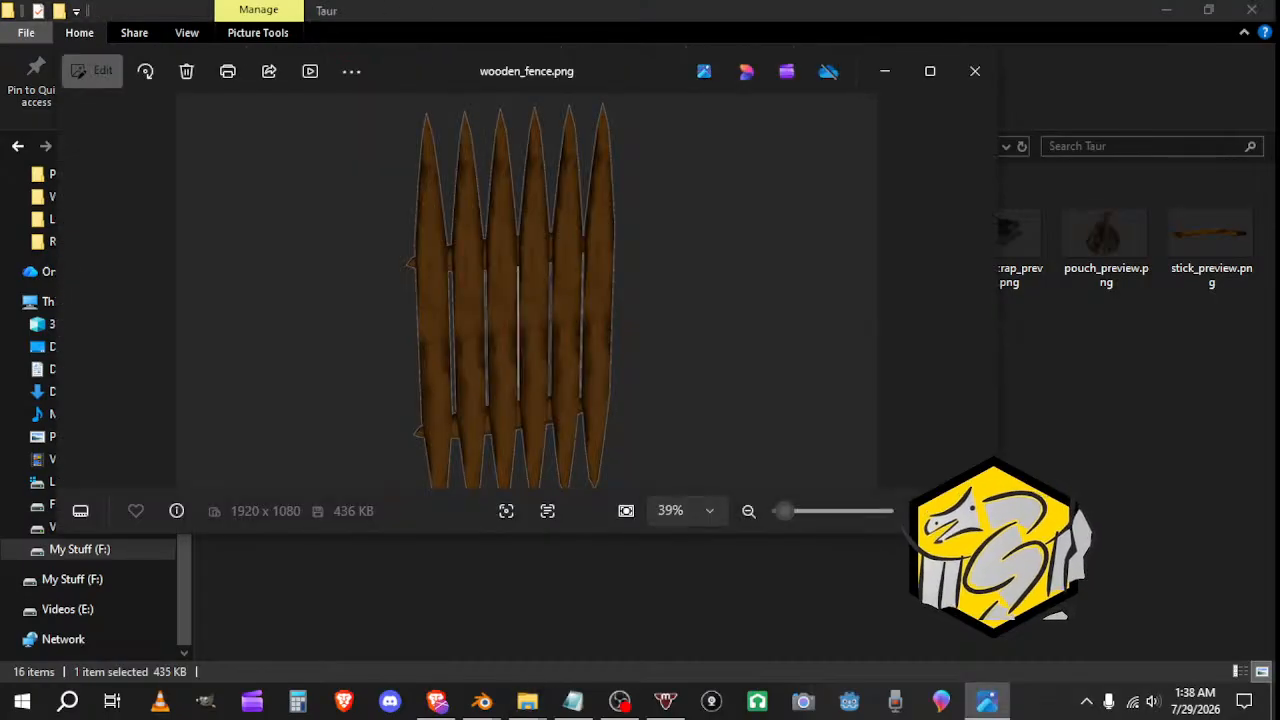
Step: Enlarge and reposition the wooden_fence.png image to view the whole fence render, and close it
{"action": "left_click_drag", "start_coordinate": [998, 535], "coordinate": [940, 663]}
{"action": "left_click_drag", "start_coordinate": [378, 62], "coordinate": [519, 45]}
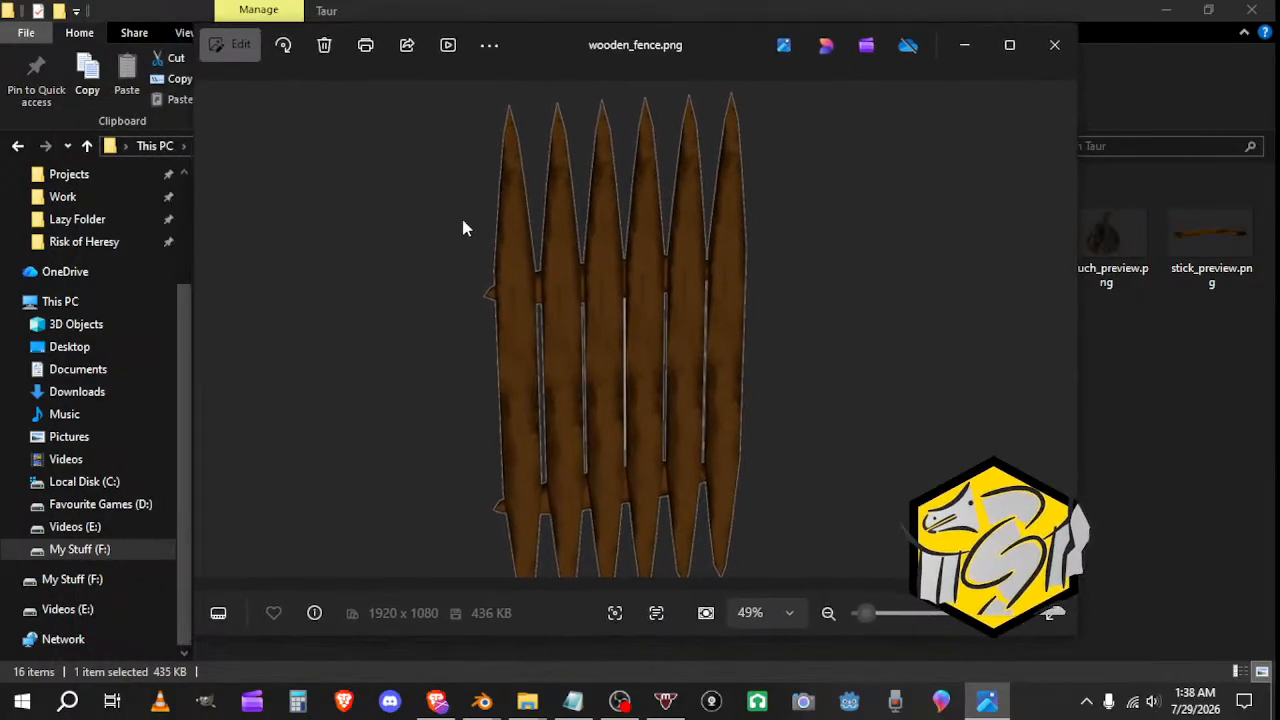
{"action": "left_click", "coordinate": [1070, 50]}
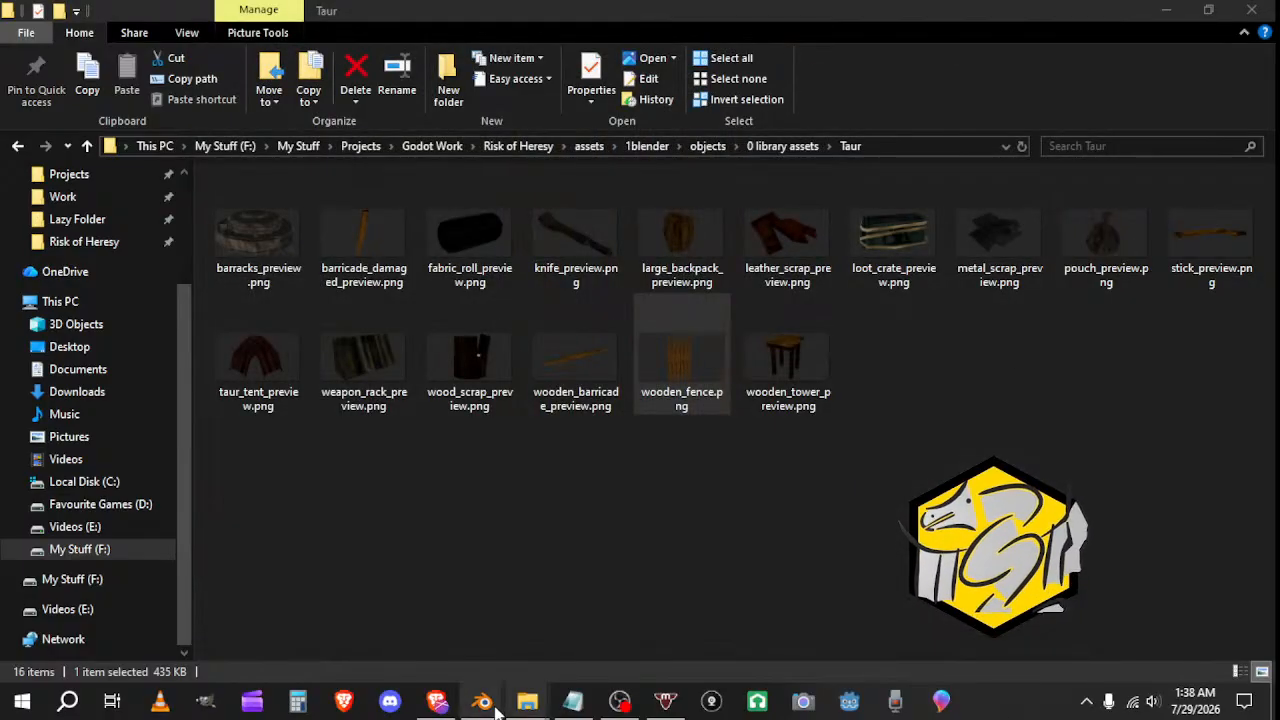
Step: Switch to Blender, closing the extra fullscreen ROHAssetLibrary window and bringing the main asset library window forward
{"action": "mouse_move", "coordinate": [497, 706]}
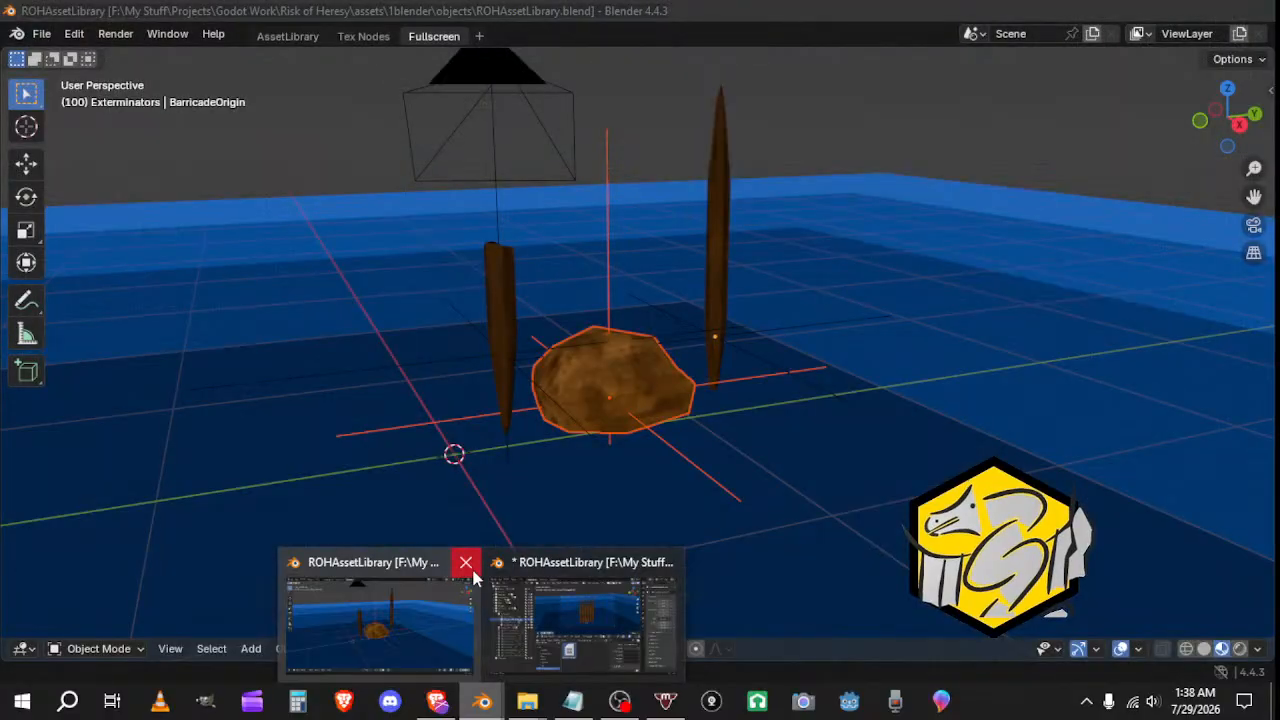
{"action": "left_click", "coordinate": [466, 563]}
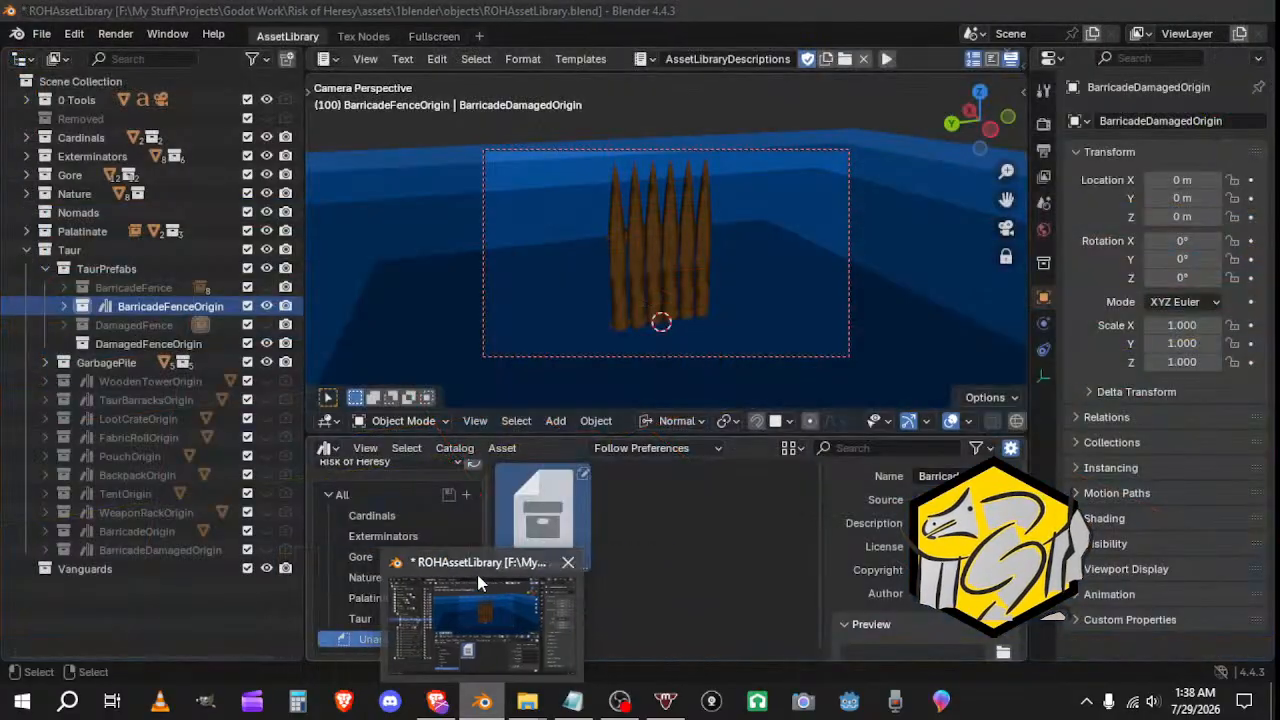
{"action": "left_click", "coordinate": [480, 586]}
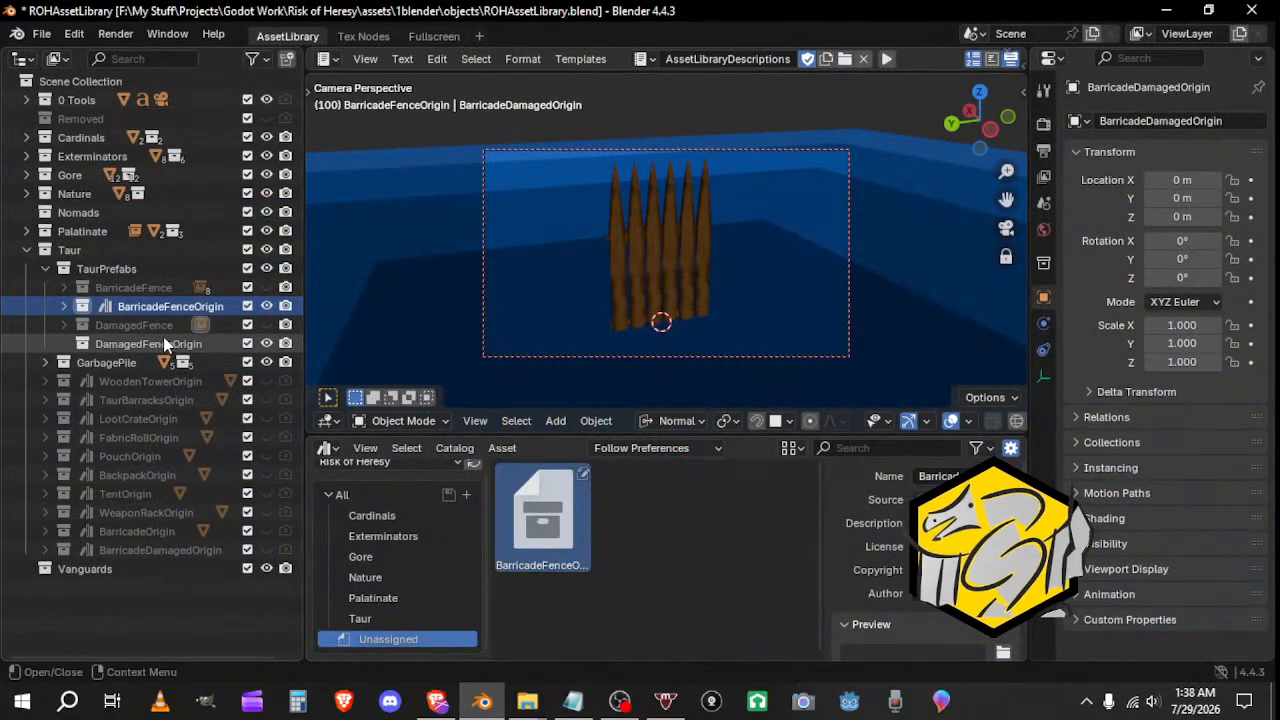
Step: Inspect the BarricadeFenceOrigin collection by toggling its visibility and viewing the list of meshes it contains
{"action": "left_click", "coordinate": [266, 306]}
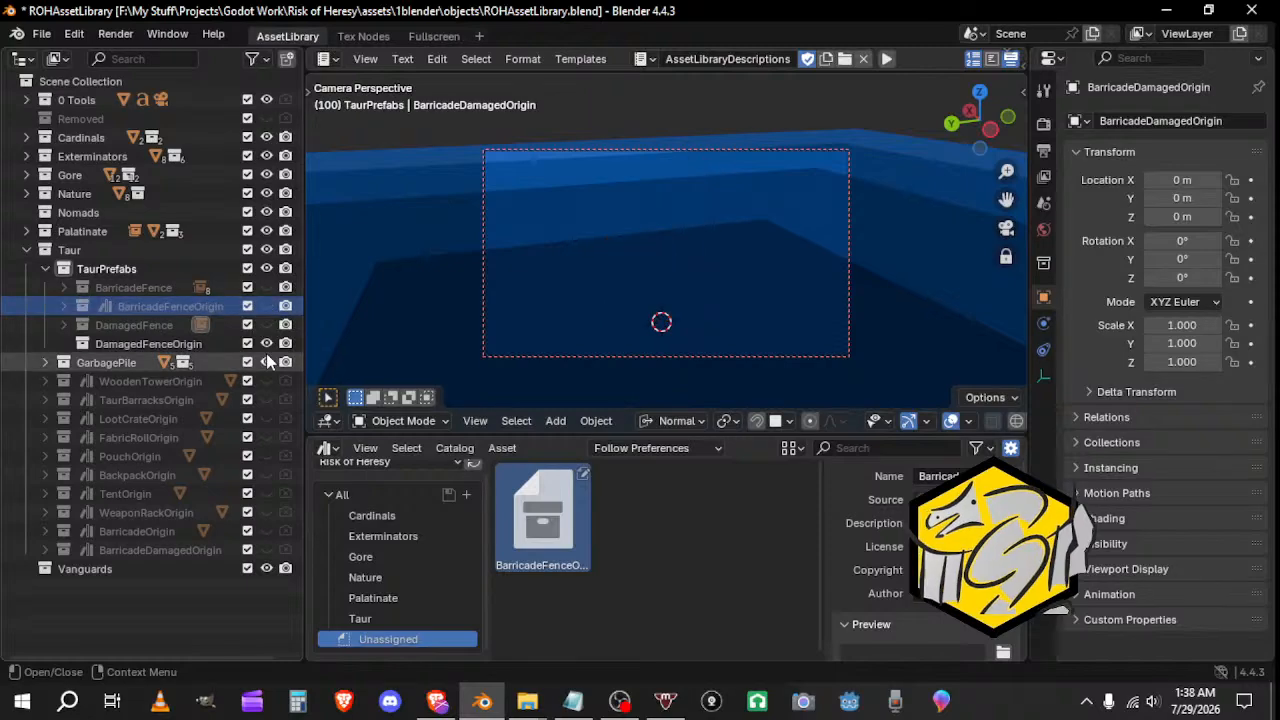
{"action": "left_click", "coordinate": [266, 289]}
{"action": "left_click", "coordinate": [266, 288]}
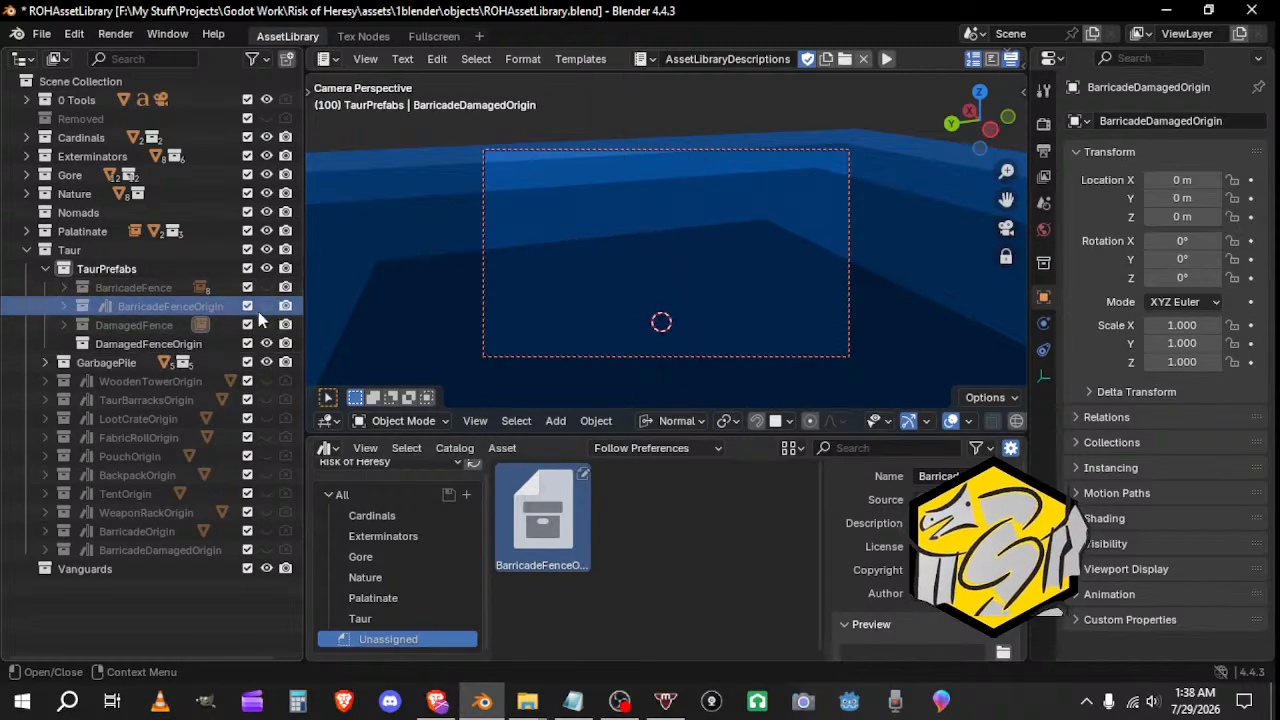
{"action": "left_click", "coordinate": [266, 306]}
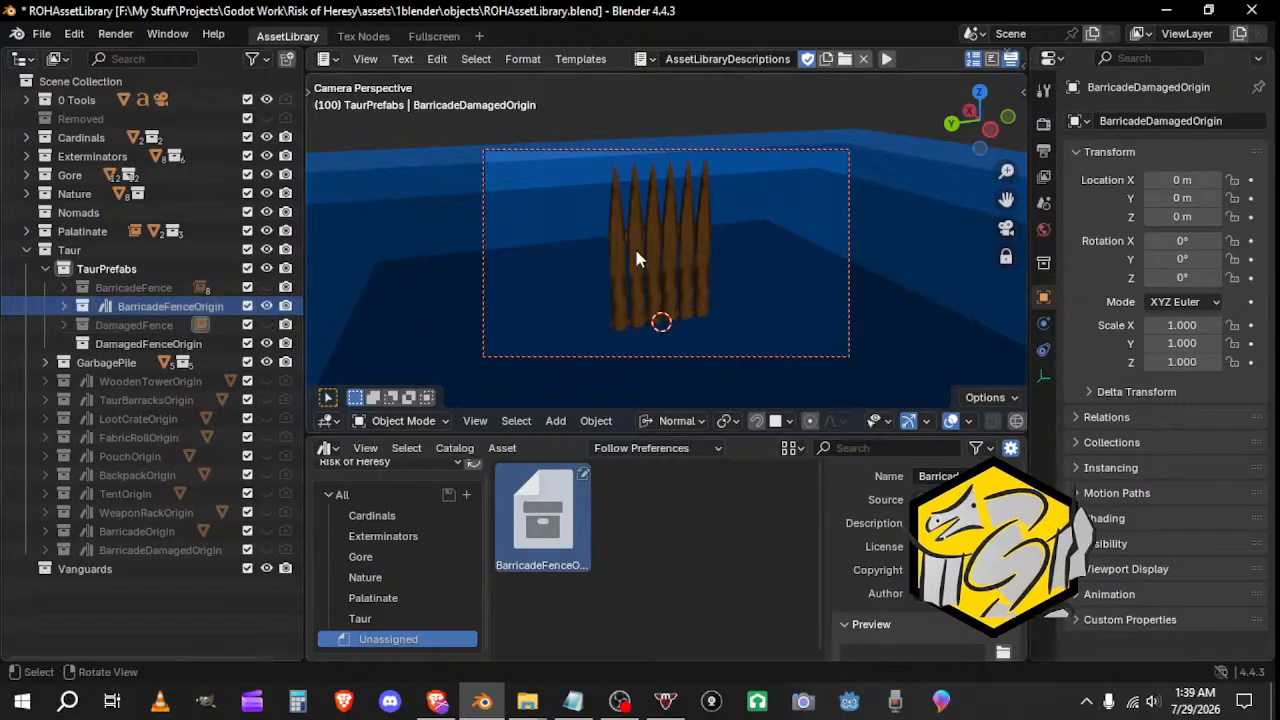
{"action": "left_click", "coordinate": [61, 306]}
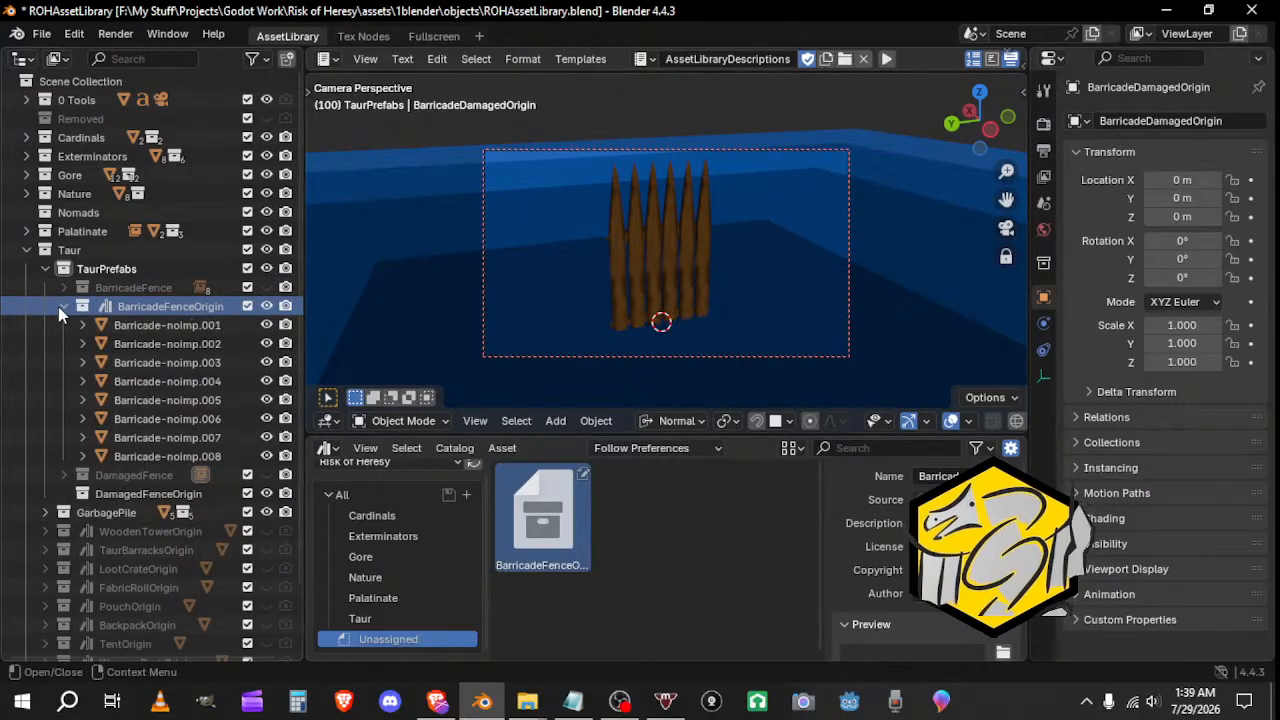
{"action": "left_click", "coordinate": [61, 306]}
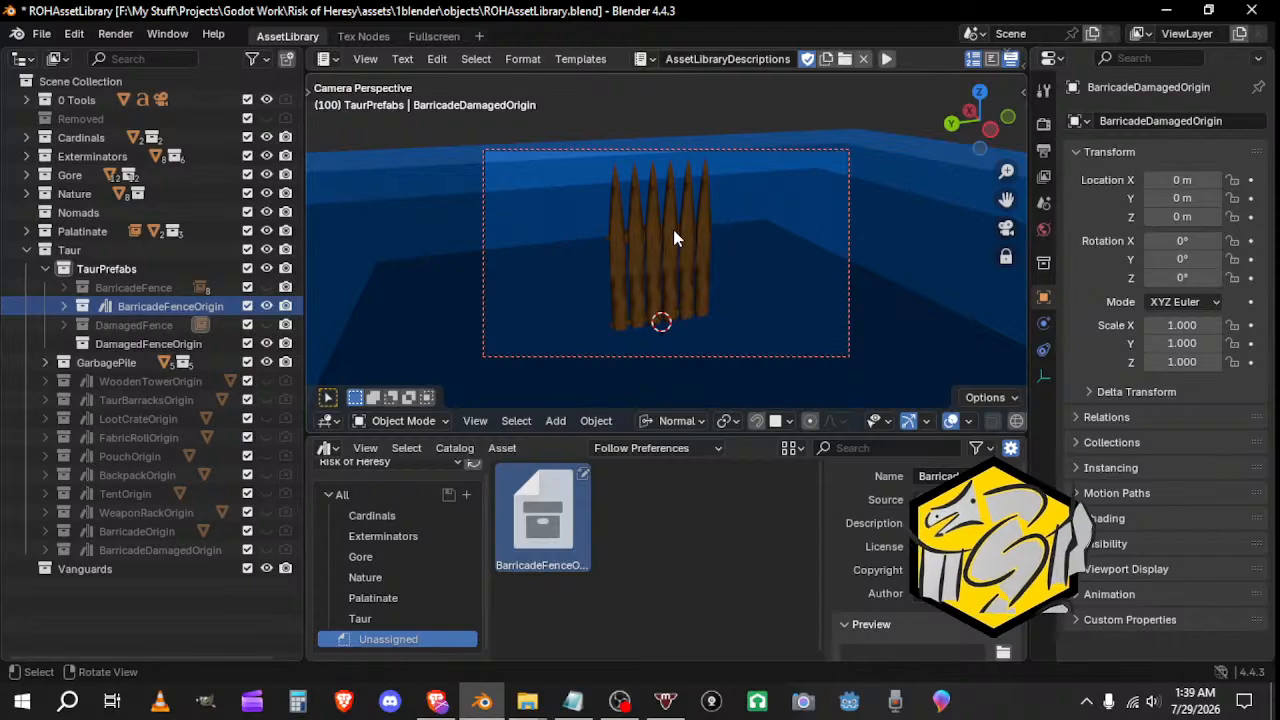
Step: Show the BarricadeFence collection in place of BarricadeFenceOrigin and inspect its individual barricade pieces in the viewport
{"action": "left_click", "coordinate": [266, 306]}
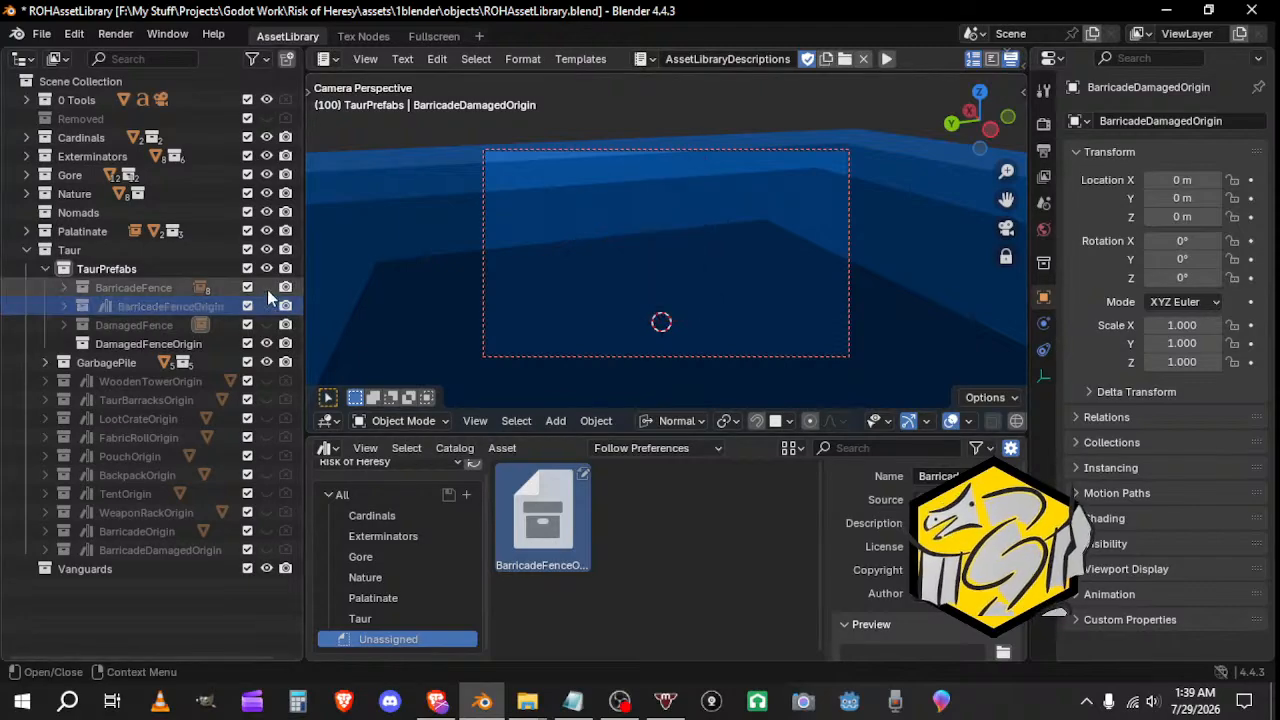
{"action": "left_click", "coordinate": [266, 287]}
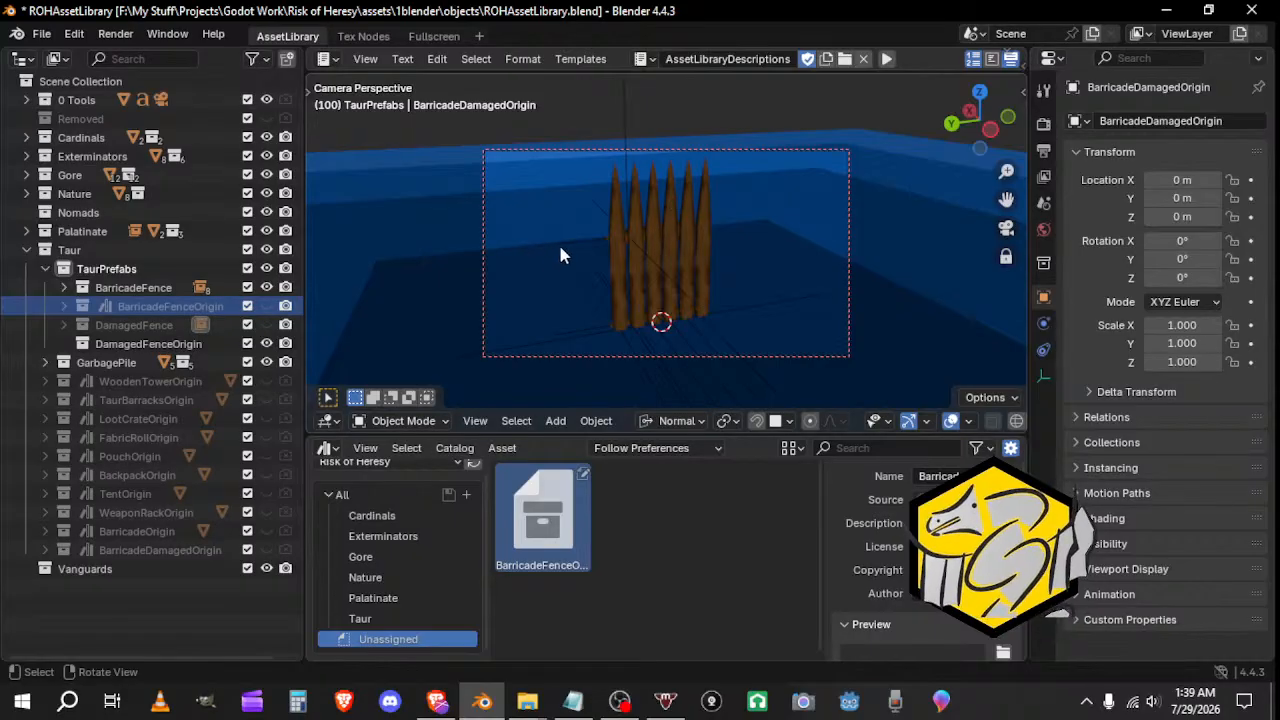
{"action": "key", "text": "ctrl+v"}
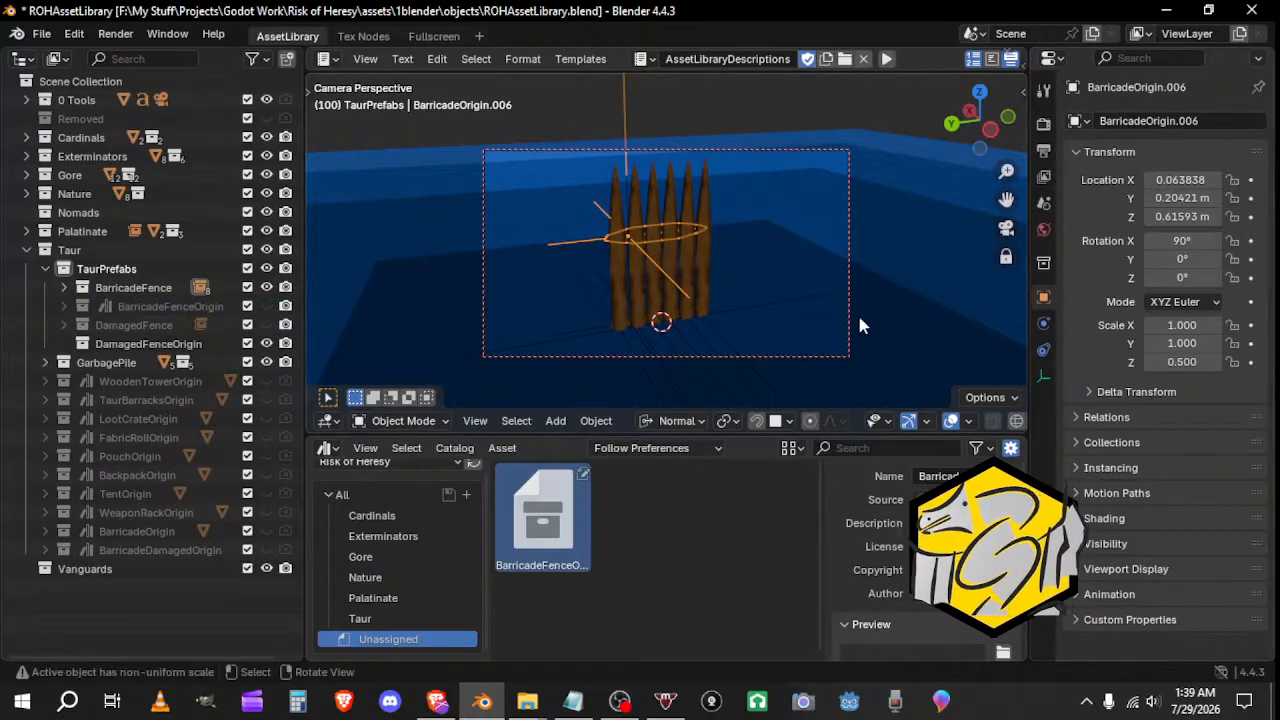
{"action": "left_click", "coordinate": [660, 244]}
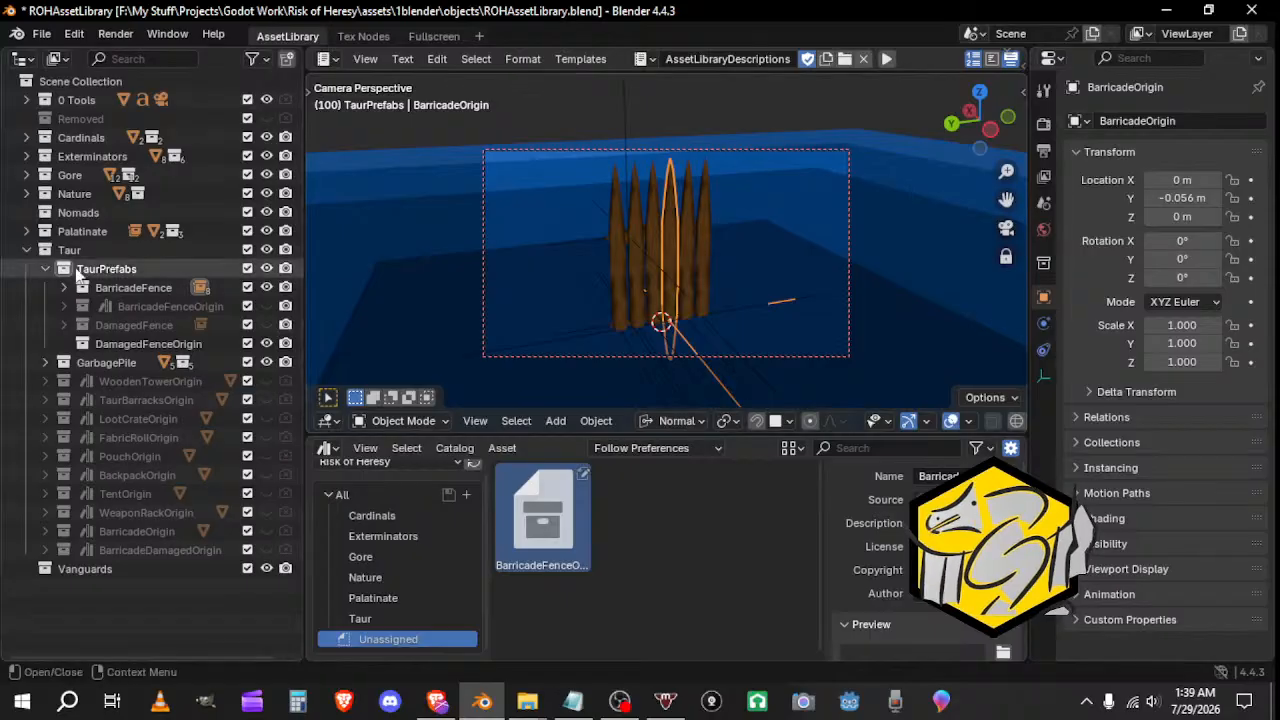
Step: Check the meshes inside BarricadeFenceOrigin, make that collection visible again and hide BarricadeFence
{"action": "left_click", "coordinate": [64, 306]}
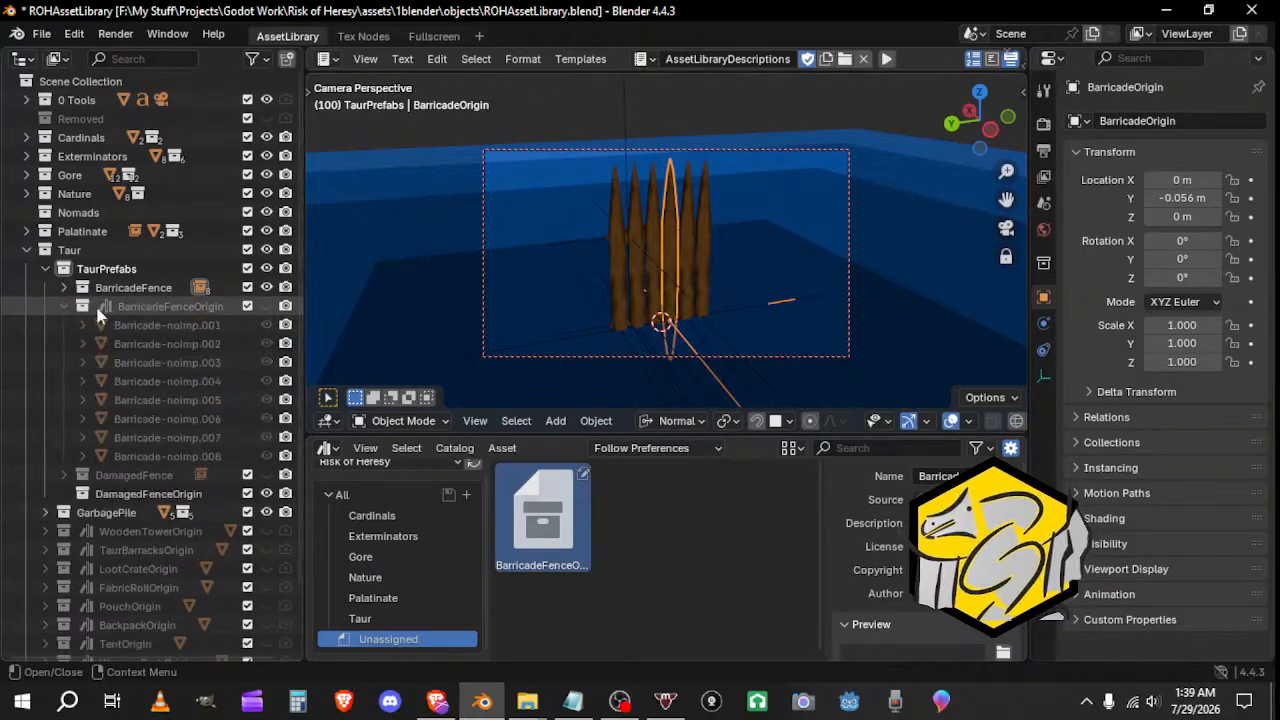
{"action": "left_click", "coordinate": [64, 306]}
{"action": "left_click", "coordinate": [266, 306]}
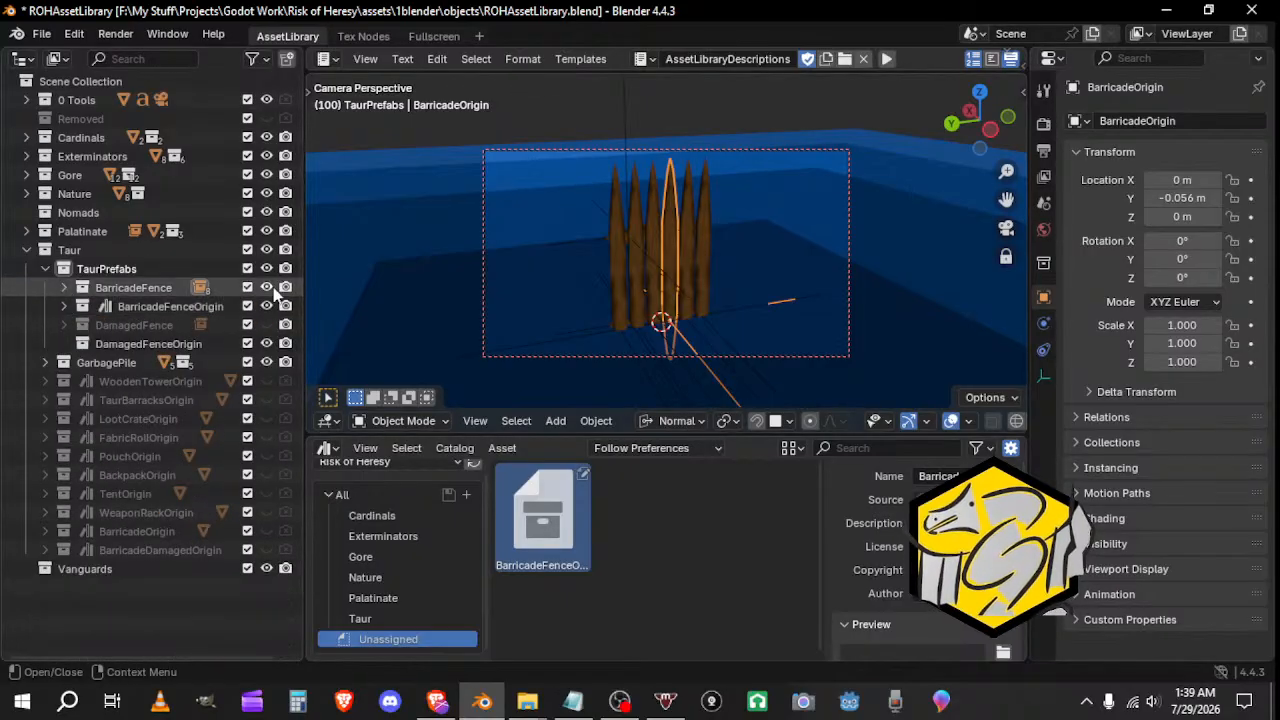
{"action": "left_click", "coordinate": [266, 288]}
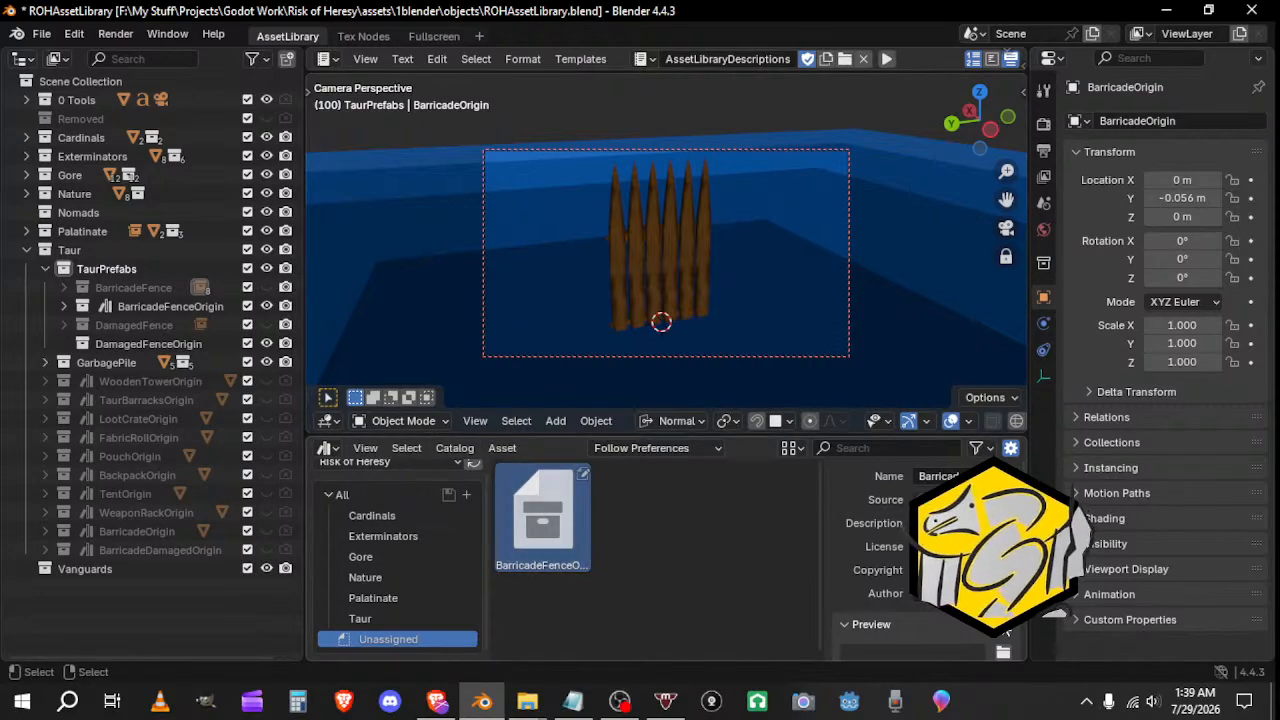
Step: Load wooden_fence.png from the Taur folder of the library assets as the custom preview of the BarricadeFenceOrigin asset
{"action": "left_click", "coordinate": [1003, 651]}
{"action": "double_click", "coordinate": [424, 185]}
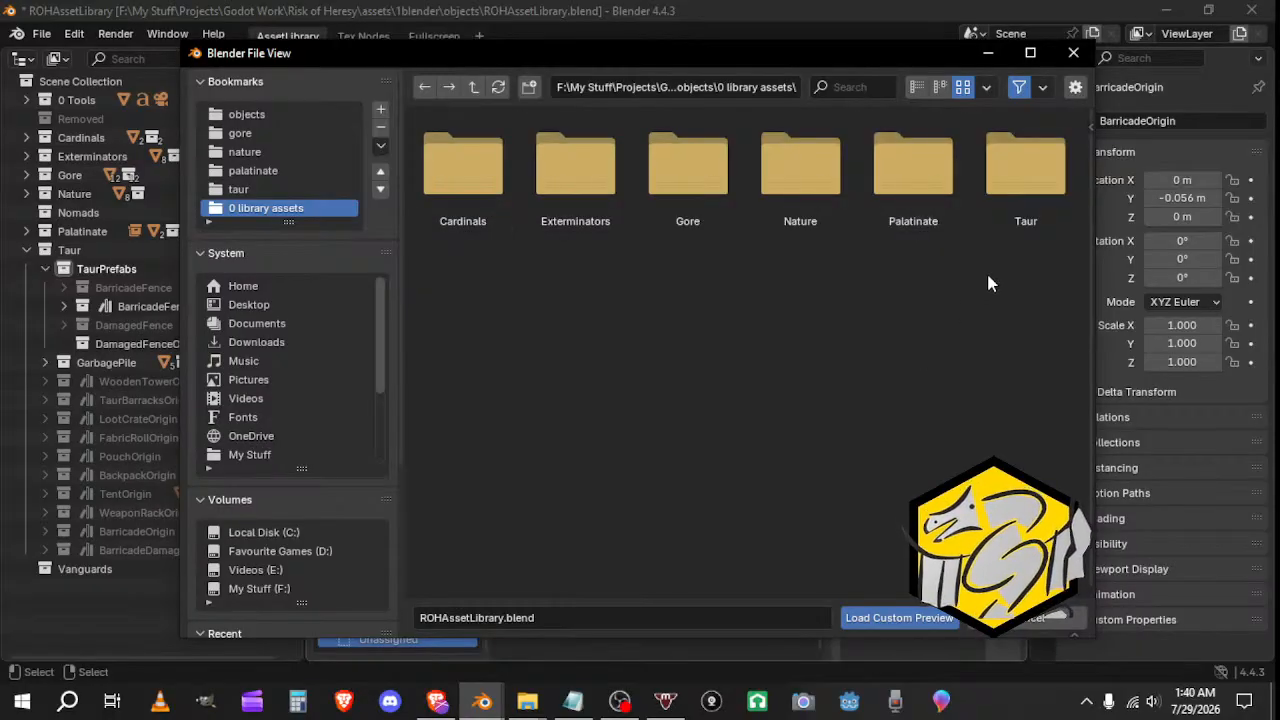
{"action": "double_click", "coordinate": [1060, 175]}
{"action": "left_click", "coordinate": [677, 420]}
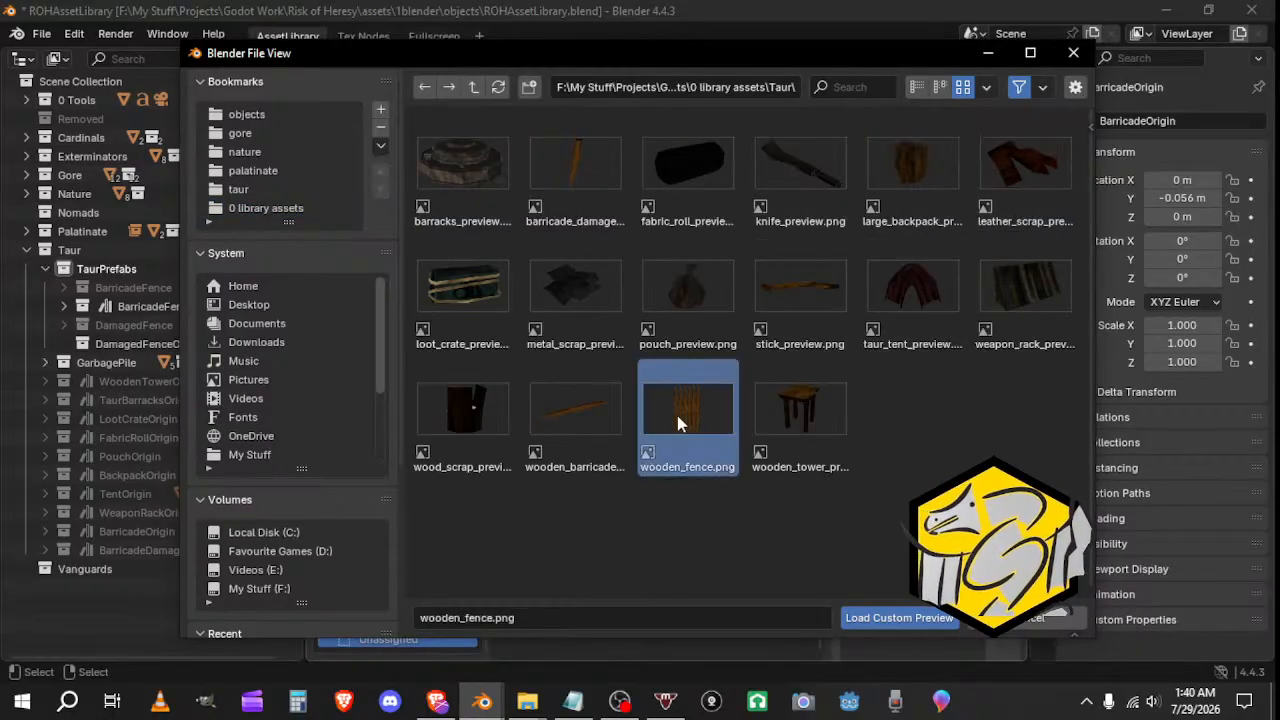
{"action": "double_click", "coordinate": [677, 415]}
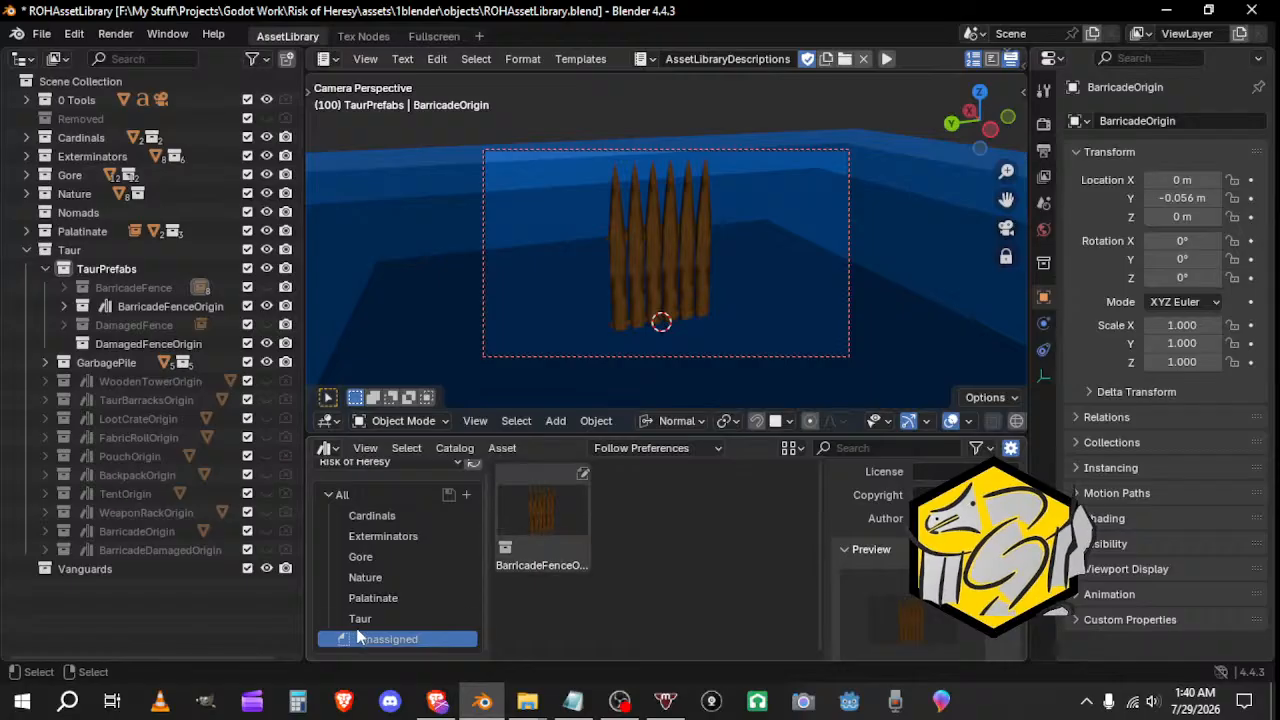
{"action": "left_click", "coordinate": [655, 546]}
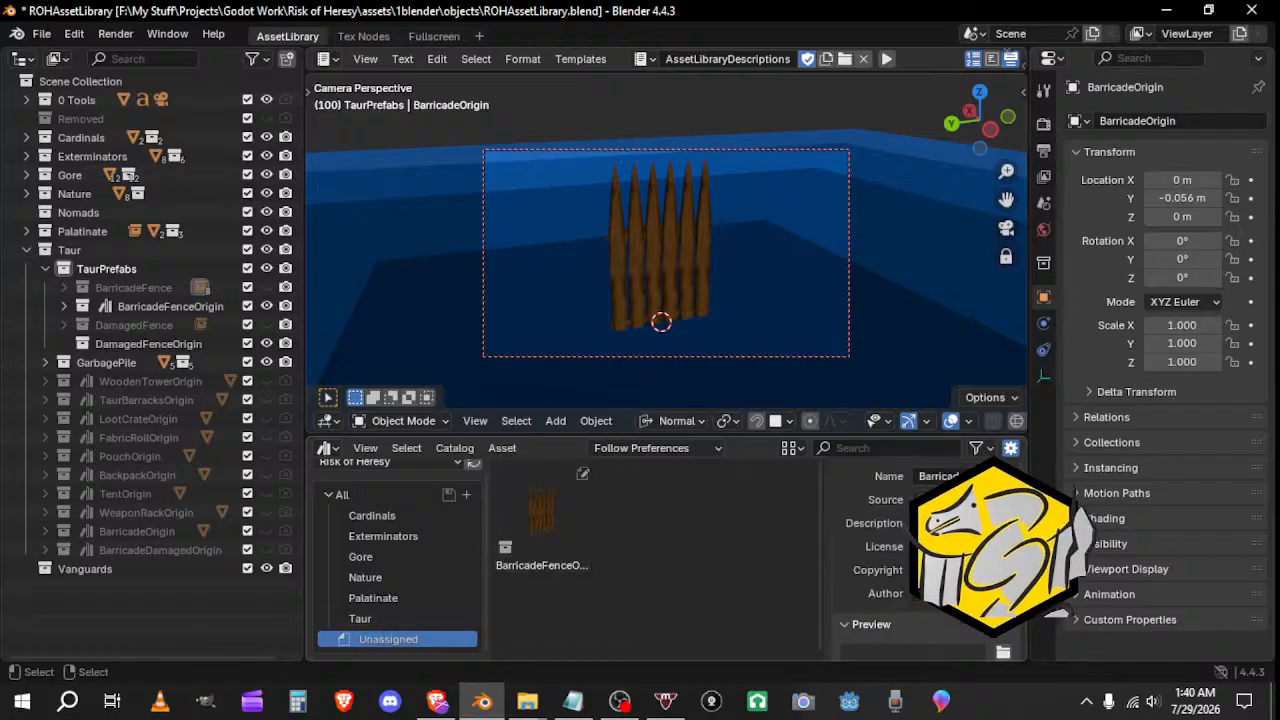
Step: Look through the assets in the Taur catalog, checking barricade, backpack and weapon rack entries
{"action": "left_click", "coordinate": [383, 620]}
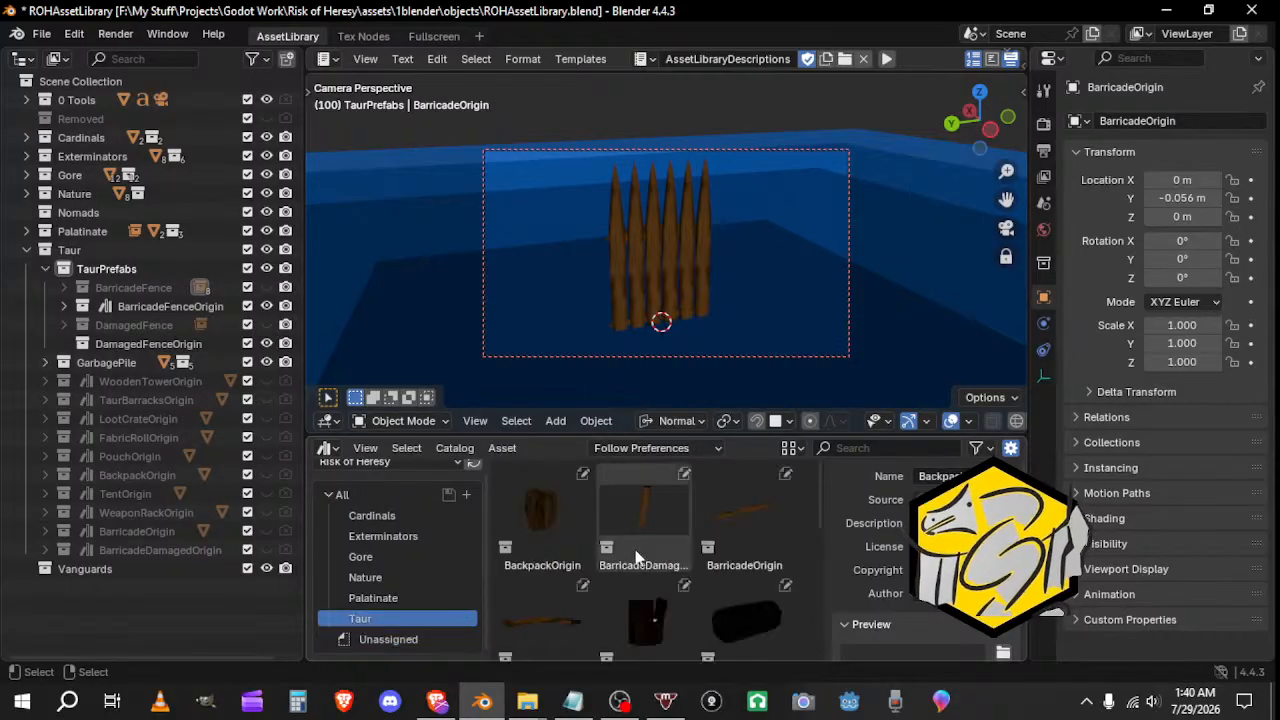
{"action": "left_click", "coordinate": [738, 532]}
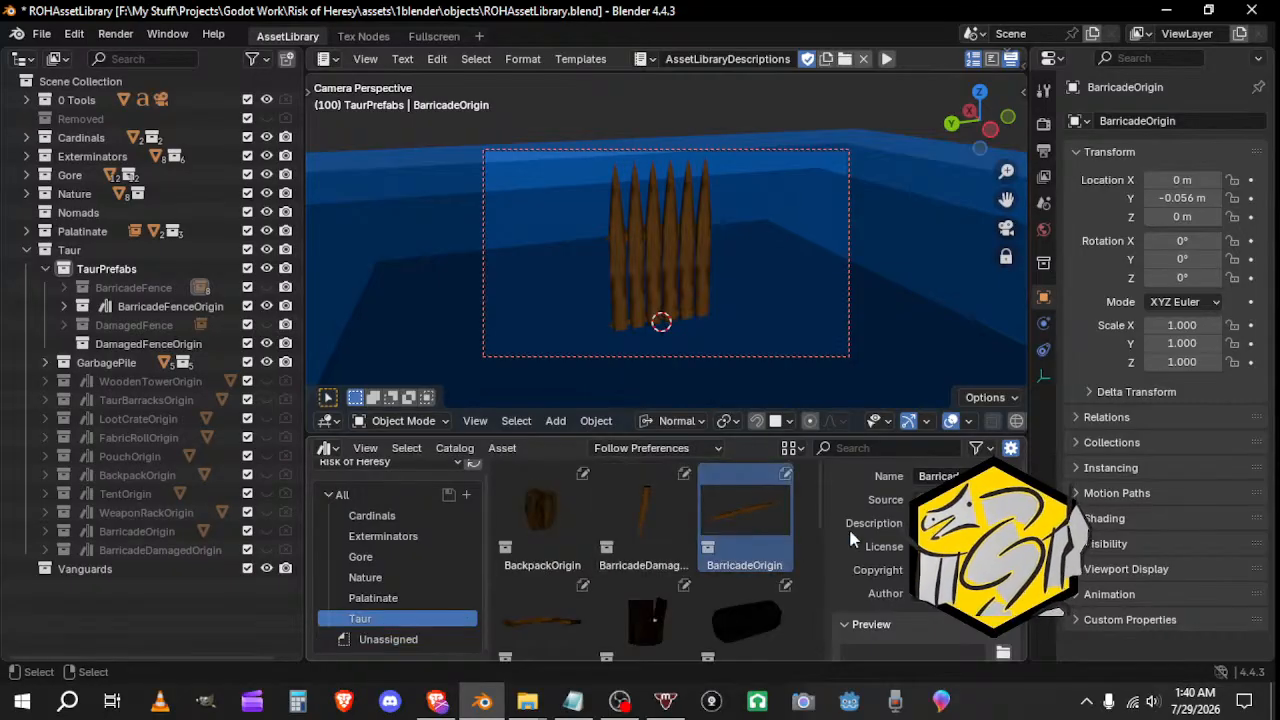
{"action": "left_click", "coordinate": [563, 596]}
{"action": "left_click", "coordinate": [541, 493]}
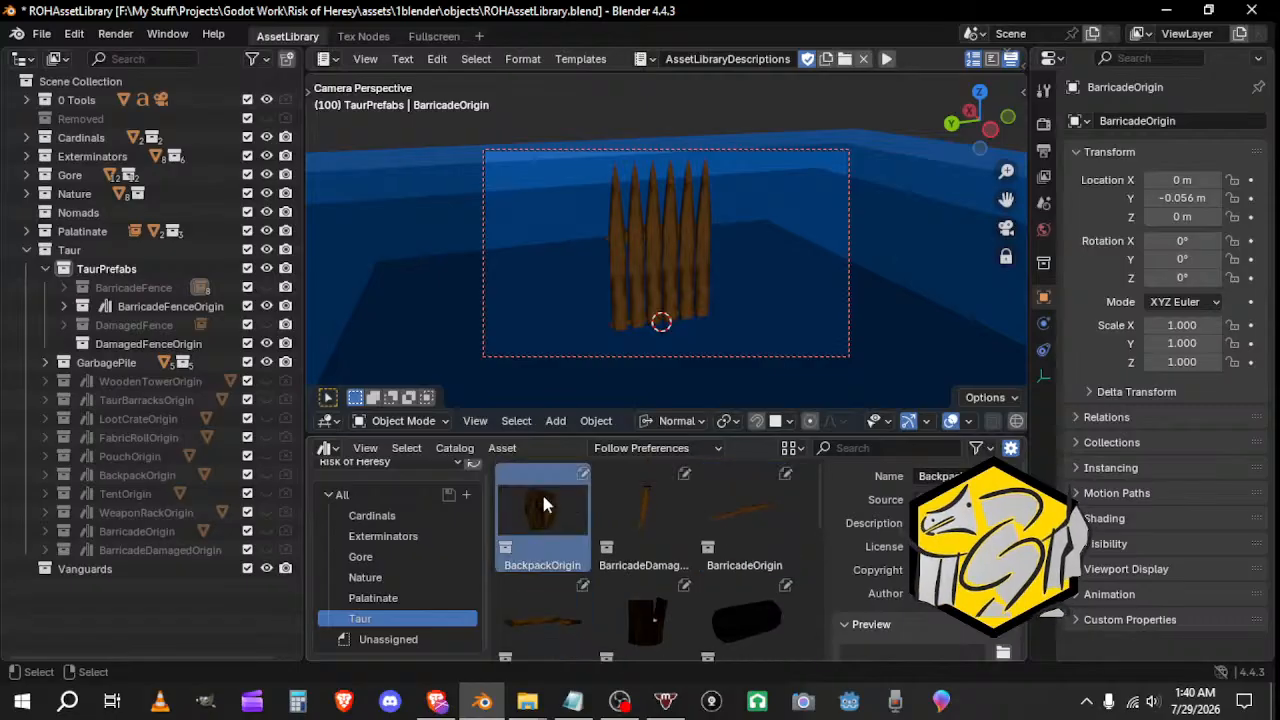
{"action": "left_click", "coordinate": [635, 617]}
{"action": "scroll", "coordinate": [634, 629], "scroll_direction": "down", "scroll_amount": 1}
{"action": "scroll", "coordinate": [634, 629], "scroll_direction": "down", "scroll_amount": 3}
{"action": "left_click", "coordinate": [633, 624]}
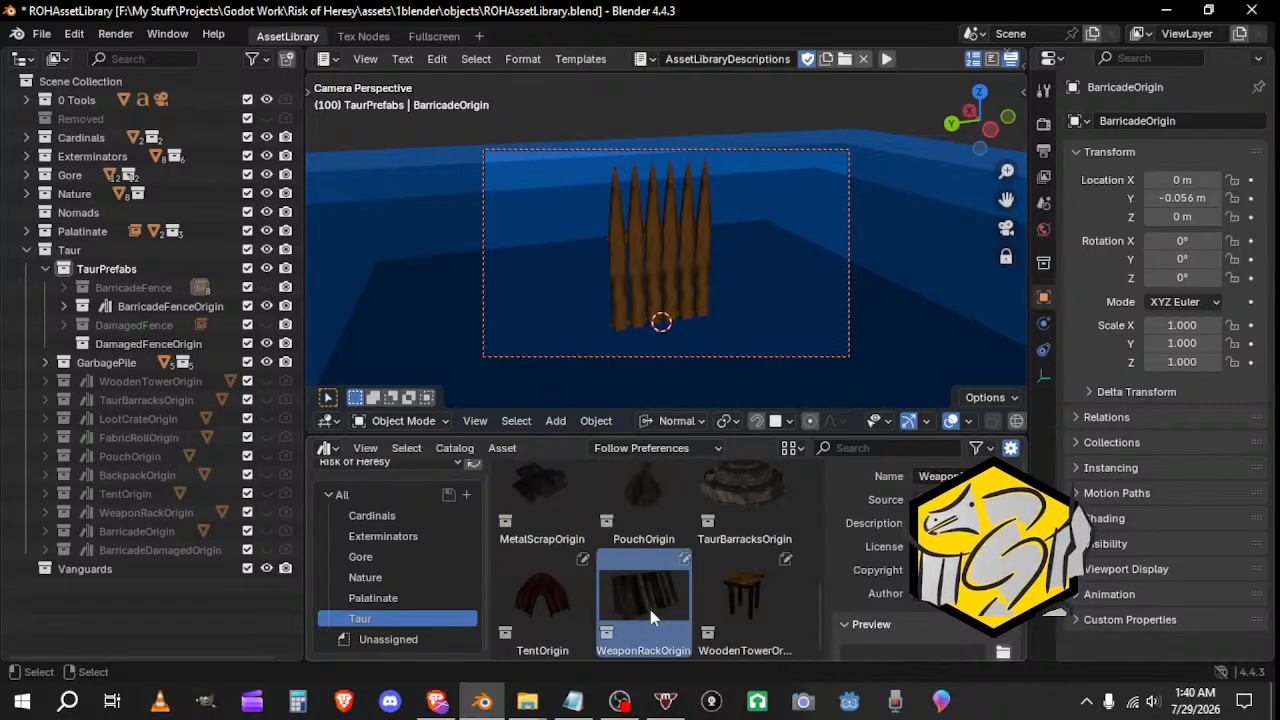
{"action": "scroll", "coordinate": [652, 600], "scroll_direction": "up", "scroll_amount": 3}
Step: Compare the BigStickOrigin and BarricadeOrigin assets in the Taur catalog, and view the neighbouring damaged barricade and backpack assets
{"action": "left_click", "coordinate": [578, 562]}
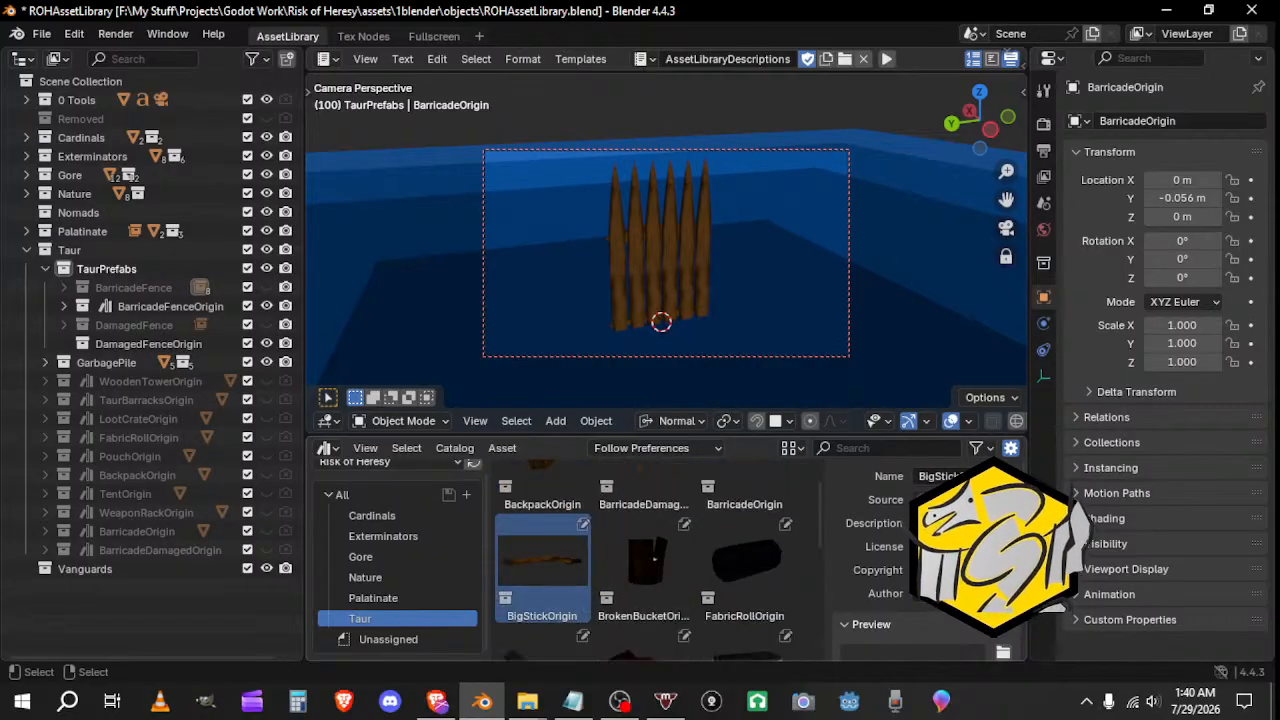
{"action": "scroll", "coordinate": [744, 502], "scroll_direction": "up", "scroll_amount": 1}
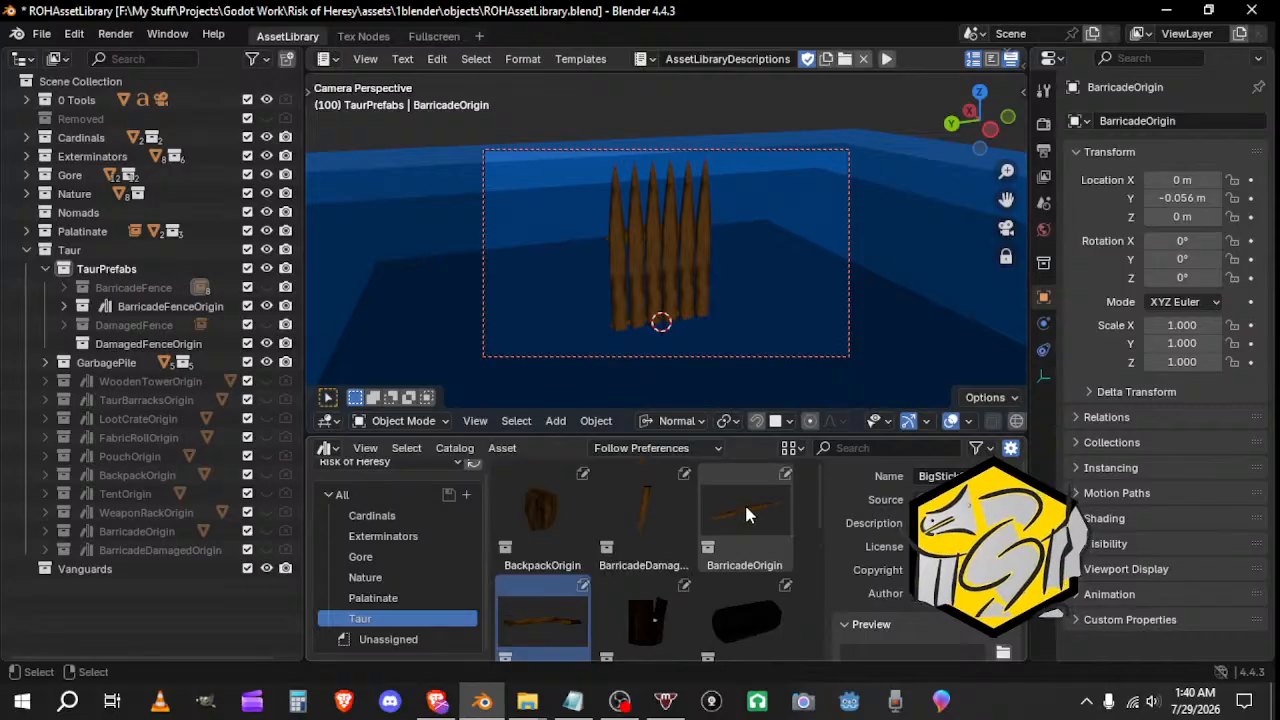
{"action": "left_click", "coordinate": [744, 502]}
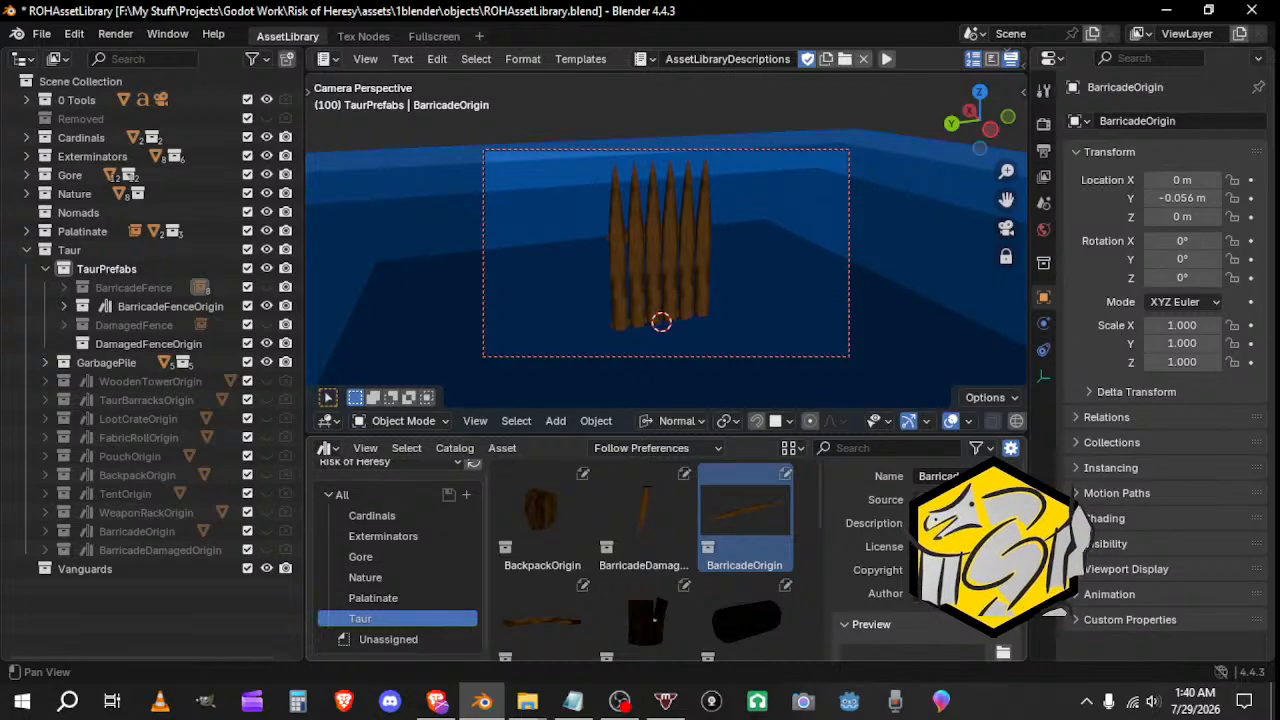
{"action": "scroll", "coordinate": [703, 577], "scroll_direction": "down", "scroll_amount": 1}
{"action": "left_click", "coordinate": [548, 600]}
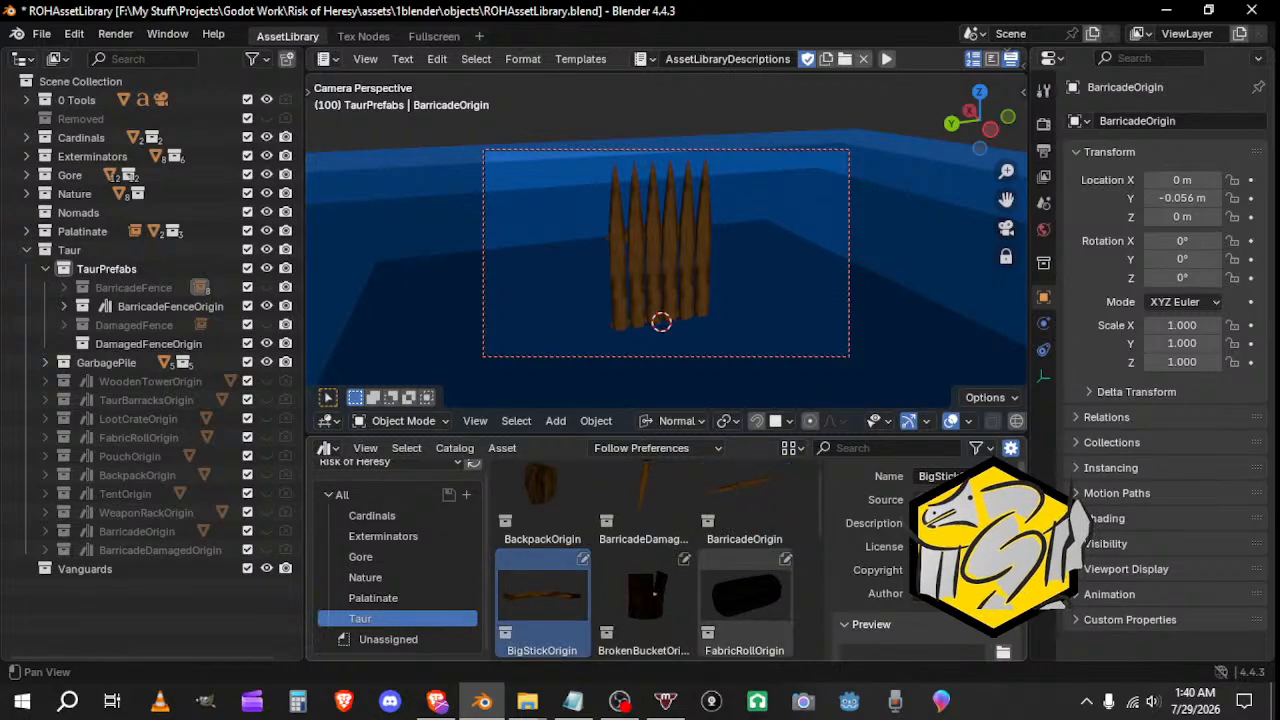
{"action": "left_click", "coordinate": [743, 520]}
{"action": "scroll", "coordinate": [743, 525], "scroll_direction": "up", "scroll_amount": 1}
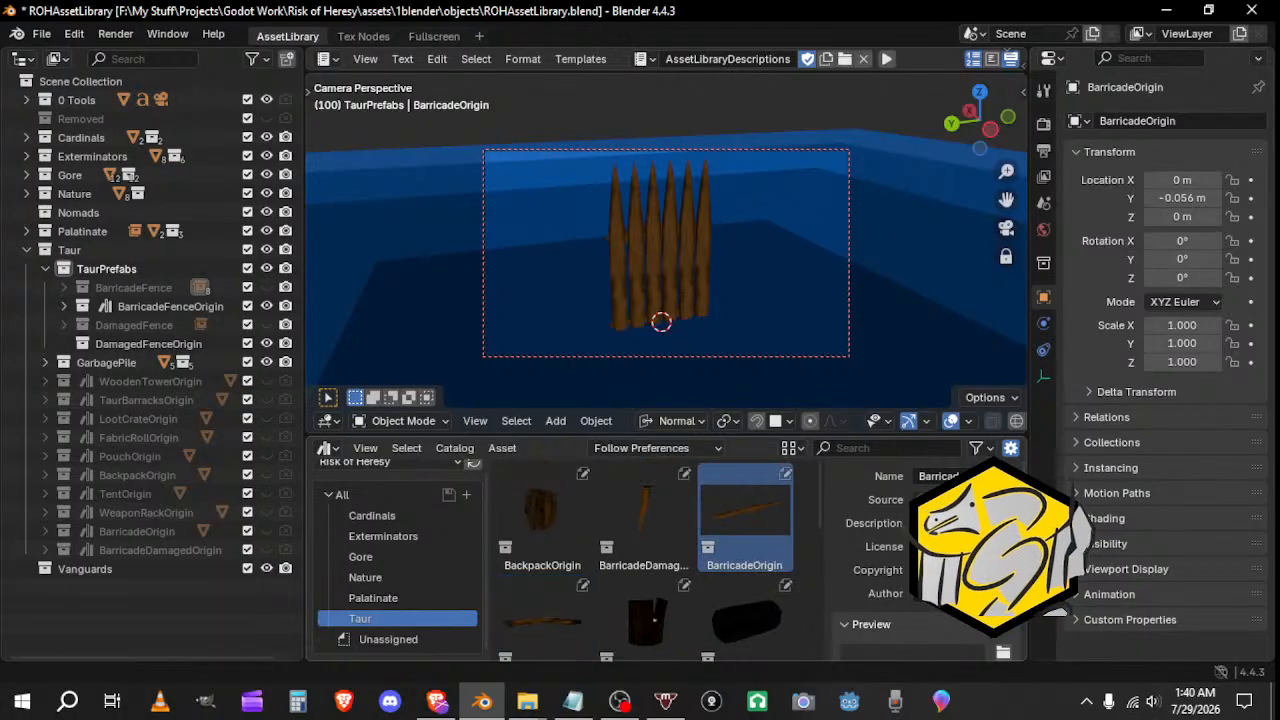
{"action": "scroll", "coordinate": [637, 594], "scroll_direction": "down", "scroll_amount": 1}
{"action": "left_click", "coordinate": [548, 600]}
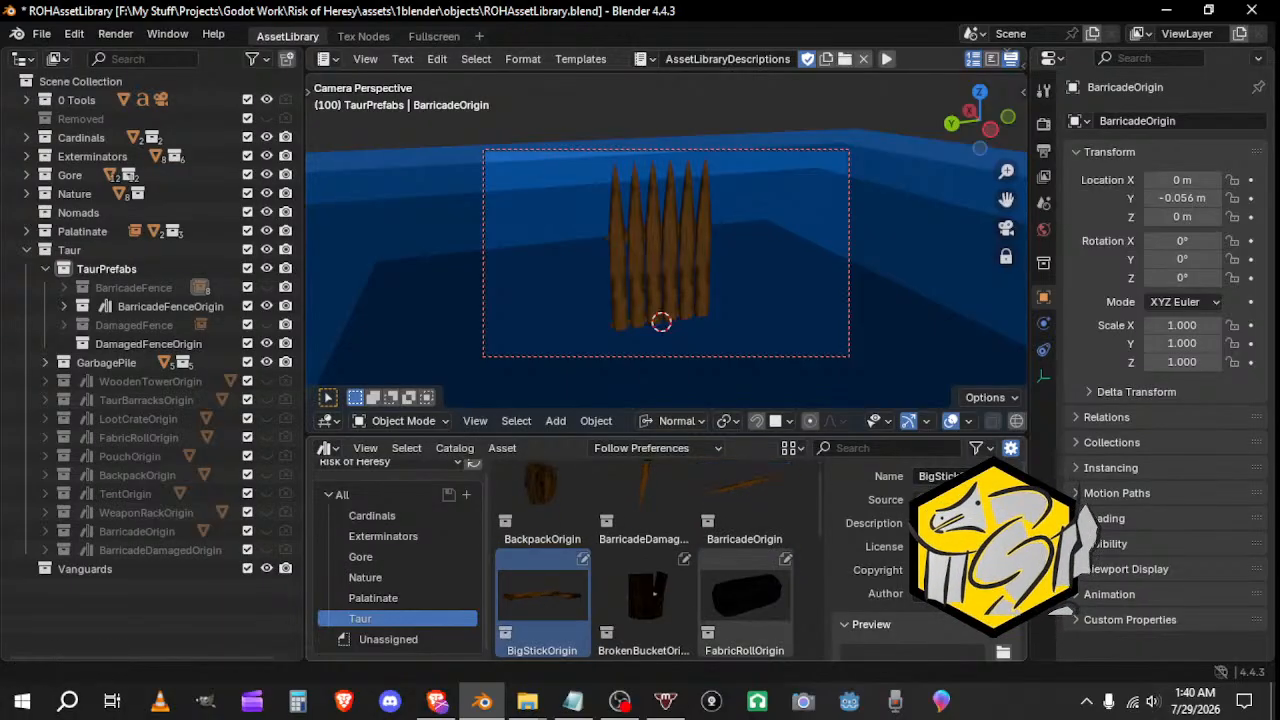
{"action": "left_click", "coordinate": [768, 513]}
{"action": "scroll", "coordinate": [768, 513], "scroll_direction": "up", "scroll_amount": 1}
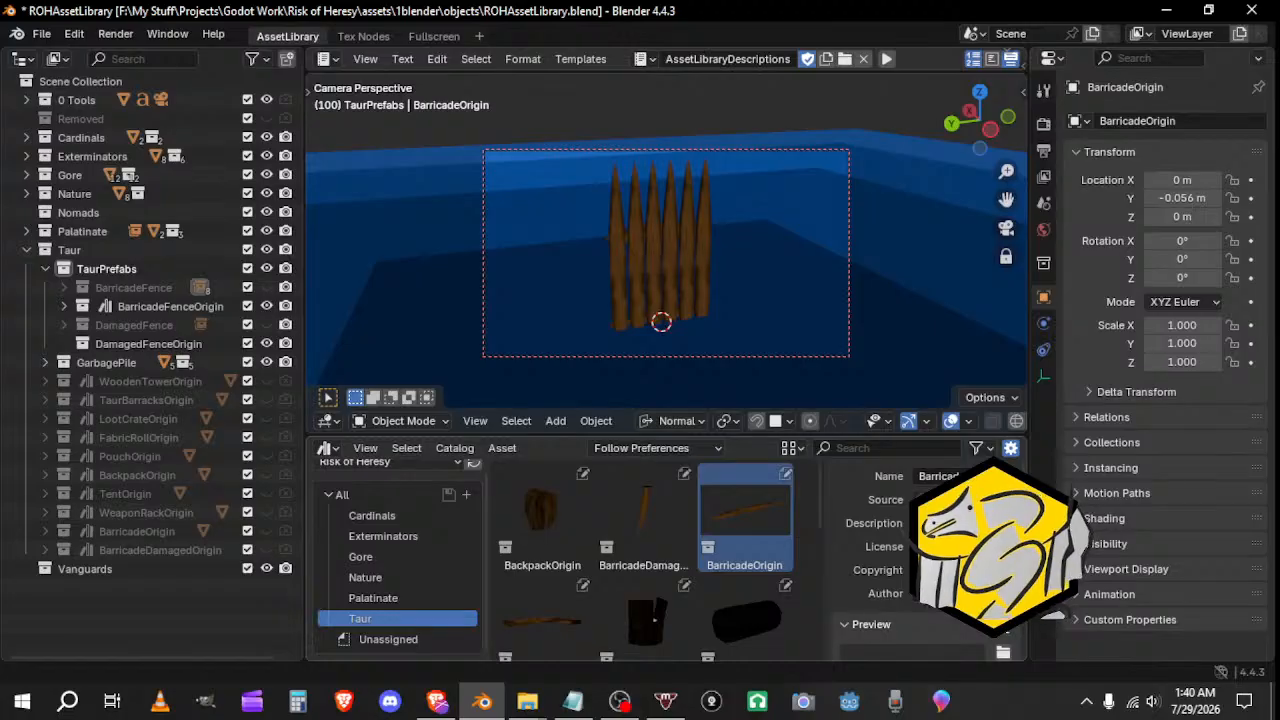
{"action": "scroll", "coordinate": [546, 633], "scroll_direction": "down", "scroll_amount": 1}
{"action": "left_click", "coordinate": [546, 615]}
{"action": "left_click", "coordinate": [745, 500]}
{"action": "scroll", "coordinate": [745, 500], "scroll_direction": "up", "scroll_amount": 1}
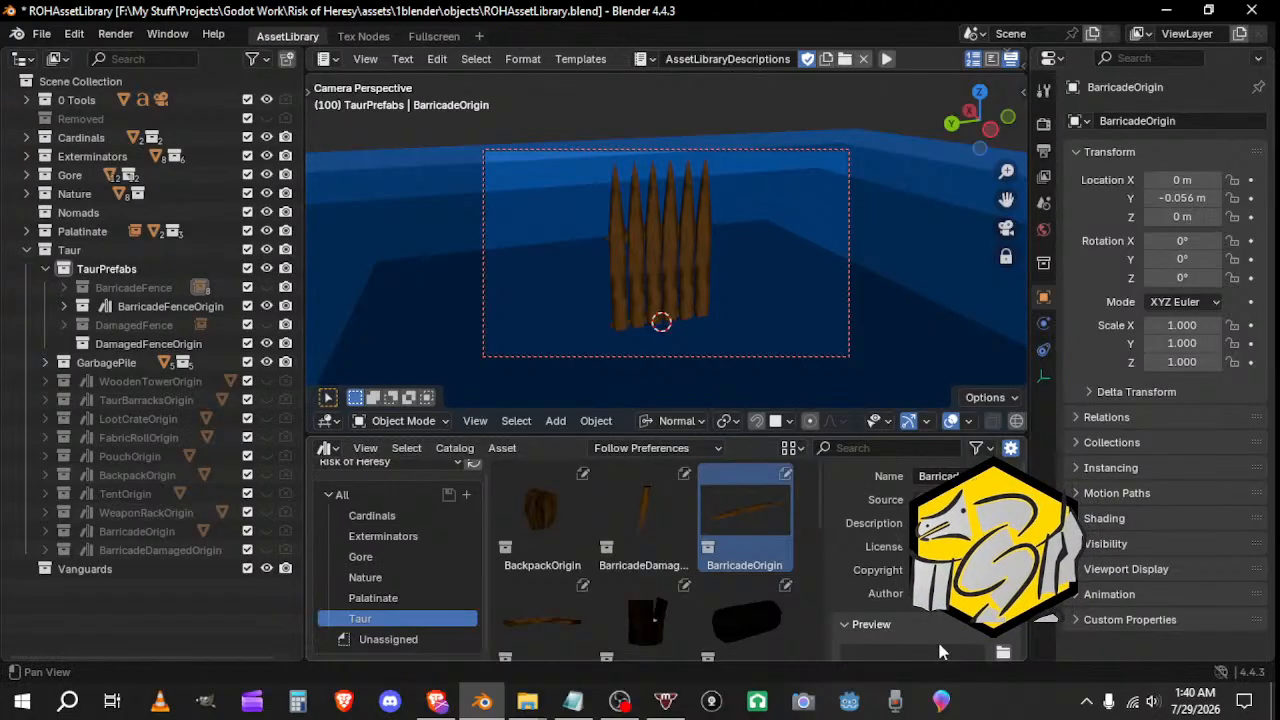
{"action": "left_click", "coordinate": [650, 523]}
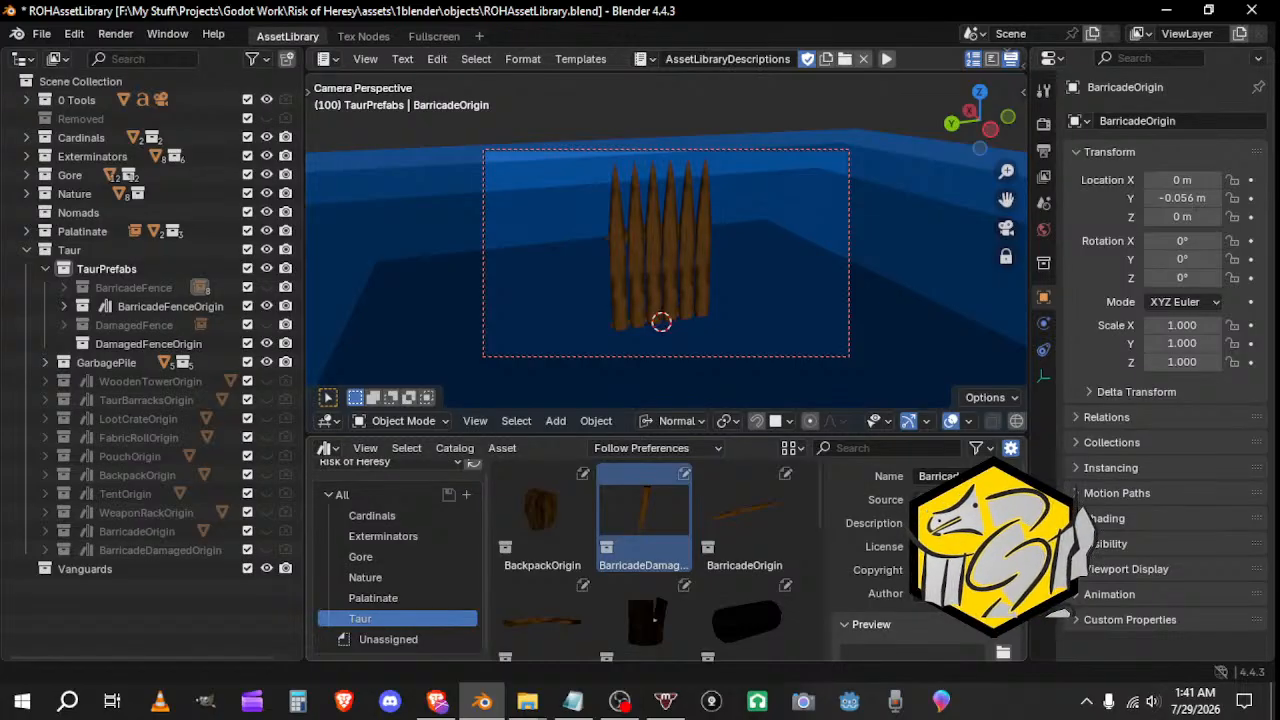
{"action": "left_click", "coordinate": [516, 498]}
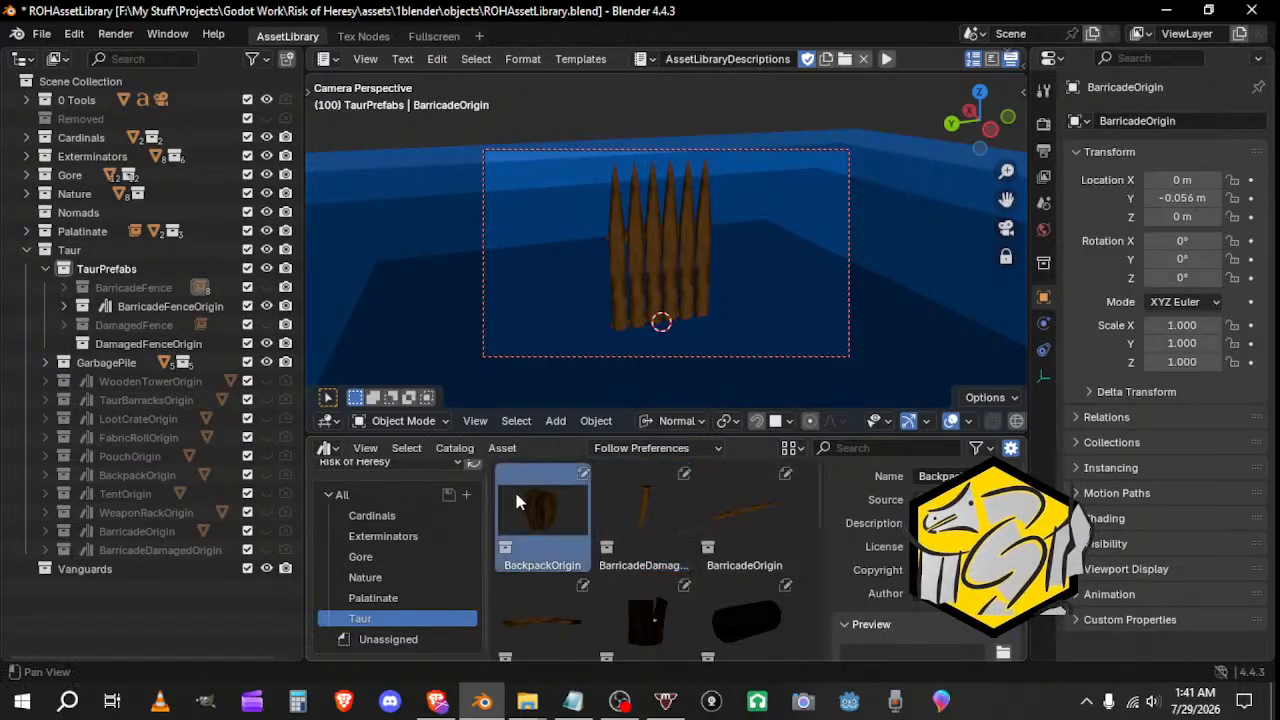
Step: Examine the backpack, barricade, stick, bucket, fabric roll and neighbouring scrap assets in the Taur catalog
{"action": "left_click", "coordinate": [721, 505]}
{"action": "scroll", "coordinate": [600, 520], "scroll_direction": "down", "scroll_amount": 2}
{"action": "left_click", "coordinate": [554, 526]}
{"action": "left_click", "coordinate": [622, 537]}
{"action": "left_click", "coordinate": [747, 574]}
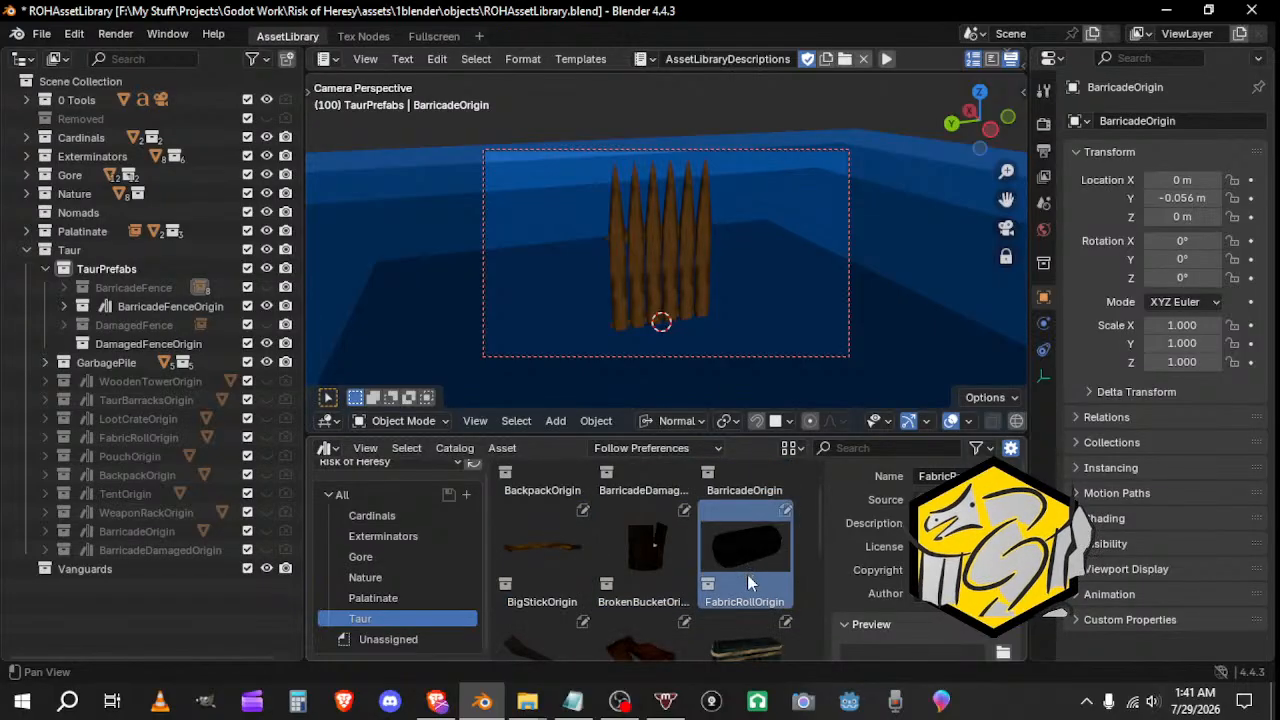
{"action": "scroll", "coordinate": [747, 574], "scroll_direction": "down", "scroll_amount": 1}
{"action": "left_click", "coordinate": [747, 574]}
{"action": "left_click", "coordinate": [643, 572]}
{"action": "left_click", "coordinate": [571, 563]}
Step: Check the pouch, barracks, tower and tent assets in the Taur catalog, and compare BarricadeDamagedOrigin with BarricadeOrigin
{"action": "scroll", "coordinate": [571, 563], "scroll_direction": "down", "scroll_amount": 2}
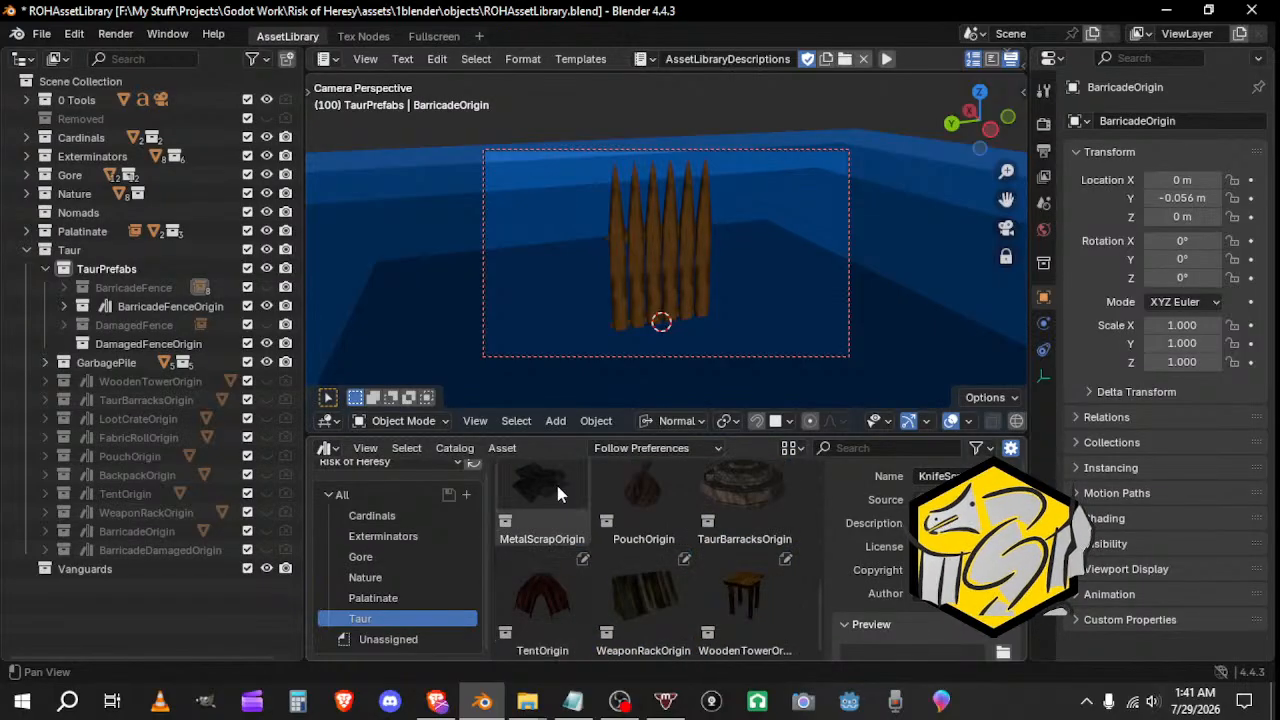
{"action": "left_click", "coordinate": [640, 495]}
{"action": "left_click", "coordinate": [725, 497]}
{"action": "left_click", "coordinate": [727, 586]}
{"action": "left_click", "coordinate": [535, 585]}
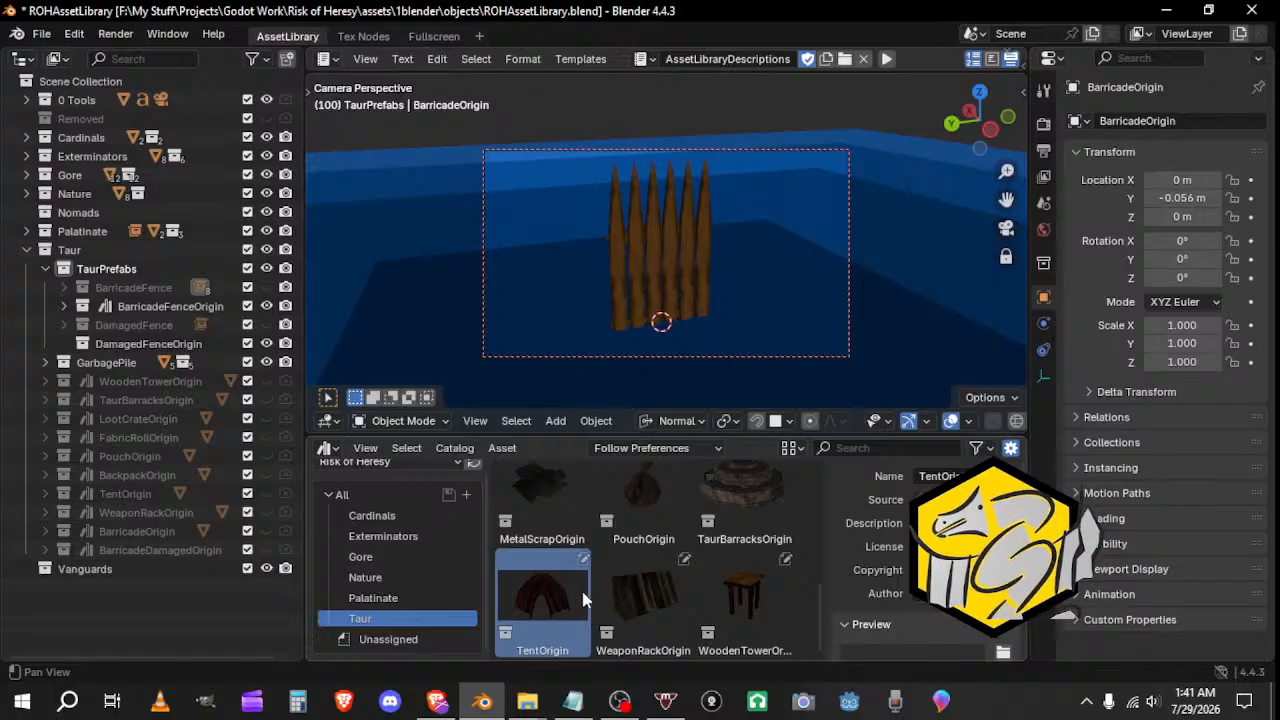
{"action": "scroll", "coordinate": [730, 580], "scroll_direction": "up", "scroll_amount": 5}
{"action": "left_click", "coordinate": [667, 527]}
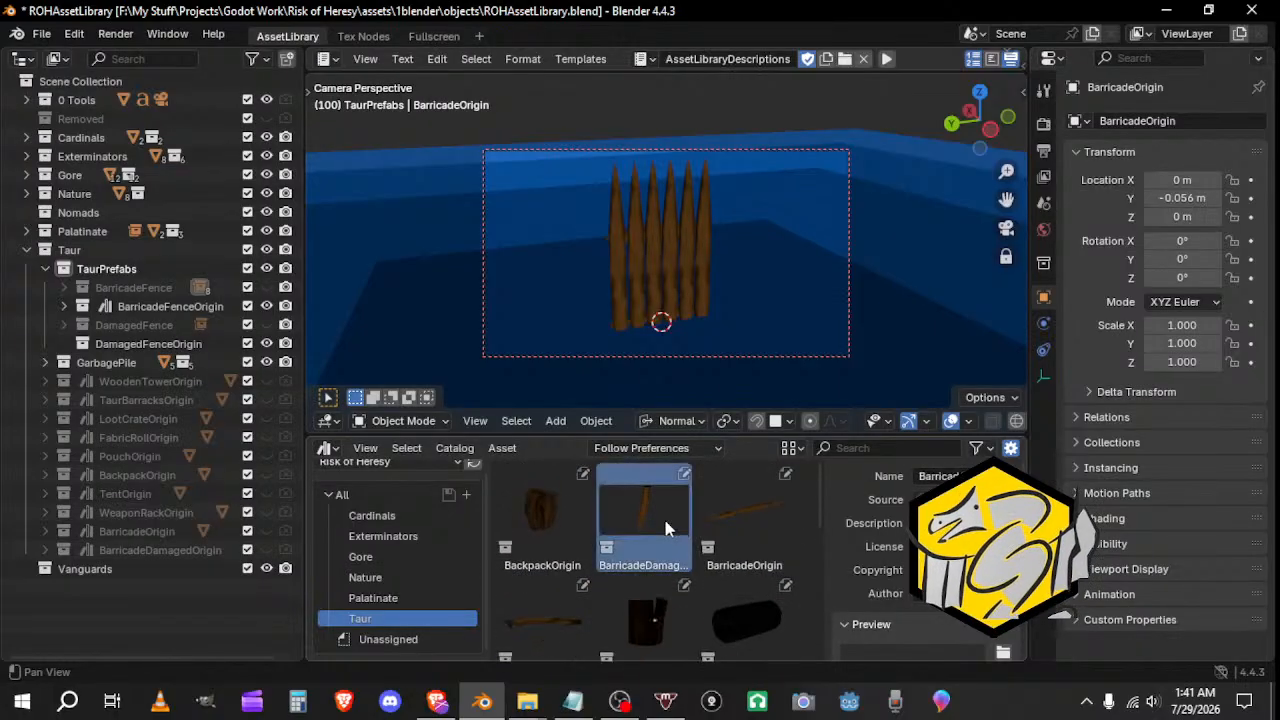
{"action": "left_click", "coordinate": [732, 505]}
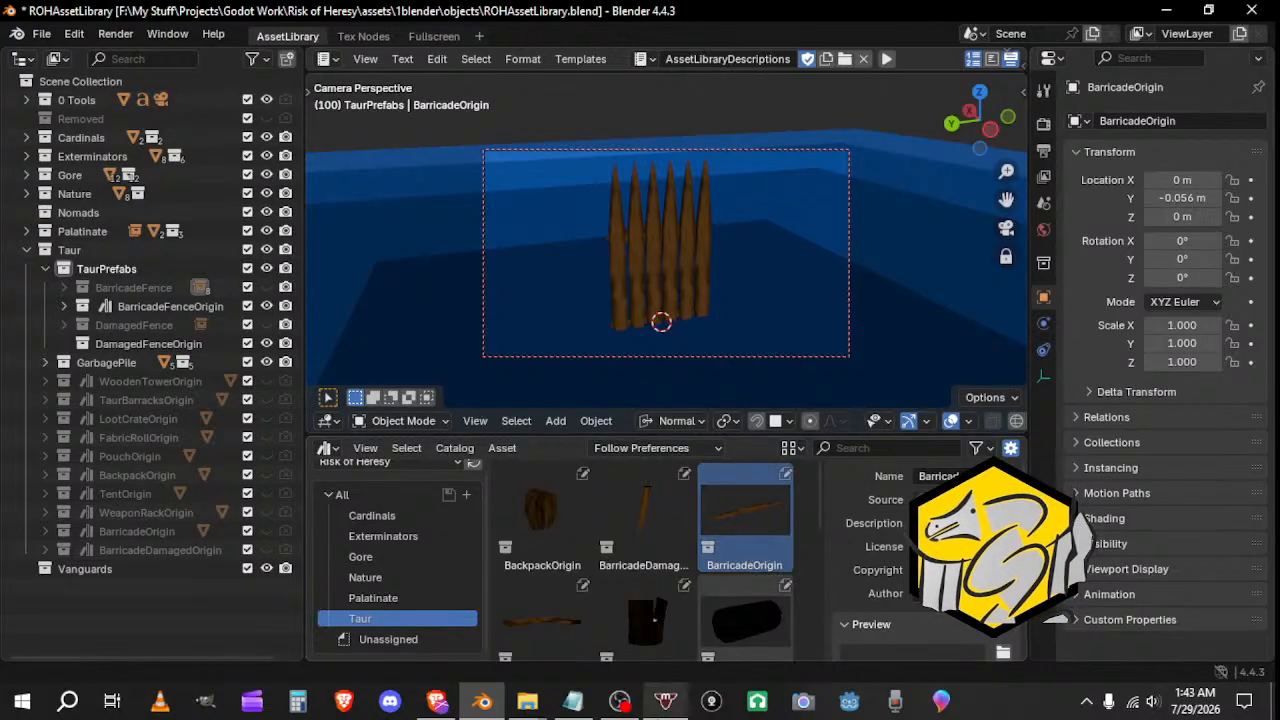
{"action": "left_click", "coordinate": [404, 712]}
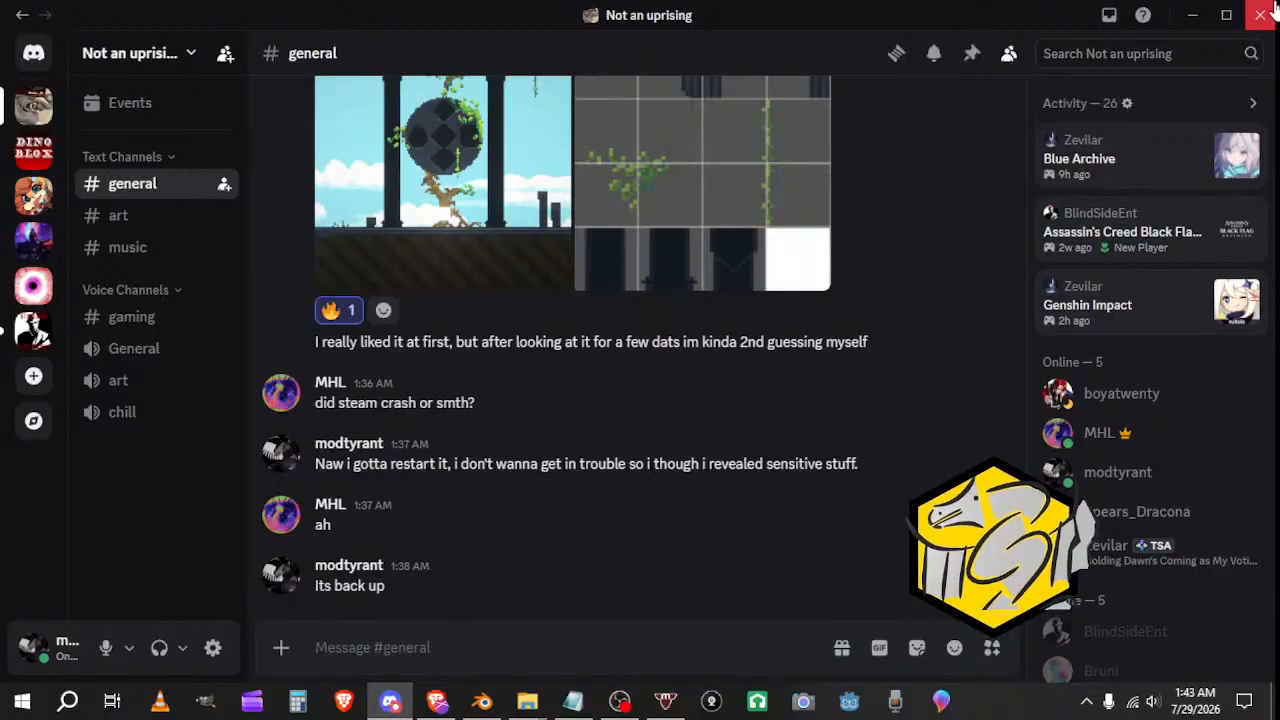
{"action": "left_click", "coordinate": [1270, 10]}
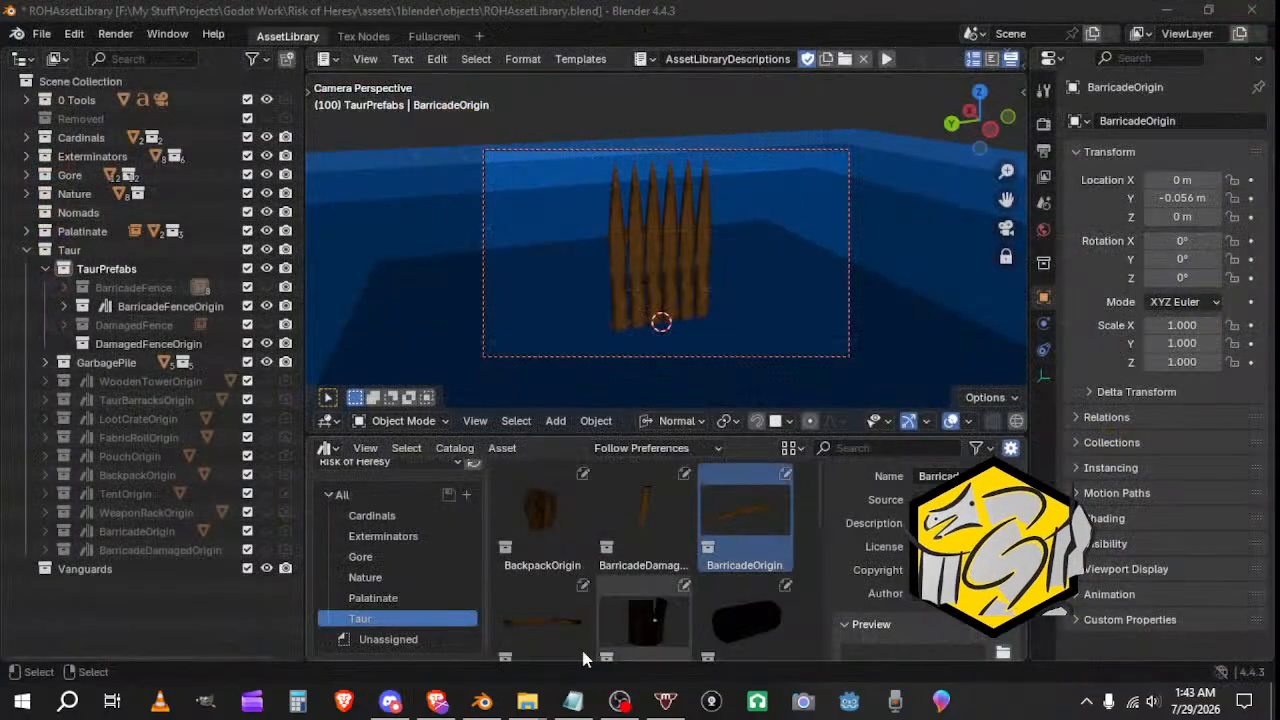
{"action": "left_click", "coordinate": [620, 700]}
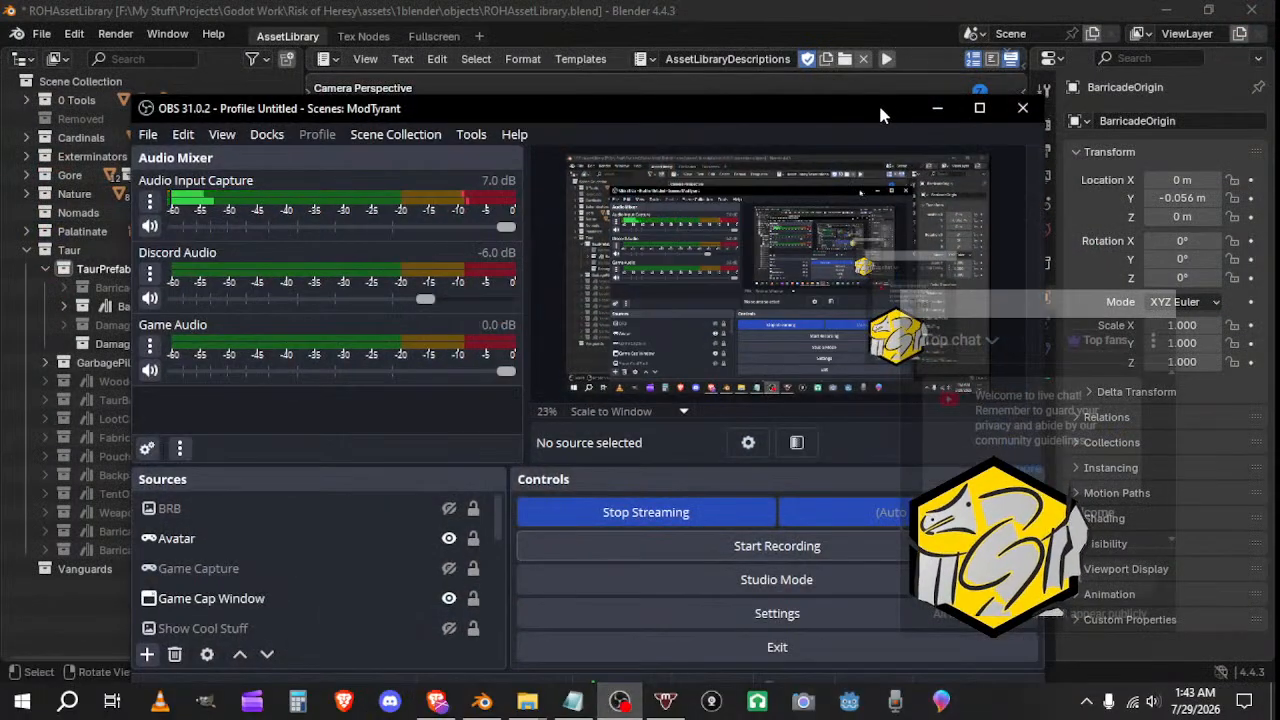
{"action": "left_click_drag", "start_coordinate": [877, 106], "coordinate": [514, 681]}
{"action": "left_click", "coordinate": [522, 314]}
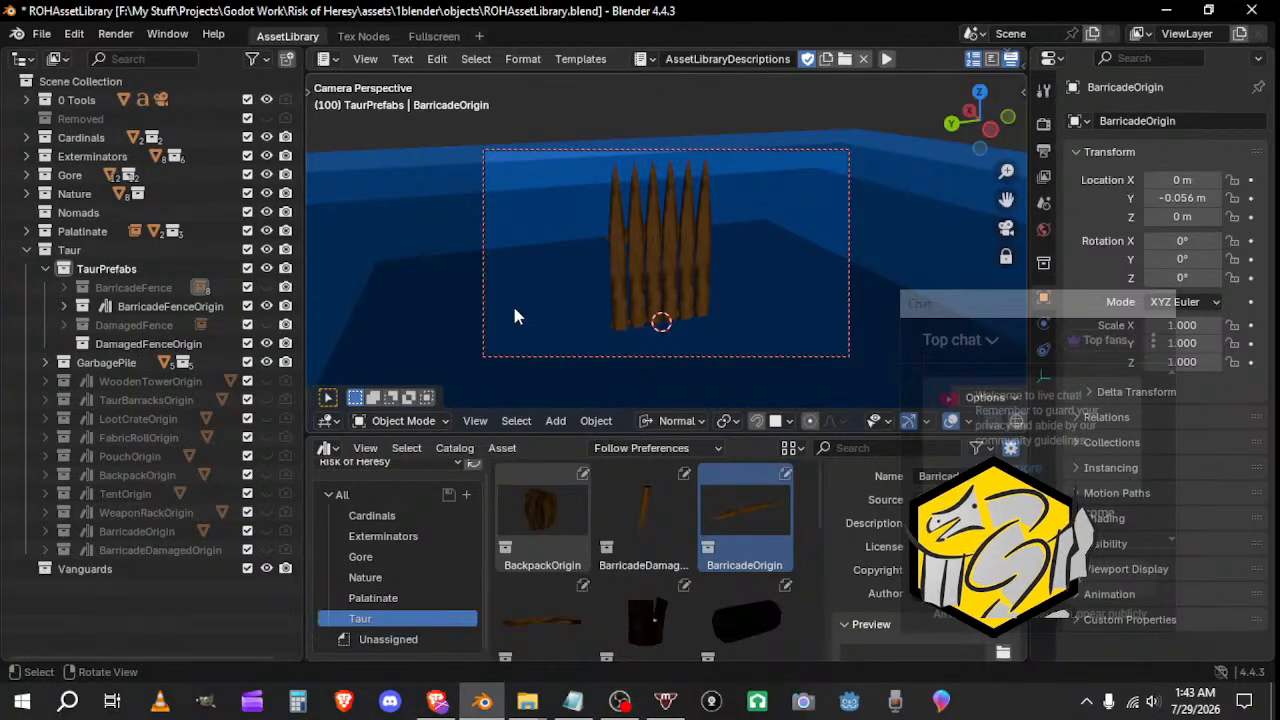
{"action": "left_click", "coordinate": [573, 701]}
{"action": "left_click", "coordinate": [574, 703]}
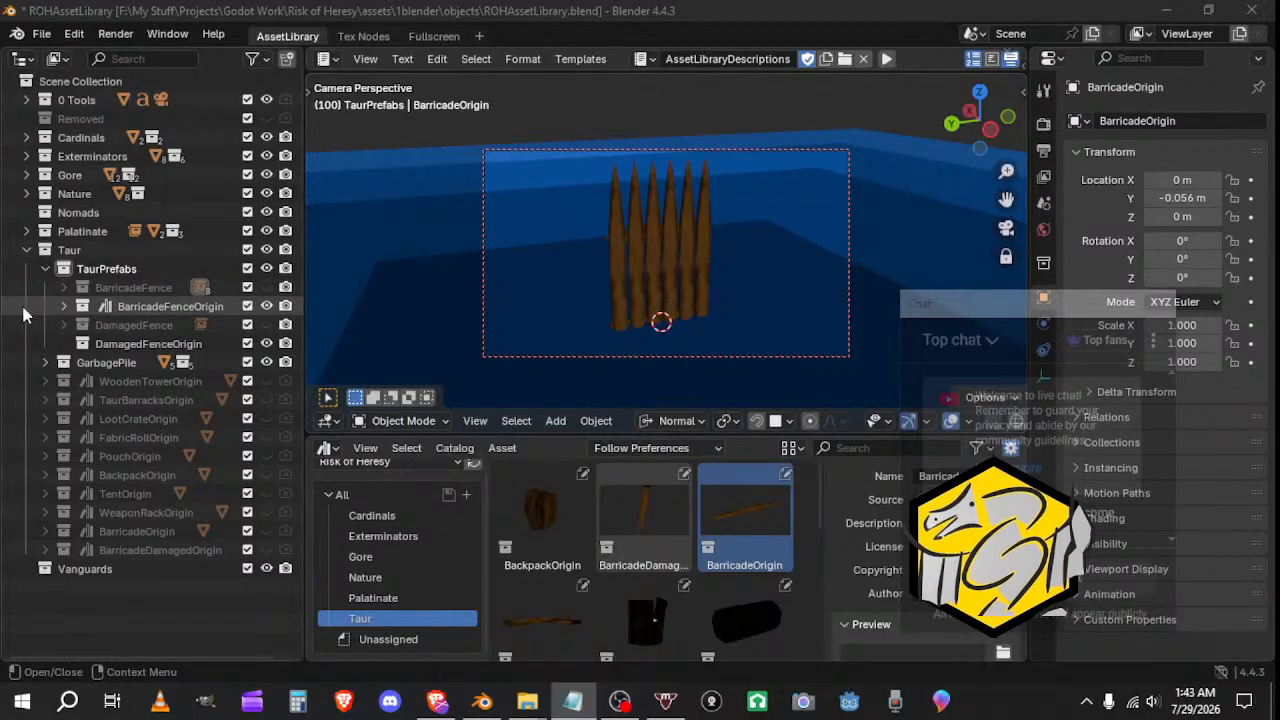
Step: Move the BarricadeFenceOrigin asset from the Unassigned group into the Taur catalog and view that catalog
{"action": "scroll", "coordinate": [652, 567], "scroll_direction": "down", "scroll_amount": 5}
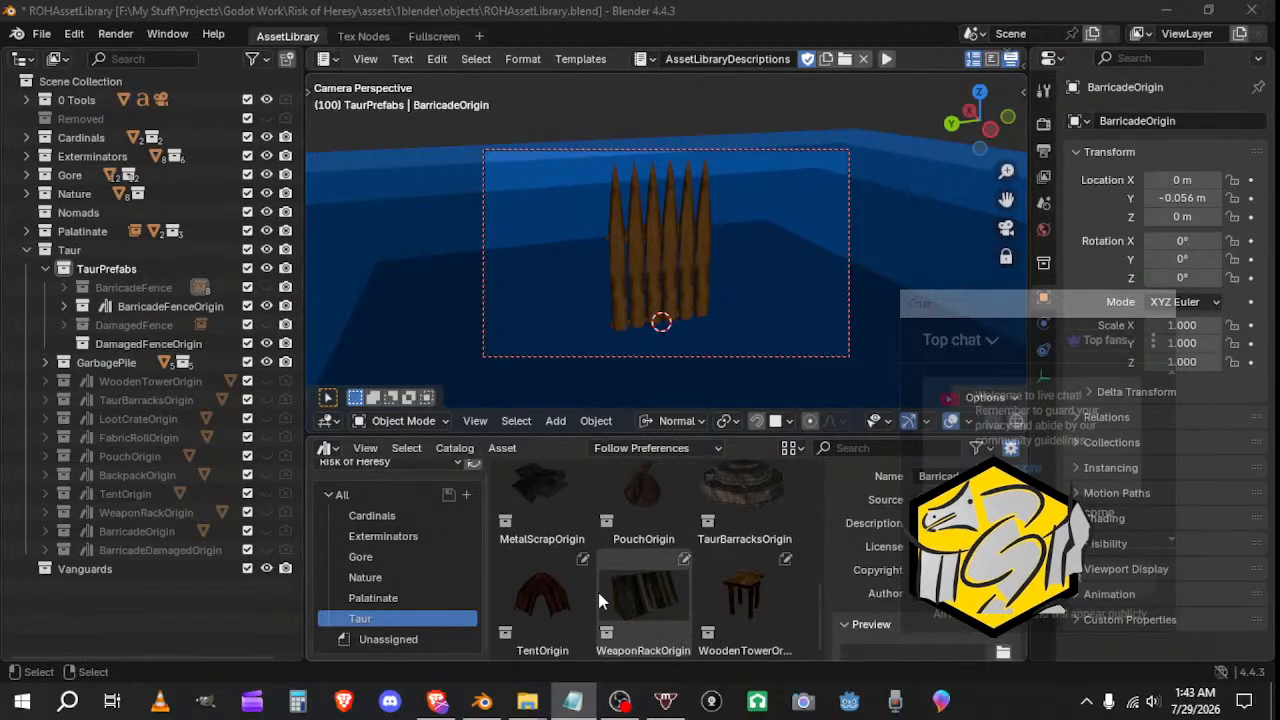
{"action": "left_click", "coordinate": [388, 641]}
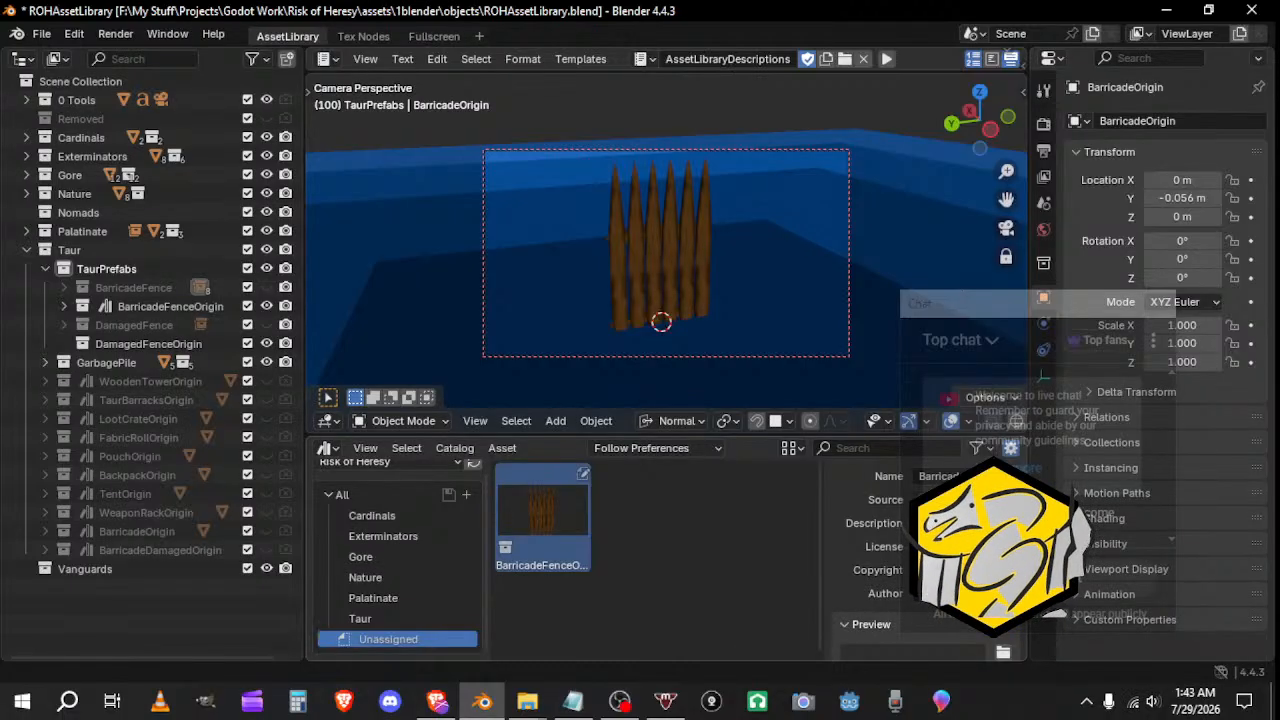
{"action": "scroll", "coordinate": [833, 580], "scroll_direction": "down", "scroll_amount": 3}
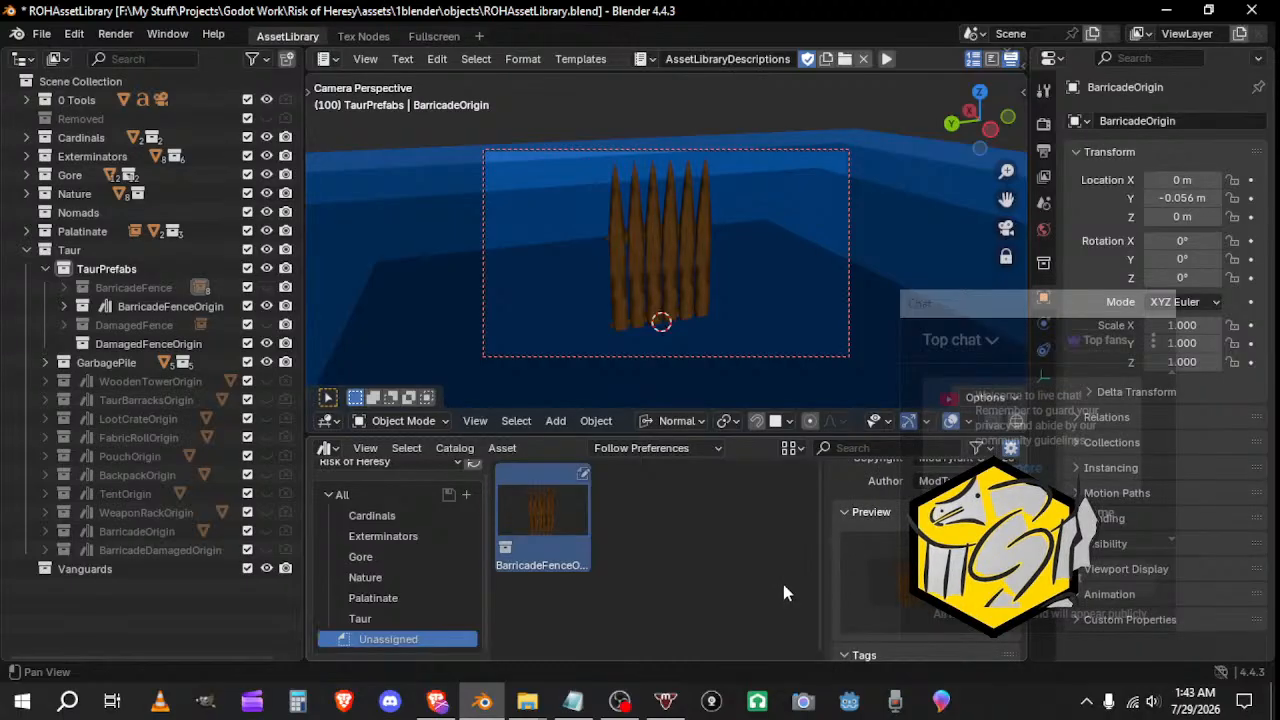
{"action": "left_click_drag", "start_coordinate": [540, 509], "coordinate": [405, 621]}
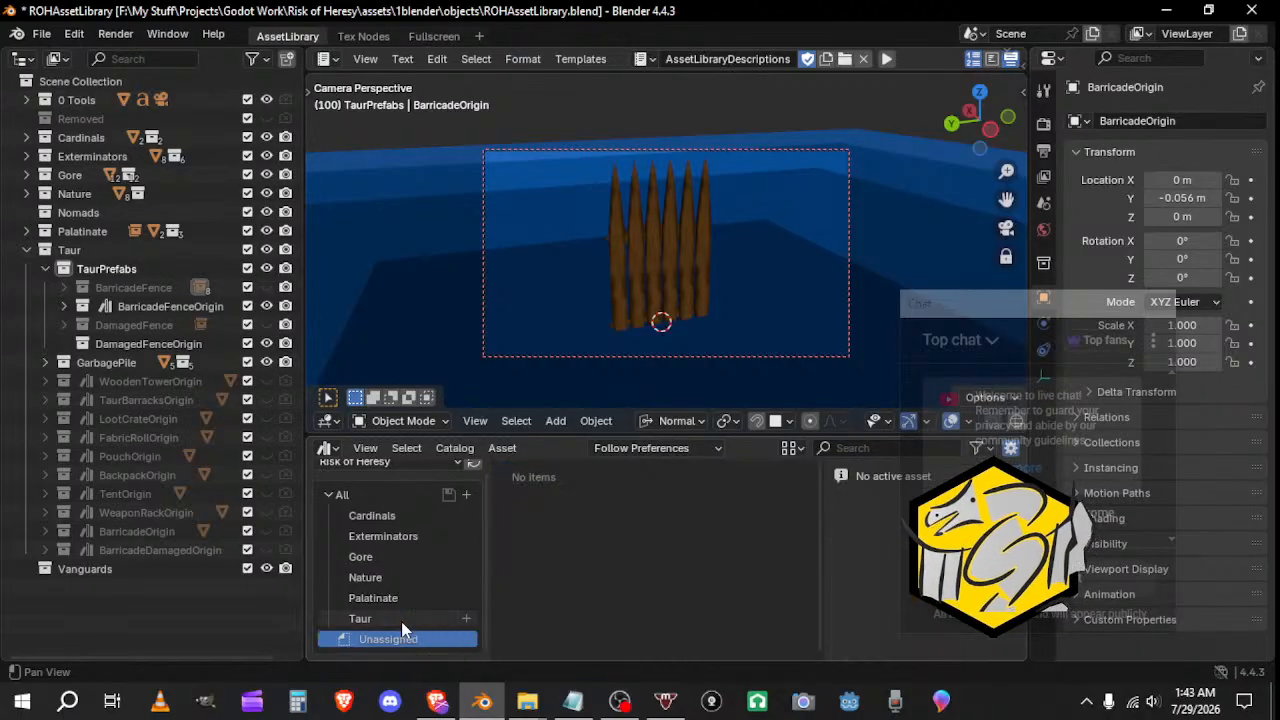
{"action": "left_click", "coordinate": [420, 619]}
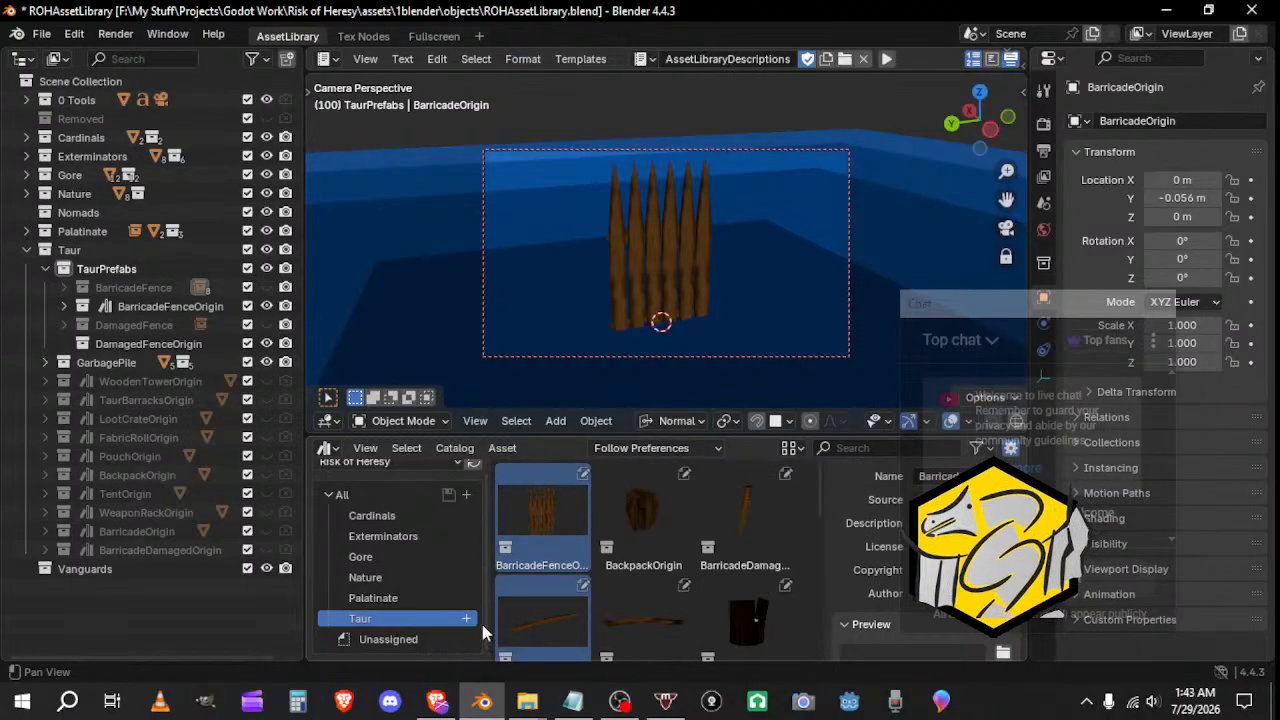
Step: Hide BarricadeFenceOrigin, show the BarricadeFence collection and circle-select all the fence objects in the viewport
{"action": "left_click", "coordinate": [266, 306]}
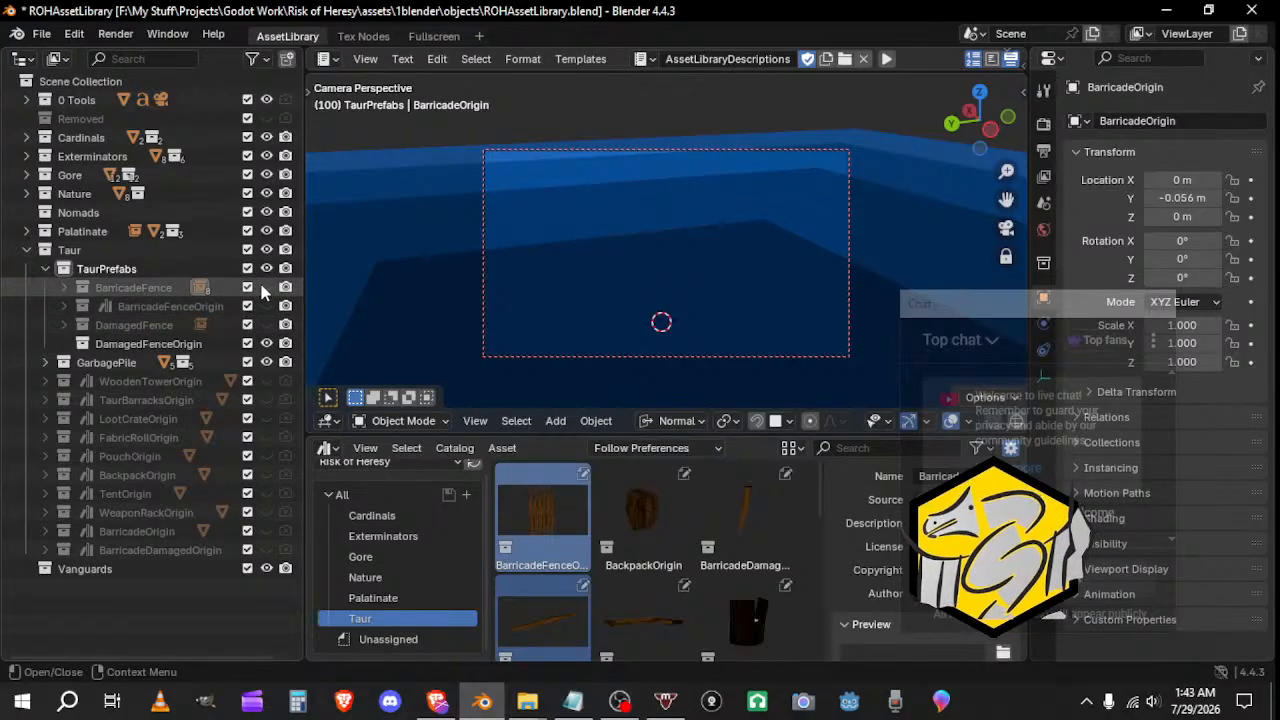
{"action": "left_click", "coordinate": [266, 287]}
{"action": "middle_click_drag", "start_coordinate": [470, 280], "coordinate": [621, 307]}
{"action": "key", "text": "c"}
{"action": "scroll", "coordinate": [666, 287], "scroll_direction": "down", "scroll_amount": 3}
{"action": "left_click", "coordinate": [667, 266]}
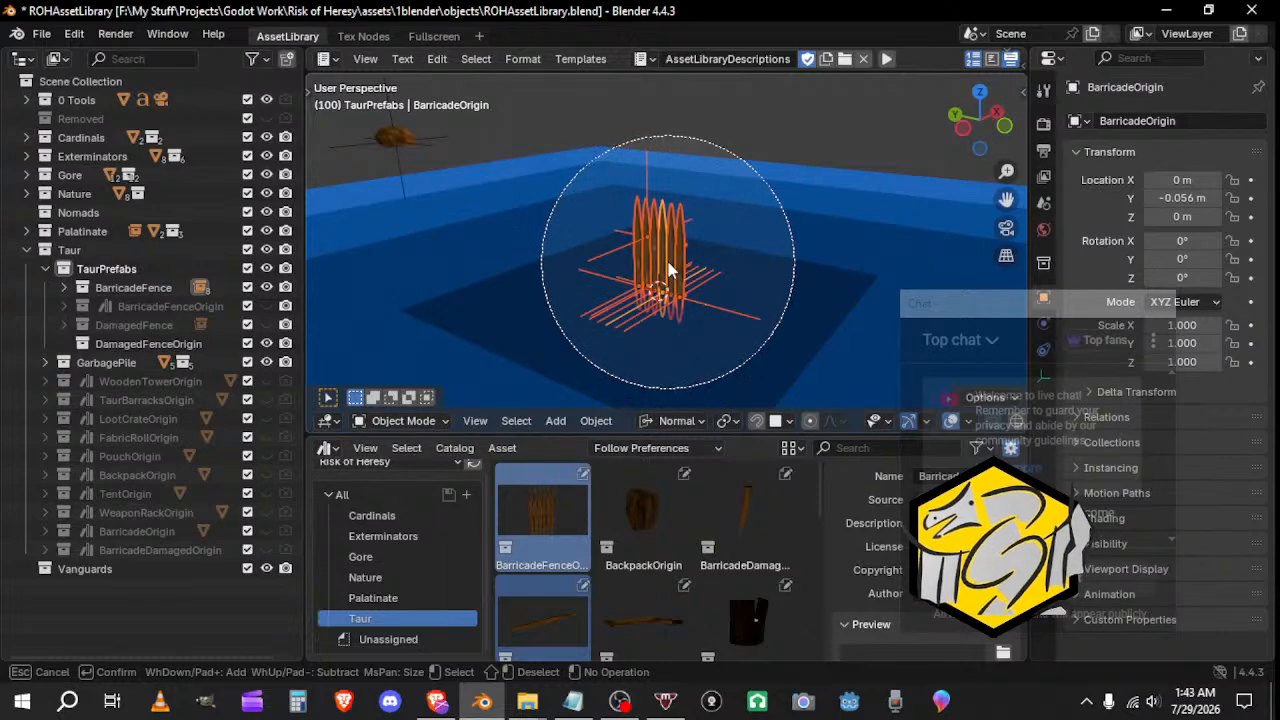
{"action": "right_click", "coordinate": [668, 262]}
{"action": "middle_click_drag", "start_coordinate": [697, 330], "coordinate": [560, 250]}
Step: Save ROHAssetLibrary.blend and start a glTF 2.0 export of the fence
{"action": "left_click", "coordinate": [42, 33]}
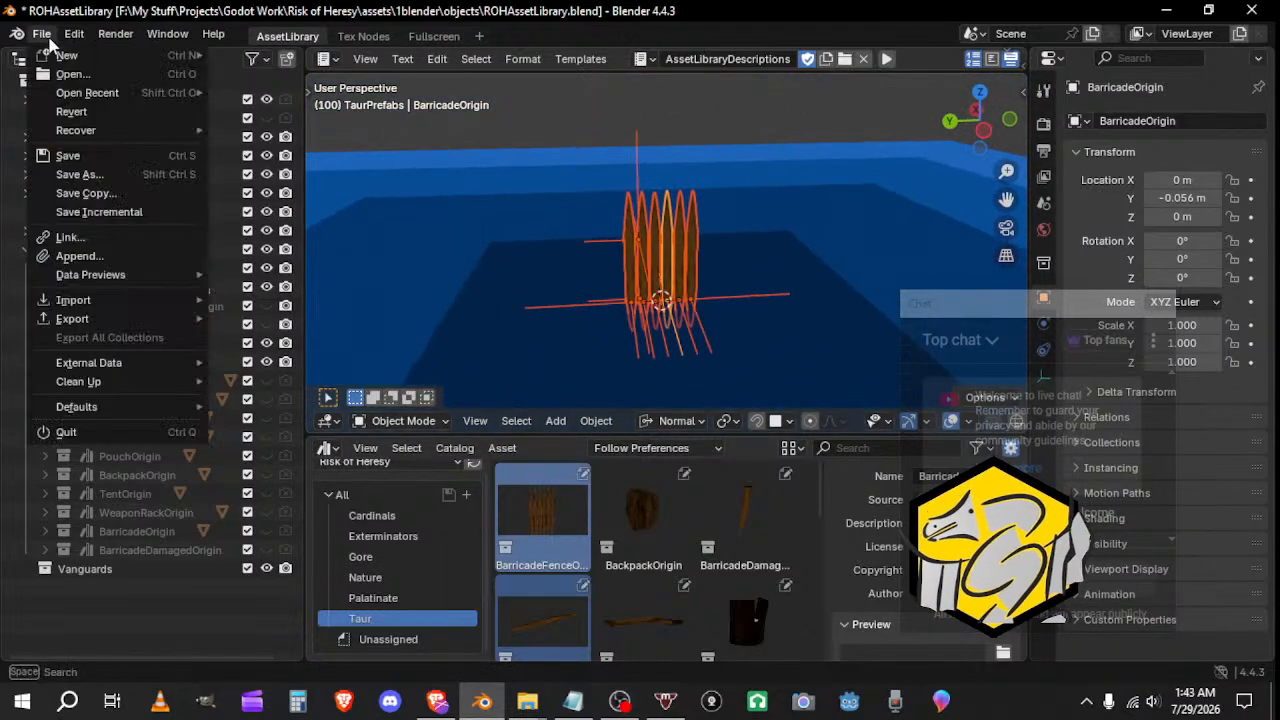
{"action": "left_click", "coordinate": [66, 155]}
{"action": "left_click", "coordinate": [42, 33]}
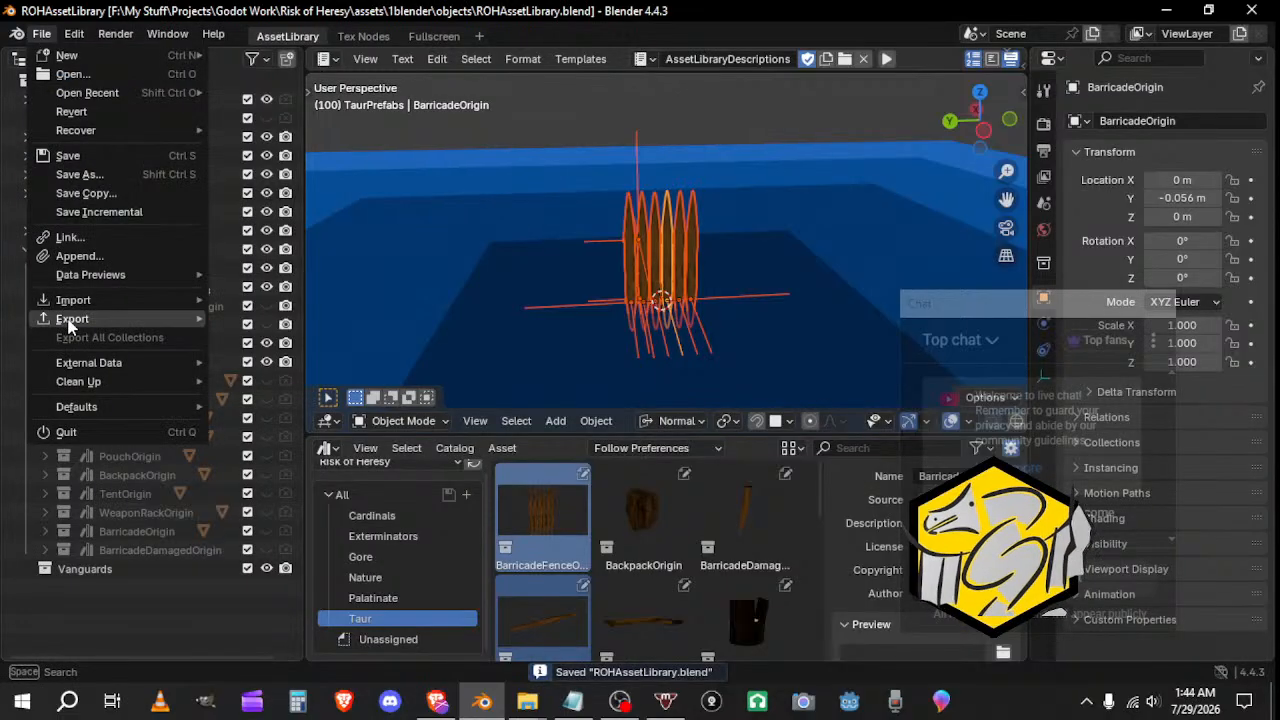
{"action": "mouse_move", "coordinate": [72, 320]}
{"action": "left_click", "coordinate": [280, 505]}
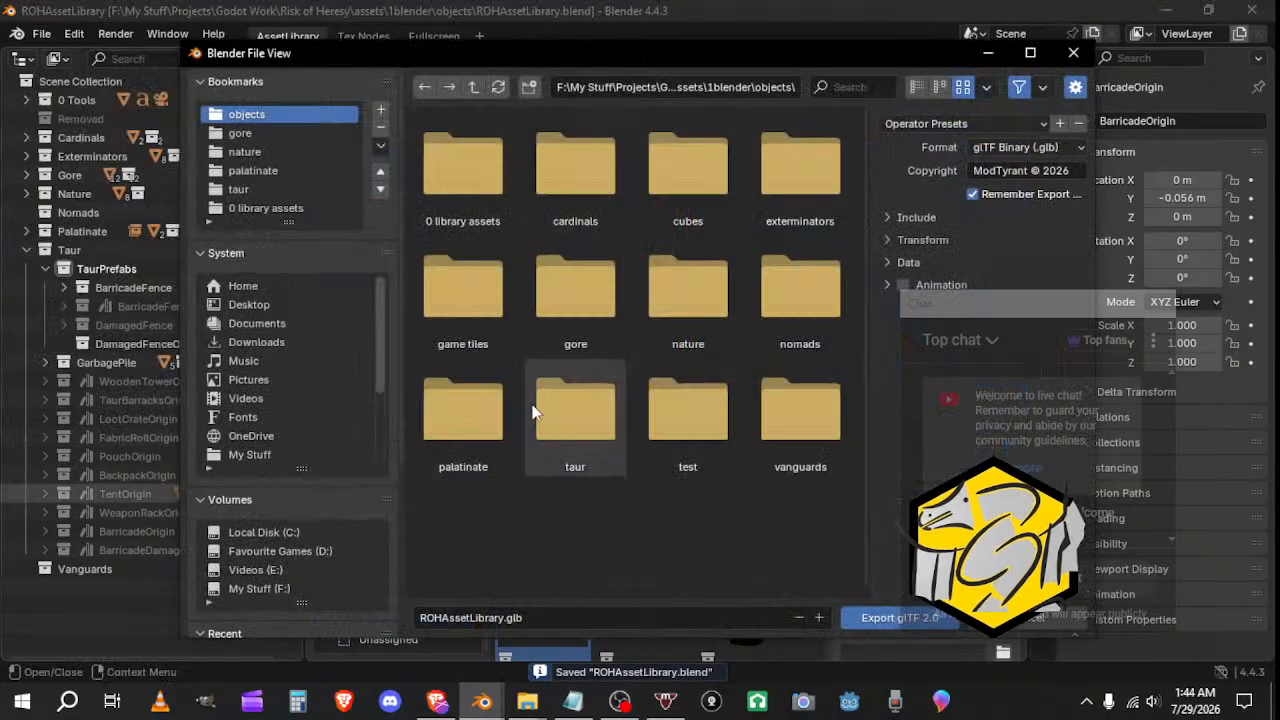
Step: Create a folder named prefabs inside assets\1blender for the export and open it
{"action": "left_click", "coordinate": [472, 88]}
{"action": "left_click", "coordinate": [472, 88]}
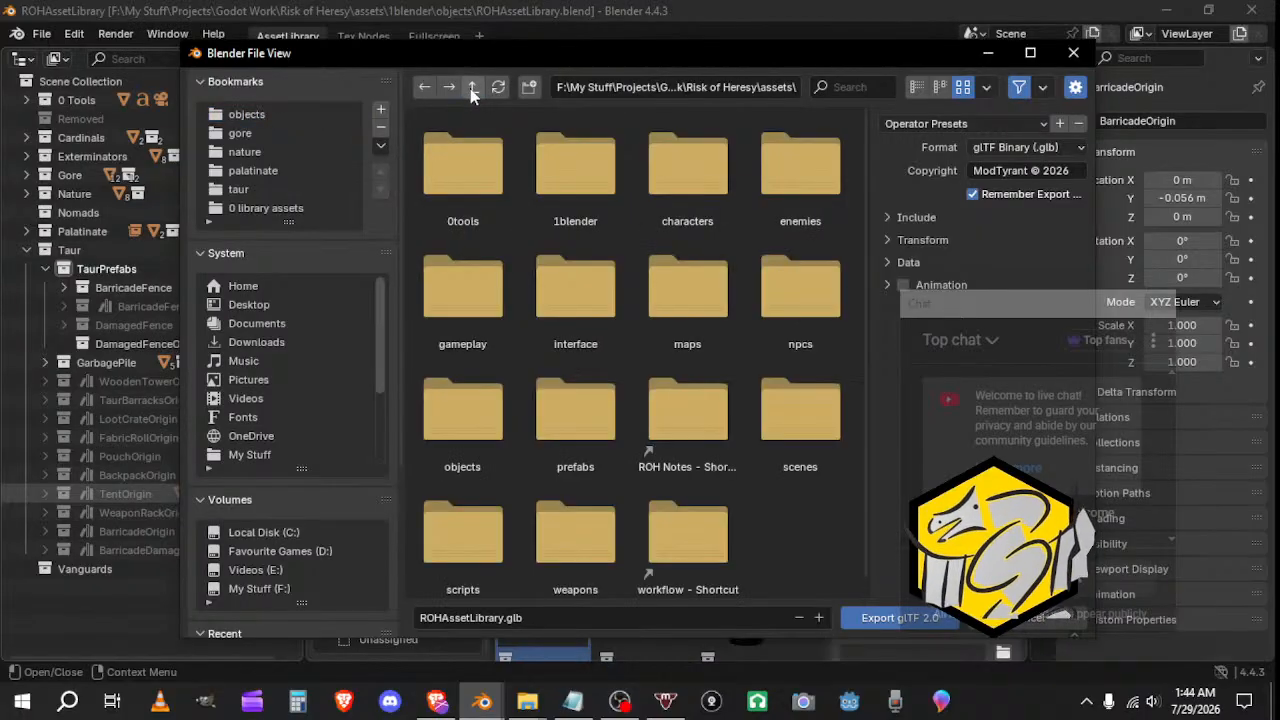
{"action": "left_click", "coordinate": [558, 150]}
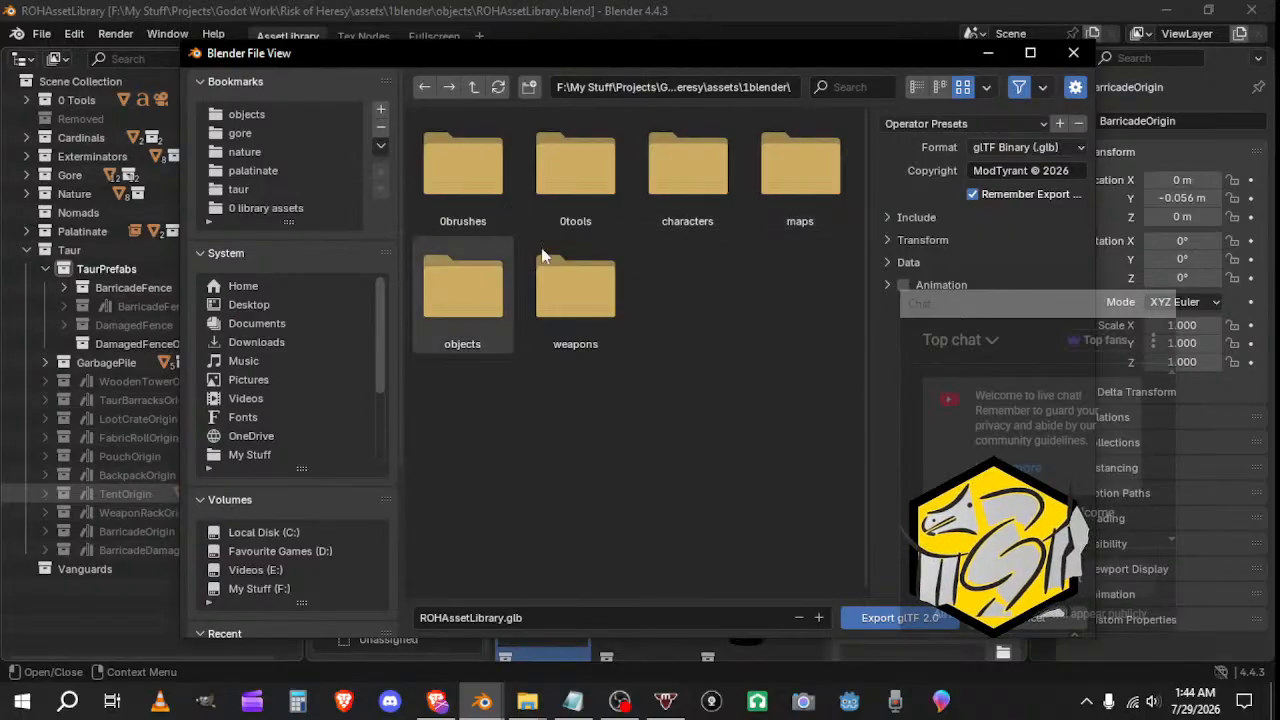
{"action": "left_click", "coordinate": [500, 252]}
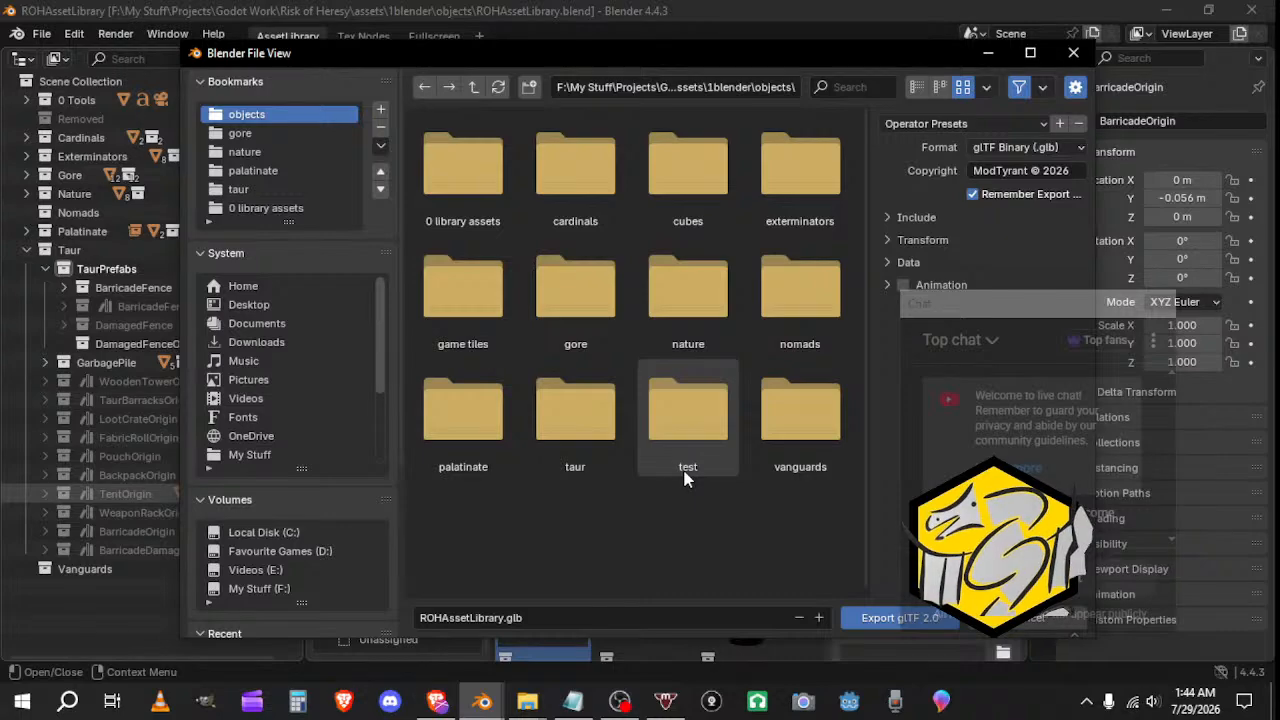
{"action": "left_click", "coordinate": [474, 88]}
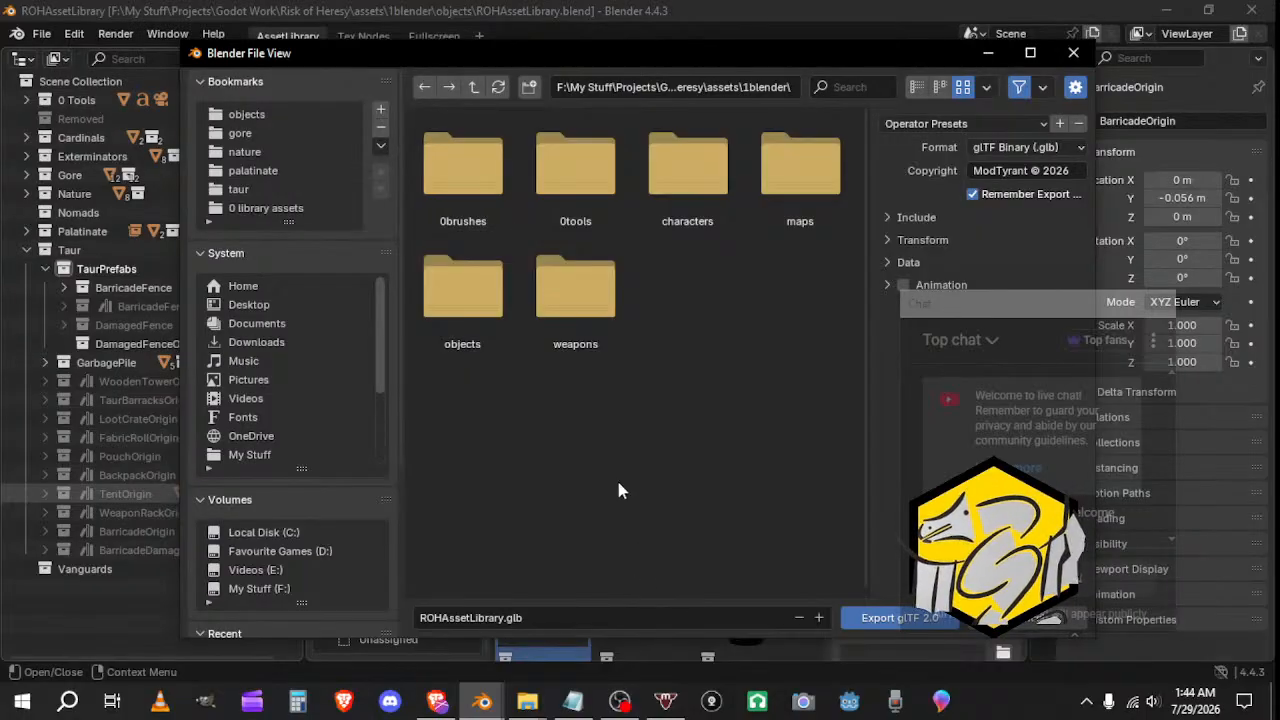
{"action": "left_click", "coordinate": [528, 89]}
{"action": "type", "text": "prefabs"}
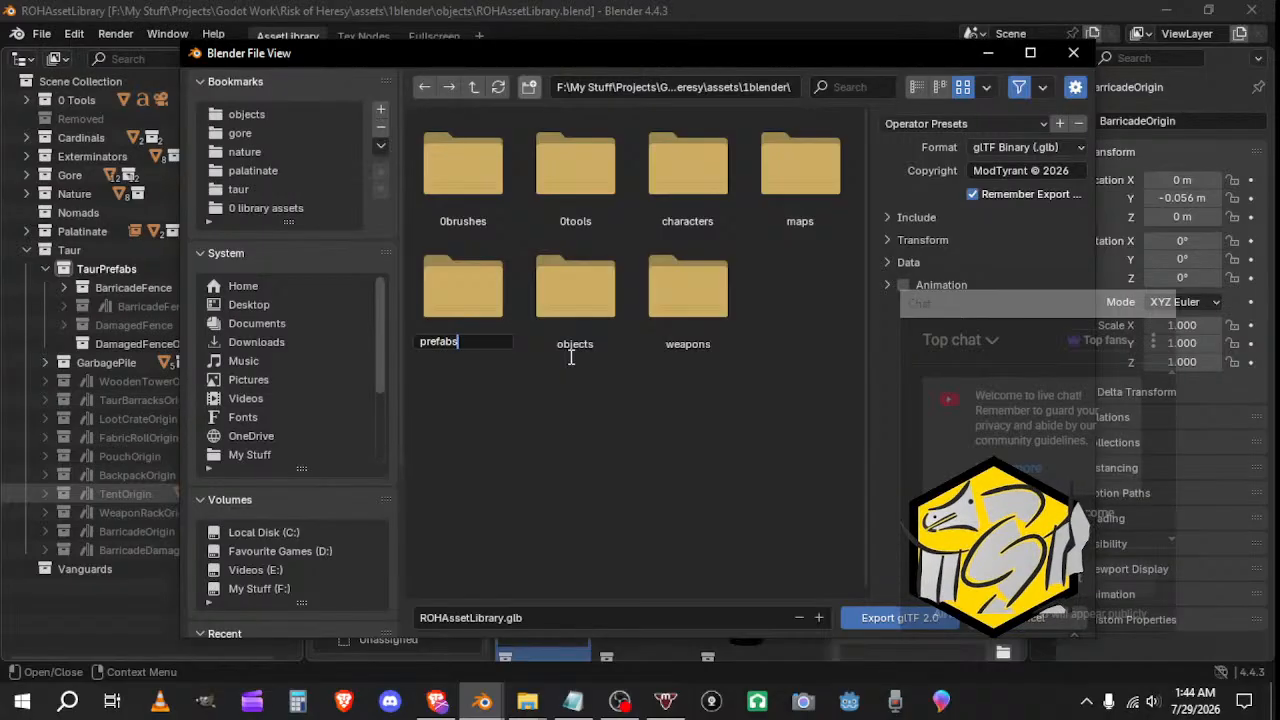
{"action": "key", "text": "Return"}
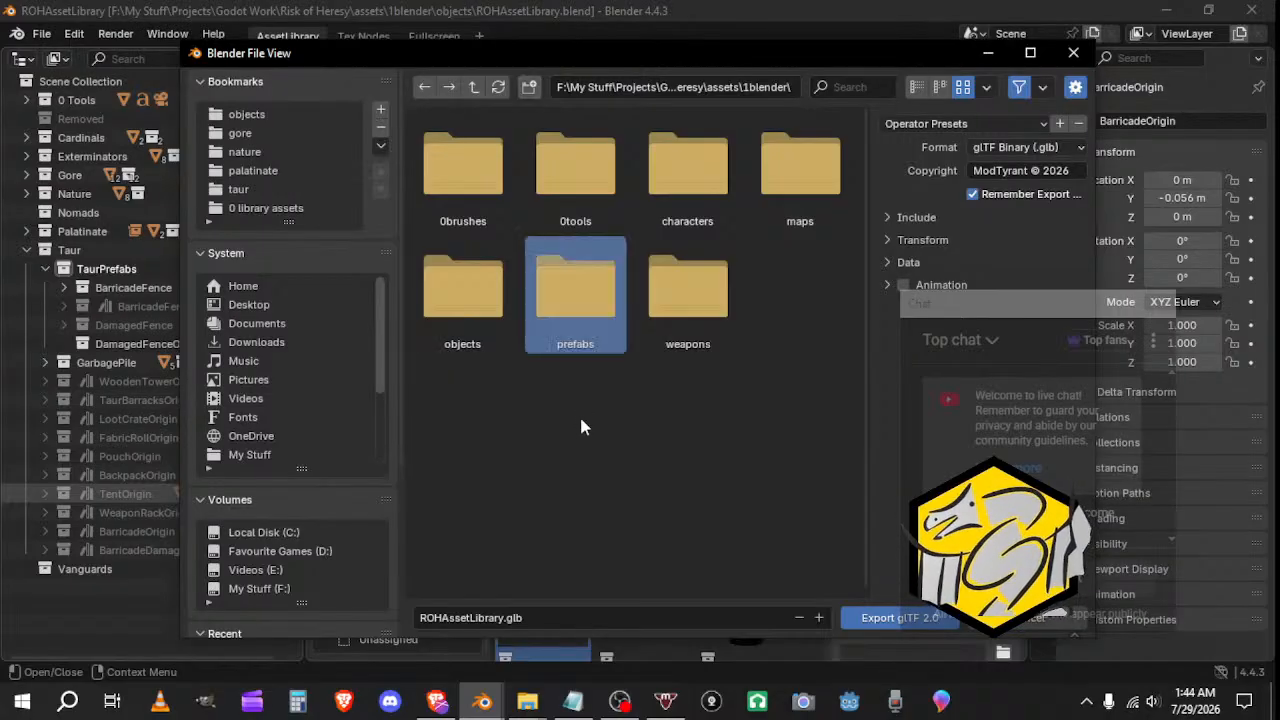
{"action": "double_click", "coordinate": [595, 283]}
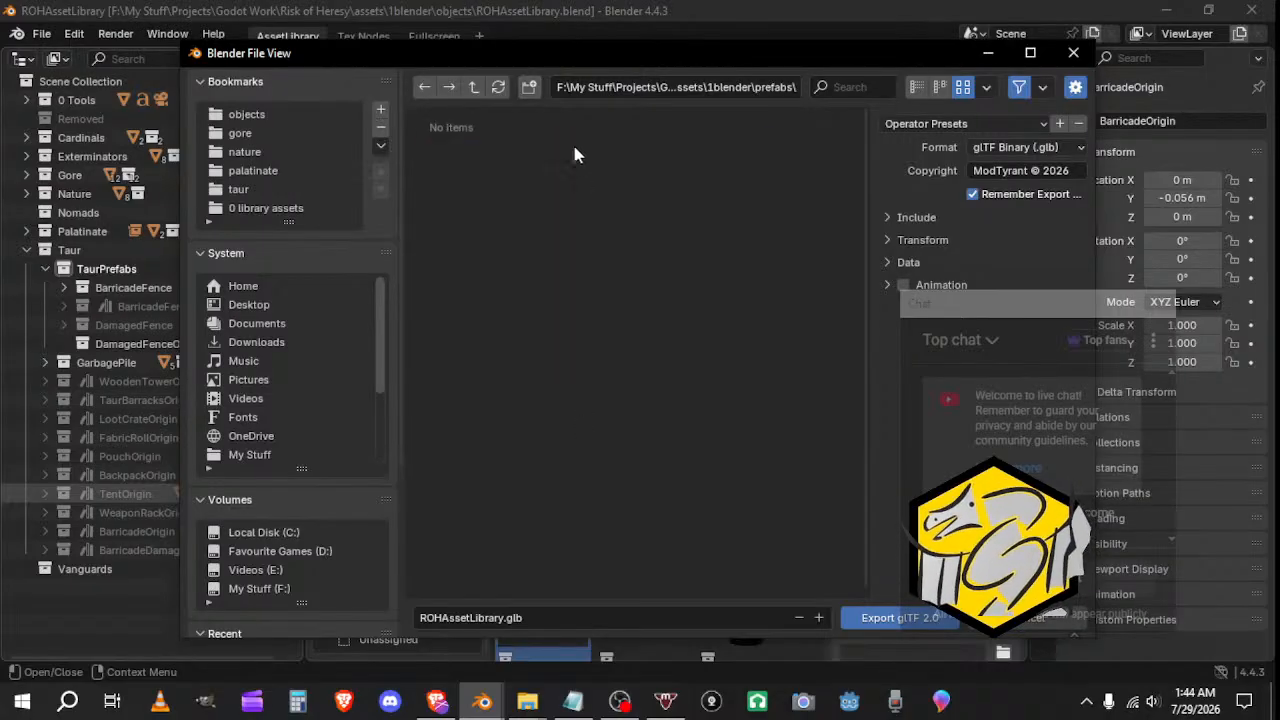
Step: Compare the folder structure of objects with the prefabs folder in 1blender, and examine the project folders inside objects\taur
{"action": "left_click", "coordinate": [474, 87]}
{"action": "double_click", "coordinate": [495, 292]}
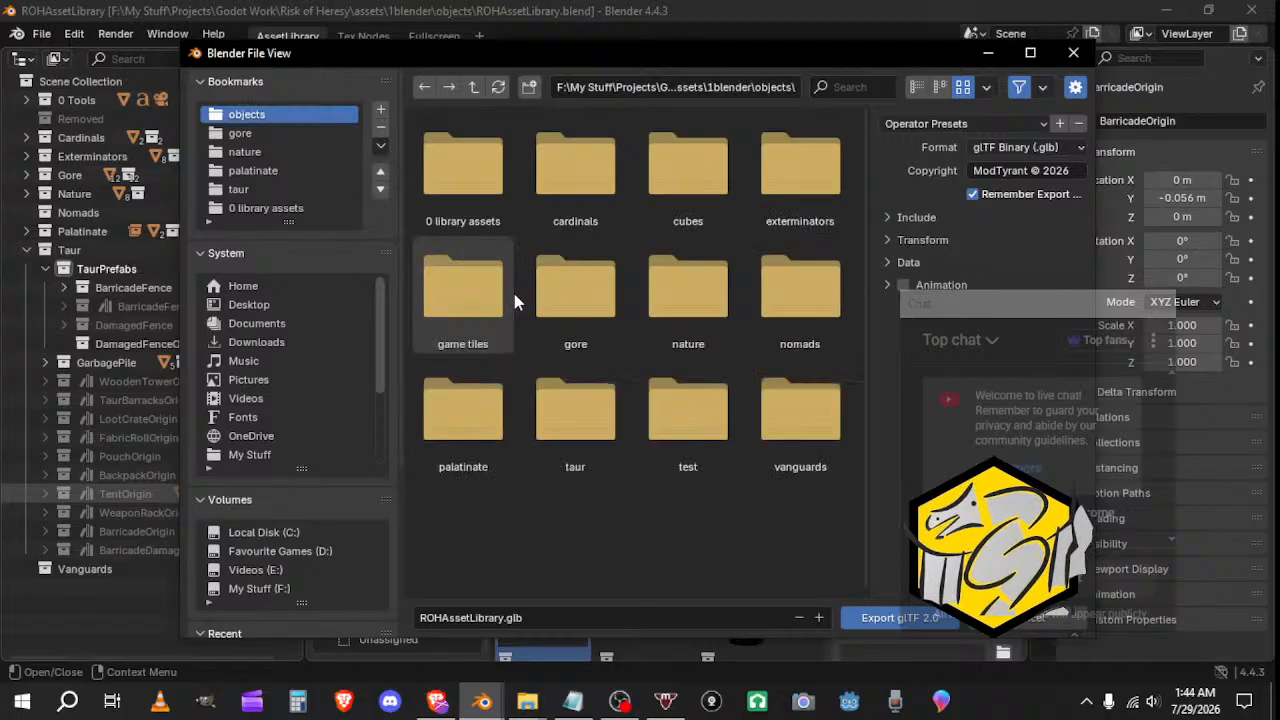
{"action": "left_click", "coordinate": [477, 87]}
{"action": "double_click", "coordinate": [592, 314]}
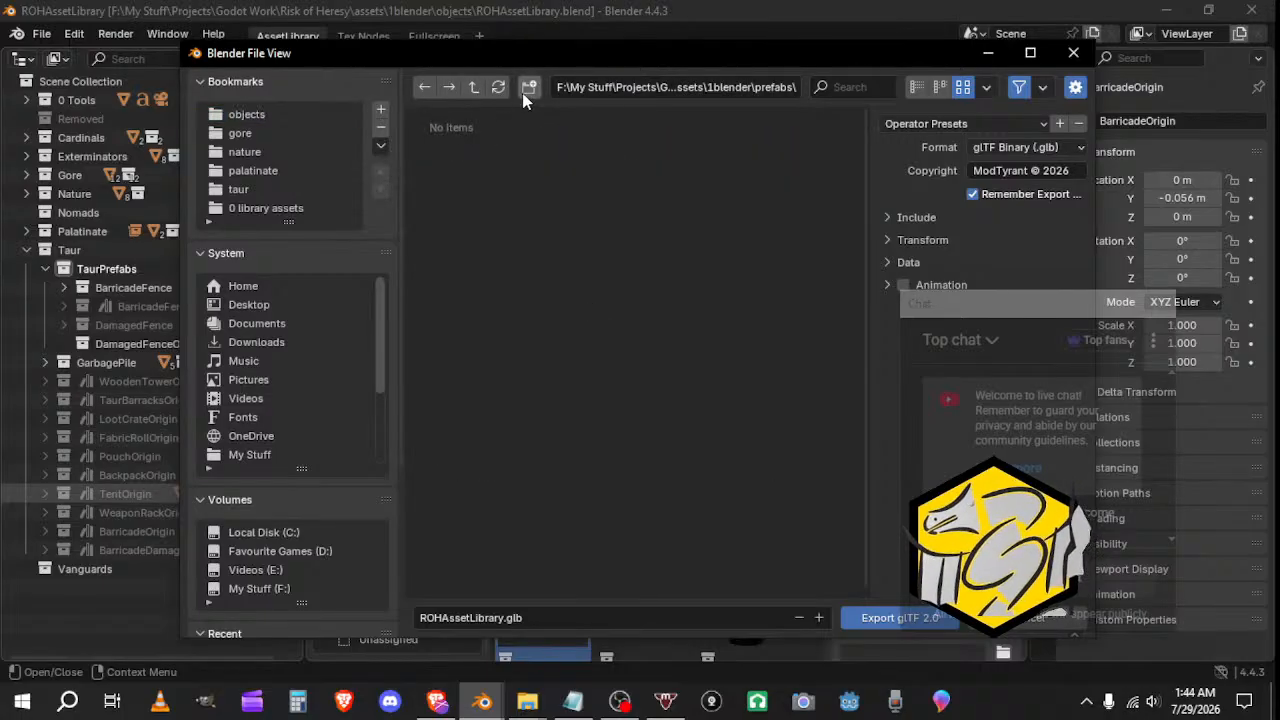
{"action": "left_click", "coordinate": [474, 87]}
{"action": "right_click", "coordinate": [568, 311]}
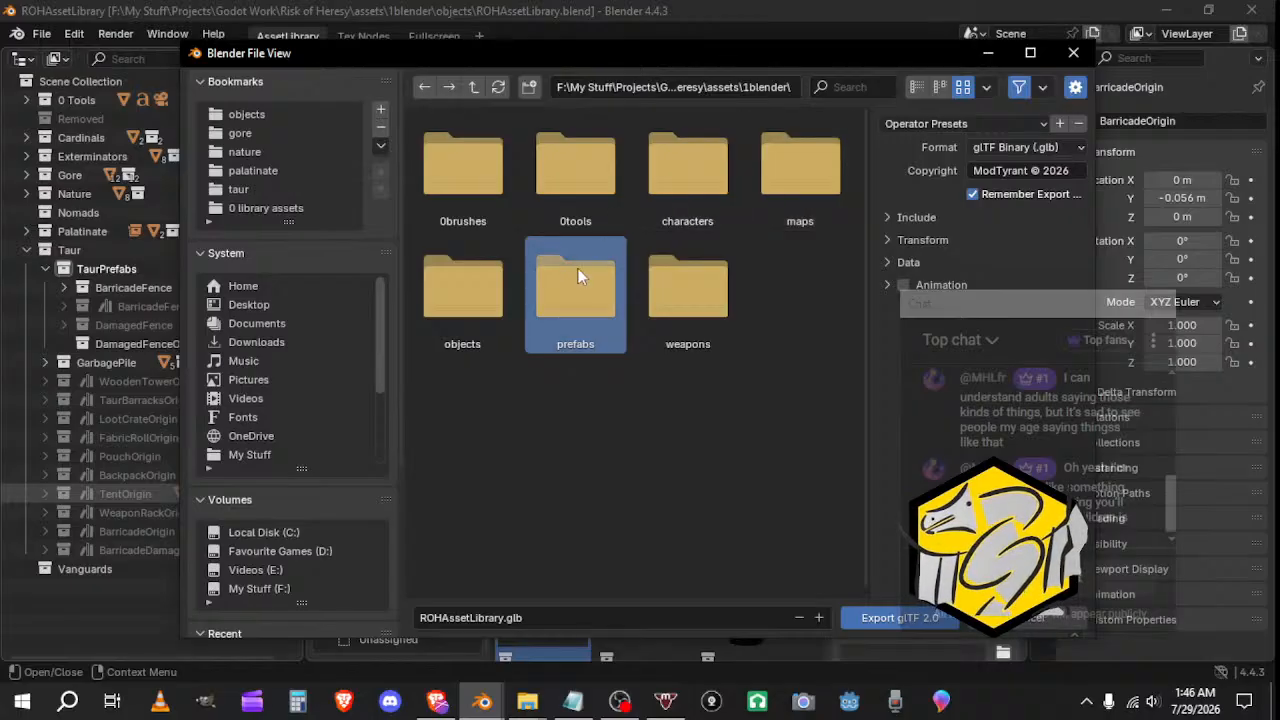
{"action": "double_click", "coordinate": [494, 294]}
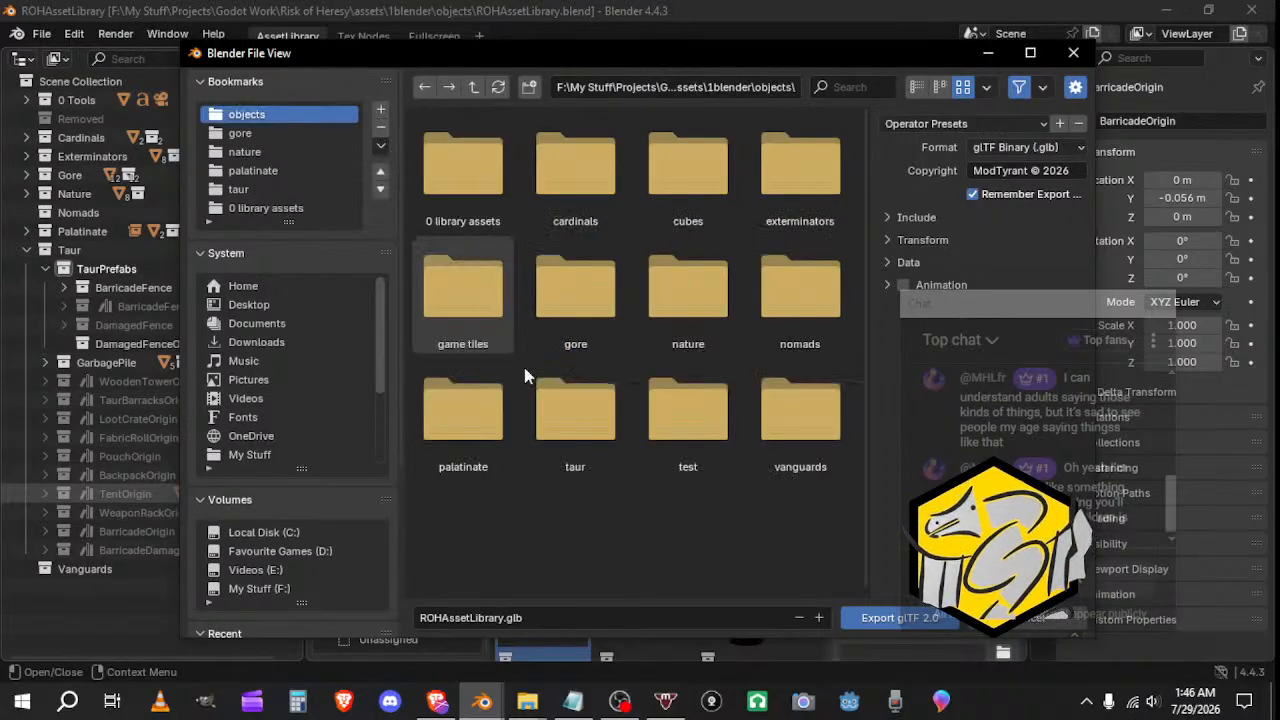
{"action": "double_click", "coordinate": [579, 418]}
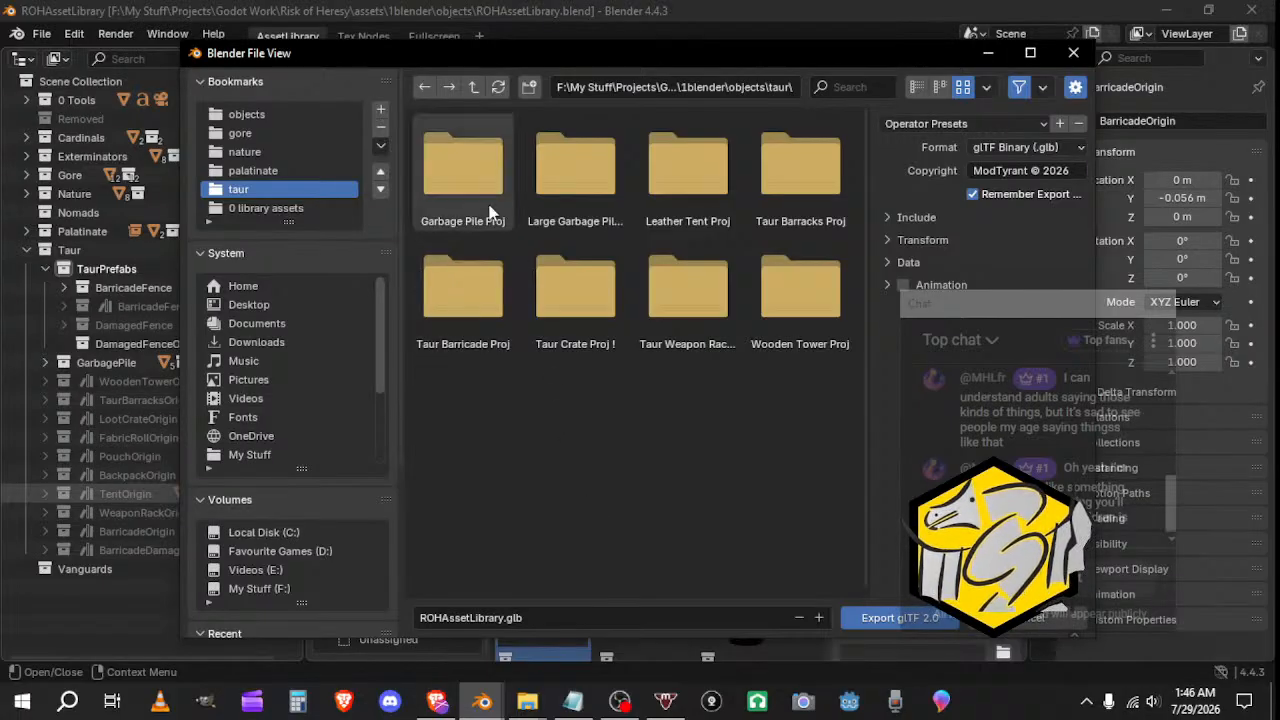
Step: Delete the prefabs folder from assets\1blender
{"action": "left_click", "coordinate": [484, 92]}
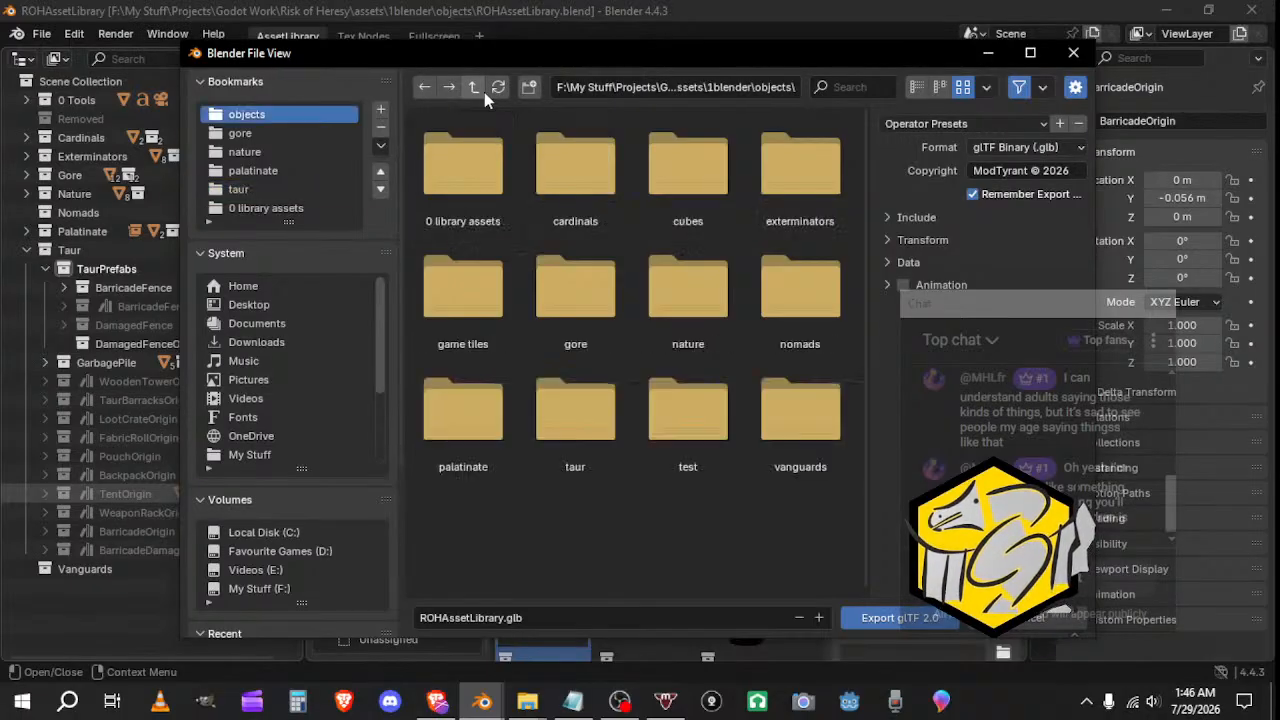
{"action": "left_click", "coordinate": [475, 87]}
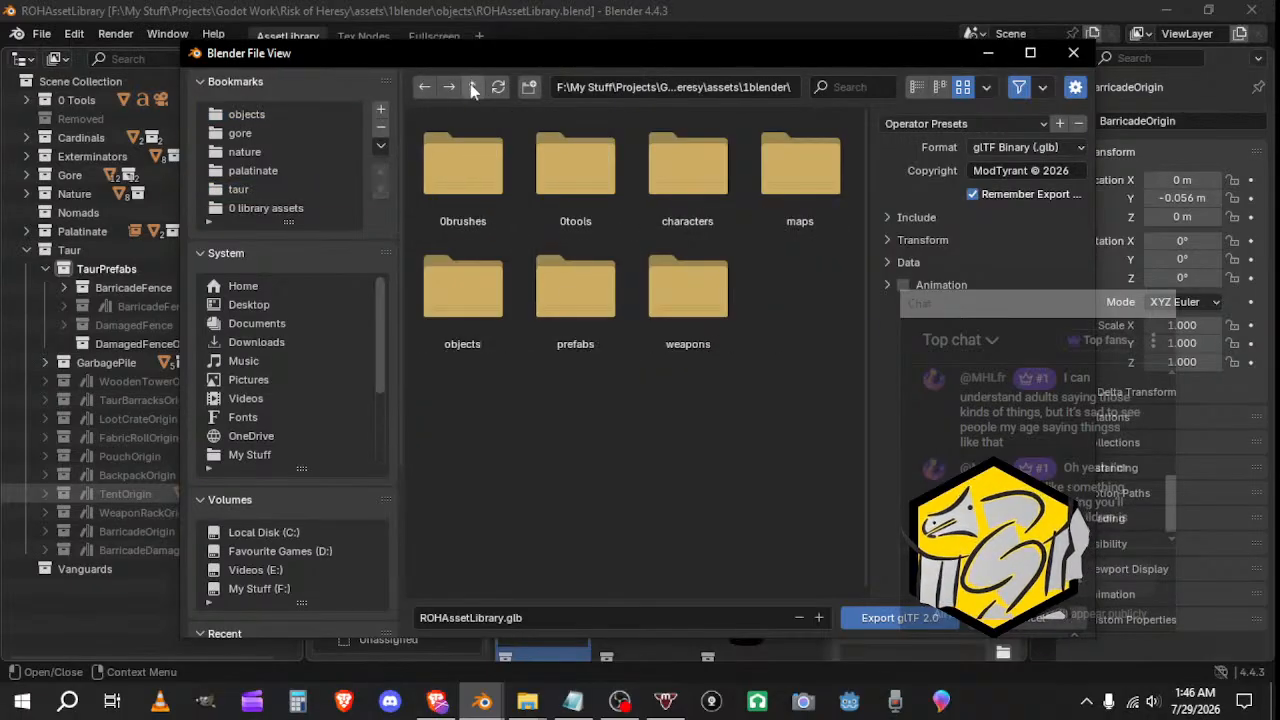
{"action": "right_click", "coordinate": [598, 320]}
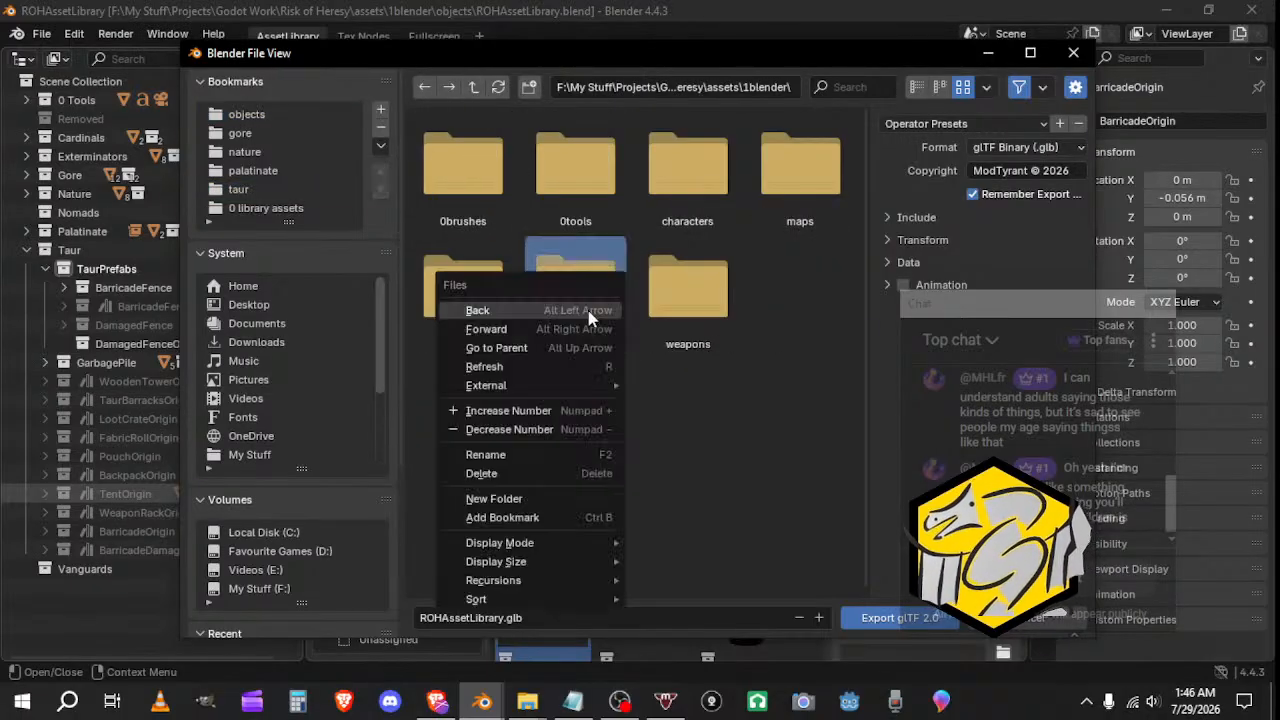
{"action": "left_click", "coordinate": [499, 473]}
Step: Create a folder named Barricade Fence Proj inside objects\taur
{"action": "left_click", "coordinate": [470, 320]}
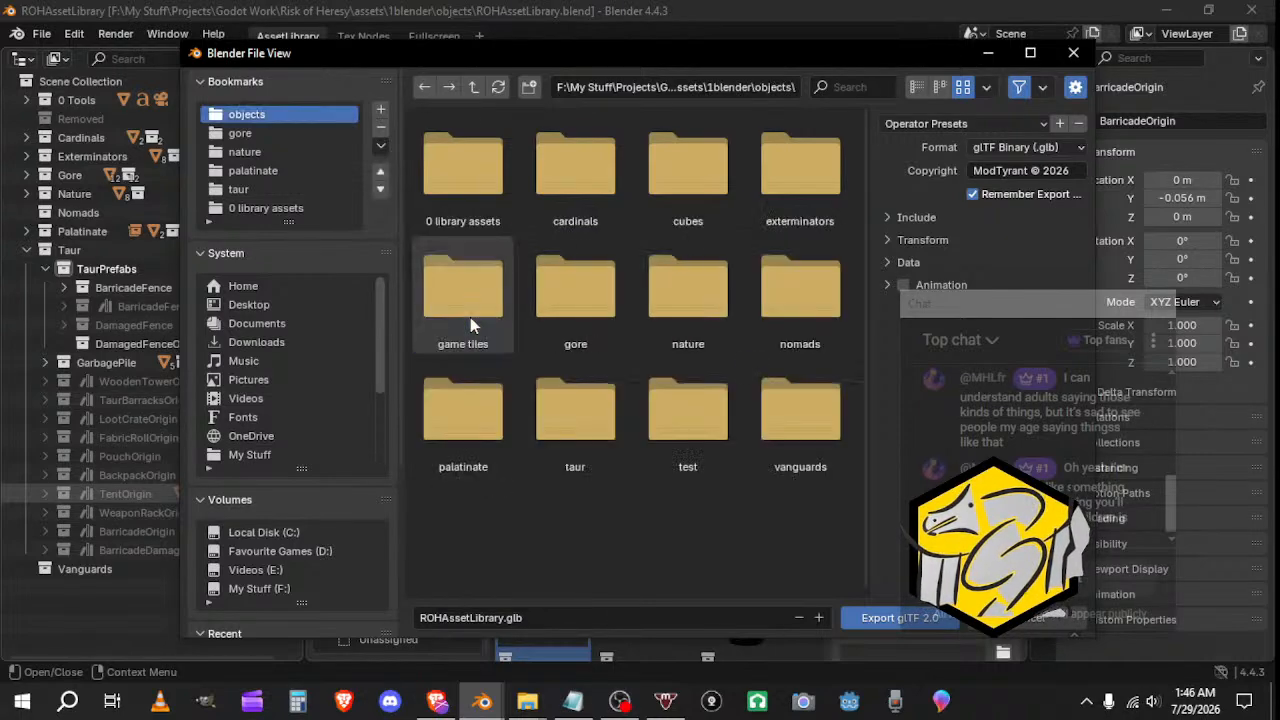
{"action": "double_click", "coordinate": [616, 411]}
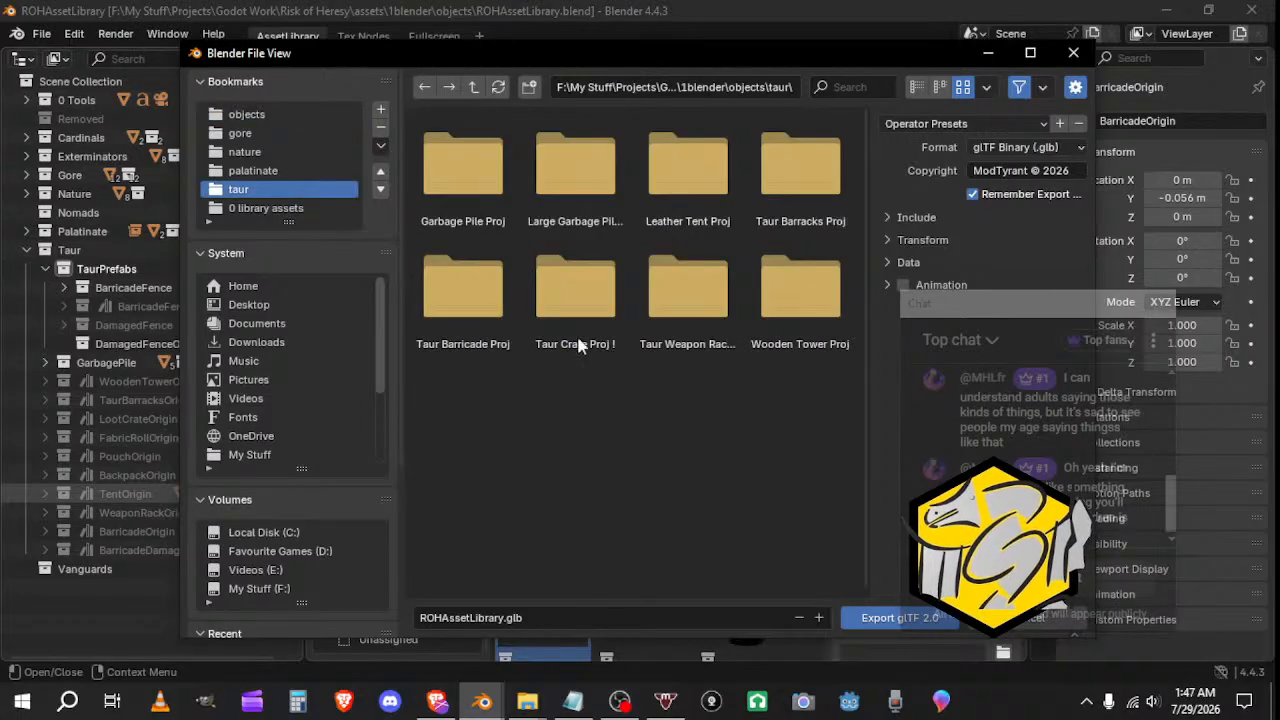
{"action": "left_click", "coordinate": [530, 88]}
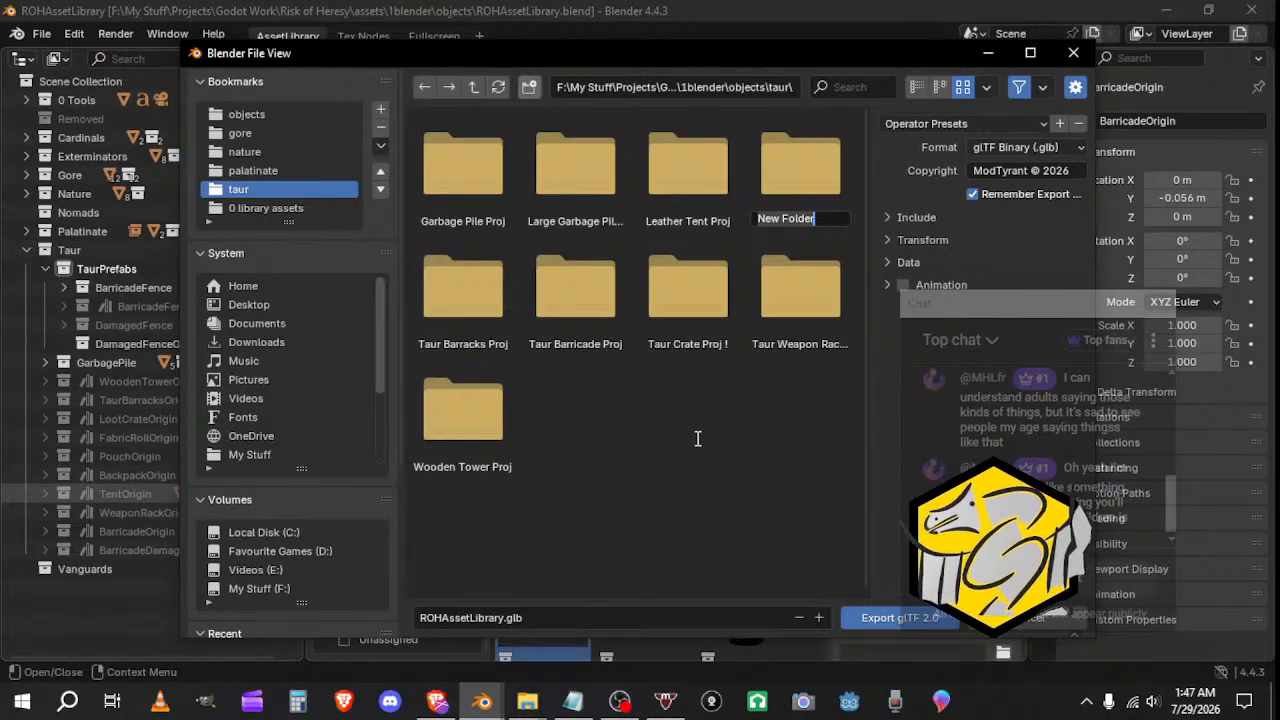
{"action": "type", "text": "B"}
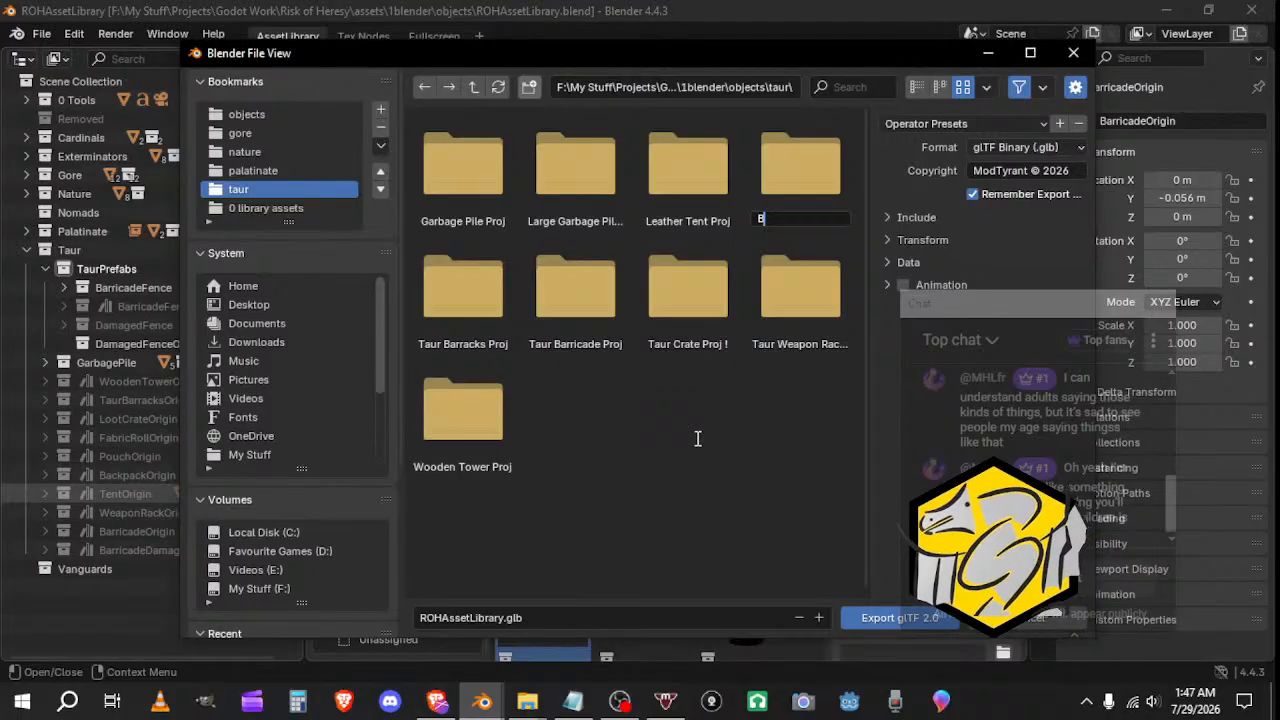
{"action": "type", "text": "arricade "}
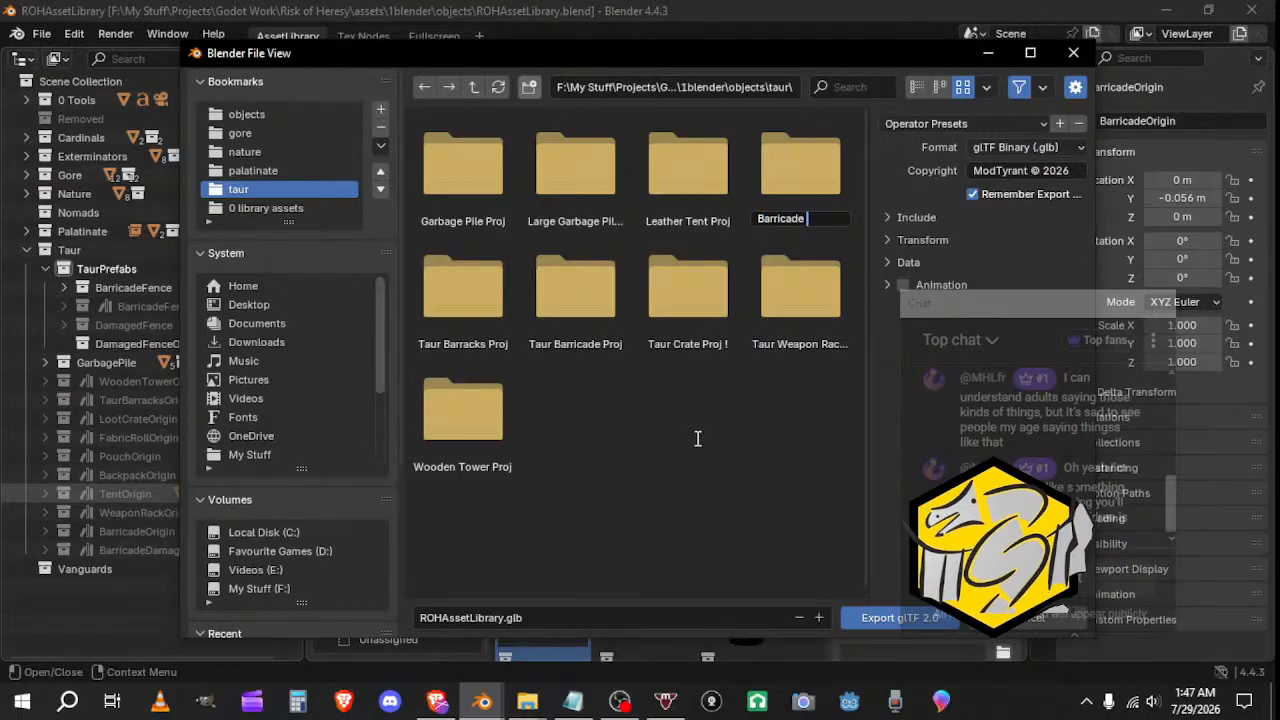
{"action": "type", "text": "Fence Proj"}
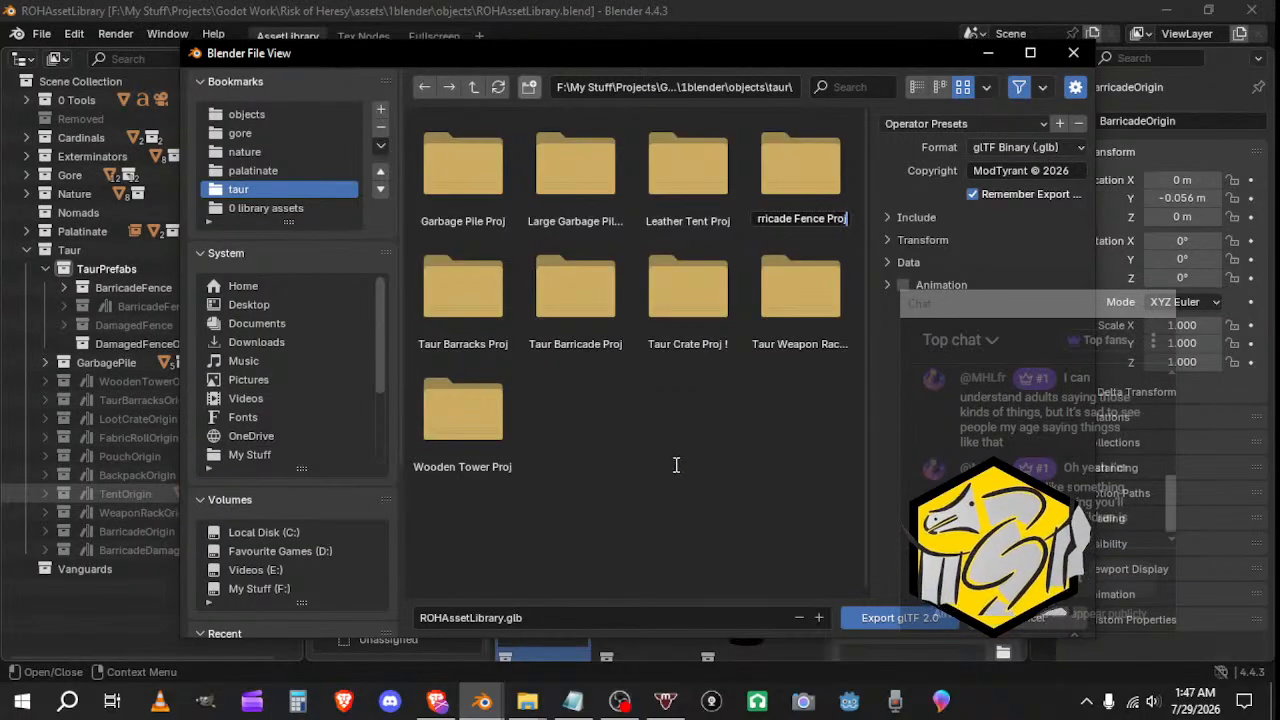
{"action": "key", "text": "Return"}
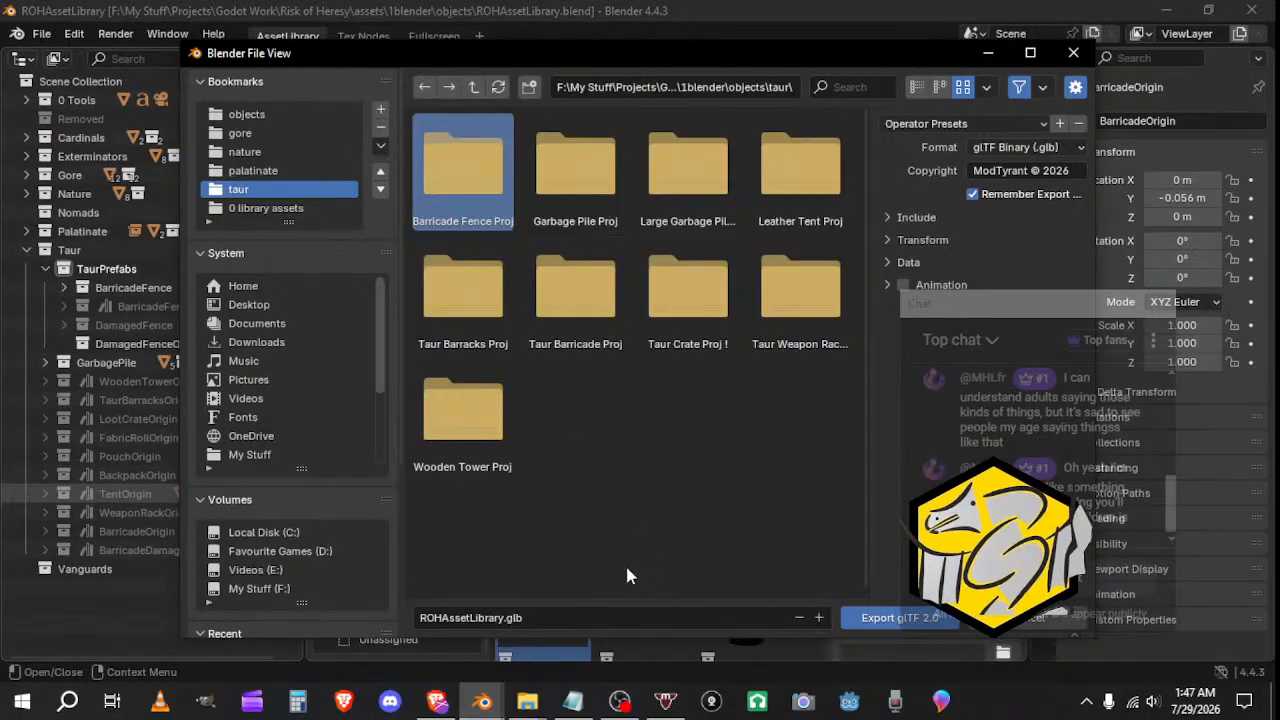
Step: Check the subfolders of Taur Barricade Proj, and create and open a matching exports folder inside Barricade Fence Proj
{"action": "left_click", "coordinate": [582, 345]}
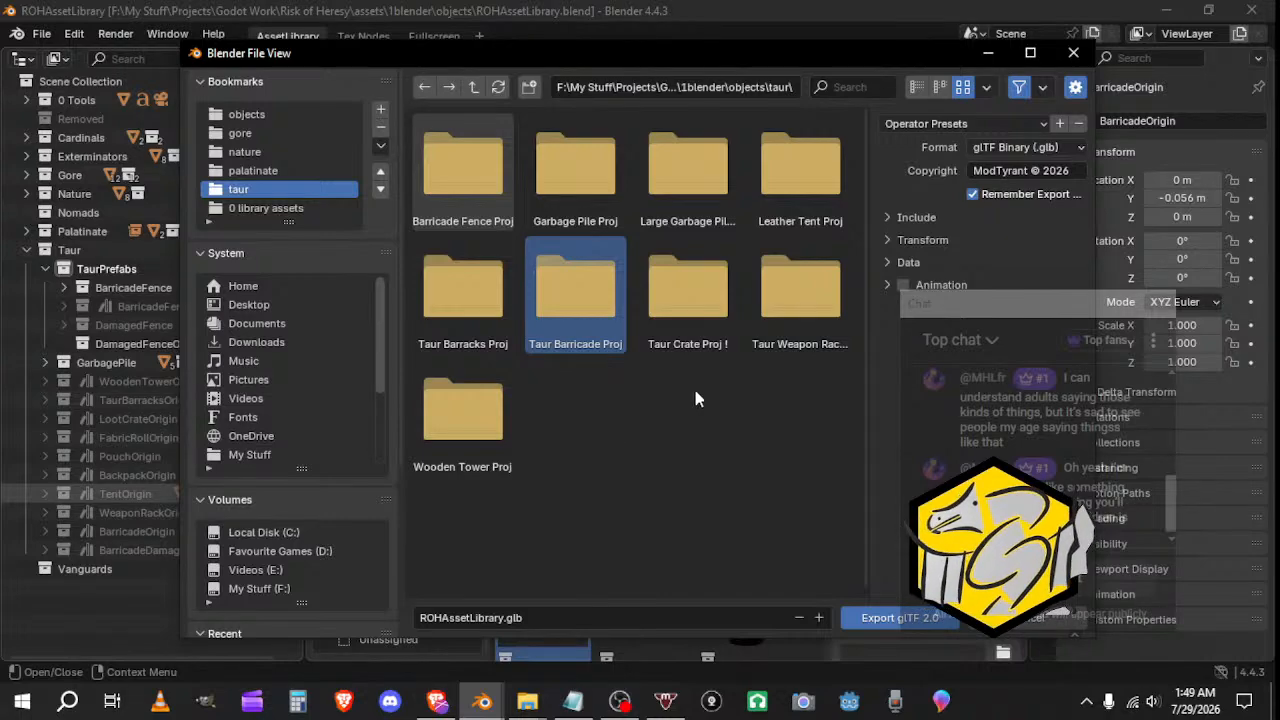
{"action": "left_click", "coordinate": [463, 151]}
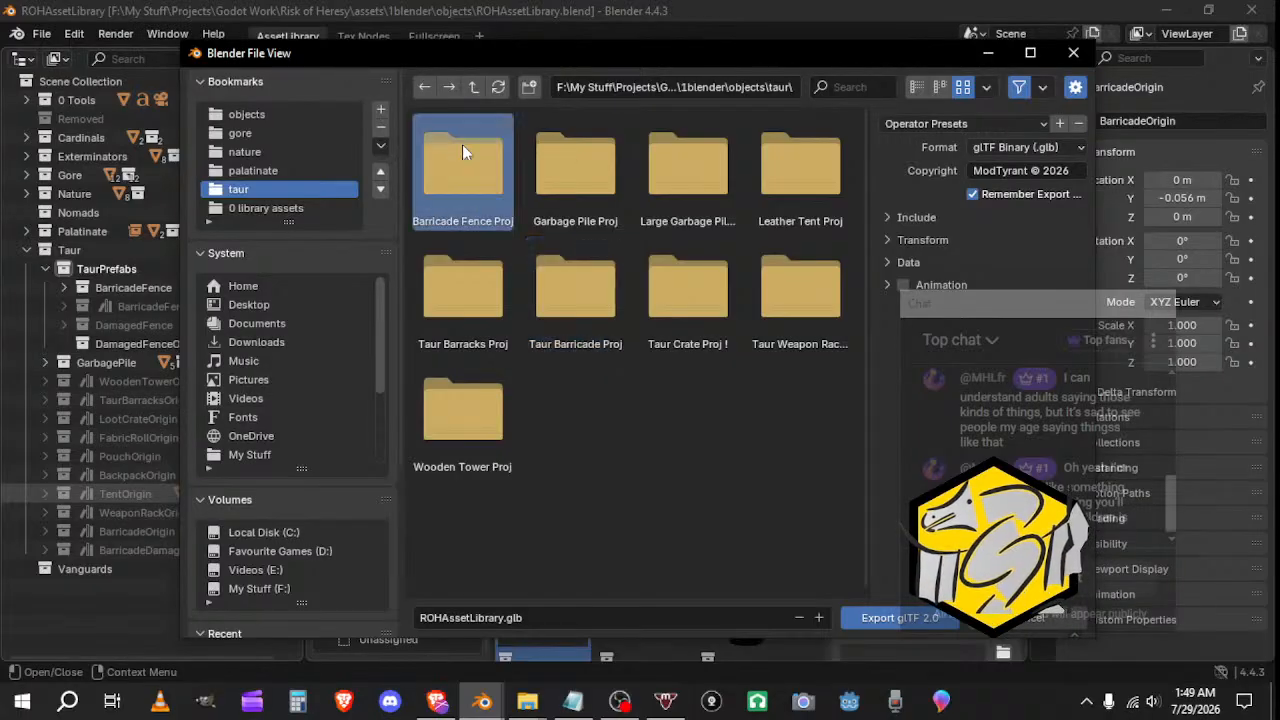
{"action": "double_click", "coordinate": [566, 283]}
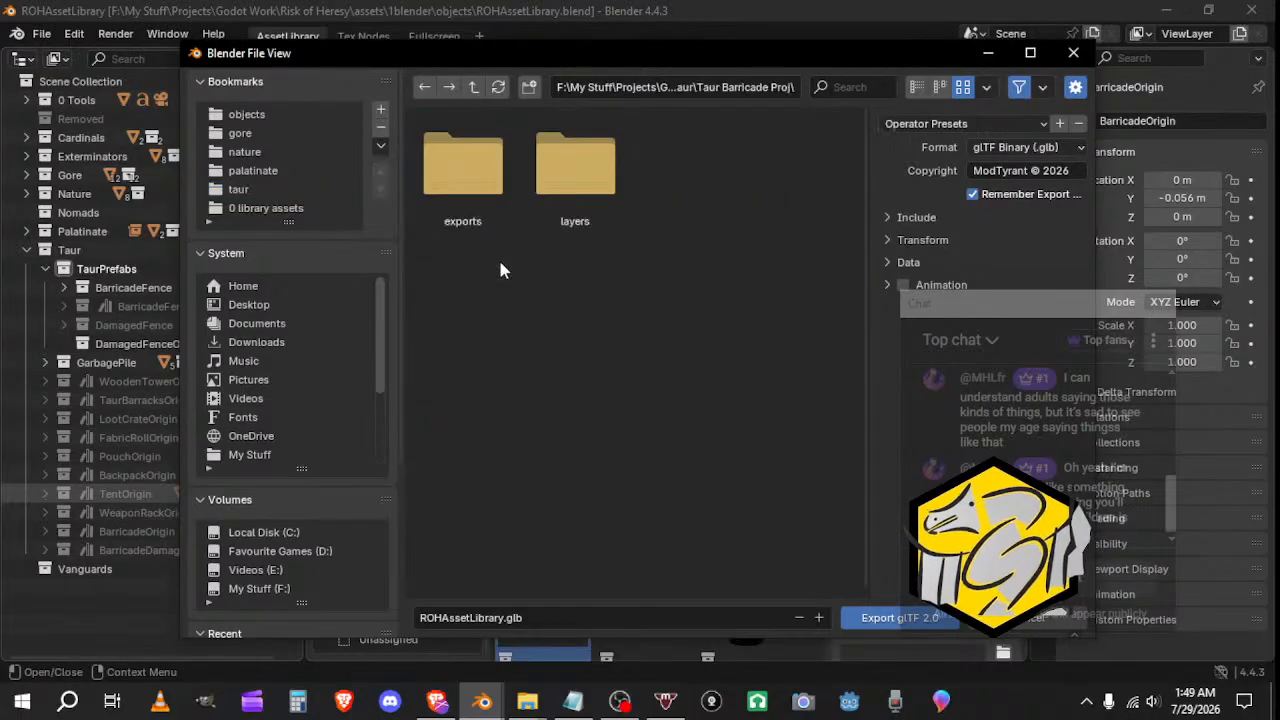
{"action": "left_click", "coordinate": [474, 87]}
{"action": "double_click", "coordinate": [460, 162]}
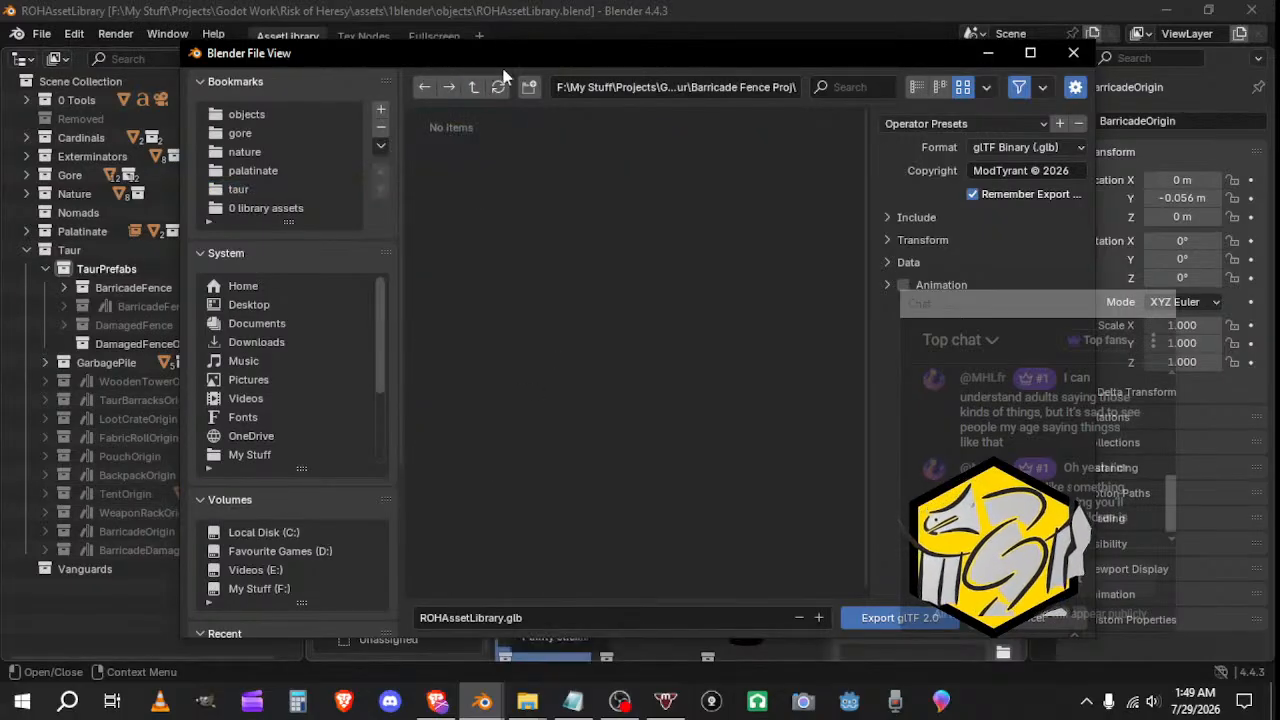
{"action": "left_click", "coordinate": [529, 87]}
{"action": "key", "text": "BackSpace"}
{"action": "type", "text": "exports"}
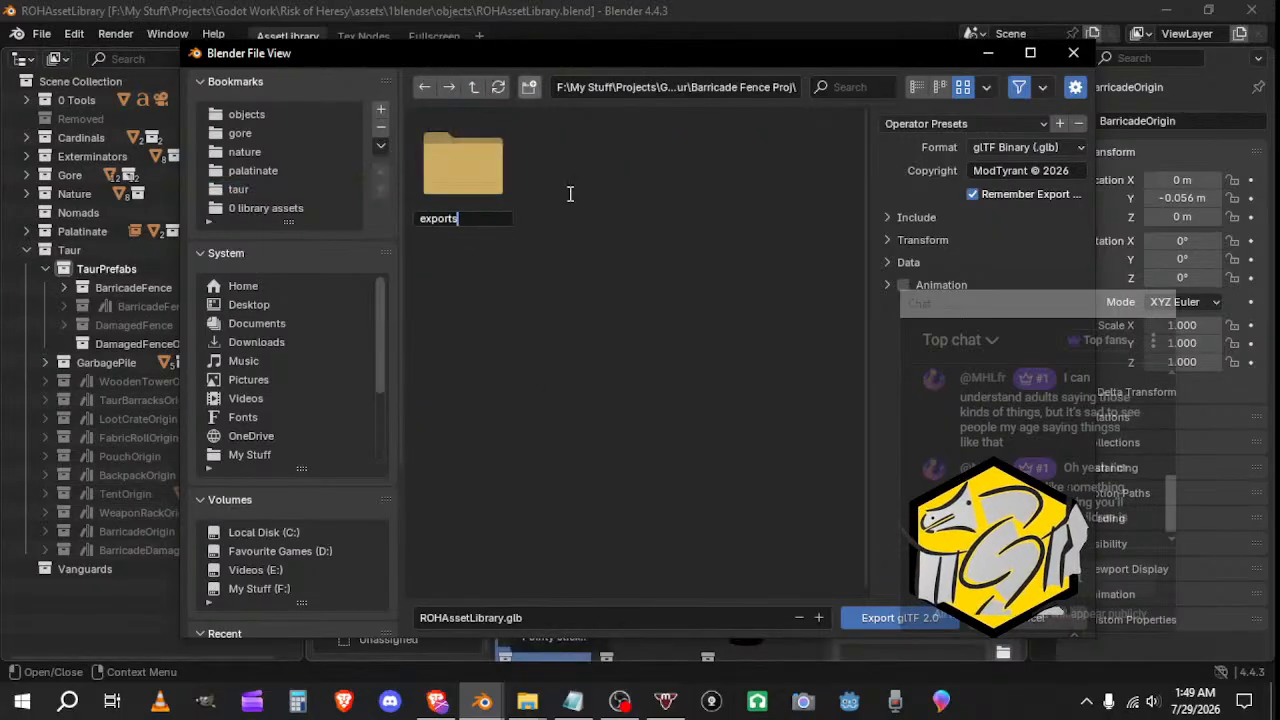
{"action": "key", "text": "Return"}
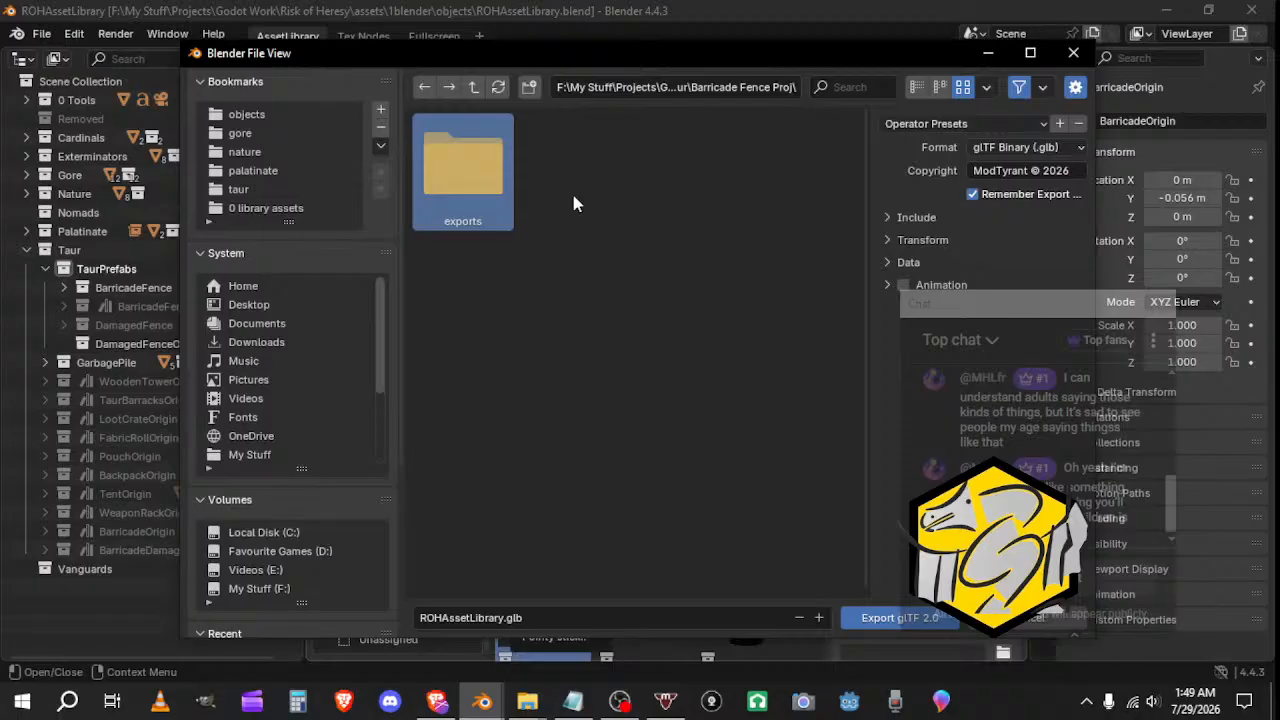
{"action": "double_click", "coordinate": [490, 154]}
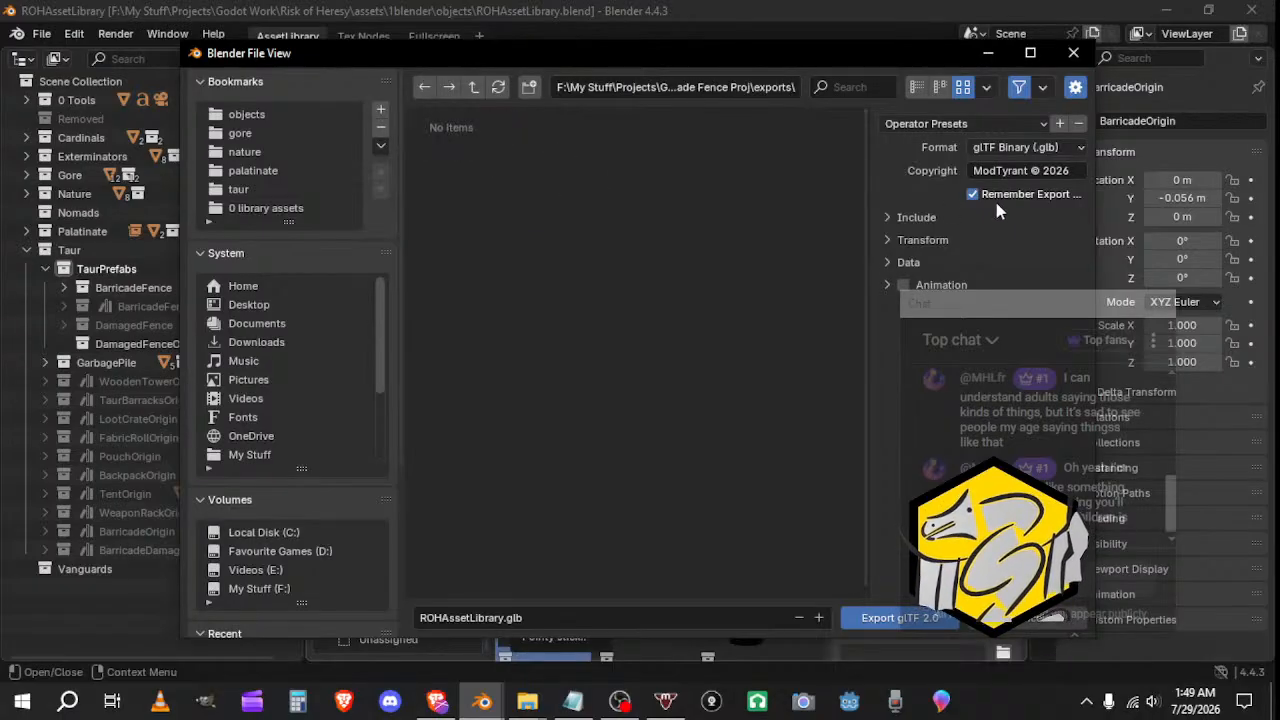
Step: Review the glTF export's transform and data settings, and turn off Skinning and Shape Keys
{"action": "left_click", "coordinate": [889, 217]}
{"action": "left_click", "coordinate": [889, 217]}
{"action": "left_click", "coordinate": [892, 239]}
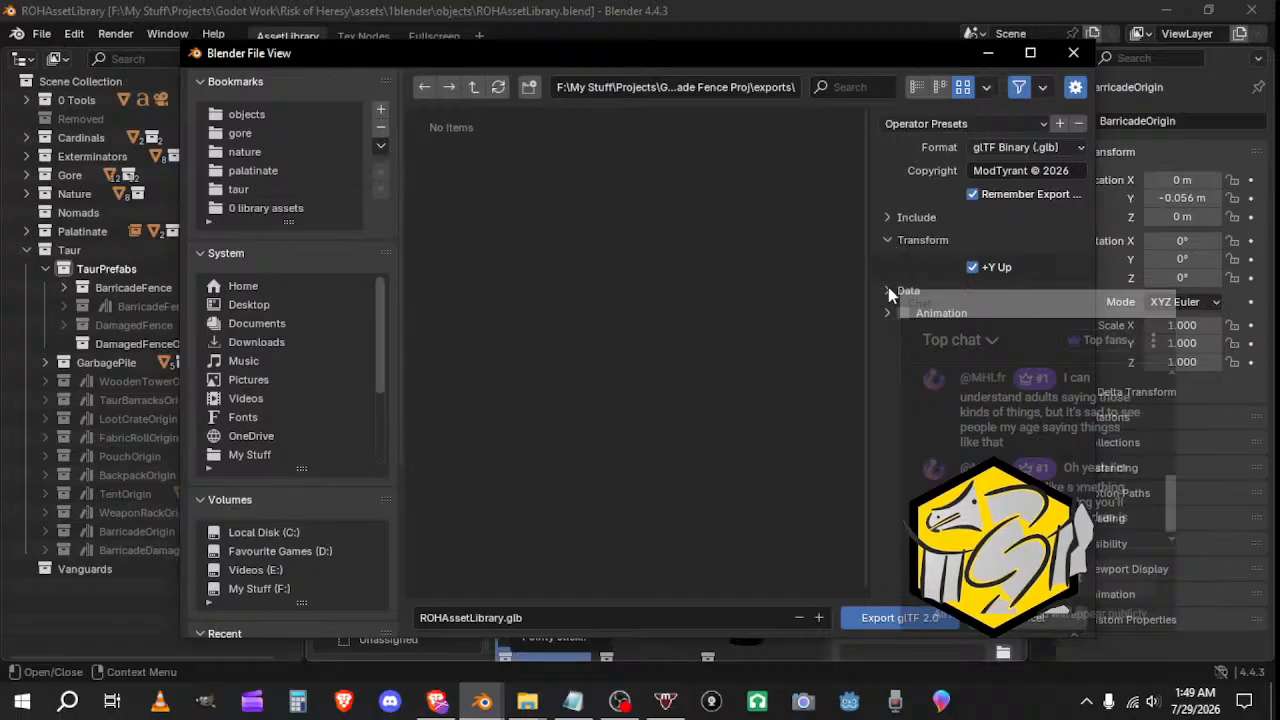
{"action": "left_click", "coordinate": [888, 291]}
{"action": "left_click_drag", "start_coordinate": [745, 53], "coordinate": [575, 53]}
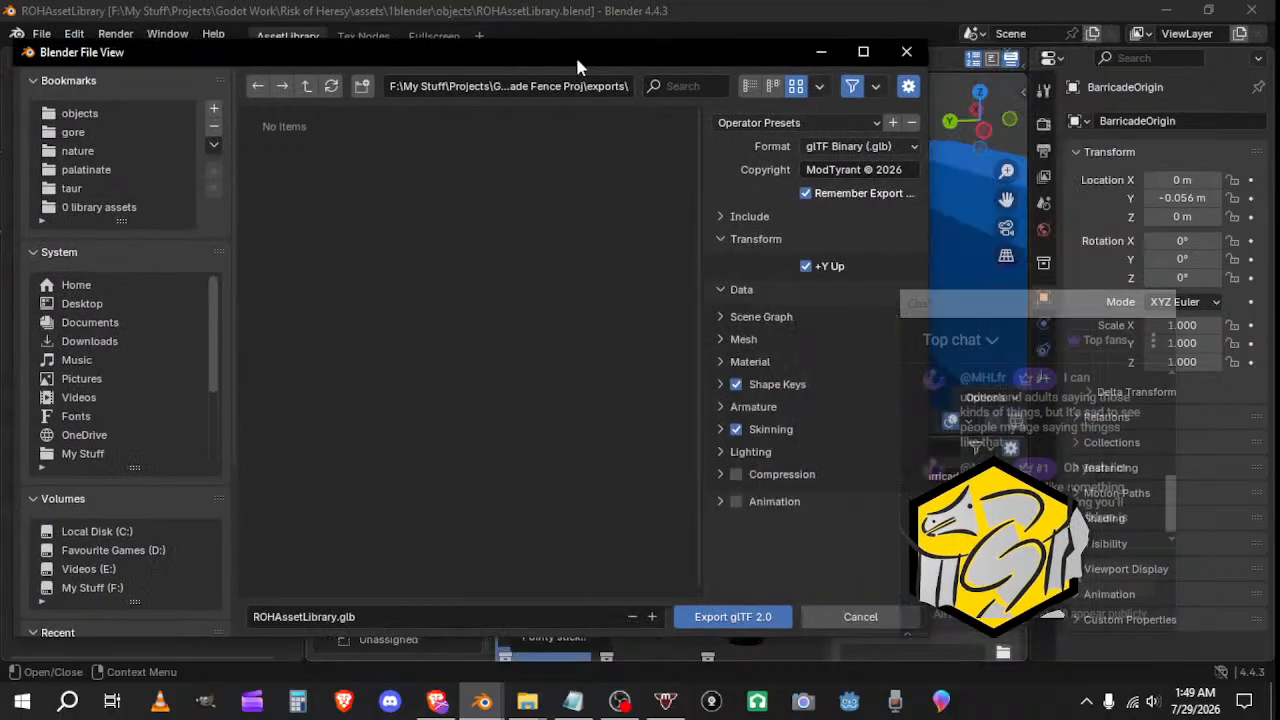
{"action": "left_click", "coordinate": [724, 385]}
{"action": "left_click", "coordinate": [719, 361]}
{"action": "left_click", "coordinate": [719, 361]}
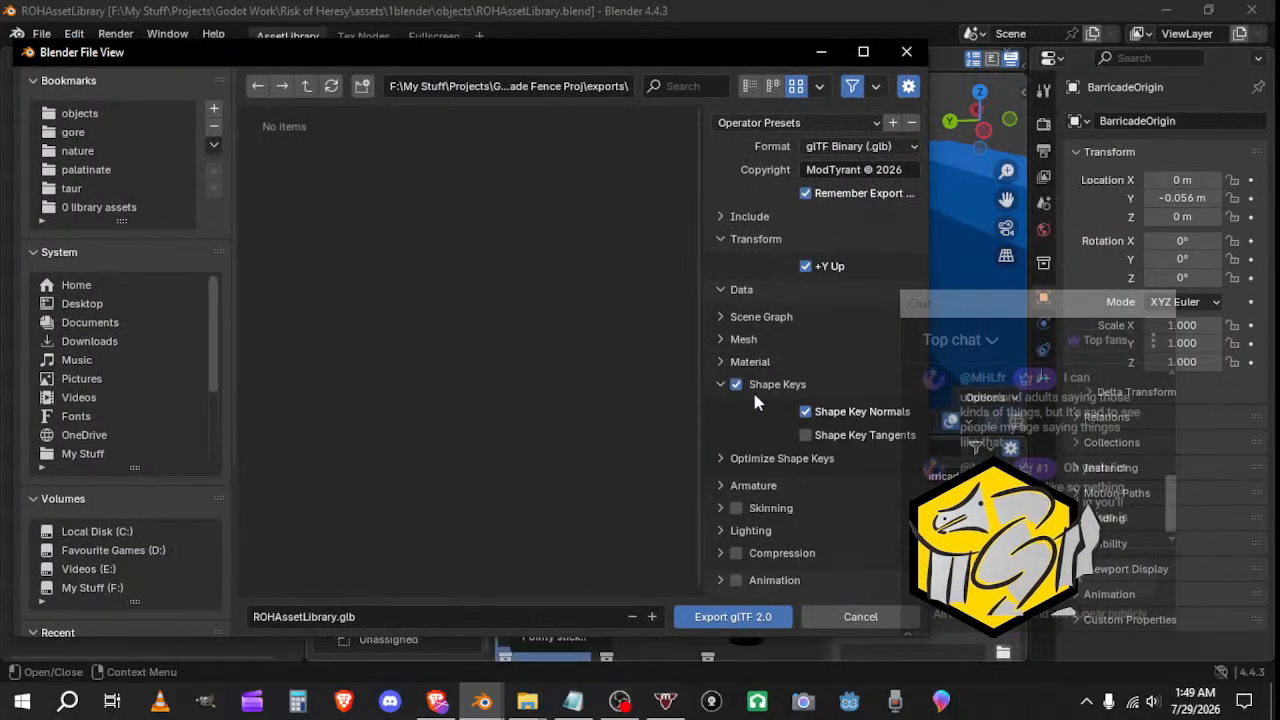
{"action": "left_click", "coordinate": [753, 388]}
{"action": "left_click", "coordinate": [736, 385]}
{"action": "left_click", "coordinate": [721, 339]}
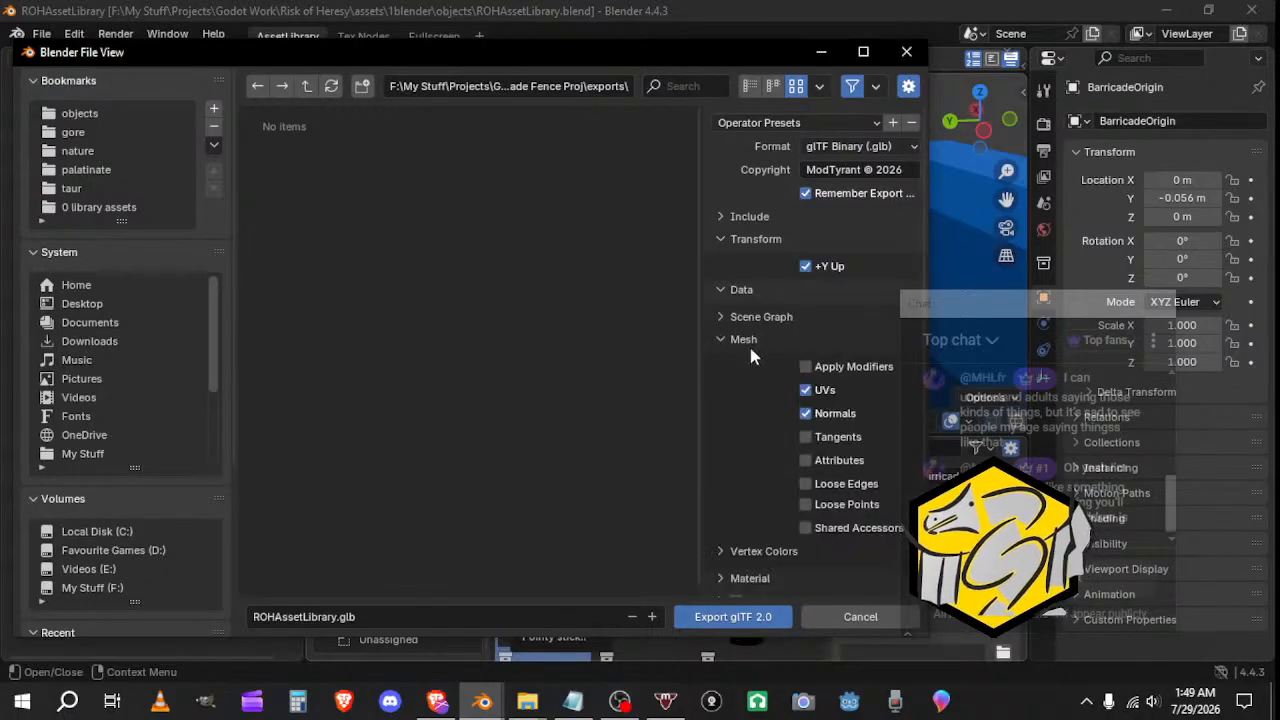
{"action": "left_click", "coordinate": [731, 343]}
{"action": "left_click", "coordinate": [731, 322]}
{"action": "left_click", "coordinate": [731, 322]}
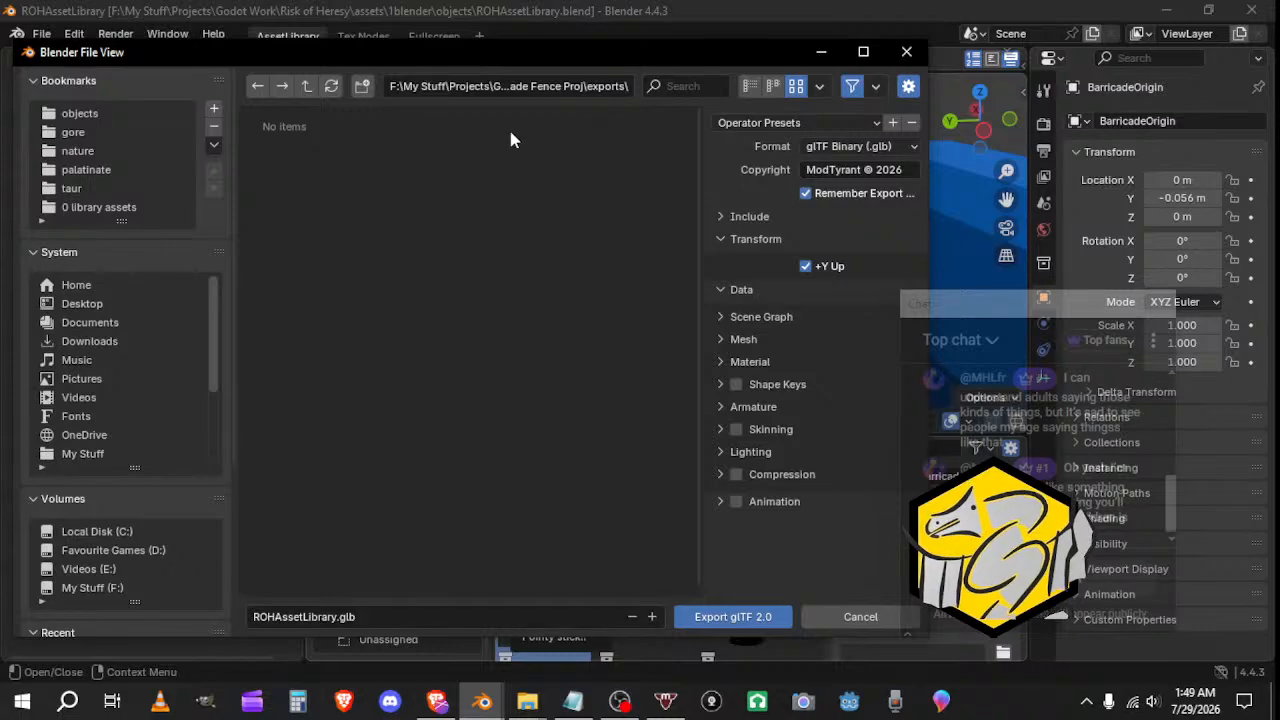
Step: Examine how the existing .glb files in the exports folder of Taur Barricade Proj are named
{"action": "left_click_drag", "start_coordinate": [488, 62], "coordinate": [754, 26]}
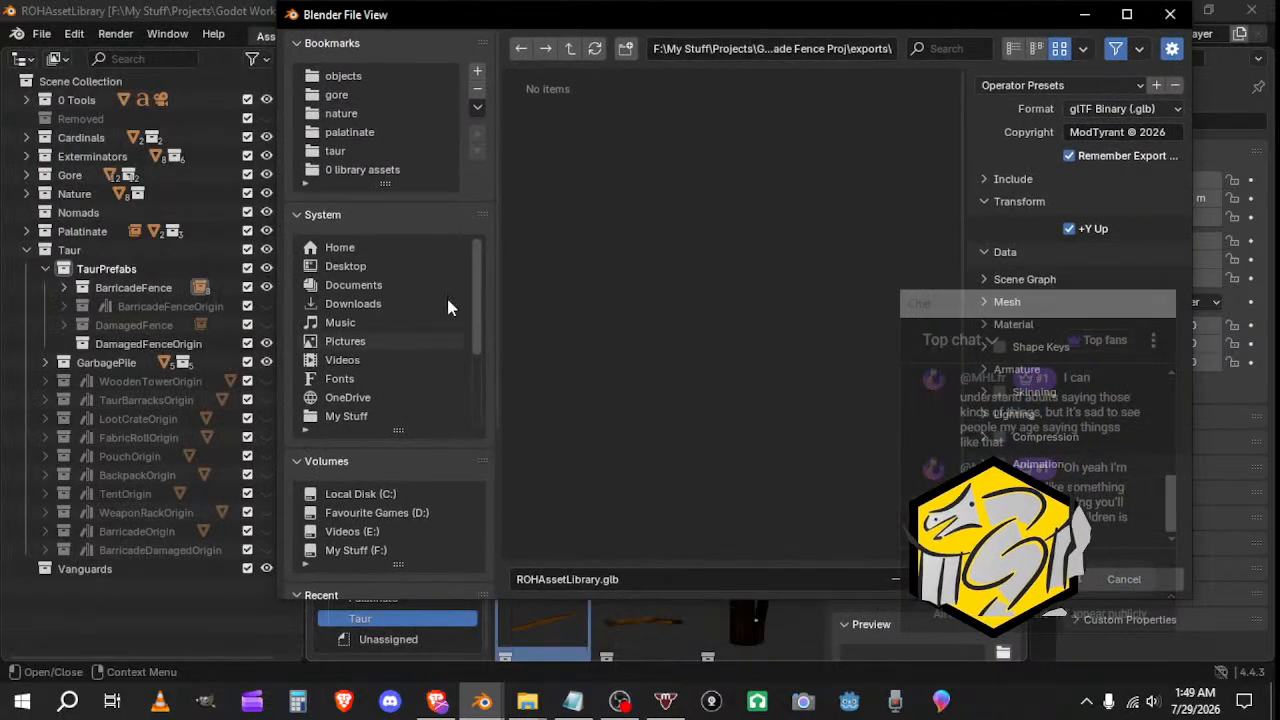
{"action": "left_click", "coordinate": [571, 50]}
{"action": "left_click", "coordinate": [572, 50]}
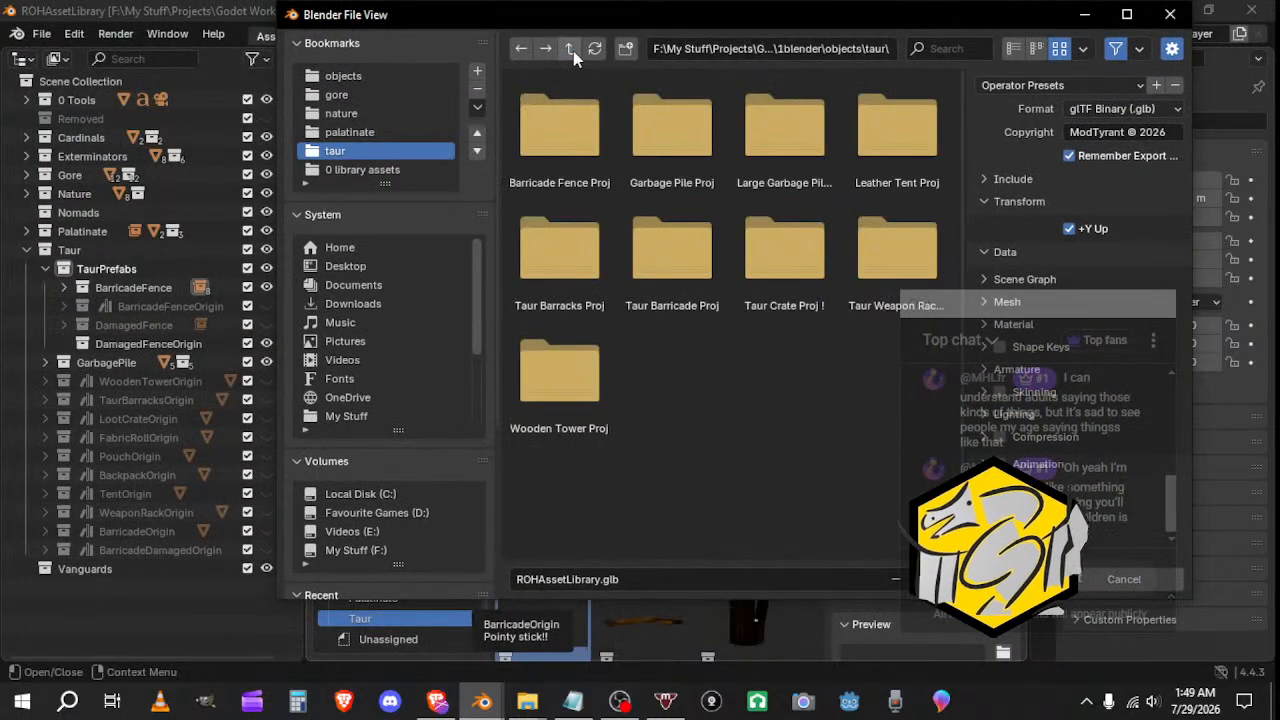
{"action": "double_click", "coordinate": [661, 244]}
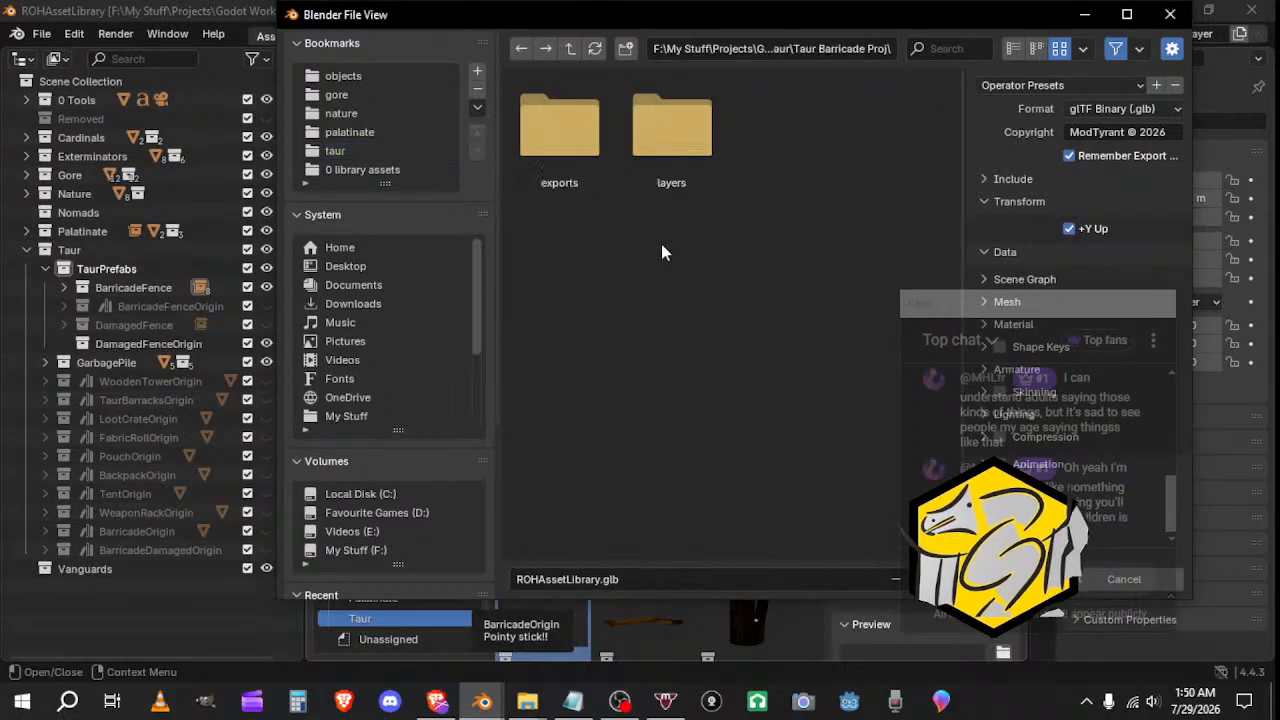
{"action": "double_click", "coordinate": [585, 167]}
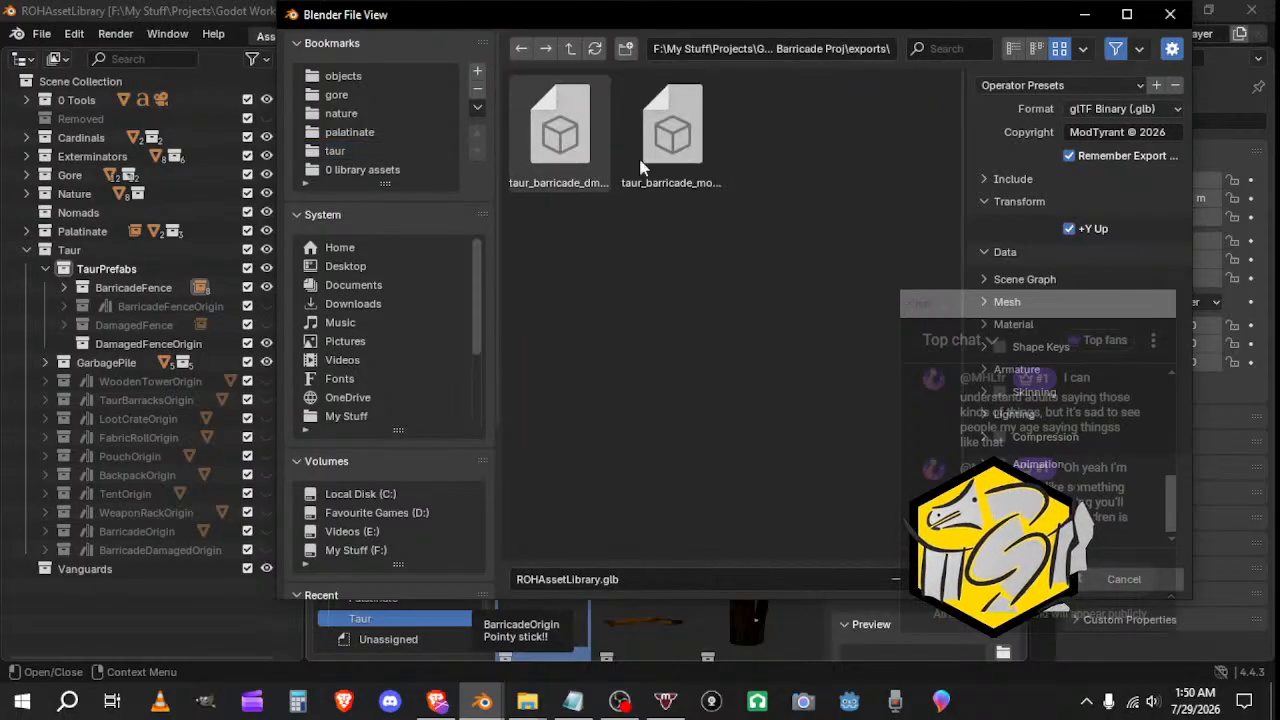
{"action": "left_click", "coordinate": [670, 186]}
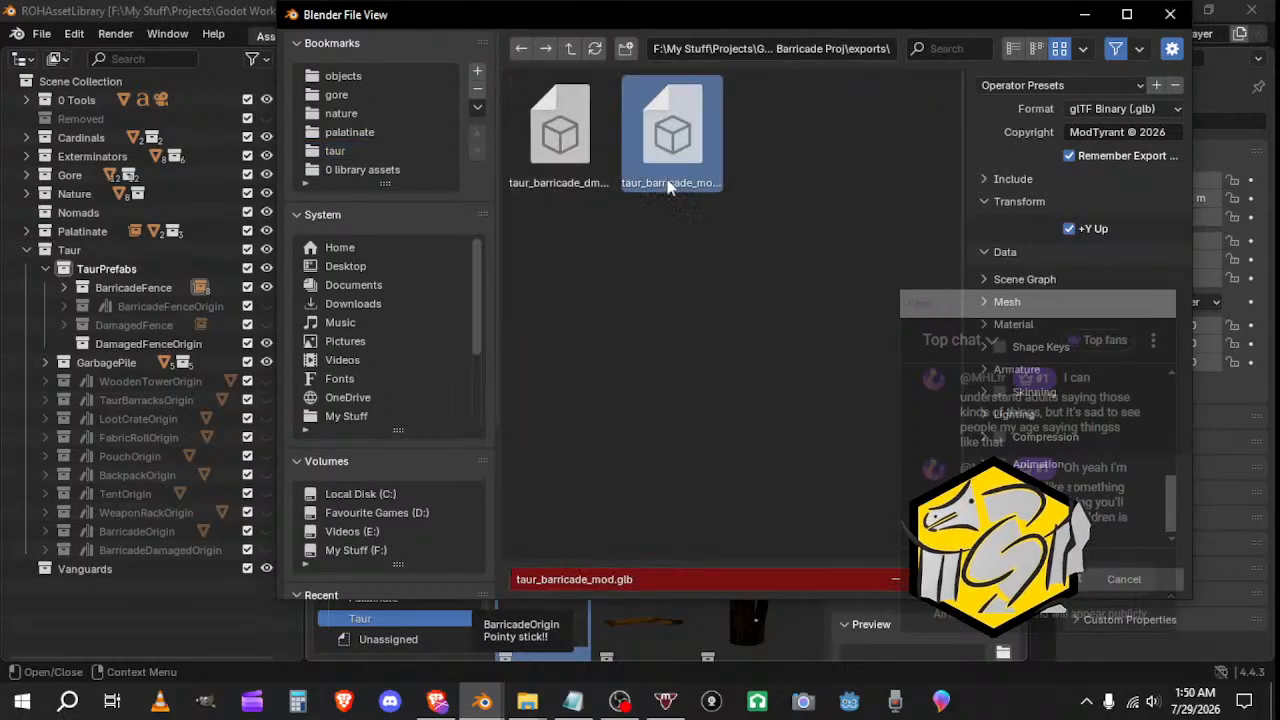
{"action": "left_click", "coordinate": [536, 145]}
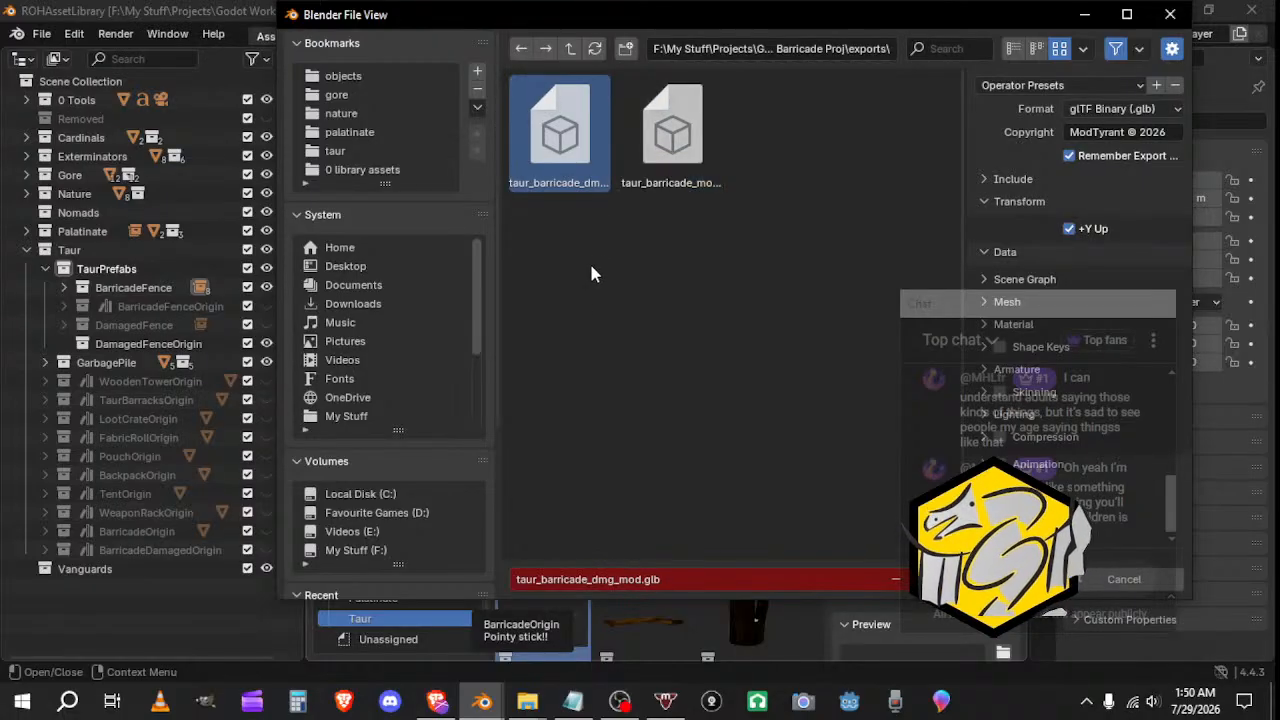
Step: Examine the file names in the mapping_marker_test folder within the blood canyon map's exports
{"action": "left_click", "coordinate": [569, 48]}
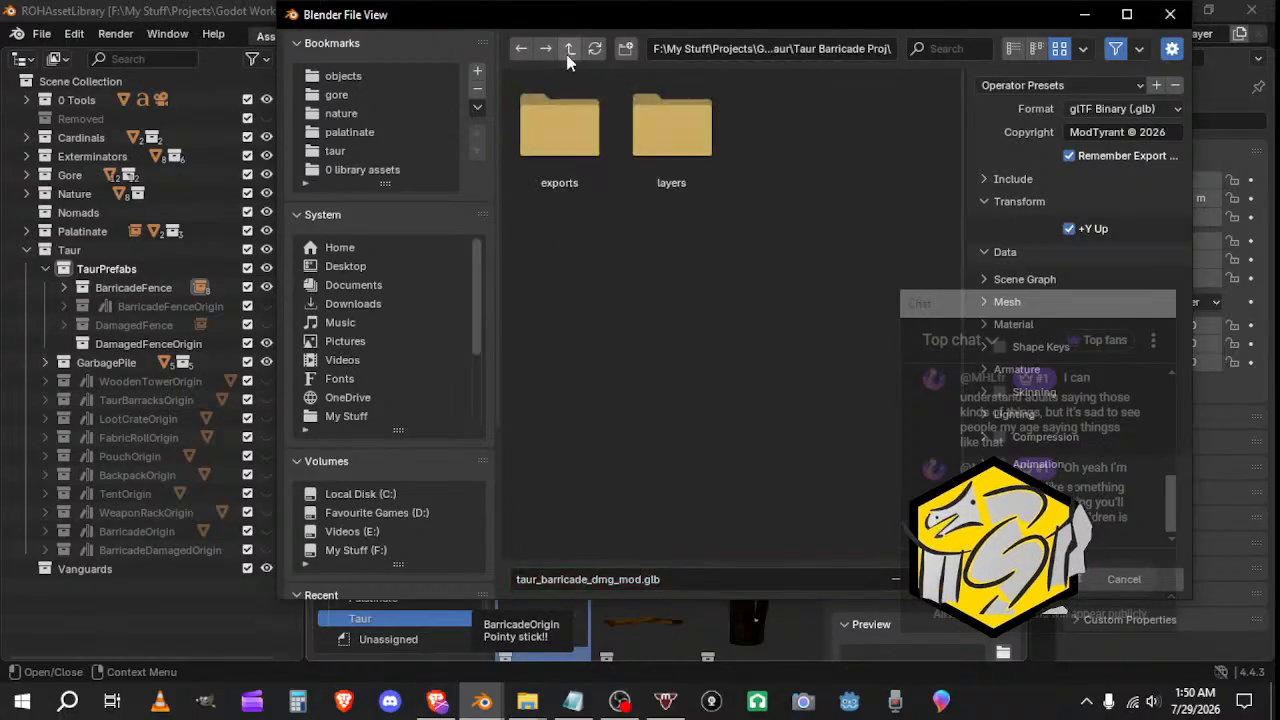
{"action": "left_click", "coordinate": [571, 48]}
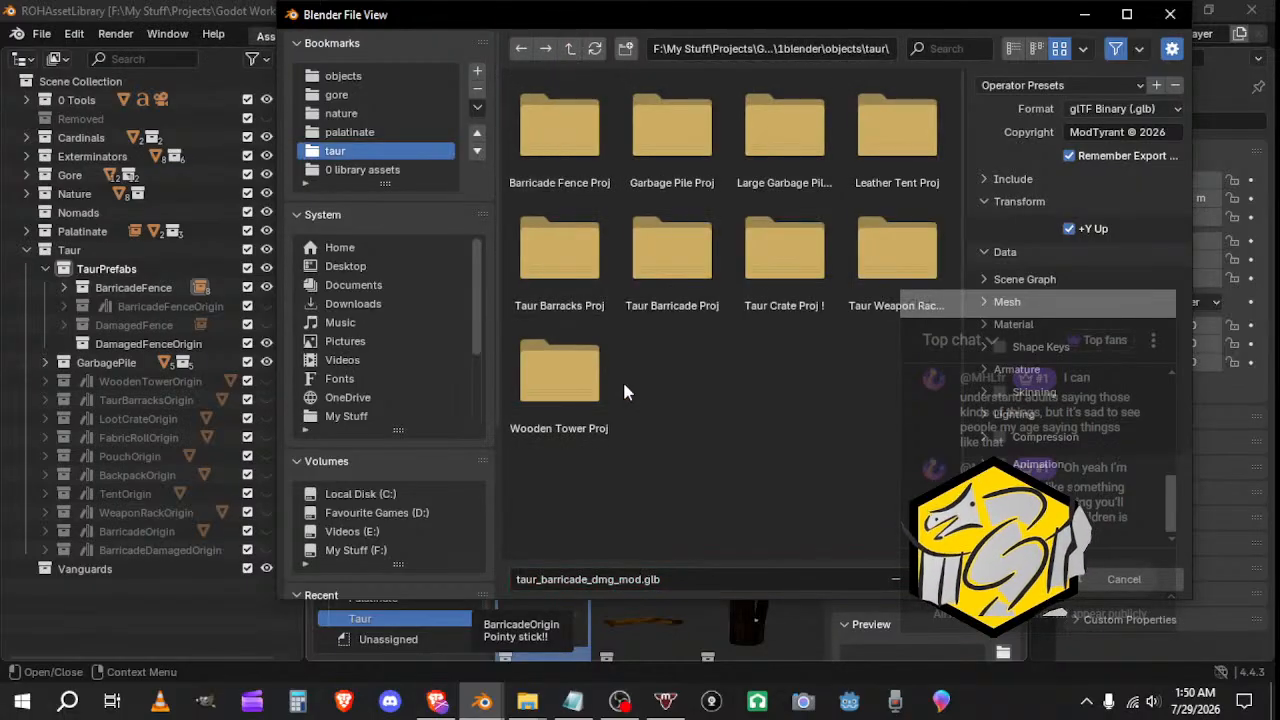
{"action": "left_click", "coordinate": [571, 48]}
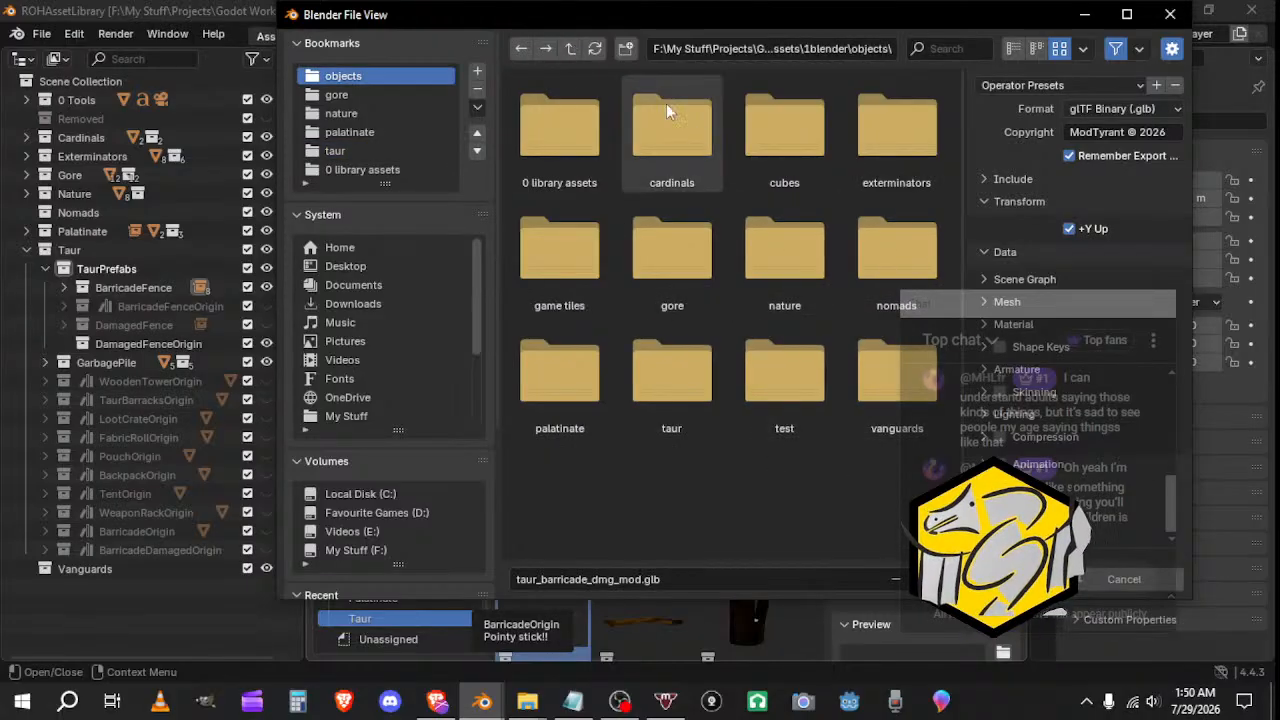
{"action": "left_click", "coordinate": [571, 48]}
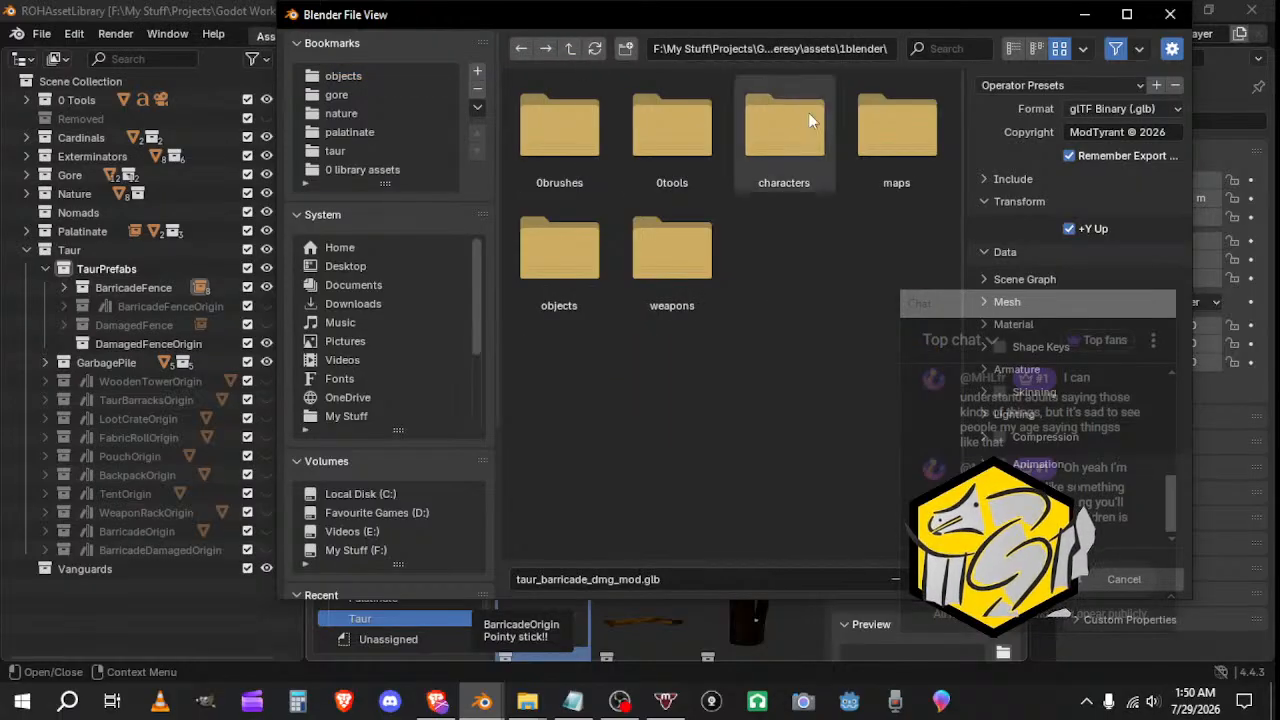
{"action": "left_click", "coordinate": [862, 120]}
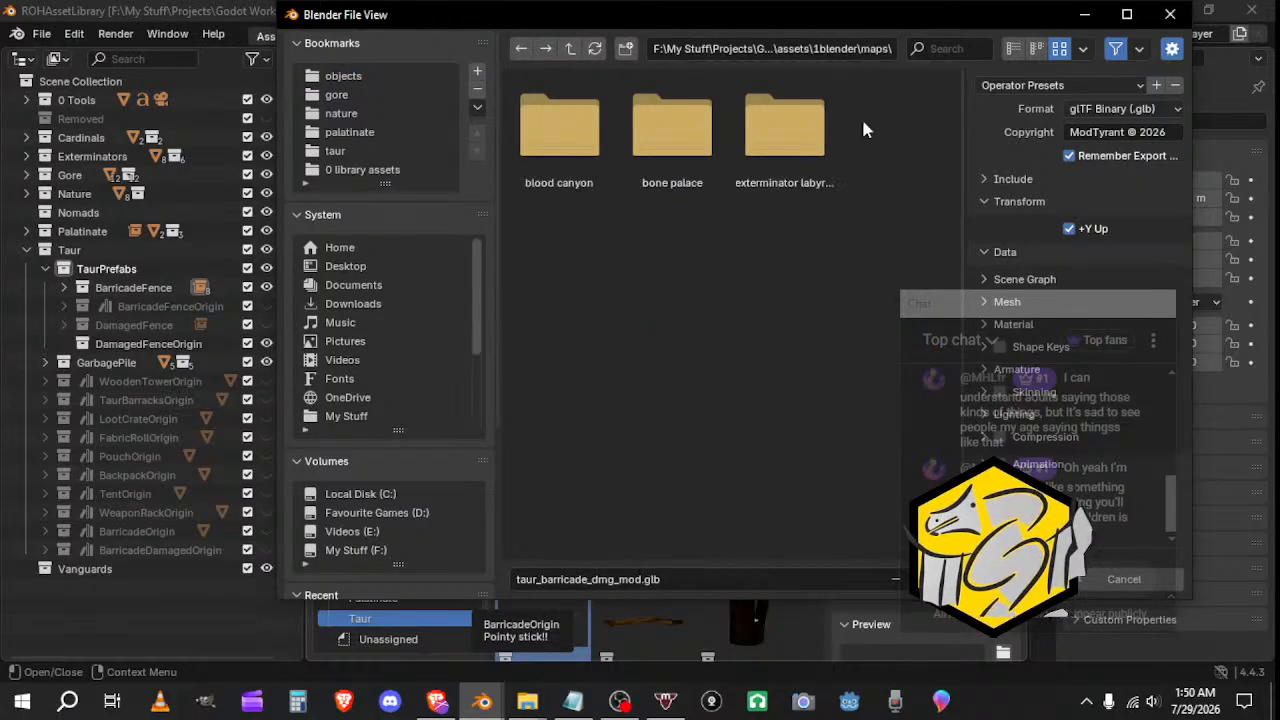
{"action": "left_click", "coordinate": [591, 144]}
{"action": "left_click", "coordinate": [591, 148]}
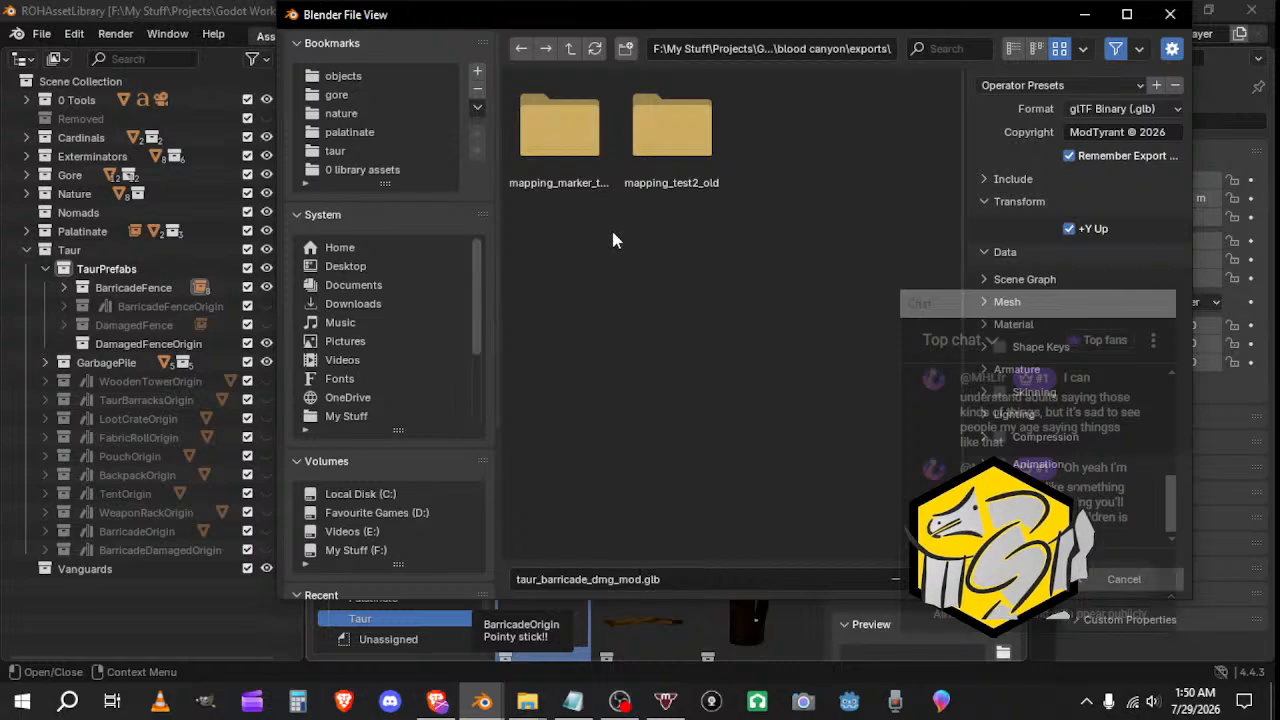
{"action": "double_click", "coordinate": [574, 158]}
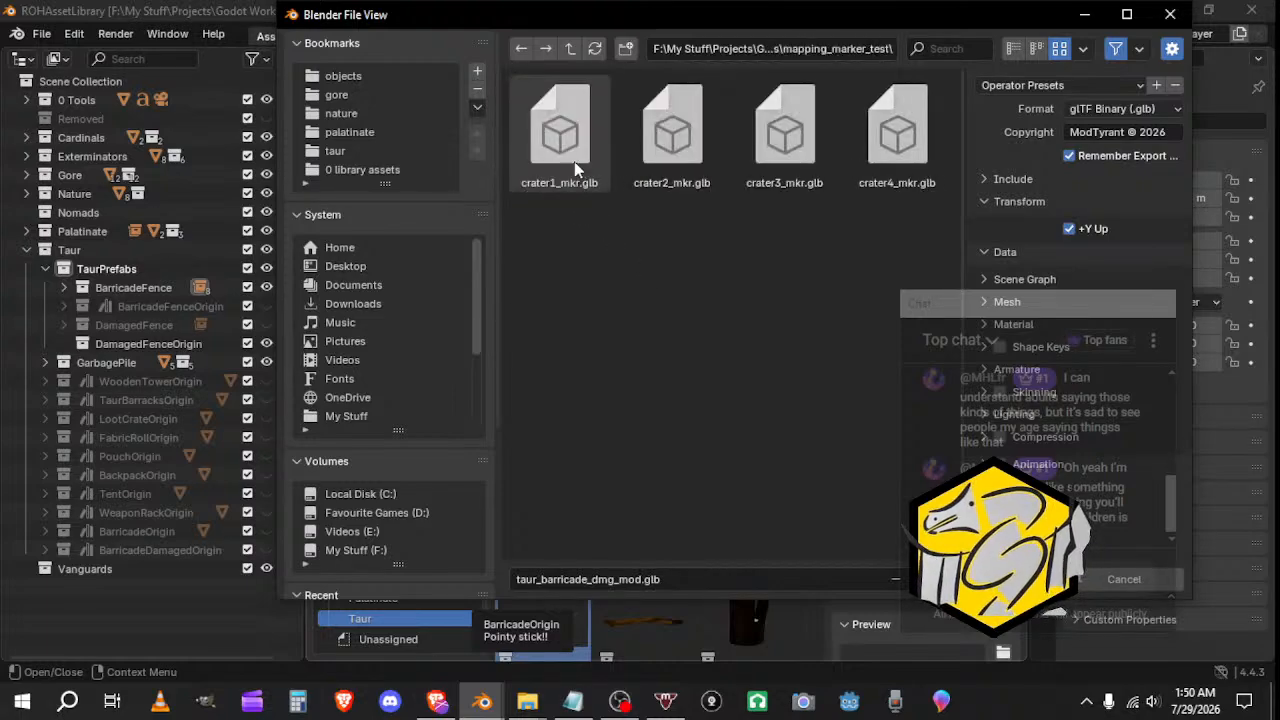
Step: Examine how files are named in the blood canyon map's mapping_test2_old and mapping_marker_test export folders
{"action": "left_click", "coordinate": [298, 43]}
{"action": "left_click", "coordinate": [326, 47]}
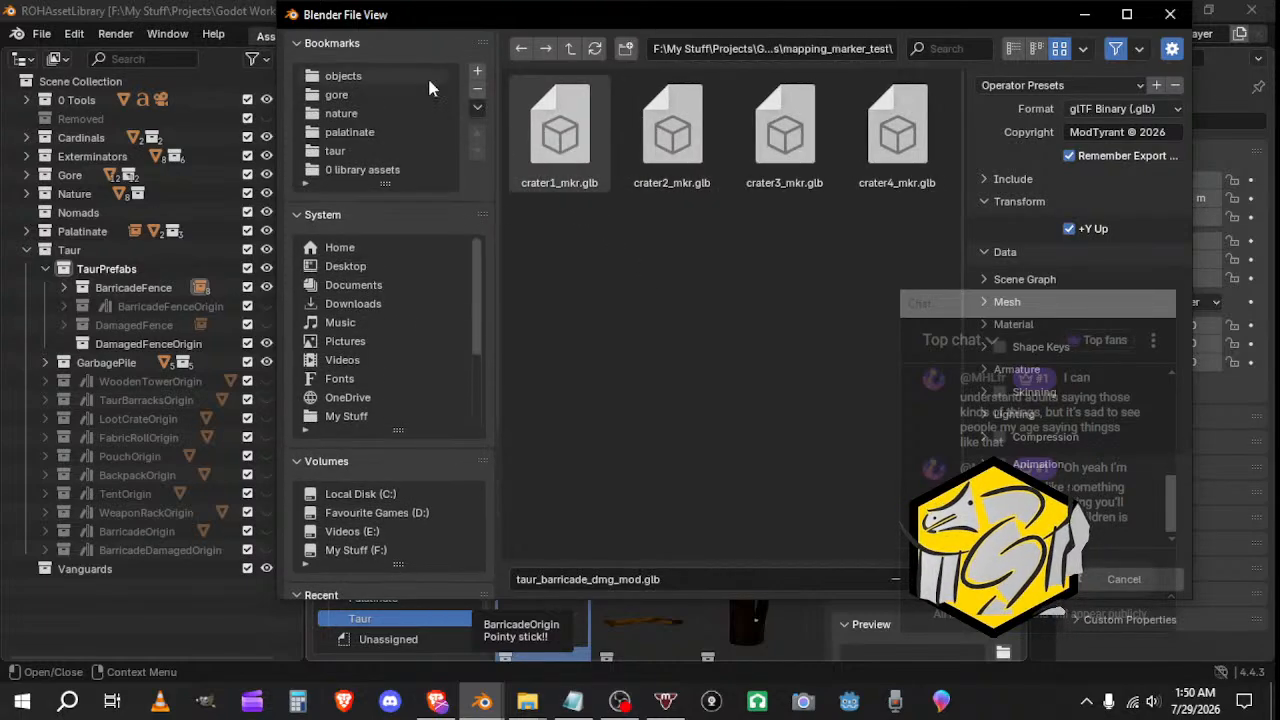
{"action": "left_click", "coordinate": [569, 50]}
{"action": "double_click", "coordinate": [670, 150]}
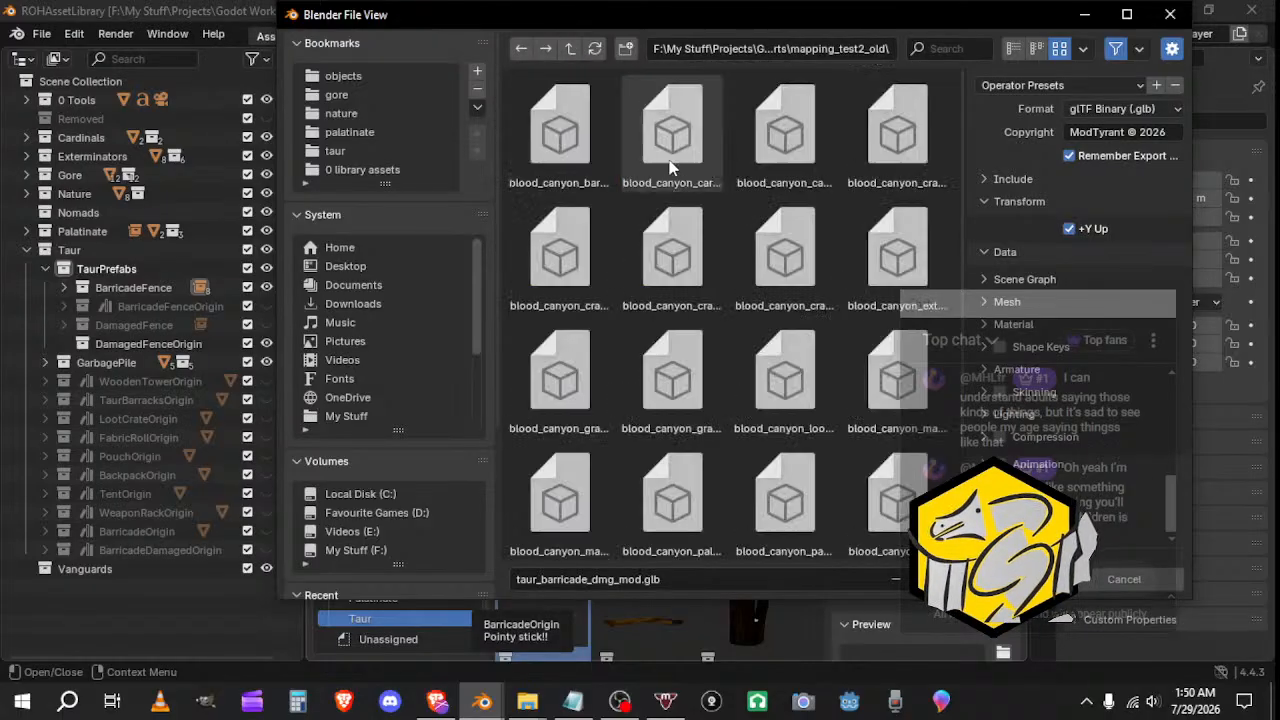
{"action": "left_click", "coordinate": [689, 183]}
{"action": "scroll", "coordinate": [723, 237], "scroll_direction": "down", "scroll_amount": 1}
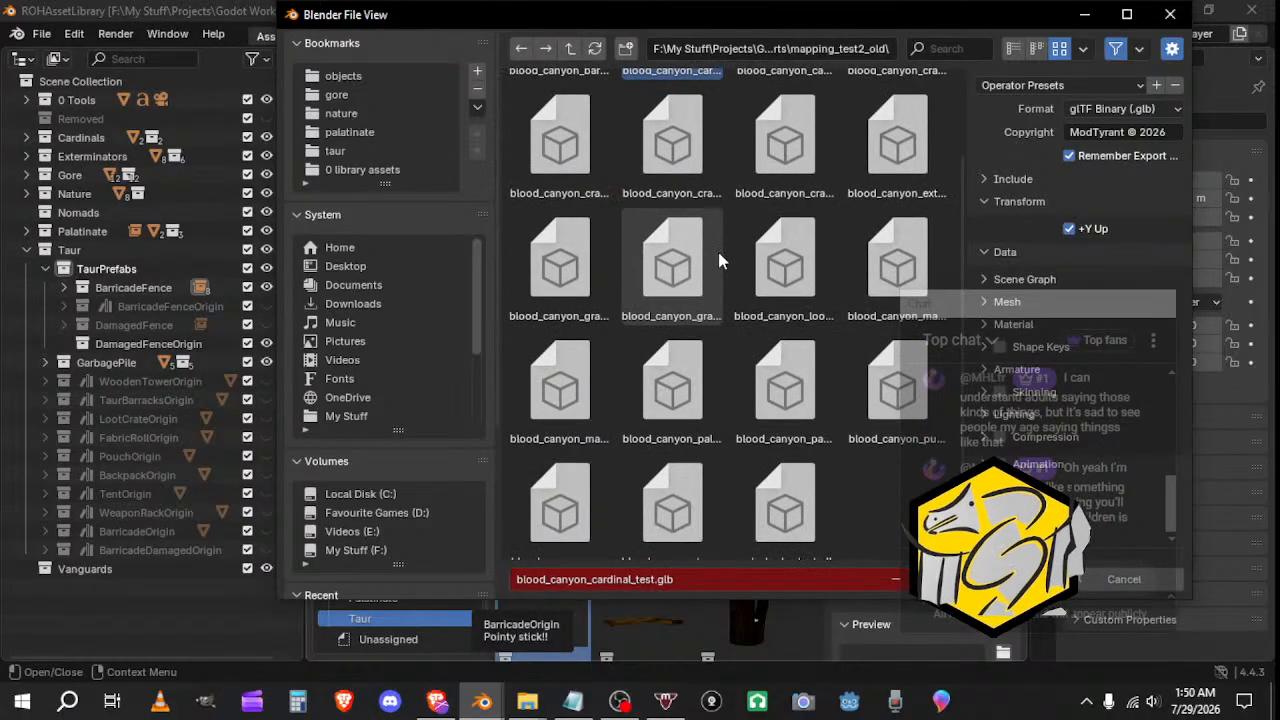
{"action": "left_click", "coordinate": [700, 288]}
{"action": "scroll", "coordinate": [720, 280], "scroll_direction": "up", "scroll_amount": 1}
{"action": "left_click", "coordinate": [786, 243]}
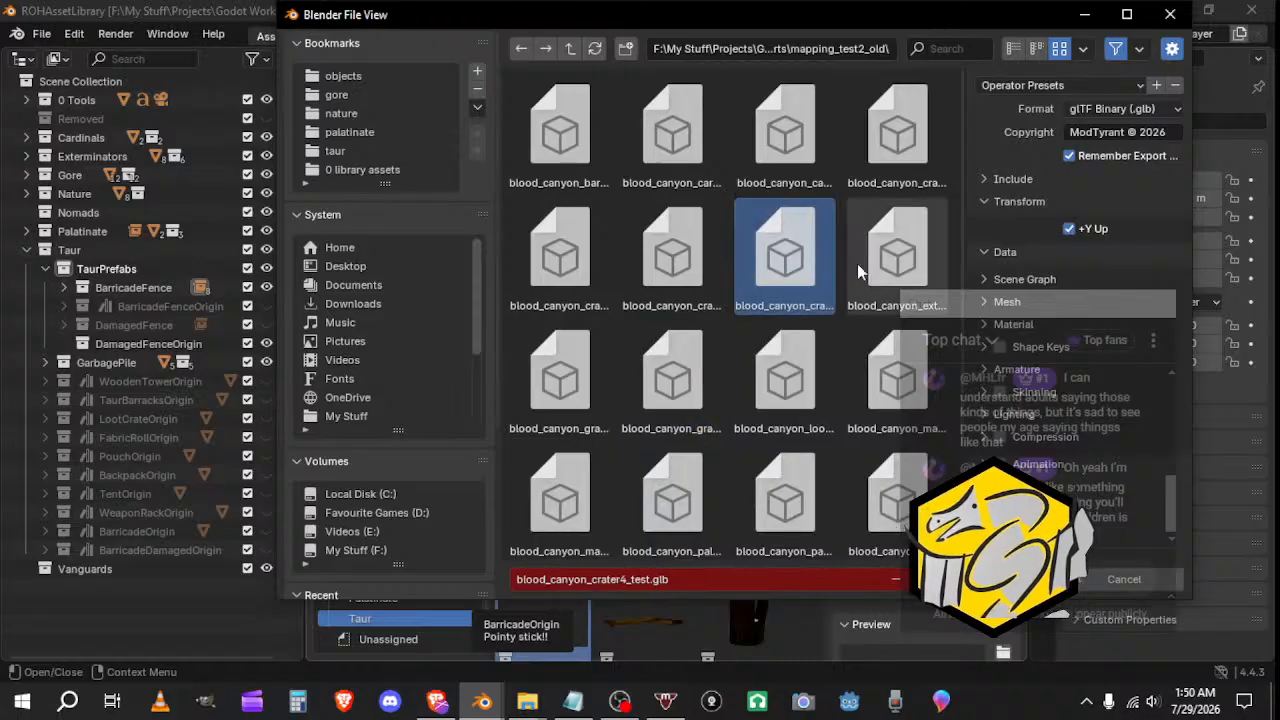
{"action": "left_click", "coordinate": [566, 58]}
{"action": "double_click", "coordinate": [579, 127]}
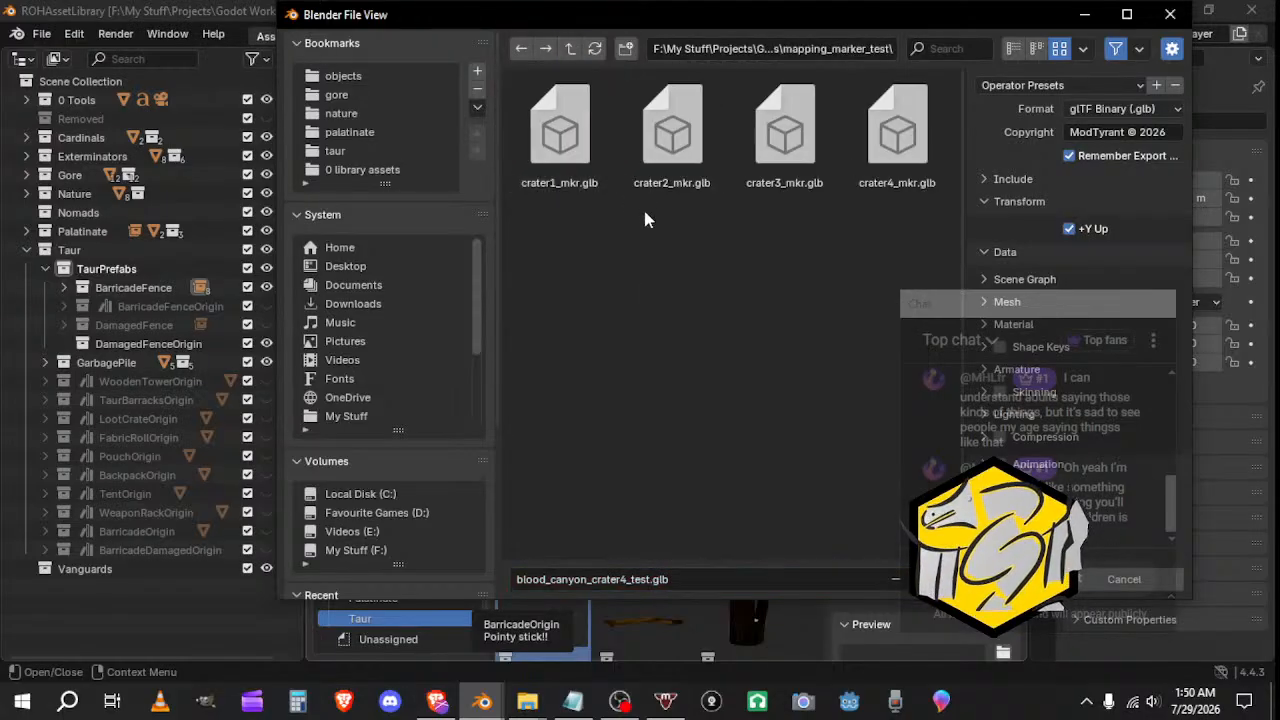
Step: Return to the exports folder of Barricade Fence Proj inside objects > taur as the export destination
{"action": "left_click", "coordinate": [570, 50]}
{"action": "left_click", "coordinate": [570, 50]}
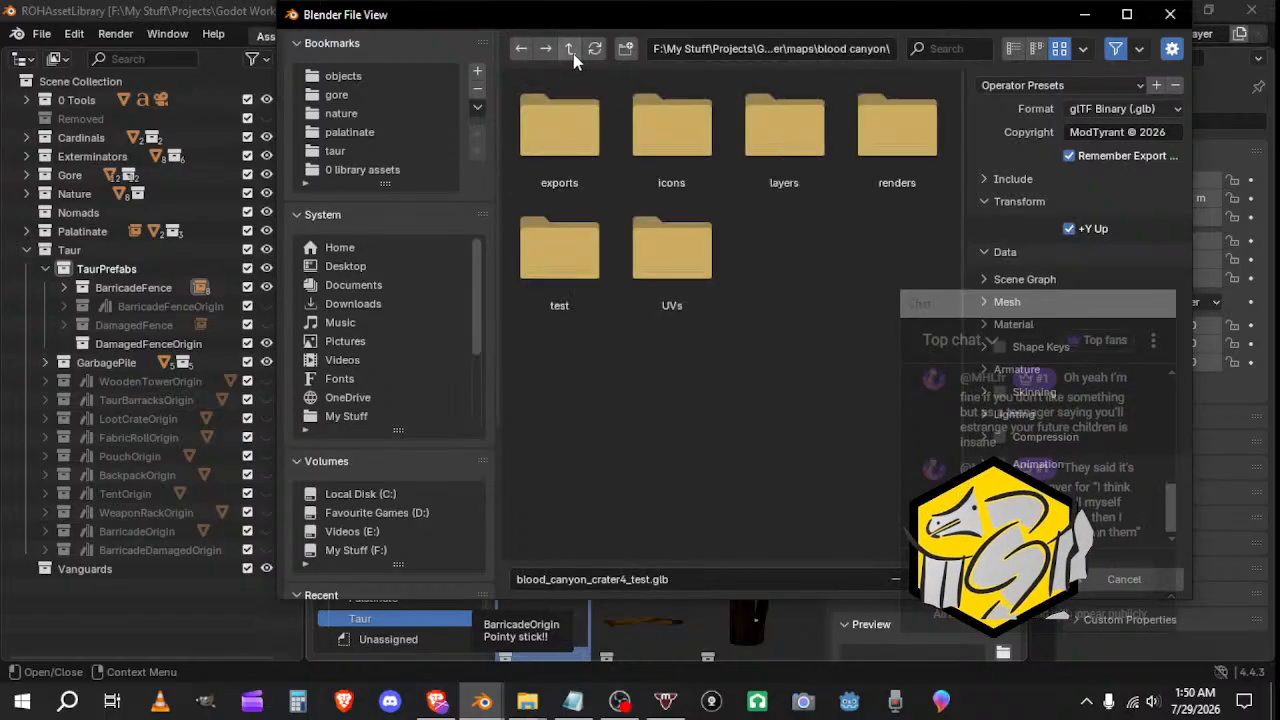
{"action": "left_click", "coordinate": [570, 50]}
{"action": "left_click", "coordinate": [570, 50]}
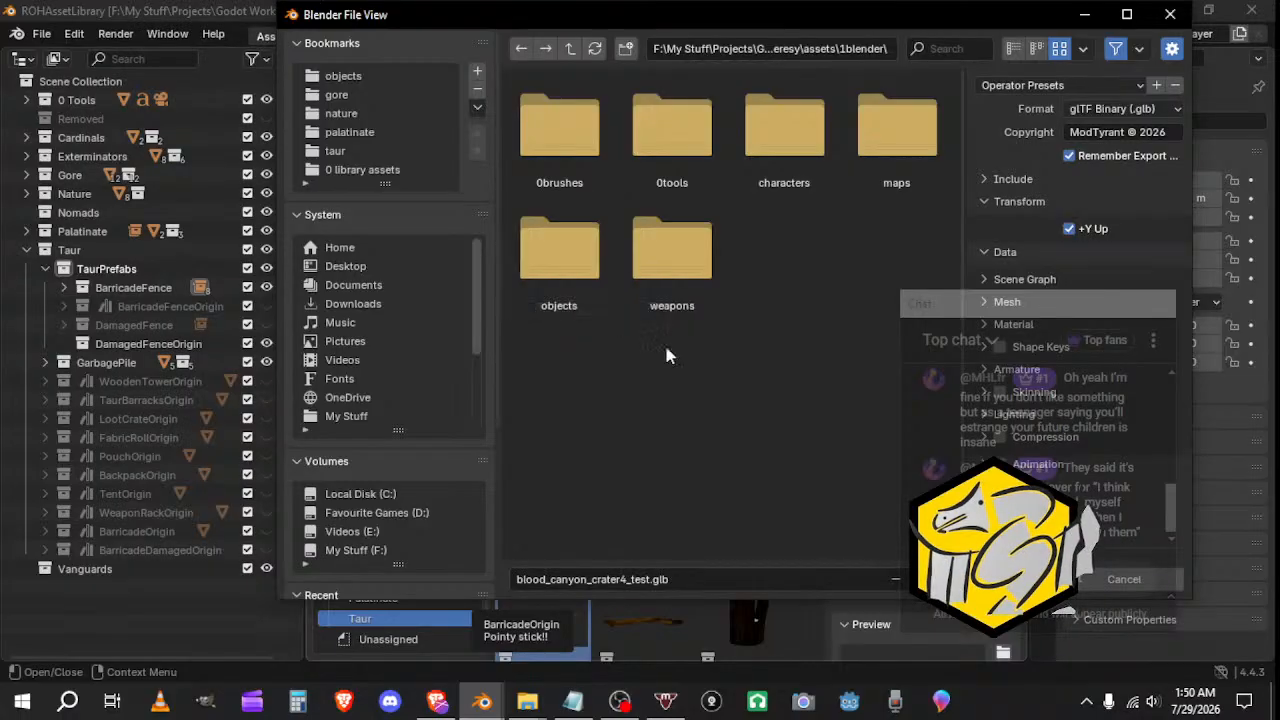
{"action": "double_click", "coordinate": [557, 243]}
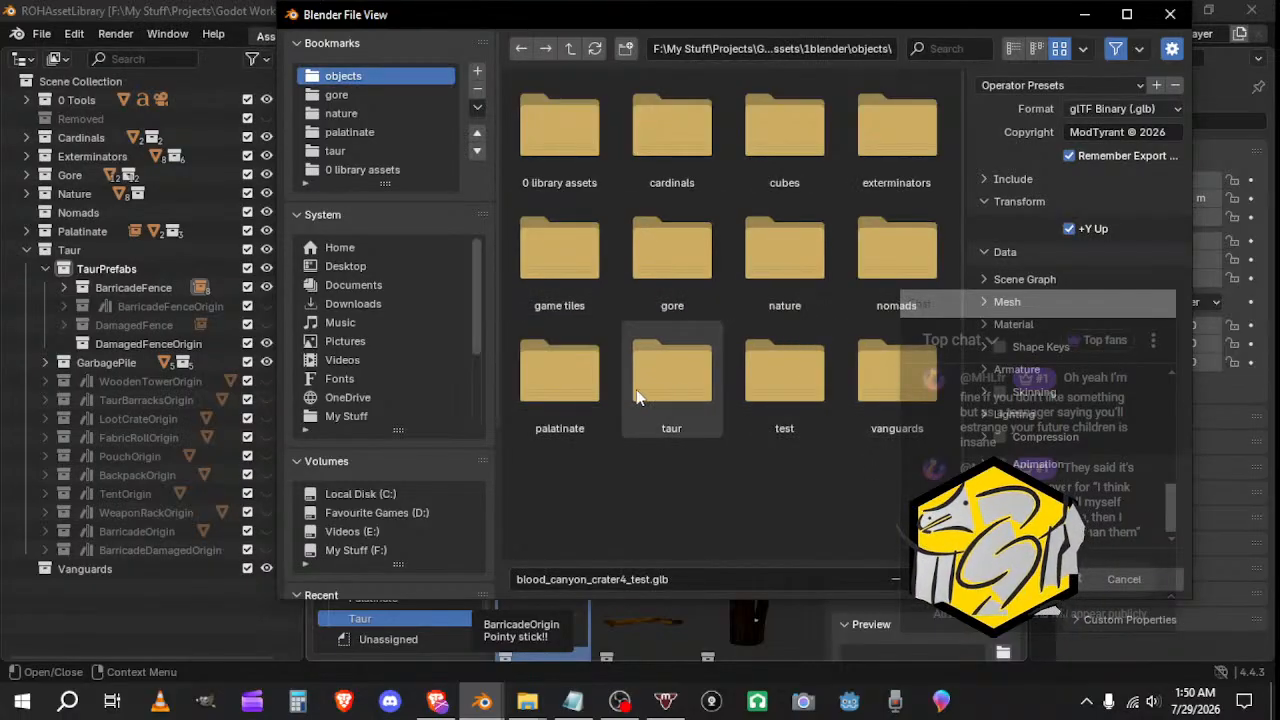
{"action": "double_click", "coordinate": [679, 388]}
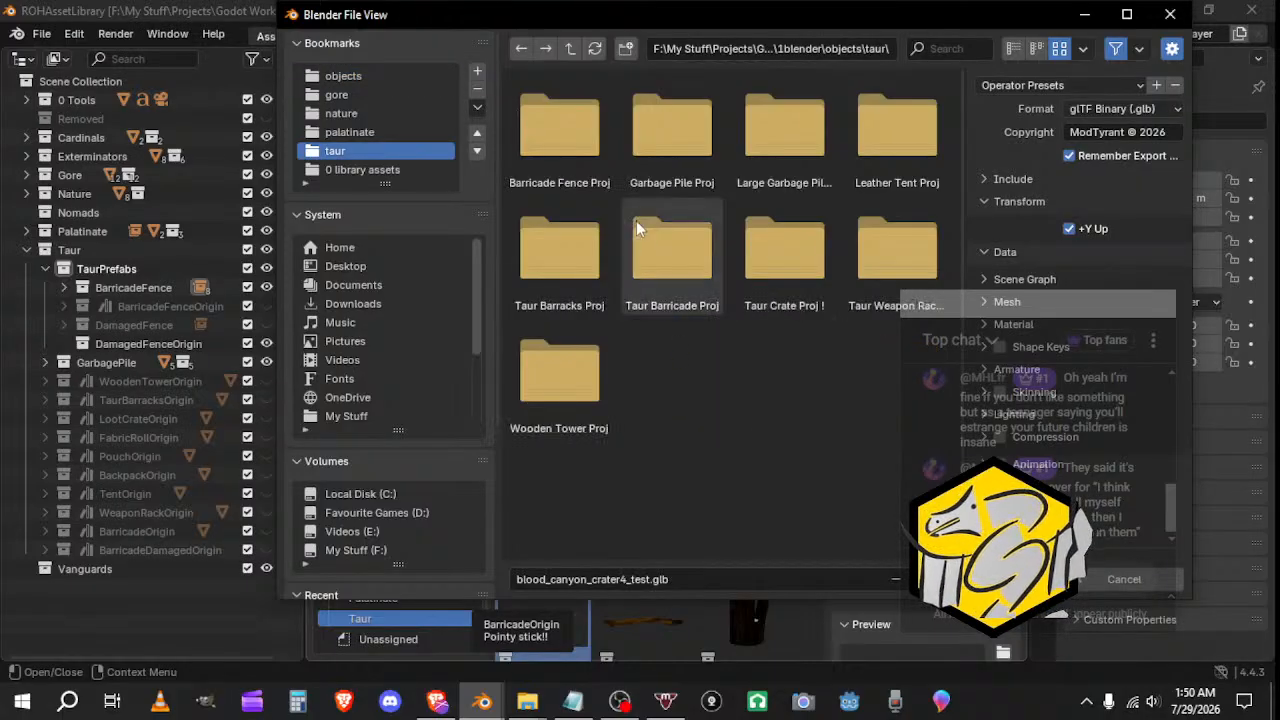
{"action": "double_click", "coordinate": [587, 138]}
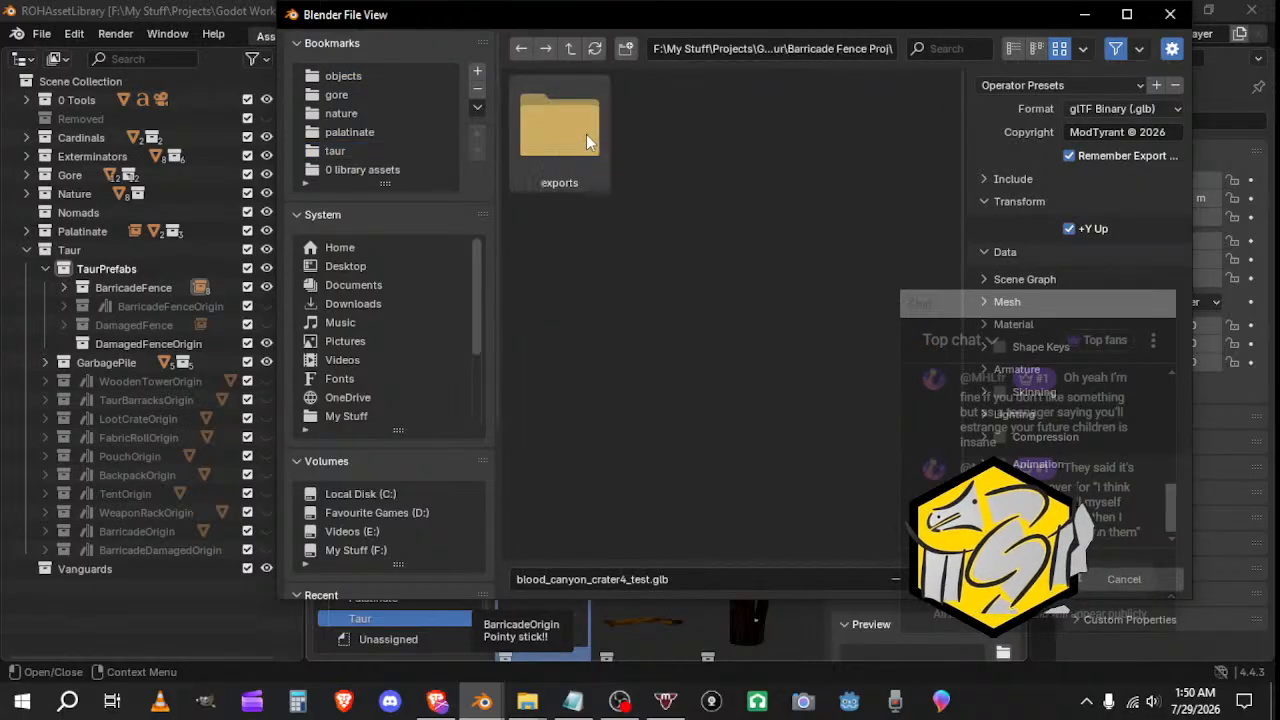
{"action": "double_click", "coordinate": [586, 134]}
Step: Name the export file barricade_fence_mrk and export the fence as glTF Binary
{"action": "left_click", "coordinate": [621, 578]}
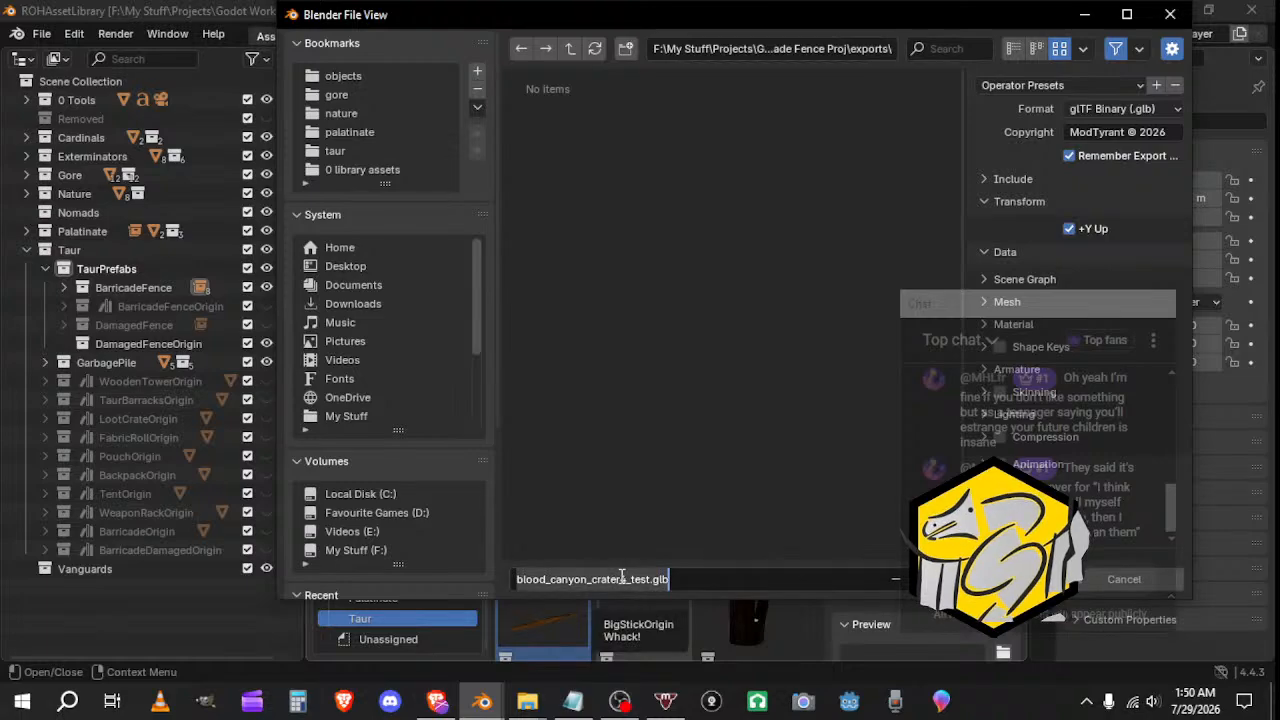
{"action": "type", "text": "barricade_fenc"}
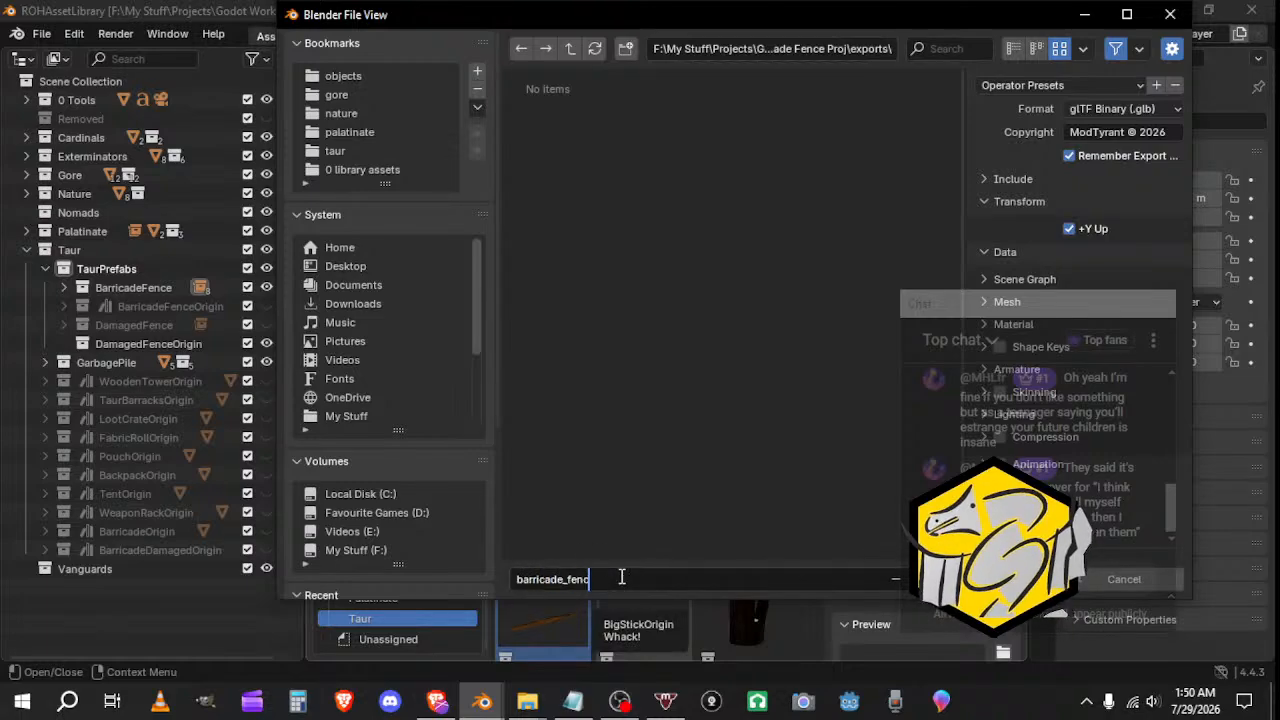
{"action": "type", "text": "e_mrk"}
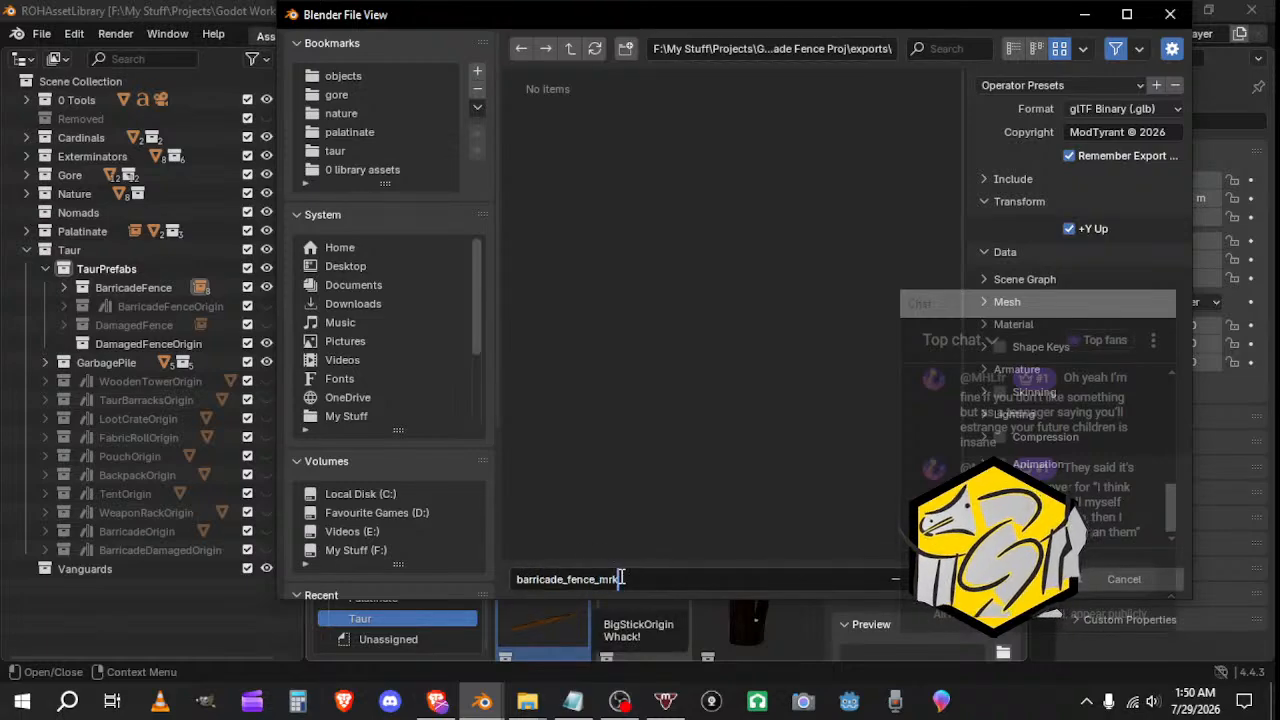
{"action": "key", "text": "Return"}
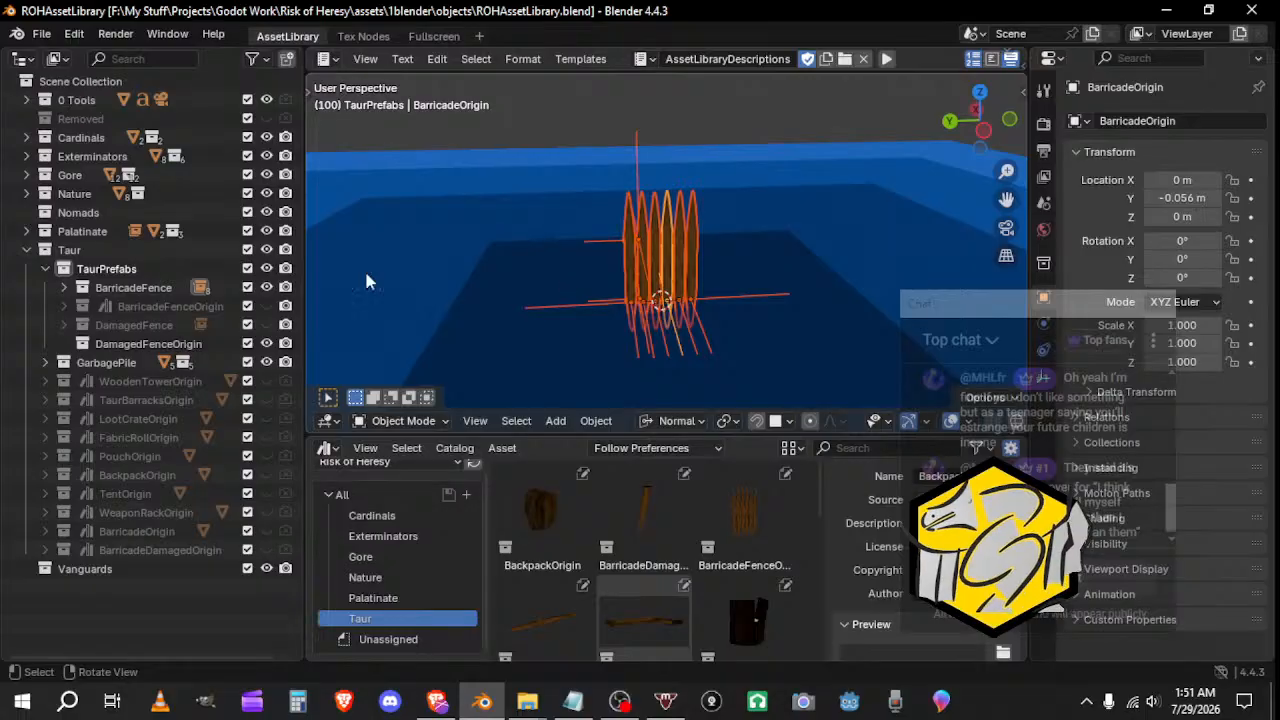
Step: Hide the BarricadeFence collection, show DamagedFence, and select and frame its damaged barricade stake
{"action": "left_click", "coordinate": [266, 287]}
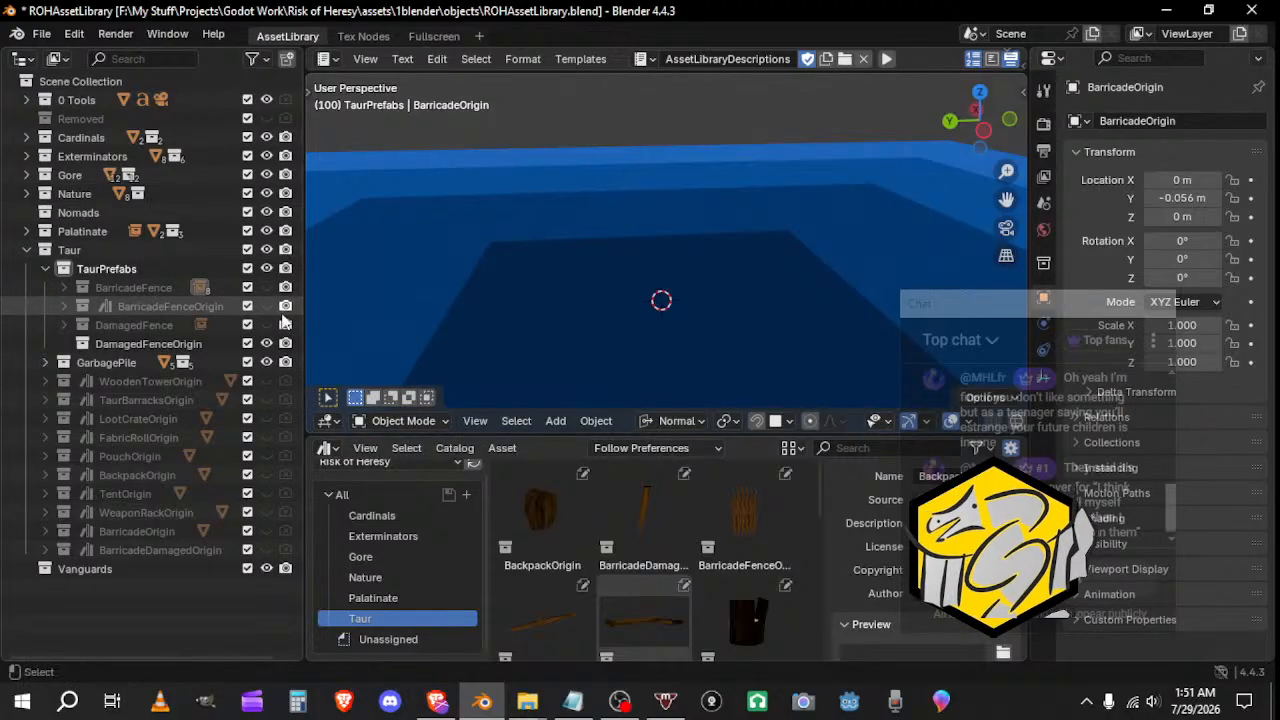
{"action": "left_click", "coordinate": [266, 324]}
{"action": "middle_click_drag", "start_coordinate": [601, 347], "coordinate": [562, 277], "text": "shift"}
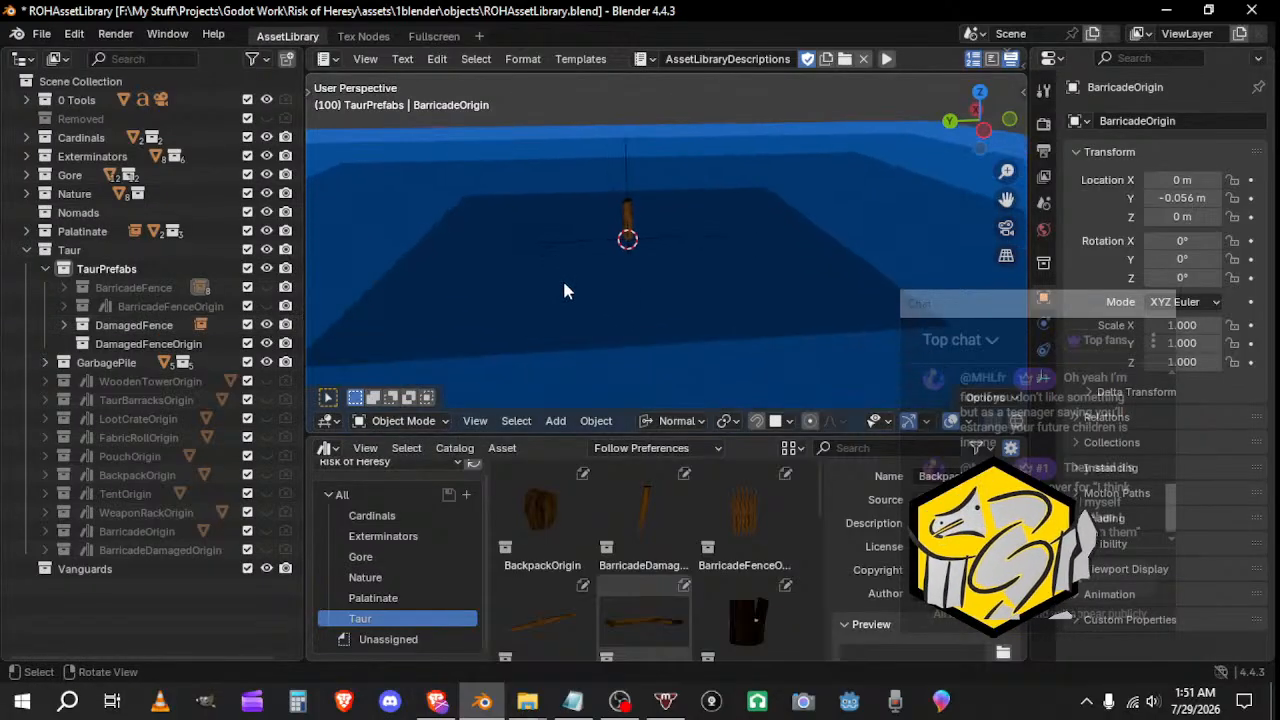
{"action": "left_click", "coordinate": [627, 235]}
{"action": "key", "text": "KP_Decimal"}
{"action": "middle_click_drag", "start_coordinate": [768, 329], "coordinate": [726, 327], "text": "shift"}
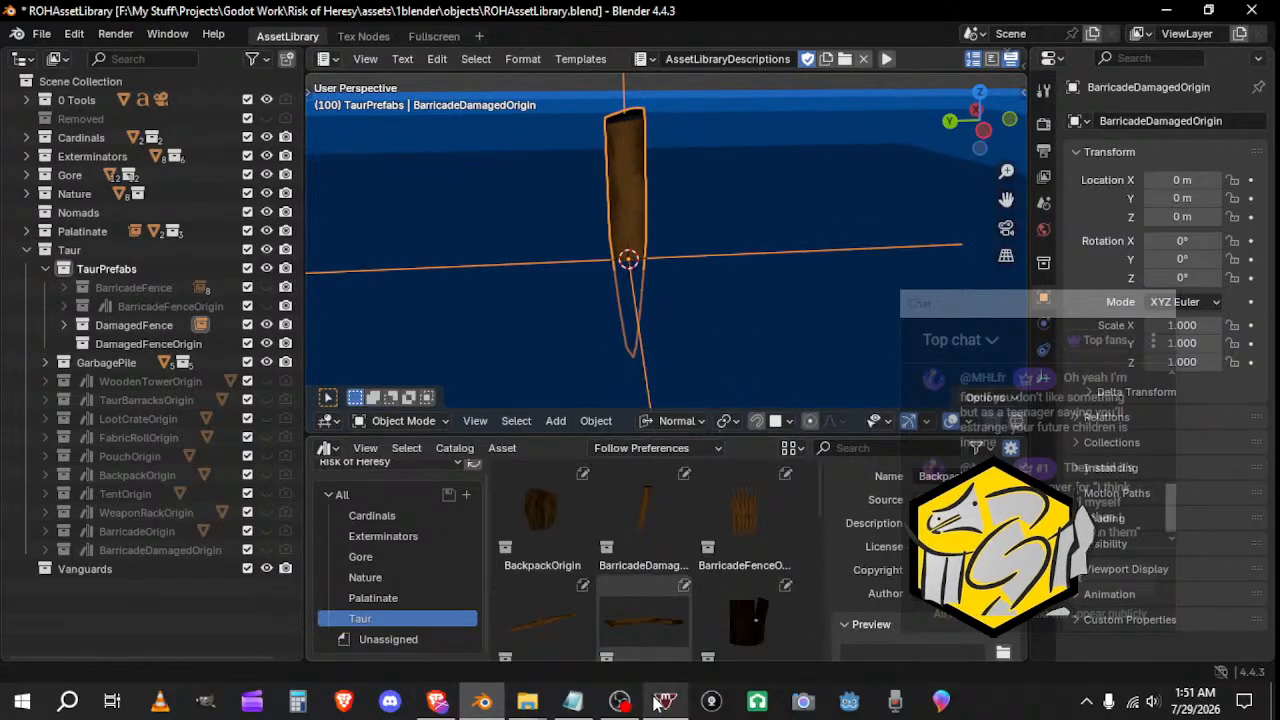
{"action": "mouse_move", "coordinate": [655, 703]}
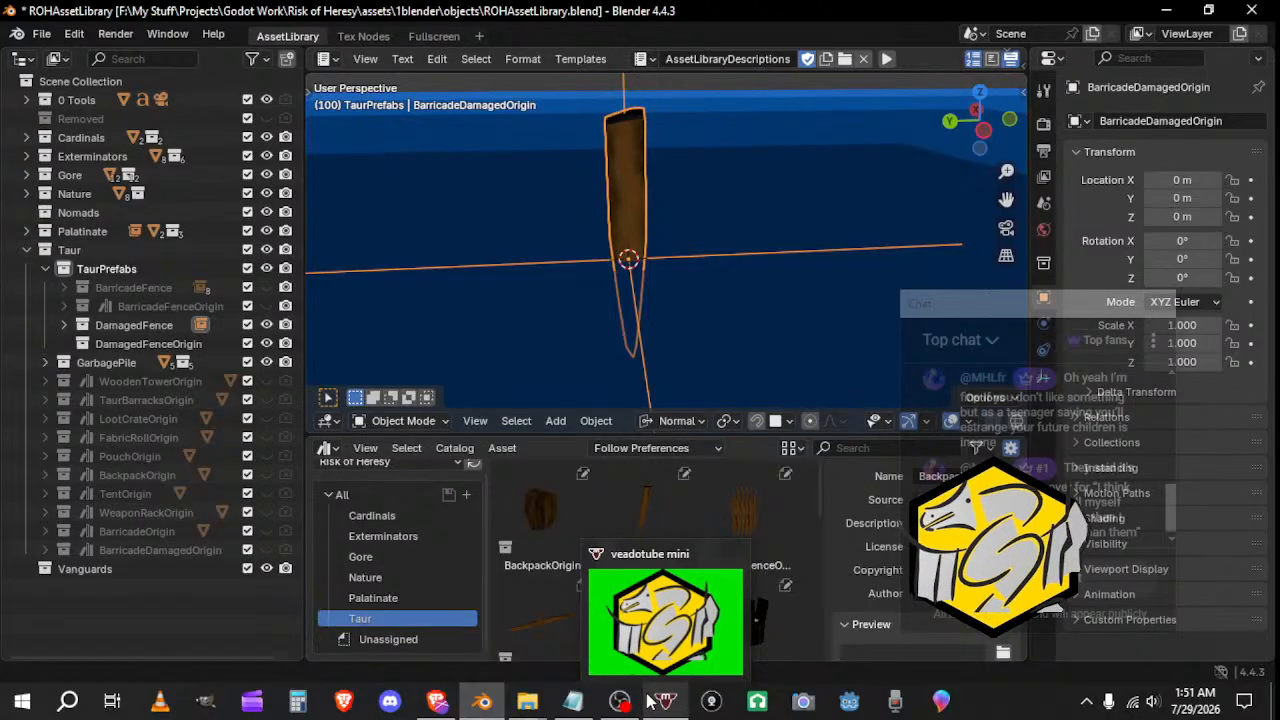
{"action": "left_click", "coordinate": [573, 701]}
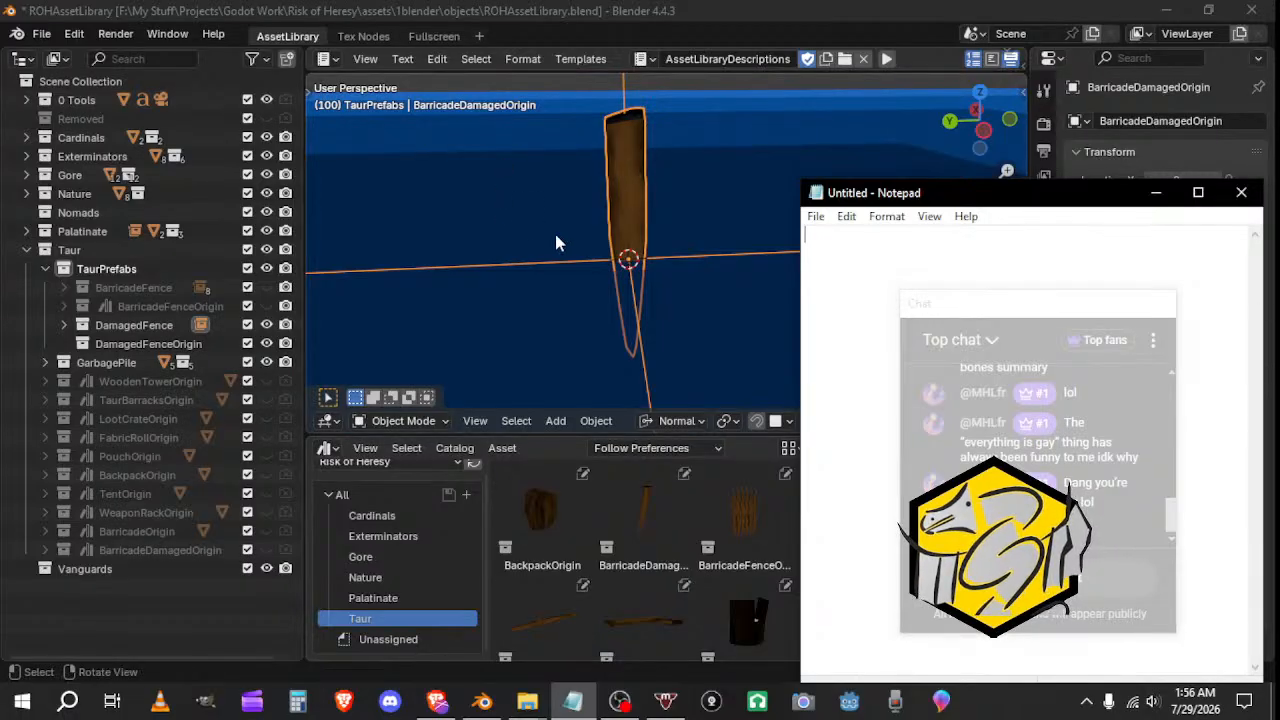
Step: Duplicate the damaged stake to both sides along Y, placing copies at about 0.12 m and -0.11 m
{"action": "middle_click_drag", "start_coordinate": [652, 284], "coordinate": [677, 297]}
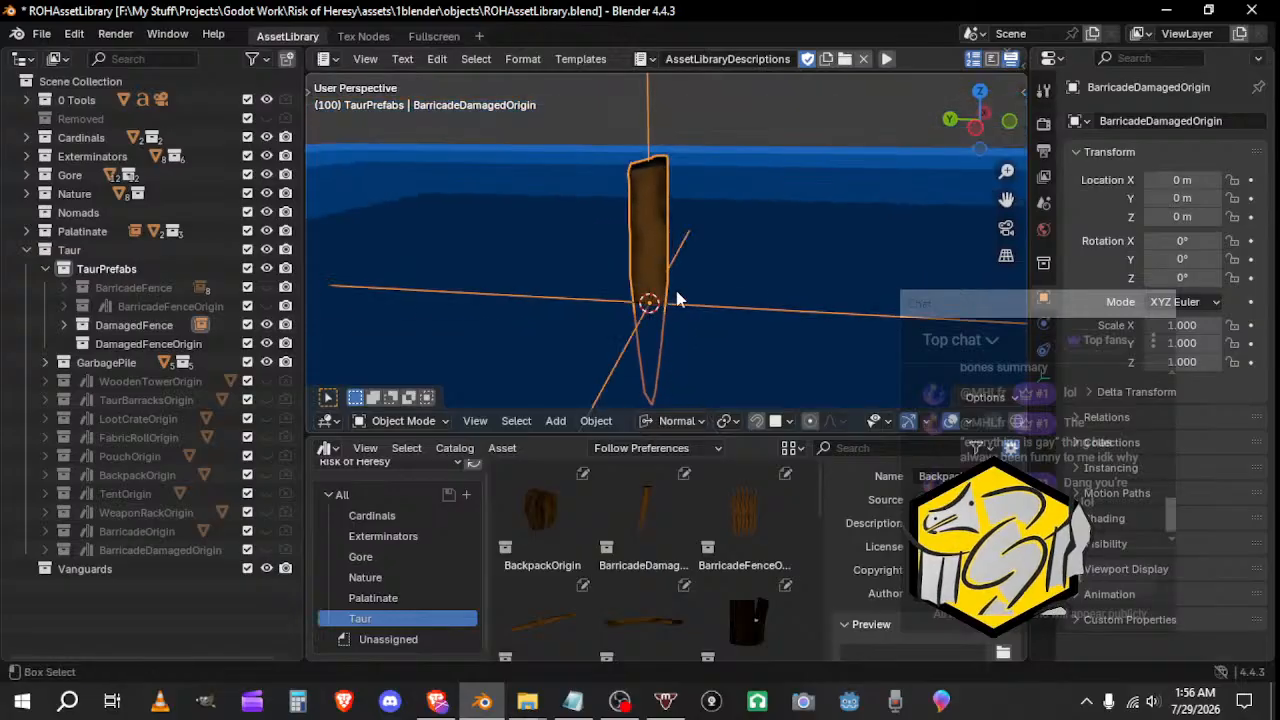
{"action": "key", "text": "shift+d"}
{"action": "key", "text": "x"}
{"action": "key", "text": "y"}
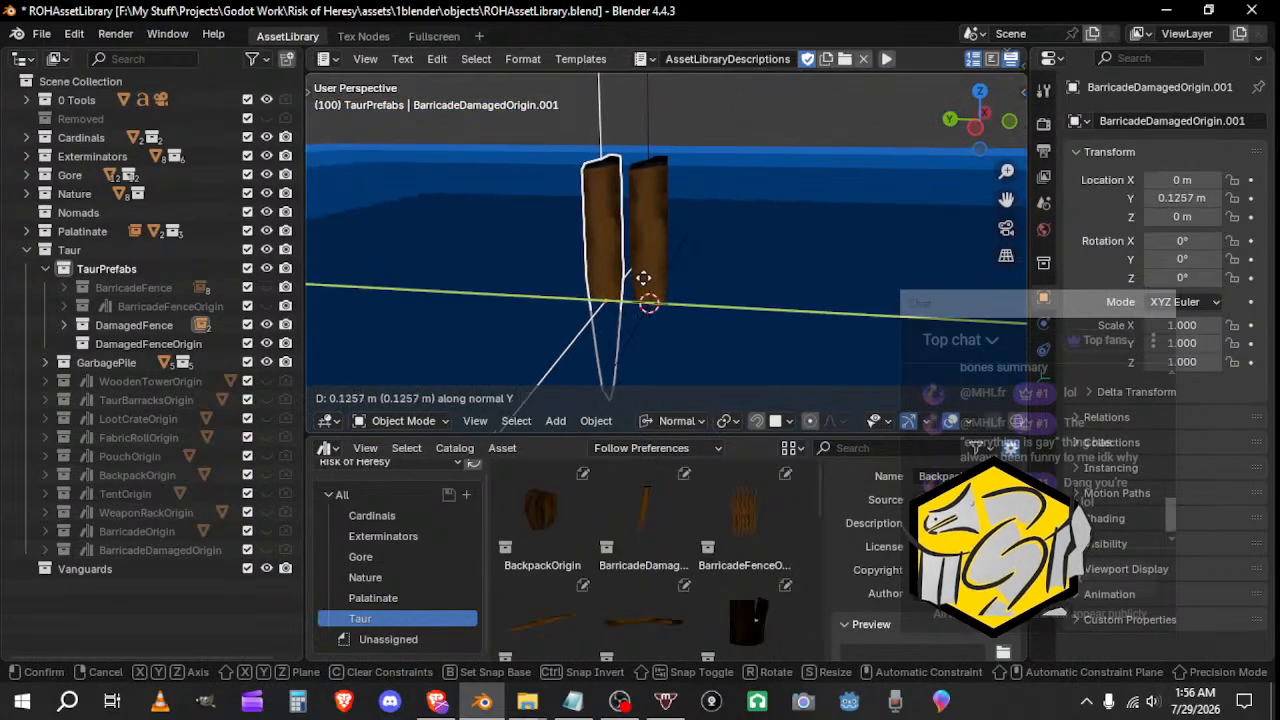
{"action": "left_click", "coordinate": [648, 280]}
{"action": "key", "text": "shift+d"}
{"action": "key", "text": "y"}
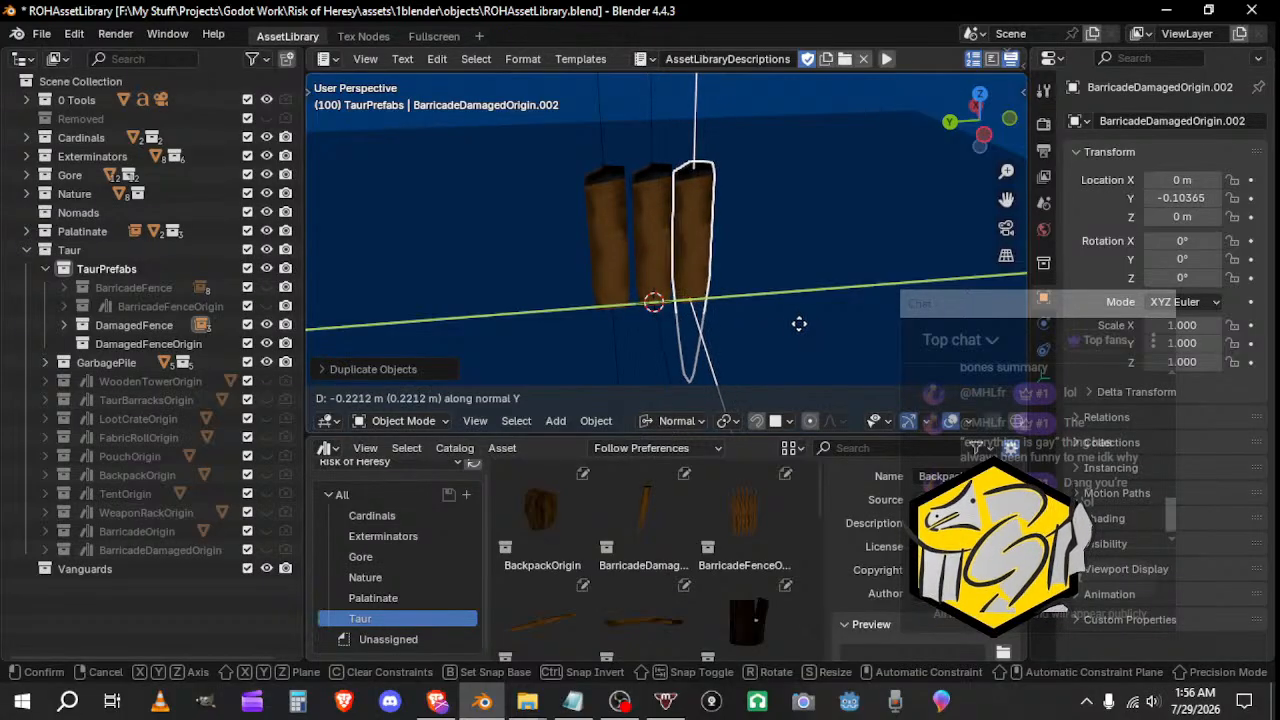
{"action": "left_click", "coordinate": [802, 323]}
Step: Add three more damaged stake copies along Y at about -0.24 m, 0.23 m and 0.35 m, extending the row at both ends
{"action": "key", "text": "shift+d"}
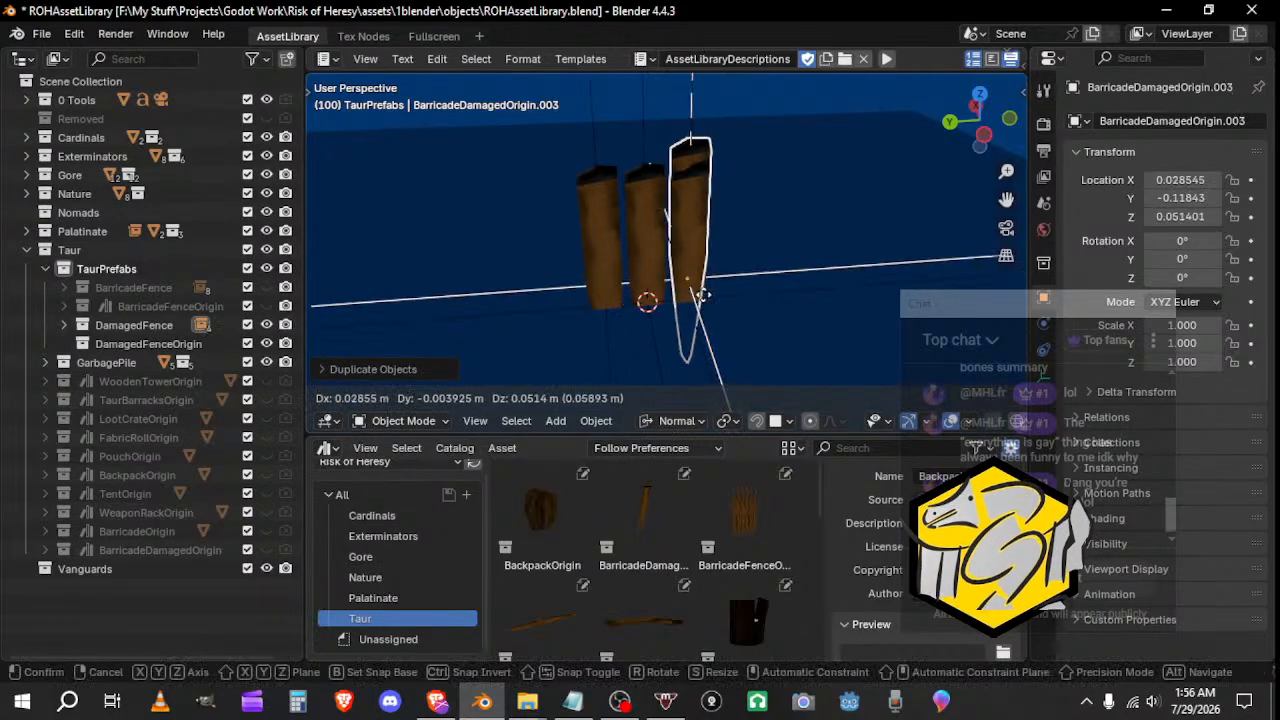
{"action": "key", "text": "x"}
{"action": "key", "text": "y"}
{"action": "left_click", "coordinate": [735, 308]}
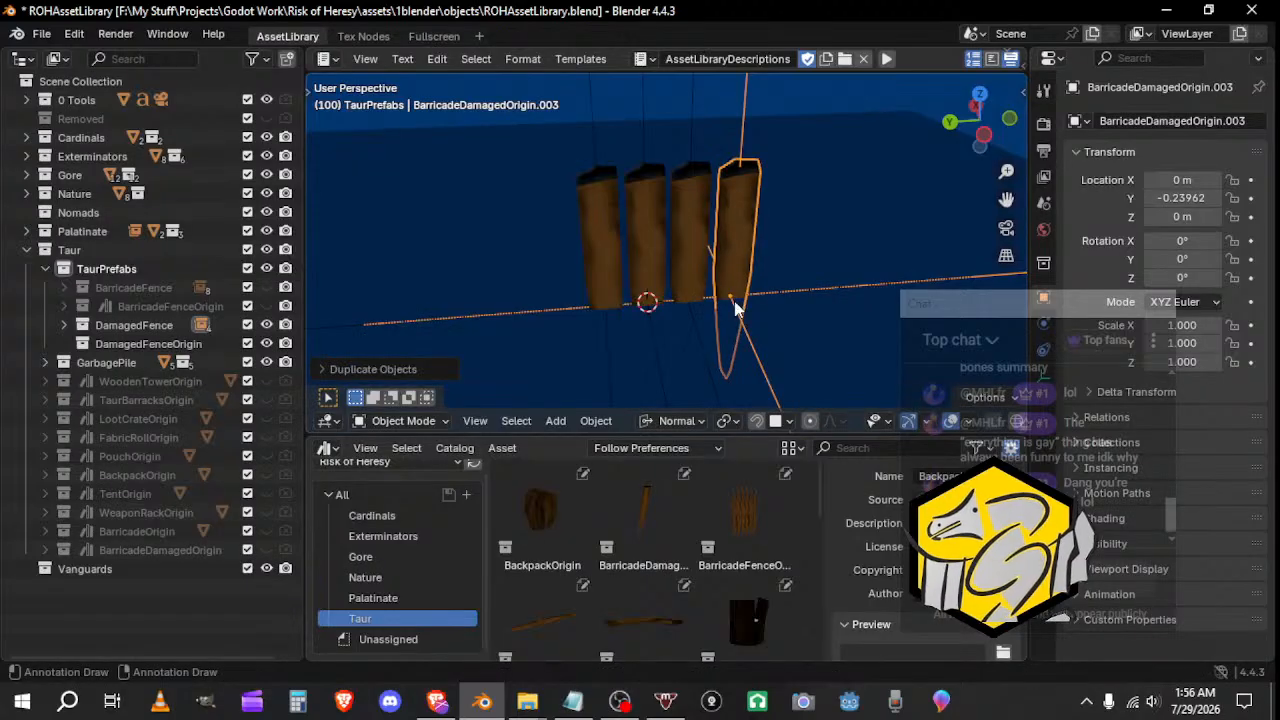
{"action": "key", "text": "shift+d"}
{"action": "key", "text": "y"}
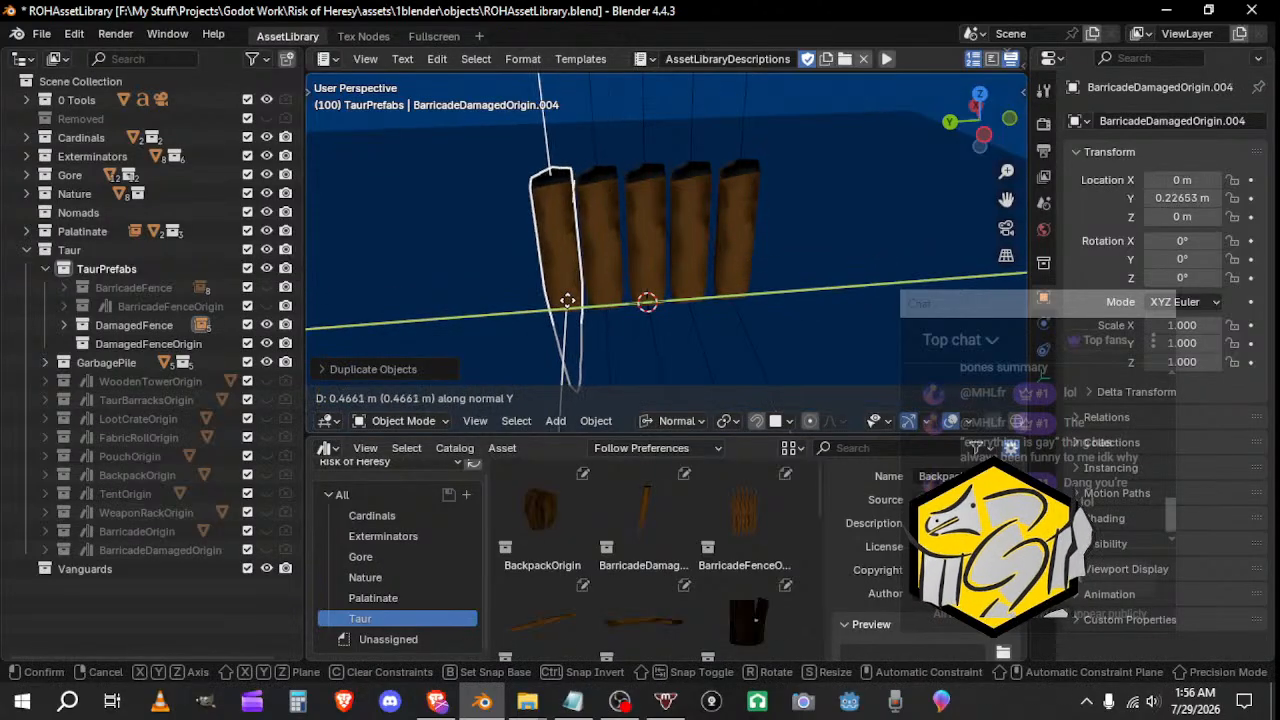
{"action": "left_click", "coordinate": [565, 299]}
{"action": "key", "text": "shift+d"}
{"action": "key", "text": "x"}
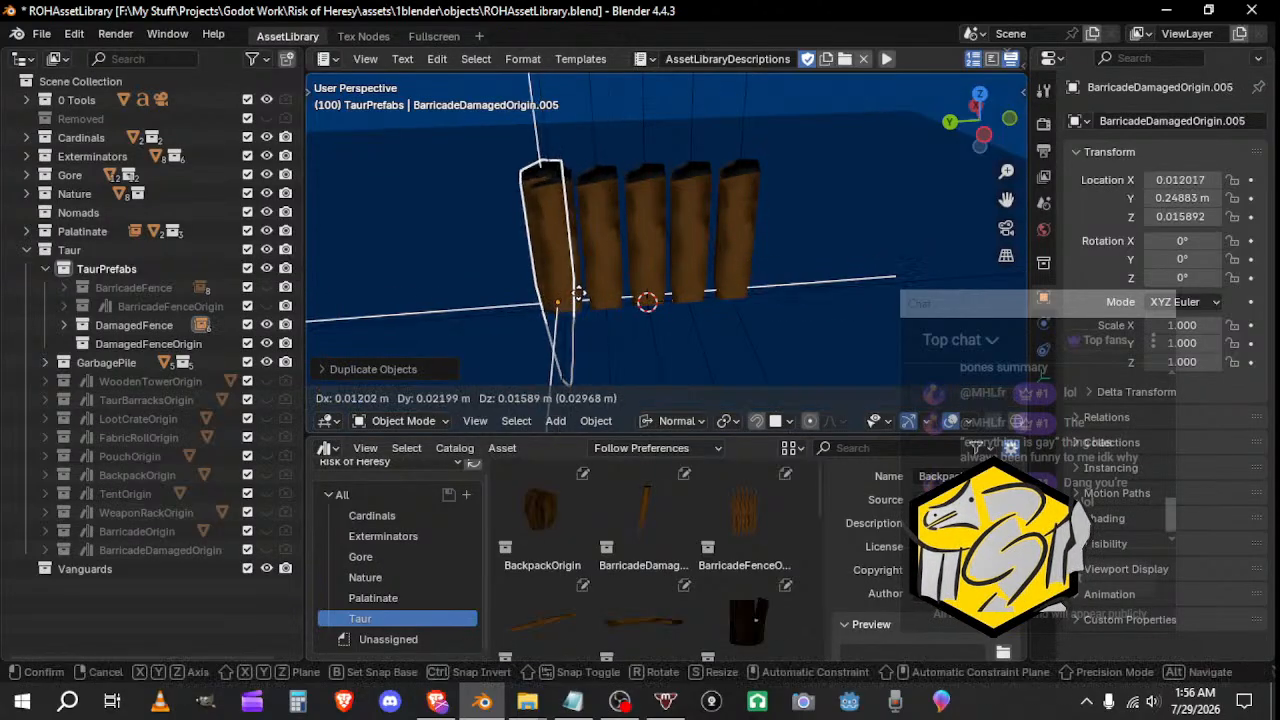
{"action": "key", "text": "y"}
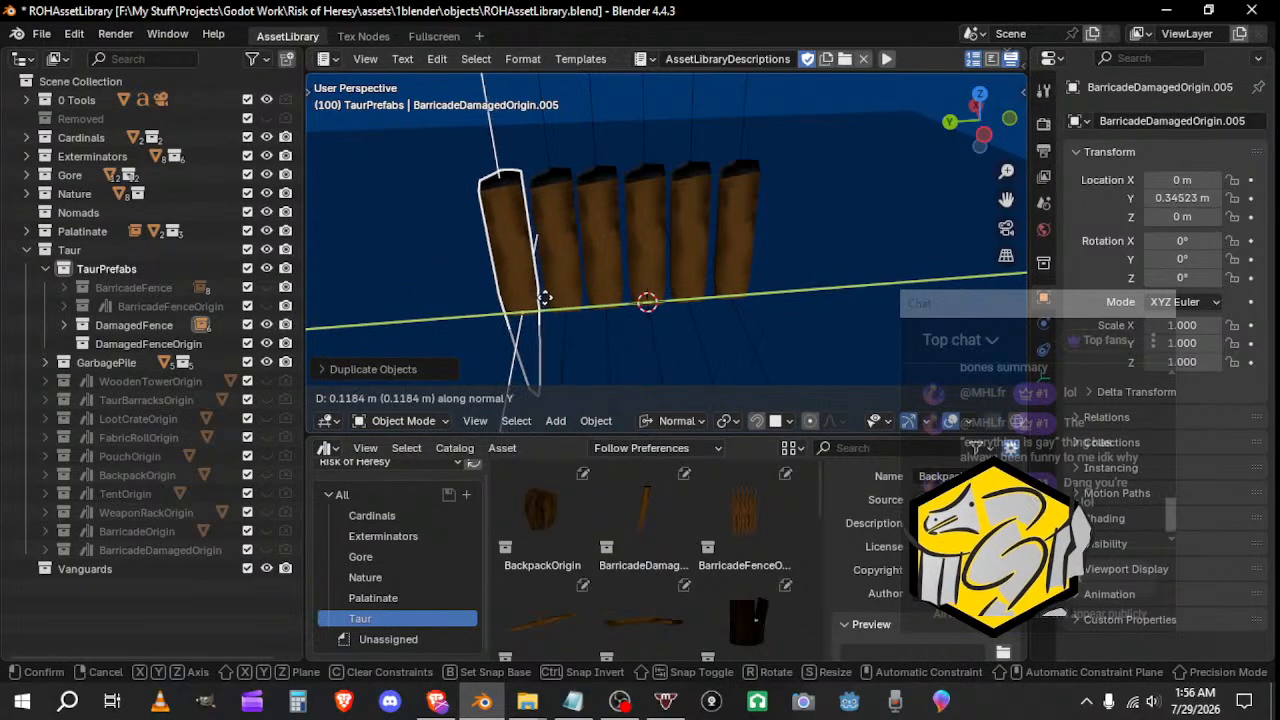
{"action": "left_click", "coordinate": [545, 298]}
Step: Select all six damaged stakes and move the row about -0.056 m along Y to centre it on the origin
{"action": "scroll", "coordinate": [651, 315], "scroll_direction": "down", "scroll_amount": 2}
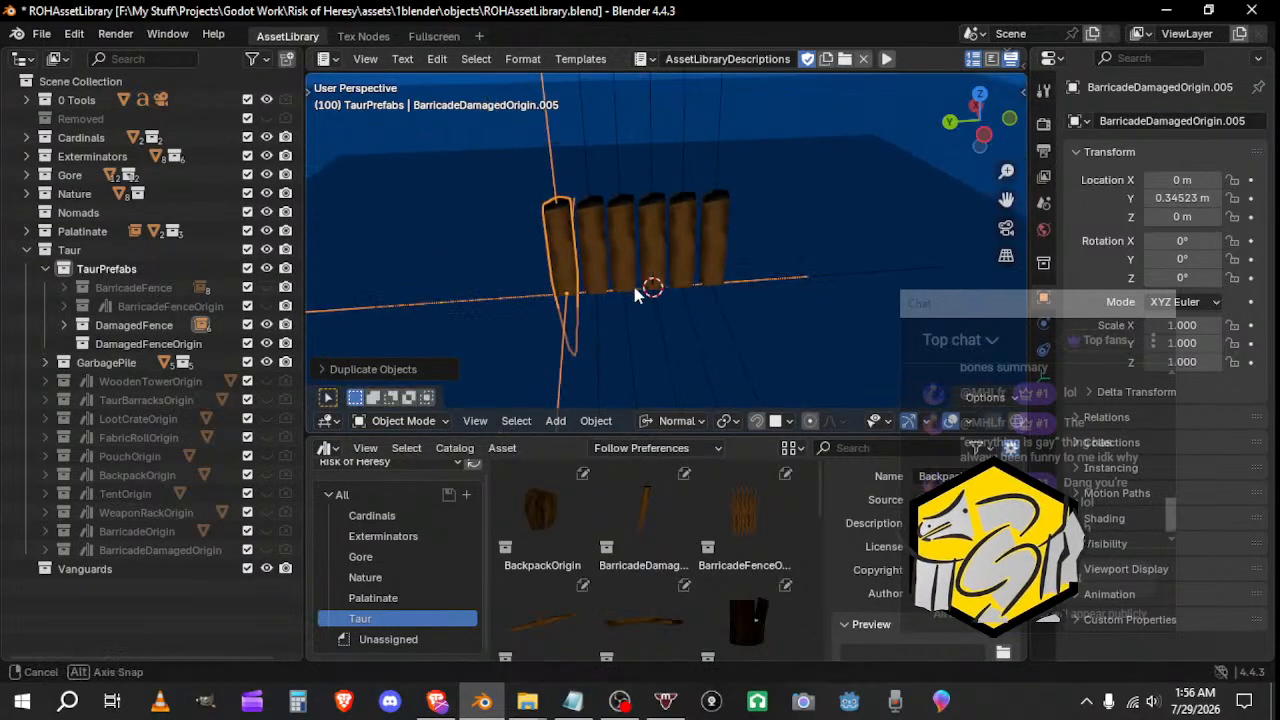
{"action": "middle_click_drag", "start_coordinate": [632, 282], "coordinate": [612, 267]}
{"action": "left_click", "coordinate": [593, 258], "text": "shift"}
{"action": "left_click", "coordinate": [621, 255], "text": "shift"}
{"action": "left_click", "coordinate": [651, 256], "text": "shift"}
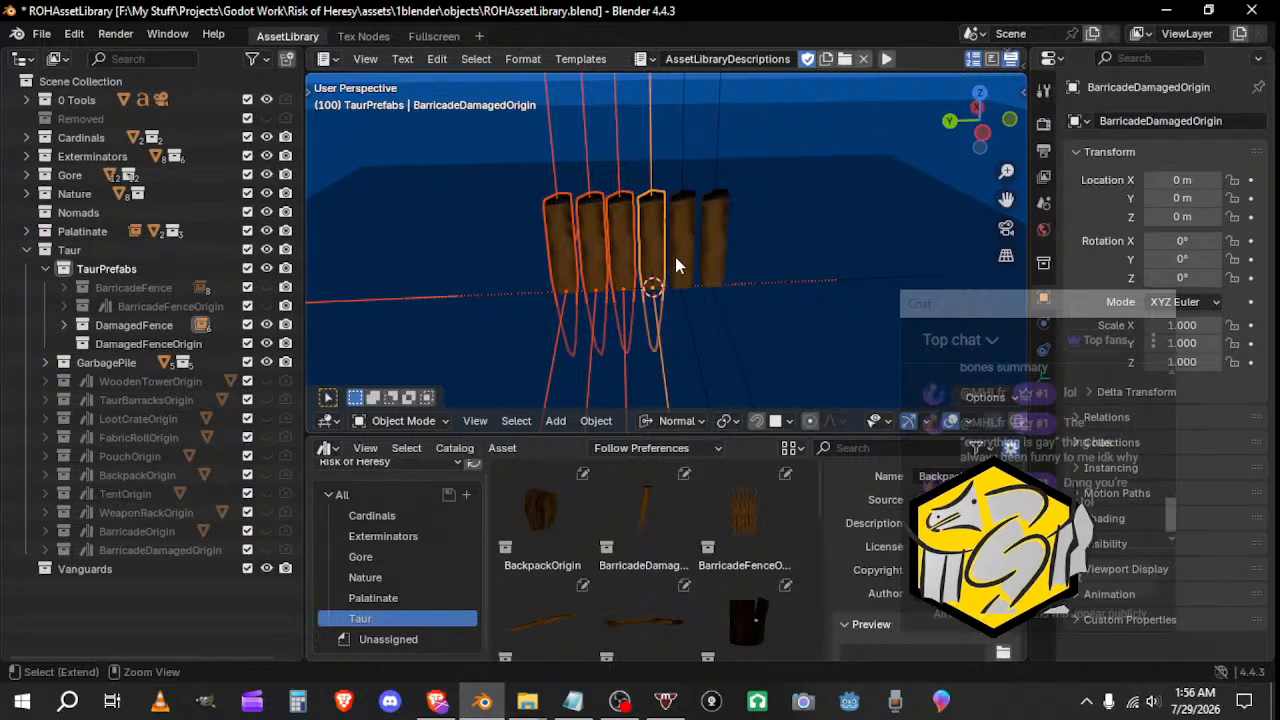
{"action": "left_click", "coordinate": [684, 260], "text": "shift"}
{"action": "left_click", "coordinate": [719, 258], "text": "shift"}
{"action": "key", "text": "shift+d"}
{"action": "key", "text": "y"}
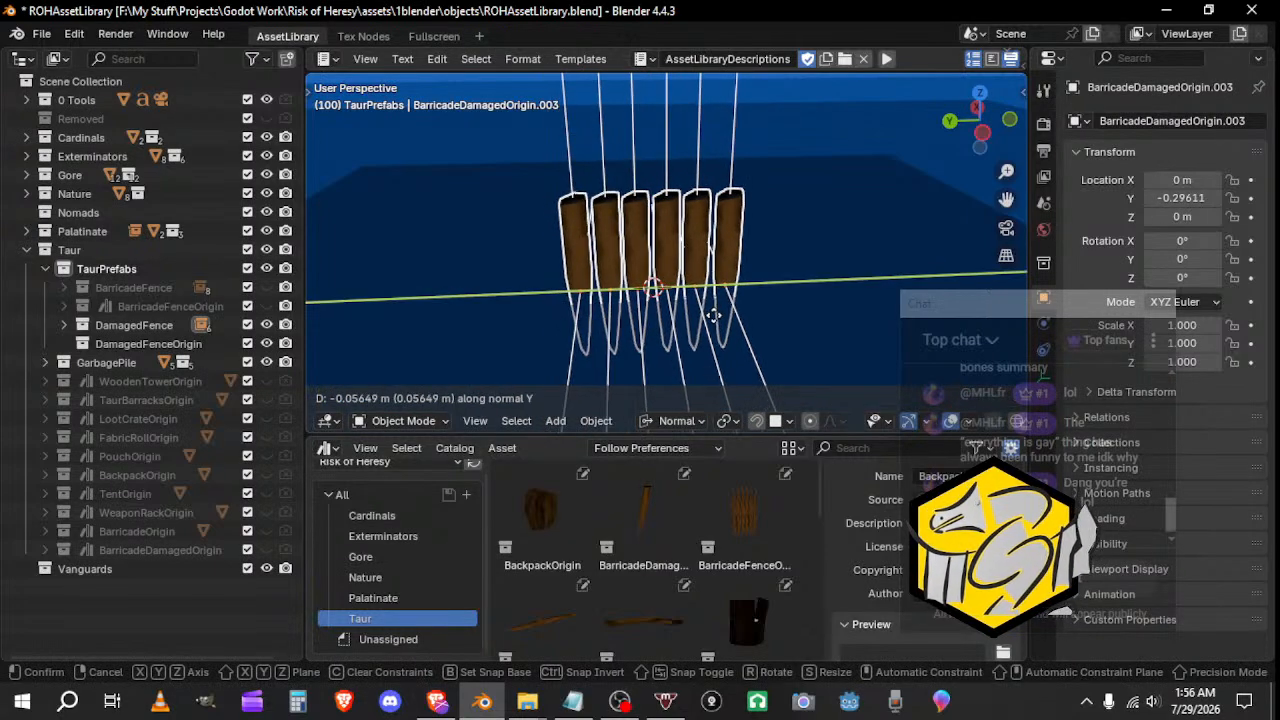
{"action": "left_click", "coordinate": [645, 283]}
{"action": "middle_click_drag", "start_coordinate": [625, 275], "coordinate": [736, 318]}
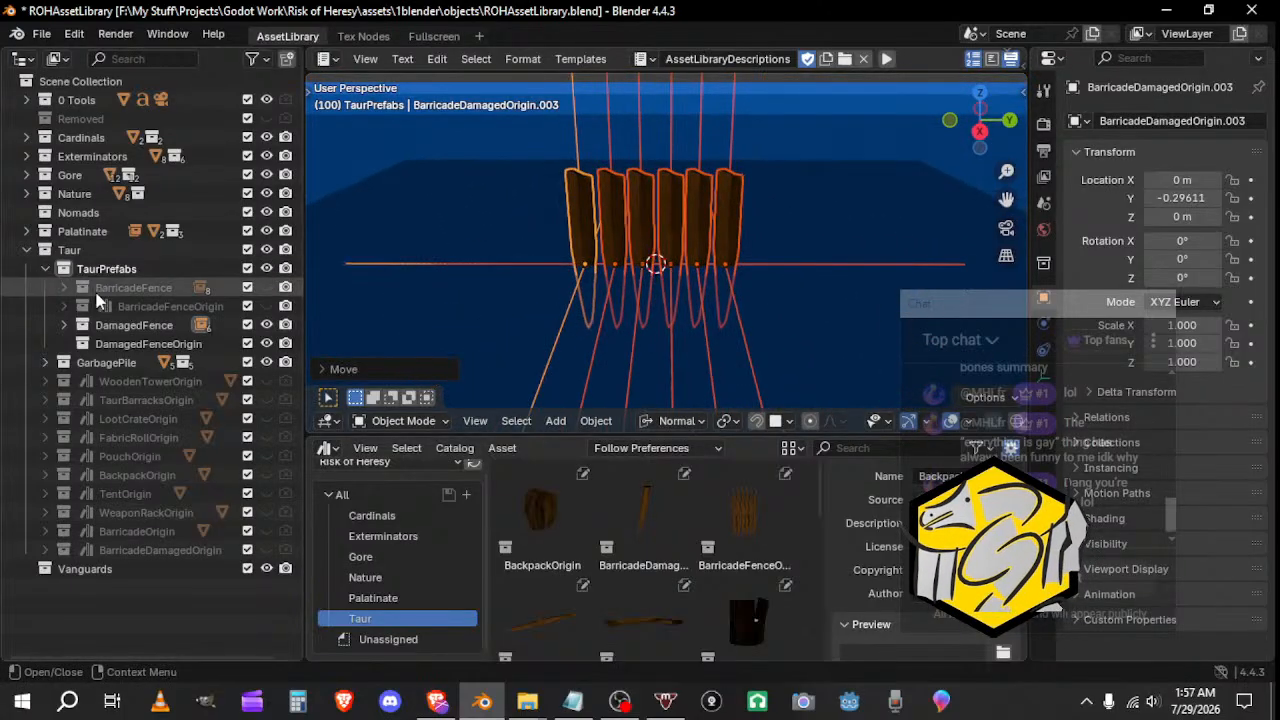
Step: Expand and show the BarricadeFence collection, and select the fence's bottom crossbar
{"action": "left_click", "coordinate": [63, 290]}
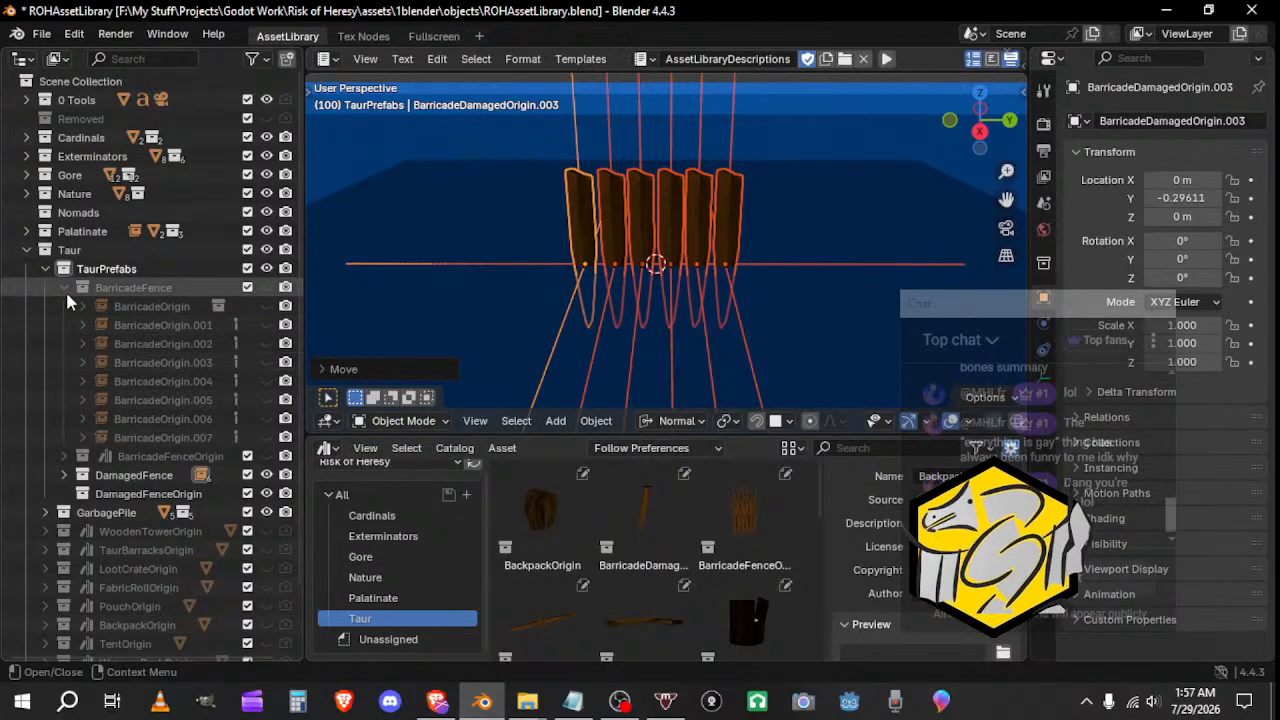
{"action": "left_click", "coordinate": [150, 306]}
{"action": "left_click", "coordinate": [265, 289]}
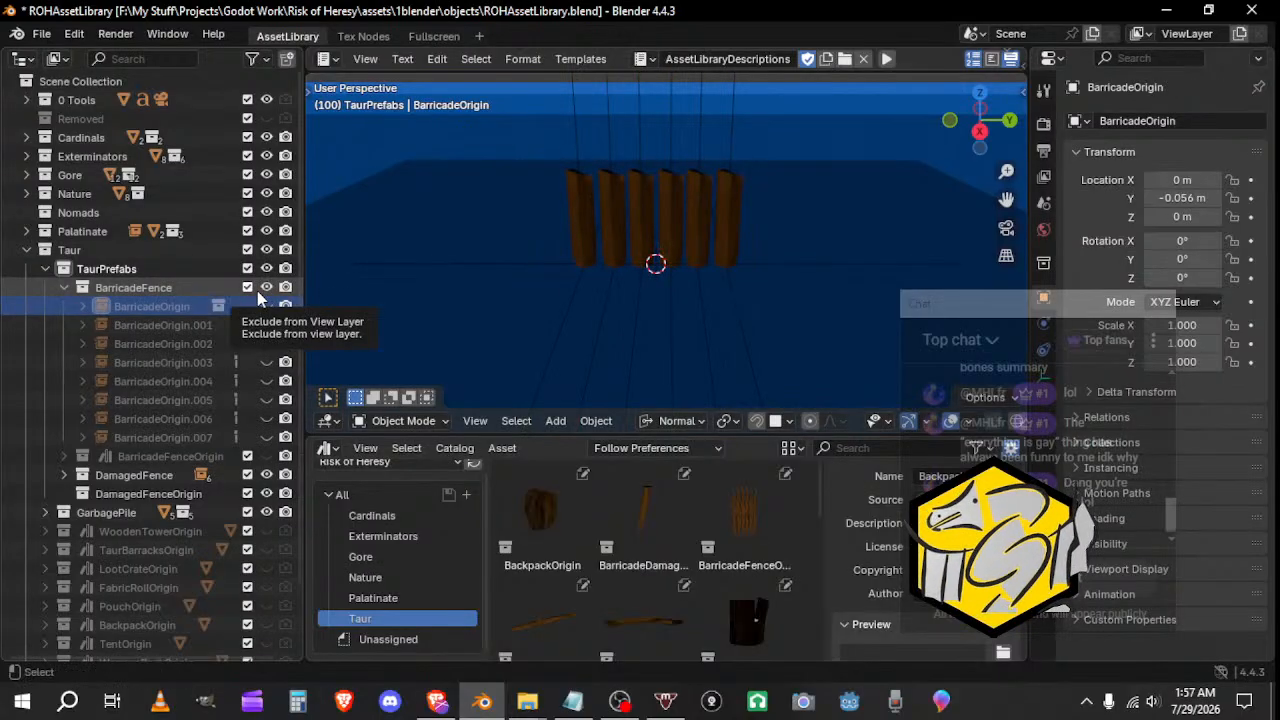
{"action": "left_click", "coordinate": [250, 289]}
{"action": "left_click", "coordinate": [248, 288]}
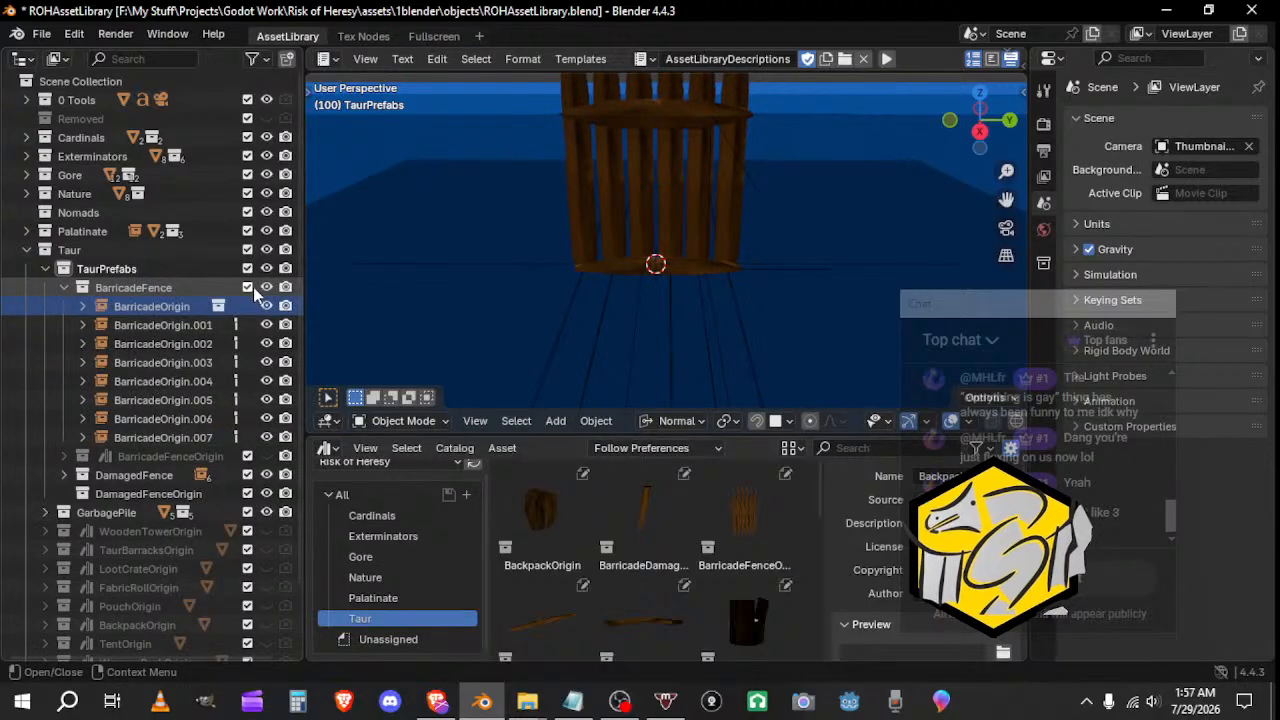
{"action": "left_click", "coordinate": [209, 418]}
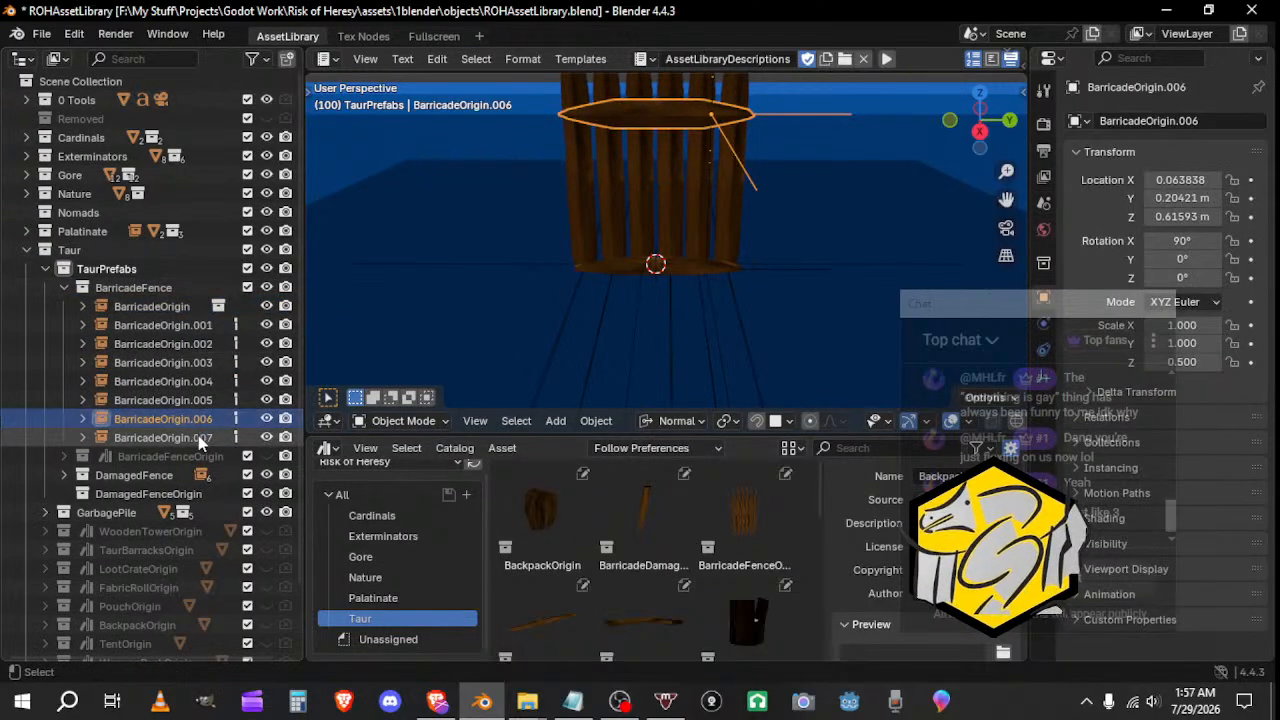
{"action": "left_click", "coordinate": [198, 437]}
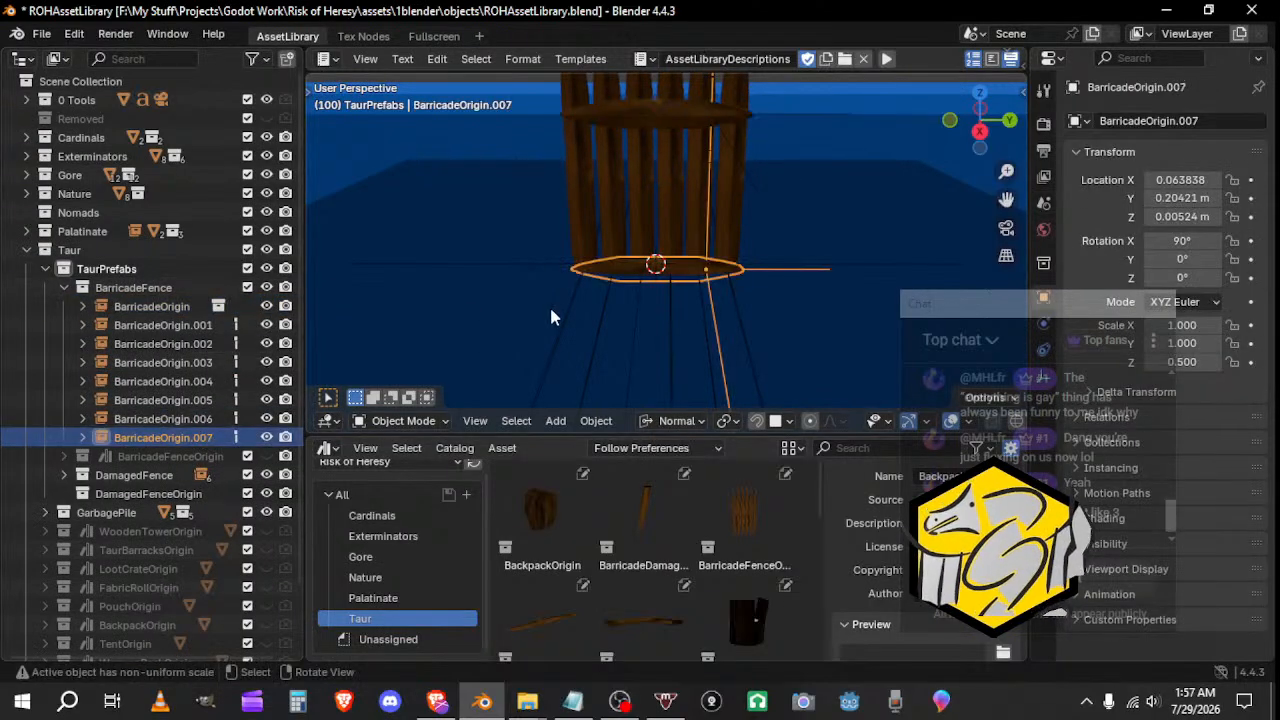
Step: Duplicate the bottom crossbar in place, move the copy to the DamagedFence collection, and hide and collapse BarricadeFence
{"action": "key", "text": "shift+d"}
{"action": "left_click", "coordinate": [534, 275]}
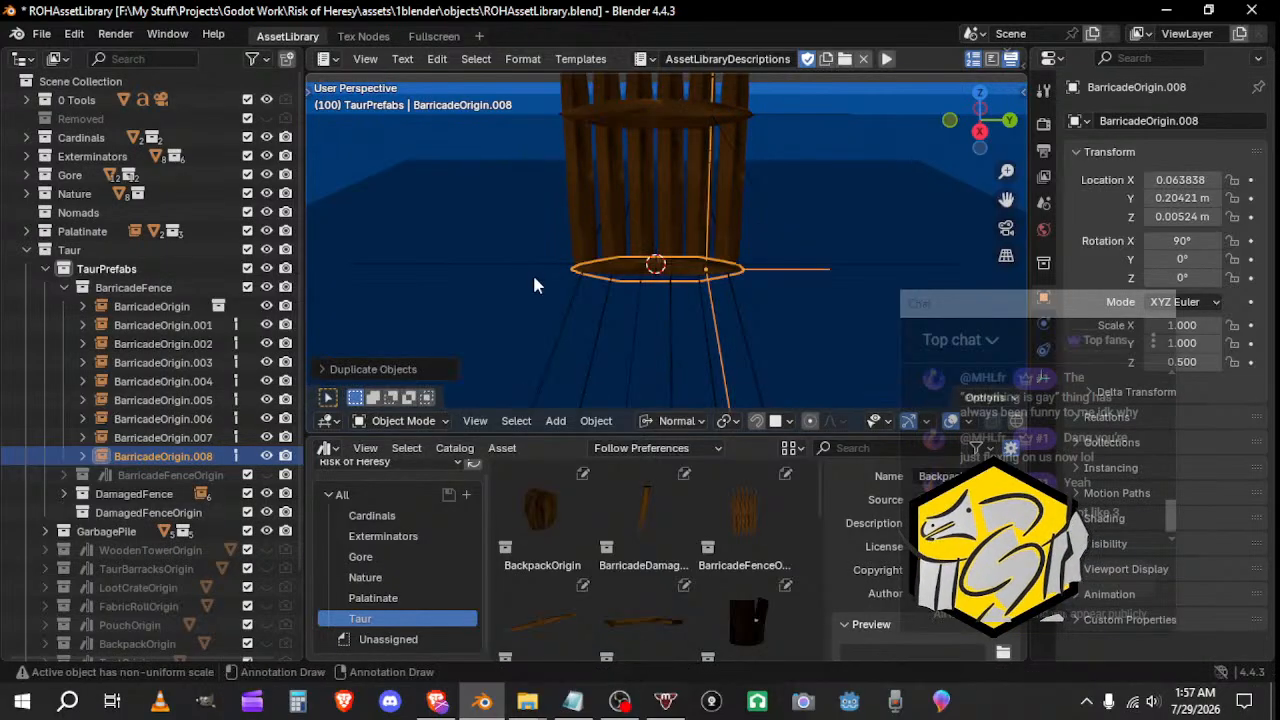
{"action": "key", "text": "m"}
{"action": "mouse_move", "coordinate": [534, 278]}
{"action": "mouse_move", "coordinate": [626, 320]}
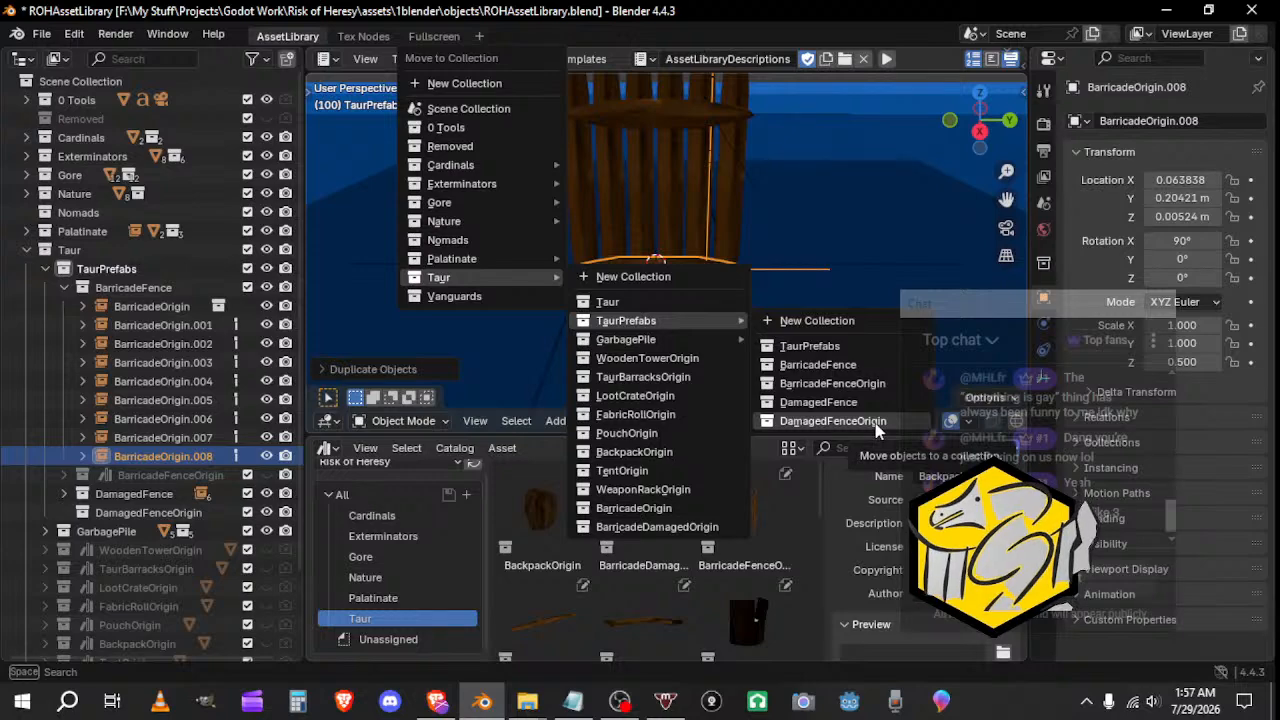
{"action": "left_click", "coordinate": [818, 402]}
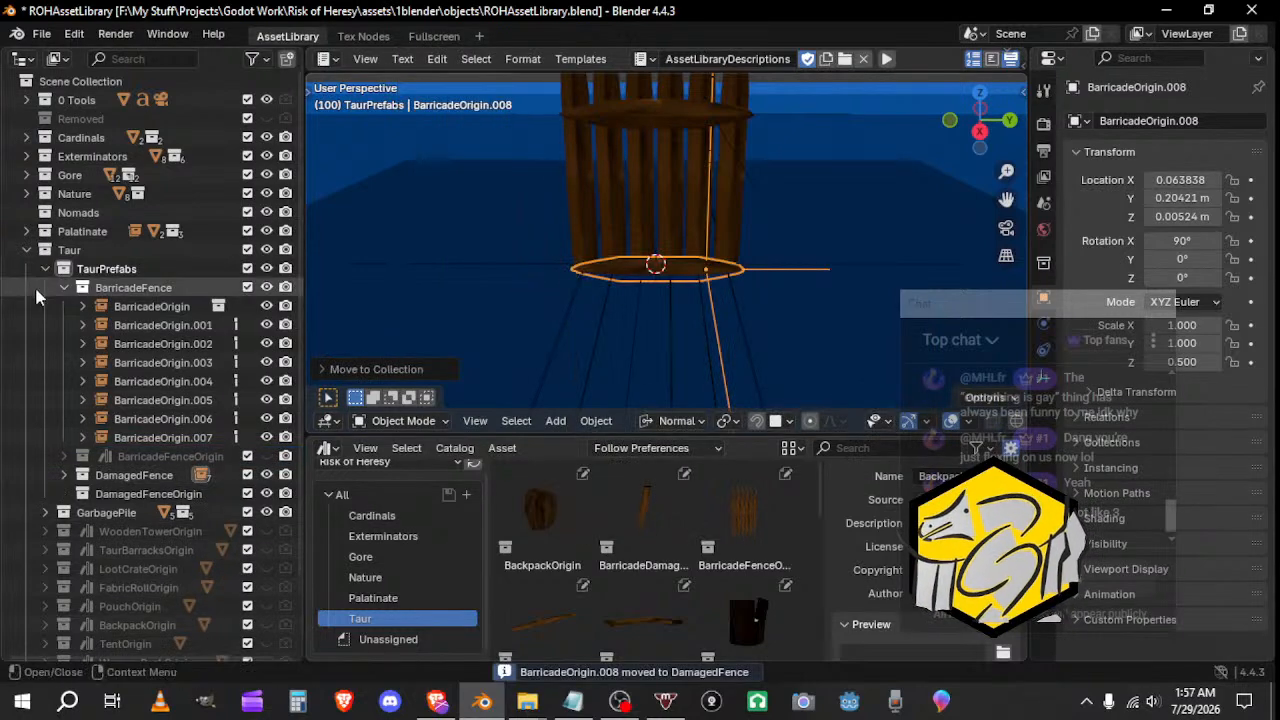
{"action": "left_click_drag", "start_coordinate": [267, 288], "coordinate": [283, 288]}
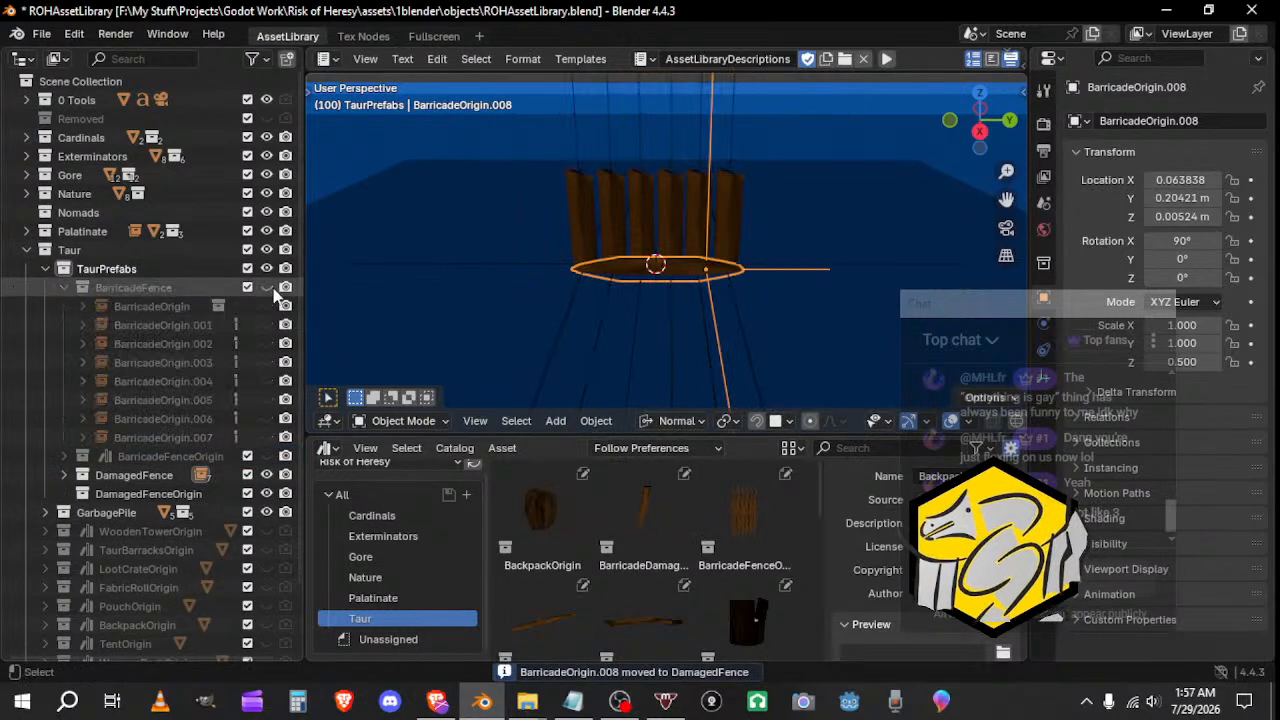
{"action": "left_click", "coordinate": [66, 286]}
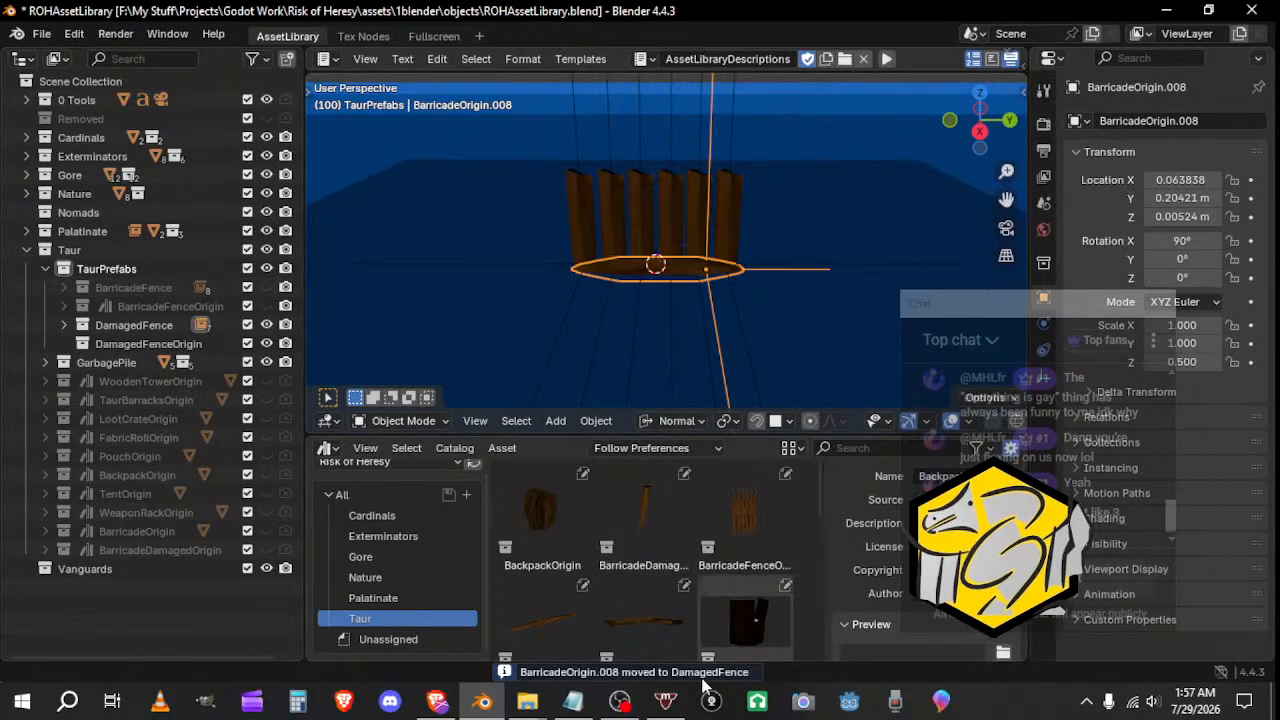
Step: Expand the DamagedFence collection and examine its stakes and crossbar from several angles
{"action": "left_click", "coordinate": [575, 702]}
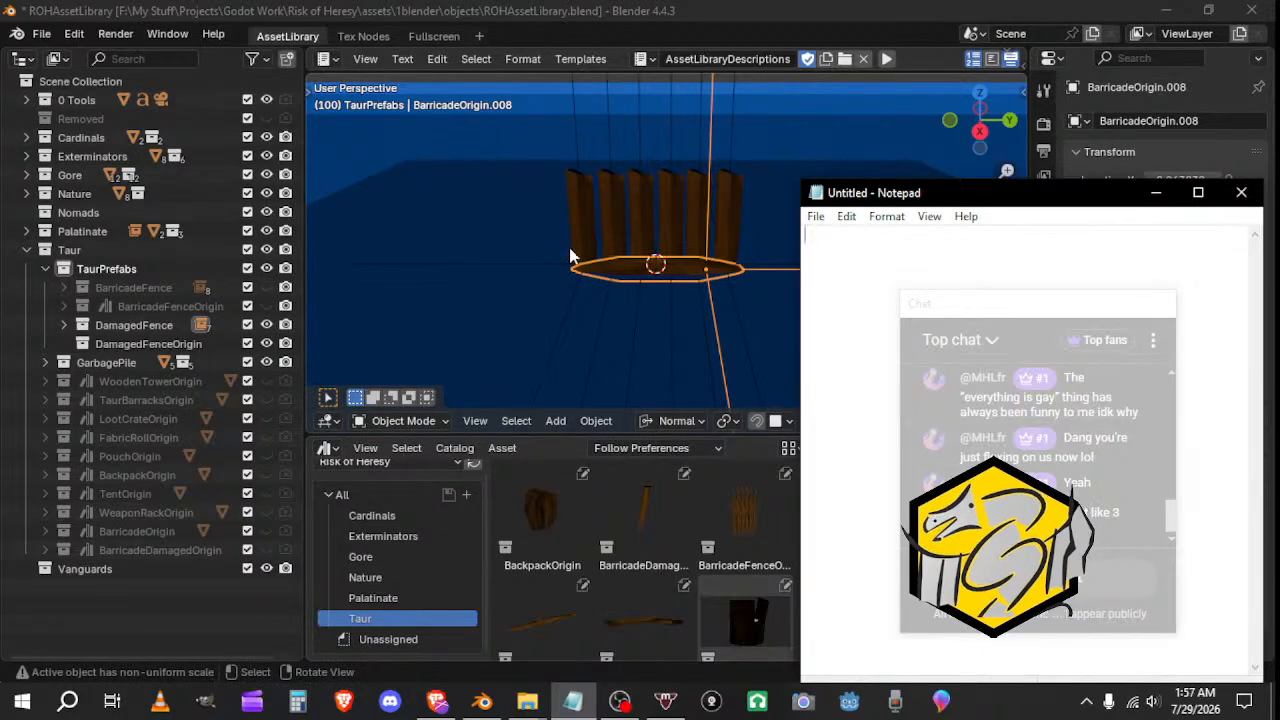
{"action": "middle_click_drag", "start_coordinate": [563, 264], "coordinate": [504, 298]}
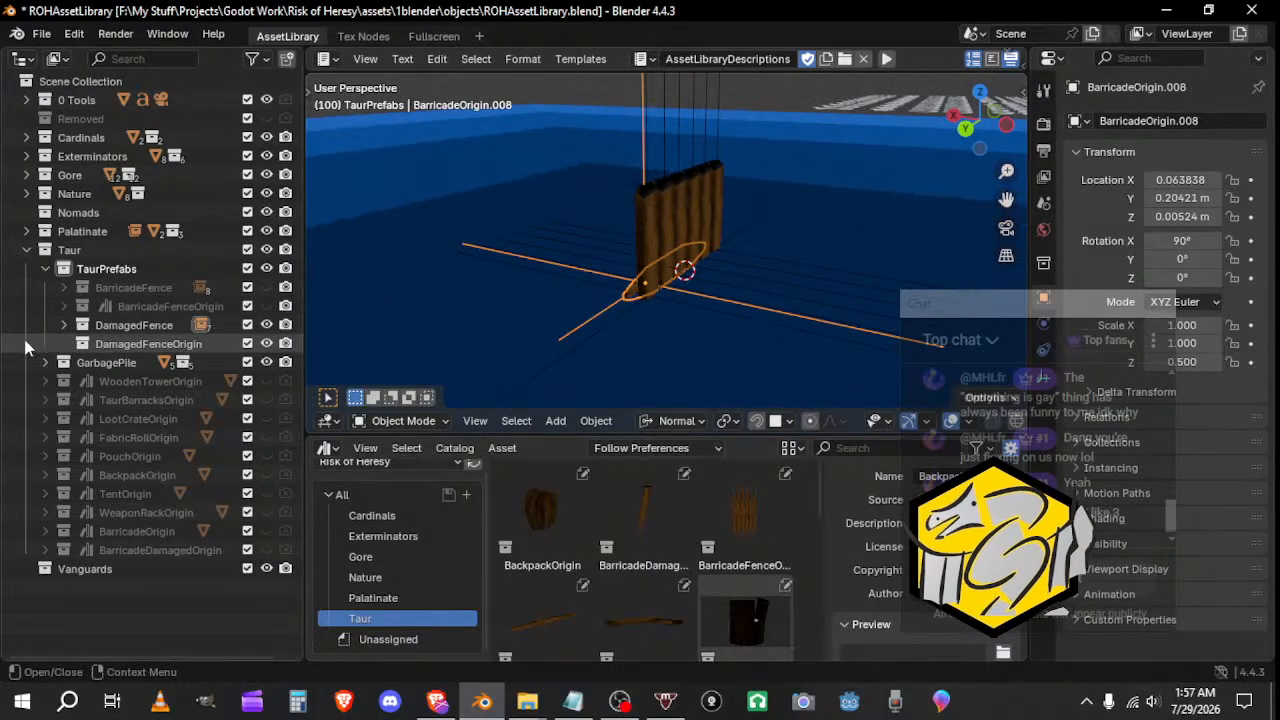
{"action": "middle_click_drag", "start_coordinate": [545, 315], "coordinate": [856, 305]}
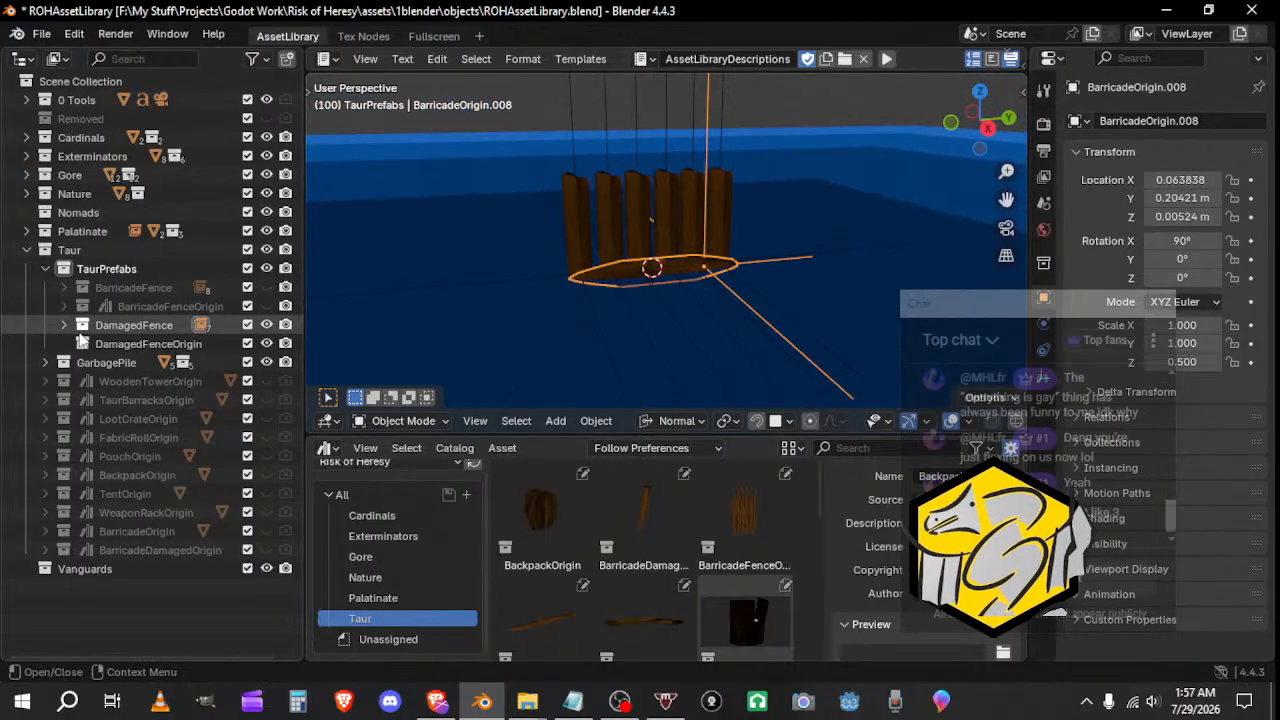
{"action": "left_click", "coordinate": [66, 325]}
{"action": "middle_click_drag", "start_coordinate": [748, 274], "coordinate": [626, 261]}
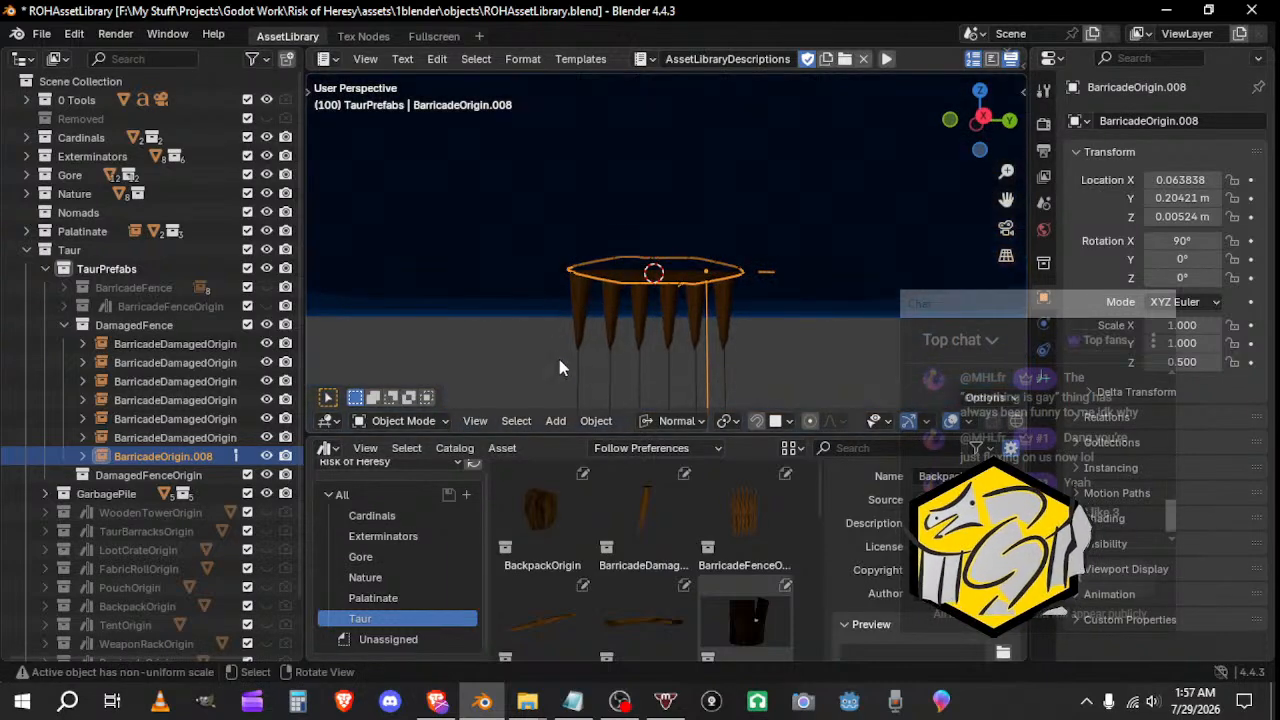
{"action": "middle_click_drag", "start_coordinate": [561, 366], "coordinate": [568, 210]}
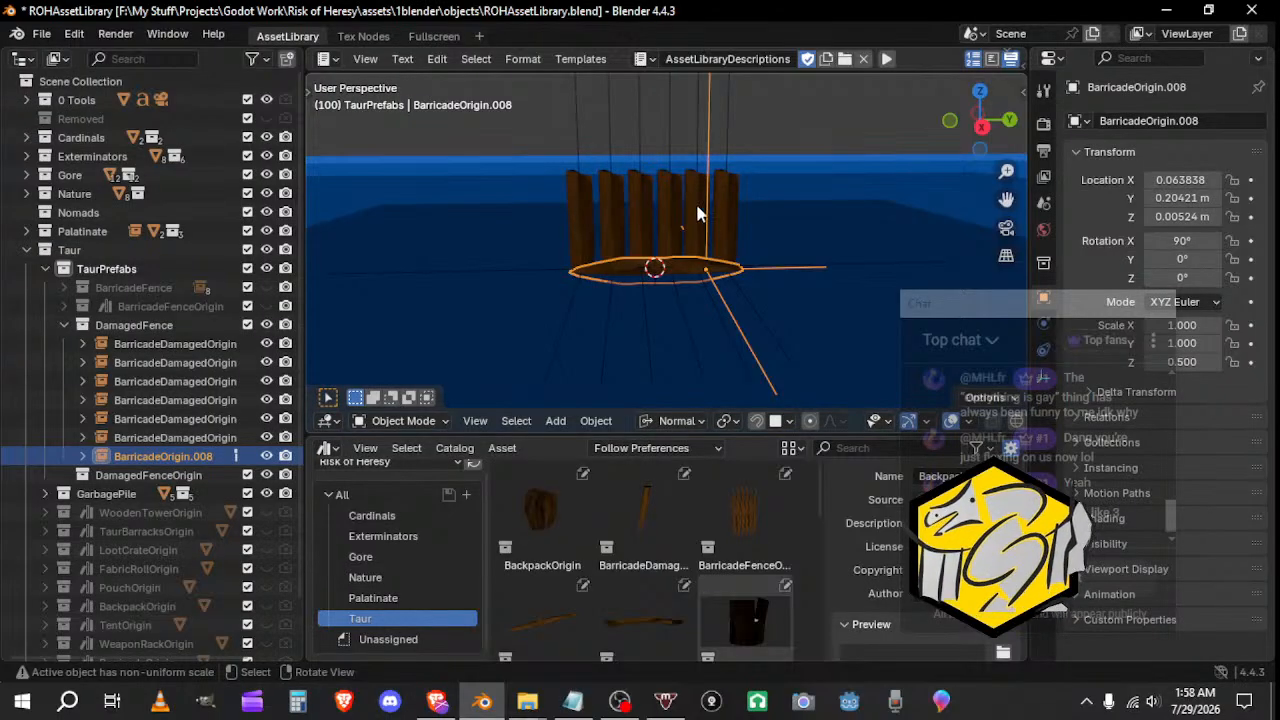
{"action": "middle_click_drag", "start_coordinate": [491, 253], "coordinate": [476, 300]}
{"action": "middle_click_drag", "start_coordinate": [620, 263], "coordinate": [728, 263]}
{"action": "middle_click_drag", "start_coordinate": [647, 217], "coordinate": [713, 265]}
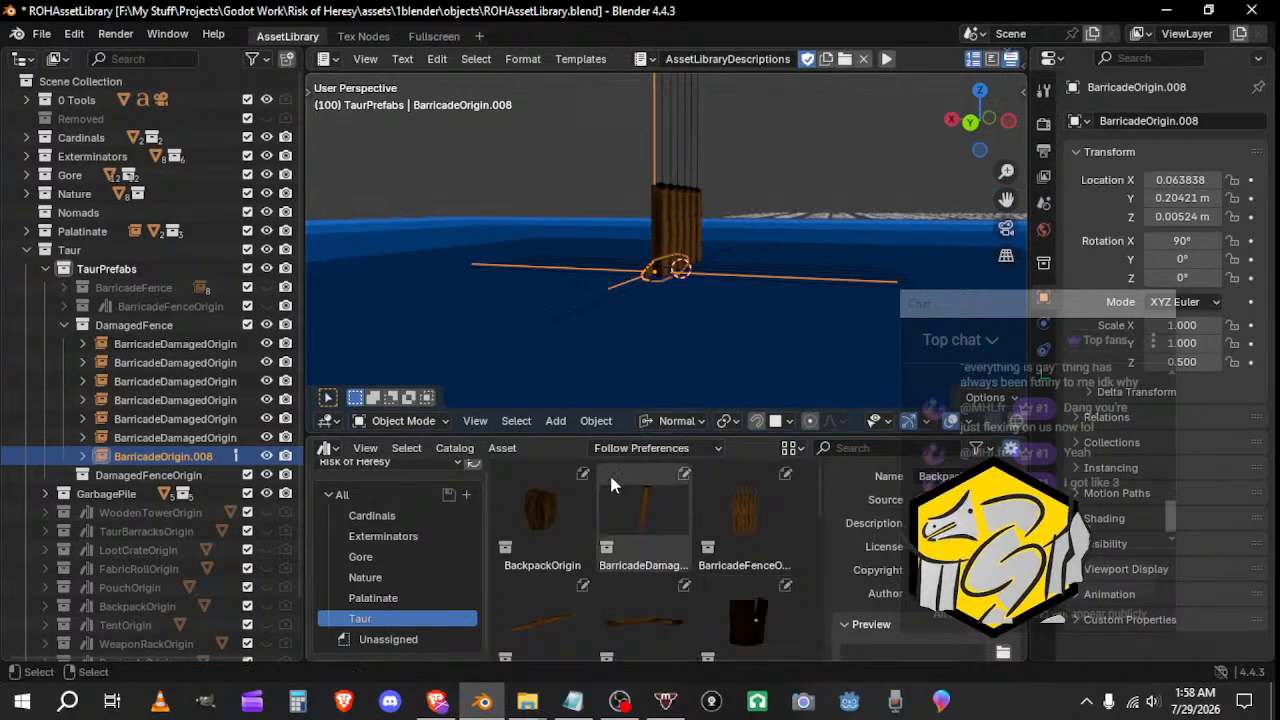
{"action": "middle_click_drag", "start_coordinate": [540, 372], "coordinate": [690, 318]}
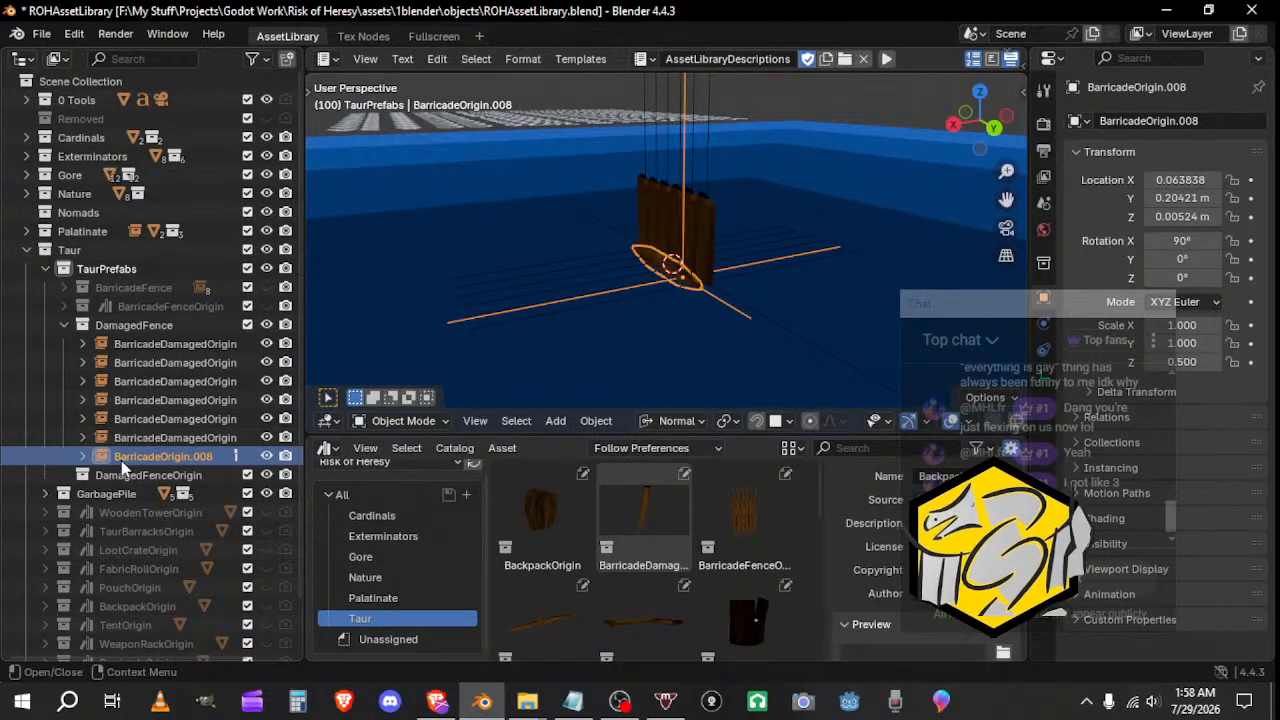
{"action": "left_click_drag", "start_coordinate": [121, 460], "coordinate": [695, 258]}
Step: Circle-select all the damaged stakes together with the crossbar, and save the asset library file
{"action": "middle_click_drag", "start_coordinate": [695, 258], "coordinate": [480, 340]}
{"action": "key", "text": "c"}
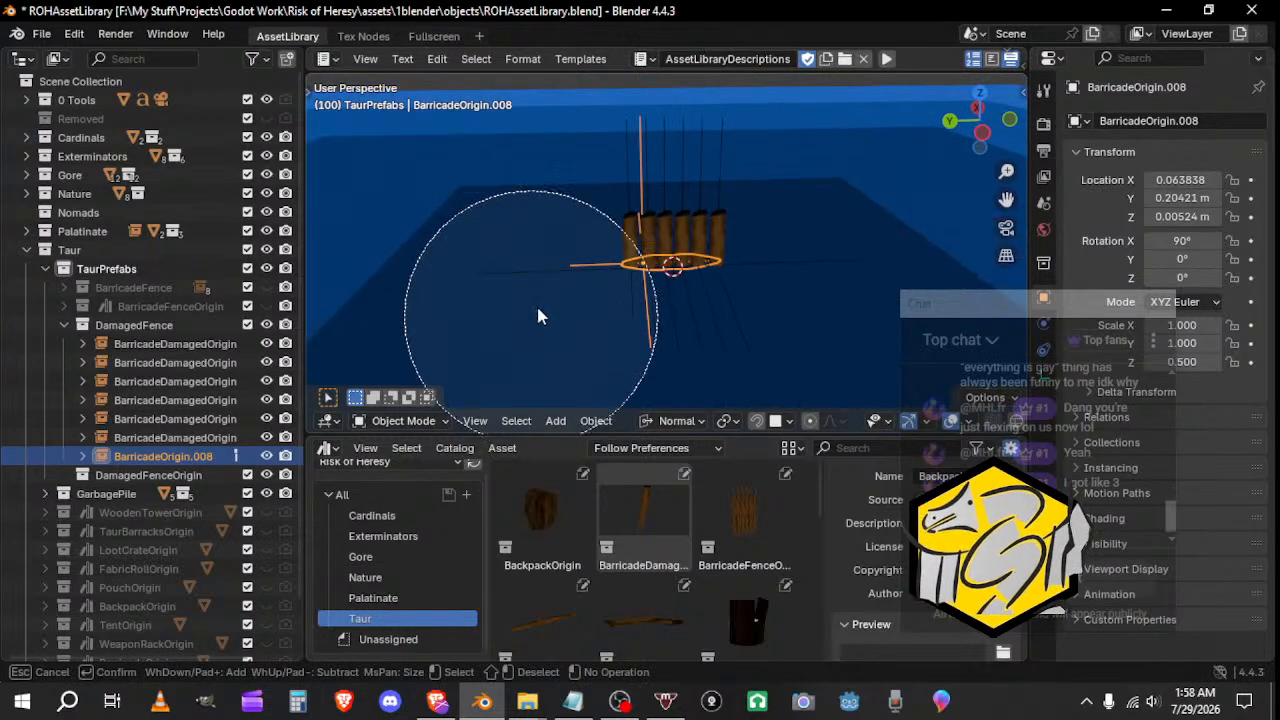
{"action": "scroll", "coordinate": [570, 303], "scroll_direction": "down", "scroll_amount": 1}
{"action": "left_click", "coordinate": [671, 264]}
{"action": "right_click", "coordinate": [669, 264]}
{"action": "left_click", "coordinate": [40, 34]}
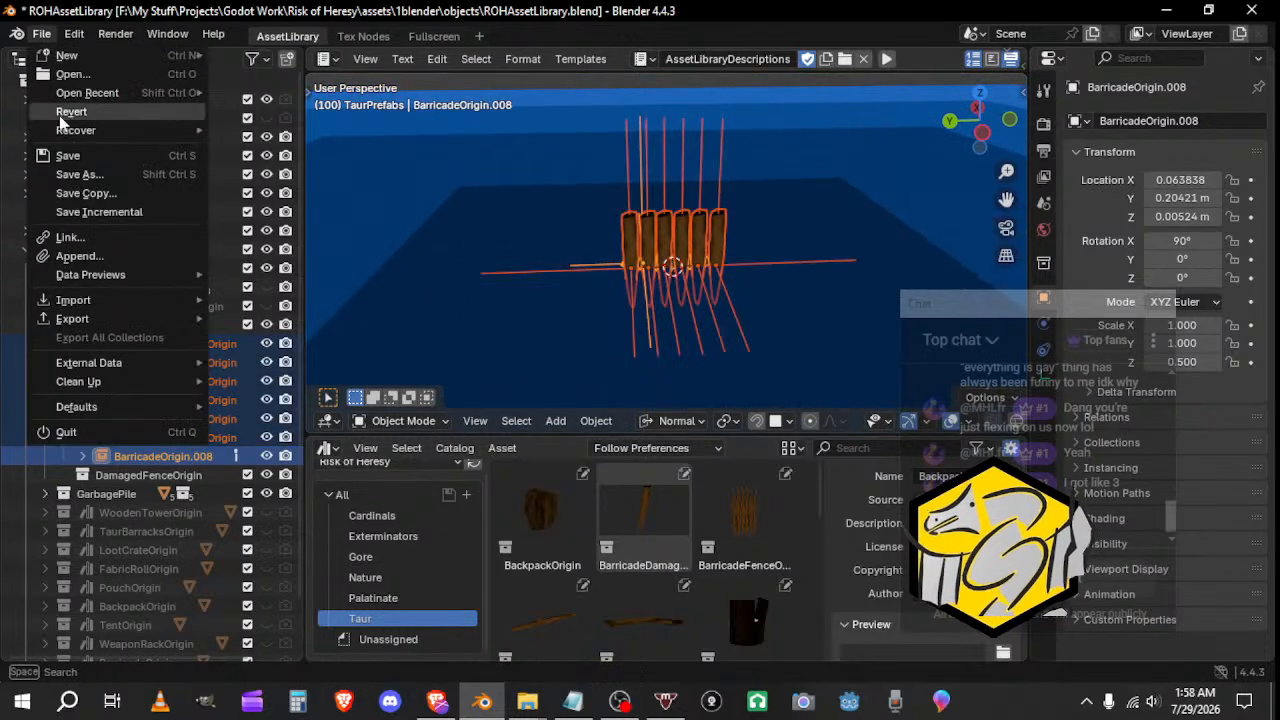
{"action": "left_click", "coordinate": [40, 155]}
Step: Start a glTF 2.0 export of the selection and browse up to the taur objects folder
{"action": "left_click", "coordinate": [40, 34]}
{"action": "mouse_move", "coordinate": [60, 318]}
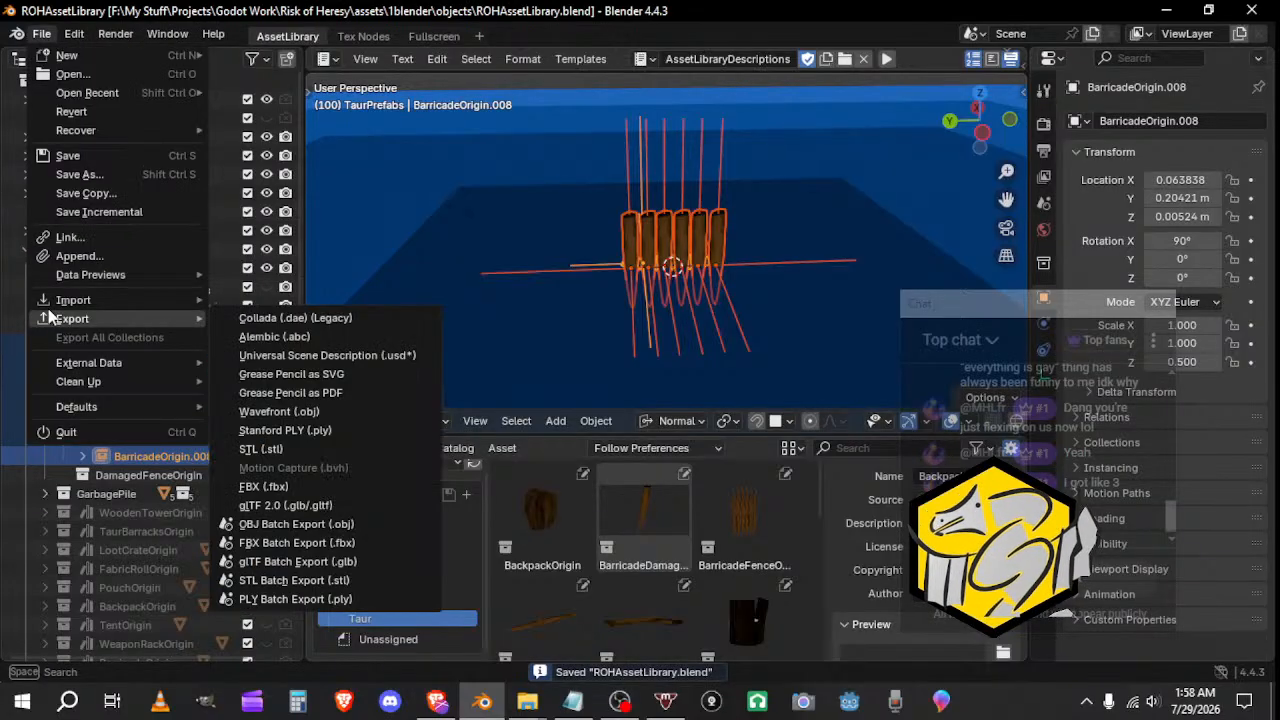
{"action": "left_click", "coordinate": [272, 508]}
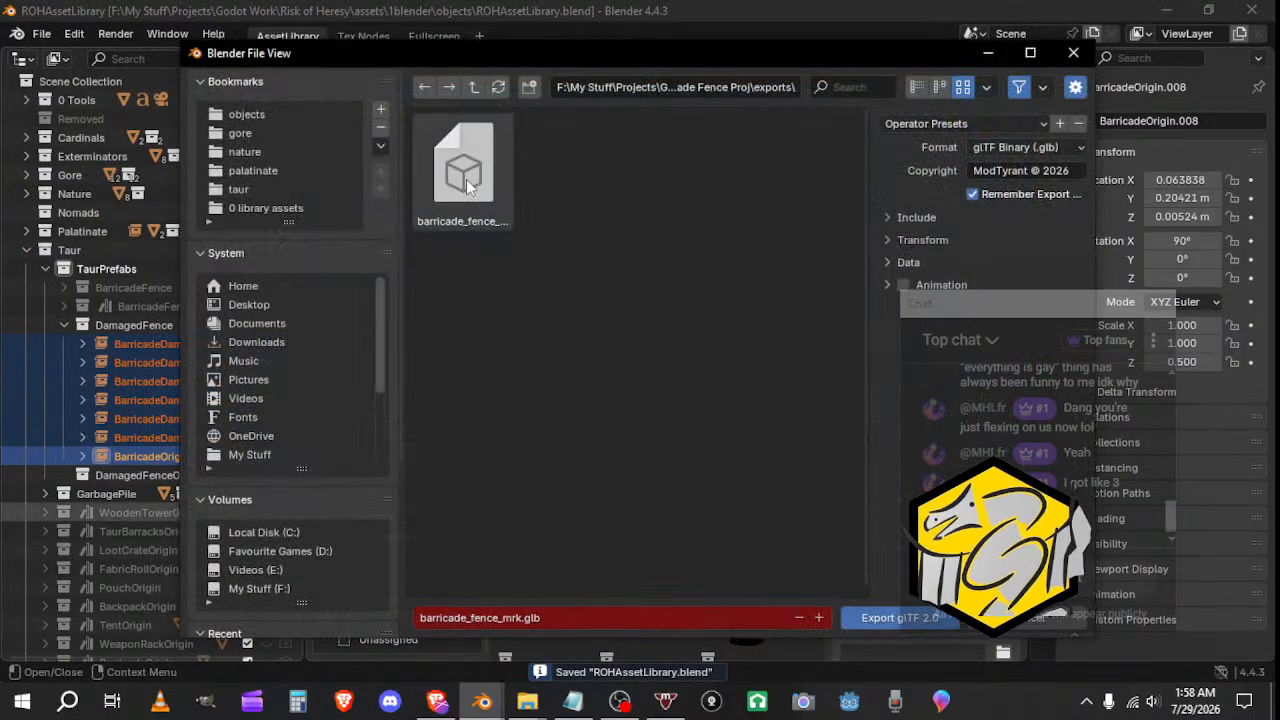
{"action": "left_click", "coordinate": [500, 205]}
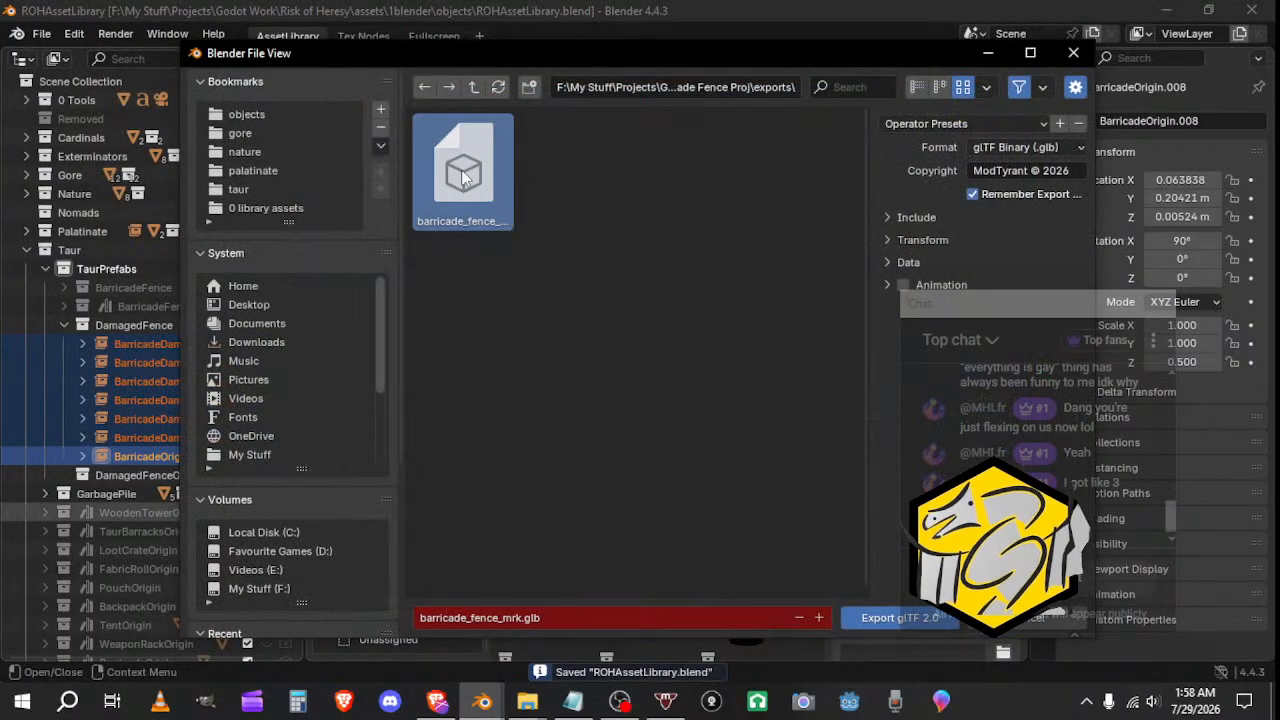
{"action": "left_click", "coordinate": [474, 87]}
{"action": "left_click", "coordinate": [474, 87]}
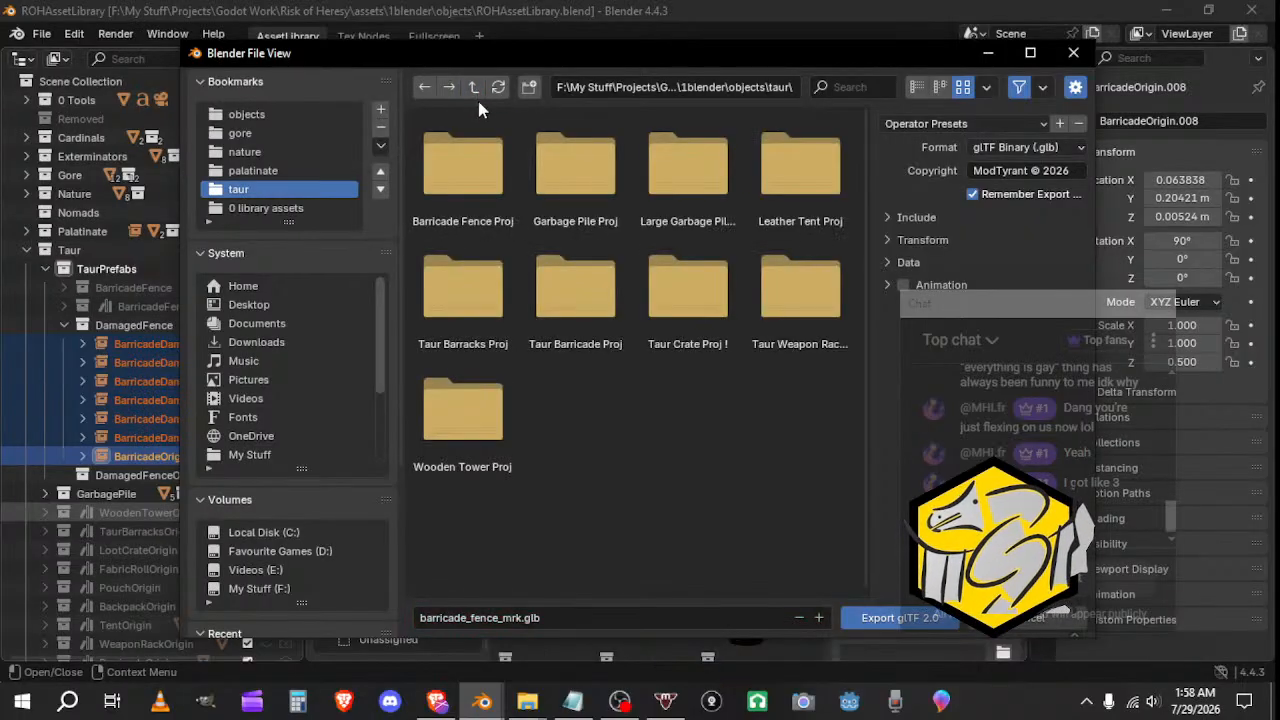
Step: Create a folder named "Barricade Ramp Proj" inside the taur folder
{"action": "left_click", "coordinate": [529, 88]}
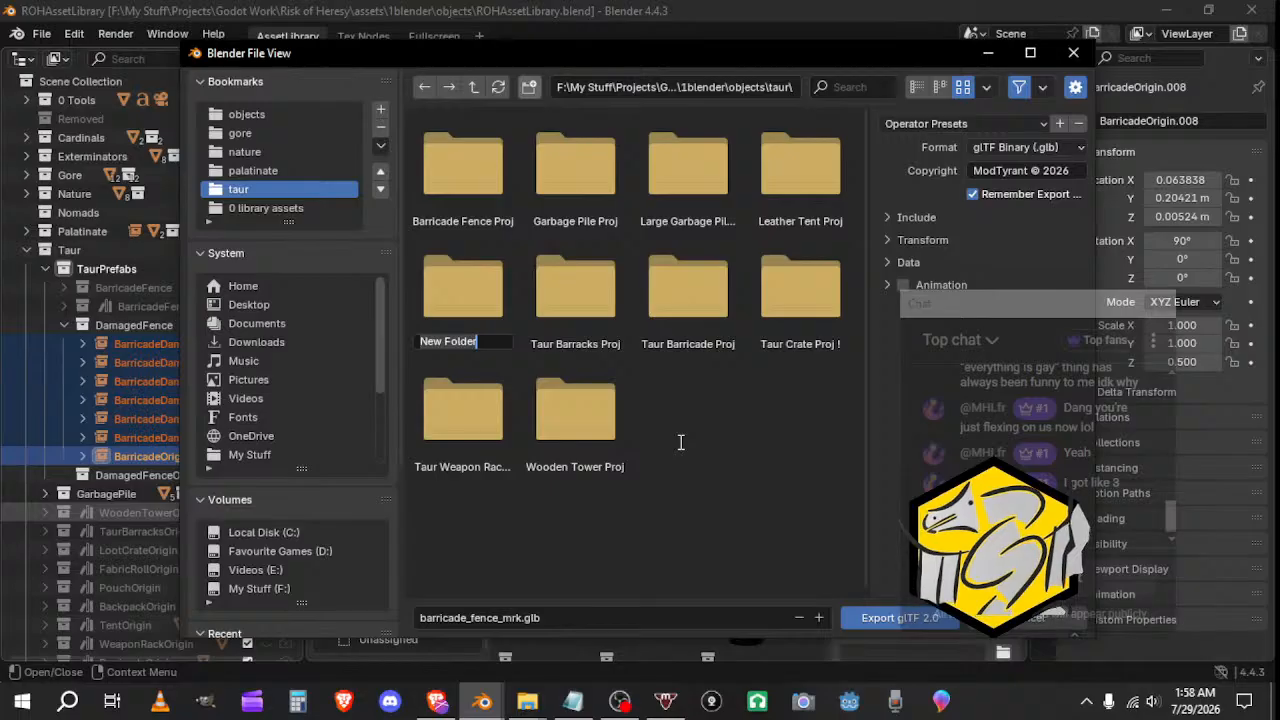
{"action": "type", "text": "Ba"}
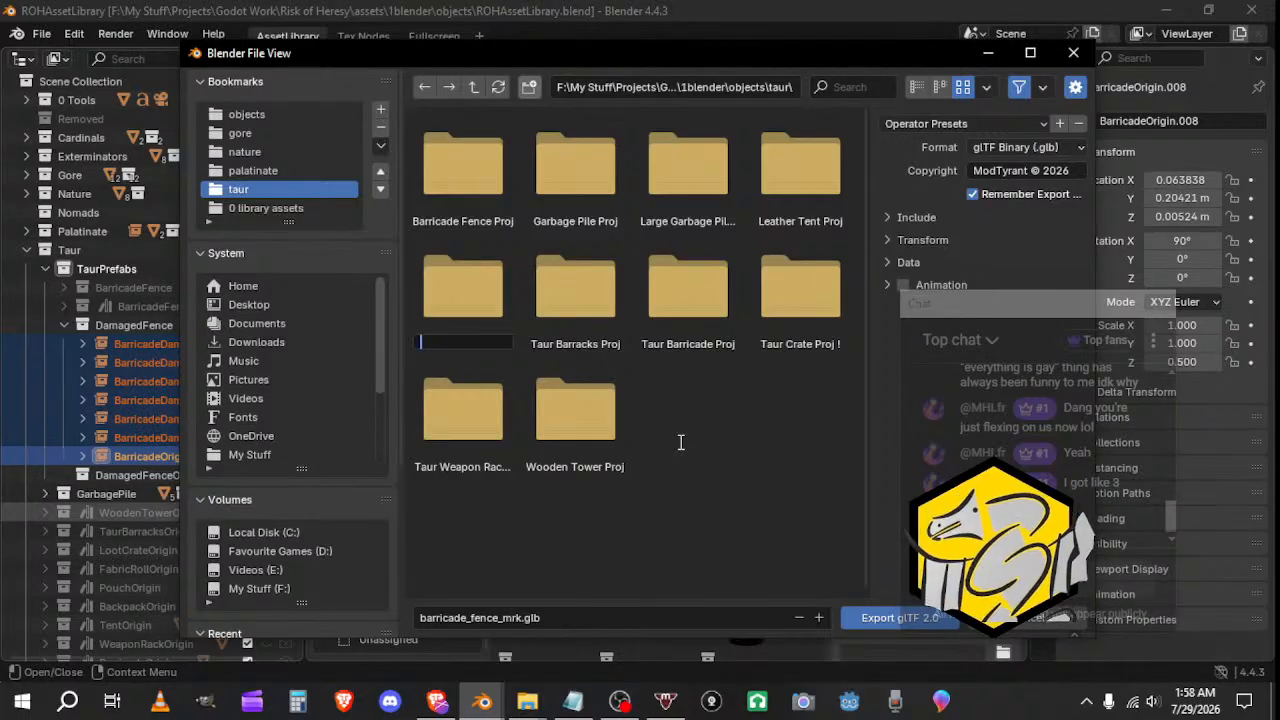
{"action": "type", "text": "Barricad"}
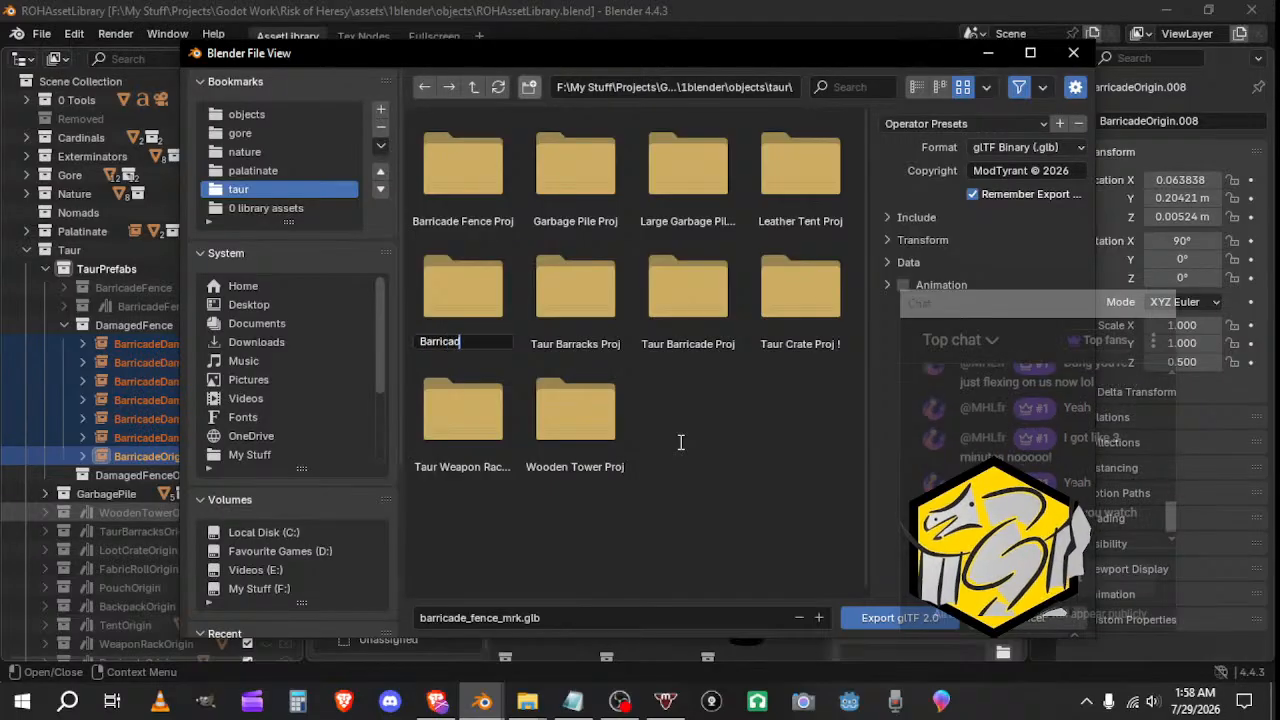
{"action": "type", "text": "e Ramp"}
{"action": "key", "text": "Return"}
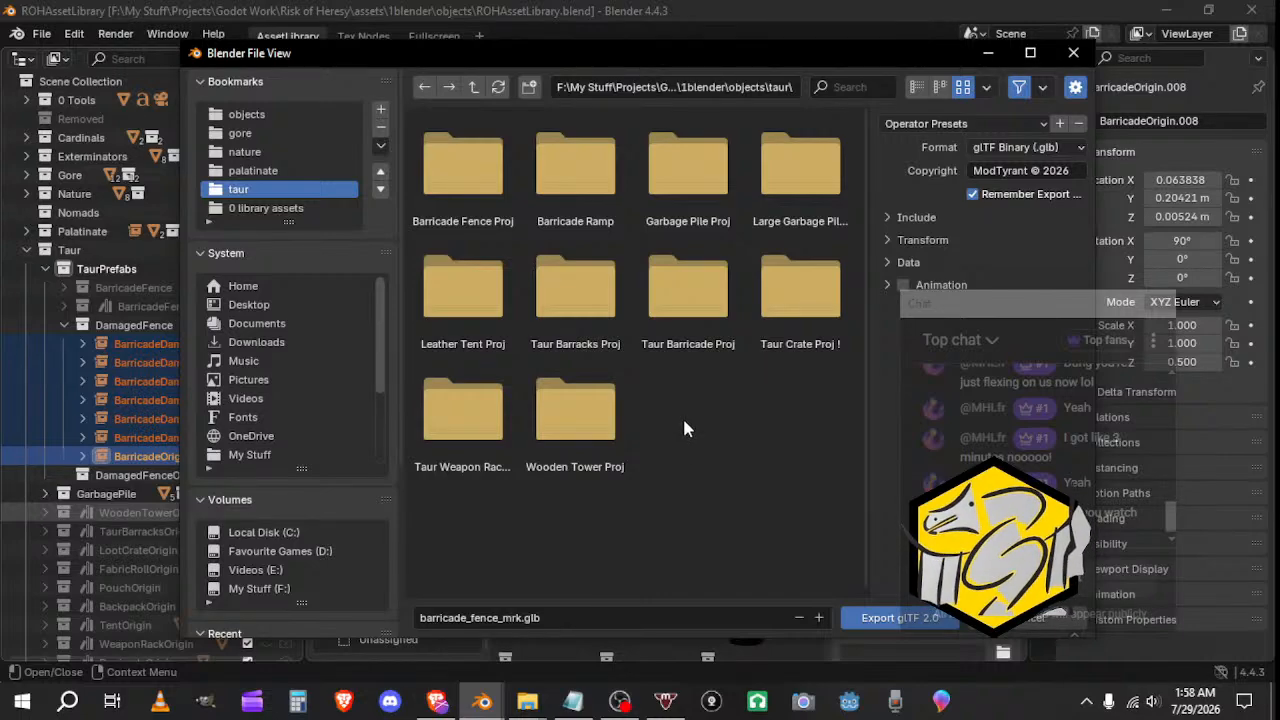
{"action": "right_click", "coordinate": [574, 185]}
{"action": "left_click", "coordinate": [472, 260]}
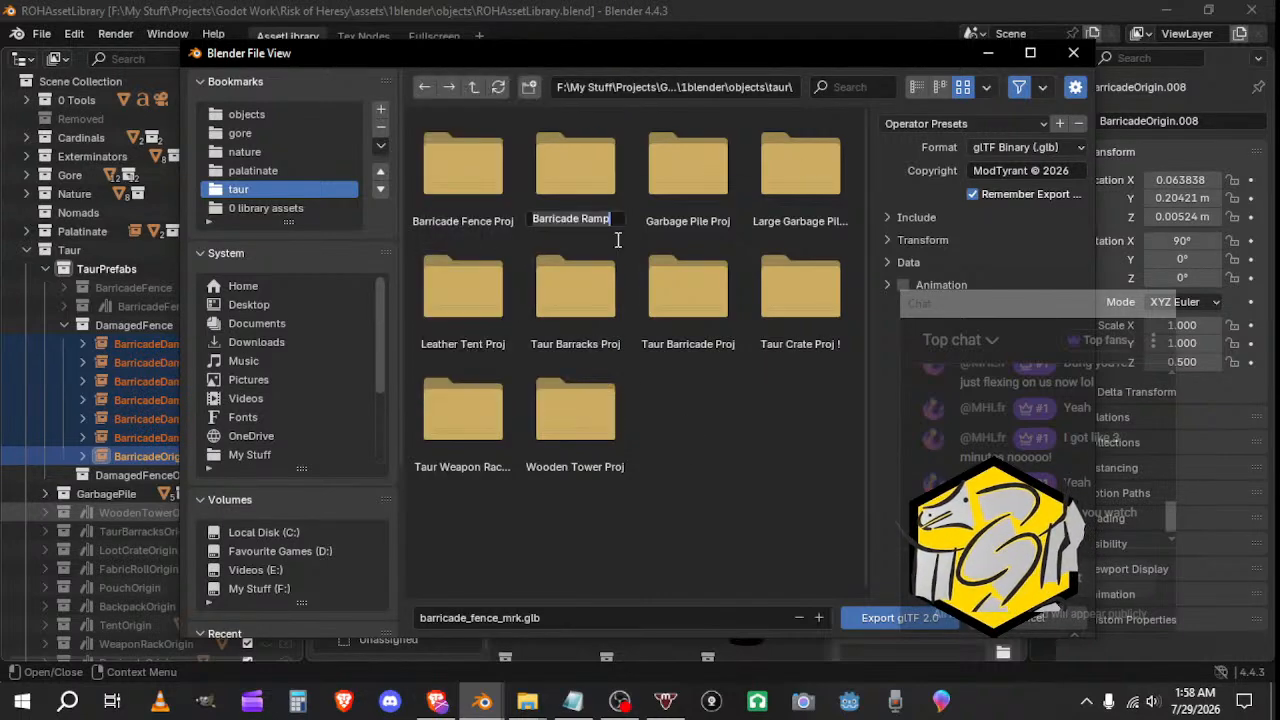
{"action": "type", "text": "Proj"}
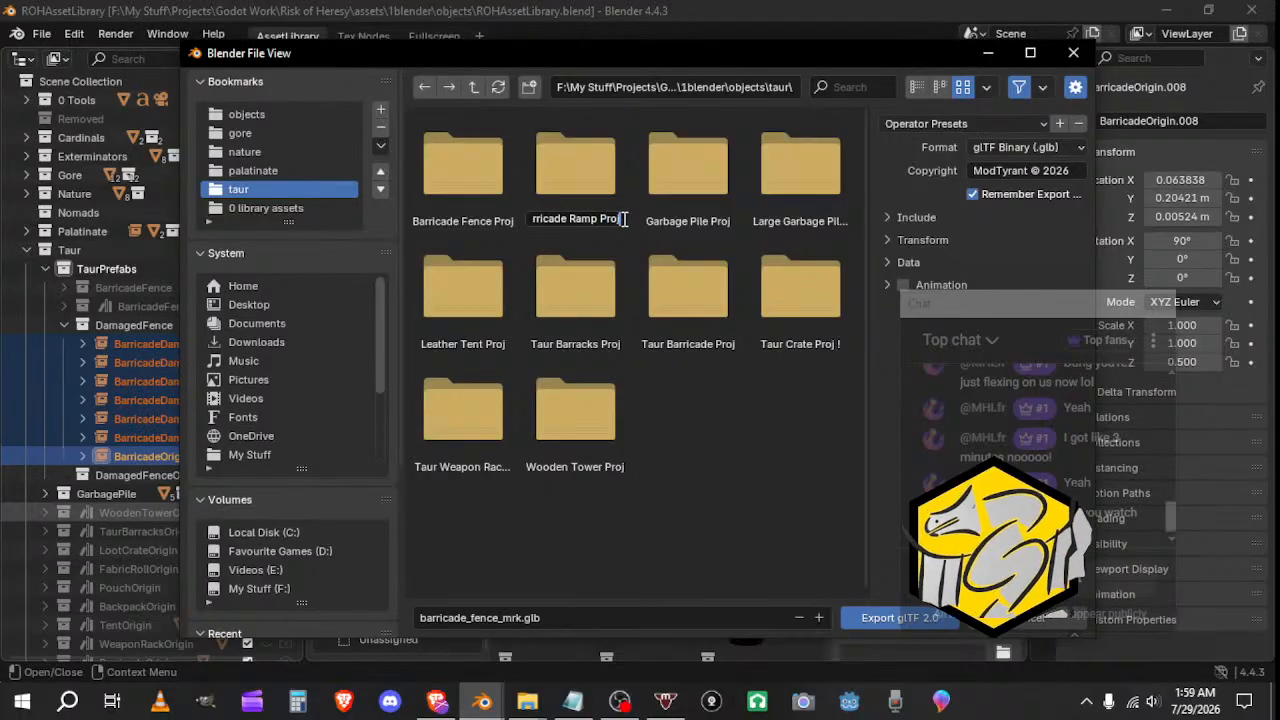
{"action": "key", "text": "Return"}
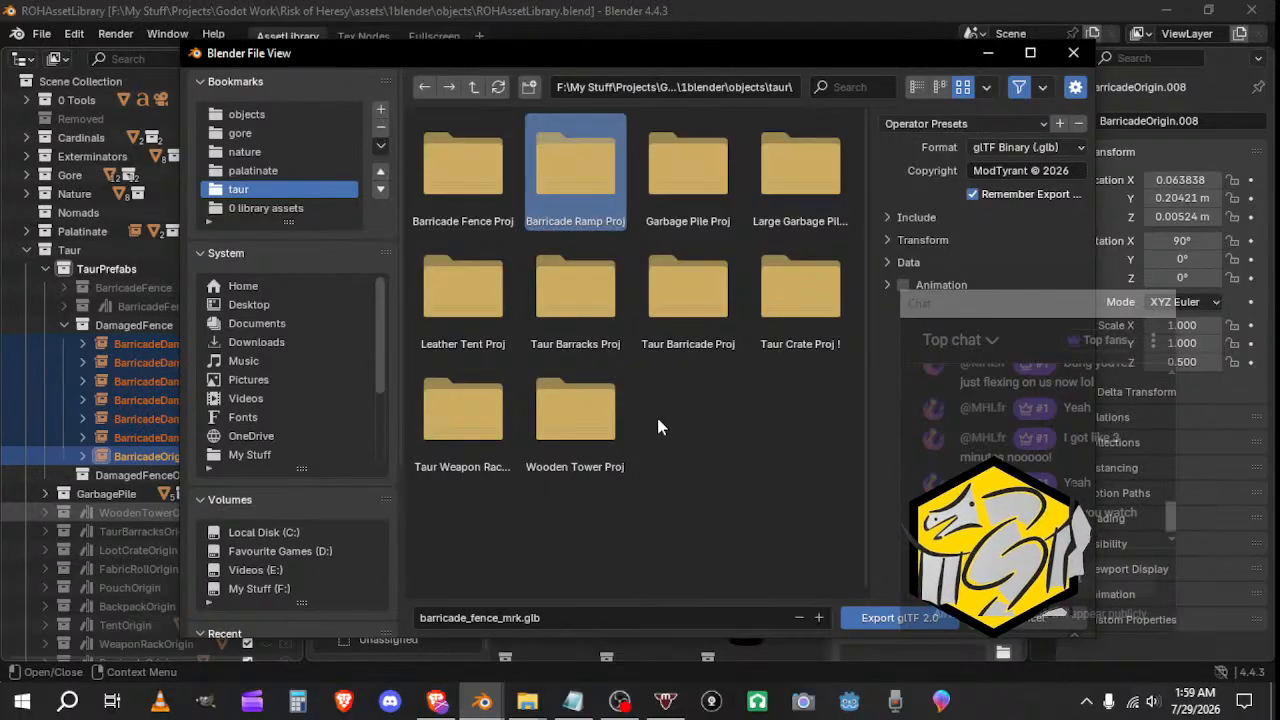
Step: Create a subfolder named "exports" inside Barricade Ramp Proj and open it as the export destination
{"action": "double_click", "coordinate": [590, 190]}
{"action": "left_click", "coordinate": [529, 87]}
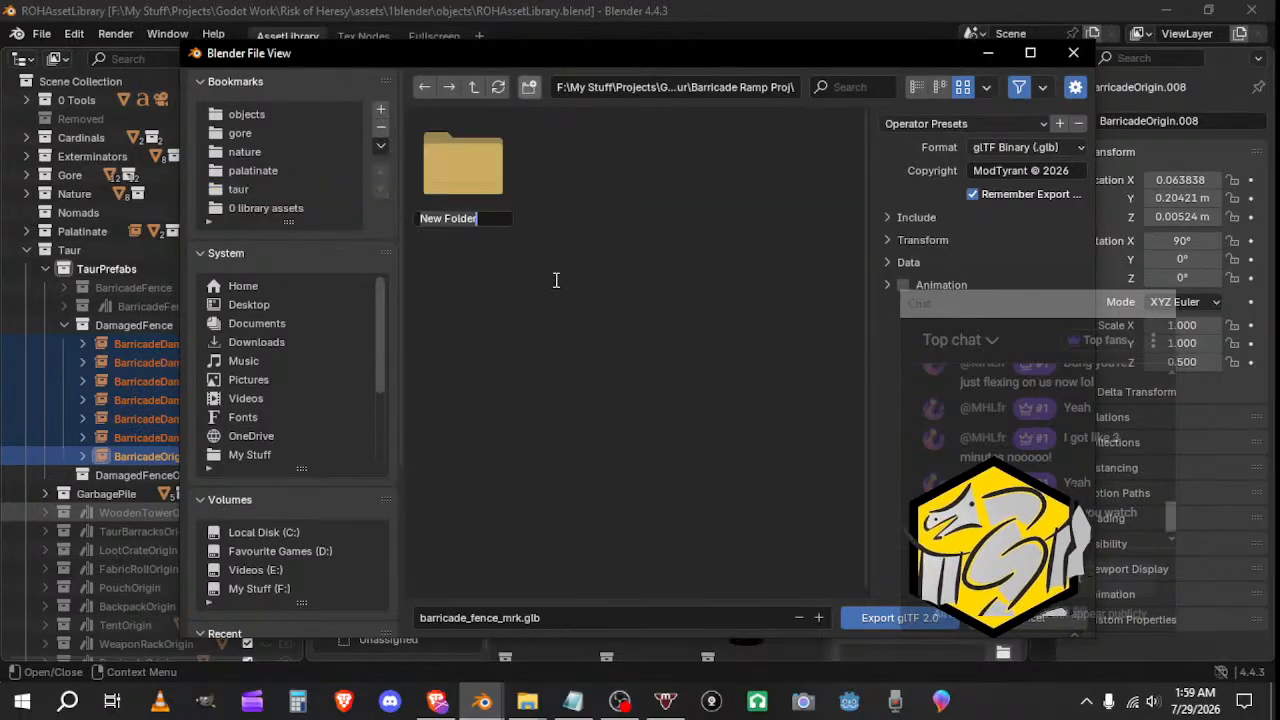
{"action": "key", "text": "BackSpace"}
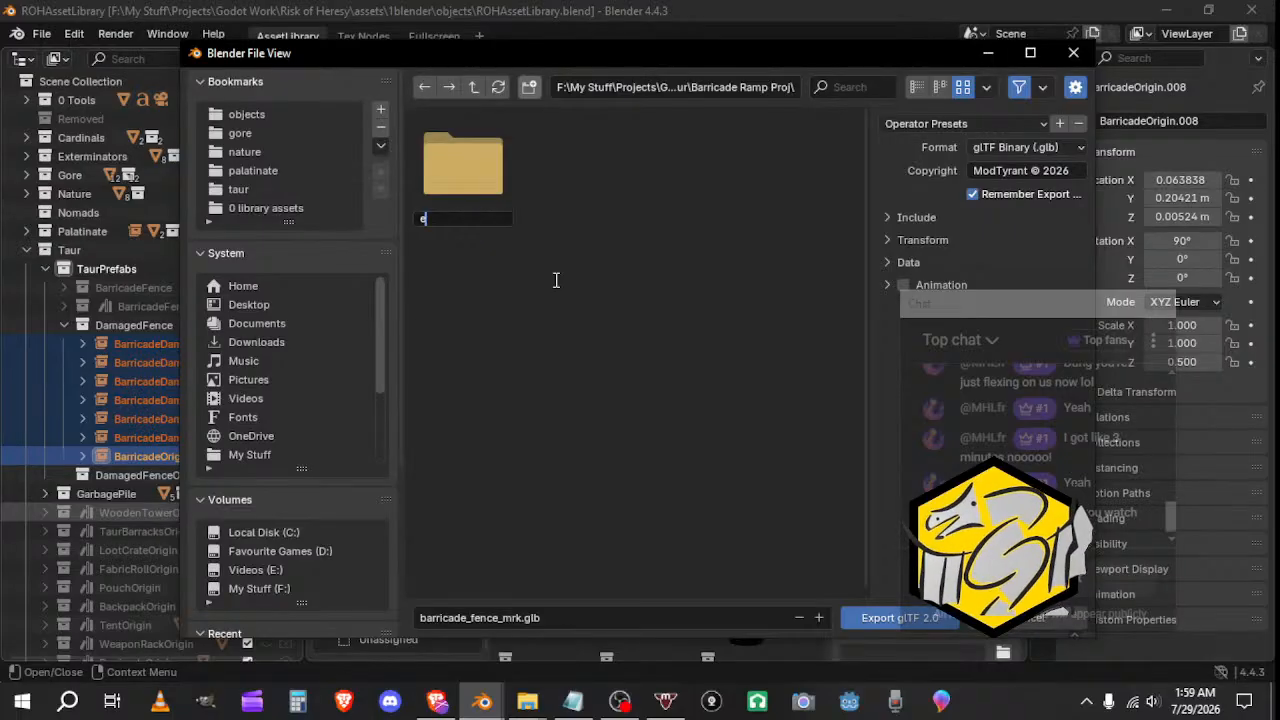
{"action": "type", "text": "exports"}
{"action": "key", "text": "Return"}
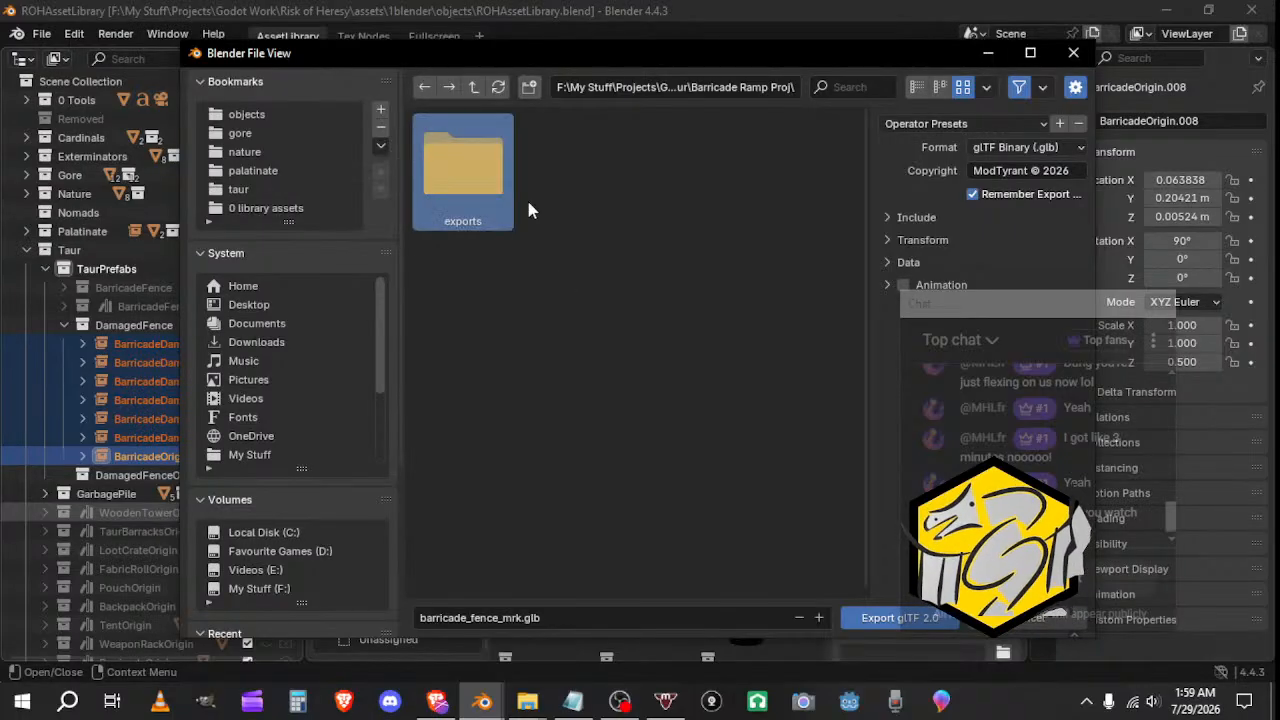
{"action": "double_click", "coordinate": [503, 195]}
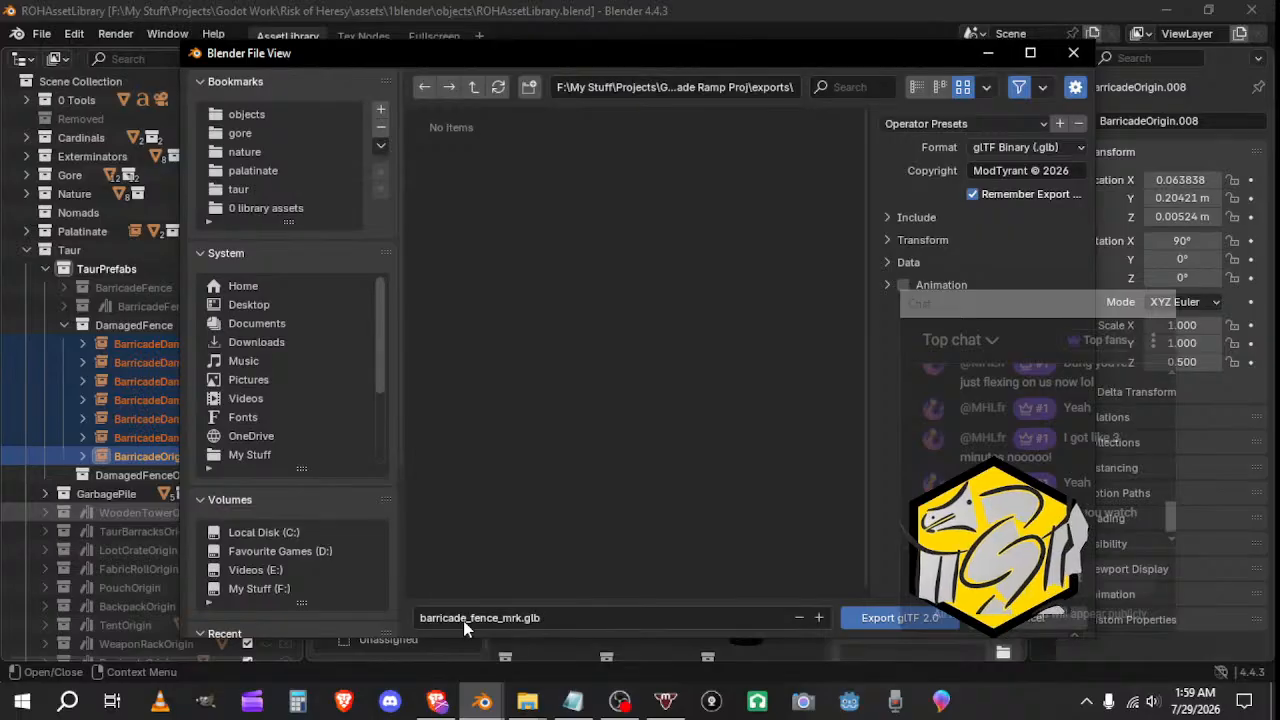
Step: Export the selection as barricade_ramp_mrk.glb into the exports folder and save the asset library file
{"action": "left_click", "coordinate": [500, 618]}
{"action": "left_click", "coordinate": [500, 618]}
{"action": "key", "text": "BackSpace"}
{"action": "key", "text": "BackSpace"}
{"action": "key", "text": "BackSpace"}
{"action": "key", "text": "BackSpace"}
{"action": "key", "text": "BackSpace"}
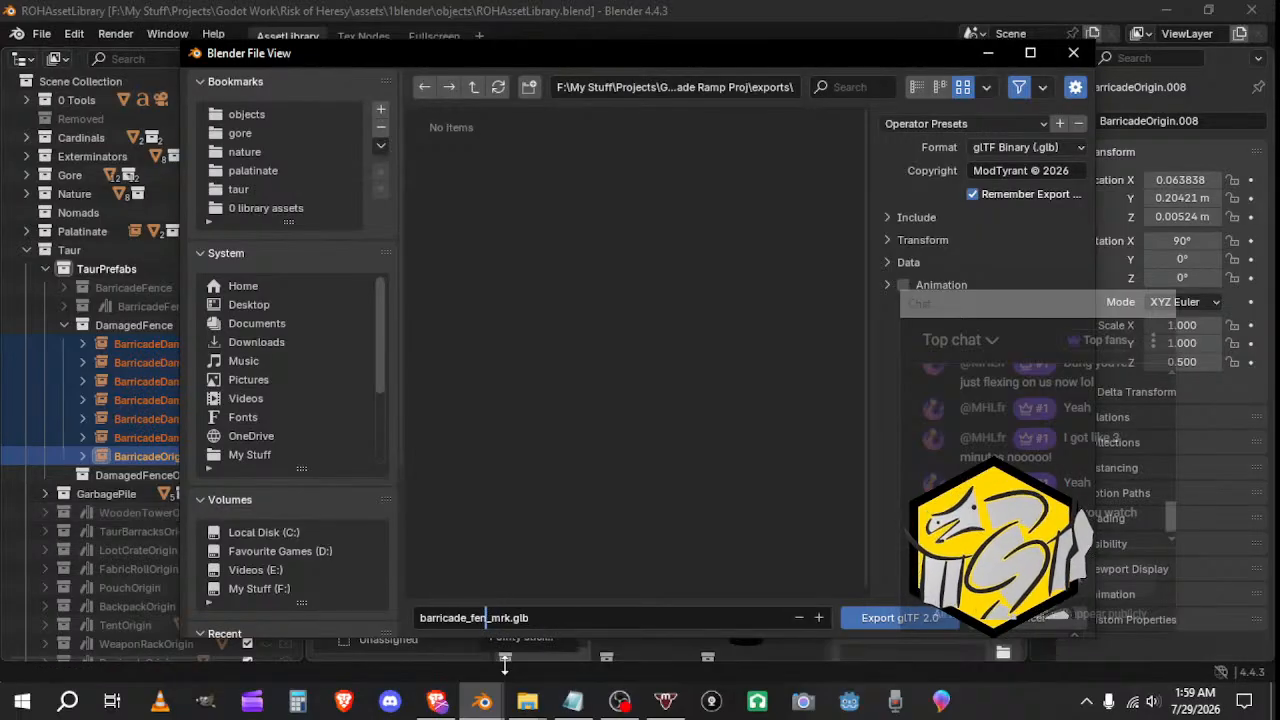
{"action": "type", "text": "ram"}
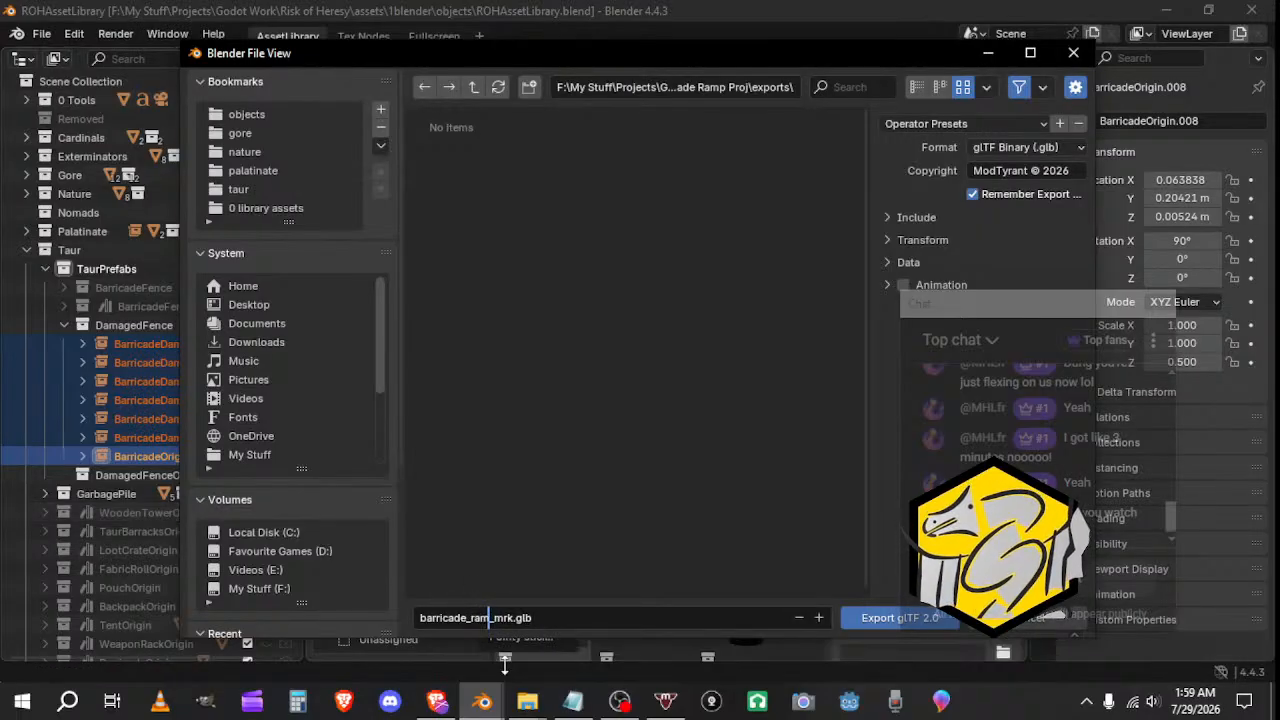
{"action": "type", "text": "p"}
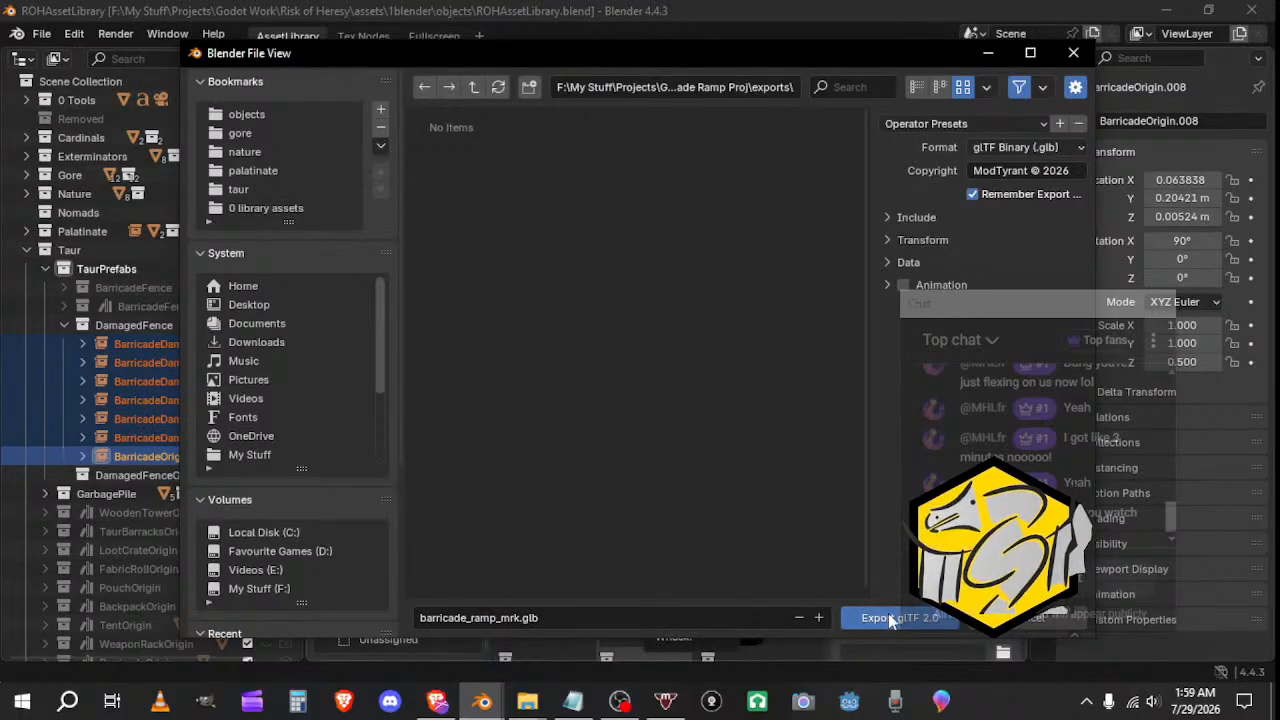
{"action": "left_click", "coordinate": [891, 617]}
{"action": "left_click", "coordinate": [41, 34]}
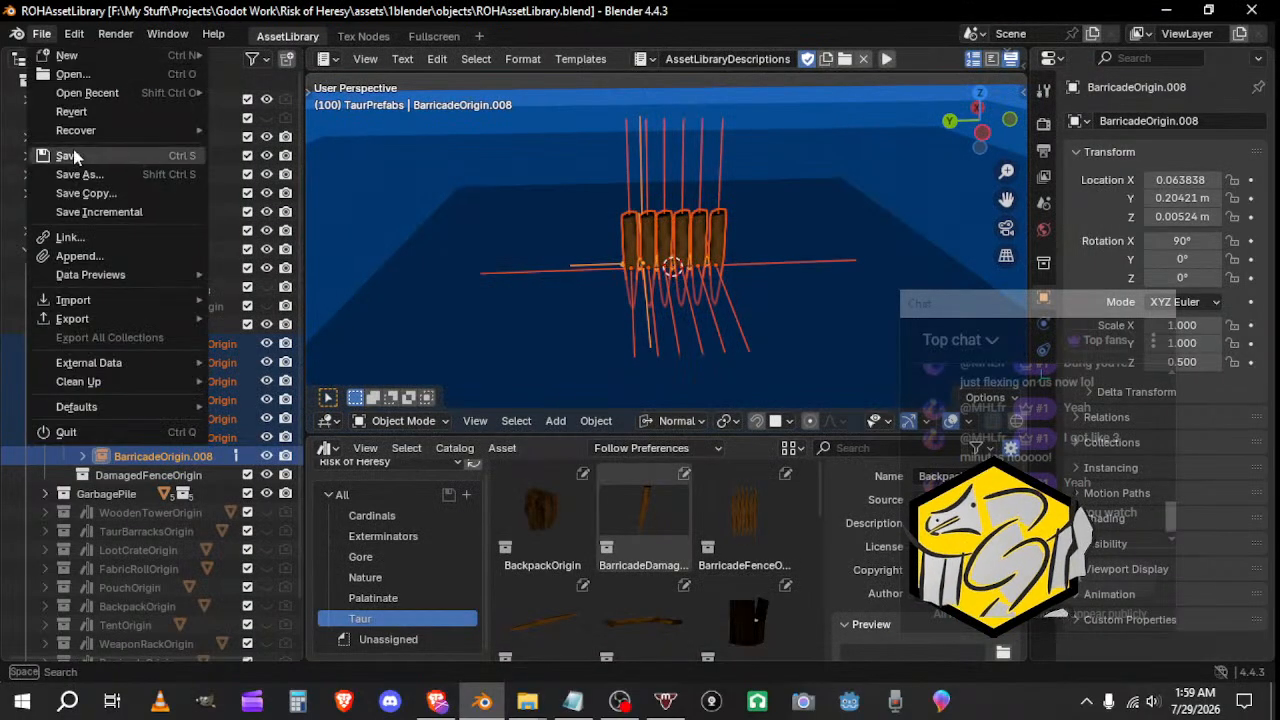
{"action": "key", "text": "ctrl+s"}
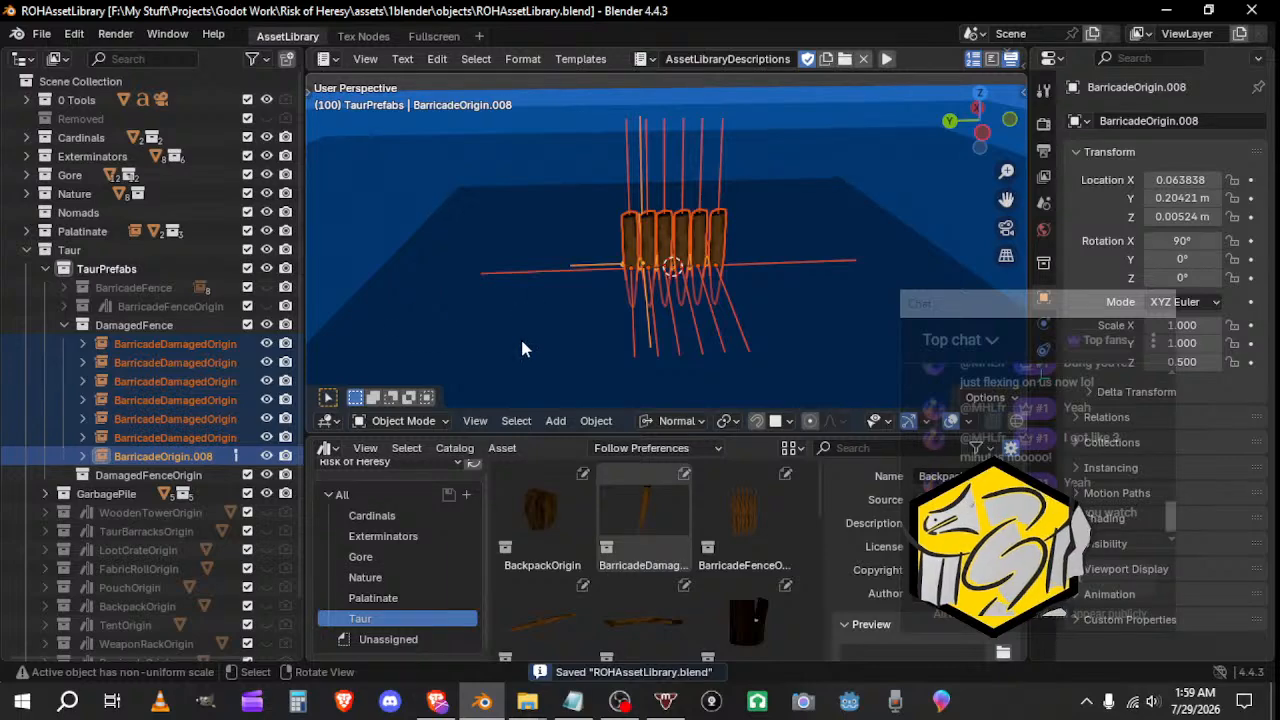
{"action": "left_click", "coordinate": [668, 300]}
{"action": "key", "text": "g"}
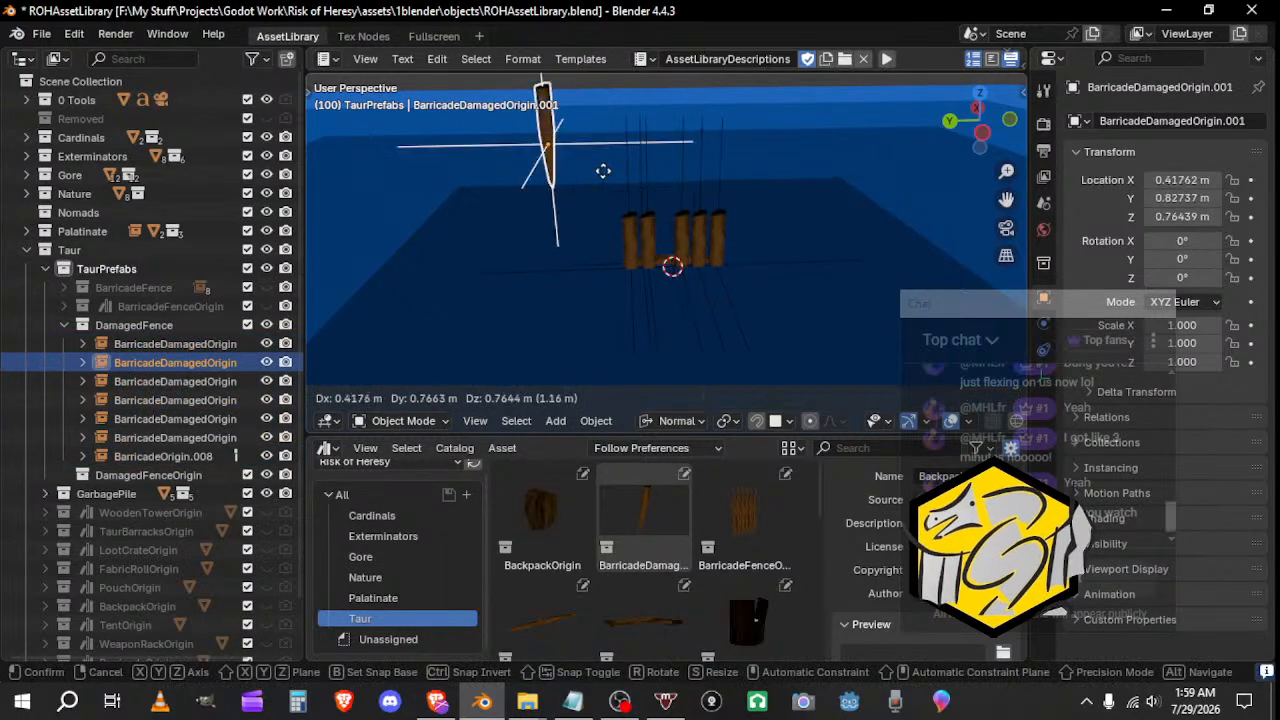
{"action": "right_click", "coordinate": [686, 288]}
{"action": "left_click", "coordinate": [647, 303]}
{"action": "key", "text": "g"}
{"action": "right_click", "coordinate": [549, 291]}
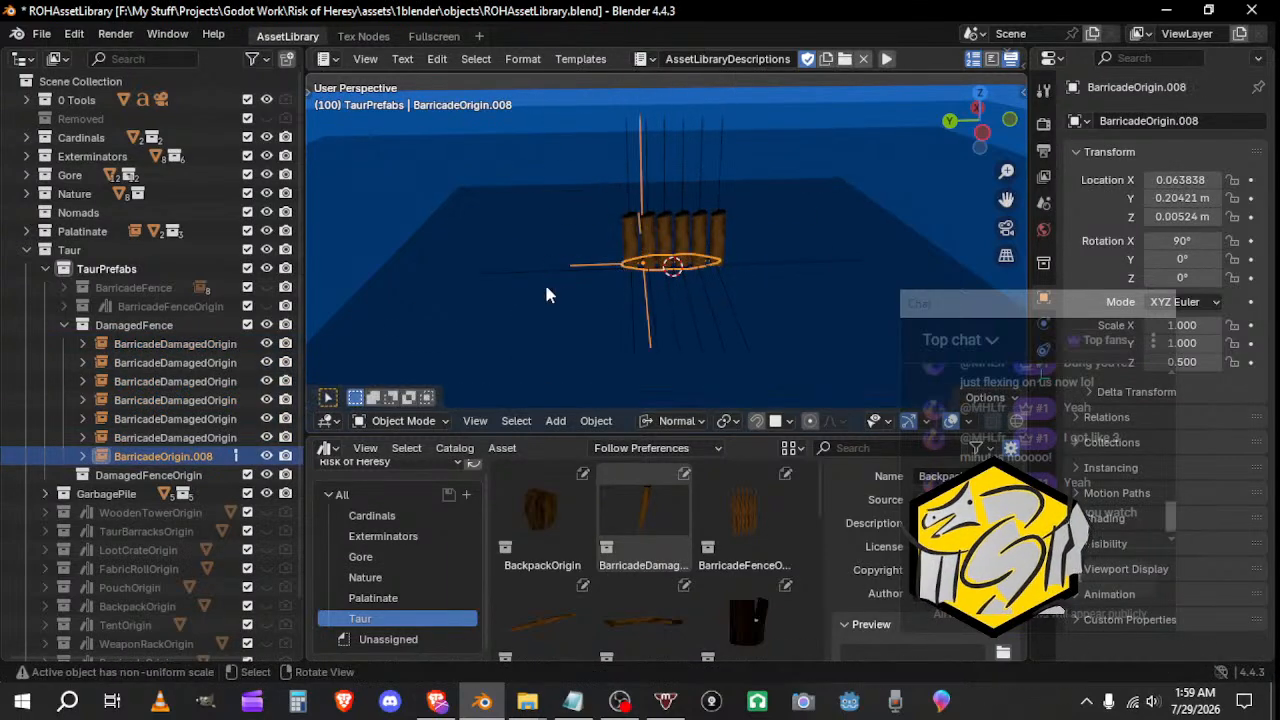
{"action": "middle_click_drag", "start_coordinate": [549, 291], "coordinate": [730, 284]}
{"action": "left_click", "coordinate": [793, 276]}
{"action": "key", "text": "g"}
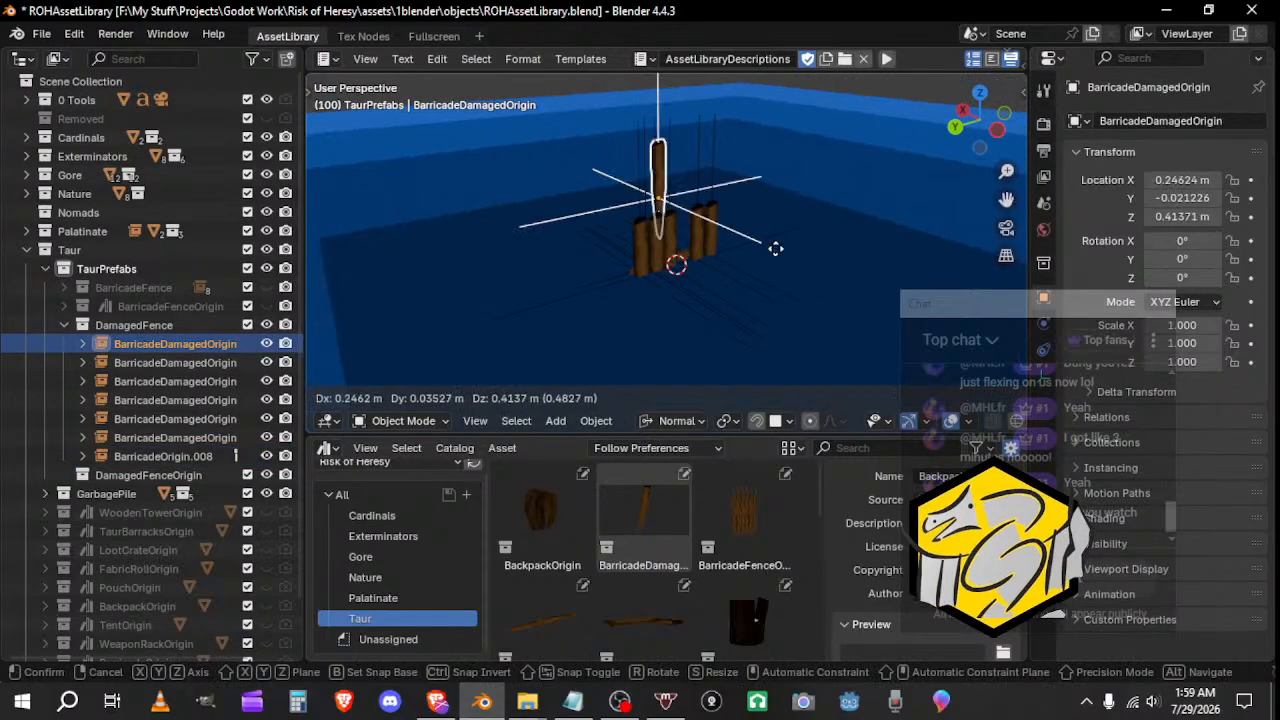
{"action": "right_click", "coordinate": [796, 262]}
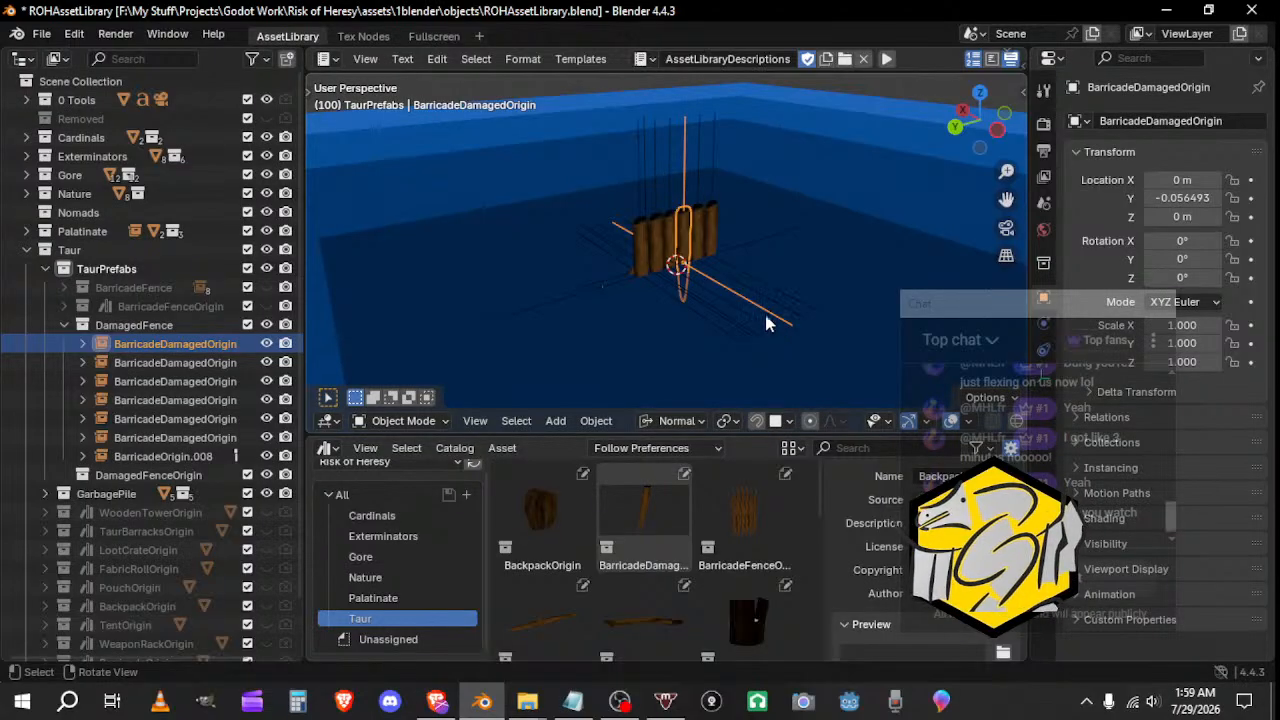
{"action": "middle_click_drag", "start_coordinate": [851, 282], "coordinate": [772, 334]}
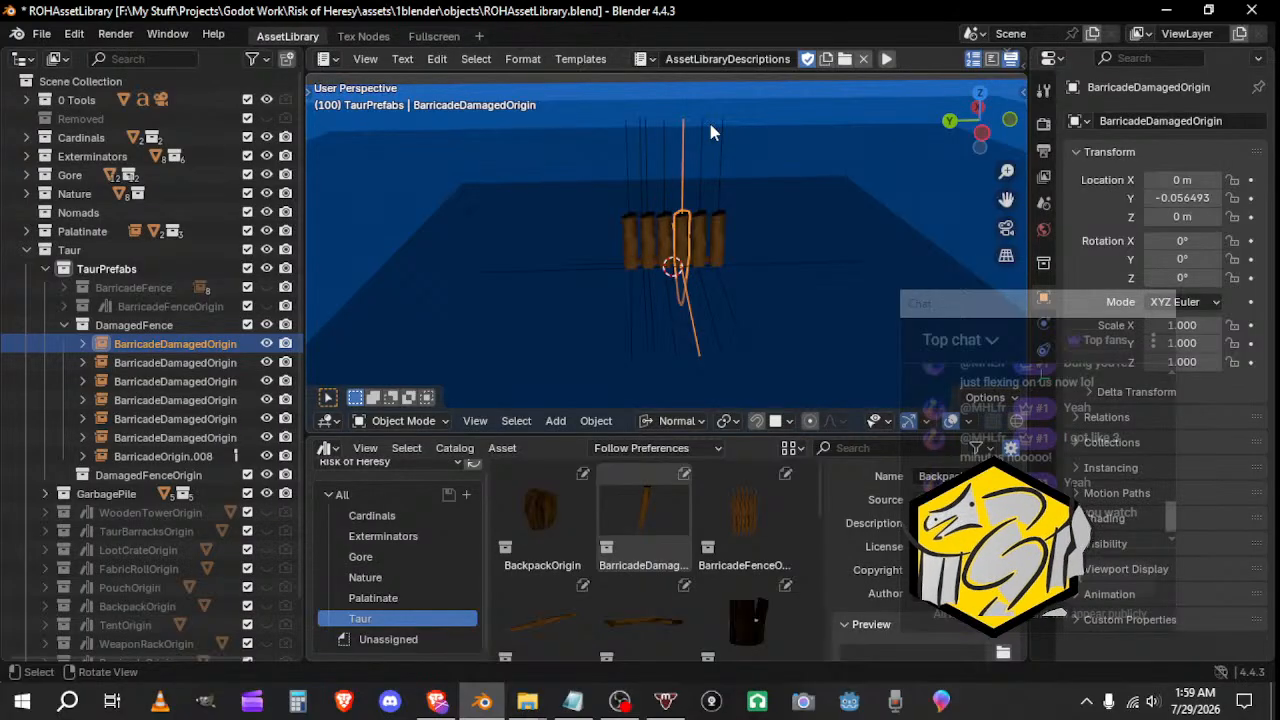
{"action": "left_click", "coordinate": [60, 325]}
{"action": "left_click", "coordinate": [60, 325]}
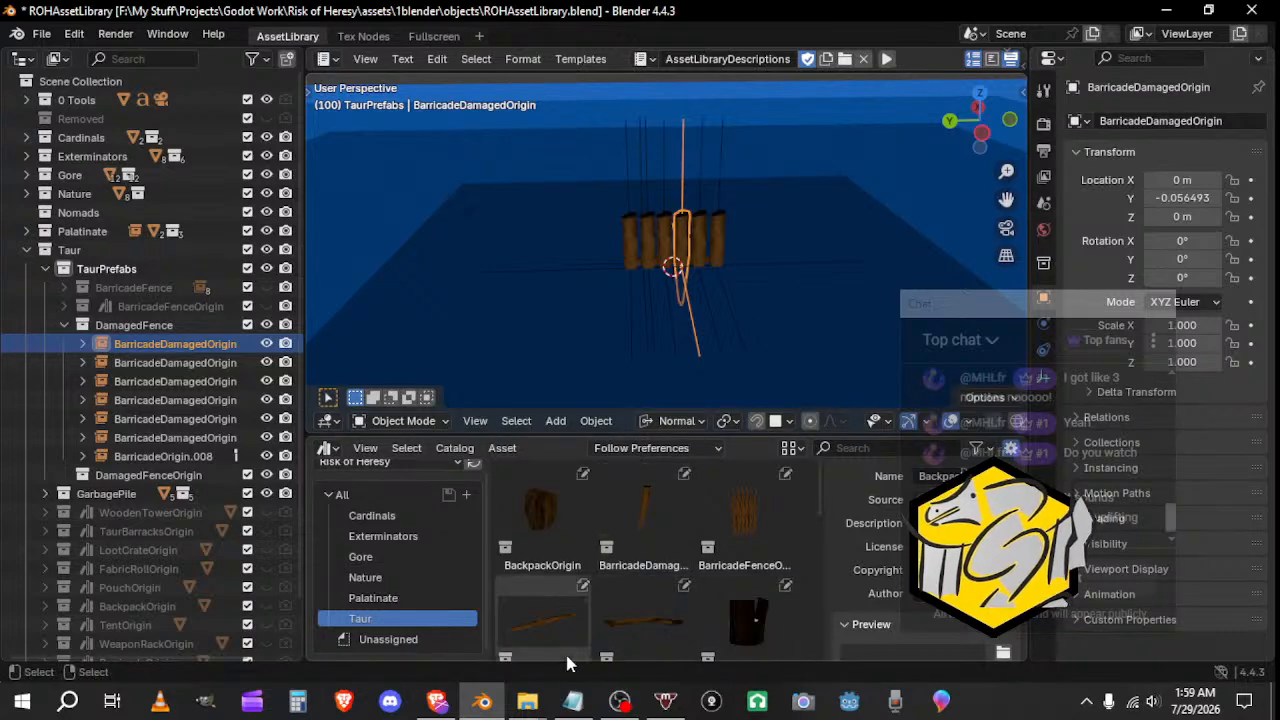
{"action": "left_click", "coordinate": [573, 701]}
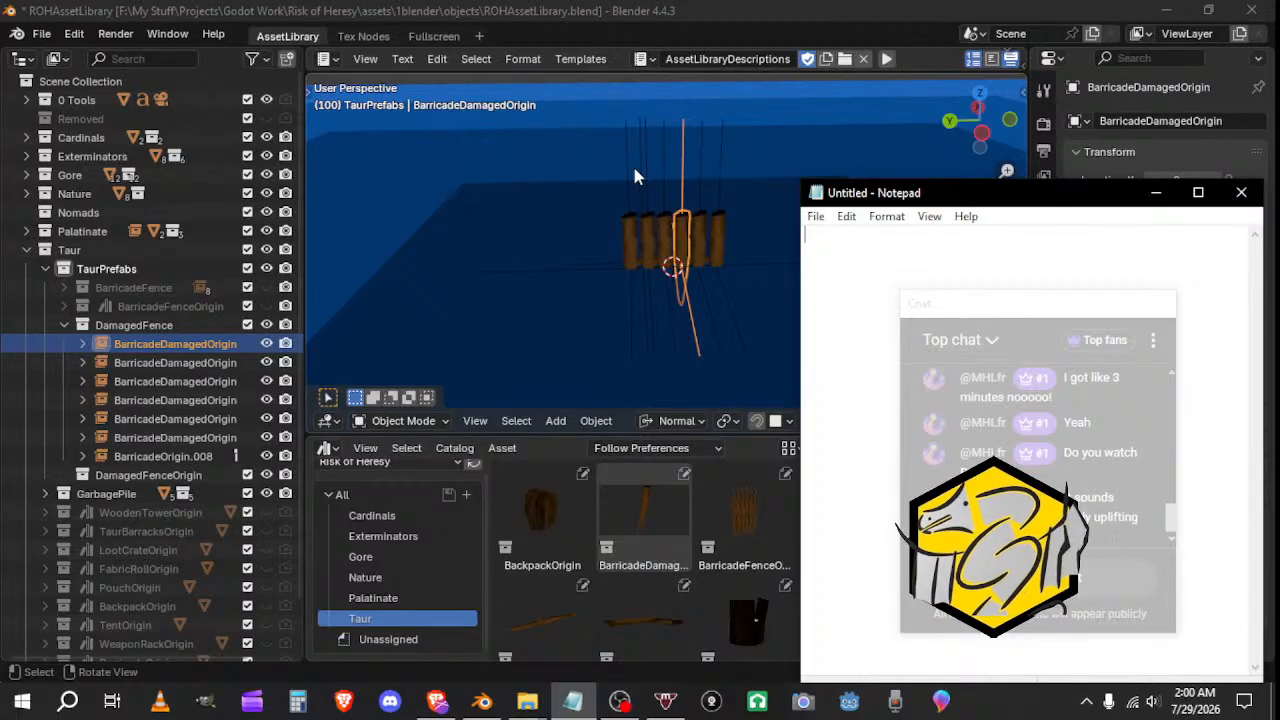
Step: Circle-select all the damaged stakes and the crossbar of the DamagedFence collection
{"action": "left_click", "coordinate": [634, 227]}
{"action": "mouse_move", "coordinate": [635, 228]}
{"action": "middle_mouse_down"}
{"action": "mouse_move", "coordinate": [665, 276]}
{"action": "mouse_move", "coordinate": [610, 318]}
{"action": "middle_mouse_up"}
{"action": "key", "text": "c"}
{"action": "scroll", "coordinate": [681, 270], "scroll_direction": "down", "scroll_amount": 3}
{"action": "scroll", "coordinate": [680, 263], "scroll_direction": "up", "scroll_amount": 4}
{"action": "left_click", "coordinate": [678, 261]}
{"action": "key", "text": "Escape"}
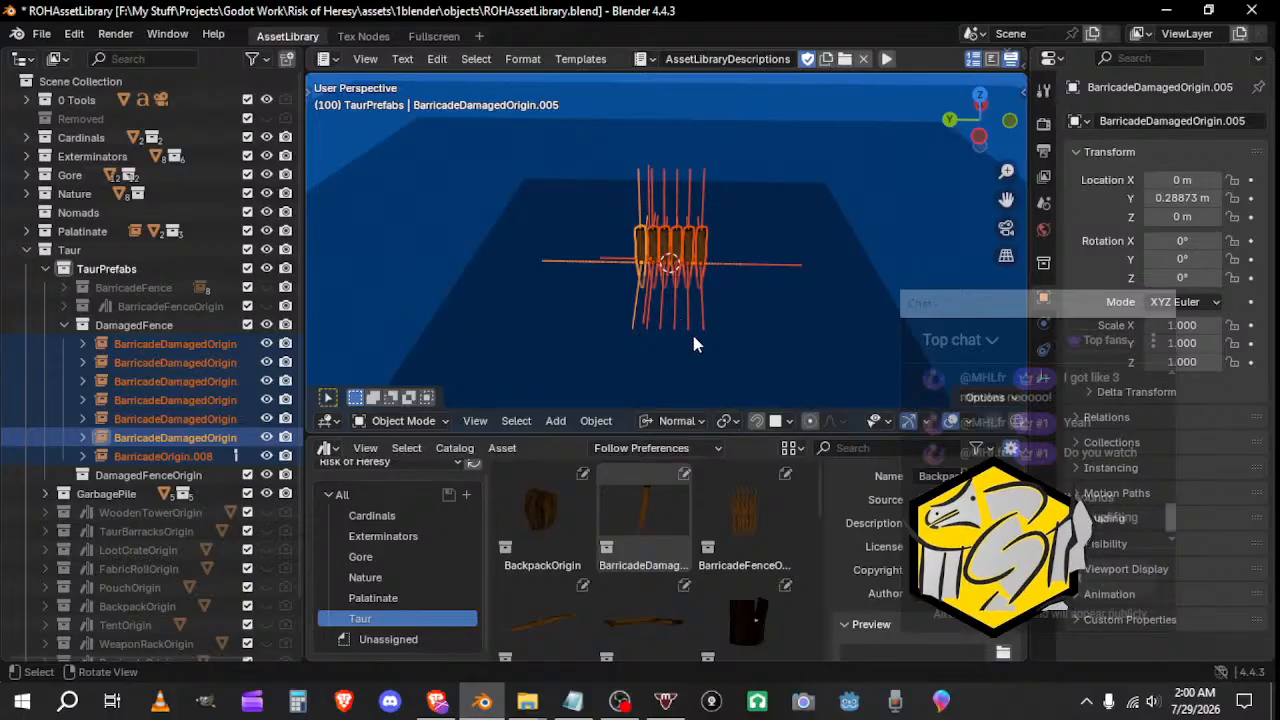
Step: Duplicate the selected fence parts in place and move the copies into TaurPrefabs' DamagedFenceOrigin collection
{"action": "key", "text": "shift+d"}
{"action": "key", "text": "Escape"}
{"action": "key", "text": "m"}
{"action": "mouse_move", "coordinate": [611, 299]}
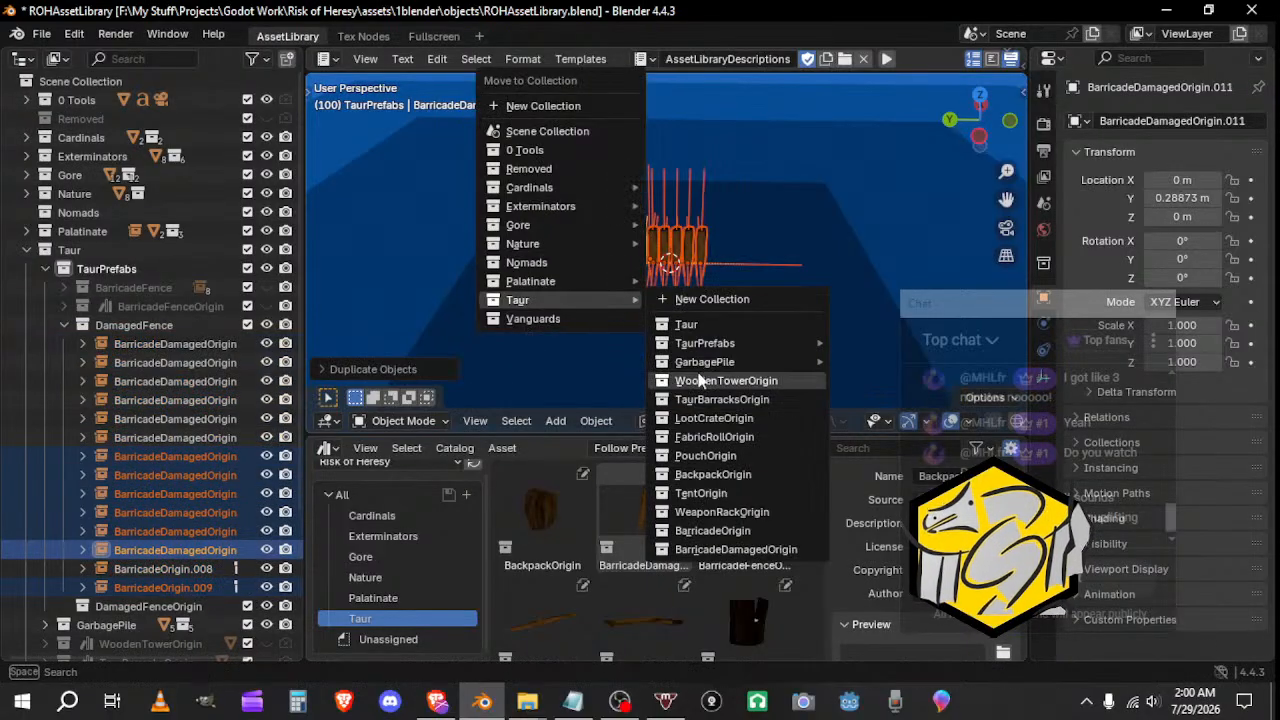
{"action": "mouse_move", "coordinate": [710, 343]}
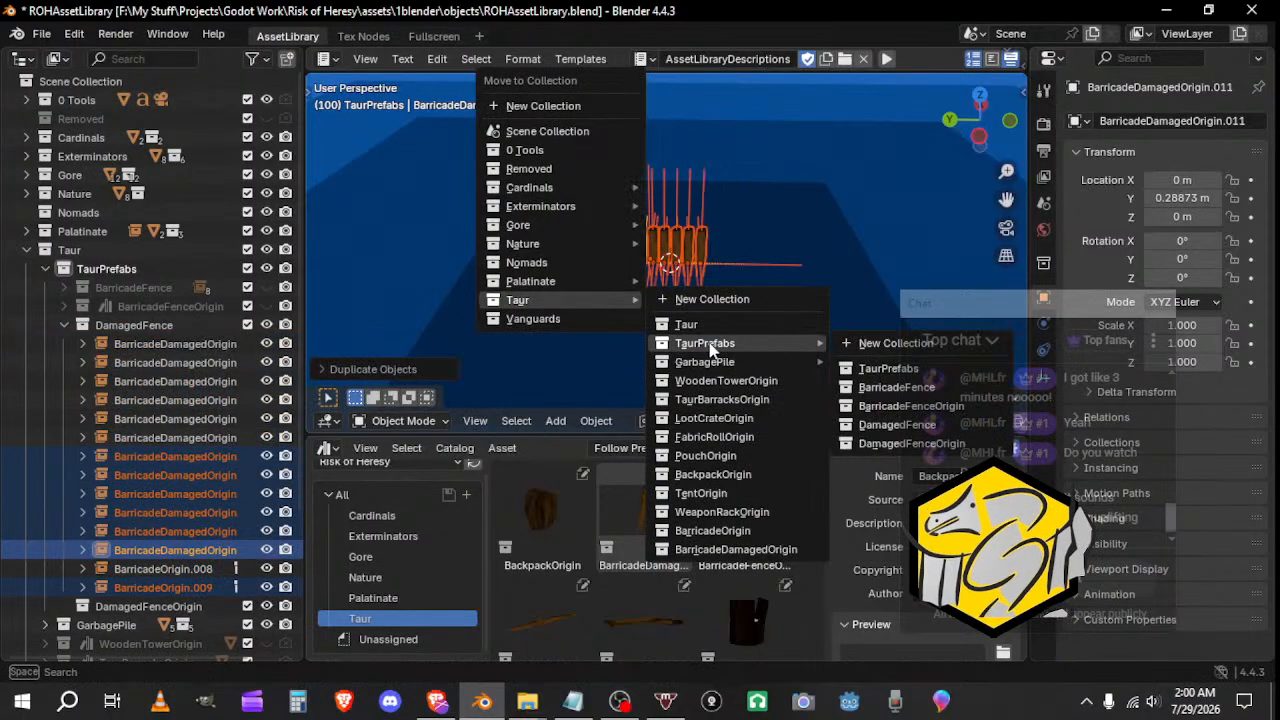
{"action": "left_click", "coordinate": [862, 444]}
{"action": "left_click", "coordinate": [64, 325]}
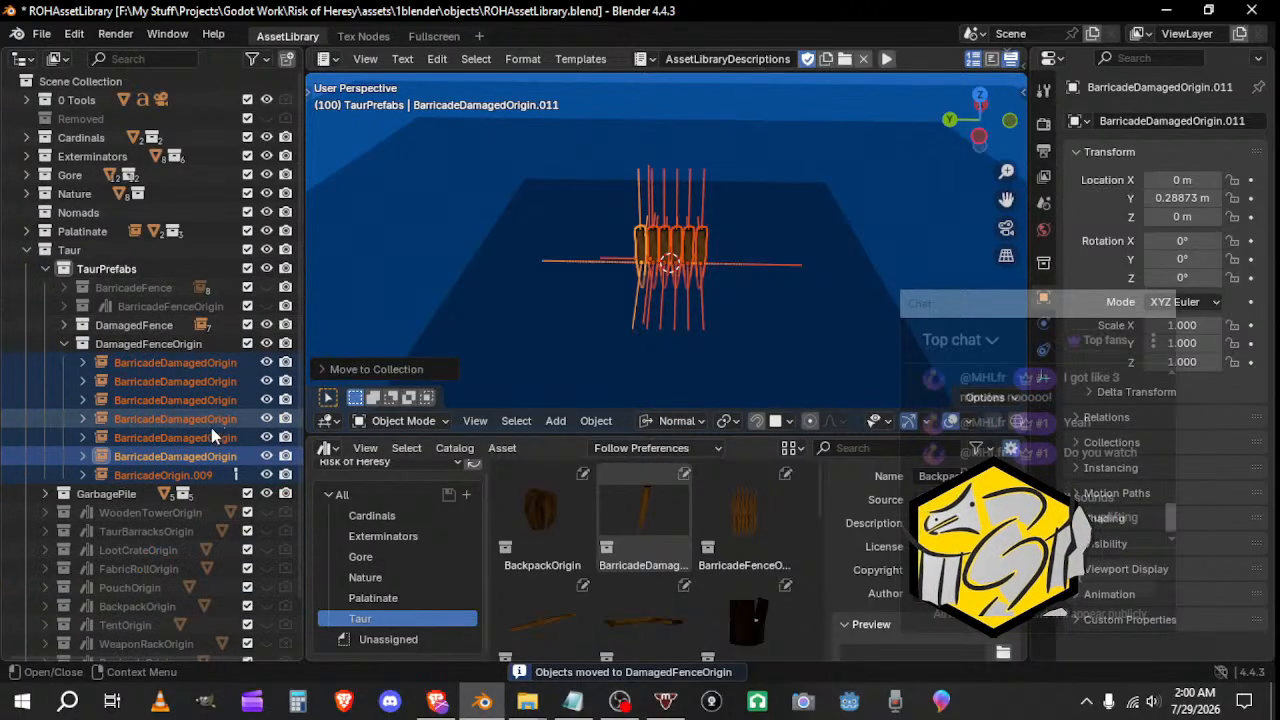
Step: Make the duplicated collection instances in DamagedFenceOrigin real
{"action": "middle_click_drag", "start_coordinate": [680, 275], "coordinate": [558, 366]}
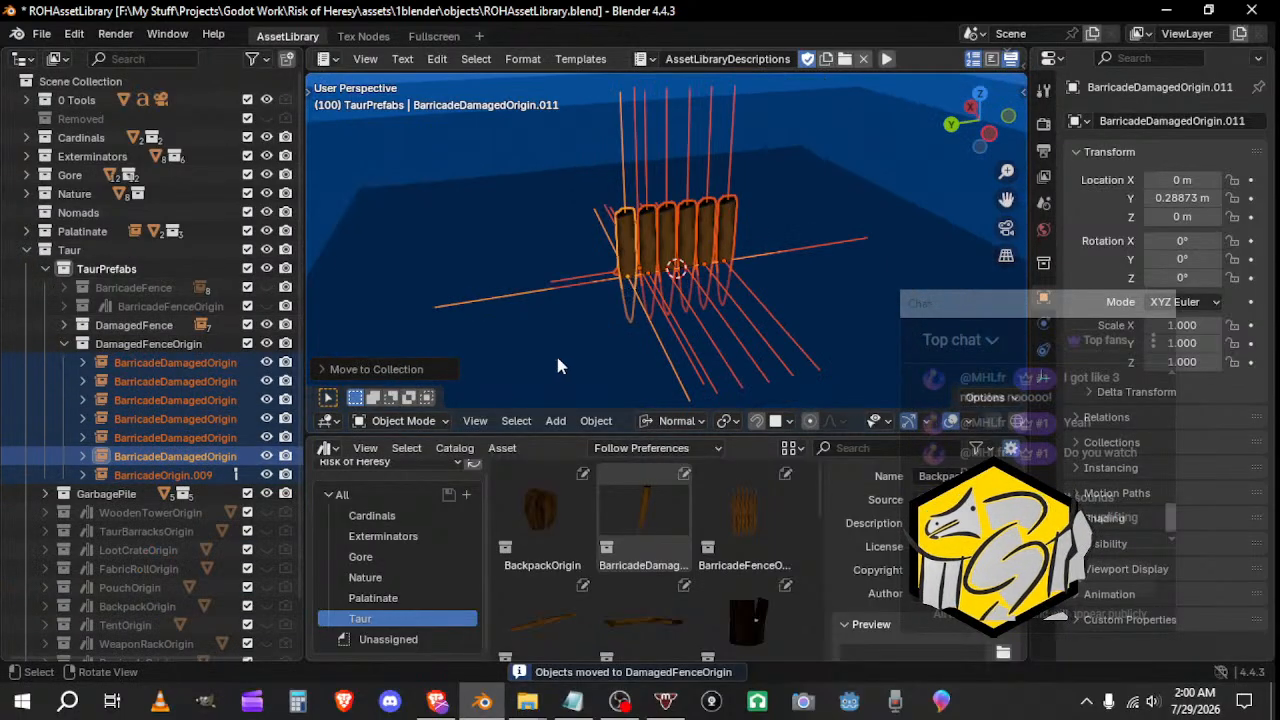
{"action": "key", "text": "ctrl+a"}
{"action": "left_click", "coordinate": [612, 325]}
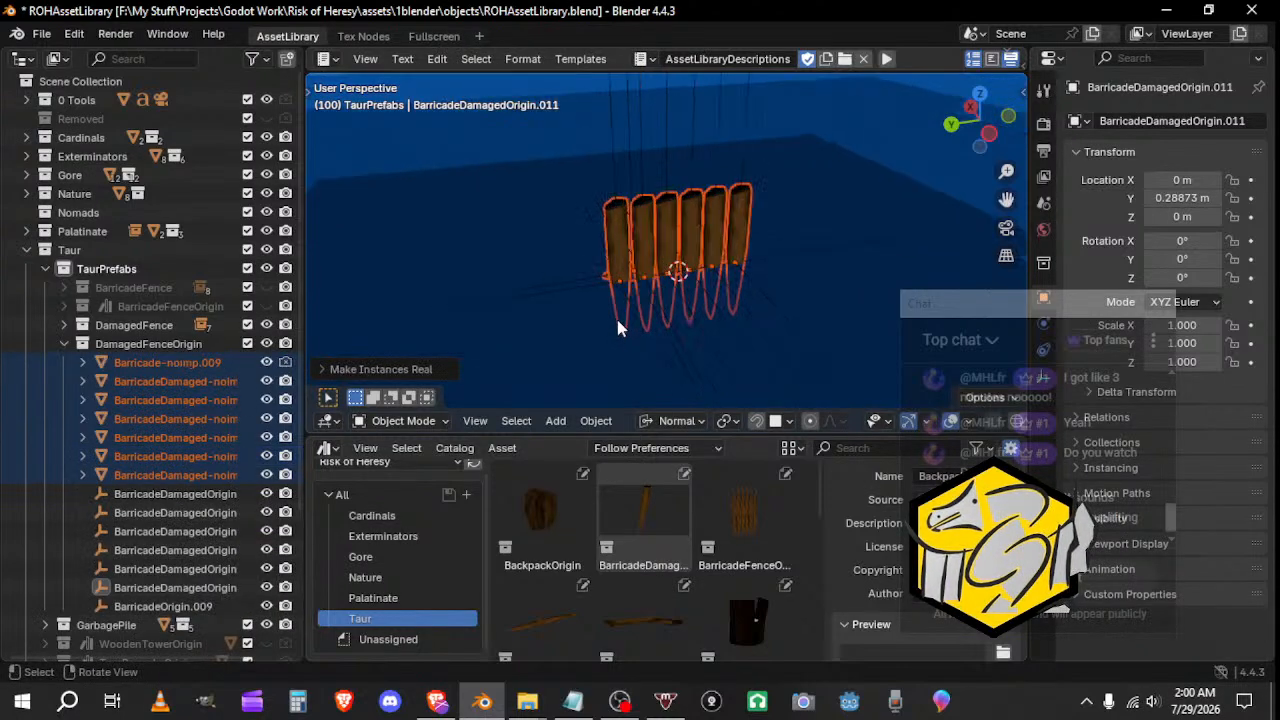
{"action": "middle_click_drag", "start_coordinate": [618, 328], "coordinate": [697, 316]}
{"action": "left_click", "coordinate": [697, 316]}
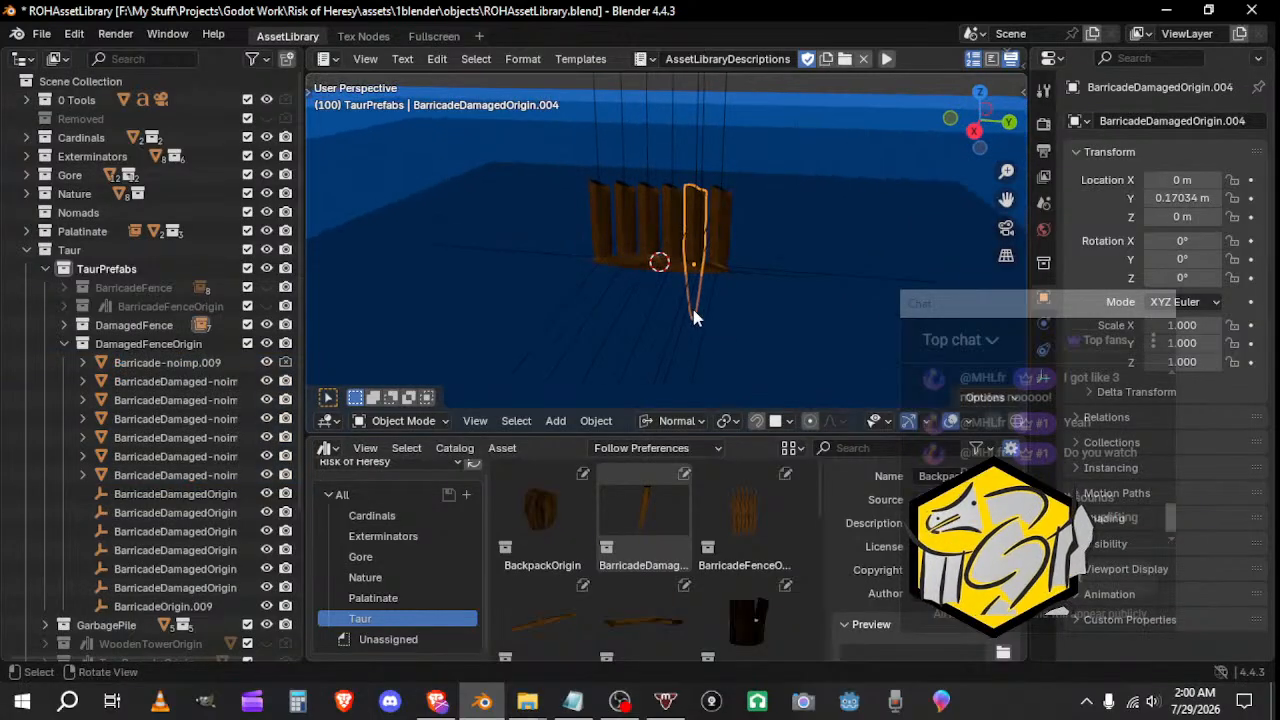
Step: Delete the leftover BarricadeDamagedOrigin and BarricadeOrigin.009 empties and make DamagedFenceOrigin the active collection
{"action": "left_click", "coordinate": [169, 586]}
{"action": "left_click", "coordinate": [169, 569], "text": "ctrl"}
{"action": "left_click", "coordinate": [161, 553], "text": "ctrl"}
{"action": "left_click", "coordinate": [157, 533], "text": "ctrl"}
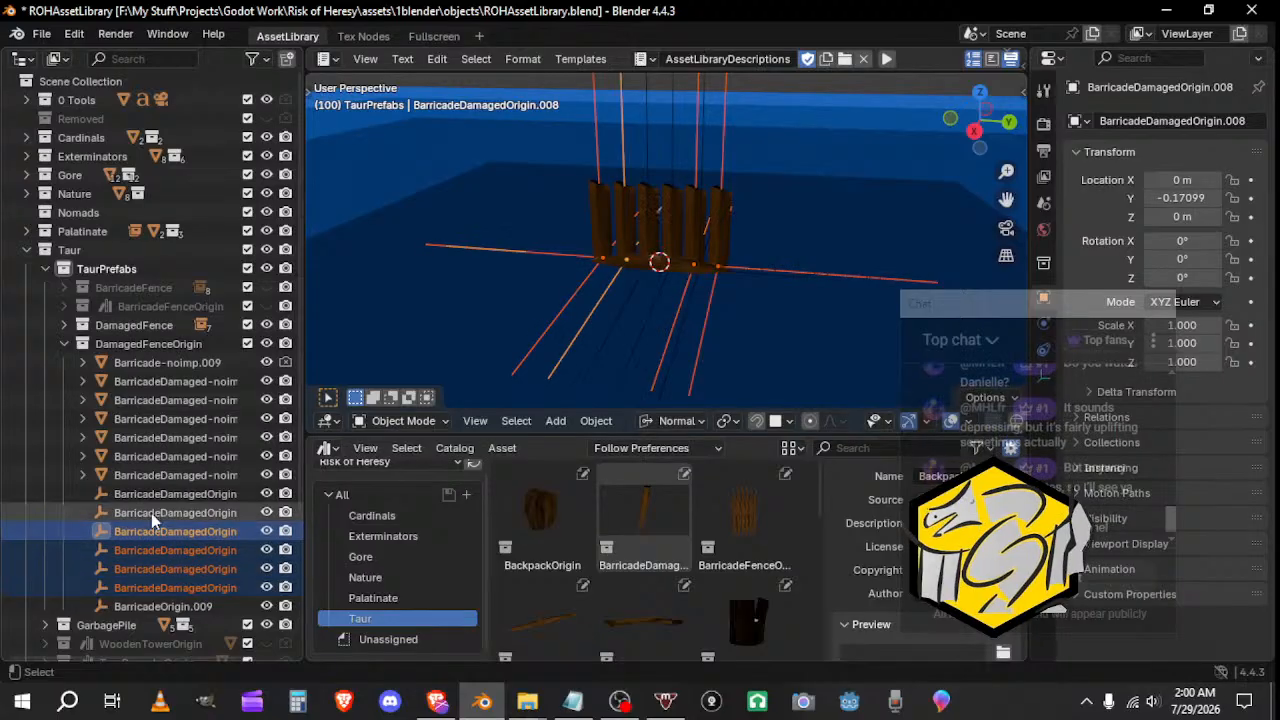
{"action": "left_click", "coordinate": [152, 513], "text": "ctrl"}
{"action": "left_click", "coordinate": [153, 497], "text": "ctrl"}
{"action": "left_click", "coordinate": [141, 593], "text": "ctrl"}
{"action": "left_click", "coordinate": [149, 595], "text": "ctrl"}
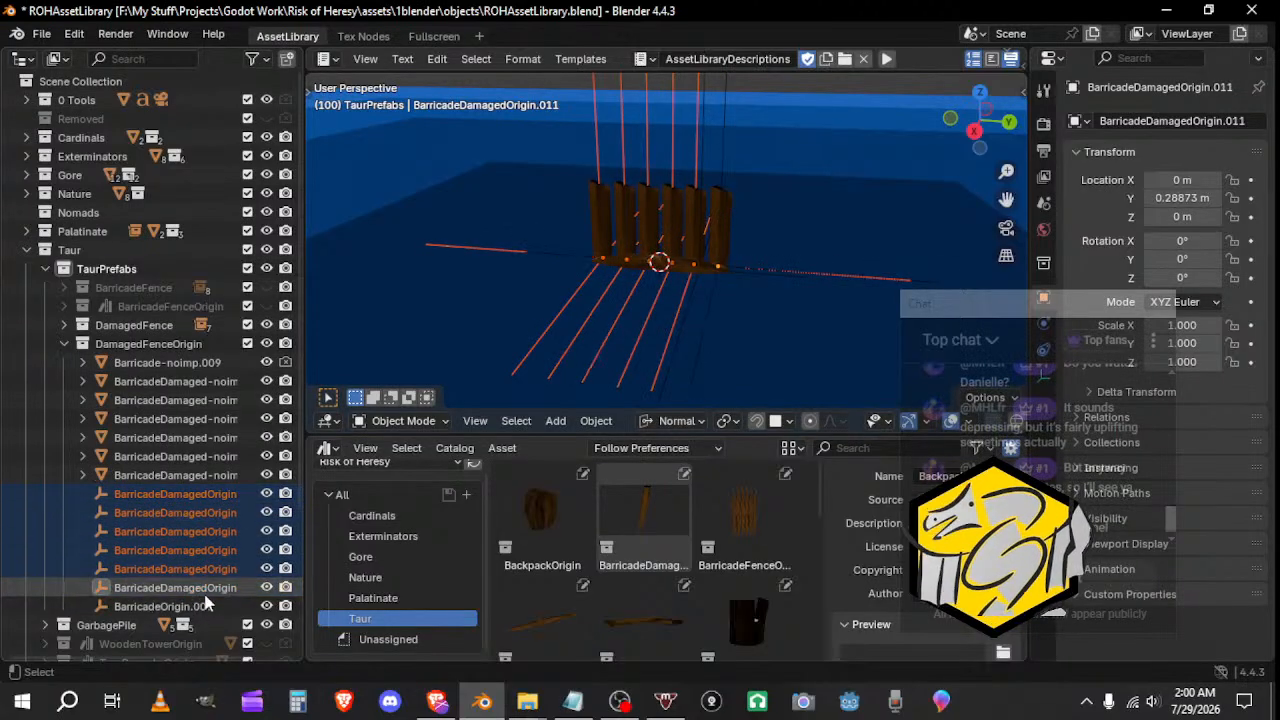
{"action": "left_click", "coordinate": [205, 604], "text": "ctrl"}
{"action": "key", "text": "x"}
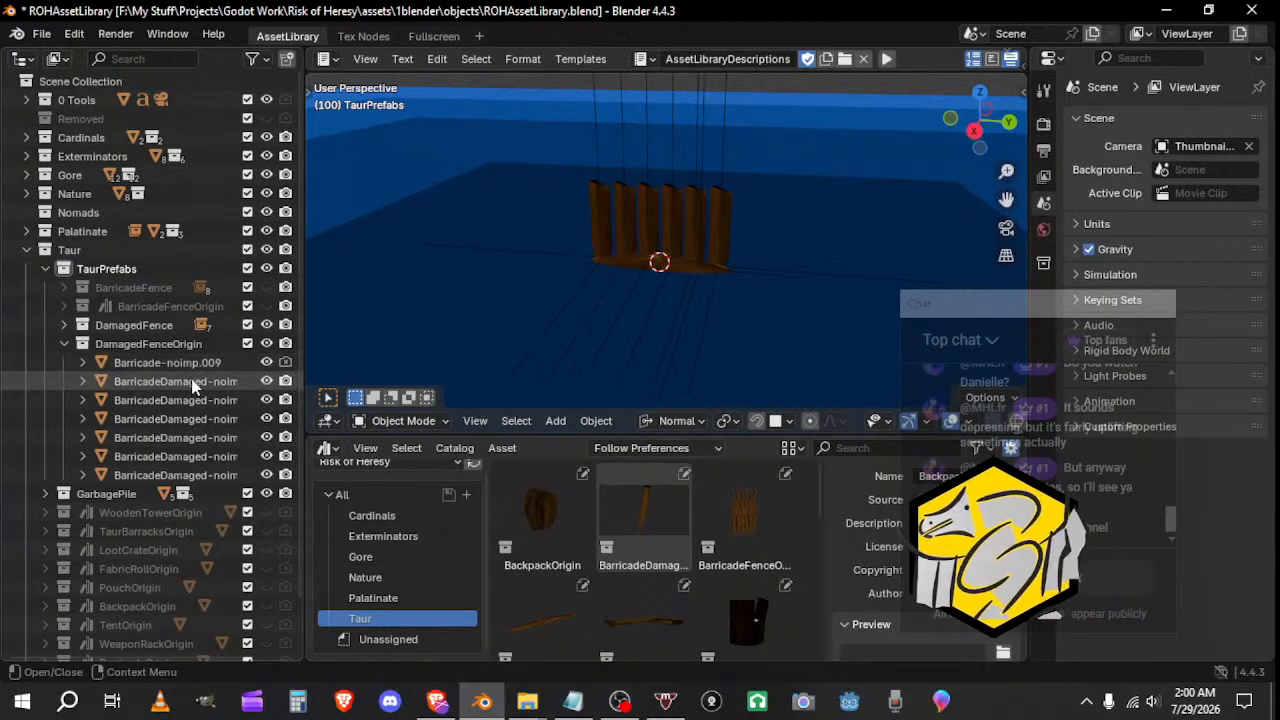
{"action": "left_click", "coordinate": [146, 346]}
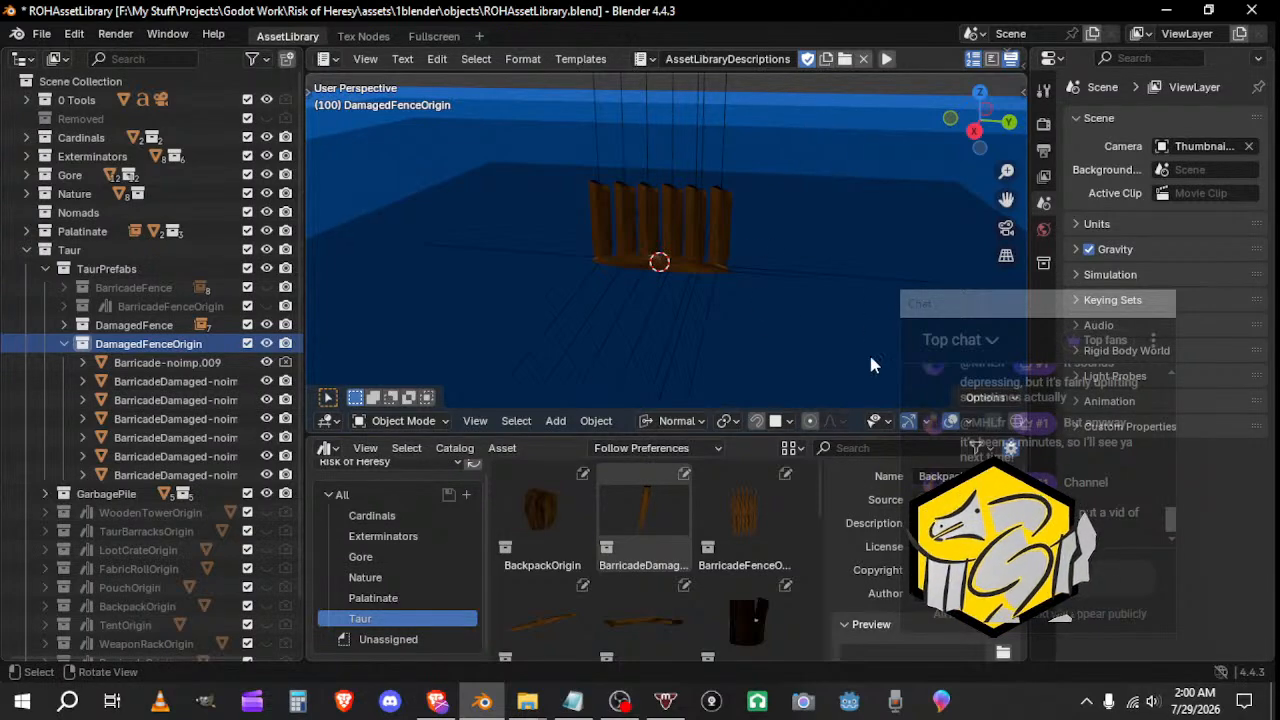
{"action": "middle_click_drag", "start_coordinate": [870, 365], "coordinate": [538, 322]}
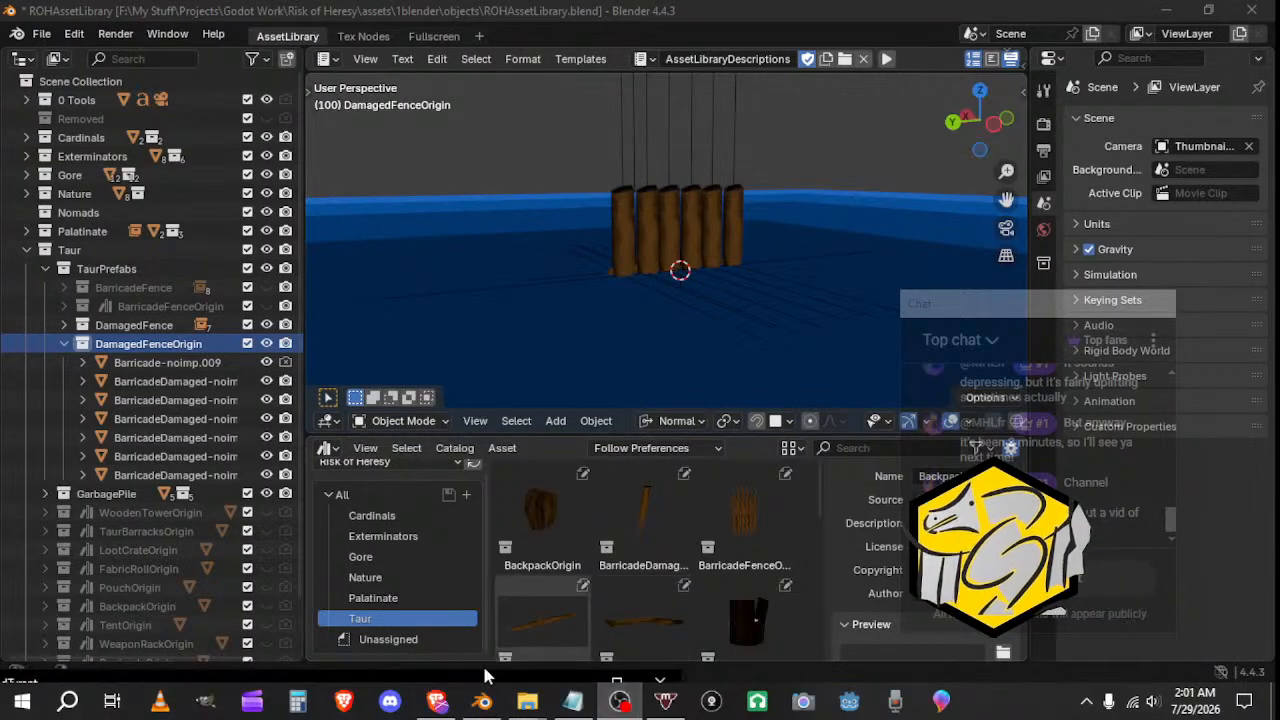
{"action": "left_click_drag", "start_coordinate": [448, 679], "coordinate": [642, 34]}
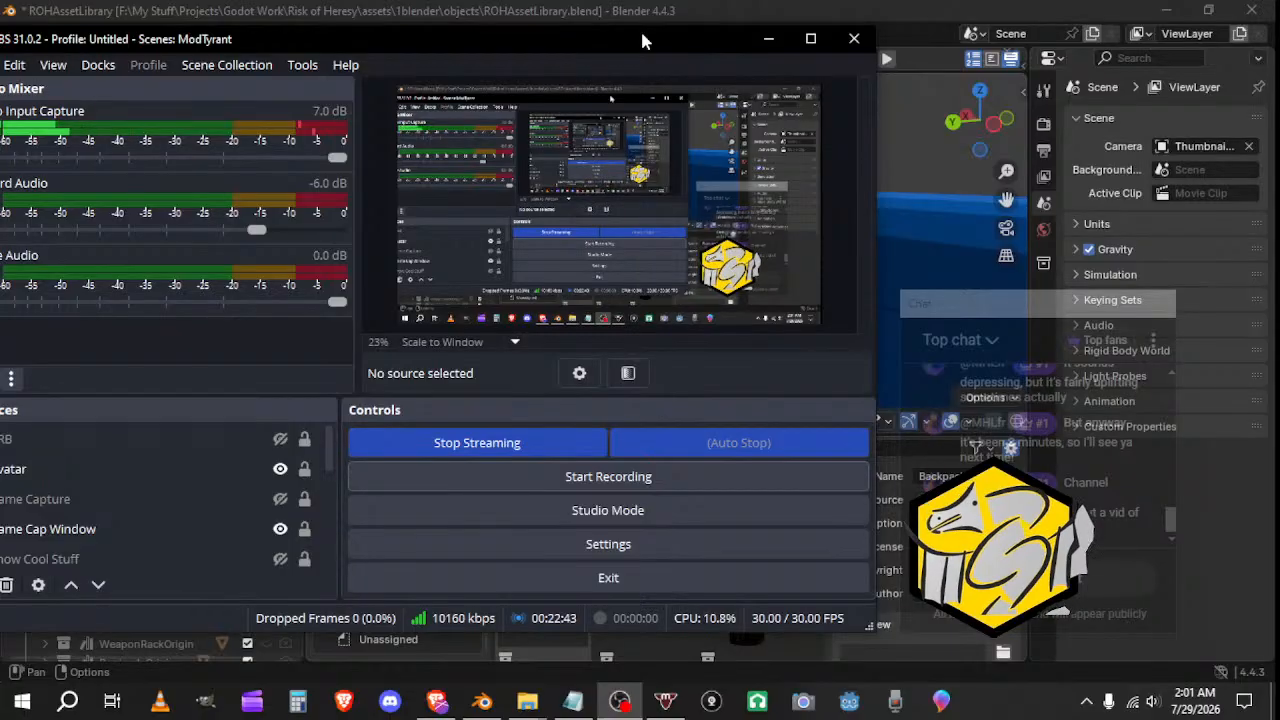
{"action": "left_click_drag", "start_coordinate": [642, 40], "coordinate": [662, 37]}
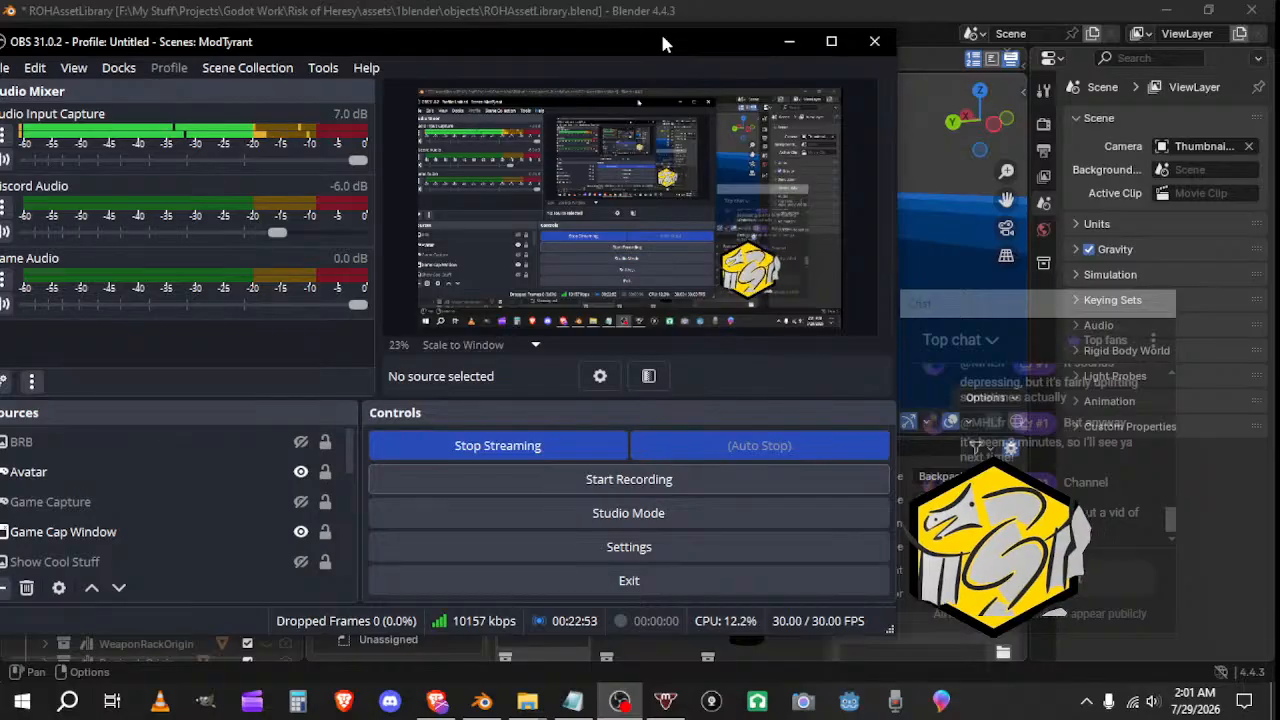
{"action": "left_click_drag", "start_coordinate": [662, 44], "coordinate": [673, 47]}
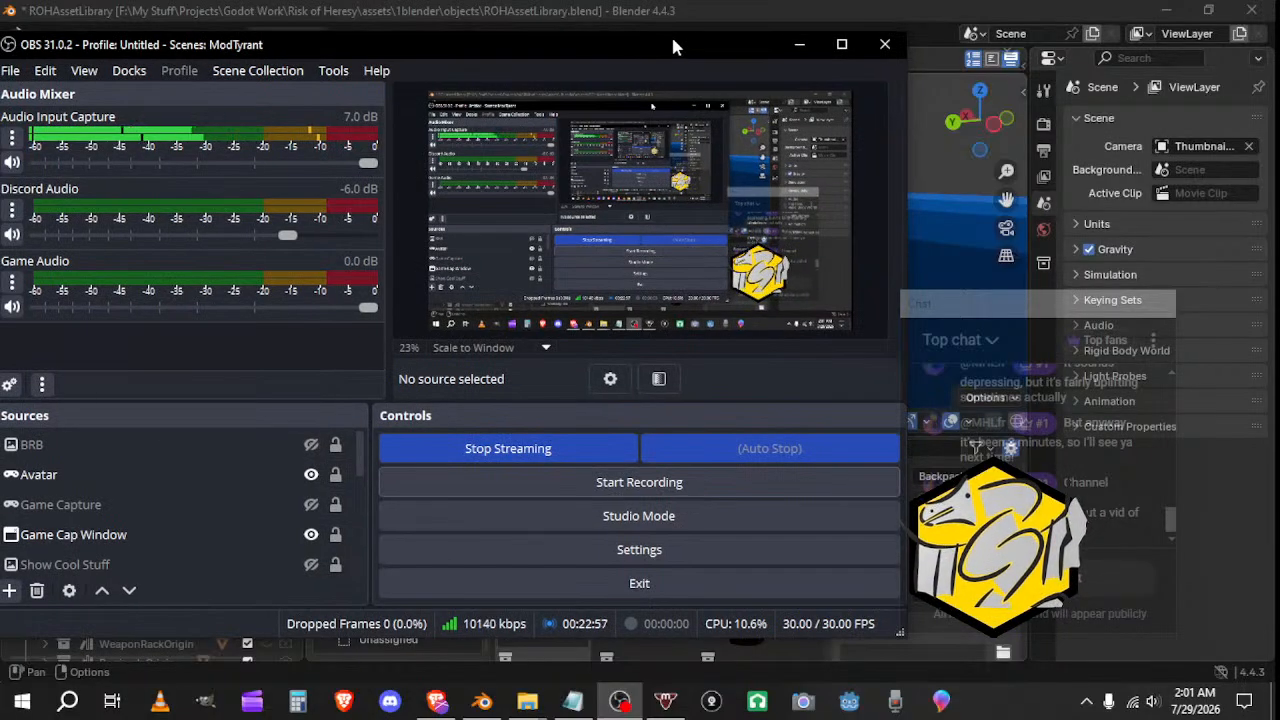
{"action": "left_click_drag", "start_coordinate": [673, 40], "coordinate": [650, 683]}
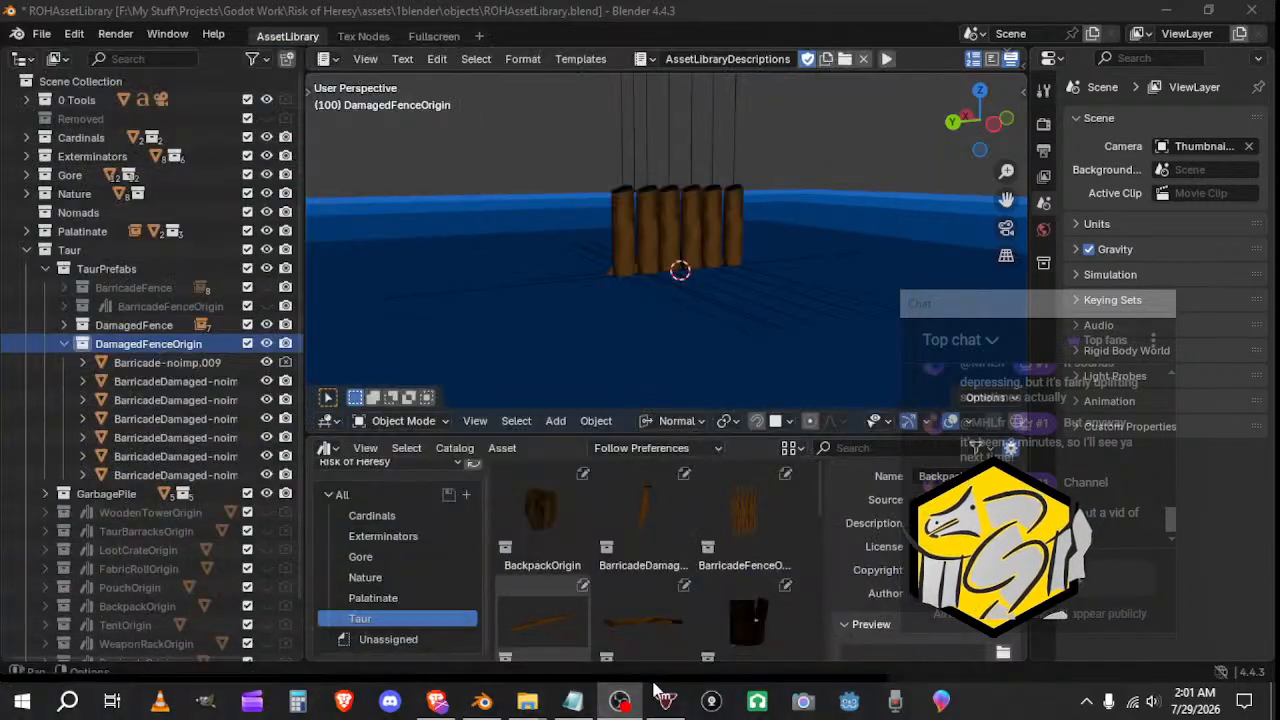
Step: Save the asset library file and enable Barricade-noimp.009 in renders
{"action": "left_click", "coordinate": [42, 35]}
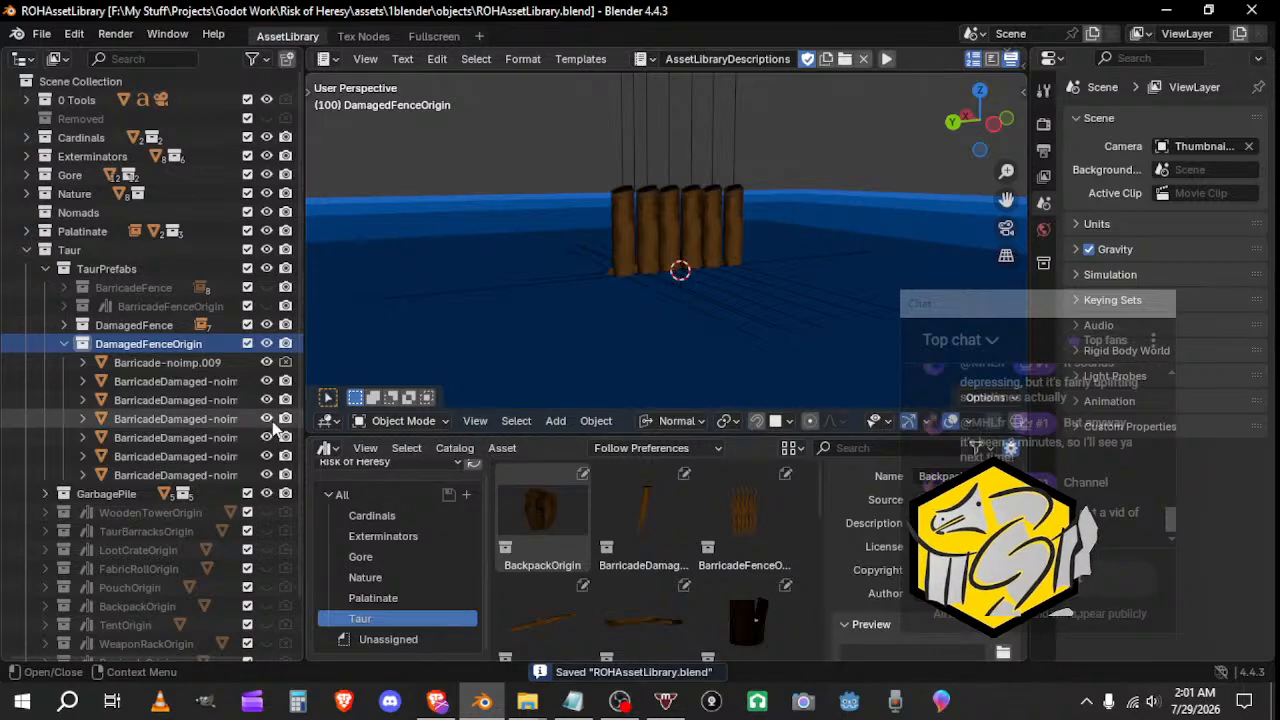
{"action": "left_click", "coordinate": [285, 362]}
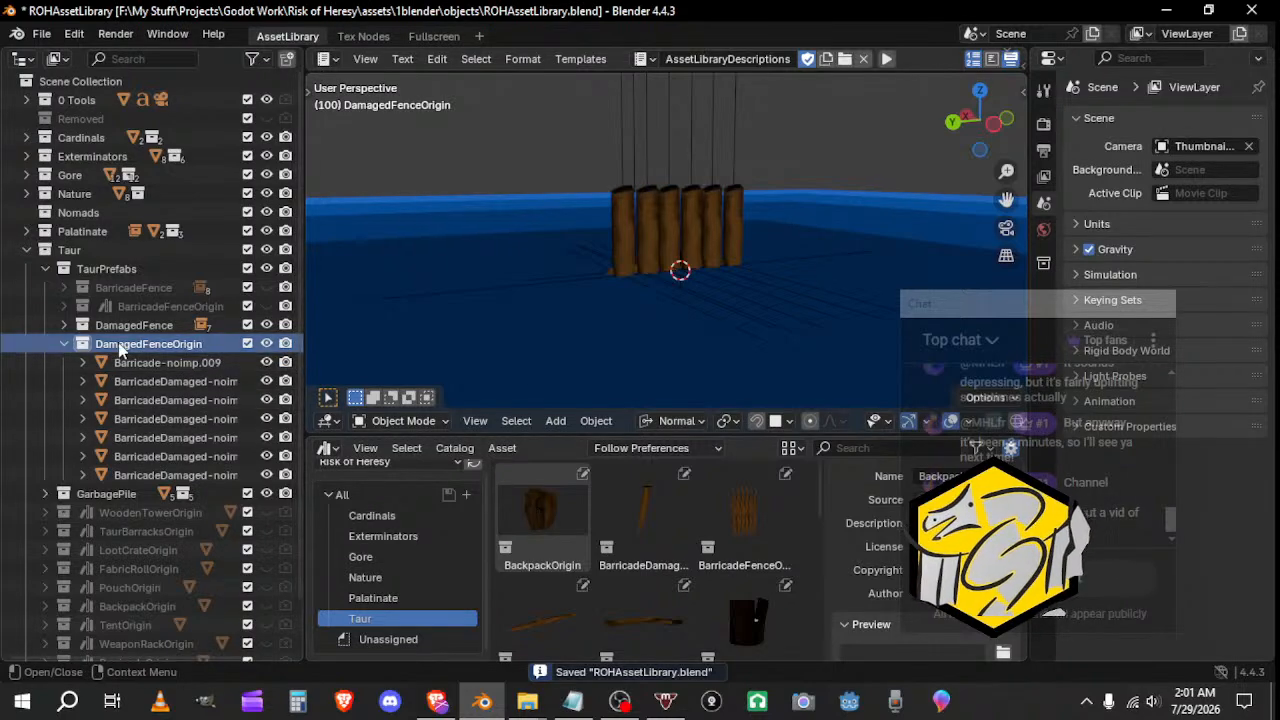
Step: Hide the DamagedFence collection and frame the damaged fence closely in the thumbnail camera view
{"action": "left_click", "coordinate": [266, 325]}
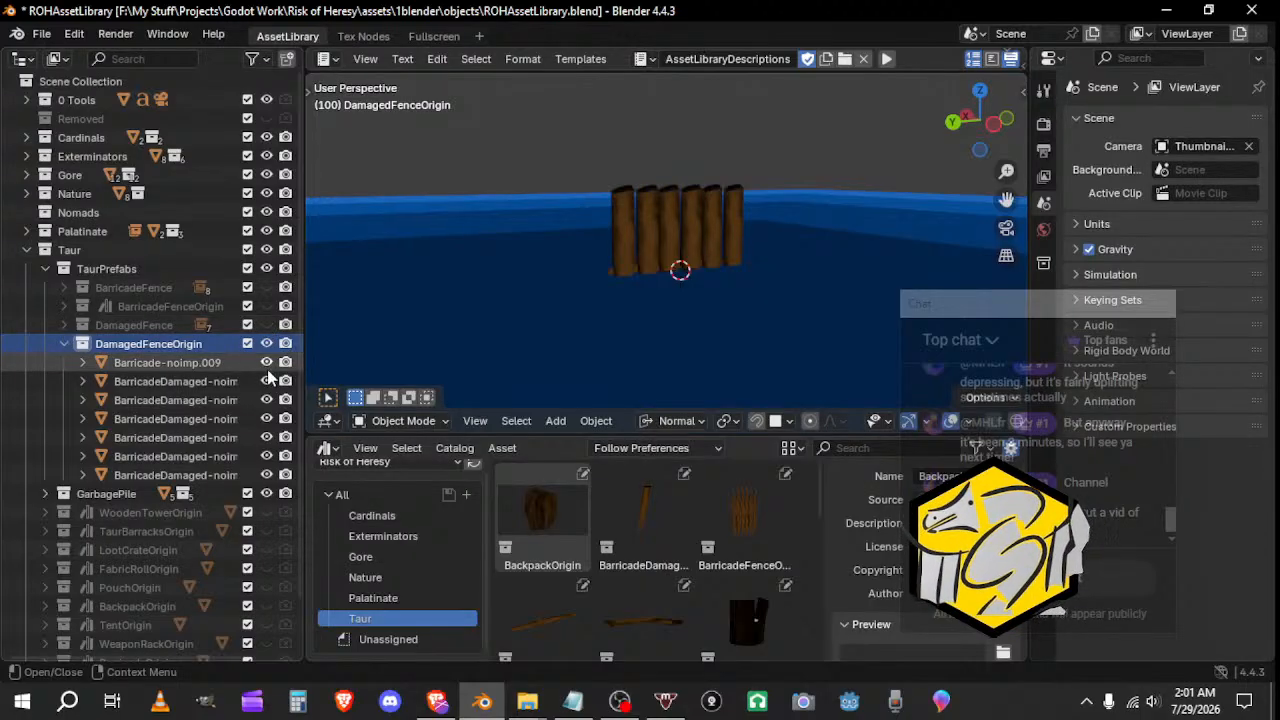
{"action": "key", "text": "KP_0"}
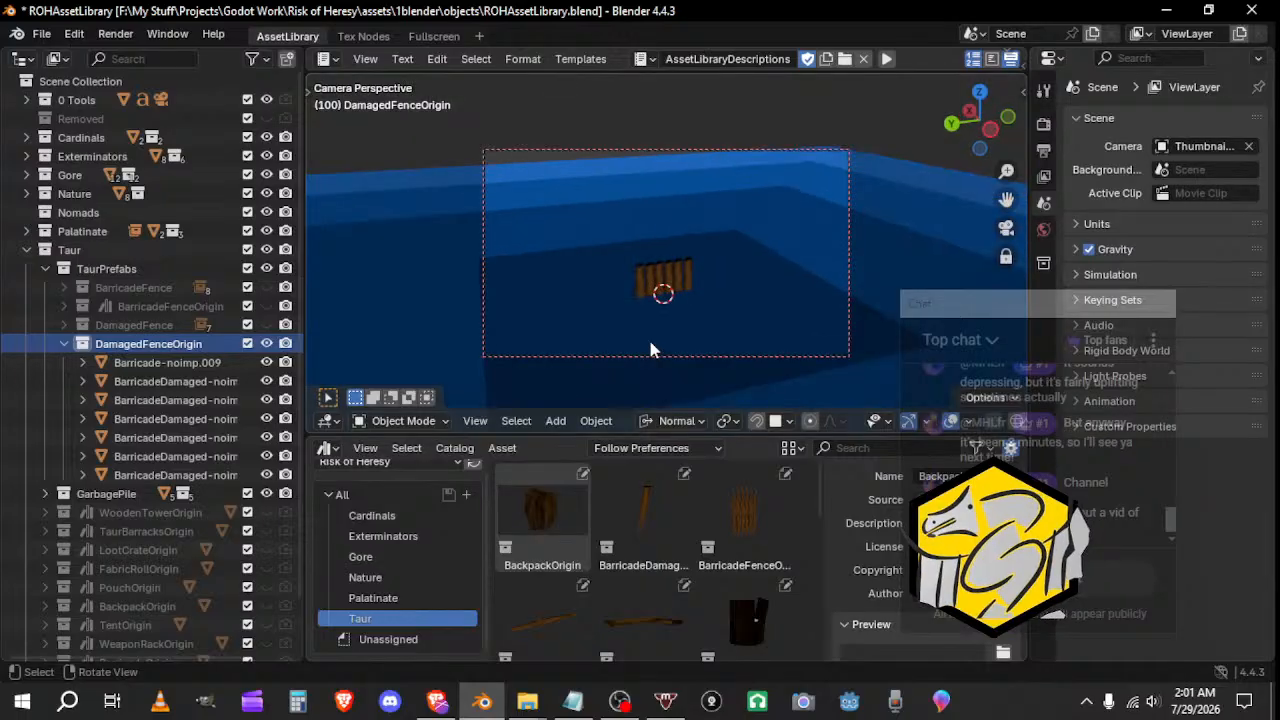
{"action": "middle_click_drag", "start_coordinate": [648, 228], "coordinate": [713, 316]}
{"action": "scroll", "coordinate": [713, 308], "scroll_direction": "down", "scroll_amount": 1}
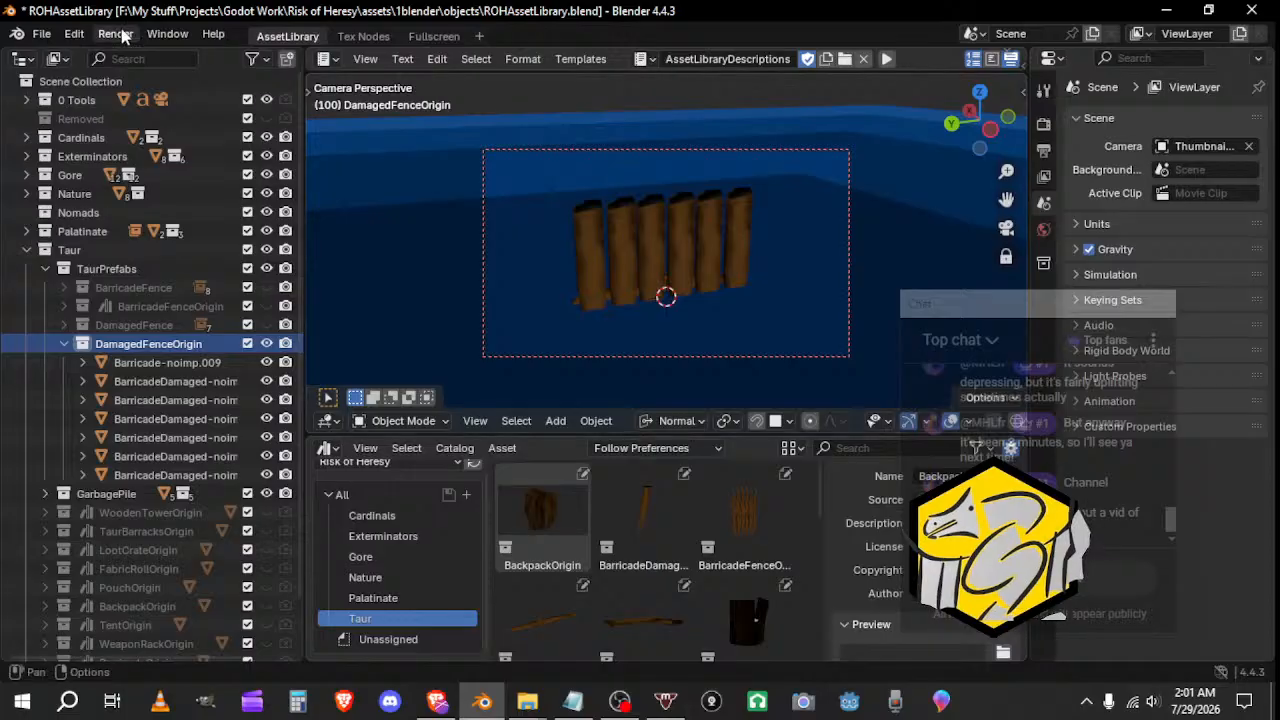
Step: Render the current frame to check the damaged fence's thumbnail framing, and close the render window
{"action": "left_click", "coordinate": [115, 34]}
{"action": "left_click", "coordinate": [130, 54]}
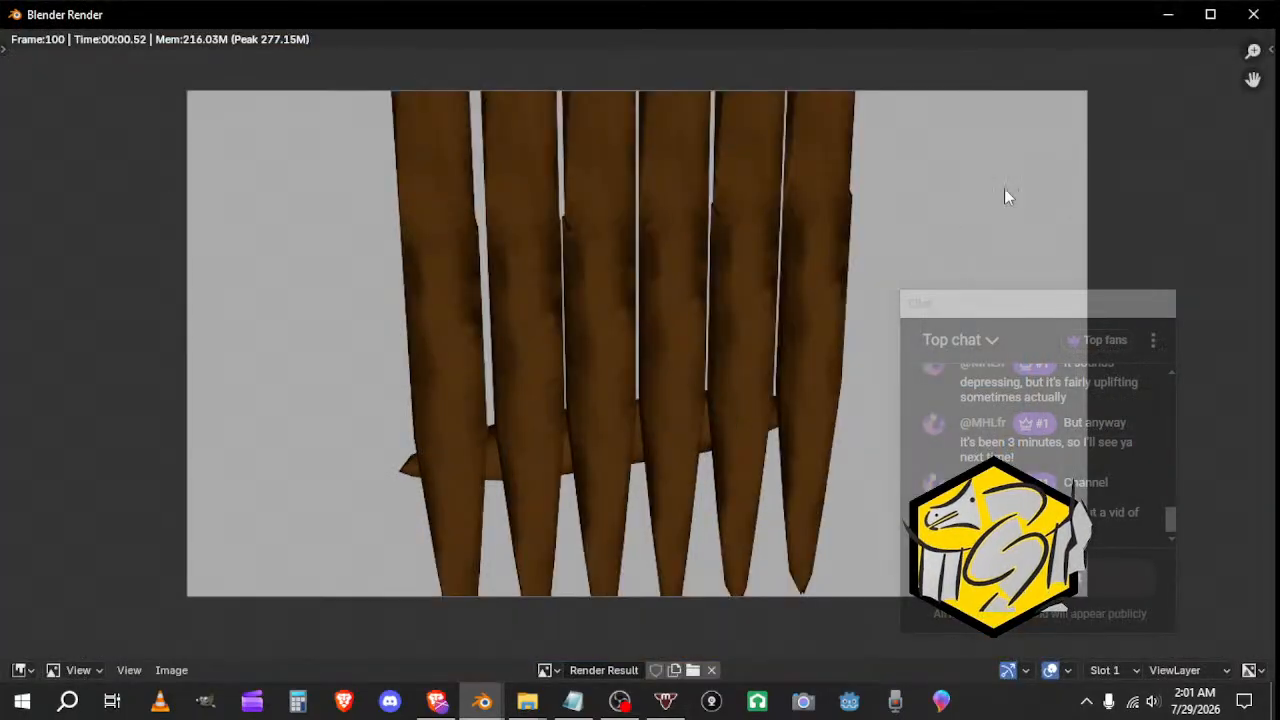
{"action": "left_click", "coordinate": [1253, 14]}
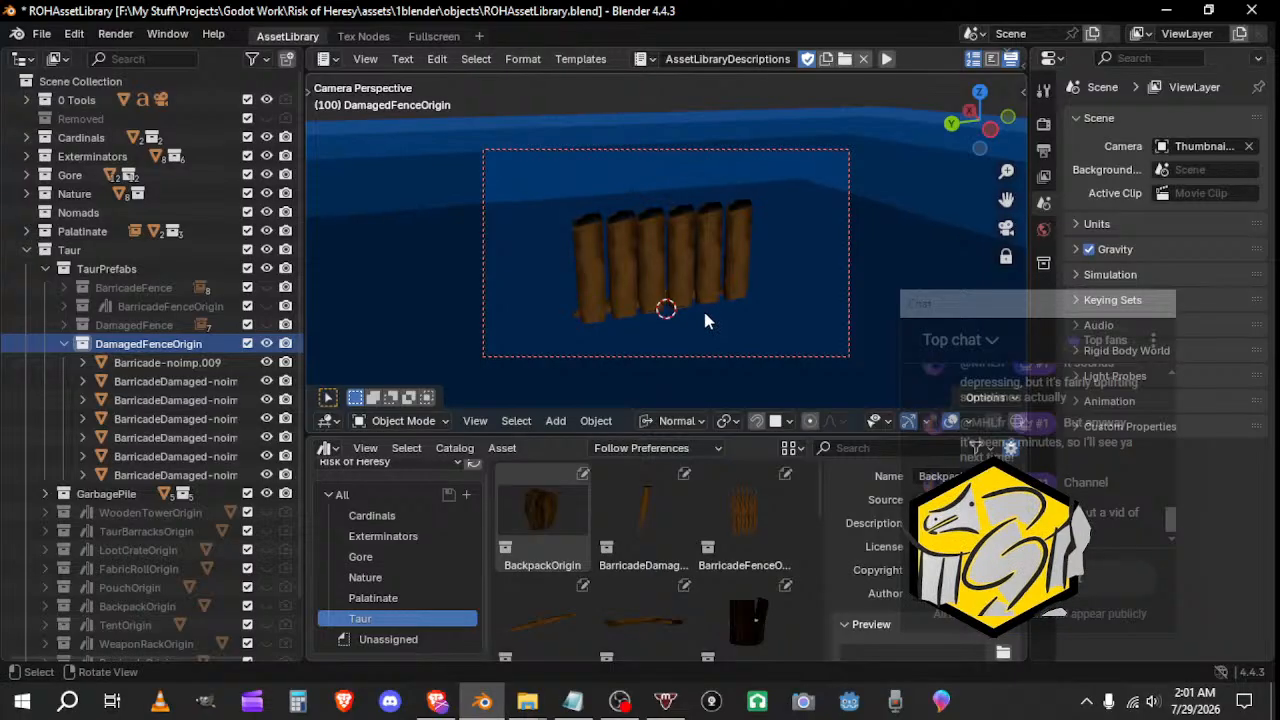
Step: Render the current frame again to check which objects appear in the damaged fence's thumbnail, and close the render window
{"action": "left_click", "coordinate": [115, 34]}
{"action": "left_click", "coordinate": [130, 53]}
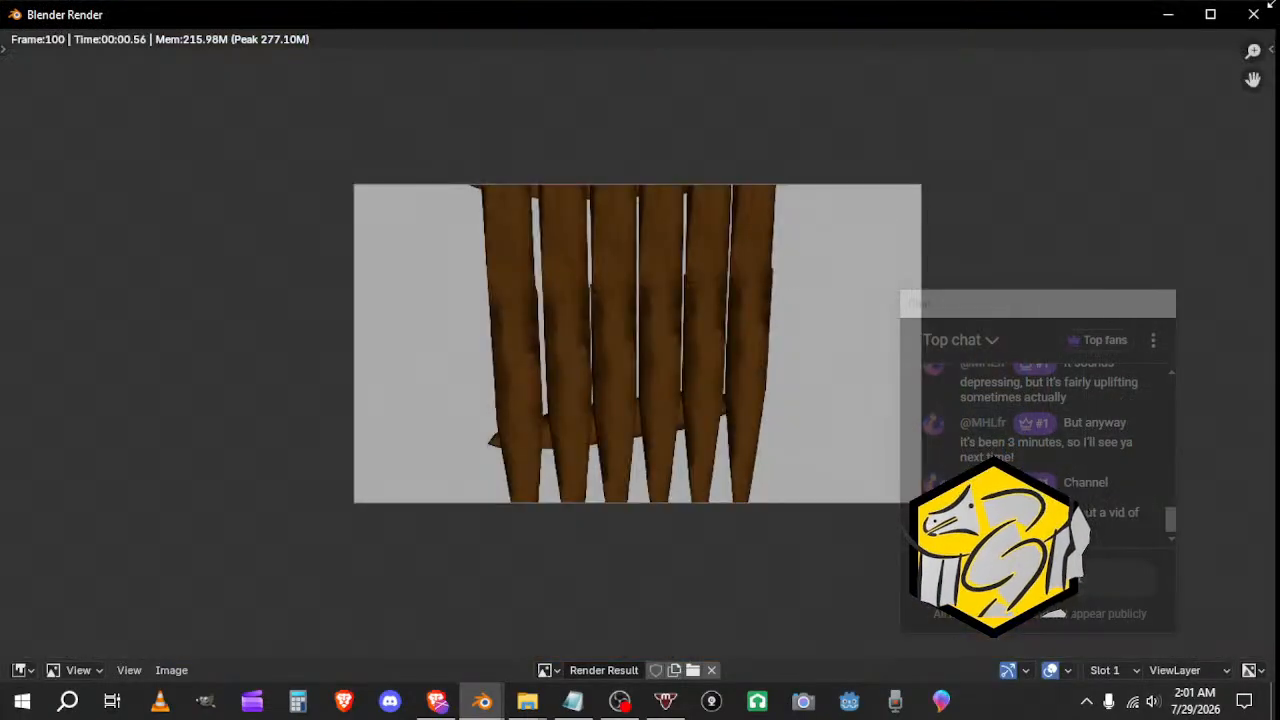
{"action": "left_click", "coordinate": [1253, 14]}
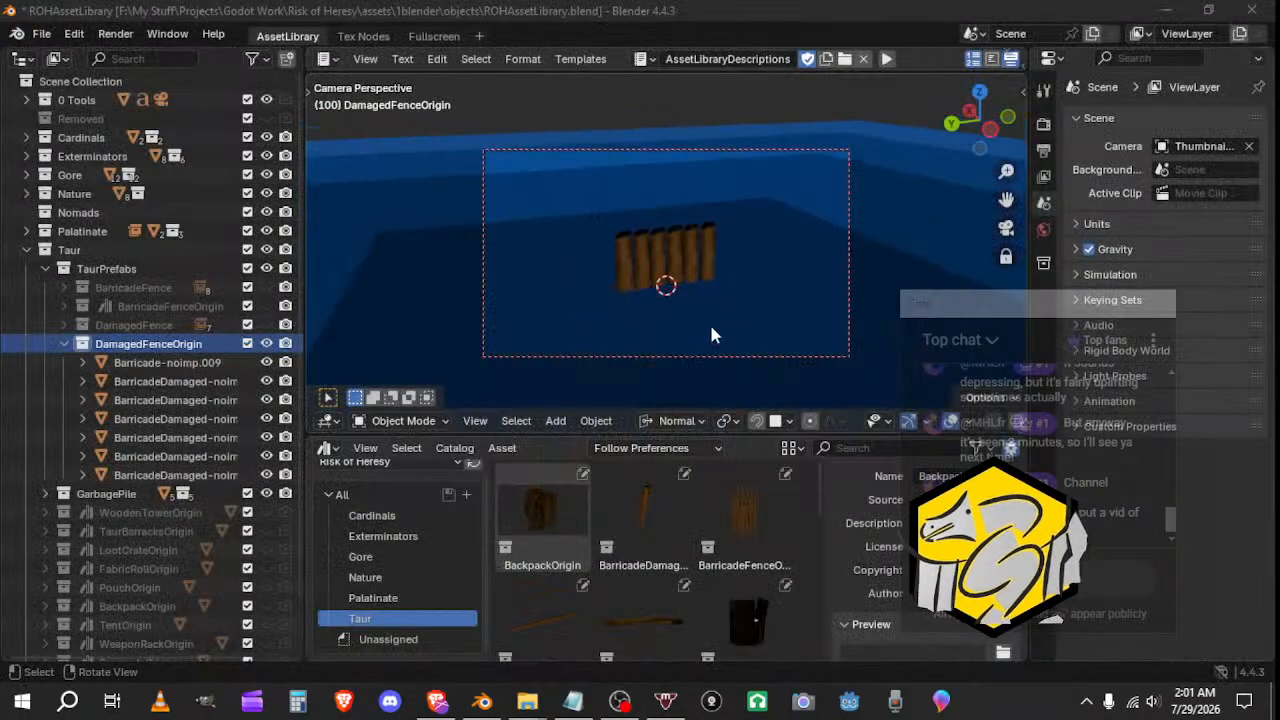
Step: Enlarge the damaged fence in the thumbnail camera view and disable the BarricadeFence and DamagedFence collections in renders
{"action": "scroll", "coordinate": [712, 335], "scroll_direction": "up", "scroll_amount": 2}
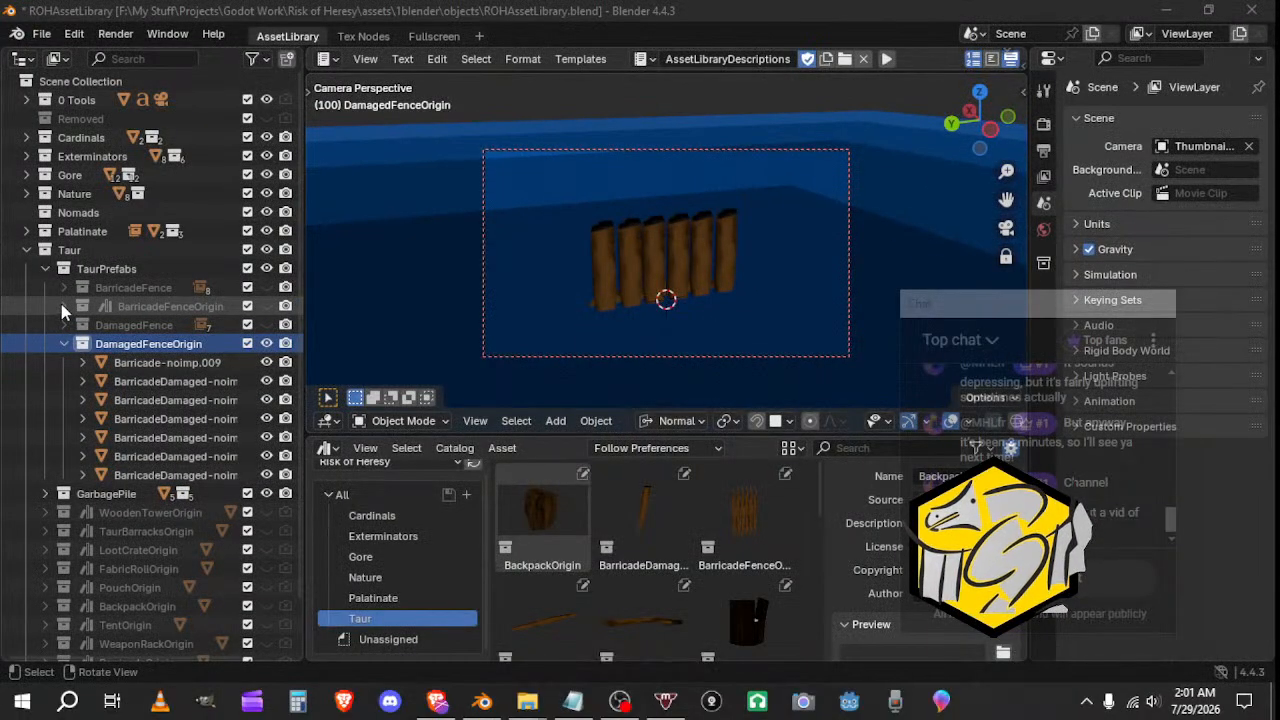
{"action": "left_click", "coordinate": [288, 290]}
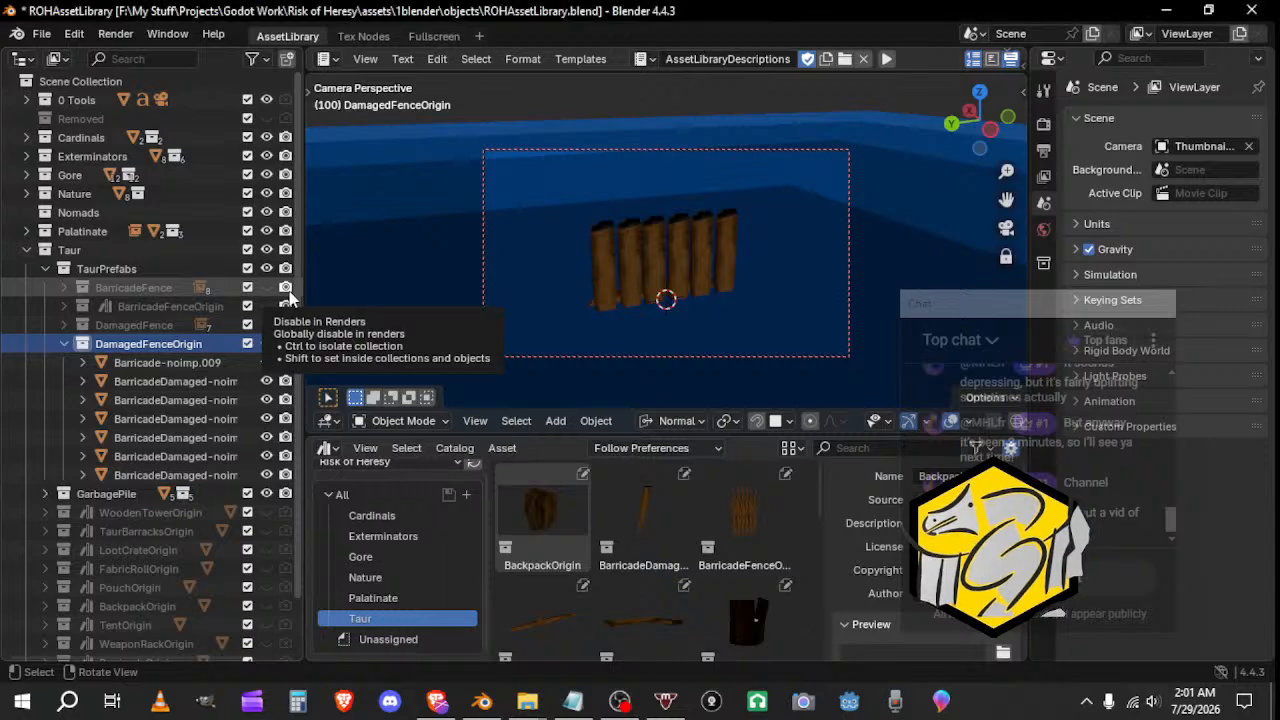
{"action": "left_click", "coordinate": [287, 324]}
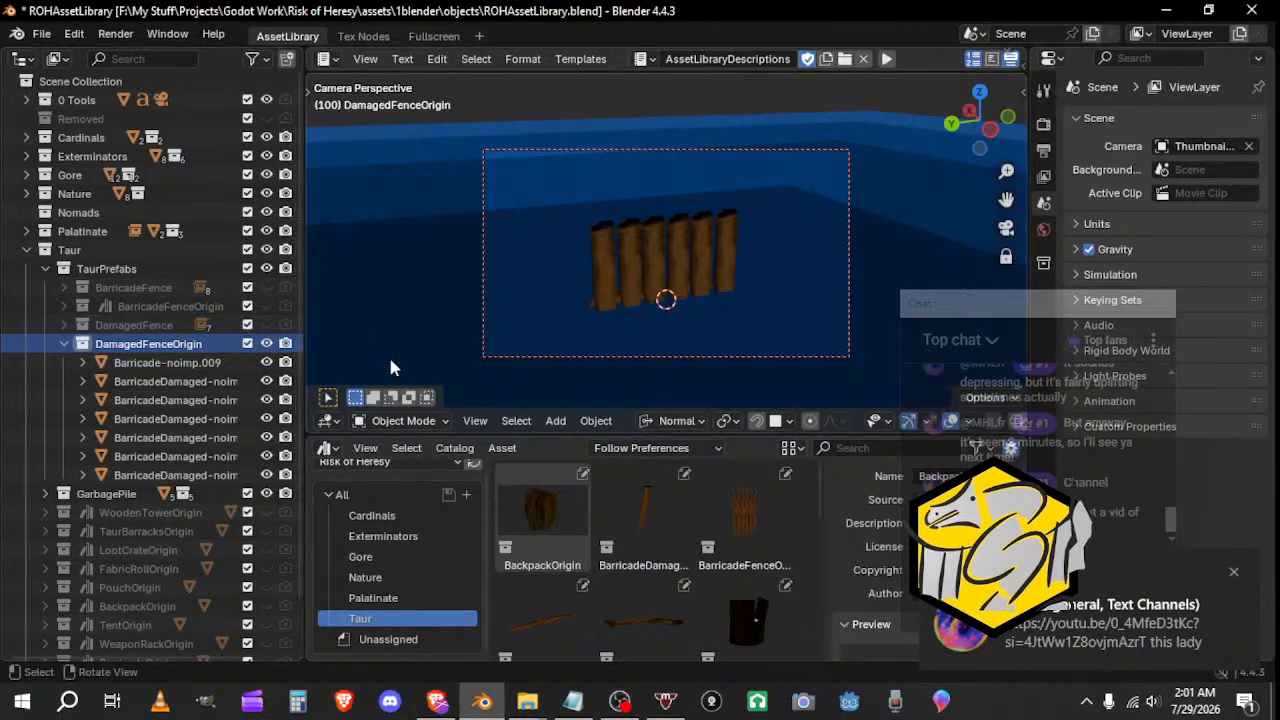
Step: Render the frame to check the damaged fence without the other collections, close the render, and shift the fence higher in the camera frame
{"action": "left_click", "coordinate": [115, 33]}
{"action": "left_click", "coordinate": [127, 55]}
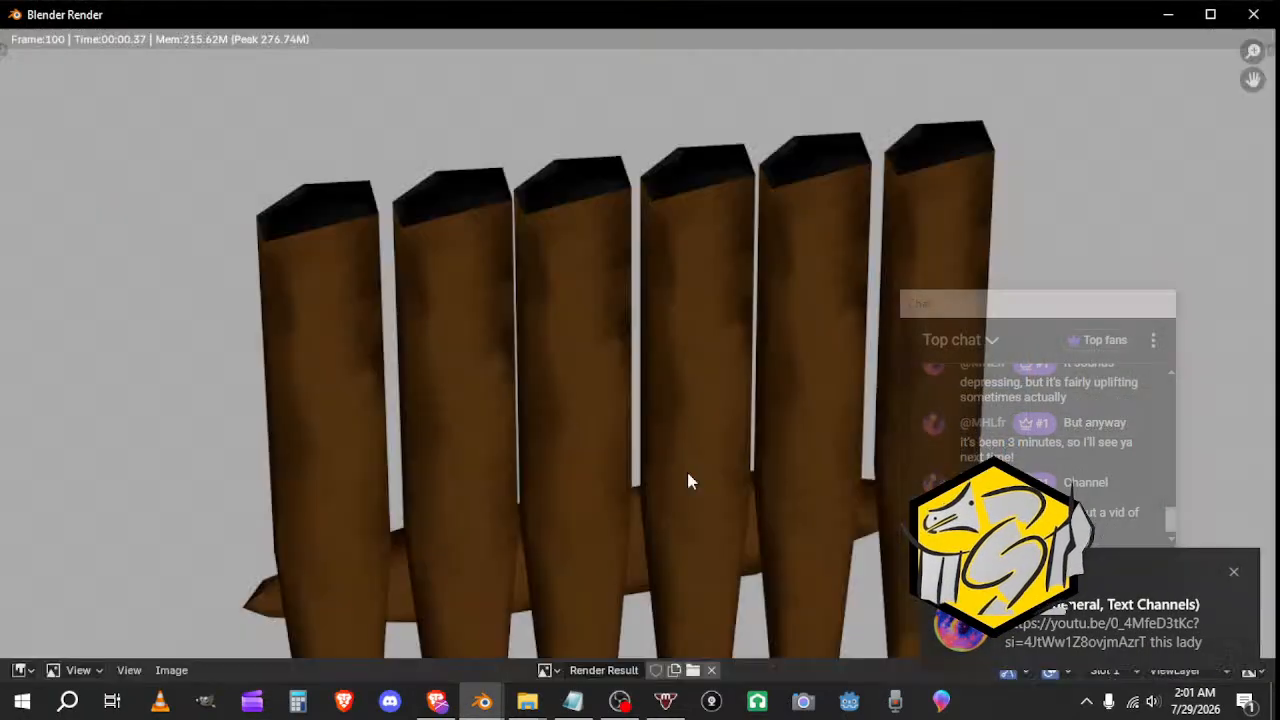
{"action": "scroll", "coordinate": [676, 450], "scroll_direction": "down", "scroll_amount": 3}
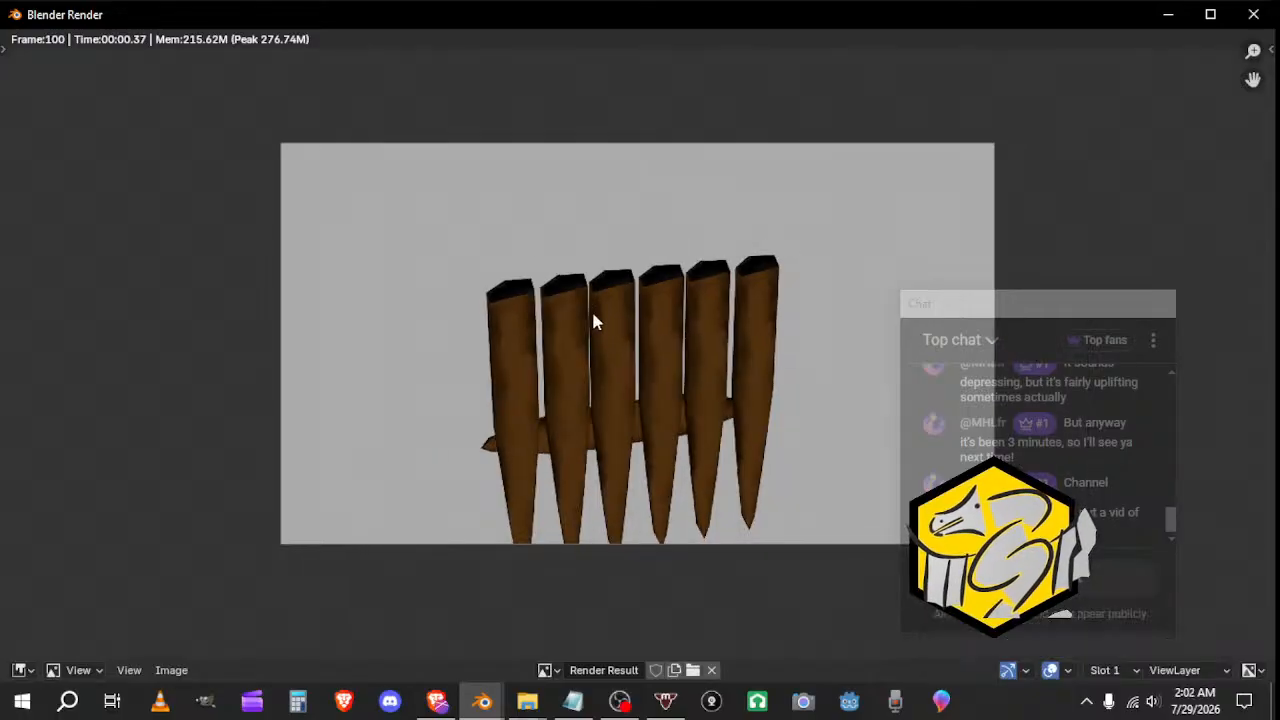
{"action": "left_click", "coordinate": [1253, 14]}
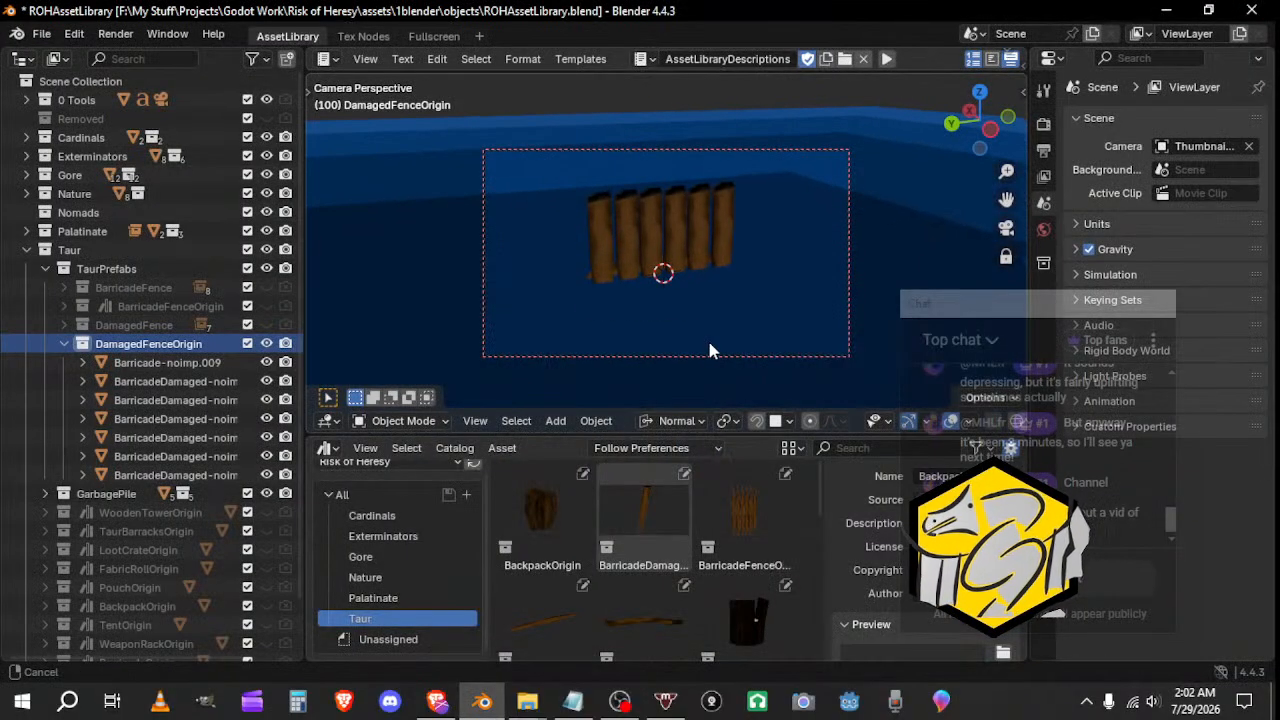
Step: Render the reframed damaged fence, save the image as wooden_fence_damaged_preview.png in the Taur library assets folder, and close the render window
{"action": "left_click", "coordinate": [115, 33]}
{"action": "left_click", "coordinate": [127, 55]}
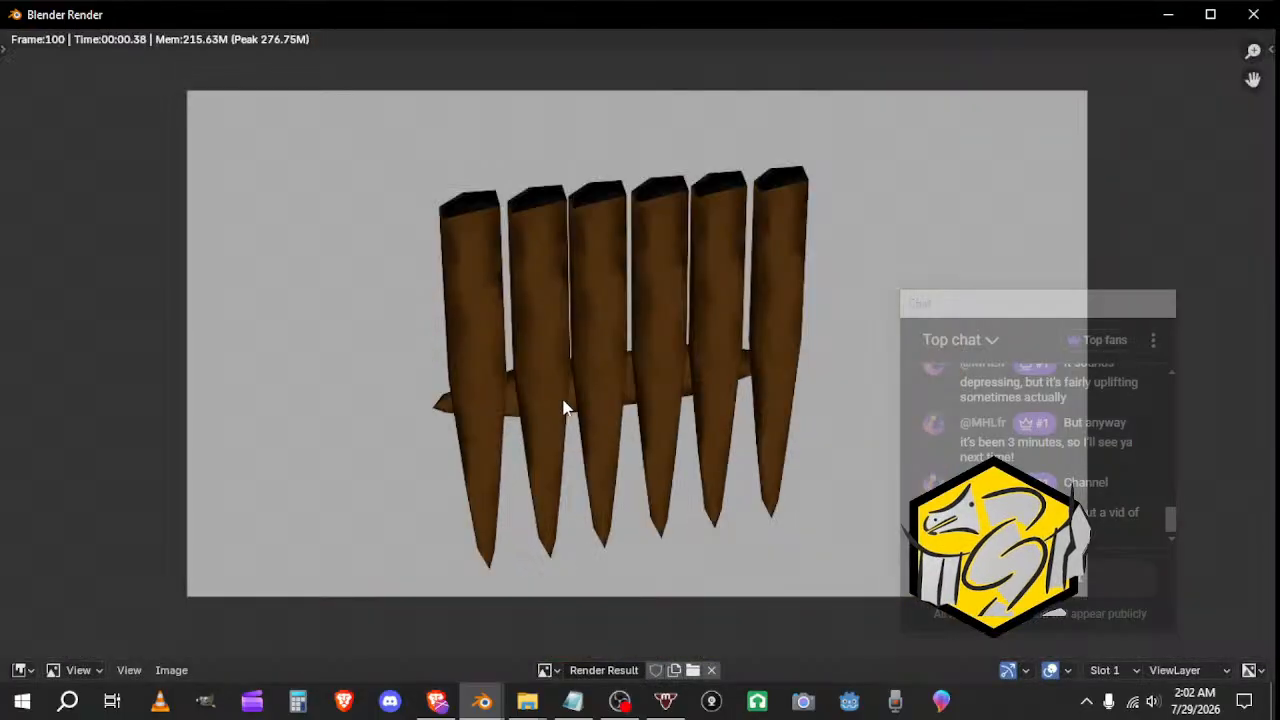
{"action": "left_click", "coordinate": [185, 668]}
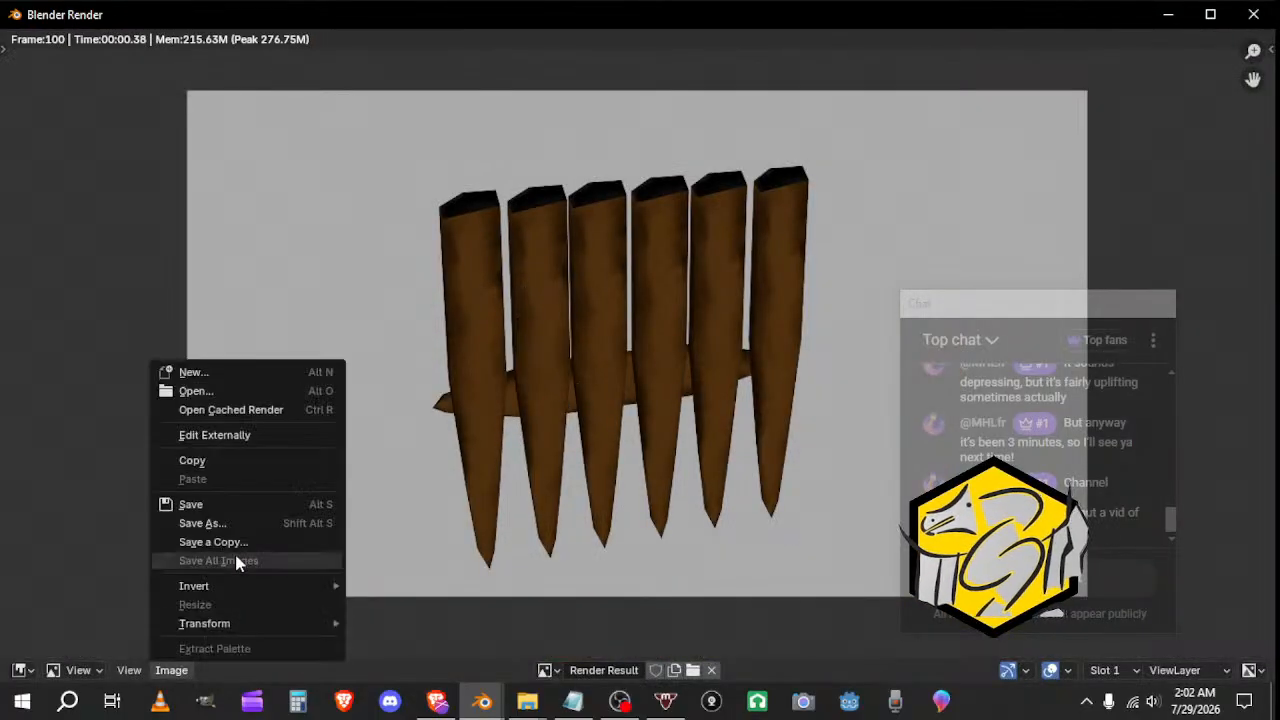
{"action": "left_click", "coordinate": [229, 523]}
{"action": "scroll", "coordinate": [530, 480], "scroll_direction": "down", "scroll_amount": 1}
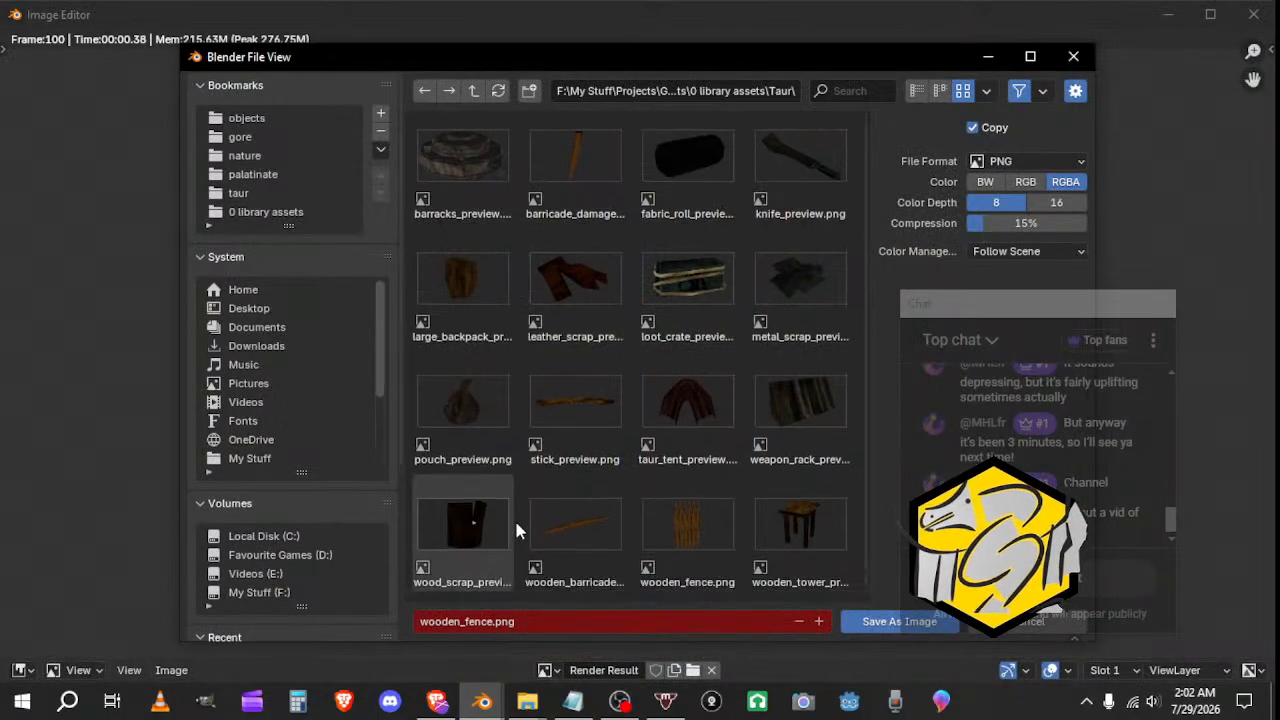
{"action": "left_click", "coordinate": [688, 525]}
{"action": "left_click", "coordinate": [492, 621]}
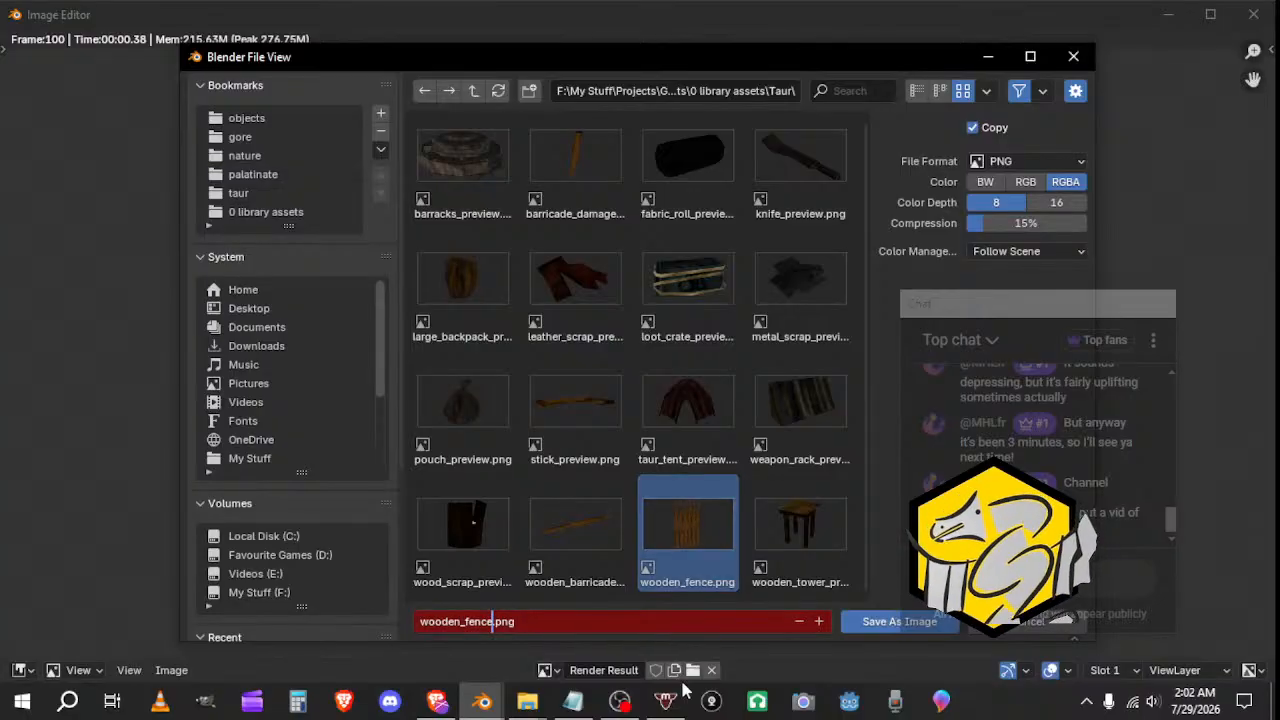
{"action": "type", "text": "_damaged"}
{"action": "type", "text": "_preview"}
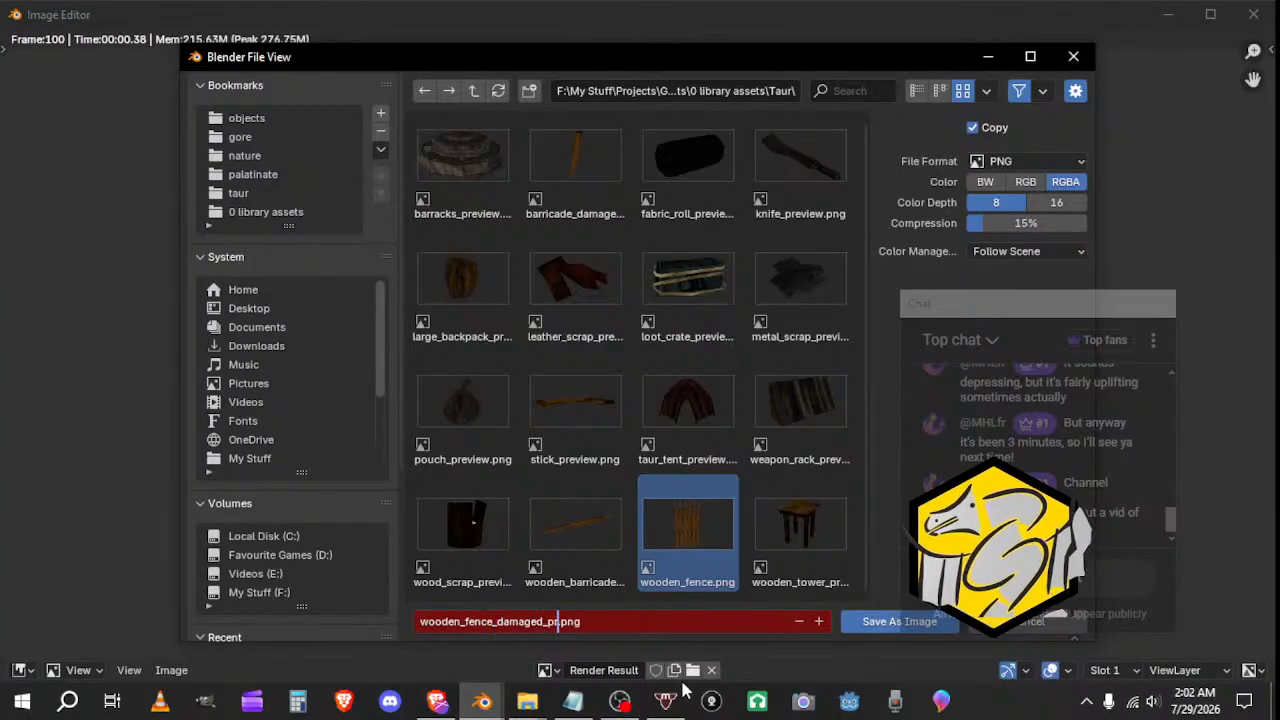
{"action": "left_click", "coordinate": [914, 621]}
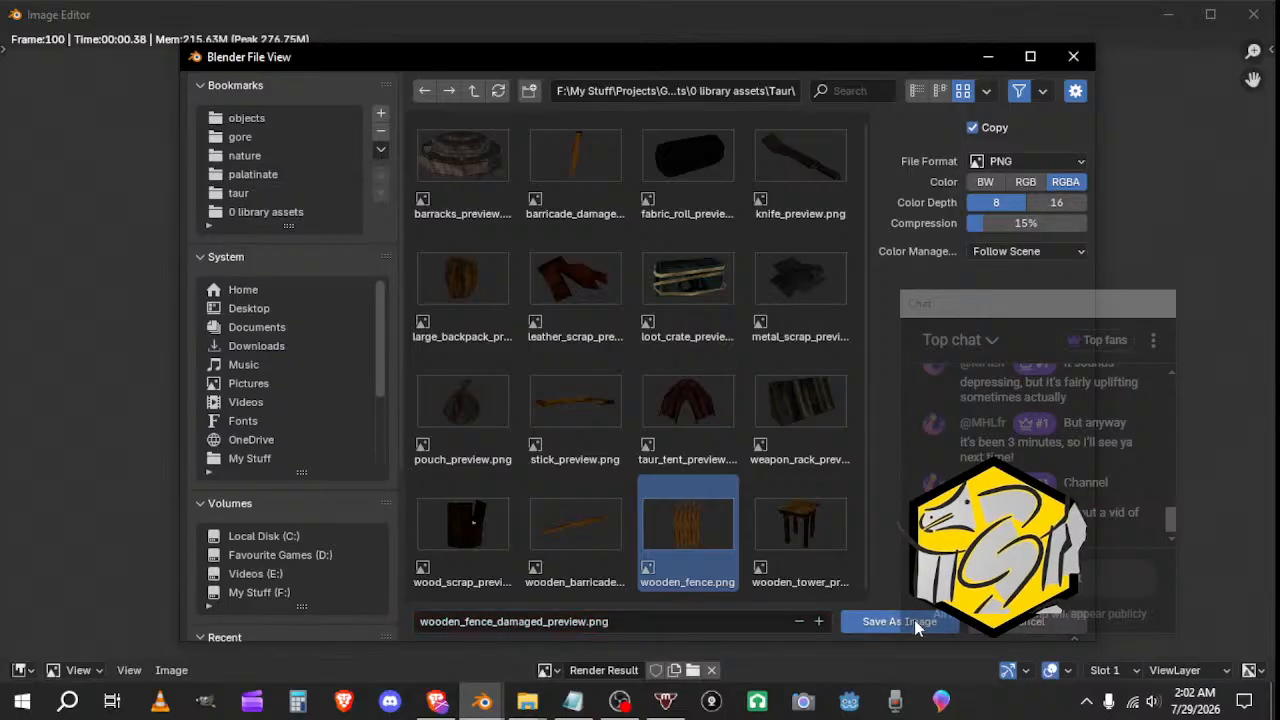
{"action": "left_click", "coordinate": [1253, 14]}
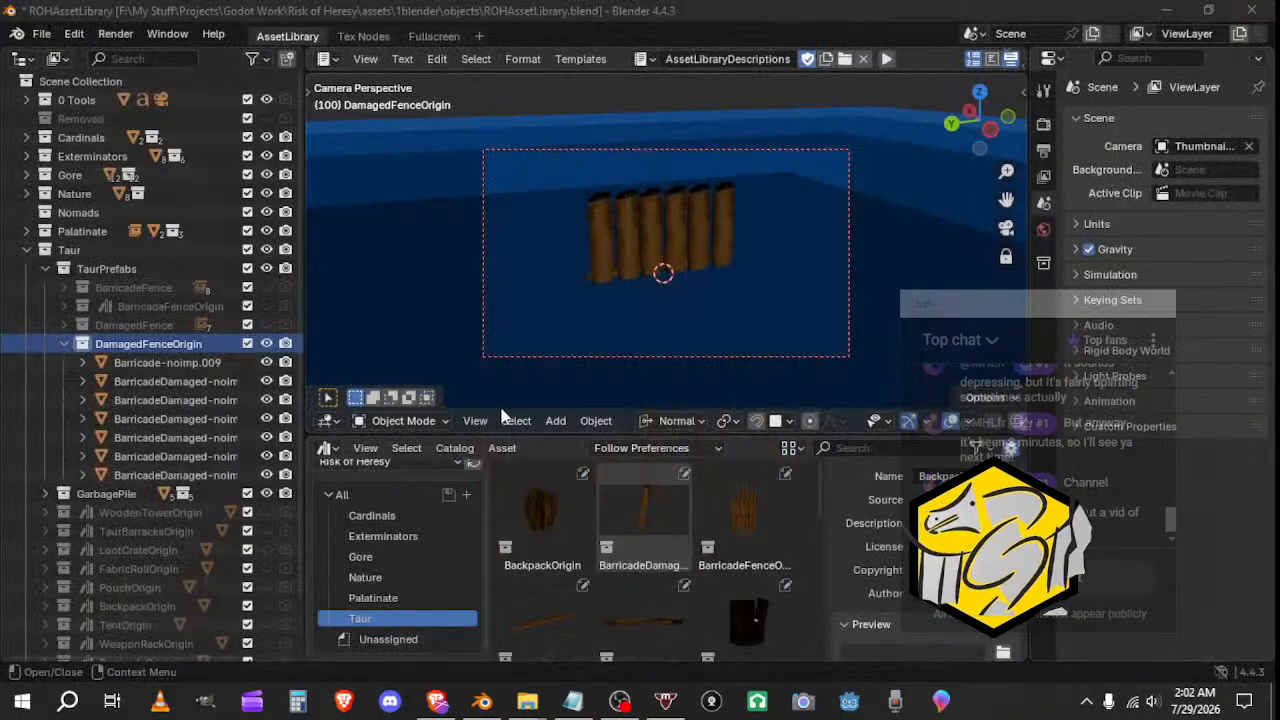
Step: Switch to the Taur folder in File Explorer and rename wooden_fence.png as wooden_fence_preview.png
{"action": "mouse_move", "coordinate": [527, 700]}
{"action": "left_click", "coordinate": [651, 650]}
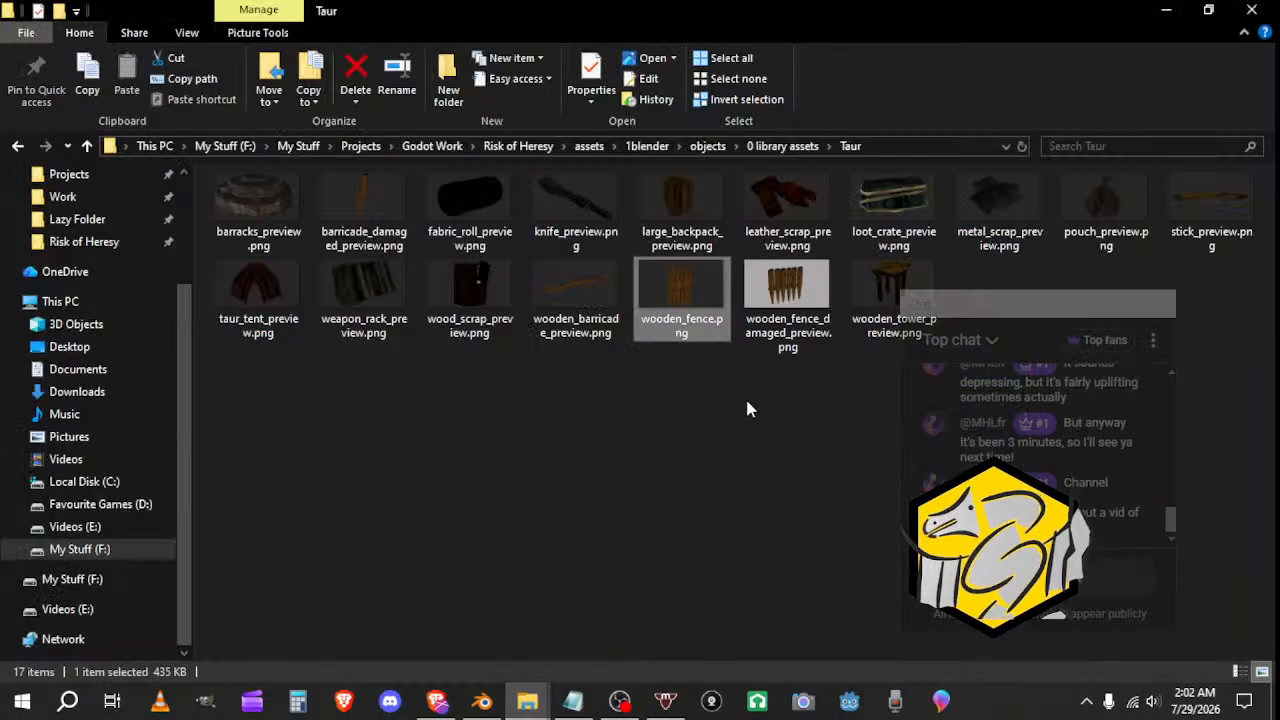
{"action": "right_click", "coordinate": [670, 295]}
{"action": "left_click", "coordinate": [722, 640]}
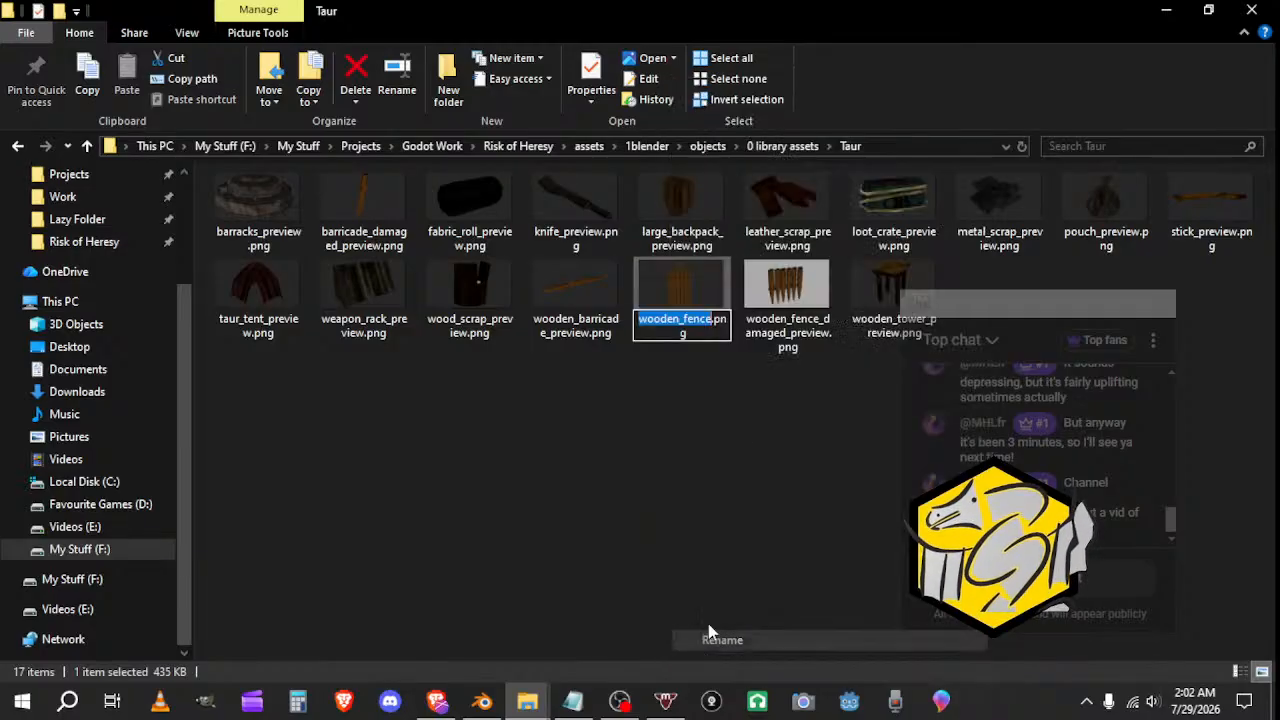
{"action": "key", "text": "Right"}
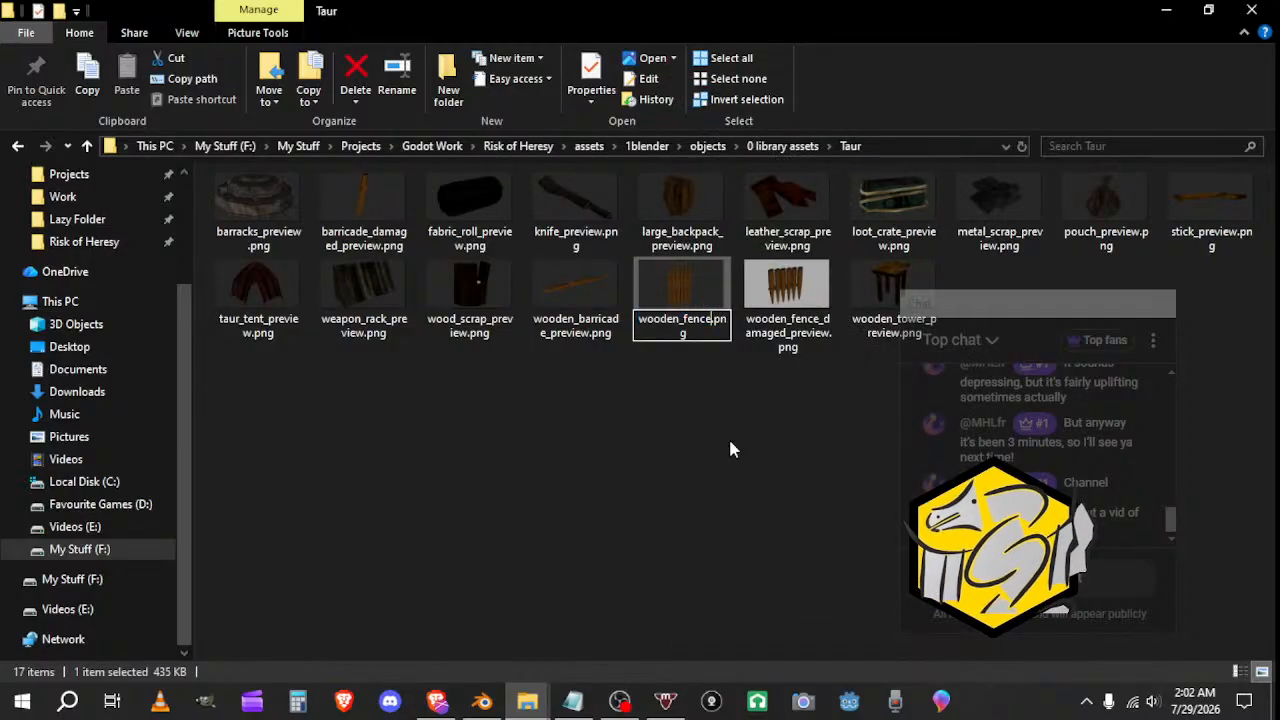
{"action": "type", "text": "_preview"}
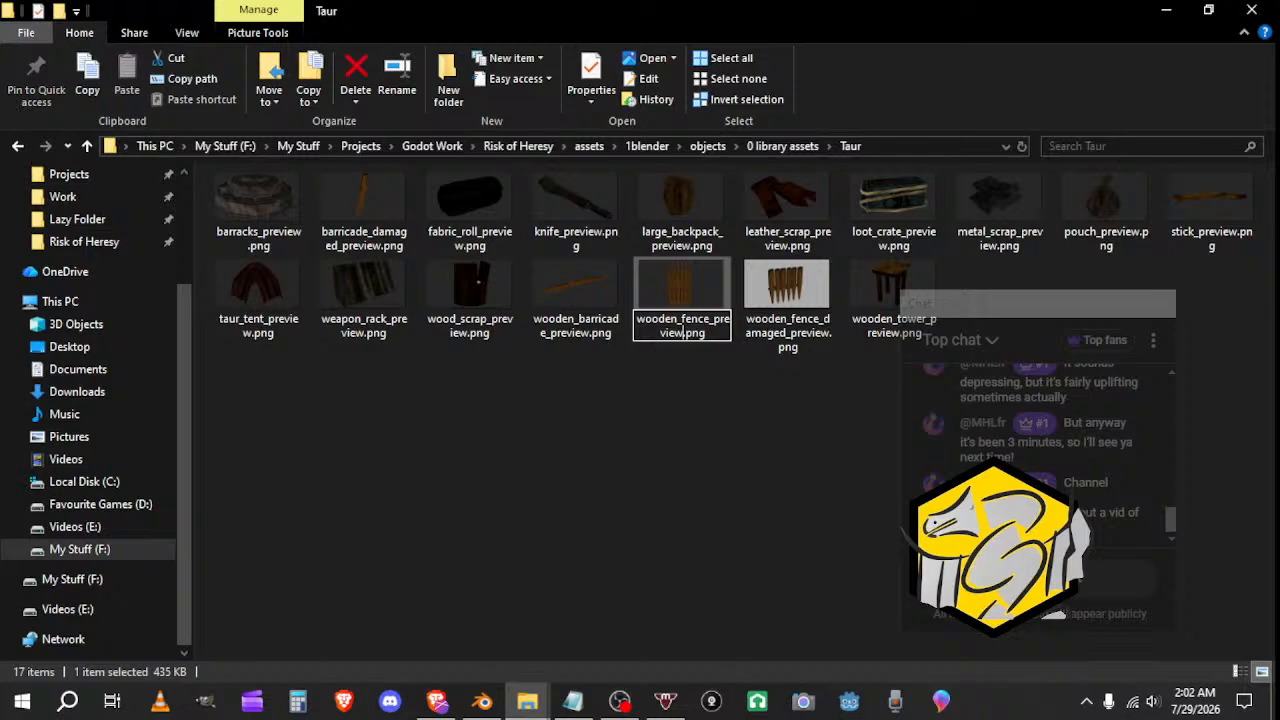
{"action": "left_click", "coordinate": [745, 412]}
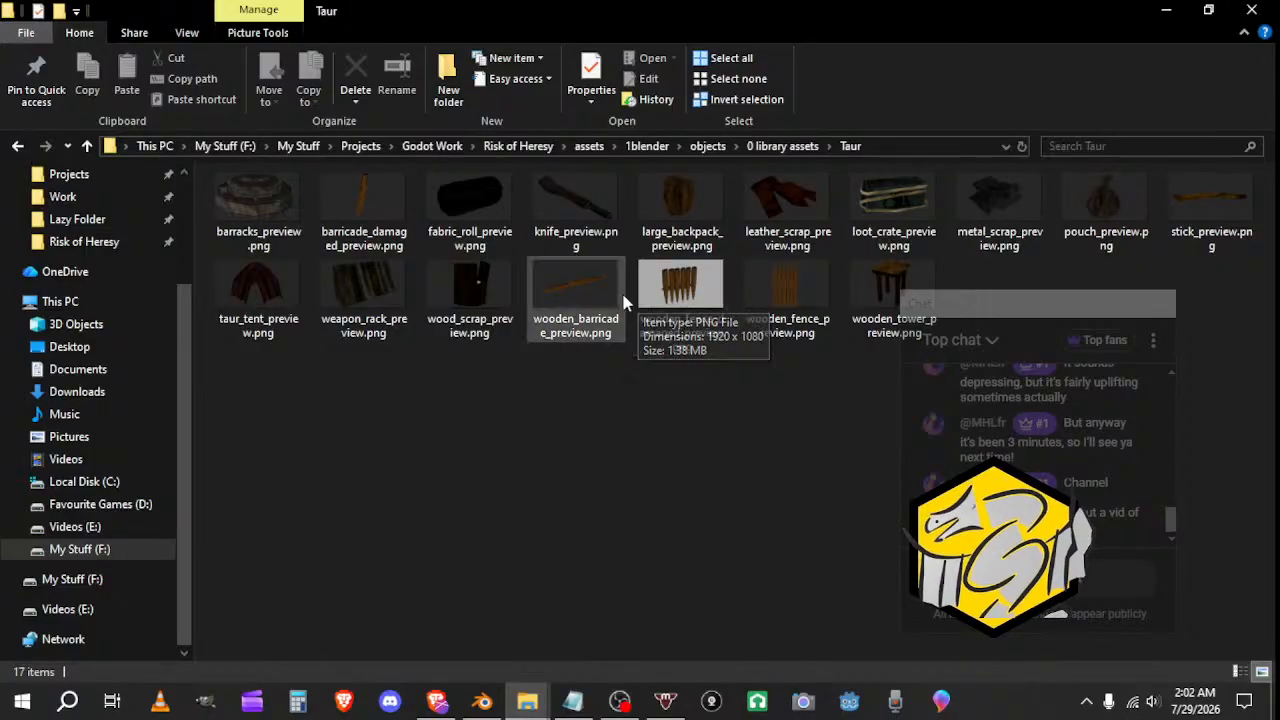
Step: Open wooden_fence_damaged_preview.png in GIMP from the Taur folder
{"action": "left_click", "coordinate": [672, 300]}
{"action": "right_click", "coordinate": [670, 300]}
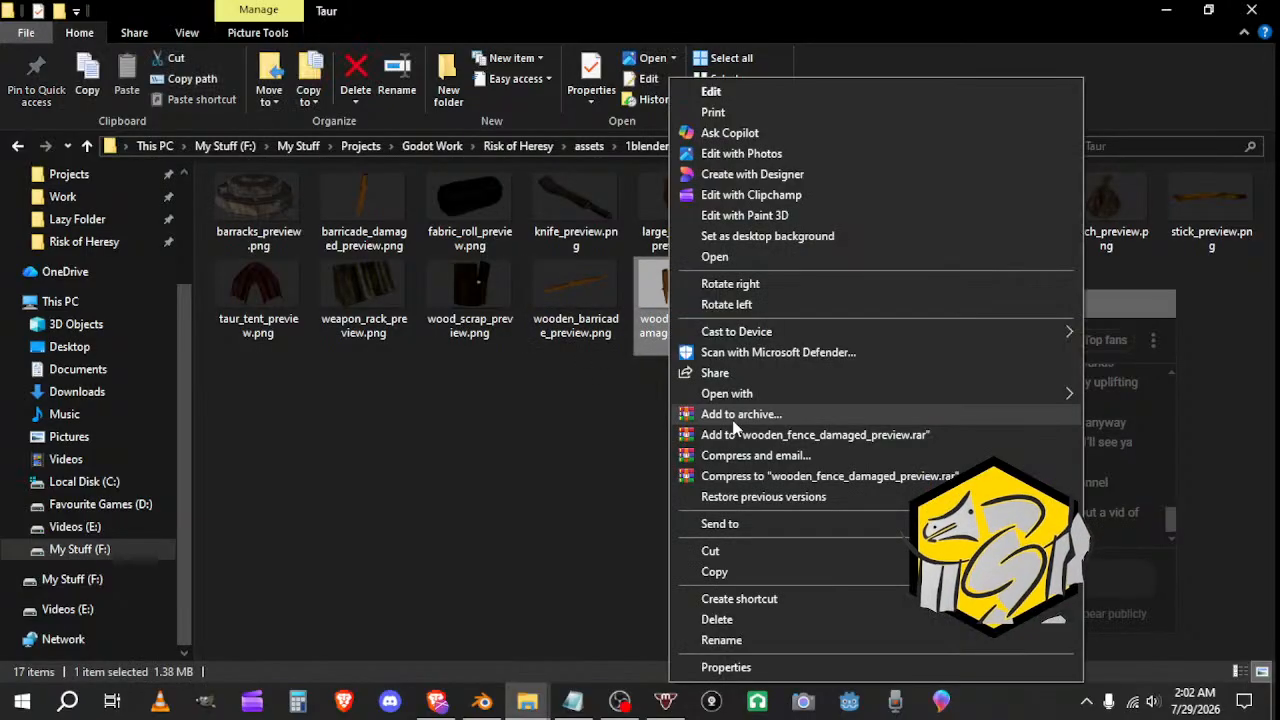
{"action": "mouse_move", "coordinate": [737, 395]}
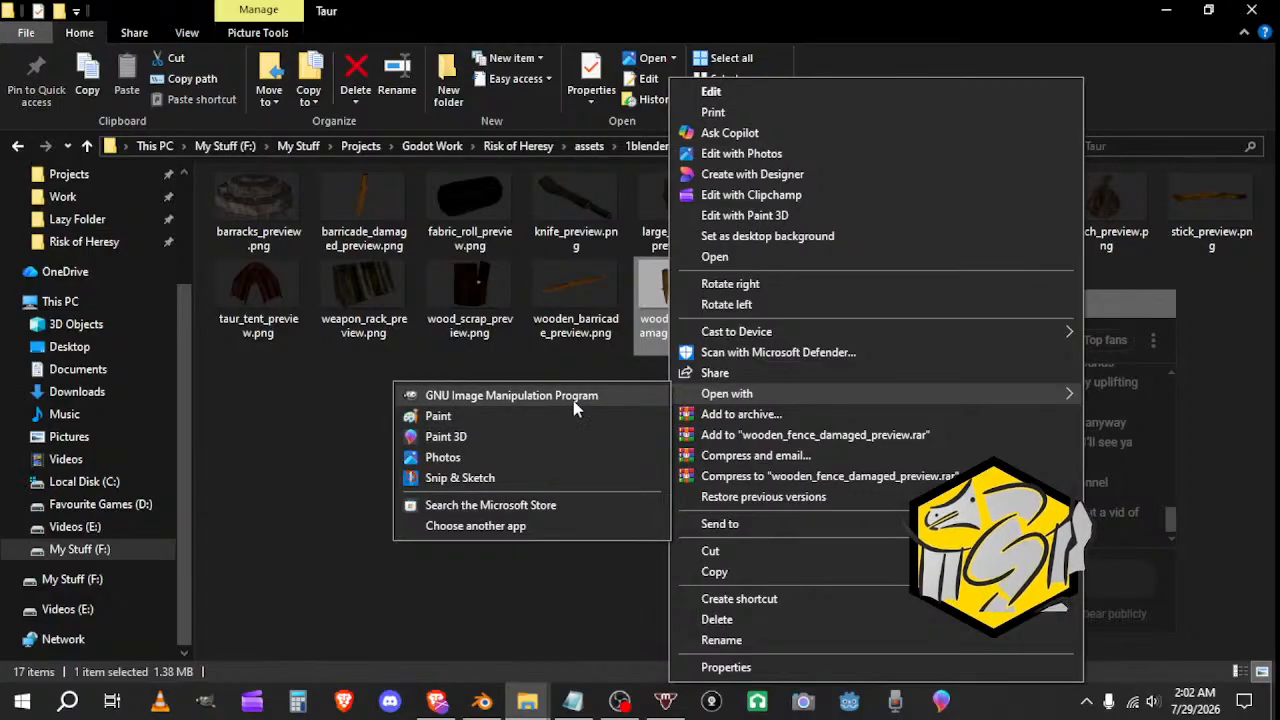
{"action": "left_click", "coordinate": [571, 395]}
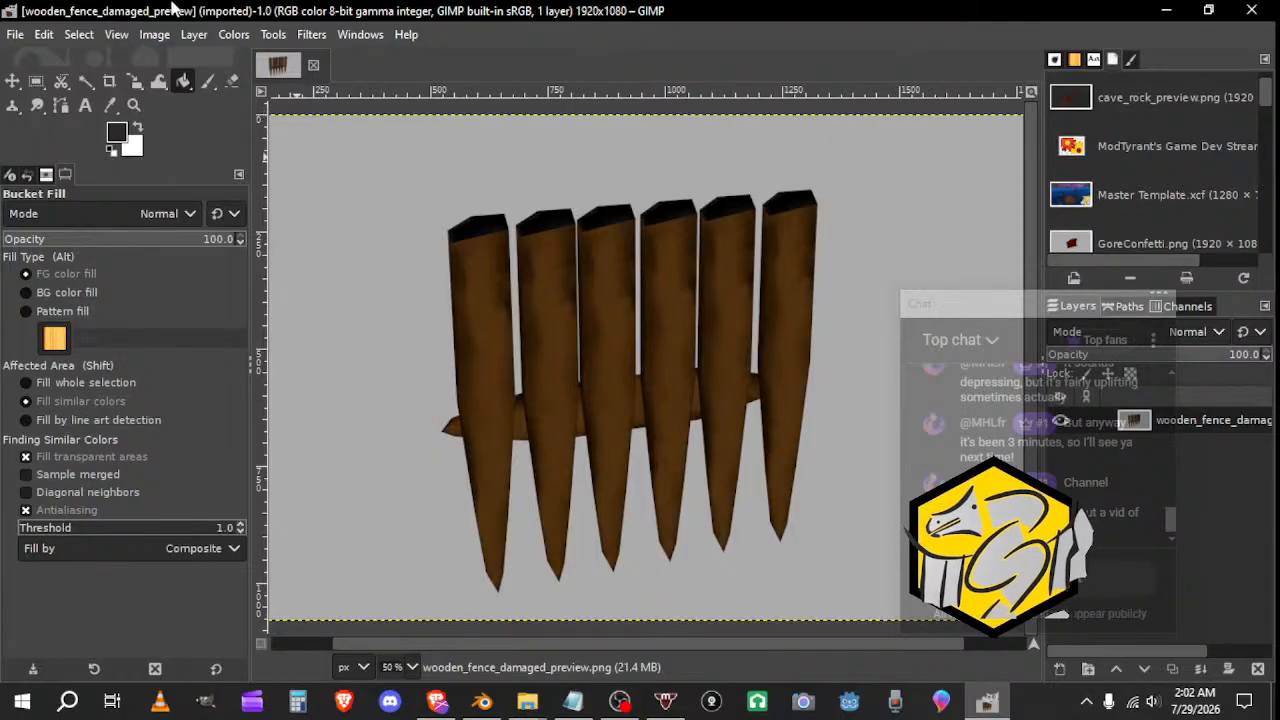
Step: Open cave_rock_preview.png as the background colour reference and bucket-fill the damaged fence preview's light background with the same dark grey
{"action": "scroll", "coordinate": [1111, 96], "scroll_direction": "up", "scroll_amount": 2}
{"action": "double_click", "coordinate": [1114, 160]}
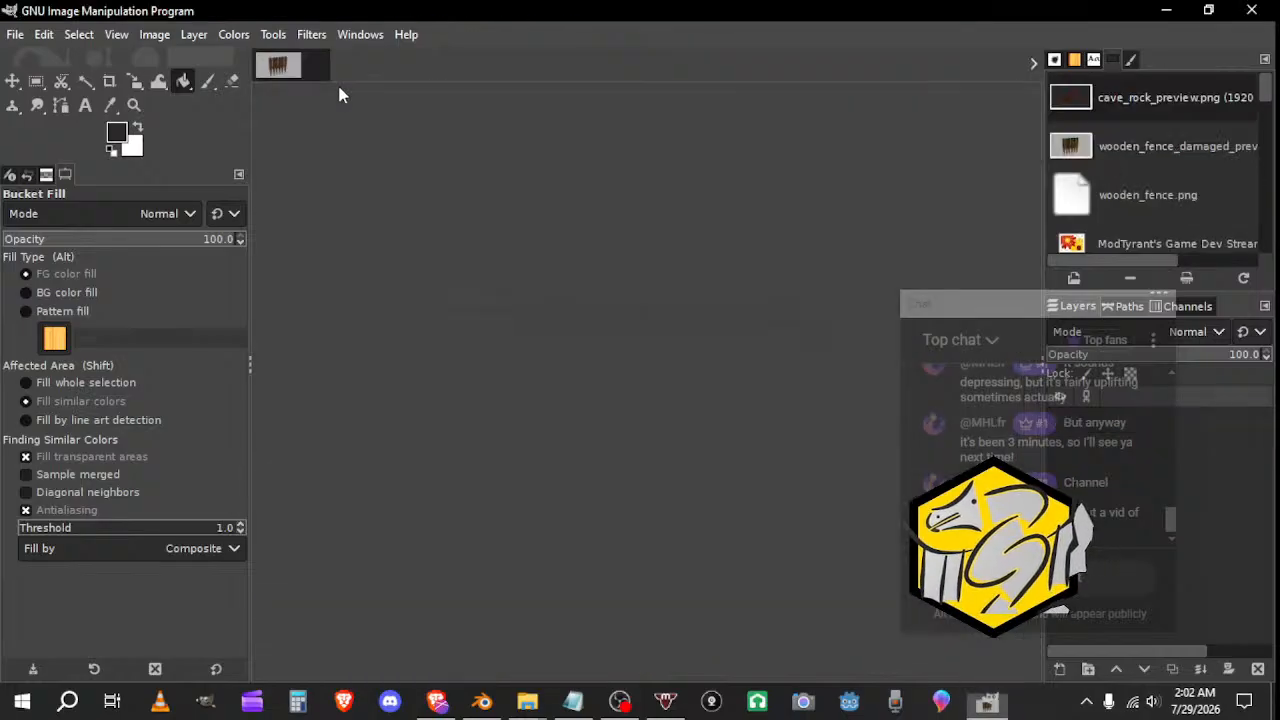
{"action": "left_click", "coordinate": [110, 105]}
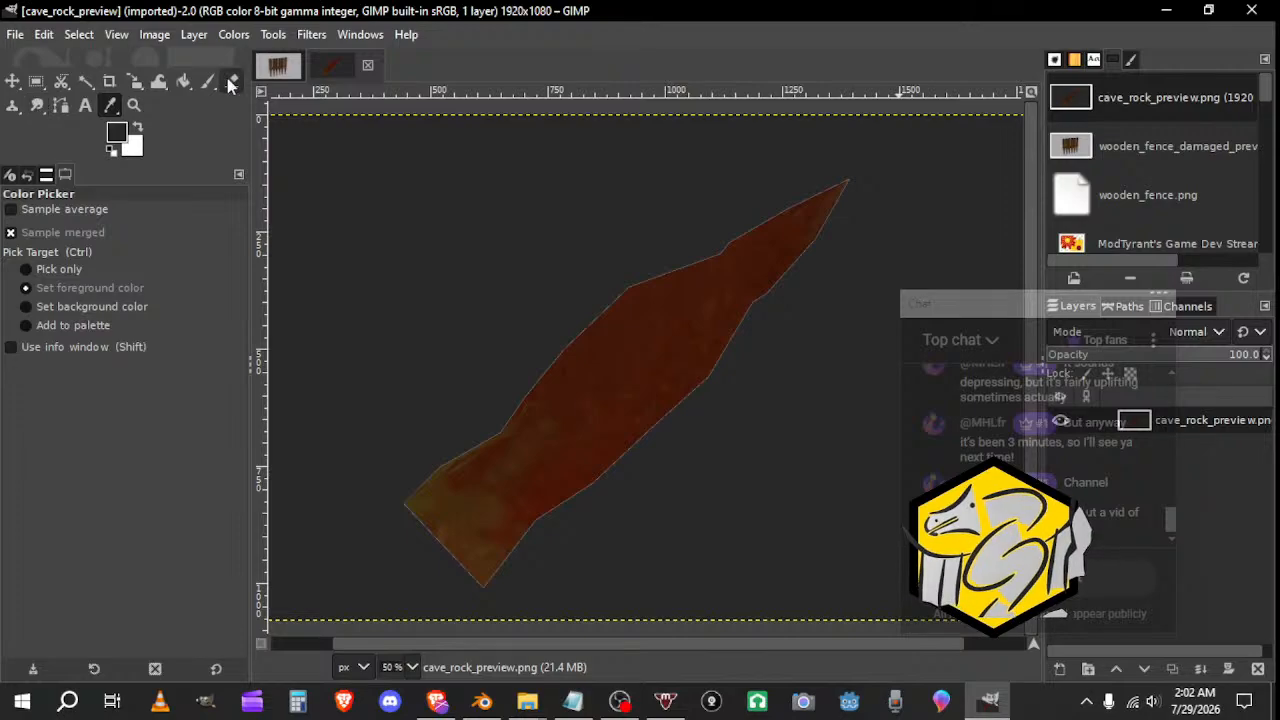
{"action": "left_click", "coordinate": [183, 80]}
{"action": "left_click", "coordinate": [285, 72]}
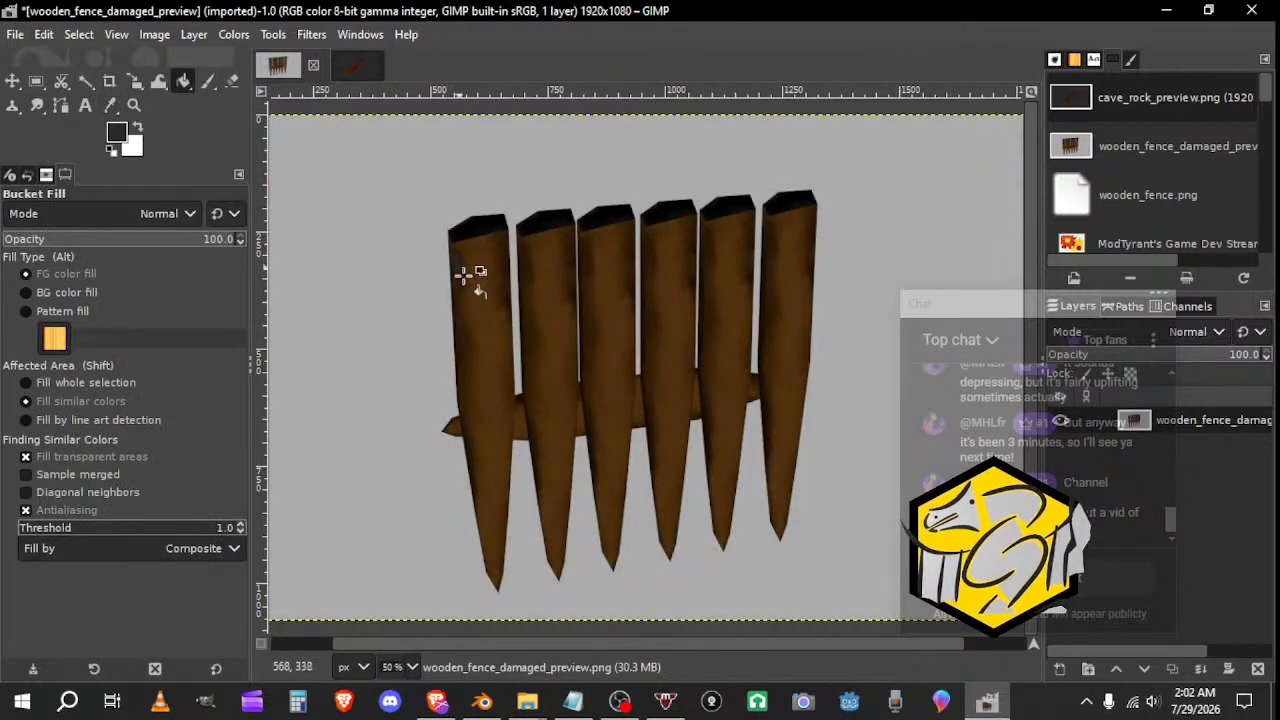
{"action": "left_click", "coordinate": [537, 166]}
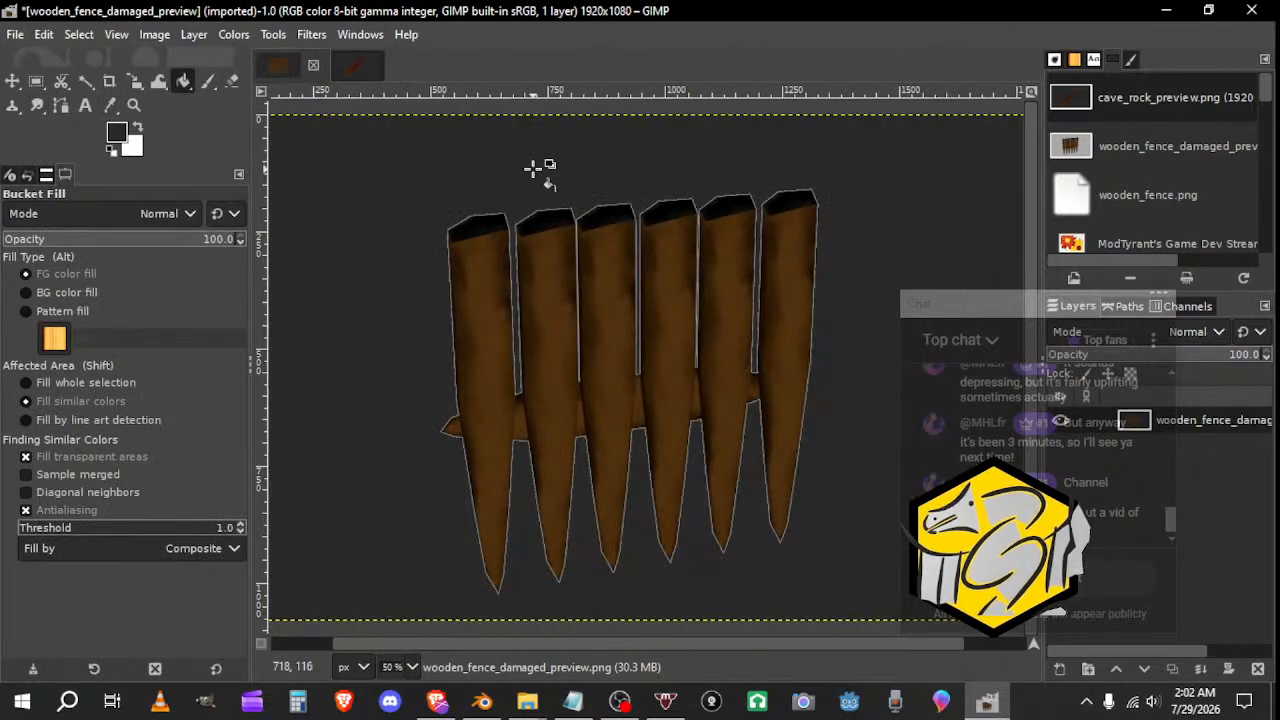
Step: Overwrite wooden_fence_damaged_preview.png with the dark-background image, and quit GIMP, discarding the unsaved changes
{"action": "left_click", "coordinate": [313, 65]}
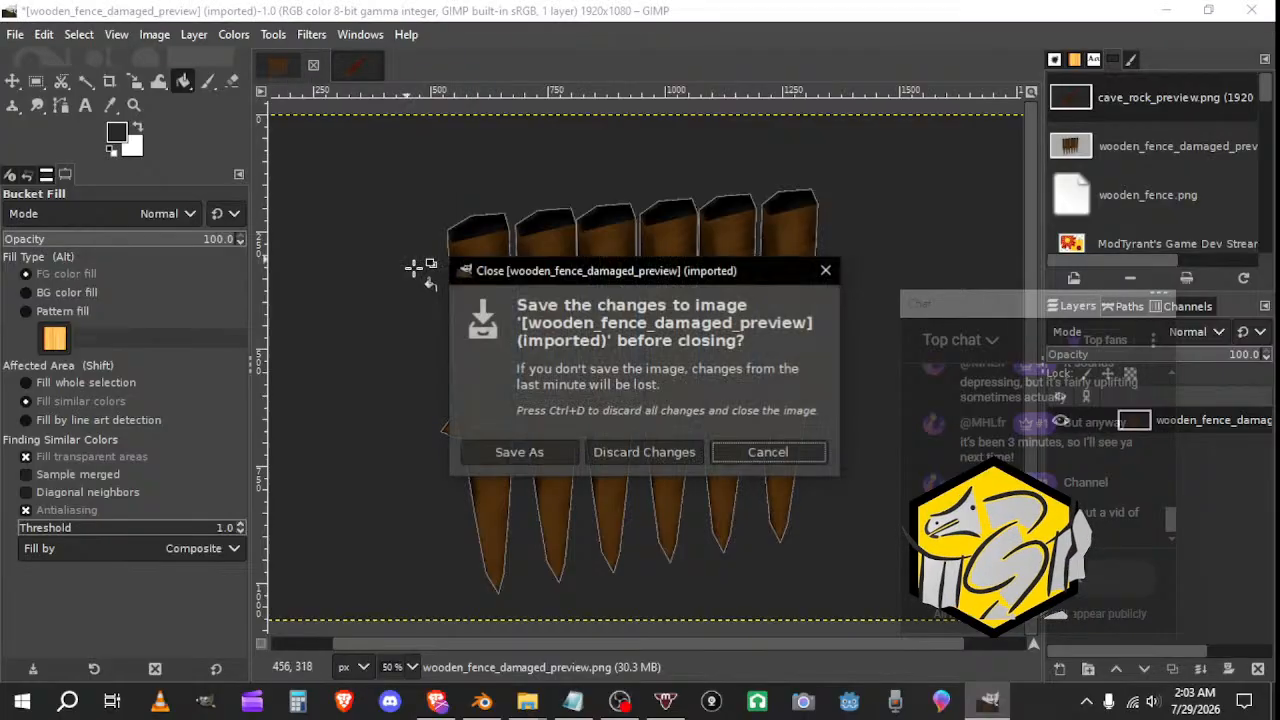
{"action": "left_click", "coordinate": [768, 452]}
{"action": "left_click", "coordinate": [15, 34]}
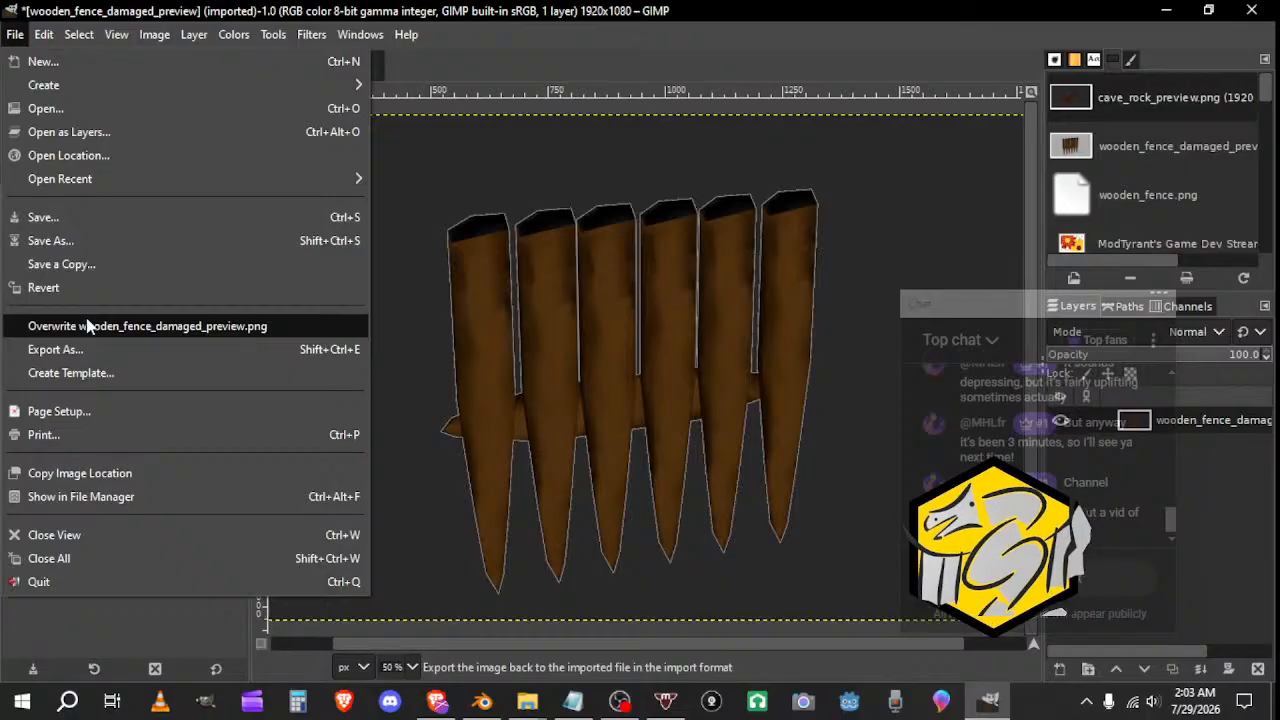
{"action": "left_click", "coordinate": [88, 326]}
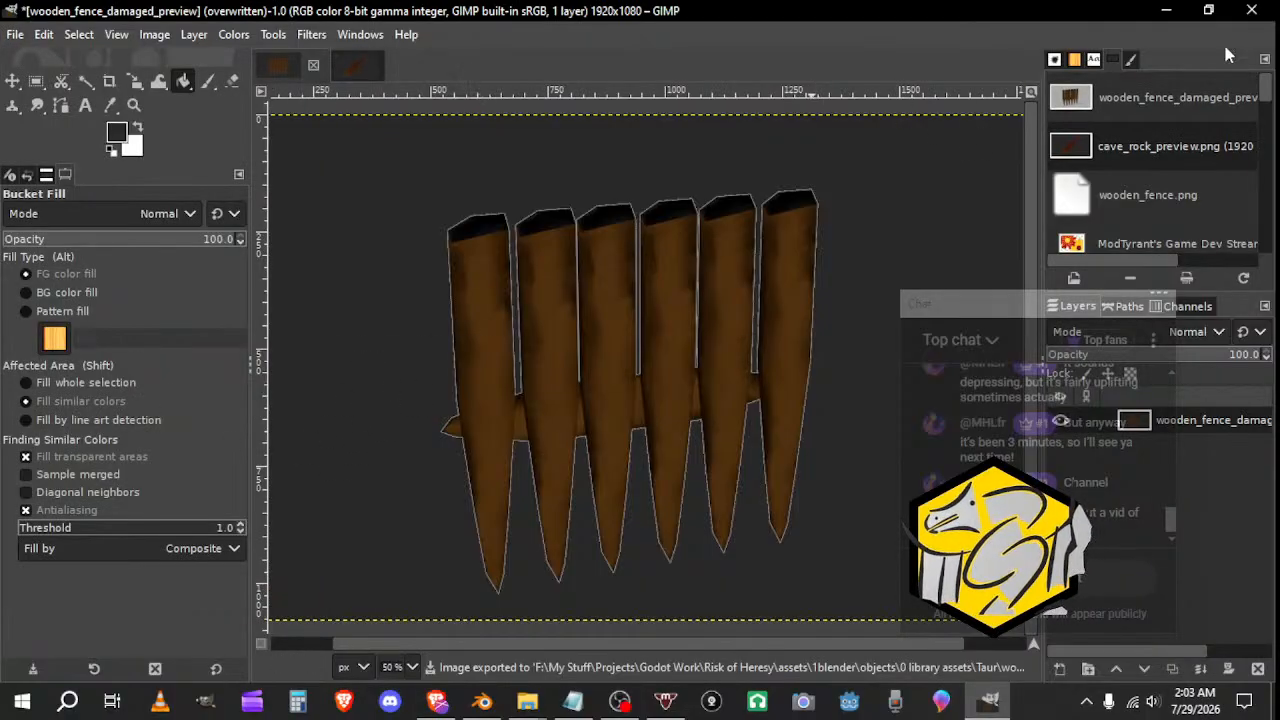
{"action": "left_click", "coordinate": [1270, 10]}
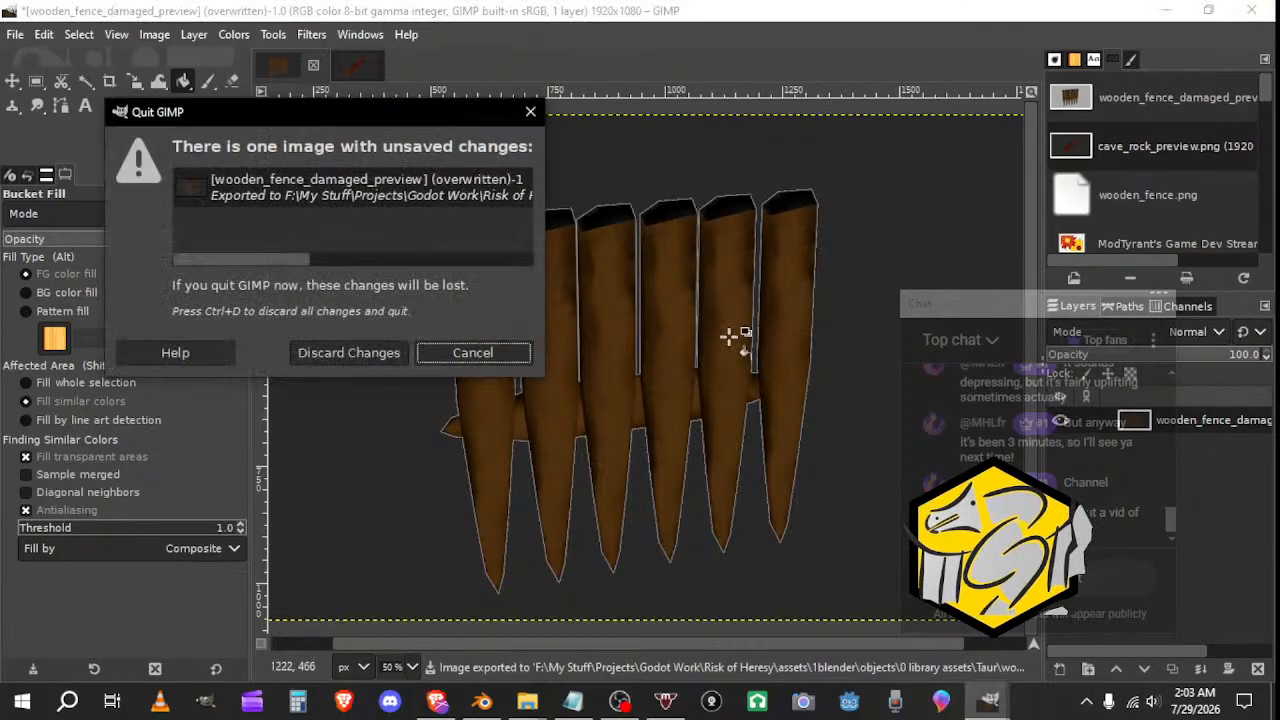
{"action": "left_click", "coordinate": [380, 351]}
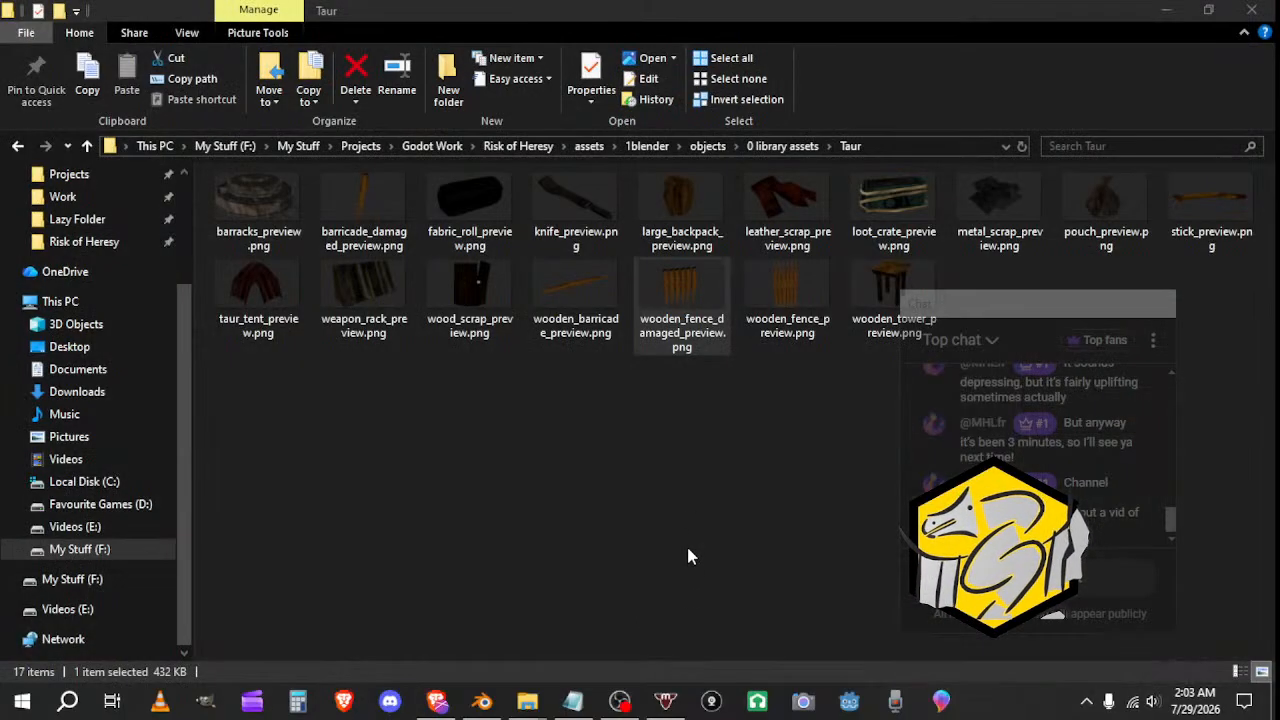
Step: Return to Blender, show the Unassigned catalog, and mark the DamagedFenceOrigin collection as an asset
{"action": "left_click", "coordinate": [1165, 10]}
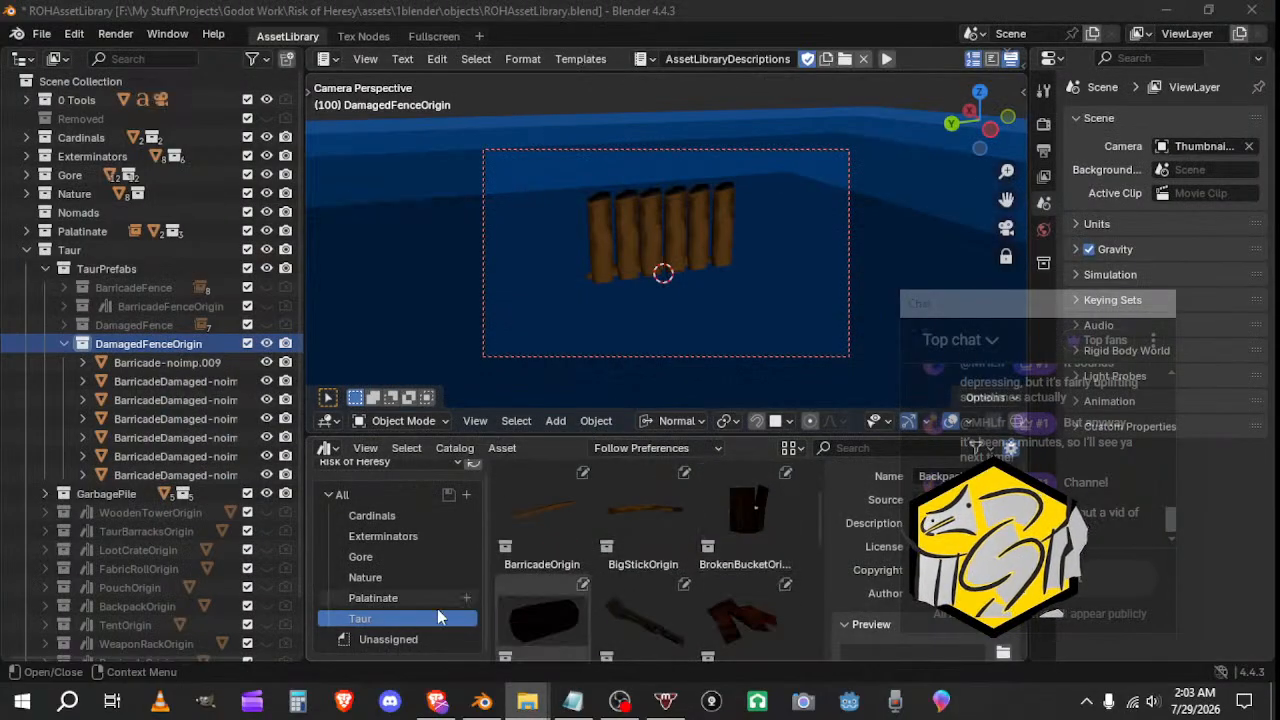
{"action": "left_click", "coordinate": [414, 640]}
{"action": "right_click", "coordinate": [113, 348]}
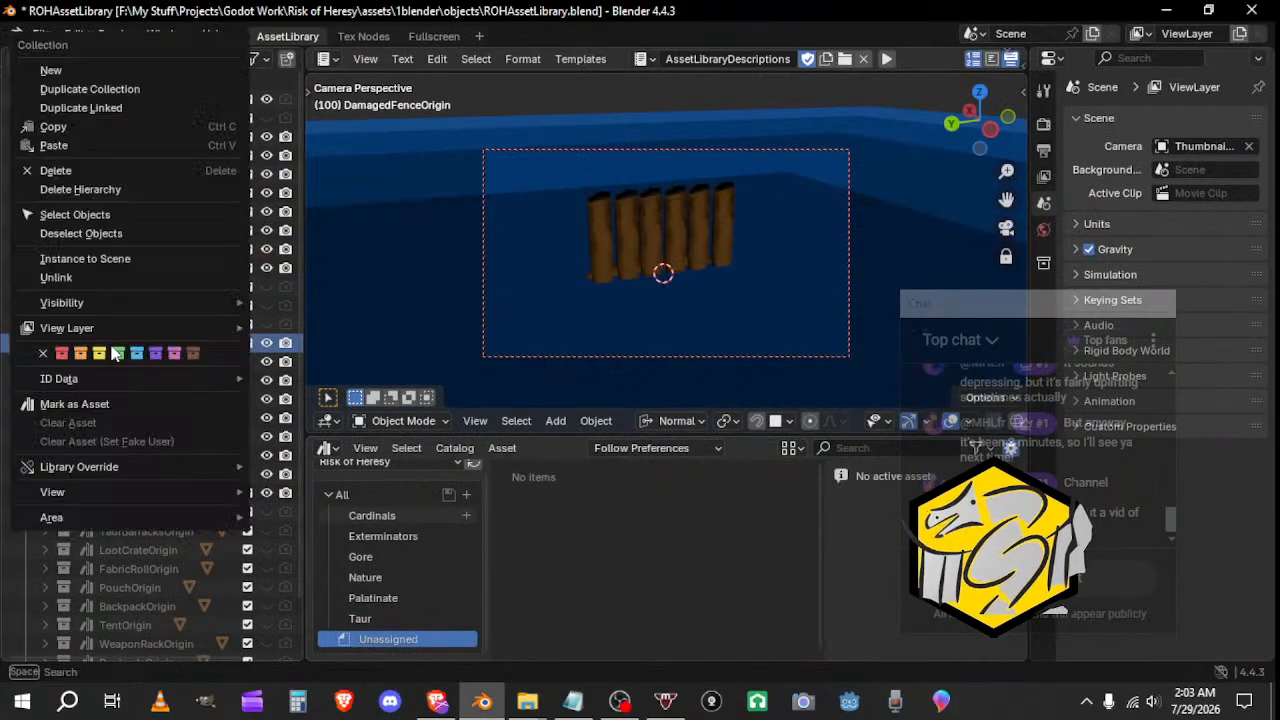
{"action": "left_click", "coordinate": [72, 404]}
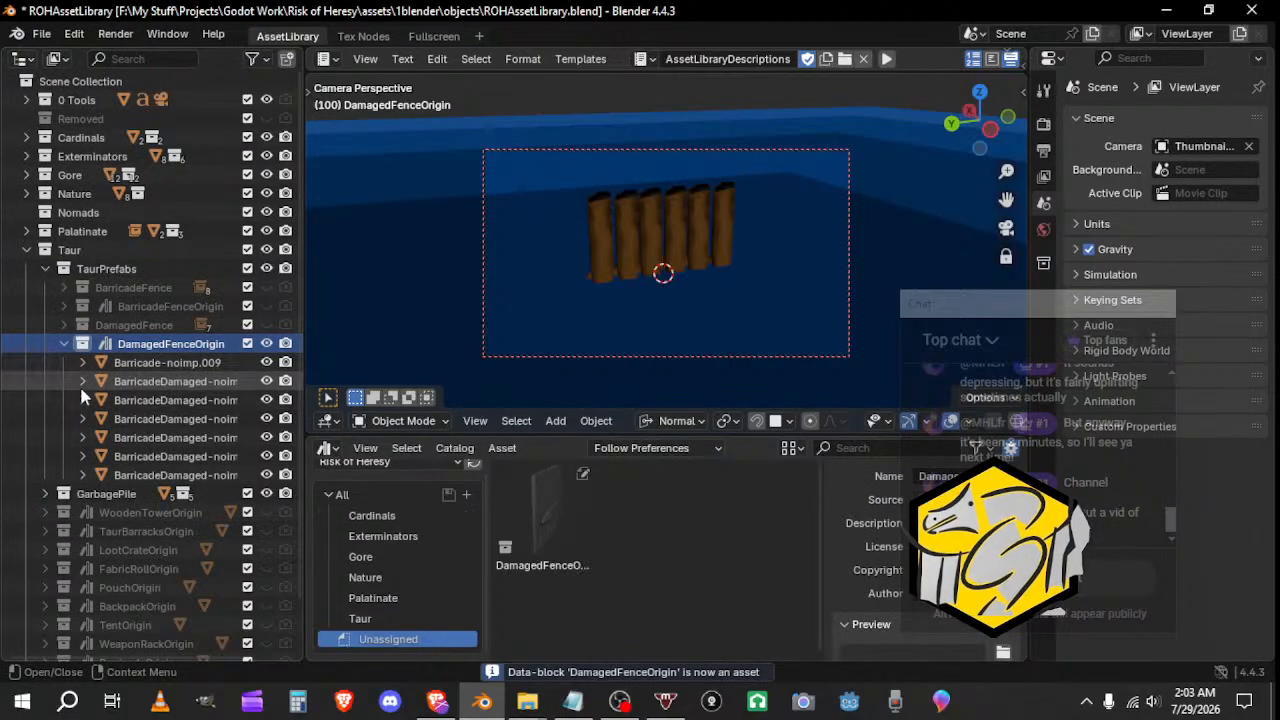
Step: Load wooden_fence_damaged_preview.png as the DamagedFenceOrigin asset's custom preview, and move the asset into the Taur catalog
{"action": "left_click", "coordinate": [62, 344]}
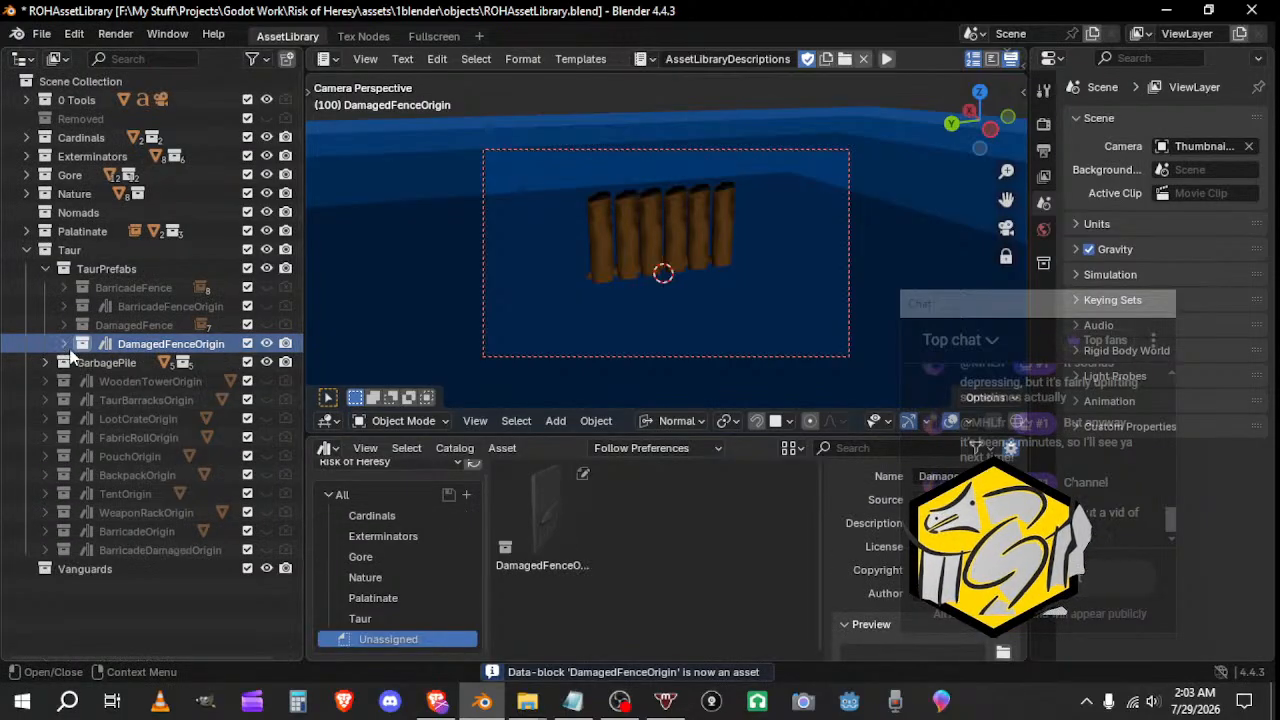
{"action": "left_click", "coordinate": [1004, 649]}
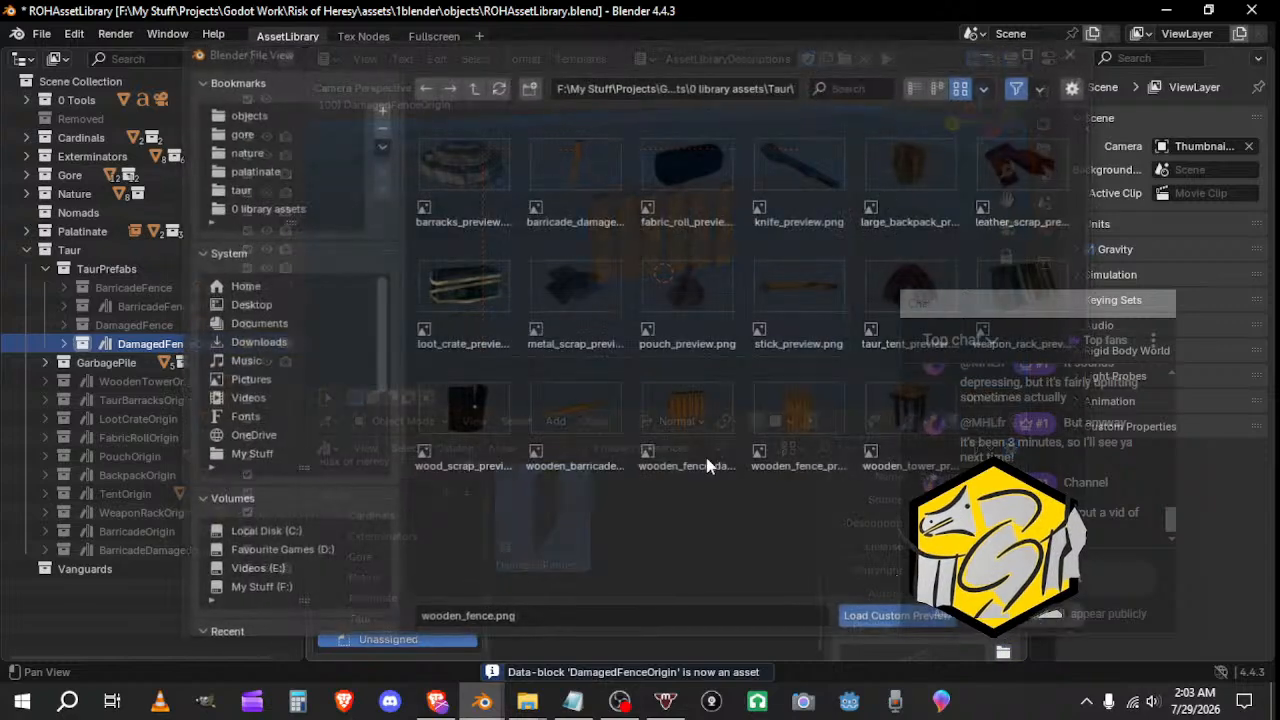
{"action": "double_click", "coordinate": [686, 413]}
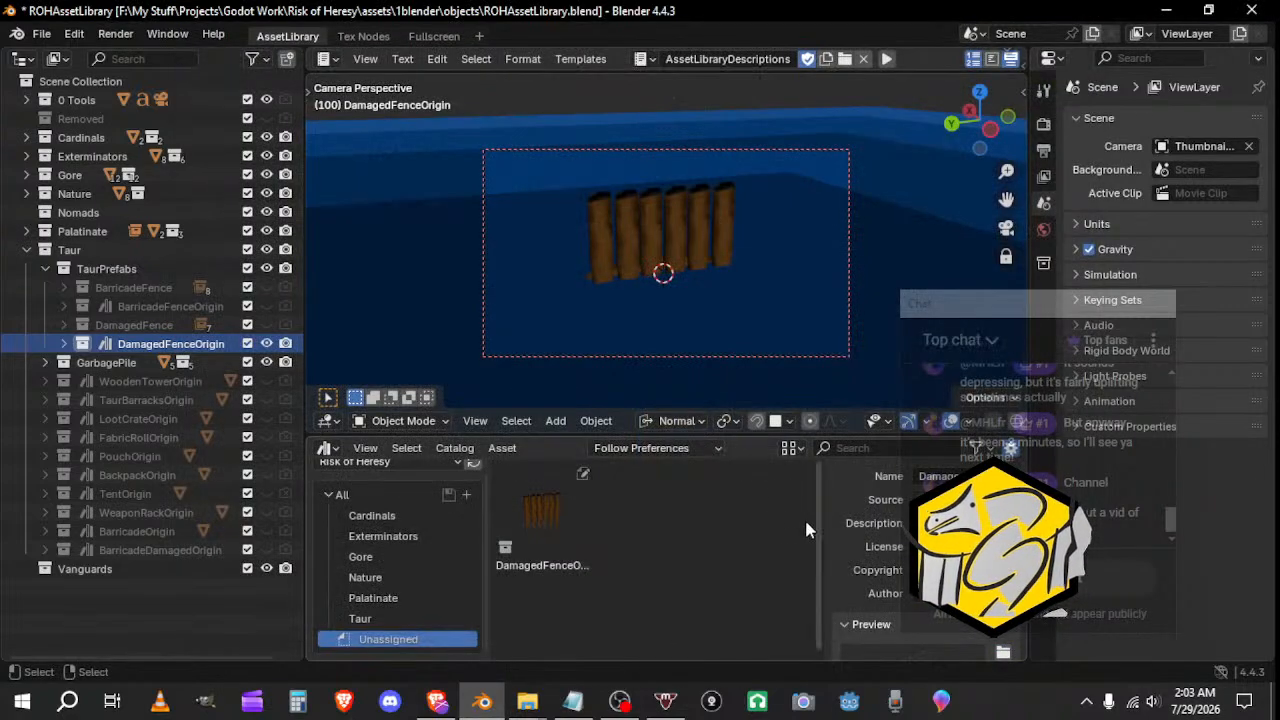
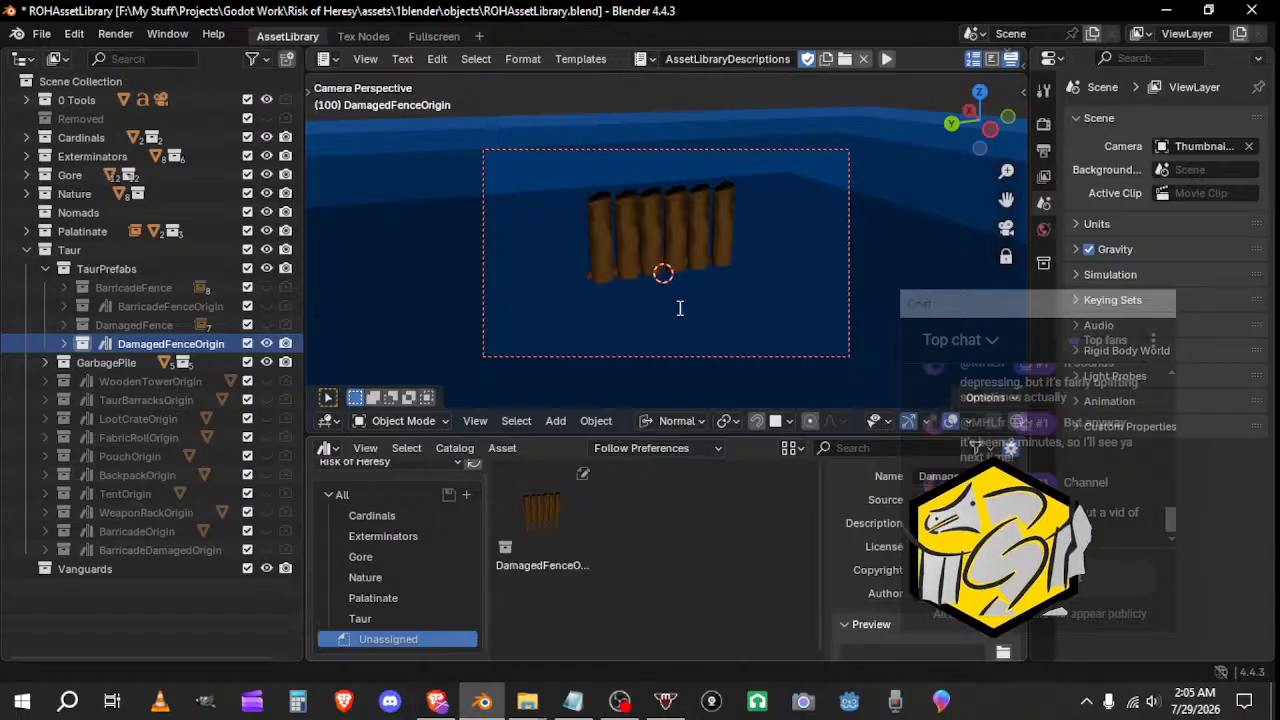
{"action": "left_click_drag", "start_coordinate": [570, 520], "coordinate": [354, 616]}
{"action": "left_click", "coordinate": [358, 618]}
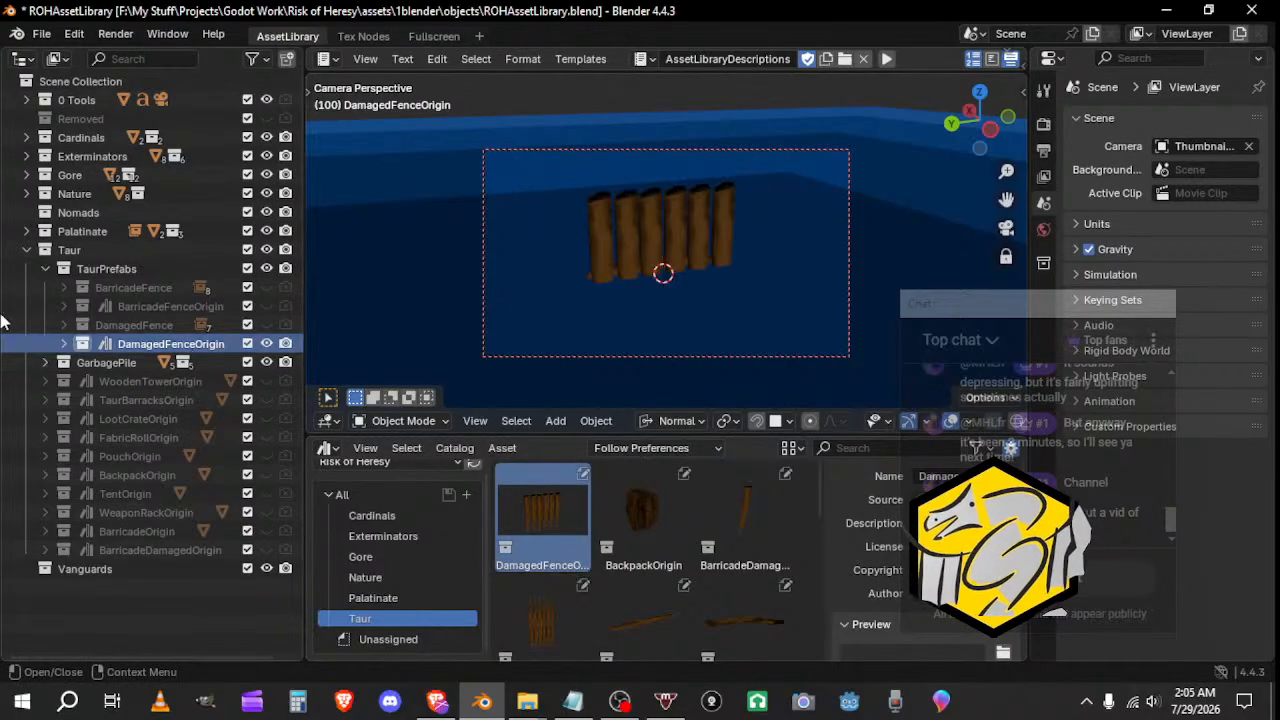
Step: Turn off viewport visibility and rendering for the DamagedFenceOrigin collection, and collapse TaurPrefabs
{"action": "left_click", "coordinate": [63, 326]}
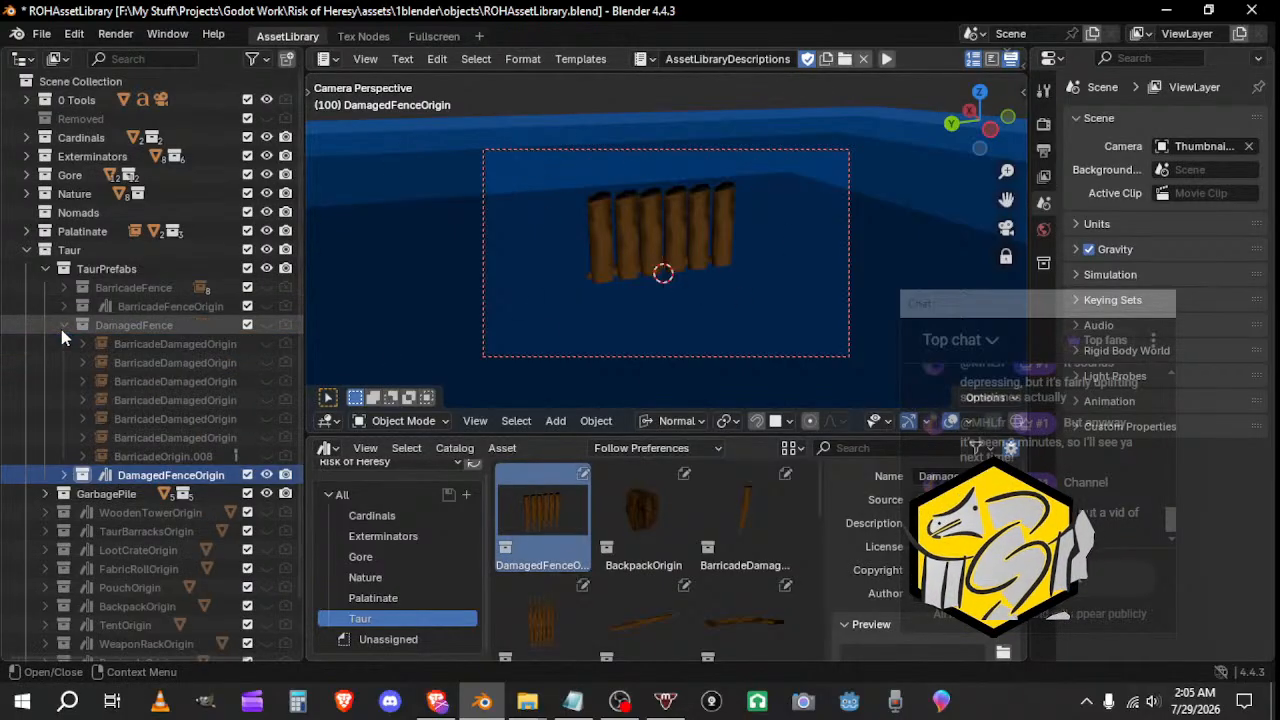
{"action": "left_click", "coordinate": [63, 326]}
{"action": "left_click", "coordinate": [48, 269]}
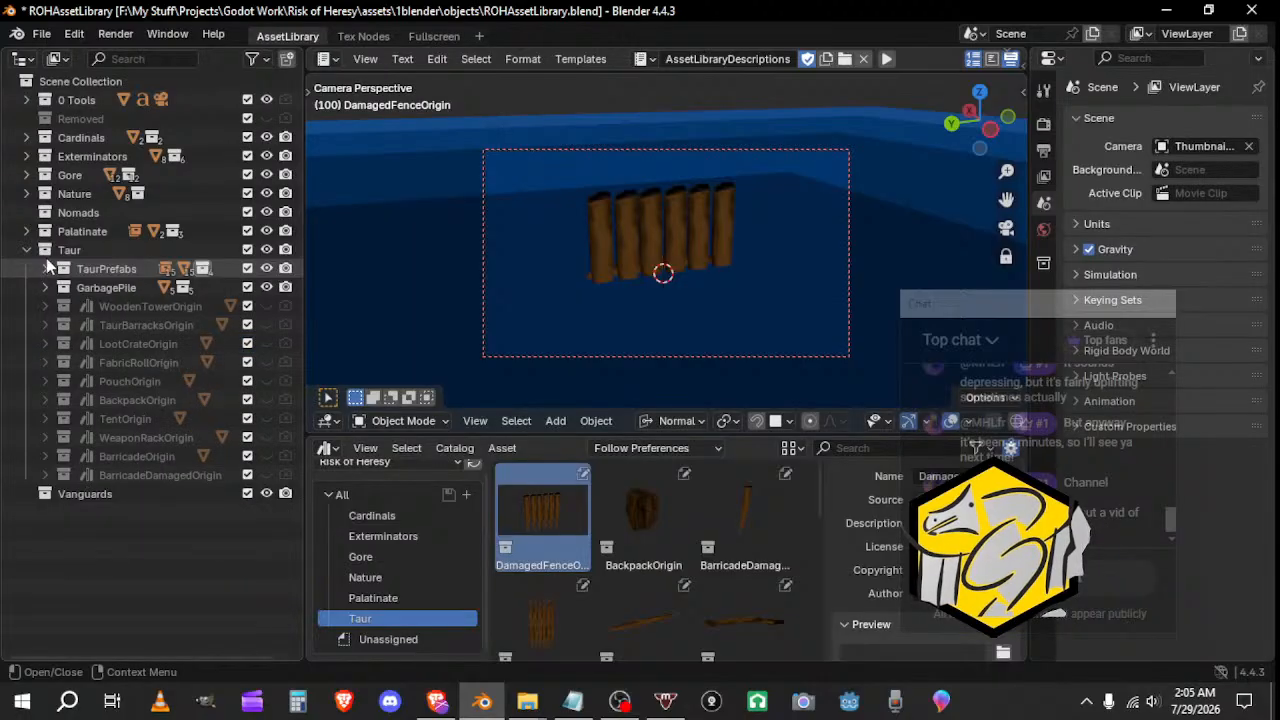
{"action": "left_click", "coordinate": [30, 232]}
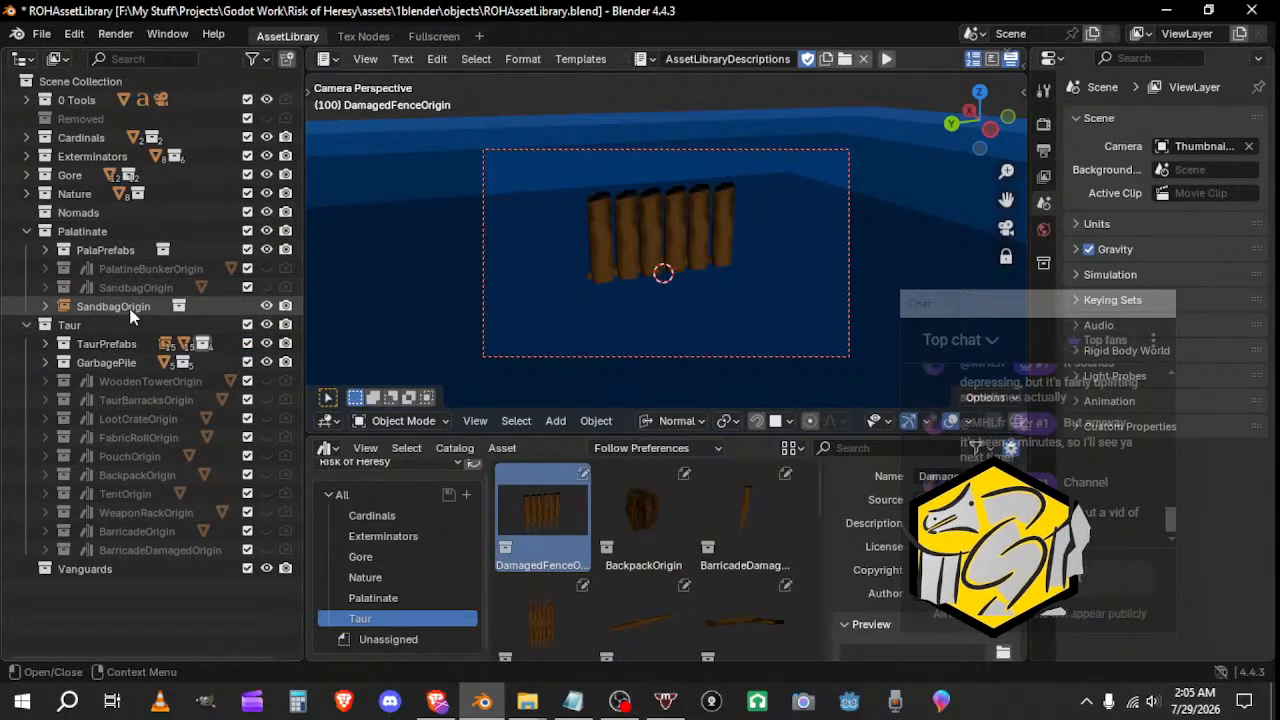
{"action": "left_click", "coordinate": [44, 344]}
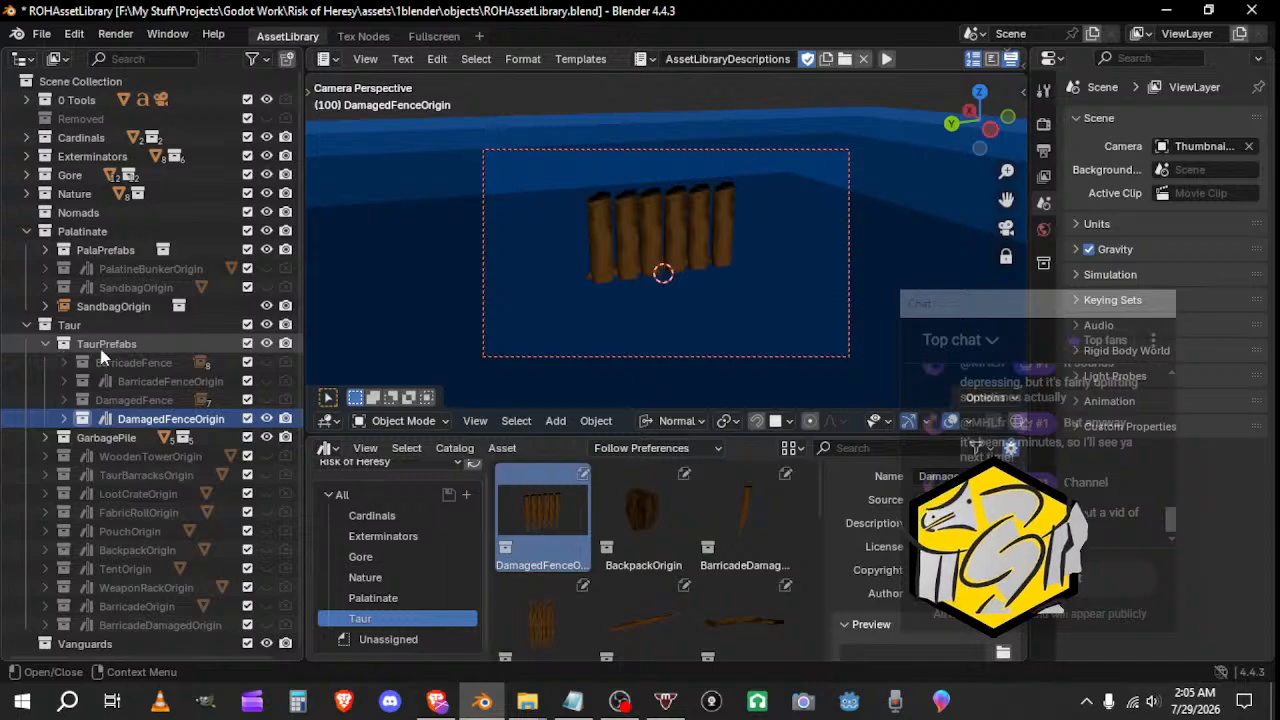
{"action": "left_click", "coordinate": [285, 420]}
{"action": "left_click", "coordinate": [266, 419]}
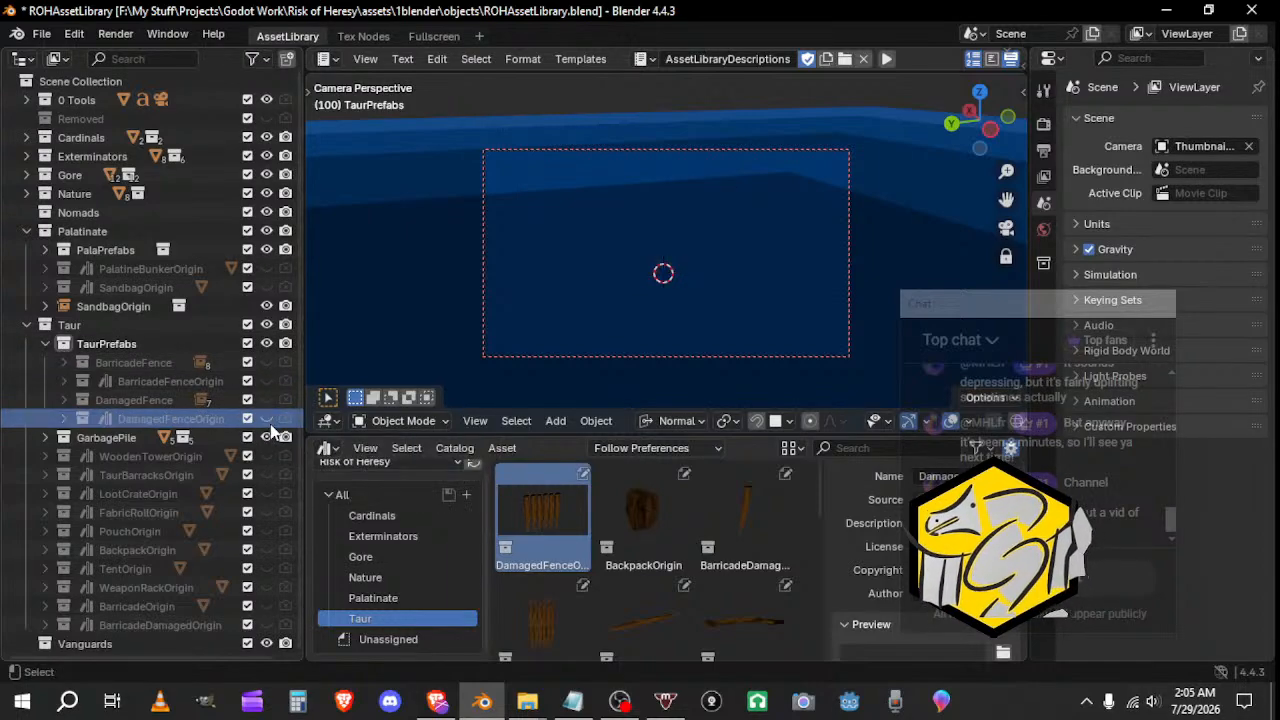
{"action": "left_click", "coordinate": [45, 344]}
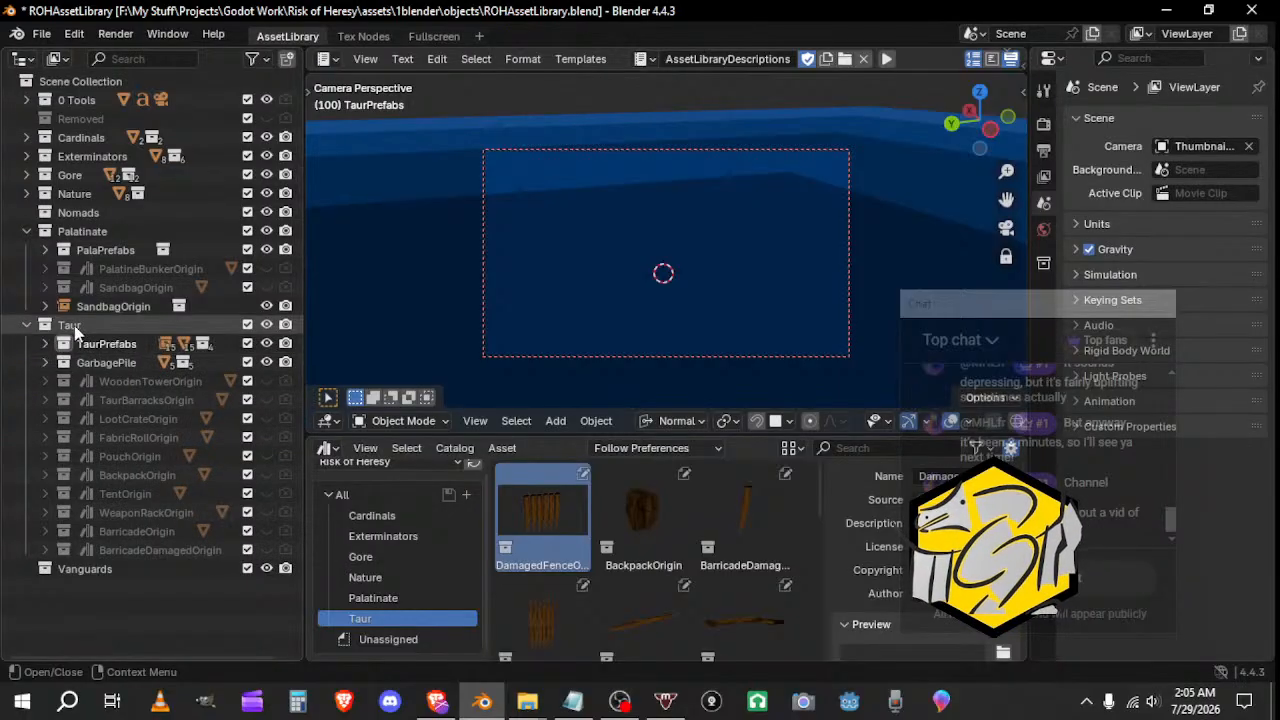
Step: Duplicate the SandbagWall collection in PalaPrefabs and rename the copy SandbagWallOrigin
{"action": "left_click", "coordinate": [44, 249]}
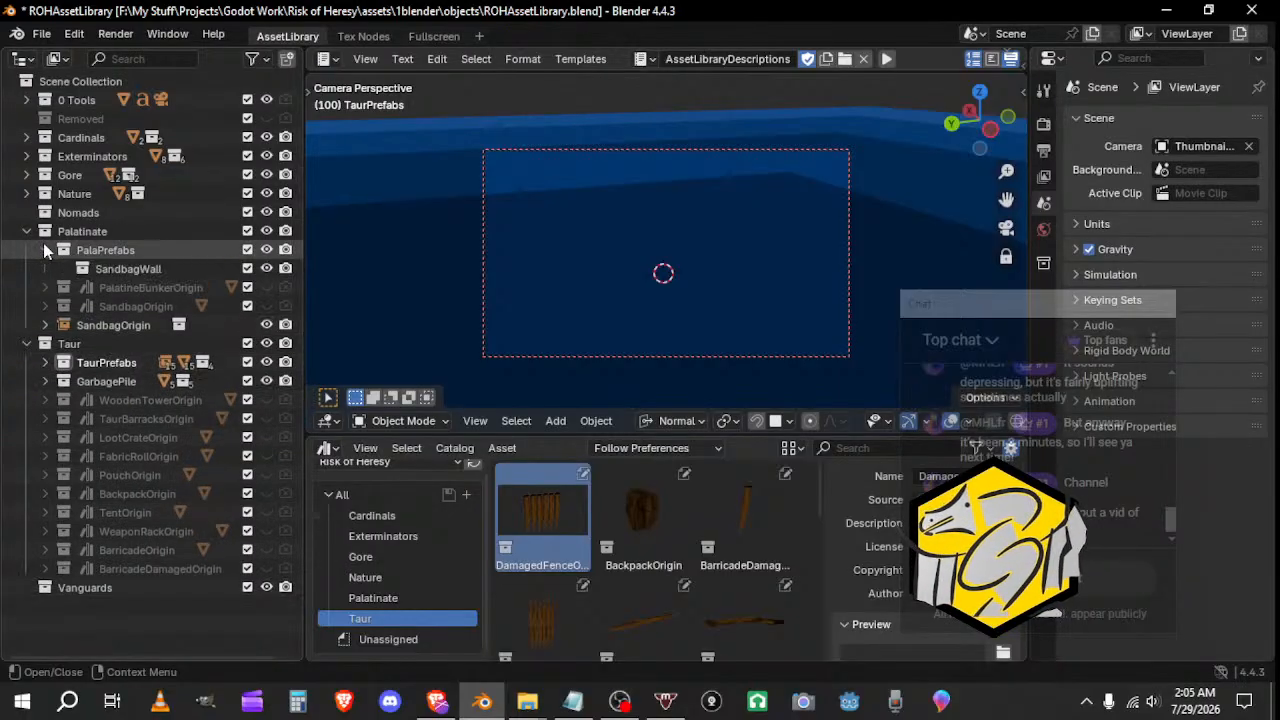
{"action": "left_click", "coordinate": [133, 277]}
{"action": "right_click", "coordinate": [123, 273]}
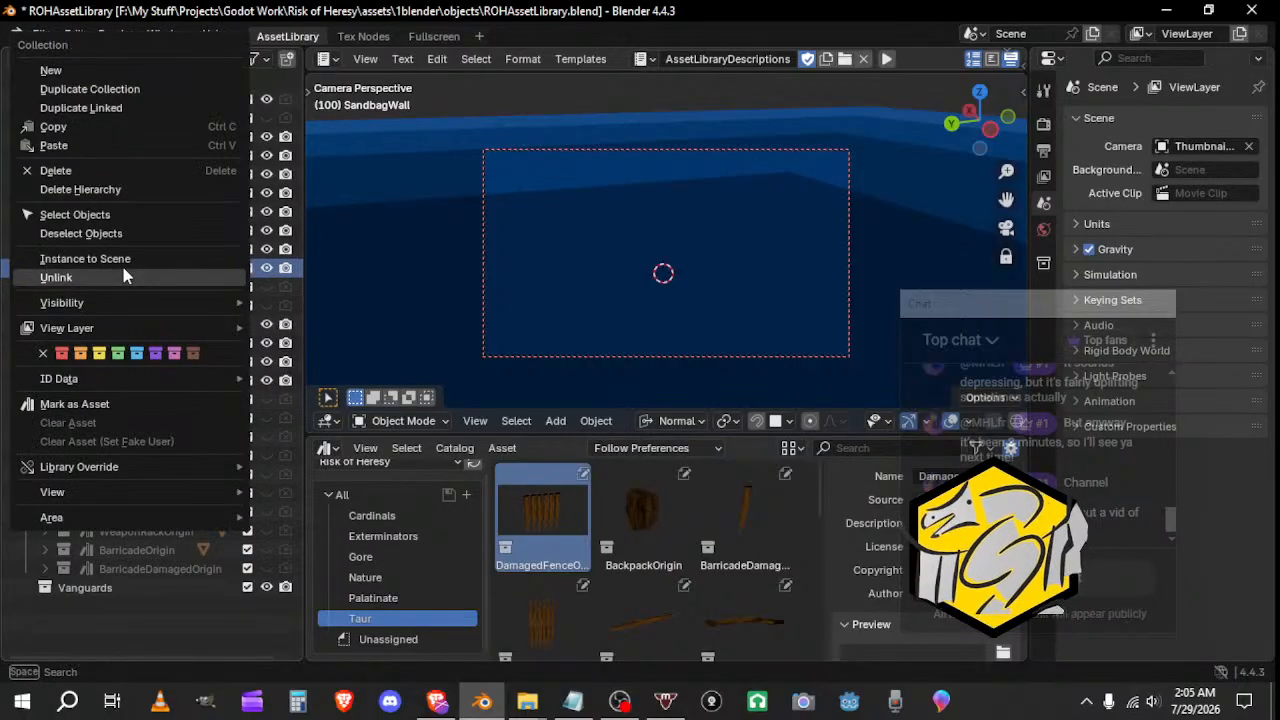
{"action": "left_click", "coordinate": [62, 92]}
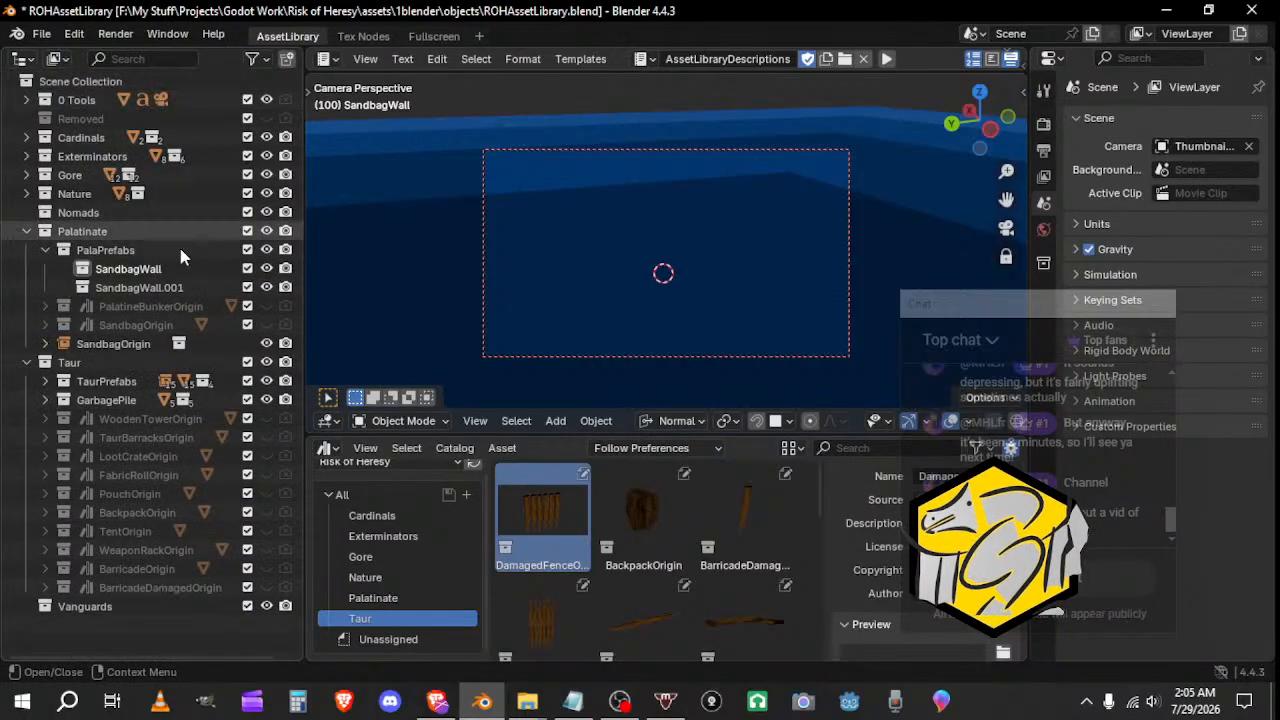
{"action": "double_click", "coordinate": [184, 286]}
{"action": "key", "text": "End"}
{"action": "key", "text": "BackSpace"}
{"action": "key", "text": "BackSpace"}
{"action": "key", "text": "BackSpace"}
{"action": "key", "text": "BackSpace"}
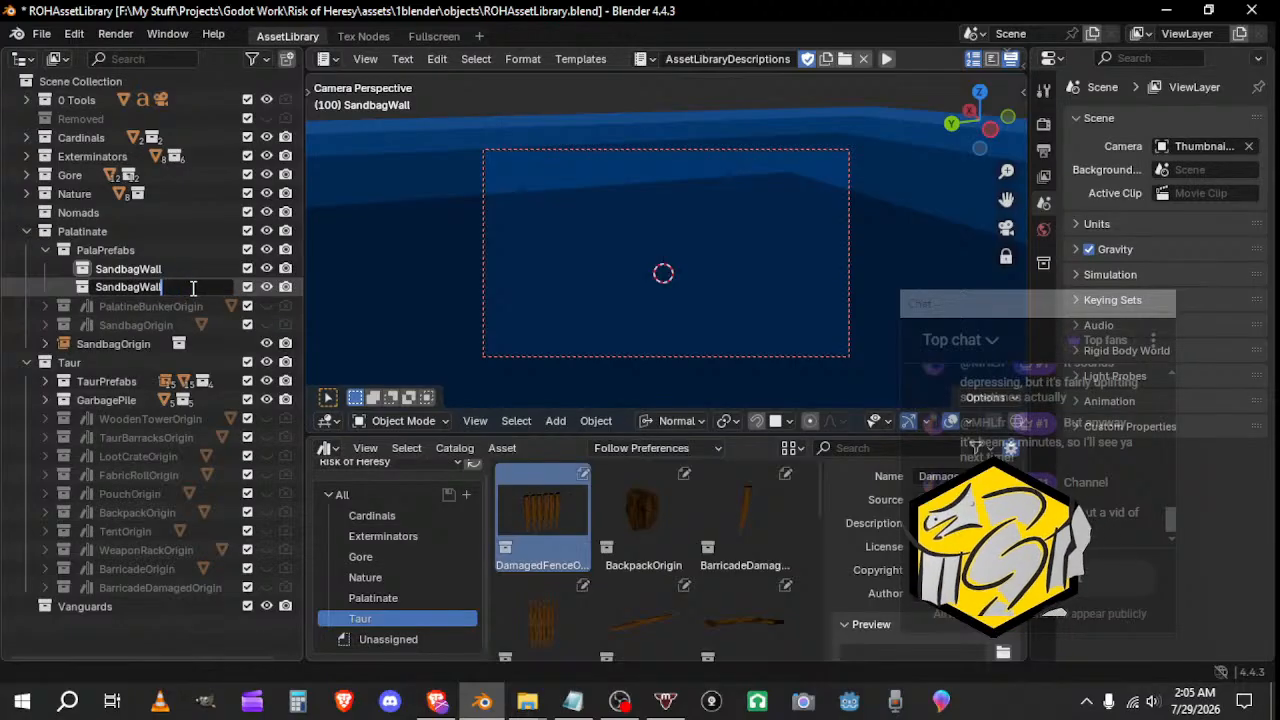
{"action": "type", "text": "Origin"}
{"action": "key", "text": "Return"}
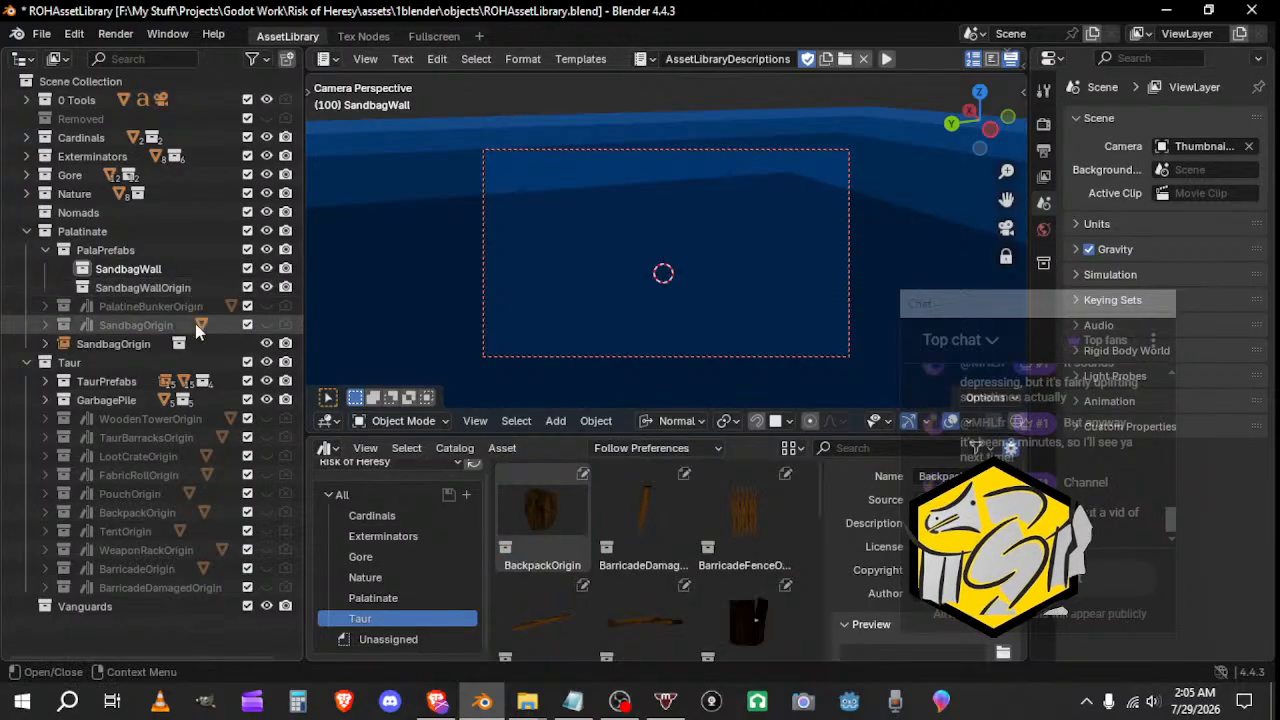
Step: Move the SandbagOrigin instance into the SandbagWall collection and snap it to the 3D cursor
{"action": "left_click", "coordinate": [44, 381]}
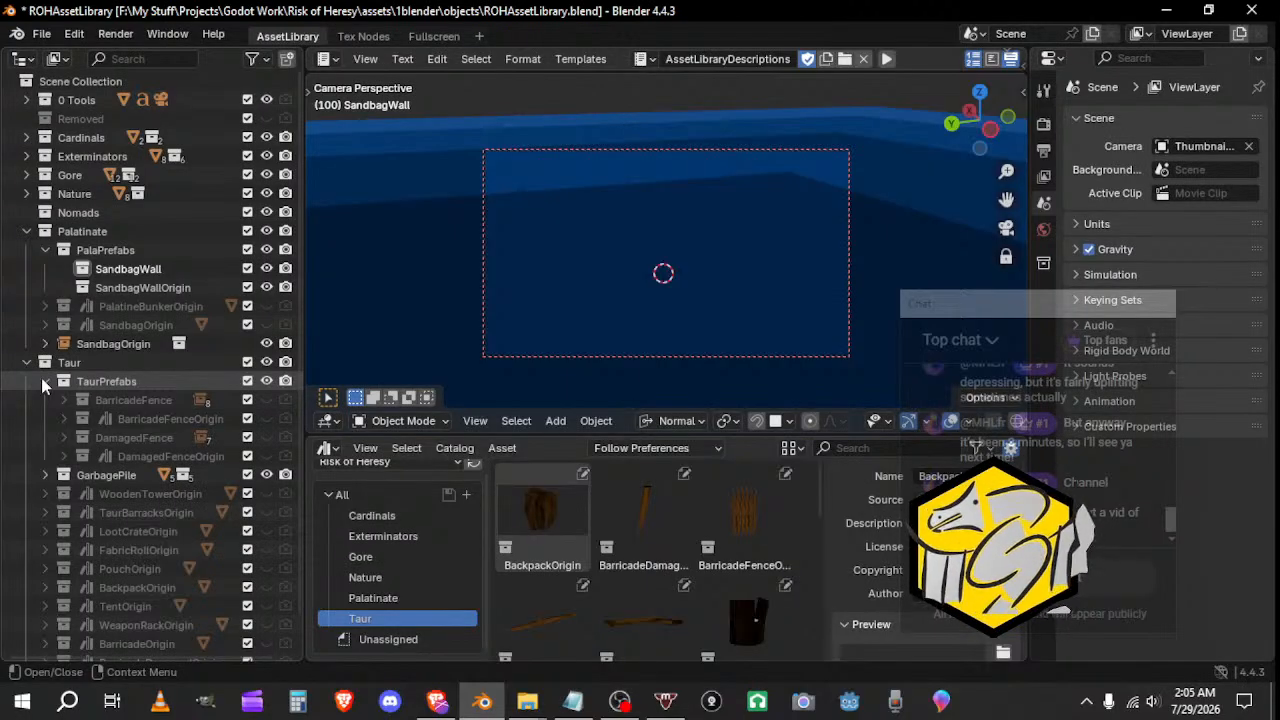
{"action": "left_click", "coordinate": [43, 380]}
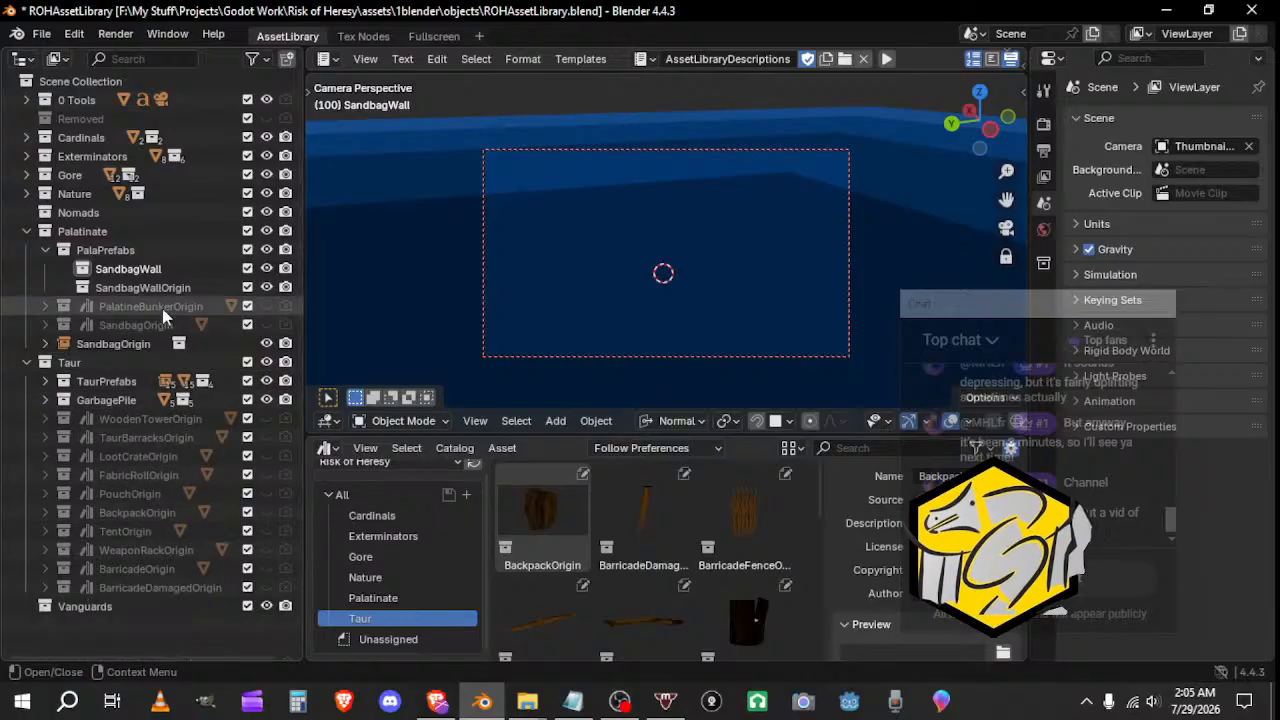
{"action": "left_click", "coordinate": [92, 344]}
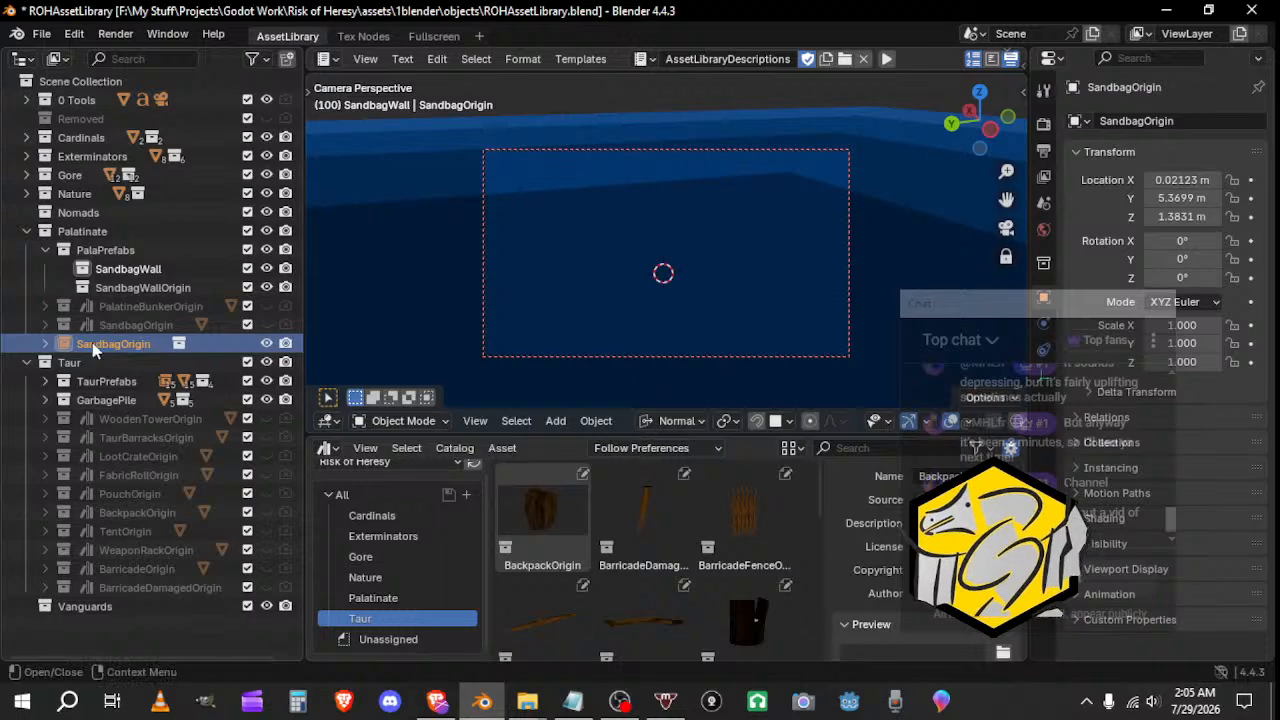
{"action": "left_click_drag", "start_coordinate": [92, 344], "coordinate": [150, 268]}
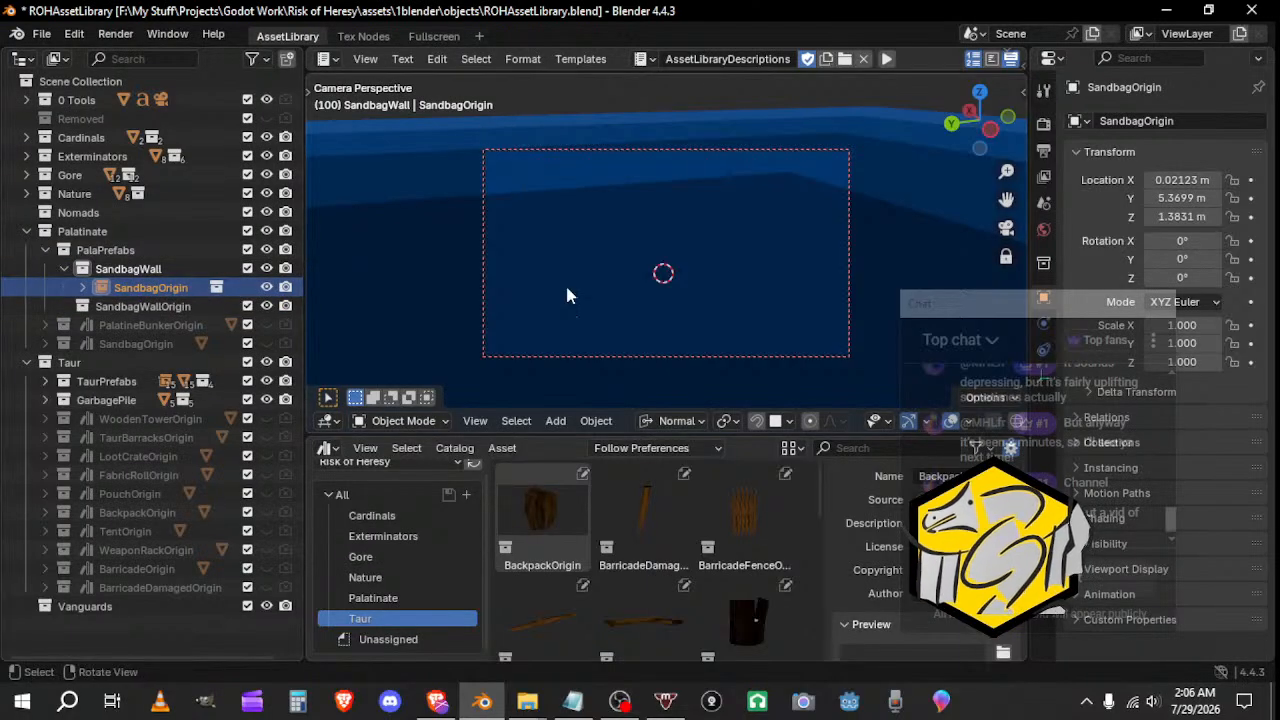
{"action": "key", "text": "shift+s"}
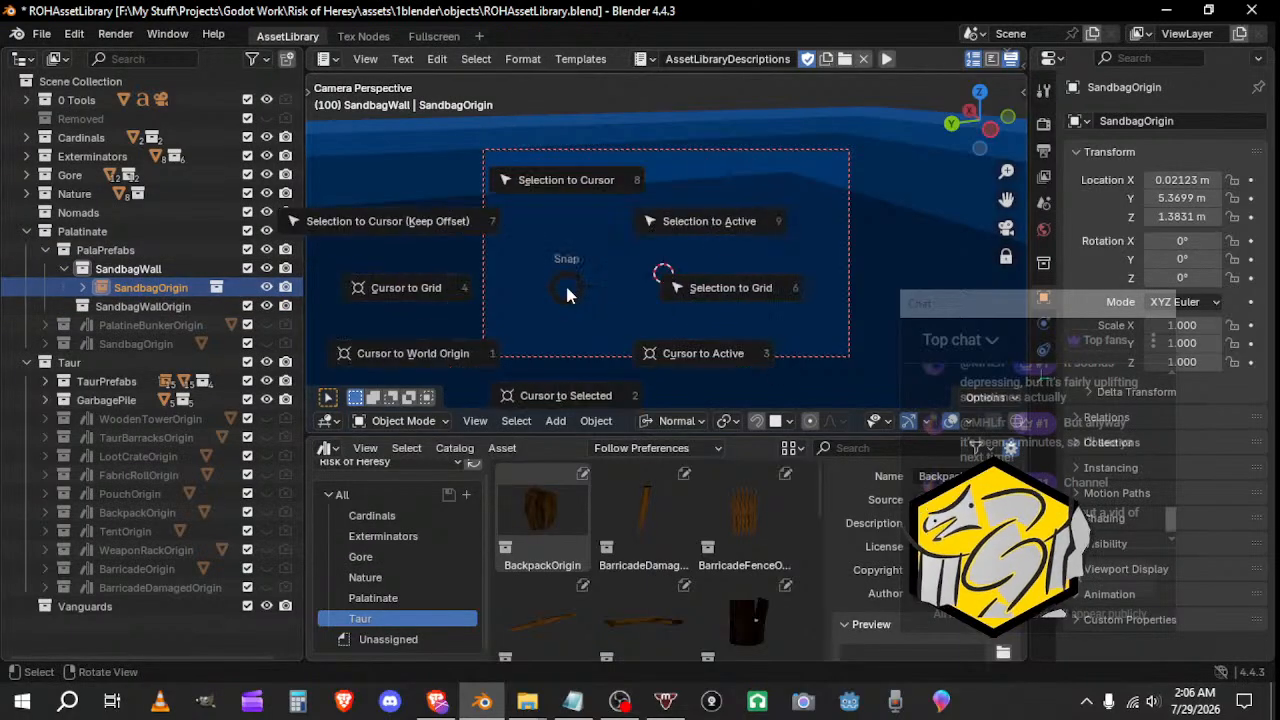
{"action": "left_click", "coordinate": [540, 178]}
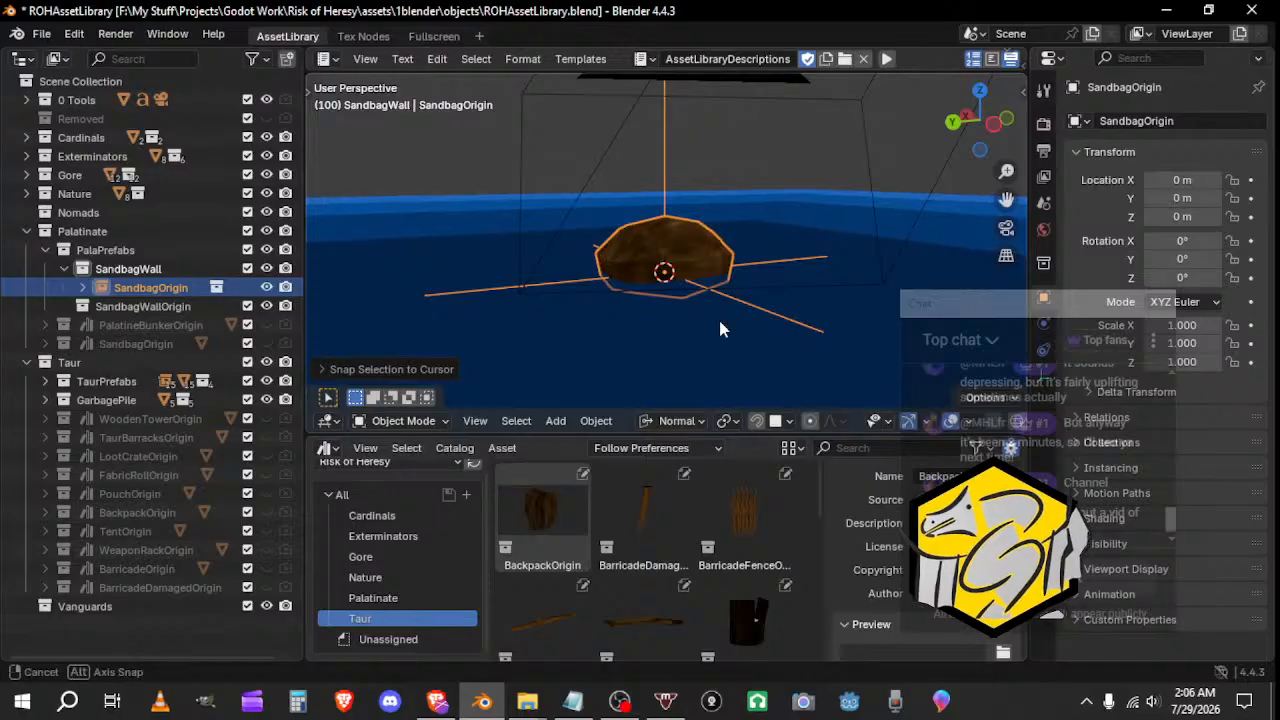
Step: Hide the ThumbnailCamera that stands in front of the sandbag in the viewport
{"action": "middle_click_drag", "start_coordinate": [720, 329], "coordinate": [690, 357]}
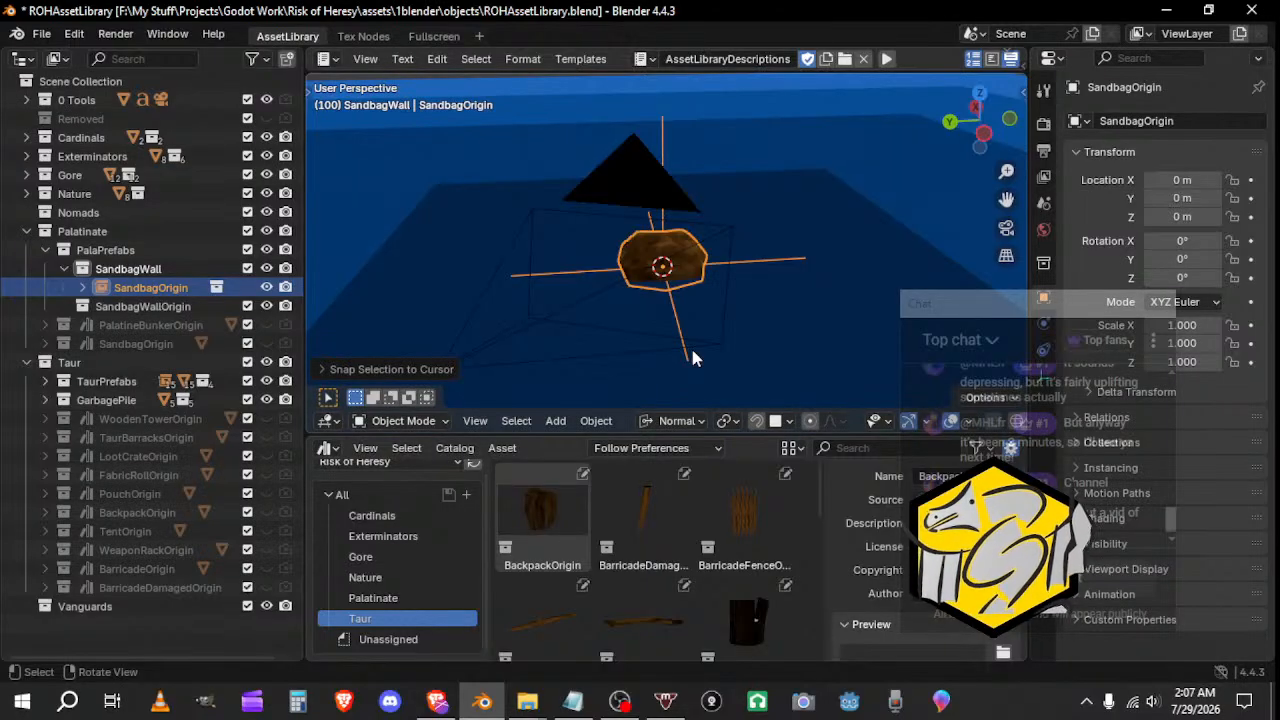
{"action": "scroll", "coordinate": [614, 308], "scroll_direction": "up", "scroll_amount": 6}
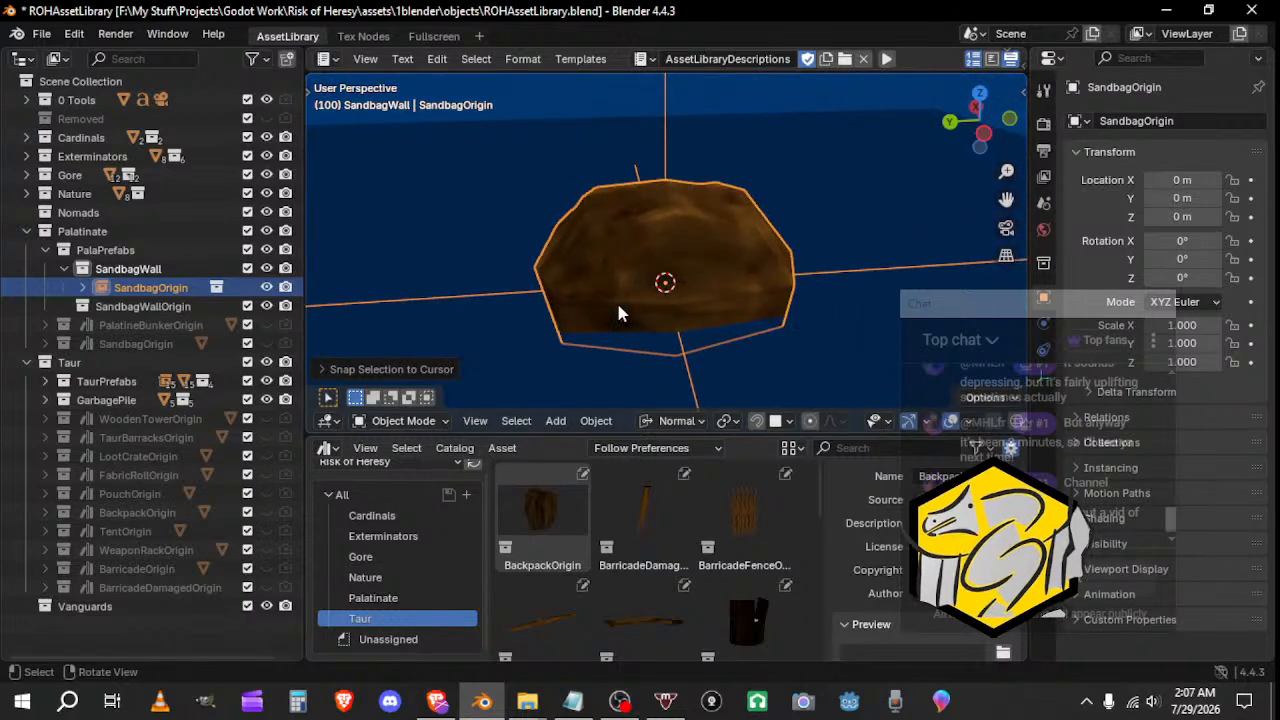
{"action": "scroll", "coordinate": [618, 307], "scroll_direction": "down", "scroll_amount": 6}
{"action": "middle_click_drag", "start_coordinate": [600, 295], "coordinate": [688, 300]}
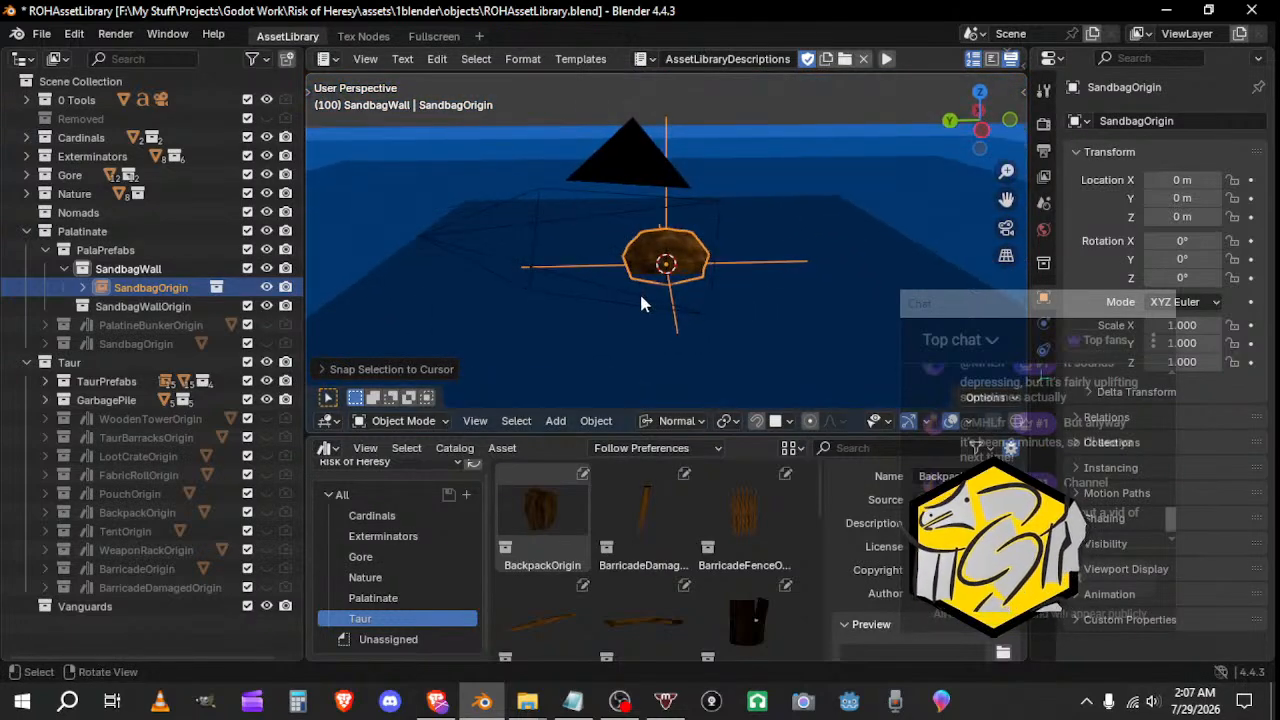
{"action": "left_click", "coordinate": [603, 300]}
{"action": "key", "text": "h"}
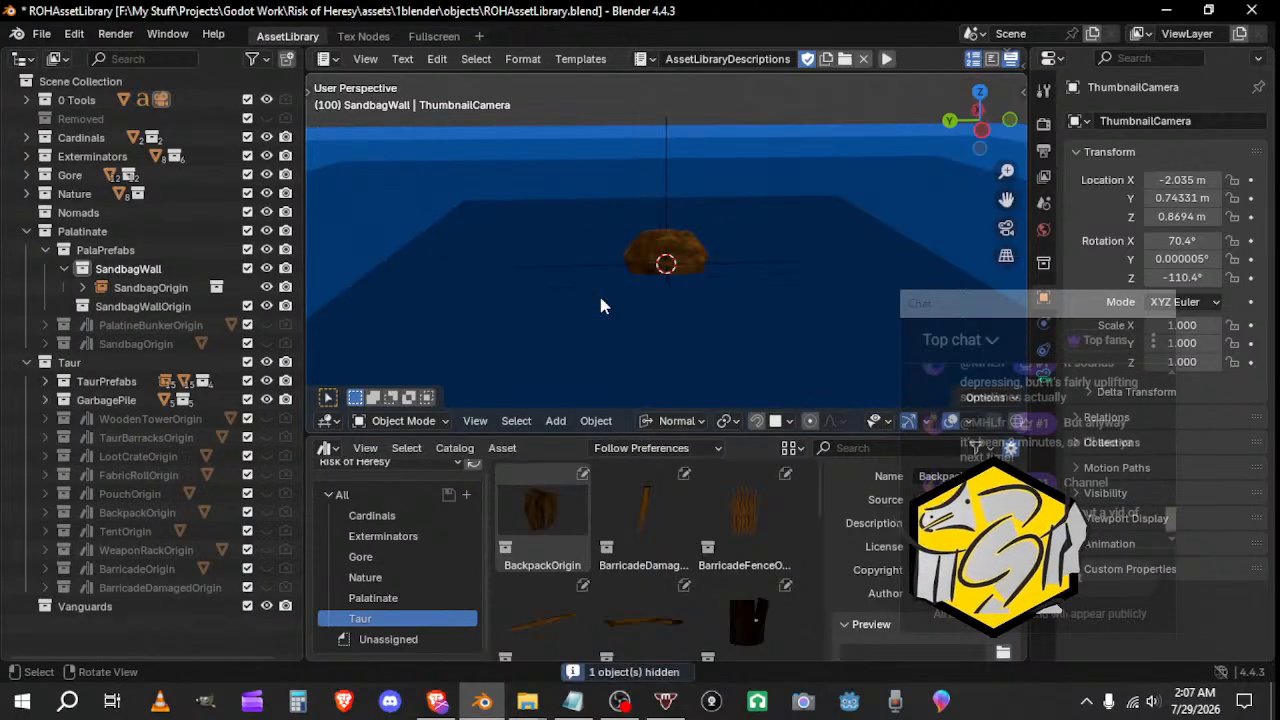
Step: Slightly enlarge the 3D viewport around the reselected sandbag, and show the Unassigned asset catalog
{"action": "left_click", "coordinate": [672, 275]}
{"action": "scroll", "coordinate": [724, 320], "scroll_direction": "up", "scroll_amount": 3}
{"action": "middle_click_drag", "start_coordinate": [706, 312], "coordinate": [730, 312]}
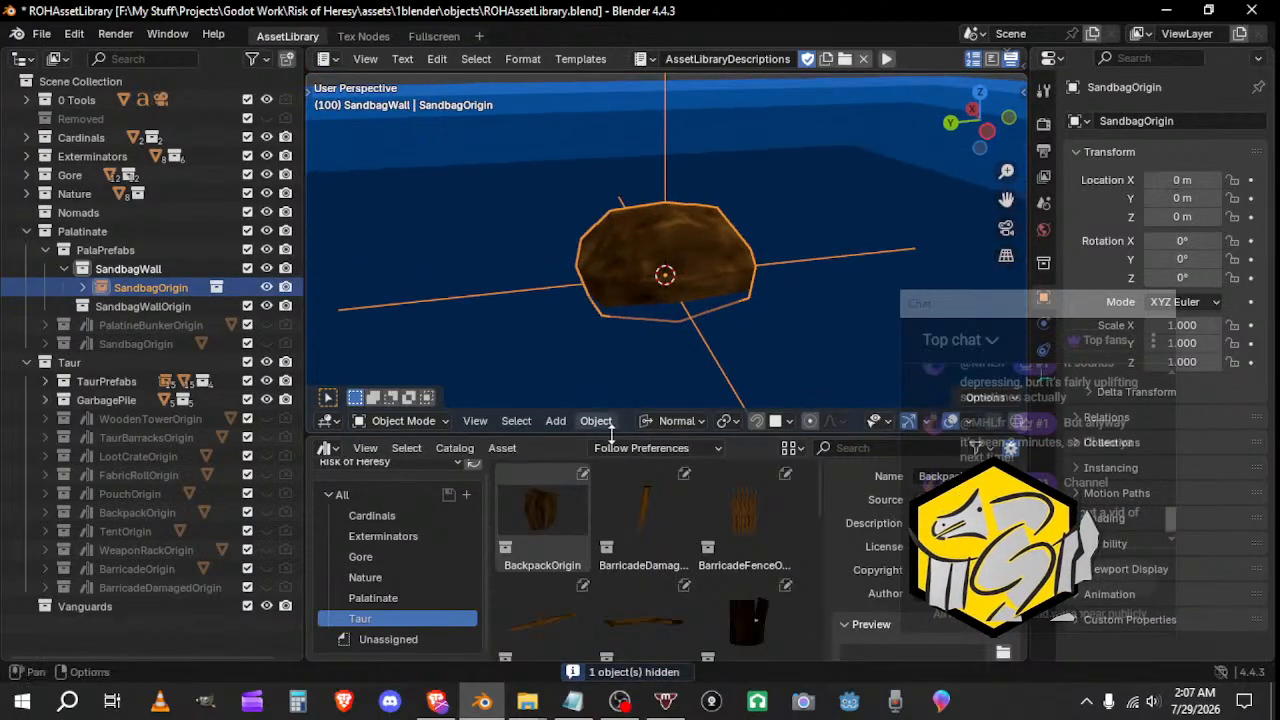
{"action": "left_click_drag", "start_coordinate": [612, 435], "coordinate": [610, 447]}
{"action": "left_click_drag", "start_coordinate": [309, 363], "coordinate": [294, 363]}
{"action": "left_click_drag", "start_coordinate": [1027, 338], "coordinate": [1038, 338]}
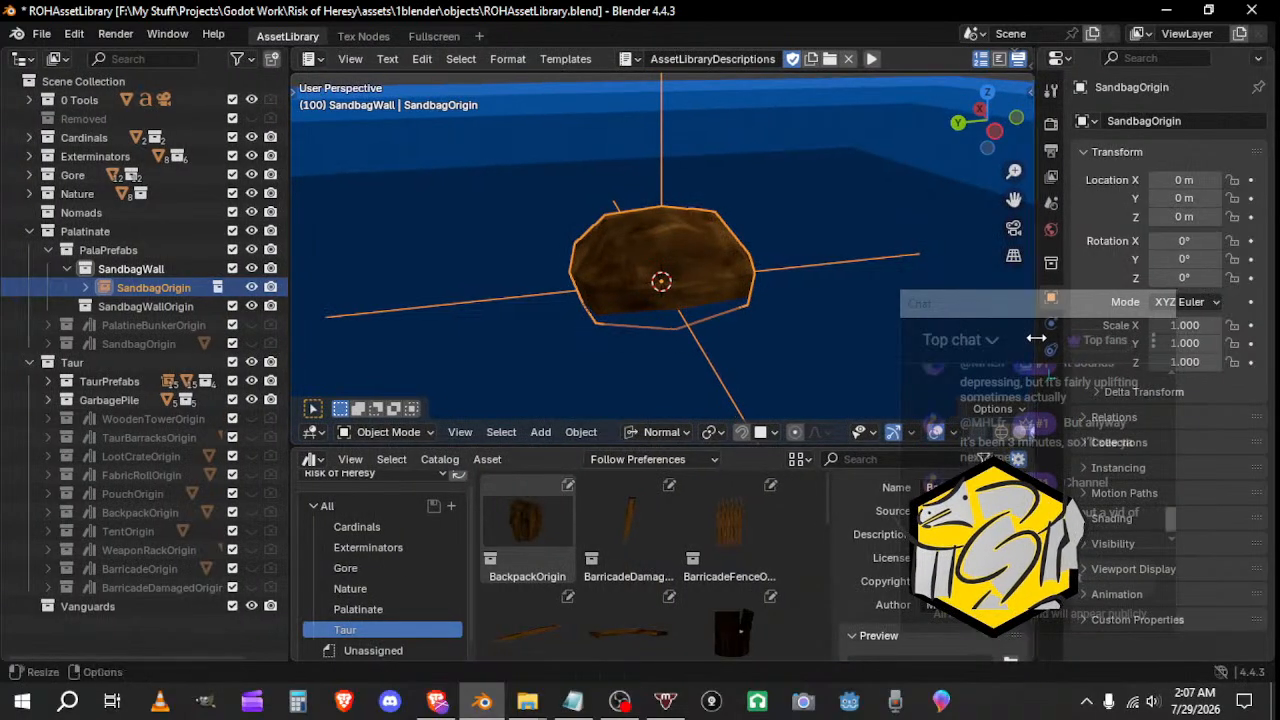
{"action": "left_click_drag", "start_coordinate": [819, 446], "coordinate": [817, 454]}
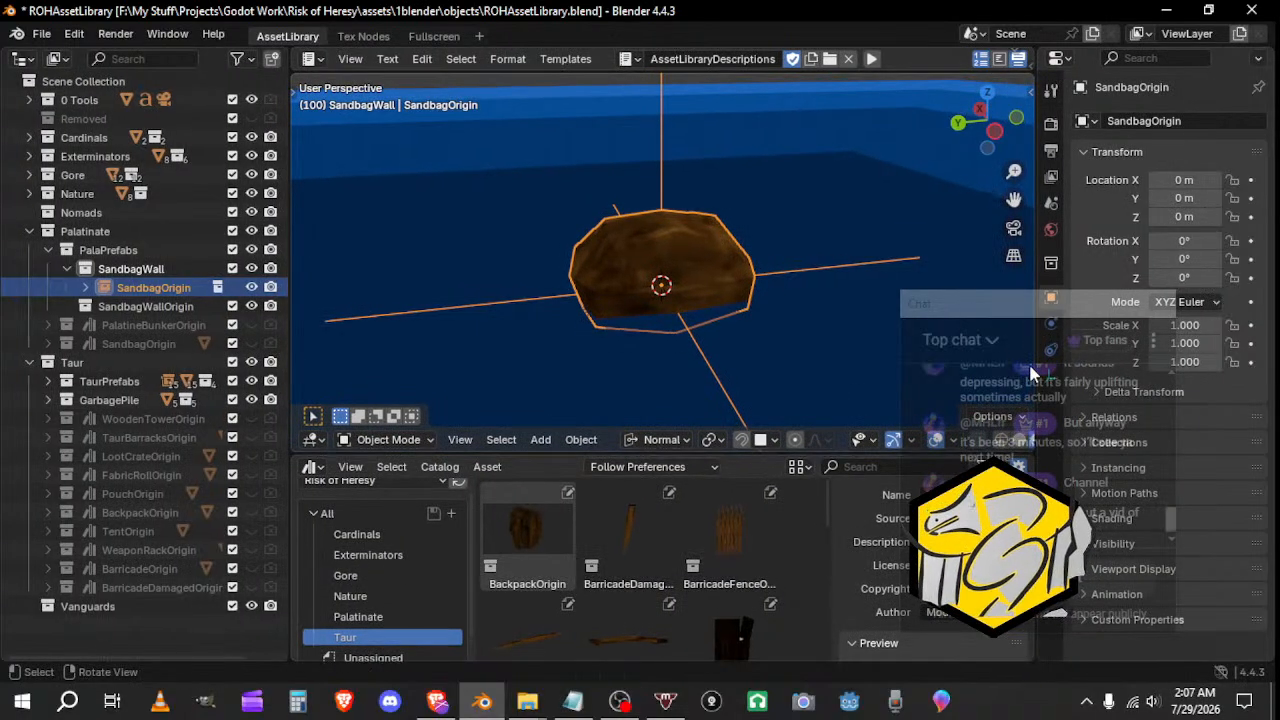
{"action": "left_click_drag", "start_coordinate": [1036, 372], "coordinate": [1048, 372]}
{"action": "scroll", "coordinate": [804, 356], "scroll_direction": "down", "scroll_amount": 2}
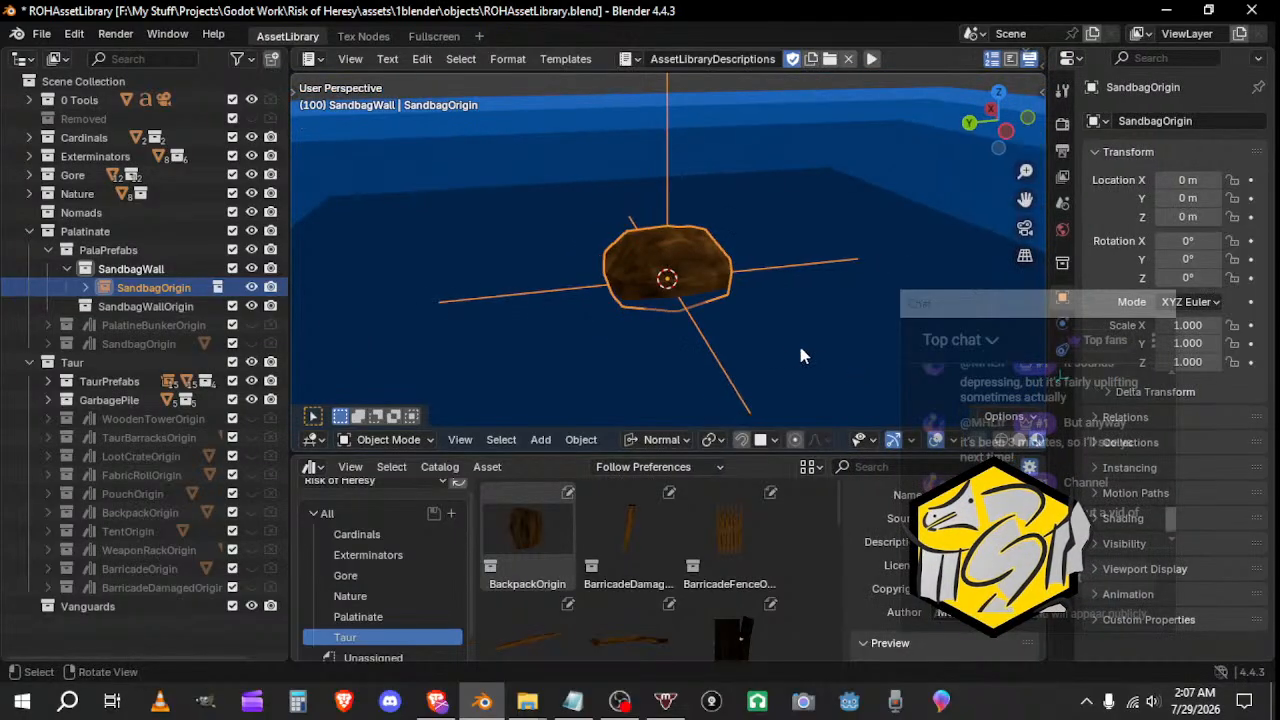
{"action": "scroll", "coordinate": [424, 589], "scroll_direction": "down", "scroll_amount": 1}
{"action": "left_click", "coordinate": [372, 643]}
Step: Duplicate the sandbag along the Y axis, placing the copy about 0.48 m from the original
{"action": "key", "text": "shift+d"}
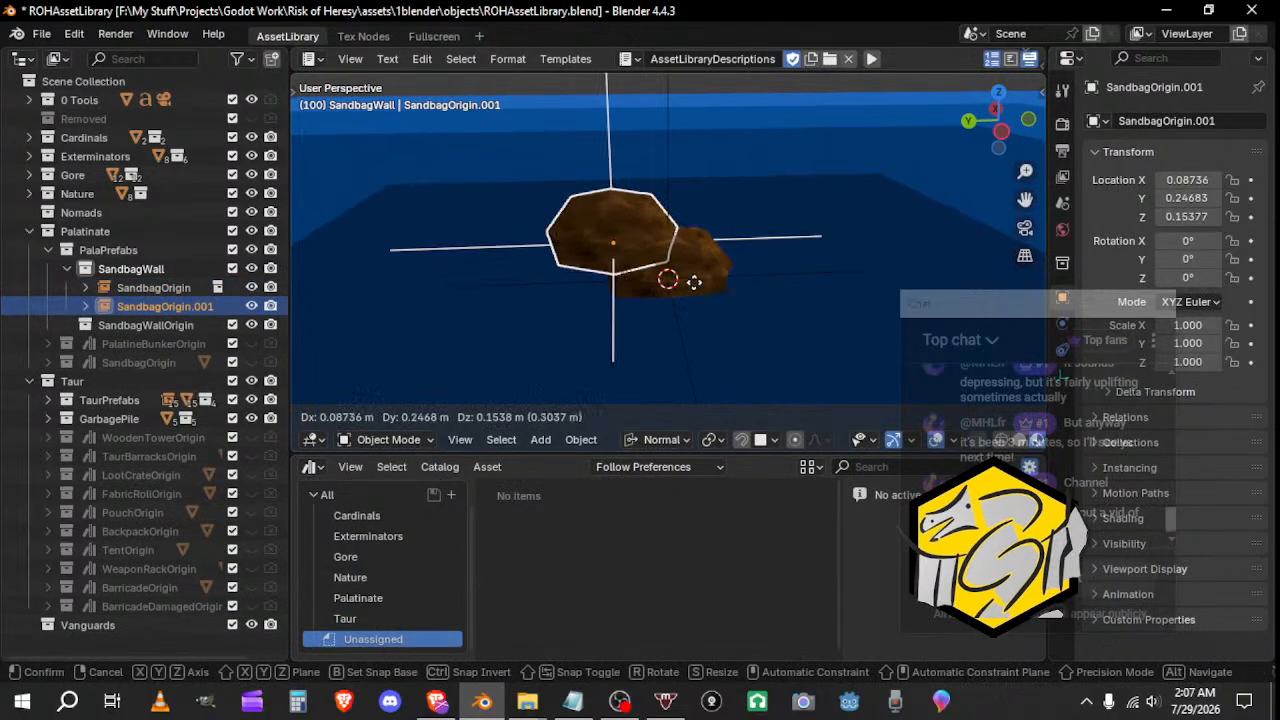
{"action": "key", "text": "x"}
{"action": "key", "text": "y"}
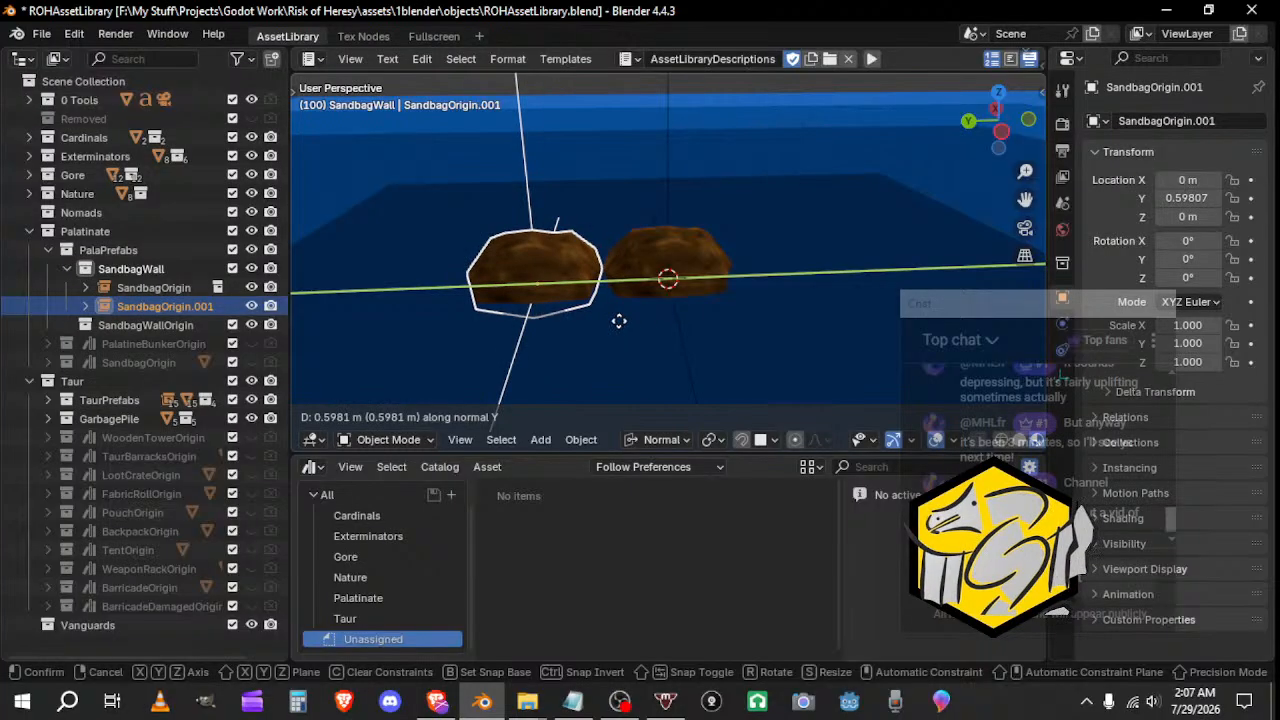
{"action": "left_click", "coordinate": [650, 318]}
{"action": "middle_click_drag", "start_coordinate": [662, 305], "coordinate": [708, 390]}
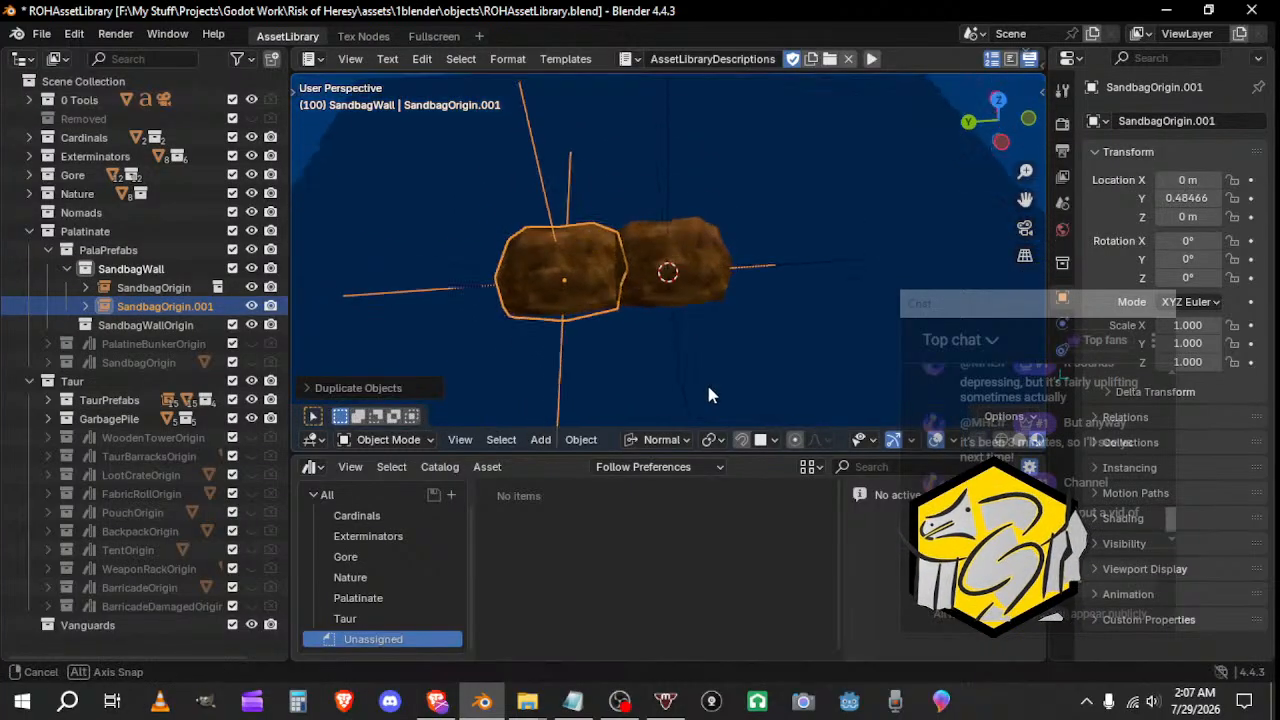
Step: Duplicate the sandbag twice more along the Y axis at about 0.5 m spacing to make a row of four
{"action": "key", "text": "shift+d"}
{"action": "key", "text": "y"}
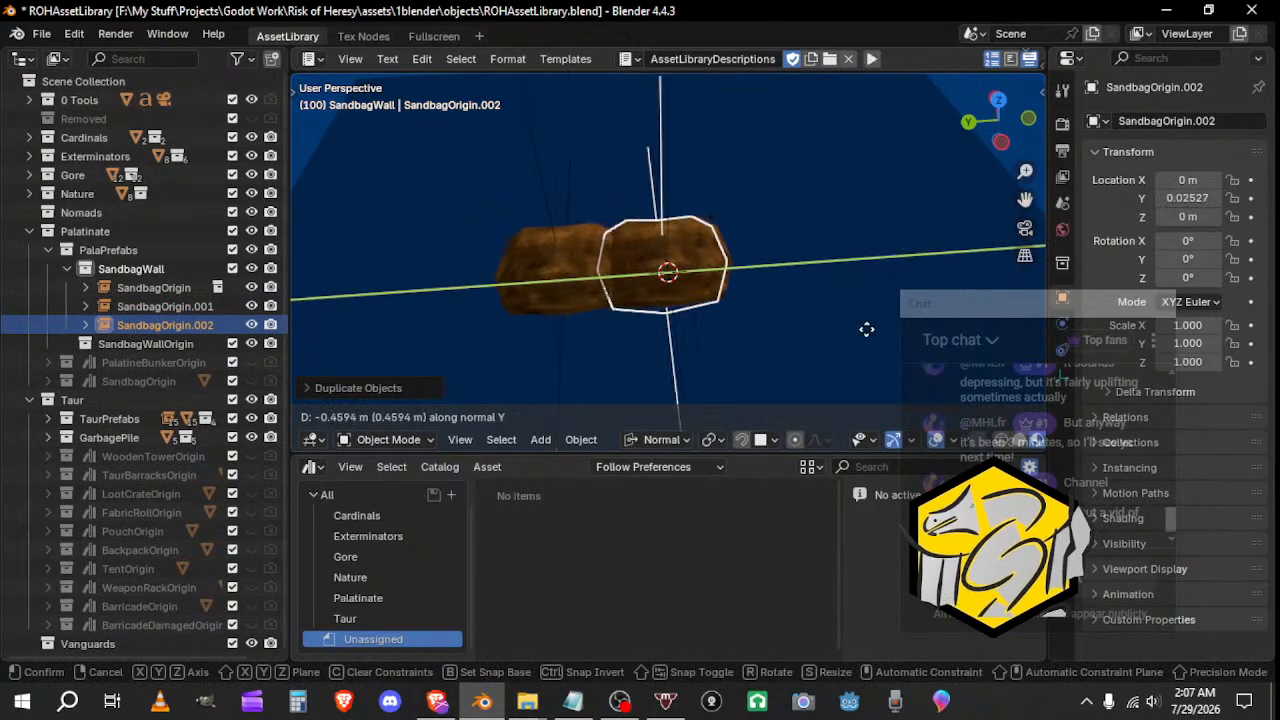
{"action": "left_click", "coordinate": [934, 324]}
{"action": "middle_click_drag", "start_coordinate": [798, 366], "coordinate": [703, 343], "text": "shift"}
{"action": "key", "text": "shift+d"}
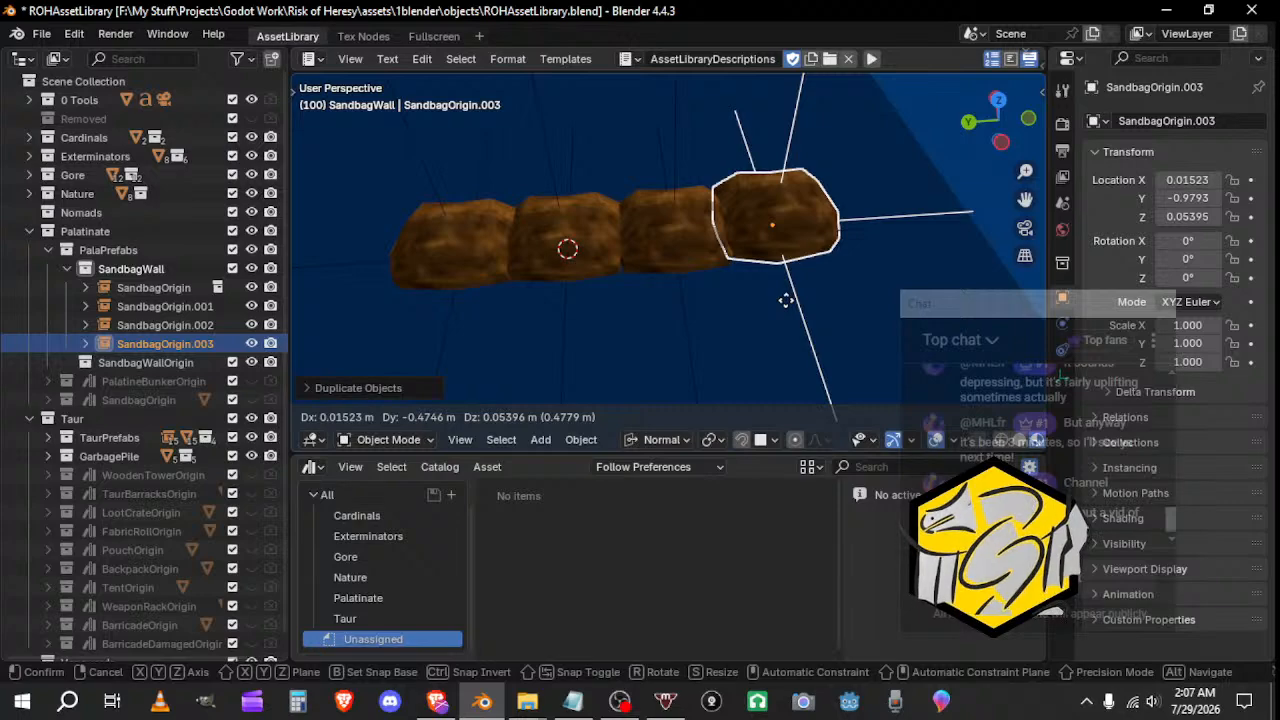
{"action": "key", "text": "y"}
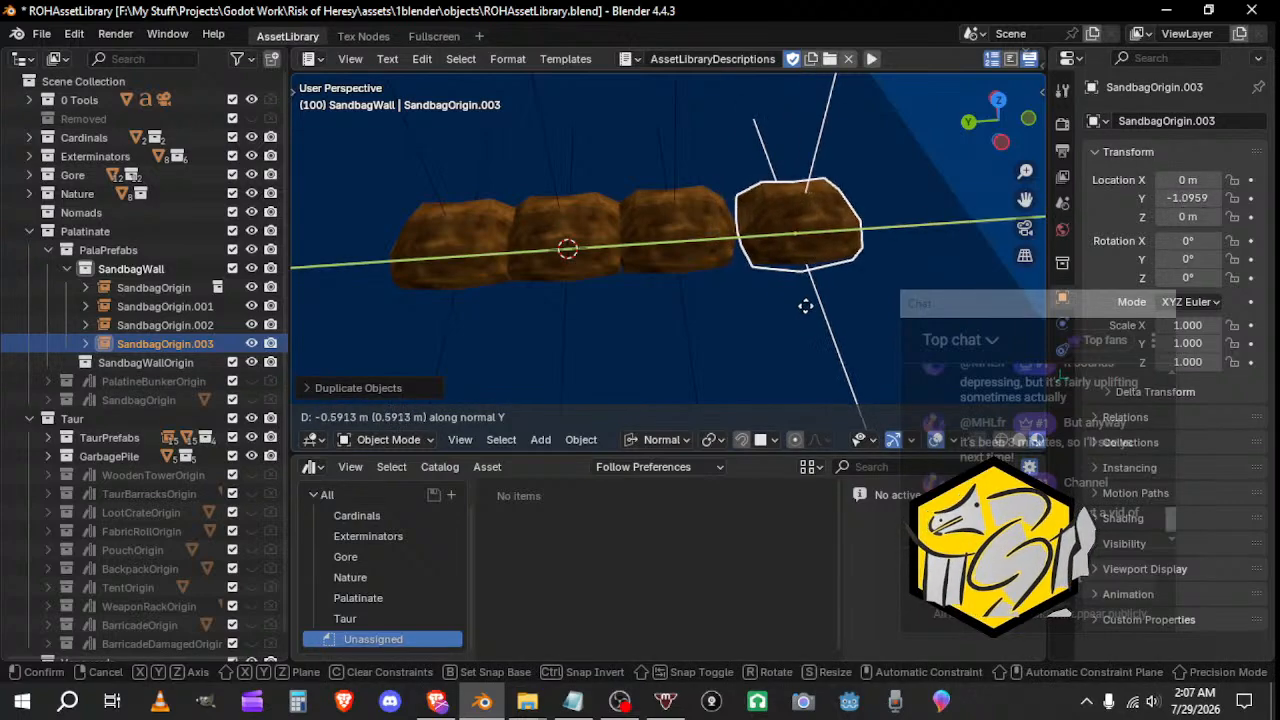
{"action": "left_click", "coordinate": [786, 305]}
Step: Select all four sandbags and shift them about 0.25 m along the Y axis to centre the row on the 3D cursor
{"action": "left_click", "coordinate": [673, 241], "text": "shift"}
{"action": "left_click", "coordinate": [494, 233], "text": "shift"}
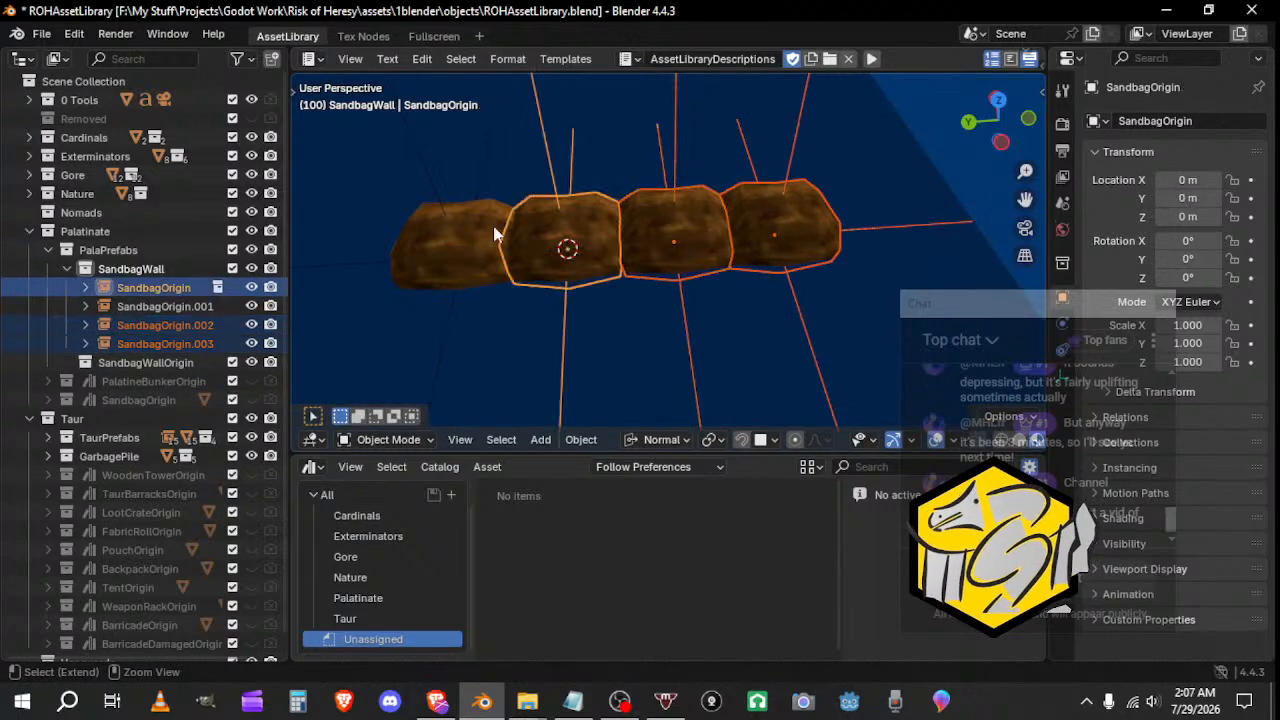
{"action": "left_click", "coordinate": [494, 233], "text": "shift"}
{"action": "middle_click_drag", "start_coordinate": [624, 315], "coordinate": [760, 307]}
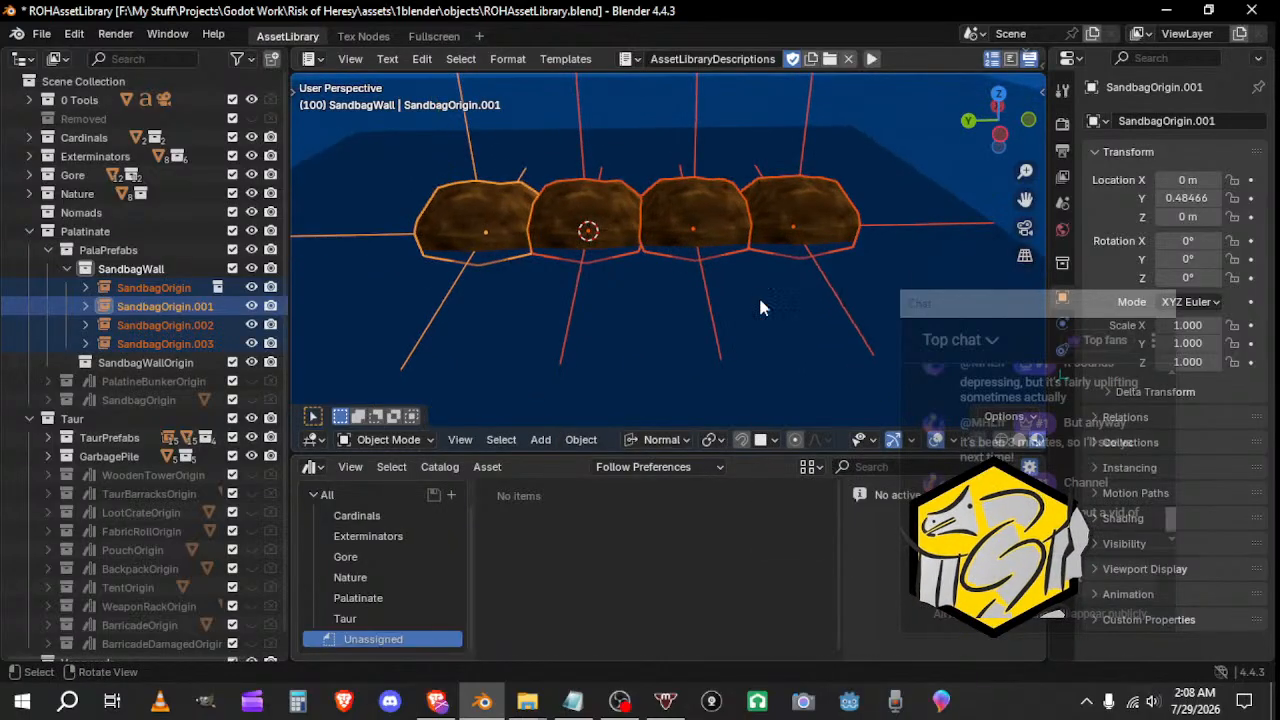
{"action": "key", "text": "g"}
{"action": "key", "text": "y"}
{"action": "left_click", "coordinate": [597, 315]}
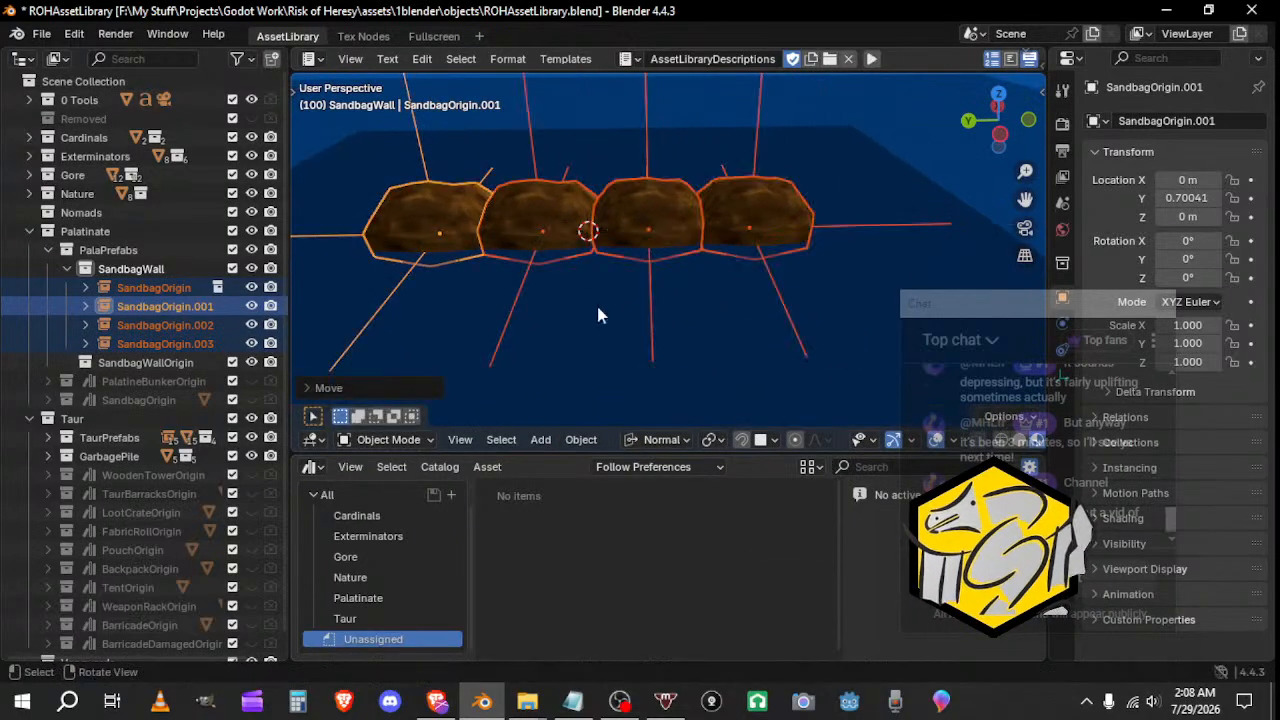
{"action": "middle_click_drag", "start_coordinate": [597, 315], "coordinate": [741, 305]}
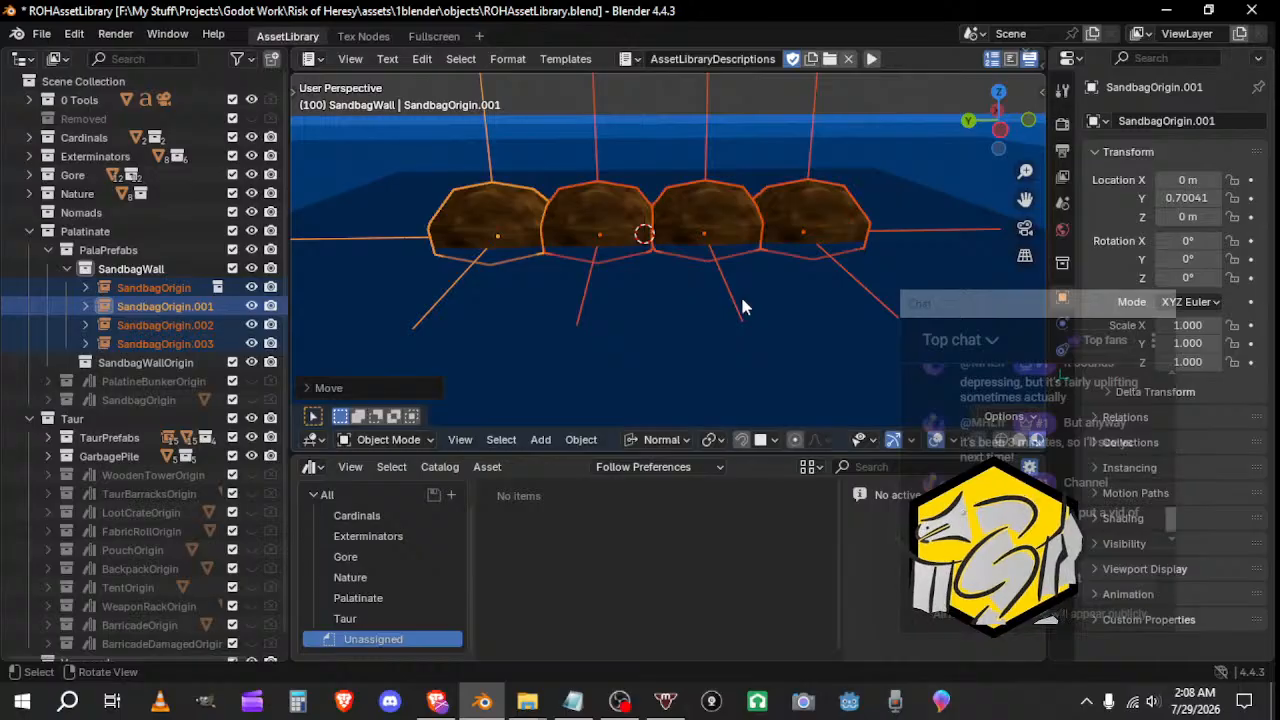
{"action": "key", "text": "g"}
{"action": "key", "text": "y"}
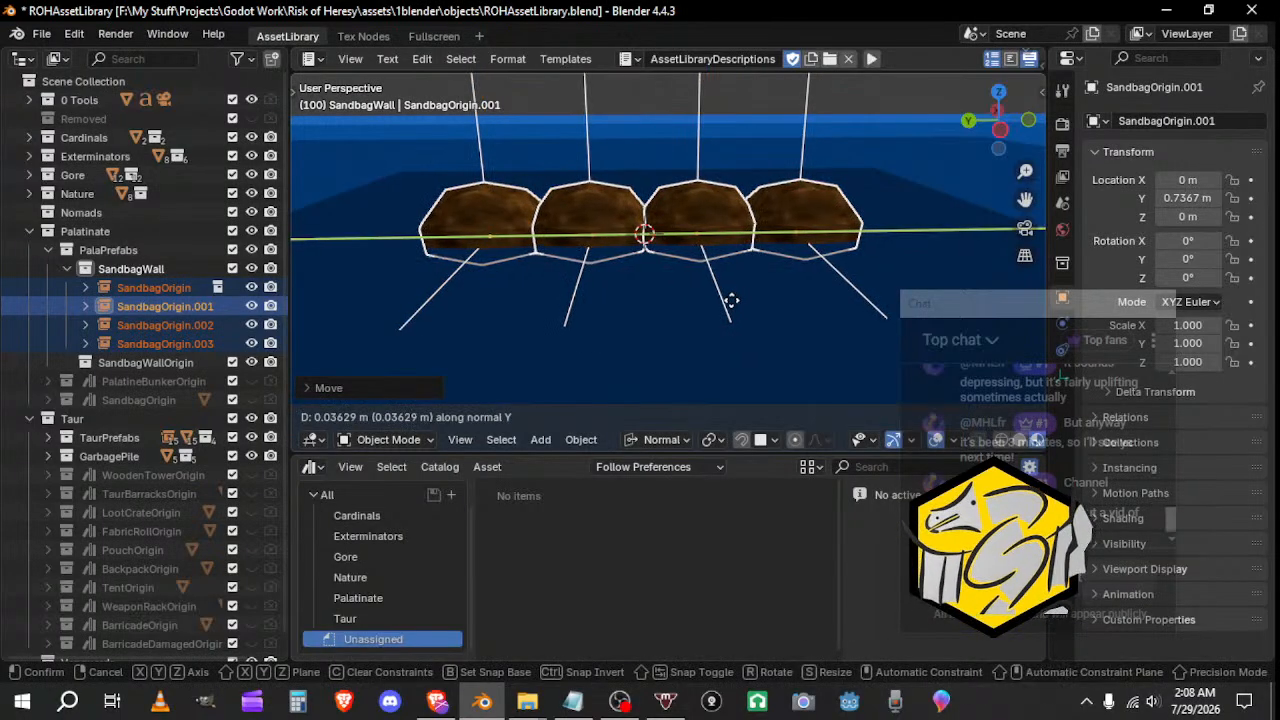
{"action": "left_click", "coordinate": [731, 300]}
Step: Duplicate the +Y end sandbag about 0.20 m upward and shift the copy along Y to about 0.51 m
{"action": "left_click", "coordinate": [498, 224]}
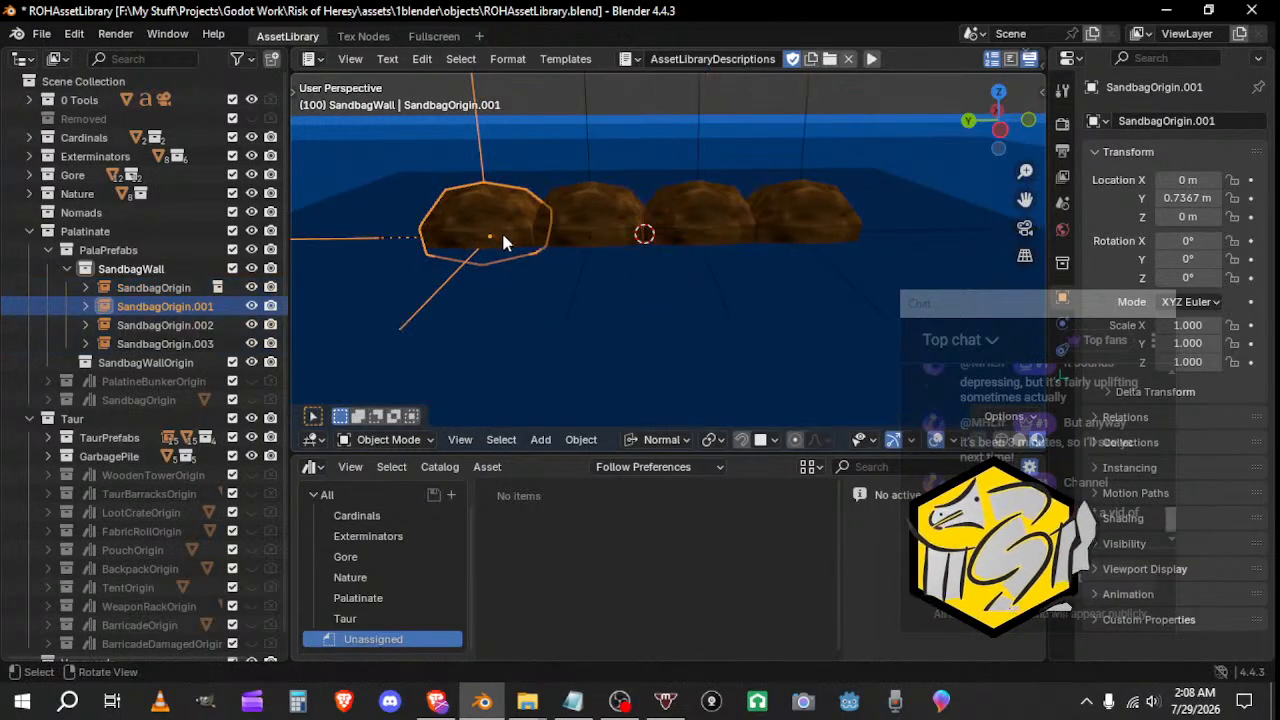
{"action": "key", "text": "shift+d"}
{"action": "key", "text": "z"}
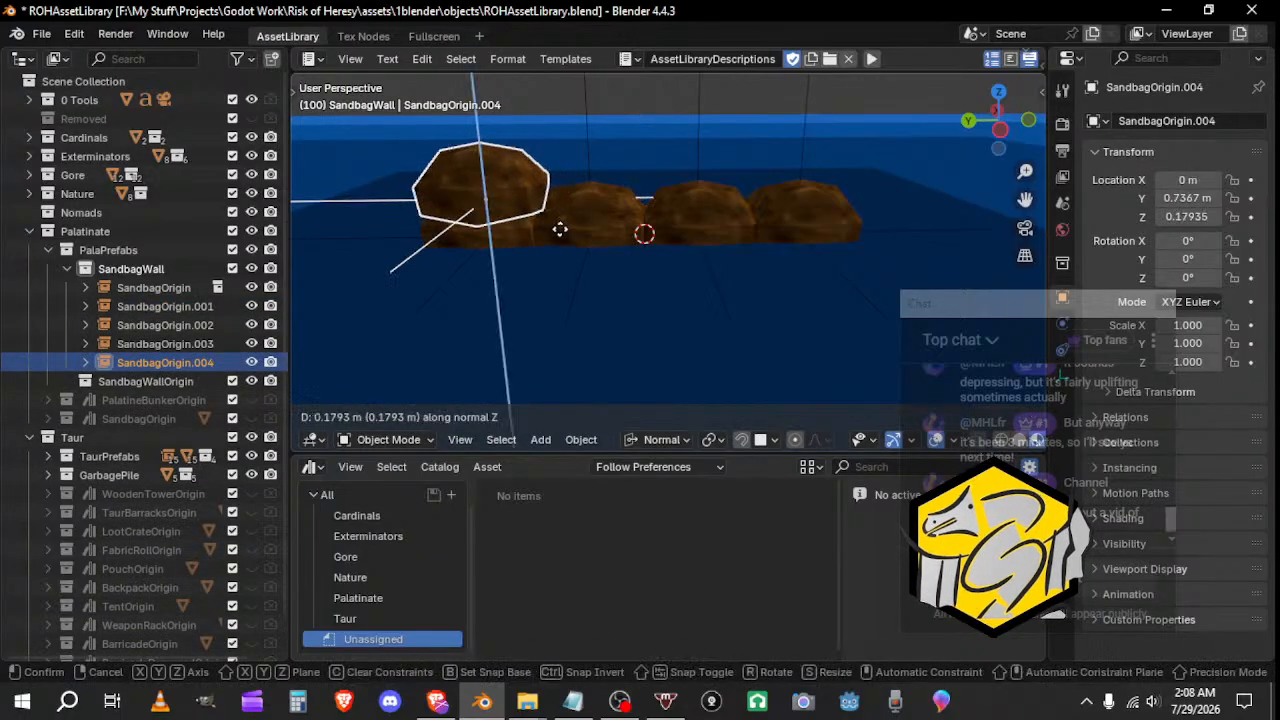
{"action": "left_click", "coordinate": [560, 226]}
{"action": "key", "text": "g"}
{"action": "key", "text": "x"}
{"action": "key", "text": "y"}
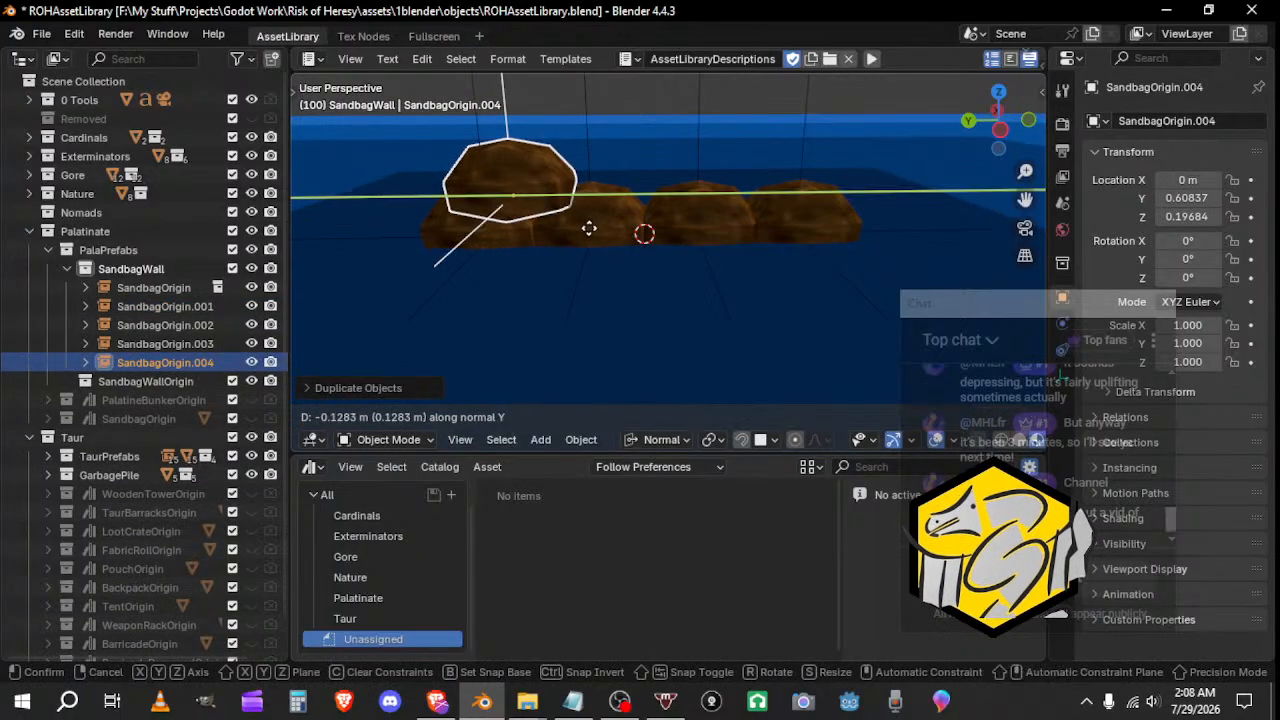
{"action": "left_click", "coordinate": [524, 229]}
Step: Rotate the second-row sandbag by about -20° around the Z axis
{"action": "middle_click_drag", "start_coordinate": [524, 229], "coordinate": [868, 268]}
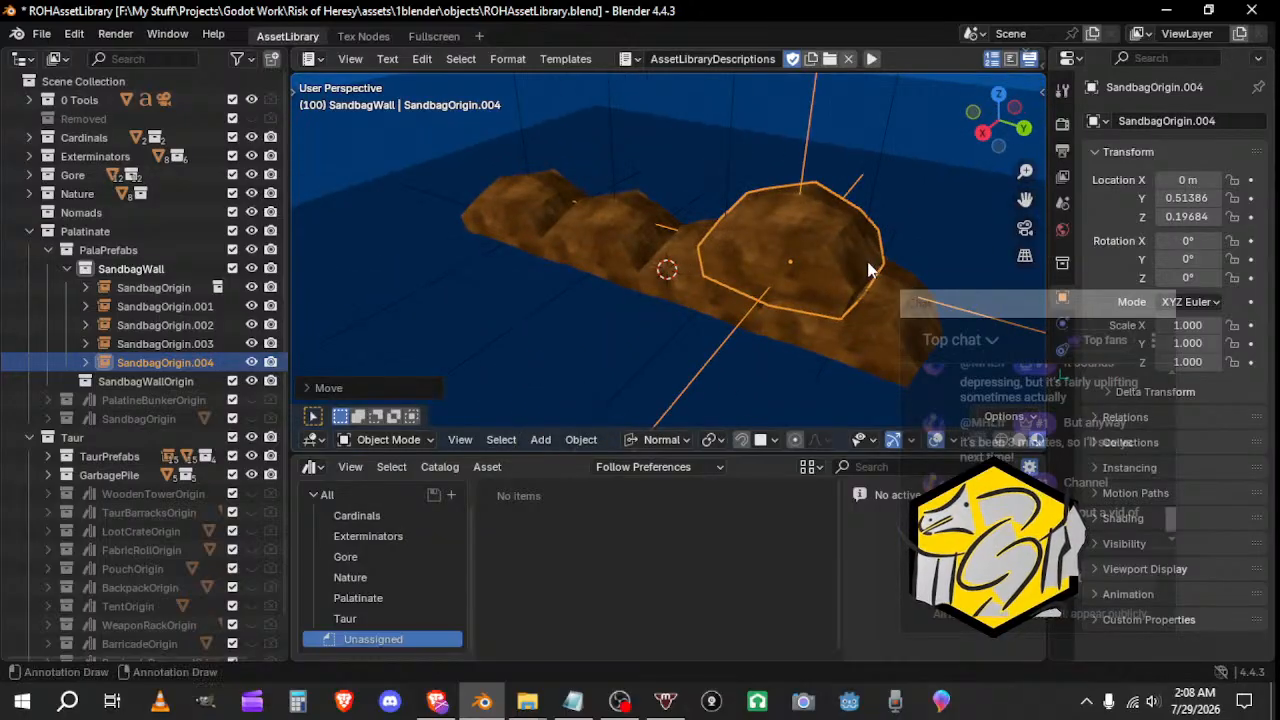
{"action": "key", "text": "r"}
{"action": "key", "text": "z"}
{"action": "key", "text": "z"}
{"action": "left_click", "coordinate": [764, 290]}
{"action": "middle_click_drag", "start_coordinate": [764, 290], "coordinate": [548, 260]}
{"action": "key", "text": "shift+d"}
{"action": "key", "text": "y"}
{"action": "key", "text": "y"}
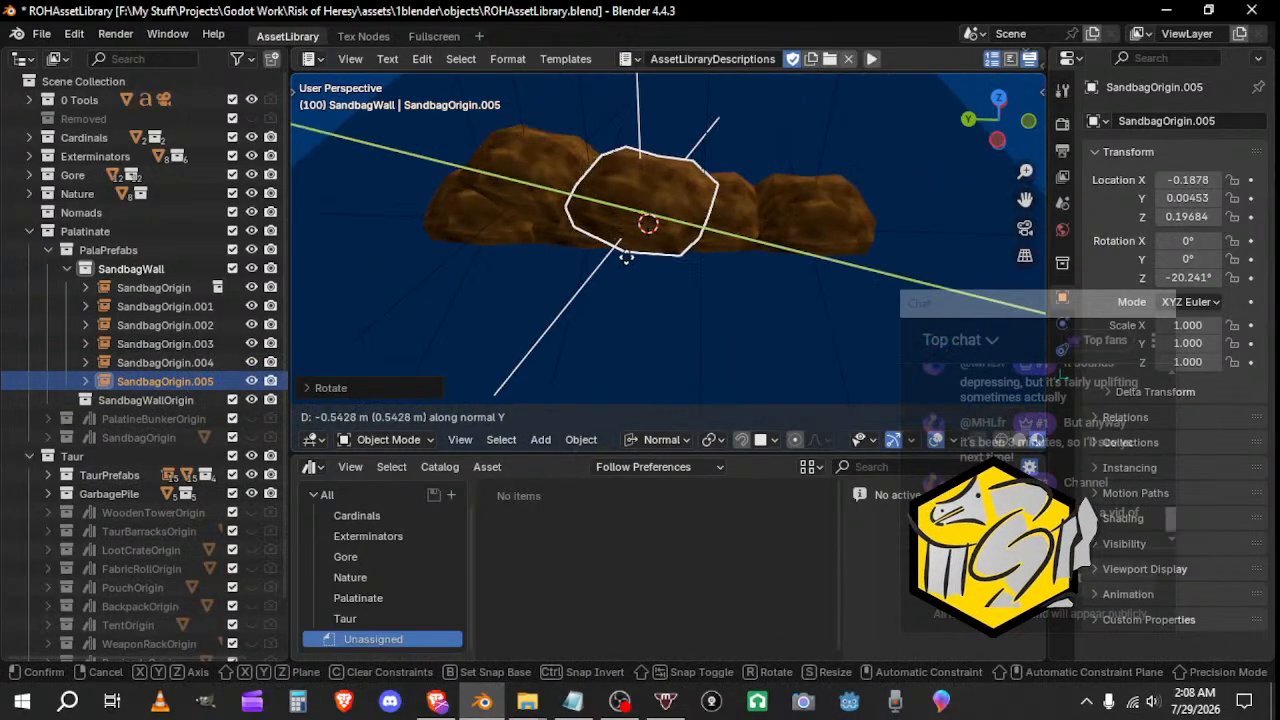
{"action": "right_click", "coordinate": [626, 259]}
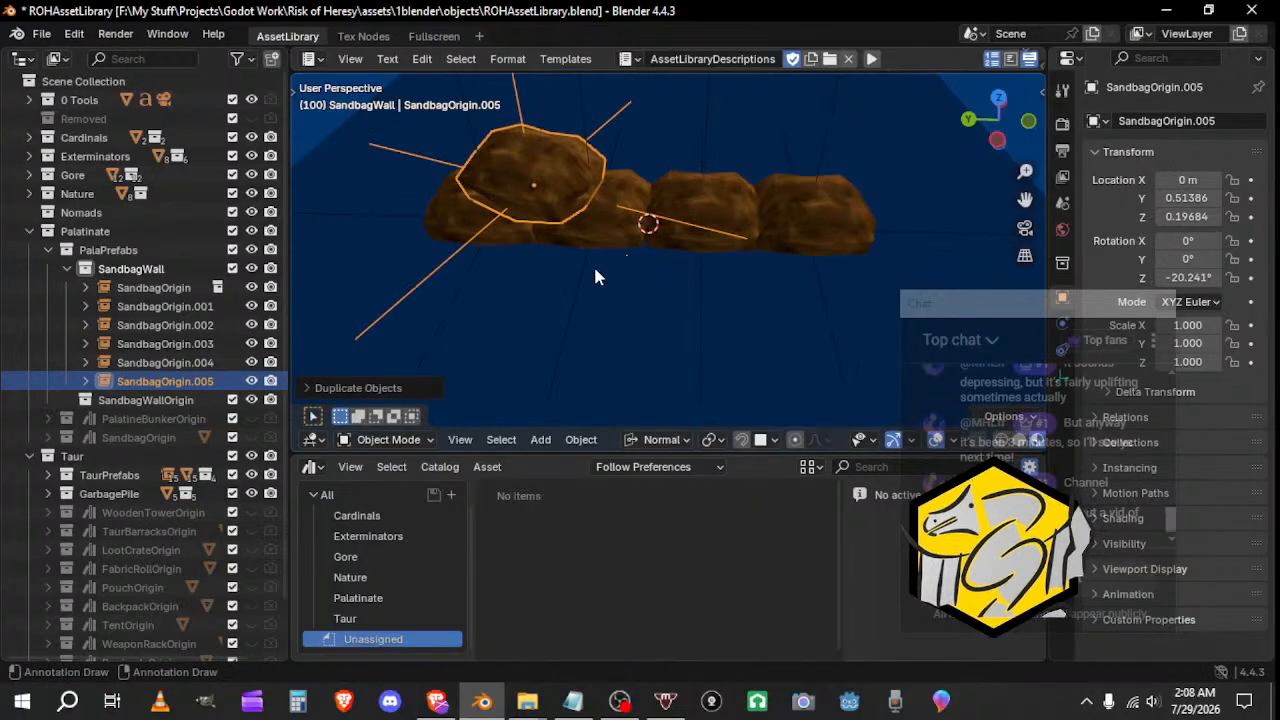
{"action": "key", "text": "g"}
{"action": "left_click", "coordinate": [684, 206]}
{"action": "key", "text": "Delete"}
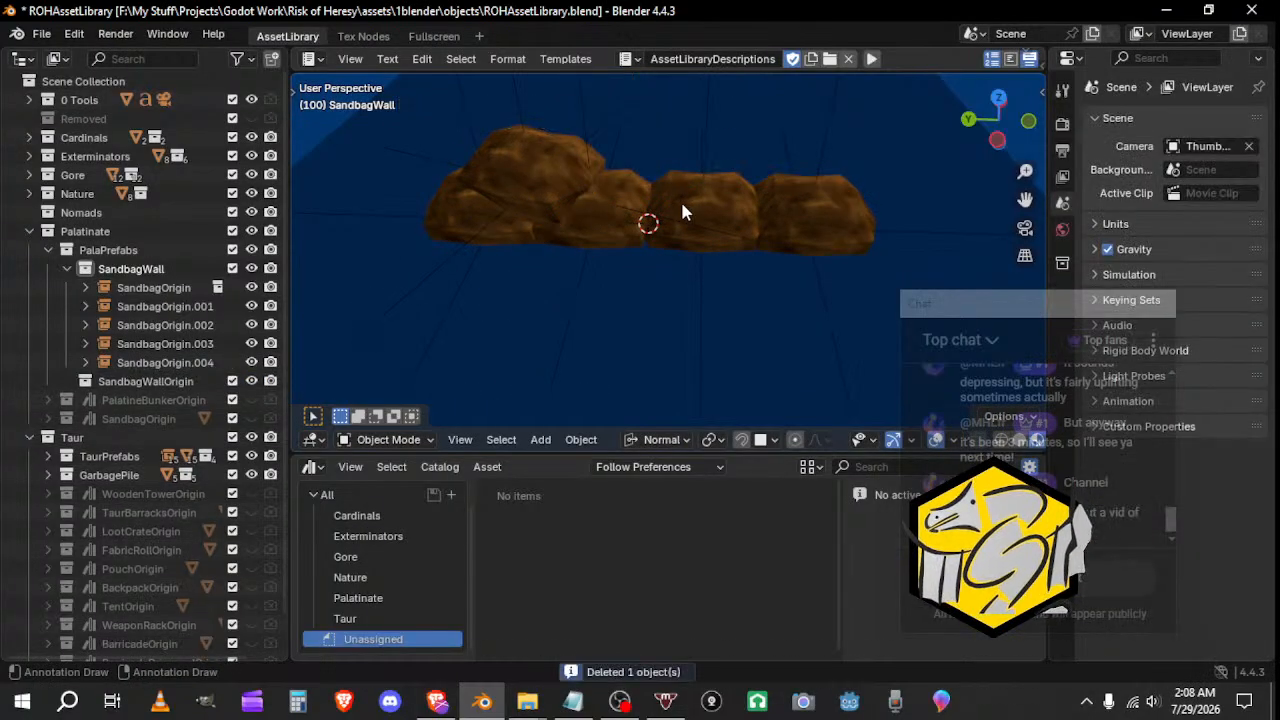
Step: Duplicate the base sandbag on the -Y side of the 3D cursor about 0.18 m upward along the Z axis
{"action": "left_click", "coordinate": [682, 212]}
{"action": "key", "text": "shift+d"}
{"action": "key", "text": "z"}
{"action": "key", "text": "z"}
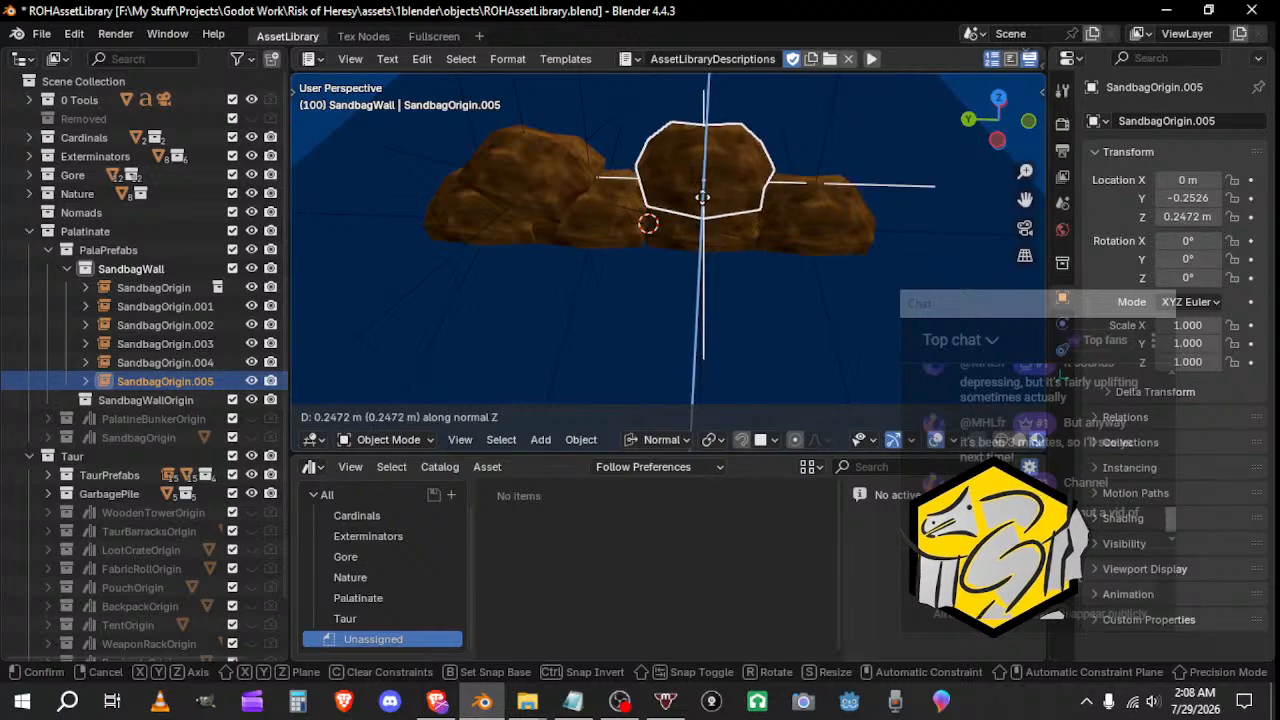
{"action": "left_click", "coordinate": [724, 222]}
Step: Move the new second-row sandbag along Y to the wall's centre and raise it to about 0.22 m
{"action": "key", "text": "g"}
{"action": "key", "text": "y"}
{"action": "key", "text": "y"}
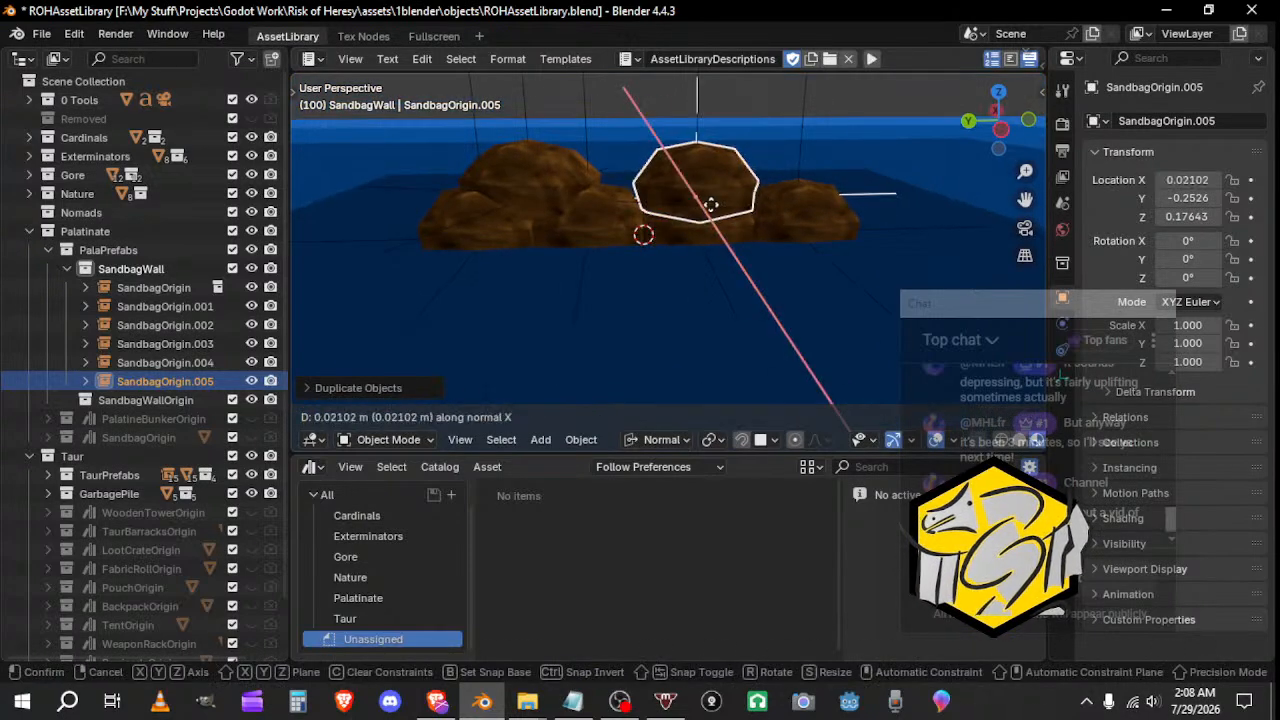
{"action": "left_click", "coordinate": [650, 272]}
{"action": "middle_click_drag", "start_coordinate": [650, 272], "coordinate": [690, 260]}
{"action": "scroll", "coordinate": [668, 233], "scroll_direction": "up", "scroll_amount": 1}
{"action": "key", "text": "g"}
{"action": "key", "text": "z"}
{"action": "left_click", "coordinate": [694, 204]}
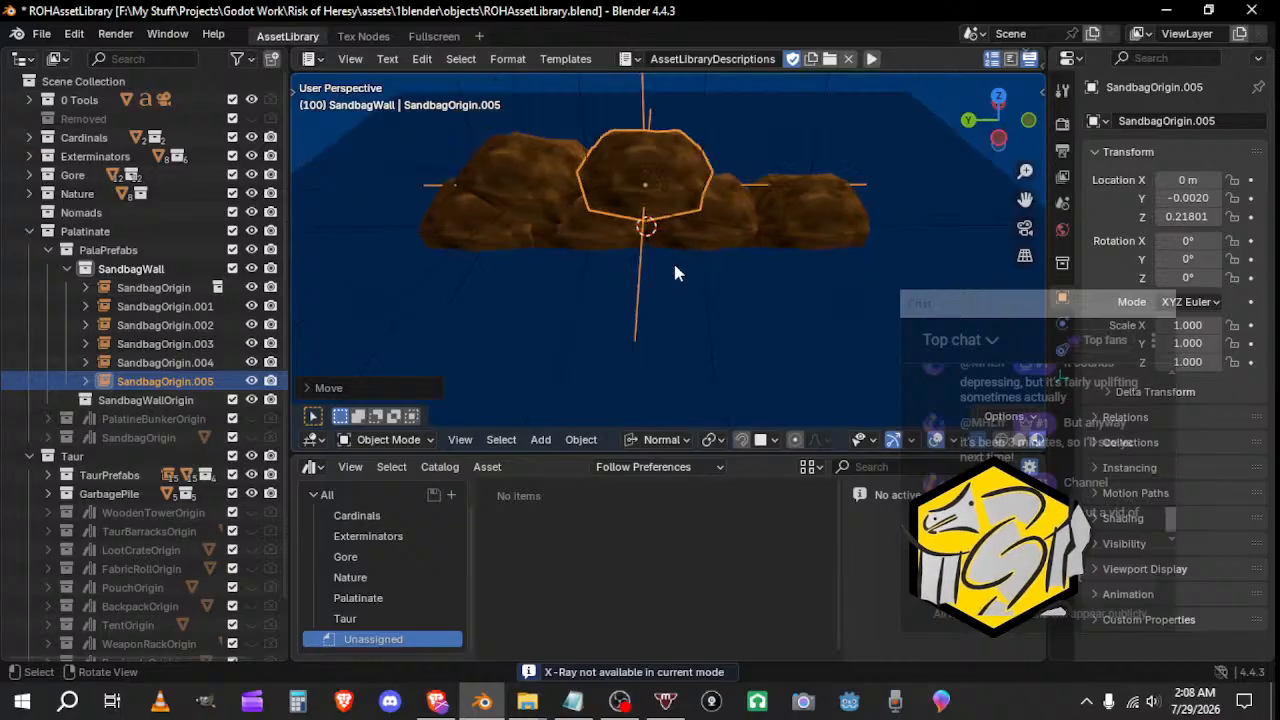
Step: Duplicate the centre second-row sandbag about 0.50 m along negative Y and rotate the copy around the Z axis
{"action": "key", "text": "shift+d"}
{"action": "key", "text": "y"}
{"action": "left_click", "coordinate": [784, 254]}
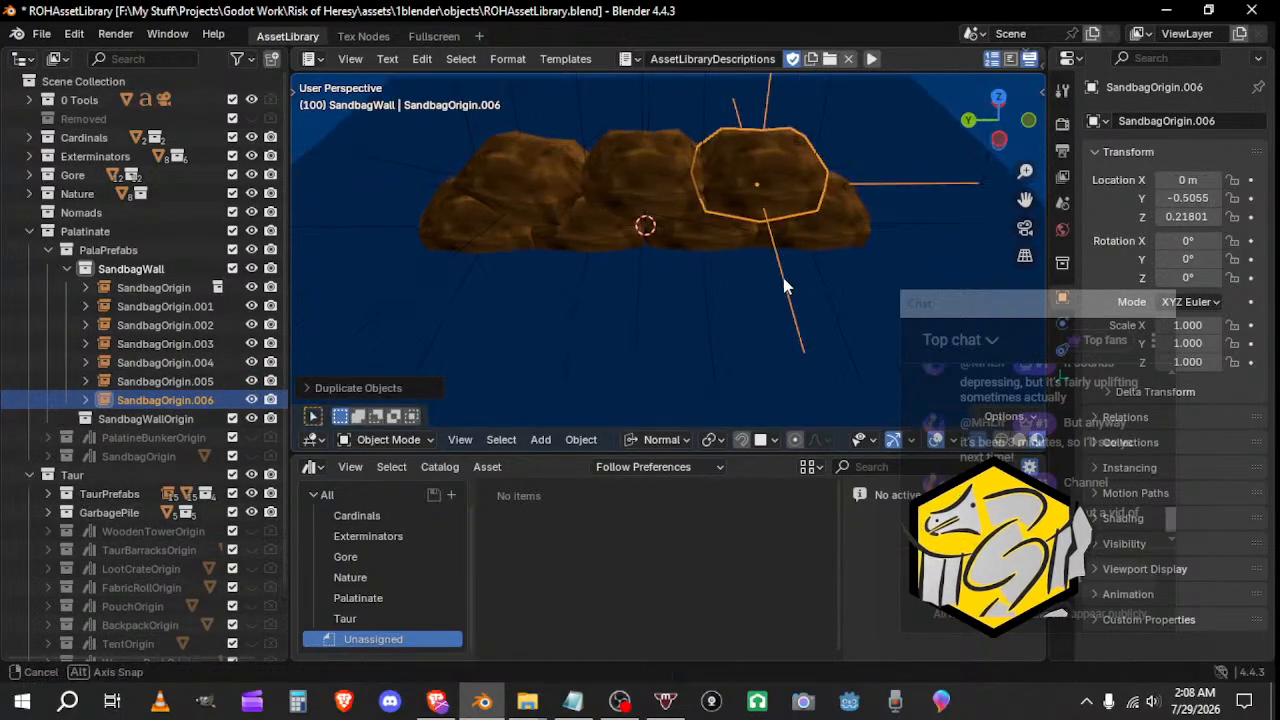
{"action": "middle_click_drag", "start_coordinate": [785, 284], "coordinate": [722, 196]}
{"action": "key", "text": "r"}
{"action": "key", "text": "z"}
{"action": "left_click", "coordinate": [727, 343]}
Step: Rotate the two middle base-row sandbags slightly around the Z axis
{"action": "left_click", "coordinate": [568, 195]}
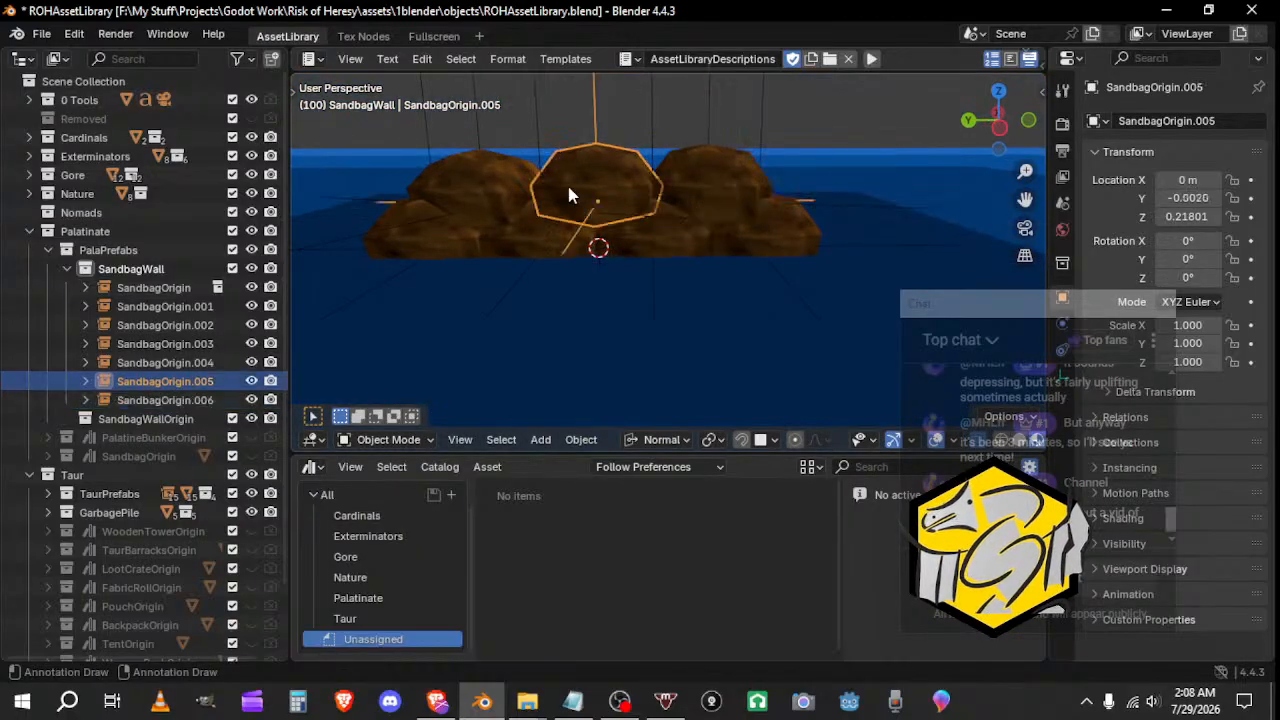
{"action": "left_click", "coordinate": [685, 248]}
{"action": "middle_click_drag", "start_coordinate": [685, 248], "coordinate": [709, 343]}
{"action": "key", "text": "r"}
{"action": "key", "text": "z"}
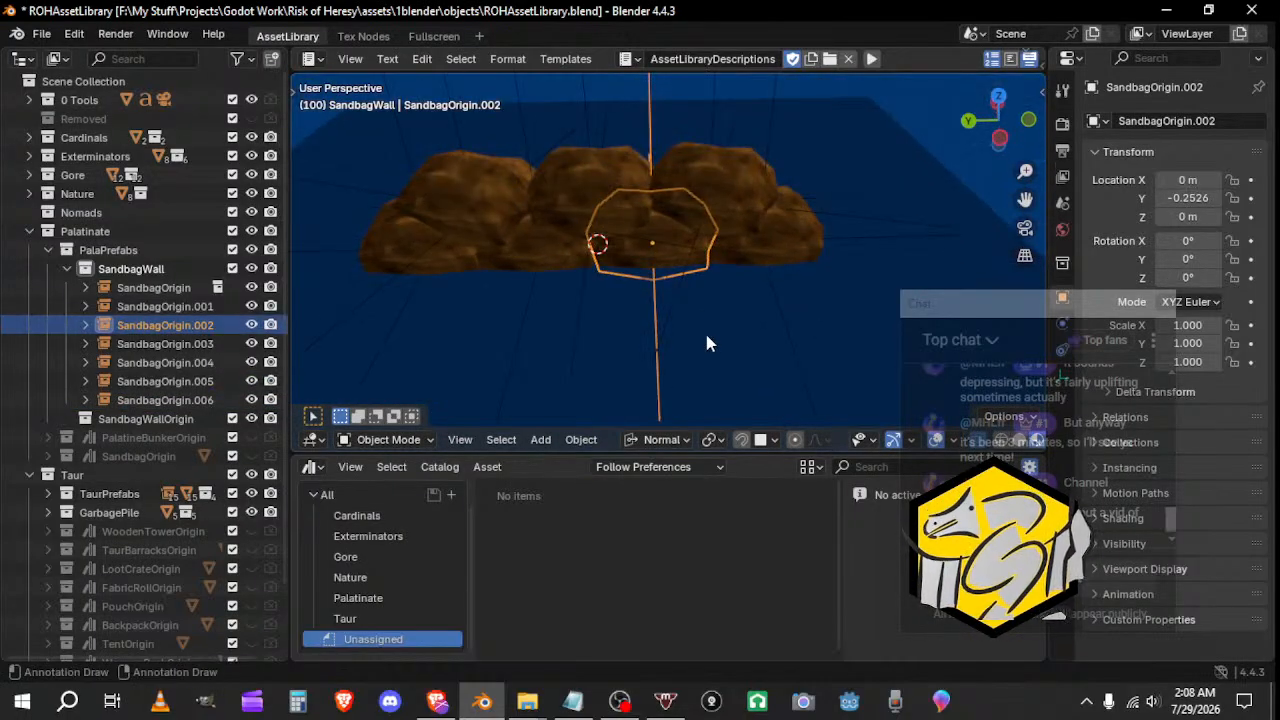
{"action": "left_click", "coordinate": [717, 320]}
{"action": "left_click", "coordinate": [525, 255]}
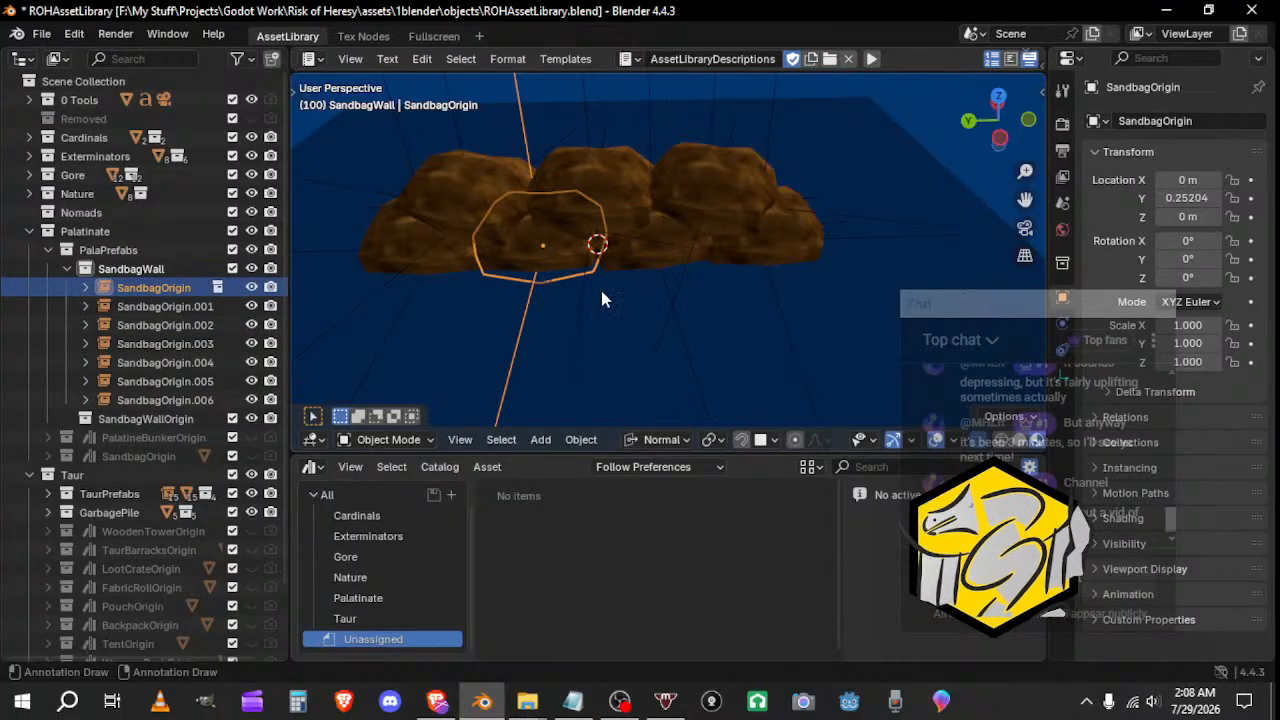
{"action": "key", "text": "r"}
{"action": "key", "text": "z"}
{"action": "left_click", "coordinate": [588, 298]}
Step: Rotate each of the two end base-row sandbags by about 8° around the Z axis
{"action": "left_click", "coordinate": [430, 247]}
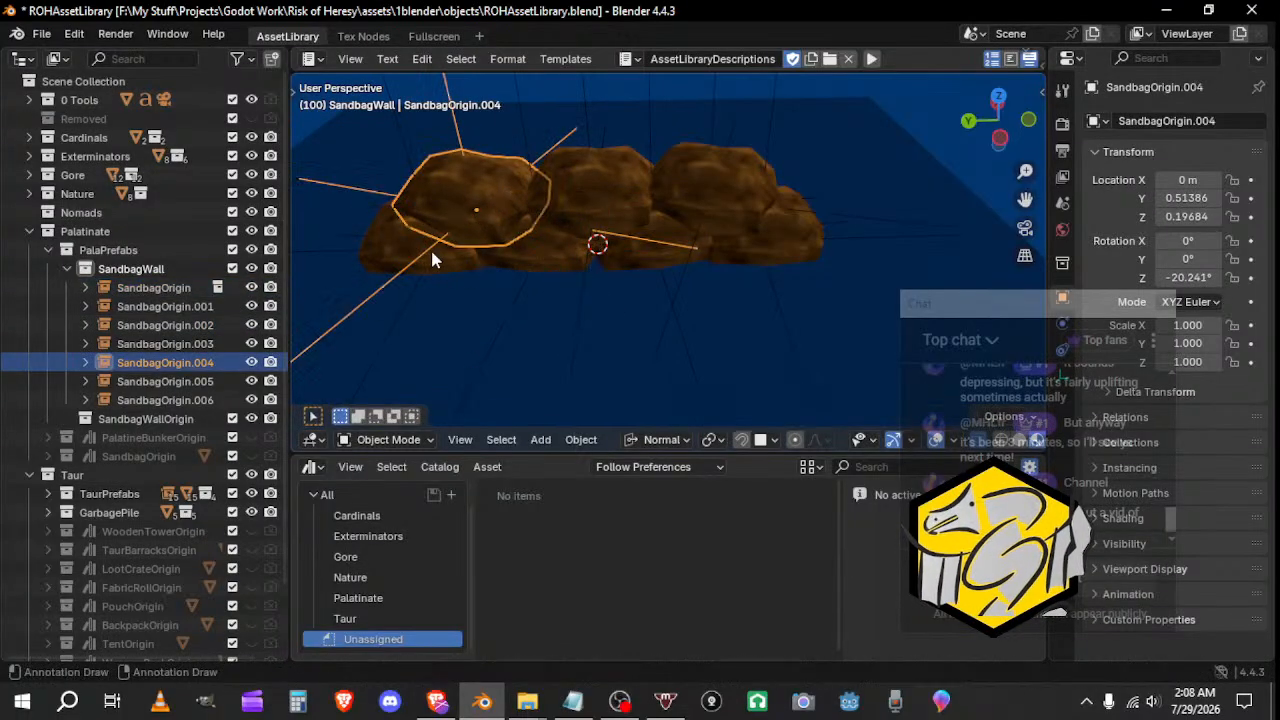
{"action": "left_click", "coordinate": [385, 234]}
{"action": "key", "text": "r"}
{"action": "key", "text": "z"}
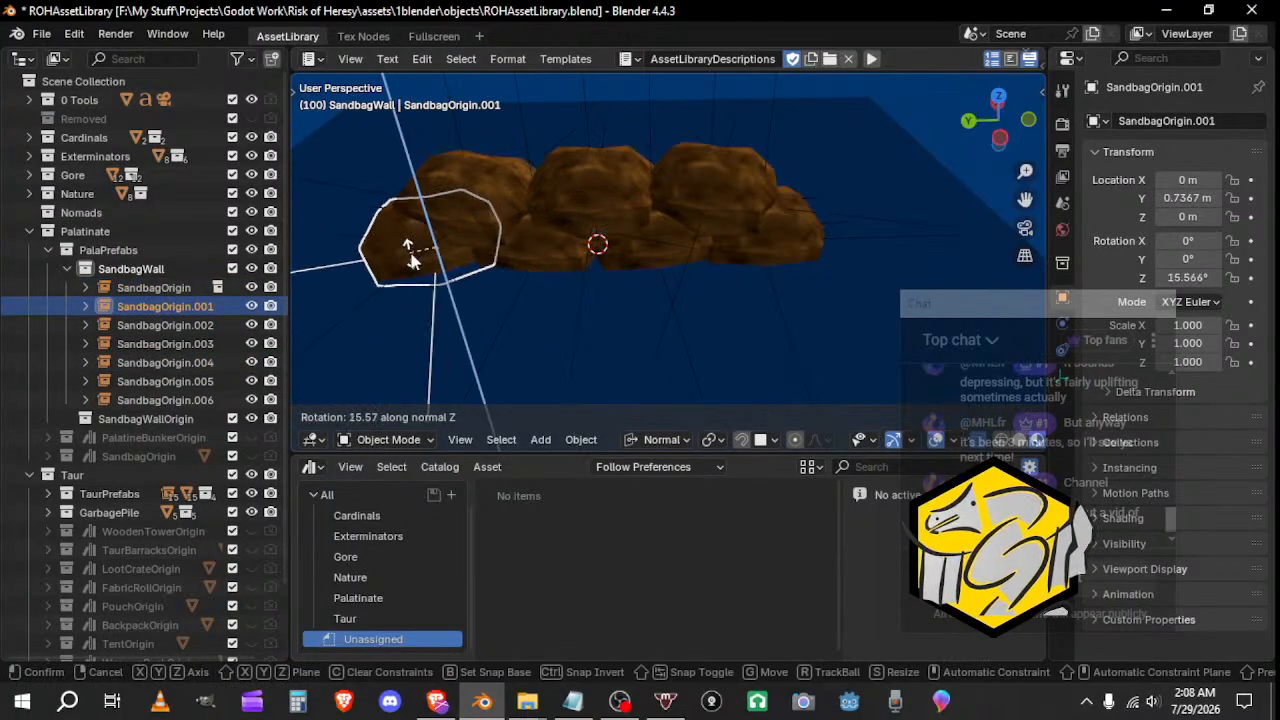
{"action": "right_click", "coordinate": [410, 254]}
{"action": "key", "text": "r"}
{"action": "key", "text": "z"}
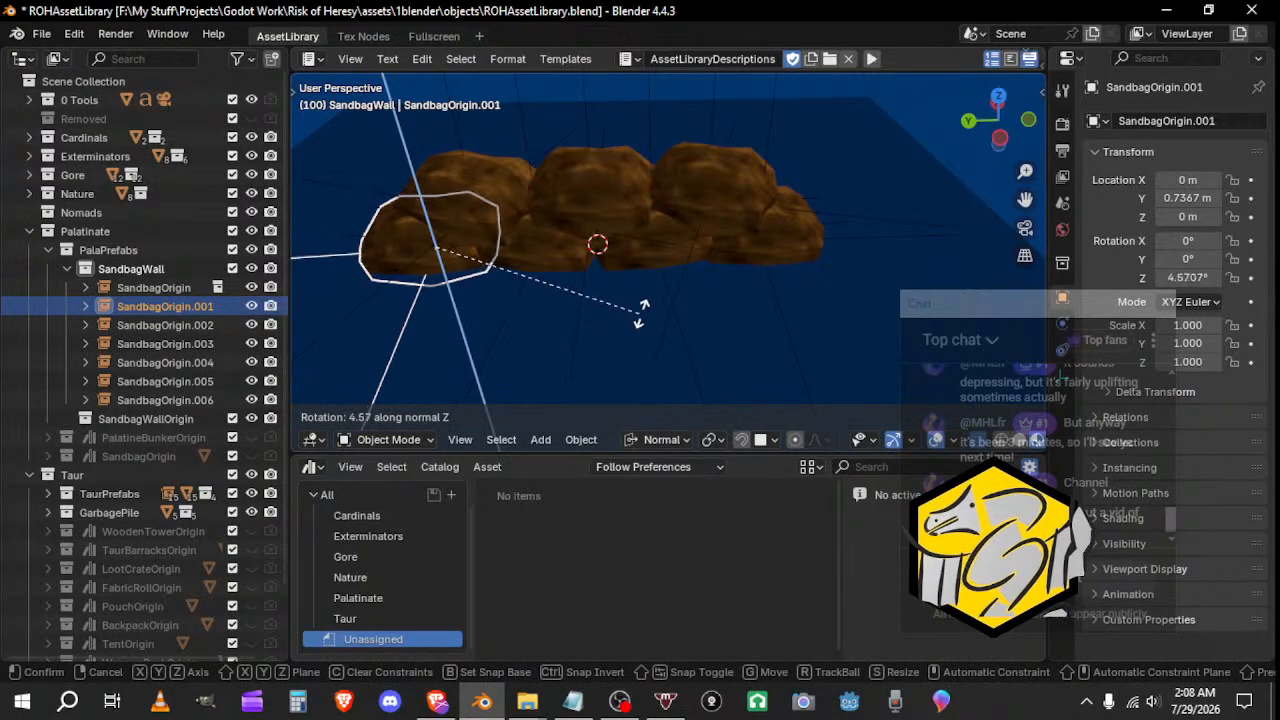
{"action": "left_click", "coordinate": [603, 320]}
{"action": "left_click", "coordinate": [773, 268]}
{"action": "key", "text": "r"}
{"action": "key", "text": "z"}
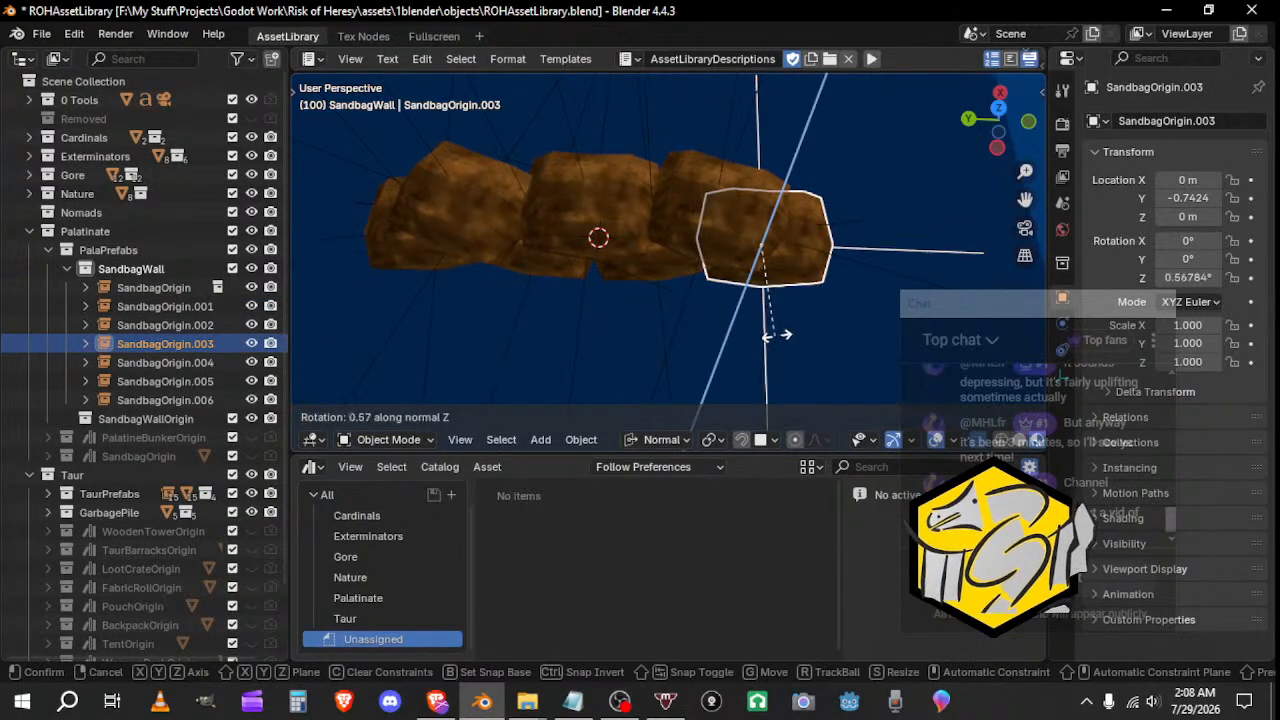
{"action": "left_click", "coordinate": [783, 334]}
Step: Try to add a third-row sandbag by duplicating the -Y end base bag about 0.47 m upward and shifting it inward
{"action": "middle_click_drag", "start_coordinate": [783, 334], "coordinate": [734, 275]}
{"action": "key", "text": "shift+d"}
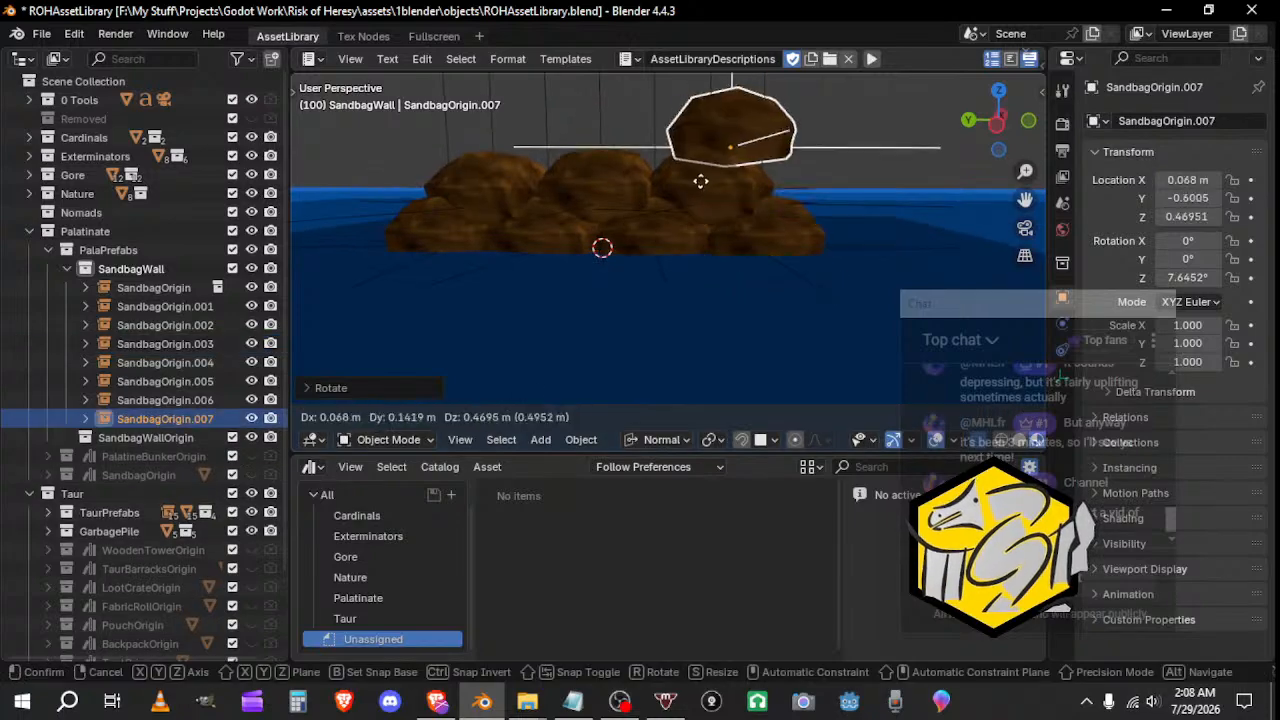
{"action": "key", "text": "z"}
{"action": "left_click", "coordinate": [701, 184]}
{"action": "middle_click_drag", "start_coordinate": [701, 184], "coordinate": [700, 240]}
{"action": "key", "text": "g"}
{"action": "key", "text": "y"}
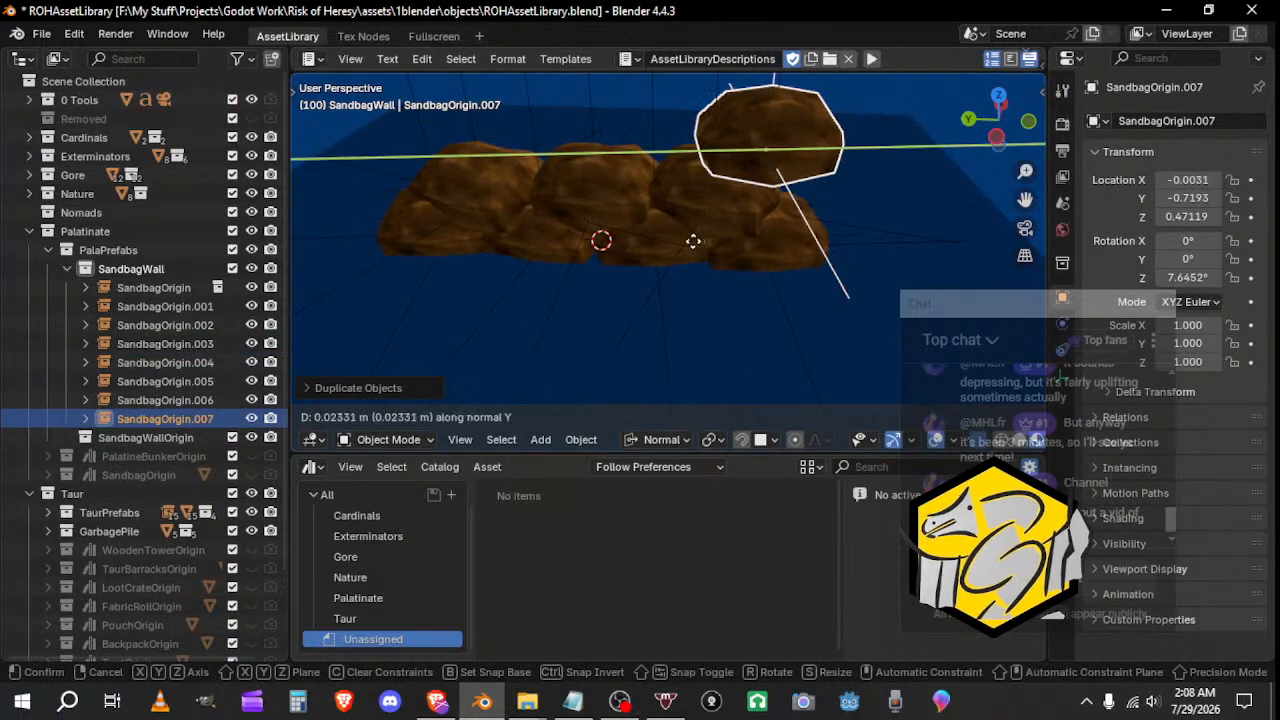
{"action": "left_click", "coordinate": [580, 242]}
{"action": "middle_click_drag", "start_coordinate": [578, 243], "coordinate": [818, 200]}
{"action": "key", "text": "g"}
{"action": "key", "text": "x"}
{"action": "left_click", "coordinate": [625, 192]}
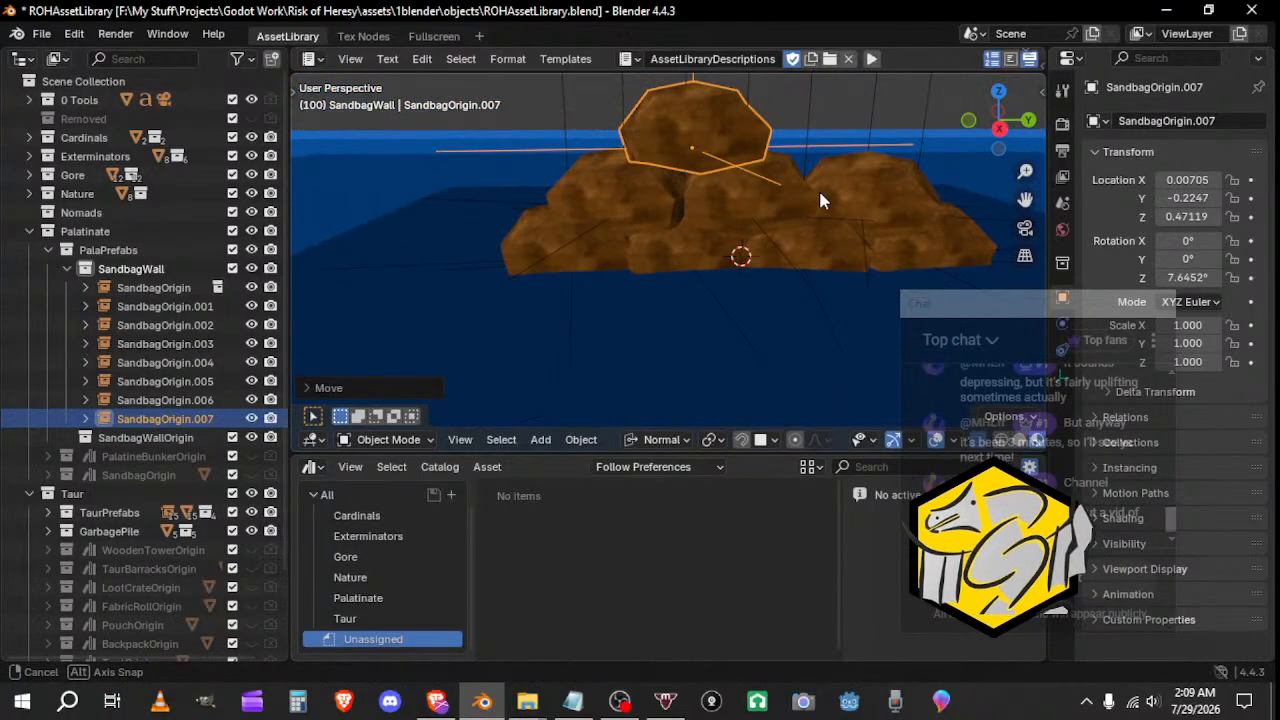
{"action": "middle_click_drag", "start_coordinate": [820, 197], "coordinate": [966, 320]}
{"action": "key", "text": "Delete"}
Step: Duplicate all seven sandbags and place the copies about 0.48 m higher to form the wall's upper two rows
{"action": "scroll", "coordinate": [745, 295], "scroll_direction": "up", "scroll_amount": 3}
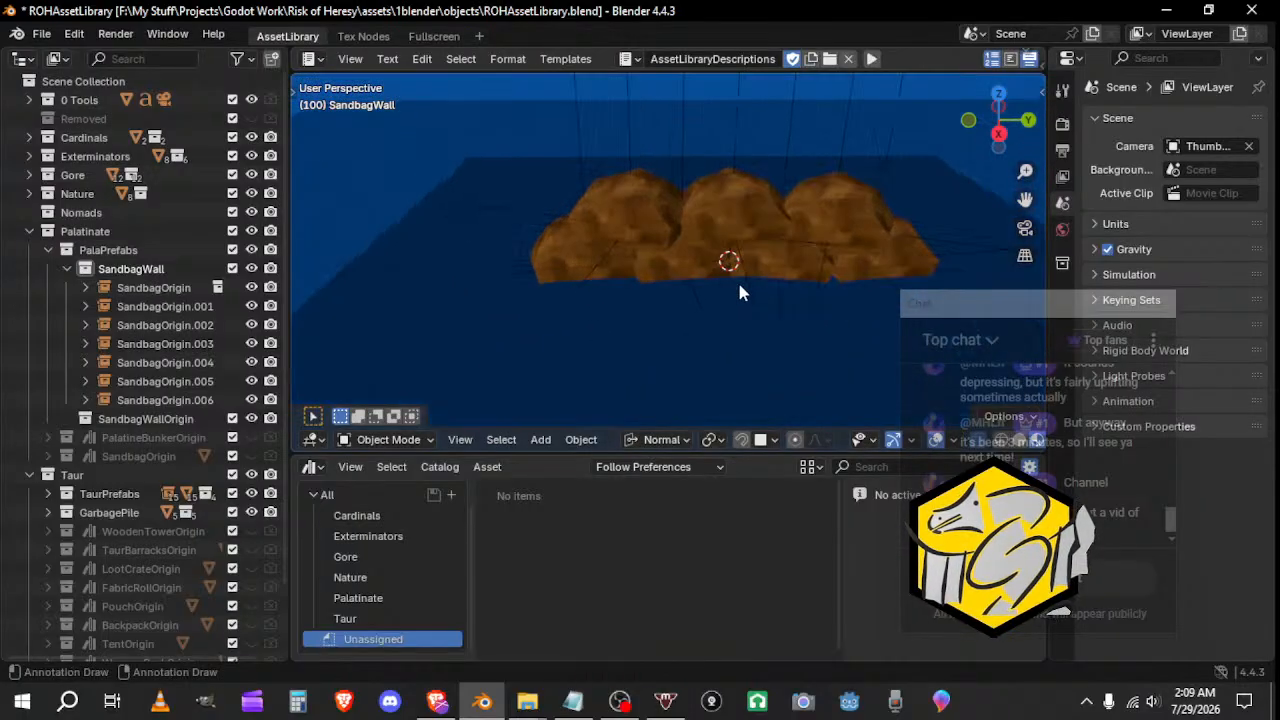
{"action": "middle_click_drag", "start_coordinate": [737, 289], "coordinate": [745, 270]}
{"action": "key", "text": "c"}
{"action": "left_click_drag", "start_coordinate": [705, 243], "coordinate": [851, 261]}
{"action": "right_click", "coordinate": [851, 263]}
{"action": "middle_click_drag", "start_coordinate": [838, 308], "coordinate": [707, 302], "text": "shift"}
{"action": "key", "text": "shift+d"}
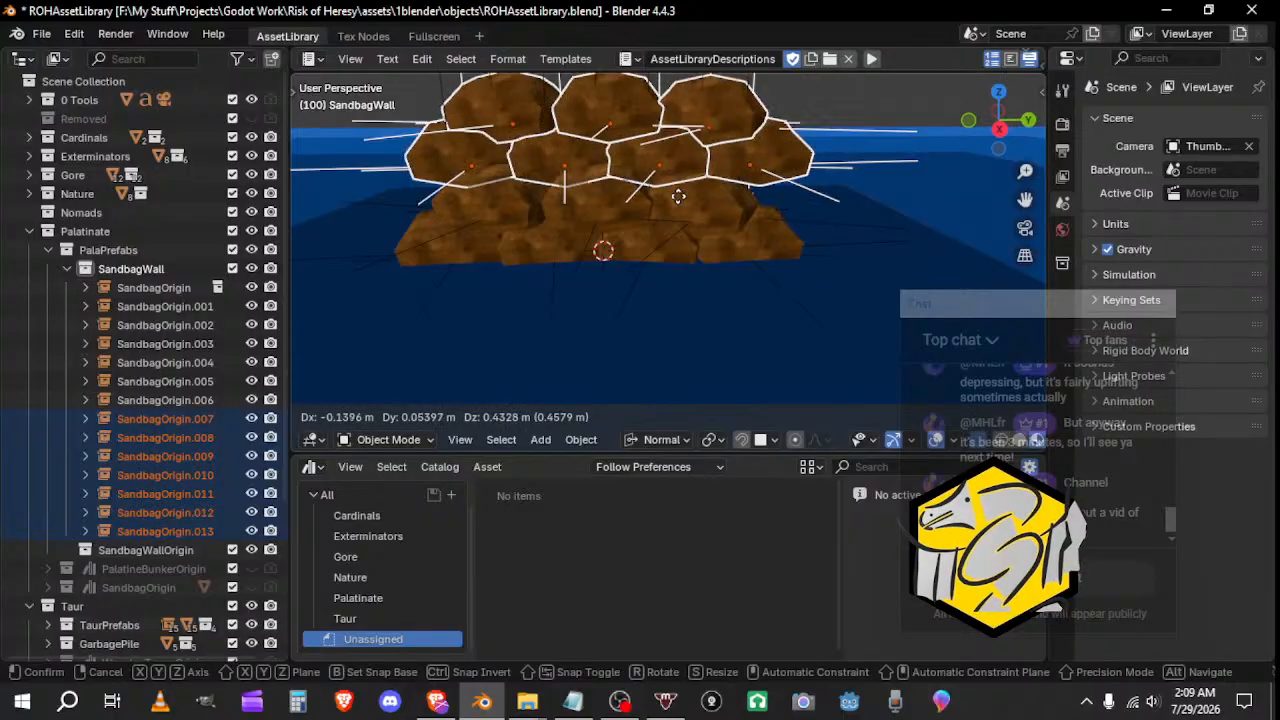
{"action": "right_click", "coordinate": [627, 212]}
{"action": "middle_click_drag", "start_coordinate": [625, 213], "coordinate": [772, 256]}
{"action": "key", "text": "g"}
{"action": "mouse_move", "coordinate": [650, 200]}
{"action": "middle_mouse_down"}
{"action": "mouse_move", "coordinate": [543, 163]}
{"action": "mouse_move", "coordinate": [664, 214]}
{"action": "middle_mouse_up"}
{"action": "left_click", "coordinate": [537, 188]}
{"action": "key", "text": "shift+d"}
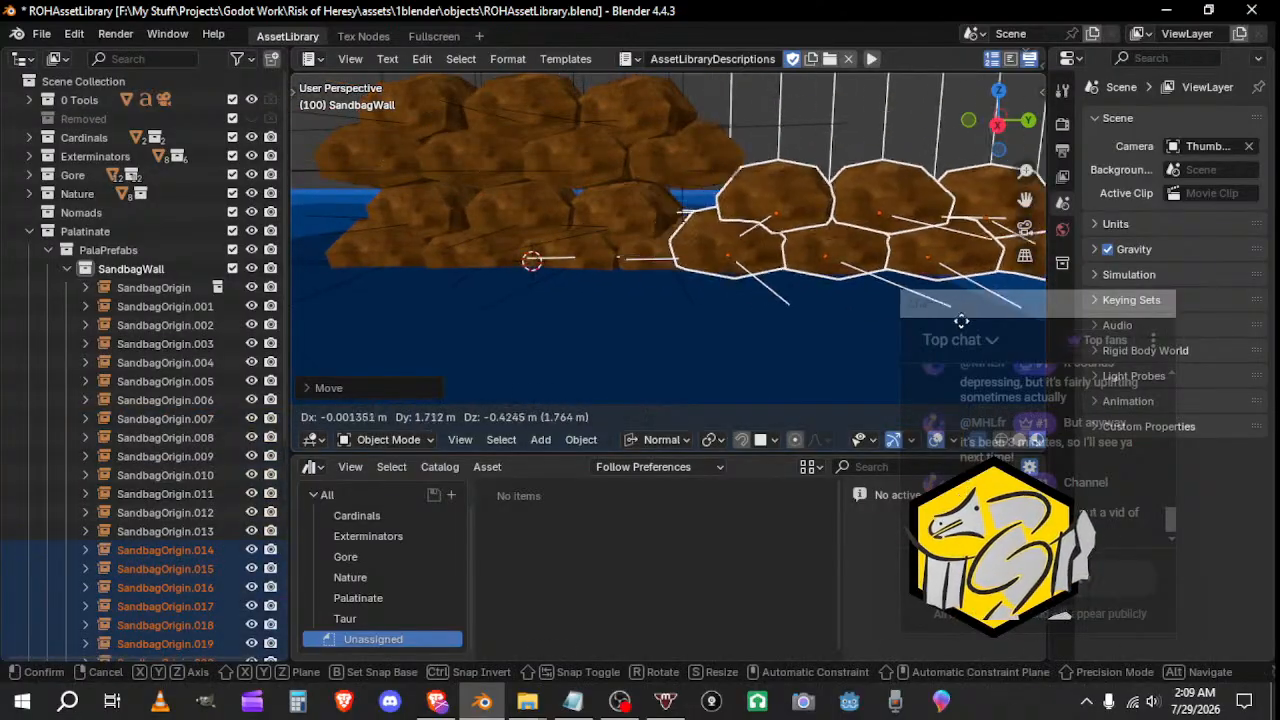
{"action": "right_click", "coordinate": [872, 297]}
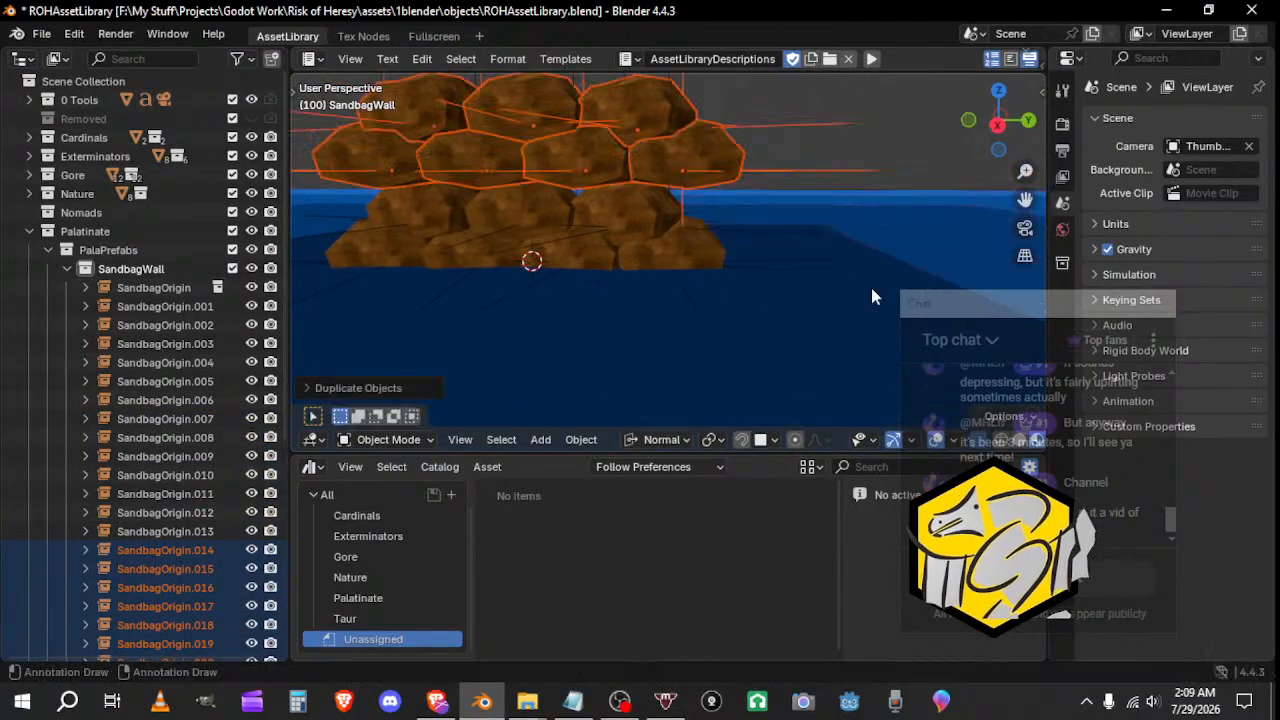
{"action": "key", "text": "Delete"}
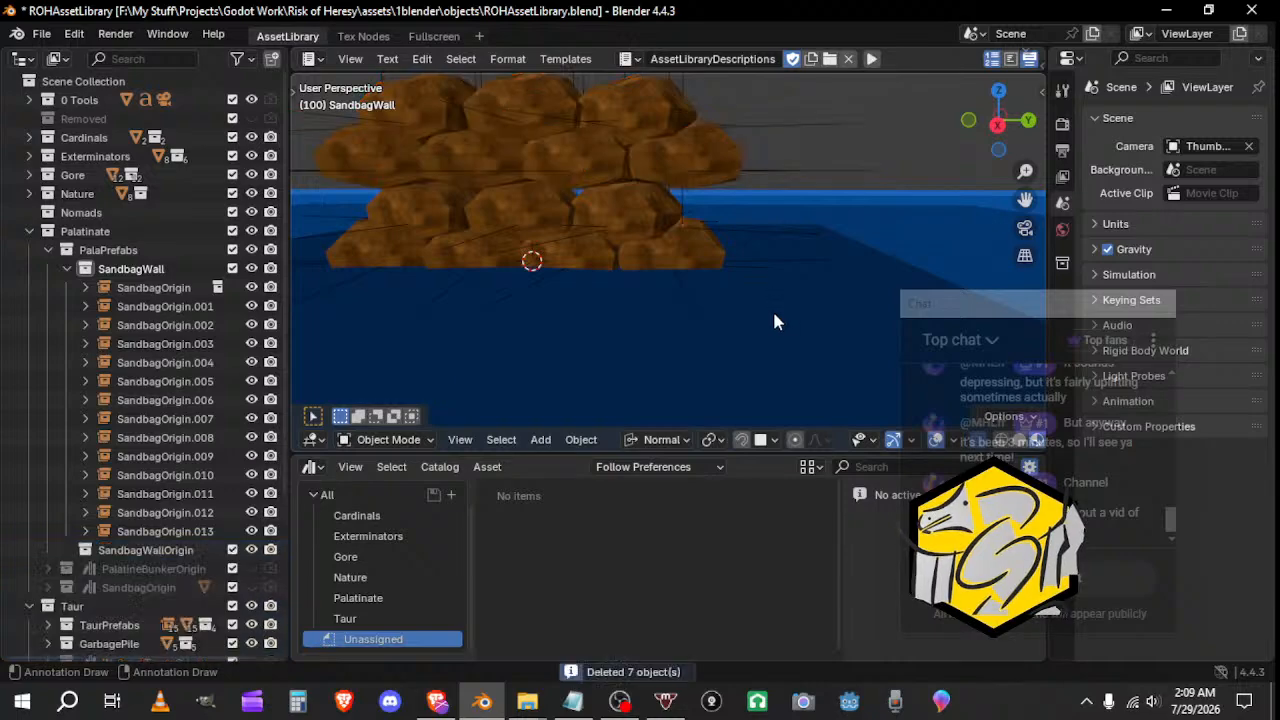
Step: Delete the seven duplicated sandbags that form the wall's upper two rows
{"action": "left_click", "coordinate": [680, 165]}
{"action": "middle_click_drag", "start_coordinate": [680, 165], "coordinate": [724, 252]}
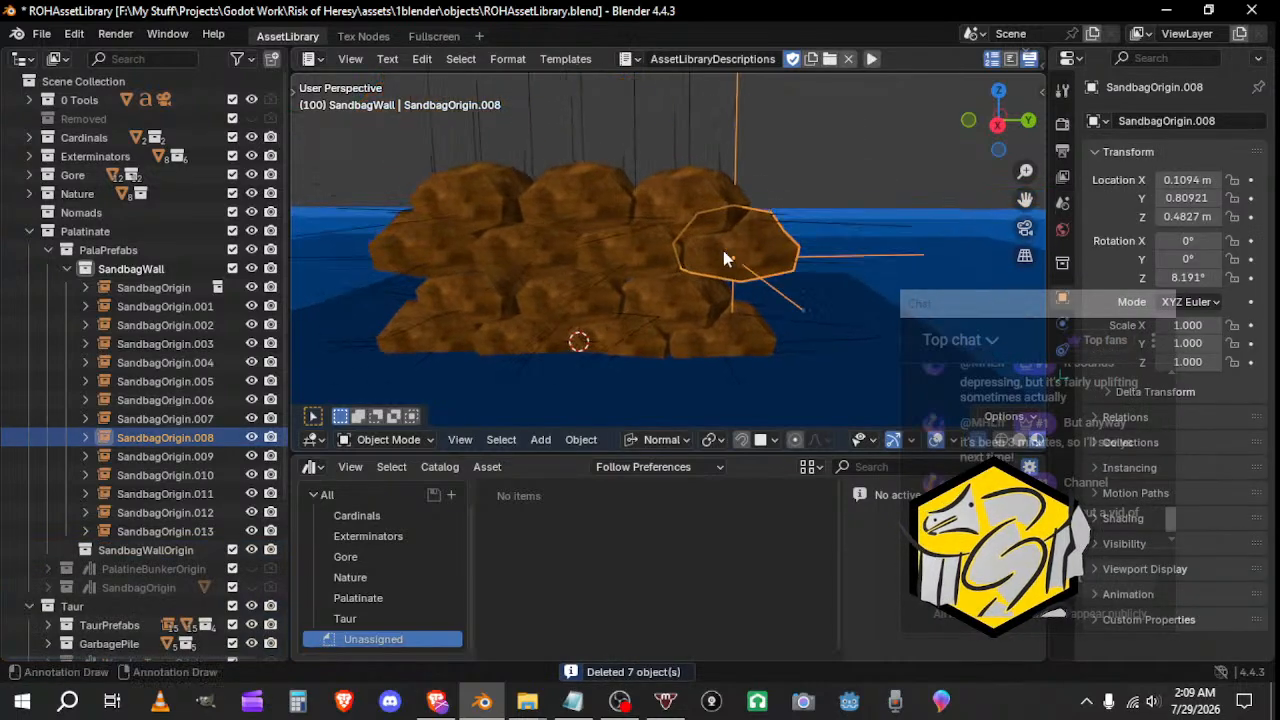
{"action": "left_click", "coordinate": [636, 251], "text": "shift"}
{"action": "left_click", "coordinate": [680, 200], "text": "shift"}
{"action": "left_click", "coordinate": [560, 210], "text": "shift"}
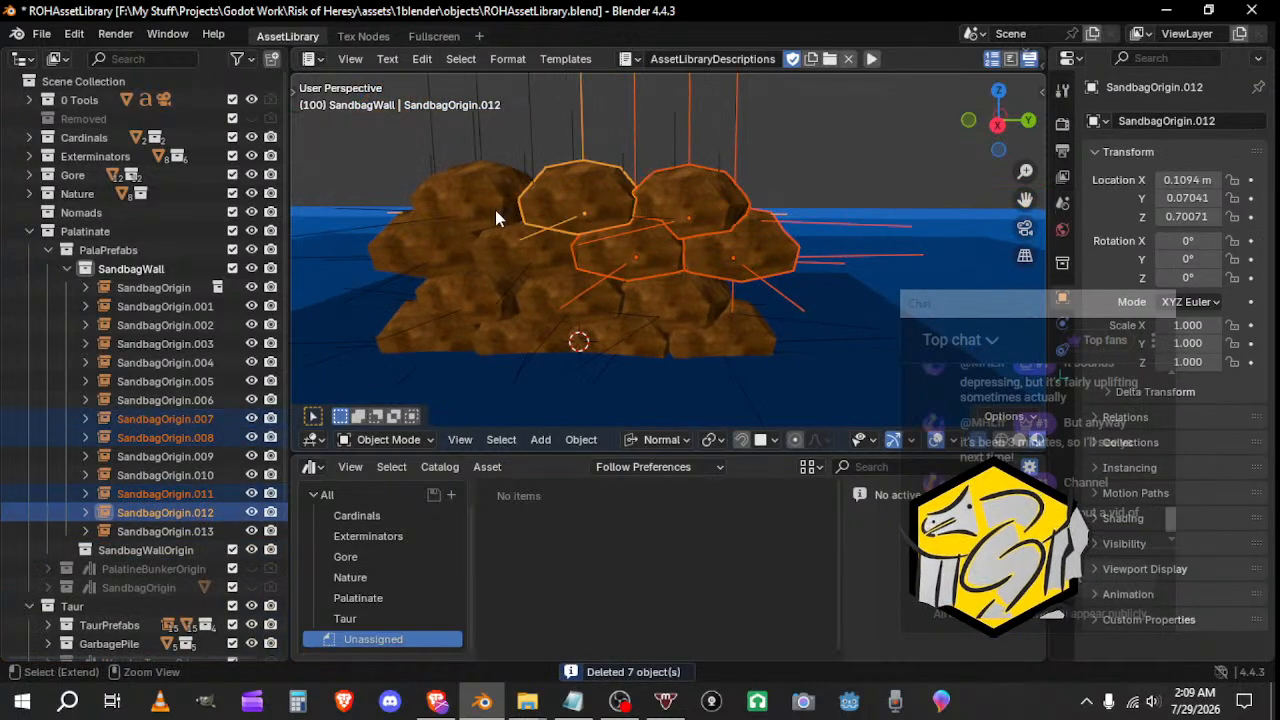
{"action": "left_click", "coordinate": [495, 211], "text": "shift"}
{"action": "left_click", "coordinate": [436, 241], "text": "shift"}
{"action": "left_click", "coordinate": [507, 246], "text": "shift"}
{"action": "key", "text": "Delete"}
Step: Duplicate the seven remaining sandbags and place the copies beside the wall, about 2 m along +Y
{"action": "middle_click_drag", "start_coordinate": [594, 268], "coordinate": [609, 299]}
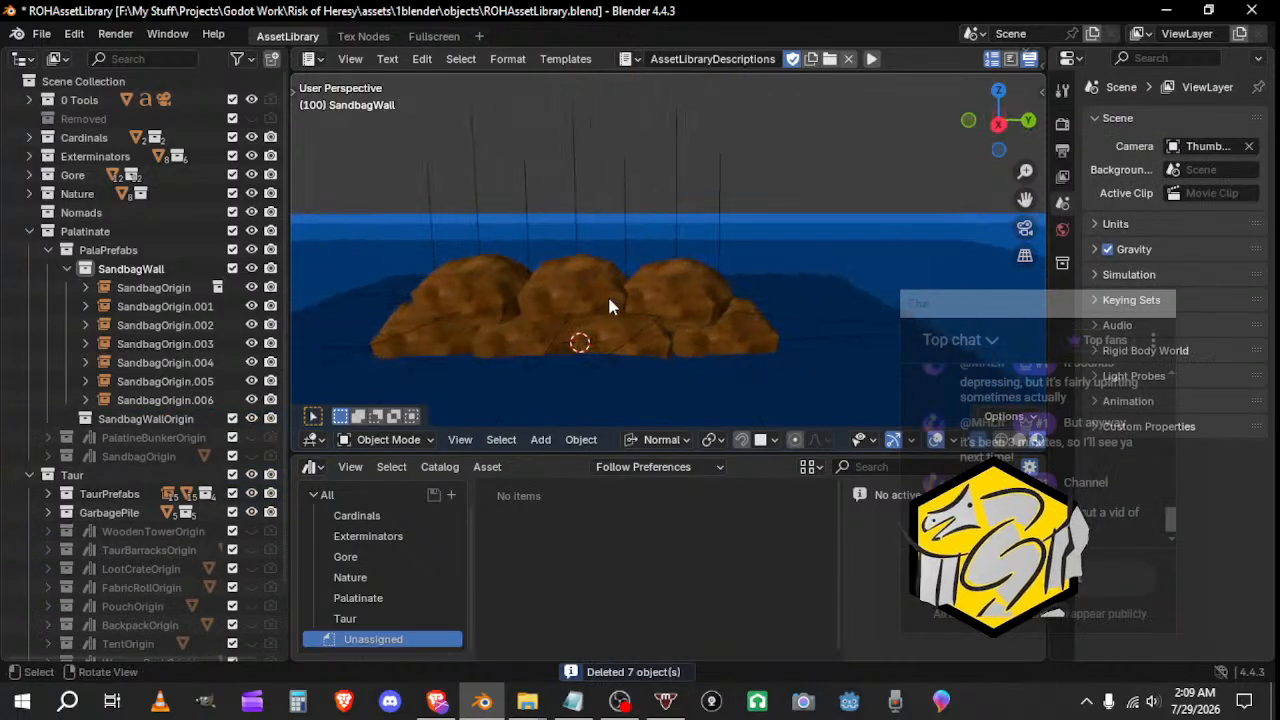
{"action": "left_click", "coordinate": [711, 309]}
{"action": "middle_click_drag", "start_coordinate": [694, 314], "coordinate": [740, 347]}
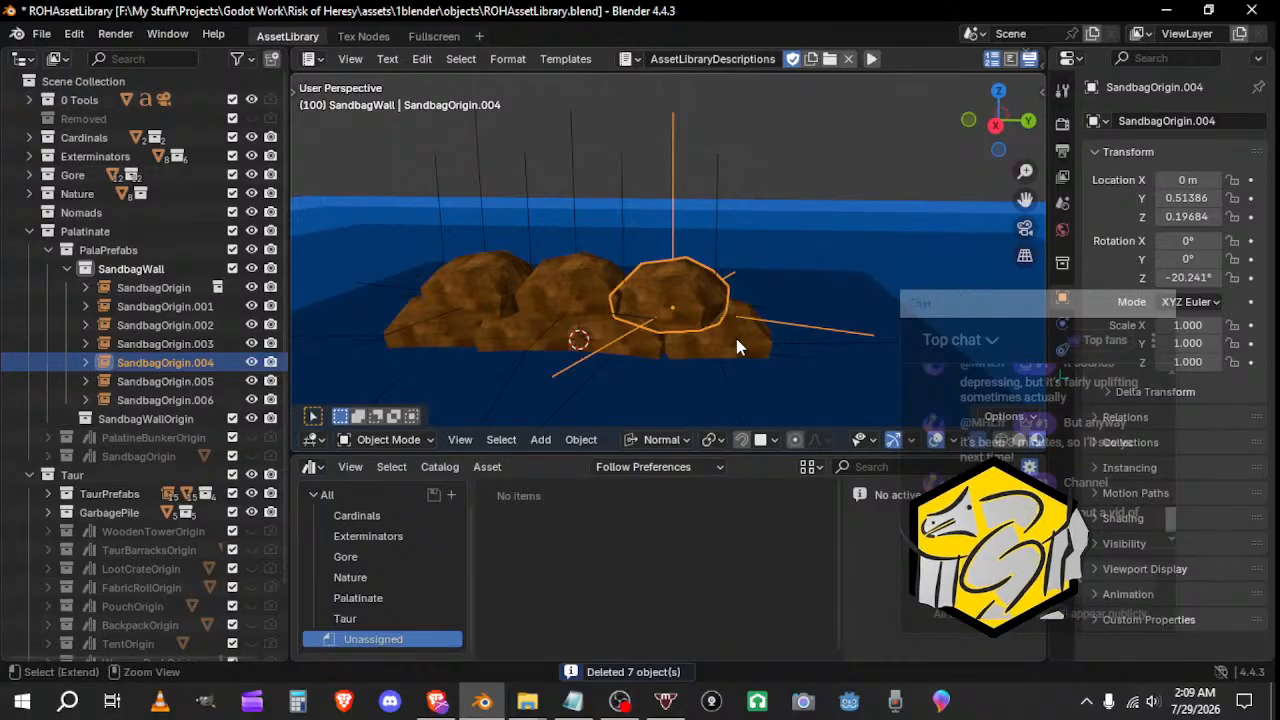
{"action": "left_click", "coordinate": [734, 340], "text": "shift"}
{"action": "left_click", "coordinate": [627, 338], "text": "shift"}
{"action": "left_click", "coordinate": [584, 298], "text": "shift"}
{"action": "left_click", "coordinate": [528, 334], "text": "shift"}
{"action": "left_click", "coordinate": [479, 299], "text": "shift"}
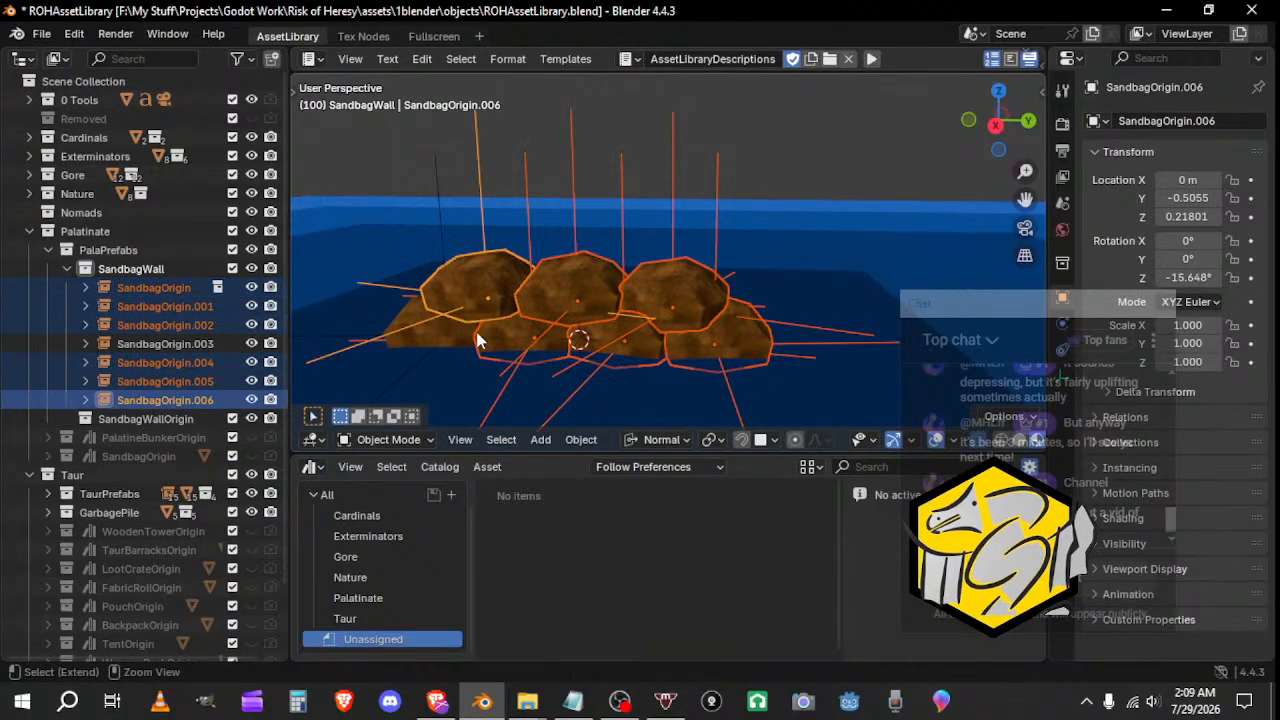
{"action": "left_click", "coordinate": [538, 384], "text": "shift"}
{"action": "key", "text": "shift+d"}
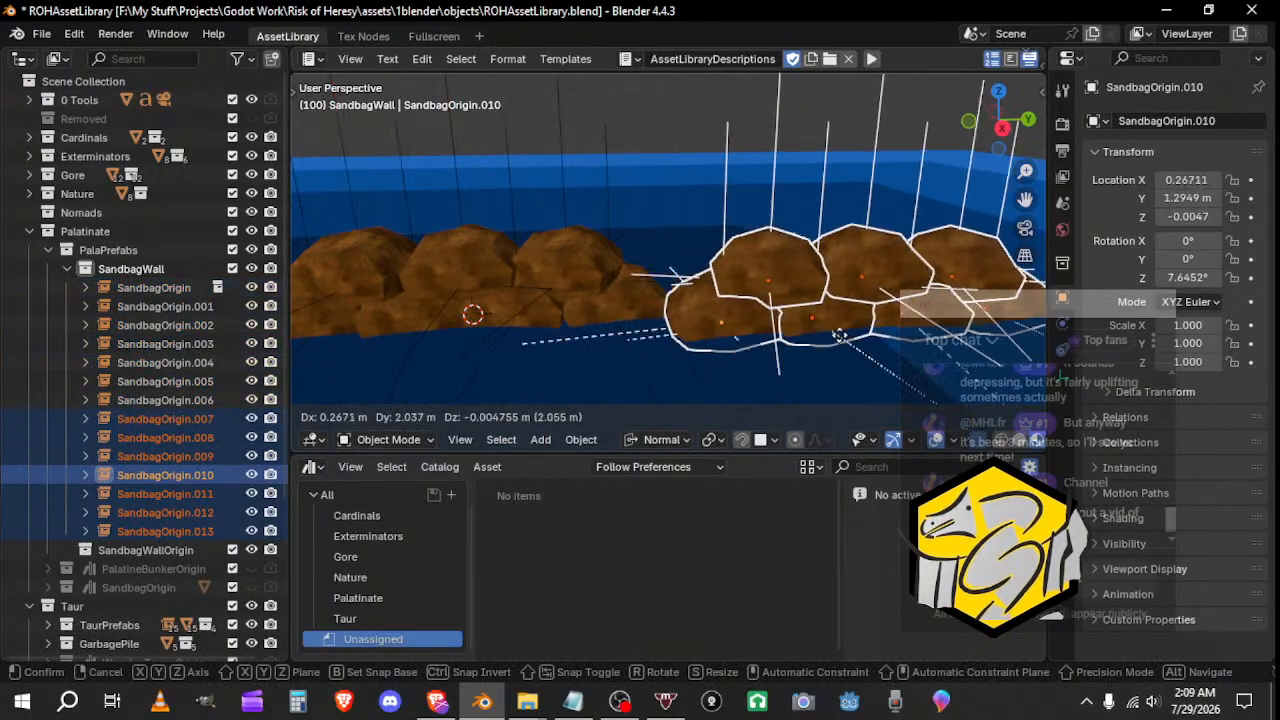
{"action": "left_click", "coordinate": [830, 337]}
Step: Rotate the seven copied sandbags around Z so they stand roughly perpendicular to the original wall
{"action": "middle_click_drag", "start_coordinate": [826, 337], "coordinate": [555, 310]}
{"action": "key", "text": "g"}
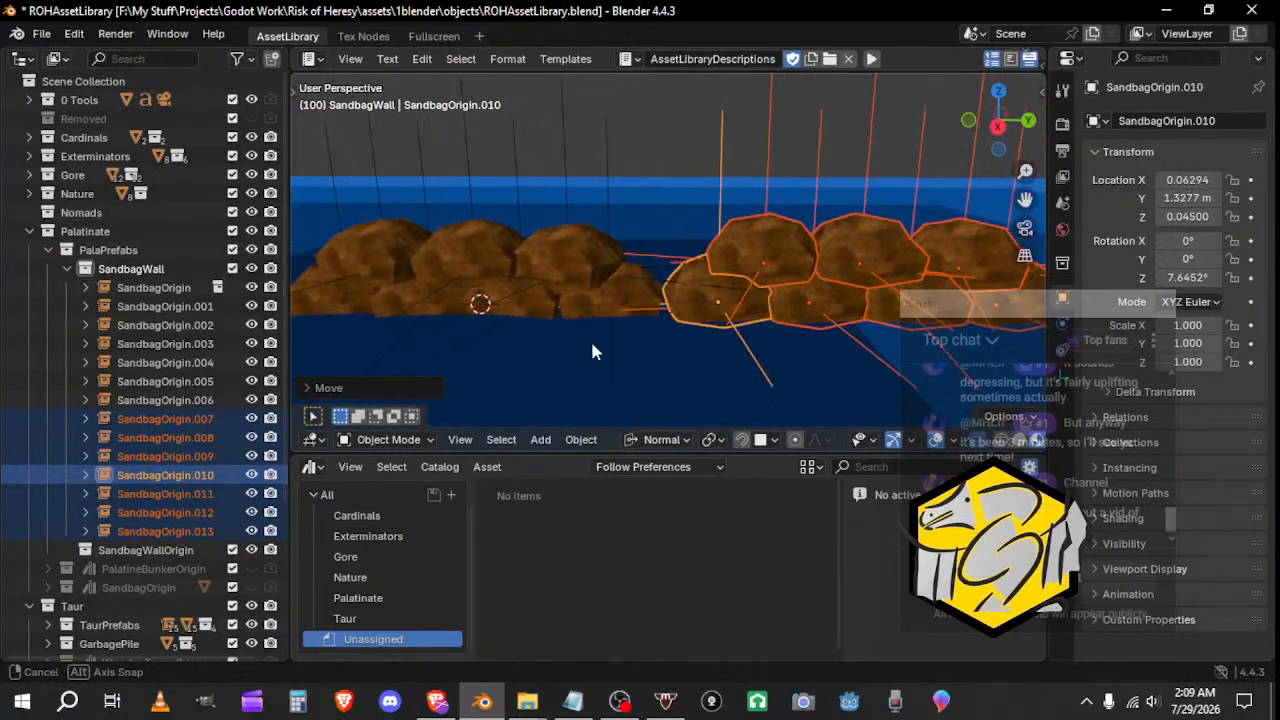
{"action": "middle_click_drag", "start_coordinate": [592, 351], "coordinate": [766, 343]}
{"action": "key", "text": "r"}
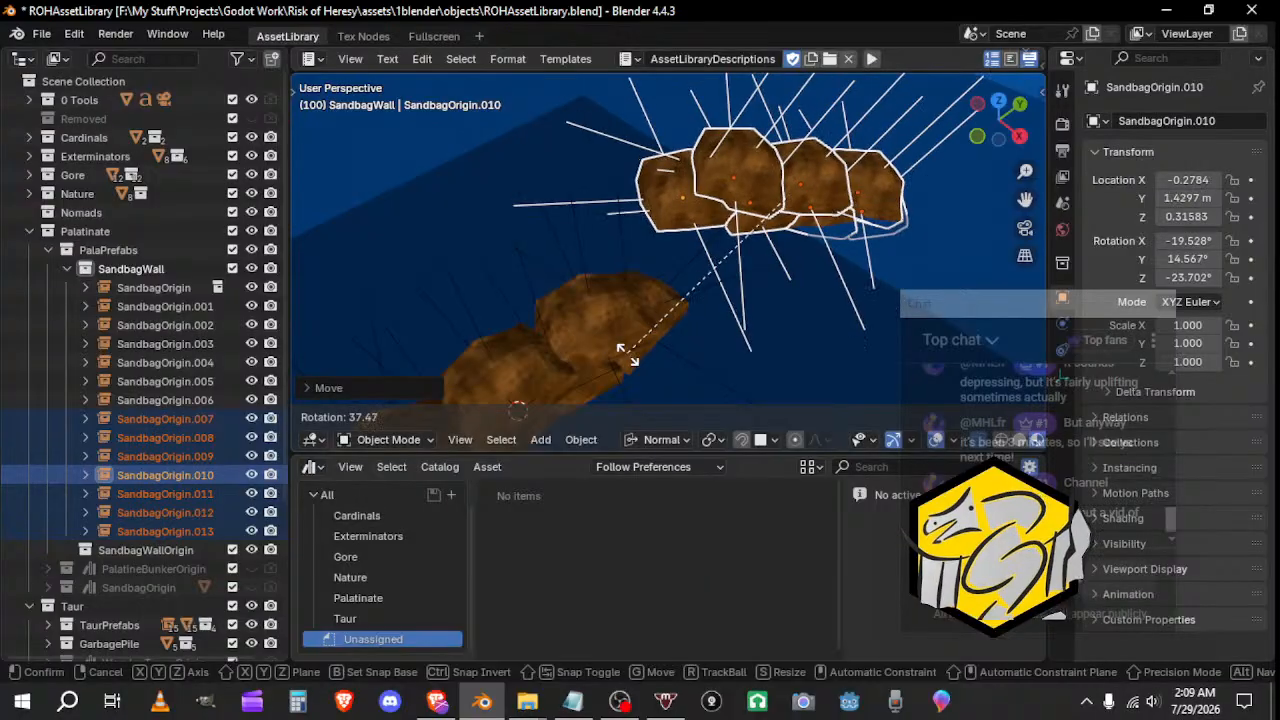
{"action": "key", "text": "z"}
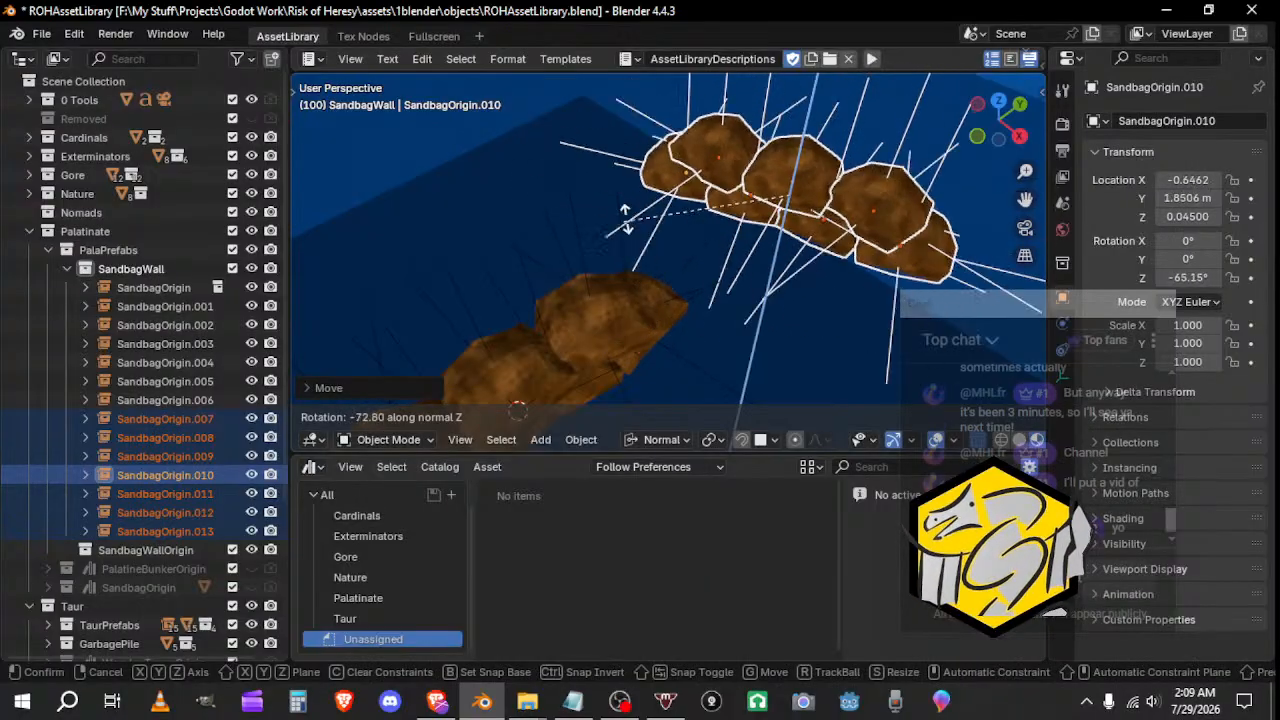
{"action": "left_click", "coordinate": [622, 175]}
Step: Move the rotated sandbag copies against the wall's +Y end to try forming a corner
{"action": "middle_click_drag", "start_coordinate": [622, 178], "coordinate": [900, 208]}
{"action": "key", "text": "g"}
{"action": "left_click", "coordinate": [758, 238]}
{"action": "middle_click_drag", "start_coordinate": [682, 318], "coordinate": [643, 279]}
{"action": "key", "text": "g"}
{"action": "left_click", "coordinate": [597, 328]}
{"action": "middle_click_drag", "start_coordinate": [597, 328], "coordinate": [557, 346]}
{"action": "key", "text": "g"}
{"action": "left_click", "coordinate": [688, 346]}
{"action": "key", "text": "g"}
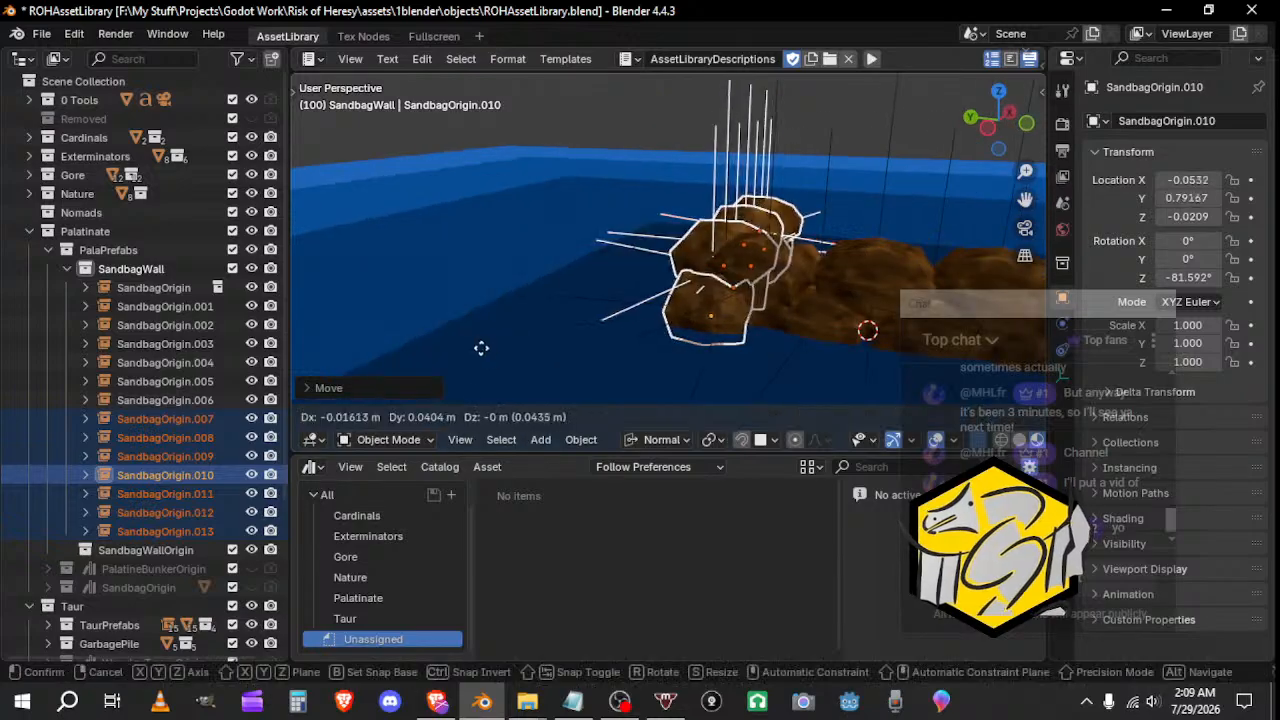
{"action": "left_click", "coordinate": [476, 341]}
Step: Delete the seven rotated sandbag copies that form the corner section
{"action": "middle_click_drag", "start_coordinate": [476, 341], "coordinate": [525, 394]}
{"action": "key", "text": "Delete"}
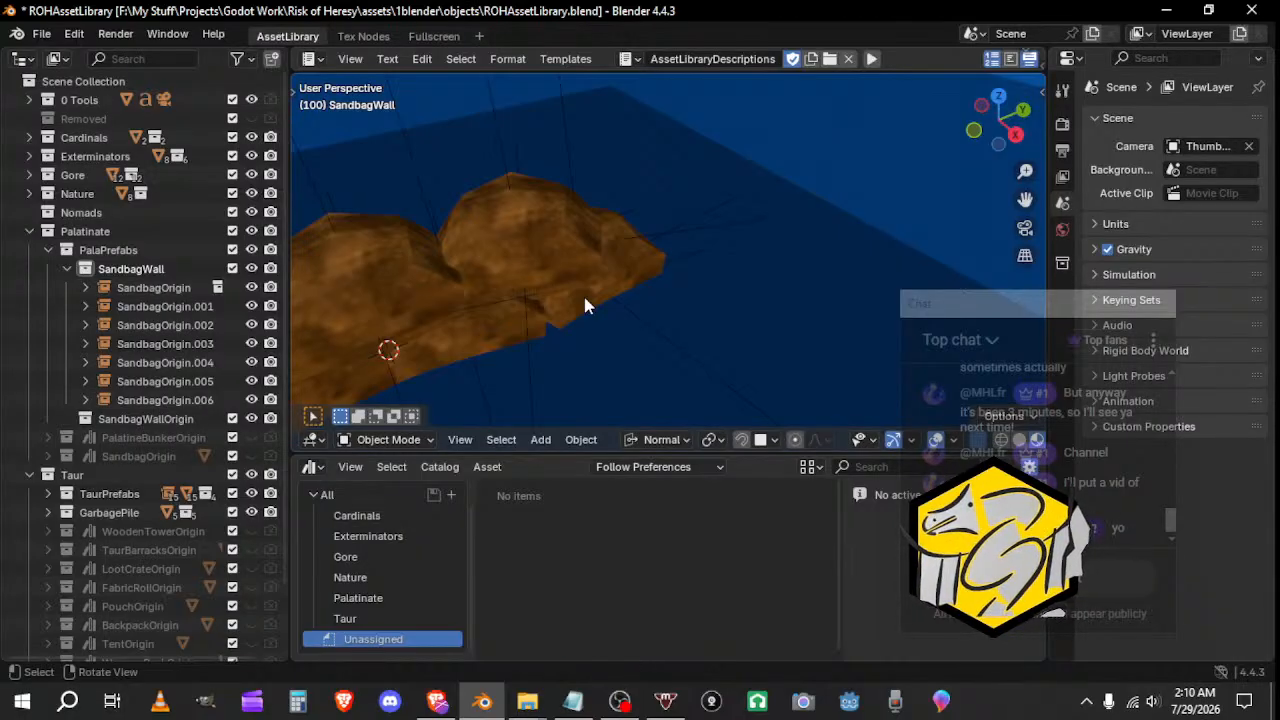
{"action": "middle_click_drag", "start_coordinate": [584, 299], "coordinate": [594, 372]}
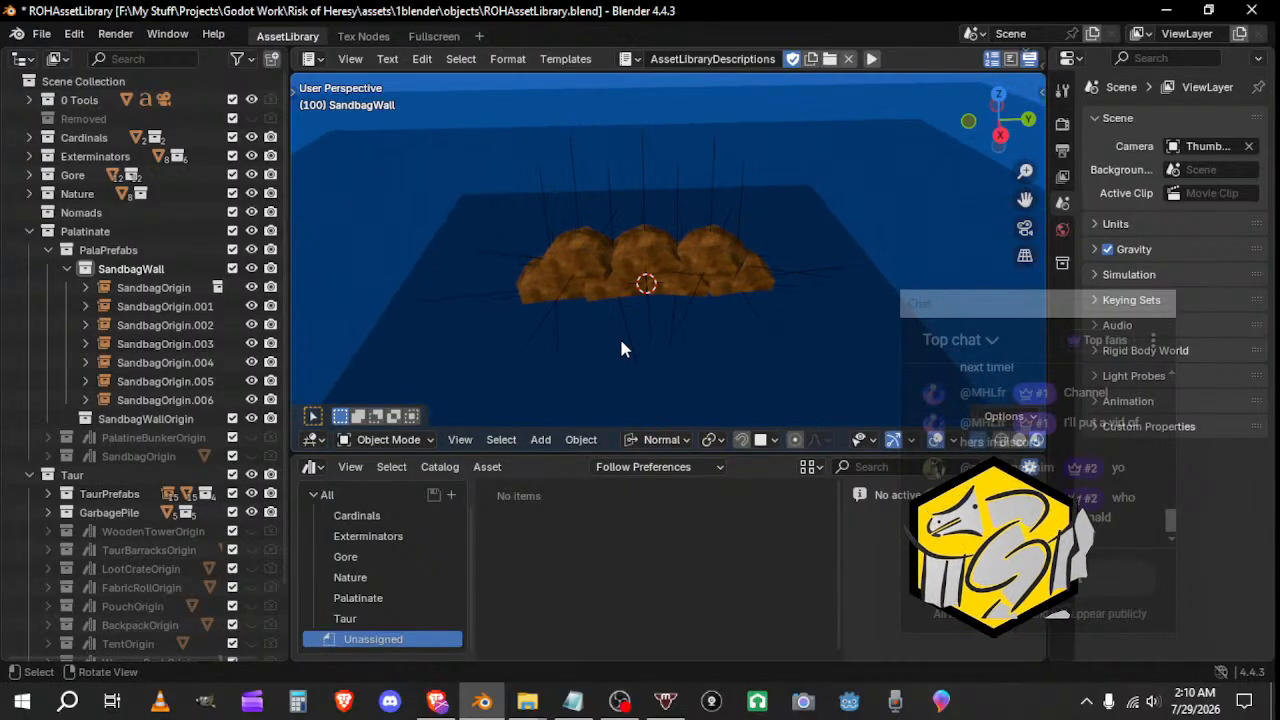
Step: Circle-select all seven sandbags of the wall
{"action": "middle_click_drag", "start_coordinate": [622, 346], "coordinate": [648, 347]}
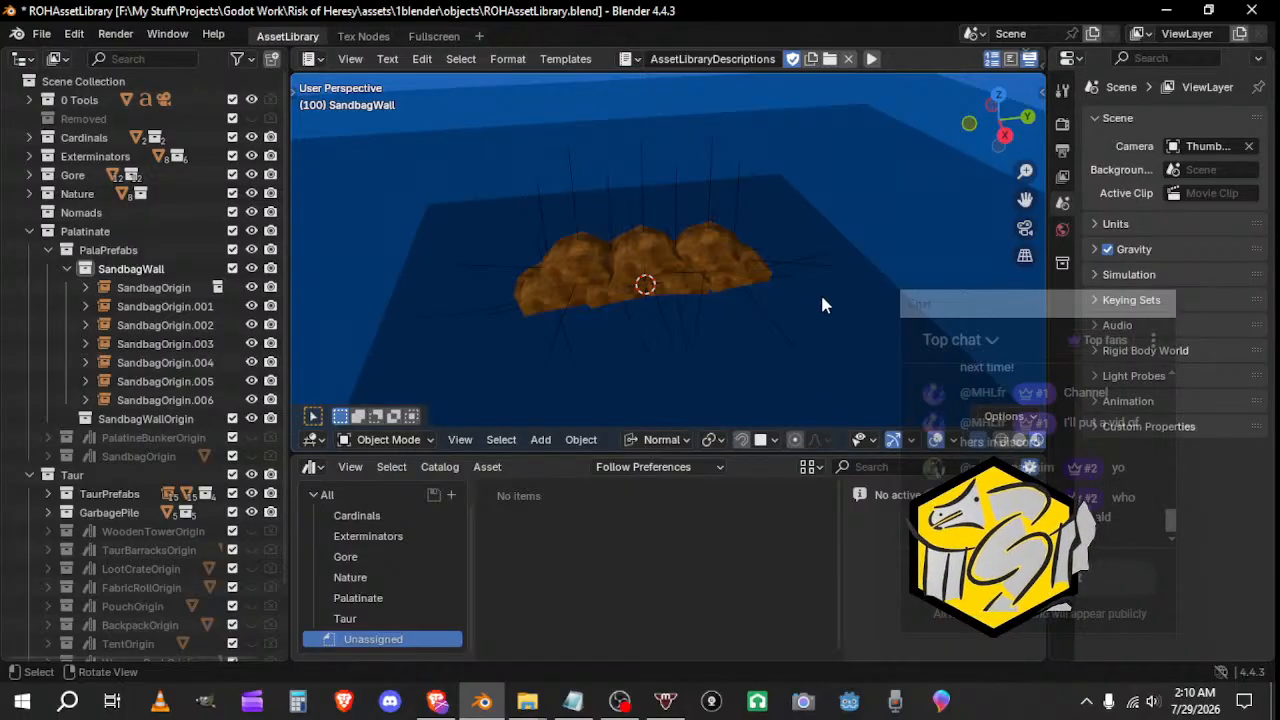
{"action": "middle_click_drag", "start_coordinate": [860, 310], "coordinate": [805, 375]}
{"action": "key", "text": "c"}
{"action": "scroll", "coordinate": [685, 306], "scroll_direction": "up", "scroll_amount": 3}
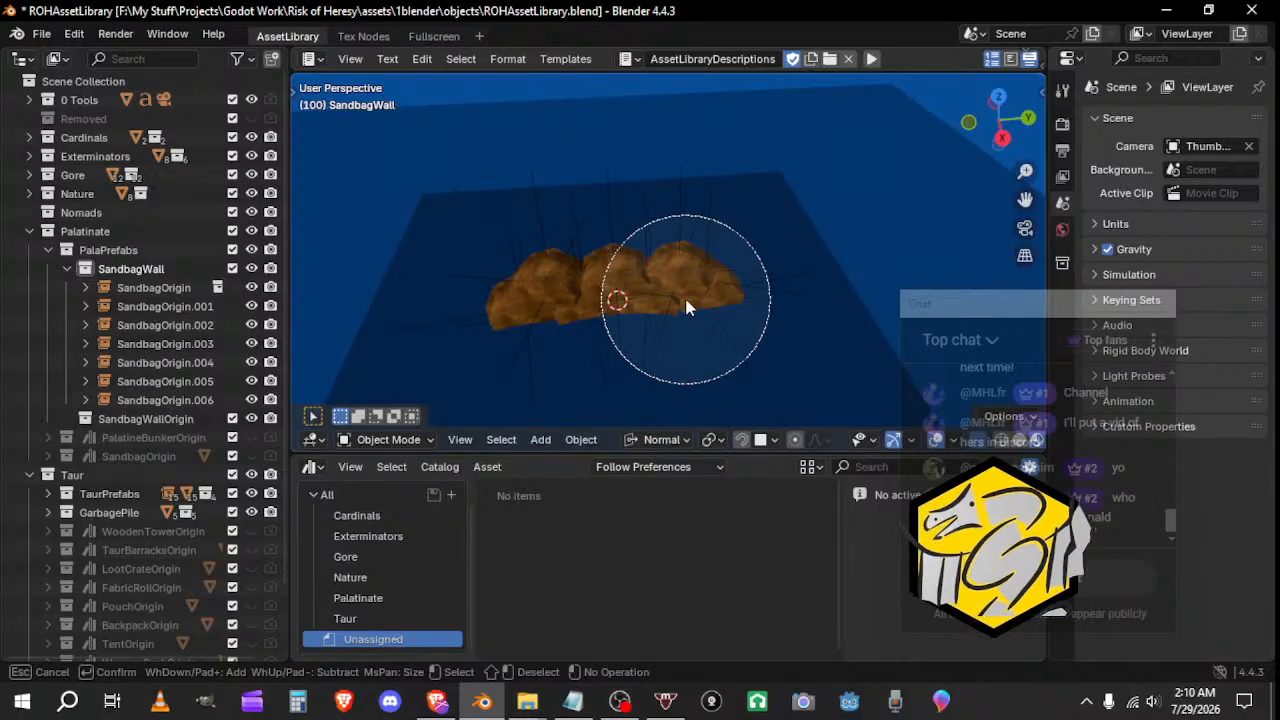
{"action": "scroll", "coordinate": [687, 298], "scroll_direction": "down", "scroll_amount": 1}
{"action": "scroll", "coordinate": [702, 284], "scroll_direction": "down", "scroll_amount": 1}
{"action": "left_click", "coordinate": [716, 275]}
{"action": "left_click_drag", "start_coordinate": [716, 275], "coordinate": [556, 282]}
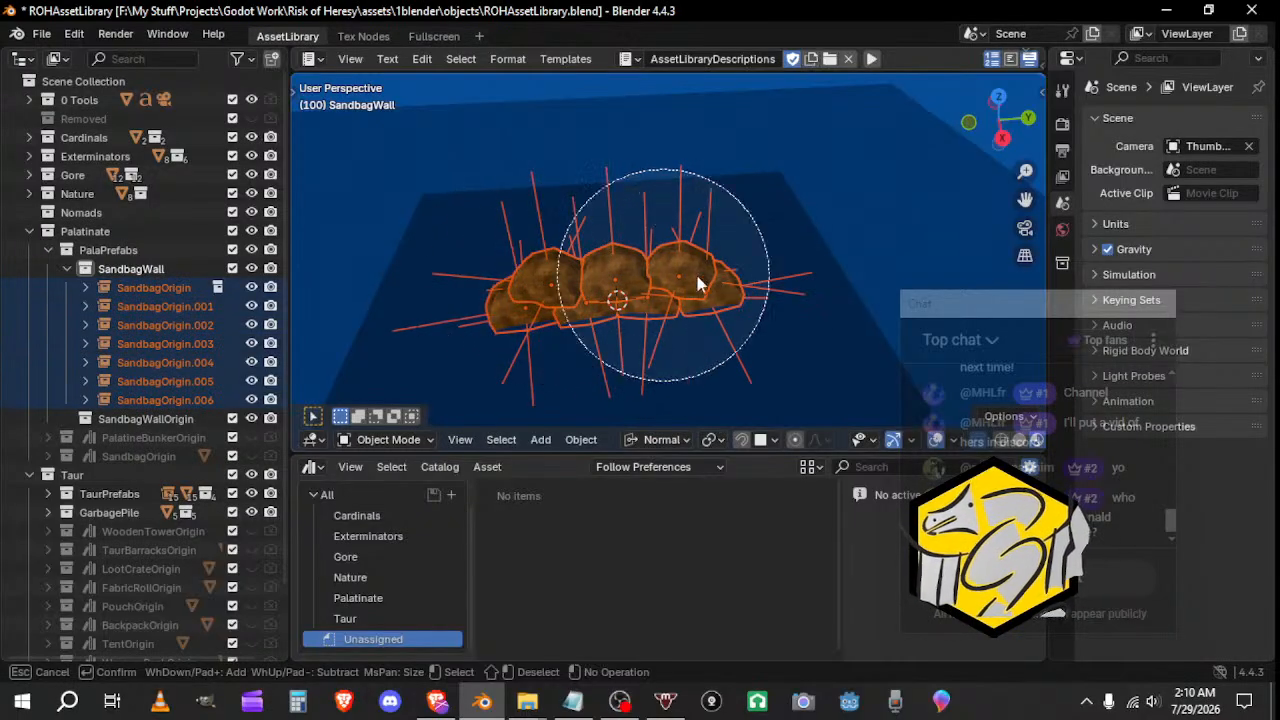
{"action": "right_click", "coordinate": [724, 280]}
{"action": "middle_click_drag", "start_coordinate": [724, 280], "coordinate": [753, 325]}
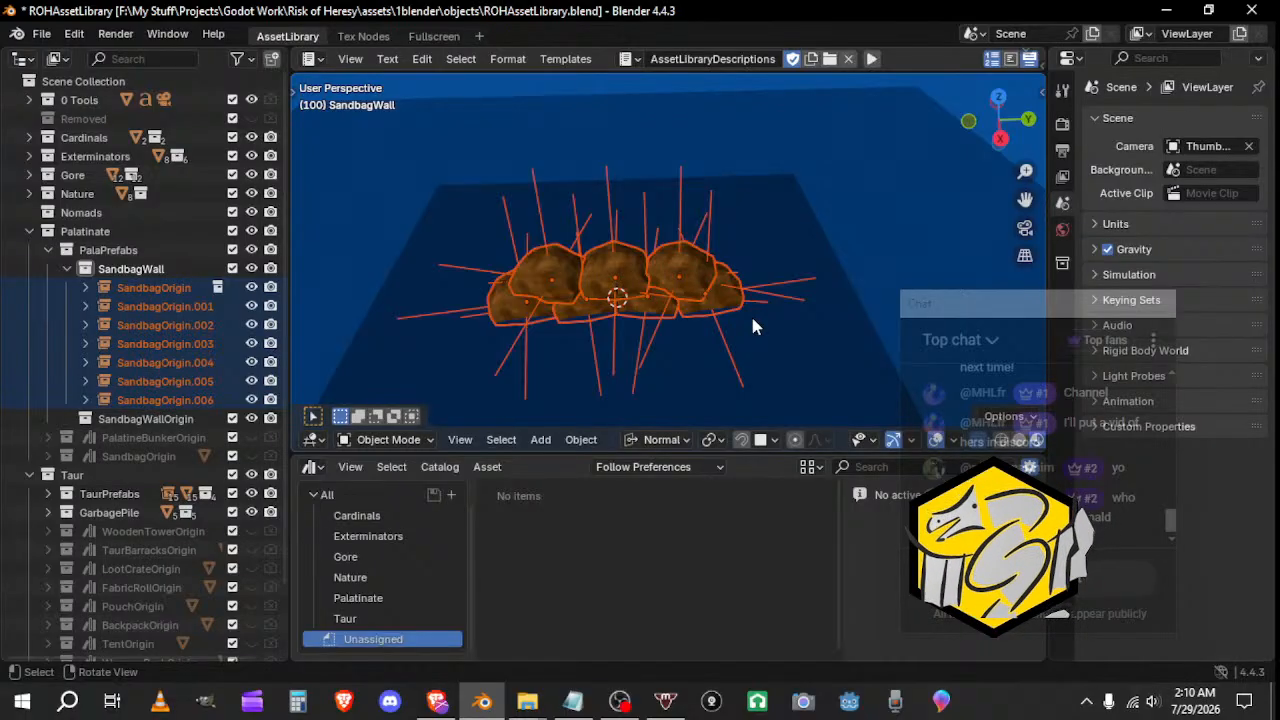
Step: Save the ROHAssetLibrary.blend file
{"action": "left_click", "coordinate": [48, 34]}
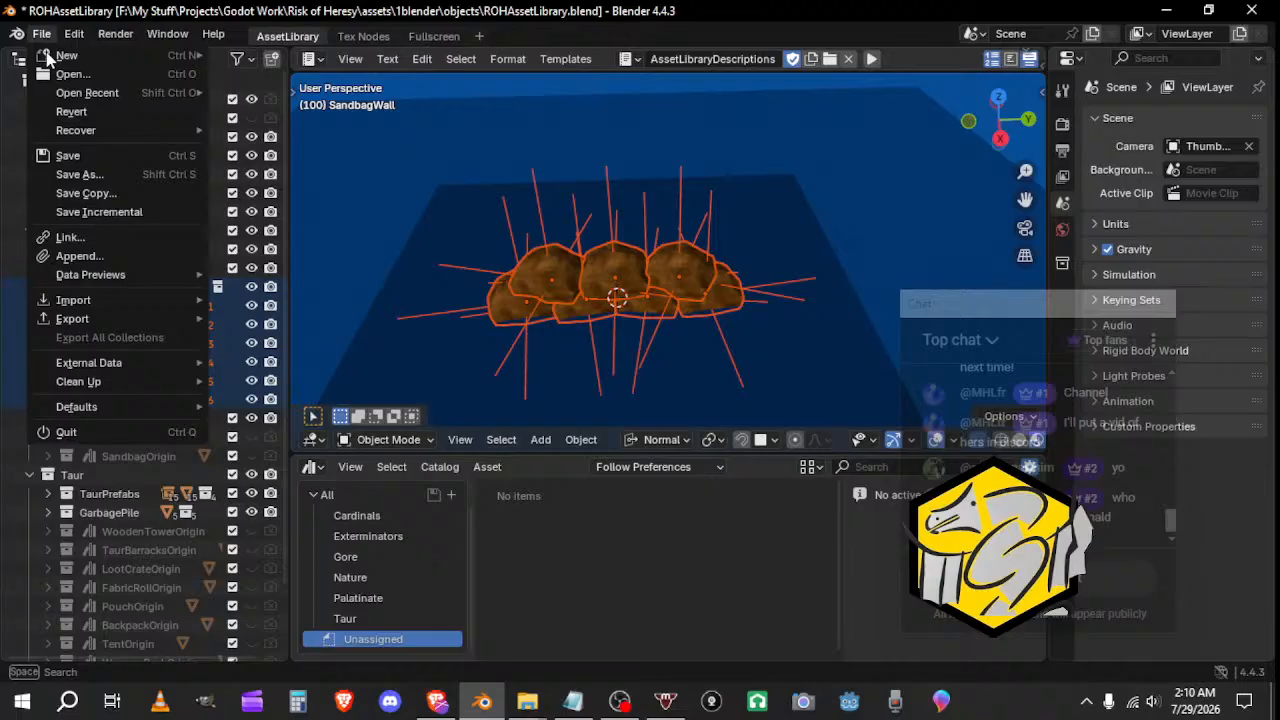
{"action": "left_click", "coordinate": [73, 148]}
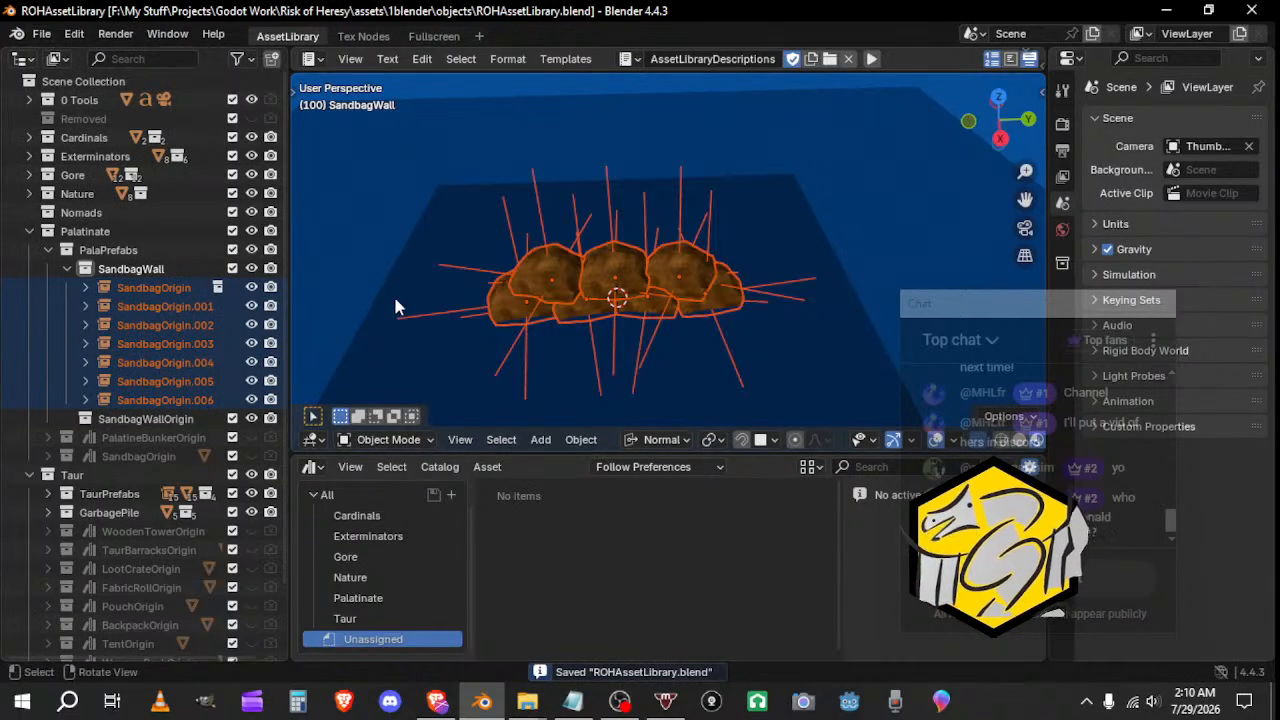
{"action": "middle_click_drag", "start_coordinate": [395, 300], "coordinate": [440, 305]}
Step: Start a glTF 2.0 export and set its destination to the palatinate folder inside objects
{"action": "left_click", "coordinate": [56, 34]}
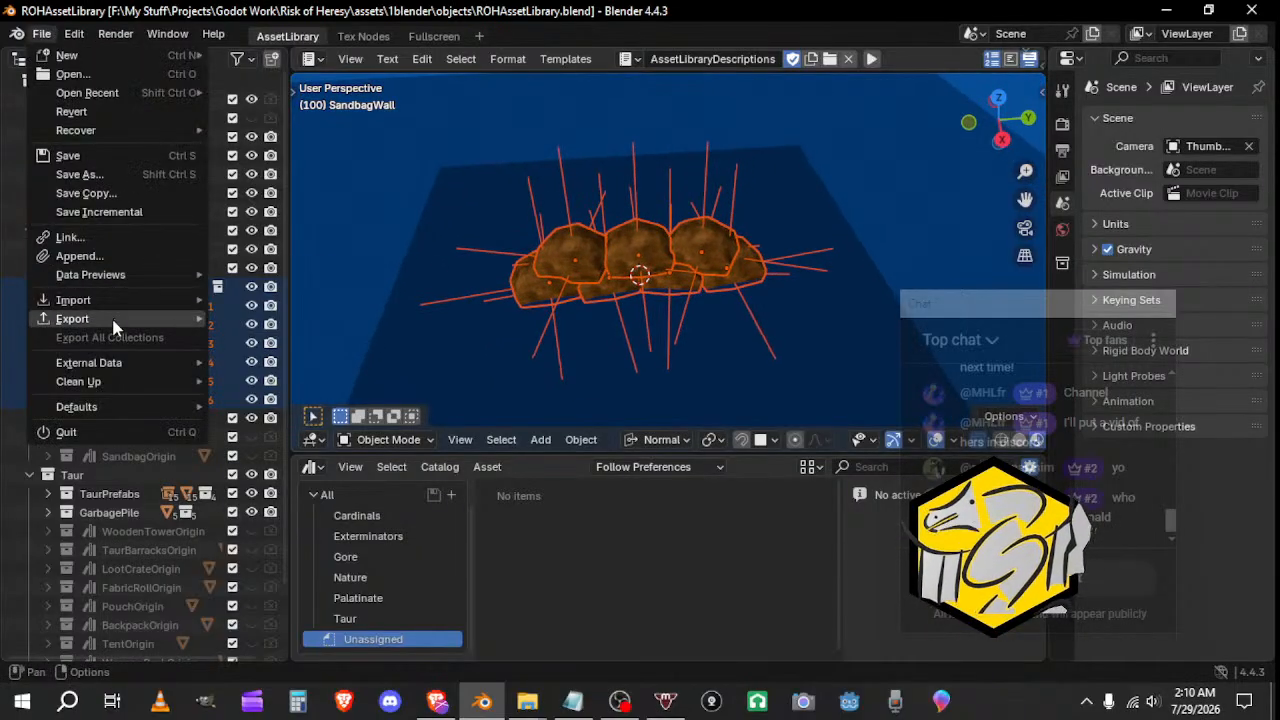
{"action": "left_click", "coordinate": [38, 34]}
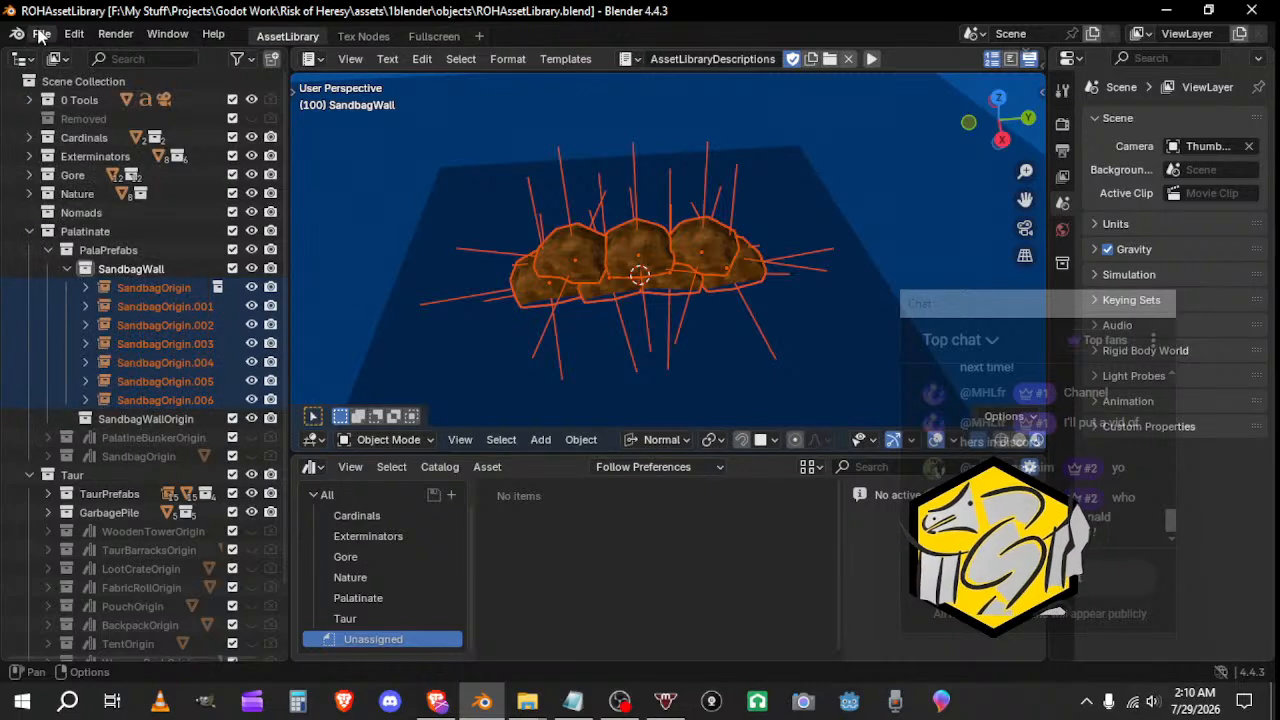
{"action": "left_click", "coordinate": [38, 34]}
{"action": "mouse_move", "coordinate": [124, 317]}
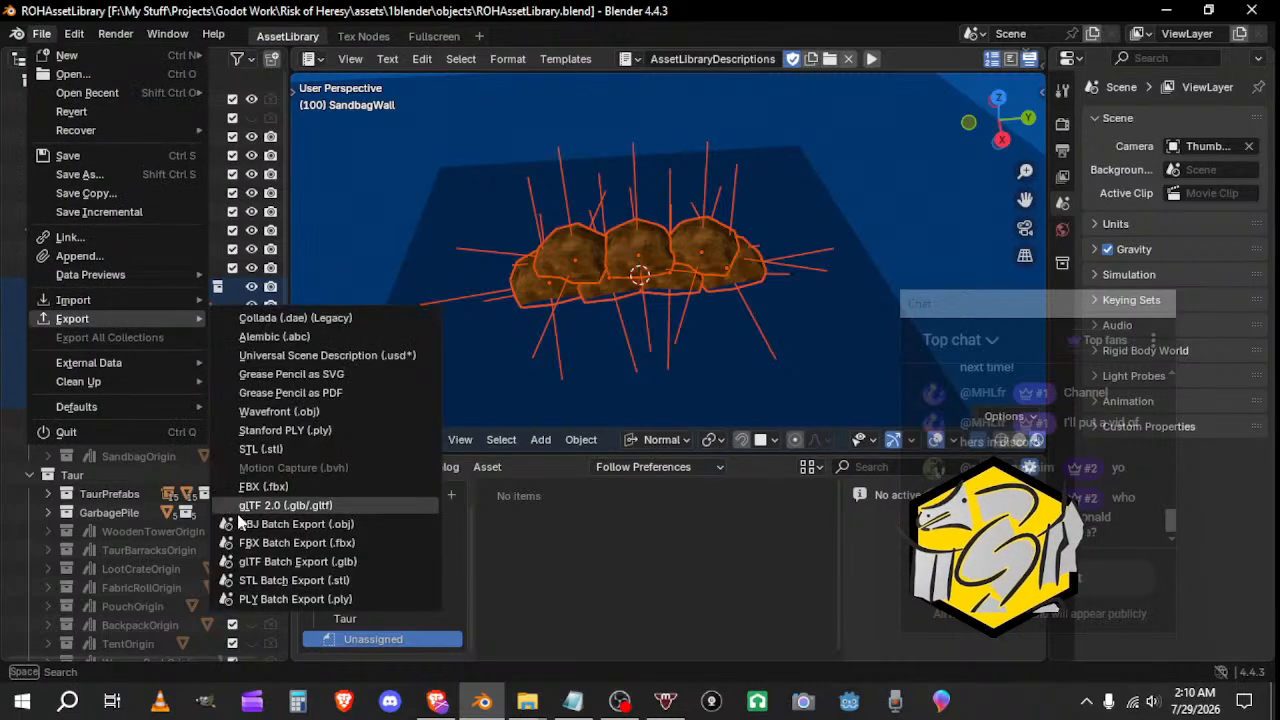
{"action": "left_click", "coordinate": [282, 506]}
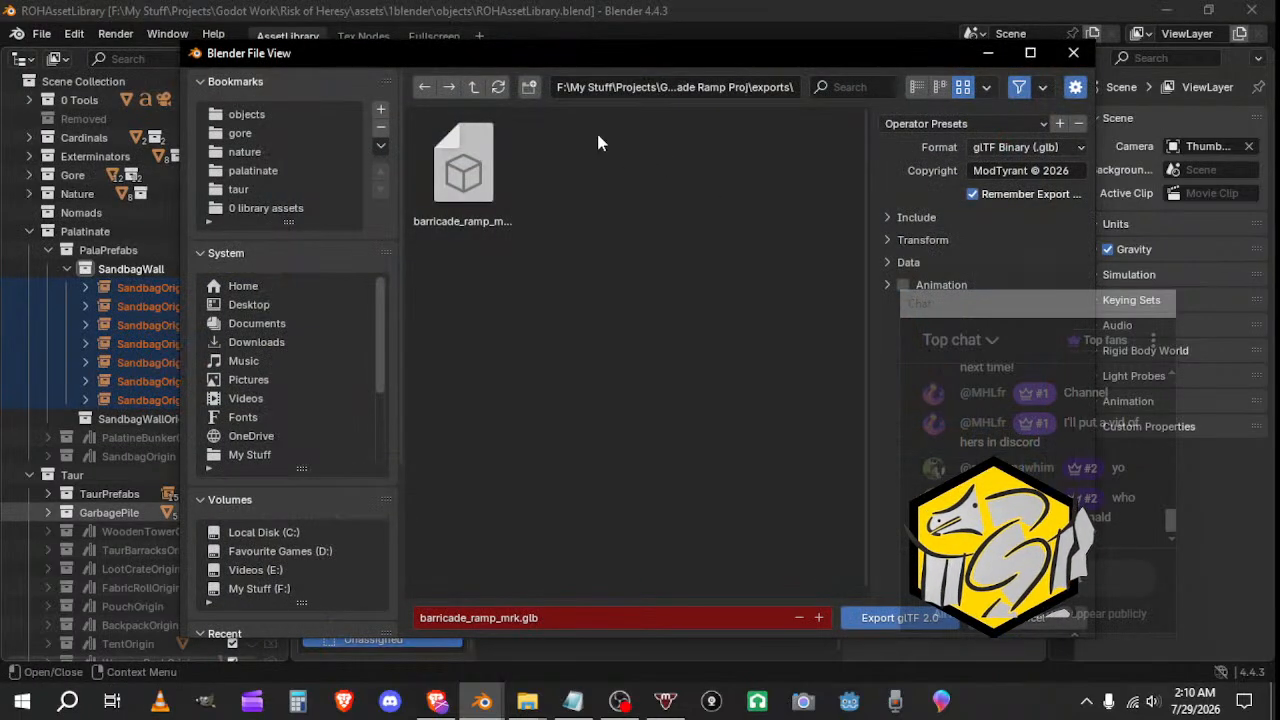
{"action": "left_click", "coordinate": [480, 88]}
{"action": "left_click", "coordinate": [480, 88]}
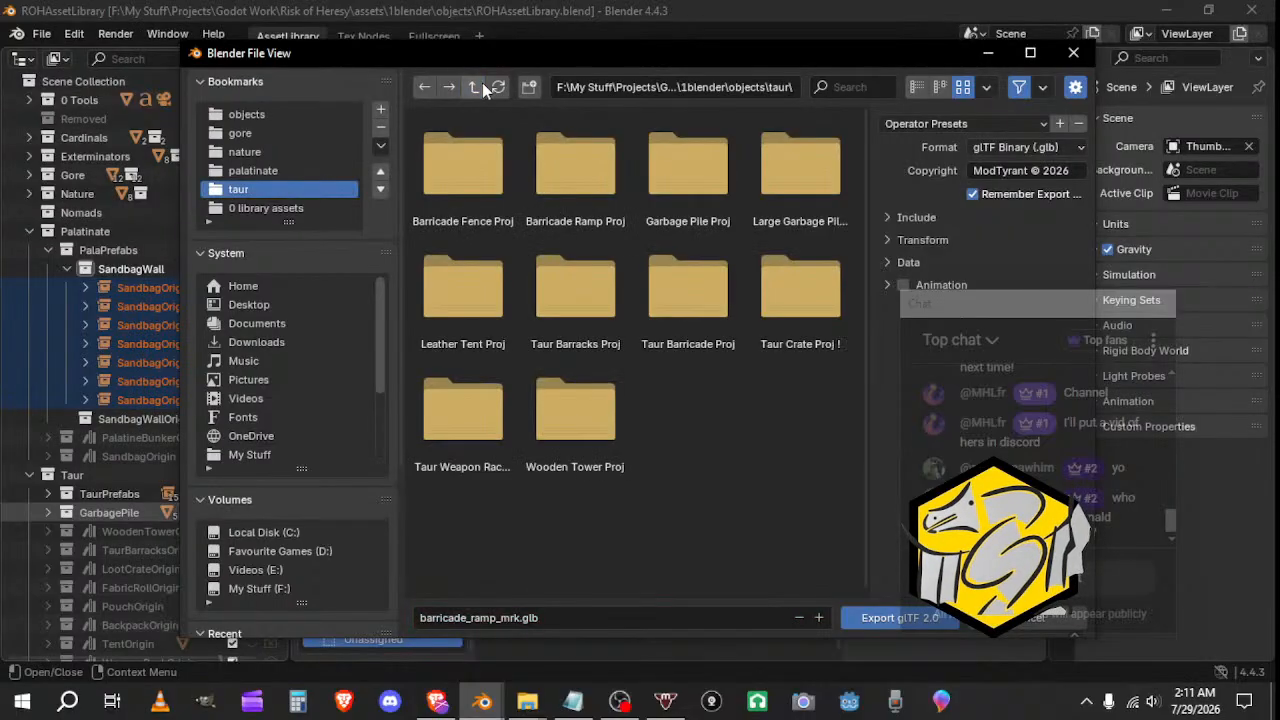
{"action": "left_click", "coordinate": [480, 87]}
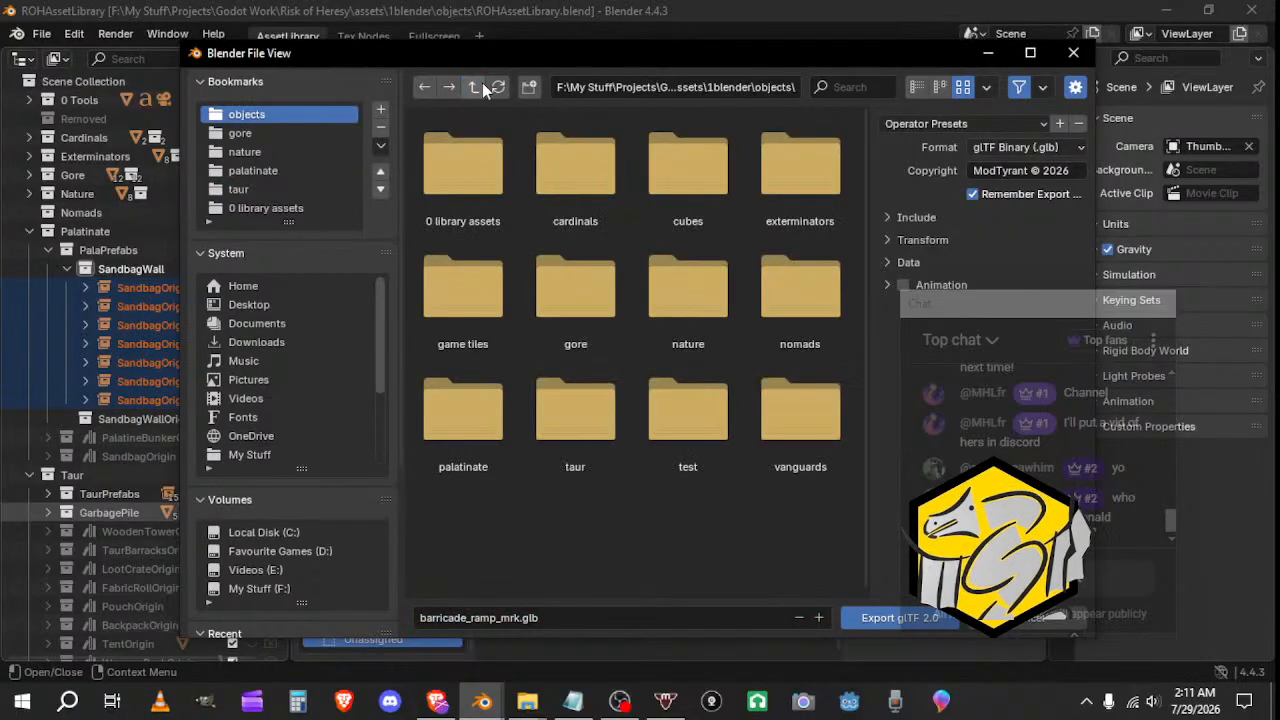
{"action": "double_click", "coordinate": [509, 433]}
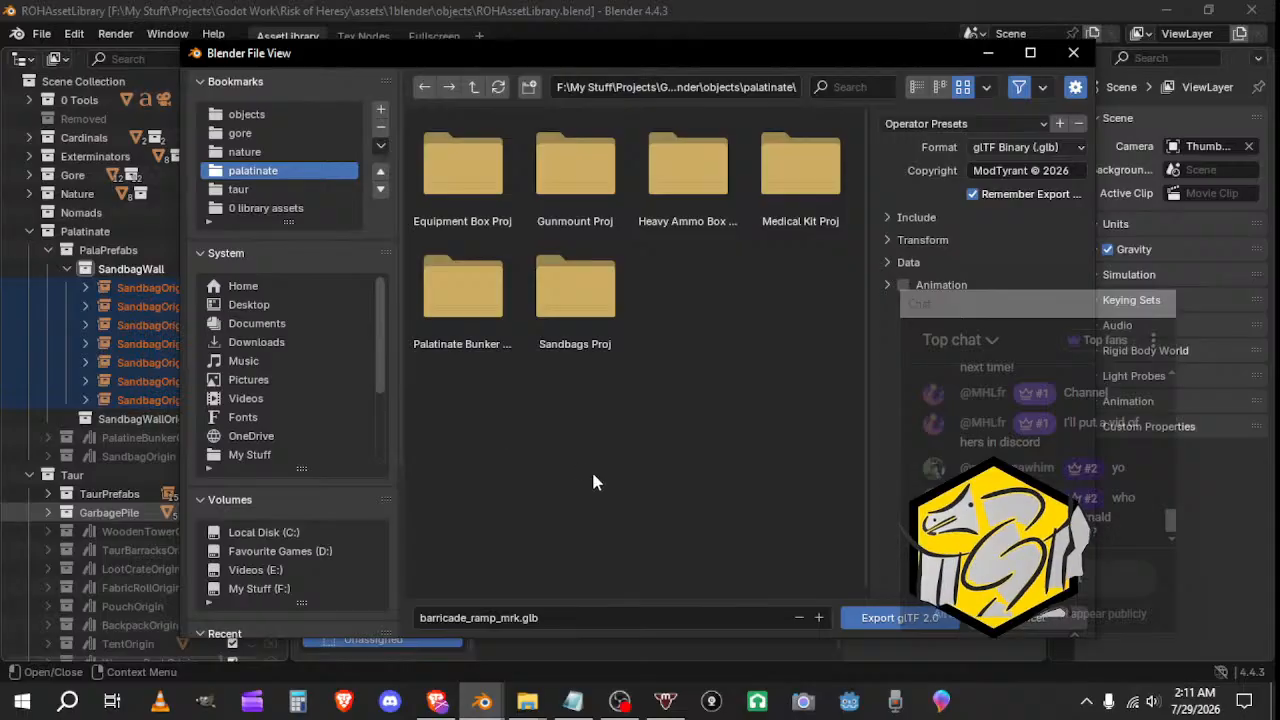
Step: Create a folder named "Sandbag Wall Proj" in the palatinate folder and open it
{"action": "left_click", "coordinate": [529, 87]}
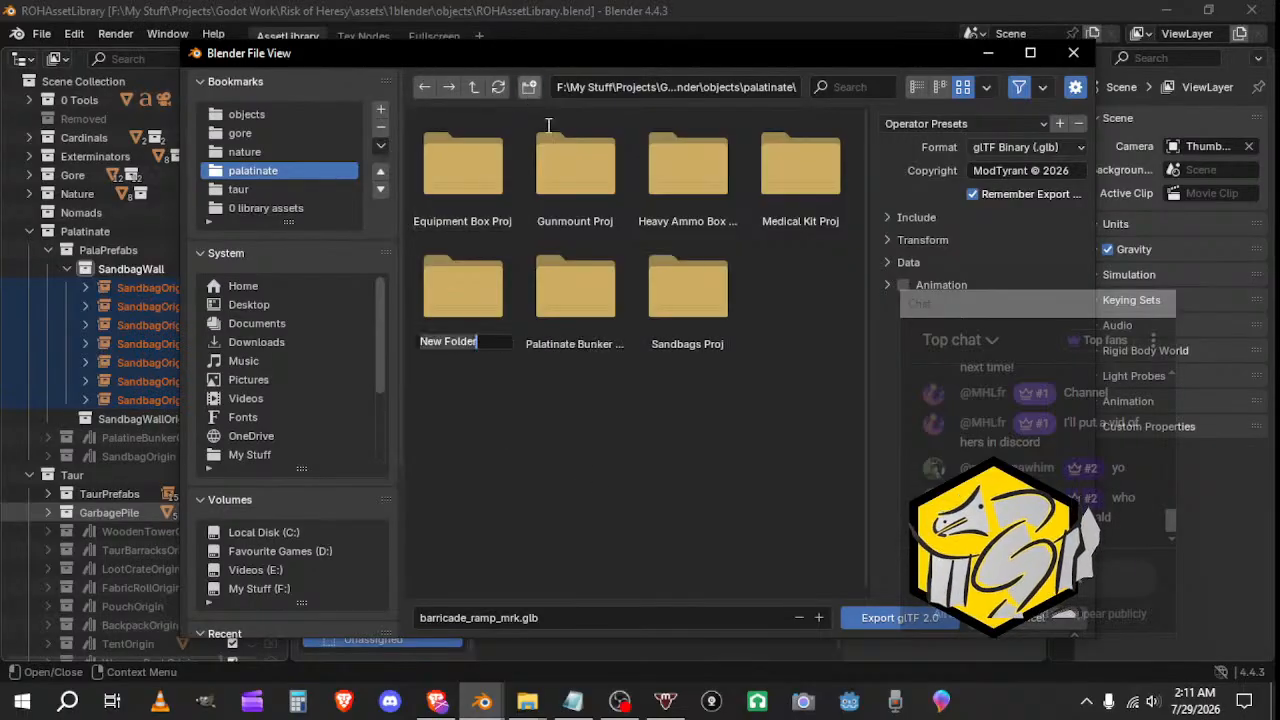
{"action": "type", "text": "Sand"}
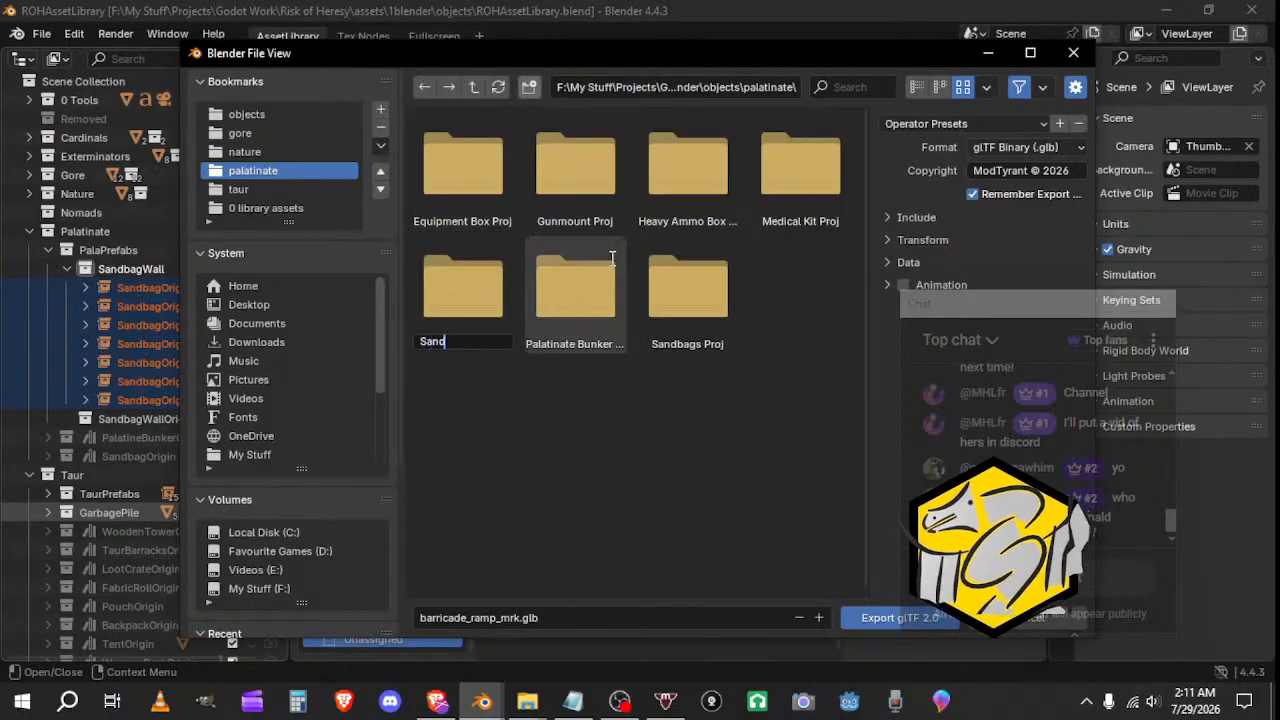
{"action": "type", "text": "bag Wall Pr"}
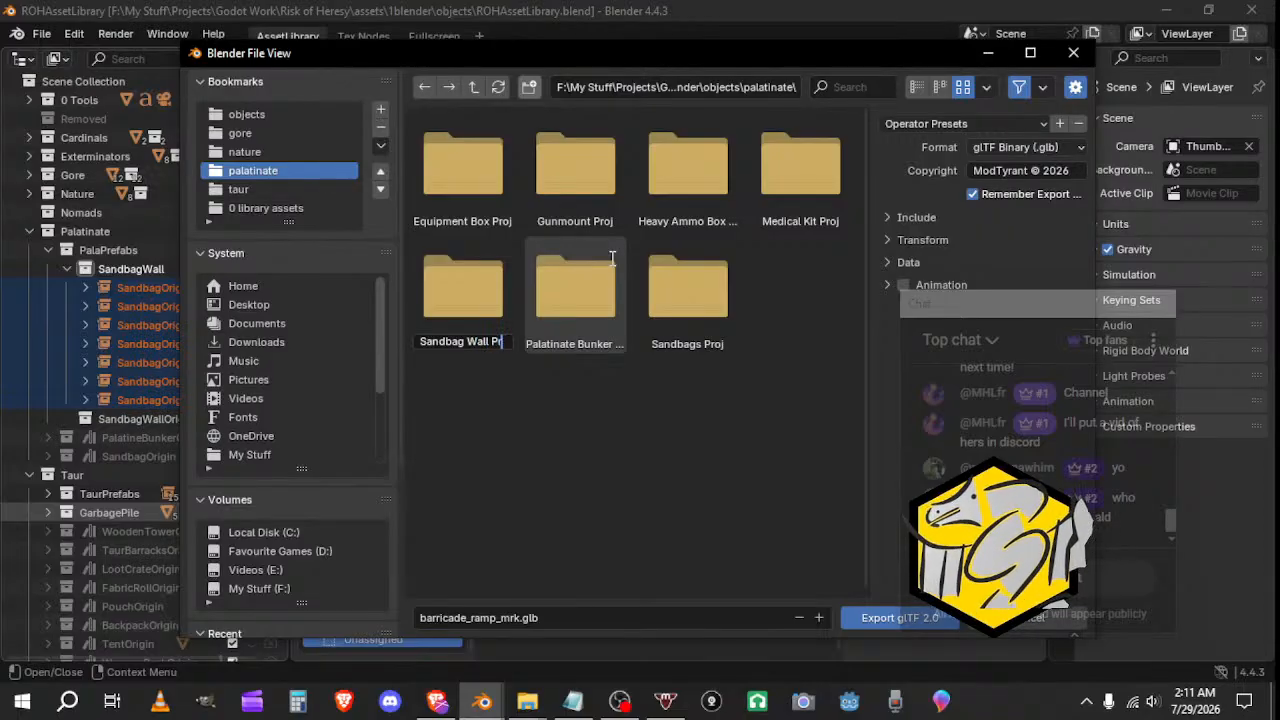
{"action": "type", "text": "oj"}
{"action": "key", "text": "Return"}
{"action": "double_click", "coordinate": [551, 267]}
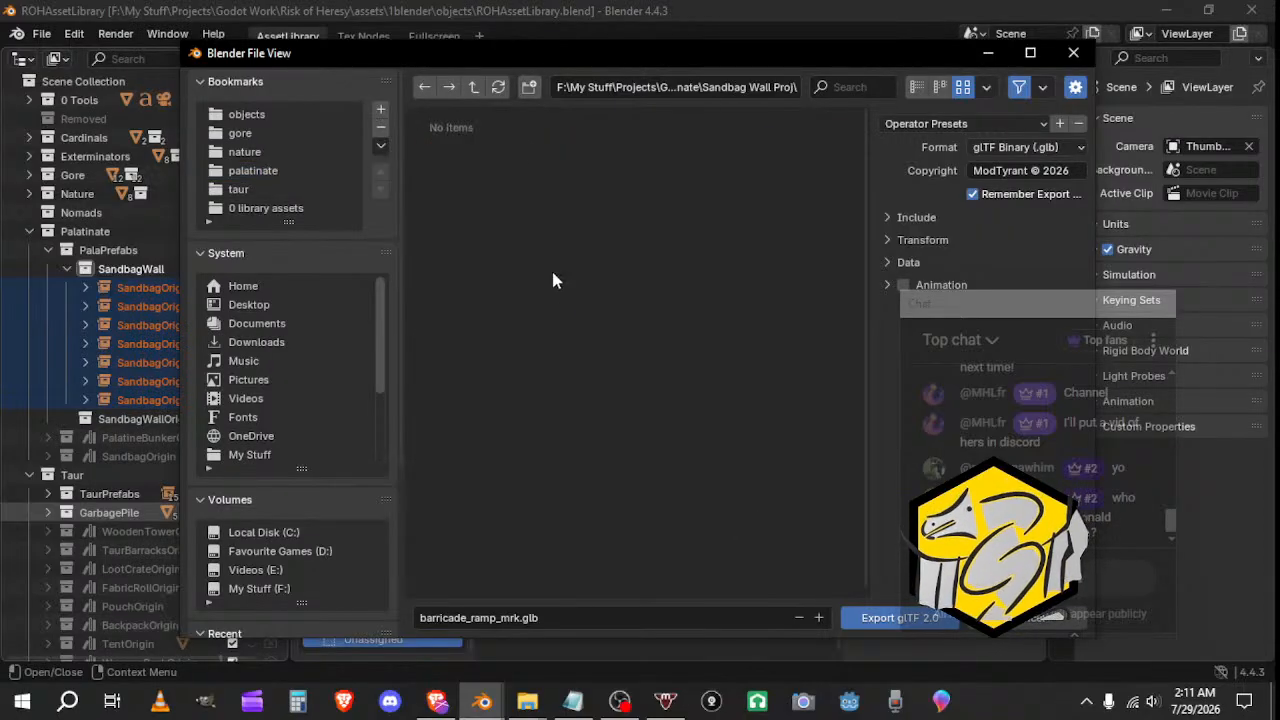
Step: Create an "exports" folder inside Sandbag Wall Proj and open it
{"action": "left_click", "coordinate": [522, 90]}
{"action": "type", "text": "exports"}
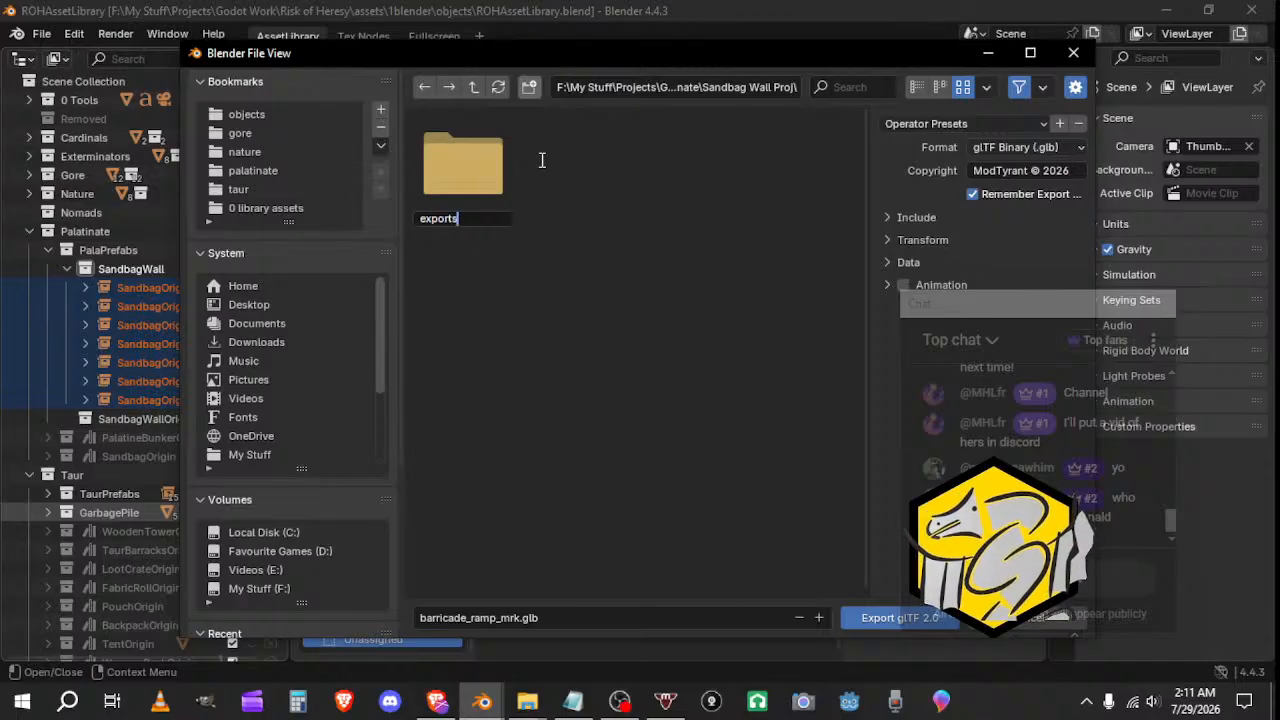
{"action": "key", "text": "Return"}
{"action": "double_click", "coordinate": [458, 185]}
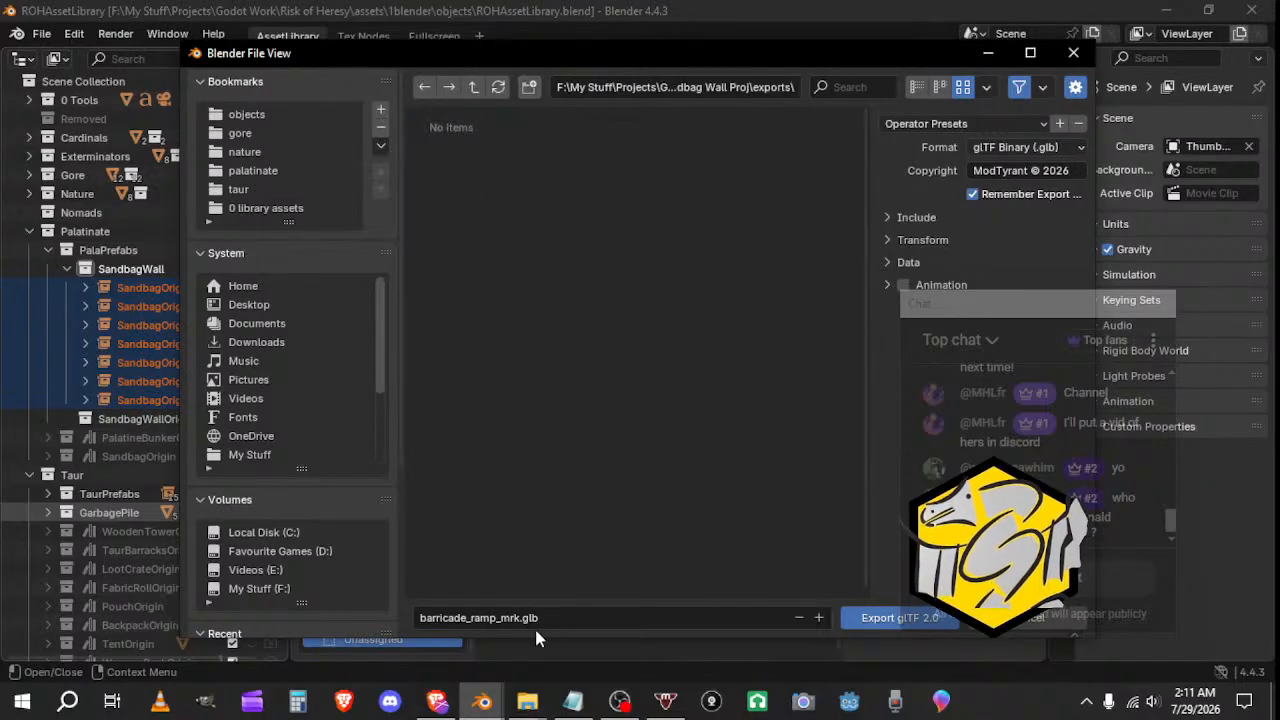
Step: Name the export file "sandbag_wall_ma" and export it as glTF Binary into the exports folder
{"action": "left_click", "coordinate": [490, 617]}
{"action": "type", "text": "san"}
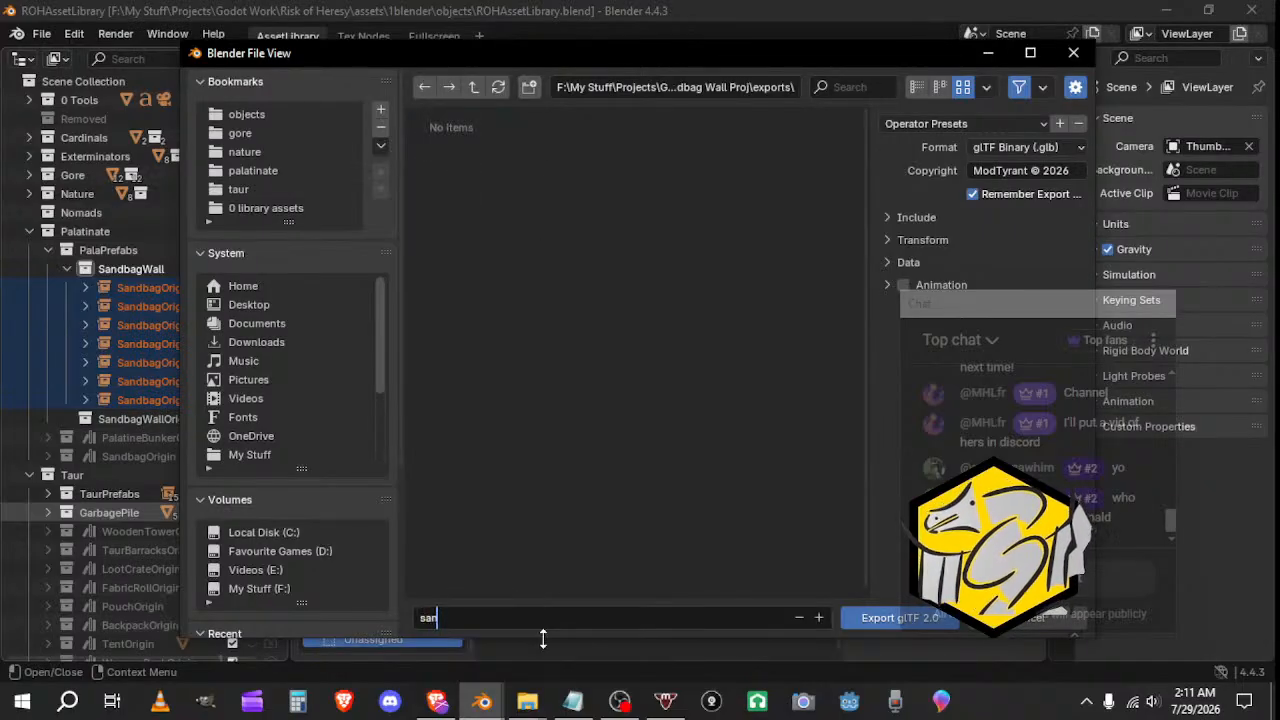
{"action": "type", "text": "dbag_wall_ma"}
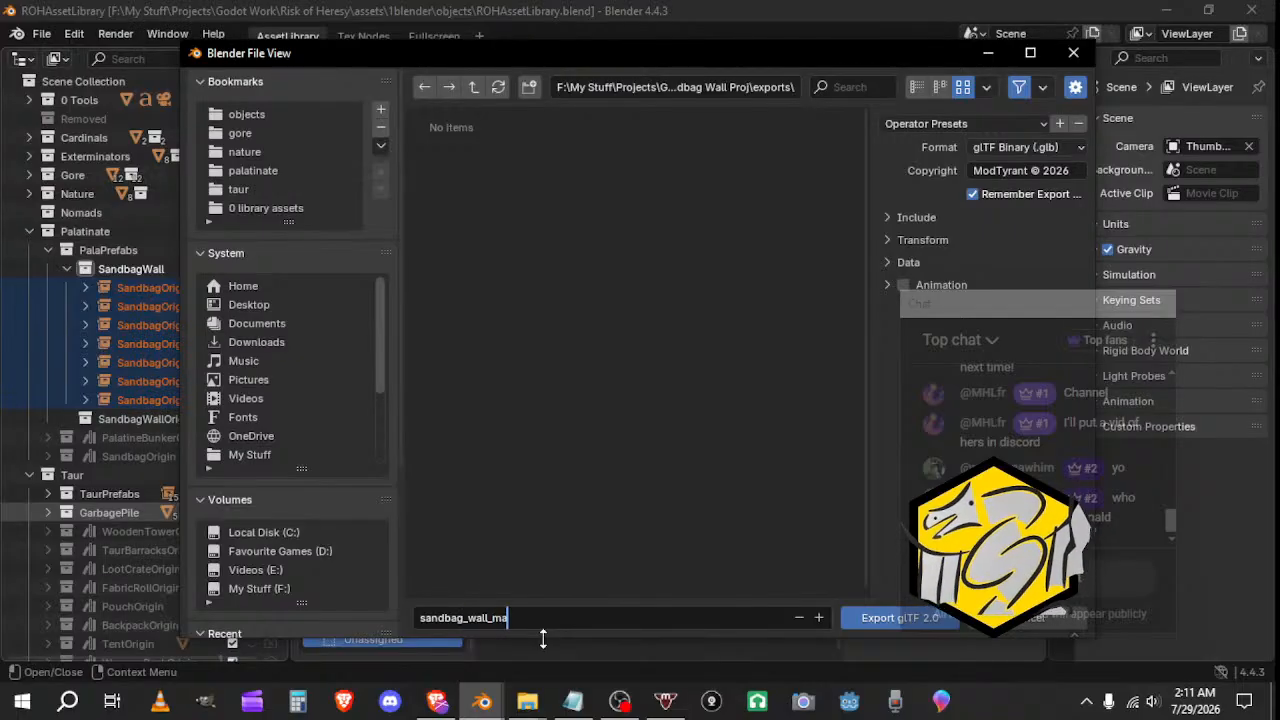
{"action": "left_click", "coordinate": [900, 617]}
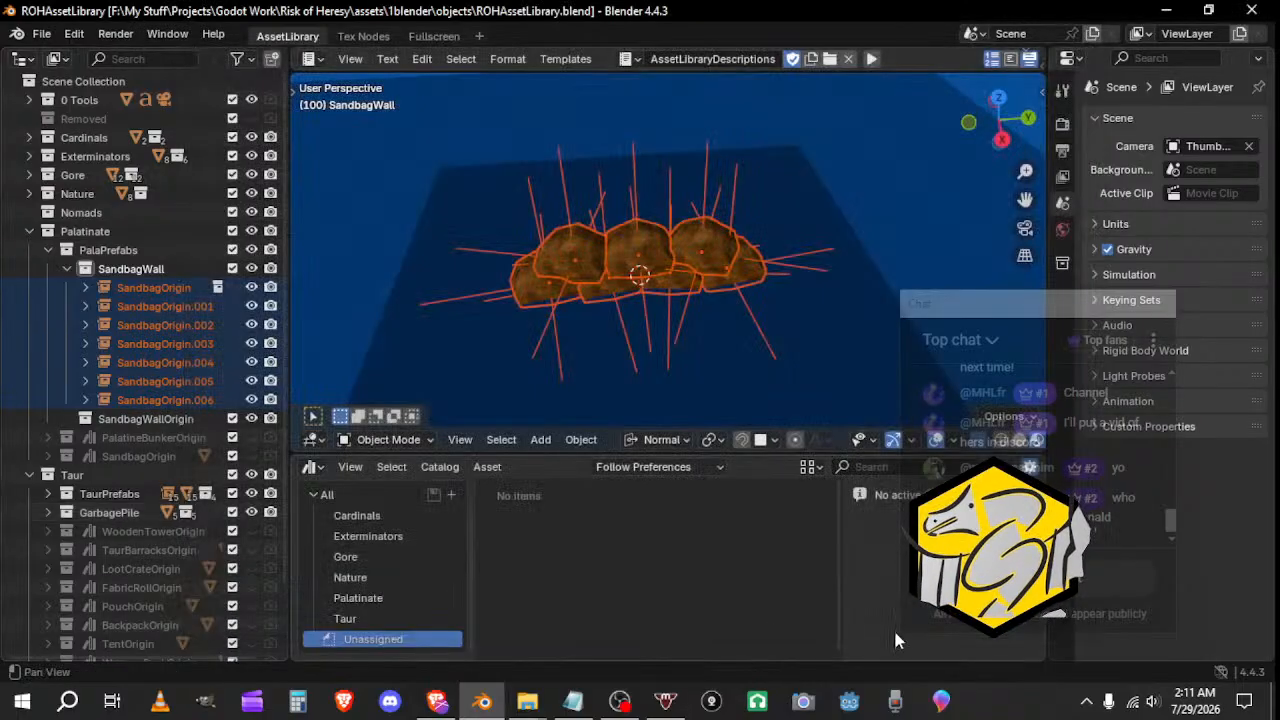
{"action": "middle_click_drag", "start_coordinate": [626, 325], "coordinate": [628, 293]}
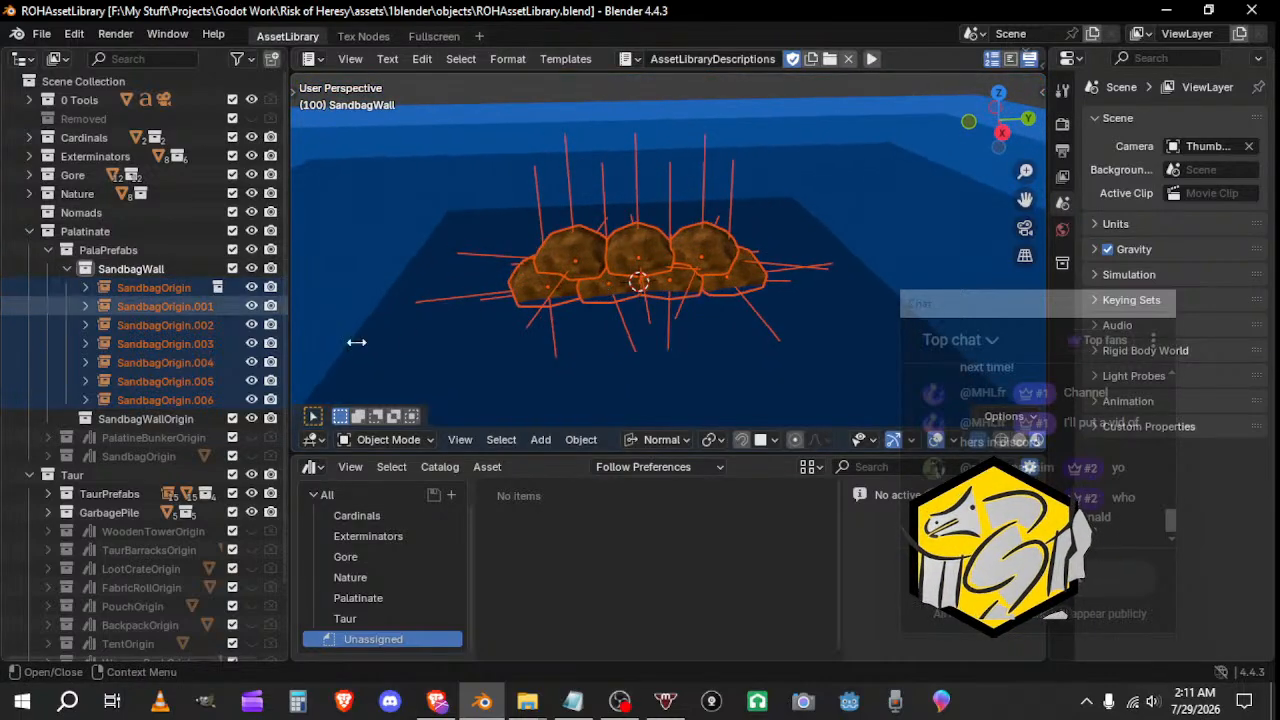
Step: Duplicate the selected sandbag instances of the SandbagWall collection in place
{"action": "key", "text": "shift+d"}
{"action": "right_click", "coordinate": [571, 288]}
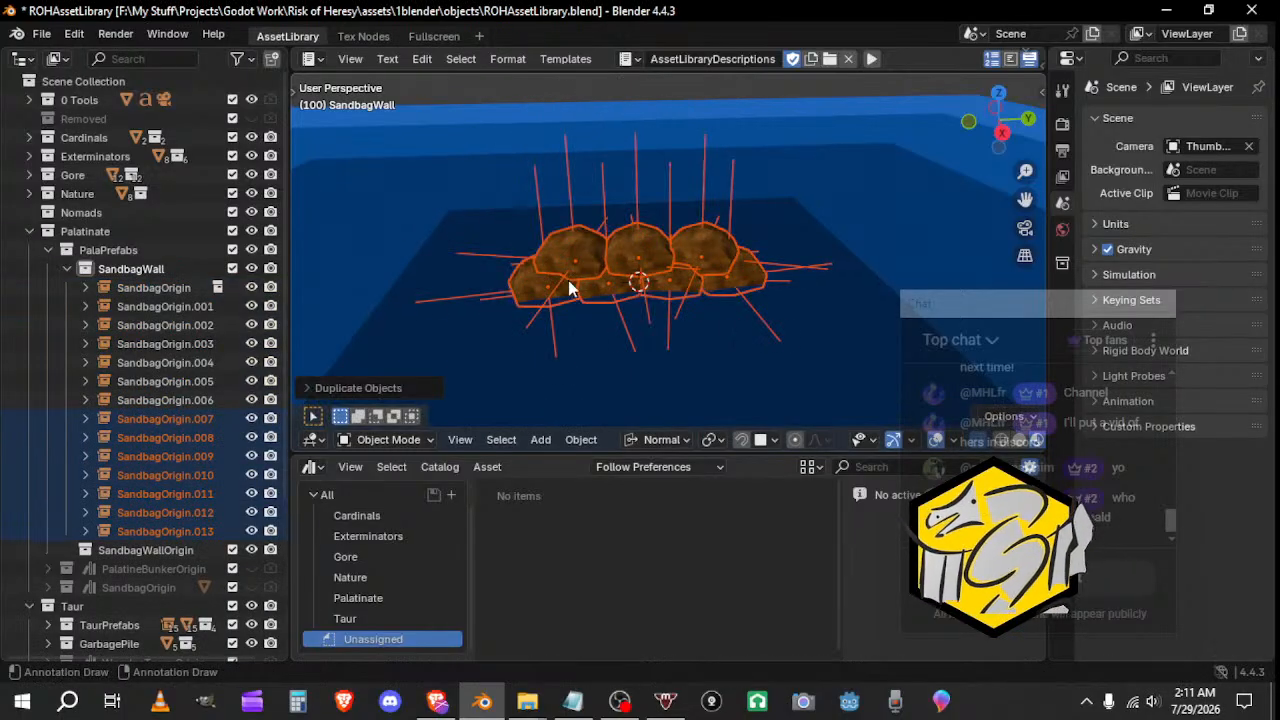
Step: Move the duplicated sandbags to the Palatinate SandbagOrigin collection, then collapse and hide the SandbagWall collection
{"action": "key", "text": "m"}
{"action": "mouse_move", "coordinate": [532, 263]}
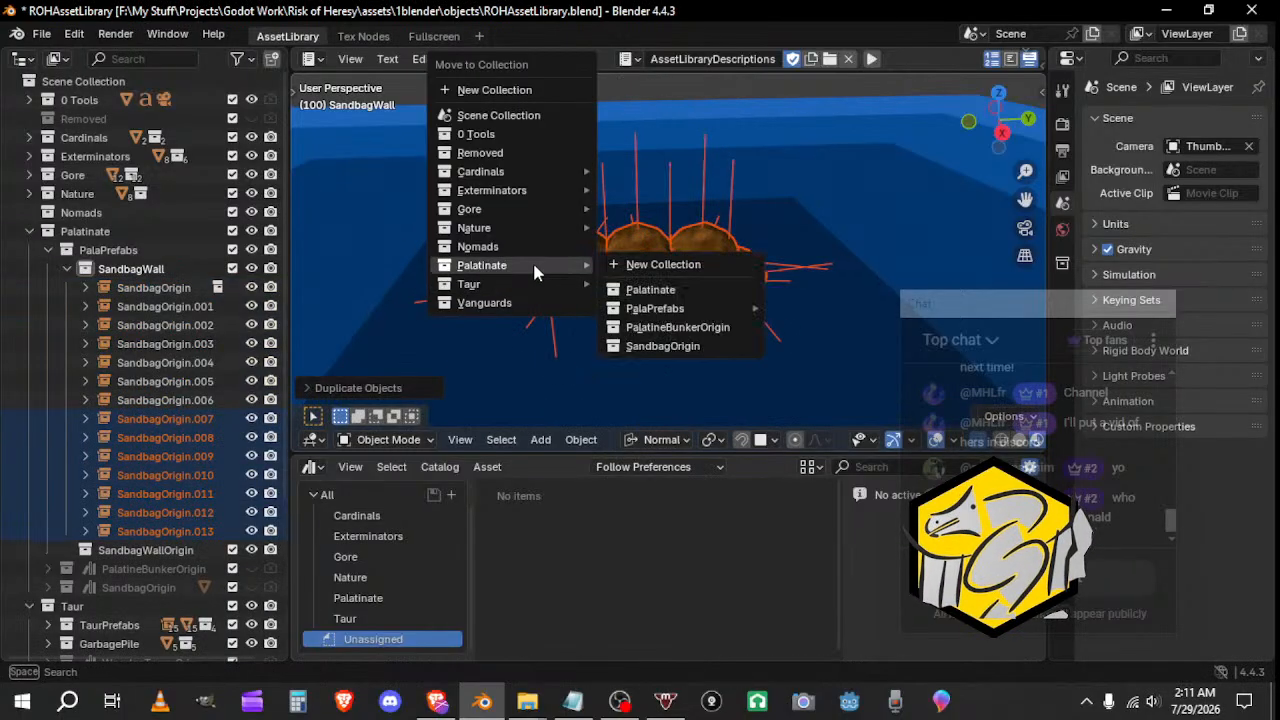
{"action": "left_click", "coordinate": [663, 346]}
{"action": "left_click", "coordinate": [67, 269]}
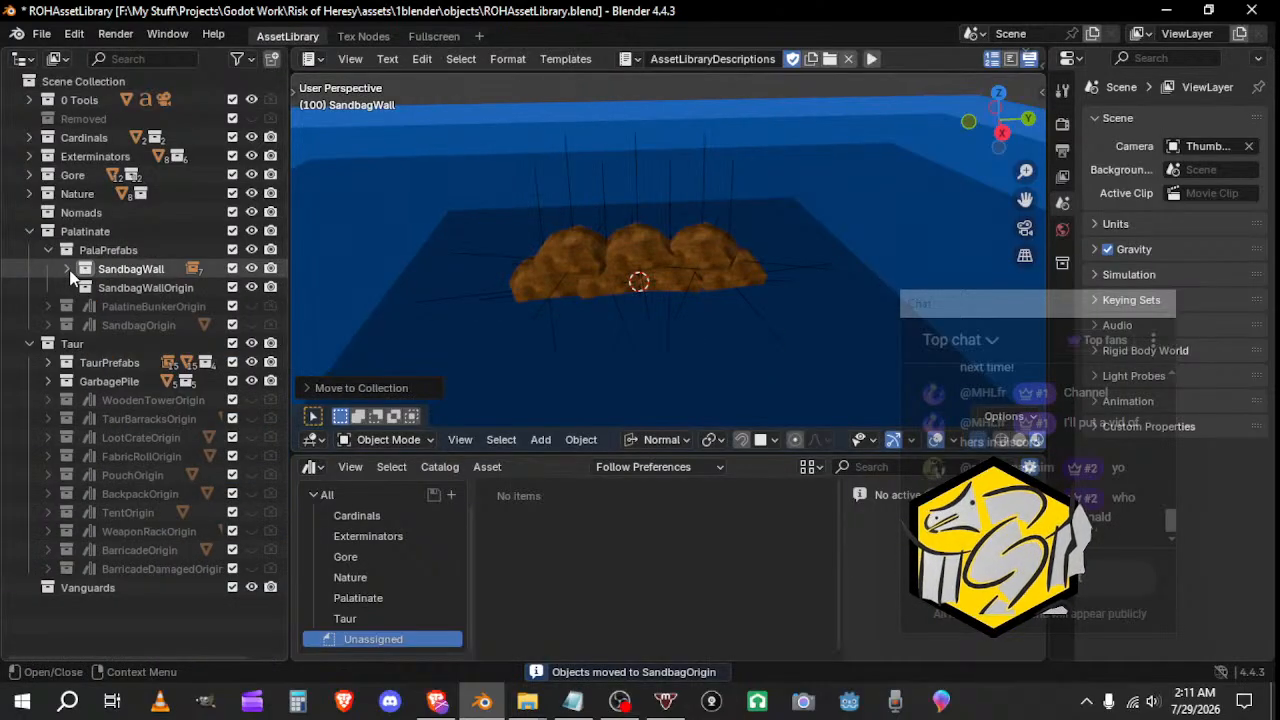
{"action": "left_click", "coordinate": [256, 270]}
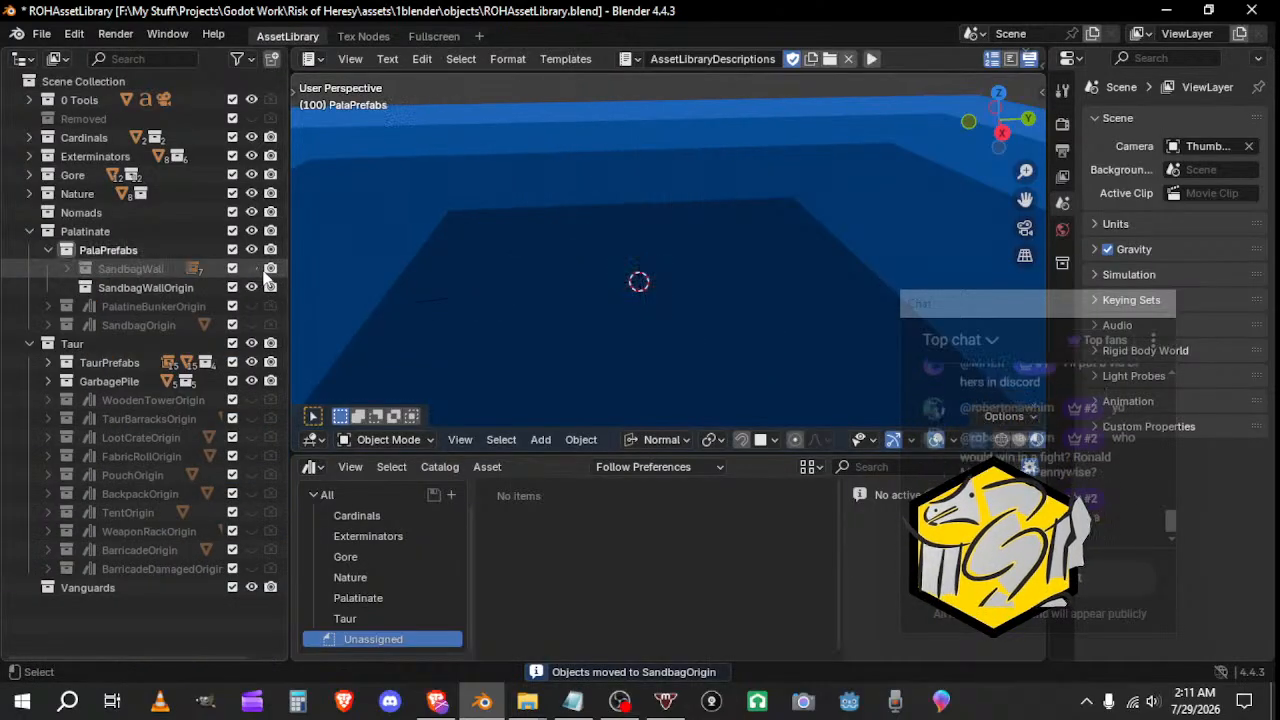
Step: Undo hiding the SandbagWall collection and moving the duplicated sandbags to SandbagOrigin
{"action": "left_click", "coordinate": [67, 269]}
{"action": "left_click", "coordinate": [67, 269]}
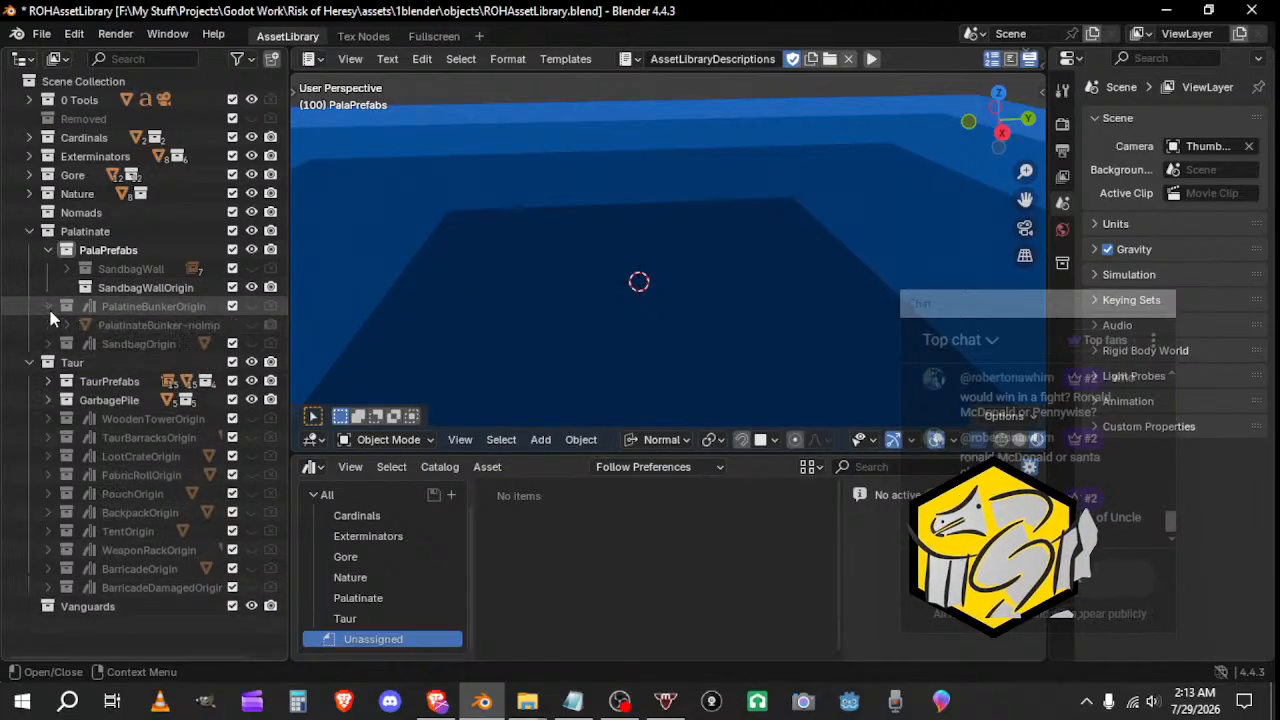
{"action": "left_click", "coordinate": [60, 269]}
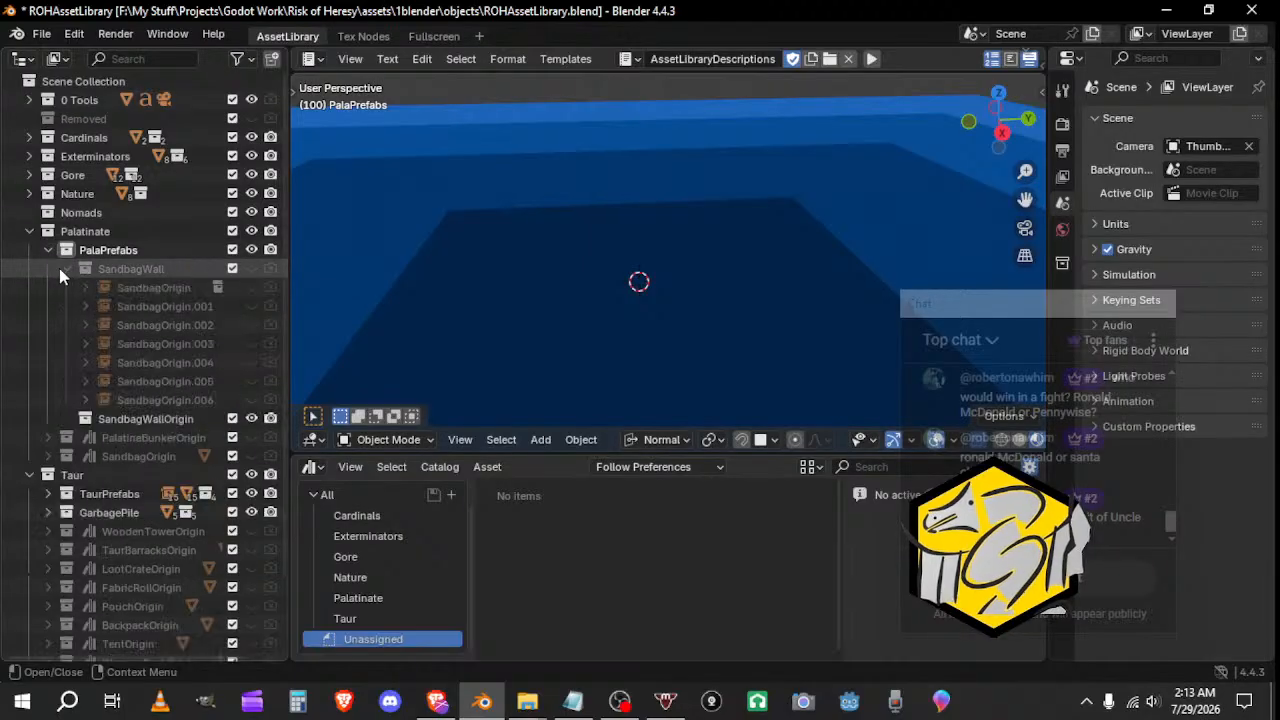
{"action": "left_click", "coordinate": [59, 268]}
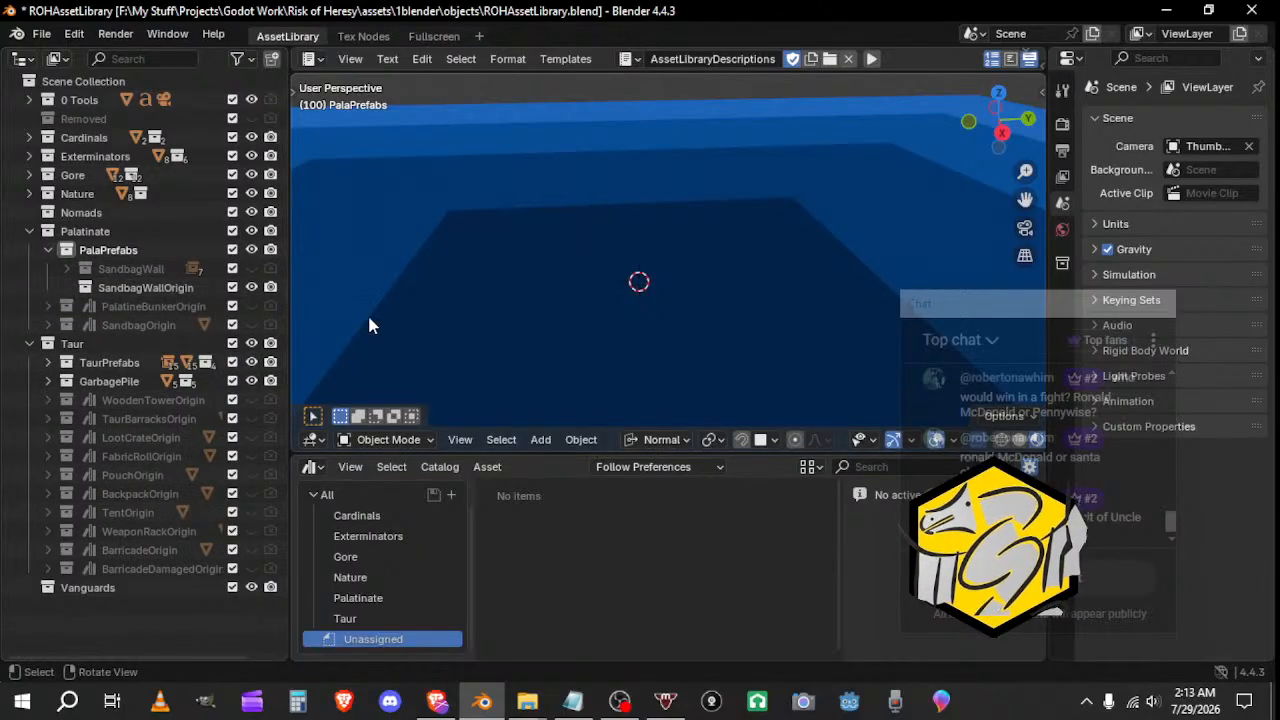
{"action": "key", "text": "ctrl+z"}
{"action": "key", "text": "ctrl+z"}
{"action": "key", "text": "ctrl+z"}
{"action": "key", "text": "ctrl+z"}
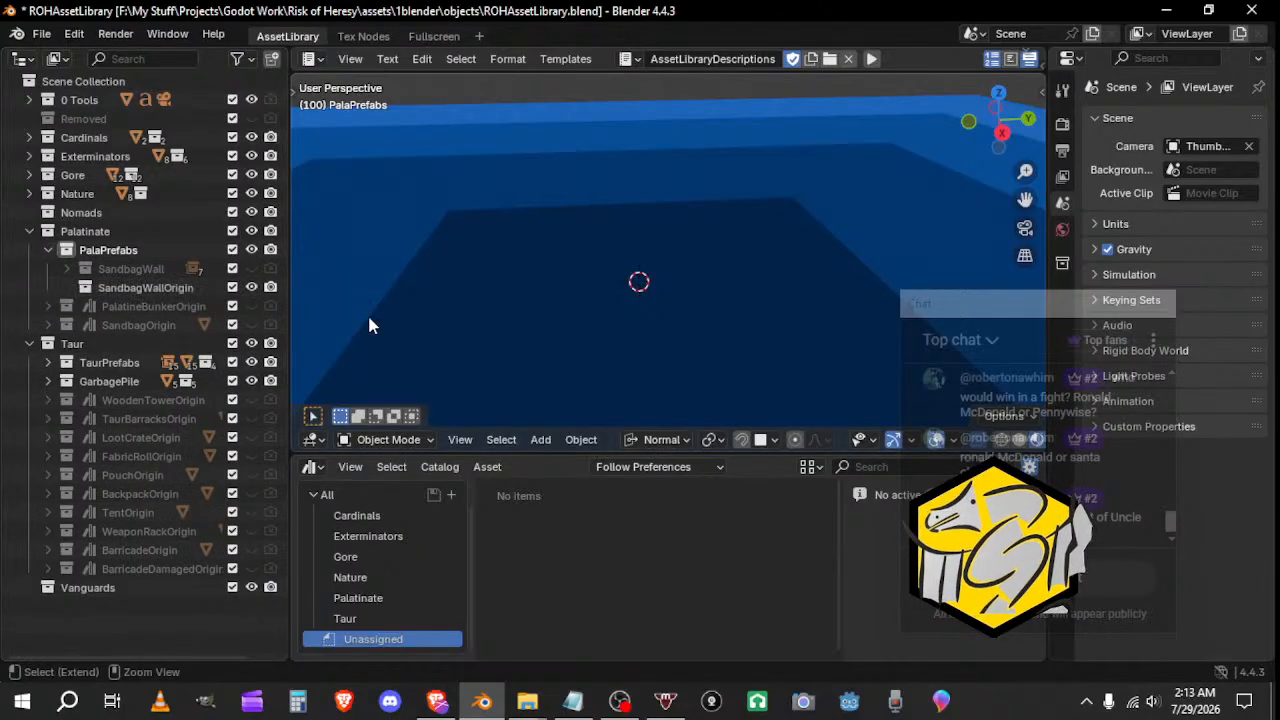
{"action": "key", "text": "ctrl+z"}
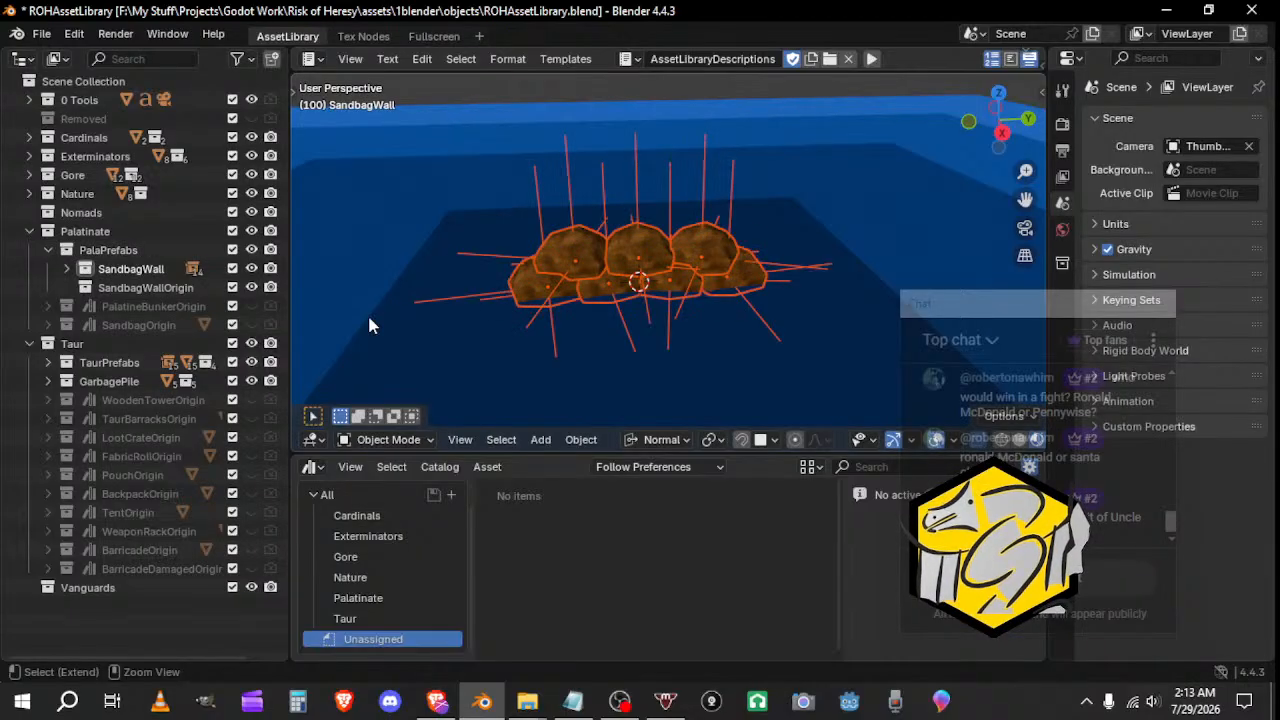
Step: Begin moving the selected duplicate sandbags to a collection inside Palatinate's PalaPrefabs
{"action": "key", "text": "shift+d"}
{"action": "right_click", "coordinate": [575, 228]}
{"action": "key", "text": "n"}
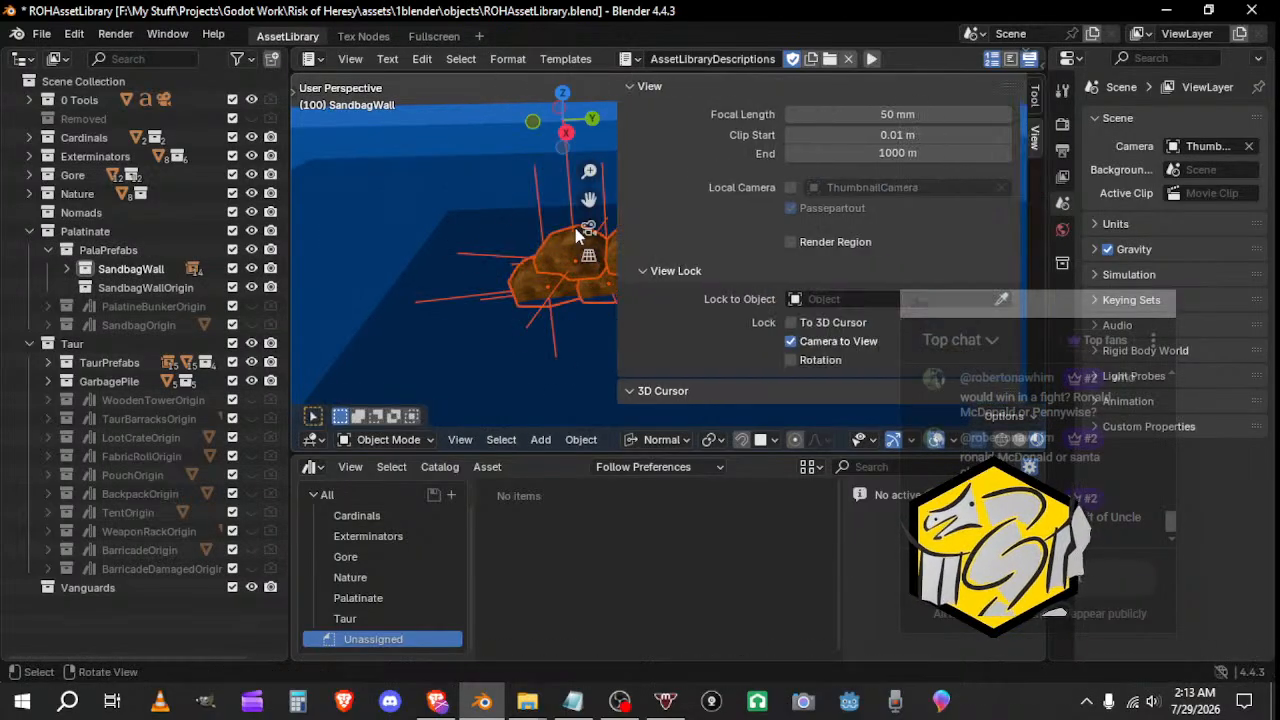
{"action": "key", "text": "n"}
{"action": "key", "text": "m"}
{"action": "mouse_move", "coordinate": [574, 245]}
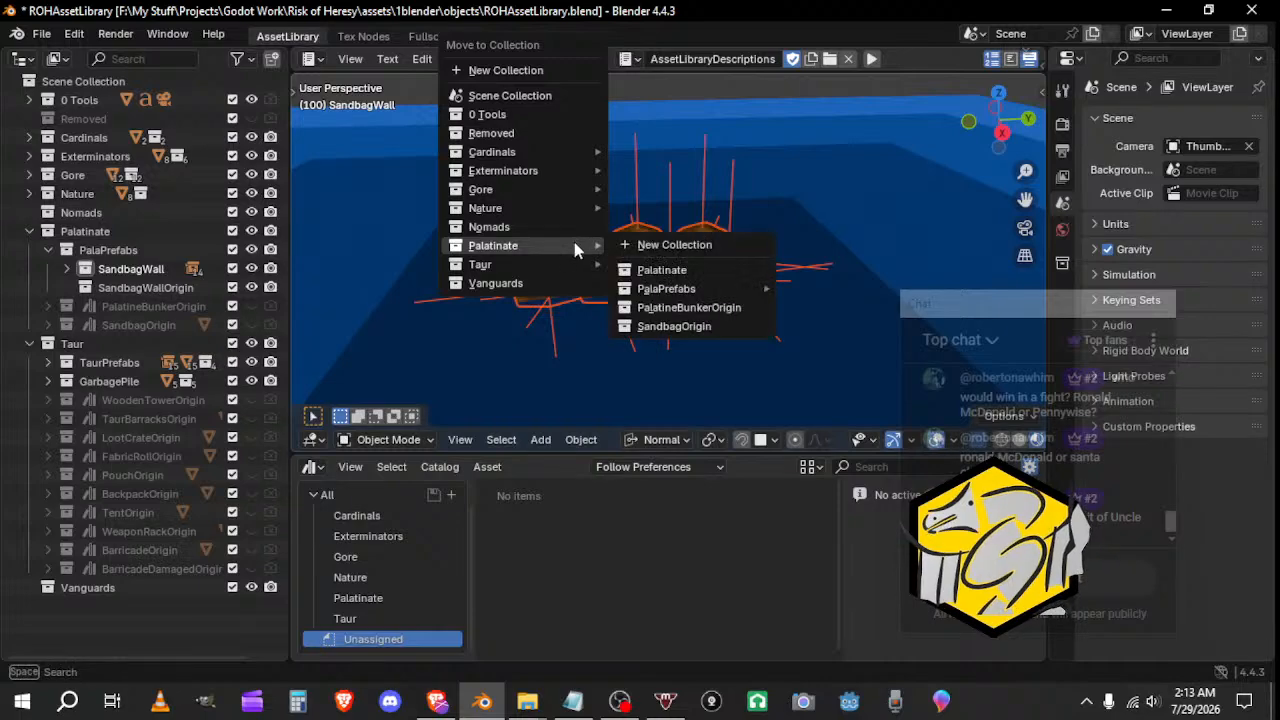
{"action": "mouse_move", "coordinate": [702, 290]}
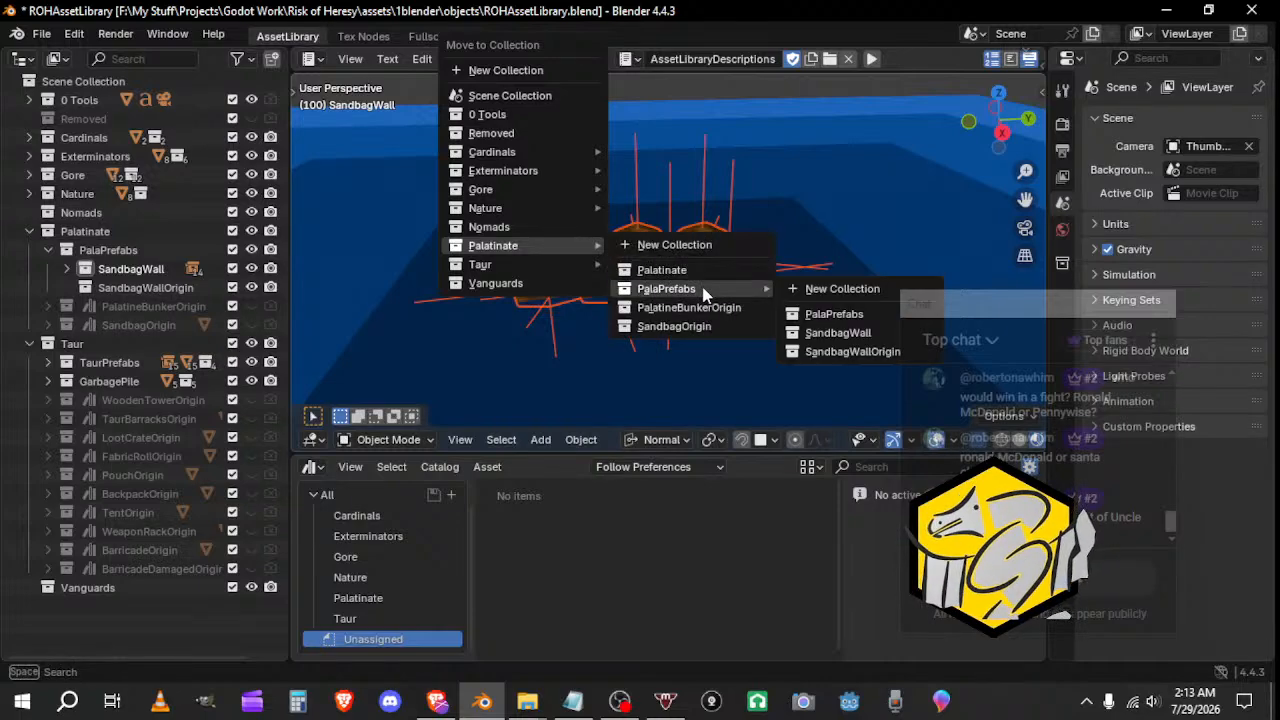
Step: Move the selected sandbag copies into the SandbagWallOrigin collection and hide the SandbagWall collection
{"action": "left_click", "coordinate": [834, 351]}
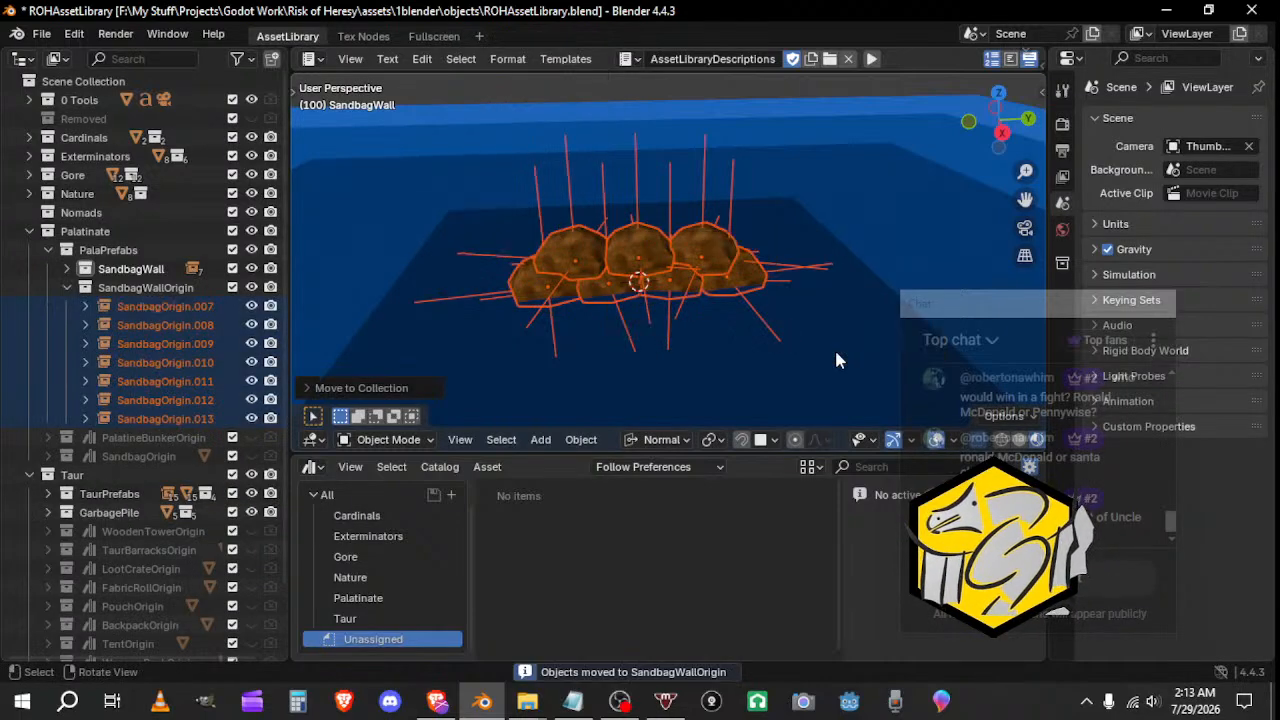
{"action": "left_click", "coordinate": [70, 287]}
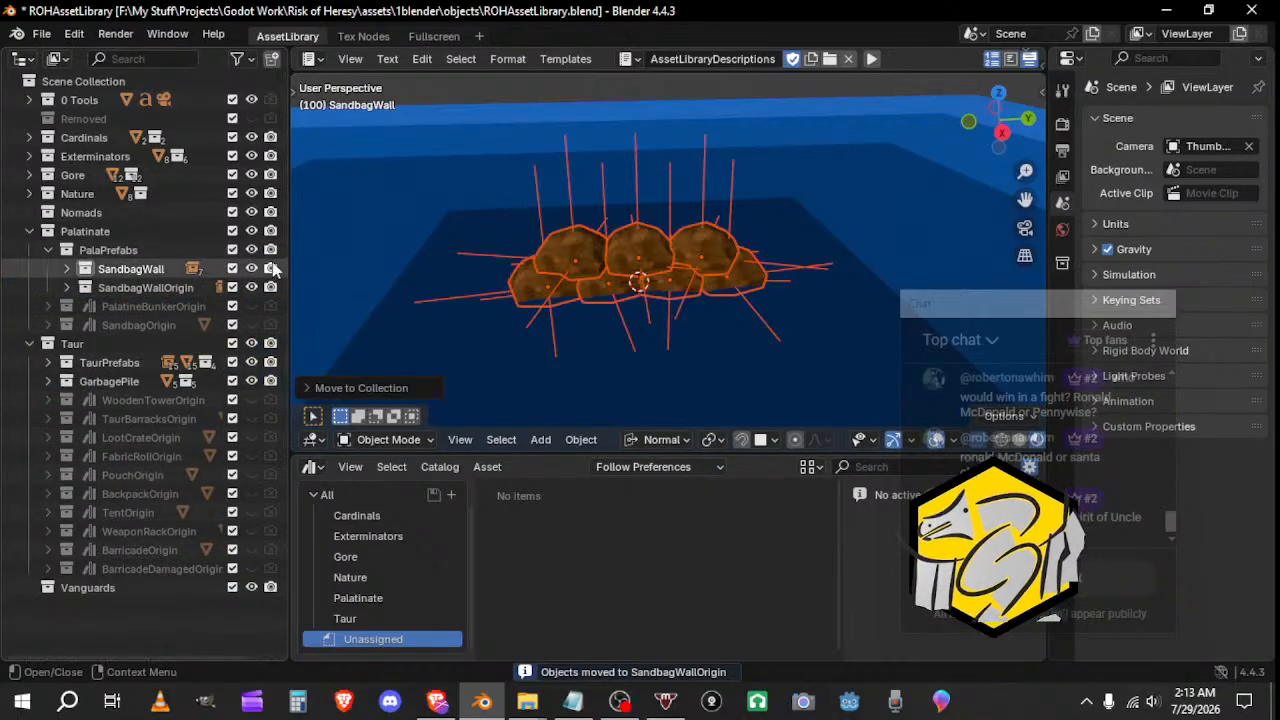
{"action": "left_click", "coordinate": [251, 268]}
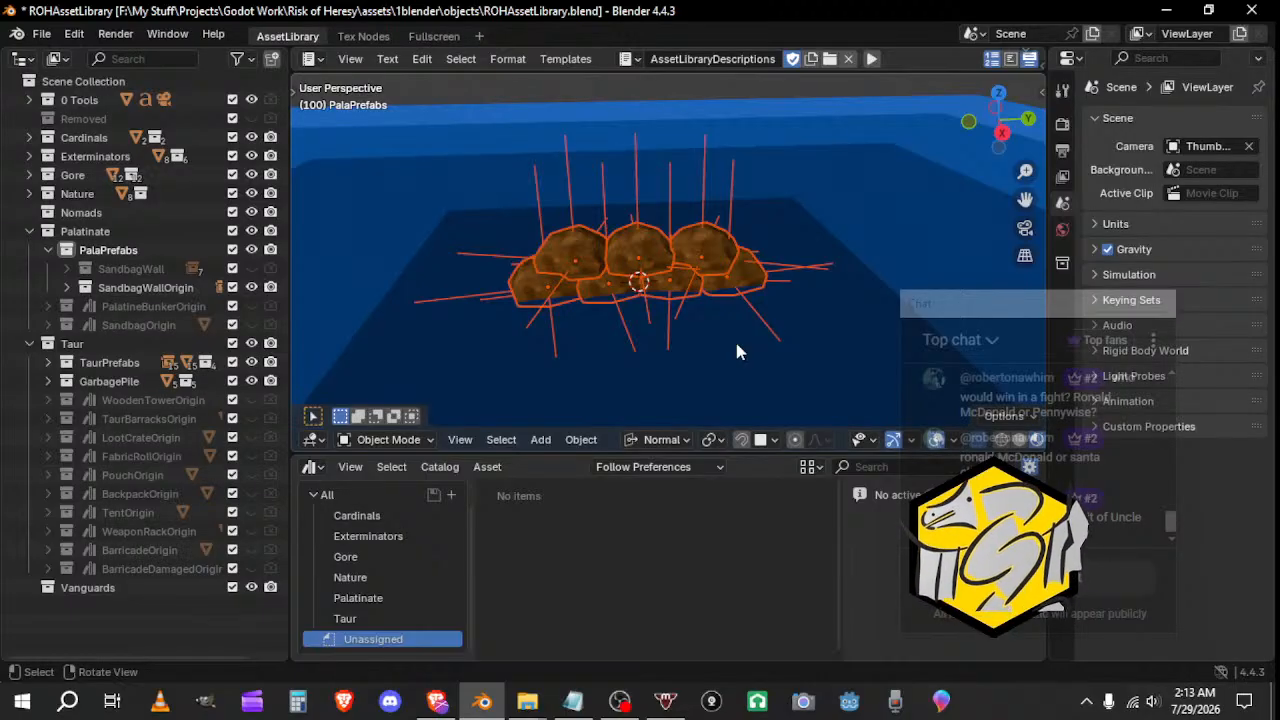
Step: Make the sandbag instances in SandbagWallOrigin real and delete the seven leftover empties
{"action": "key", "text": "ctrl+a"}
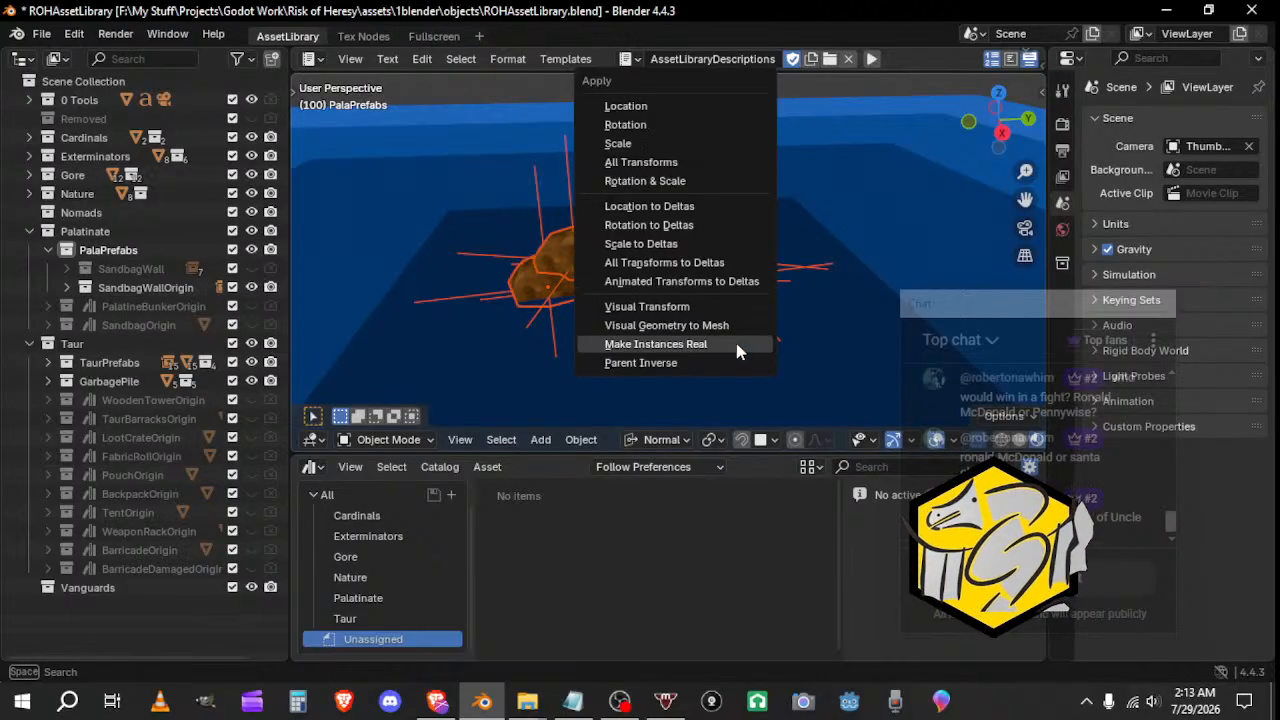
{"action": "left_click", "coordinate": [735, 352]}
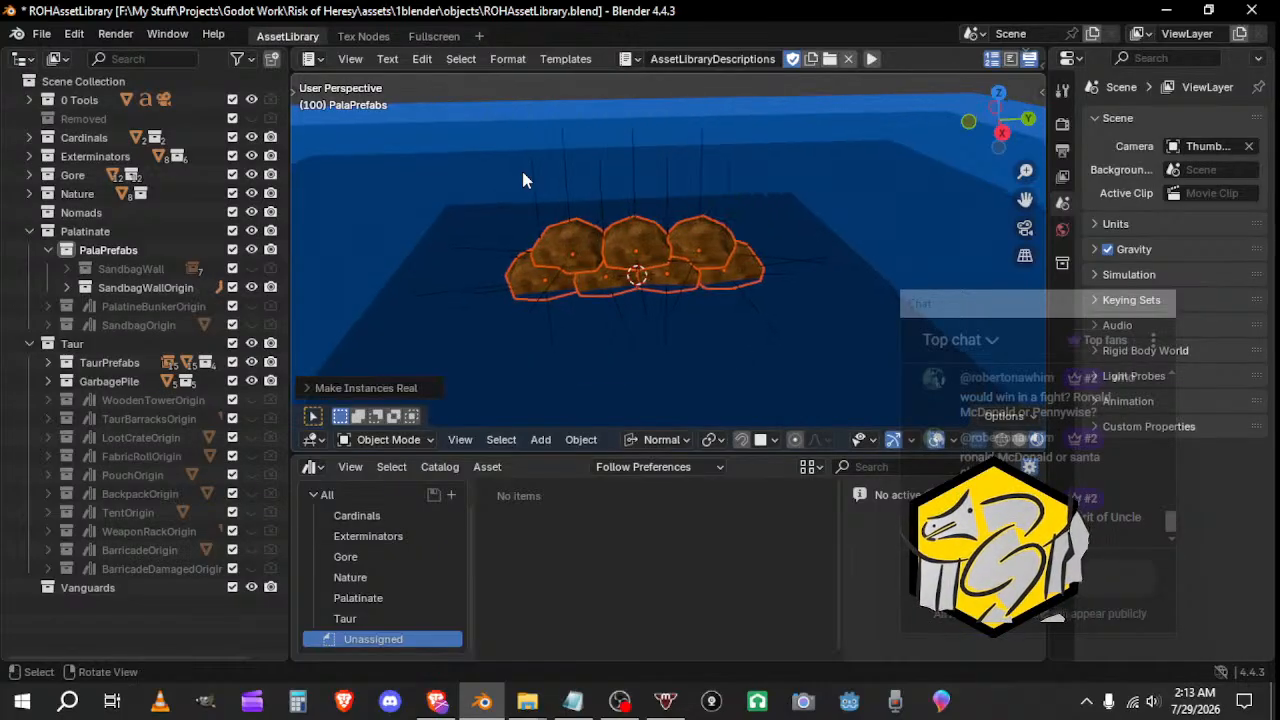
{"action": "left_click", "coordinate": [533, 195]}
{"action": "middle_click_drag", "start_coordinate": [533, 195], "coordinate": [563, 308]}
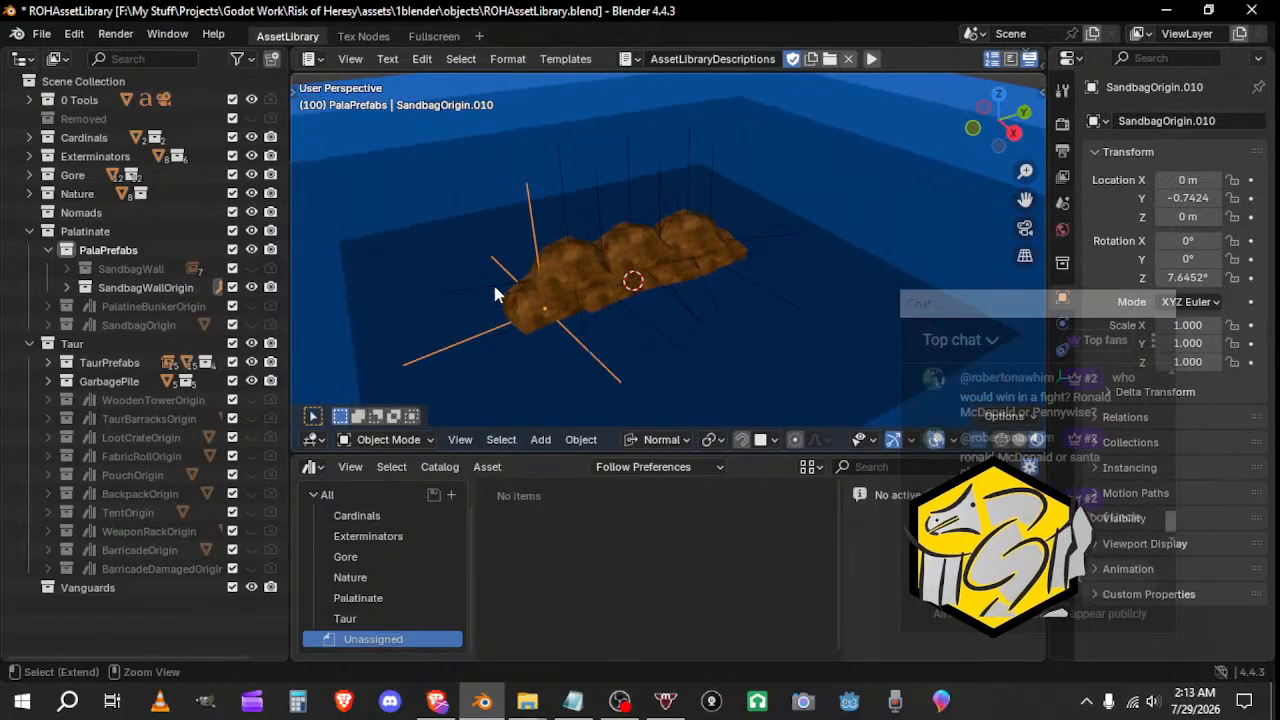
{"action": "left_click", "coordinate": [500, 323], "text": "shift"}
{"action": "left_click", "coordinate": [509, 330], "text": "shift"}
{"action": "left_click", "coordinate": [693, 305], "text": "shift"}
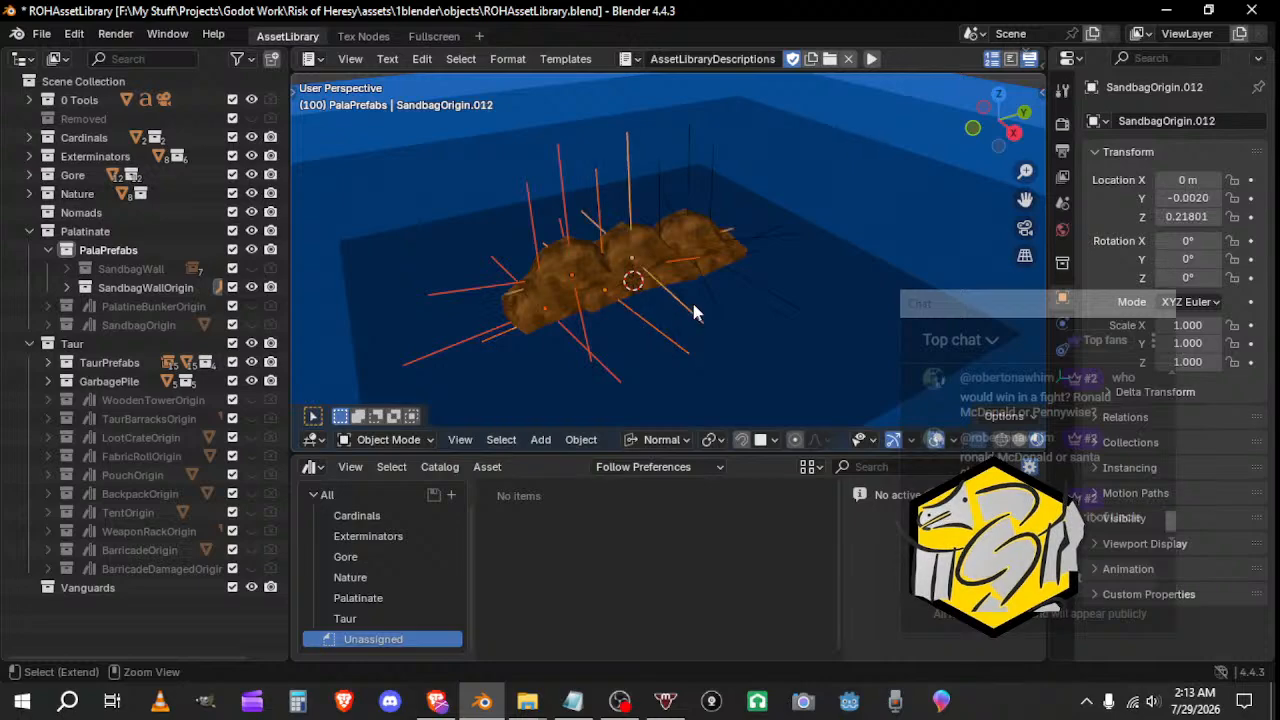
{"action": "left_click", "coordinate": [712, 342], "text": "shift"}
{"action": "left_click", "coordinate": [723, 325], "text": "shift"}
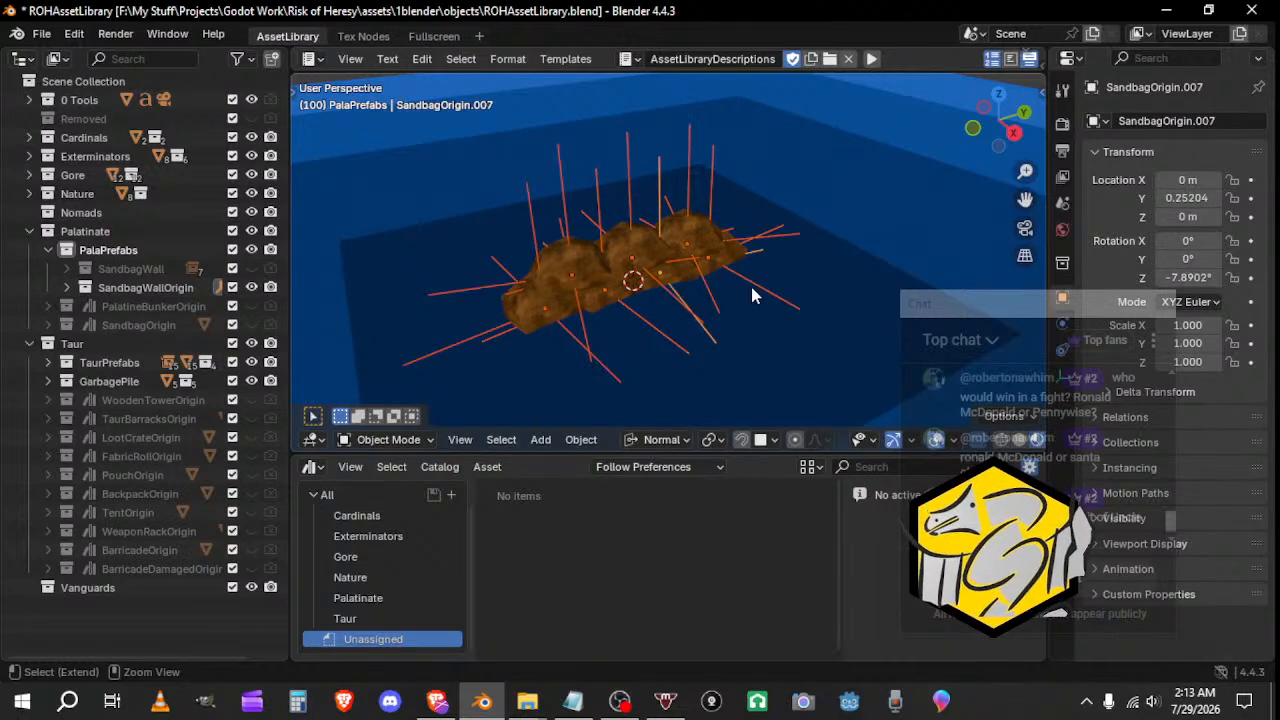
{"action": "key", "text": "Delete"}
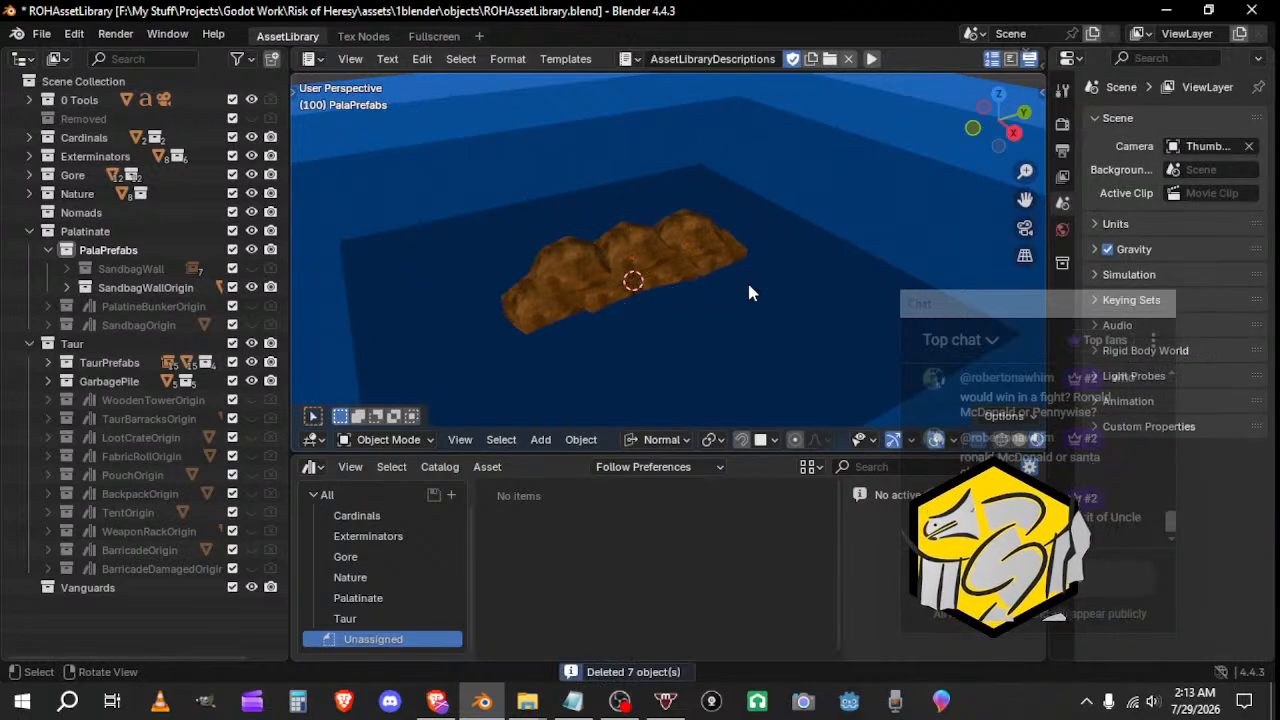
{"action": "left_click", "coordinate": [67, 288]}
{"action": "left_click", "coordinate": [67, 288]}
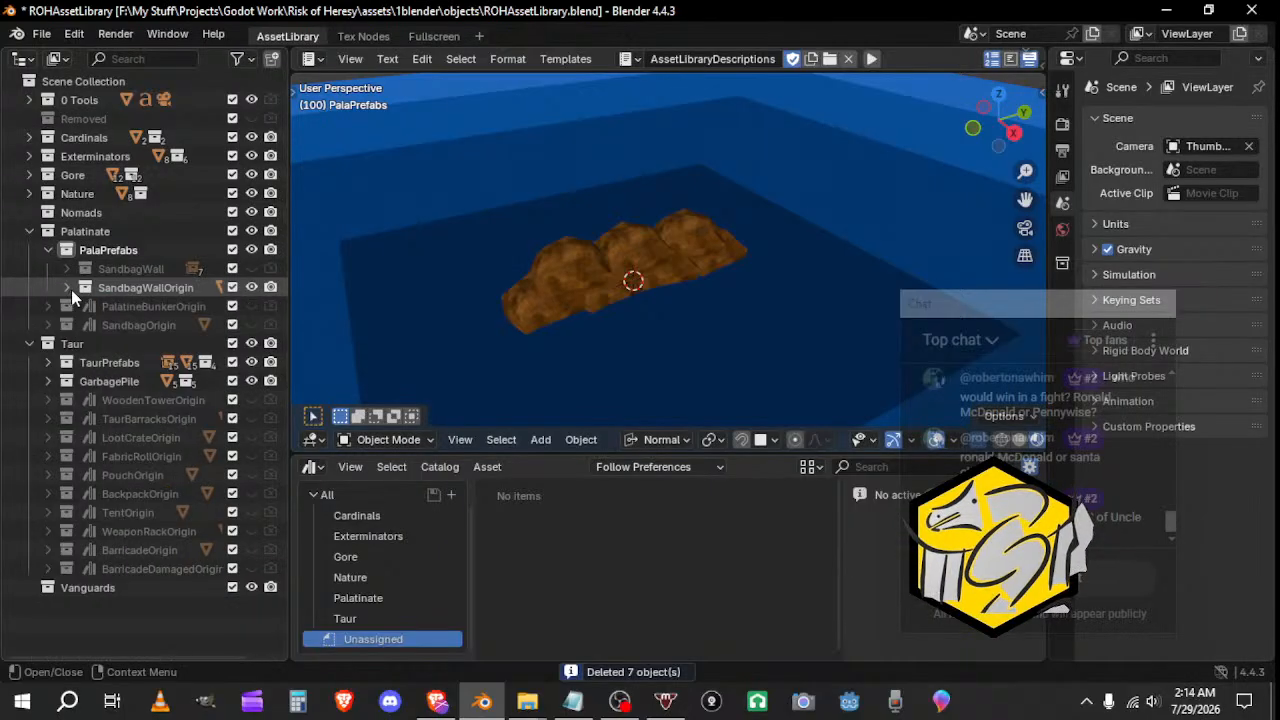
Step: Switch to the thumbnail camera's view, frame the sandbag wall at an angle and make a test render
{"action": "middle_click_drag", "start_coordinate": [570, 335], "coordinate": [597, 337]}
{"action": "key", "text": "KP_0"}
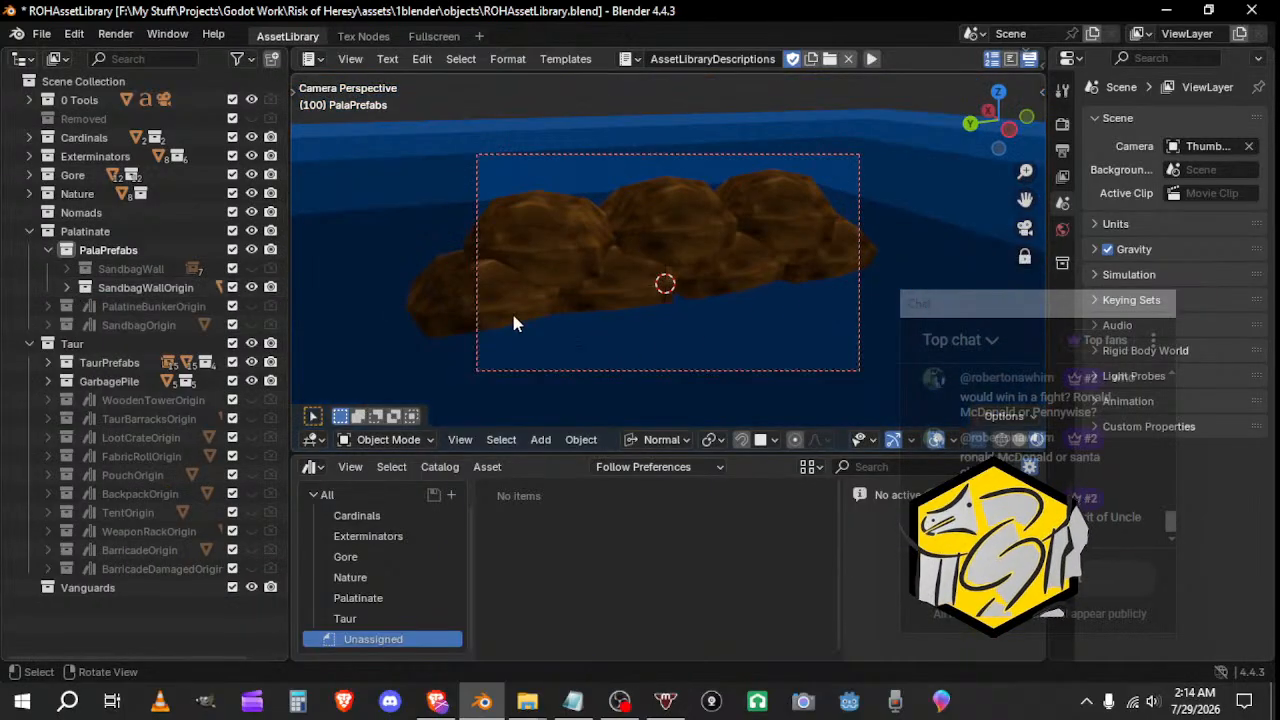
{"action": "scroll", "coordinate": [516, 319], "scroll_direction": "down", "scroll_amount": 2}
{"action": "left_click", "coordinate": [115, 33]}
{"action": "left_click", "coordinate": [140, 52]}
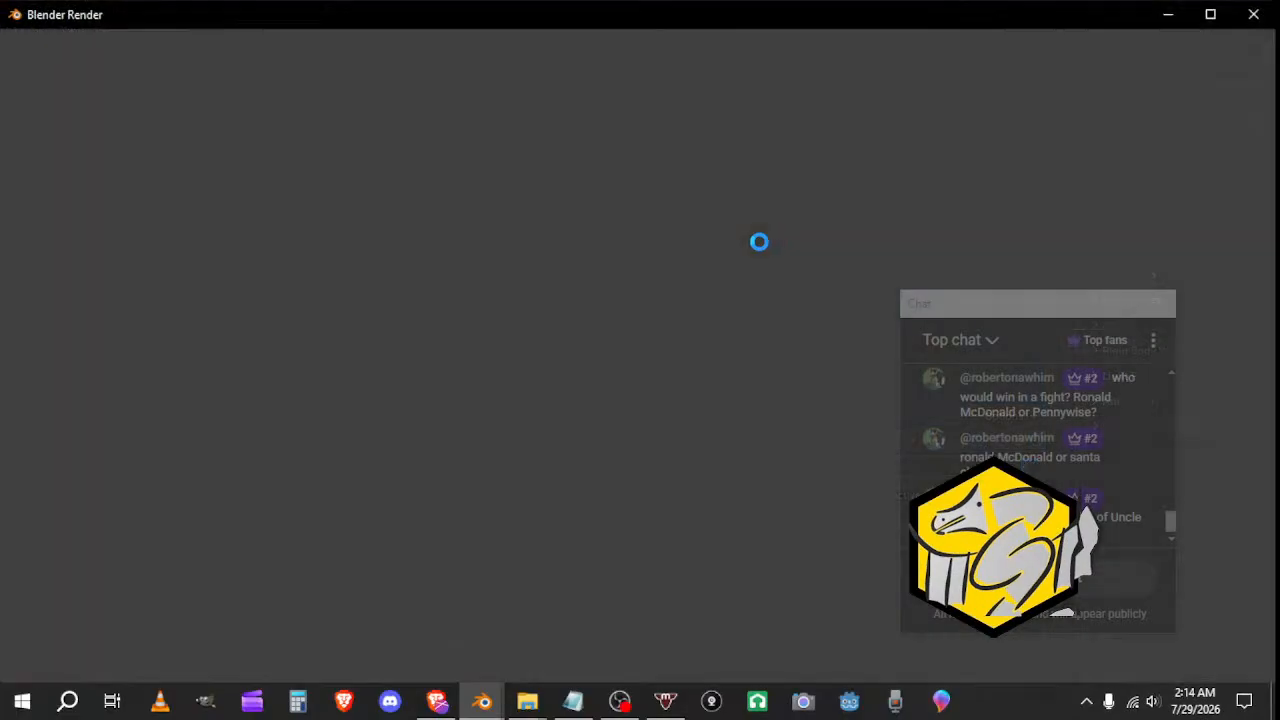
{"action": "left_click", "coordinate": [1253, 14]}
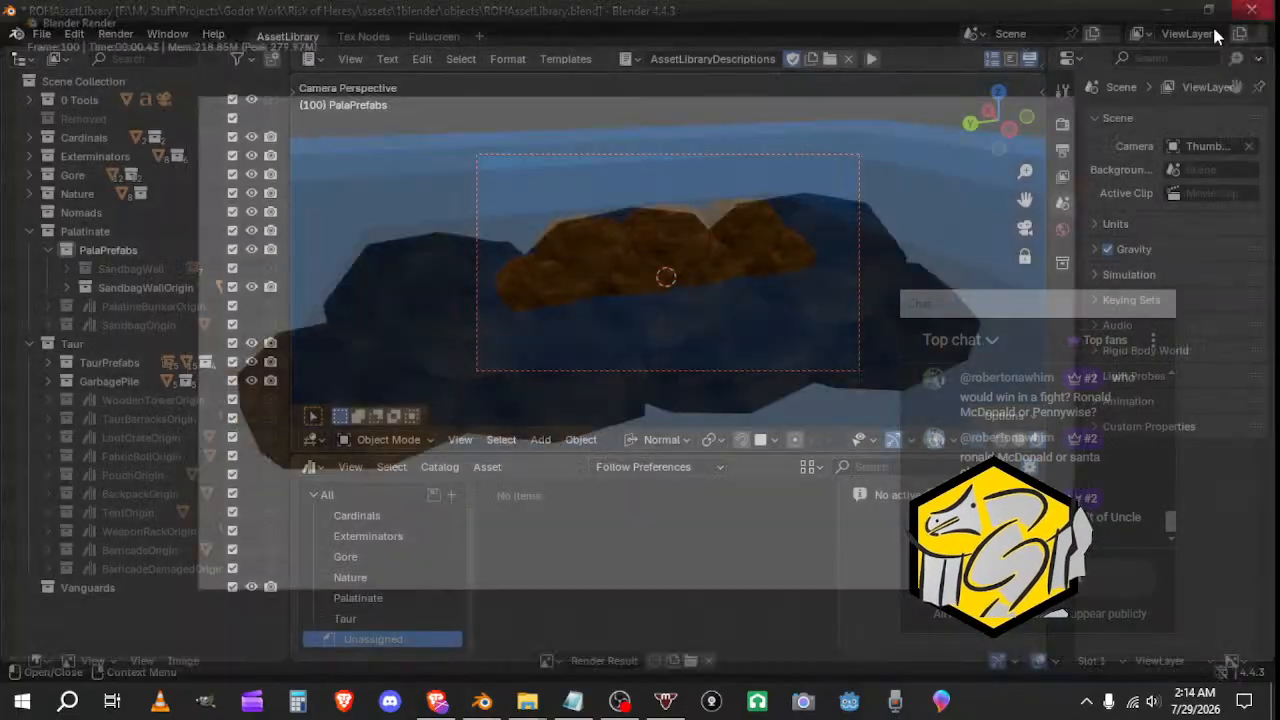
Step: Reframe the camera to a low, front-on view of the sandbag wall and make another test render
{"action": "middle_click_drag", "start_coordinate": [585, 330], "coordinate": [603, 373], "text": "shift"}
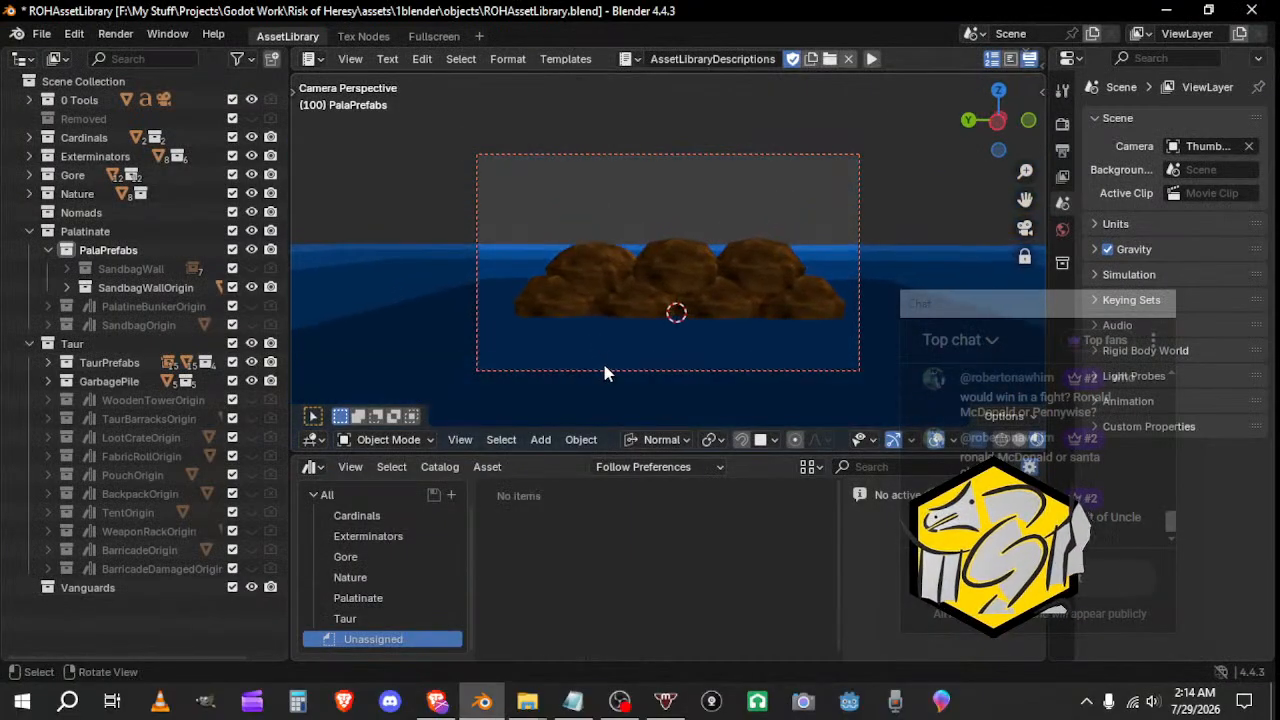
{"action": "left_click", "coordinate": [115, 33]}
{"action": "left_click", "coordinate": [145, 52]}
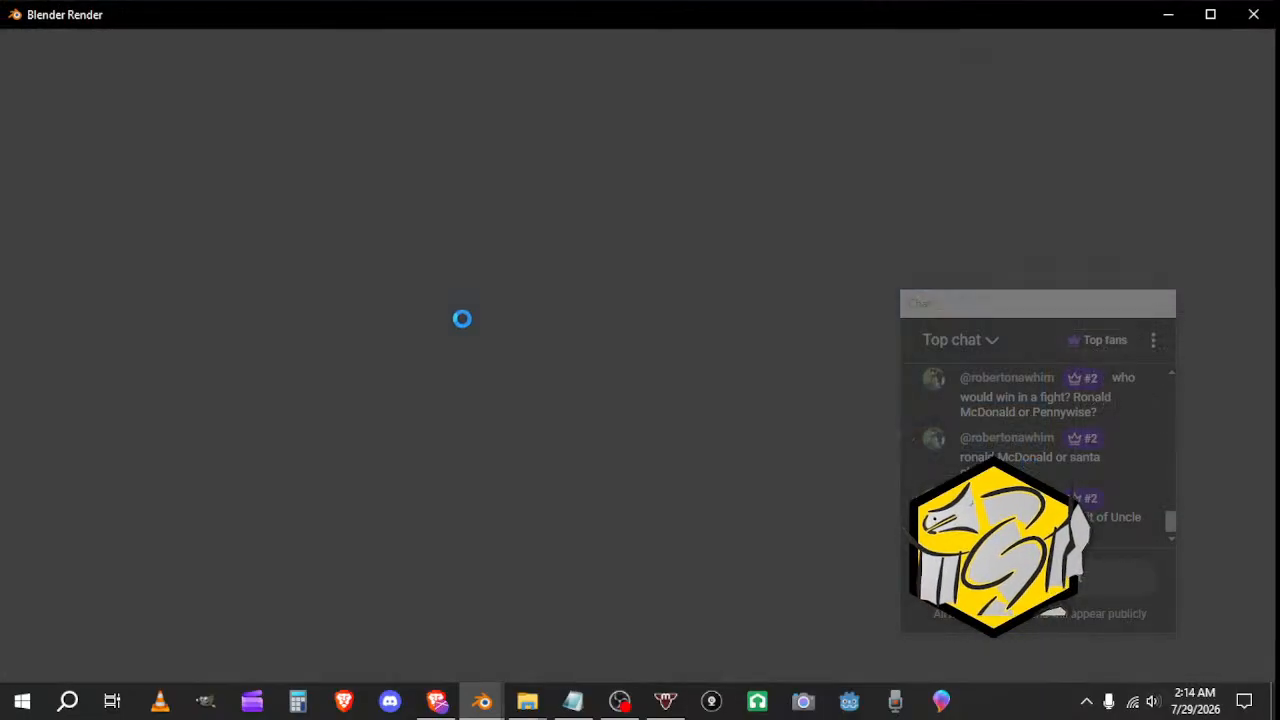
{"action": "left_click", "coordinate": [1253, 14]}
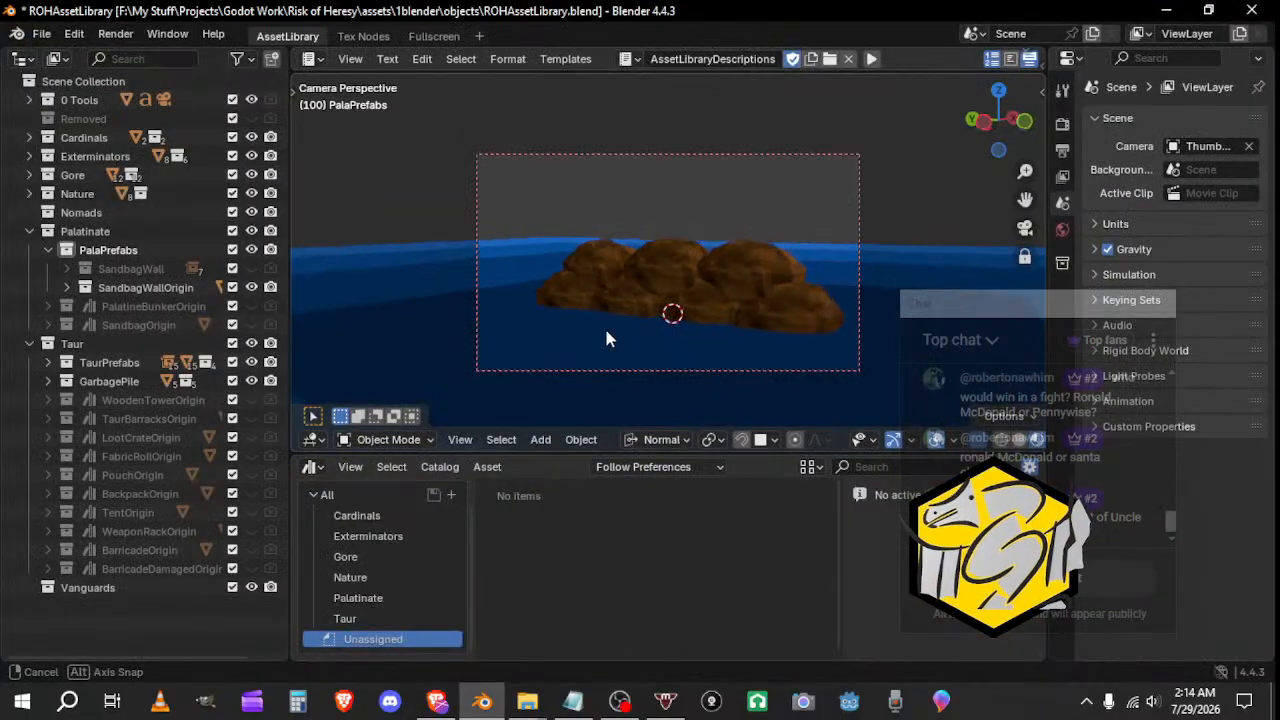
Step: Orbit the camera to a slightly angled view with margin around the whole sandbag wall and check it with a render
{"action": "middle_click_drag", "start_coordinate": [606, 339], "coordinate": [686, 315]}
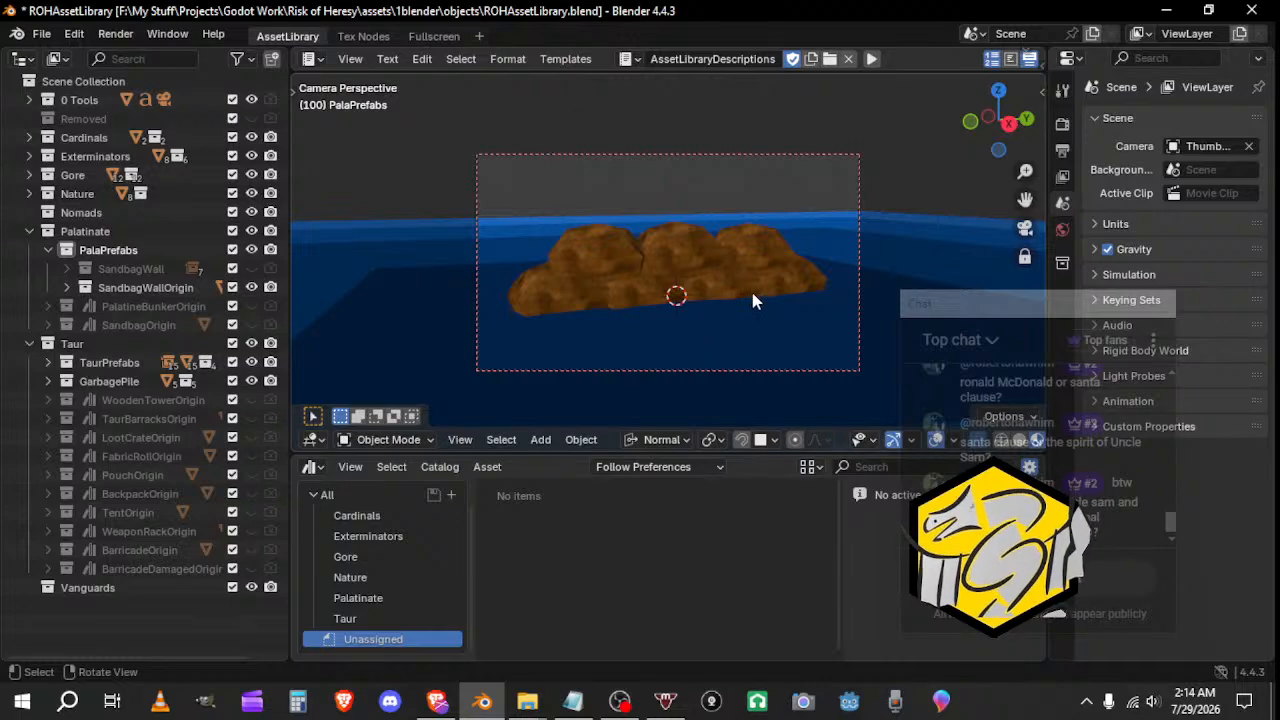
{"action": "mouse_move", "coordinate": [699, 363]}
{"action": "middle_mouse_down"}
{"action": "mouse_move", "coordinate": [708, 343]}
{"action": "mouse_move", "coordinate": [691, 358]}
{"action": "middle_mouse_up"}
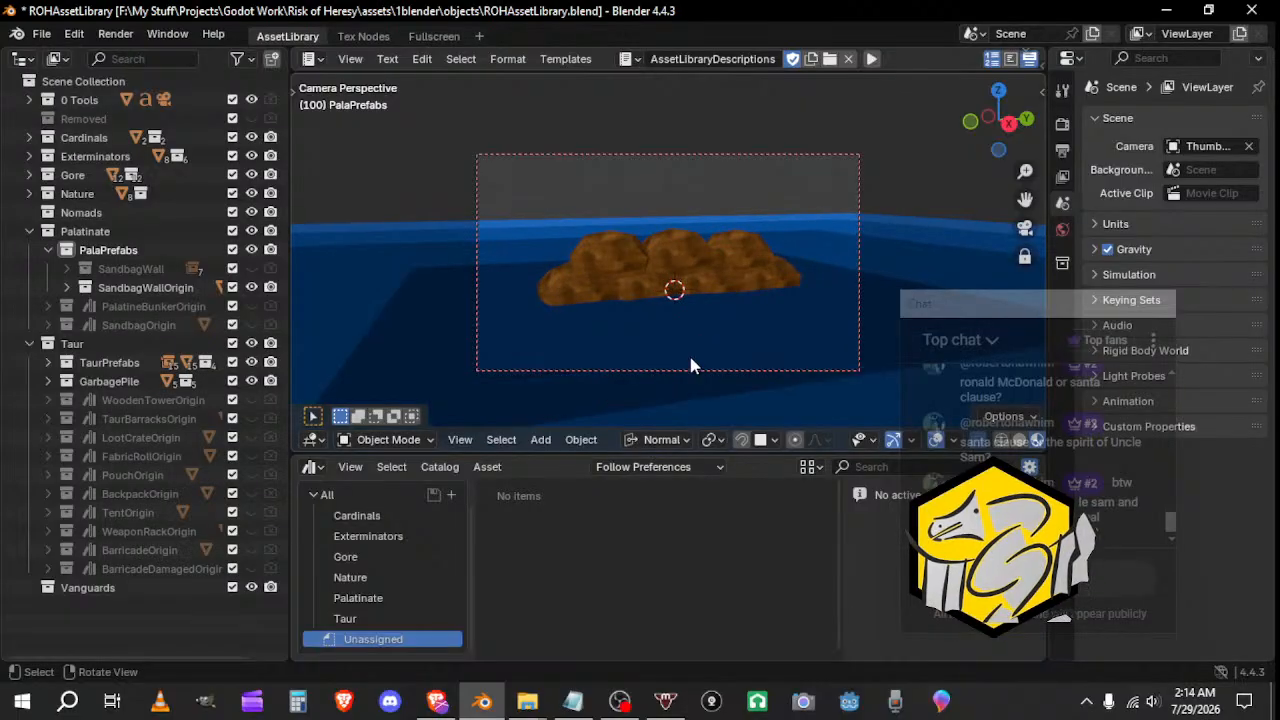
{"action": "left_click", "coordinate": [152, 33]}
{"action": "left_click", "coordinate": [115, 33]}
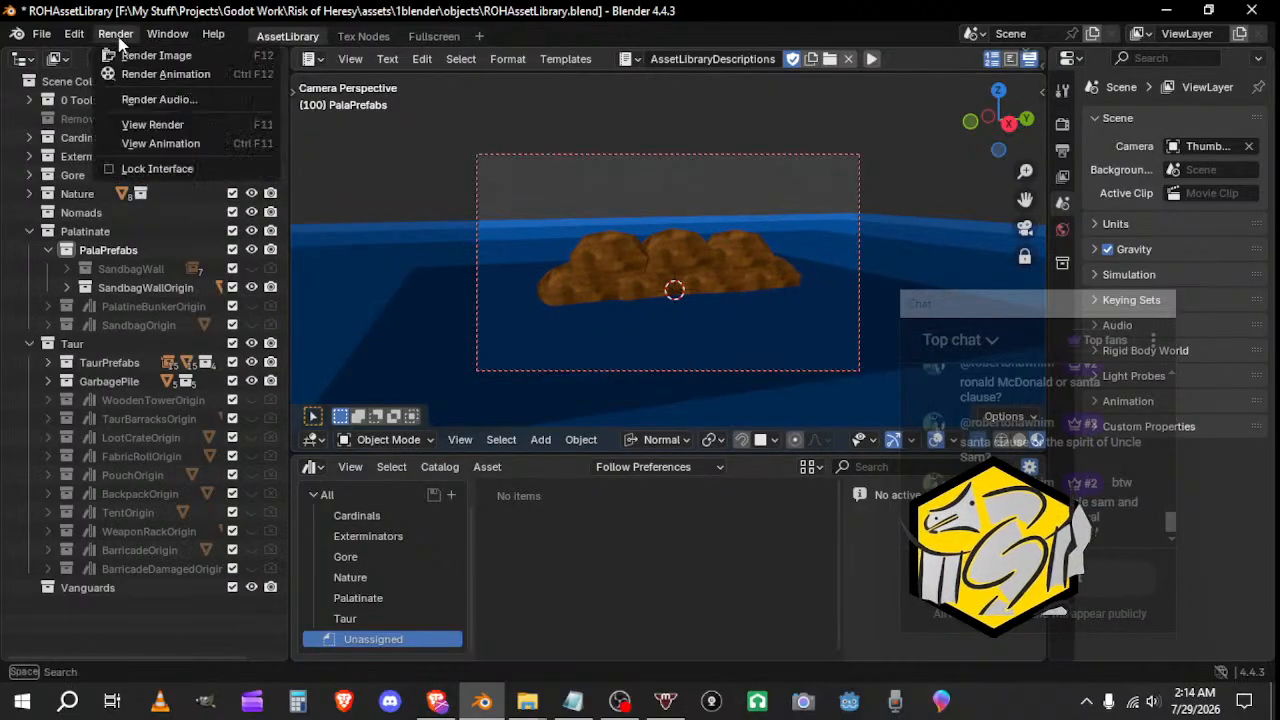
{"action": "left_click", "coordinate": [140, 50]}
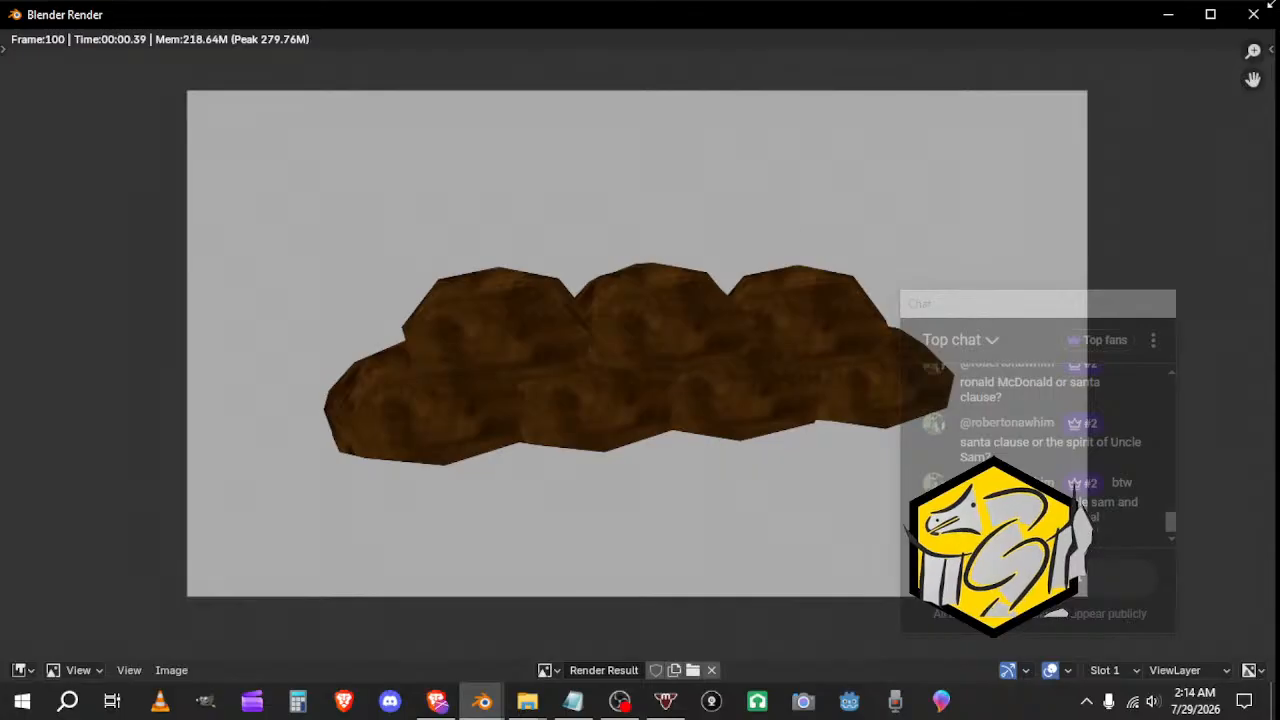
{"action": "left_click", "coordinate": [1253, 14]}
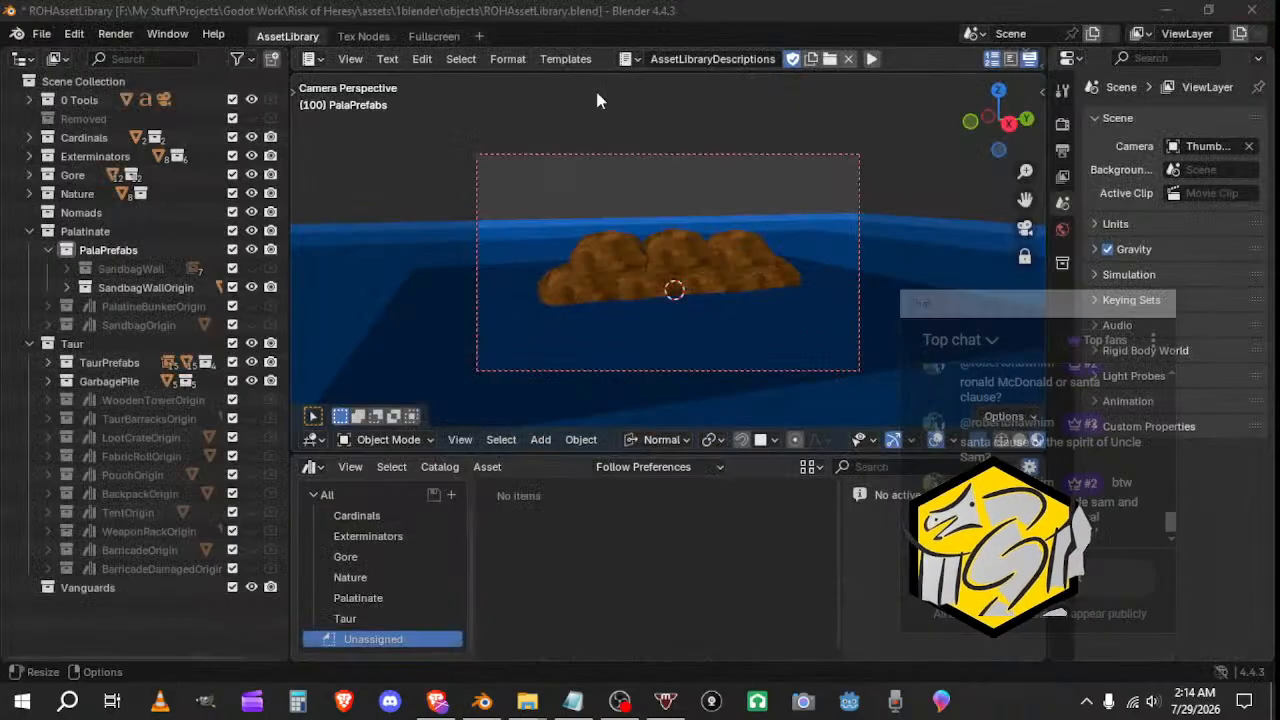
Step: Save the ROHAssetLibrary.blend file
{"action": "left_click", "coordinate": [41, 33]}
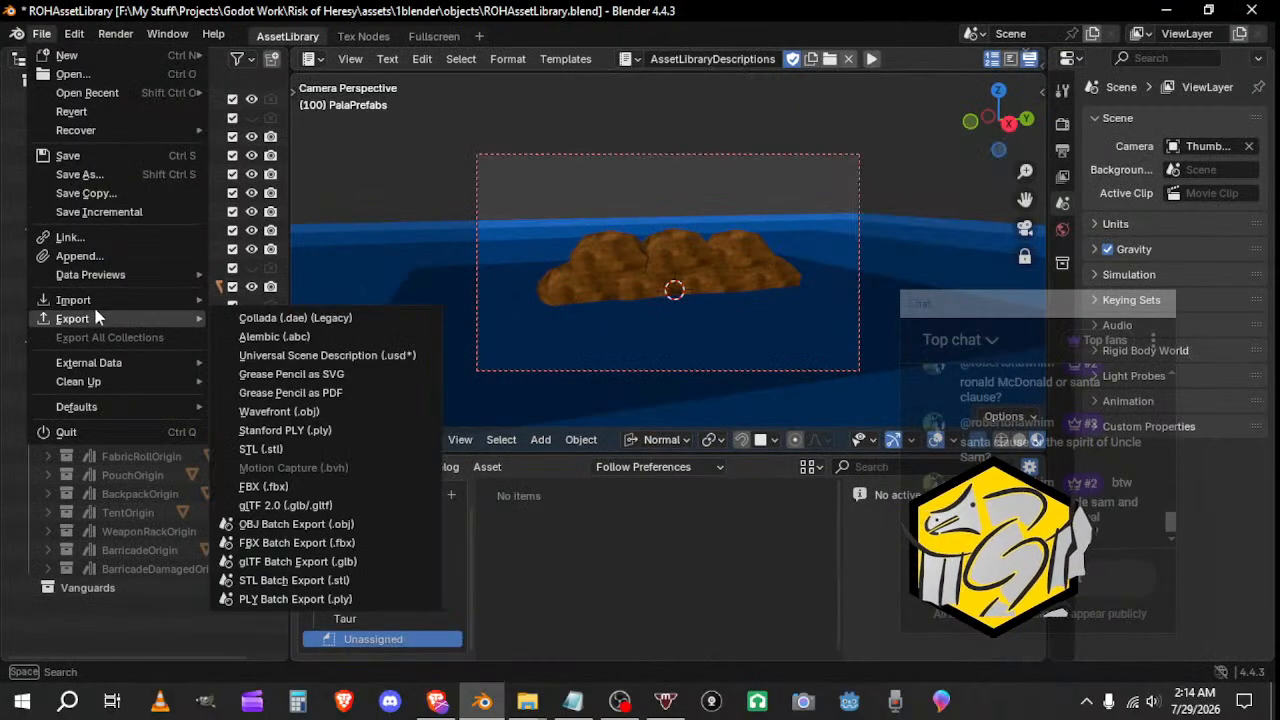
{"action": "left_click", "coordinate": [41, 33]}
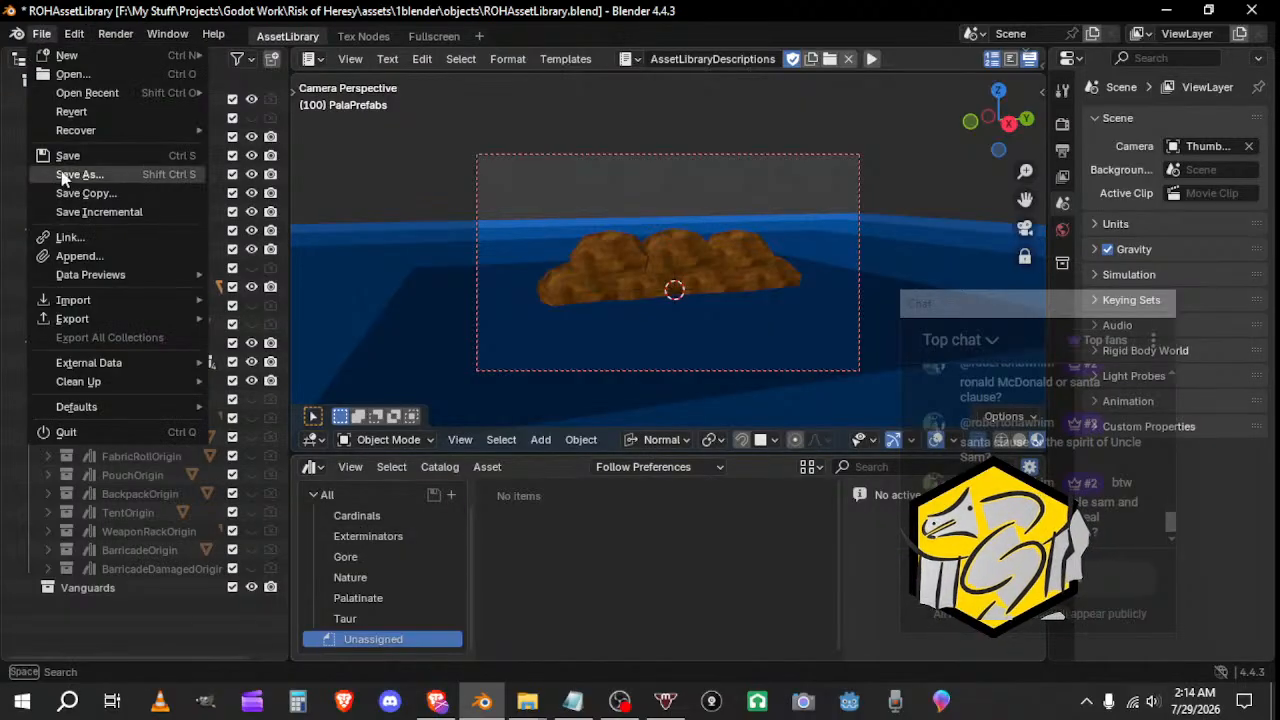
{"action": "left_click", "coordinate": [60, 156]}
{"action": "left_click", "coordinate": [32, 34]}
{"action": "mouse_move", "coordinate": [72, 318]}
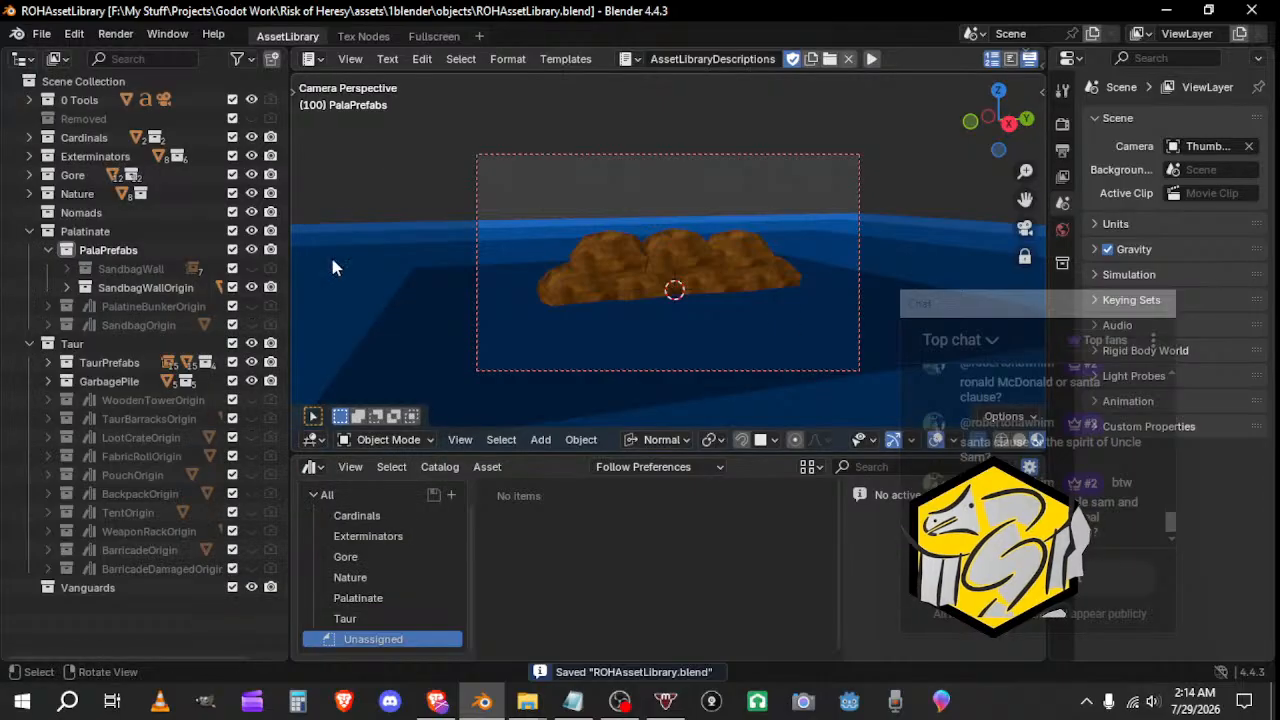
Step: Mark the SandbagWallOrigin collection as an asset
{"action": "left_click", "coordinate": [66, 287]}
{"action": "left_click", "coordinate": [66, 287]}
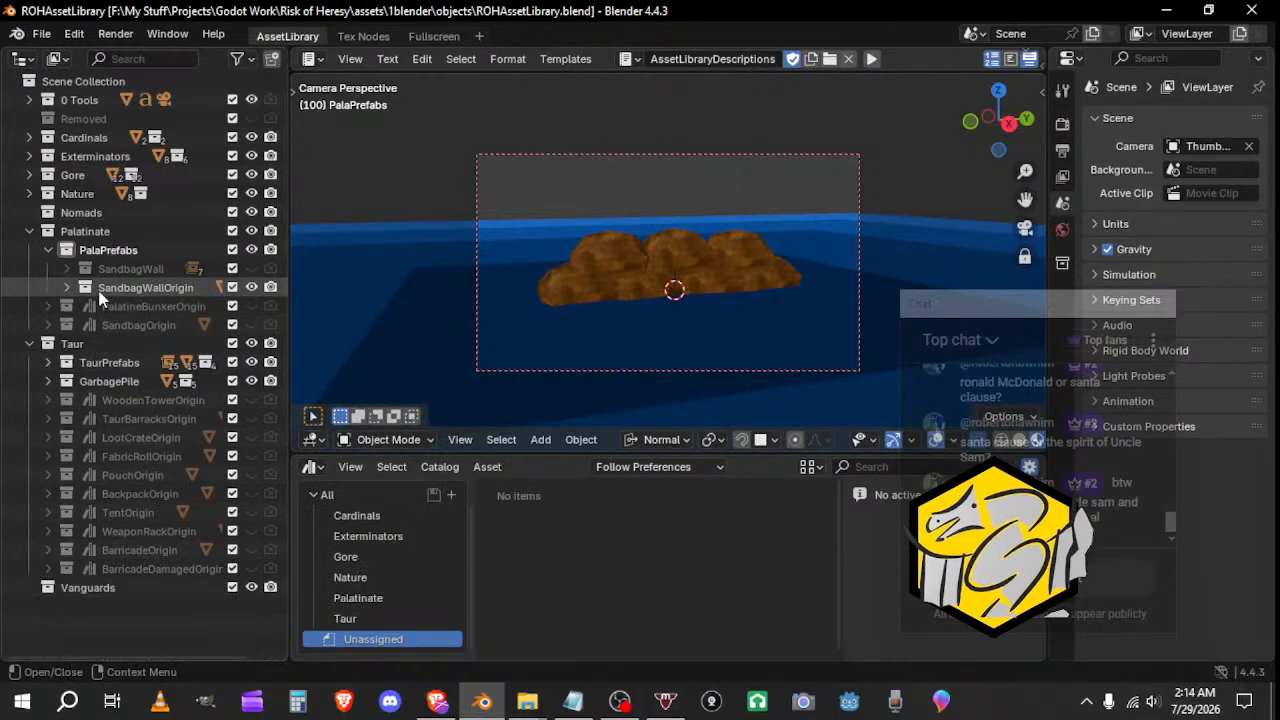
{"action": "right_click", "coordinate": [120, 287]}
{"action": "left_click", "coordinate": [98, 548]}
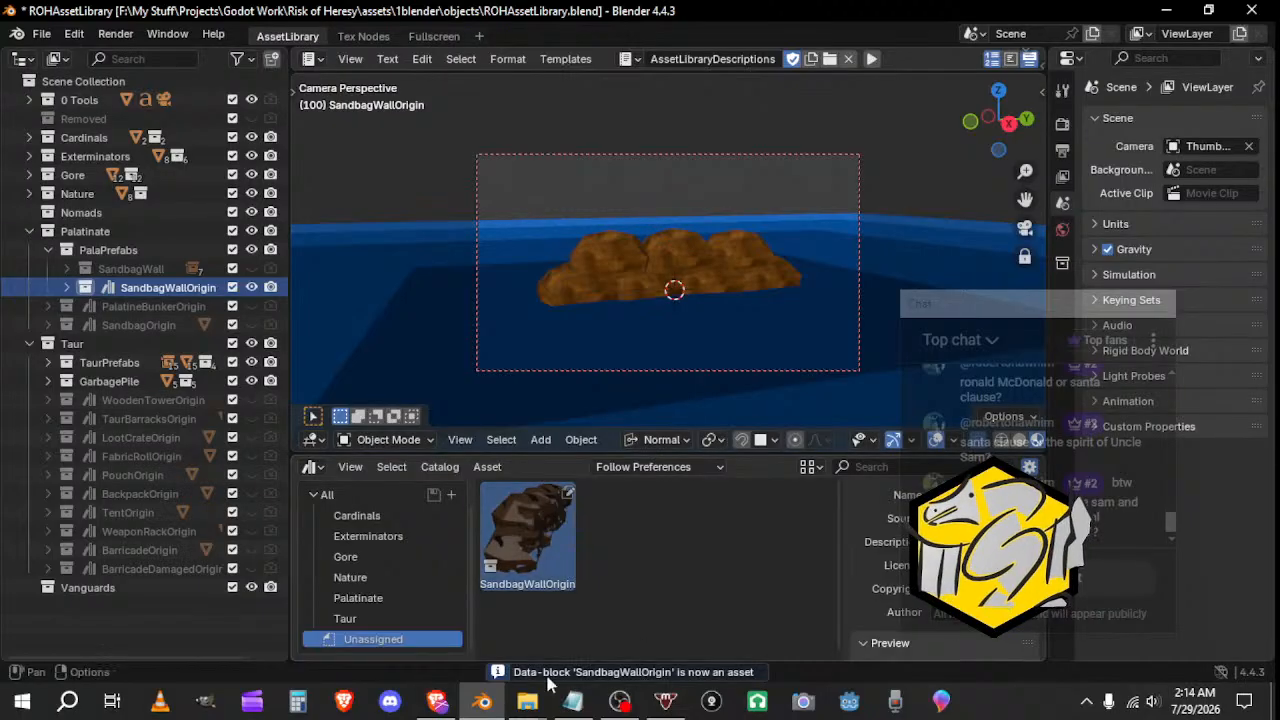
Step: Switch to File Explorer and check the preview images in the Palatinate folder of 0 library assets
{"action": "mouse_move", "coordinate": [527, 700]}
{"action": "left_click", "coordinate": [680, 627]}
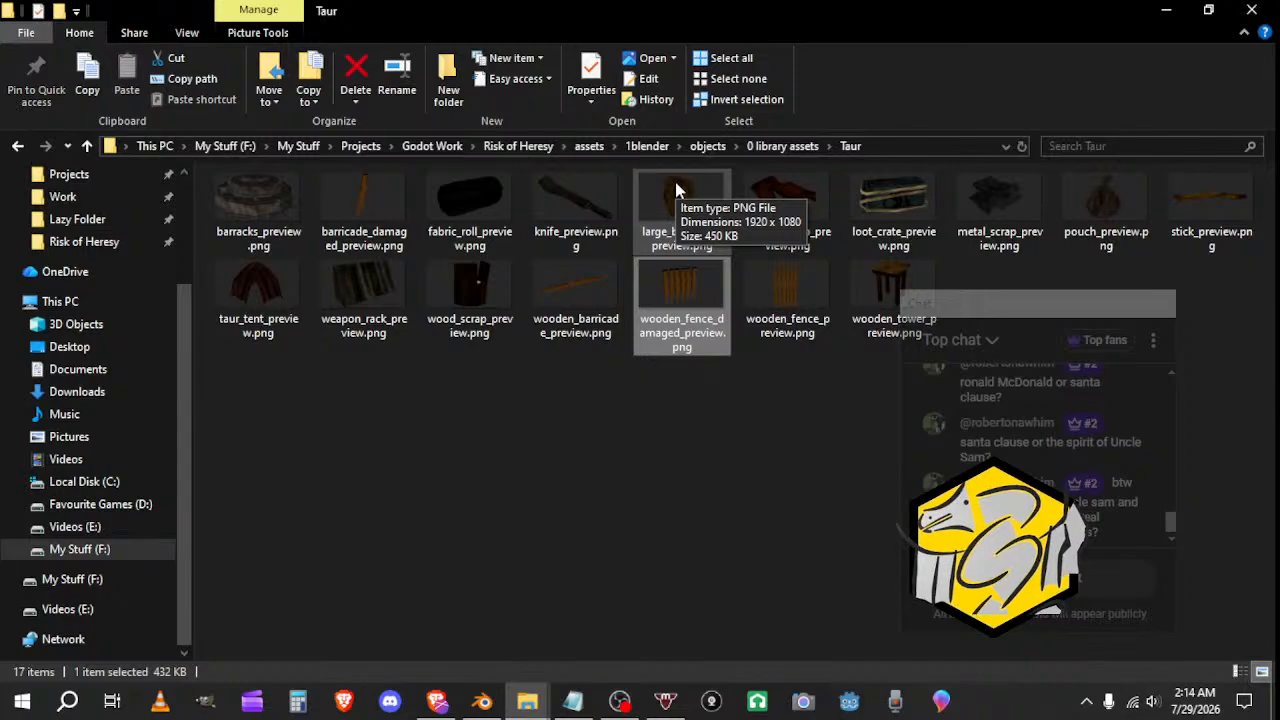
{"action": "left_click", "coordinate": [768, 147]}
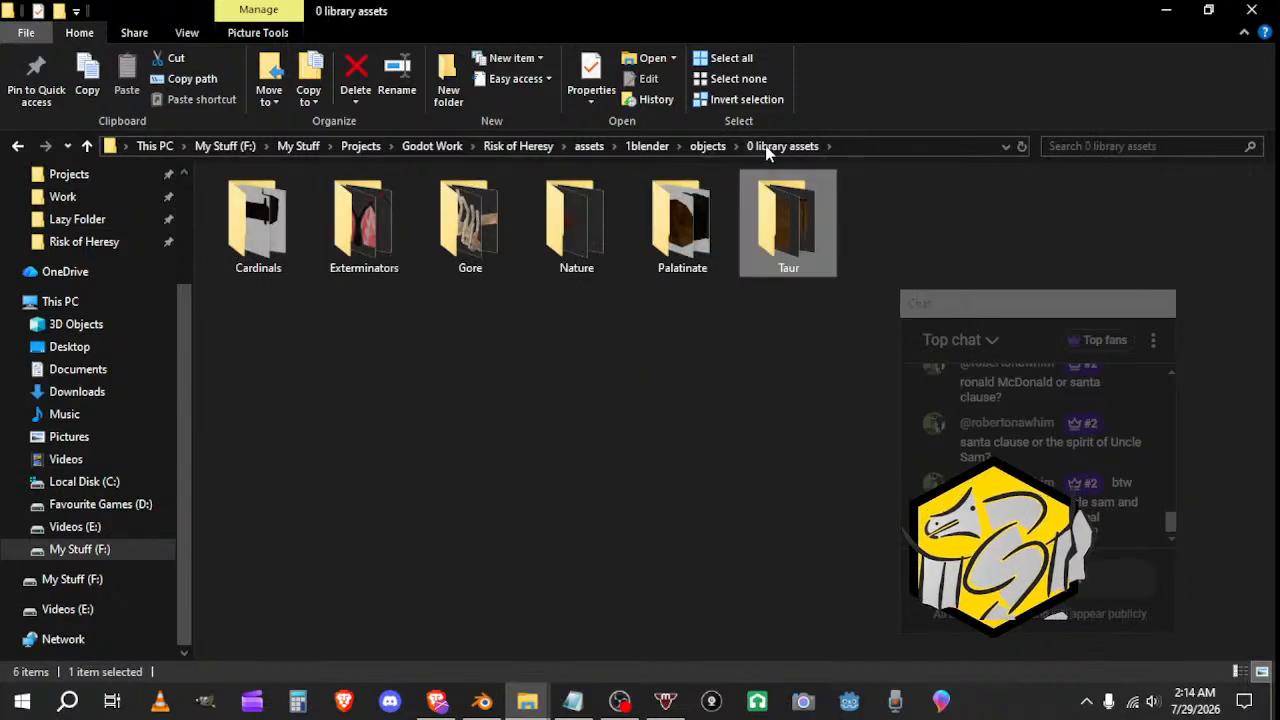
{"action": "double_click", "coordinate": [683, 182]}
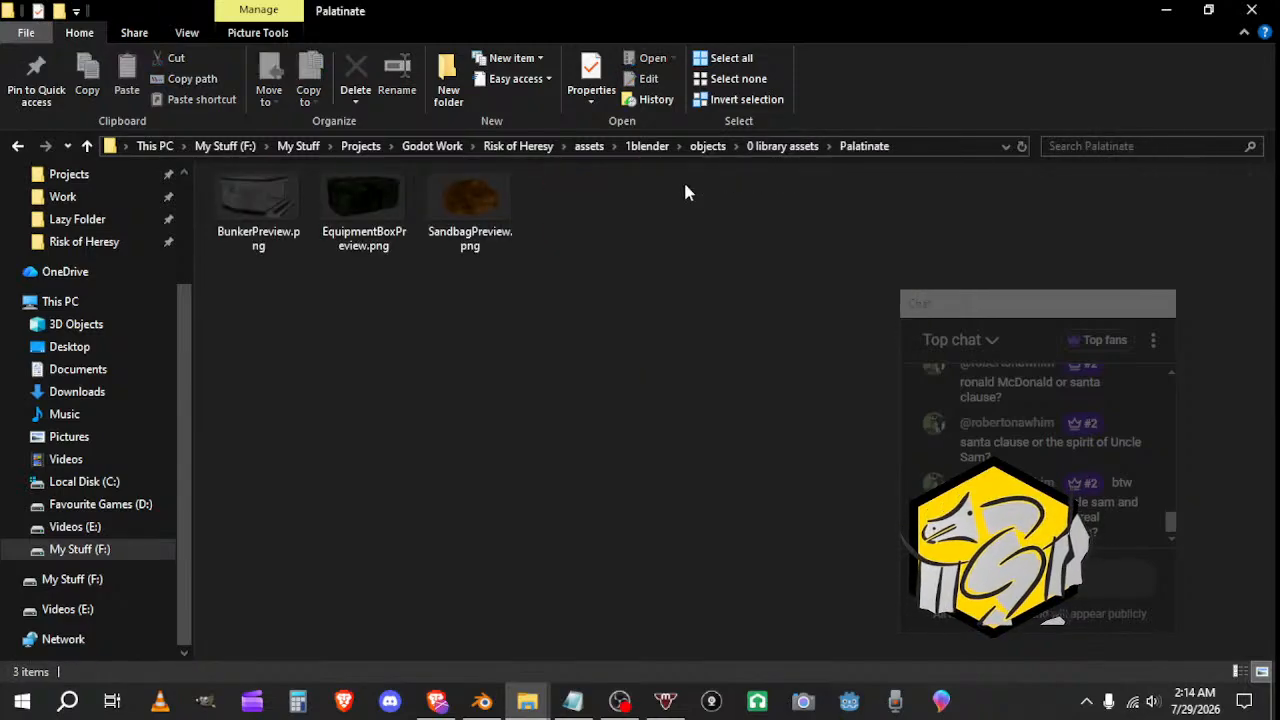
{"action": "left_click", "coordinate": [765, 147]}
{"action": "left_click", "coordinate": [1166, 10]}
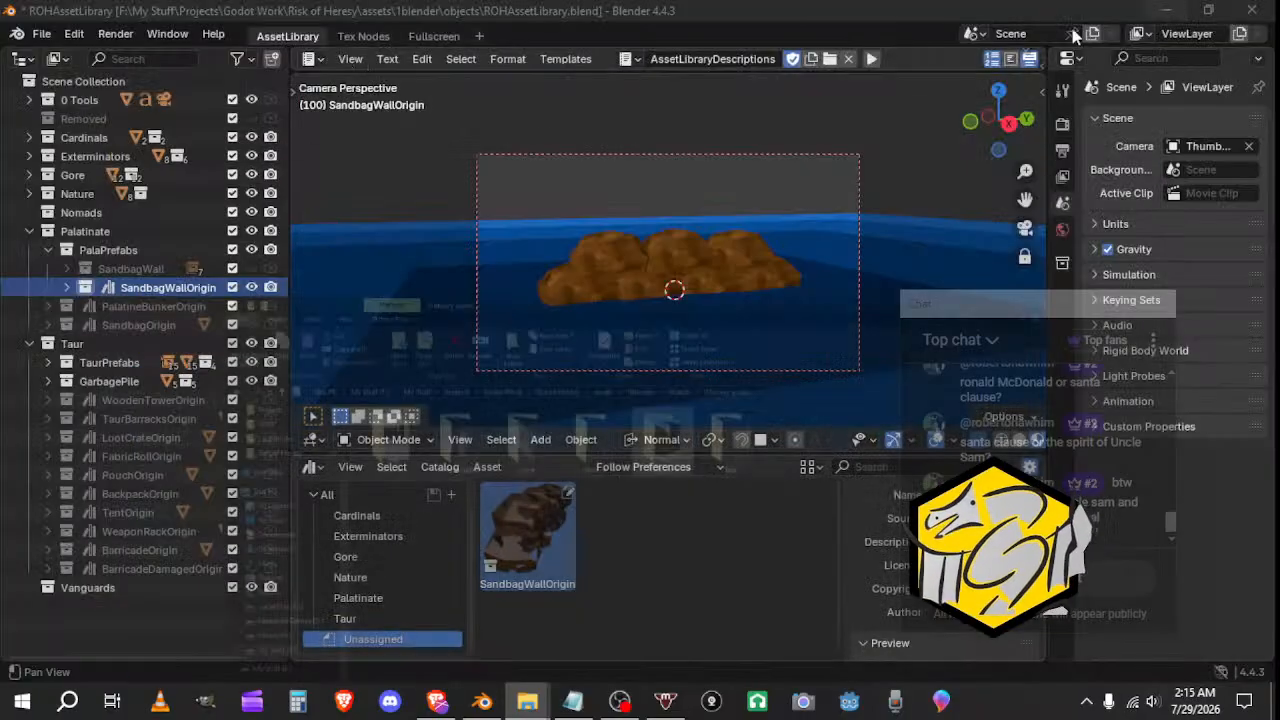
Step: Render the sandbag wall image in Blender and start saving it as a PNG in the Palatinate folder
{"action": "left_click", "coordinate": [115, 34]}
{"action": "left_click", "coordinate": [130, 54]}
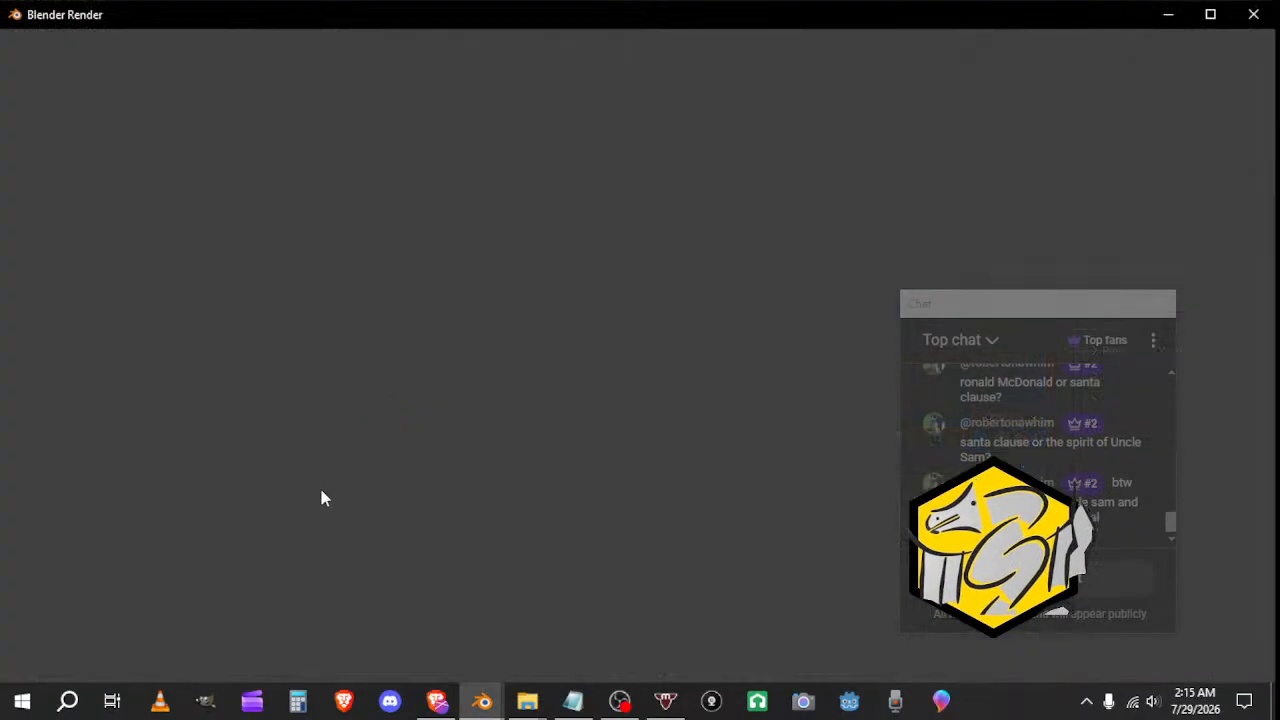
{"action": "left_click", "coordinate": [171, 670]}
{"action": "left_click", "coordinate": [245, 523]}
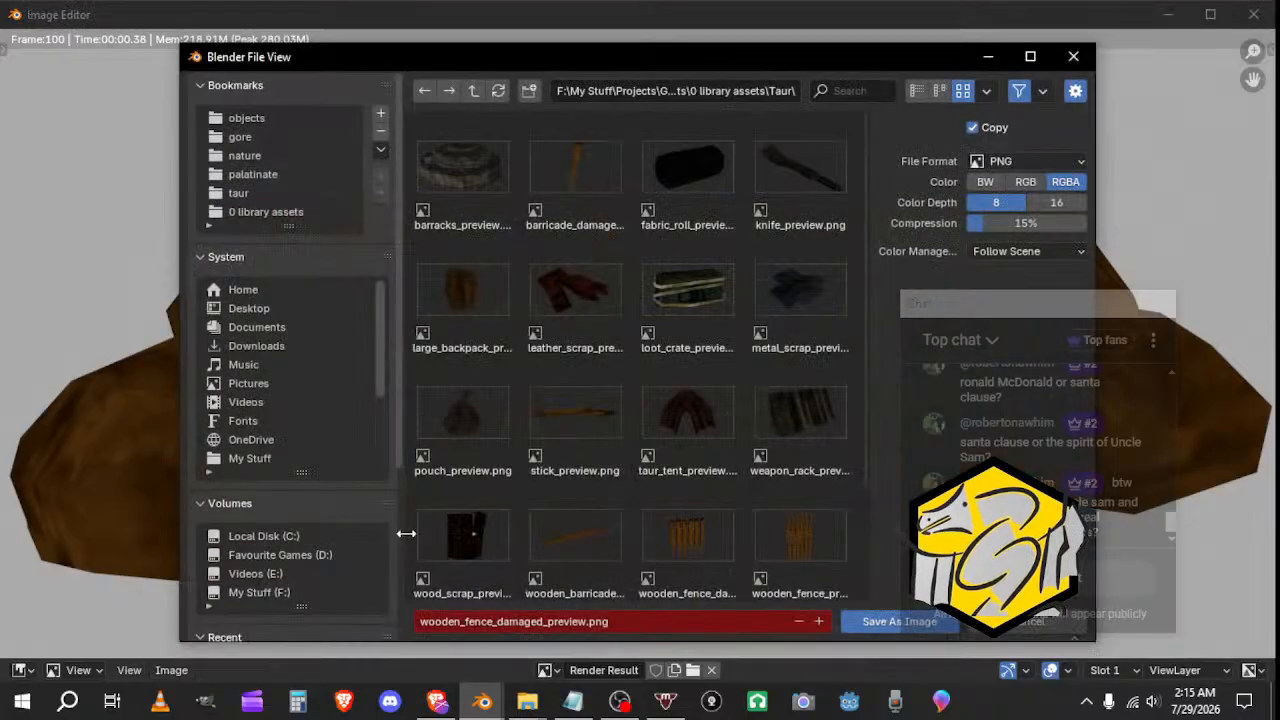
{"action": "scroll", "coordinate": [571, 390], "scroll_direction": "down", "scroll_amount": 3}
{"action": "scroll", "coordinate": [621, 334], "scroll_direction": "up", "scroll_amount": 3}
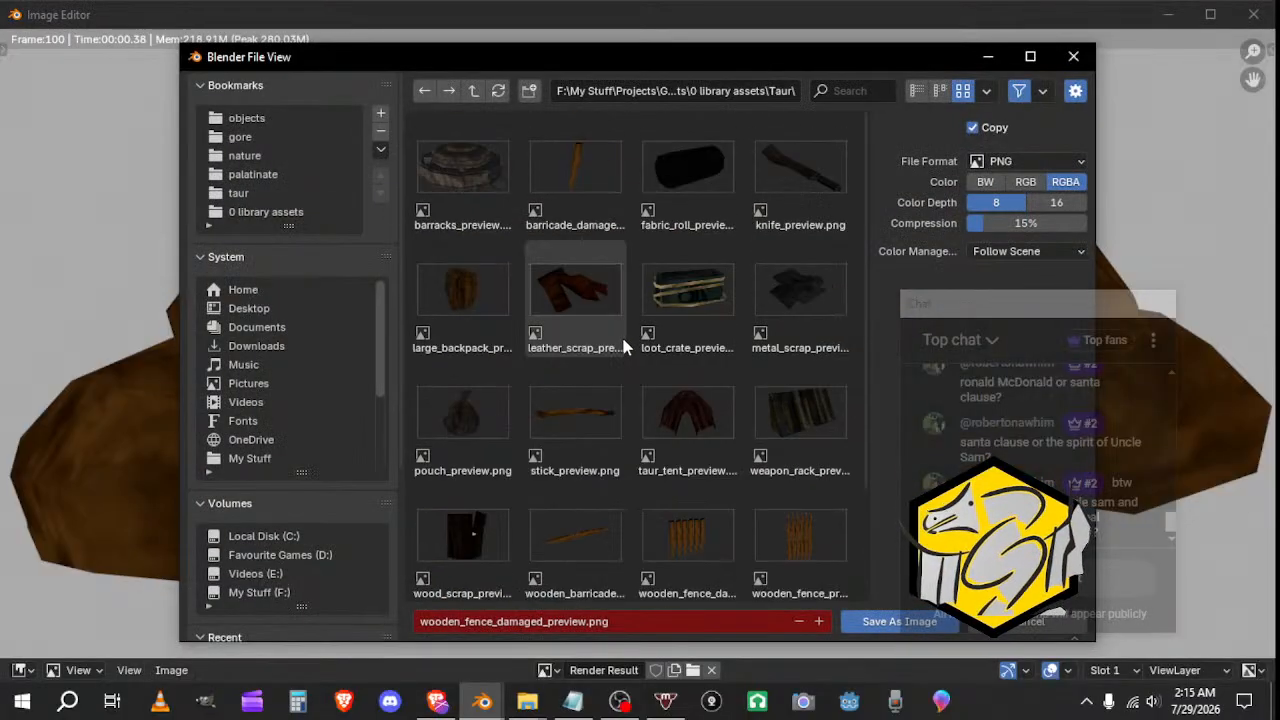
{"action": "left_click", "coordinate": [473, 91]}
{"action": "left_click", "coordinate": [500, 292]}
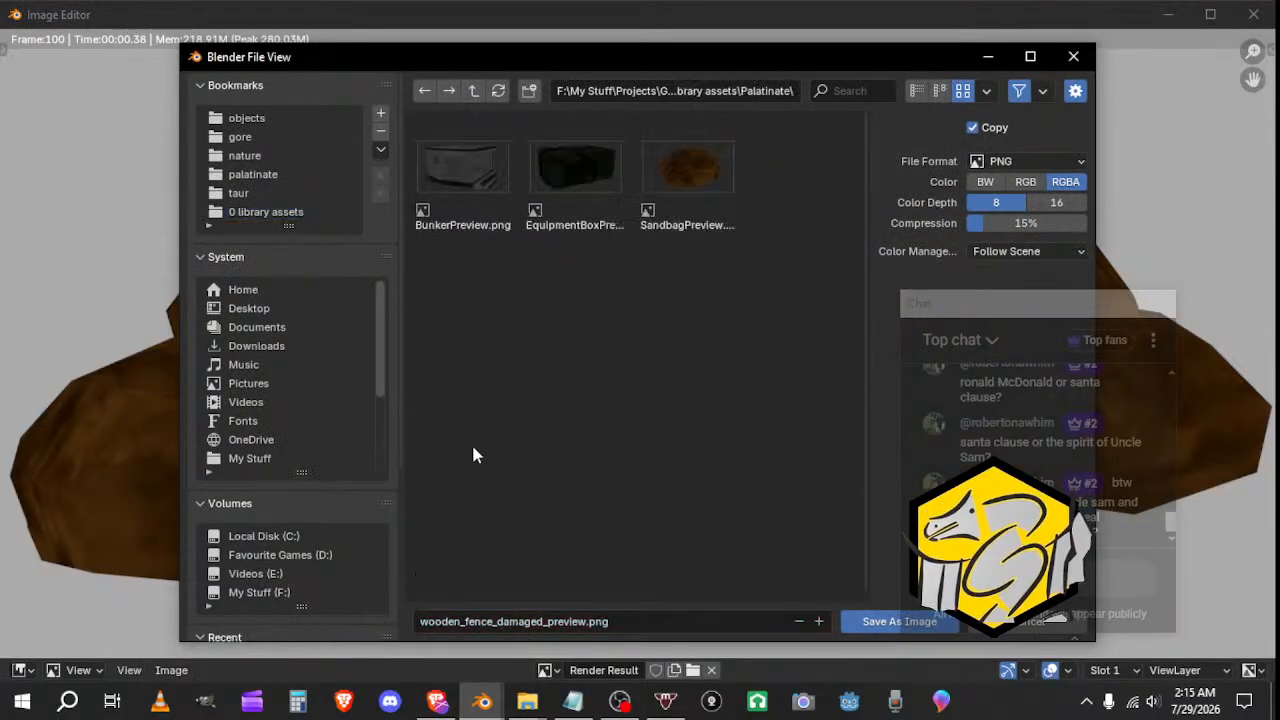
Step: Save the render as sandbag_wall_preview.png in the Palatinate folder and close the render window
{"action": "left_click", "coordinate": [440, 621]}
{"action": "left_click", "coordinate": [487, 621]}
{"action": "key", "text": "Right"}
{"action": "key", "text": "Right"}
{"action": "key", "text": "Right"}
{"action": "key", "text": "Right"}
{"action": "key", "text": "Right"}
{"action": "key", "text": "Right"}
{"action": "key", "text": "Right"}
{"action": "key", "text": "Right"}
{"action": "key", "text": "Right"}
{"action": "key", "text": "Right"}
{"action": "key", "text": "shift+Home"}
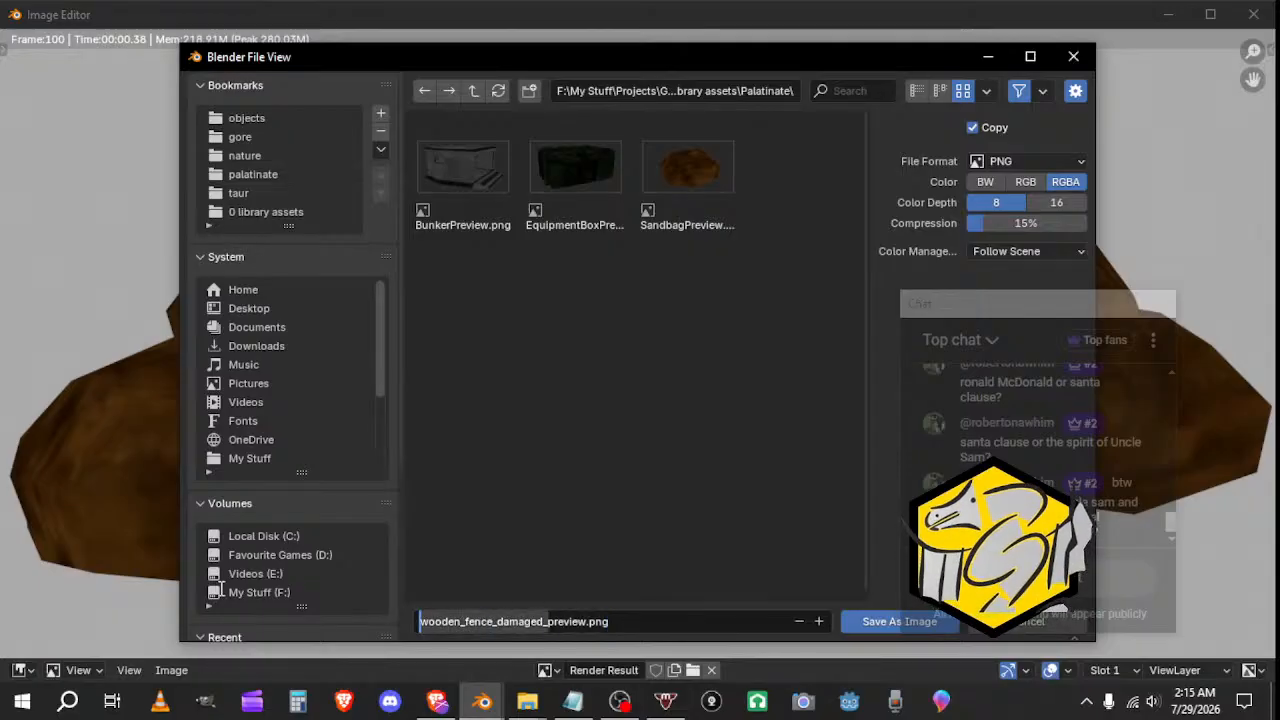
{"action": "type", "text": "sandbag-wall"}
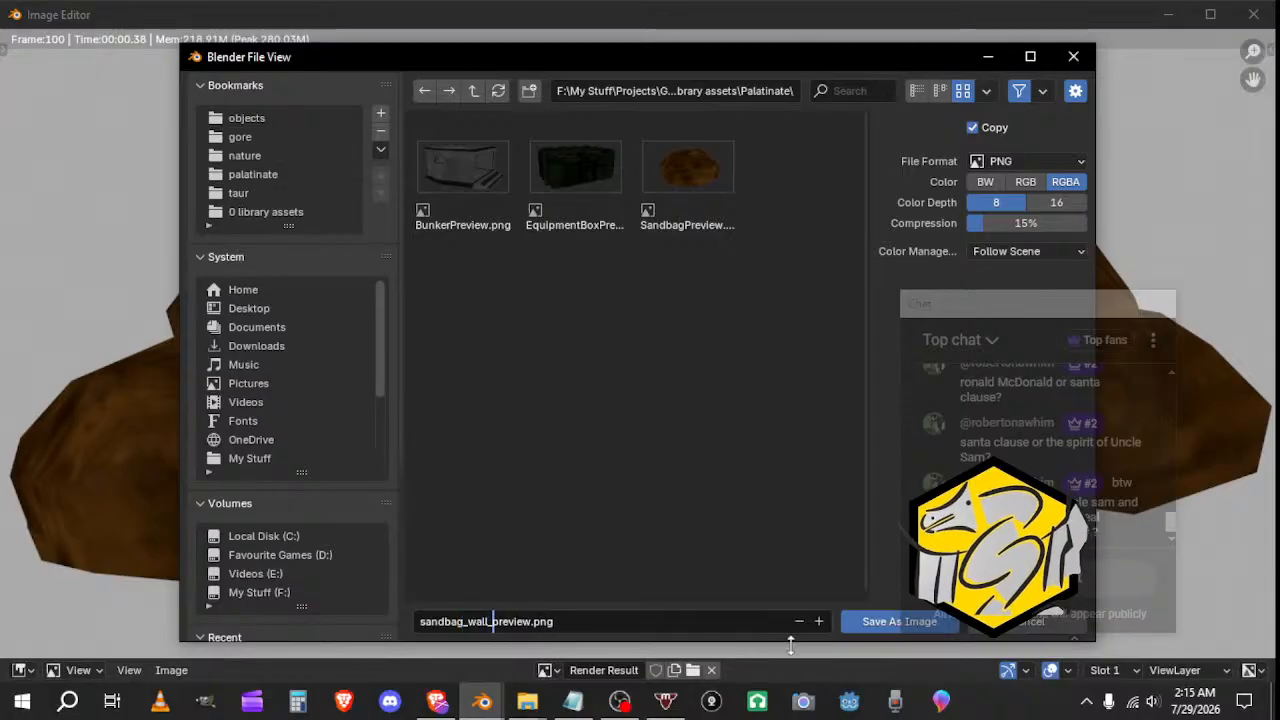
{"action": "left_click", "coordinate": [902, 621]}
{"action": "left_click", "coordinate": [1254, 14]}
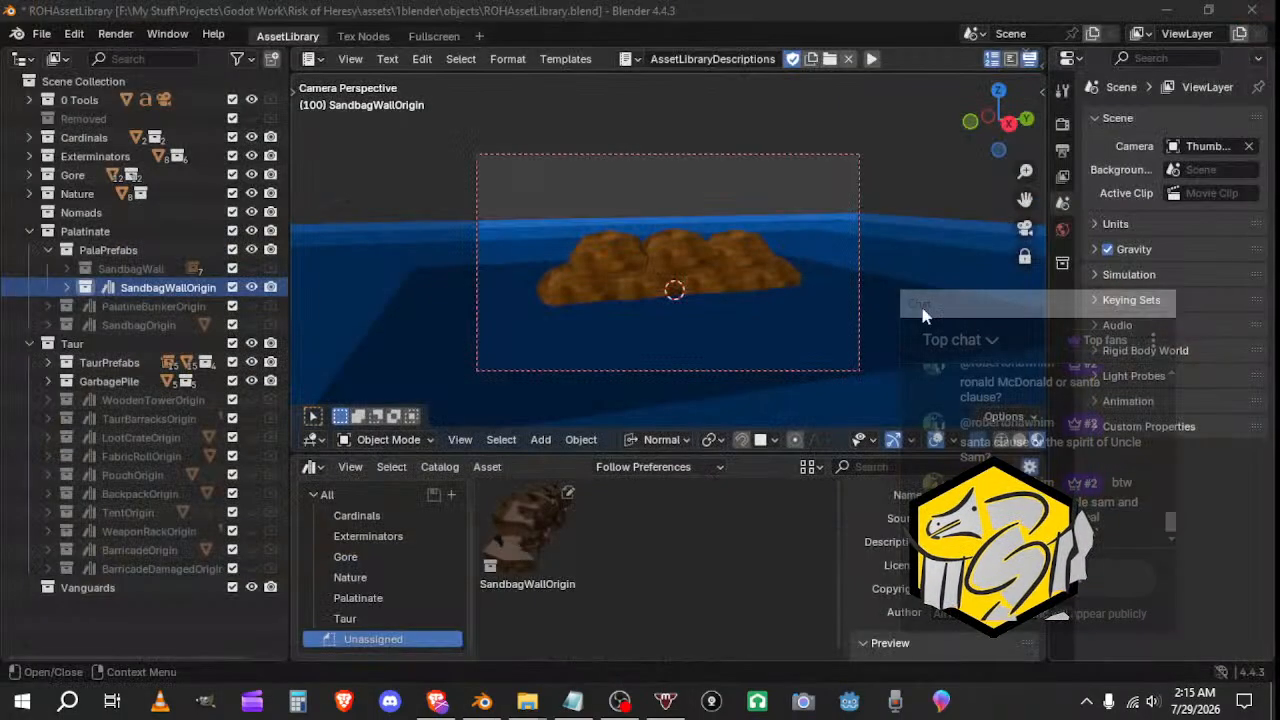
{"action": "left_click", "coordinate": [549, 528]}
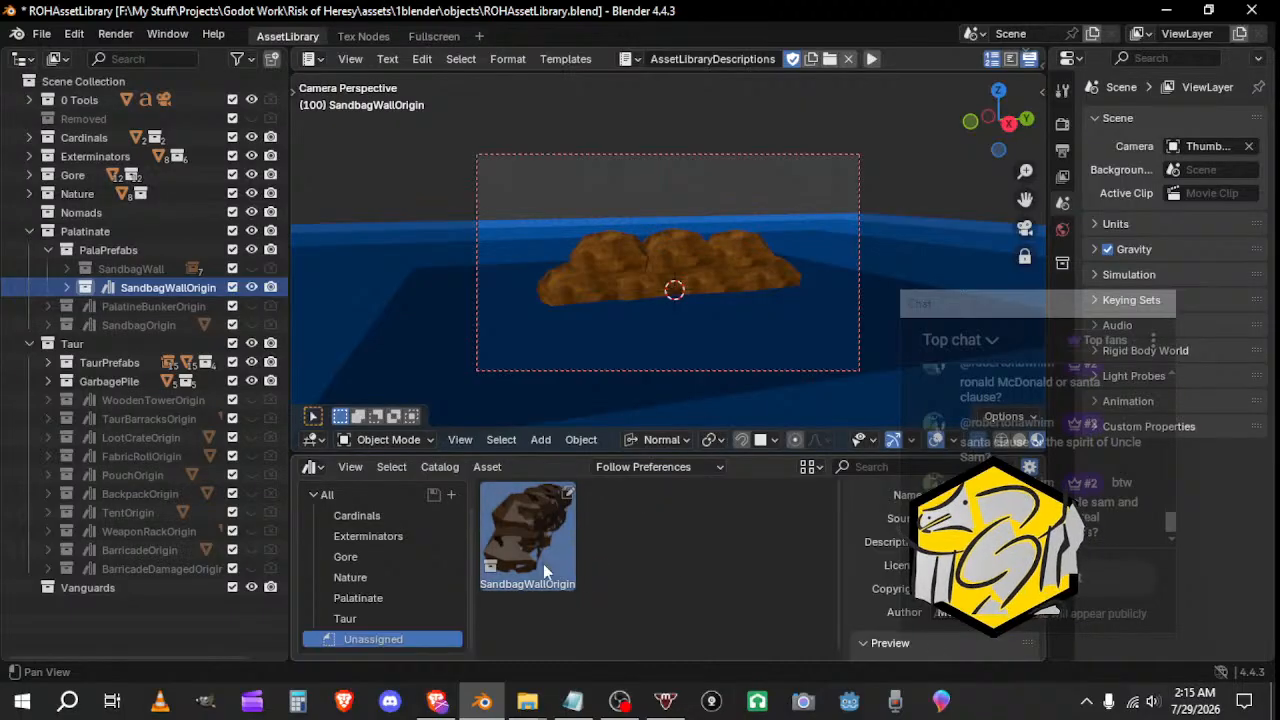
{"action": "scroll", "coordinate": [1020, 570], "scroll_direction": "down", "scroll_amount": 4}
{"action": "left_click", "coordinate": [1022, 524]}
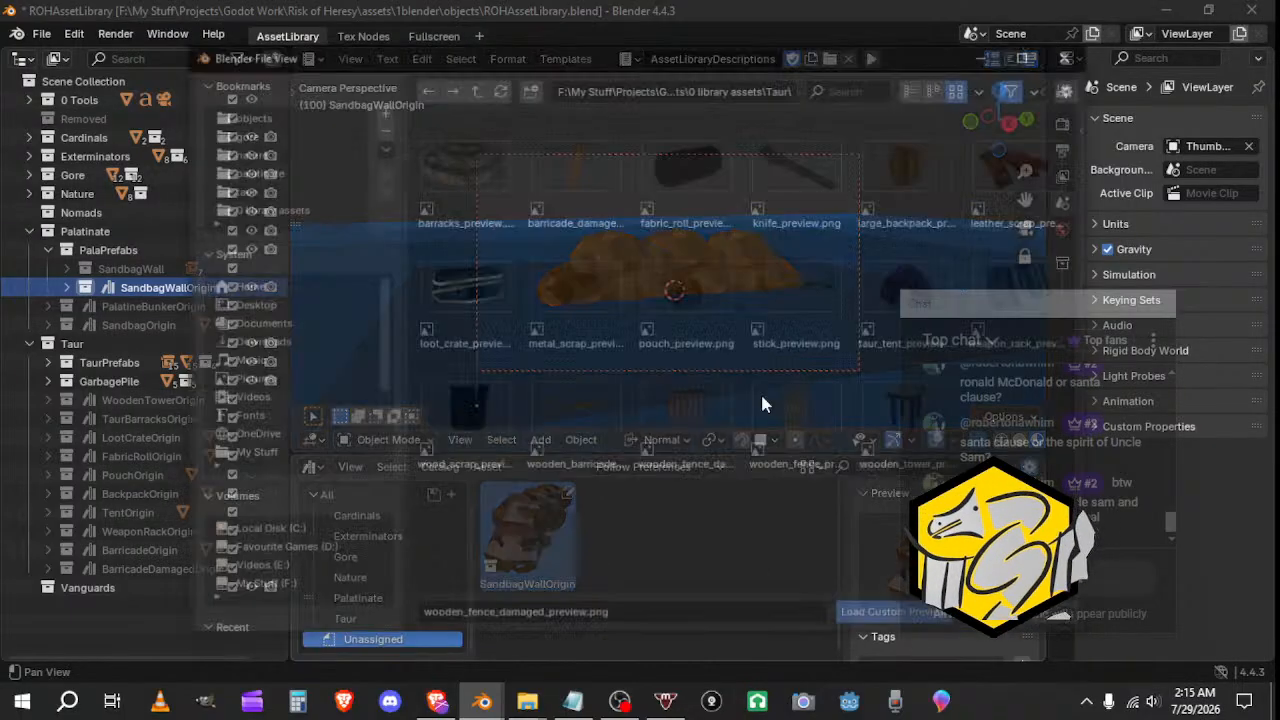
{"action": "left_click", "coordinate": [474, 87]}
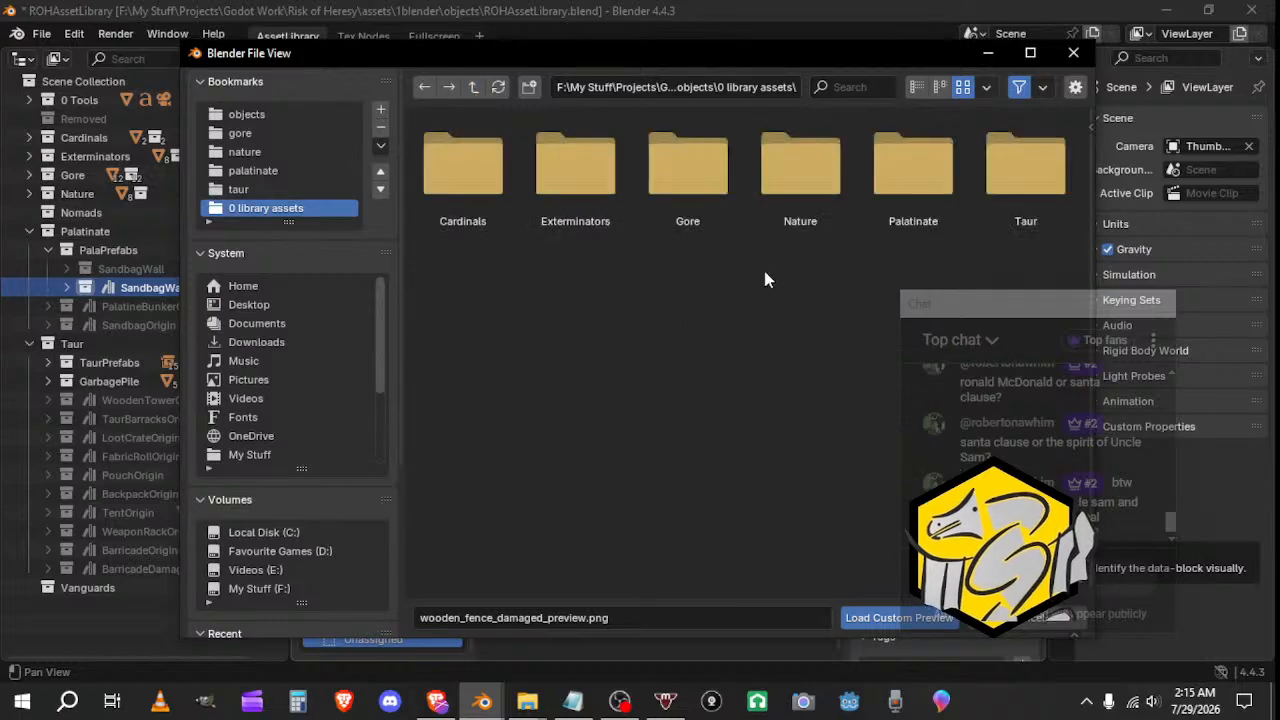
{"action": "left_click", "coordinate": [921, 202]}
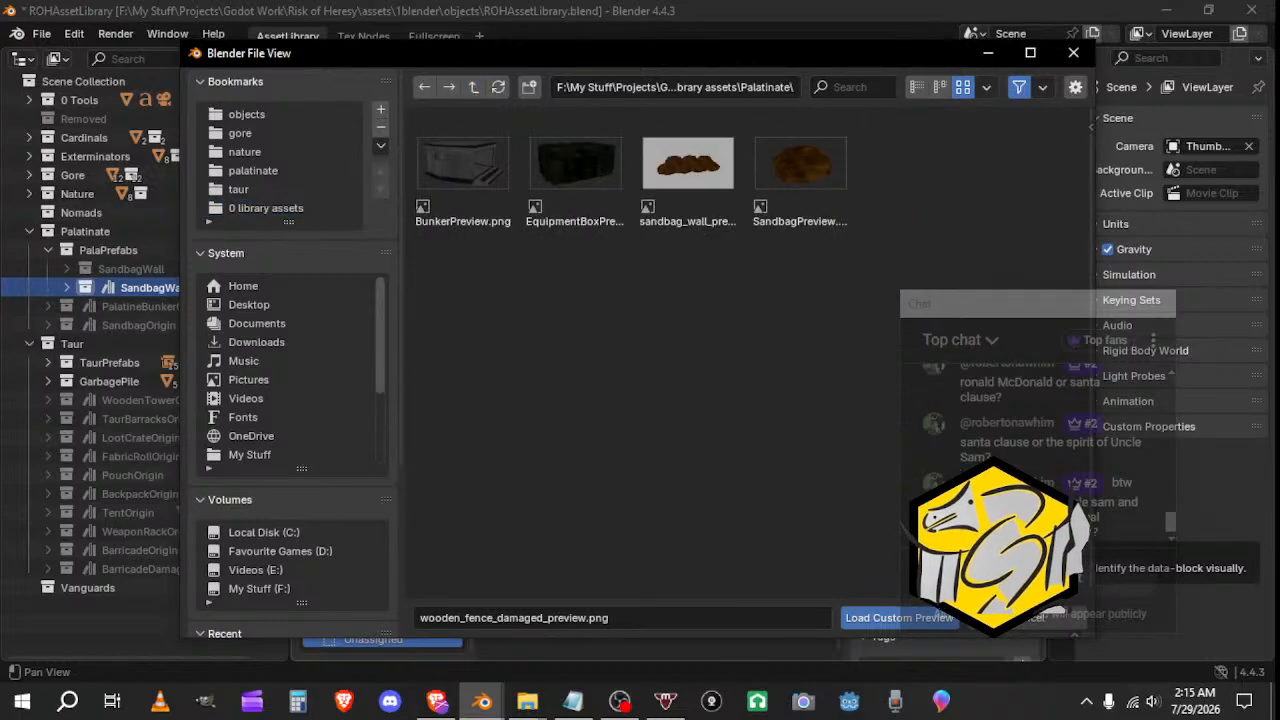
{"action": "left_click", "coordinate": [1030, 618]}
Step: Switch to File Explorer and open sandbag_wall_preview.png from the Palatinate folder in GIMP
{"action": "left_click", "coordinate": [485, 702]}
{"action": "mouse_move", "coordinate": [528, 702]}
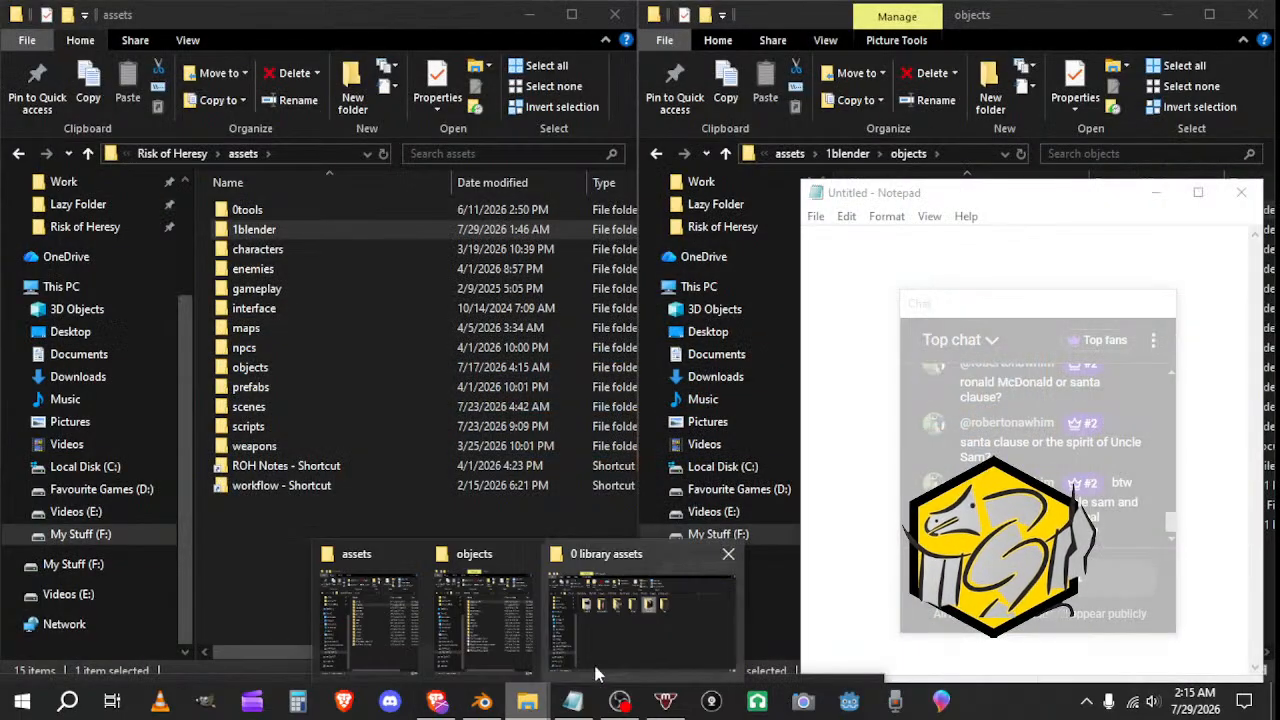
{"action": "left_click", "coordinate": [591, 641]}
{"action": "double_click", "coordinate": [722, 213]}
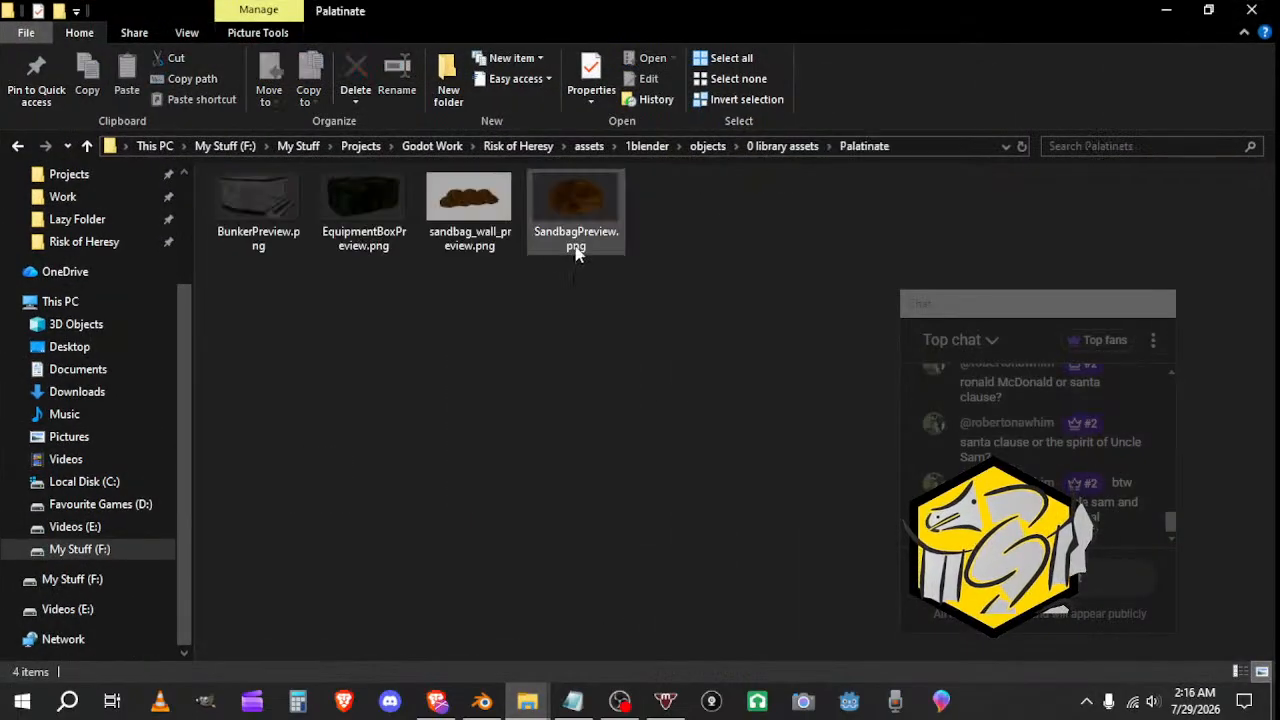
{"action": "left_click", "coordinate": [484, 217]}
{"action": "key", "text": "shift+F10"}
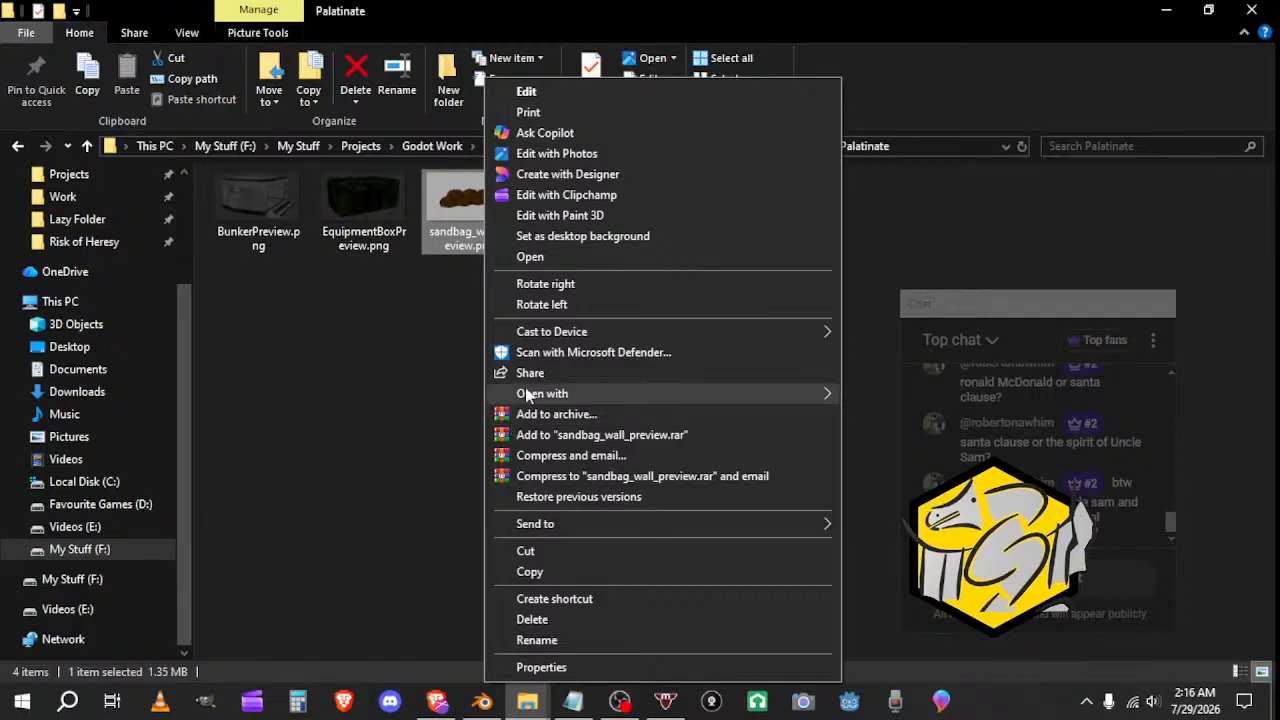
{"action": "mouse_move", "coordinate": [545, 393]}
{"action": "left_click", "coordinate": [940, 395]}
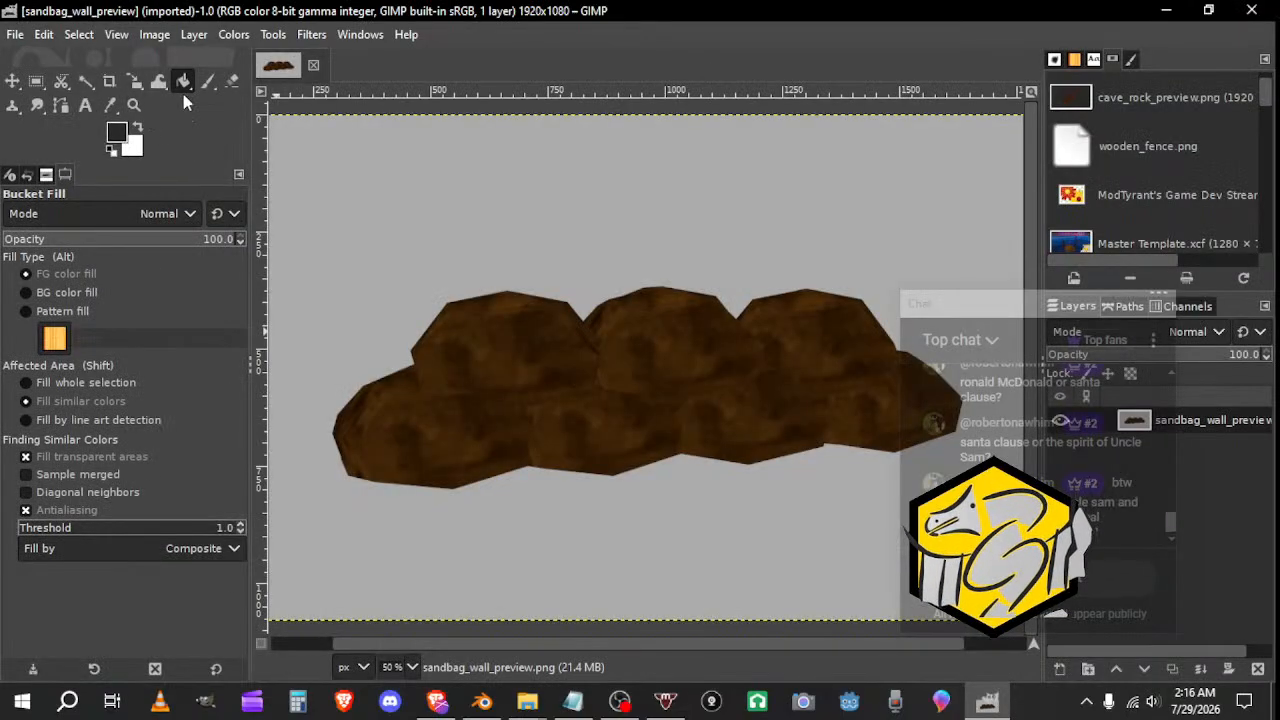
Step: Bucket-fill the light background with the dark foreground color, overwrite sandbag_wall_preview.png and quit GIMP without saving a project
{"action": "left_click", "coordinate": [624, 307]}
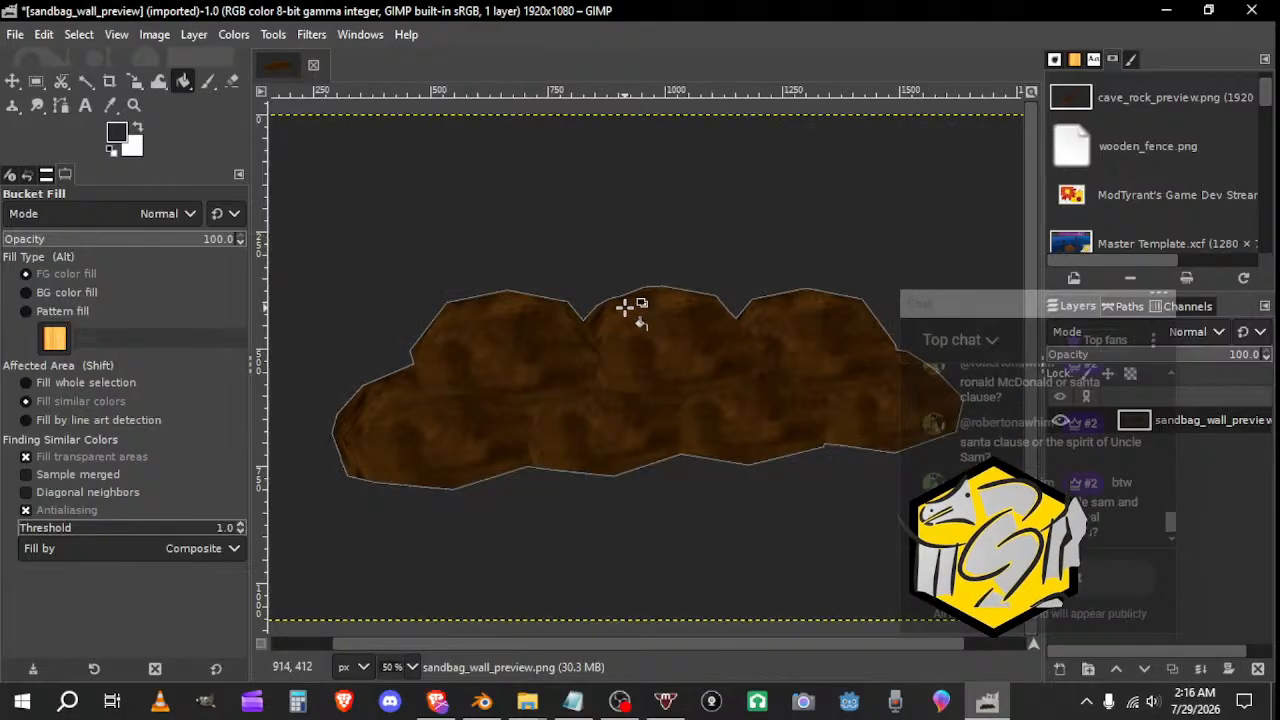
{"action": "left_click", "coordinate": [15, 34]}
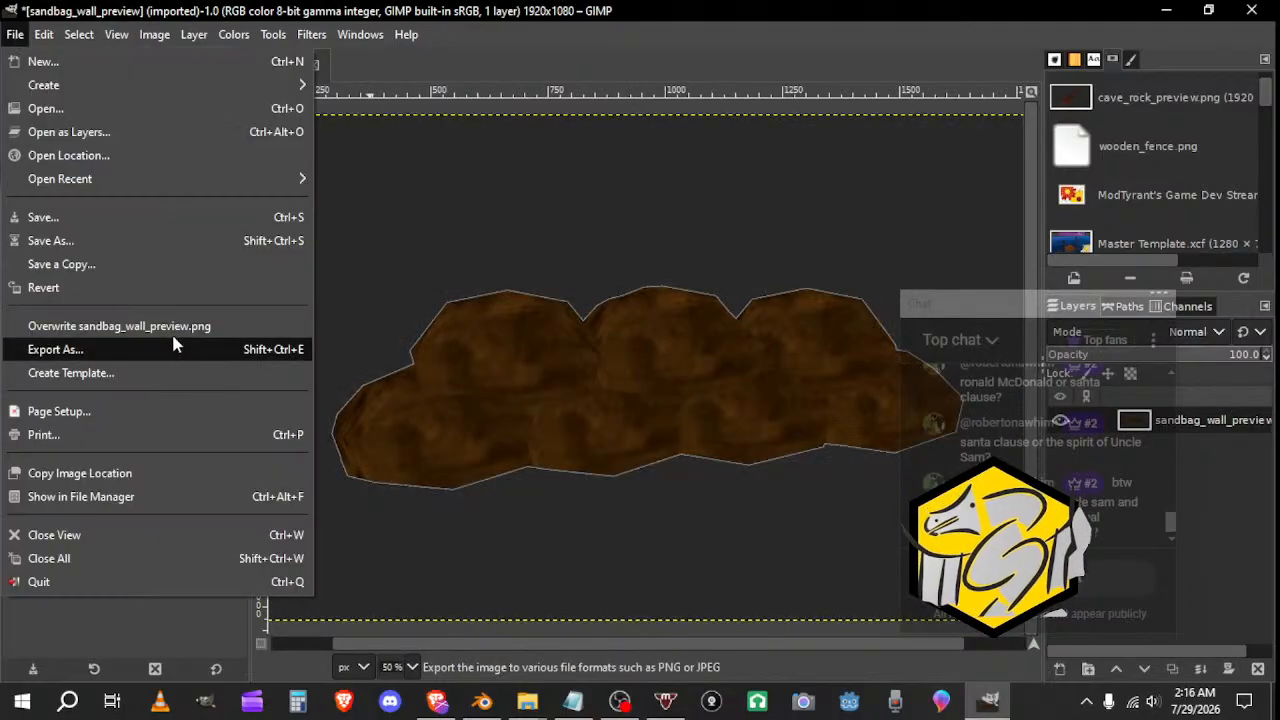
{"action": "left_click", "coordinate": [175, 334]}
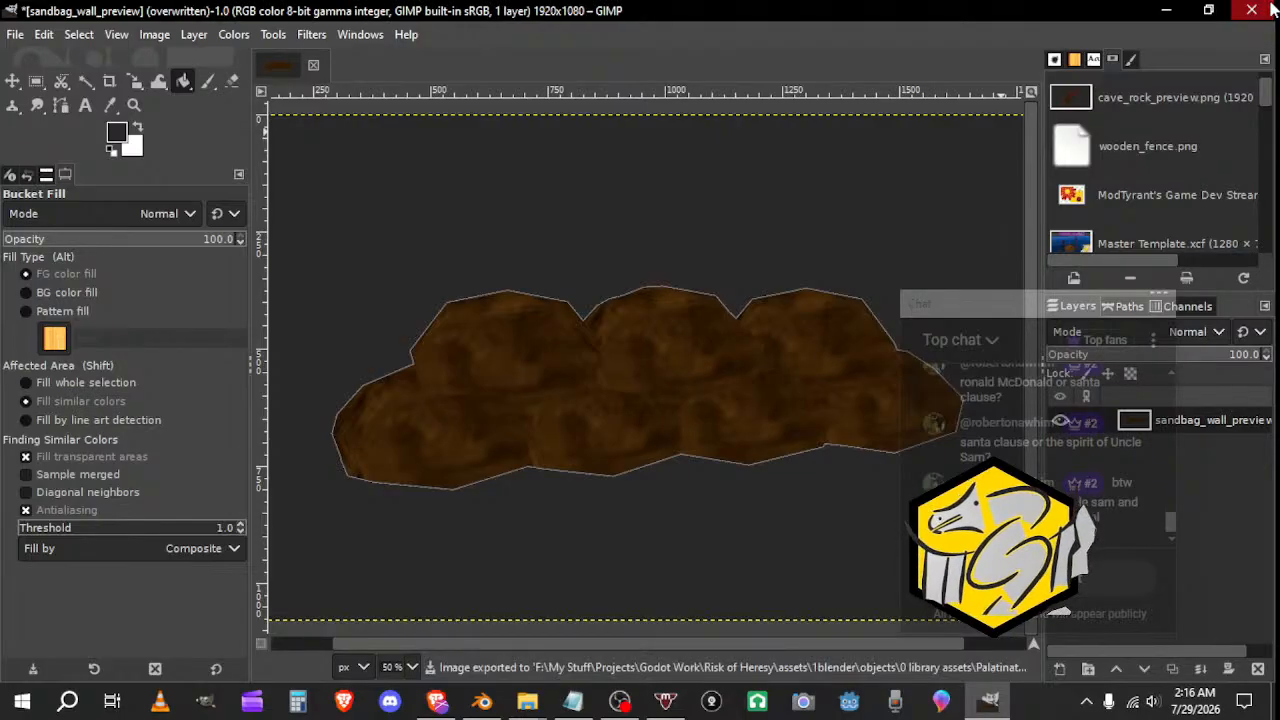
{"action": "left_click", "coordinate": [1272, 10]}
{"action": "key", "text": "ctrl+d"}
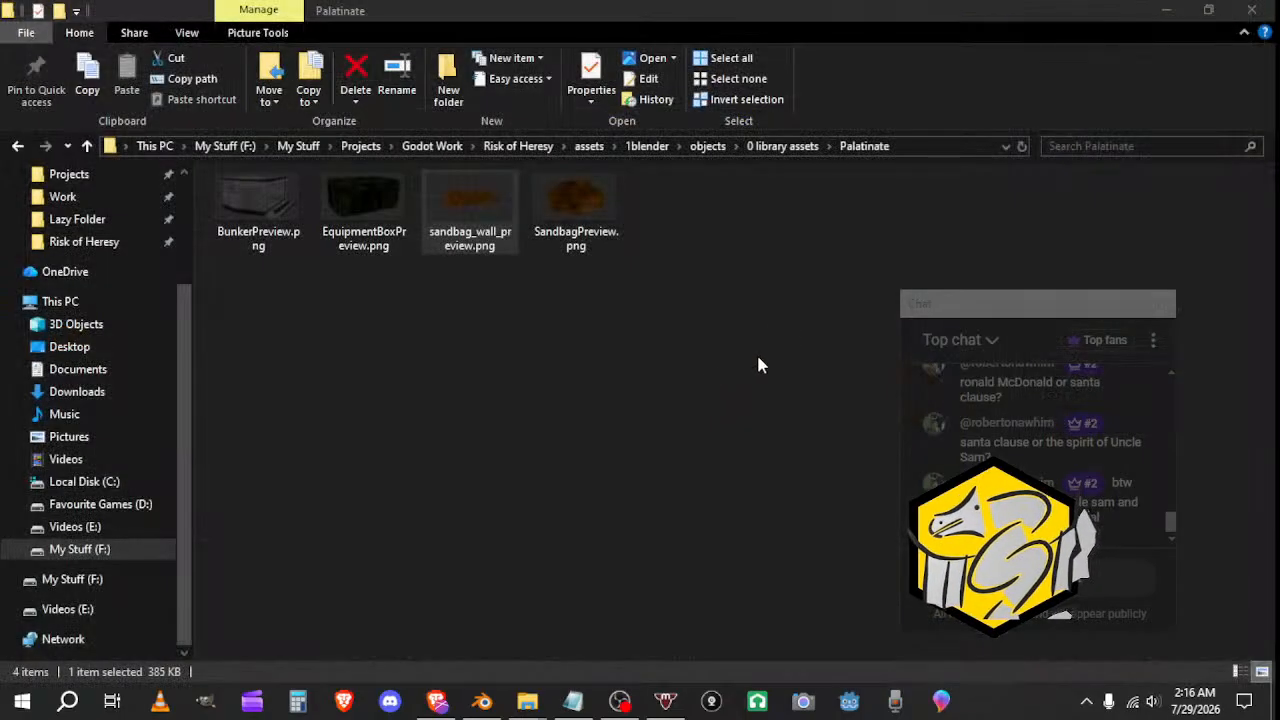
Step: Minimize the Notepad window, close the Palatinate folder window and return to Blender
{"action": "left_click", "coordinate": [1186, 9]}
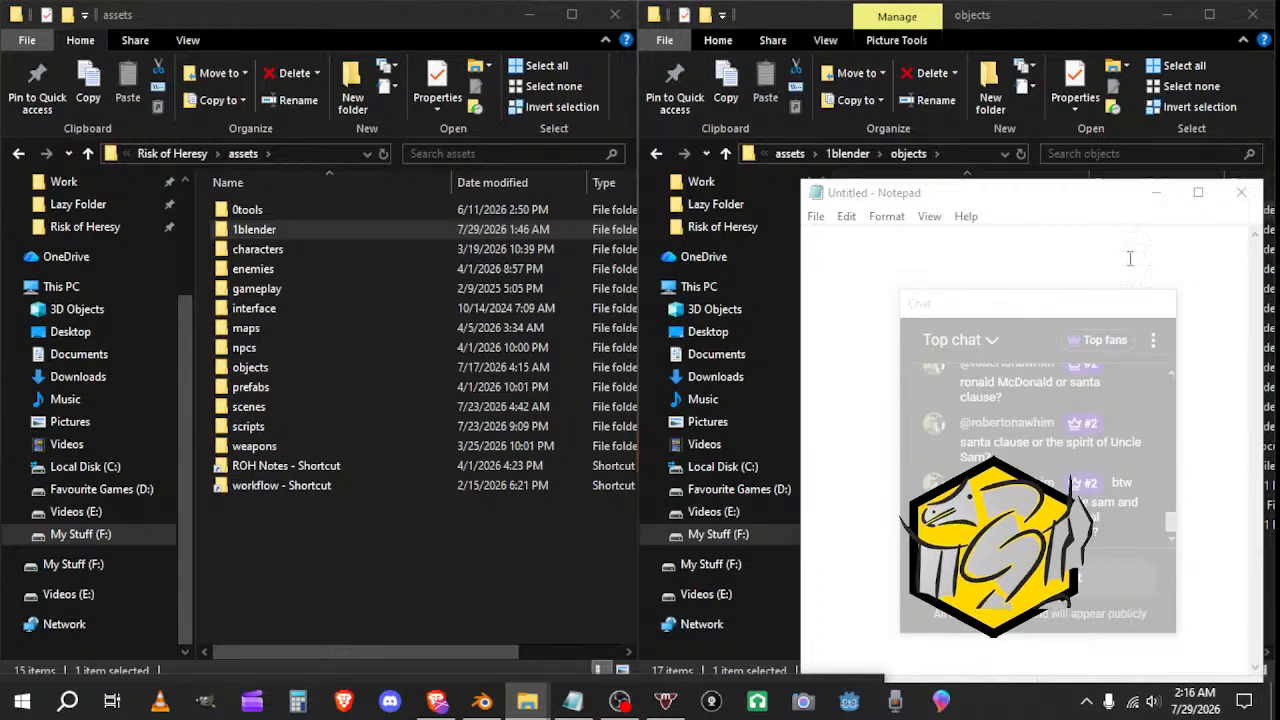
{"action": "left_click", "coordinate": [1168, 194]}
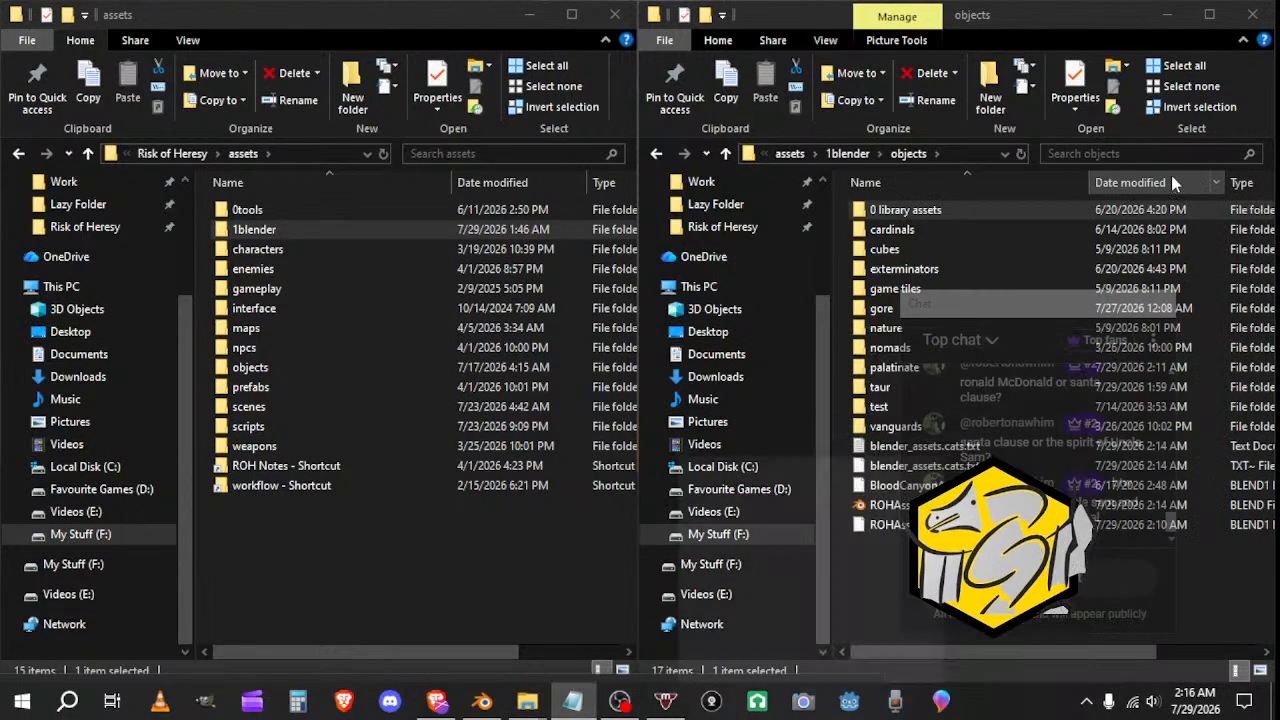
{"action": "left_click", "coordinate": [482, 700]}
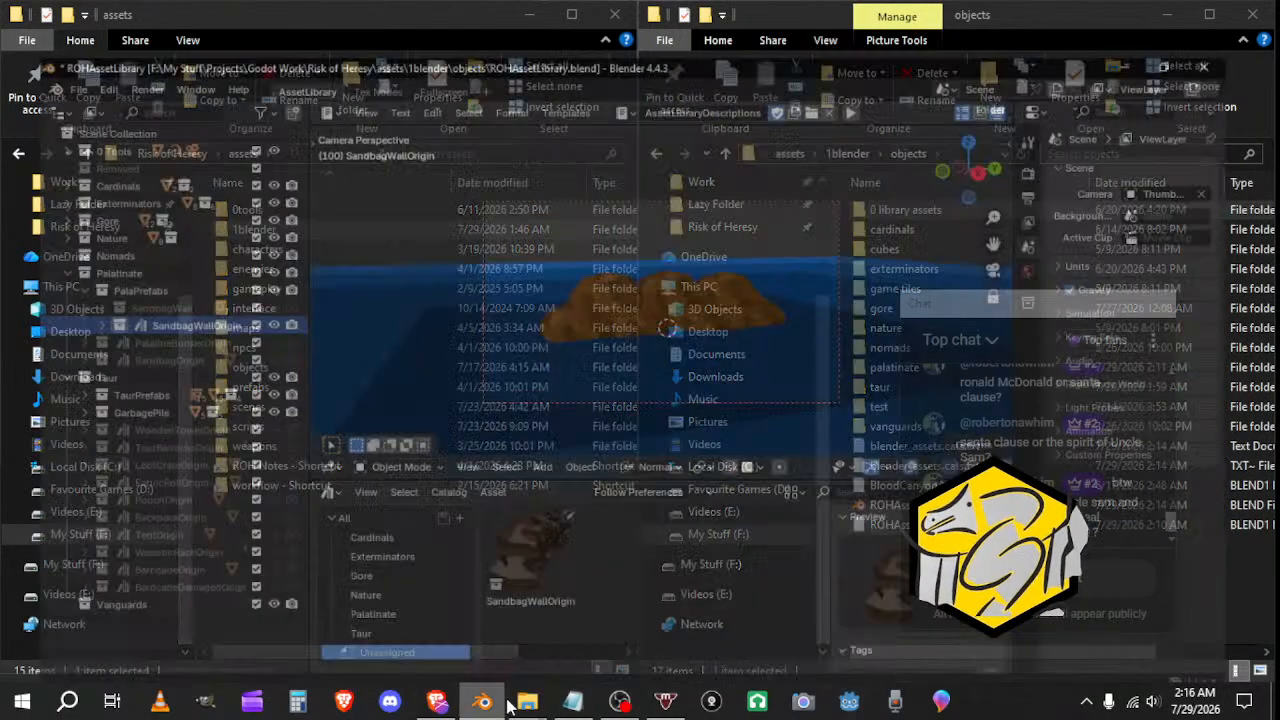
{"action": "mouse_move", "coordinate": [527, 700]}
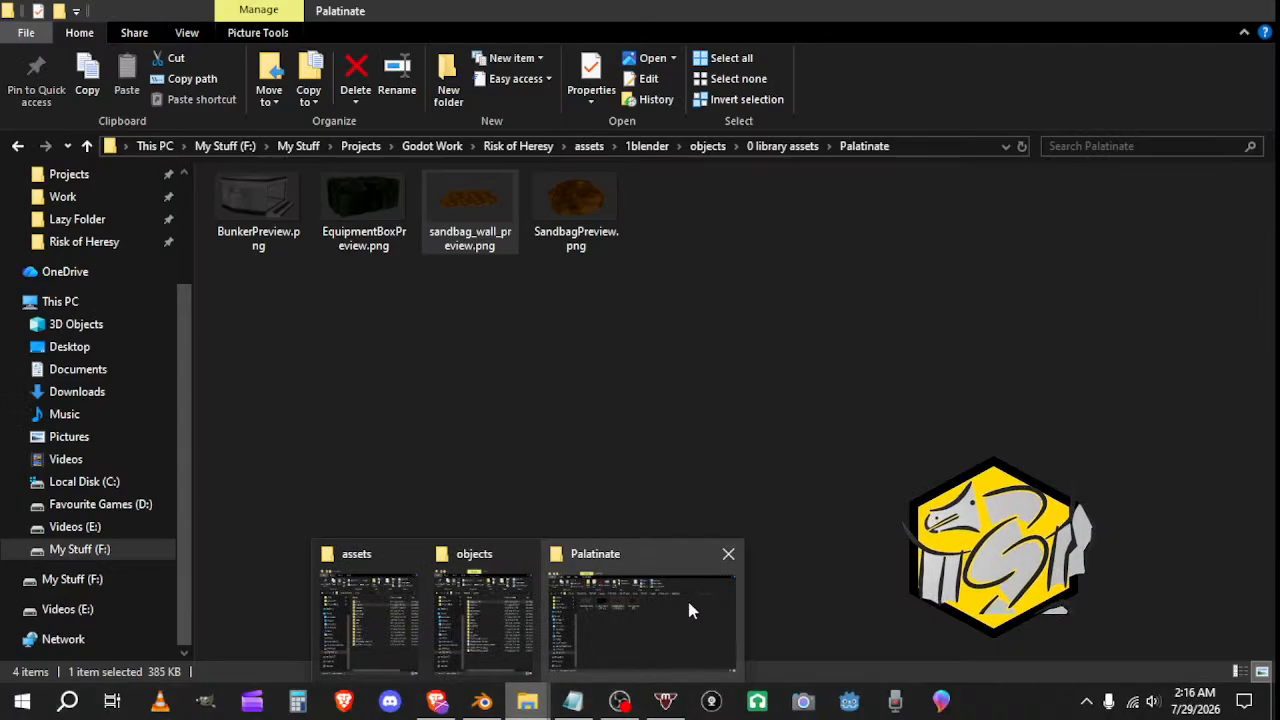
{"action": "left_click", "coordinate": [728, 553]}
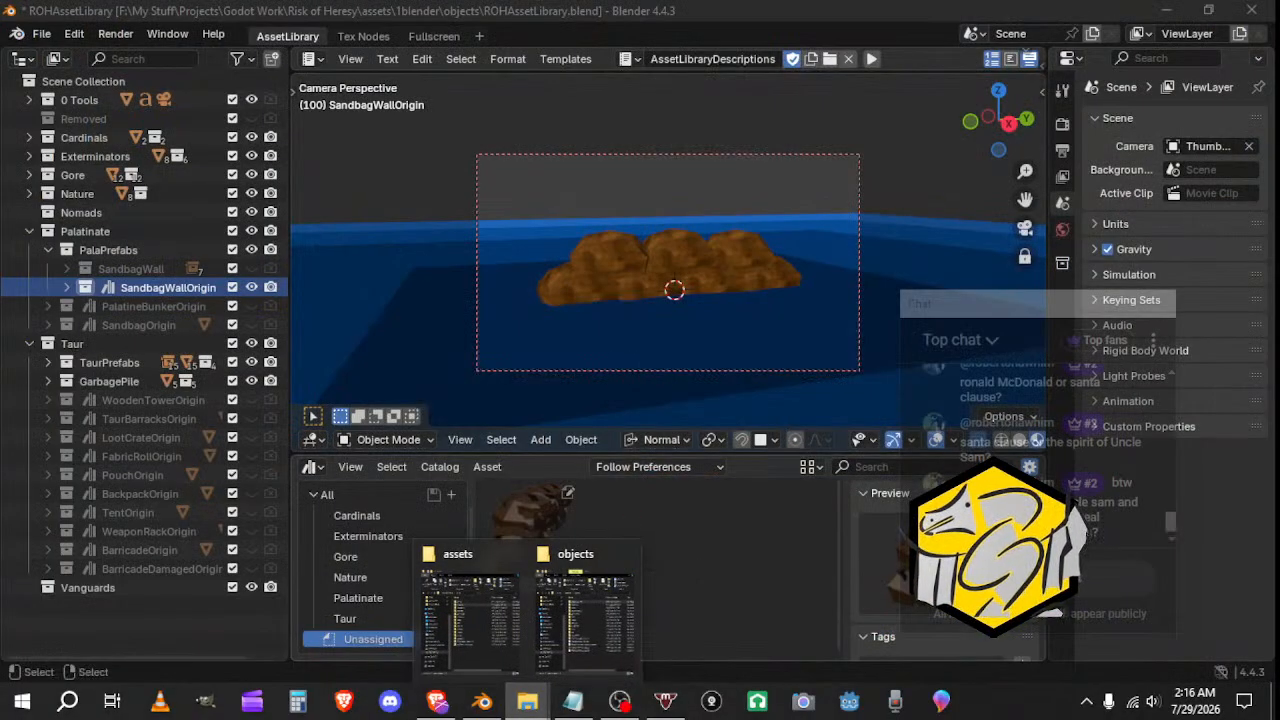
Step: Load sandbag_wall_preview.png as the SandbagWallOrigin asset's custom preview and assign the asset to the Palatinate catalog
{"action": "left_click", "coordinate": [1023, 517]}
{"action": "left_click", "coordinate": [474, 87]}
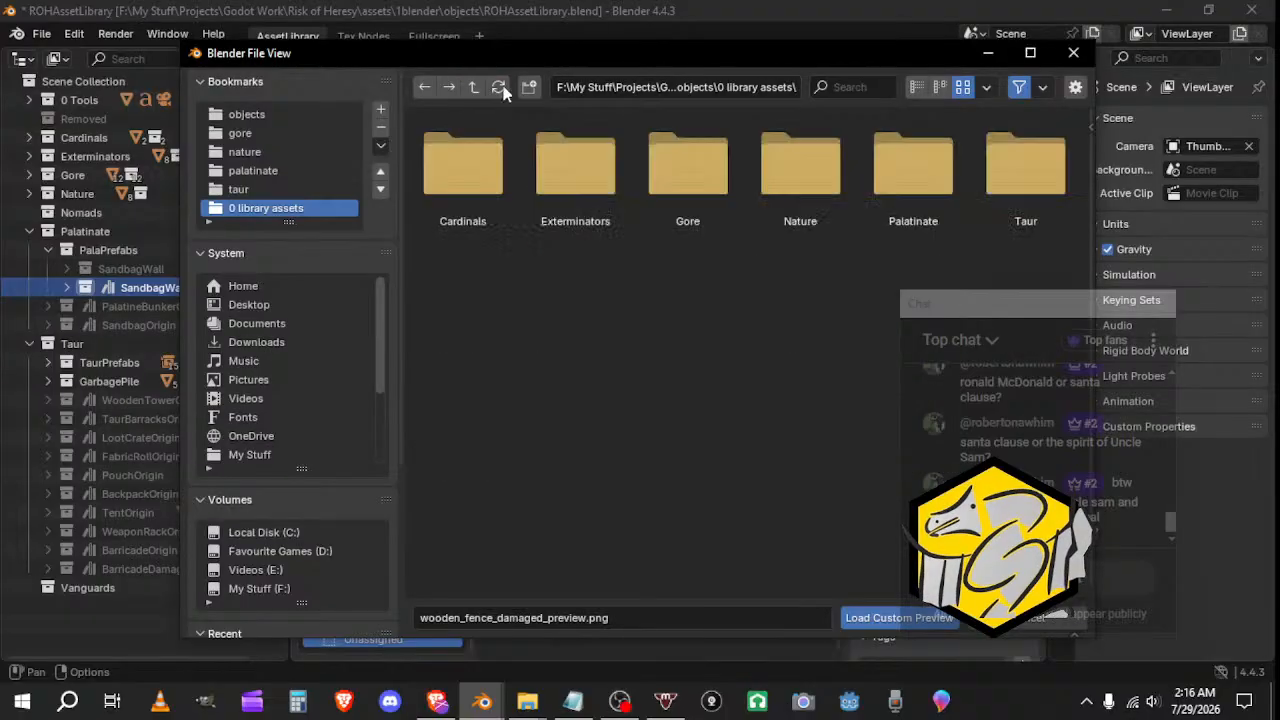
{"action": "double_click", "coordinate": [913, 160]}
{"action": "double_click", "coordinate": [699, 161]}
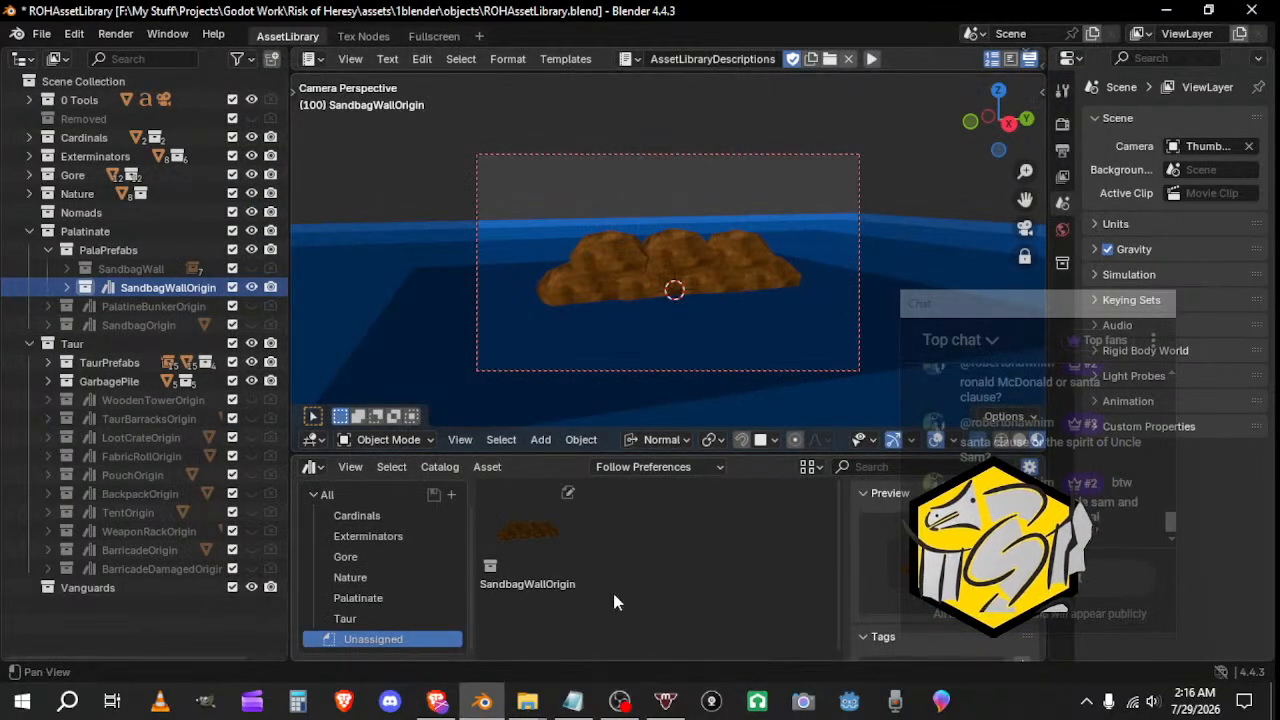
{"action": "left_click_drag", "start_coordinate": [527, 530], "coordinate": [385, 613]}
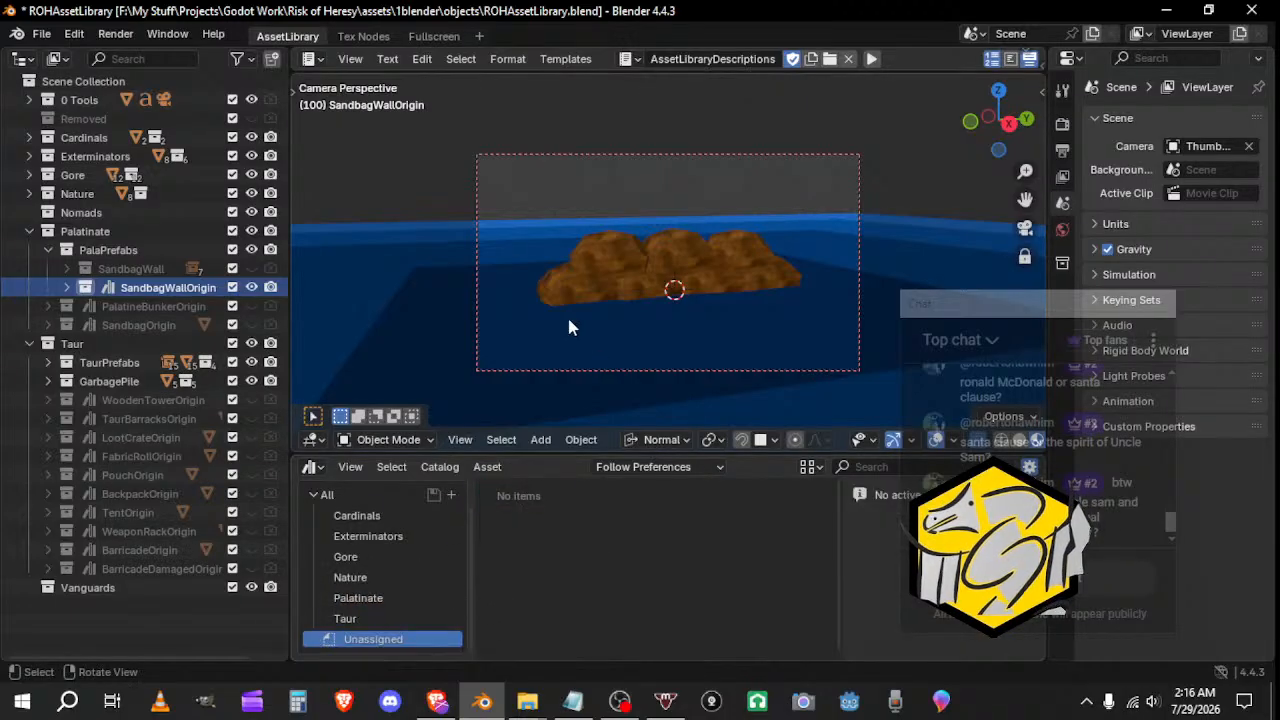
Step: Place a trial instance of SandbagWallOrigin from the Palatinate catalog beside the original wall, and delete it
{"action": "middle_click_drag", "start_coordinate": [567, 314], "coordinate": [588, 363]}
{"action": "scroll", "coordinate": [466, 356], "scroll_direction": "down", "scroll_amount": 5}
{"action": "left_click", "coordinate": [375, 600]}
{"action": "left_click_drag", "start_coordinate": [527, 530], "coordinate": [477, 251]}
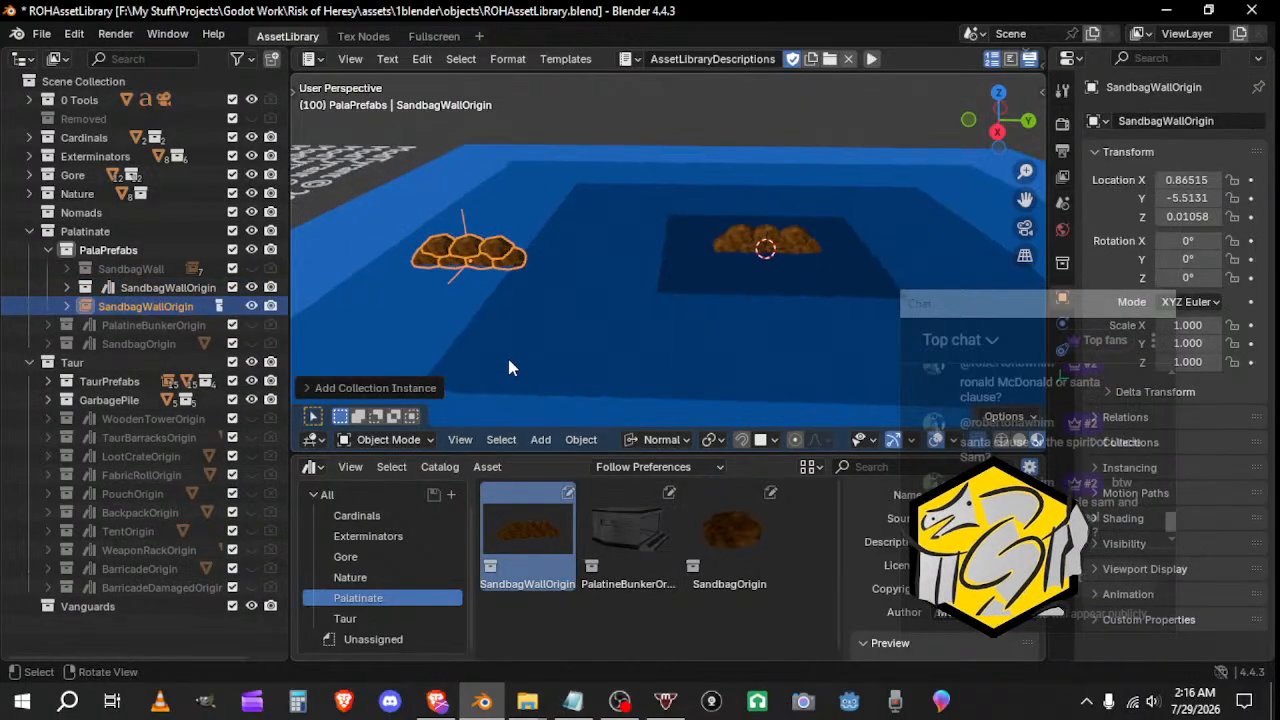
{"action": "key", "text": "Delete"}
Step: Place a trial instance of BarricadeFenceOrigin from the Taur catalog in the scene, and delete it
{"action": "left_click", "coordinate": [362, 619]}
{"action": "scroll", "coordinate": [633, 553], "scroll_direction": "down", "scroll_amount": 2}
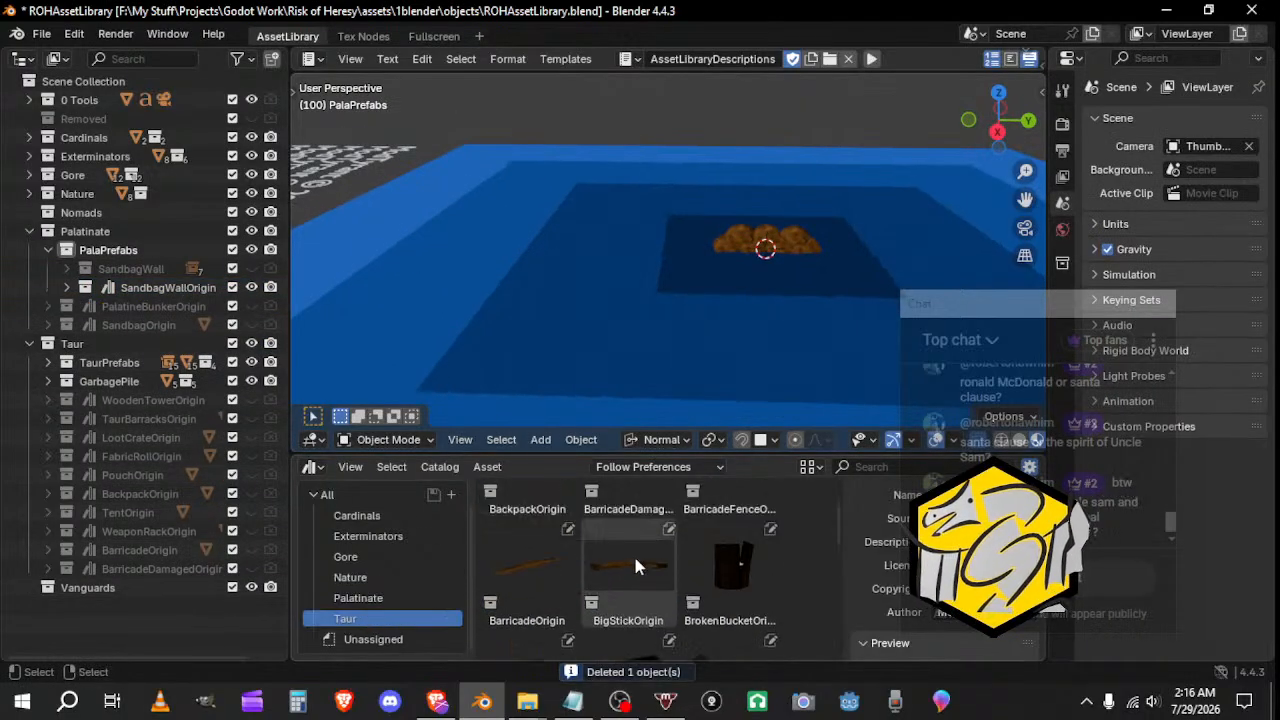
{"action": "scroll", "coordinate": [633, 553], "scroll_direction": "up", "scroll_amount": 2}
{"action": "left_click_drag", "start_coordinate": [729, 530], "coordinate": [426, 243]}
{"action": "scroll", "coordinate": [556, 546], "scroll_direction": "down", "scroll_amount": 3}
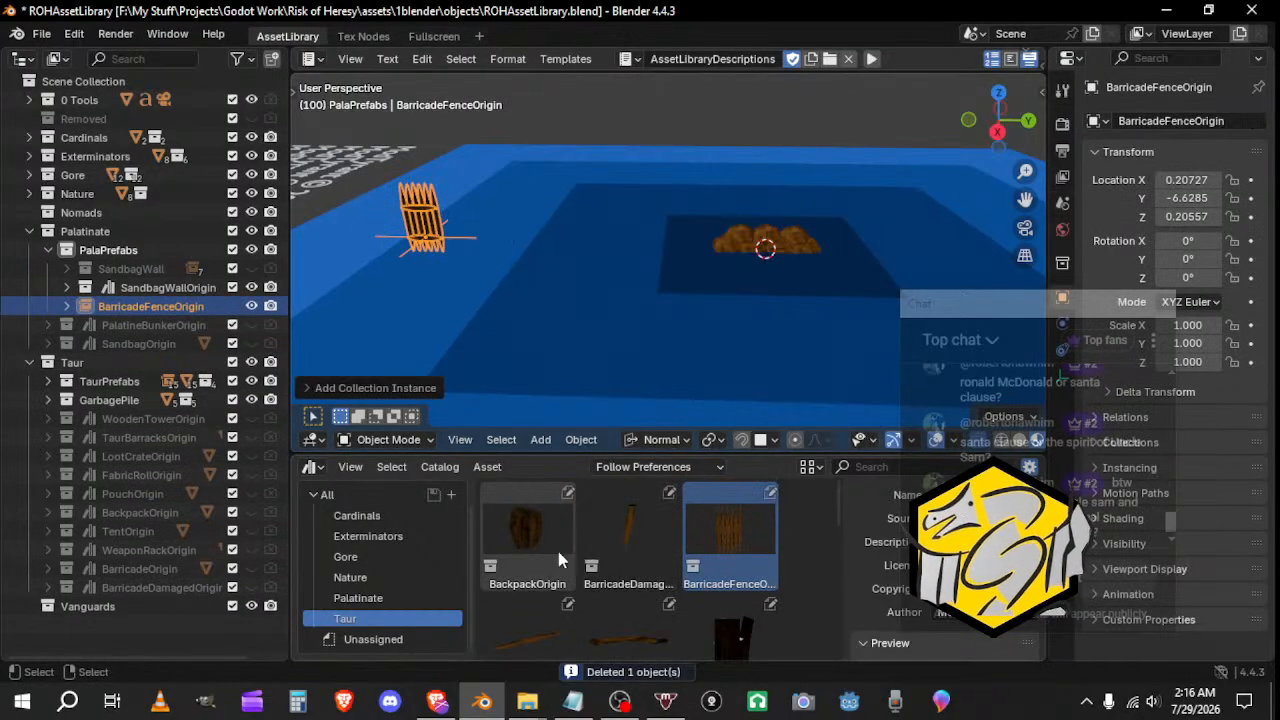
{"action": "key", "text": "r"}
{"action": "key", "text": "x"}
{"action": "middle_click_drag", "start_coordinate": [487, 292], "coordinate": [586, 274]}
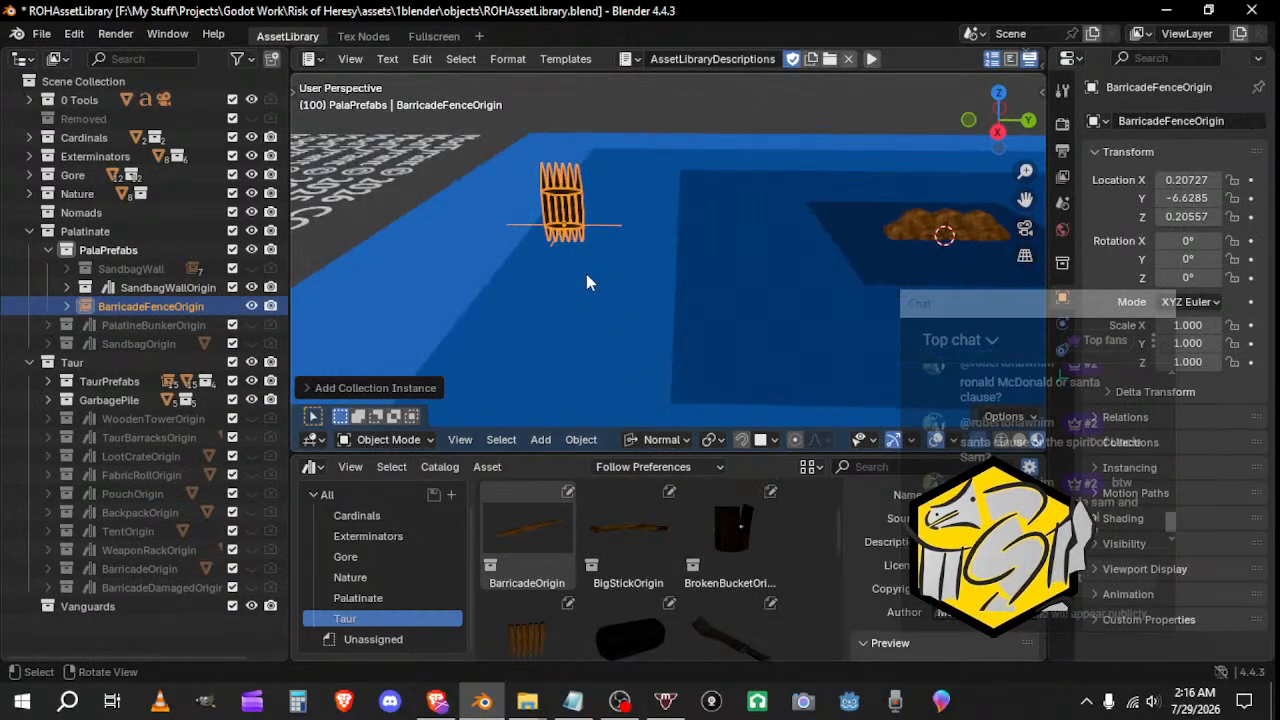
{"action": "key", "text": "Delete"}
Step: Place an instance of DamagedFenceOrigin away from the sandbag wall, raise it above the floor and compare it with the sandbags
{"action": "scroll", "coordinate": [534, 623], "scroll_direction": "down", "scroll_amount": 2}
{"action": "left_click_drag", "start_coordinate": [537, 603], "coordinate": [607, 268]}
{"action": "middle_click_drag", "start_coordinate": [744, 438], "coordinate": [748, 325]}
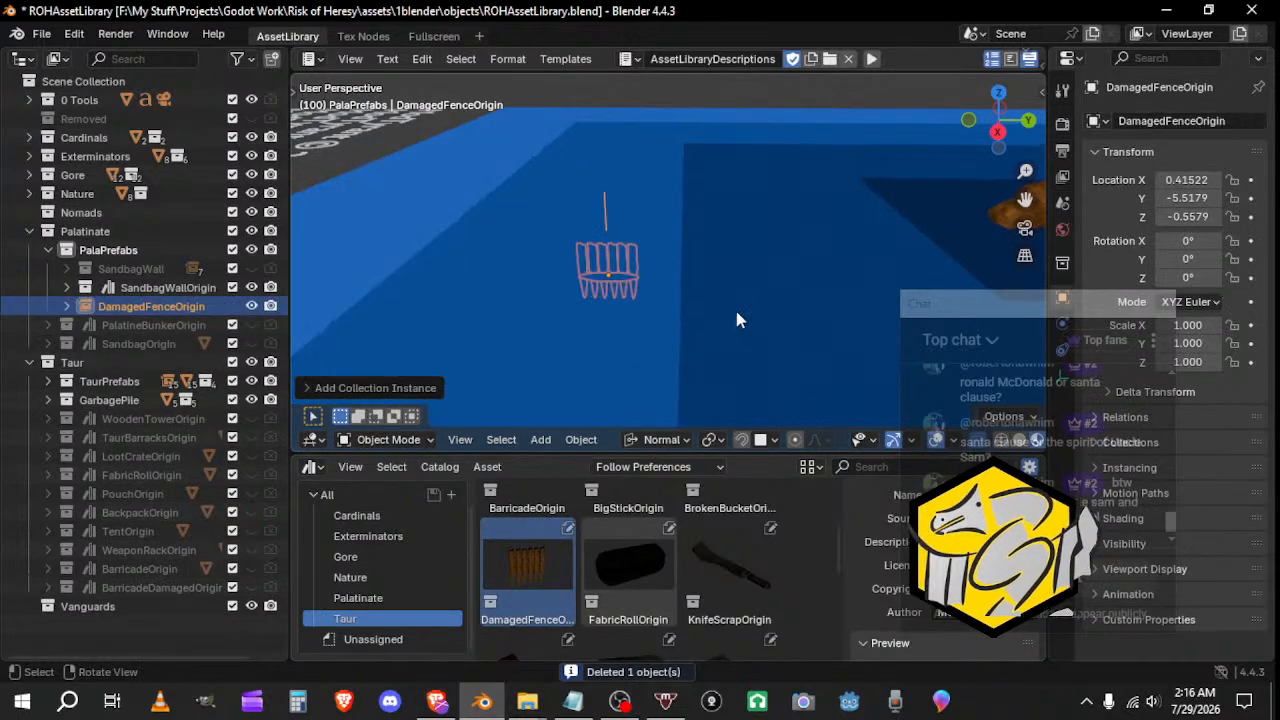
{"action": "key", "text": "g"}
{"action": "left_click", "coordinate": [666, 222]}
{"action": "middle_click_drag", "start_coordinate": [666, 222], "coordinate": [524, 251]}
{"action": "left_click", "coordinate": [677, 271]}
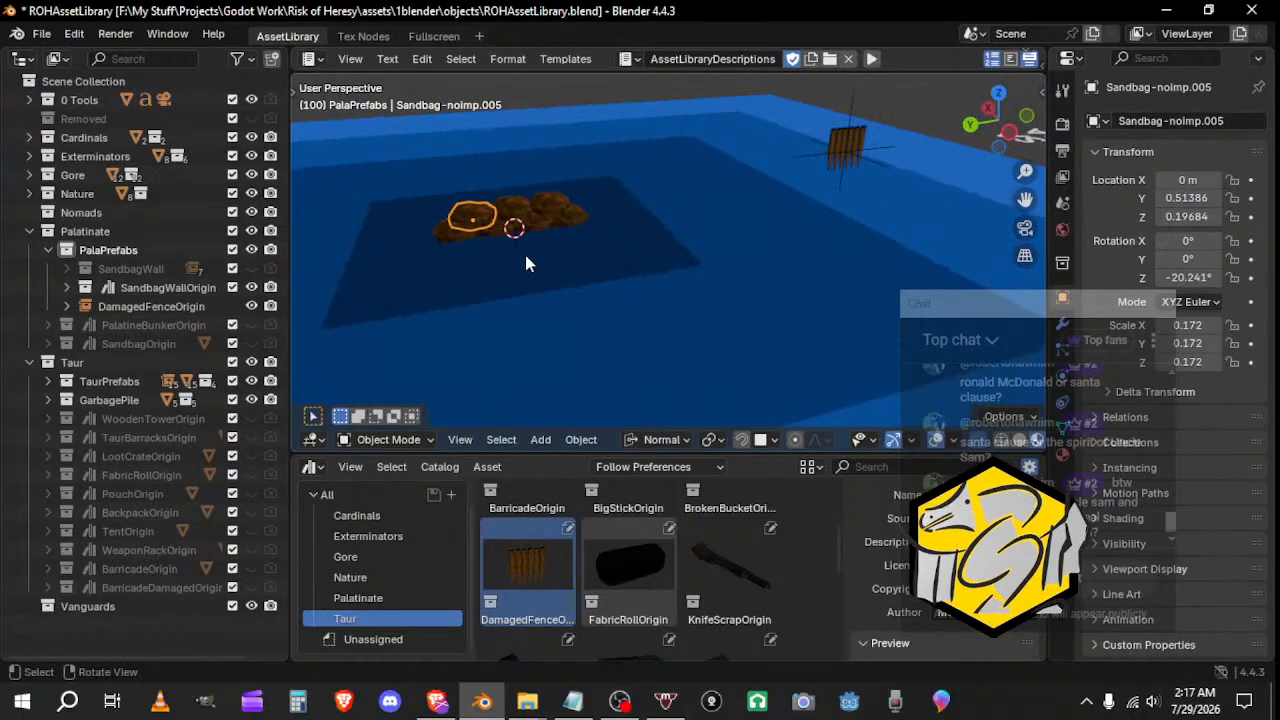
Step: Hide the SandbagWallOrigin collection and delete the trial DamagedFenceOrigin instance
{"action": "left_click", "coordinate": [252, 287]}
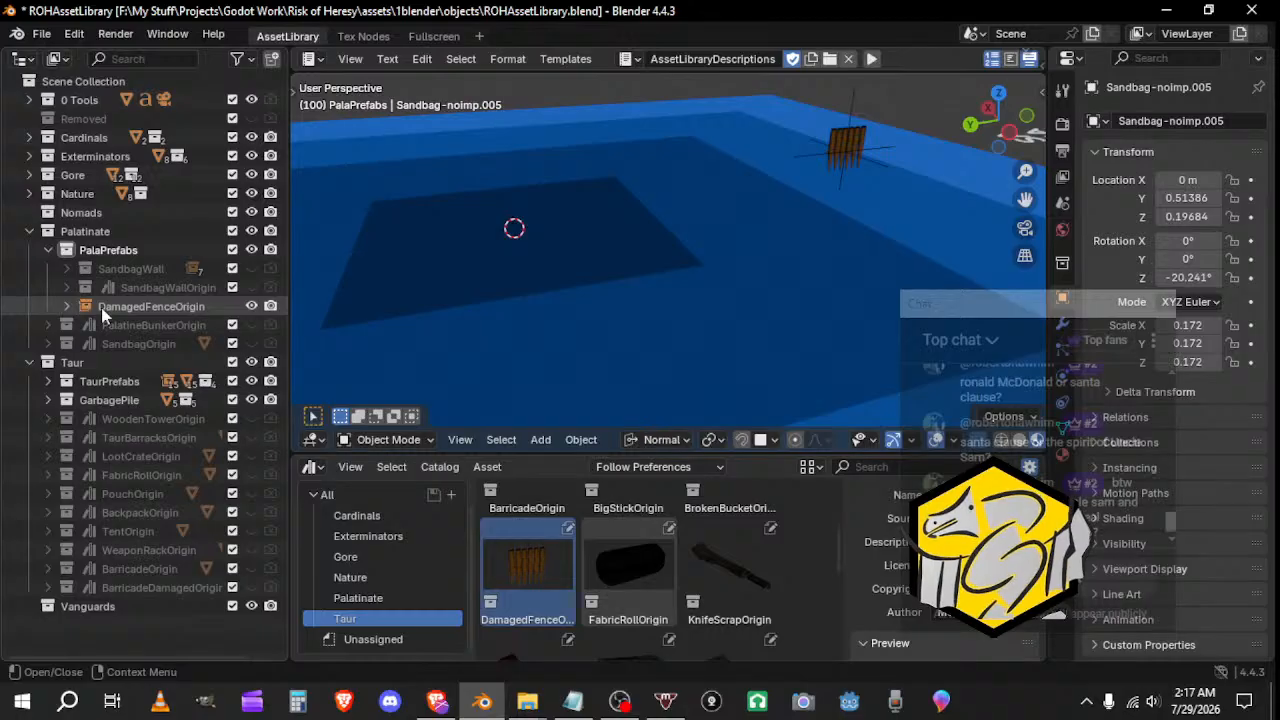
{"action": "left_click", "coordinate": [174, 306]}
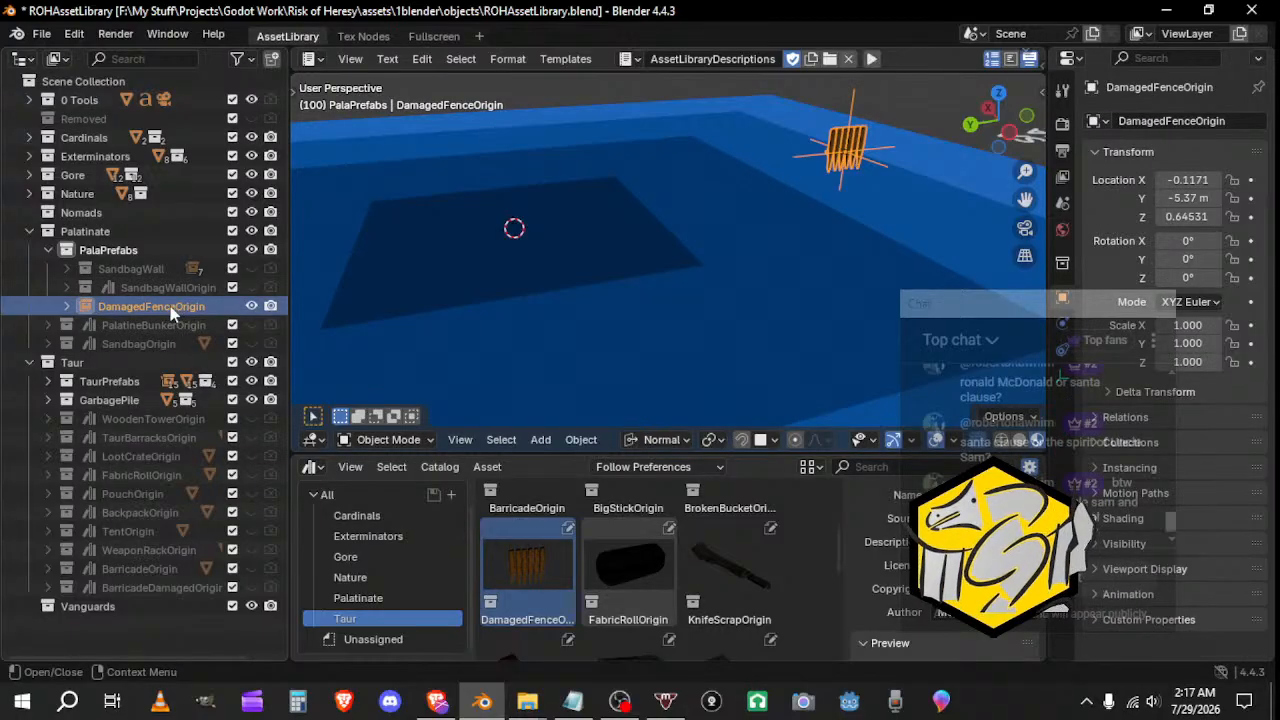
{"action": "key", "text": "x"}
Step: Collapse the Palatinate collections, expand TaurPrefabs and show the BarricadeFenceOrigin collection in the viewport
{"action": "left_click", "coordinate": [49, 250]}
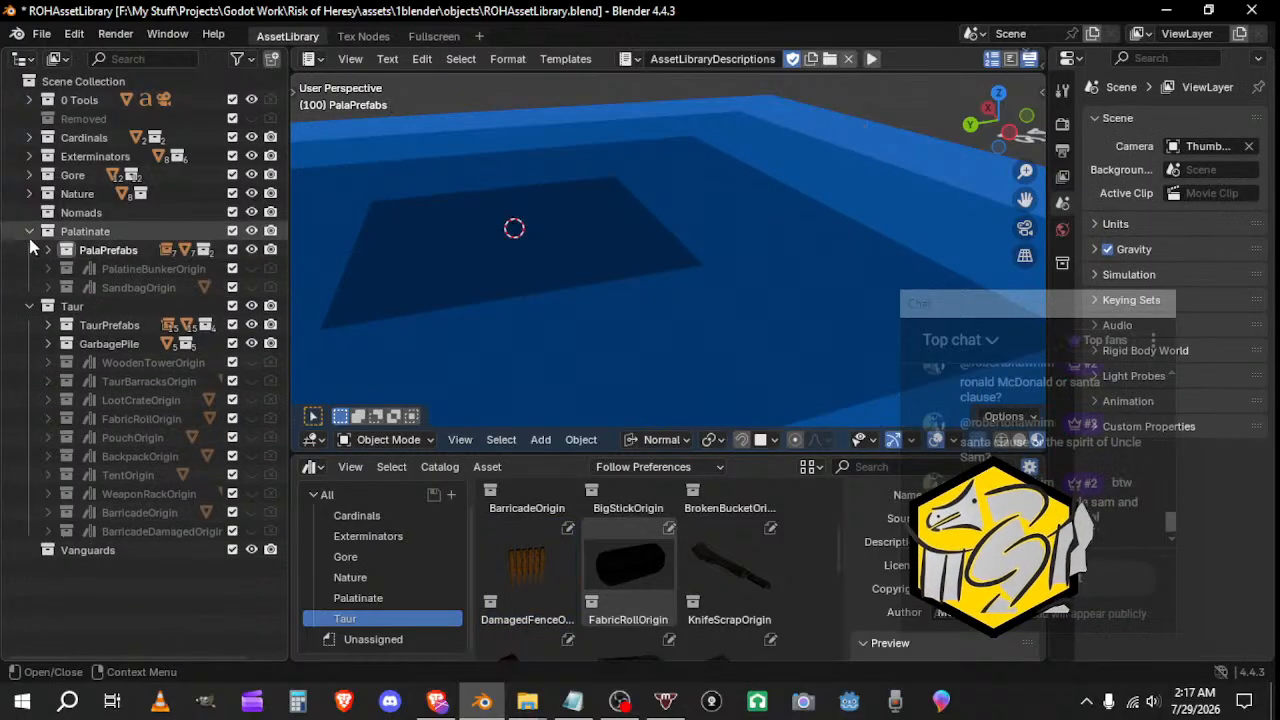
{"action": "left_click", "coordinate": [30, 232]}
{"action": "left_click", "coordinate": [52, 270]}
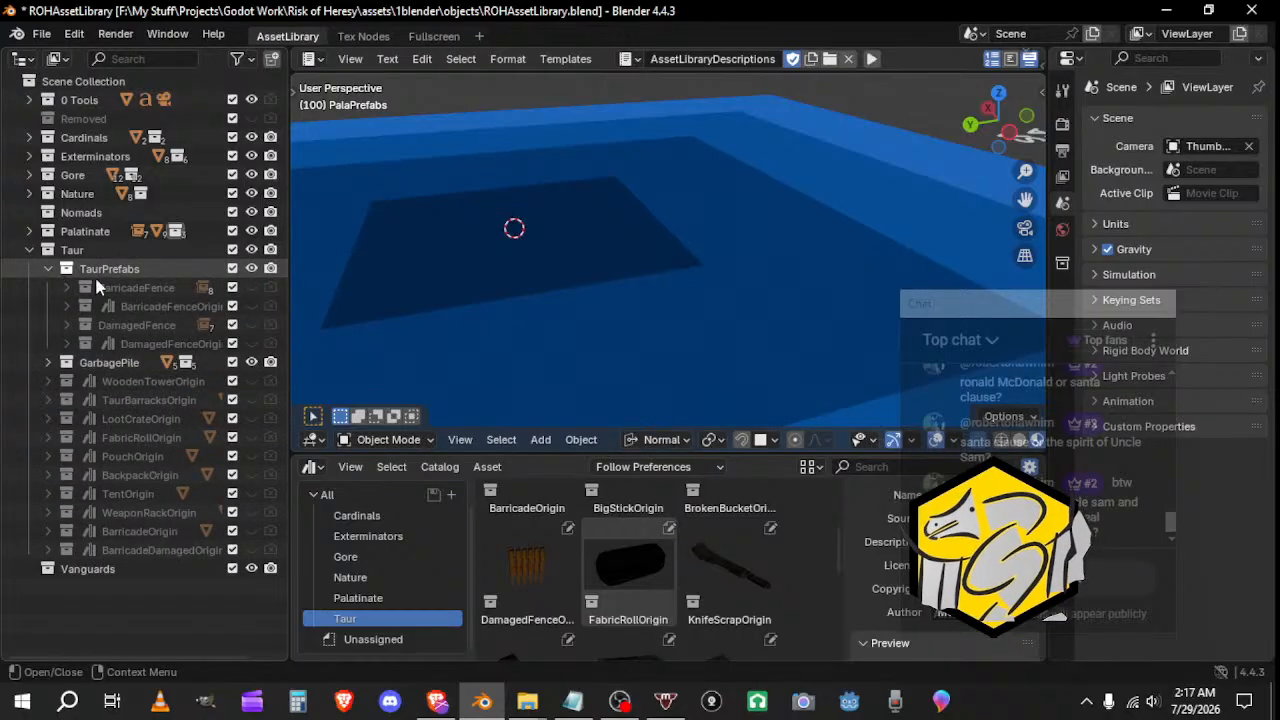
{"action": "left_click", "coordinate": [252, 306]}
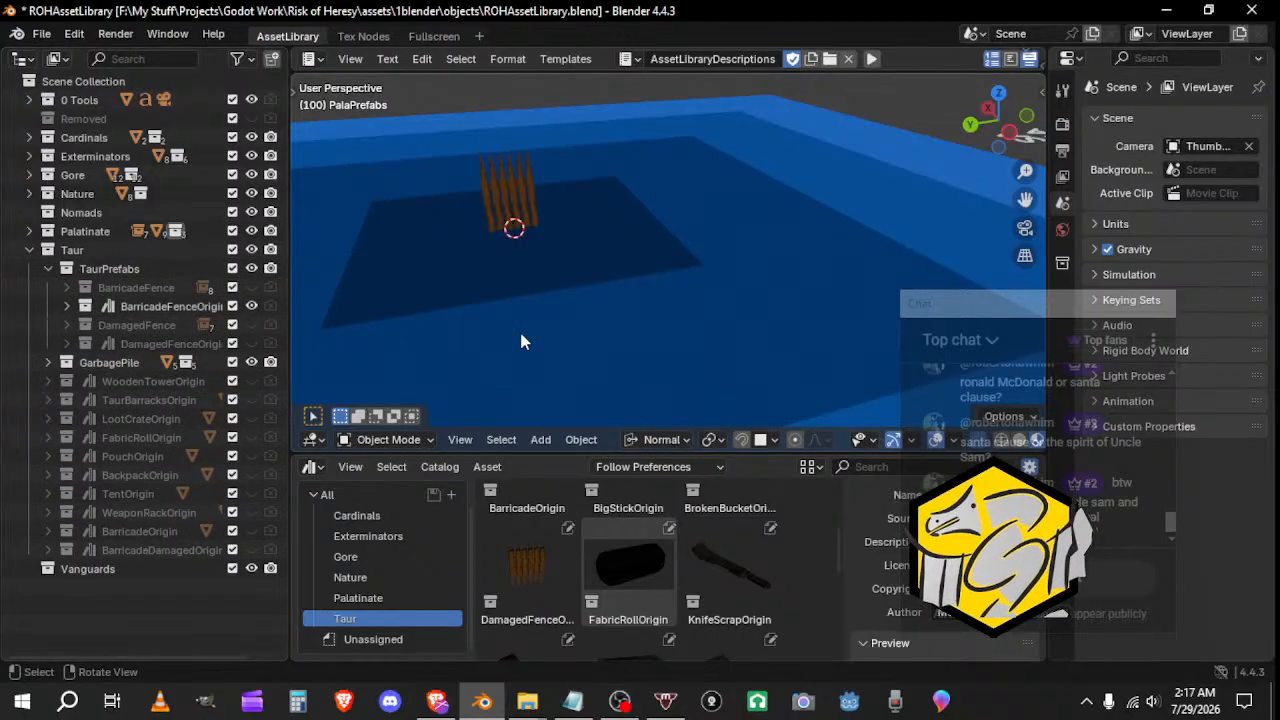
{"action": "mouse_move", "coordinate": [520, 340]}
{"action": "middle_mouse_down"}
{"action": "mouse_move", "coordinate": [826, 349]}
{"action": "mouse_move", "coordinate": [555, 345]}
{"action": "mouse_move", "coordinate": [523, 358]}
{"action": "middle_mouse_up"}
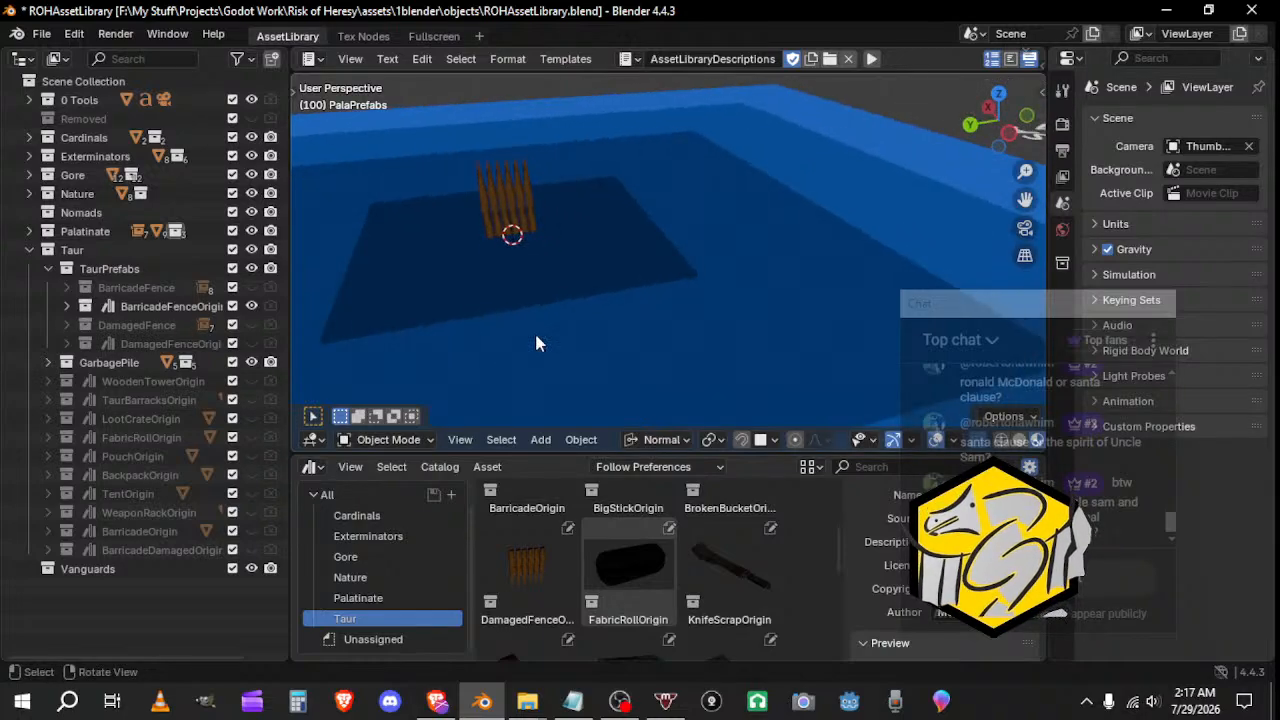
Step: Show BarricadeOrigin in place of the BarricadeFenceOrigin collection and examine the single stake up close
{"action": "middle_click_drag", "start_coordinate": [537, 340], "coordinate": [325, 324]}
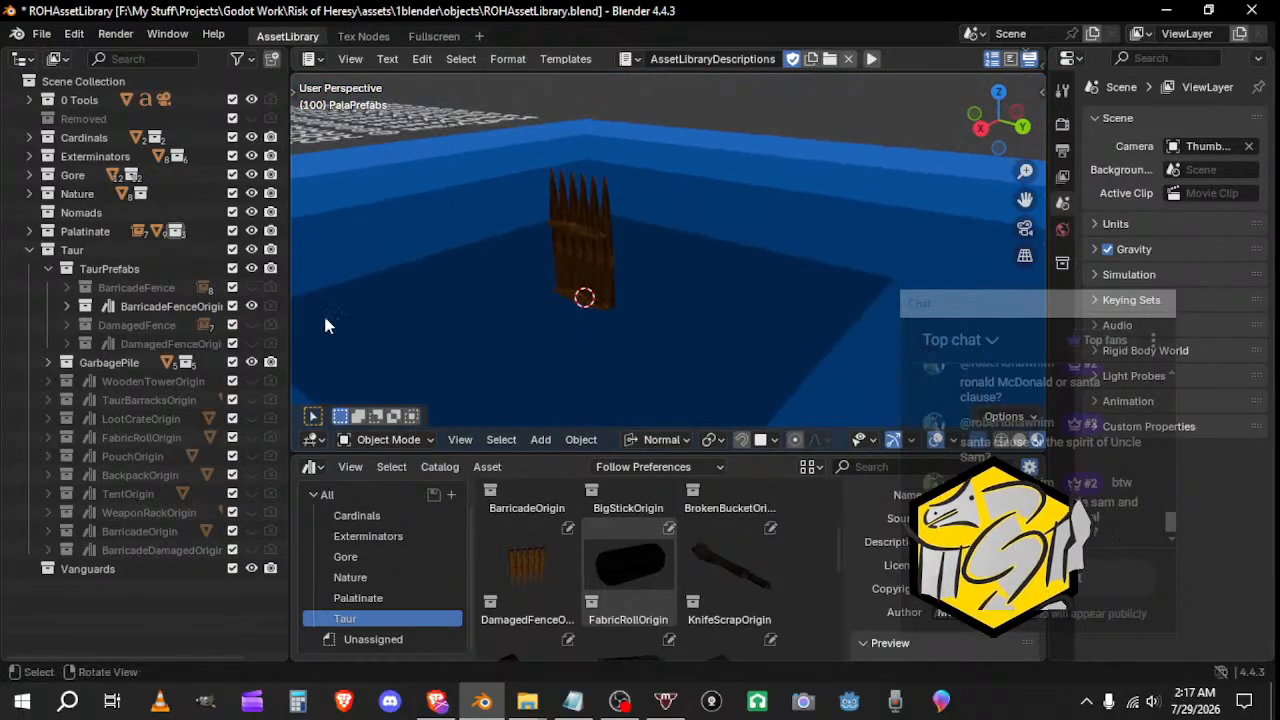
{"action": "left_click", "coordinate": [251, 531]}
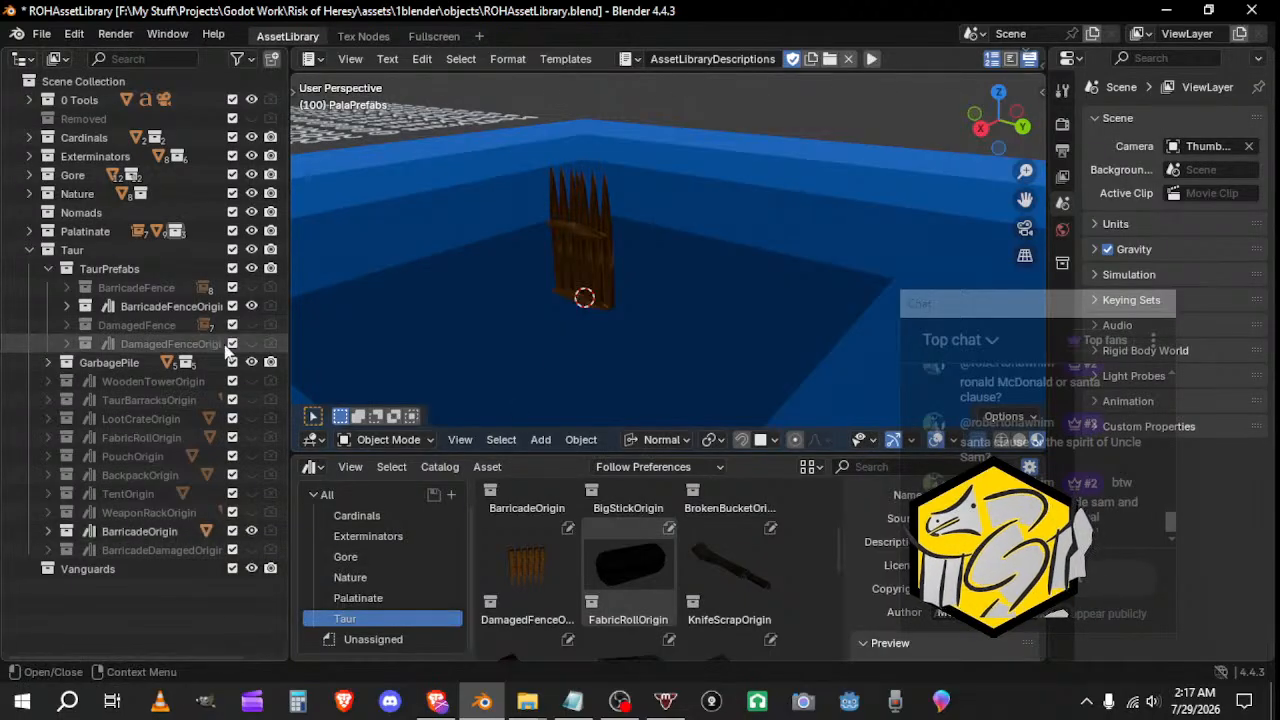
{"action": "left_click", "coordinate": [251, 306]}
{"action": "scroll", "coordinate": [714, 310], "scroll_direction": "up", "scroll_amount": 5}
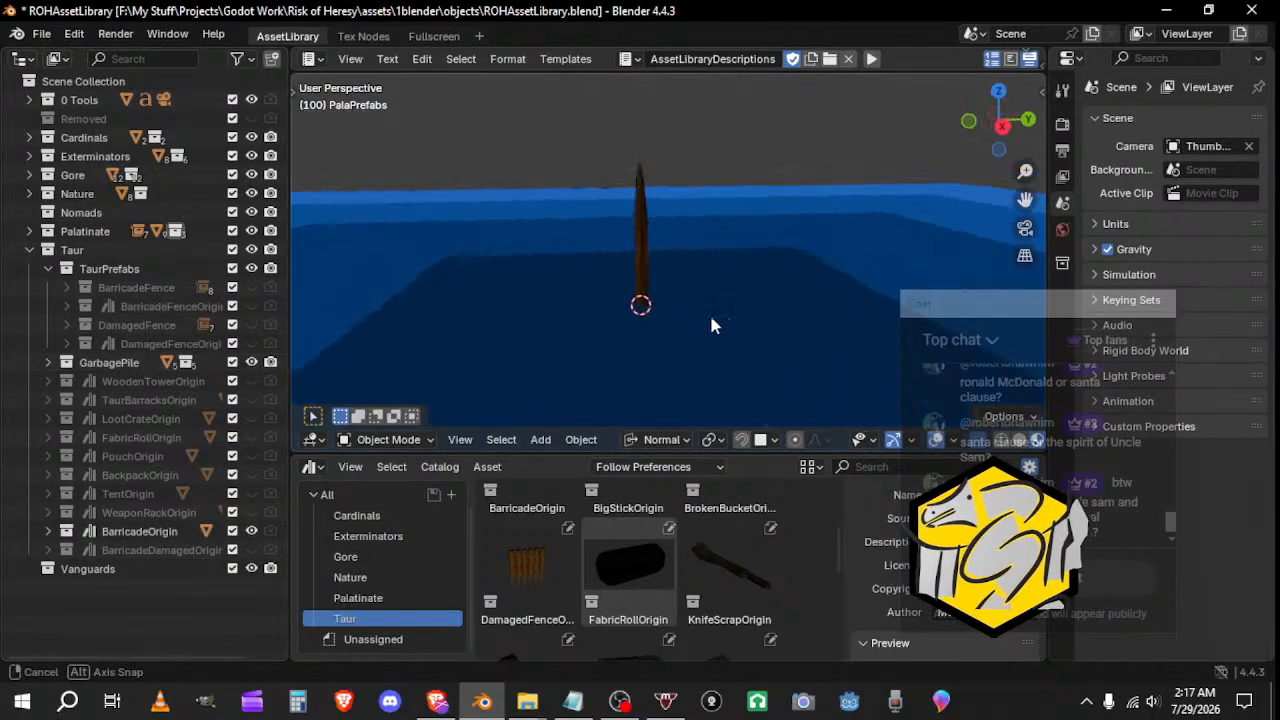
{"action": "middle_click_drag", "start_coordinate": [718, 309], "coordinate": [757, 246]}
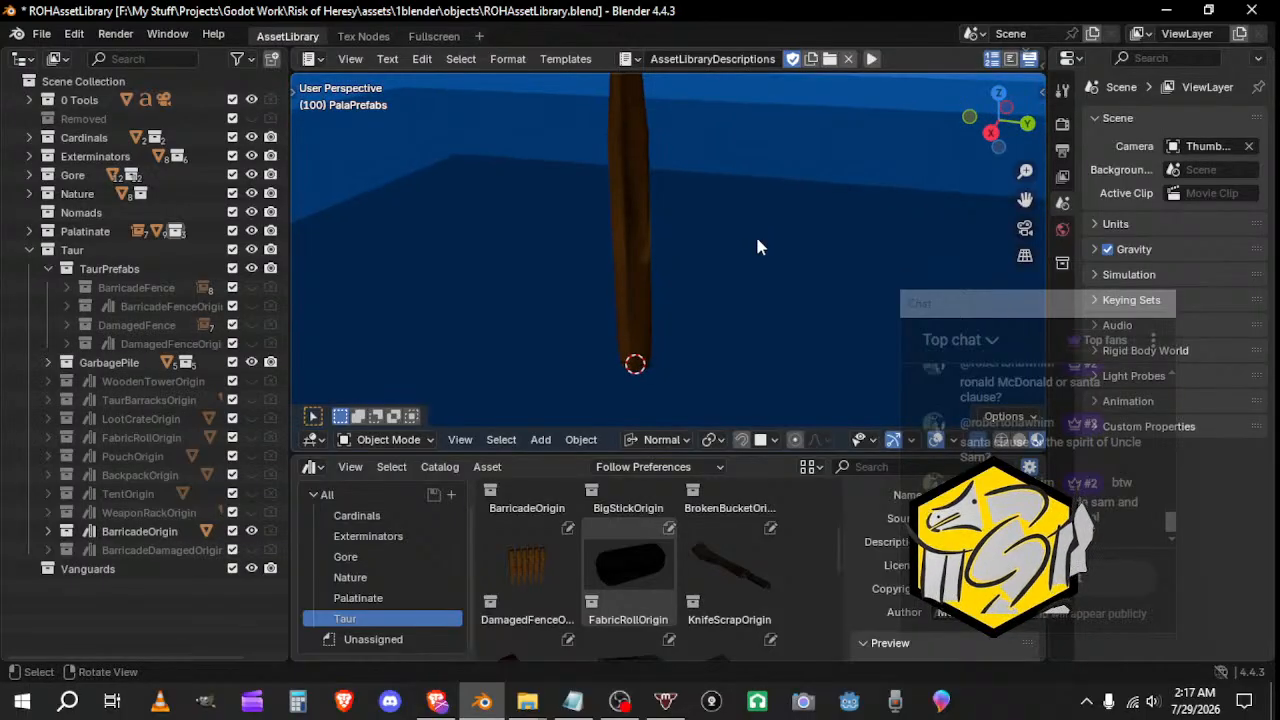
Step: Hide BarricadeOrigin and check the visibility of BarricadeDamagedOrigin and BarricadeOrigin, leaving both hidden
{"action": "left_click", "coordinate": [252, 533]}
{"action": "middle_click_drag", "start_coordinate": [570, 295], "coordinate": [640, 385]}
{"action": "left_click", "coordinate": [252, 550]}
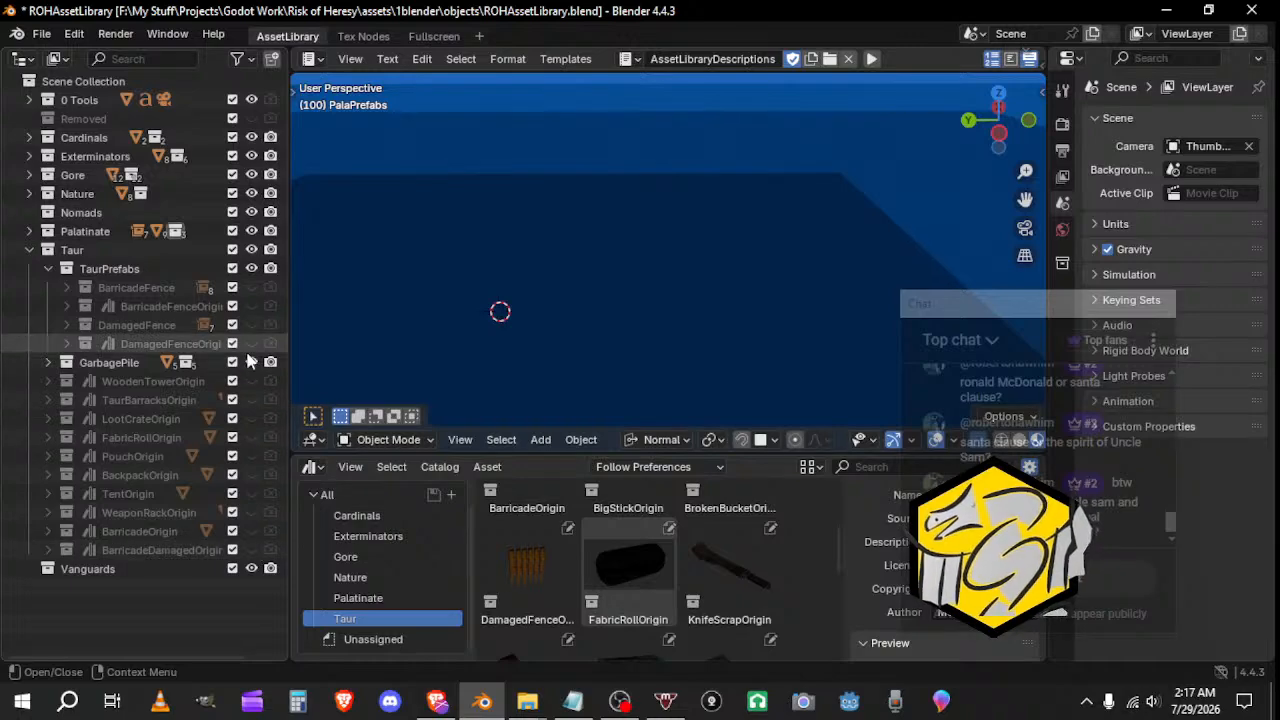
{"action": "left_click", "coordinate": [251, 532]}
{"action": "left_click", "coordinate": [251, 532]}
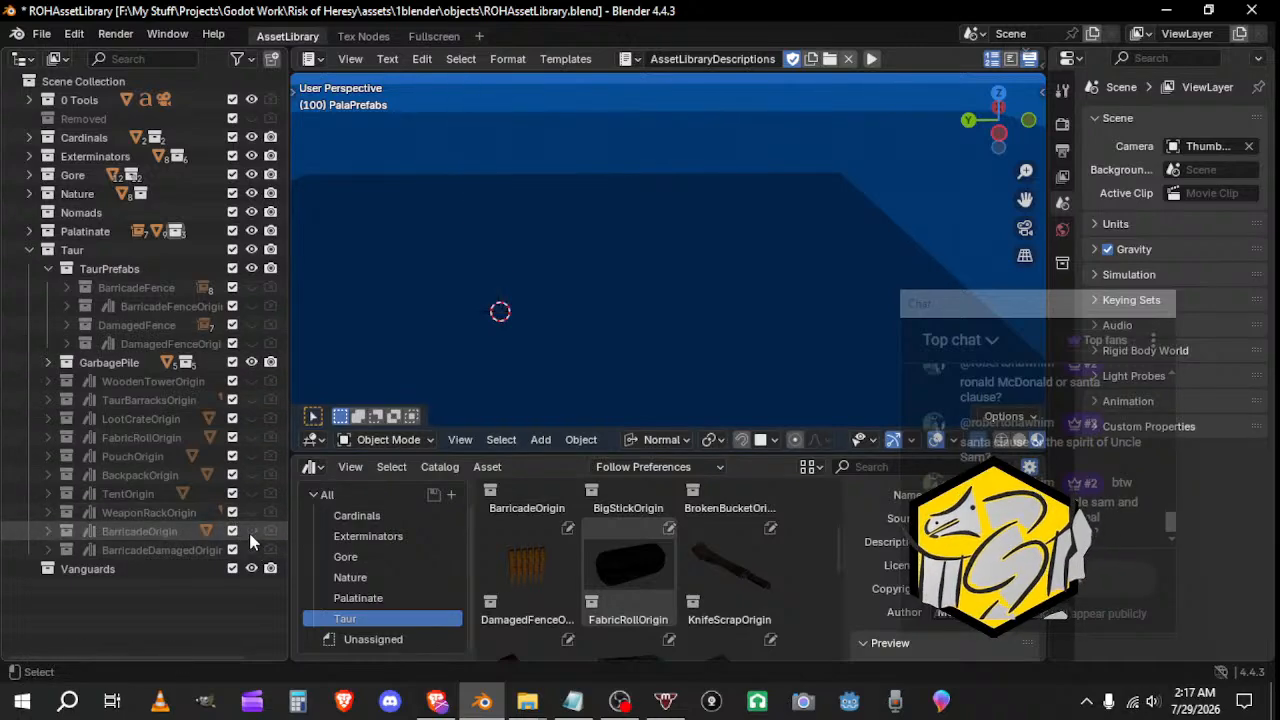
Step: Compare BarricadeFenceOrigin with the single BarricadeOrigin stake in the viewport and hide both collections
{"action": "left_click", "coordinate": [251, 306]}
{"action": "middle_click_drag", "start_coordinate": [456, 341], "coordinate": [556, 360]}
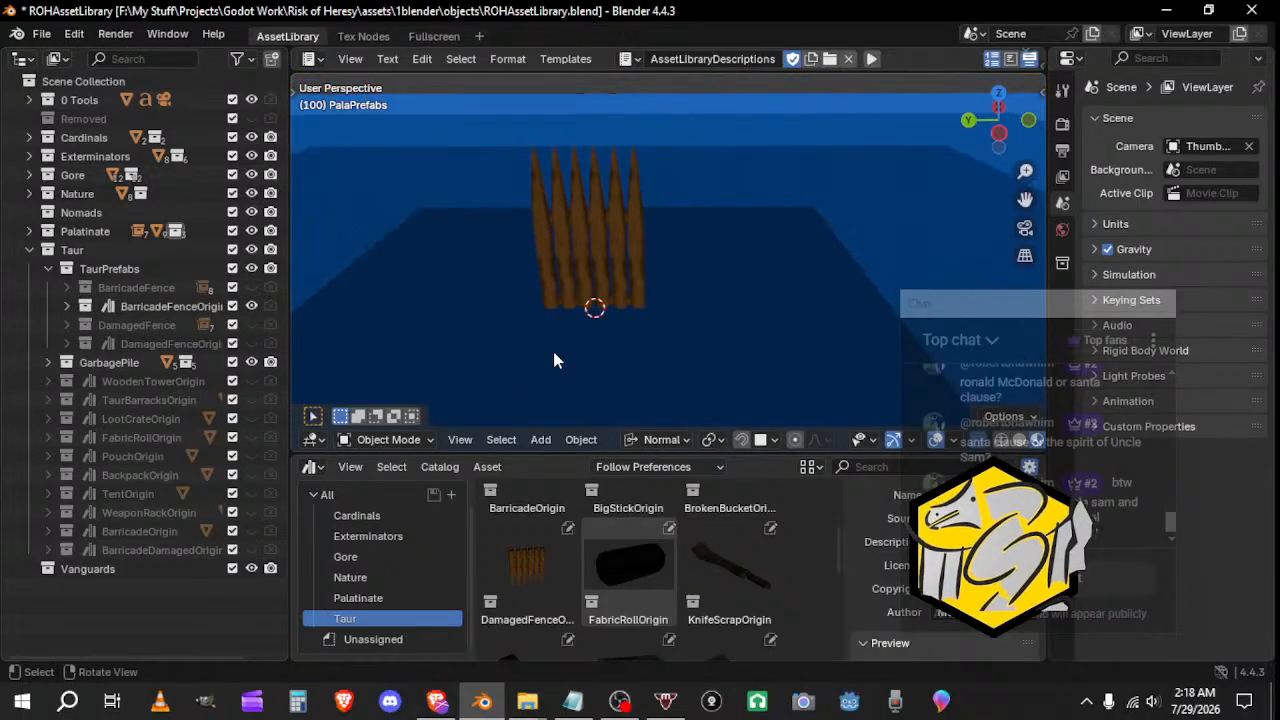
{"action": "left_click", "coordinate": [251, 532]}
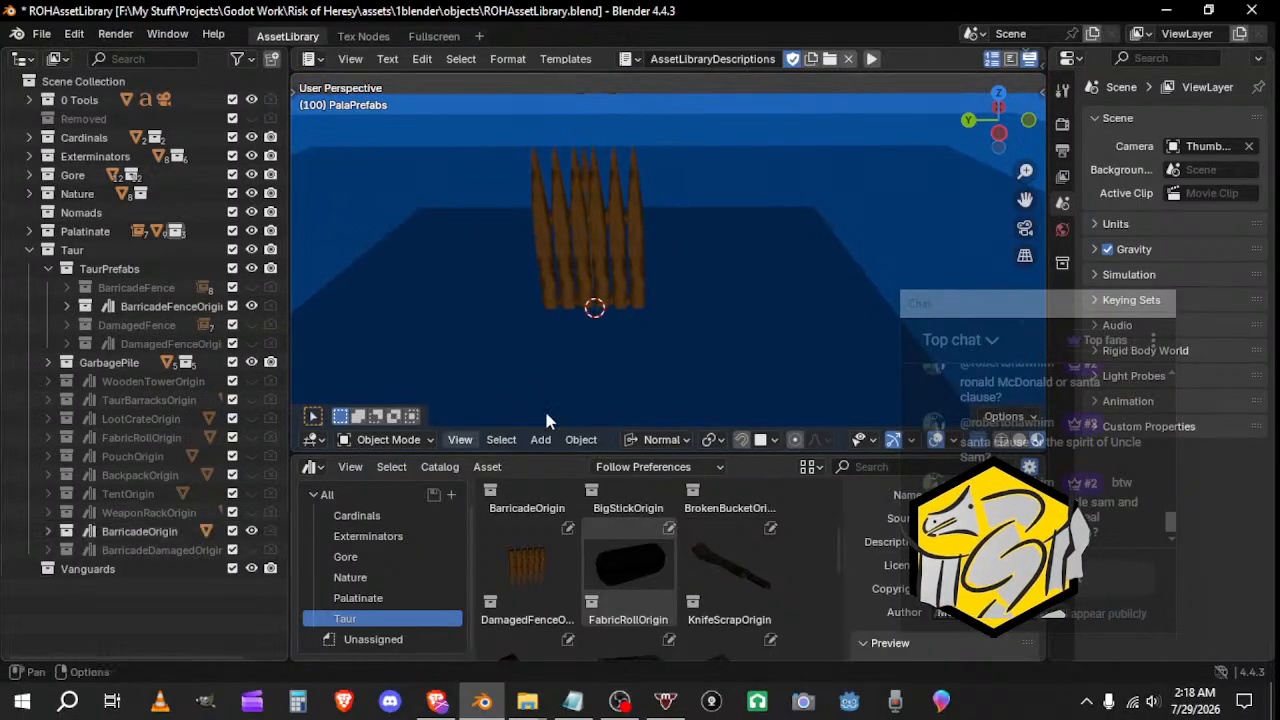
{"action": "left_click", "coordinate": [251, 306]}
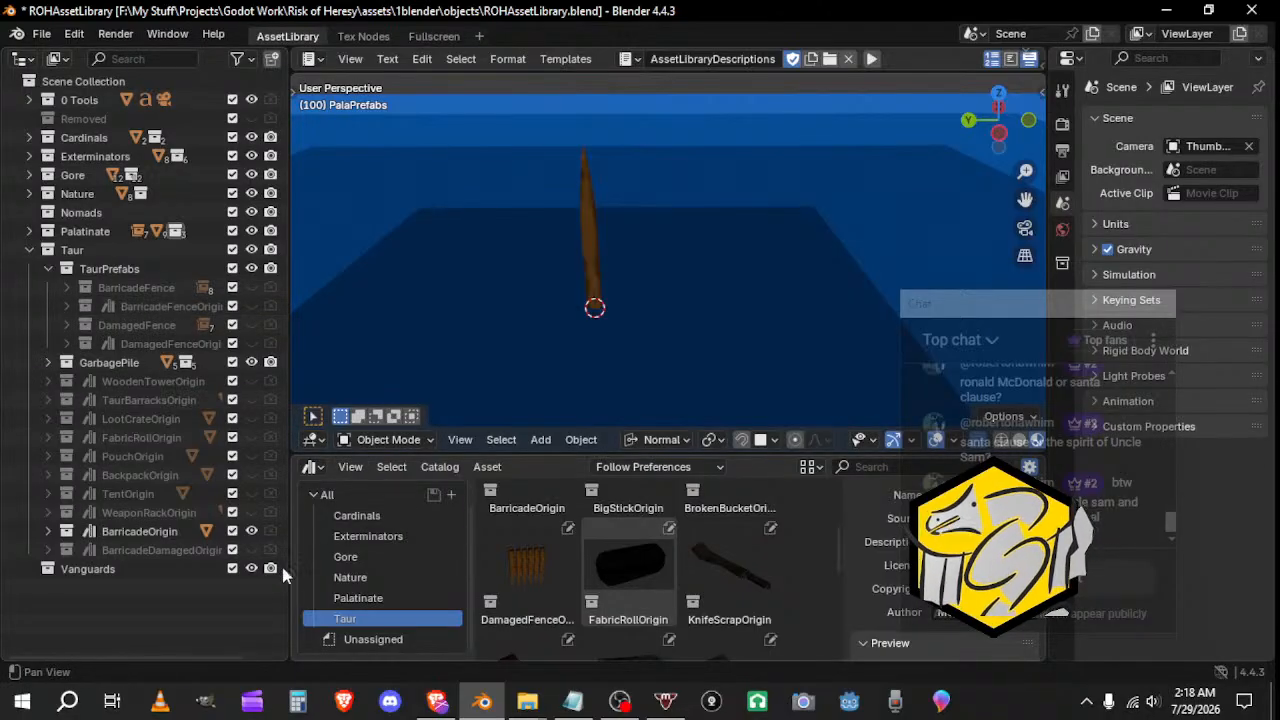
{"action": "left_click", "coordinate": [254, 535]}
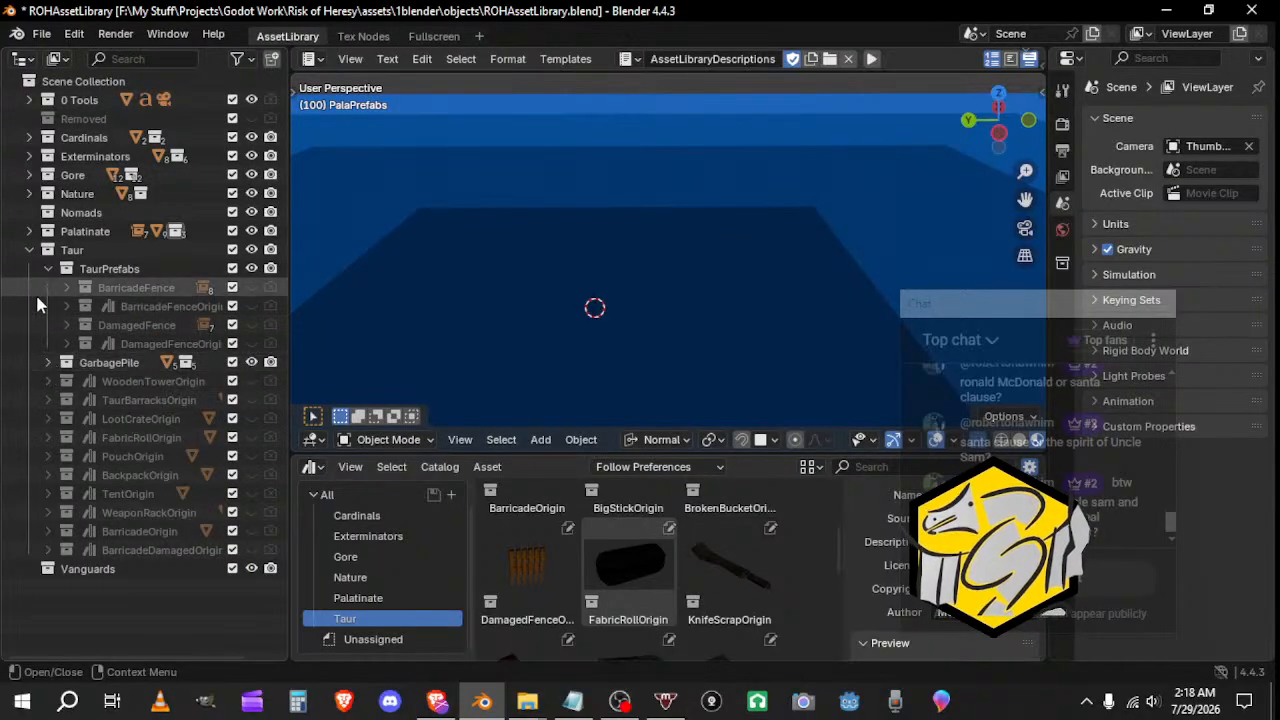
Step: Look inside GarbagePile and TaurPrefabs, and collapse both along with the Taur collection
{"action": "left_click", "coordinate": [49, 363]}
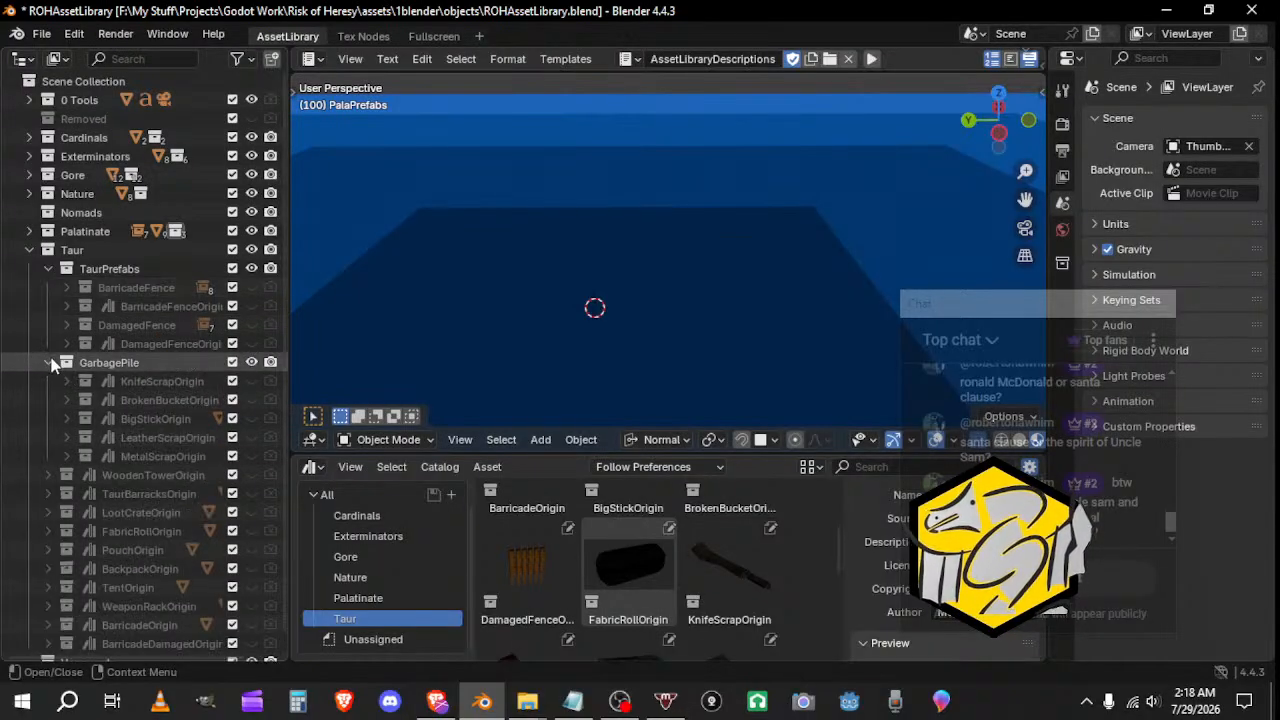
{"action": "left_click", "coordinate": [50, 363]}
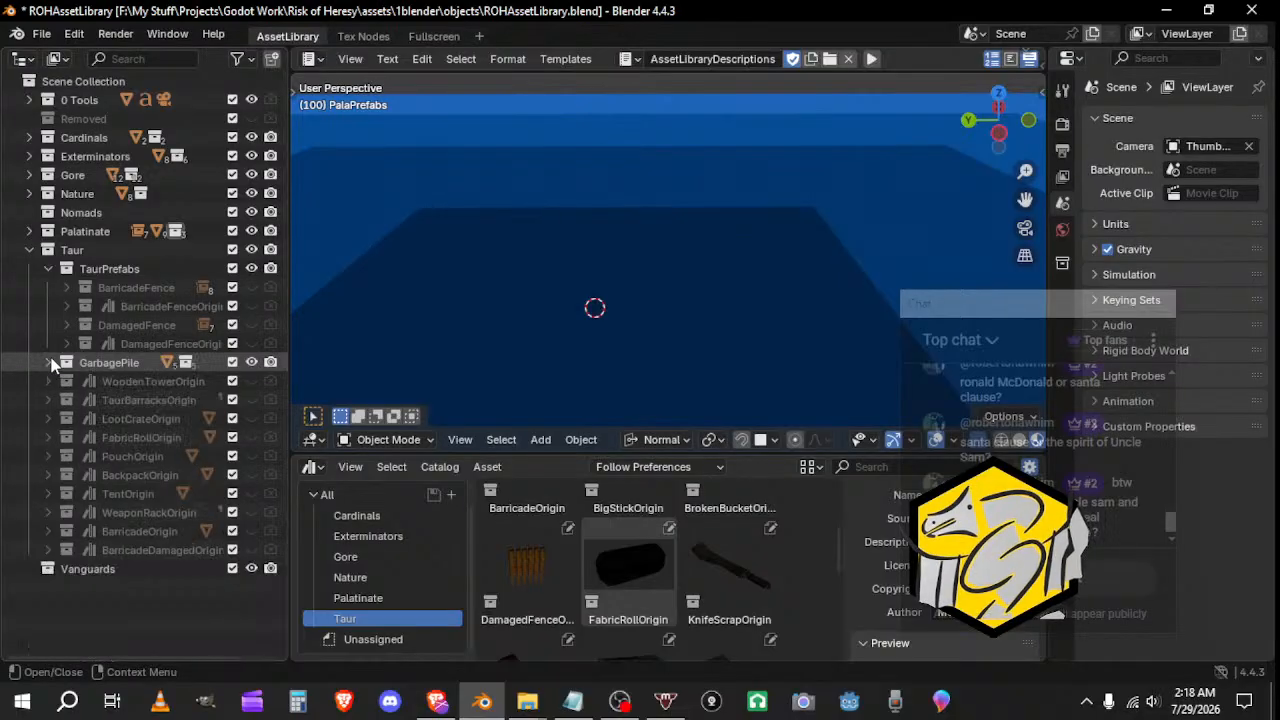
{"action": "left_click", "coordinate": [48, 269]}
{"action": "left_click", "coordinate": [48, 288]}
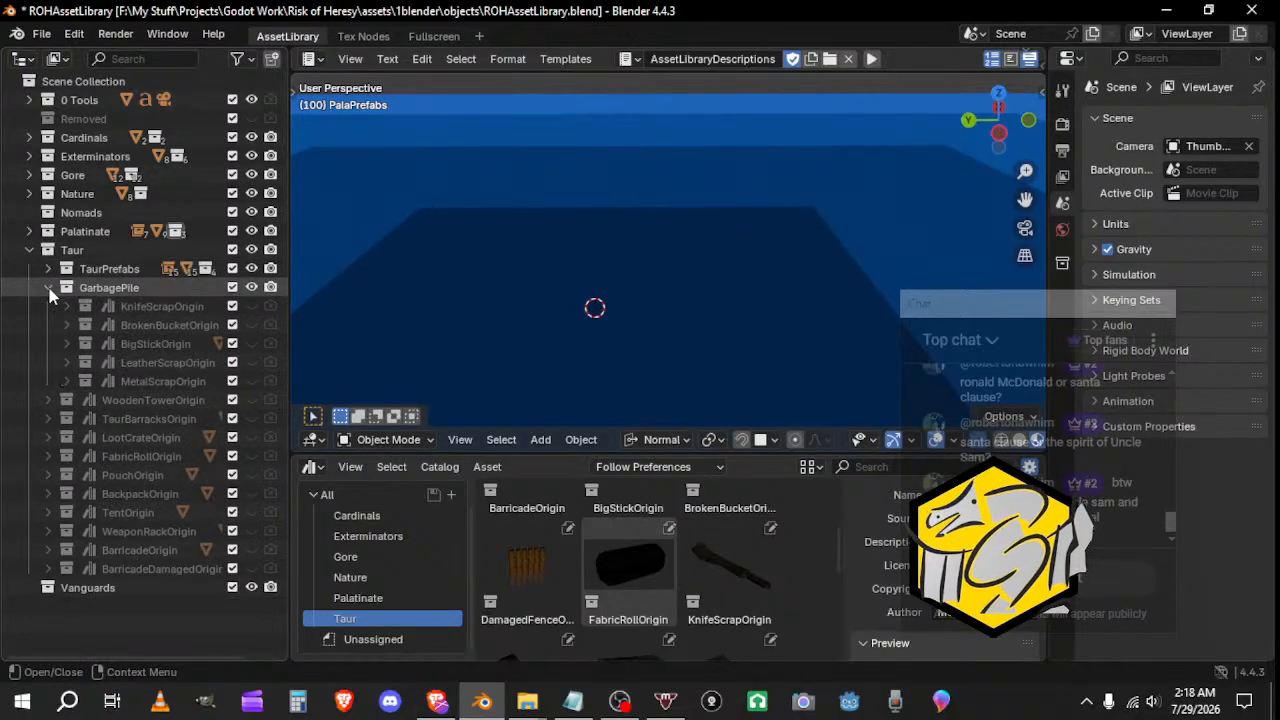
{"action": "left_click", "coordinate": [48, 269]}
{"action": "left_click", "coordinate": [48, 269]}
{"action": "left_click", "coordinate": [48, 288]}
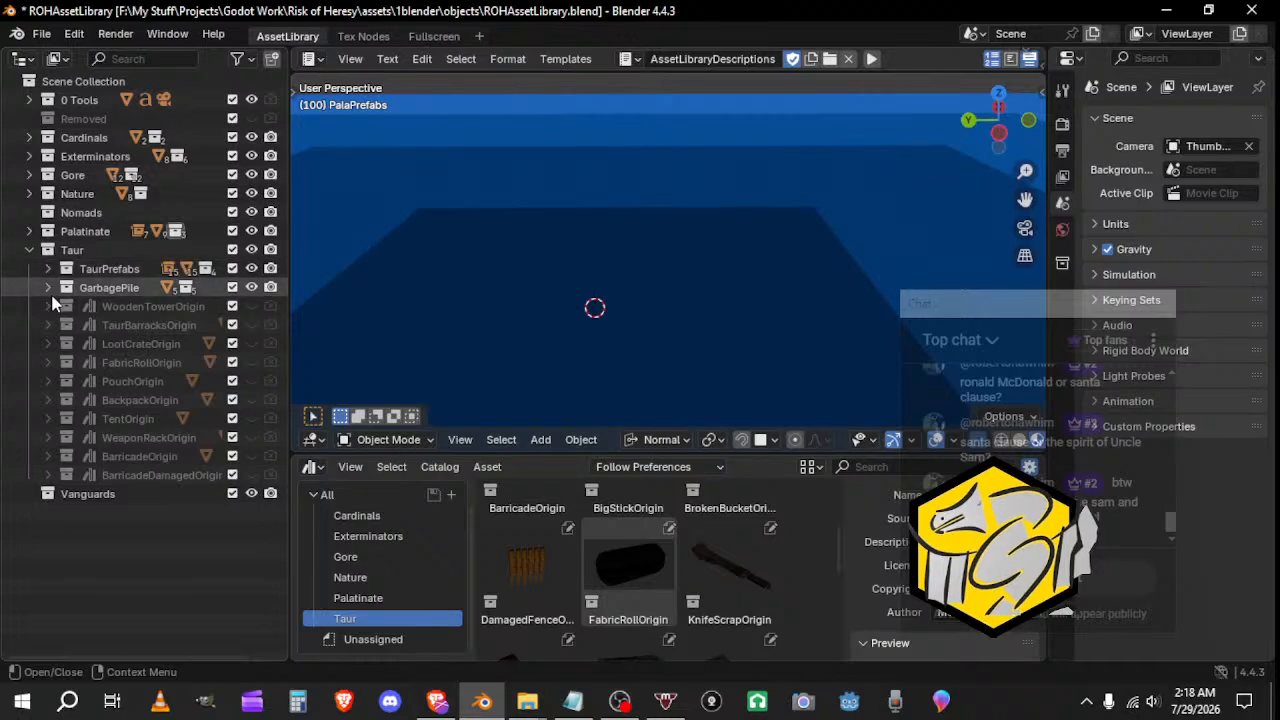
{"action": "left_click", "coordinate": [30, 251]}
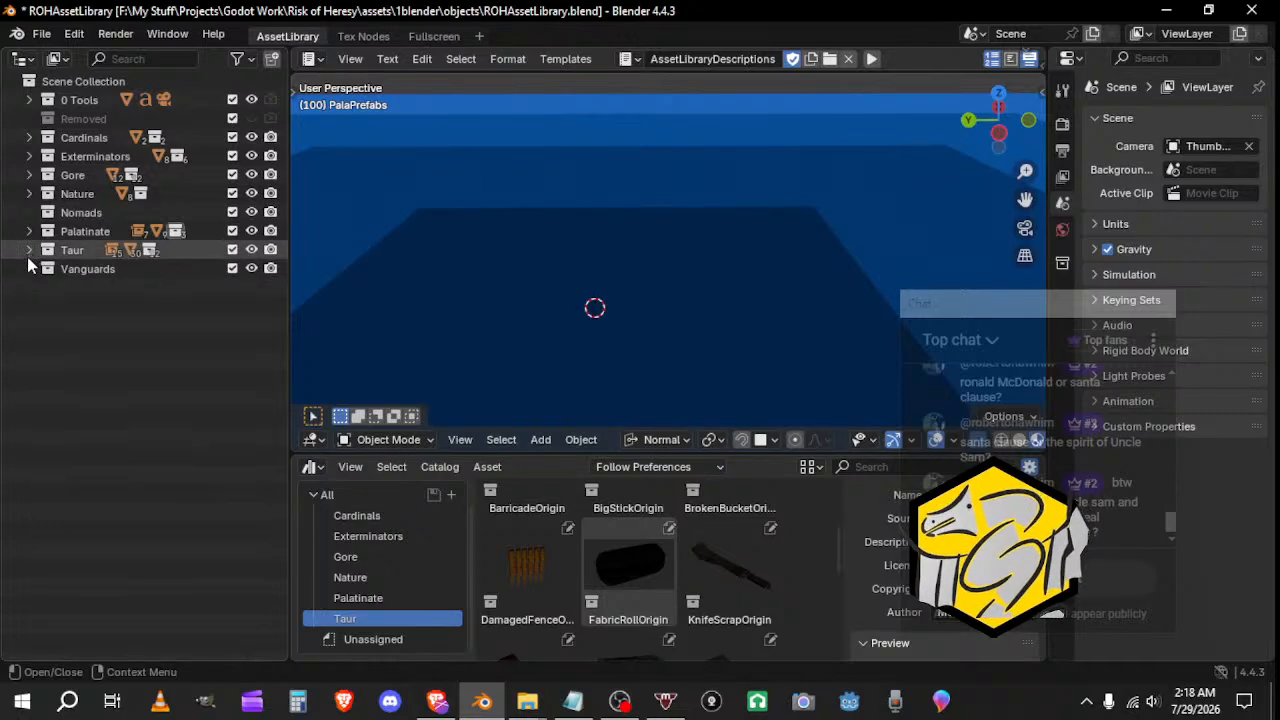
Step: Save ROHAssetLibrary.blend and close Blender
{"action": "left_click", "coordinate": [40, 33]}
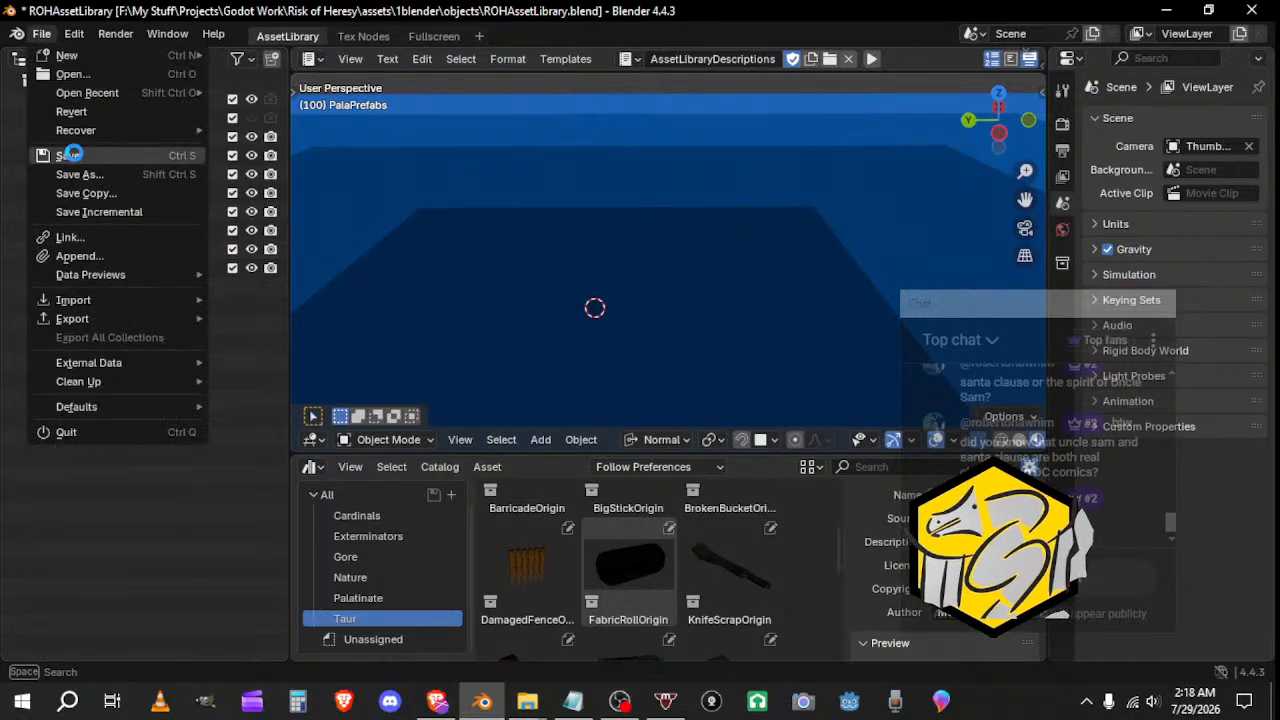
{"action": "left_click", "coordinate": [70, 155]}
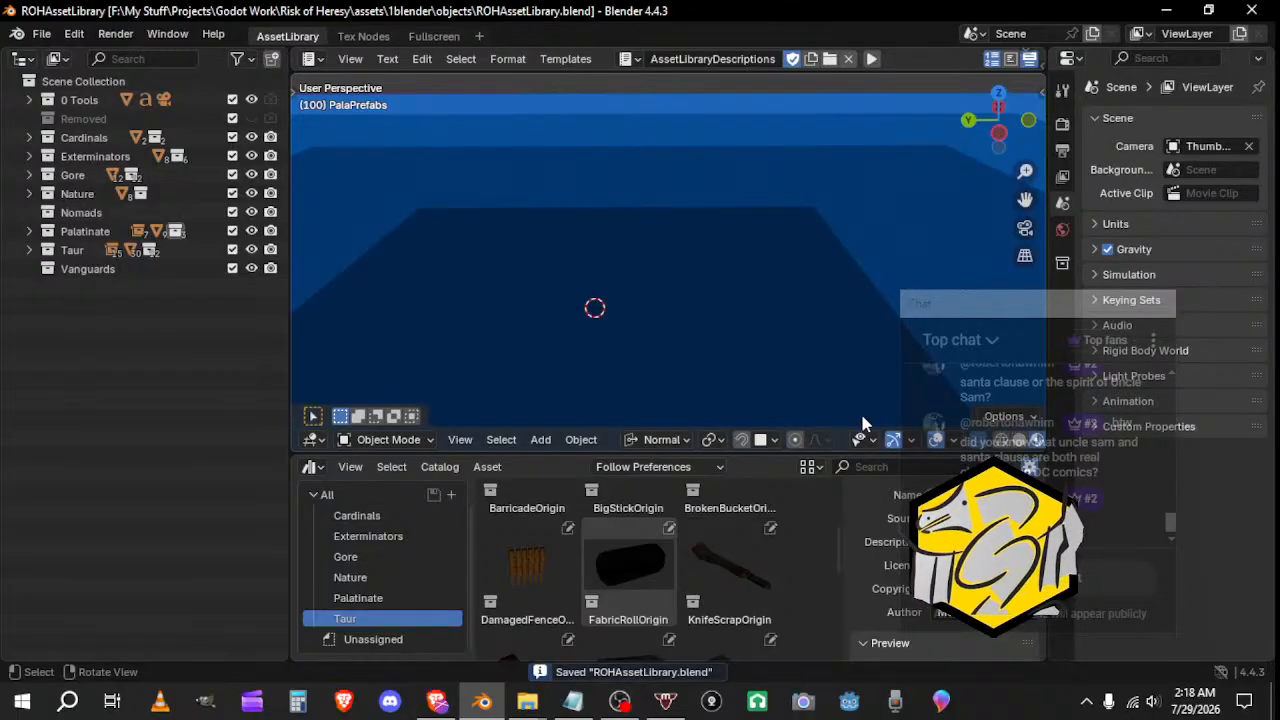
{"action": "left_click", "coordinate": [1252, 9]}
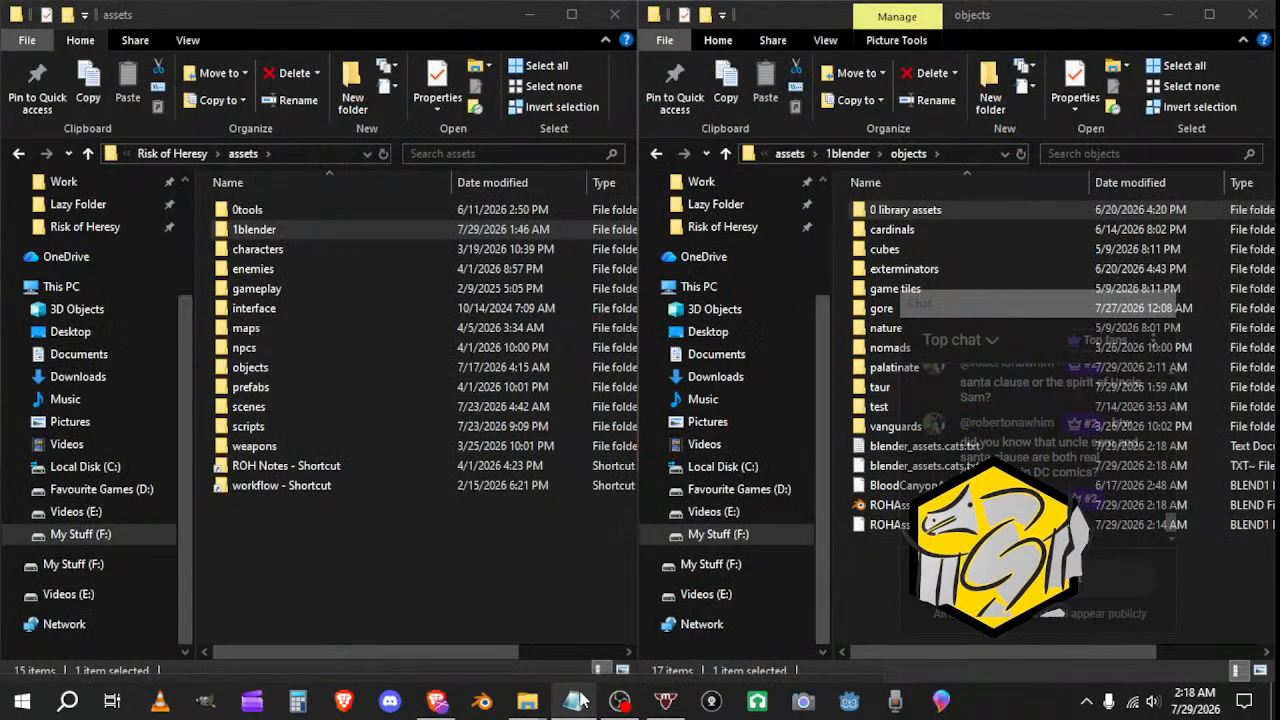
Step: Bring the open untitled Notepad window to the front
{"action": "mouse_move", "coordinate": [580, 703]}
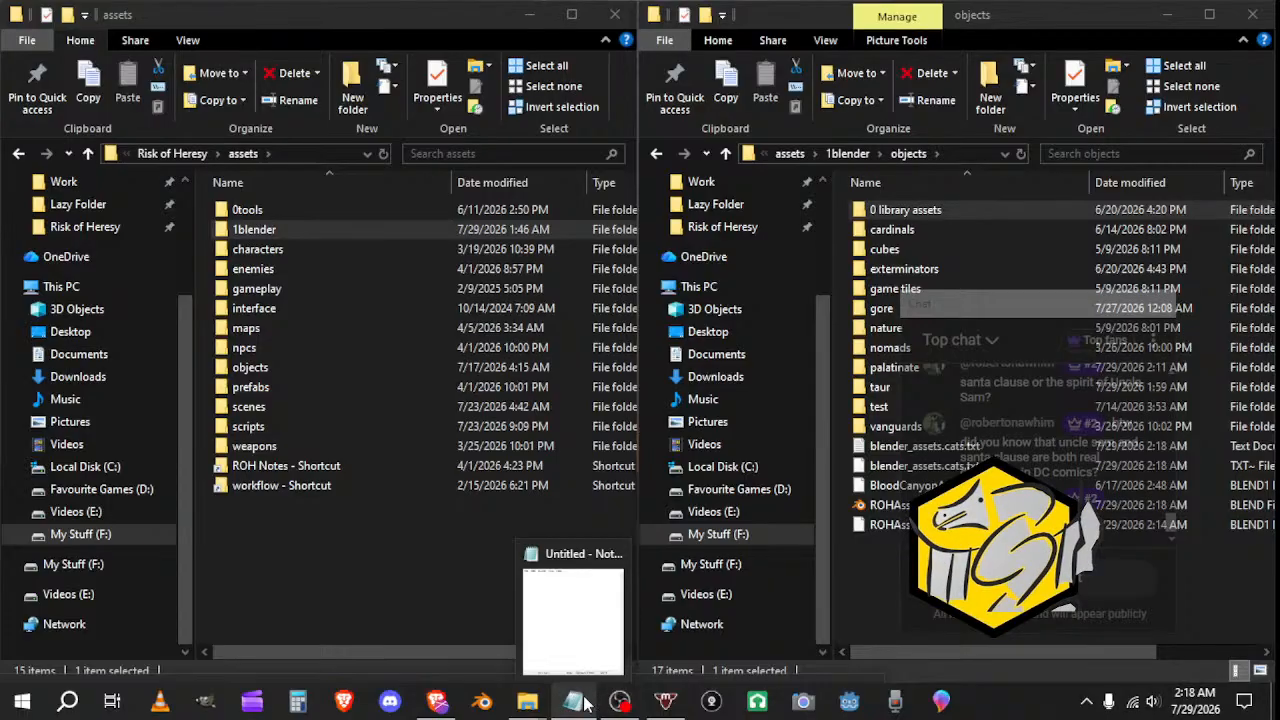
{"action": "left_click", "coordinate": [585, 705]}
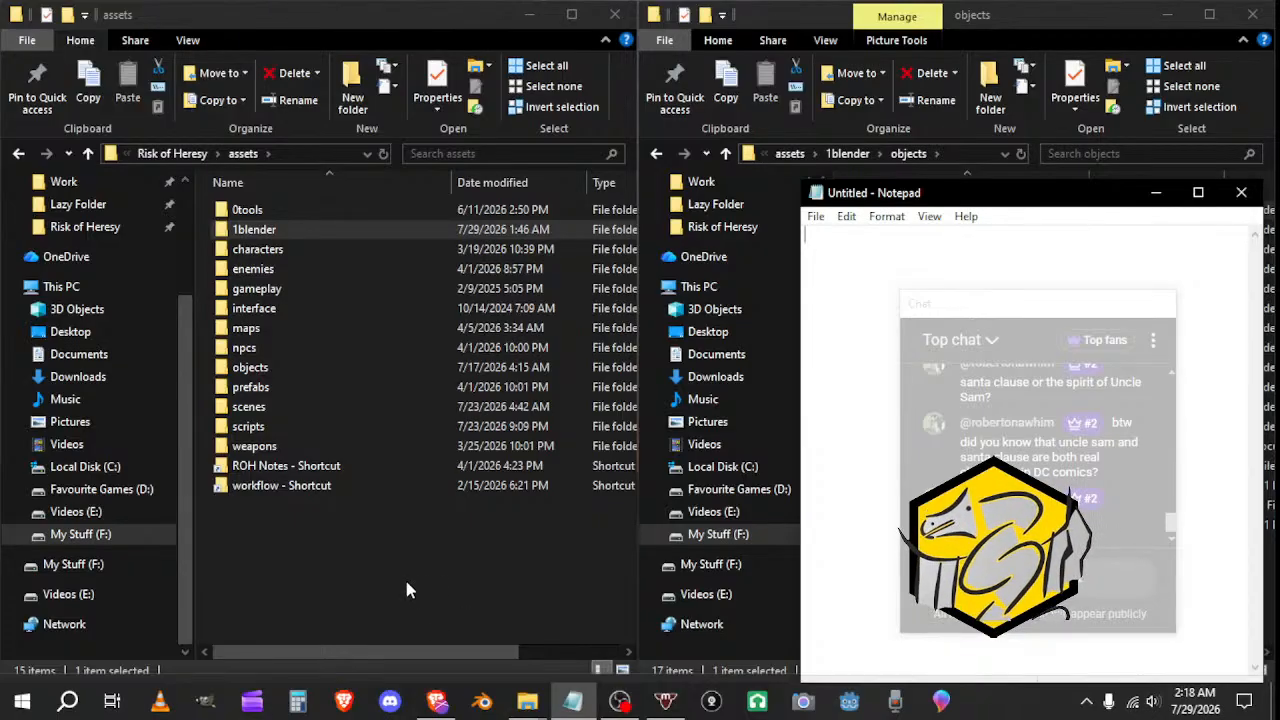
Step: Switch to the Brave browser and search the web for "paul atreidas?" in a new tab
{"action": "left_click", "coordinate": [437, 700]}
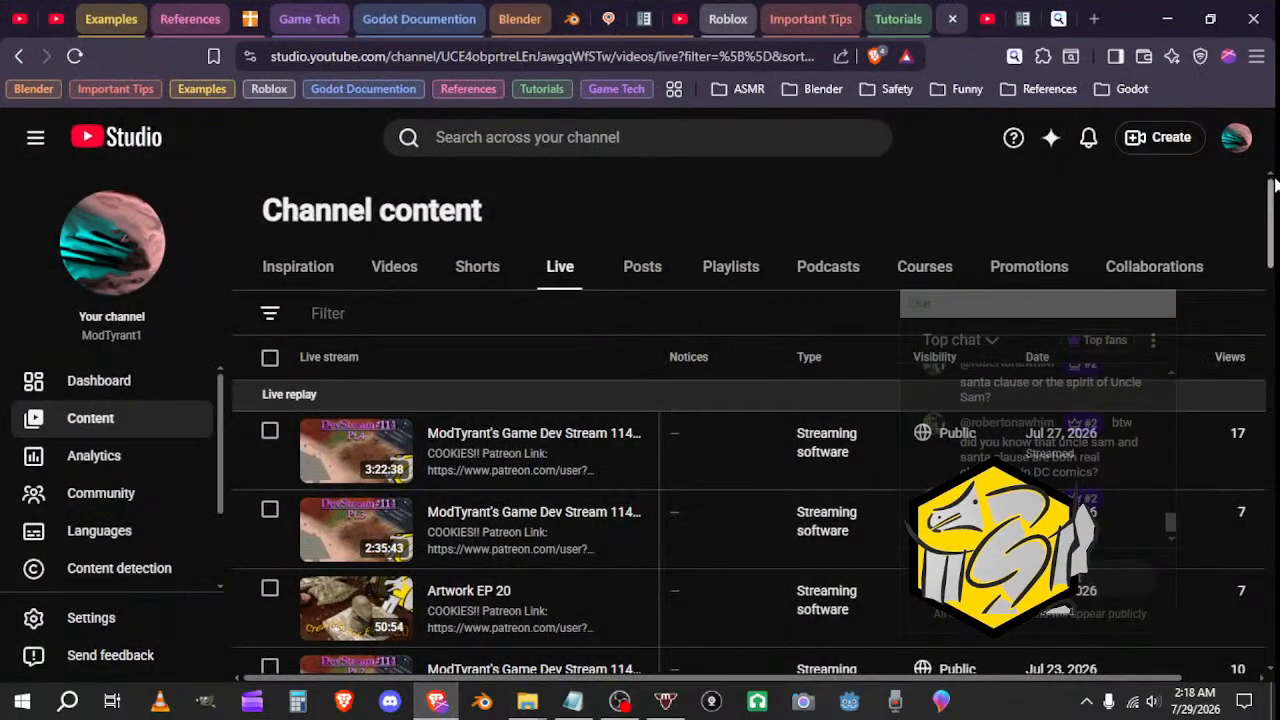
{"action": "left_click", "coordinate": [1096, 18]}
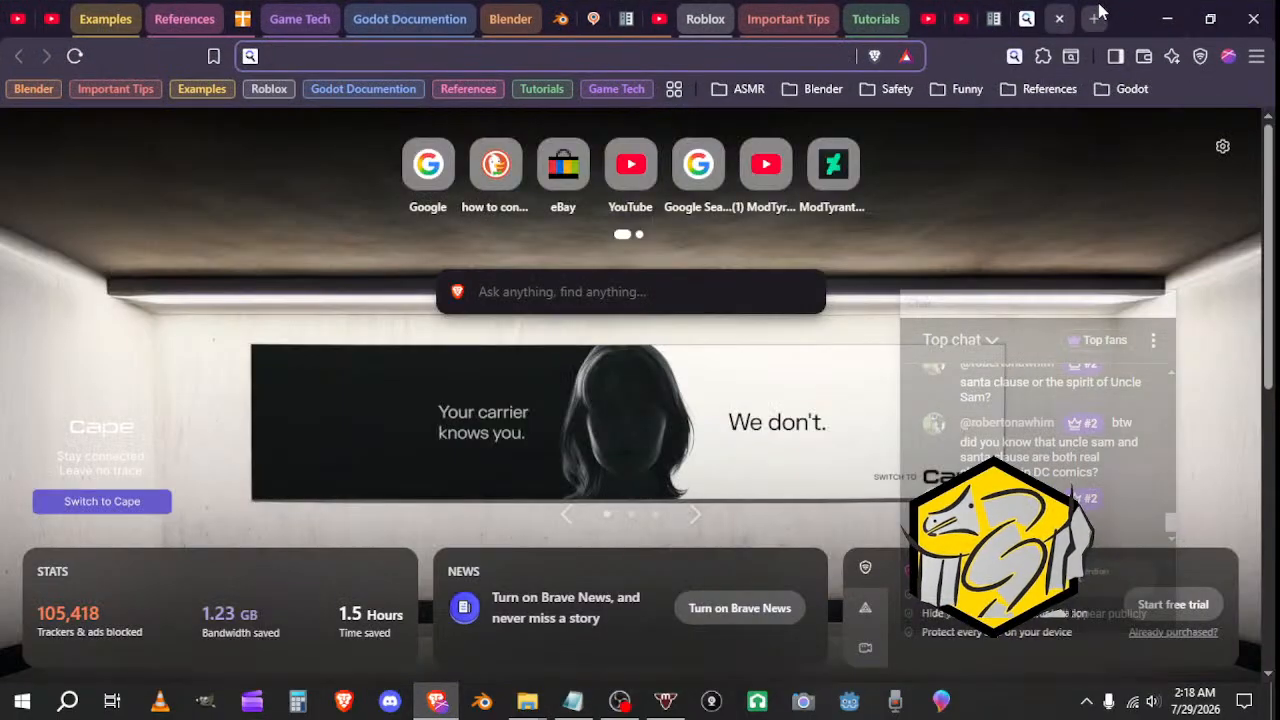
{"action": "type", "text": "paul atr"}
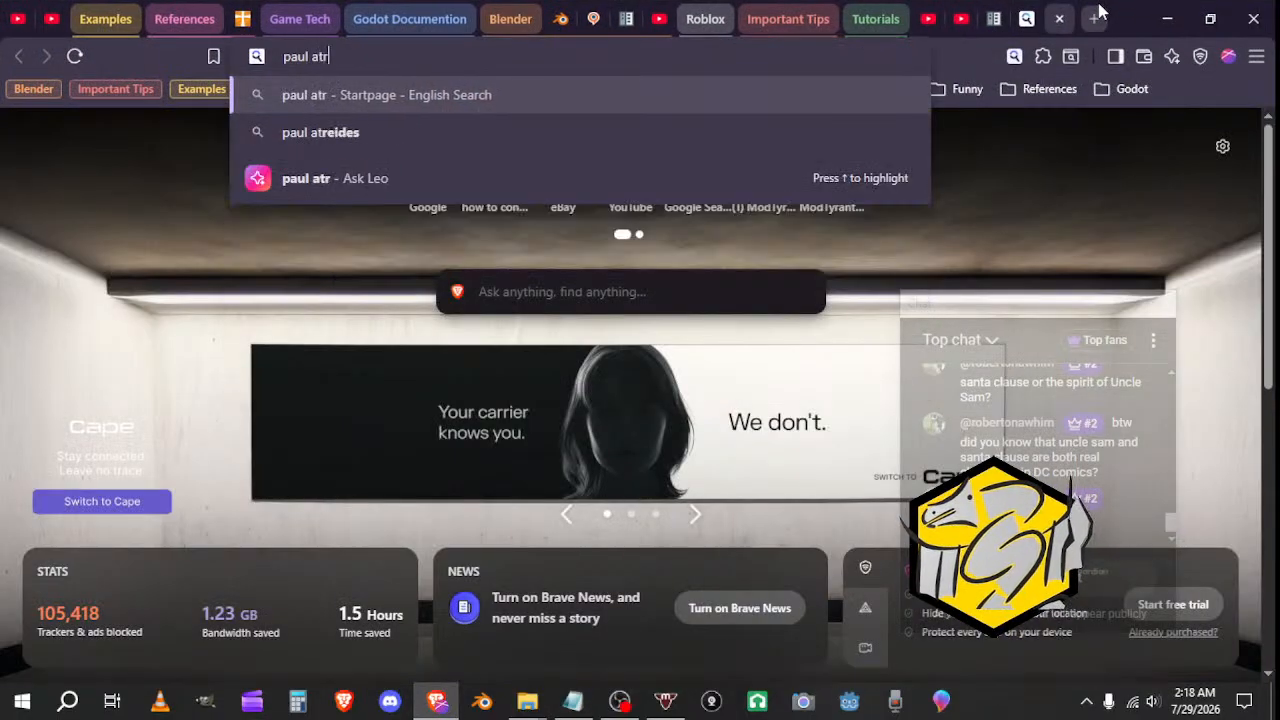
{"action": "type", "text": "eidas"}
{"action": "key", "text": "Return"}
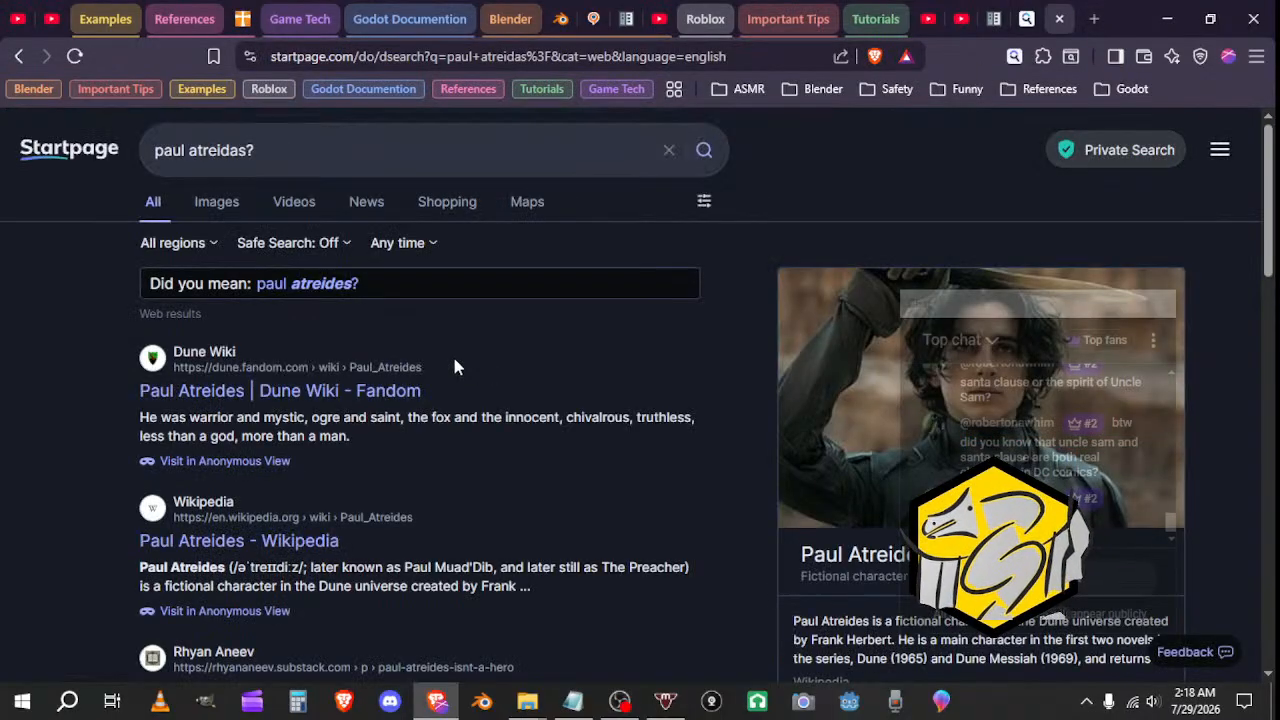
Step: Read through the web results and the summary card about the Dune character
{"action": "scroll", "coordinate": [732, 390], "scroll_direction": "down", "scroll_amount": 2}
{"action": "scroll", "coordinate": [732, 390], "scroll_direction": "up", "scroll_amount": 2}
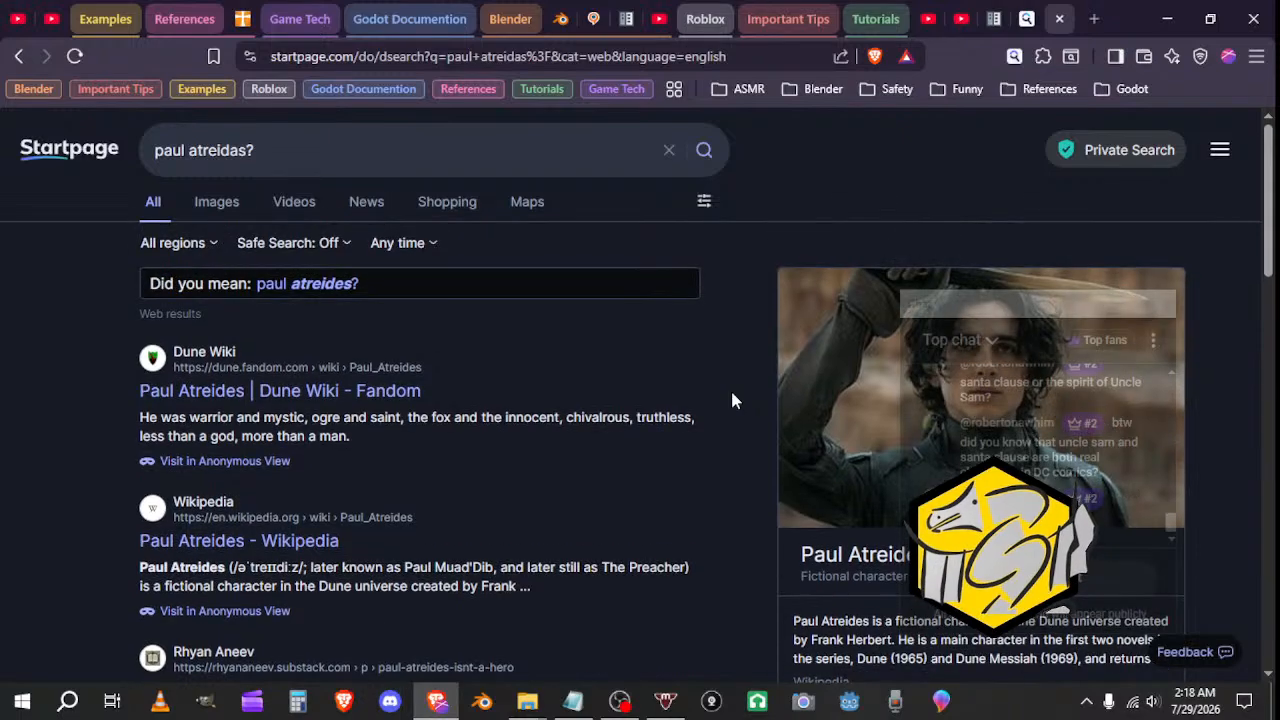
{"action": "scroll", "coordinate": [766, 423], "scroll_direction": "down", "scroll_amount": 2}
{"action": "scroll", "coordinate": [772, 428], "scroll_direction": "up", "scroll_amount": 1}
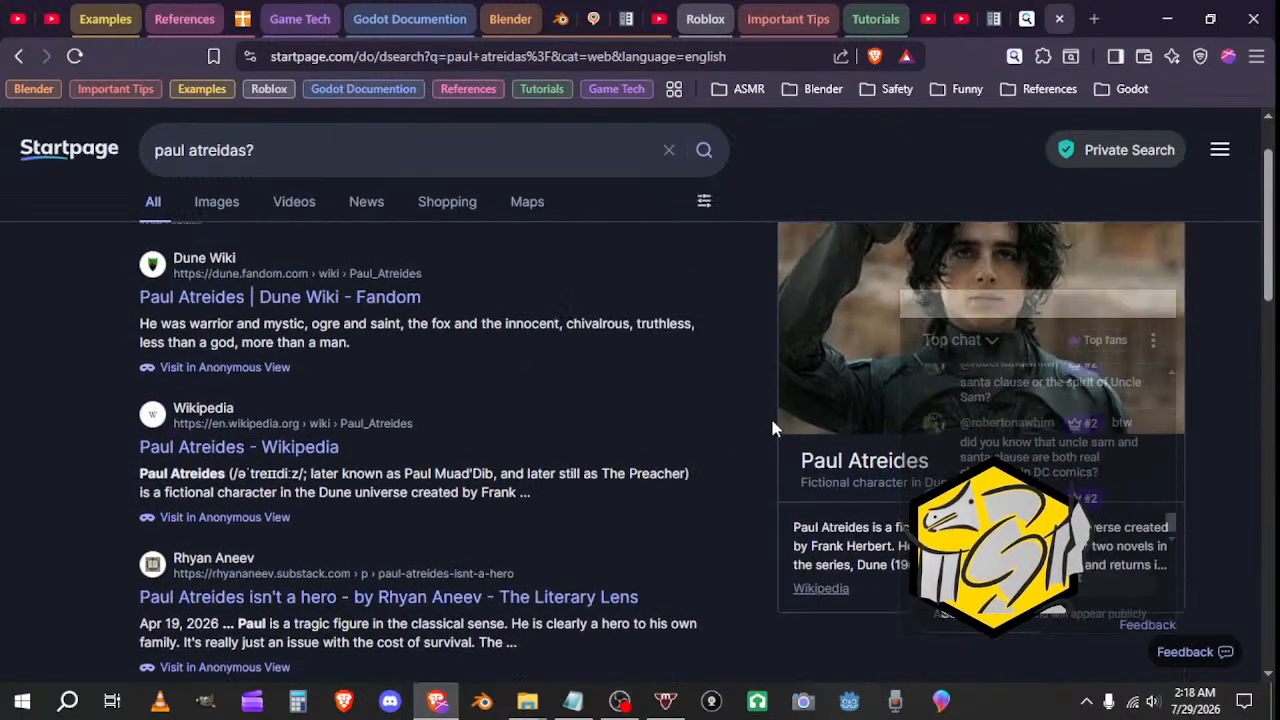
{"action": "scroll", "coordinate": [772, 428], "scroll_direction": "up", "scroll_amount": 1}
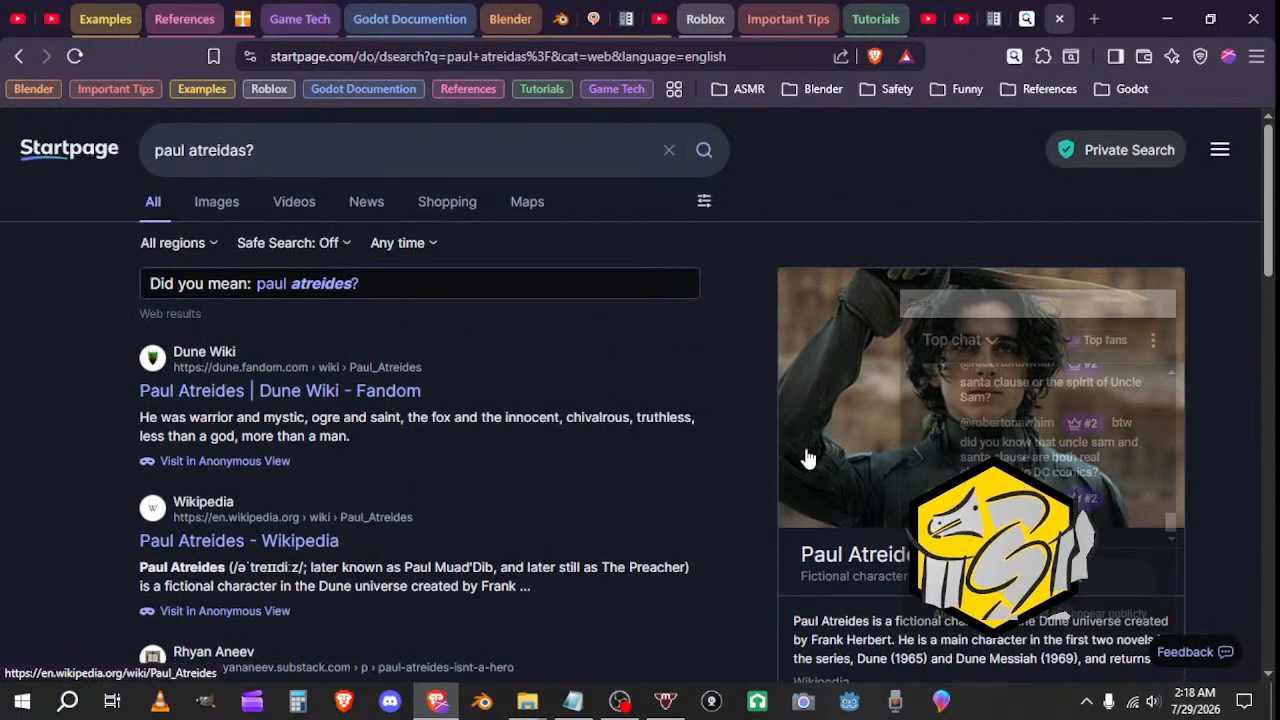
{"action": "scroll", "coordinate": [640, 520], "scroll_direction": "down", "scroll_amount": 2}
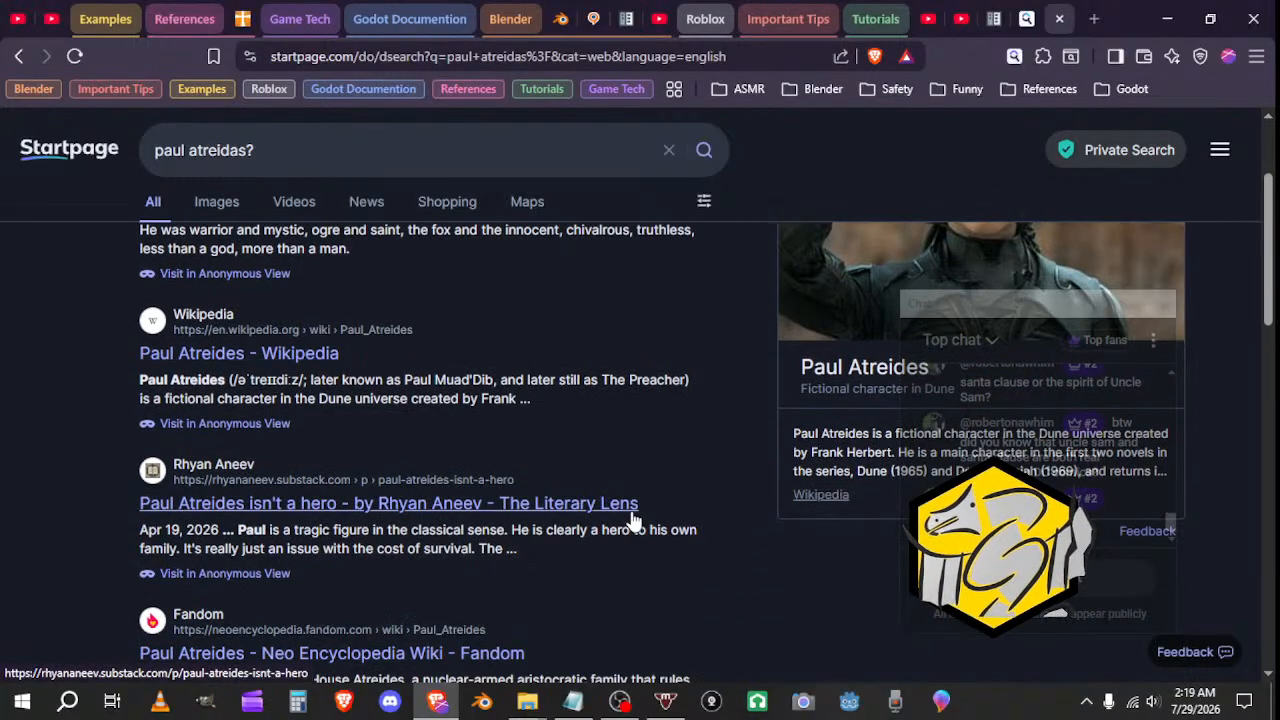
{"action": "scroll", "coordinate": [660, 524], "scroll_direction": "up", "scroll_amount": 2}
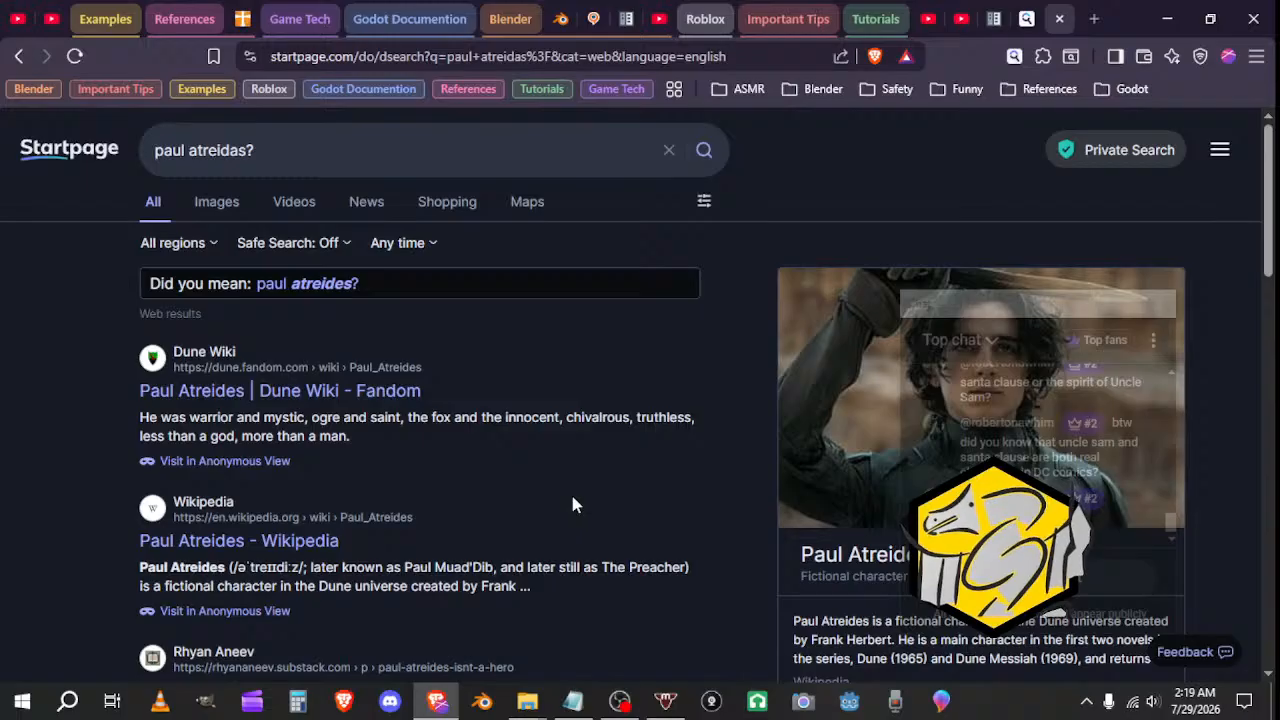
{"action": "scroll", "coordinate": [573, 504], "scroll_direction": "down", "scroll_amount": 2}
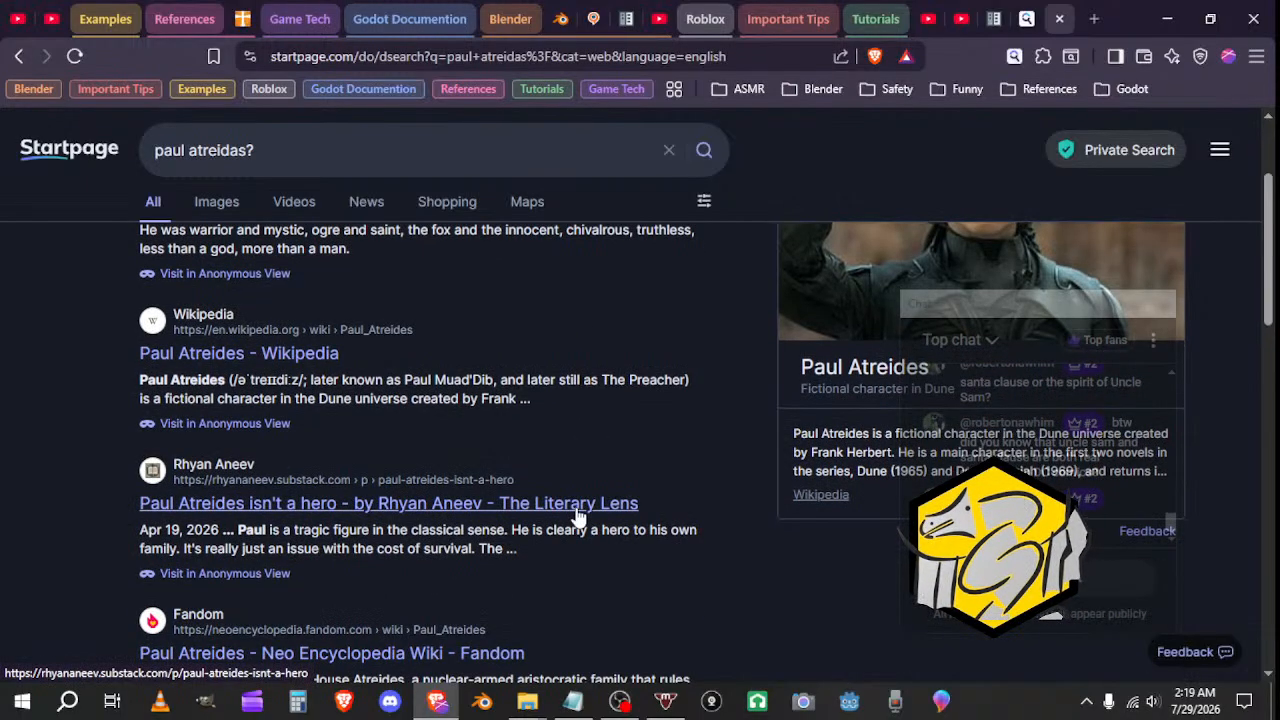
{"action": "scroll", "coordinate": [577, 515], "scroll_direction": "up", "scroll_amount": 2}
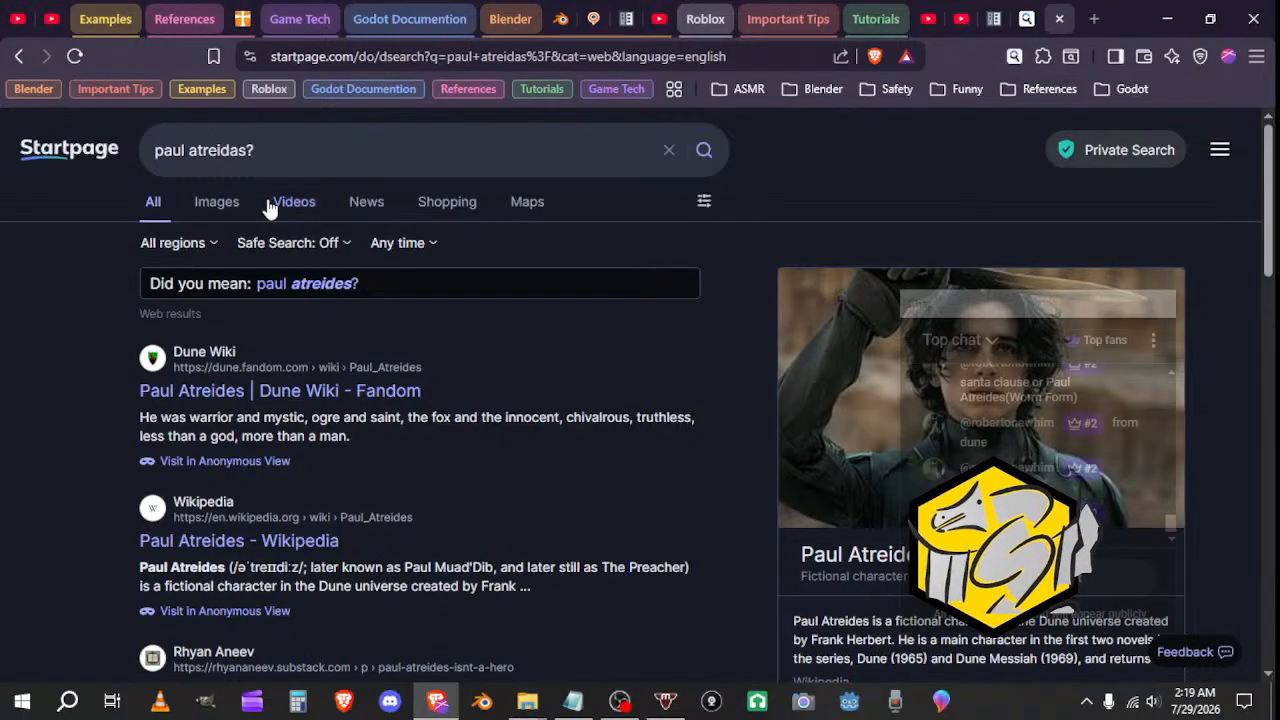
Step: Extend the web search to "paul atreidas worm form?" and run it
{"action": "type", "text": "wo"}
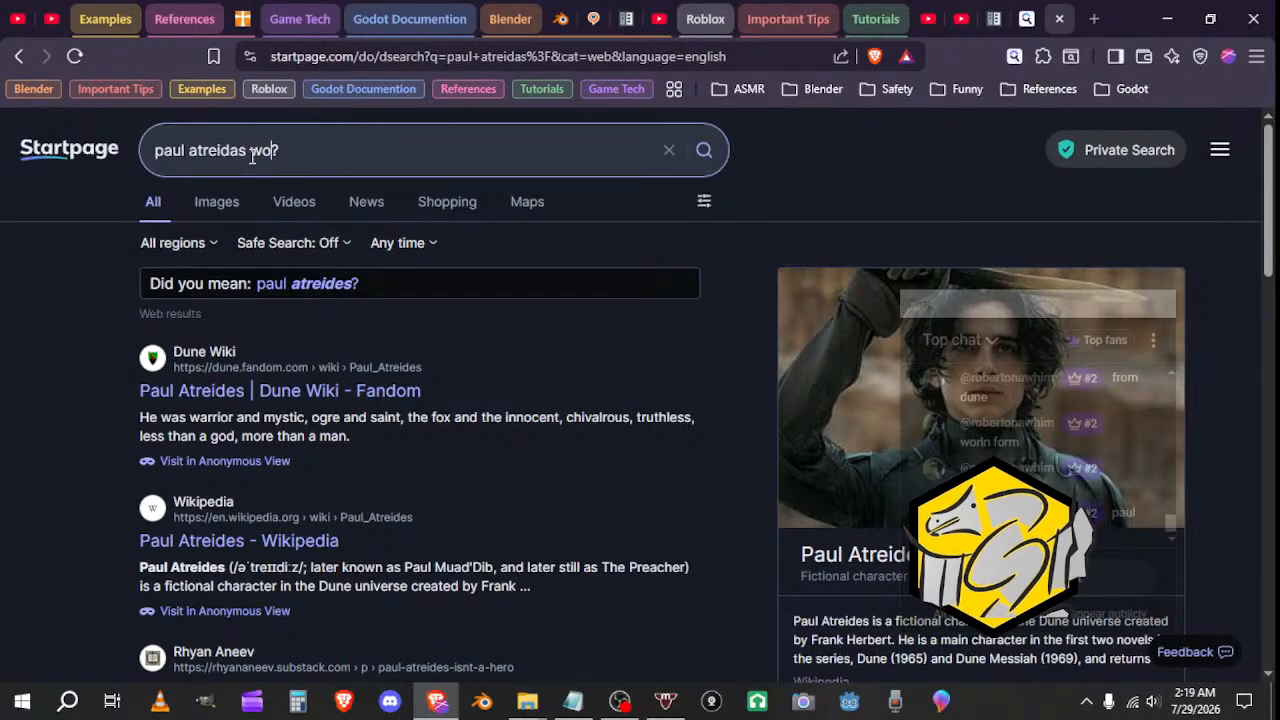
{"action": "type", "text": "rm form"}
{"action": "key", "text": "Return"}
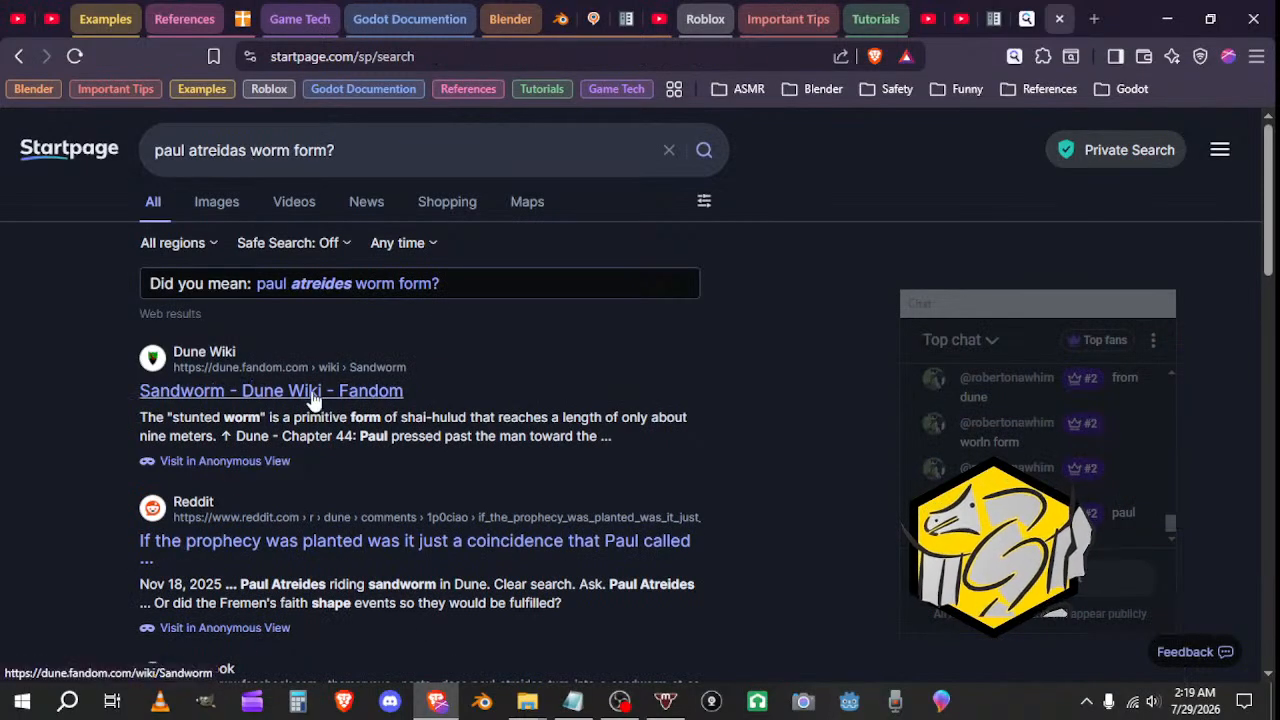
Step: Change the web search query to "paul atreidas god" and run it
{"action": "left_click_drag", "start_coordinate": [346, 151], "coordinate": [245, 167]}
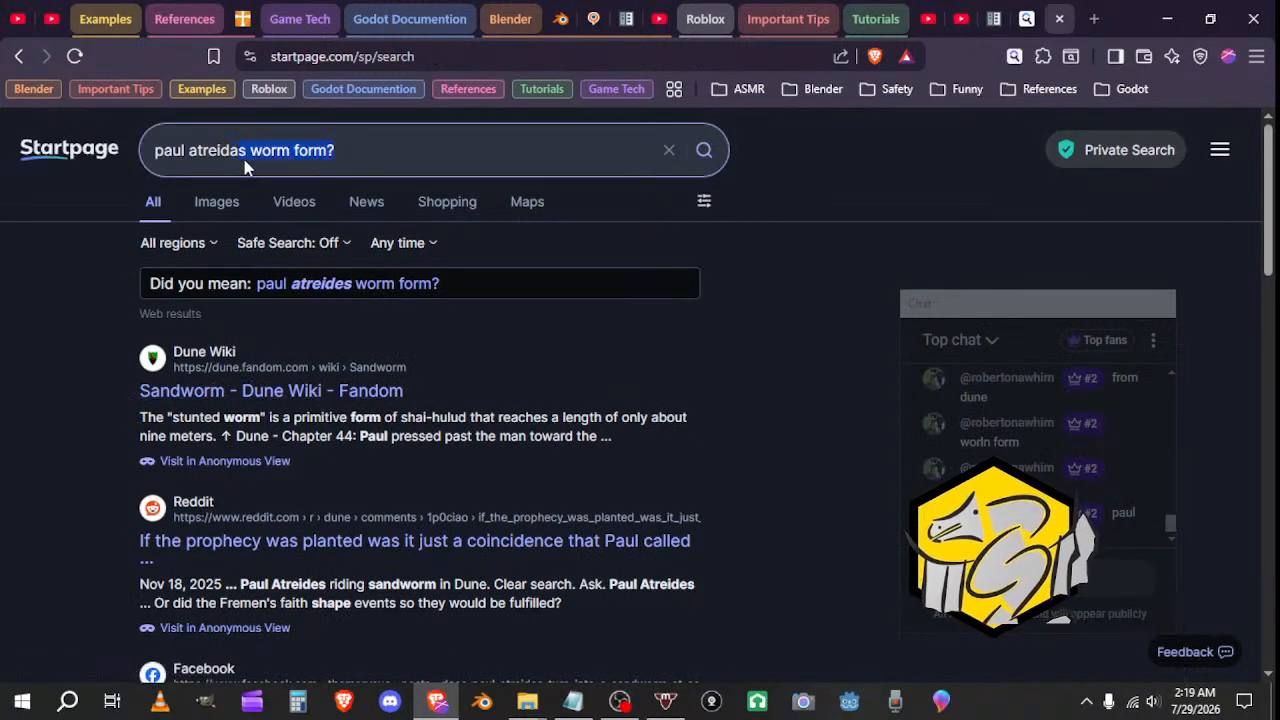
{"action": "type", "text": "god"}
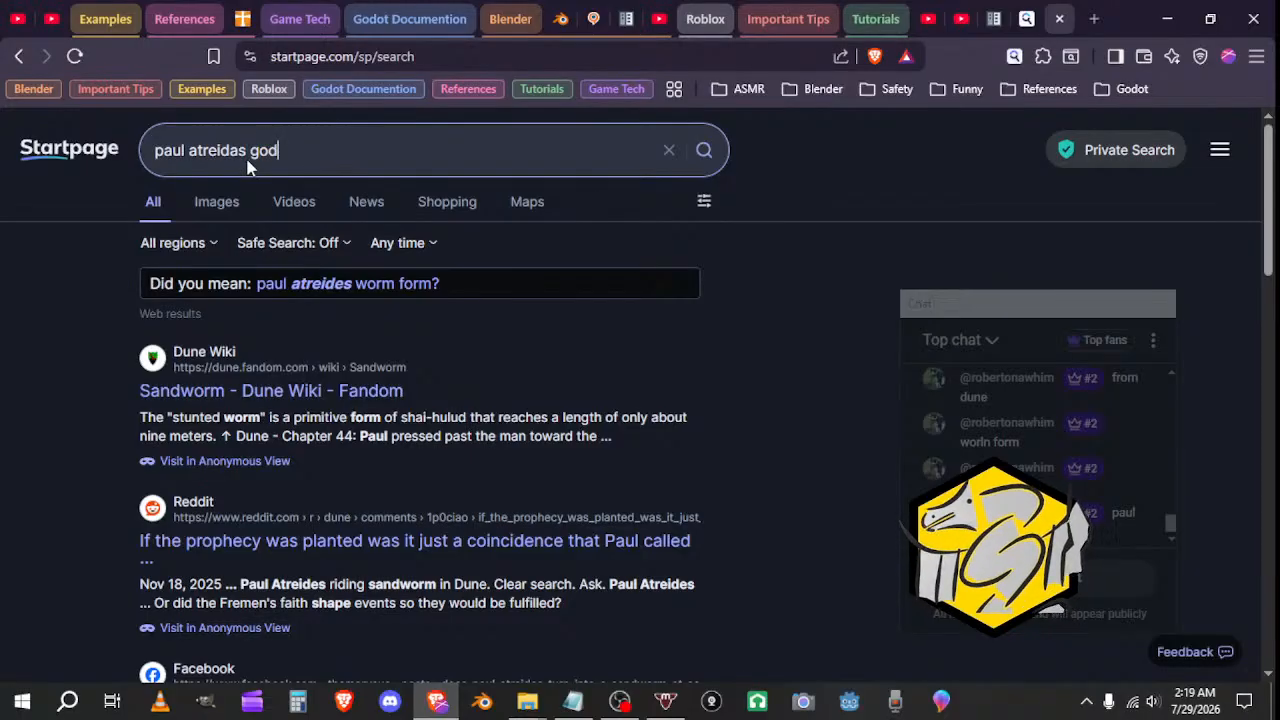
{"action": "key", "text": "Return"}
Step: Open the Dune Wiki article on Paul Atreides, skim its biography, abilities, name and titles sections, and close the article
{"action": "left_click", "coordinate": [280, 391]}
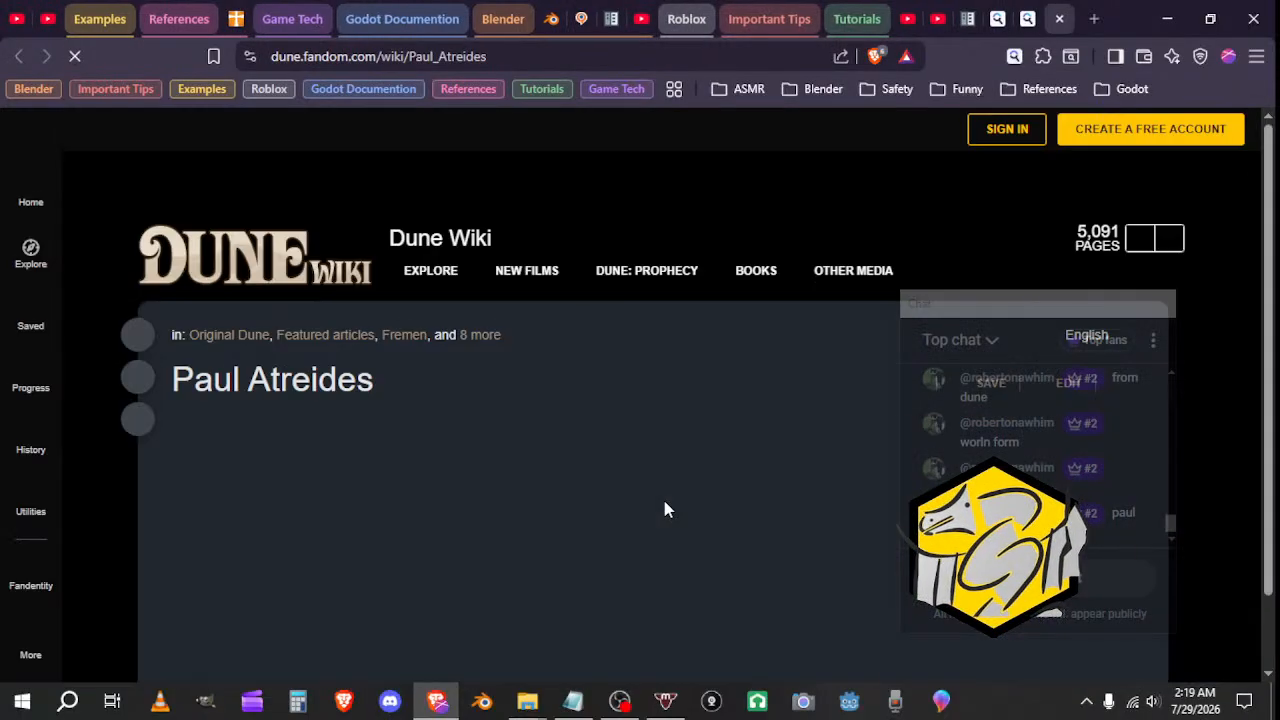
{"action": "scroll", "coordinate": [664, 505], "scroll_direction": "down", "scroll_amount": 10}
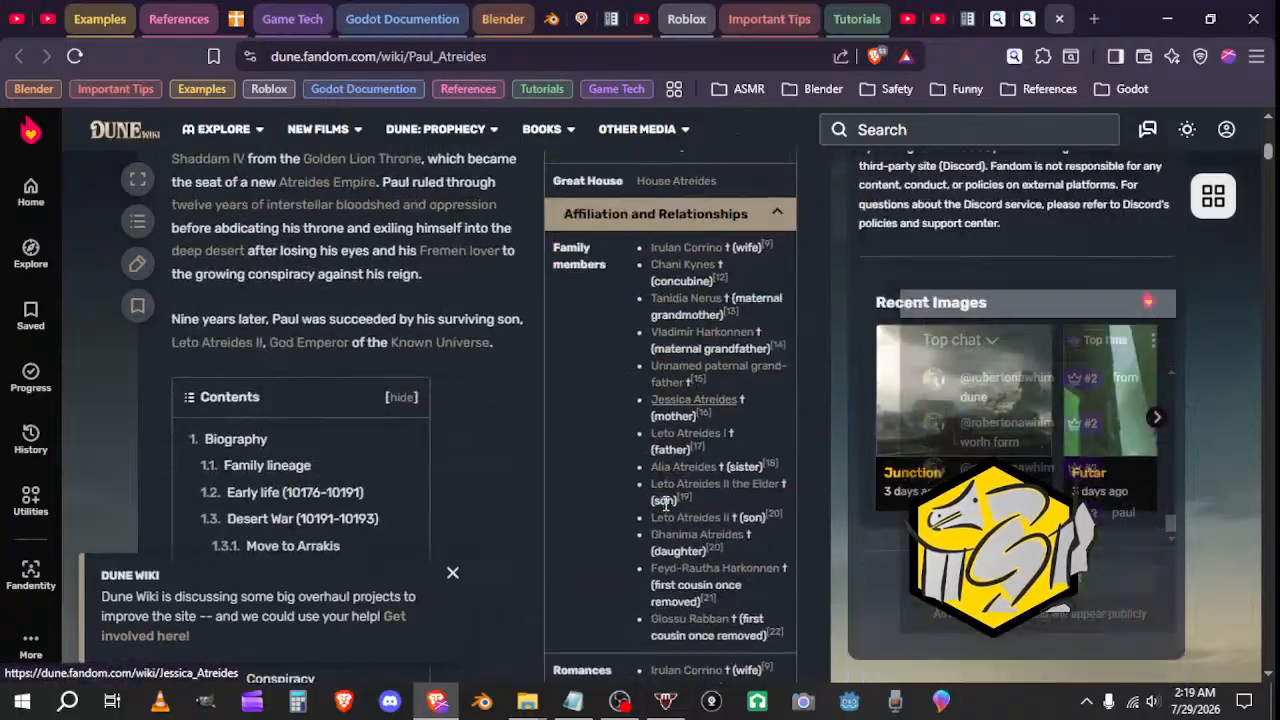
{"action": "scroll", "coordinate": [665, 505], "scroll_direction": "down", "scroll_amount": 15}
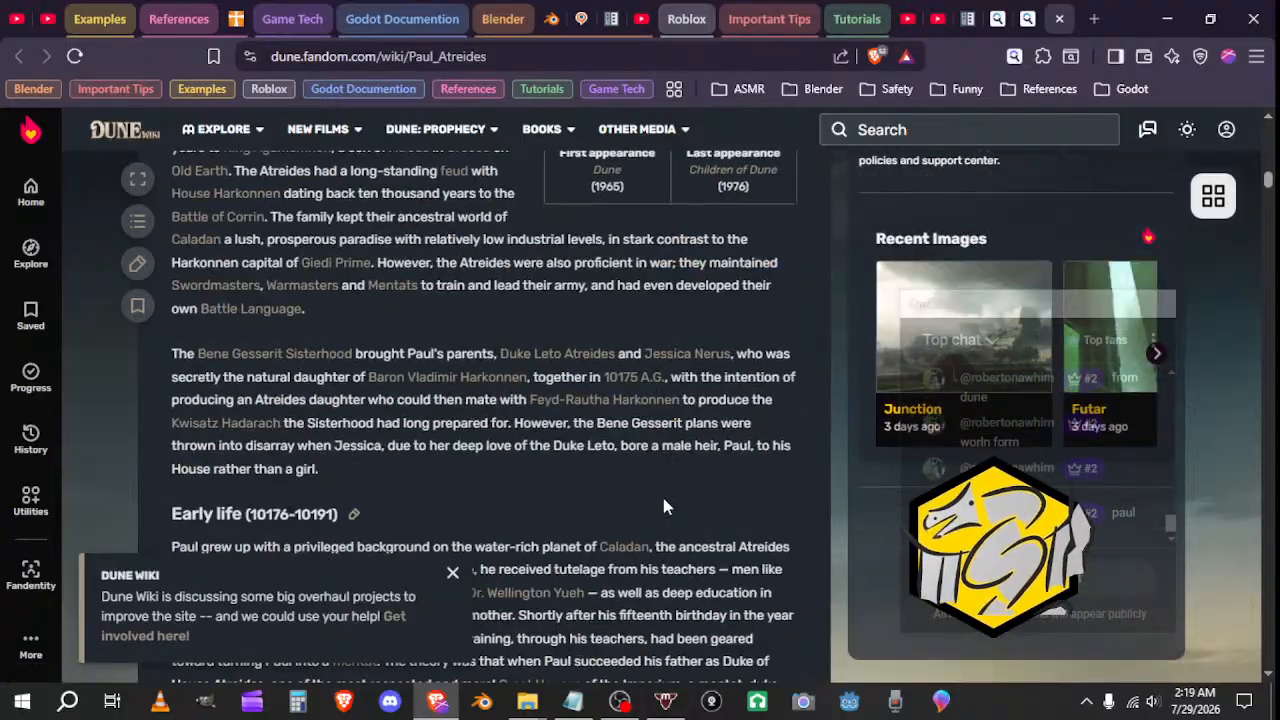
{"action": "scroll", "coordinate": [664, 508], "scroll_direction": "down", "scroll_amount": 20}
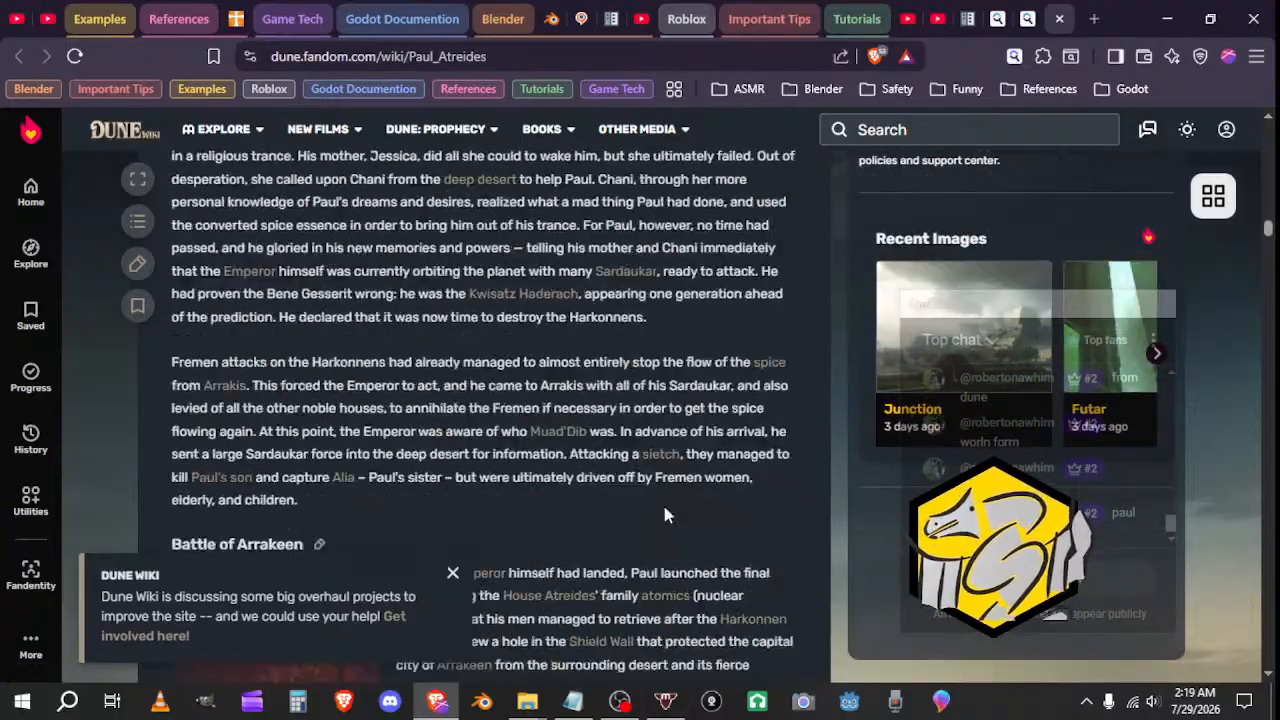
{"action": "scroll", "coordinate": [668, 515], "scroll_direction": "down", "scroll_amount": 20}
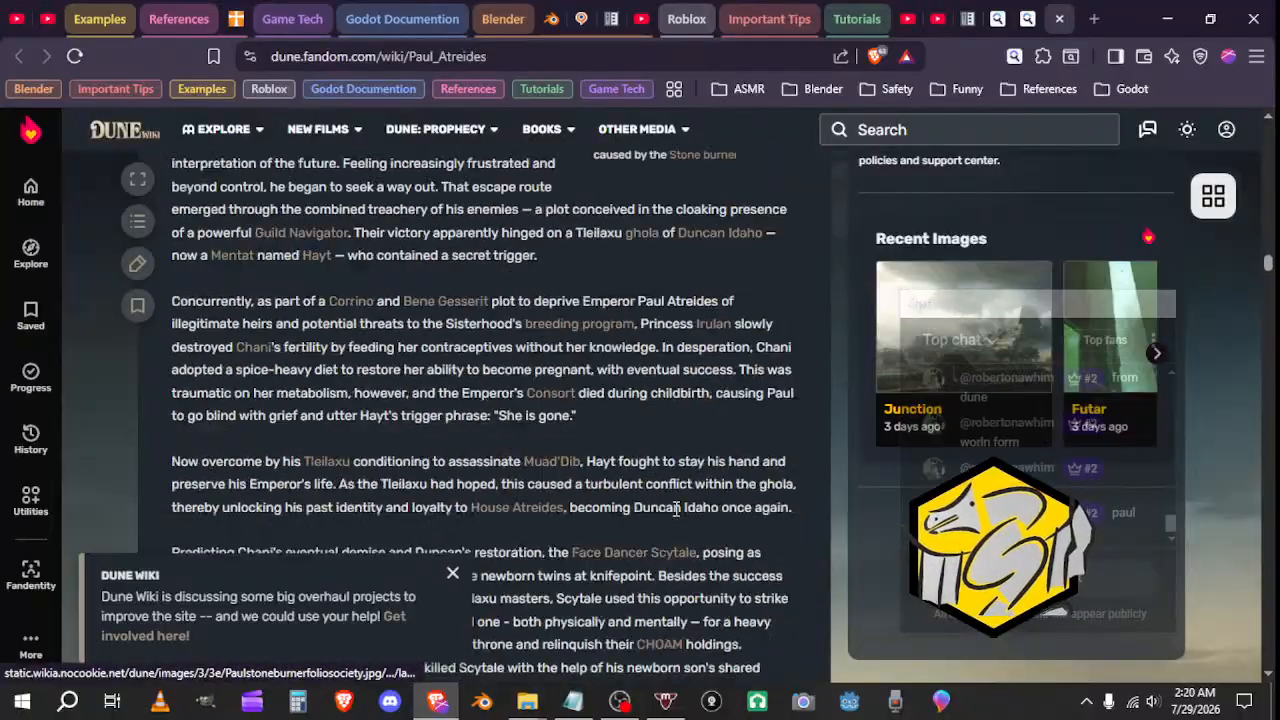
{"action": "scroll", "coordinate": [676, 509], "scroll_direction": "down", "scroll_amount": 20}
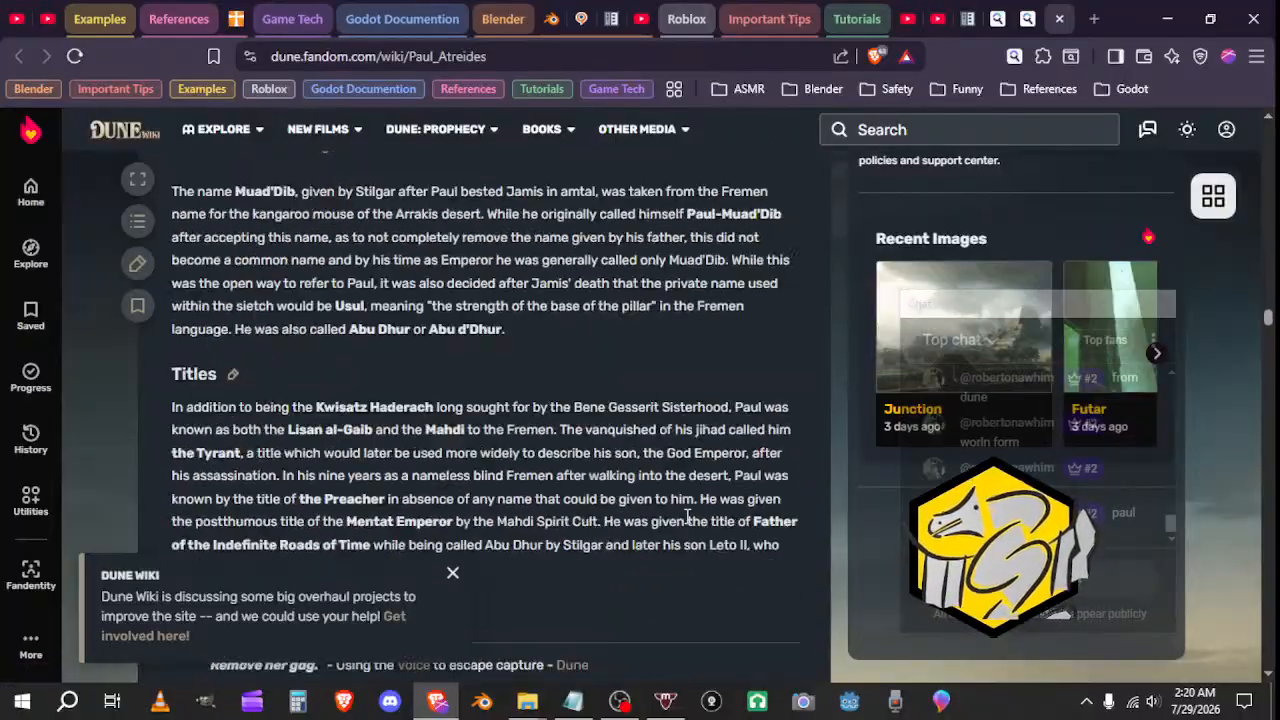
{"action": "scroll", "coordinate": [686, 516], "scroll_direction": "down", "scroll_amount": 5}
{"action": "scroll", "coordinate": [684, 505], "scroll_direction": "up", "scroll_amount": 5}
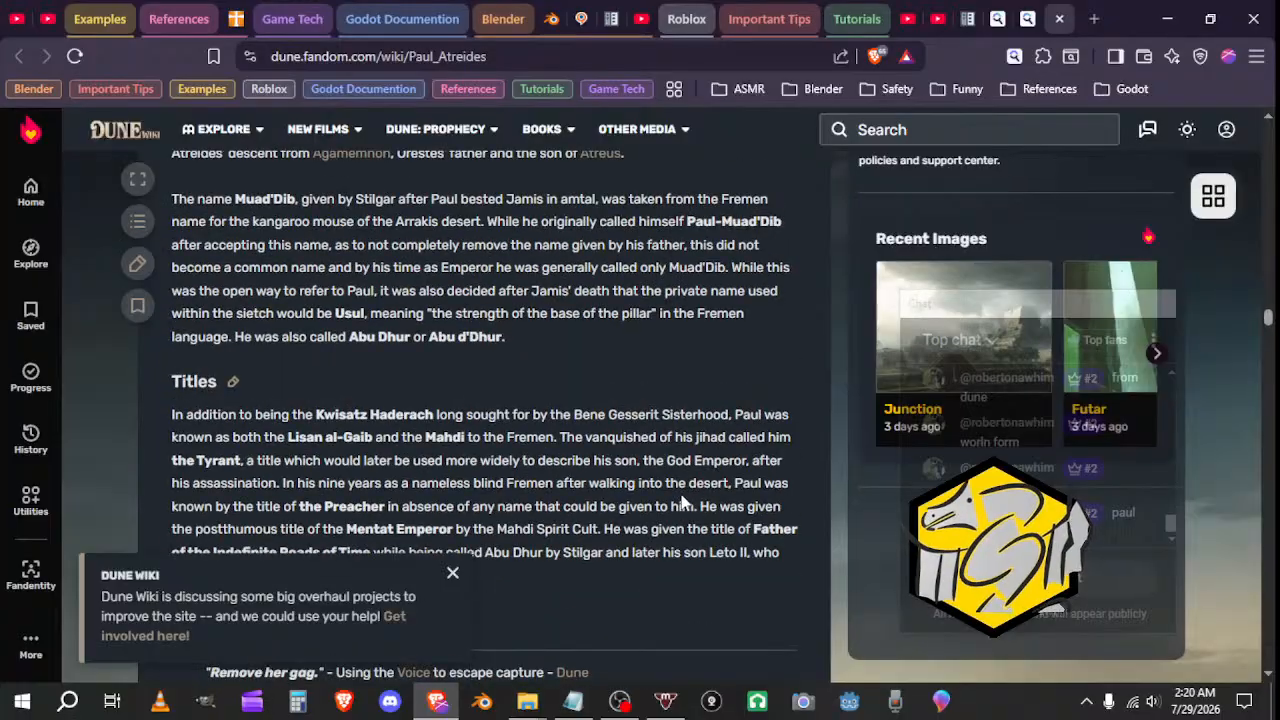
{"action": "scroll", "coordinate": [683, 500], "scroll_direction": "up", "scroll_amount": 4}
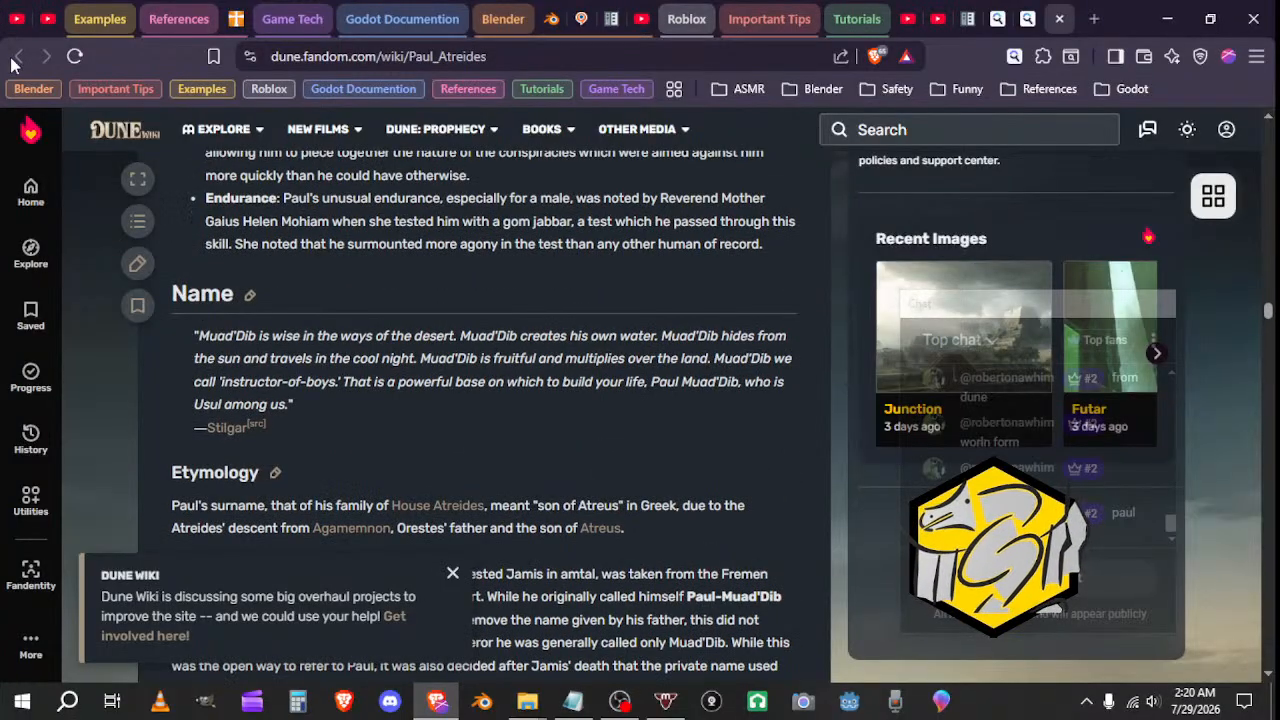
{"action": "left_click", "coordinate": [1059, 18]}
Step: Look over the web results, then change the query to "paul atreidas becomes a god" and run the search
{"action": "scroll", "coordinate": [422, 421], "scroll_direction": "down", "scroll_amount": 2}
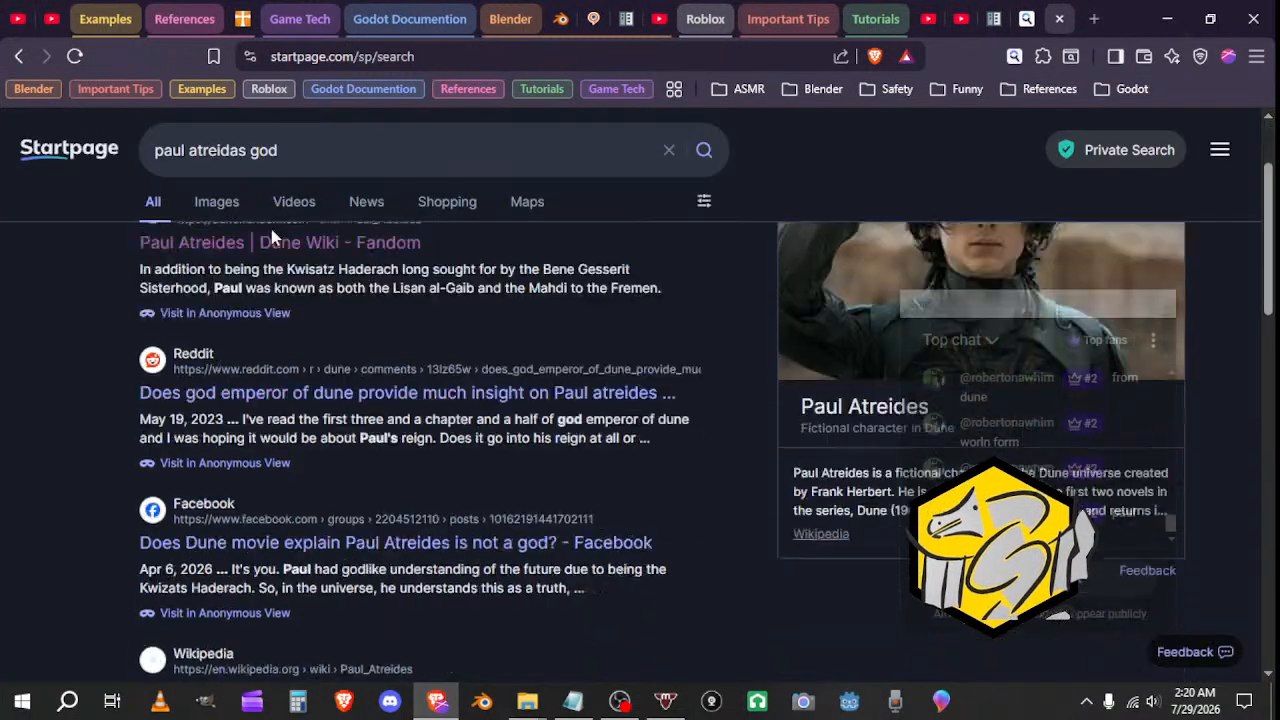
{"action": "scroll", "coordinate": [422, 421], "scroll_direction": "down", "scroll_amount": 3}
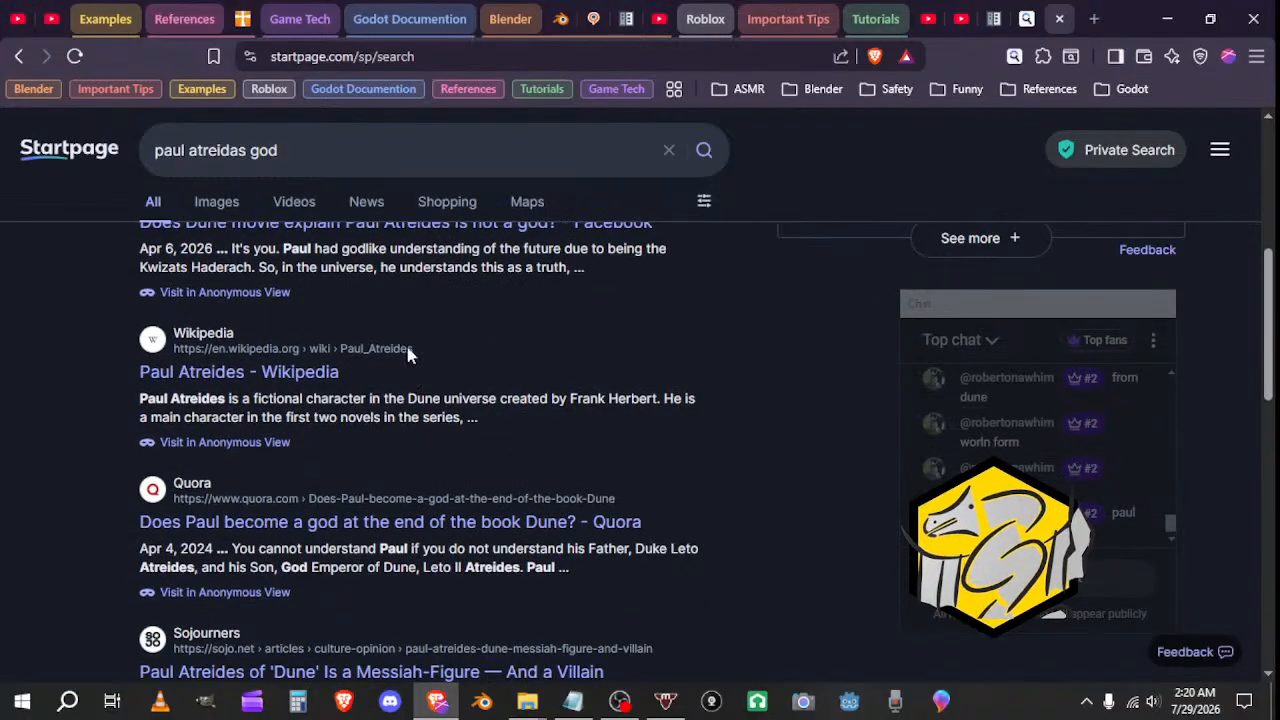
{"action": "left_click", "coordinate": [365, 156]}
{"action": "key", "text": "BackSpace"}
{"action": "key", "text": "BackSpace"}
{"action": "key", "text": "BackSpace"}
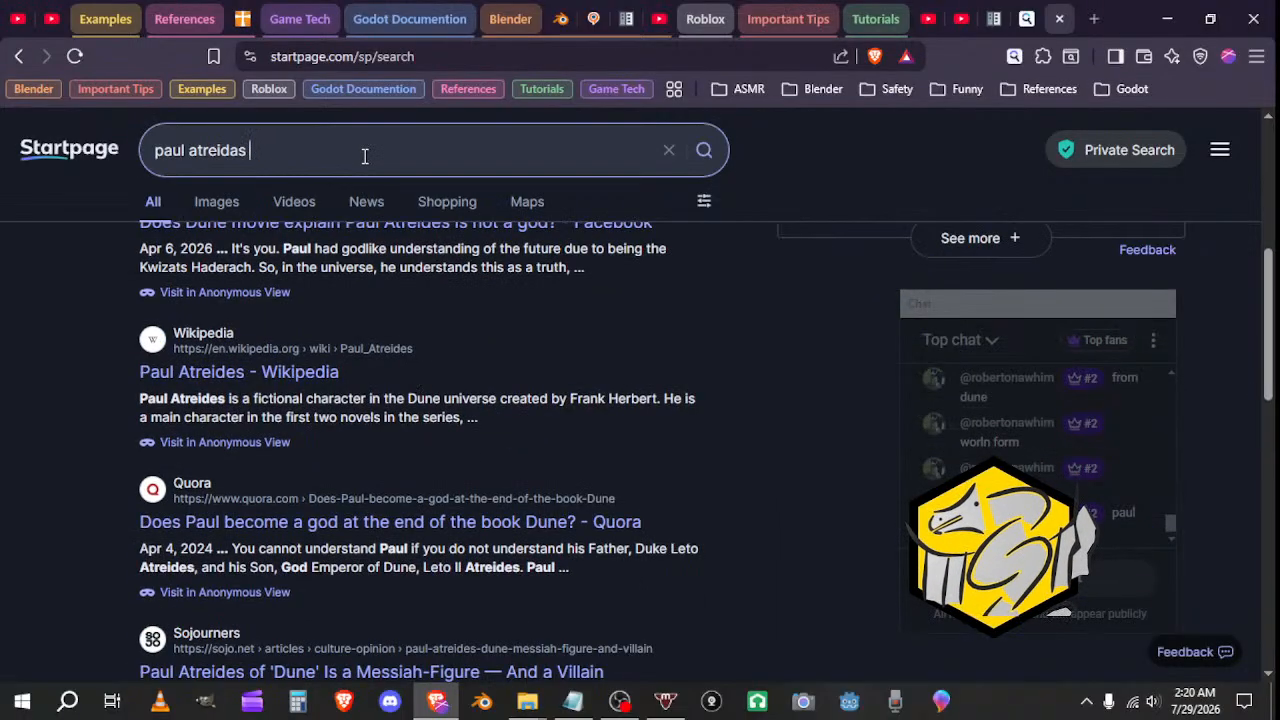
{"action": "type", "text": "becomes a god"}
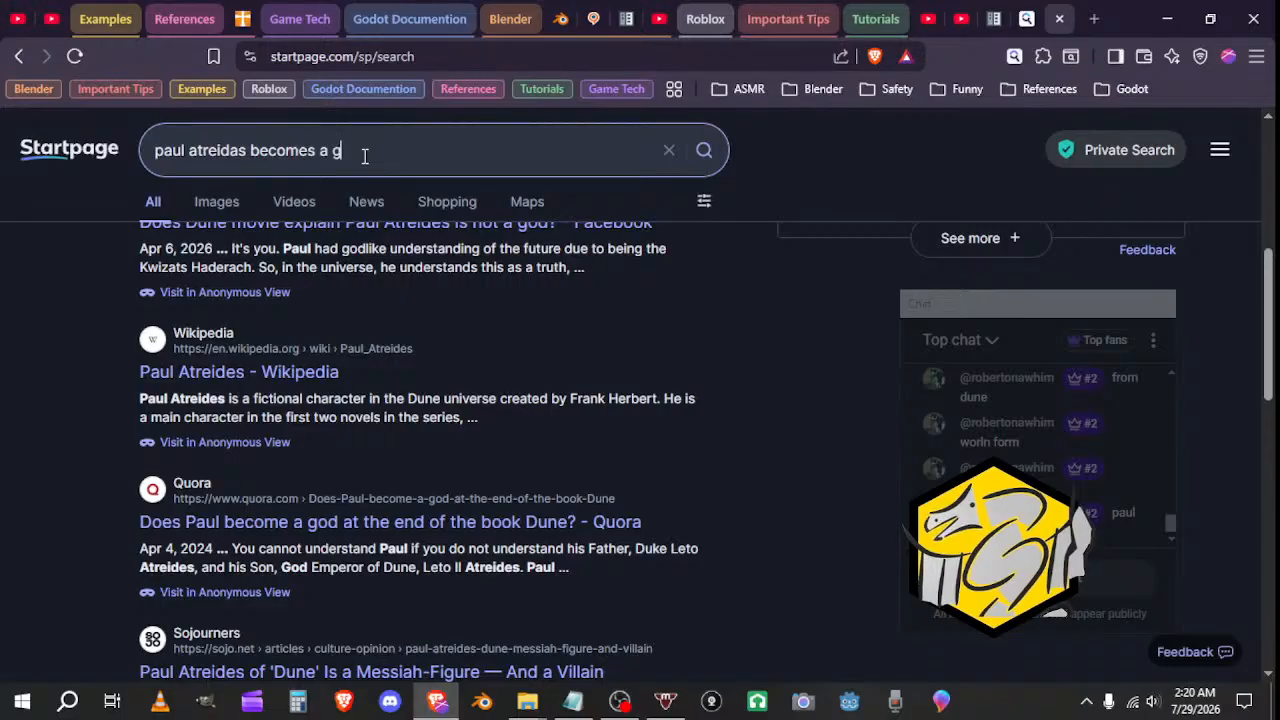
{"action": "key", "text": "Return"}
Step: Open the Reddit thread on God Emperor of Dune and Paul's reign, read its top comments, and close it
{"action": "scroll", "coordinate": [530, 383], "scroll_direction": "down", "scroll_amount": 2}
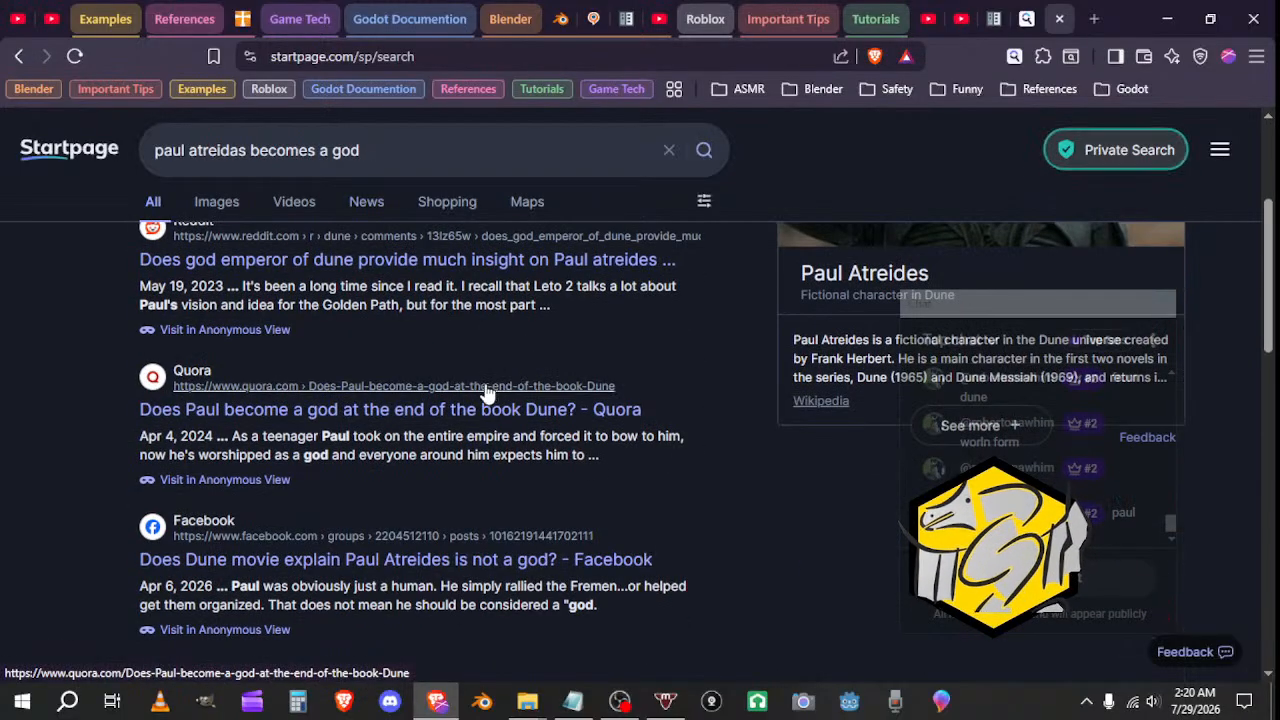
{"action": "left_click", "coordinate": [520, 260]}
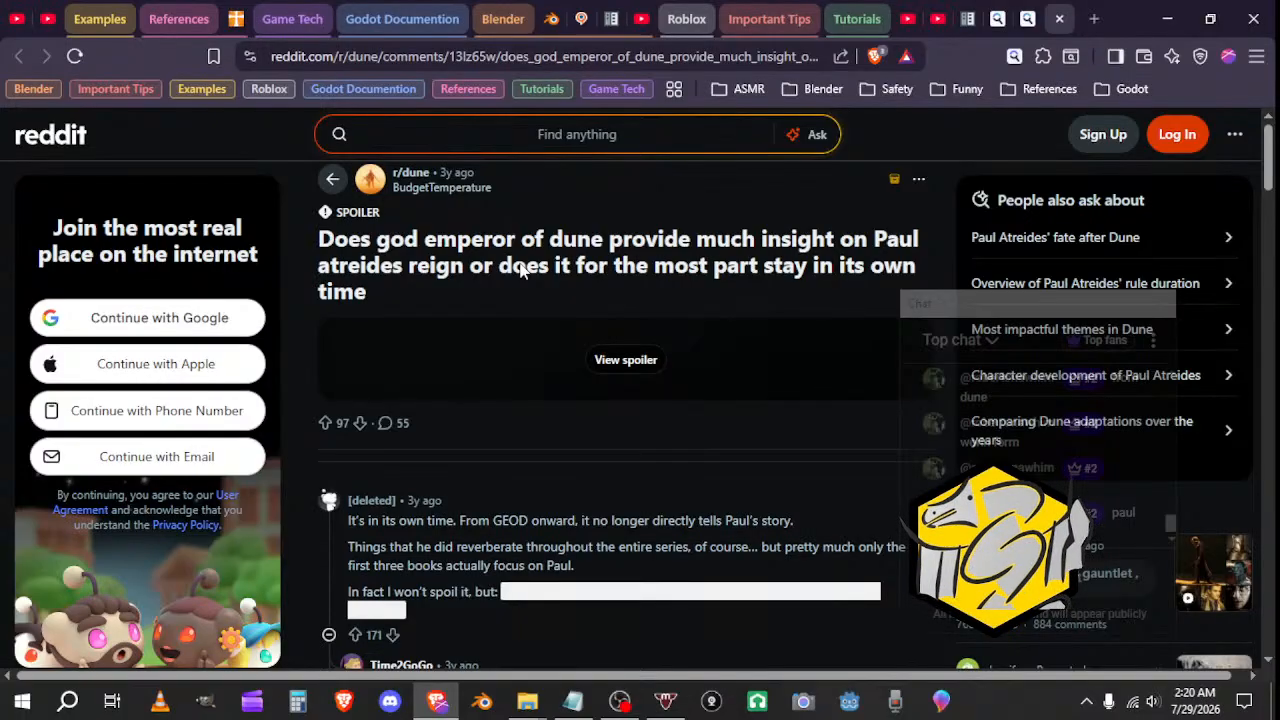
{"action": "scroll", "coordinate": [525, 275], "scroll_direction": "down", "scroll_amount": 5}
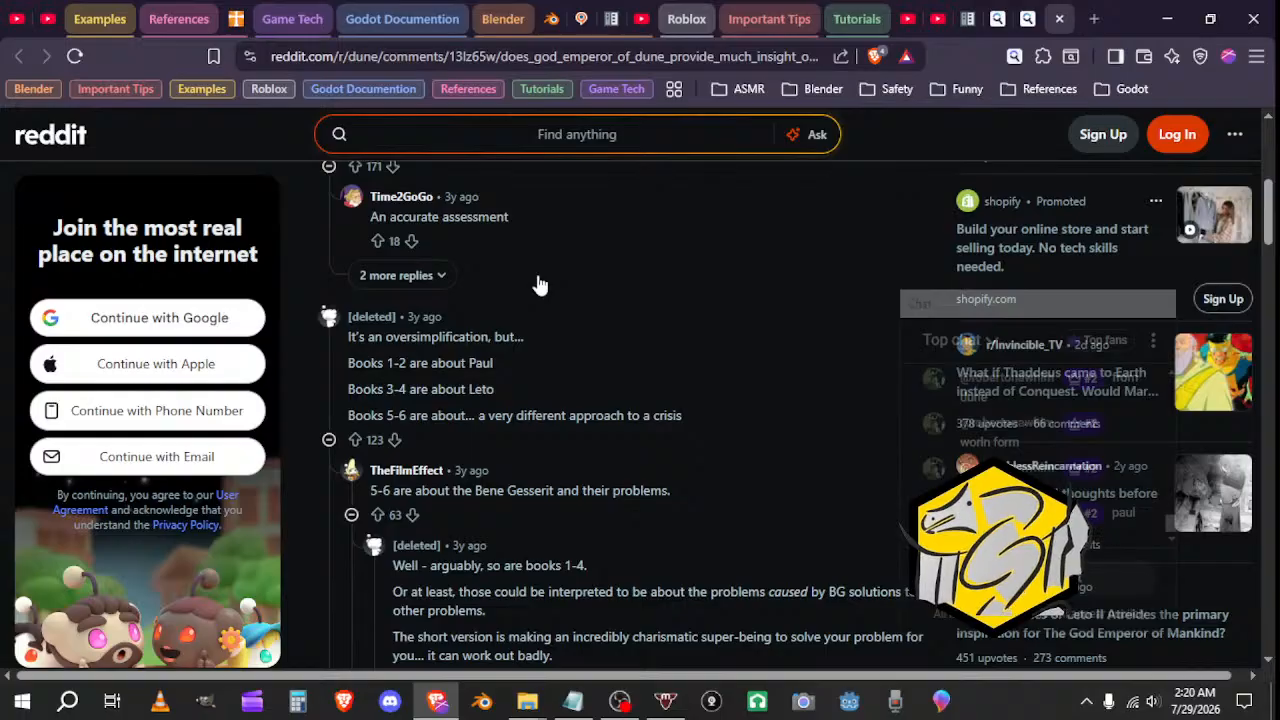
{"action": "left_click", "coordinate": [1060, 19]}
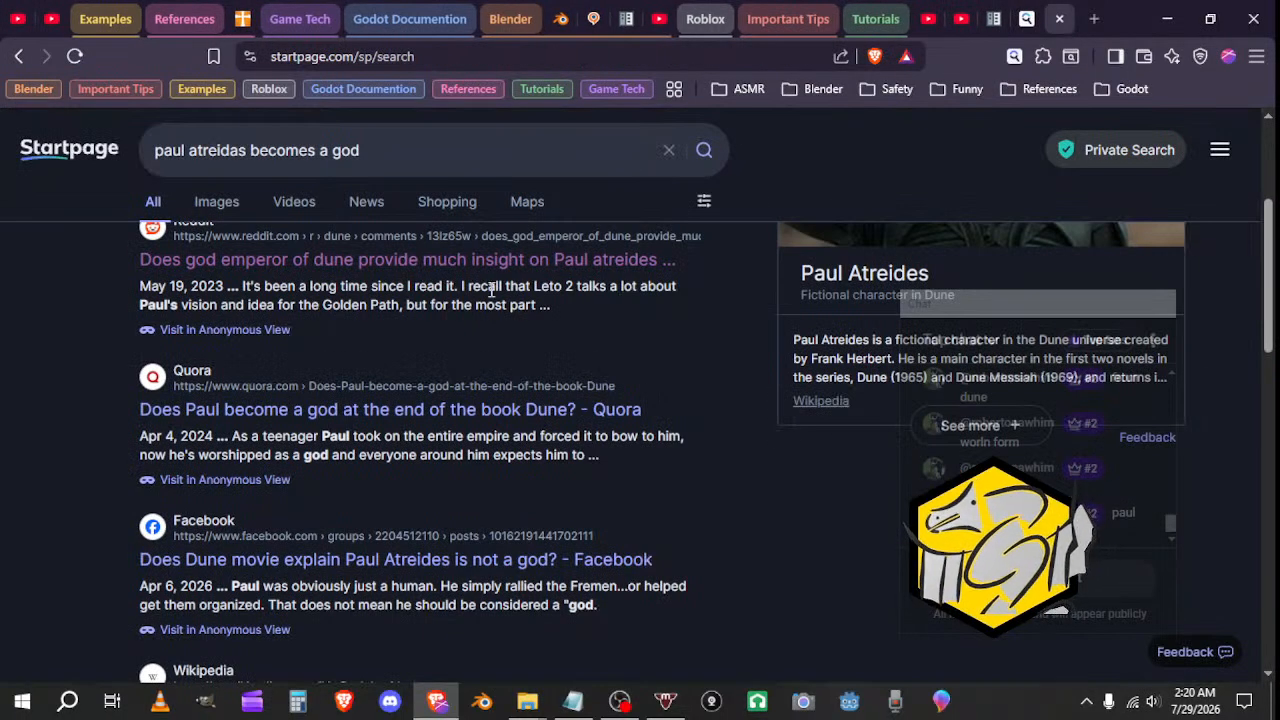
Step: Open the Stack Exchange question on whether only Paul and Leto II could become God Emperor, skim the answers, and close it
{"action": "scroll", "coordinate": [609, 405], "scroll_direction": "down", "scroll_amount": 1}
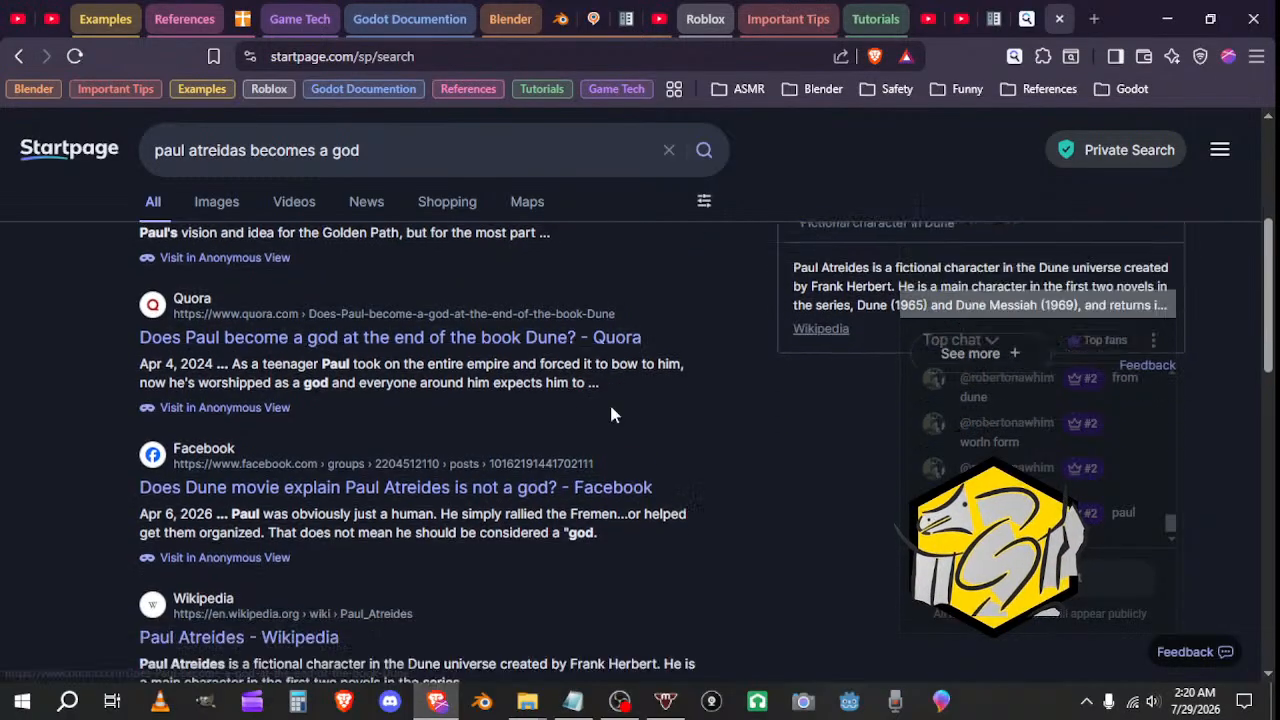
{"action": "middle_click", "coordinate": [727, 399]}
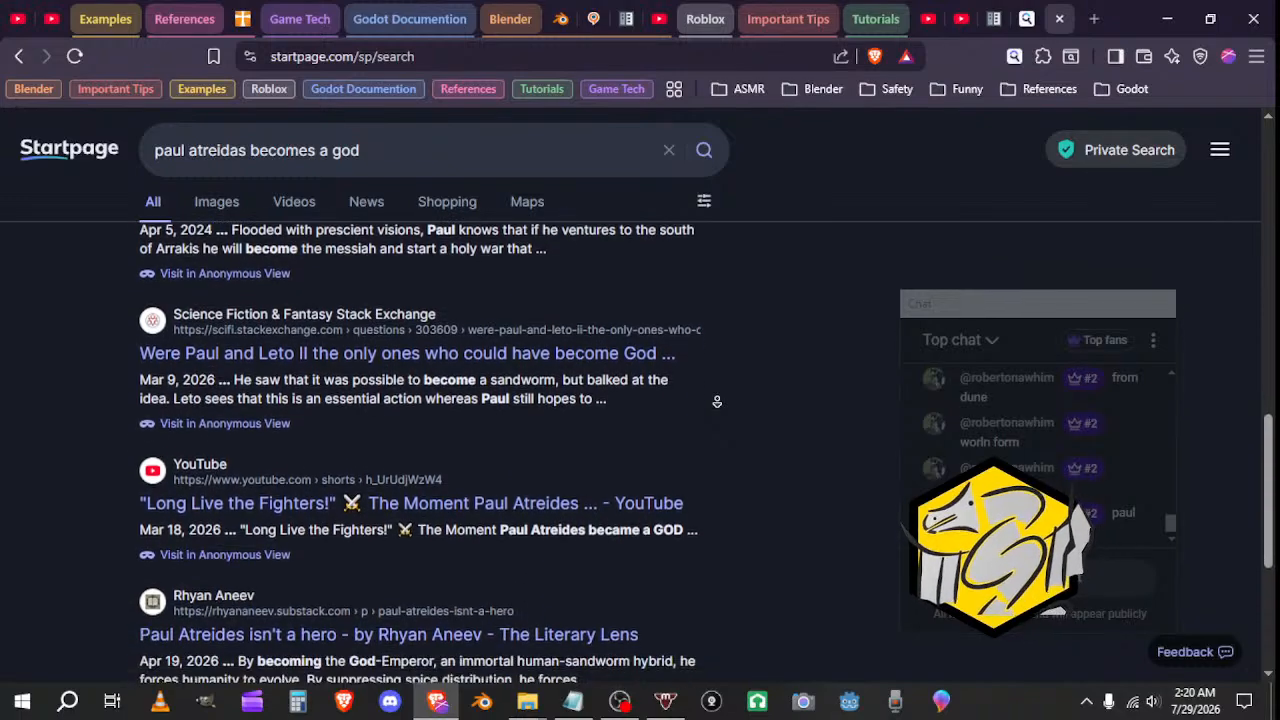
{"action": "middle_click", "coordinate": [717, 401]}
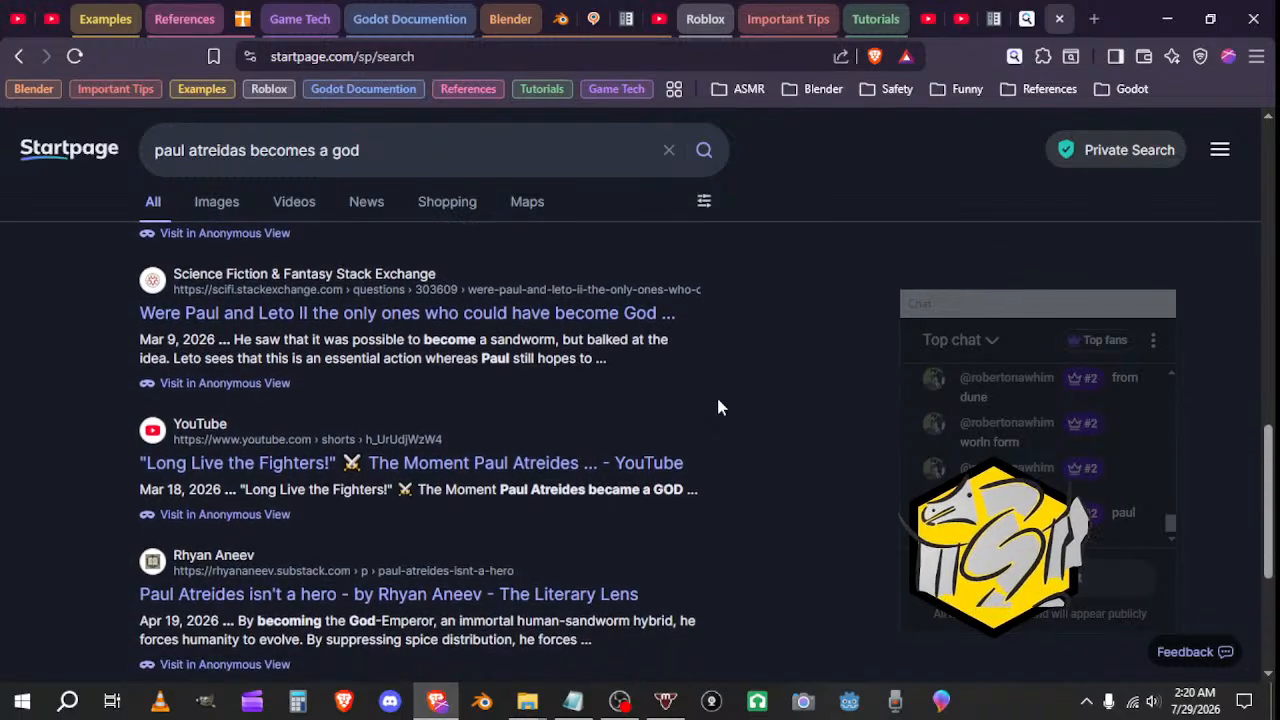
{"action": "left_click", "coordinate": [630, 318]}
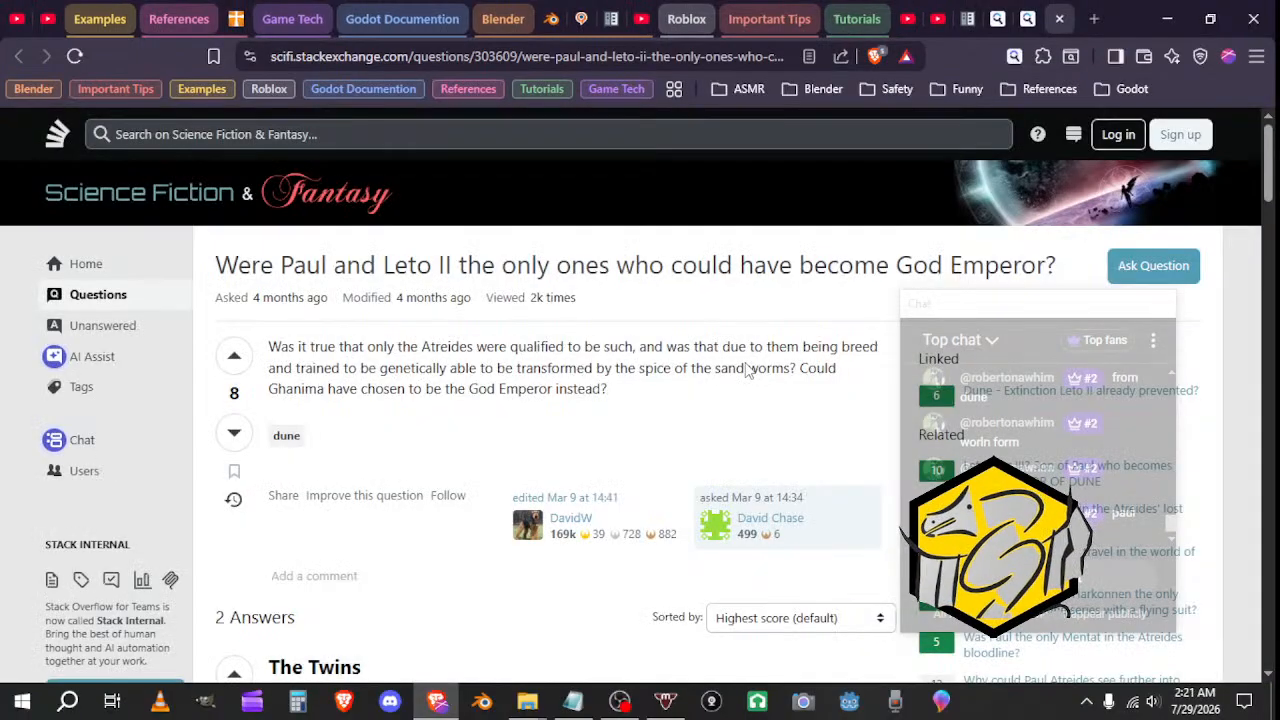
{"action": "scroll", "coordinate": [736, 358], "scroll_direction": "down", "scroll_amount": 10}
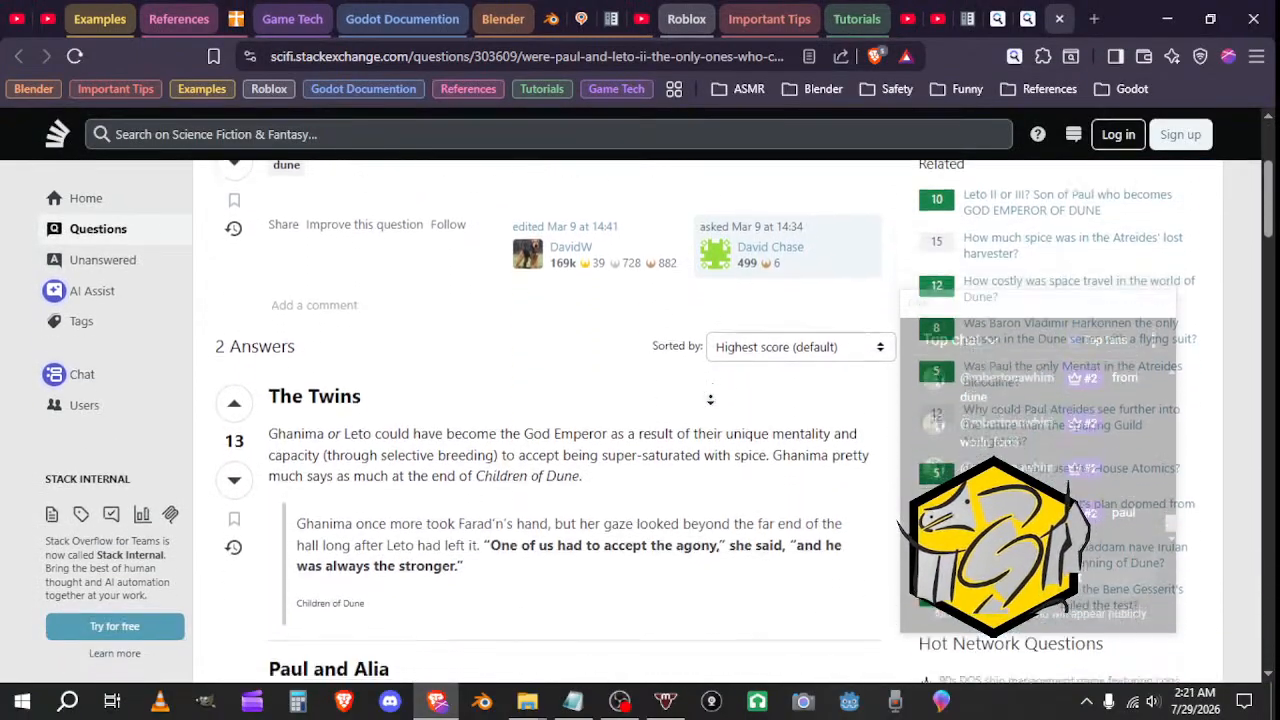
{"action": "left_click", "coordinate": [1059, 18]}
Step: Replace "becomes a god" with "worm form" in the search query and run the search
{"action": "scroll", "coordinate": [476, 258], "scroll_direction": "down", "scroll_amount": 2}
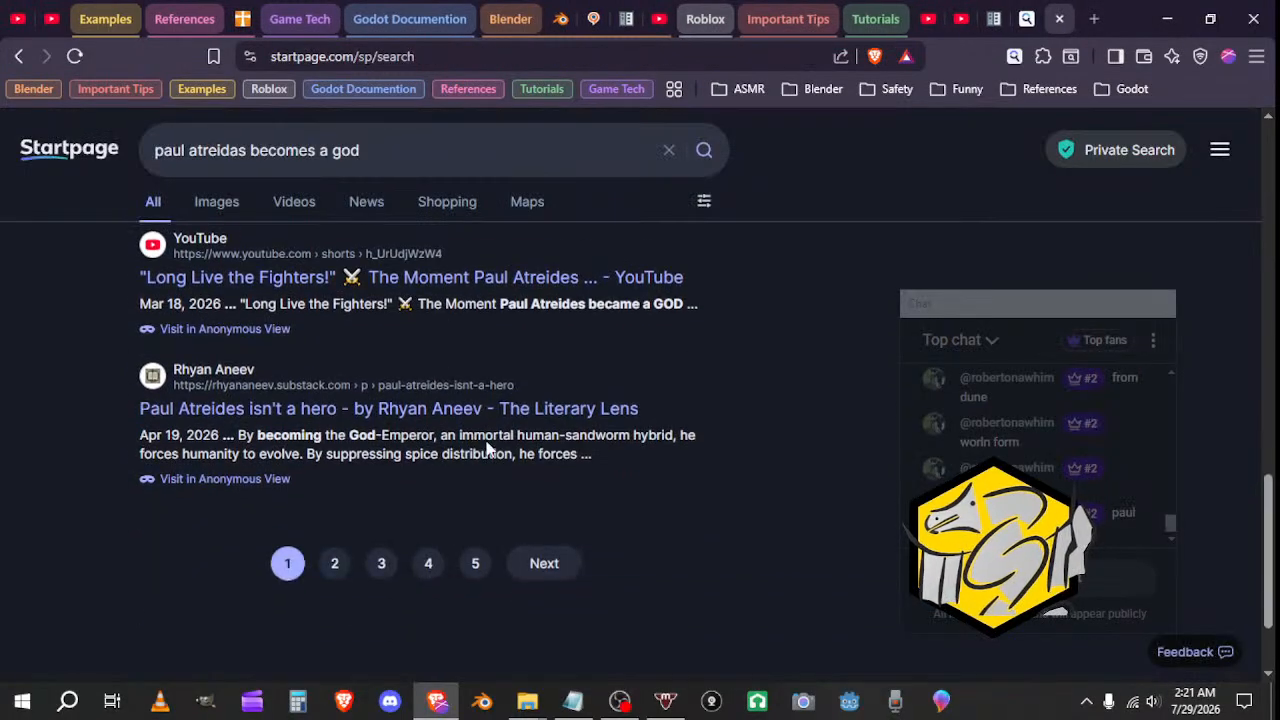
{"action": "scroll", "coordinate": [400, 380], "scroll_direction": "up", "scroll_amount": 10}
{"action": "left_click_drag", "start_coordinate": [360, 150], "coordinate": [251, 150]}
{"action": "type", "text": "worm form"}
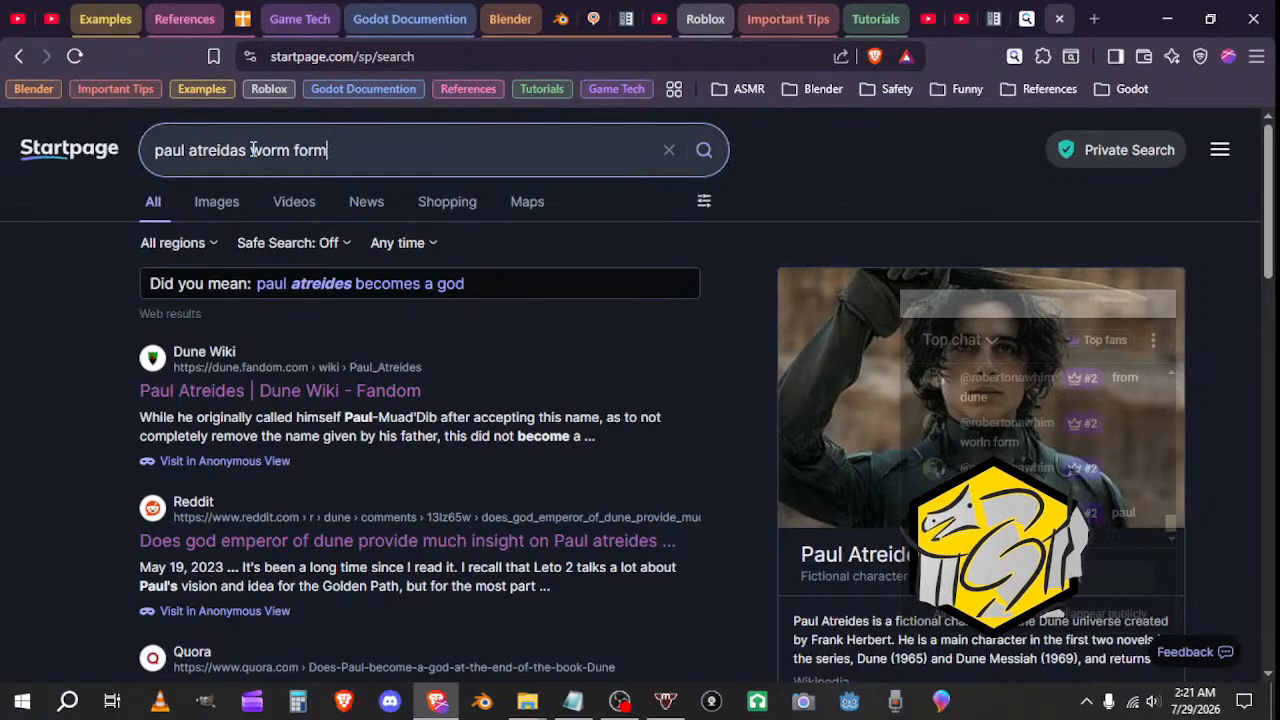
{"action": "key", "text": "Return"}
Step: Switch the "paul atreidas worm form" search to image results and examine the pictures of the worm form
{"action": "scroll", "coordinate": [245, 203], "scroll_direction": "down", "scroll_amount": 2}
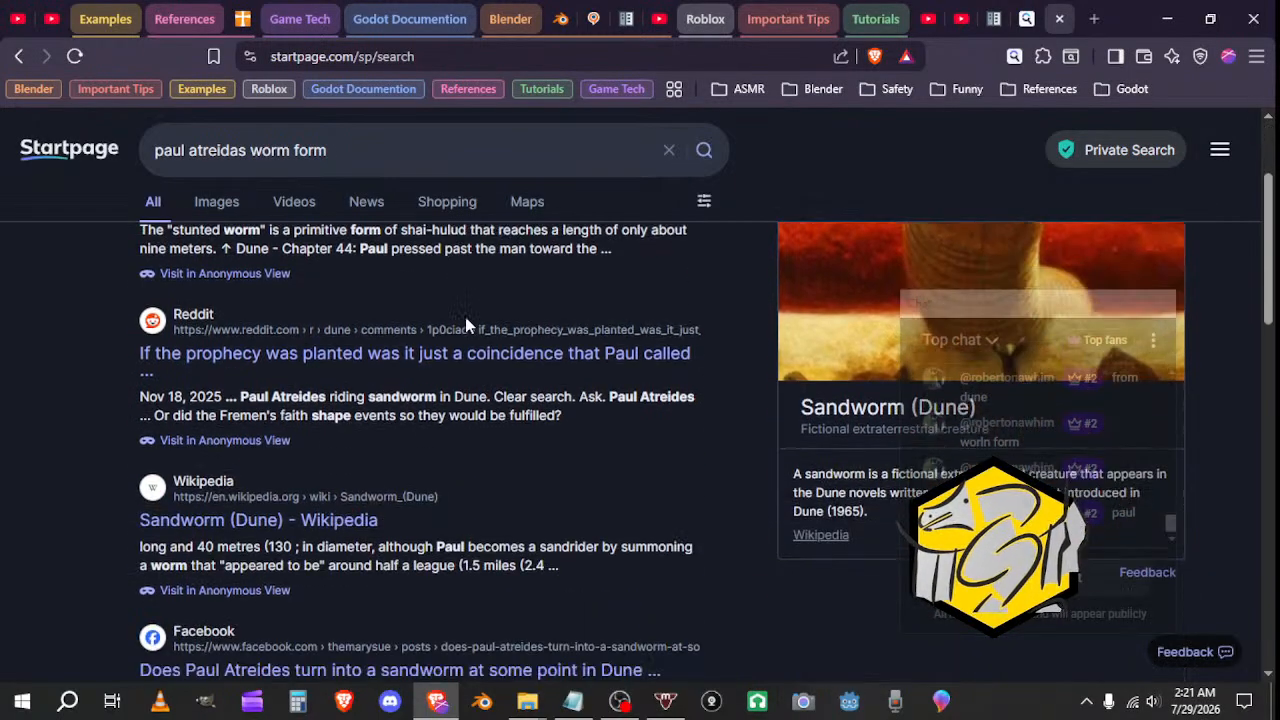
{"action": "scroll", "coordinate": [220, 206], "scroll_direction": "up", "scroll_amount": 3}
{"action": "left_click", "coordinate": [214, 208]}
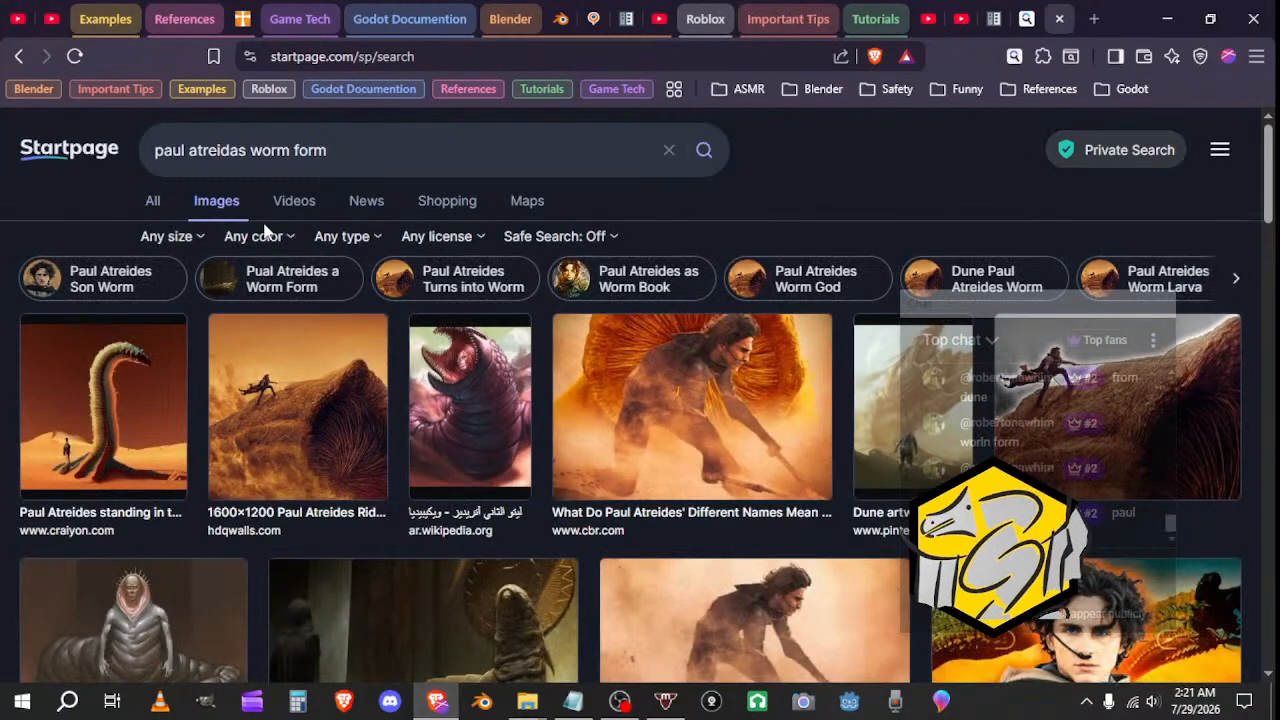
{"action": "scroll", "coordinate": [258, 237], "scroll_direction": "down", "scroll_amount": 8}
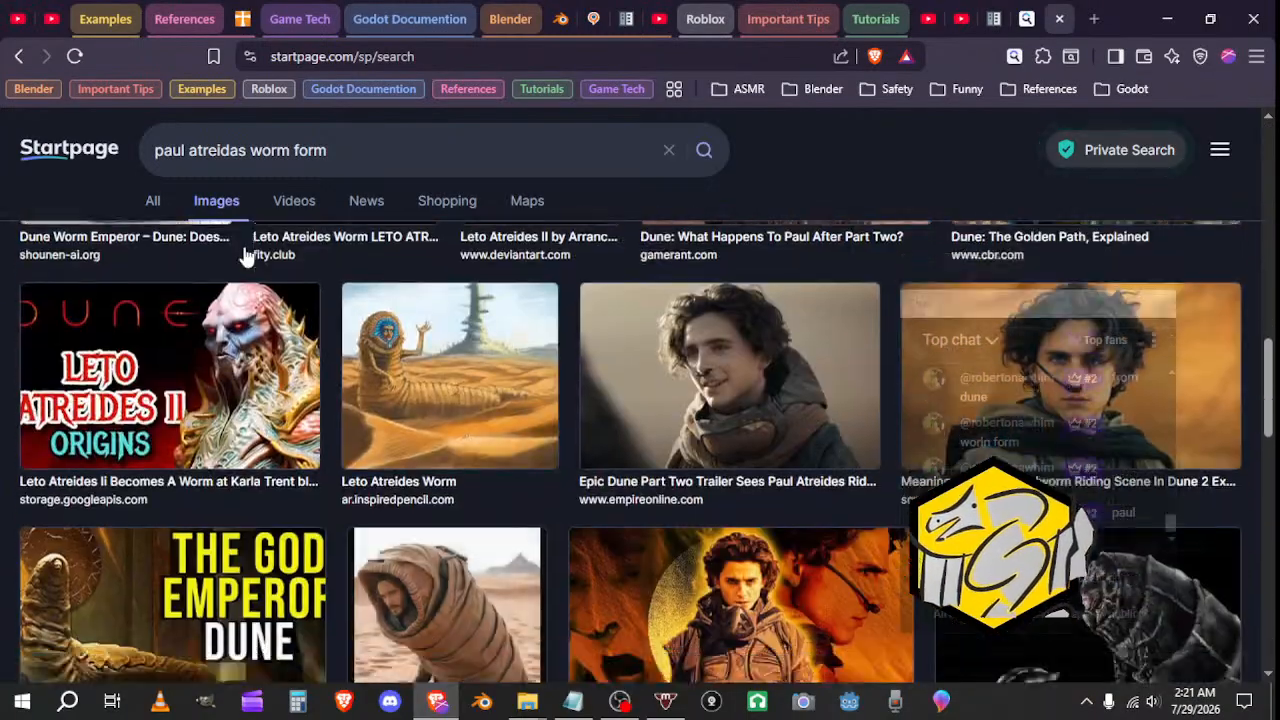
{"action": "scroll", "coordinate": [245, 258], "scroll_direction": "down", "scroll_amount": 5}
{"action": "scroll", "coordinate": [250, 260], "scroll_direction": "down", "scroll_amount": 2}
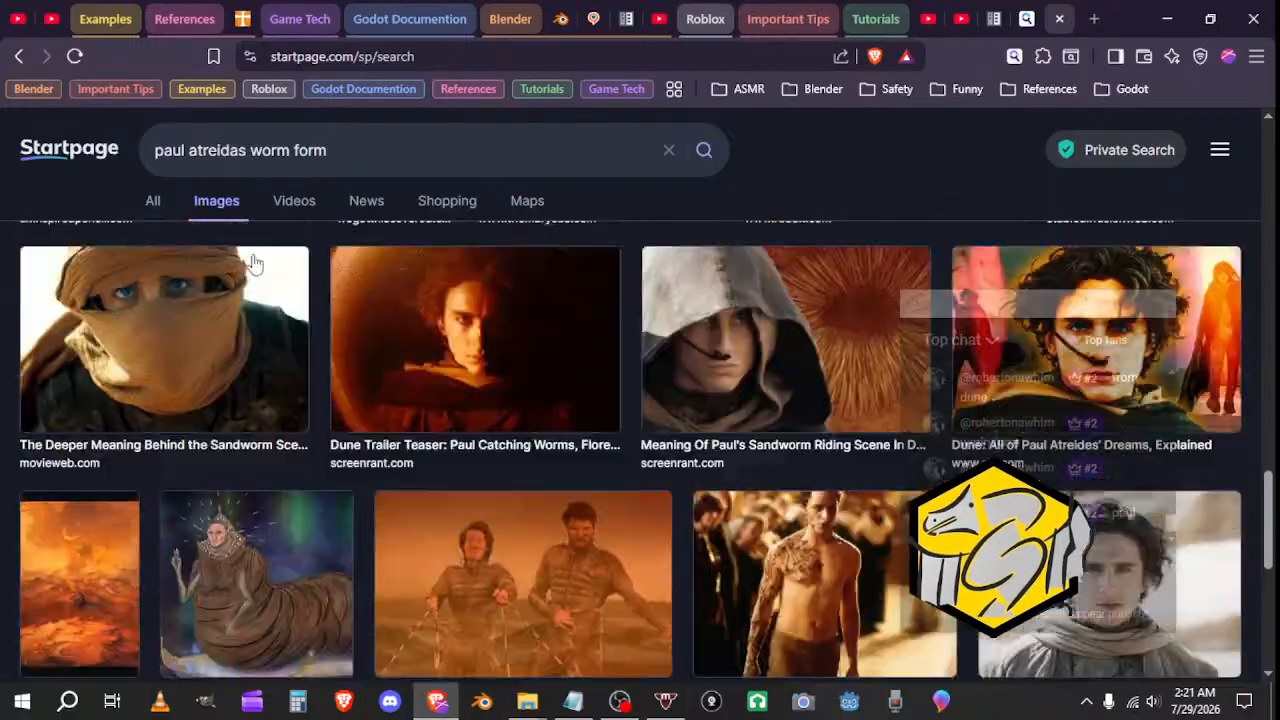
{"action": "scroll", "coordinate": [255, 264], "scroll_direction": "up", "scroll_amount": 2}
{"action": "scroll", "coordinate": [260, 268], "scroll_direction": "down", "scroll_amount": 5}
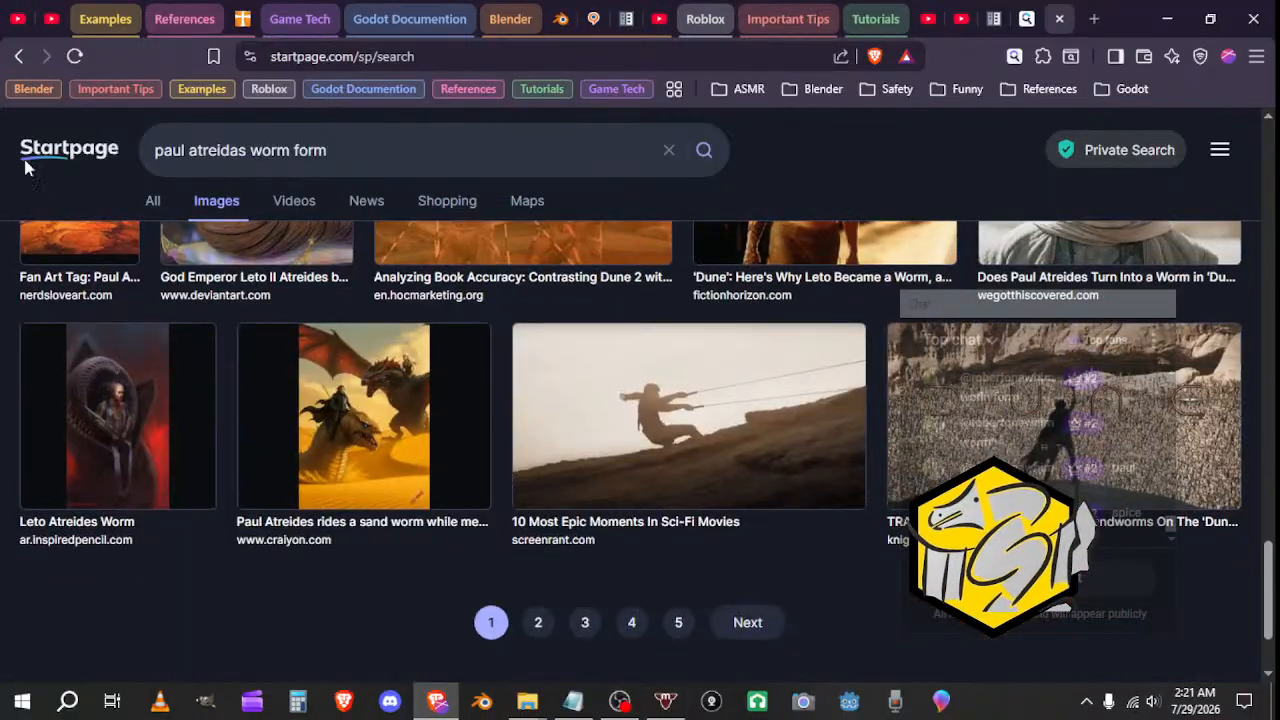
{"action": "scroll", "coordinate": [330, 313], "scroll_direction": "up", "scroll_amount": 3}
{"action": "scroll", "coordinate": [300, 290], "scroll_direction": "up", "scroll_amount": 2}
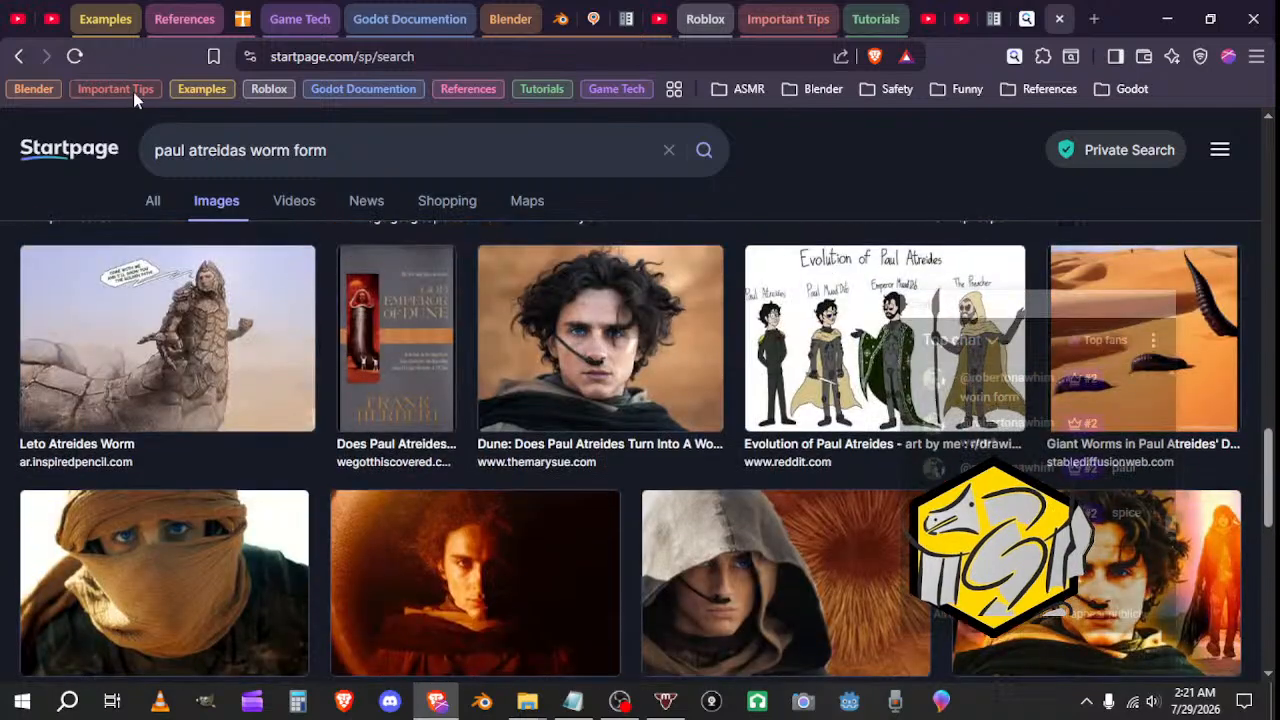
Step: Return to the web results, replace "worm form" with "spice powers" in the search query, and run the search
{"action": "left_click", "coordinate": [27, 52]}
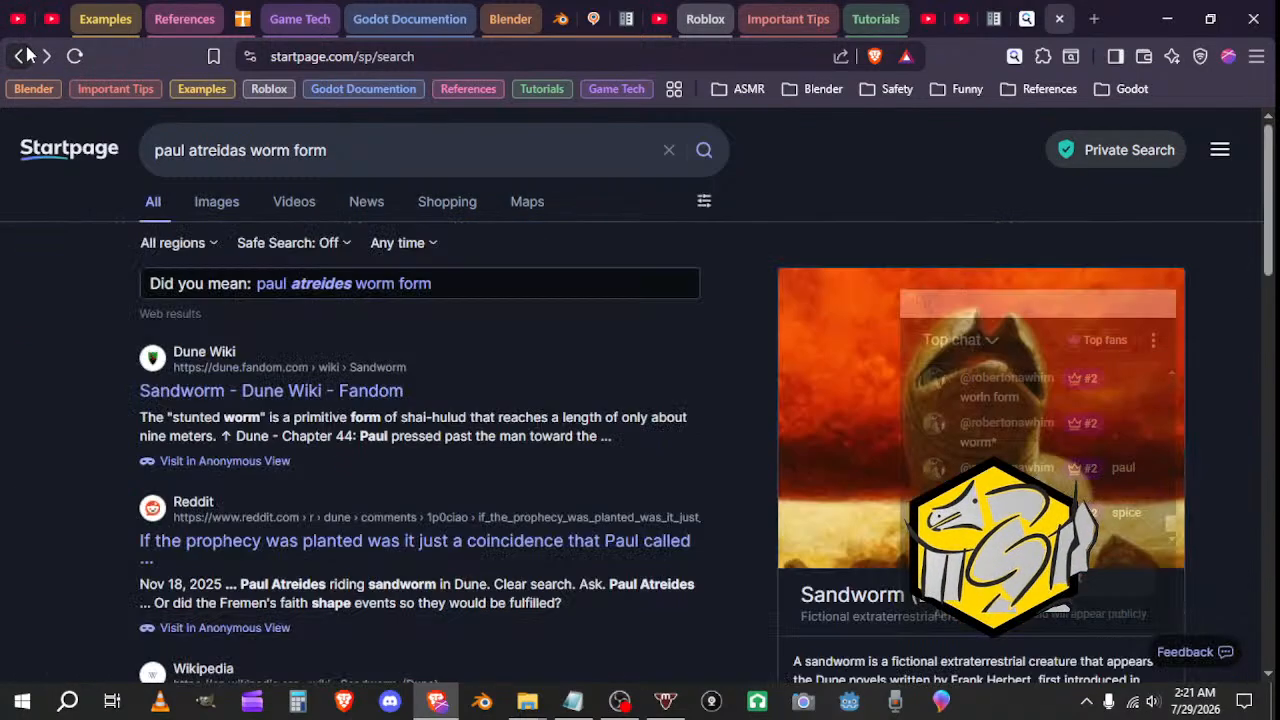
{"action": "left_click_drag", "start_coordinate": [345, 150], "coordinate": [250, 145]}
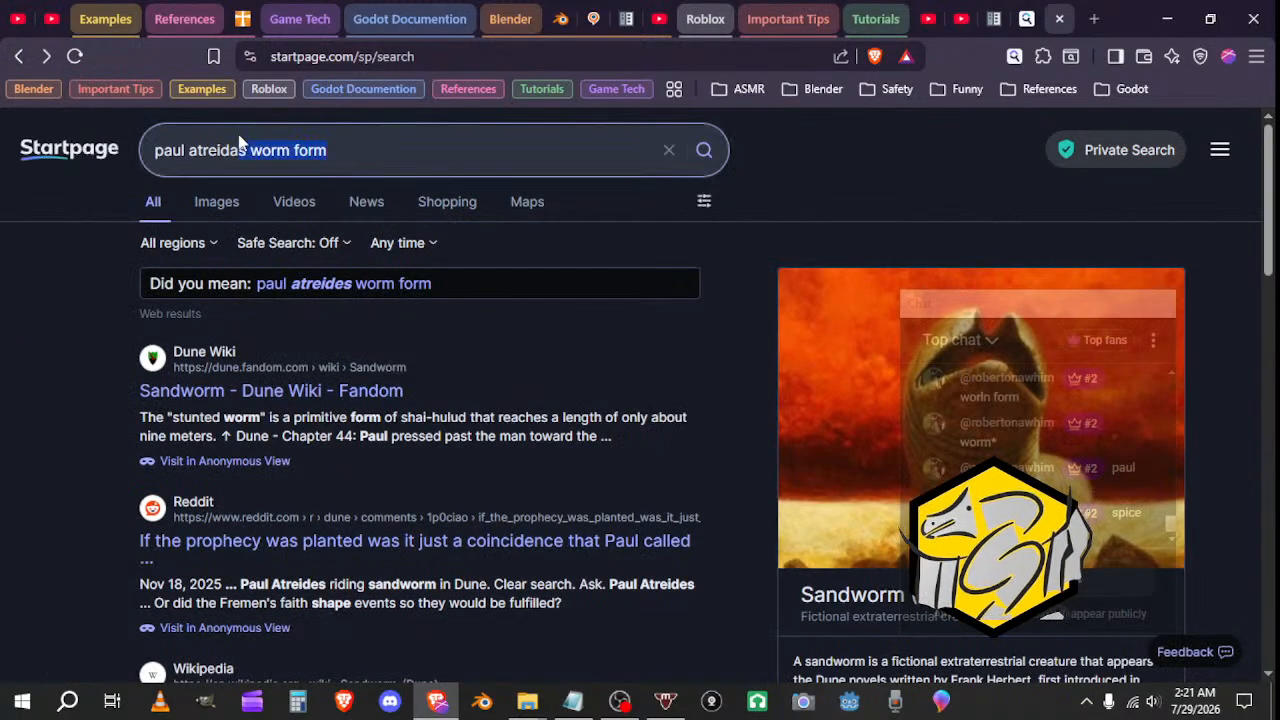
{"action": "type", "text": "spice wpoe"}
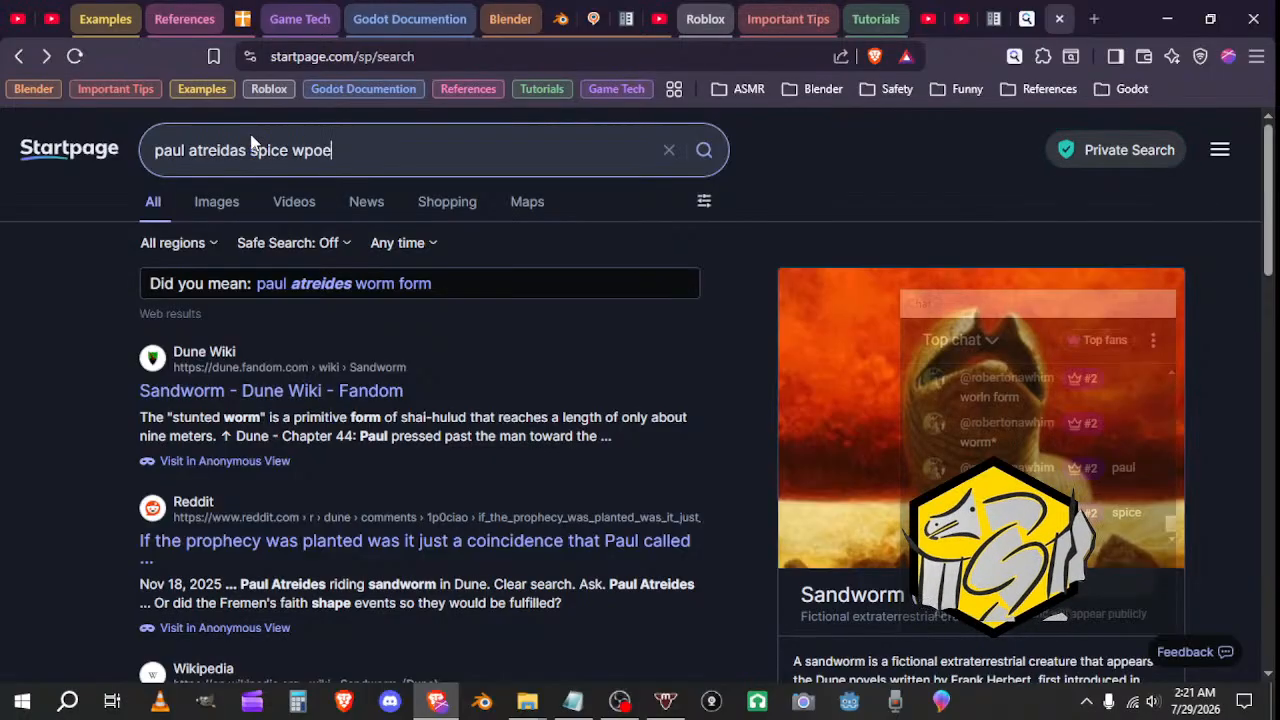
{"action": "key", "text": "BackSpace"}
{"action": "key", "text": "BackSpace"}
{"action": "key", "text": "BackSpace"}
{"action": "key", "text": "BackSpace"}
{"action": "type", "text": "pwoe"}
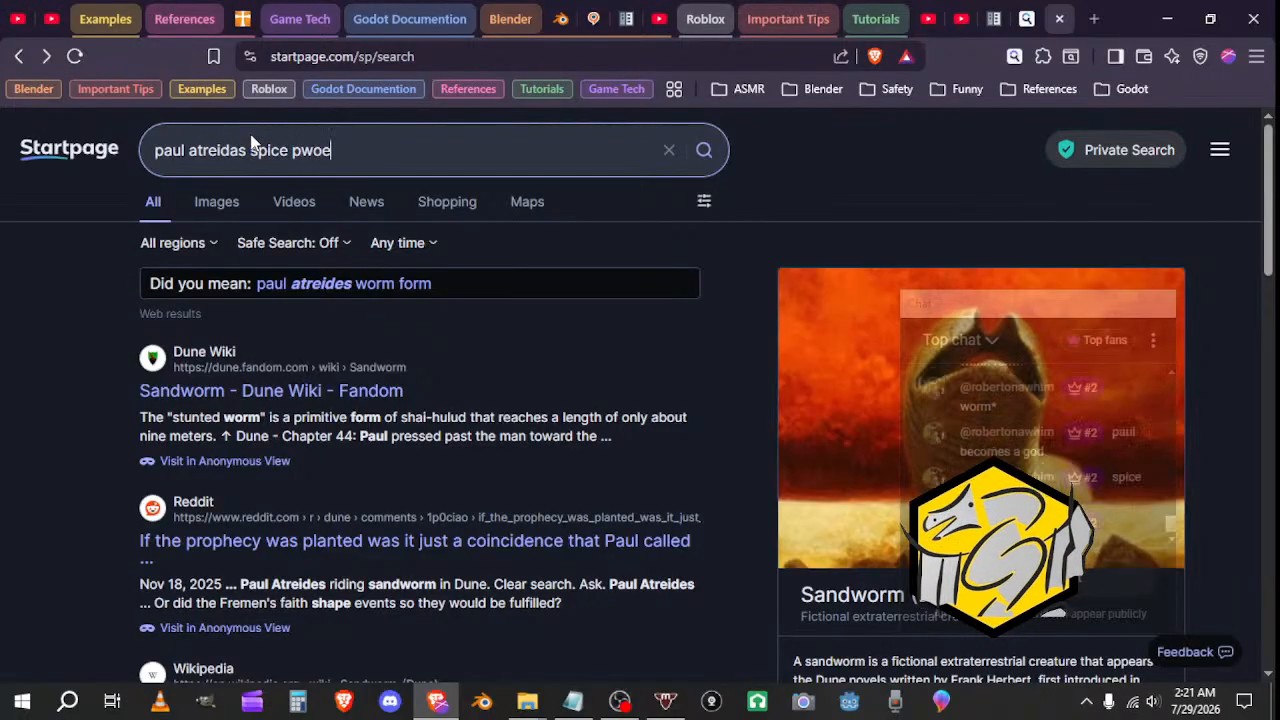
{"action": "key", "text": "BackSpace"}
{"action": "key", "text": "BackSpace"}
{"action": "key", "text": "BackSpace"}
{"action": "type", "text": "owers"}
{"action": "key", "text": "Return"}
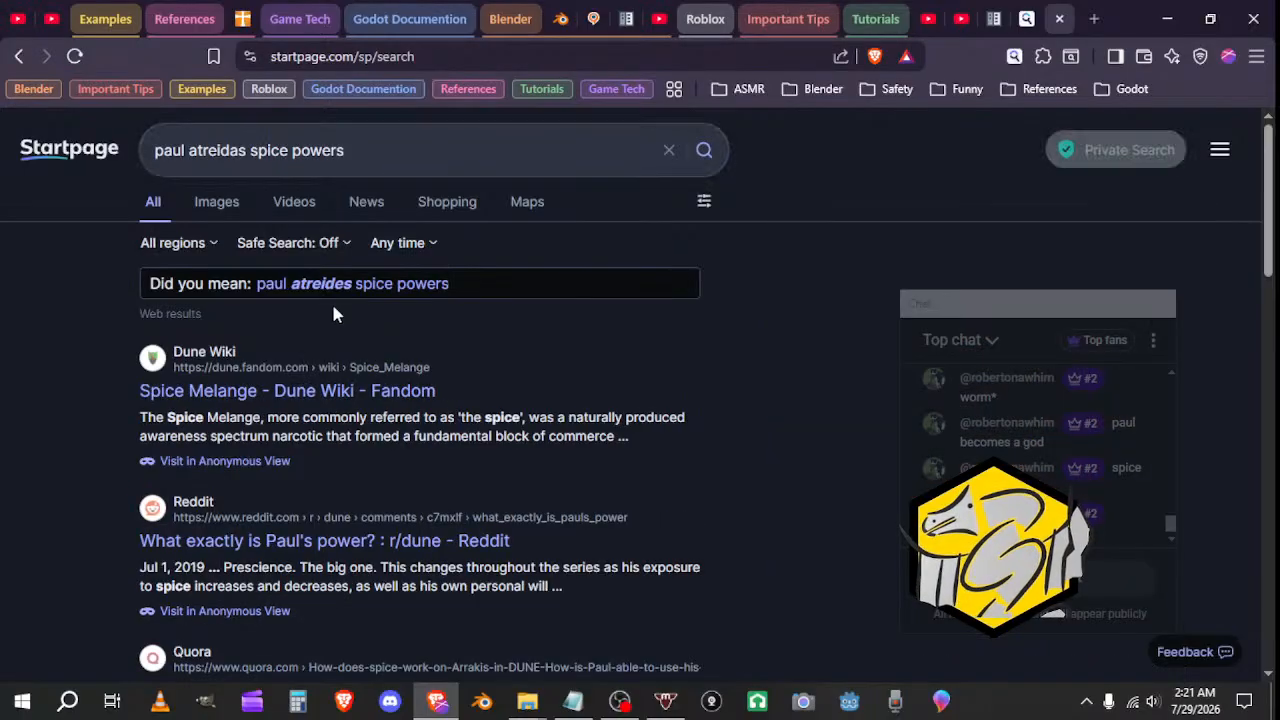
Step: Open the Dune Wiki article on Spice Melange and read its introduction, Origins and Later Importance sections
{"action": "left_click", "coordinate": [257, 394]}
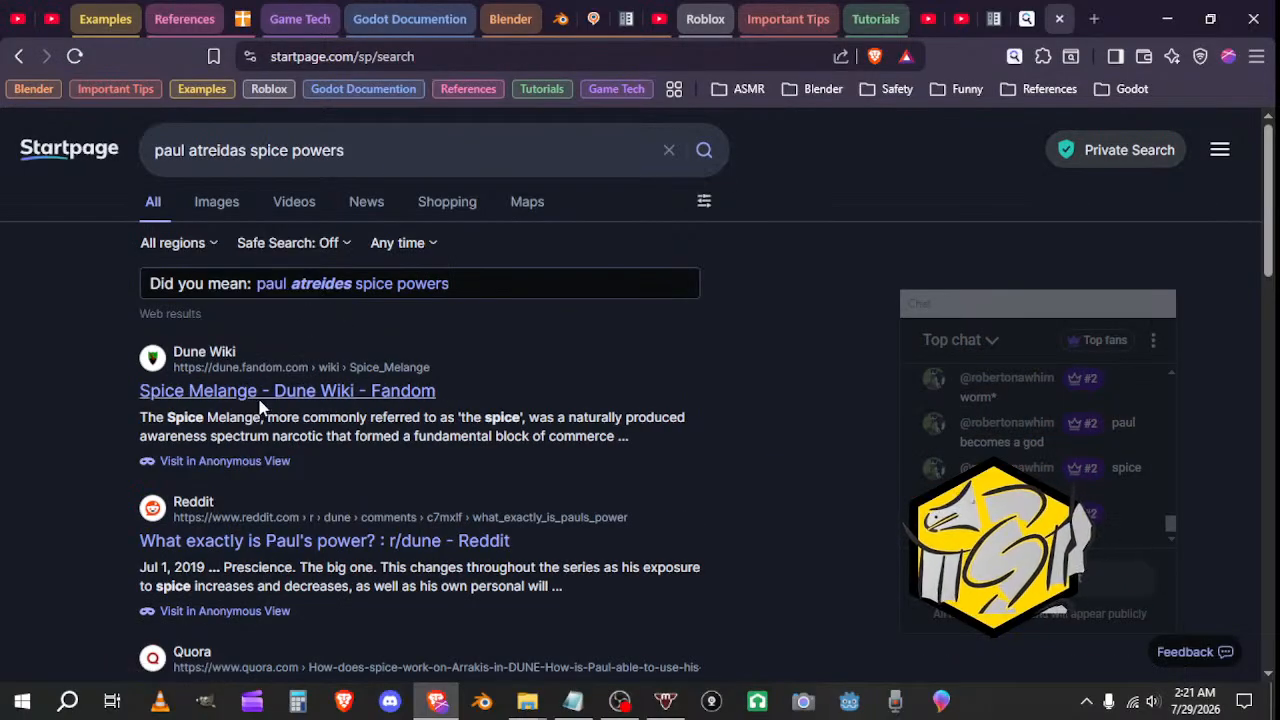
{"action": "scroll", "coordinate": [360, 470], "scroll_direction": "down", "scroll_amount": 6}
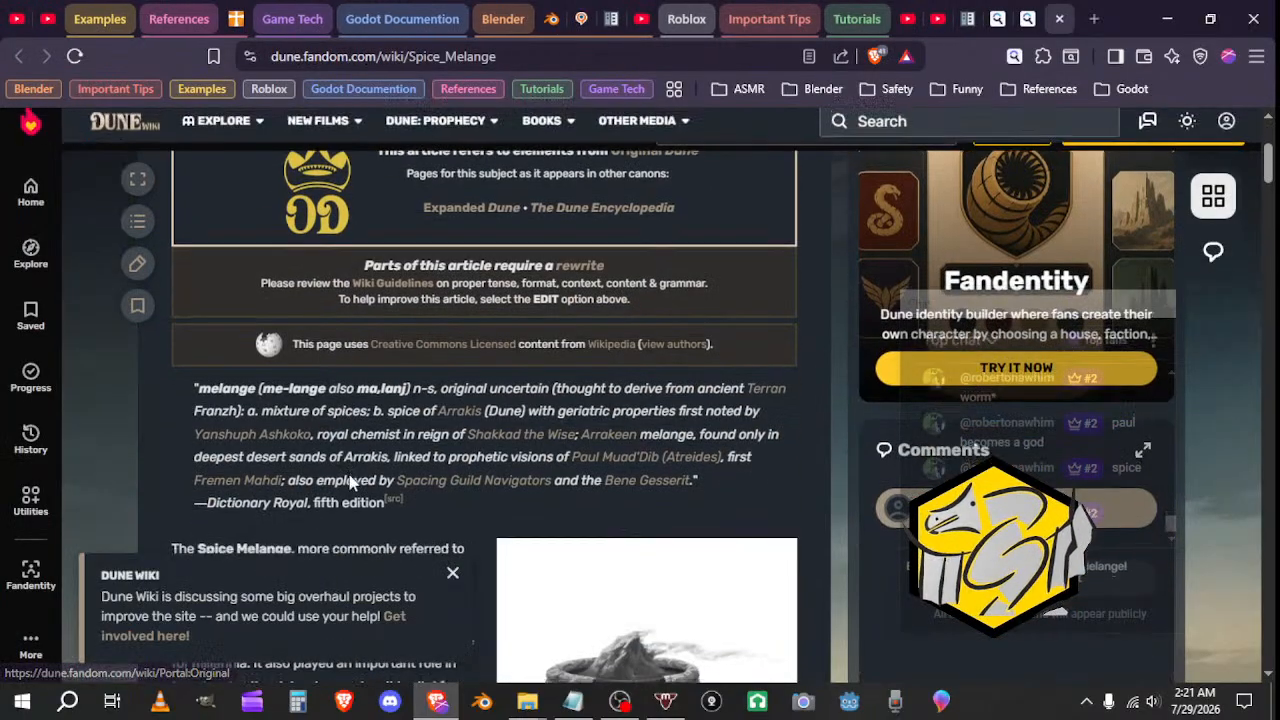
{"action": "scroll", "coordinate": [349, 483], "scroll_direction": "down", "scroll_amount": 6}
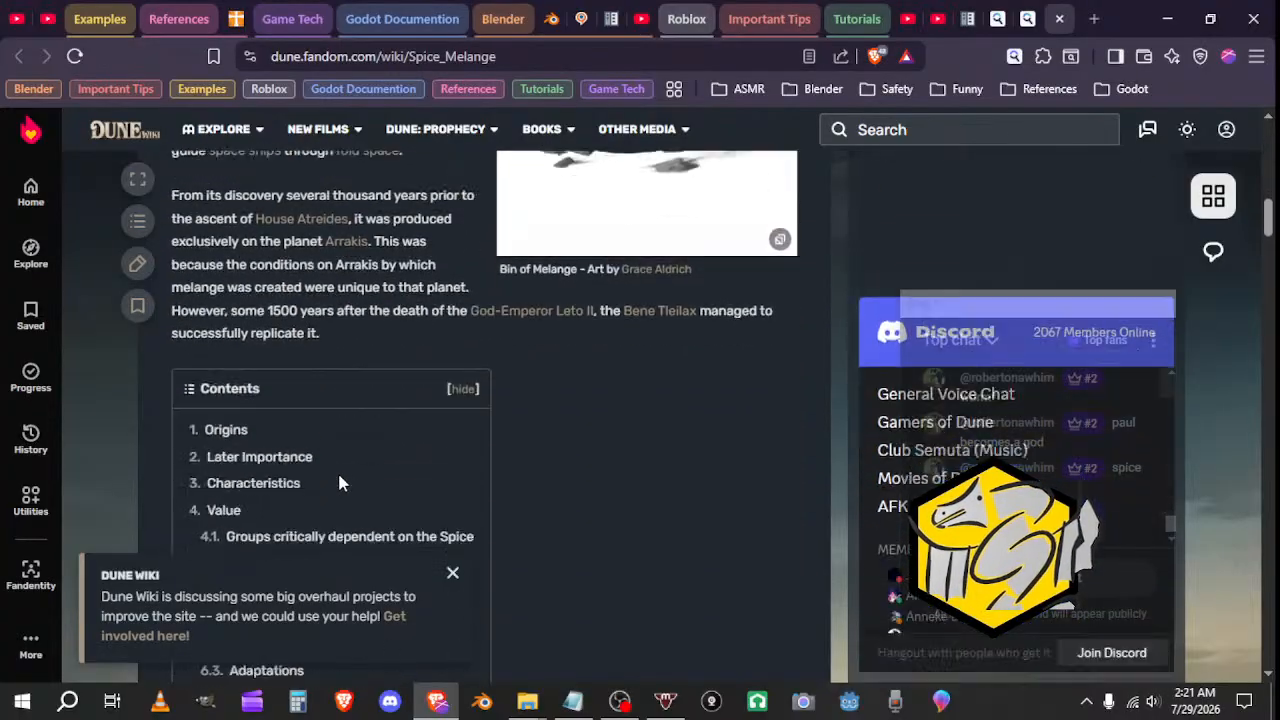
{"action": "scroll", "coordinate": [338, 475], "scroll_direction": "down", "scroll_amount": 2}
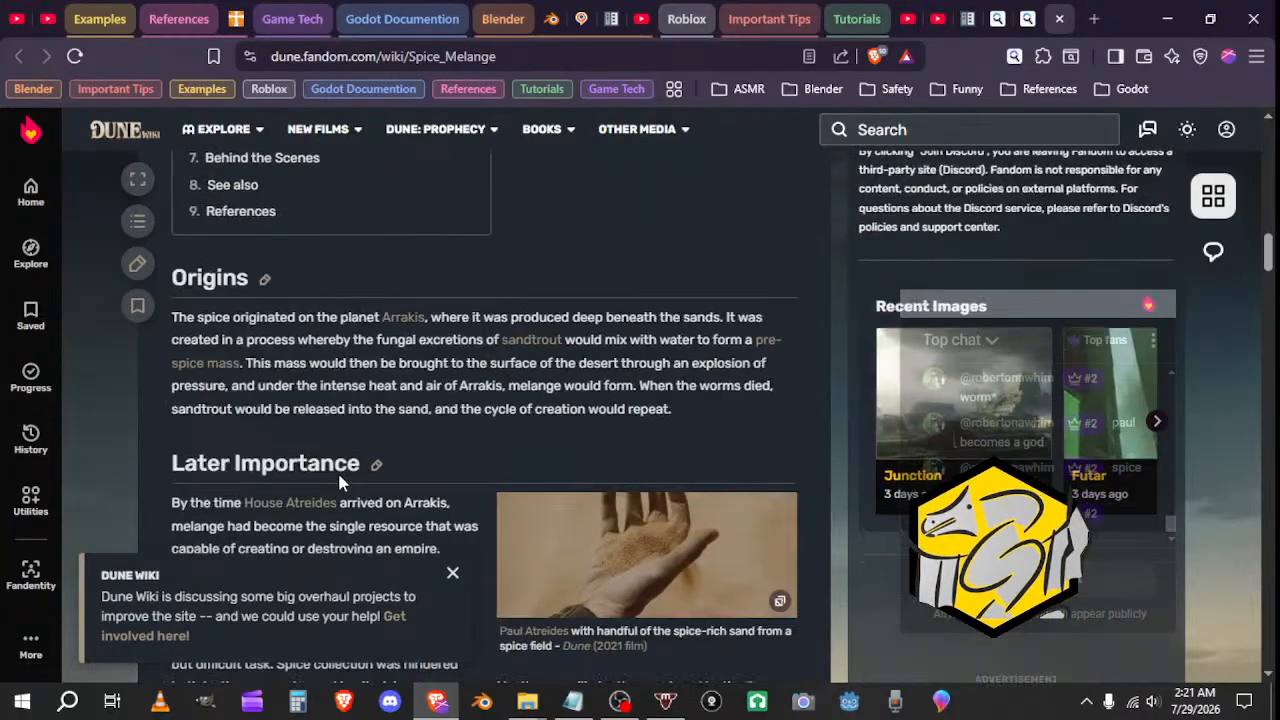
{"action": "scroll", "coordinate": [340, 476], "scroll_direction": "down", "scroll_amount": 2}
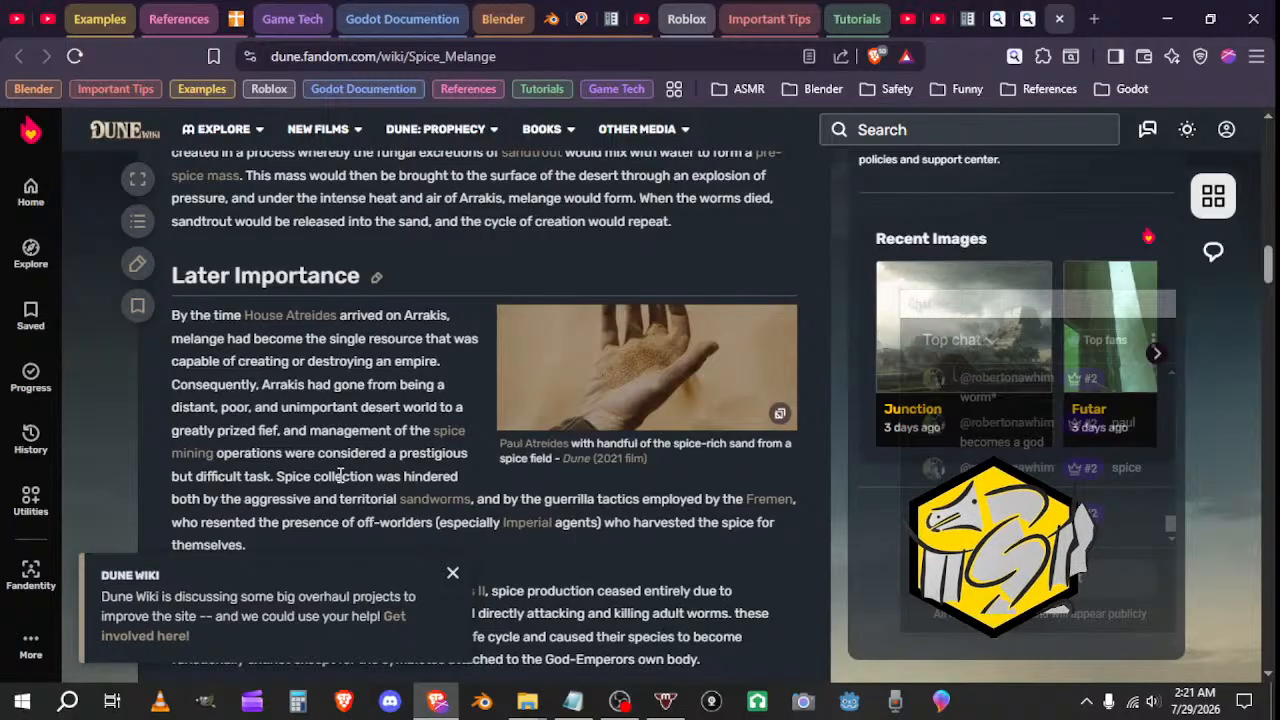
{"action": "scroll", "coordinate": [340, 475], "scroll_direction": "down", "scroll_amount": 6}
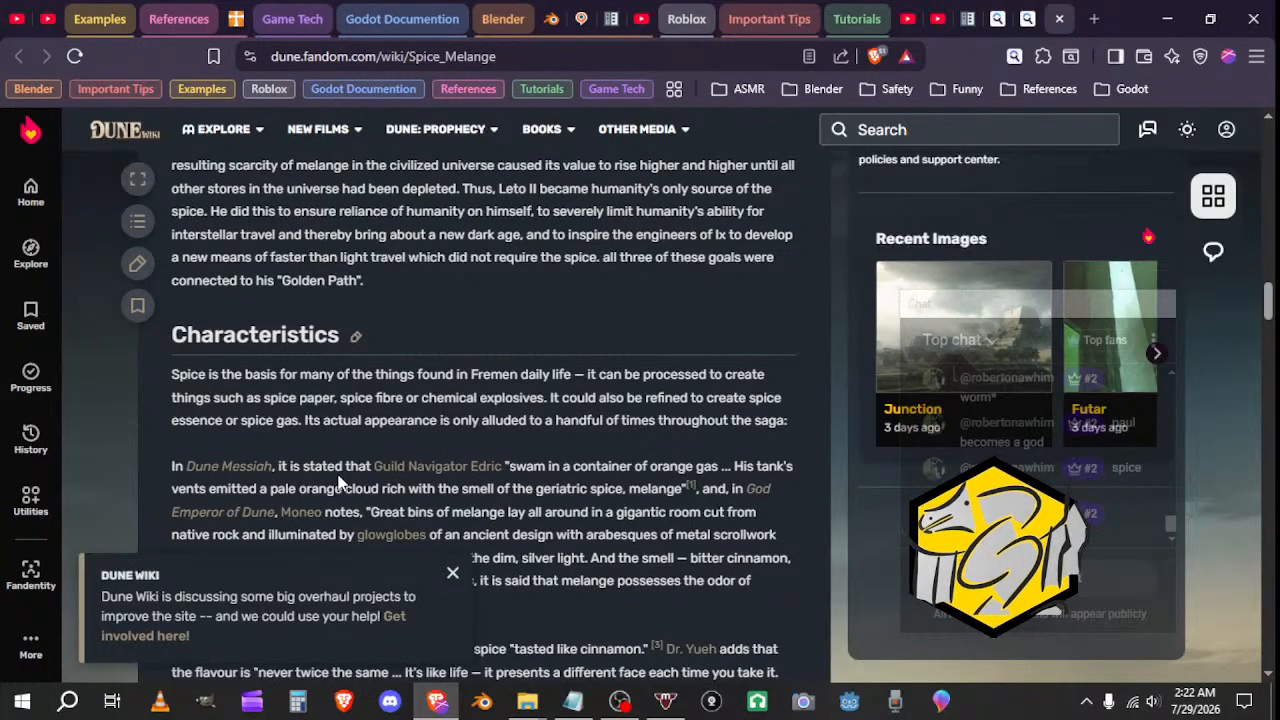
Step: Examine the Characteristics section of the Spice Melange article for the spice's appearance, smell and flavour
{"action": "scroll", "coordinate": [340, 483], "scroll_direction": "down", "scroll_amount": 2}
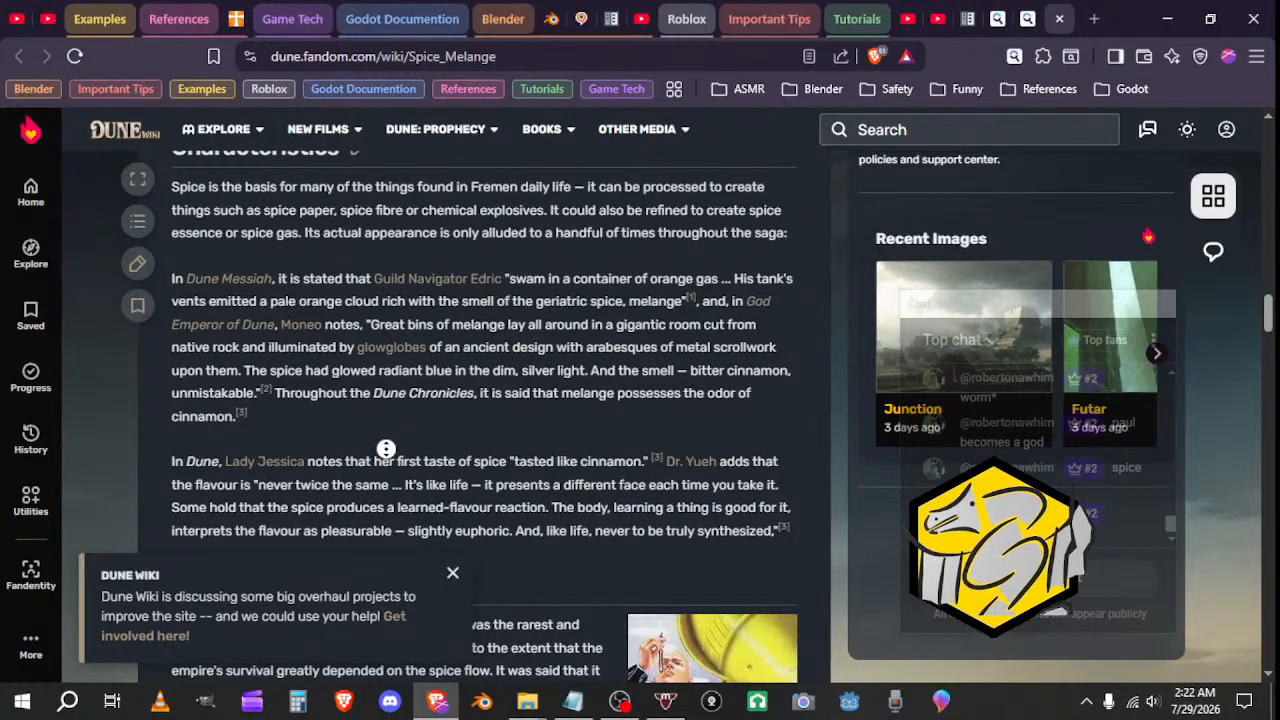
{"action": "scroll", "coordinate": [386, 457], "scroll_direction": "down", "scroll_amount": 1}
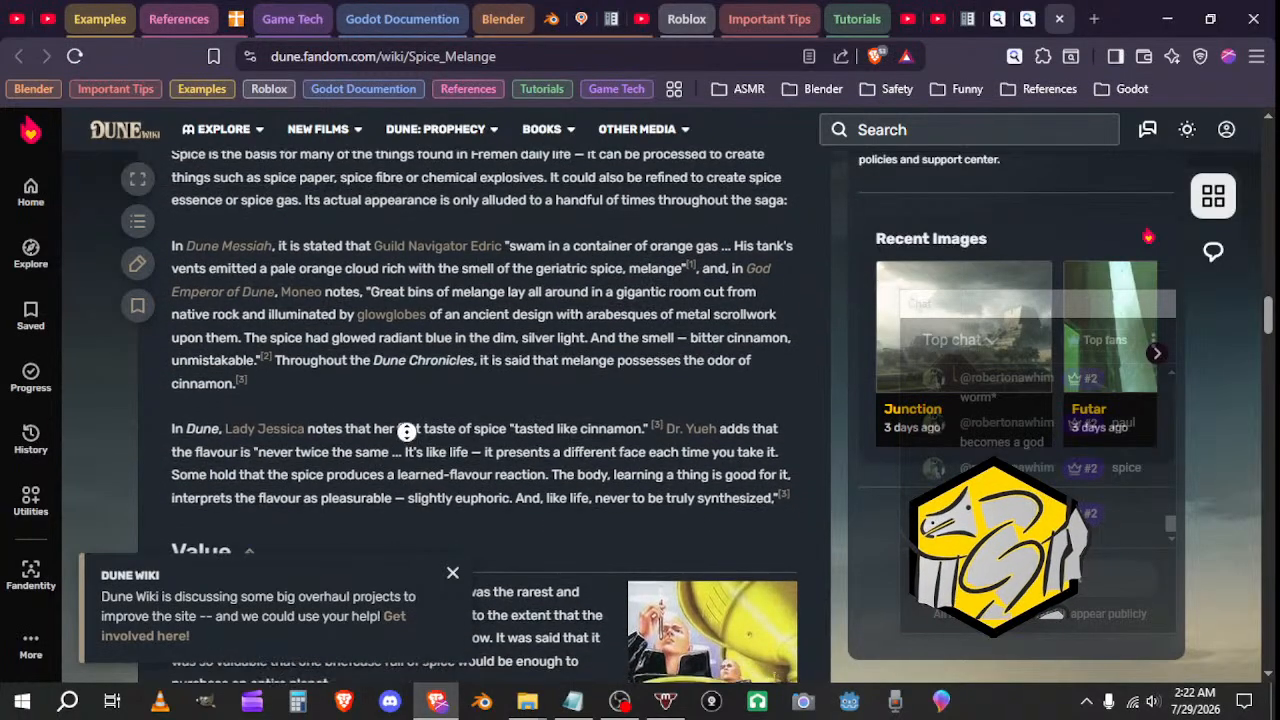
{"action": "scroll", "coordinate": [400, 413], "scroll_direction": "up", "scroll_amount": 1}
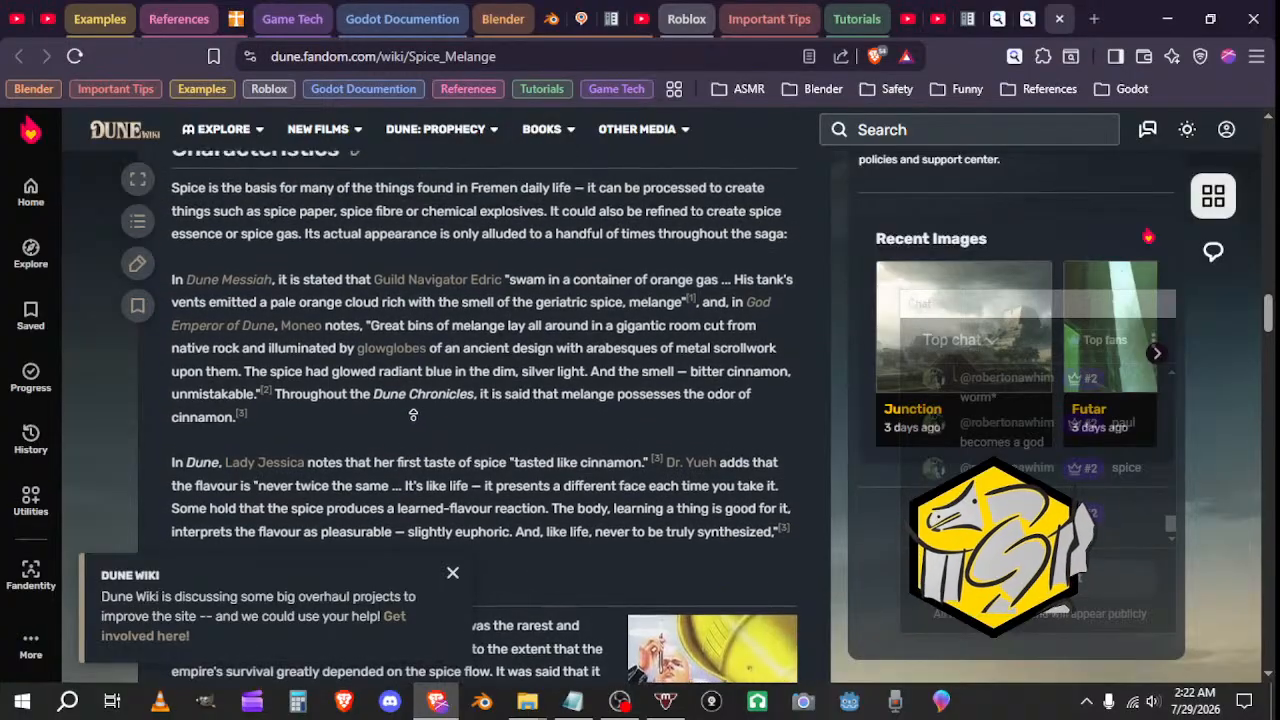
{"action": "scroll", "coordinate": [400, 413], "scroll_direction": "up", "scroll_amount": 1}
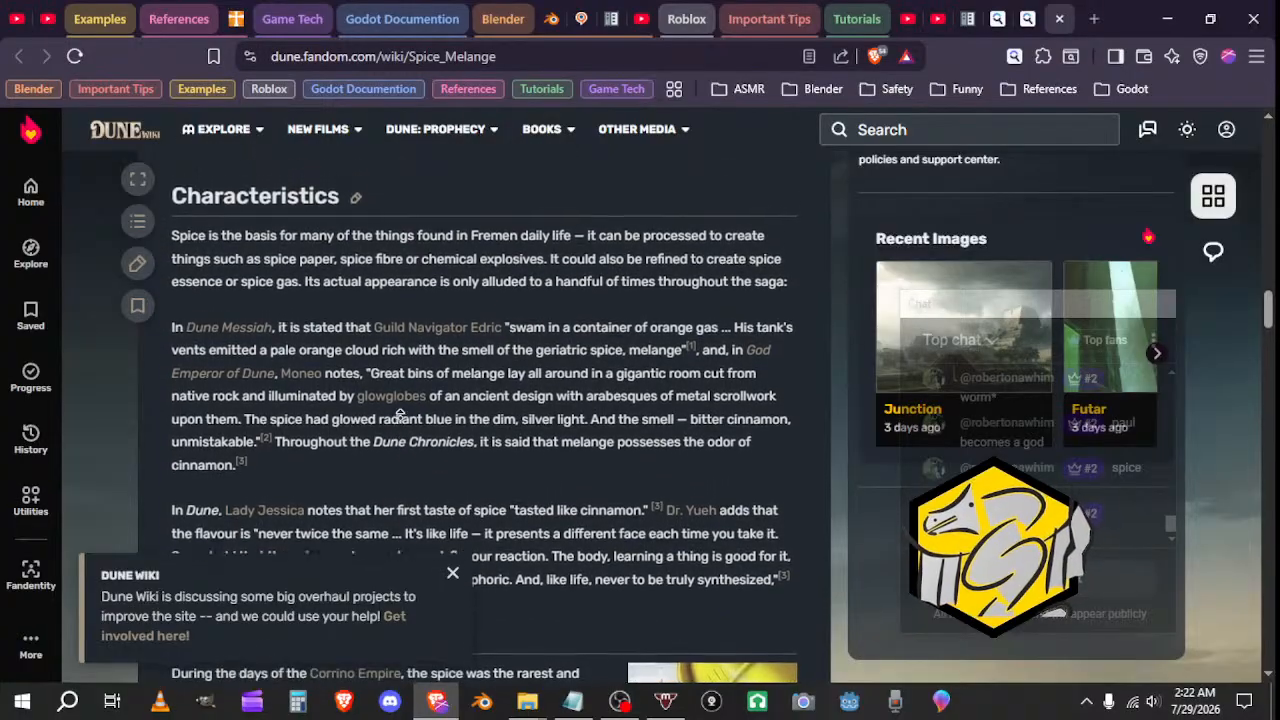
{"action": "scroll", "coordinate": [400, 413], "scroll_direction": "up", "scroll_amount": 1}
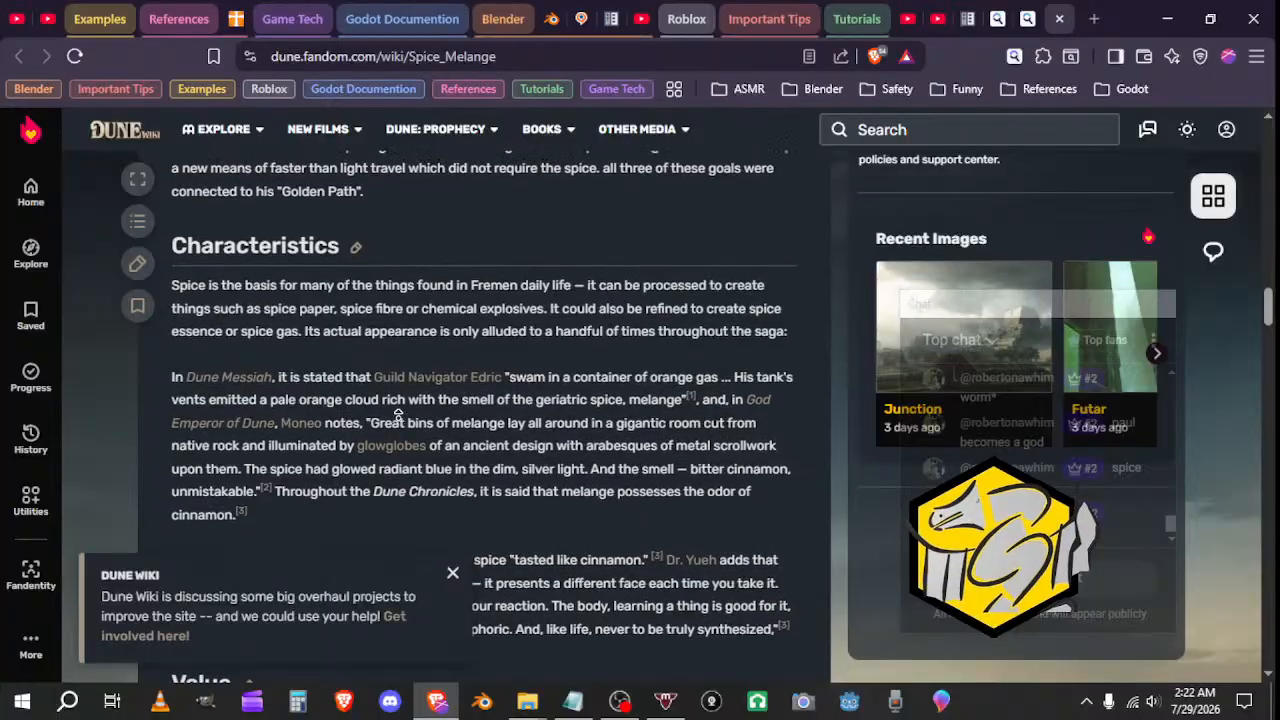
{"action": "scroll", "coordinate": [390, 457], "scroll_direction": "down", "scroll_amount": 1}
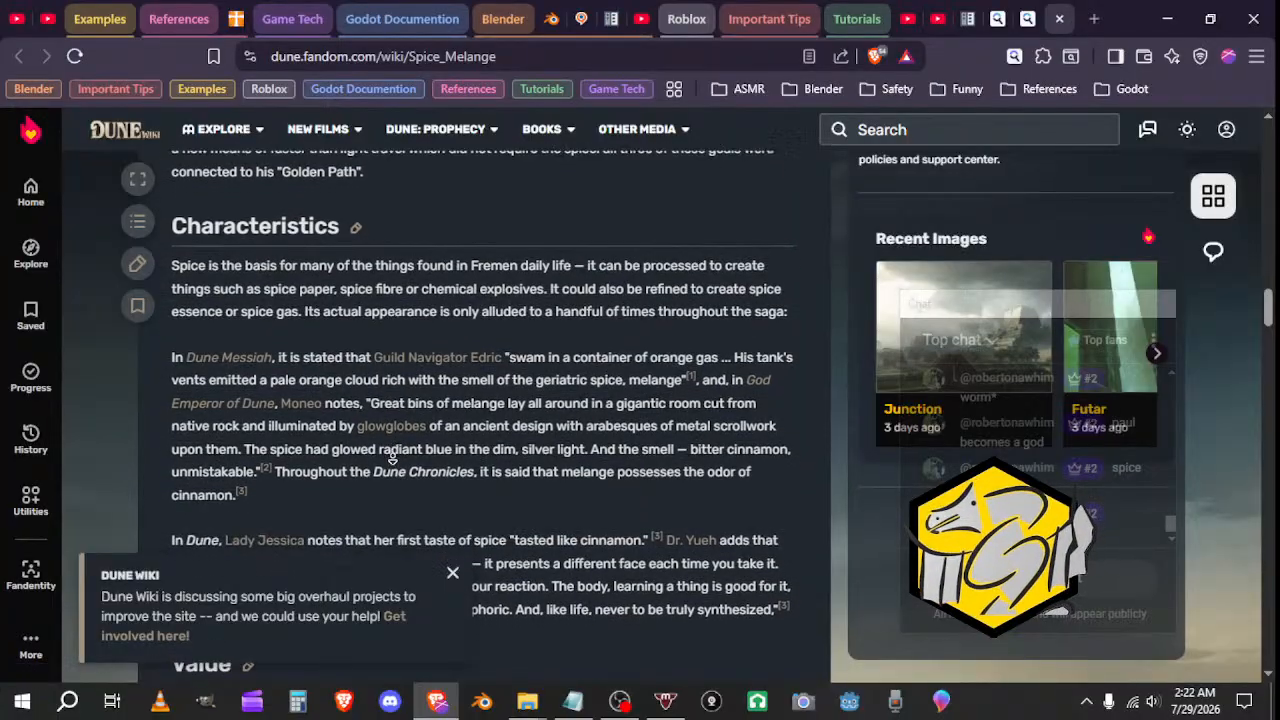
{"action": "scroll", "coordinate": [390, 457], "scroll_direction": "down", "scroll_amount": 2}
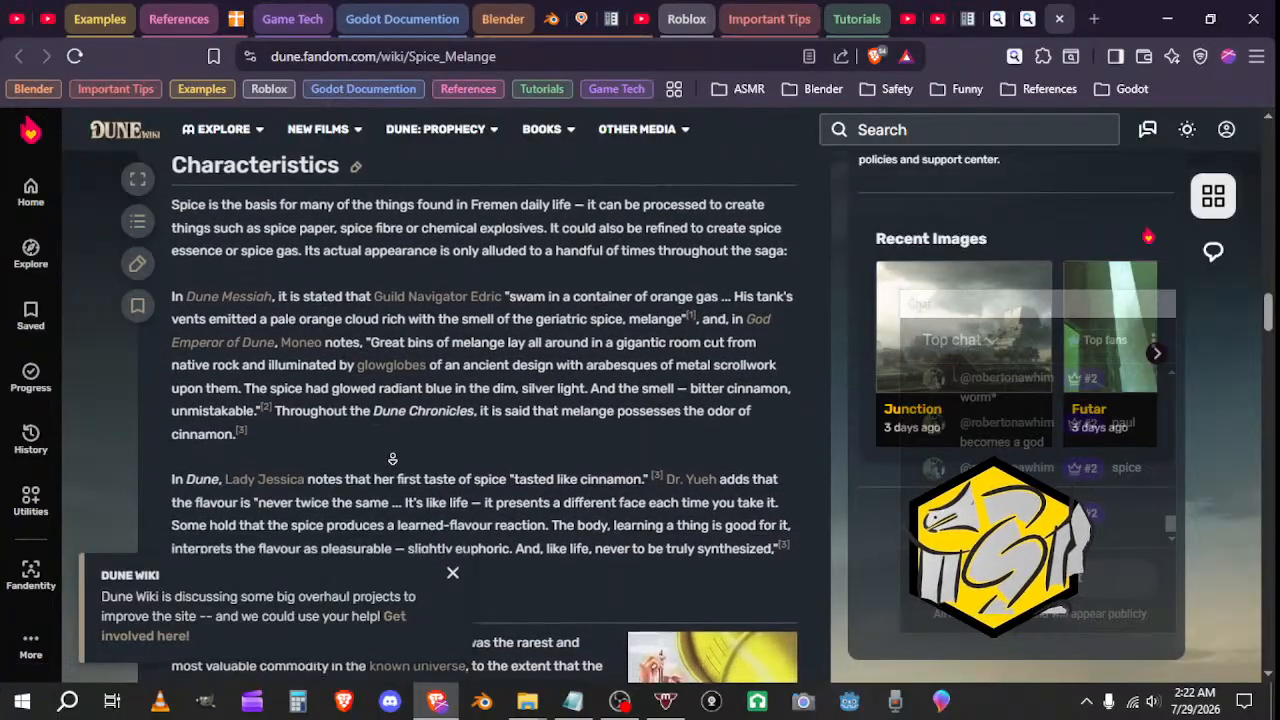
{"action": "scroll", "coordinate": [392, 458], "scroll_direction": "down", "scroll_amount": 2}
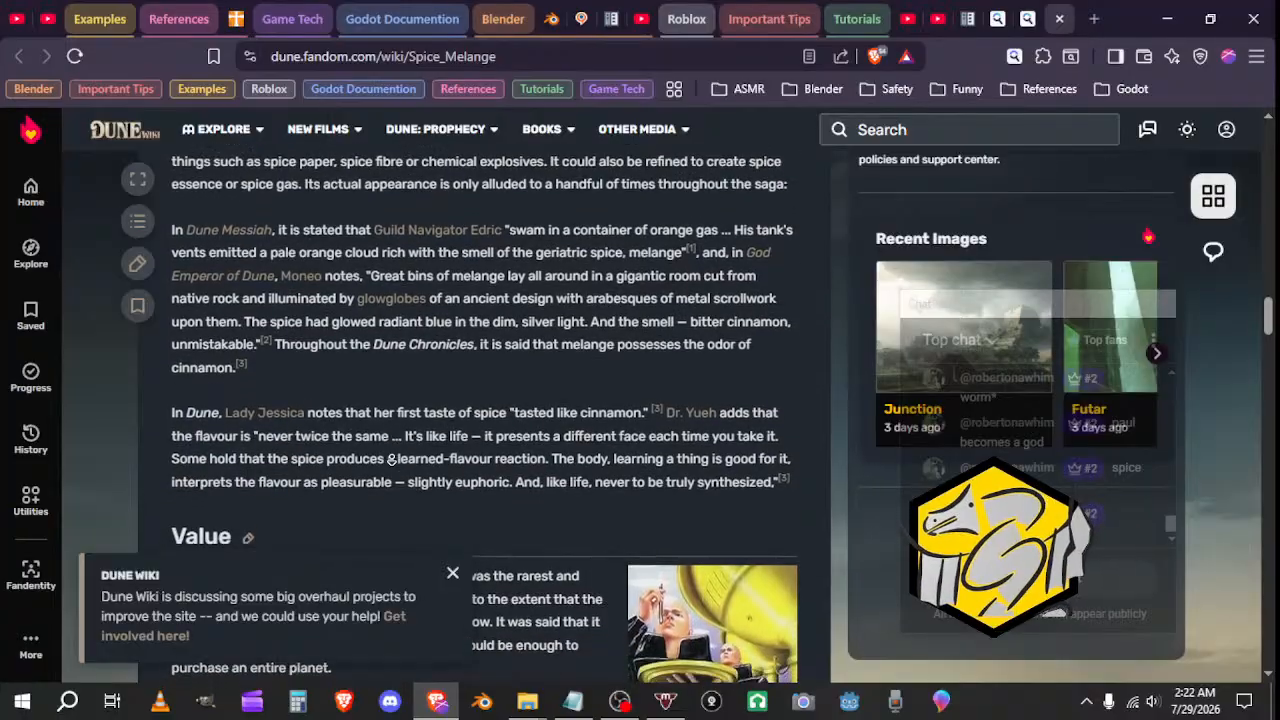
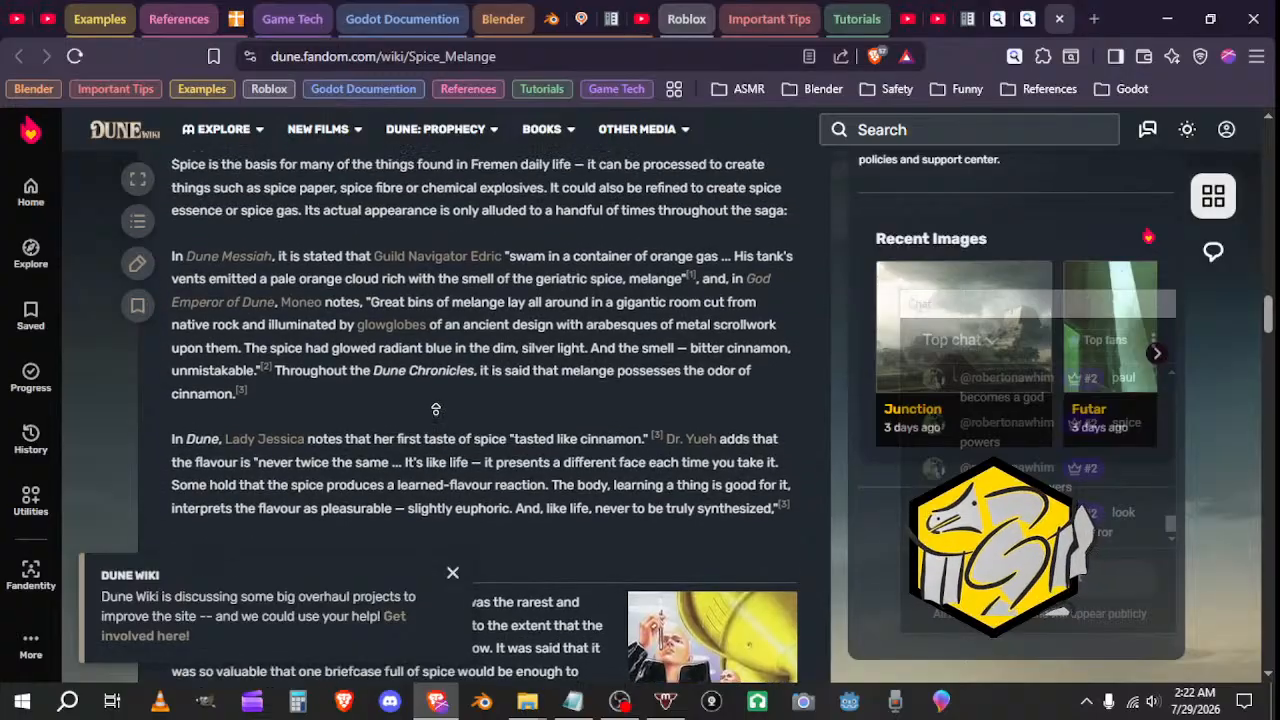
{"action": "middle_click", "coordinate": [417, 459]}
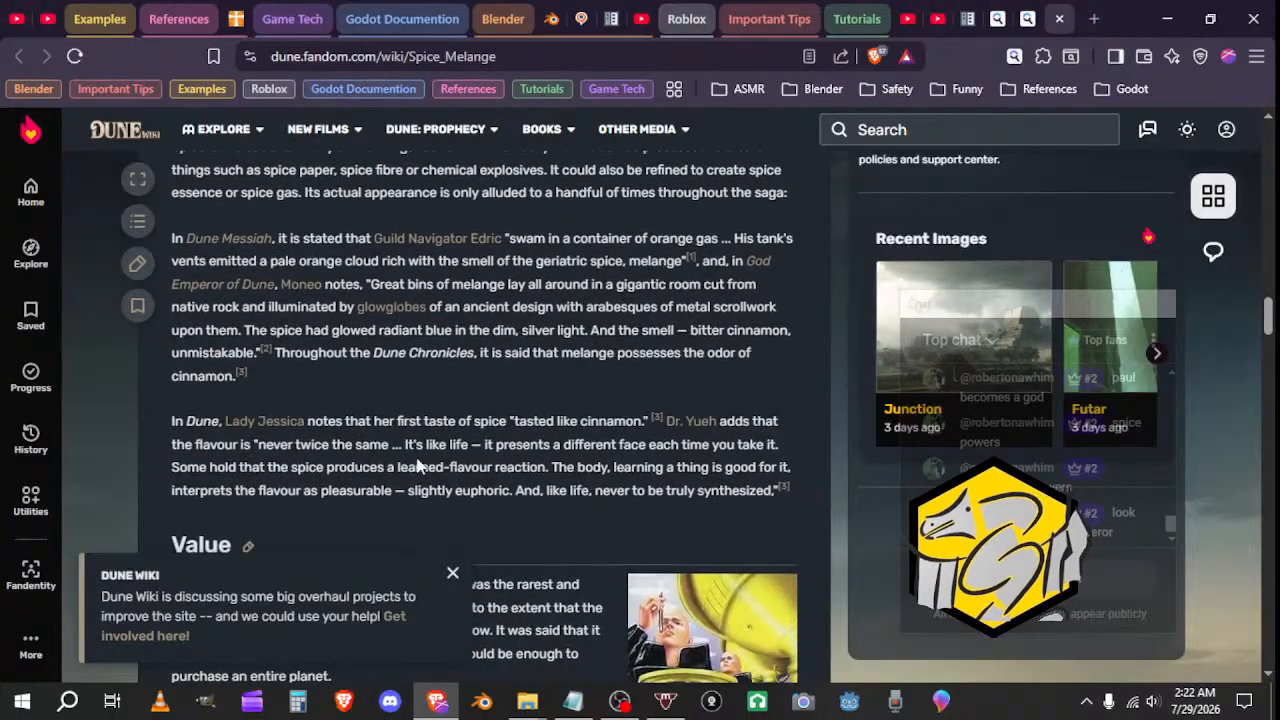
Step: Search the web for "worm form god emperor"
{"action": "left_click", "coordinate": [455, 66]}
{"action": "type", "text": "worm form go"}
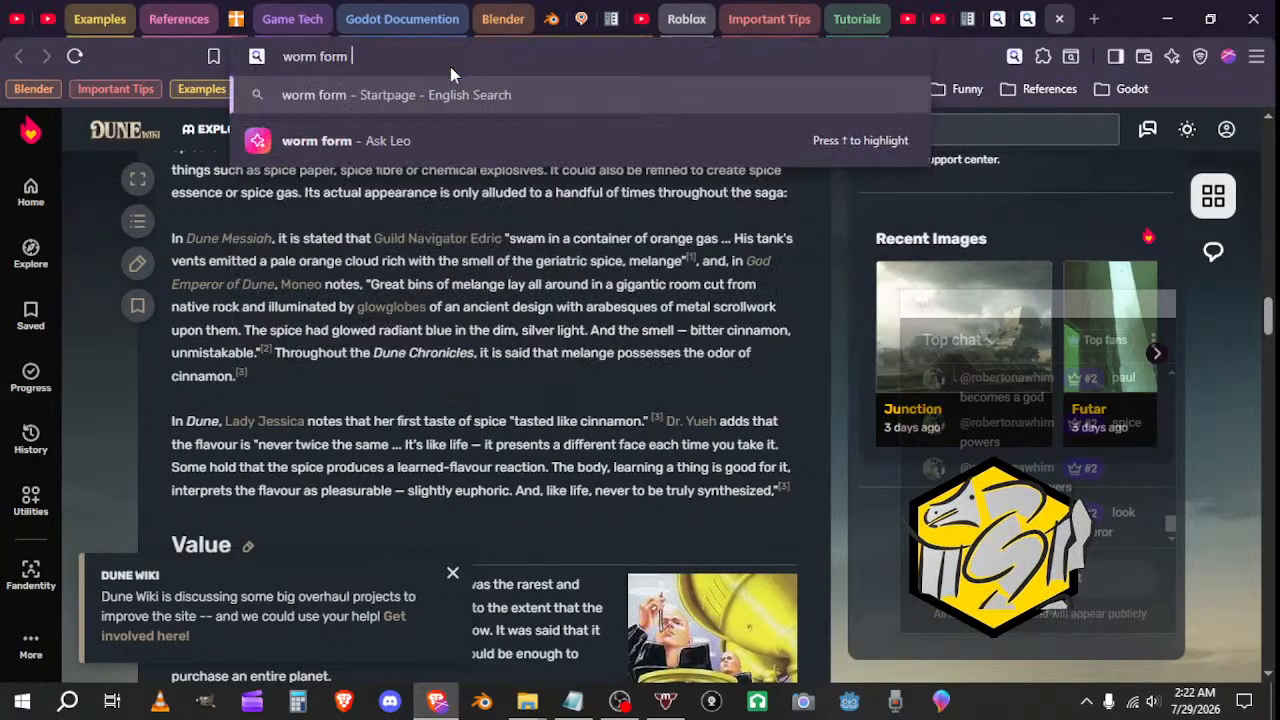
{"action": "type", "text": "d emperor"}
{"action": "key", "text": "Return"}
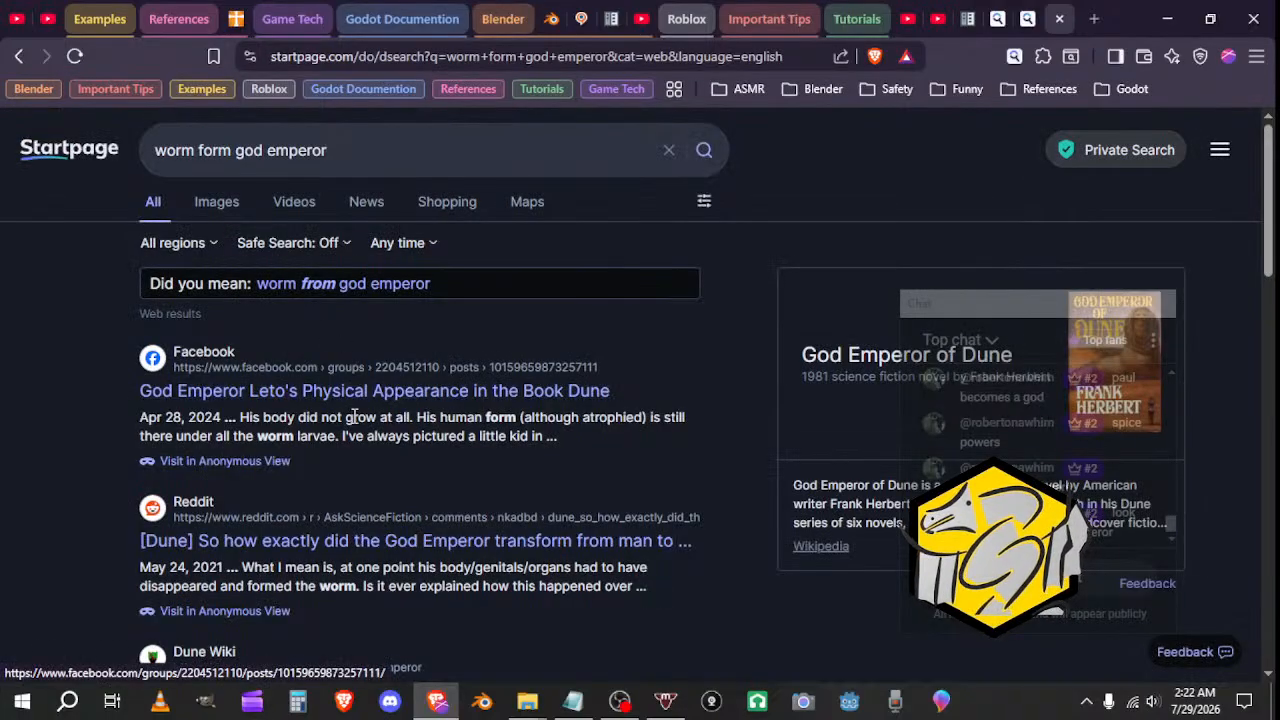
Step: Open the Reddit thread on how the God Emperor transformed from man to worm, read its comments, and close it
{"action": "scroll", "coordinate": [358, 430], "scroll_direction": "down", "scroll_amount": 1}
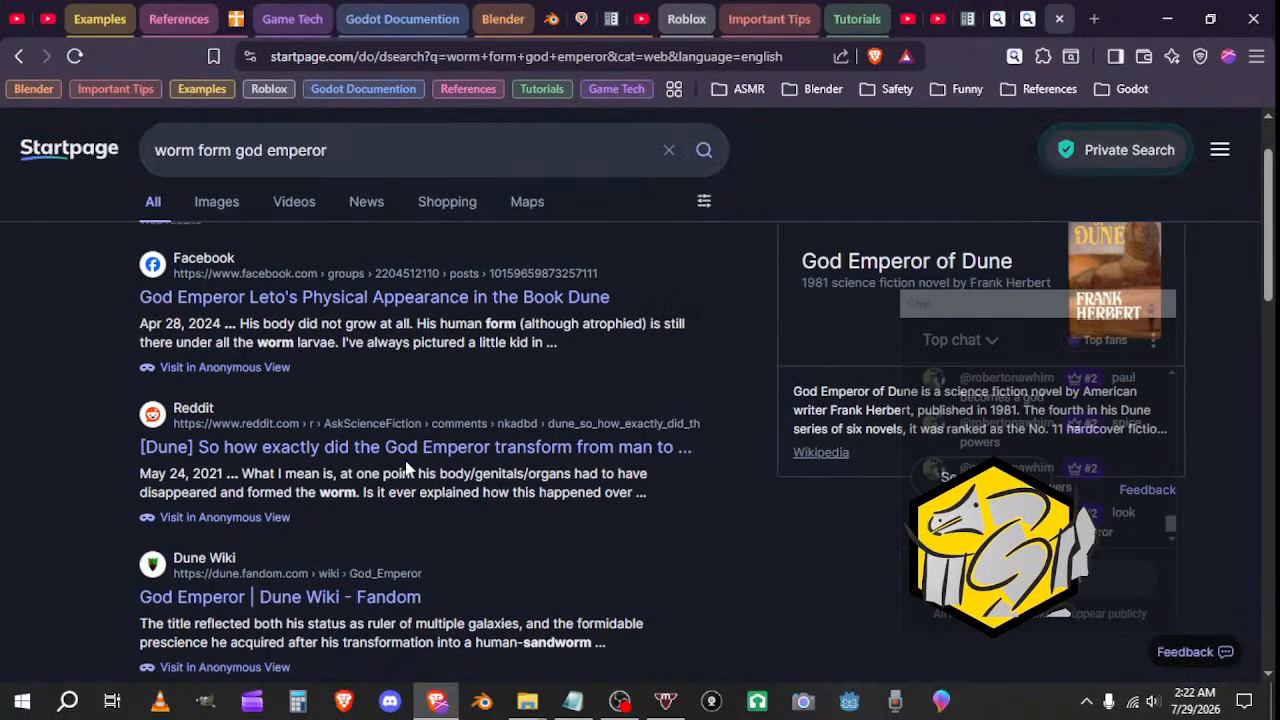
{"action": "left_click", "coordinate": [419, 450]}
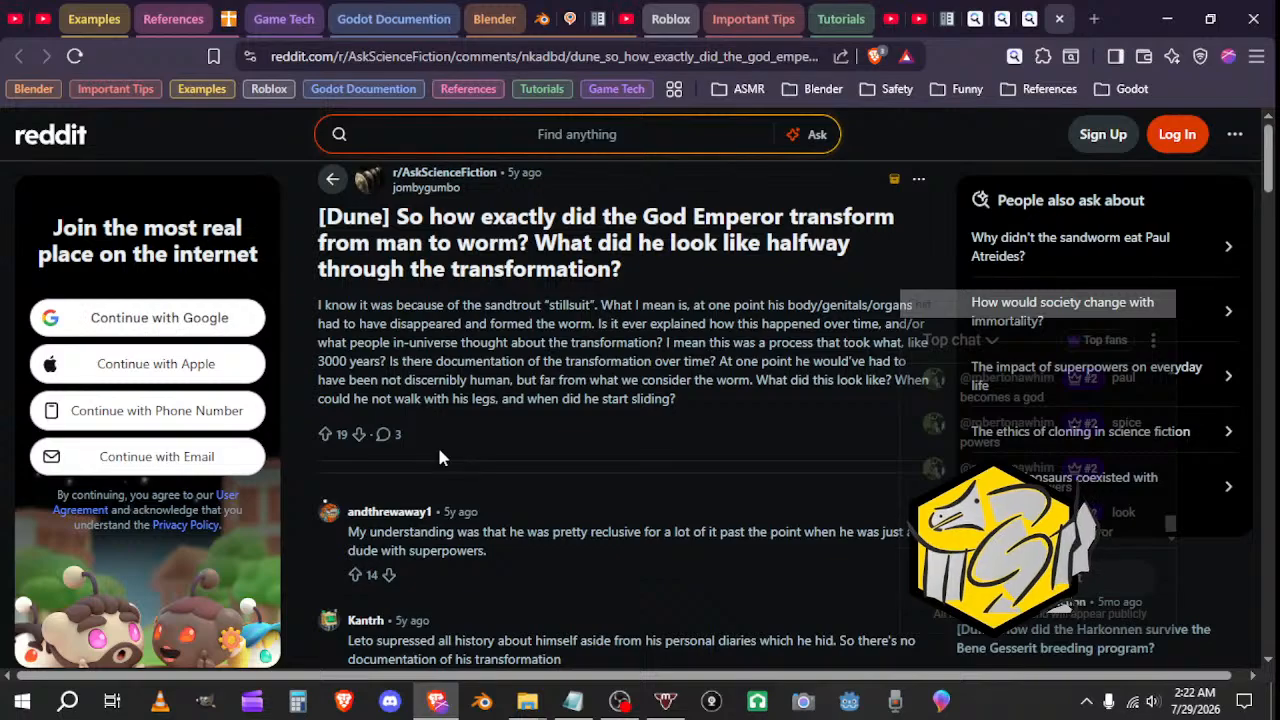
{"action": "scroll", "coordinate": [440, 457], "scroll_direction": "down", "scroll_amount": 3}
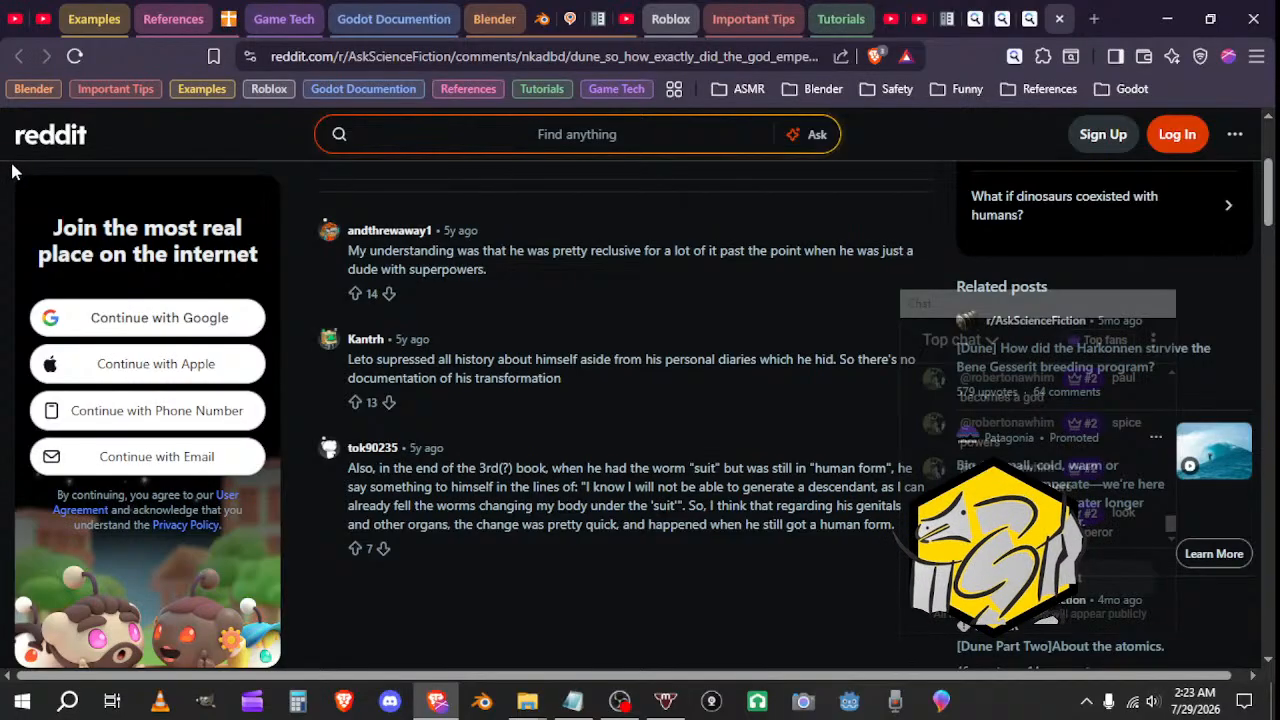
{"action": "left_click", "coordinate": [1059, 18]}
Step: Open the Dune Wiki article on God Emperor and read the introduction about Leto II's title and human-sandworm transformation
{"action": "scroll", "coordinate": [309, 380], "scroll_direction": "down", "scroll_amount": 3}
{"action": "left_click", "coordinate": [394, 423]}
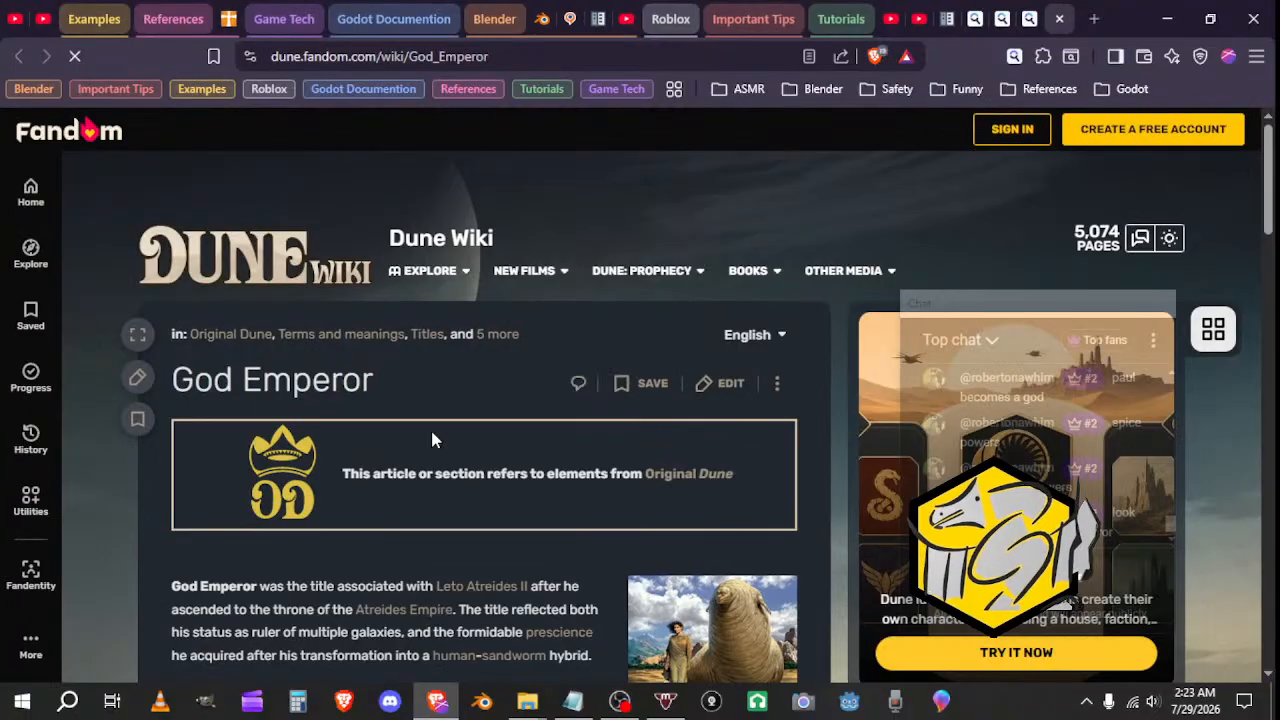
{"action": "scroll", "coordinate": [432, 435], "scroll_direction": "down", "scroll_amount": 3}
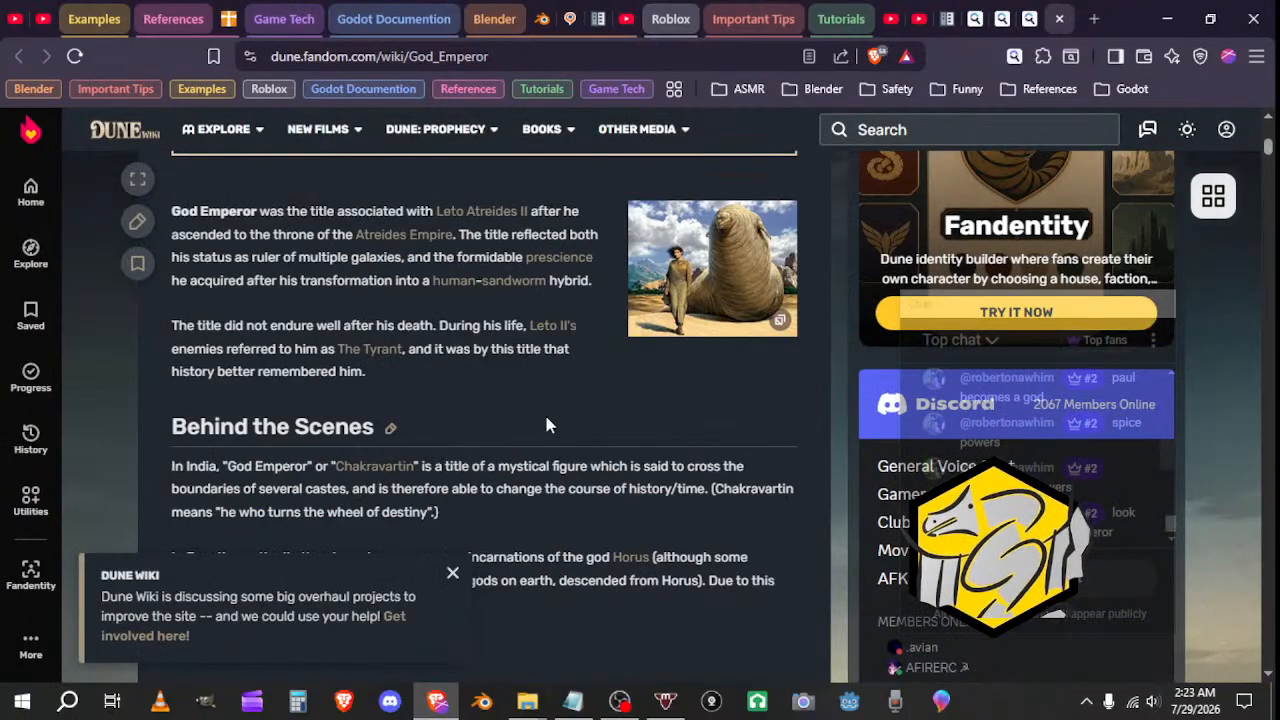
{"action": "middle_click", "coordinate": [547, 409]}
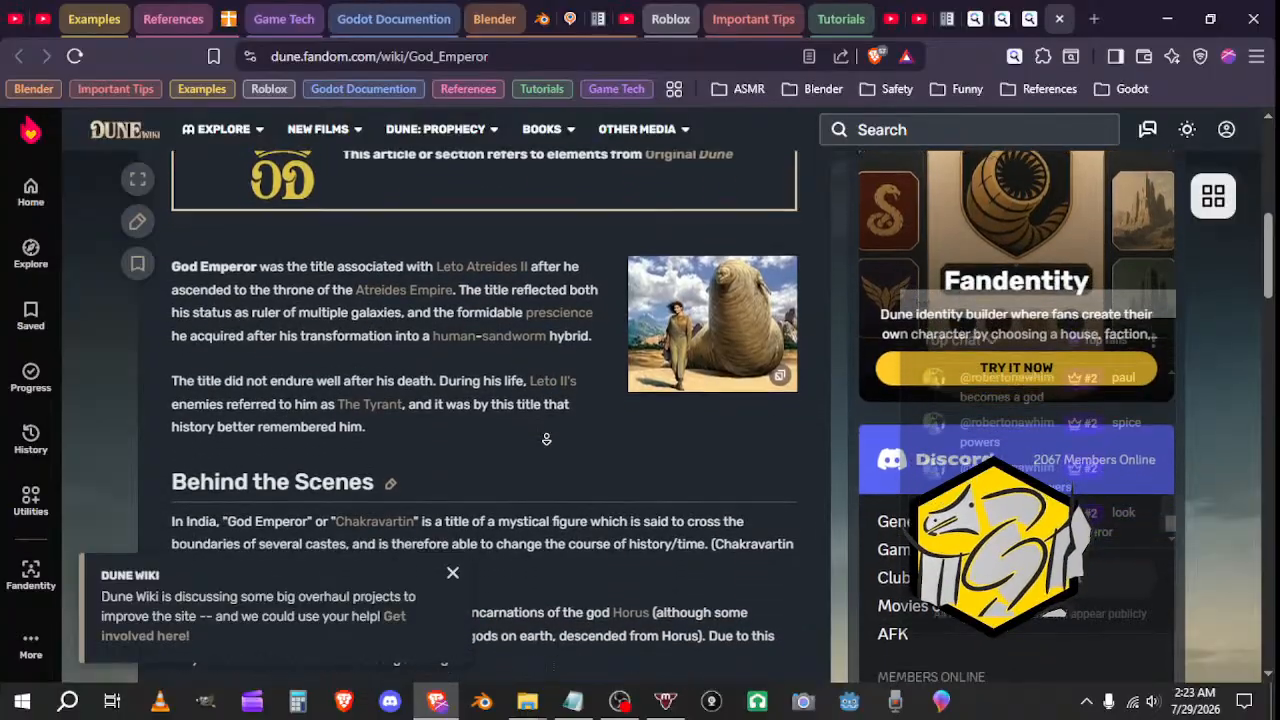
{"action": "middle_click", "coordinate": [547, 437]}
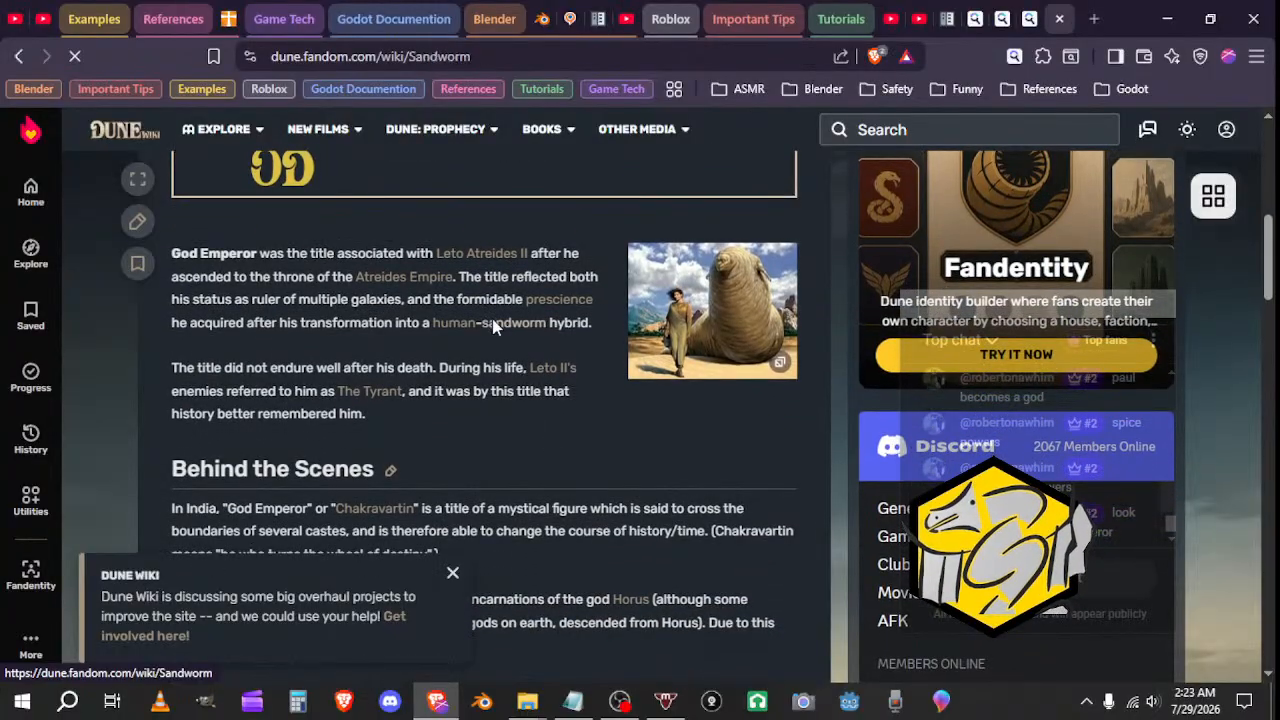
Step: Skim the rest of the God Emperor article, including Behind the Scenes and the Imperial ranks table, and close it
{"action": "left_click", "coordinate": [505, 324]}
{"action": "key", "text": "alt+Left"}
{"action": "scroll", "coordinate": [485, 398], "scroll_direction": "down", "scroll_amount": 3}
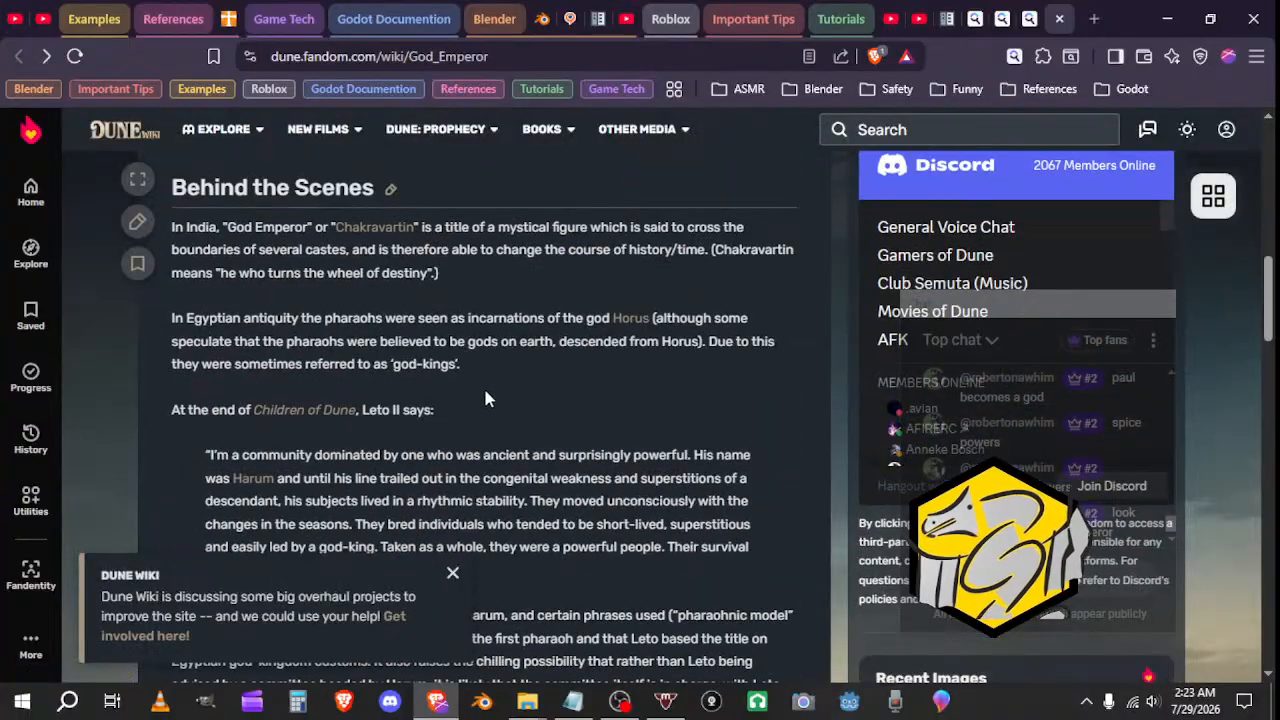
{"action": "scroll", "coordinate": [476, 378], "scroll_direction": "down", "scroll_amount": 4}
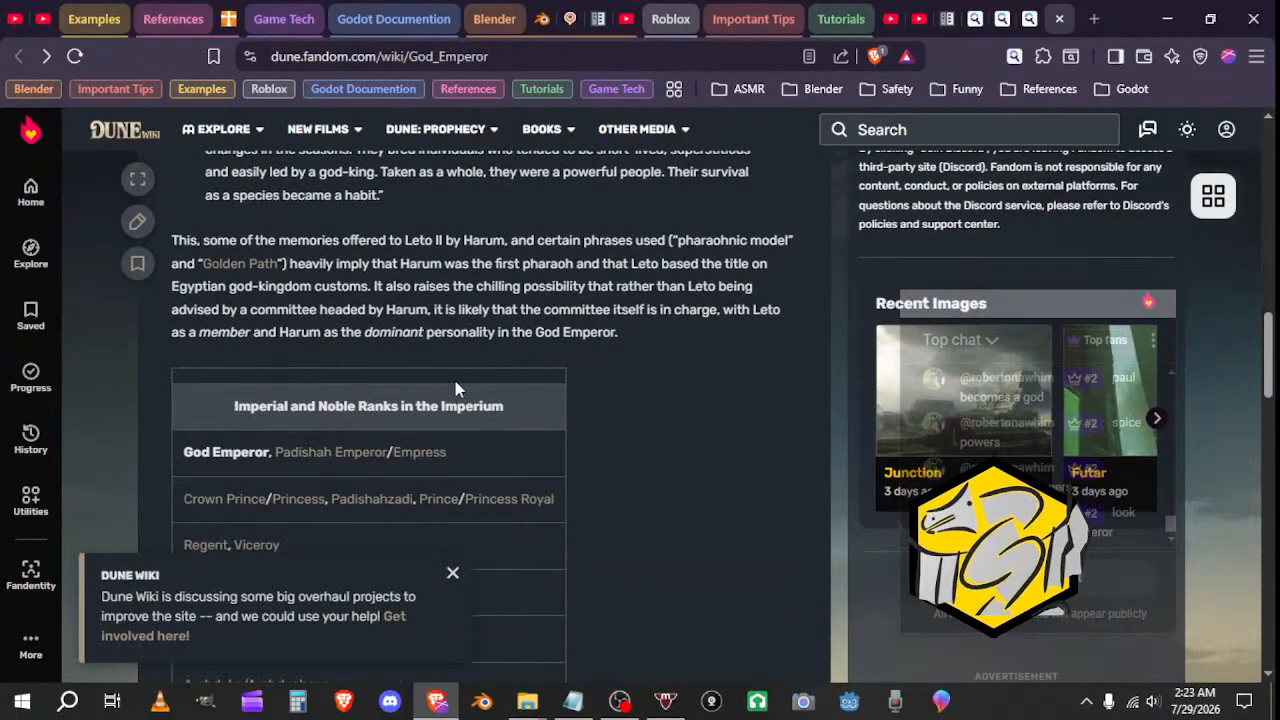
{"action": "scroll", "coordinate": [455, 380], "scroll_direction": "down", "scroll_amount": 3}
{"action": "scroll", "coordinate": [452, 372], "scroll_direction": "up", "scroll_amount": 1}
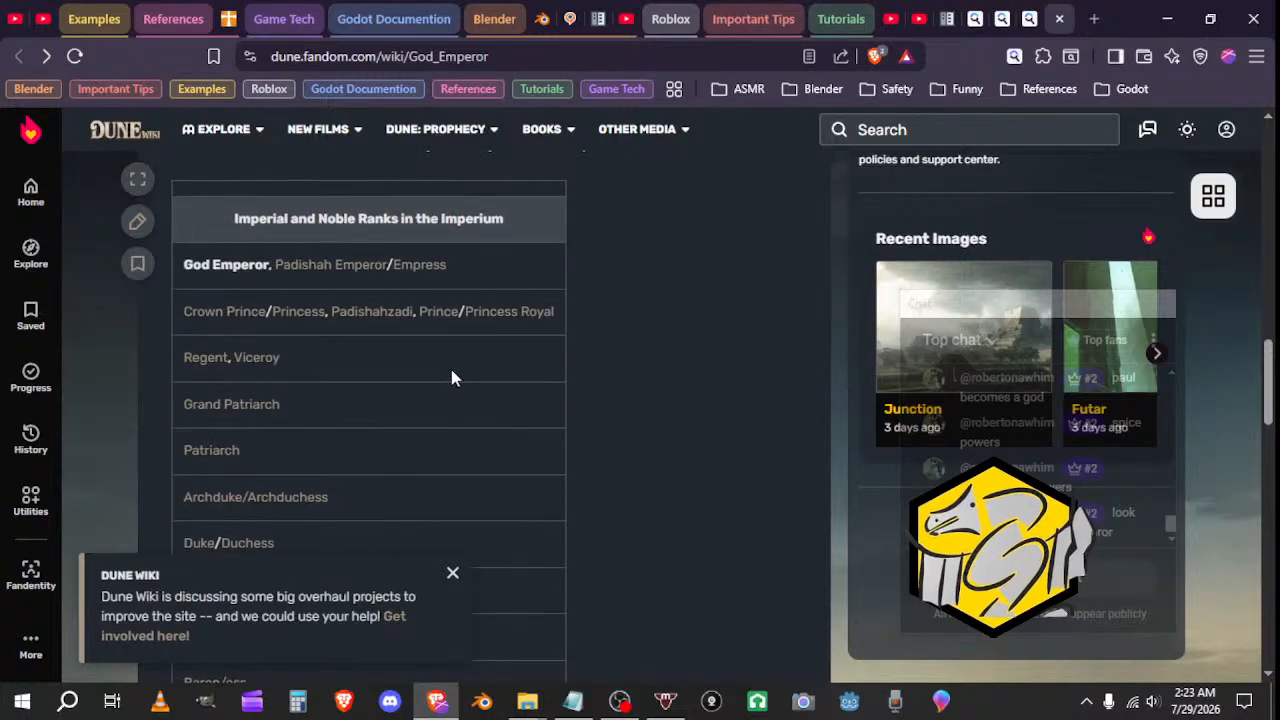
{"action": "scroll", "coordinate": [451, 375], "scroll_direction": "down", "scroll_amount": 10}
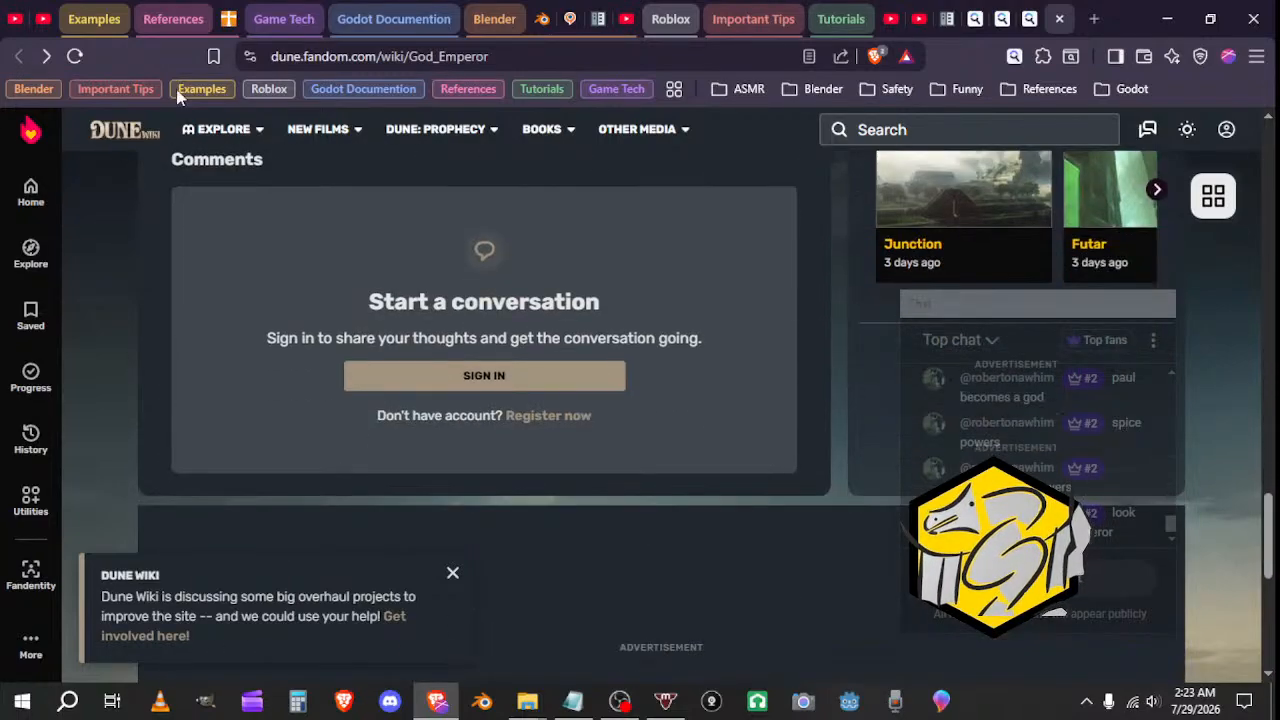
{"action": "left_click", "coordinate": [1059, 18]}
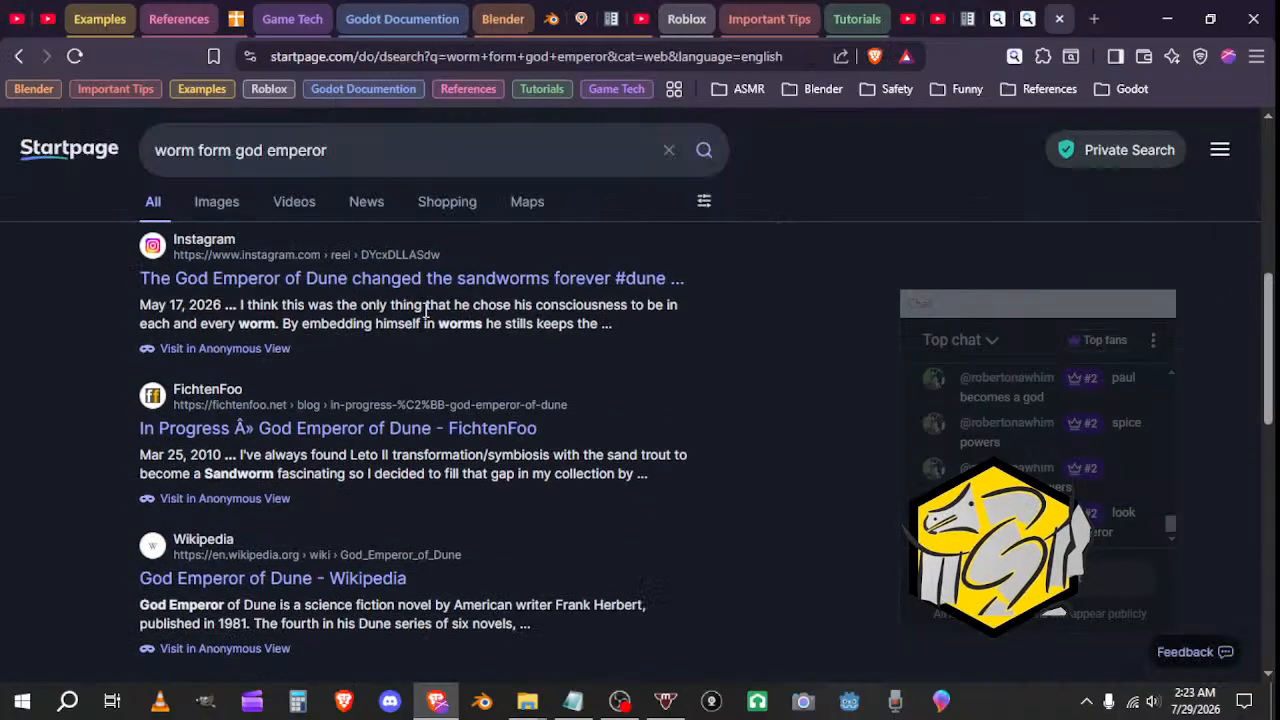
Step: Open the Wikipedia article on God Emperor of Dune from the search results and skim its Plot section
{"action": "scroll", "coordinate": [430, 302], "scroll_direction": "down", "scroll_amount": 3}
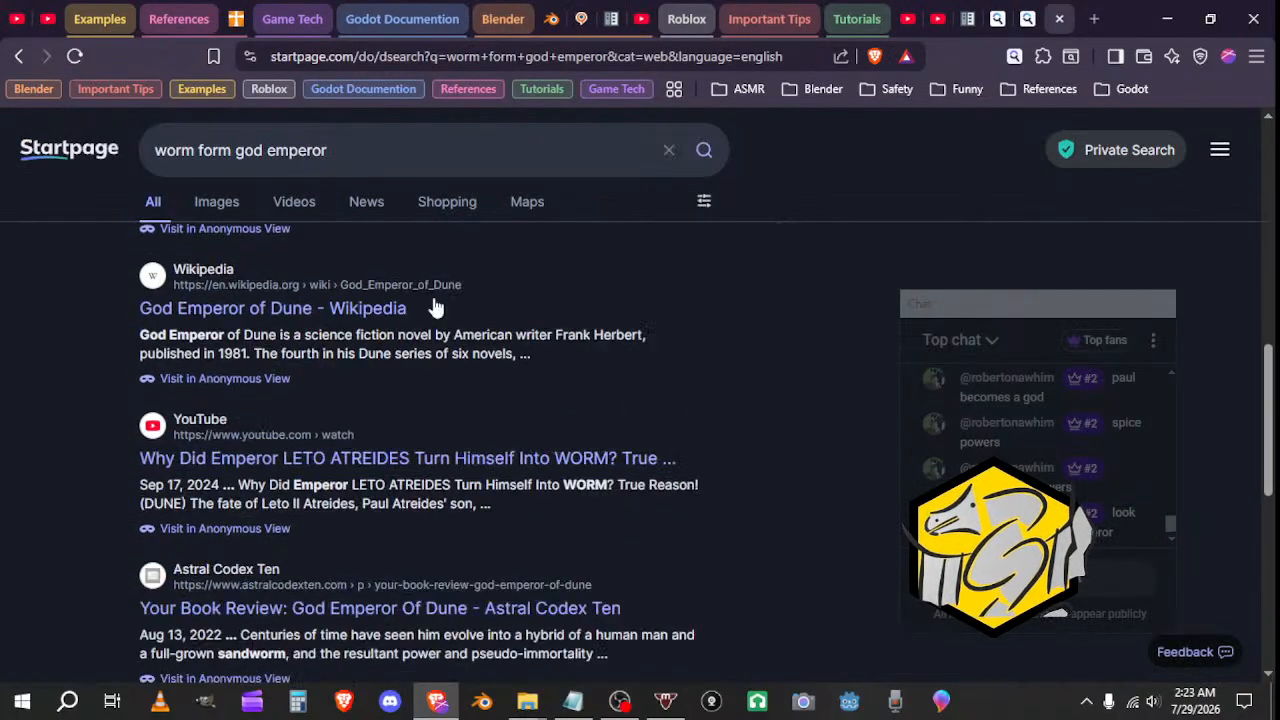
{"action": "scroll", "coordinate": [434, 302], "scroll_direction": "down", "scroll_amount": 3}
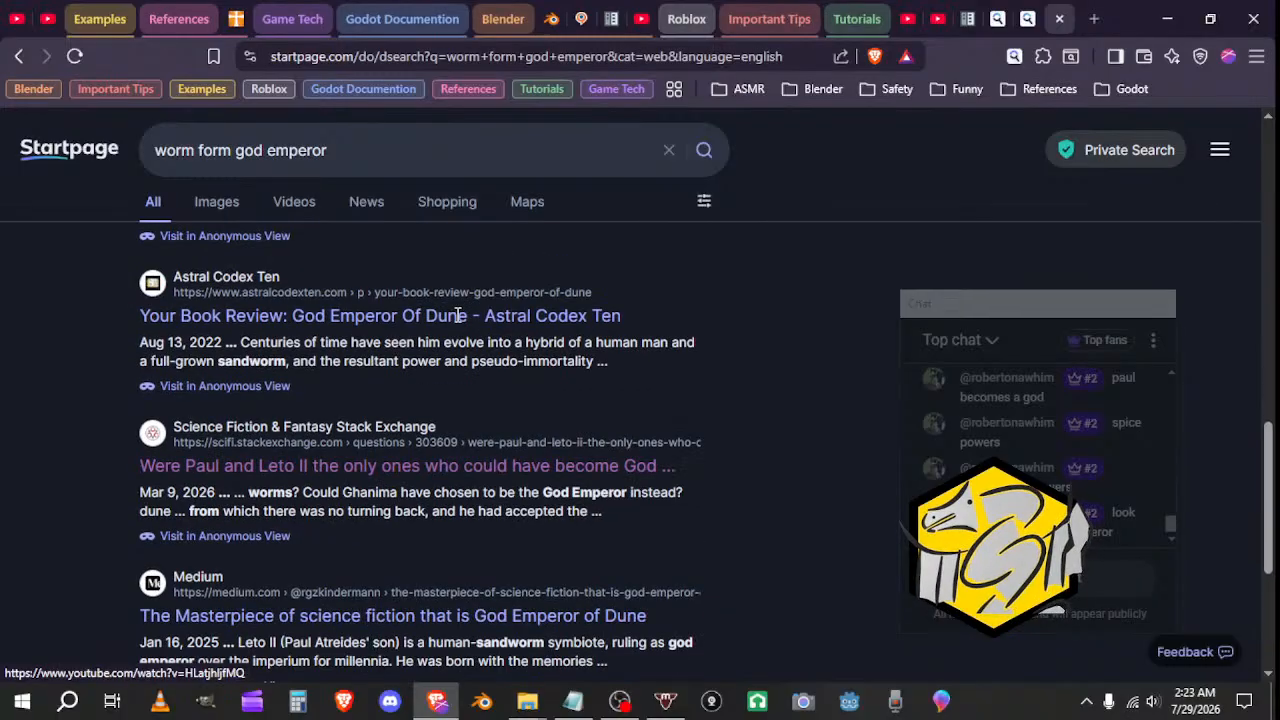
{"action": "scroll", "coordinate": [400, 300], "scroll_direction": "up", "scroll_amount": 3}
{"action": "left_click", "coordinate": [329, 298]}
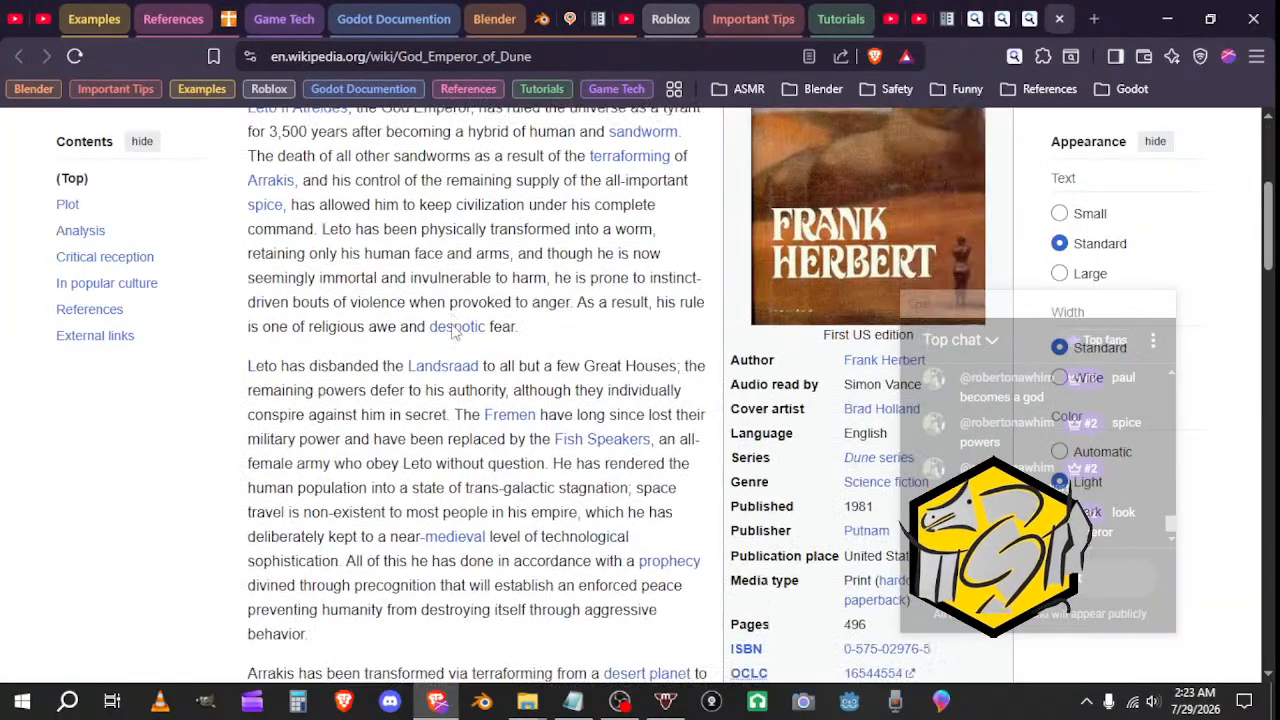
{"action": "mouse_move", "coordinate": [457, 326]}
{"action": "scroll", "coordinate": [452, 326], "scroll_direction": "down", "scroll_amount": 3}
{"action": "scroll", "coordinate": [452, 326], "scroll_direction": "up", "scroll_amount": 4}
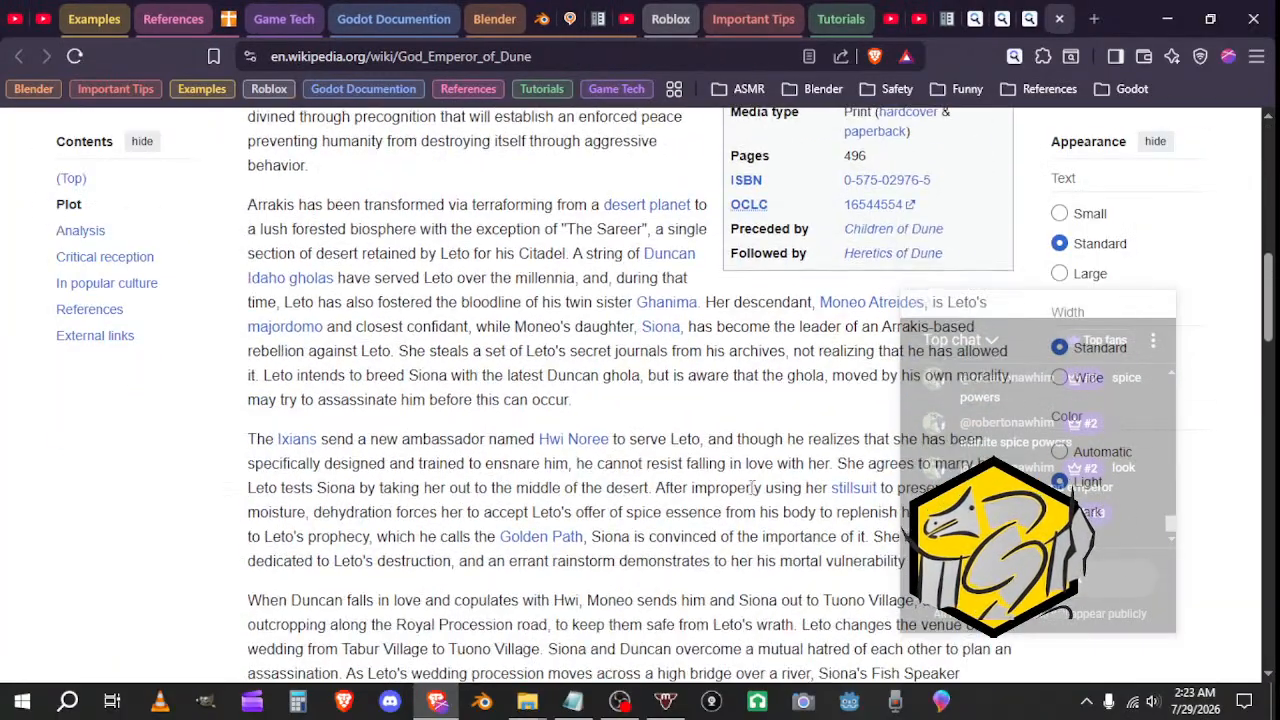
Step: Bring up the blank Notepad note, return to the article and read the opening paragraphs of the Plot section
{"action": "left_click", "coordinate": [580, 705]}
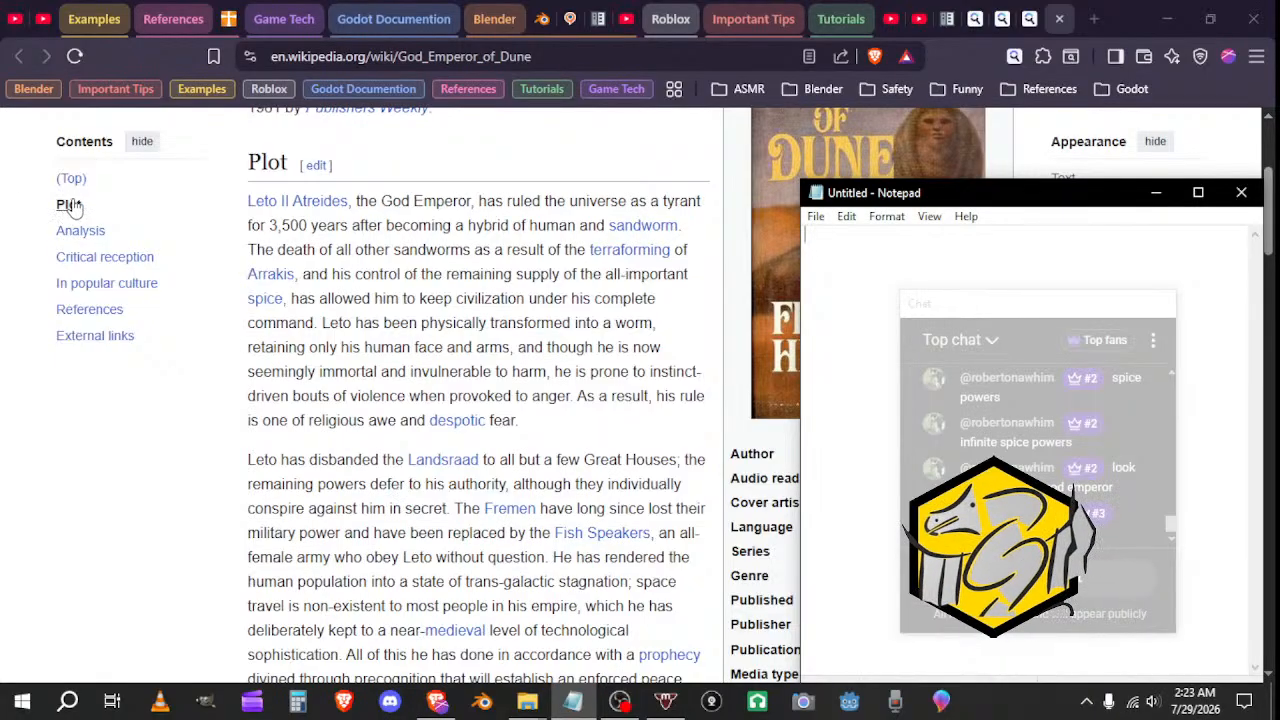
{"action": "scroll", "coordinate": [200, 280], "scroll_direction": "down", "scroll_amount": 3}
{"action": "scroll", "coordinate": [357, 347], "scroll_direction": "up", "scroll_amount": 4}
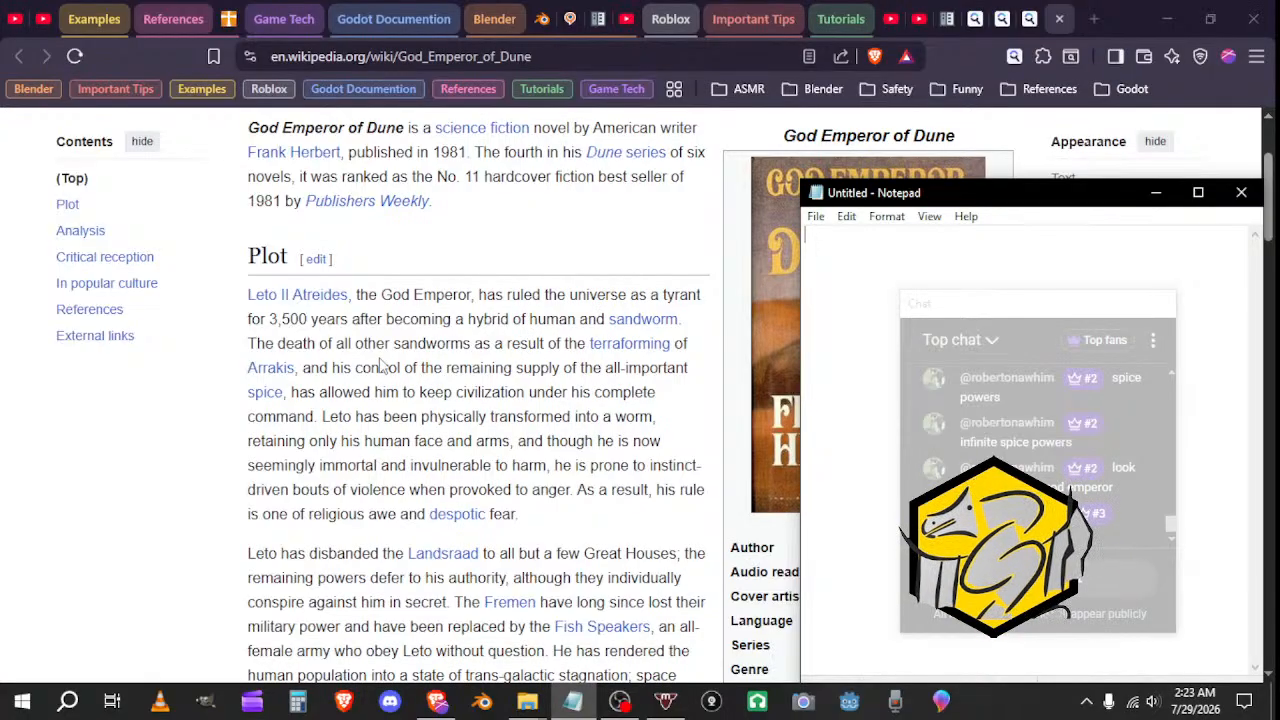
{"action": "left_click", "coordinate": [497, 390]}
{"action": "scroll", "coordinate": [499, 393], "scroll_direction": "down", "scroll_amount": 2}
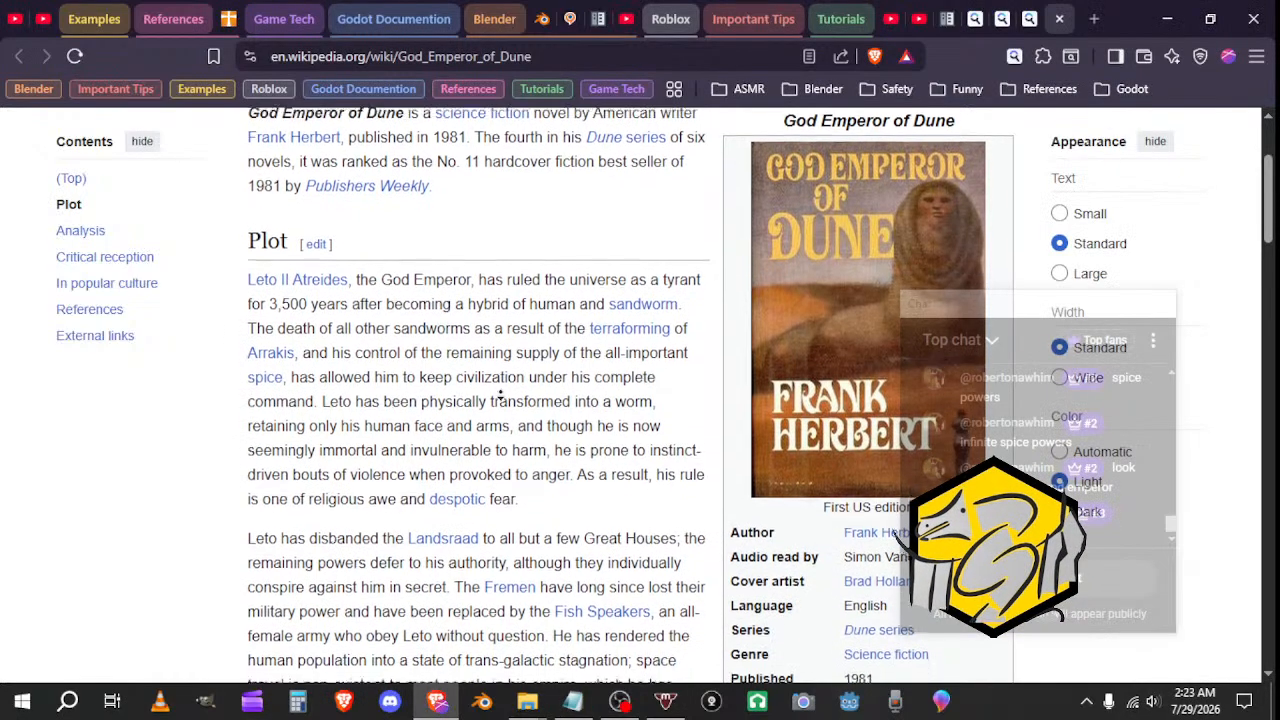
{"action": "scroll", "coordinate": [500, 395], "scroll_direction": "down", "scroll_amount": 2}
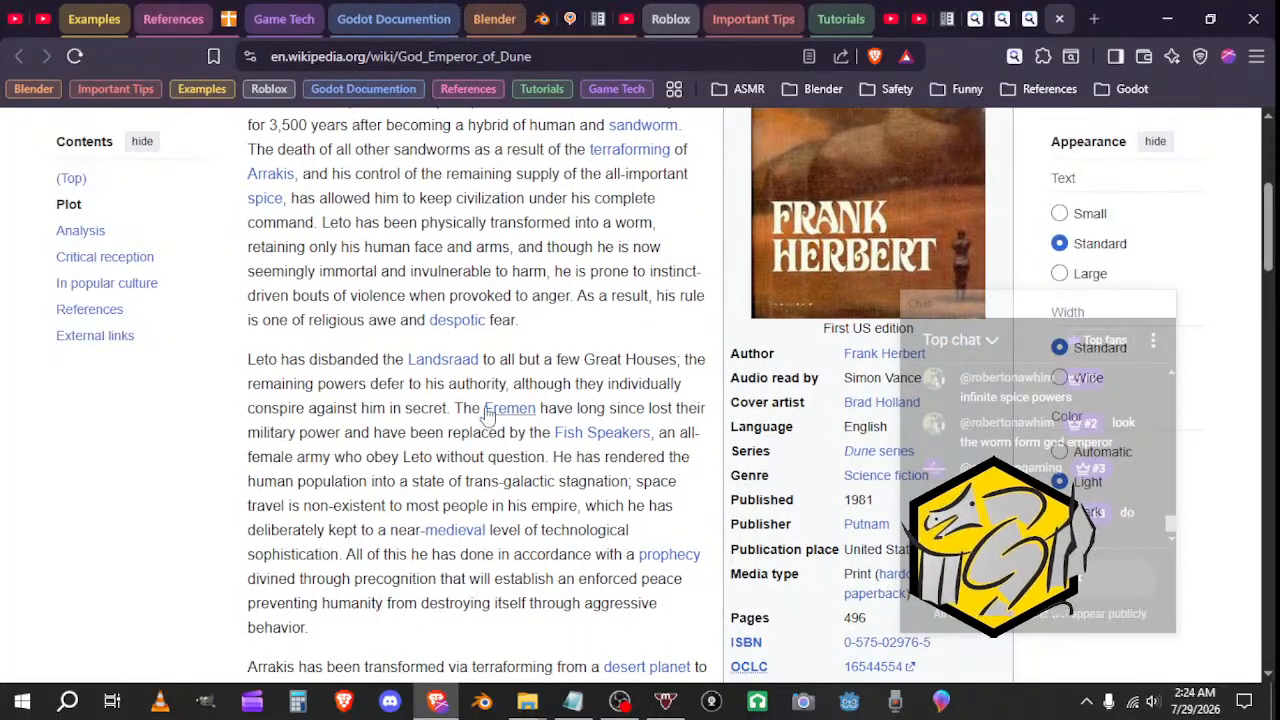
Step: Switch to Discord and view the options menu of the Not an uprising server, closing it without choosing anything
{"action": "mouse_move", "coordinate": [527, 700]}
{"action": "mouse_move", "coordinate": [496, 671]}
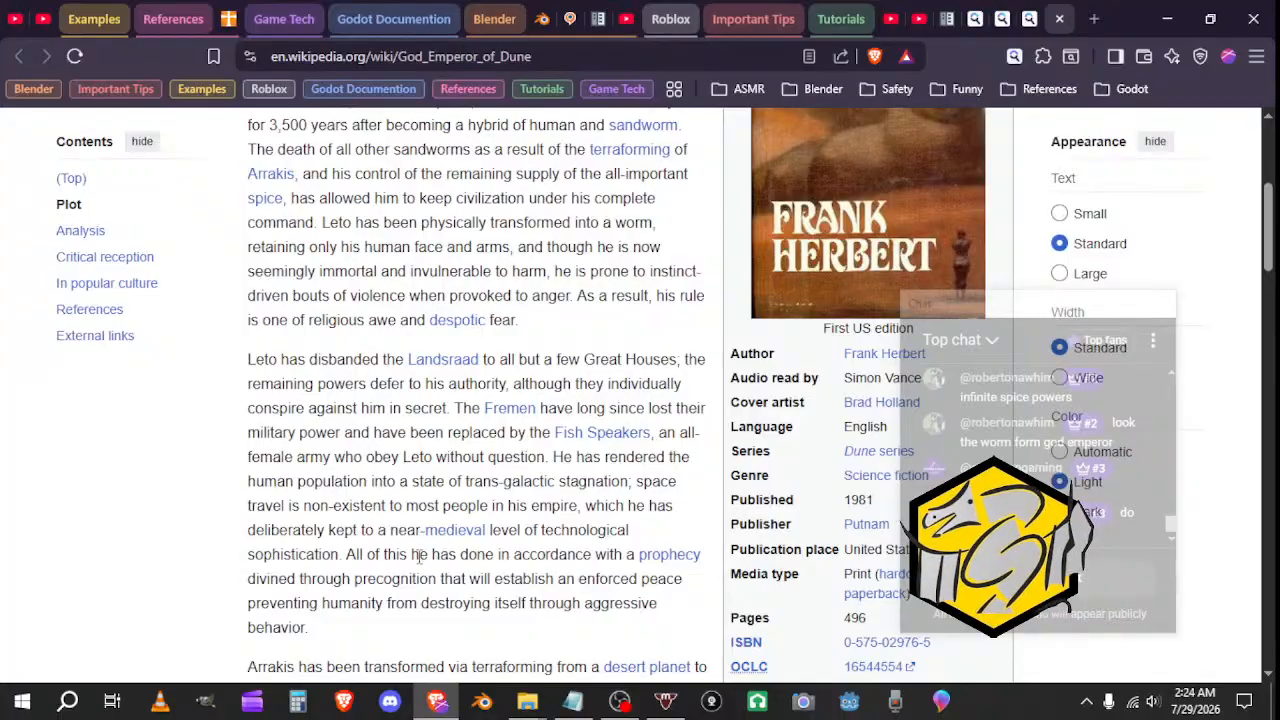
{"action": "left_click", "coordinate": [398, 702]}
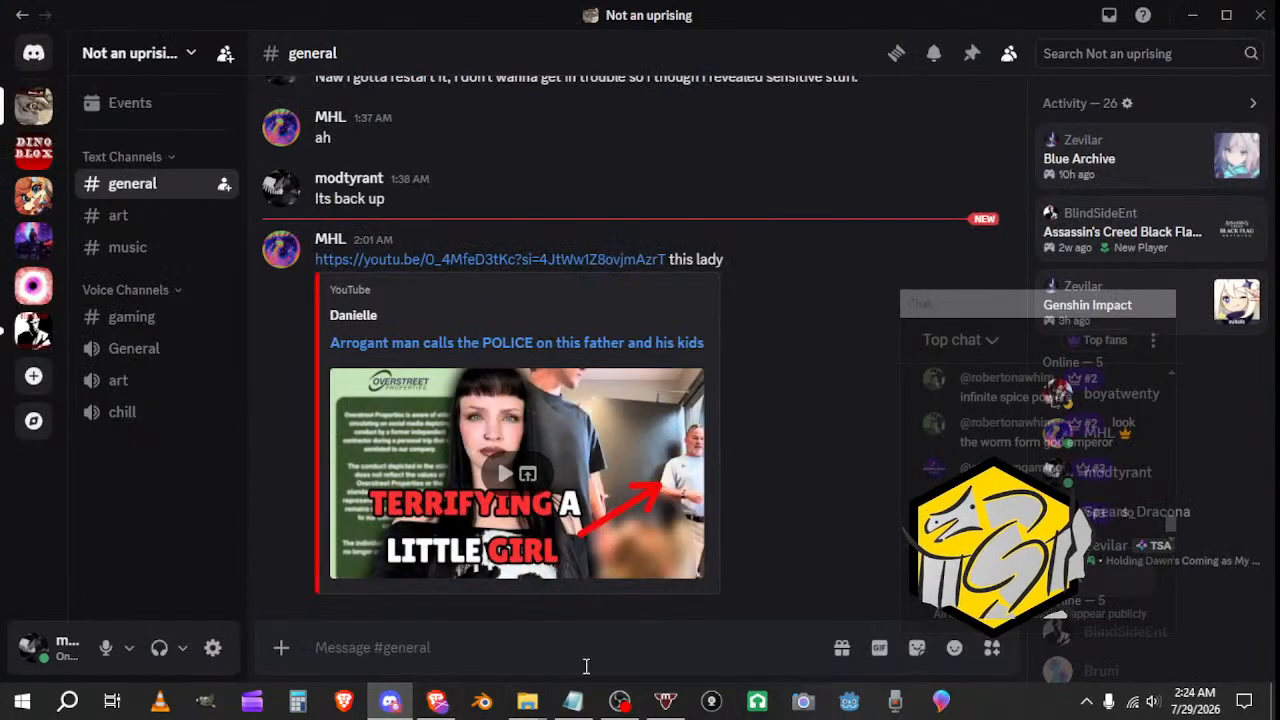
{"action": "left_click", "coordinate": [182, 54]}
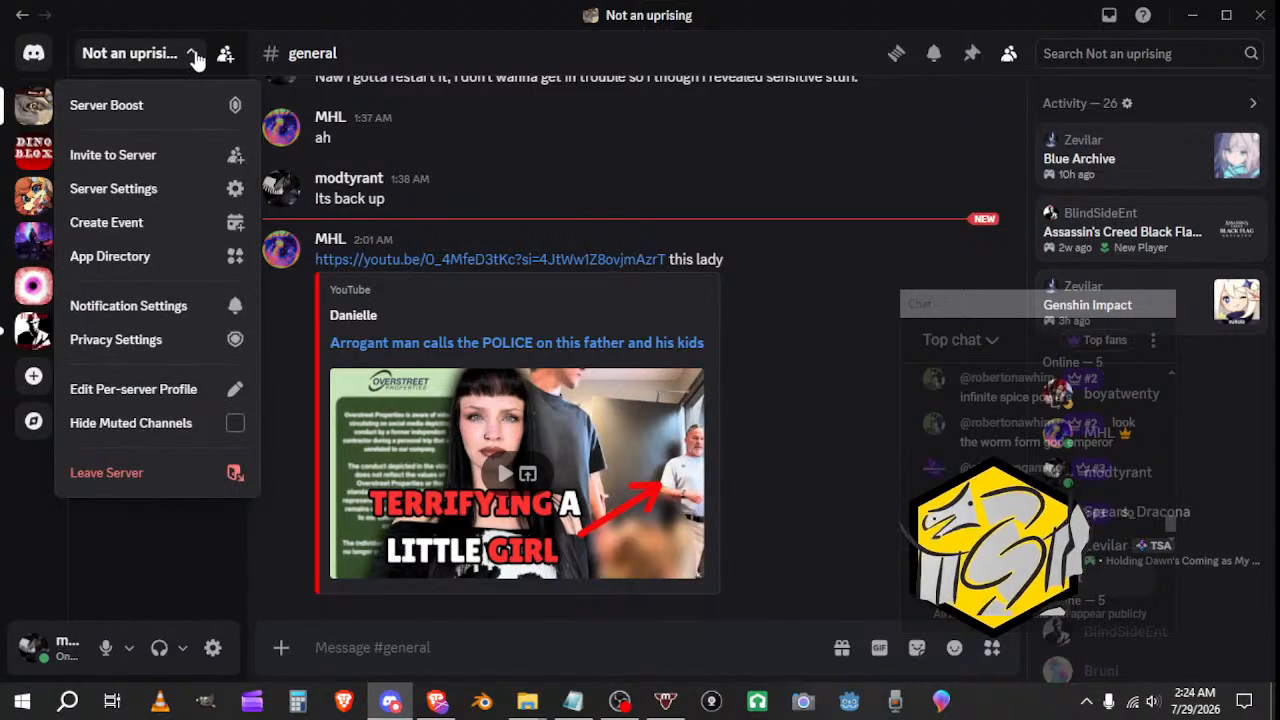
{"action": "left_click", "coordinate": [194, 56]}
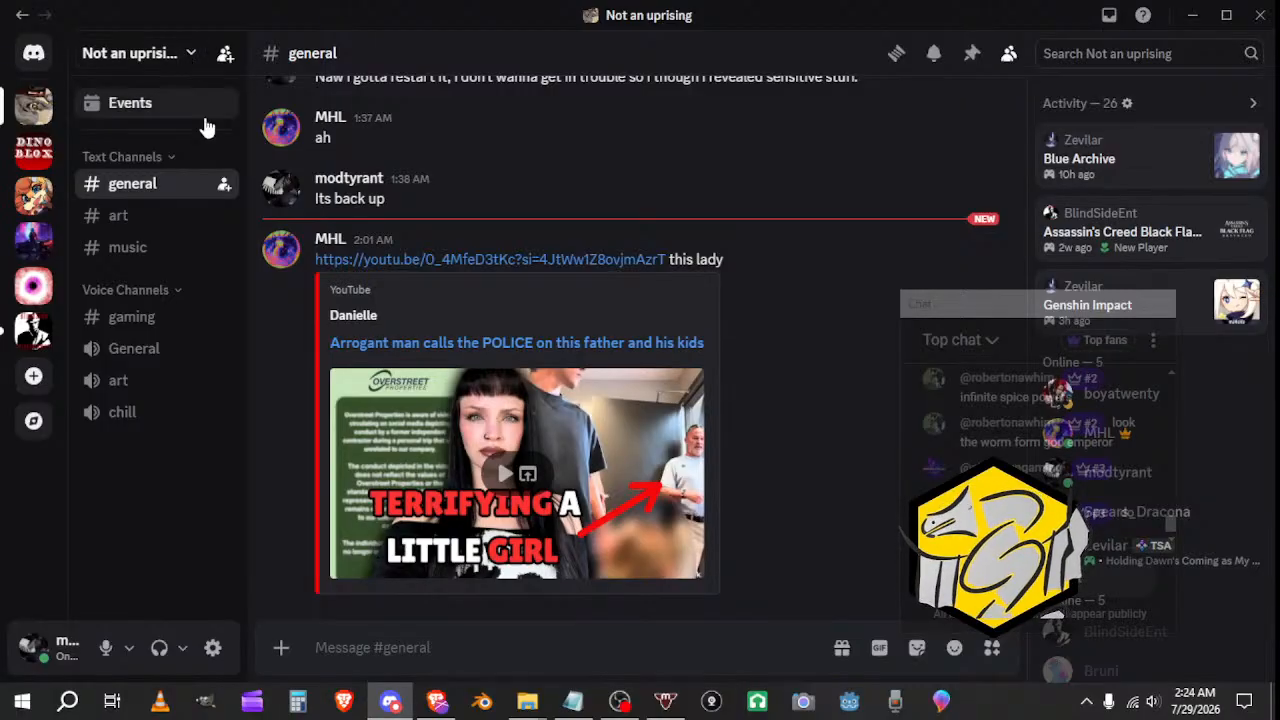
Step: Look through the recent messages in the server's general channel and close the Discord window
{"action": "scroll", "coordinate": [1150, 585], "scroll_direction": "down", "scroll_amount": 3}
{"action": "scroll", "coordinate": [748, 413], "scroll_direction": "up", "scroll_amount": 6}
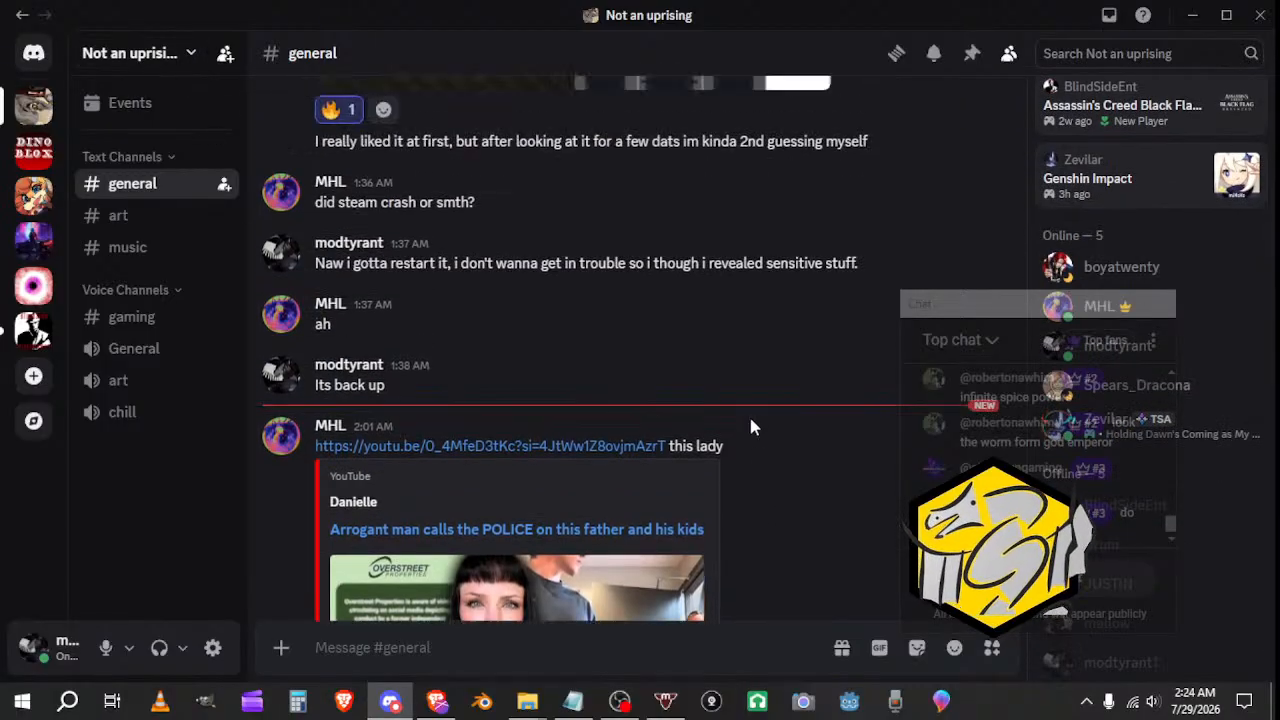
{"action": "scroll", "coordinate": [718, 450], "scroll_direction": "down", "scroll_amount": 6}
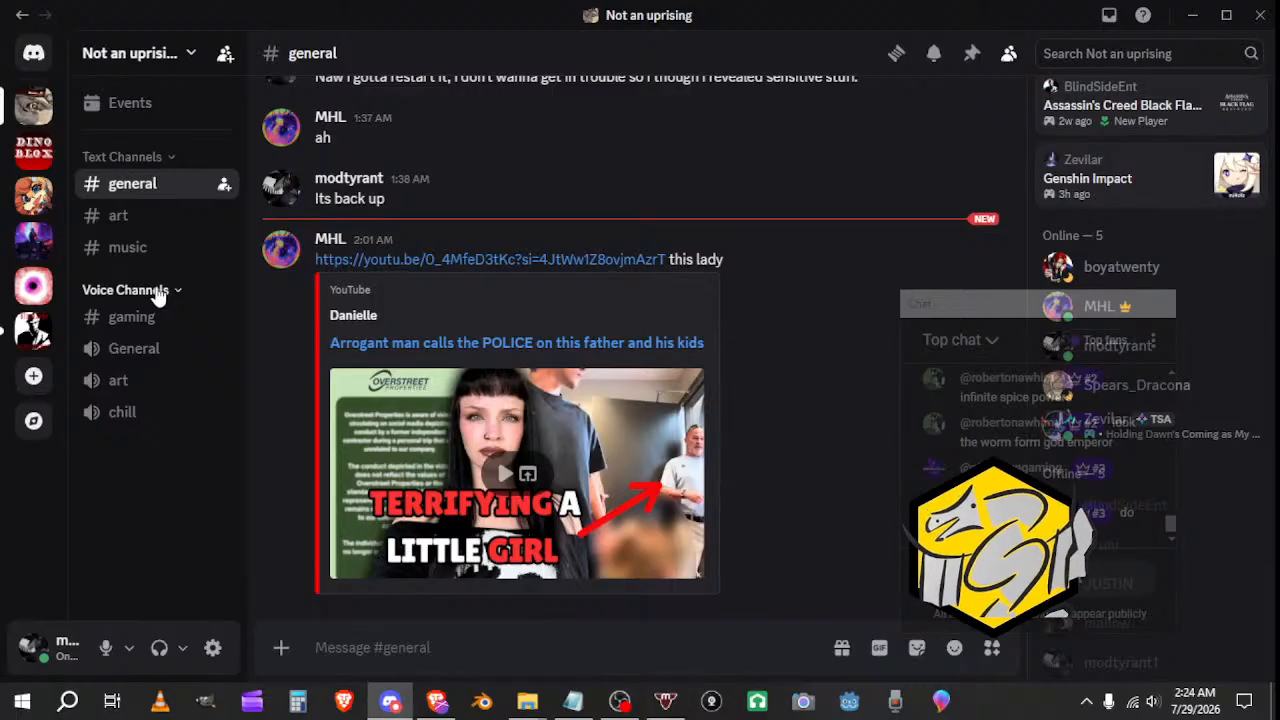
{"action": "scroll", "coordinate": [658, 428], "scroll_direction": "up", "scroll_amount": 6}
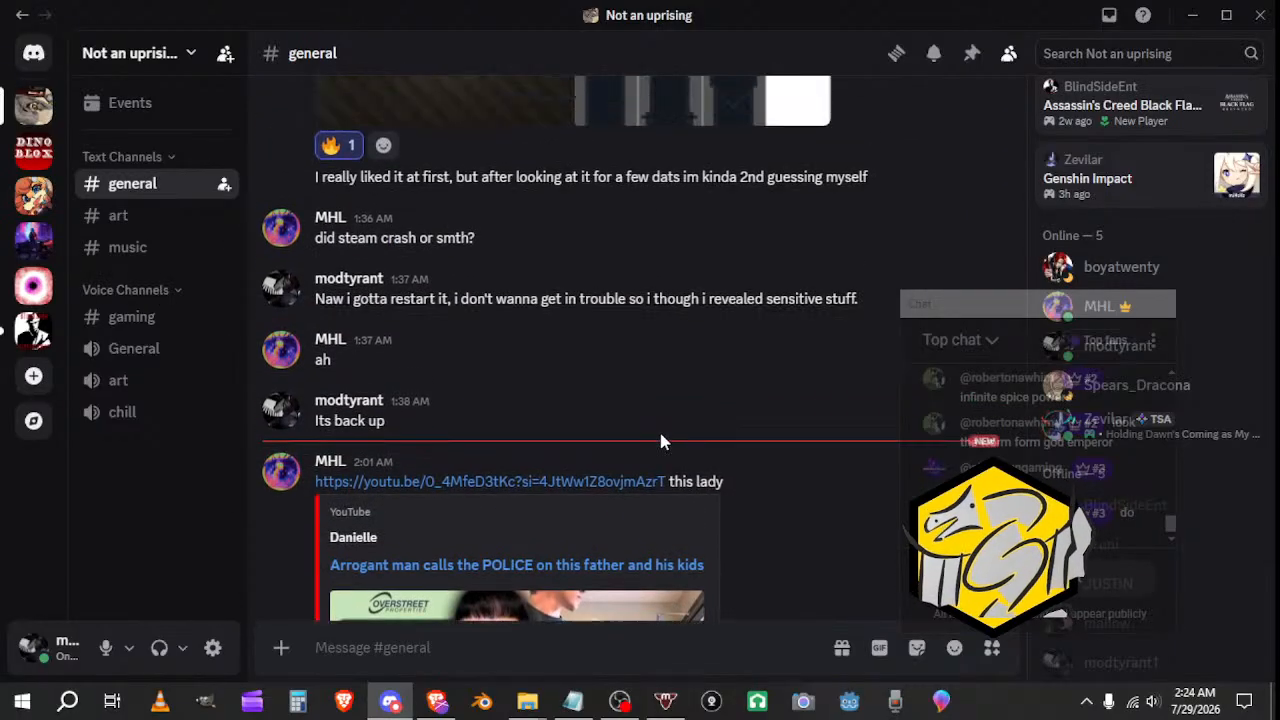
{"action": "scroll", "coordinate": [585, 527], "scroll_direction": "up", "scroll_amount": 5}
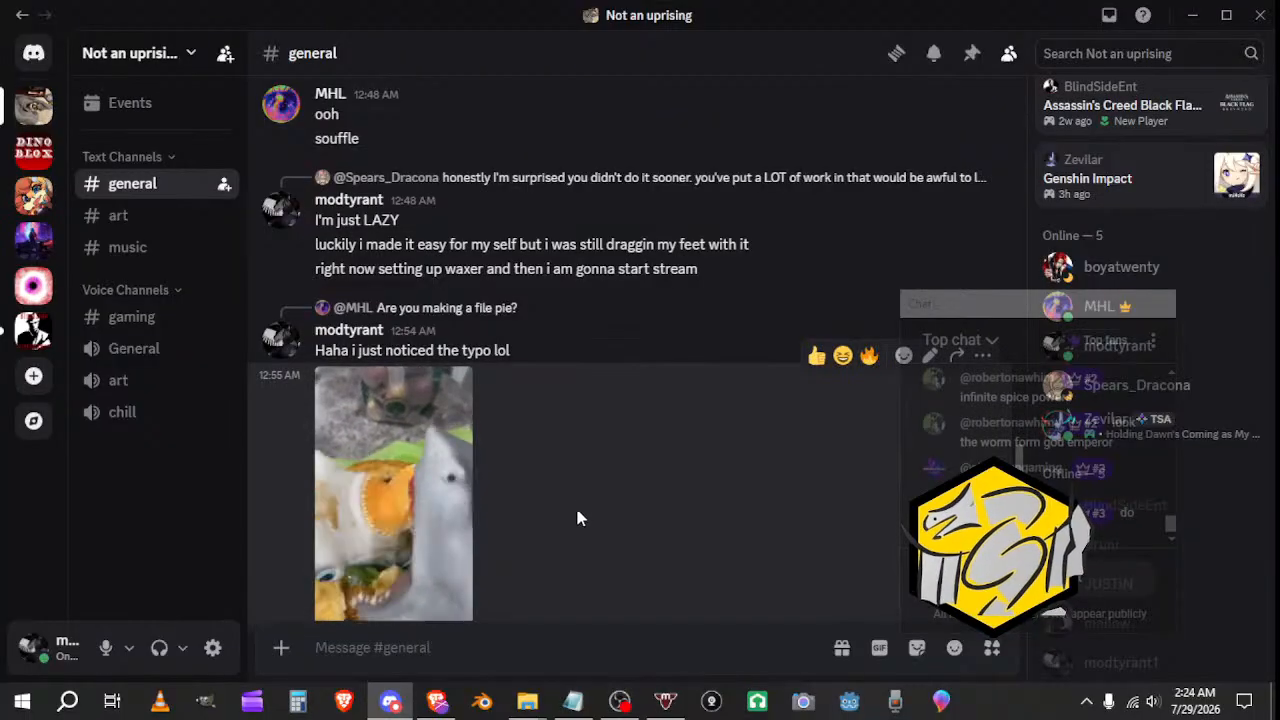
{"action": "scroll", "coordinate": [572, 505], "scroll_direction": "down", "scroll_amount": 6}
{"action": "scroll", "coordinate": [510, 550], "scroll_direction": "down", "scroll_amount": 5}
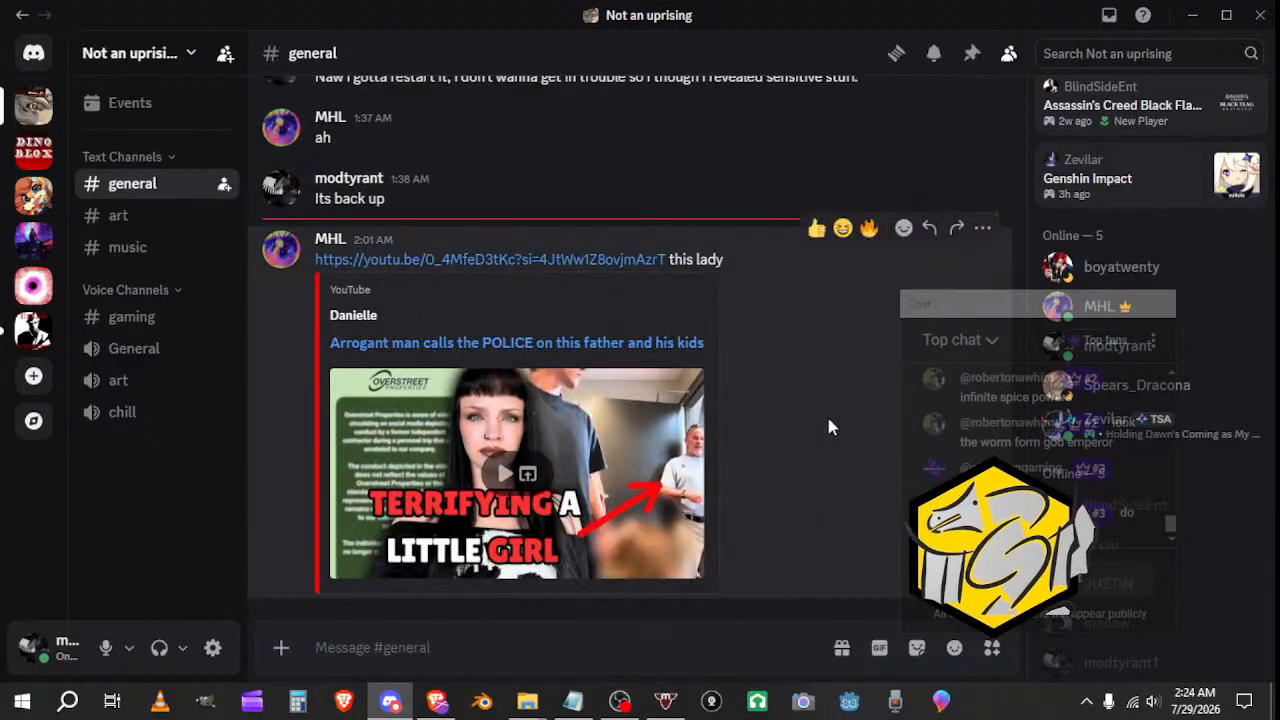
{"action": "left_click", "coordinate": [1263, 27]}
Step: Skim the God Emperor of Dune article from the Plot section through to the References and back to its beginning
{"action": "scroll", "coordinate": [476, 390], "scroll_direction": "down", "scroll_amount": 2}
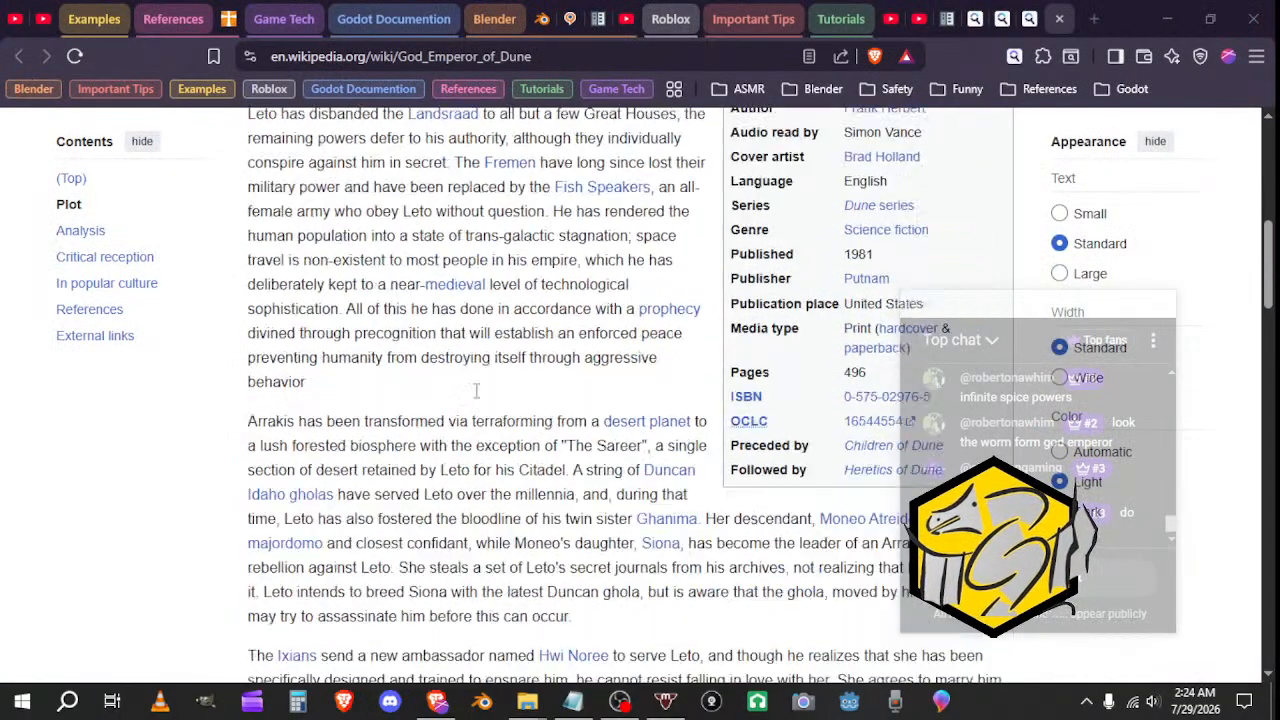
{"action": "scroll", "coordinate": [480, 420], "scroll_direction": "up", "scroll_amount": 7}
{"action": "scroll", "coordinate": [481, 440], "scroll_direction": "down", "scroll_amount": 3}
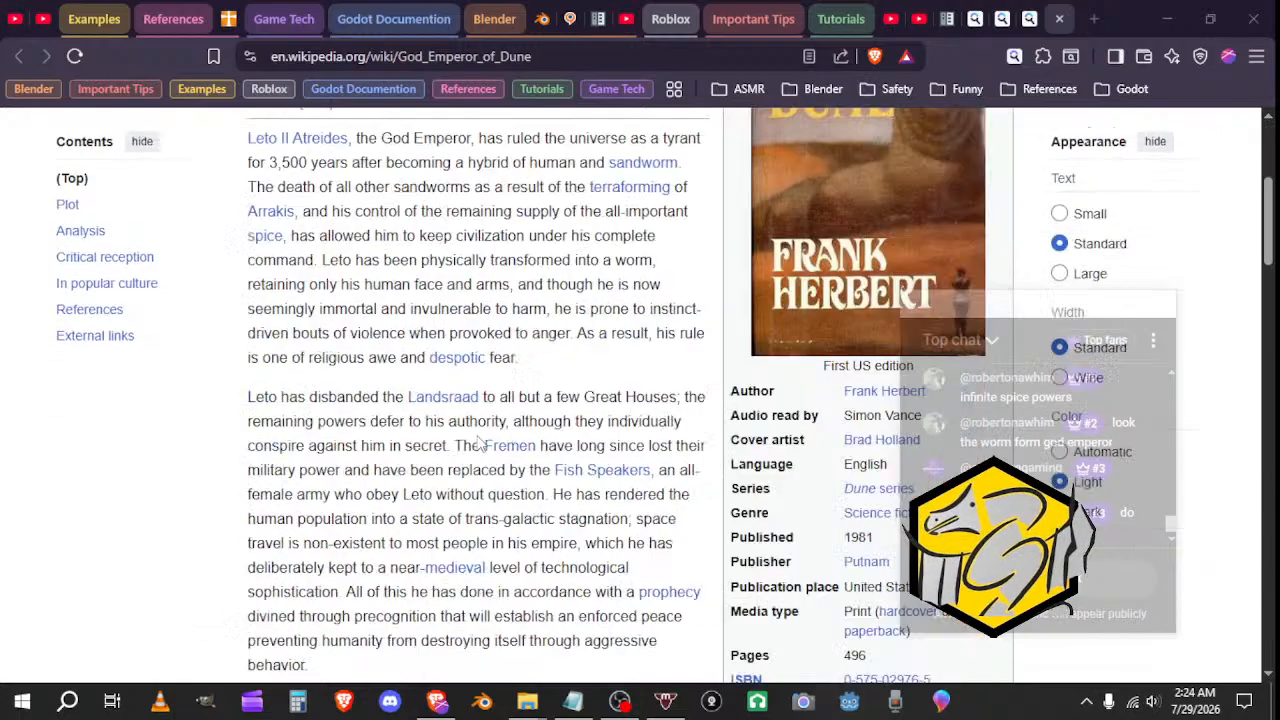
{"action": "scroll", "coordinate": [480, 443], "scroll_direction": "down", "scroll_amount": 4}
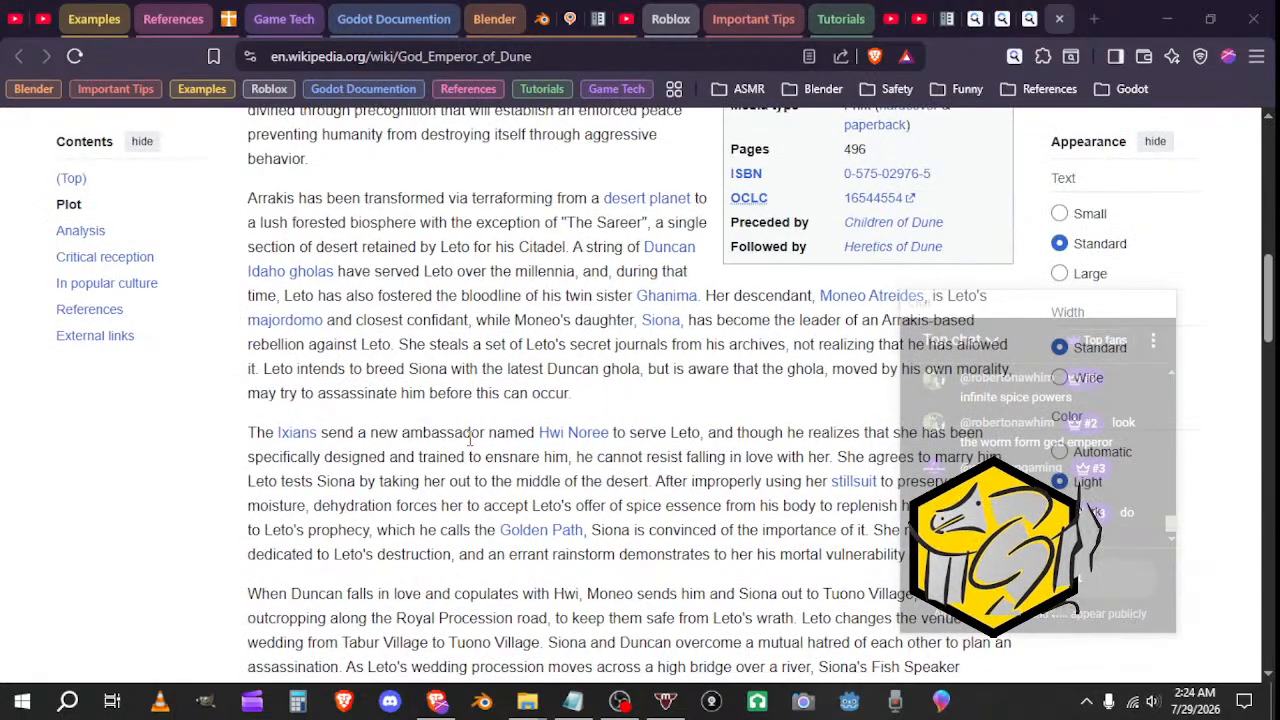
{"action": "scroll", "coordinate": [470, 440], "scroll_direction": "down", "scroll_amount": 2}
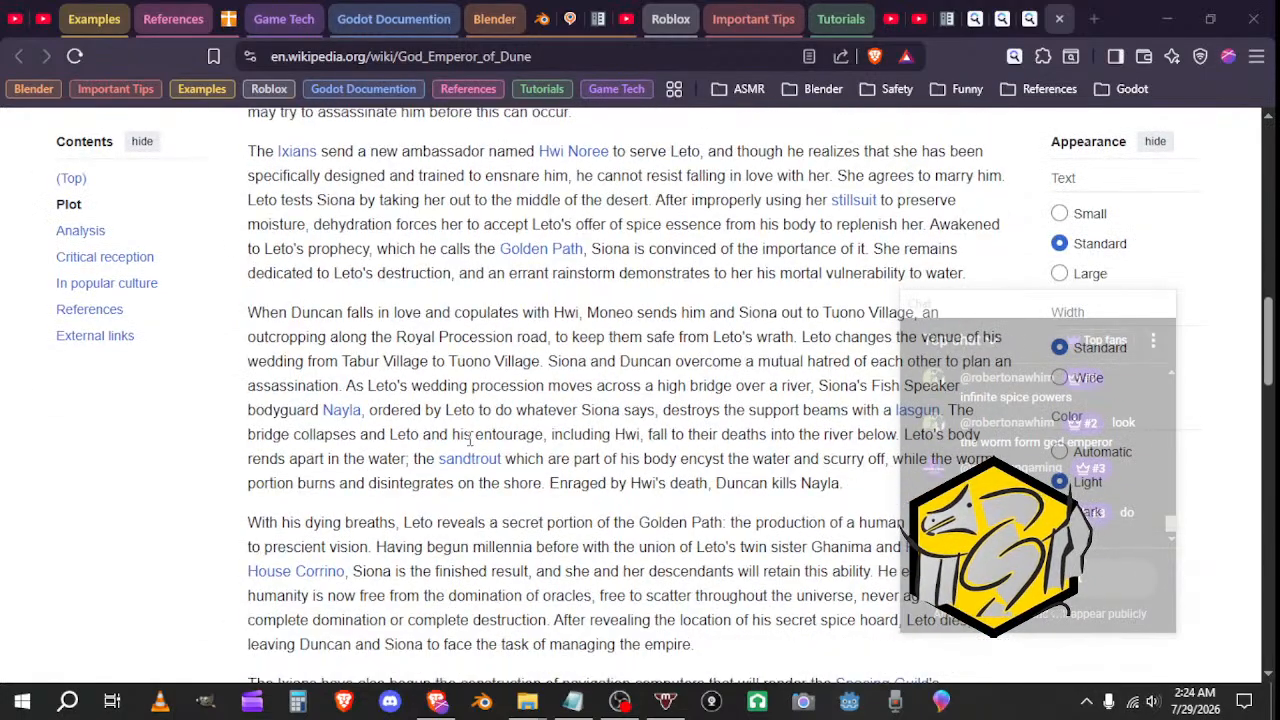
{"action": "scroll", "coordinate": [470, 440], "scroll_direction": "down", "scroll_amount": 5}
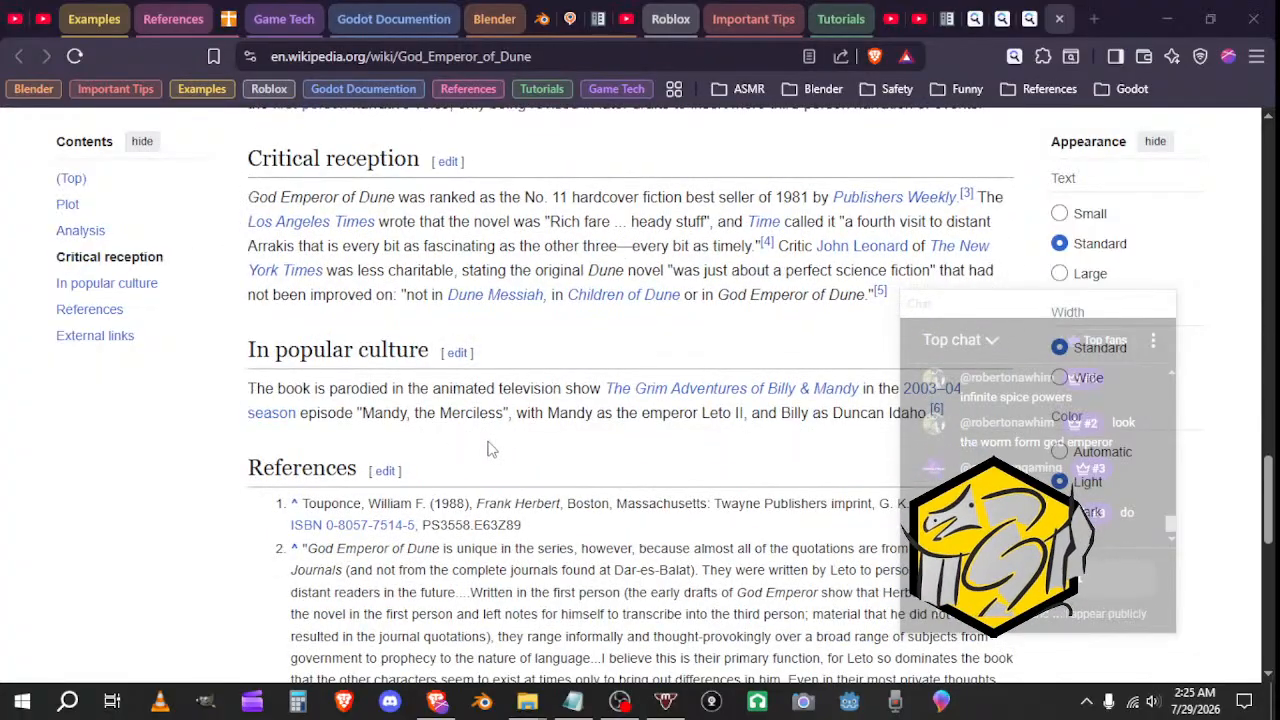
{"action": "scroll", "coordinate": [490, 449], "scroll_direction": "up", "scroll_amount": 8}
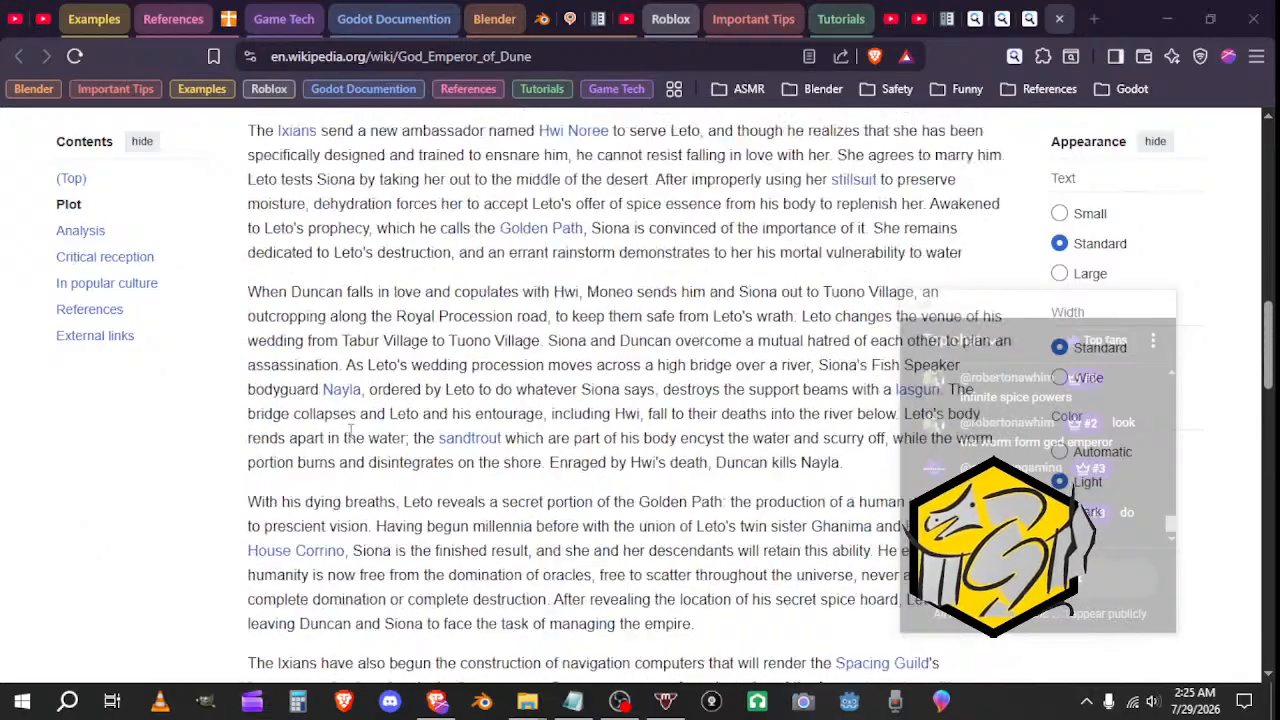
{"action": "scroll", "coordinate": [390, 396], "scroll_direction": "up", "scroll_amount": 2}
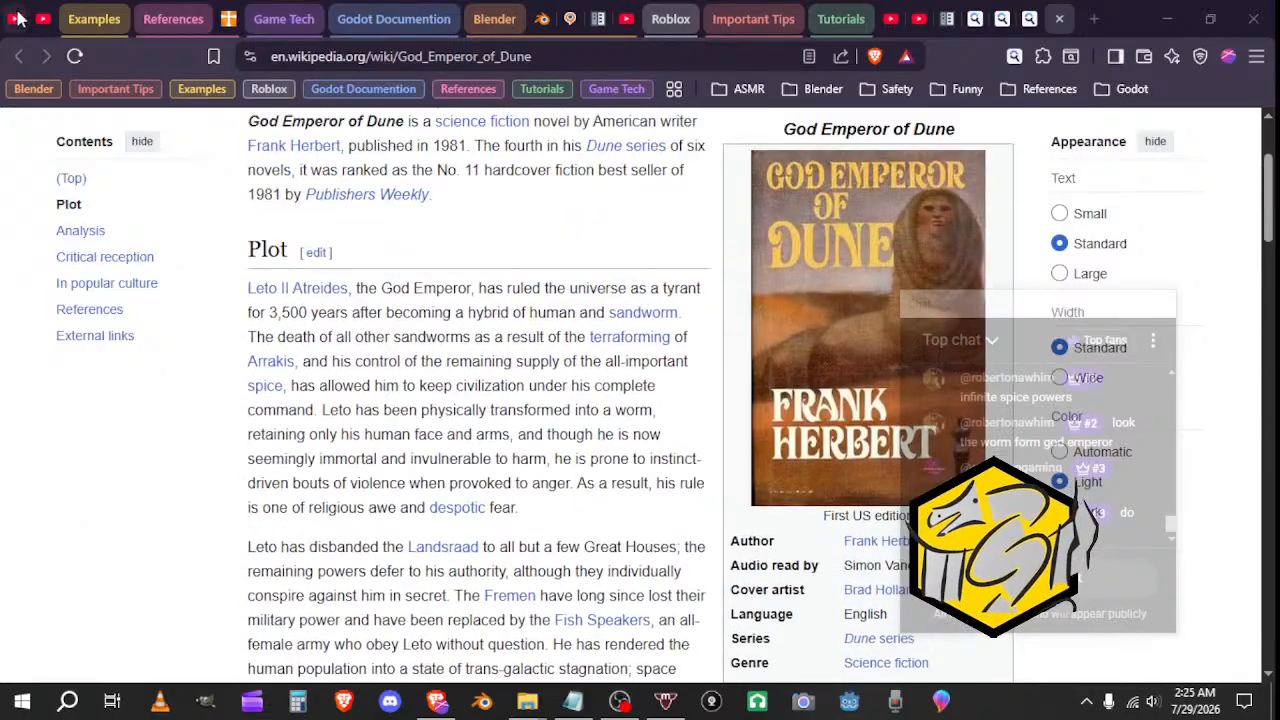
{"action": "scroll", "coordinate": [370, 340], "scroll_direction": "up", "scroll_amount": 3}
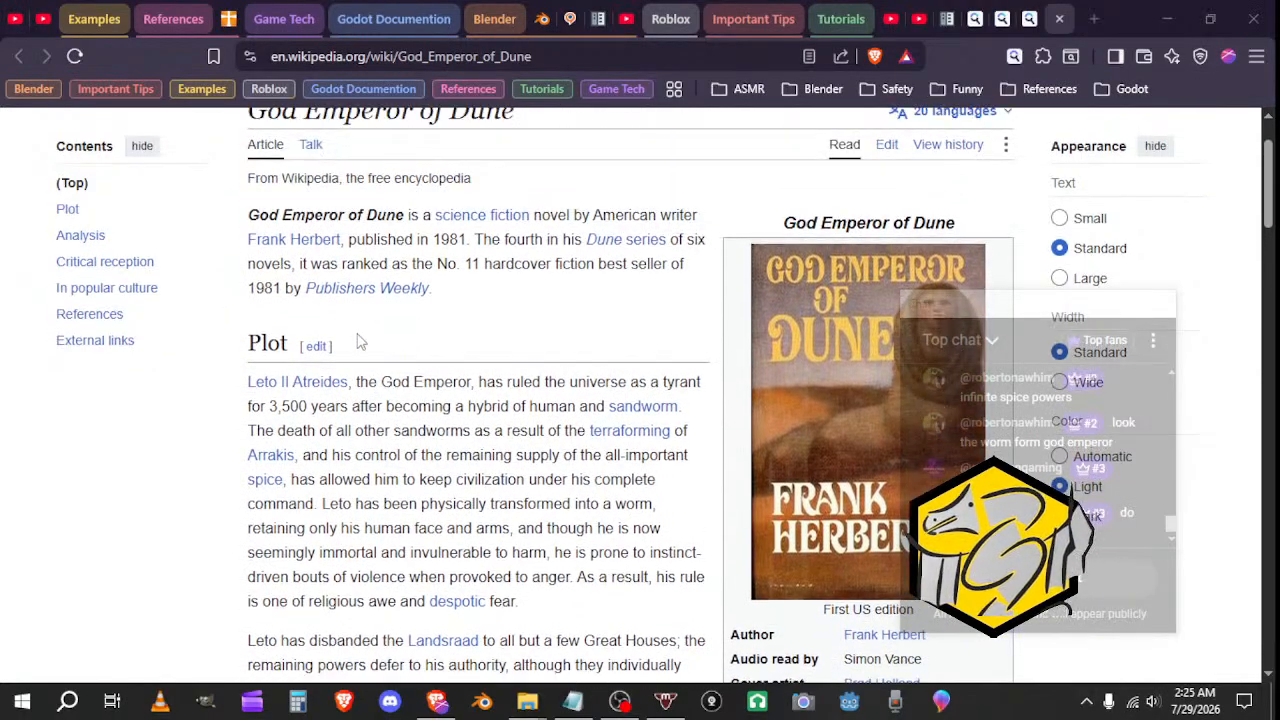
Step: Highlight "seemingly immortal and invulnerable to harm" in the Plot section, skim the rest of the article, and close it
{"action": "scroll", "coordinate": [448, 367], "scroll_direction": "down", "scroll_amount": 3}
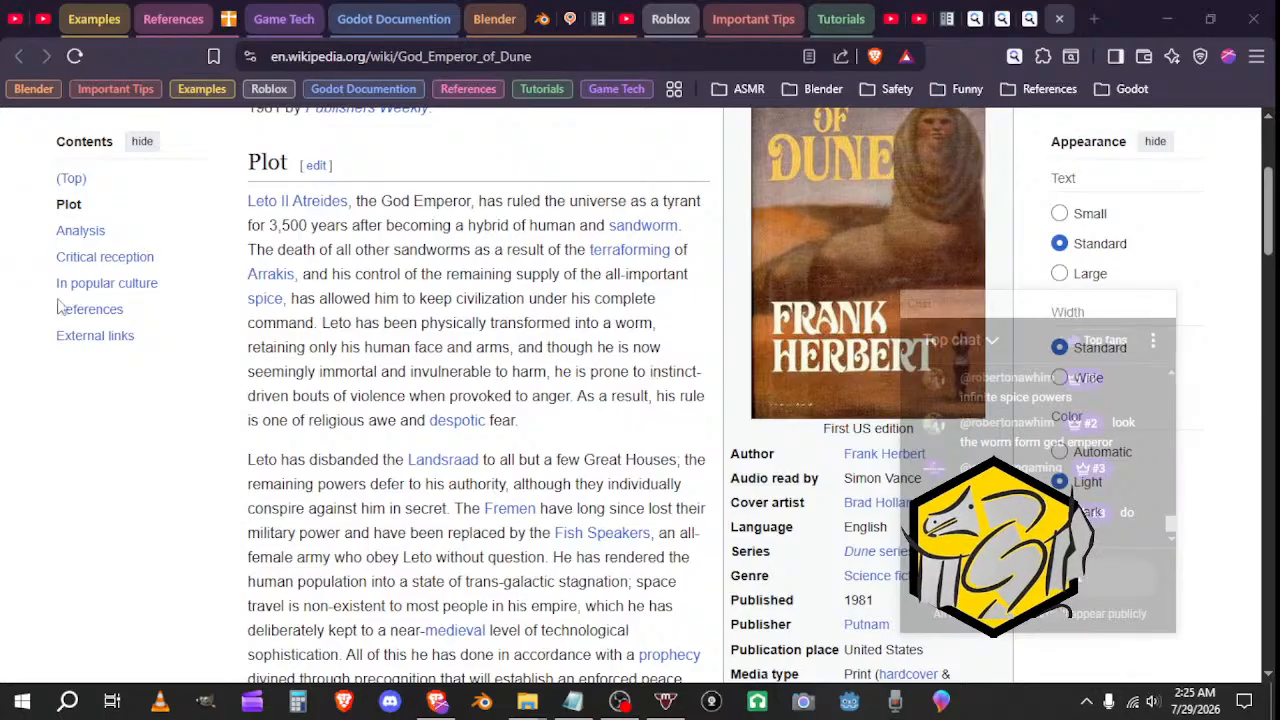
{"action": "left_click_drag", "start_coordinate": [248, 371], "coordinate": [547, 371]}
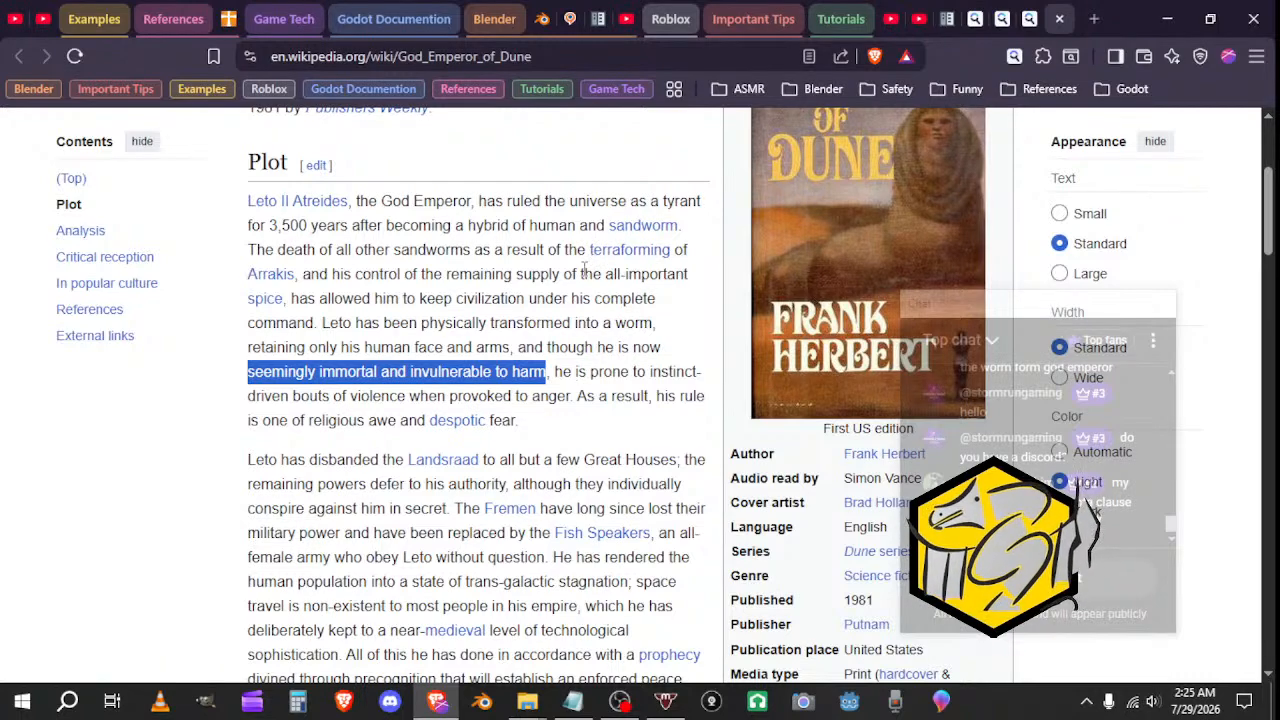
{"action": "scroll", "coordinate": [585, 268], "scroll_direction": "up", "scroll_amount": 3}
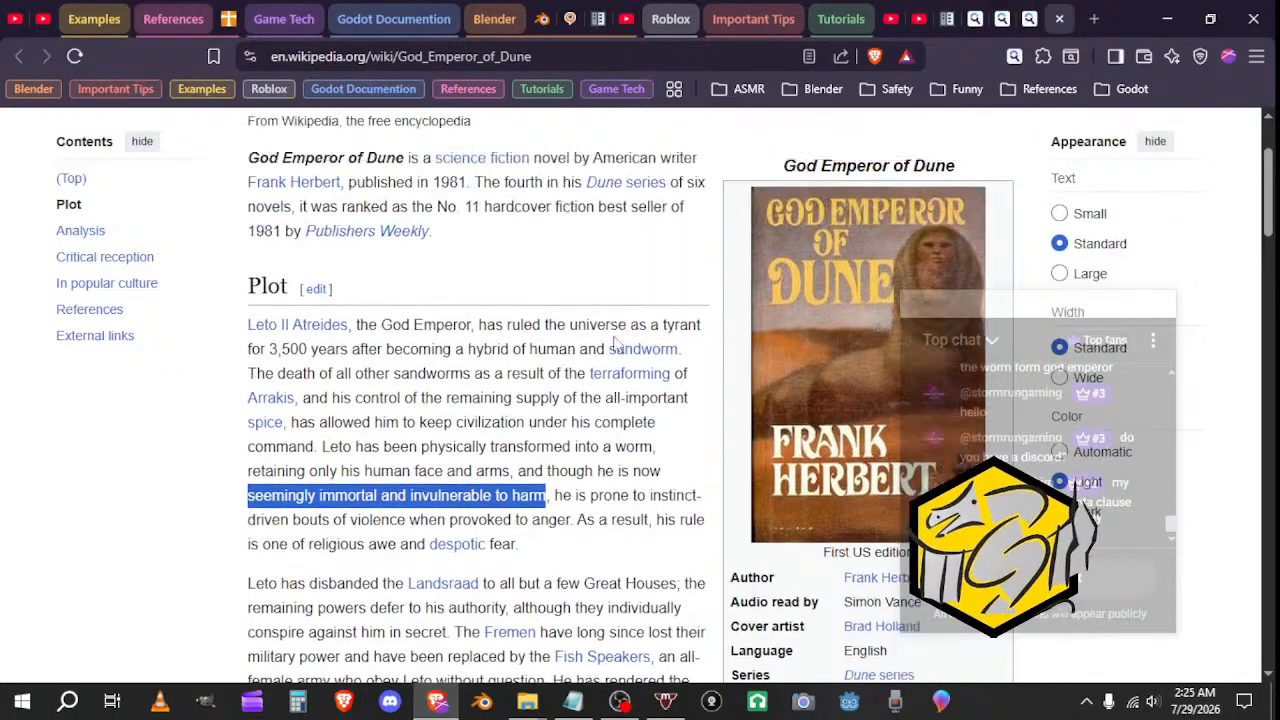
{"action": "scroll", "coordinate": [588, 357], "scroll_direction": "down", "scroll_amount": 5}
{"action": "scroll", "coordinate": [578, 357], "scroll_direction": "down", "scroll_amount": 8}
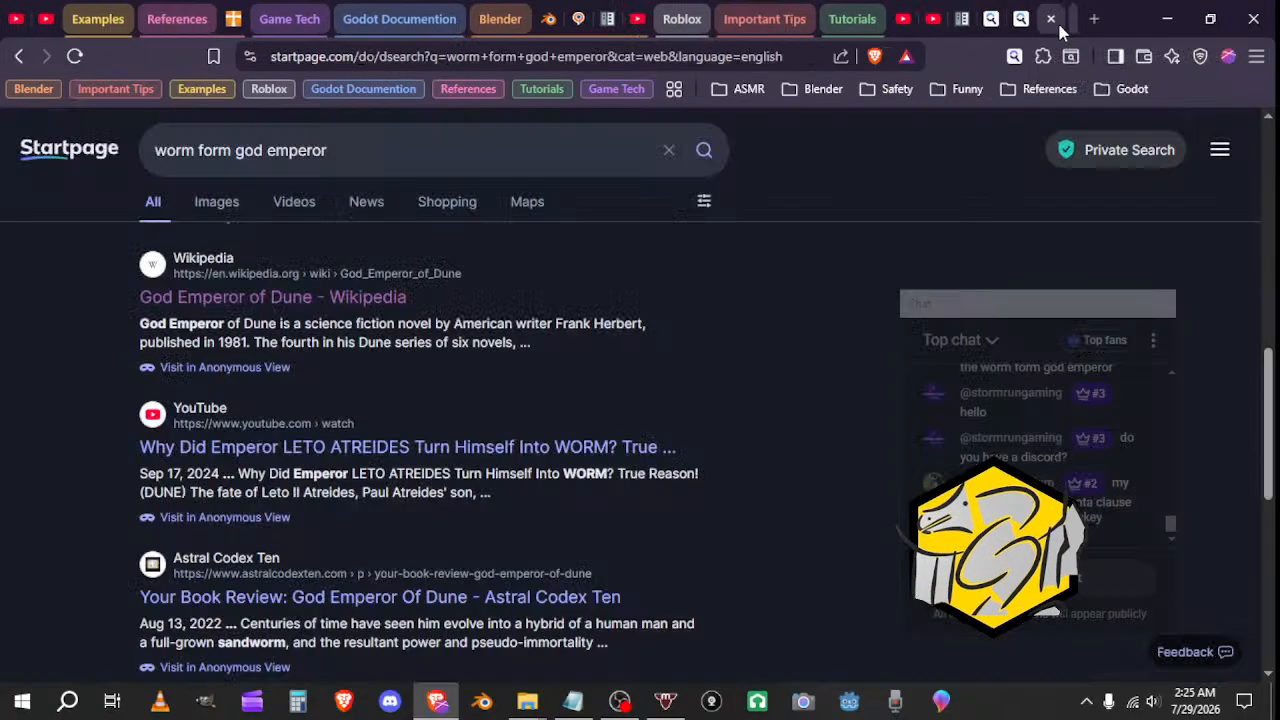
{"action": "left_click", "coordinate": [1060, 19]}
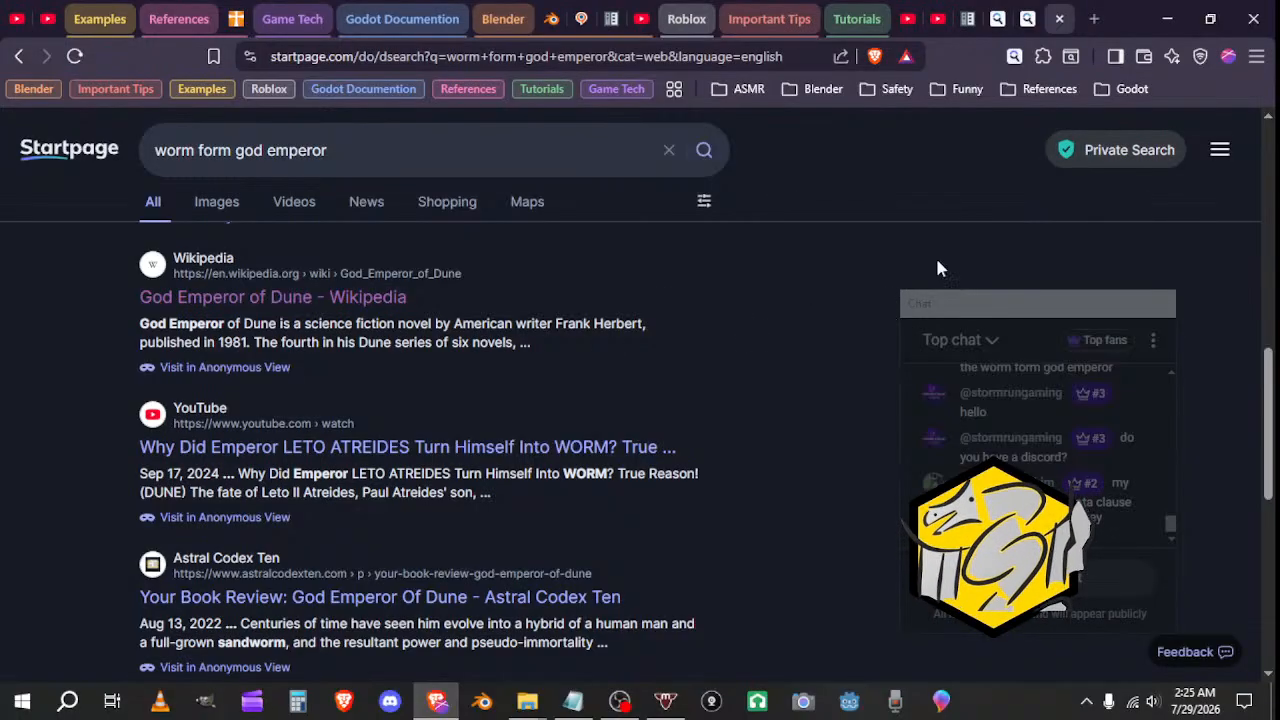
Step: Minimize the browser and Notepad, and open the maps folder inside 1blender in the File Explorer window showing objects
{"action": "left_click", "coordinate": [1164, 30]}
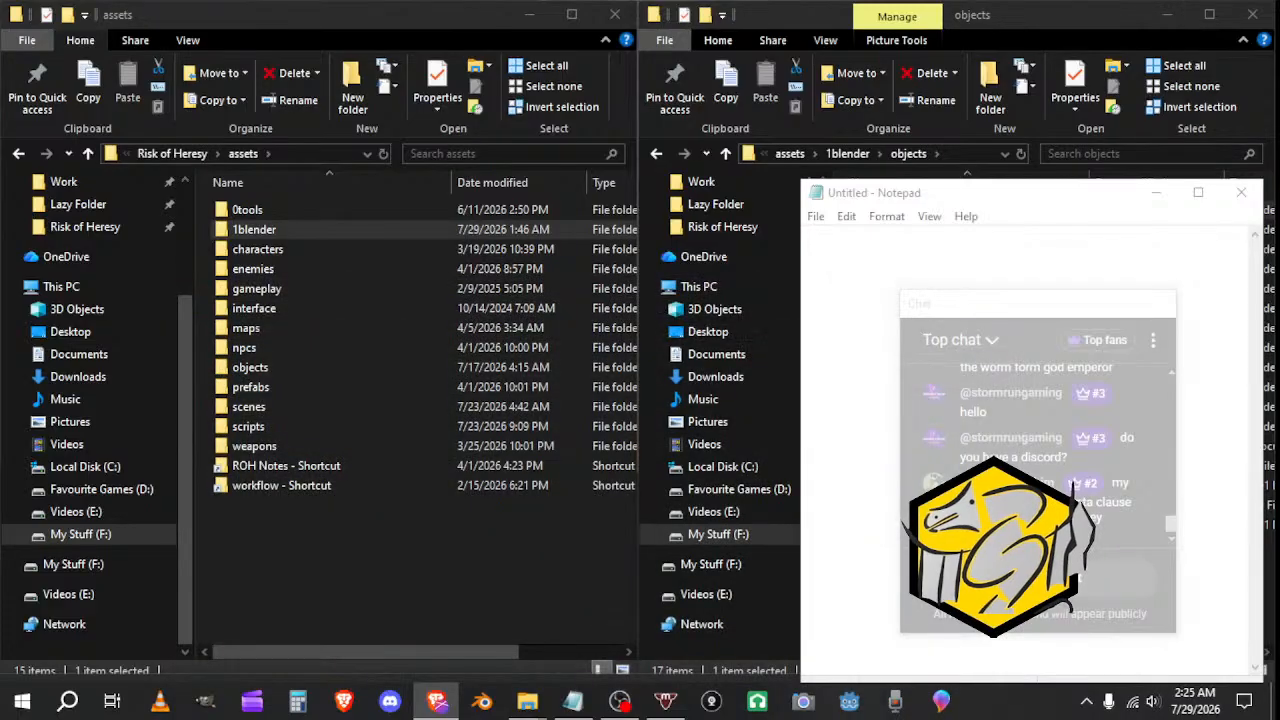
{"action": "left_click", "coordinate": [1168, 192]}
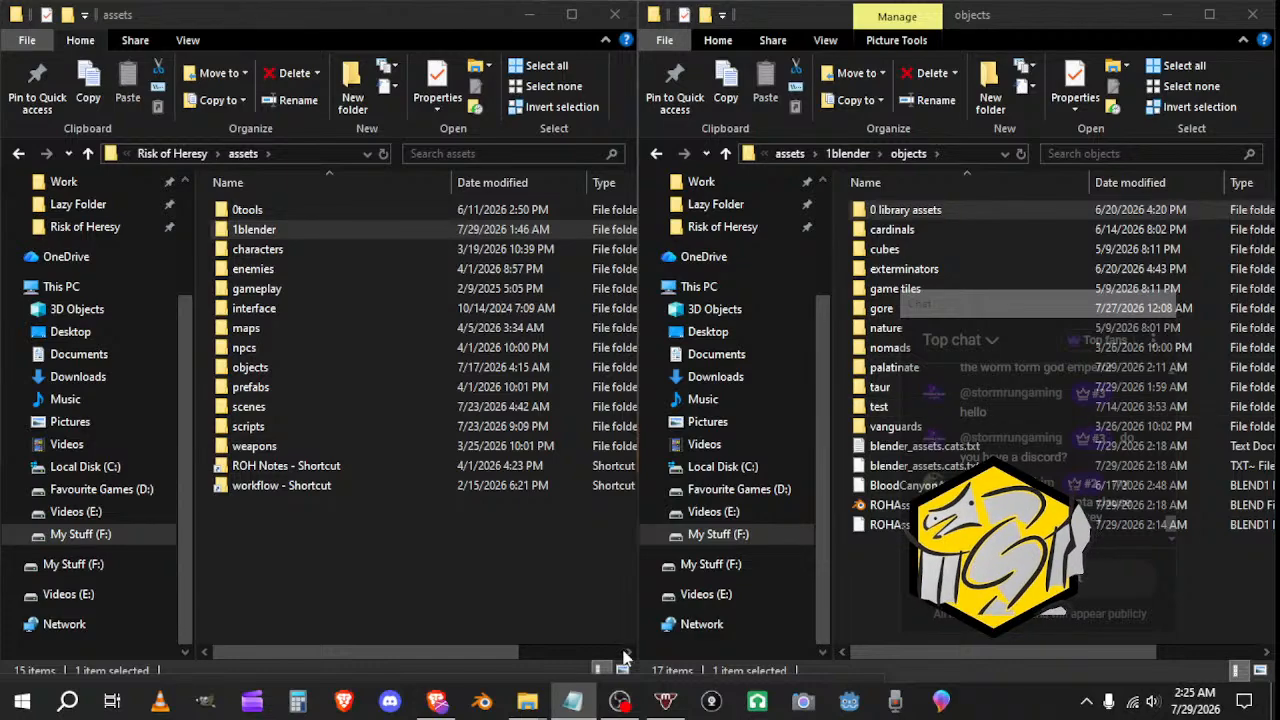
{"action": "left_click", "coordinate": [395, 560]}
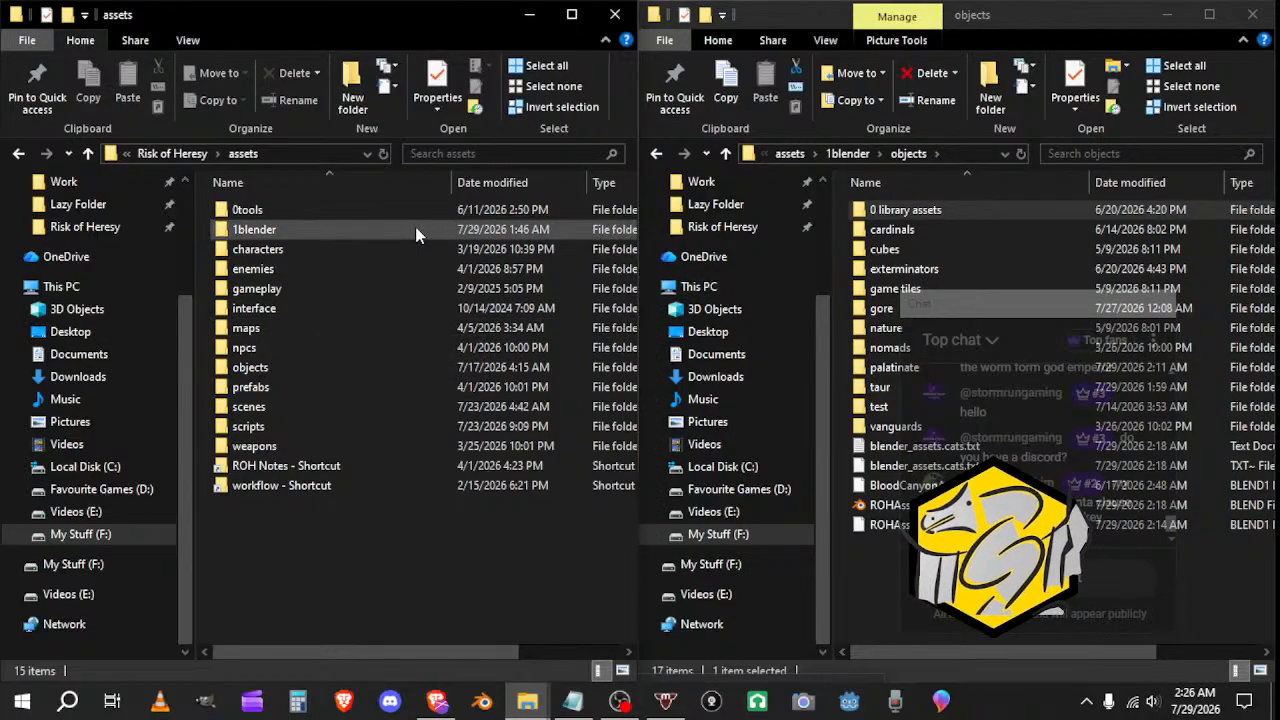
{"action": "left_click", "coordinate": [856, 154]}
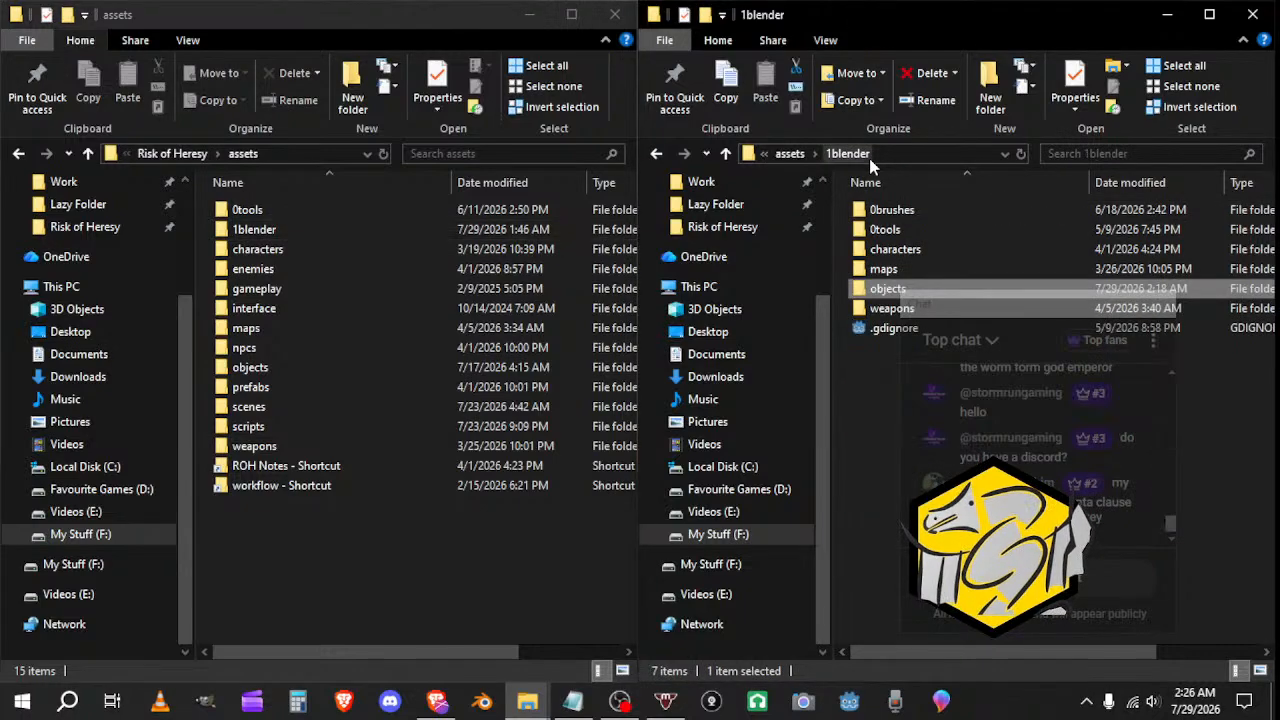
{"action": "double_click", "coordinate": [882, 270]}
{"action": "mouse_move", "coordinate": [621, 705]}
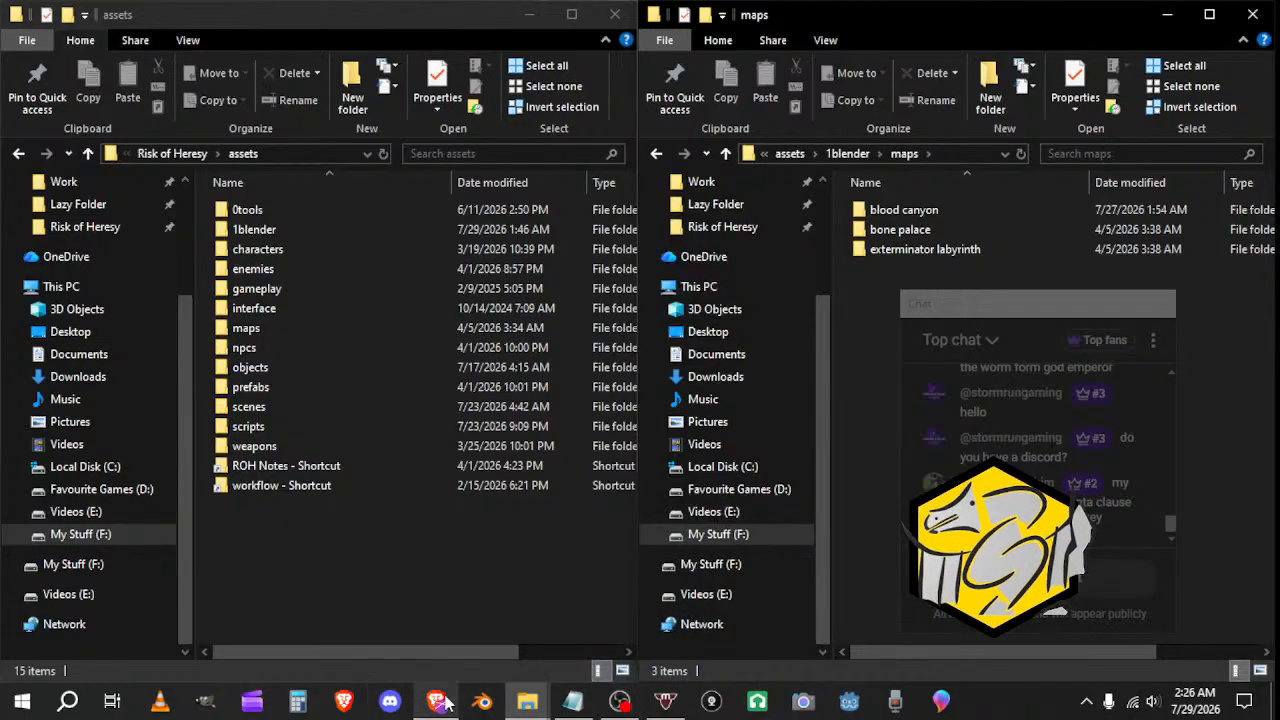
Step: Switch to Discord, copy the account's own username from its profile card, and return to the browser
{"action": "mouse_move", "coordinate": [445, 705]}
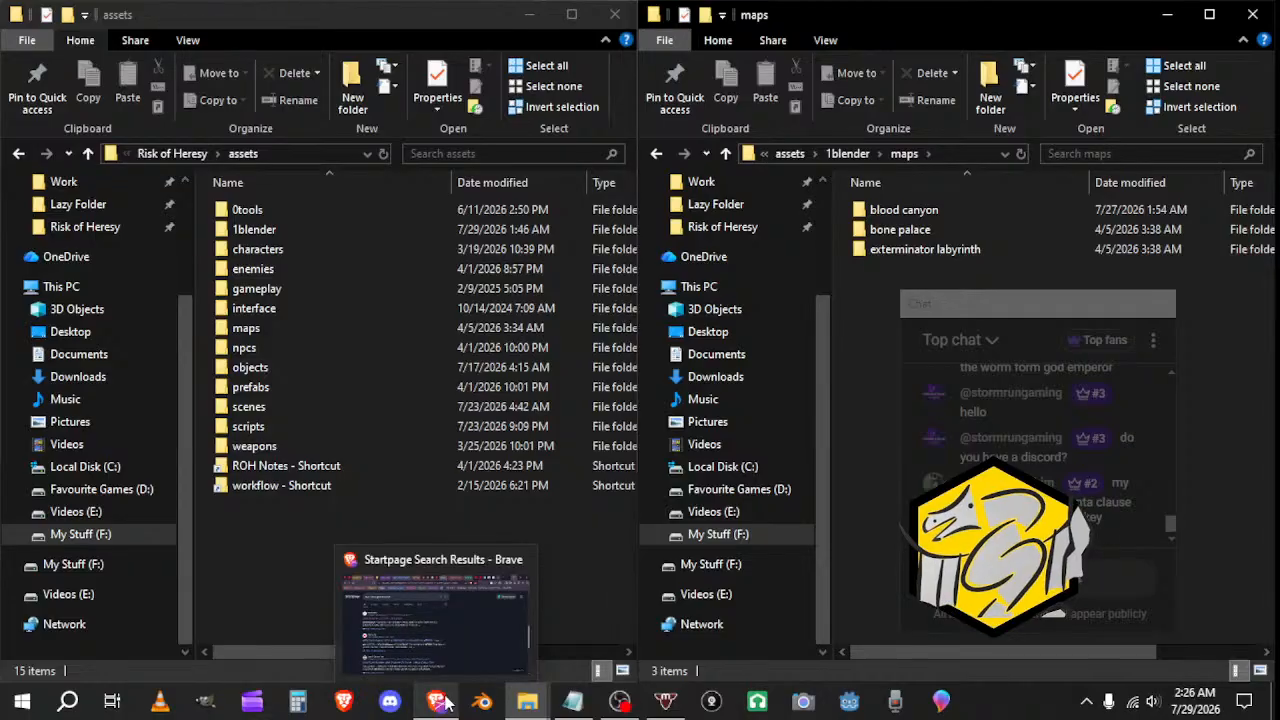
{"action": "left_click", "coordinate": [445, 705]}
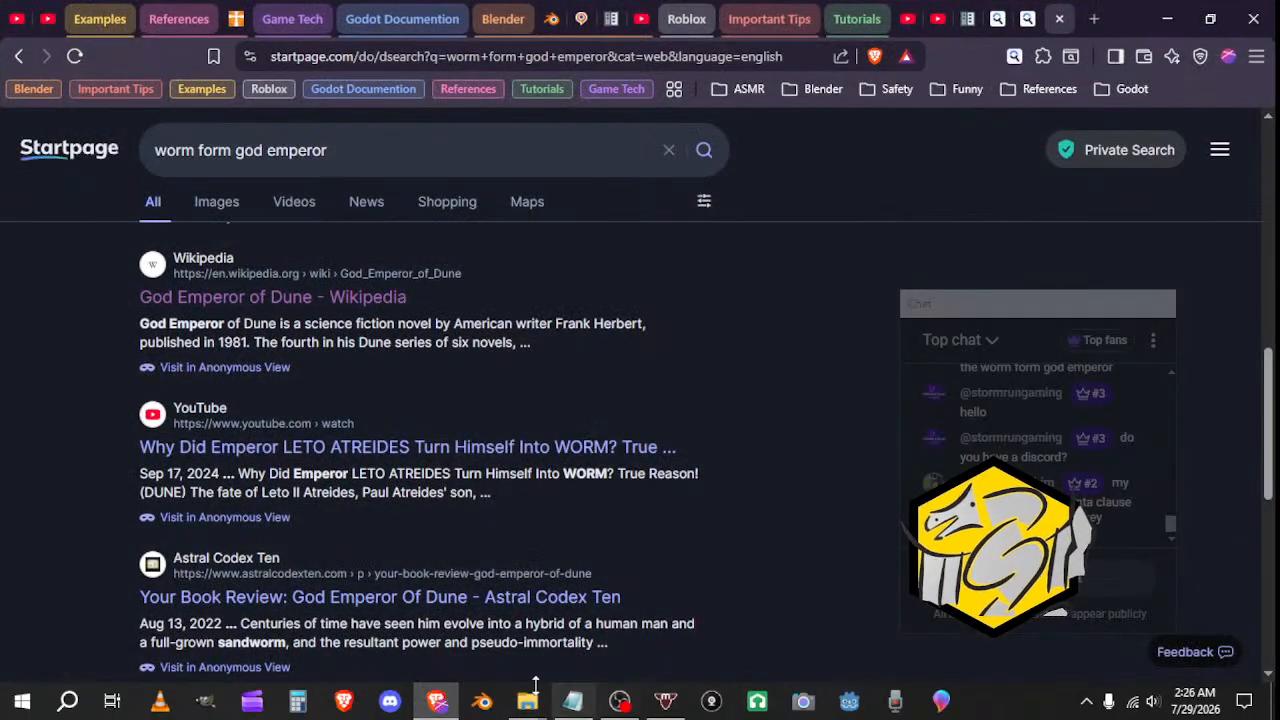
{"action": "left_click", "coordinate": [390, 701]}
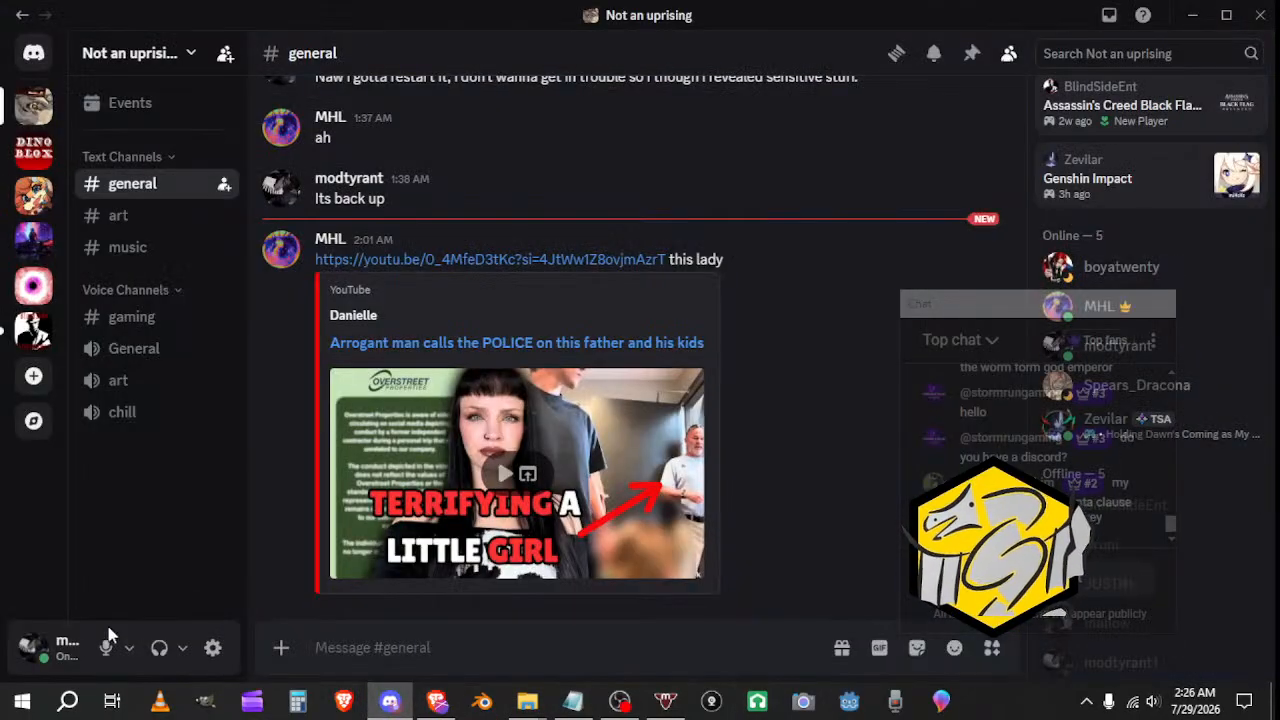
{"action": "left_click", "coordinate": [66, 648]}
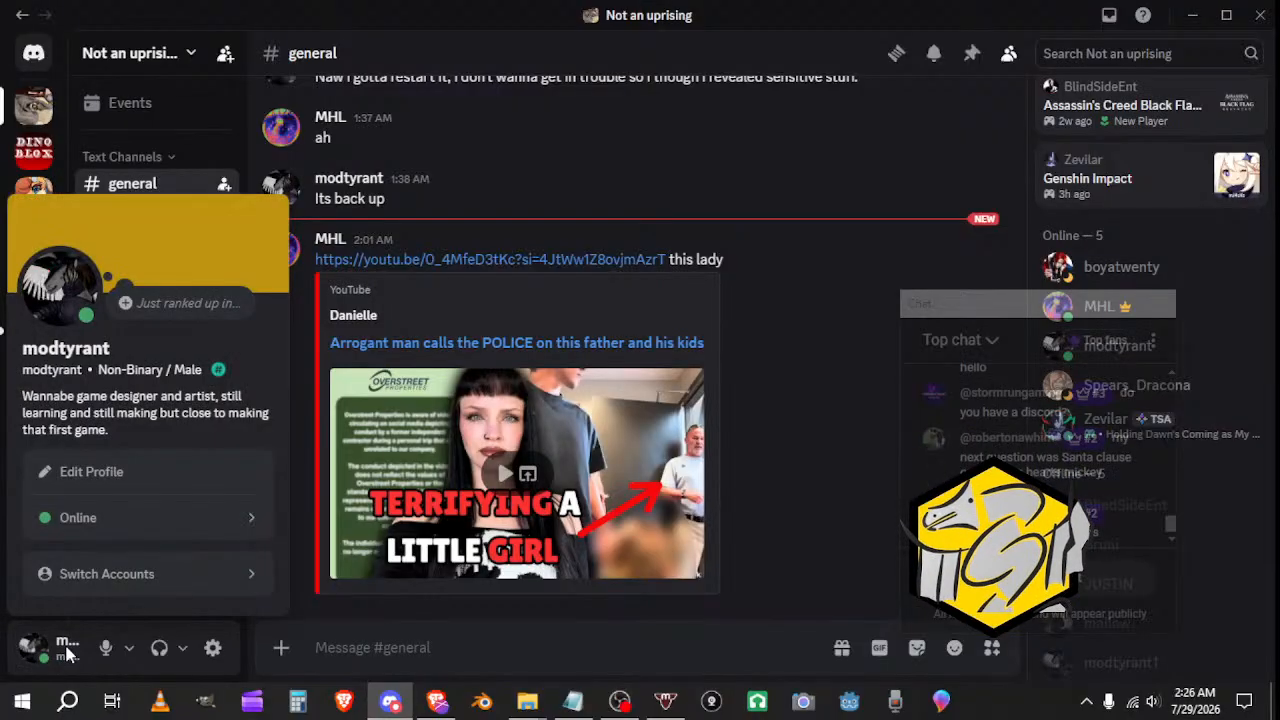
{"action": "left_click", "coordinate": [118, 352]}
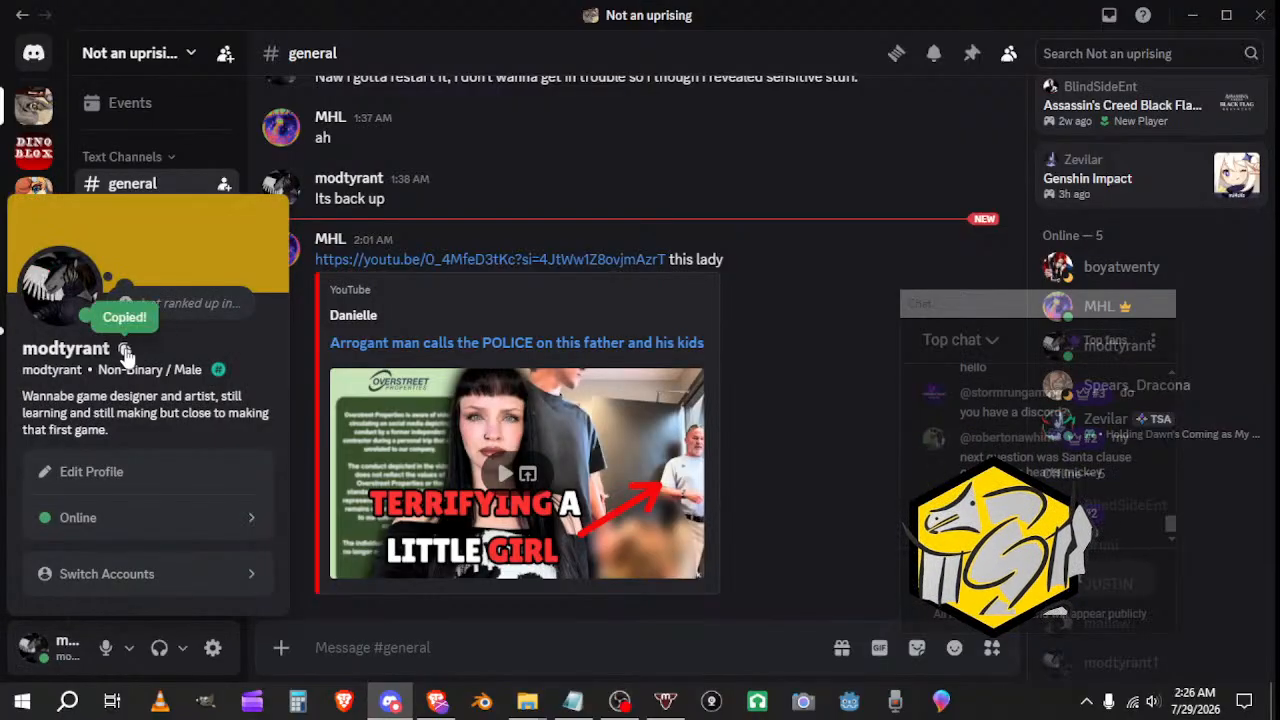
{"action": "left_click", "coordinate": [390, 703]}
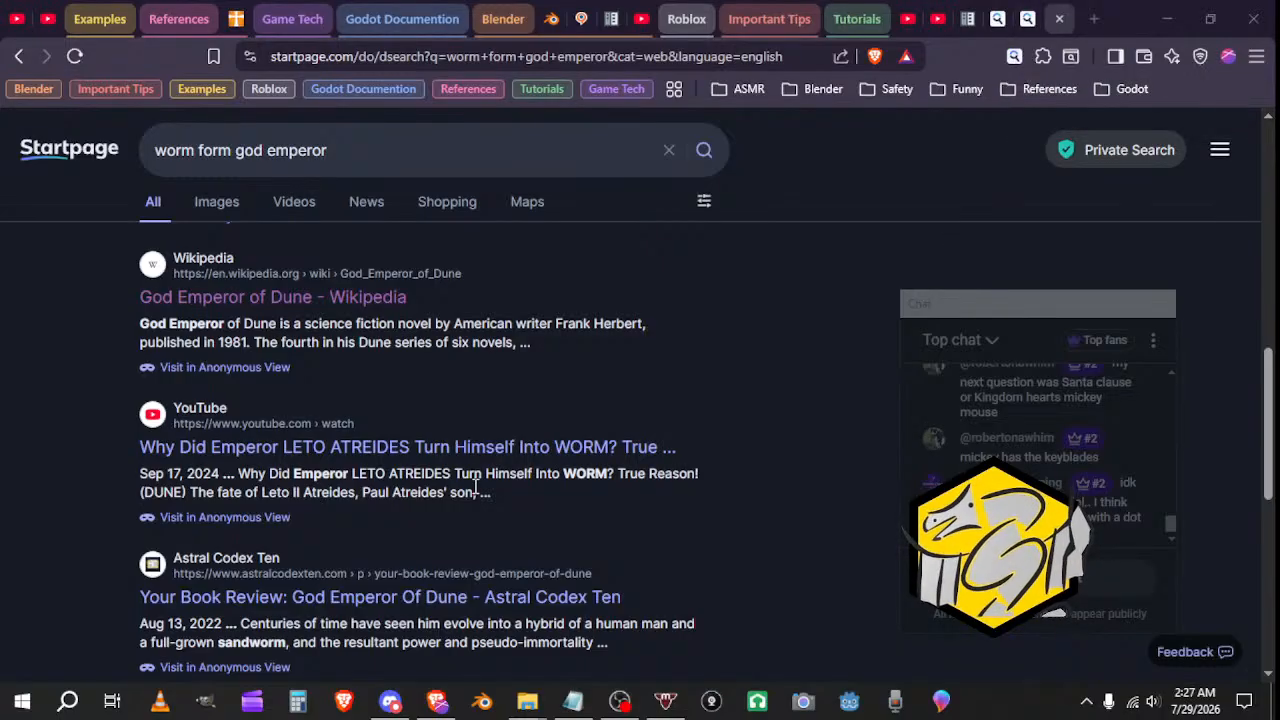
Step: Close the old Stream 114 Pt4 page and open the live page of Game Dev Stream 115 from YouTube Studio, with playback paused
{"action": "left_click", "coordinate": [908, 18]}
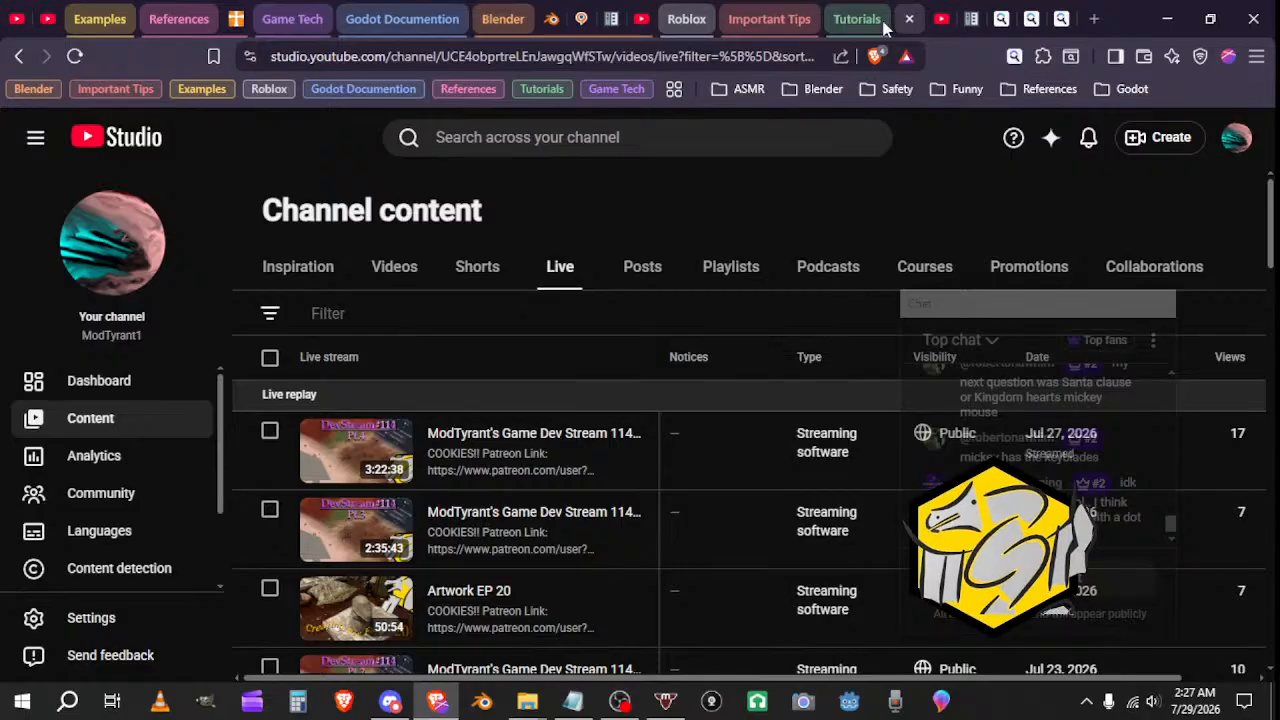
{"action": "left_click", "coordinate": [940, 19]}
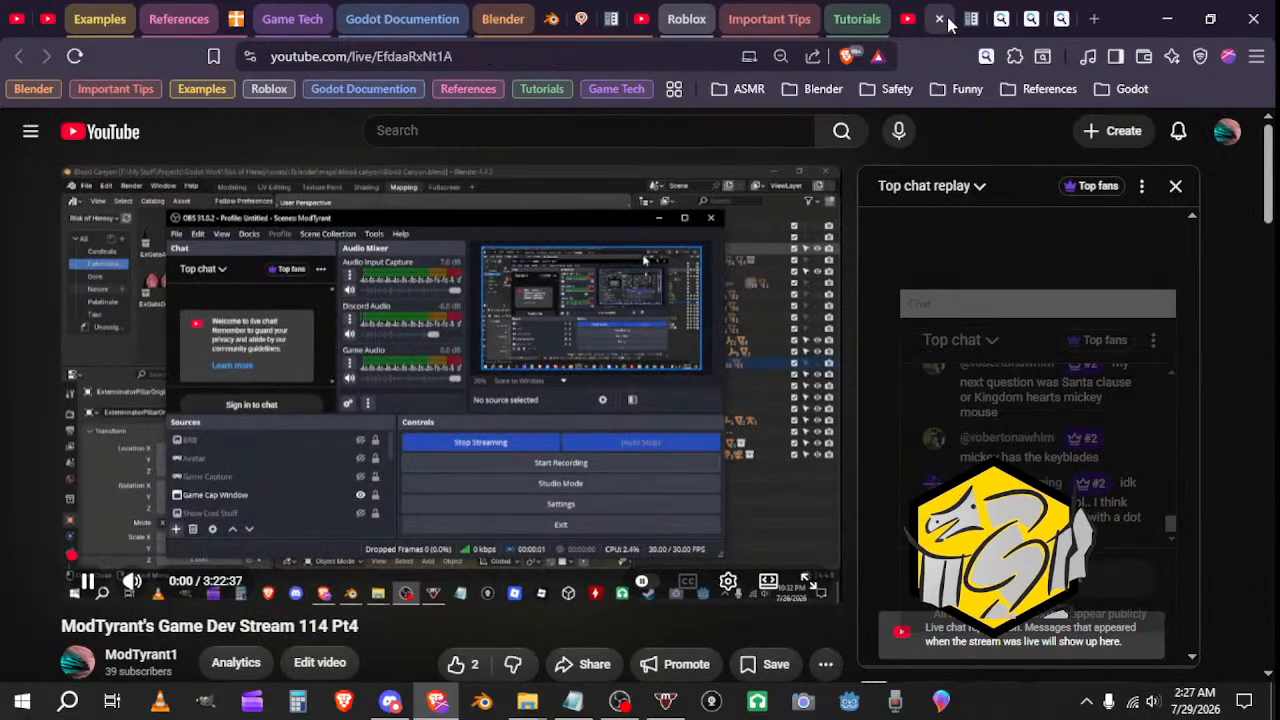
{"action": "left_click", "coordinate": [940, 19]}
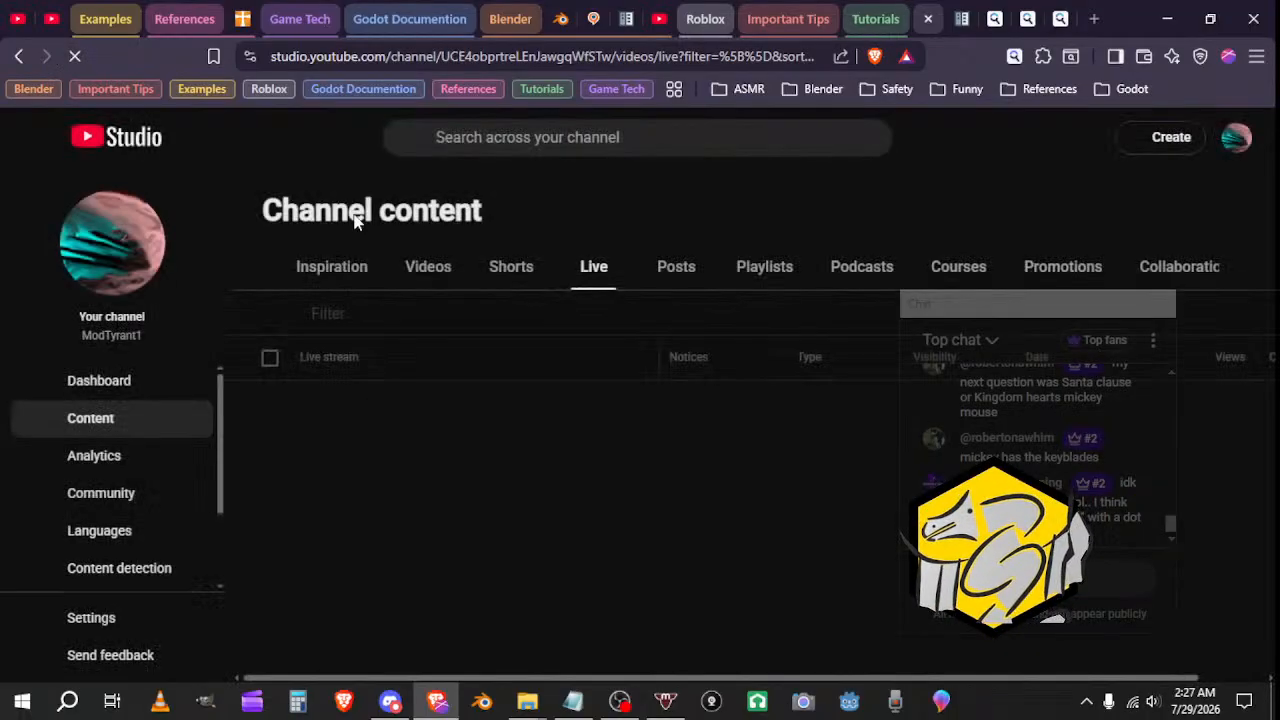
{"action": "left_click", "coordinate": [530, 435]}
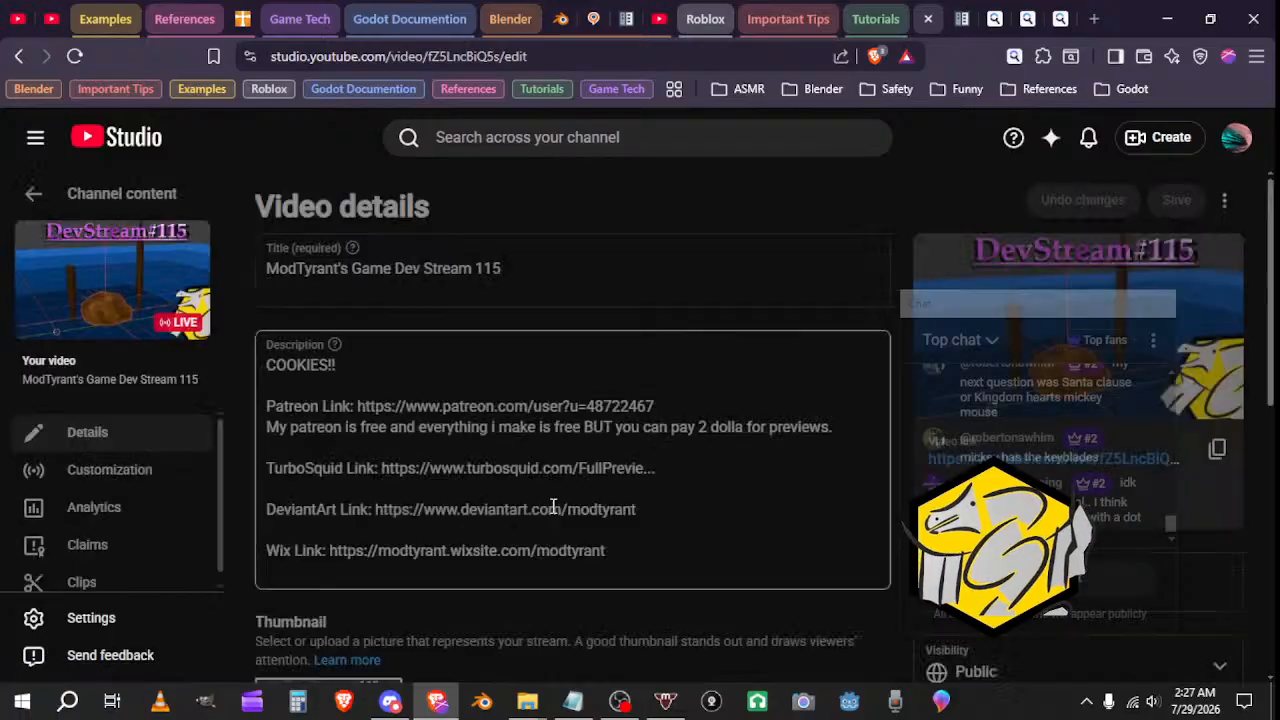
{"action": "left_click", "coordinate": [945, 458]}
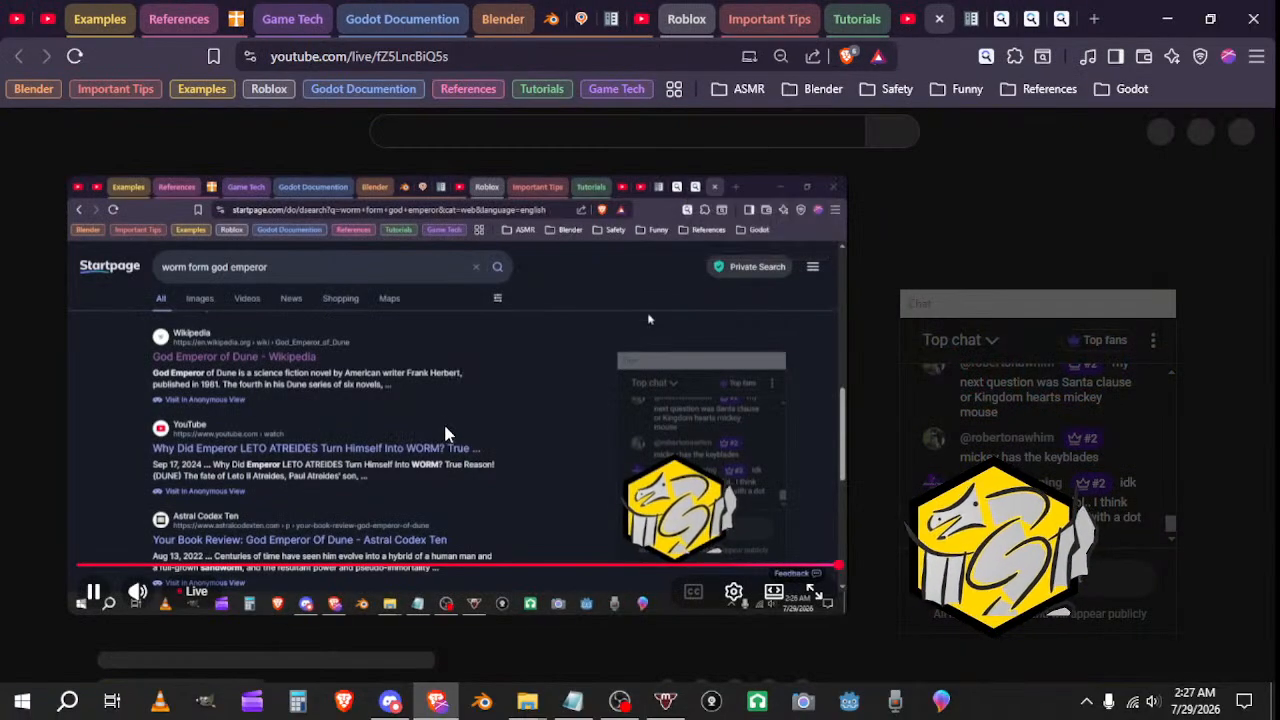
{"action": "left_click", "coordinate": [445, 428]}
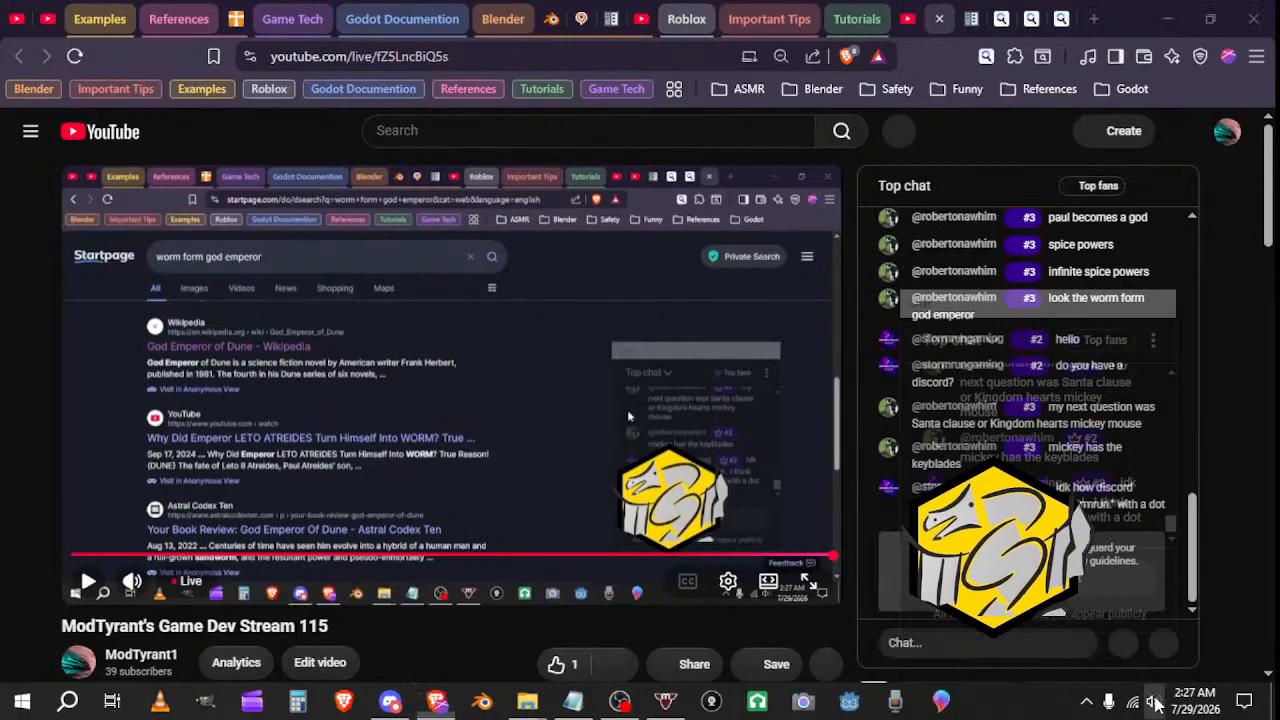
Step: Paste the copied Discord username into the stream's live chat, send it, and minimize the browser
{"action": "left_click", "coordinate": [1153, 701]}
{"action": "left_click", "coordinate": [1082, 612]}
{"action": "left_click", "coordinate": [1040, 580]}
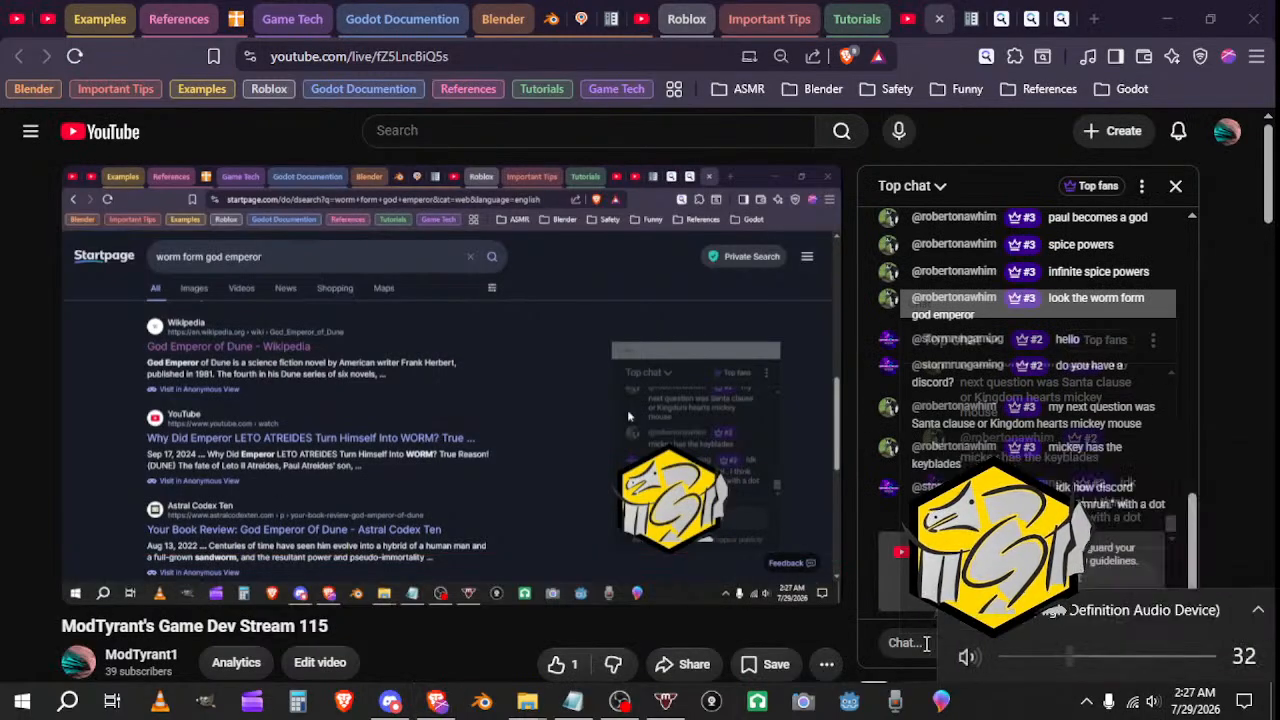
{"action": "left_click", "coordinate": [926, 643]}
{"action": "right_click", "coordinate": [926, 643]}
{"action": "left_click", "coordinate": [1163, 643]}
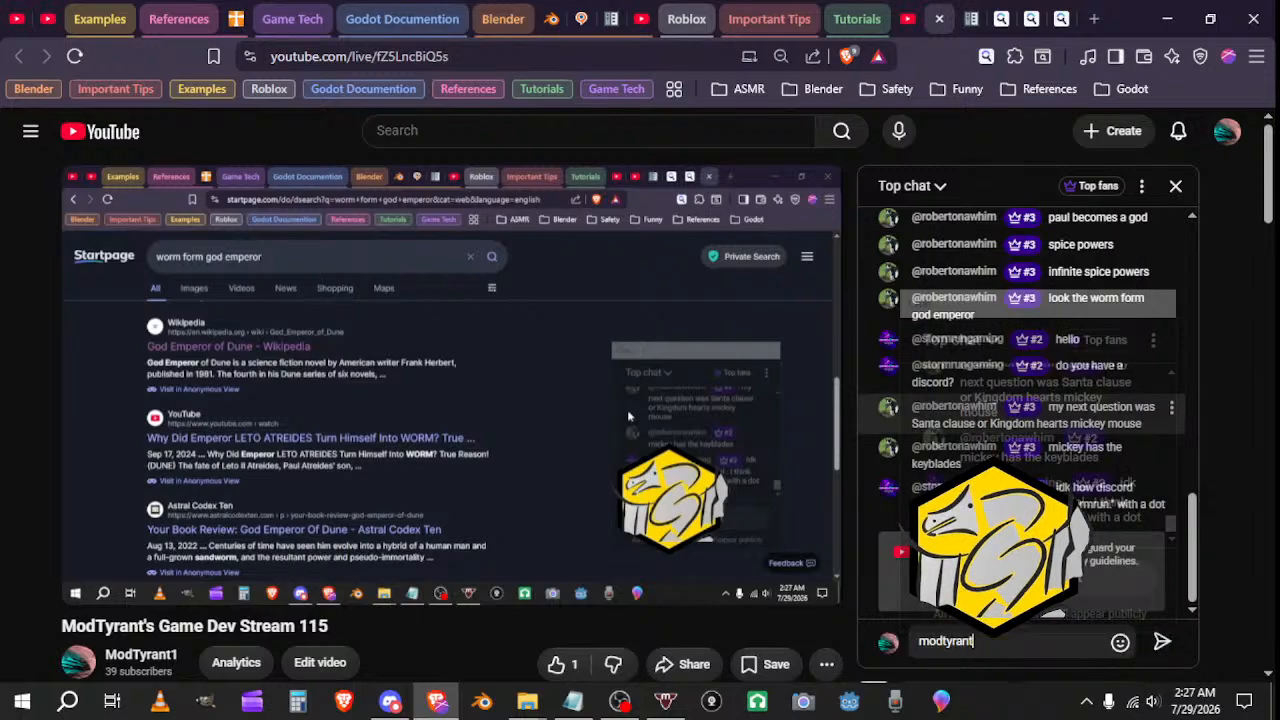
{"action": "left_click", "coordinate": [1163, 643]}
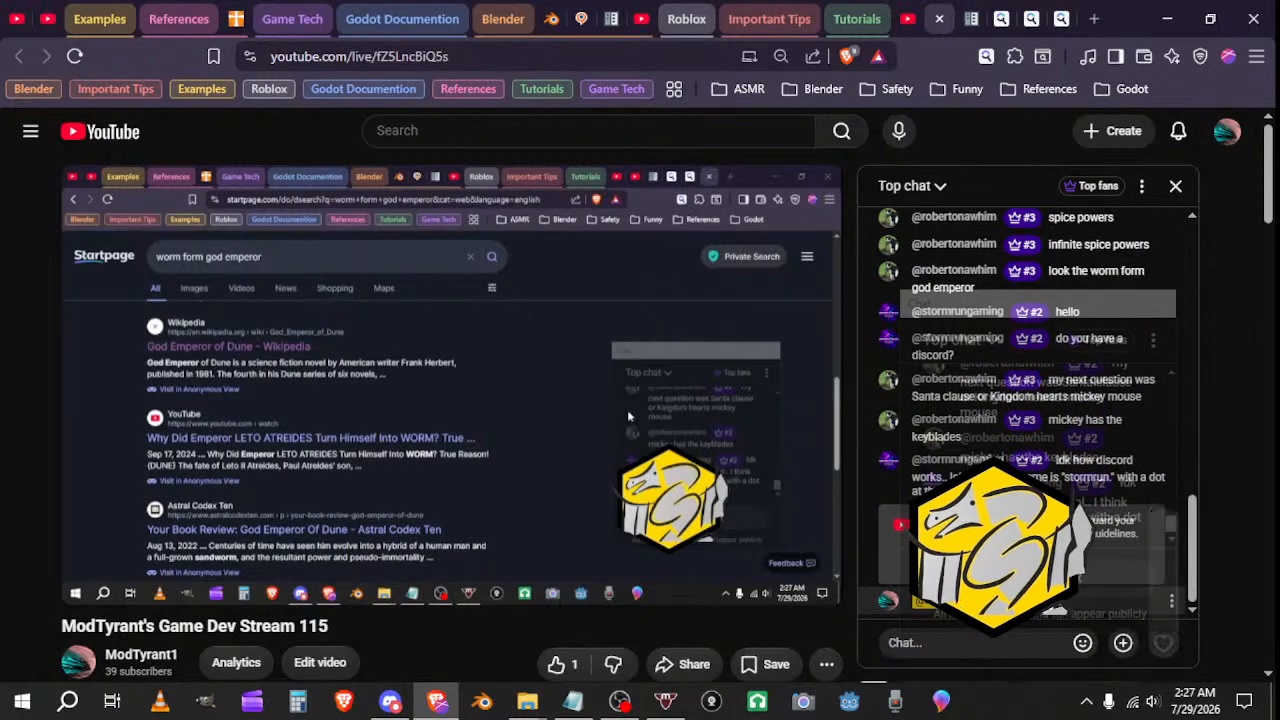
{"action": "left_click", "coordinate": [1166, 18]}
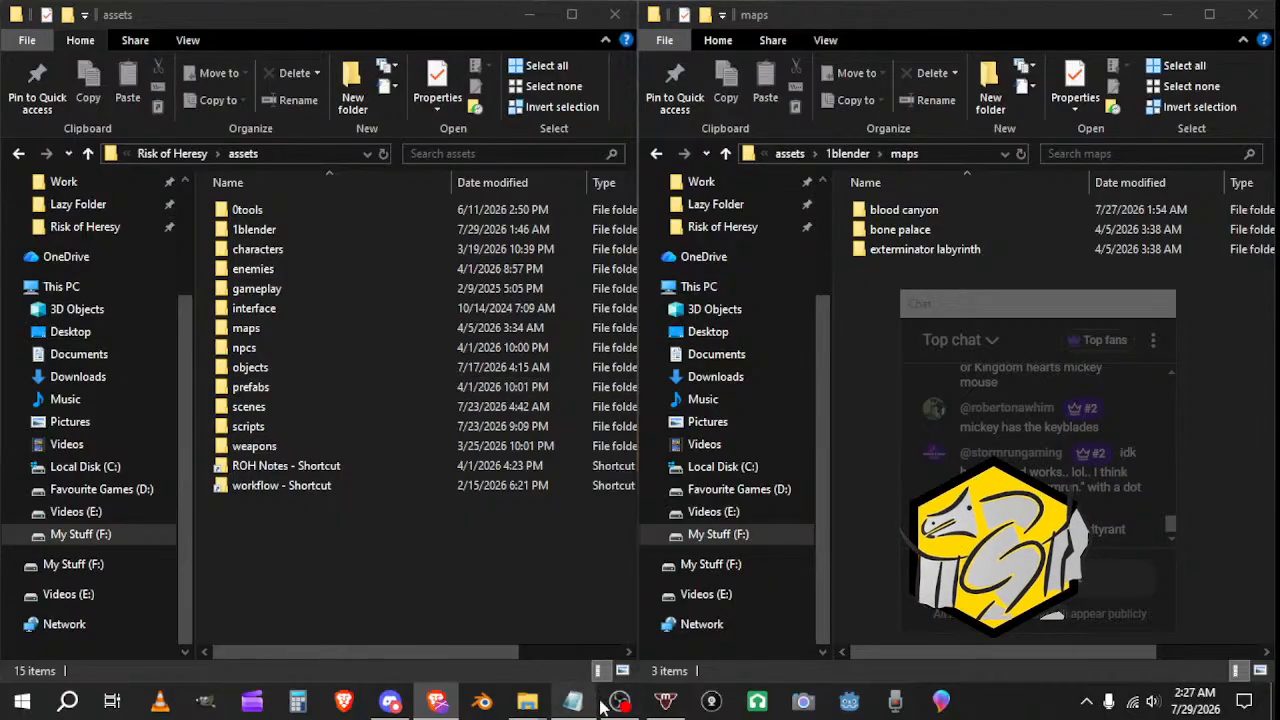
Step: In Discord, search the Not an uprising server's friend invitations for the viewer's username and copy the server invite link
{"action": "mouse_move", "coordinate": [403, 706]}
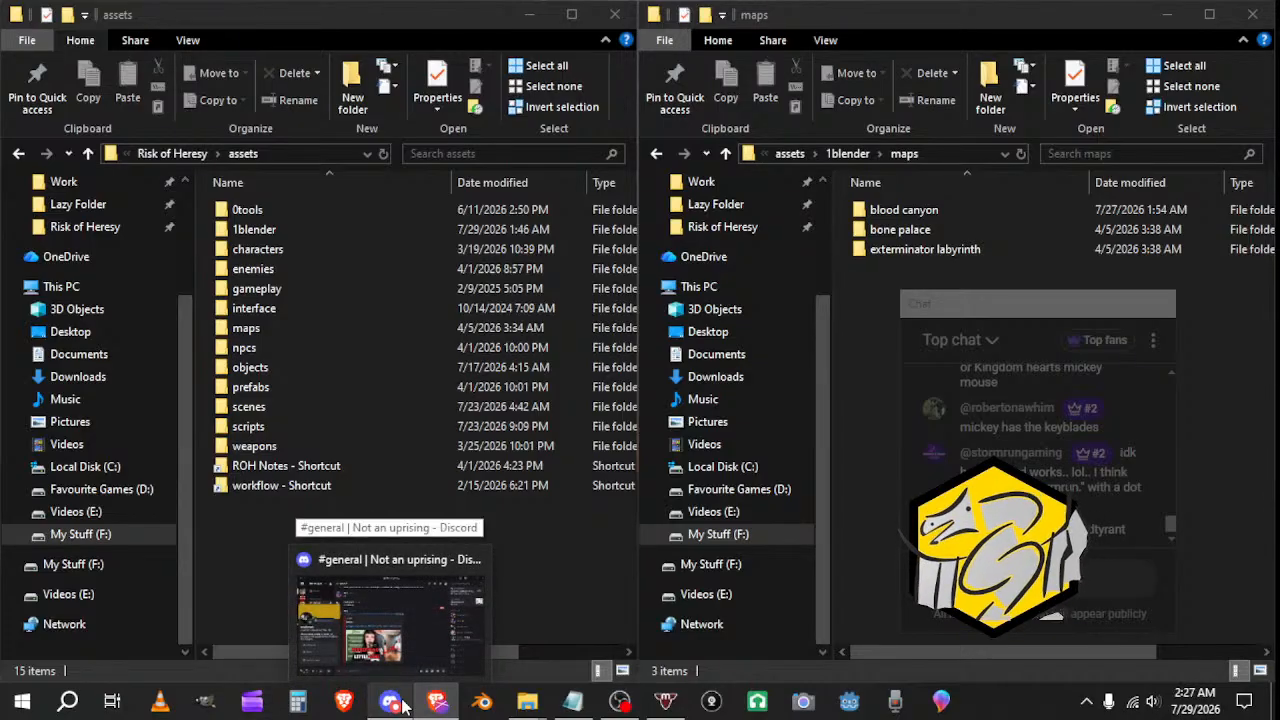
{"action": "left_click", "coordinate": [403, 706]}
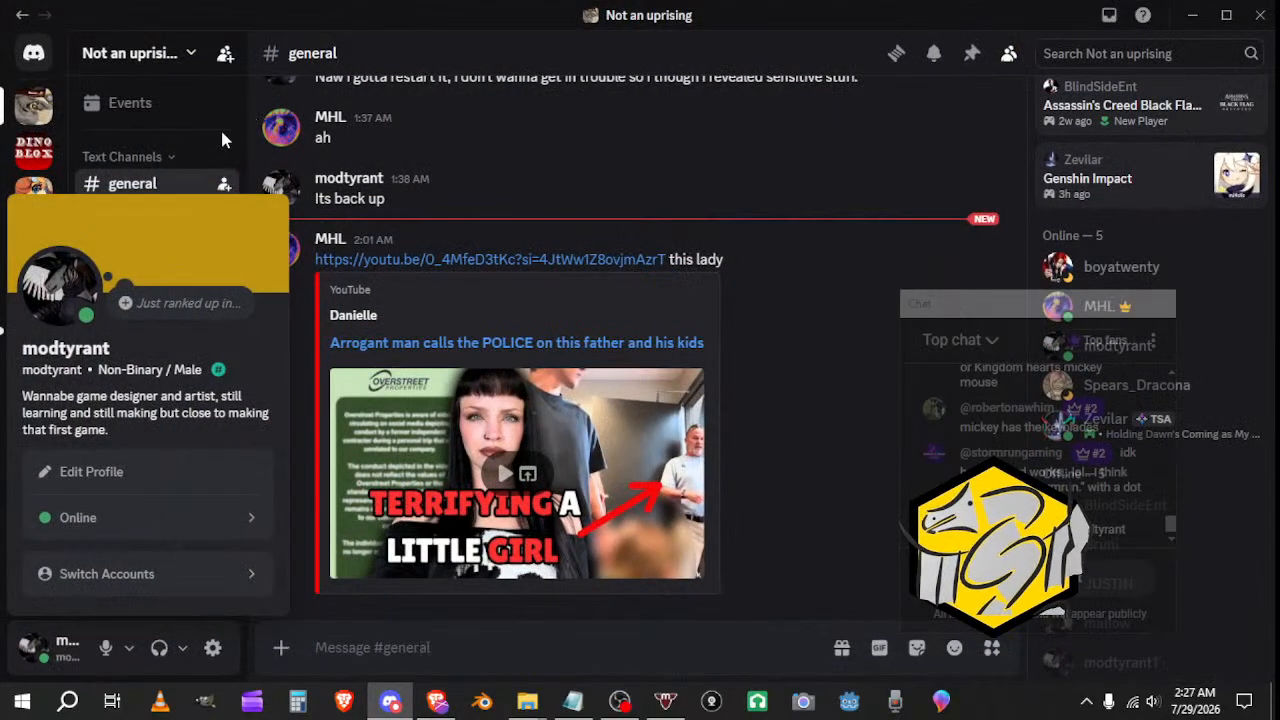
{"action": "left_click", "coordinate": [536, 162]}
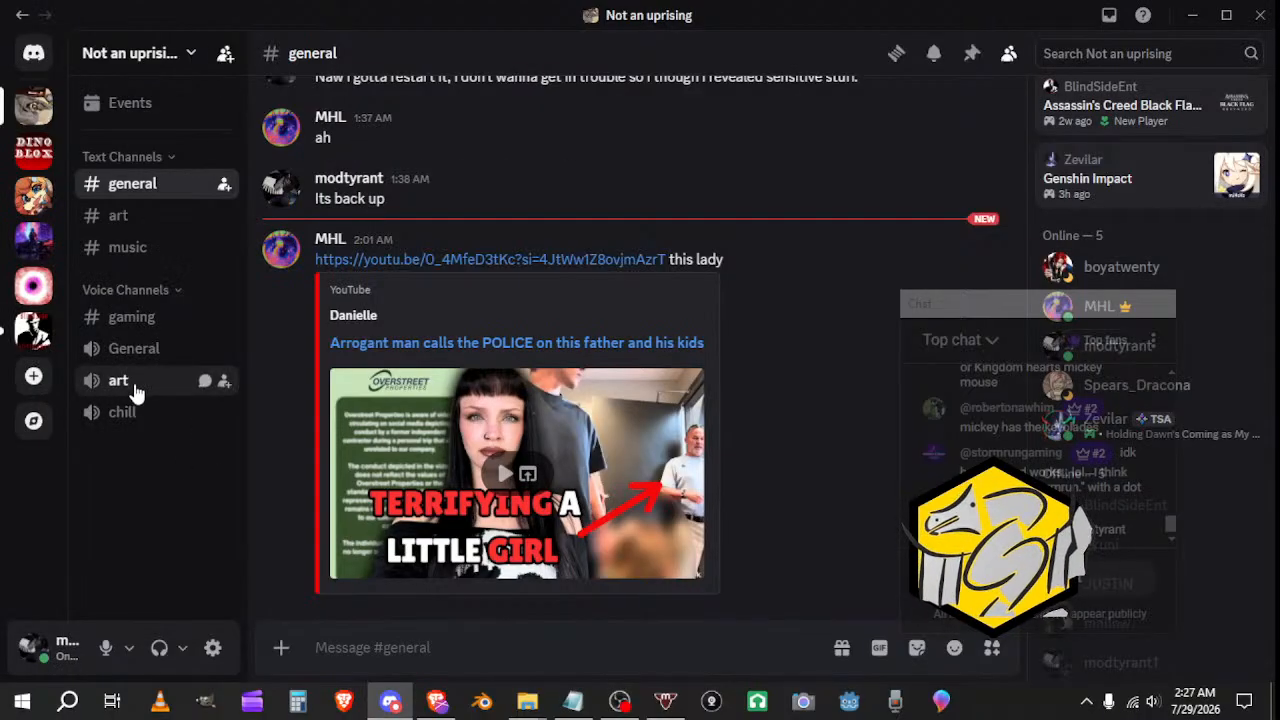
{"action": "left_click", "coordinate": [199, 64]}
{"action": "left_click", "coordinate": [224, 53]}
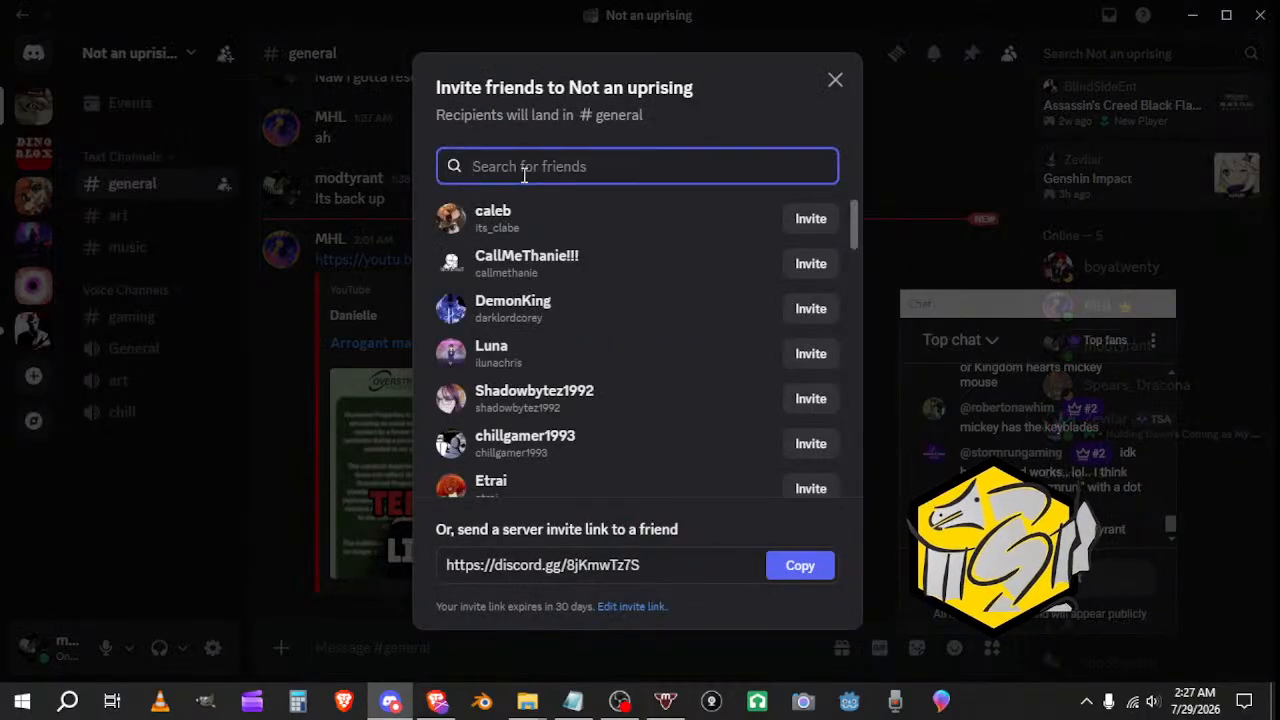
{"action": "type", "text": "stormrun."}
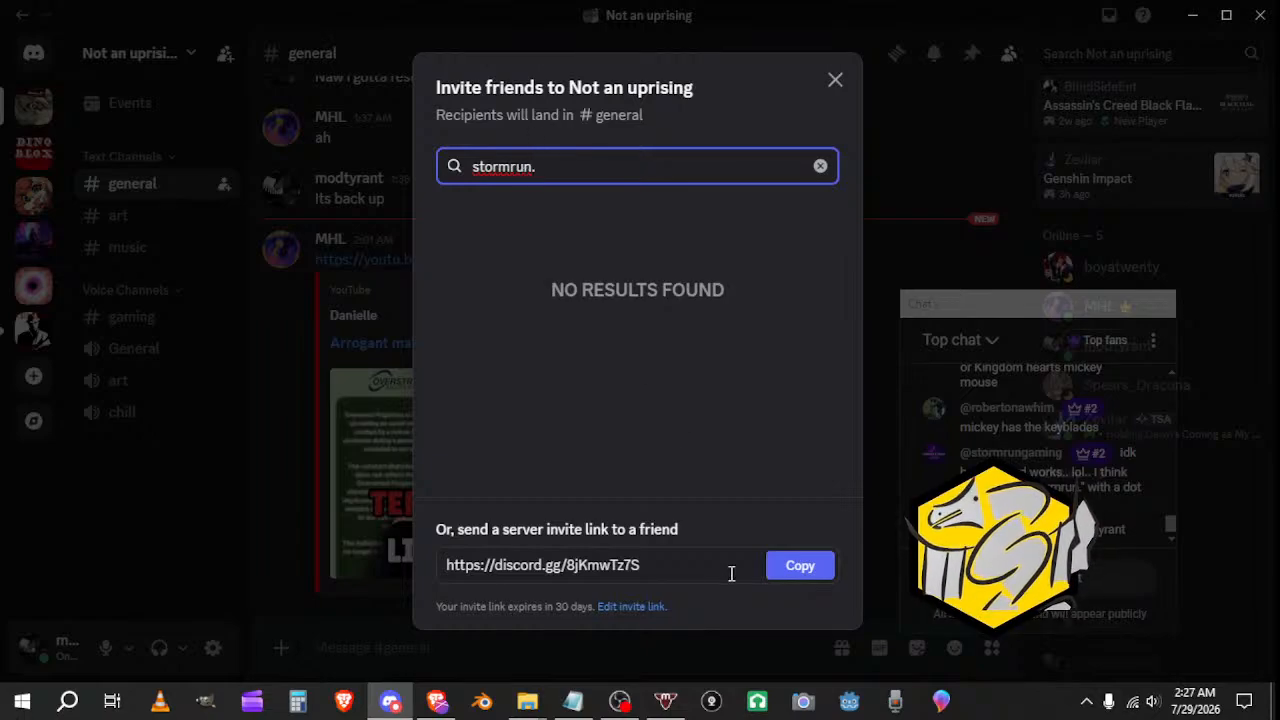
{"action": "left_click", "coordinate": [791, 564]}
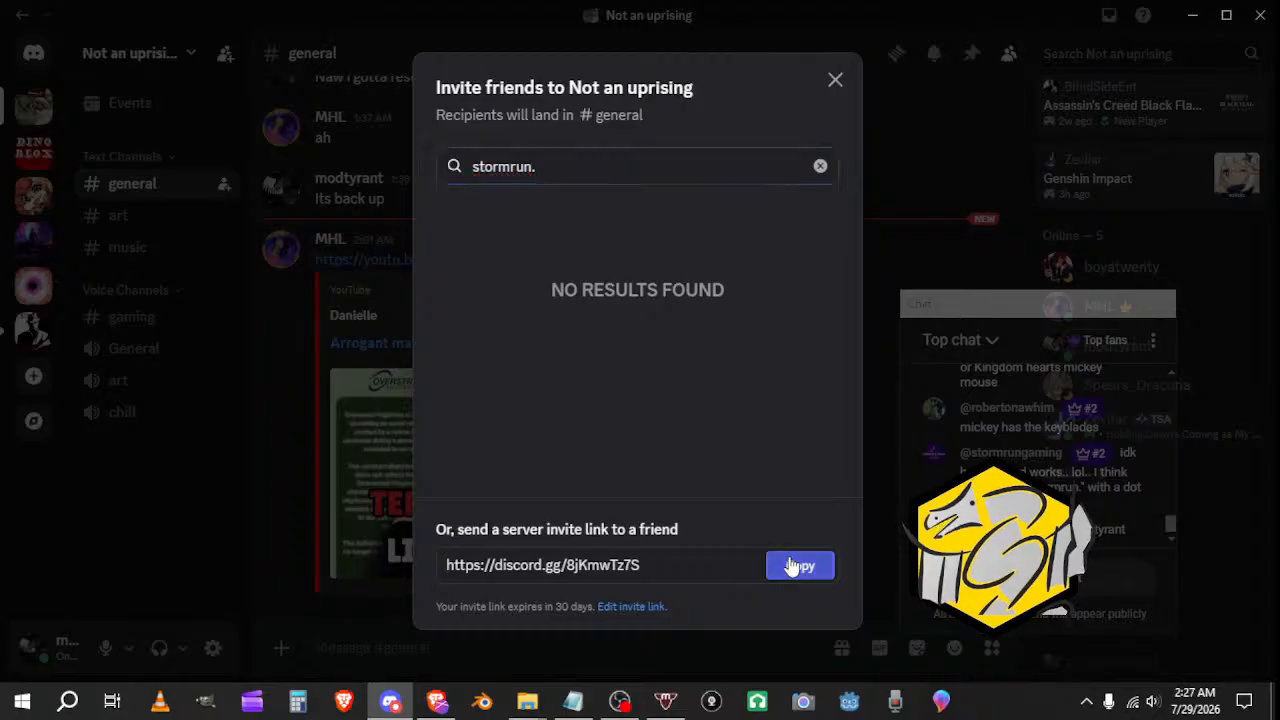
{"action": "left_click", "coordinate": [834, 81]}
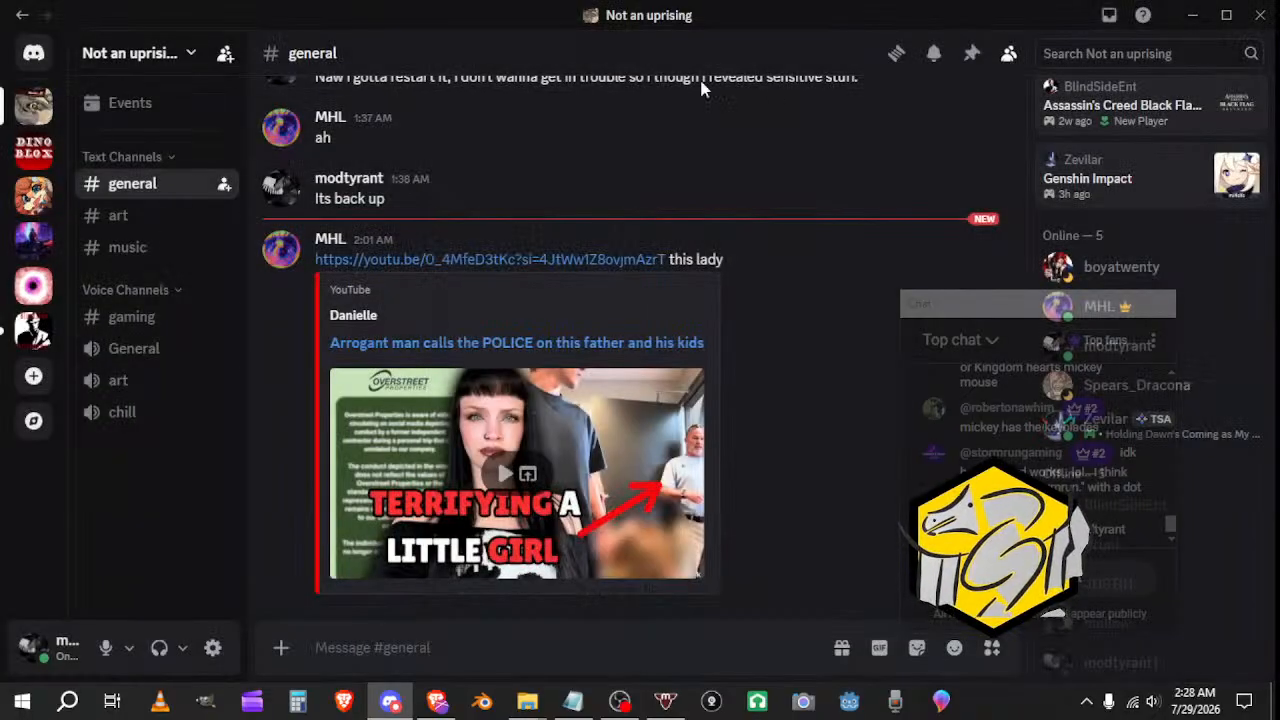
{"action": "left_click", "coordinate": [33, 53]}
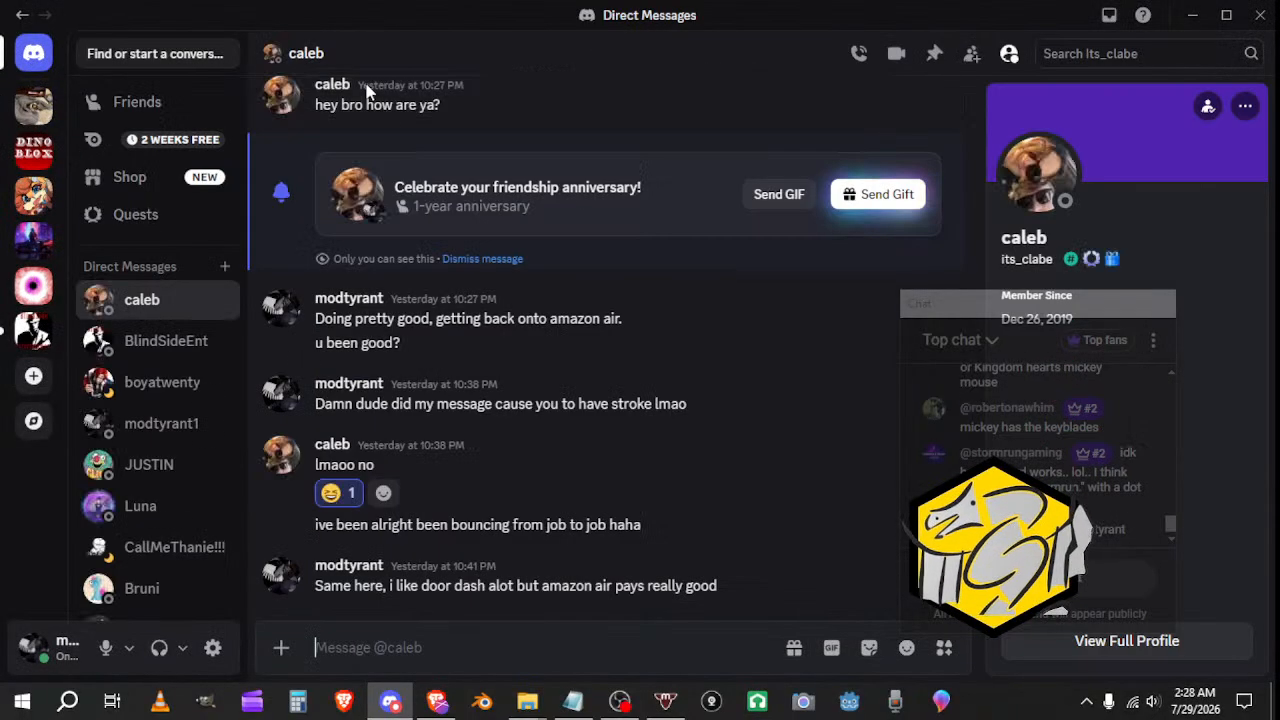
{"action": "left_click", "coordinate": [36, 108]}
{"action": "left_click", "coordinate": [33, 53]}
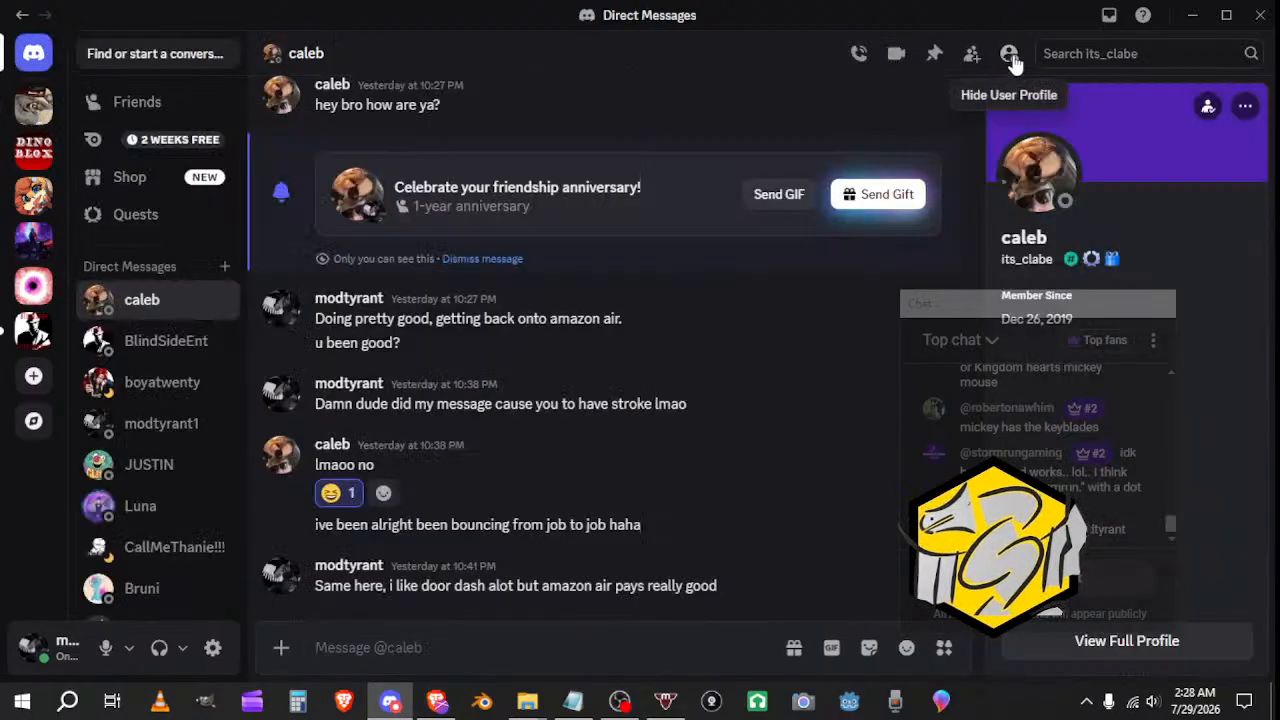
{"action": "left_click", "coordinate": [1009, 54]}
{"action": "left_click", "coordinate": [1009, 54]}
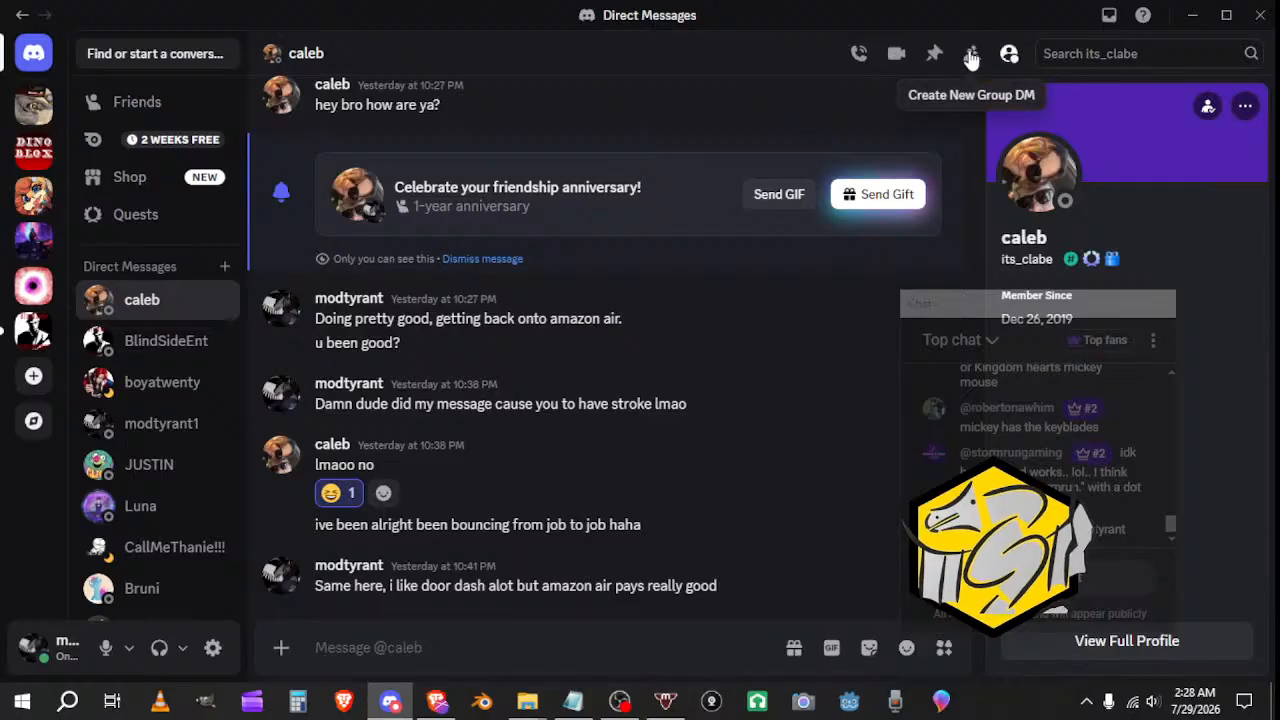
{"action": "left_click", "coordinate": [971, 54]}
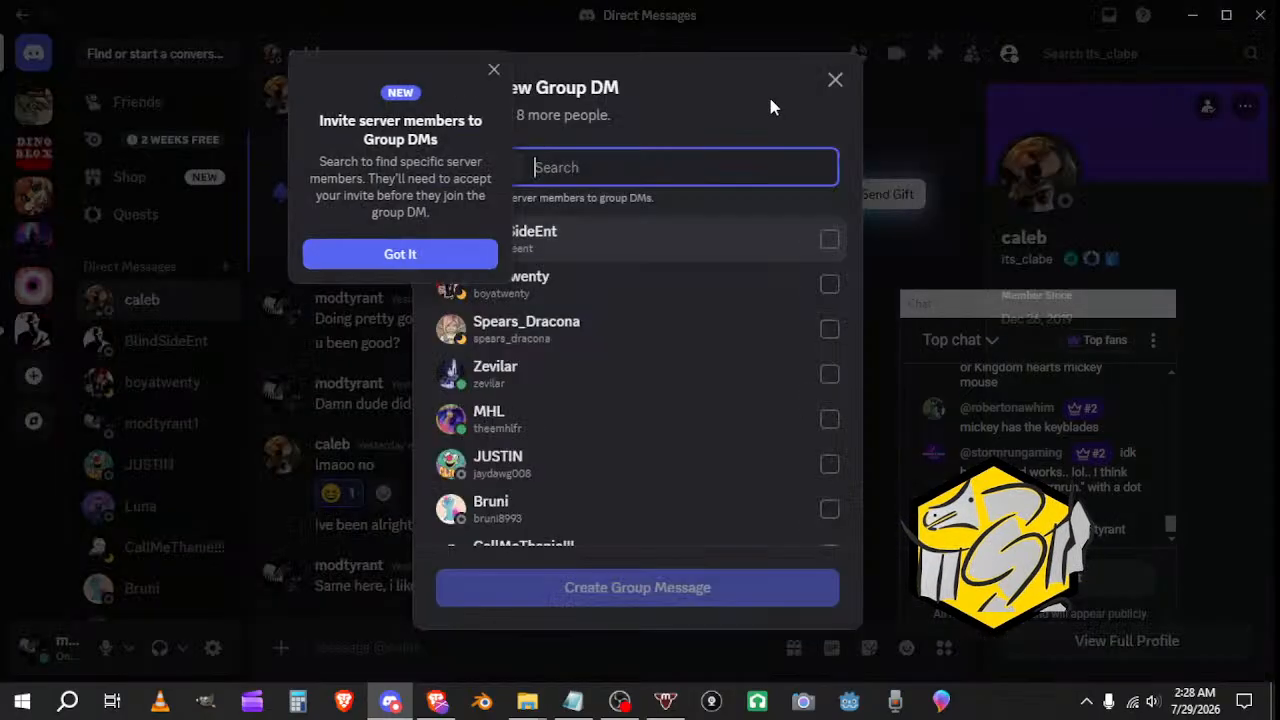
{"action": "left_click", "coordinate": [835, 80]}
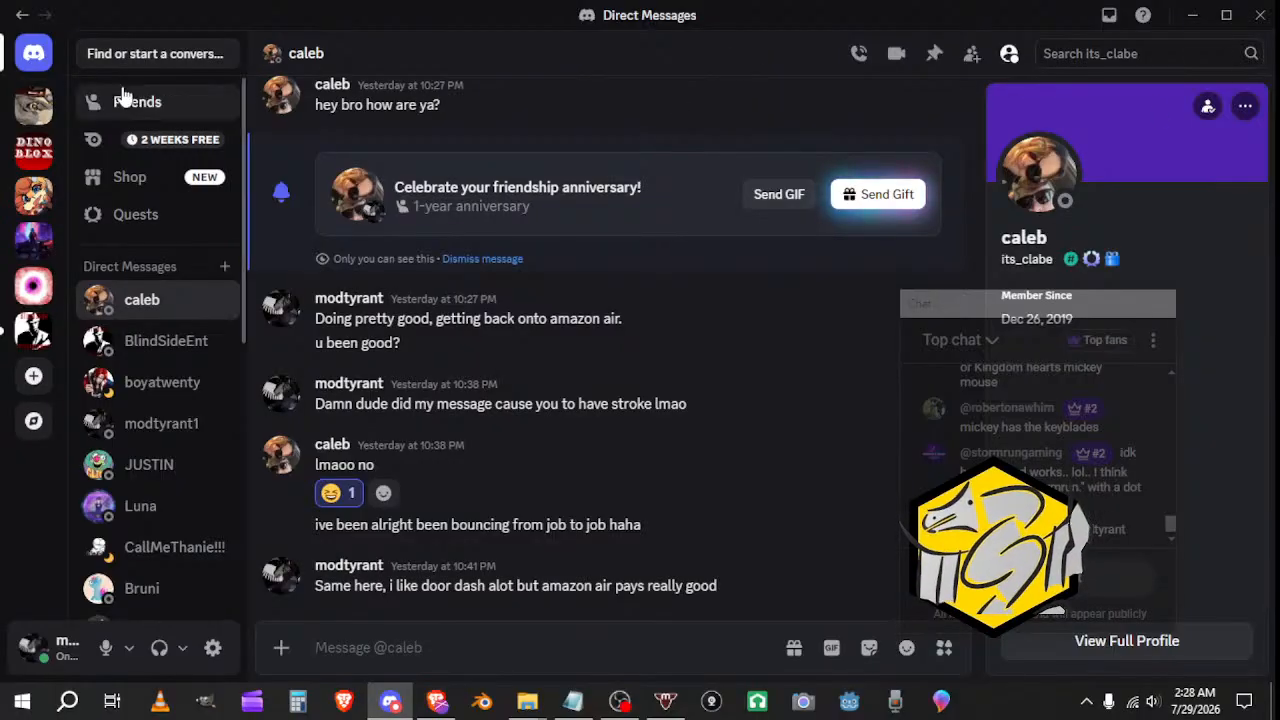
Step: Send a friend request to the viewer's Discord username, and minimize Discord with the Not an uprising server open
{"action": "left_click", "coordinate": [122, 97]}
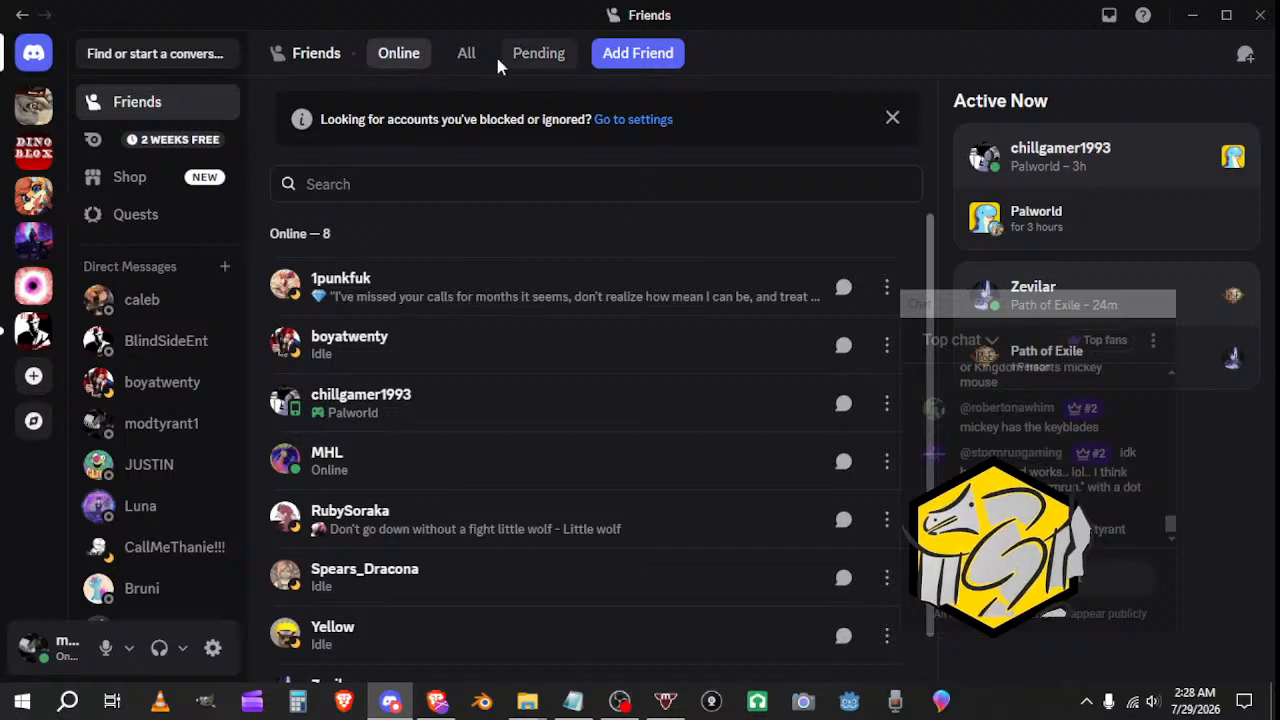
{"action": "left_click", "coordinate": [637, 55]}
{"action": "left_click", "coordinate": [539, 199]}
{"action": "type", "text": "Stormrun."}
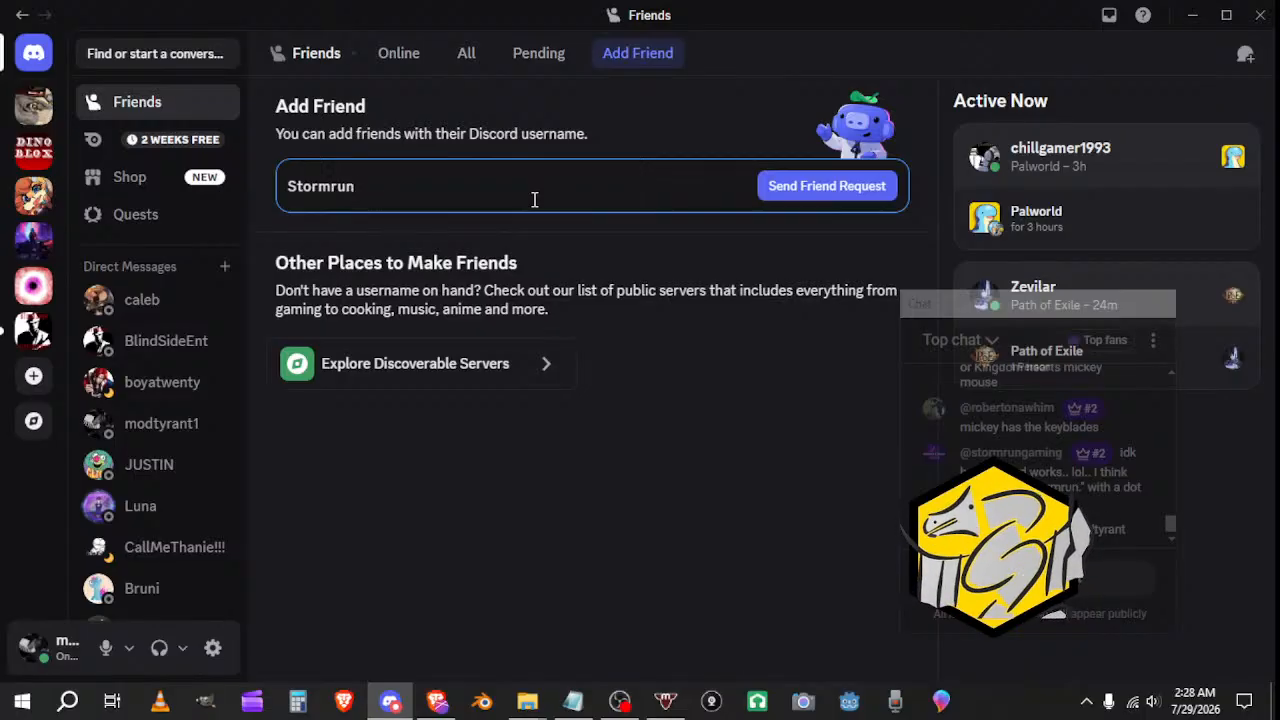
{"action": "left_click", "coordinate": [785, 198]}
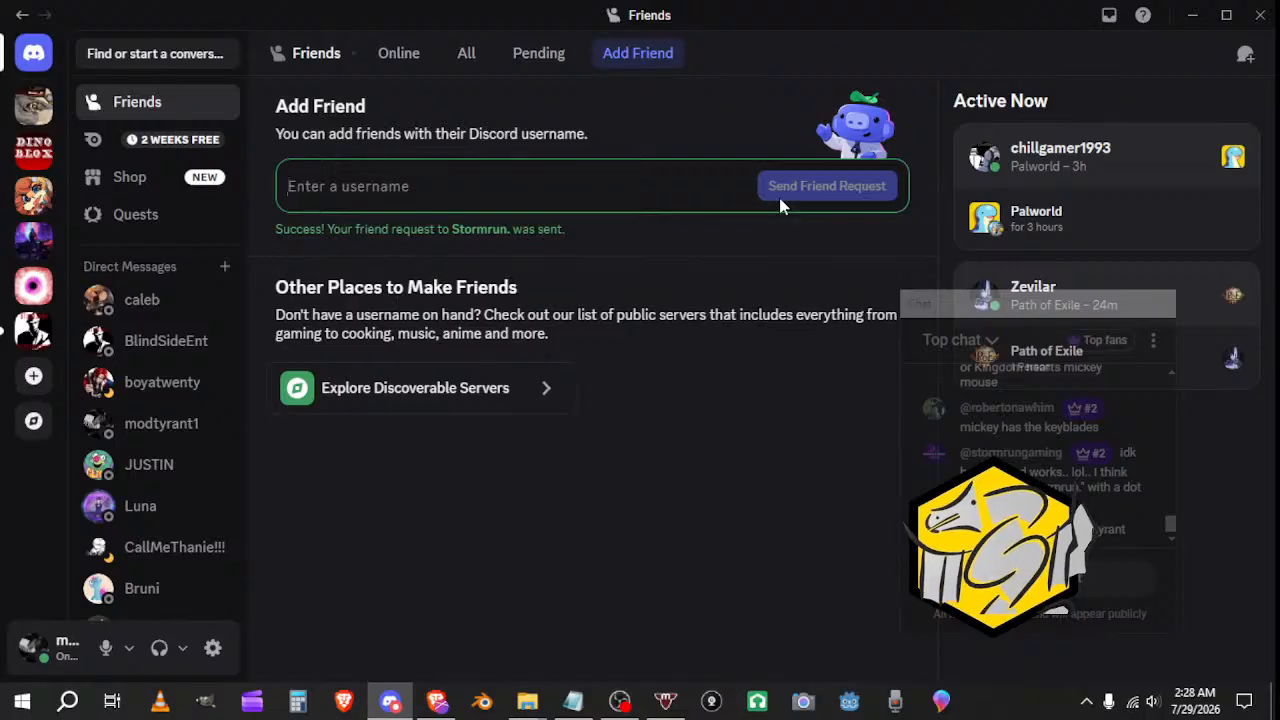
{"action": "left_click", "coordinate": [36, 62]}
{"action": "left_click", "coordinate": [33, 100]}
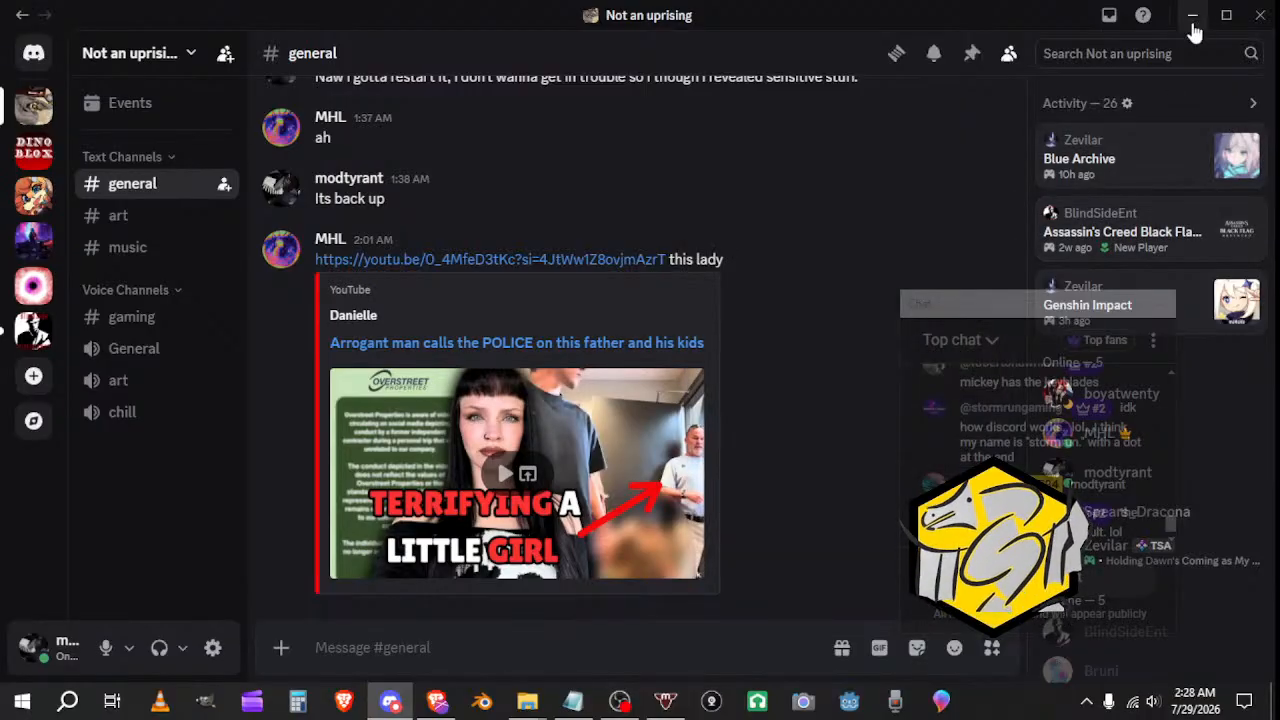
{"action": "left_click", "coordinate": [1193, 17]}
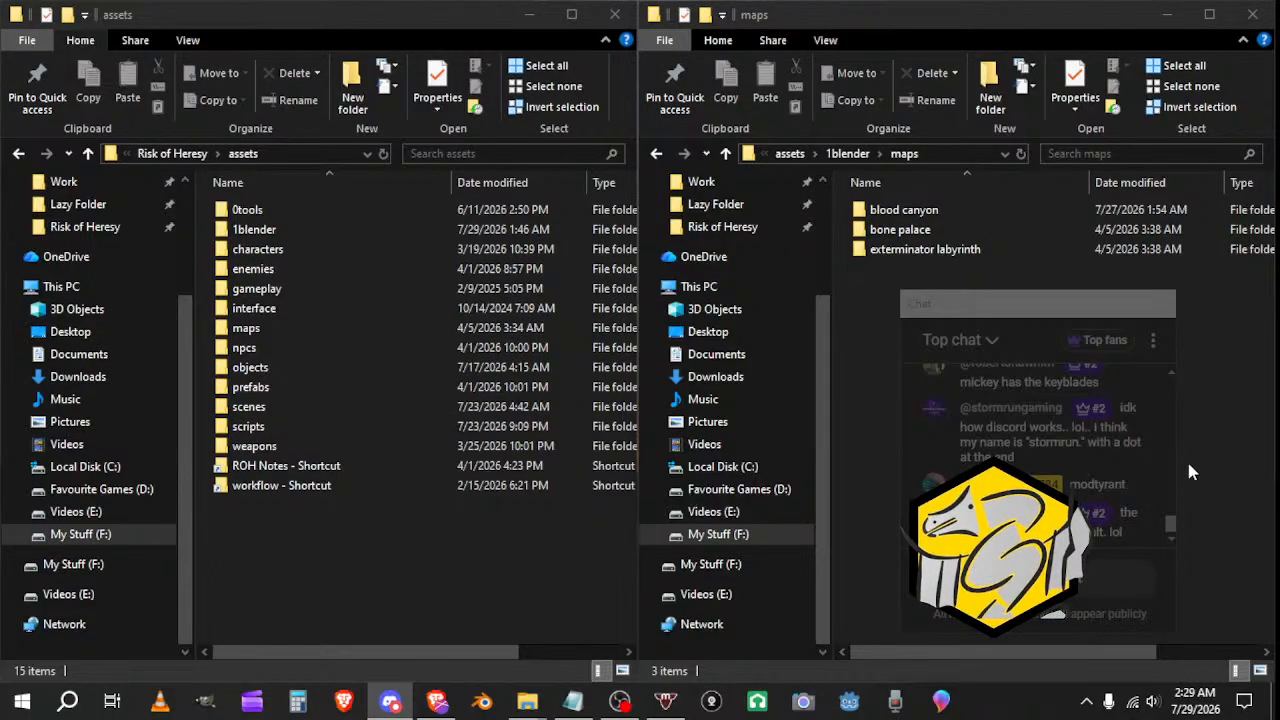
Step: Open Blood Canyon.blend from the blood canyon maps folder in Blender
{"action": "double_click", "coordinate": [936, 212]}
{"action": "double_click", "coordinate": [890, 327]}
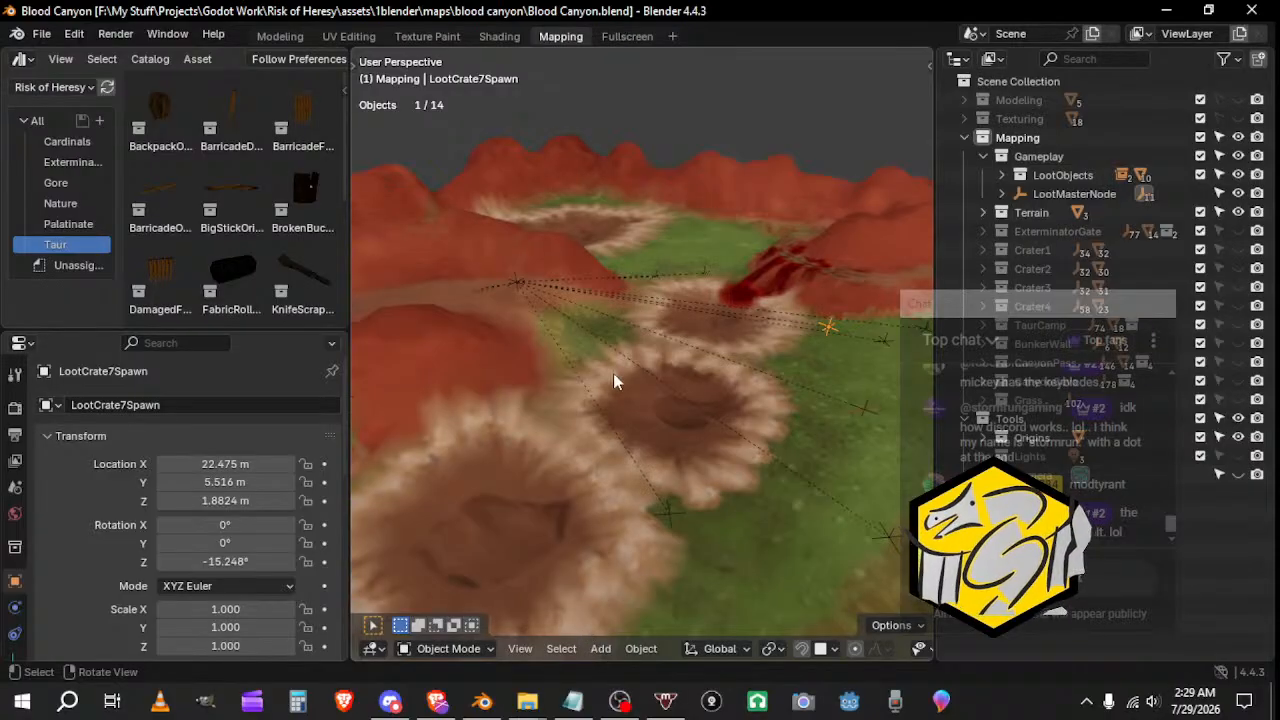
{"action": "middle_click_drag", "start_coordinate": [728, 314], "coordinate": [932, 318]}
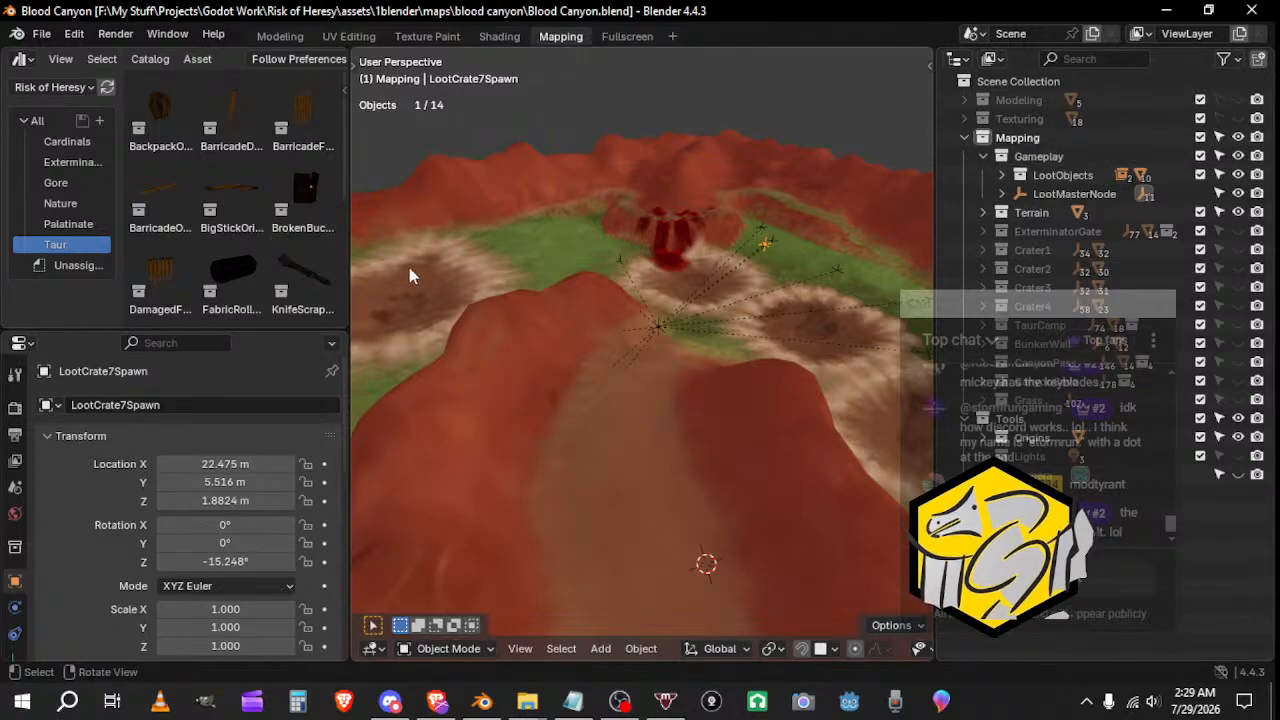
Step: Hide the Gameplay collection in the Mapping collection and collapse its contents
{"action": "left_click", "coordinate": [1238, 156]}
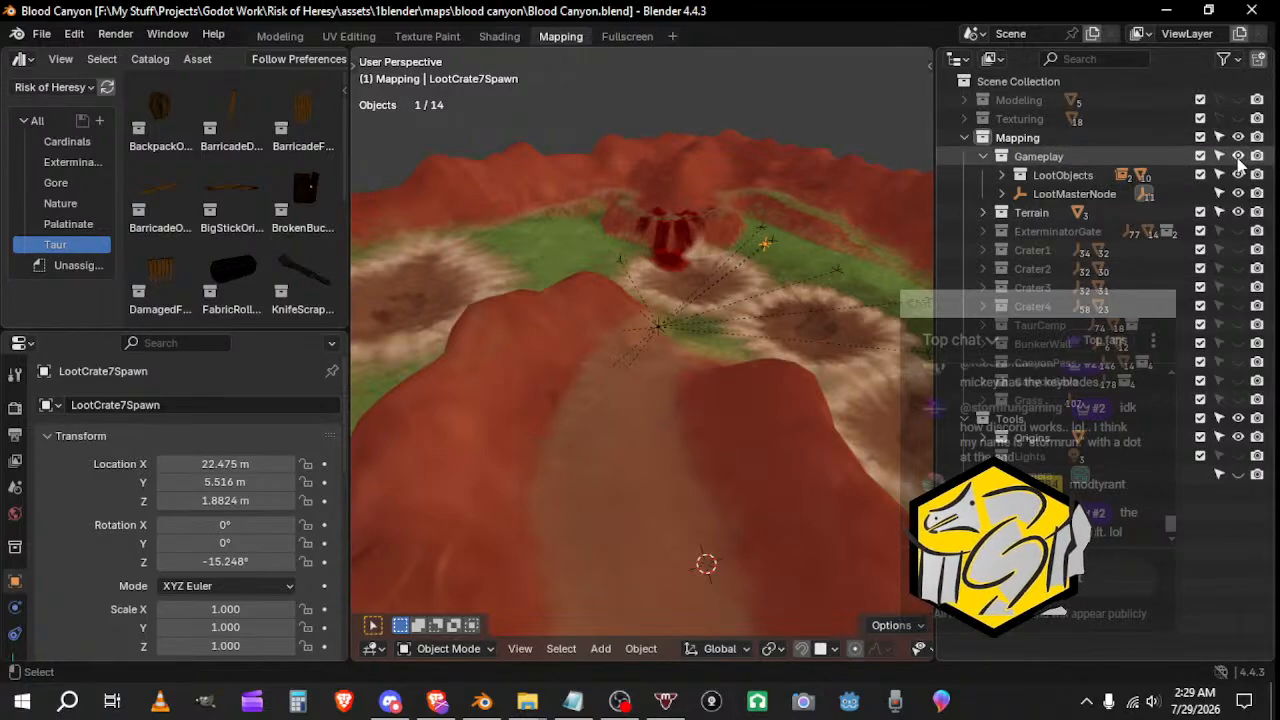
{"action": "middle_click_drag", "start_coordinate": [697, 326], "coordinate": [602, 318]}
{"action": "left_click", "coordinate": [993, 158]}
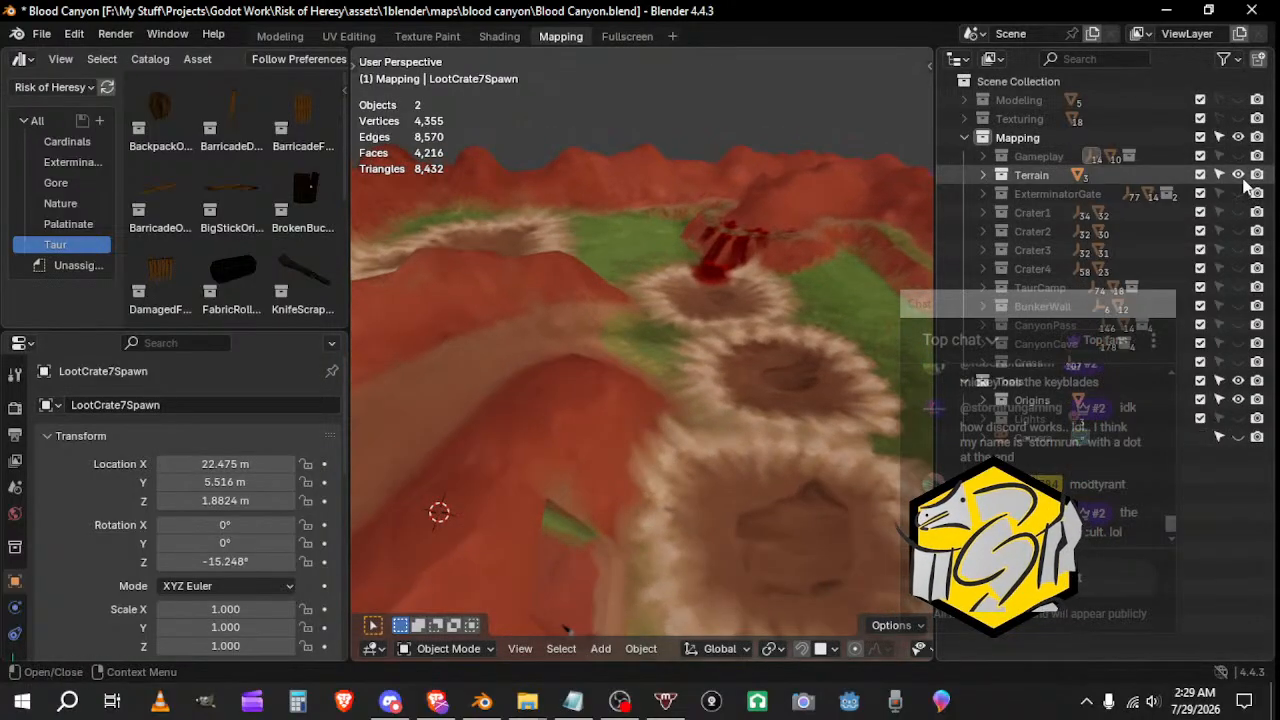
{"action": "middle_click_drag", "start_coordinate": [733, 361], "coordinate": [674, 424]}
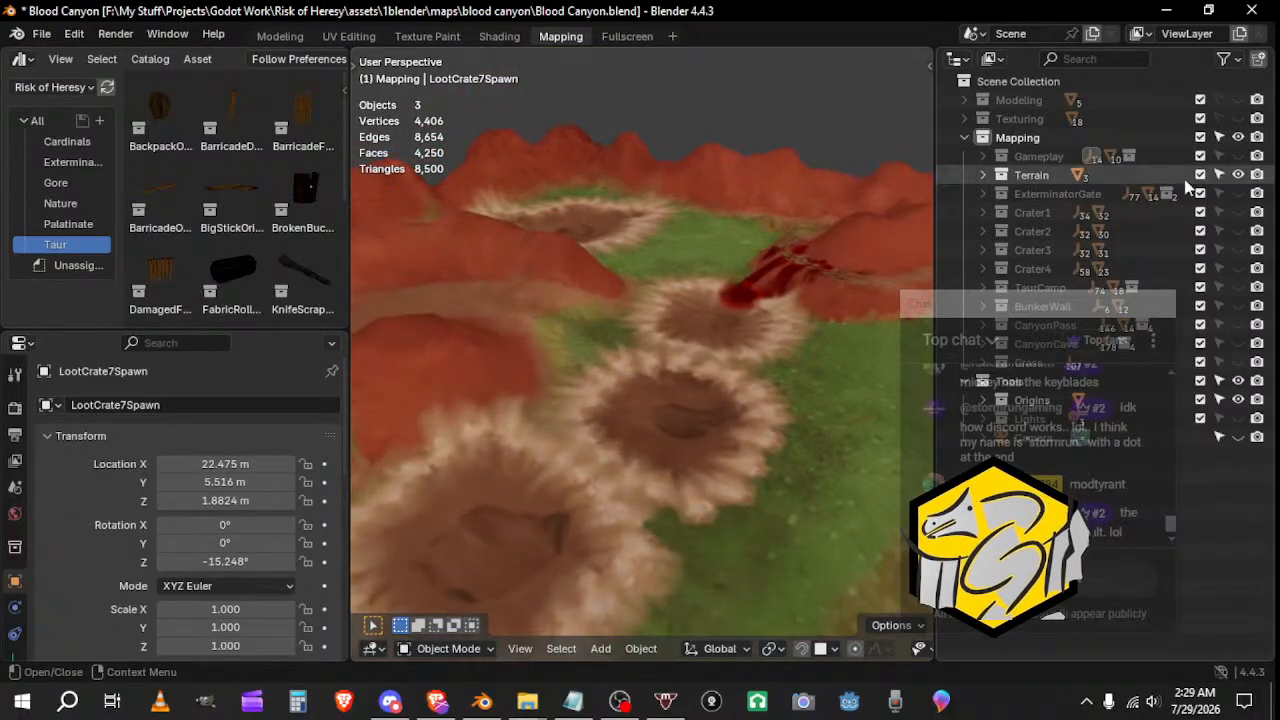
Step: Show the ExterminatorGate collection to check its objects on the map, and hide it again
{"action": "left_click", "coordinate": [1239, 194]}
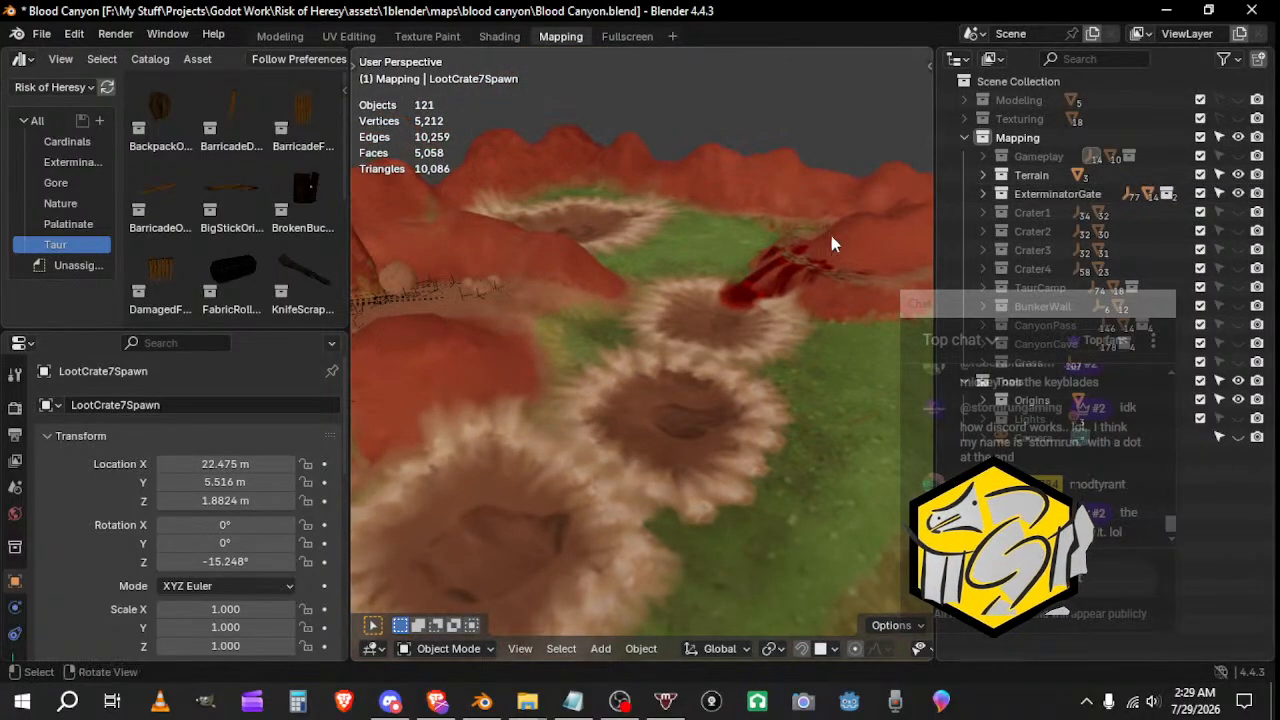
{"action": "middle_click_drag", "start_coordinate": [829, 230], "coordinate": [925, 300]}
{"action": "left_click", "coordinate": [1239, 194]}
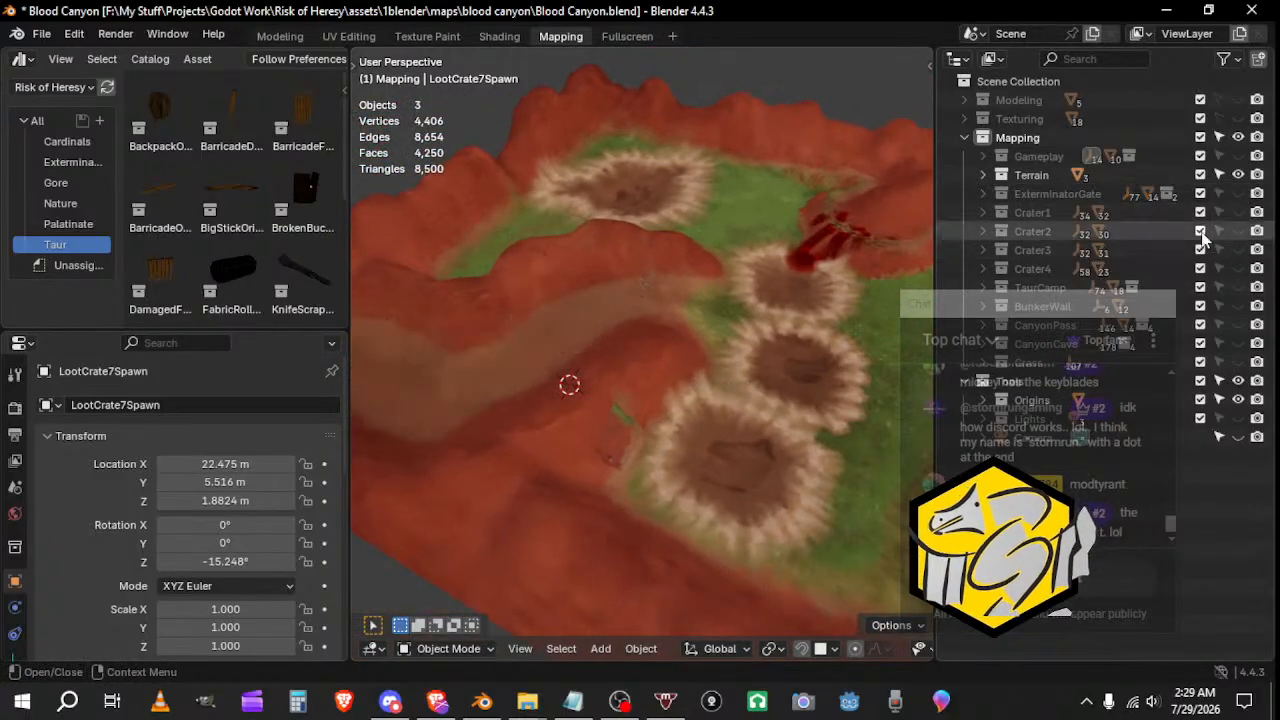
Step: Show the Crater1, Crater2, Crater3 and TaurCamp collections, keeping Crater4 hidden after checking its contents
{"action": "left_click", "coordinate": [1239, 213]}
{"action": "left_click", "coordinate": [1239, 231]}
{"action": "left_click", "coordinate": [1239, 250]}
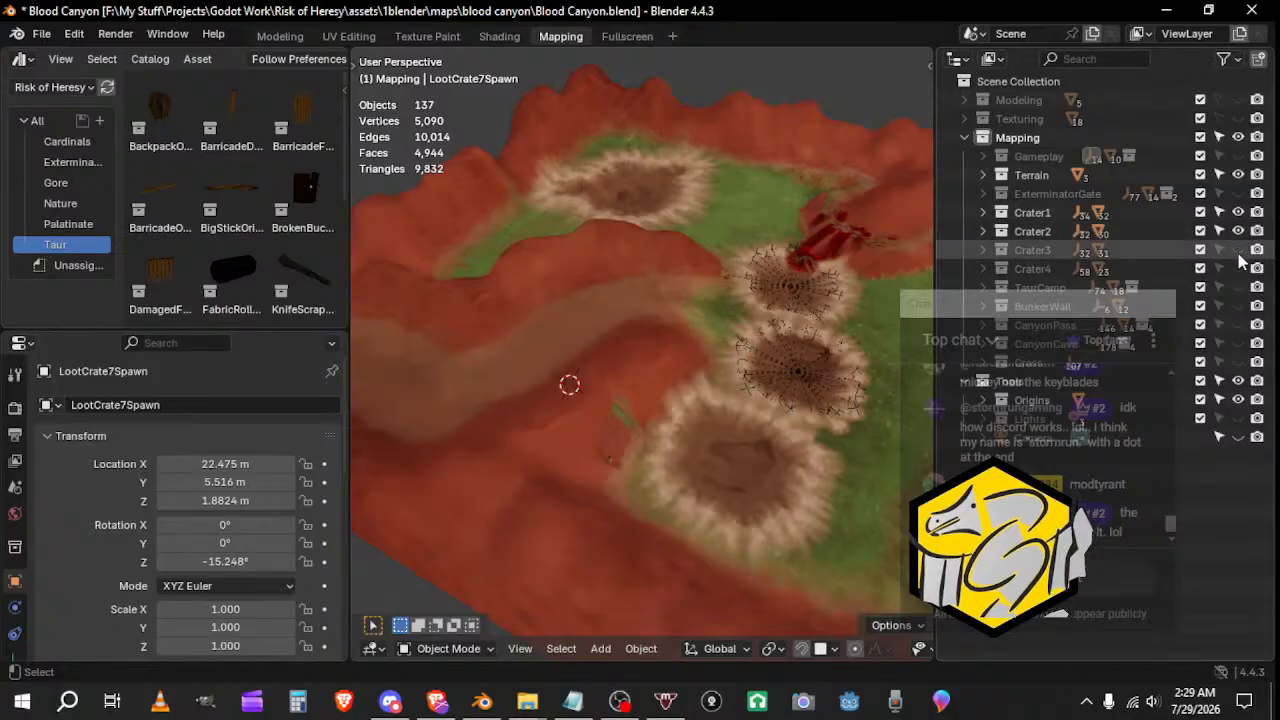
{"action": "left_click", "coordinate": [1239, 268]}
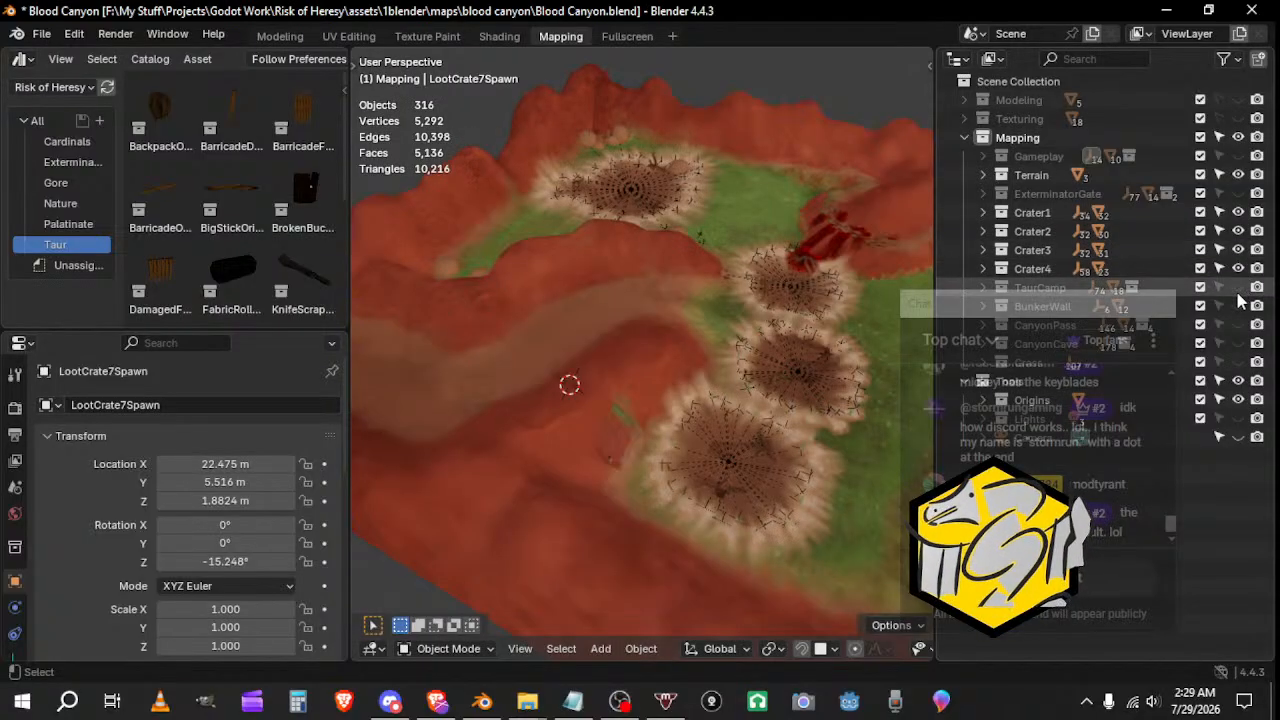
{"action": "left_click", "coordinate": [1239, 287]}
{"action": "middle_click_drag", "start_coordinate": [790, 510], "coordinate": [925, 292]}
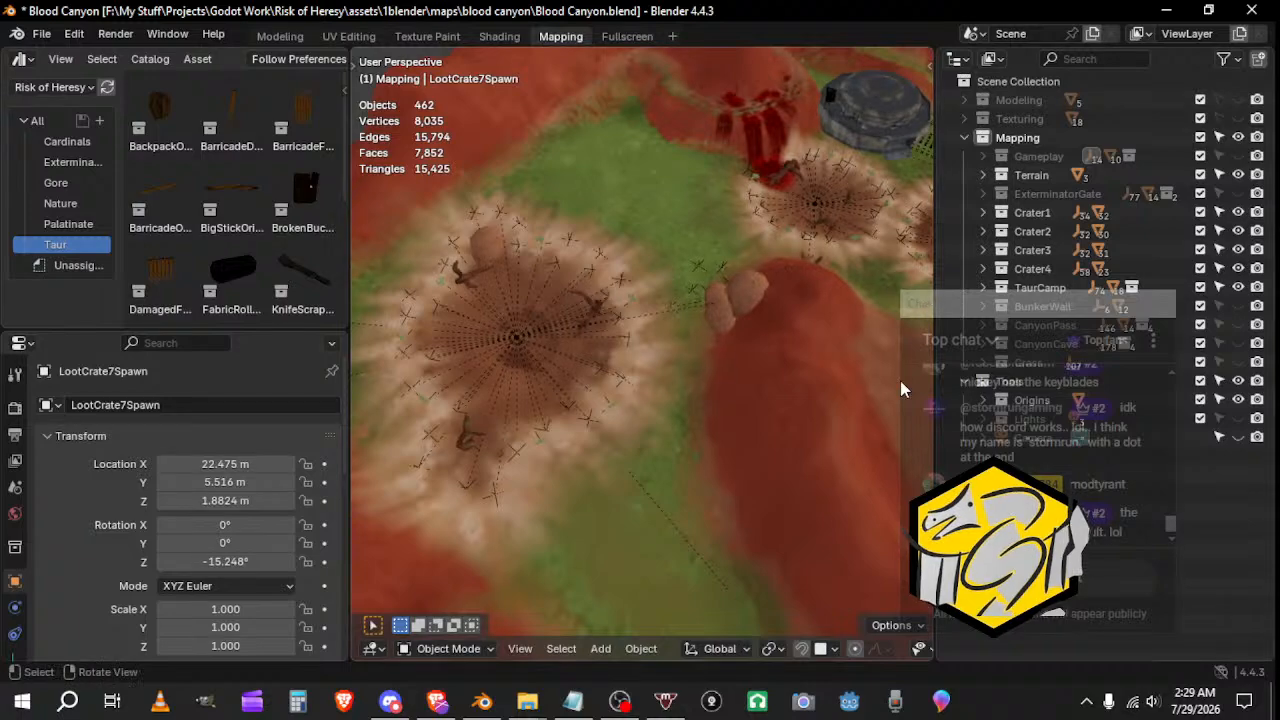
{"action": "left_click", "coordinate": [1238, 269]}
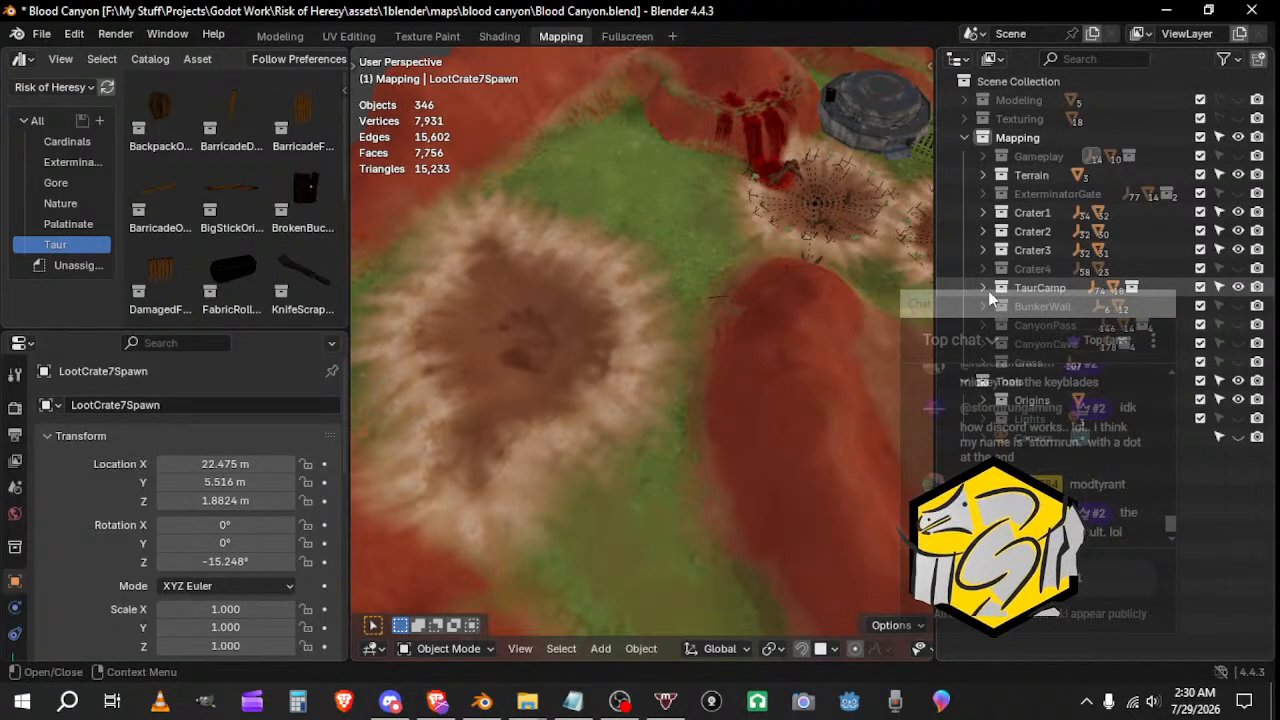
Step: Show the CanyonPass, CanyonCave and Grass collections on the map
{"action": "left_click", "coordinate": [1238, 325]}
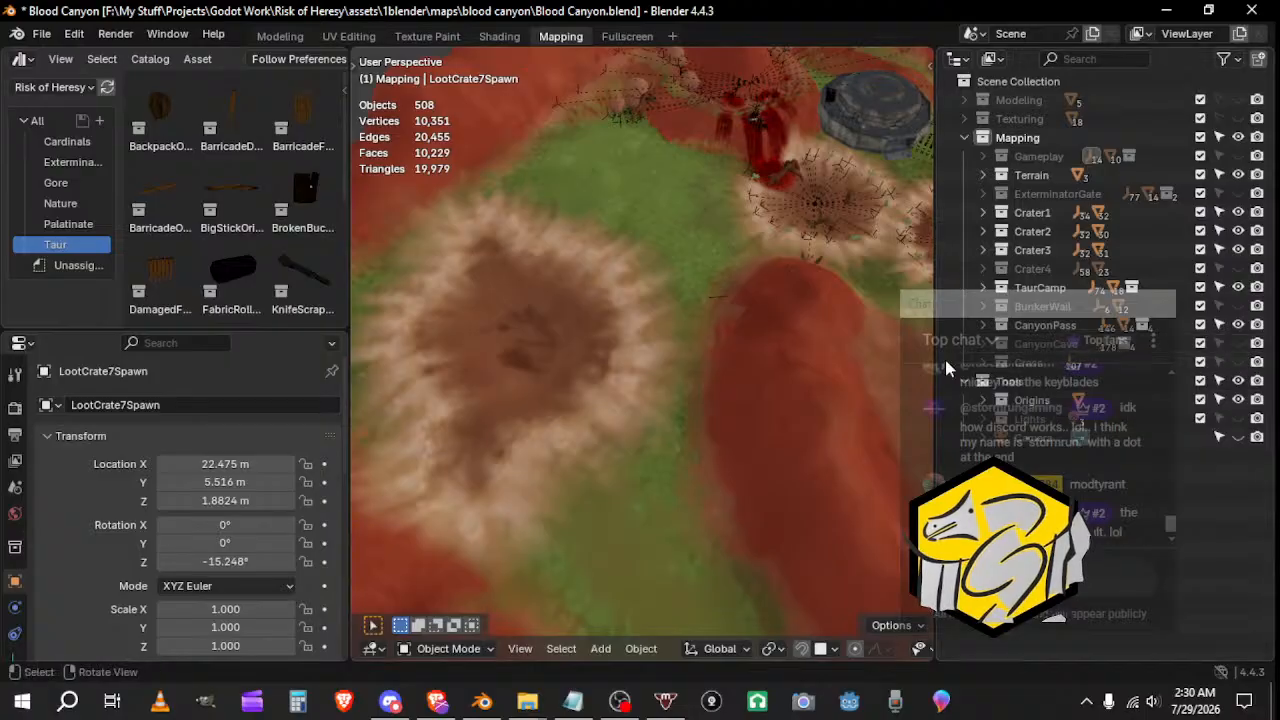
{"action": "left_click", "coordinate": [1238, 345]}
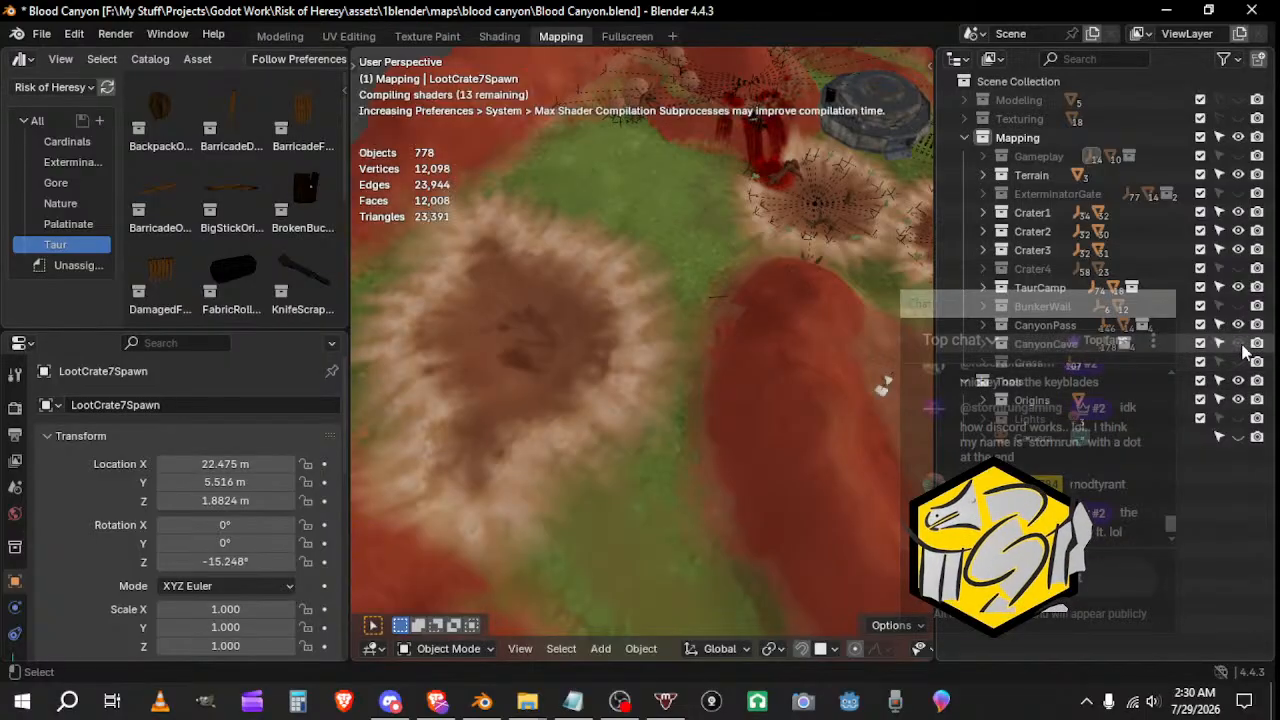
{"action": "middle_click_drag", "start_coordinate": [733, 390], "coordinate": [403, 368]}
{"action": "middle_click_drag", "start_coordinate": [649, 358], "coordinate": [611, 368]}
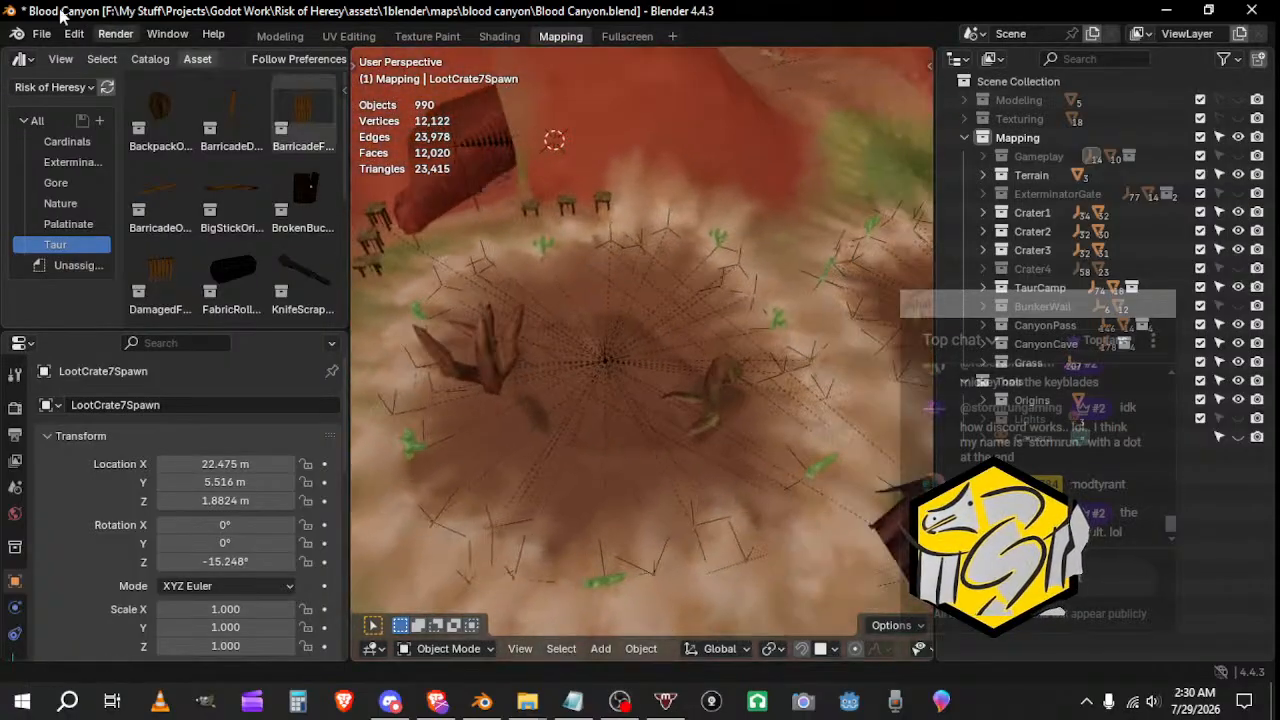
Step: Save Blood Canyon.blend and widen the 3D viewport by narrowing the outliner
{"action": "left_click", "coordinate": [42, 36]}
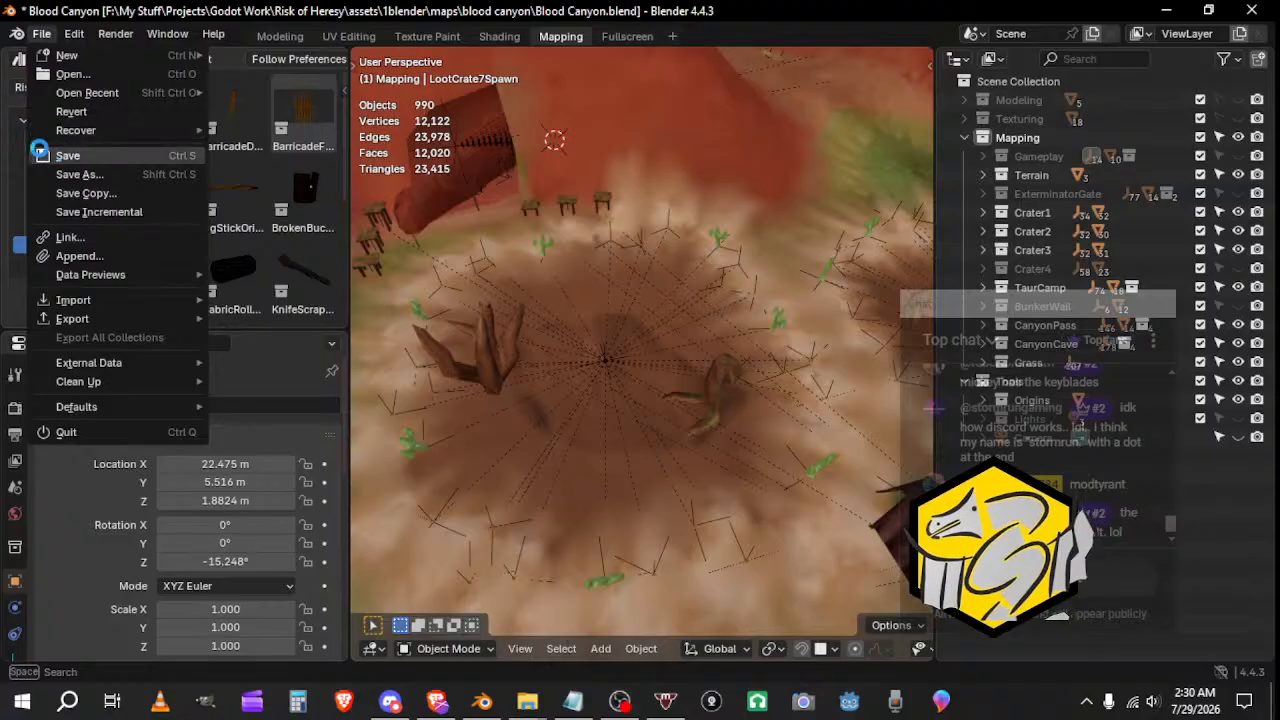
{"action": "left_click", "coordinate": [40, 150]}
{"action": "left_click_drag", "start_coordinate": [934, 250], "coordinate": [990, 253]}
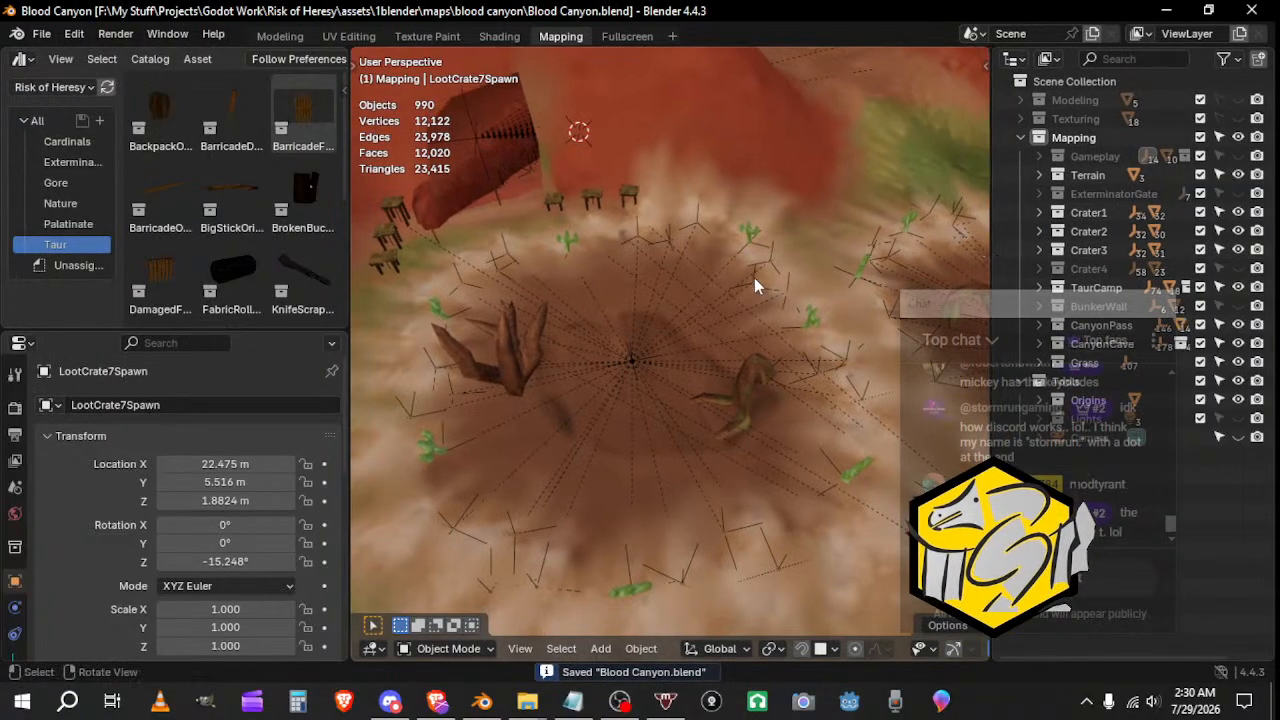
{"action": "middle_click_drag", "start_coordinate": [370, 270], "coordinate": [577, 360]}
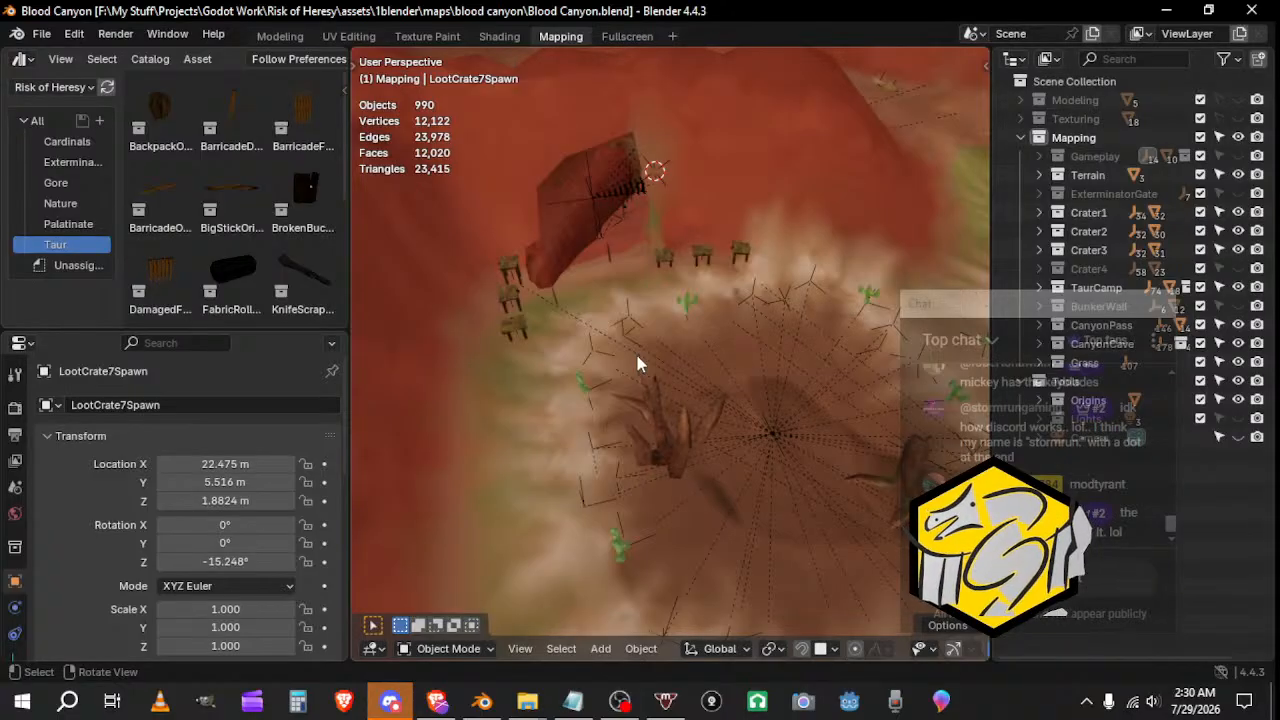
Step: Switch to Discord, open the viewer's direct message conversation, and send a wave back
{"action": "left_click", "coordinate": [402, 704]}
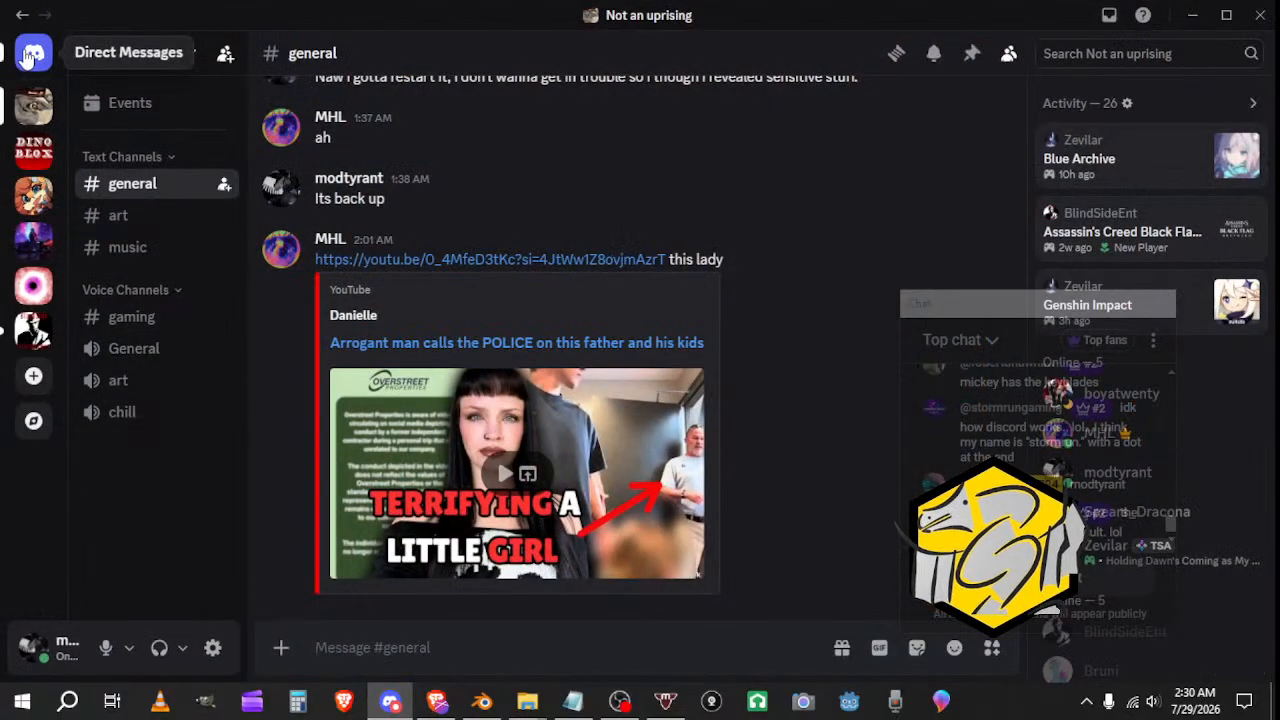
{"action": "left_click", "coordinate": [34, 97]}
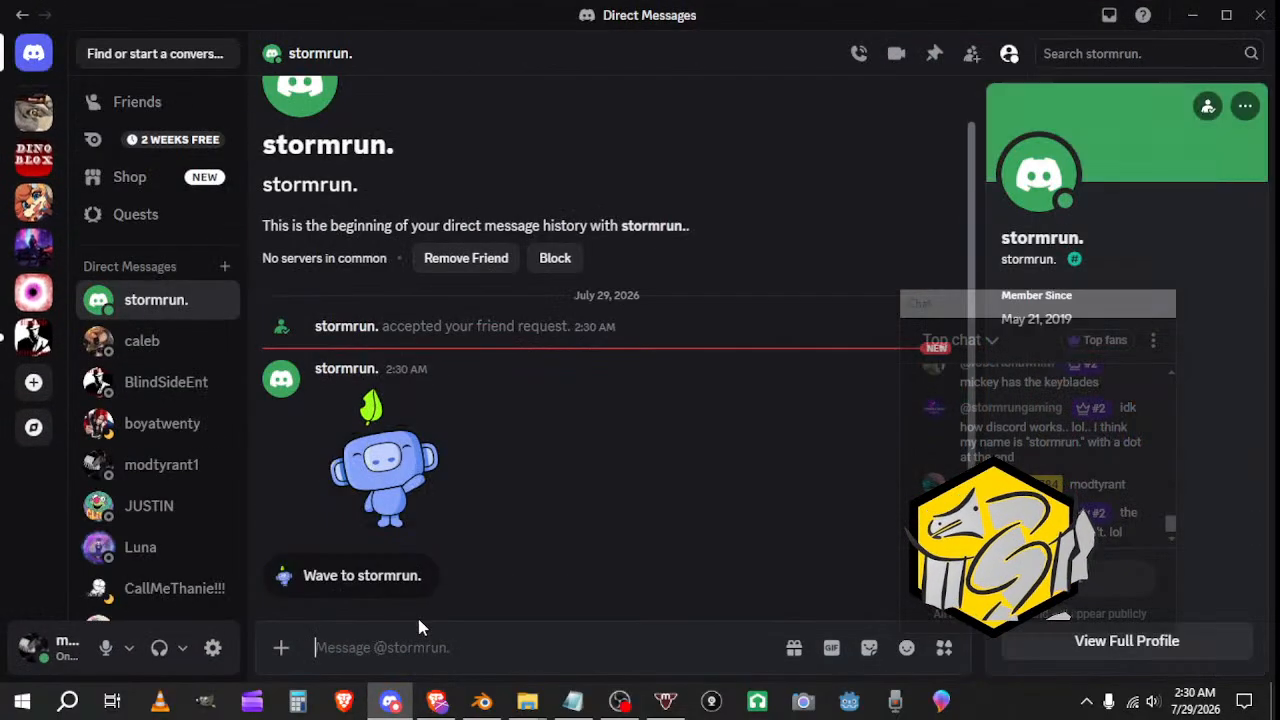
{"action": "right_click", "coordinate": [413, 658]}
{"action": "left_click", "coordinate": [369, 602]}
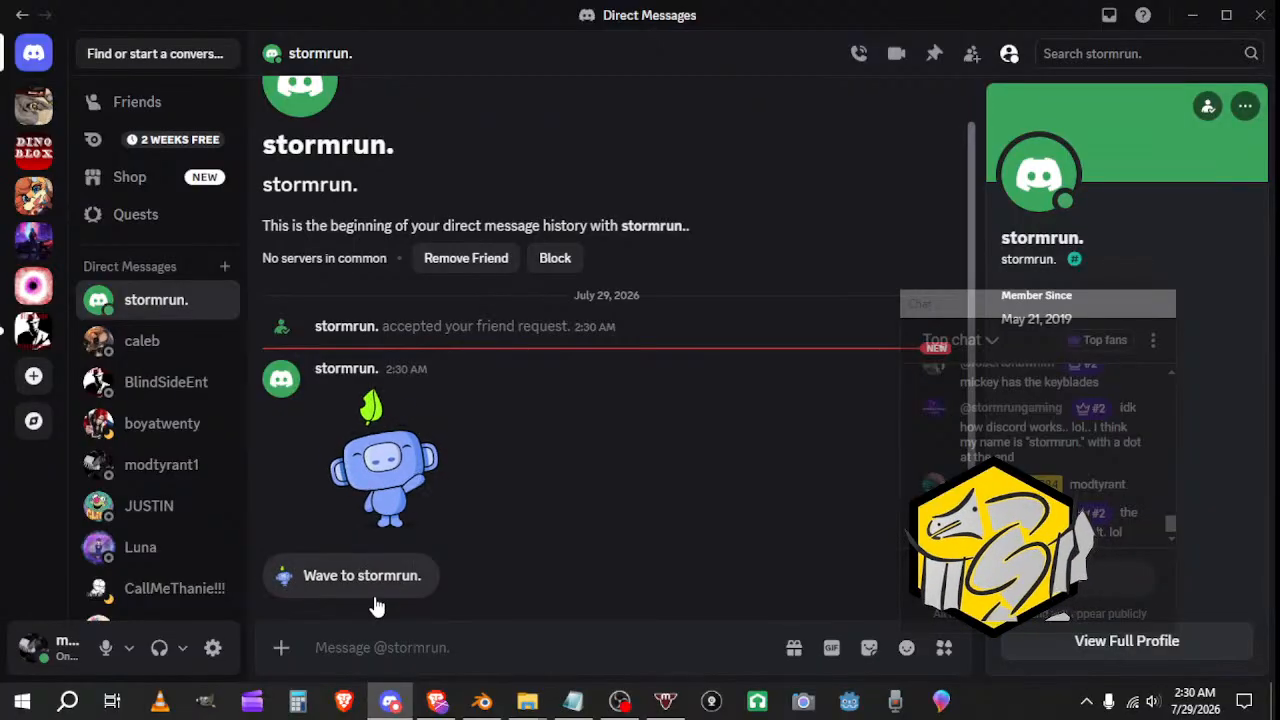
{"action": "left_click", "coordinate": [369, 602]}
Step: Paste the copied Not an uprising server invite link into the direct message and send it
{"action": "right_click", "coordinate": [363, 642]}
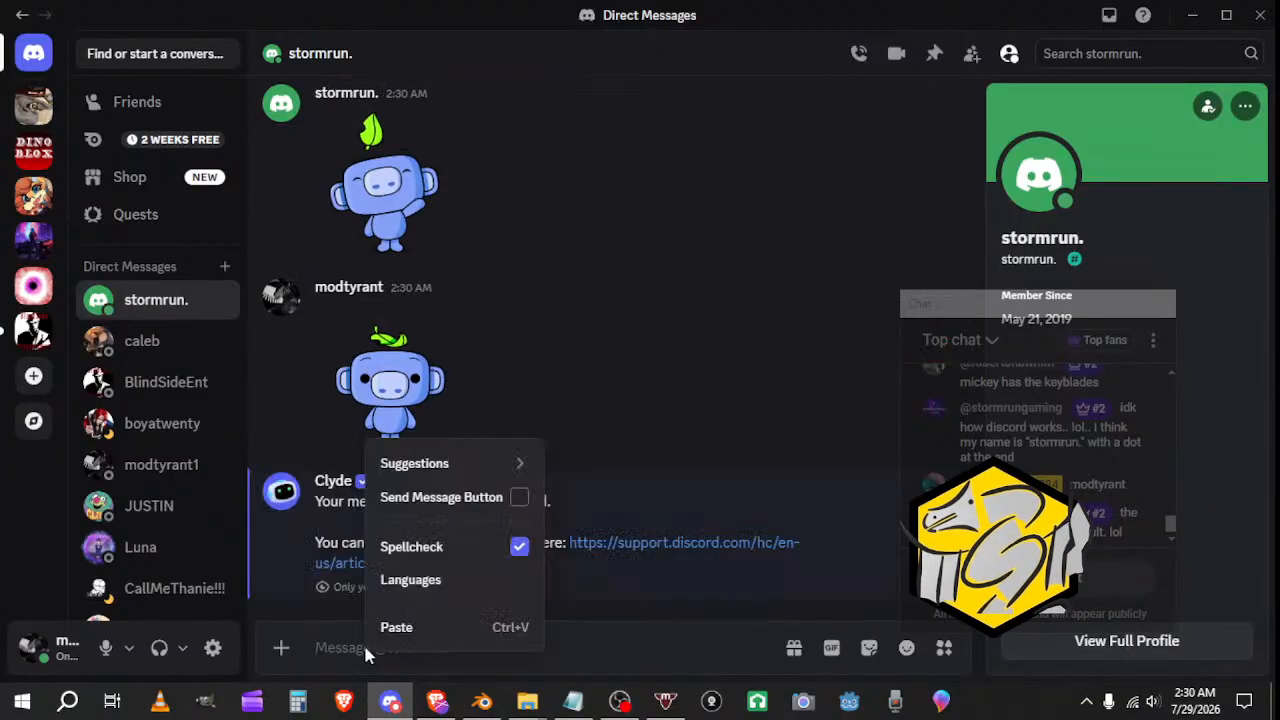
{"action": "left_click", "coordinate": [423, 630]}
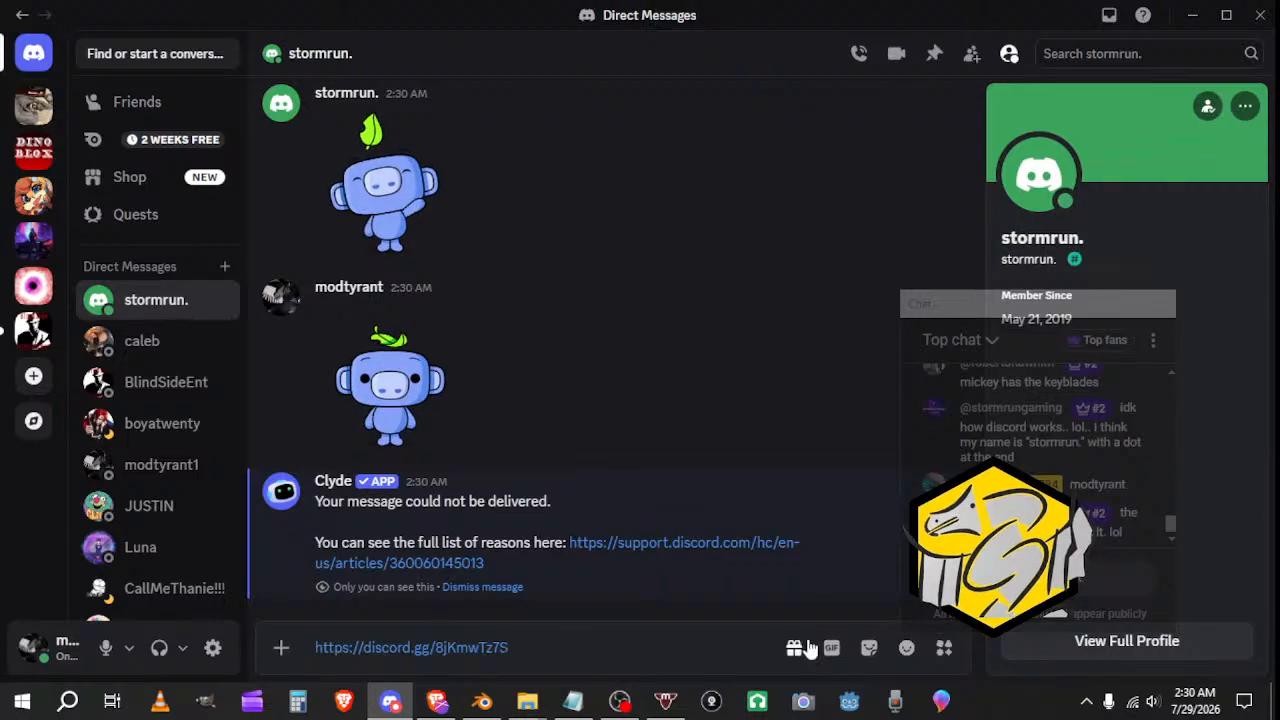
{"action": "key", "text": "Return"}
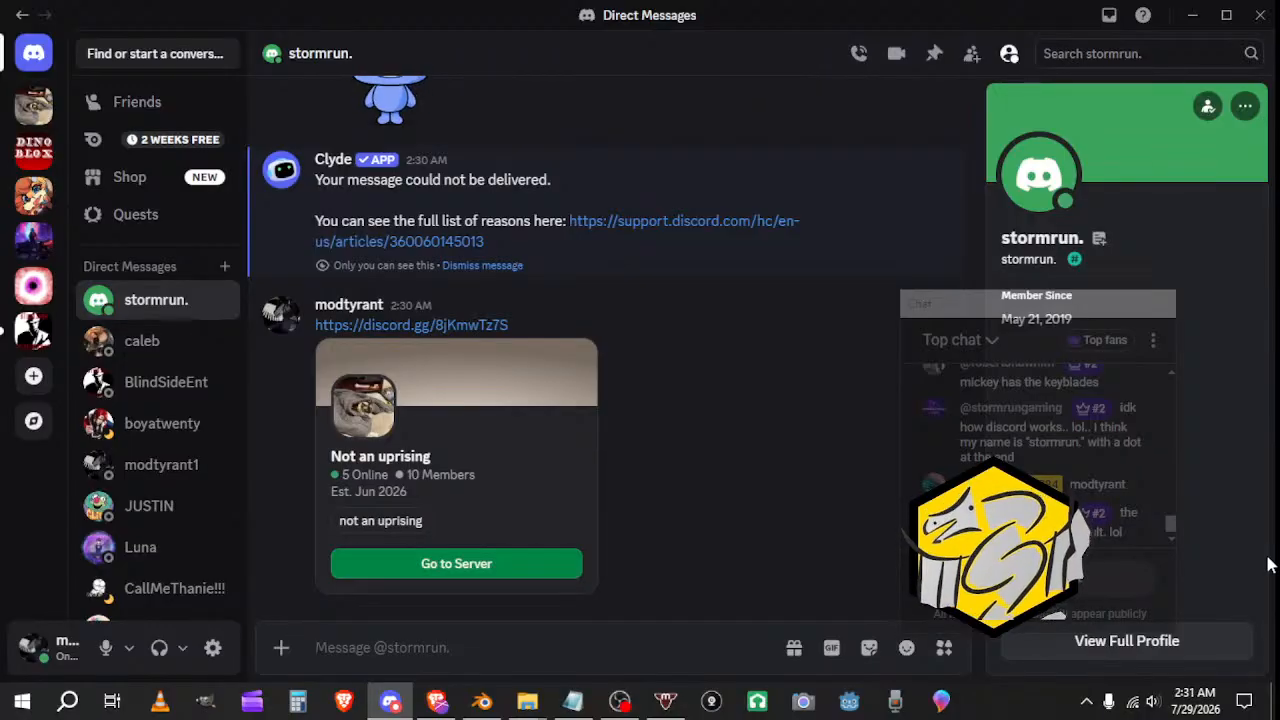
Step: Open the Not an uprising server's general channel and wave to the newly joined viewer
{"action": "left_click", "coordinate": [35, 112]}
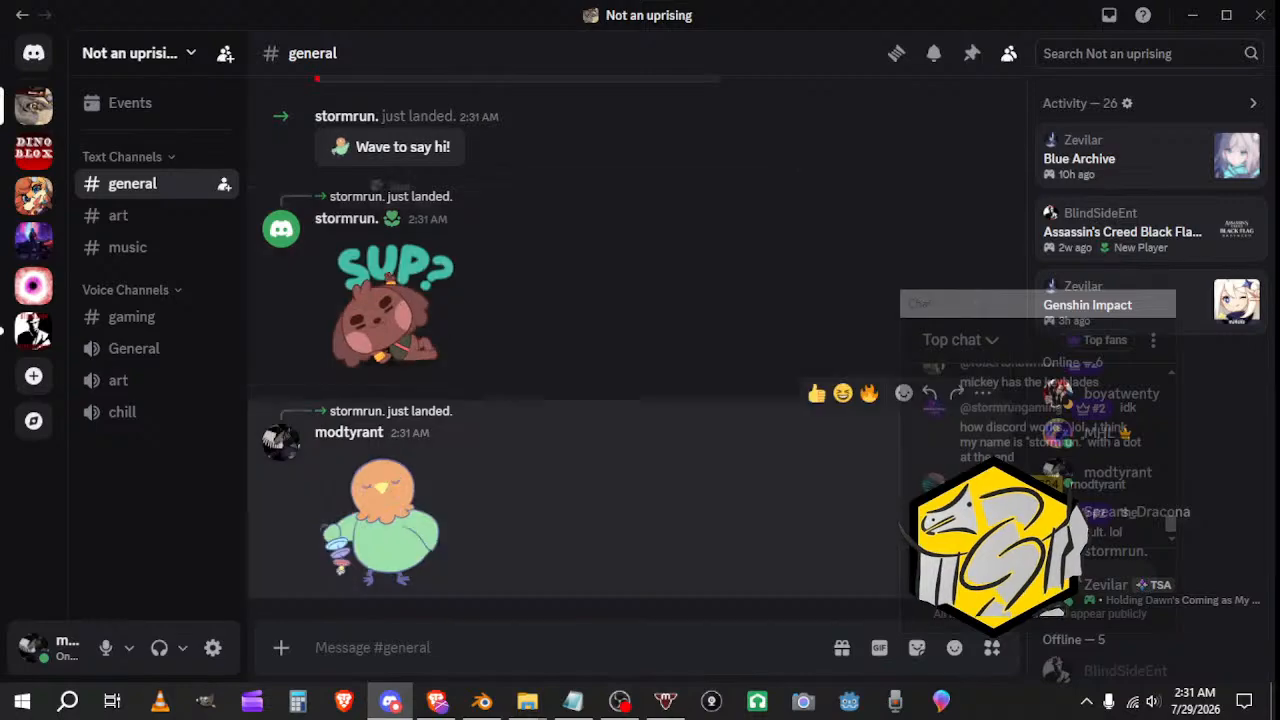
{"action": "scroll", "coordinate": [730, 439], "scroll_direction": "up", "scroll_amount": 2}
{"action": "scroll", "coordinate": [730, 427], "scroll_direction": "down", "scroll_amount": 2}
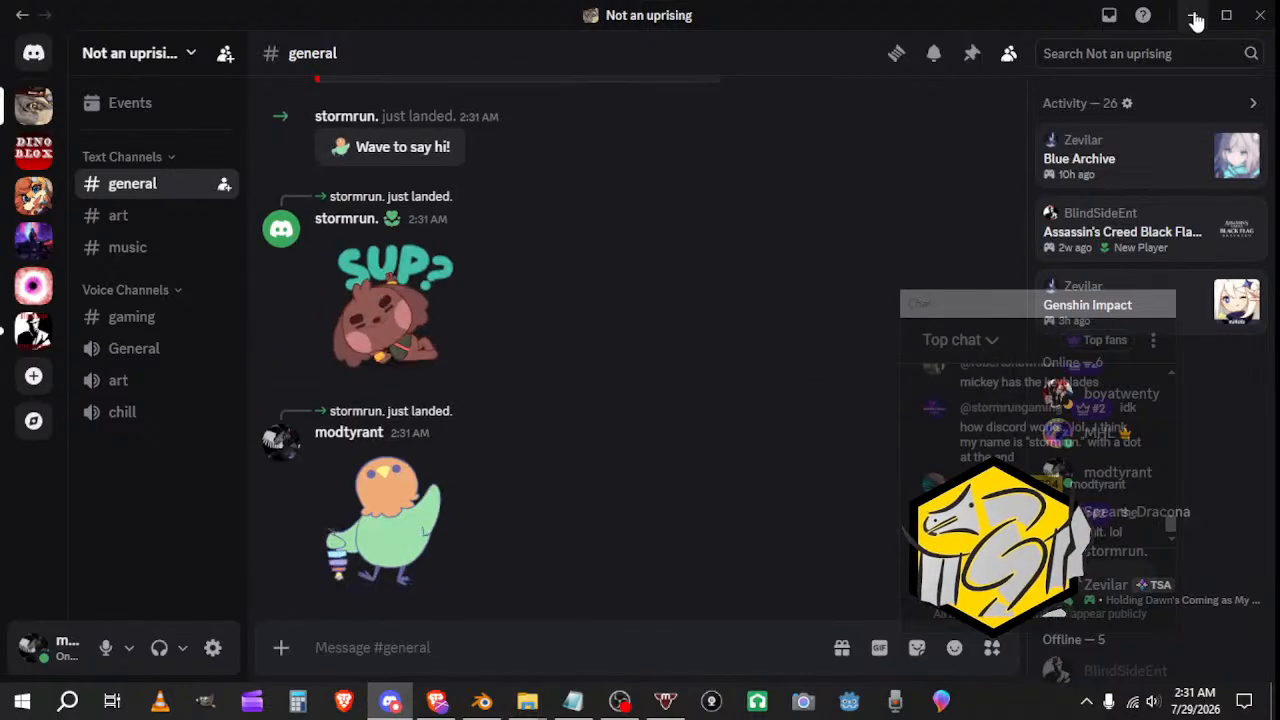
Step: Review the recent messages in the general channel and minimize Discord to return to Blender
{"action": "scroll", "coordinate": [837, 398], "scroll_direction": "up", "scroll_amount": 2}
{"action": "scroll", "coordinate": [837, 398], "scroll_direction": "up", "scroll_amount": 2}
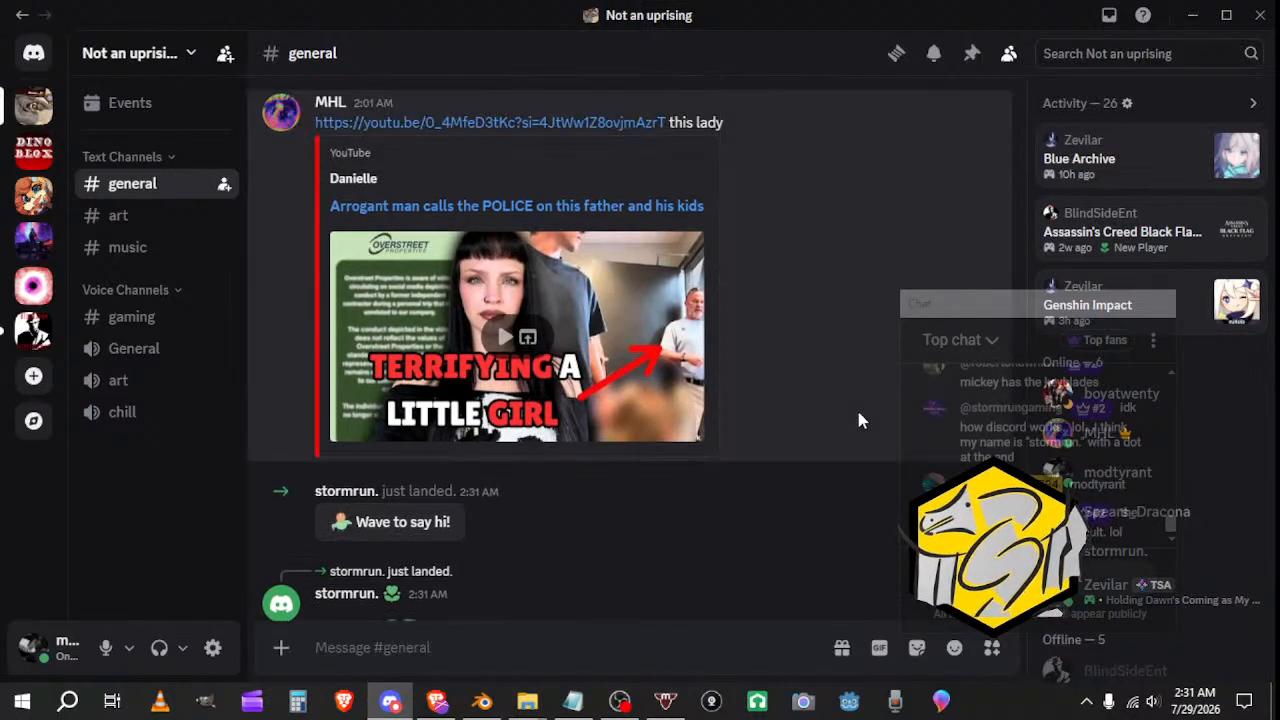
{"action": "scroll", "coordinate": [858, 414], "scroll_direction": "up", "scroll_amount": 1}
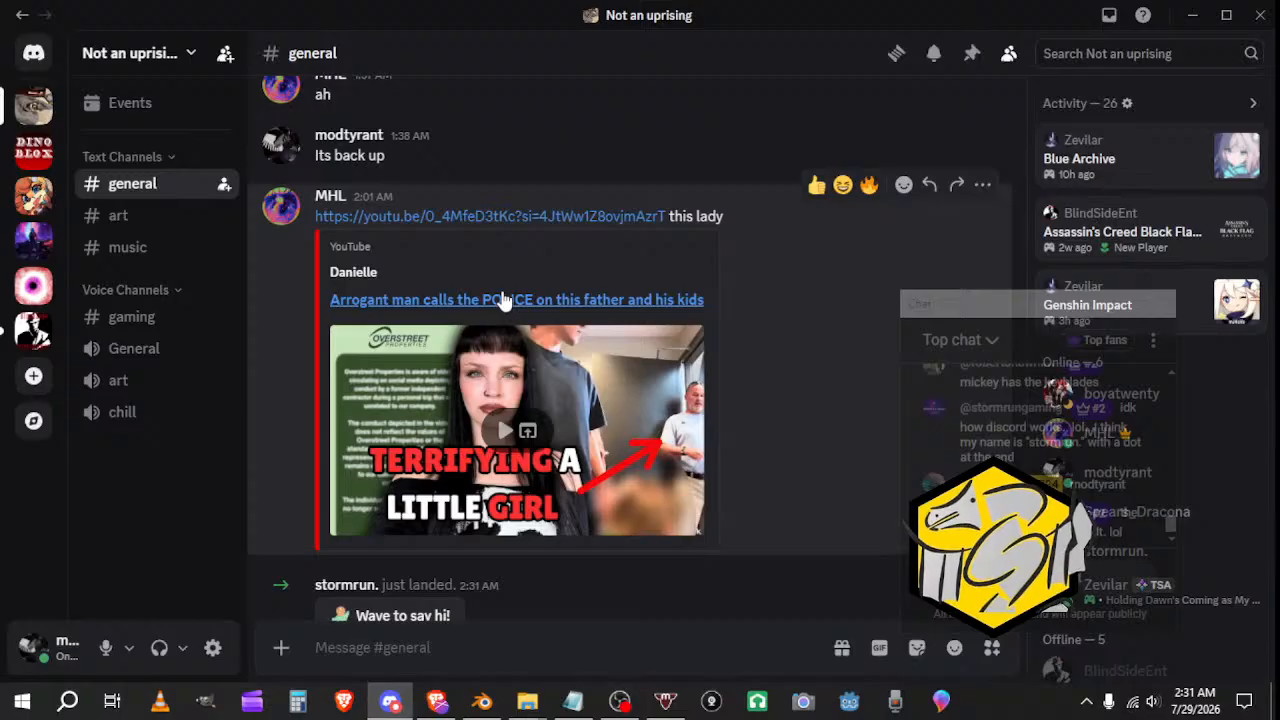
{"action": "scroll", "coordinate": [757, 516], "scroll_direction": "down", "scroll_amount": 5}
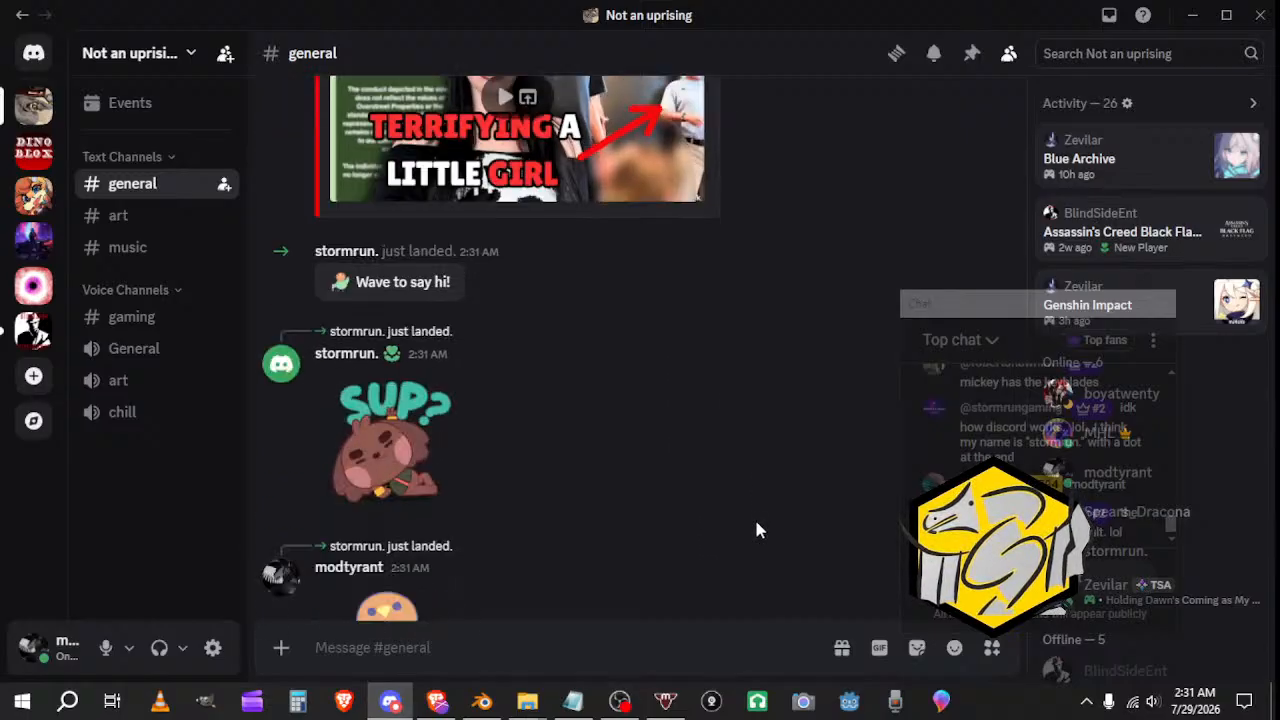
{"action": "left_click", "coordinate": [1191, 22]}
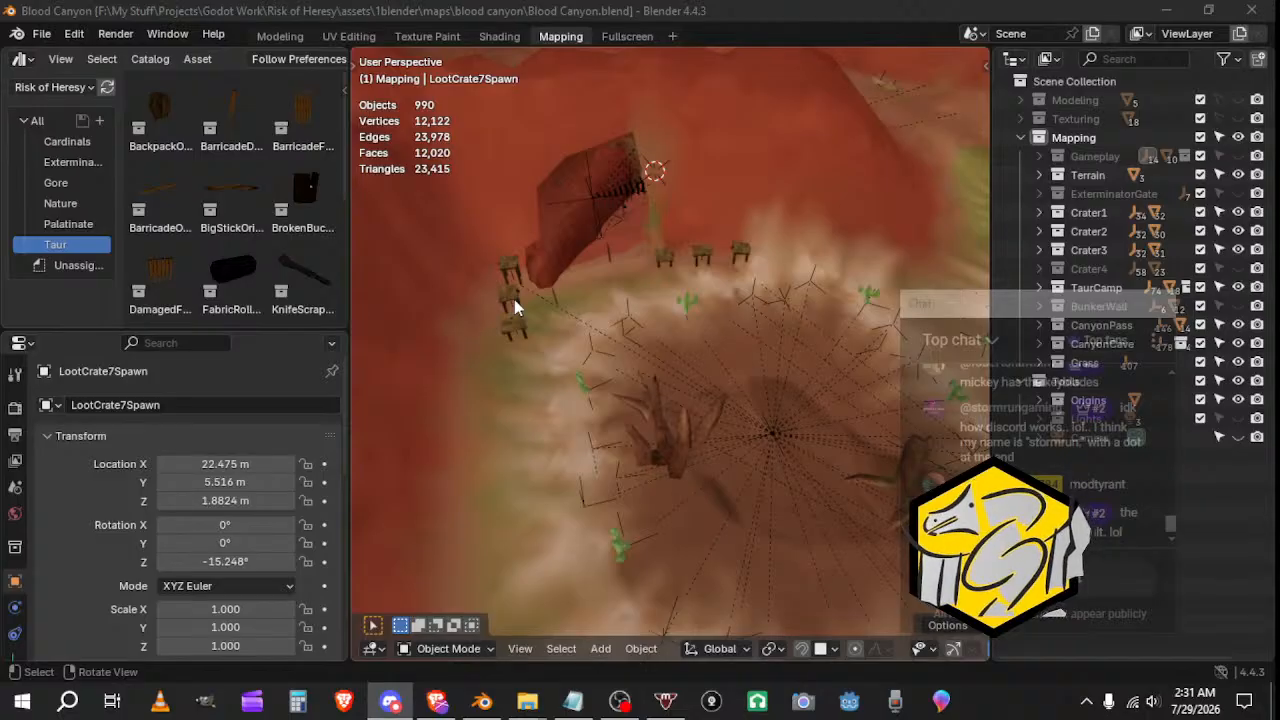
Step: Turn off the viewport overlays to see the crater and Taur camp area without relationship lines and empties
{"action": "middle_click_drag", "start_coordinate": [593, 317], "coordinate": [818, 470]}
{"action": "middle_click_drag", "start_coordinate": [588, 342], "coordinate": [684, 378]}
{"action": "scroll", "coordinate": [668, 415], "scroll_direction": "up", "scroll_amount": 4}
{"action": "scroll", "coordinate": [883, 645], "scroll_direction": "down", "scroll_amount": 3}
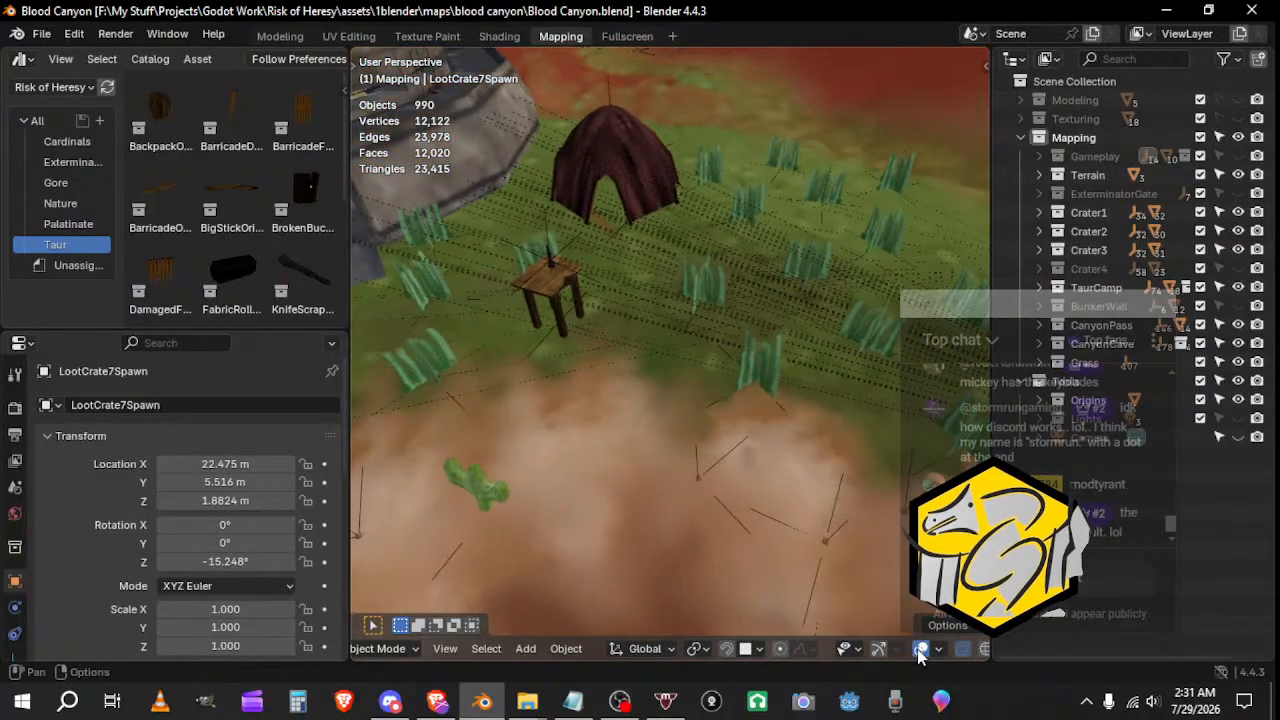
{"action": "left_click", "coordinate": [920, 649]}
Step: Place a barricade fence asset from the Taur catalog on the crater rim near the wooden table, about X 21.9 m, Y -5.6 m
{"action": "scroll", "coordinate": [721, 507], "scroll_direction": "up", "scroll_amount": 2}
{"action": "middle_click_drag", "start_coordinate": [721, 507], "coordinate": [730, 445]}
{"action": "middle_click_drag", "start_coordinate": [523, 269], "coordinate": [586, 374]}
{"action": "left_click_drag", "start_coordinate": [303, 110], "coordinate": [643, 377]}
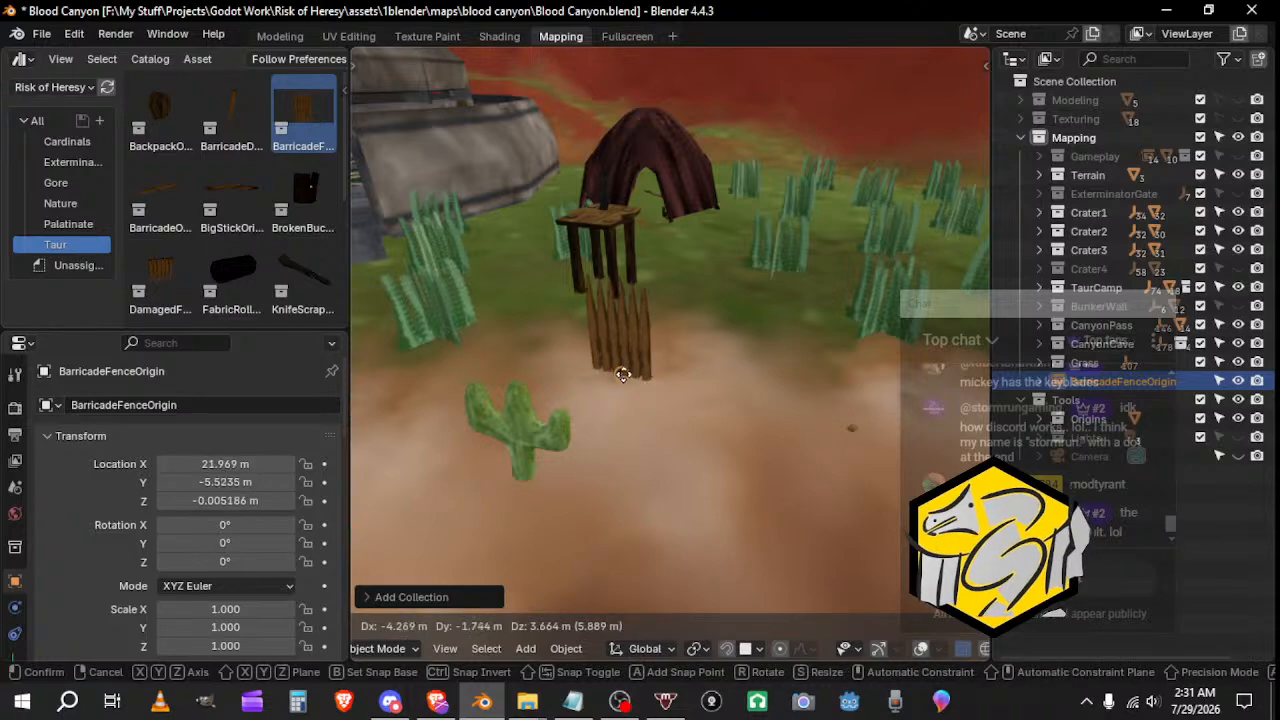
{"action": "left_click", "coordinate": [632, 392]}
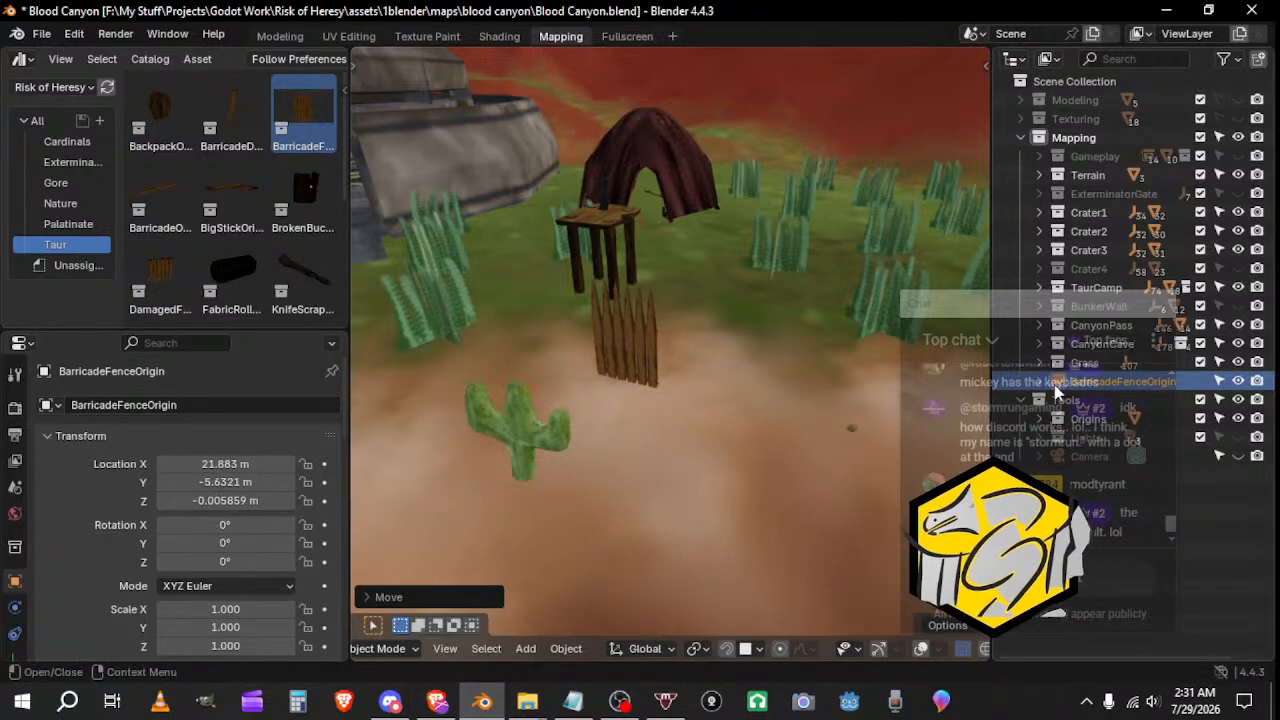
Step: Rotate the barricade fence about 22.9° around the Z axis
{"action": "key", "text": "r"}
{"action": "key", "text": "z"}
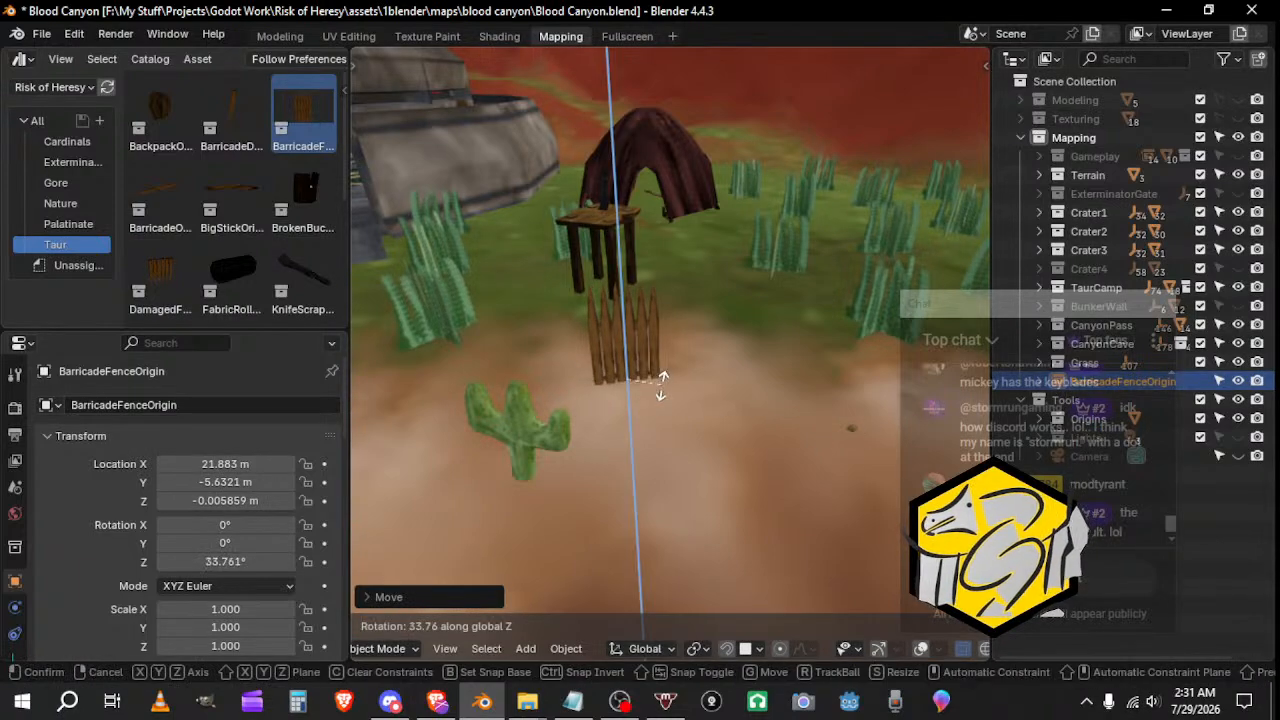
{"action": "left_click", "coordinate": [652, 388]}
Step: Duplicate the barricade fence and place the copy directly beside the first, at about X 22.1 m, Y -6.3 m
{"action": "middle_click_drag", "start_coordinate": [652, 388], "coordinate": [705, 375]}
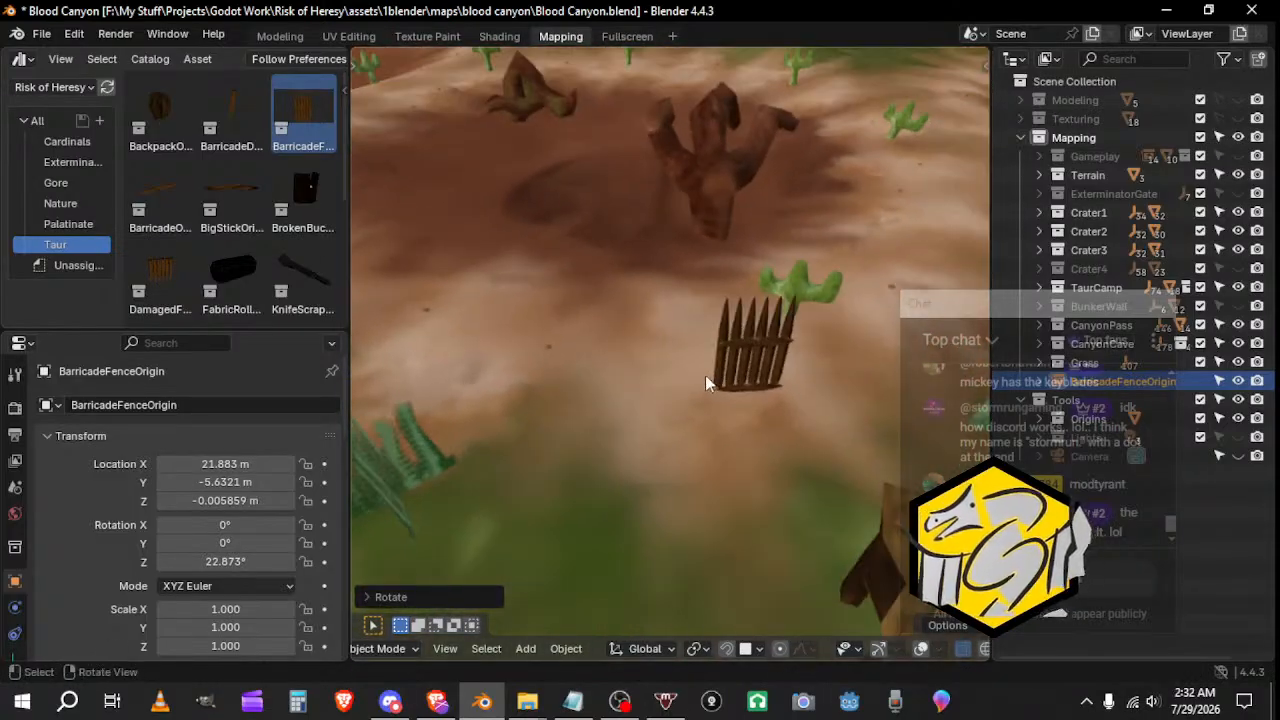
{"action": "key", "text": "shift+d"}
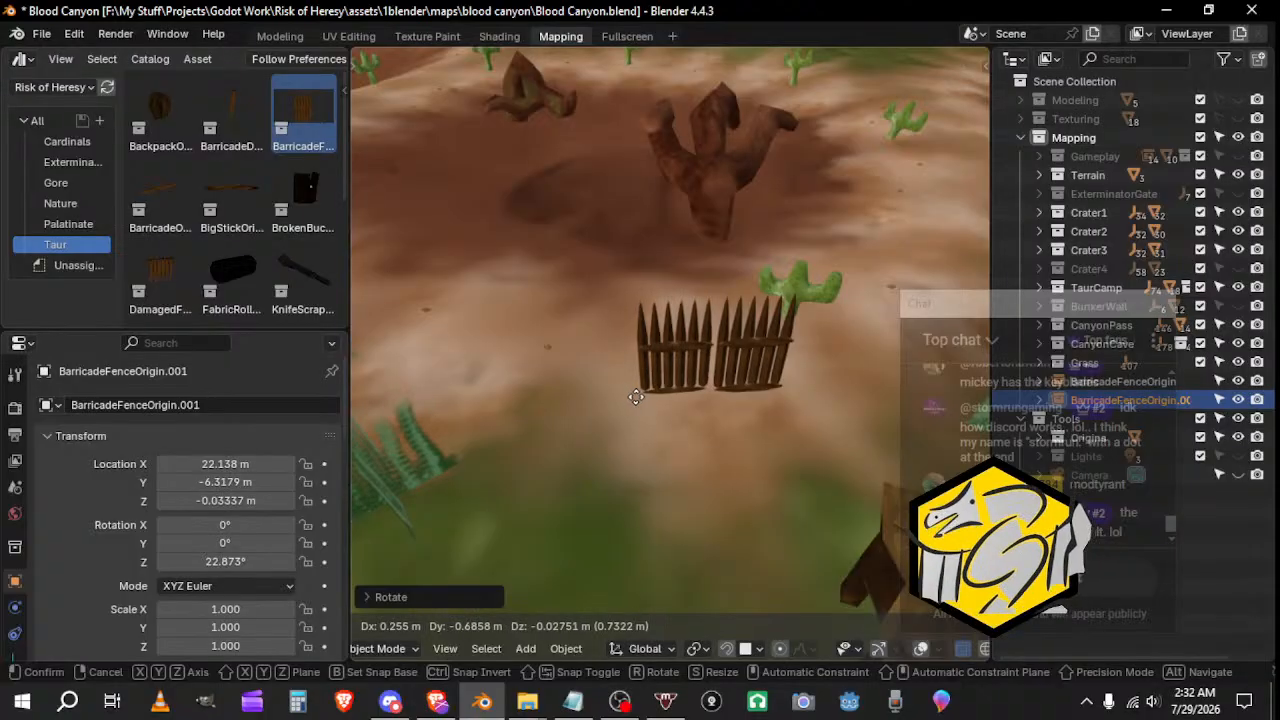
{"action": "left_click", "coordinate": [641, 396]}
Step: Tilt and turn the duplicated fence to about 2.8° X, 14.4° Y and 10.2° Z, and nudge it about 0.05 m along negative X
{"action": "mouse_move", "coordinate": [641, 396]}
{"action": "middle_mouse_down"}
{"action": "mouse_move", "coordinate": [806, 411]}
{"action": "mouse_move", "coordinate": [688, 437]}
{"action": "mouse_move", "coordinate": [733, 385]}
{"action": "mouse_move", "coordinate": [663, 333]}
{"action": "mouse_move", "coordinate": [842, 399]}
{"action": "mouse_move", "coordinate": [742, 422]}
{"action": "mouse_move", "coordinate": [803, 458]}
{"action": "mouse_move", "coordinate": [735, 449]}
{"action": "mouse_move", "coordinate": [707, 389]}
{"action": "mouse_move", "coordinate": [656, 399]}
{"action": "middle_mouse_up"}
{"action": "key", "text": "r"}
{"action": "left_click", "coordinate": [697, 342]}
{"action": "key", "text": "r"}
{"action": "key", "text": "z"}
{"action": "left_click", "coordinate": [831, 386]}
{"action": "key", "text": "r"}
{"action": "key", "text": "z"}
{"action": "left_click", "coordinate": [743, 478]}
{"action": "key", "text": "r"}
{"action": "left_click", "coordinate": [700, 395]}
{"action": "key", "text": "g"}
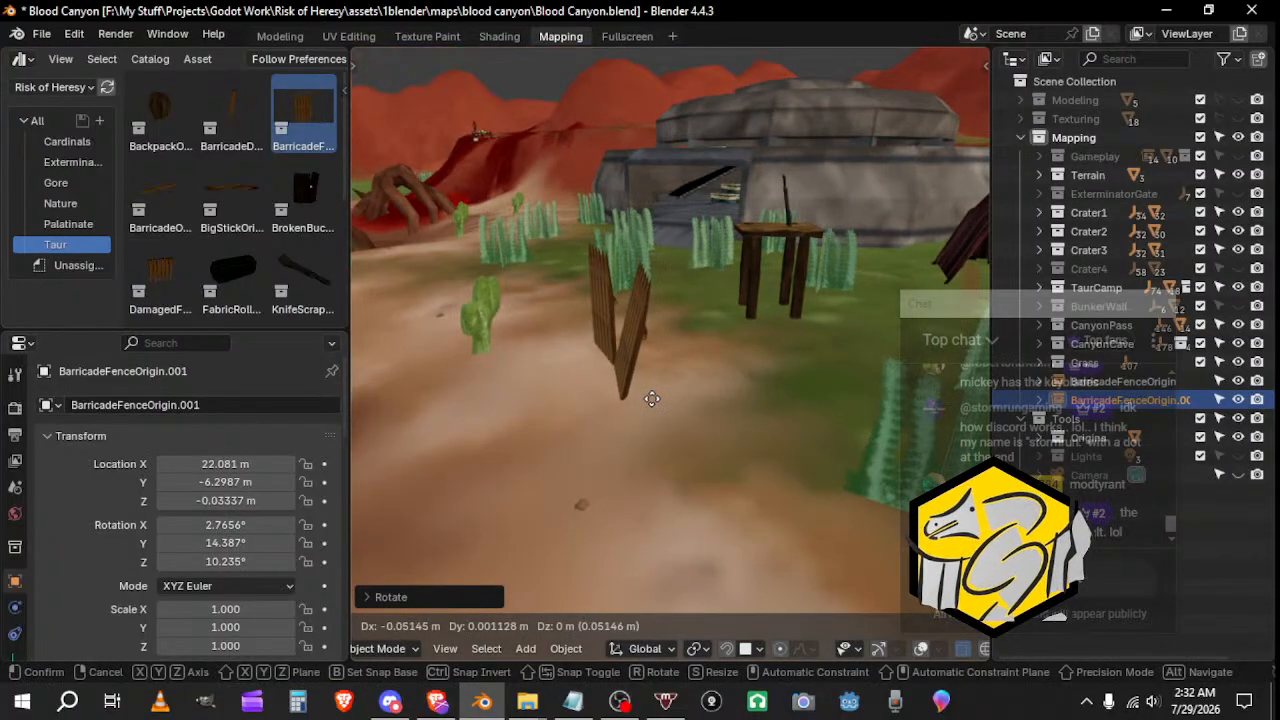
{"action": "left_click", "coordinate": [652, 400]}
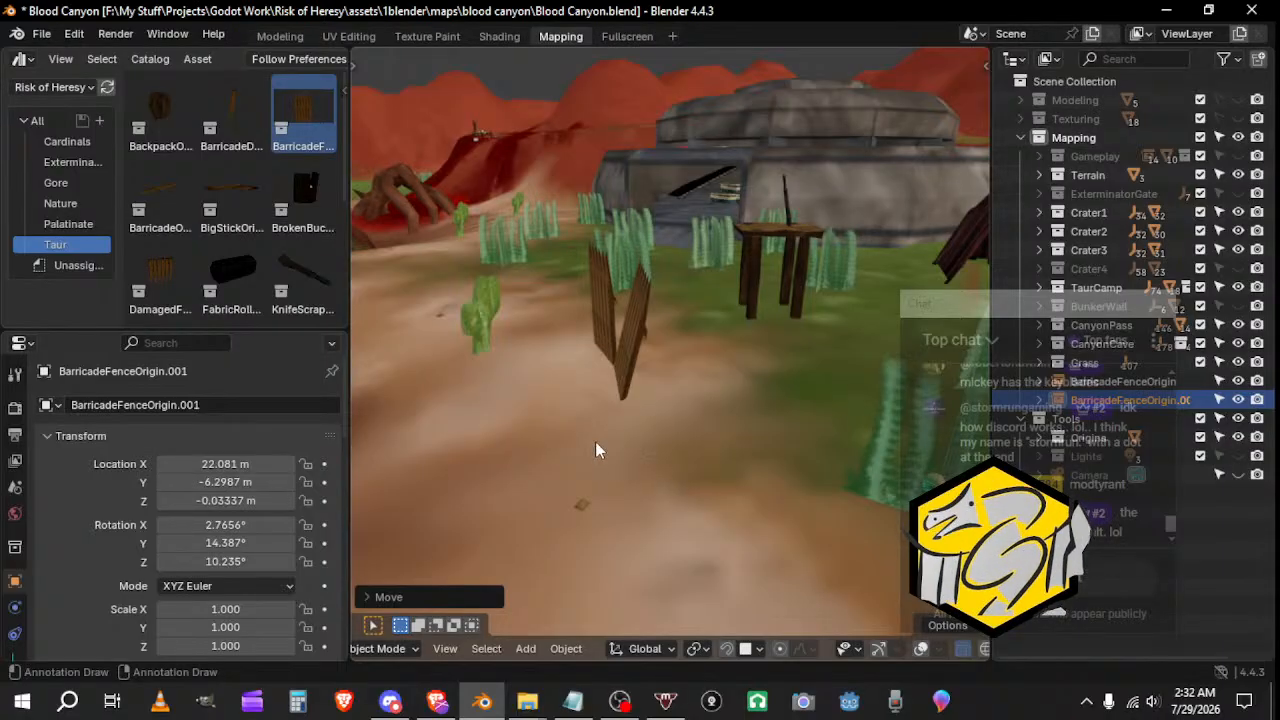
Step: Duplicate the second barricade fence as a third beside it, at about X 22.2 m, Y -6.9 m, tilted to about 4.9° X and 3.7° Y
{"action": "middle_click_drag", "start_coordinate": [596, 443], "coordinate": [786, 457]}
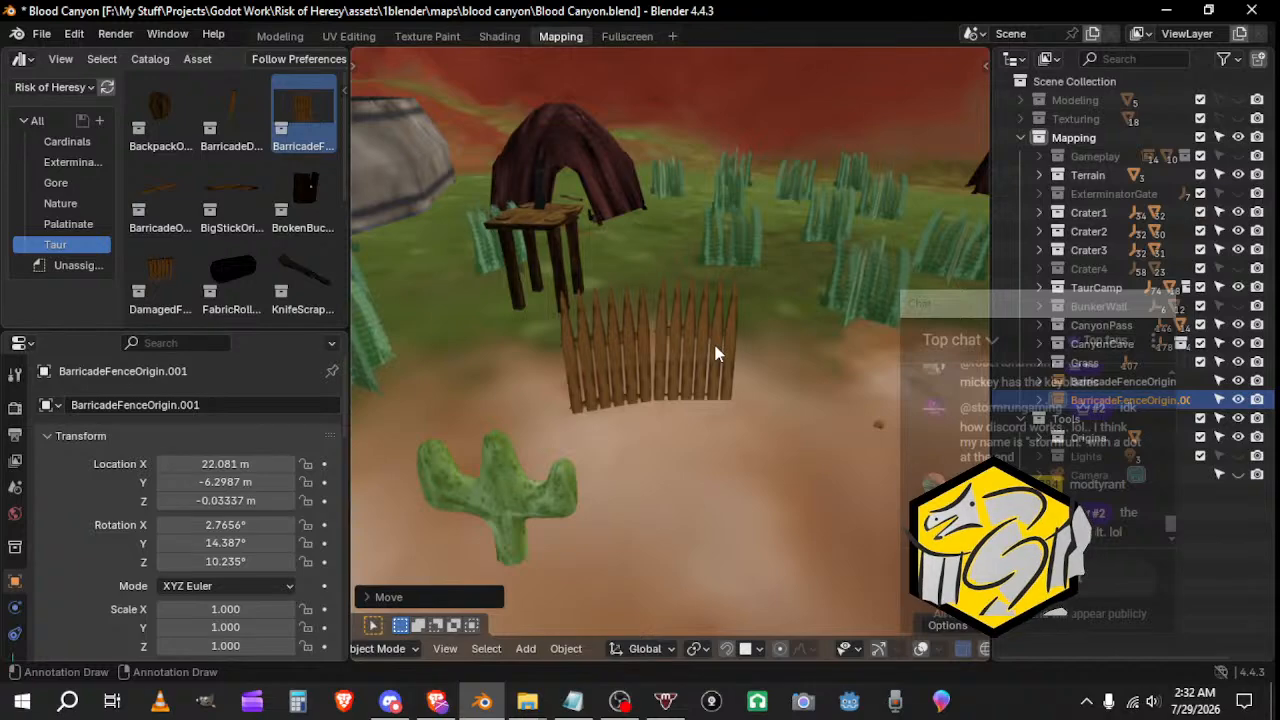
{"action": "middle_click_drag", "start_coordinate": [619, 450], "coordinate": [715, 401]}
{"action": "key", "text": "shift+d"}
{"action": "left_click", "coordinate": [620, 383]}
{"action": "key", "text": "g"}
{"action": "left_click", "coordinate": [692, 404]}
{"action": "key", "text": "r"}
{"action": "left_click", "coordinate": [700, 371]}
{"action": "key", "text": "g"}
{"action": "left_click", "coordinate": [768, 426]}
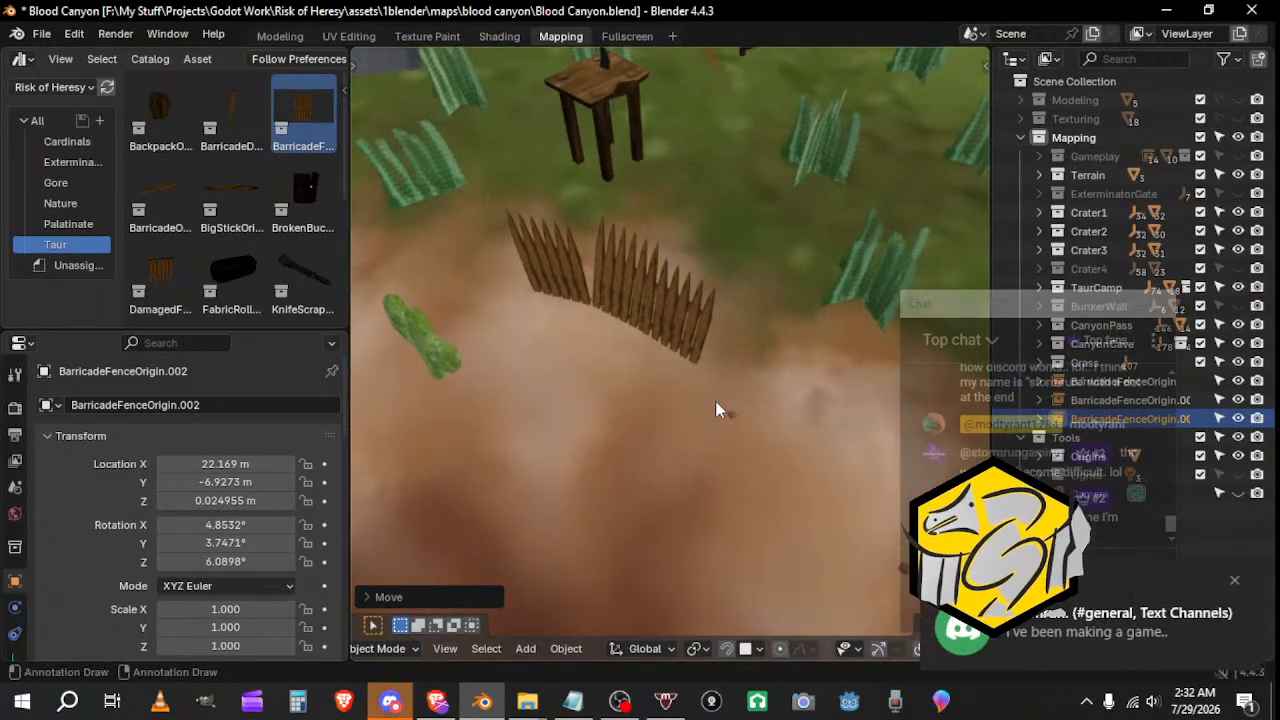
Step: Turn the third fence to about 21.9° around Z and nudge it to about X 22.24 m, Y -6.89 m, Z 0.07 m
{"action": "key", "text": "r"}
{"action": "key", "text": "z"}
{"action": "left_click", "coordinate": [736, 389]}
{"action": "key", "text": "g"}
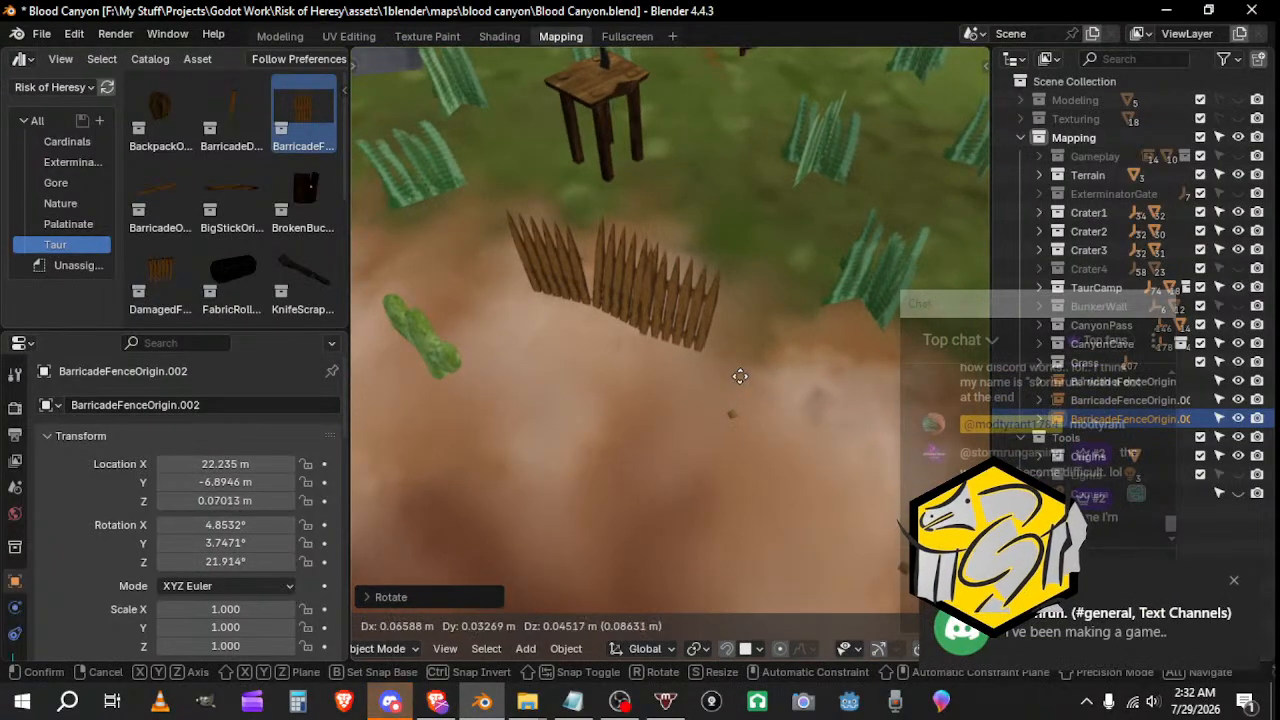
{"action": "left_click", "coordinate": [741, 372]}
Step: Switch to Discord from the new message notification and look through the game screenshots posted in the general channel
{"action": "left_click", "coordinate": [1018, 632]}
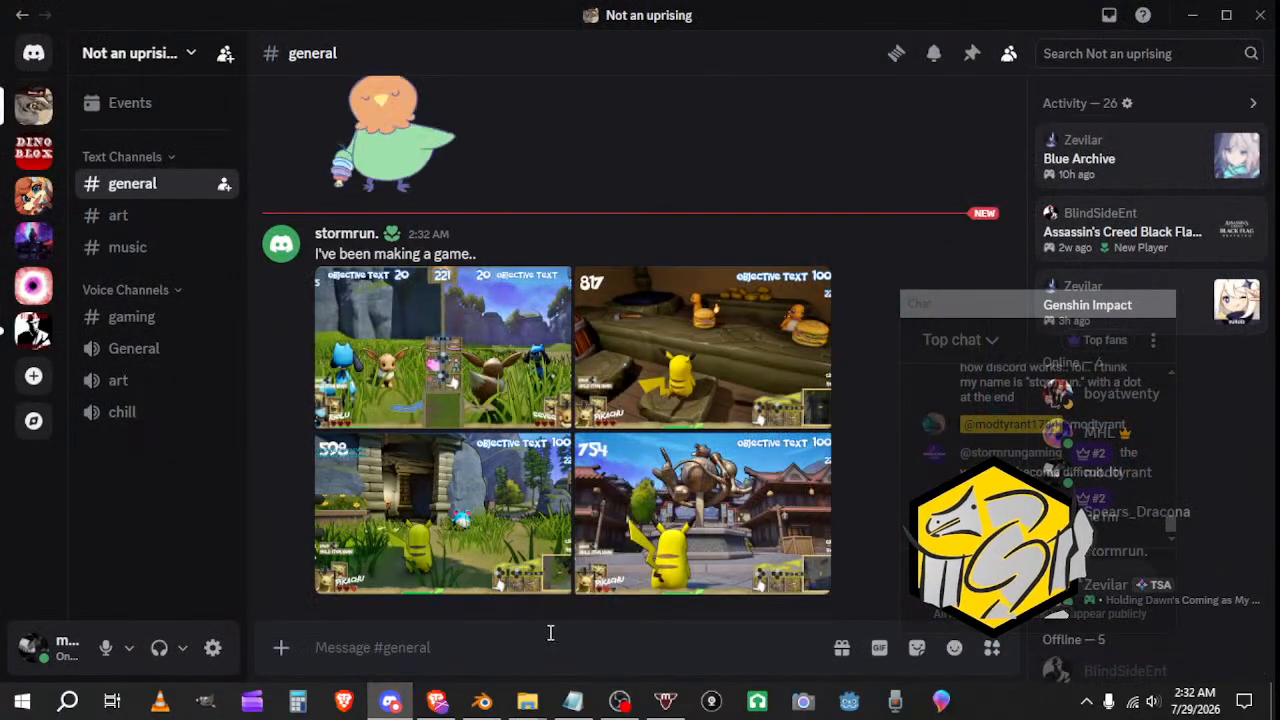
{"action": "left_click", "coordinate": [486, 363]}
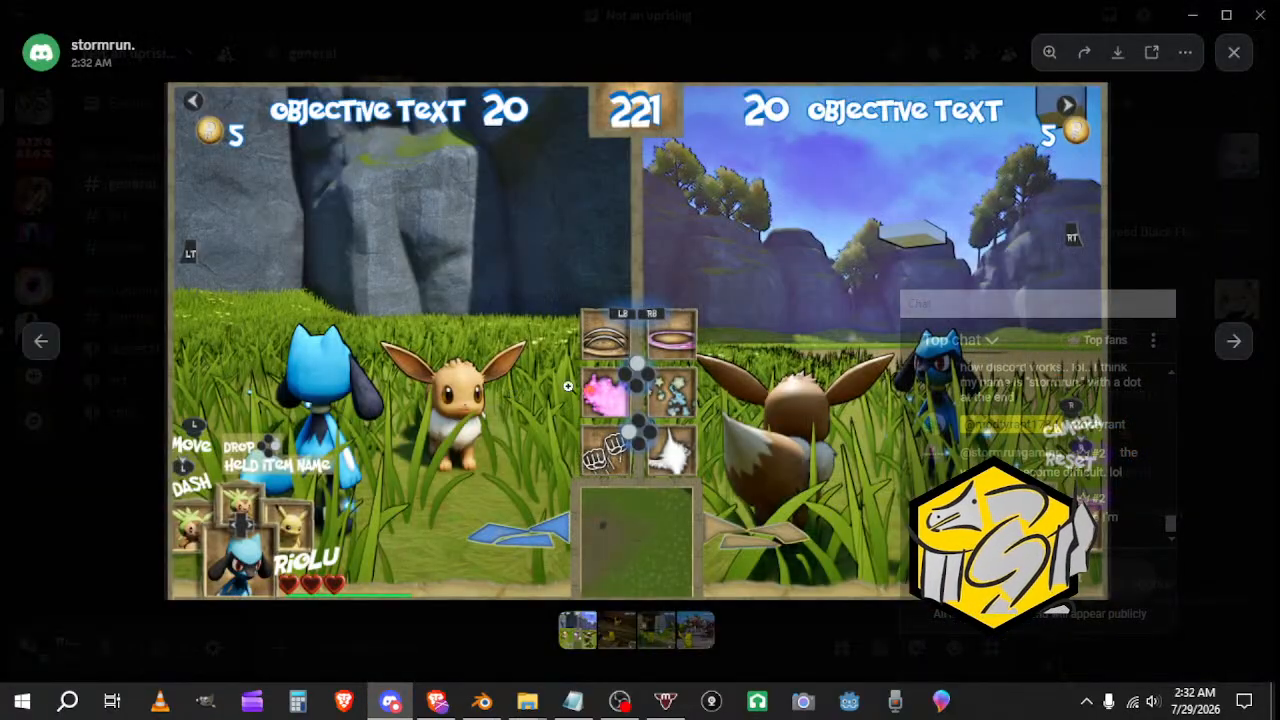
{"action": "left_click", "coordinate": [1231, 360]}
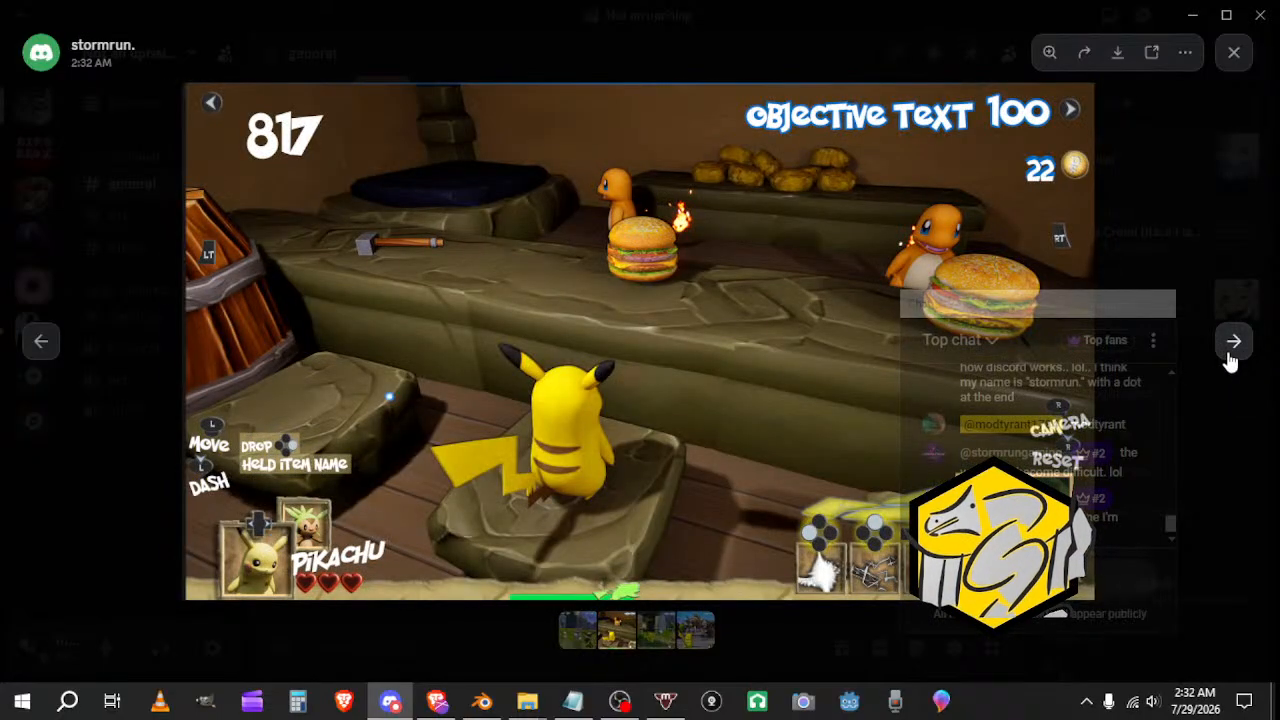
{"action": "left_click", "coordinate": [1231, 360]}
{"action": "left_click", "coordinate": [1231, 360]}
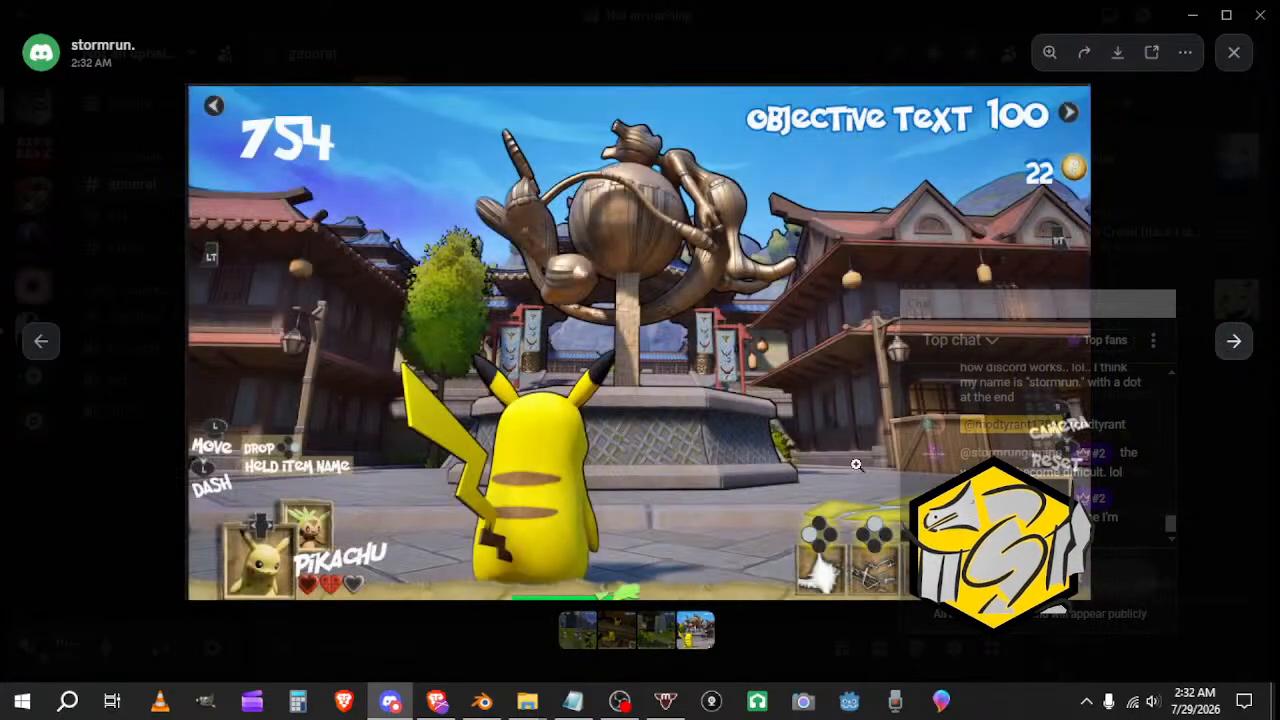
{"action": "left_click", "coordinate": [624, 648]}
{"action": "left_click", "coordinate": [590, 648]}
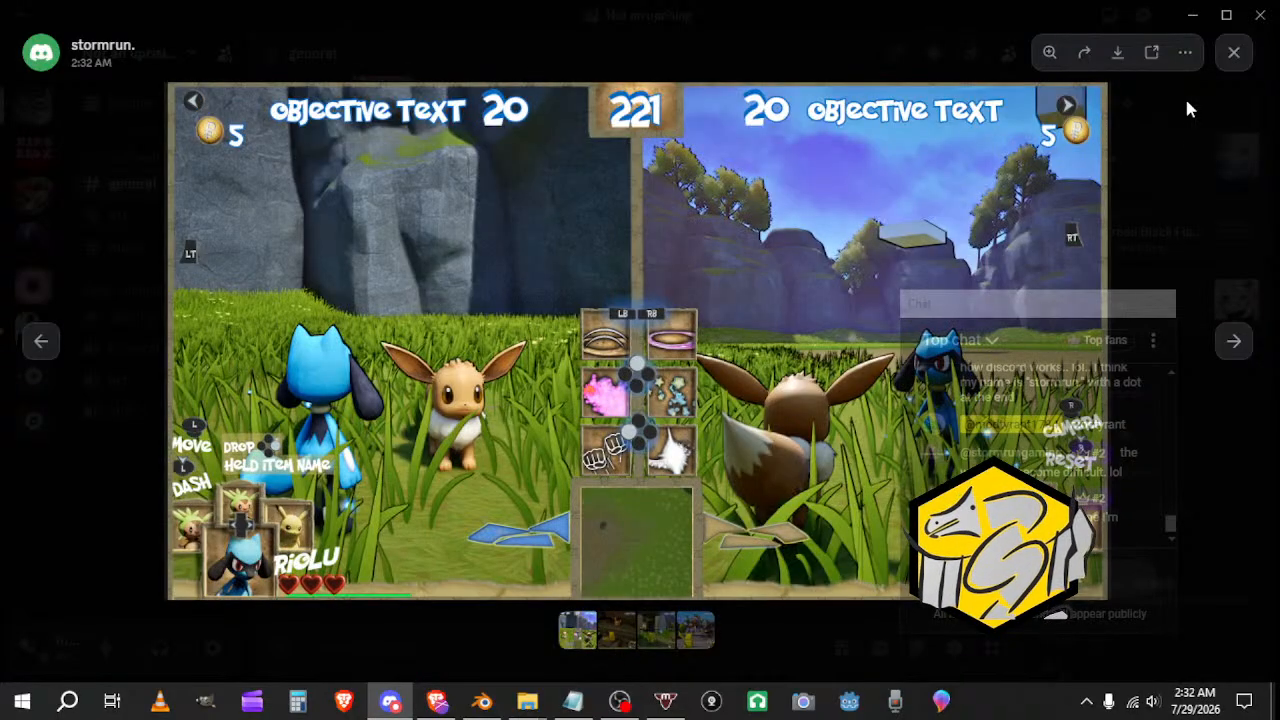
{"action": "left_click", "coordinate": [1235, 55]}
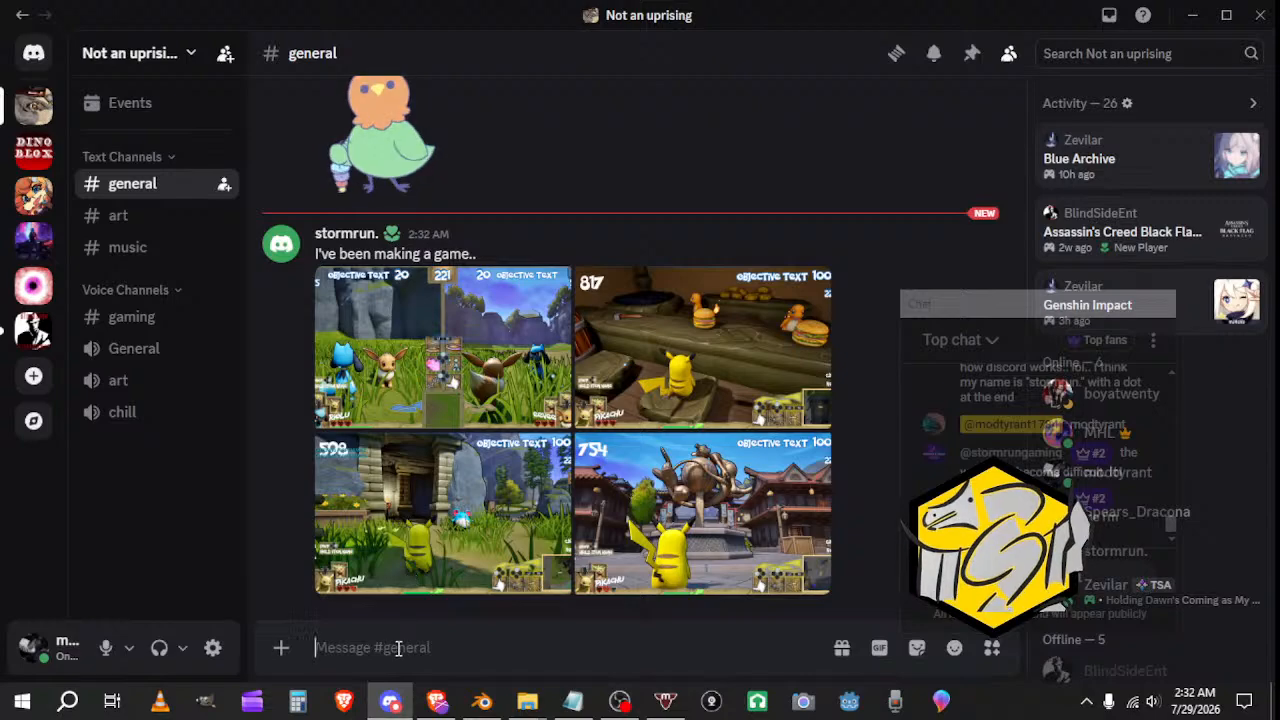
Step: Reply to the posted game screenshots with "That looks really cool, good job !"
{"action": "left_click", "coordinate": [929, 222]}
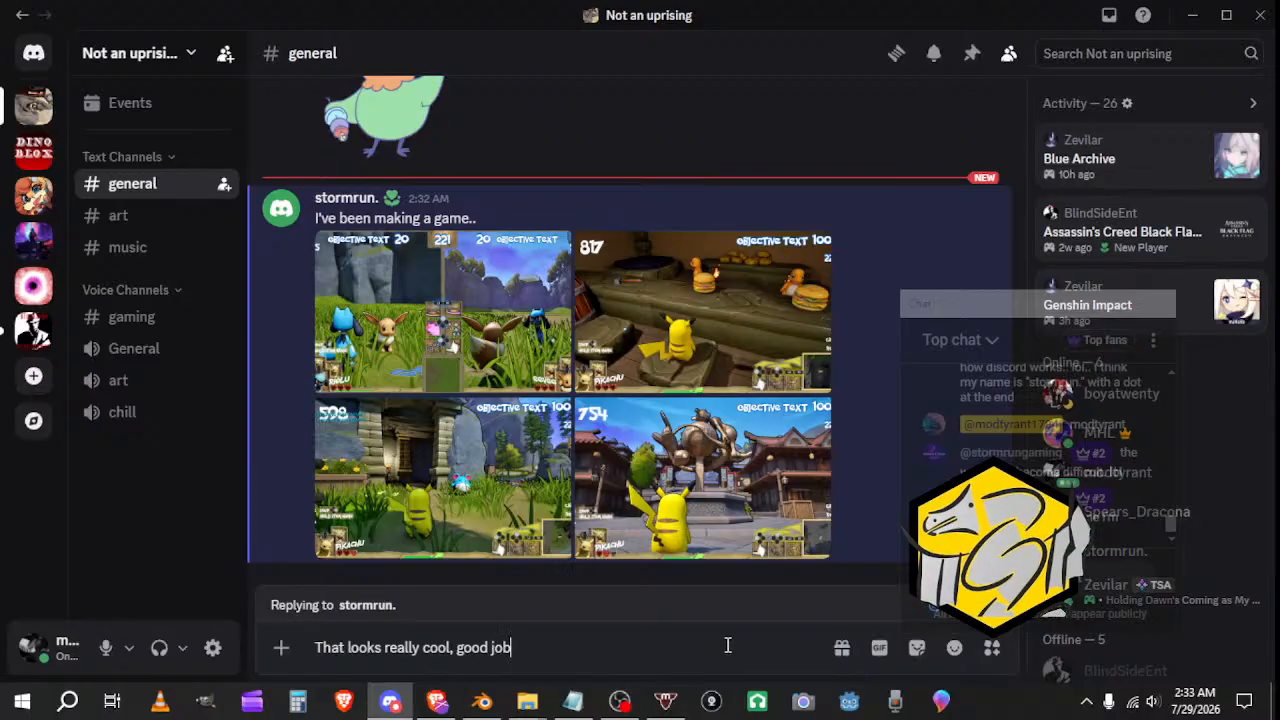
{"action": "key", "text": "Return"}
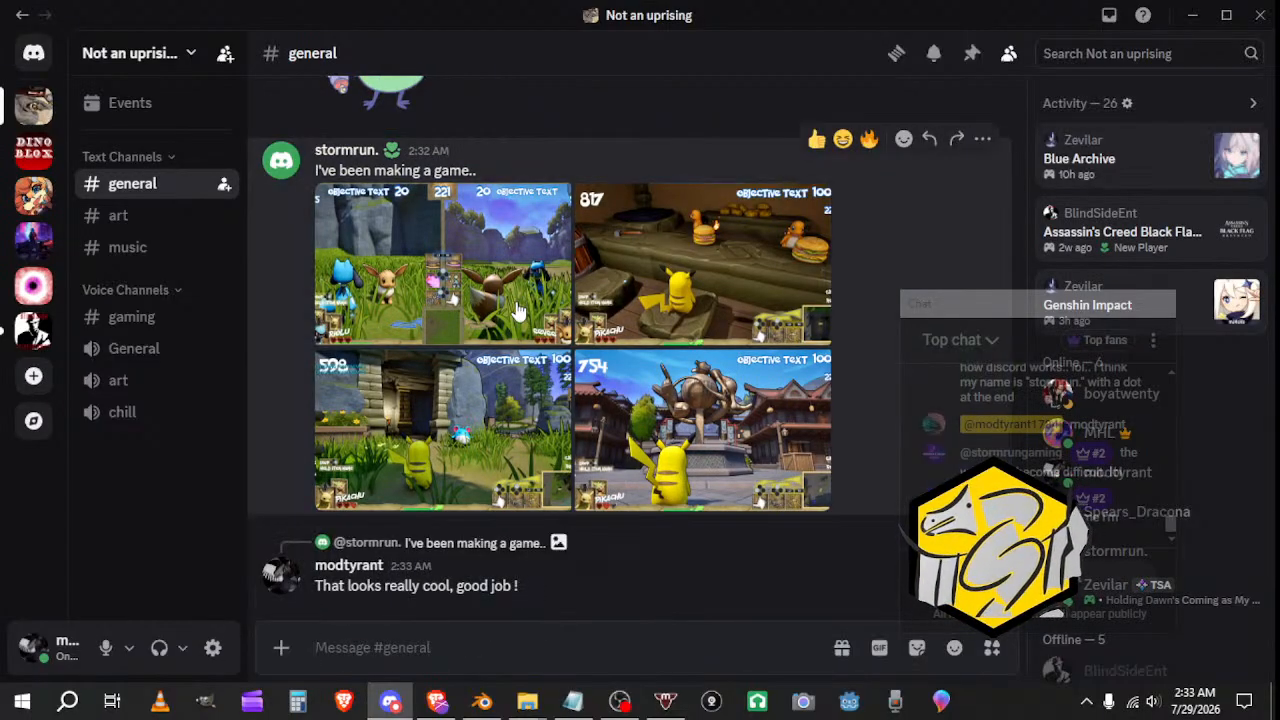
Step: Review the first three posted game screenshots at full size again, then minimize Discord to return to Blender
{"action": "left_click", "coordinate": [519, 313]}
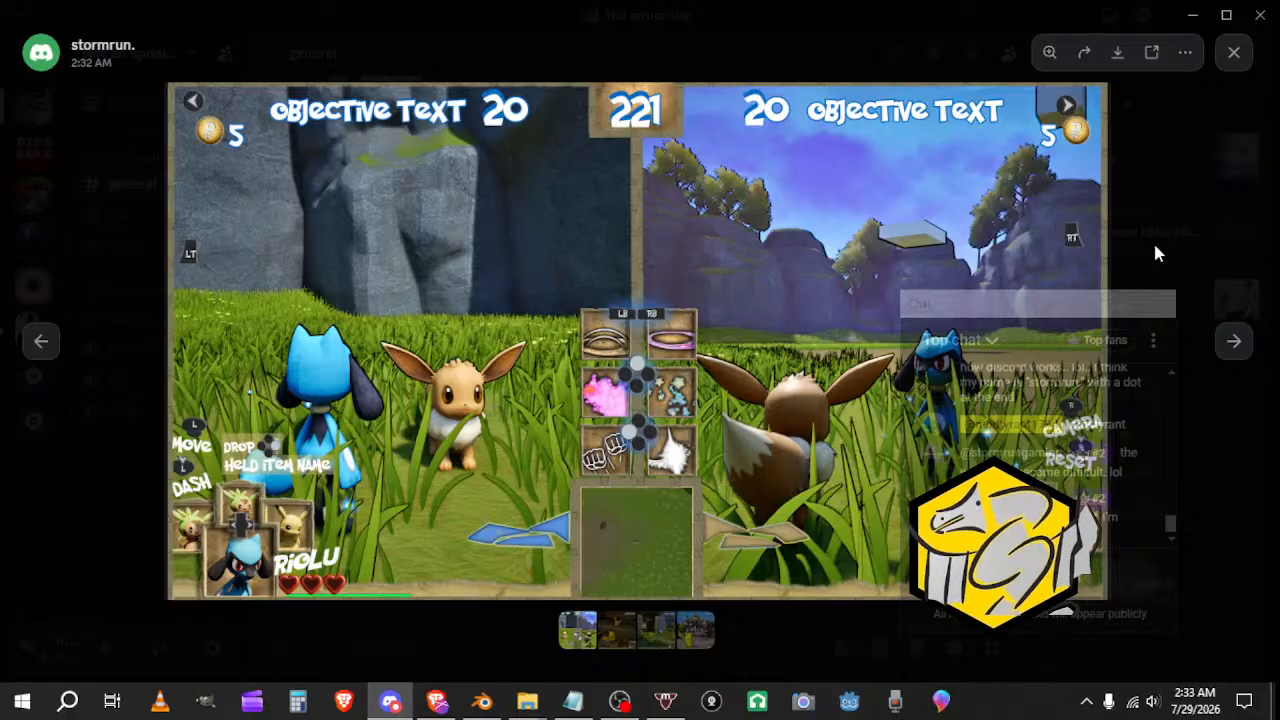
{"action": "left_click", "coordinate": [1238, 348]}
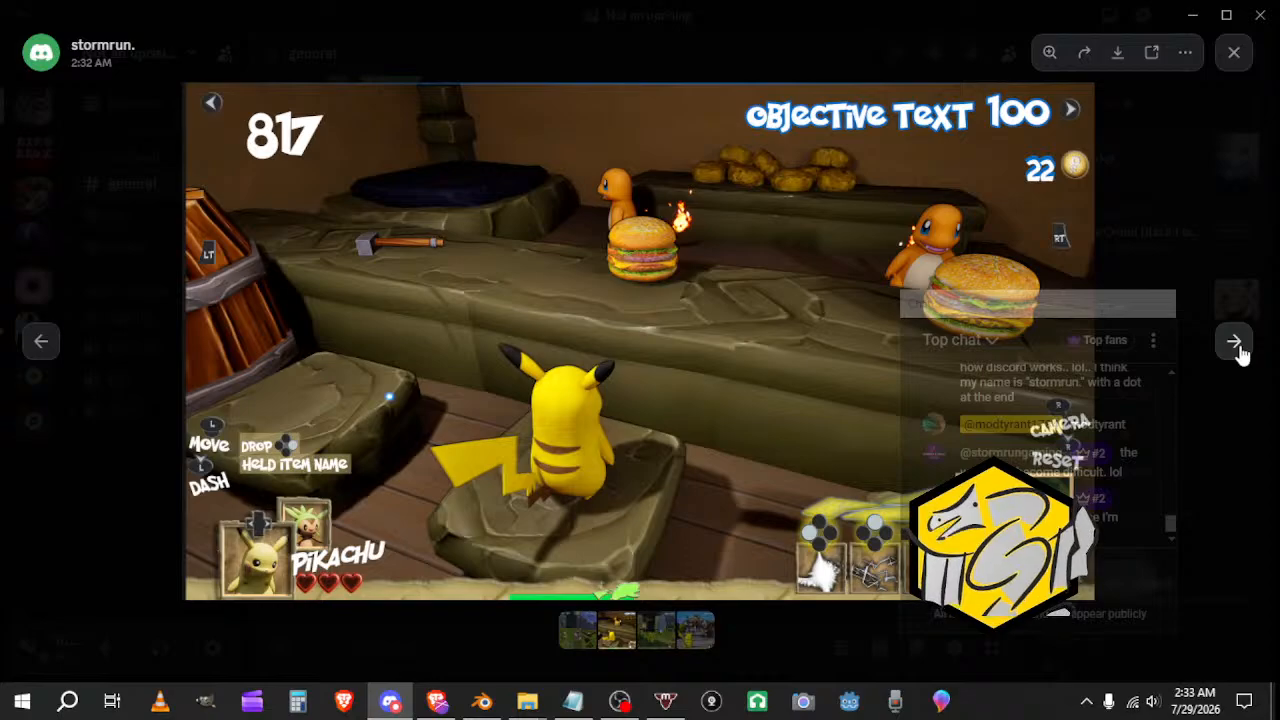
{"action": "left_click", "coordinate": [1238, 348]}
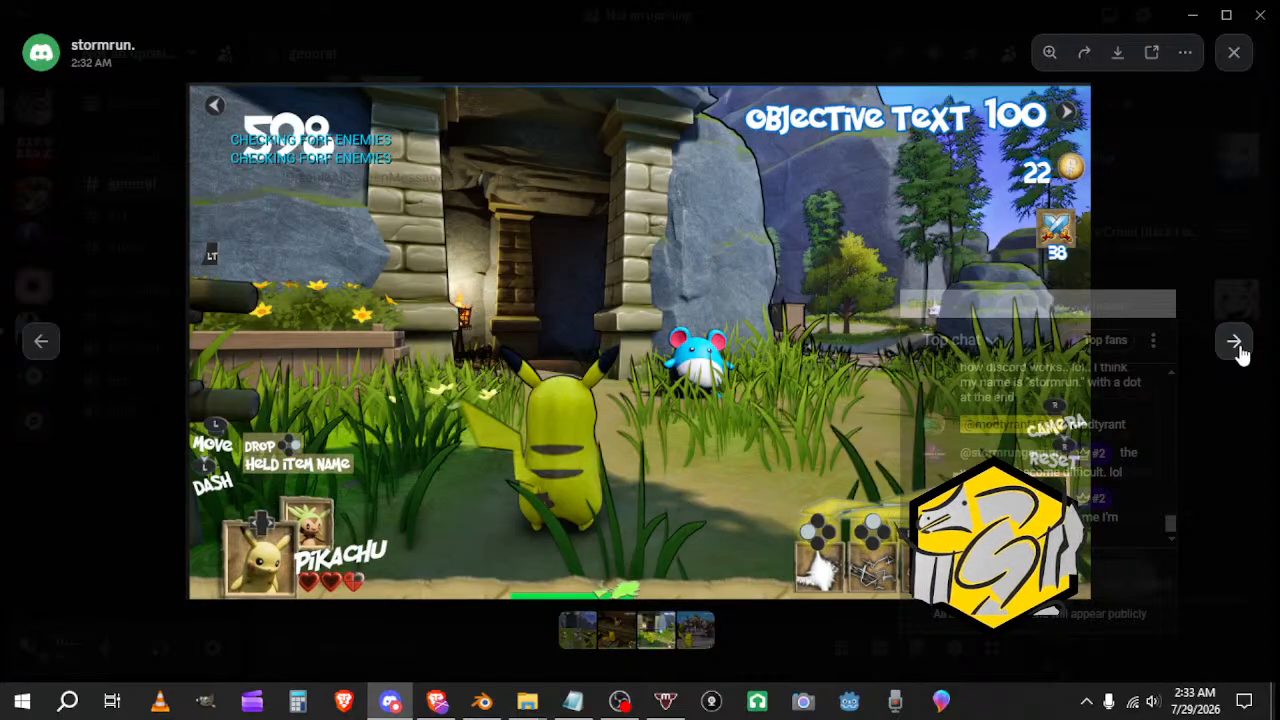
{"action": "left_click", "coordinate": [1181, 96]}
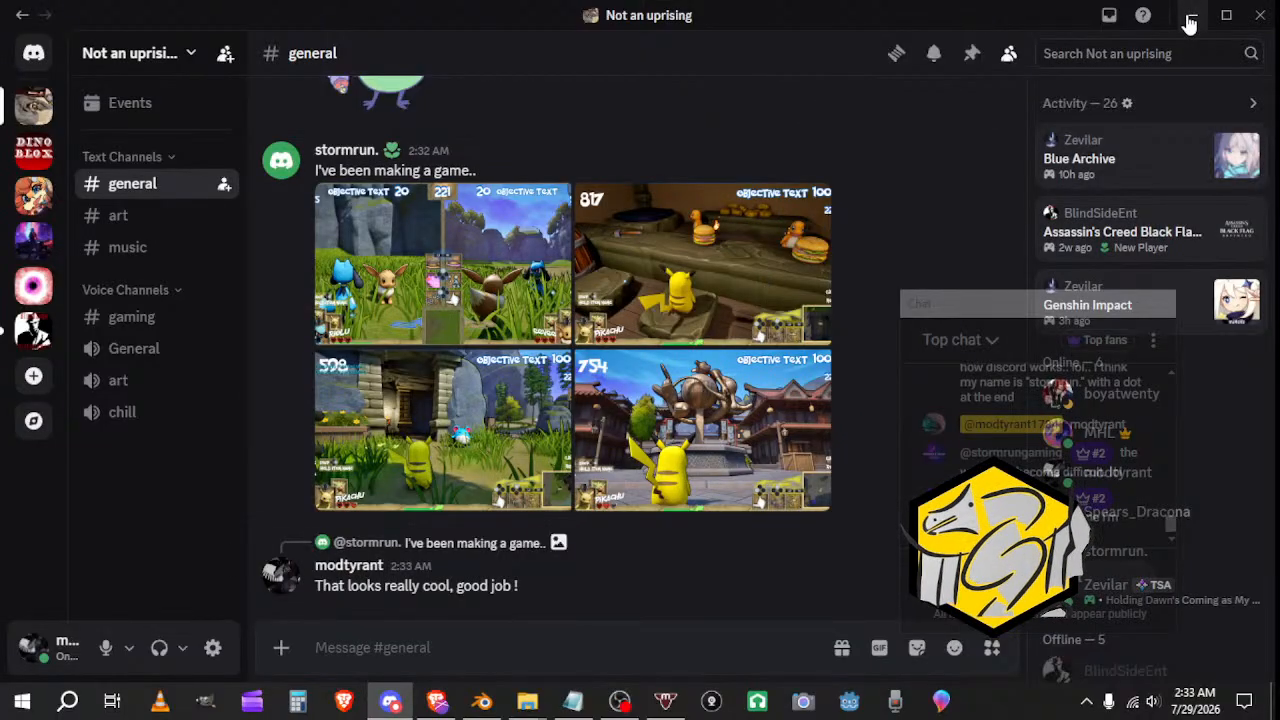
{"action": "left_click", "coordinate": [1190, 17]}
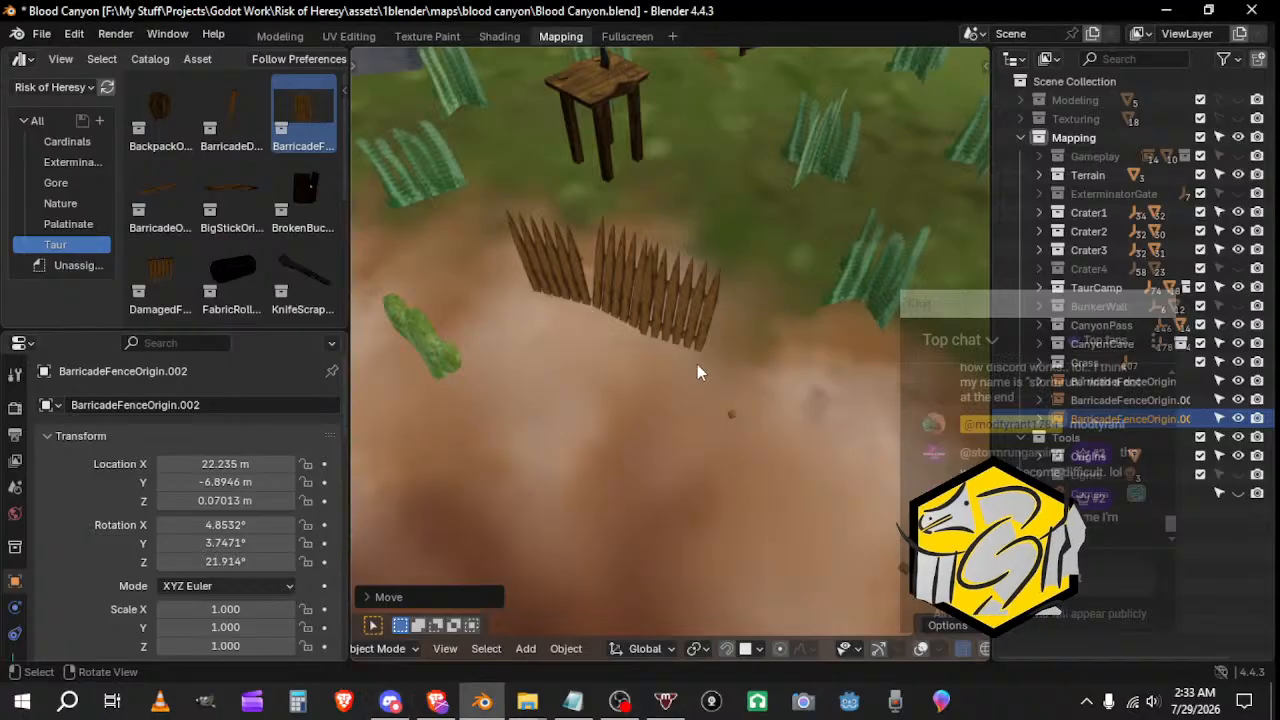
Step: Duplicate the third fence as a fourth, turn it to about 49° around Z and place it at about X 22.63 m, Y -7.48 m
{"action": "middle_click_drag", "start_coordinate": [692, 364], "coordinate": [599, 357]}
{"action": "key", "text": "shift+d"}
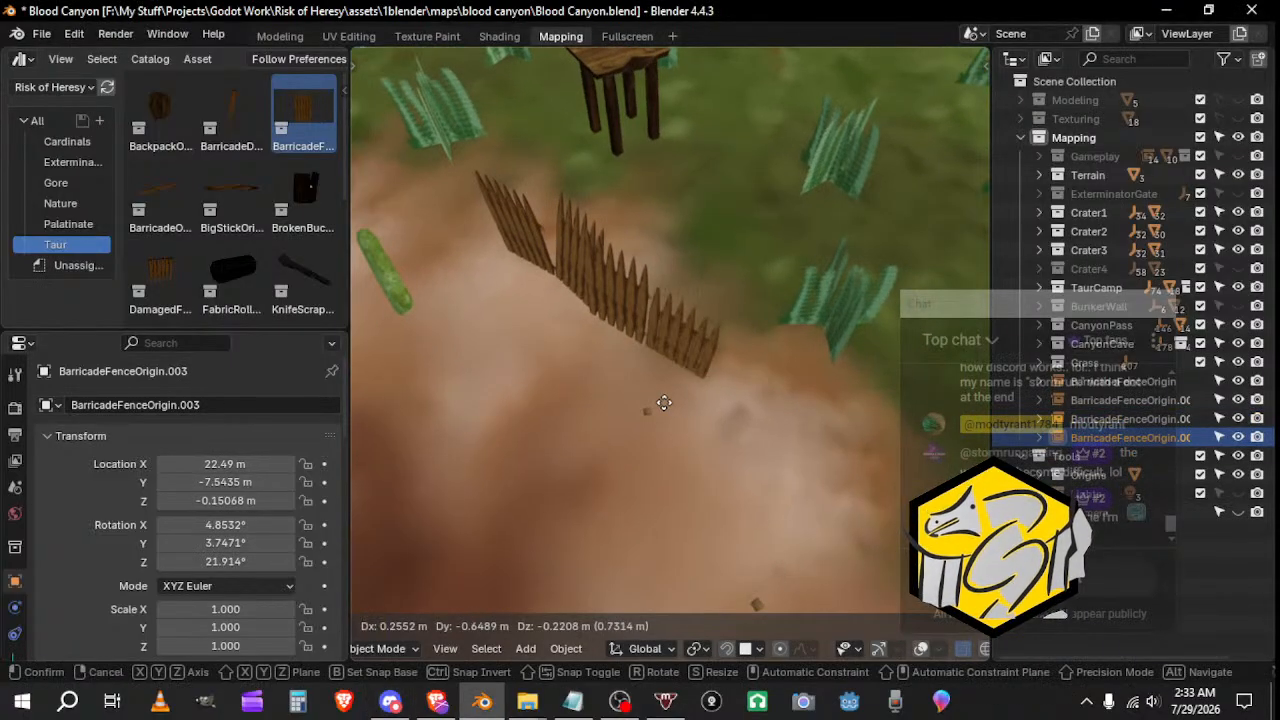
{"action": "left_click", "coordinate": [657, 400]}
{"action": "middle_click_drag", "start_coordinate": [657, 400], "coordinate": [669, 423]}
{"action": "key", "text": "r"}
{"action": "key", "text": "z"}
{"action": "left_click", "coordinate": [716, 314]}
{"action": "key", "text": "g"}
{"action": "left_click", "coordinate": [698, 379]}
Step: Duplicate the fourth fence and position the fifth at the end of the row, near X 23.15 m, Y -8 m
{"action": "key", "text": "shift+d"}
{"action": "left_click", "coordinate": [580, 383]}
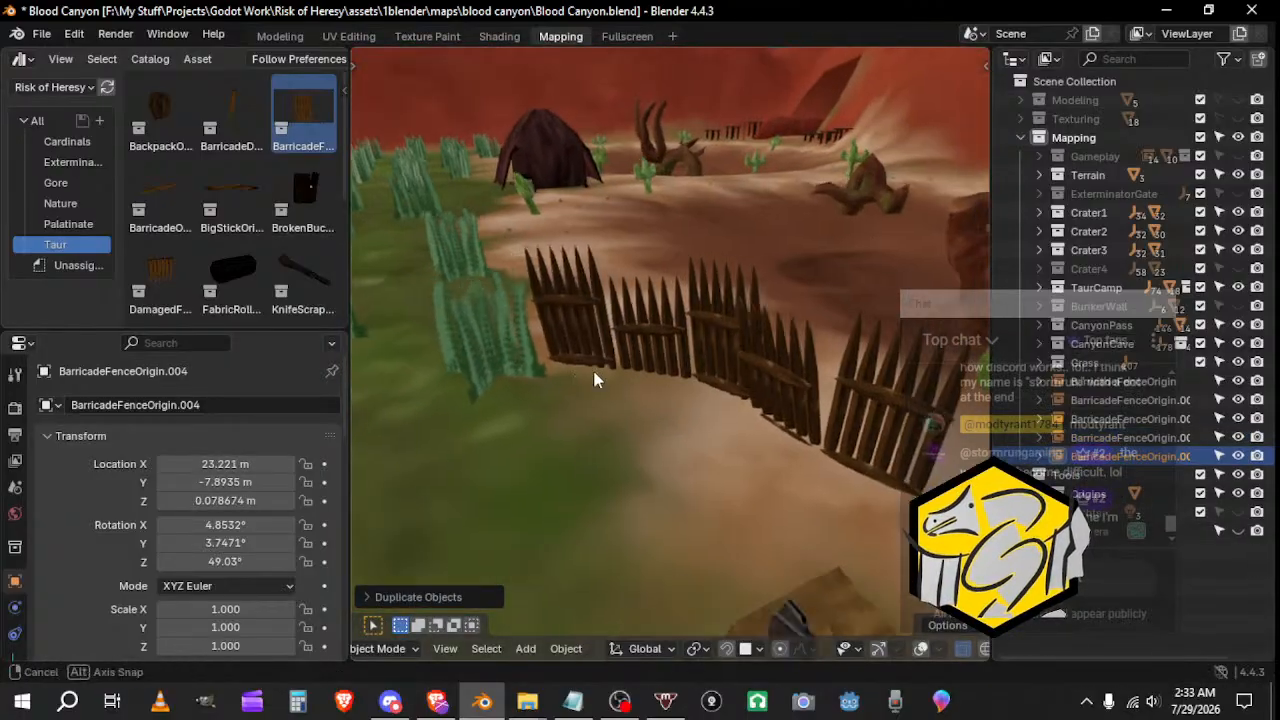
{"action": "middle_click_drag", "start_coordinate": [594, 377], "coordinate": [435, 318]}
{"action": "key", "text": "g"}
{"action": "left_click", "coordinate": [625, 435]}
{"action": "key", "text": "g"}
{"action": "left_click", "coordinate": [709, 393]}
Step: Rotate the fifth fence to about 12.9° X, 18.1° Y, 59.5° Z and nudge it to about X 23.05 m, Y -7.93 m
{"action": "key", "text": "r"}
{"action": "left_click", "coordinate": [678, 338]}
{"action": "key", "text": "g"}
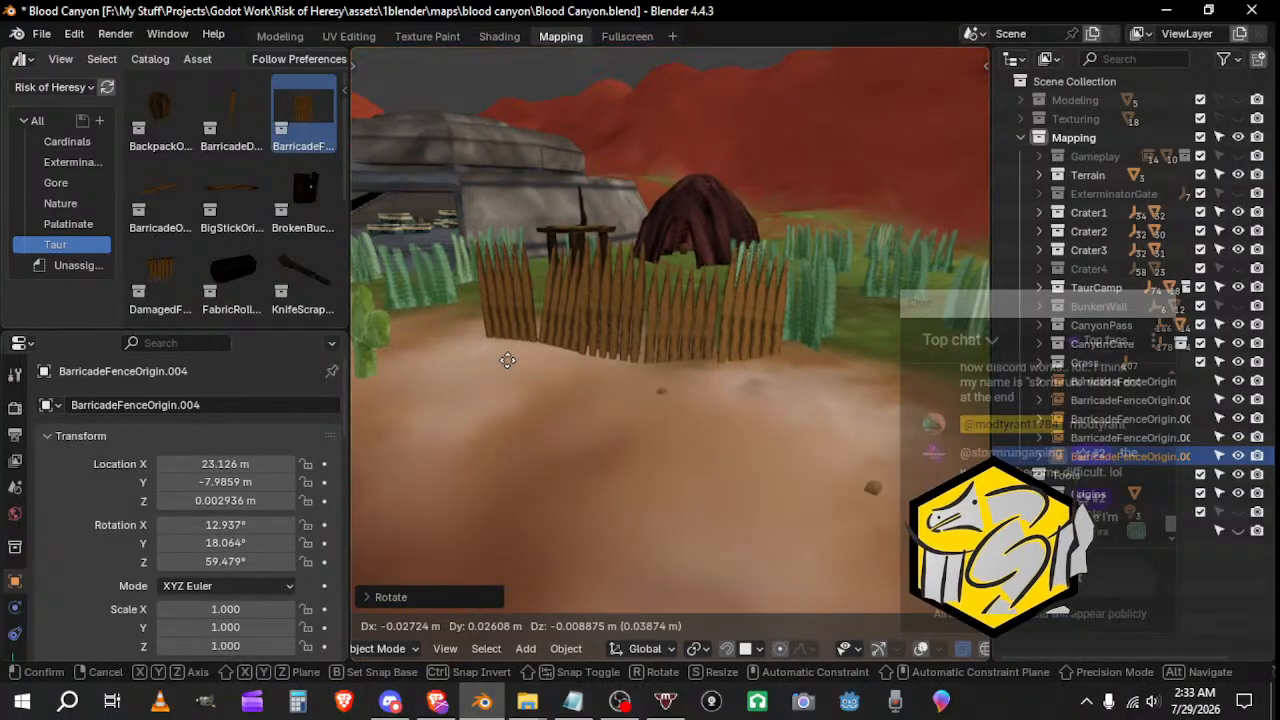
{"action": "left_click", "coordinate": [498, 368]}
{"action": "middle_click_drag", "start_coordinate": [498, 368], "coordinate": [688, 337]}
Step: Turn on the viewport overlays, hiding extras, relationship lines and the outline of selected objects, and select the fifth fence
{"action": "left_click", "coordinate": [688, 337]}
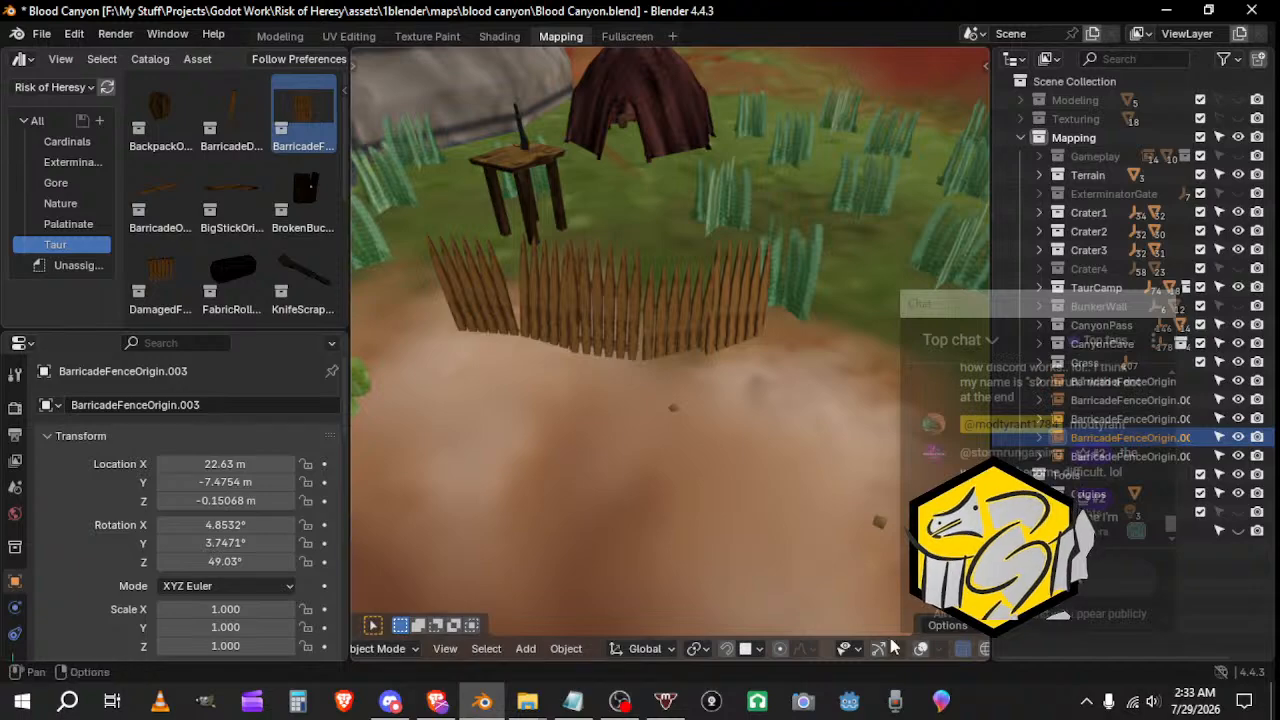
{"action": "left_click", "coordinate": [921, 651]}
{"action": "left_click", "coordinate": [938, 652]}
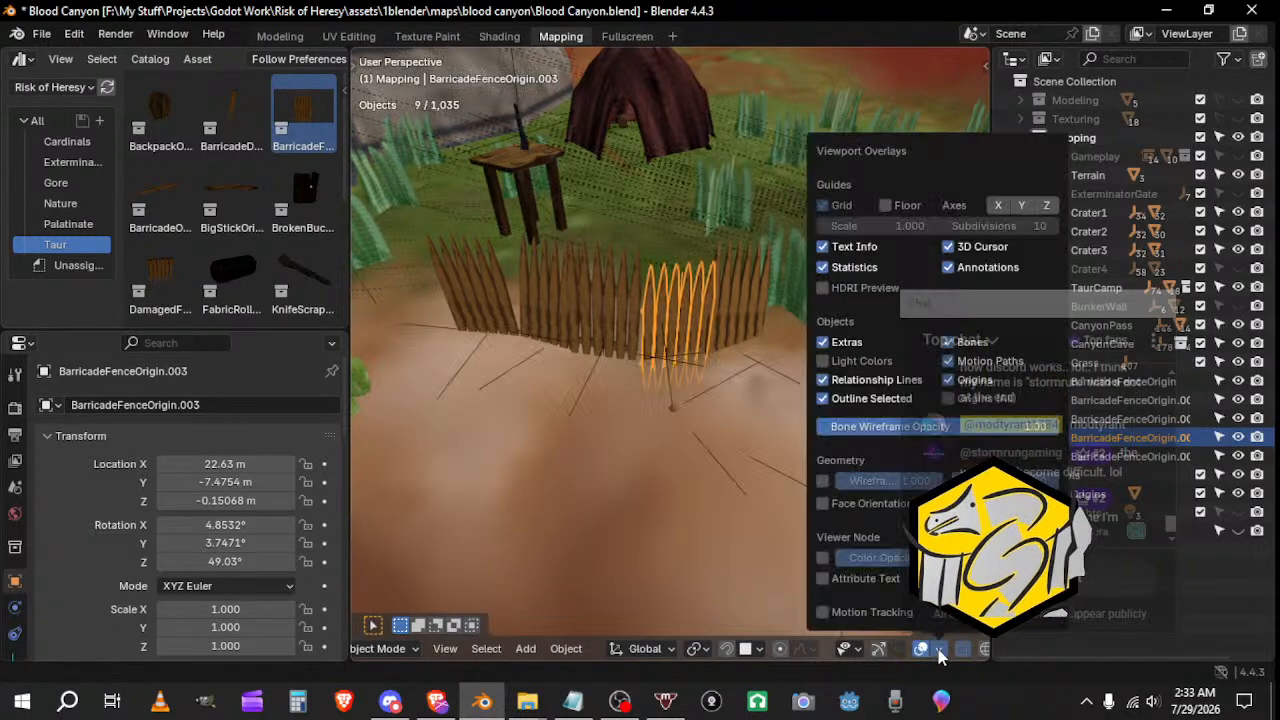
{"action": "left_click_drag", "start_coordinate": [823, 398], "coordinate": [826, 383]}
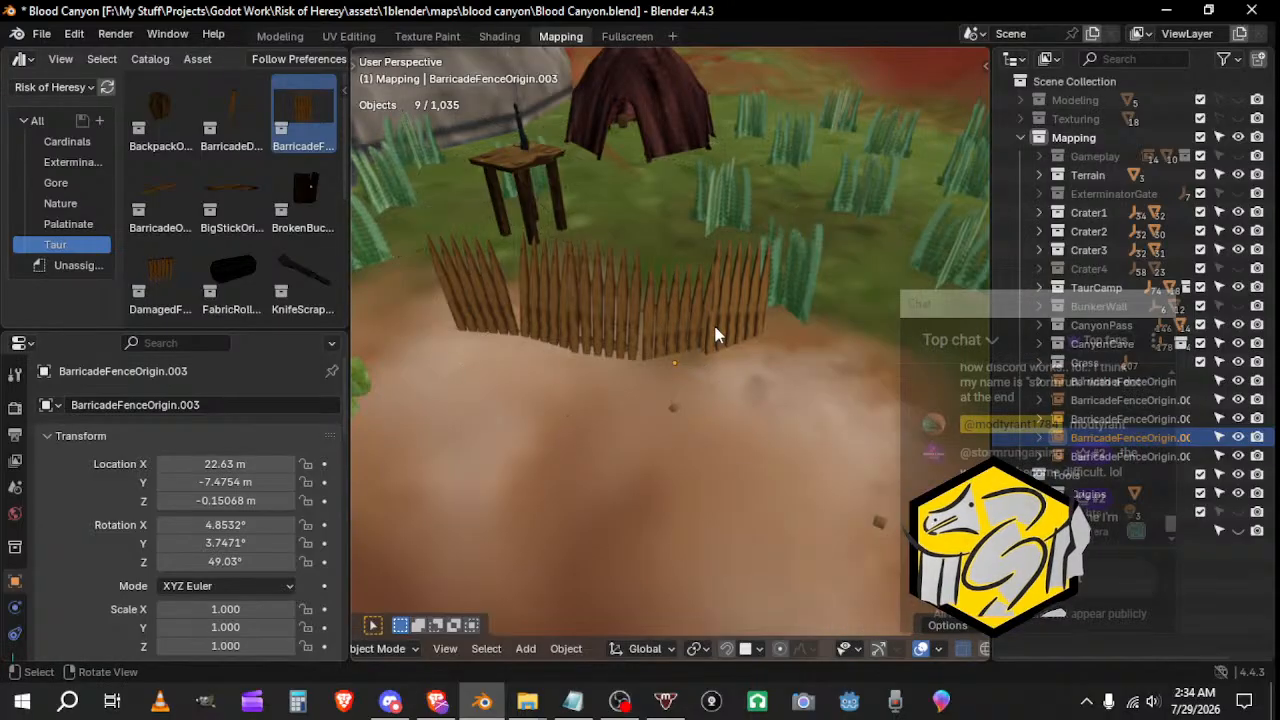
{"action": "left_click", "coordinate": [707, 334]}
{"action": "left_click", "coordinate": [938, 649]}
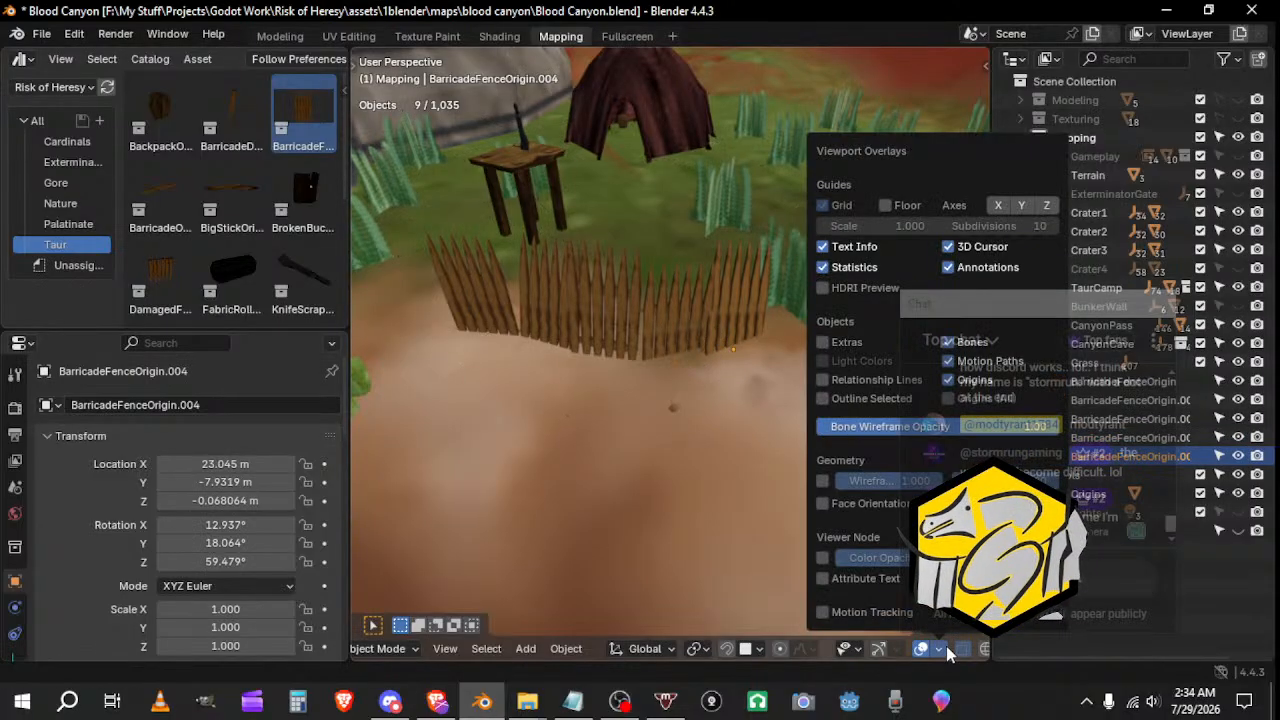
{"action": "left_click", "coordinate": [821, 505]}
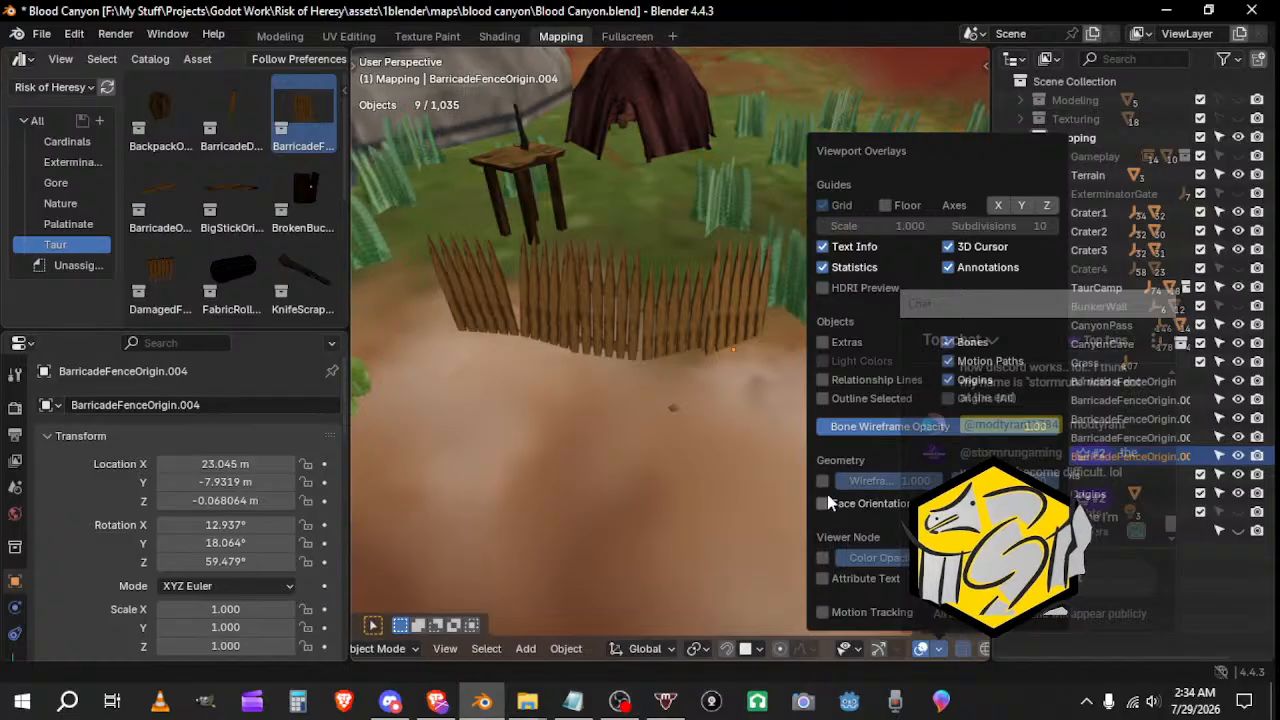
{"action": "left_click", "coordinate": [826, 500]}
{"action": "left_click", "coordinate": [824, 483]}
{"action": "left_click", "coordinate": [825, 484]}
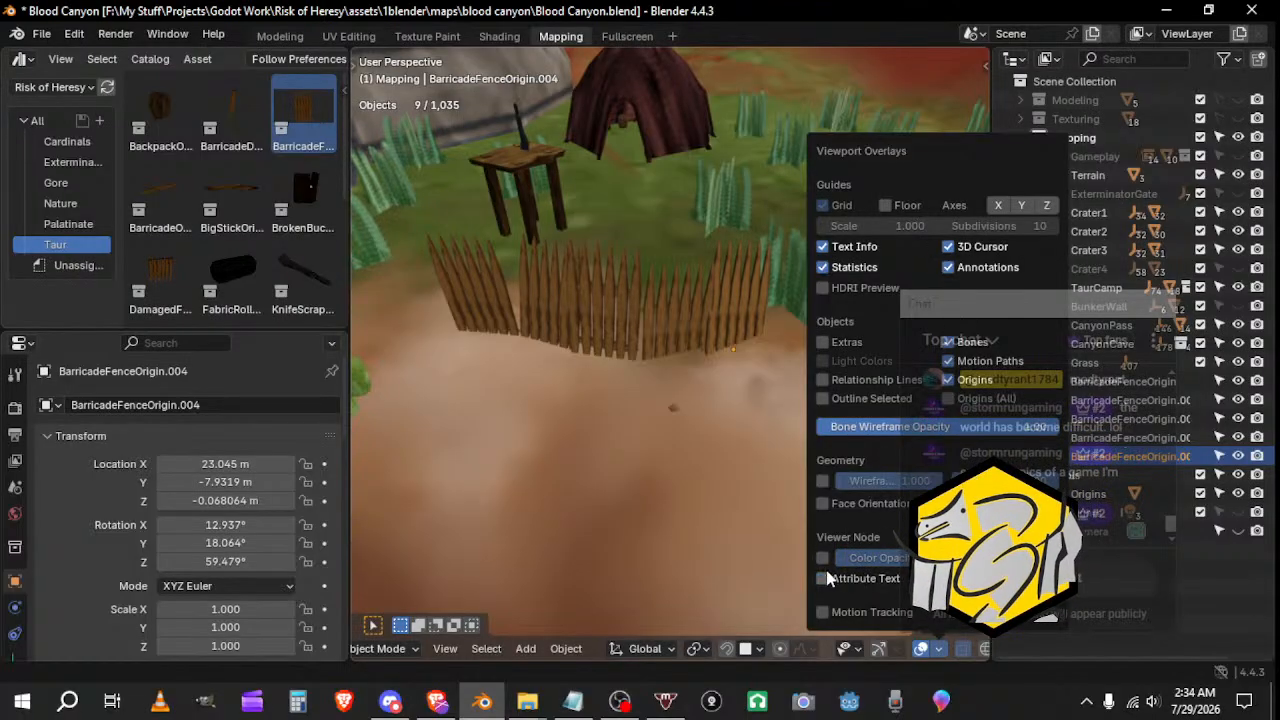
{"action": "left_click", "coordinate": [823, 481]}
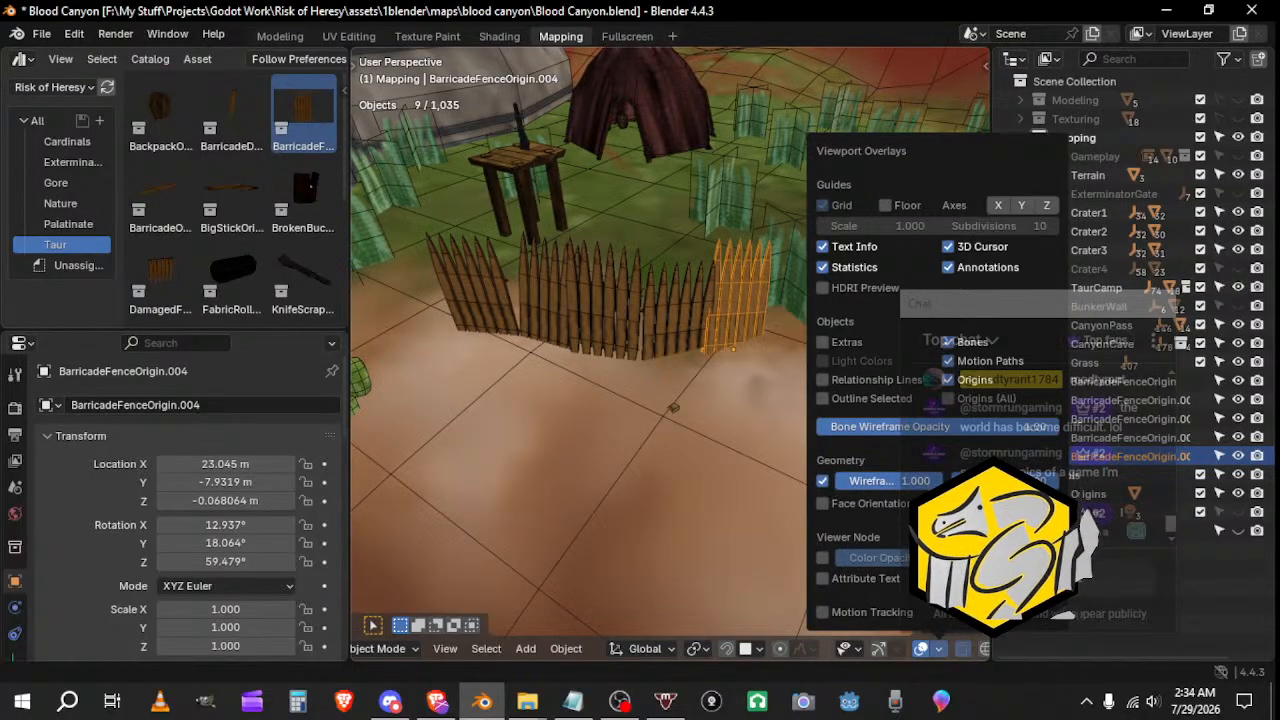
{"action": "mouse_move", "coordinate": [1010, 481]}
{"action": "left_mouse_down"}
{"action": "mouse_move", "coordinate": [890, 481]}
{"action": "mouse_move", "coordinate": [1010, 481]}
{"action": "left_mouse_up"}
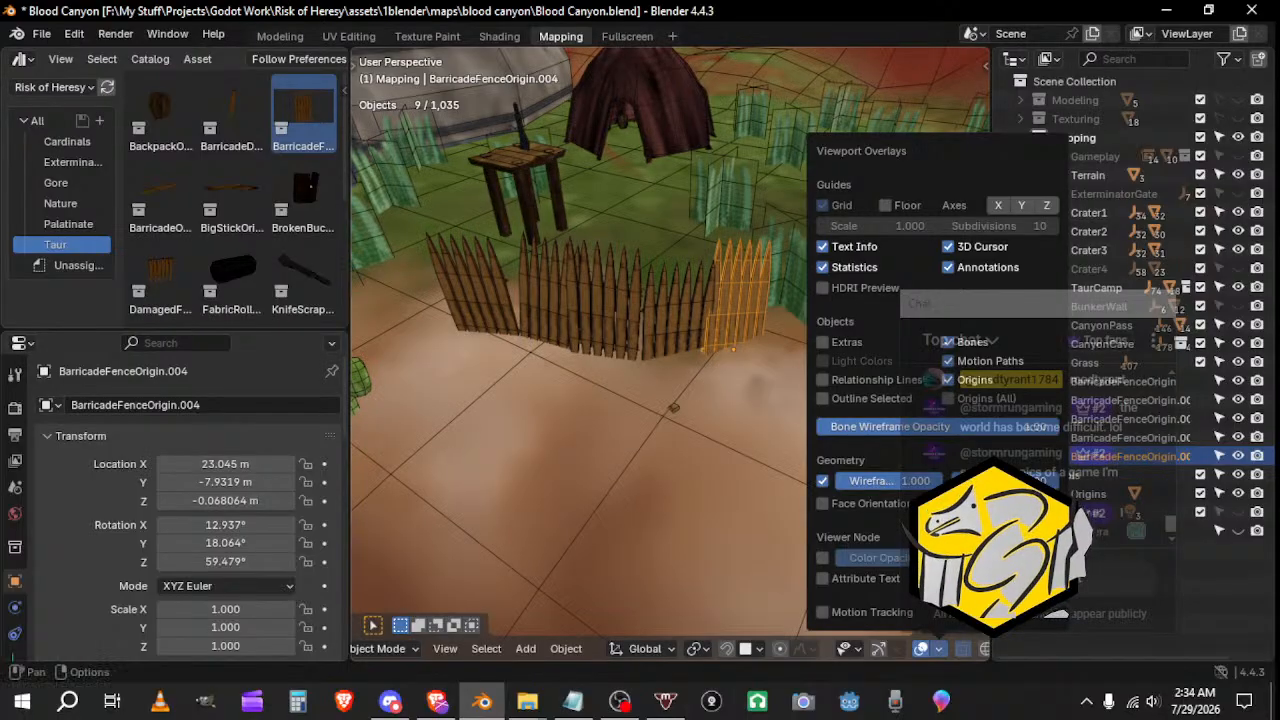
{"action": "left_click", "coordinate": [823, 481]}
Step: Enable the outline of selected objects in the viewport overlays and select the fourth fence in the row
{"action": "left_click", "coordinate": [823, 399]}
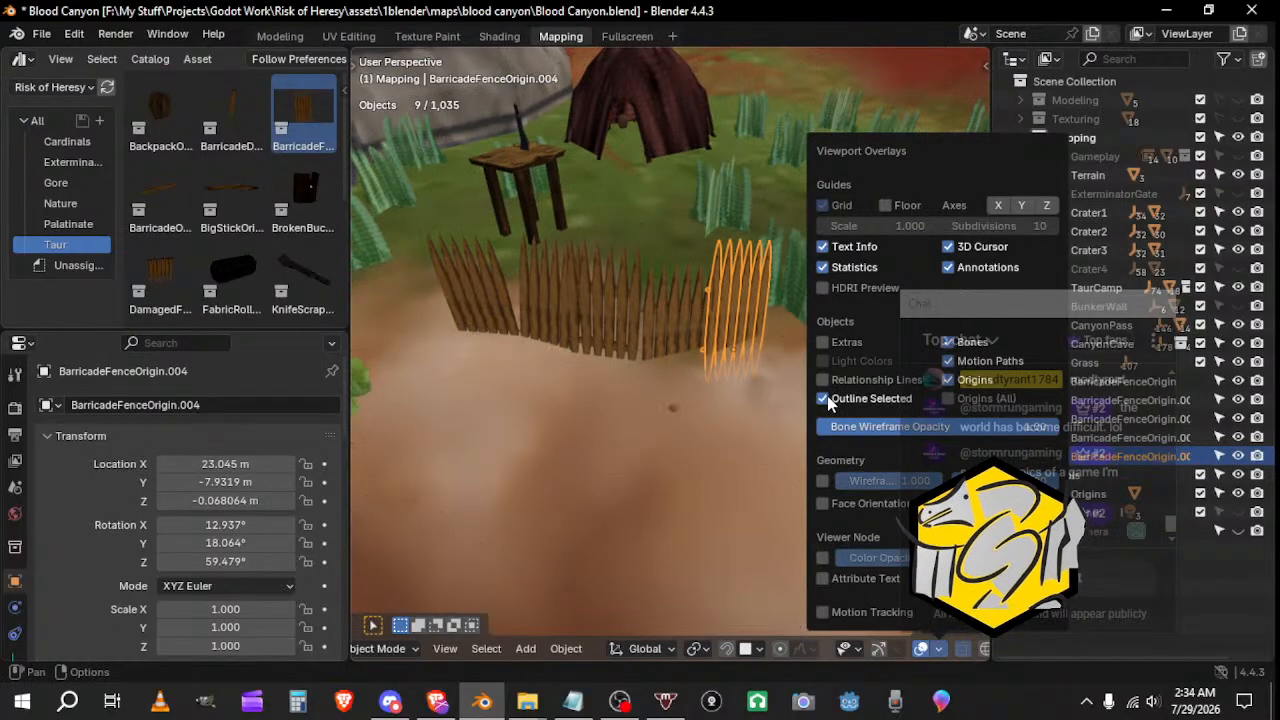
{"action": "middle_click_drag", "start_coordinate": [705, 525], "coordinate": [601, 520]}
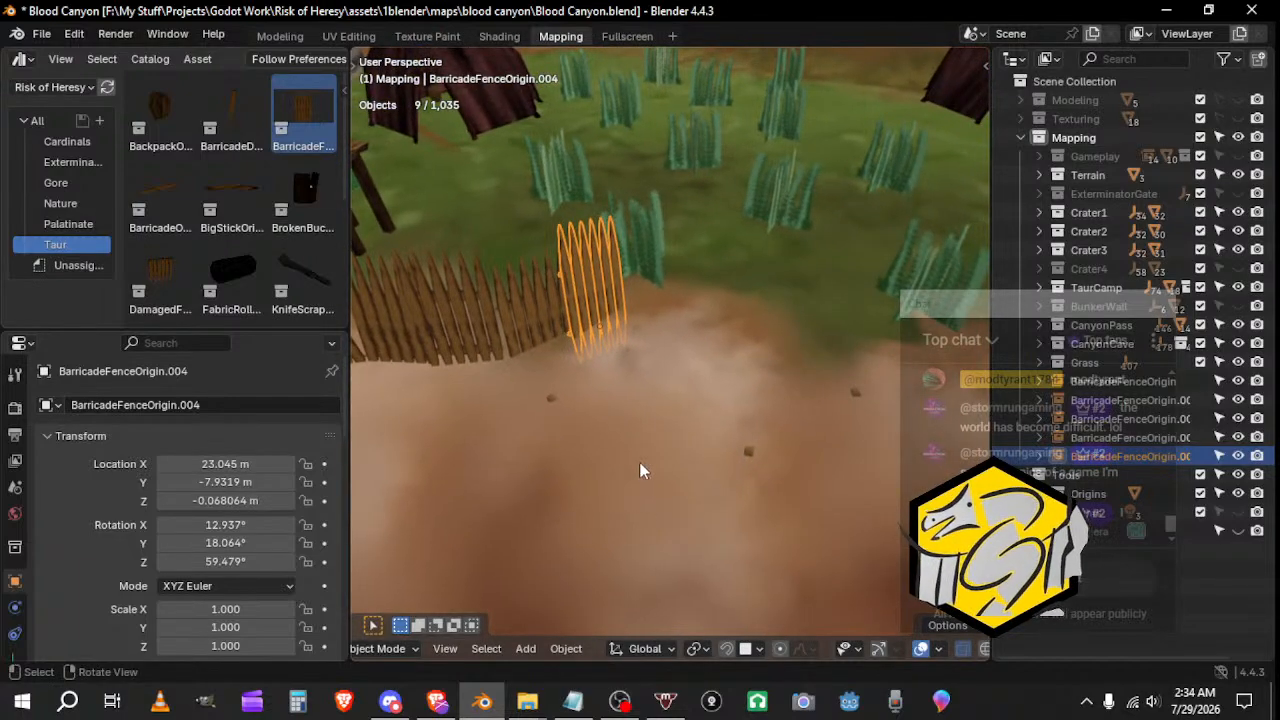
{"action": "middle_click_drag", "start_coordinate": [640, 463], "coordinate": [644, 381]}
{"action": "left_click", "coordinate": [664, 338]}
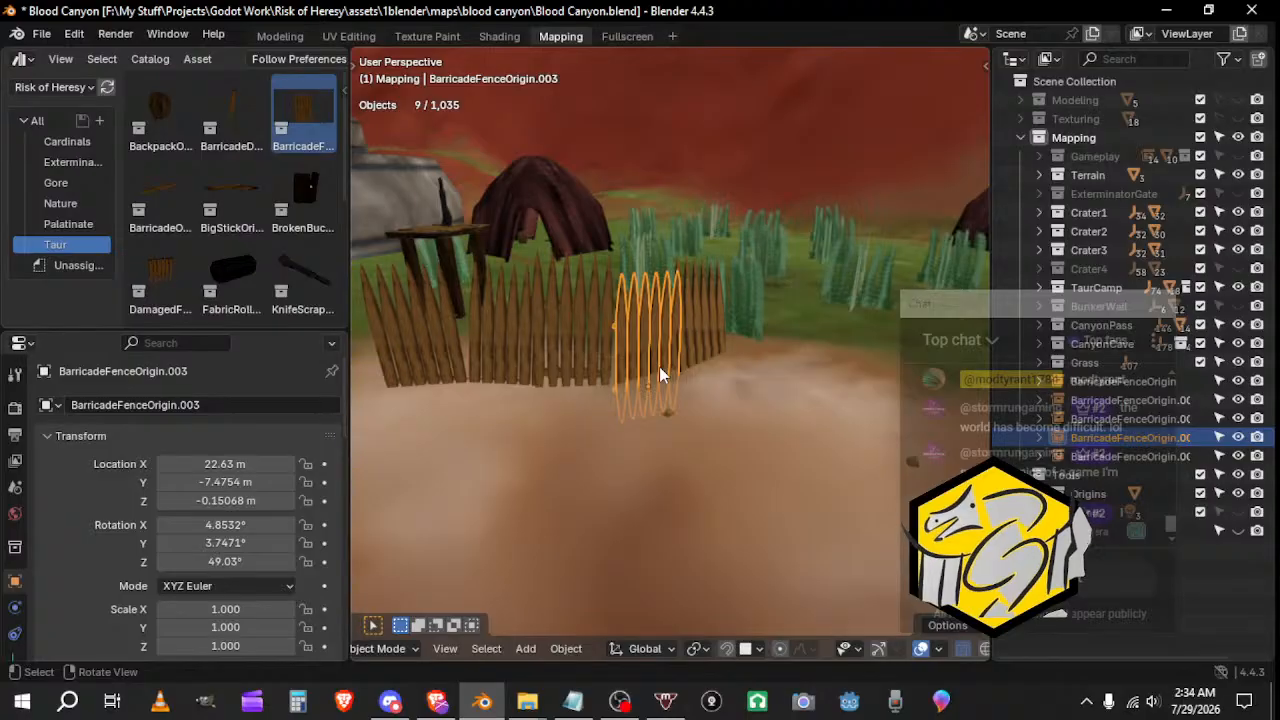
{"action": "middle_click_drag", "start_coordinate": [571, 340], "coordinate": [607, 348]}
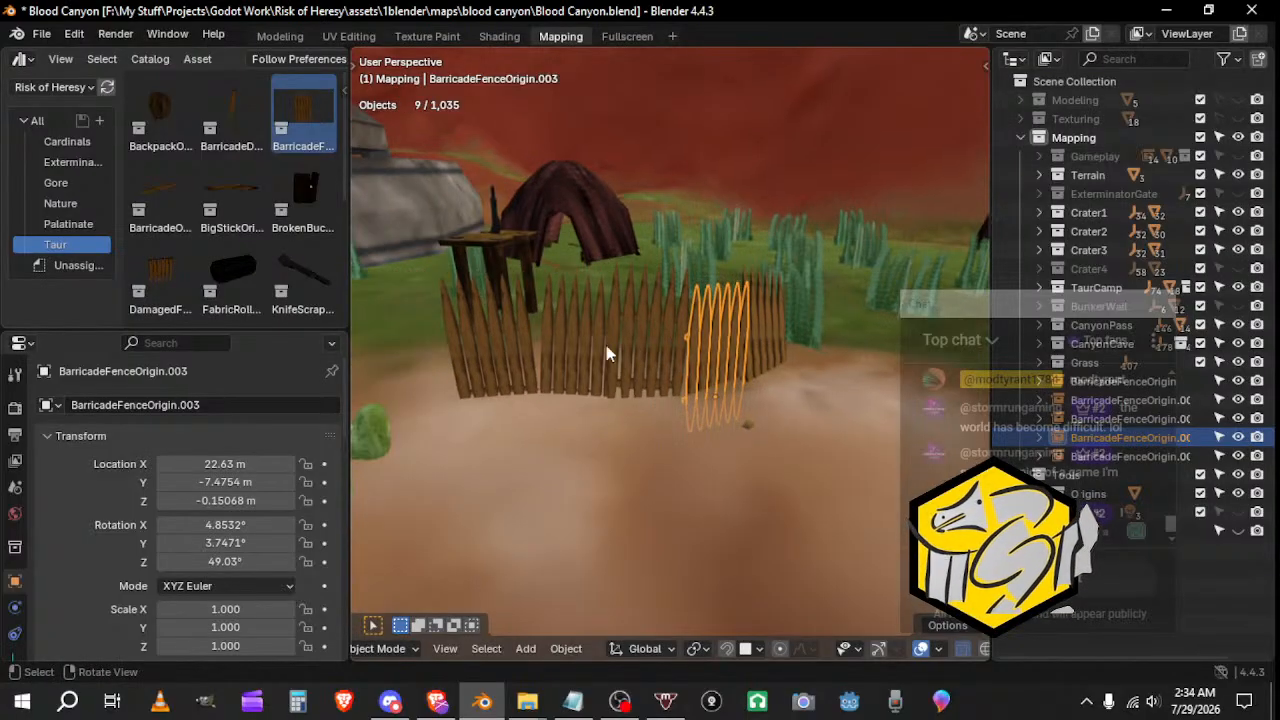
{"action": "left_click", "coordinate": [534, 348]}
{"action": "middle_click_drag", "start_coordinate": [762, 353], "coordinate": [977, 400]}
{"action": "key", "text": "shift+d"}
{"action": "left_click", "coordinate": [645, 358]}
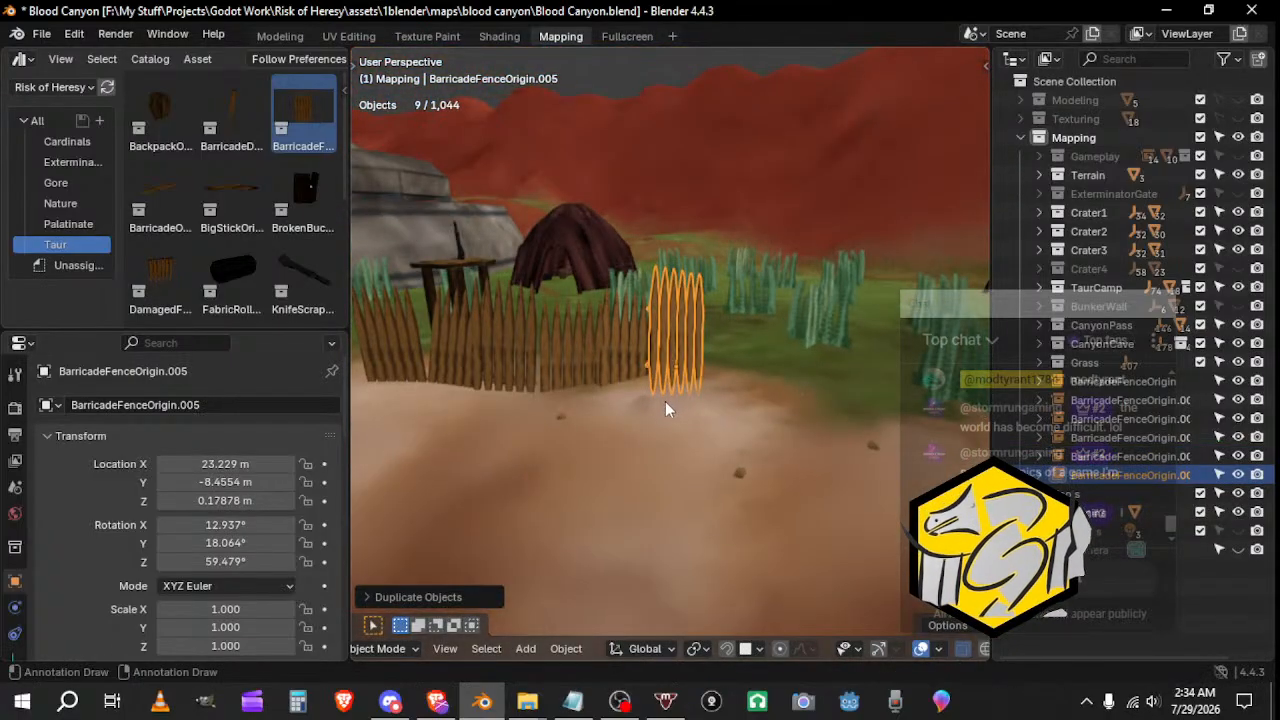
{"action": "key", "text": "Delete"}
Step: Select all five barricade fences and duplicate the row onto the grass, offset about 4.4 m in X and -5 m in Y
{"action": "left_click", "coordinate": [543, 379]}
{"action": "left_click", "coordinate": [519, 381], "text": "shift"}
{"action": "left_click", "coordinate": [515, 376], "text": "shift"}
{"action": "left_click", "coordinate": [445, 356], "text": "shift"}
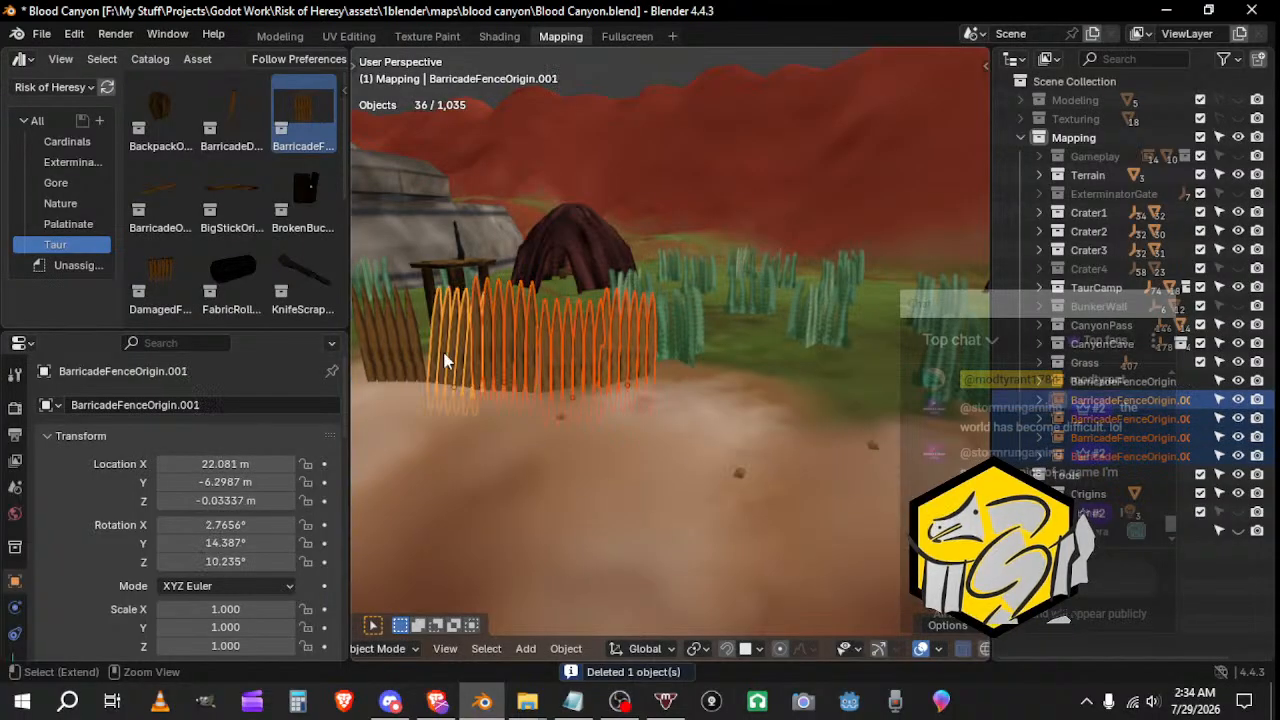
{"action": "left_click", "coordinate": [414, 357], "text": "shift"}
{"action": "middle_click_drag", "start_coordinate": [494, 388], "coordinate": [542, 413]}
{"action": "key", "text": "shift+d"}
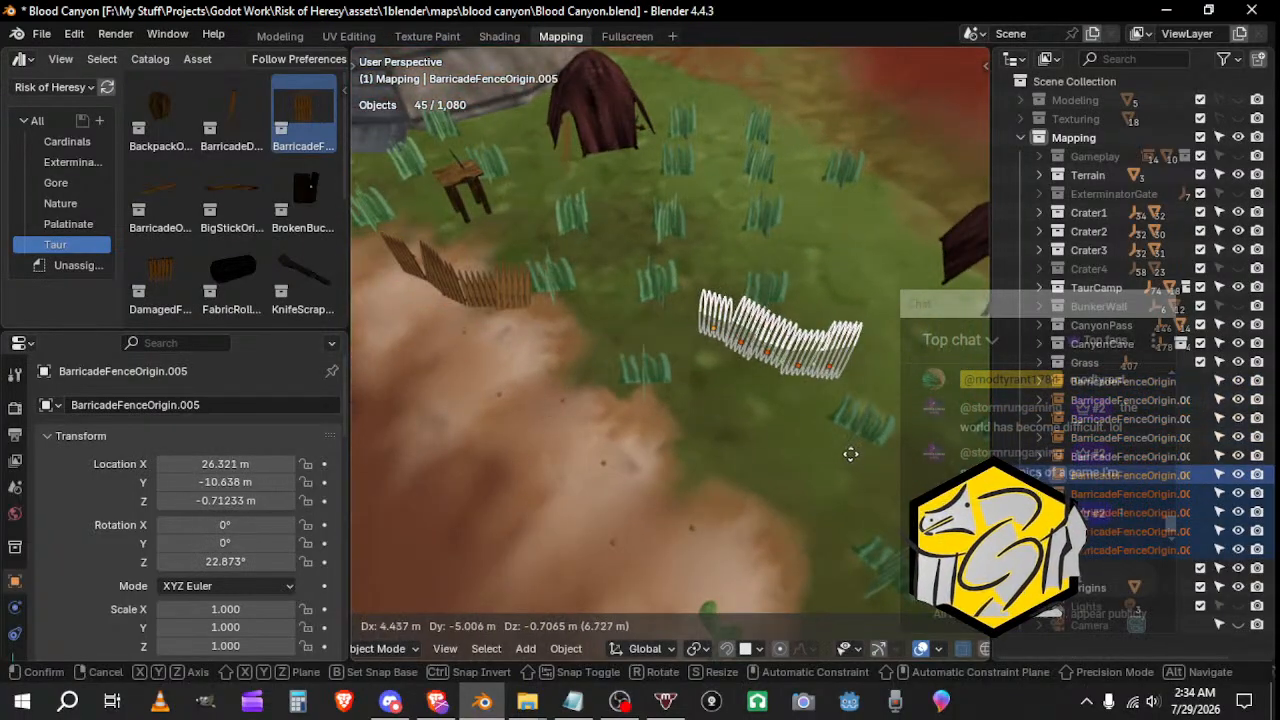
{"action": "left_click", "coordinate": [860, 448]}
Step: Rotate the duplicated five-fence row about 21° around Z and shift it on the grass beside the crater
{"action": "key", "text": "r"}
{"action": "left_click", "coordinate": [874, 412]}
{"action": "key", "text": "g"}
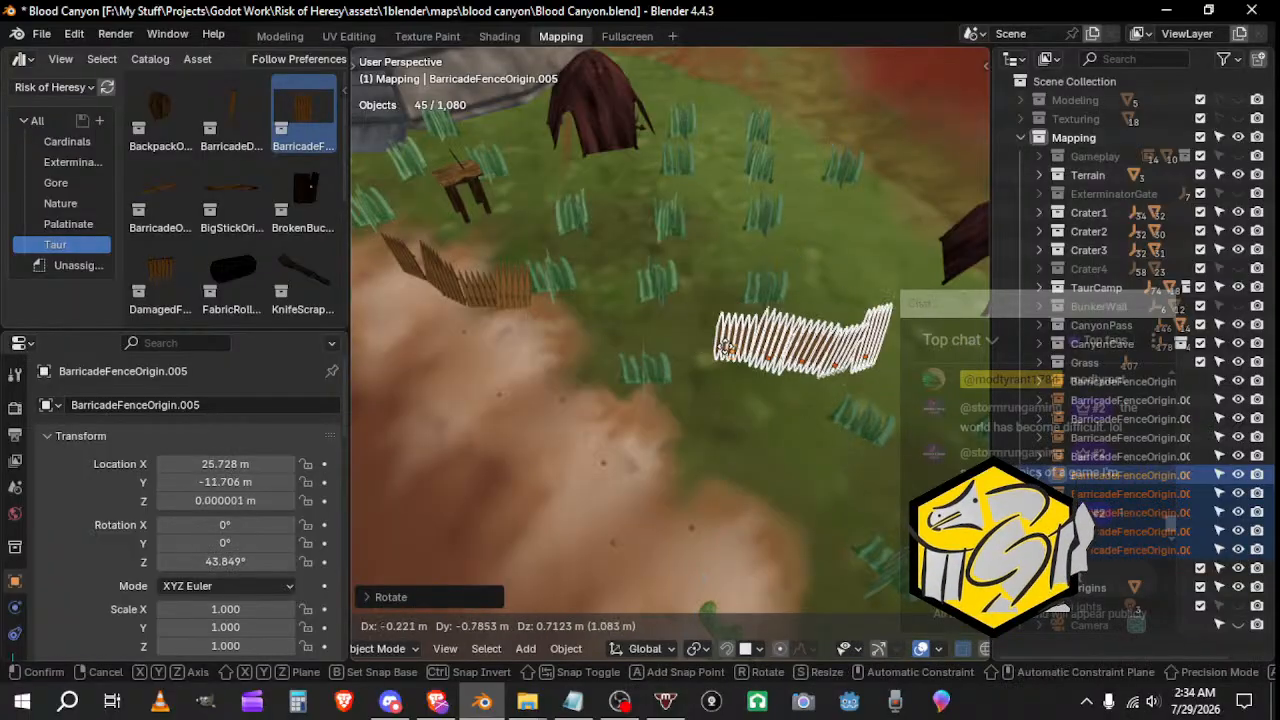
{"action": "left_click", "coordinate": [701, 337]}
Step: Rotate the second fence of the duplicated row to adjust its tilt and line it up with its neighbours
{"action": "middle_click_drag", "start_coordinate": [701, 337], "coordinate": [631, 381]}
{"action": "scroll", "coordinate": [643, 391], "scroll_direction": "up", "scroll_amount": 2}
{"action": "left_click", "coordinate": [610, 407], "text": "shift"}
{"action": "key", "text": "alt+z"}
{"action": "left_click", "coordinate": [585, 379]}
{"action": "key", "text": "r"}
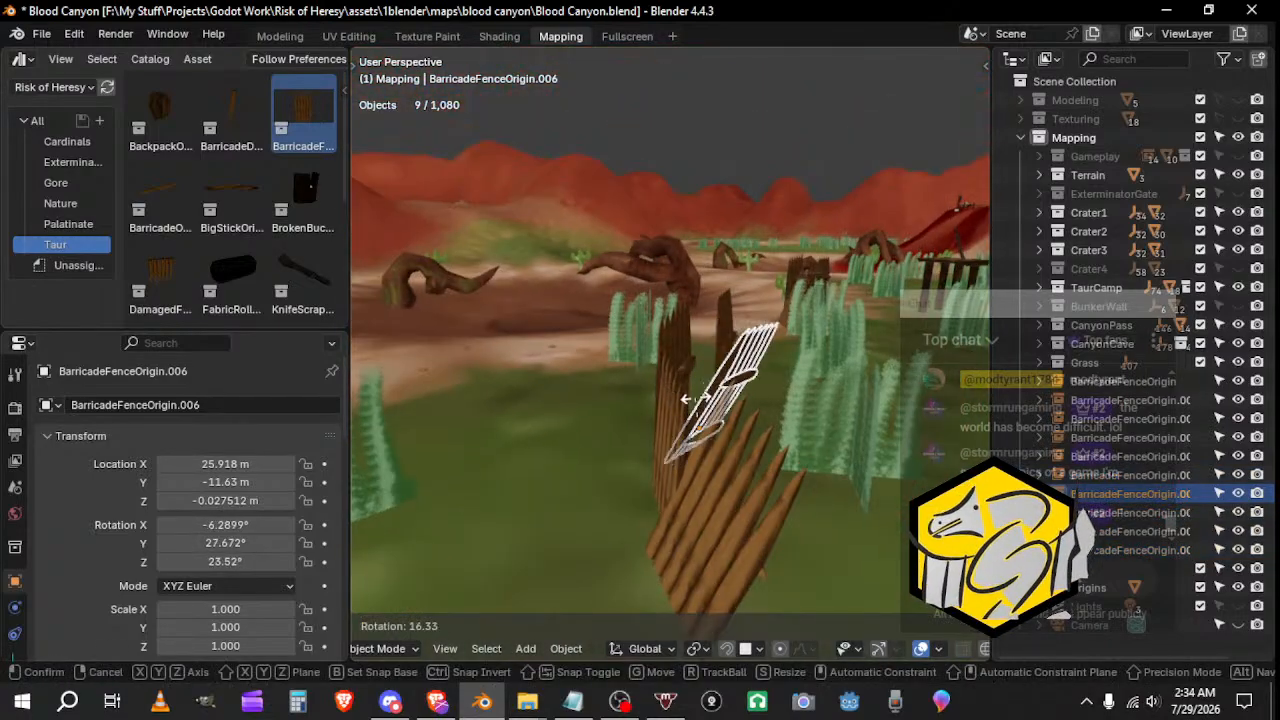
{"action": "left_click", "coordinate": [622, 313]}
{"action": "middle_click_drag", "start_coordinate": [622, 313], "coordinate": [763, 406]}
{"action": "key", "text": "r"}
{"action": "left_click", "coordinate": [654, 410]}
Step: Select all five fences of the duplicated row, rotate them about -20° around Z and move them about -0.9 m in X and -0.6 m in Y
{"action": "left_click", "coordinate": [730, 397], "text": "ctrl"}
{"action": "left_click", "coordinate": [626, 352], "text": "ctrl"}
{"action": "left_click", "coordinate": [566, 360], "text": "ctrl"}
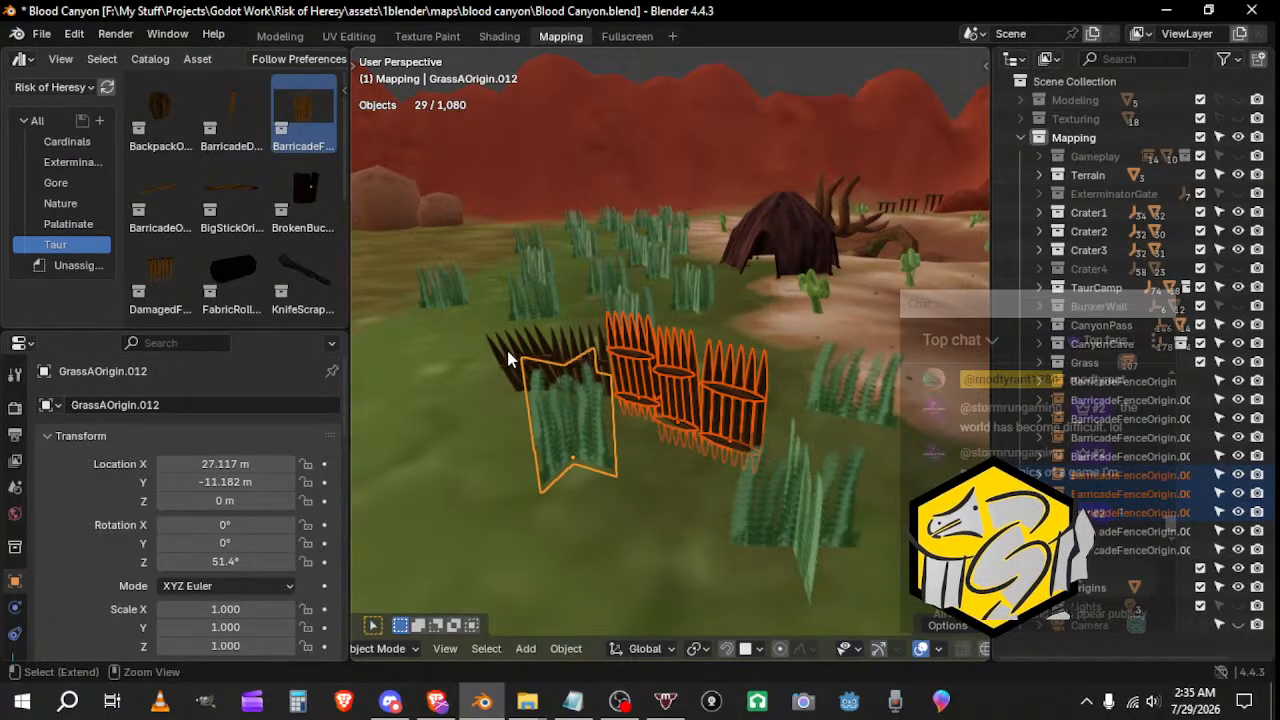
{"action": "left_click", "coordinate": [510, 355], "text": "ctrl"}
{"action": "key", "text": "ctrl+z"}
{"action": "key", "text": "ctrl+z"}
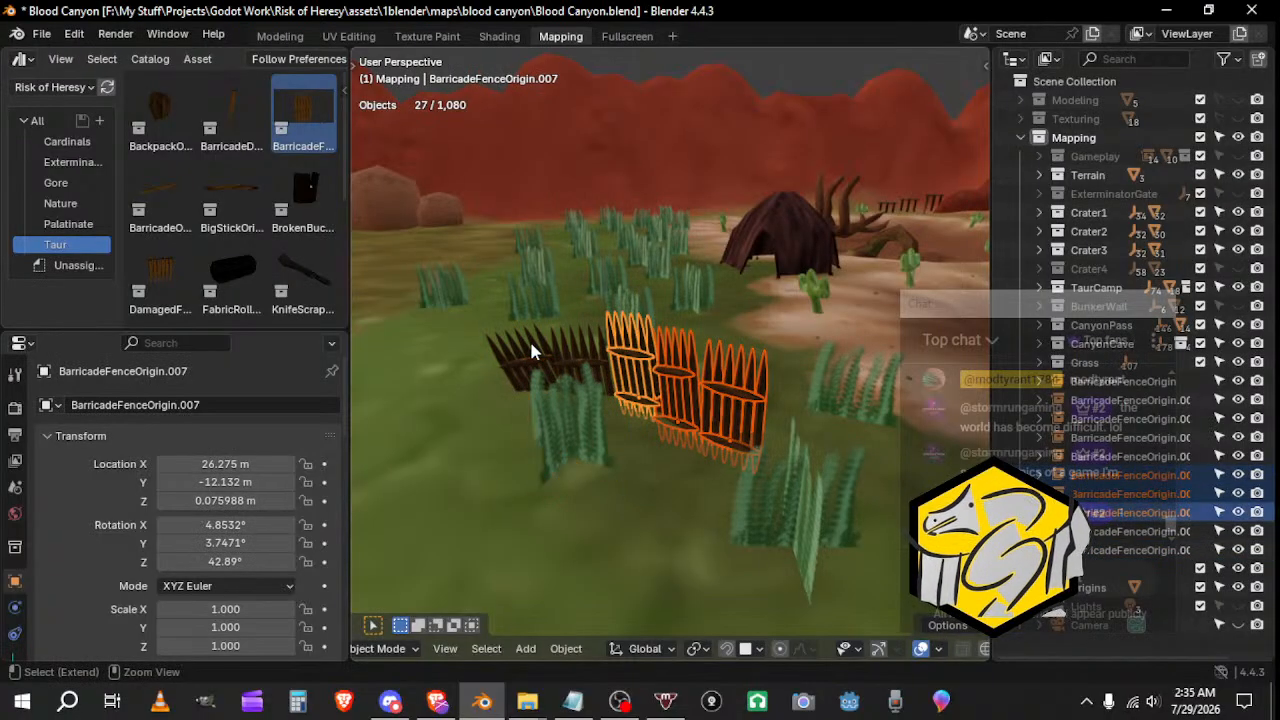
{"action": "left_click", "coordinate": [530, 340], "text": "ctrl"}
{"action": "left_click", "coordinate": [572, 348], "text": "ctrl"}
{"action": "middle_click_drag", "start_coordinate": [576, 350], "coordinate": [742, 457]}
{"action": "key", "text": "r"}
{"action": "key", "text": "z"}
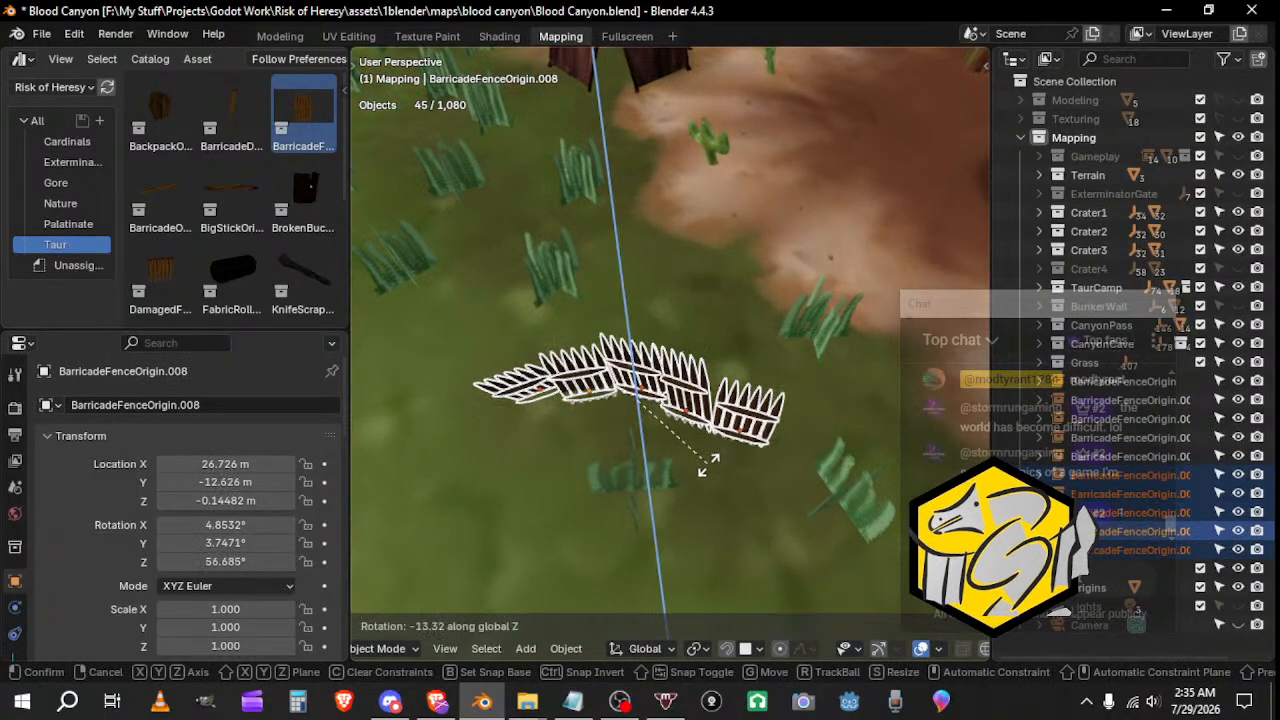
{"action": "left_click", "coordinate": [697, 469]}
{"action": "key", "text": "g"}
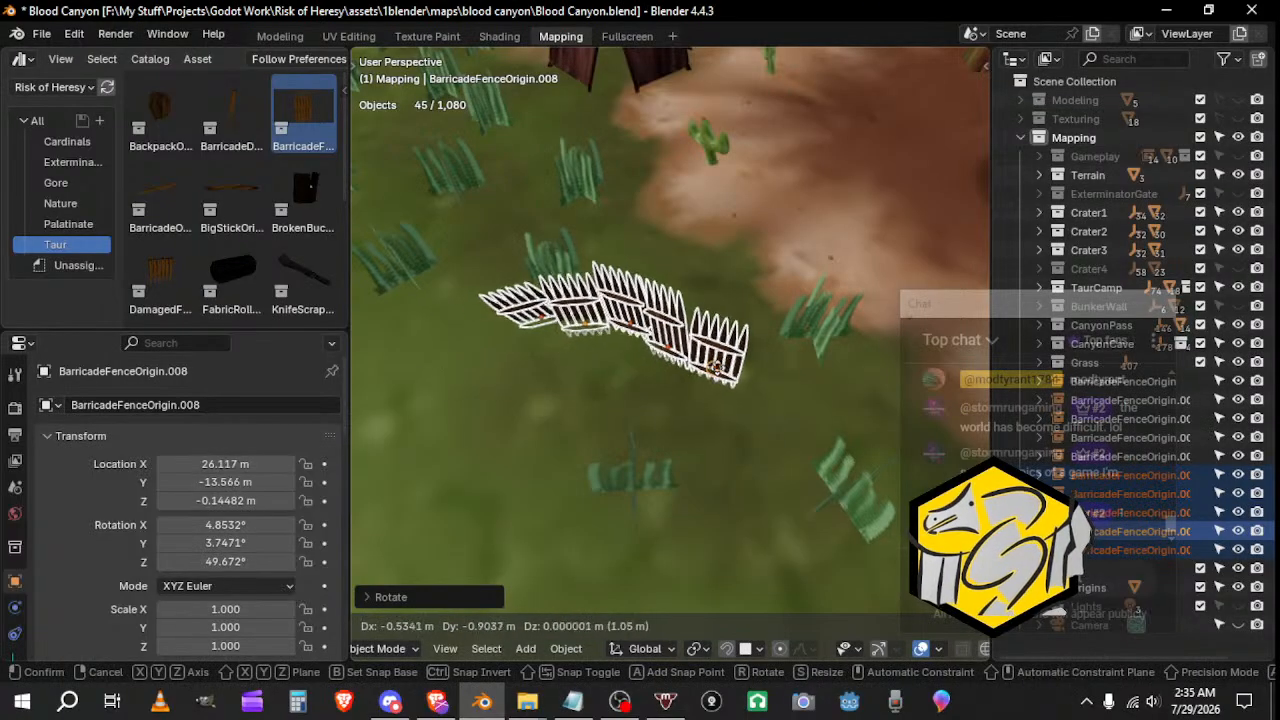
{"action": "left_click", "coordinate": [666, 369]}
Step: Rotate the row's end fence to about -2.3° X, 8.7° Y, 57.2° Z and move it to about X 26.18 m, Y -13.79 m
{"action": "left_click", "coordinate": [540, 315]}
{"action": "middle_click_drag", "start_coordinate": [540, 313], "coordinate": [728, 424]}
{"action": "left_click", "coordinate": [699, 424]}
{"action": "middle_click_drag", "start_coordinate": [699, 424], "coordinate": [636, 423]}
{"action": "key", "text": "r"}
{"action": "left_click", "coordinate": [621, 464]}
{"action": "key", "text": "g"}
{"action": "left_click", "coordinate": [624, 448]}
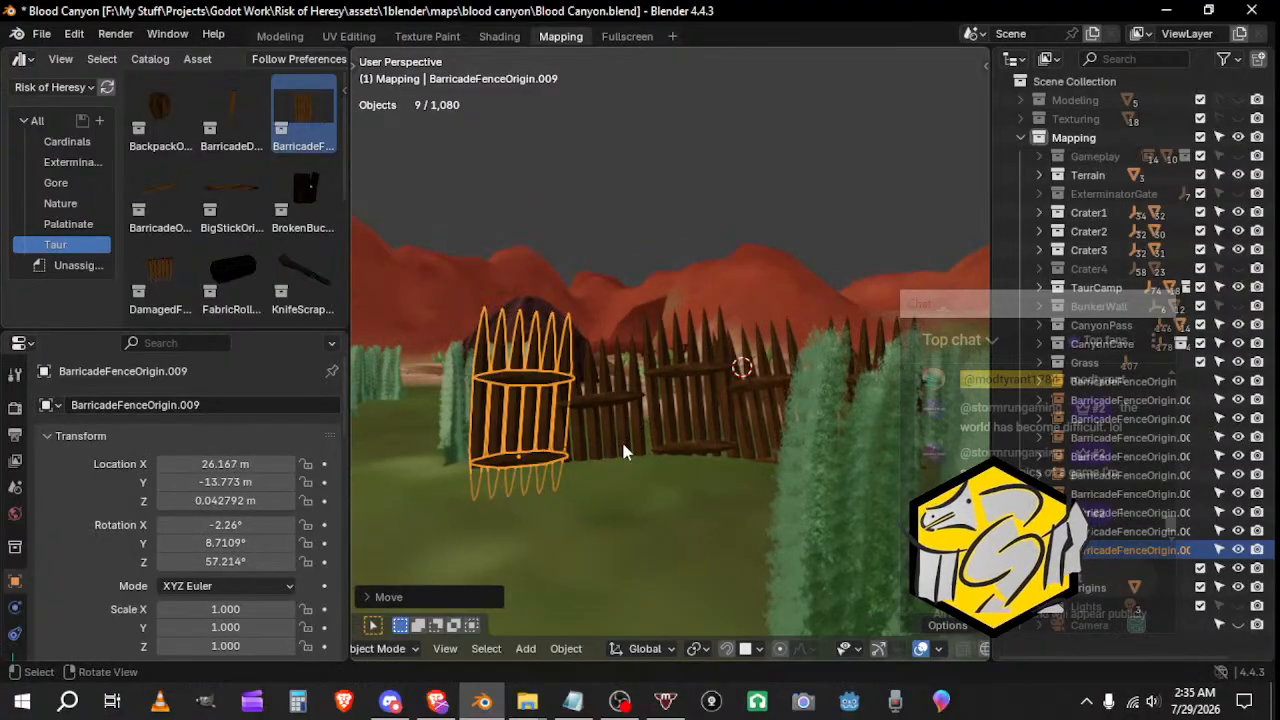
{"action": "key", "text": "g"}
{"action": "left_click", "coordinate": [619, 450]}
Step: Move the fourth fence to about X 25.71 m, Y -13.27 m, Z 0.02 m and rotate it to about -2.9° X, 6.6° Y, 48.9° Z
{"action": "left_click", "coordinate": [612, 446]}
{"action": "key", "text": "g"}
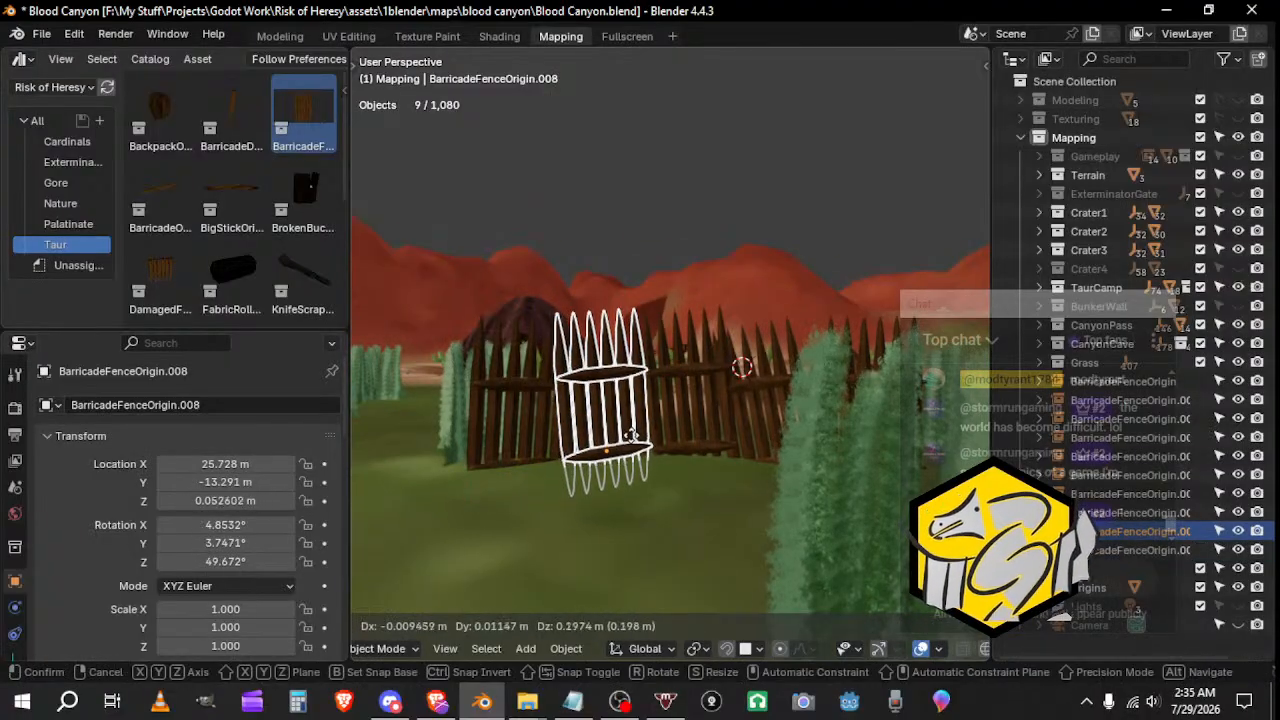
{"action": "left_click", "coordinate": [640, 440]}
{"action": "key", "text": "r"}
{"action": "left_click", "coordinate": [703, 481]}
{"action": "middle_click_drag", "start_coordinate": [703, 482], "coordinate": [671, 478]}
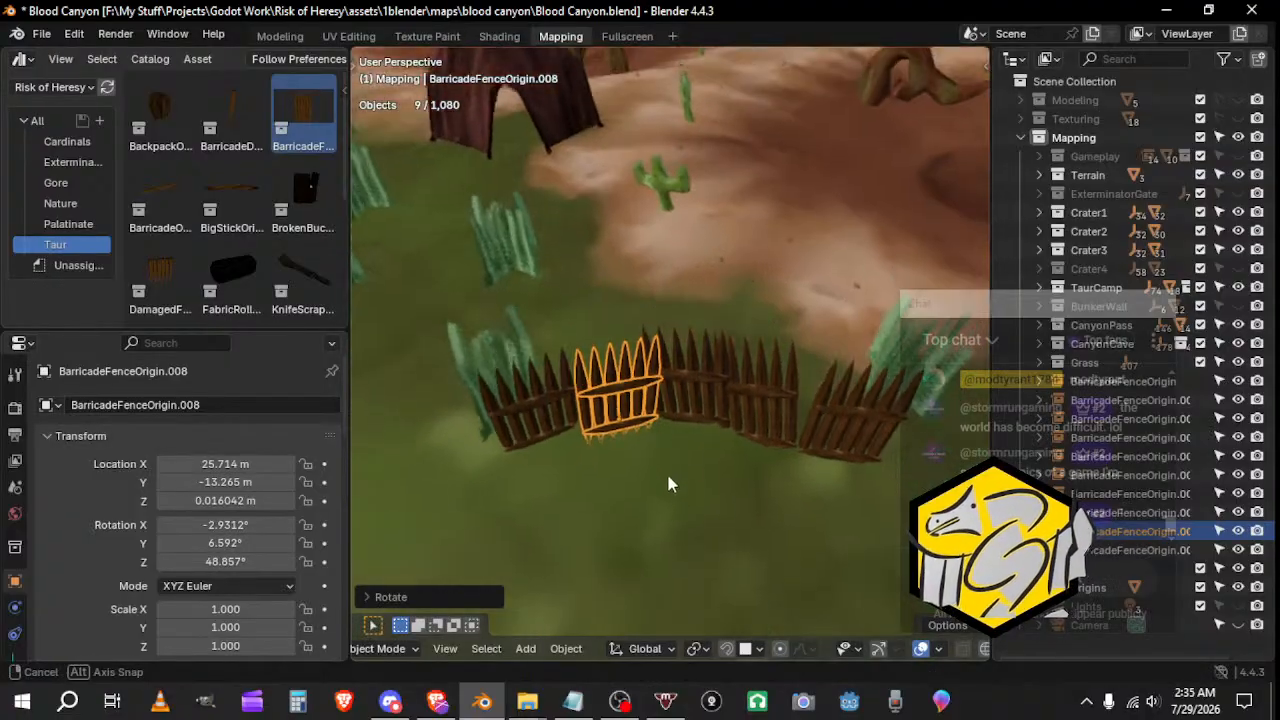
Step: Rotate the middle fence of the row to about -4.5° X, 3.7° Y, 18.4° Z
{"action": "left_click", "coordinate": [703, 425]}
{"action": "key", "text": "r"}
{"action": "middle_click_drag", "start_coordinate": [703, 425], "coordinate": [728, 437]}
{"action": "left_click", "coordinate": [766, 418]}
Step: Rotate the second fence to about -0.5° X, -6.2° Y, 9° Z and move it to about X 25.15 m, Y -12.1 m
{"action": "left_click", "coordinate": [722, 432]}
{"action": "key", "text": "r"}
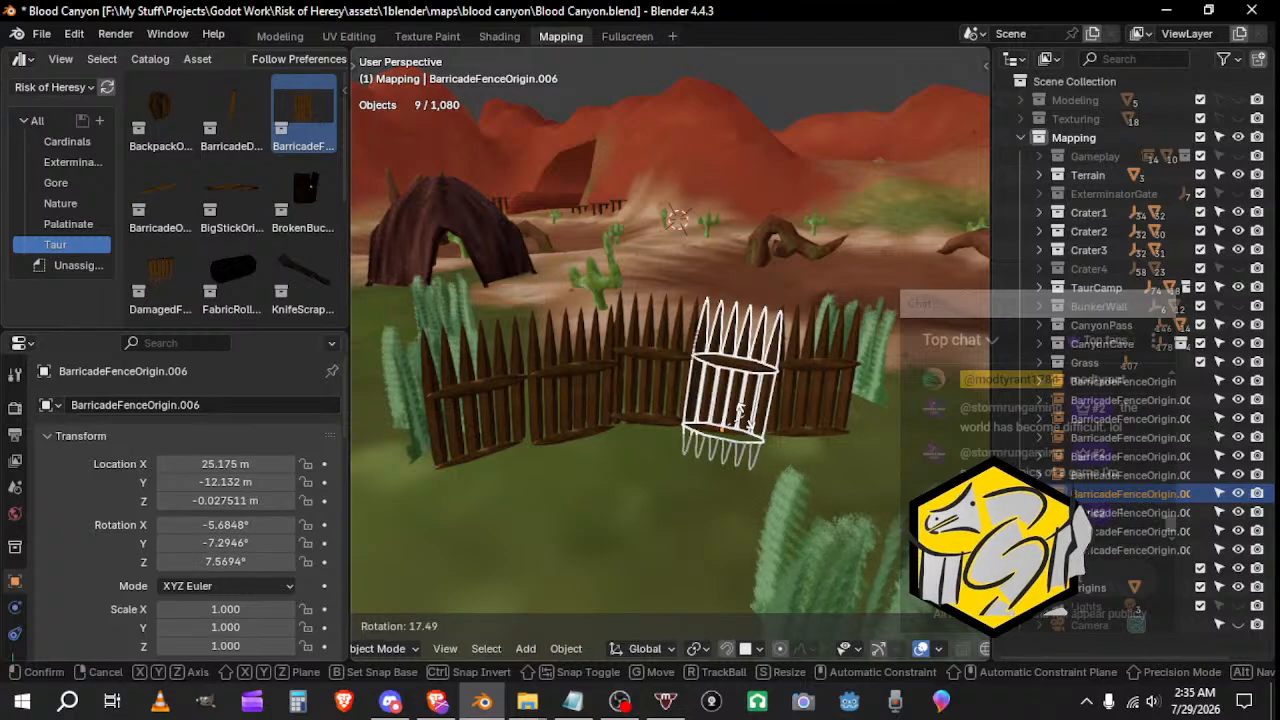
{"action": "left_click", "coordinate": [752, 428]}
{"action": "key", "text": "r"}
{"action": "left_click", "coordinate": [755, 418]}
{"action": "left_click", "coordinate": [755, 418]}
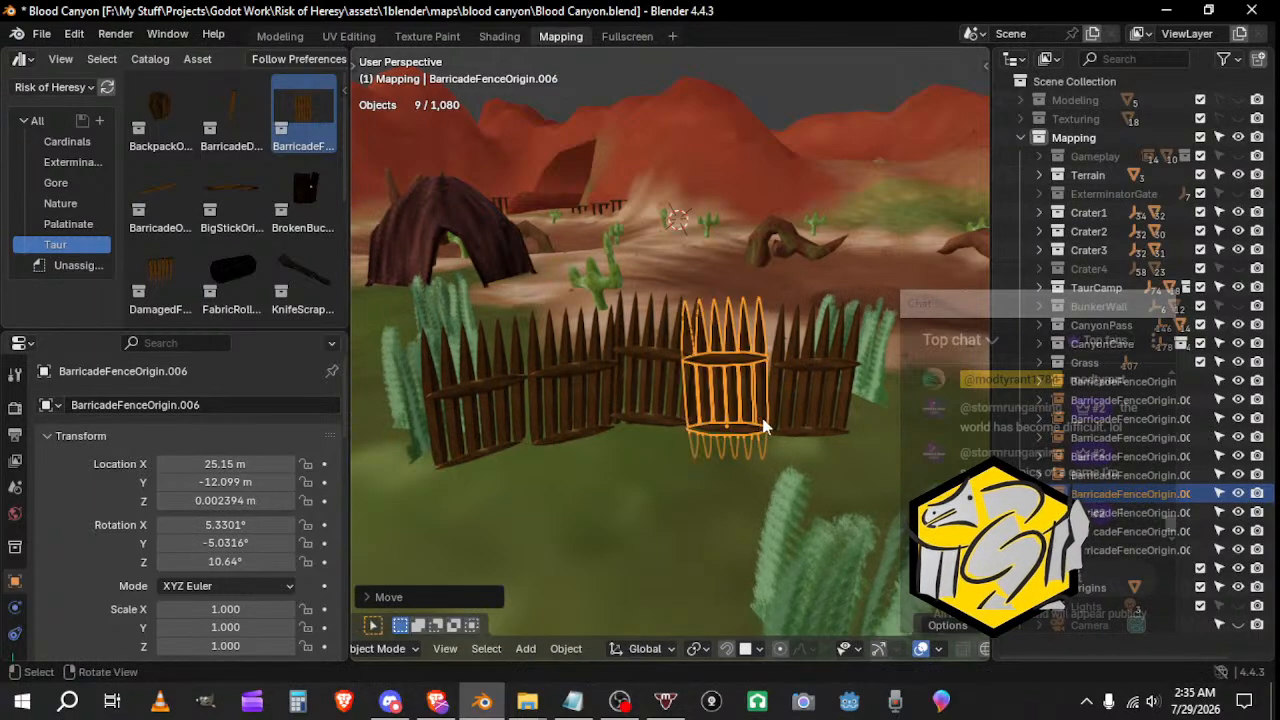
{"action": "middle_click_drag", "start_coordinate": [755, 418], "coordinate": [1090, 410]}
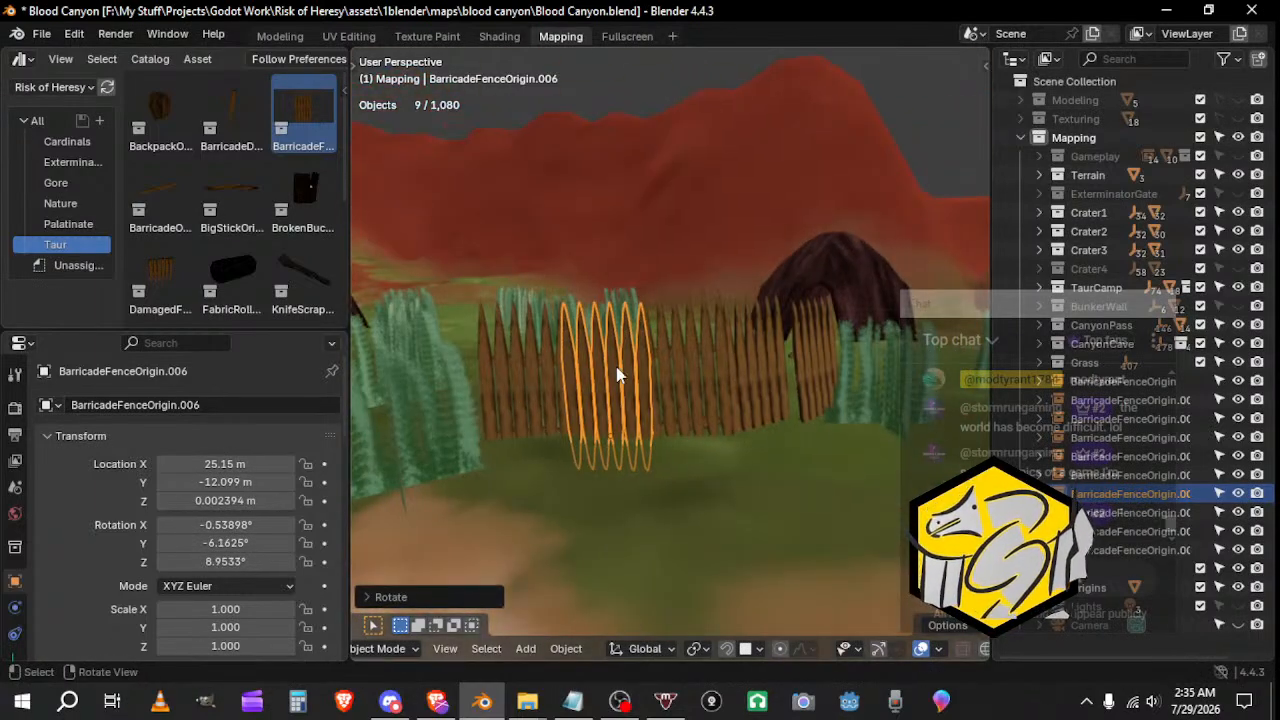
Step: Rotate the fourth fence a few degrees from the crater side to even out its lean
{"action": "middle_click_drag", "start_coordinate": [930, 405], "coordinate": [835, 400]}
{"action": "left_click", "coordinate": [787, 390]}
{"action": "key", "text": "r"}
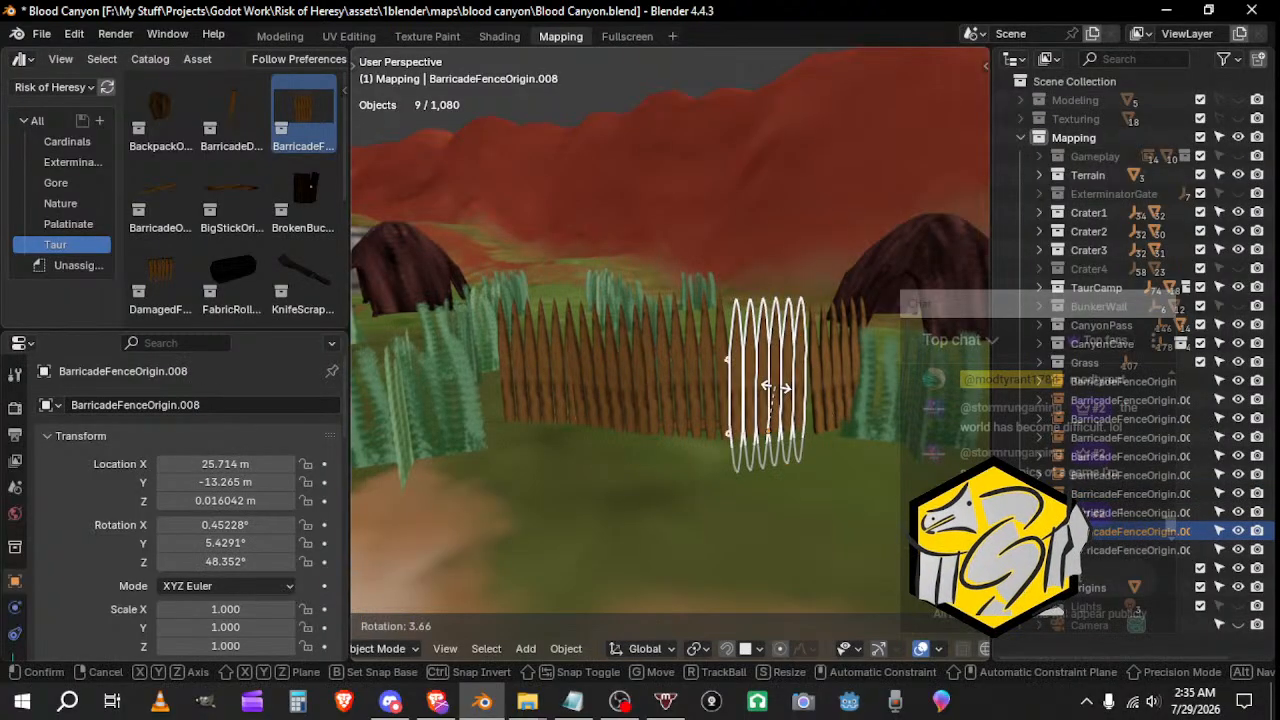
{"action": "left_click", "coordinate": [809, 445]}
Step: Straighten the row's end fence by rotating it to about 1.1° X, 0° Y, 57.1° Z
{"action": "middle_click_drag", "start_coordinate": [809, 445], "coordinate": [602, 401]}
{"action": "left_click", "coordinate": [778, 404]}
{"action": "left_click", "coordinate": [752, 396]}
{"action": "key", "text": "r"}
{"action": "left_click", "coordinate": [801, 422]}
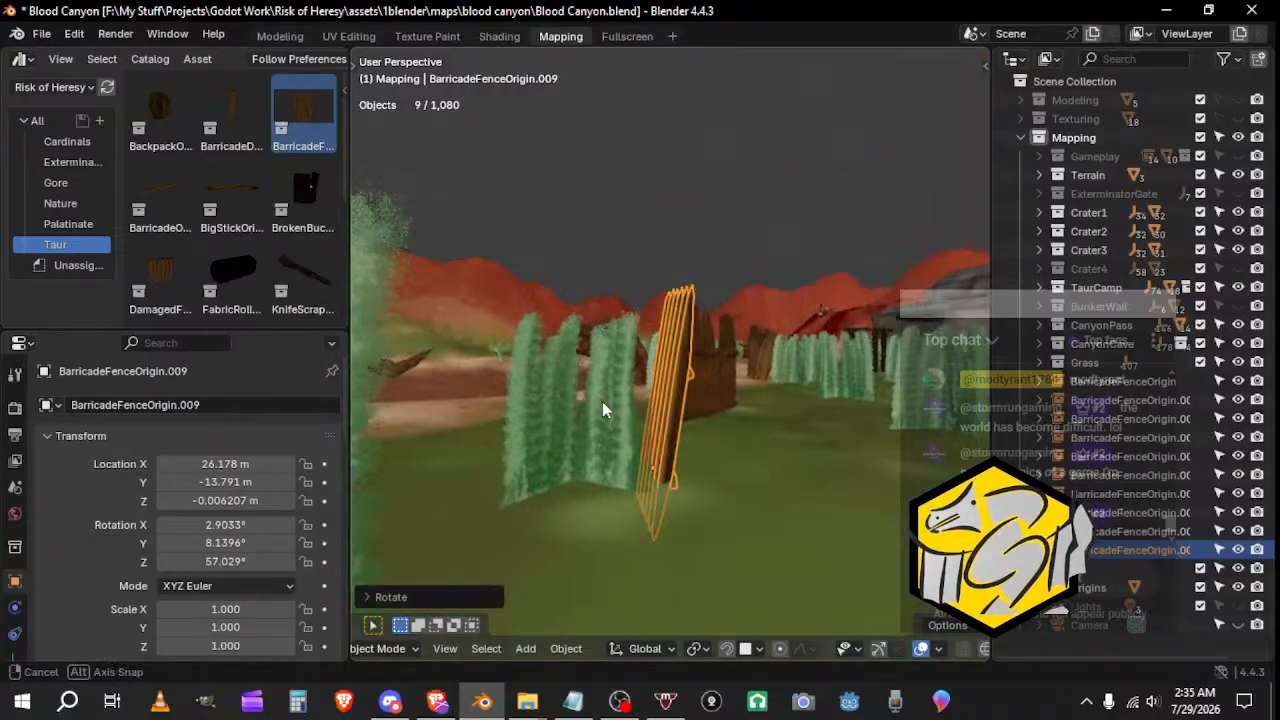
{"action": "key", "text": "r"}
{"action": "left_click", "coordinate": [680, 434]}
{"action": "middle_click_drag", "start_coordinate": [680, 434], "coordinate": [675, 508]}
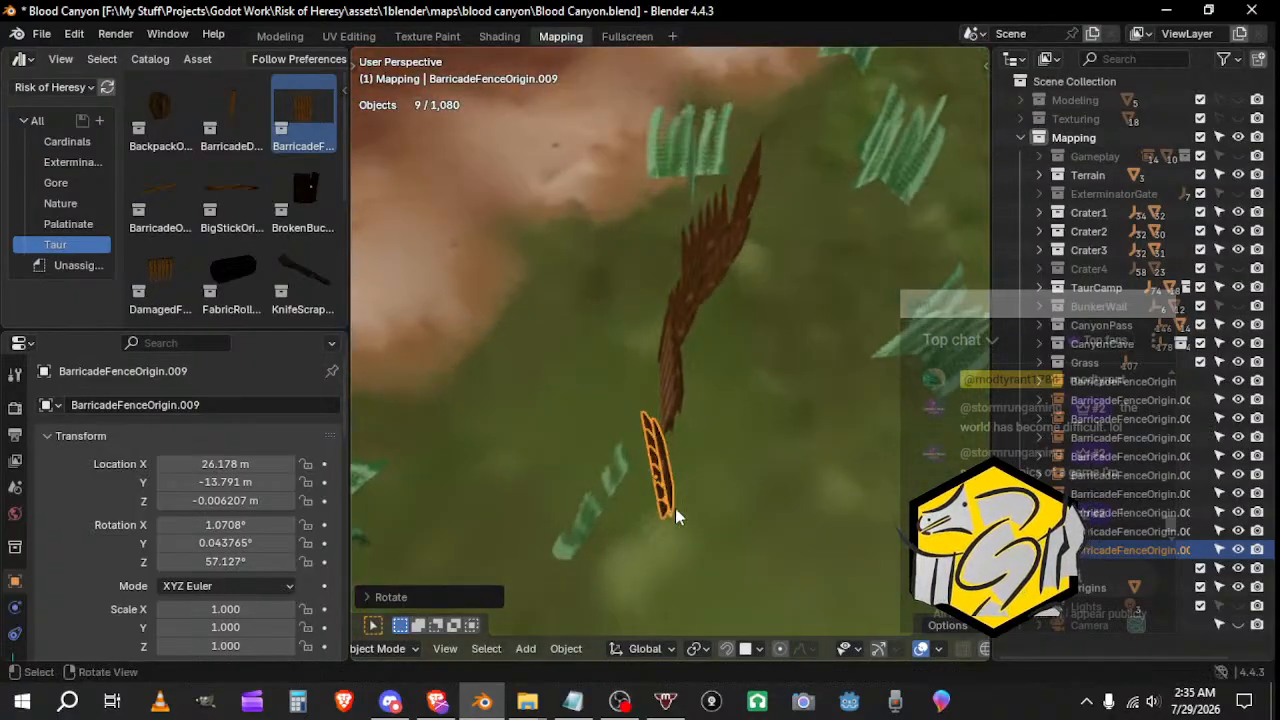
Step: Rotate the fourth fence to about 0.7° X, 0.6° Y, 41.6° Z and move it to about X 25.61 m, Y -13.31 m, Z 0.01 m
{"action": "left_click", "coordinate": [676, 431]}
{"action": "key", "text": "r"}
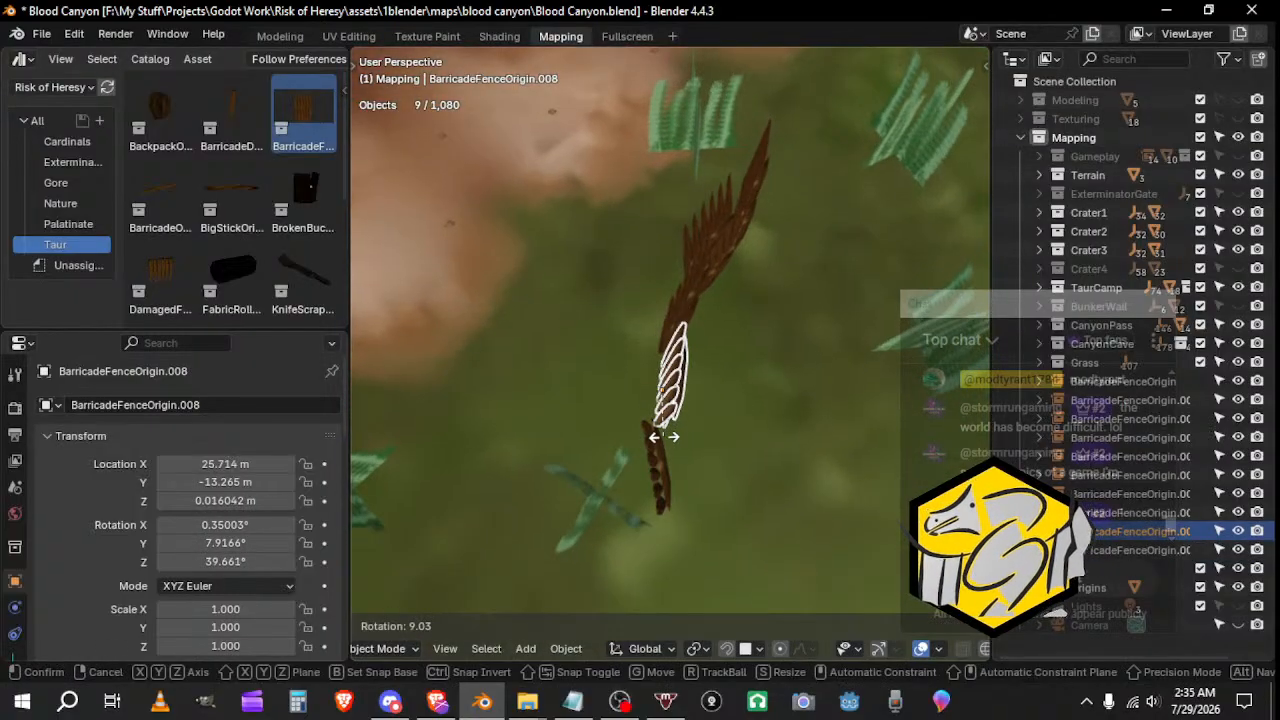
{"action": "left_click", "coordinate": [677, 438]}
{"action": "middle_click_drag", "start_coordinate": [677, 438], "coordinate": [718, 500]}
{"action": "key", "text": "r"}
{"action": "left_click", "coordinate": [655, 275]}
{"action": "key", "text": "g"}
{"action": "left_click", "coordinate": [654, 475]}
{"action": "key", "text": "g"}
{"action": "left_click", "coordinate": [662, 425]}
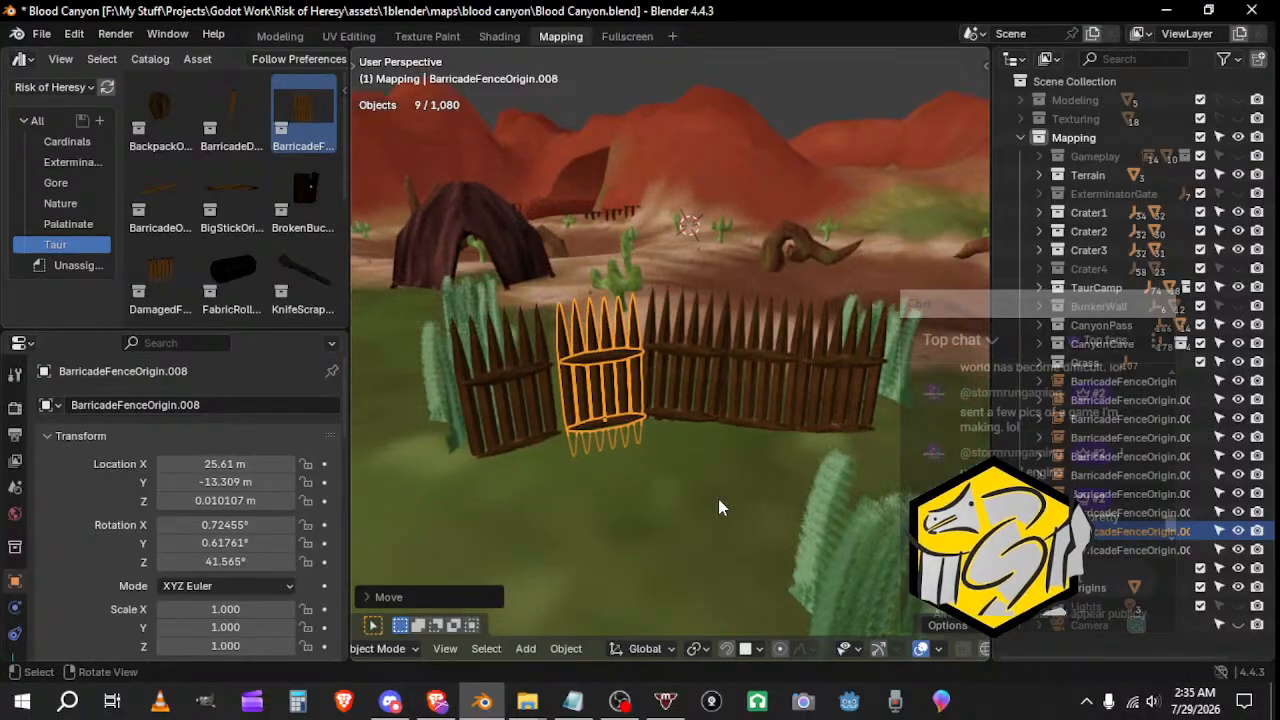
Step: Bring up Notepad while reading the stream chat, and examine the camp's fence rows, tents and craters from above
{"action": "left_click", "coordinate": [521, 415]}
{"action": "middle_click_drag", "start_coordinate": [572, 445], "coordinate": [638, 482]}
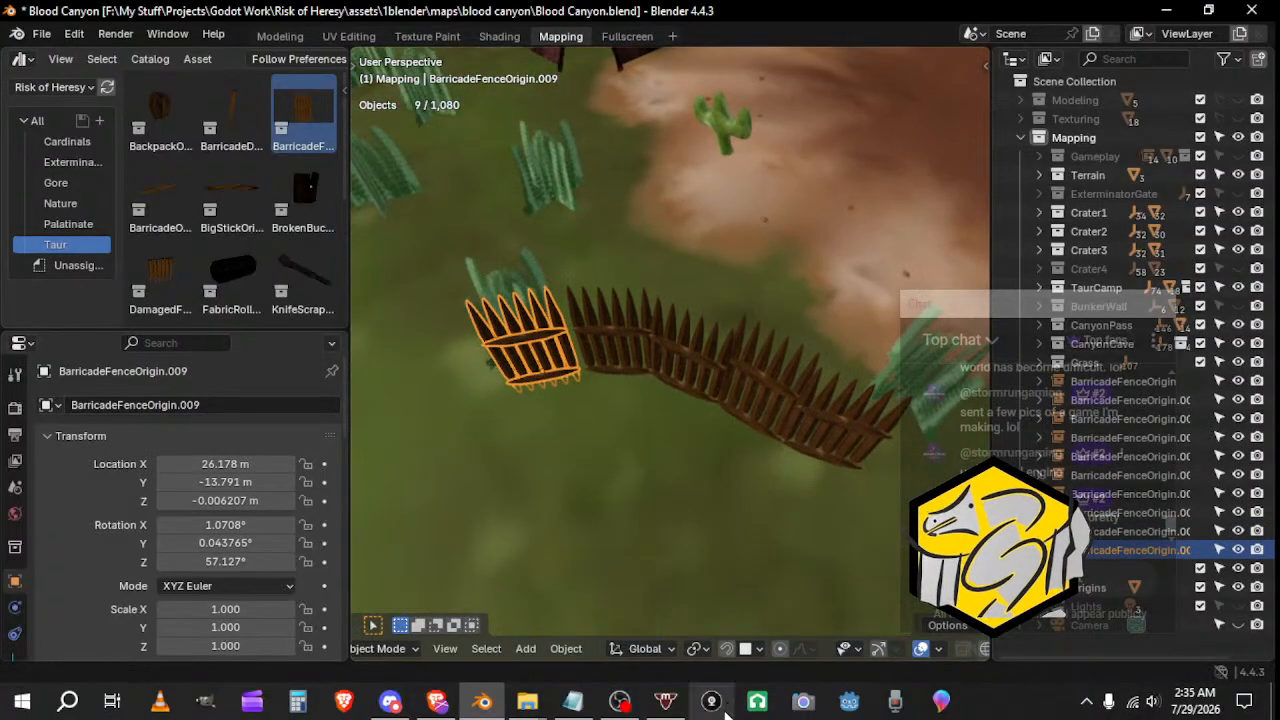
{"action": "left_click", "coordinate": [573, 700]}
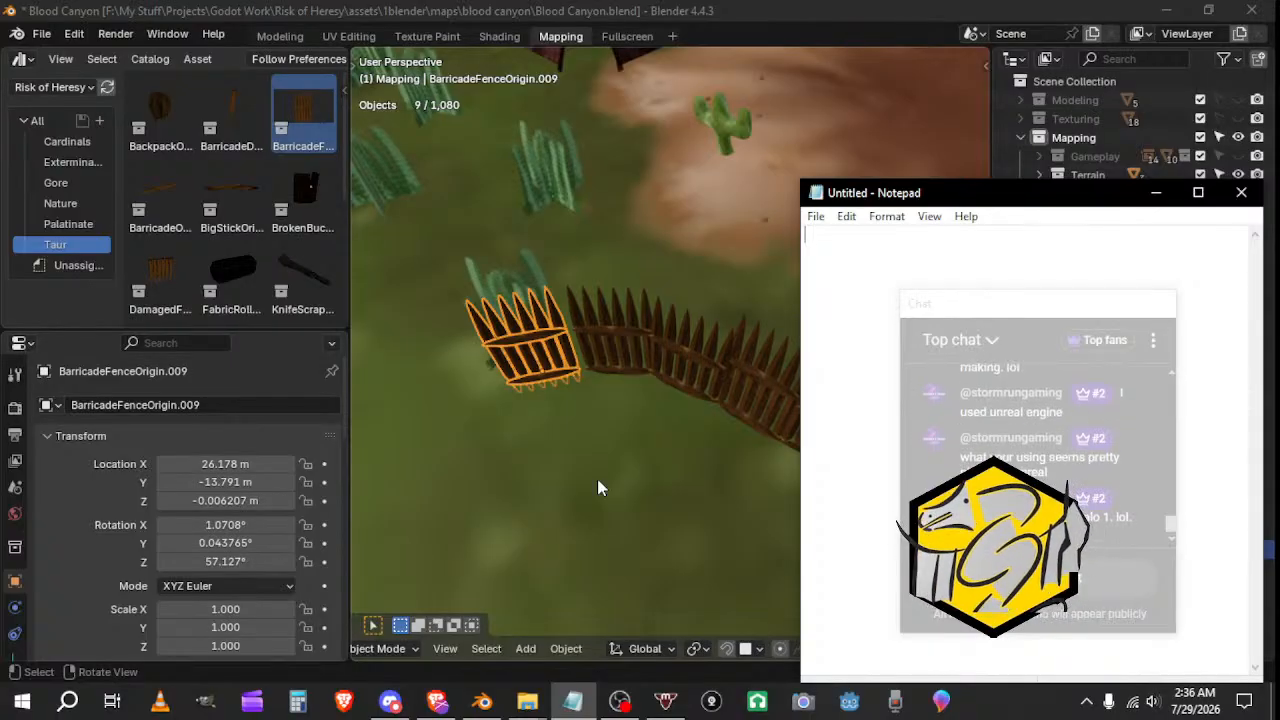
{"action": "scroll", "coordinate": [625, 470], "scroll_direction": "down", "scroll_amount": 8}
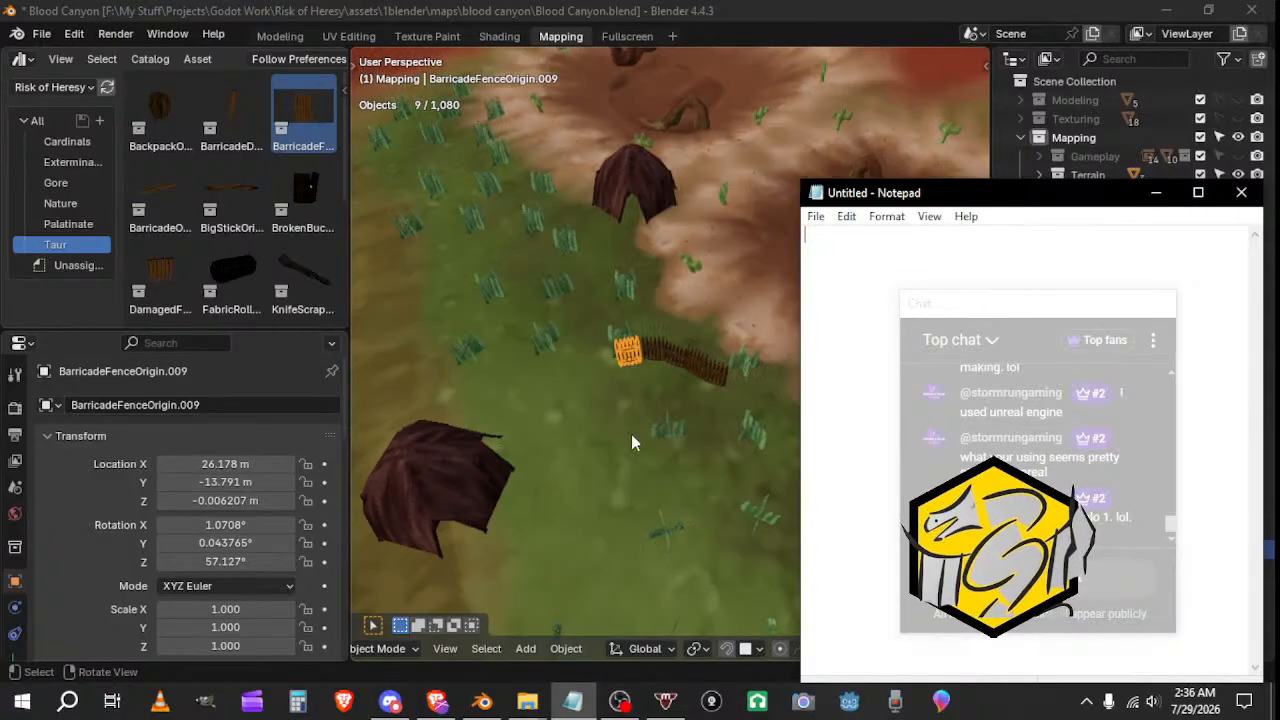
{"action": "left_click", "coordinate": [650, 250]}
{"action": "scroll", "coordinate": [704, 396], "scroll_direction": "down", "scroll_amount": 4}
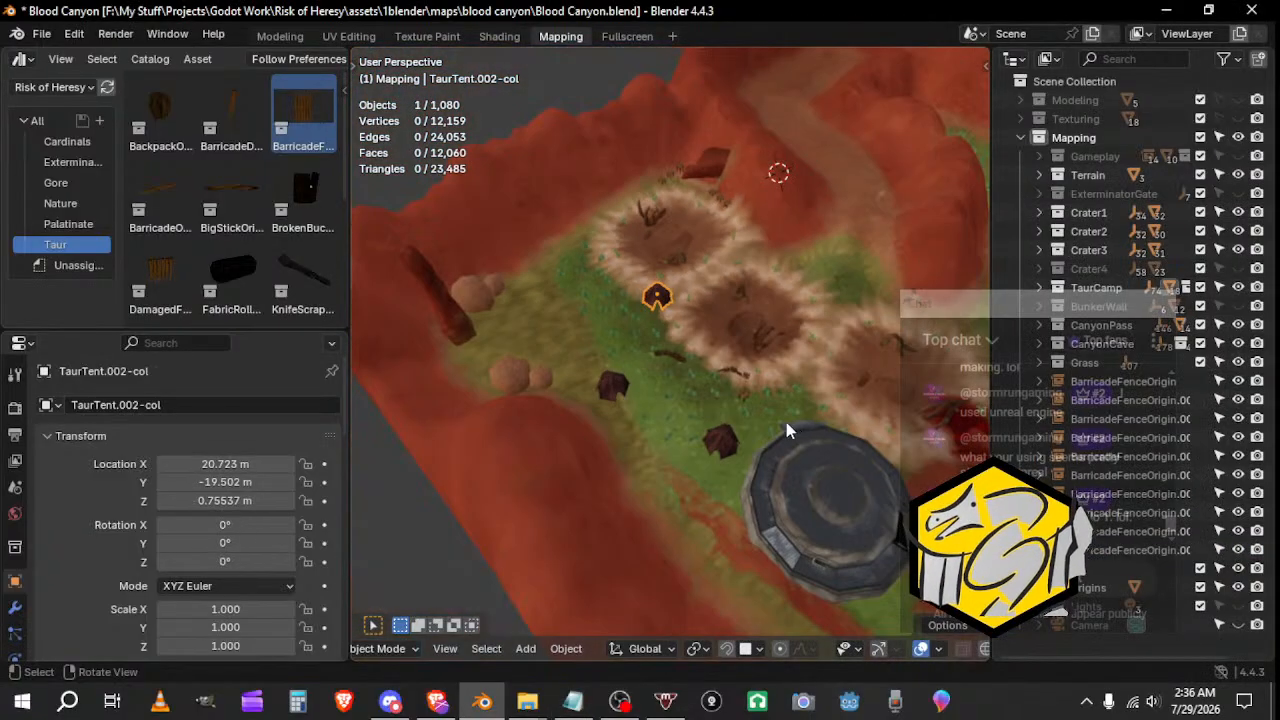
{"action": "middle_click_drag", "start_coordinate": [786, 422], "coordinate": [651, 422]}
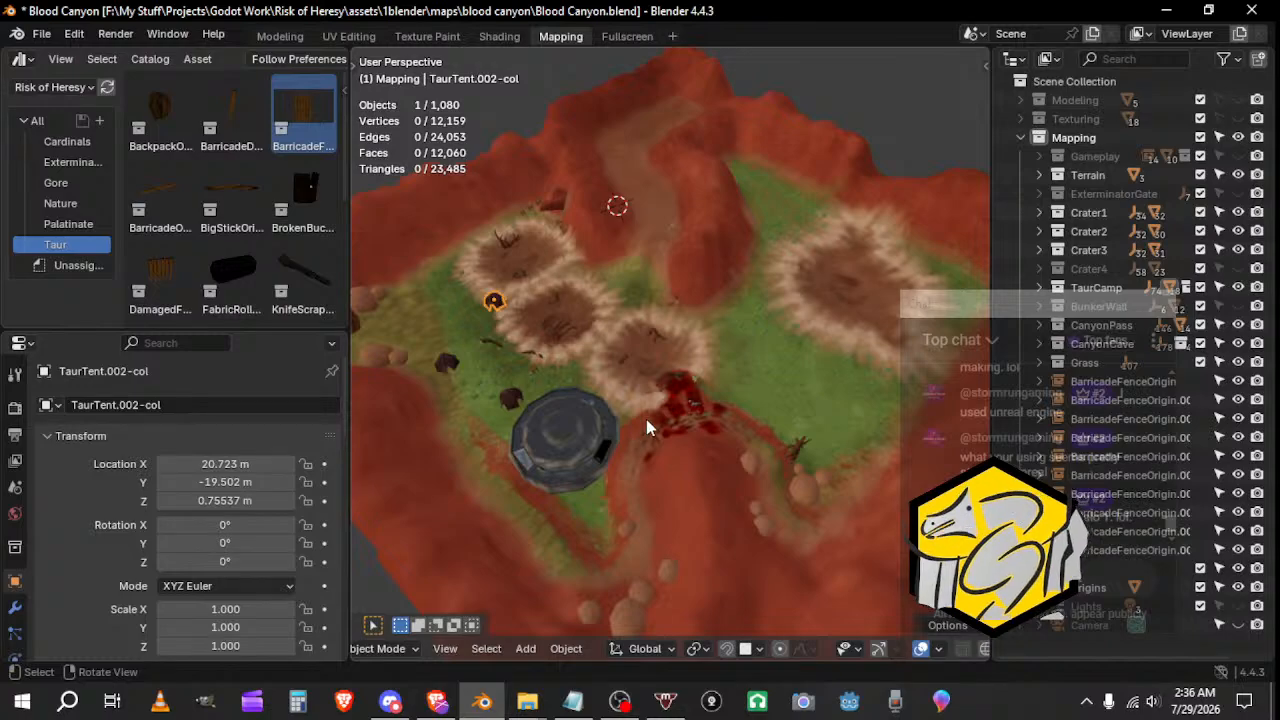
{"action": "key", "text": "KP_Decimal"}
{"action": "scroll", "coordinate": [646, 420], "scroll_direction": "down", "scroll_amount": 6}
{"action": "middle_click_drag", "start_coordinate": [596, 510], "coordinate": [578, 442]}
{"action": "scroll", "coordinate": [620, 450], "scroll_direction": "up", "scroll_amount": 2}
Step: Nudge the end fence of the second row toward its neighbour
{"action": "left_click", "coordinate": [680, 412]}
{"action": "scroll", "coordinate": [680, 412], "scroll_direction": "up", "scroll_amount": 2}
{"action": "middle_click_drag", "start_coordinate": [680, 412], "coordinate": [636, 352]}
{"action": "left_click", "coordinate": [541, 326]}
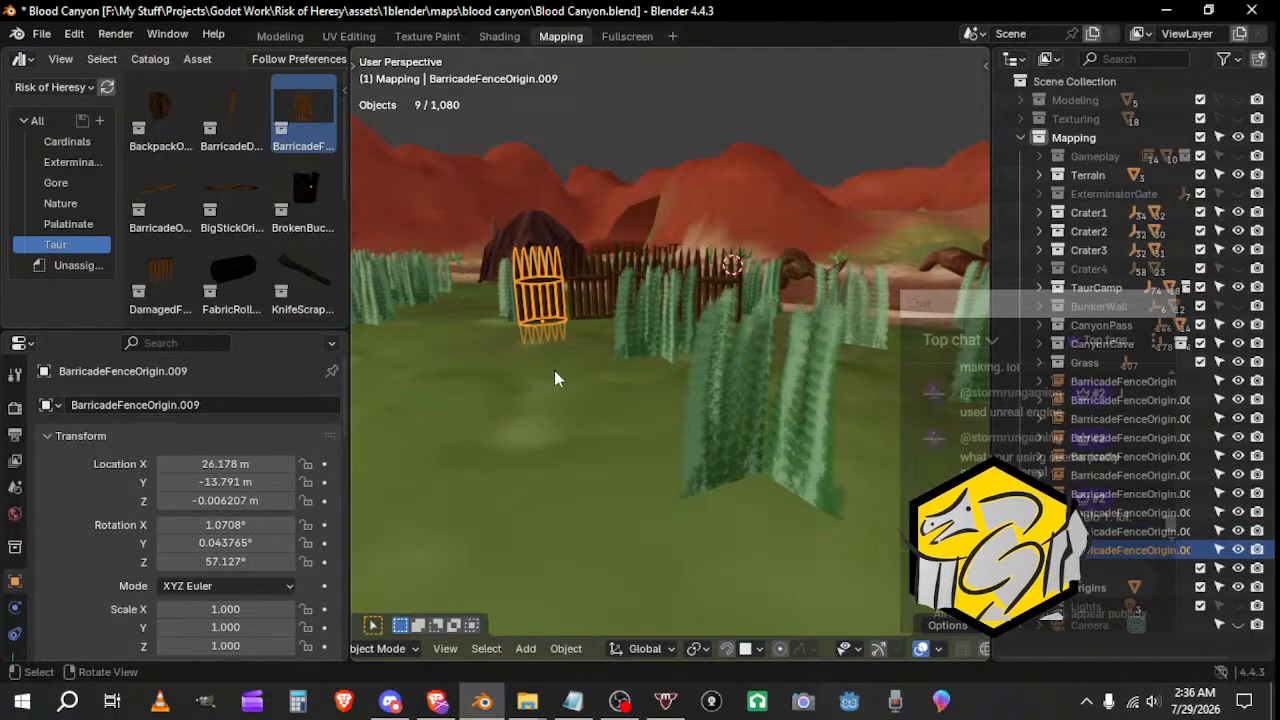
{"action": "middle_click_drag", "start_coordinate": [554, 370], "coordinate": [592, 321]}
{"action": "scroll", "coordinate": [522, 376], "scroll_direction": "up", "scroll_amount": 2}
{"action": "key", "text": "g"}
{"action": "left_click", "coordinate": [537, 380]}
Step: Add the other four fences to the selection and duplicate the whole row toward the tent by the crater
{"action": "left_click", "coordinate": [614, 327], "text": "shift"}
{"action": "left_click", "coordinate": [707, 329], "text": "shift"}
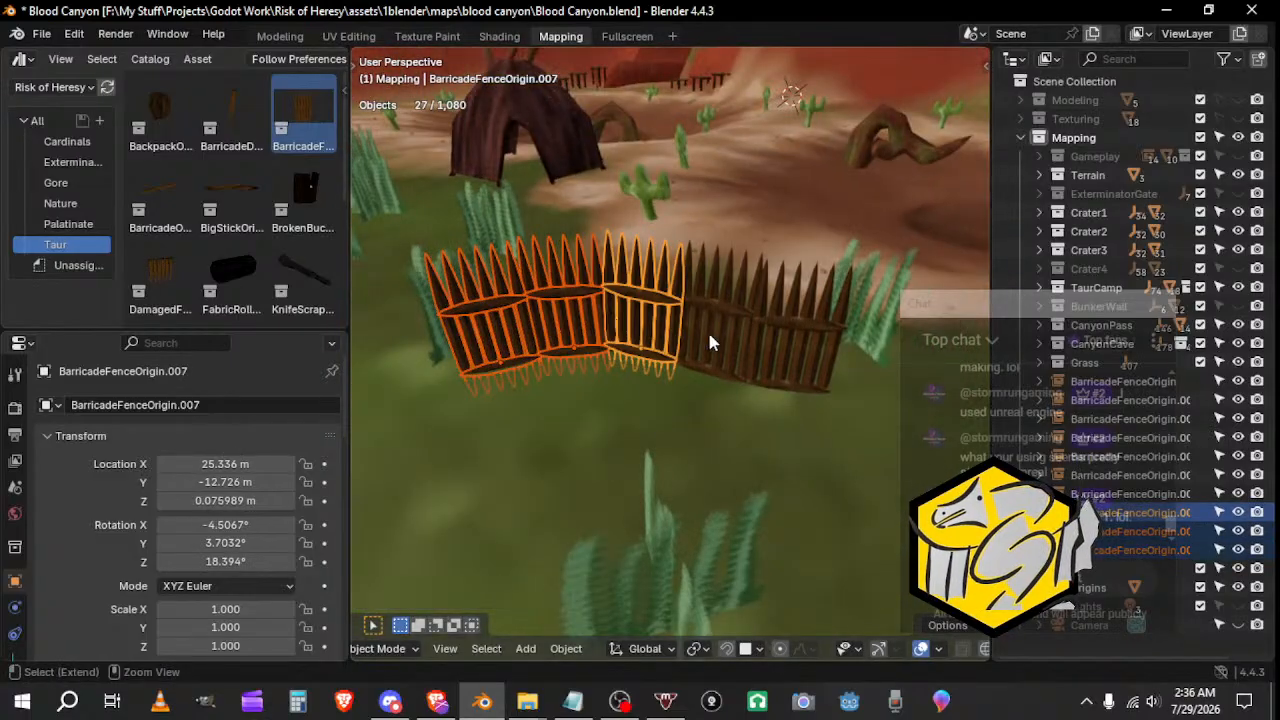
{"action": "left_click", "coordinate": [780, 363], "text": "shift"}
{"action": "middle_click_drag", "start_coordinate": [780, 363], "coordinate": [566, 423]}
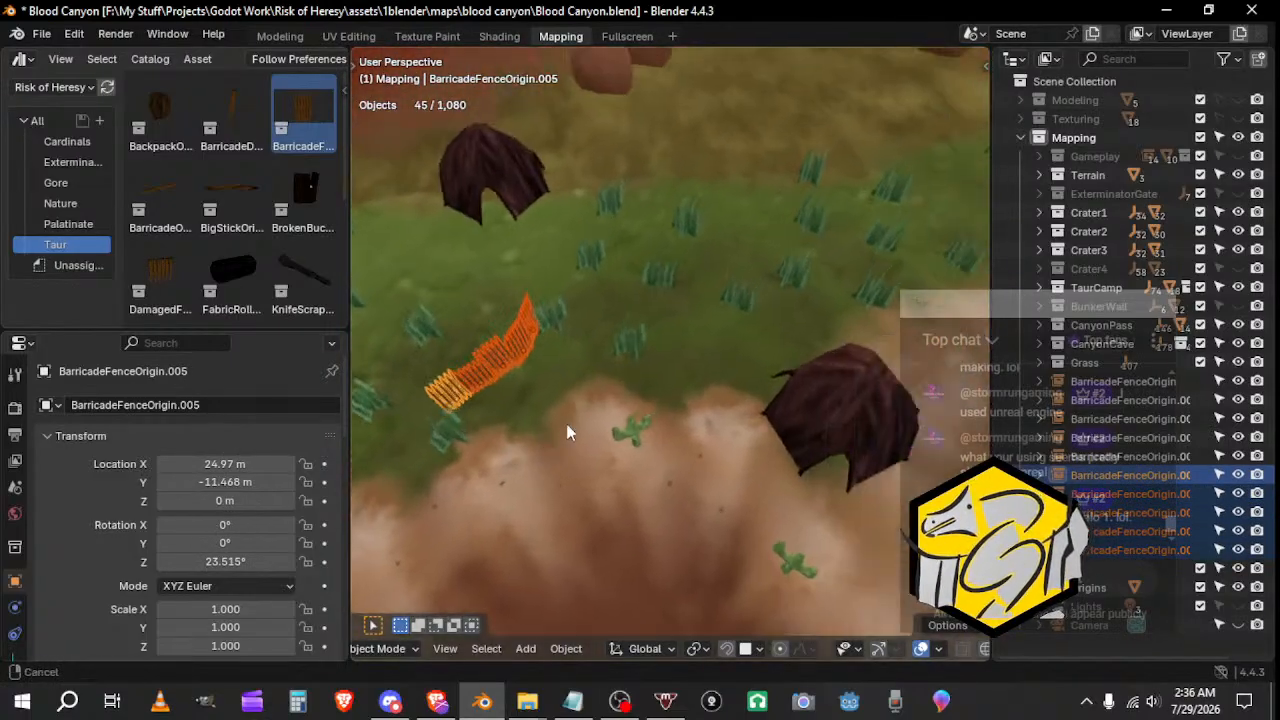
{"action": "key", "text": "shift+d"}
{"action": "left_click", "coordinate": [720, 366]}
Step: Rotate the copied row until its first fence is at about -34.3° Z, and place the row on the crater rim beside the tent
{"action": "key", "text": "r"}
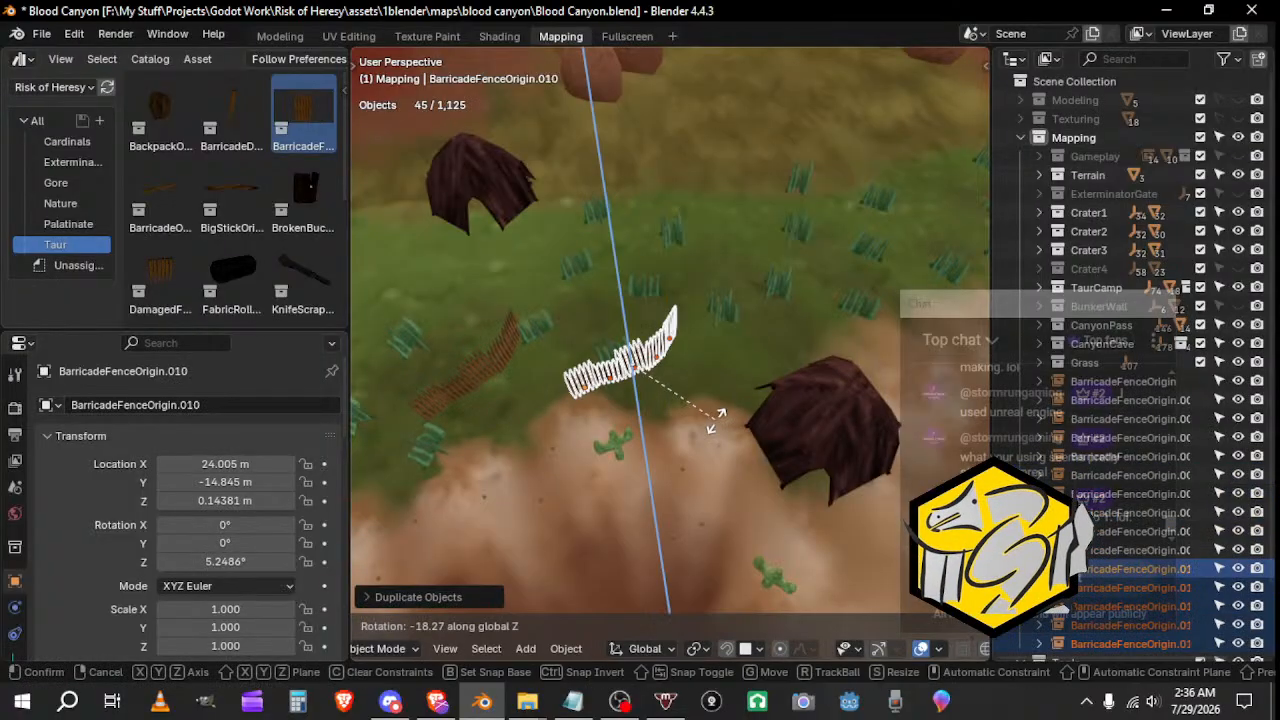
{"action": "left_click", "coordinate": [646, 429]}
{"action": "key", "text": "g"}
{"action": "left_click", "coordinate": [687, 464]}
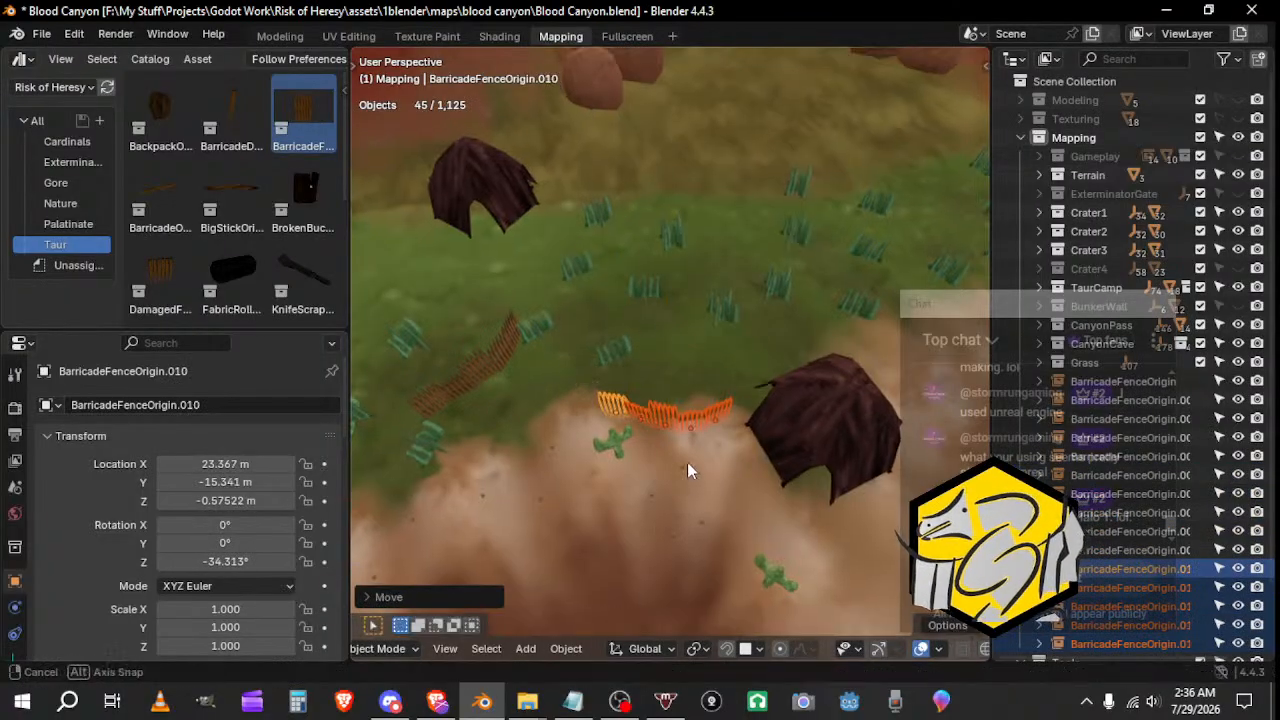
{"action": "middle_click_drag", "start_coordinate": [687, 464], "coordinate": [662, 350]}
{"action": "key", "text": "g"}
{"action": "key", "text": "z"}
{"action": "left_click", "coordinate": [617, 367]}
{"action": "key", "text": "g"}
{"action": "left_click", "coordinate": [565, 451]}
Step: Tip the first fence of the copied row over as if fallen and settle it at about X 23.24 m, Y -15.08 m, Z 0.01 m
{"action": "key", "text": "r"}
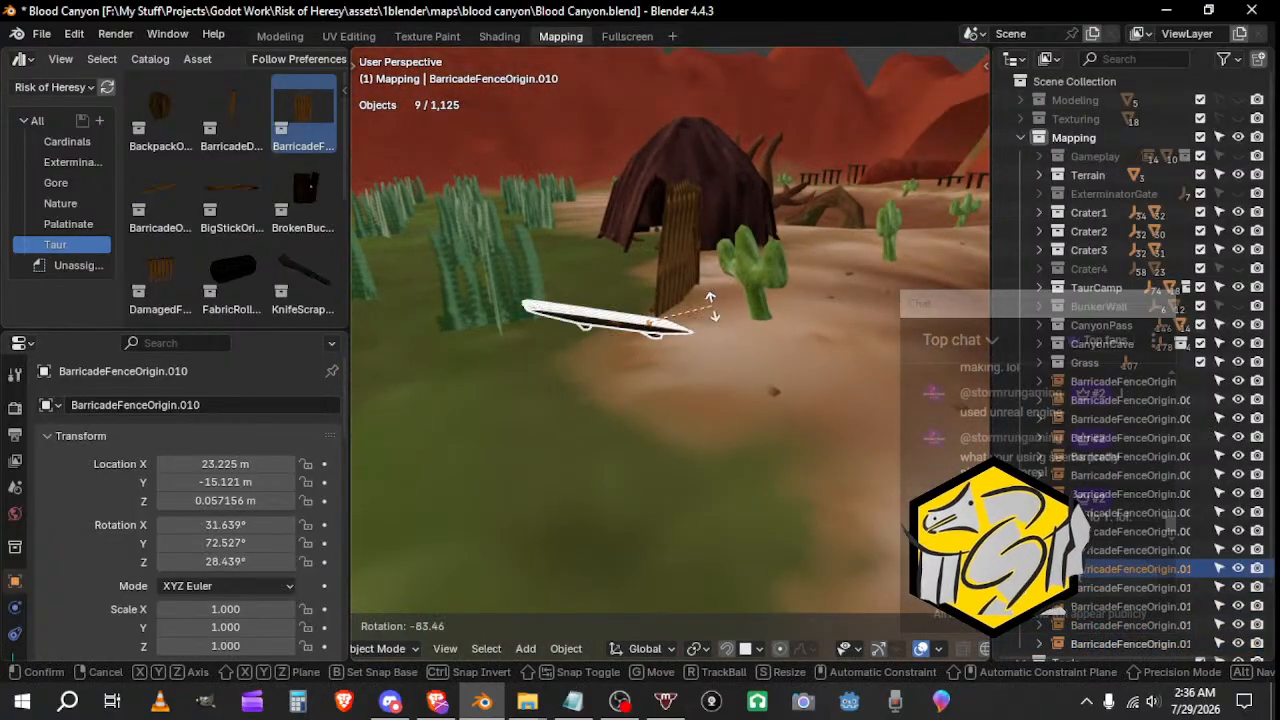
{"action": "left_click", "coordinate": [706, 299]}
{"action": "middle_click_drag", "start_coordinate": [706, 299], "coordinate": [689, 368]}
{"action": "key", "text": "r"}
{"action": "right_click", "coordinate": [534, 298]}
{"action": "scroll", "coordinate": [689, 368], "scroll_direction": "up", "scroll_amount": 5}
{"action": "key", "text": "g"}
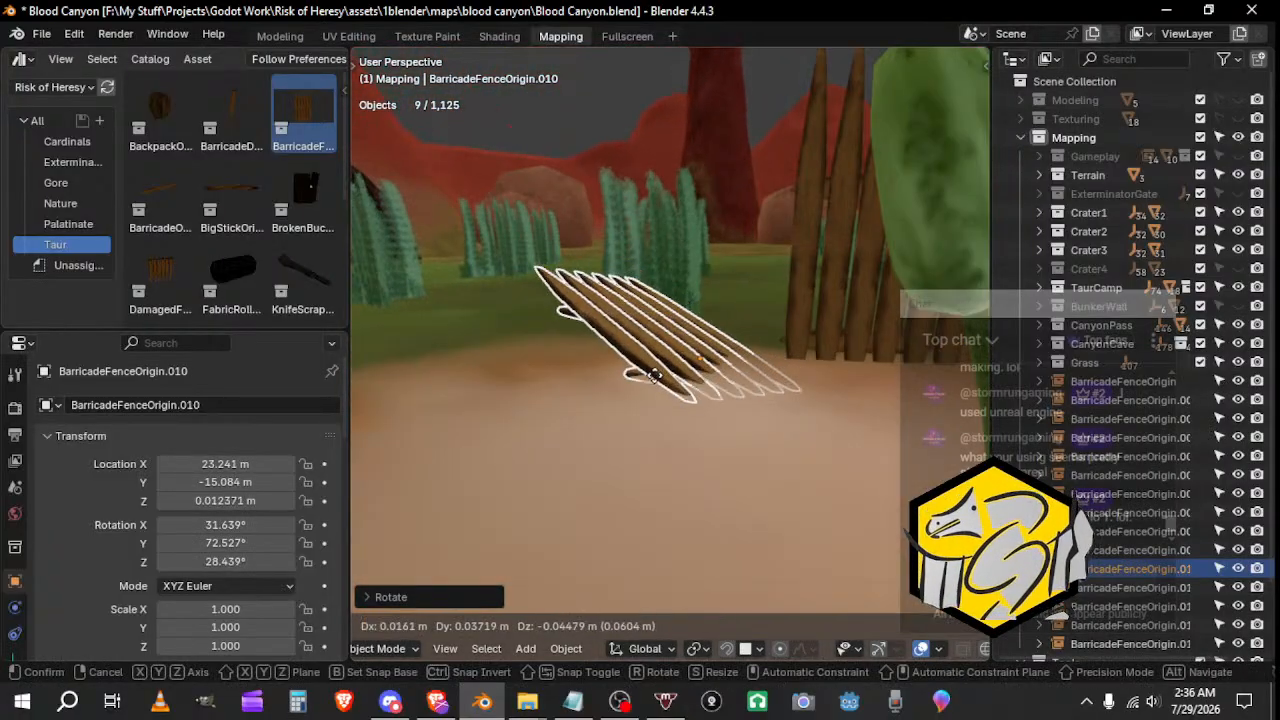
{"action": "left_click", "coordinate": [658, 370]}
{"action": "middle_click_drag", "start_coordinate": [823, 427], "coordinate": [737, 360]}
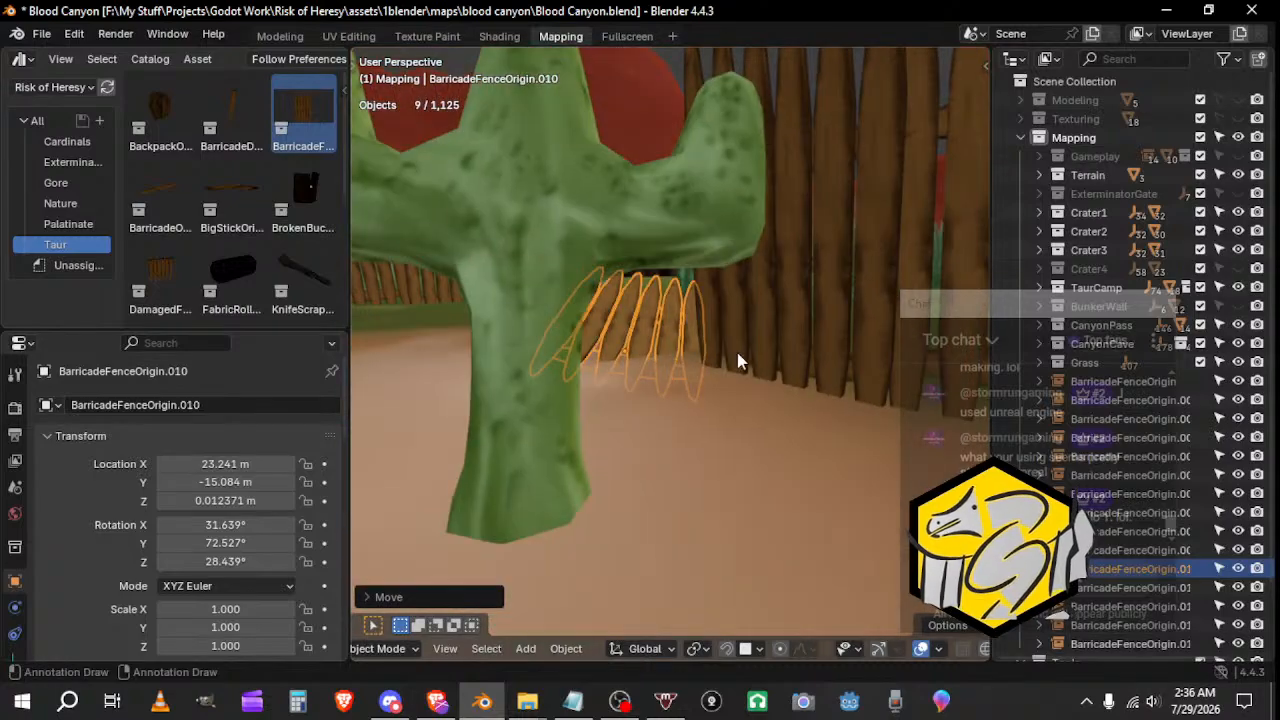
{"action": "key", "text": "r"}
{"action": "left_click", "coordinate": [581, 379]}
{"action": "middle_click_drag", "start_coordinate": [581, 379], "coordinate": [814, 355]}
Step: Tilt the fourth fence of the copied row to about 1.4° X, 36.7° Y, -24.5° Z
{"action": "left_click", "coordinate": [594, 389]}
{"action": "key", "text": "r"}
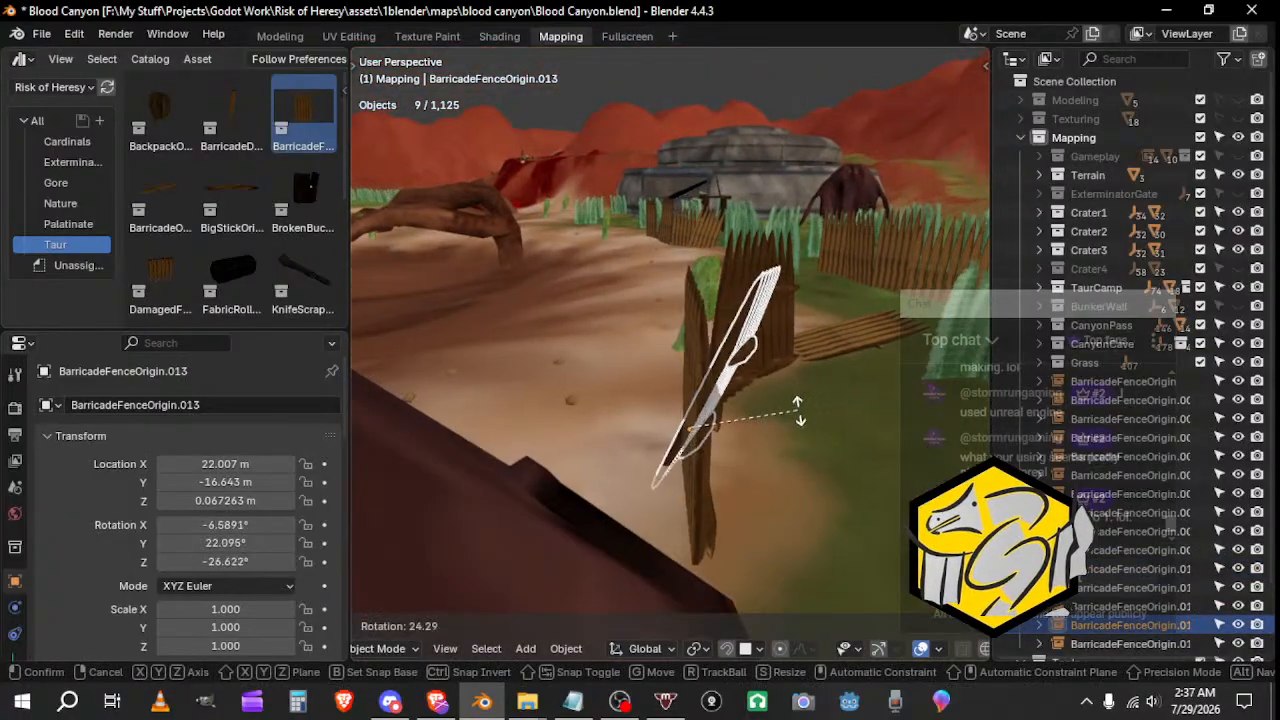
{"action": "left_click", "coordinate": [790, 444]}
{"action": "middle_click_drag", "start_coordinate": [790, 444], "coordinate": [612, 396]}
{"action": "key", "text": "r"}
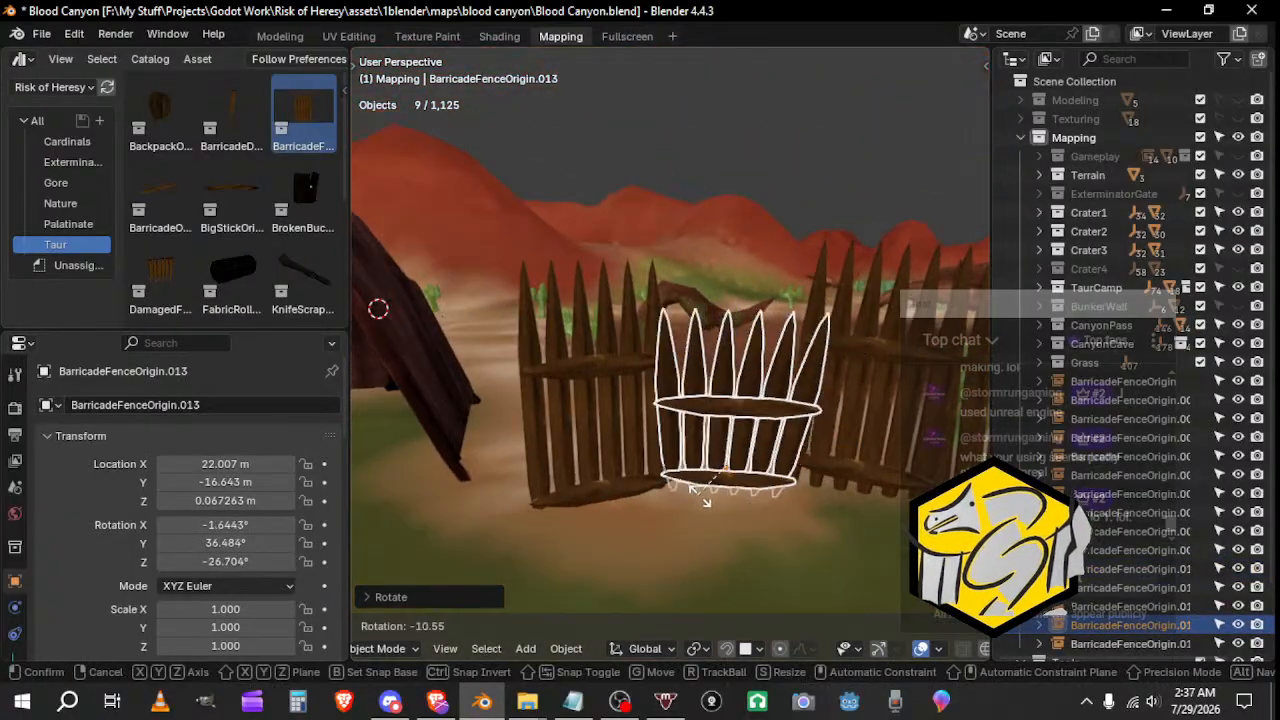
{"action": "left_click", "coordinate": [667, 462]}
{"action": "middle_click_drag", "start_coordinate": [667, 462], "coordinate": [681, 489]}
{"action": "left_click", "coordinate": [573, 701]}
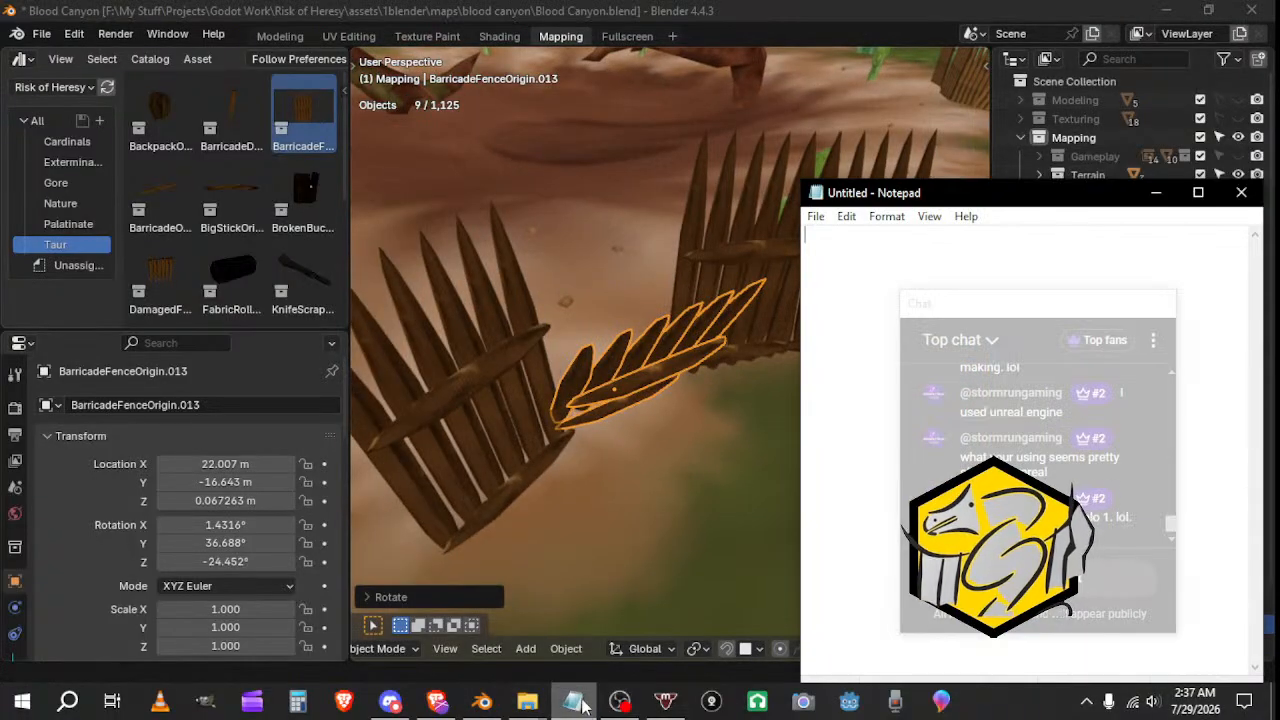
{"action": "left_click", "coordinate": [583, 703]}
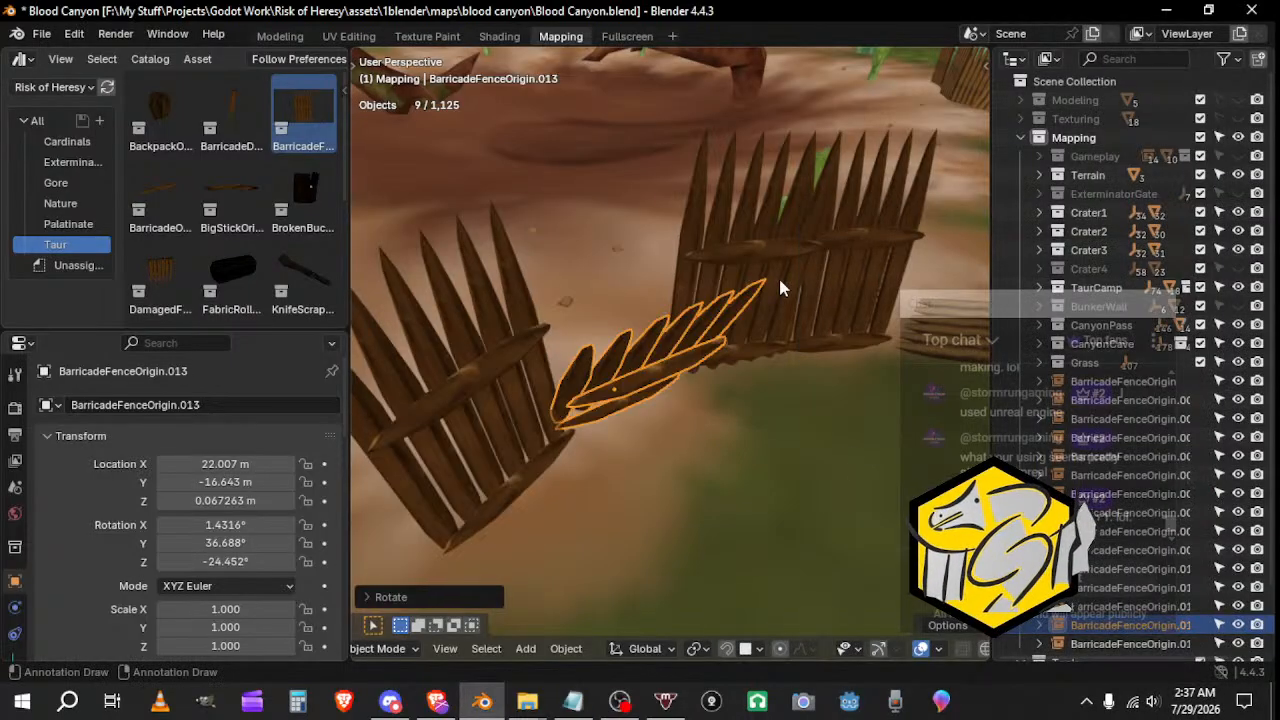
Step: Tilt the third fence of the copied row to about -21.2° X, 31.8° Y, -63.6° Z
{"action": "left_click", "coordinate": [778, 277]}
{"action": "middle_click_drag", "start_coordinate": [778, 277], "coordinate": [762, 378]}
{"action": "key", "text": "r"}
{"action": "left_click", "coordinate": [705, 475]}
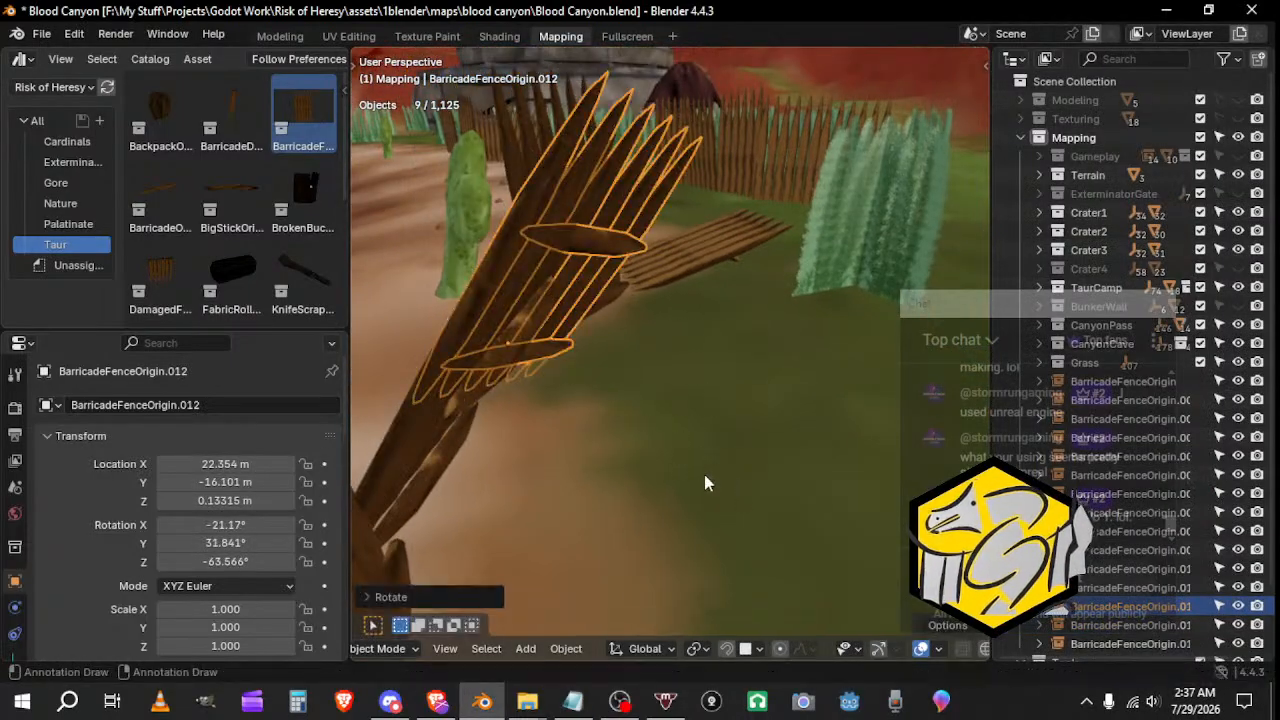
Step: Tilt the third fence of the row to about 1.2° X, 39.6° Y, -40.7° Z and settle it at about X 22.35 m, Y -16.07 m, Z 0.06 m
{"action": "key", "text": "r"}
{"action": "middle_click_drag", "start_coordinate": [705, 475], "coordinate": [684, 455]}
{"action": "left_click", "coordinate": [585, 428]}
{"action": "key", "text": "g"}
{"action": "left_click", "coordinate": [719, 427]}
{"action": "scroll", "coordinate": [728, 433], "scroll_direction": "down", "scroll_amount": 4}
{"action": "key", "text": "alt+z"}
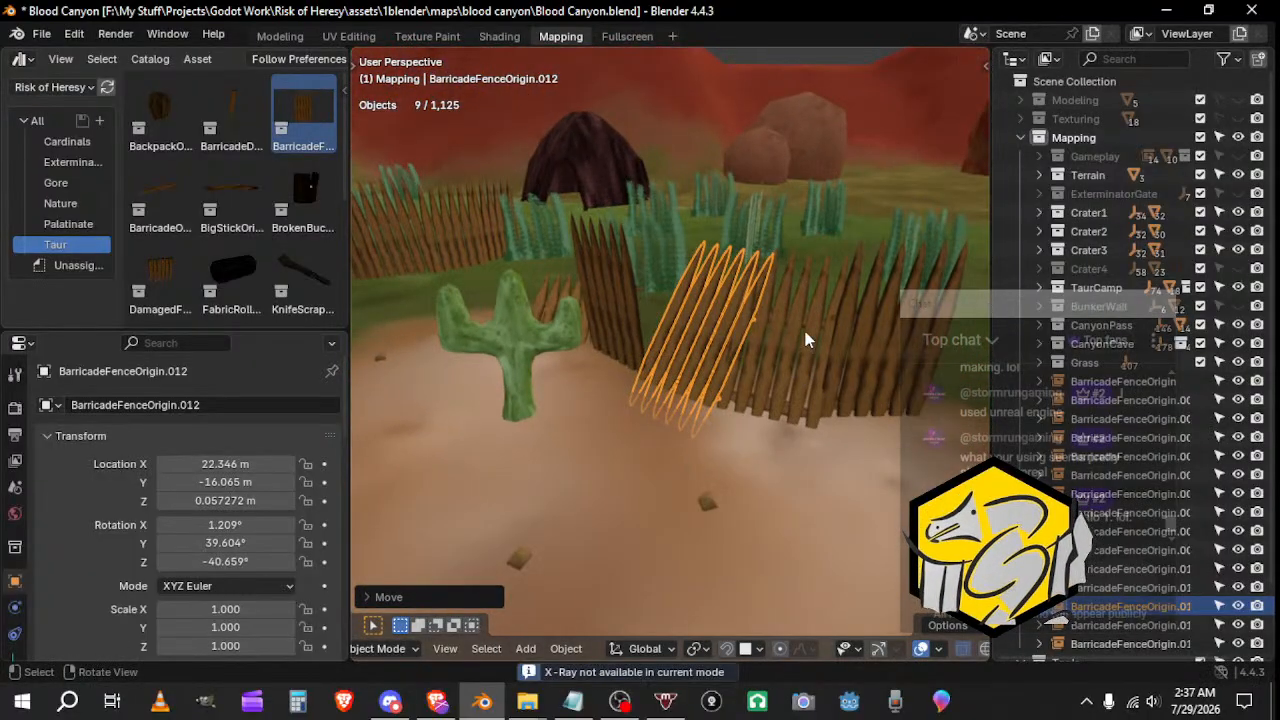
Step: Turn the third fence about the global Z axis to about -11.5° Z
{"action": "key", "text": "r"}
{"action": "key", "text": "z"}
{"action": "left_click", "coordinate": [746, 276]}
{"action": "middle_click_drag", "start_coordinate": [745, 273], "coordinate": [756, 288]}
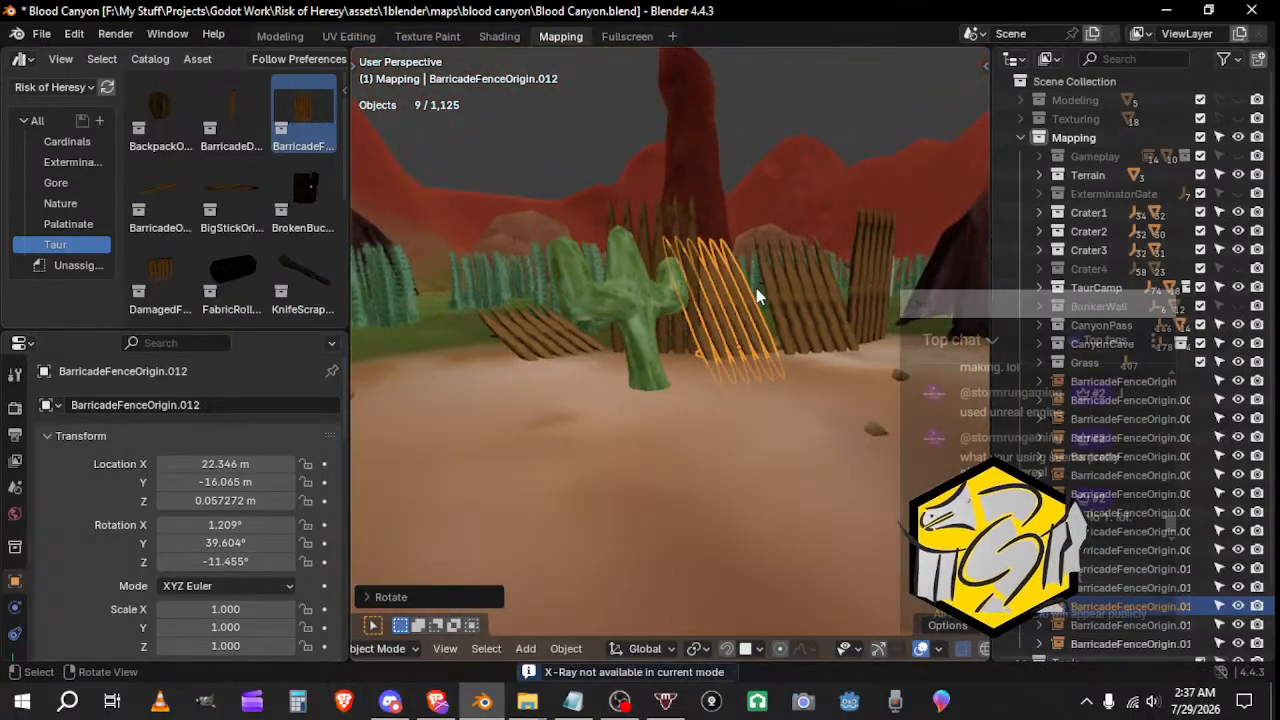
Step: Move the second fence of the row to about X 22.85 m, Y -15.52 m, Z 0.06 m and tilt it slightly out of line
{"action": "left_click", "coordinate": [666, 314]}
{"action": "middle_click_drag", "start_coordinate": [666, 314], "coordinate": [831, 315]}
{"action": "left_click", "coordinate": [650, 373]}
{"action": "key", "text": "g"}
{"action": "left_click", "coordinate": [642, 371]}
{"action": "key", "text": "r"}
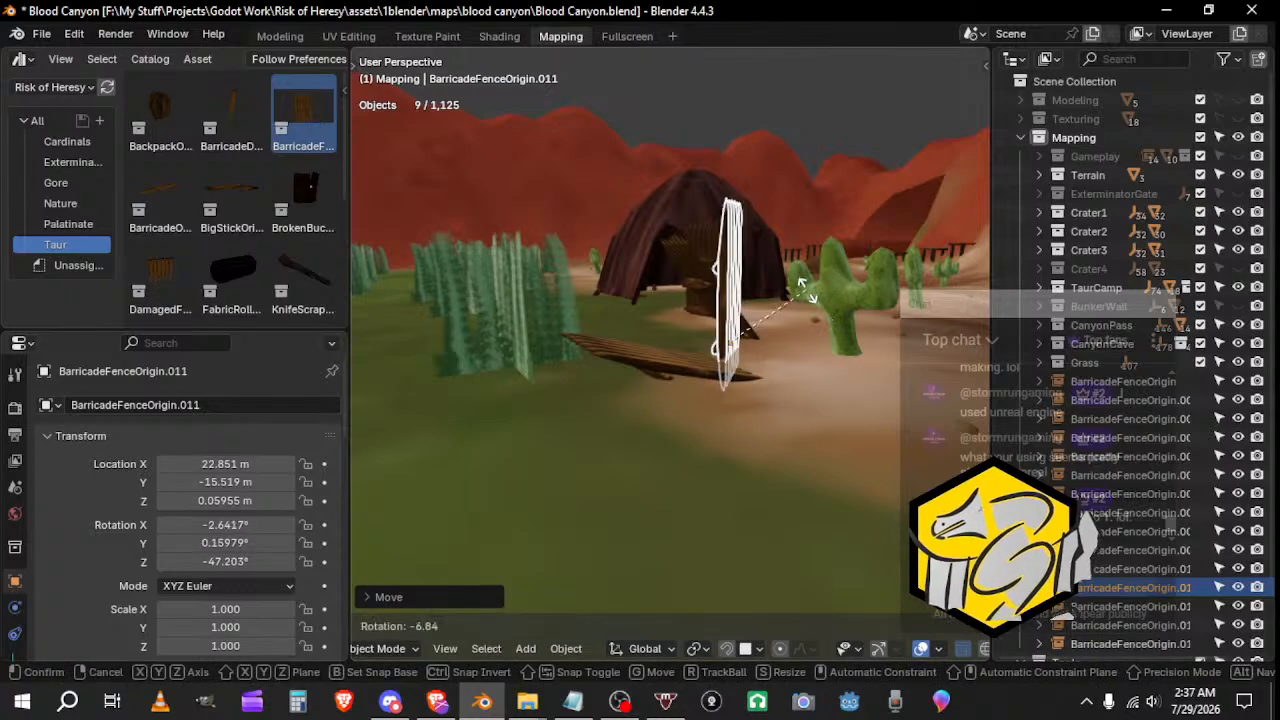
{"action": "left_click", "coordinate": [793, 274]}
{"action": "middle_click_drag", "start_coordinate": [793, 274], "coordinate": [727, 459]}
Step: Duplicate the whole five-fence row and place the copy on the crater rim on the other side of the tent
{"action": "left_click", "coordinate": [732, 341]}
{"action": "left_click", "coordinate": [801, 356]}
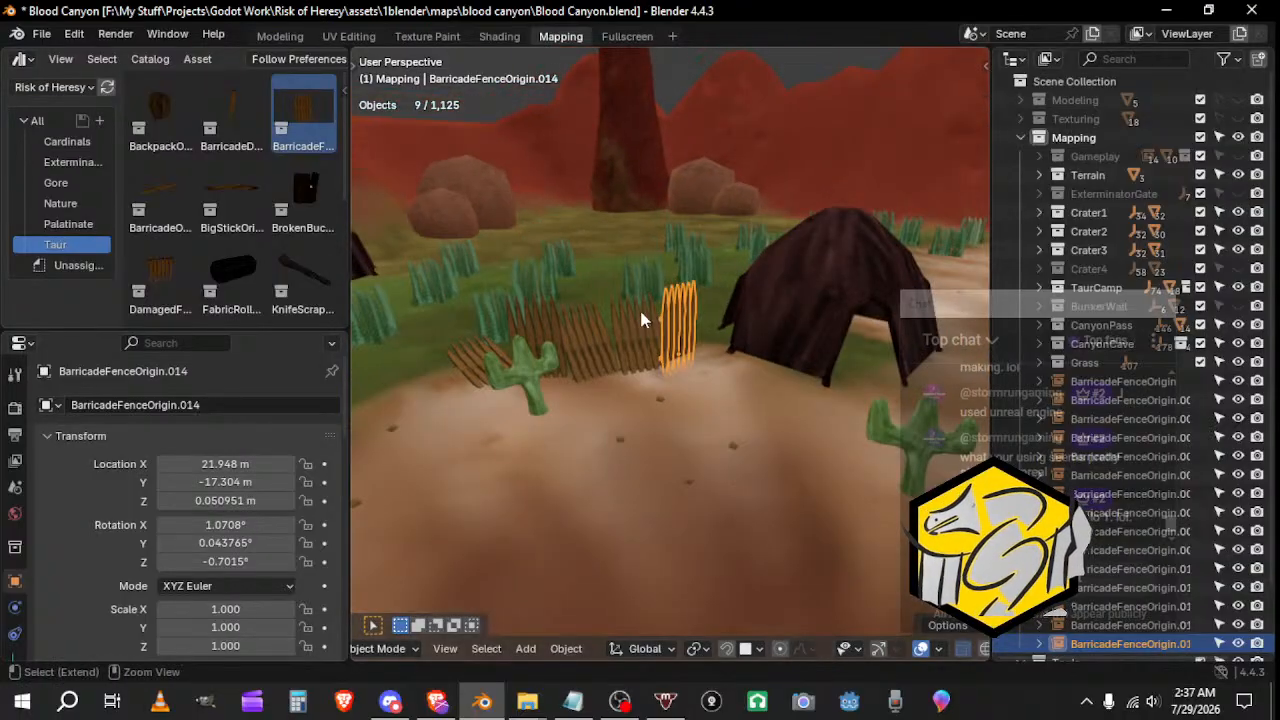
{"action": "left_click", "coordinate": [587, 336], "text": "shift"}
{"action": "left_click", "coordinate": [560, 348], "text": "shift"}
{"action": "left_click", "coordinate": [515, 382], "text": "shift"}
{"action": "middle_click_drag", "start_coordinate": [515, 382], "coordinate": [481, 384]}
{"action": "key", "text": "shift+d"}
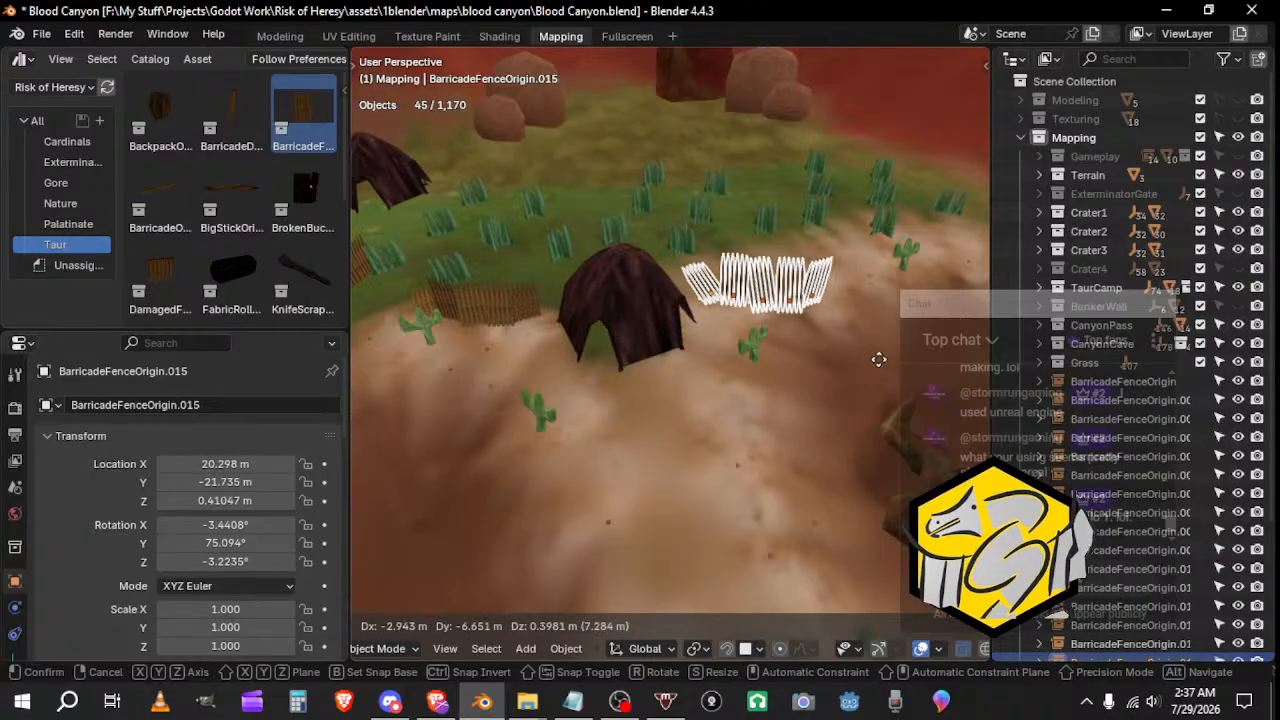
{"action": "left_click", "coordinate": [881, 368]}
Step: Rotate the new row about global Z until its toppled fence is at about 20.9° Z, and move that fence to about X 19.71 m, Y -21.19 m
{"action": "middle_click_drag", "start_coordinate": [722, 322], "coordinate": [640, 366], "text": "shift"}
{"action": "scroll", "coordinate": [643, 380], "scroll_direction": "up", "scroll_amount": 4}
{"action": "key", "text": "r"}
{"action": "key", "text": "z"}
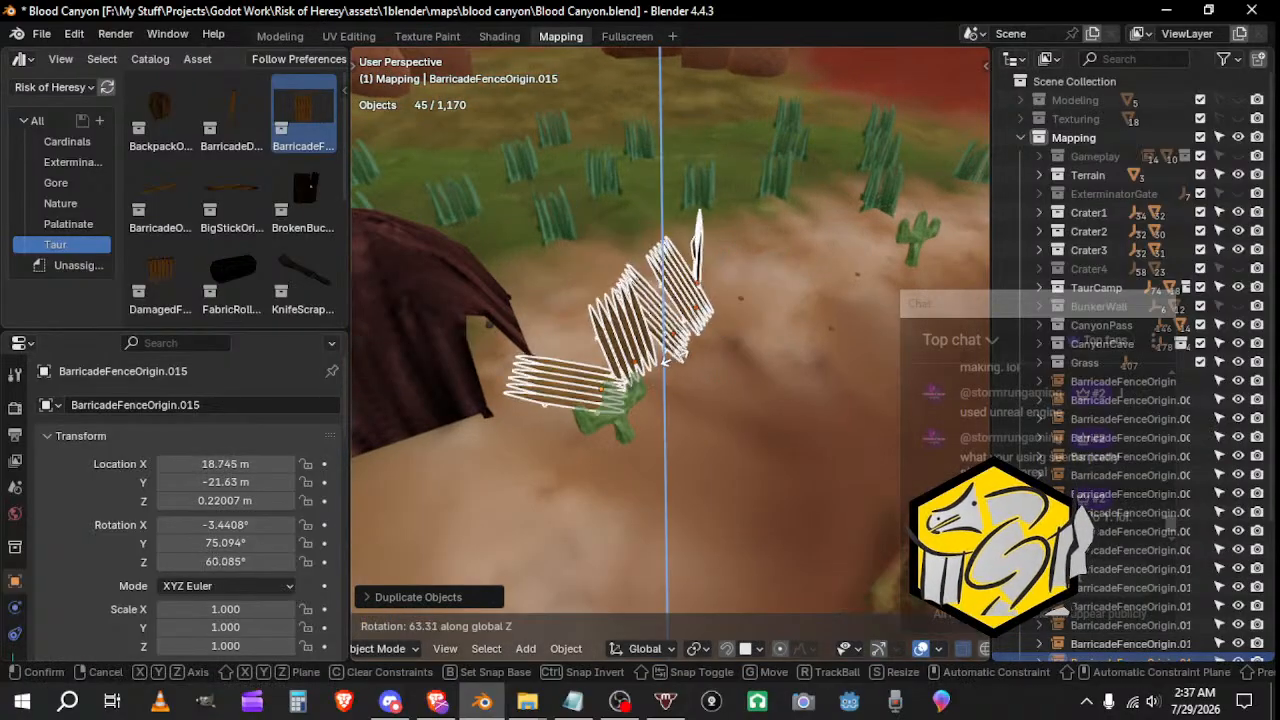
{"action": "left_click", "coordinate": [642, 368]}
{"action": "key", "text": "g"}
{"action": "left_click", "coordinate": [526, 369]}
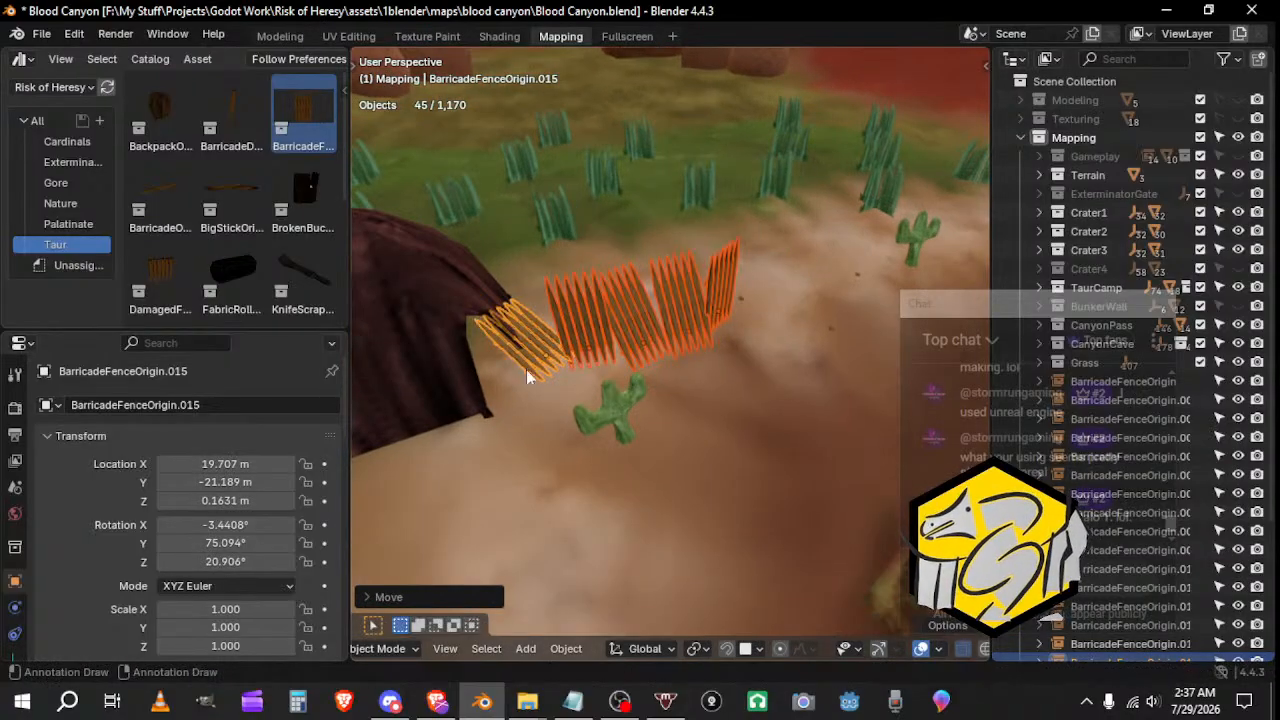
Step: Select the upright fence next to the toppled one in the newly copied row beside the tent
{"action": "middle_click_drag", "start_coordinate": [526, 369], "coordinate": [565, 400]}
{"action": "left_click", "coordinate": [617, 375]}
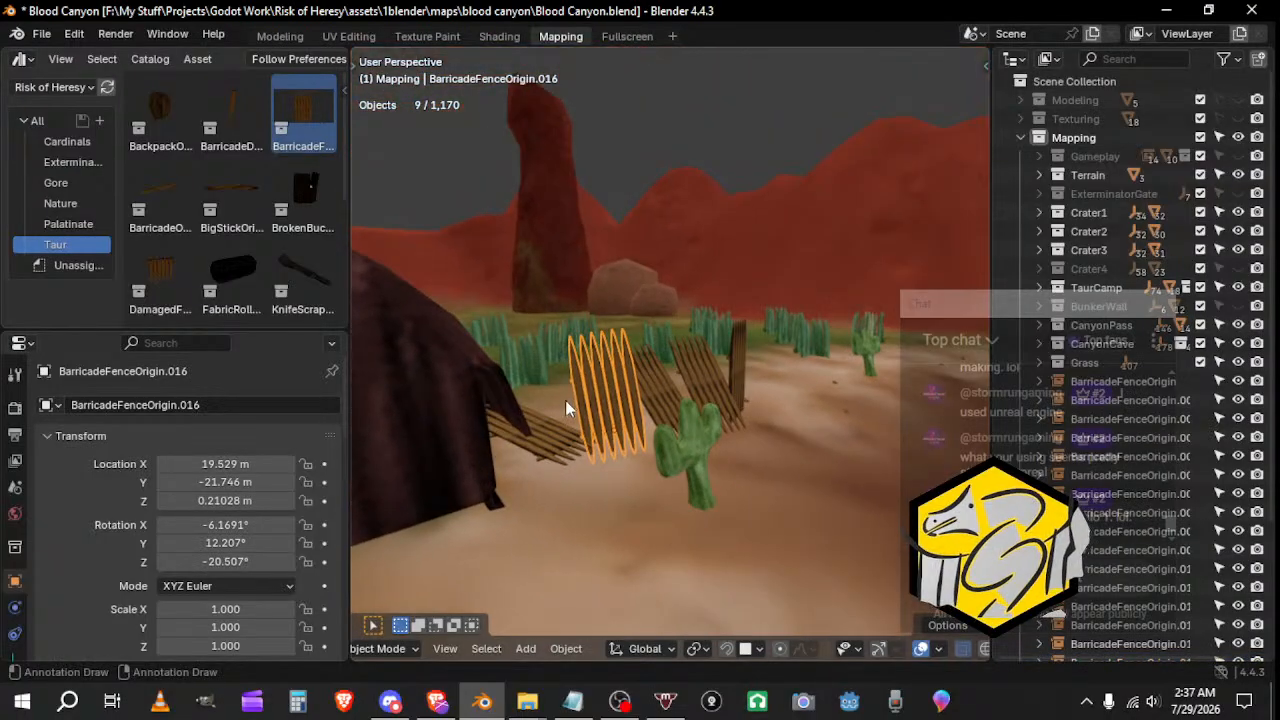
{"action": "left_click", "coordinate": [552, 423]}
{"action": "middle_click_drag", "start_coordinate": [553, 445], "coordinate": [684, 461]}
{"action": "left_click", "coordinate": [630, 360], "text": "shift"}
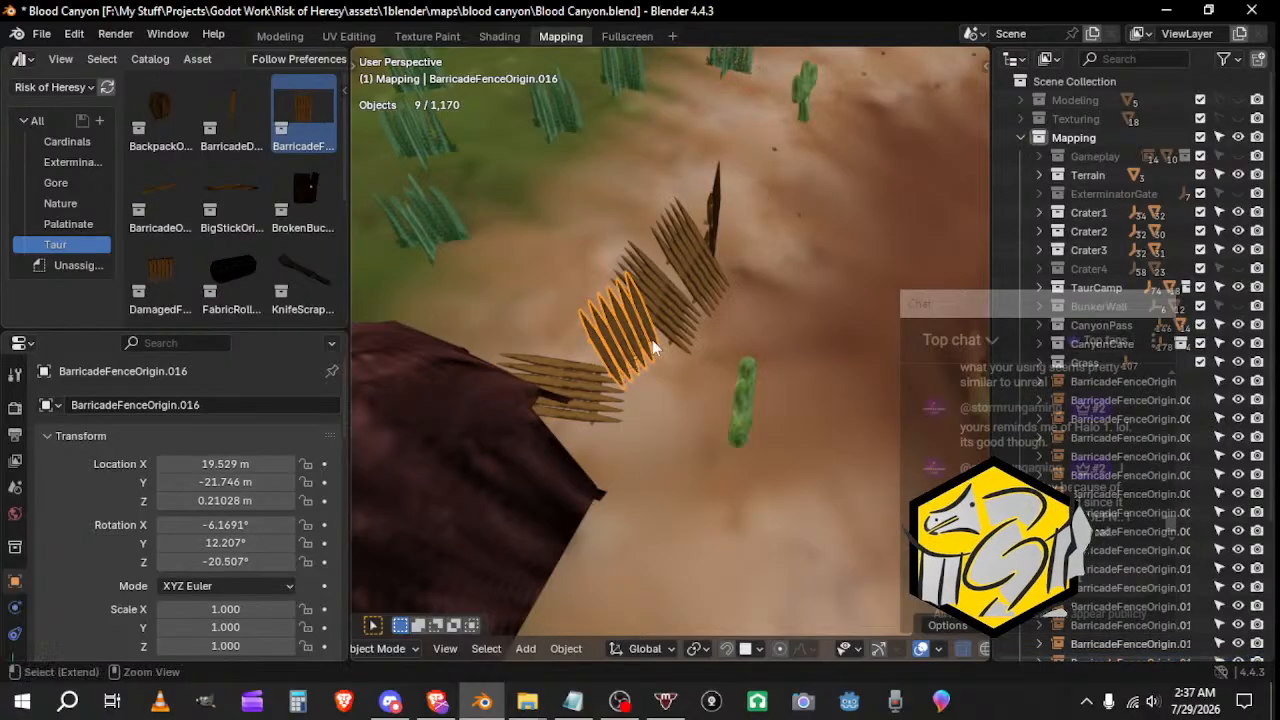
Step: Lower the second-to-last fence panel in the row beside the tent along Z to about -0.03 m
{"action": "left_click", "coordinate": [587, 389], "text": "shift"}
{"action": "middle_click_drag", "start_coordinate": [718, 360], "coordinate": [597, 352]}
{"action": "middle_click_drag", "start_coordinate": [713, 393], "coordinate": [631, 344]}
{"action": "left_click", "coordinate": [735, 384]}
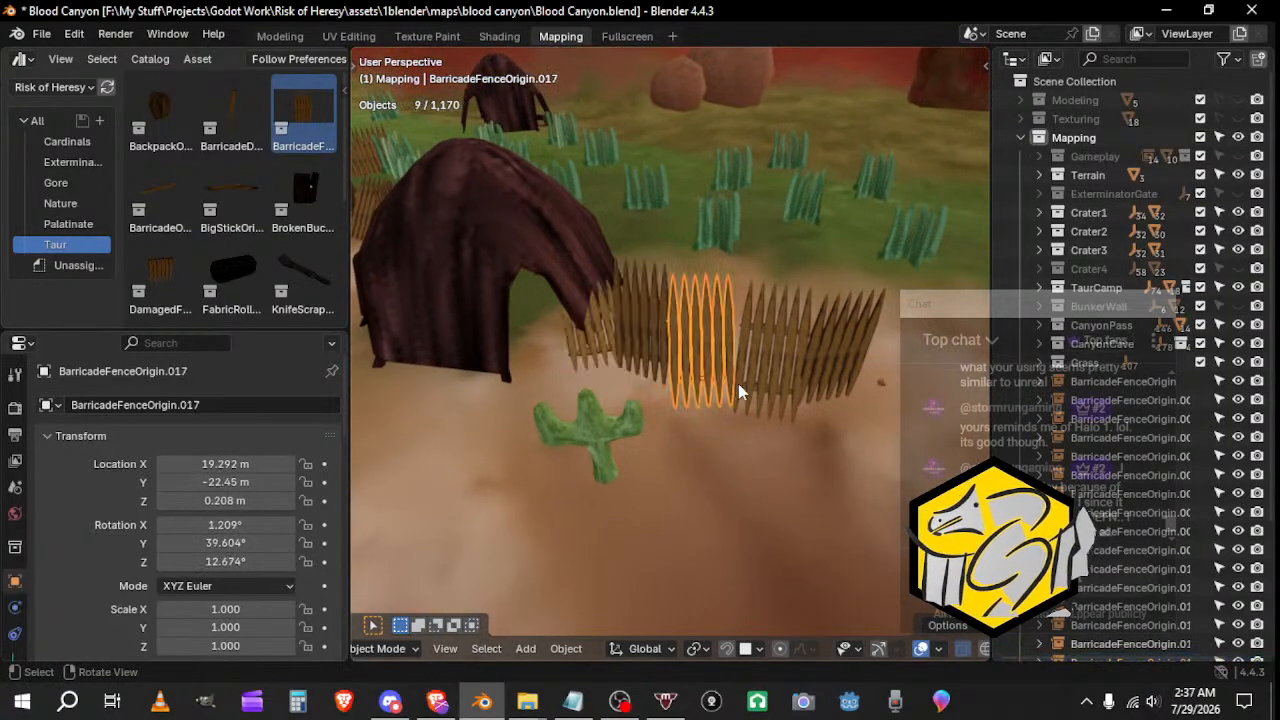
{"action": "left_click", "coordinate": [781, 389]}
{"action": "middle_click_drag", "start_coordinate": [781, 389], "coordinate": [801, 477]}
{"action": "key", "text": "g"}
{"action": "key", "text": "z"}
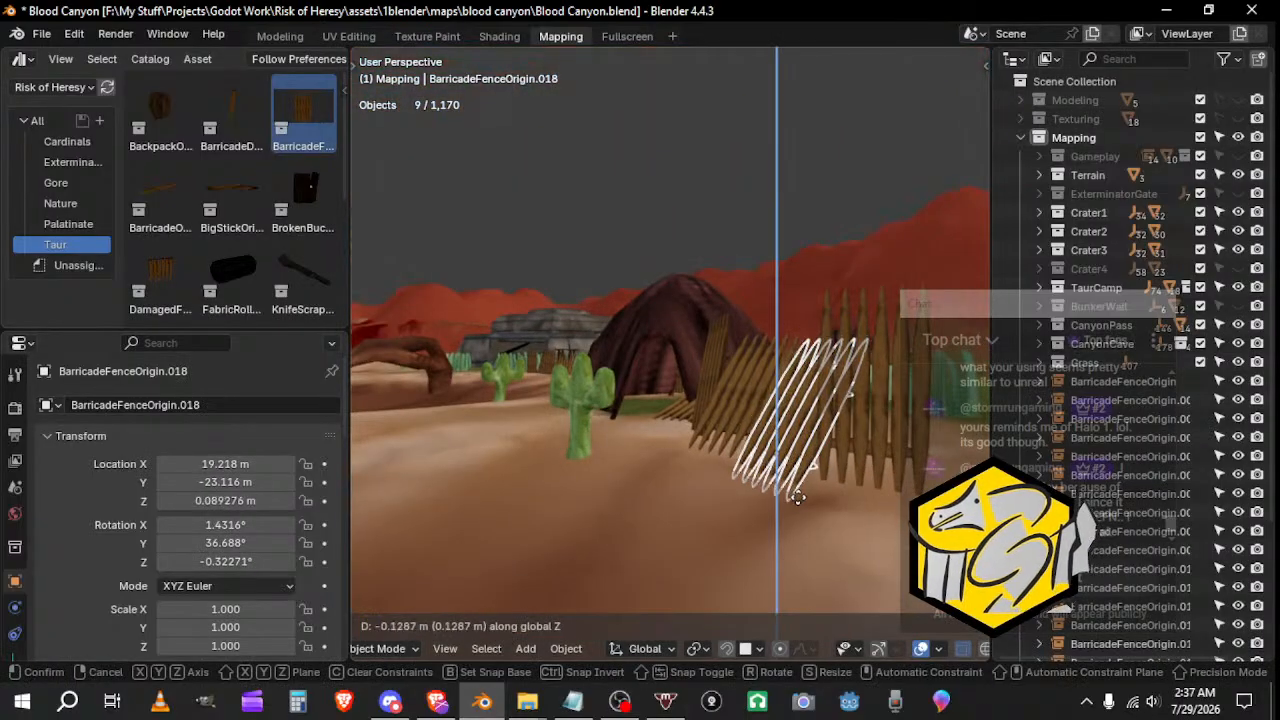
{"action": "left_click", "coordinate": [793, 511]}
Step: Sink the middle fence panel and the last upright panel into the sand along Z, the last one to about -0.04 m
{"action": "left_click", "coordinate": [749, 432]}
{"action": "key", "text": "g"}
{"action": "key", "text": "z"}
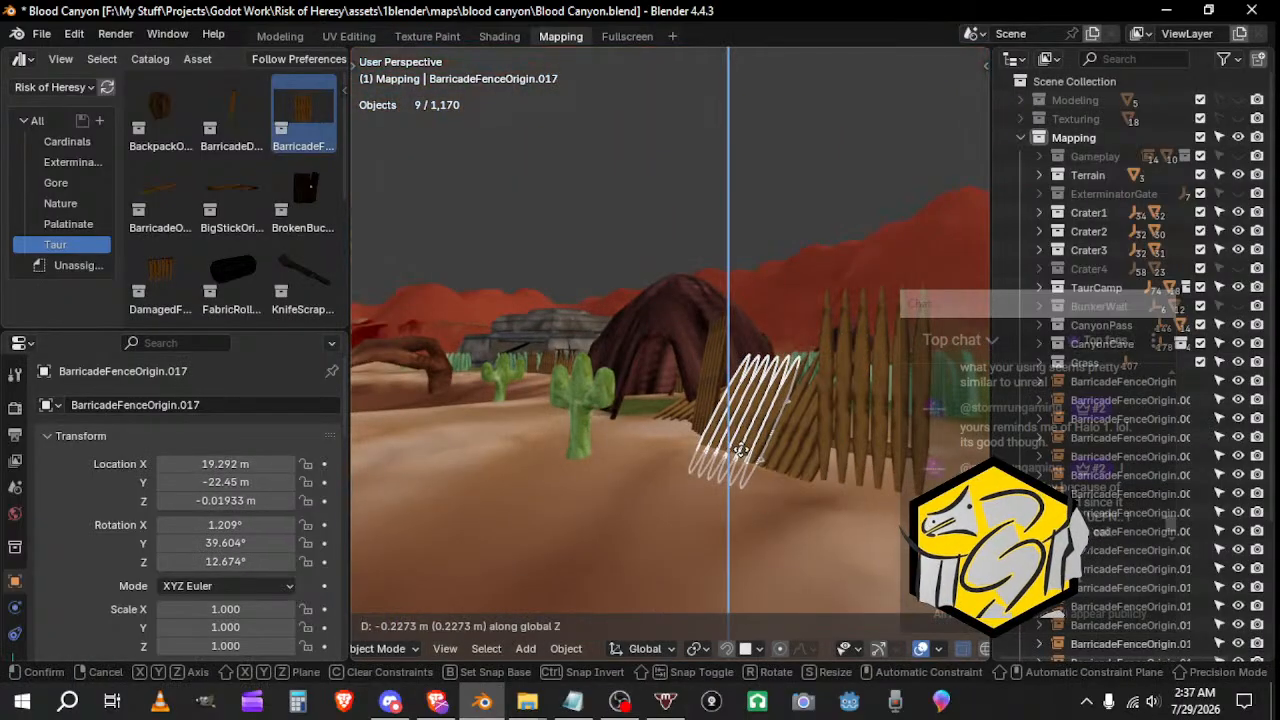
{"action": "left_click", "coordinate": [882, 451]}
{"action": "left_click", "coordinate": [882, 453]}
{"action": "key", "text": "g"}
{"action": "key", "text": "z"}
{"action": "left_click", "coordinate": [864, 504]}
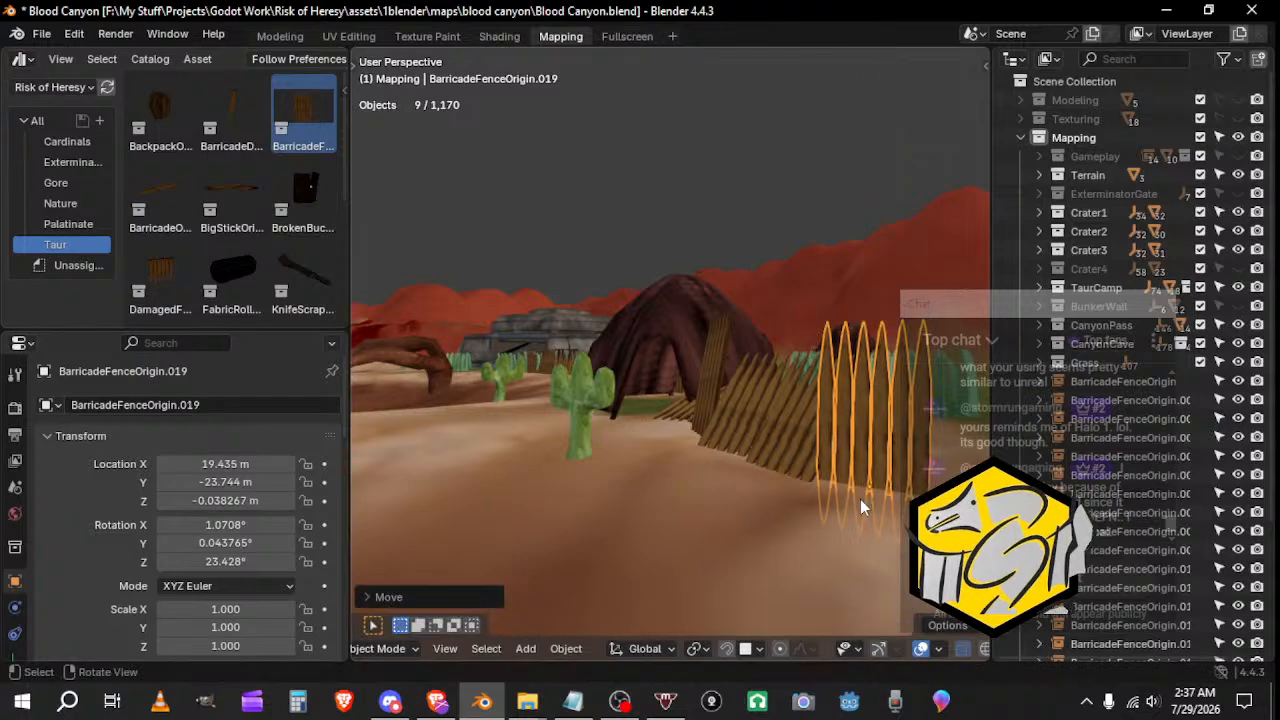
Step: Rotate the last fence panel about Z and lean it over, reaching about 80° on Y and -30° on Z
{"action": "key", "text": "r"}
{"action": "key", "text": "z"}
{"action": "left_click", "coordinate": [821, 500]}
{"action": "key", "text": "r"}
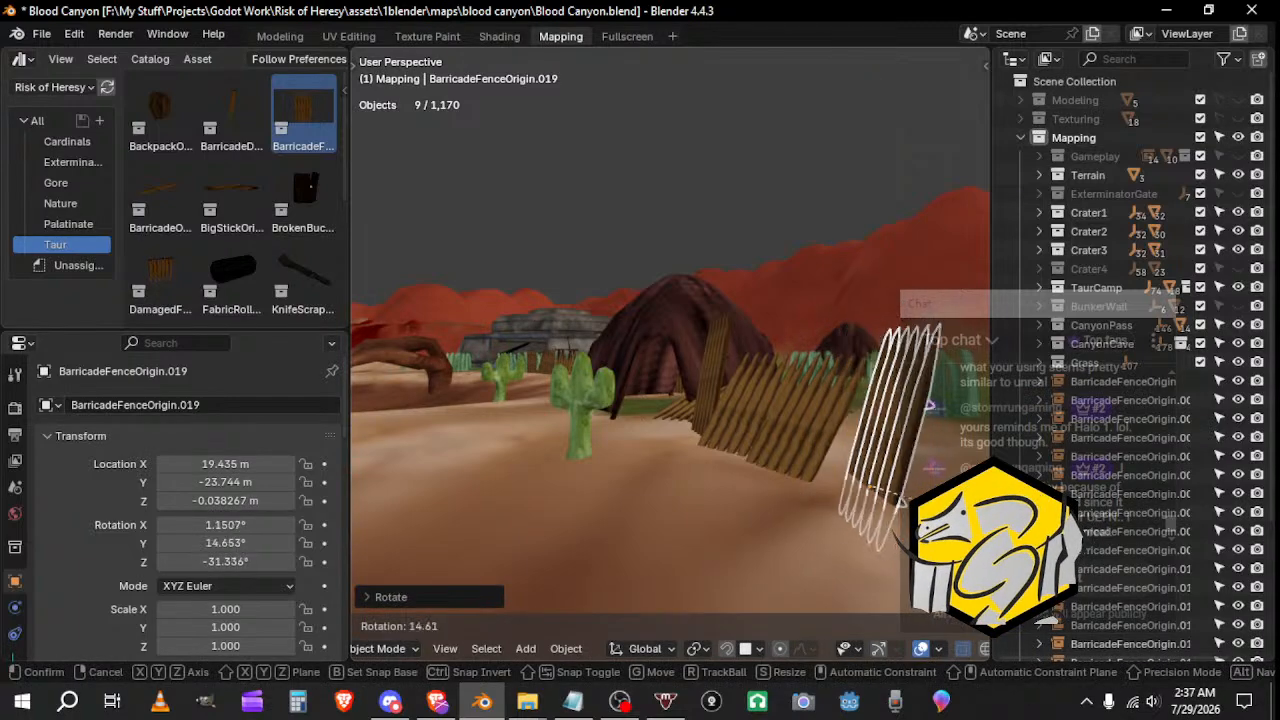
{"action": "left_click", "coordinate": [864, 515]}
{"action": "middle_click_drag", "start_coordinate": [864, 515], "coordinate": [818, 490]}
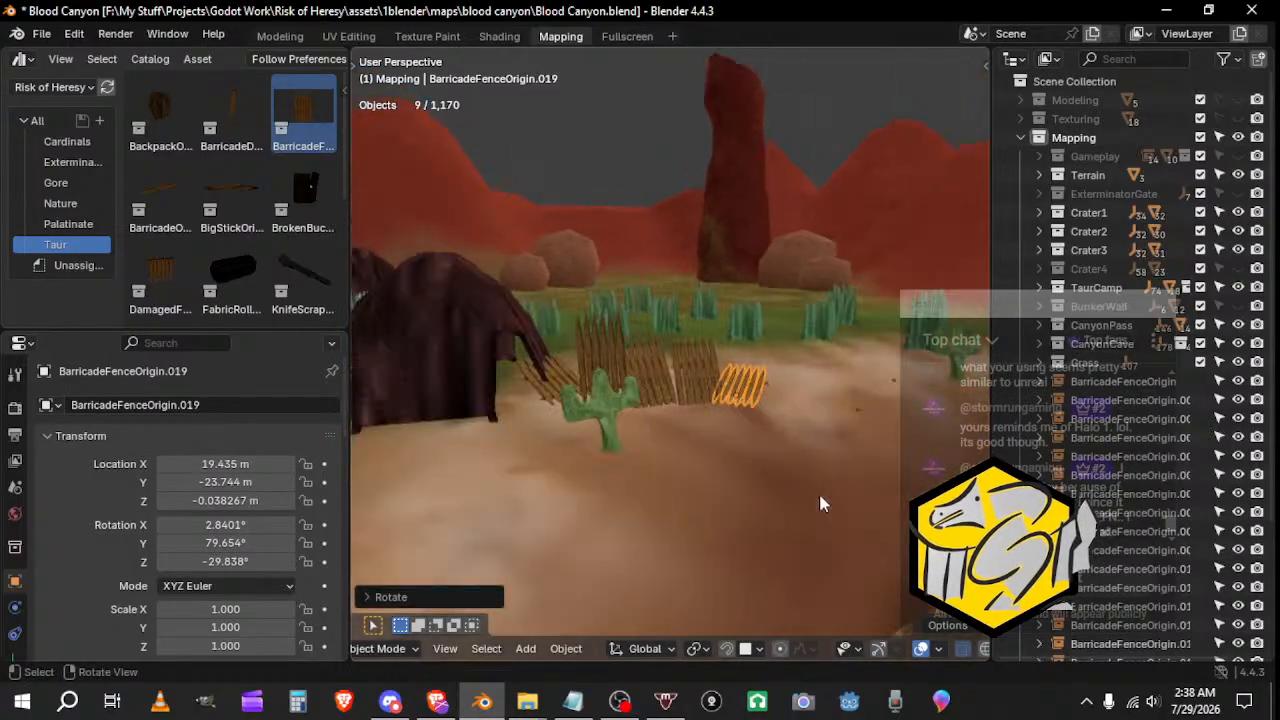
{"action": "middle_click_drag", "start_coordinate": [745, 470], "coordinate": [690, 520]}
{"action": "left_click", "coordinate": [575, 701]}
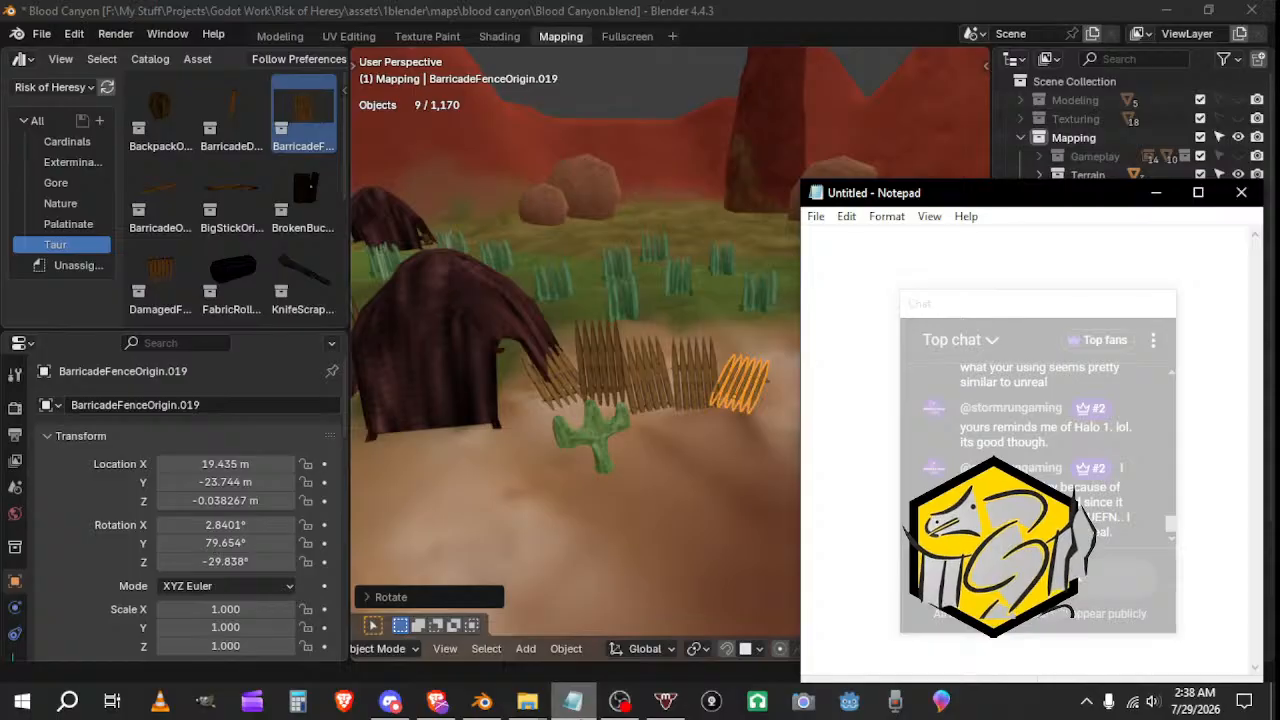
{"action": "mouse_move", "coordinate": [663, 703]}
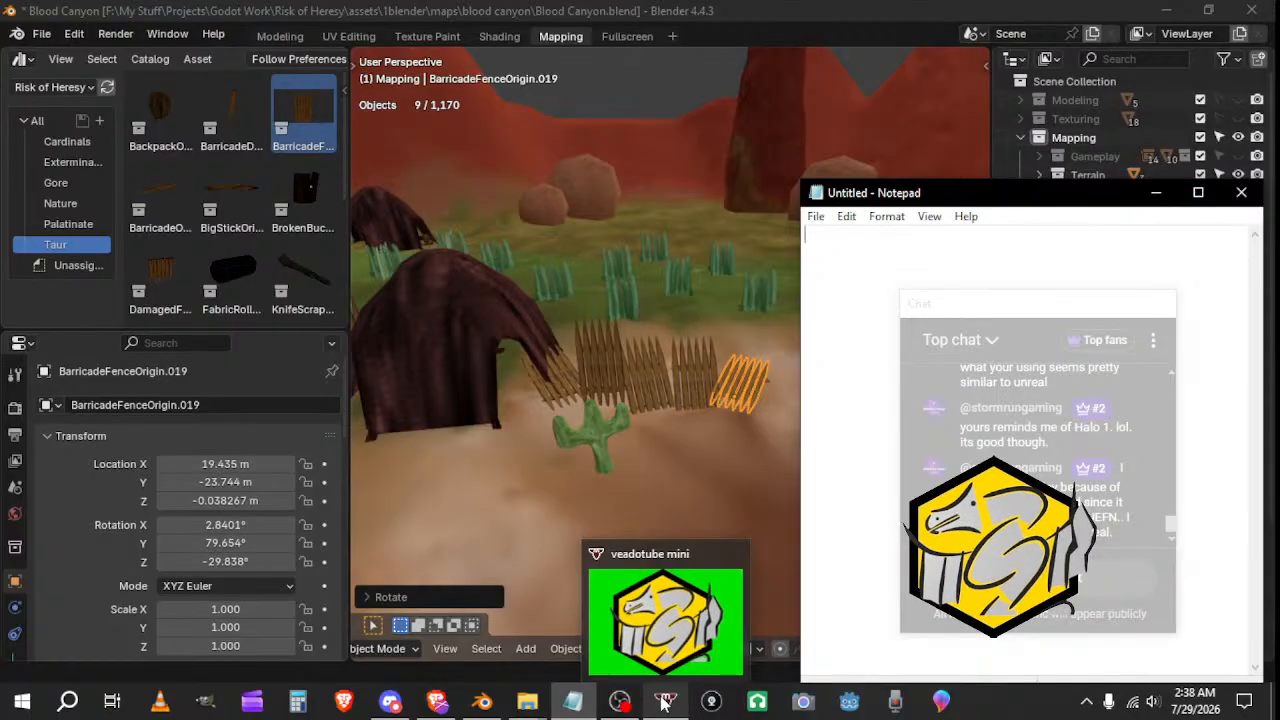
Step: Nudge the leaning last panel closer to the row and slightly into the ground, to about Z -0.06 m
{"action": "left_click", "coordinate": [700, 389]}
{"action": "left_click", "coordinate": [696, 382]}
{"action": "middle_click_drag", "start_coordinate": [696, 382], "coordinate": [736, 462]}
{"action": "left_click", "coordinate": [739, 412]}
{"action": "scroll", "coordinate": [715, 455], "scroll_direction": "up", "scroll_amount": 4}
{"action": "key", "text": "g"}
{"action": "left_click", "coordinate": [722, 474]}
Step: Move the second fence panel from the tent down into the sand, to about Z 0.05 m
{"action": "left_click", "coordinate": [634, 426]}
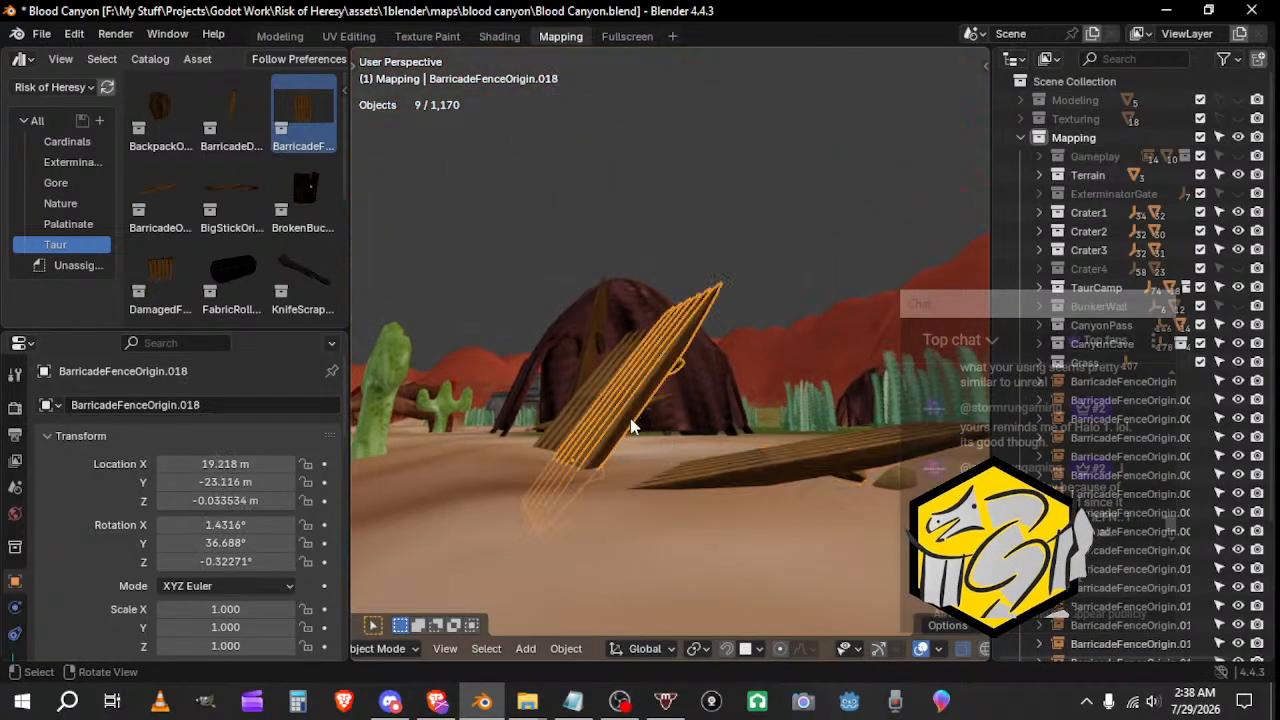
{"action": "middle_click_drag", "start_coordinate": [634, 426], "coordinate": [761, 457]}
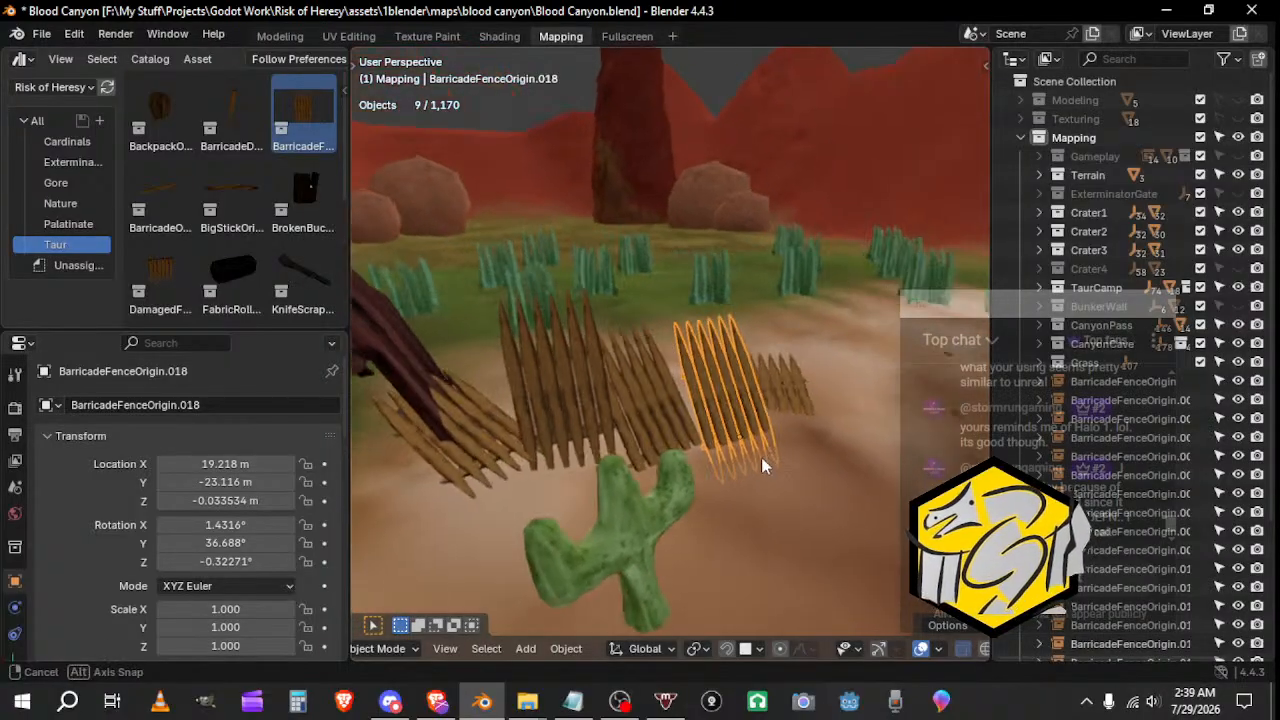
{"action": "left_click", "coordinate": [607, 402]}
{"action": "middle_click_drag", "start_coordinate": [607, 402], "coordinate": [588, 453]}
{"action": "key", "text": "g"}
{"action": "left_click", "coordinate": [685, 445]}
{"action": "key", "text": "g"}
{"action": "left_click", "coordinate": [623, 454]}
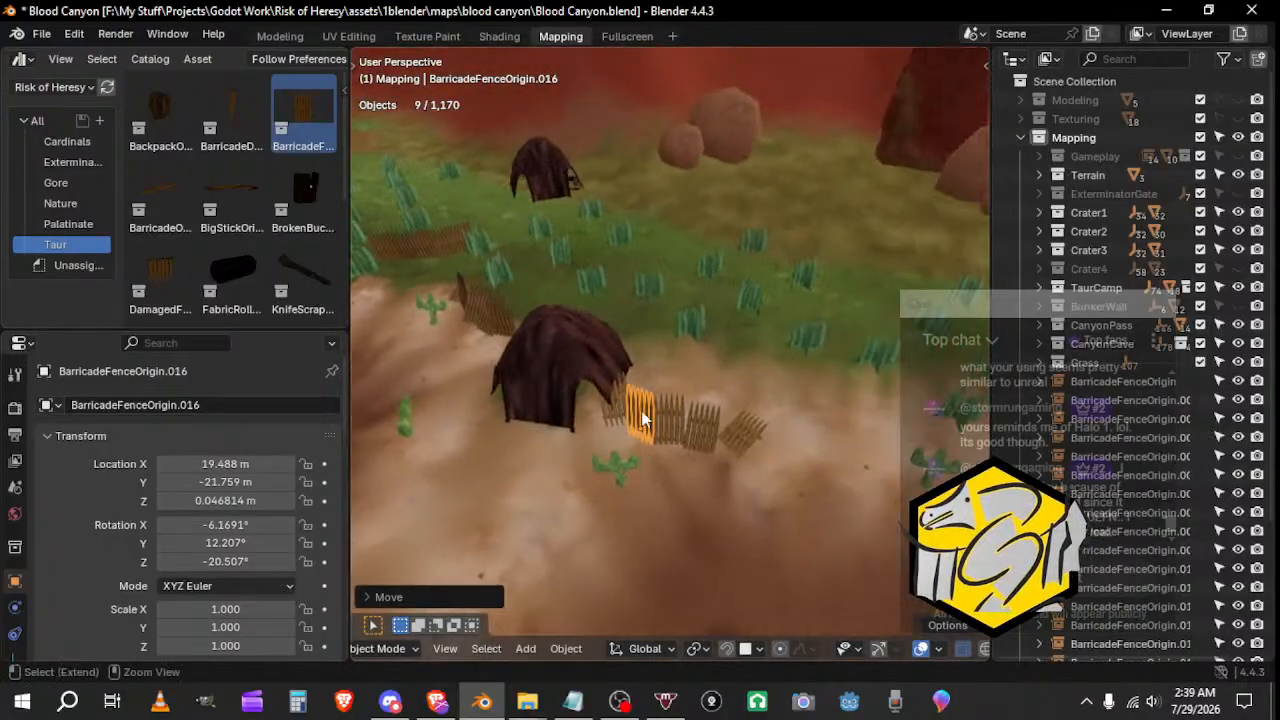
Step: Select all five fence panels of the row beside the tent and duplicate them across the crater
{"action": "left_click", "coordinate": [692, 426], "text": "shift"}
{"action": "left_click", "coordinate": [673, 421], "text": "shift"}
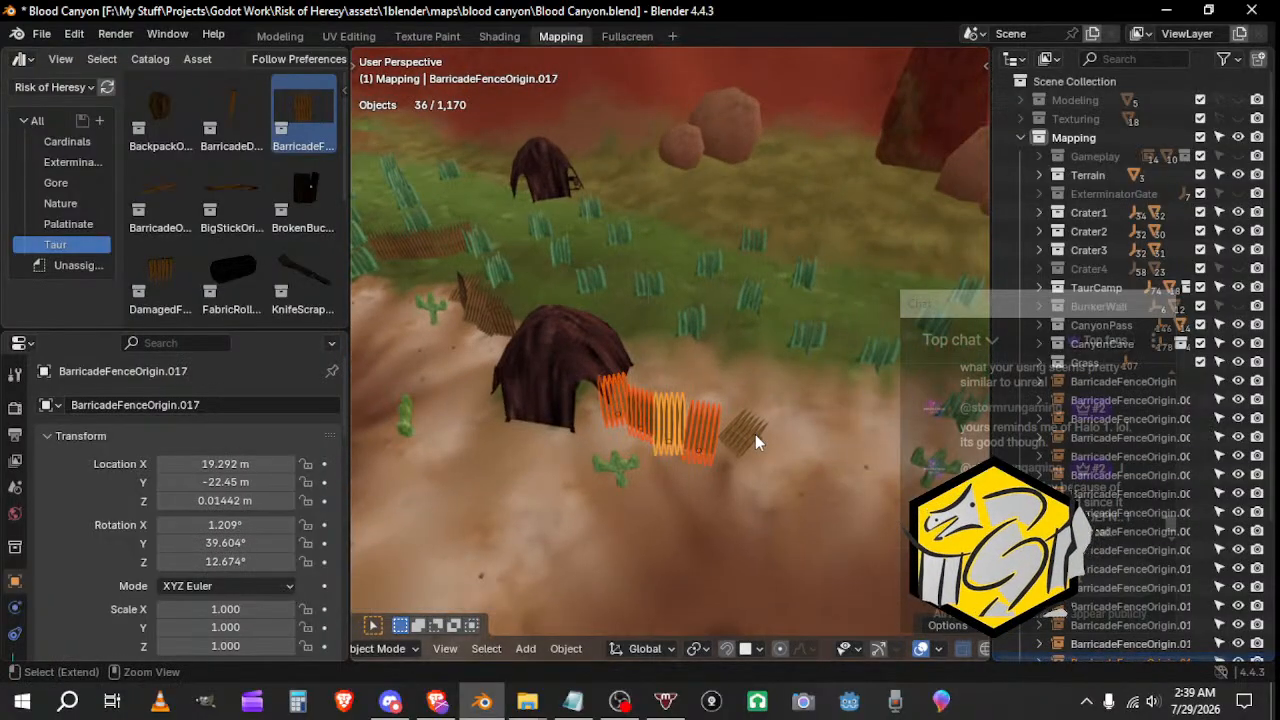
{"action": "left_click", "coordinate": [749, 434], "text": "shift"}
{"action": "middle_click_drag", "start_coordinate": [715, 480], "coordinate": [391, 469]}
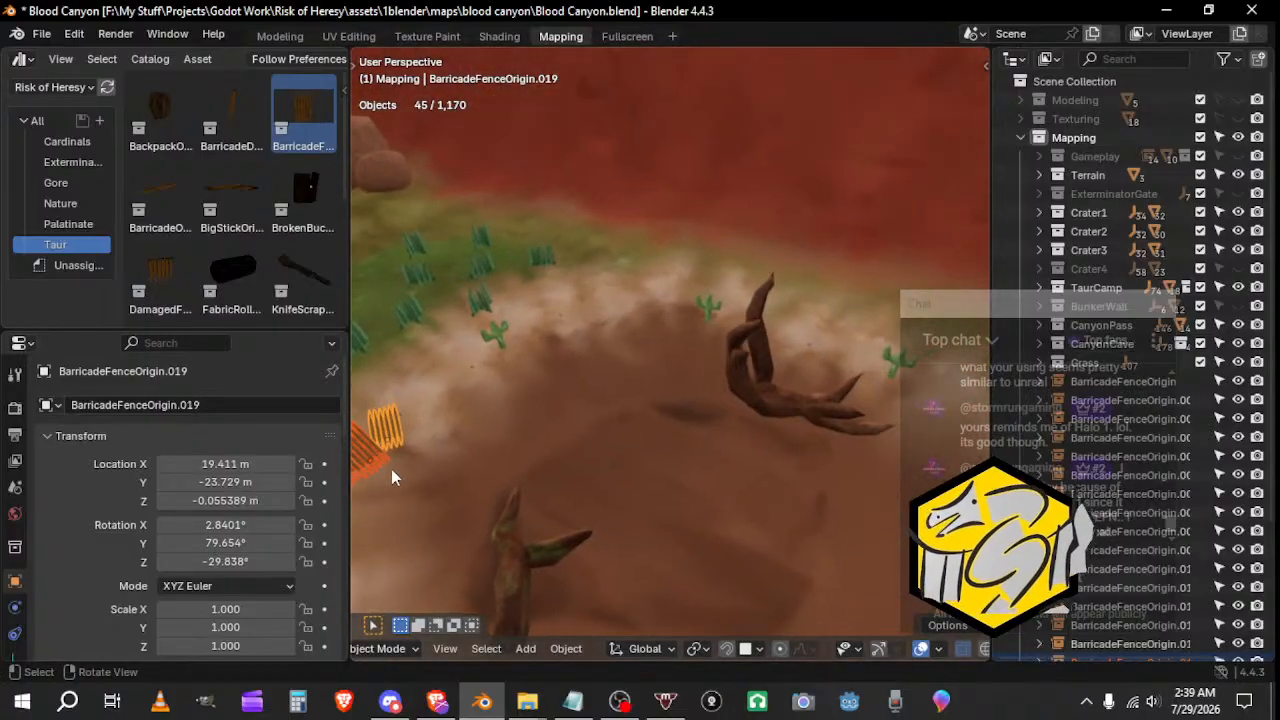
{"action": "key", "text": "shift+d"}
{"action": "left_click", "coordinate": [740, 268]}
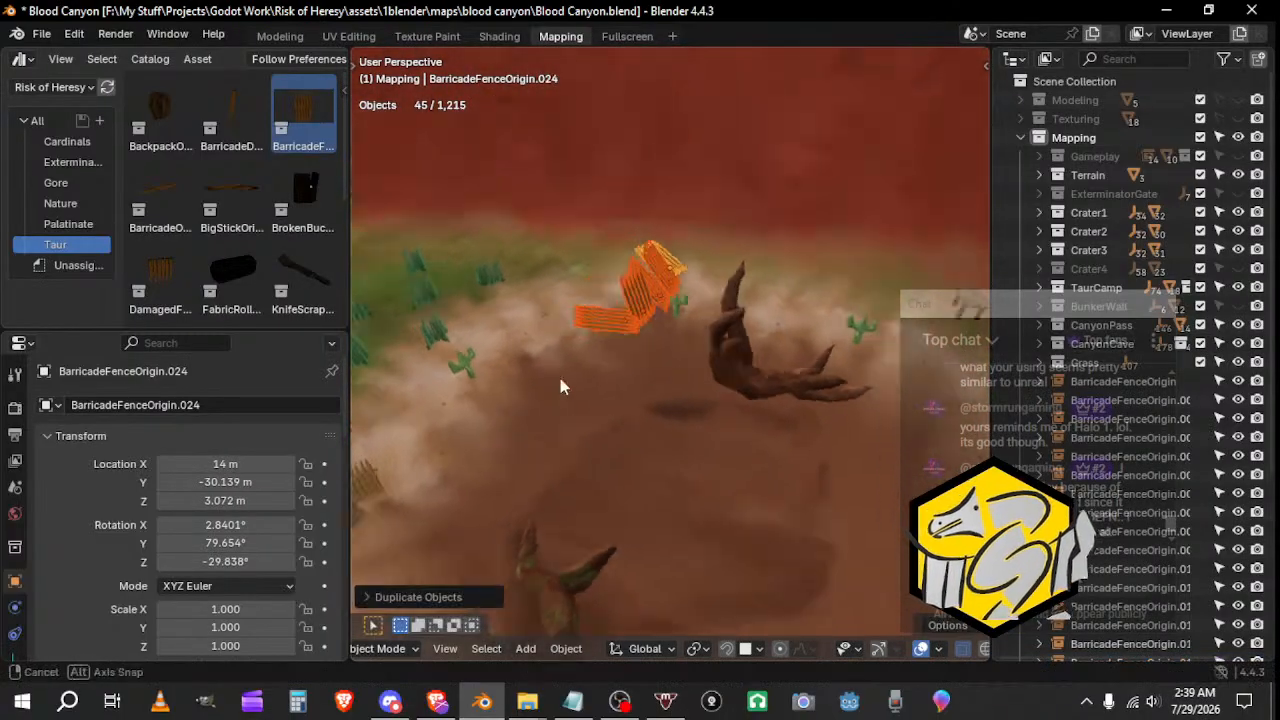
Step: Move the duplicated fence row along the crater edge and rotate it about Z to follow the curve
{"action": "middle_click_drag", "start_coordinate": [560, 378], "coordinate": [764, 353]}
{"action": "key", "text": "g"}
{"action": "left_click", "coordinate": [558, 465]}
{"action": "key", "text": "r"}
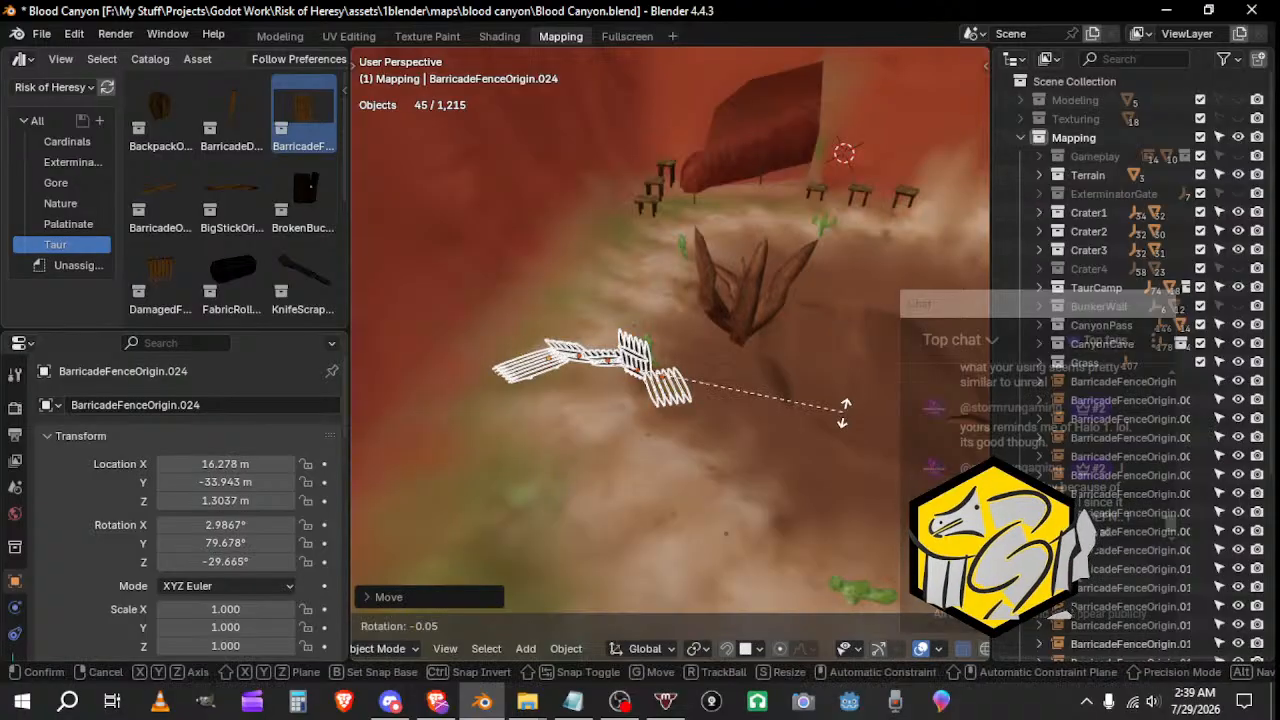
{"action": "key", "text": "z"}
{"action": "left_click", "coordinate": [657, 468]}
Step: Move the duplicated fence row down onto the sandy ground near the grass
{"action": "key", "text": "g"}
{"action": "left_click", "coordinate": [670, 522]}
{"action": "middle_click_drag", "start_coordinate": [650, 516], "coordinate": [673, 409]}
{"action": "key", "text": "g"}
{"action": "left_click", "coordinate": [655, 399]}
Step: Tilt the first panel of the duplicated row to about 38° on Y and -44° on Z and set it on the ground
{"action": "left_click", "coordinate": [661, 419]}
{"action": "left_click", "coordinate": [697, 385]}
{"action": "left_click", "coordinate": [672, 410]}
{"action": "key", "text": "r"}
{"action": "left_click", "coordinate": [681, 448]}
{"action": "key", "text": "g"}
{"action": "left_click", "coordinate": [707, 468]}
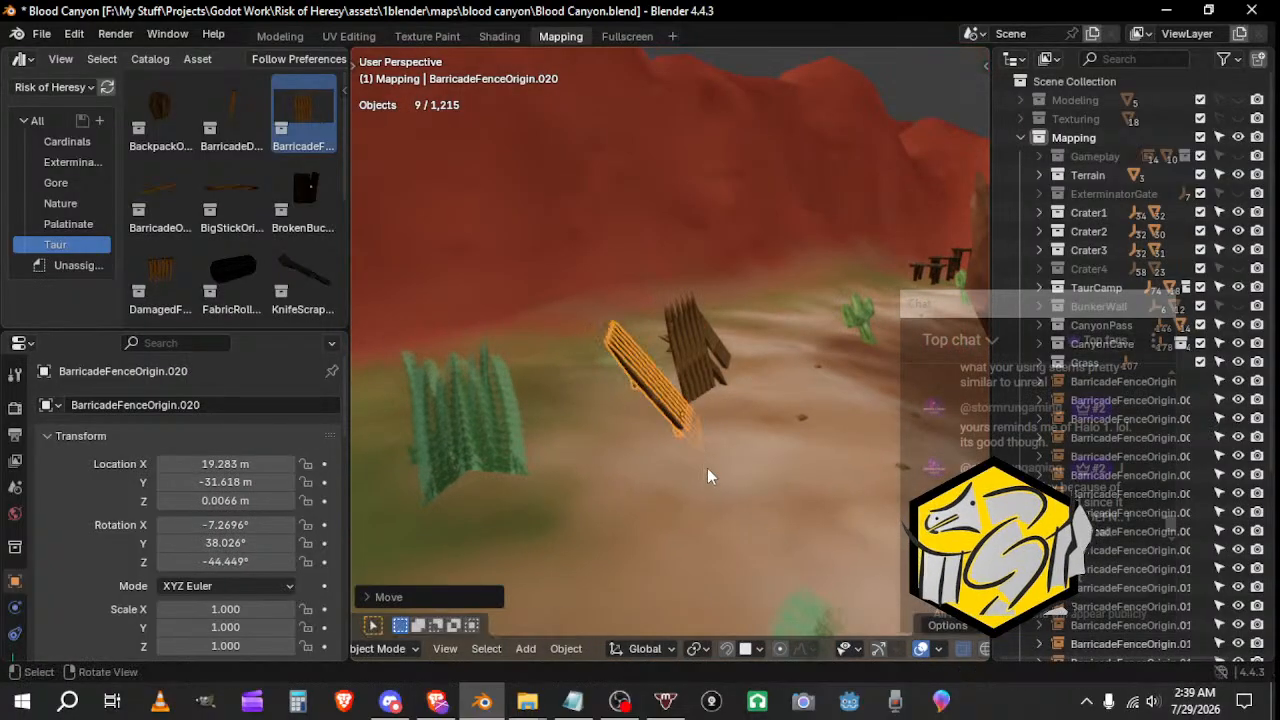
Step: Reposition the upright fence panel beside the fallen end panel of the duplicated row
{"action": "middle_click_drag", "start_coordinate": [763, 437], "coordinate": [643, 389]}
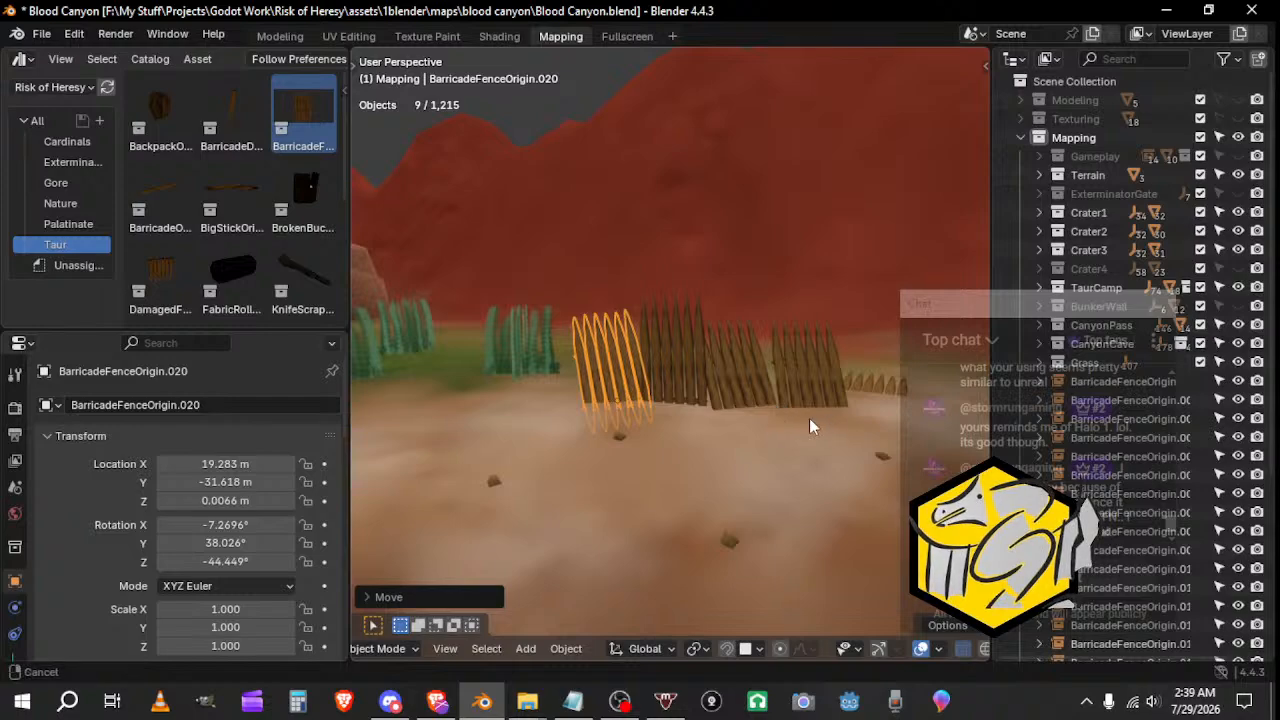
{"action": "left_click", "coordinate": [763, 400]}
{"action": "middle_click_drag", "start_coordinate": [809, 418], "coordinate": [641, 412]}
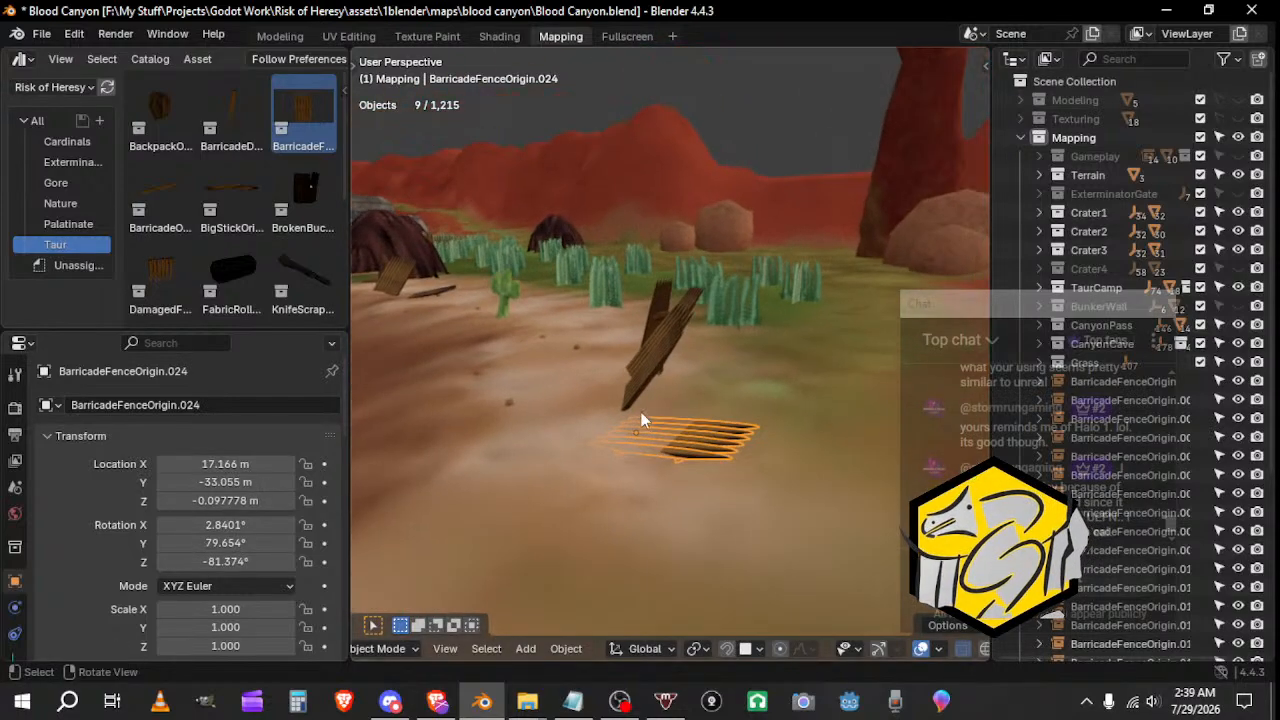
{"action": "left_click", "coordinate": [636, 401]}
{"action": "key", "text": "g"}
{"action": "left_click", "coordinate": [628, 415]}
Step: Move the fallen end panel closer to the duplicated row and rotate it to about -135° on Z
{"action": "left_click", "coordinate": [686, 460]}
{"action": "key", "text": "g"}
{"action": "middle_click_drag", "start_coordinate": [686, 461], "coordinate": [600, 470]}
{"action": "left_click", "coordinate": [535, 454]}
{"action": "key", "text": "r"}
{"action": "left_click", "coordinate": [619, 488]}
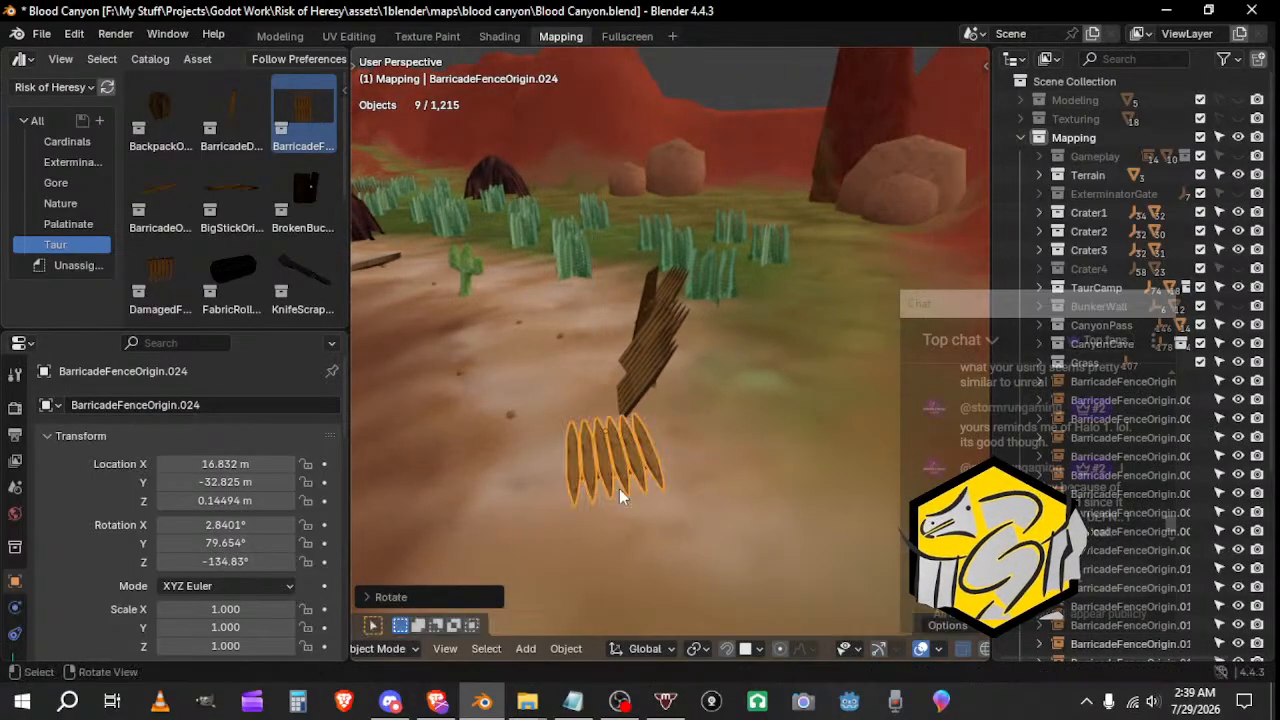
Step: Rotate the fallen end panel about Z and tilt it to about -36° on X and 85° on Y against the ground
{"action": "key", "text": "r"}
{"action": "key", "text": "z"}
{"action": "left_click", "coordinate": [720, 447]}
{"action": "middle_click_drag", "start_coordinate": [720, 447], "coordinate": [620, 491]}
{"action": "key", "text": "r"}
{"action": "left_click", "coordinate": [777, 415]}
Step: Add a BarricadeFenceOrigin asset to the ground in front of the wooden tables and adjust its position
{"action": "middle_click_drag", "start_coordinate": [733, 310], "coordinate": [501, 344]}
{"action": "middle_click_drag", "start_coordinate": [634, 343], "coordinate": [400, 340]}
{"action": "left_click_drag", "start_coordinate": [430, 353], "coordinate": [166, 290]}
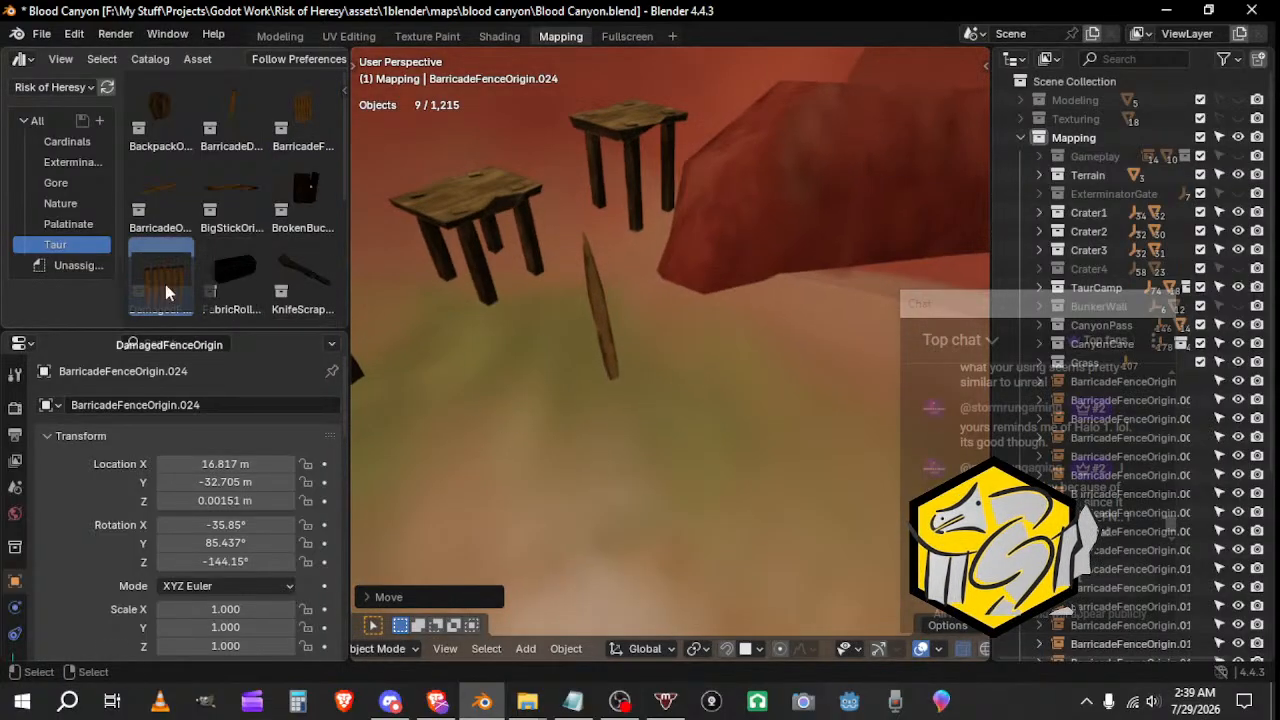
{"action": "left_click_drag", "start_coordinate": [304, 145], "coordinate": [530, 472]}
{"action": "middle_click_drag", "start_coordinate": [538, 507], "coordinate": [502, 501]}
{"action": "key", "text": "g"}
{"action": "left_click", "coordinate": [518, 482]}
Step: Rotate the new fence panel 90° about Z, followed by another 180° about Z
{"action": "type", "text": "rz90"}
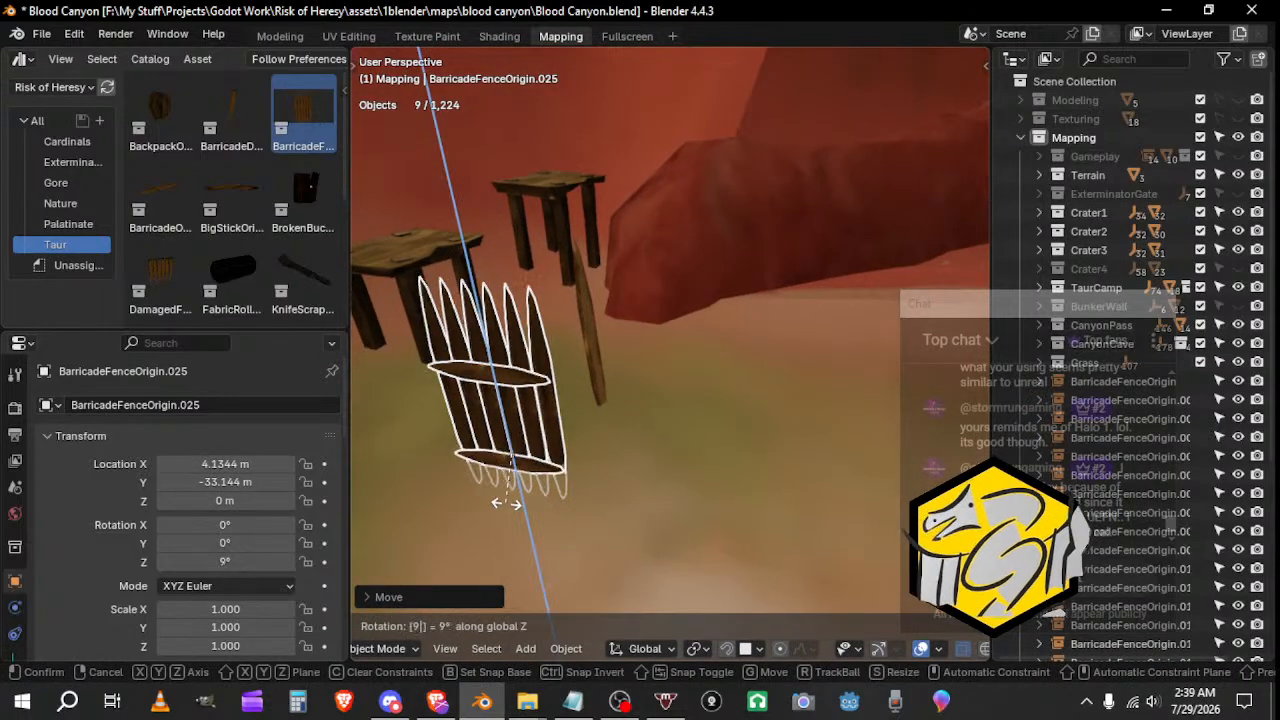
{"action": "key", "text": "Return"}
{"action": "type", "text": "rz180"}
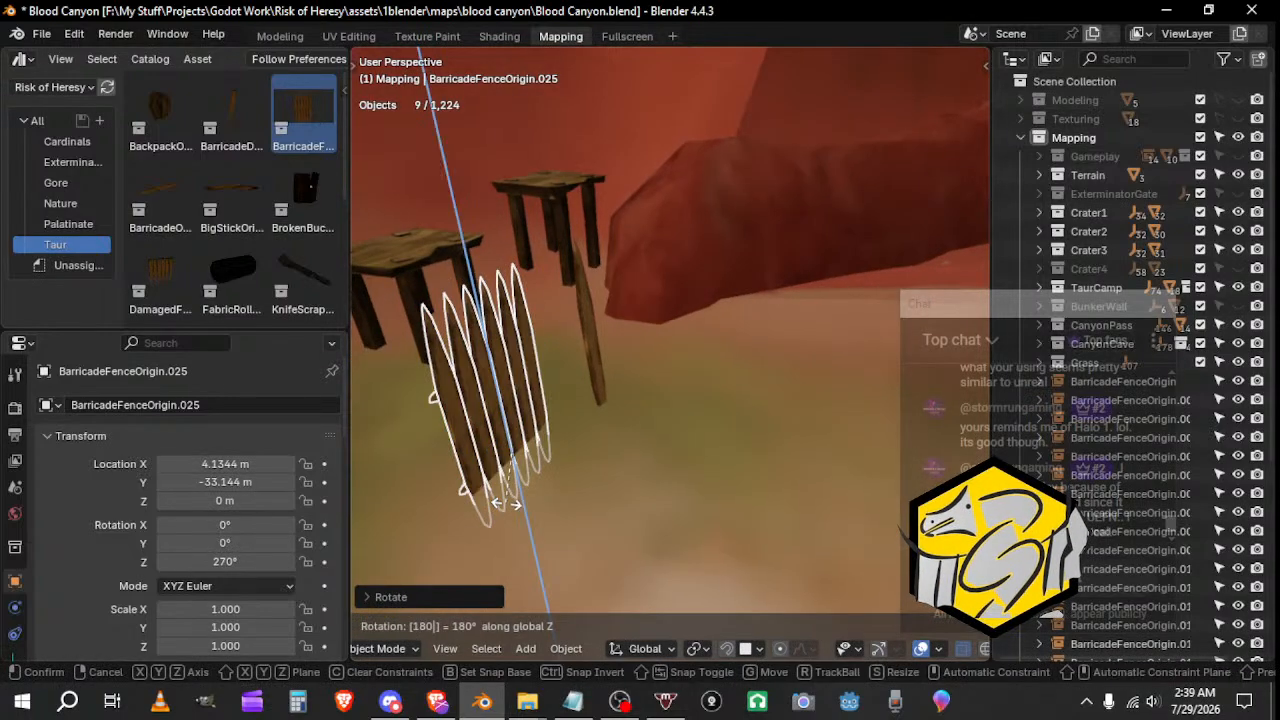
{"action": "key", "text": "Return"}
Step: Move the new panel beside the lone stake and rotate it to lean at about -8° X, 14° Y and 243° Z
{"action": "key", "text": "g"}
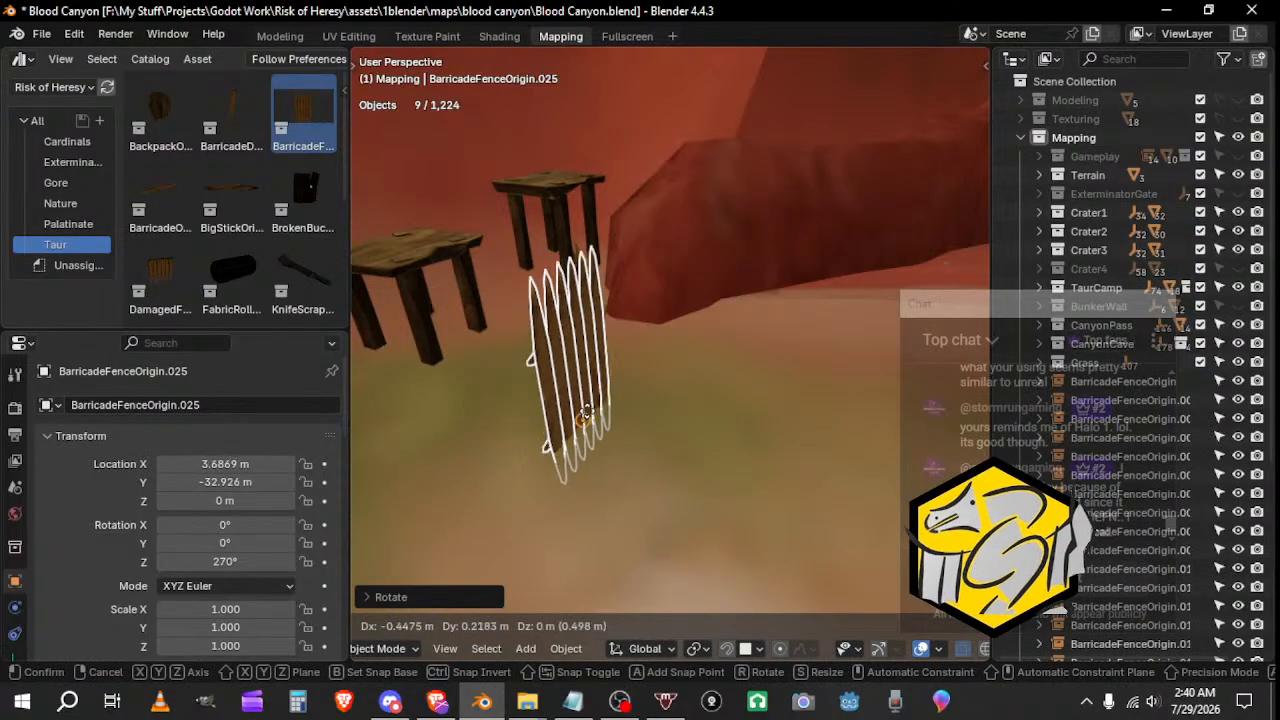
{"action": "left_click", "coordinate": [596, 449]}
{"action": "key", "text": "r"}
{"action": "key", "text": "z"}
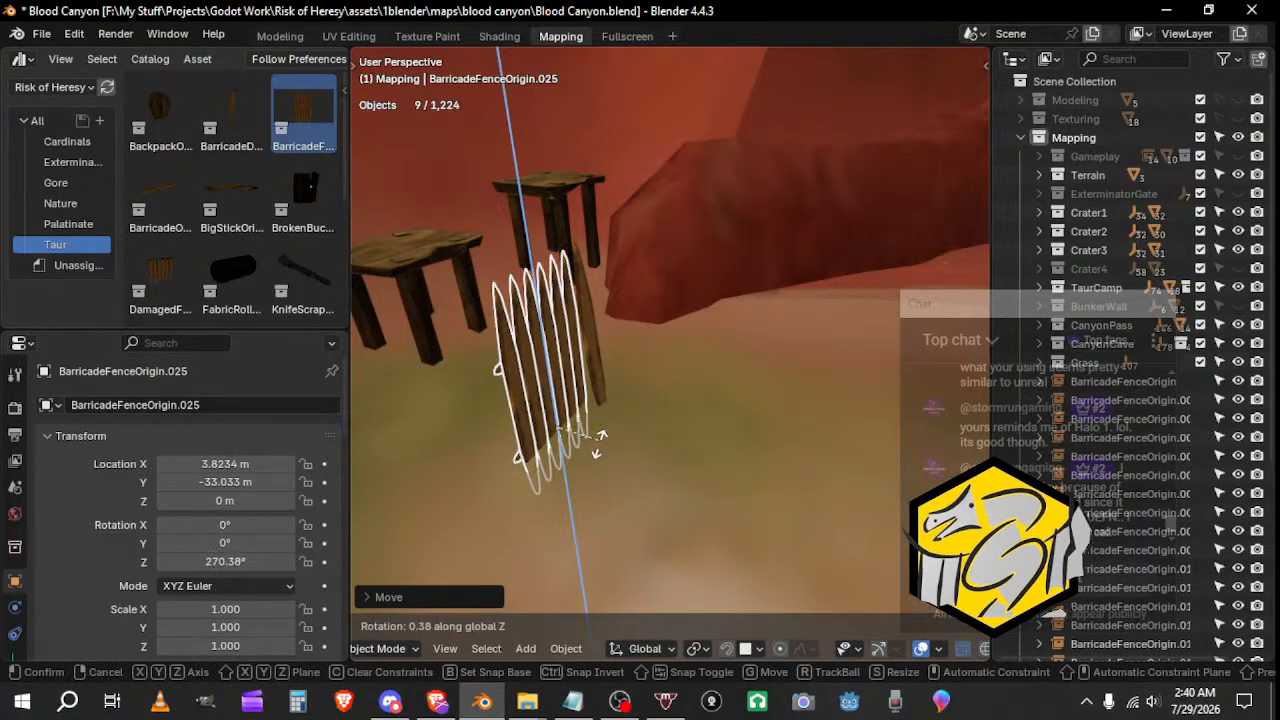
{"action": "left_click", "coordinate": [588, 453]}
{"action": "middle_click_drag", "start_coordinate": [588, 453], "coordinate": [772, 350]}
{"action": "key", "text": "r"}
{"action": "left_click", "coordinate": [630, 422]}
Step: Duplicate the leaning fence panel beside the wooden tables and rotate the copy
{"action": "key", "text": "shift+d"}
{"action": "left_click", "coordinate": [585, 431]}
{"action": "key", "text": "r"}
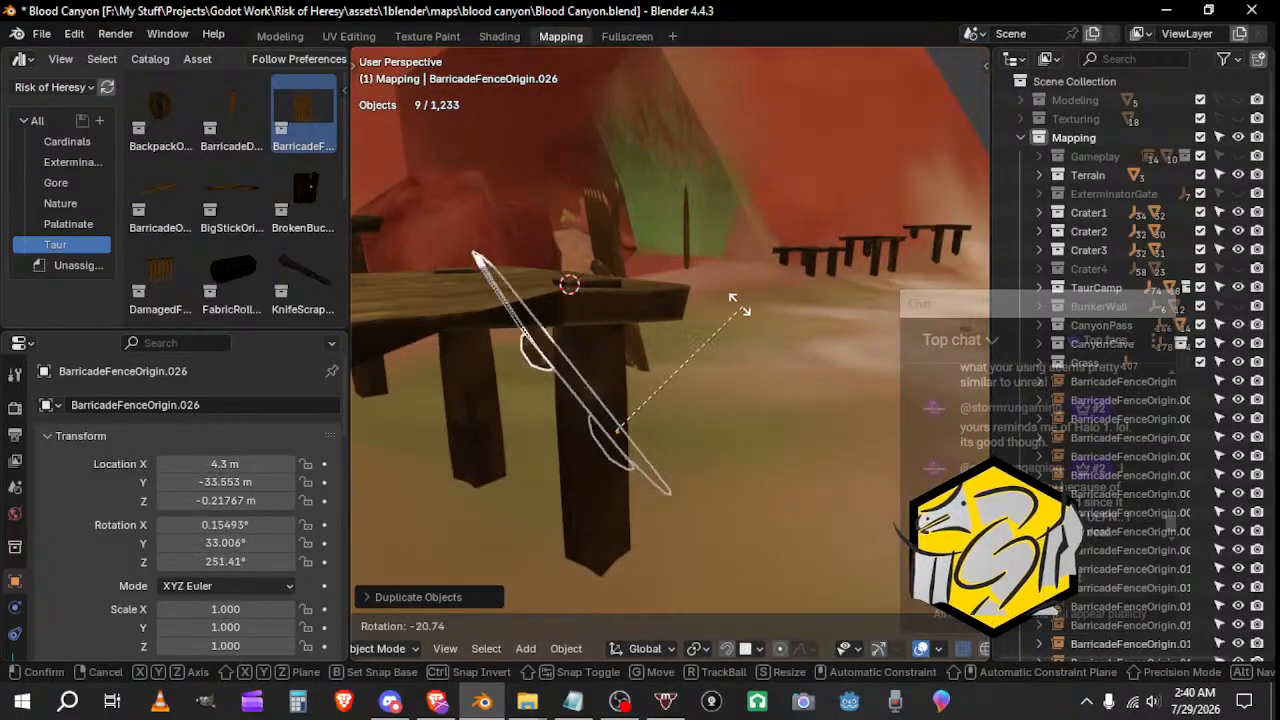
{"action": "left_click", "coordinate": [655, 212]}
{"action": "middle_click_drag", "start_coordinate": [655, 212], "coordinate": [489, 263]}
{"action": "middle_click_drag", "start_coordinate": [575, 535], "coordinate": [611, 490]}
Step: Raise the copied fence panel by about 0.34 m and rotate it until it lies nearly flat
{"action": "key", "text": "g"}
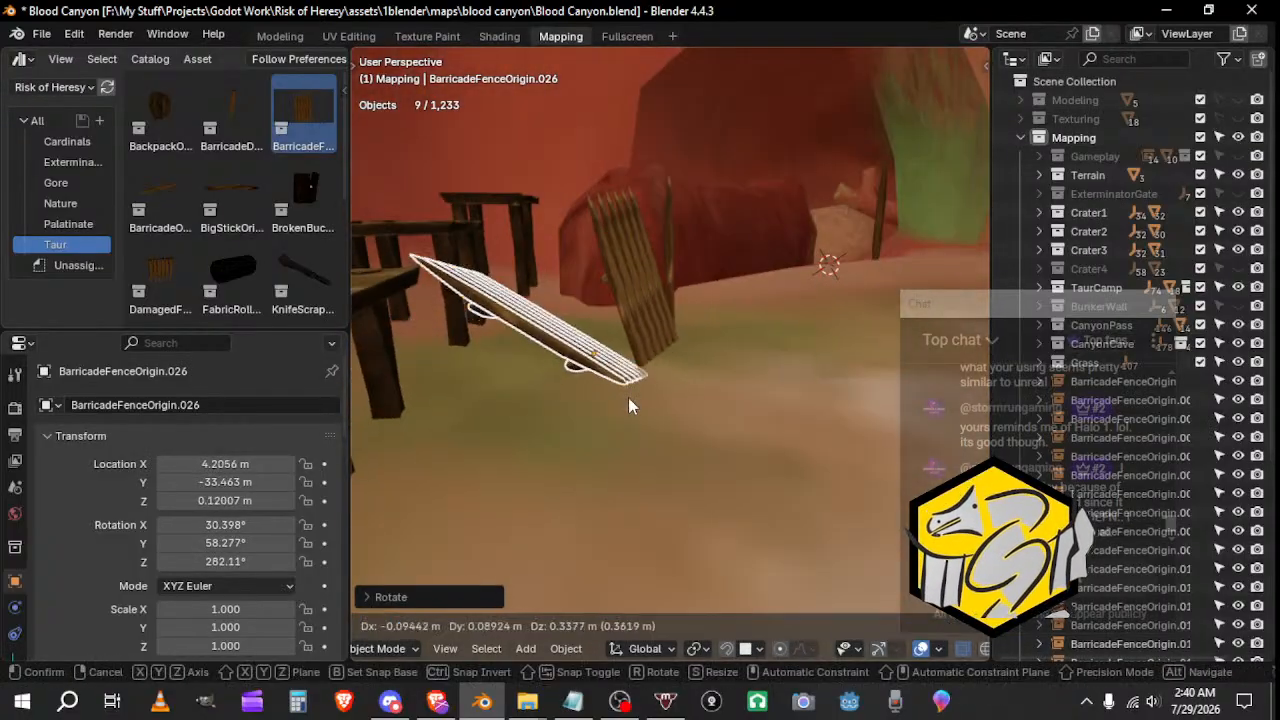
{"action": "left_click", "coordinate": [628, 395]}
{"action": "key", "text": "r"}
{"action": "left_click", "coordinate": [651, 381]}
{"action": "middle_click_drag", "start_coordinate": [651, 381], "coordinate": [469, 384]}
{"action": "key", "text": "r"}
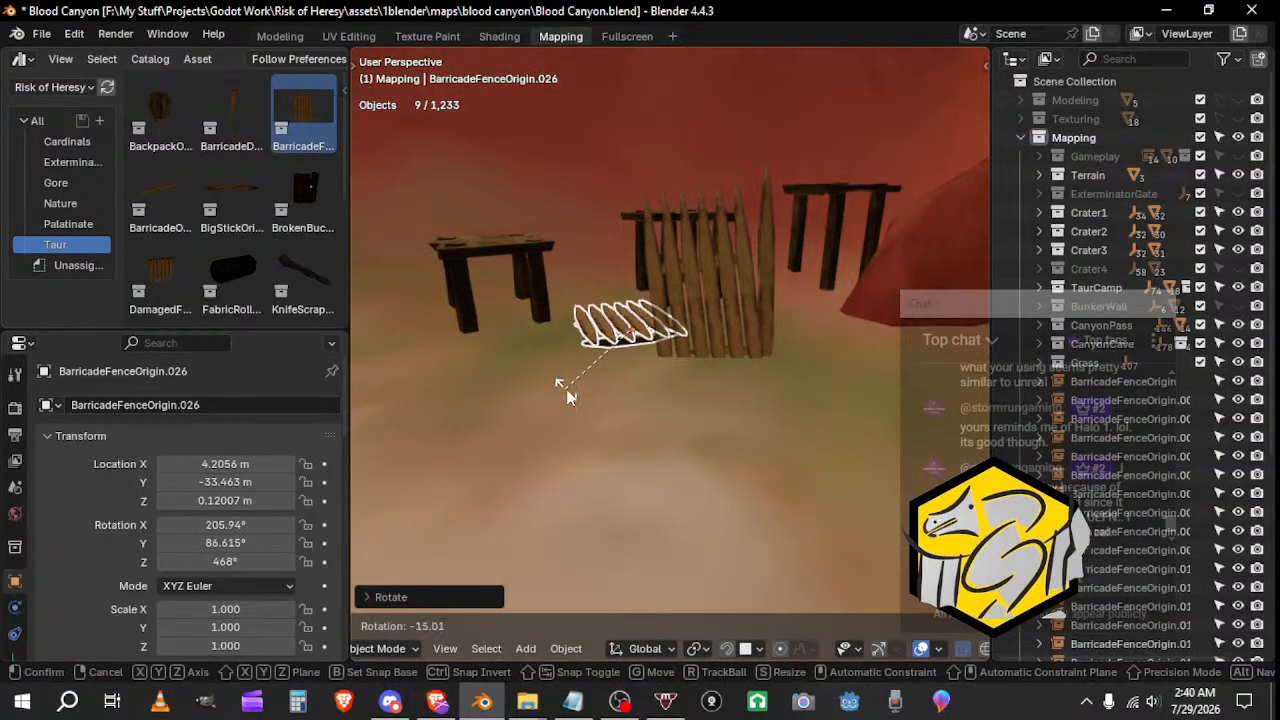
{"action": "left_click", "coordinate": [564, 390]}
Step: Place the copied panel next to the leaning panel and fine-tune its angle and position
{"action": "key", "text": "g"}
{"action": "left_click", "coordinate": [535, 408]}
{"action": "middle_click_drag", "start_coordinate": [535, 408], "coordinate": [612, 471]}
{"action": "key", "text": "g"}
{"action": "left_click", "coordinate": [742, 379]}
{"action": "key", "text": "r"}
{"action": "left_click", "coordinate": [720, 400]}
{"action": "key", "text": "g"}
{"action": "left_click", "coordinate": [714, 408]}
{"action": "middle_click_drag", "start_coordinate": [729, 384], "coordinate": [687, 421]}
Step: Add another BarricadeFenceOrigin panel at the other end of the leaning panel, near the red rock
{"action": "left_click", "coordinate": [603, 415]}
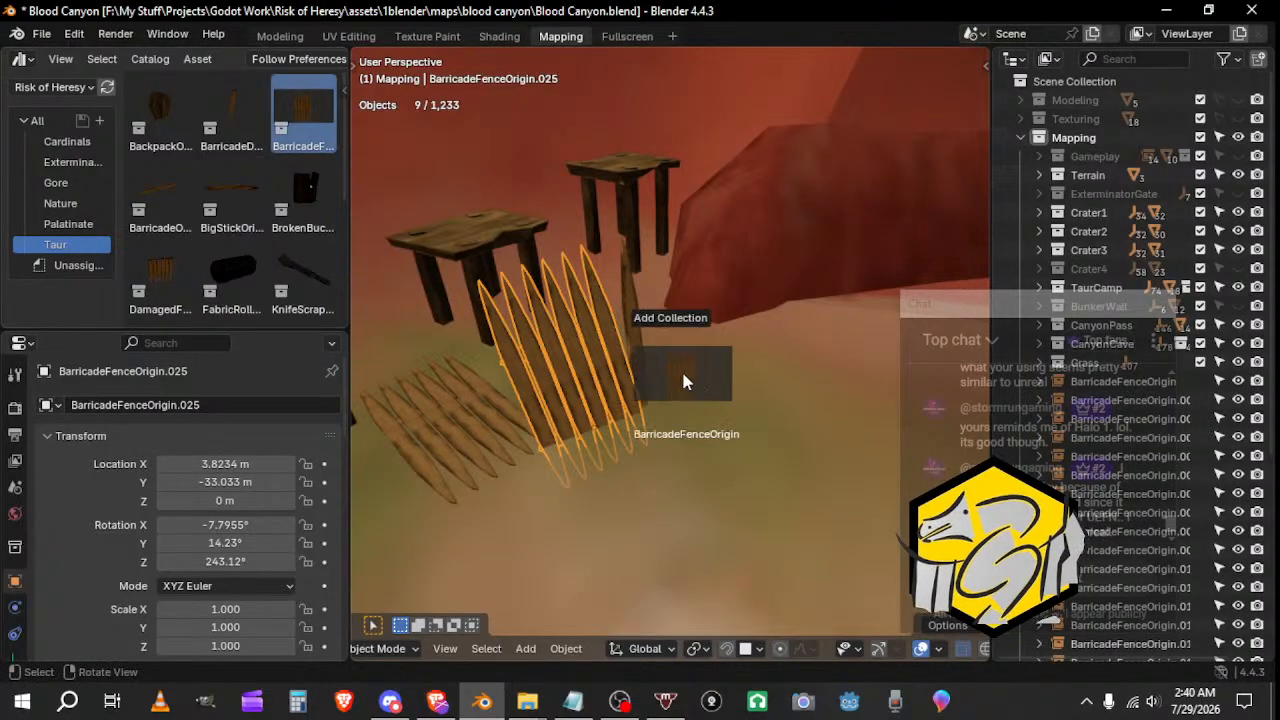
{"action": "left_click_drag", "start_coordinate": [683, 374], "coordinate": [682, 376]}
{"action": "middle_click_drag", "start_coordinate": [682, 377], "coordinate": [694, 403]}
{"action": "key", "text": "g"}
{"action": "left_click", "coordinate": [688, 363]}
Step: Rotate the newly added panel about Z to -90° and turn it further to about -112°
{"action": "key", "text": "r"}
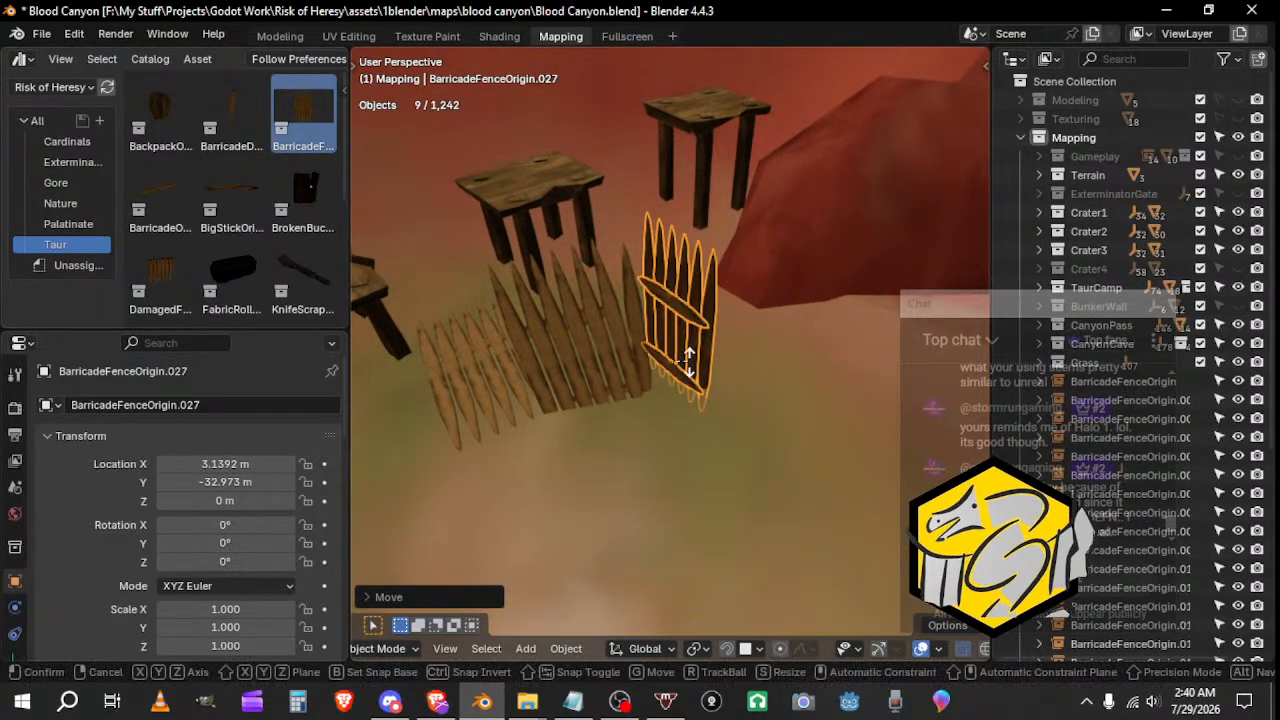
{"action": "key", "text": "z"}
{"action": "key", "text": "Return"}
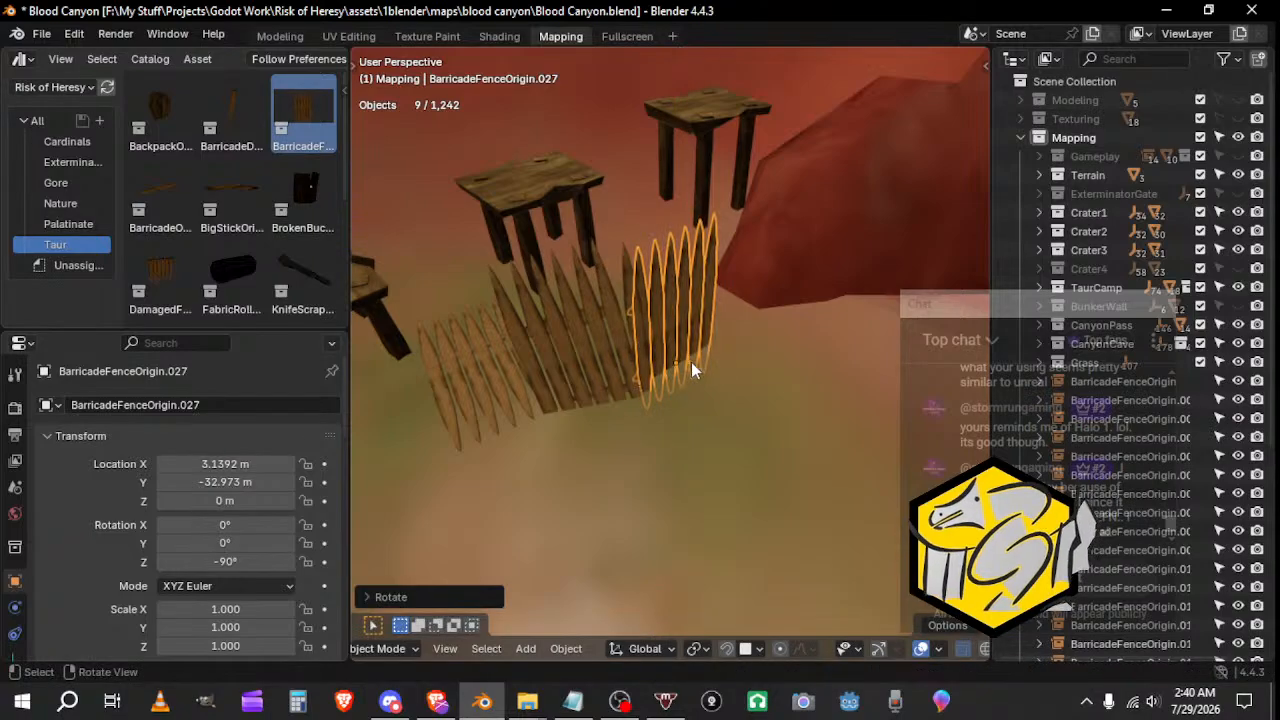
{"action": "middle_click_drag", "start_coordinate": [691, 362], "coordinate": [839, 420]}
{"action": "key", "text": "r"}
{"action": "key", "text": "z"}
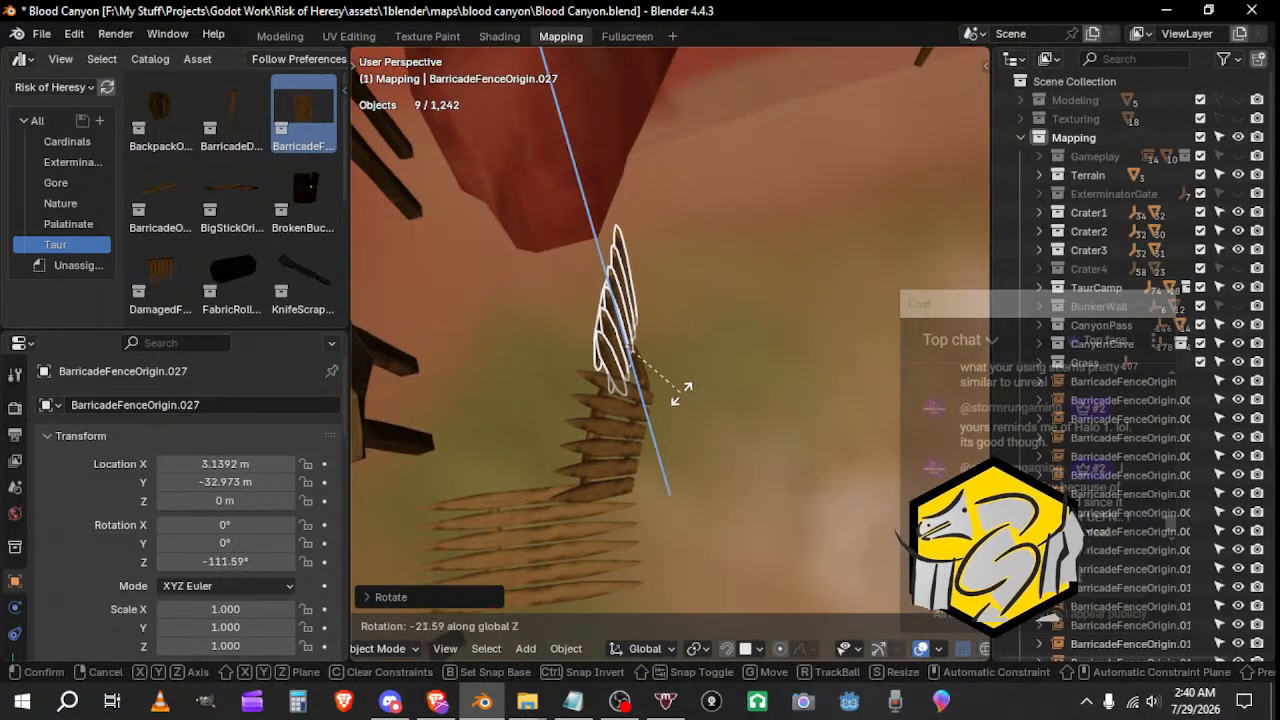
{"action": "key", "text": "Return"}
Step: Move the new panel against the lone stake and turn it further about Z to about -143°
{"action": "middle_click_drag", "start_coordinate": [680, 392], "coordinate": [551, 409]}
{"action": "key", "text": "g"}
{"action": "left_click", "coordinate": [760, 395]}
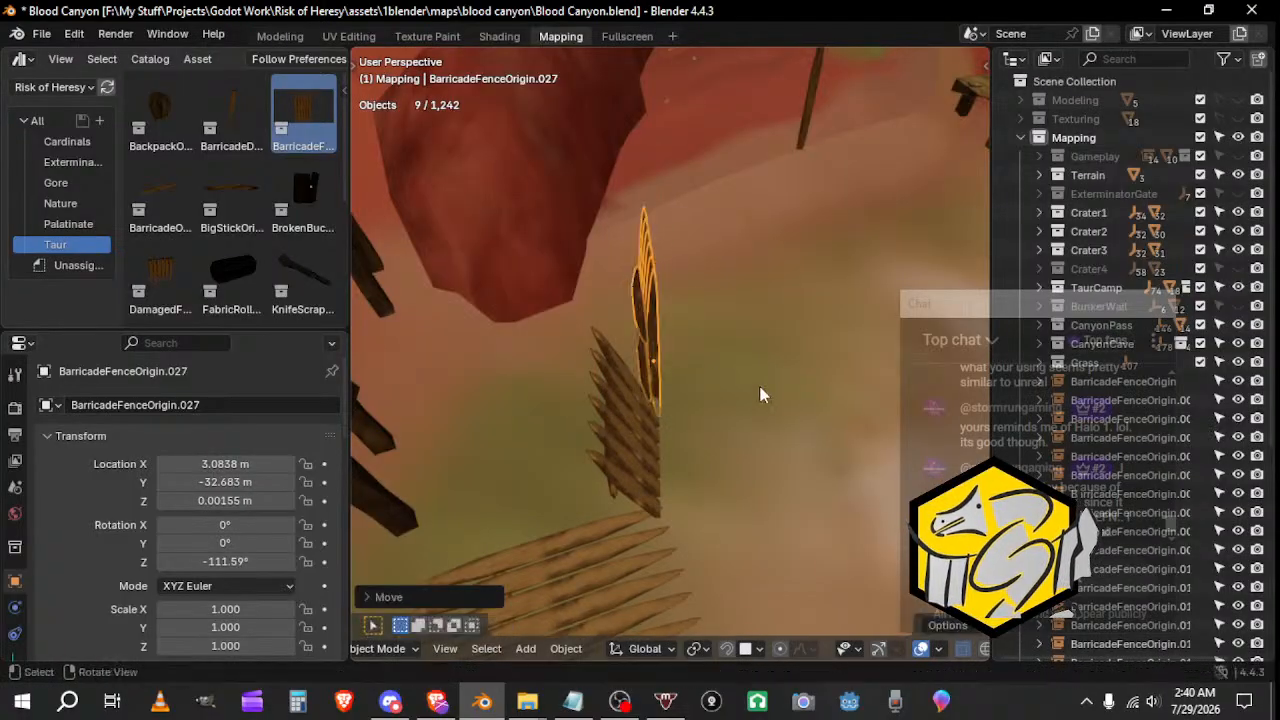
{"action": "middle_click_drag", "start_coordinate": [760, 395], "coordinate": [700, 385]}
{"action": "key", "text": "r"}
{"action": "key", "text": "z"}
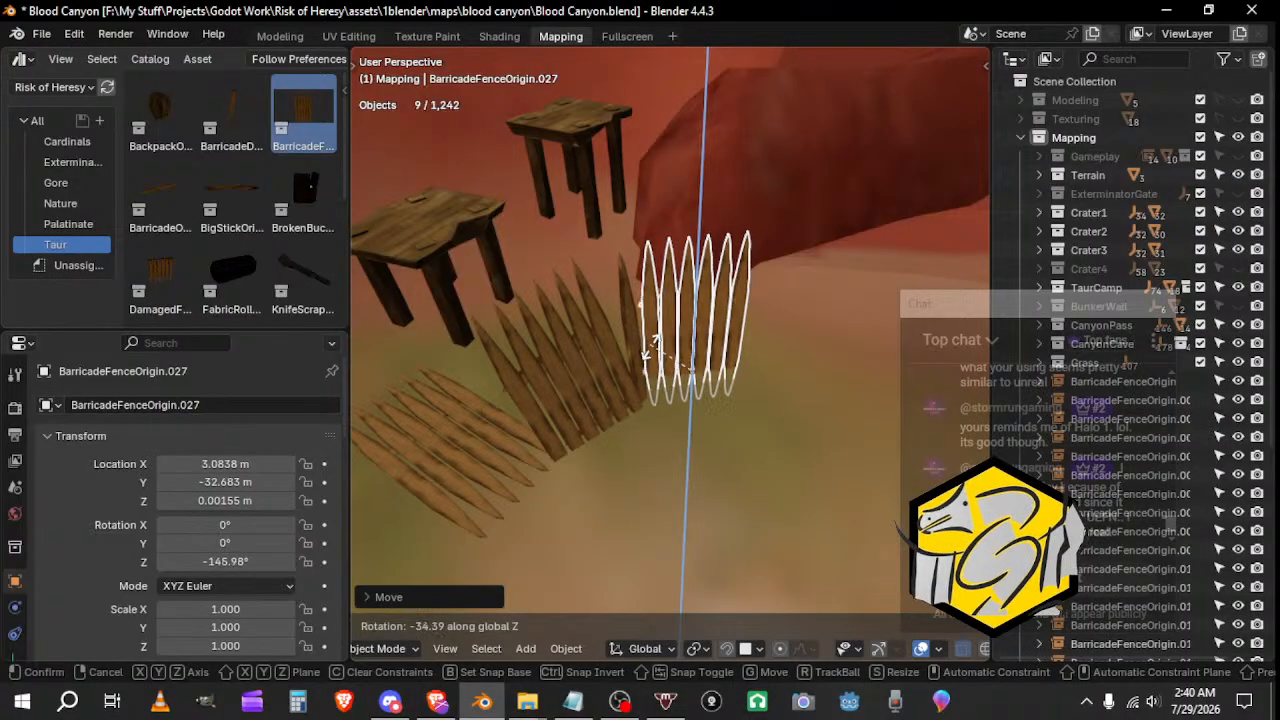
{"action": "left_click", "coordinate": [650, 350]}
Step: Shift the upright panel to close the gap with the leaning panel beside it
{"action": "mouse_move", "coordinate": [668, 357]}
{"action": "middle_mouse_down"}
{"action": "mouse_move", "coordinate": [909, 345]}
{"action": "mouse_move", "coordinate": [448, 292]}
{"action": "mouse_move", "coordinate": [849, 358]}
{"action": "mouse_move", "coordinate": [733, 397]}
{"action": "mouse_move", "coordinate": [775, 354]}
{"action": "mouse_move", "coordinate": [362, 315]}
{"action": "mouse_move", "coordinate": [840, 330]}
{"action": "mouse_move", "coordinate": [660, 344]}
{"action": "middle_mouse_up"}
{"action": "key", "text": "g"}
{"action": "left_click", "coordinate": [807, 348]}
{"action": "key", "text": "g"}
{"action": "left_click", "coordinate": [415, 315]}
{"action": "middle_click_drag", "start_coordinate": [789, 413], "coordinate": [524, 397]}
{"action": "key", "text": "shift+d"}
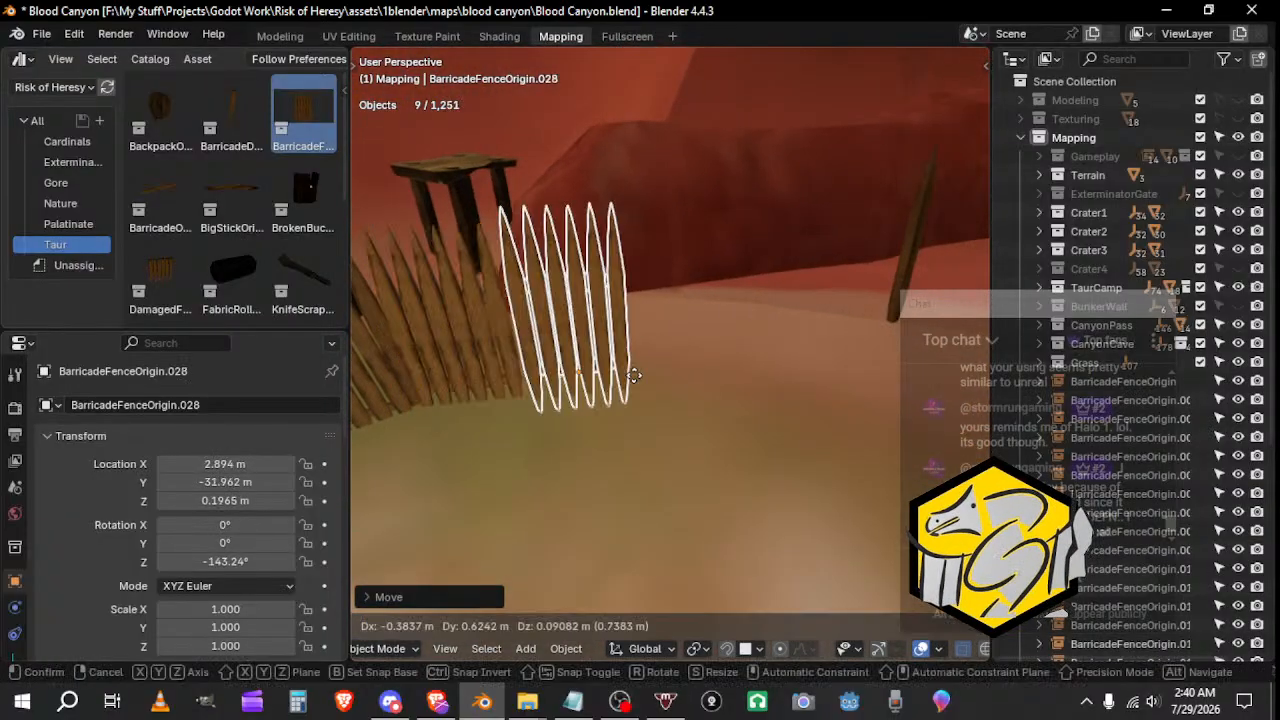
{"action": "key", "text": "r"}
{"action": "key", "text": "z"}
{"action": "left_click", "coordinate": [680, 343]}
{"action": "middle_click_drag", "start_coordinate": [680, 343], "coordinate": [734, 441]}
{"action": "key", "text": "ctrl+z"}
{"action": "key", "text": "ctrl+z"}
Step: Turn the end fence panel to about -112° about Z and move it against the neighbouring panel
{"action": "key", "text": "r"}
{"action": "left_click", "coordinate": [652, 429]}
{"action": "key", "text": "g"}
{"action": "left_click", "coordinate": [660, 472]}
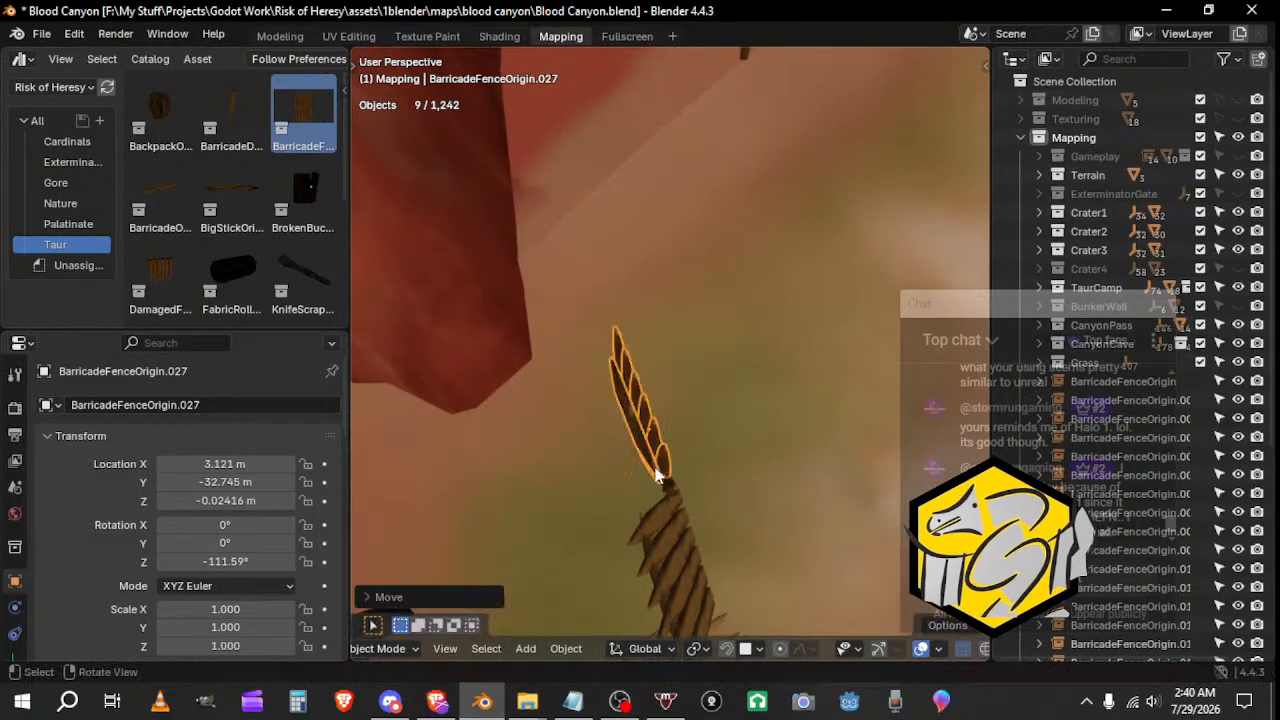
Step: Duplicate the end panel three times in a row, extending the fence past the red rock's tip
{"action": "middle_click_drag", "start_coordinate": [660, 472], "coordinate": [686, 470]}
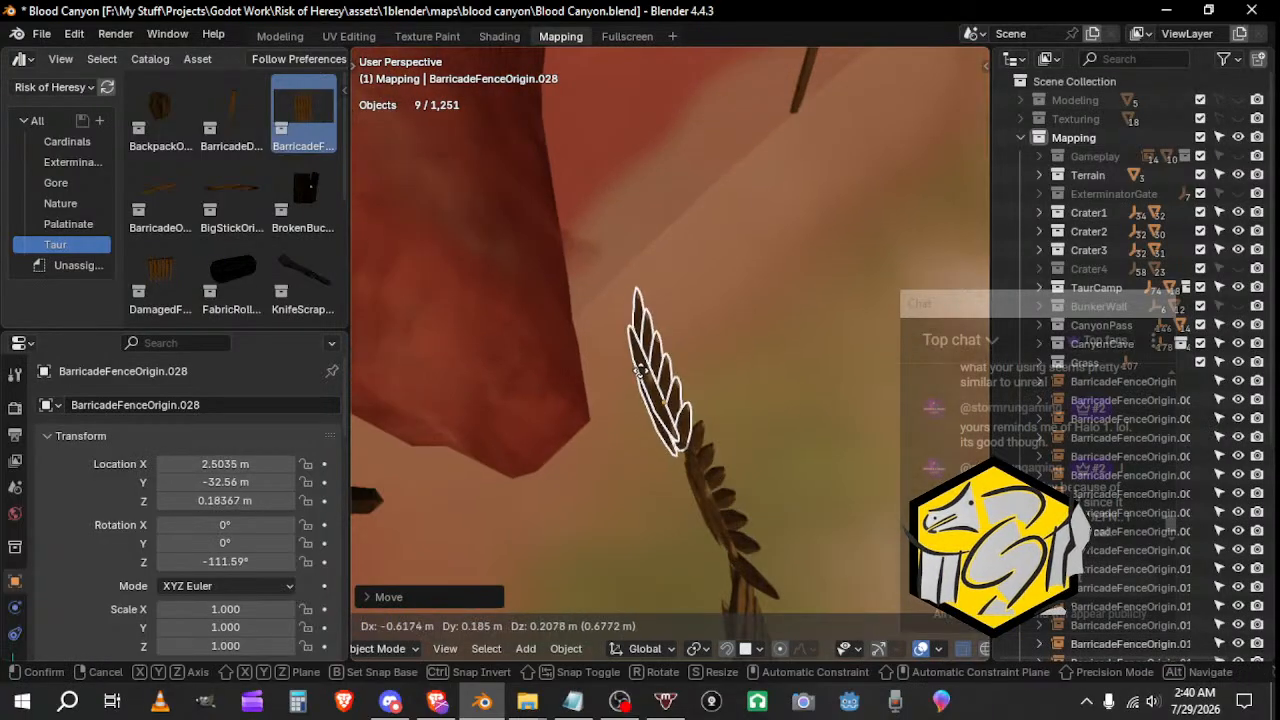
{"action": "left_click", "coordinate": [648, 370]}
{"action": "key", "text": "shift+d"}
{"action": "left_click", "coordinate": [608, 276]}
{"action": "middle_click_drag", "start_coordinate": [608, 276], "coordinate": [785, 320]}
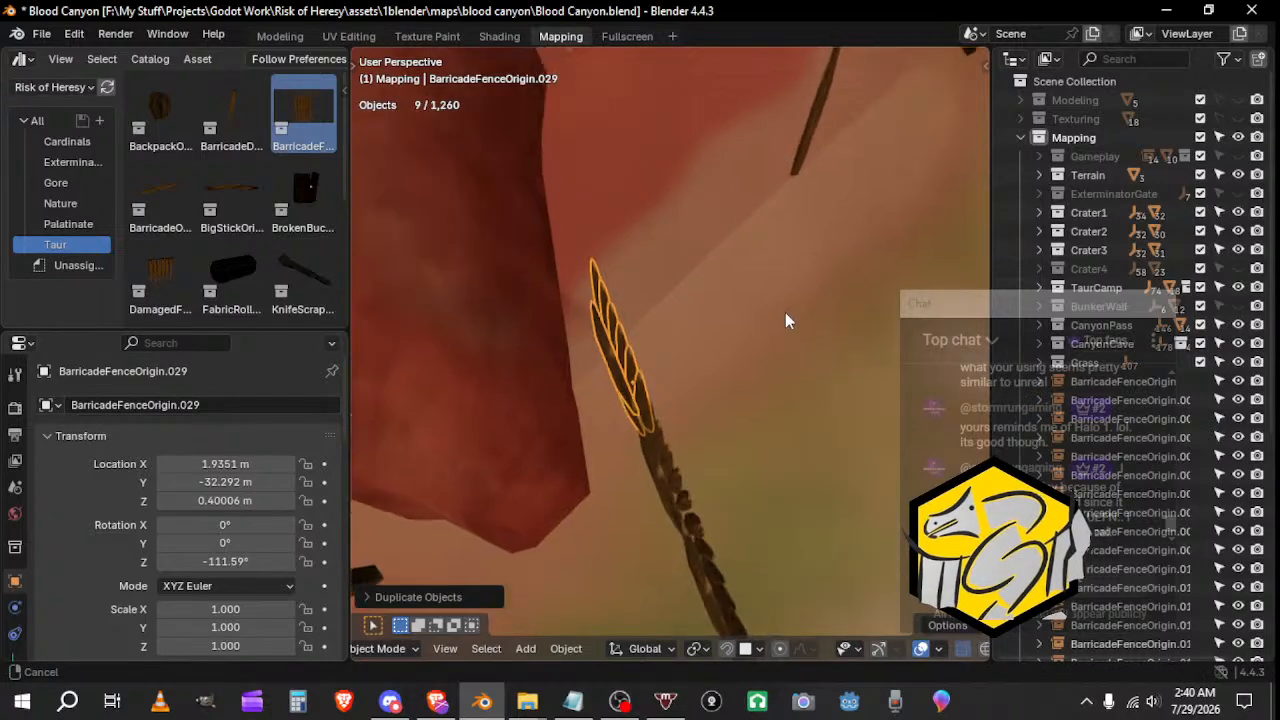
{"action": "key", "text": "shift+d"}
{"action": "left_click", "coordinate": [688, 286]}
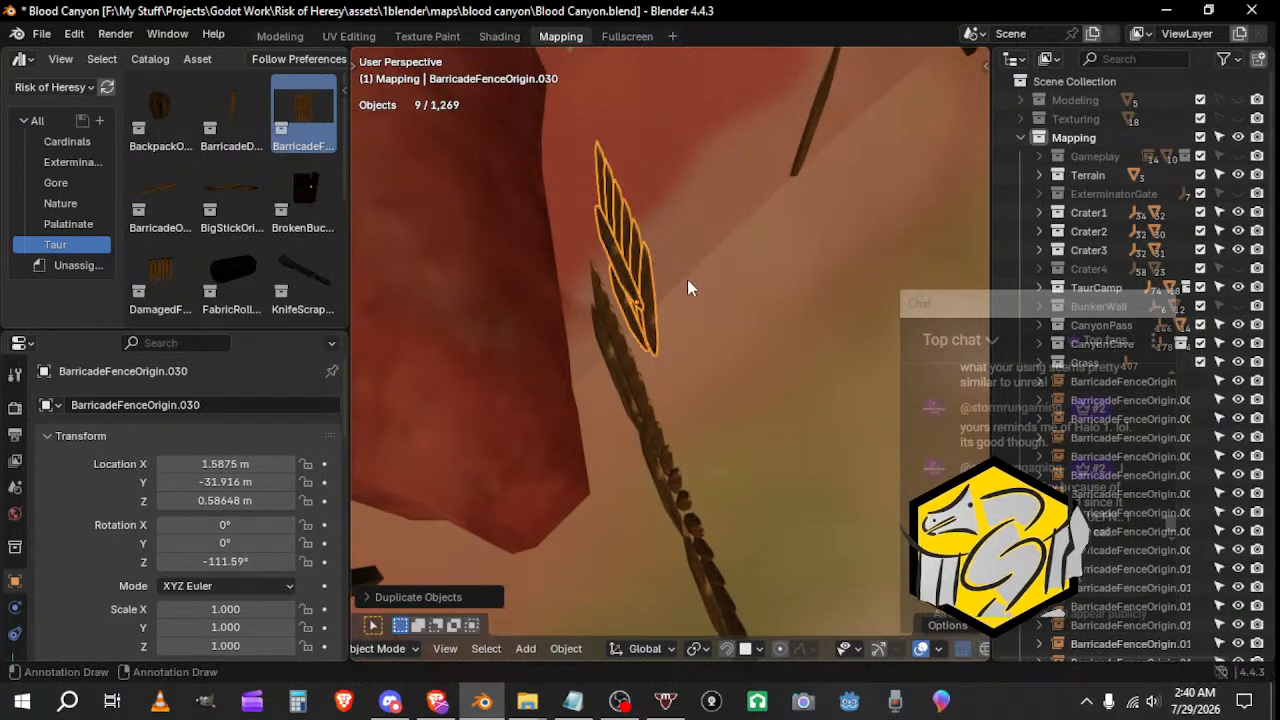
Step: Rotate the last duplicated panel about Z to about -191° so the fence turns a corner
{"action": "key", "text": "r"}
{"action": "key", "text": "z"}
{"action": "left_click", "coordinate": [672, 292]}
{"action": "middle_click_drag", "start_coordinate": [672, 292], "coordinate": [778, 278]}
{"action": "scroll", "coordinate": [778, 278], "scroll_direction": "down", "scroll_amount": 4}
{"action": "middle_click_drag", "start_coordinate": [694, 325], "coordinate": [860, 294]}
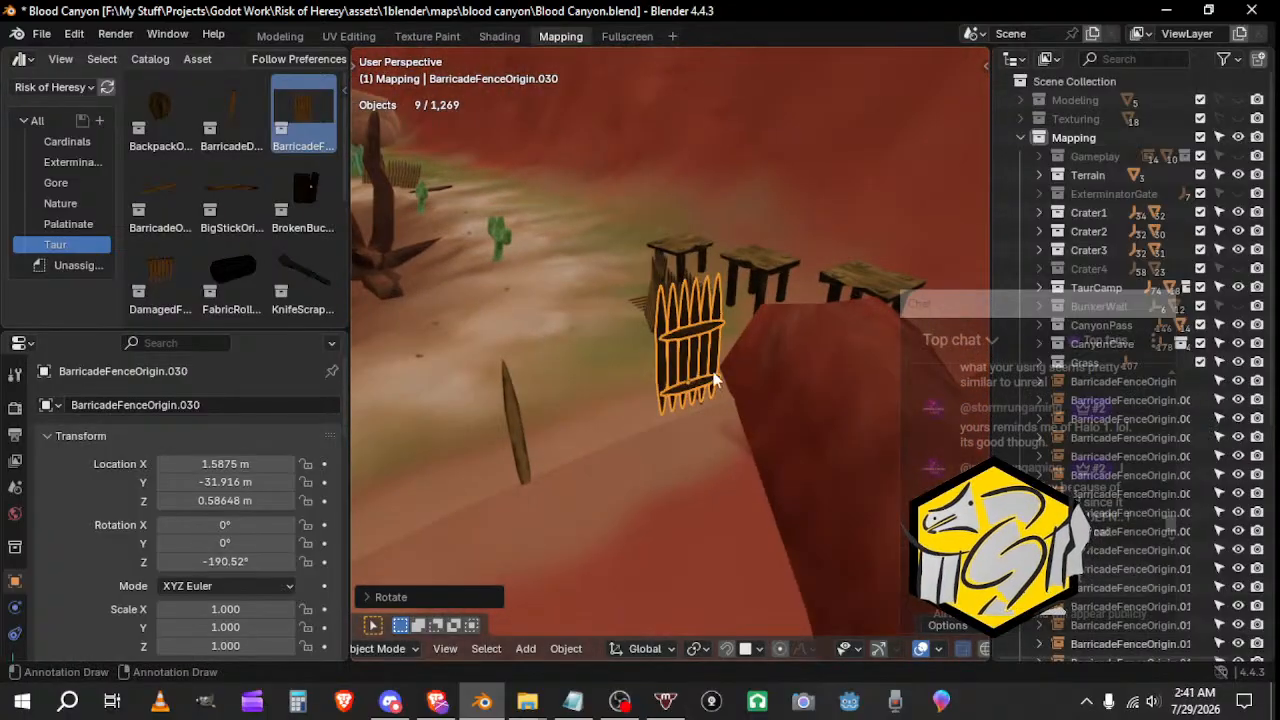
Step: Move the corner panel against the end of the fence row and turn it to about -164°
{"action": "key", "text": "g"}
{"action": "middle_click_drag", "start_coordinate": [714, 376], "coordinate": [797, 455]}
{"action": "left_click", "coordinate": [745, 372]}
{"action": "key", "text": "g"}
{"action": "left_click", "coordinate": [692, 410]}
{"action": "key", "text": "r"}
{"action": "left_click", "coordinate": [847, 402]}
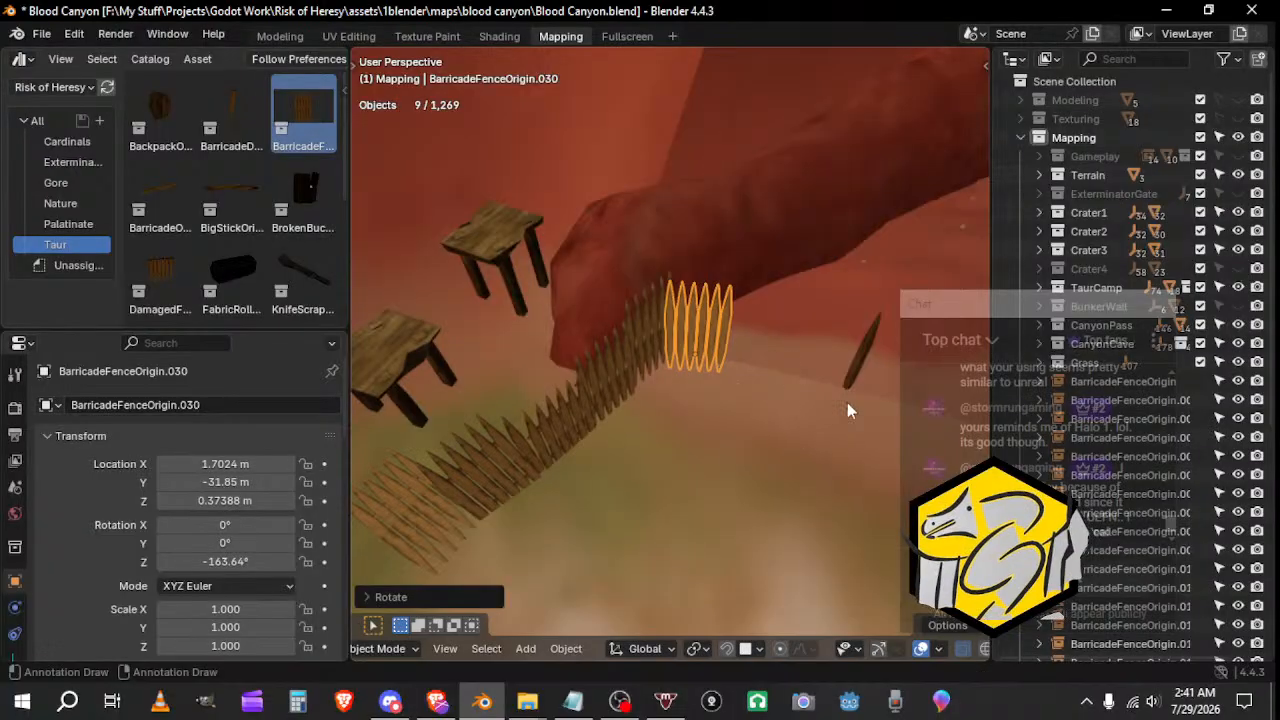
Step: Fit the corner panel to the fence end, turning it to about -171° and setting its height to about 0.17 m
{"action": "middle_click_drag", "start_coordinate": [847, 402], "coordinate": [780, 337]}
{"action": "key", "text": "g"}
{"action": "left_click", "coordinate": [690, 418]}
{"action": "key", "text": "r"}
{"action": "left_click", "coordinate": [755, 408]}
{"action": "key", "text": "g"}
{"action": "key", "text": "z"}
{"action": "left_click", "coordinate": [778, 352]}
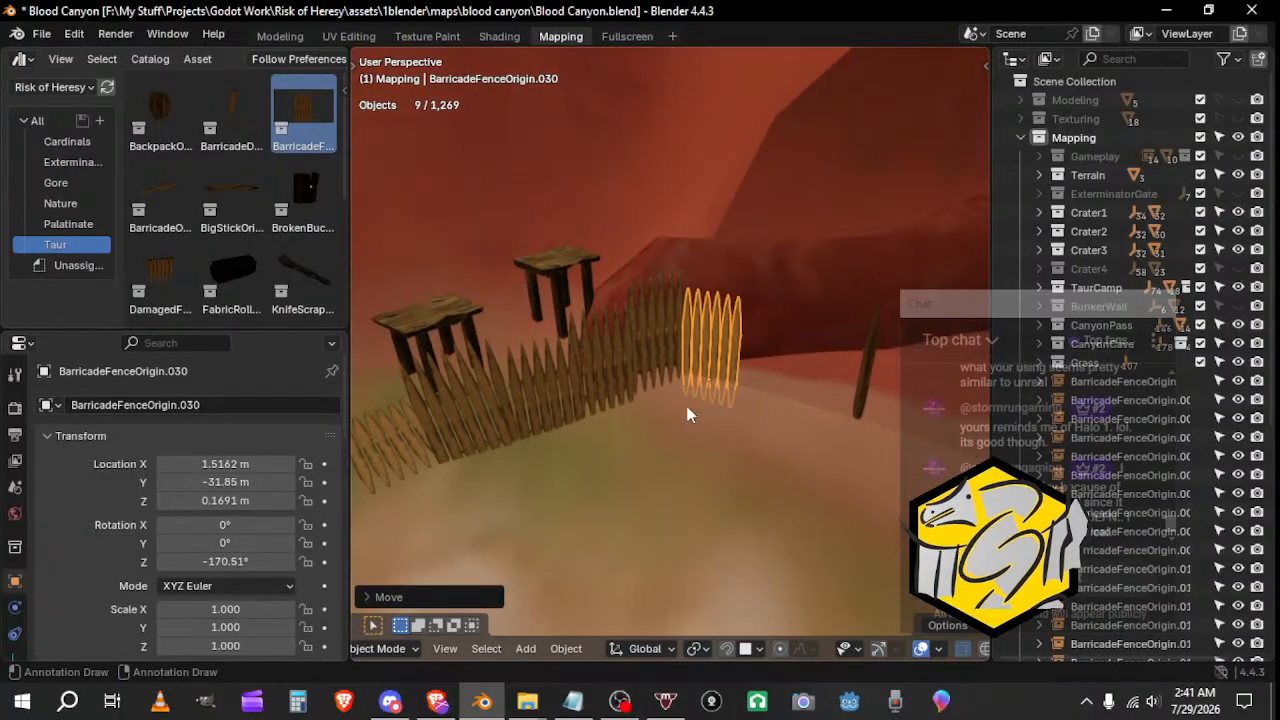
Step: Lower the panel just before the corner along Z so its base sinks into the ground
{"action": "scroll", "coordinate": [684, 408], "scroll_direction": "up", "scroll_amount": 2}
{"action": "middle_click_drag", "start_coordinate": [669, 366], "coordinate": [646, 312]}
{"action": "left_click", "coordinate": [645, 311]}
{"action": "key", "text": "g"}
{"action": "key", "text": "z"}
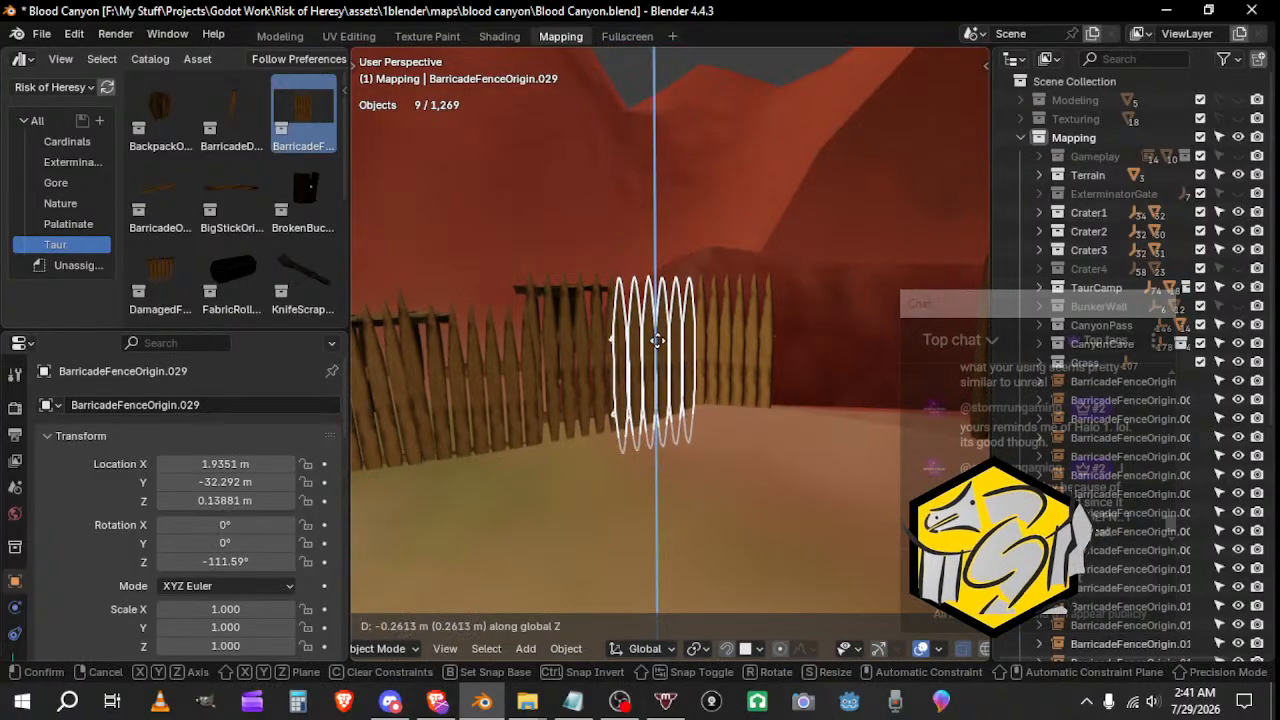
{"action": "left_click", "coordinate": [656, 345]}
{"action": "key", "text": "g"}
{"action": "key", "text": "z"}
{"action": "right_click", "coordinate": [602, 354]}
Step: Adjust the height of the next two fence panels along Z to seat them in the ground
{"action": "left_click", "coordinate": [590, 353]}
{"action": "key", "text": "g"}
{"action": "key", "text": "z"}
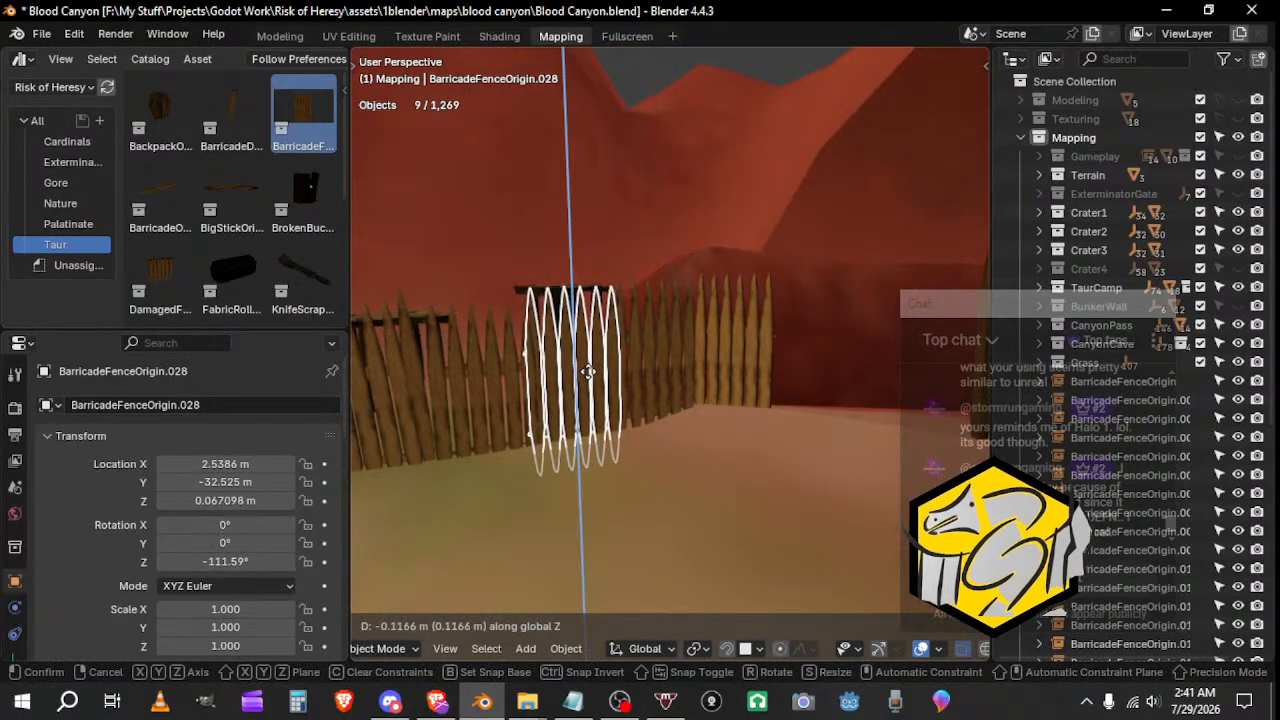
{"action": "left_click", "coordinate": [588, 372]}
{"action": "left_click", "coordinate": [505, 380]}
{"action": "key", "text": "g"}
{"action": "key", "text": "z"}
{"action": "left_click", "coordinate": [499, 373]}
{"action": "middle_click_drag", "start_coordinate": [520, 383], "coordinate": [601, 409]}
{"action": "left_click", "coordinate": [431, 434]}
{"action": "middle_click_drag", "start_coordinate": [452, 428], "coordinate": [471, 472]}
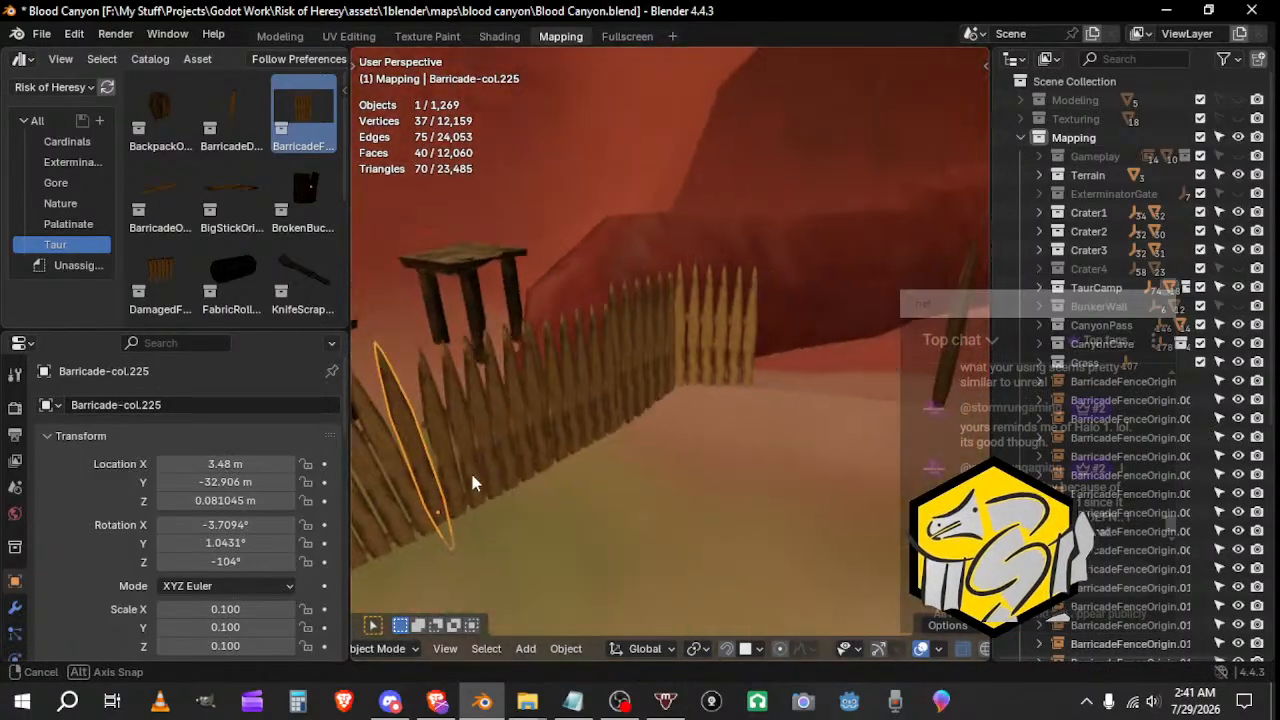
Step: Duplicate the corner panel twice and line the copies up toward the lone stake
{"action": "left_click", "coordinate": [719, 388]}
{"action": "middle_click_drag", "start_coordinate": [719, 388], "coordinate": [602, 411]}
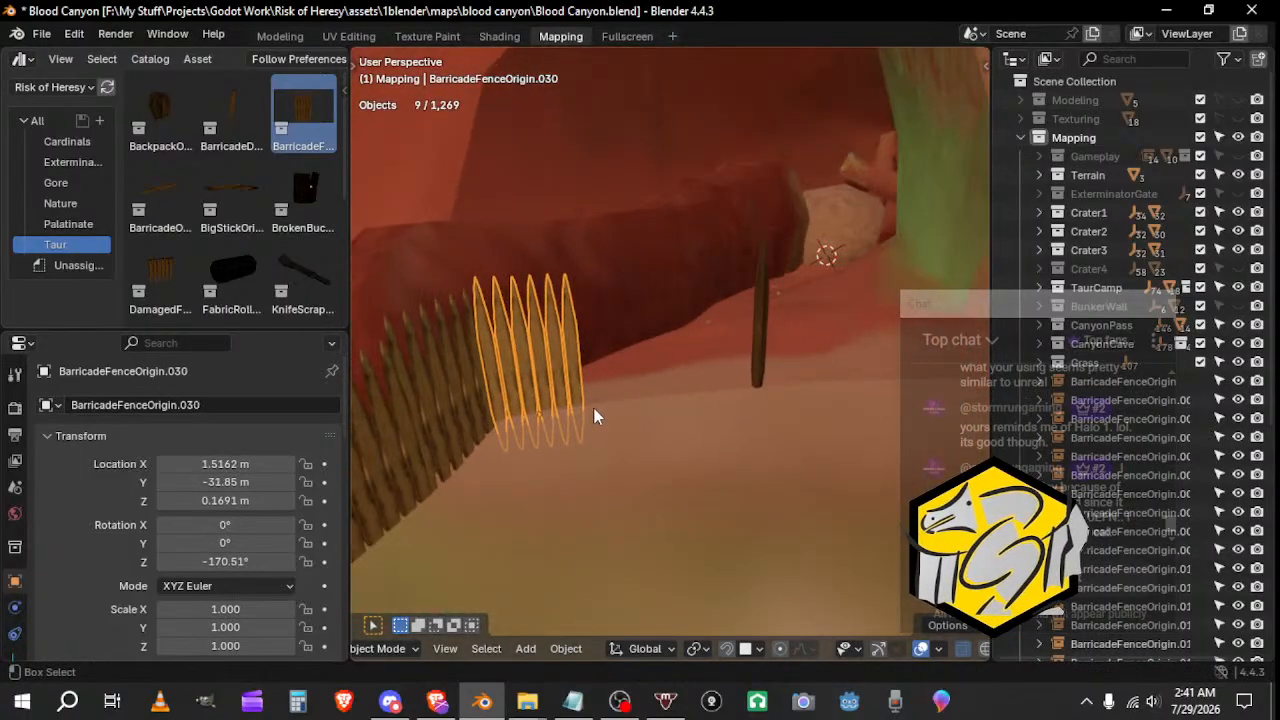
{"action": "key", "text": "shift+d"}
{"action": "left_click", "coordinate": [669, 389]}
{"action": "key", "text": "g"}
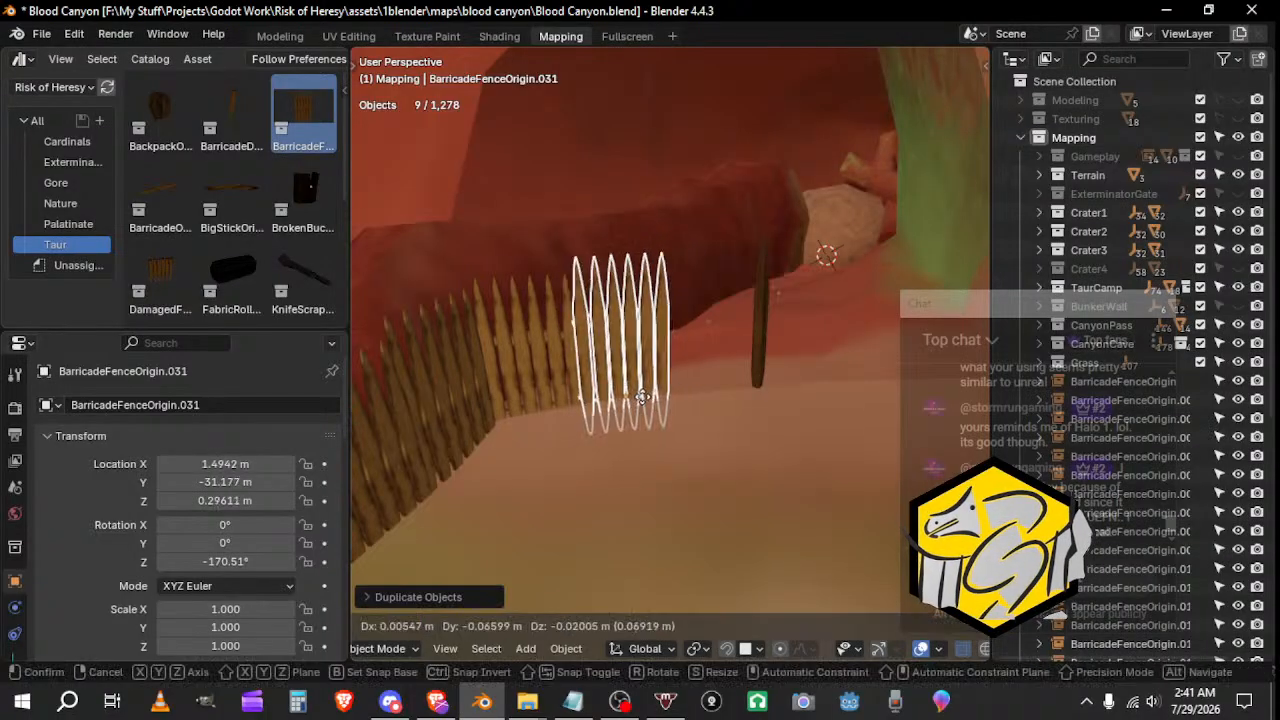
{"action": "left_click", "coordinate": [639, 397]}
{"action": "key", "text": "shift+d"}
{"action": "left_click", "coordinate": [718, 391]}
Step: Rotate the two new panels to curve the fence, turning the one beside the corner panel to about -176° about Z
{"action": "middle_click_drag", "start_coordinate": [718, 391], "coordinate": [669, 429]}
{"action": "key", "text": "r"}
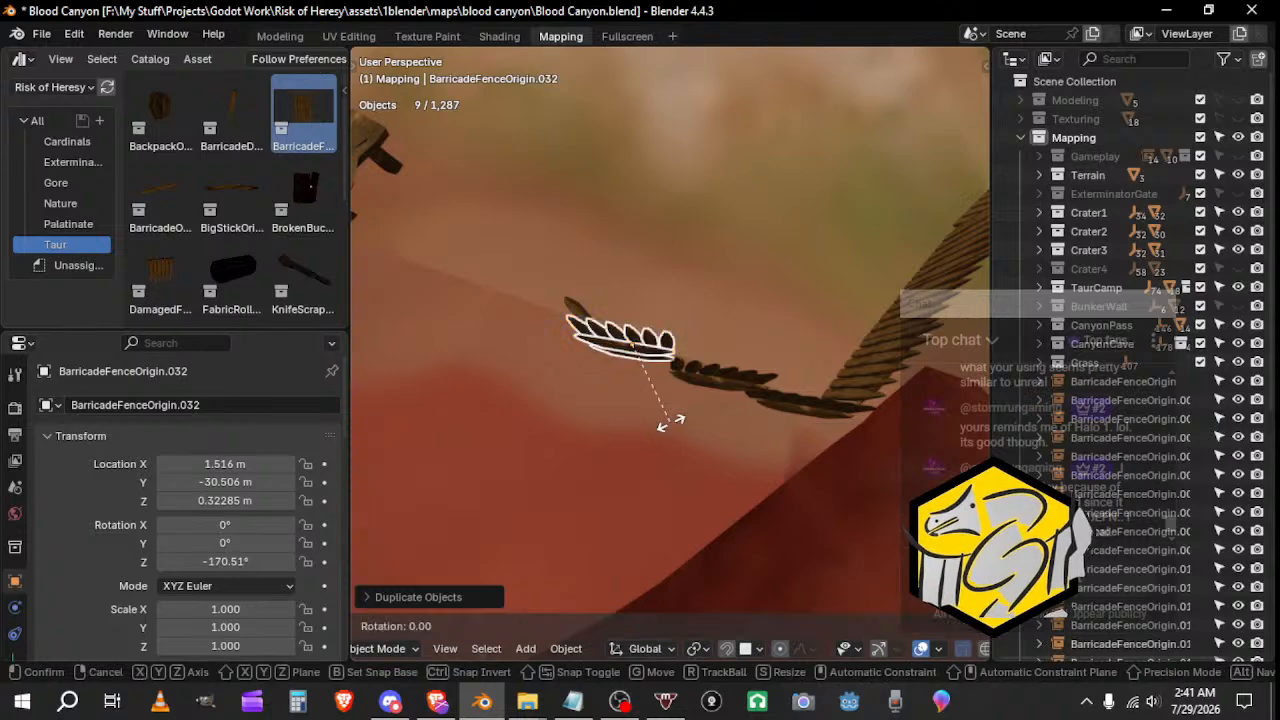
{"action": "left_click", "coordinate": [655, 426]}
{"action": "left_click", "coordinate": [731, 376]}
{"action": "middle_click_drag", "start_coordinate": [758, 412], "coordinate": [708, 406], "text": "shift"}
{"action": "key", "text": "r"}
{"action": "key", "text": "z"}
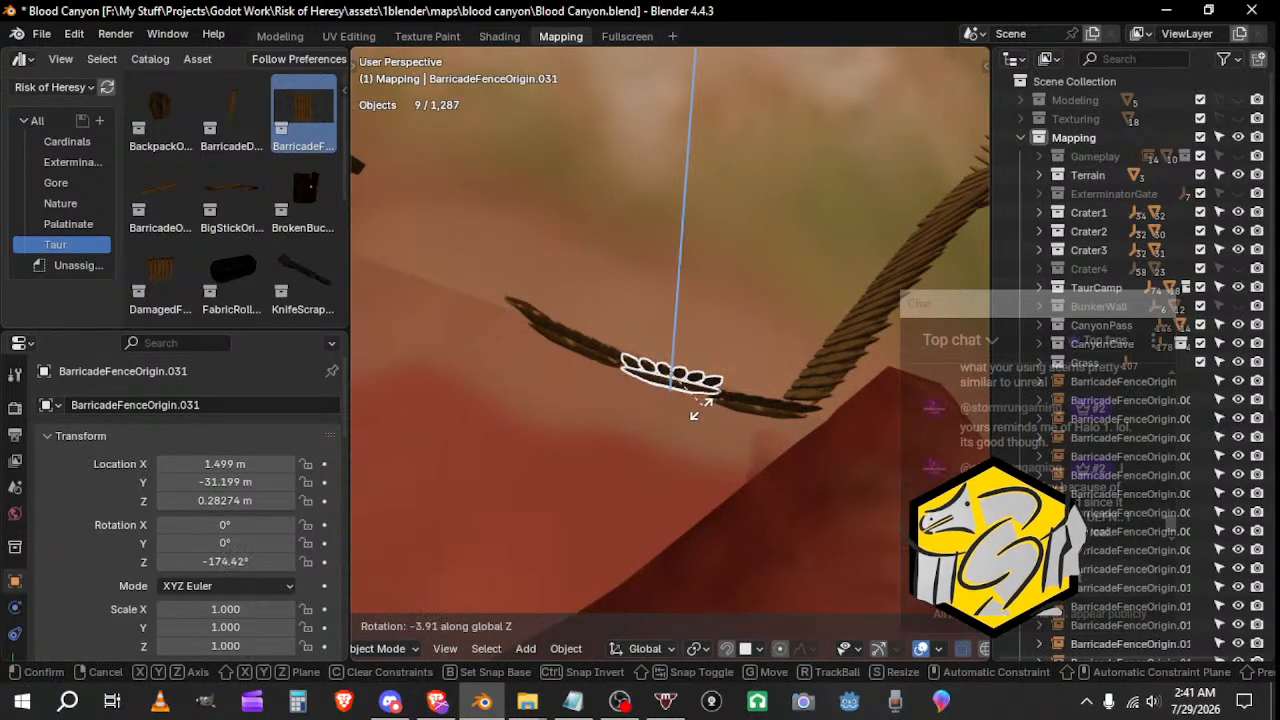
{"action": "left_click", "coordinate": [706, 418]}
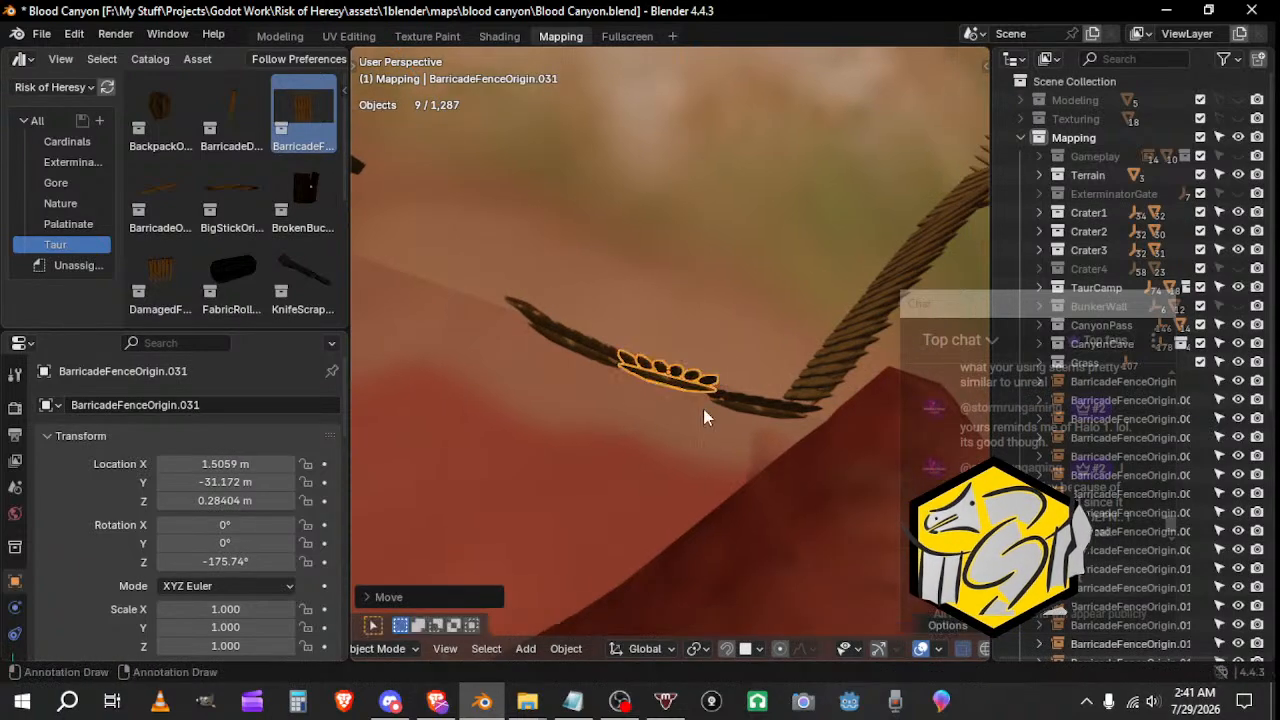
Step: Move the corner panel to meet the fence rows on both sides
{"action": "mouse_move", "coordinate": [743, 411]}
{"action": "middle_mouse_down"}
{"action": "mouse_move", "coordinate": [673, 412]}
{"action": "mouse_move", "coordinate": [798, 280]}
{"action": "mouse_move", "coordinate": [743, 349]}
{"action": "mouse_move", "coordinate": [668, 331]}
{"action": "mouse_move", "coordinate": [757, 420]}
{"action": "mouse_move", "coordinate": [551, 400]}
{"action": "mouse_move", "coordinate": [587, 442]}
{"action": "mouse_move", "coordinate": [646, 453]}
{"action": "middle_mouse_up"}
{"action": "key", "text": "g"}
{"action": "left_click", "coordinate": [674, 404]}
{"action": "left_click", "coordinate": [690, 334]}
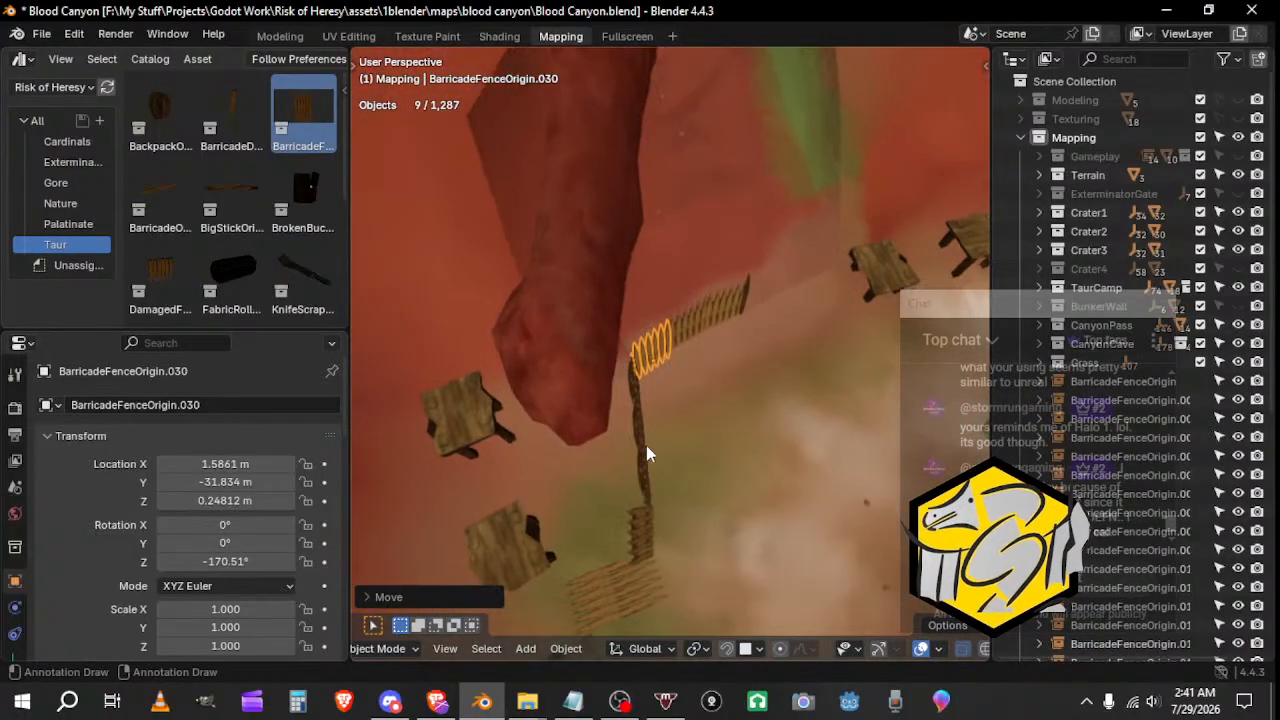
Step: Move the corner panel together with the three panels beside it, and delete the loose stake in the fence line
{"action": "left_click", "coordinate": [633, 387], "text": "shift"}
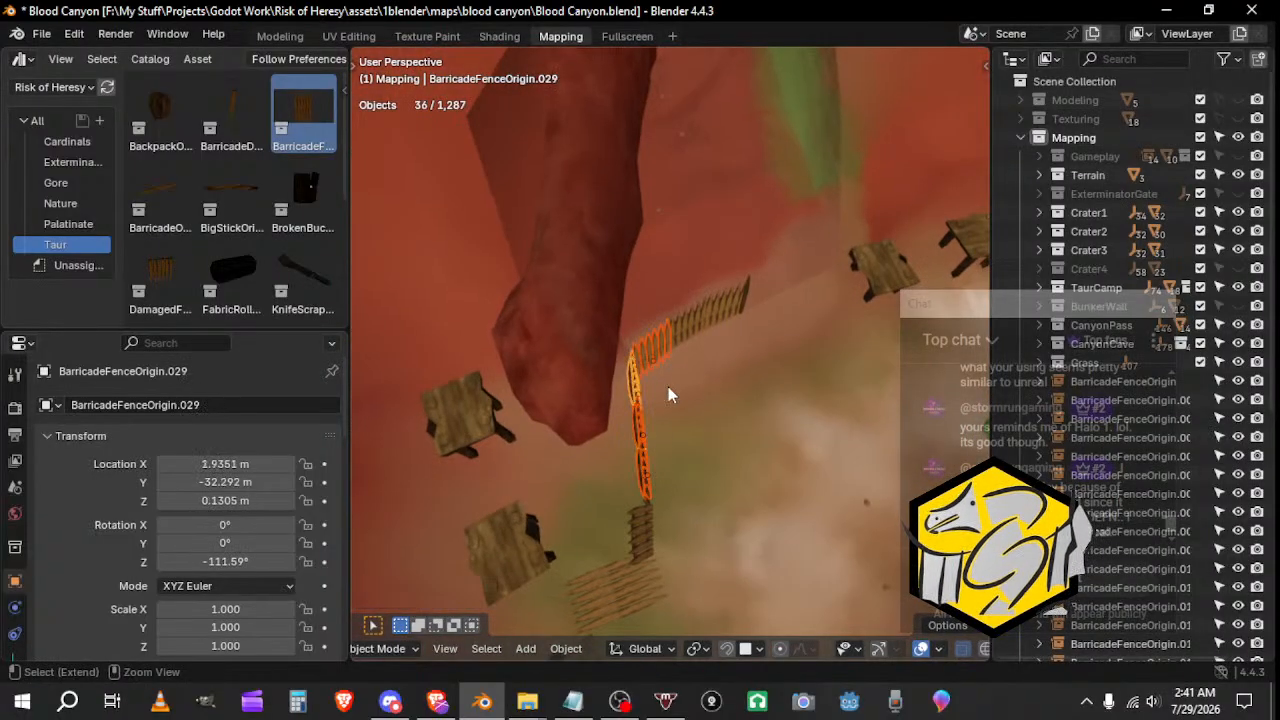
{"action": "key", "text": "g"}
{"action": "left_click", "coordinate": [652, 388]}
{"action": "mouse_move", "coordinate": [652, 388]}
{"action": "middle_mouse_down"}
{"action": "mouse_move", "coordinate": [717, 374]}
{"action": "mouse_move", "coordinate": [763, 454]}
{"action": "mouse_move", "coordinate": [641, 492]}
{"action": "mouse_move", "coordinate": [718, 394]}
{"action": "mouse_move", "coordinate": [627, 369]}
{"action": "mouse_move", "coordinate": [588, 439]}
{"action": "mouse_move", "coordinate": [645, 504]}
{"action": "mouse_move", "coordinate": [665, 334]}
{"action": "mouse_move", "coordinate": [687, 380]}
{"action": "mouse_move", "coordinate": [671, 379]}
{"action": "middle_mouse_up"}
{"action": "key", "text": "g"}
{"action": "left_click", "coordinate": [641, 494]}
{"action": "left_click", "coordinate": [698, 368]}
{"action": "key", "text": "Delete"}
Step: Move the leaning and fallen panels together against the end of the upright fence
{"action": "left_click", "coordinate": [671, 428]}
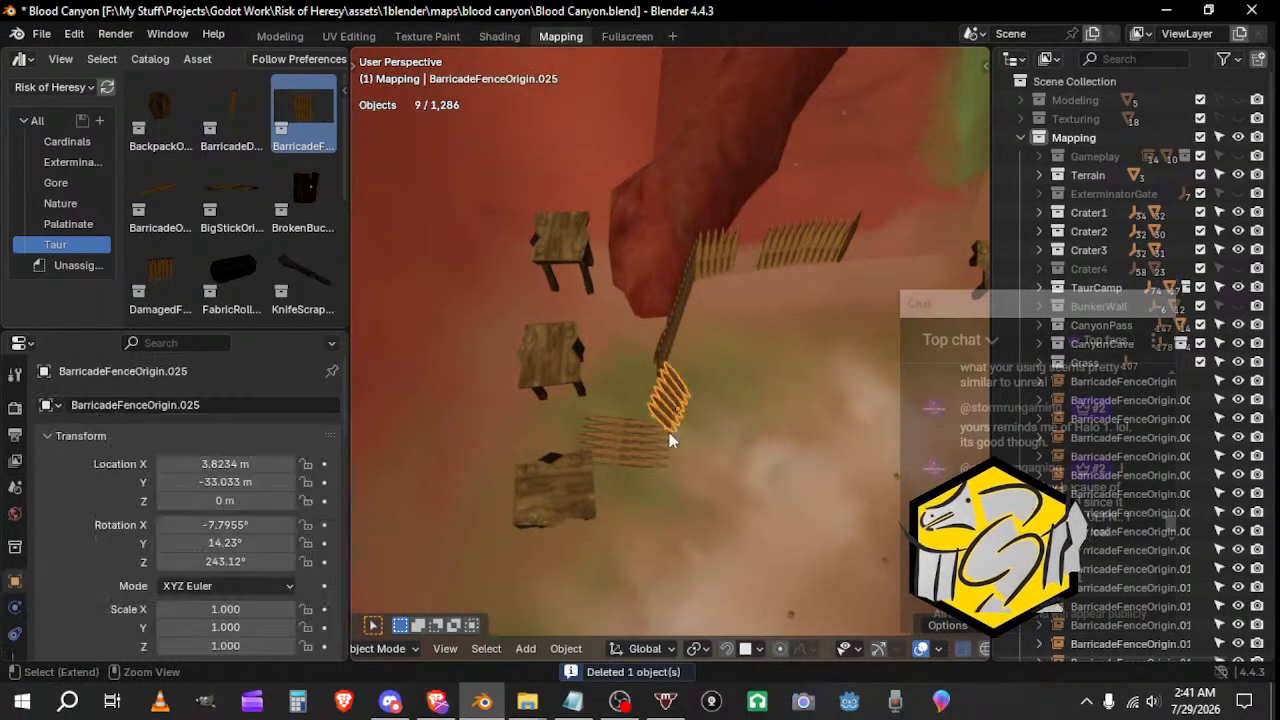
{"action": "left_click", "coordinate": [652, 447], "text": "shift"}
{"action": "middle_click_drag", "start_coordinate": [652, 447], "coordinate": [685, 497]}
{"action": "key", "text": "g"}
{"action": "key", "text": "x"}
{"action": "key", "text": "Escape"}
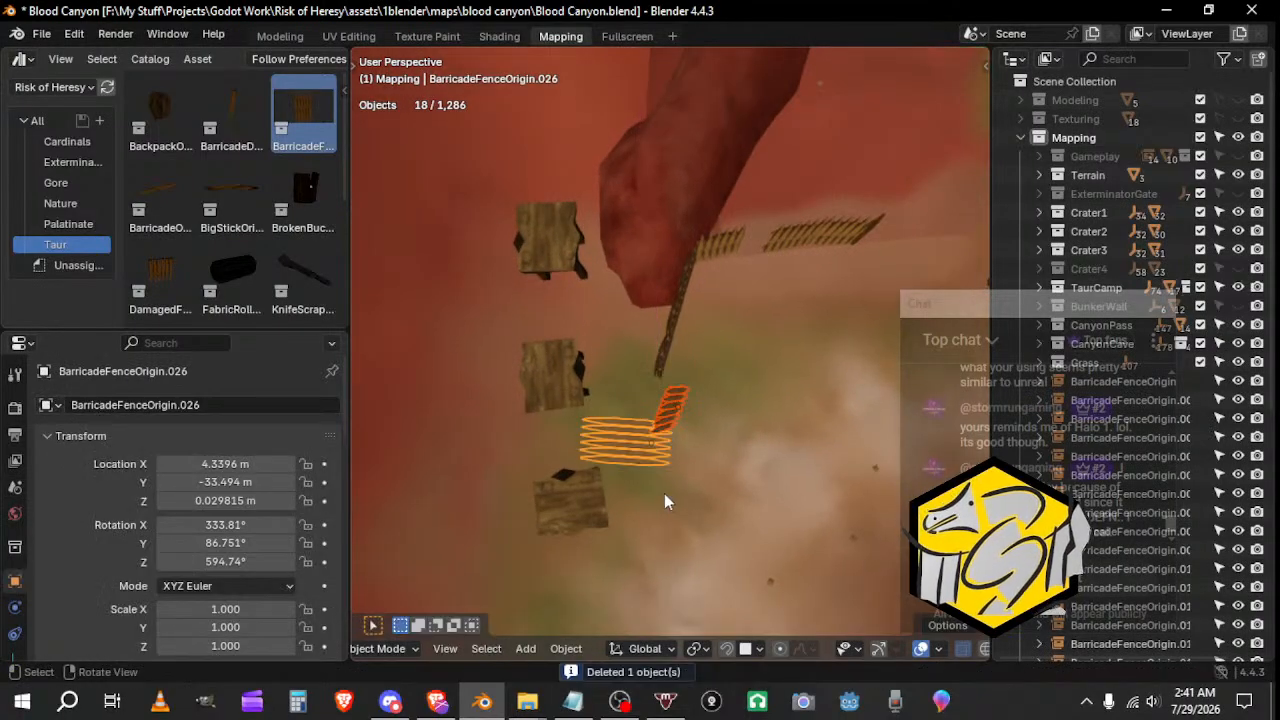
{"action": "key", "text": "shift+g"}
{"action": "key", "text": "shift+z"}
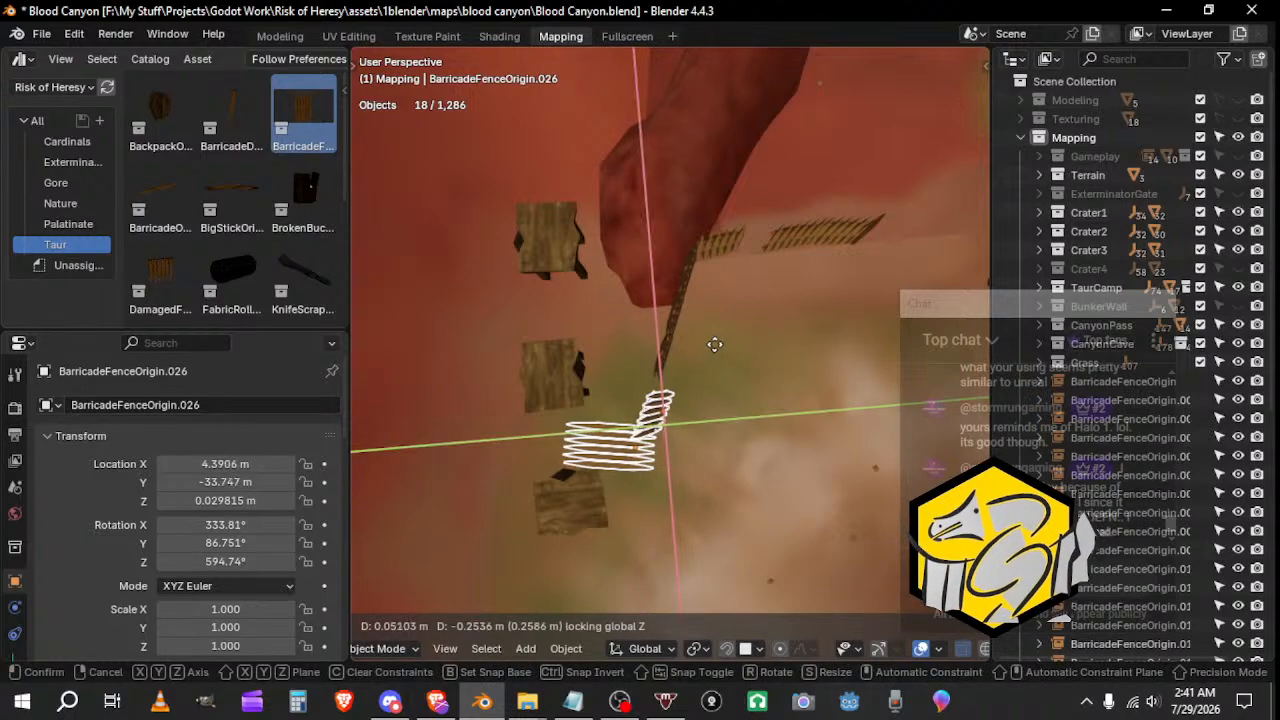
{"action": "left_click", "coordinate": [727, 378]}
{"action": "middle_click_drag", "start_coordinate": [842, 331], "coordinate": [784, 330]}
{"action": "key", "text": "g"}
{"action": "left_click", "coordinate": [601, 387]}
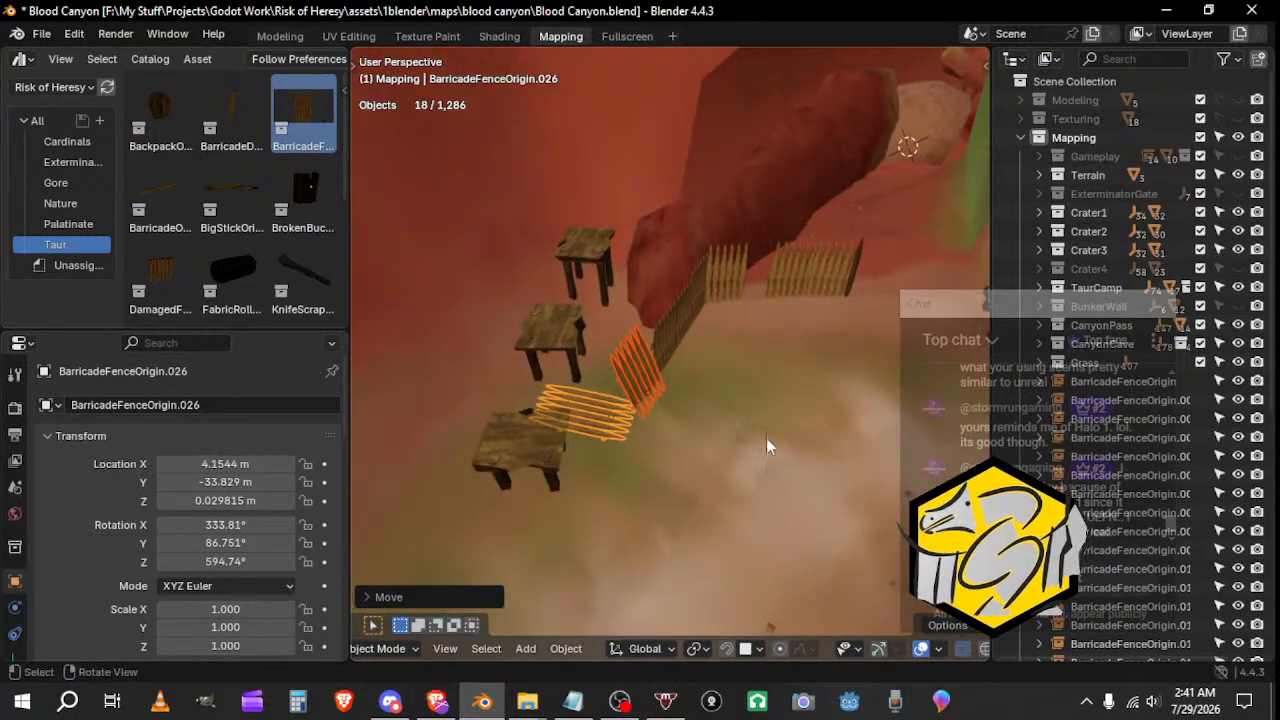
Step: Move the detached panel beside the corner panel to close the gap and lower it to about 0.24 m
{"action": "middle_click_drag", "start_coordinate": [766, 438], "coordinate": [690, 460], "text": "shift"}
{"action": "scroll", "coordinate": [676, 356], "scroll_direction": "up", "scroll_amount": 2}
{"action": "middle_click_drag", "start_coordinate": [787, 375], "coordinate": [636, 421], "text": "shift"}
{"action": "key", "text": "g"}
{"action": "left_click", "coordinate": [585, 381]}
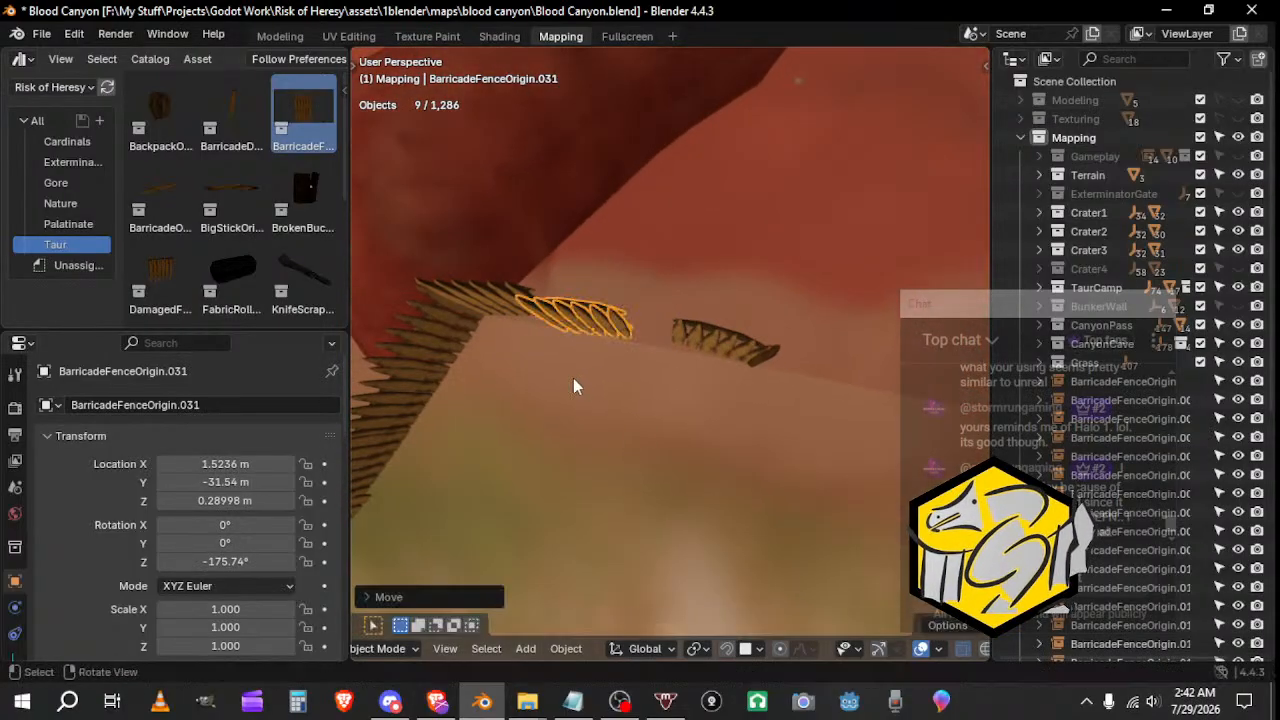
{"action": "middle_click_drag", "start_coordinate": [573, 378], "coordinate": [968, 321]}
{"action": "key", "text": "g"}
{"action": "left_click", "coordinate": [740, 374]}
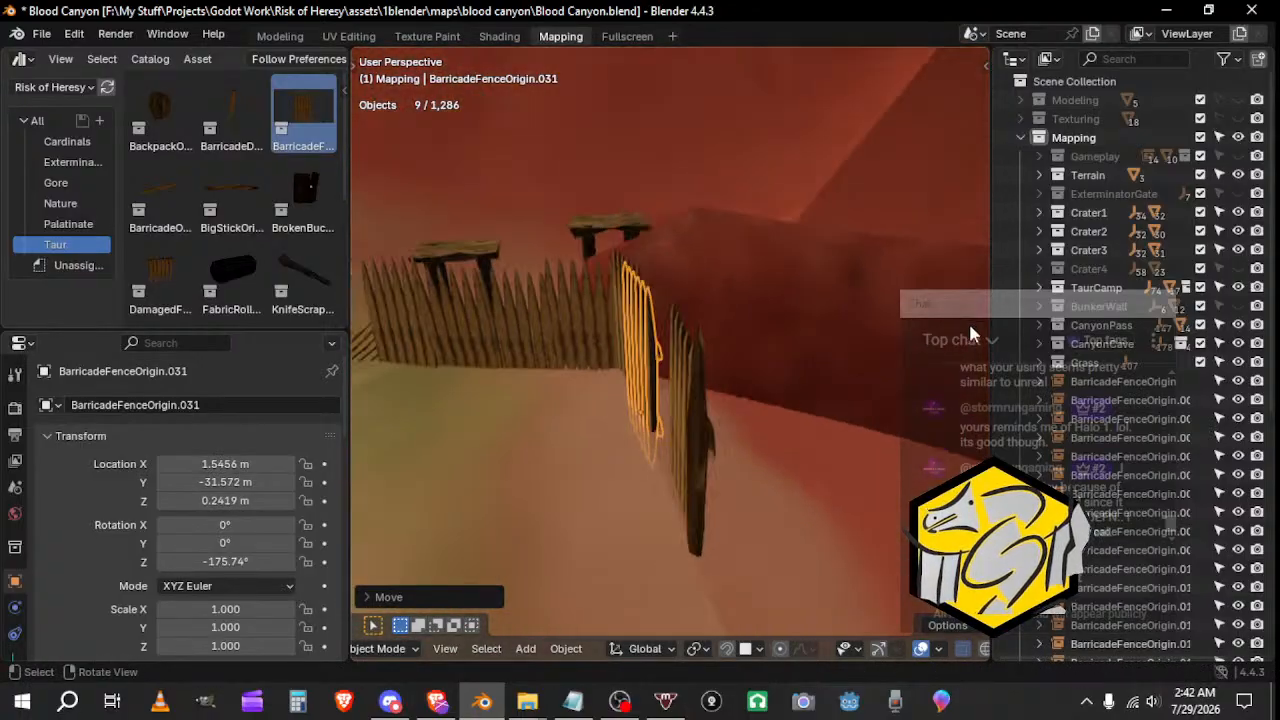
Step: Nudge the panel beside the corner panel into line with the fence and rotate it slightly
{"action": "right_click", "coordinate": [1098, 306]}
{"action": "middle_click_drag", "start_coordinate": [740, 258], "coordinate": [667, 365]}
{"action": "left_click", "coordinate": [660, 314]}
{"action": "middle_click_drag", "start_coordinate": [662, 304], "coordinate": [721, 401], "text": "shift"}
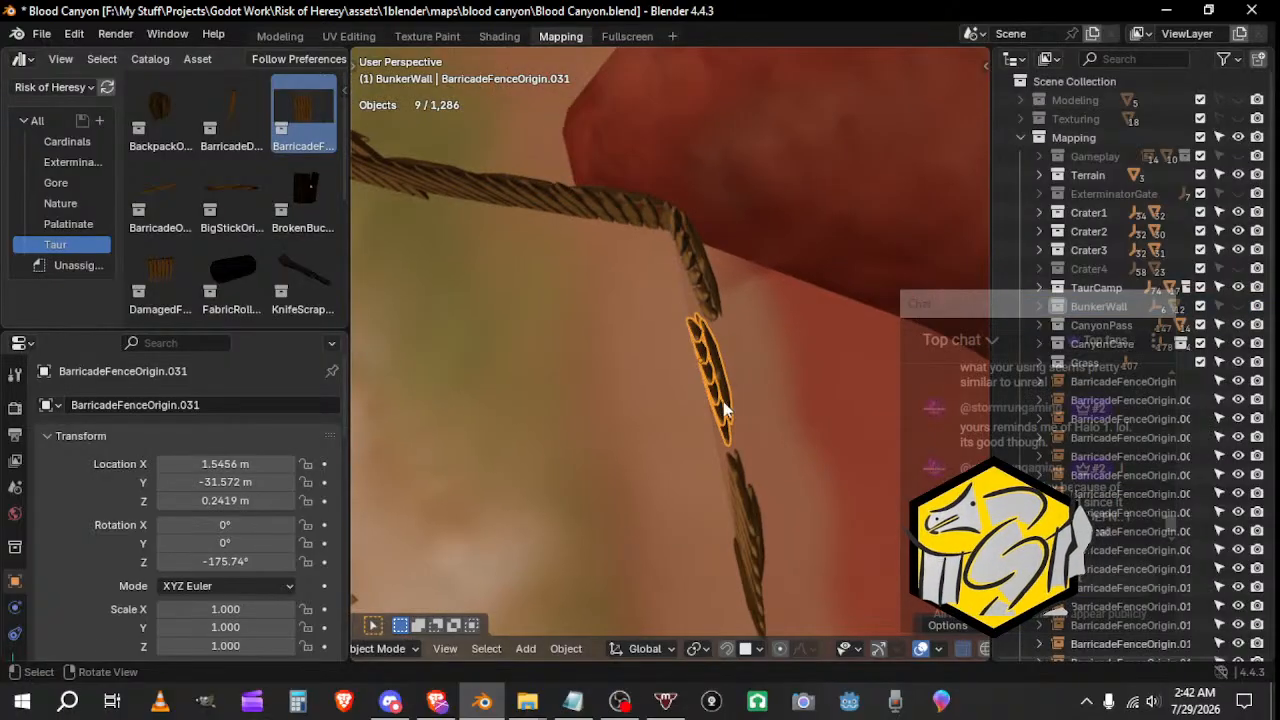
{"action": "key", "text": "KP_Decimal"}
{"action": "scroll", "coordinate": [650, 390], "scroll_direction": "down", "scroll_amount": 4}
{"action": "middle_click_drag", "start_coordinate": [649, 458], "coordinate": [628, 362]}
{"action": "key", "text": "g"}
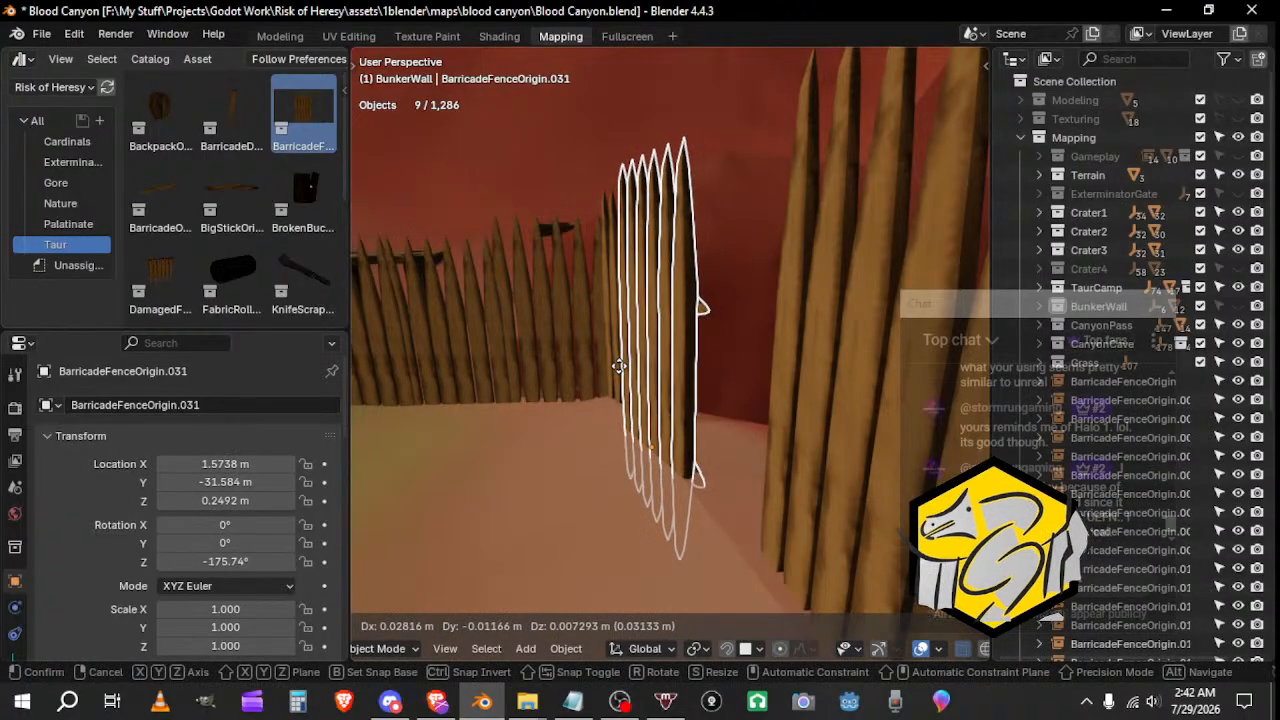
{"action": "left_click", "coordinate": [615, 368]}
{"action": "middle_click_drag", "start_coordinate": [615, 368], "coordinate": [714, 380]}
{"action": "key", "text": "r"}
{"action": "left_click", "coordinate": [785, 420]}
Step: Rotate and shift the panels at the far end so they join the fence line
{"action": "left_click", "coordinate": [642, 580]}
{"action": "key", "text": "r"}
{"action": "key", "text": "z"}
{"action": "left_click", "coordinate": [706, 452]}
{"action": "key", "text": "g"}
{"action": "left_click", "coordinate": [734, 454]}
{"action": "left_click", "coordinate": [643, 351]}
{"action": "key", "text": "g"}
{"action": "left_click", "coordinate": [626, 374]}
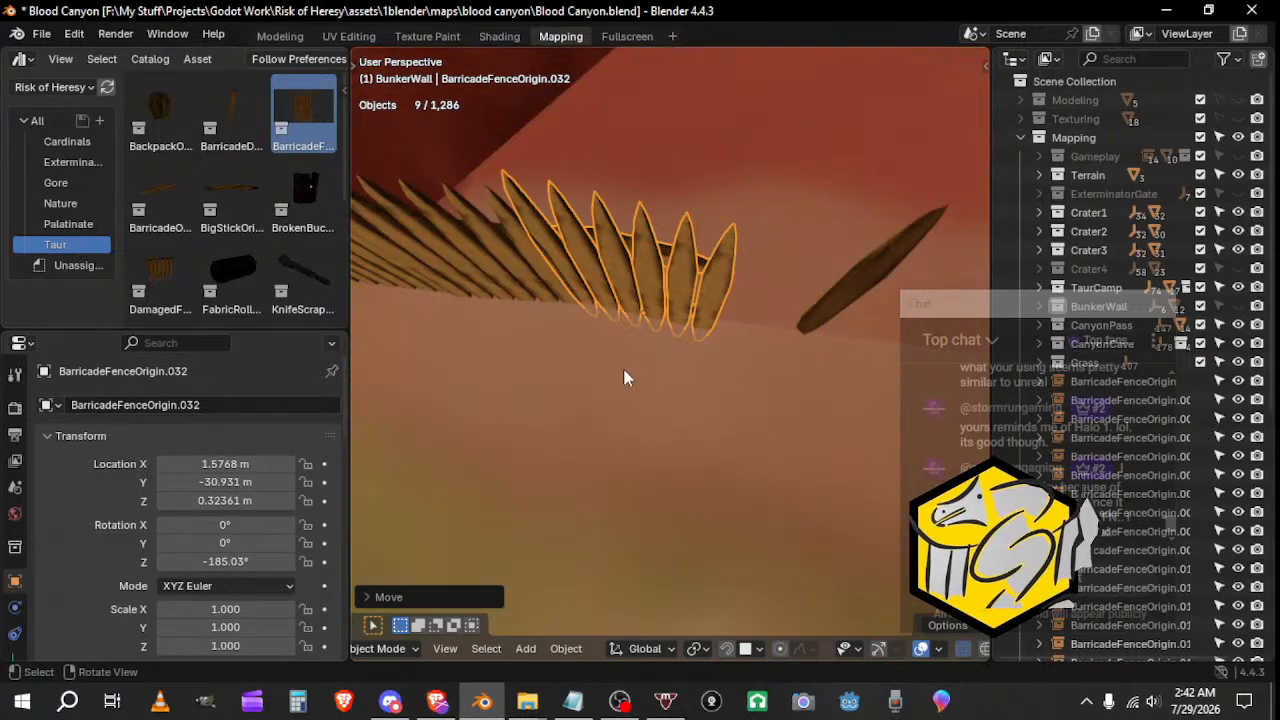
Step: Turn the end panel about Z to about -179°
{"action": "key", "text": "r"}
{"action": "key", "text": "z"}
{"action": "left_click", "coordinate": [635, 355]}
{"action": "mouse_move", "coordinate": [635, 355]}
{"action": "middle_mouse_down"}
{"action": "mouse_move", "coordinate": [659, 326]}
{"action": "mouse_move", "coordinate": [787, 287]}
{"action": "mouse_move", "coordinate": [651, 372]}
{"action": "middle_mouse_up"}
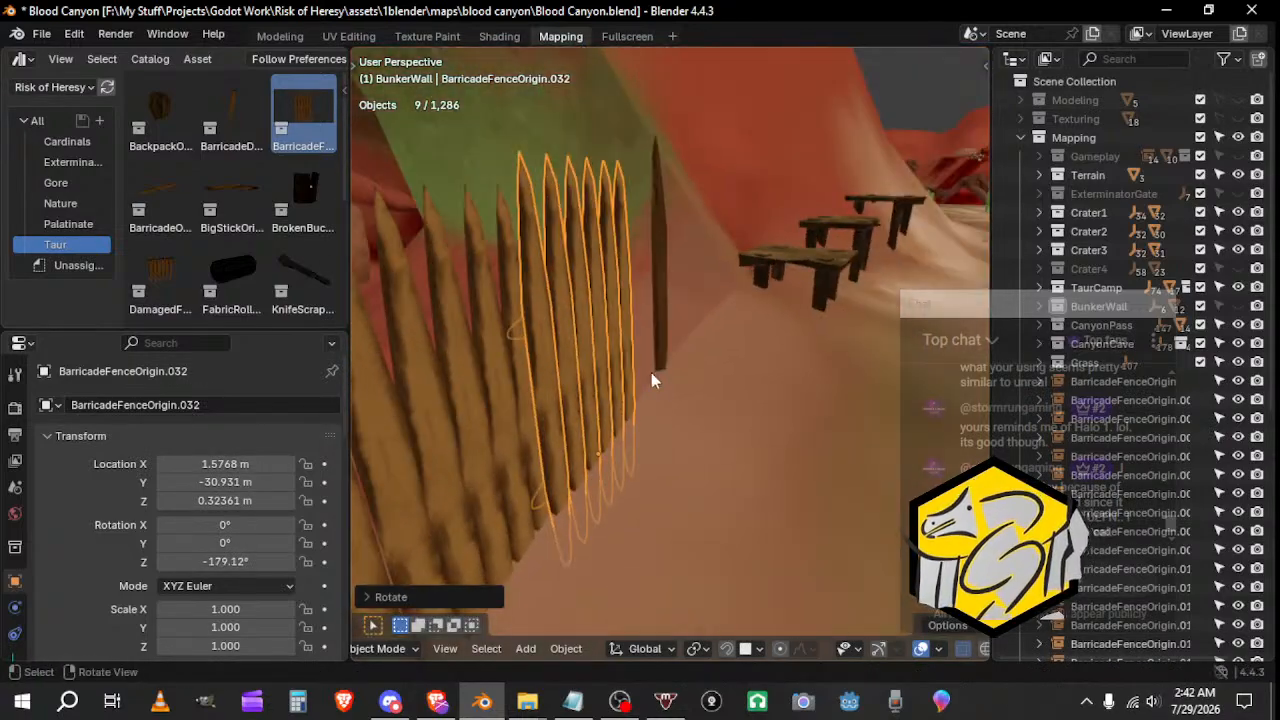
{"action": "key", "text": "g"}
{"action": "right_click", "coordinate": [658, 378]}
{"action": "right_click", "coordinate": [657, 378]}
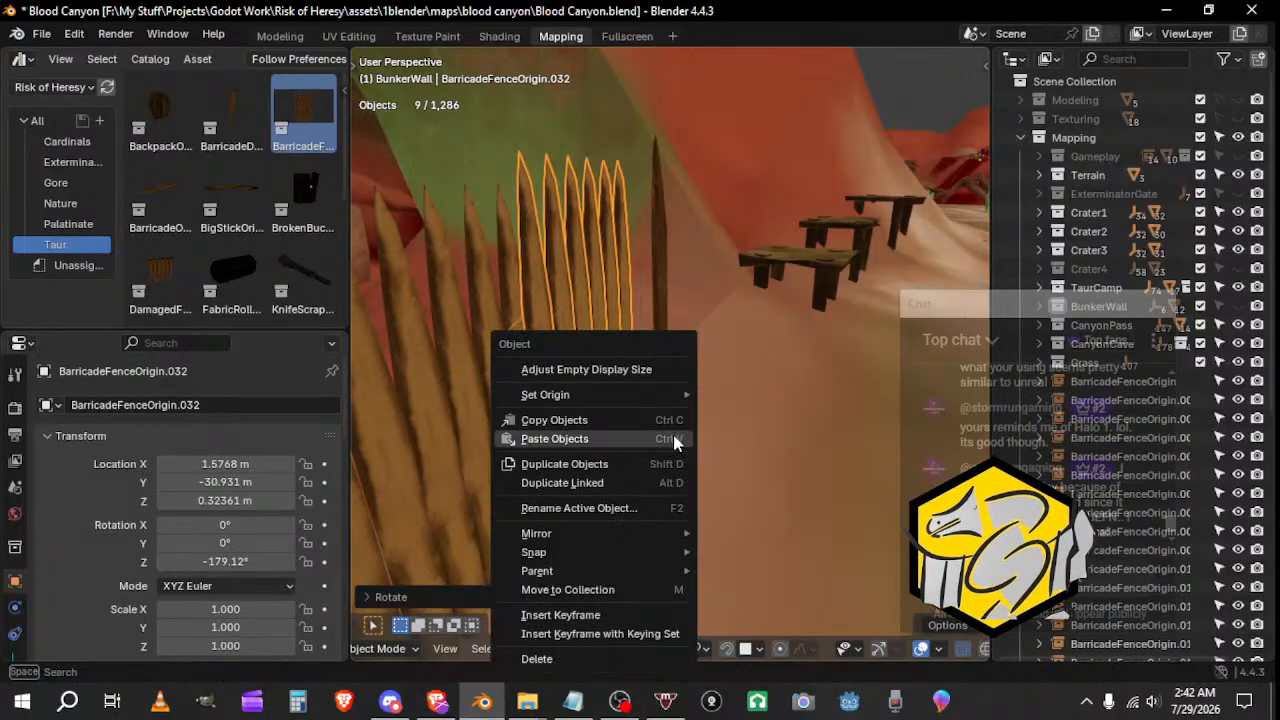
Step: Duplicate the end panel over the lone stake and adjust the copy's height to about 0.39 m
{"action": "middle_click_drag", "start_coordinate": [715, 315], "coordinate": [627, 372]}
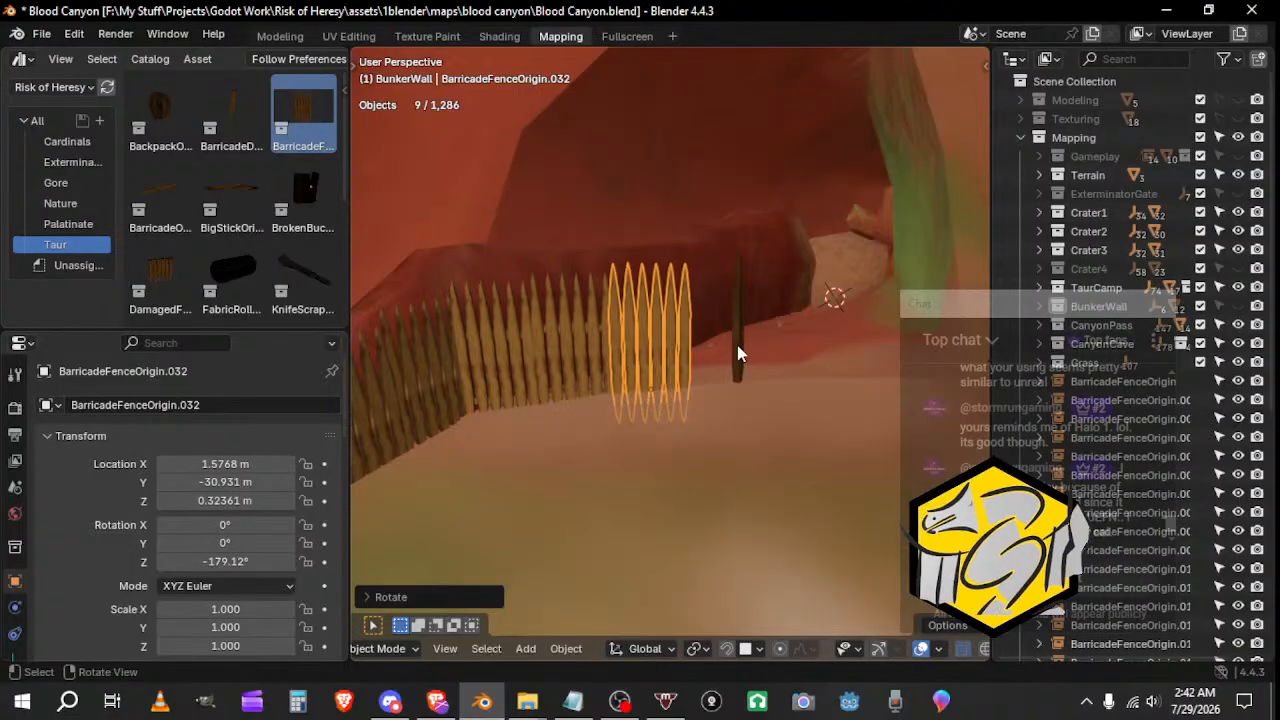
{"action": "key", "text": "shift+d"}
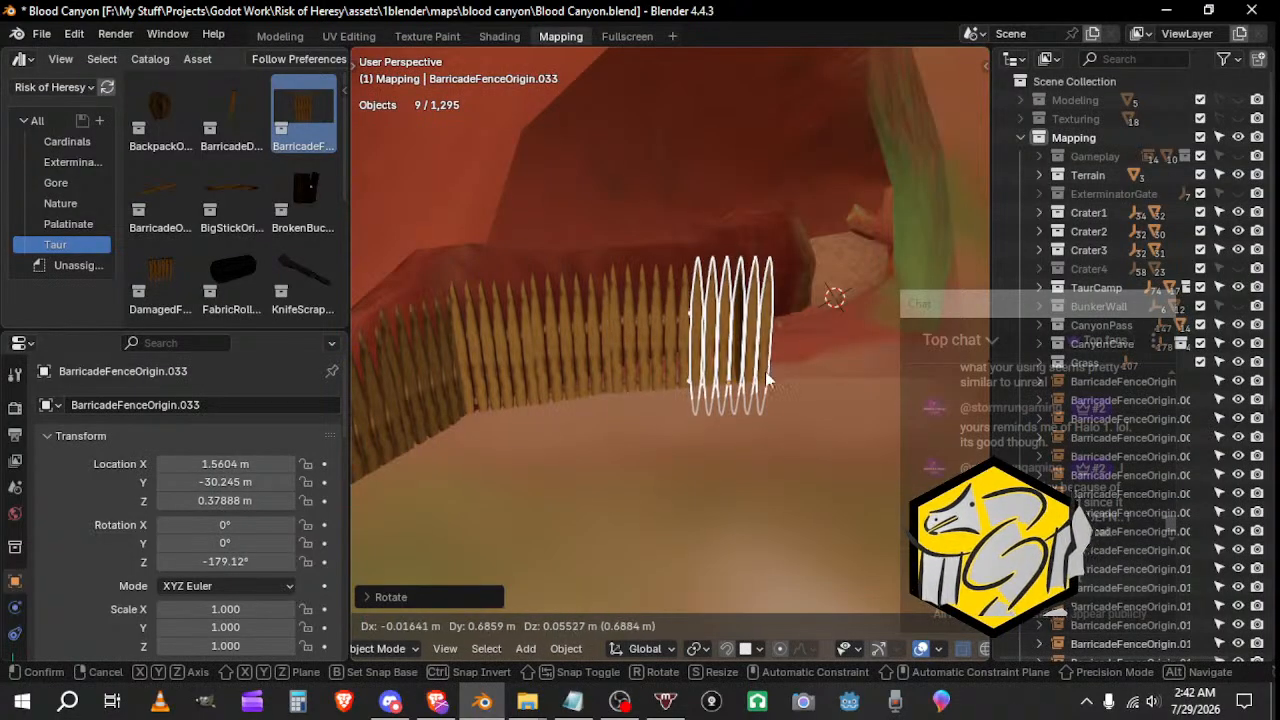
{"action": "left_click", "coordinate": [700, 385]}
{"action": "middle_click_drag", "start_coordinate": [700, 385], "coordinate": [414, 357]}
{"action": "key", "text": "g"}
{"action": "key", "text": "z"}
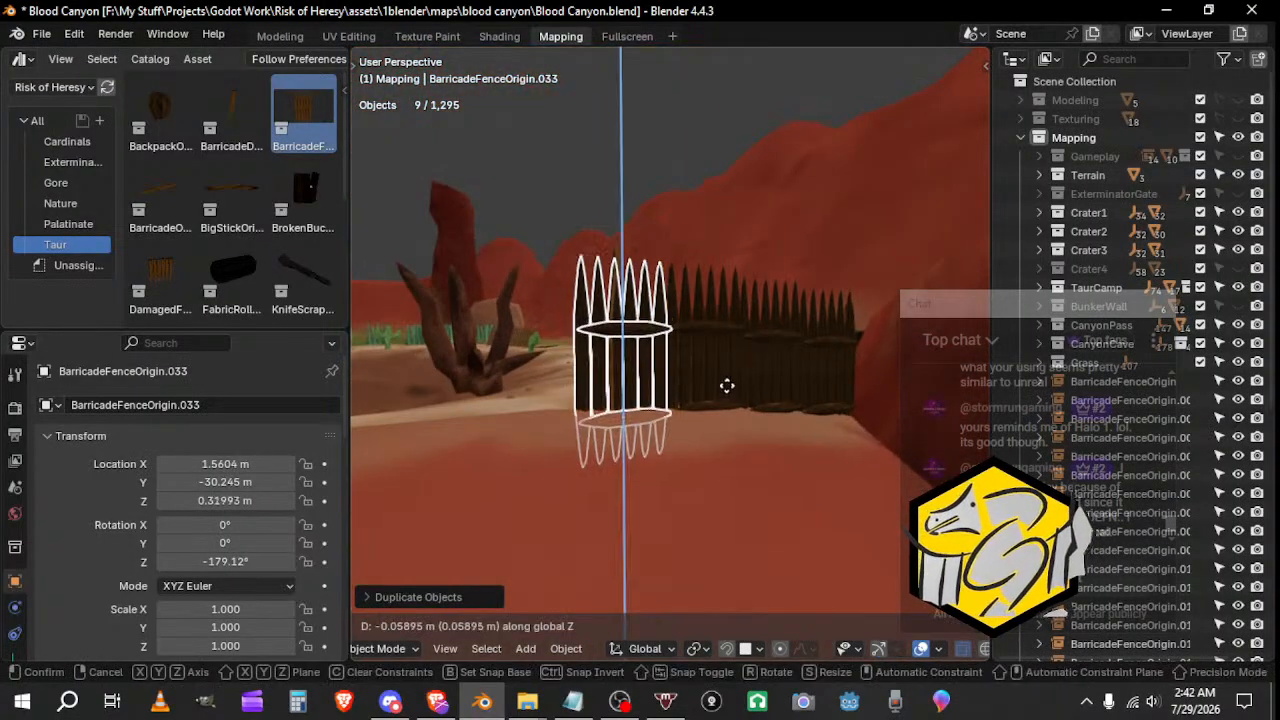
{"action": "left_click", "coordinate": [727, 385]}
Step: Delete the lone stake overlapping the new end panel
{"action": "middle_click_drag", "start_coordinate": [727, 385], "coordinate": [980, 425]}
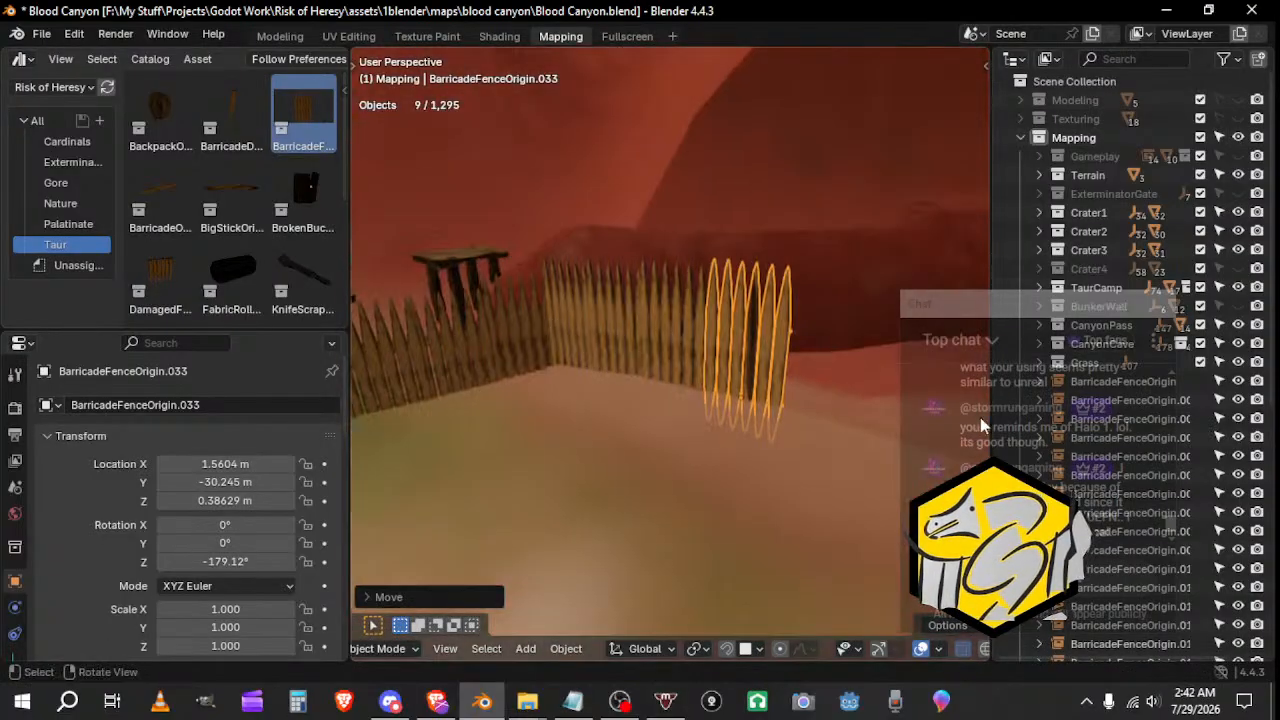
{"action": "left_click", "coordinate": [753, 367]}
{"action": "key", "text": "Delete"}
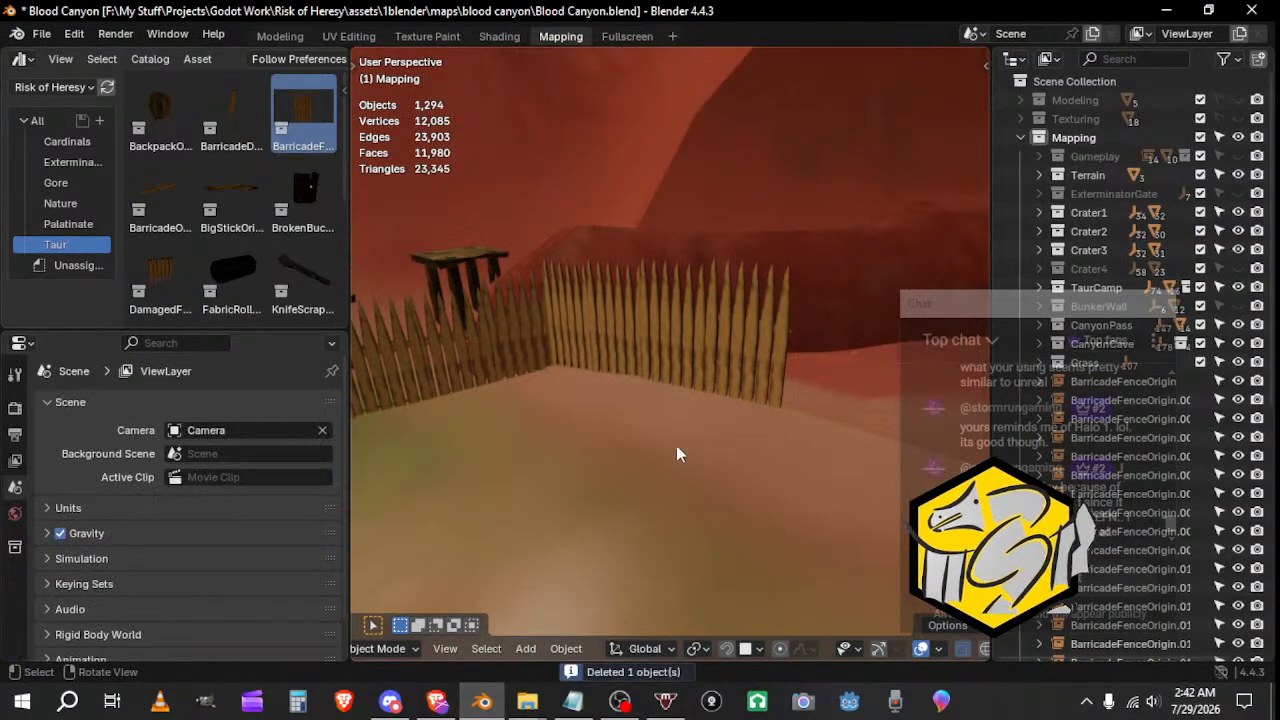
{"action": "middle_click_drag", "start_coordinate": [676, 445], "coordinate": [769, 471]}
{"action": "scroll", "coordinate": [769, 471], "scroll_direction": "down", "scroll_amount": 3}
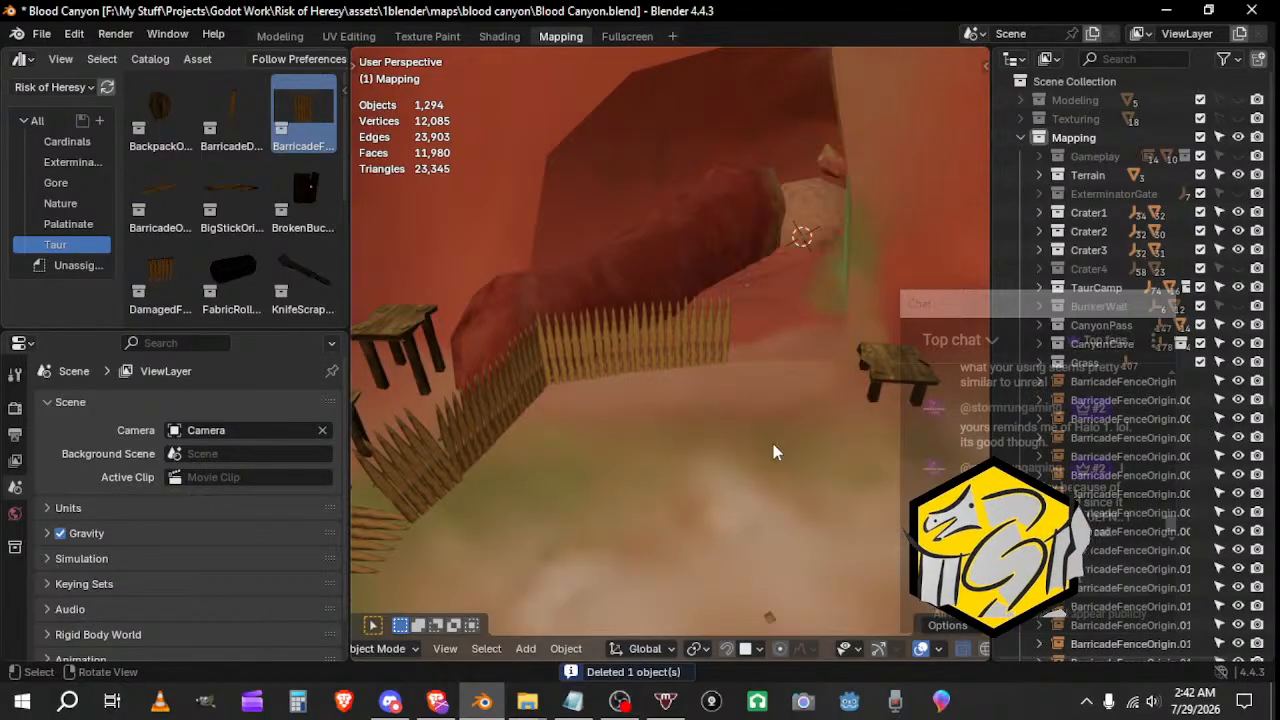
Step: Save the Blood Canyon.blend file
{"action": "left_click", "coordinate": [41, 34]}
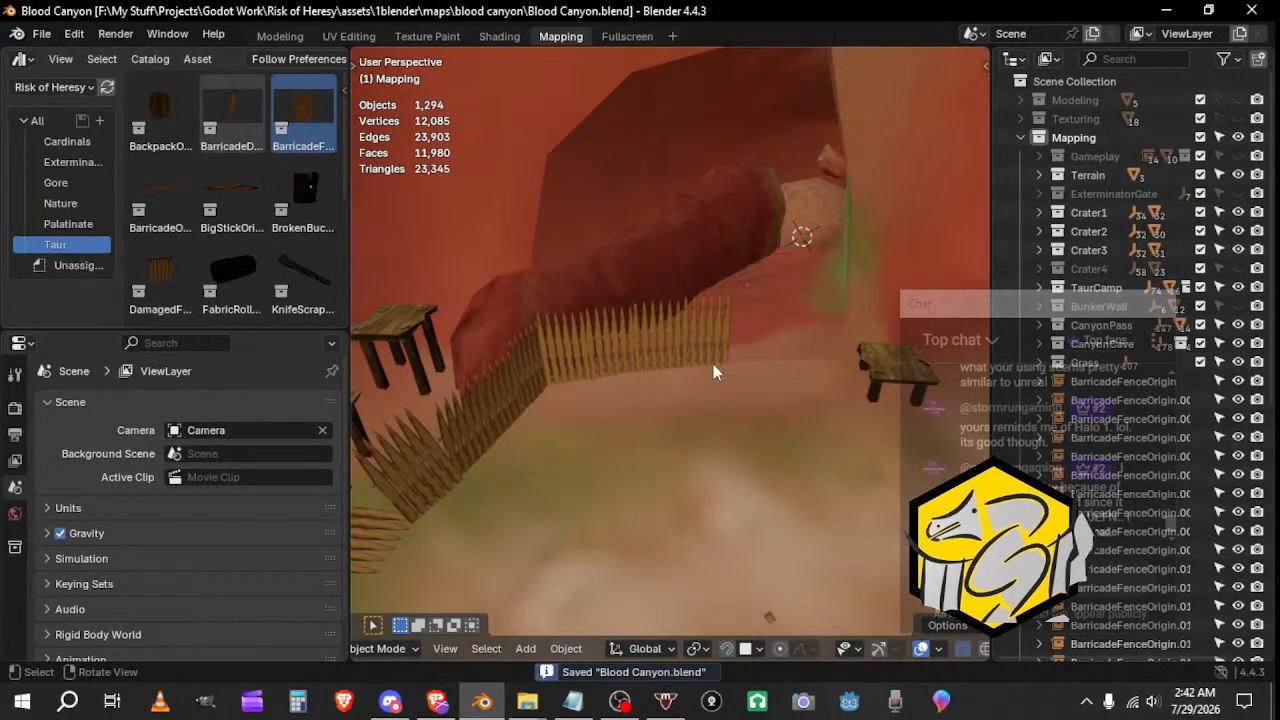
{"action": "middle_click_drag", "start_coordinate": [643, 406], "coordinate": [607, 382], "text": "shift"}
Step: Duplicate five barricade fence panels from the crater-side line and place the copies across the gap near the tables
{"action": "left_click", "coordinate": [494, 290]}
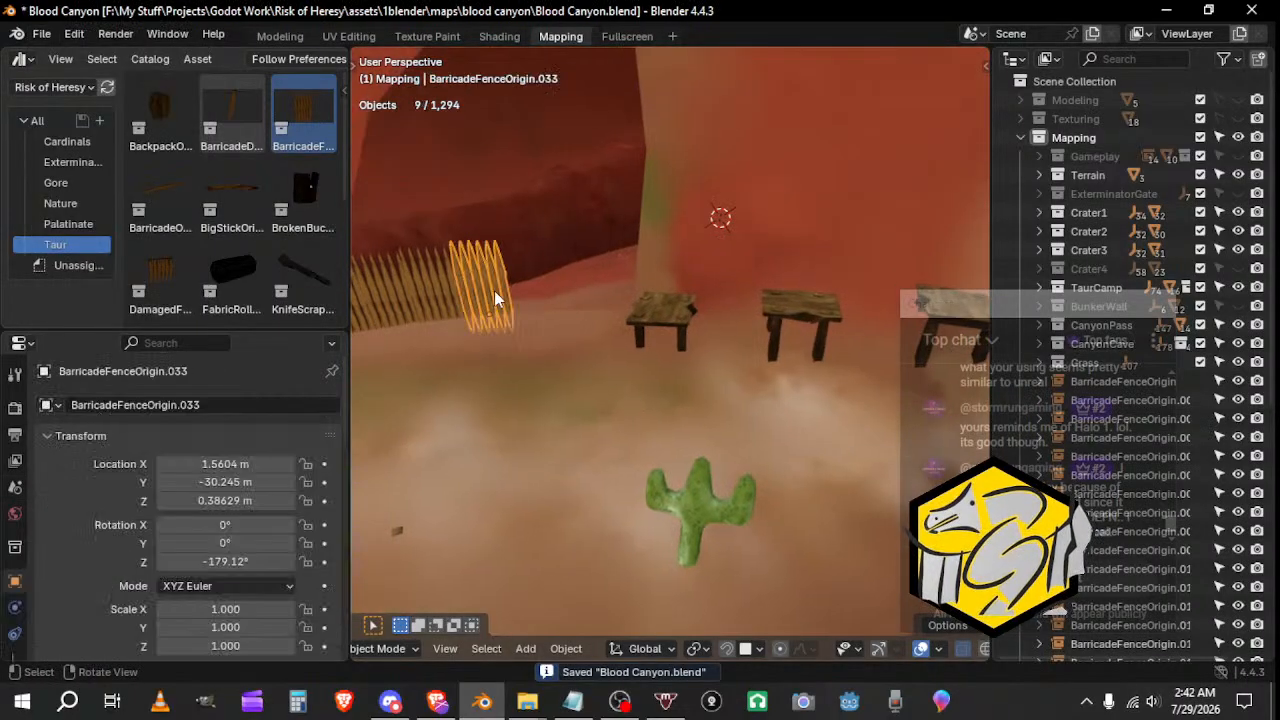
{"action": "middle_click_drag", "start_coordinate": [494, 290], "coordinate": [658, 349], "text": "shift"}
{"action": "middle_click_drag", "start_coordinate": [576, 334], "coordinate": [592, 351]}
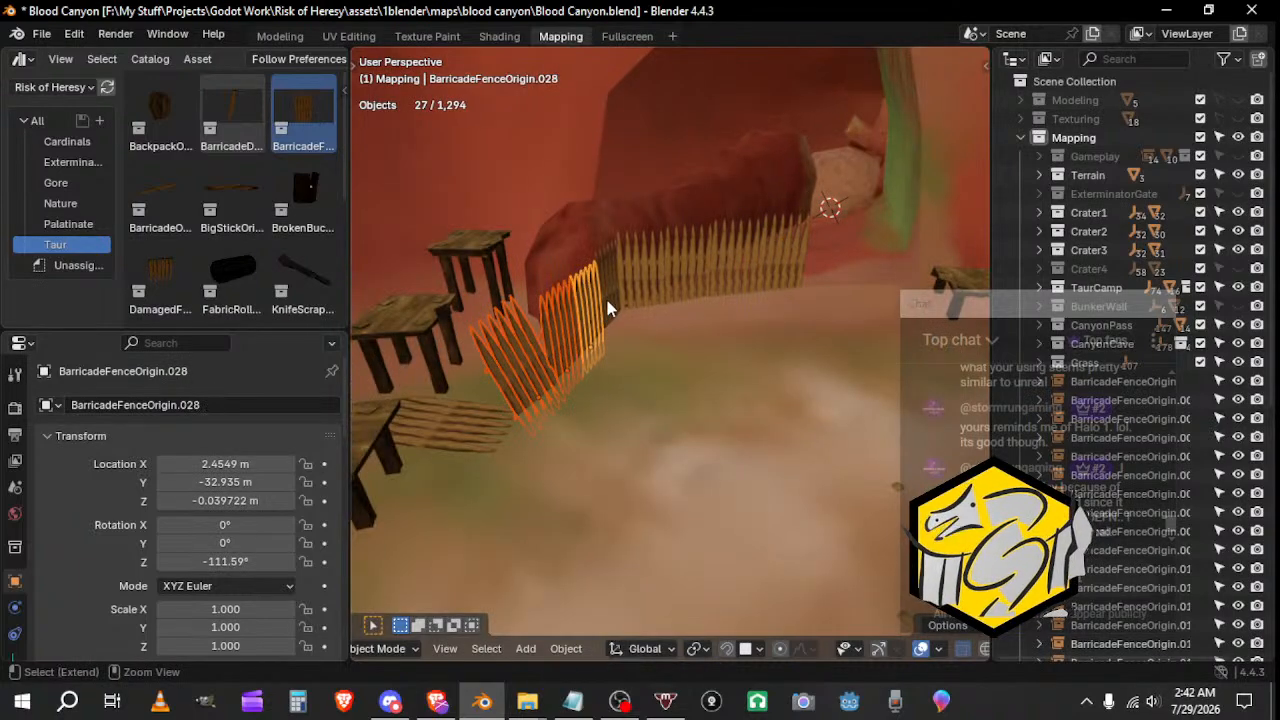
{"action": "middle_click_drag", "start_coordinate": [632, 298], "coordinate": [566, 443]}
{"action": "key", "text": "shift+d"}
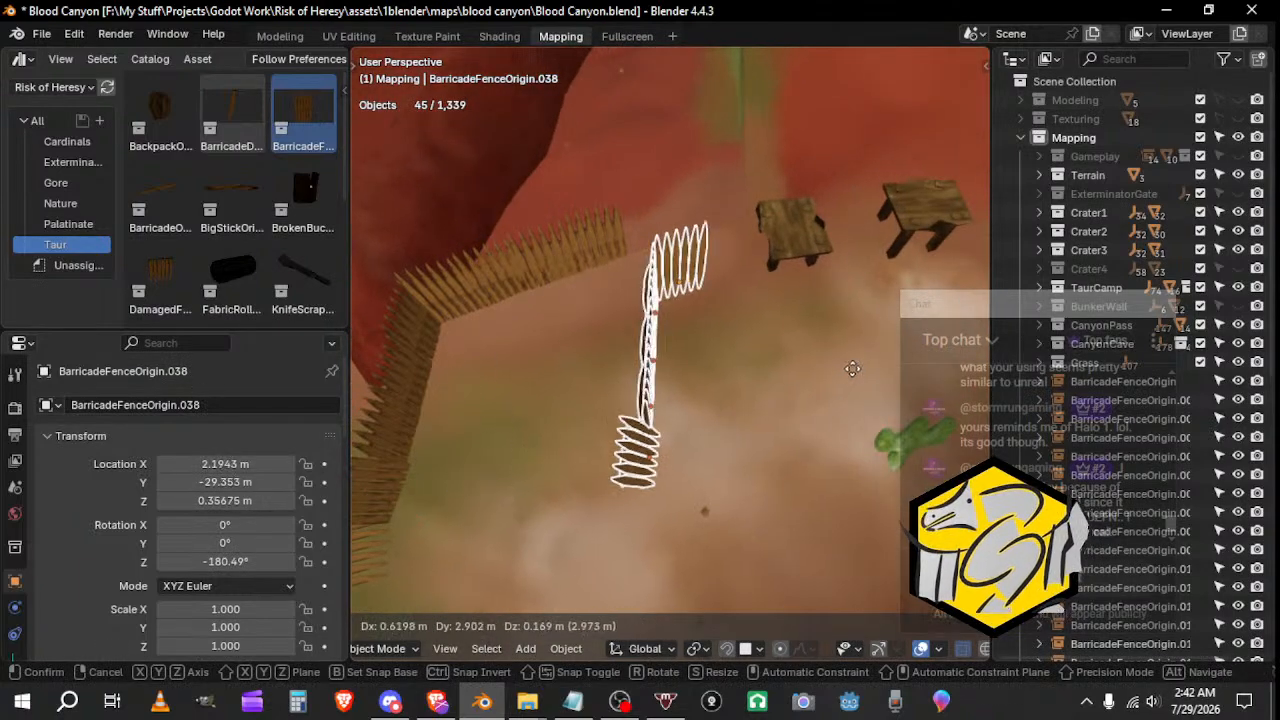
{"action": "left_click", "coordinate": [882, 306]}
Step: Shift the duplicated fence run against the cliff and adjust its height, with the cliff-side panel at about 0.49 m
{"action": "middle_click_drag", "start_coordinate": [882, 306], "coordinate": [650, 400]}
{"action": "key", "text": "g"}
{"action": "key", "text": "z"}
{"action": "left_click", "coordinate": [695, 427]}
{"action": "key", "text": "g"}
{"action": "left_click", "coordinate": [562, 430]}
{"action": "key", "text": "g"}
{"action": "left_click", "coordinate": [775, 348]}
{"action": "key", "text": "g"}
{"action": "key", "text": "z"}
{"action": "left_click", "coordinate": [760, 378]}
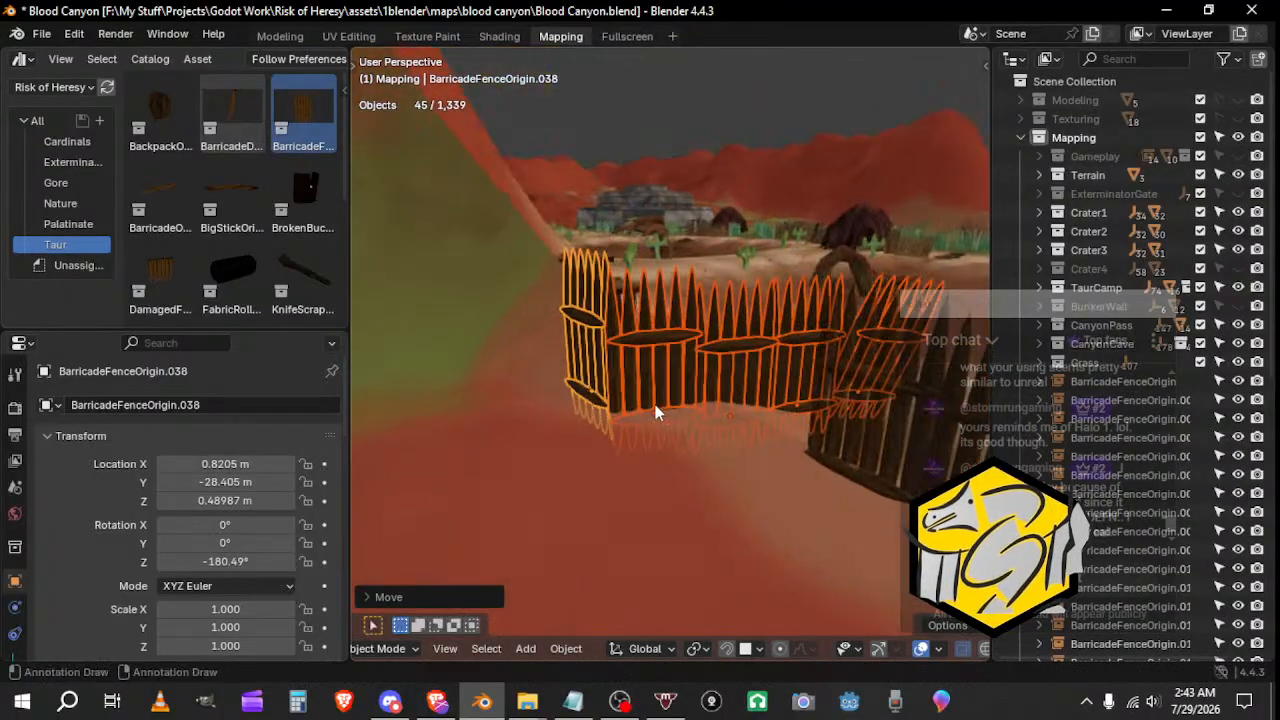
Step: Rotate the four duplicated panels beyond the cliff-side one together
{"action": "left_click", "coordinate": [650, 400]}
{"action": "left_click", "coordinate": [771, 381], "text": "shift"}
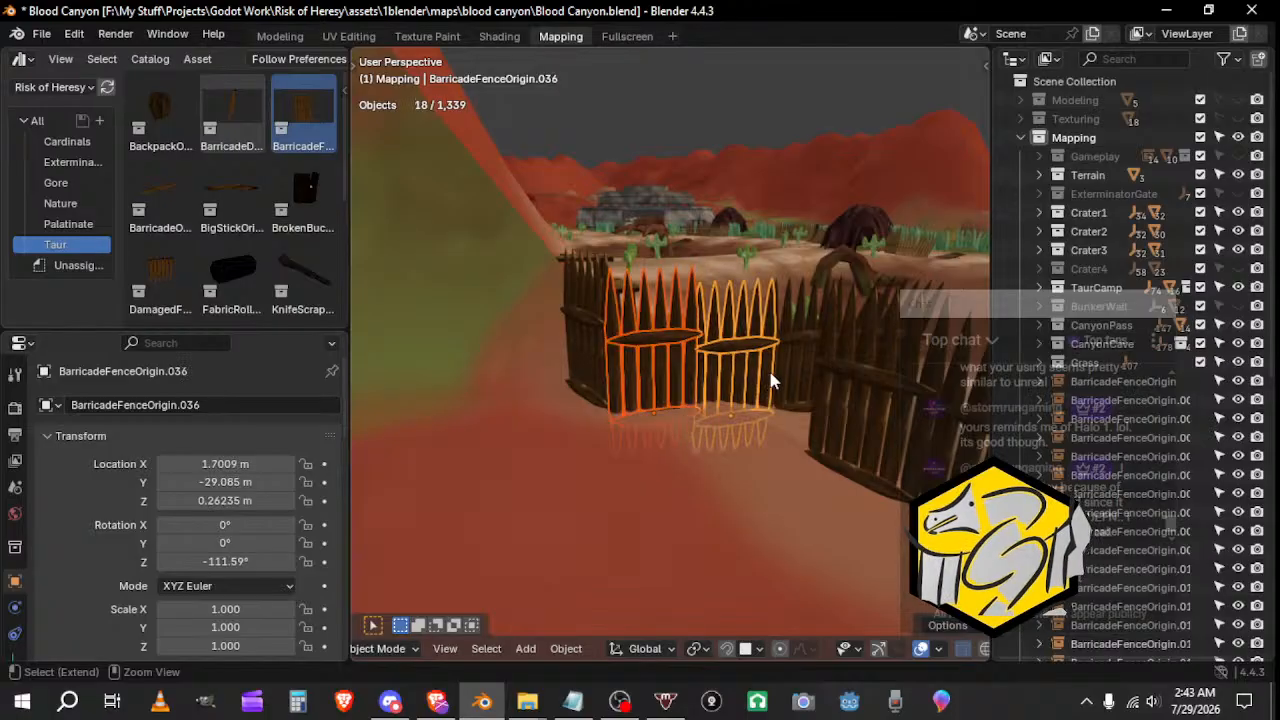
{"action": "middle_click_drag", "start_coordinate": [793, 418], "coordinate": [654, 263]}
{"action": "left_click", "coordinate": [703, 366], "text": "shift"}
{"action": "key", "text": "r"}
{"action": "left_click", "coordinate": [674, 374]}
Step: Move the rotated panels so they line up and join with the rest of the new fence run
{"action": "key", "text": "g"}
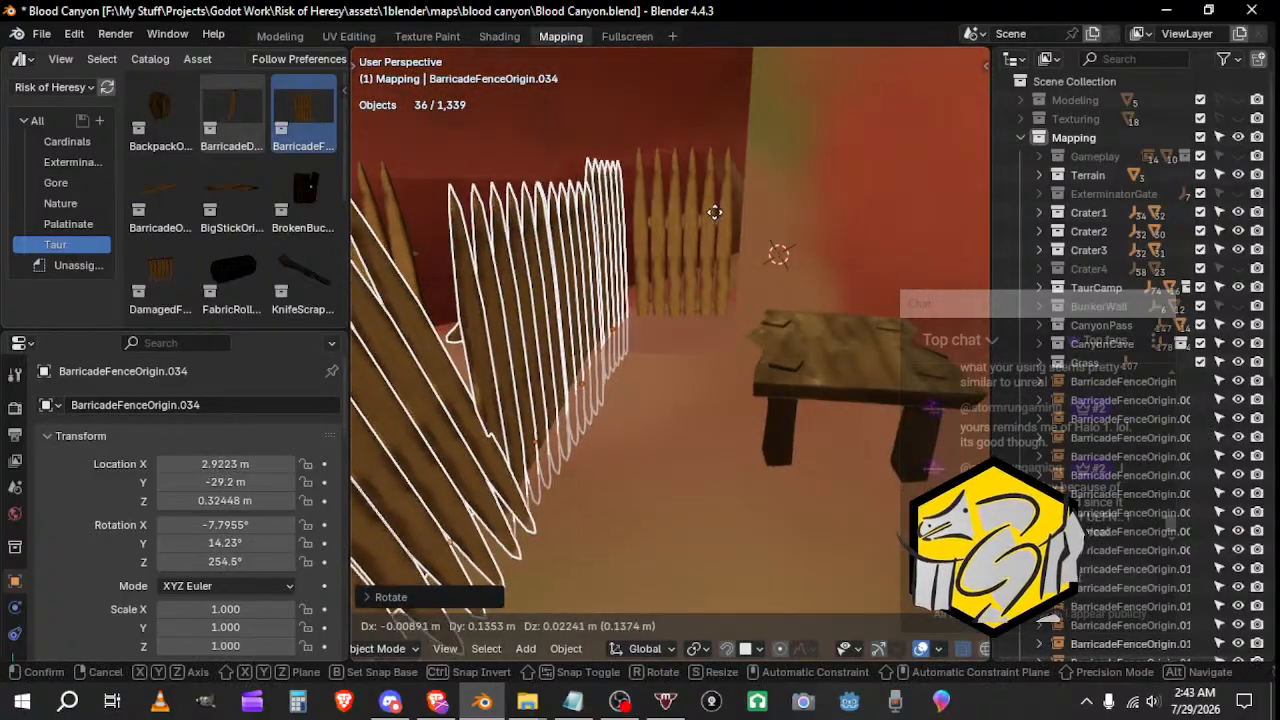
{"action": "left_click", "coordinate": [730, 212]}
{"action": "middle_click_drag", "start_coordinate": [730, 212], "coordinate": [630, 390]}
{"action": "key", "text": "g"}
{"action": "left_click", "coordinate": [702, 315]}
{"action": "key", "text": "g"}
{"action": "left_click", "coordinate": [765, 312]}
Step: Lower the outermost panel of the new run to a height of about 0.23 m
{"action": "left_click", "coordinate": [766, 388]}
{"action": "key", "text": "g"}
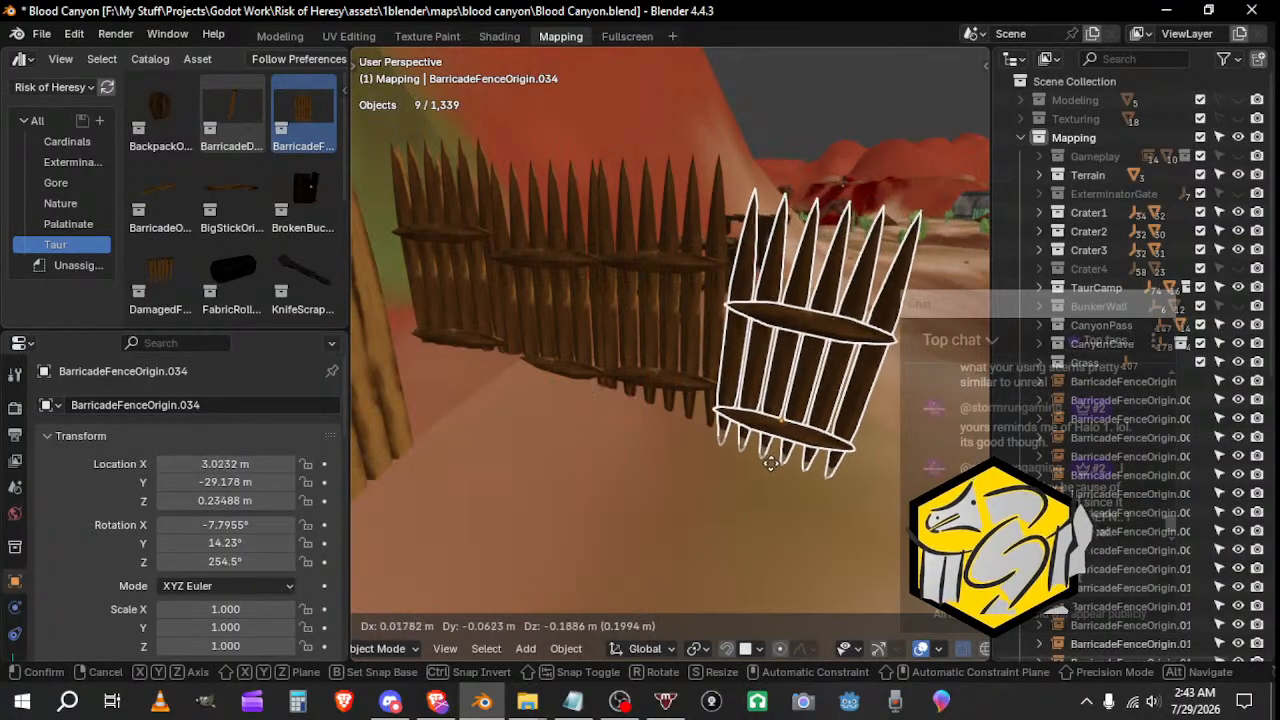
{"action": "left_click", "coordinate": [782, 462]}
{"action": "middle_click_drag", "start_coordinate": [782, 462], "coordinate": [681, 401]}
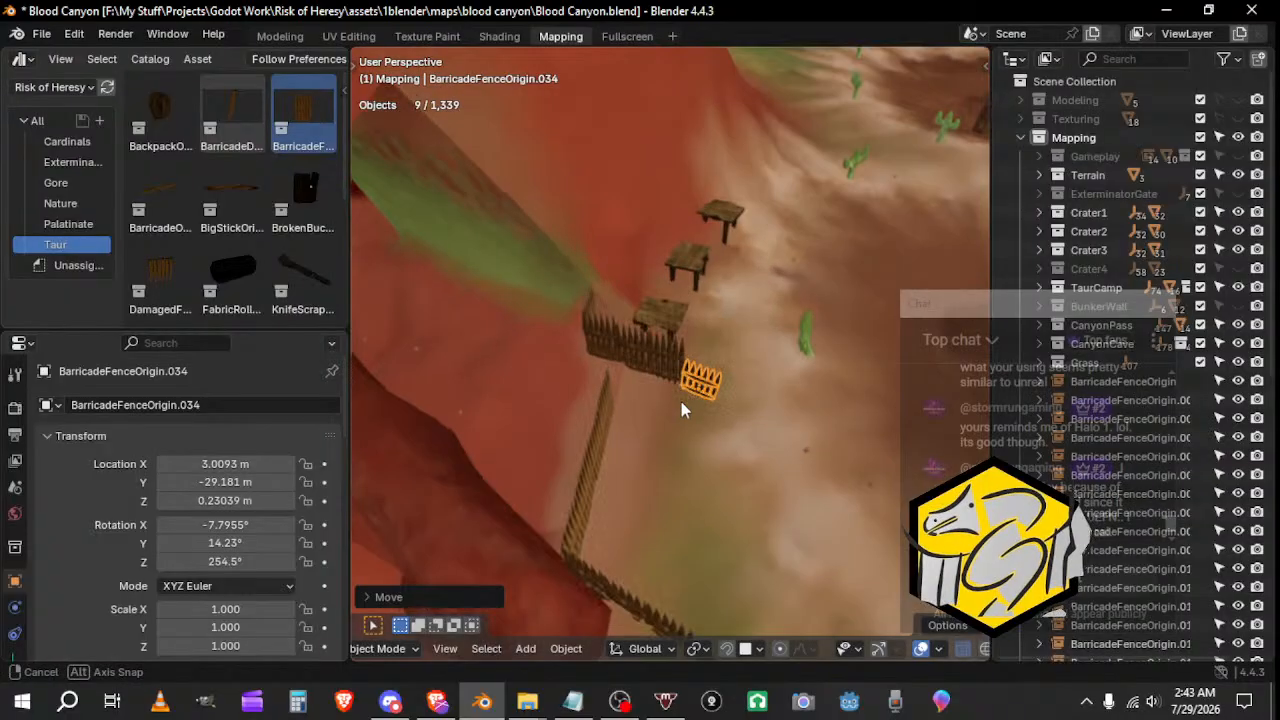
Step: Turn the two outermost panels about Z and tilt them, leaving the inner one at about 12° on Y
{"action": "key", "text": "r"}
{"action": "key", "text": "z"}
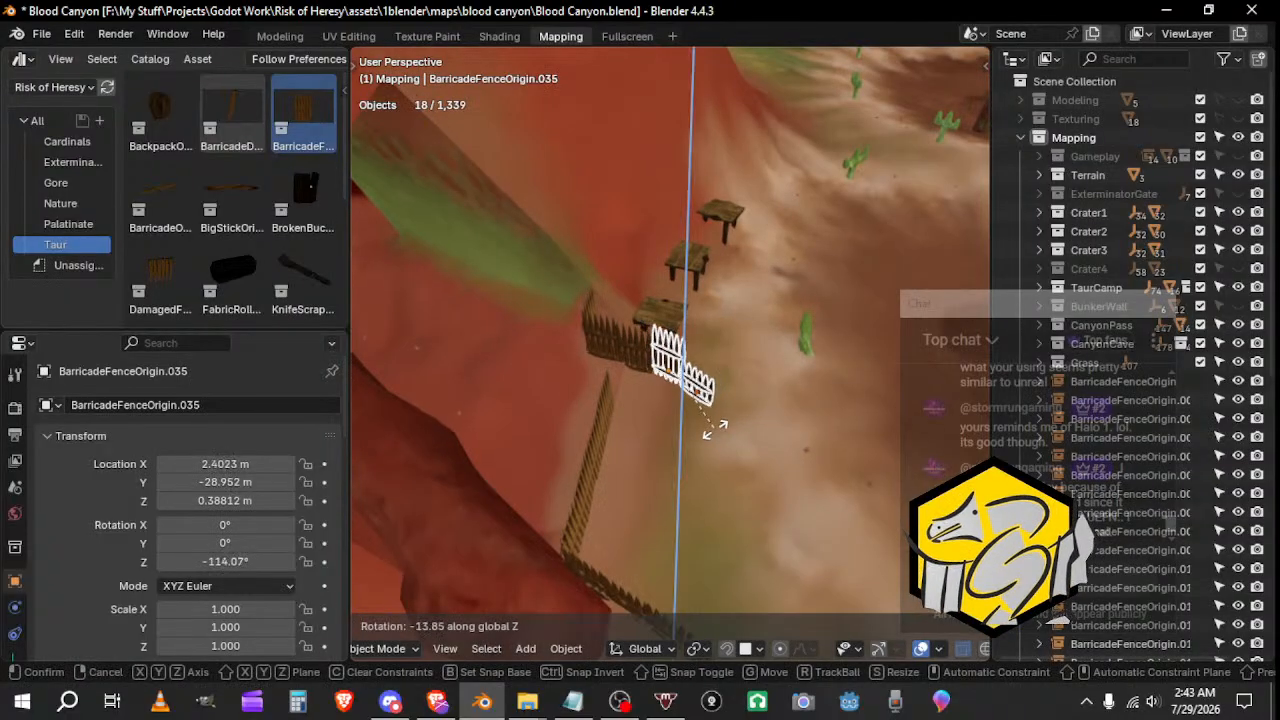
{"action": "left_click", "coordinate": [715, 430]}
{"action": "middle_click_drag", "start_coordinate": [689, 408], "coordinate": [575, 321]}
{"action": "key", "text": "r"}
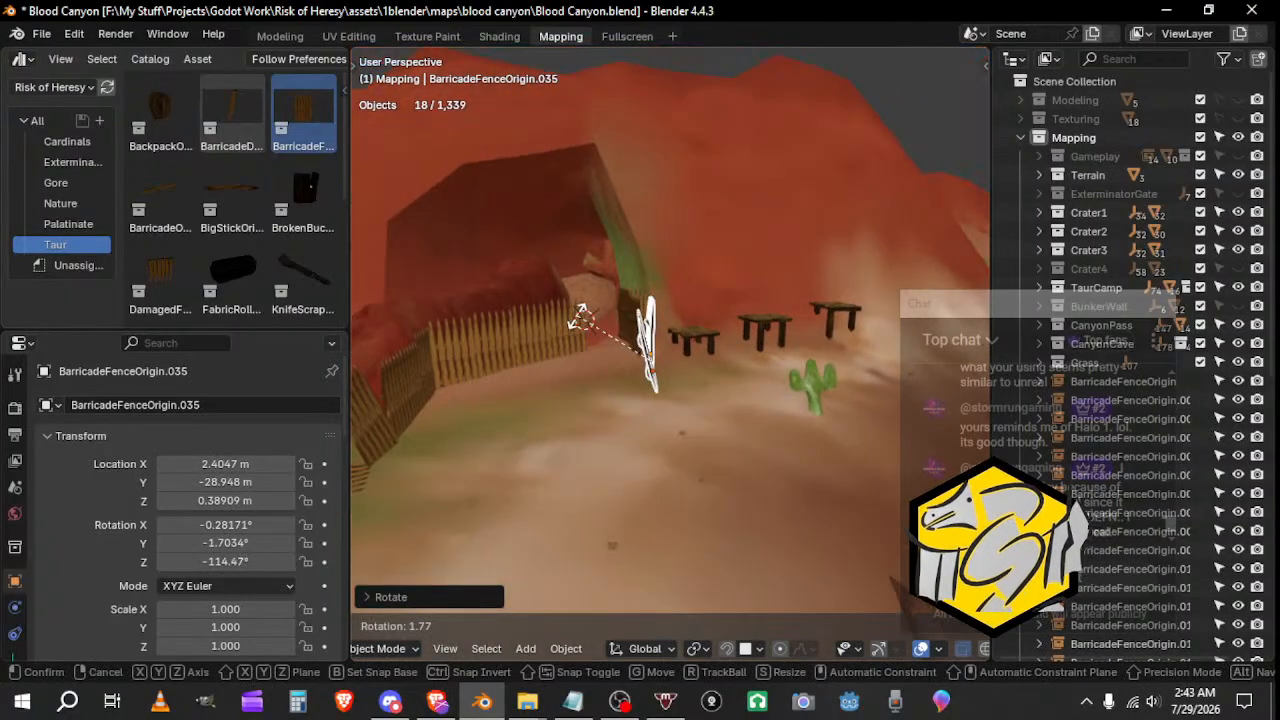
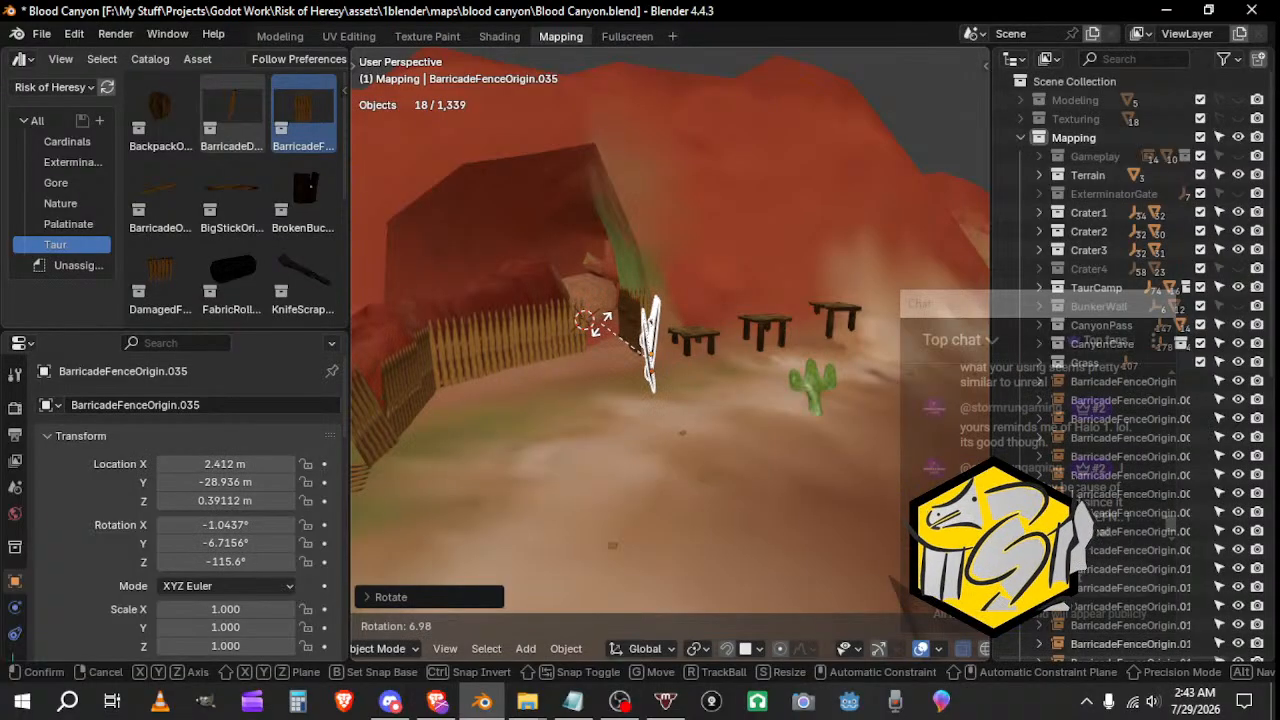
{"action": "left_click", "coordinate": [762, 438]}
{"action": "middle_click_drag", "start_coordinate": [762, 438], "coordinate": [652, 370]}
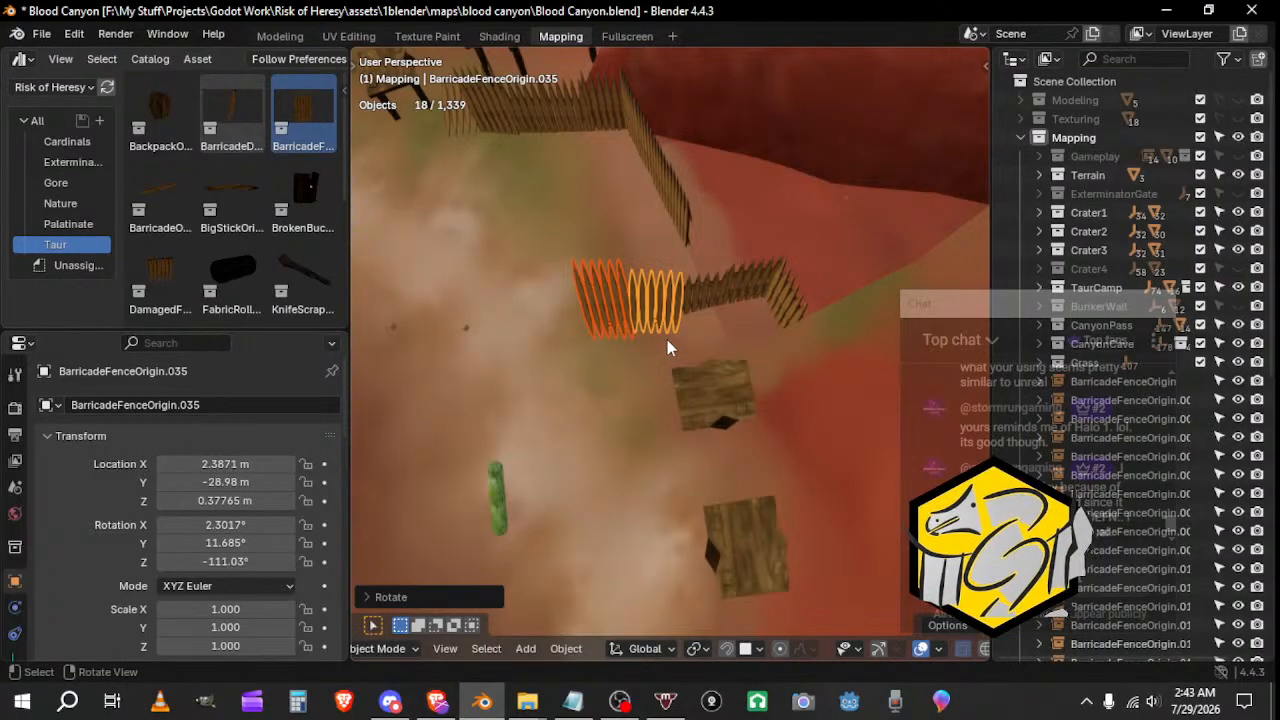
Step: Move the two tilted panels against the neighbouring fence, with the inner one at about X 2.45 m, Y -29.05 m
{"action": "scroll", "coordinate": [657, 337], "scroll_direction": "up", "scroll_amount": 2}
{"action": "key", "text": "g"}
{"action": "left_click", "coordinate": [619, 295]}
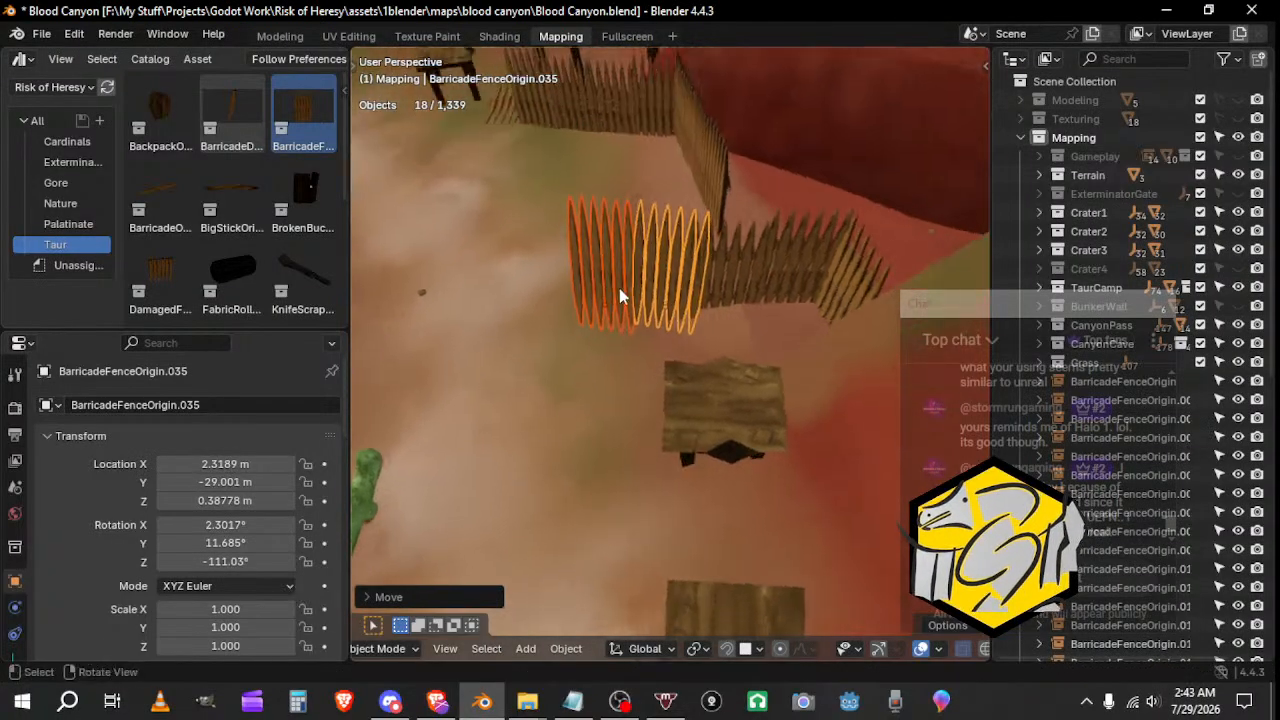
{"action": "middle_click_drag", "start_coordinate": [619, 288], "coordinate": [633, 520]}
{"action": "key", "text": "g"}
{"action": "left_click", "coordinate": [543, 431]}
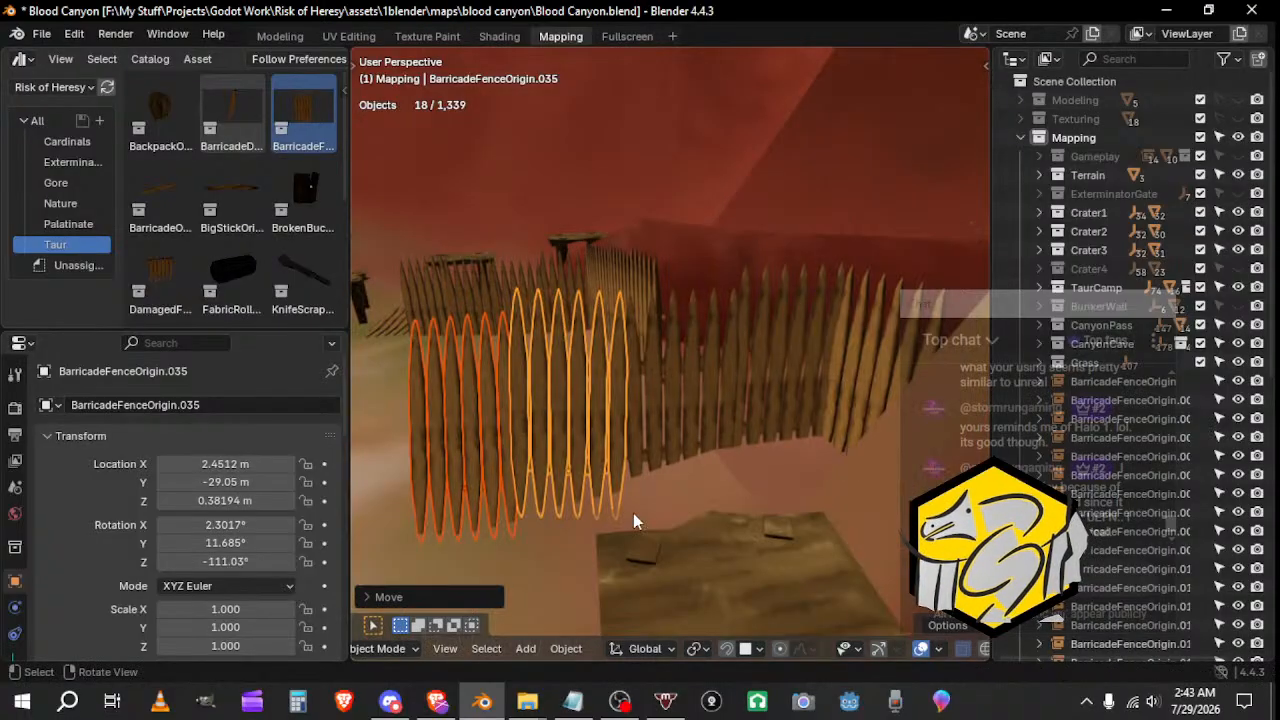
Step: Lower the two tilted panels into the ground along Z, with the outermost one at a height of about 0.04 m
{"action": "left_click", "coordinate": [645, 452]}
{"action": "left_click", "coordinate": [568, 466]}
{"action": "left_click", "coordinate": [469, 477], "text": "shift"}
{"action": "key", "text": "g"}
{"action": "key", "text": "z"}
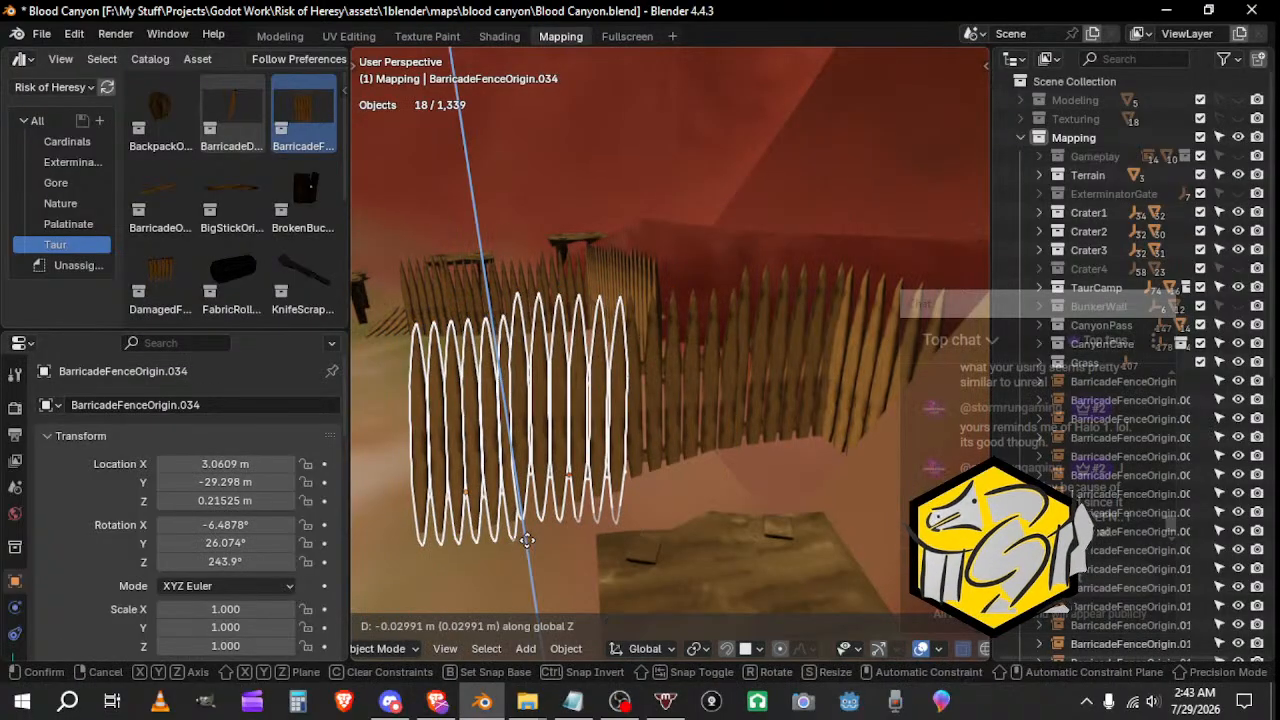
{"action": "left_click", "coordinate": [533, 562]}
{"action": "left_click", "coordinate": [453, 493]}
{"action": "middle_click_drag", "start_coordinate": [453, 493], "coordinate": [549, 389]}
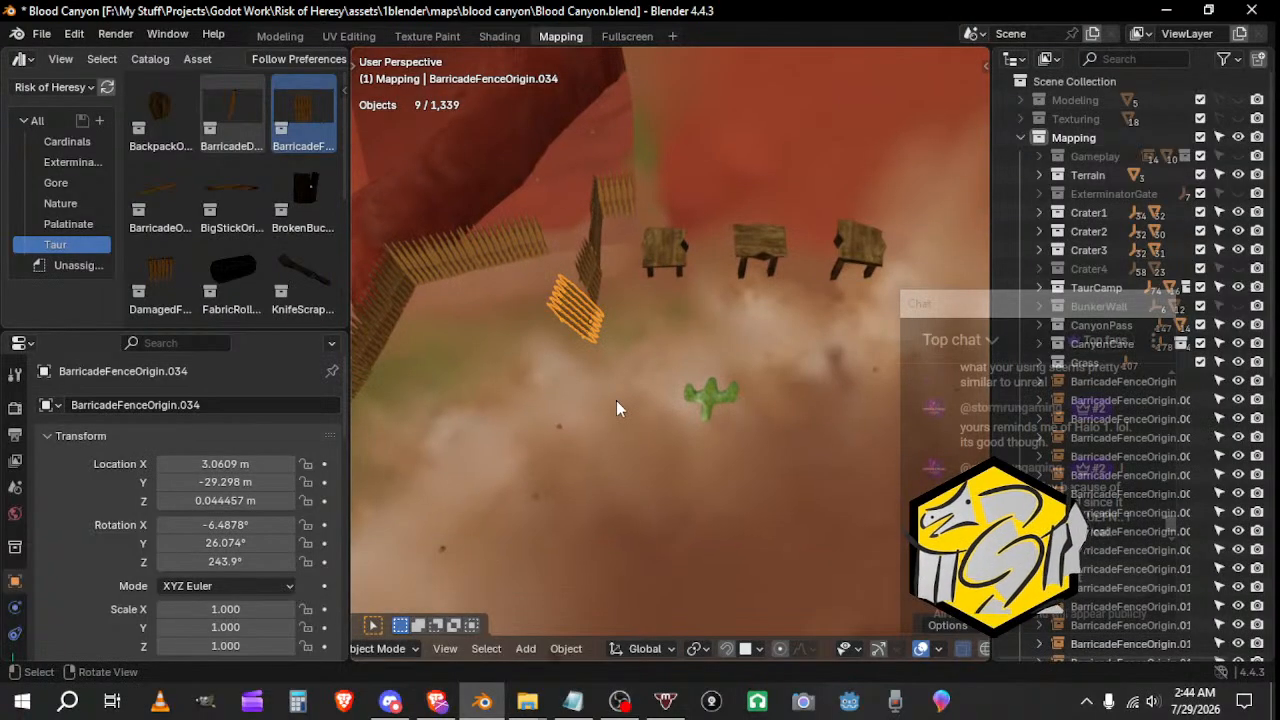
Step: Add a damaged fence panel from the Taur assets and place it beside the table near the fallen panel
{"action": "middle_click_drag", "start_coordinate": [601, 418], "coordinate": [581, 350]}
{"action": "left_click_drag", "start_coordinate": [151, 292], "coordinate": [545, 310]}
{"action": "middle_click_drag", "start_coordinate": [561, 312], "coordinate": [645, 330]}
{"action": "key", "text": "g"}
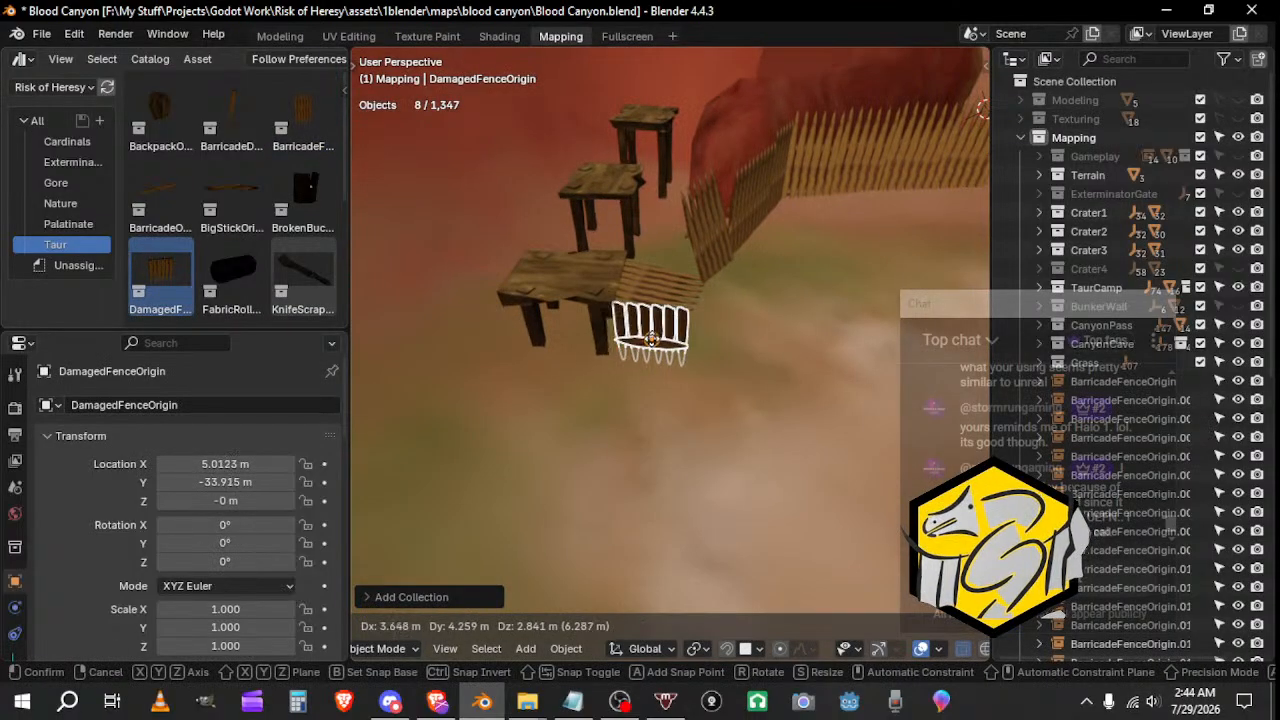
{"action": "left_click", "coordinate": [650, 337]}
Step: Try turning the damaged fence panel about Z by 9° and by a further 90°
{"action": "key", "text": "r"}
{"action": "key", "text": "z"}
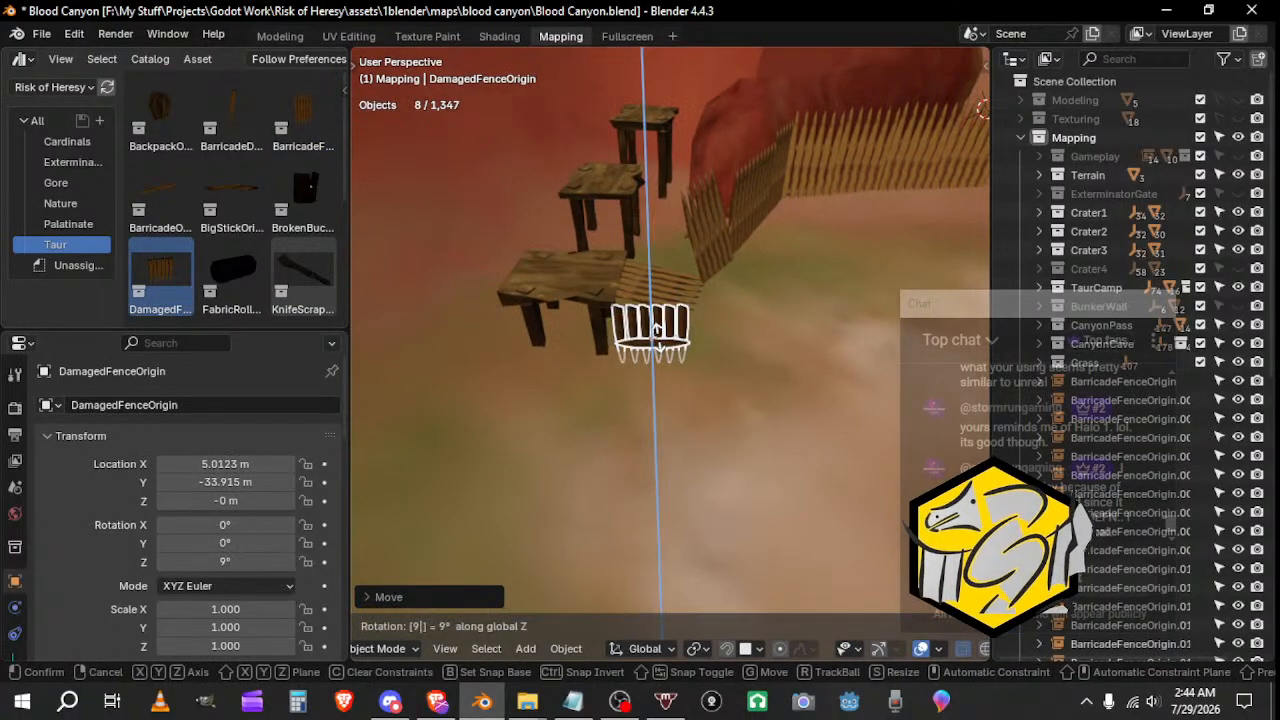
{"action": "key", "text": "Return"}
{"action": "key", "text": "r"}
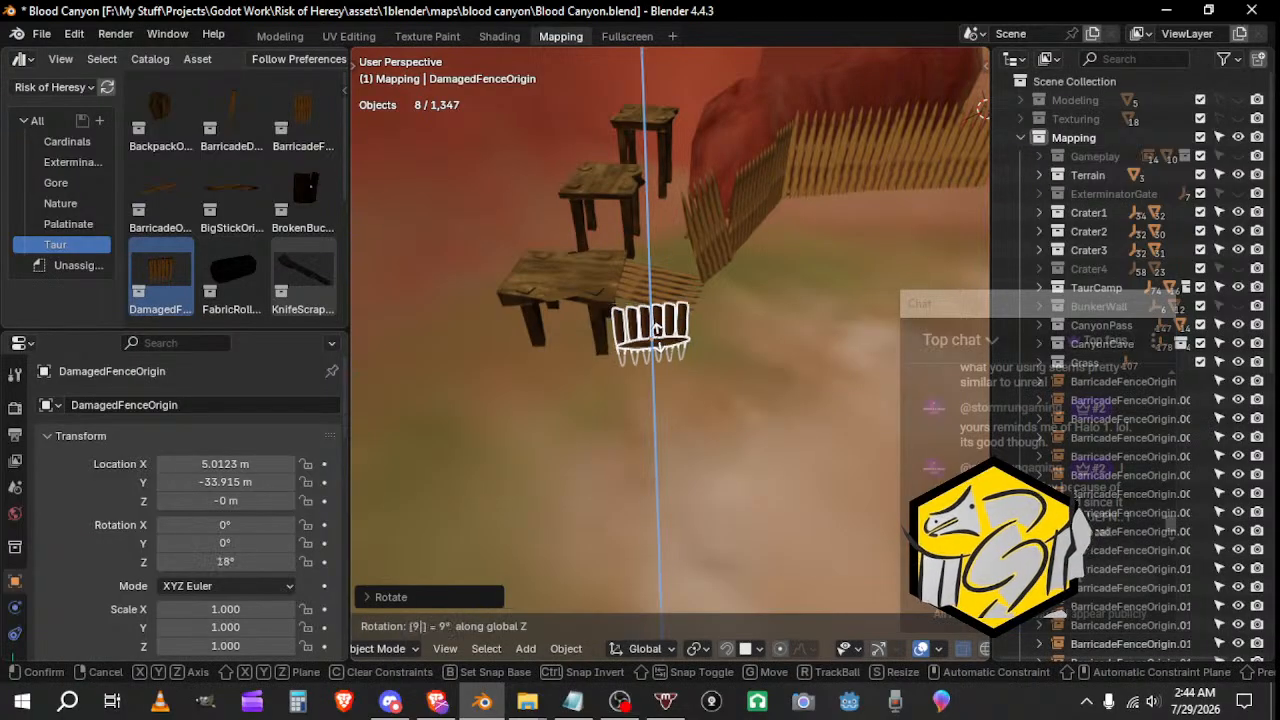
{"action": "key", "text": "Escape"}
{"action": "key", "text": "z"}
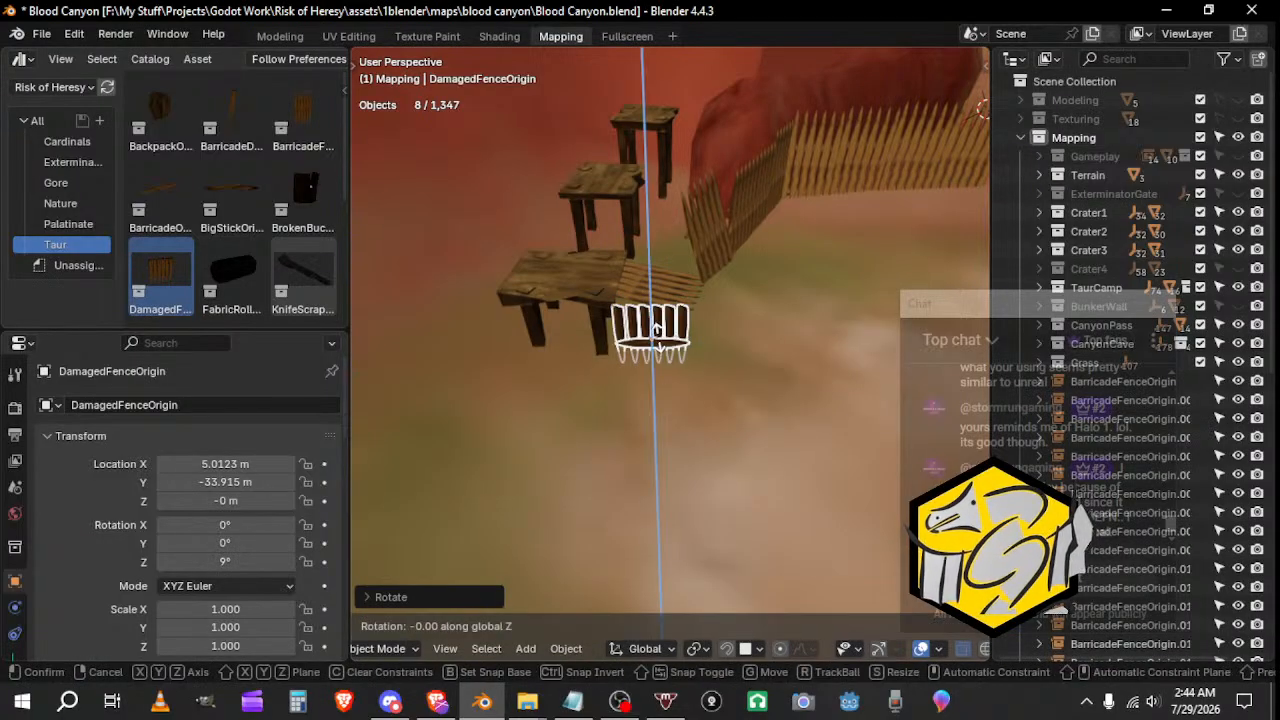
{"action": "key", "text": "Return"}
{"action": "type", "text": "rz90"}
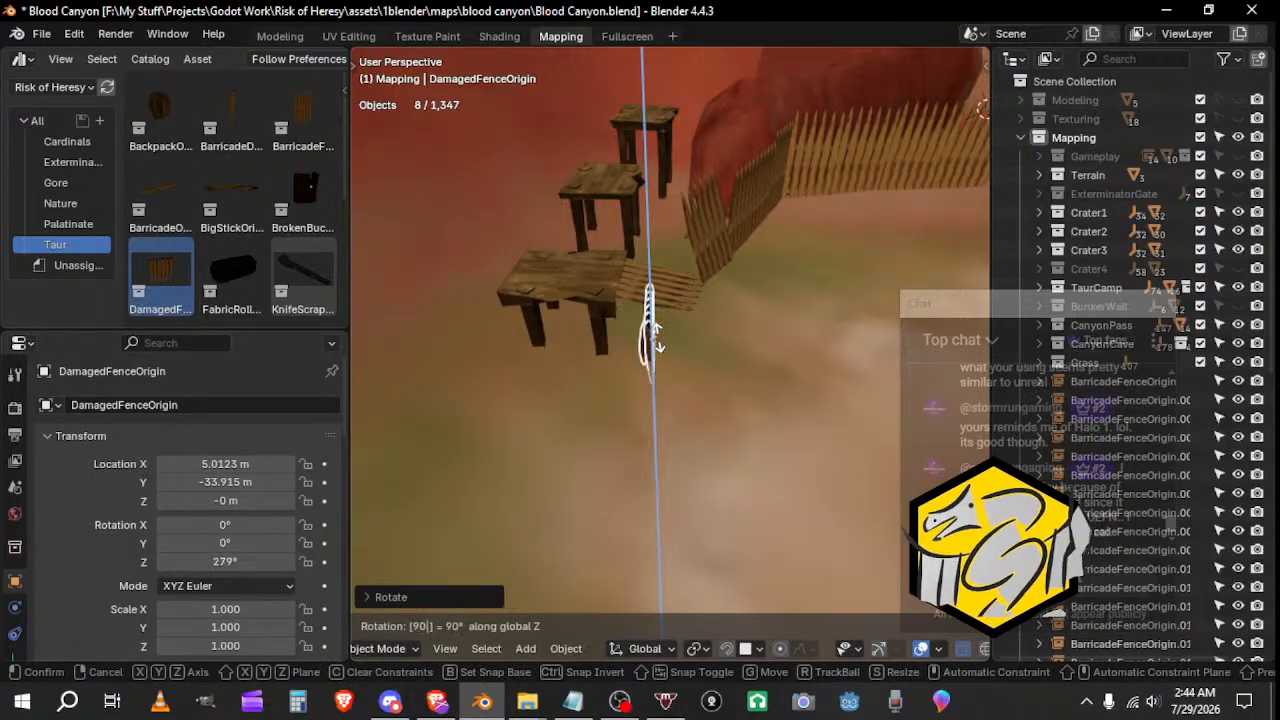
{"action": "key", "text": "Return"}
Step: Try raising the damaged fence panel beside the table to a height of about 0.27 m
{"action": "scroll", "coordinate": [720, 375], "scroll_direction": "up", "scroll_amount": 2}
{"action": "middle_click_drag", "start_coordinate": [650, 368], "coordinate": [668, 430], "text": "shift"}
{"action": "scroll", "coordinate": [671, 350], "scroll_direction": "up", "scroll_amount": 2}
{"action": "scroll", "coordinate": [671, 351], "scroll_direction": "down", "scroll_amount": 1}
{"action": "key", "text": "g"}
{"action": "left_click", "coordinate": [634, 303]}
{"action": "key", "text": "r"}
{"action": "key", "text": "x"}
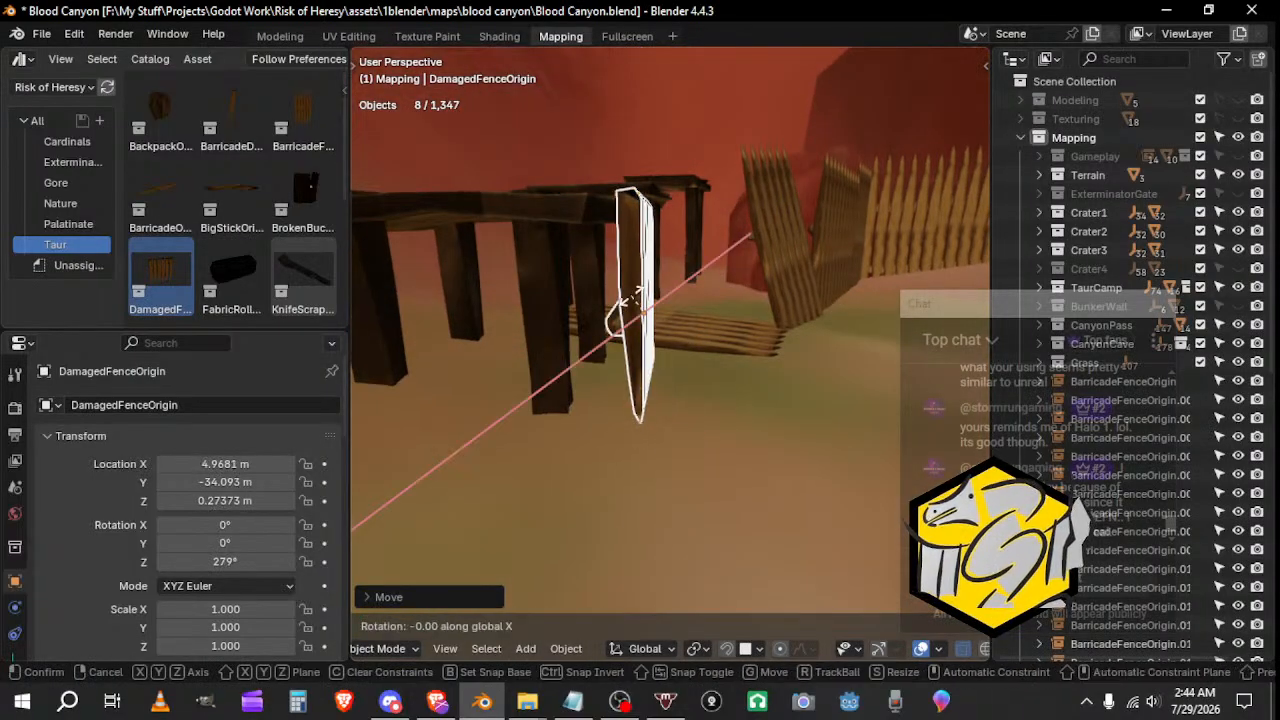
Step: Turn the damaged fence panel about Z to about -84°
{"action": "key", "text": "r"}
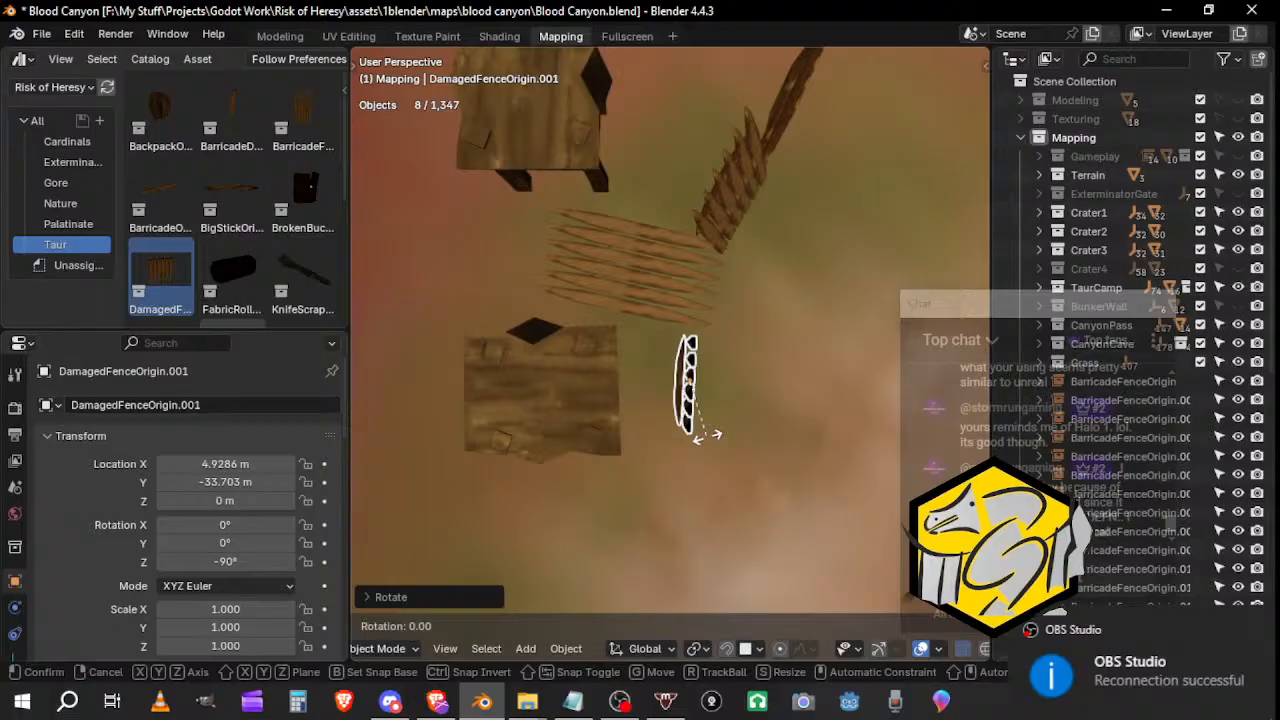
{"action": "key", "text": "z"}
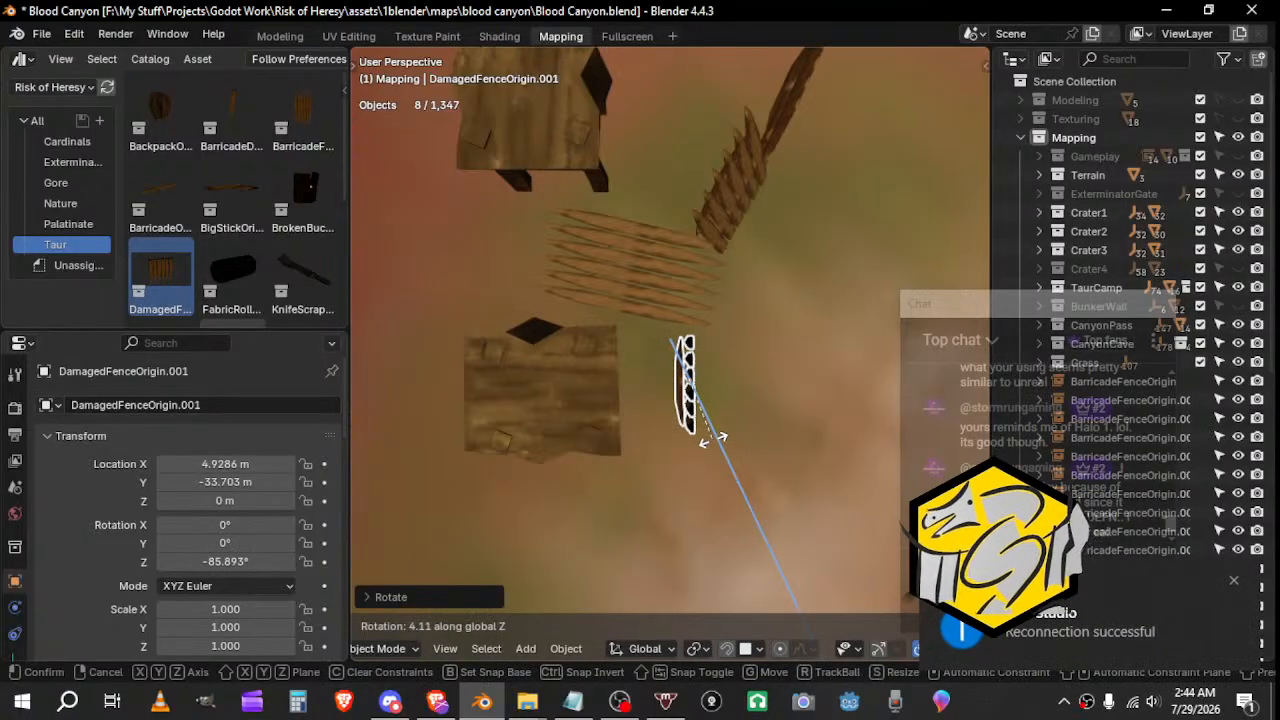
{"action": "left_click", "coordinate": [715, 437]}
{"action": "middle_click_drag", "start_coordinate": [715, 447], "coordinate": [876, 330]}
Step: Move the damaged fence panel up against the table, at a height of about 0.31 m
{"action": "key", "text": "g"}
{"action": "middle_click_drag", "start_coordinate": [611, 370], "coordinate": [628, 326]}
{"action": "left_click", "coordinate": [734, 300]}
{"action": "key", "text": "g"}
{"action": "key", "text": "z"}
{"action": "left_click", "coordinate": [640, 290]}
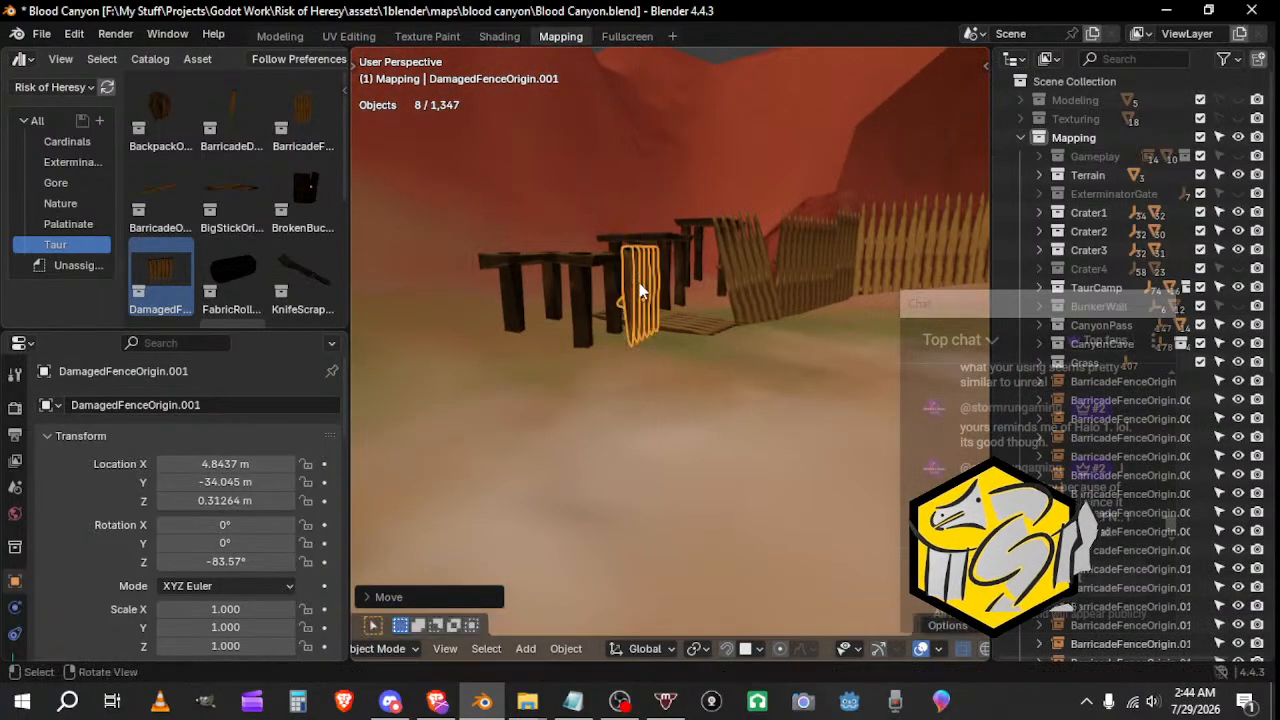
Step: Stretch the damaged fence panel along Z to a scale of about 1.3
{"action": "key", "text": "s"}
{"action": "key", "text": "z"}
{"action": "left_click", "coordinate": [649, 371]}
{"action": "middle_click_drag", "start_coordinate": [649, 371], "coordinate": [662, 433]}
Step: Tilt the damaged panel to about 37° on Y and lean it against the table at a height of about 0.21 m
{"action": "key", "text": "r"}
{"action": "left_click", "coordinate": [722, 318]}
{"action": "key", "text": "g"}
{"action": "left_click", "coordinate": [714, 377]}
{"action": "key", "text": "g"}
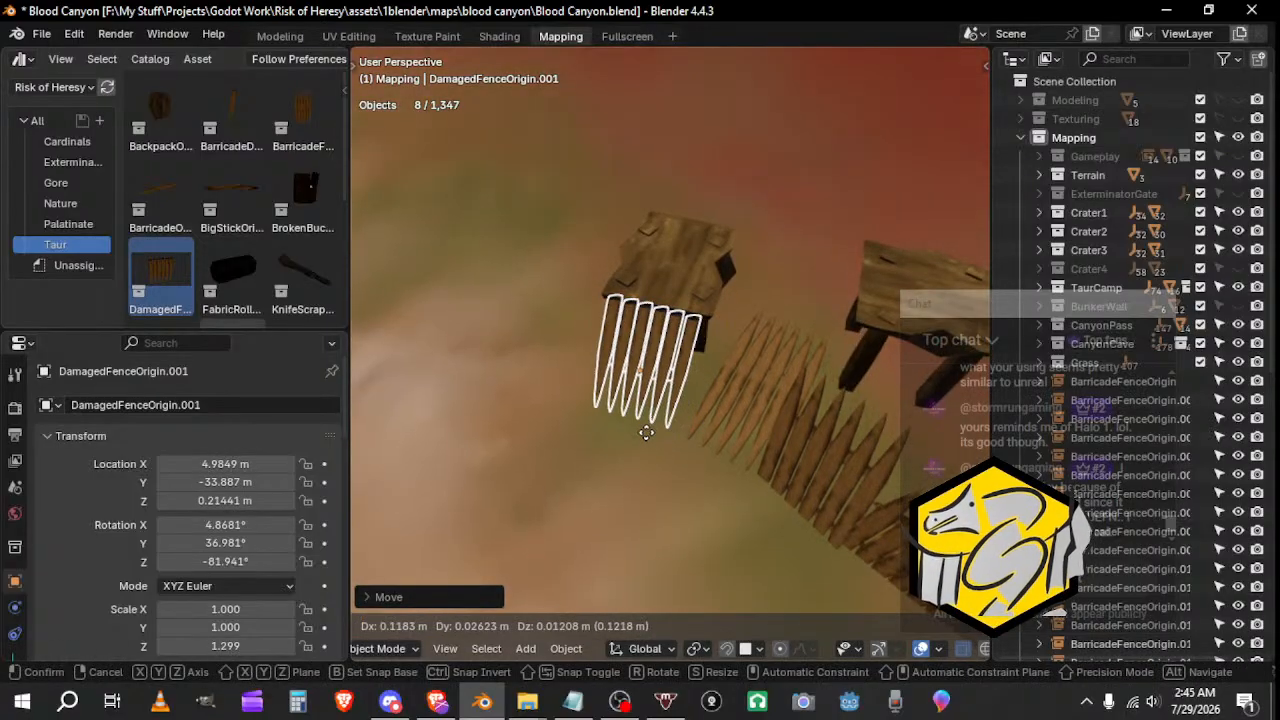
{"action": "left_click", "coordinate": [645, 430]}
Step: Lengthen the leaning damaged panel along its local Z to a scale of about 1.46
{"action": "key", "text": "s"}
{"action": "key", "text": "z"}
{"action": "key", "text": "z"}
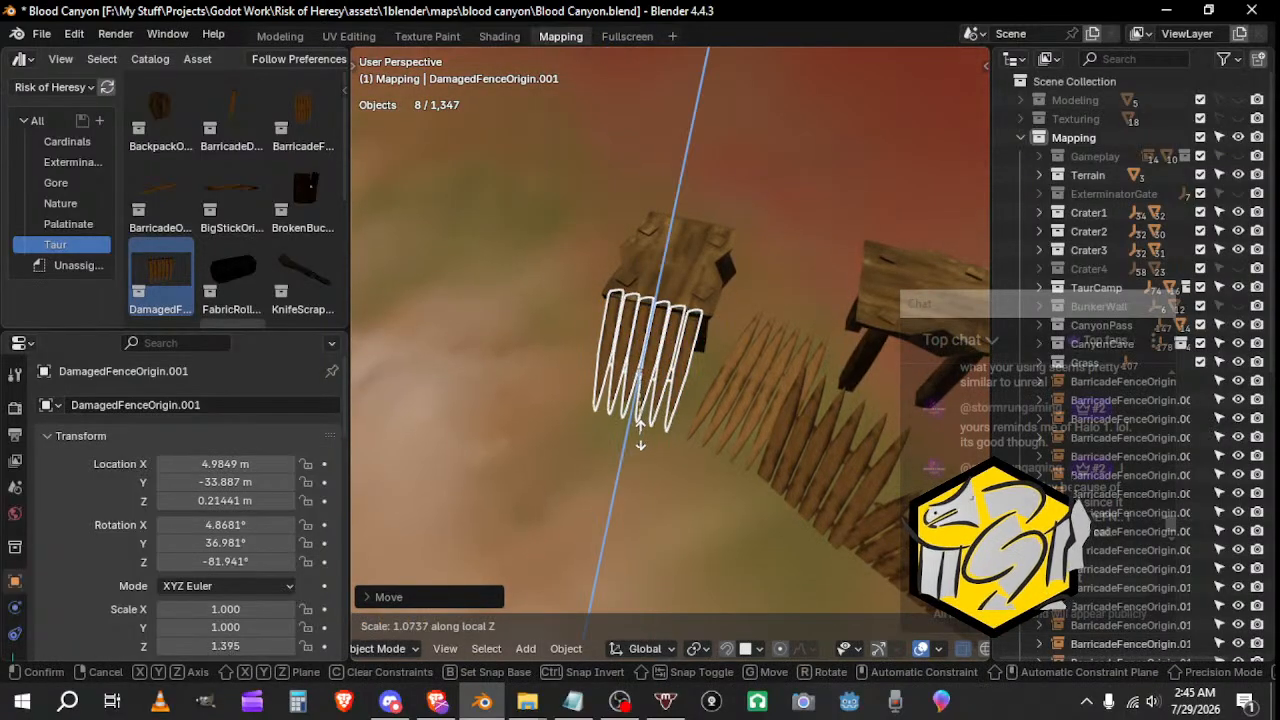
{"action": "left_click", "coordinate": [641, 437]}
{"action": "middle_click_drag", "start_coordinate": [641, 437], "coordinate": [766, 344]}
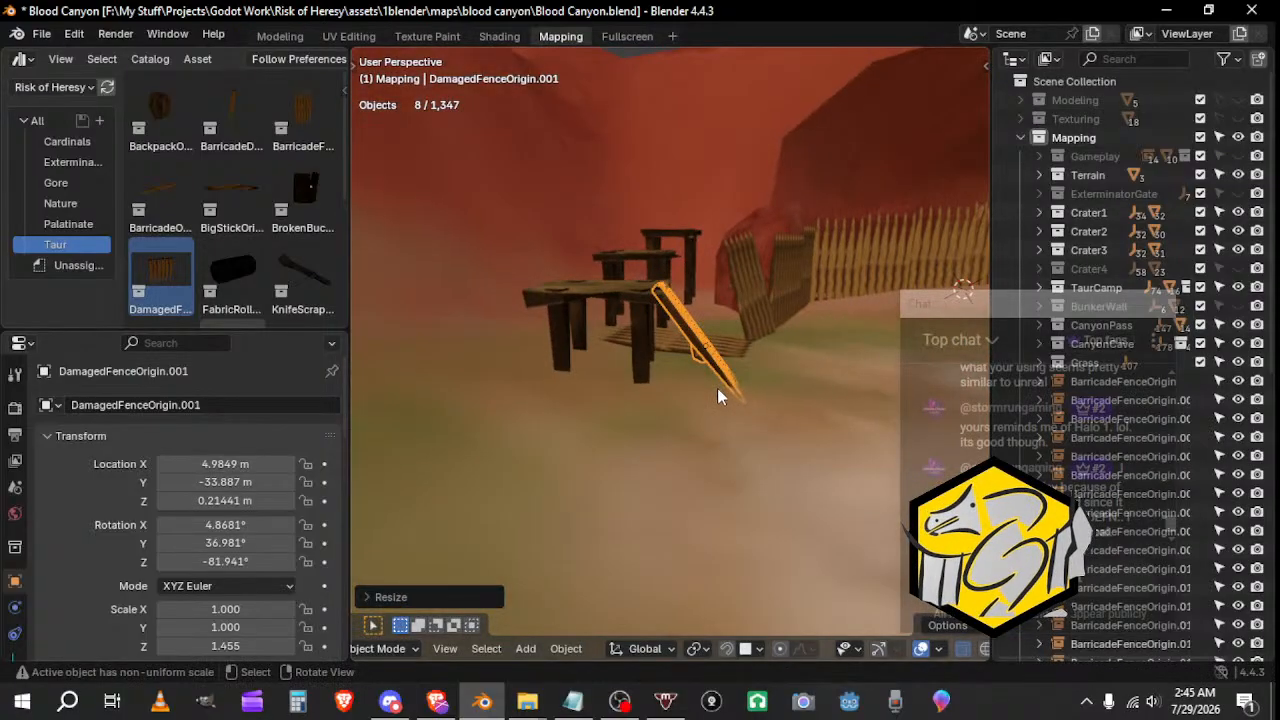
{"action": "middle_click_drag", "start_coordinate": [717, 395], "coordinate": [664, 382]}
{"action": "key", "text": "r"}
{"action": "key", "text": "x"}
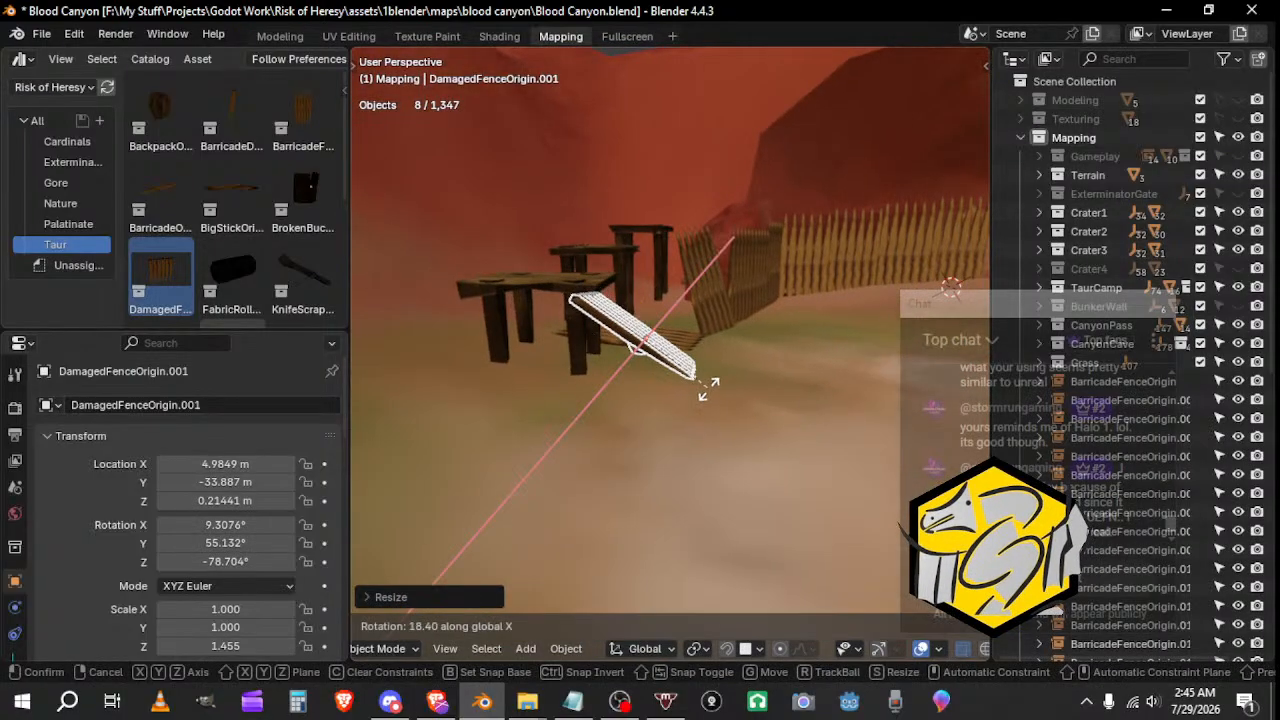
{"action": "key", "text": "x"}
{"action": "right_click", "coordinate": [720, 388]}
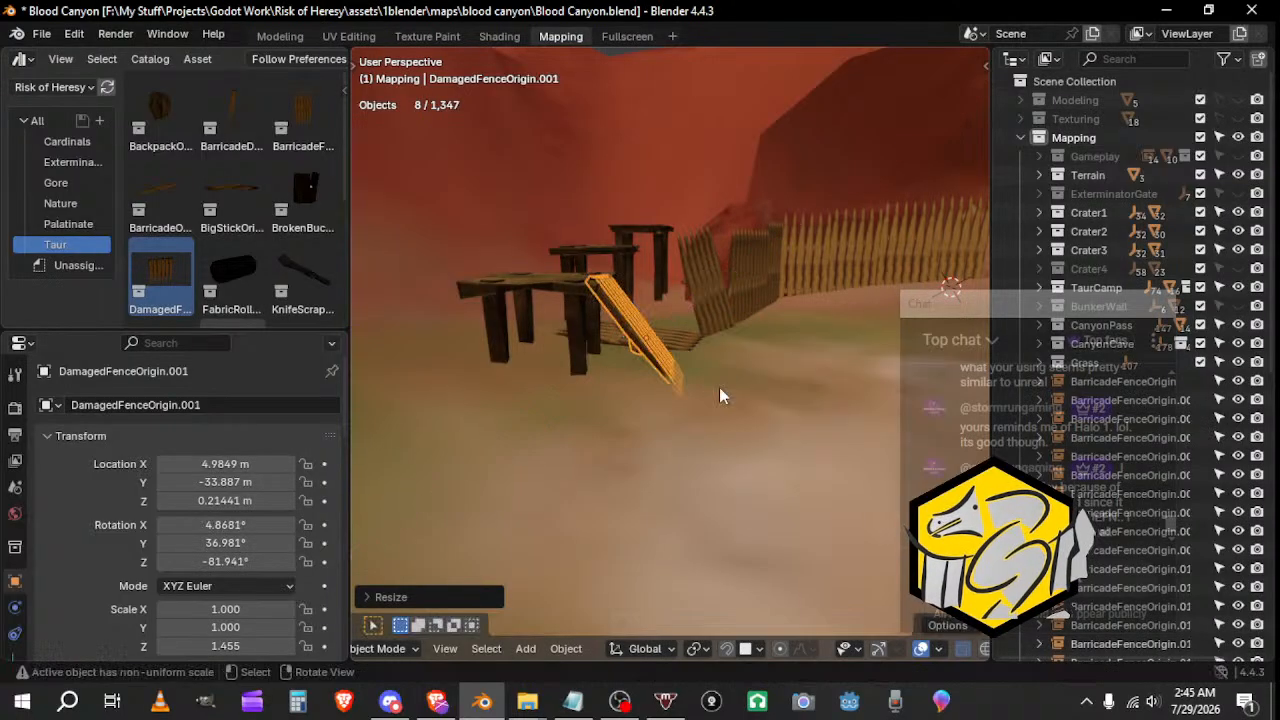
Step: Tilt the leaning panel about the global X axis to a shallower slope, about 55° on Y
{"action": "key", "text": "r"}
{"action": "key", "text": "x"}
{"action": "left_click", "coordinate": [734, 362]}
{"action": "mouse_move", "coordinate": [734, 362]}
{"action": "middle_mouse_down"}
{"action": "mouse_move", "coordinate": [635, 373]}
{"action": "mouse_move", "coordinate": [699, 345]}
{"action": "mouse_move", "coordinate": [755, 368]}
{"action": "middle_mouse_up"}
Step: Lengthen the panel along its local Z to a scale of about 1.82 and move it outward to the table's edge
{"action": "key", "text": "s"}
{"action": "key", "text": "z"}
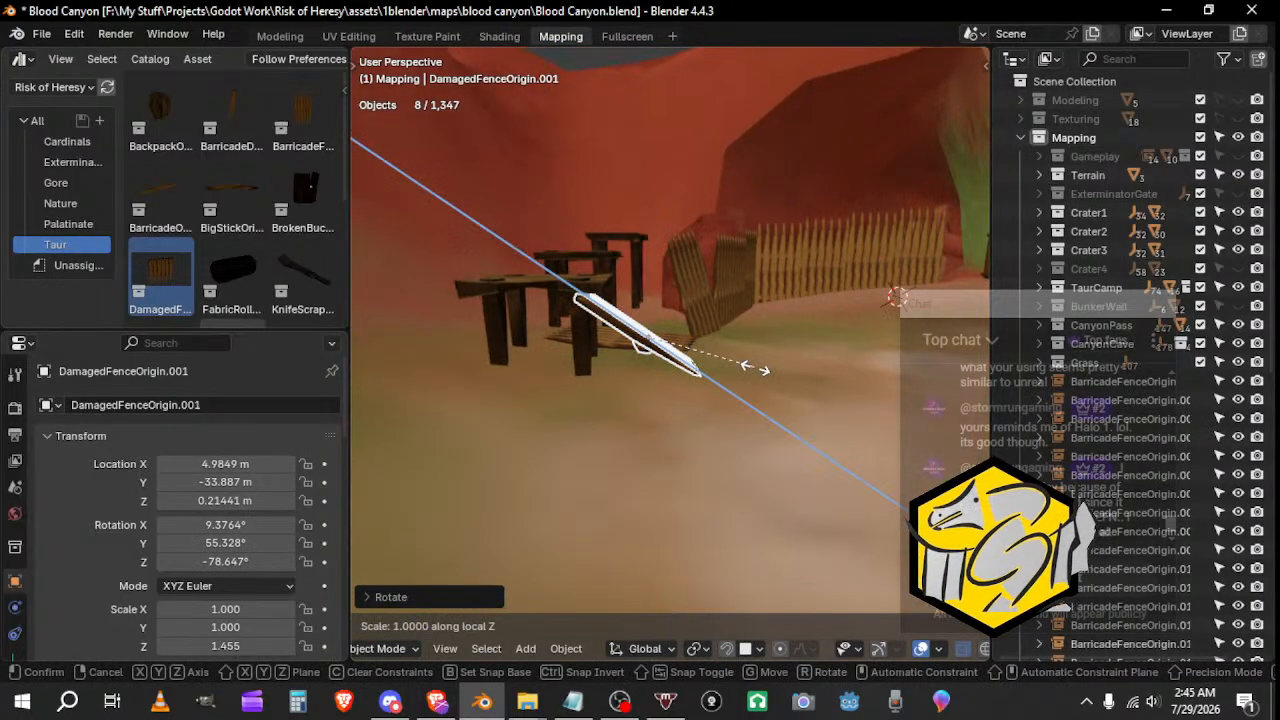
{"action": "left_click", "coordinate": [780, 378]}
{"action": "key", "text": "g"}
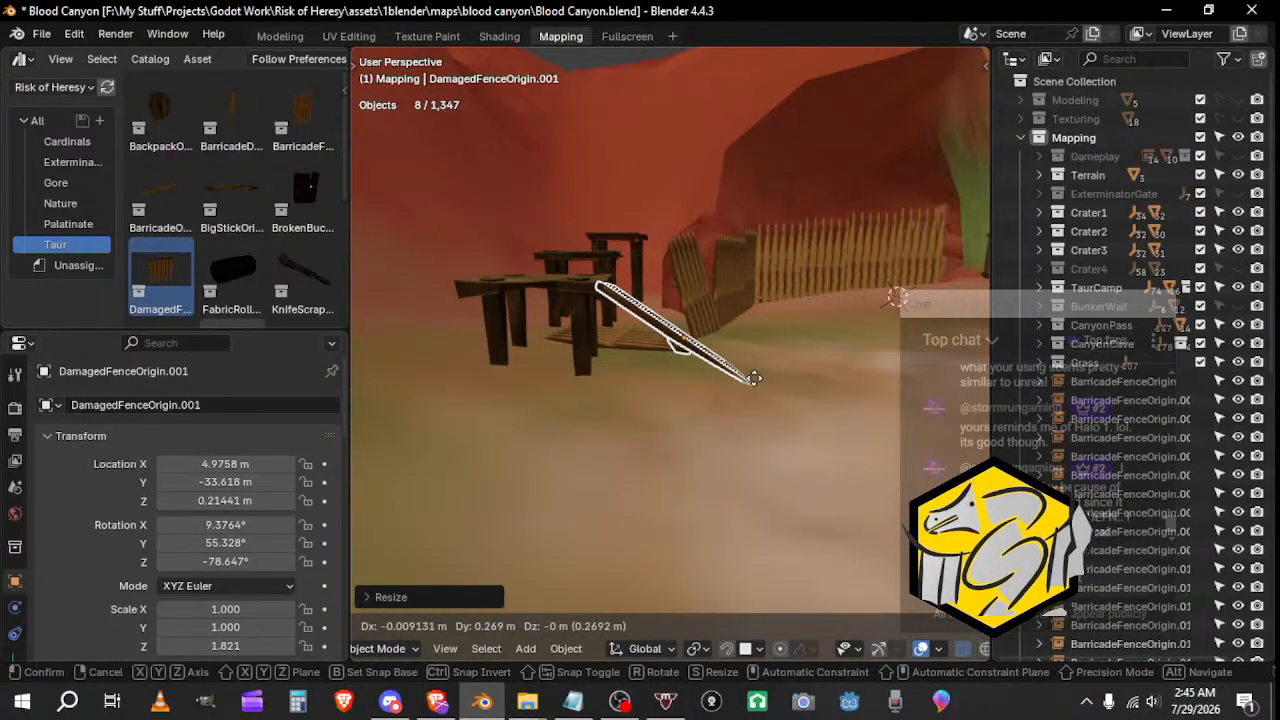
{"action": "left_click", "coordinate": [754, 378]}
Step: Turn the leaning panel slightly about Z and shift it to line up with the table, at a height of about 0.23 m
{"action": "middle_click_drag", "start_coordinate": [754, 378], "coordinate": [643, 443]}
{"action": "key", "text": "r"}
{"action": "key", "text": "z"}
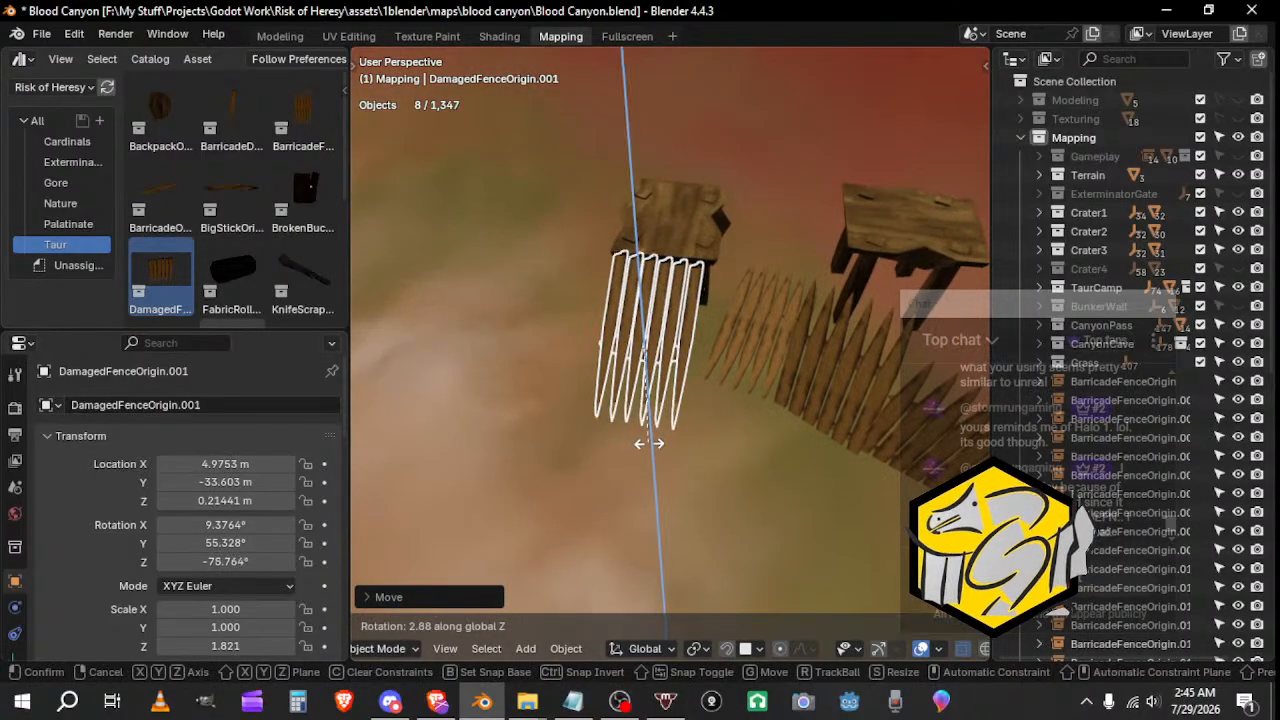
{"action": "left_click", "coordinate": [652, 443]}
{"action": "key", "text": "g"}
{"action": "left_click", "coordinate": [655, 446]}
Step: Rotate the leaning damaged panel to about 56° on Y and -82° on Z, and raise it against the table's edge to about 0.25 m
{"action": "middle_click_drag", "start_coordinate": [655, 446], "coordinate": [660, 349]}
{"action": "key", "text": "r"}
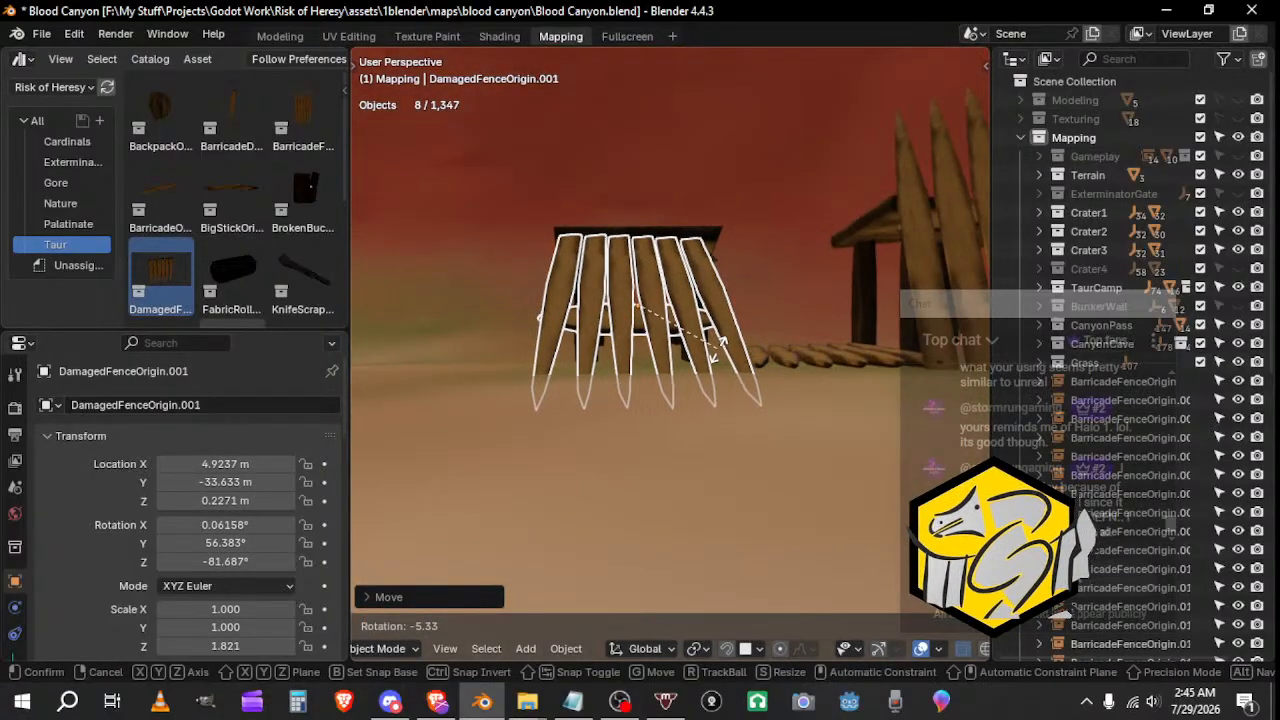
{"action": "left_click", "coordinate": [708, 349]}
{"action": "key", "text": "g"}
{"action": "left_click", "coordinate": [693, 348]}
{"action": "middle_click_drag", "start_coordinate": [693, 348], "coordinate": [480, 410]}
{"action": "key", "text": "g"}
{"action": "key", "text": "z"}
{"action": "left_click", "coordinate": [700, 395]}
{"action": "middle_click_drag", "start_coordinate": [700, 395], "coordinate": [348, 401]}
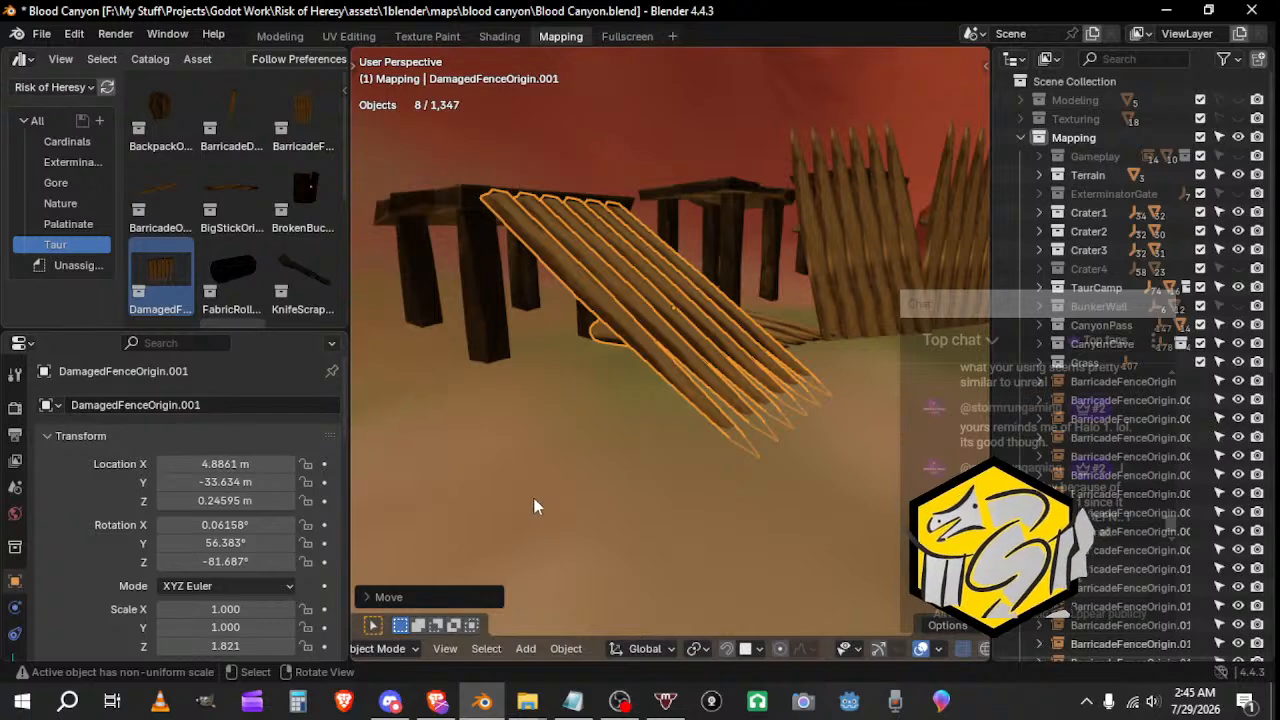
{"action": "mouse_move", "coordinate": [691, 423]}
{"action": "middle_mouse_down"}
{"action": "mouse_move", "coordinate": [617, 420]}
{"action": "mouse_move", "coordinate": [711, 432]}
{"action": "mouse_move", "coordinate": [666, 418]}
{"action": "middle_mouse_up"}
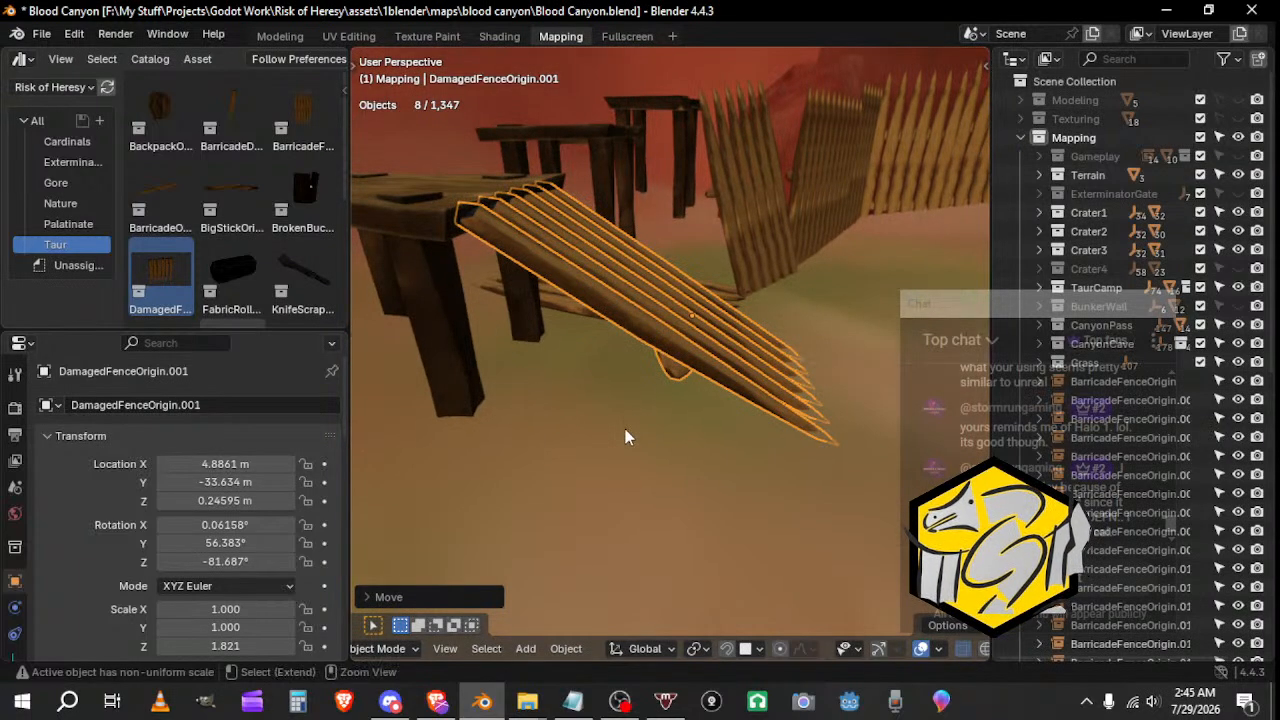
Step: Try to make the leaning damaged panel's instances real
{"action": "right_click", "coordinate": [626, 431]}
{"action": "key", "text": "ctrl+a"}
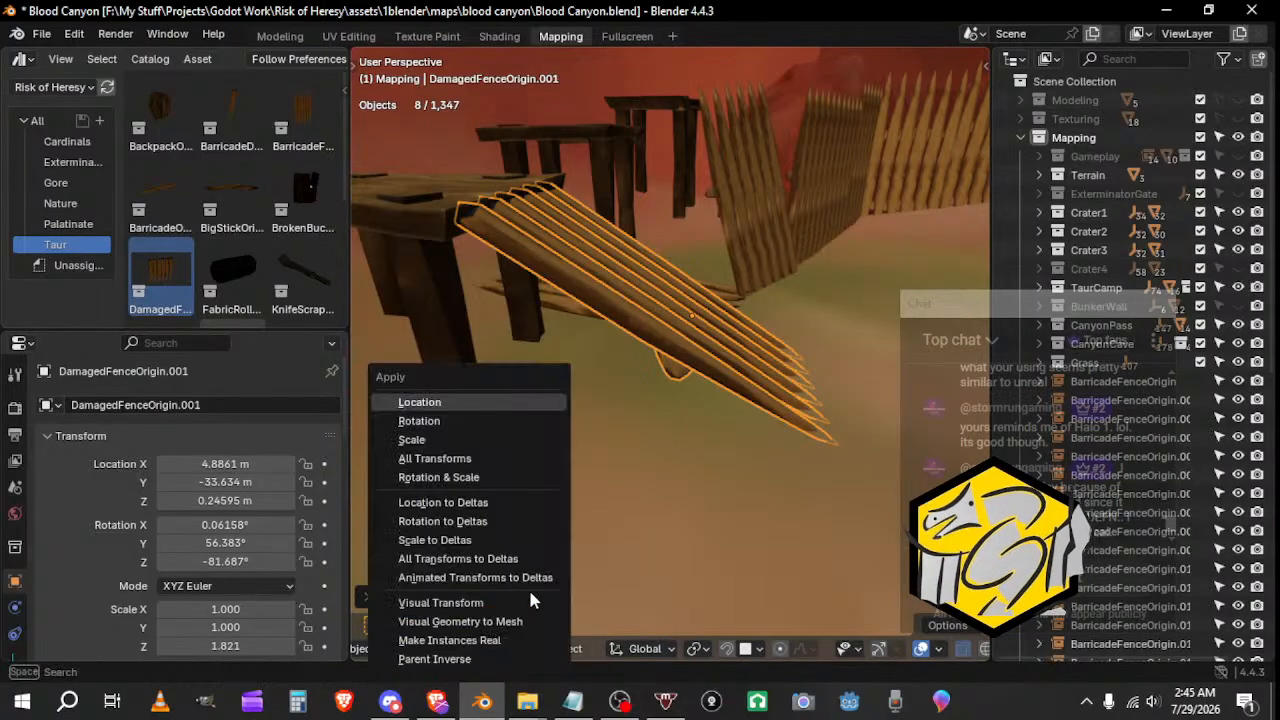
{"action": "left_click", "coordinate": [462, 641]}
{"action": "middle_click_drag", "start_coordinate": [620, 510], "coordinate": [682, 502]}
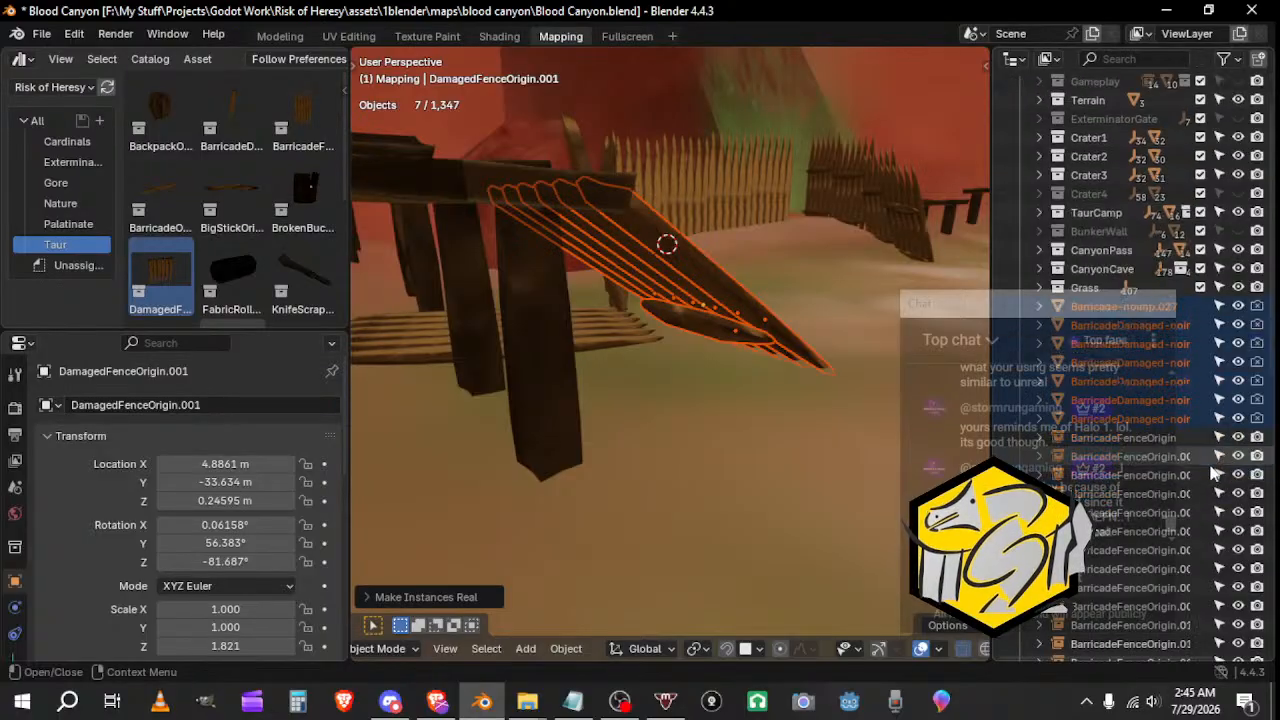
{"action": "scroll", "coordinate": [1191, 510], "scroll_direction": "down", "scroll_amount": 5}
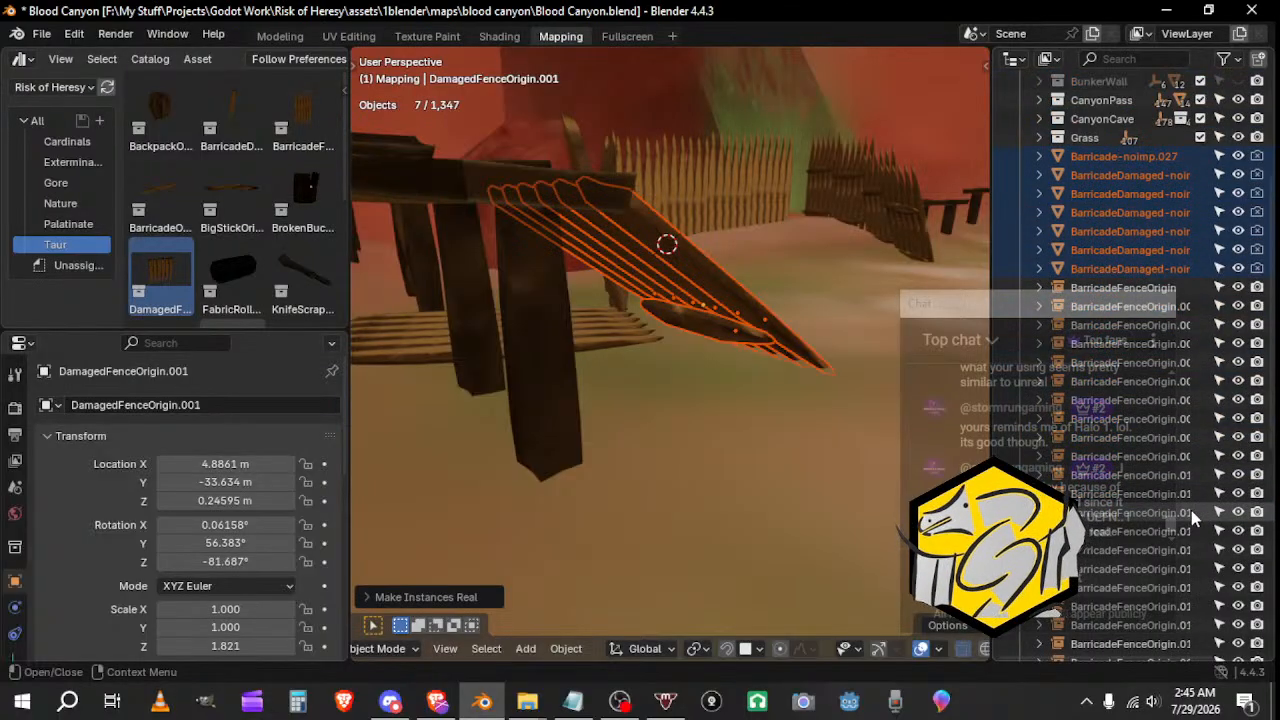
{"action": "key", "text": "ctrl+z"}
Step: Duplicate the leaning panel onto the open ground beside the table and move the copy's origin into the Tools collection
{"action": "middle_click_drag", "start_coordinate": [782, 408], "coordinate": [580, 421]}
{"action": "key", "text": "shift+d"}
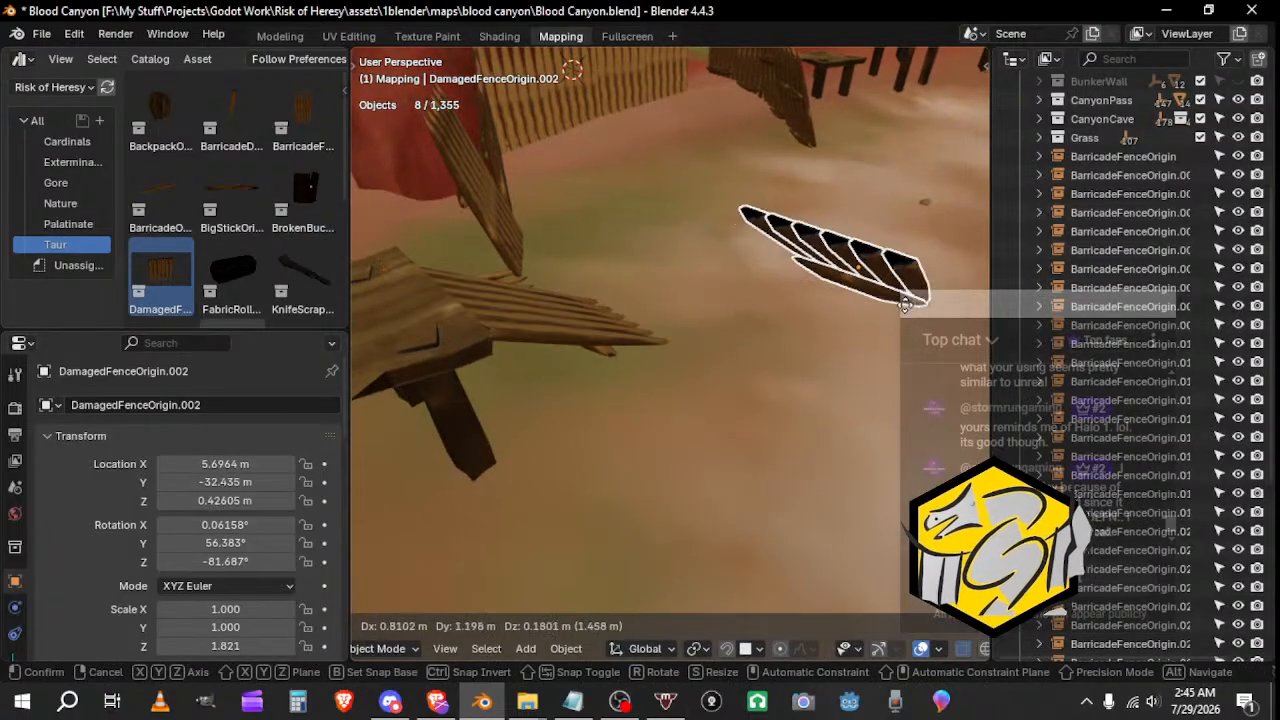
{"action": "left_click", "coordinate": [887, 306]}
{"action": "middle_click_drag", "start_coordinate": [887, 306], "coordinate": [824, 339]}
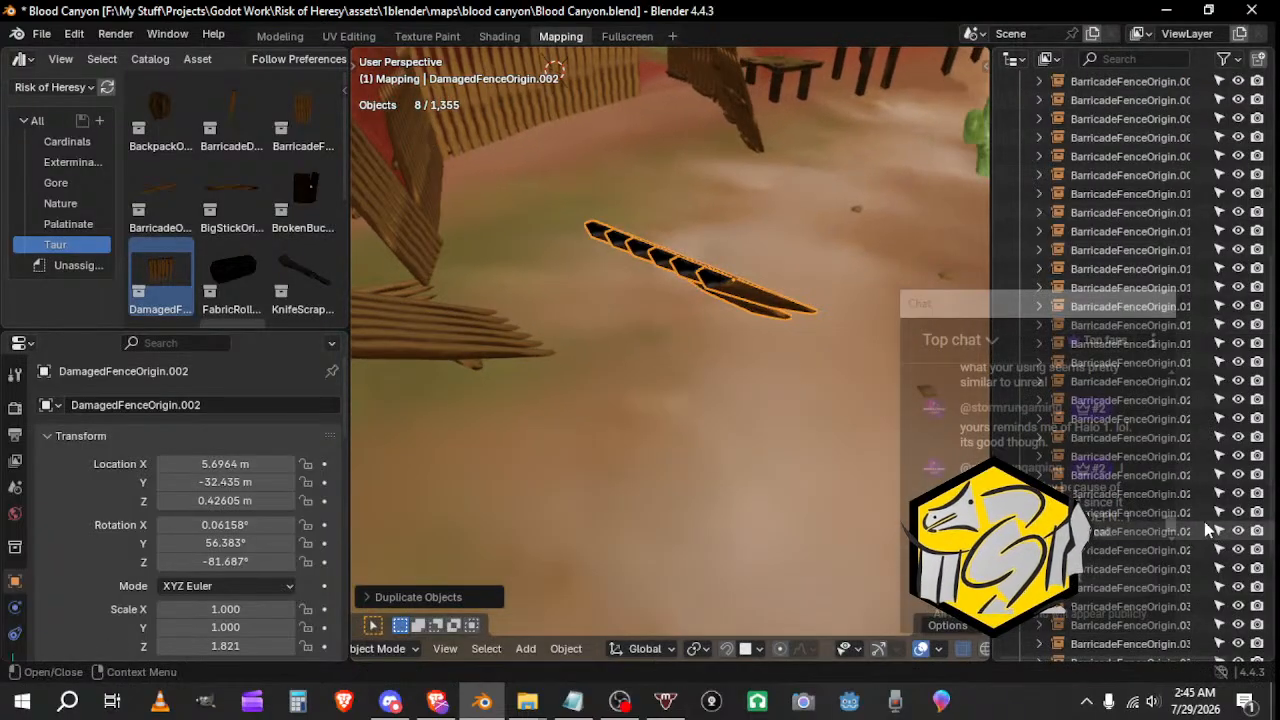
{"action": "scroll", "coordinate": [1203, 515], "scroll_direction": "down", "scroll_amount": 5}
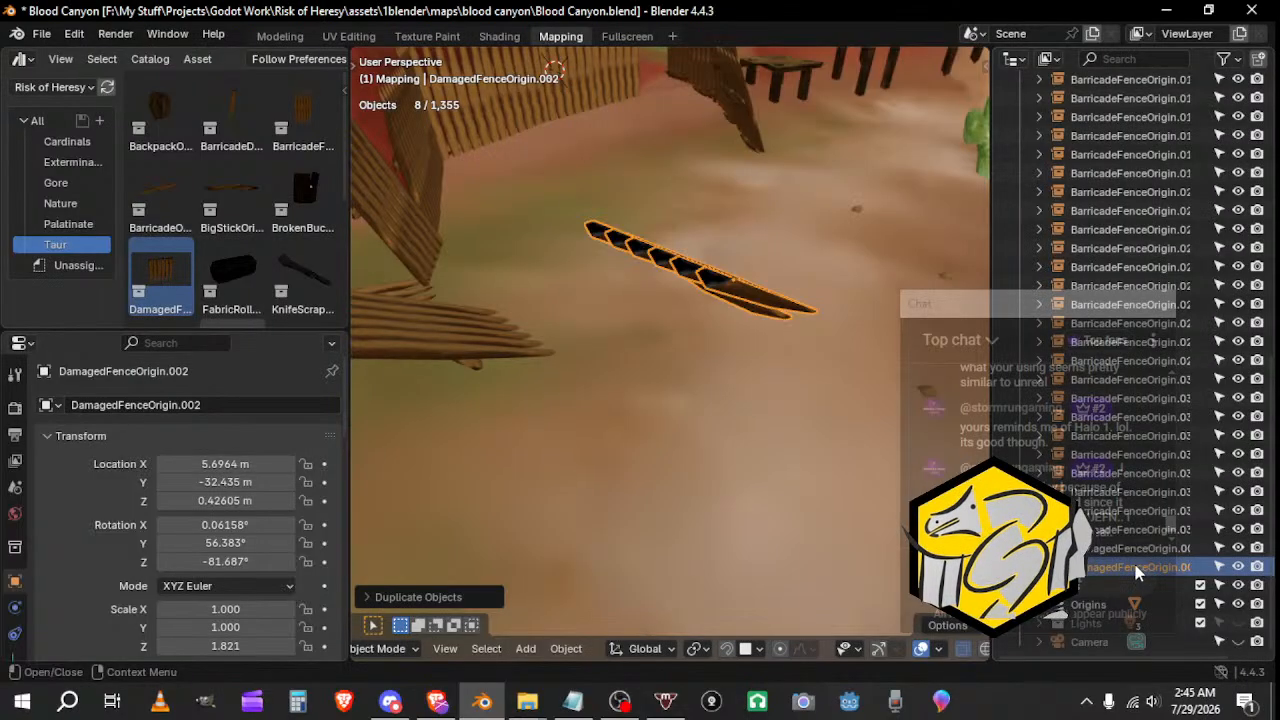
{"action": "key", "text": "m"}
{"action": "mouse_move", "coordinate": [1087, 659]}
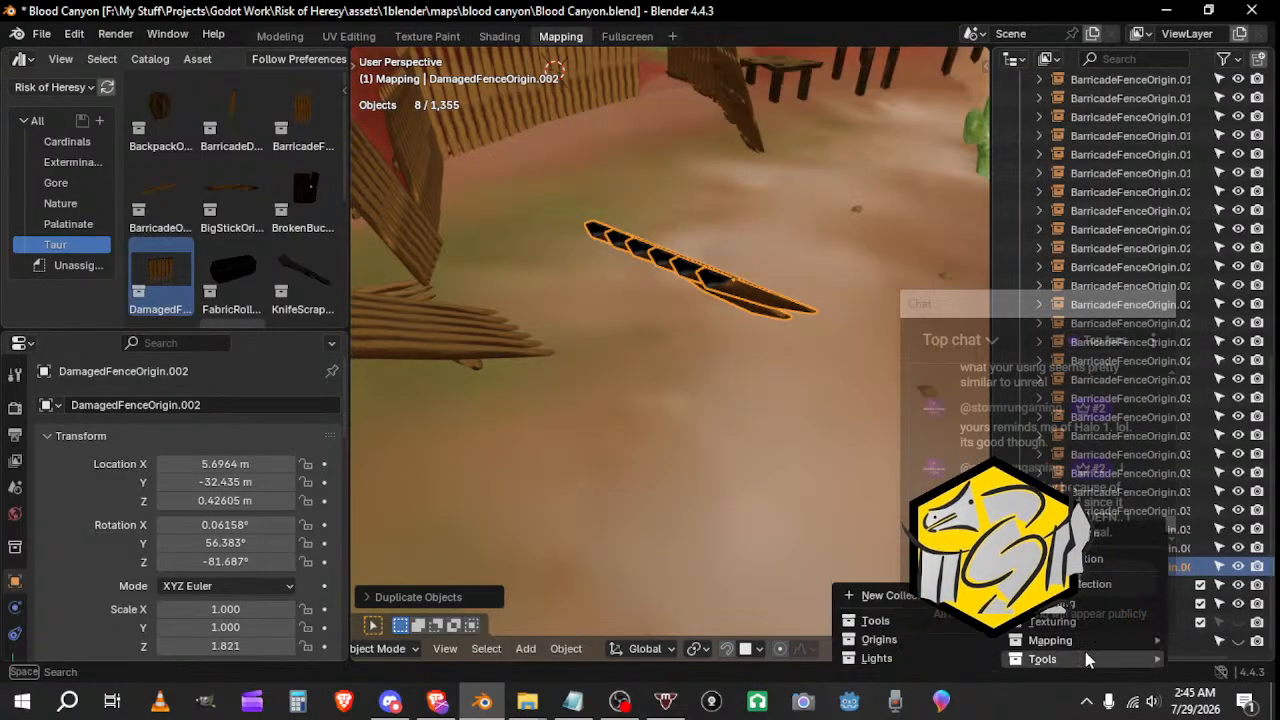
{"action": "left_click", "coordinate": [884, 625]}
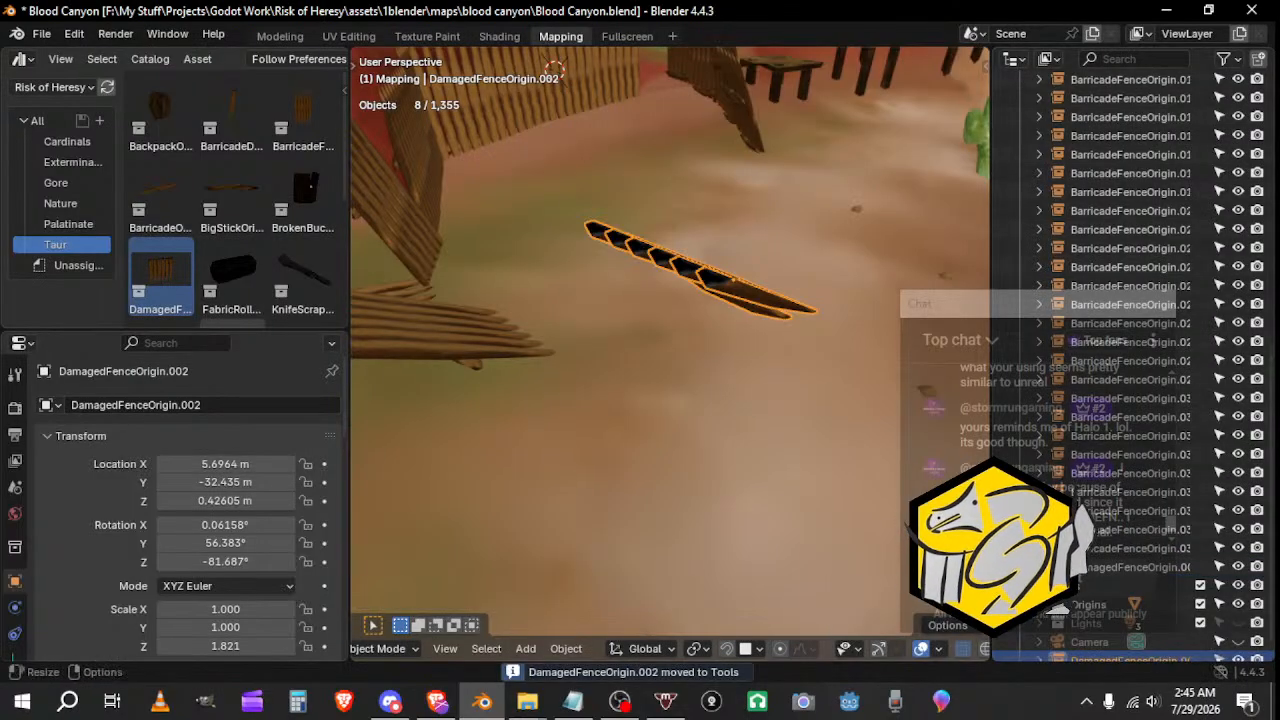
Step: Make the copied panel's instances real and select its origin empty with object extras shown in the viewport
{"action": "key", "text": "ctrl+a"}
{"action": "left_click", "coordinate": [650, 306]}
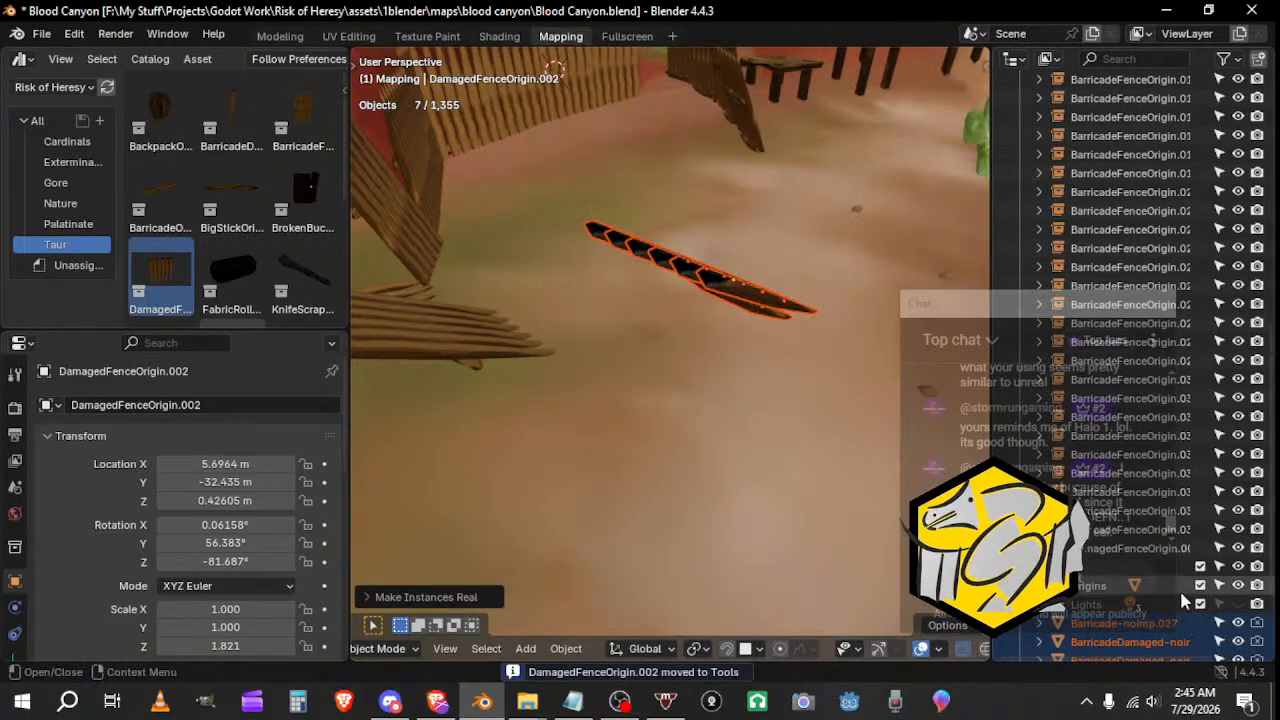
{"action": "scroll", "coordinate": [1149, 633], "scroll_direction": "down", "scroll_amount": 3}
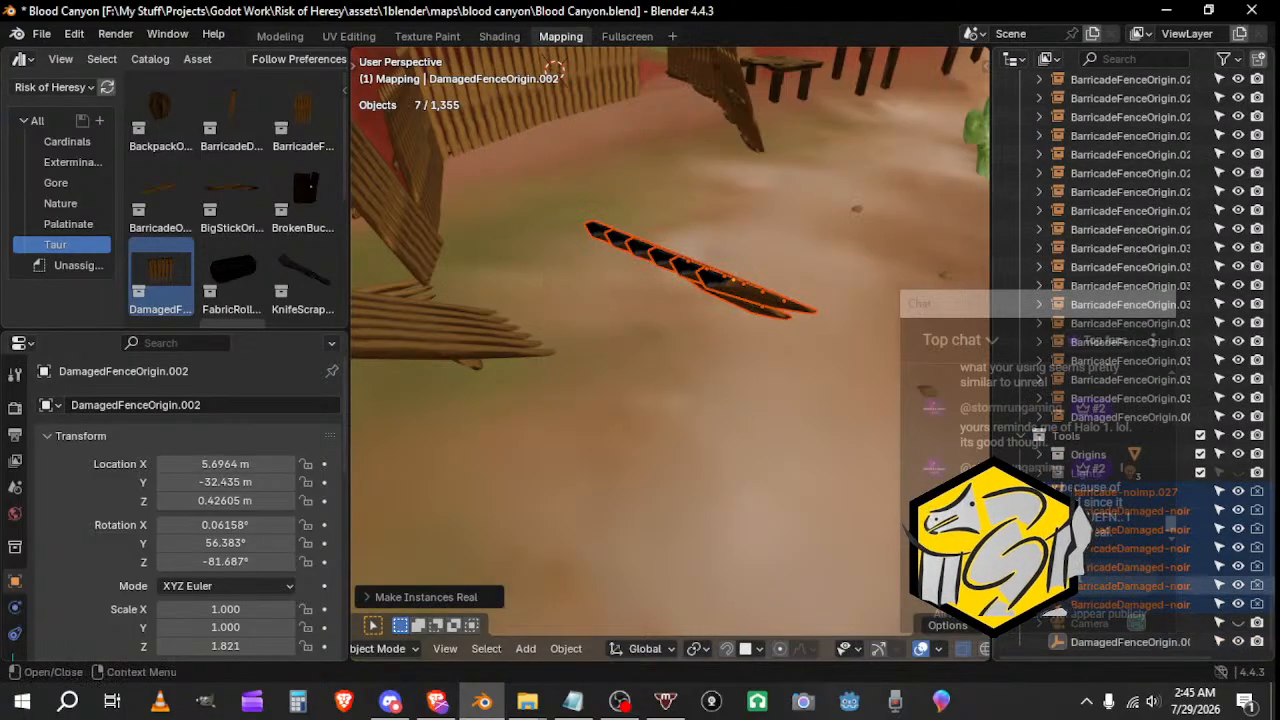
{"action": "left_click", "coordinate": [1083, 637]}
{"action": "scroll", "coordinate": [727, 412], "scroll_direction": "down", "scroll_amount": 5}
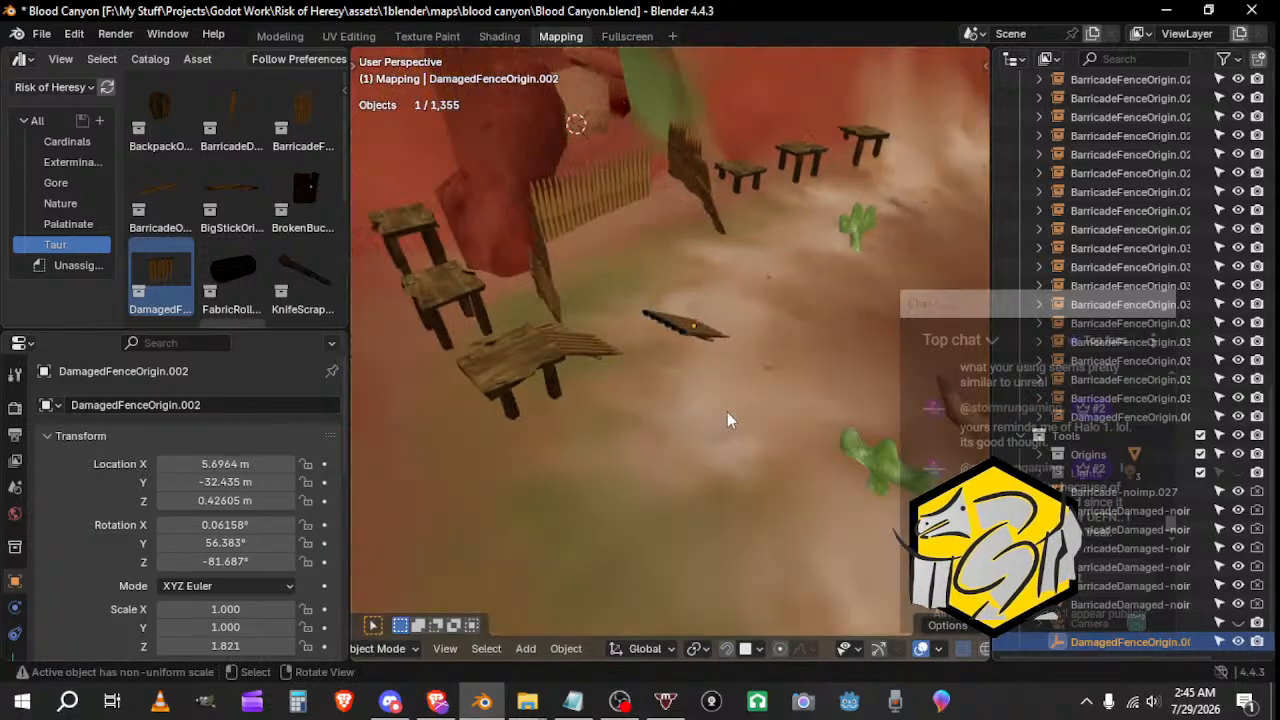
{"action": "middle_click_drag", "start_coordinate": [727, 412], "coordinate": [711, 455]}
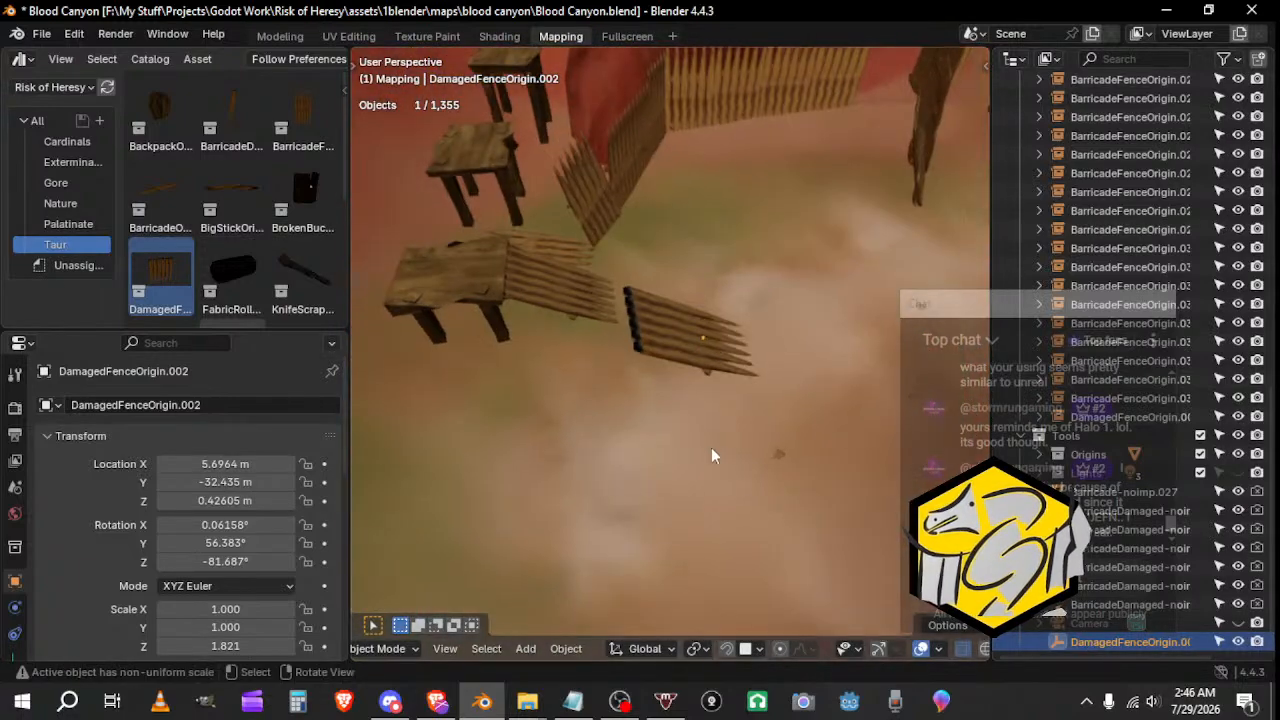
{"action": "left_click", "coordinate": [921, 649]}
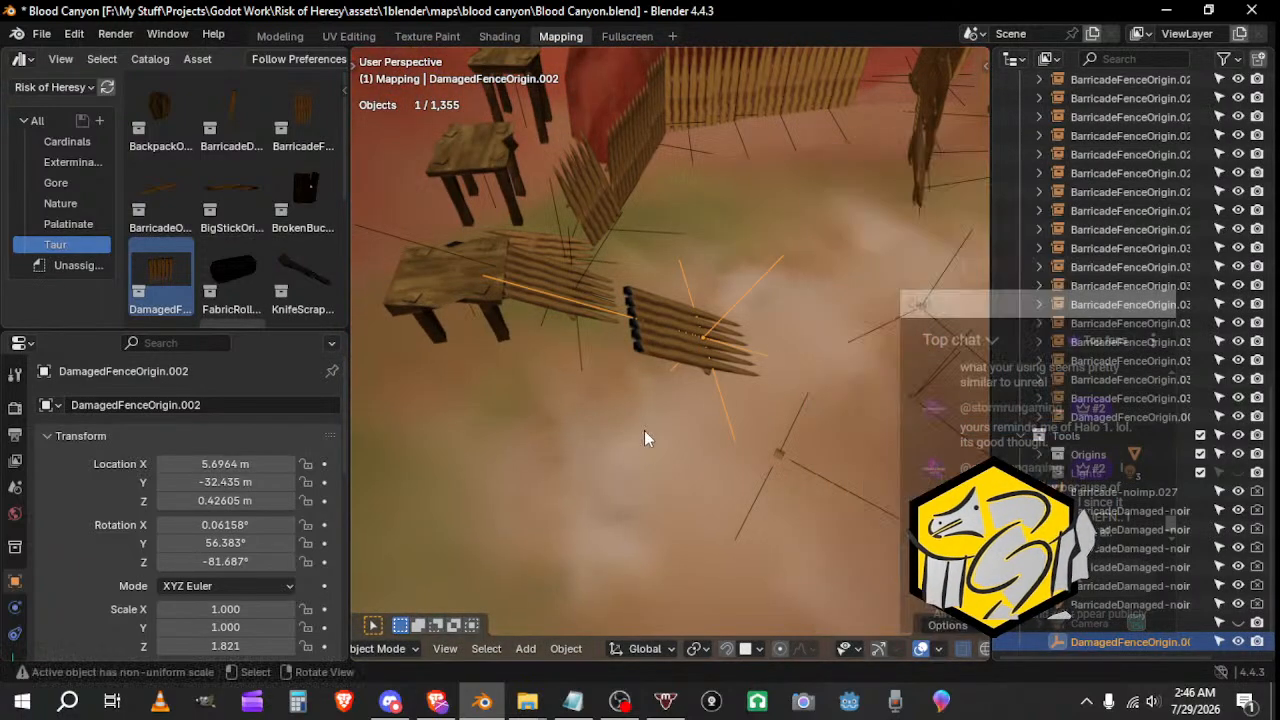
{"action": "middle_click_drag", "start_coordinate": [644, 430], "coordinate": [459, 180]}
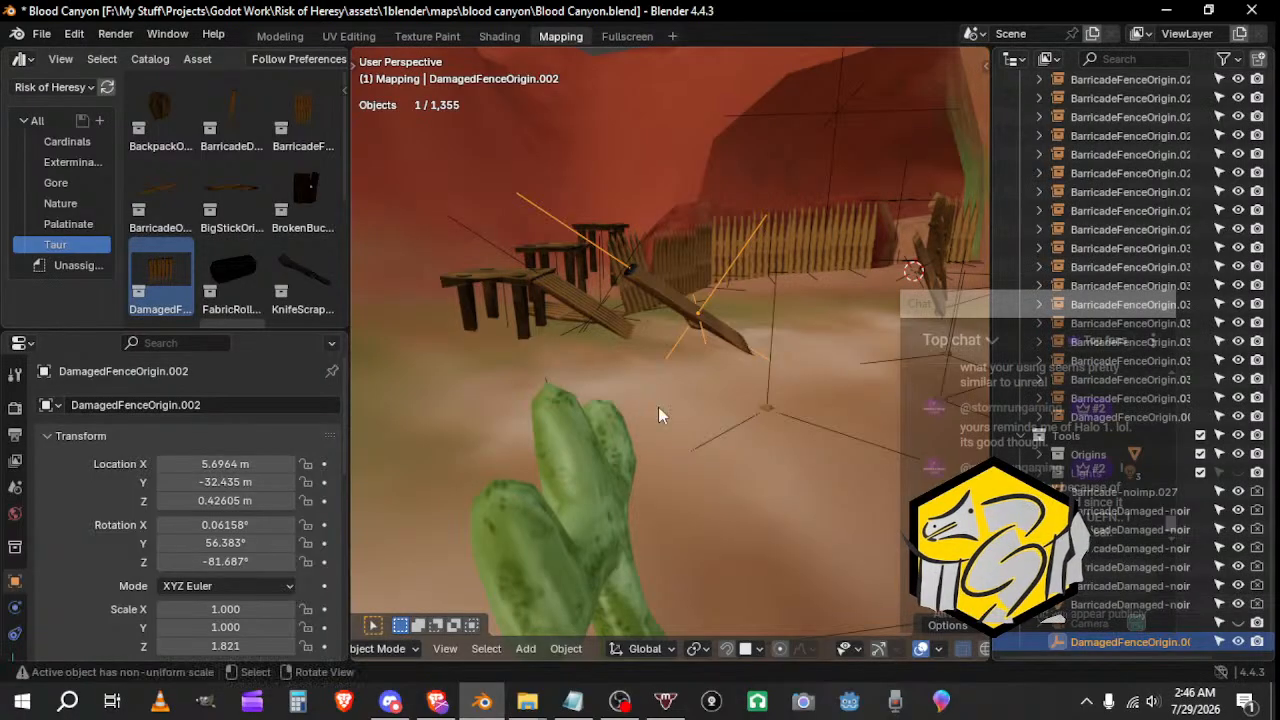
Step: Undo the real instances, the collection move and the duplication of the test panel
{"action": "key", "text": "ctrl+z"}
{"action": "key", "text": "ctrl+z"}
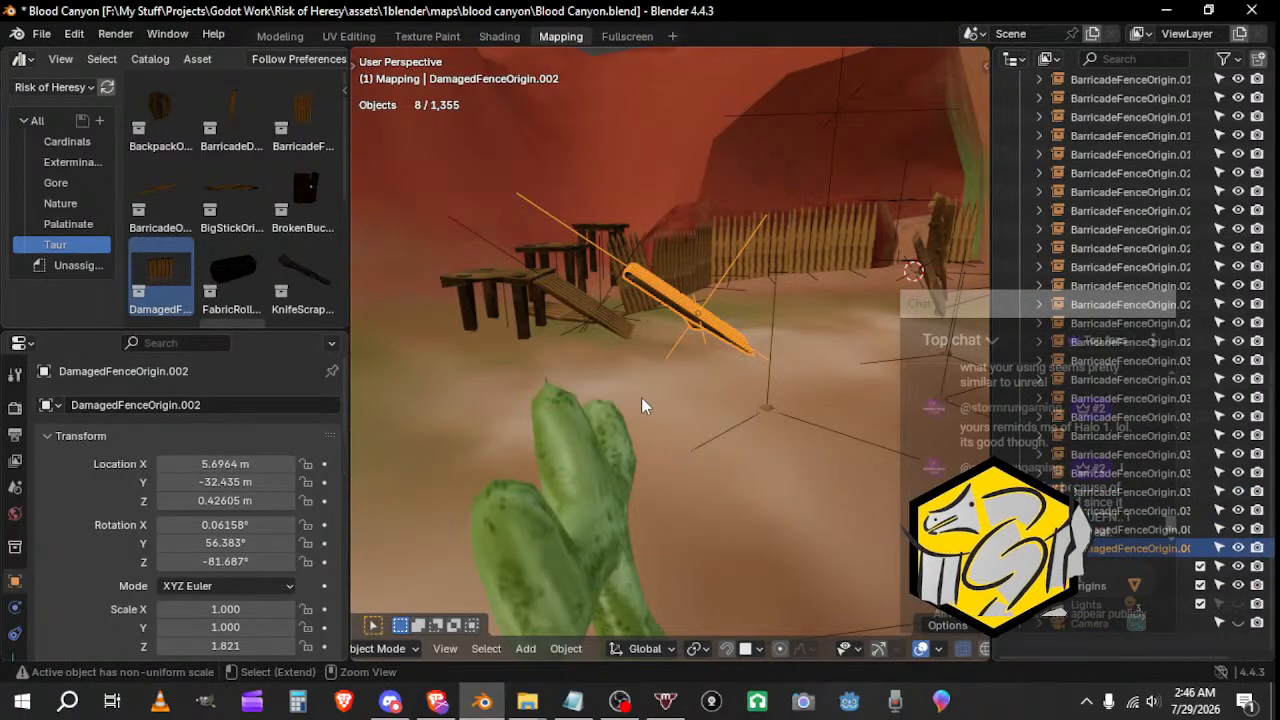
{"action": "key", "text": "ctrl+z"}
Step: Duplicate the leaning panel into the gap between the first two tables and hide the object extras in the viewport
{"action": "middle_click_drag", "start_coordinate": [635, 372], "coordinate": [607, 380]}
{"action": "key", "text": "shift+d"}
{"action": "left_click", "coordinate": [893, 617]}
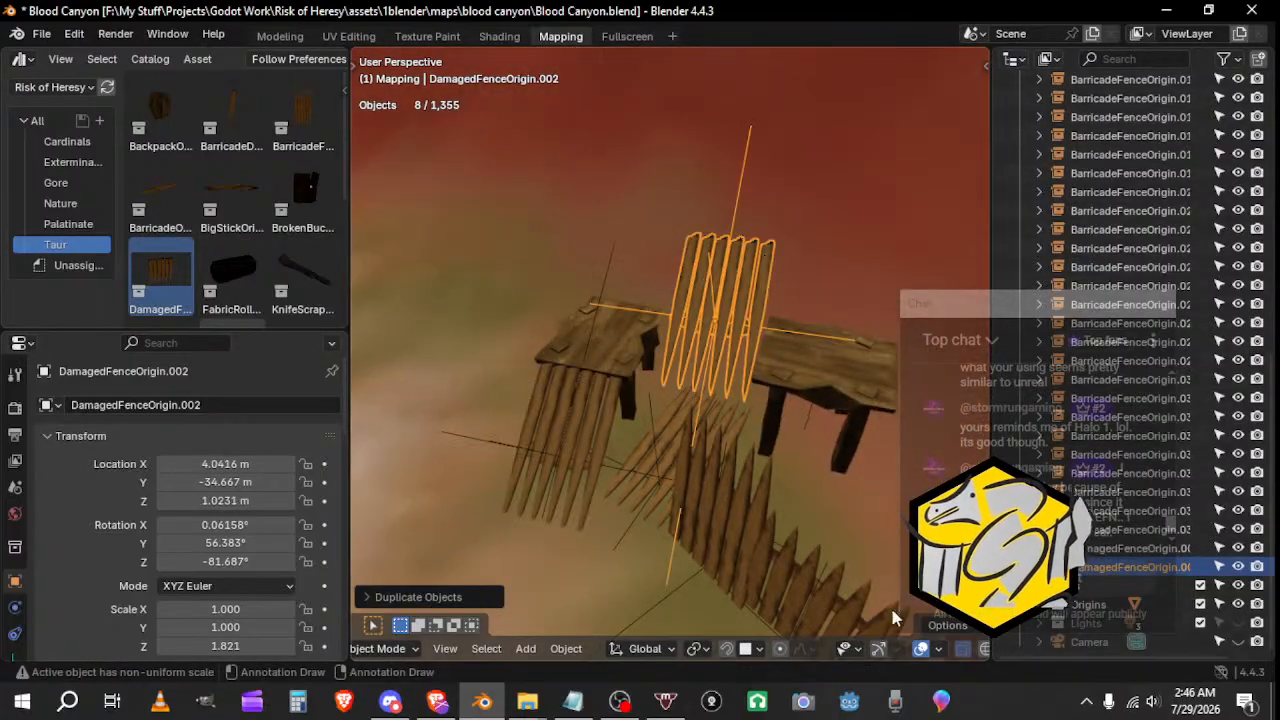
{"action": "left_click", "coordinate": [939, 650]}
{"action": "left_click", "coordinate": [938, 650]}
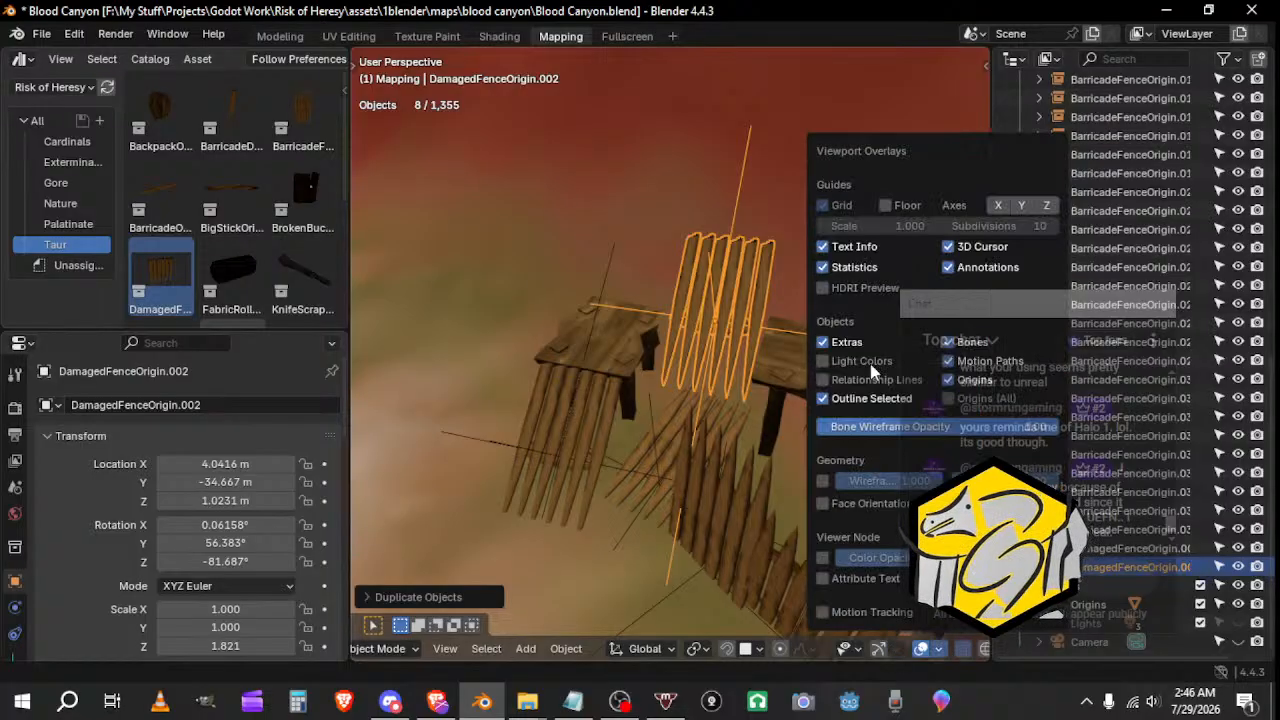
Step: Rotate the new panel -90° about the global Z axis so it runs from one table to the other
{"action": "middle_click_drag", "start_coordinate": [703, 357], "coordinate": [736, 353]}
{"action": "key", "text": "r"}
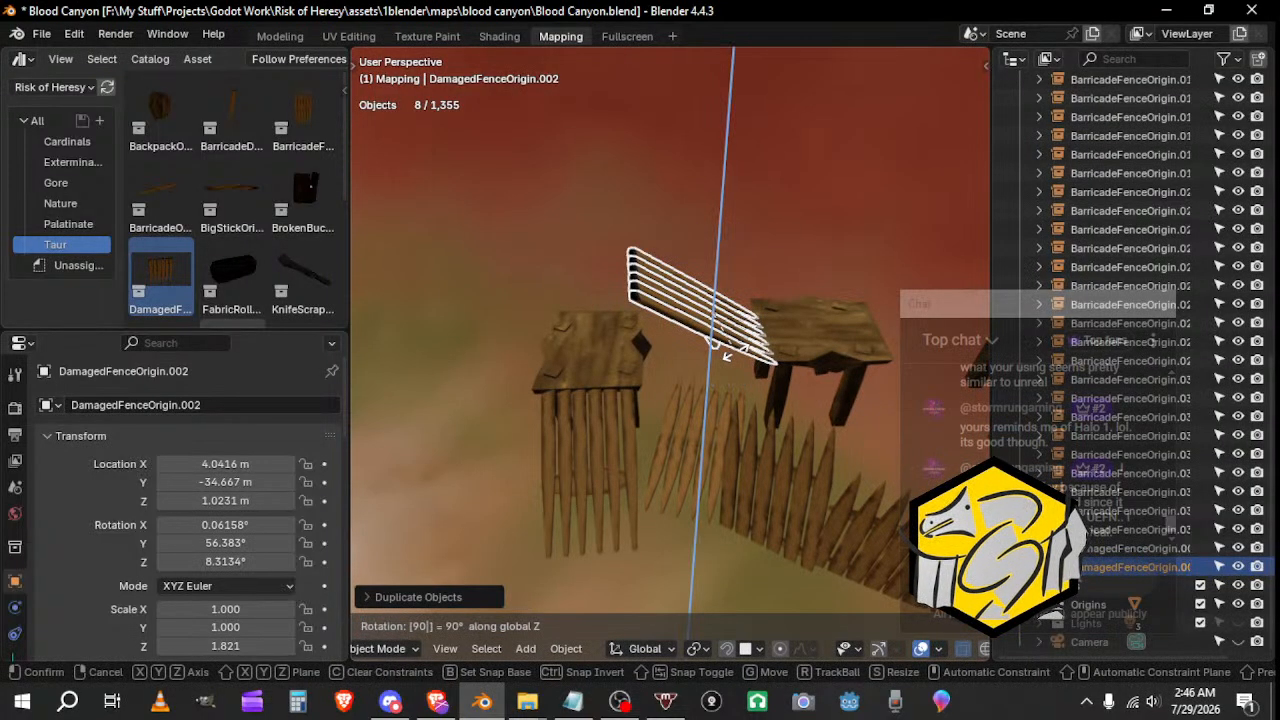
{"action": "key", "text": "Return"}
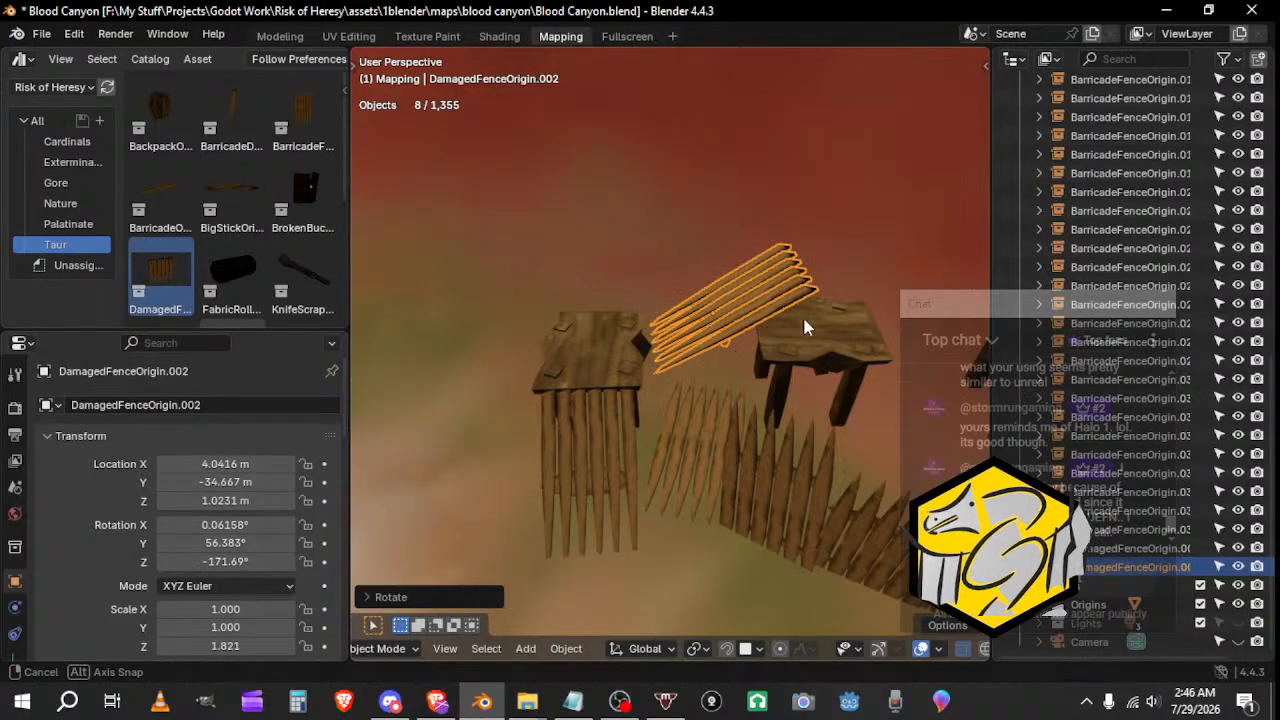
Step: Tilt the new panel to about 77° on Y and lower it onto the two tabletops, at a height of about 0.74 m
{"action": "middle_click_drag", "start_coordinate": [802, 314], "coordinate": [808, 266]}
{"action": "key", "text": "r"}
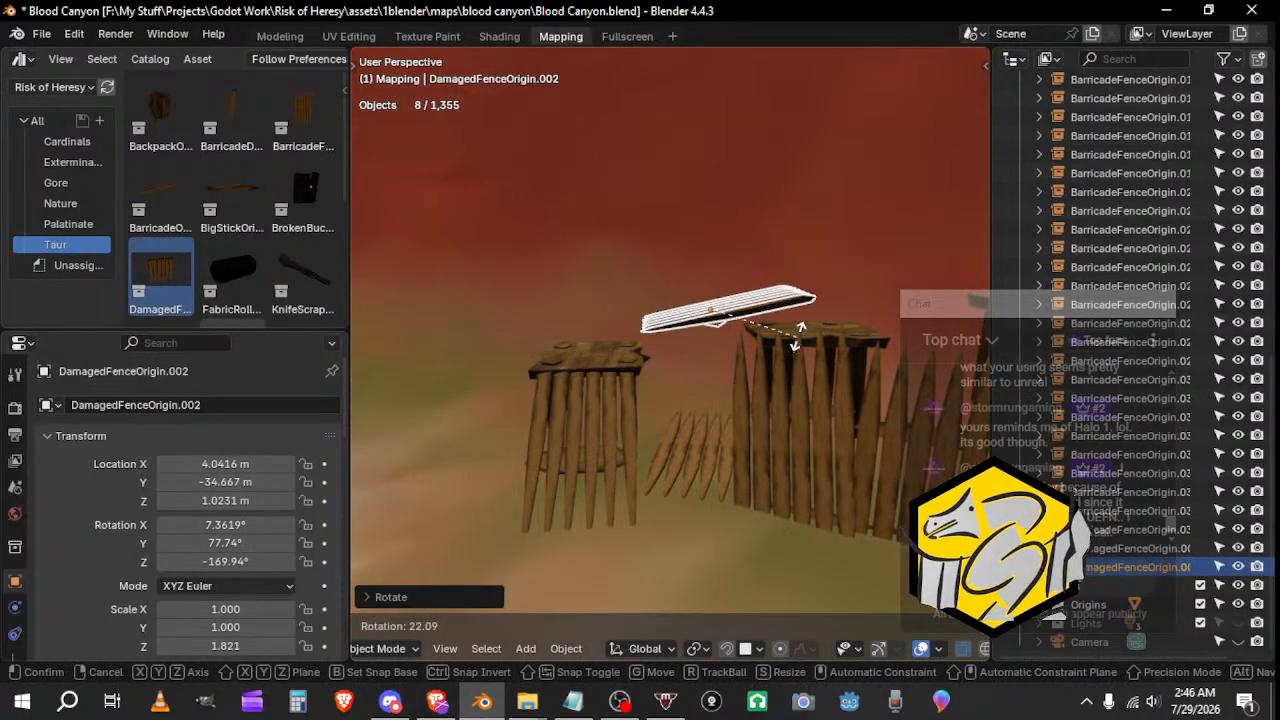
{"action": "key", "text": "Return"}
{"action": "key", "text": "g"}
{"action": "left_click", "coordinate": [738, 377]}
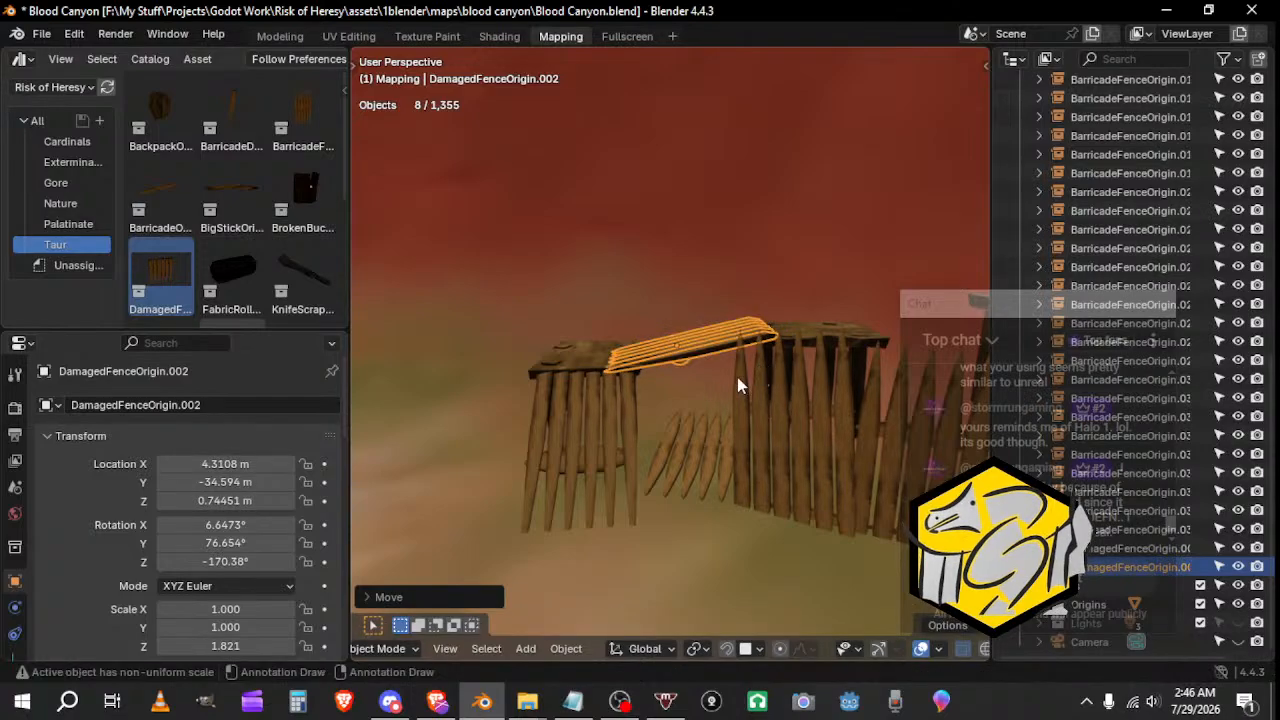
Step: Center the bridging panel between the tables at a height of about 0.68 m and turn it slightly about global Z
{"action": "middle_click_drag", "start_coordinate": [737, 377], "coordinate": [900, 395]}
{"action": "middle_click_drag", "start_coordinate": [680, 390], "coordinate": [527, 463]}
{"action": "key", "text": "g"}
{"action": "left_click", "coordinate": [600, 405]}
{"action": "key", "text": "g"}
{"action": "left_click", "coordinate": [729, 391]}
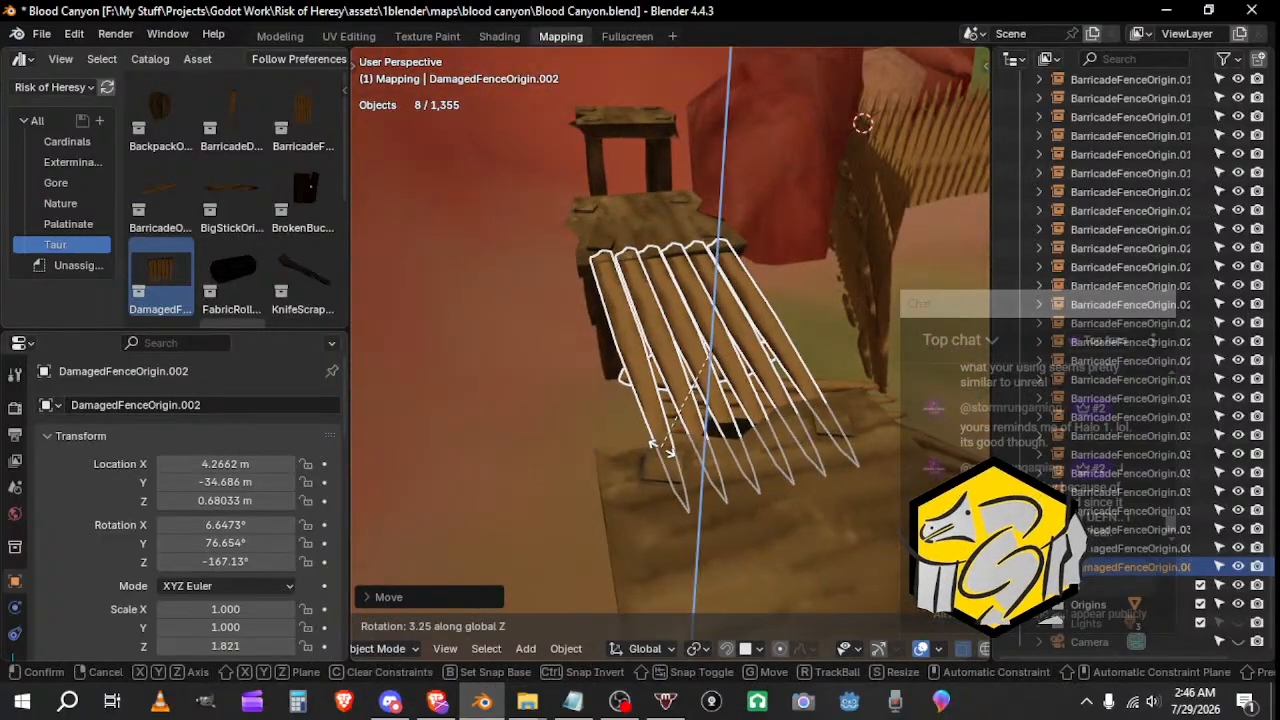
{"action": "left_click", "coordinate": [645, 448]}
Step: Rotate the bridging panel to about -4° on X and 80° on Y, and raise it to a height of about 0.71 m
{"action": "middle_click_drag", "start_coordinate": [645, 448], "coordinate": [923, 418]}
{"action": "key", "text": "r"}
{"action": "left_click", "coordinate": [662, 363]}
{"action": "key", "text": "r"}
{"action": "left_click", "coordinate": [755, 408]}
{"action": "key", "text": "g"}
{"action": "left_click", "coordinate": [771, 376]}
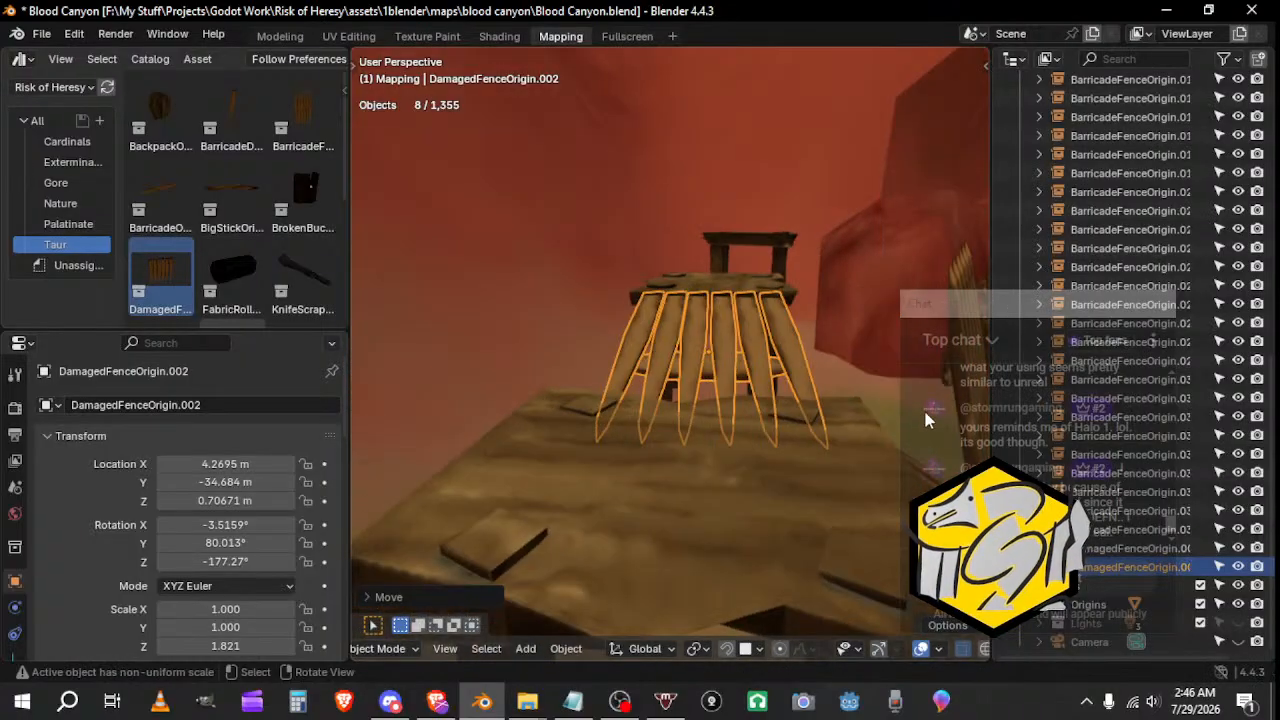
Step: Shift the bridging panel sideways to line up with both tabletops, at about X 4.27 m and Y -34.71 m
{"action": "key", "text": "g"}
{"action": "left_click", "coordinate": [840, 414]}
{"action": "middle_click_drag", "start_coordinate": [840, 414], "coordinate": [502, 490]}
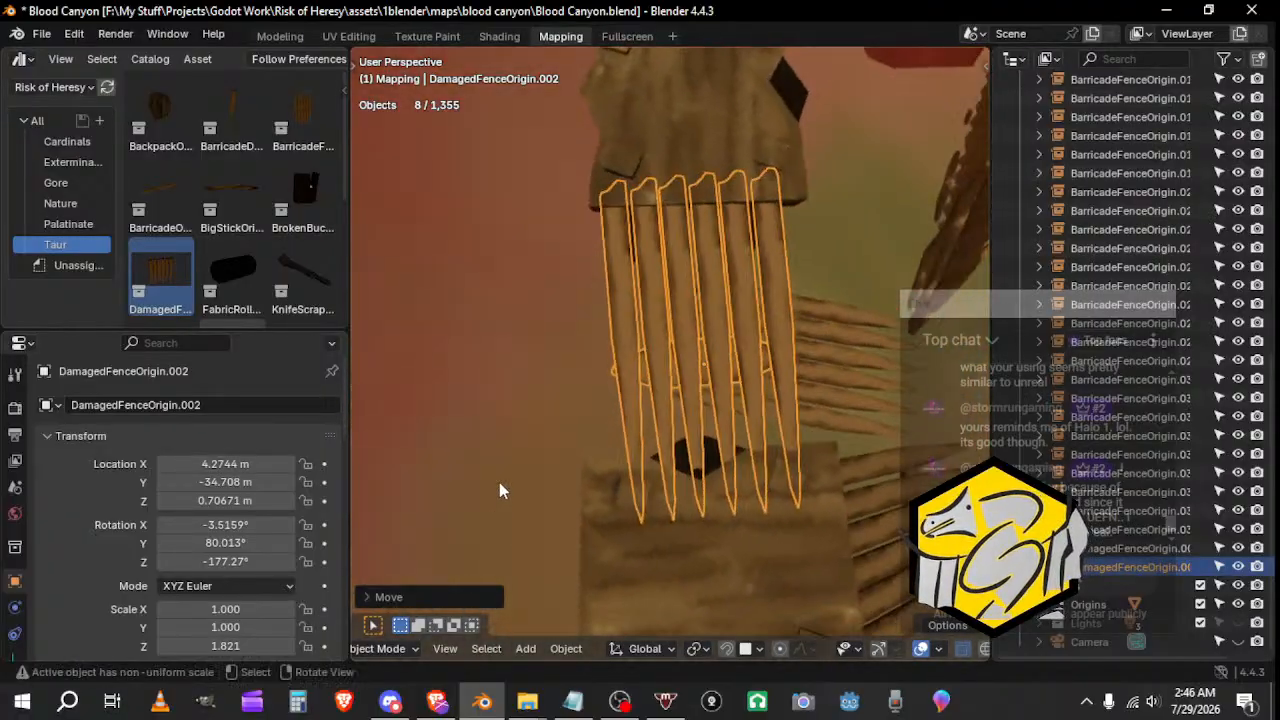
{"action": "left_click", "coordinate": [871, 401]}
{"action": "middle_click_drag", "start_coordinate": [871, 401], "coordinate": [607, 367]}
{"action": "left_click", "coordinate": [758, 404]}
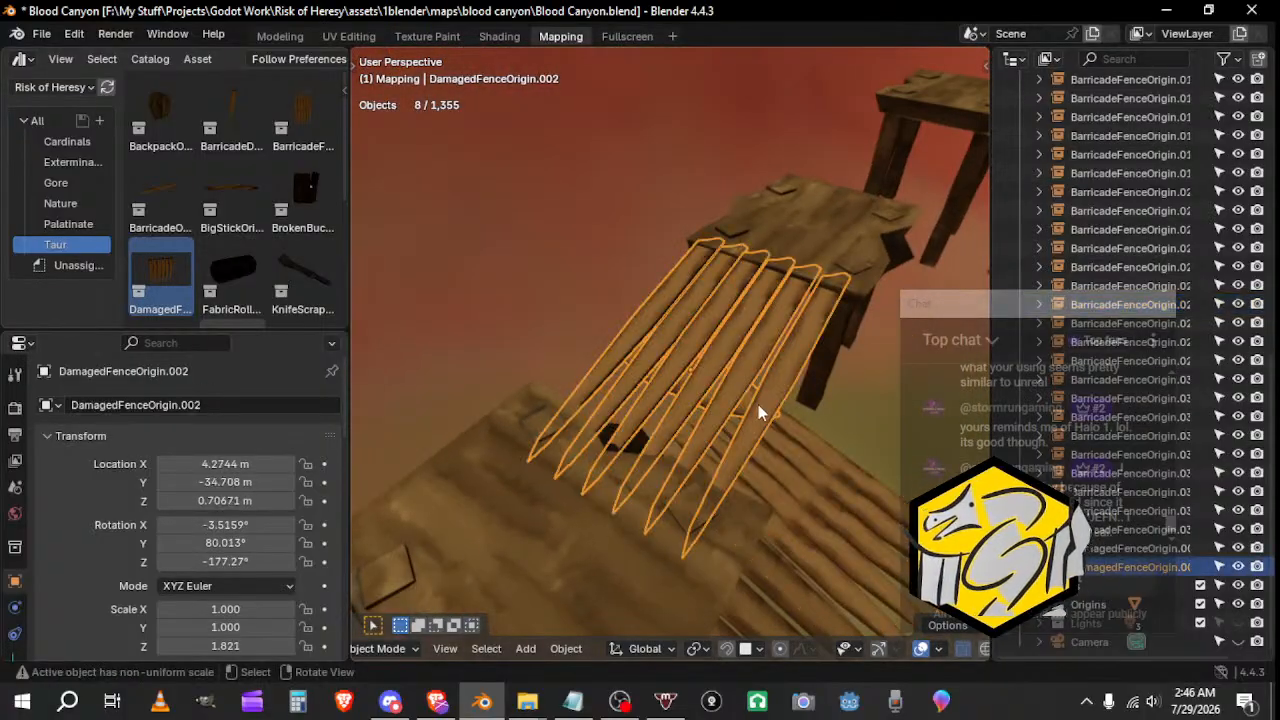
{"action": "middle_click_drag", "start_coordinate": [758, 404], "coordinate": [1113, 478]}
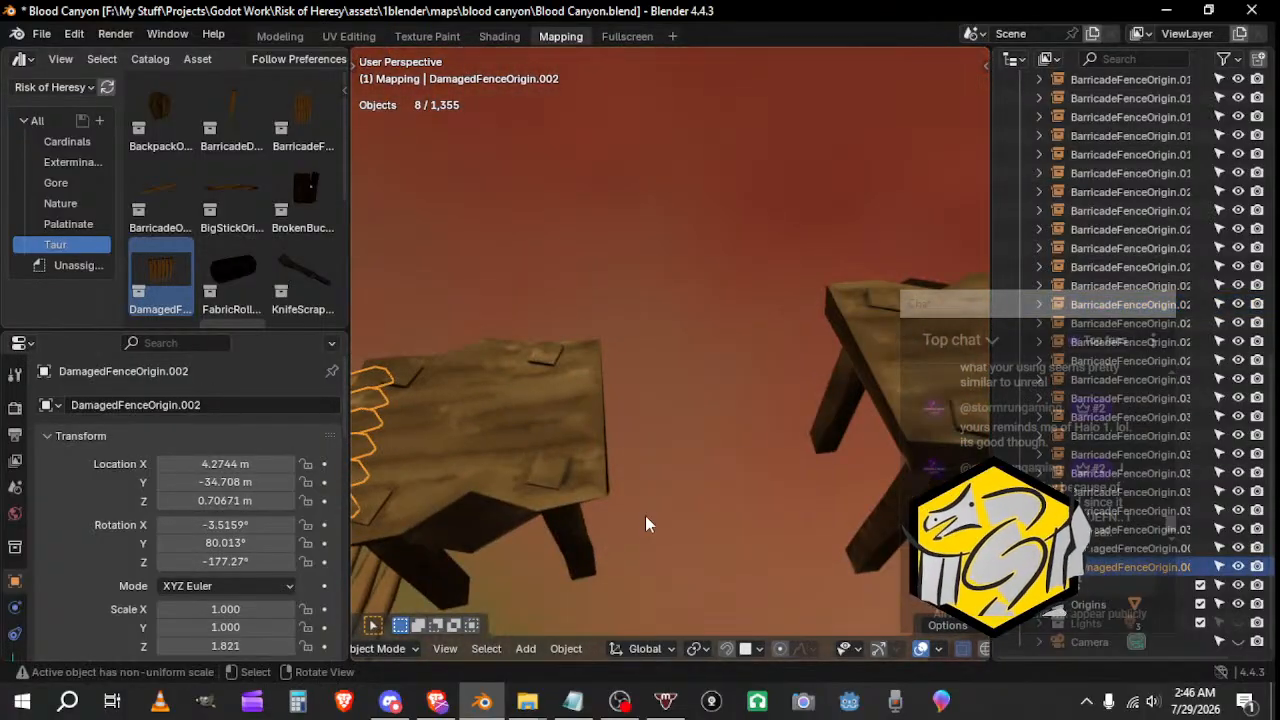
Step: Duplicate the bridging panel into the gap between the next two tables, at about X 2.20 m and 0.94 m high
{"action": "middle_click_drag", "start_coordinate": [645, 515], "coordinate": [591, 396]}
{"action": "key", "text": "shift+d"}
{"action": "left_click", "coordinate": [901, 305]}
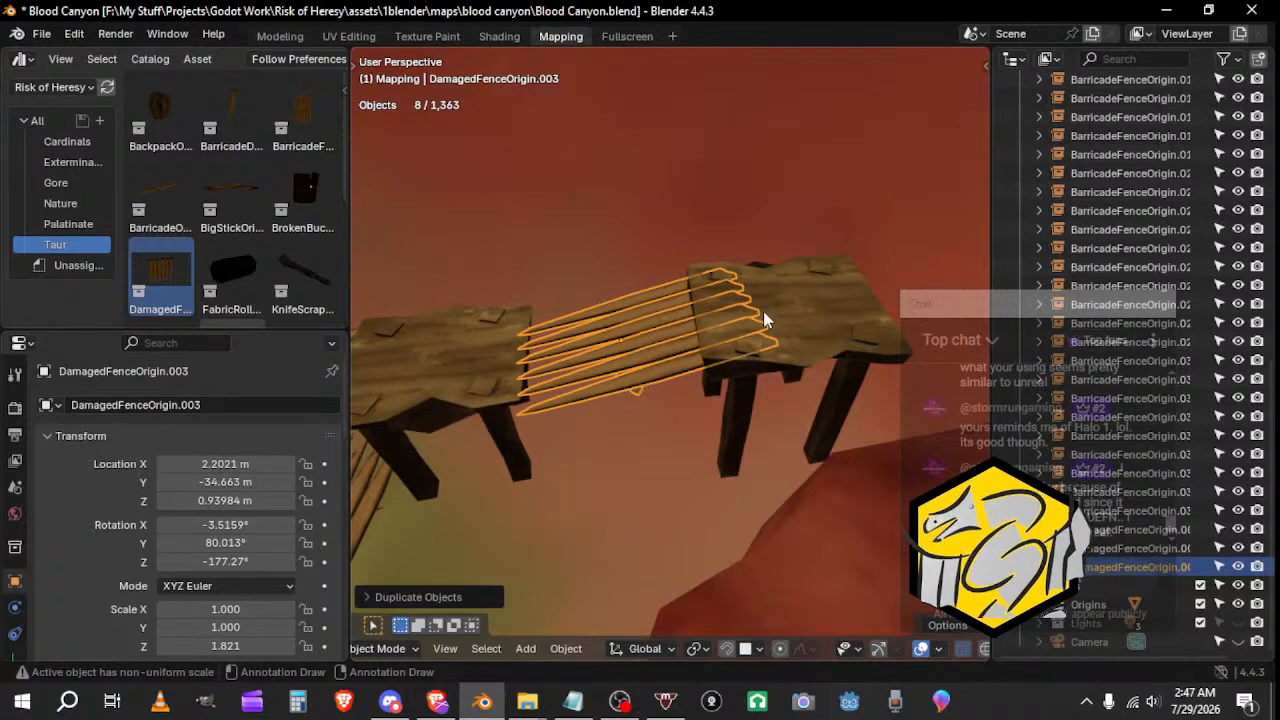
Step: Turn the second bridging panel about the global Z axis to about -188.5°
{"action": "middle_click_drag", "start_coordinate": [763, 311], "coordinate": [715, 352]}
{"action": "key", "text": "r"}
{"action": "key", "text": "y"}
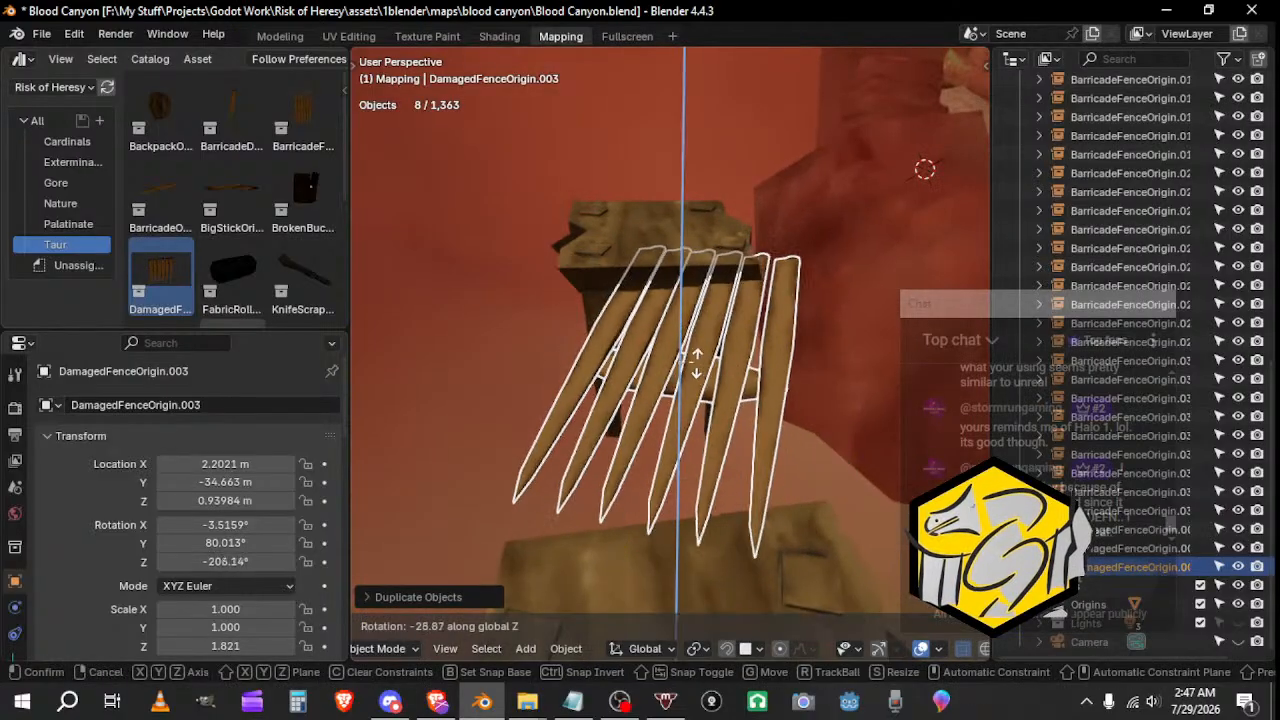
{"action": "key", "text": "Escape"}
{"action": "key", "text": "r"}
{"action": "key", "text": "z"}
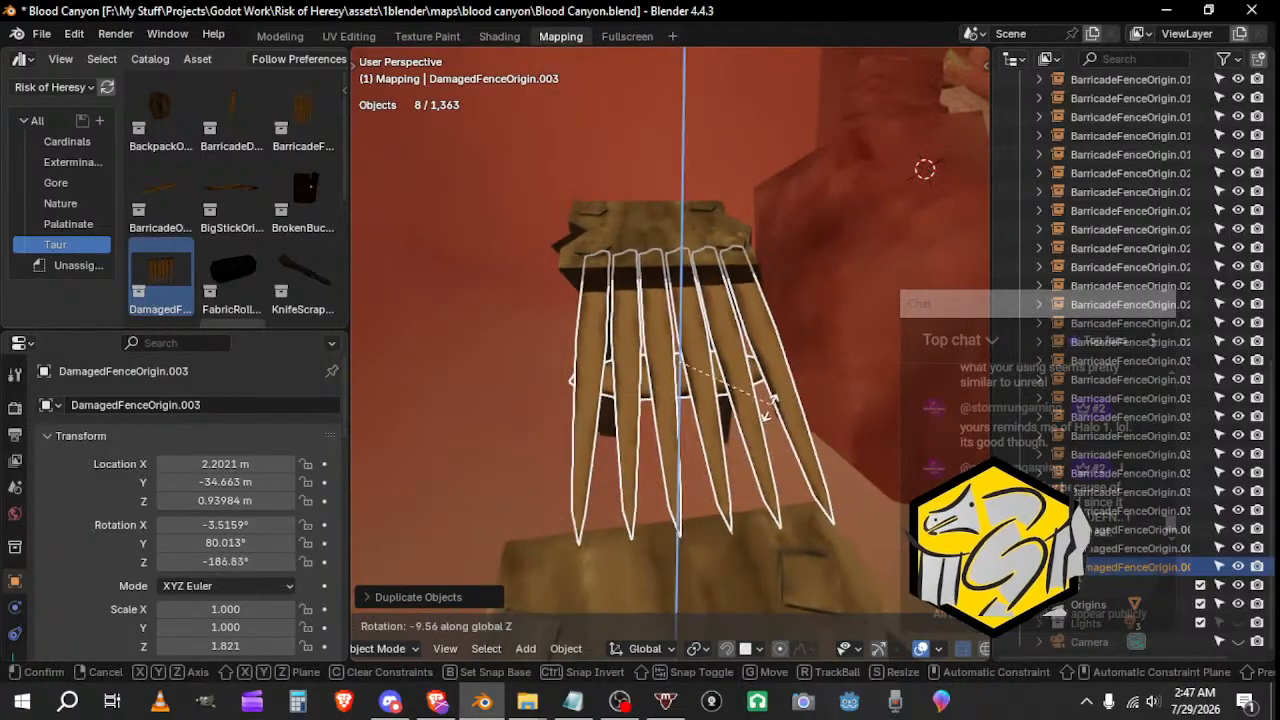
{"action": "left_click", "coordinate": [579, 422]}
Step: Adjust the second bridging panel's tilt to the slope between its tables and shift it over both tabletops
{"action": "middle_click_drag", "start_coordinate": [579, 422], "coordinate": [785, 354]}
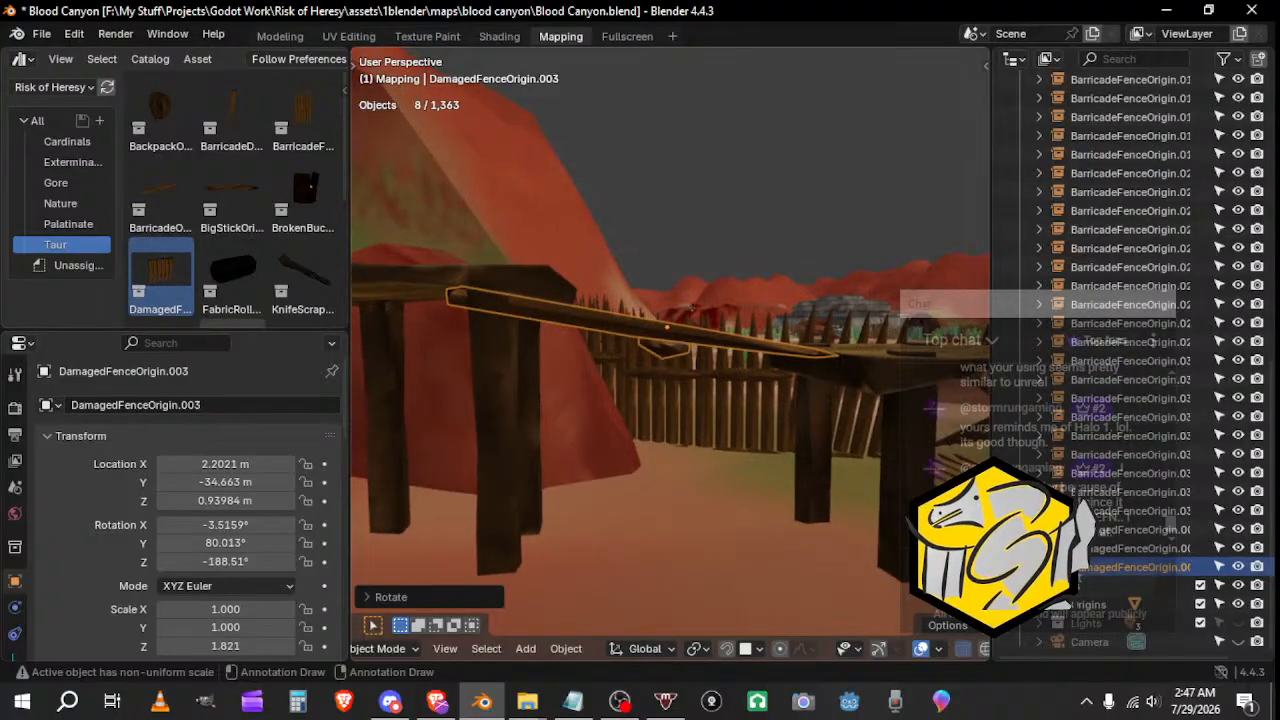
{"action": "key", "text": "r"}
{"action": "left_click", "coordinate": [808, 383]}
{"action": "key", "text": "g"}
{"action": "left_click", "coordinate": [830, 388]}
{"action": "middle_click_drag", "start_coordinate": [830, 395], "coordinate": [656, 495]}
{"action": "key", "text": "g"}
{"action": "left_click", "coordinate": [693, 362]}
Step: Rotate the second bridging panel to about -180° on Z and move it to about X 2.32 m, Y -34.74 m, Z 0.96 m
{"action": "key", "text": "r"}
{"action": "left_click", "coordinate": [770, 350]}
{"action": "key", "text": "g"}
{"action": "left_click", "coordinate": [643, 427]}
{"action": "key", "text": "r"}
{"action": "right_click", "coordinate": [656, 348]}
{"action": "key", "text": "g"}
{"action": "left_click", "coordinate": [682, 384]}
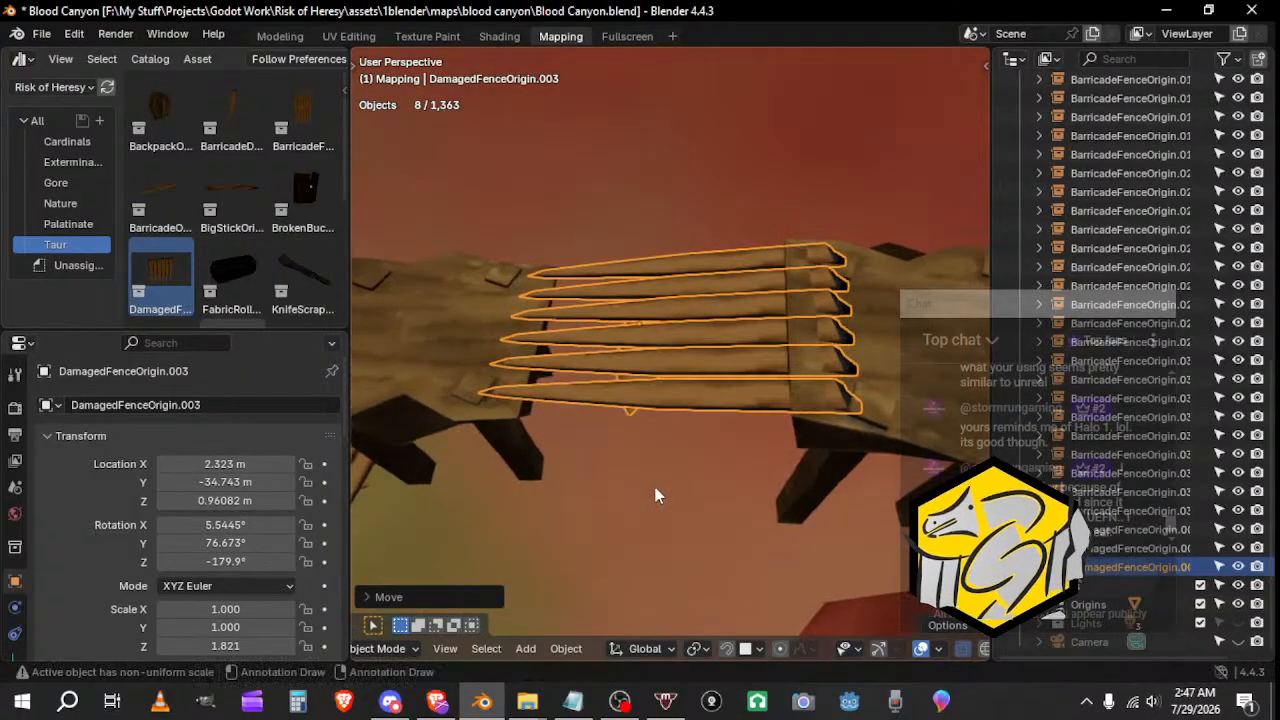
Step: Lower the second bridging panel along Z to about 0.93 m so it sinks into the tabletops
{"action": "left_click", "coordinate": [473, 390]}
{"action": "middle_click_drag", "start_coordinate": [523, 428], "coordinate": [734, 354]}
{"action": "left_click", "coordinate": [734, 354]}
{"action": "key", "text": "g"}
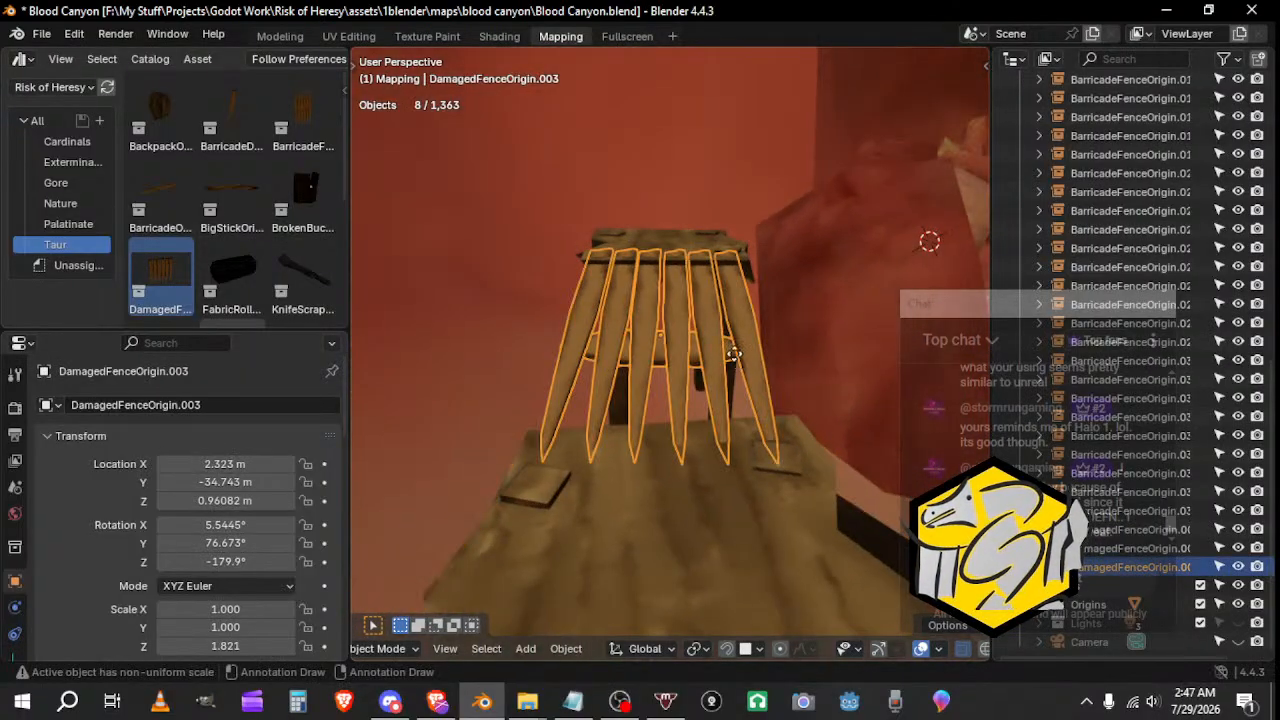
{"action": "key", "text": "z"}
{"action": "left_click", "coordinate": [734, 385]}
{"action": "left_click", "coordinate": [752, 477]}
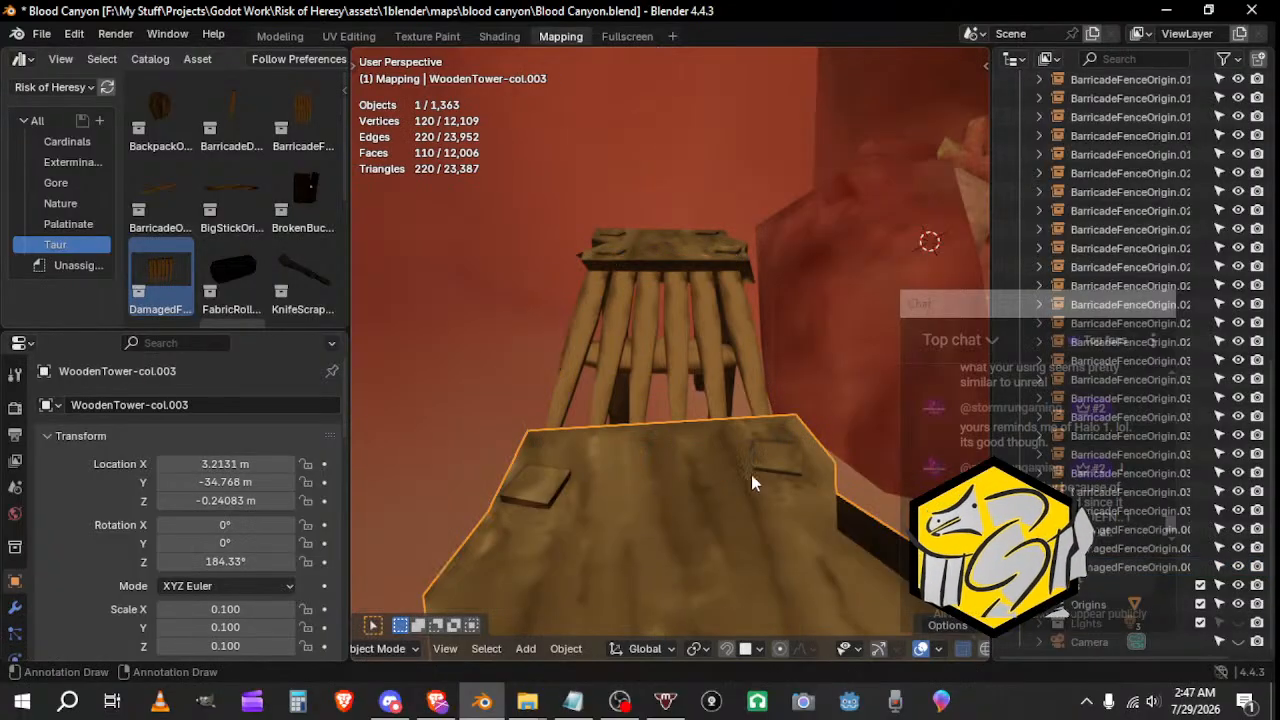
{"action": "middle_click_drag", "start_coordinate": [751, 480], "coordinate": [686, 346]}
Step: Try a slight tilt of the second bridging panel in side view, and undo the rotation
{"action": "left_click", "coordinate": [733, 355]}
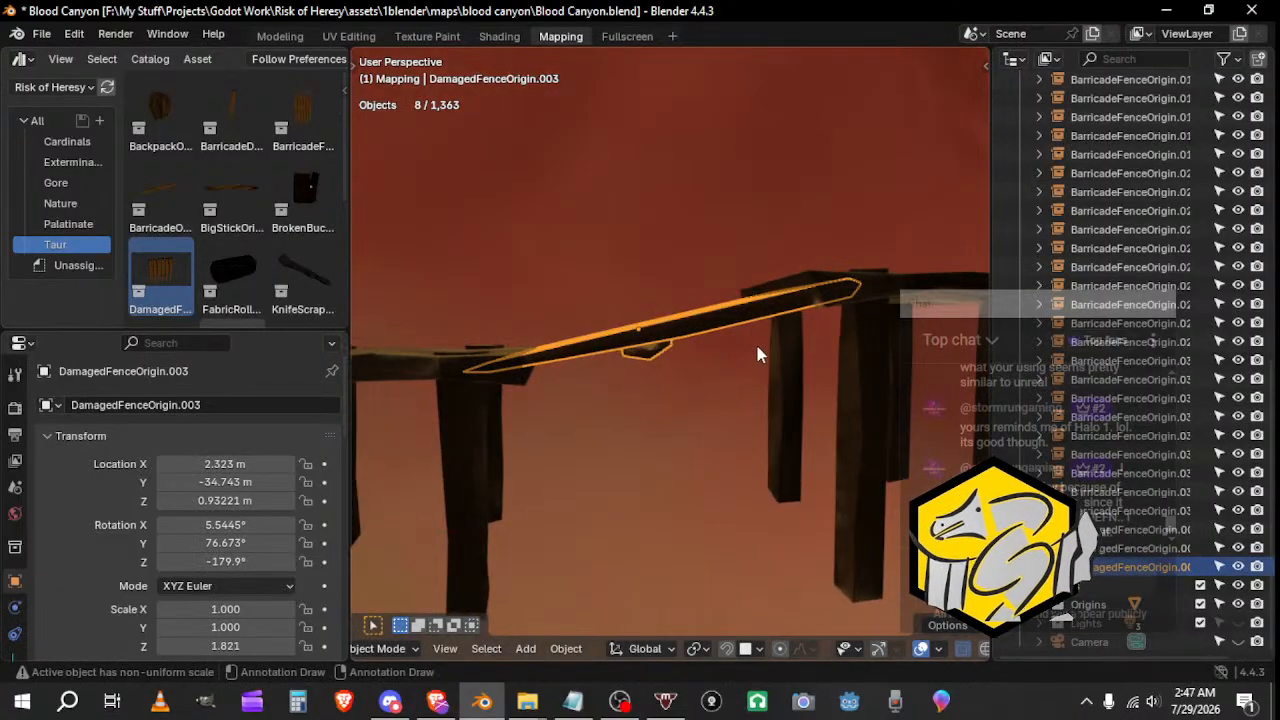
{"action": "key", "text": "r"}
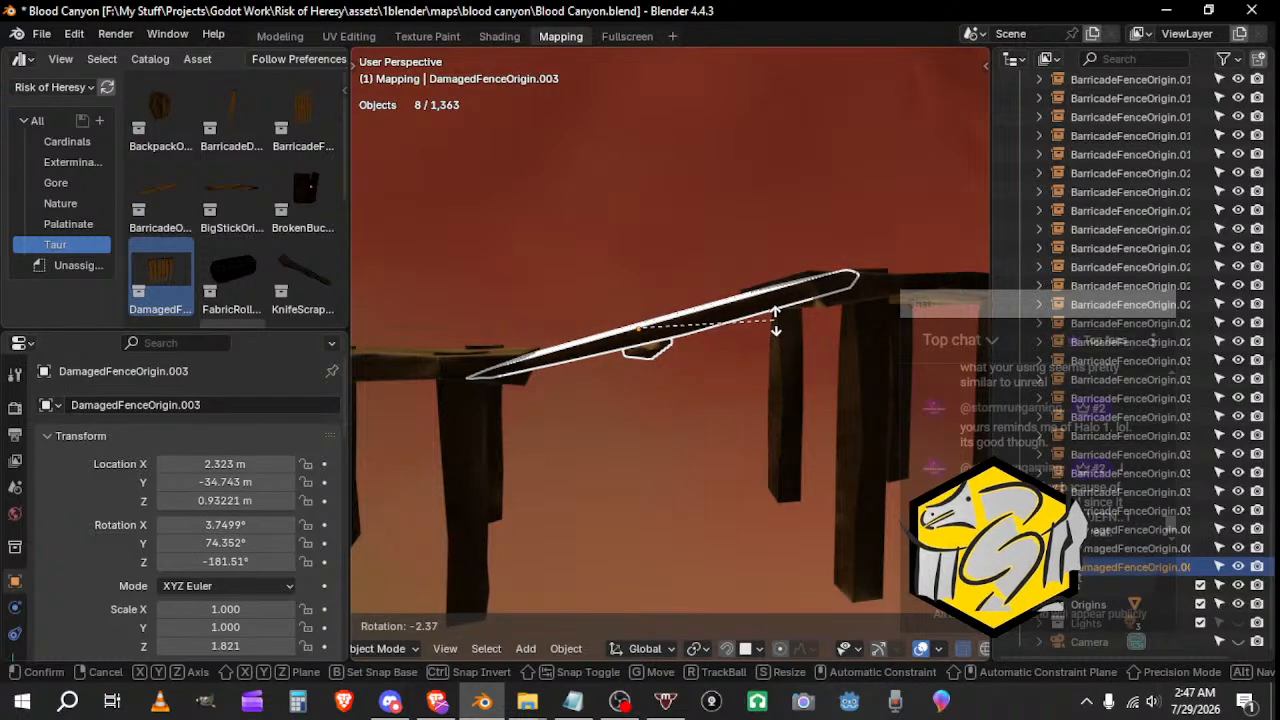
{"action": "left_click", "coordinate": [776, 322]}
{"action": "left_click", "coordinate": [415, 346]}
{"action": "middle_click_drag", "start_coordinate": [600, 430], "coordinate": [769, 501]}
{"action": "left_click", "coordinate": [728, 361]}
{"action": "middle_click_drag", "start_coordinate": [728, 361], "coordinate": [600, 277]}
{"action": "key", "text": "ctrl+z"}
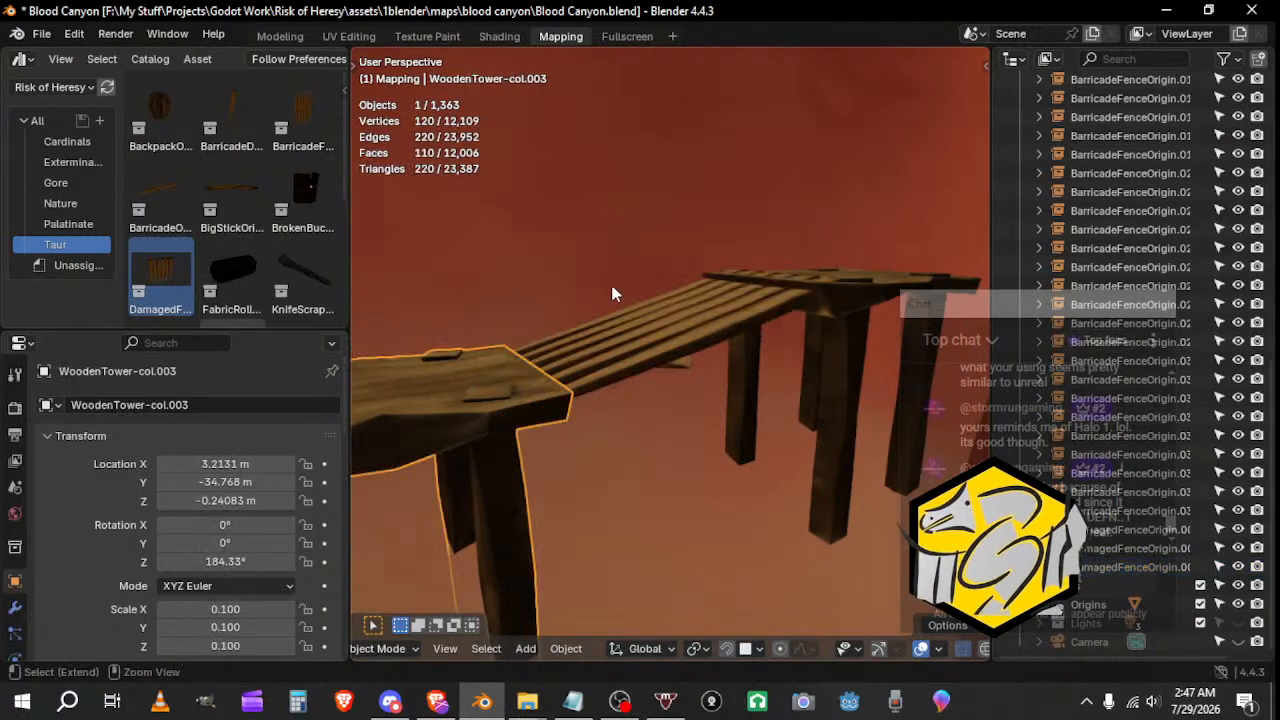
Step: Tilt the second bridging panel to about 74.9° on Y and nudge it along the global Y axis
{"action": "left_click", "coordinate": [687, 310]}
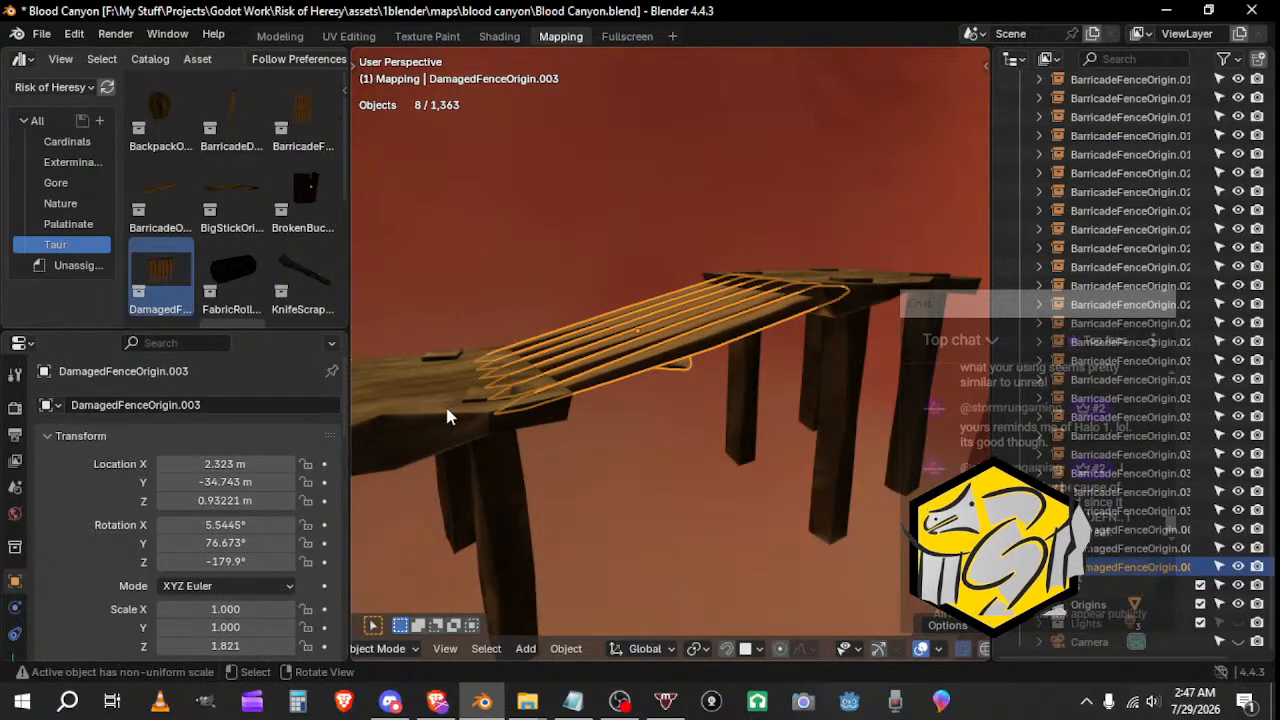
{"action": "left_click", "coordinate": [448, 416]}
{"action": "left_click", "coordinate": [677, 355]}
{"action": "middle_click_drag", "start_coordinate": [677, 355], "coordinate": [802, 365]}
{"action": "key", "text": "r"}
{"action": "left_click", "coordinate": [748, 366]}
{"action": "key", "text": "g"}
{"action": "key", "text": "y"}
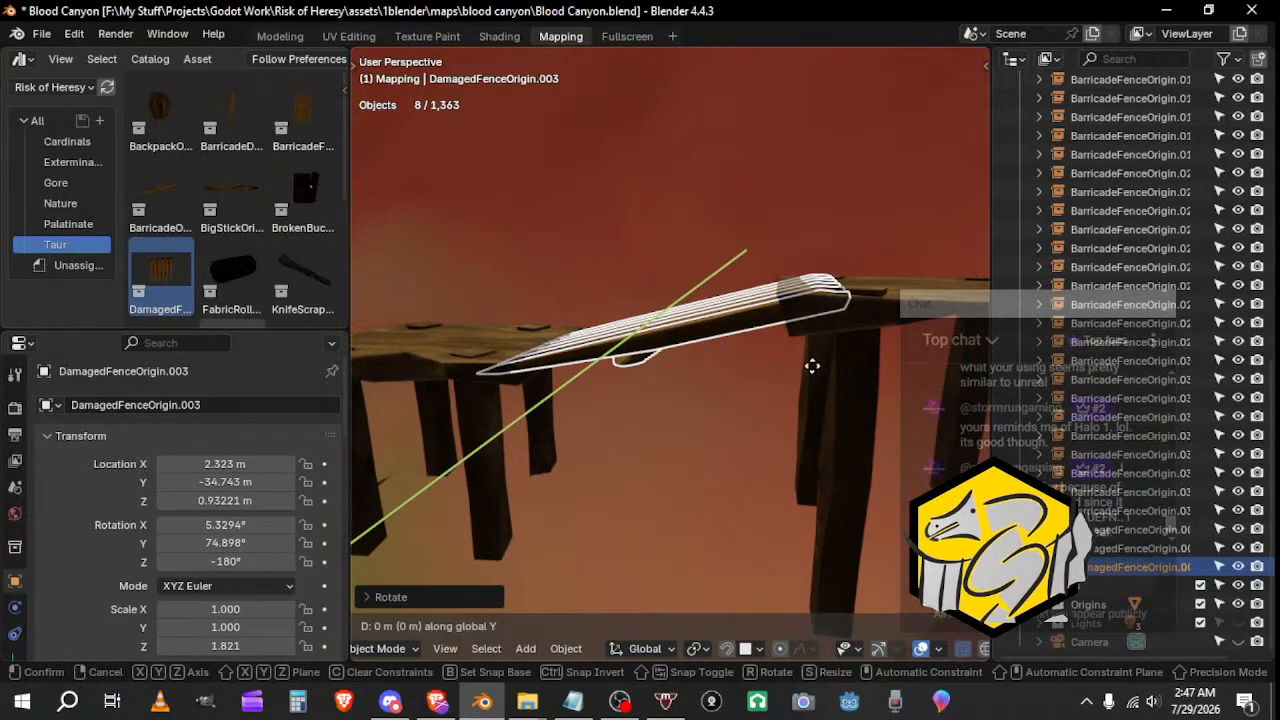
{"action": "left_click", "coordinate": [796, 366]}
Step: Rotate the second bridging panel to about 73.9° on Y and slide it along its local Z to about X 2.42 m, Z 0.91 m
{"action": "mouse_move", "coordinate": [796, 366]}
{"action": "middle_mouse_down"}
{"action": "mouse_move", "coordinate": [841, 341]}
{"action": "mouse_move", "coordinate": [808, 387]}
{"action": "middle_mouse_up"}
{"action": "key", "text": "r"}
{"action": "left_click", "coordinate": [839, 340]}
{"action": "left_click", "coordinate": [491, 317]}
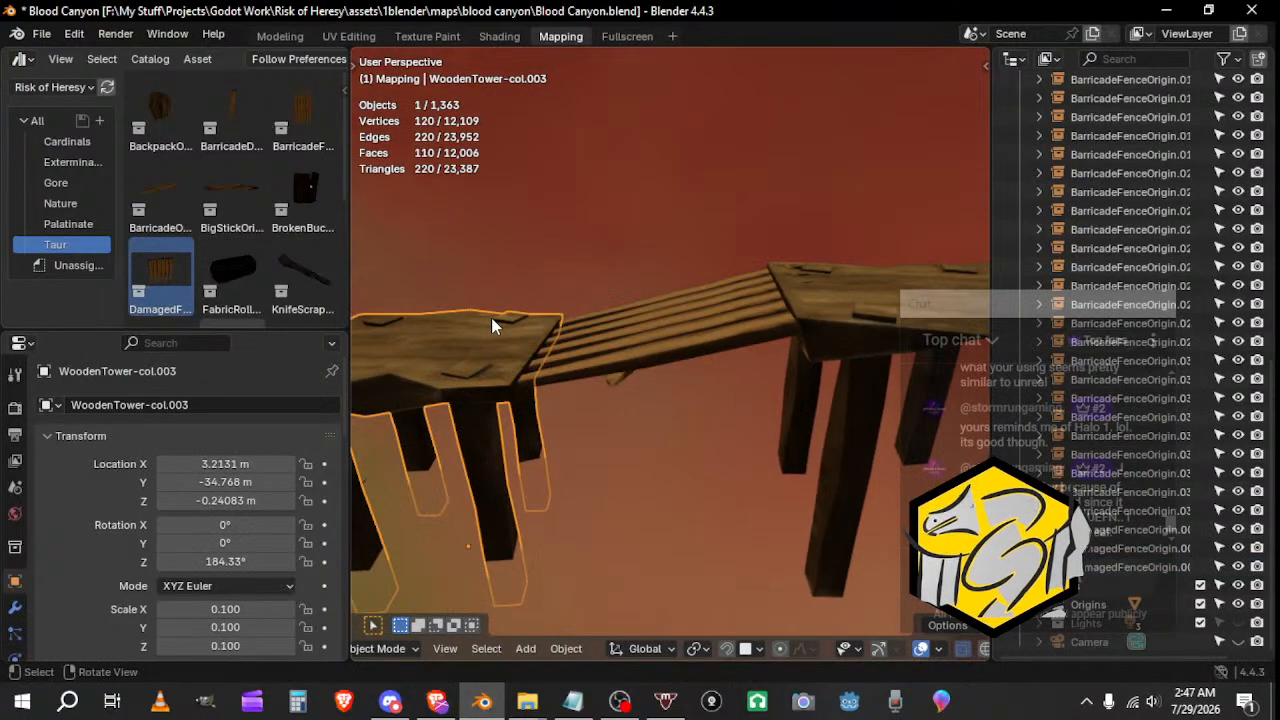
{"action": "middle_click_drag", "start_coordinate": [491, 317], "coordinate": [565, 372]}
{"action": "left_click", "coordinate": [630, 368]}
{"action": "key", "text": "z"}
{"action": "key", "text": "z"}
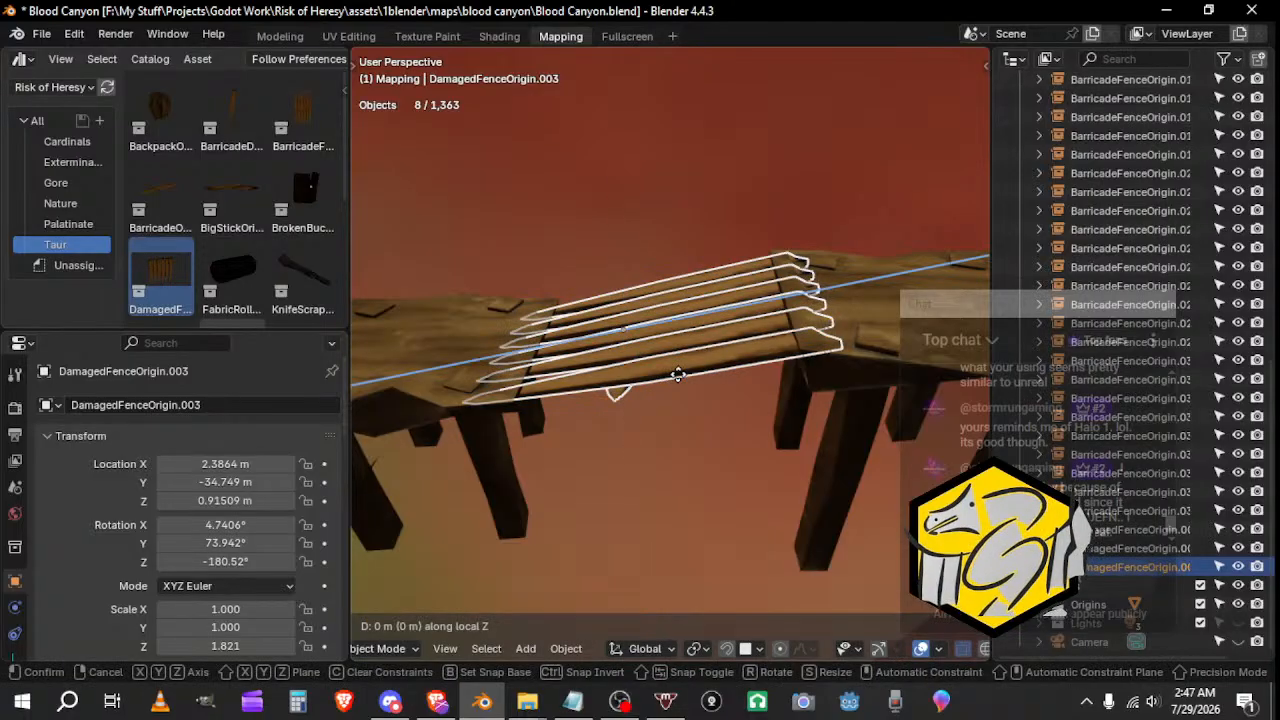
{"action": "left_click", "coordinate": [670, 374]}
Step: Level the second bridging panel across its tables by rotating it to about 6.0° on X and -179.4° on Z
{"action": "middle_click_drag", "start_coordinate": [676, 376], "coordinate": [803, 305]}
{"action": "key", "text": "r"}
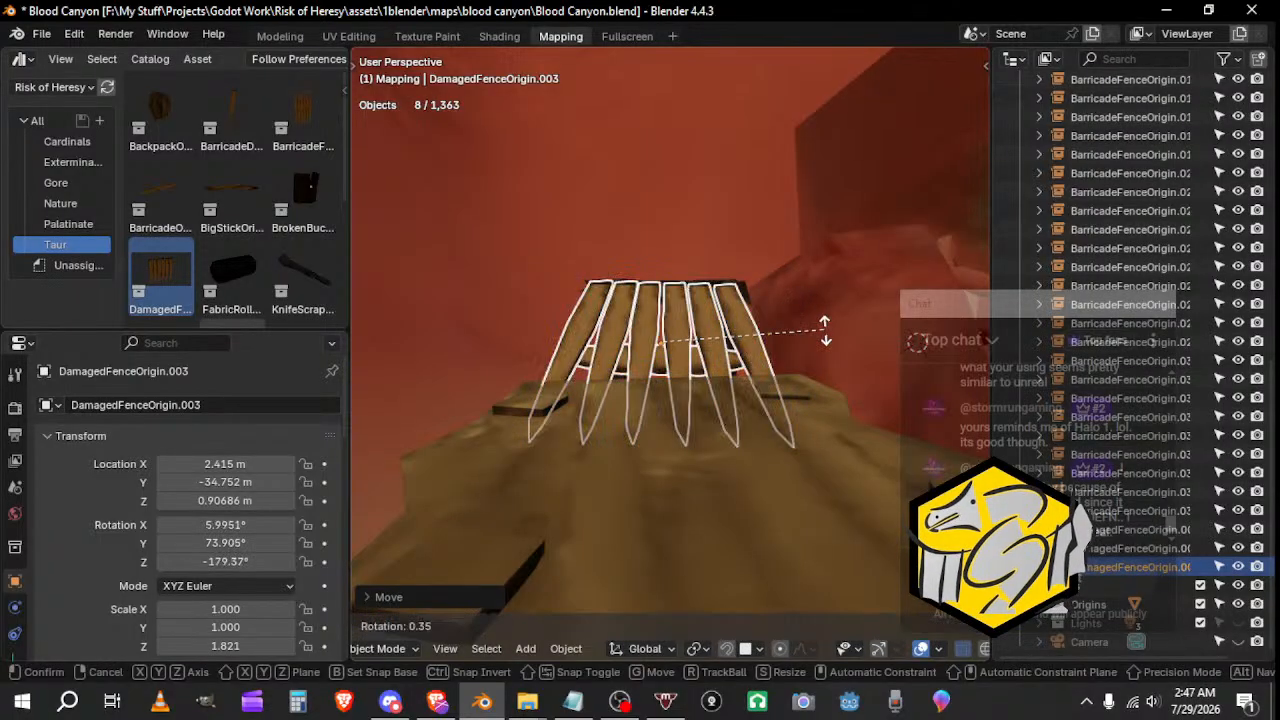
{"action": "left_click", "coordinate": [819, 331]}
{"action": "middle_click_drag", "start_coordinate": [819, 331], "coordinate": [505, 443]}
{"action": "left_click", "coordinate": [446, 521]}
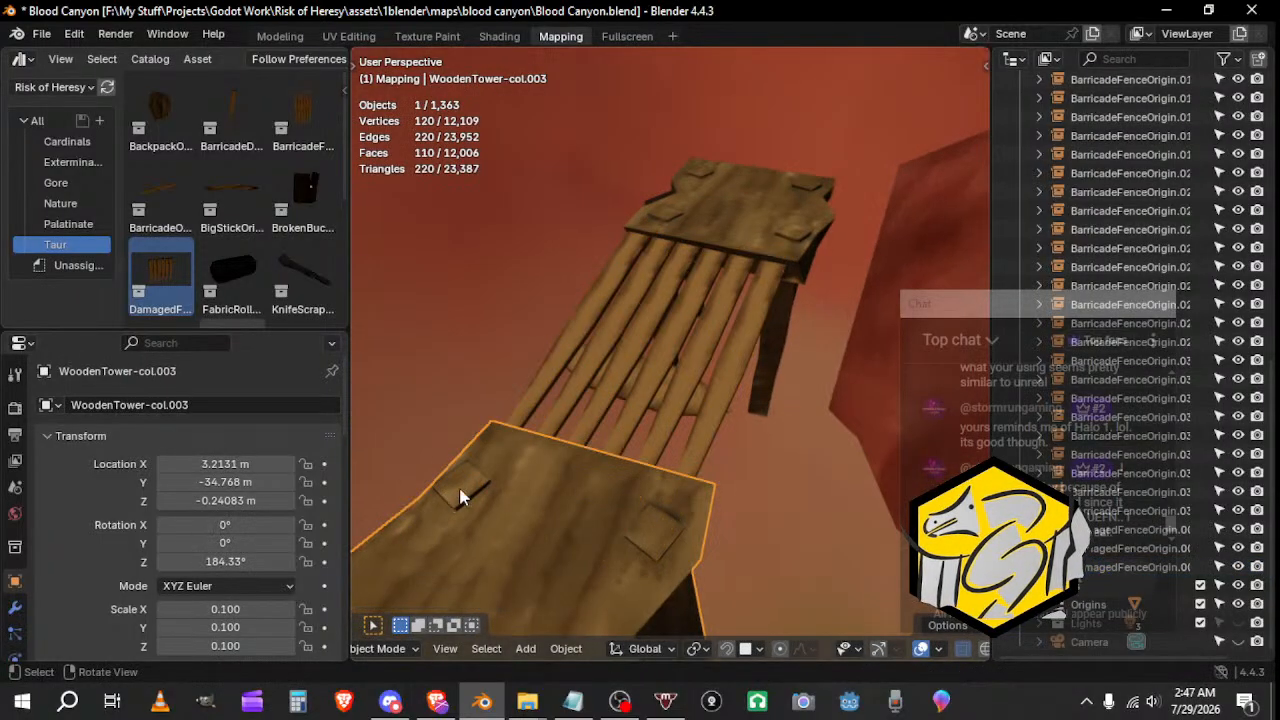
Step: Duplicate the outer ramp panel and both bridging panels together toward the other row of tables
{"action": "scroll", "coordinate": [655, 432], "scroll_direction": "down", "scroll_amount": 6}
{"action": "middle_click_drag", "start_coordinate": [639, 474], "coordinate": [731, 481]}
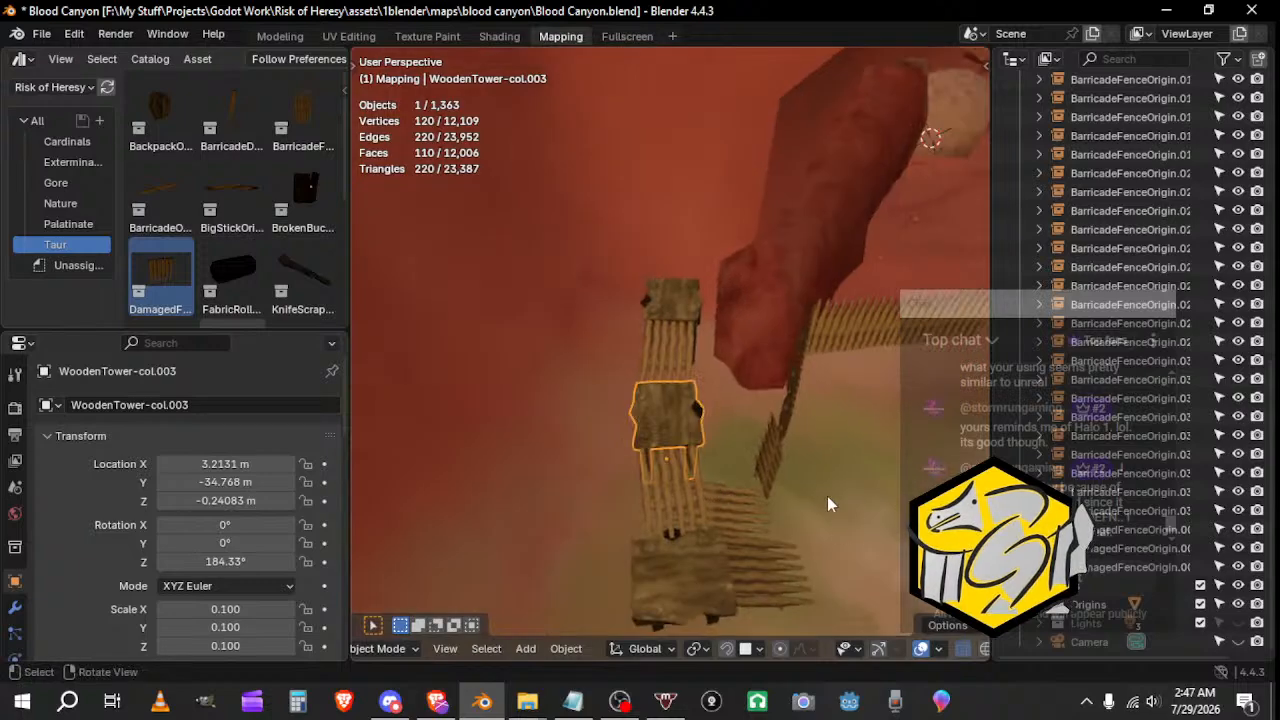
{"action": "middle_click_drag", "start_coordinate": [827, 496], "coordinate": [641, 406]}
{"action": "left_click", "coordinate": [437, 420]}
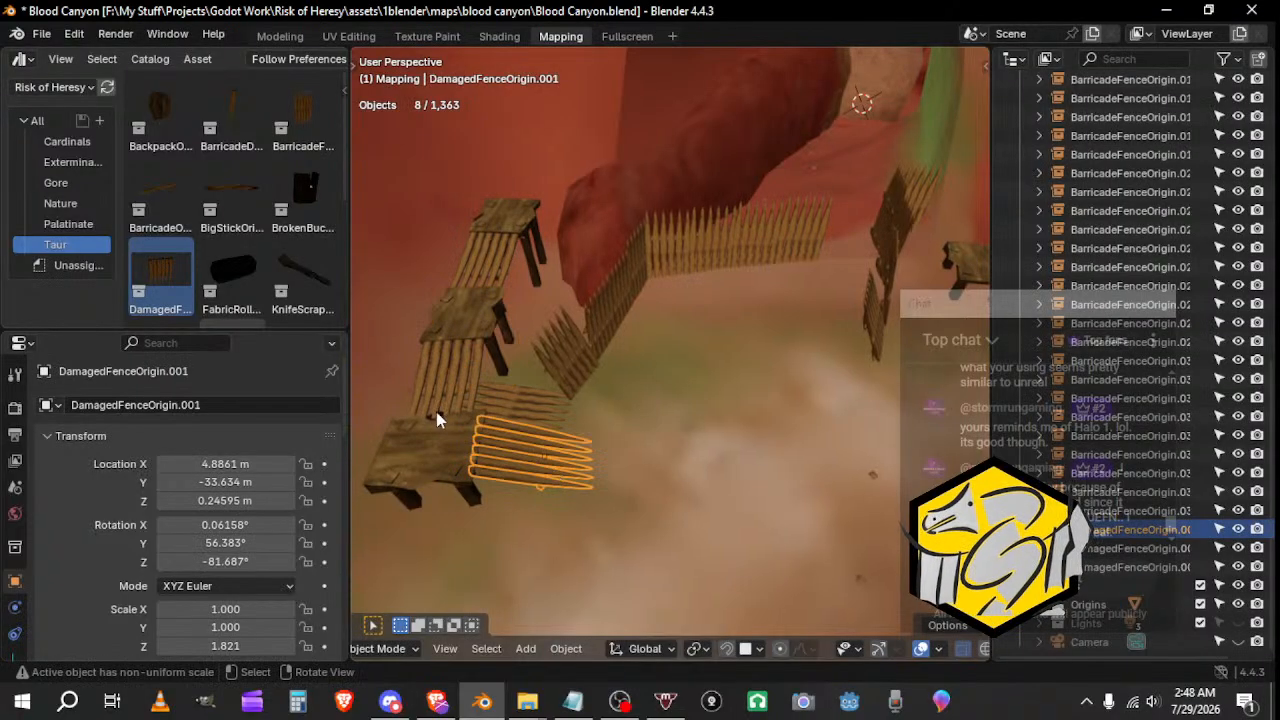
{"action": "left_click", "coordinate": [438, 388], "text": "shift"}
{"action": "left_click", "coordinate": [498, 268], "text": "shift"}
{"action": "middle_click_drag", "start_coordinate": [498, 268], "coordinate": [646, 340]}
{"action": "middle_click_drag", "start_coordinate": [648, 395], "coordinate": [507, 469], "text": "shift"}
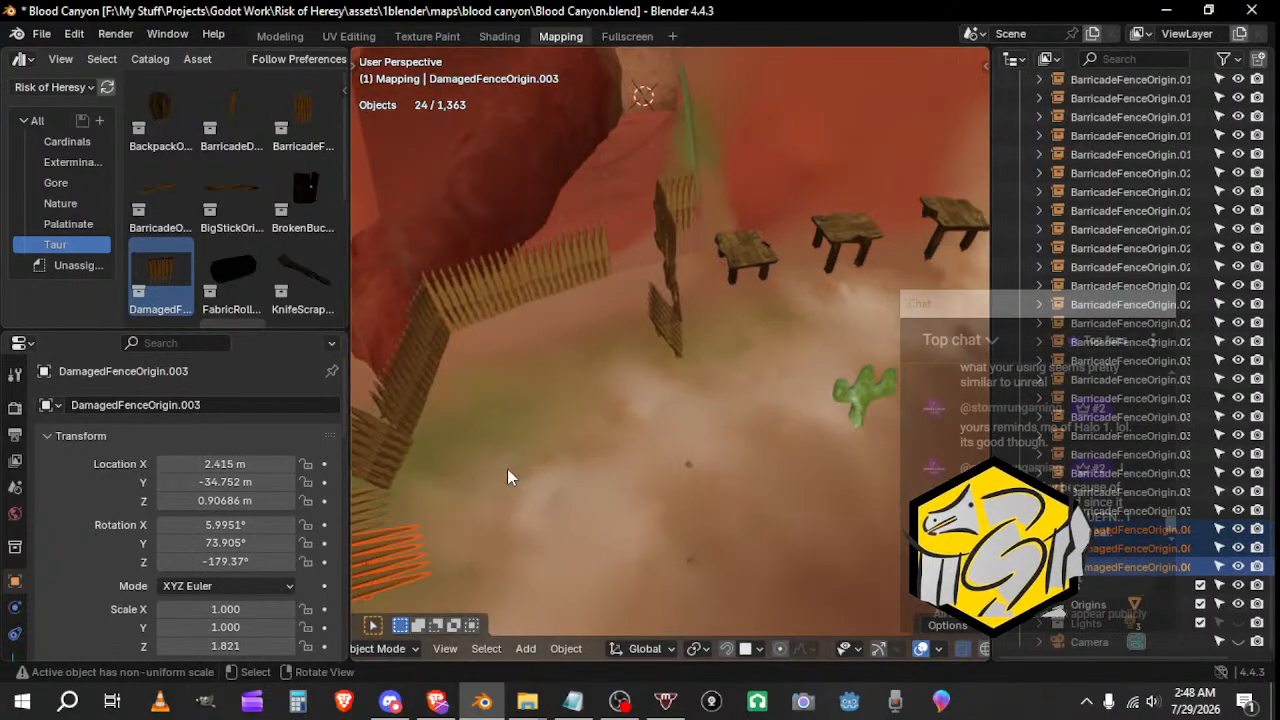
{"action": "key", "text": "shift+d"}
{"action": "left_click", "coordinate": [475, 358]}
Step: Rotate the duplicated panel set by -90° about the Z axis
{"action": "type", "text": "r"}
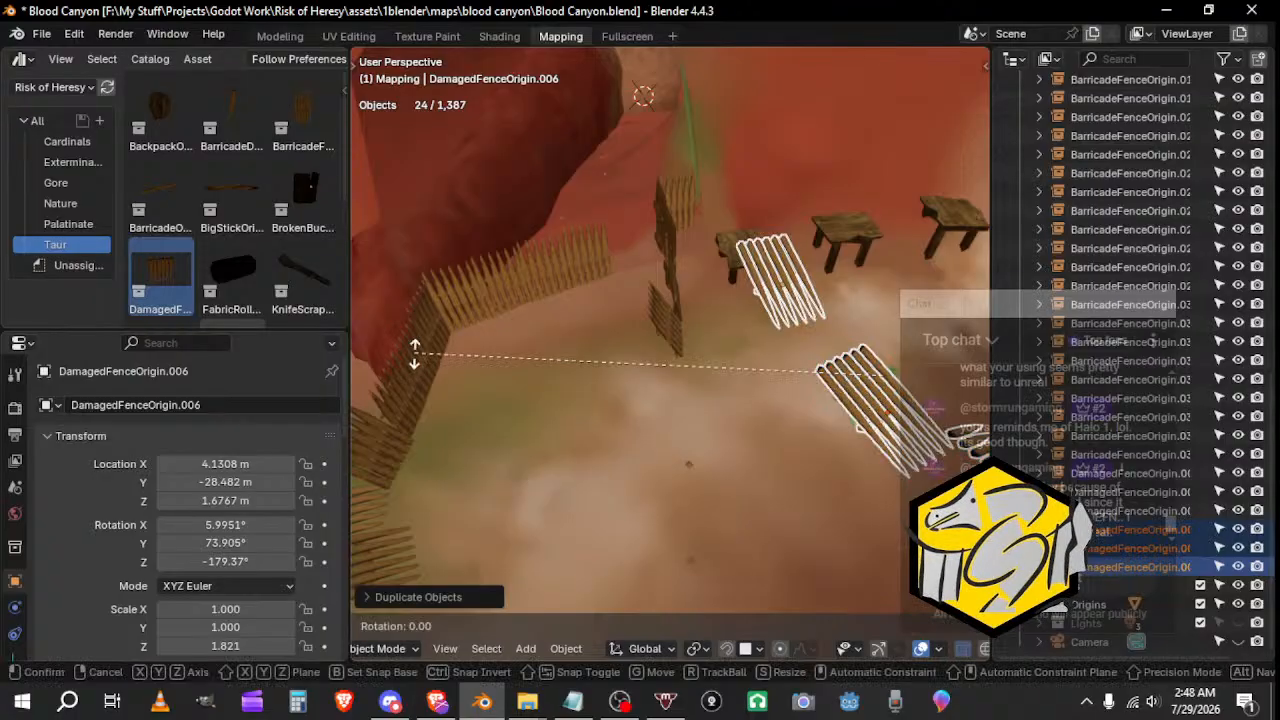
{"action": "type", "text": "-90"}
{"action": "key", "text": "Return"}
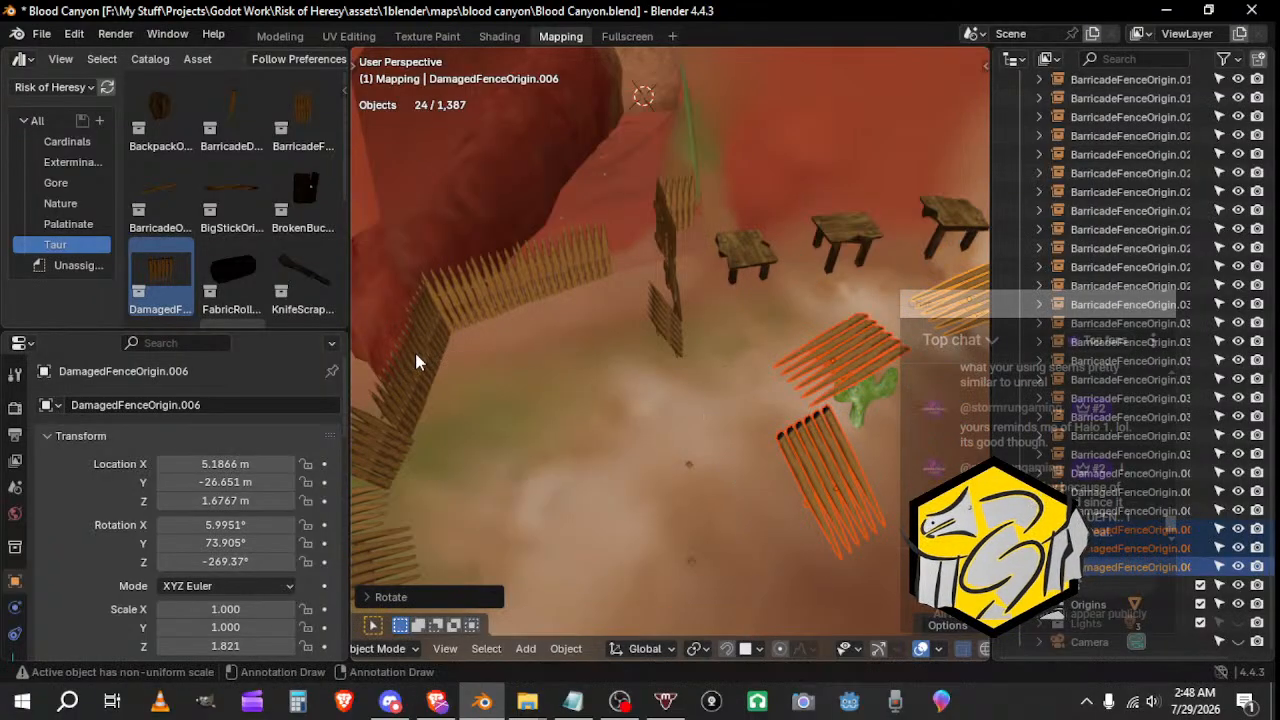
Step: Move the duplicated panel set over the second row of tables
{"action": "middle_click_drag", "start_coordinate": [709, 457], "coordinate": [587, 436]}
{"action": "key", "text": "g"}
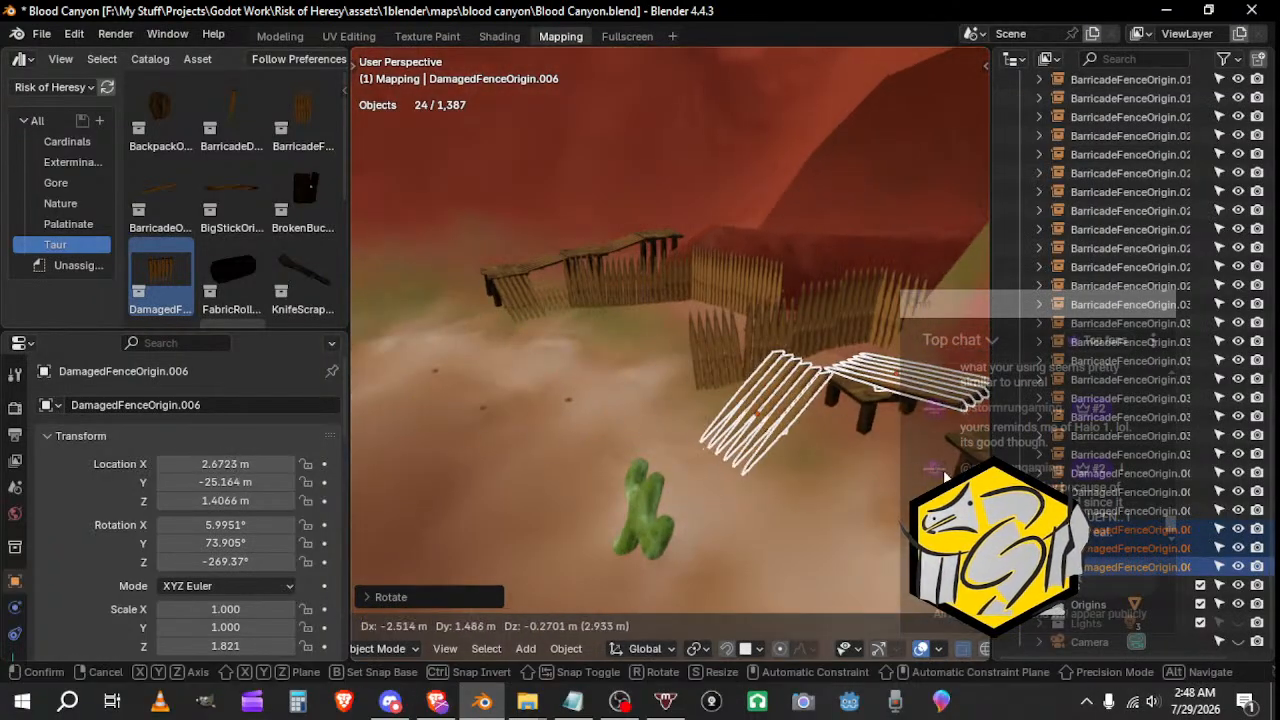
{"action": "left_click", "coordinate": [866, 447]}
{"action": "middle_click_drag", "start_coordinate": [866, 447], "coordinate": [720, 376]}
{"action": "key", "text": "g"}
{"action": "left_click", "coordinate": [805, 438]}
{"action": "key", "text": "g"}
{"action": "left_click", "coordinate": [630, 384]}
{"action": "scroll", "coordinate": [690, 374], "scroll_direction": "up", "scroll_amount": 5}
{"action": "key", "text": "g"}
{"action": "left_click", "coordinate": [780, 400]}
Step: Turn the duplicated panel set in line with the second row of tables and lower it to about X 2.68 m, Y -25.18 m, Z 0.93 m
{"action": "key", "text": "r"}
{"action": "left_click", "coordinate": [611, 342]}
{"action": "key", "text": "g"}
{"action": "left_click", "coordinate": [813, 416]}
{"action": "middle_click_drag", "start_coordinate": [813, 418], "coordinate": [679, 352]}
{"action": "key", "text": "g"}
{"action": "key", "text": "g"}
{"action": "left_click", "coordinate": [618, 337]}
{"action": "key", "text": "g"}
{"action": "left_click", "coordinate": [772, 345]}
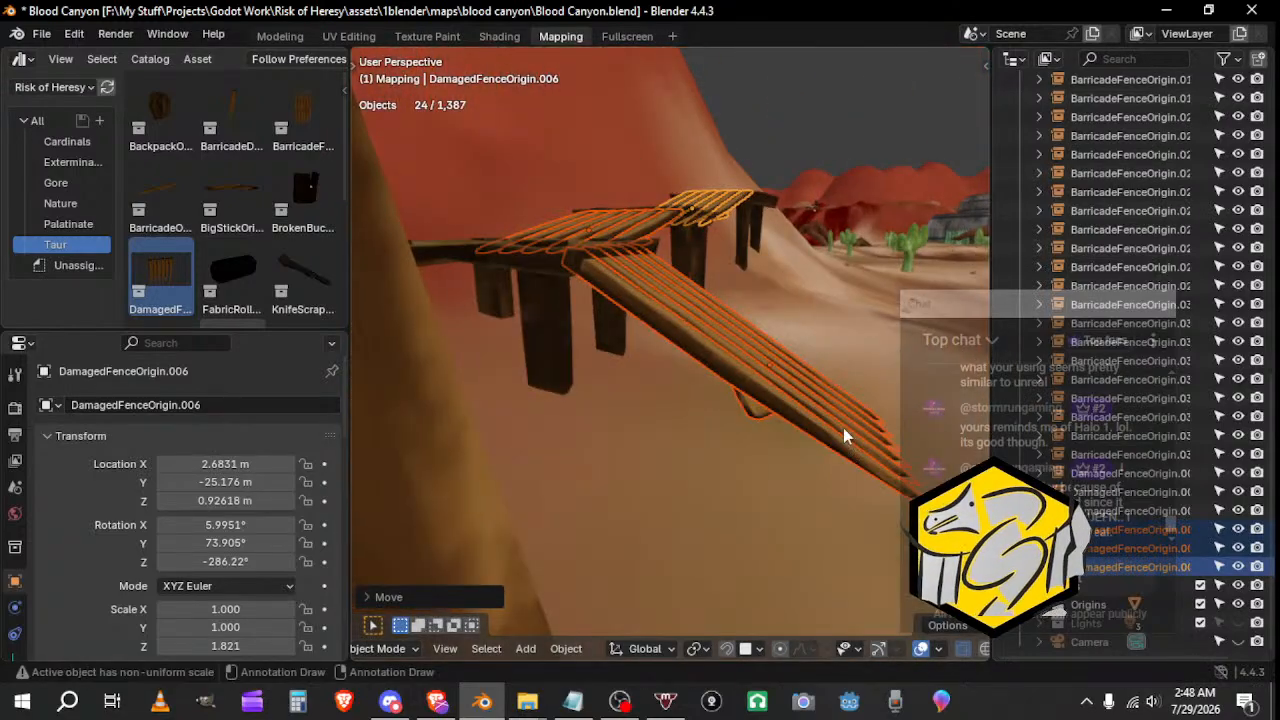
{"action": "key", "text": "r"}
{"action": "middle_click_drag", "start_coordinate": [843, 427], "coordinate": [780, 340]}
{"action": "left_click", "coordinate": [790, 400]}
Step: Shift the duplicated ramp panel along X to about 3.06 m and rotate it to about -191° on Z against the first table's edge
{"action": "left_click", "coordinate": [680, 304]}
{"action": "left_click", "coordinate": [680, 304]}
{"action": "middle_click_drag", "start_coordinate": [680, 306], "coordinate": [751, 287]}
{"action": "key", "text": "g"}
{"action": "key", "text": "x"}
{"action": "left_click", "coordinate": [714, 331]}
{"action": "key", "text": "r"}
{"action": "left_click", "coordinate": [740, 318]}
{"action": "key", "text": "r"}
{"action": "left_click", "coordinate": [461, 322]}
{"action": "key", "text": "r"}
{"action": "left_click", "coordinate": [726, 310]}
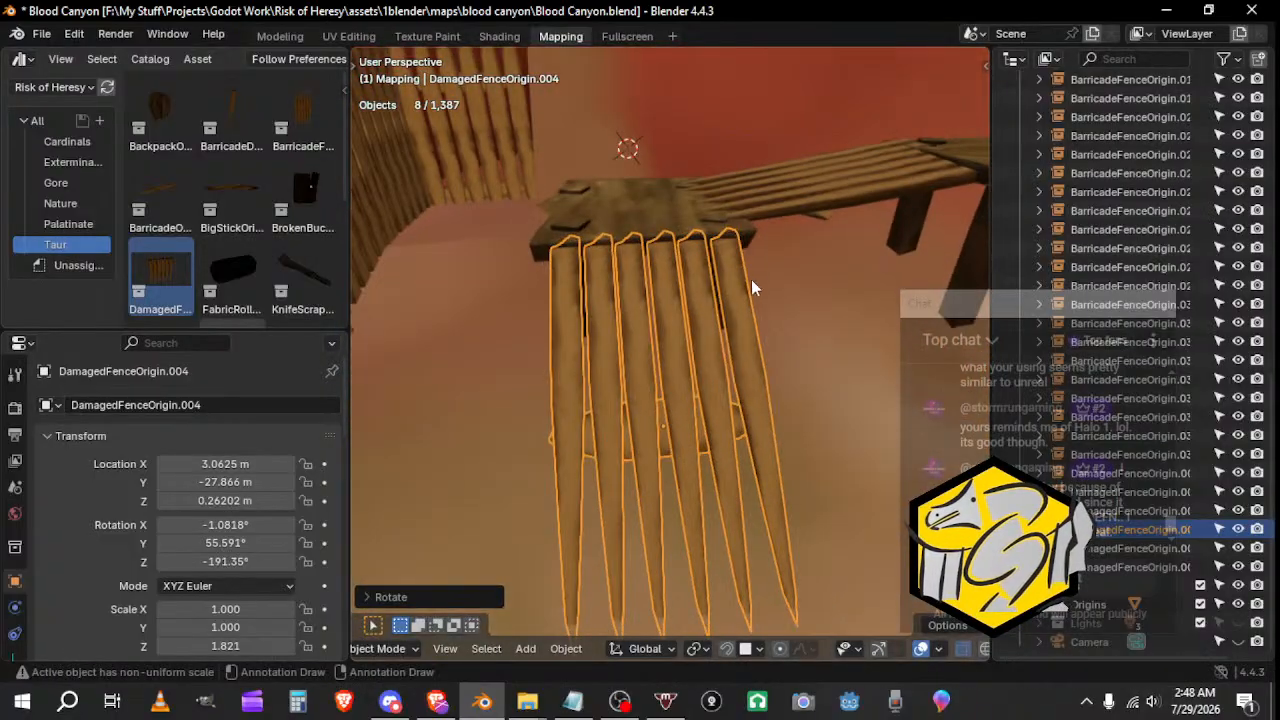
Step: Rotate the duplicated bridging panel between the first two tables of the row and lower it along Z to about 0.72 m
{"action": "left_click", "coordinate": [775, 210]}
{"action": "middle_click_drag", "start_coordinate": [775, 213], "coordinate": [678, 381], "text": "shift"}
{"action": "key", "text": "r"}
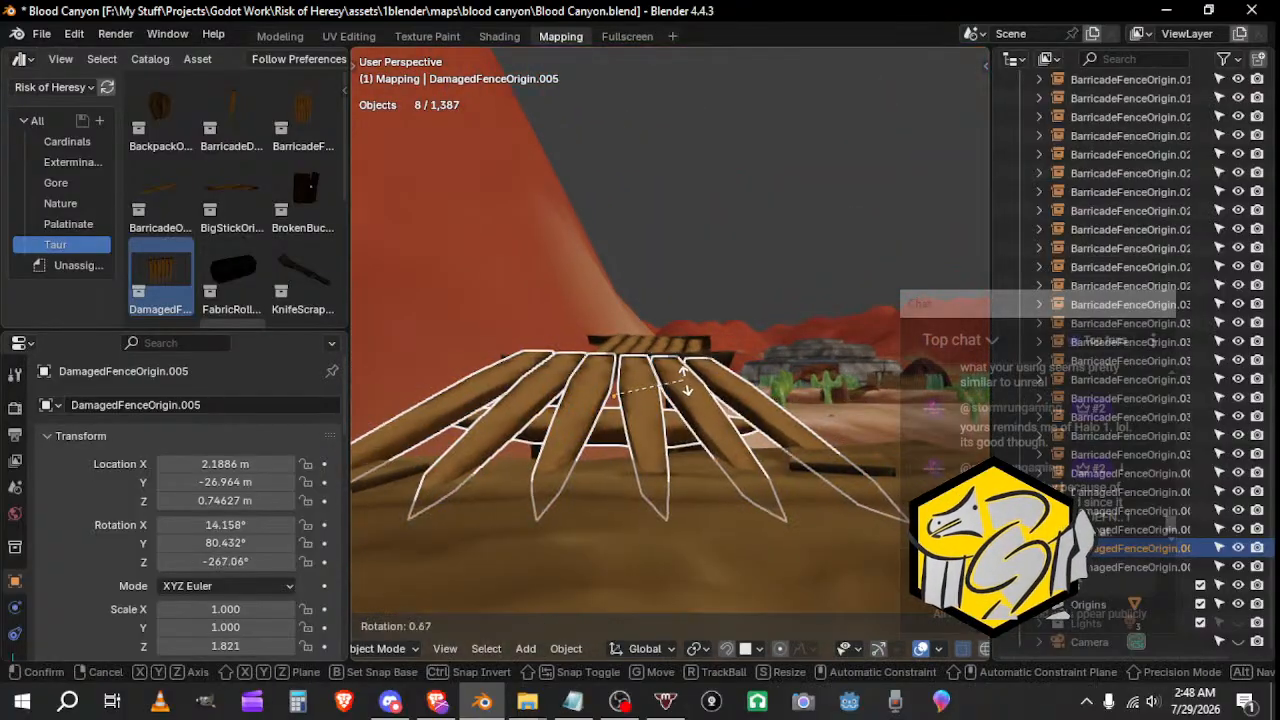
{"action": "left_click", "coordinate": [600, 420]}
{"action": "middle_click_drag", "start_coordinate": [600, 420], "coordinate": [857, 426]}
{"action": "key", "text": "r"}
{"action": "right_click", "coordinate": [560, 418]}
{"action": "key", "text": "g"}
{"action": "key", "text": "z"}
{"action": "left_click", "coordinate": [584, 363]}
Step: Rotate the first duplicated bridging panel to about -287.5° on Z and fine-tune its height
{"action": "key", "text": "r"}
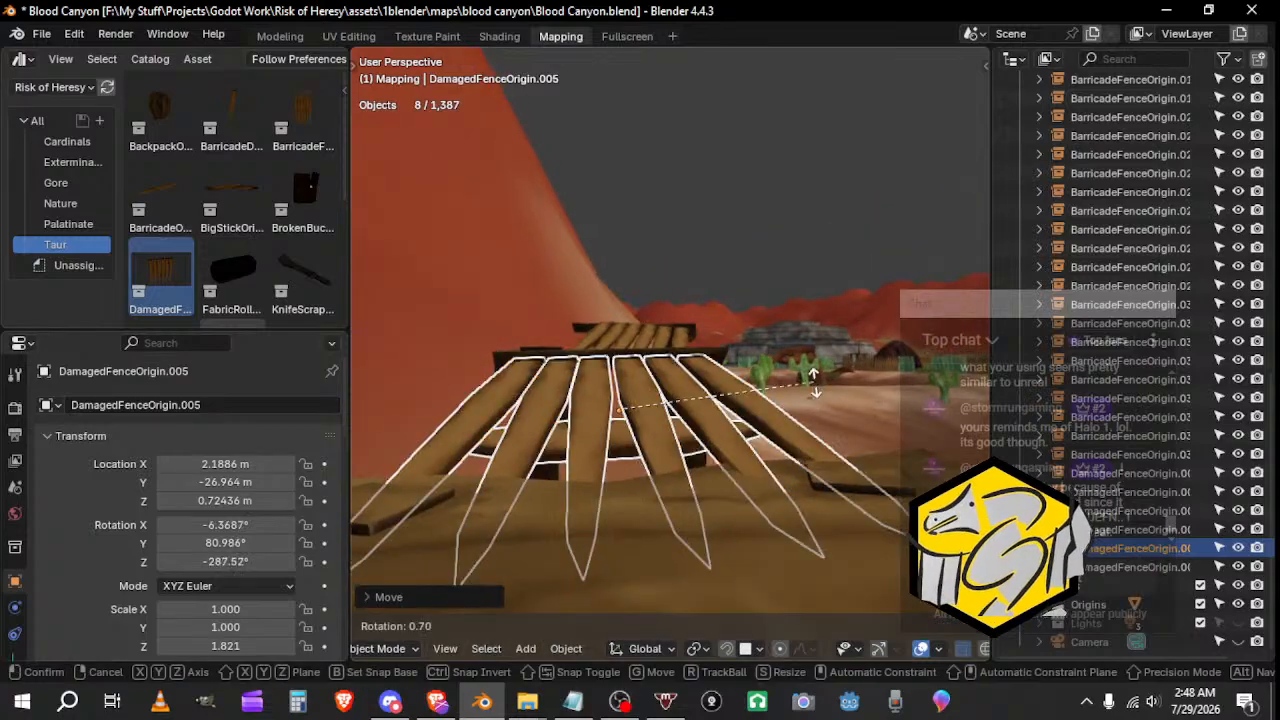
{"action": "left_click", "coordinate": [814, 388]}
{"action": "key", "text": "g"}
{"action": "key", "text": "z"}
{"action": "left_click", "coordinate": [814, 384]}
{"action": "middle_click_drag", "start_coordinate": [814, 384], "coordinate": [707, 350]}
{"action": "scroll", "coordinate": [520, 437], "scroll_direction": "down", "scroll_amount": 2}
{"action": "left_click", "coordinate": [509, 430]}
Step: Rotate the other duplicated bridging panel slightly and move it to about X 2.68 m, Y -25.17 m, Z 0.91 m
{"action": "left_click", "coordinate": [824, 393]}
{"action": "middle_click_drag", "start_coordinate": [824, 393], "coordinate": [818, 310], "text": "shift"}
{"action": "key", "text": "r"}
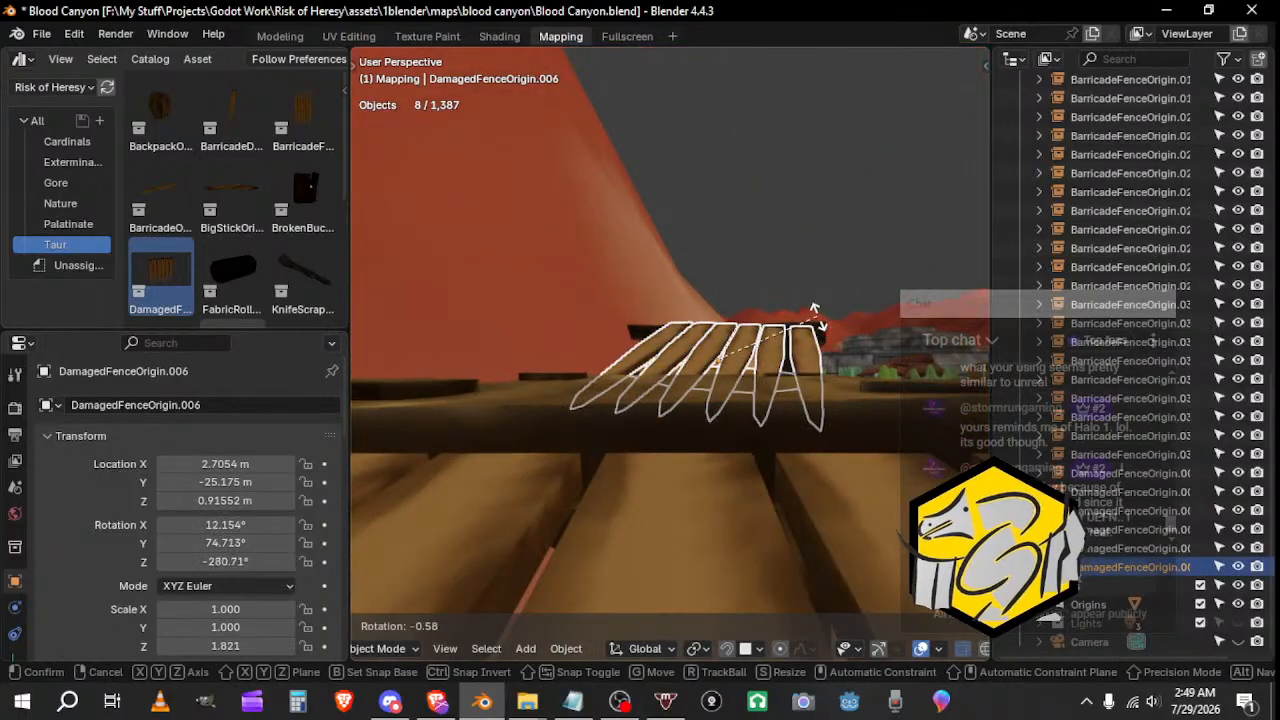
{"action": "left_click", "coordinate": [791, 318]}
{"action": "key", "text": "g"}
{"action": "left_click", "coordinate": [787, 329]}
Step: Rotate the last bridging panel to about 4.7° on X, 76.3° on Y and -286.9° on Z to match the slope between its tables
{"action": "key", "text": "r"}
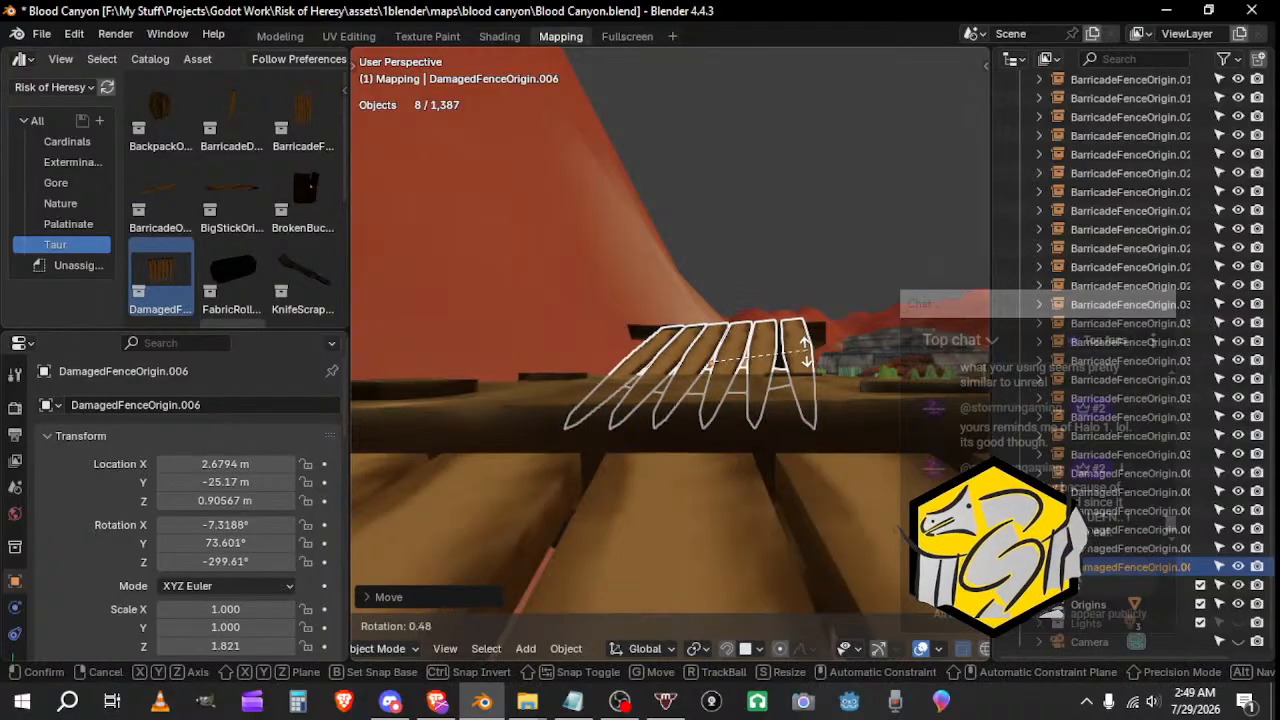
{"action": "left_click", "coordinate": [792, 347]}
{"action": "key", "text": "r"}
{"action": "middle_click_drag", "start_coordinate": [798, 358], "coordinate": [731, 420]}
{"action": "key", "text": "z"}
{"action": "left_click", "coordinate": [813, 453]}
{"action": "key", "text": "r"}
{"action": "left_click", "coordinate": [648, 383]}
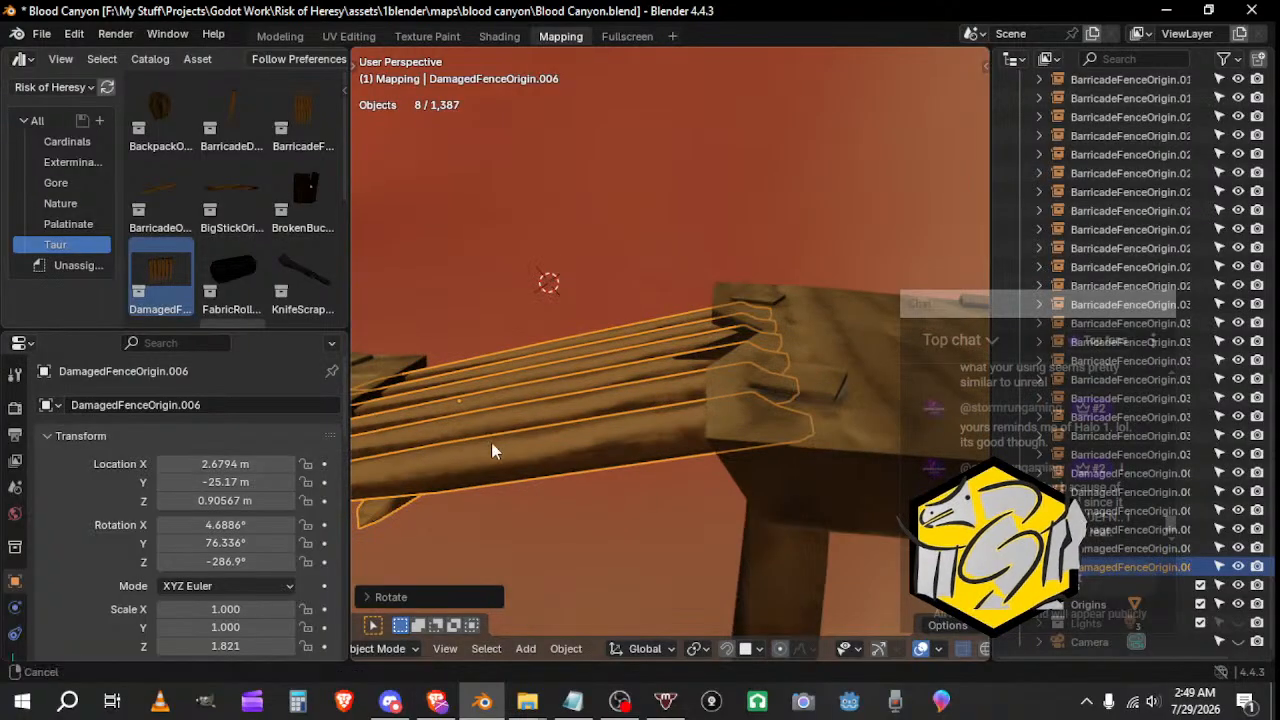
Step: Check the finished bridges along the second row of tables and save the Blood Canyon file
{"action": "middle_click_drag", "start_coordinate": [491, 443], "coordinate": [813, 367]}
{"action": "left_click", "coordinate": [520, 386]}
{"action": "scroll", "coordinate": [813, 367], "scroll_direction": "down", "scroll_amount": 7}
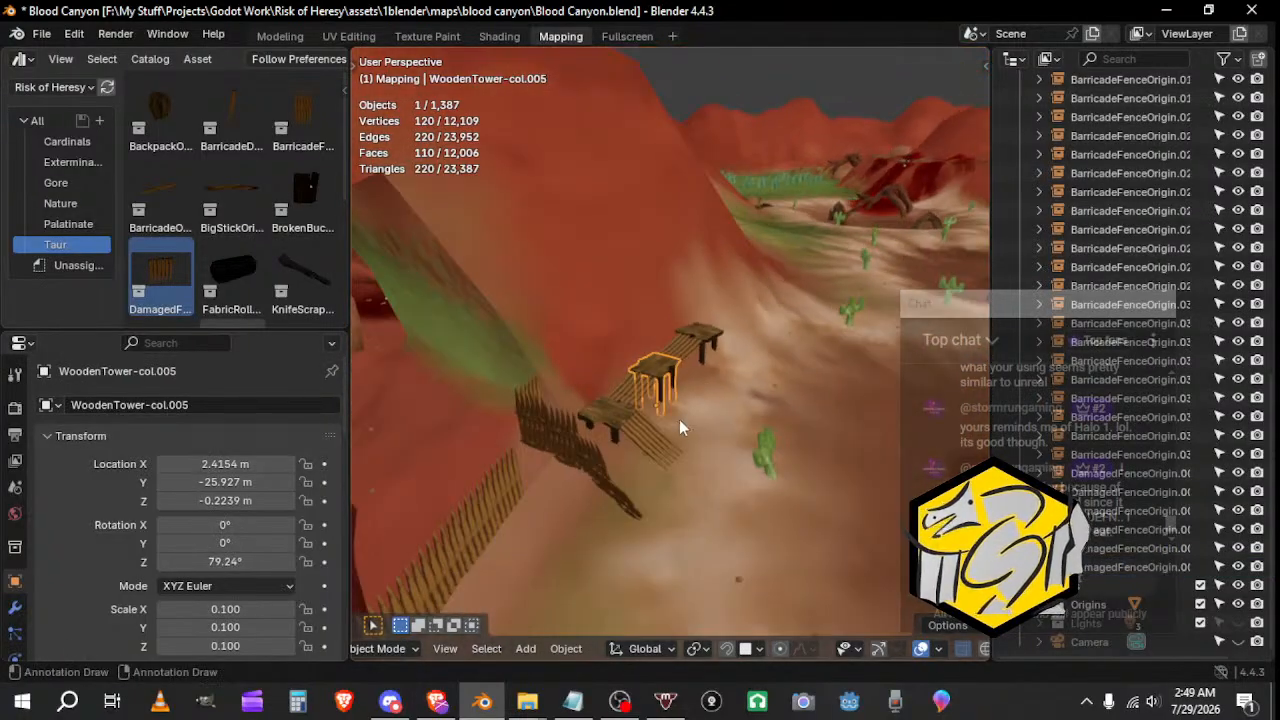
{"action": "middle_click_drag", "start_coordinate": [679, 427], "coordinate": [700, 400]}
{"action": "left_click", "coordinate": [42, 35]}
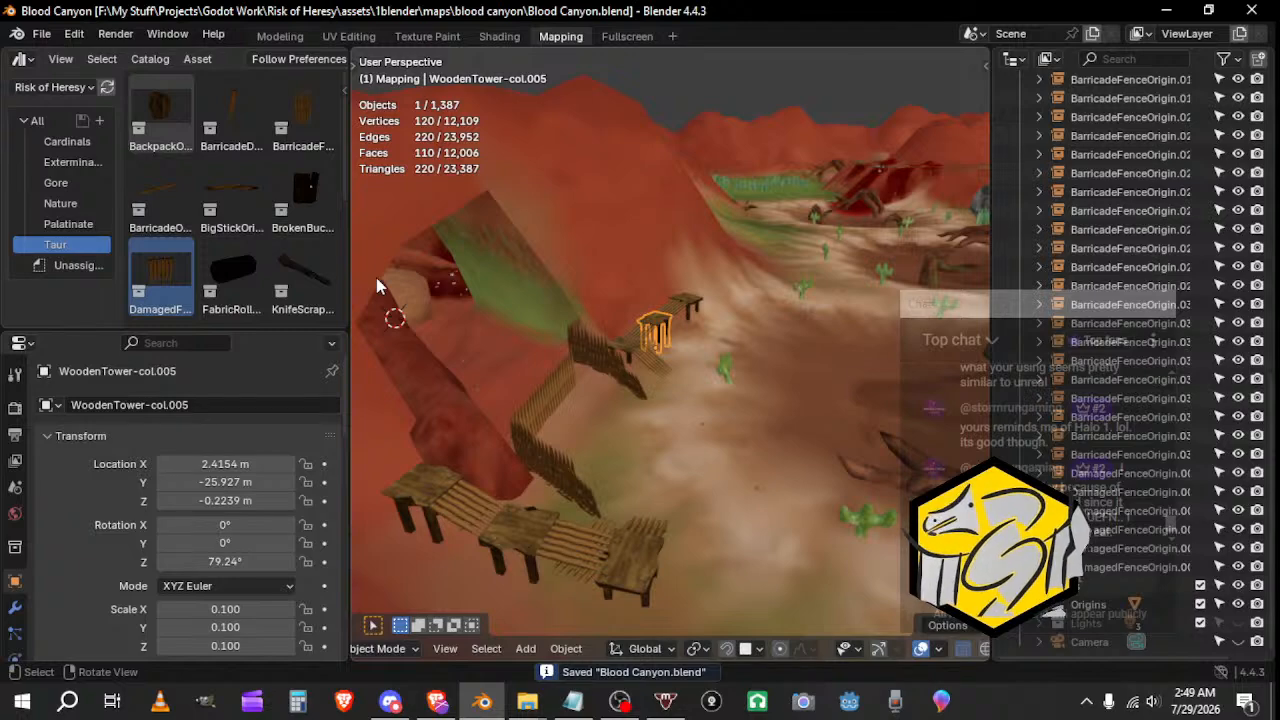
{"action": "middle_click_drag", "start_coordinate": [547, 451], "coordinate": [603, 514]}
{"action": "left_click", "coordinate": [603, 516]}
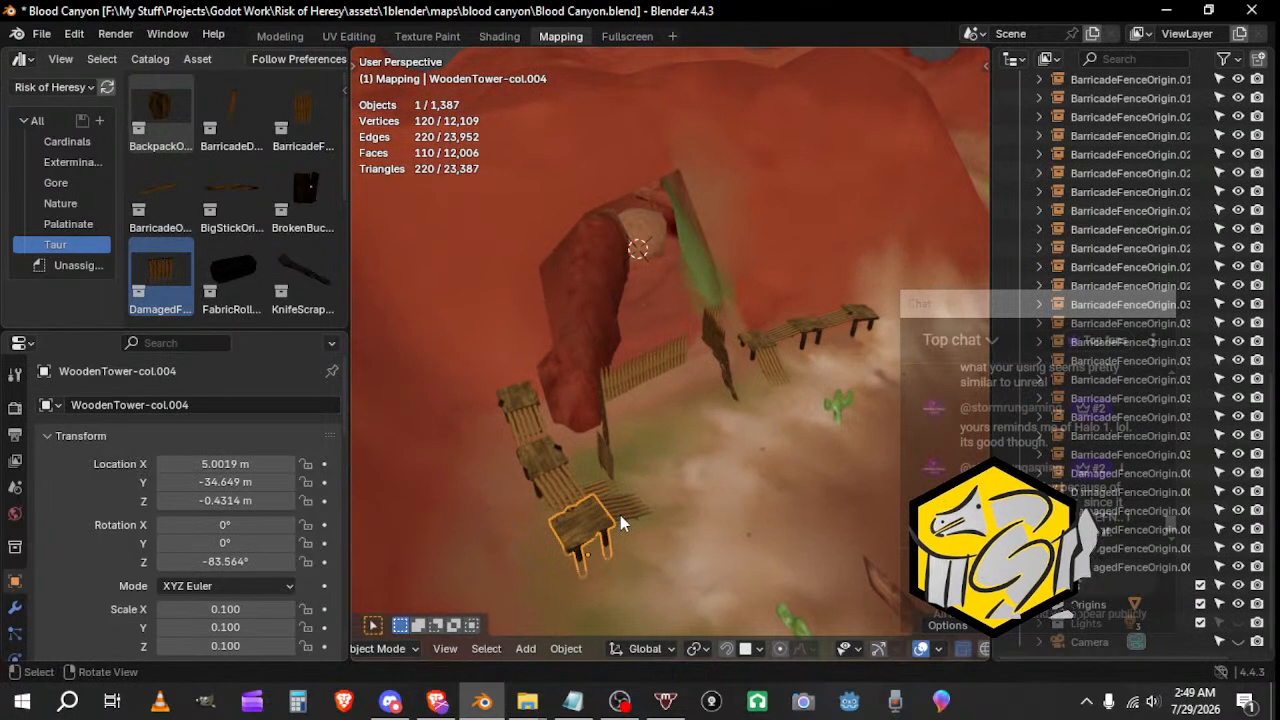
{"action": "left_click", "coordinate": [620, 515], "text": "shift"}
{"action": "left_click", "coordinate": [602, 484], "text": "shift"}
{"action": "left_click", "coordinate": [561, 480], "text": "shift"}
{"action": "left_click", "coordinate": [546, 458], "text": "shift"}
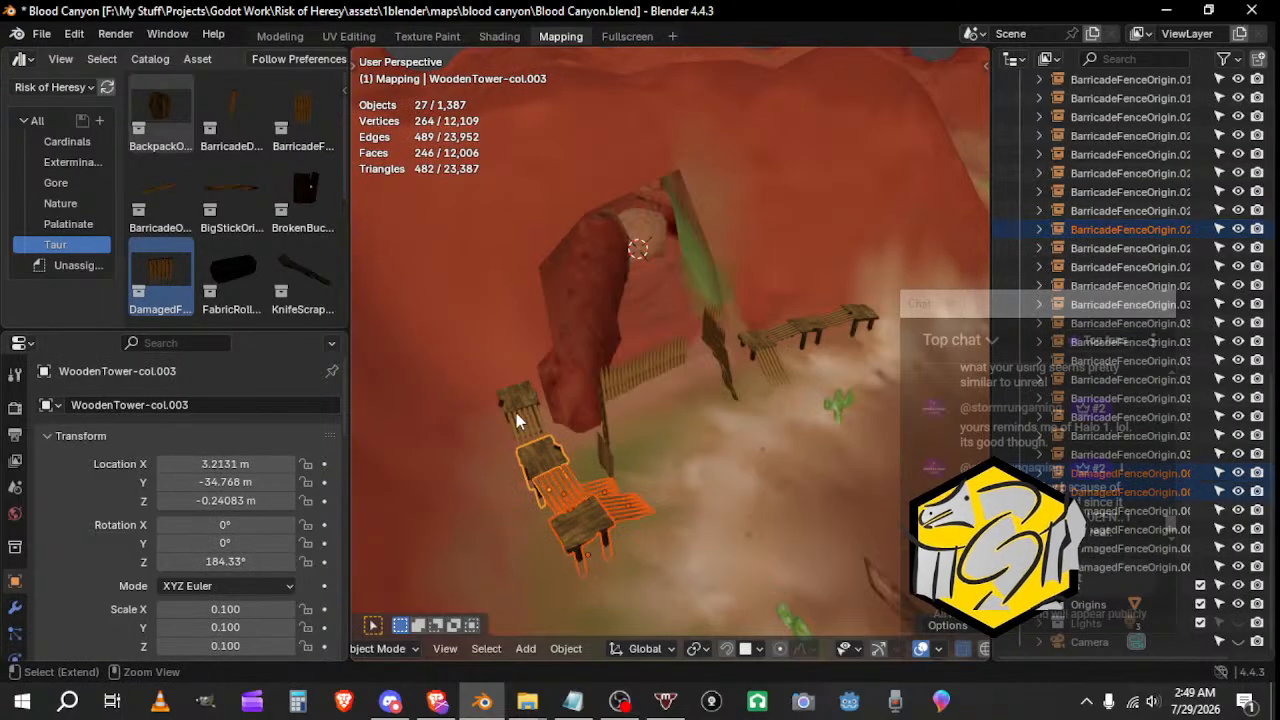
{"action": "left_click", "coordinate": [518, 413], "text": "shift"}
{"action": "middle_click_drag", "start_coordinate": [545, 478], "coordinate": [592, 380]}
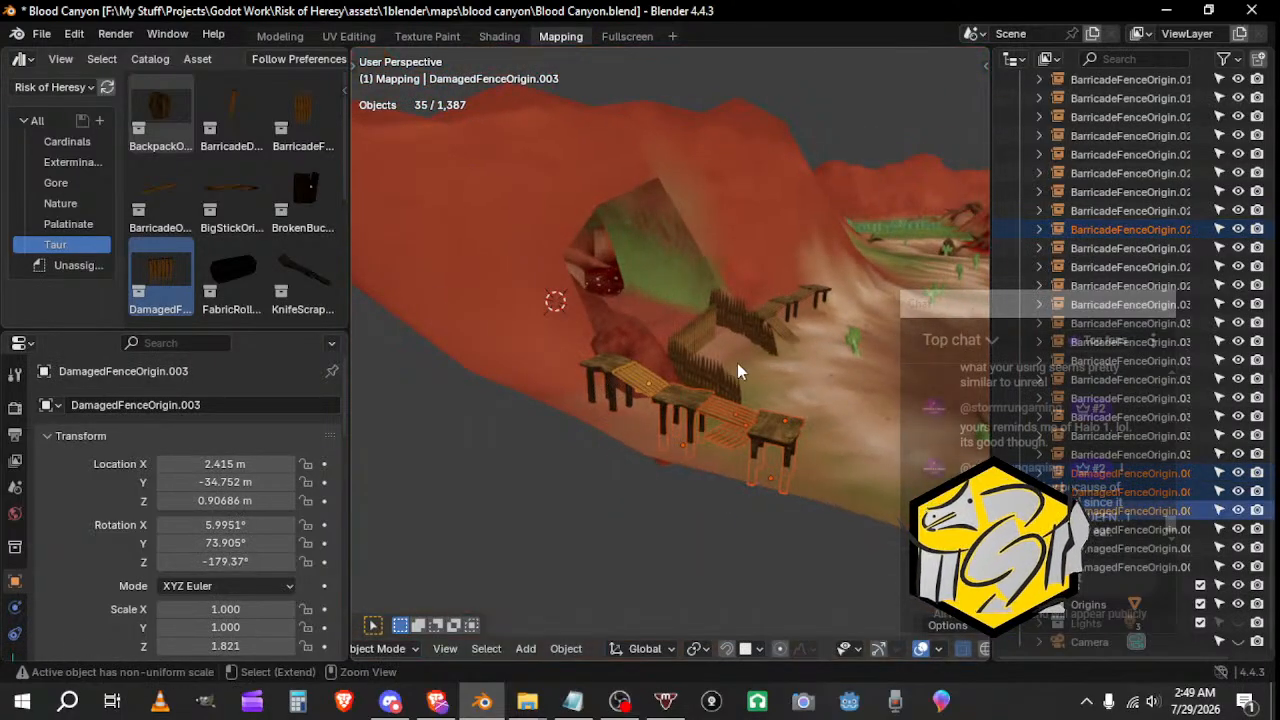
Step: Move all the BarricadeFenceOrigin and DamagedFenceOrigin objects into the TaurCamp collection under Mapping
{"action": "left_click", "coordinate": [1118, 567]}
{"action": "scroll", "coordinate": [1131, 530], "scroll_direction": "up", "scroll_amount": 6}
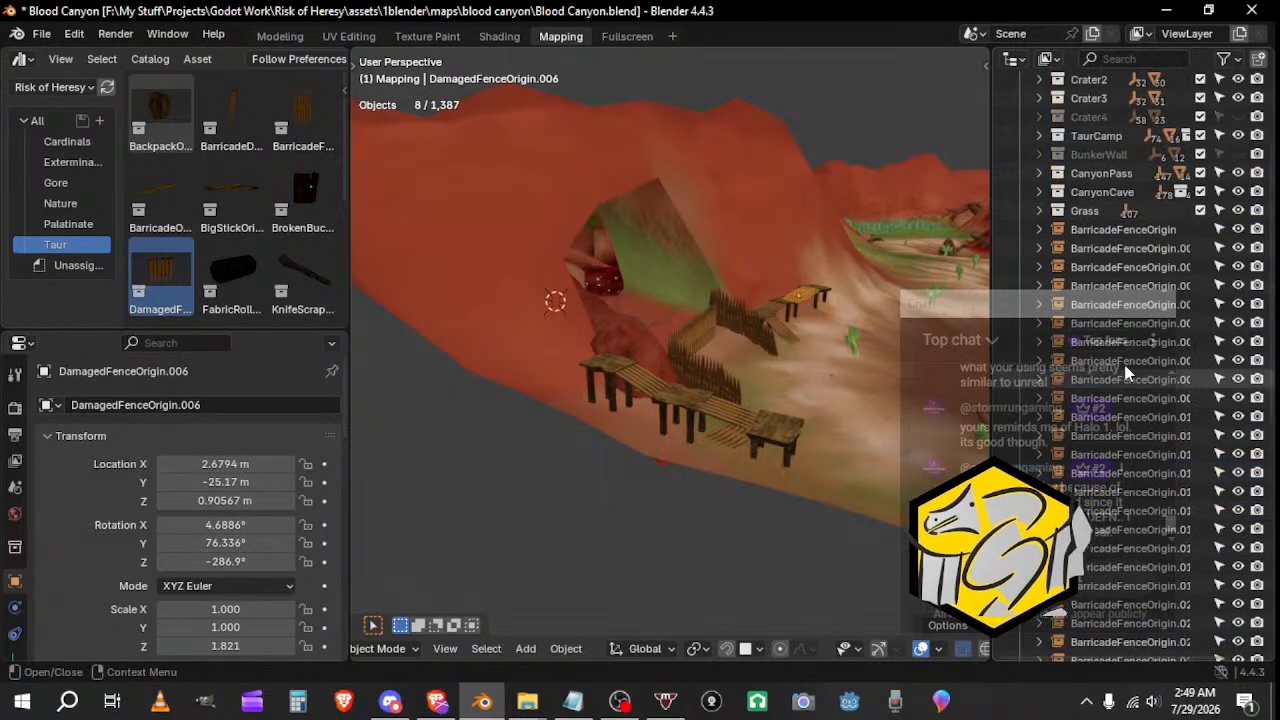
{"action": "left_click", "coordinate": [1079, 234]}
{"action": "scroll", "coordinate": [1120, 443], "scroll_direction": "down", "scroll_amount": 8}
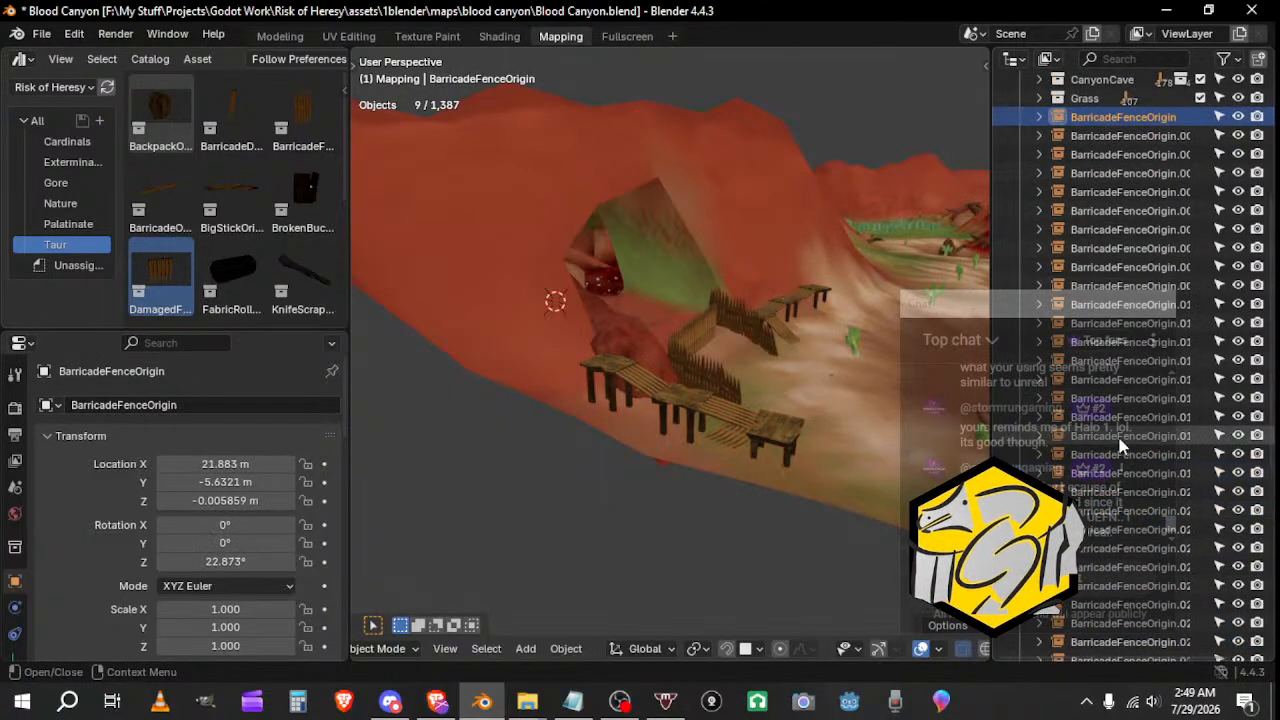
{"action": "left_click", "coordinate": [1088, 567], "text": "ctrl"}
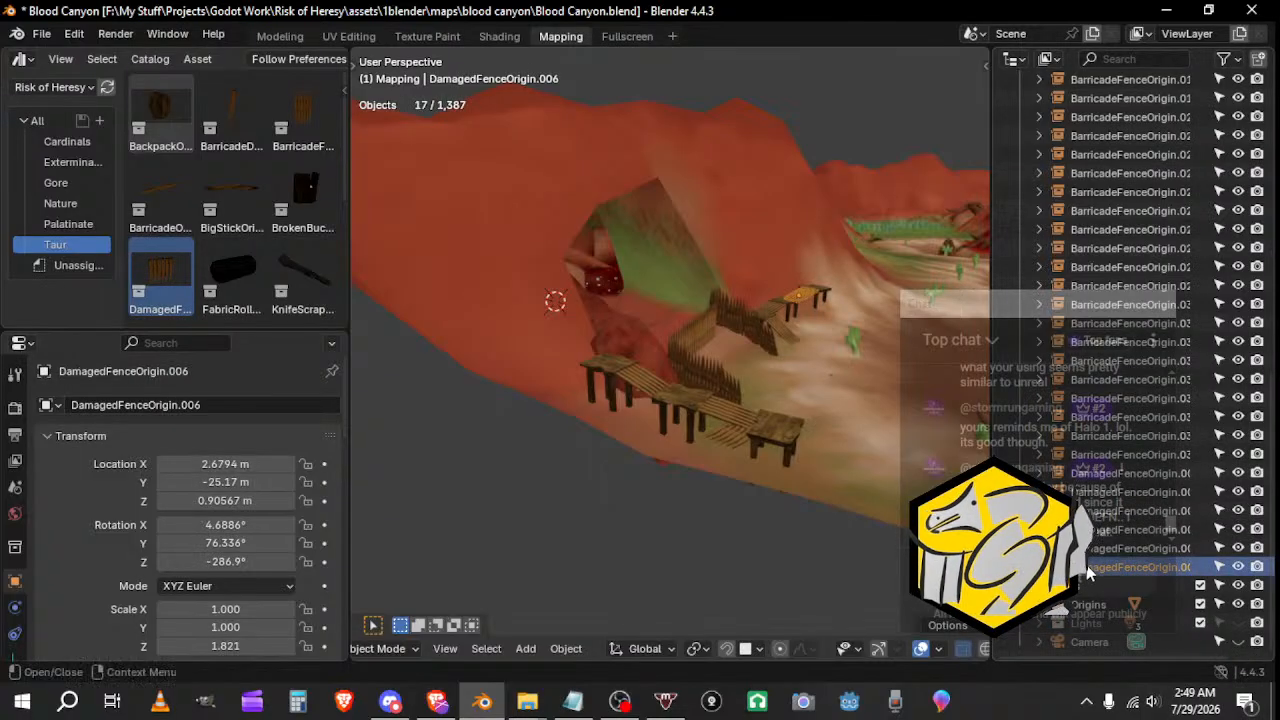
{"action": "scroll", "coordinate": [1085, 281], "scroll_direction": "up", "scroll_amount": 8}
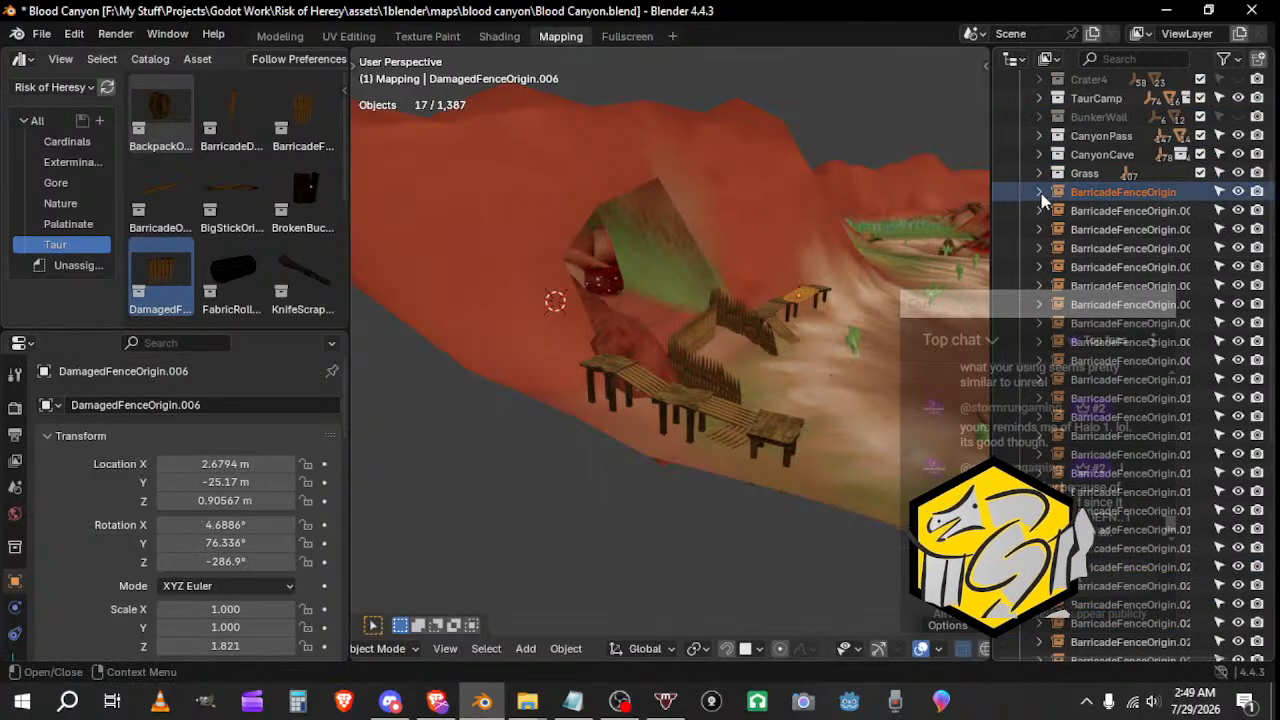
{"action": "scroll", "coordinate": [1098, 263], "scroll_direction": "up", "scroll_amount": 2}
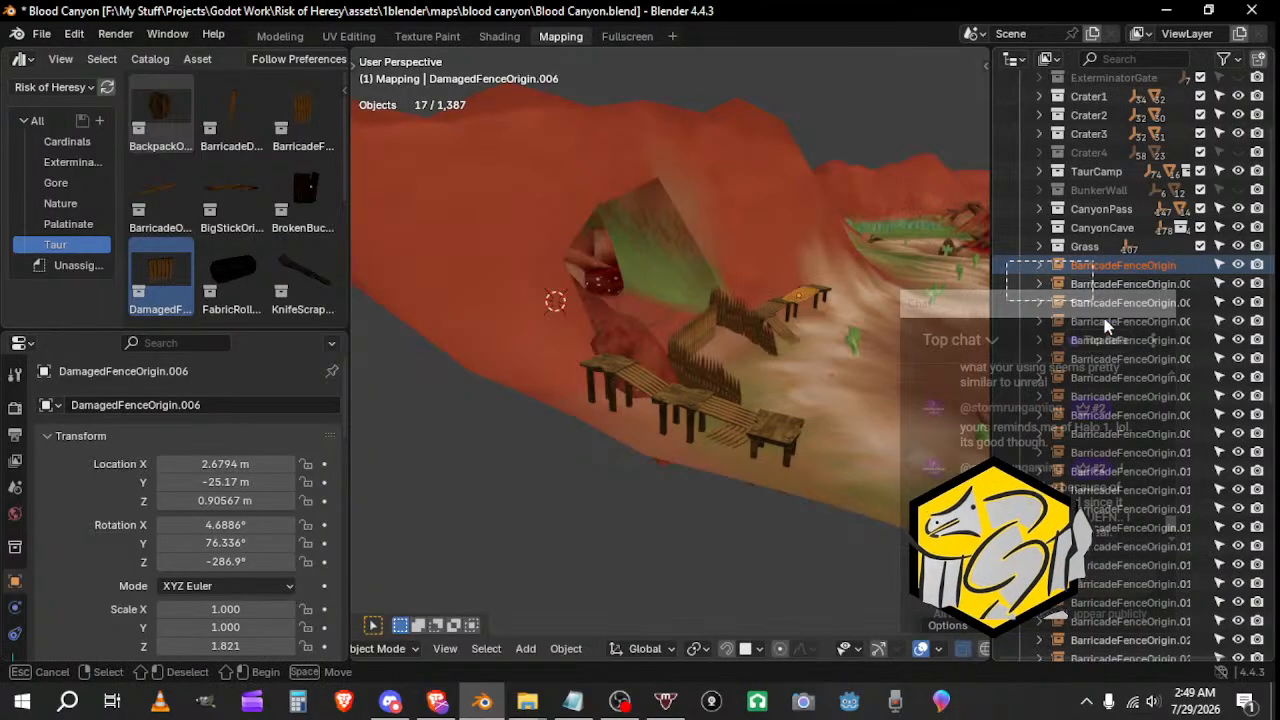
{"action": "left_click_drag", "start_coordinate": [1105, 325], "coordinate": [1206, 672]}
{"action": "scroll", "coordinate": [1117, 537], "scroll_direction": "down", "scroll_amount": 9}
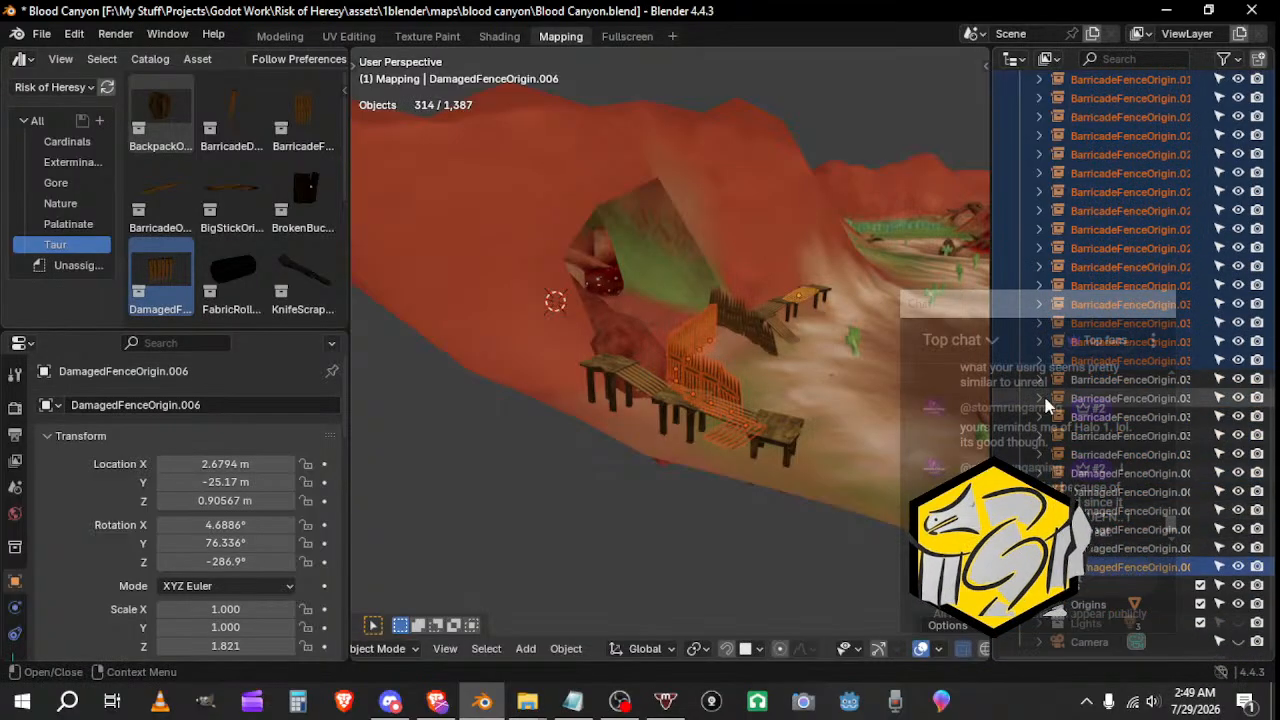
{"action": "left_click_drag", "start_coordinate": [1183, 548], "coordinate": [1181, 543], "text": "shift"}
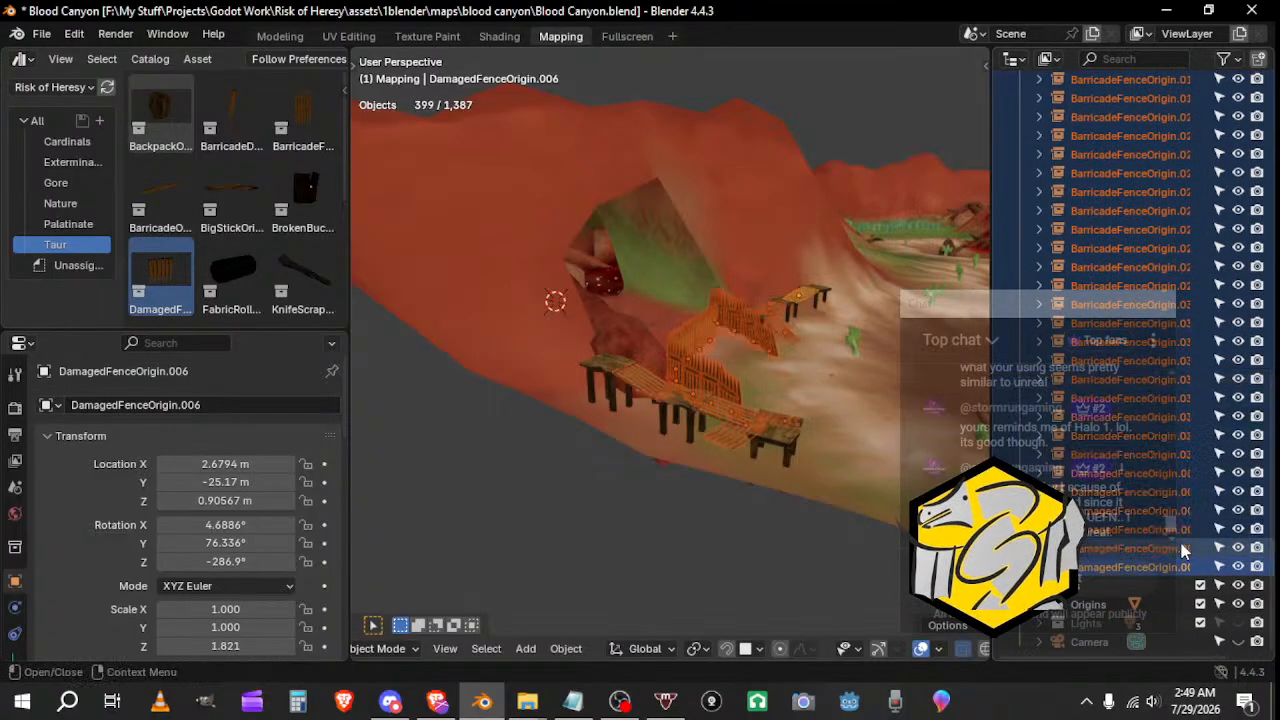
{"action": "key", "text": "m"}
{"action": "mouse_move", "coordinate": [797, 441]}
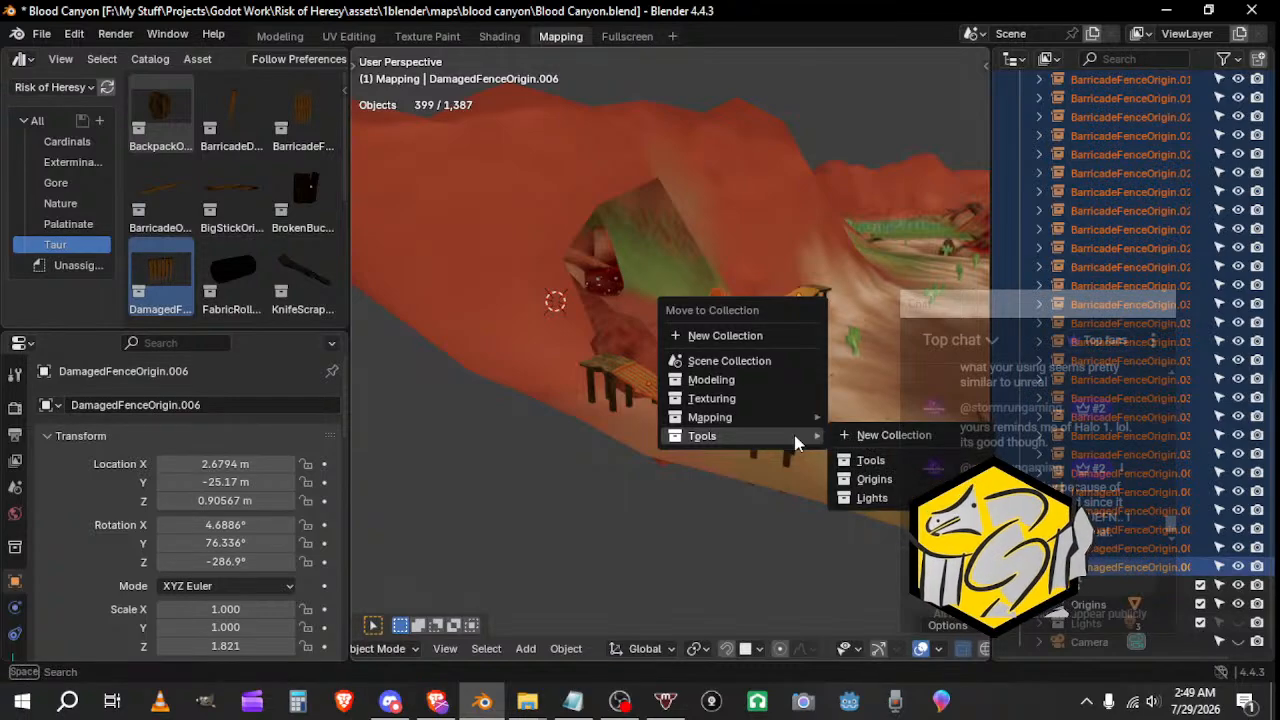
{"action": "mouse_move", "coordinate": [780, 417]}
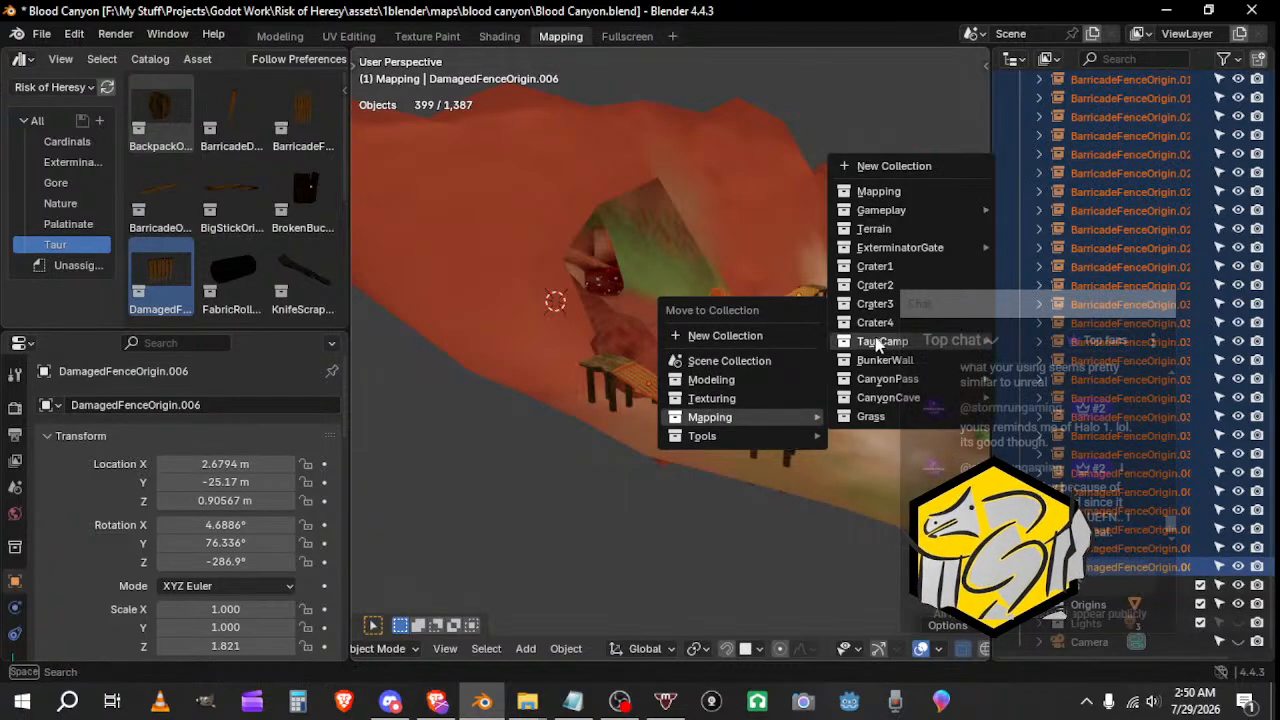
{"action": "mouse_move", "coordinate": [878, 345]}
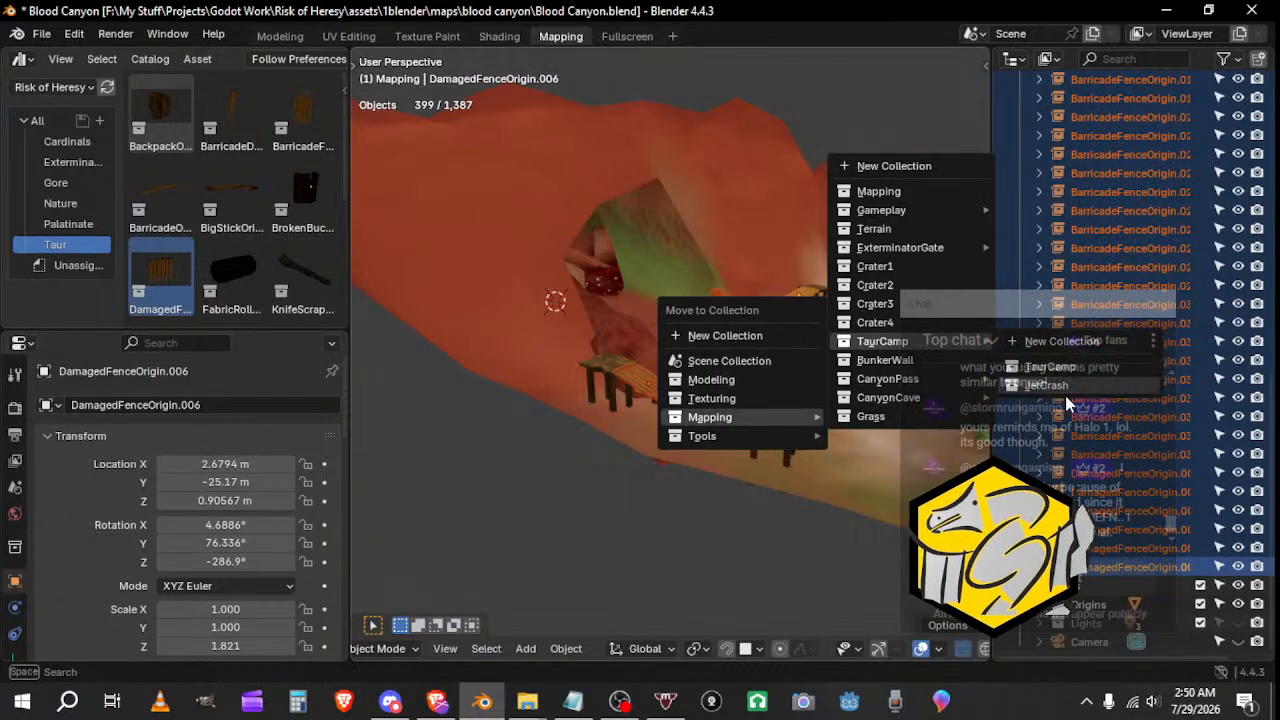
{"action": "left_click", "coordinate": [1050, 367]}
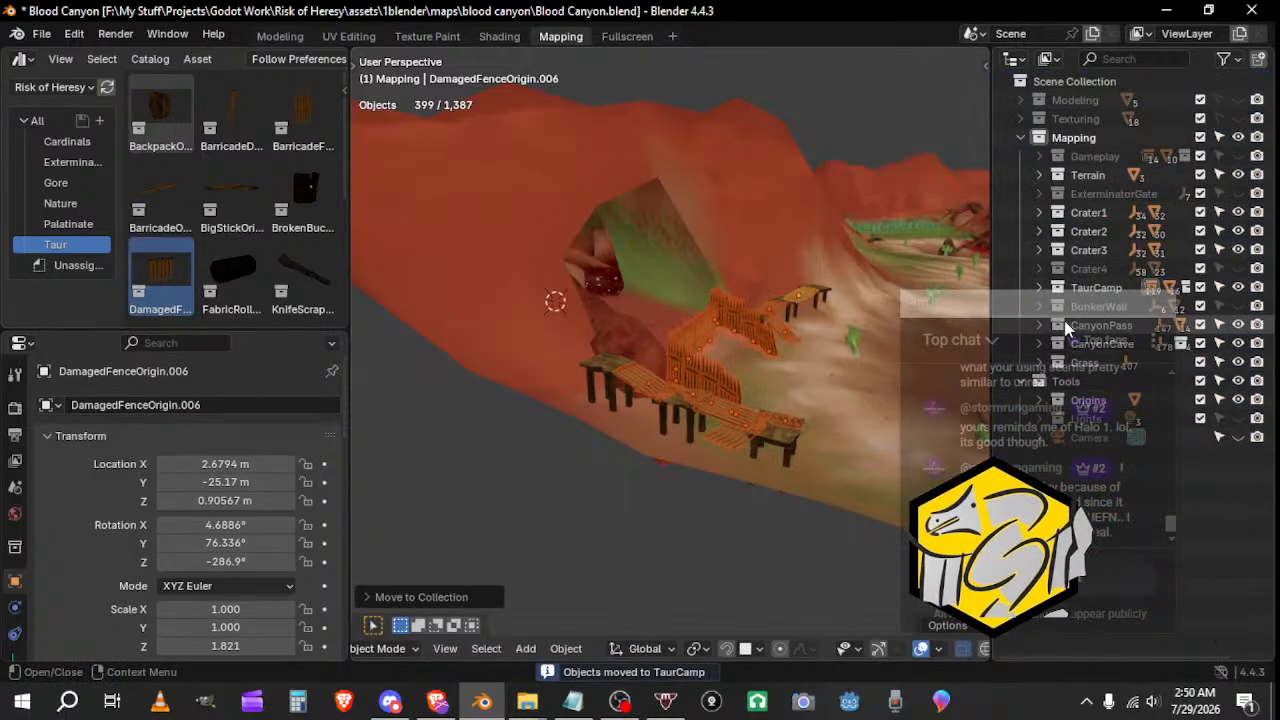
Step: Expand the TaurCamp collection and look through the fence objects it contains
{"action": "left_click", "coordinate": [1041, 289]}
{"action": "scroll", "coordinate": [1276, 325], "scroll_direction": "down", "scroll_amount": 3}
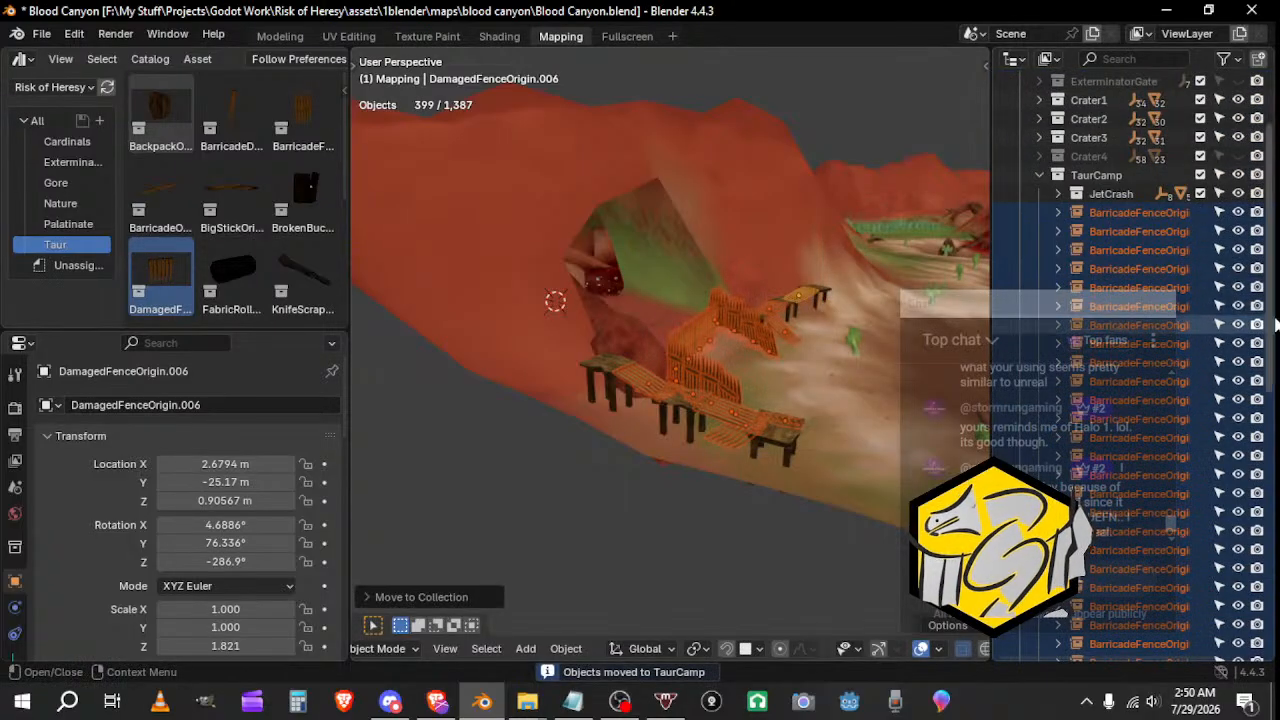
{"action": "left_click_drag", "start_coordinate": [1271, 280], "coordinate": [1276, 497]}
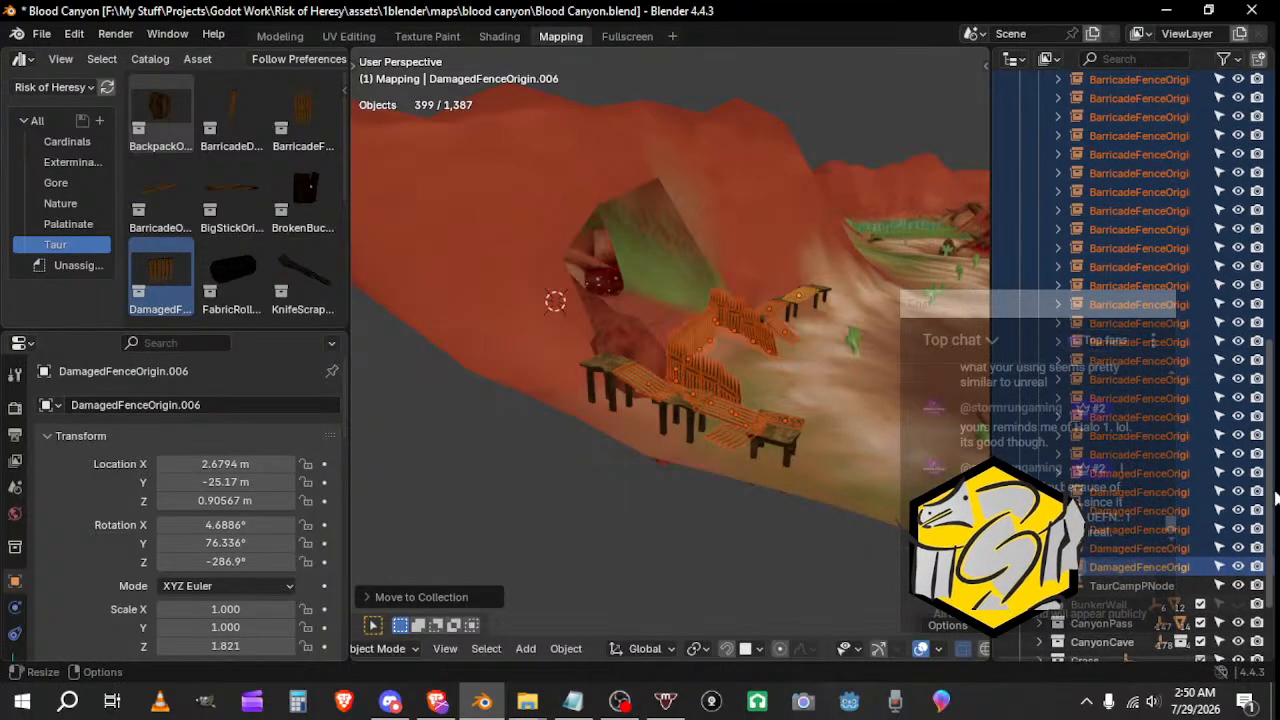
{"action": "scroll", "coordinate": [1165, 215], "scroll_direction": "up", "scroll_amount": 10}
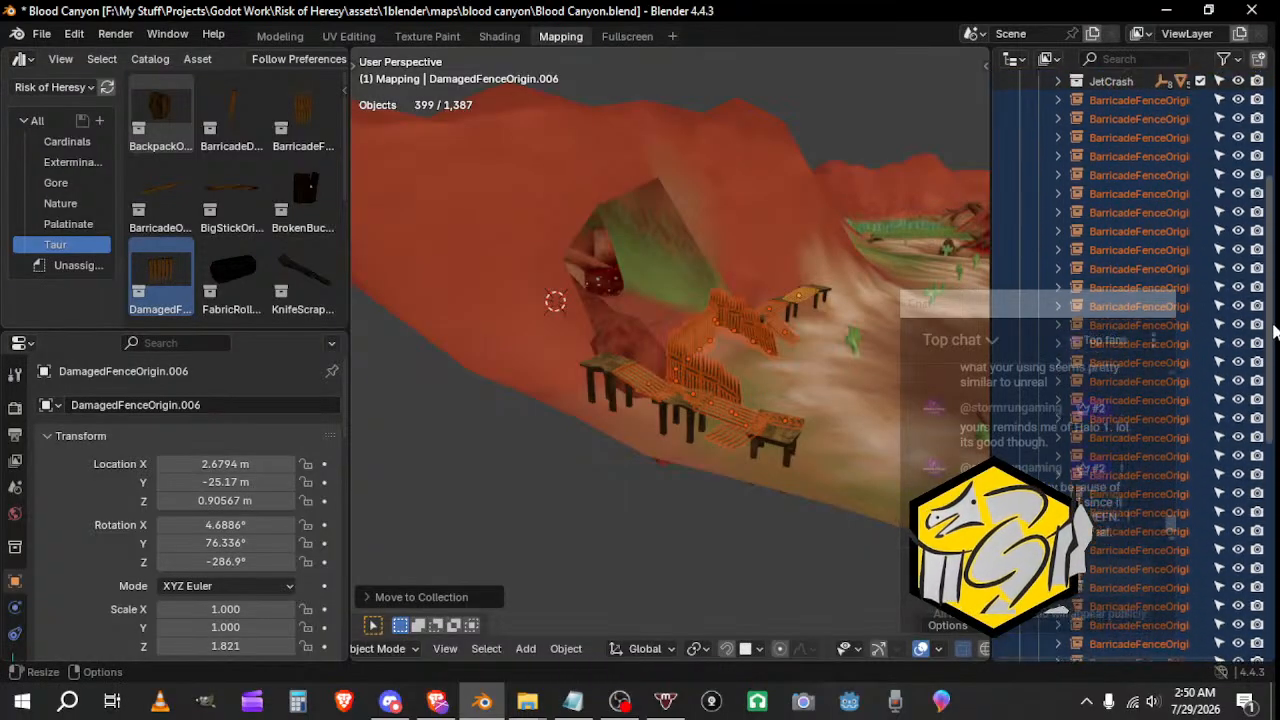
{"action": "left_click", "coordinate": [1130, 202]}
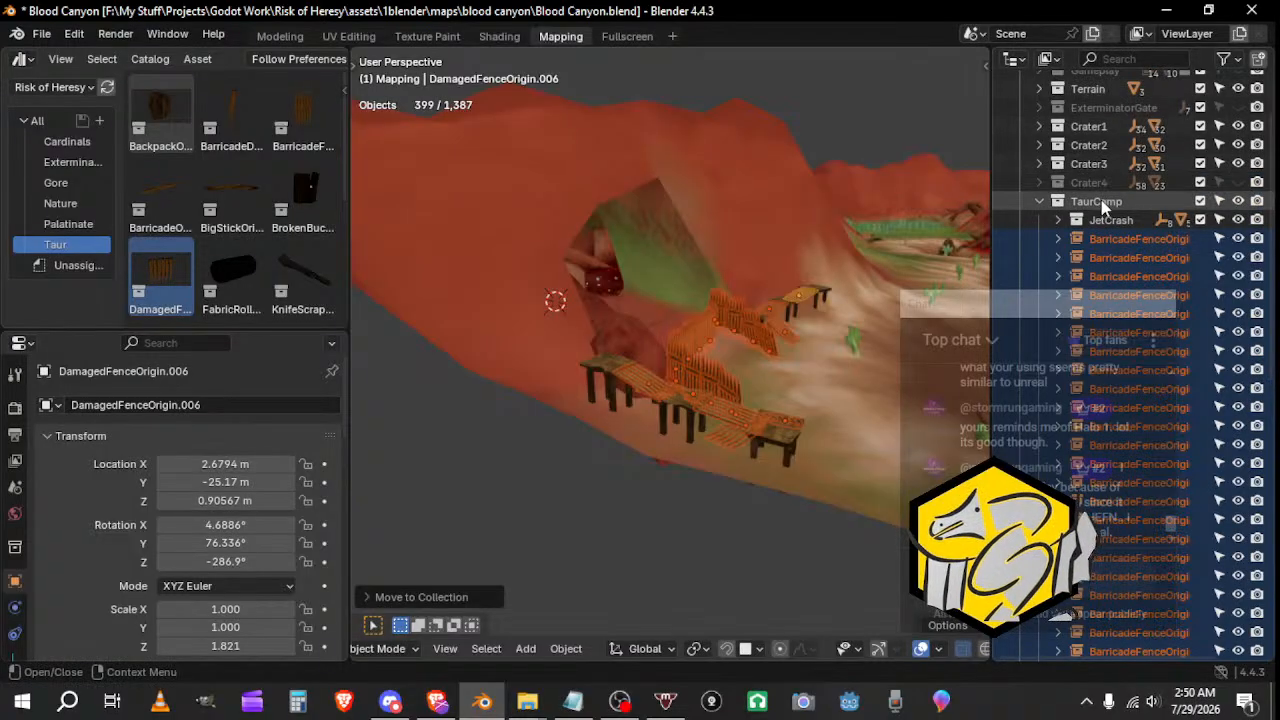
{"action": "right_click", "coordinate": [1101, 200]}
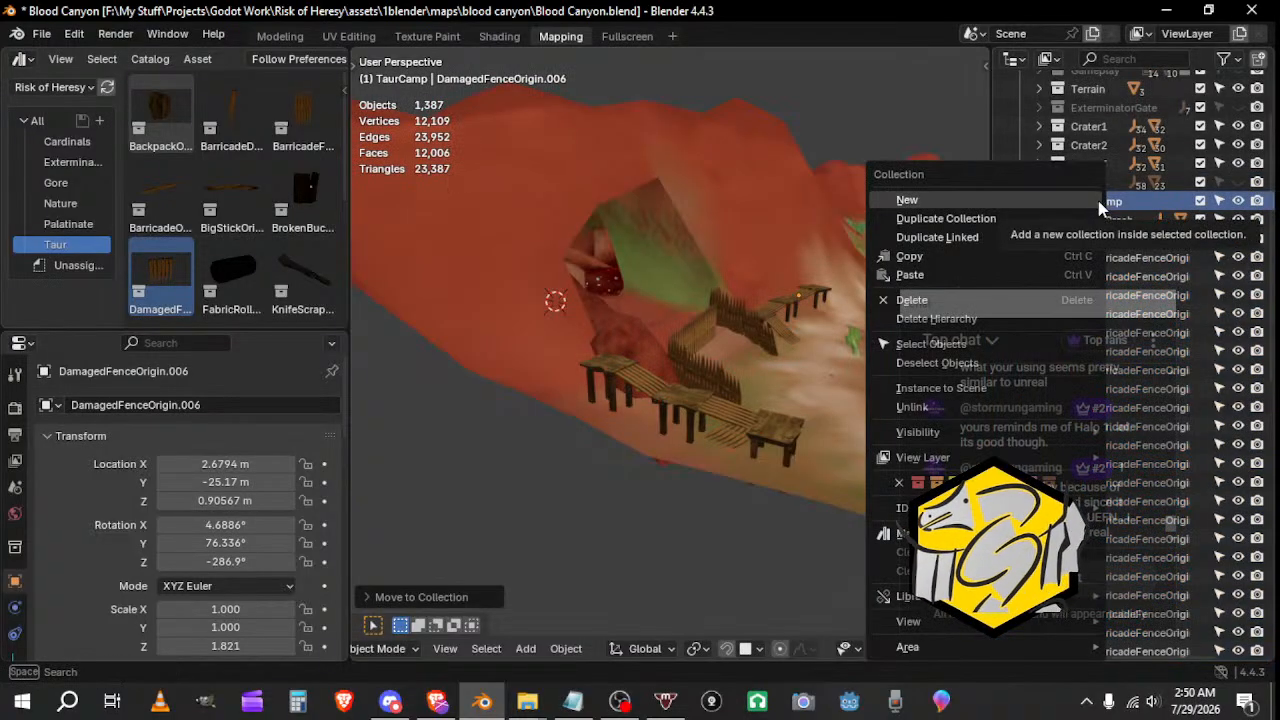
{"action": "left_click", "coordinate": [1099, 201]}
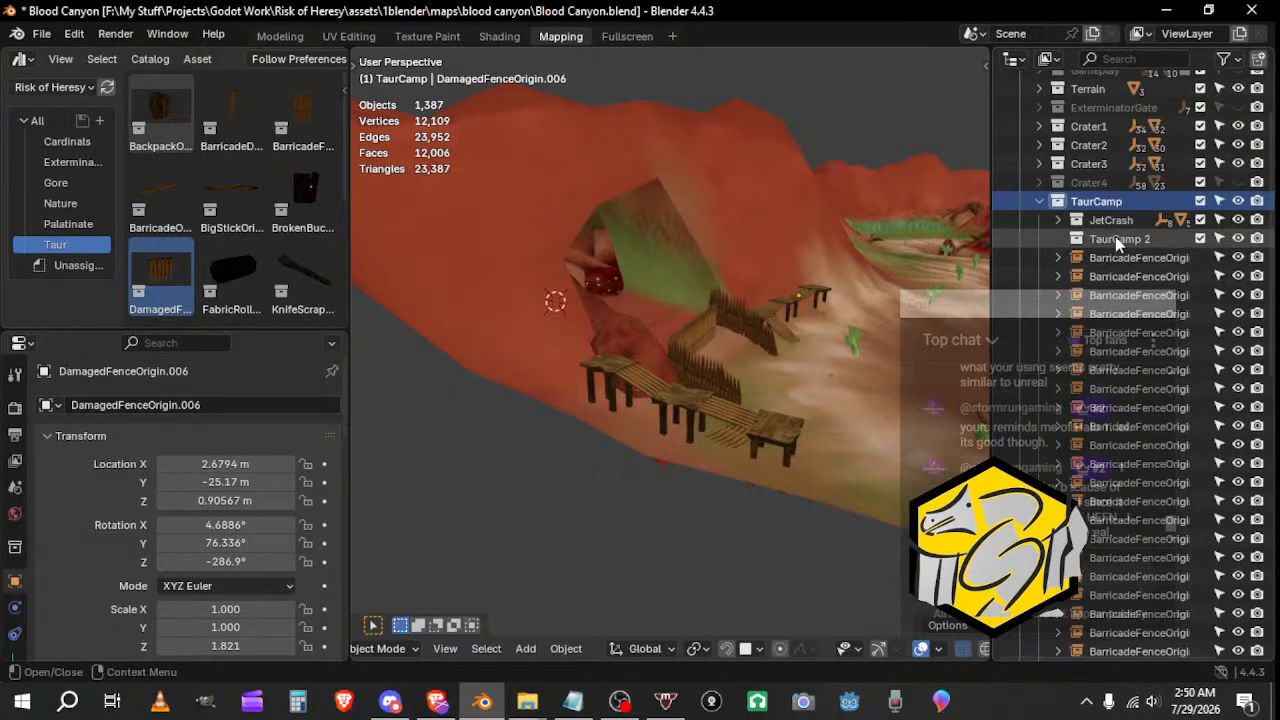
{"action": "right_click", "coordinate": [1113, 236]}
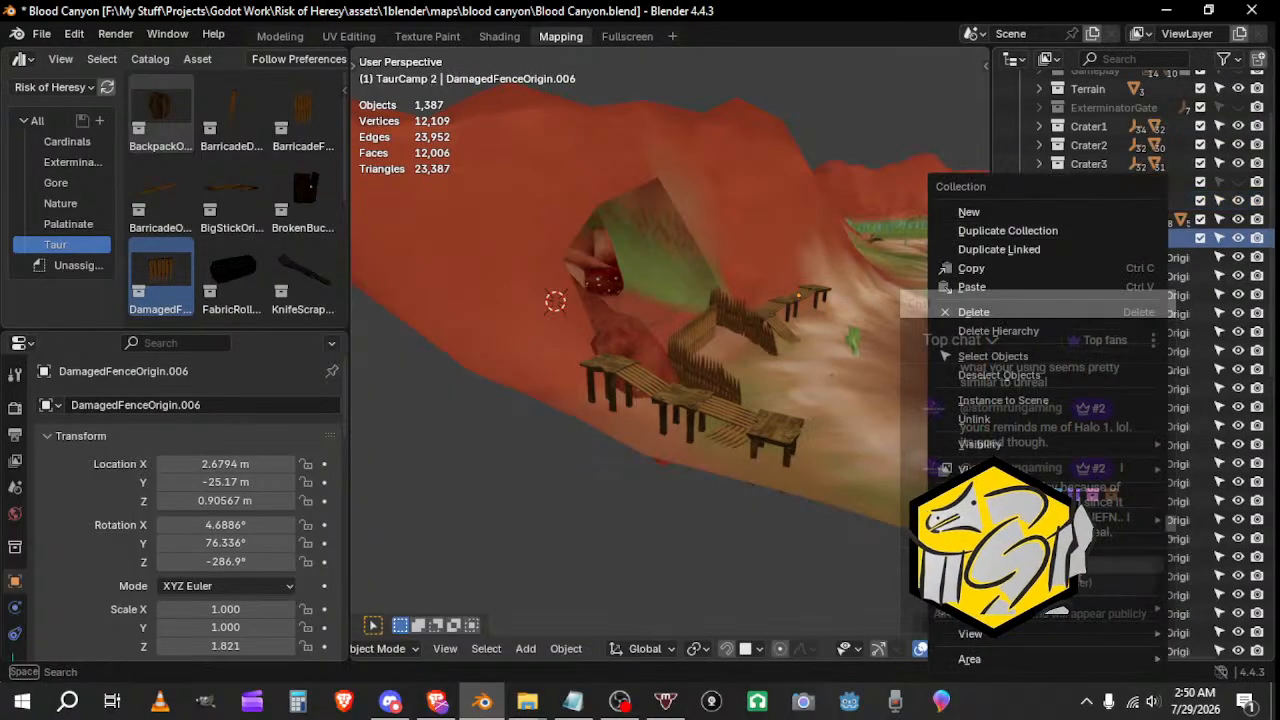
{"action": "left_click", "coordinate": [973, 312]}
Step: Show object Extras in the viewport overlays and select the TaurCampPNode empty among the camp's tents
{"action": "middle_click_drag", "start_coordinate": [861, 312], "coordinate": [628, 387]}
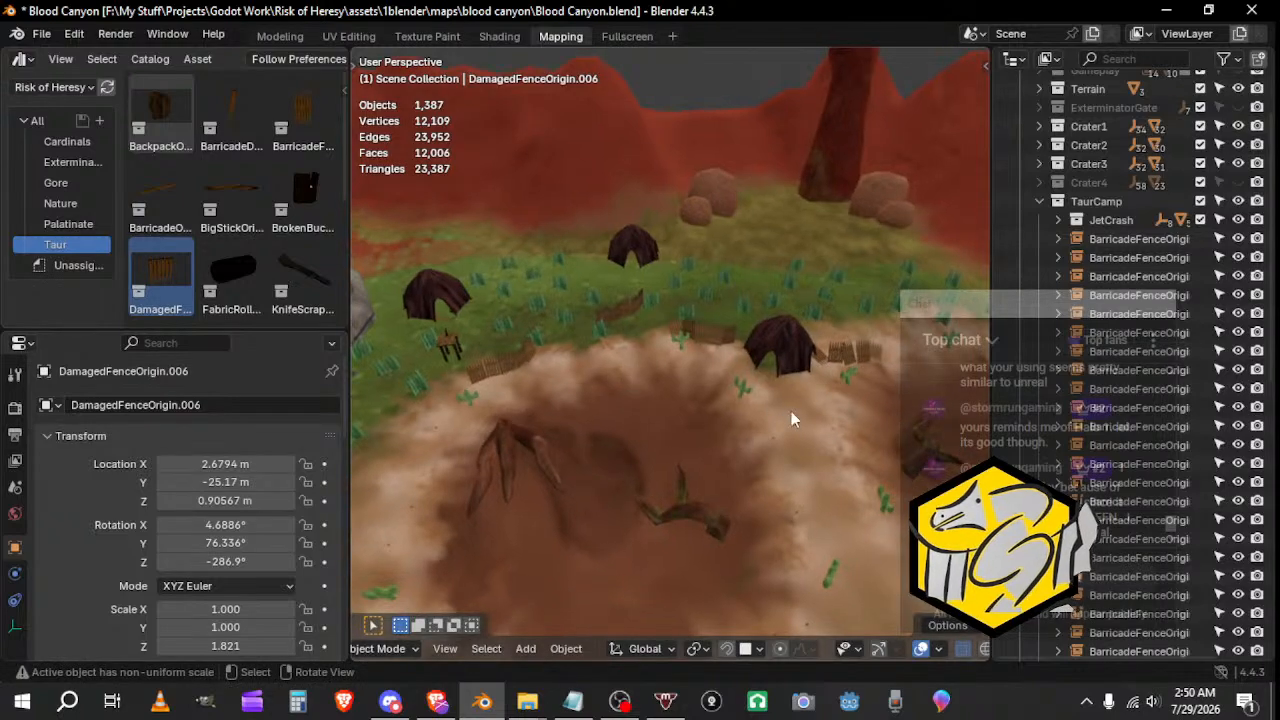
{"action": "left_click", "coordinate": [933, 648]}
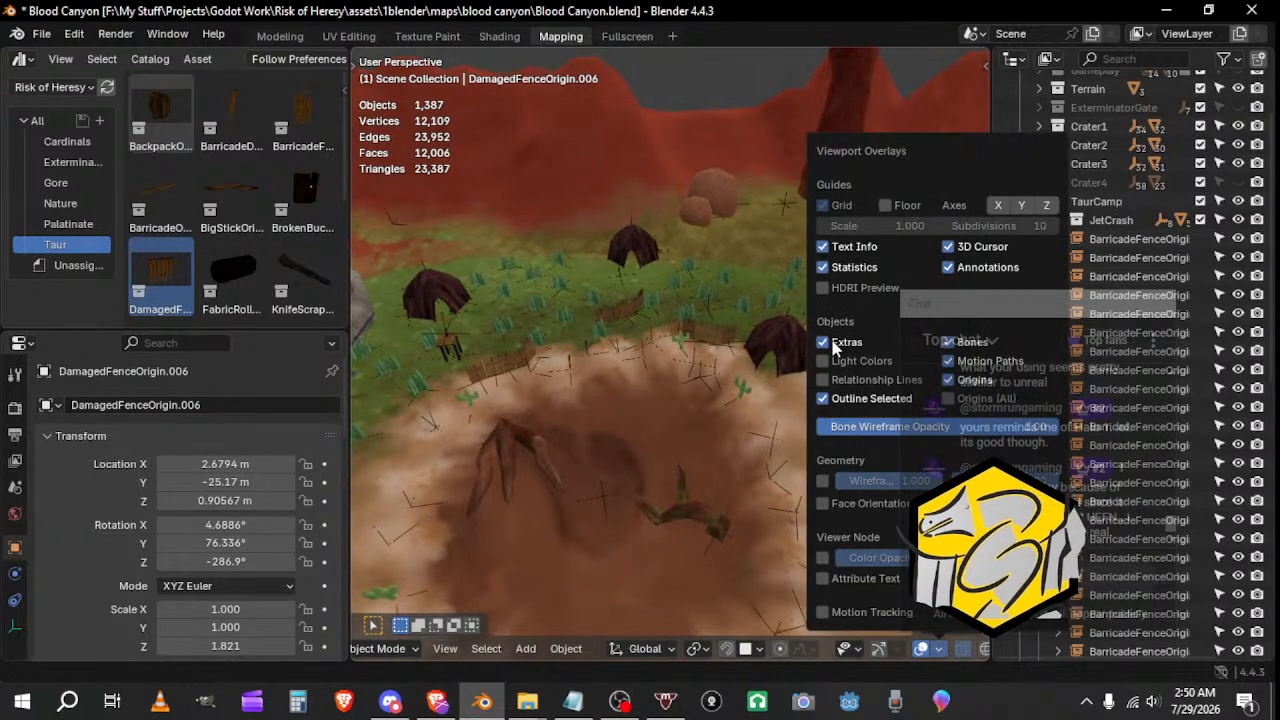
{"action": "left_click", "coordinate": [618, 298]}
{"action": "middle_click_drag", "start_coordinate": [618, 298], "coordinate": [451, 375]}
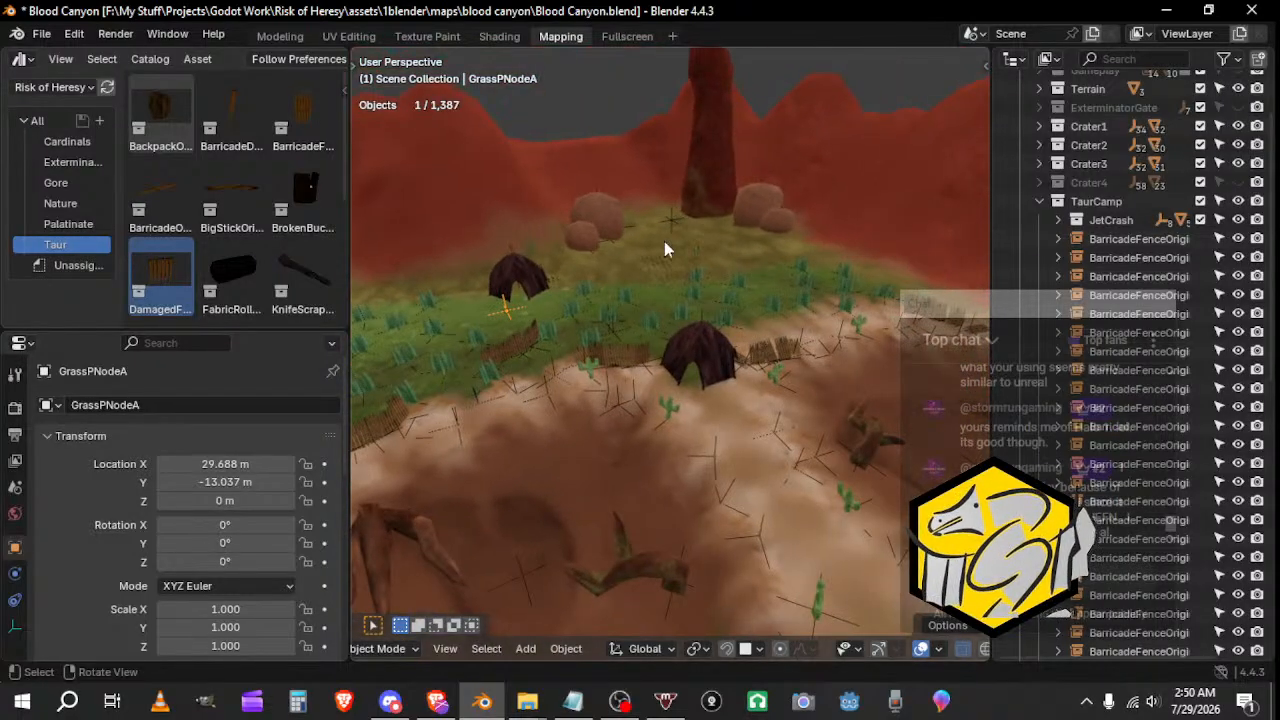
{"action": "middle_click_drag", "start_coordinate": [716, 289], "coordinate": [684, 340]}
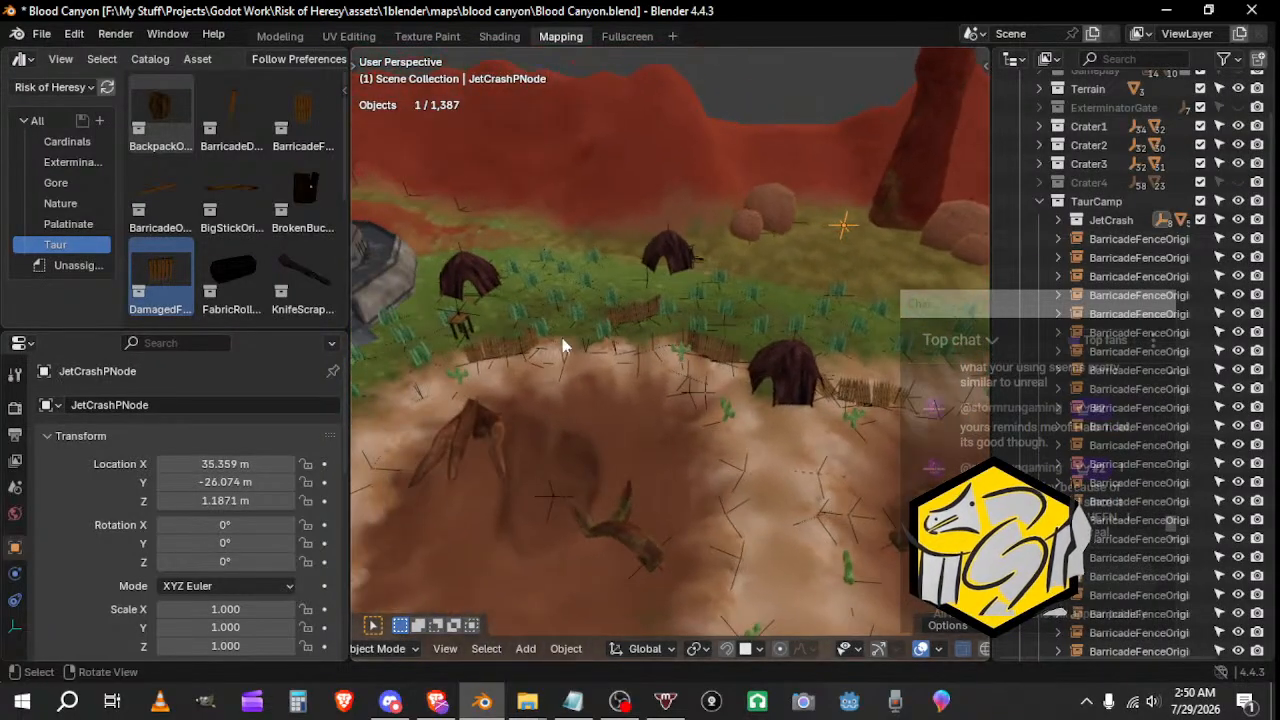
{"action": "middle_click_drag", "start_coordinate": [521, 363], "coordinate": [612, 393]}
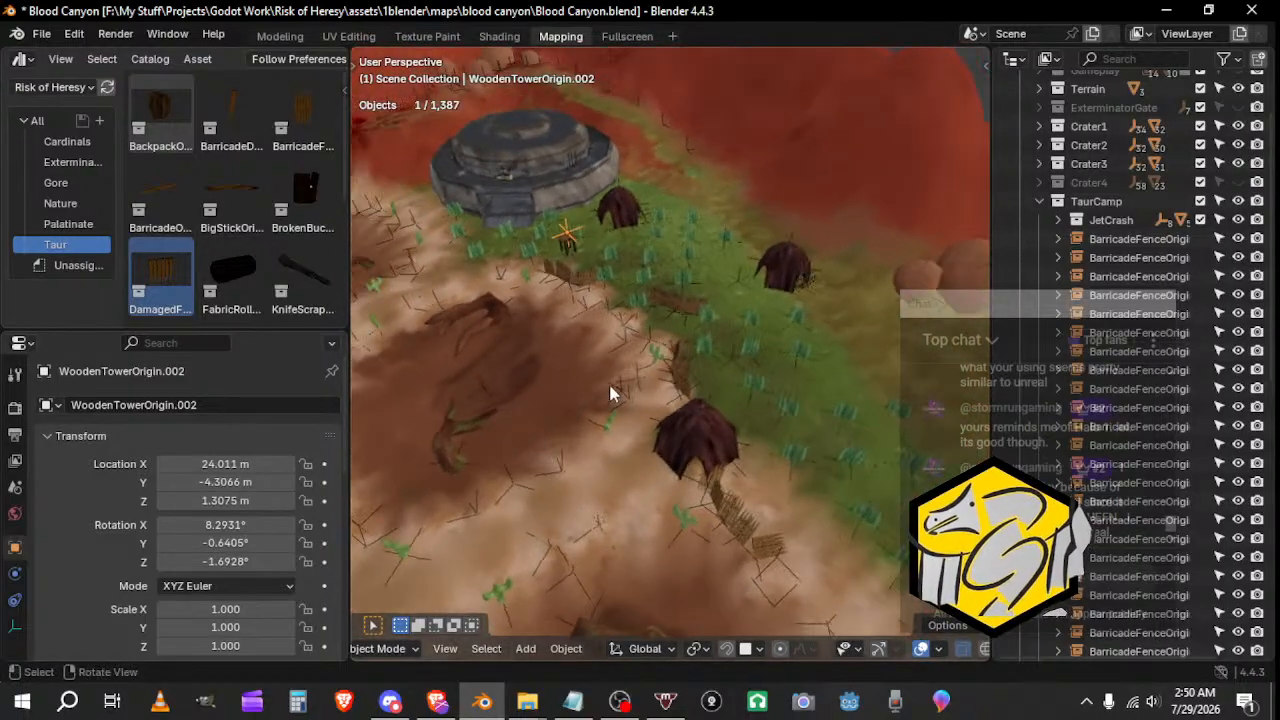
{"action": "left_click", "coordinate": [795, 240]}
{"action": "middle_click_drag", "start_coordinate": [793, 229], "coordinate": [703, 420]}
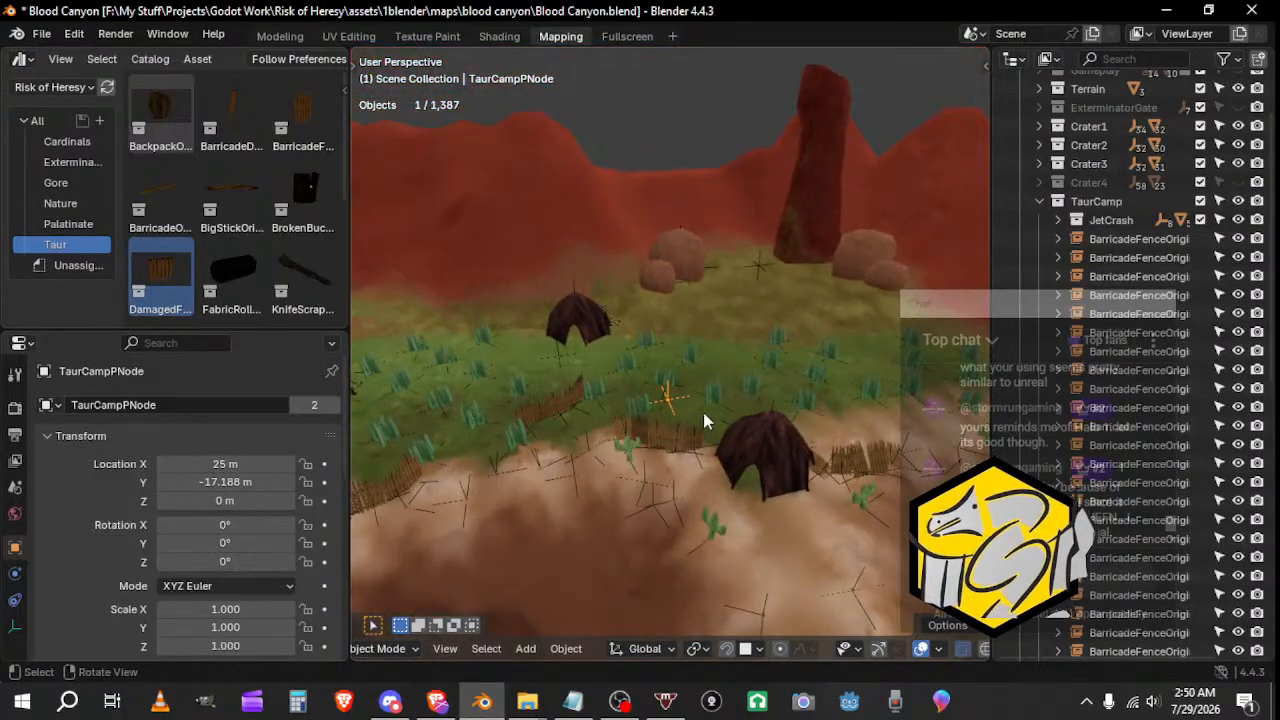
Step: Duplicate the TaurCampPNode empty to about X 25.14 m, Y -19.22 m, Z 1.09 m and parent the copy to the original as Object
{"action": "key", "text": "shift+d"}
{"action": "left_click", "coordinate": [745, 383]}
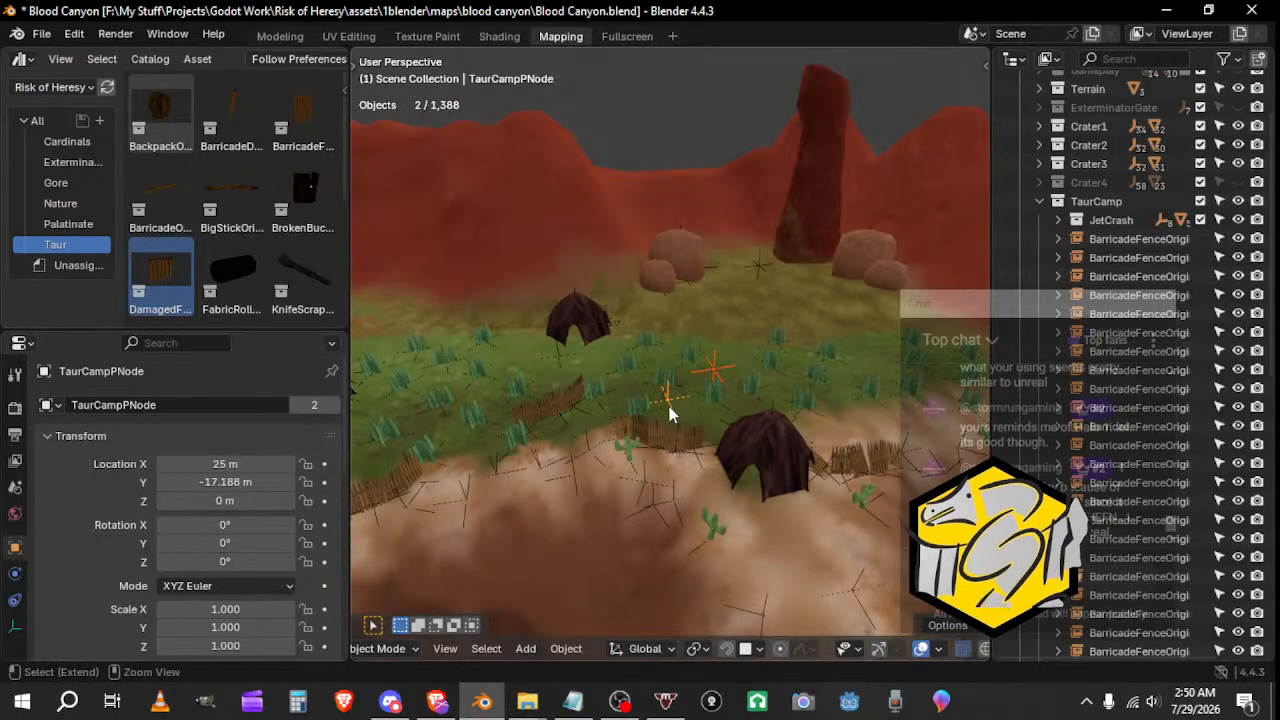
{"action": "key", "text": "ctrl+p"}
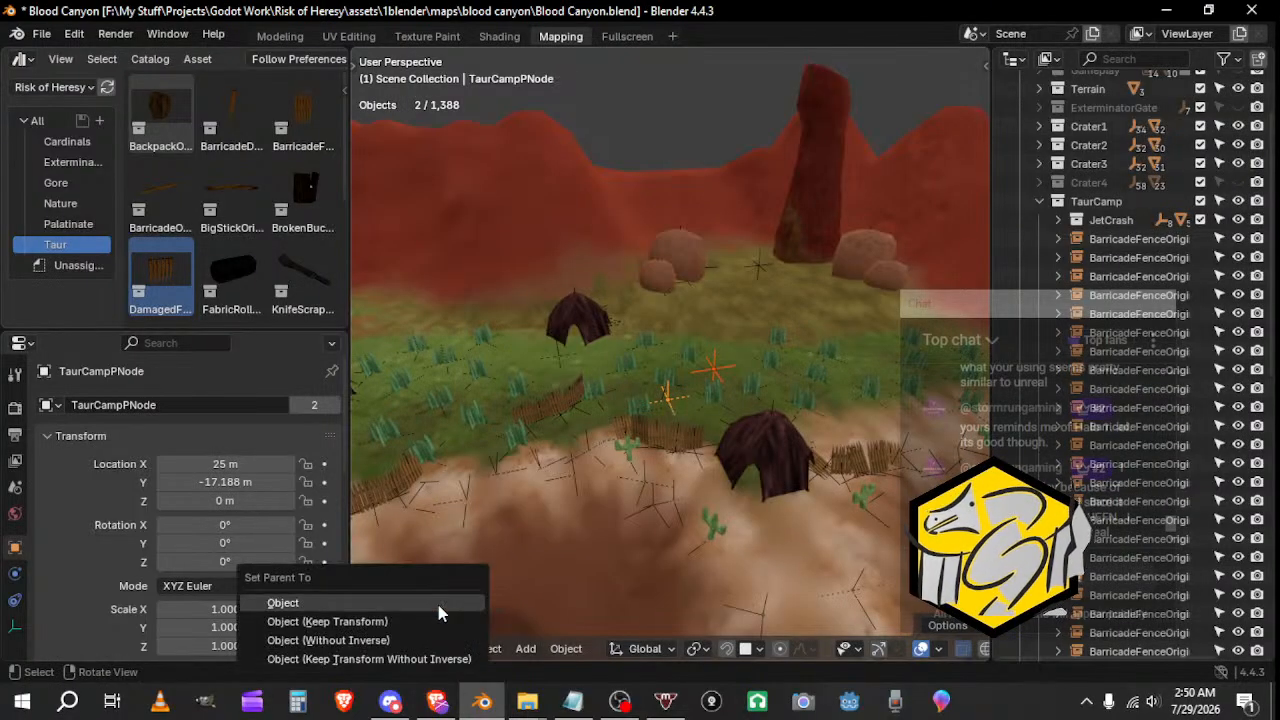
{"action": "left_click", "coordinate": [440, 605]}
{"action": "left_click", "coordinate": [737, 377]}
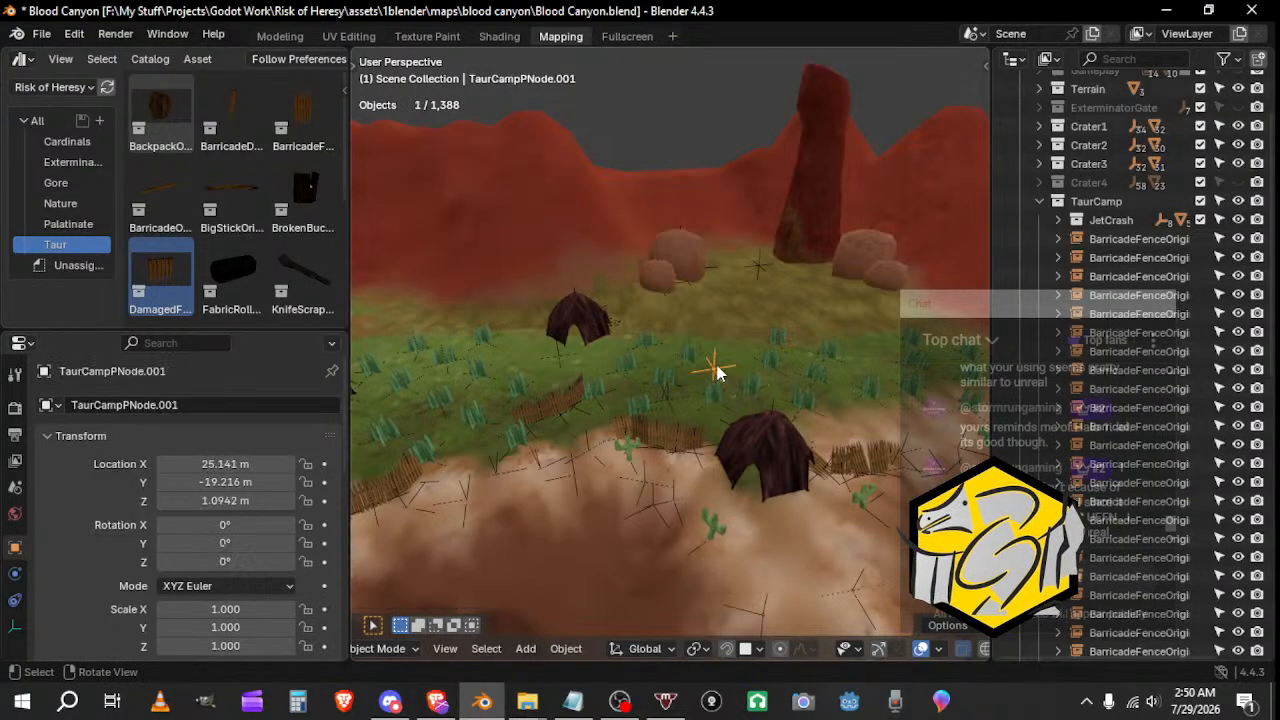
{"action": "left_click", "coordinate": [672, 396]}
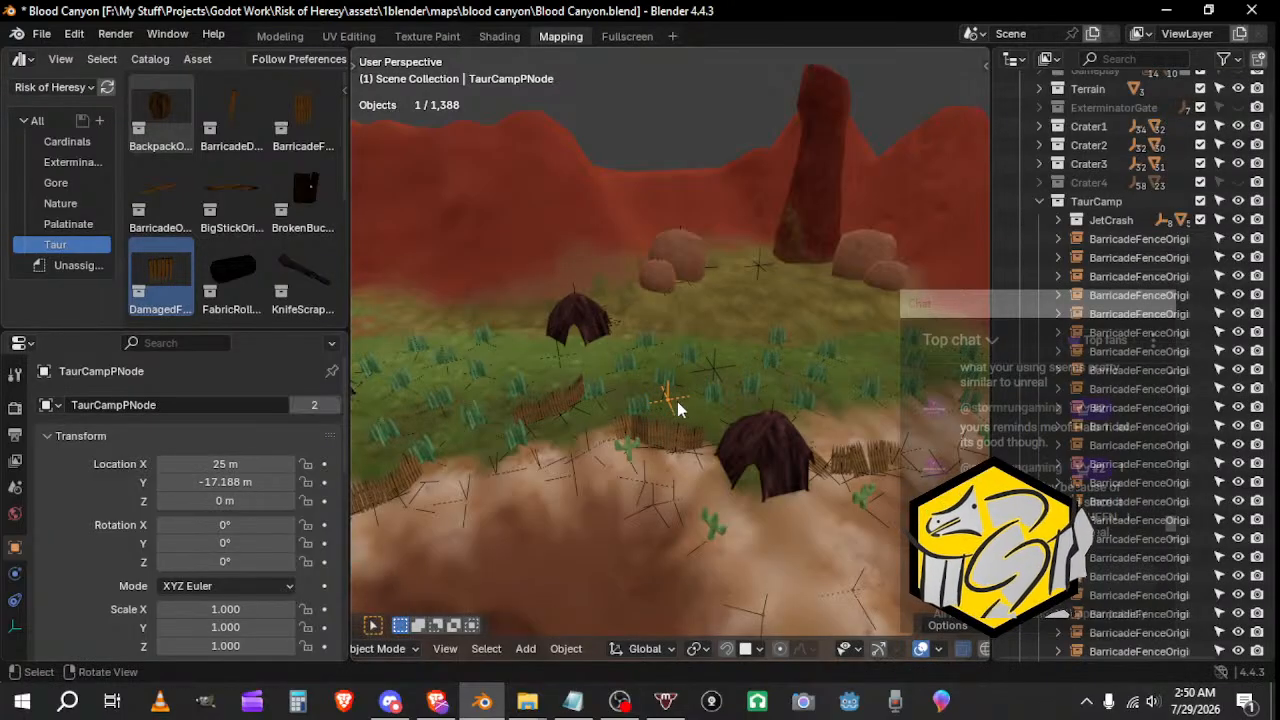
Step: Parent all the BarricadeFenceOrigin and DamagedFenceOrigin objects to the duplicated TaurCampPNode empty, and select that empty alone
{"action": "left_click", "coordinate": [1120, 240]}
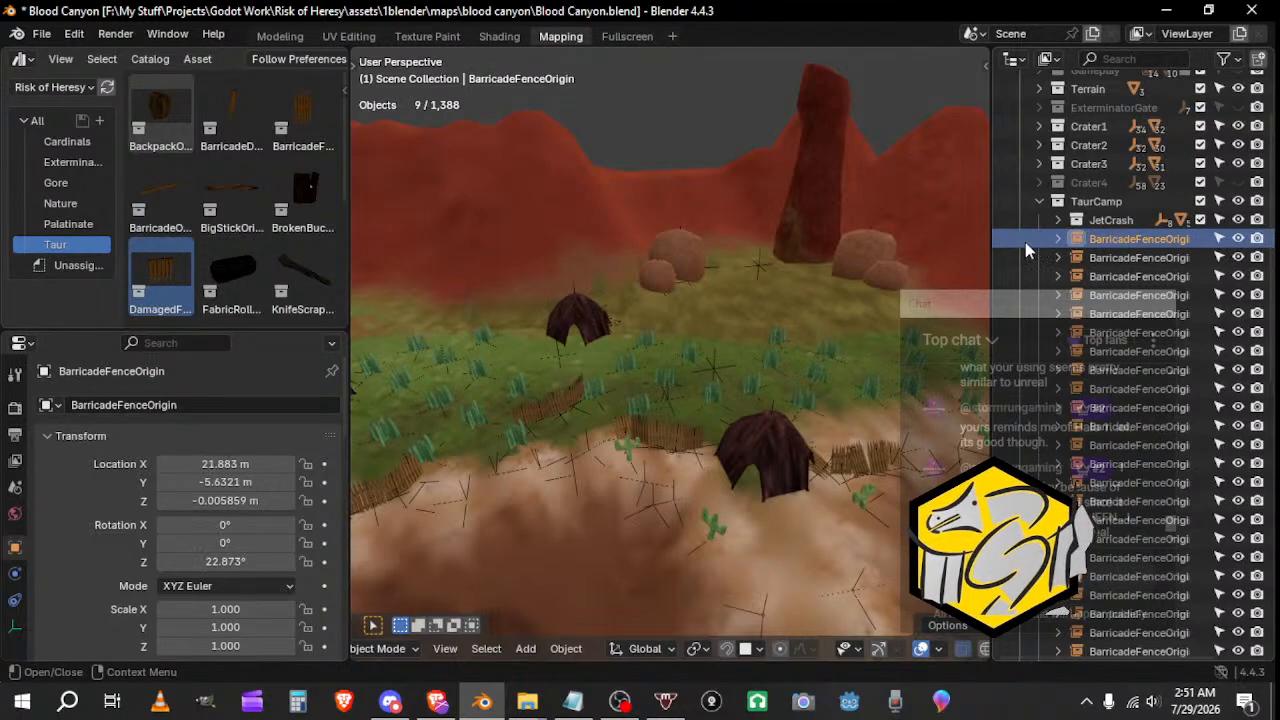
{"action": "left_click_drag", "start_coordinate": [1025, 243], "coordinate": [1197, 659]}
{"action": "scroll", "coordinate": [1174, 586], "scroll_direction": "down", "scroll_amount": 7}
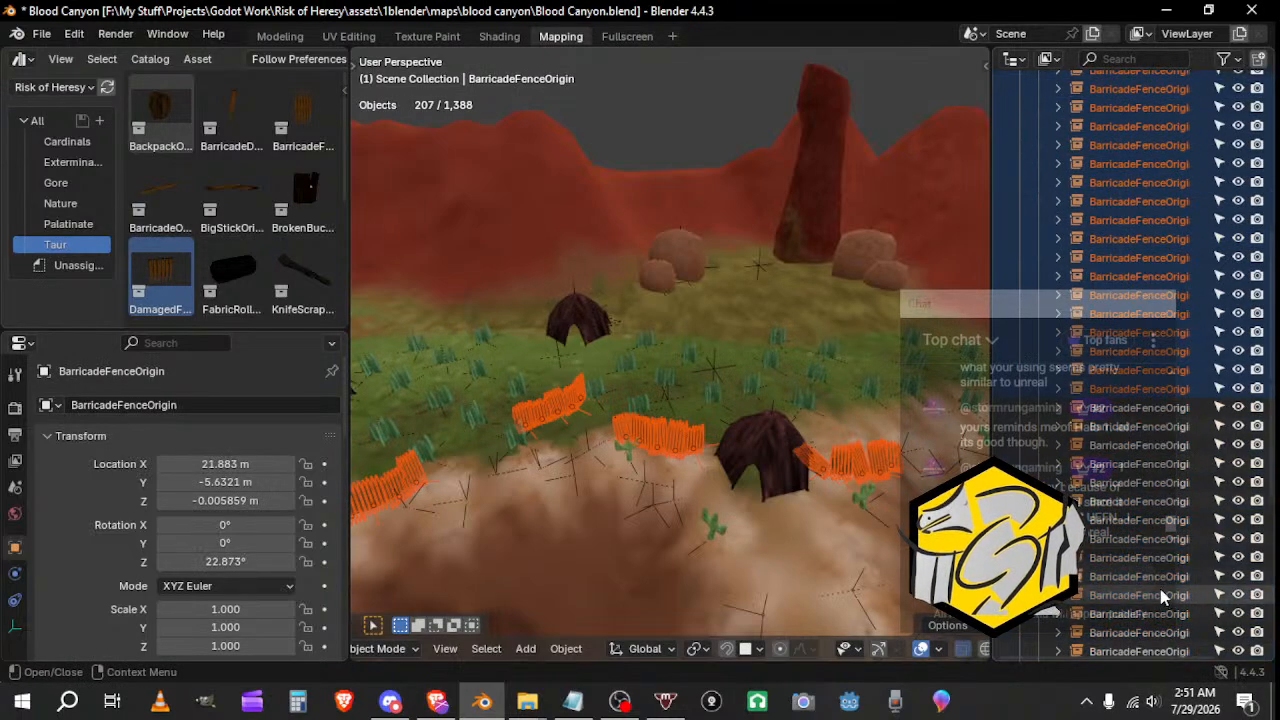
{"action": "scroll", "coordinate": [1162, 597], "scroll_direction": "down", "scroll_amount": 1}
{"action": "left_click_drag", "start_coordinate": [1029, 374], "coordinate": [1160, 641]}
{"action": "scroll", "coordinate": [1140, 574], "scroll_direction": "down", "scroll_amount": 5}
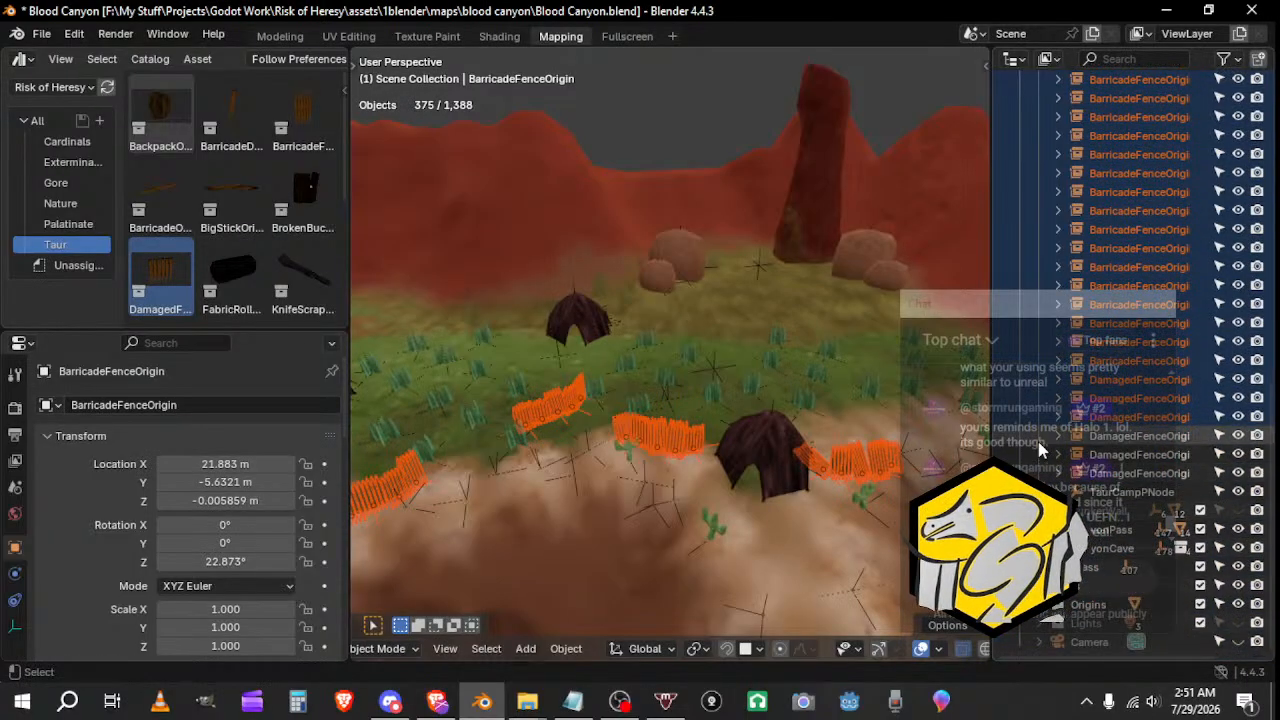
{"action": "left_click_drag", "start_coordinate": [1105, 477], "coordinate": [1105, 485]}
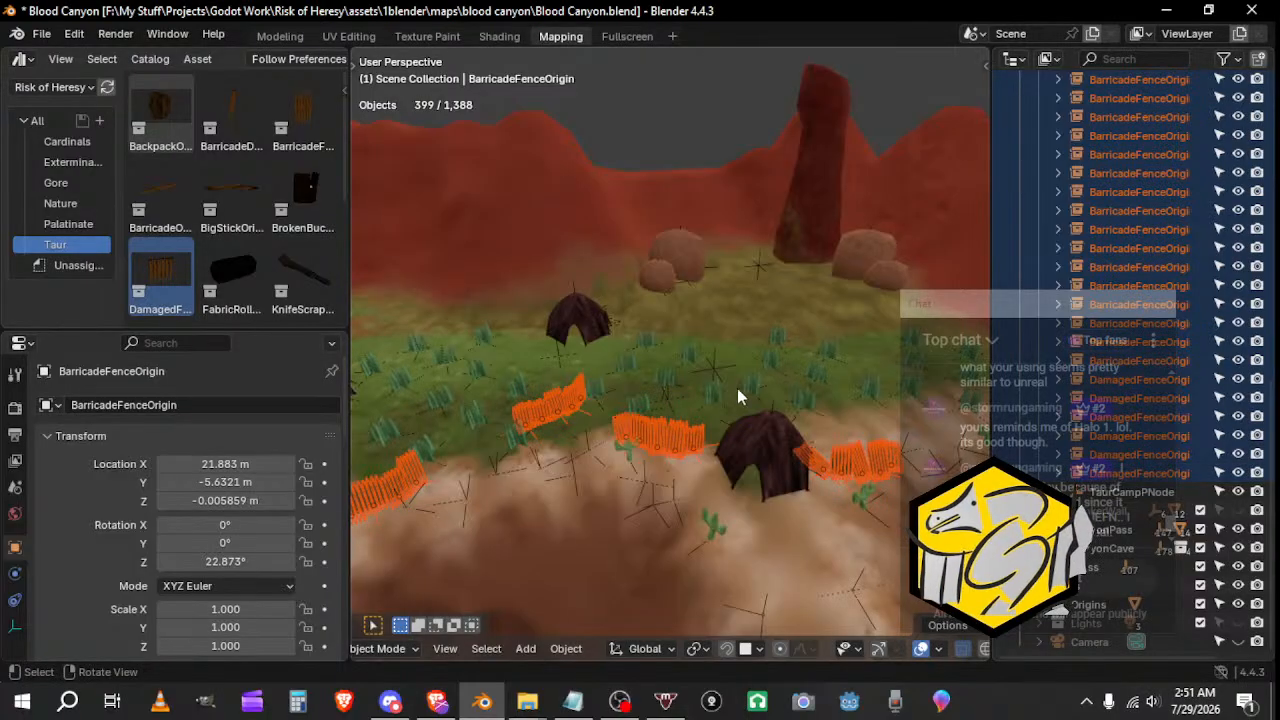
{"action": "left_click", "coordinate": [718, 364], "text": "shift"}
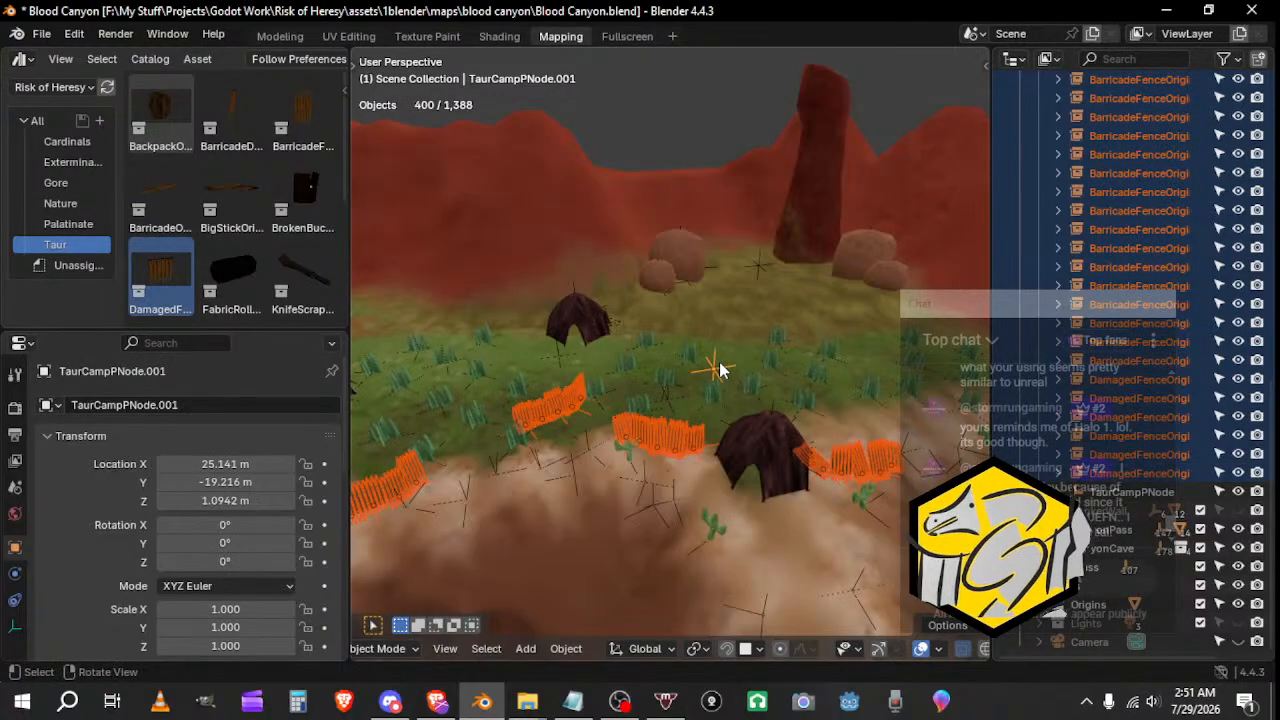
{"action": "key", "text": "ctrl+p"}
{"action": "left_click", "coordinate": [719, 366]}
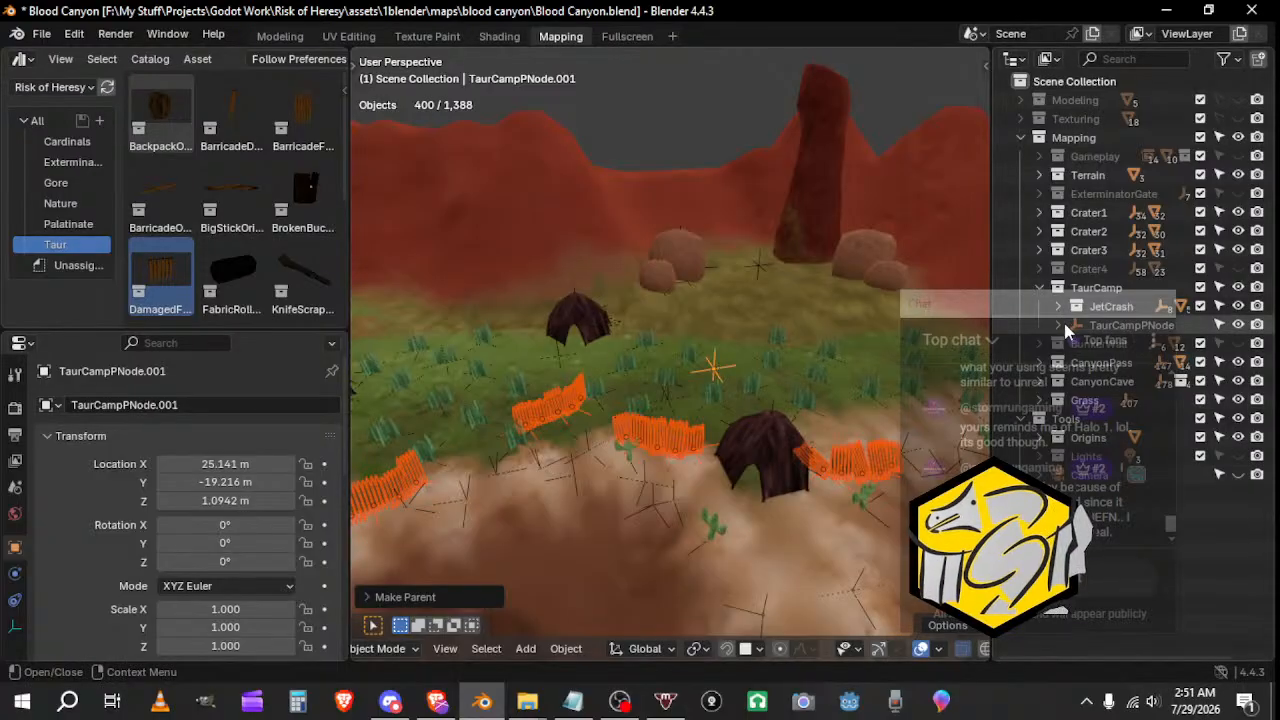
{"action": "left_click", "coordinate": [714, 370]}
{"action": "middle_click_drag", "start_coordinate": [745, 392], "coordinate": [714, 410]}
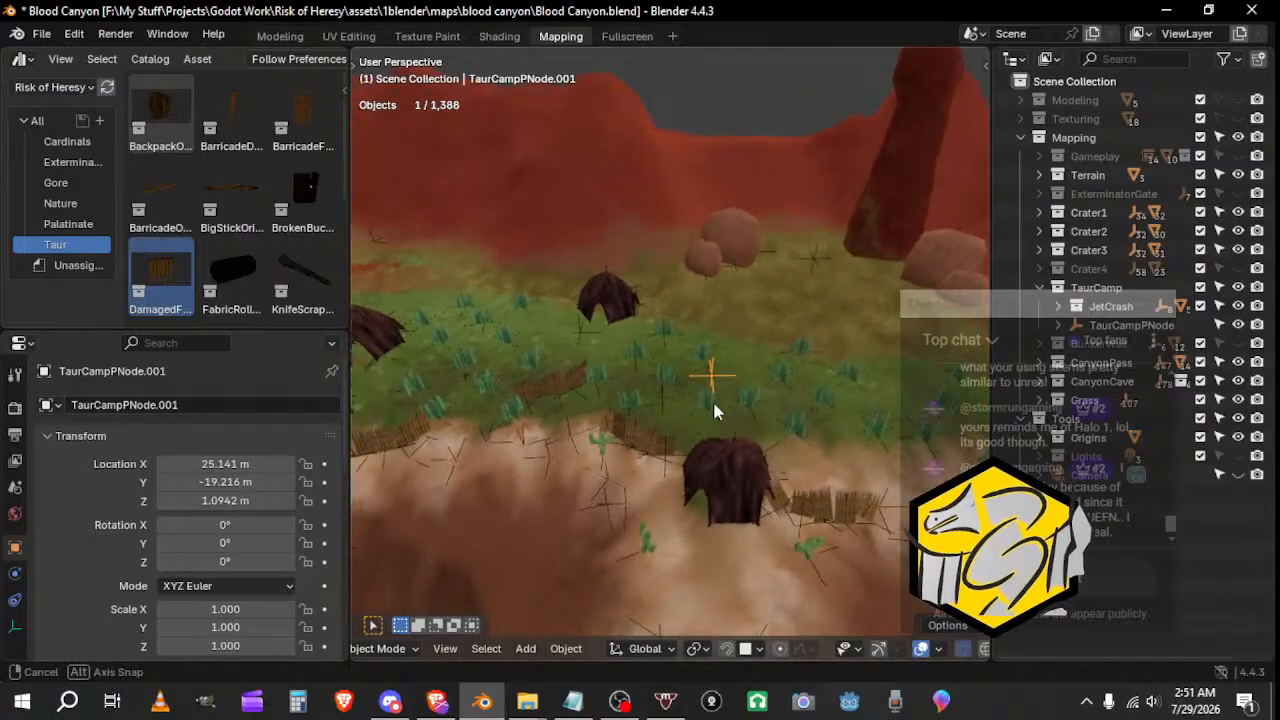
Step: Test-move the TaurCampPNode.001 empty to see which camp fences follow it, and cancel the move
{"action": "key", "text": "g"}
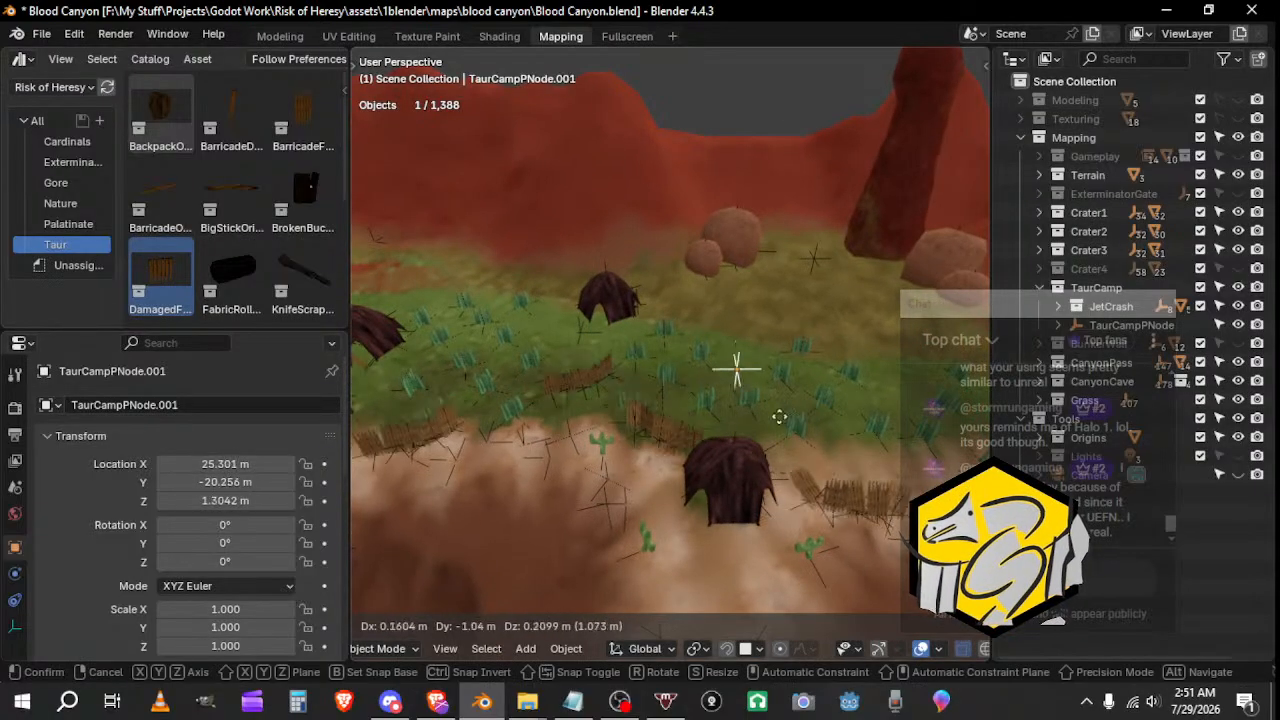
{"action": "right_click", "coordinate": [786, 384]}
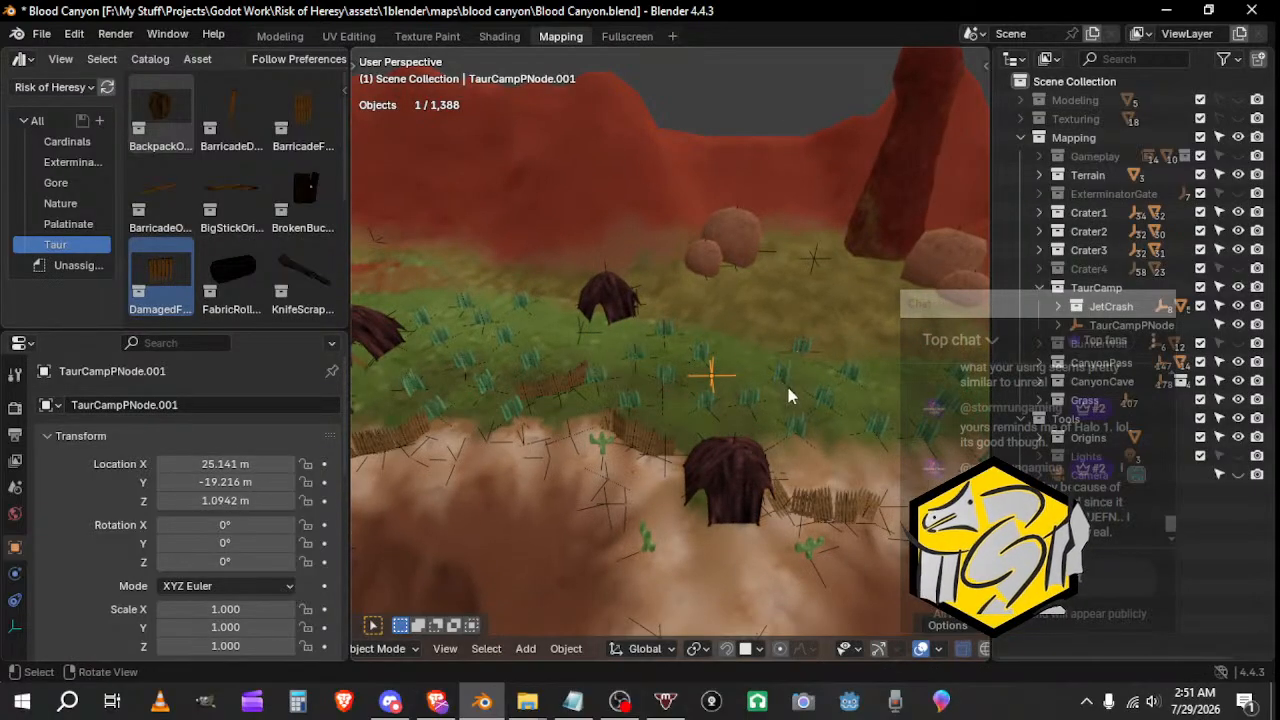
{"action": "middle_click_drag", "start_coordinate": [849, 444], "coordinate": [805, 447]}
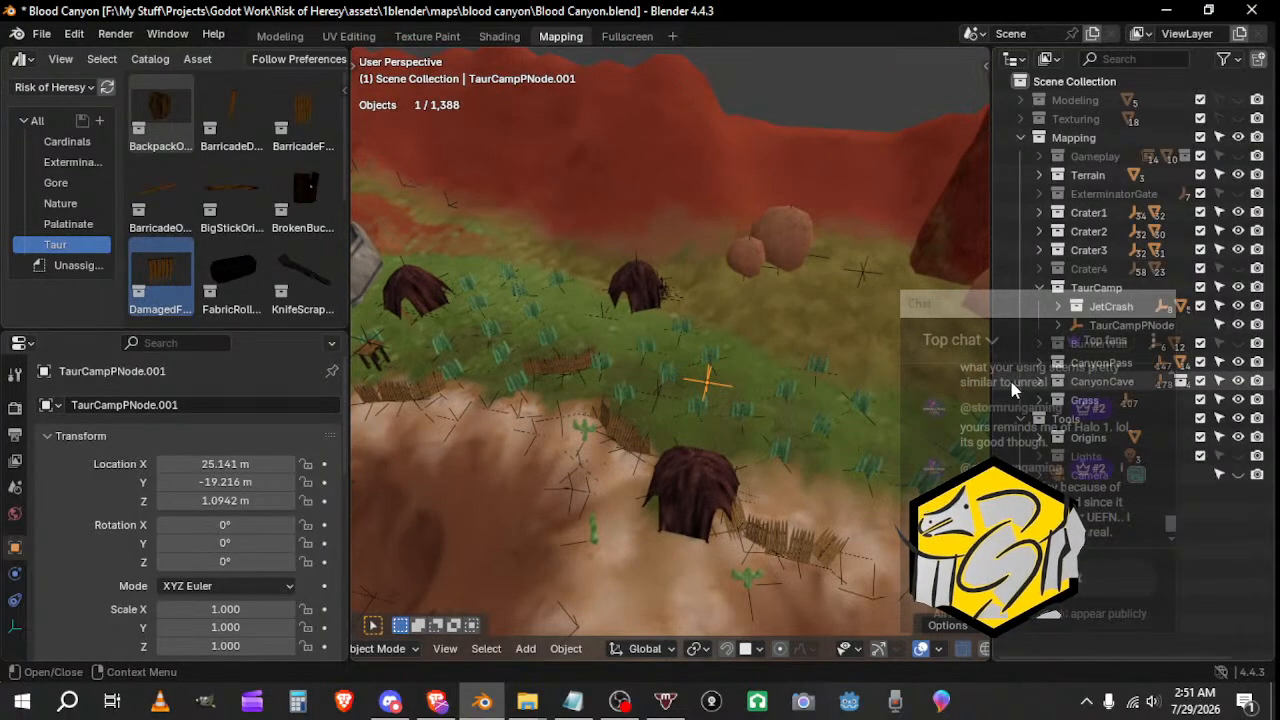
Step: Expand the CanyonPass collection and test-move the GroundRockRPNodeA and CanyonAltarPNode empties to check which objects follow, cancelling each move
{"action": "left_click", "coordinate": [1039, 360]}
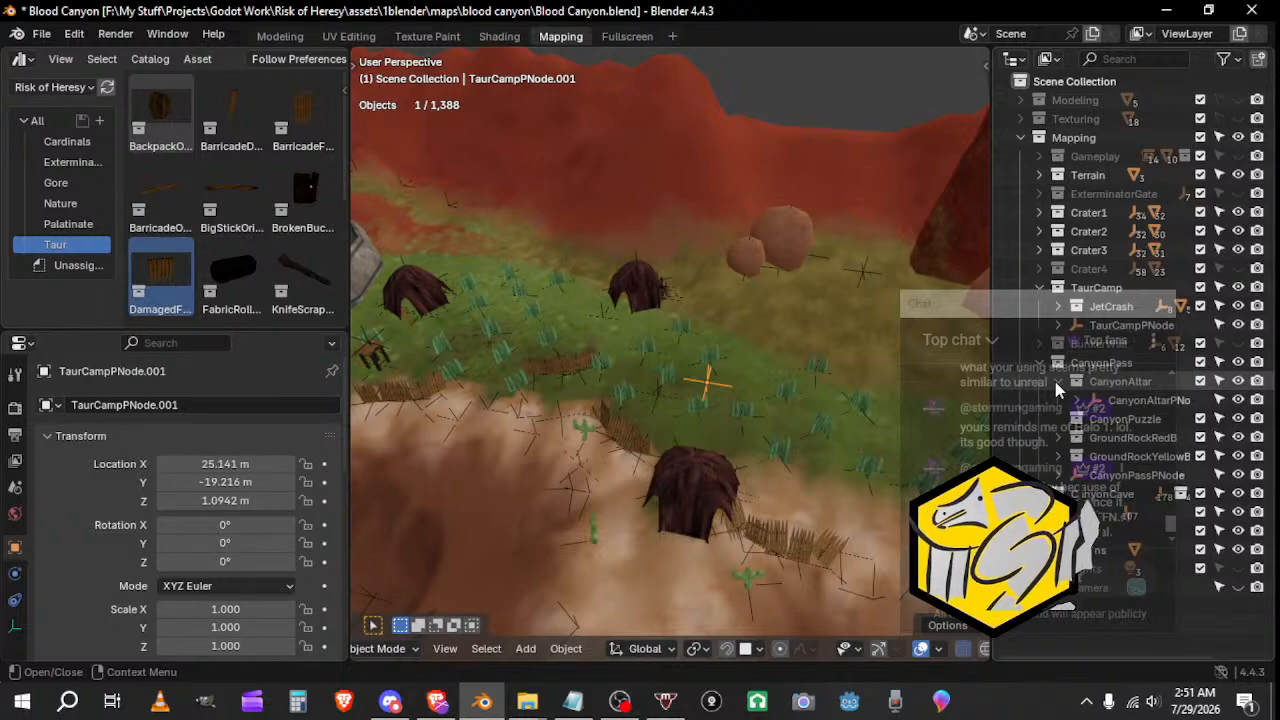
{"action": "middle_click_drag", "start_coordinate": [633, 358], "coordinate": [738, 322]}
{"action": "key", "text": "g"}
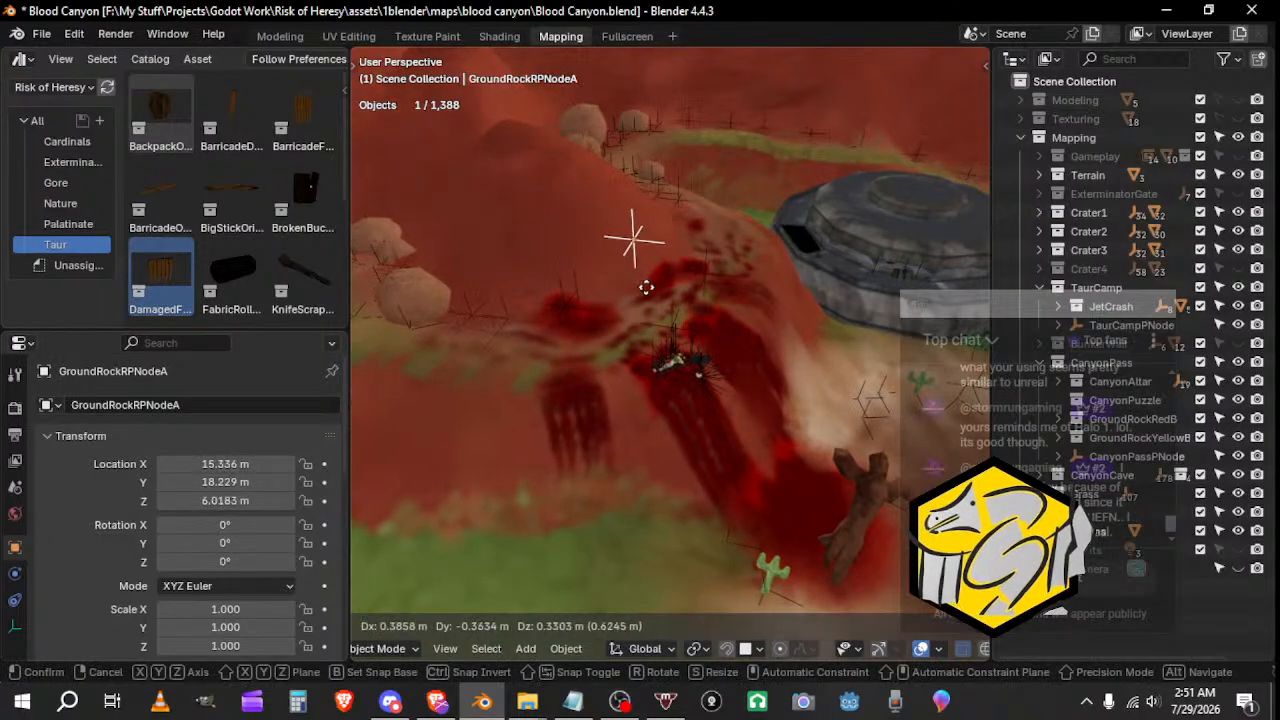
{"action": "right_click", "coordinate": [648, 308]}
{"action": "left_click", "coordinate": [666, 318]}
{"action": "key", "text": "g"}
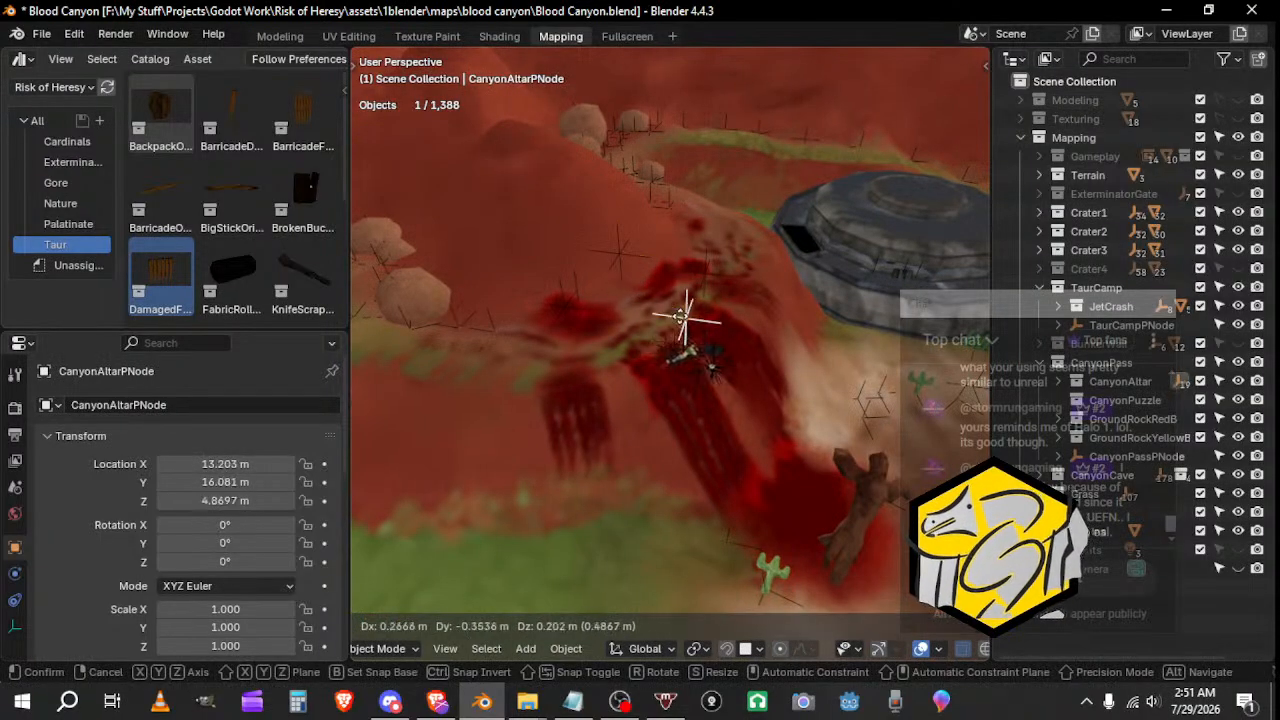
{"action": "right_click", "coordinate": [680, 316]}
{"action": "left_click", "coordinate": [641, 266]}
{"action": "key", "text": "g"}
{"action": "right_click", "coordinate": [636, 263]}
Step: Return to the Taur camp and test-move TaurCampPNode.001 for comparison, cancelling the move
{"action": "middle_click_drag", "start_coordinate": [783, 271], "coordinate": [472, 260]}
{"action": "left_click", "coordinate": [584, 292]}
{"action": "middle_click_drag", "start_coordinate": [584, 292], "coordinate": [722, 490]}
{"action": "key", "text": "g"}
{"action": "right_click", "coordinate": [733, 483]}
{"action": "left_click", "coordinate": [575, 649]}
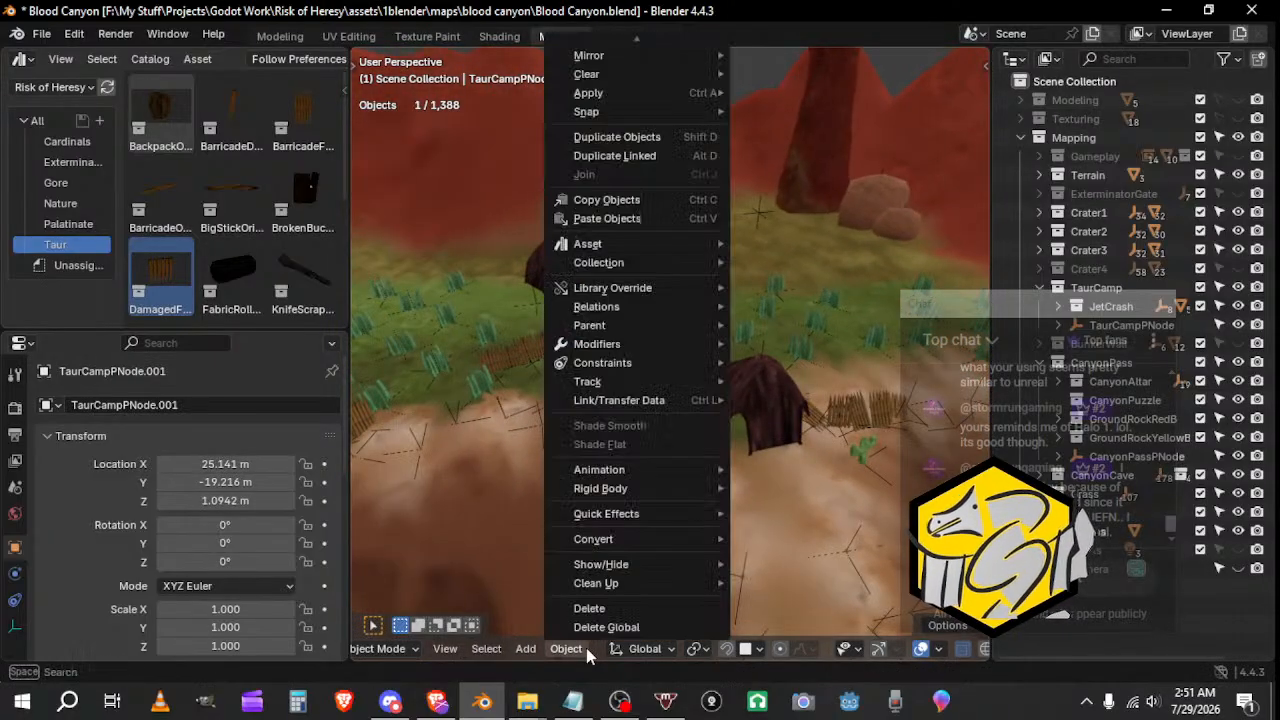
{"action": "right_click", "coordinate": [470, 422]}
Step: Test-move the GroundRockYPNodeB, CanyonPassPNode and GroundRockRPNodeA empties in the canyon pass to check their children, cancelling each move
{"action": "middle_click_drag", "start_coordinate": [540, 200], "coordinate": [710, 299]}
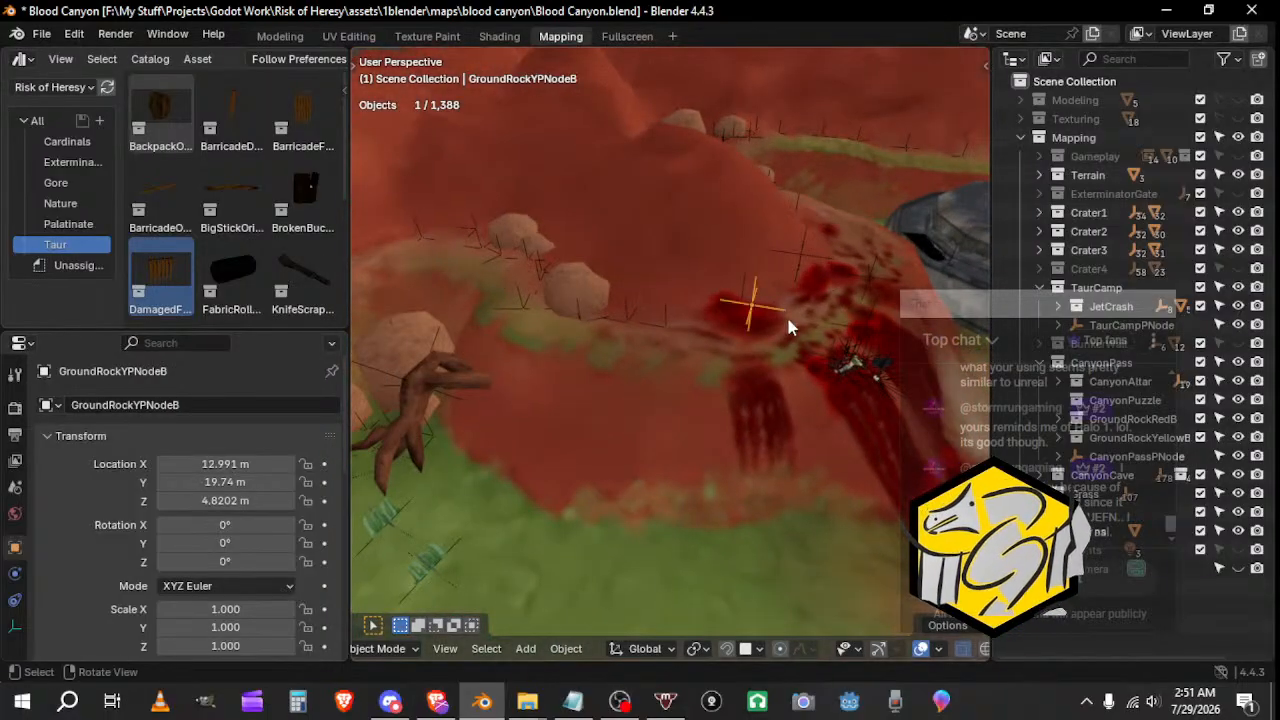
{"action": "middle_click_drag", "start_coordinate": [788, 326], "coordinate": [761, 296]}
{"action": "key", "text": "g"}
{"action": "right_click", "coordinate": [745, 377]}
{"action": "left_click", "coordinate": [762, 298]}
{"action": "key", "text": "g"}
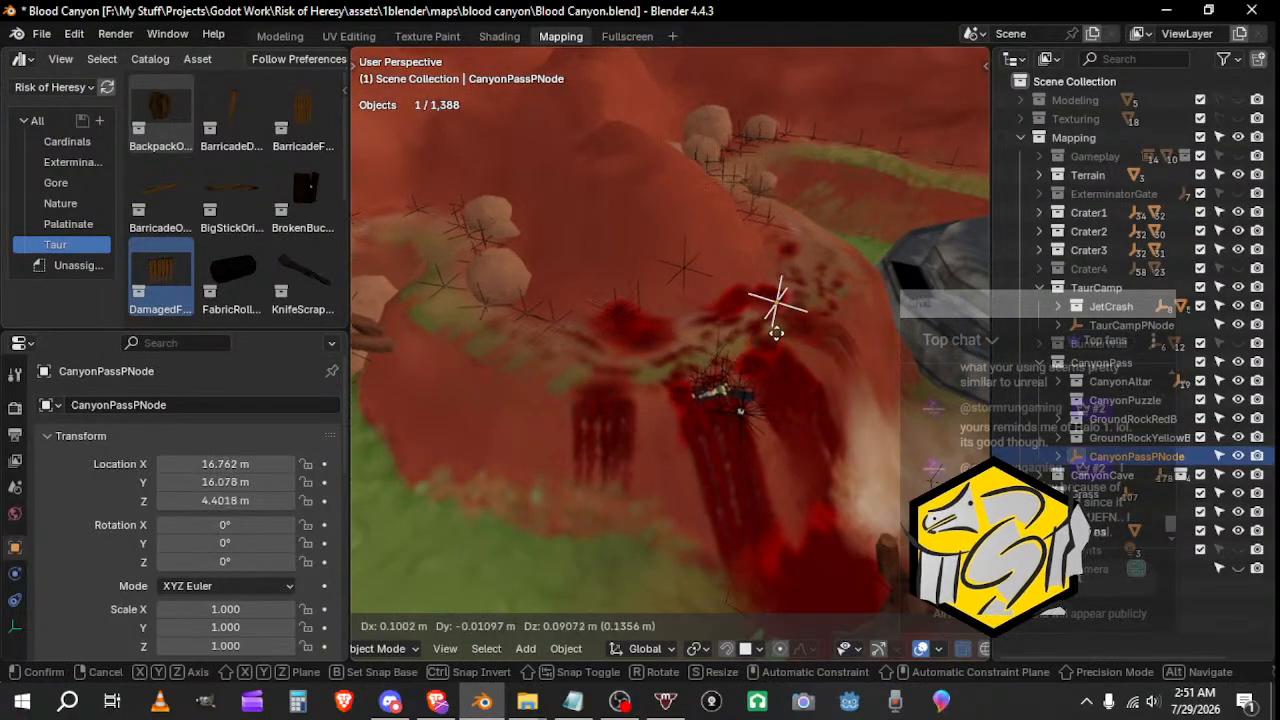
{"action": "left_click", "coordinate": [778, 326]}
{"action": "key", "text": "g"}
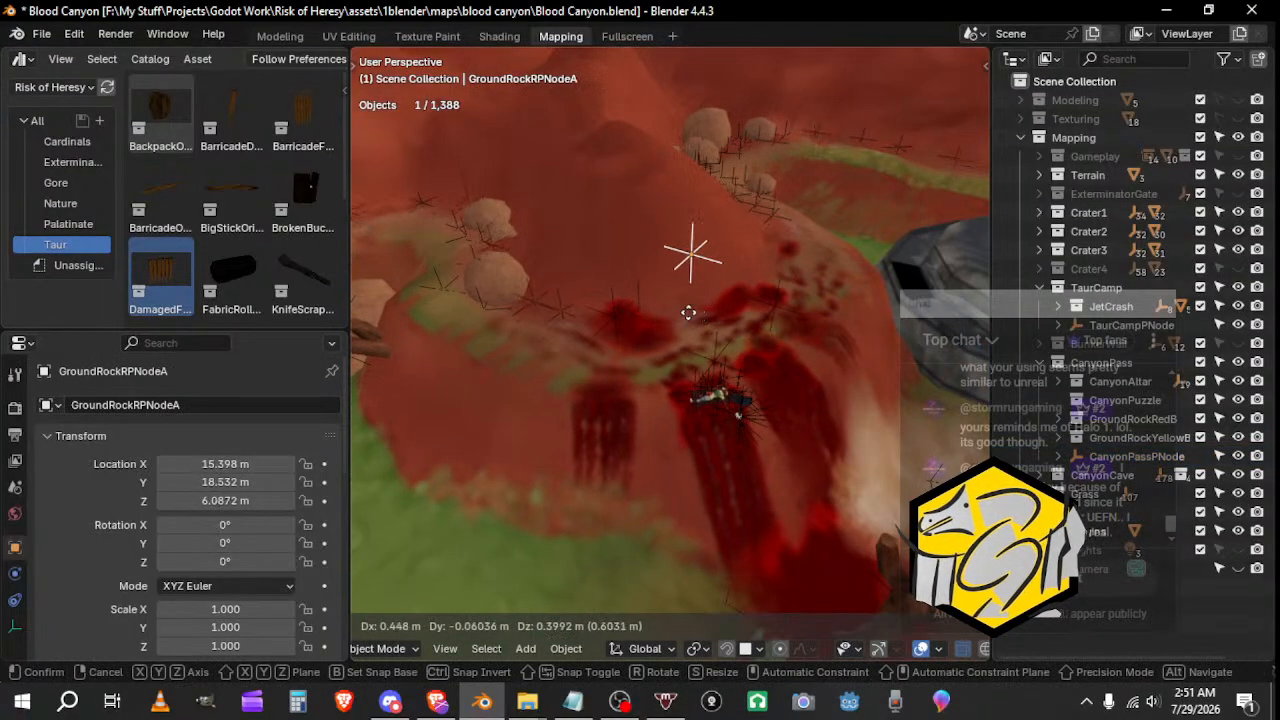
{"action": "left_click", "coordinate": [690, 312]}
{"action": "left_click", "coordinate": [770, 315]}
{"action": "key", "text": "g"}
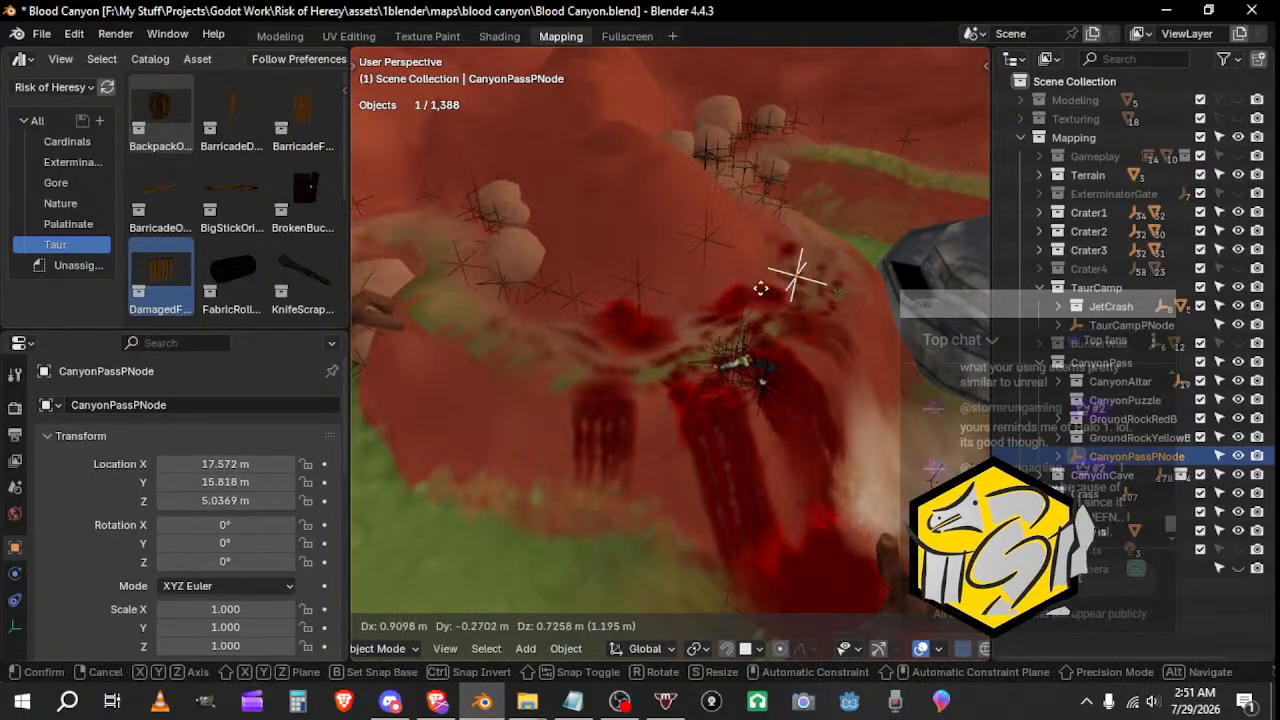
{"action": "right_click", "coordinate": [757, 284]}
Step: Check the children of GroundRockYPNodeB and CanyonAltarPNode with cancelled test moves, and save the Blood Canyon file
{"action": "left_click", "coordinate": [634, 318]}
{"action": "key", "text": "g"}
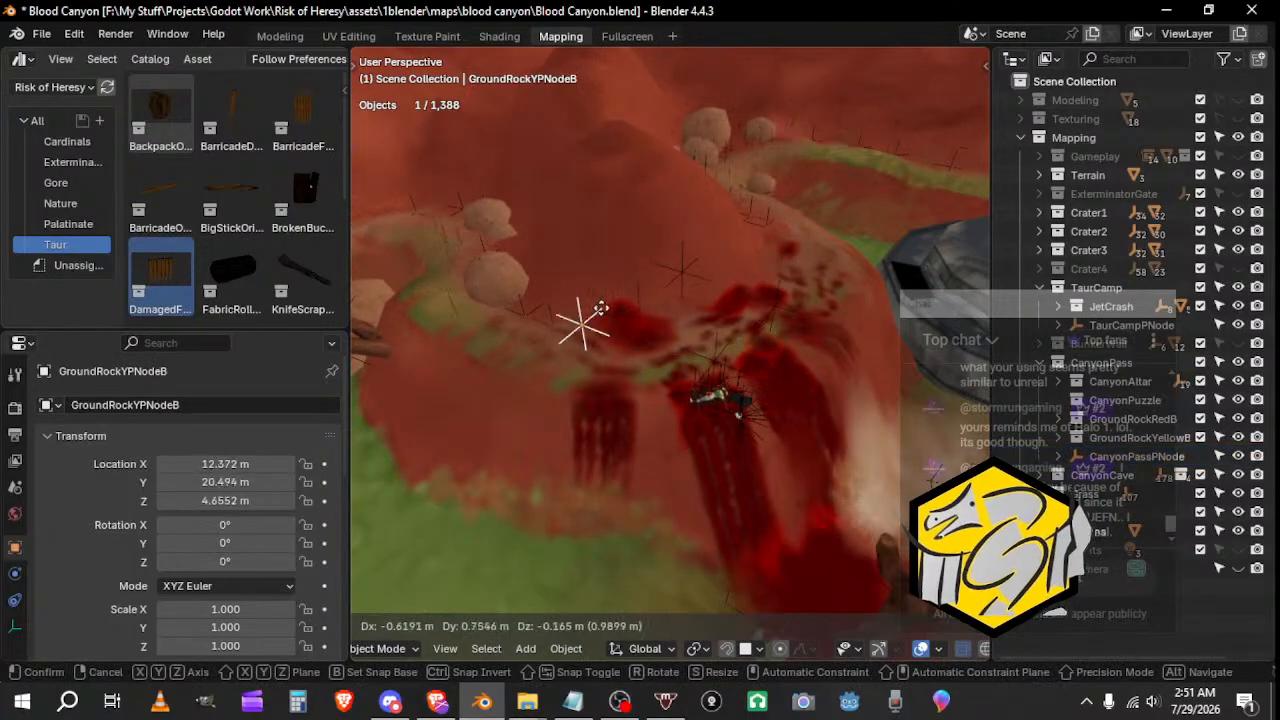
{"action": "left_click", "coordinate": [632, 303]}
{"action": "key", "text": "g"}
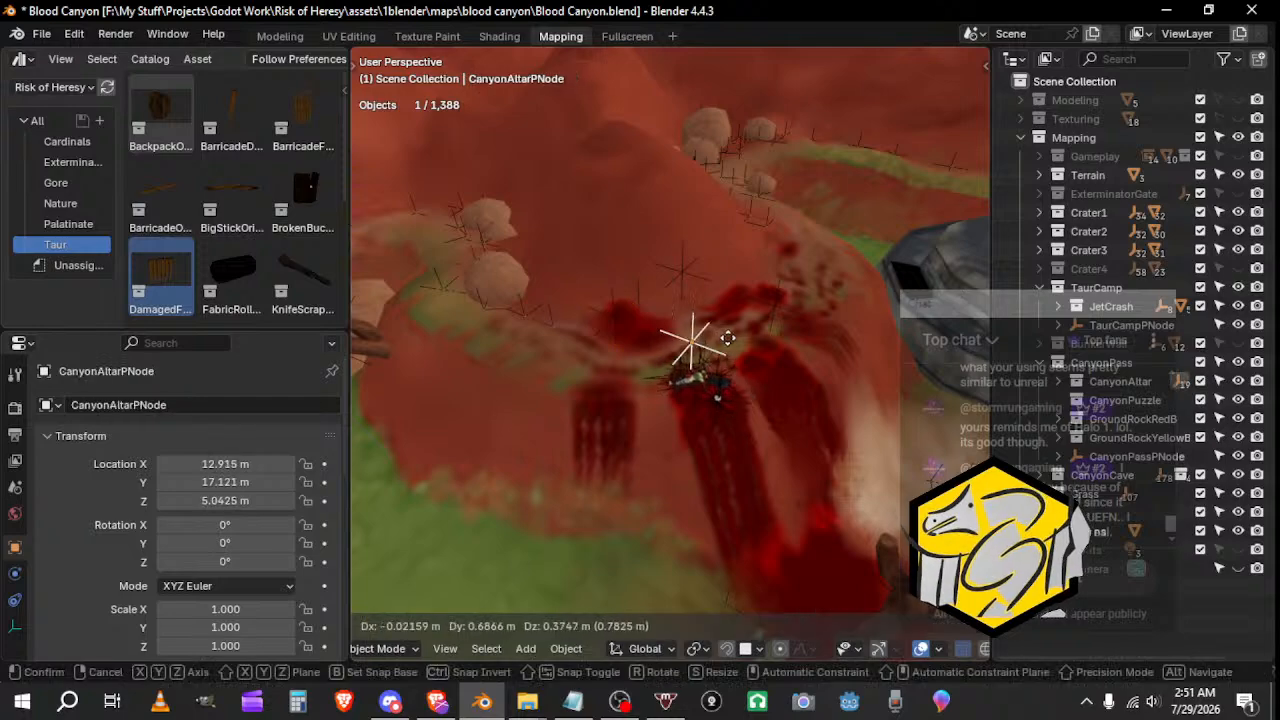
{"action": "right_click", "coordinate": [736, 334]}
{"action": "middle_click_drag", "start_coordinate": [736, 334], "coordinate": [700, 384]}
{"action": "left_click", "coordinate": [40, 34]}
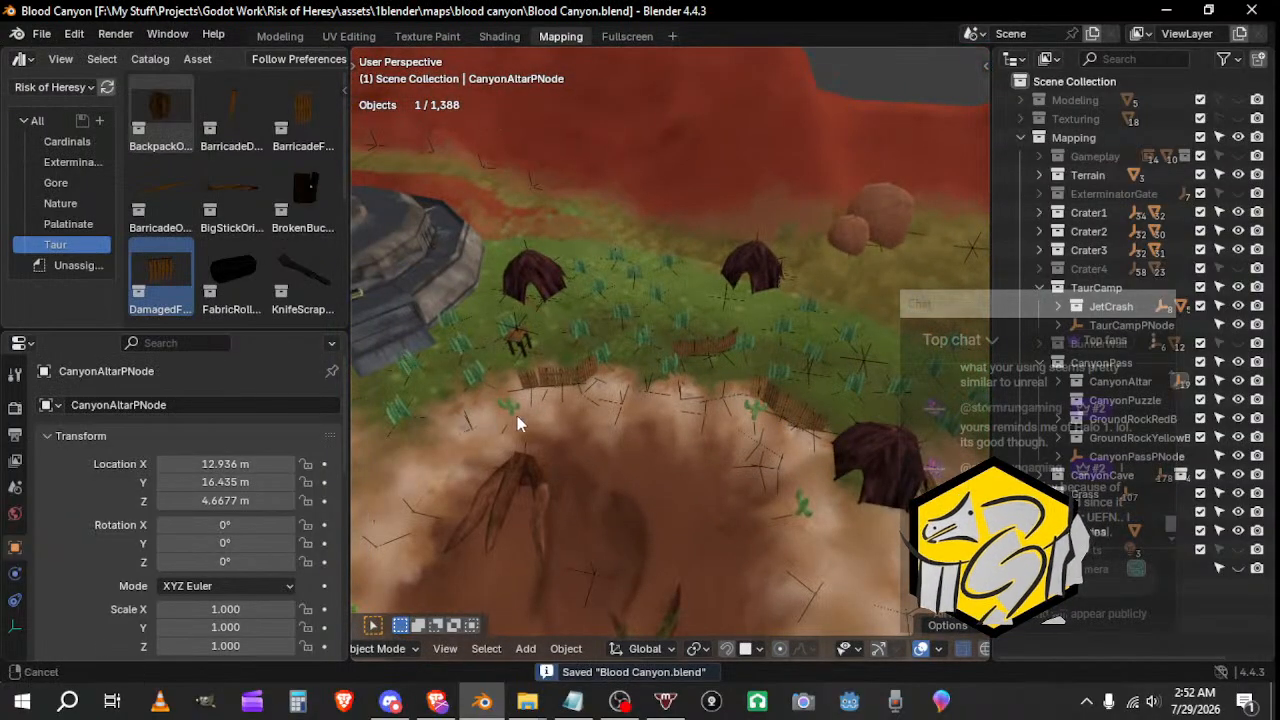
Step: Compare which camp objects follow TaurCampPNode.001 and TaurCampPNode by test-moving the empties and cancelling each move
{"action": "middle_click_drag", "start_coordinate": [518, 424], "coordinate": [503, 403]}
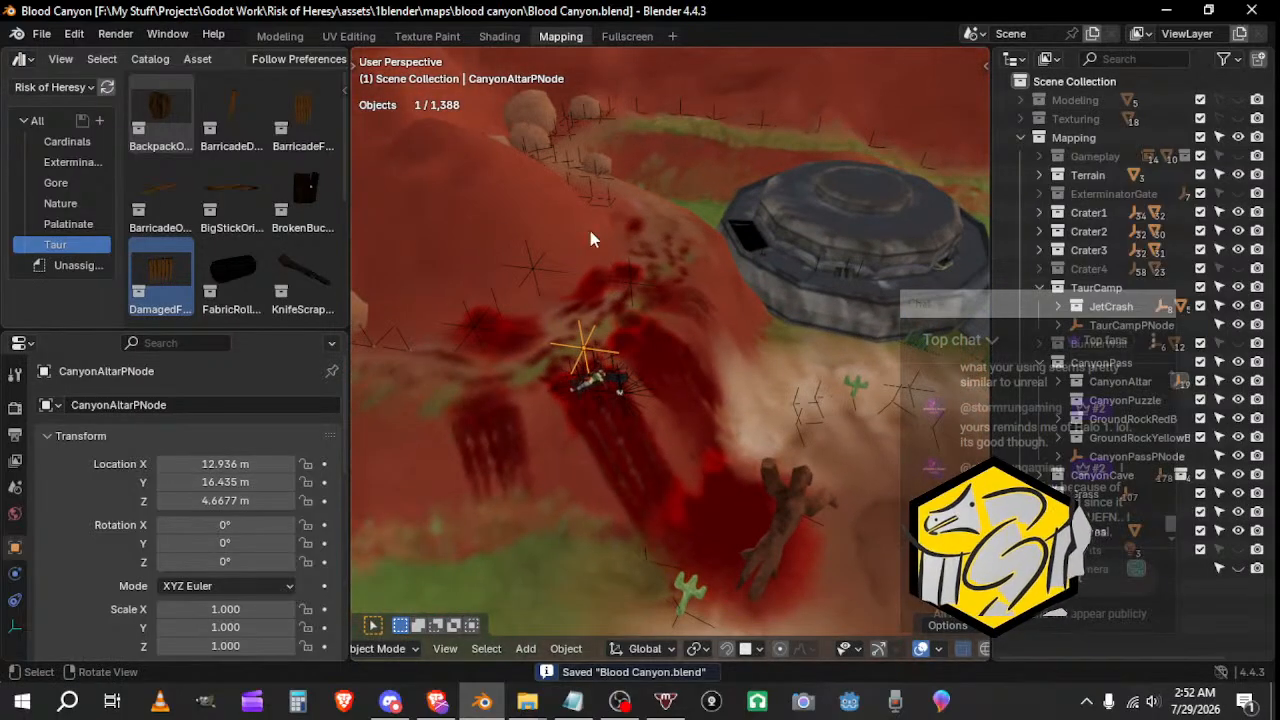
{"action": "middle_click_drag", "start_coordinate": [590, 237], "coordinate": [520, 342]}
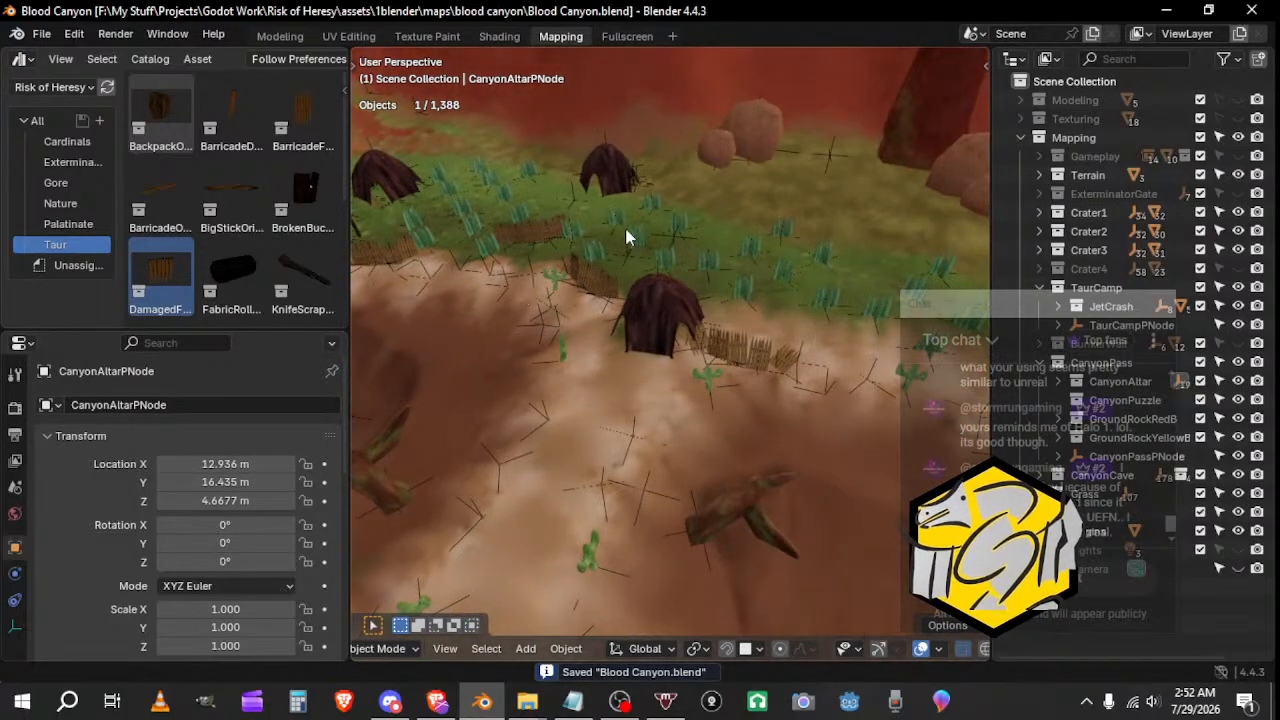
{"action": "left_click", "coordinate": [671, 240]}
{"action": "key", "text": "g"}
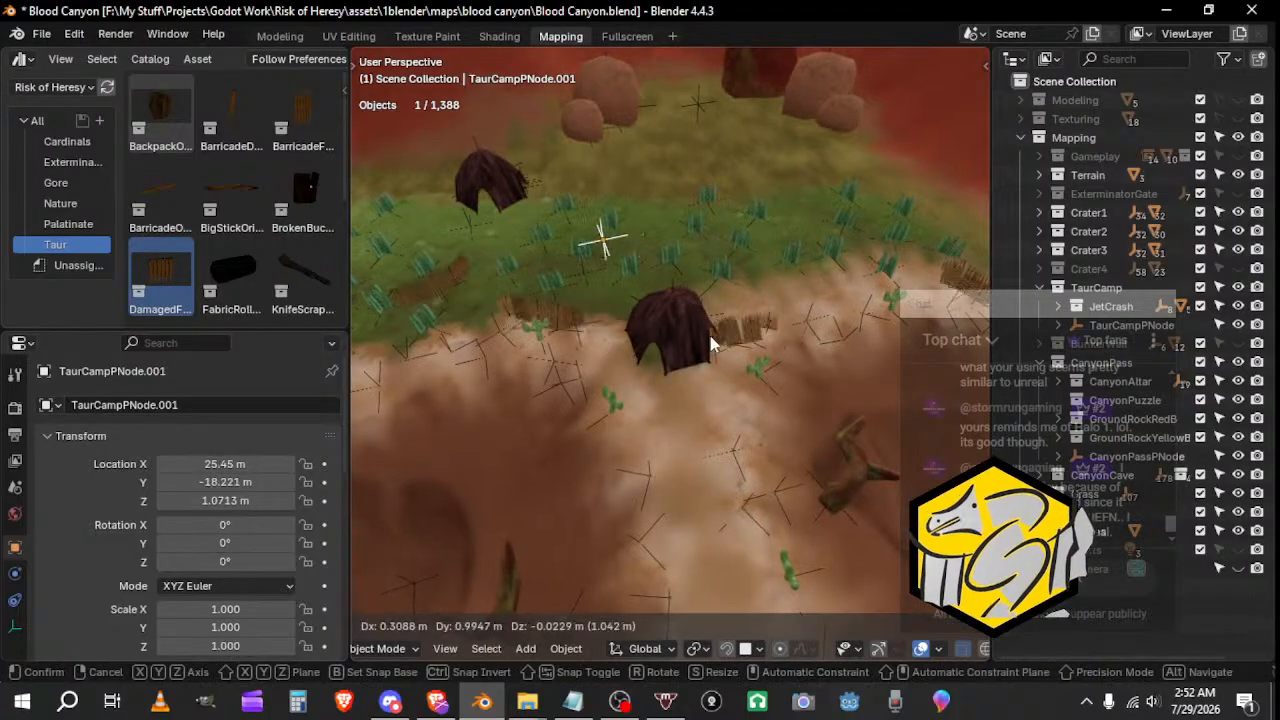
{"action": "right_click", "coordinate": [708, 342]}
{"action": "middle_click_drag", "start_coordinate": [566, 396], "coordinate": [650, 402], "text": "shift"}
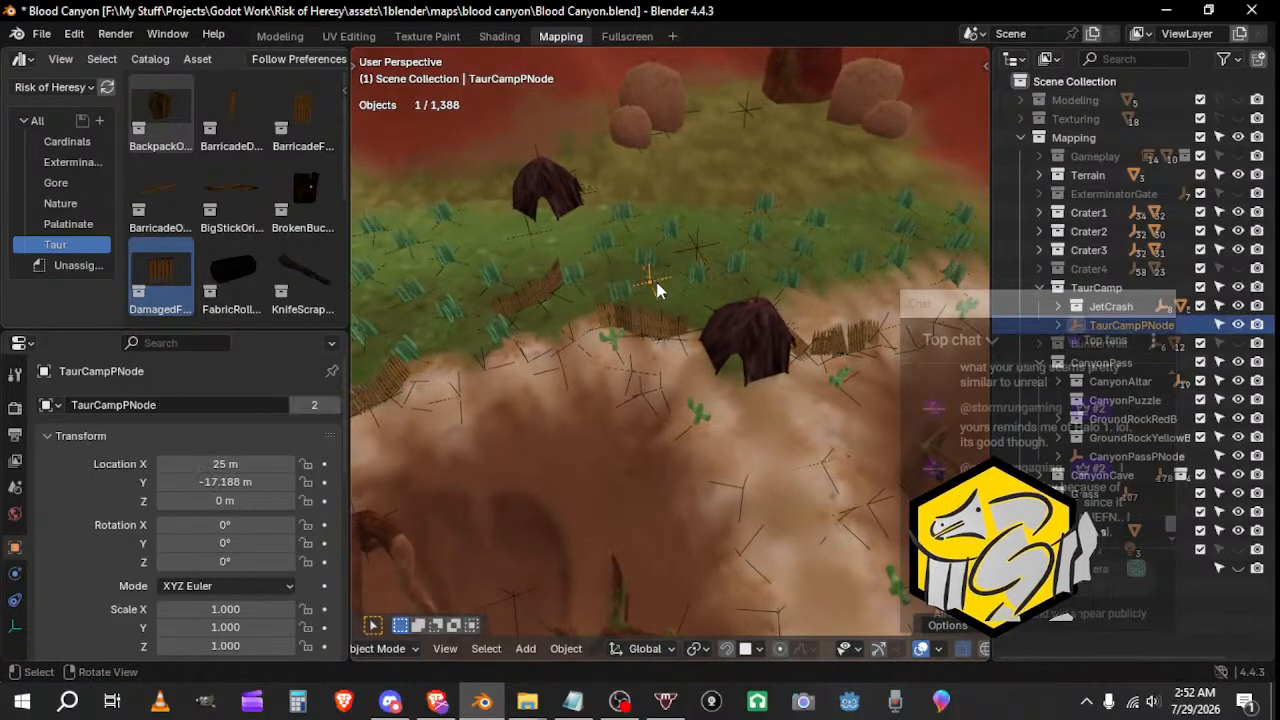
{"action": "key", "text": "g"}
{"action": "right_click", "coordinate": [642, 284]}
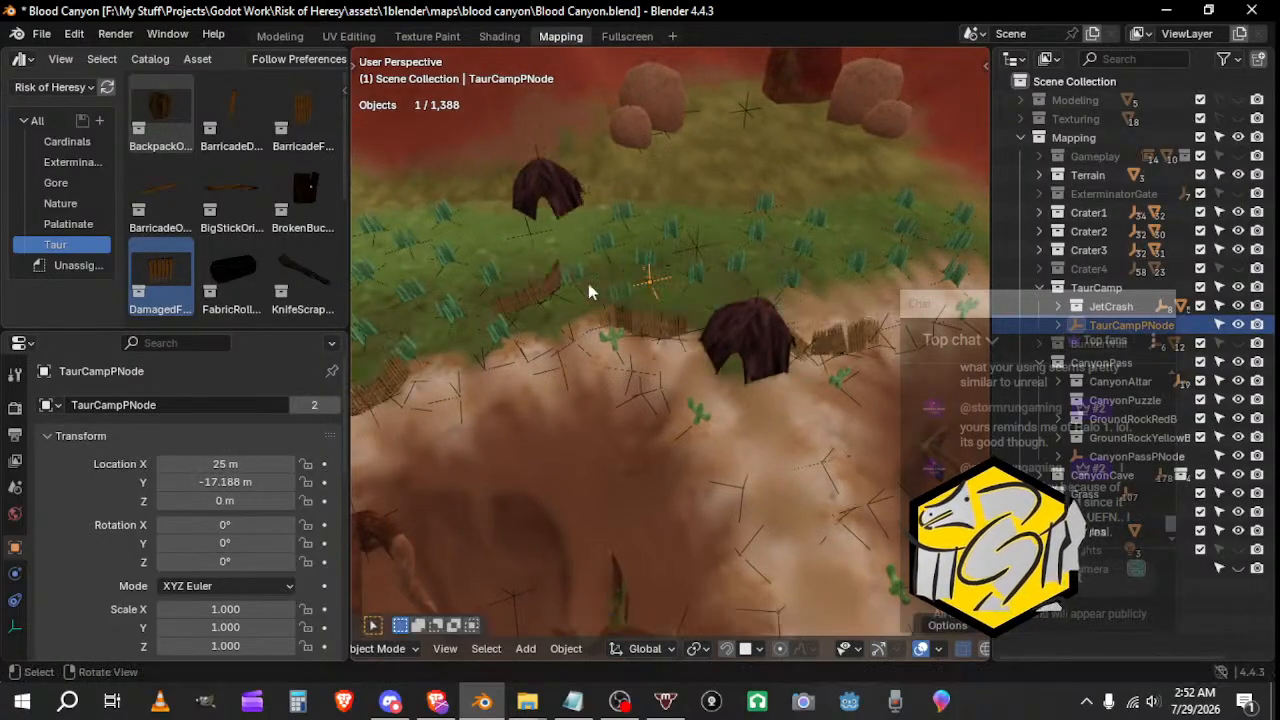
{"action": "middle_click_drag", "start_coordinate": [642, 284], "coordinate": [705, 323]}
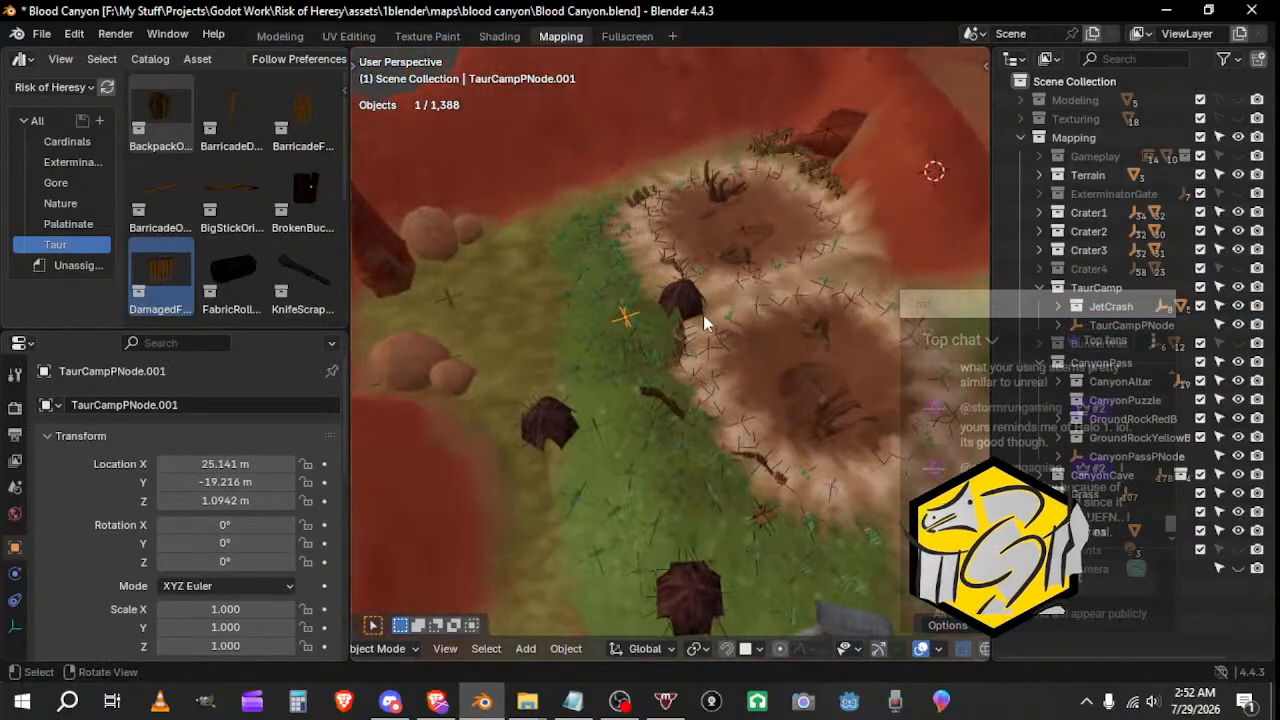
{"action": "middle_click_drag", "start_coordinate": [739, 364], "coordinate": [660, 360]}
{"action": "left_click", "coordinate": [603, 177]}
{"action": "middle_click_drag", "start_coordinate": [603, 177], "coordinate": [666, 274]}
{"action": "key", "text": "g"}
{"action": "right_click", "coordinate": [712, 302]}
Step: Check what follows the CaveCavePNode empty at the fenced cave entrance with cancelled test moves, and save the file
{"action": "middle_click_drag", "start_coordinate": [609, 362], "coordinate": [441, 285]}
{"action": "middle_click_drag", "start_coordinate": [637, 333], "coordinate": [721, 284]}
{"action": "key", "text": "g"}
{"action": "right_click", "coordinate": [647, 264]}
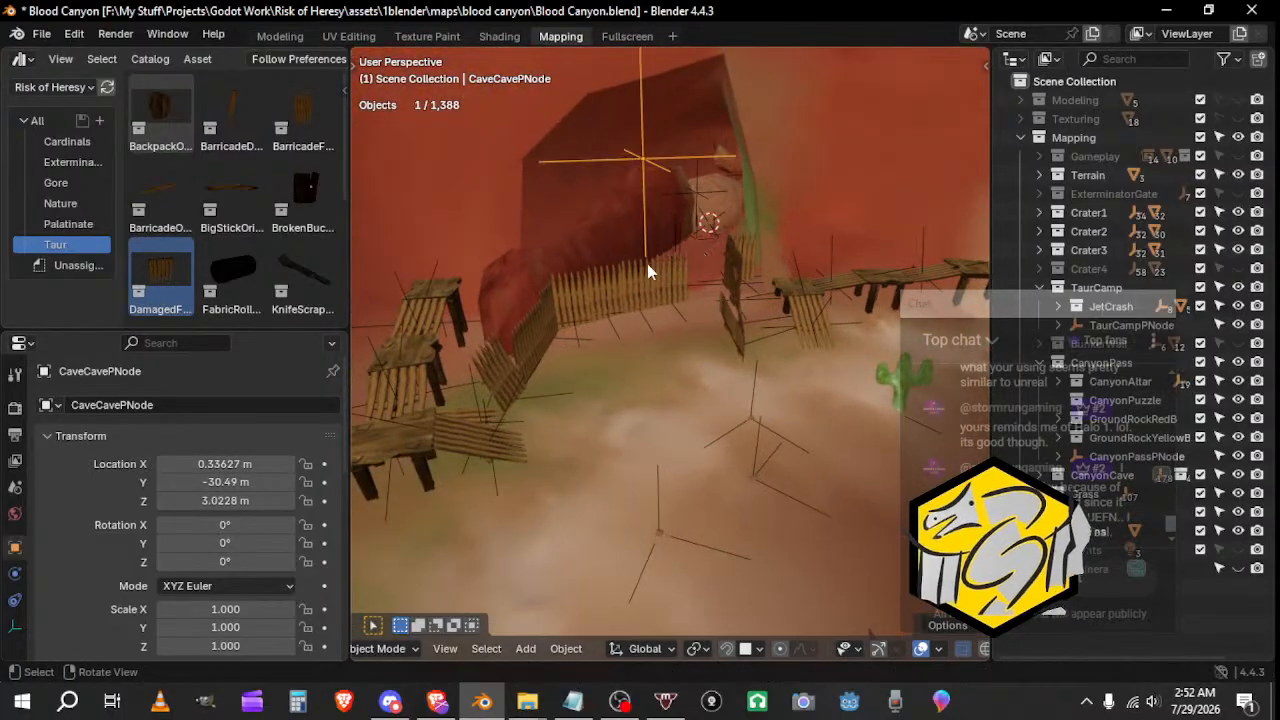
{"action": "middle_click_drag", "start_coordinate": [647, 264], "coordinate": [738, 282]}
{"action": "key", "text": "g"}
{"action": "right_click", "coordinate": [657, 294]}
{"action": "right_click", "coordinate": [660, 295]}
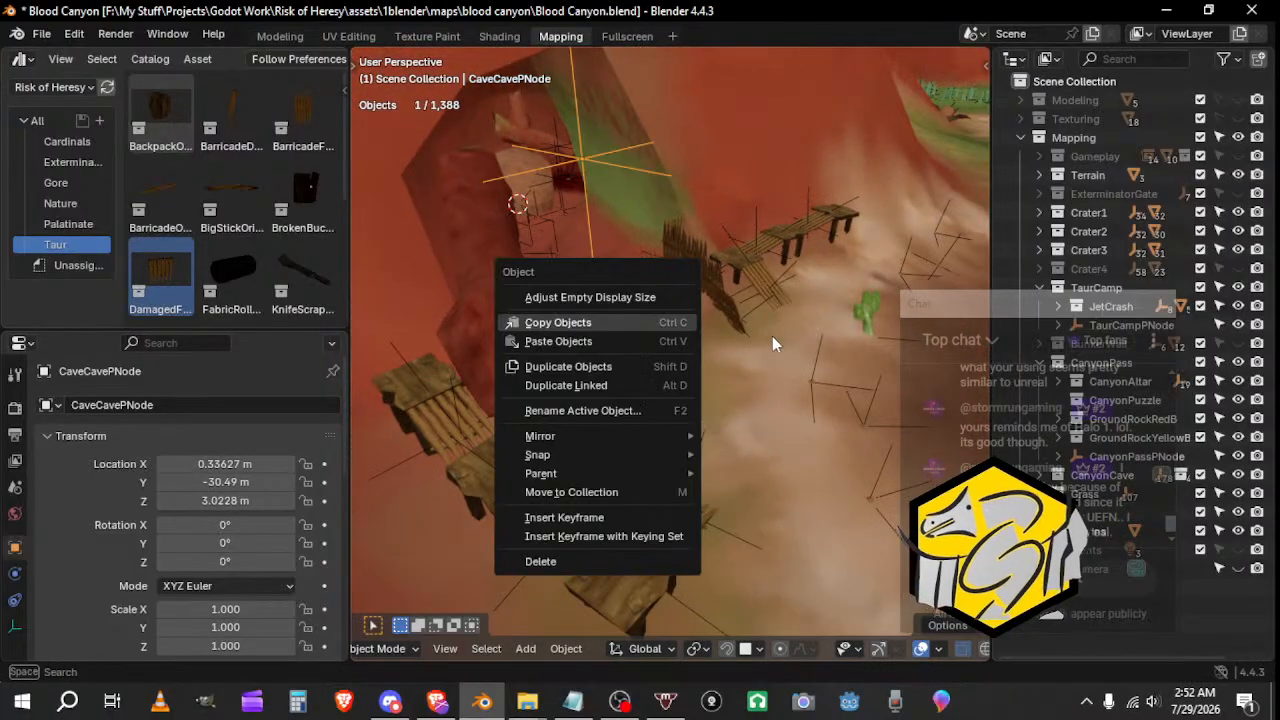
{"action": "middle_click_drag", "start_coordinate": [608, 194], "coordinate": [540, 278]}
{"action": "middle_click_drag", "start_coordinate": [716, 319], "coordinate": [762, 317]}
{"action": "key", "text": "g"}
{"action": "right_click", "coordinate": [680, 318]}
{"action": "key", "text": "g"}
{"action": "right_click", "coordinate": [702, 373]}
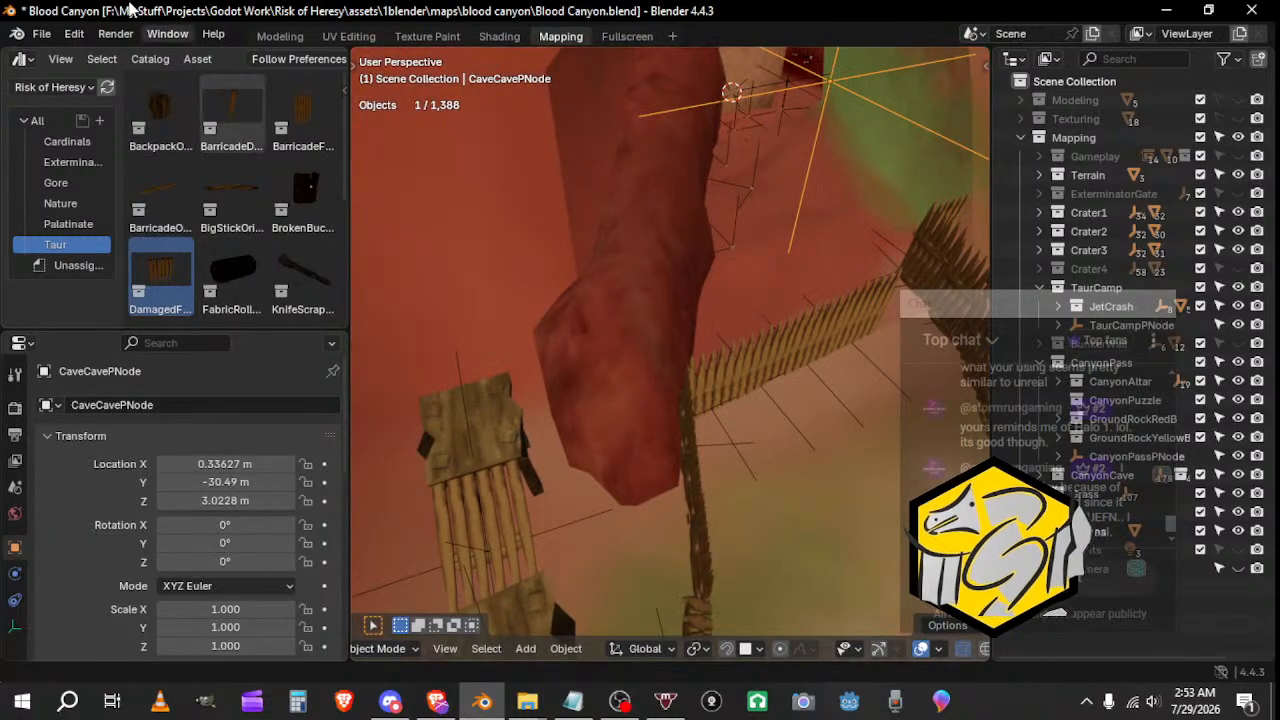
{"action": "left_click", "coordinate": [40, 34]}
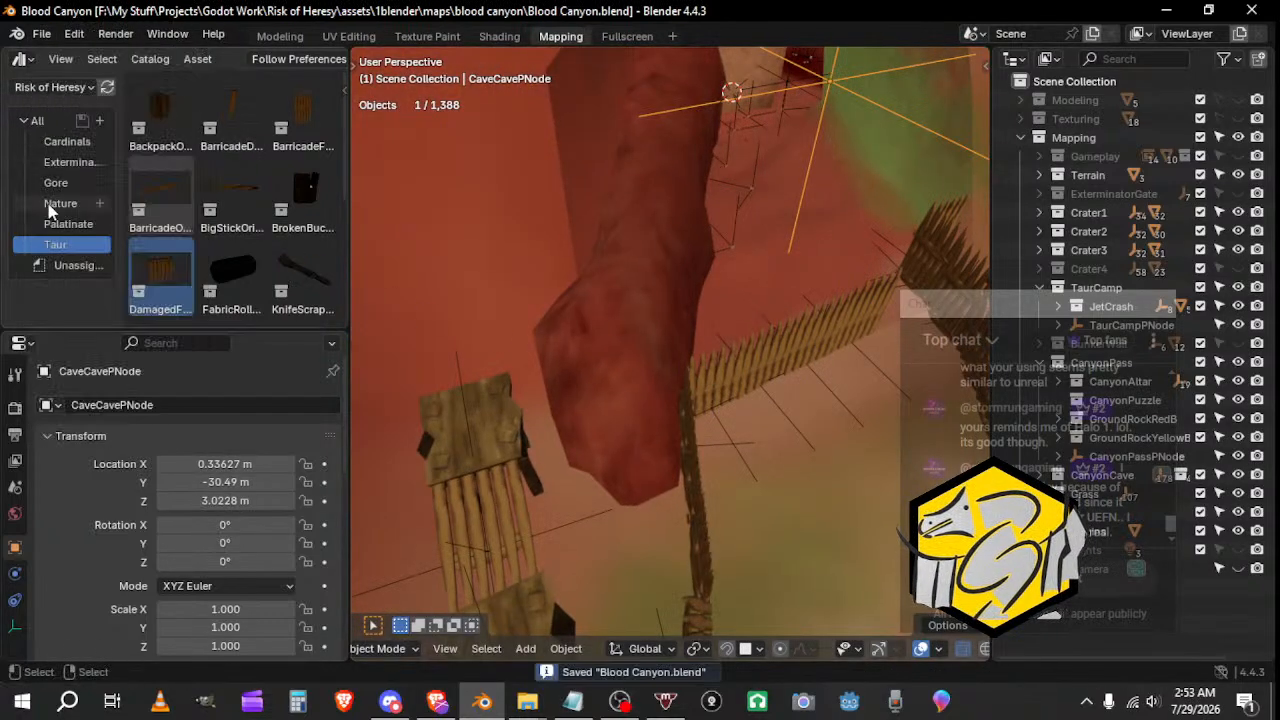
Step: Make the CanyonCave collection active and place a BoulderOrigin asset from the Nature catalog between the cave fences and the bridge
{"action": "left_click", "coordinate": [57, 205]}
{"action": "middle_click_drag", "start_coordinate": [761, 384], "coordinate": [378, 252]}
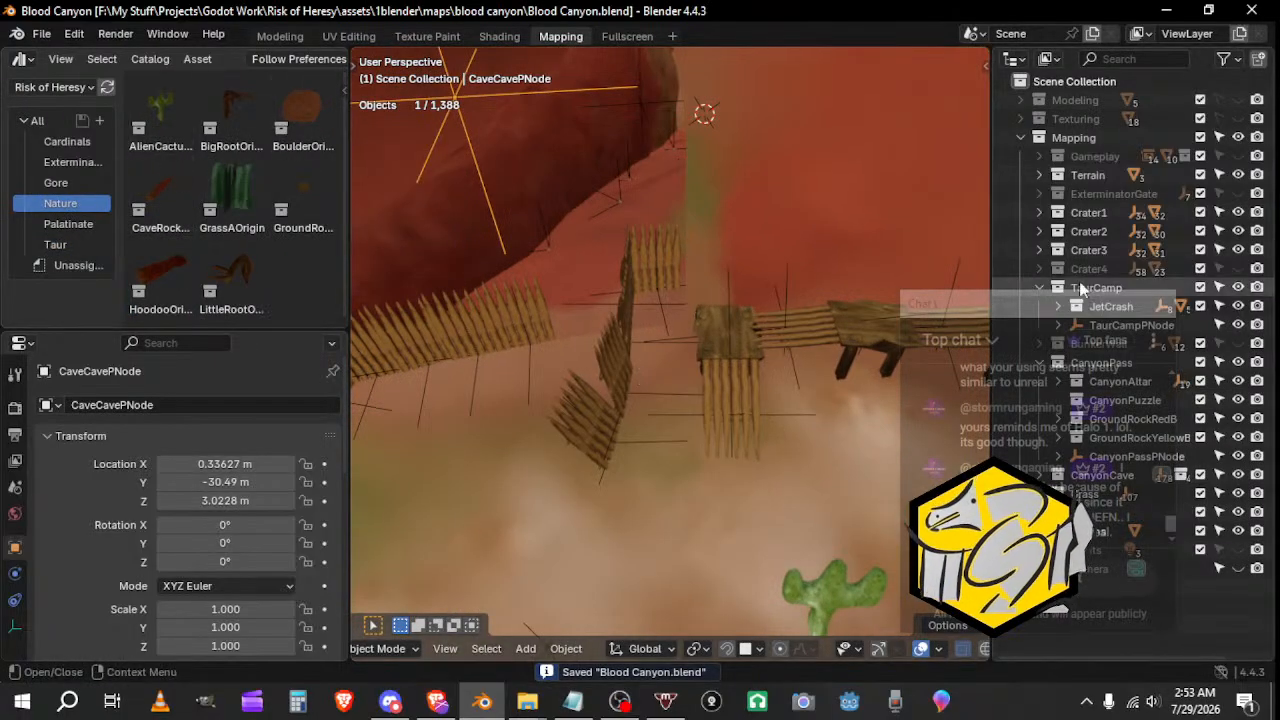
{"action": "left_click", "coordinate": [1040, 288]}
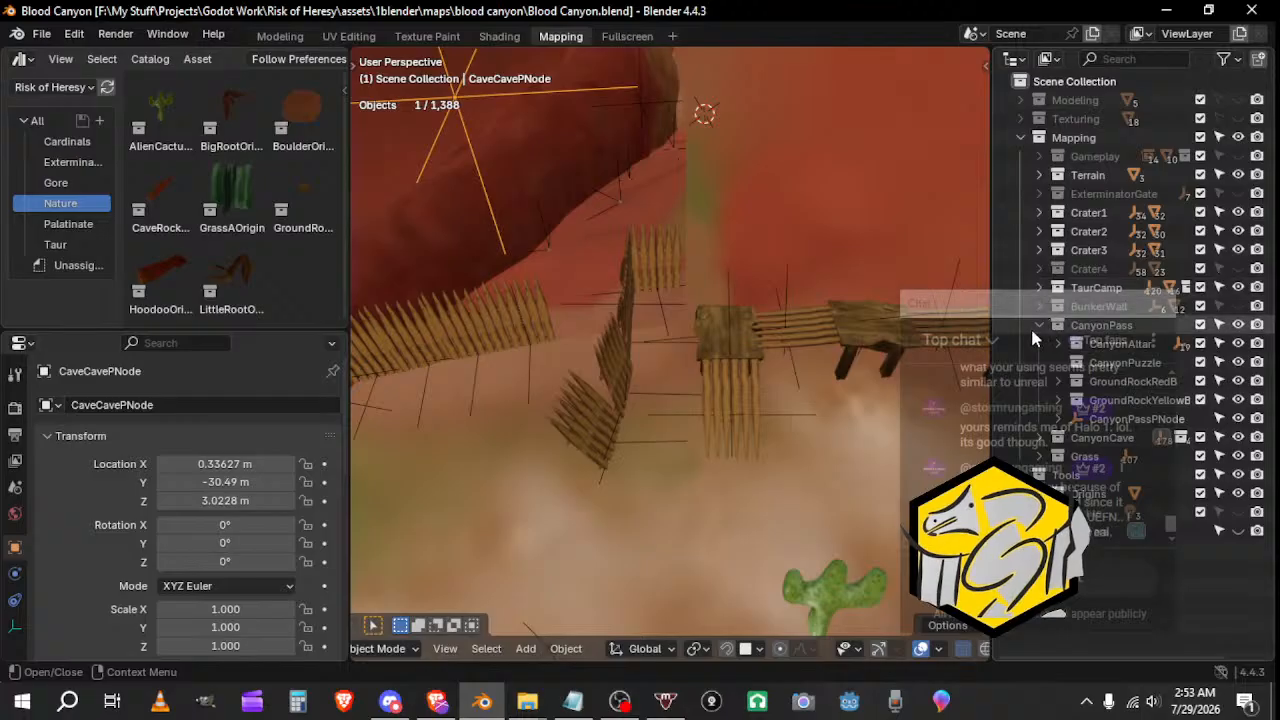
{"action": "left_click", "coordinate": [1067, 340]}
{"action": "left_click", "coordinate": [1040, 343]}
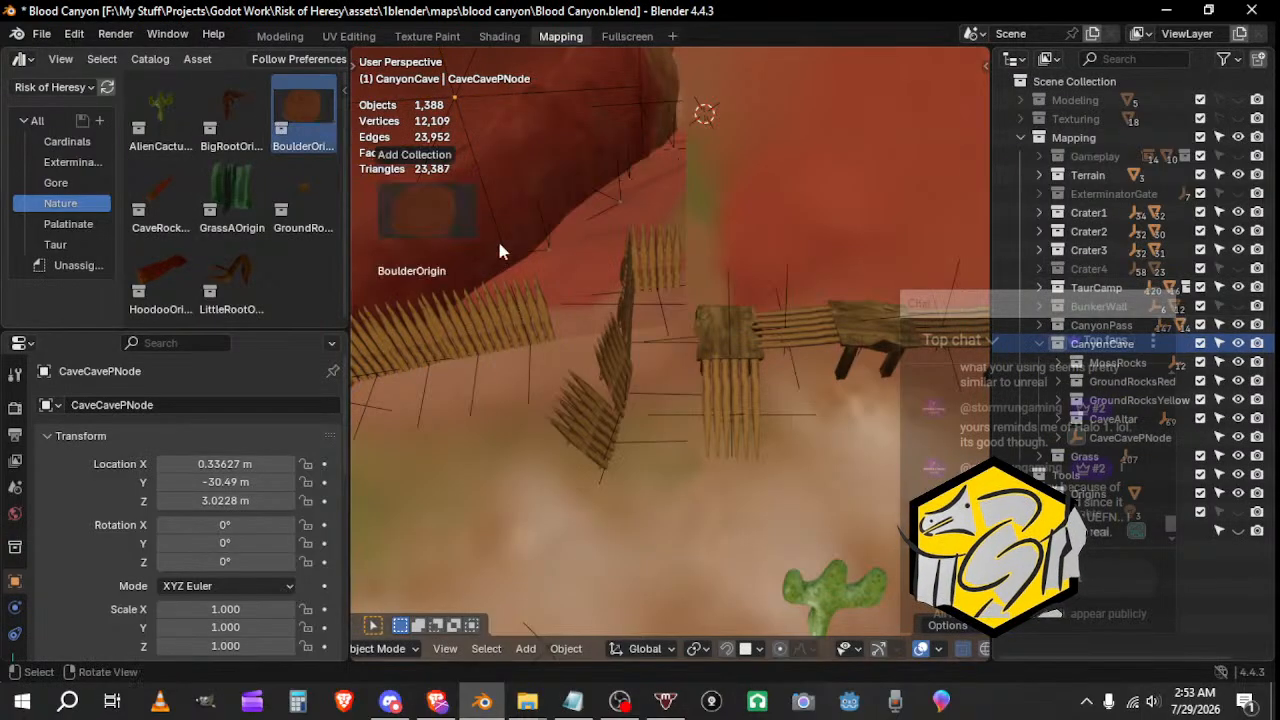
{"action": "left_click_drag", "start_coordinate": [700, 305], "coordinate": [690, 314]}
{"action": "middle_click_drag", "start_coordinate": [690, 314], "coordinate": [700, 402]}
Step: Scale the new boulder to 0.371 and move it to about X 1.49 m, Y -28.30 m, Z 0.43 m
{"action": "left_click", "coordinate": [668, 314]}
{"action": "key", "text": "s"}
{"action": "left_click", "coordinate": [689, 340]}
{"action": "scroll", "coordinate": [648, 356], "scroll_direction": "up", "scroll_amount": 3}
{"action": "key", "text": "g"}
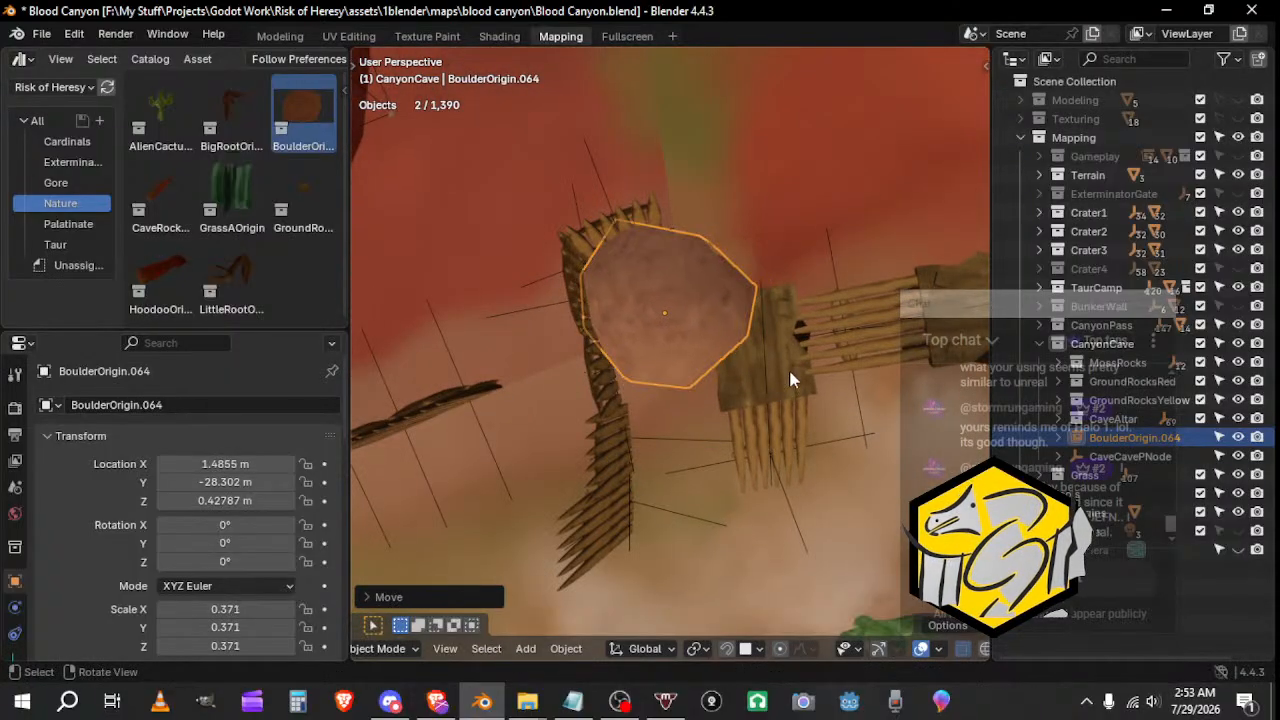
{"action": "left_click", "coordinate": [790, 378]}
Step: Rotate the boulder to about -39° on Z and narrow it along global X to a scale of about 0.302 by 0.259
{"action": "key", "text": "r"}
{"action": "key", "text": "z"}
{"action": "left_click", "coordinate": [722, 400]}
{"action": "key", "text": "s"}
{"action": "key", "text": "x"}
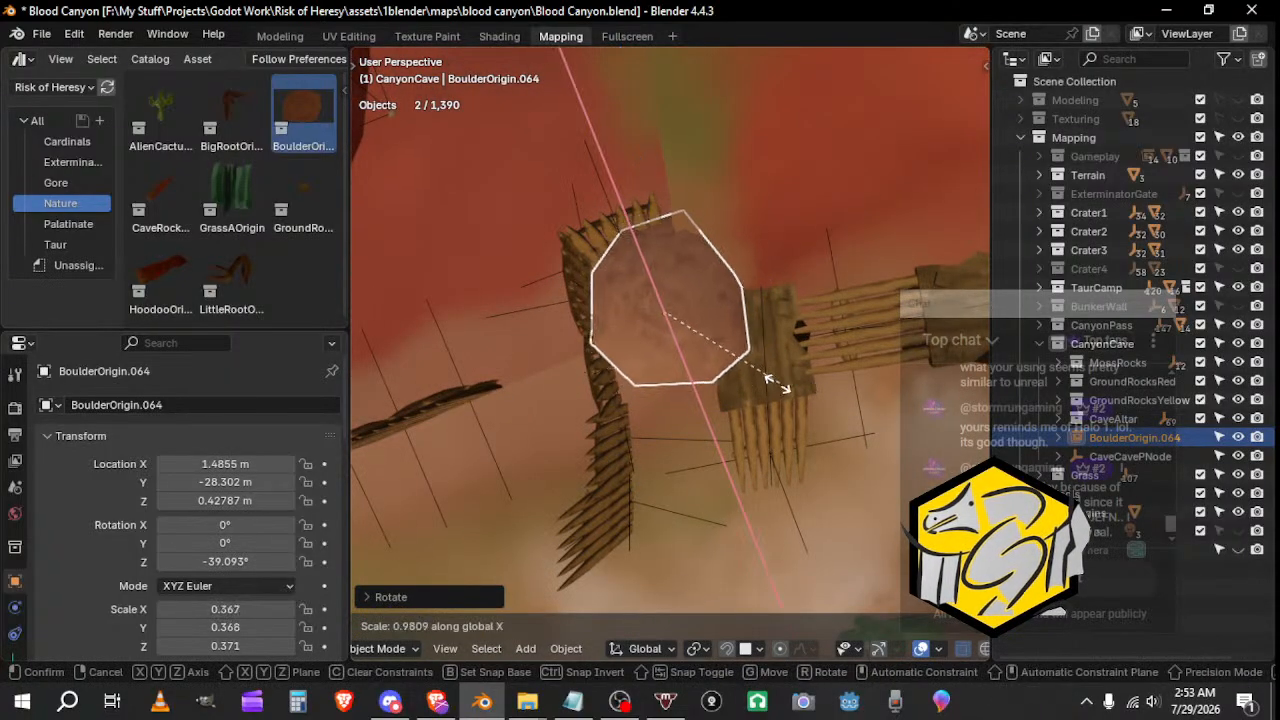
{"action": "left_click", "coordinate": [714, 351]}
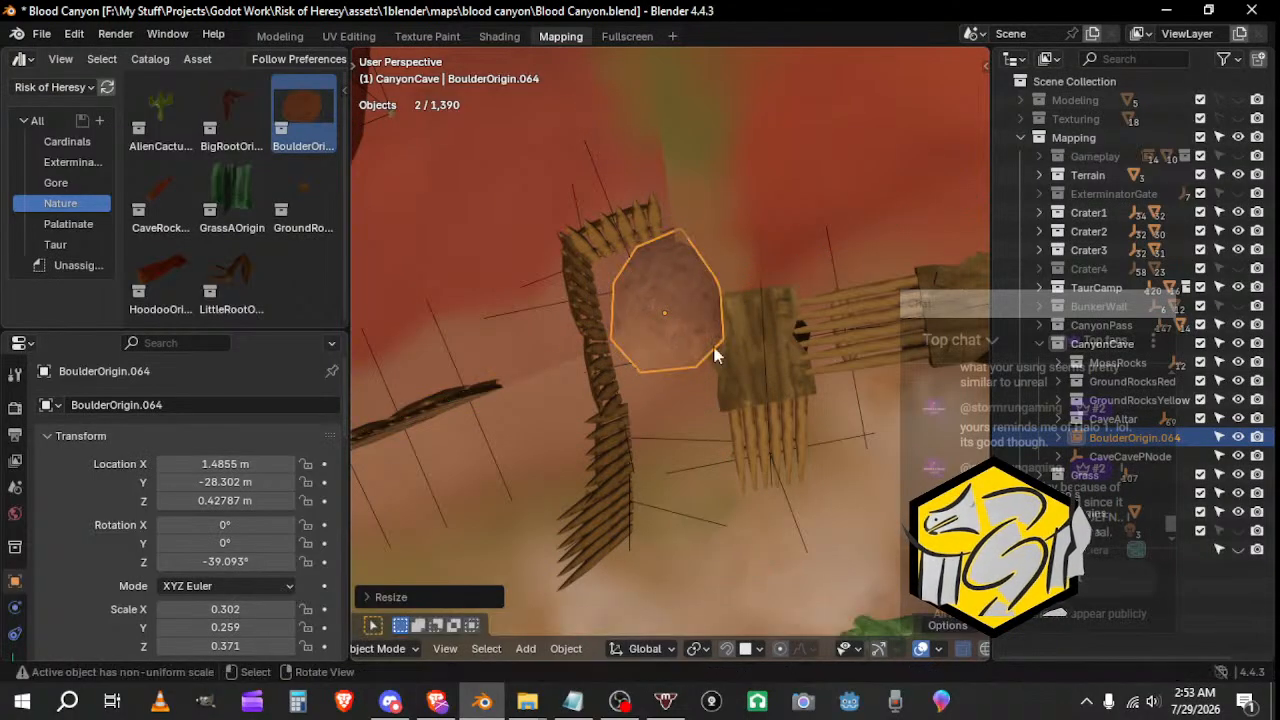
Step: Reposition the boulder to about X 1.48 m, Y -28.38 m, Z 0.45 m and rotate it to about -49° on Z
{"action": "middle_click_drag", "start_coordinate": [714, 351], "coordinate": [738, 329]}
{"action": "key", "text": "g"}
{"action": "left_click", "coordinate": [693, 340]}
{"action": "key", "text": "r"}
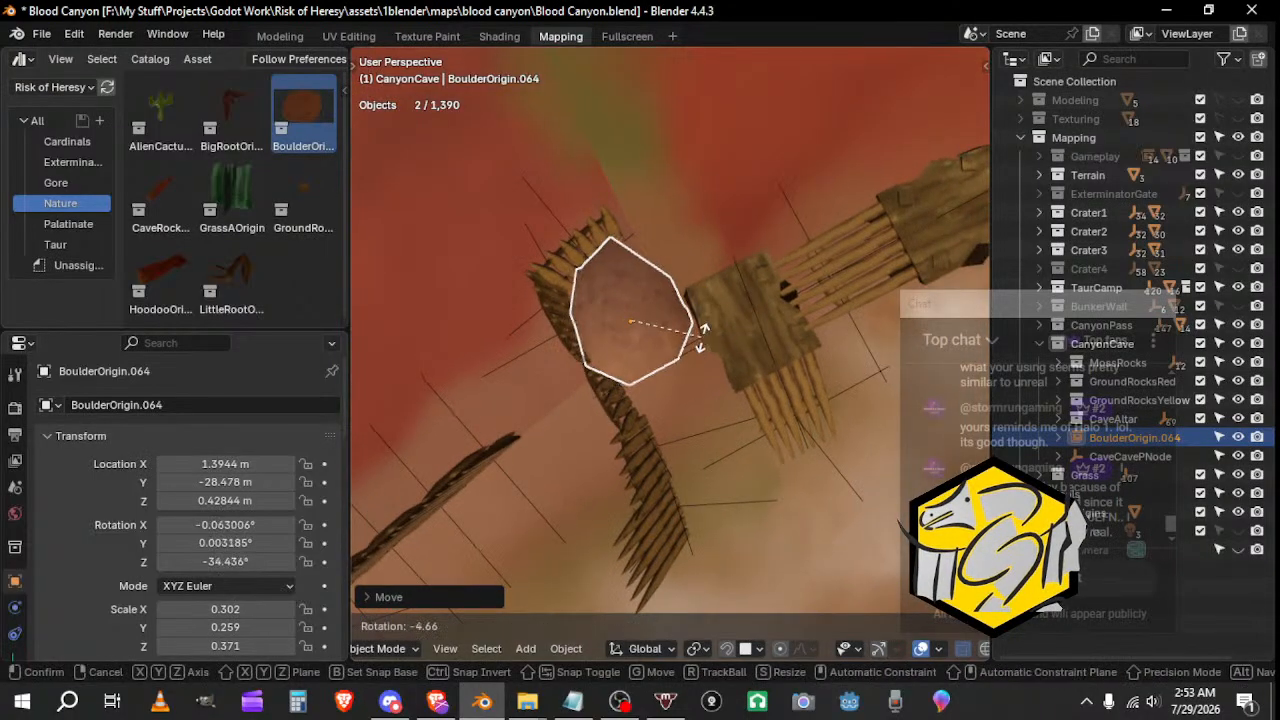
{"action": "left_click", "coordinate": [697, 315]}
{"action": "mouse_move", "coordinate": [697, 315]}
{"action": "middle_mouse_down"}
{"action": "mouse_move", "coordinate": [736, 209]}
{"action": "mouse_move", "coordinate": [688, 145]}
{"action": "mouse_move", "coordinate": [498, 148]}
{"action": "mouse_move", "coordinate": [543, 263]}
{"action": "mouse_move", "coordinate": [467, 273]}
{"action": "mouse_move", "coordinate": [600, 365]}
{"action": "mouse_move", "coordinate": [650, 276]}
{"action": "mouse_move", "coordinate": [645, 262]}
{"action": "mouse_move", "coordinate": [623, 264]}
{"action": "mouse_move", "coordinate": [720, 300]}
{"action": "mouse_move", "coordinate": [877, 330]}
{"action": "mouse_move", "coordinate": [777, 348]}
{"action": "mouse_move", "coordinate": [766, 403]}
{"action": "mouse_move", "coordinate": [753, 366]}
{"action": "mouse_move", "coordinate": [852, 322]}
{"action": "mouse_move", "coordinate": [777, 331]}
{"action": "mouse_move", "coordinate": [828, 311]}
{"action": "mouse_move", "coordinate": [717, 443]}
{"action": "mouse_move", "coordinate": [392, 326]}
{"action": "mouse_move", "coordinate": [700, 360]}
{"action": "mouse_move", "coordinate": [957, 416]}
{"action": "mouse_move", "coordinate": [694, 295]}
{"action": "middle_mouse_up"}
{"action": "key", "text": "g"}
{"action": "key", "text": "x"}
{"action": "left_click", "coordinate": [633, 263]}
{"action": "key", "text": "r"}
{"action": "key", "text": "z"}
{"action": "left_click", "coordinate": [728, 416]}
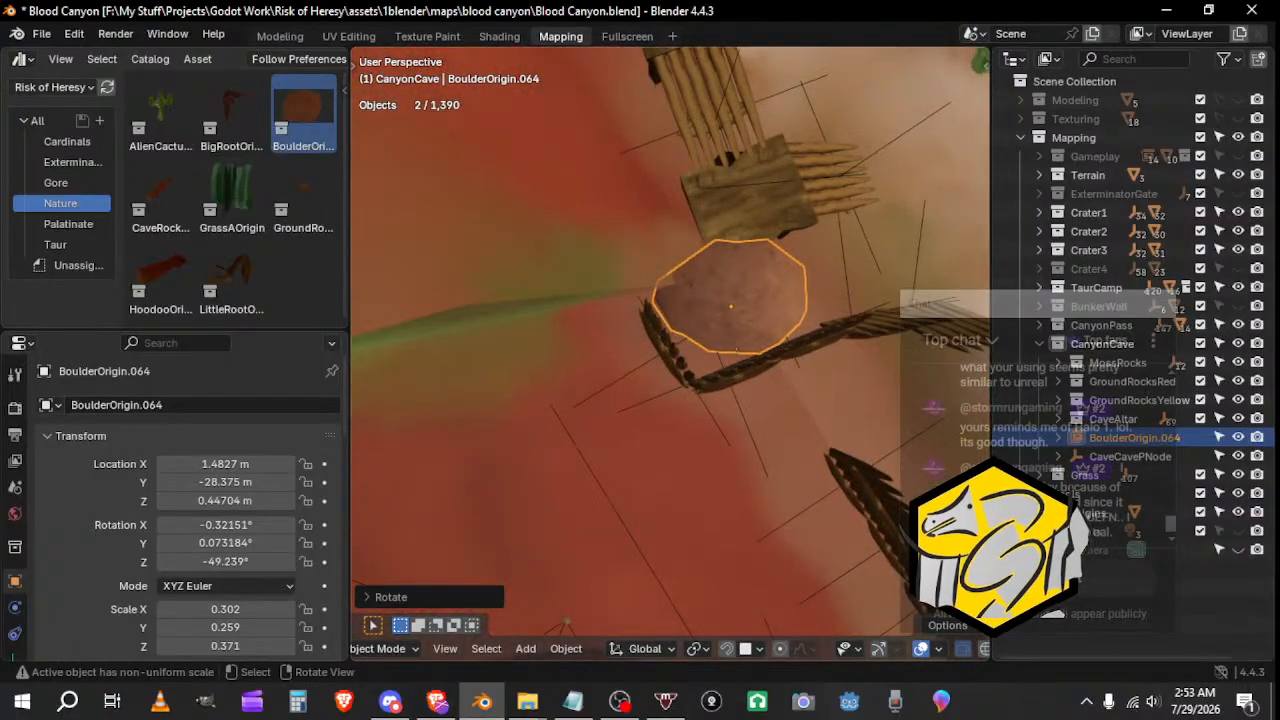
Step: Rotate the boulder around global Z to about 157° and adjust its position between the fence corner and the bridge platform
{"action": "key", "text": "r"}
{"action": "key", "text": "z"}
{"action": "right_click", "coordinate": [769, 321]}
{"action": "key", "text": "r"}
{"action": "key", "text": "z"}
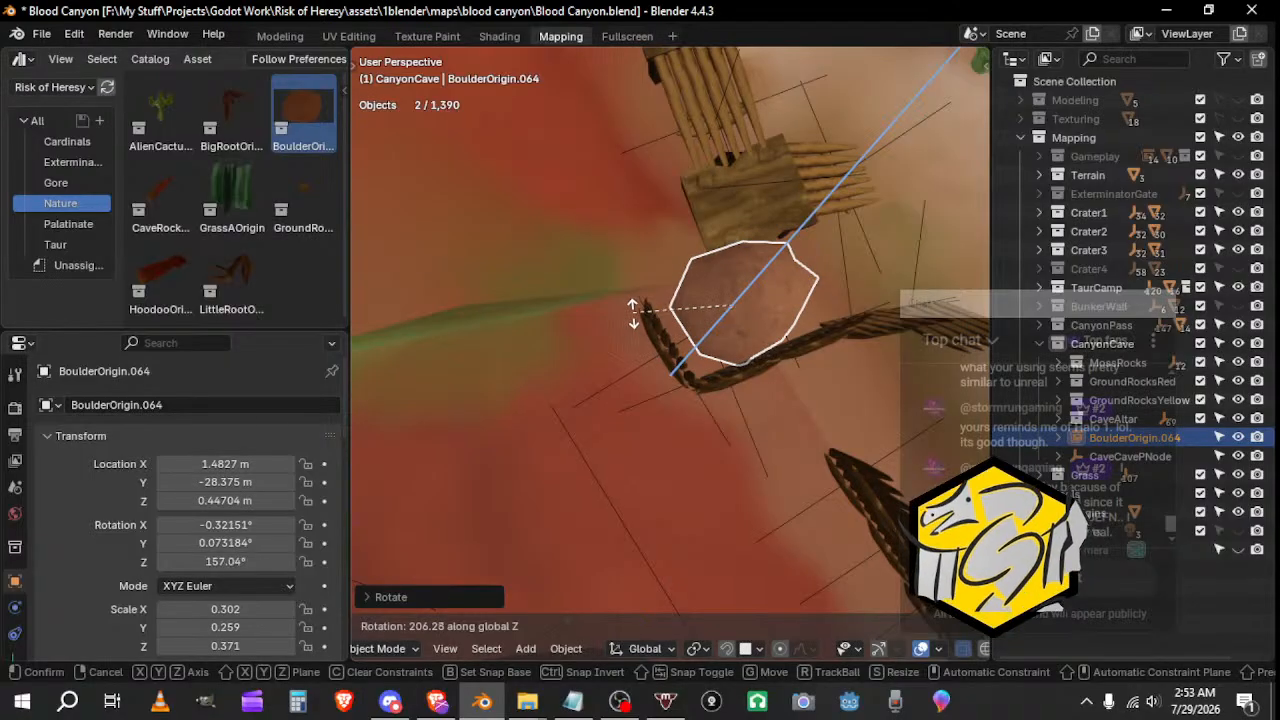
{"action": "left_click", "coordinate": [633, 312]}
{"action": "key", "text": "g"}
{"action": "left_click", "coordinate": [616, 317]}
Step: Duplicate the boulder and shrink the copy to a scale of about 0.124 by 0.106 by 0.152
{"action": "middle_click_drag", "start_coordinate": [616, 317], "coordinate": [643, 354]}
{"action": "key", "text": "shift+d"}
{"action": "left_click", "coordinate": [509, 507]}
{"action": "middle_click_drag", "start_coordinate": [509, 507], "coordinate": [648, 425]}
{"action": "key", "text": "s"}
{"action": "left_click", "coordinate": [667, 471]}
Step: Move the small boulder against the base of the large boulder on the side of the fence
{"action": "key", "text": "g"}
{"action": "left_click", "coordinate": [717, 444]}
{"action": "key", "text": "g"}
{"action": "left_click", "coordinate": [557, 526]}
{"action": "key", "text": "g"}
{"action": "left_click", "coordinate": [712, 372]}
Step: Duplicate the small boulder toward the bridge, rescale it to about 0.104 by 0.111 by 0.120 and place it near X 2.14 m, Y -28.22 m, Z 0.19 m
{"action": "key", "text": "shift+d"}
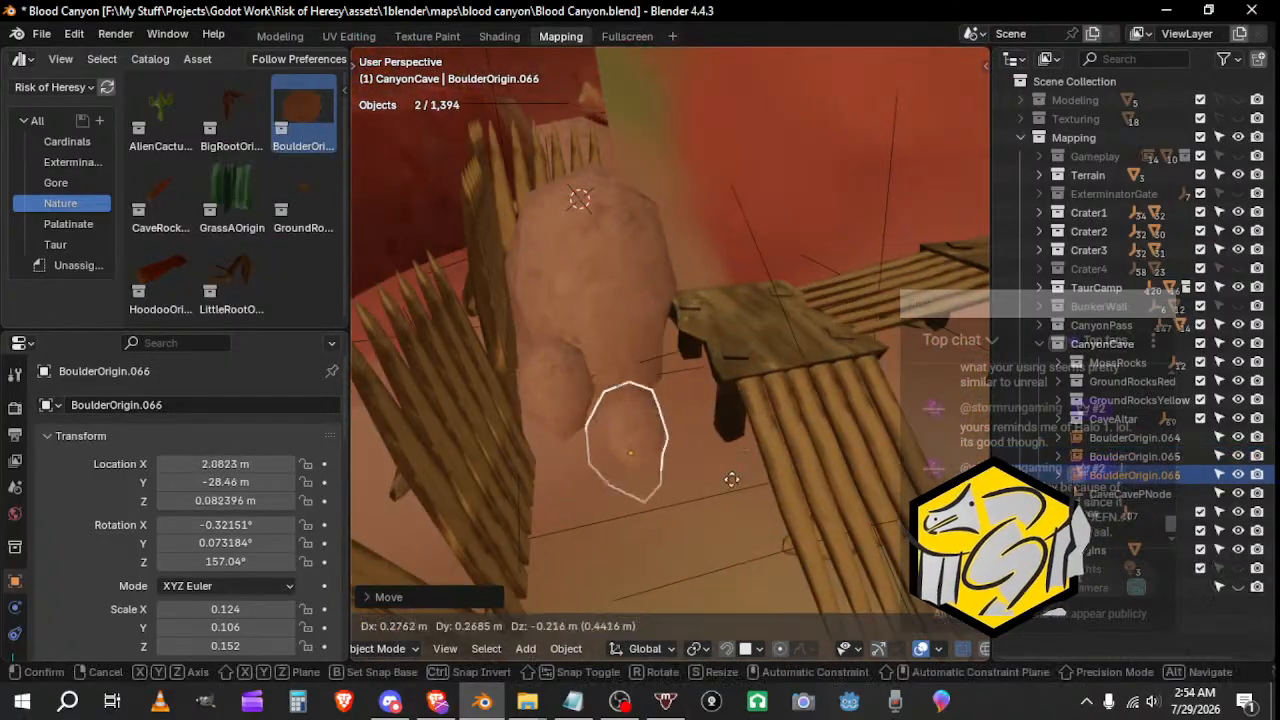
{"action": "left_click", "coordinate": [771, 534]}
{"action": "middle_click_drag", "start_coordinate": [771, 534], "coordinate": [583, 410]}
{"action": "key", "text": "s"}
{"action": "left_click", "coordinate": [740, 508]}
{"action": "key", "text": "s"}
{"action": "left_click", "coordinate": [752, 466]}
{"action": "key", "text": "g"}
{"action": "left_click", "coordinate": [712, 448]}
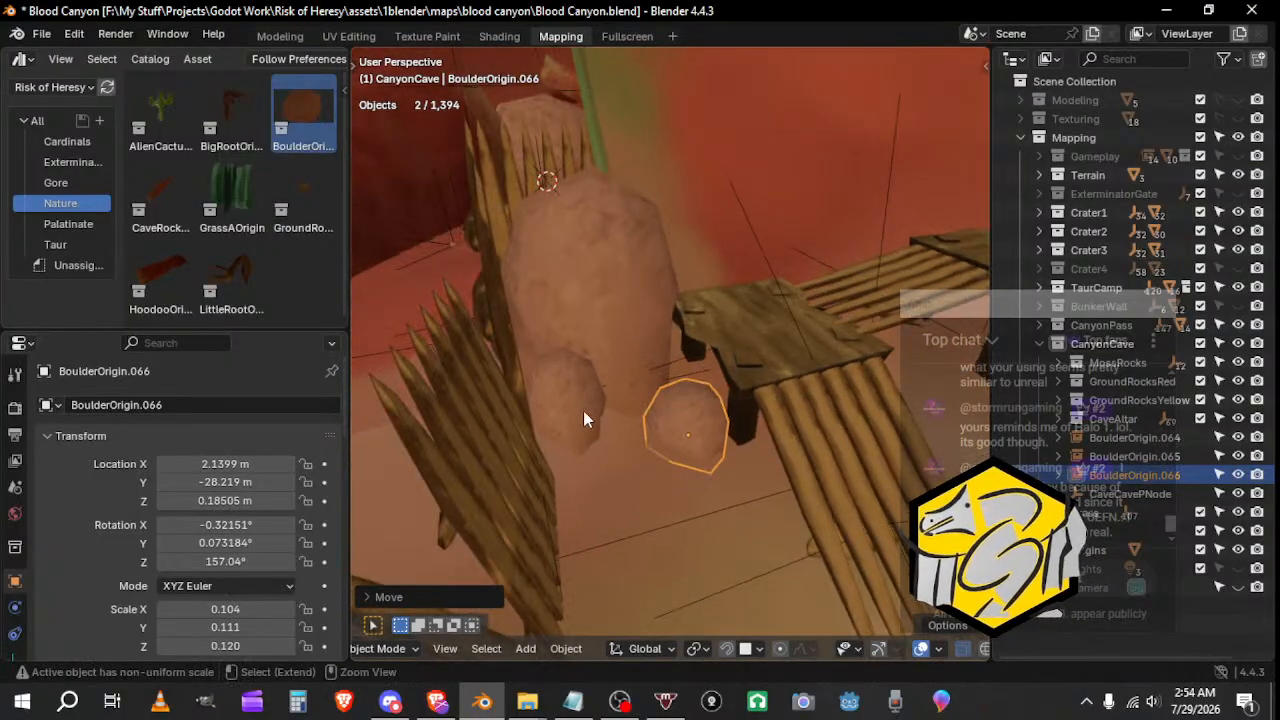
Step: Parent the large boulder and the two small boulders beside the bridge platform to the CaveCavePNode empty
{"action": "left_click", "coordinate": [583, 410], "text": "shift"}
{"action": "left_click", "coordinate": [643, 287], "text": "shift"}
{"action": "scroll", "coordinate": [643, 287], "scroll_direction": "down", "scroll_amount": 5}
{"action": "middle_click_drag", "start_coordinate": [545, 240], "coordinate": [714, 318]}
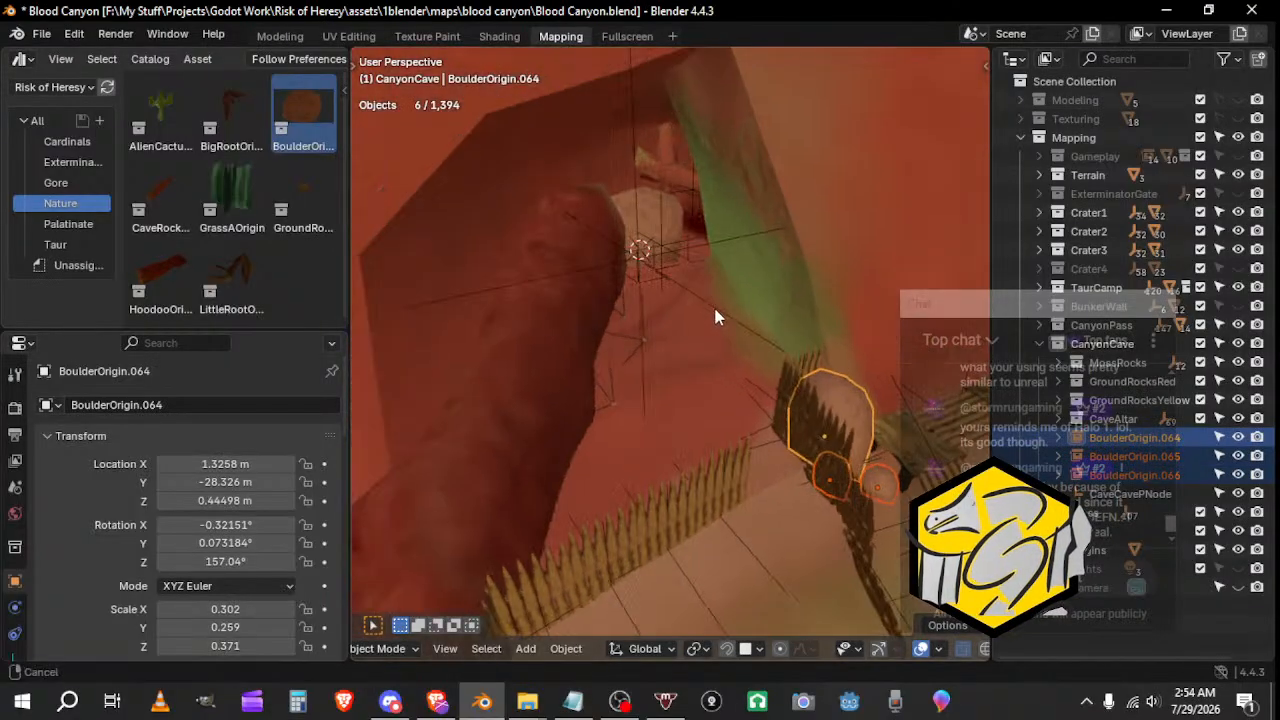
{"action": "left_click", "coordinate": [651, 276], "text": "shift"}
{"action": "left_click", "coordinate": [848, 421]}
{"action": "middle_click_drag", "start_coordinate": [848, 421], "coordinate": [783, 486]}
{"action": "left_click", "coordinate": [791, 528]}
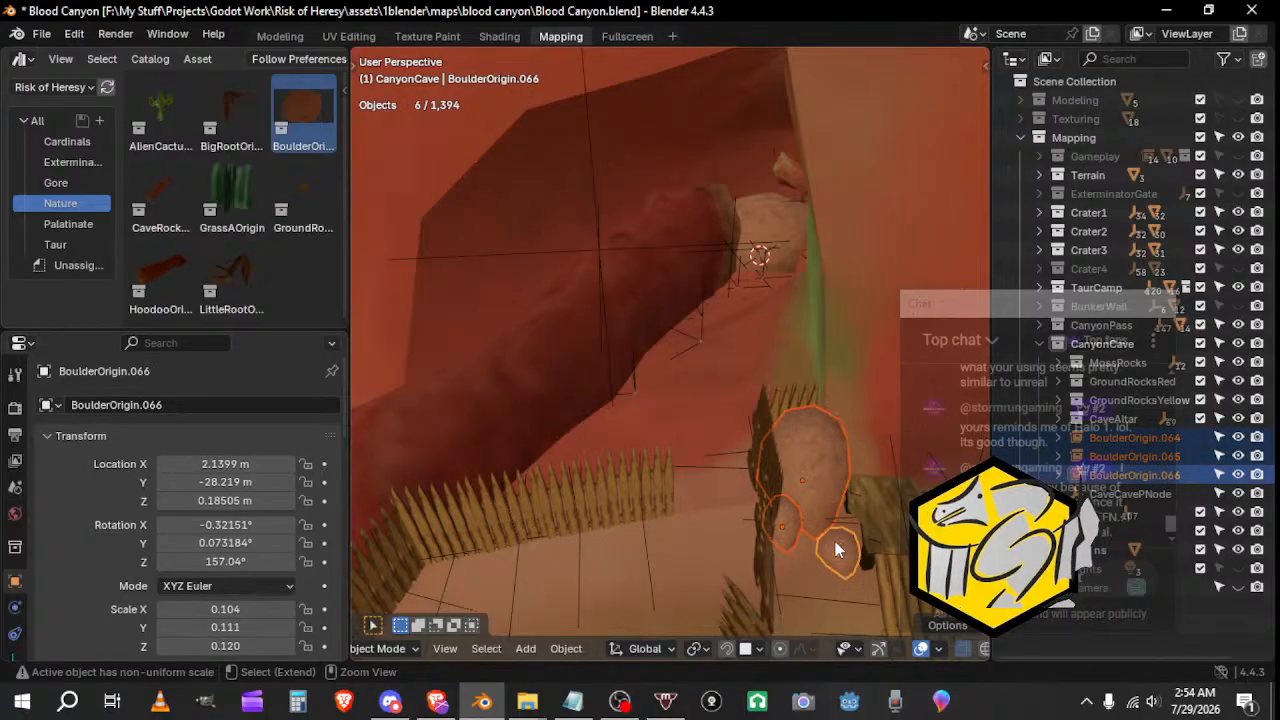
{"action": "left_click", "coordinate": [606, 239], "text": "shift"}
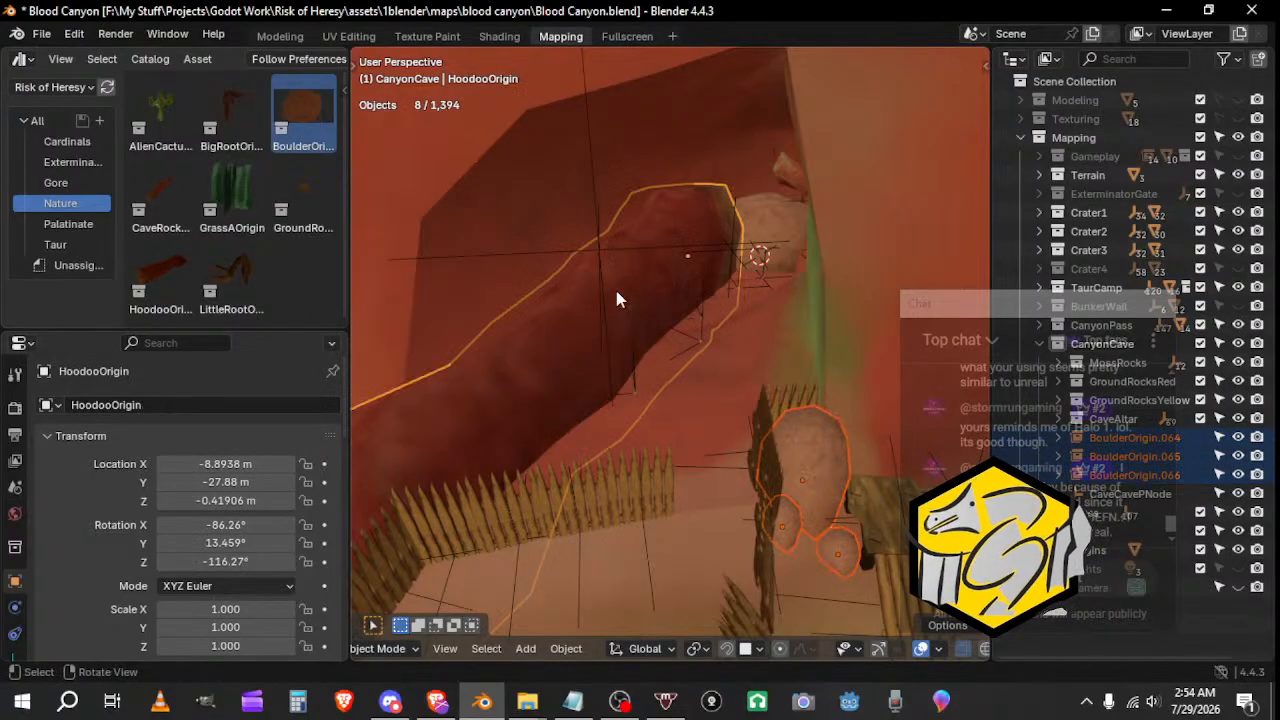
{"action": "key", "text": "ctrl+z"}
{"action": "left_click", "coordinate": [601, 249], "text": "shift"}
{"action": "key", "text": "ctrl+p"}
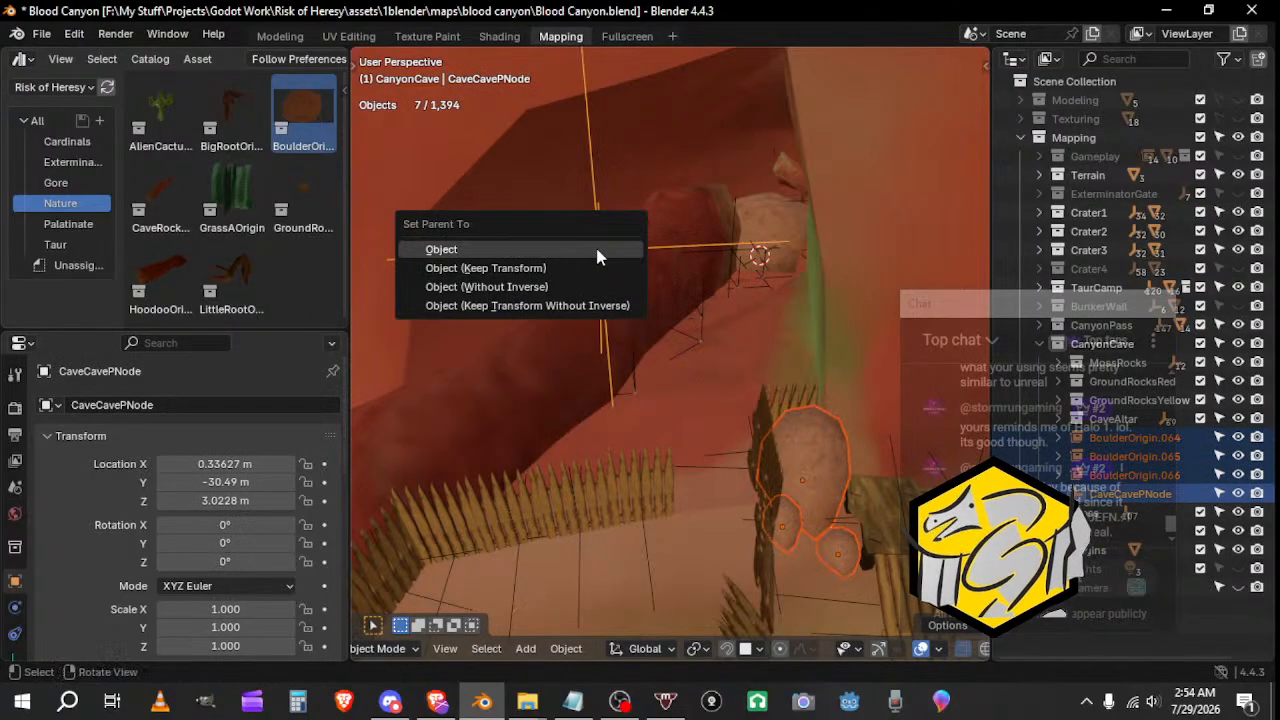
{"action": "left_click", "coordinate": [597, 250]}
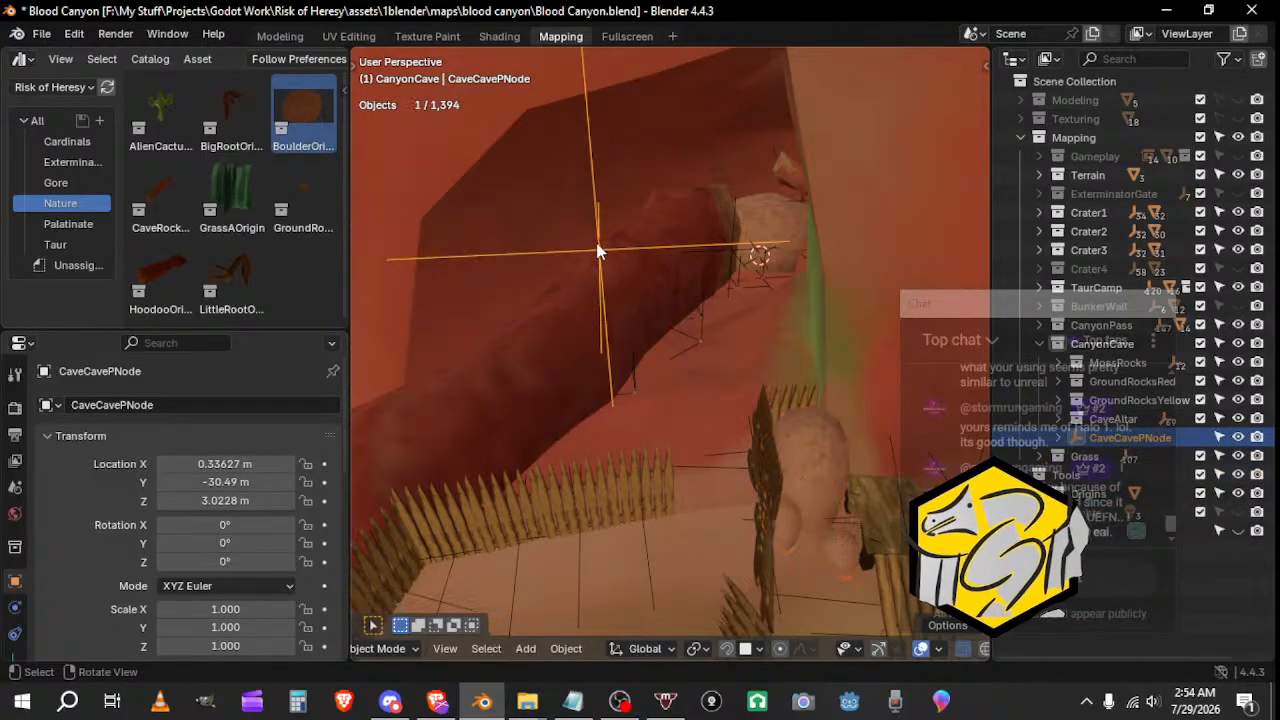
Step: Make CanyonCave the active collection, duplicate a barricade fence panel beside the fence gap and tip the copy over nearly flat
{"action": "middle_click_drag", "start_coordinate": [600, 288], "coordinate": [827, 362]}
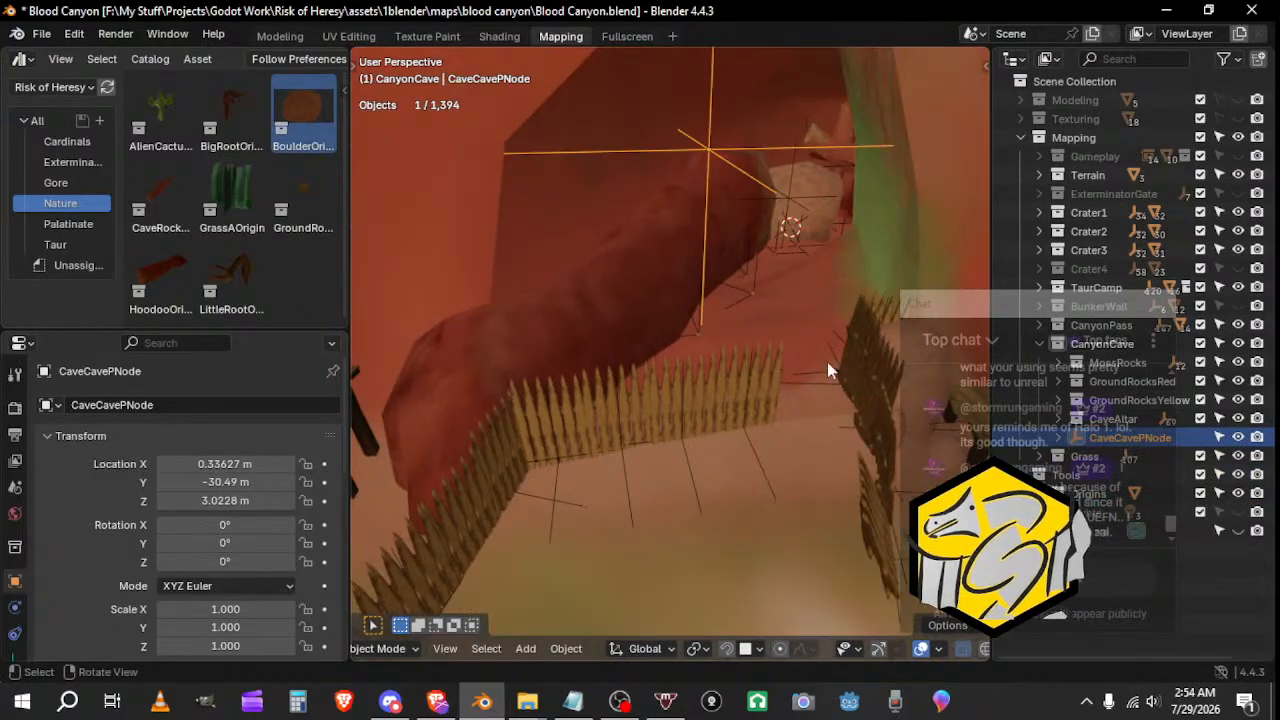
{"action": "left_click", "coordinate": [1122, 344]}
{"action": "middle_click_drag", "start_coordinate": [695, 410], "coordinate": [603, 374]}
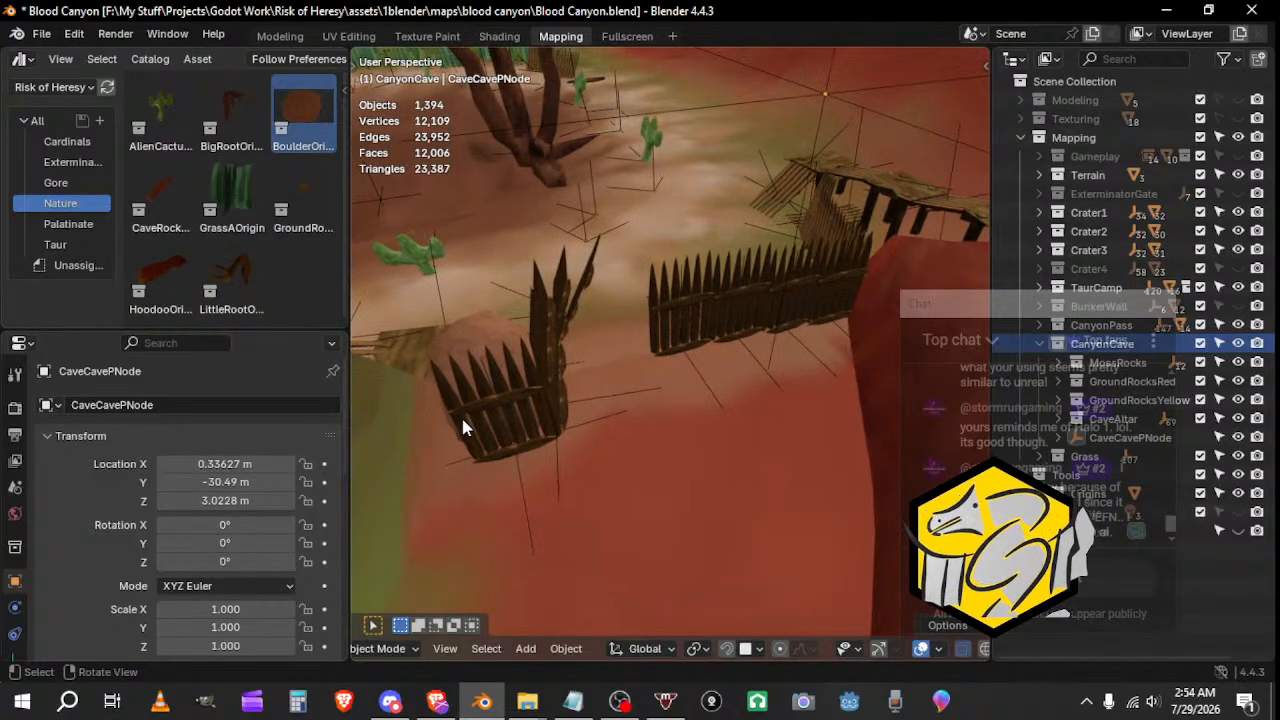
{"action": "left_click", "coordinate": [607, 345]}
{"action": "middle_click_drag", "start_coordinate": [606, 341], "coordinate": [789, 375]}
{"action": "key", "text": "shift+d"}
{"action": "left_click", "coordinate": [643, 360]}
{"action": "key", "text": "r"}
{"action": "right_click", "coordinate": [630, 385]}
{"action": "key", "text": "r"}
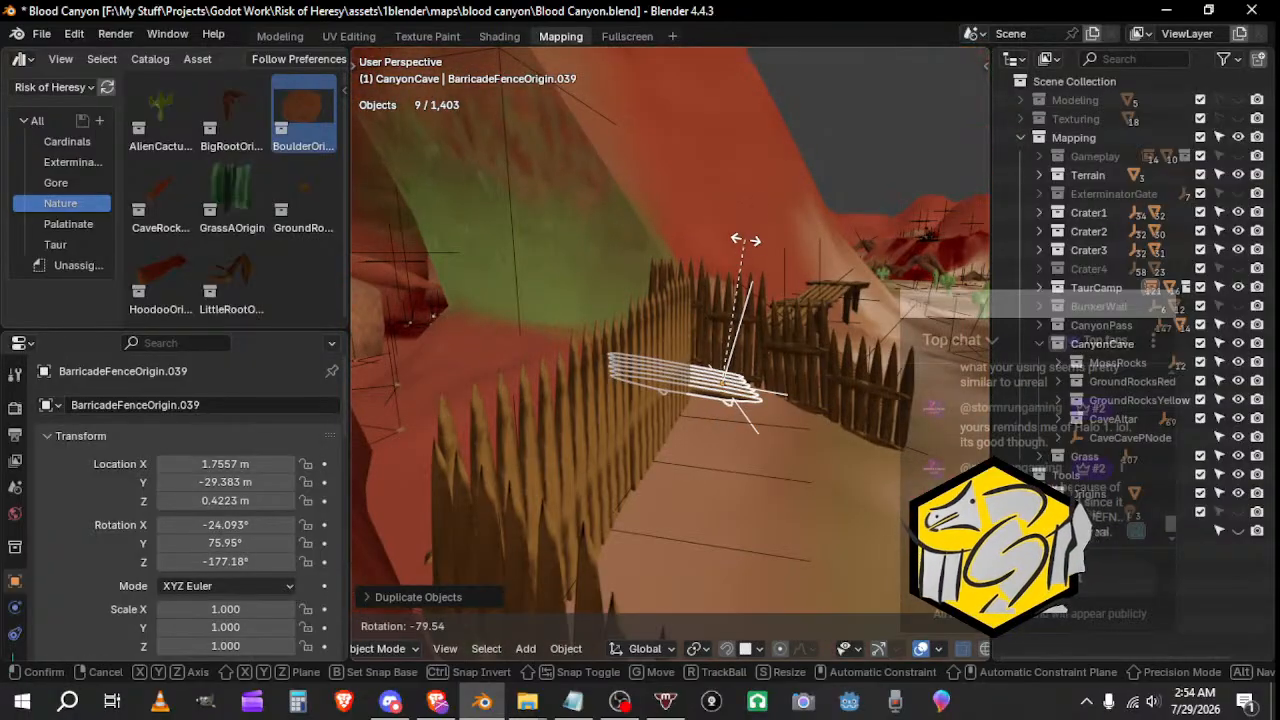
{"action": "left_click", "coordinate": [718, 258]}
Step: Turn the tipped fence panel further and position it between the two fence rows near X 1.67 m, Y -29.66 m, Z 0.42 m
{"action": "key", "text": "r"}
{"action": "middle_click_drag", "start_coordinate": [715, 262], "coordinate": [724, 448]}
{"action": "key", "text": "z"}
{"action": "left_click", "coordinate": [728, 427]}
{"action": "key", "text": "r"}
{"action": "key", "text": "z"}
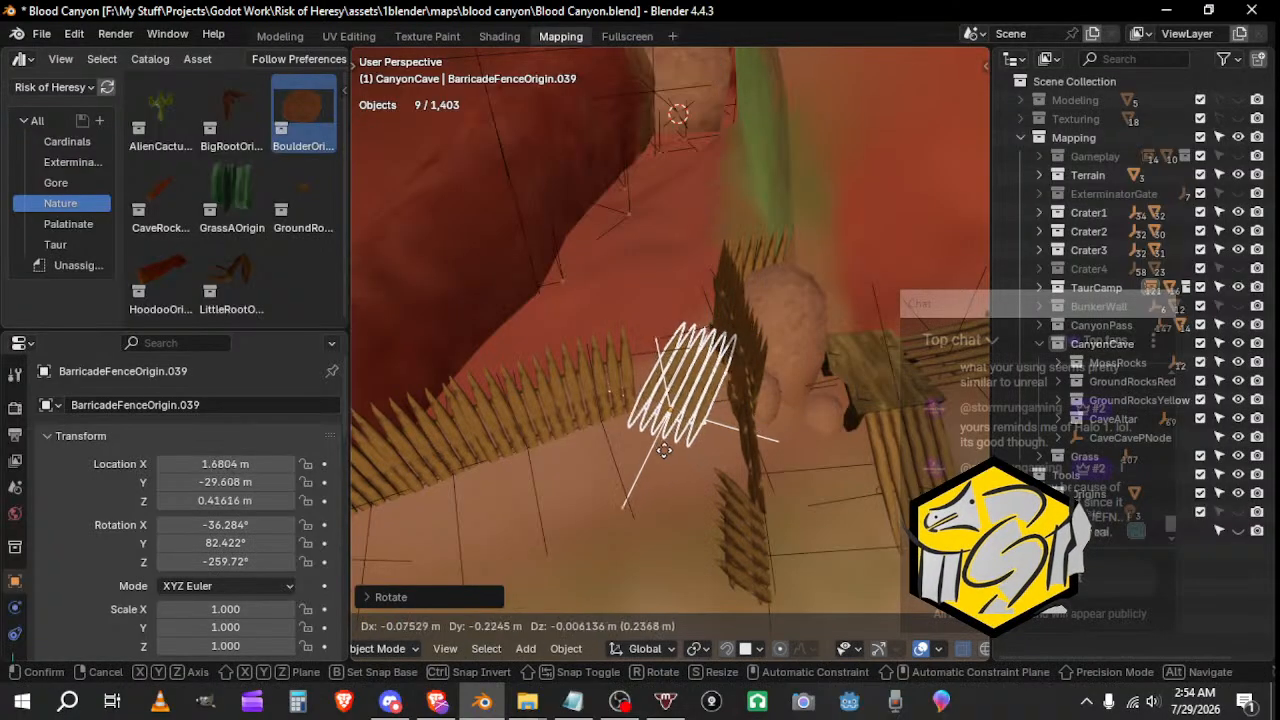
{"action": "left_click", "coordinate": [705, 448]}
{"action": "key", "text": "r"}
{"action": "left_click", "coordinate": [733, 441]}
{"action": "middle_click_drag", "start_coordinate": [733, 441], "coordinate": [287, 418]}
{"action": "key", "text": "g"}
{"action": "left_click", "coordinate": [672, 361]}
{"action": "key", "text": "g"}
{"action": "left_click", "coordinate": [708, 371]}
{"action": "middle_click_drag", "start_coordinate": [571, 540], "coordinate": [700, 470]}
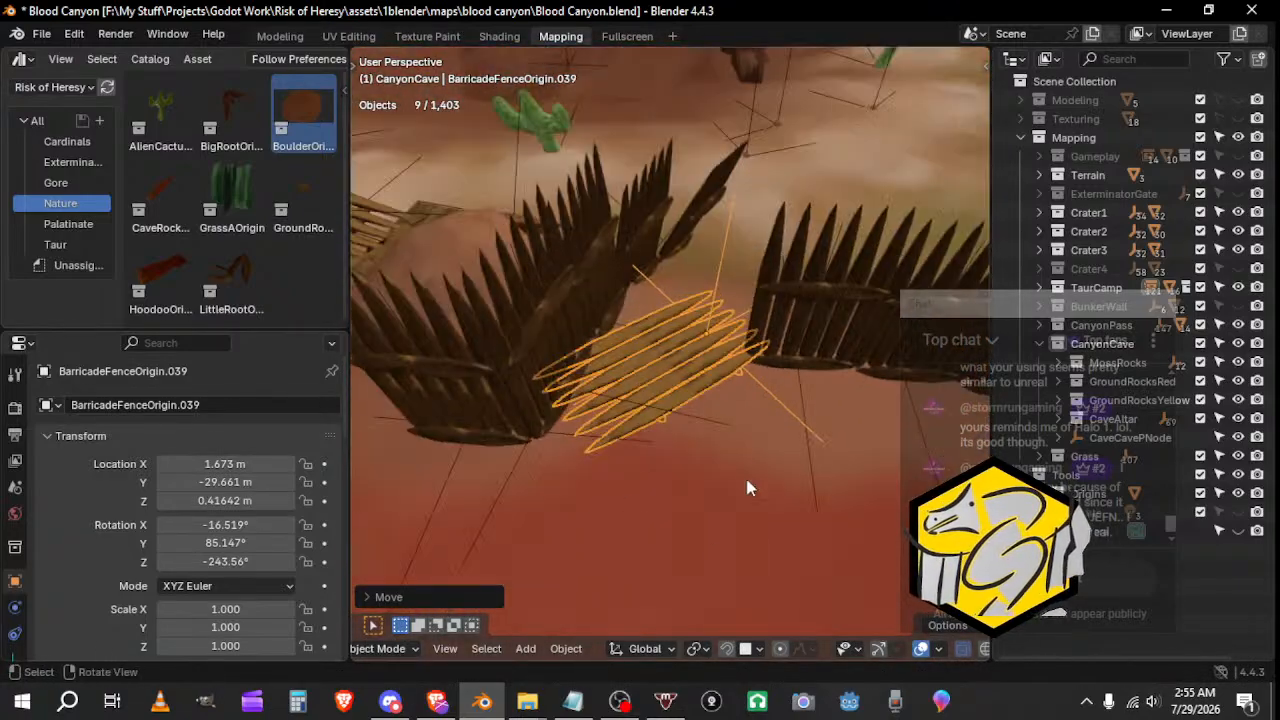
Step: Rotate the fallen fence panel around global Z to about -215° and shift it into the gap between the fence rows
{"action": "key", "text": "r"}
{"action": "key", "text": "z"}
{"action": "left_click", "coordinate": [786, 410]}
{"action": "key", "text": "g"}
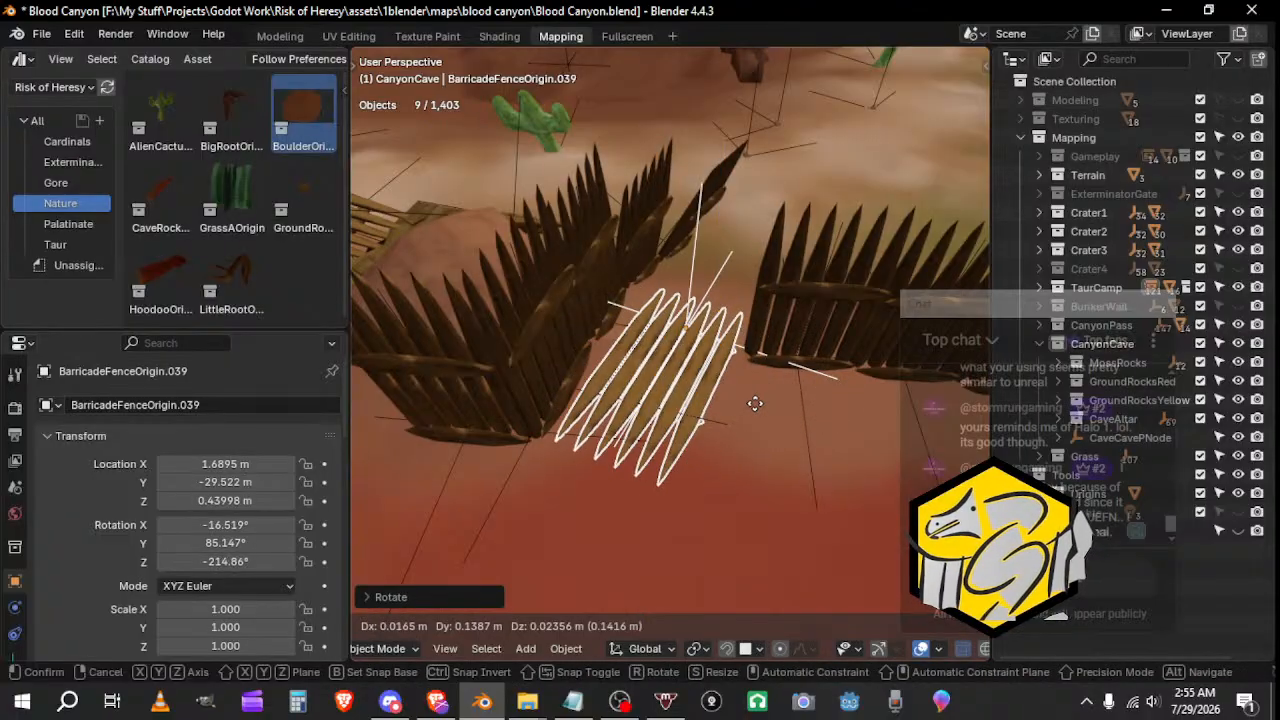
{"action": "left_click", "coordinate": [757, 402]}
{"action": "middle_click_drag", "start_coordinate": [757, 402], "coordinate": [770, 376]}
{"action": "key", "text": "g"}
{"action": "left_click", "coordinate": [766, 251]}
{"action": "middle_click_drag", "start_coordinate": [723, 444], "coordinate": [742, 343]}
{"action": "left_click", "coordinate": [832, 351]}
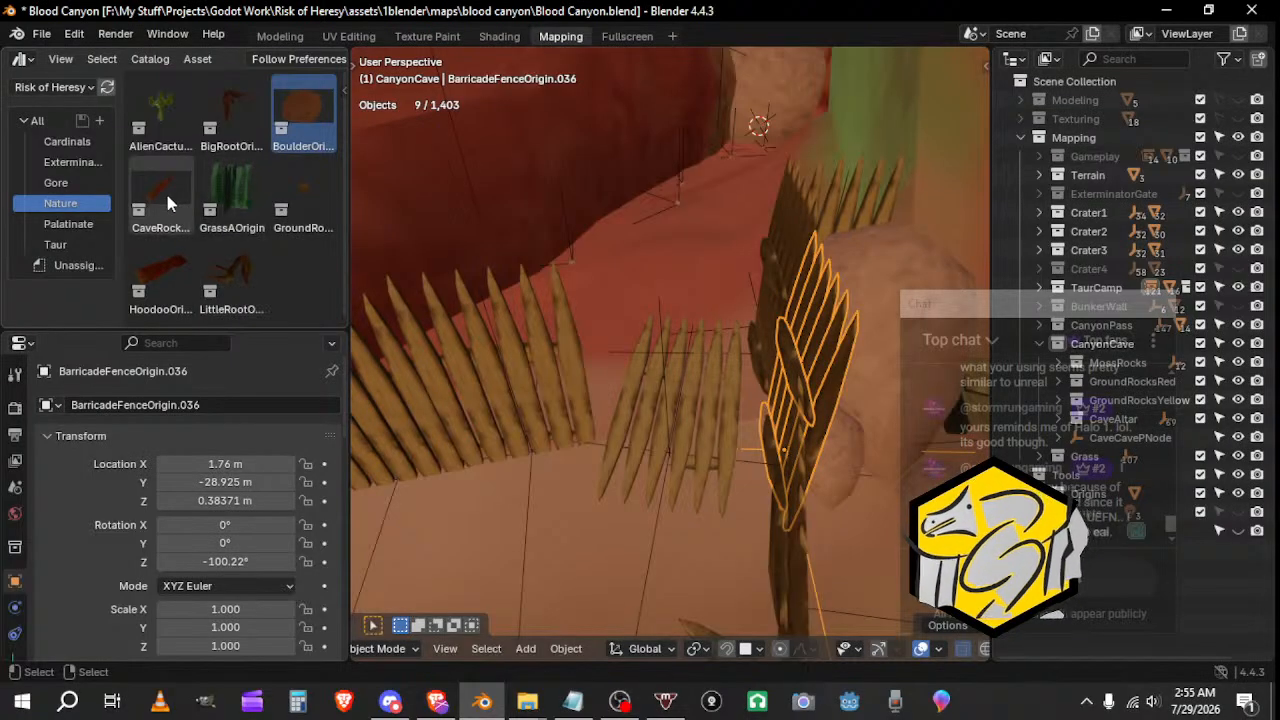
{"action": "left_click_drag", "start_coordinate": [167, 203], "coordinate": [517, 314]}
{"action": "middle_click_drag", "start_coordinate": [517, 314], "coordinate": [960, 345]}
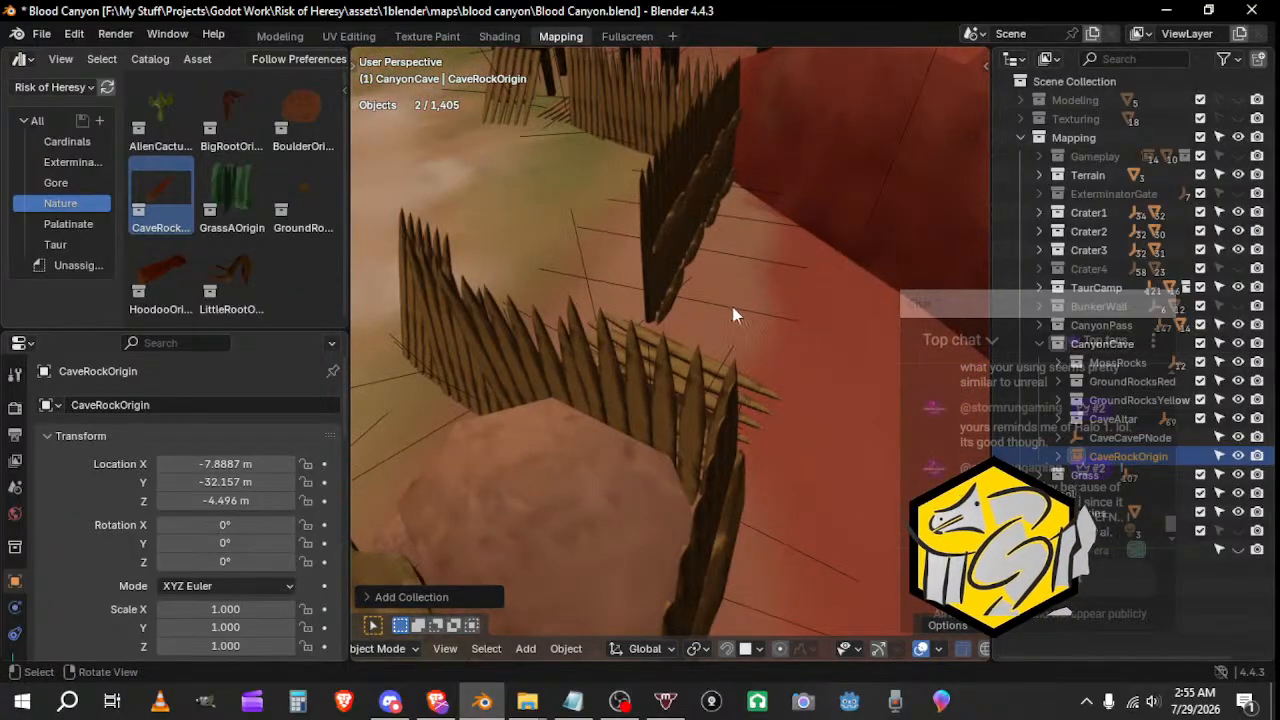
{"action": "middle_click_drag", "start_coordinate": [748, 313], "coordinate": [846, 304]}
{"action": "key", "text": "Delete"}
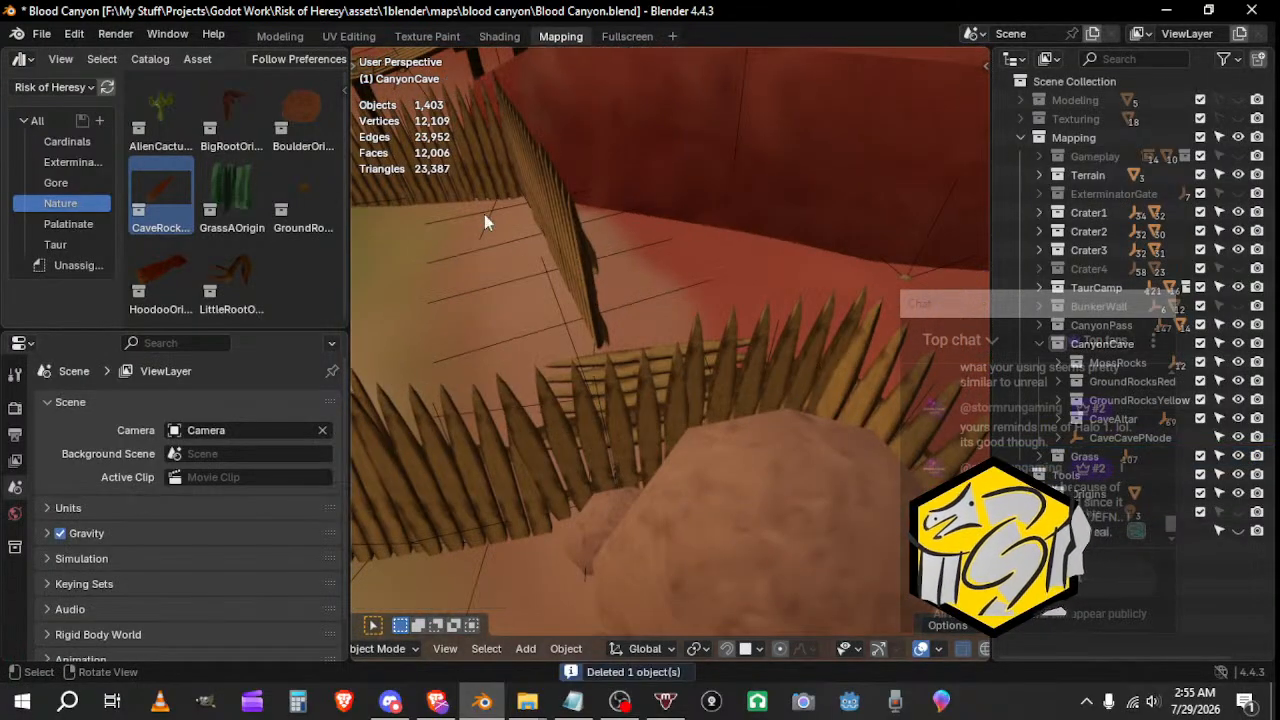
Step: Duplicate a small boulder and place the copy at the long fence's end beside the fallen panel, near X 1.25 m, Y -29.90 m, Z 0.37 m
{"action": "middle_click_drag", "start_coordinate": [640, 370], "coordinate": [762, 425]}
{"action": "left_click", "coordinate": [761, 478]}
{"action": "middle_click_drag", "start_coordinate": [761, 478], "coordinate": [700, 450]}
{"action": "key", "text": "shift+d"}
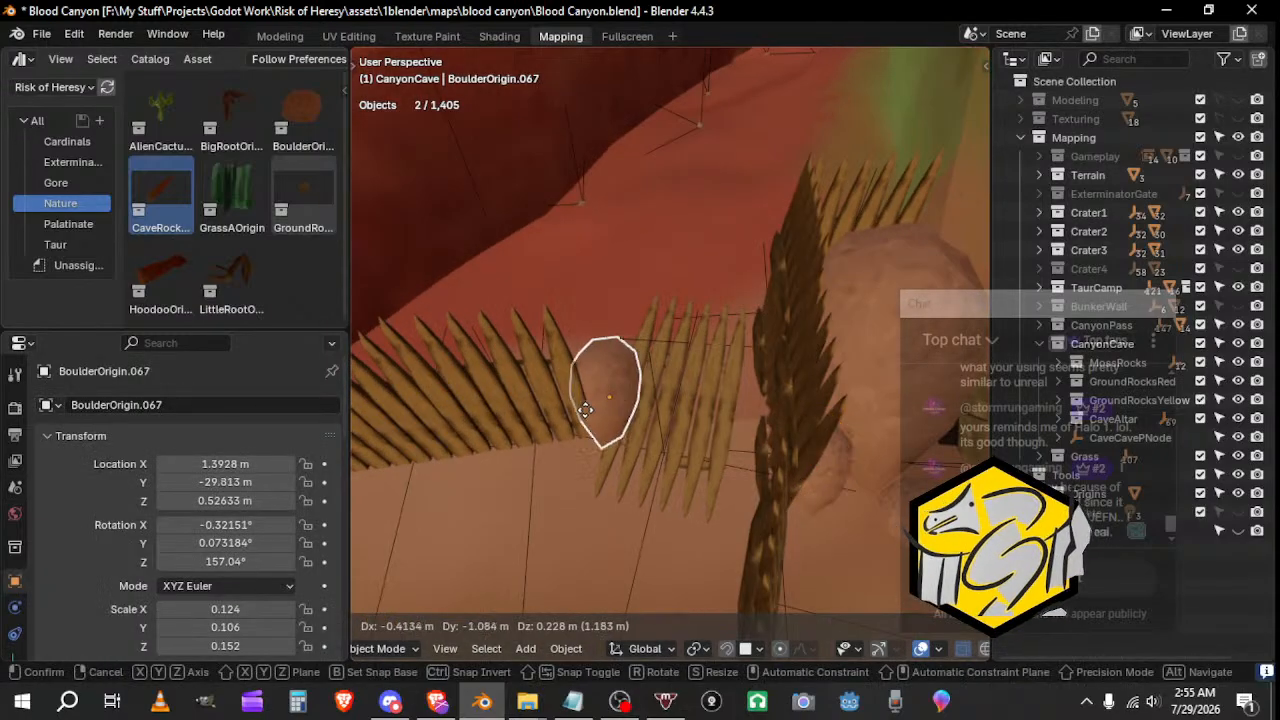
{"action": "left_click", "coordinate": [585, 410]}
{"action": "middle_click_drag", "start_coordinate": [585, 410], "coordinate": [900, 470]}
{"action": "key", "text": "g"}
{"action": "left_click", "coordinate": [742, 440]}
{"action": "middle_click_drag", "start_coordinate": [738, 442], "coordinate": [490, 413]}
{"action": "key", "text": "g"}
{"action": "left_click", "coordinate": [715, 382]}
{"action": "middle_click_drag", "start_coordinate": [563, 435], "coordinate": [591, 471]}
Step: Duplicate the large boulder and move the copy behind the long fence, near X 0.71 m, Y -31.02 m, Z 1.07 m
{"action": "middle_click_drag", "start_coordinate": [771, 328], "coordinate": [832, 507]}
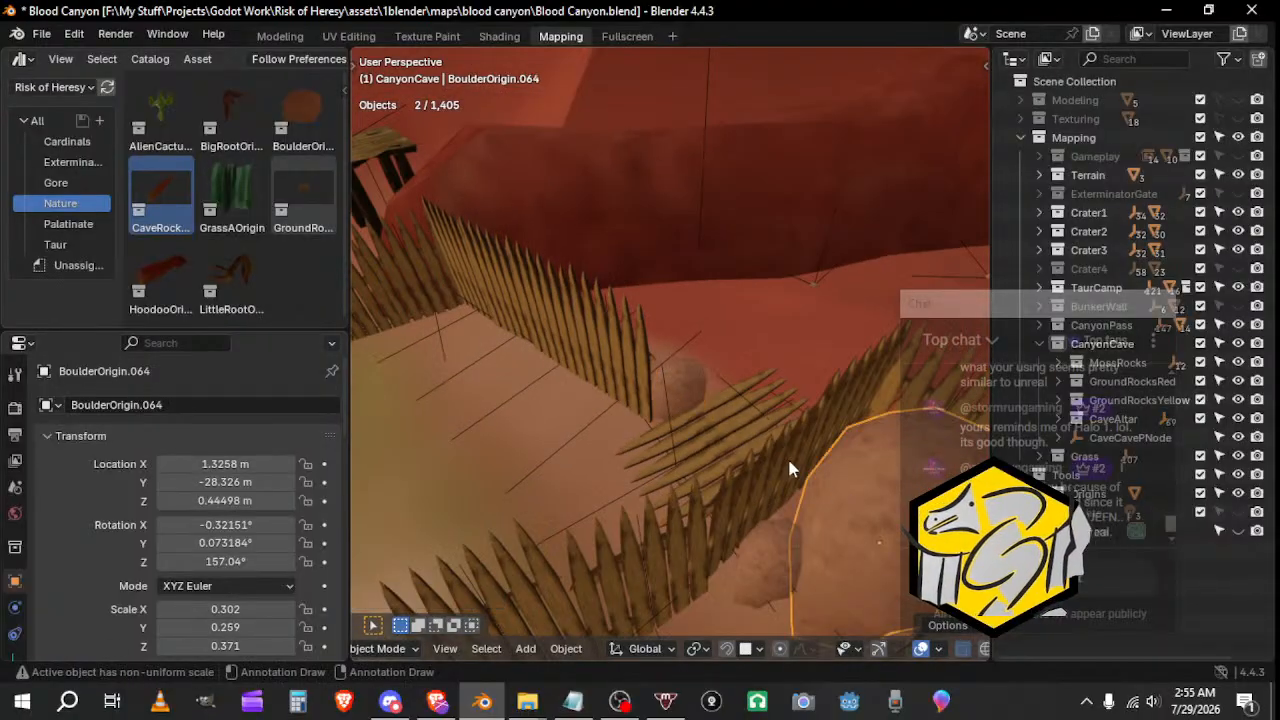
{"action": "middle_click_drag", "start_coordinate": [789, 462], "coordinate": [827, 458]}
{"action": "key", "text": "shift+d"}
{"action": "left_click", "coordinate": [475, 288]}
{"action": "middle_click_drag", "start_coordinate": [475, 288], "coordinate": [751, 400]}
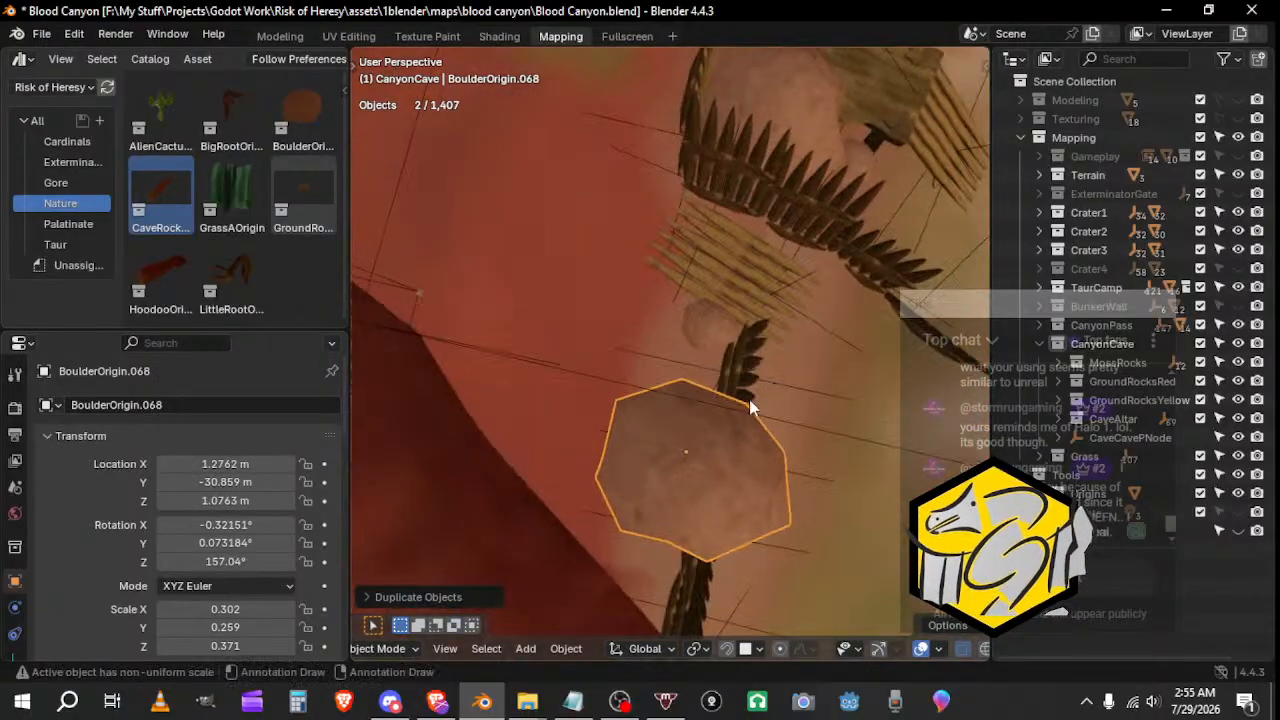
{"action": "key", "text": "g"}
{"action": "left_click", "coordinate": [580, 461]}
Step: Rotate the large boulder copy to about -7.3°, -6.5°, 103° and lower it to X 0.64 m, Y -31.24 m, Z 0.11 m
{"action": "middle_click_drag", "start_coordinate": [580, 461], "coordinate": [743, 391]}
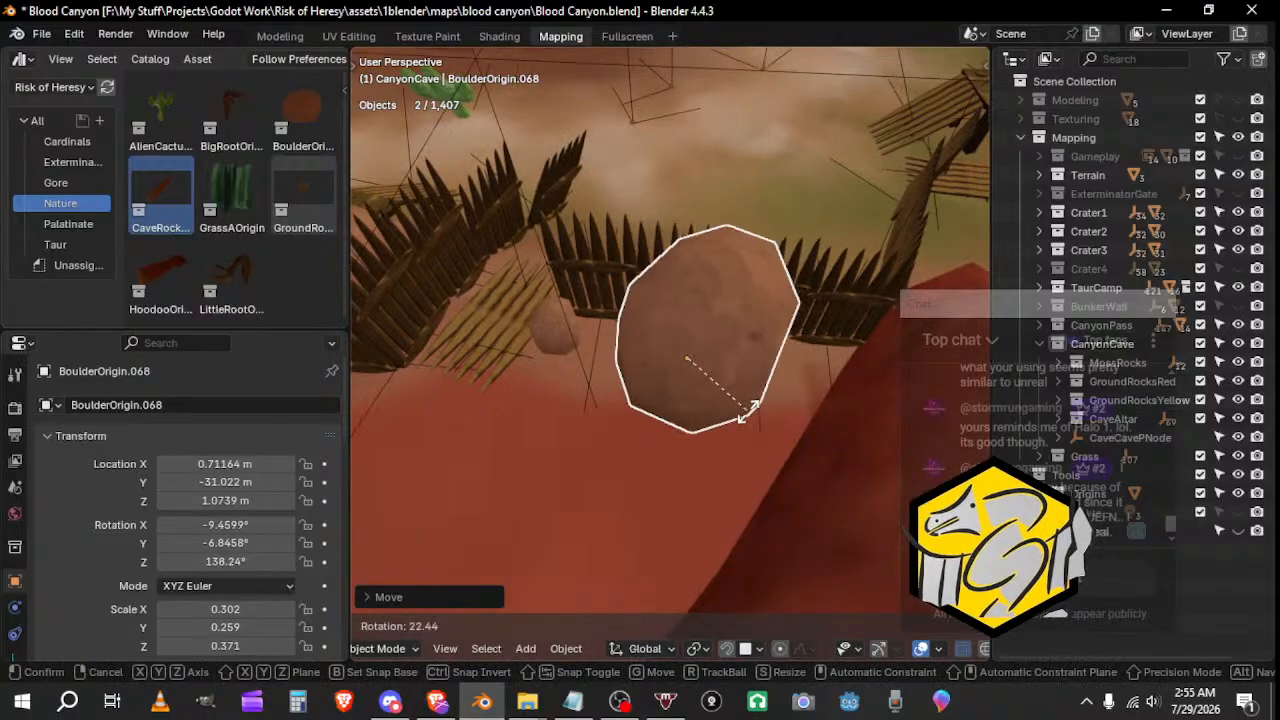
{"action": "key", "text": "x"}
{"action": "key", "text": "z"}
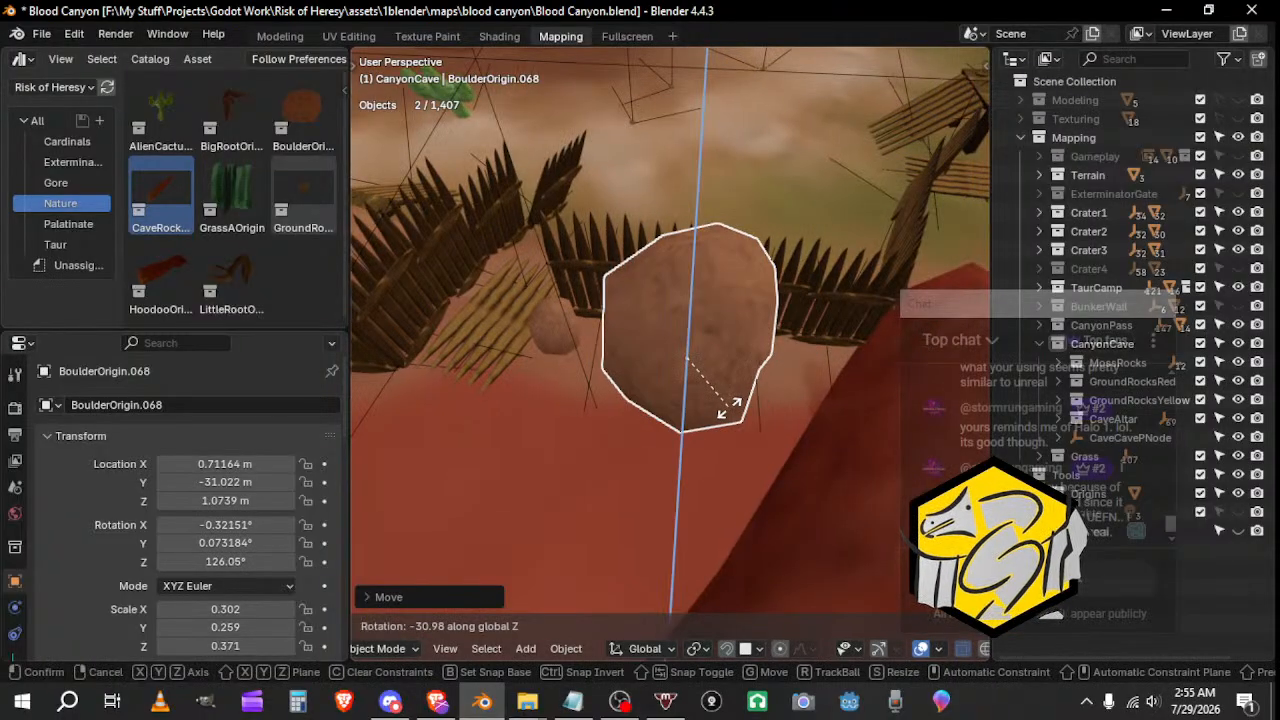
{"action": "left_click", "coordinate": [700, 393]}
{"action": "middle_click_drag", "start_coordinate": [700, 393], "coordinate": [866, 357]}
{"action": "key", "text": "g"}
{"action": "left_click", "coordinate": [703, 429]}
{"action": "key", "text": "g"}
{"action": "key", "text": "r"}
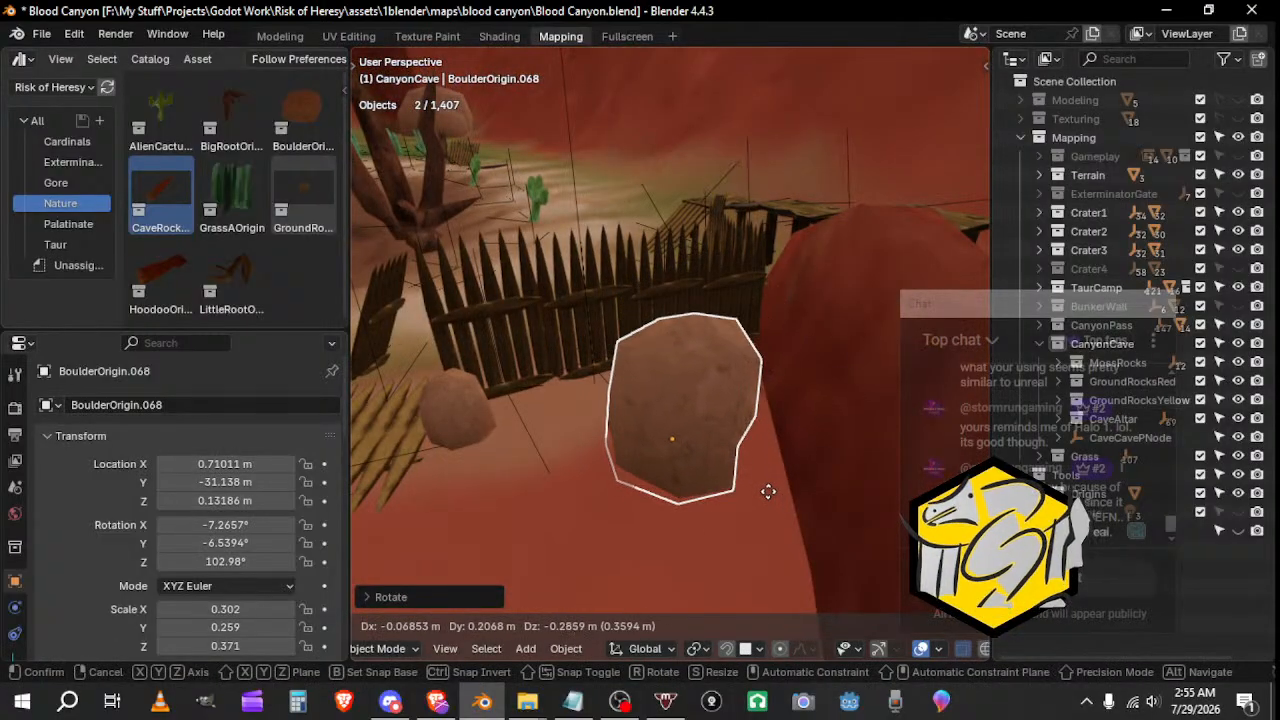
{"action": "left_click", "coordinate": [691, 446]}
{"action": "middle_click_drag", "start_coordinate": [691, 446], "coordinate": [572, 483]}
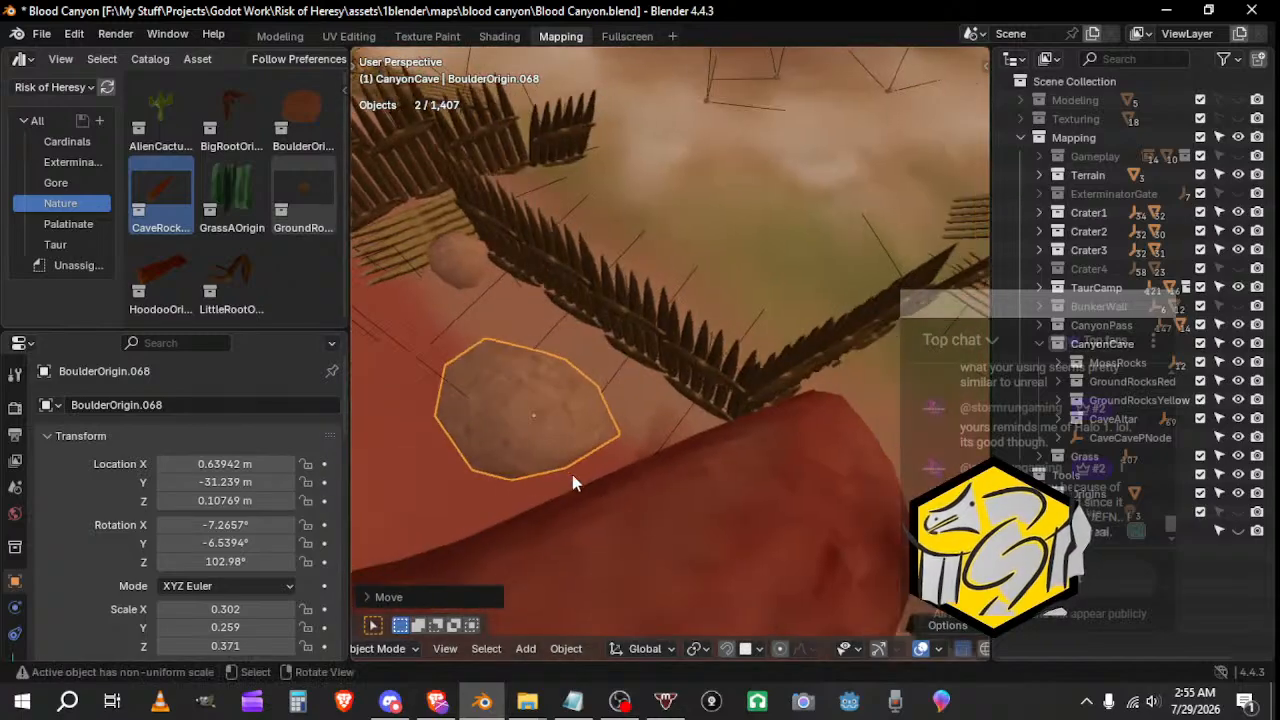
Step: Move the large boulder into the fence corner near X 1.19 m, Y -31.97 m, Z 0.15 m and tilt it to about -13.7°, -10.3°, 103.2°
{"action": "key", "text": "g"}
{"action": "left_click", "coordinate": [728, 454]}
{"action": "middle_click_drag", "start_coordinate": [728, 454], "coordinate": [980, 476]}
{"action": "key", "text": "g"}
{"action": "left_click", "coordinate": [683, 458]}
{"action": "key", "text": "r"}
{"action": "left_click", "coordinate": [786, 434]}
{"action": "scroll", "coordinate": [591, 378], "scroll_direction": "up", "scroll_amount": 1}
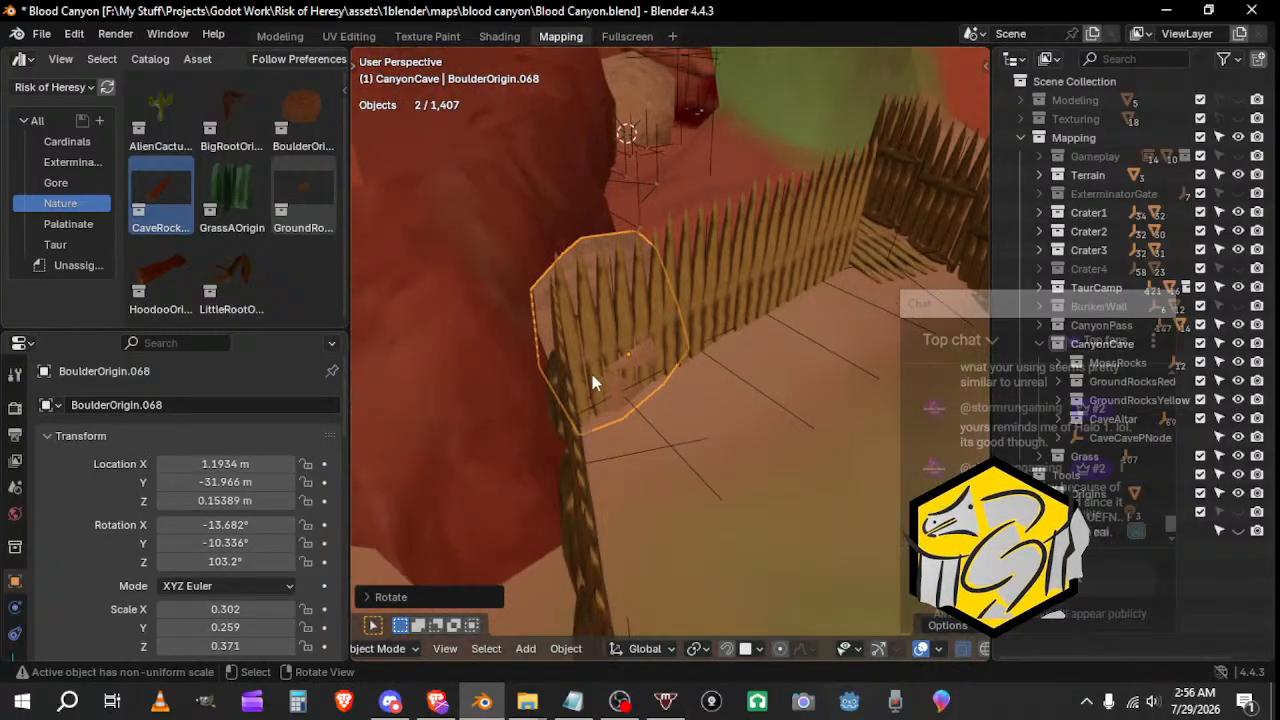
Step: Rotate the large boulder around global Z to about 97.3° and nudge it toward the hoodoo, near X 1.16 m, Y -32.02 m
{"action": "scroll", "coordinate": [558, 437], "scroll_direction": "up", "scroll_amount": 1}
{"action": "middle_click_drag", "start_coordinate": [591, 378], "coordinate": [575, 412]}
{"action": "key", "text": "g"}
{"action": "key", "text": "x"}
{"action": "right_click", "coordinate": [609, 420]}
{"action": "key", "text": "r"}
{"action": "key", "text": "z"}
{"action": "left_click", "coordinate": [653, 436]}
{"action": "middle_click_drag", "start_coordinate": [653, 436], "coordinate": [742, 488]}
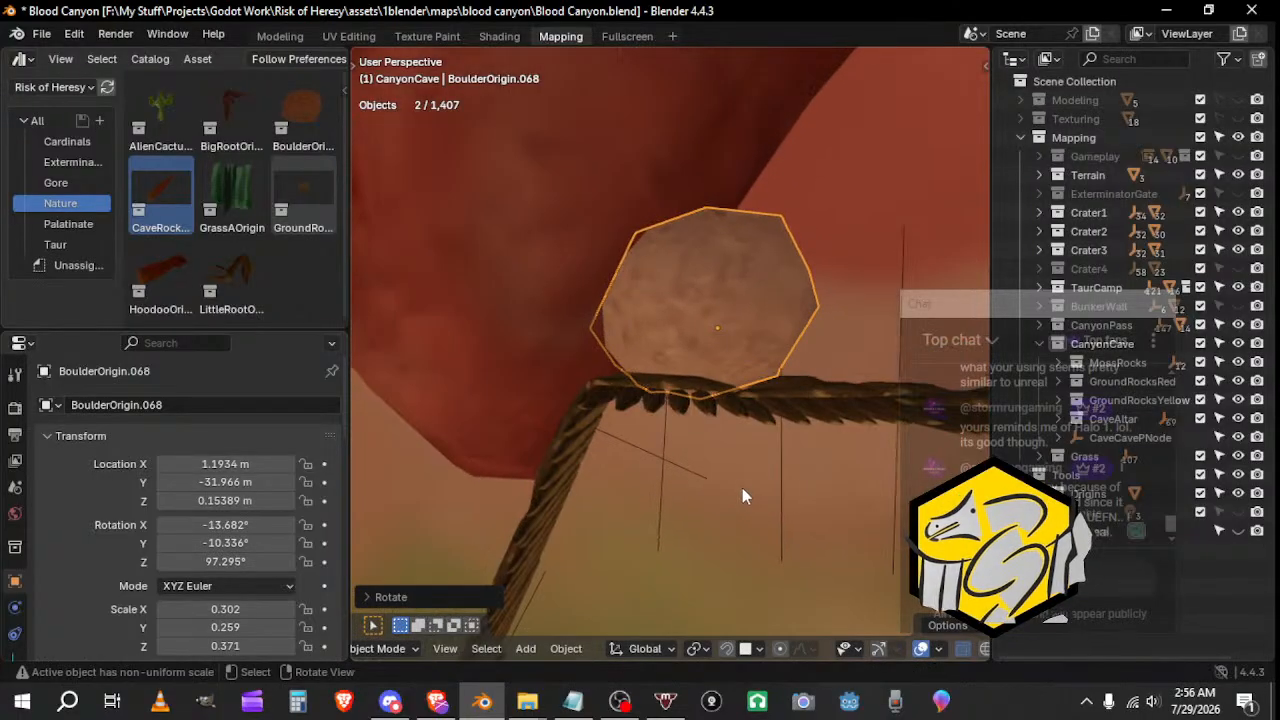
{"action": "key", "text": "g"}
{"action": "right_click", "coordinate": [717, 464]}
{"action": "key", "text": "g"}
{"action": "left_click", "coordinate": [705, 450]}
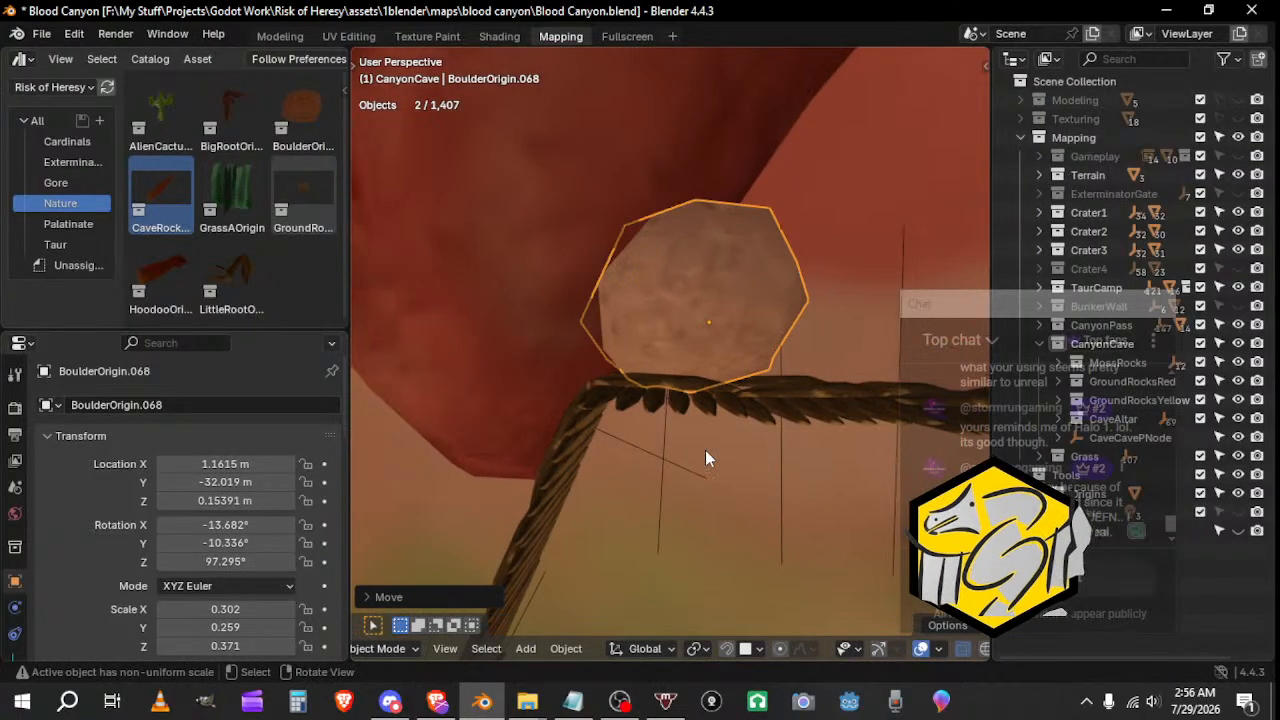
Step: Duplicate the small boulder and place the copy between the large boulder and the hoodoo, near X 0.45 m, Y -31.72 m, Z -0.01 m
{"action": "middle_click_drag", "start_coordinate": [705, 450], "coordinate": [471, 368]}
{"action": "middle_click_drag", "start_coordinate": [558, 415], "coordinate": [700, 445]}
{"action": "key", "text": "shift+d"}
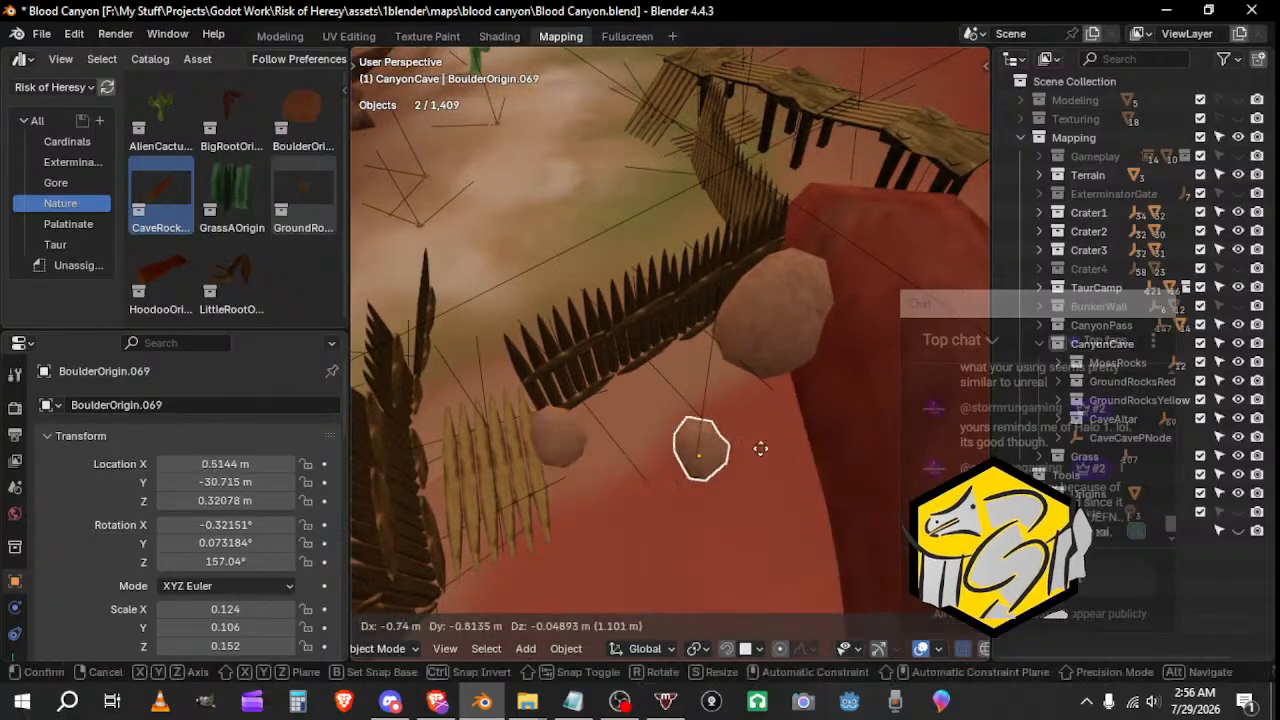
{"action": "left_click", "coordinate": [816, 439]}
{"action": "middle_click_drag", "start_coordinate": [816, 439], "coordinate": [870, 346]}
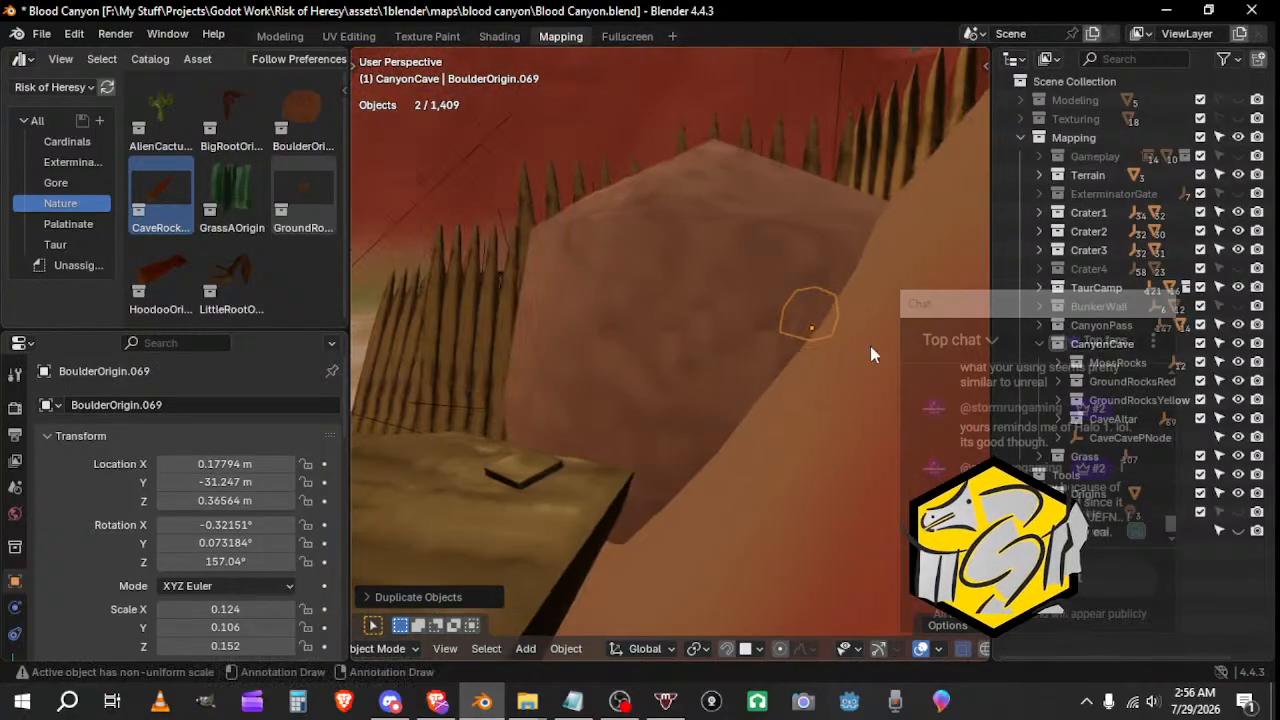
{"action": "middle_click_drag", "start_coordinate": [790, 403], "coordinate": [760, 450]}
{"action": "key", "text": "g"}
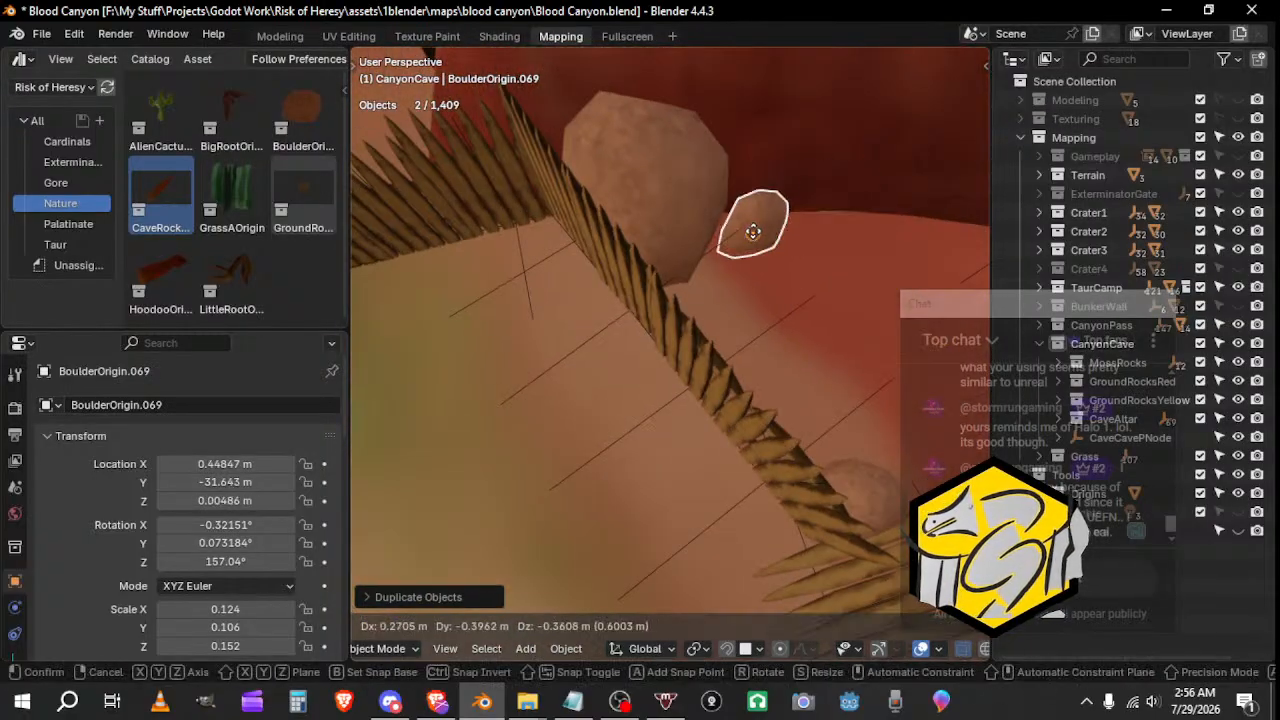
{"action": "left_click", "coordinate": [748, 227]}
{"action": "middle_click_drag", "start_coordinate": [748, 227], "coordinate": [770, 465]}
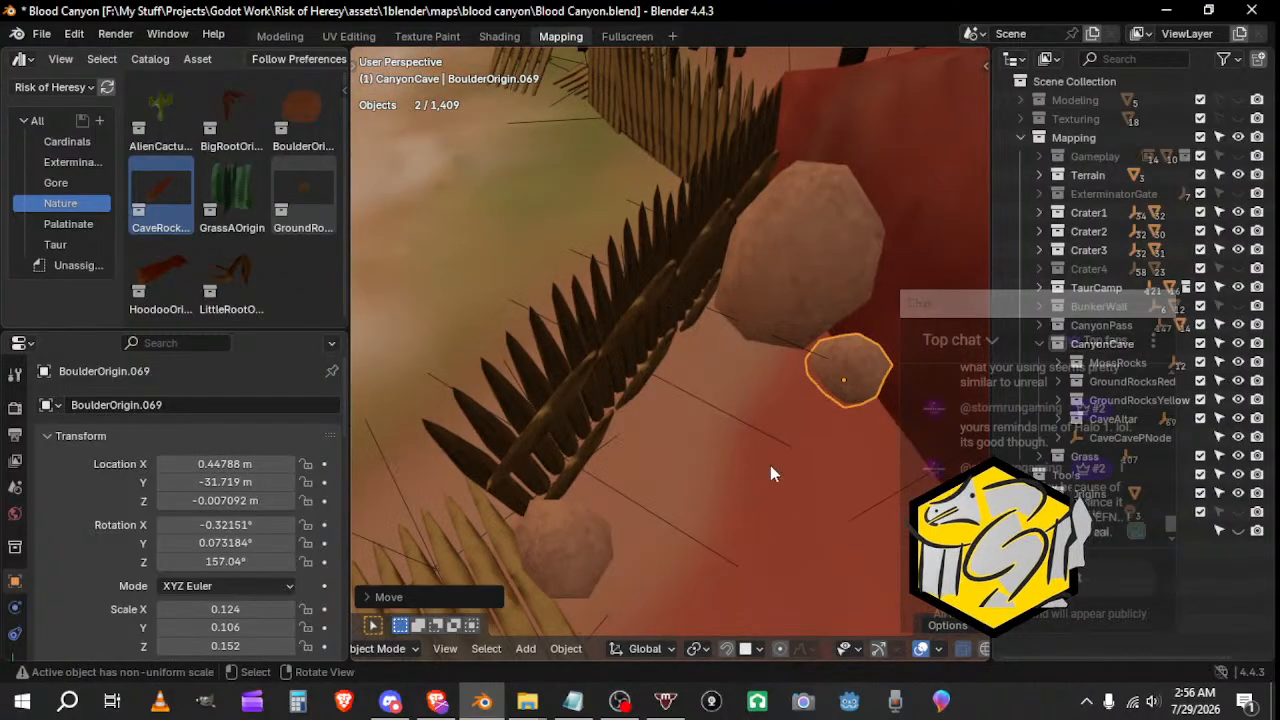
Step: Parent the large boulder and the two small boulders along the long fence to the CaveCavePNode empty
{"action": "scroll", "coordinate": [752, 488], "scroll_direction": "down", "scroll_amount": 4}
{"action": "middle_click_drag", "start_coordinate": [590, 374], "coordinate": [862, 450]}
{"action": "left_click", "coordinate": [779, 333], "text": "ctrl"}
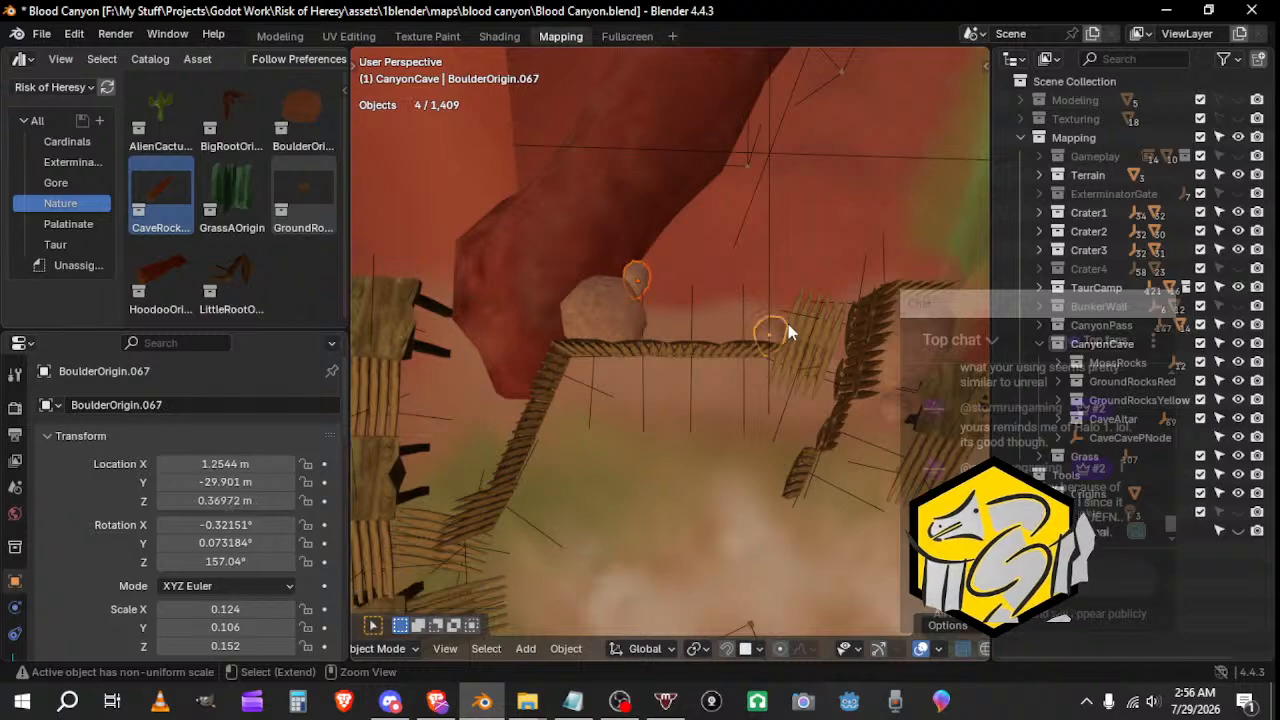
{"action": "left_click", "coordinate": [612, 305], "text": "ctrl"}
{"action": "left_click", "coordinate": [772, 159], "text": "ctrl"}
{"action": "key", "text": "ctrl+p"}
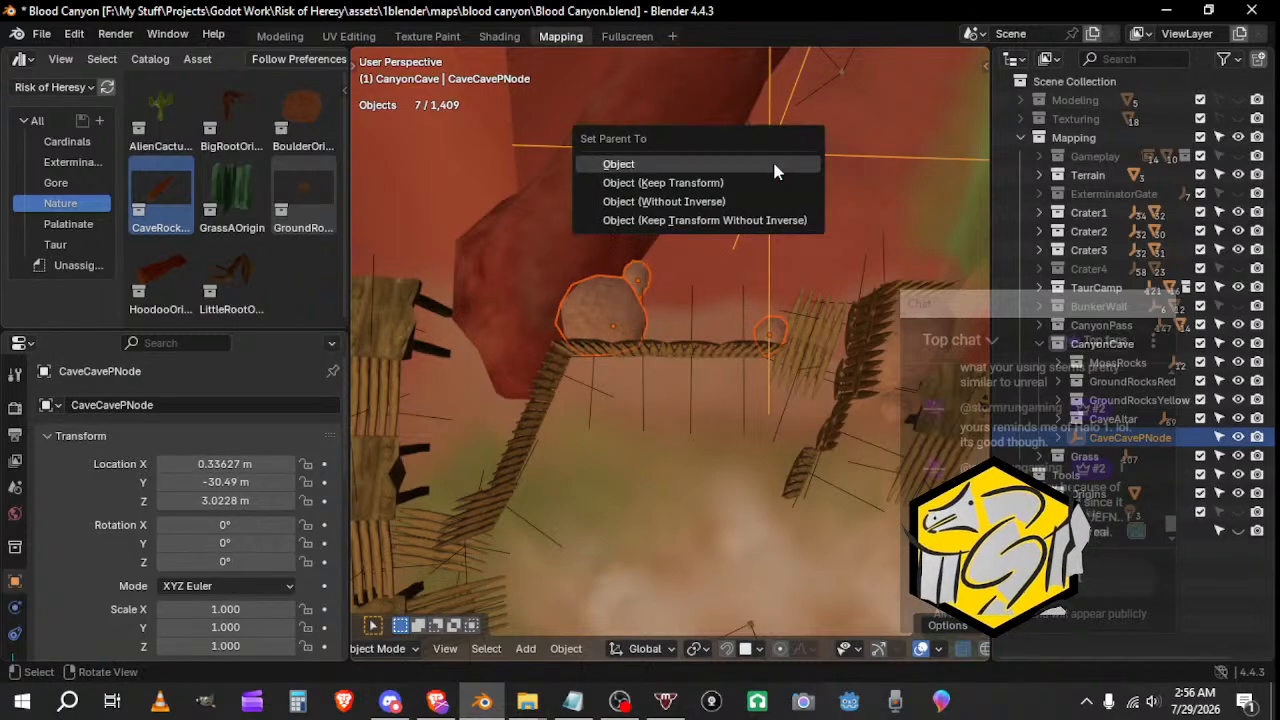
{"action": "left_click", "coordinate": [774, 165]}
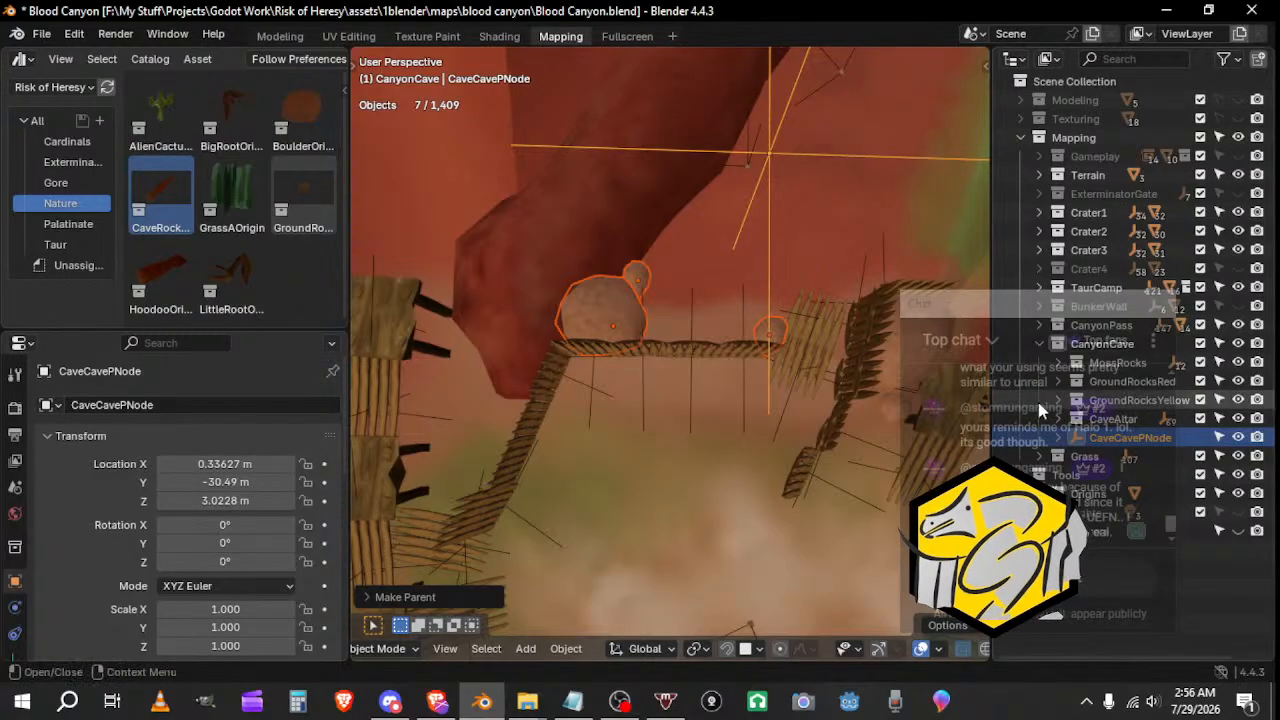
Step: Make GroundRocksYellow the active collection and place a ground rock asset on the cave side of the long fence, near its large boulder
{"action": "left_click", "coordinate": [1086, 402]}
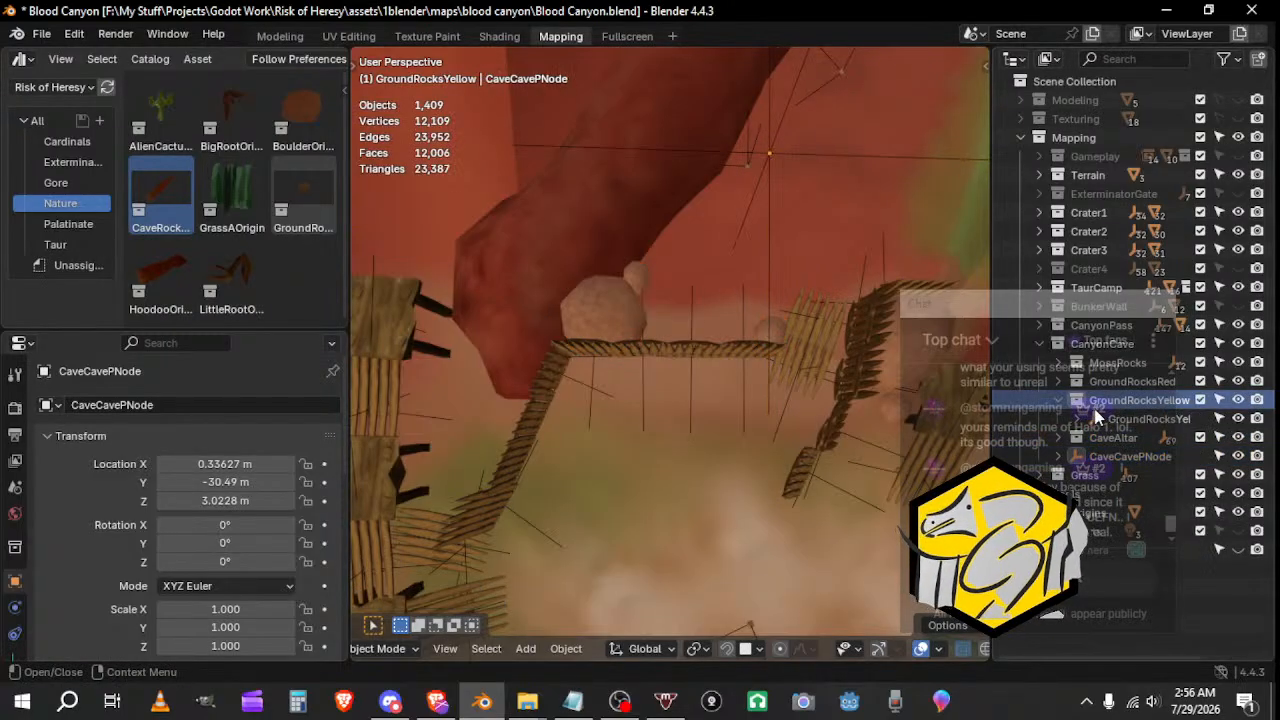
{"action": "middle_click_drag", "start_coordinate": [880, 370], "coordinate": [470, 320]}
{"action": "left_click_drag", "start_coordinate": [674, 352], "coordinate": [686, 347]}
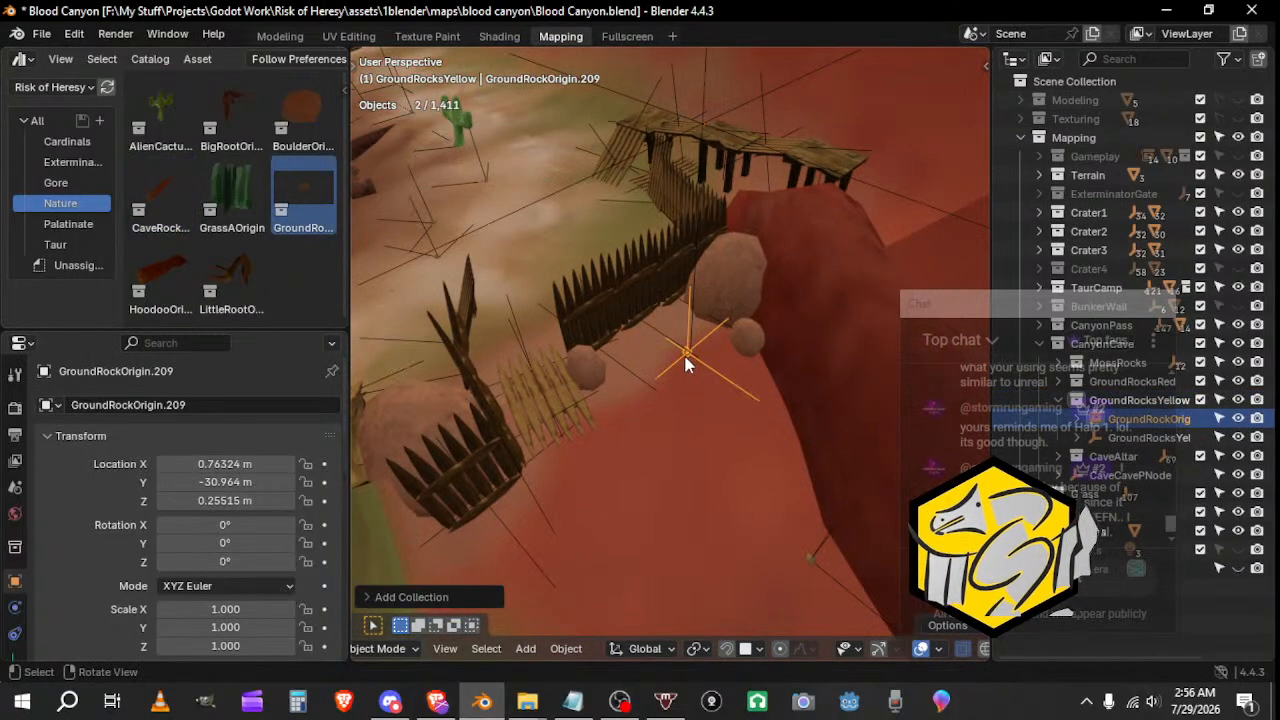
{"action": "key", "text": "g"}
{"action": "left_click", "coordinate": [699, 368]}
Step: Duplicate the ground rock twice on the cave side of the long fence and rotate both copies around global Z
{"action": "key", "text": "shift+d"}
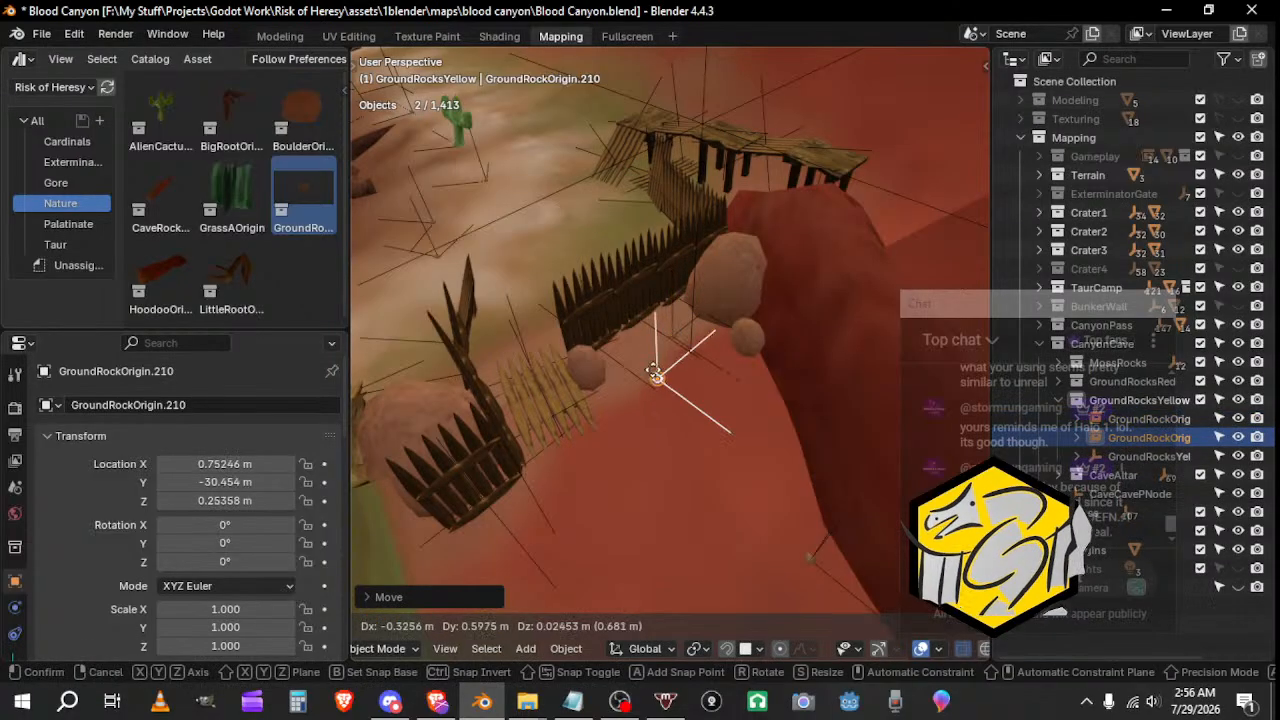
{"action": "left_click", "coordinate": [665, 372]}
{"action": "key", "text": "shift+d"}
{"action": "left_click", "coordinate": [688, 398]}
{"action": "key", "text": "r"}
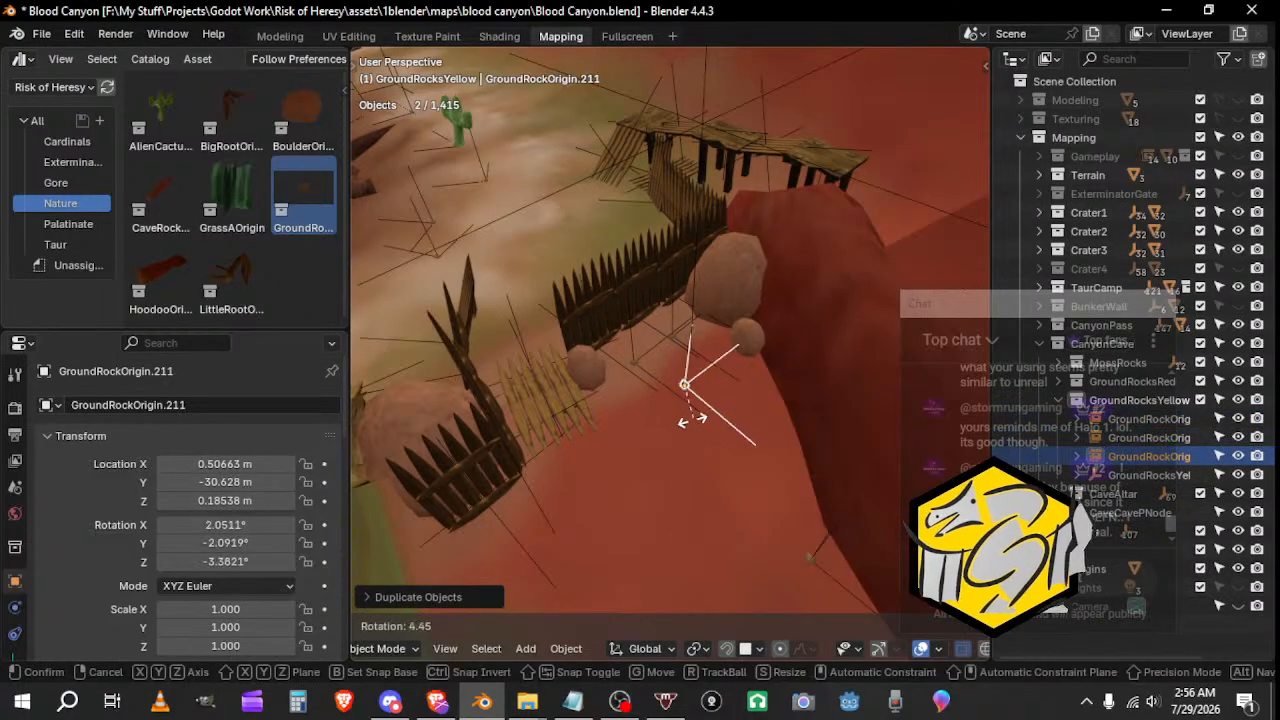
{"action": "key", "text": "z"}
{"action": "left_click", "coordinate": [654, 393]}
{"action": "left_click", "coordinate": [638, 366]}
{"action": "key", "text": "r"}
{"action": "key", "text": "z"}
{"action": "left_click", "coordinate": [647, 323]}
Step: Duplicate the rotated ground rock onto the opposite side of the long fence, near X 2.12 m, Y -30.35 m, Z 0.22 m
{"action": "middle_click_drag", "start_coordinate": [647, 323], "coordinate": [655, 462]}
{"action": "key", "text": "g"}
{"action": "key", "text": "shift+d"}
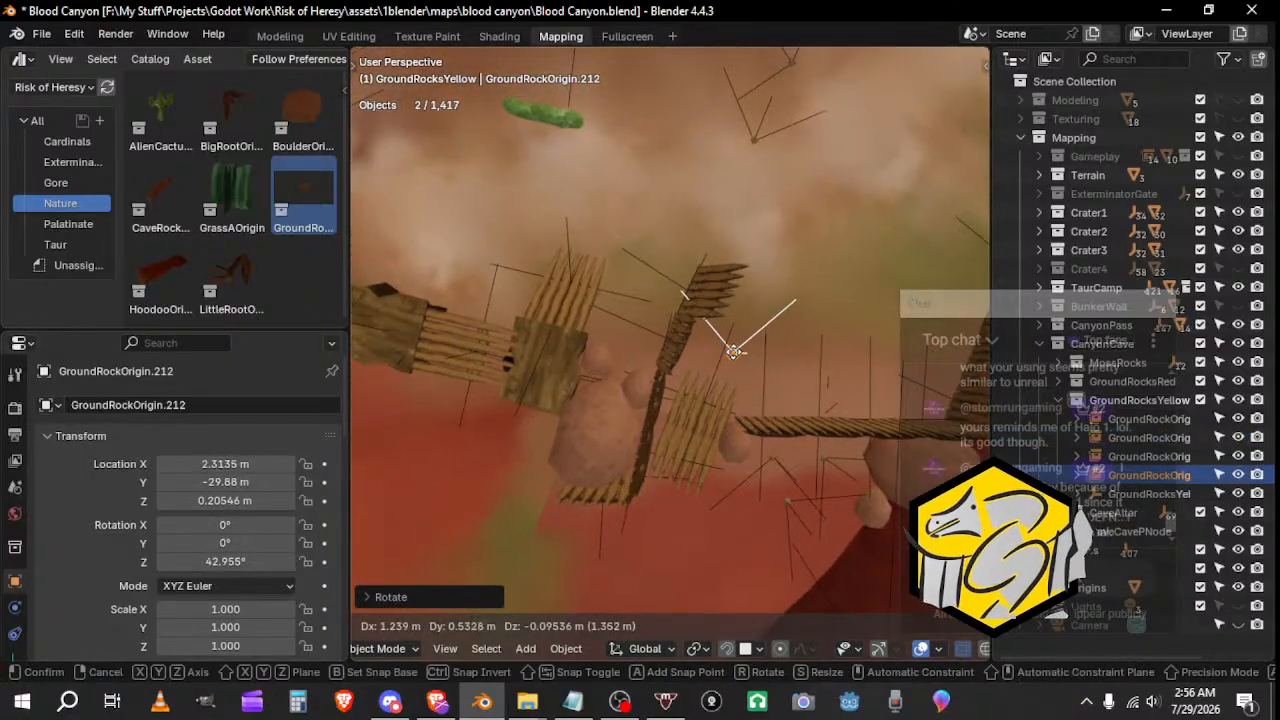
{"action": "left_click", "coordinate": [731, 350]}
{"action": "middle_click_drag", "start_coordinate": [798, 389], "coordinate": [704, 387], "text": "shift"}
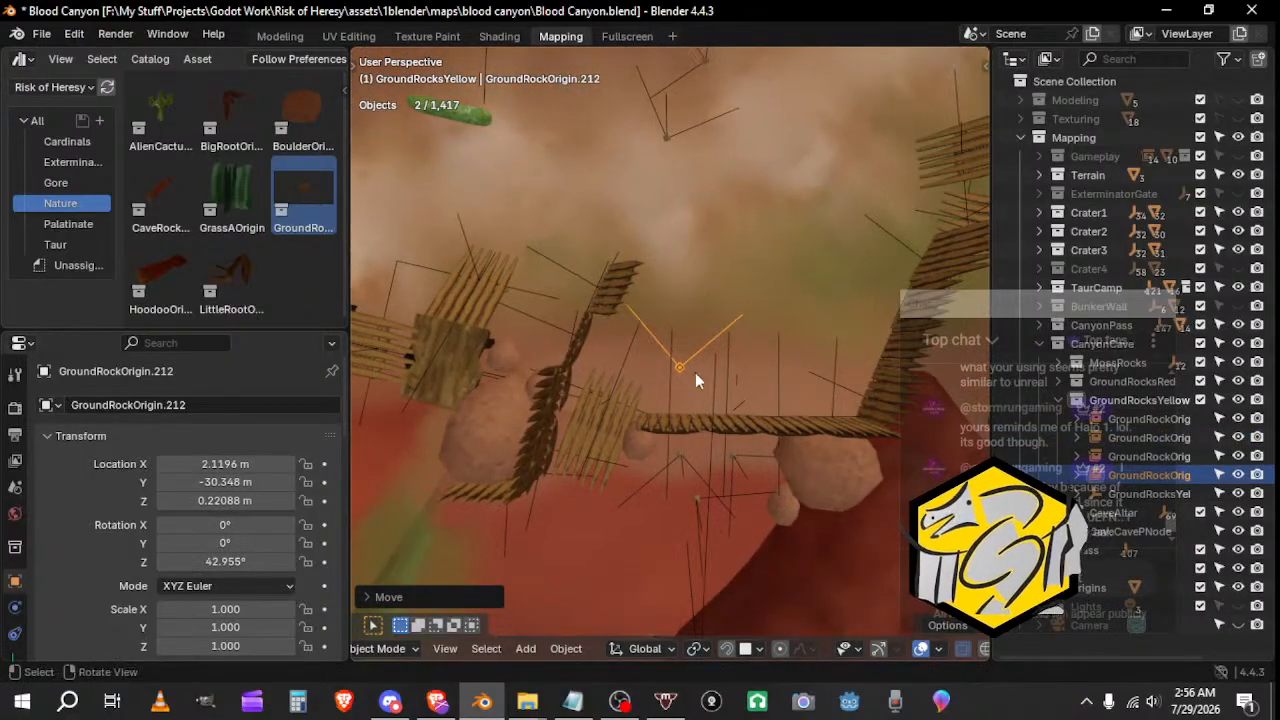
Step: Add two more ground rock copies along that side of the long fence and rotate the first one to about -168.2° in Z
{"action": "key", "text": "shift+d"}
{"action": "key", "text": "shift+d"}
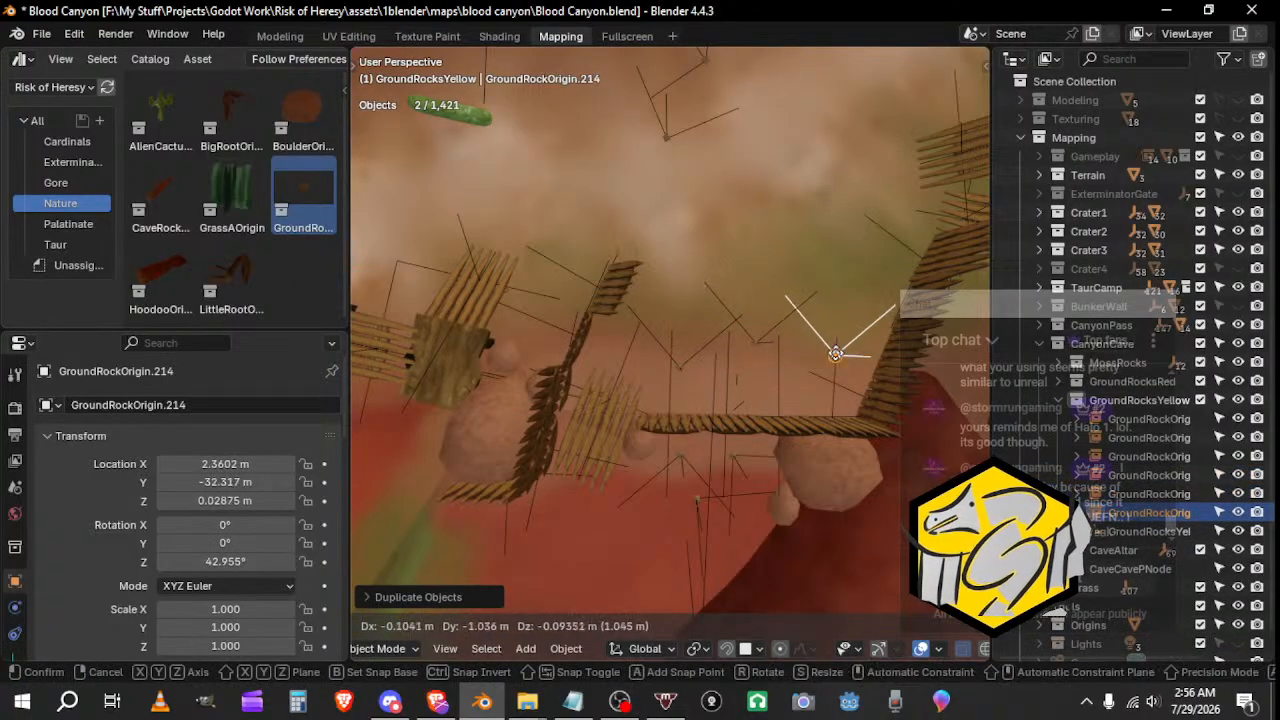
{"action": "key", "text": "r"}
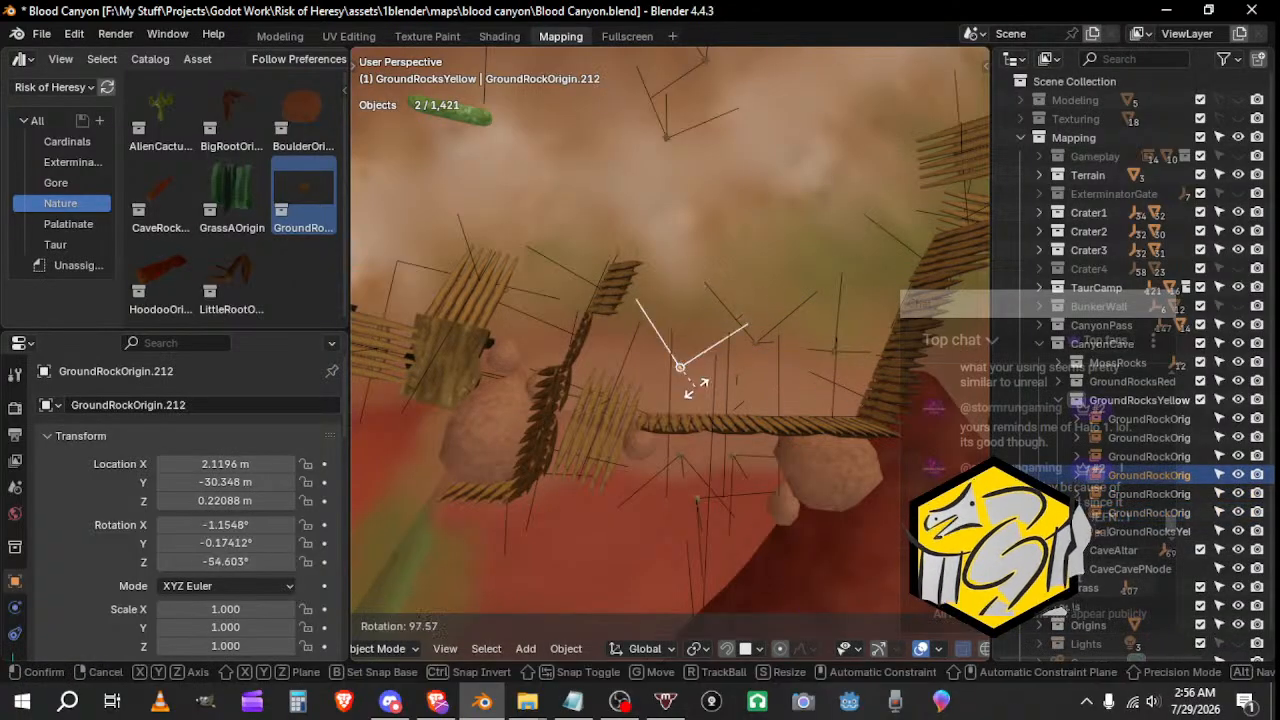
{"action": "left_click", "coordinate": [635, 378]}
{"action": "middle_click_drag", "start_coordinate": [635, 378], "coordinate": [763, 405]}
Step: Add three ground rock copies beyond the short fence, and rotate the one near X 2.62 m, Y -28.59 m to about -309.7° in Z
{"action": "key", "text": "shift+d"}
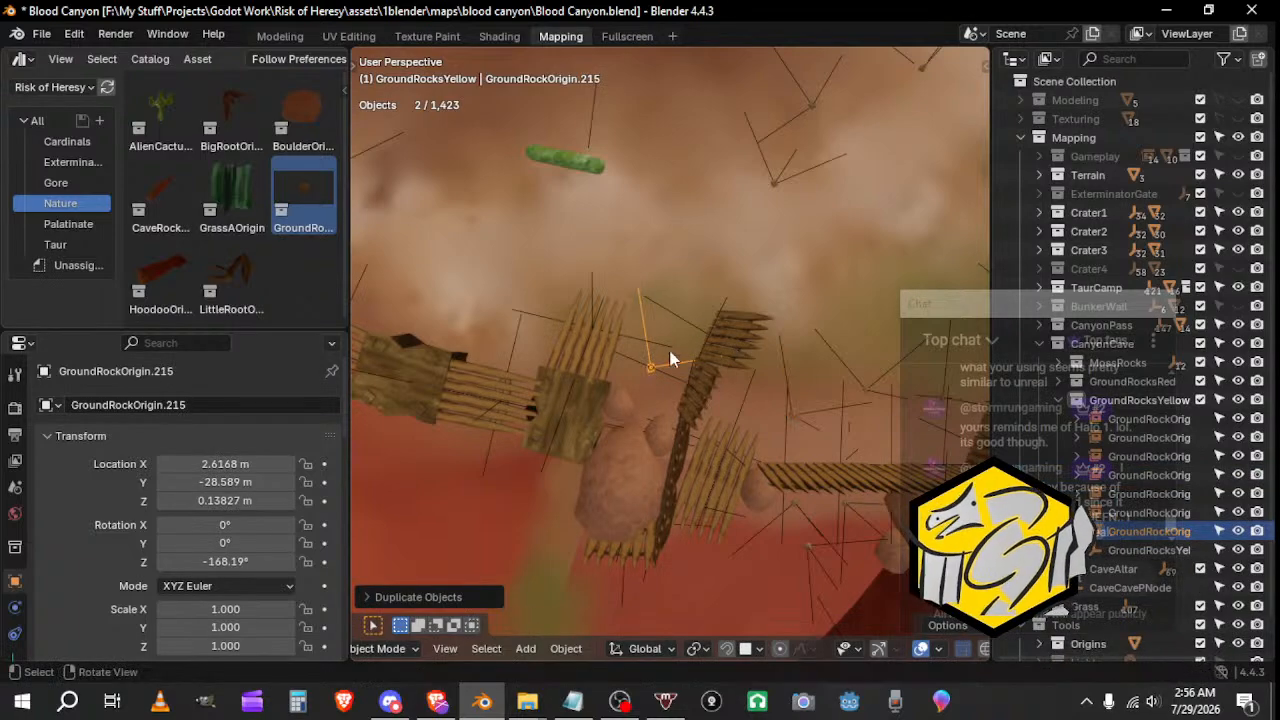
{"action": "key", "text": "shift+d"}
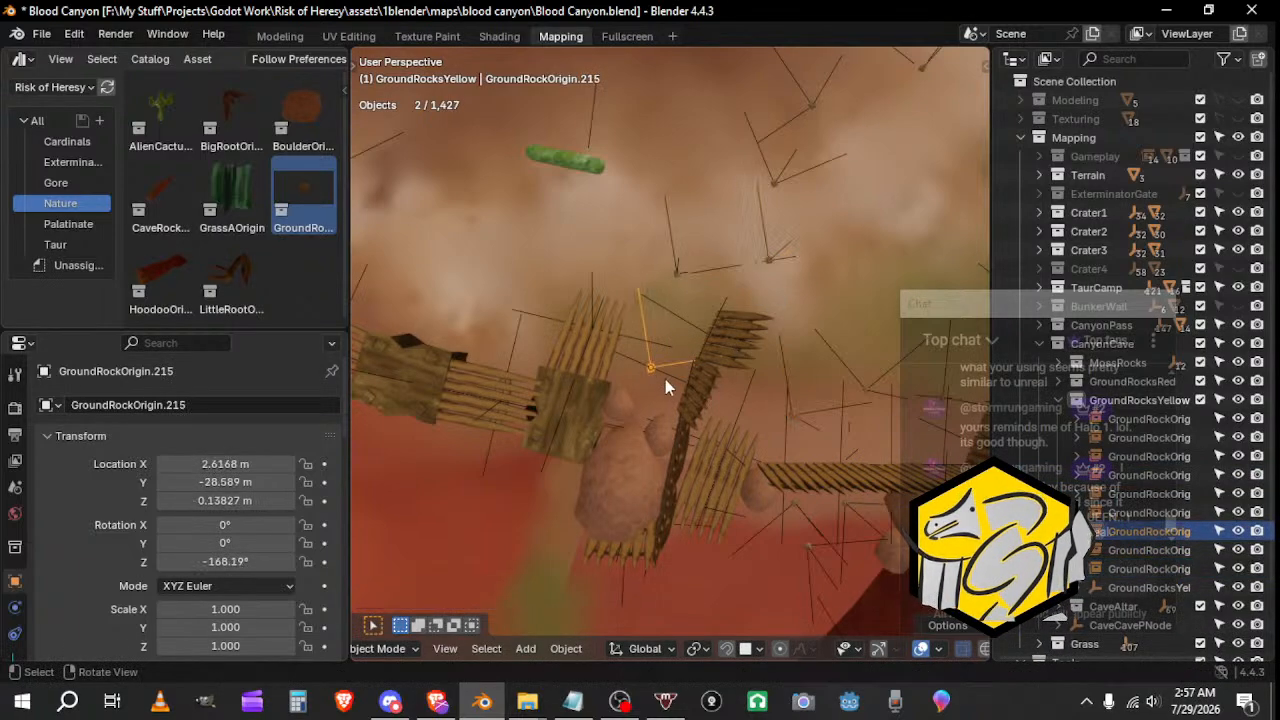
{"action": "key", "text": "r"}
{"action": "left_click", "coordinate": [788, 301]}
{"action": "middle_click_drag", "start_coordinate": [788, 301], "coordinate": [526, 420]}
Step: Add three ground rock copies around the far bridge platform, near X 5.83 m, Y -33.65 m; X 5.88 m, Y -34.92 m; and X 5.11 m, Y -35.44 m
{"action": "key", "text": "shift+d"}
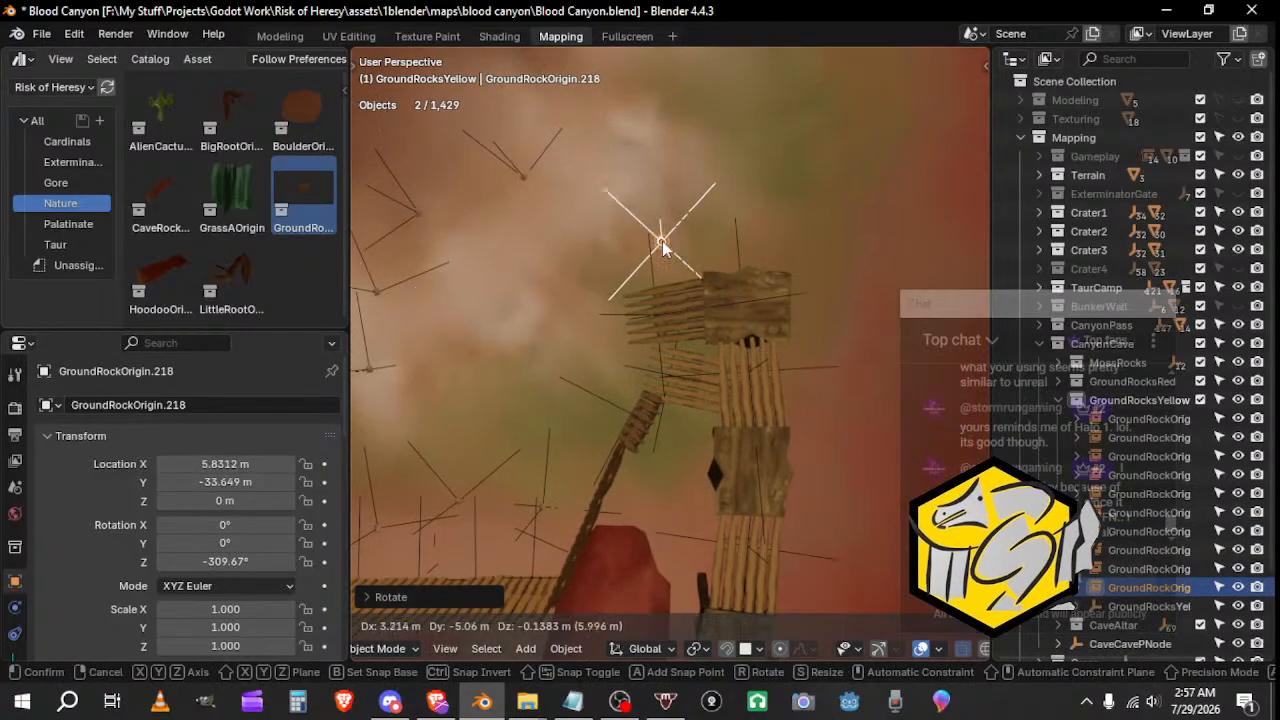
{"action": "left_click", "coordinate": [662, 243]}
{"action": "key", "text": "shift+d"}
{"action": "key", "text": "shift+d"}
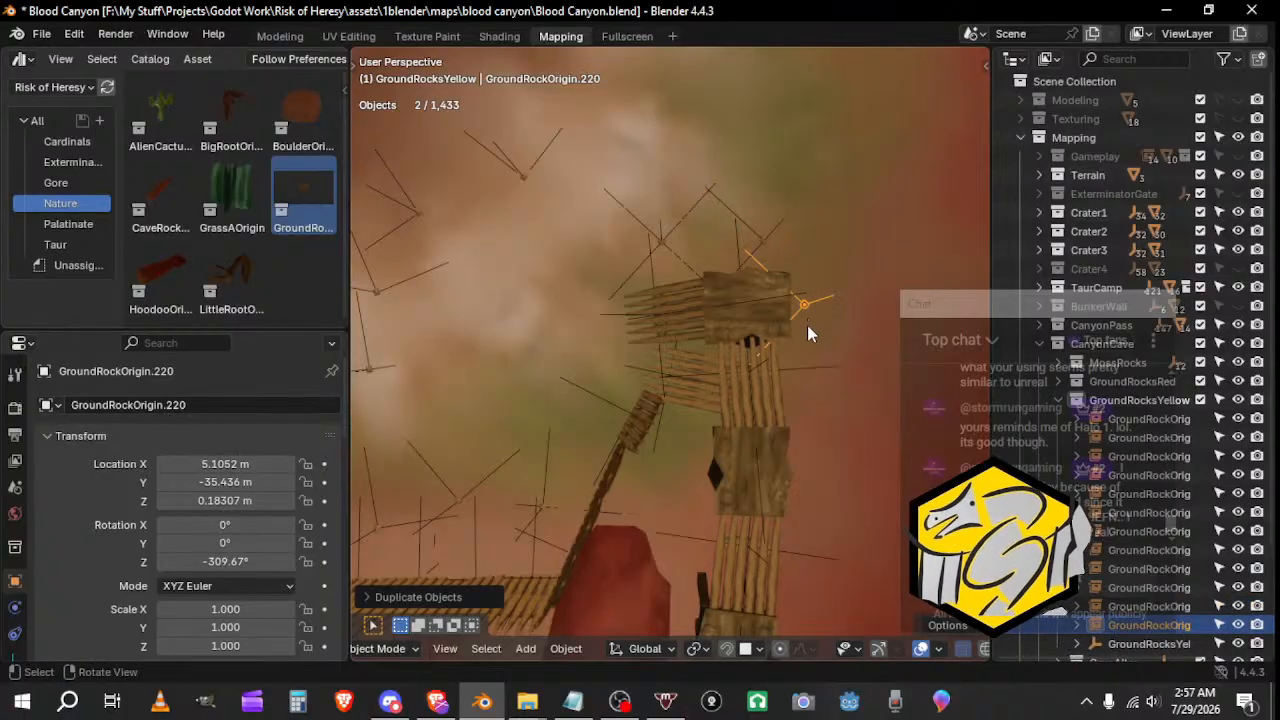
Step: Vary the ground rocks beside the far platform around global Z, rotating the one near Y -33.65 m to about -93.6°
{"action": "left_click", "coordinate": [762, 241]}
{"action": "key", "text": "r"}
{"action": "key", "text": "z"}
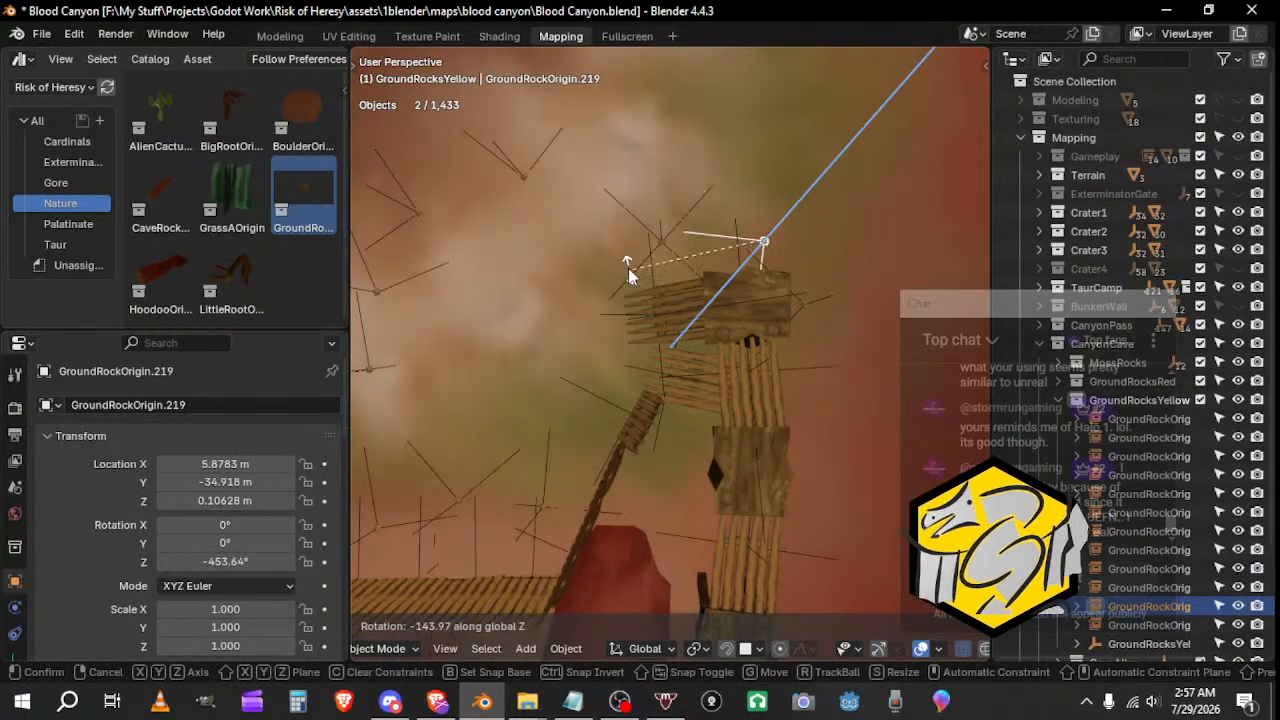
{"action": "left_click", "coordinate": [631, 274]}
{"action": "left_click", "coordinate": [663, 246]}
{"action": "left_click", "coordinate": [663, 245]}
{"action": "key", "text": "r"}
{"action": "key", "text": "z"}
{"action": "left_click", "coordinate": [617, 266]}
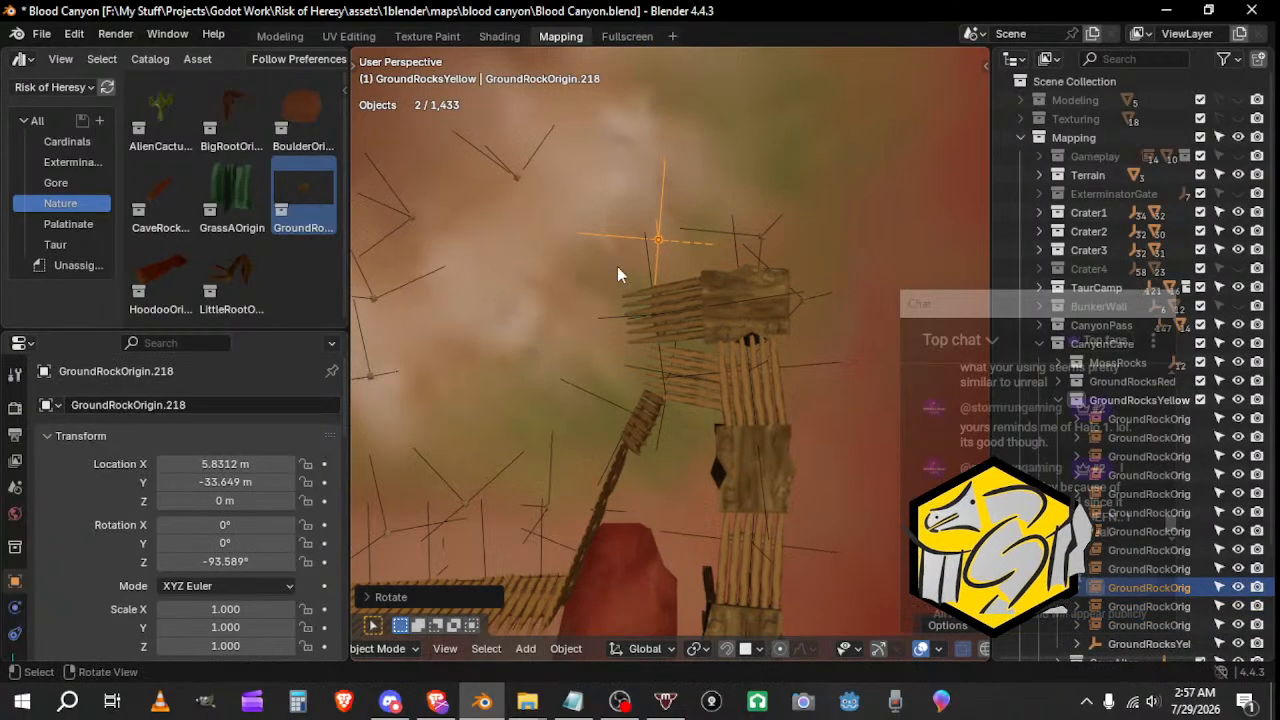
Step: Try placing a cave rock asset beside the hoodoo at the bridge, near X 0.35 m, Y -34.37 m, Z 0.87 m
{"action": "middle_click_drag", "start_coordinate": [617, 266], "coordinate": [825, 380]}
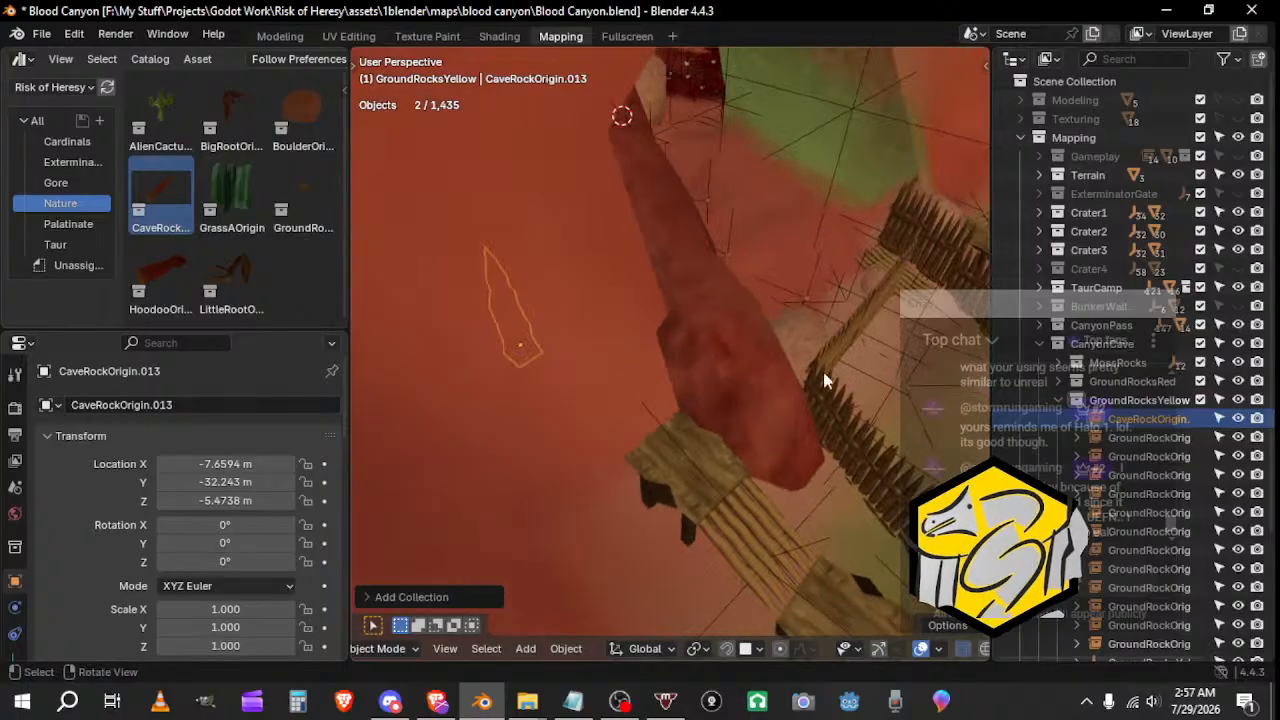
{"action": "middle_click_drag", "start_coordinate": [583, 334], "coordinate": [618, 252]}
{"action": "key", "text": "g"}
{"action": "left_click", "coordinate": [829, 136]}
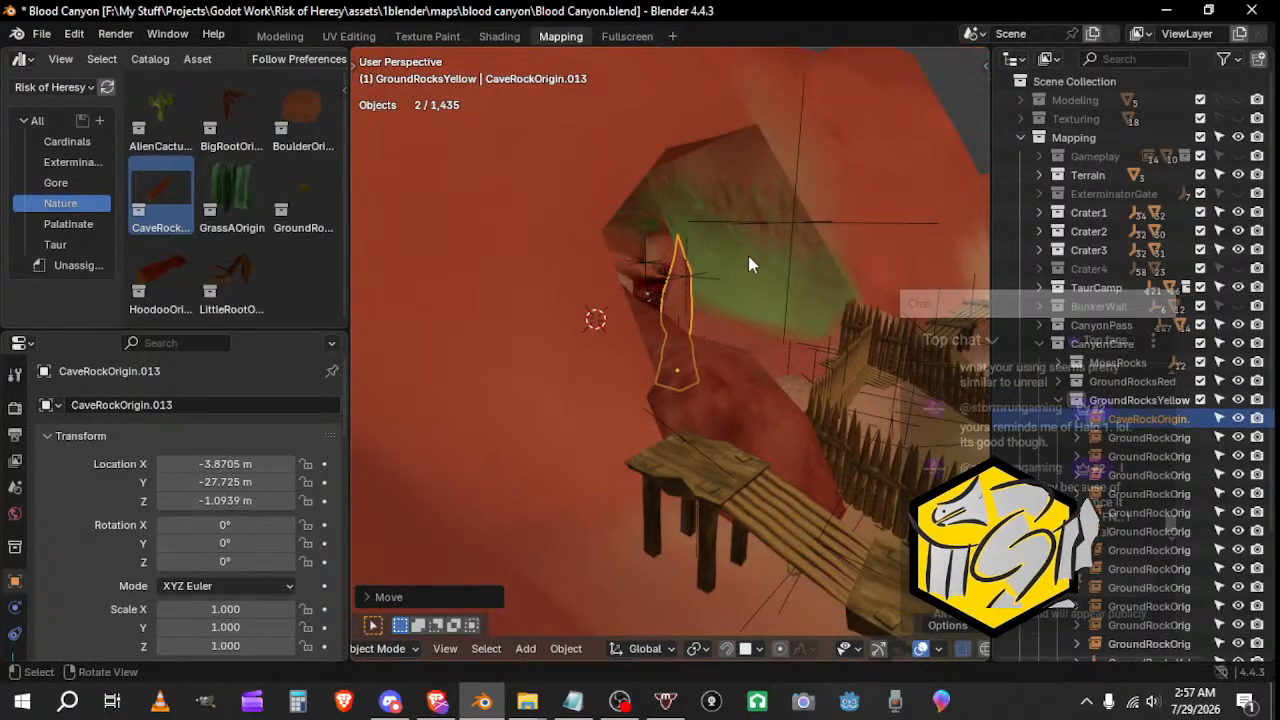
{"action": "middle_click_drag", "start_coordinate": [749, 262], "coordinate": [828, 410]}
{"action": "key", "text": "g"}
{"action": "left_click", "coordinate": [636, 352]}
{"action": "middle_click_drag", "start_coordinate": [636, 352], "coordinate": [629, 429]}
{"action": "key", "text": "g"}
{"action": "left_click", "coordinate": [862, 376]}
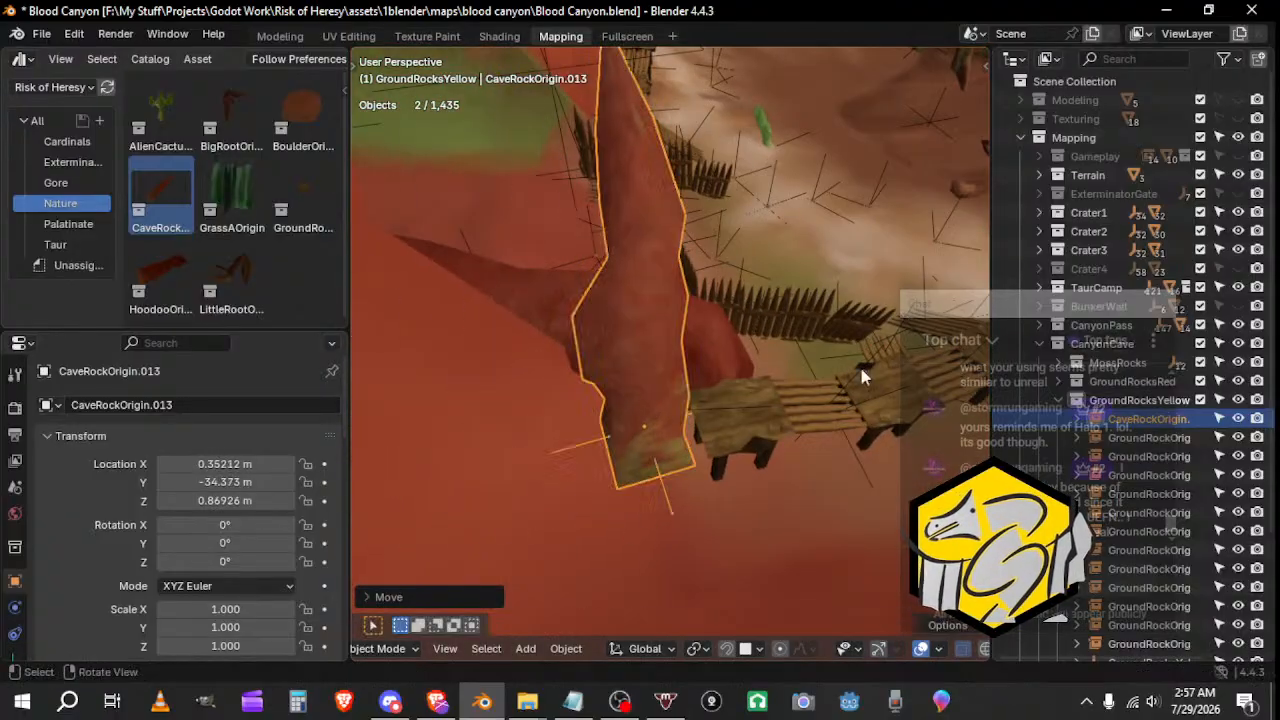
Step: Try rotating and repositioning the cave rock against the hoodoo, and delete it
{"action": "key", "text": "r"}
{"action": "key", "text": "z"}
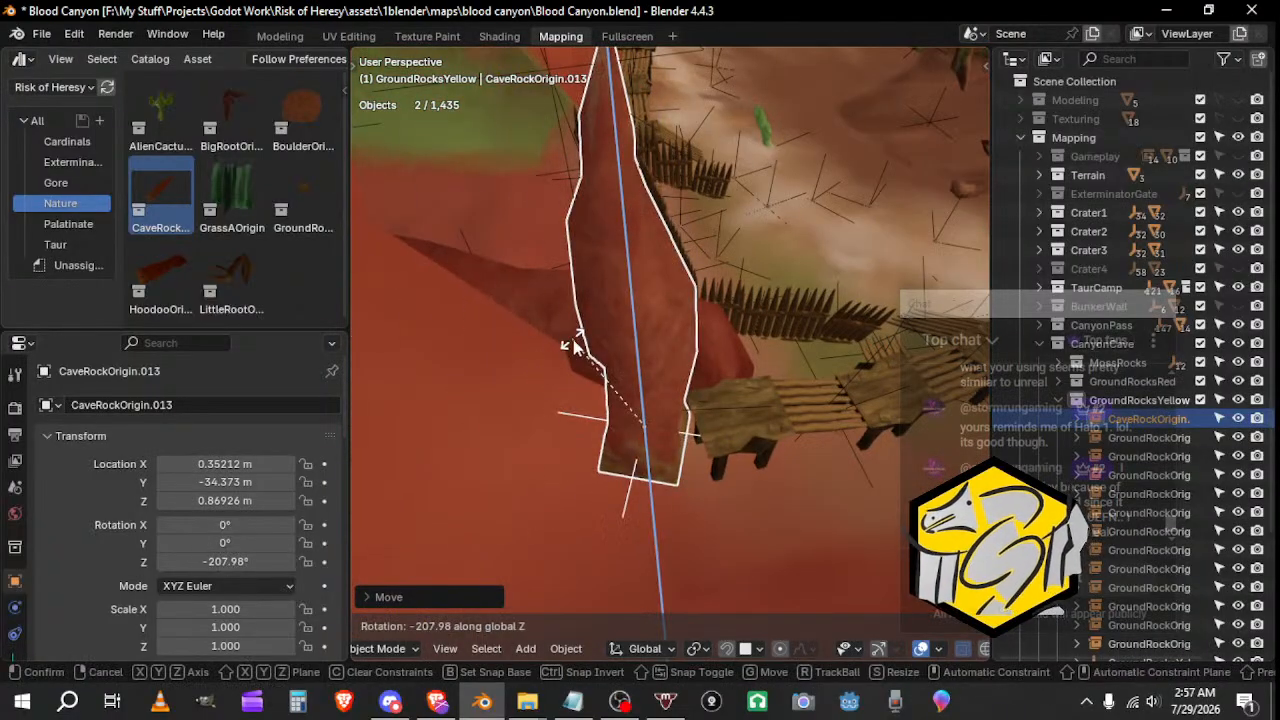
{"action": "left_click", "coordinate": [738, 389]}
{"action": "key", "text": "g"}
{"action": "left_click", "coordinate": [562, 342]}
{"action": "middle_click_drag", "start_coordinate": [562, 342], "coordinate": [723, 358]}
{"action": "key", "text": "r"}
{"action": "left_click", "coordinate": [730, 320]}
{"action": "key", "text": "g"}
{"action": "left_click", "coordinate": [813, 440]}
{"action": "middle_click_drag", "start_coordinate": [813, 440], "coordinate": [757, 450]}
{"action": "key", "text": "r"}
{"action": "left_click", "coordinate": [722, 424]}
{"action": "key", "text": "g"}
{"action": "left_click", "coordinate": [842, 490]}
{"action": "key", "text": "Delete"}
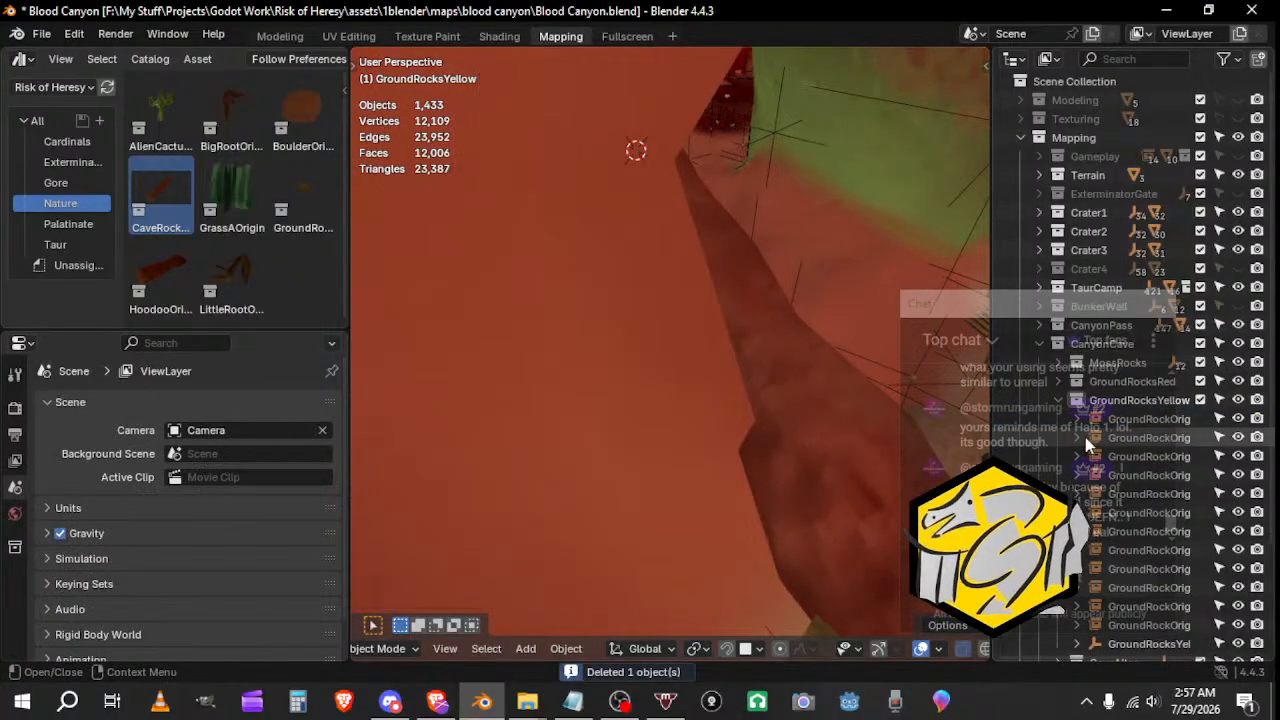
Step: Parent all the unparented ground rocks in GroundRocksYellow to the GroundRocksYellowPNode empty as Object
{"action": "left_click", "coordinate": [1125, 418]}
{"action": "left_click", "coordinate": [1125, 440], "text": "ctrl"}
{"action": "left_click", "coordinate": [1123, 456], "text": "ctrl"}
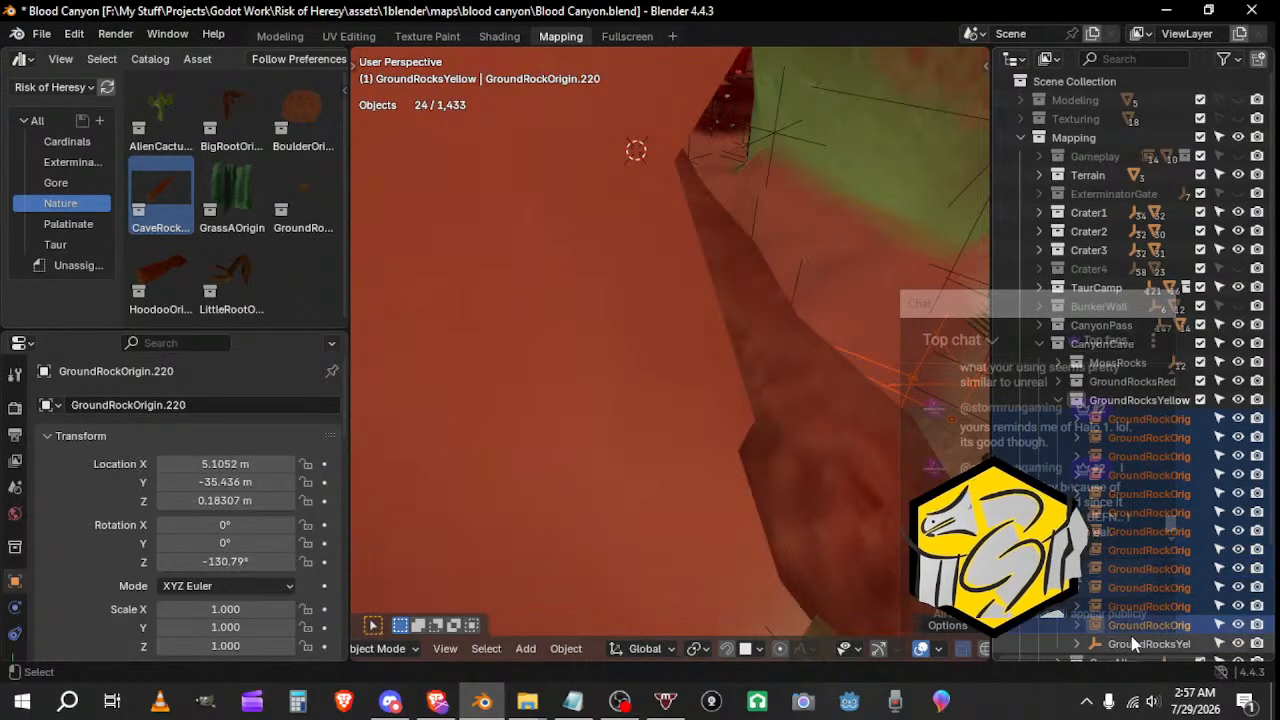
{"action": "key", "text": "ctrl+p"}
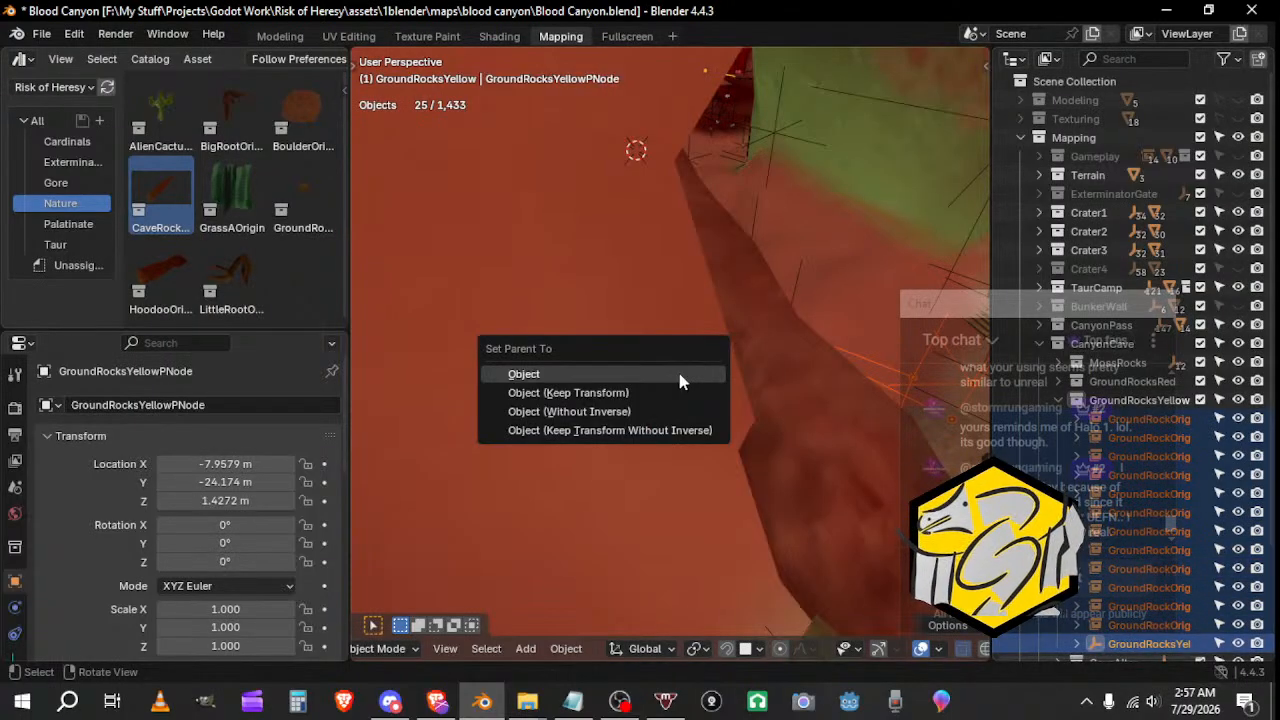
{"action": "left_click", "coordinate": [679, 381]}
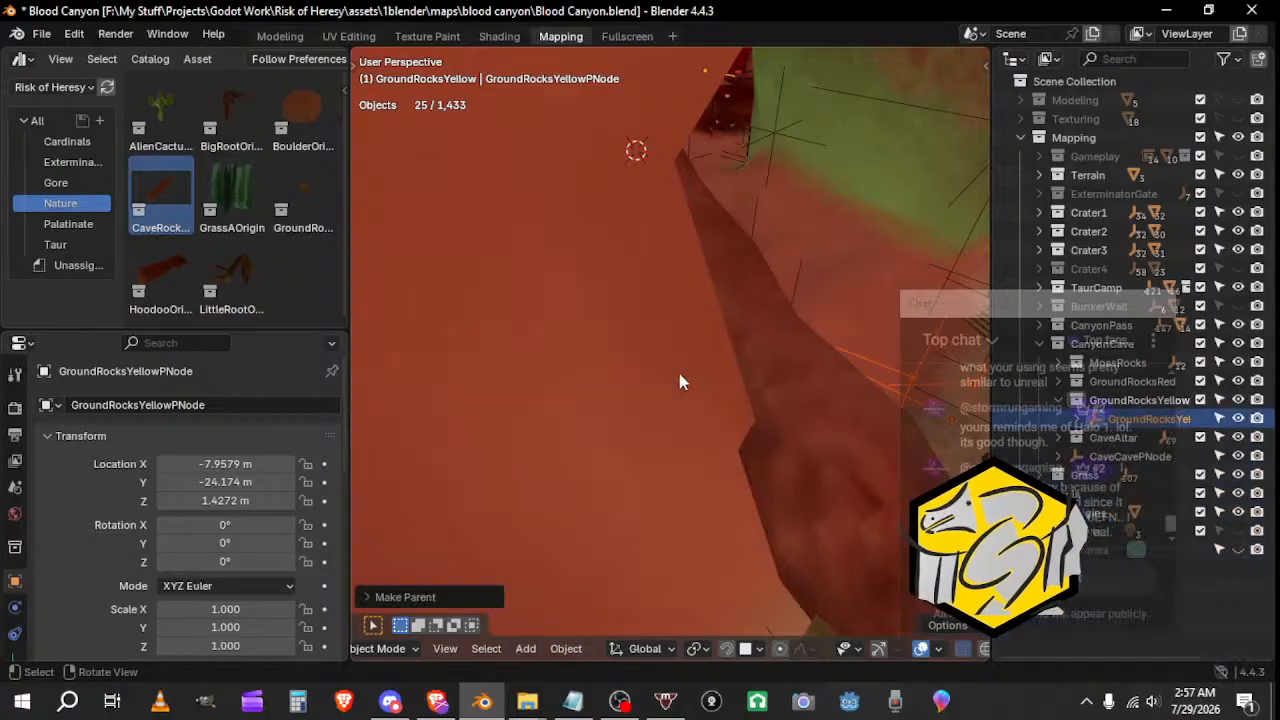
Step: Place a cave rock asset and move it onto the hoodoo near the bridge, around X -0.09 m, Y -33.24 m, Z -0.18 m
{"action": "left_click", "coordinate": [746, 377]}
{"action": "left_click_drag", "start_coordinate": [631, 318], "coordinate": [634, 318]}
{"action": "key", "text": "g"}
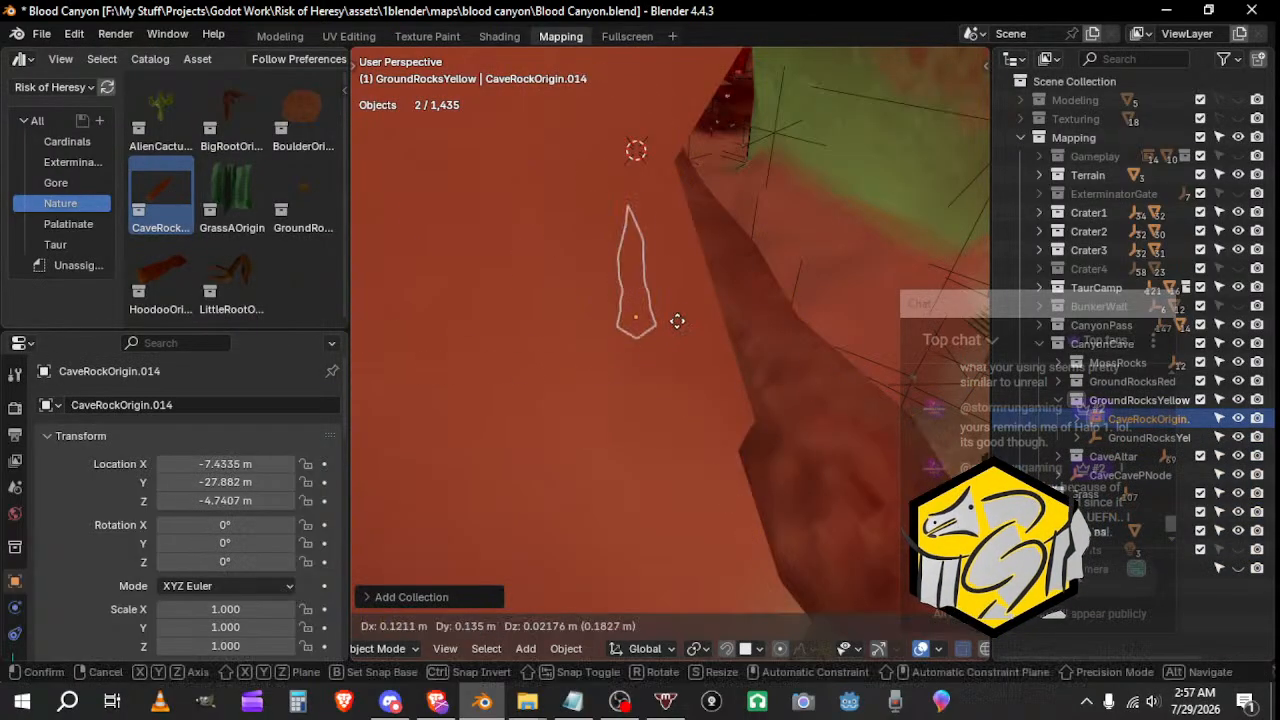
{"action": "left_click", "coordinate": [664, 309], "text": "ctrl"}
{"action": "middle_click_drag", "start_coordinate": [664, 309], "coordinate": [696, 282]}
{"action": "key", "text": "g"}
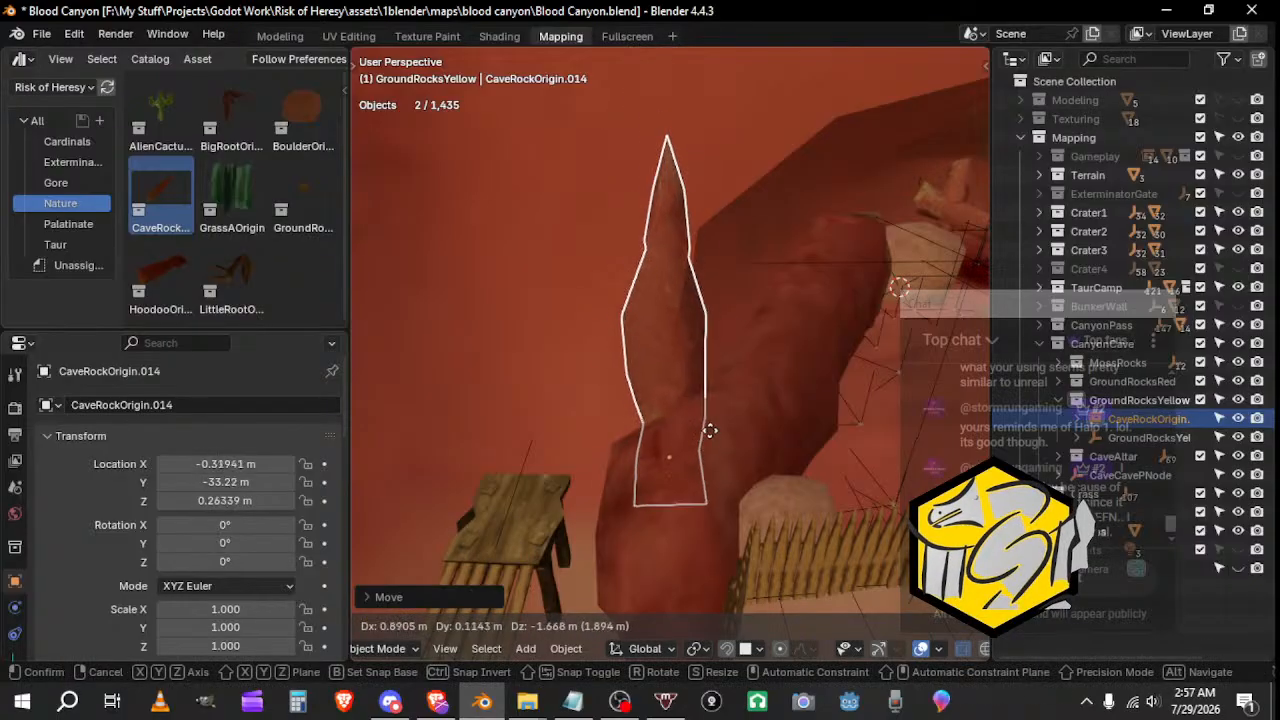
{"action": "left_click", "coordinate": [709, 446]}
Step: Tilt the cave rock so it leans along the hoodoo and move its base into the hoodoo
{"action": "middle_click_drag", "start_coordinate": [709, 446], "coordinate": [789, 408]}
{"action": "key", "text": "r"}
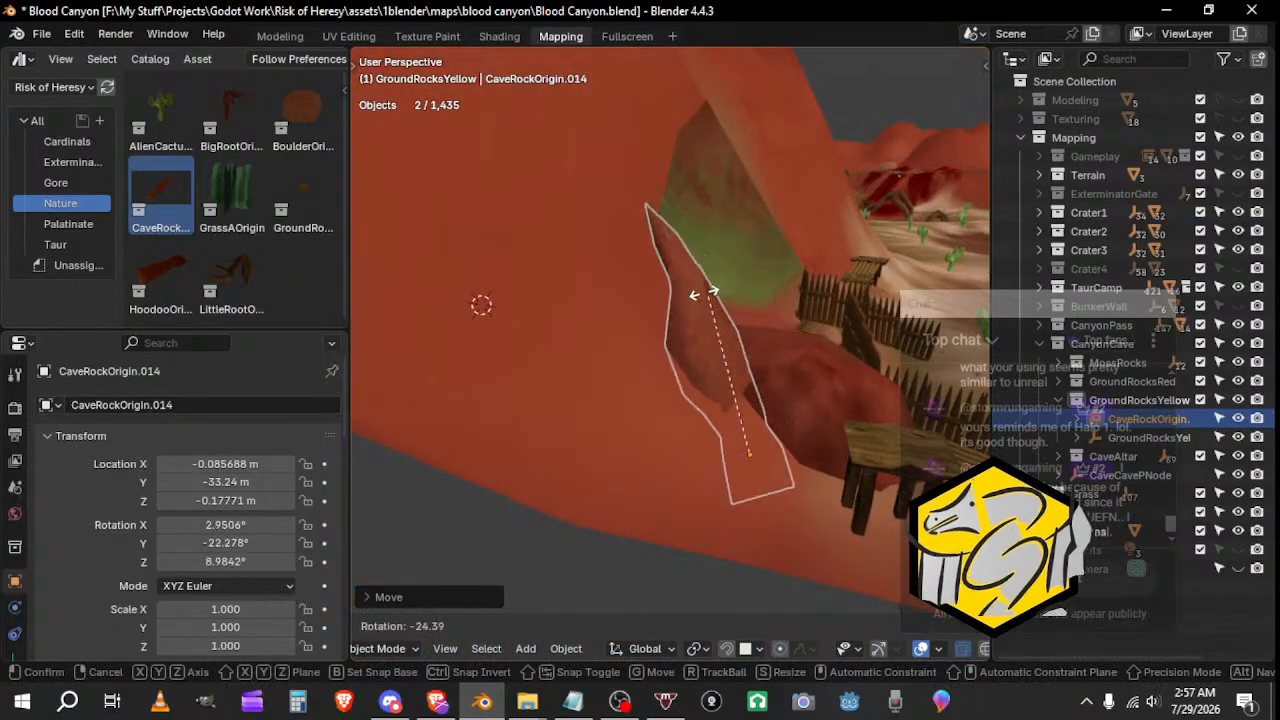
{"action": "left_click", "coordinate": [690, 293]}
{"action": "middle_click_drag", "start_coordinate": [690, 293], "coordinate": [722, 350]}
{"action": "key", "text": "g"}
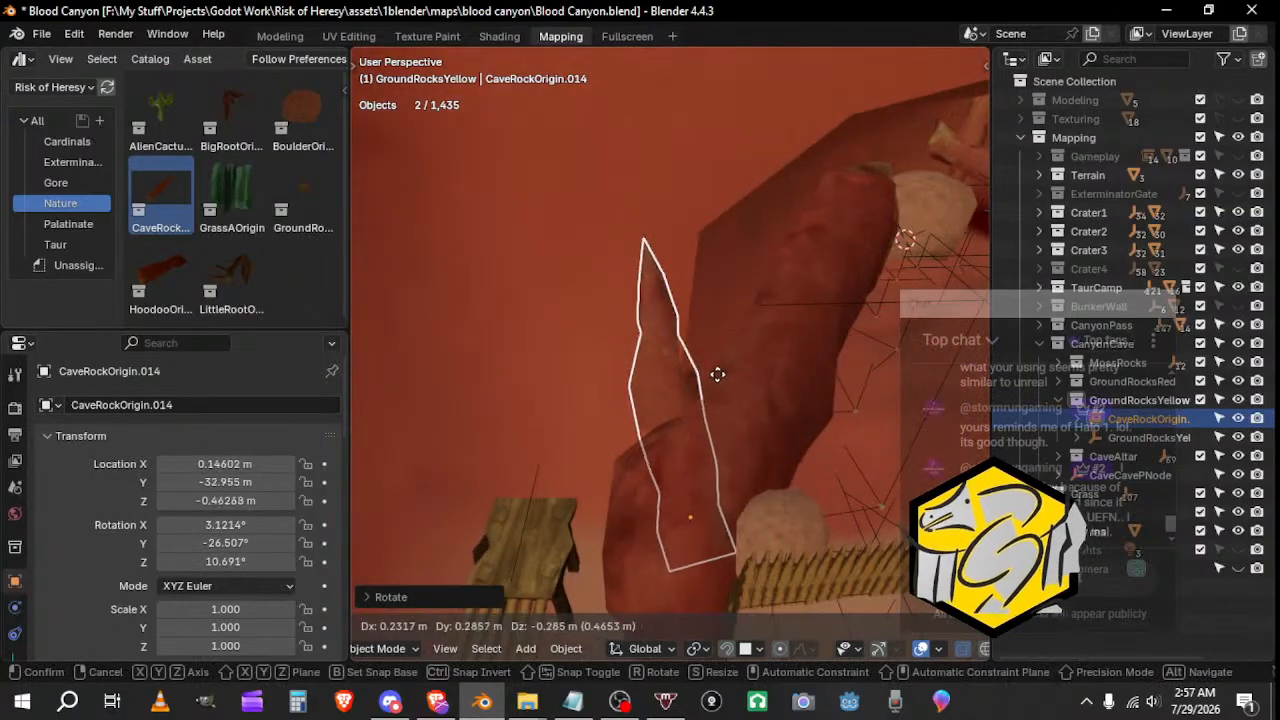
{"action": "left_click", "coordinate": [717, 374]}
{"action": "key", "text": "r"}
{"action": "left_click", "coordinate": [770, 398]}
Step: Refine the cave rock's lean and position on the hoodoo, spinning it about 50° around its local Z axis
{"action": "middle_click_drag", "start_coordinate": [778, 398], "coordinate": [746, 256]}
{"action": "key", "text": "r"}
{"action": "left_click", "coordinate": [740, 370]}
{"action": "key", "text": "g"}
{"action": "left_click", "coordinate": [626, 274]}
{"action": "key", "text": "r"}
{"action": "left_click", "coordinate": [700, 297]}
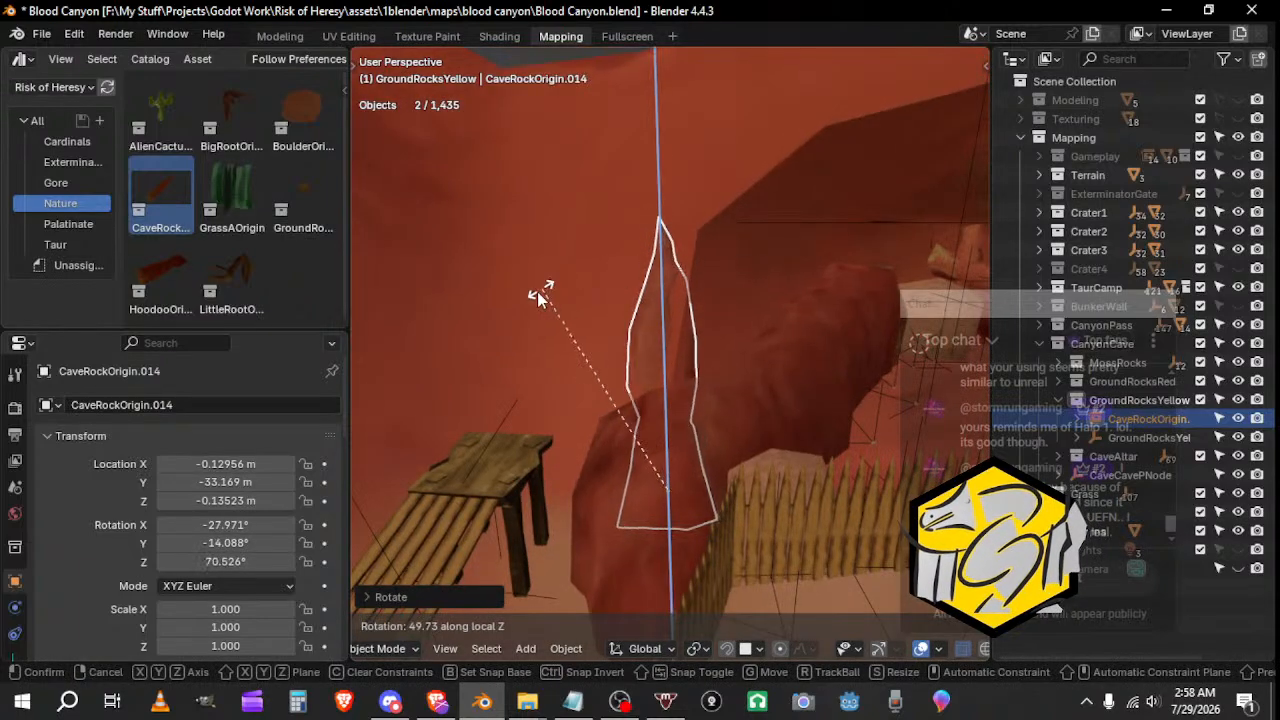
{"action": "left_click", "coordinate": [537, 291]}
{"action": "middle_click_drag", "start_coordinate": [537, 291], "coordinate": [706, 337]}
{"action": "left_click", "coordinate": [755, 303]}
{"action": "key", "text": "g"}
Step: Duplicate the cave rock above the first, tilt the copy to about X -44.8°, Y 27.5°, Z 29.7°, and seat its base by the first rock's tip
{"action": "key", "text": "shift+d"}
{"action": "key", "text": "r"}
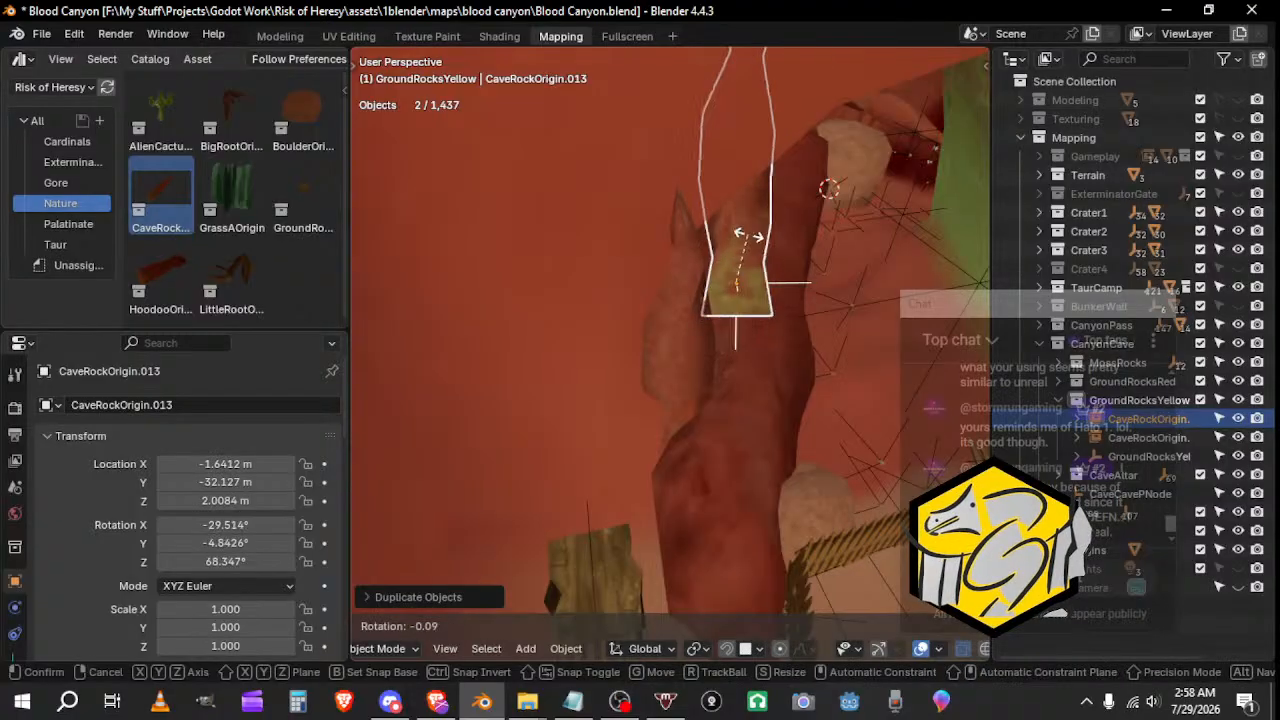
{"action": "left_click", "coordinate": [758, 212]}
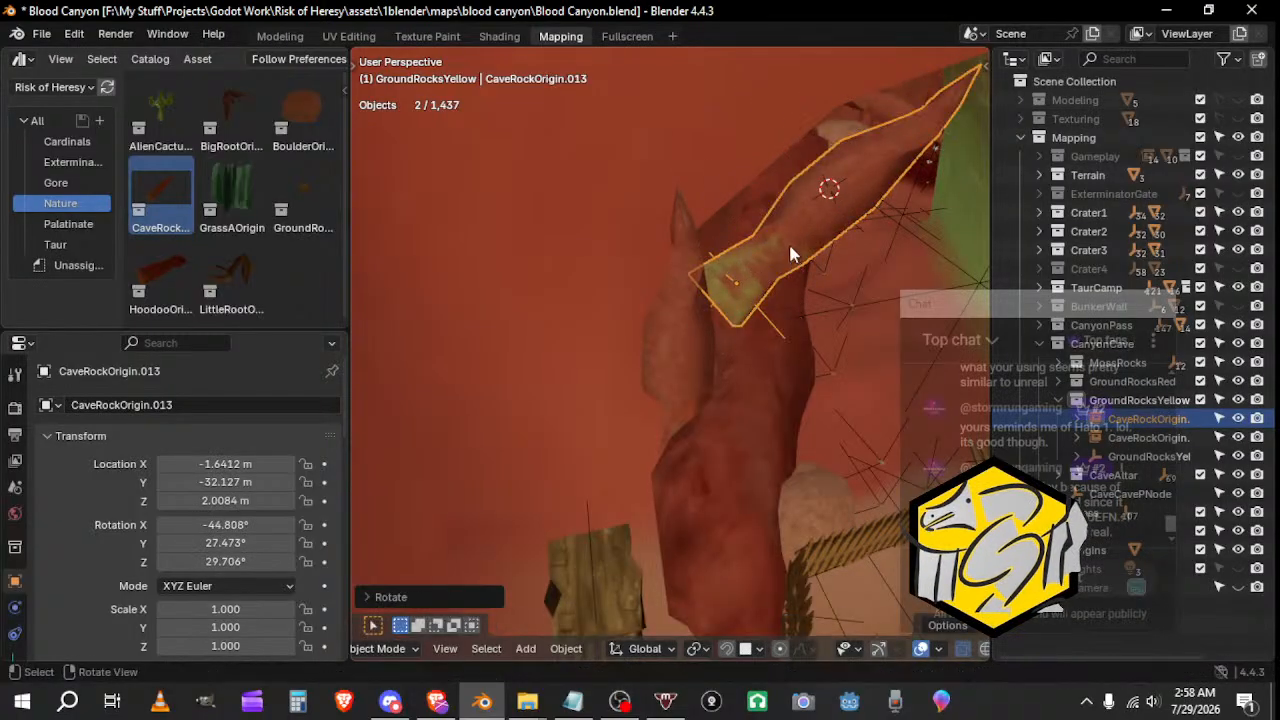
{"action": "key", "text": "g"}
{"action": "middle_click_drag", "start_coordinate": [745, 215], "coordinate": [592, 123]}
{"action": "key", "text": "g"}
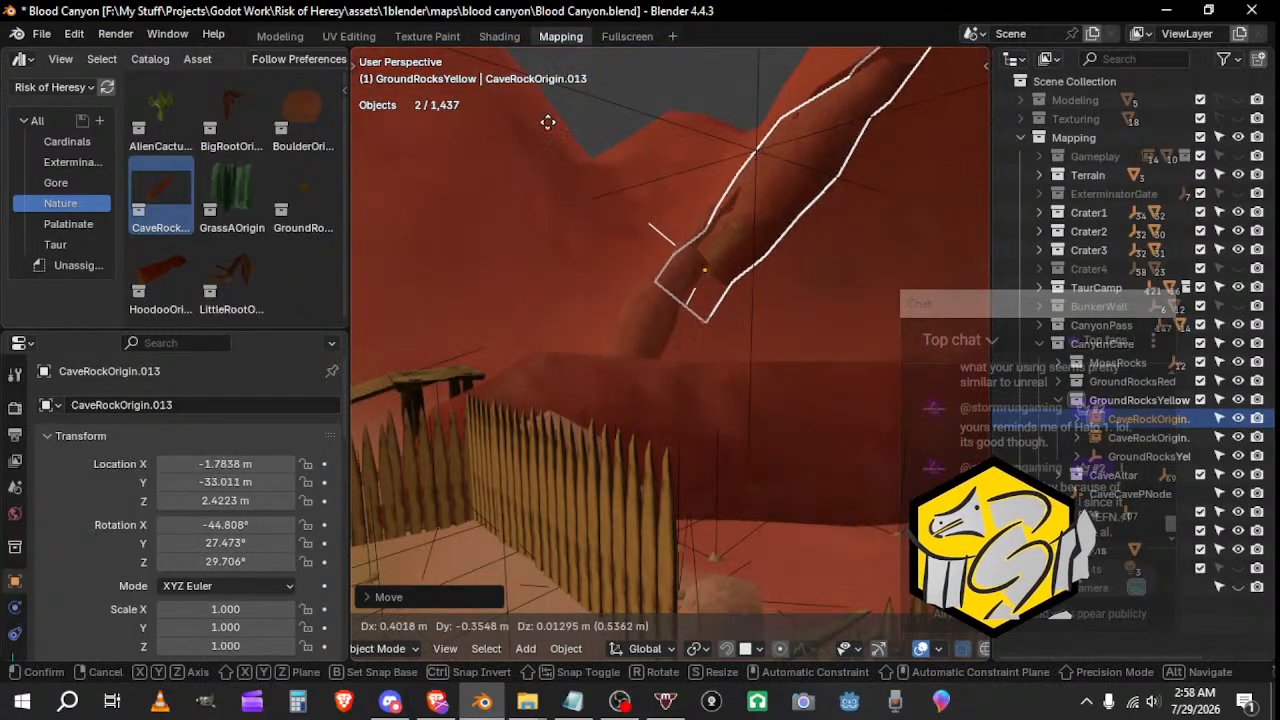
{"action": "key", "text": "g"}
{"action": "left_click", "coordinate": [732, 213]}
Step: Duplicate the tilted cave rock near X -1.32 m, Y -31.24 m, Z 3.75 m, tilt the copy, and turn it 180° around global Z
{"action": "middle_click_drag", "start_coordinate": [732, 213], "coordinate": [661, 285]}
{"action": "key", "text": "shift+d"}
{"action": "left_click", "coordinate": [812, 212]}
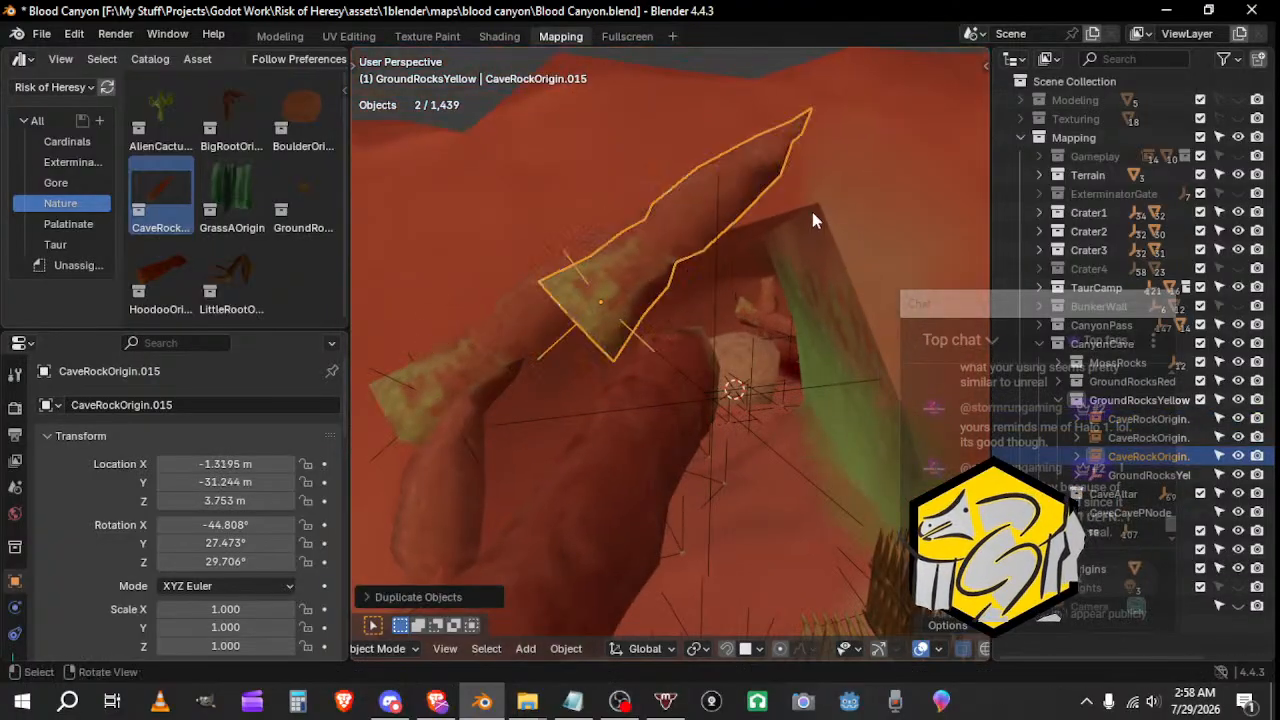
{"action": "key", "text": "r"}
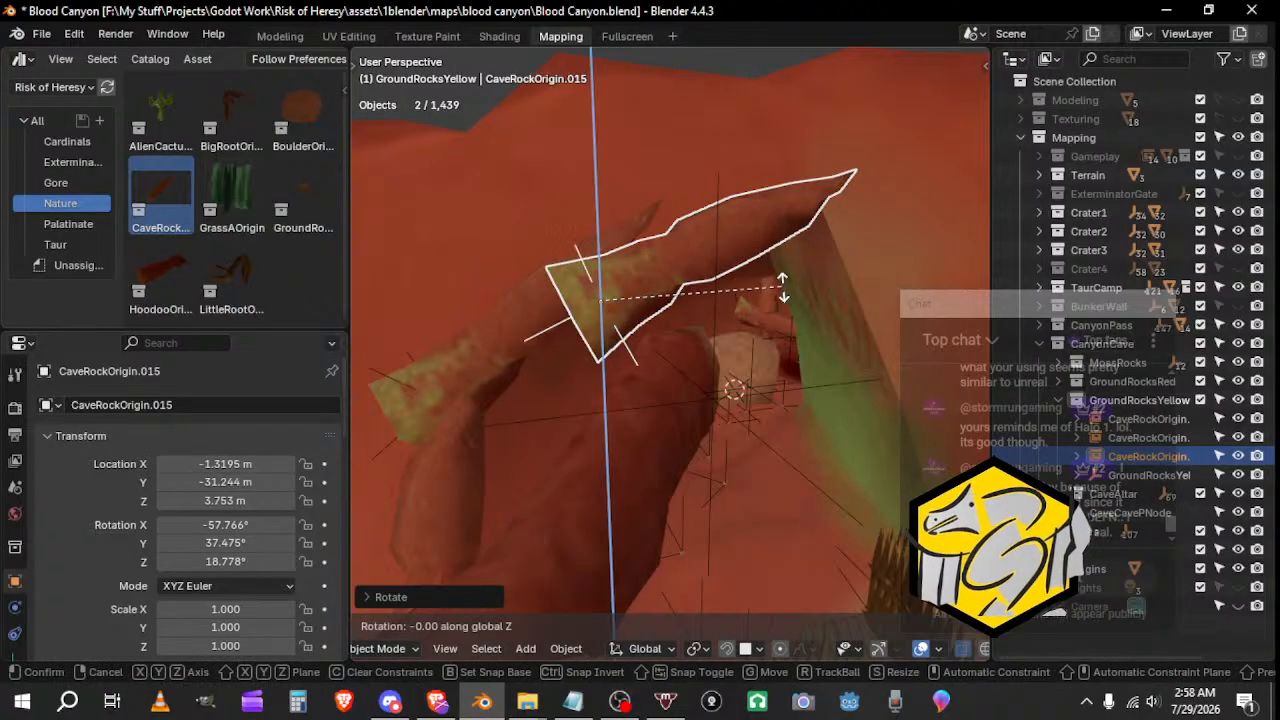
{"action": "type", "text": "0"}
{"action": "key", "text": "Return"}
{"action": "middle_click_drag", "start_coordinate": [772, 289], "coordinate": [616, 332]}
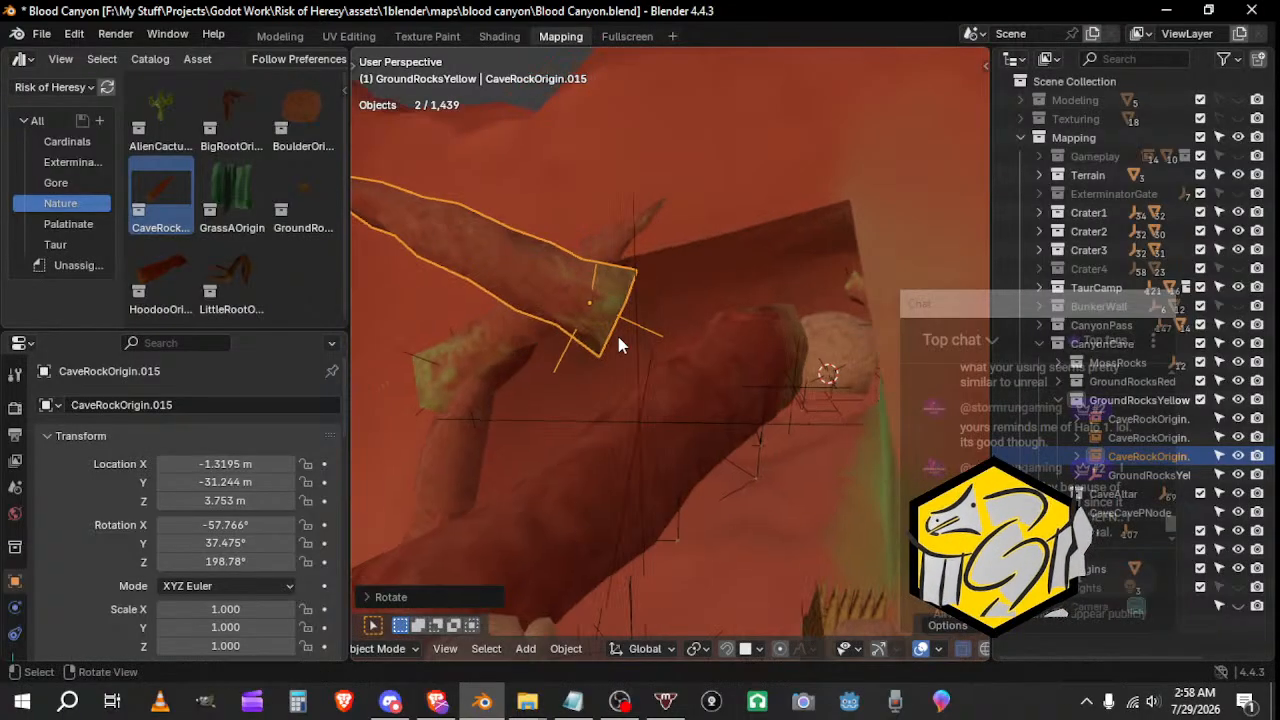
Step: Move the third cave rock to the opposite side of the cave entrance, near X -2.10 m, Y -28.16 m, Z 4.67 m, angled toward the second rock
{"action": "key", "text": "g"}
{"action": "left_click", "coordinate": [829, 336]}
{"action": "key", "text": "r"}
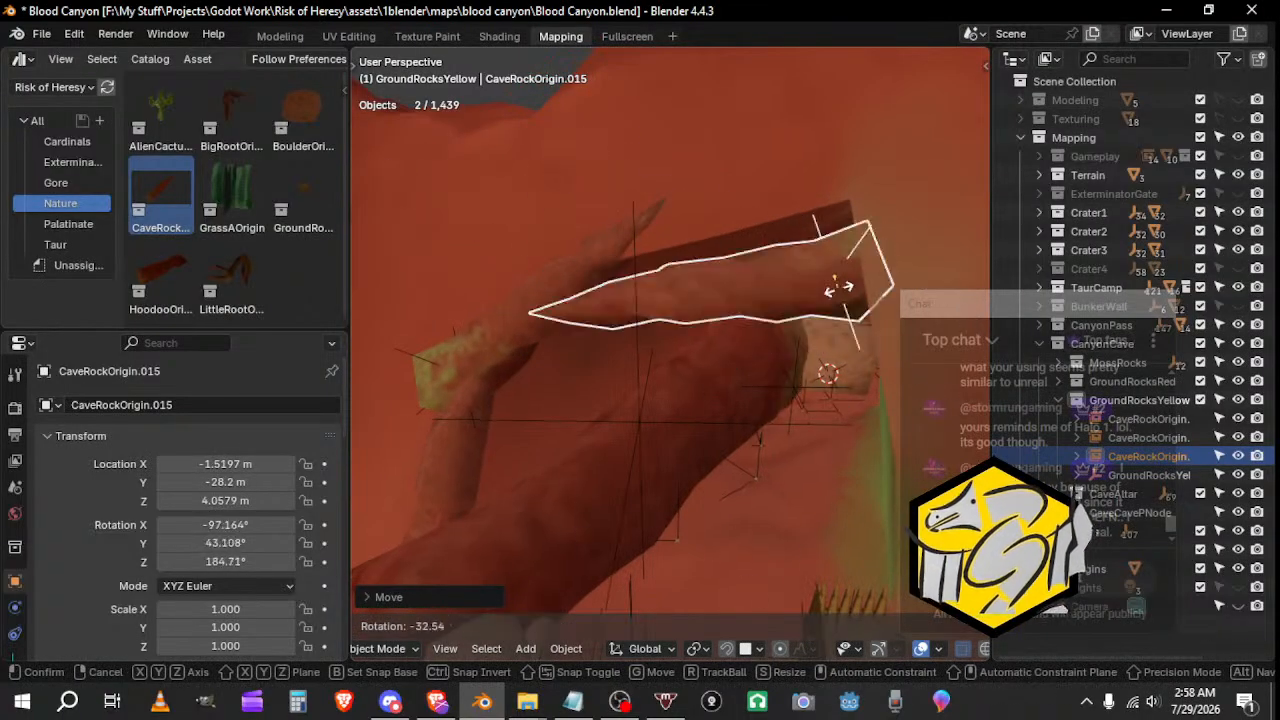
{"action": "left_click", "coordinate": [838, 299]}
{"action": "middle_click_drag", "start_coordinate": [838, 299], "coordinate": [743, 329]}
{"action": "key", "text": "g"}
{"action": "left_click", "coordinate": [781, 243]}
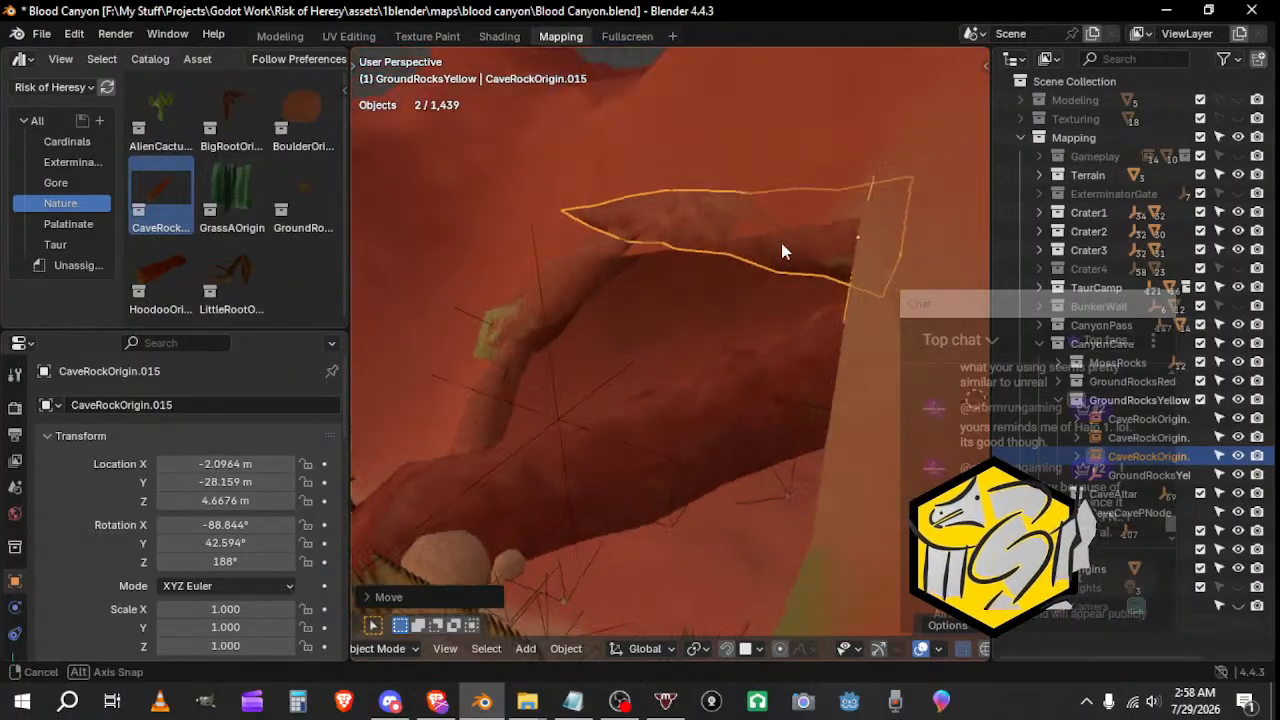
Step: Raise and retilt the third cave rock to about X -1.68 m, Y -28.28 m, Z 5.12 m, with rotation X -114.4°, Y 40.8°, Z 165.3°
{"action": "key", "text": "g"}
{"action": "key", "text": "r"}
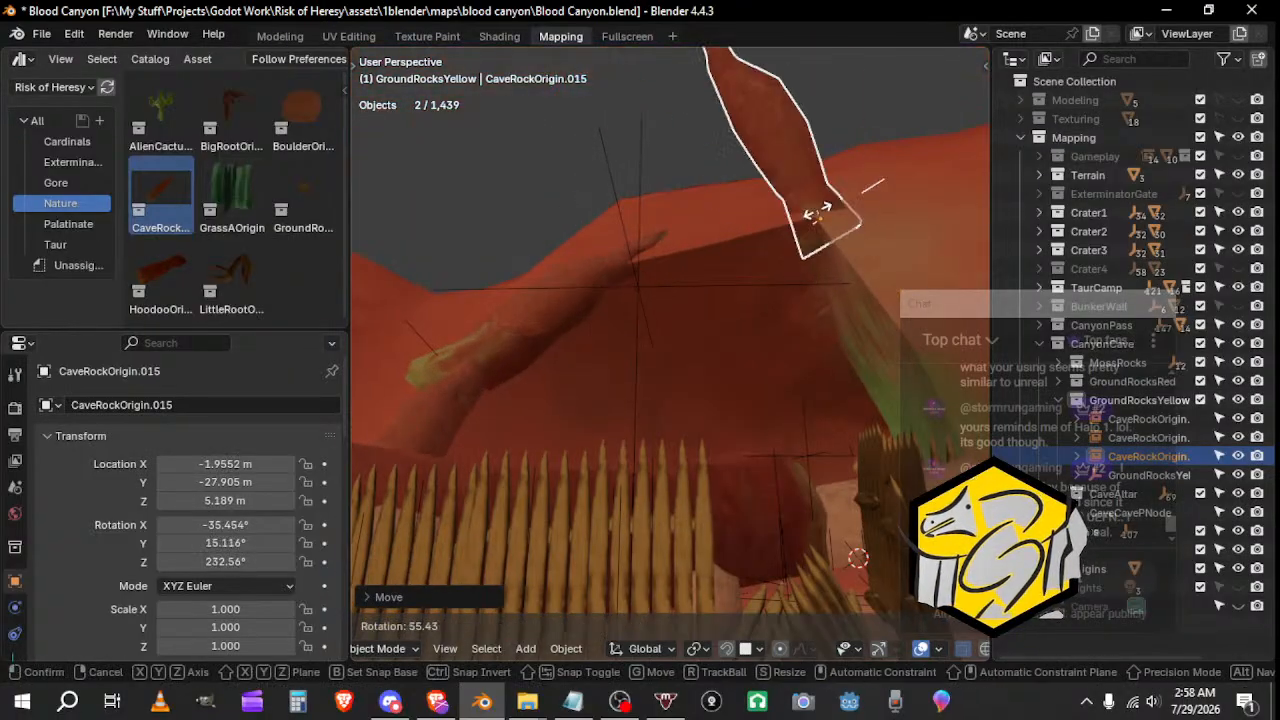
{"action": "left_click", "coordinate": [791, 220]}
{"action": "middle_click_drag", "start_coordinate": [791, 220], "coordinate": [708, 306]}
{"action": "key", "text": "g"}
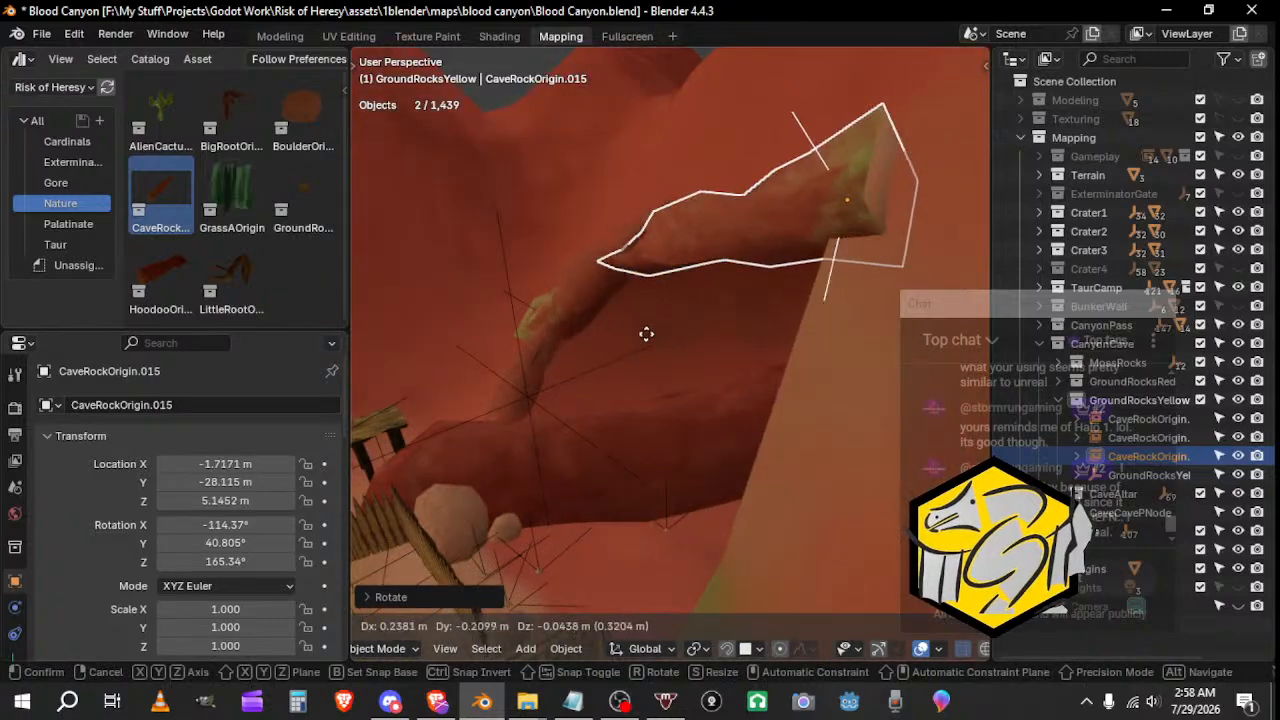
{"action": "left_click", "coordinate": [637, 338]}
{"action": "middle_click_drag", "start_coordinate": [637, 338], "coordinate": [801, 312]}
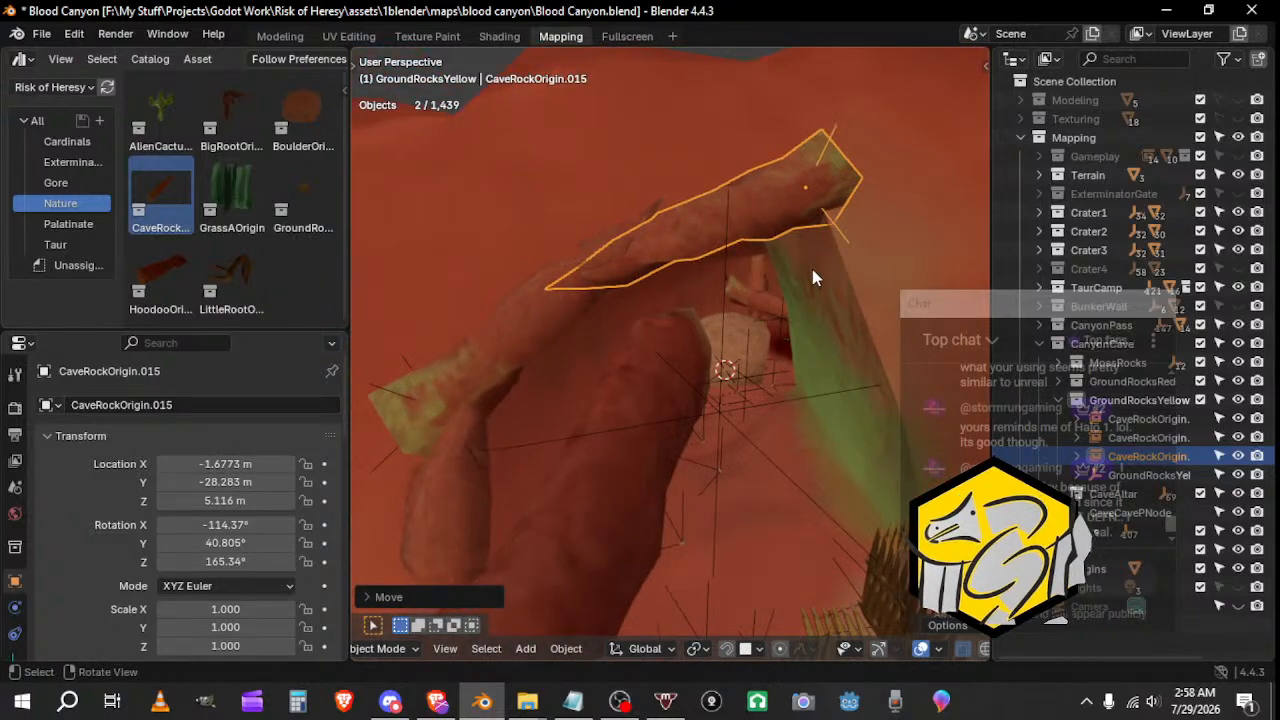
Step: Duplicate the third cave rock, stand the copy upright by the fence, and rotate it to about X -8.2°, Y 25.6°, Z 148.1°
{"action": "middle_click_drag", "start_coordinate": [812, 269], "coordinate": [668, 227]}
{"action": "key", "text": "shift+d"}
{"action": "left_click", "coordinate": [803, 332]}
{"action": "key", "text": "r"}
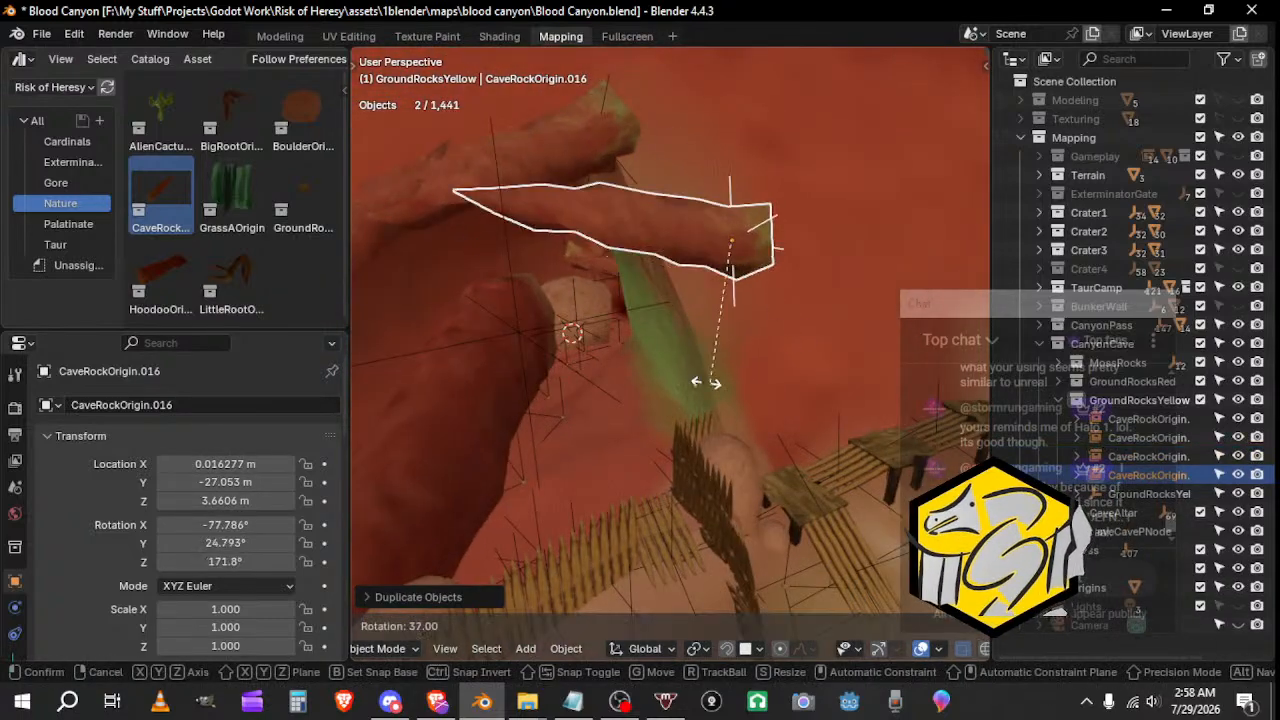
{"action": "left_click", "coordinate": [643, 289]}
{"action": "middle_click_drag", "start_coordinate": [643, 289], "coordinate": [799, 242]}
{"action": "key", "text": "g"}
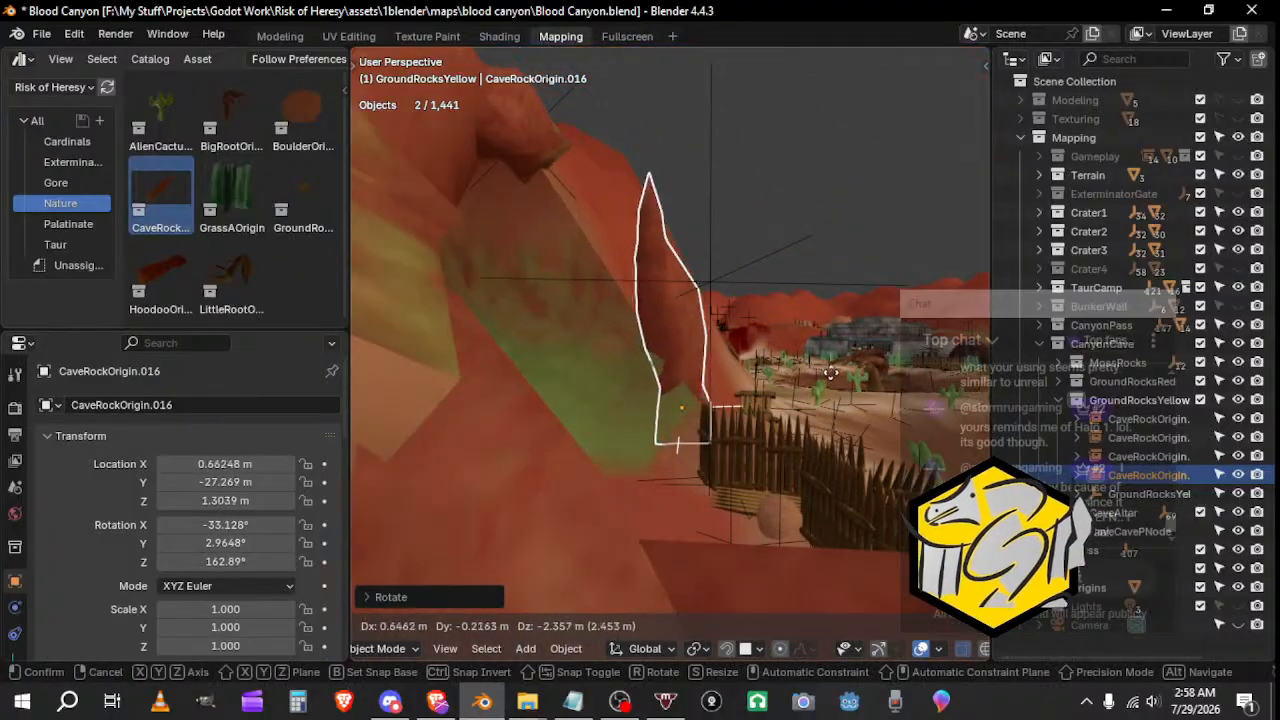
{"action": "left_click", "coordinate": [790, 400]}
{"action": "middle_click_drag", "start_coordinate": [790, 400], "coordinate": [908, 341]}
{"action": "key", "text": "r"}
{"action": "left_click", "coordinate": [784, 298]}
{"action": "middle_click_drag", "start_coordinate": [784, 298], "coordinate": [580, 402]}
Step: Sink the upright cave rock behind the boulders near X 1.12 m, Y -27.73 m, Z 0.46 m, leaning at X -19.6°, Y 21.5°, Z 141.4°
{"action": "key", "text": "g"}
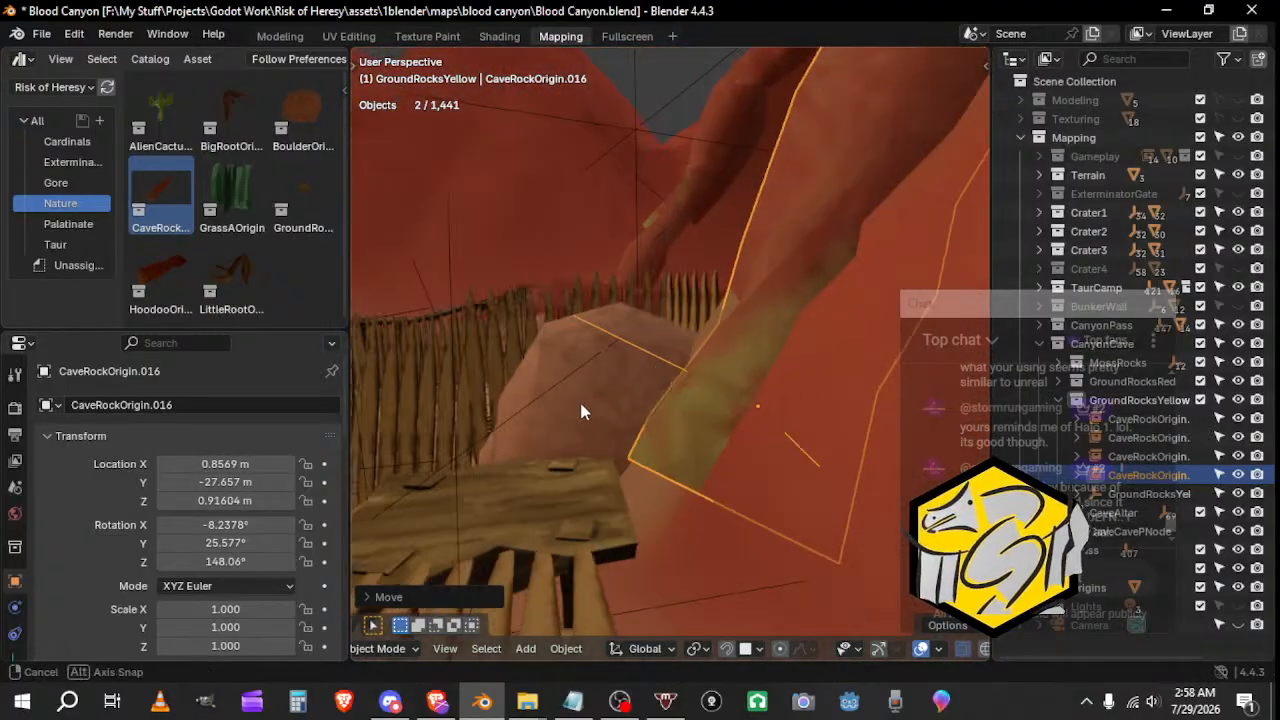
{"action": "key", "text": "g"}
{"action": "left_click", "coordinate": [628, 510]}
{"action": "middle_click_drag", "start_coordinate": [628, 510], "coordinate": [794, 474]}
{"action": "key", "text": "g"}
{"action": "left_click", "coordinate": [804, 530]}
{"action": "key", "text": "g"}
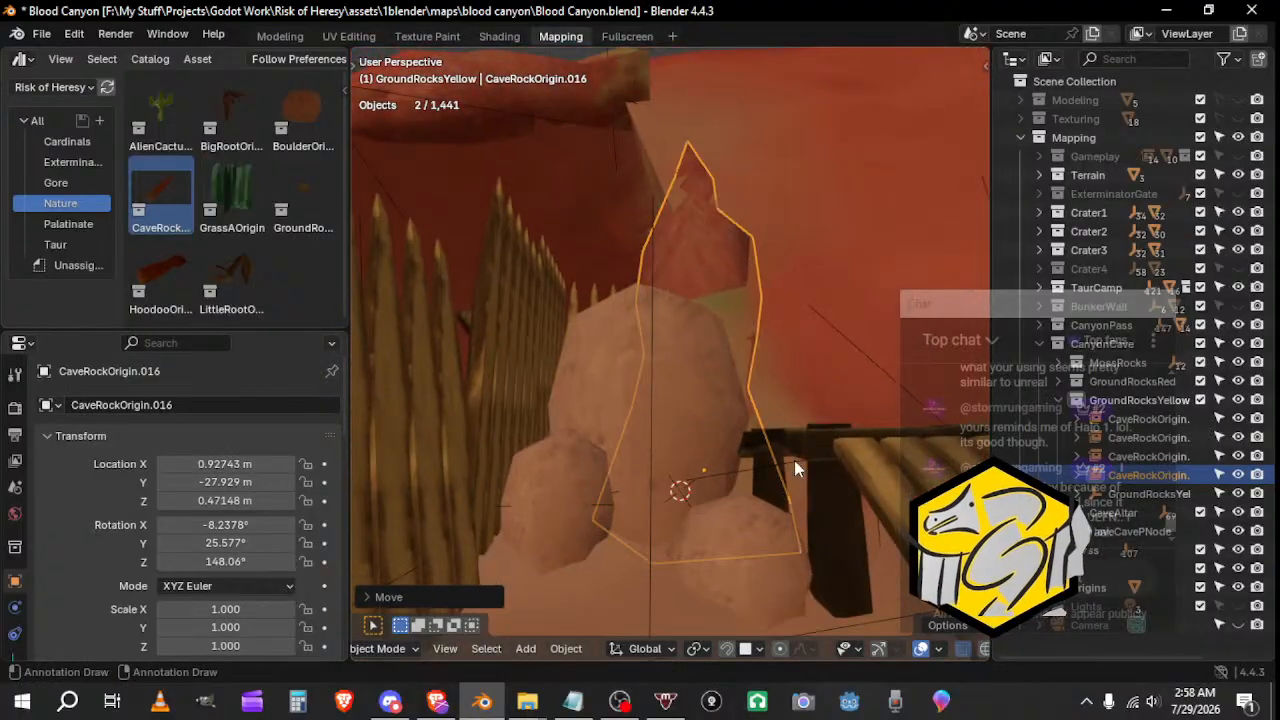
{"action": "key", "text": "r"}
{"action": "left_click", "coordinate": [771, 423]}
{"action": "middle_click_drag", "start_coordinate": [771, 423], "coordinate": [722, 404]}
{"action": "key", "text": "g"}
{"action": "left_click", "coordinate": [686, 455]}
{"action": "left_click", "coordinate": [731, 447]}
{"action": "mouse_move", "coordinate": [731, 447]}
{"action": "middle_mouse_down"}
{"action": "mouse_move", "coordinate": [847, 466]}
{"action": "mouse_move", "coordinate": [711, 504]}
{"action": "mouse_move", "coordinate": [691, 398]}
{"action": "mouse_move", "coordinate": [503, 372]}
{"action": "mouse_move", "coordinate": [556, 240]}
{"action": "mouse_move", "coordinate": [663, 273]}
{"action": "mouse_move", "coordinate": [760, 400]}
{"action": "middle_mouse_up"}
{"action": "middle_click_drag", "start_coordinate": [686, 376], "coordinate": [731, 400]}
{"action": "middle_click_drag", "start_coordinate": [713, 478], "coordinate": [712, 375]}
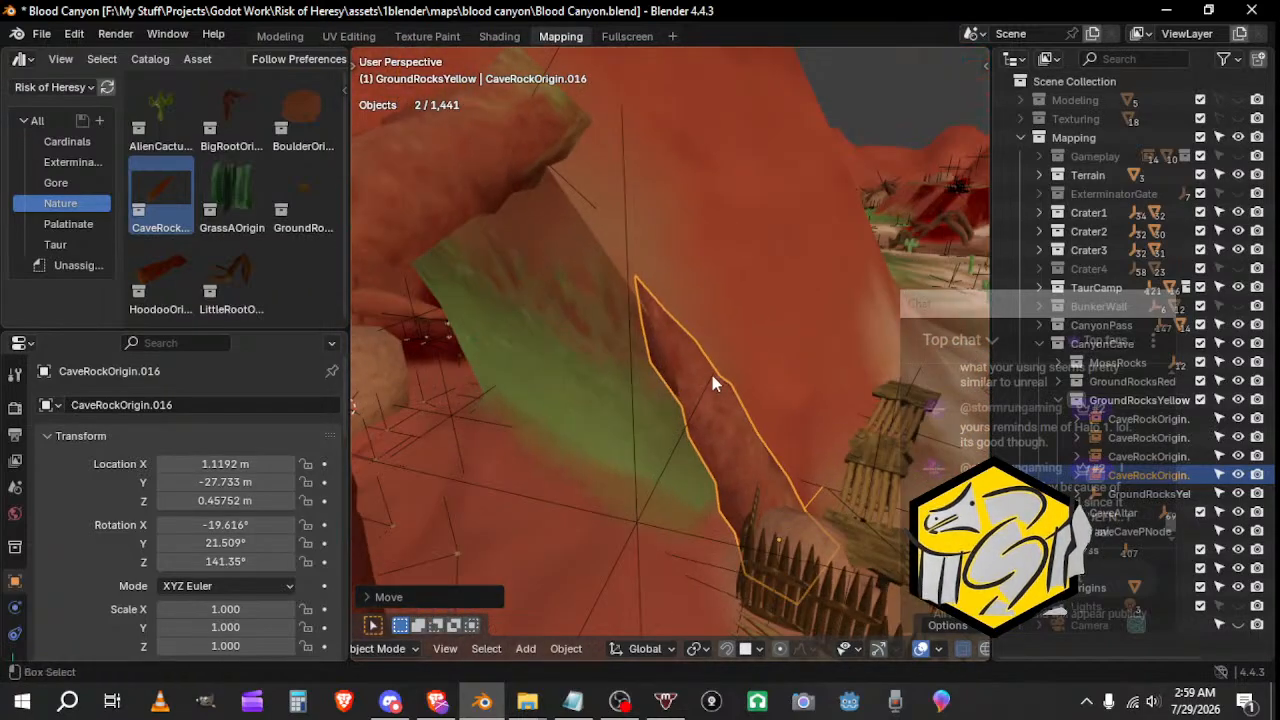
Step: Duplicate the upright cave rock above itself near X -0.25 m, Y -27.72 m, Z 2.97 m, rotated to X -31.5°, Y 18.4°, Z 138°
{"action": "key", "text": "shift+d"}
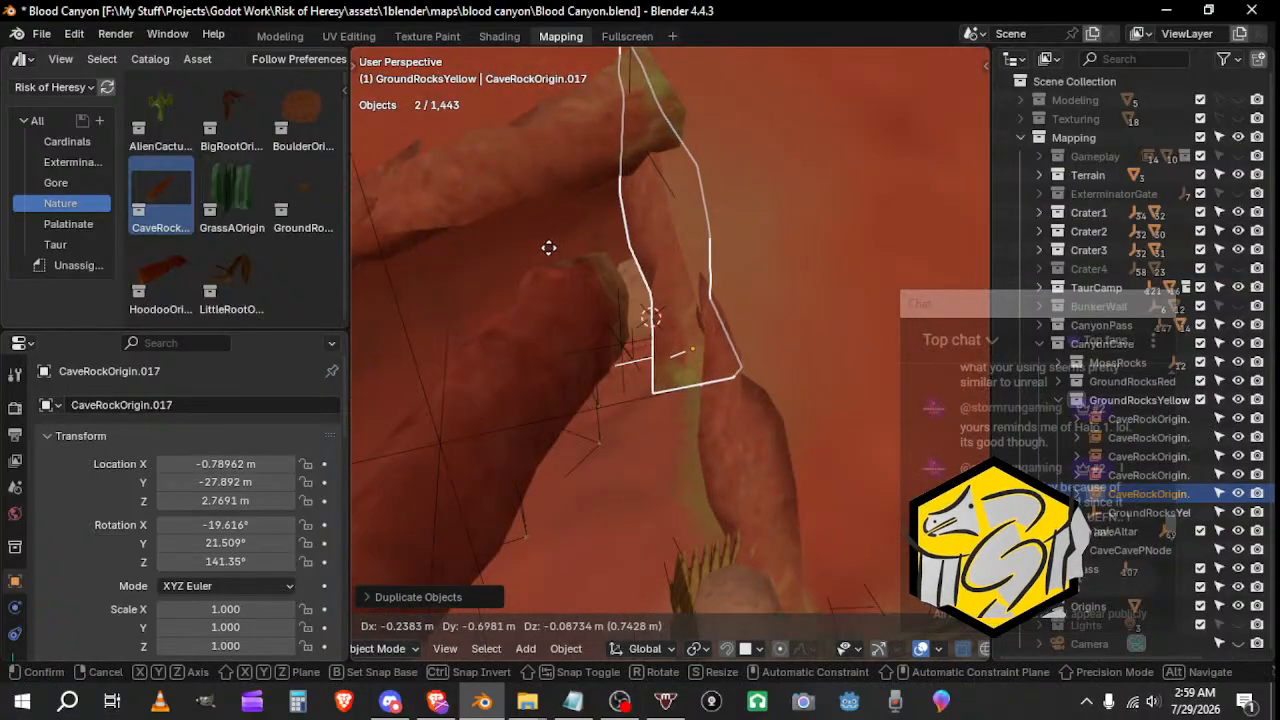
{"action": "left_click", "coordinate": [549, 246]}
{"action": "middle_click_drag", "start_coordinate": [549, 246], "coordinate": [716, 422]}
{"action": "key", "text": "g"}
{"action": "left_click", "coordinate": [771, 156]}
{"action": "key", "text": "r"}
{"action": "left_click", "coordinate": [582, 320]}
{"action": "key", "text": "g"}
{"action": "left_click", "coordinate": [597, 317]}
{"action": "key", "text": "r"}
{"action": "left_click", "coordinate": [620, 277]}
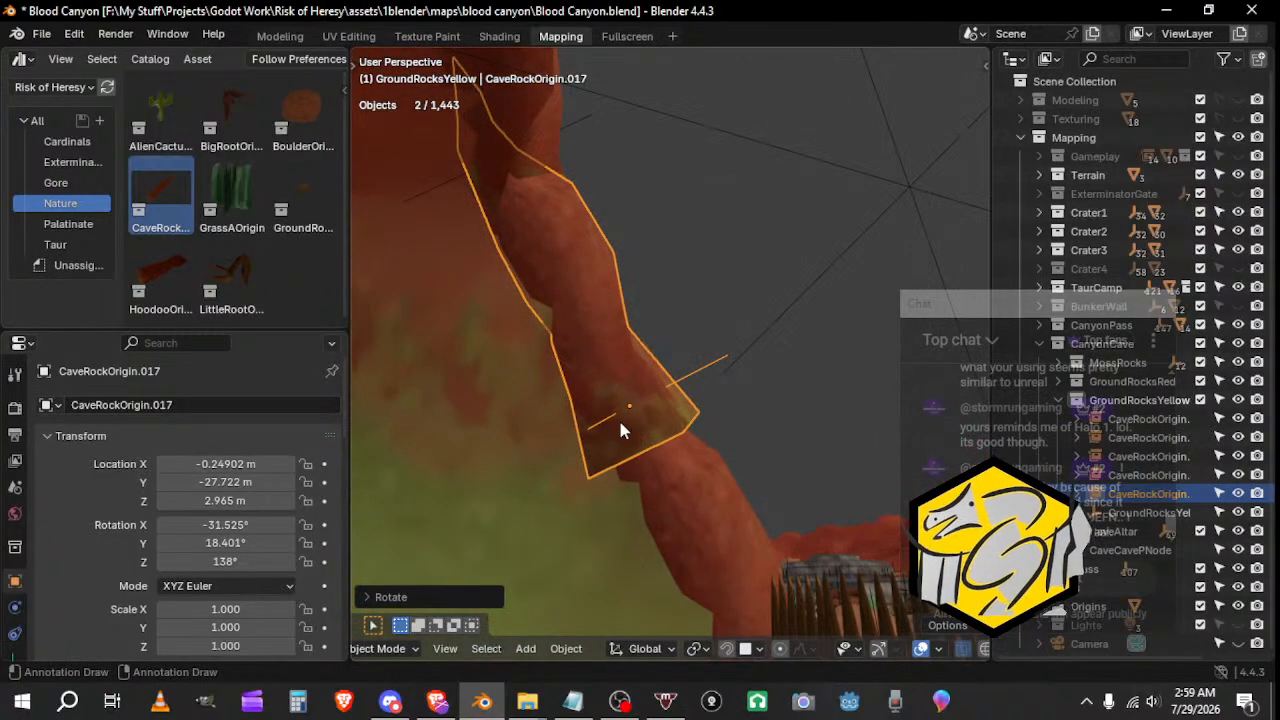
{"action": "middle_click_drag", "start_coordinate": [514, 371], "coordinate": [617, 307]}
Step: Inspect the joints between the cave rocks of the entrance arch from several sides
{"action": "left_click", "coordinate": [571, 221]}
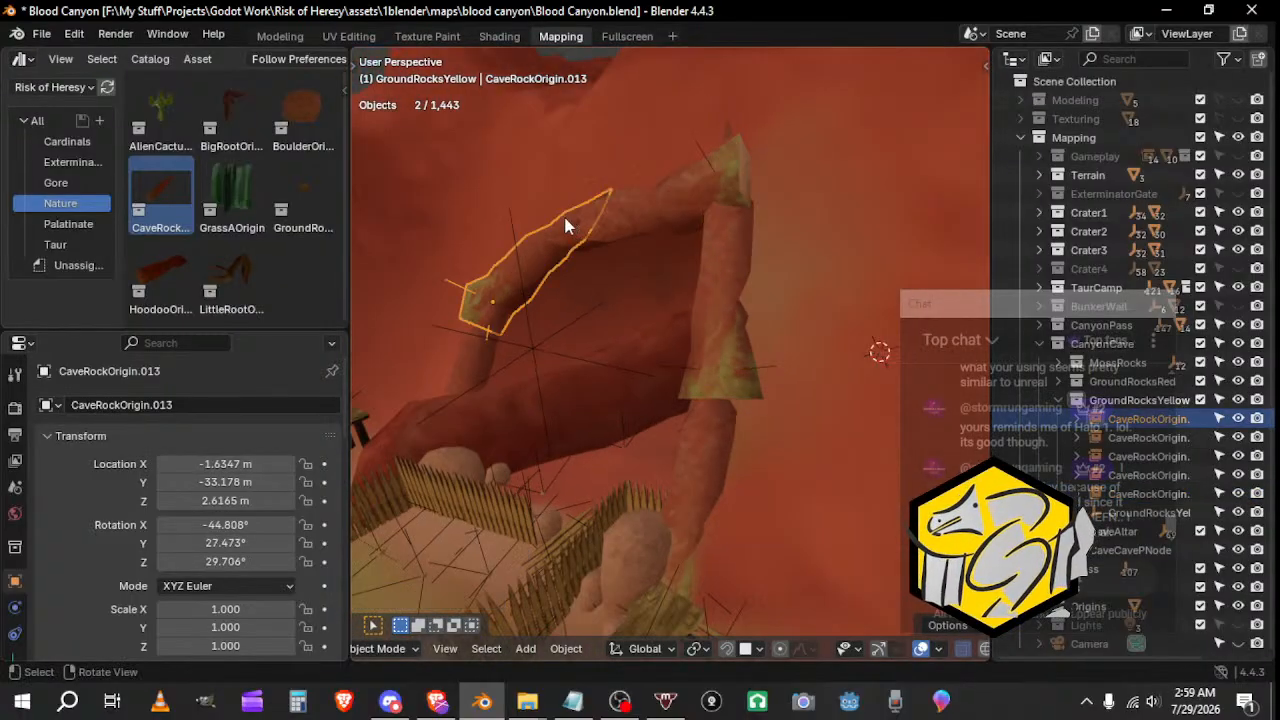
{"action": "middle_click_drag", "start_coordinate": [571, 221], "coordinate": [688, 264]}
{"action": "left_click", "coordinate": [628, 220]}
{"action": "middle_click_drag", "start_coordinate": [628, 220], "coordinate": [556, 350]}
{"action": "left_click", "coordinate": [715, 410]}
{"action": "left_click", "coordinate": [559, 394]}
Step: Try removing the three upper cave rocks of the arch
{"action": "left_click", "coordinate": [515, 398]}
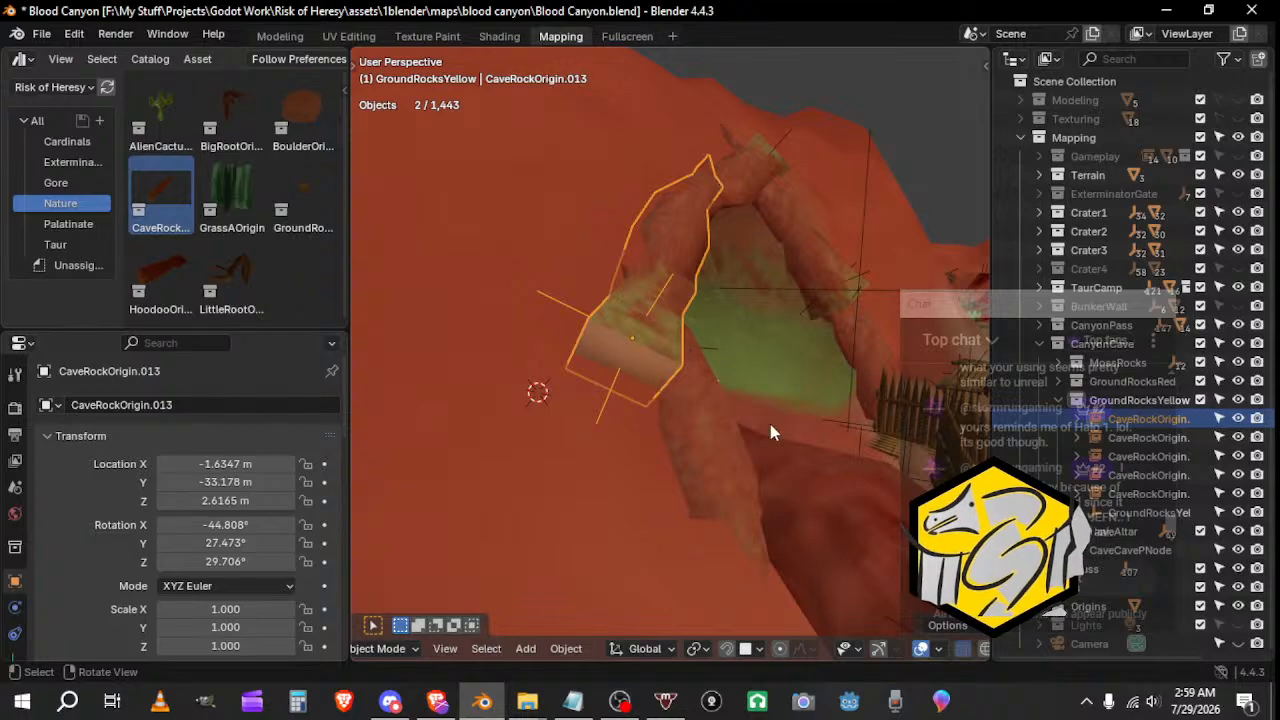
{"action": "middle_click_drag", "start_coordinate": [770, 432], "coordinate": [661, 423]}
{"action": "middle_click_drag", "start_coordinate": [537, 343], "coordinate": [685, 250]}
{"action": "left_click", "coordinate": [649, 191], "text": "shift"}
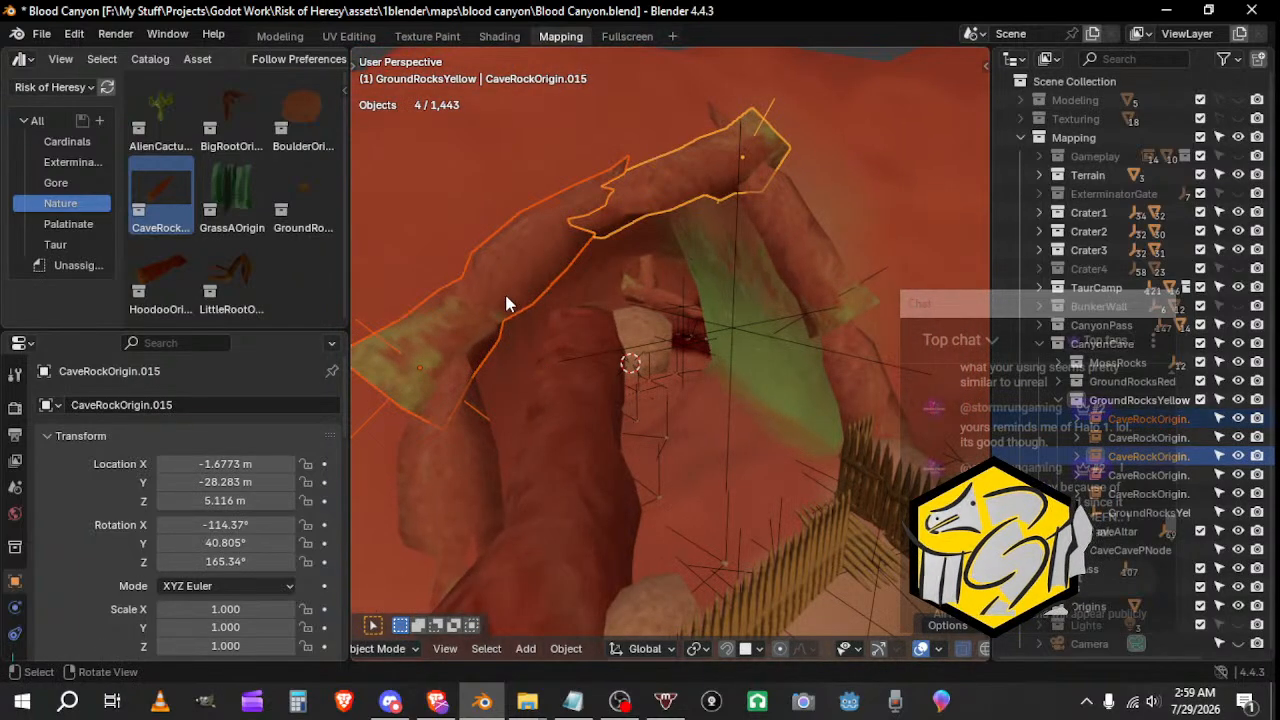
{"action": "left_click", "coordinate": [505, 296]}
{"action": "left_click", "coordinate": [846, 273], "text": "shift"}
{"action": "left_click", "coordinate": [805, 242], "text": "shift"}
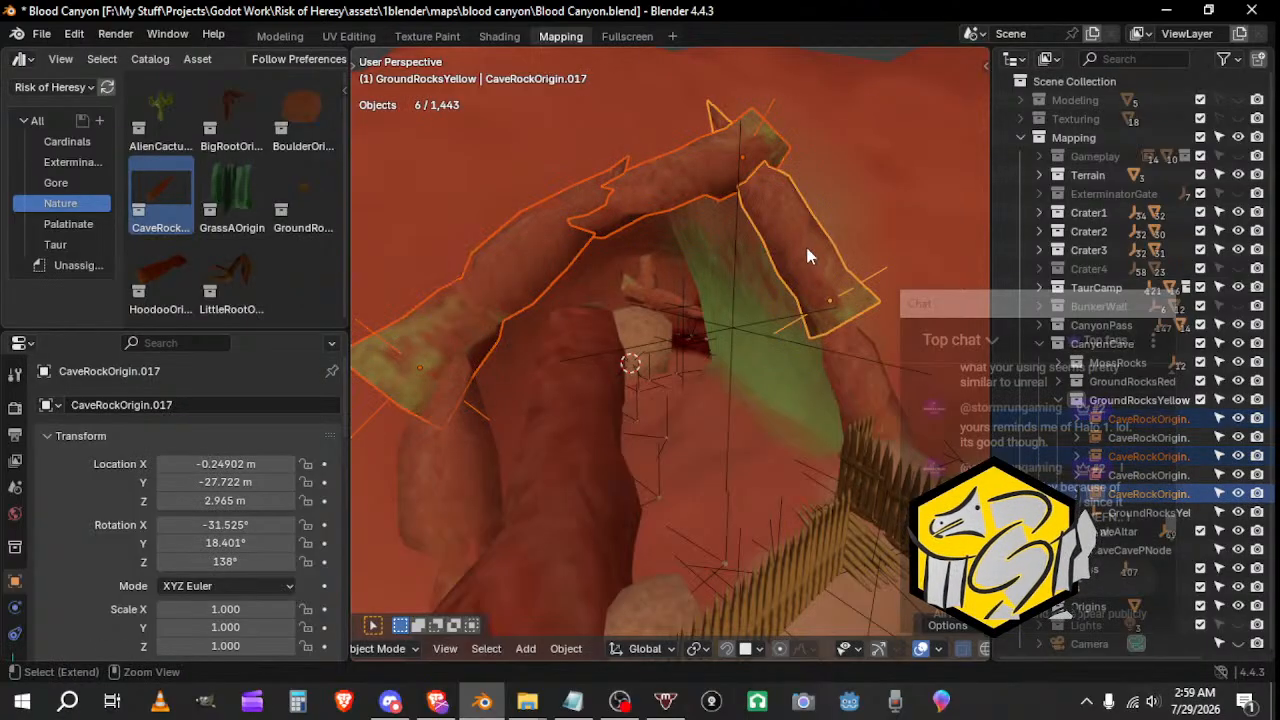
{"action": "key", "text": "Delete"}
Step: Try removing the two remaining upright cave rocks on either side of the cave entrance
{"action": "middle_click_drag", "start_coordinate": [797, 248], "coordinate": [693, 365]}
{"action": "left_click", "coordinate": [693, 365]}
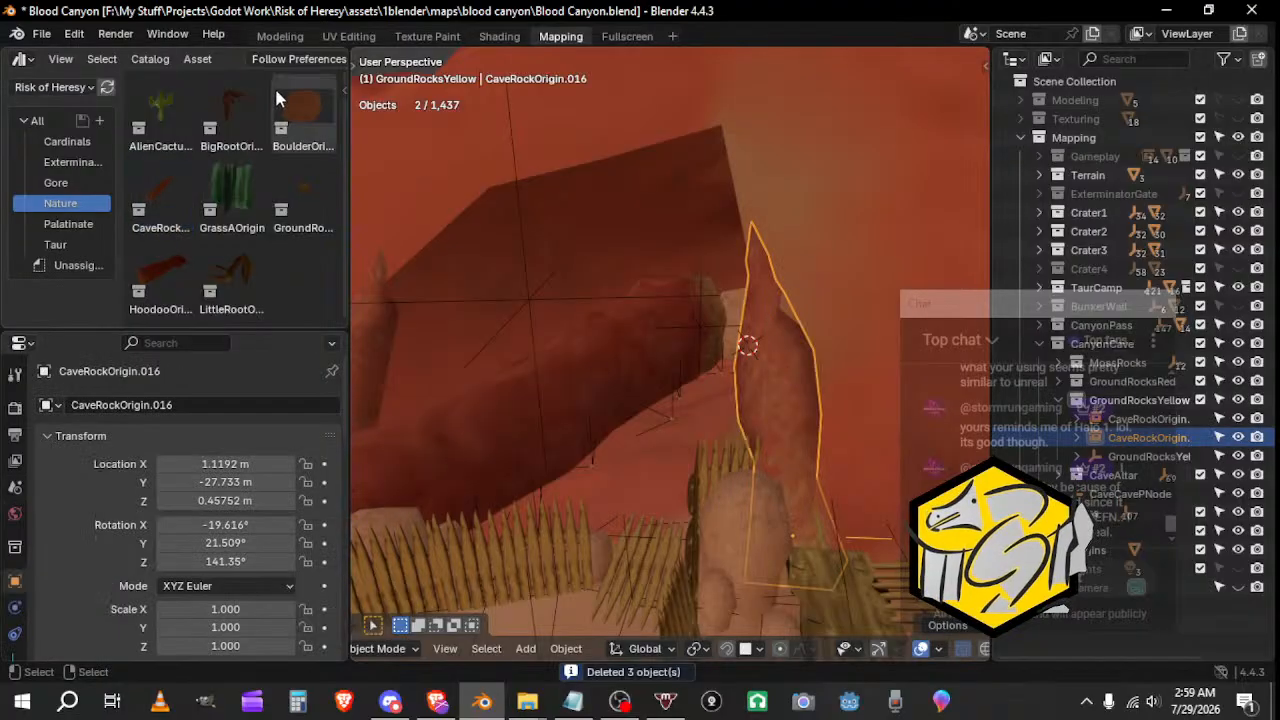
{"action": "left_click", "coordinate": [391, 302]}
{"action": "left_click", "coordinate": [389, 323]}
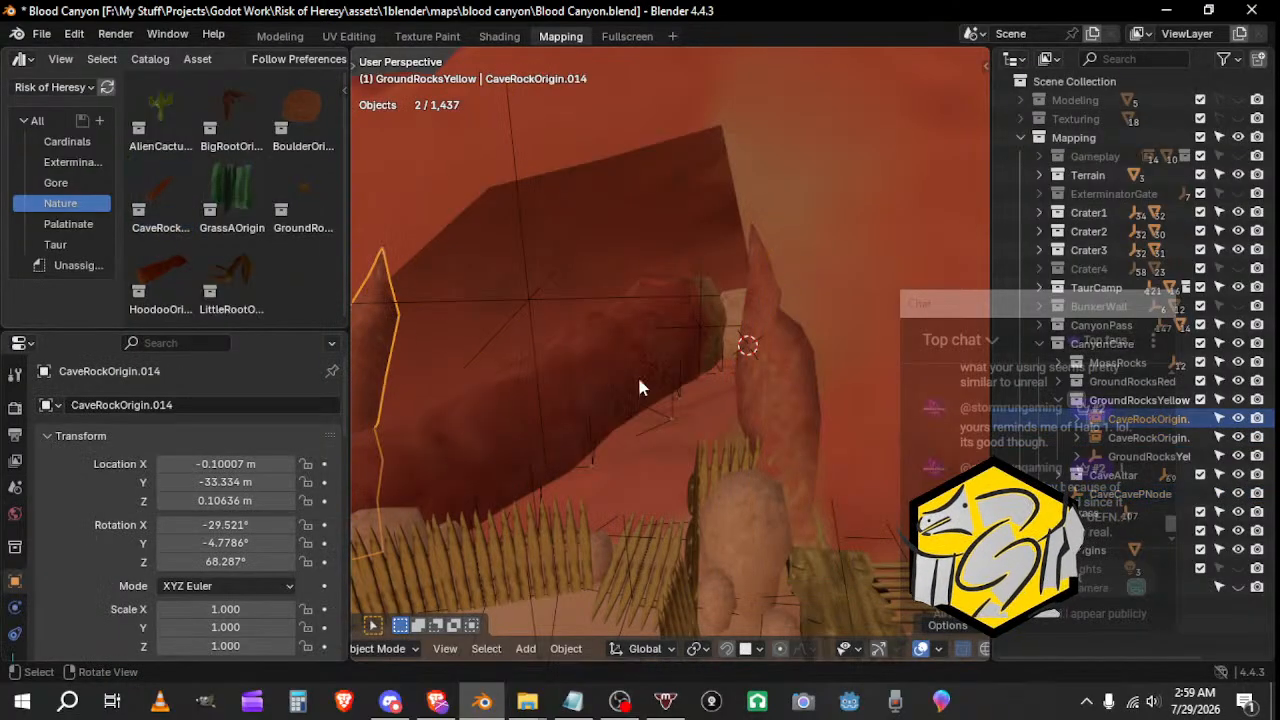
{"action": "left_click", "coordinate": [737, 383], "text": "shift"}
{"action": "key", "text": "Delete"}
{"action": "middle_click_drag", "start_coordinate": [759, 378], "coordinate": [709, 309]}
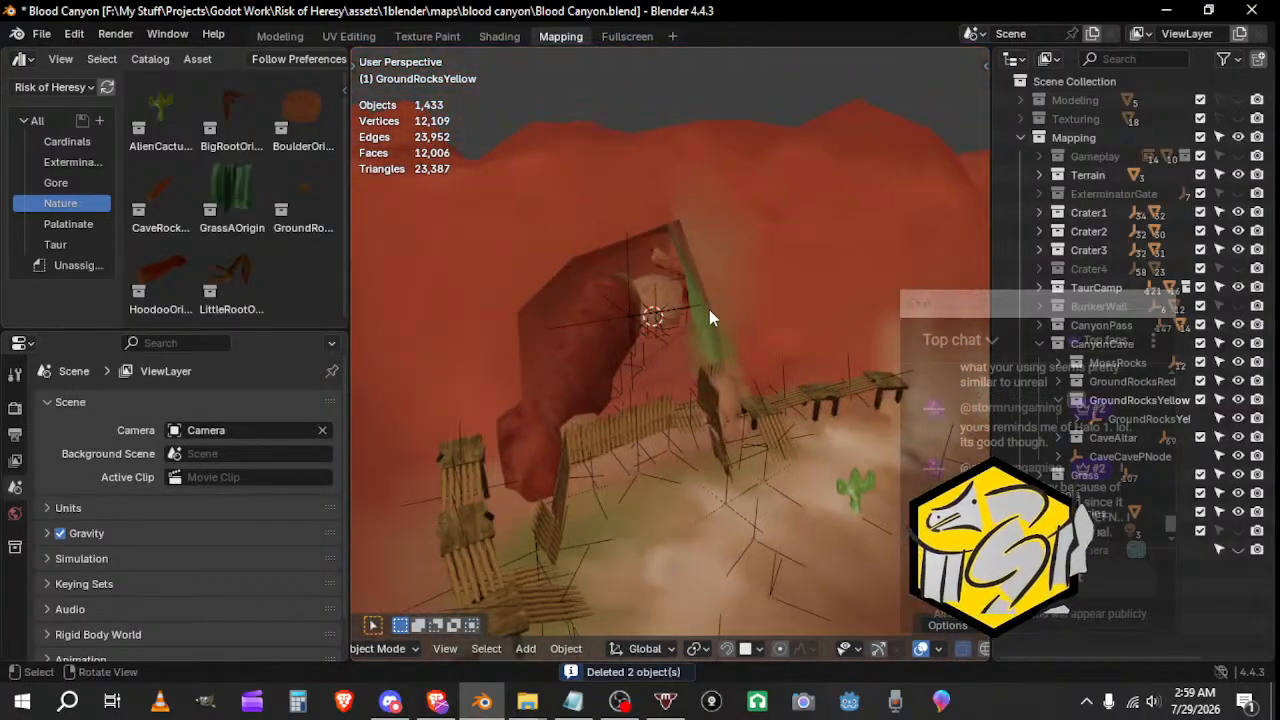
Step: Undo the deletions of the arch's cave rocks
{"action": "key", "text": "ctrl+z"}
{"action": "key", "text": "ctrl+z"}
{"action": "key", "text": "ctrl+z"}
{"action": "key", "text": "ctrl+z"}
{"action": "key", "text": "ctrl+z"}
{"action": "key", "text": "ctrl+z"}
{"action": "key", "text": "ctrl+z"}
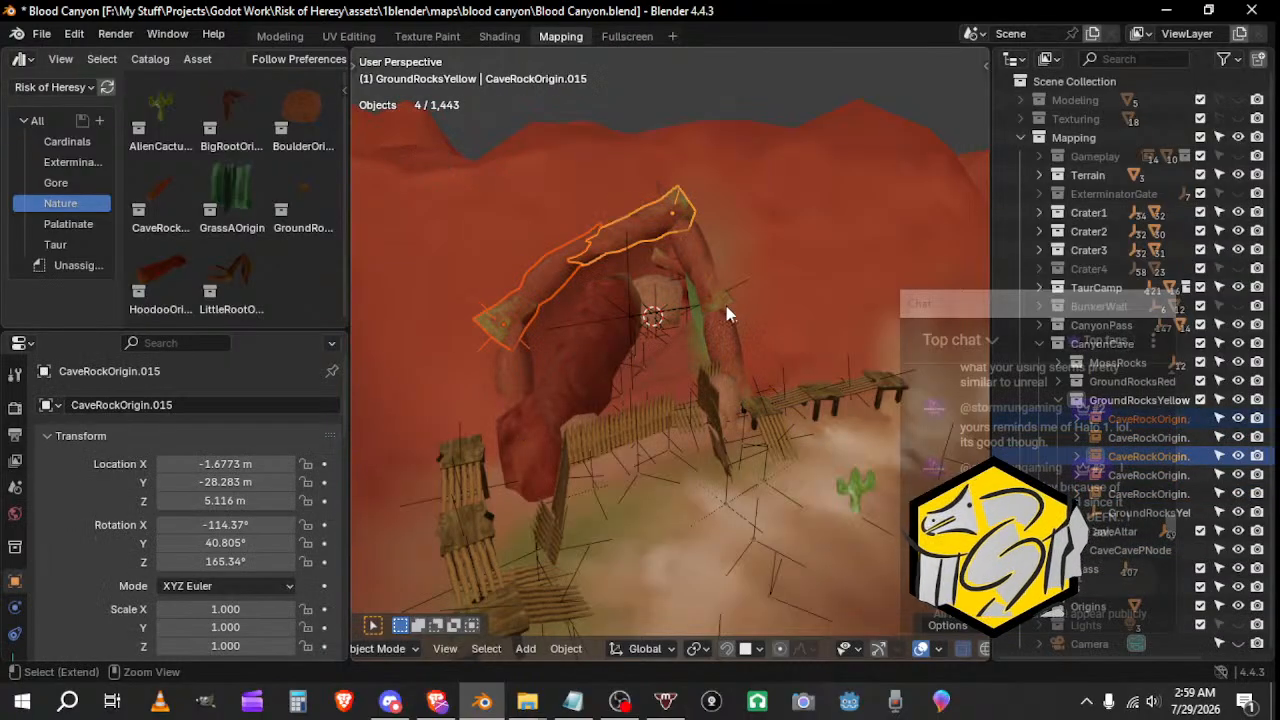
Step: Add a new cave rock asset at the arch's peak, tilt it, and move it near X -1.85 m, Y -27.76 m, Z 5.11 m
{"action": "left_click", "coordinate": [667, 224]}
{"action": "middle_click_drag", "start_coordinate": [718, 262], "coordinate": [407, 248]}
{"action": "scroll", "coordinate": [727, 314], "scroll_direction": "up", "scroll_amount": 2}
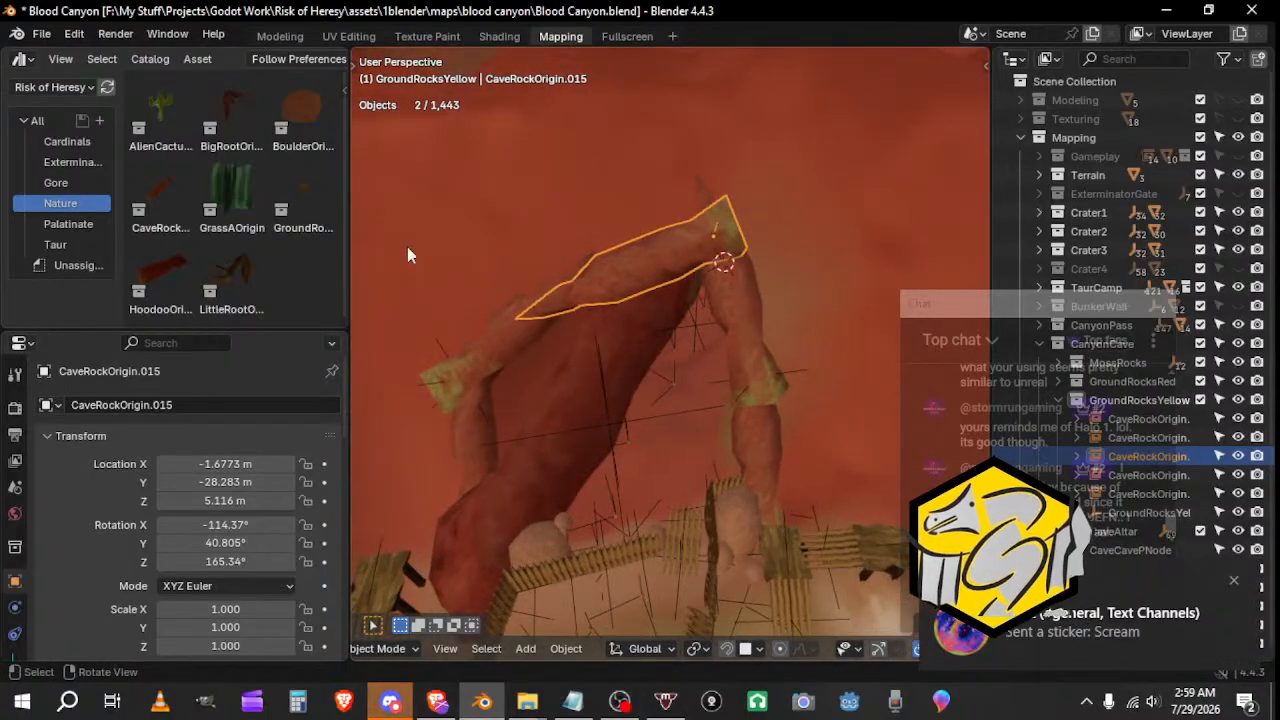
{"action": "left_click_drag", "start_coordinate": [160, 190], "coordinate": [805, 235]}
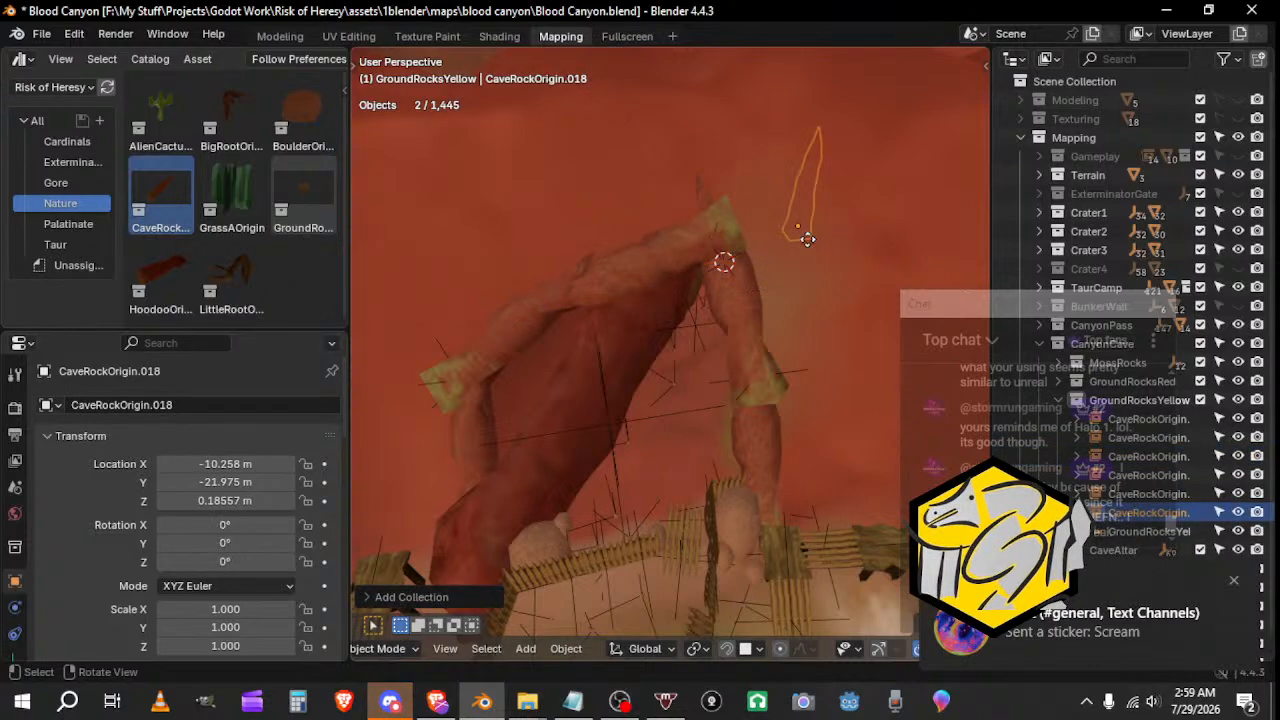
{"action": "key", "text": "g"}
{"action": "left_click", "coordinate": [720, 236]}
{"action": "middle_click_drag", "start_coordinate": [720, 236], "coordinate": [709, 163]}
{"action": "key", "text": "r"}
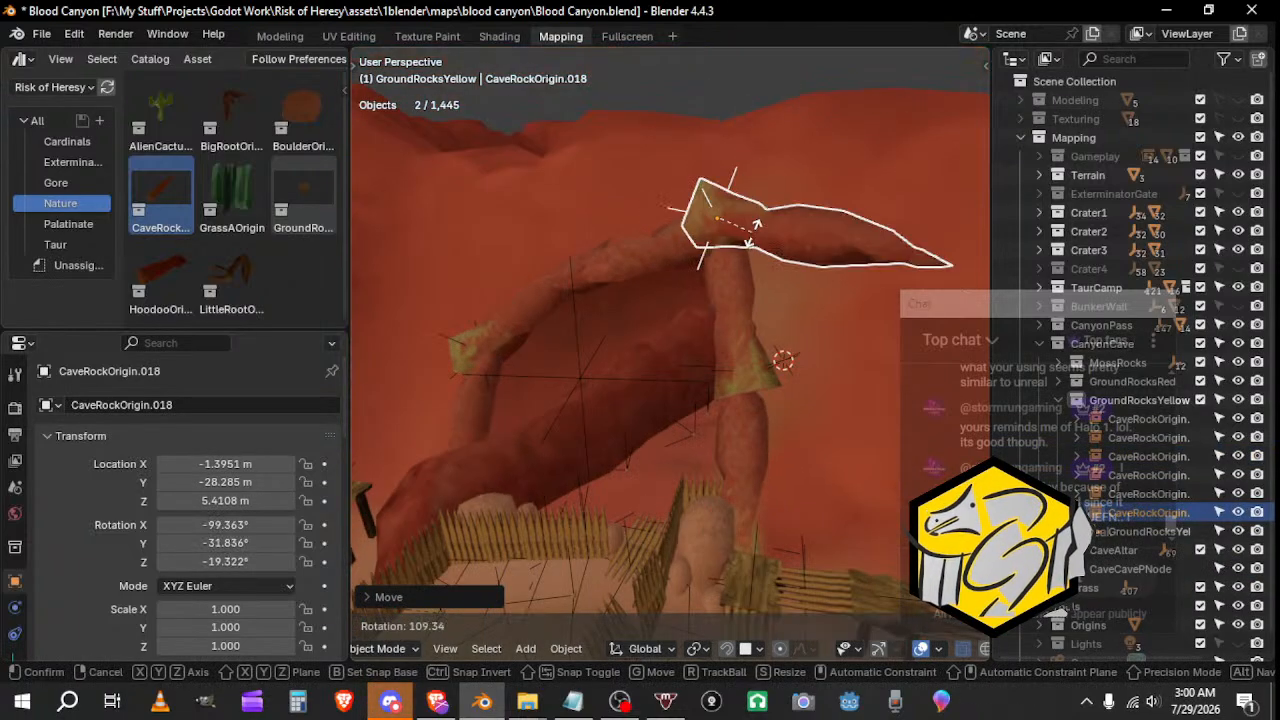
{"action": "left_click", "coordinate": [743, 272]}
{"action": "middle_click_drag", "start_coordinate": [743, 272], "coordinate": [611, 294]}
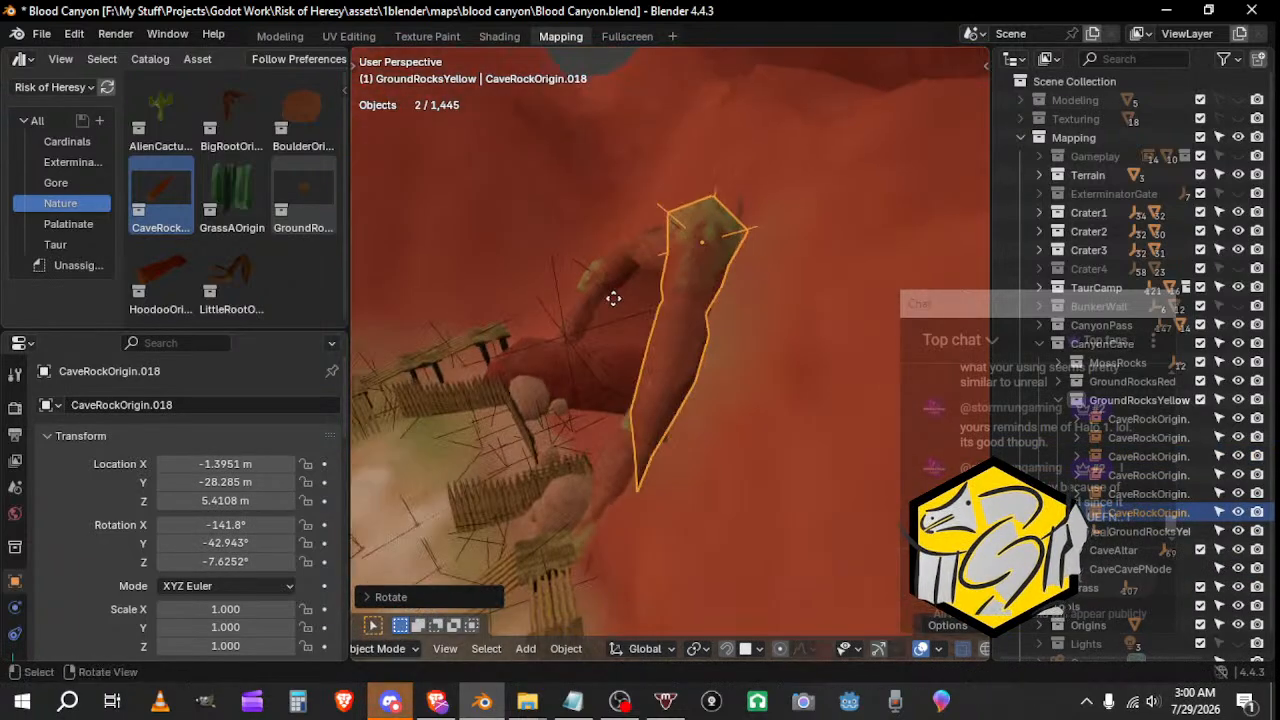
{"action": "key", "text": "g"}
{"action": "left_click", "coordinate": [654, 318]}
Step: Swing the new cave rock outward from the arch's peak and adjust its base toward the joint of the upper rocks
{"action": "key", "text": "r"}
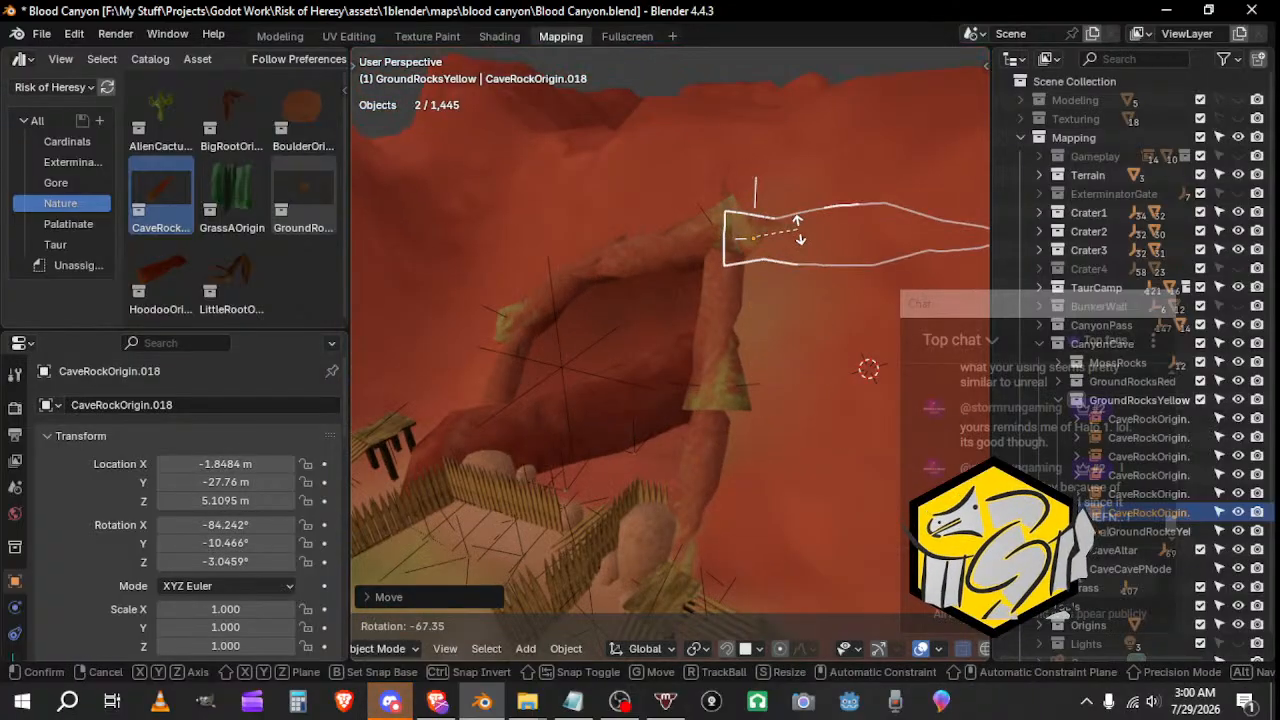
{"action": "left_click", "coordinate": [800, 229]}
{"action": "middle_click_drag", "start_coordinate": [800, 229], "coordinate": [735, 316]}
{"action": "key", "text": "g"}
{"action": "left_click", "coordinate": [642, 183]}
{"action": "key", "text": "r"}
{"action": "left_click", "coordinate": [723, 243]}
{"action": "key", "text": "g"}
{"action": "left_click", "coordinate": [709, 379]}
{"action": "key", "text": "g"}
{"action": "left_click", "coordinate": [805, 295]}
{"action": "left_click", "coordinate": [756, 318]}
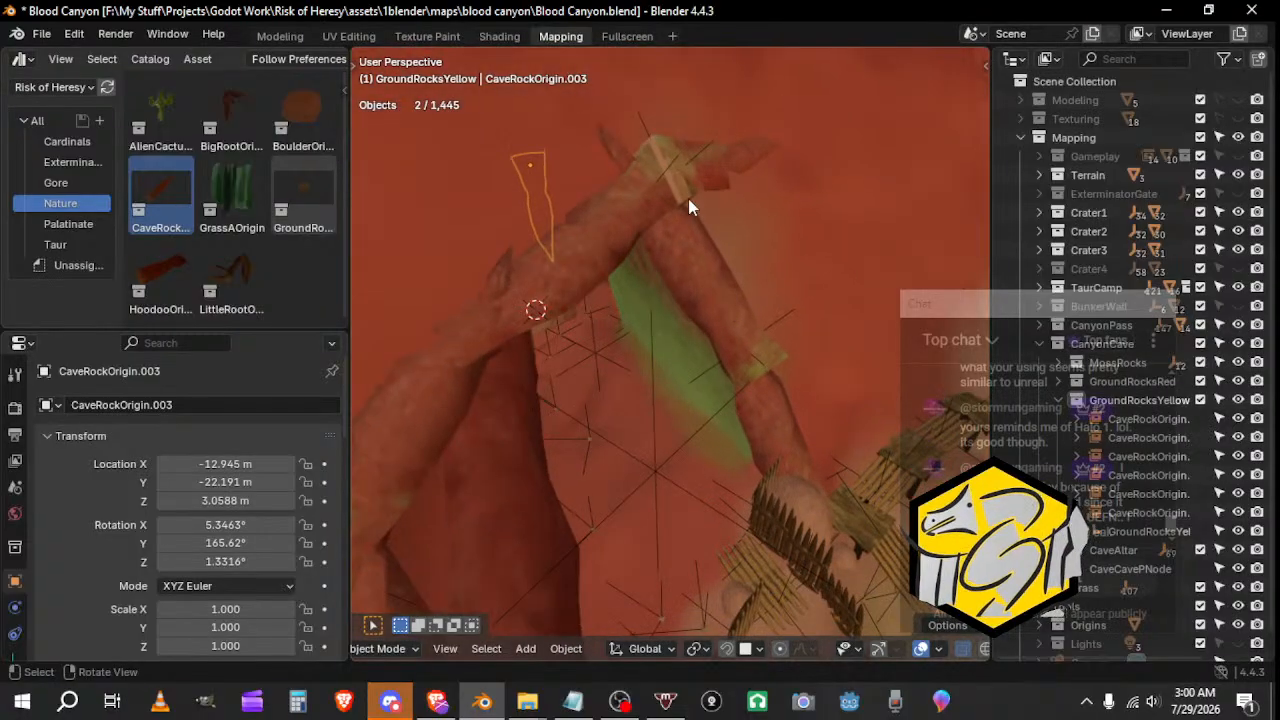
{"action": "left_click", "coordinate": [688, 195]}
Step: Refine the peak cave rock's angle to X -68.4°, Y -47.3°, Z -6.3° and shift it near X -1.69 m, Y -27.61 m, Z 5.28 m
{"action": "middle_click_drag", "start_coordinate": [688, 195], "coordinate": [663, 340]}
{"action": "key", "text": "g"}
{"action": "left_click", "coordinate": [740, 322]}
{"action": "key", "text": "g"}
{"action": "left_click", "coordinate": [678, 358]}
{"action": "key", "text": "r"}
{"action": "left_click", "coordinate": [721, 301]}
{"action": "key", "text": "g"}
{"action": "left_click", "coordinate": [605, 308]}
{"action": "key", "text": "g"}
{"action": "left_click", "coordinate": [673, 352]}
{"action": "key", "text": "g"}
{"action": "left_click", "coordinate": [566, 263]}
{"action": "key", "text": "r"}
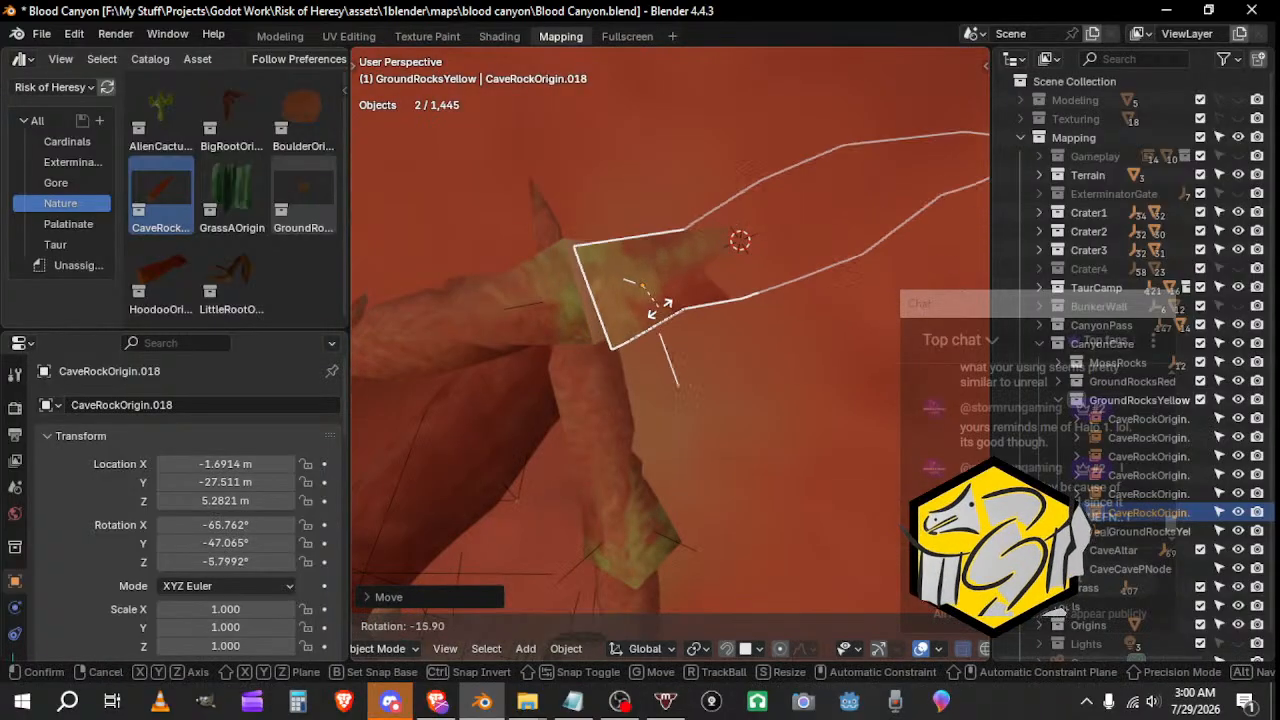
{"action": "left_click", "coordinate": [654, 306]}
{"action": "key", "text": "g"}
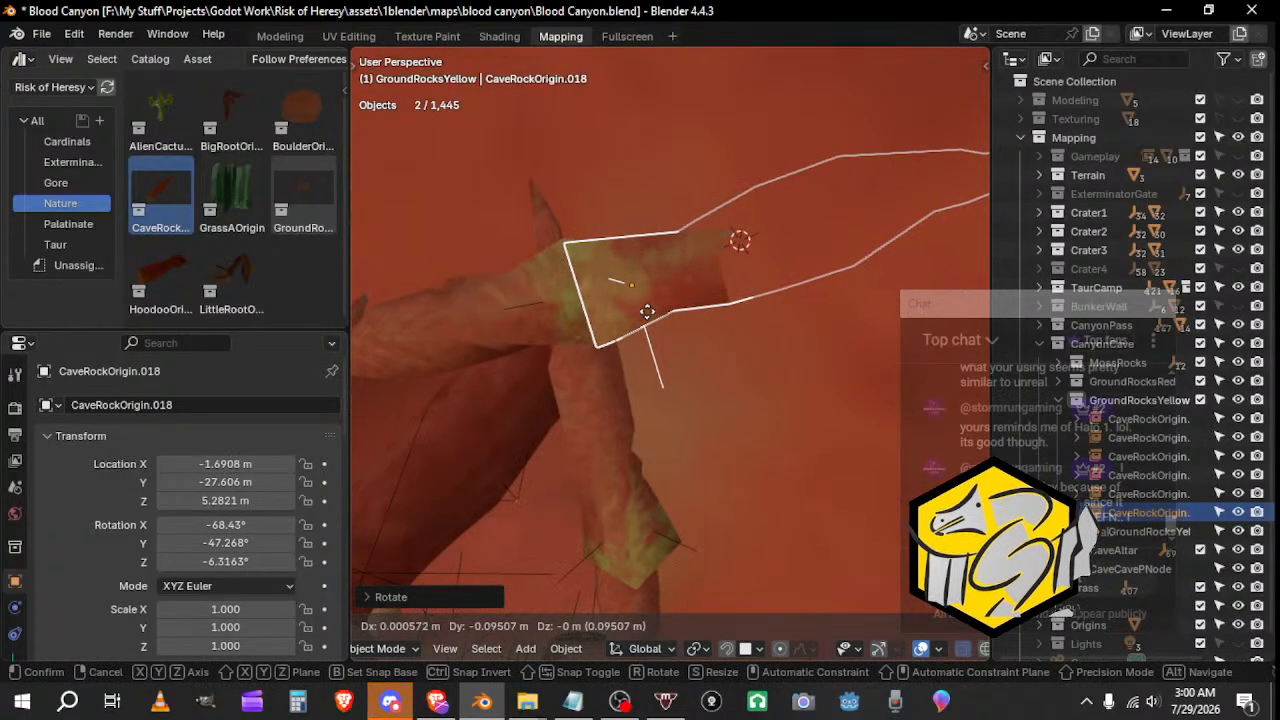
{"action": "left_click", "coordinate": [646, 311]}
{"action": "left_click", "coordinate": [600, 423]}
Step: Seat the peak cave rock's base over the joint at about X -1.75 m, Y -27.64 m, Z 5.31 m
{"action": "middle_click_drag", "start_coordinate": [600, 423], "coordinate": [657, 288]}
{"action": "left_click", "coordinate": [697, 296]}
{"action": "key", "text": "g"}
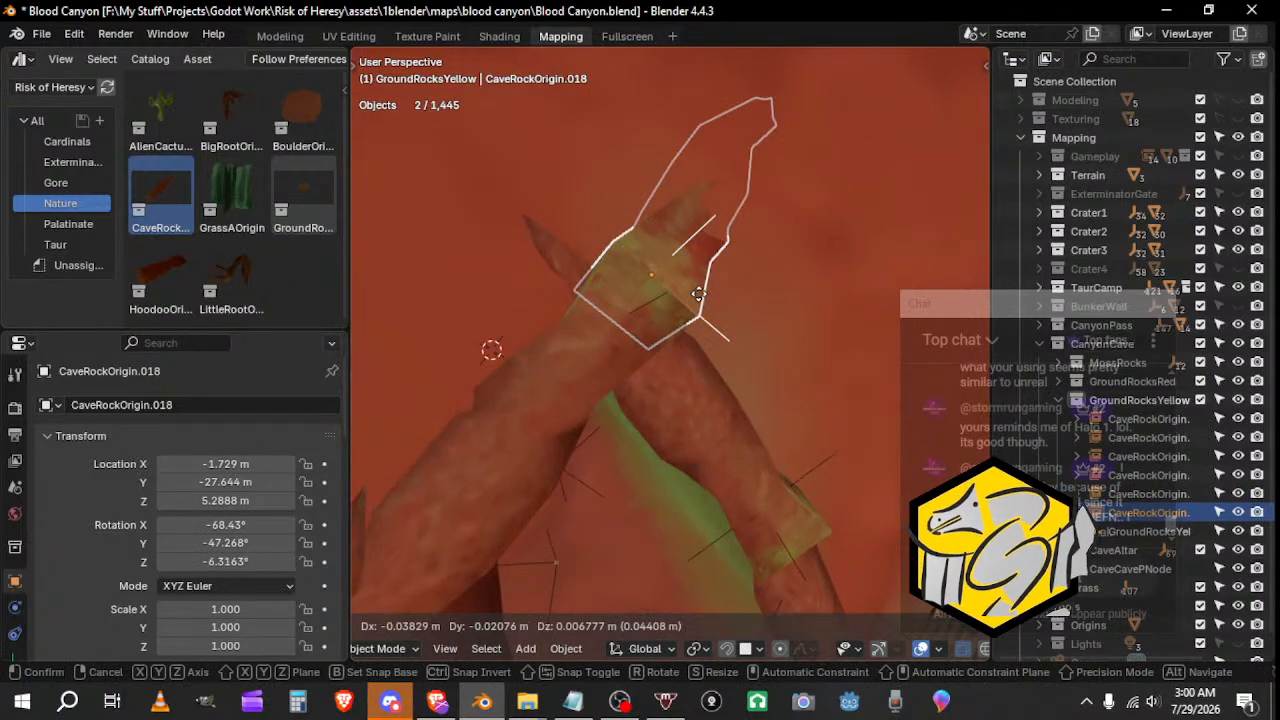
{"action": "left_click", "coordinate": [698, 294]}
{"action": "middle_click_drag", "start_coordinate": [726, 343], "coordinate": [577, 340]}
{"action": "key", "text": "g"}
{"action": "left_click", "coordinate": [615, 343]}
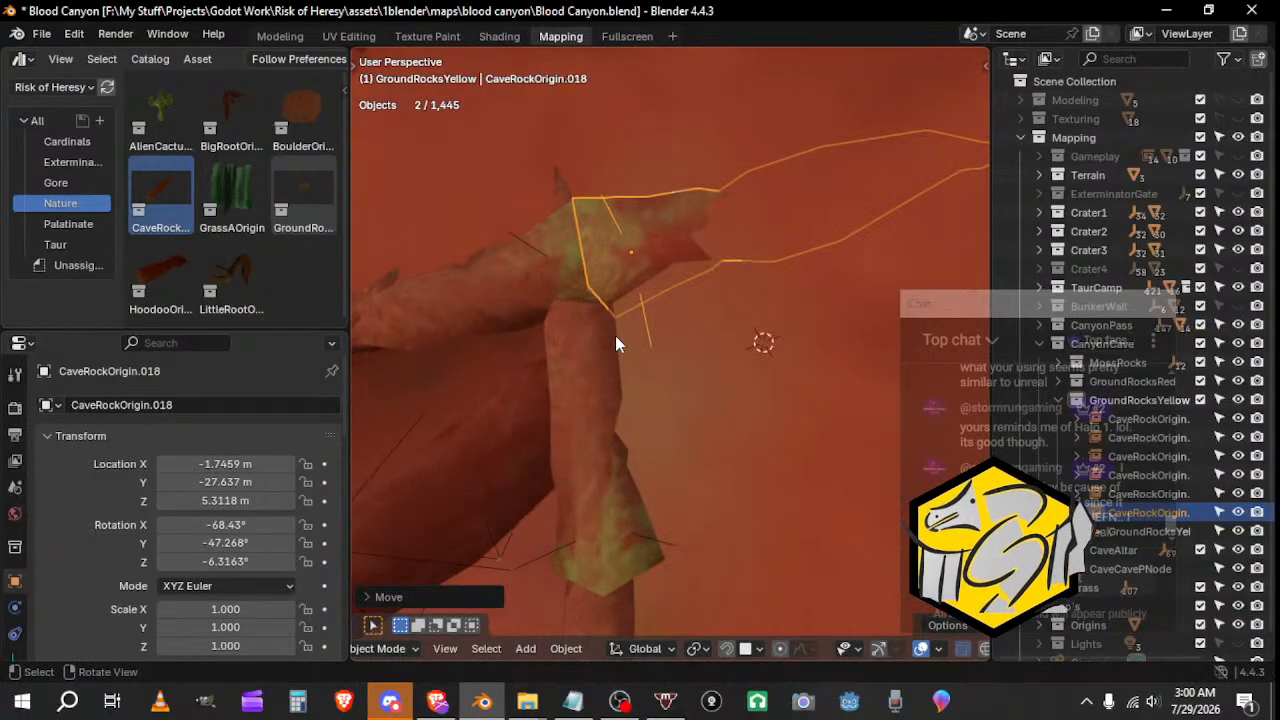
{"action": "left_click", "coordinate": [629, 376]}
{"action": "middle_click_drag", "start_coordinate": [629, 376], "coordinate": [963, 264]}
Step: Activate the GroundRocksRed collection and duplicate the peak cave rock down to about X -2.73 m, Y -27.75 m, Z 2.69 m
{"action": "left_click", "coordinate": [685, 237]}
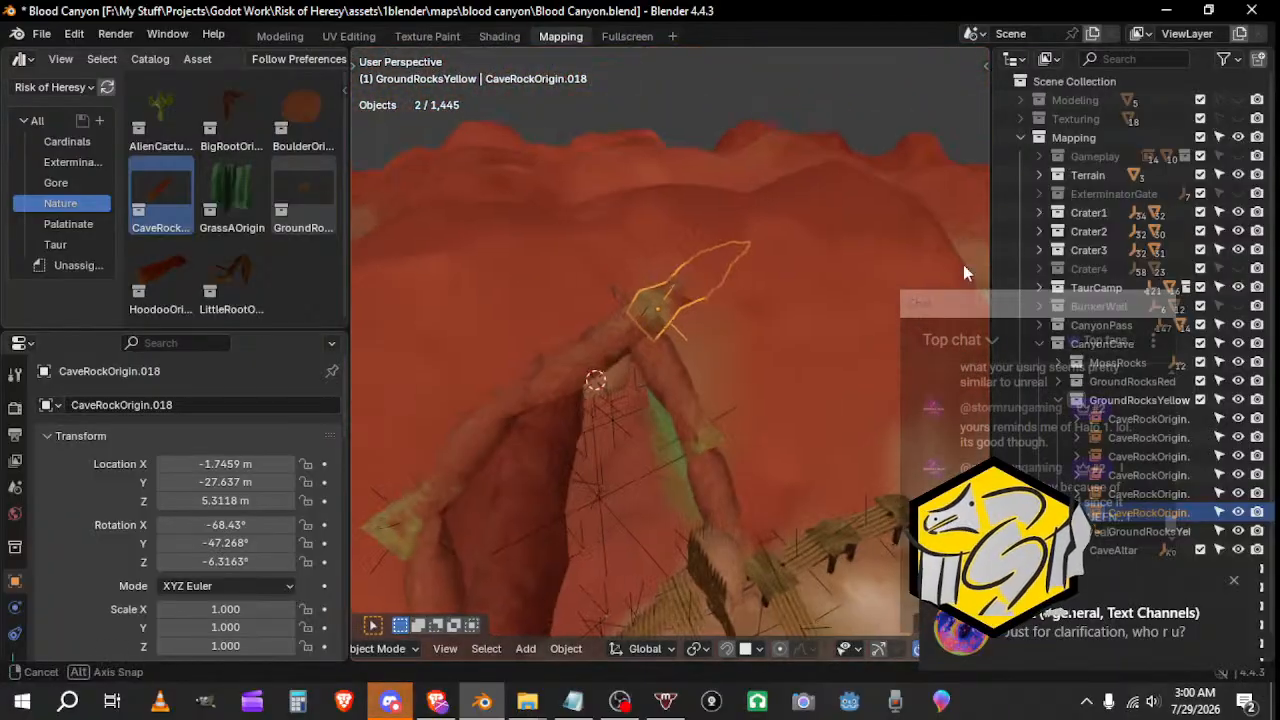
{"action": "right_click", "coordinate": [1170, 378]}
{"action": "left_click", "coordinate": [662, 278]}
{"action": "middle_click_drag", "start_coordinate": [662, 276], "coordinate": [713, 258]}
{"action": "key", "text": "shift+d"}
{"action": "left_click", "coordinate": [637, 380]}
{"action": "middle_click_drag", "start_coordinate": [637, 380], "coordinate": [679, 449]}
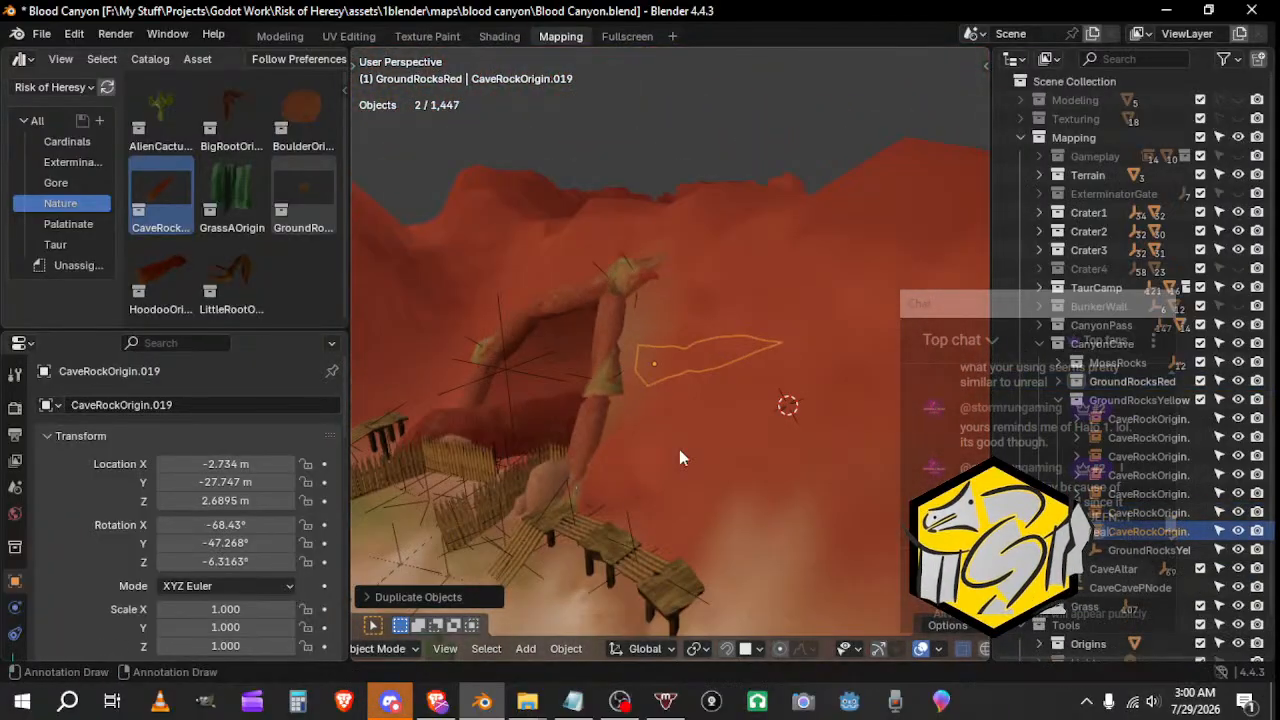
Step: Turn the duplicated cave rock to point downward and move it below the arch's upper side rock, near X 0.17 m, Y -27.68 m, Z 2.26 m
{"action": "key", "text": "r"}
{"action": "left_click", "coordinate": [562, 398]}
{"action": "middle_click_drag", "start_coordinate": [562, 398], "coordinate": [677, 418]}
{"action": "key", "text": "g"}
{"action": "left_click", "coordinate": [865, 430]}
{"action": "middle_click_drag", "start_coordinate": [865, 430], "coordinate": [680, 393]}
{"action": "key", "text": "g"}
{"action": "left_click", "coordinate": [665, 350]}
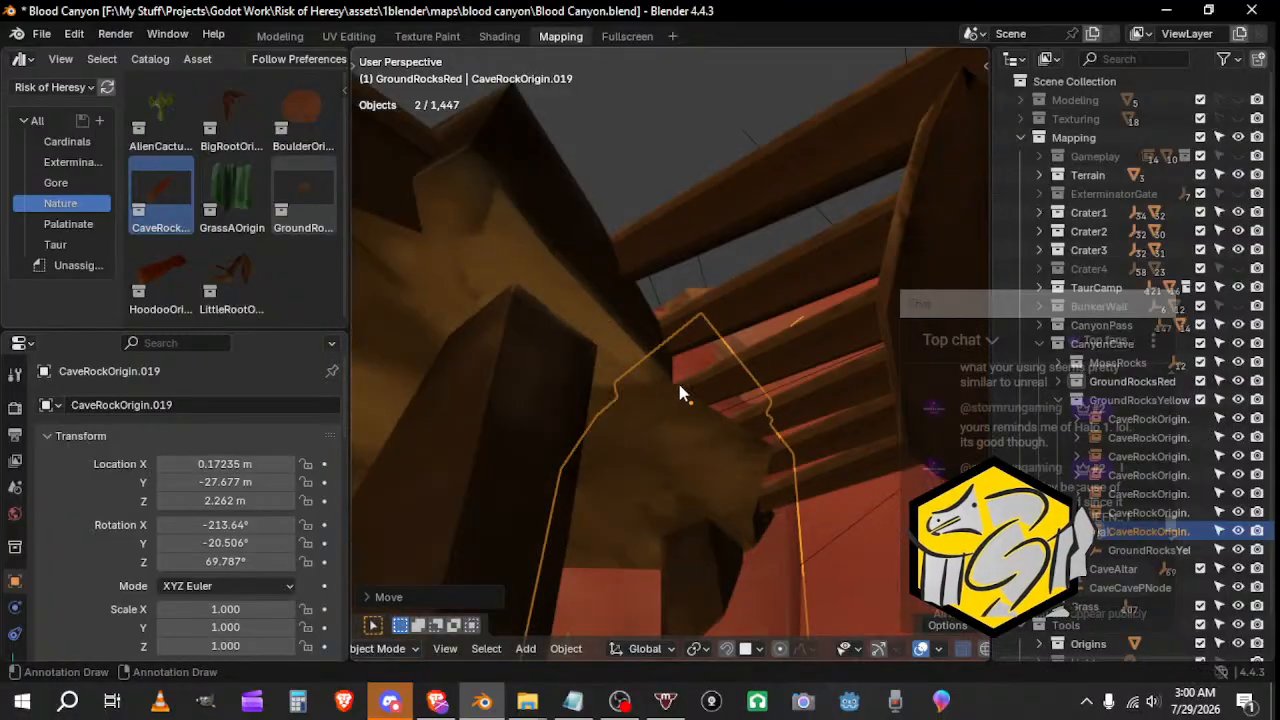
Step: Spin the downward cave rock around its local Z axis to rotation X -207.7°, Y -28.3°, Z 55.4°
{"action": "key", "text": "r"}
{"action": "key", "text": "z"}
{"action": "key", "text": "z"}
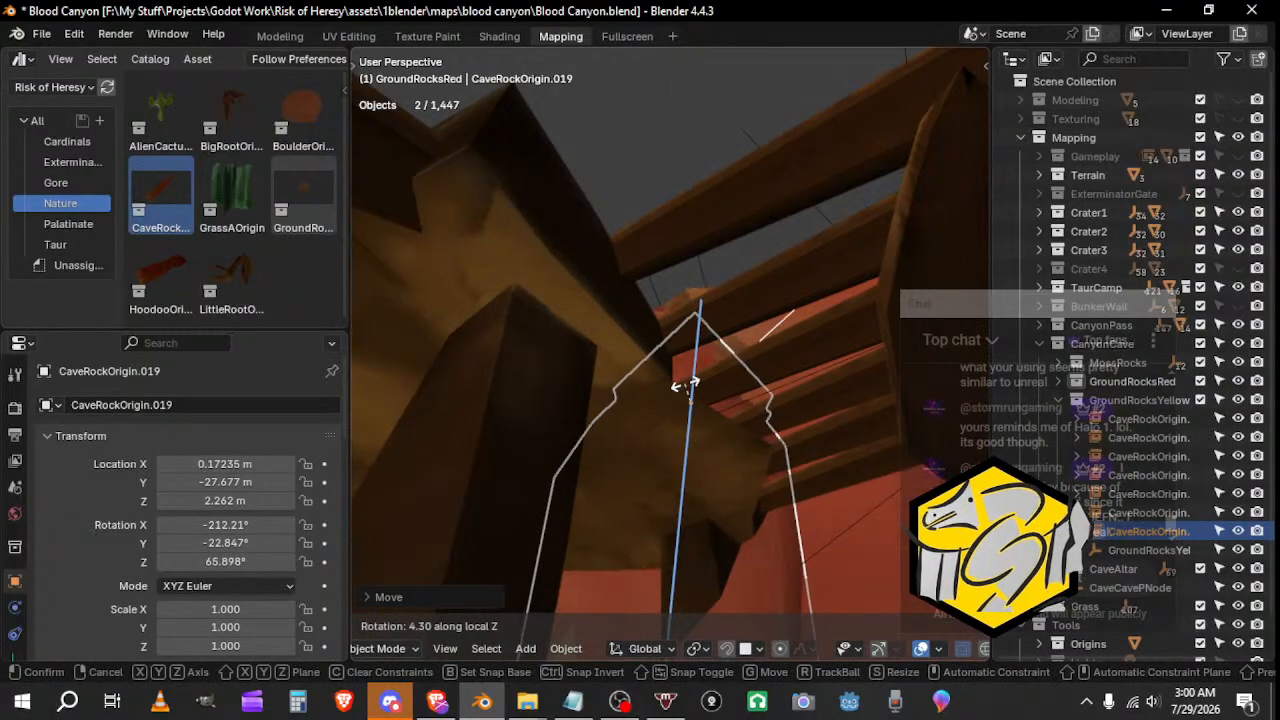
{"action": "left_click", "coordinate": [689, 384]}
{"action": "mouse_move", "coordinate": [689, 384]}
{"action": "middle_mouse_down"}
{"action": "mouse_move", "coordinate": [691, 437]}
{"action": "mouse_move", "coordinate": [747, 357]}
{"action": "mouse_move", "coordinate": [673, 385]}
{"action": "middle_mouse_up"}
{"action": "key", "text": "r"}
{"action": "key", "text": "z"}
{"action": "key", "text": "z"}
{"action": "left_click", "coordinate": [720, 337]}
{"action": "key", "text": "g"}
{"action": "right_click", "coordinate": [697, 364]}
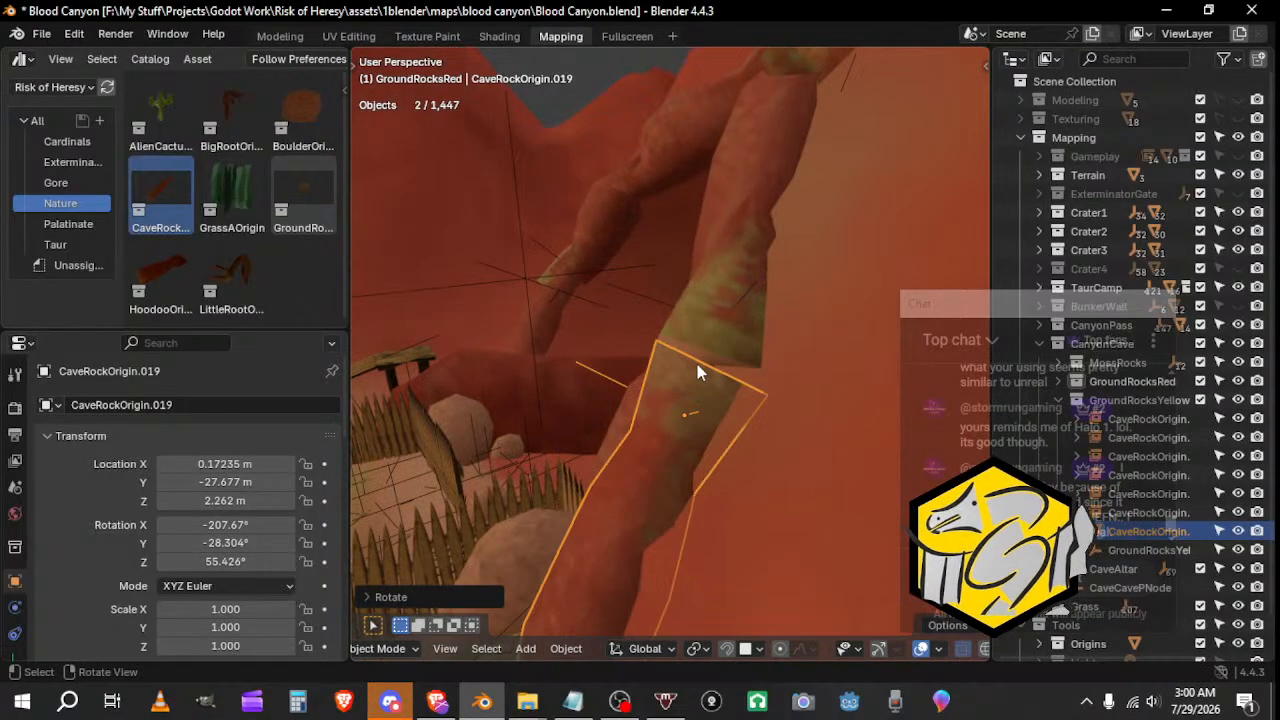
Step: Move the downward cave rock up against the joint of the arch's upper side rock, near X 0.2 m, Y -27.7 m, Z 2.4 m
{"action": "key", "text": "g"}
{"action": "left_click", "coordinate": [706, 356]}
{"action": "middle_click_drag", "start_coordinate": [706, 356], "coordinate": [970, 320]}
{"action": "key", "text": "g"}
{"action": "left_click", "coordinate": [771, 272]}
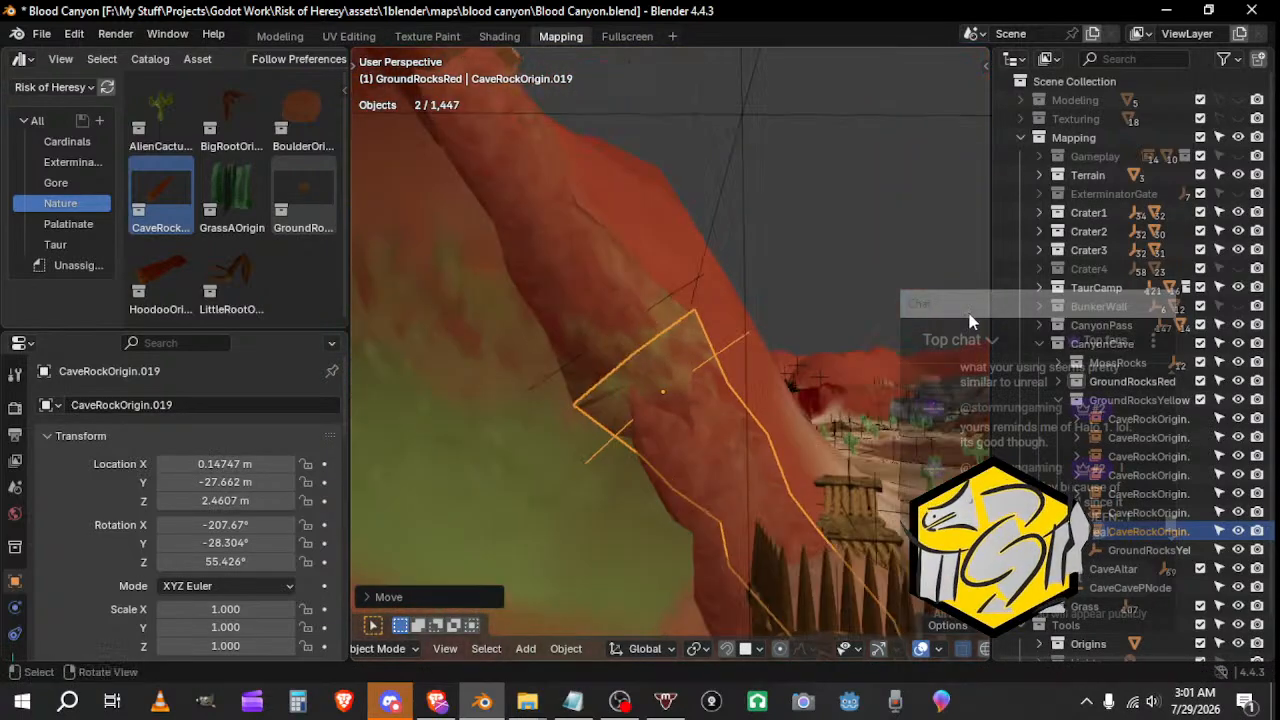
{"action": "key", "text": "g"}
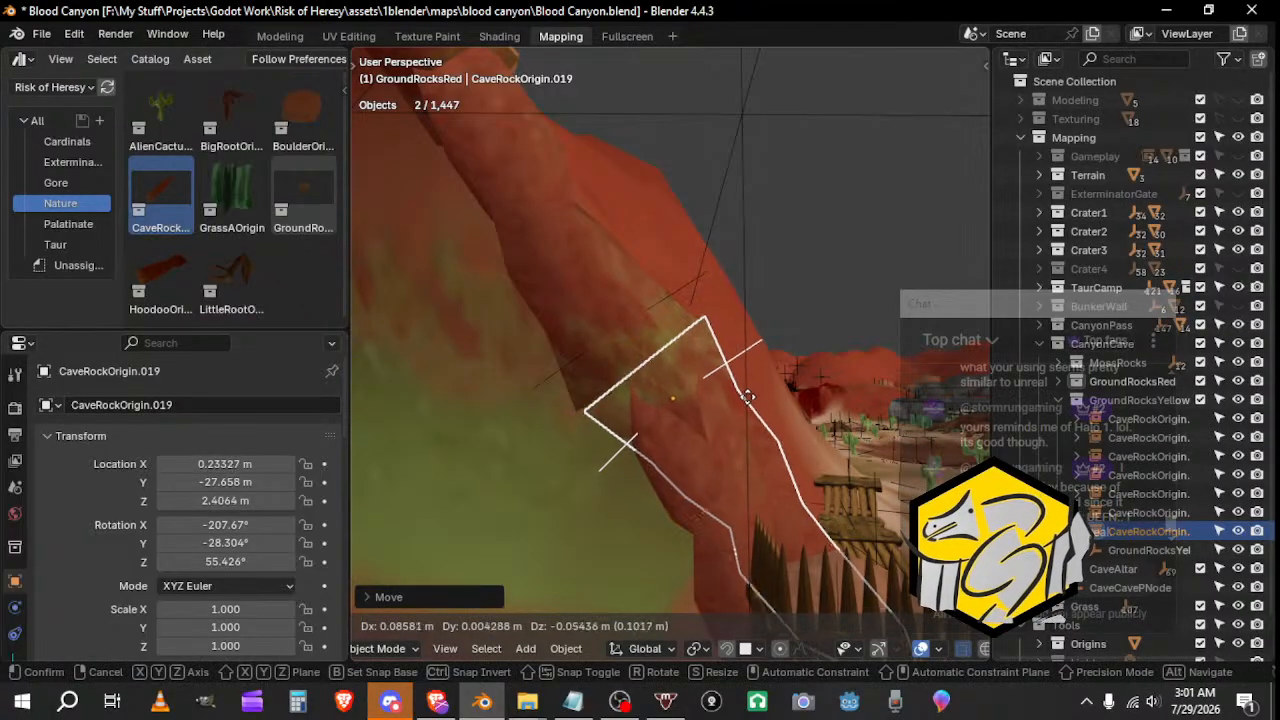
{"action": "left_click", "coordinate": [760, 405]}
Step: Rotate the downward cave rock to about X -202.6°, Y -28.2°, Z 55.9° and reseat it at about X 0.18 m, Y -27.59 m, Z 2.37 m
{"action": "middle_click_drag", "start_coordinate": [760, 405], "coordinate": [749, 470]}
{"action": "key", "text": "r"}
{"action": "left_click", "coordinate": [839, 397]}
{"action": "key", "text": "g"}
{"action": "left_click", "coordinate": [817, 405]}
{"action": "left_click", "coordinate": [763, 351]}
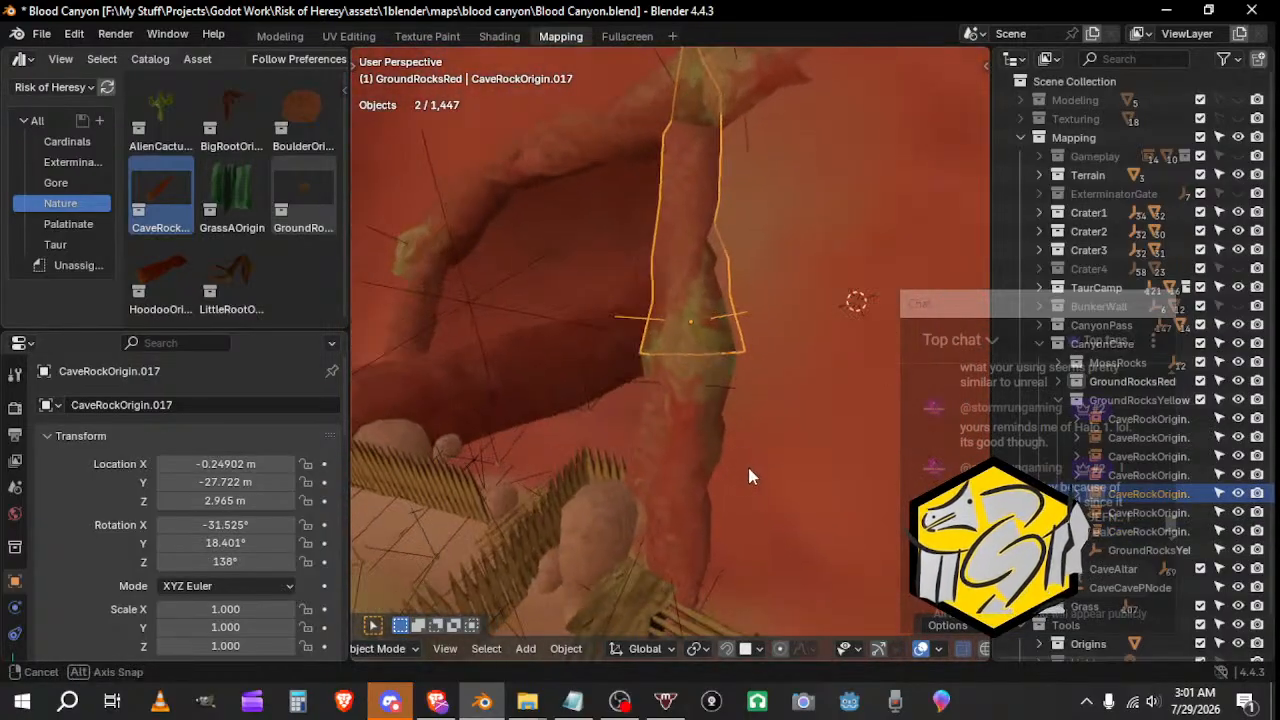
{"action": "left_click", "coordinate": [716, 401]}
{"action": "middle_click_drag", "start_coordinate": [716, 401], "coordinate": [796, 427]}
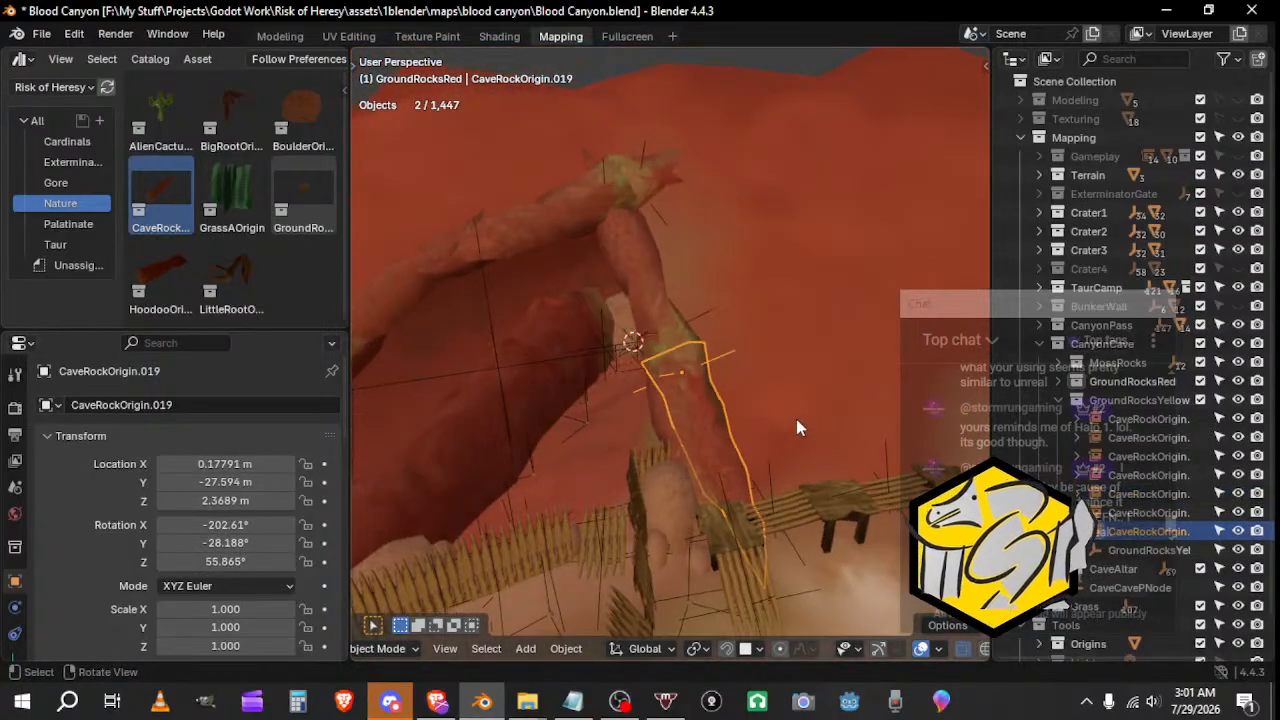
Step: Switch to Discord, post "Oh its someone who showed up on stream" and "asked if we had a discord" in general, and return to Blender
{"action": "left_click", "coordinate": [445, 704]}
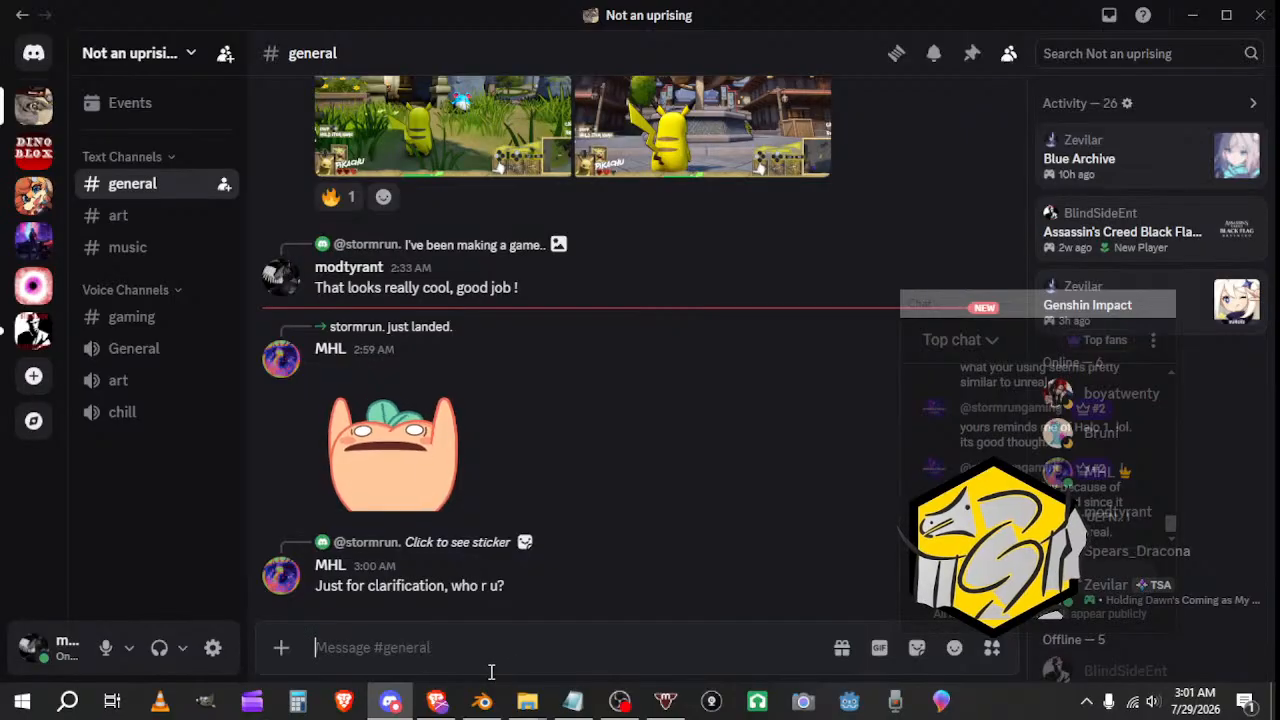
{"action": "type", "text": "Oh its someone who showed up on"}
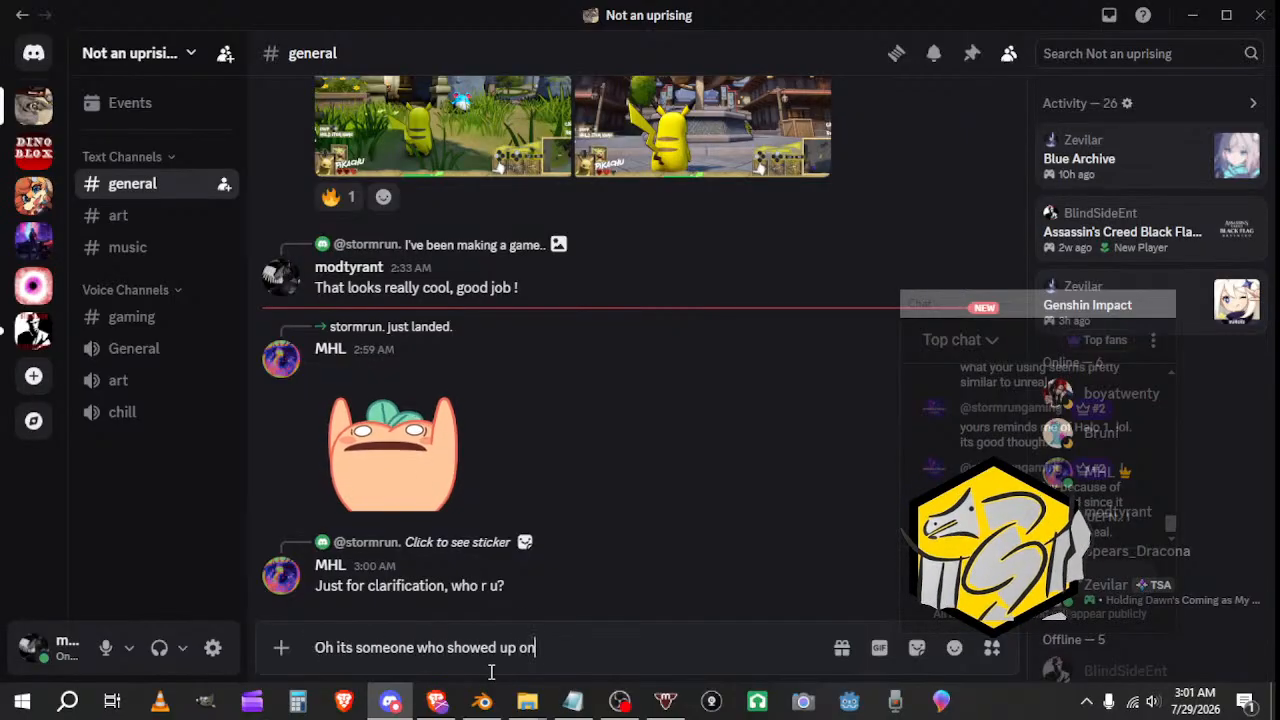
{"action": "type", "text": " stream"}
{"action": "key", "text": "Return"}
{"action": "type", "text": "asked if we had a discord"}
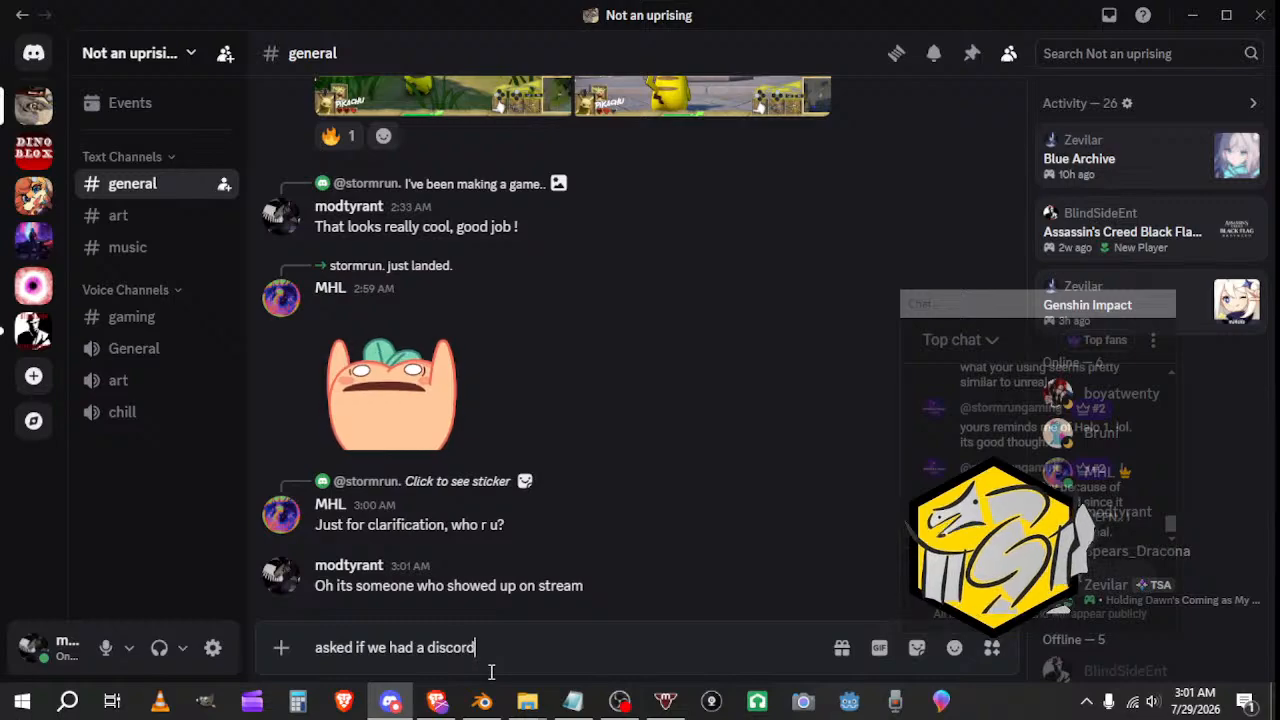
{"action": "key", "text": "Return"}
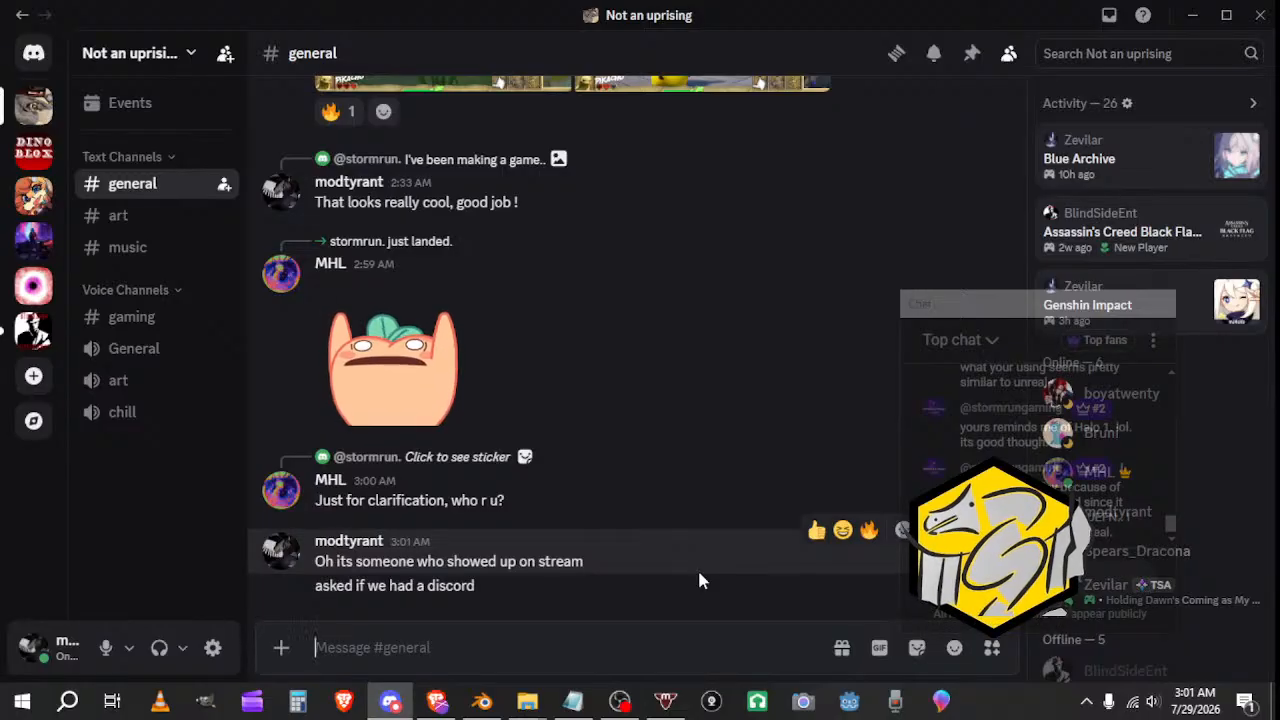
{"action": "left_click", "coordinate": [1093, 187]}
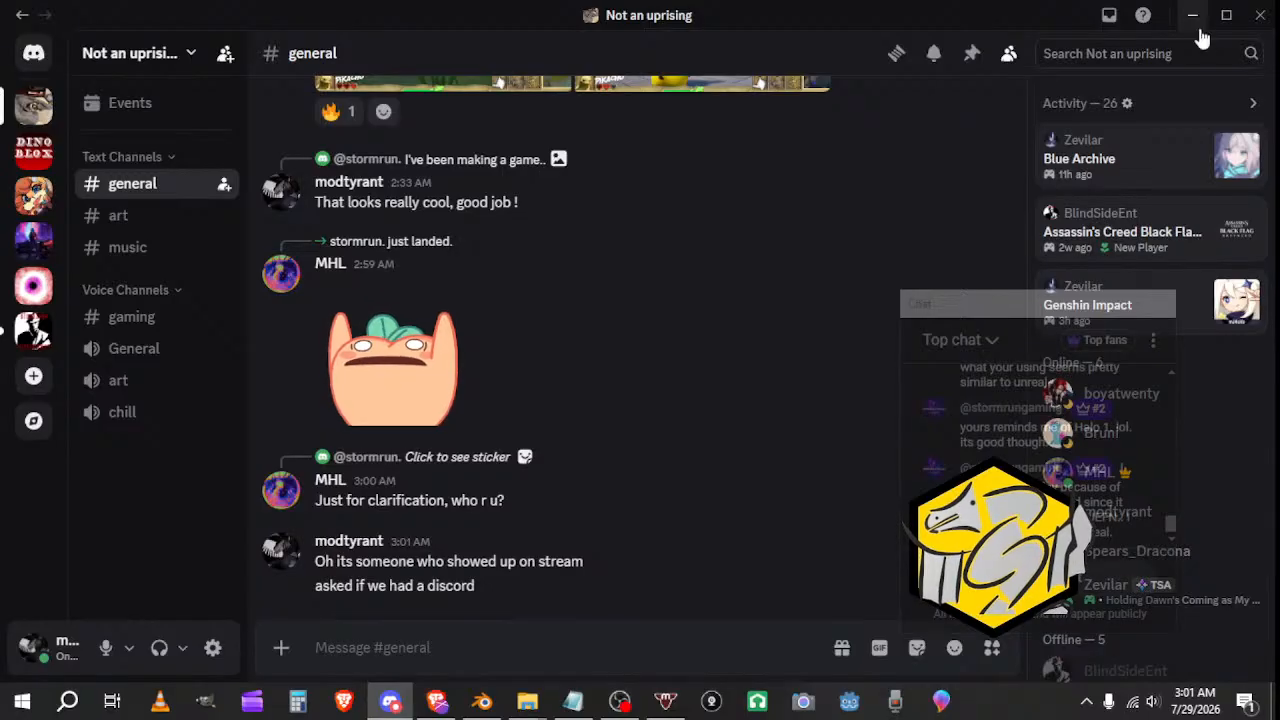
{"action": "left_click", "coordinate": [1193, 16]}
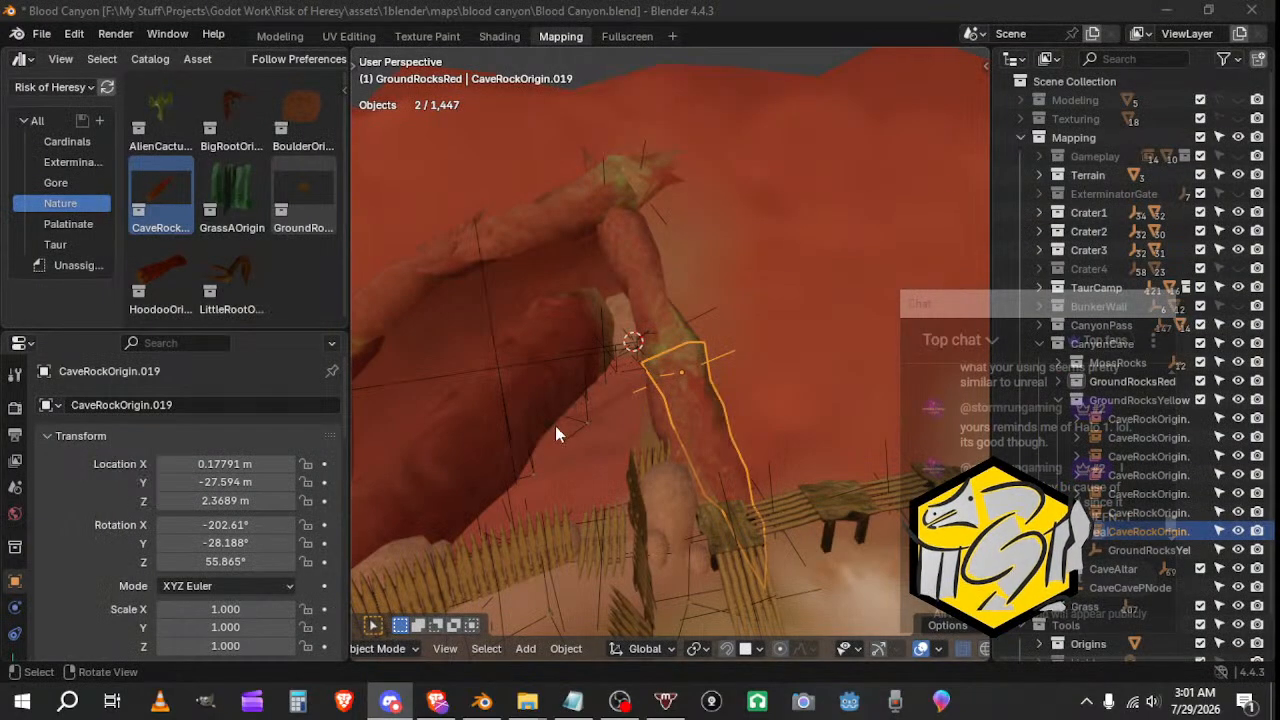
Step: Duplicate the downward cave rock across to the arch's opposite side at about X -2.28 m, Y -33.04 m, Z 2.26 m
{"action": "middle_click_drag", "start_coordinate": [660, 404], "coordinate": [712, 349]}
{"action": "key", "text": "shift+d"}
{"action": "left_click", "coordinate": [446, 400]}
{"action": "middle_click_drag", "start_coordinate": [446, 400], "coordinate": [729, 341]}
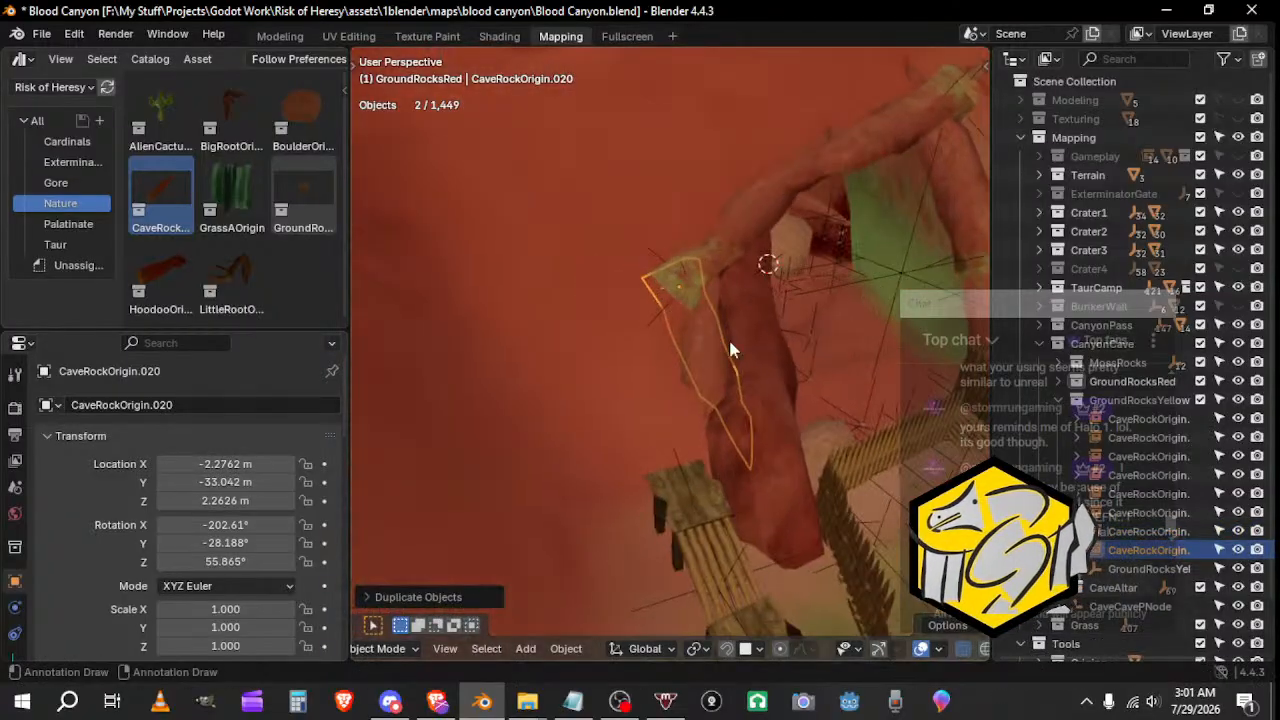
Step: Angle the duplicated cave rock outward to about X -229.6°, Y 28.9°, Z 17.3° and move it to about X -1.59 m, Y -33.80 m, Z 2.19 m
{"action": "key", "text": "r"}
{"action": "left_click", "coordinate": [639, 393]}
{"action": "middle_click_drag", "start_coordinate": [639, 393], "coordinate": [551, 386]}
{"action": "key", "text": "g"}
{"action": "left_click", "coordinate": [652, 334]}
{"action": "key", "text": "g"}
{"action": "key", "text": "shift+z"}
{"action": "left_click", "coordinate": [411, 287]}
{"action": "key", "text": "r"}
{"action": "left_click", "coordinate": [665, 334]}
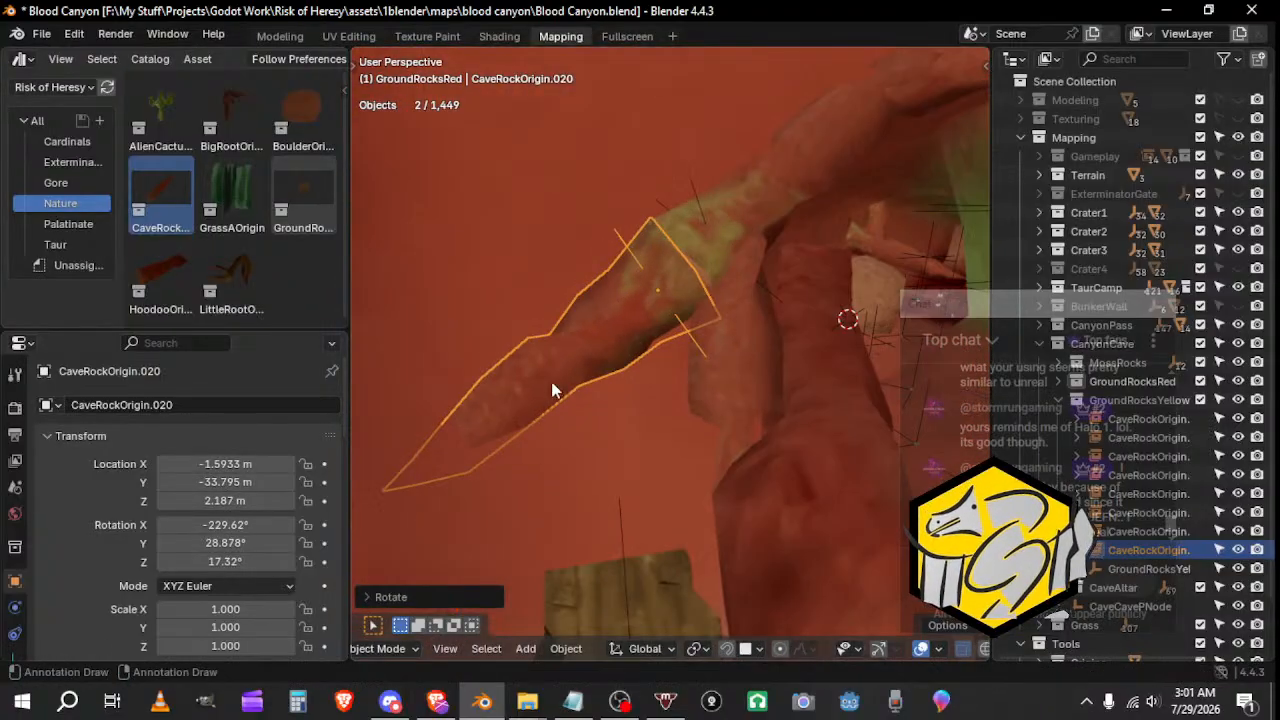
Step: Adjust the outward cave rock's rotation to about X -227.6°, Y 25.9°, Z 20.2° and seat it at about X -1.53 m, Y -33.76 m, Z 2.18 m
{"action": "key", "text": "r"}
{"action": "middle_click_drag", "start_coordinate": [610, 353], "coordinate": [494, 330]}
{"action": "left_click", "coordinate": [696, 358]}
{"action": "key", "text": "g"}
{"action": "left_click", "coordinate": [679, 358]}
{"action": "left_click", "coordinate": [679, 358]}
{"action": "left_click", "coordinate": [594, 349]}
{"action": "key", "text": "g"}
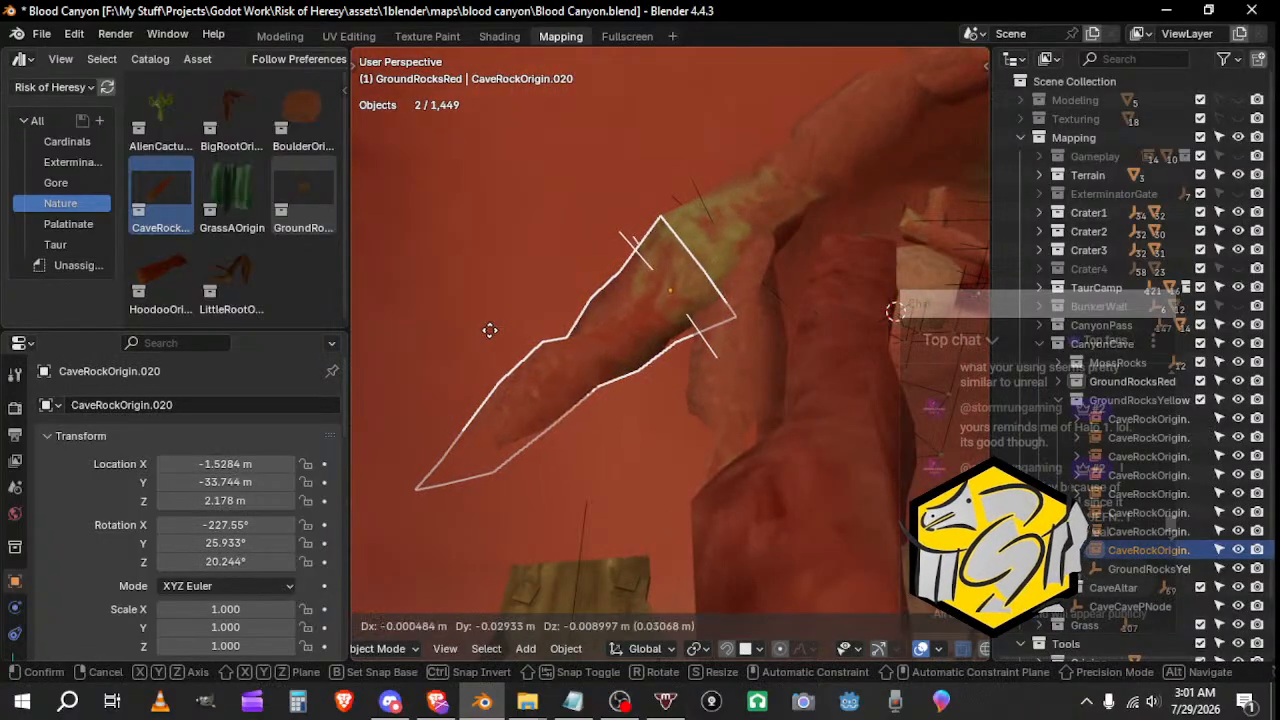
{"action": "left_click", "coordinate": [487, 331]}
Step: Spin the upright cave rock beneath that joint around its local Z axis
{"action": "middle_click_drag", "start_coordinate": [625, 391], "coordinate": [692, 432]}
{"action": "left_click", "coordinate": [727, 440]}
{"action": "key", "text": "r"}
{"action": "key", "text": "z"}
{"action": "key", "text": "z"}
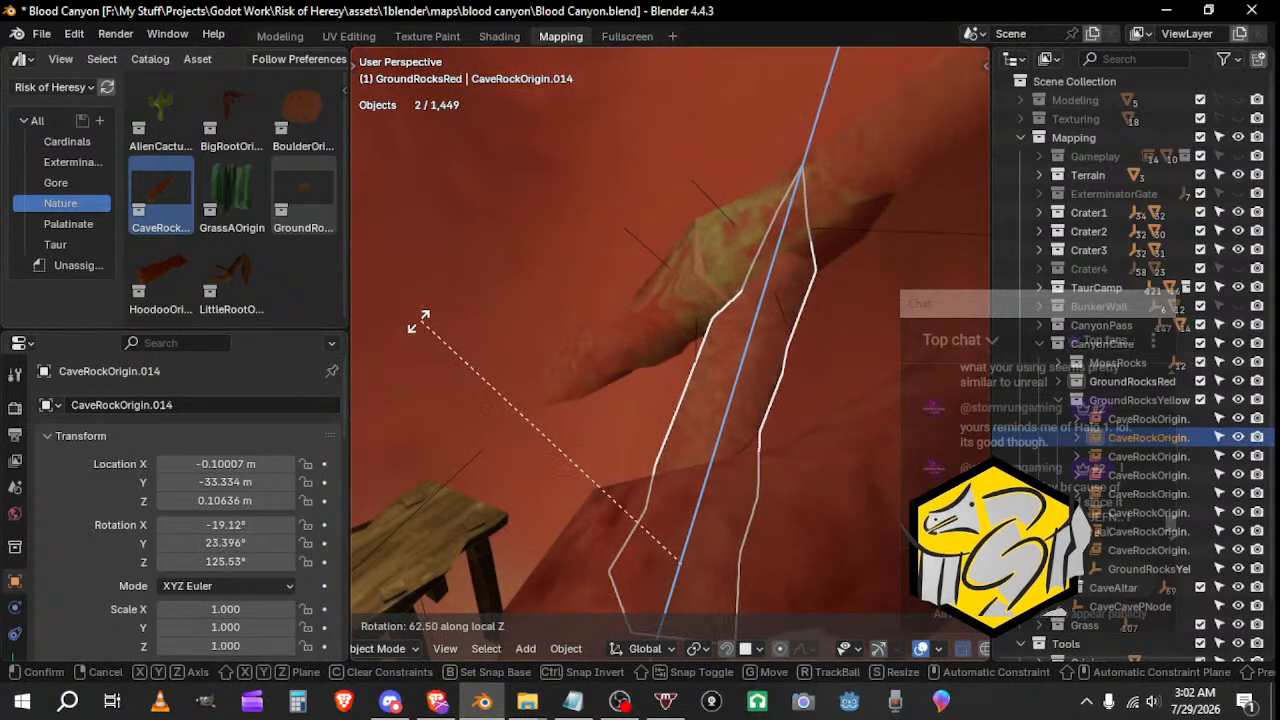
{"action": "left_click", "coordinate": [475, 330]}
Step: Select the outward cave rock, the upright rock beneath the joint and the sloping rock above it together
{"action": "middle_click_drag", "start_coordinate": [475, 330], "coordinate": [658, 352]}
{"action": "left_click", "coordinate": [658, 352]}
{"action": "left_click", "coordinate": [663, 400]}
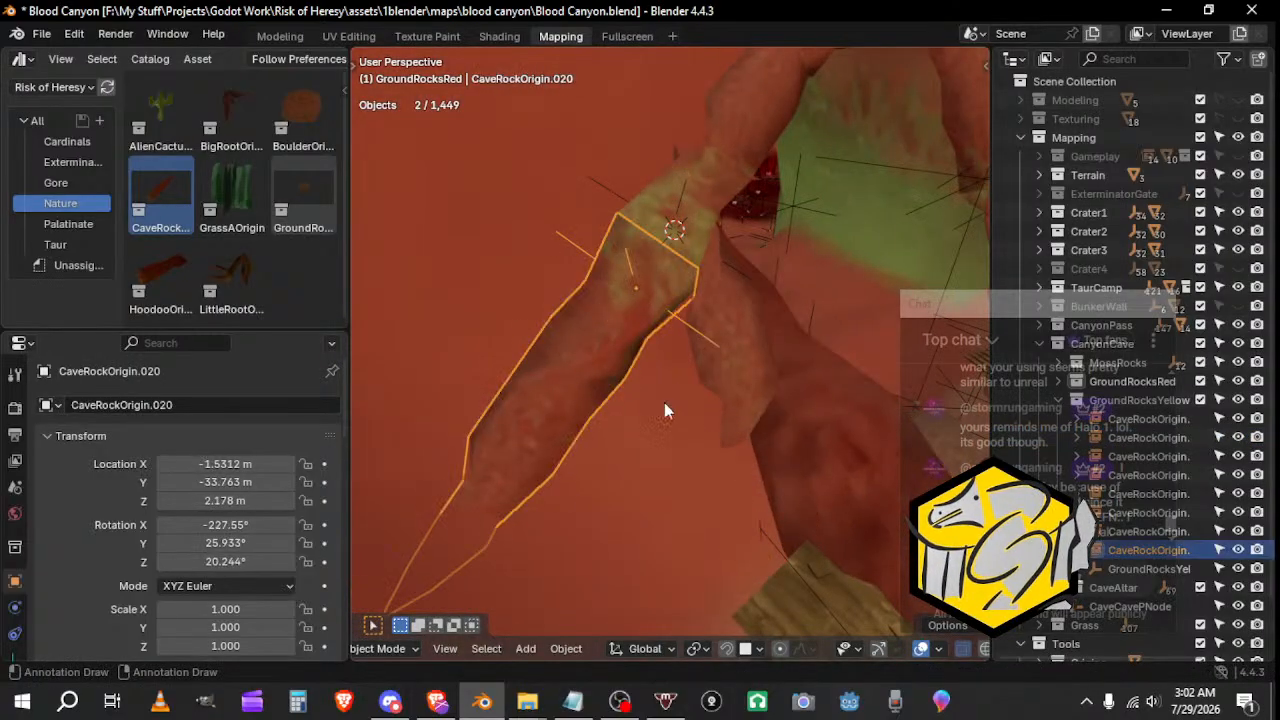
{"action": "middle_click_drag", "start_coordinate": [663, 400], "coordinate": [686, 211]}
{"action": "left_click", "coordinate": [618, 162]}
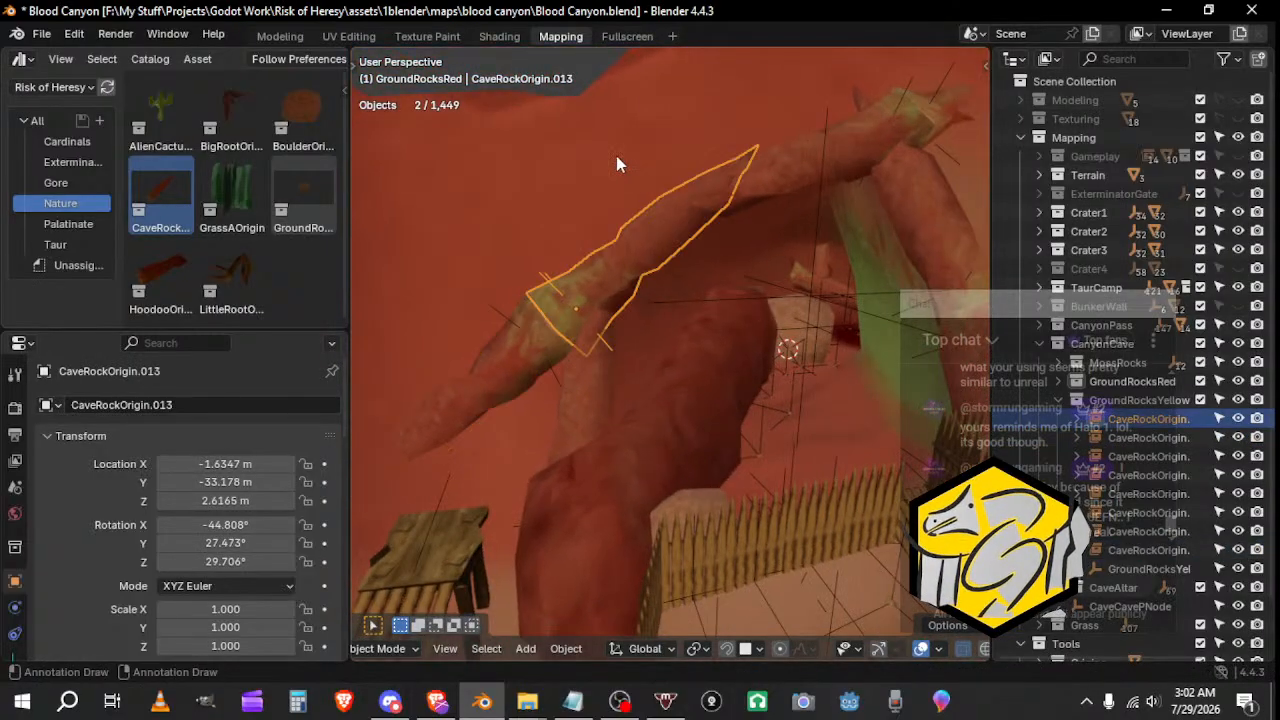
{"action": "middle_click_drag", "start_coordinate": [616, 156], "coordinate": [554, 385]}
{"action": "left_click", "coordinate": [556, 393]}
{"action": "left_click", "coordinate": [576, 329], "text": "shift"}
{"action": "left_click", "coordinate": [590, 310], "text": "shift"}
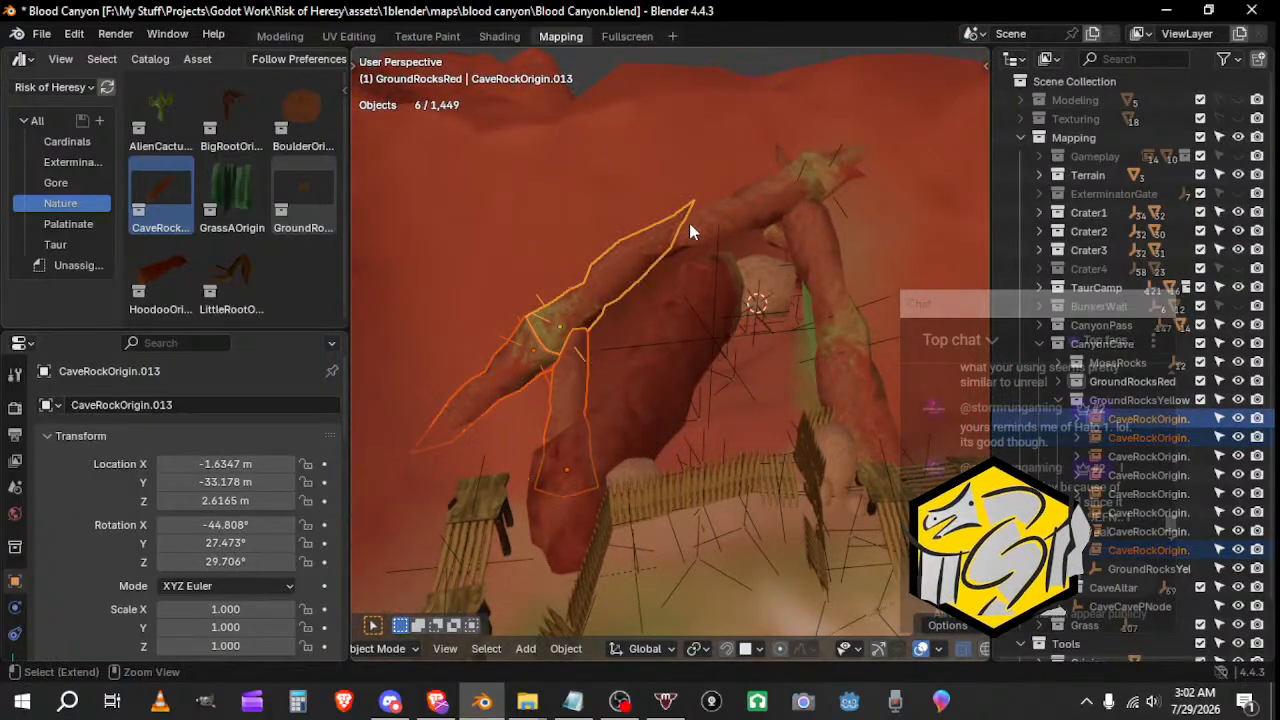
Step: Add the remaining cave arch rocks to the selection and parent them all to the CaveCavePNode empty
{"action": "left_click", "coordinate": [839, 175], "text": "shift"}
{"action": "left_click", "coordinate": [815, 277], "text": "shift"}
{"action": "left_click", "coordinate": [869, 380], "text": "shift"}
{"action": "left_click", "coordinate": [838, 400], "text": "shift"}
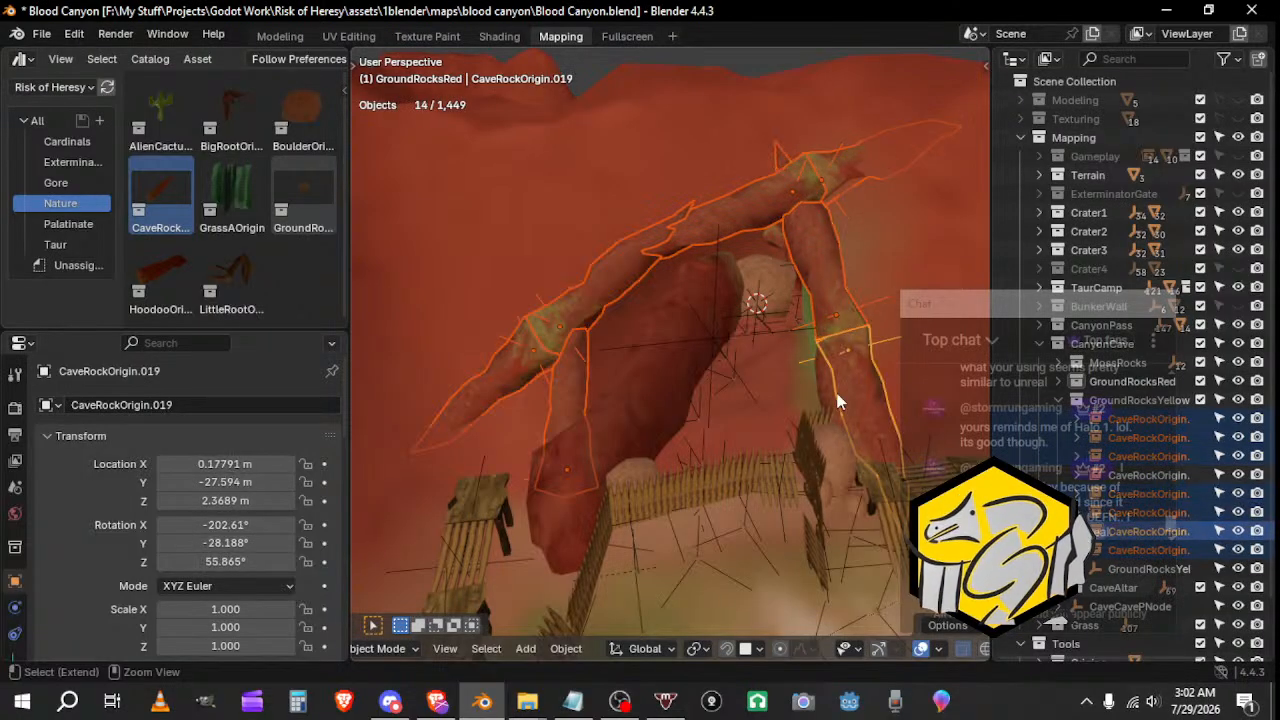
{"action": "left_click", "coordinate": [827, 394], "text": "shift"}
{"action": "left_click", "coordinate": [711, 350], "text": "shift"}
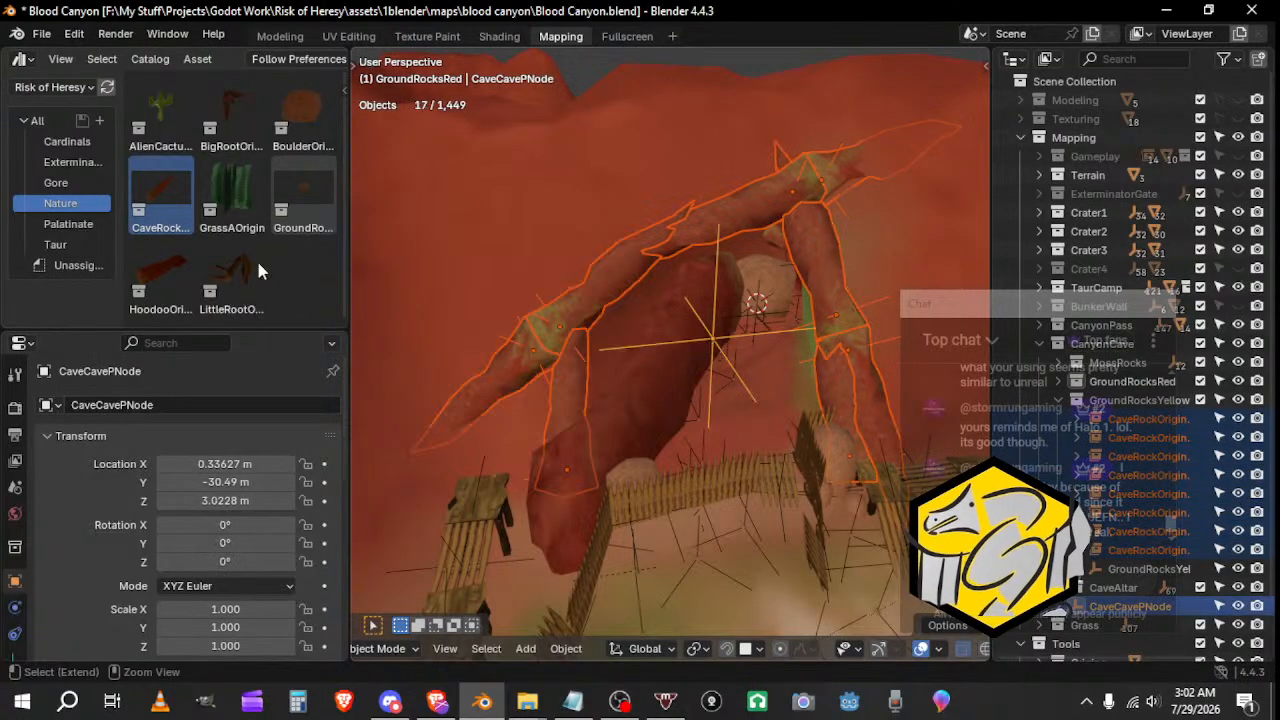
{"action": "key", "text": "ctrl+p"}
{"action": "left_click", "coordinate": [692, 346]}
Step: Check the parenting with a trial move of the CaveCavePNode empty, cancelling the move
{"action": "left_click", "coordinate": [726, 350]}
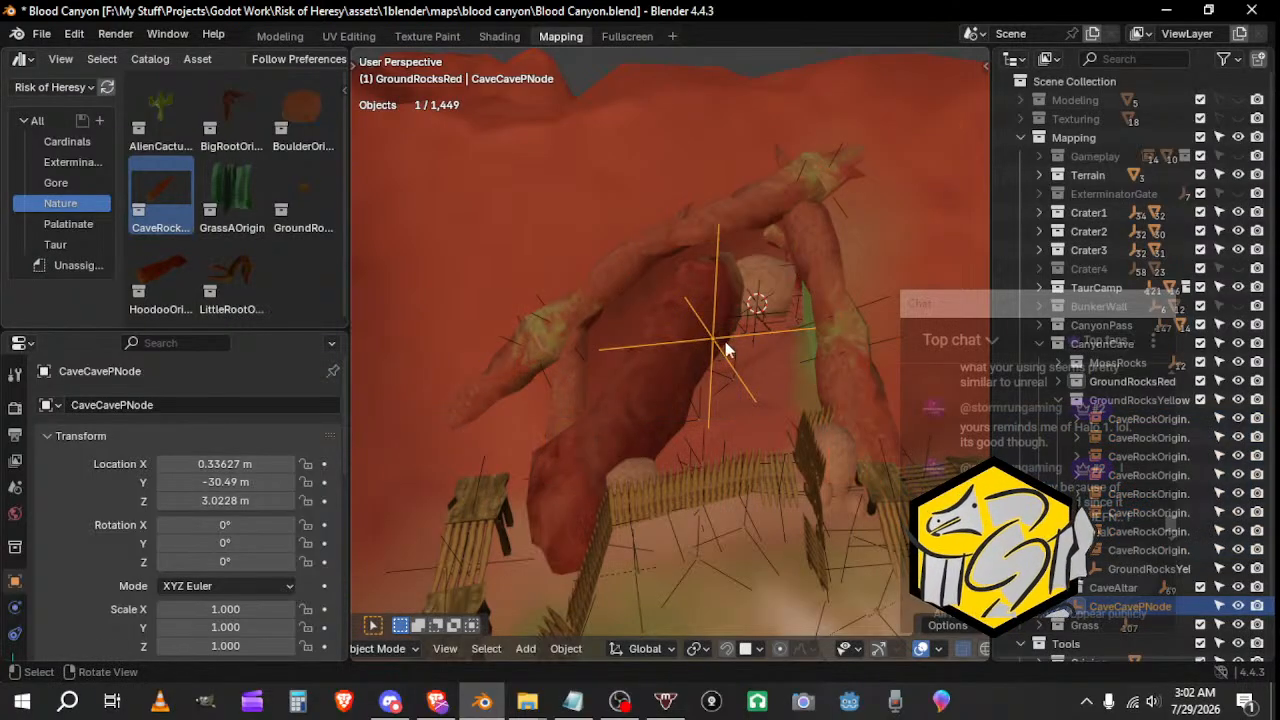
{"action": "key", "text": "g"}
{"action": "key", "text": "Escape"}
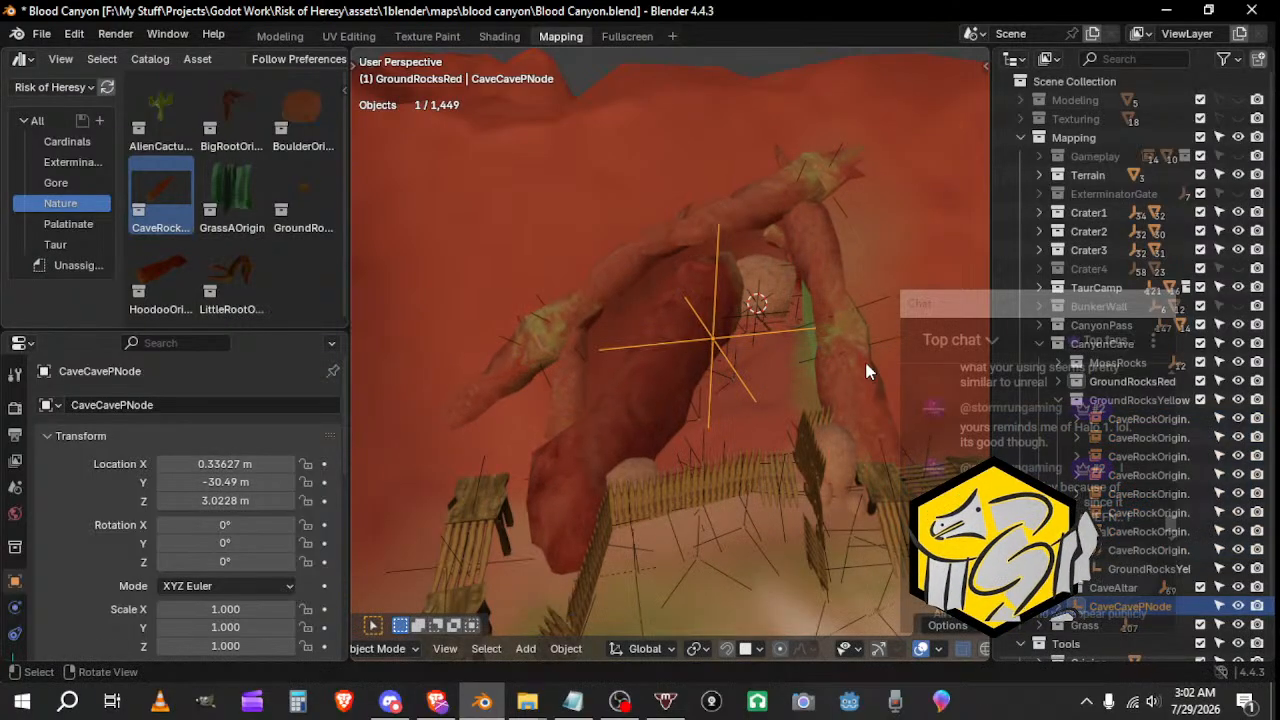
Step: Select all the rocks of the cave arch and move them to the CanyonCave collection inside Mapping
{"action": "left_click", "coordinate": [866, 371]}
{"action": "left_click", "coordinate": [836, 298], "text": "shift"}
{"action": "left_click", "coordinate": [823, 393], "text": "shift"}
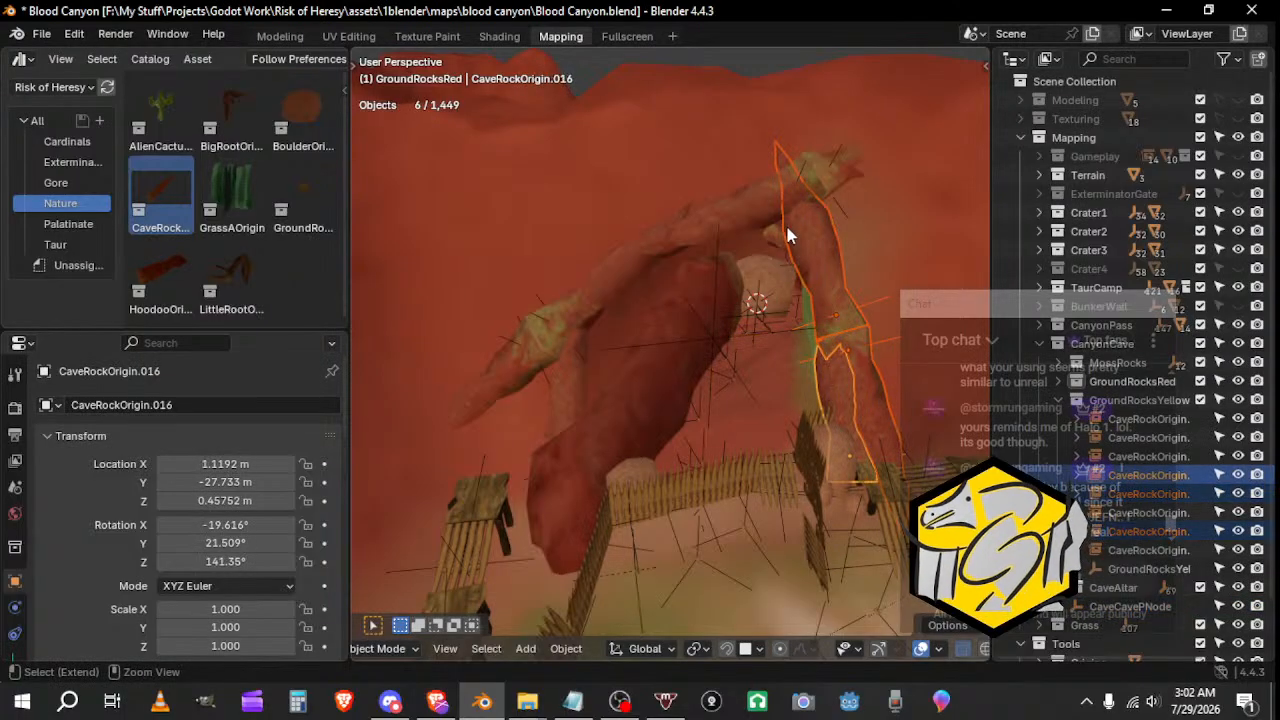
{"action": "left_click", "coordinate": [820, 186], "text": "shift"}
{"action": "left_click", "coordinate": [829, 185], "text": "shift"}
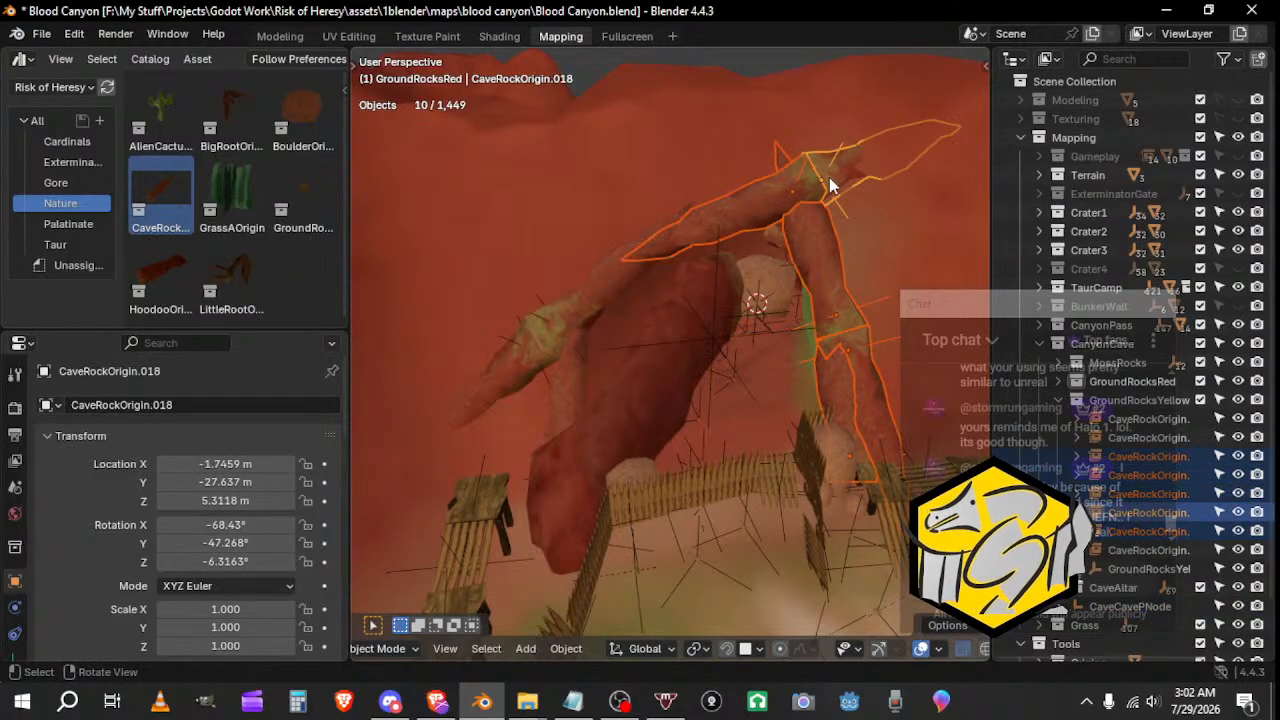
{"action": "left_click", "coordinate": [538, 360], "text": "shift"}
{"action": "left_click", "coordinate": [553, 388], "text": "shift"}
{"action": "left_click", "coordinate": [554, 393], "text": "shift"}
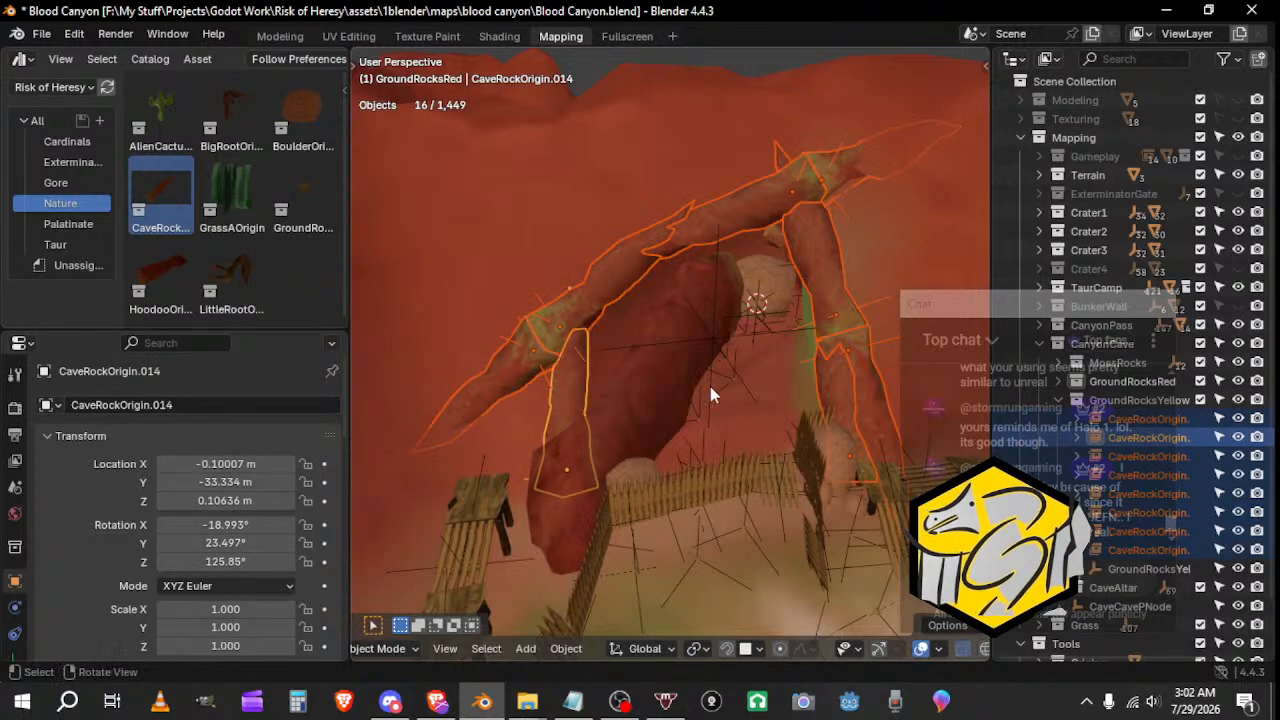
{"action": "key", "text": "m"}
{"action": "mouse_move", "coordinate": [751, 376]}
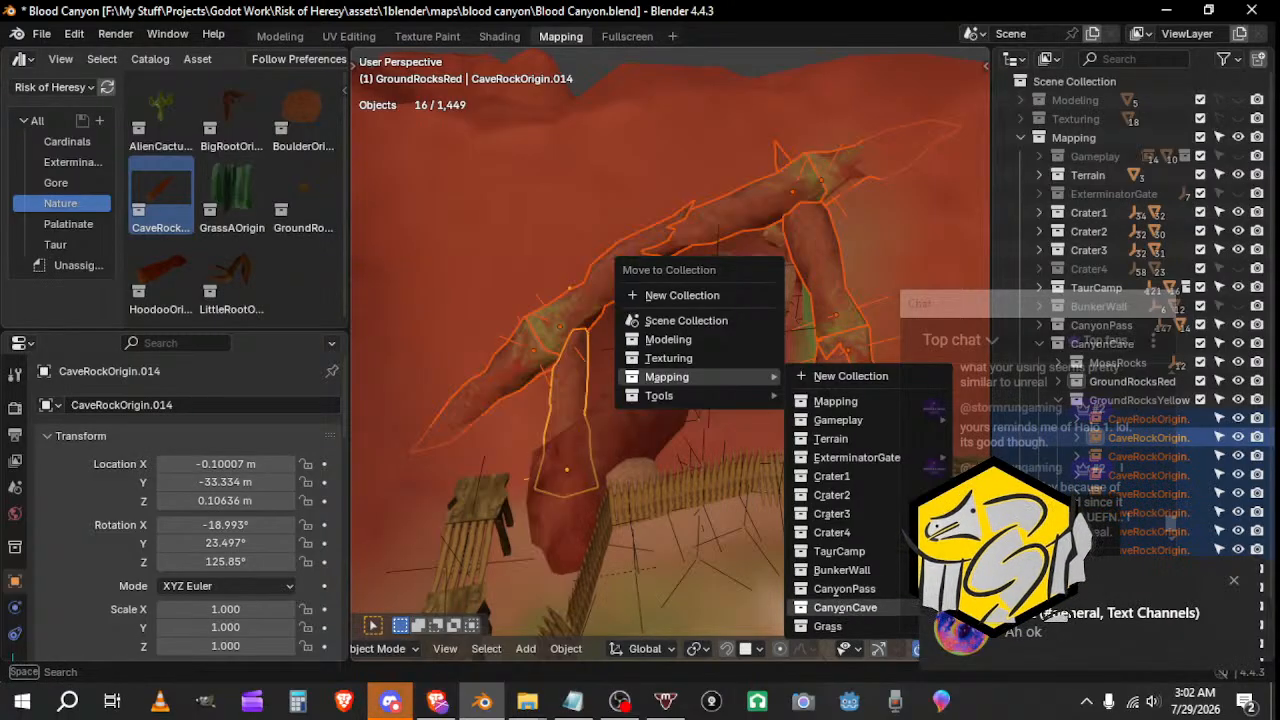
{"action": "left_click", "coordinate": [845, 607]}
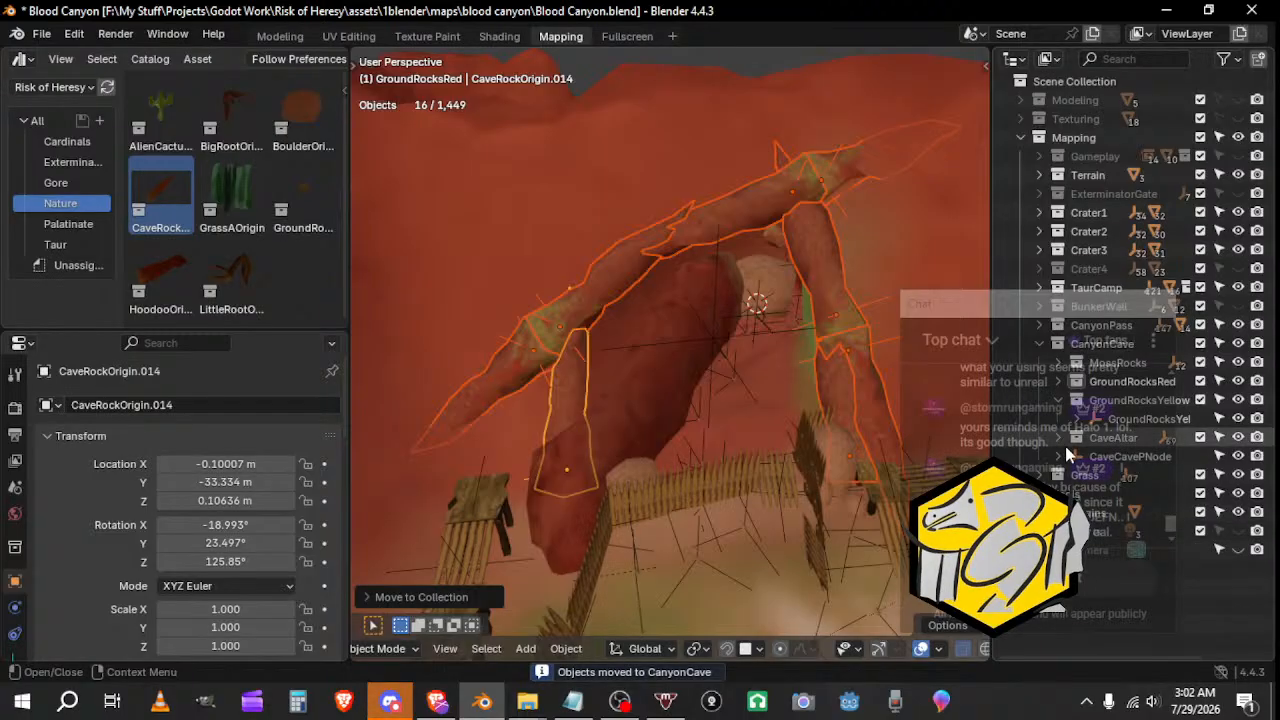
Step: Collapse the GroundRocksYellow collection and save the Blood Canyon file
{"action": "left_click", "coordinate": [1058, 400]}
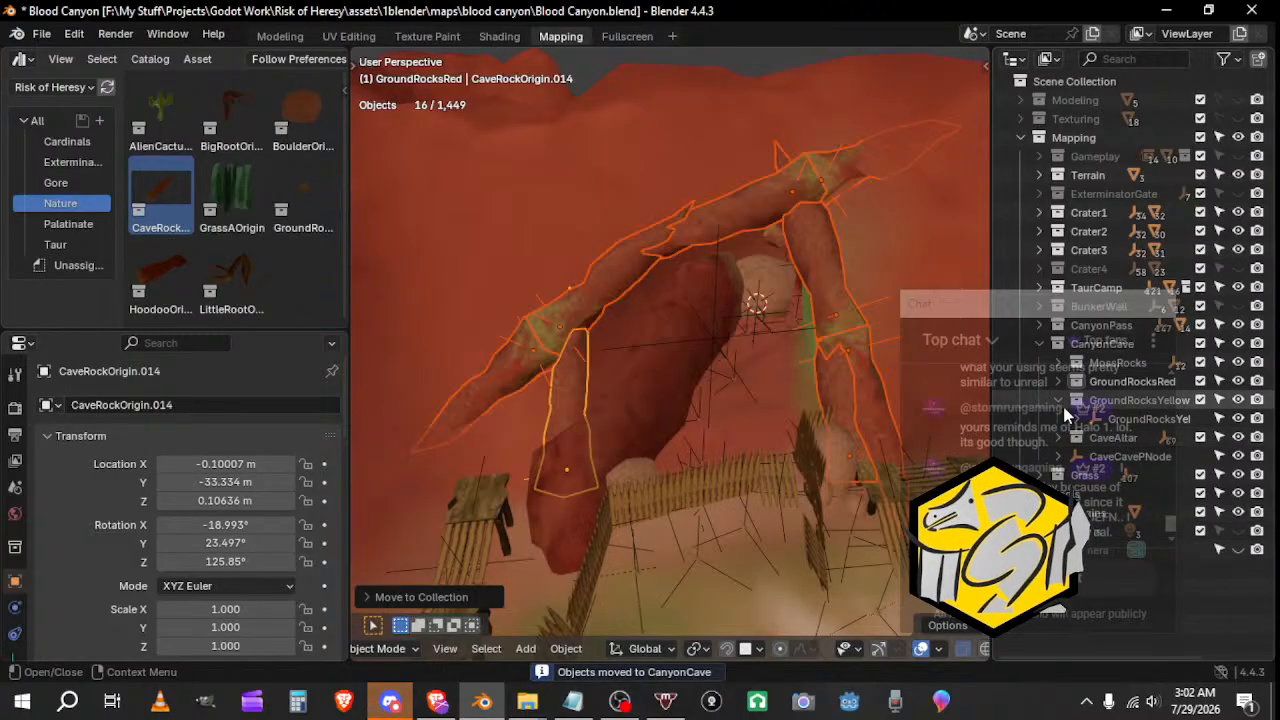
{"action": "left_click", "coordinate": [42, 34]}
{"action": "left_click", "coordinate": [70, 157]}
Step: Switch to Discord to read the newest message in the general channel and return to the Blender scene
{"action": "left_click", "coordinate": [390, 700]}
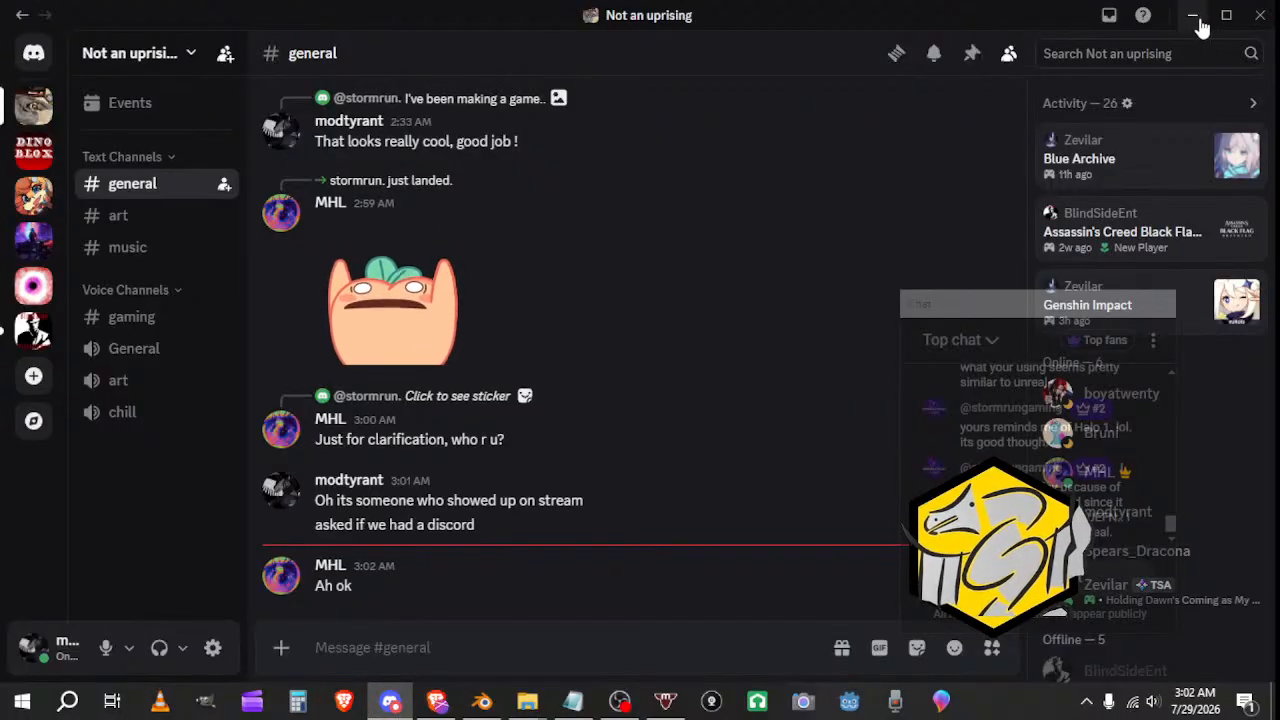
{"action": "left_click", "coordinate": [1194, 16]}
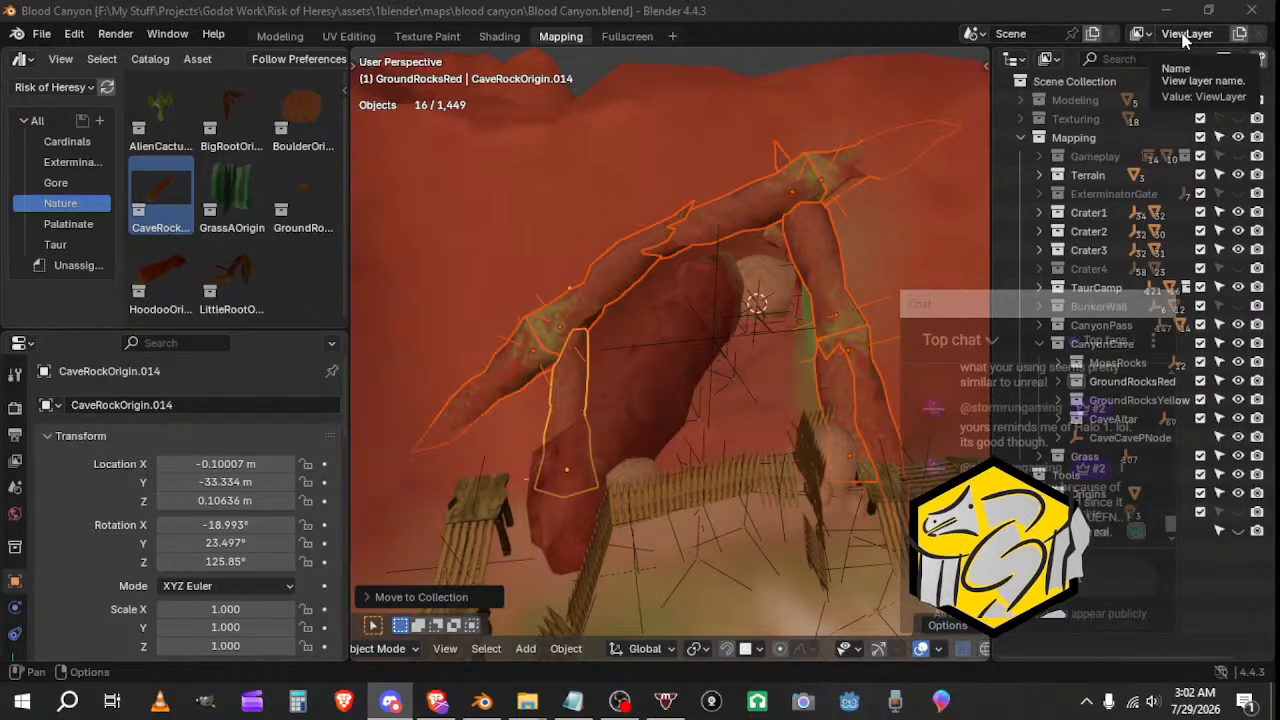
{"action": "middle_click_drag", "start_coordinate": [677, 434], "coordinate": [640, 470]}
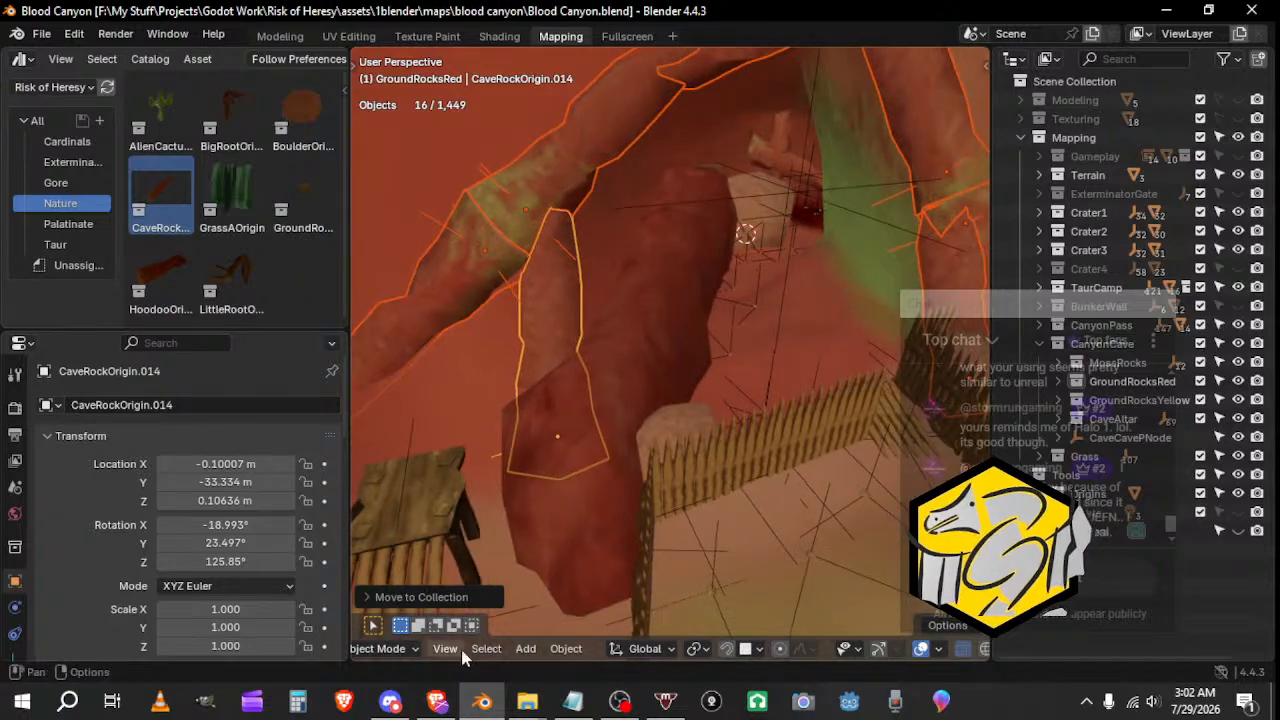
Step: Switch to Discord and post "I have a rules page if you wanna copy it" in the general channel
{"action": "left_click", "coordinate": [390, 700]}
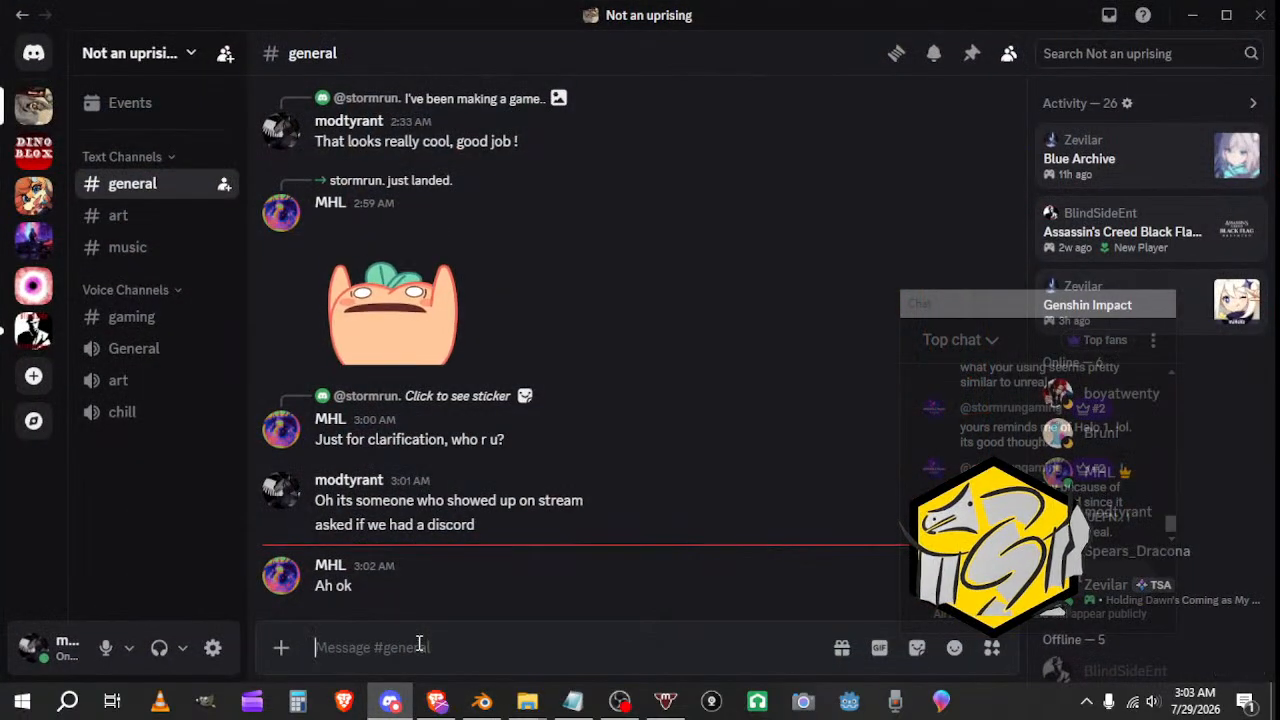
{"action": "type", "text": "I have a rules p"}
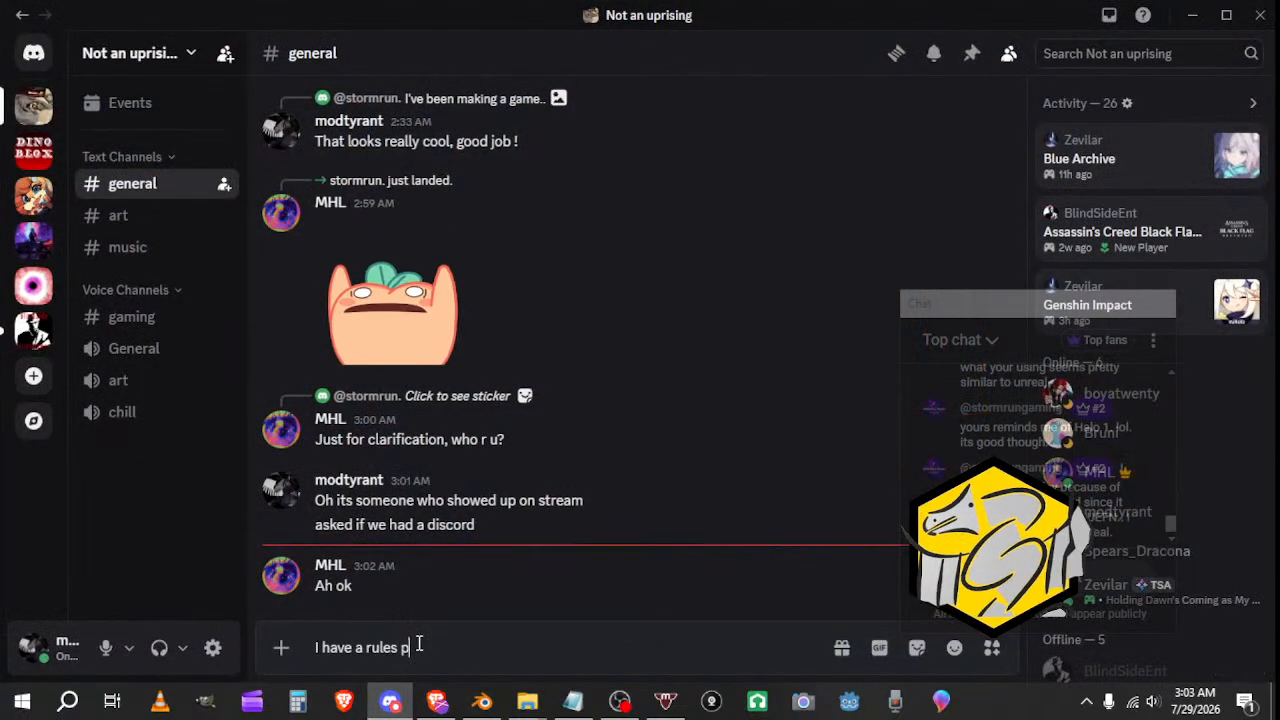
{"action": "type", "text": "age if you wanna cop"}
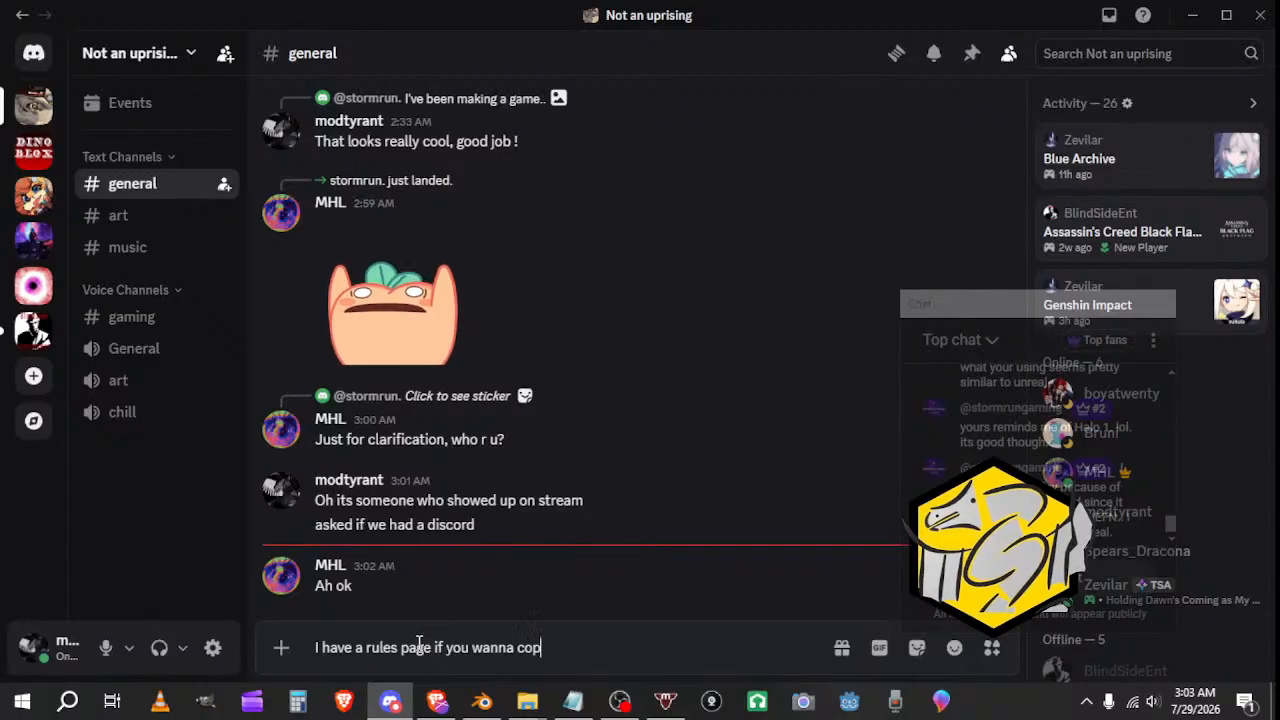
{"action": "type", "text": "y it"}
{"action": "key", "text": "Return"}
Step: Post the follow-up message "its from my private server" in the general channel
{"action": "type", "text": "its from my "}
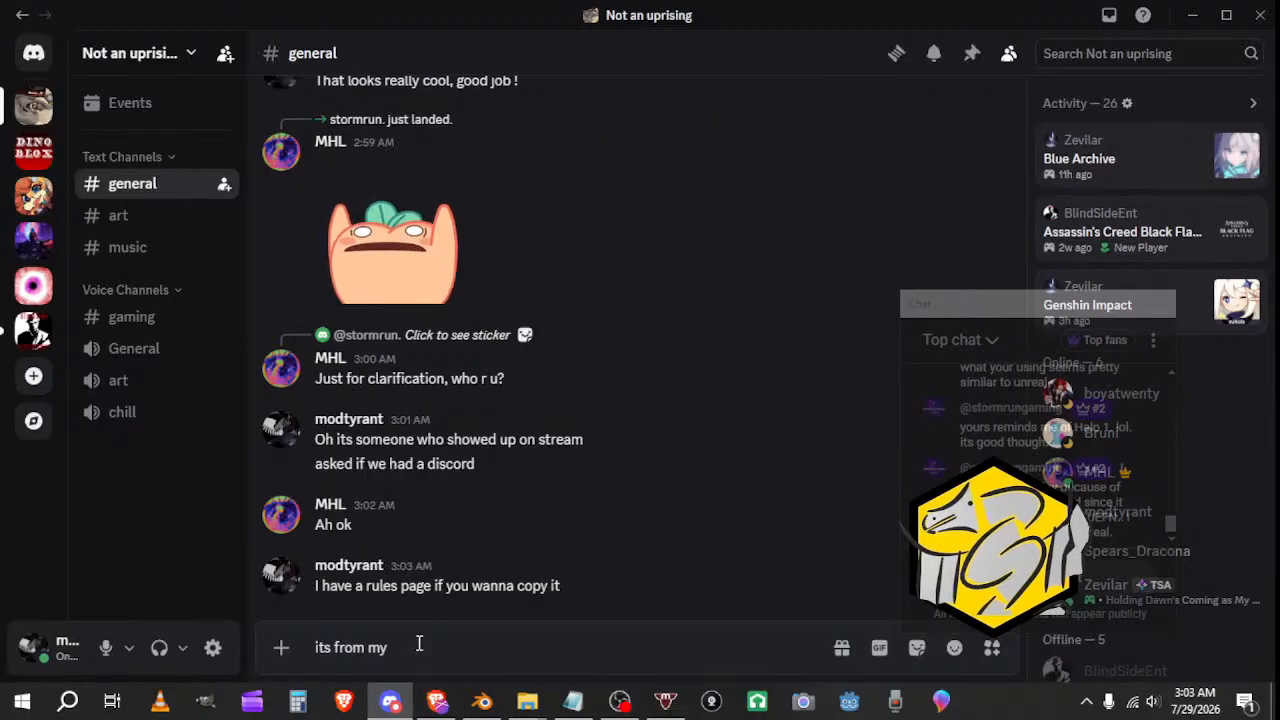
{"action": "type", "text": "private serve"}
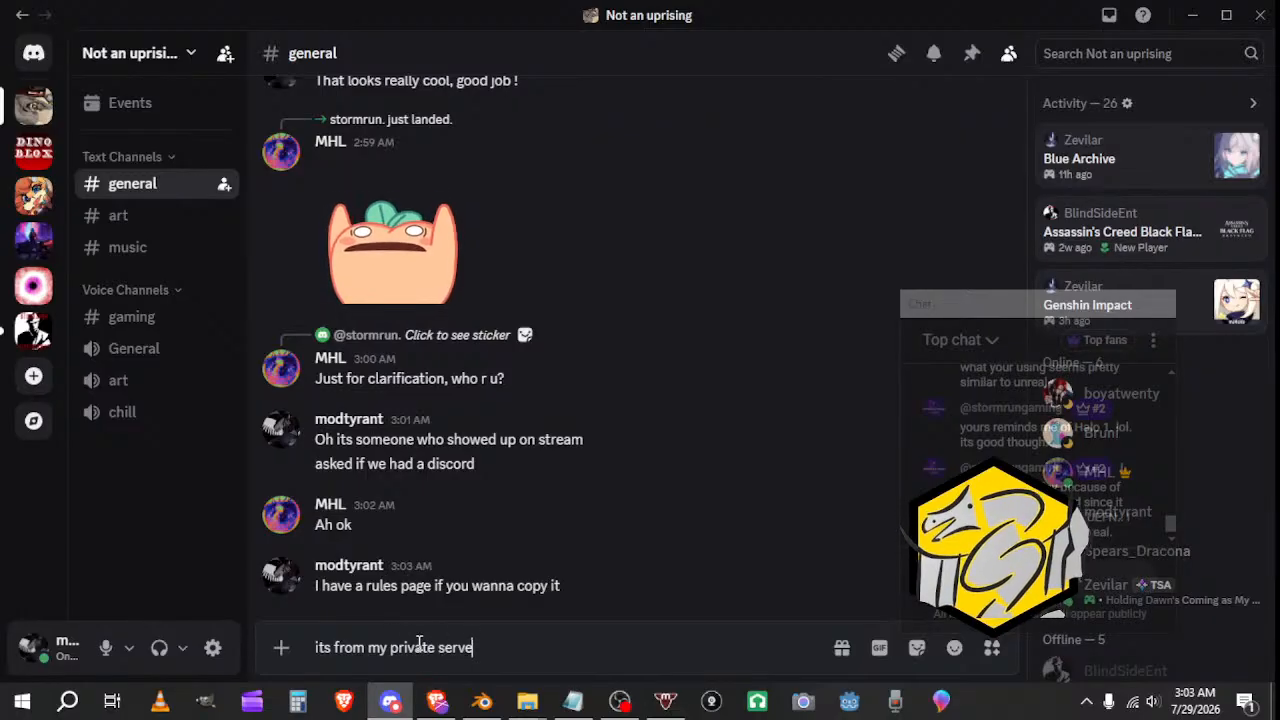
{"action": "type", "text": "r"}
{"action": "key", "text": "Return"}
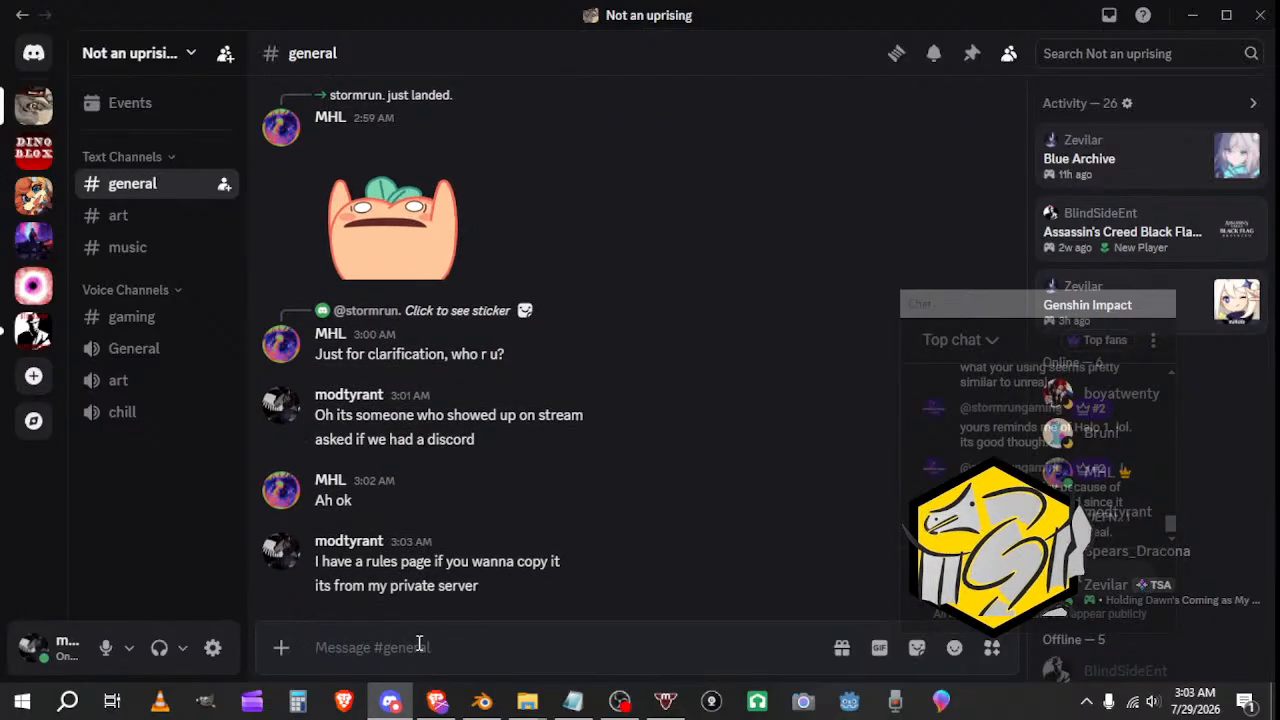
Step: Copy the text of the rules message in the server-rules channel of The Cave server
{"action": "left_click", "coordinate": [33, 287]}
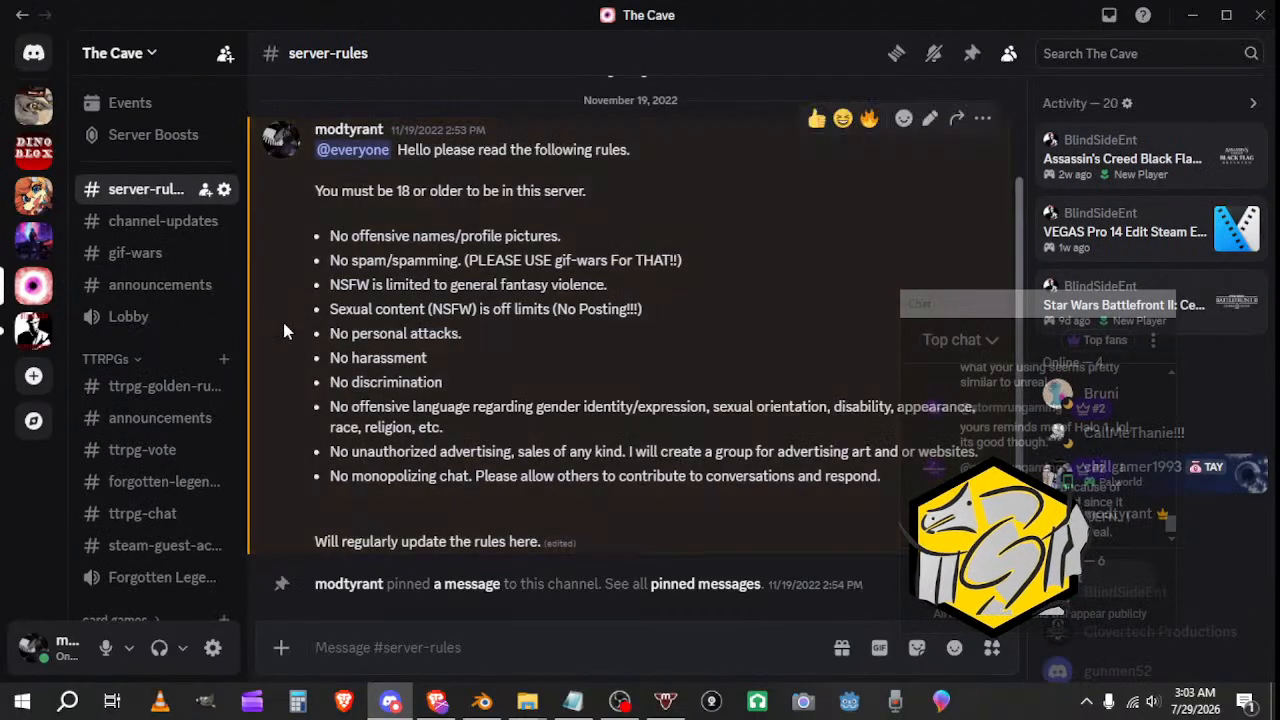
{"action": "scroll", "coordinate": [466, 346], "scroll_direction": "up", "scroll_amount": 2}
{"action": "scroll", "coordinate": [465, 337], "scroll_direction": "down", "scroll_amount": 2}
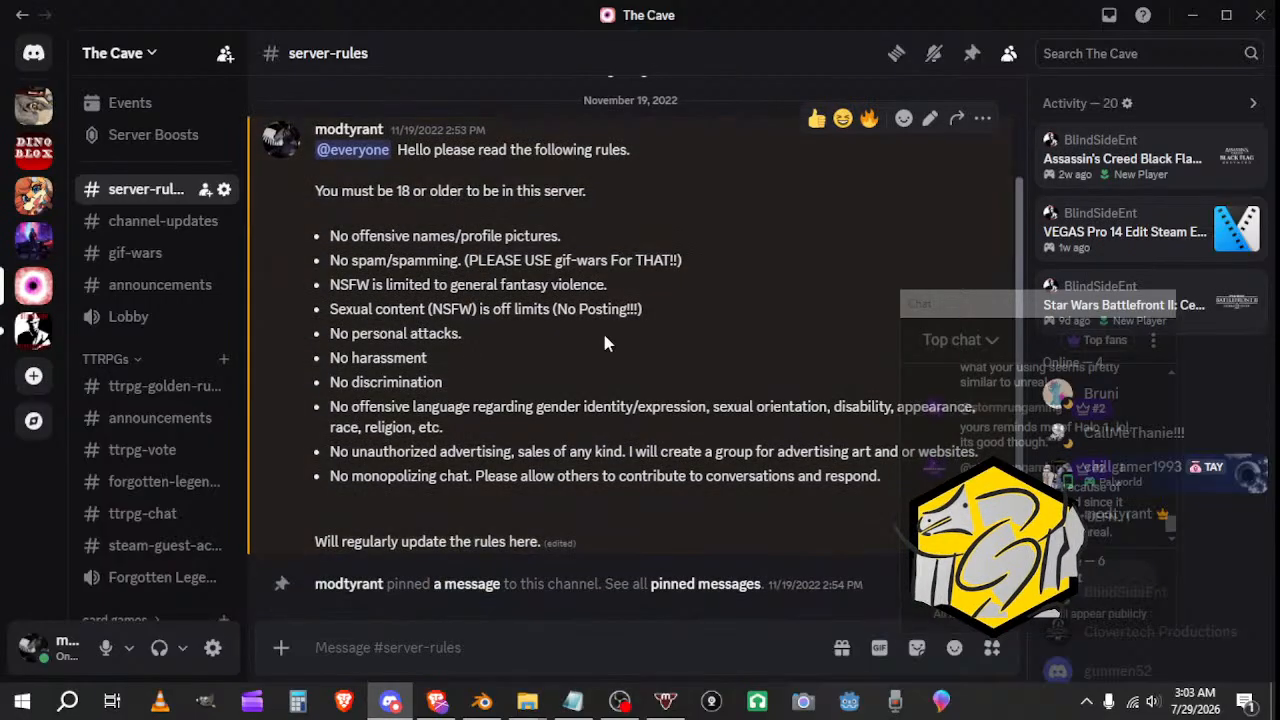
{"action": "left_click", "coordinate": [982, 118]}
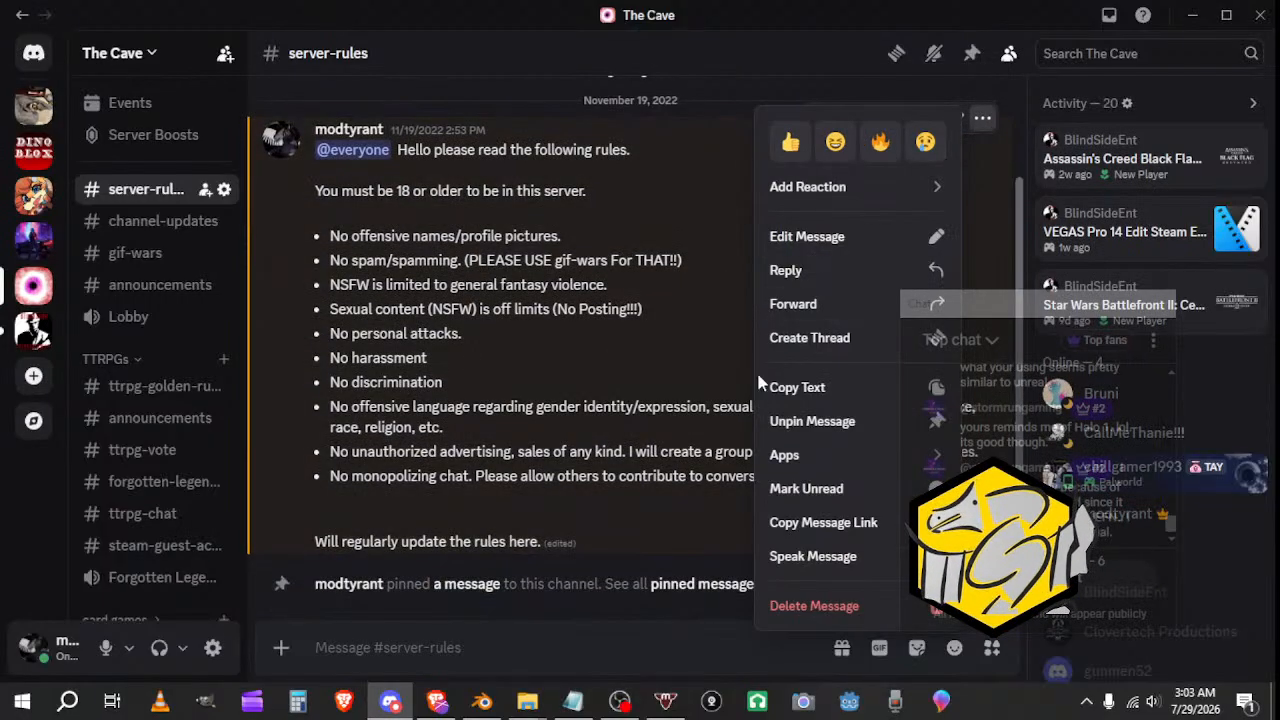
{"action": "left_click", "coordinate": [792, 390]}
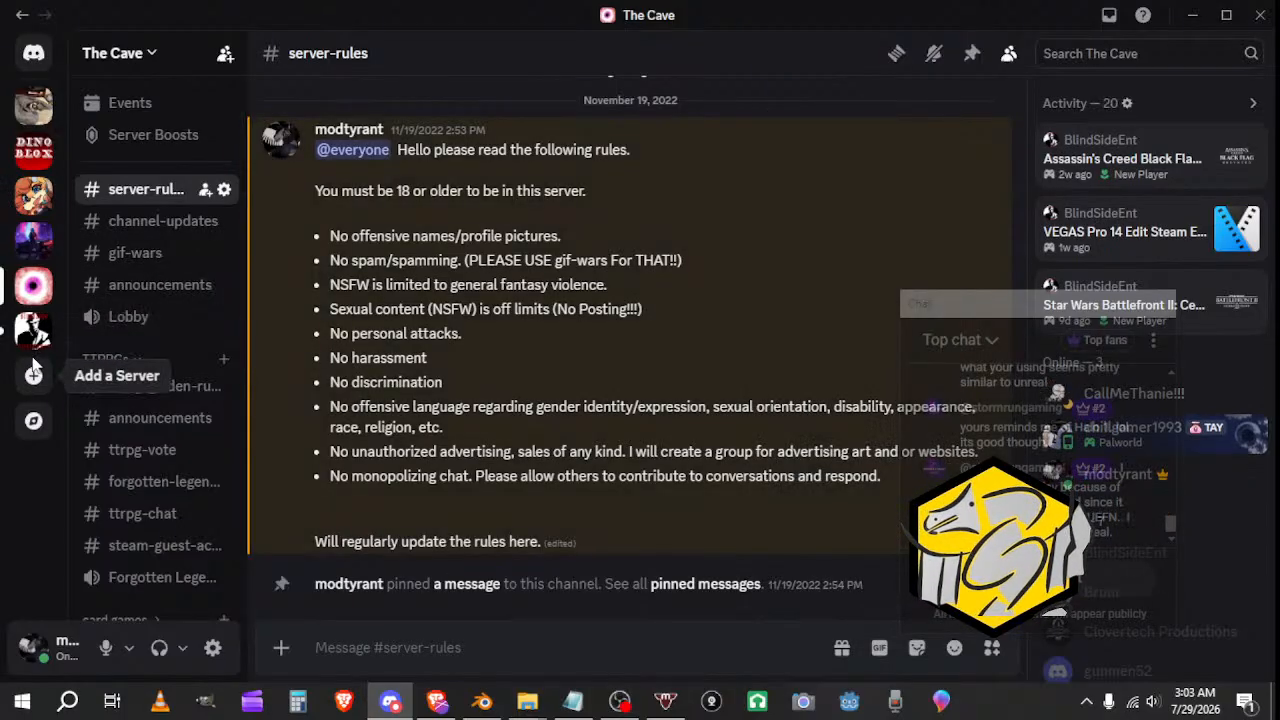
Step: Paste the copied rules into a new message in the general channel of the Not an uprising server
{"action": "left_click", "coordinate": [32, 110]}
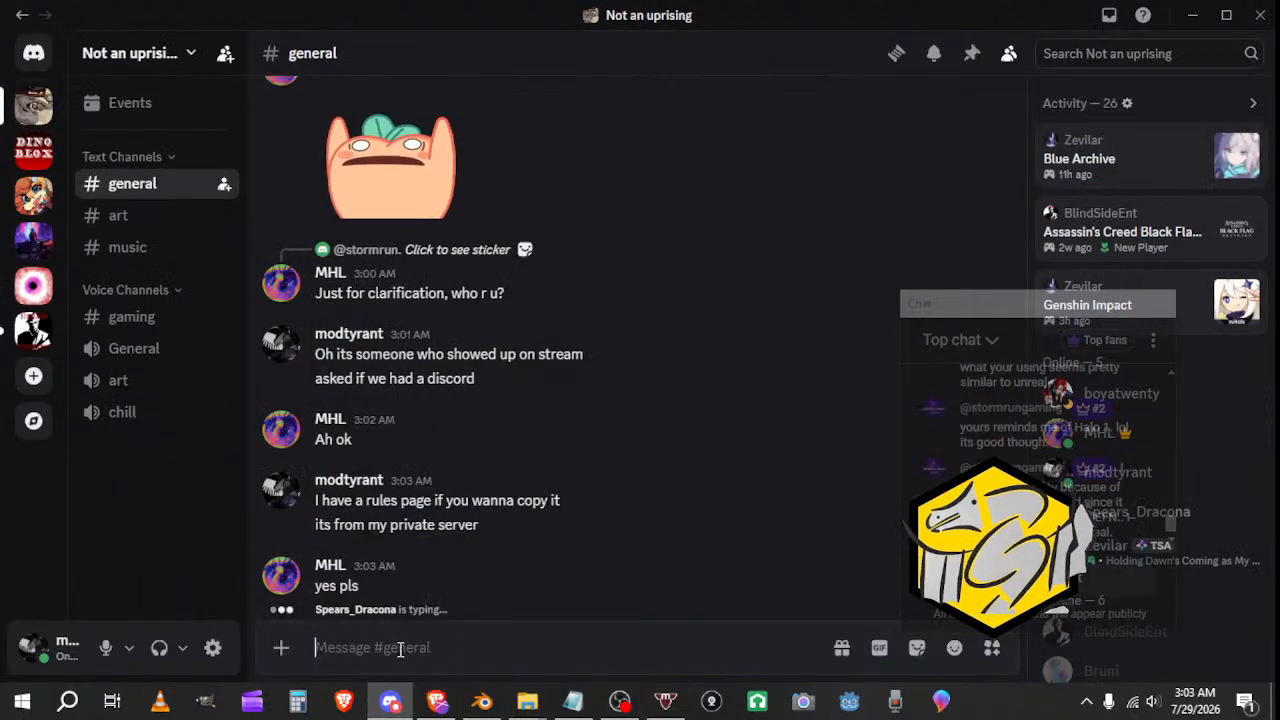
{"action": "key", "text": "ctrl+v"}
{"action": "scroll", "coordinate": [530, 469], "scroll_direction": "up", "scroll_amount": 3}
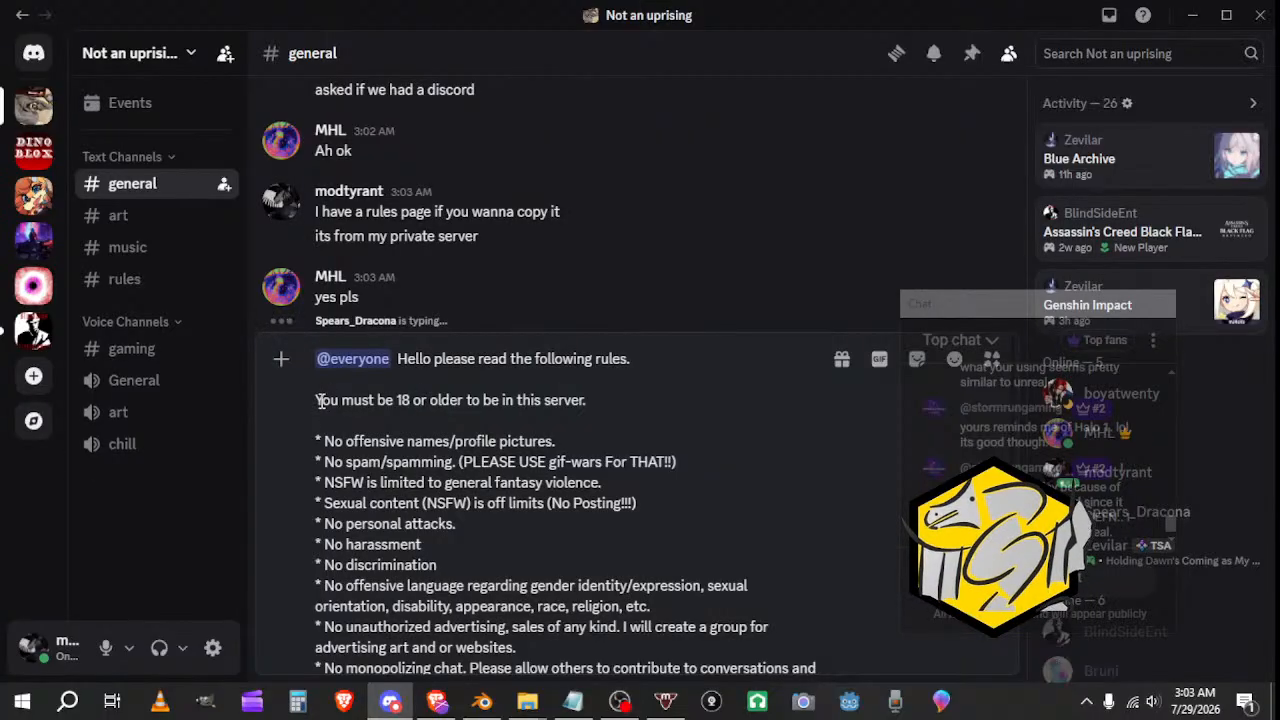
Step: Replace the age 18 in the pasted rules with "XX???" and send the message
{"action": "double_click", "coordinate": [403, 401]}
{"action": "left_click", "coordinate": [417, 413]}
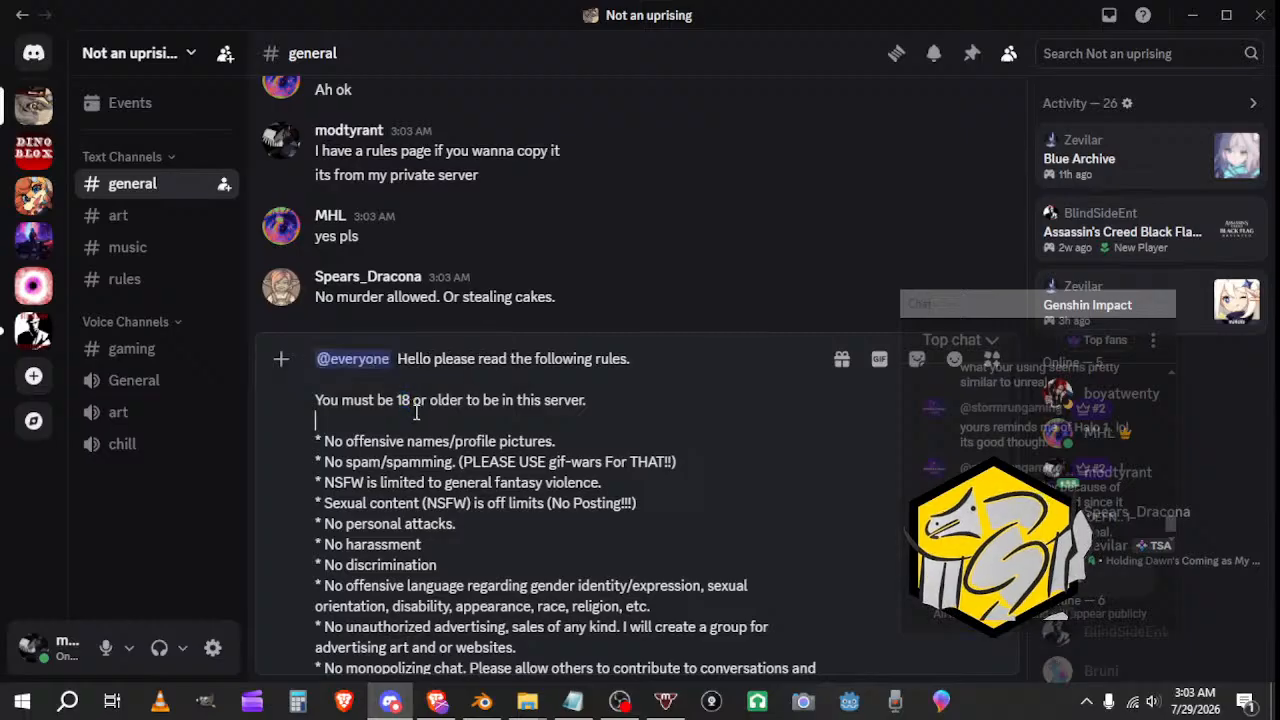
{"action": "key", "text": "BackSpace"}
{"action": "key", "text": "BackSpace"}
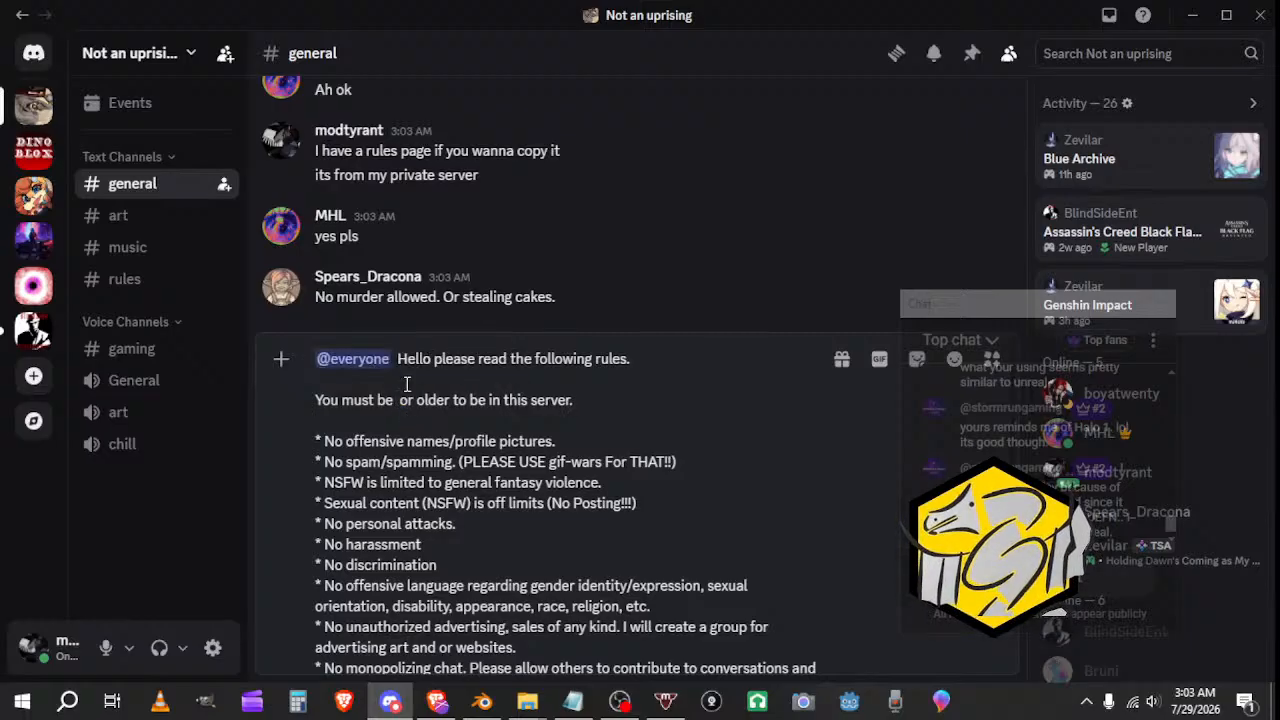
{"action": "type", "text": "XX?"}
{"action": "type", "text": "??"}
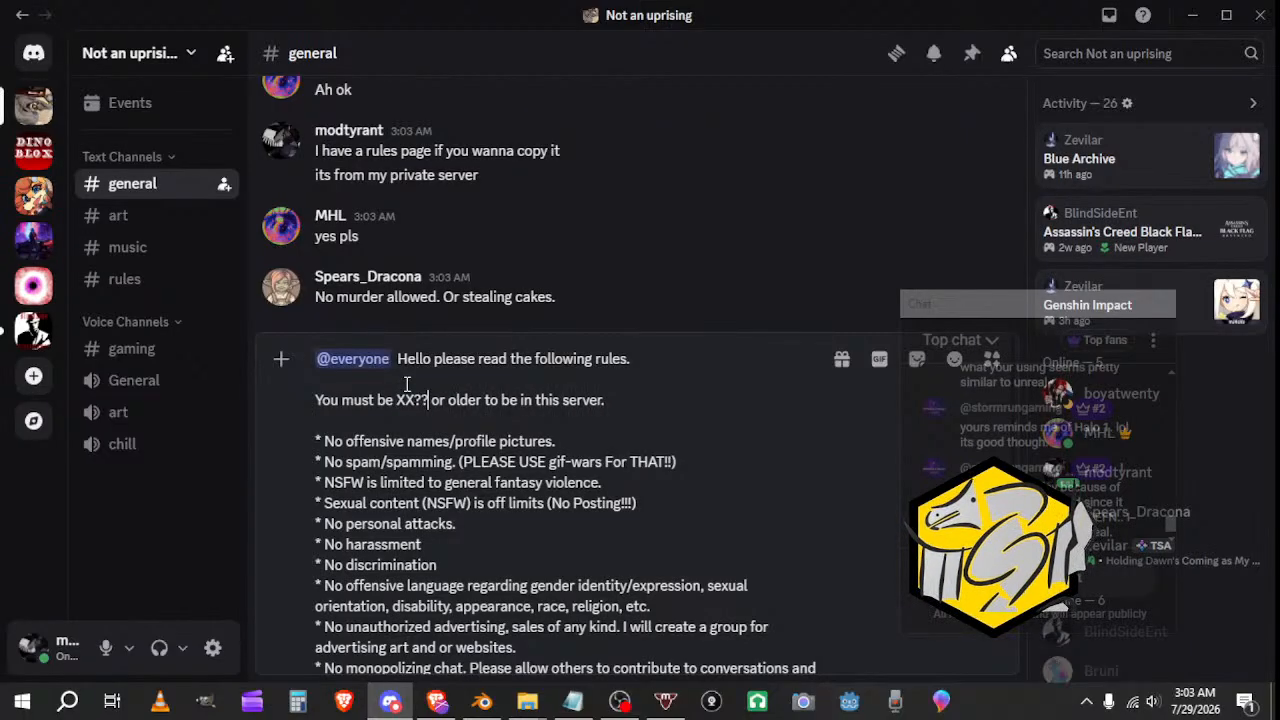
{"action": "key", "text": "Return"}
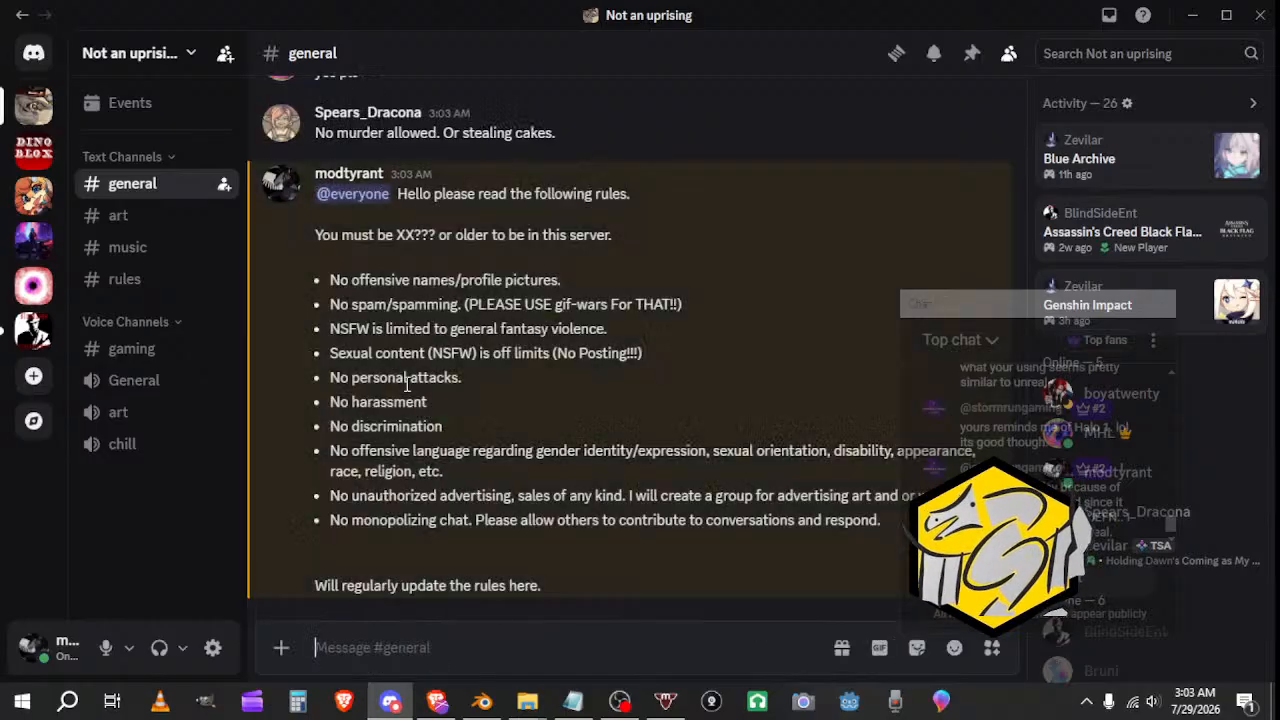
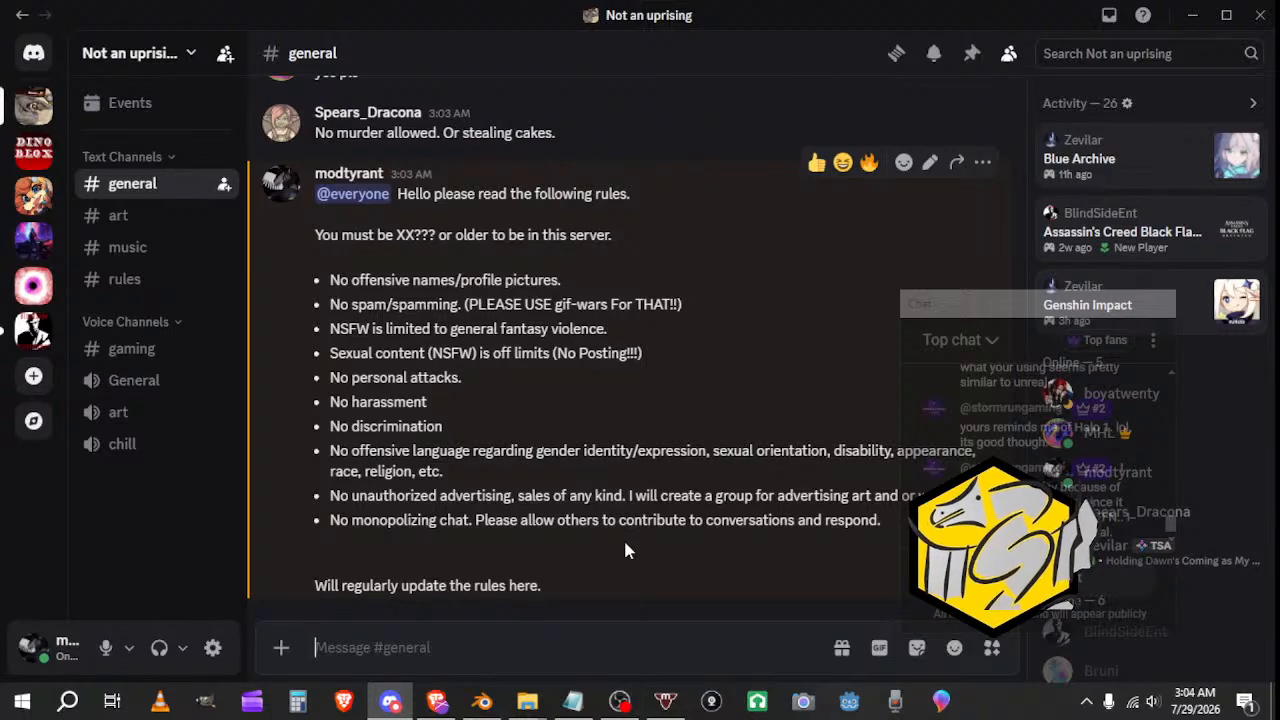
{"action": "scroll", "coordinate": [625, 543], "scroll_direction": "up", "scroll_amount": 2}
{"action": "scroll", "coordinate": [625, 543], "scroll_direction": "down", "scroll_amount": 2}
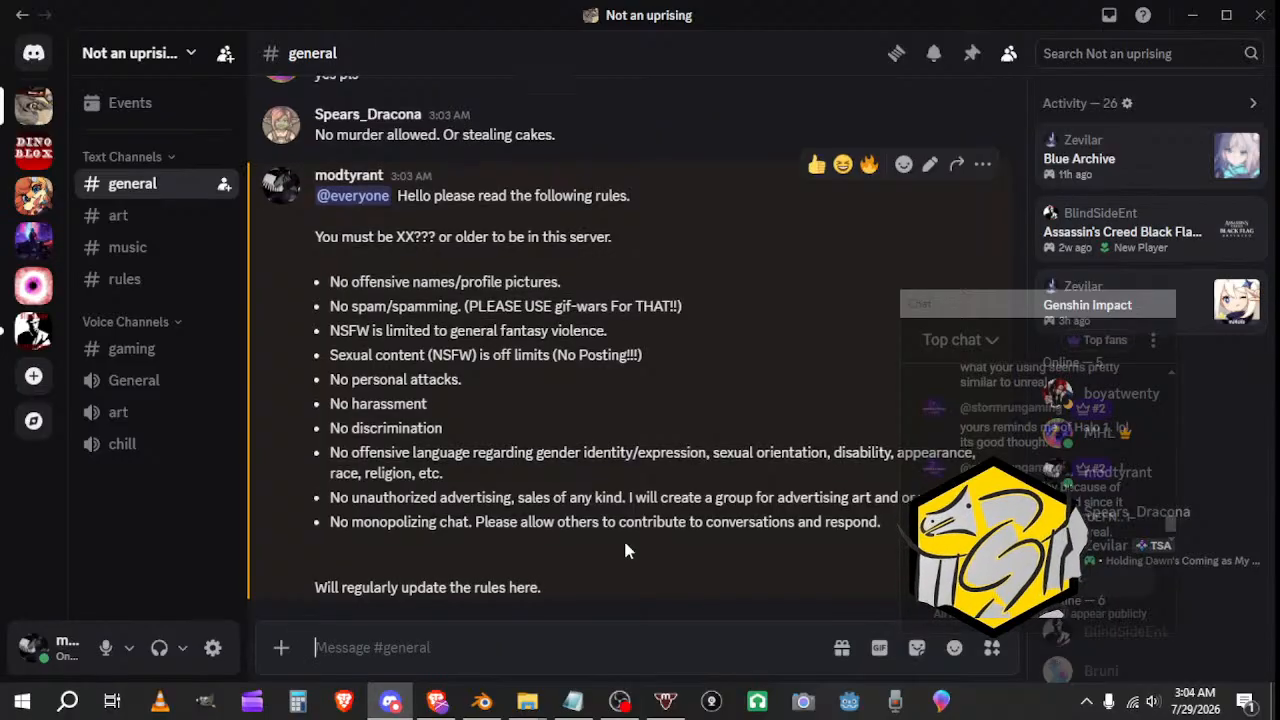
{"action": "scroll", "coordinate": [625, 545], "scroll_direction": "up", "scroll_amount": 2}
{"action": "scroll", "coordinate": [625, 543], "scroll_direction": "down", "scroll_amount": 2}
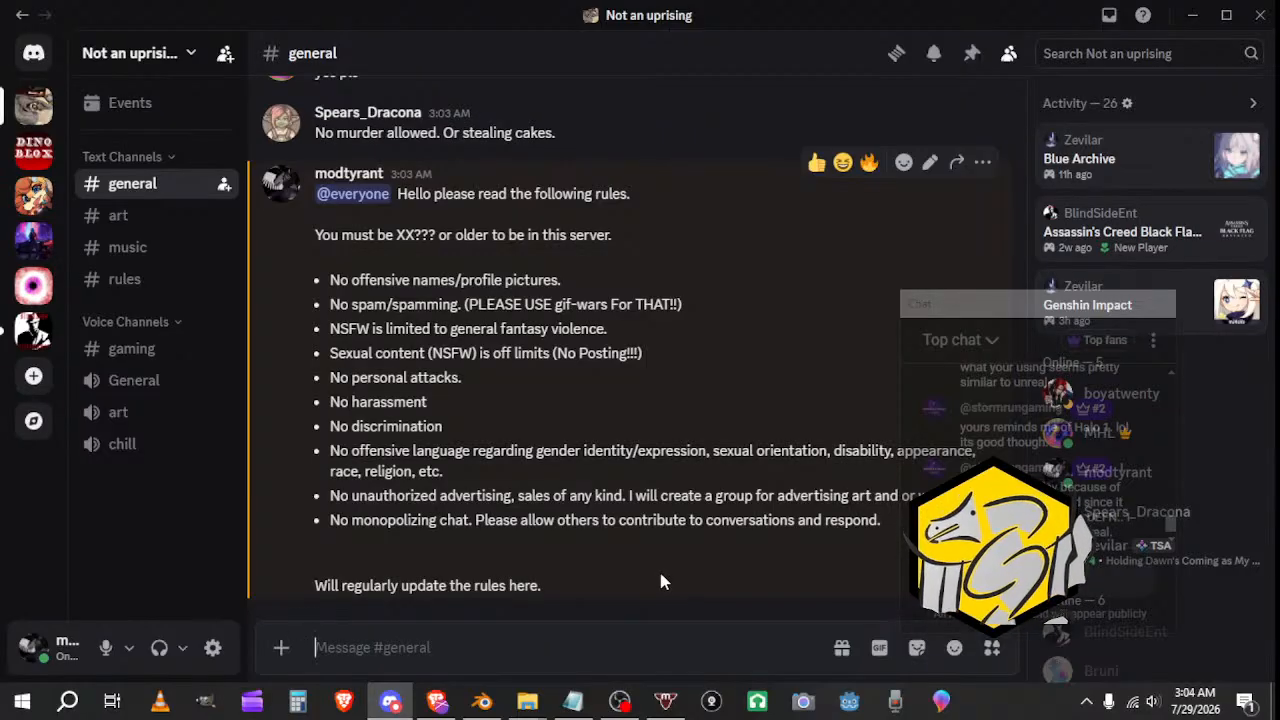
{"action": "scroll", "coordinate": [658, 582], "scroll_direction": "up", "scroll_amount": 3}
{"action": "scroll", "coordinate": [651, 580], "scroll_direction": "down", "scroll_amount": 2}
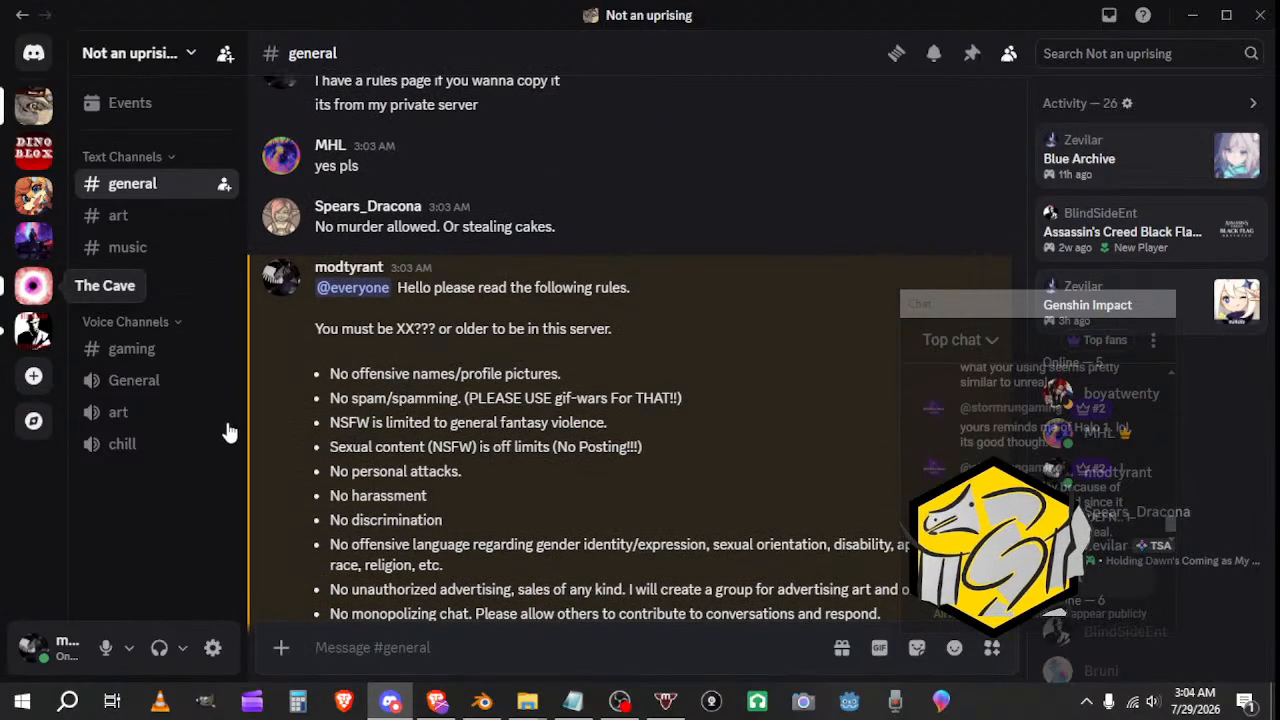
Step: Open the gif-wars channel of The Cave server and look through its older posts
{"action": "left_click", "coordinate": [155, 253]}
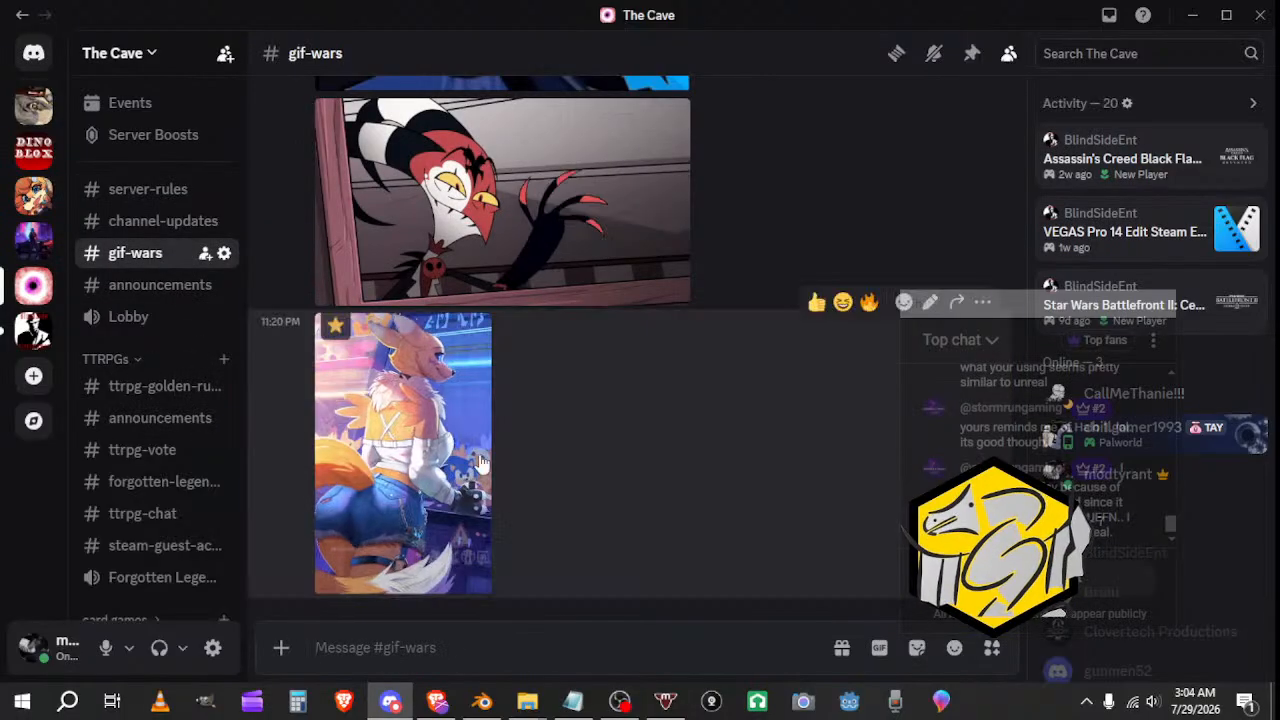
{"action": "scroll", "coordinate": [498, 464], "scroll_direction": "up", "scroll_amount": 10}
{"action": "scroll", "coordinate": [500, 480], "scroll_direction": "down", "scroll_amount": 1}
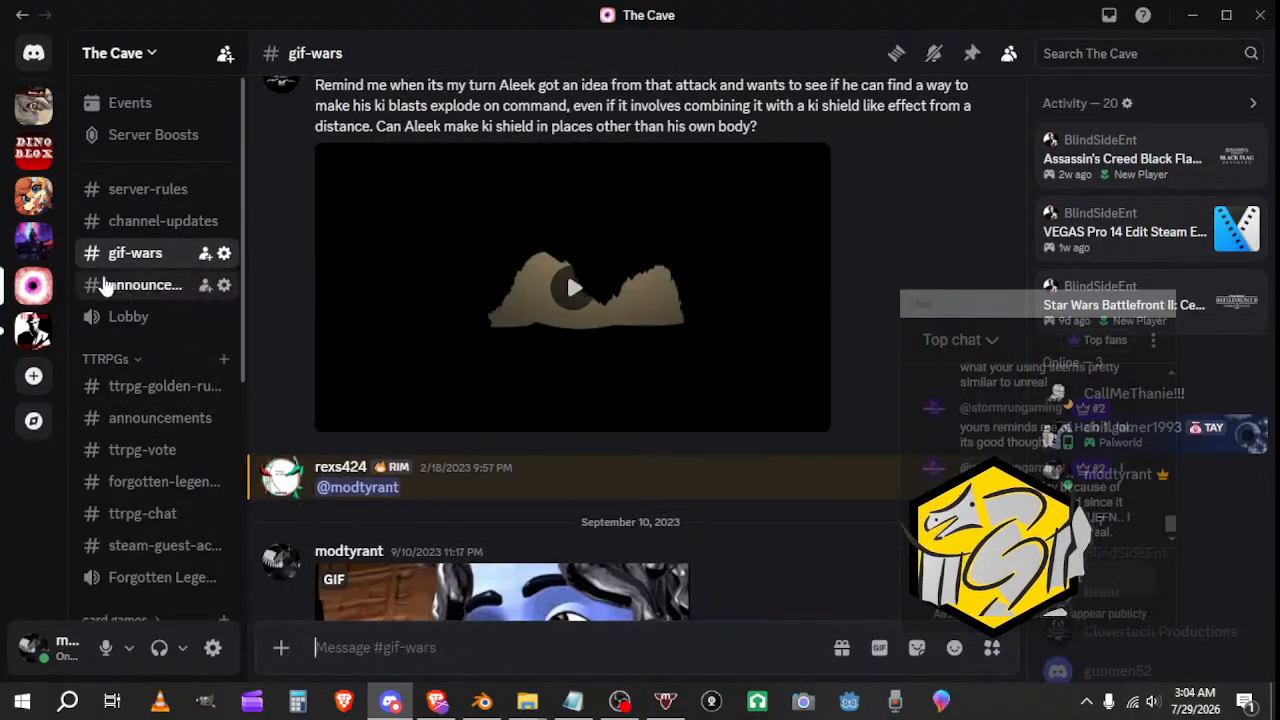
Step: Return to the general channel of the Not an uprising server, review the posted rules, and switch back to Blender
{"action": "scroll", "coordinate": [525, 475], "scroll_direction": "down", "scroll_amount": 3}
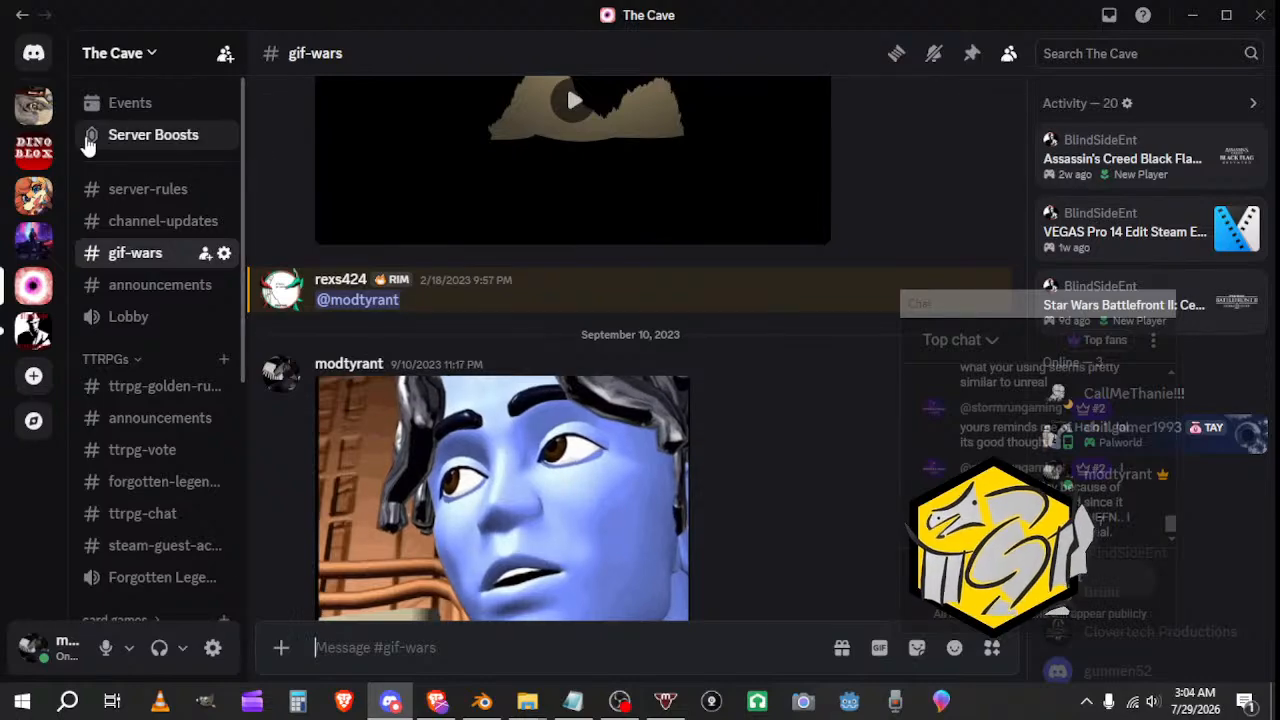
{"action": "left_click", "coordinate": [34, 103]}
{"action": "scroll", "coordinate": [576, 436], "scroll_direction": "down", "scroll_amount": 2}
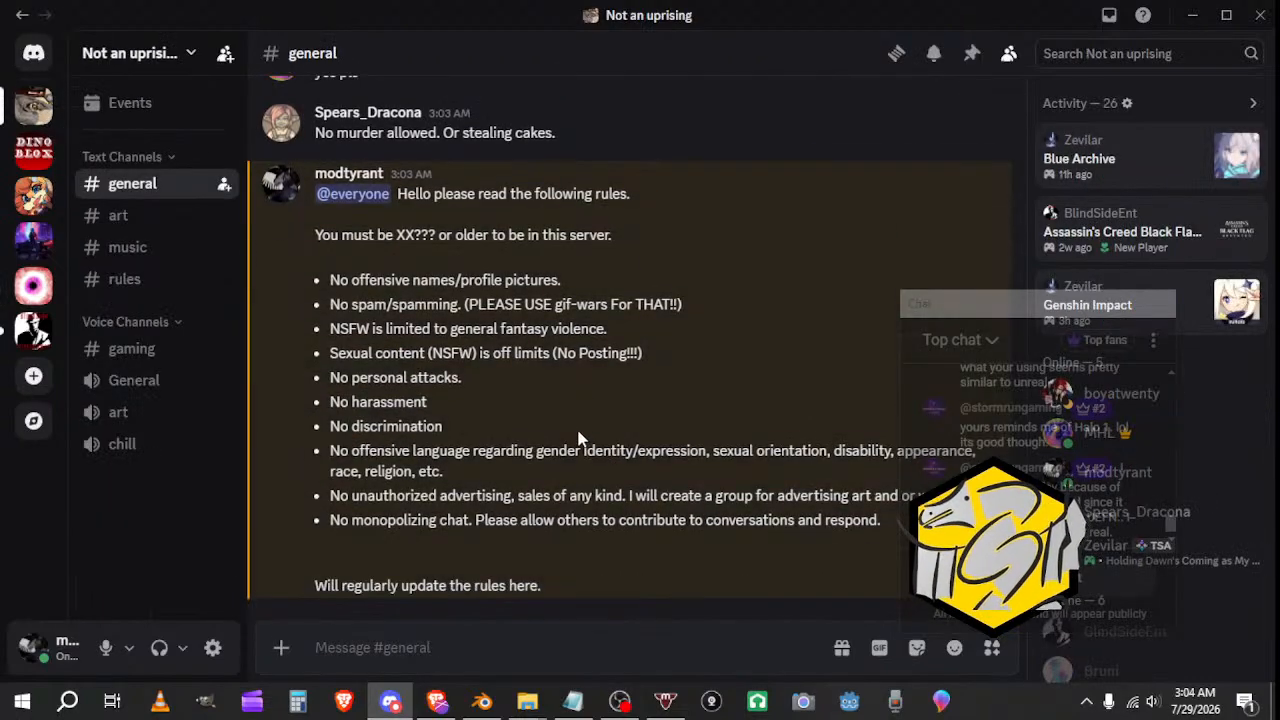
{"action": "left_click", "coordinate": [1191, 15]}
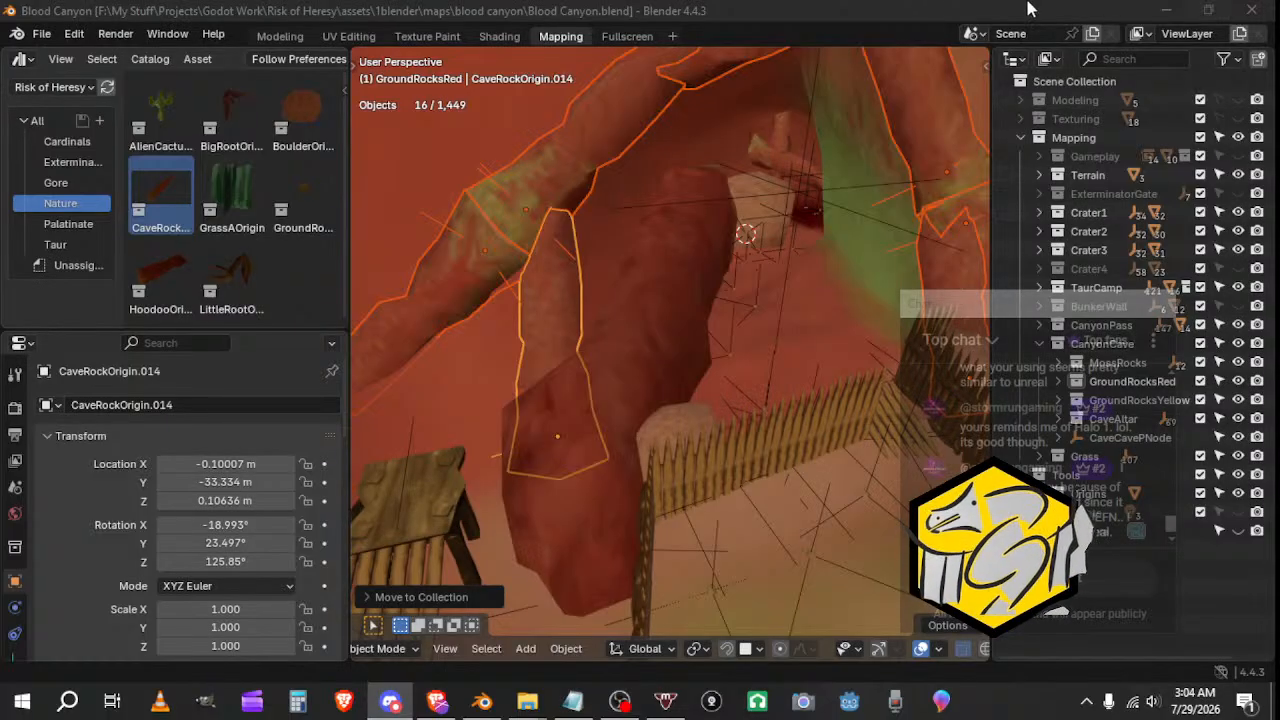
Step: Select the CaveCavePNode parent node in the viewport, discard a test move of it, and save the Blood Canyon file
{"action": "left_click", "coordinate": [805, 190]}
{"action": "scroll", "coordinate": [810, 227], "scroll_direction": "down", "scroll_amount": 4}
{"action": "middle_click_drag", "start_coordinate": [757, 273], "coordinate": [643, 360]}
{"action": "key", "text": "g"}
{"action": "right_click", "coordinate": [519, 363]}
{"action": "left_click", "coordinate": [42, 34]}
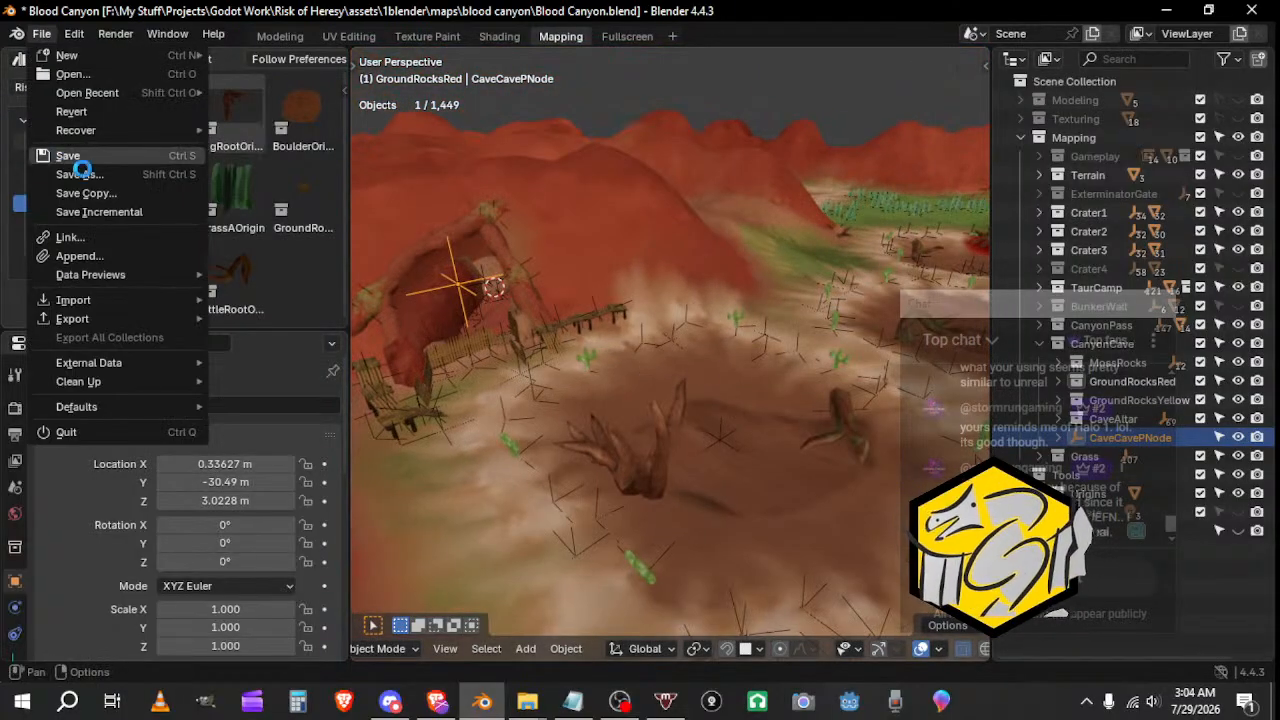
{"action": "key", "text": "ctrl+s"}
{"action": "middle_click_drag", "start_coordinate": [685, 287], "coordinate": [641, 233]}
{"action": "middle_click_drag", "start_coordinate": [481, 240], "coordinate": [615, 662]}
{"action": "left_click", "coordinate": [620, 702]}
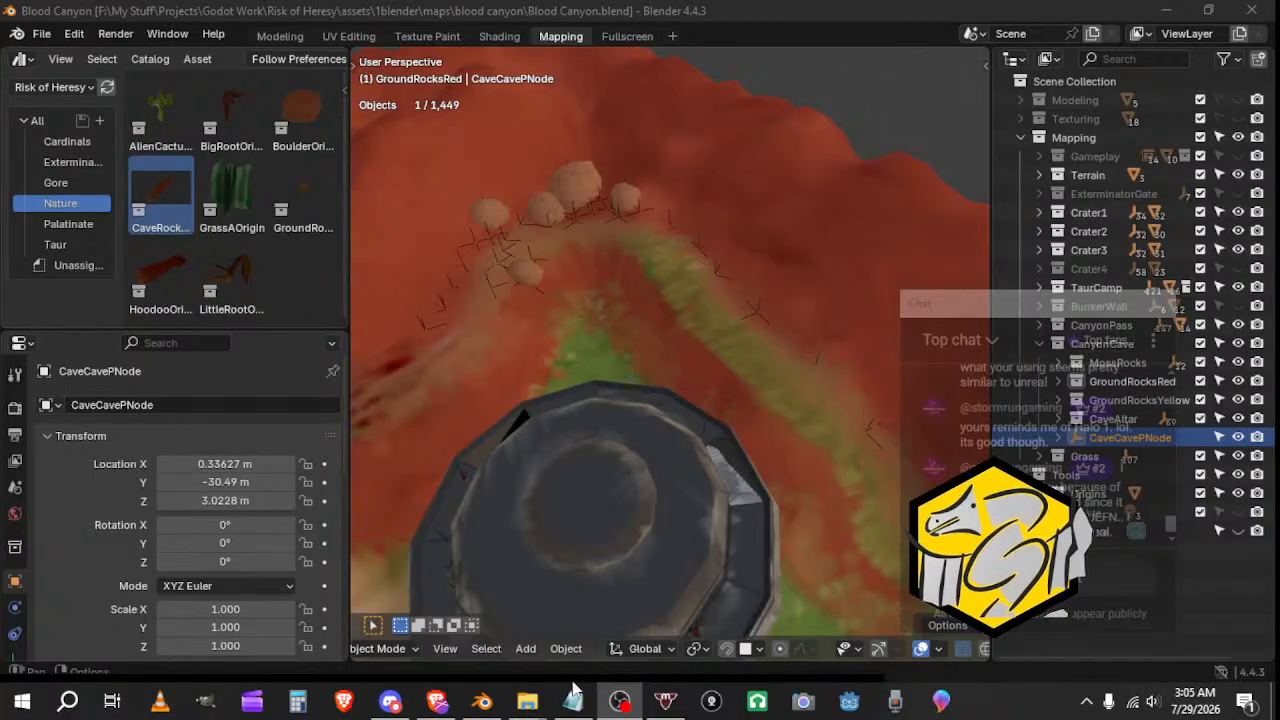
{"action": "left_click_drag", "start_coordinate": [572, 682], "coordinate": [665, 690]}
{"action": "middle_click_drag", "start_coordinate": [718, 424], "coordinate": [651, 354]}
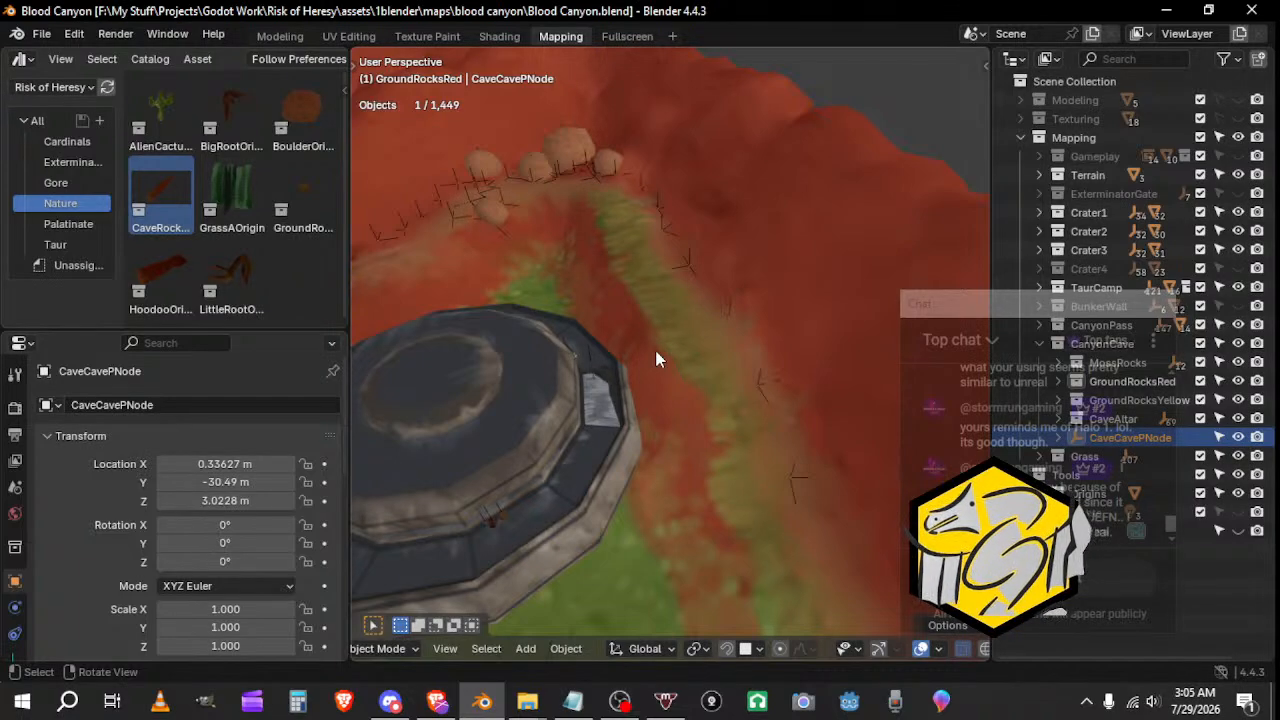
Step: Collapse the CanyonCave collection, and expand and select the CanyonPass collection
{"action": "middle_click_drag", "start_coordinate": [530, 330], "coordinate": [883, 314]}
{"action": "left_click", "coordinate": [1039, 344]}
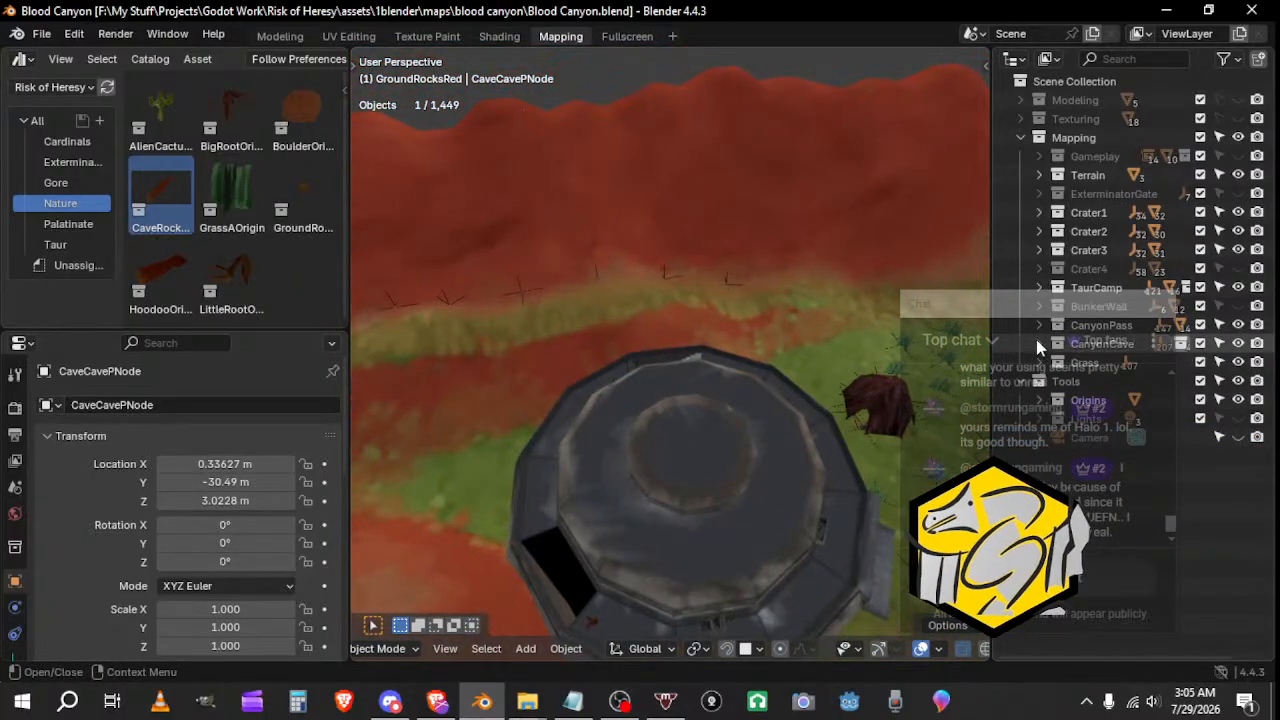
{"action": "left_click", "coordinate": [1038, 325]}
{"action": "left_click", "coordinate": [1083, 323]}
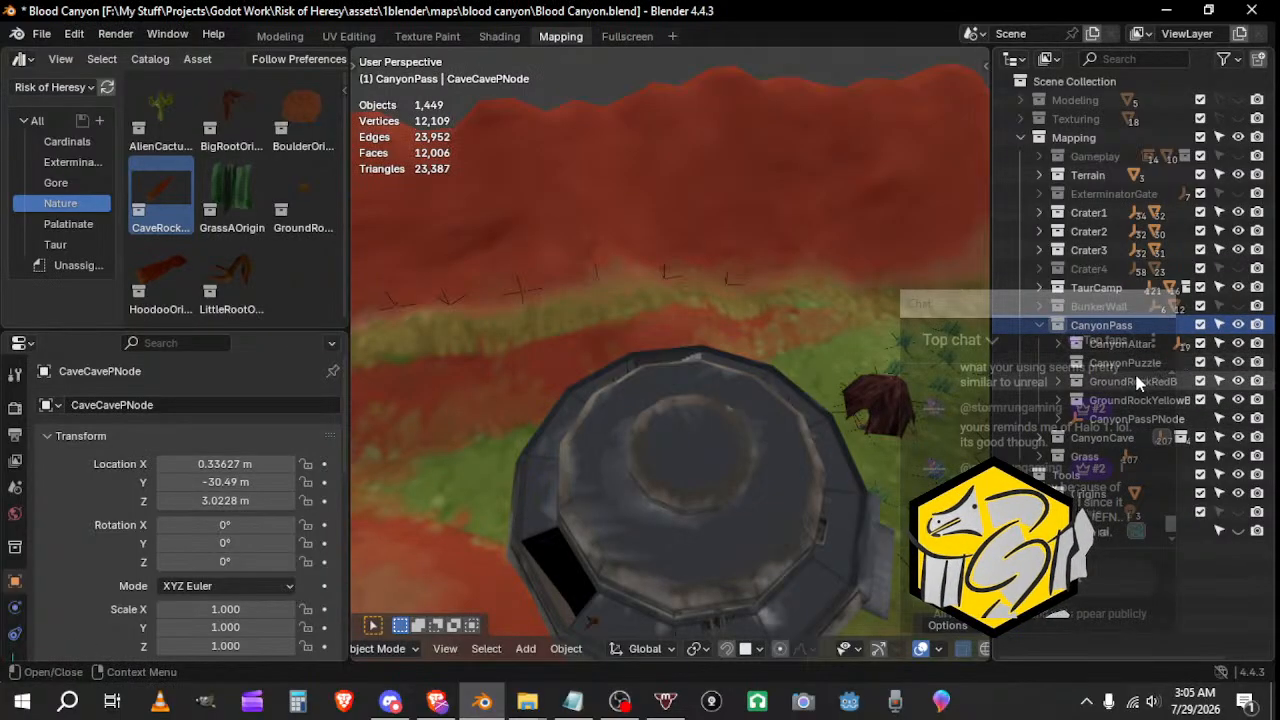
Step: Rename the CanyonPuzzle collection inside CanyonPass as CanyonWalls
{"action": "left_click", "coordinate": [1112, 366]}
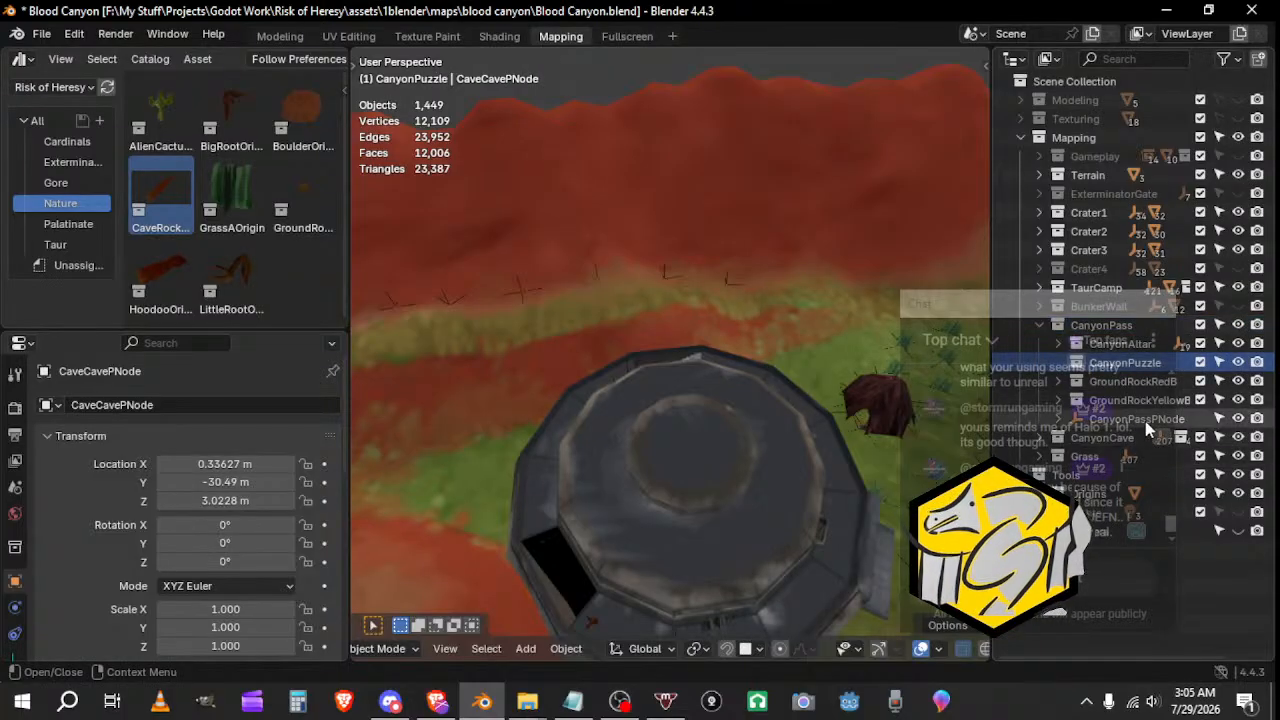
{"action": "double_click", "coordinate": [1137, 364]}
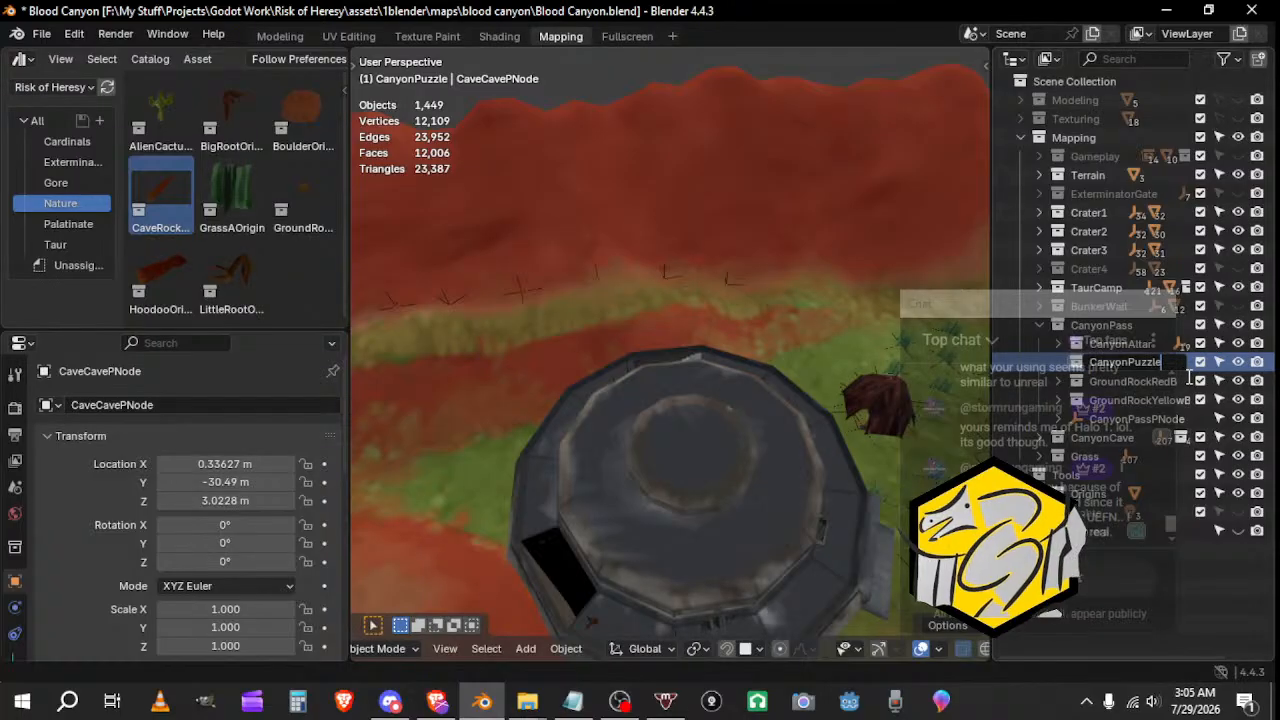
{"action": "key", "text": "BackSpace"}
{"action": "key", "text": "BackSpace"}
{"action": "key", "text": "BackSpace"}
{"action": "key", "text": "BackSpace"}
{"action": "key", "text": "BackSpace"}
{"action": "key", "text": "BackSpace"}
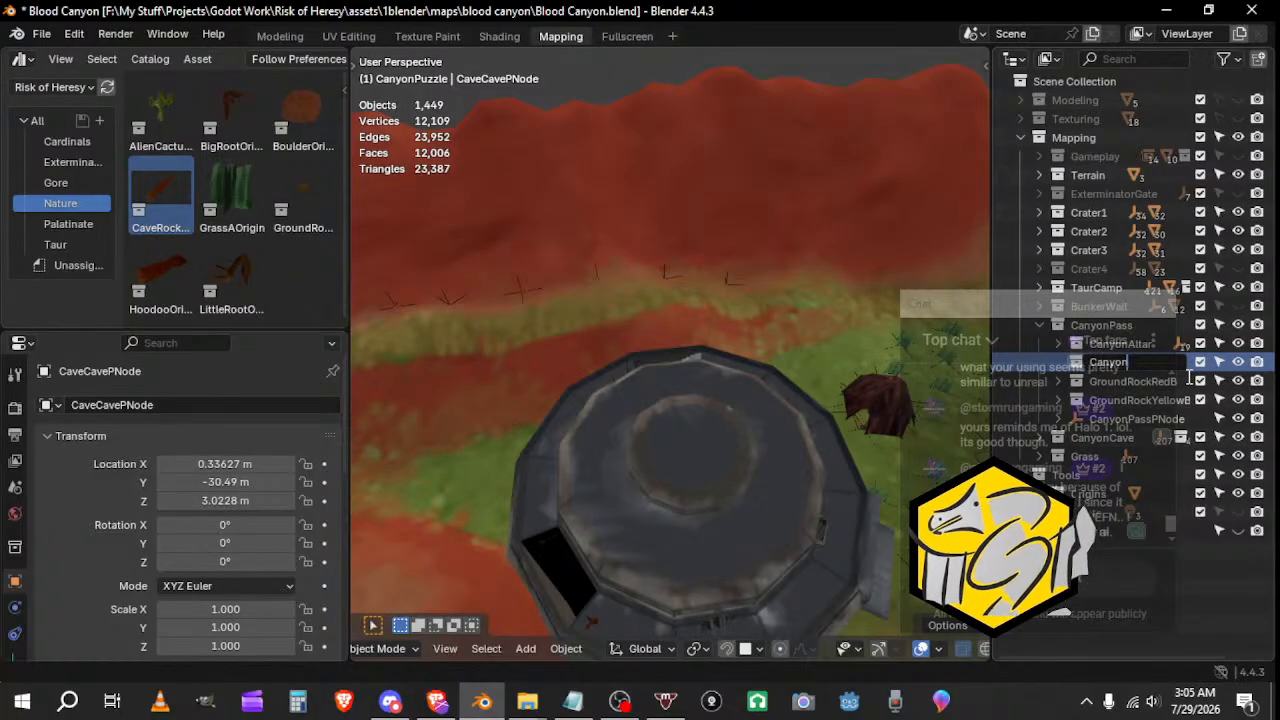
{"action": "type", "text": "Walls"}
{"action": "key", "text": "Return"}
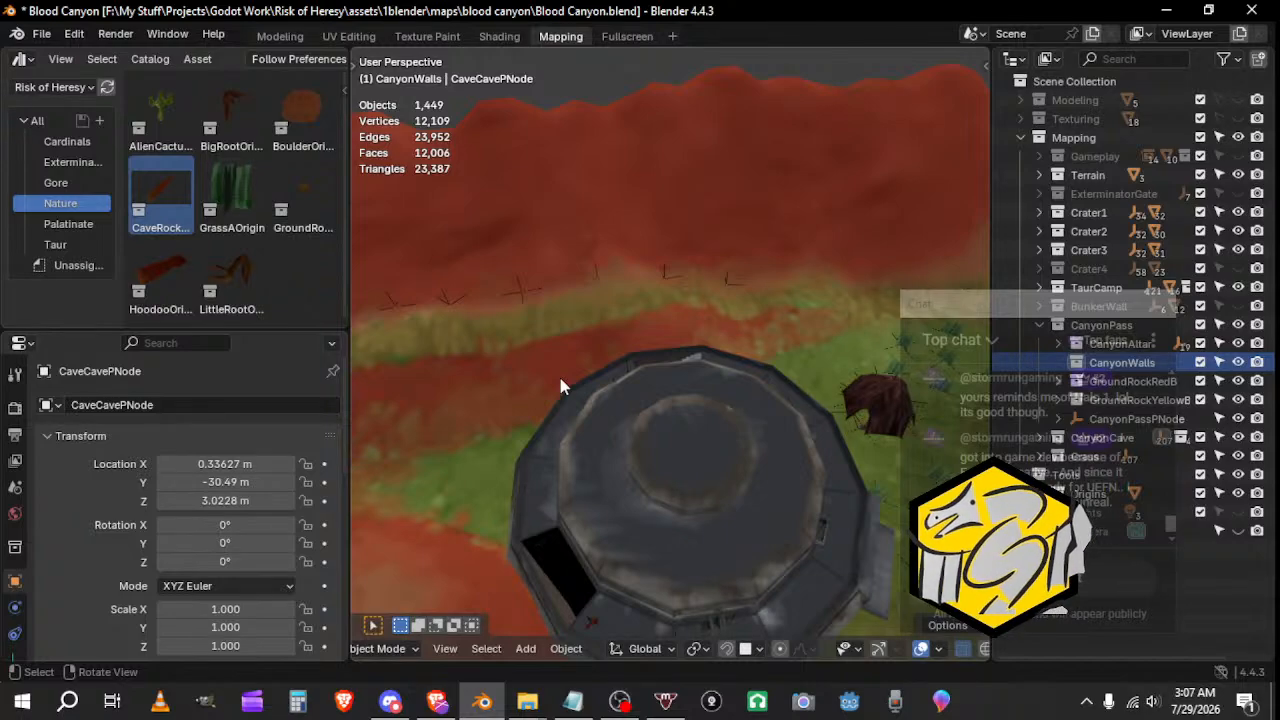
Step: Save the Blood Canyon file with the renamed collection
{"action": "middle_click_drag", "start_coordinate": [728, 386], "coordinate": [631, 326]}
{"action": "scroll", "coordinate": [497, 362], "scroll_direction": "up", "scroll_amount": 3}
{"action": "middle_click_drag", "start_coordinate": [497, 362], "coordinate": [543, 383], "text": "shift"}
{"action": "middle_click_drag", "start_coordinate": [640, 360], "coordinate": [563, 346]}
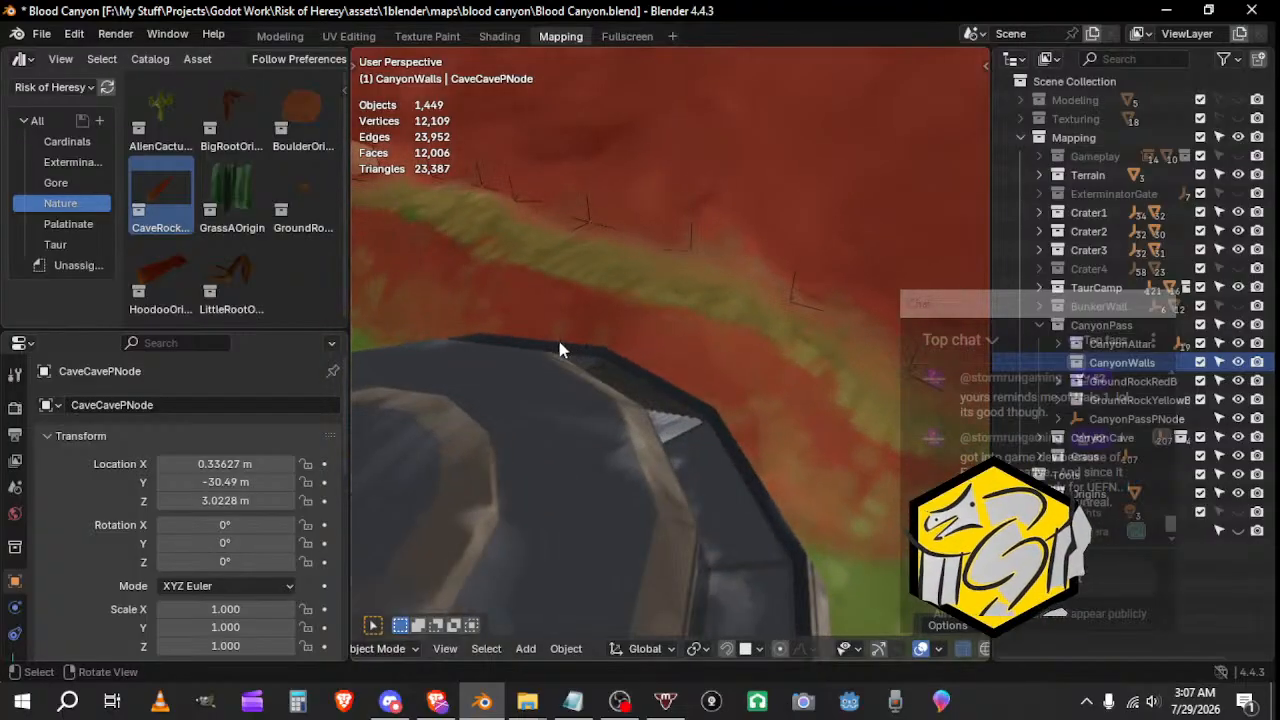
{"action": "left_click", "coordinate": [42, 34]}
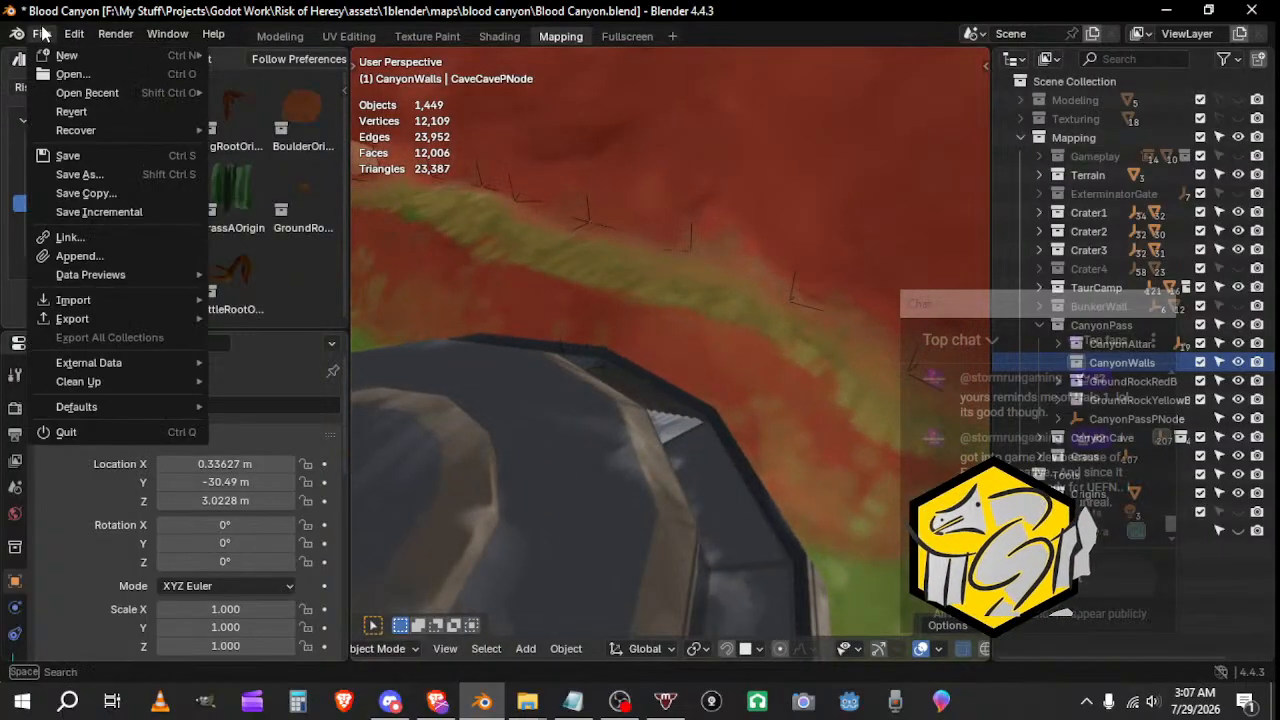
{"action": "left_click", "coordinate": [68, 155]}
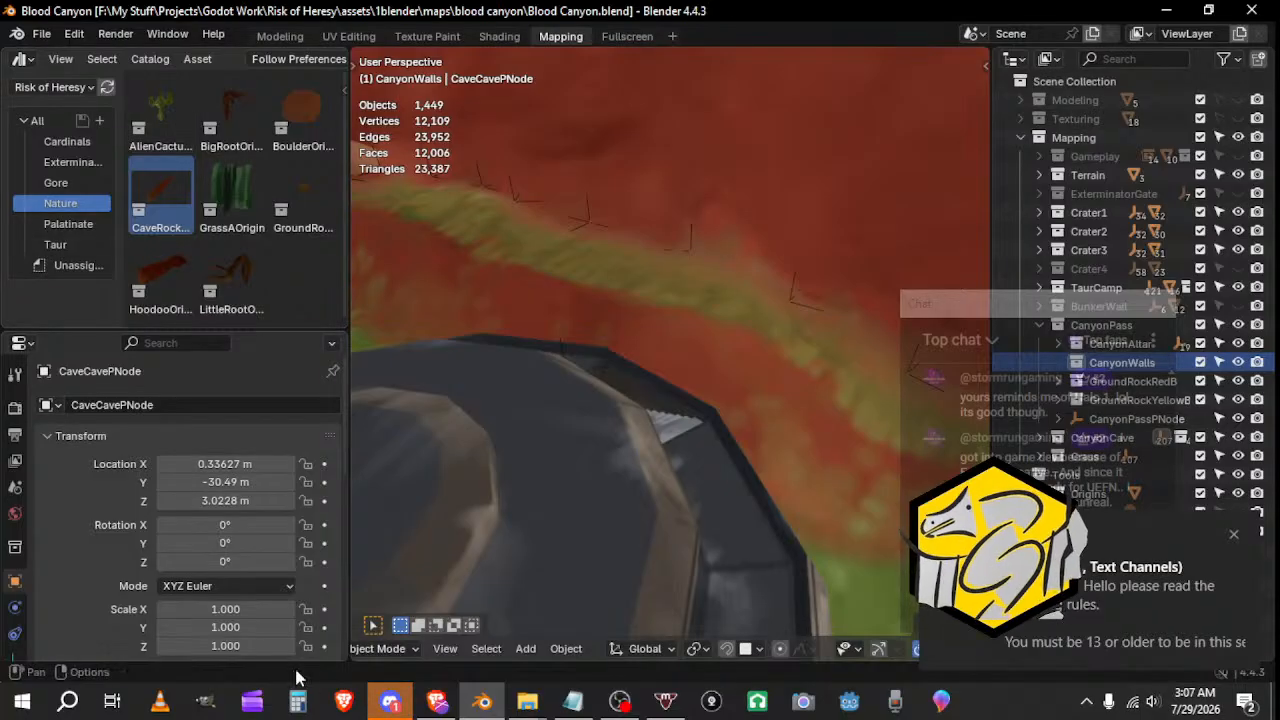
Step: Switch to Discord and react to the message in the rules channel with the laughing and thumbs-up emojis
{"action": "left_click", "coordinate": [390, 700]}
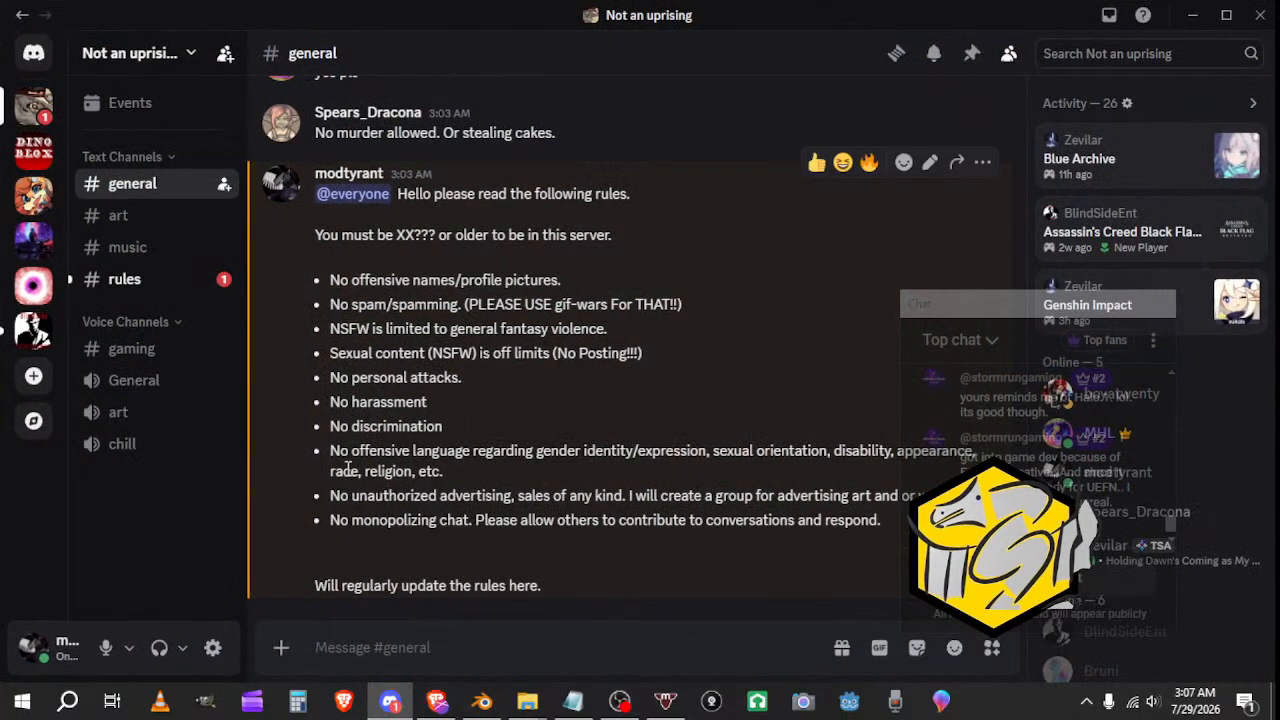
{"action": "left_click", "coordinate": [126, 281]}
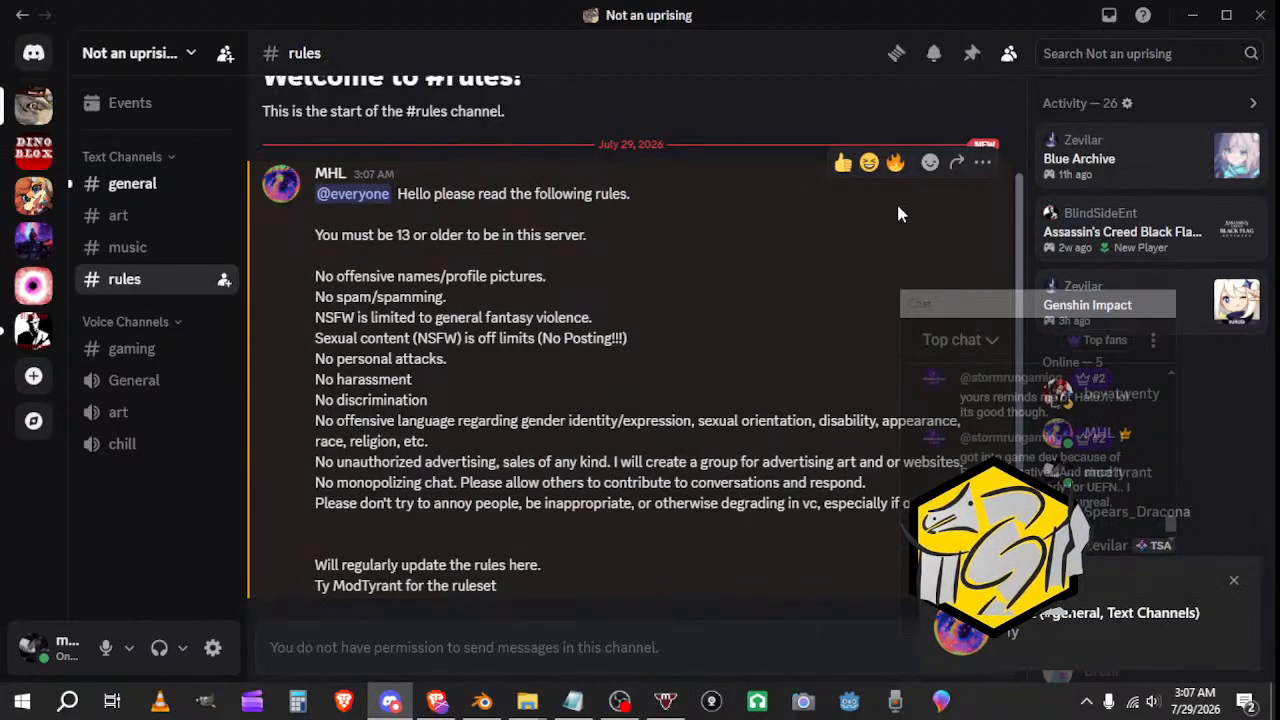
{"action": "left_click", "coordinate": [868, 162]}
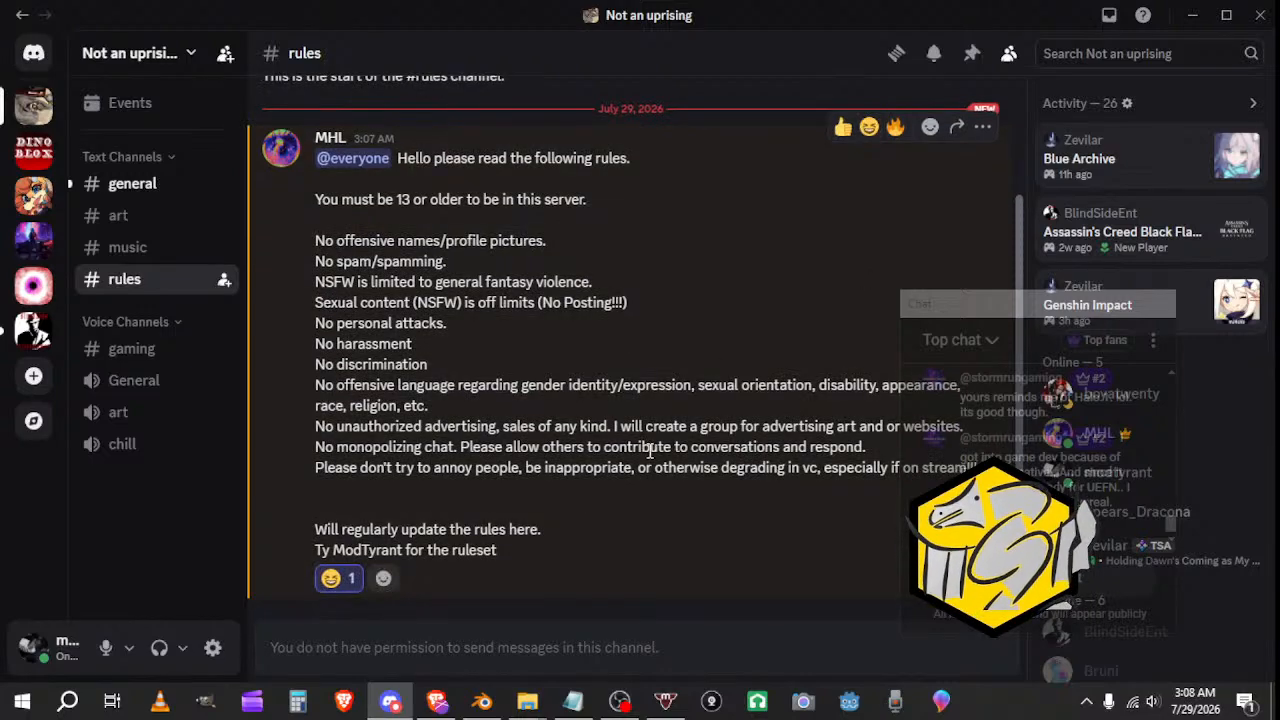
{"action": "left_click", "coordinate": [843, 127]}
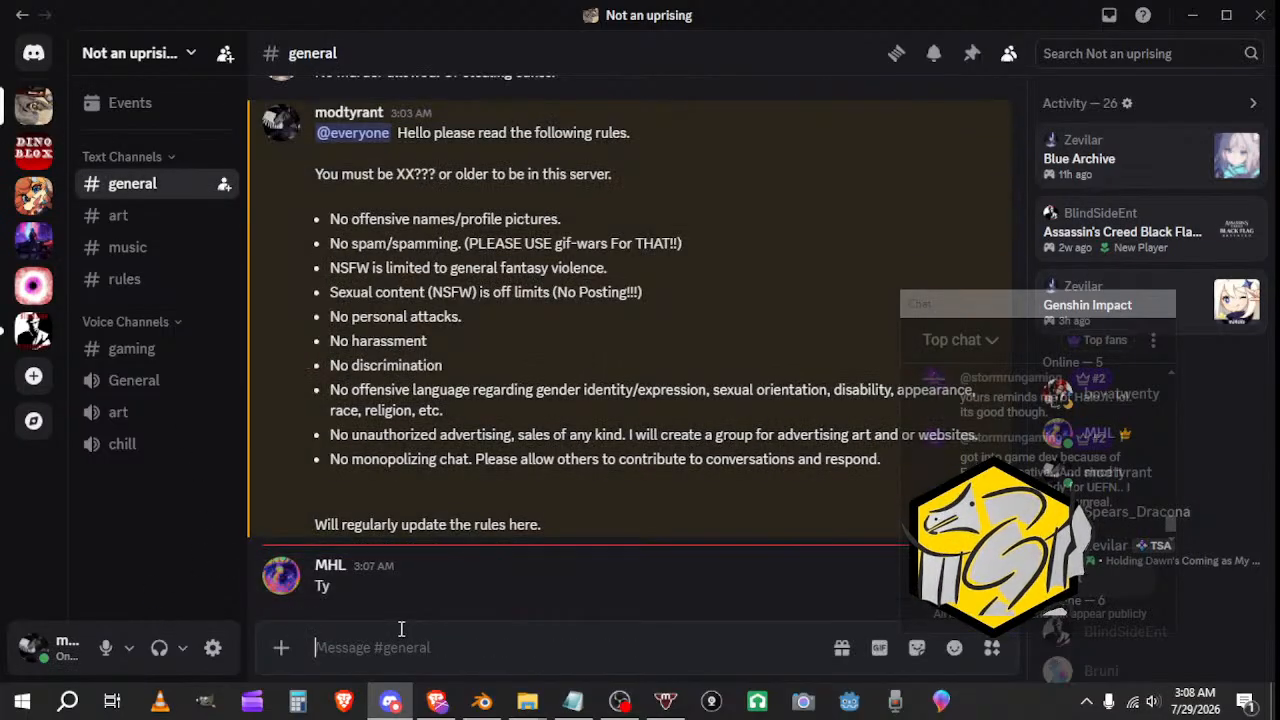
Step: Send "np" in the general channel of Not an uprising and switch back to Blender
{"action": "type", "text": "np"}
{"action": "key", "text": "Return"}
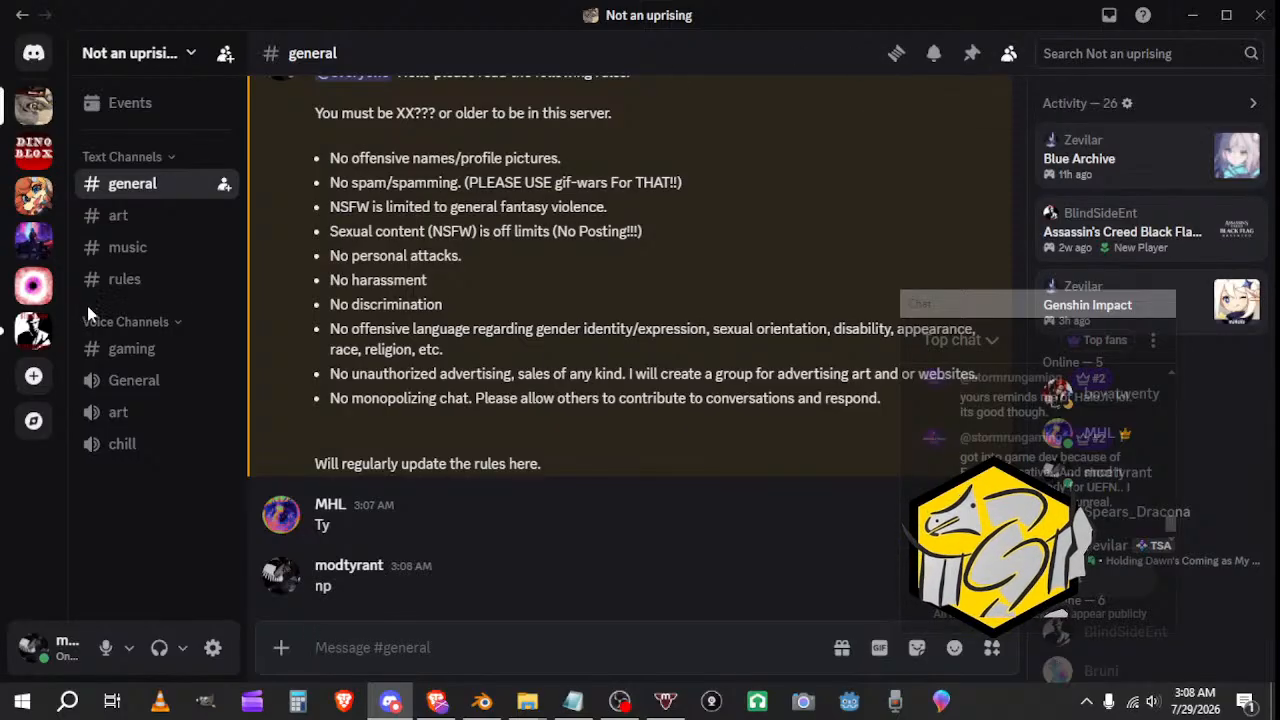
{"action": "left_click", "coordinate": [1192, 15]}
Step: Show the Palatinate asset catalog and unhide the BunkerWall collection
{"action": "middle_click_drag", "start_coordinate": [900, 300], "coordinate": [420, 300]}
{"action": "left_click", "coordinate": [66, 223]}
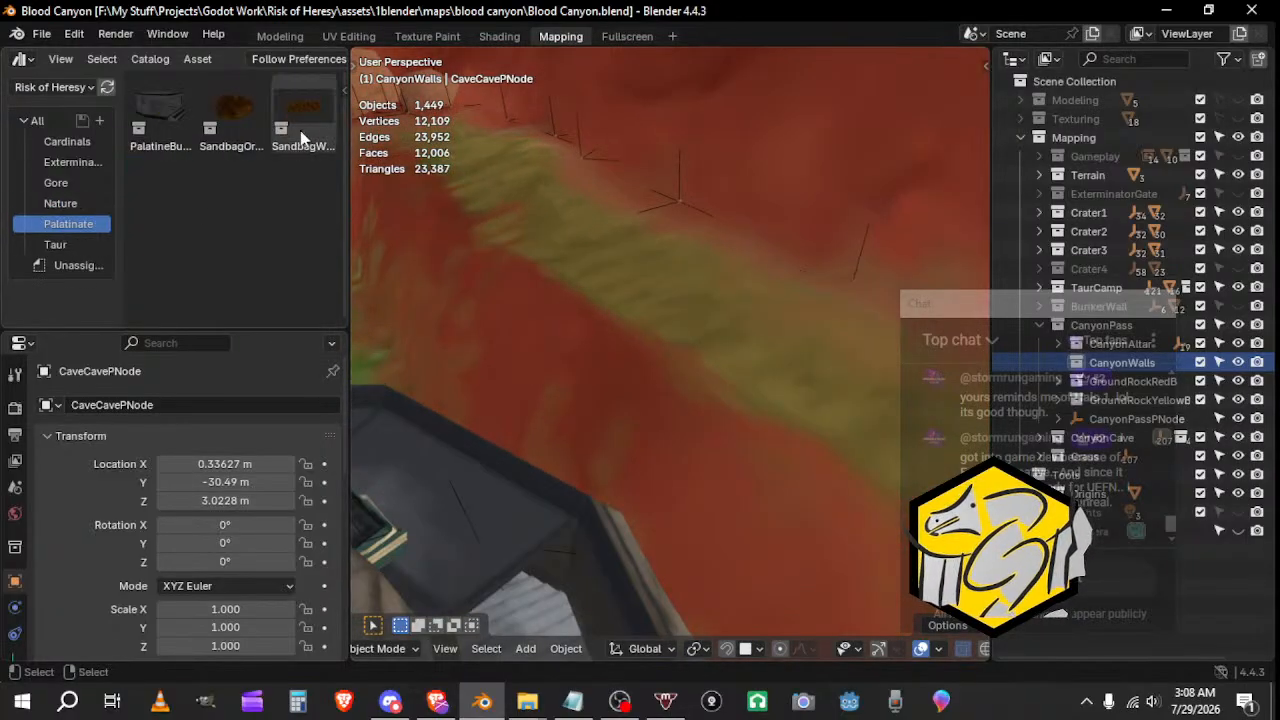
{"action": "left_click", "coordinate": [52, 244]}
{"action": "left_click", "coordinate": [66, 223]}
{"action": "middle_click_drag", "start_coordinate": [420, 270], "coordinate": [846, 308]}
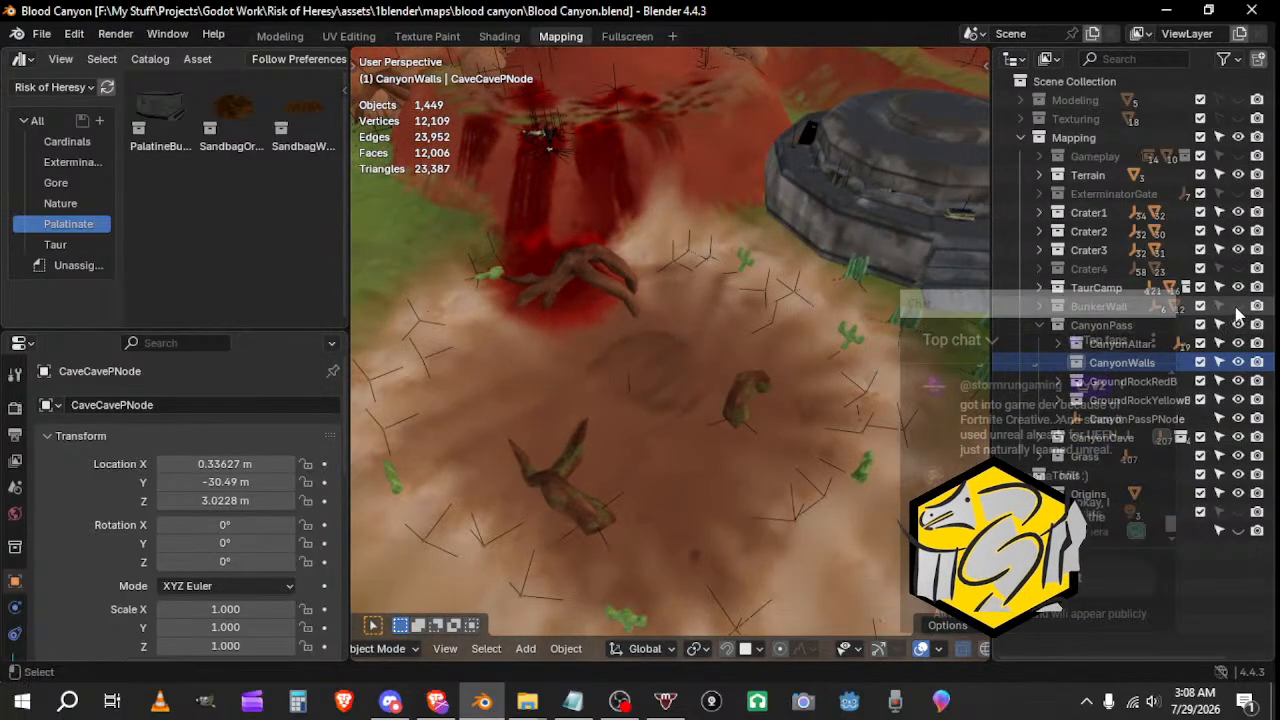
{"action": "left_click_drag", "start_coordinate": [160, 110], "coordinate": [445, 262]}
Step: Delete the two stacked sandbags beside the nearer bunker
{"action": "middle_click_drag", "start_coordinate": [417, 318], "coordinate": [717, 387]}
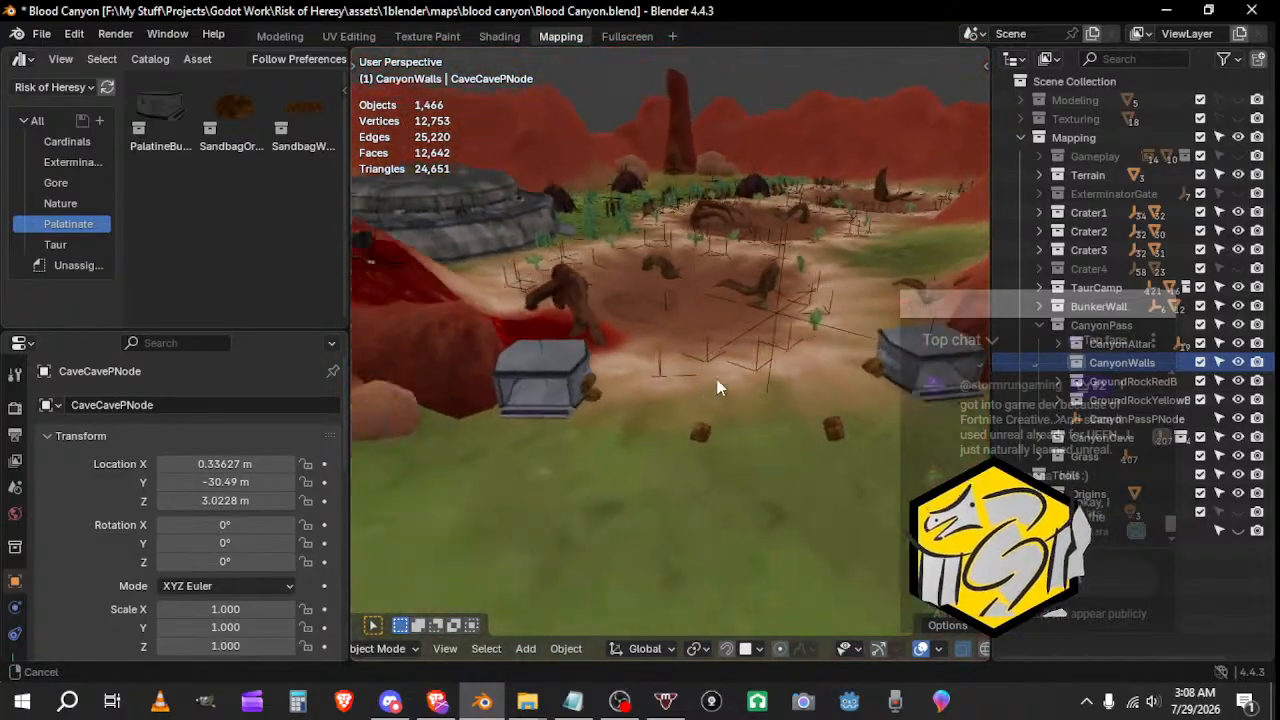
{"action": "scroll", "coordinate": [705, 360], "scroll_direction": "up", "scroll_amount": 3}
{"action": "middle_click_drag", "start_coordinate": [699, 338], "coordinate": [752, 408]}
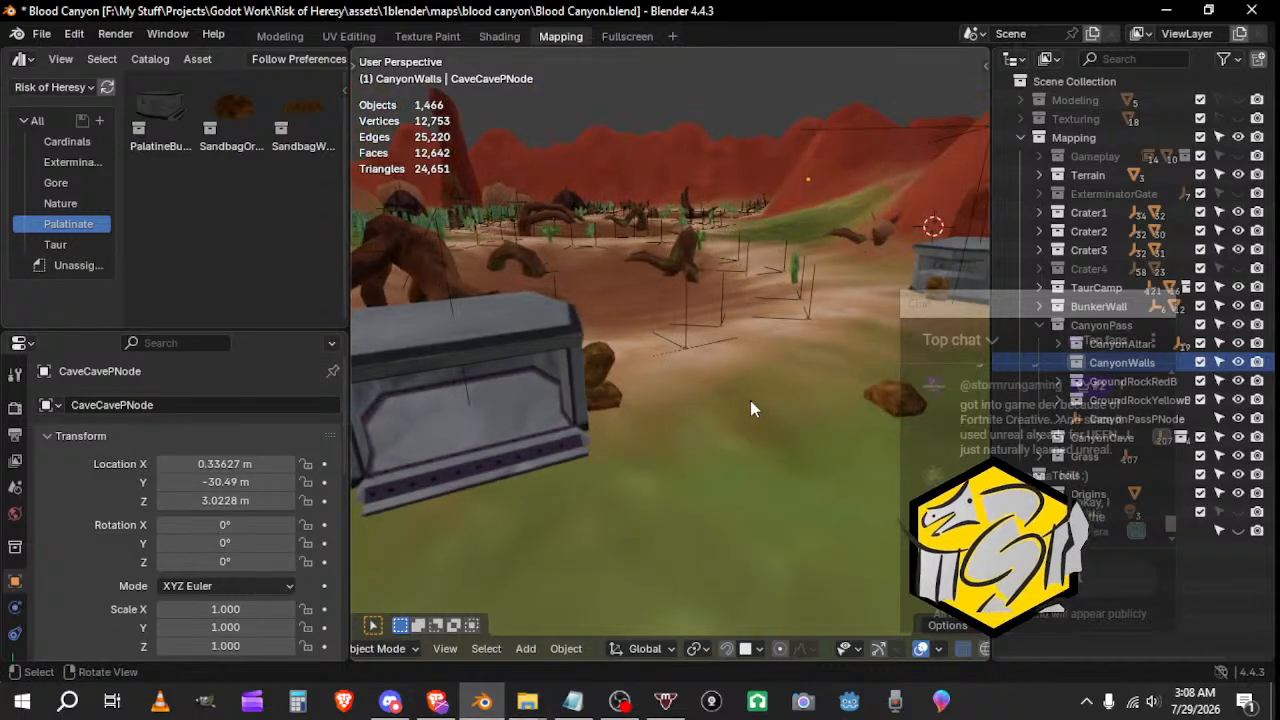
{"action": "middle_click_drag", "start_coordinate": [573, 451], "coordinate": [662, 440]}
{"action": "left_click", "coordinate": [549, 358]}
{"action": "middle_click_drag", "start_coordinate": [560, 358], "coordinate": [614, 351]}
{"action": "left_click", "coordinate": [562, 338], "text": "shift"}
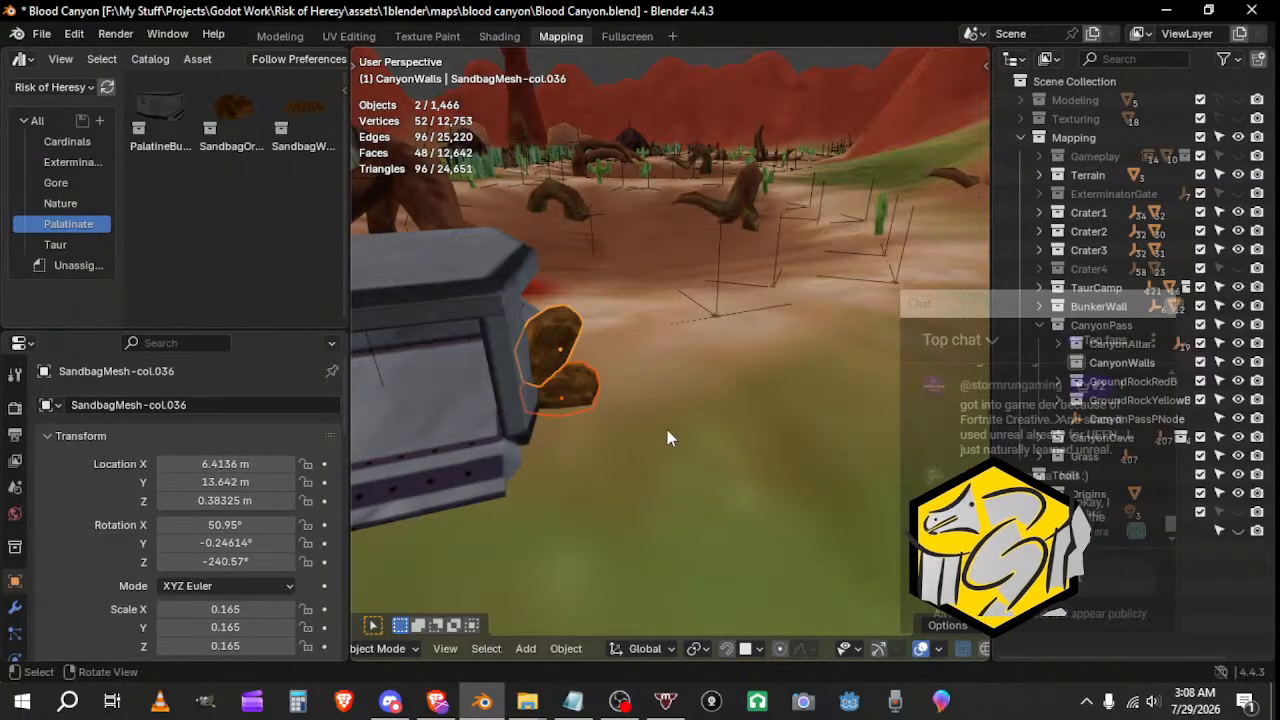
{"action": "key", "text": "Delete"}
Step: Add the sandbag wall asset to the CanyonWalls collection and move it toward the open ground beside the nearer bunker
{"action": "middle_click_drag", "start_coordinate": [667, 430], "coordinate": [604, 454]}
{"action": "middle_click_drag", "start_coordinate": [503, 419], "coordinate": [408, 346]}
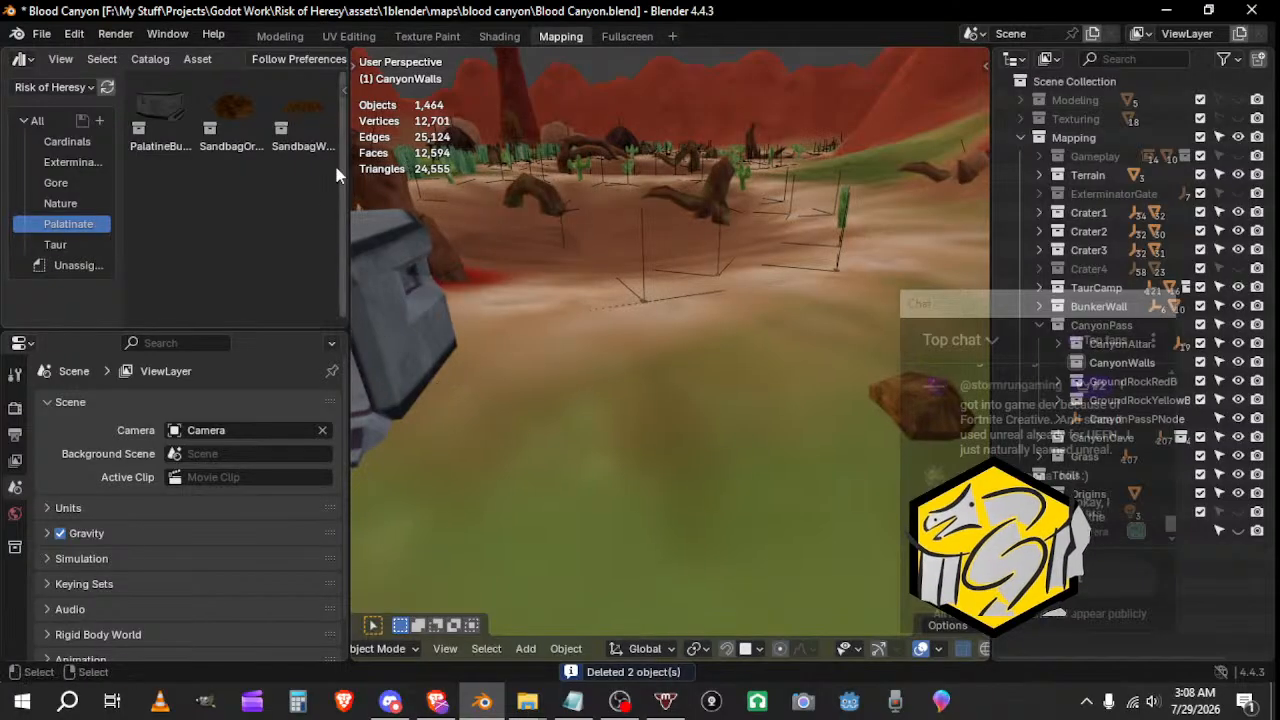
{"action": "left_click_drag", "start_coordinate": [303, 110], "coordinate": [552, 442]}
{"action": "middle_click_drag", "start_coordinate": [552, 442], "coordinate": [556, 468]}
{"action": "key", "text": "g"}
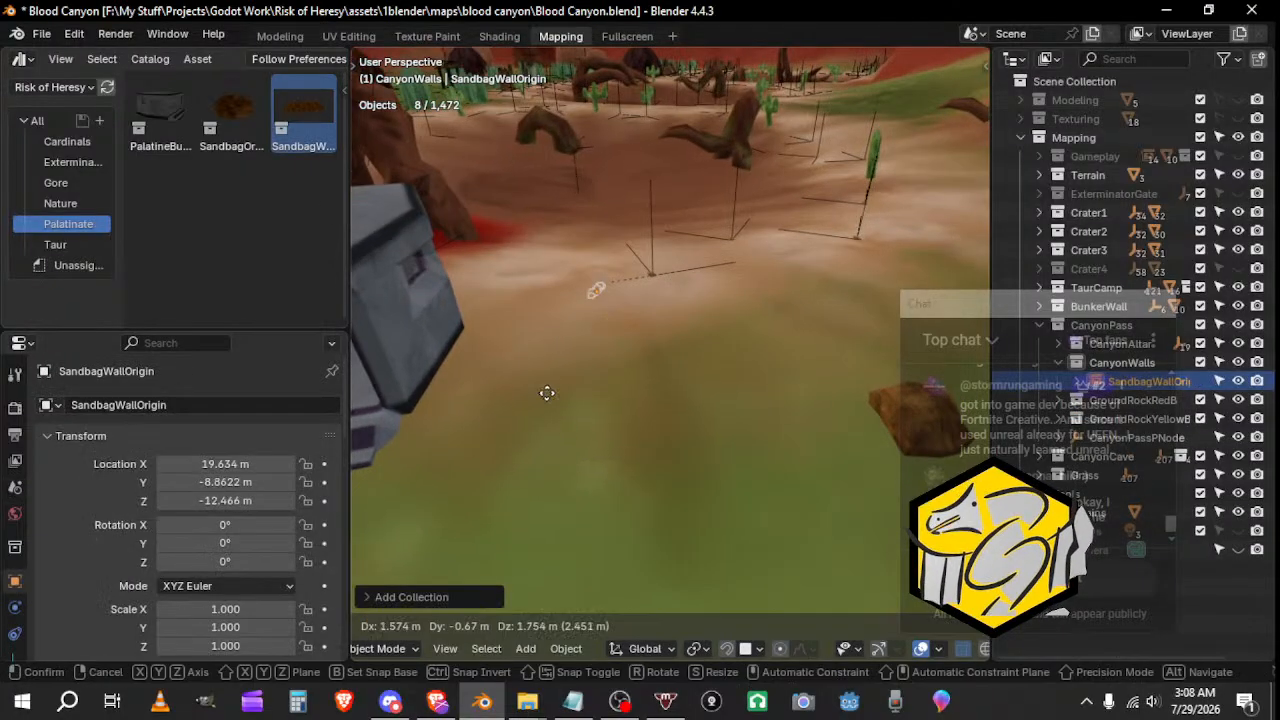
{"action": "left_click", "coordinate": [534, 377], "text": "ctrl"}
Step: Rotate the sandbag wall about Z to about -64.3° and position it against the side of the bunker
{"action": "middle_click_drag", "start_coordinate": [534, 377], "coordinate": [619, 427]}
{"action": "key", "text": "r"}
{"action": "key", "text": "z"}
{"action": "left_click", "coordinate": [651, 449]}
{"action": "key", "text": "g"}
{"action": "left_click", "coordinate": [634, 388]}
Step: Duplicate the sandbag wall and place the copy end to end with the first section
{"action": "key", "text": "shift+d"}
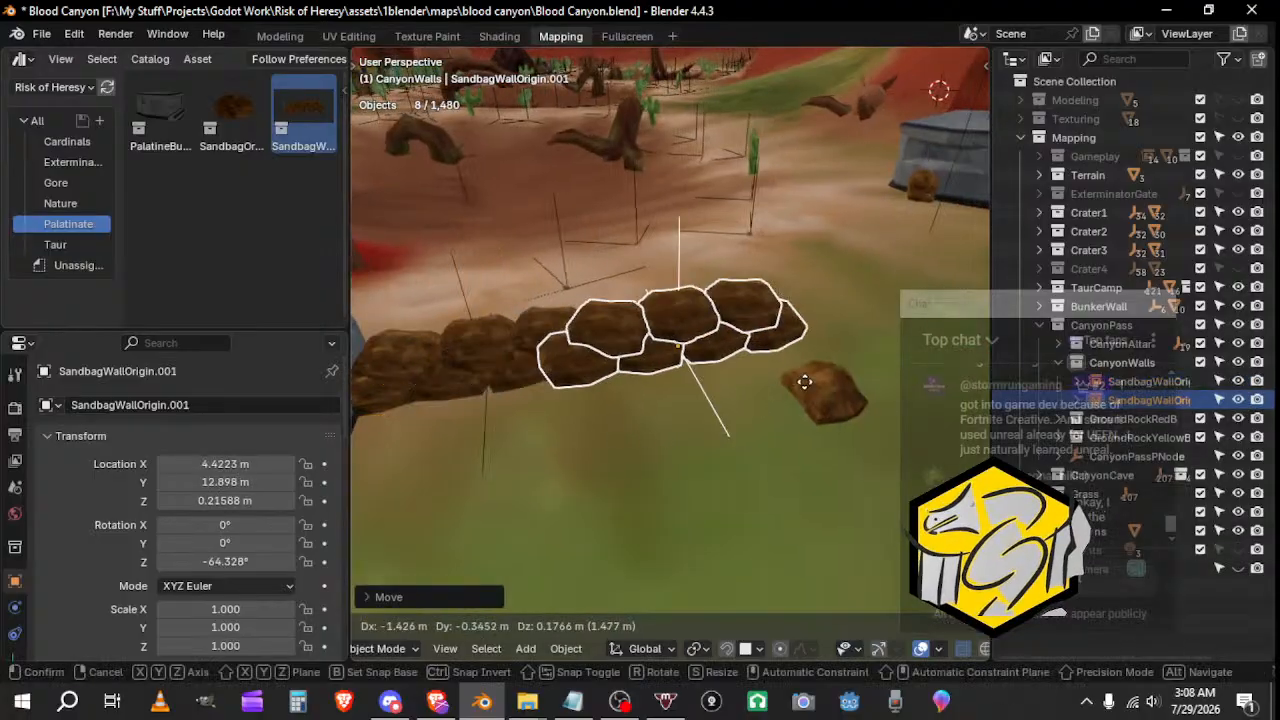
{"action": "left_click", "coordinate": [527, 407]}
{"action": "key", "text": "g"}
{"action": "middle_click_drag", "start_coordinate": [527, 407], "coordinate": [757, 440]}
{"action": "left_click", "coordinate": [625, 425]}
{"action": "key", "text": "g"}
{"action": "left_click", "coordinate": [433, 400]}
Step: Duplicate the second sandbag wall past the end of the row and rotate the copy about Z to about 22°
{"action": "key", "text": "shift+d"}
{"action": "left_click", "coordinate": [589, 320]}
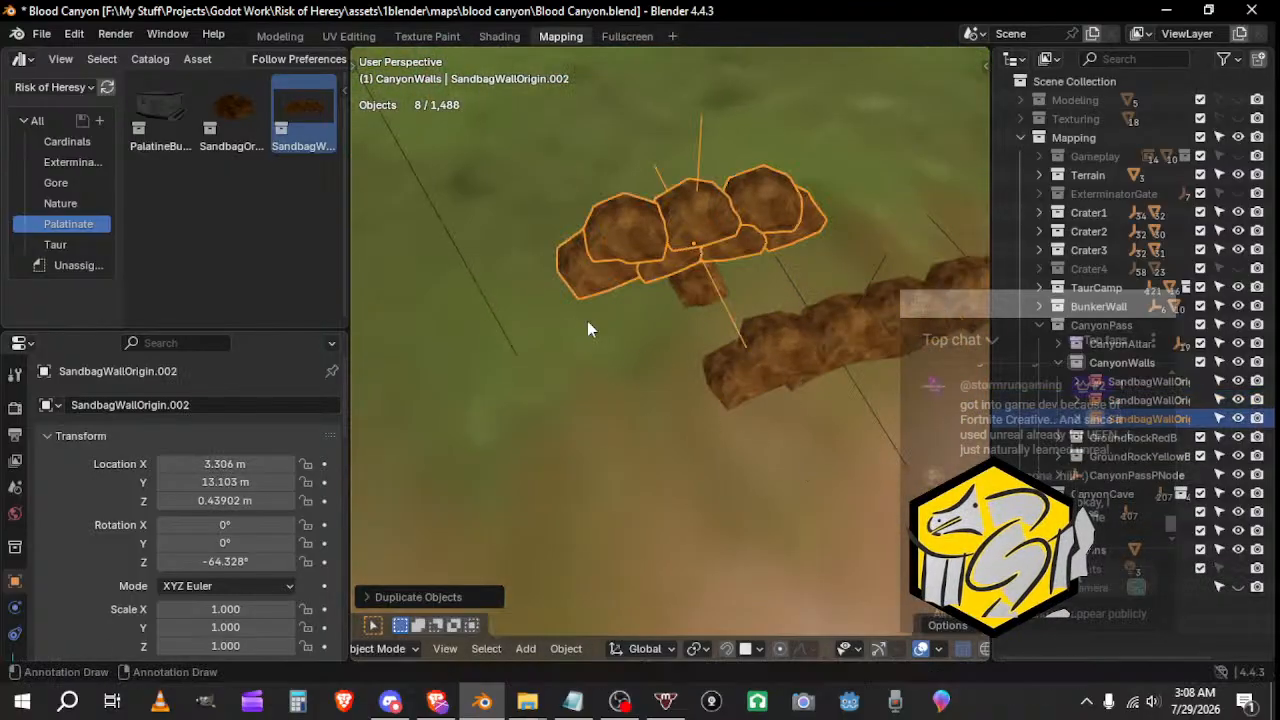
{"action": "key", "text": "r"}
{"action": "key", "text": "z"}
{"action": "left_click", "coordinate": [571, 423]}
Step: Delete the loose sandbag near the end of the row and reselect the third sandbag wall
{"action": "middle_click_drag", "start_coordinate": [571, 423], "coordinate": [612, 432]}
{"action": "left_click", "coordinate": [612, 433]}
{"action": "key", "text": "ctrl+z"}
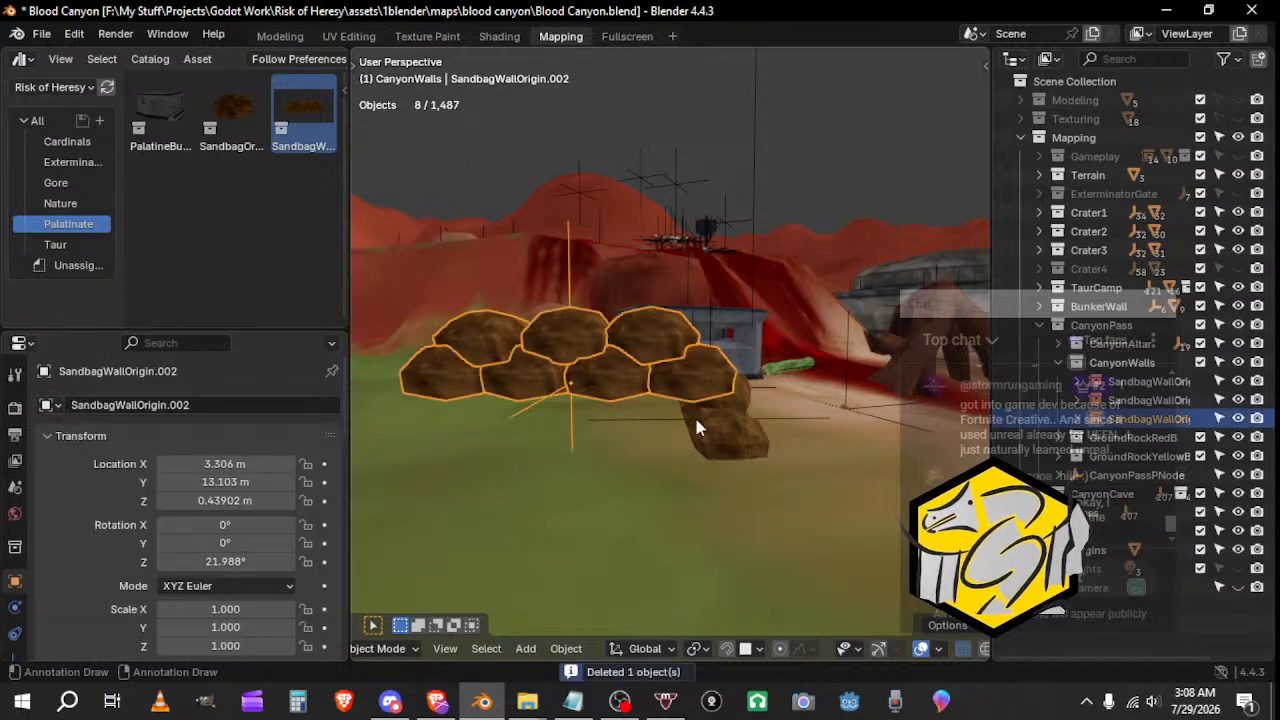
Step: Lower the third sandbag wall to Z 0 m at the end of the row, keeping its rotation
{"action": "key", "text": "g"}
{"action": "right_click", "coordinate": [606, 460]}
{"action": "middle_click_drag", "start_coordinate": [640, 455], "coordinate": [590, 530]}
{"action": "key", "text": "r"}
{"action": "key", "text": "z"}
{"action": "right_click", "coordinate": [640, 490]}
{"action": "right_click", "coordinate": [560, 468]}
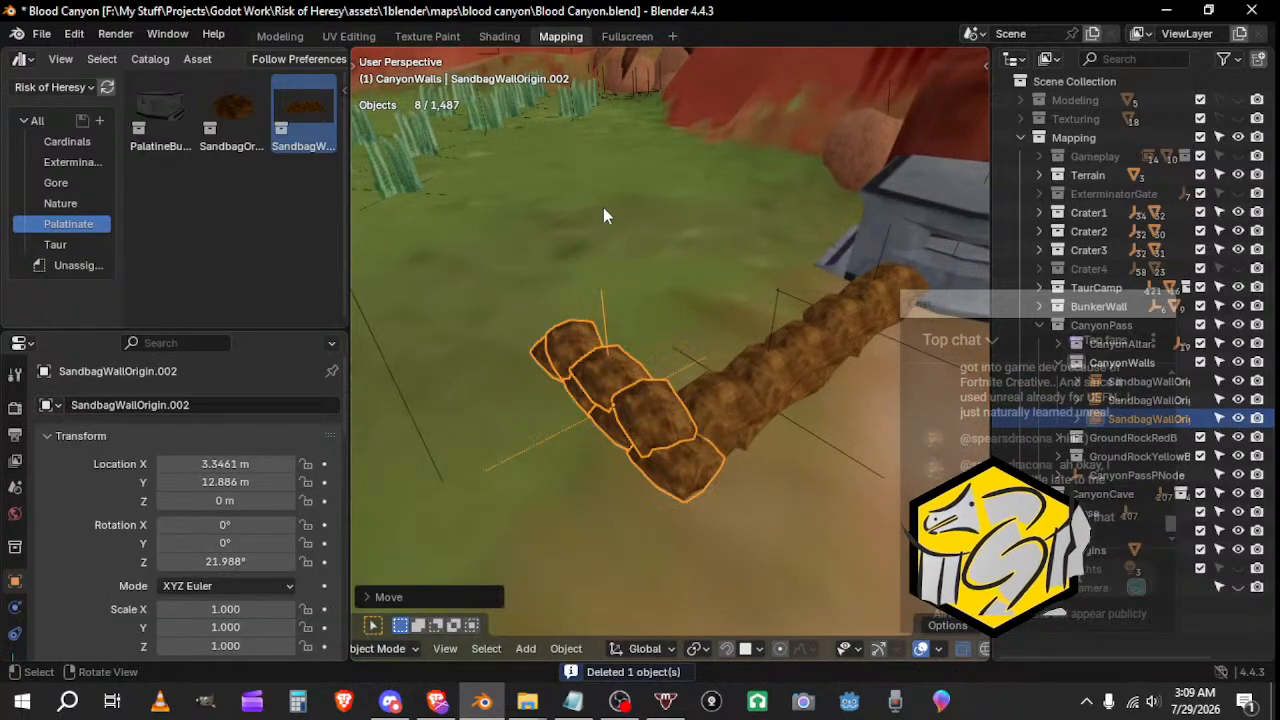
Step: Fine-tune the third sandbag wall's position to about X 3.36 m, Y 13.06 m, Z -0.025 m so it forms a corner with the row
{"action": "middle_click_drag", "start_coordinate": [603, 208], "coordinate": [443, 257]}
{"action": "scroll", "coordinate": [460, 290], "scroll_direction": "up", "scroll_amount": 3}
{"action": "middle_click_drag", "start_coordinate": [595, 420], "coordinate": [709, 322]}
{"action": "key", "text": "g"}
{"action": "left_click", "coordinate": [519, 392]}
{"action": "key", "text": "g"}
{"action": "left_click", "coordinate": [660, 477]}
{"action": "middle_click_drag", "start_coordinate": [660, 477], "coordinate": [638, 530]}
{"action": "key", "text": "g"}
{"action": "left_click", "coordinate": [598, 565]}
{"action": "key", "text": "g"}
{"action": "left_click", "coordinate": [740, 538]}
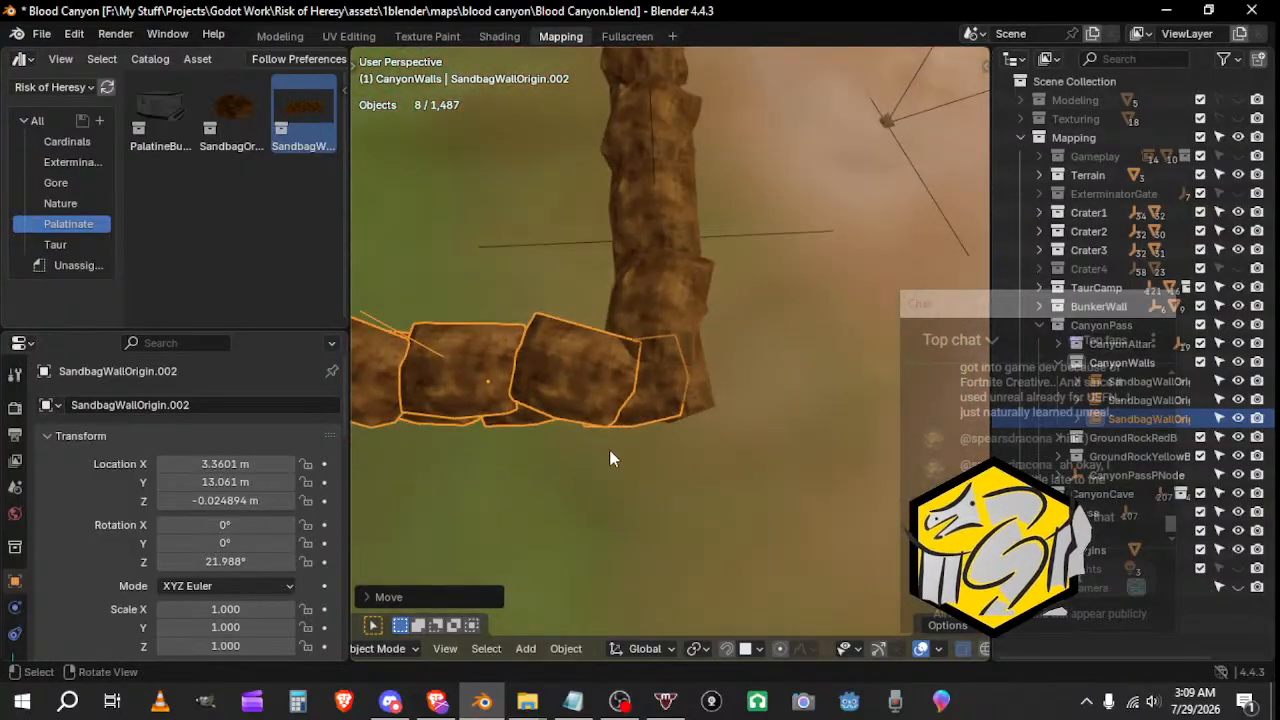
Step: Duplicate the corner sandbag wall above the straight row and rotate the copy about Z to about 118°
{"action": "middle_click_drag", "start_coordinate": [610, 452], "coordinate": [817, 447]}
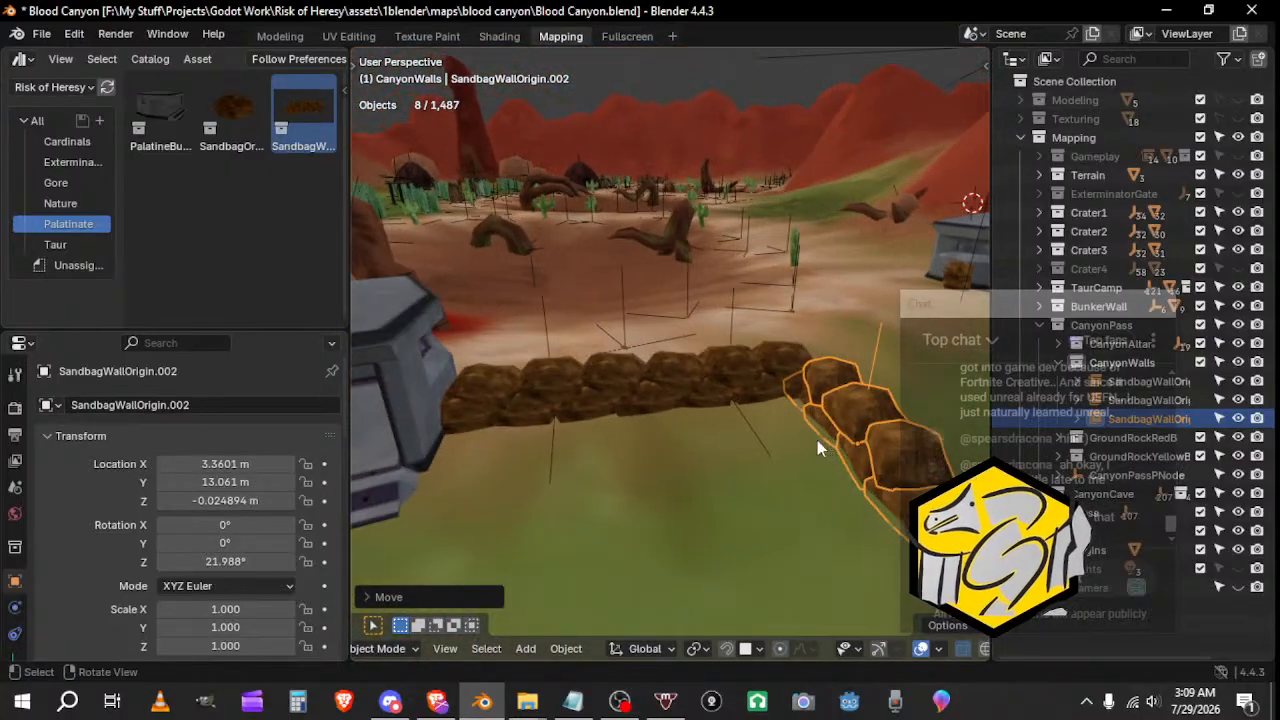
{"action": "key", "text": "shift+d"}
{"action": "key", "text": "Return"}
{"action": "key", "text": "r"}
{"action": "key", "text": "z"}
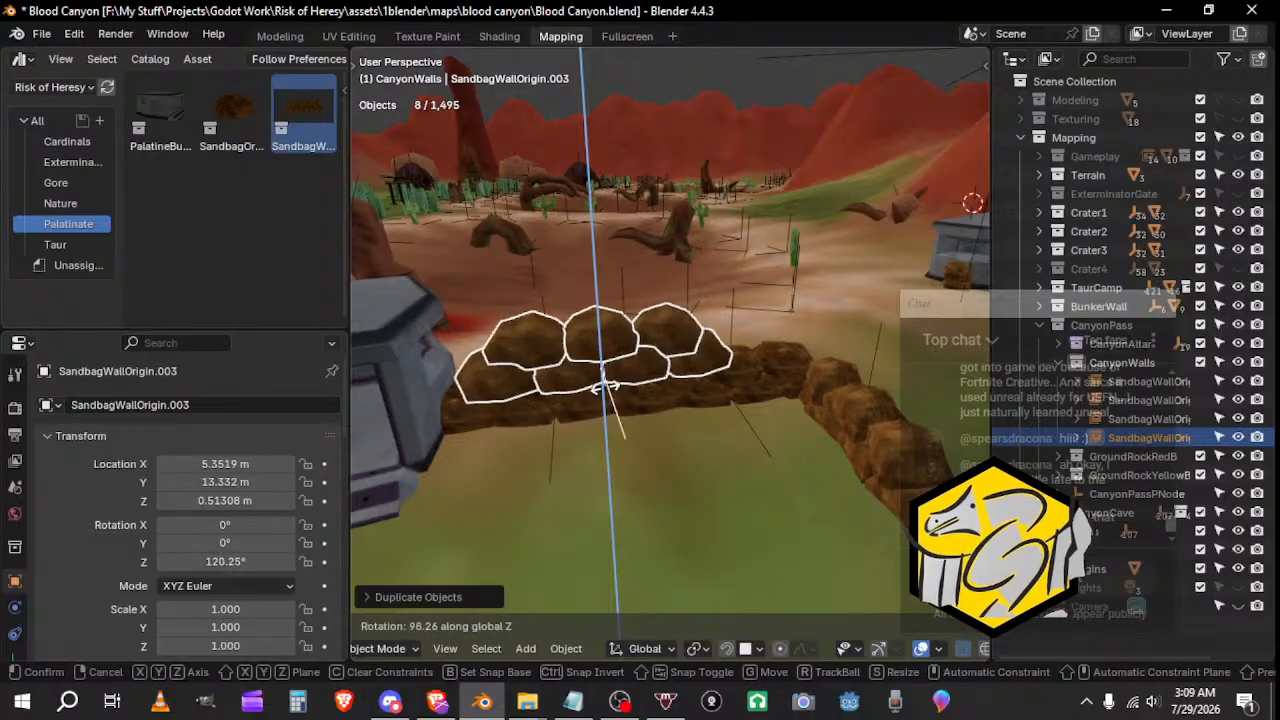
{"action": "left_click", "coordinate": [606, 384]}
{"action": "mouse_move", "coordinate": [606, 384]}
{"action": "middle_mouse_down"}
{"action": "mouse_move", "coordinate": [377, 412]}
{"action": "mouse_move", "coordinate": [607, 404]}
{"action": "middle_mouse_up"}
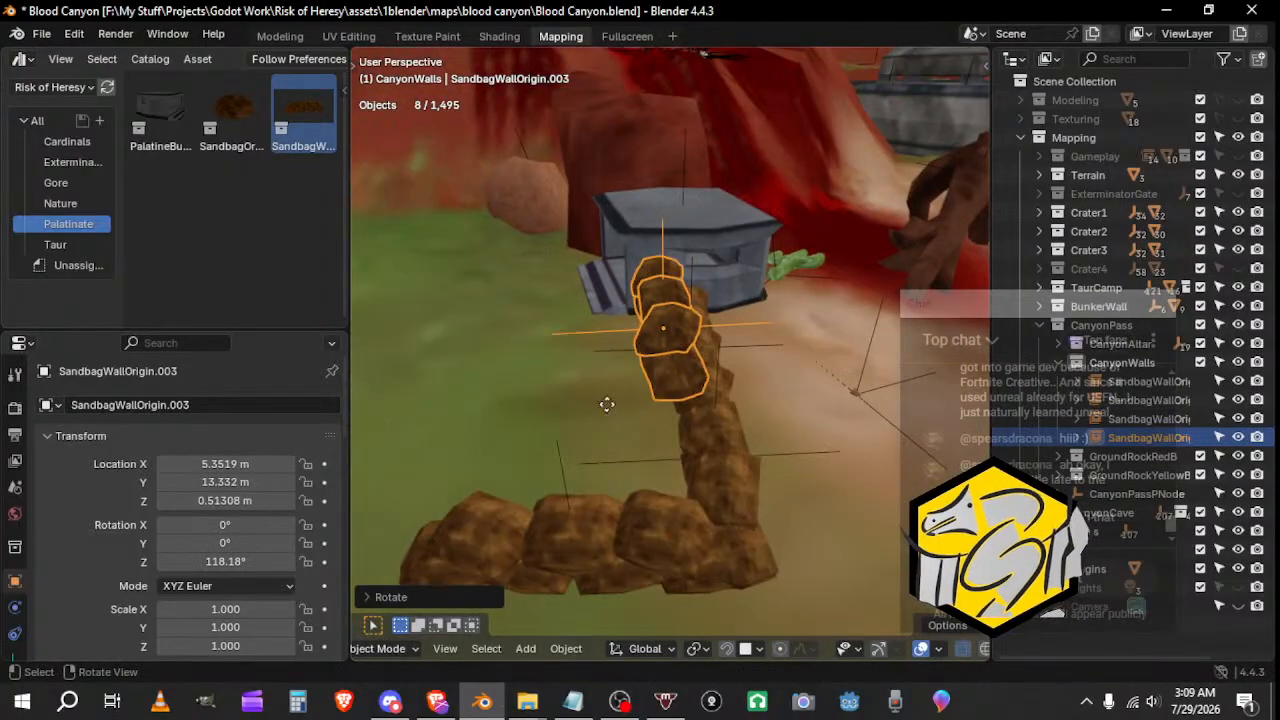
Step: Lower the rotated sandbag wall into the row and stack a duplicate on top at about X 5.24 m, Y 12.80 m, Z 0.36 m
{"action": "key", "text": "g"}
{"action": "middle_click_drag", "start_coordinate": [686, 457], "coordinate": [584, 362]}
{"action": "key", "text": "shift+d"}
{"action": "left_click", "coordinate": [703, 373]}
{"action": "key", "text": "g"}
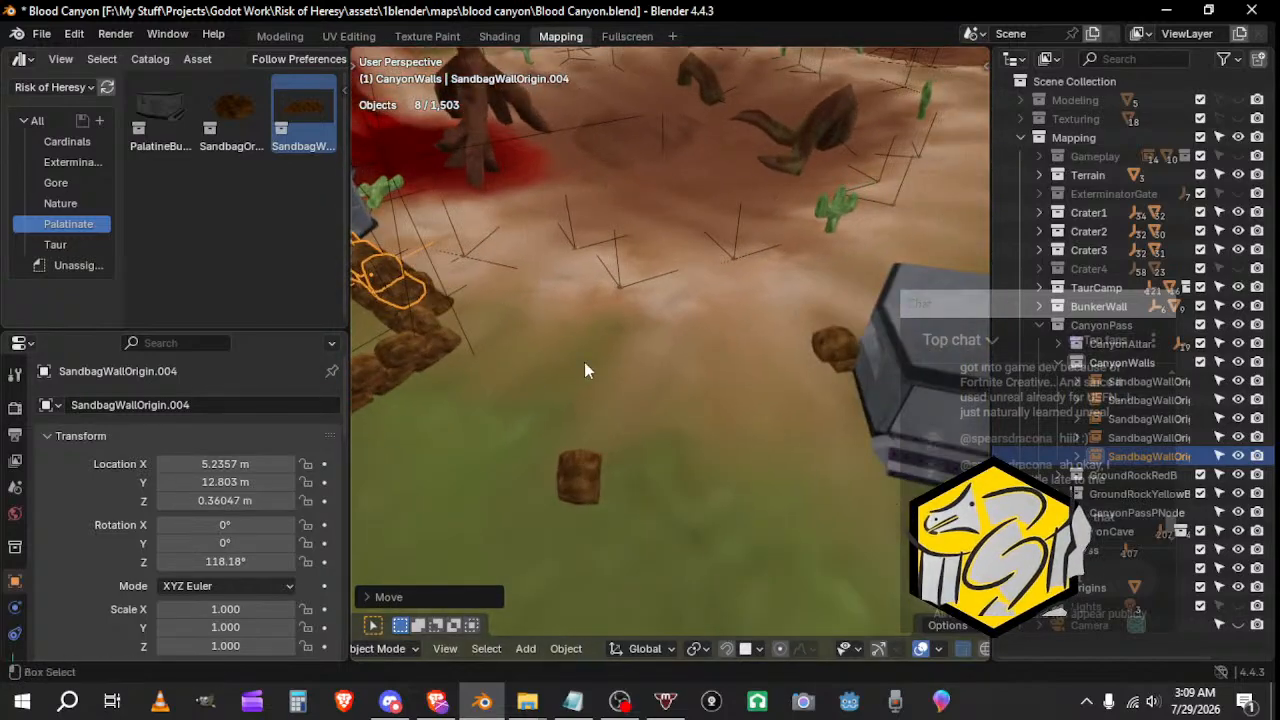
Step: Duplicate the wall beside the other bunker at about X 1.83 m, Y 8.69 m and rotate the copy about Z to about 132°
{"action": "key", "text": "shift+d"}
{"action": "left_click", "coordinate": [745, 345]}
{"action": "key", "text": "r"}
{"action": "key", "text": "z"}
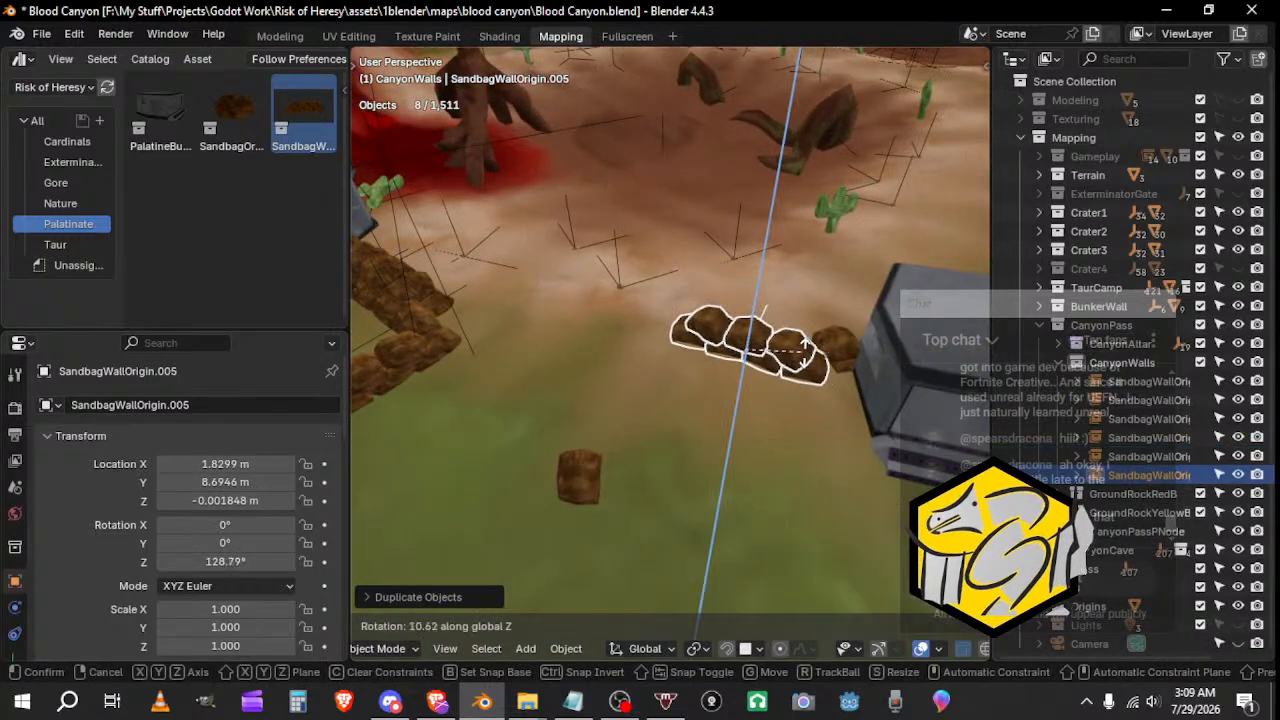
{"action": "left_click", "coordinate": [824, 345]}
Step: Delete the loose sandbag between the new wall and the bunker and reselect the wall
{"action": "left_click", "coordinate": [837, 368]}
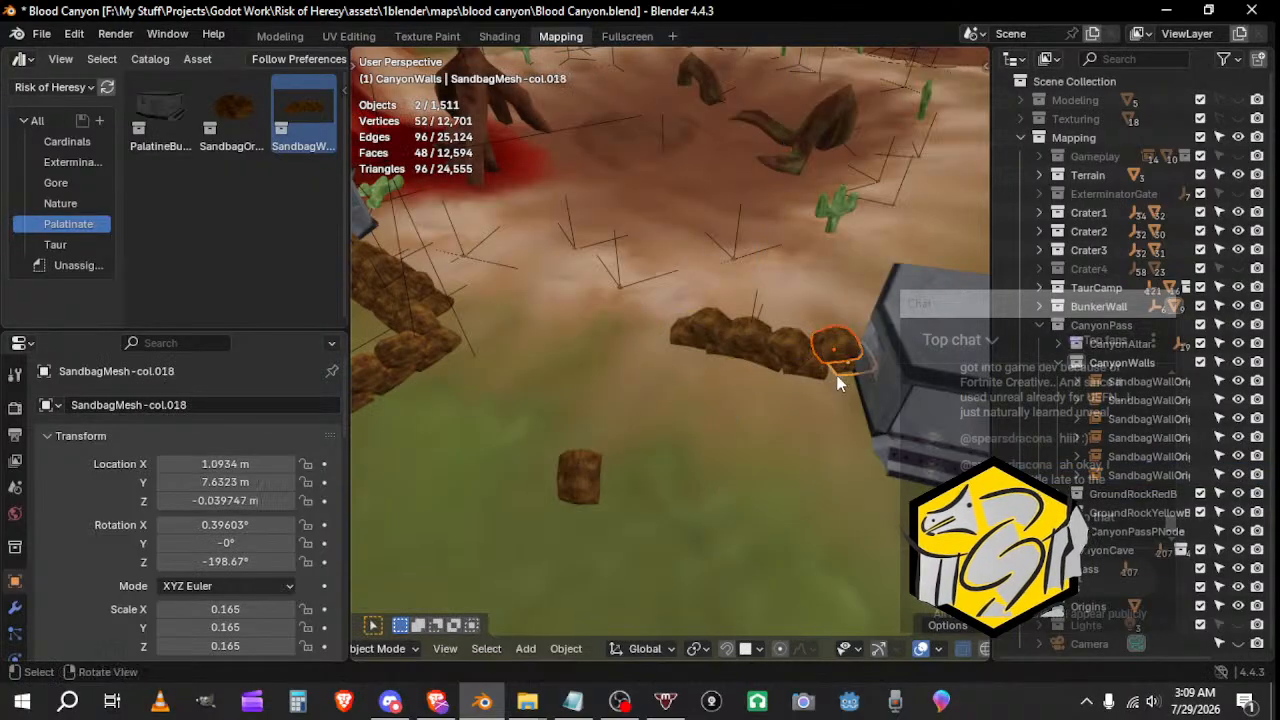
{"action": "key", "text": "Delete"}
{"action": "left_click", "coordinate": [804, 370]}
{"action": "middle_click_drag", "start_coordinate": [748, 410], "coordinate": [629, 434], "text": "shift"}
{"action": "scroll", "coordinate": [697, 427], "scroll_direction": "up", "scroll_amount": 2}
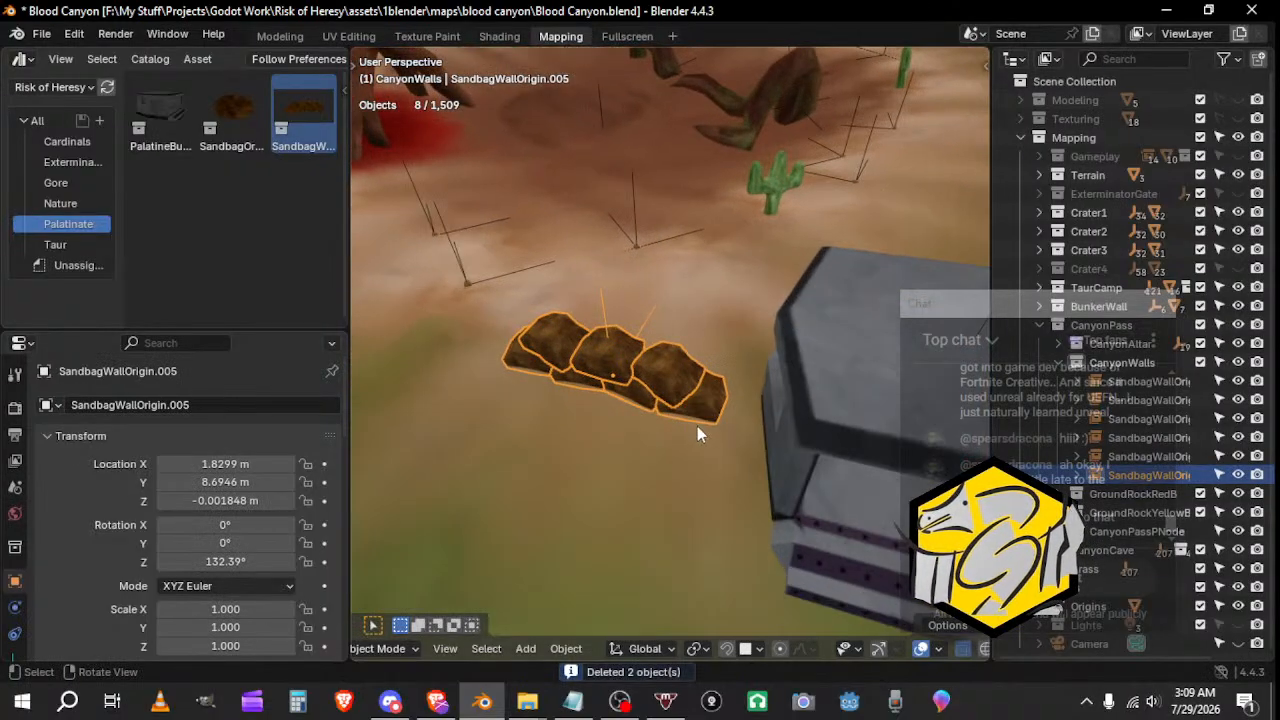
Step: Rotate the wall about Z to about 141° and move it against the bunker at about X 1.45 m, Y 8.31 m, Z 0 m
{"action": "key", "text": "r"}
{"action": "key", "text": "z"}
{"action": "left_click", "coordinate": [745, 426]}
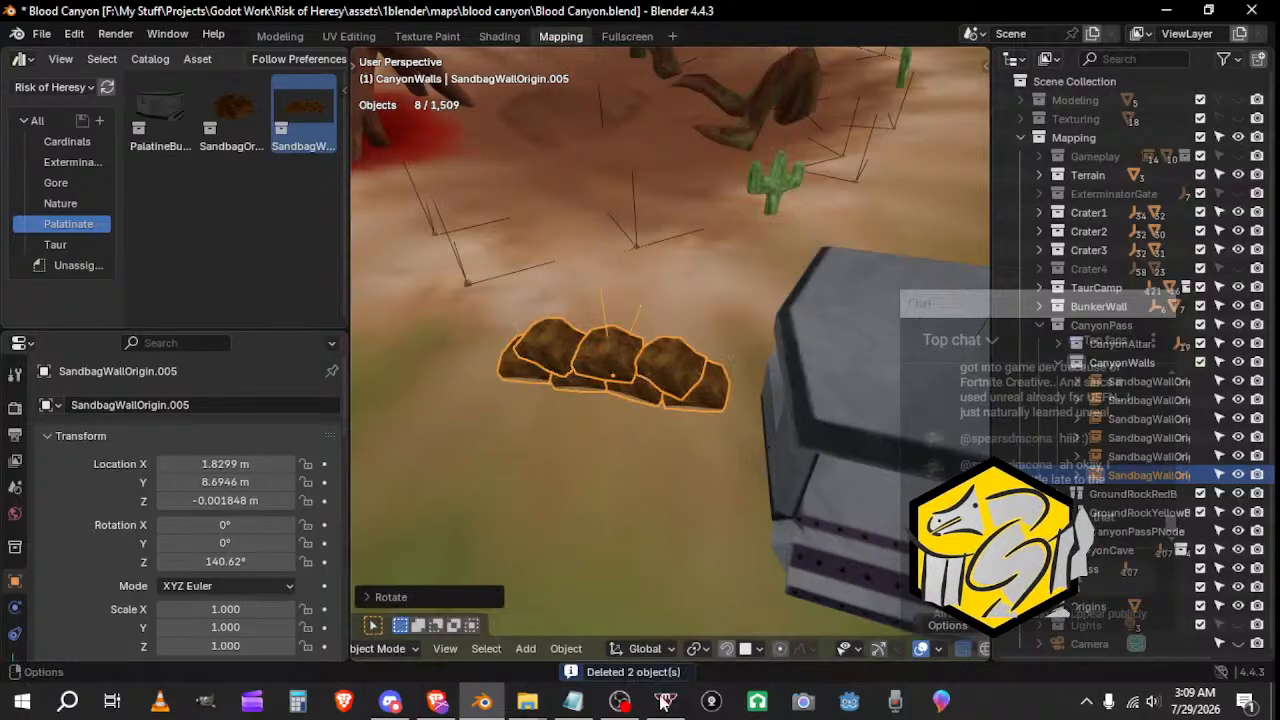
{"action": "left_click", "coordinate": [582, 706]}
{"action": "middle_click_drag", "start_coordinate": [656, 468], "coordinate": [690, 411]}
{"action": "middle_click_drag", "start_coordinate": [712, 454], "coordinate": [556, 441]}
{"action": "scroll", "coordinate": [572, 372], "scroll_direction": "up", "scroll_amount": 2}
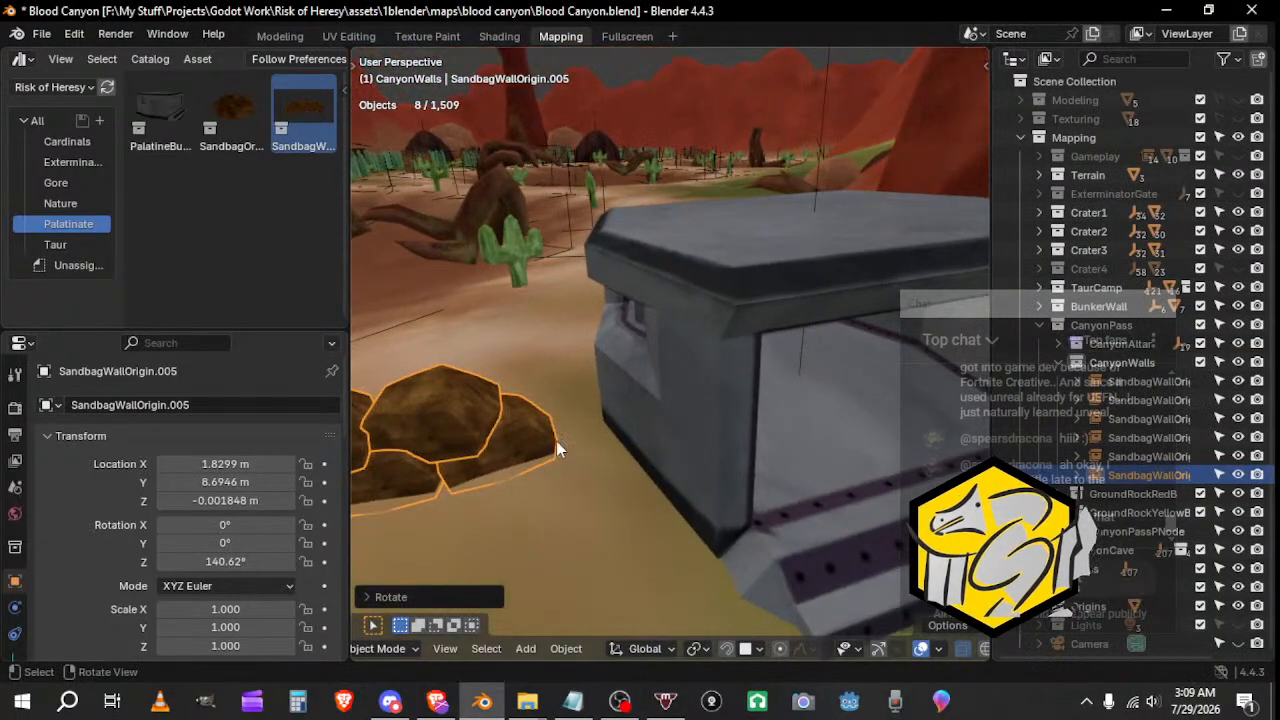
{"action": "key", "text": "g"}
{"action": "left_click", "coordinate": [450, 464]}
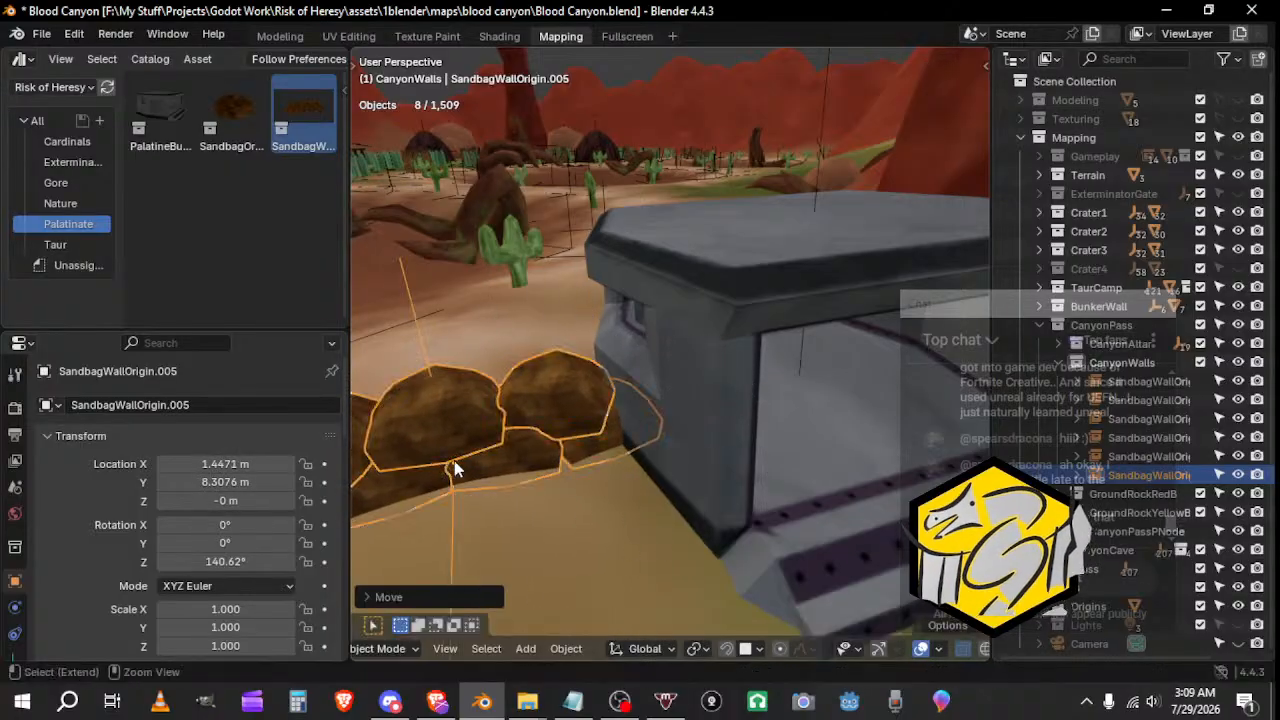
Step: Duplicate the bunker-side wall, rotate the copy about Z to about 207°, and place it at about X 1.92 m, Y 10.00 m, Z 0 m
{"action": "middle_click_drag", "start_coordinate": [452, 466], "coordinate": [707, 452]}
{"action": "scroll", "coordinate": [640, 500], "scroll_direction": "down", "scroll_amount": 3}
{"action": "middle_click_drag", "start_coordinate": [618, 518], "coordinate": [588, 411]}
{"action": "key", "text": "shift+d"}
{"action": "key", "text": "r"}
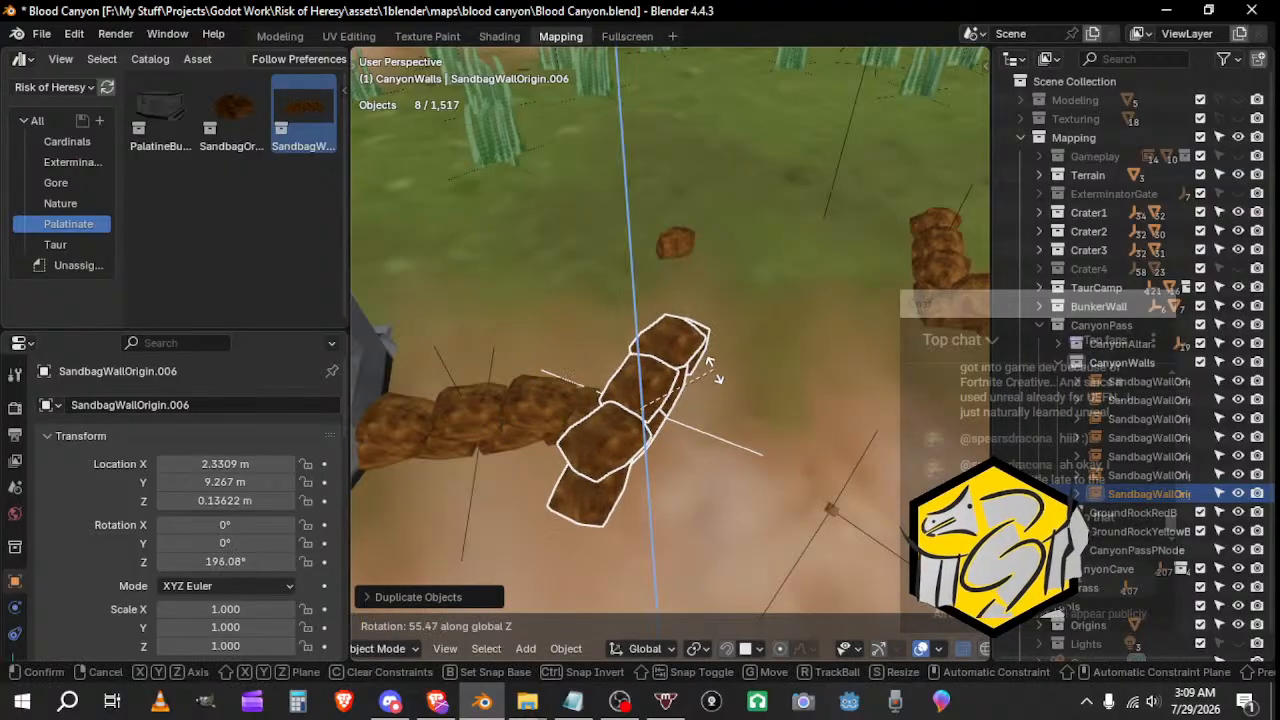
{"action": "left_click", "coordinate": [717, 343]}
{"action": "middle_click_drag", "start_coordinate": [717, 343], "coordinate": [700, 330]}
{"action": "key", "text": "g"}
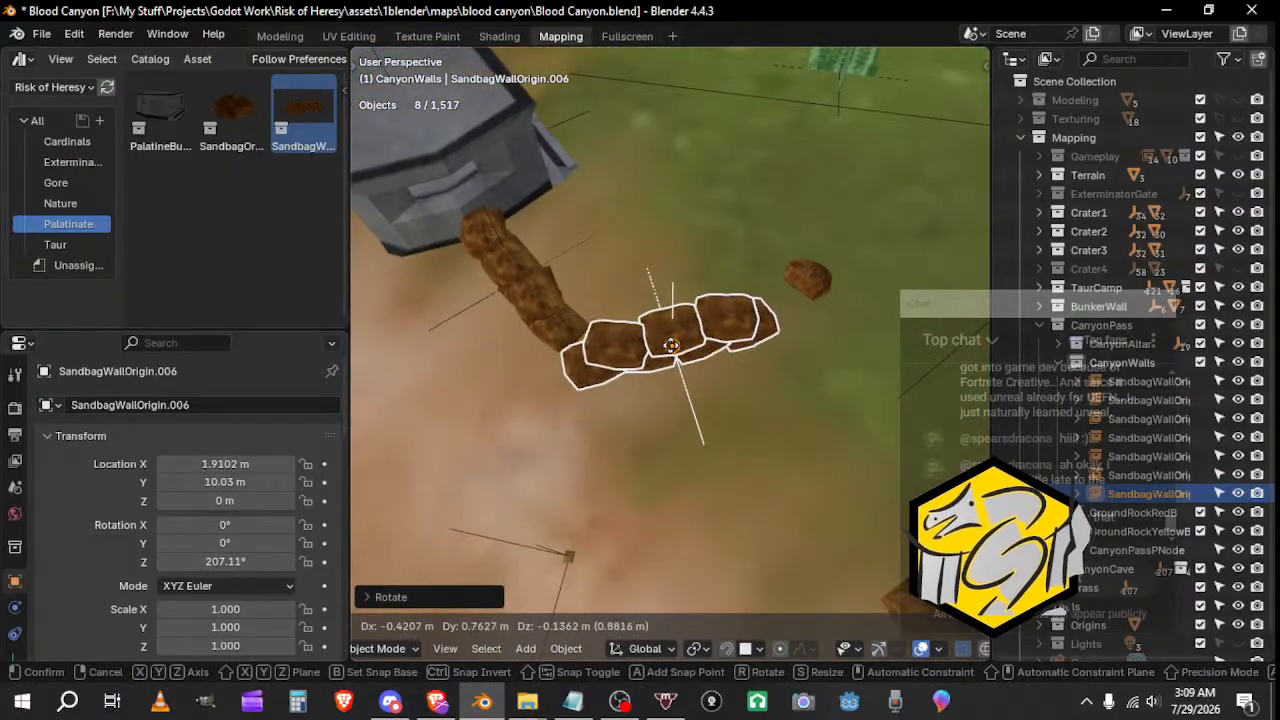
{"action": "left_click", "coordinate": [690, 340]}
Step: Move the copied wall to about X 1.58 m, Y 9.83 m against the first wall's end and rotate it about Z to about 194°
{"action": "middle_click_drag", "start_coordinate": [528, 434], "coordinate": [656, 425]}
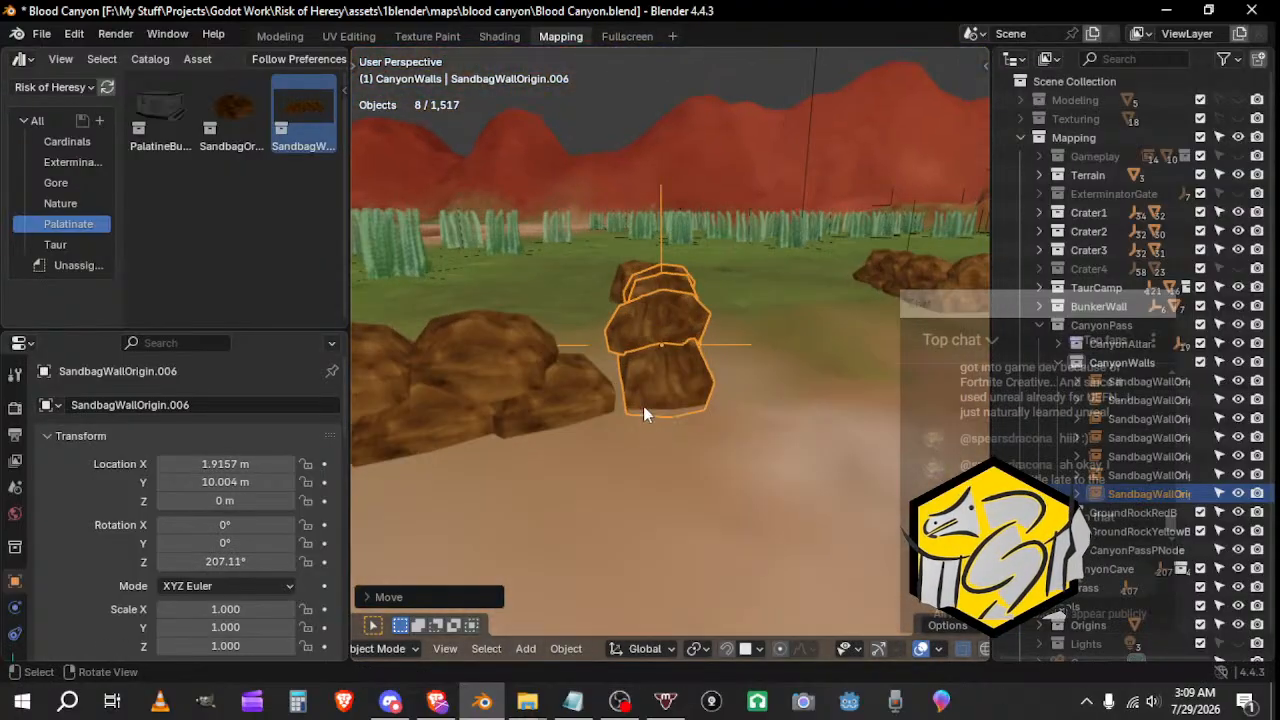
{"action": "key", "text": "g"}
{"action": "left_click", "coordinate": [584, 407]}
{"action": "middle_click_drag", "start_coordinate": [584, 407], "coordinate": [760, 528]}
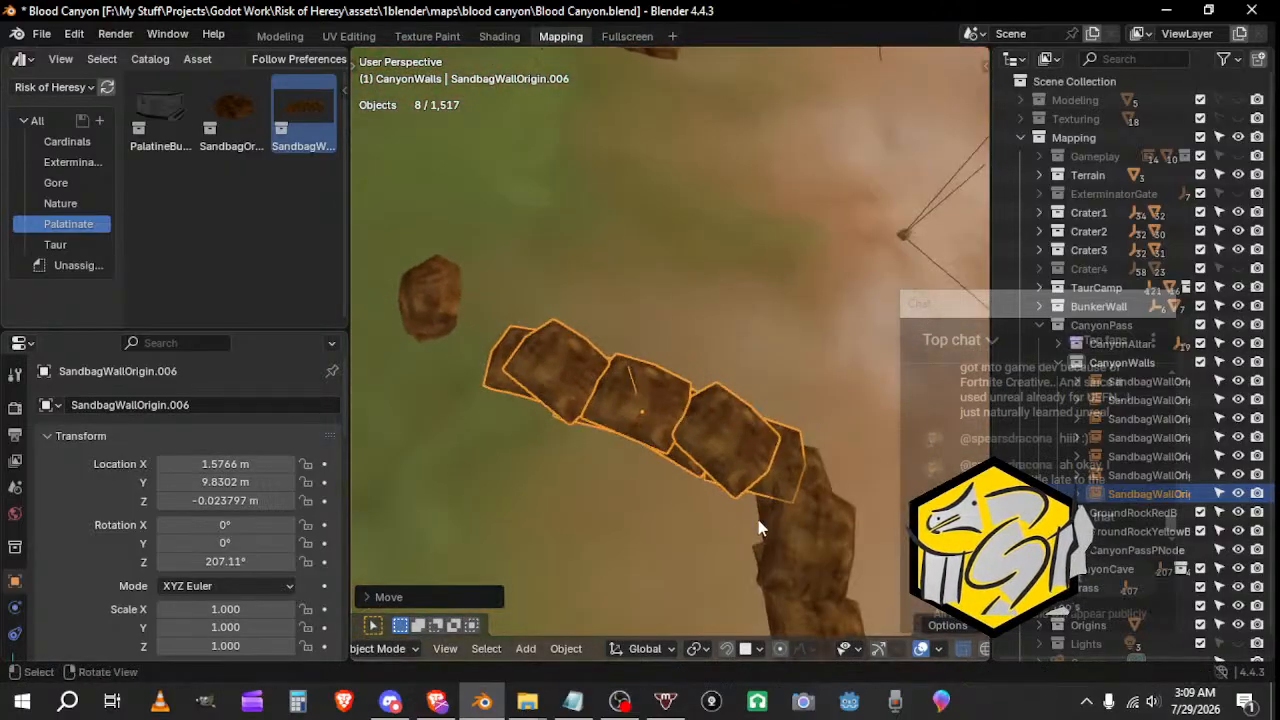
{"action": "key", "text": "g"}
{"action": "key", "text": "r"}
{"action": "key", "text": "z"}
{"action": "left_click", "coordinate": [780, 512]}
Step: Fine-tune the copied wall's position to about X 1.81 m, Y 9.76 m, Z 0.009 m so it joins the bunker-side wall
{"action": "key", "text": "g"}
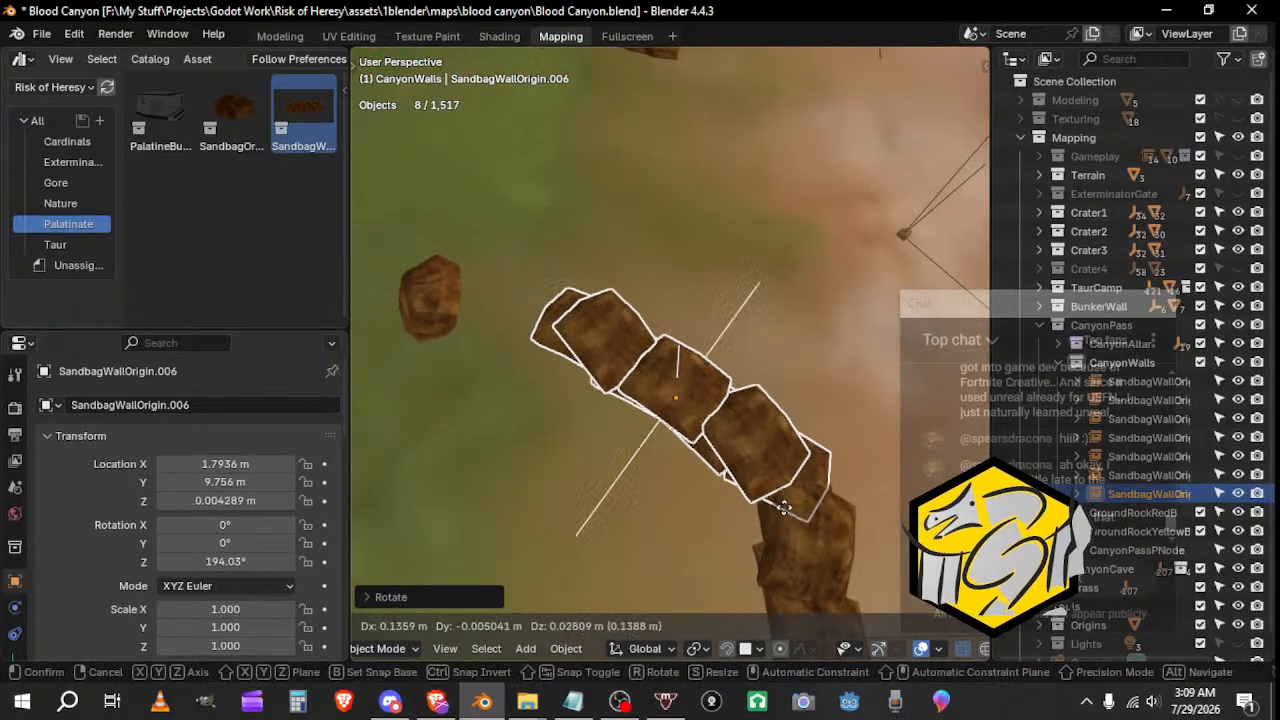
{"action": "left_click", "coordinate": [674, 380]}
{"action": "middle_click_drag", "start_coordinate": [674, 380], "coordinate": [443, 311]}
{"action": "middle_click_drag", "start_coordinate": [655, 425], "coordinate": [695, 426]}
{"action": "key", "text": "g"}
{"action": "right_click", "coordinate": [681, 385]}
{"action": "key", "text": "g"}
{"action": "left_click", "coordinate": [660, 443]}
{"action": "left_click", "coordinate": [572, 701]}
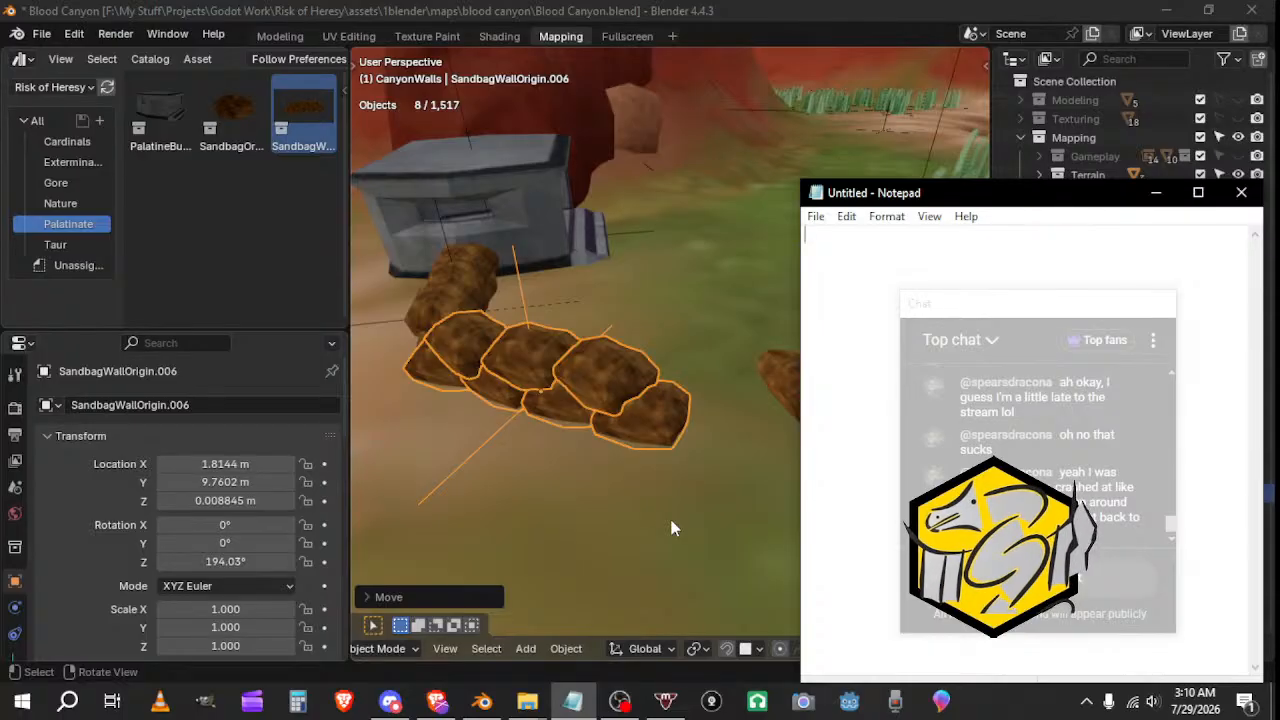
Step: Delete the loose sandbag near the end of the new row and reselect the end wall
{"action": "left_click", "coordinate": [781, 384]}
{"action": "key", "text": "Delete"}
{"action": "left_click", "coordinate": [588, 396]}
{"action": "middle_click_drag", "start_coordinate": [588, 396], "coordinate": [636, 440]}
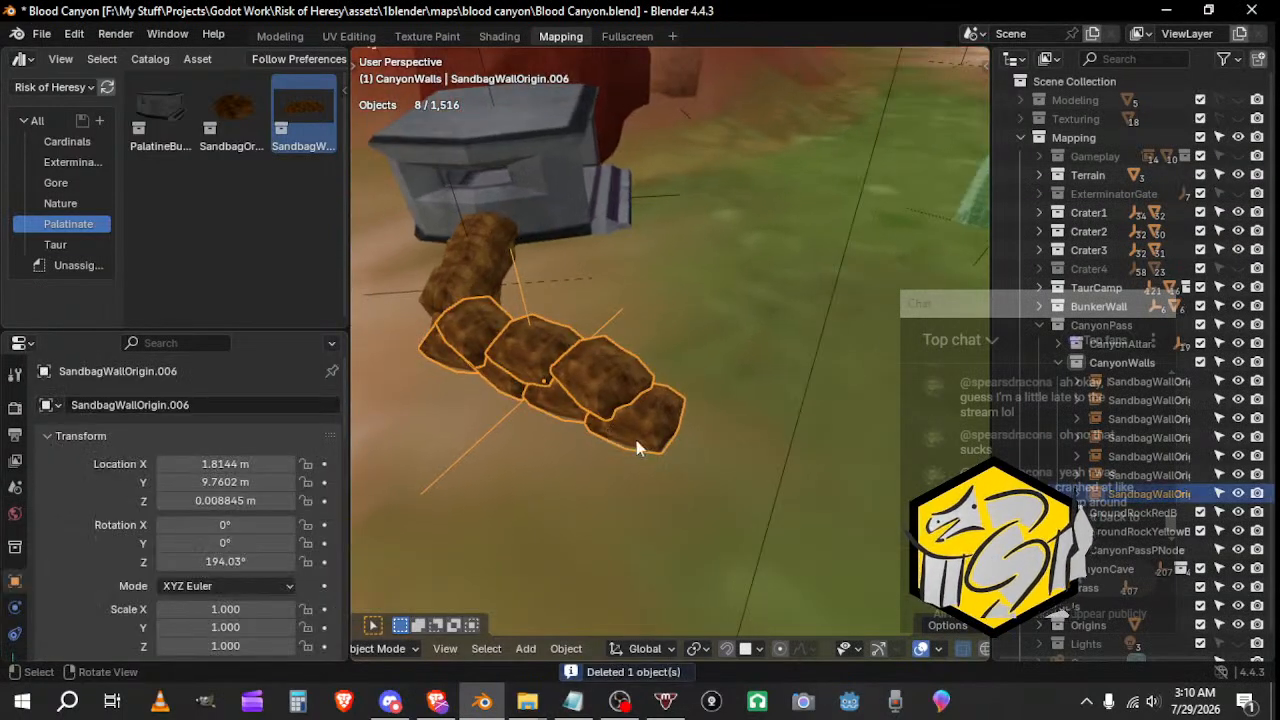
Step: Duplicate the end wall to about X 0.99 m, Y 11.31 m, Z 0 m and rotate the copy about Z to about 44°
{"action": "key", "text": "shift+d"}
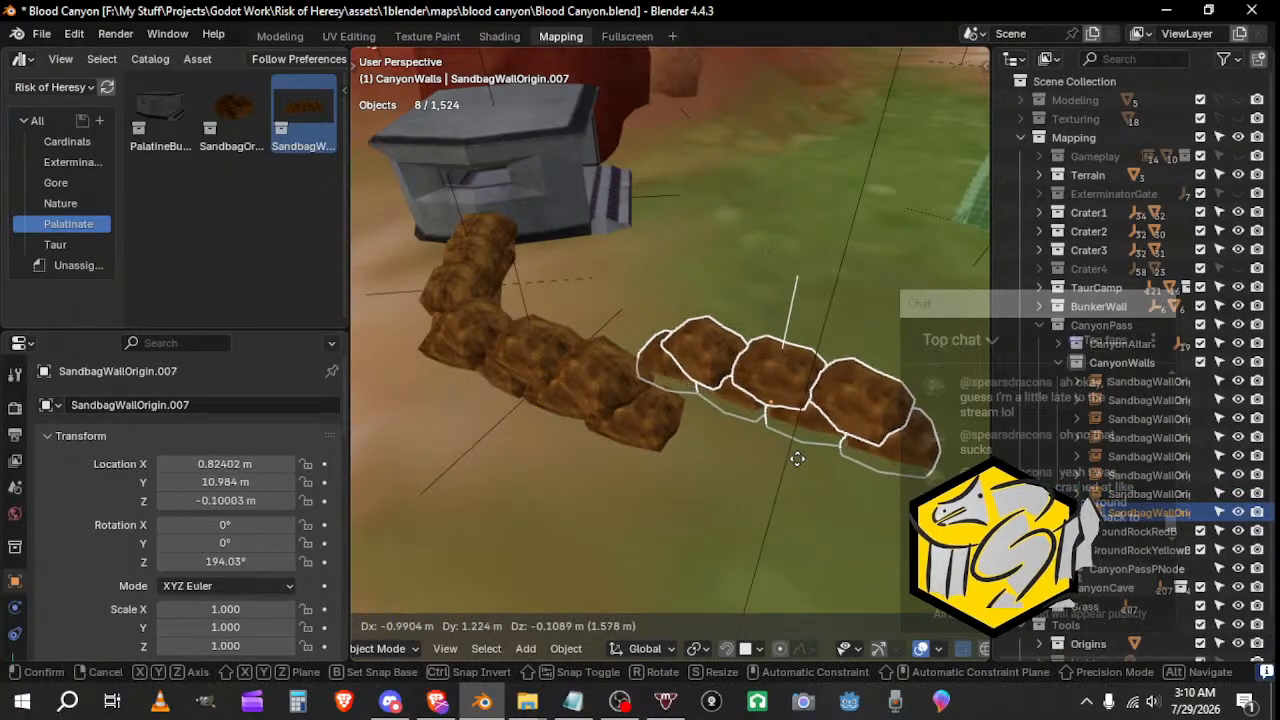
{"action": "left_click", "coordinate": [803, 430]}
{"action": "key", "text": "r"}
{"action": "key", "text": "z"}
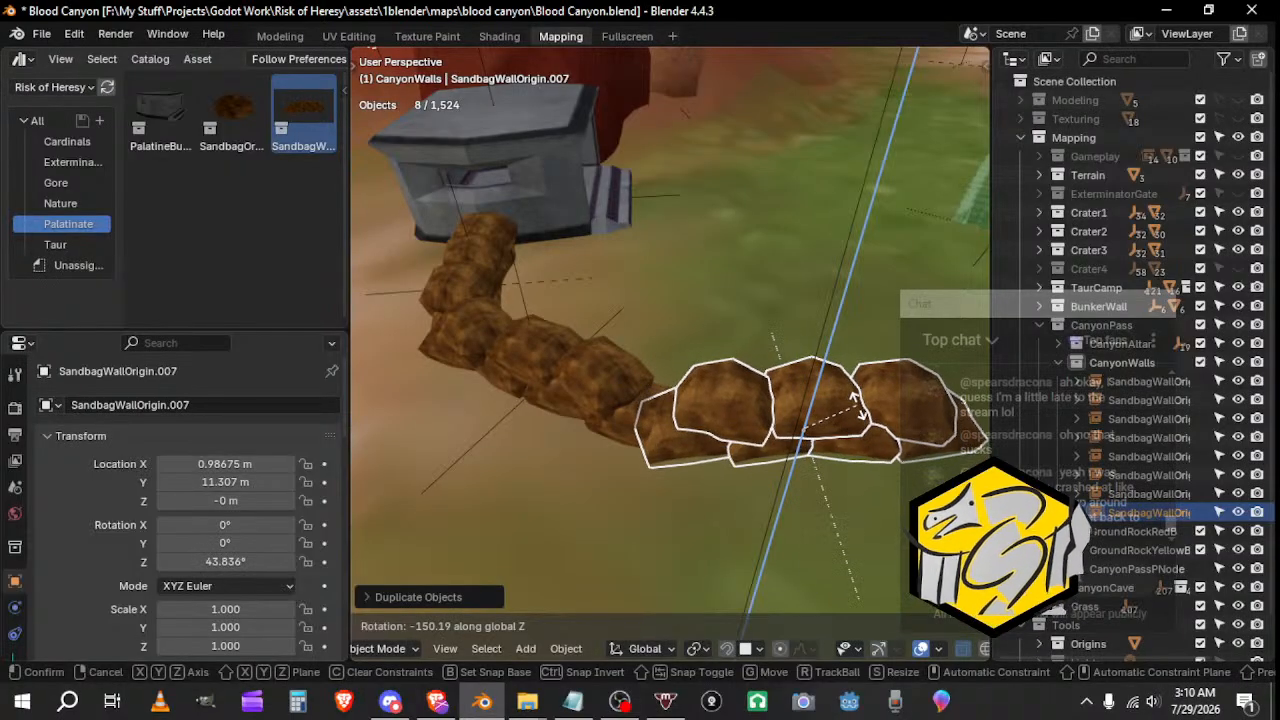
{"action": "left_click", "coordinate": [848, 416]}
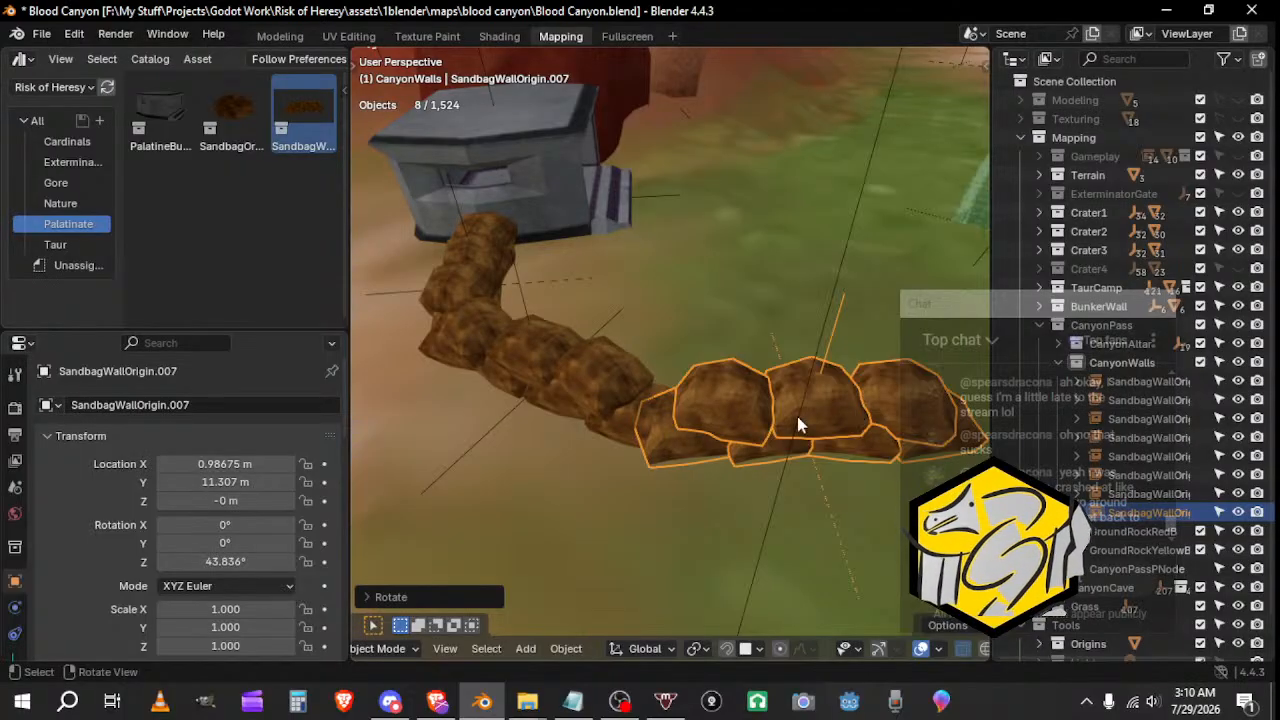
Step: Move the new end wall to about X 1.01 m, Y 11.03 m, Z 0 m so it continues the row
{"action": "middle_click_drag", "start_coordinate": [797, 416], "coordinate": [613, 433]}
{"action": "key", "text": "g"}
{"action": "left_click", "coordinate": [757, 357]}
{"action": "key", "text": "g"}
{"action": "key", "text": "x"}
{"action": "key", "text": "x"}
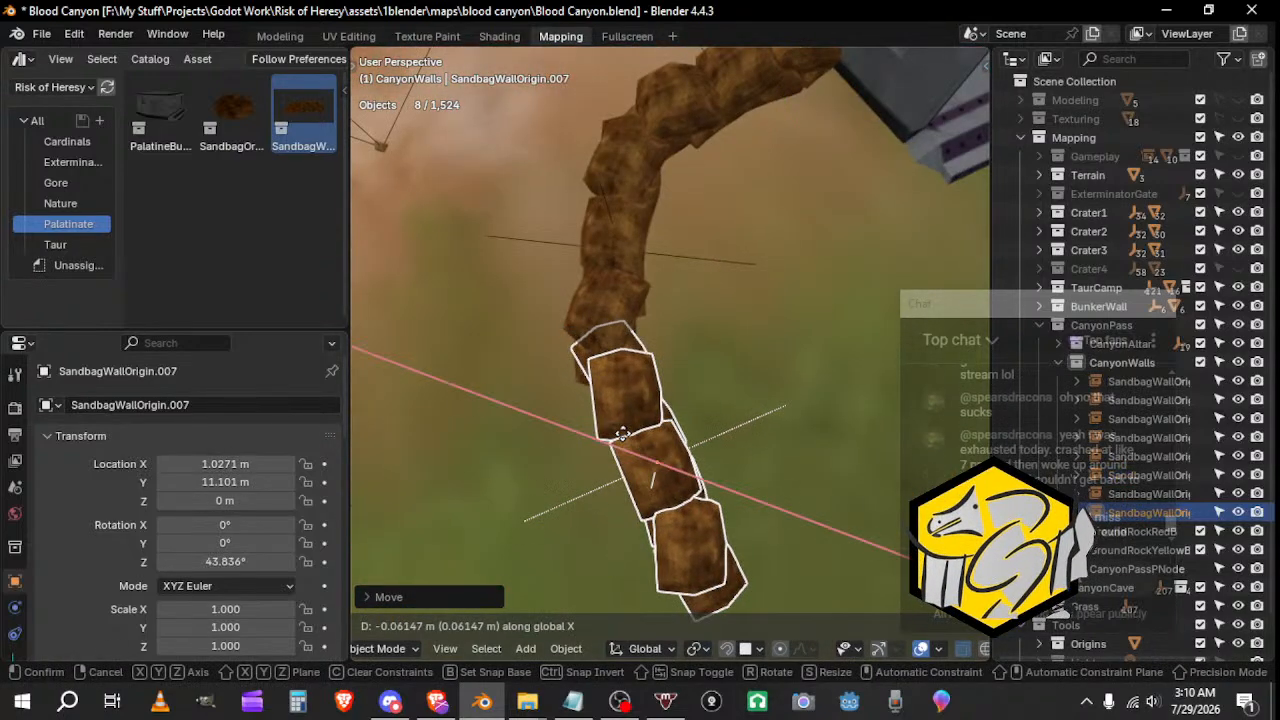
{"action": "key", "text": "x"}
{"action": "left_click", "coordinate": [610, 435]}
Step: Duplicate the end wall back along the row at about X 1.86 m, Y 10.20 m and rotate the copy about Z to about 18°
{"action": "middle_click_drag", "start_coordinate": [594, 429], "coordinate": [537, 464]}
{"action": "key", "text": "shift+d"}
{"action": "left_click", "coordinate": [420, 350]}
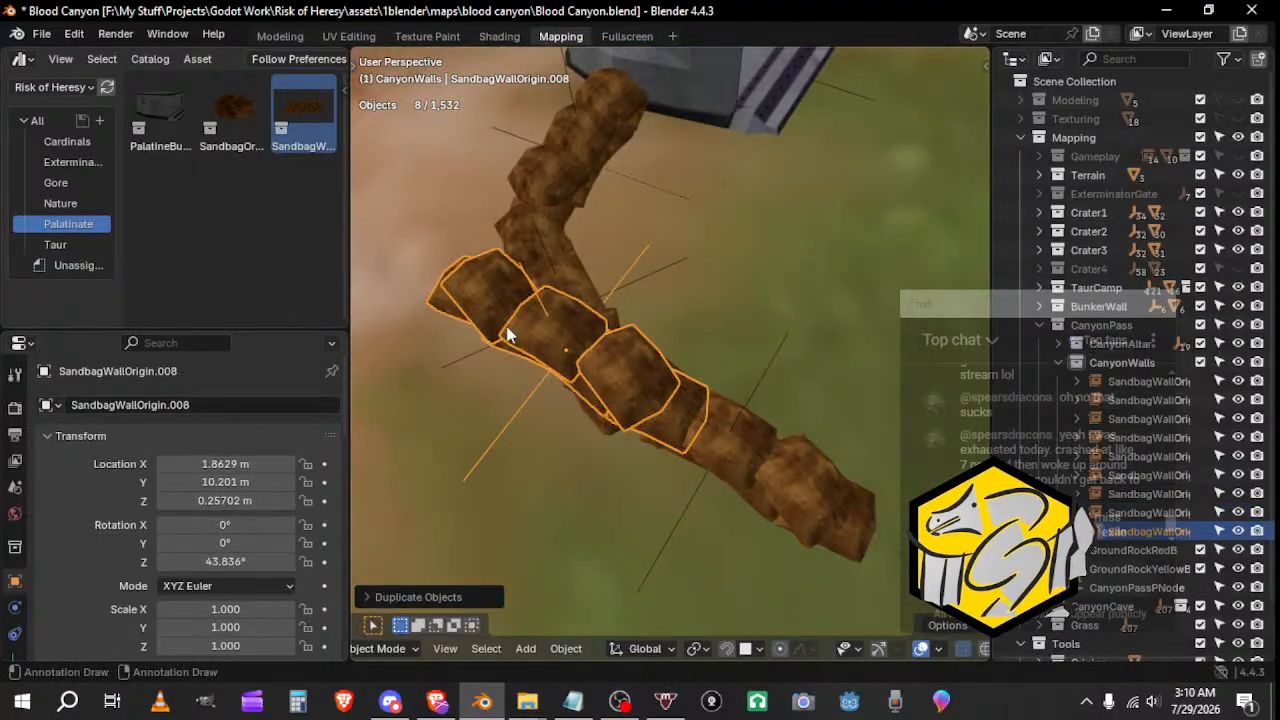
{"action": "middle_click_drag", "start_coordinate": [512, 335], "coordinate": [709, 322]}
{"action": "key", "text": "r"}
{"action": "key", "text": "z"}
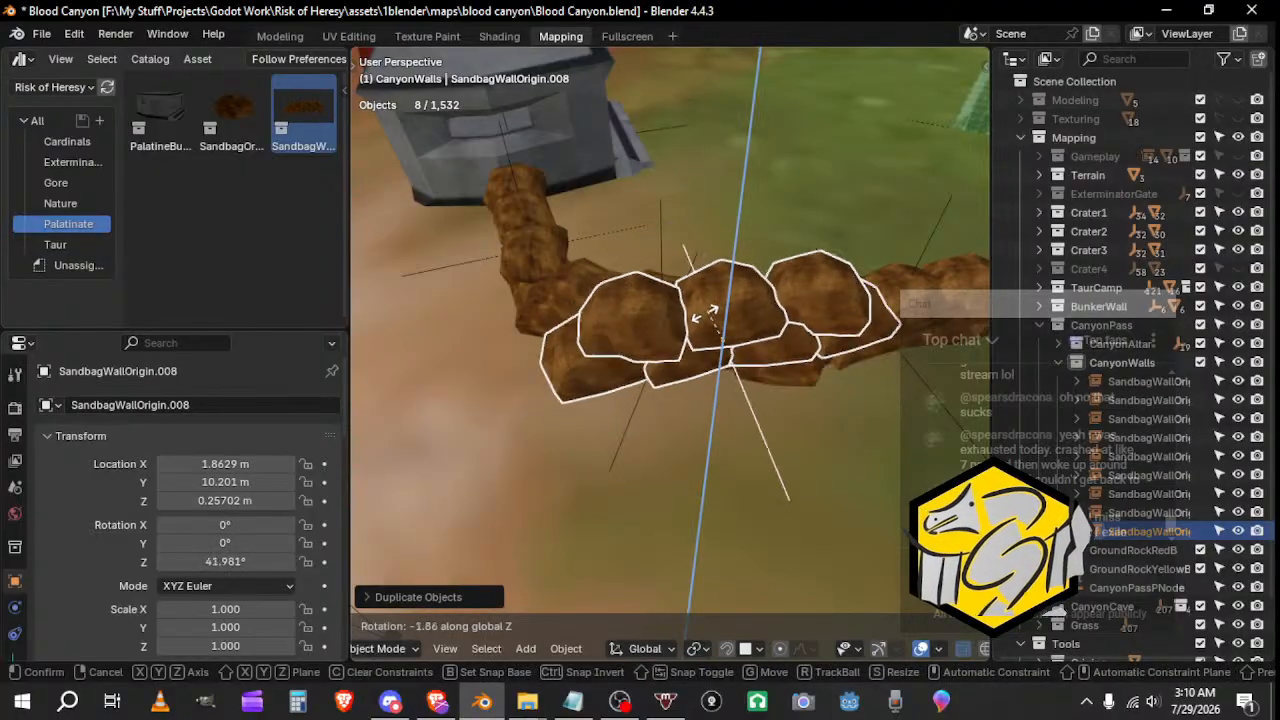
{"action": "left_click", "coordinate": [726, 320]}
{"action": "middle_click_drag", "start_coordinate": [726, 320], "coordinate": [796, 352]}
Step: Lower the copy to the ground in front of the row at about X 2.20 m, Y 9.89 m and rotate it about Z to about 14°
{"action": "key", "text": "g"}
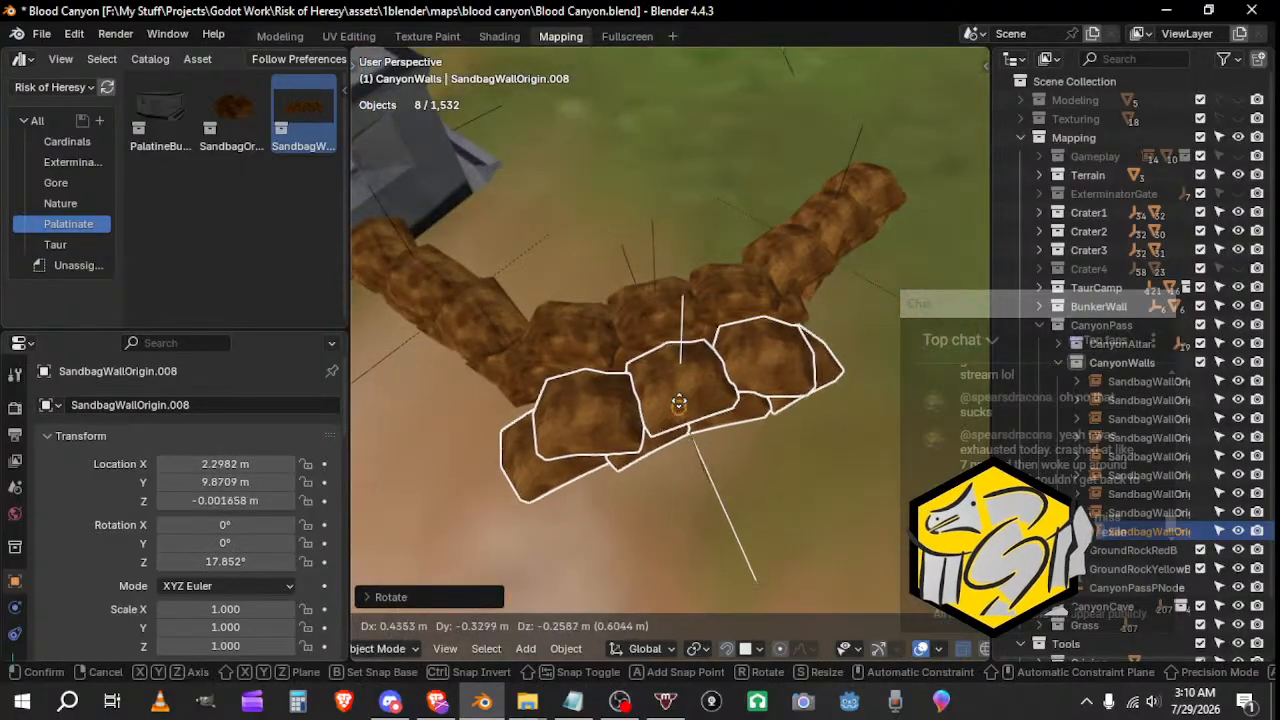
{"action": "left_click", "coordinate": [690, 394]}
{"action": "middle_click_drag", "start_coordinate": [692, 395], "coordinate": [733, 410]}
{"action": "key", "text": "r"}
{"action": "key", "text": "z"}
{"action": "left_click", "coordinate": [815, 359]}
Step: Stack a duplicate of the front wall on the row at about X 1.98 m, Y 9.87 m, Z 0.43 m and slightly rotate it
{"action": "key", "text": "shift+d"}
{"action": "left_click", "coordinate": [643, 337]}
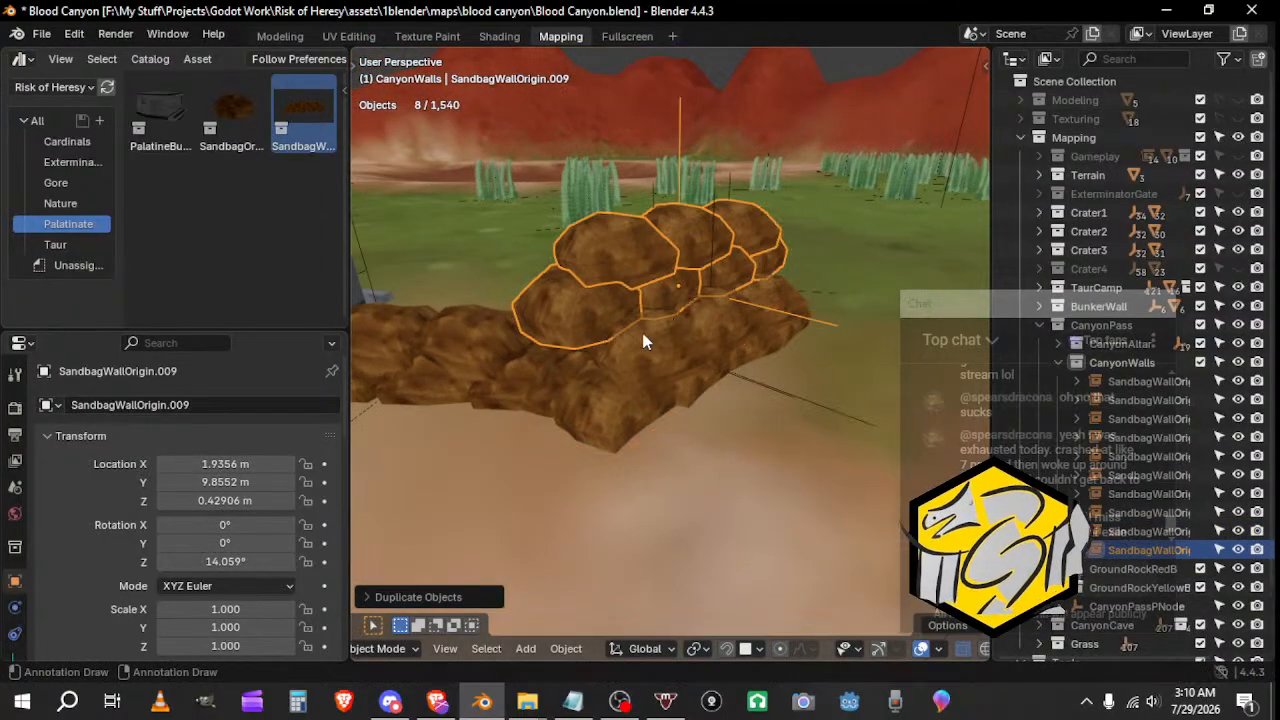
{"action": "middle_click_drag", "start_coordinate": [643, 337], "coordinate": [697, 390]}
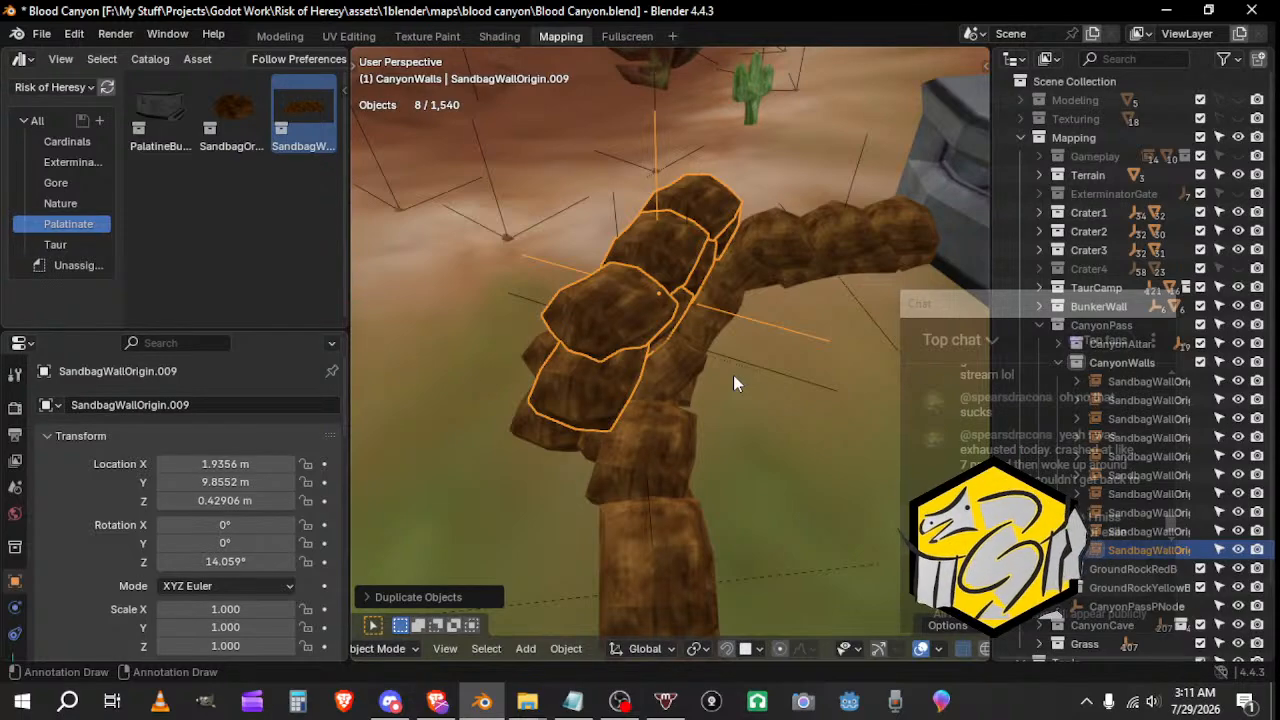
{"action": "middle_click_drag", "start_coordinate": [626, 437], "coordinate": [693, 431]}
{"action": "key", "text": "g"}
{"action": "left_click", "coordinate": [704, 431]}
{"action": "key", "text": "r"}
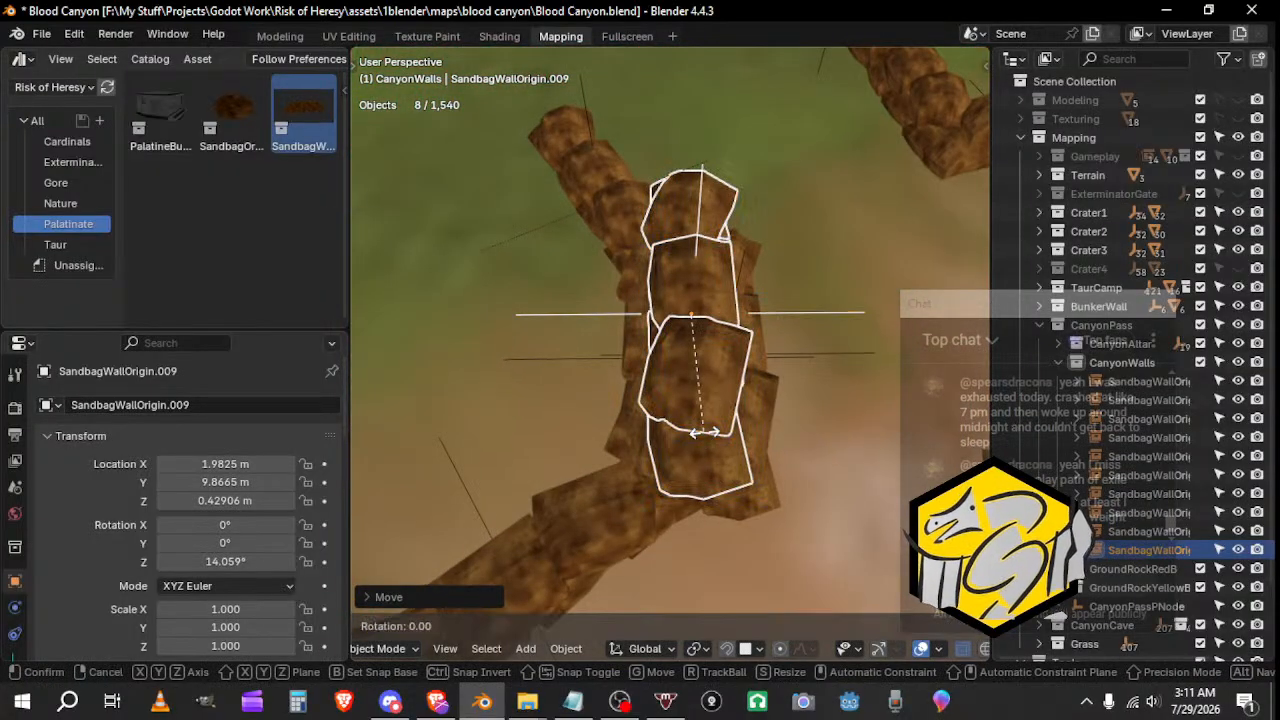
{"action": "left_click", "coordinate": [676, 446]}
Step: Select the lower front wall and shift it along X and Y to about X 2.16 m, Y 10.05 m
{"action": "middle_click_drag", "start_coordinate": [676, 446], "coordinate": [606, 399]}
{"action": "left_click", "coordinate": [598, 344]}
{"action": "key", "text": "g"}
{"action": "key", "text": "x"}
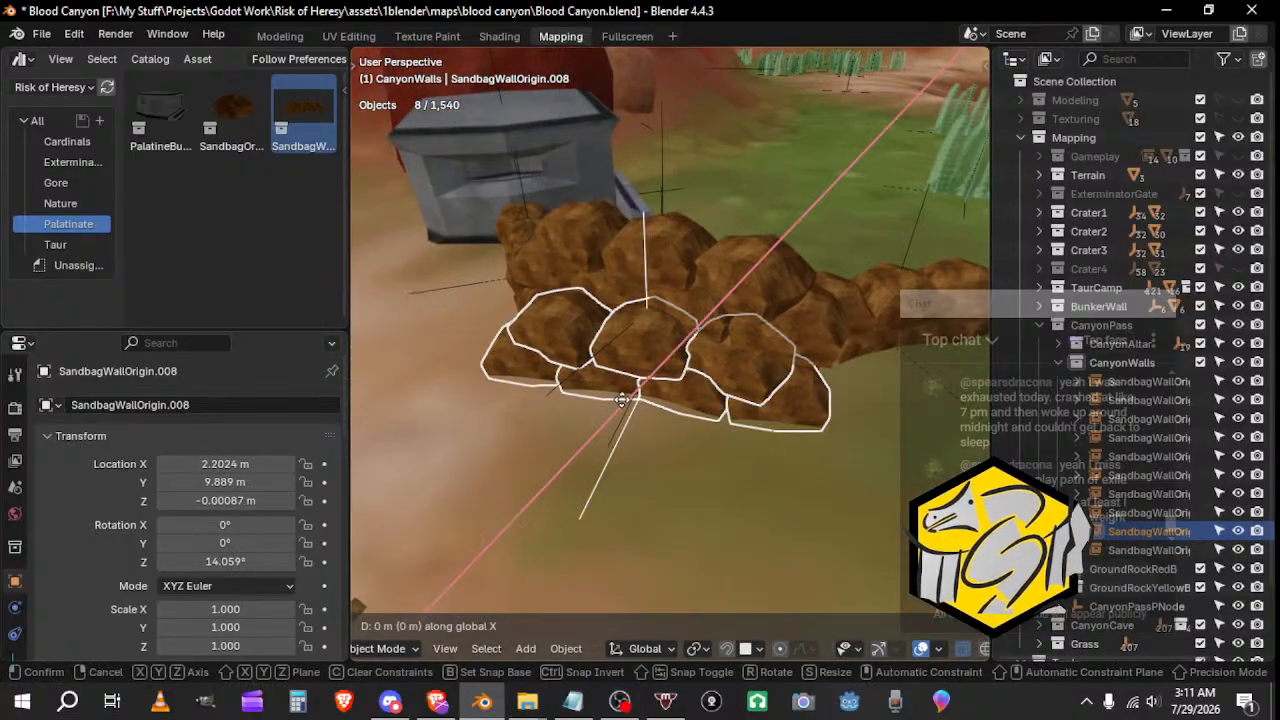
{"action": "key", "text": "y"}
{"action": "key", "text": "y"}
{"action": "left_click", "coordinate": [651, 381]}
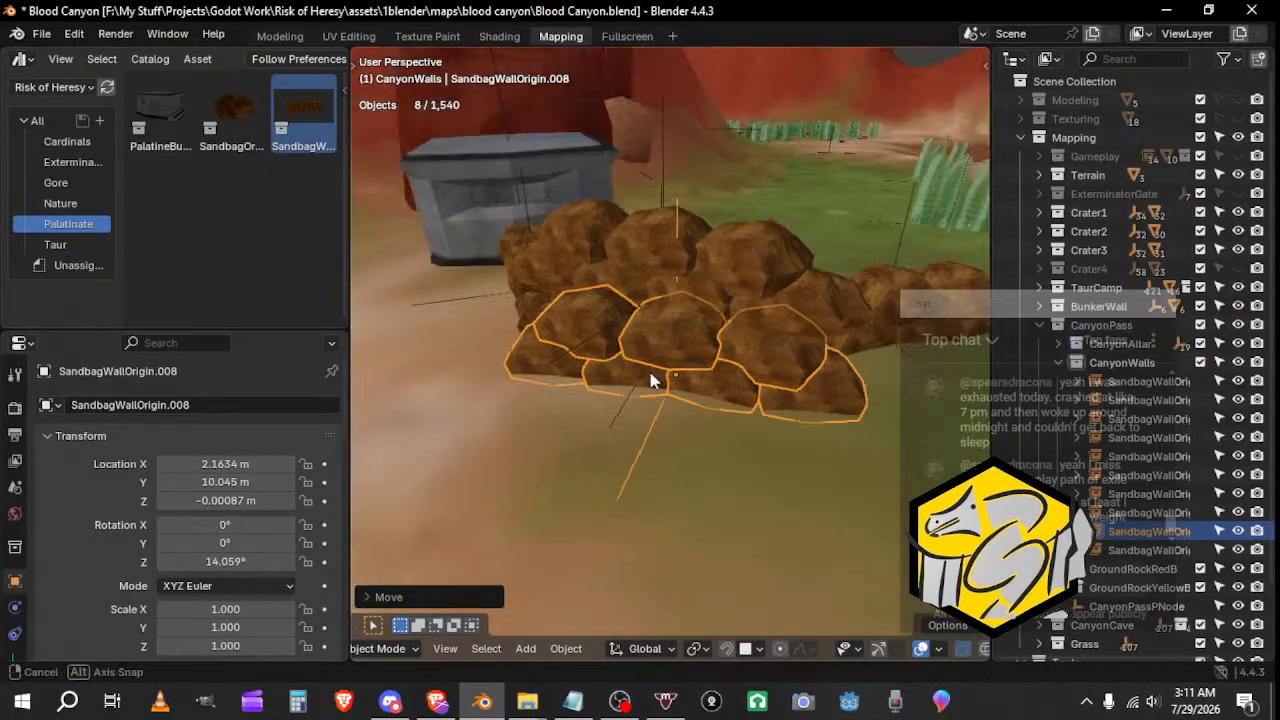
Step: Check the sandbag layout beside both bunkers and save Blood Canyon.blend
{"action": "middle_click_drag", "start_coordinate": [651, 381], "coordinate": [500, 400]}
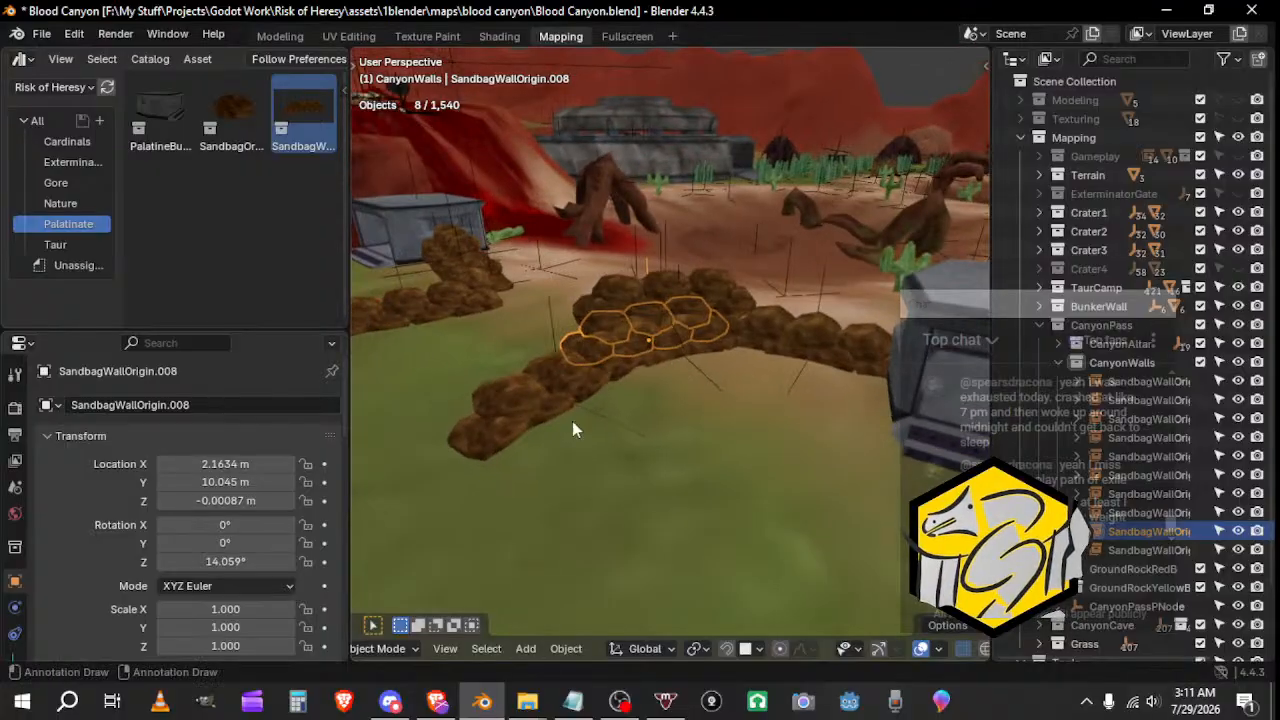
{"action": "left_click", "coordinate": [583, 708]}
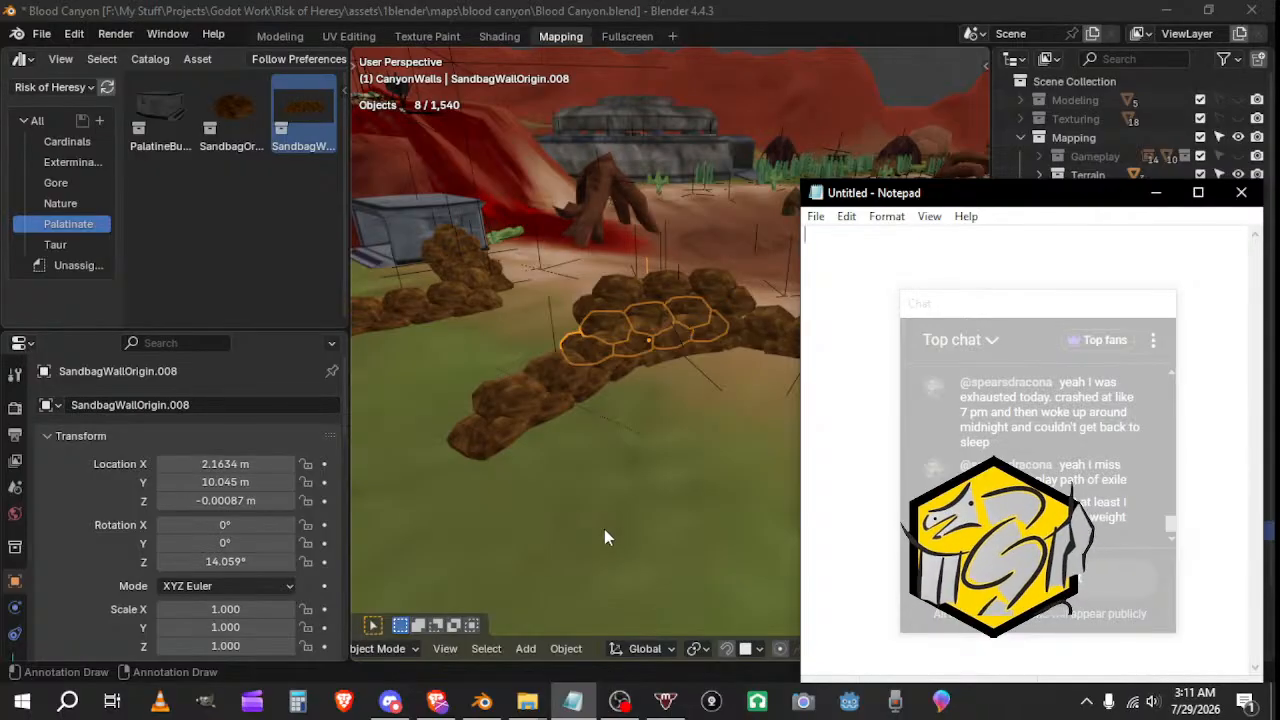
{"action": "middle_click_drag", "start_coordinate": [620, 531], "coordinate": [780, 390]}
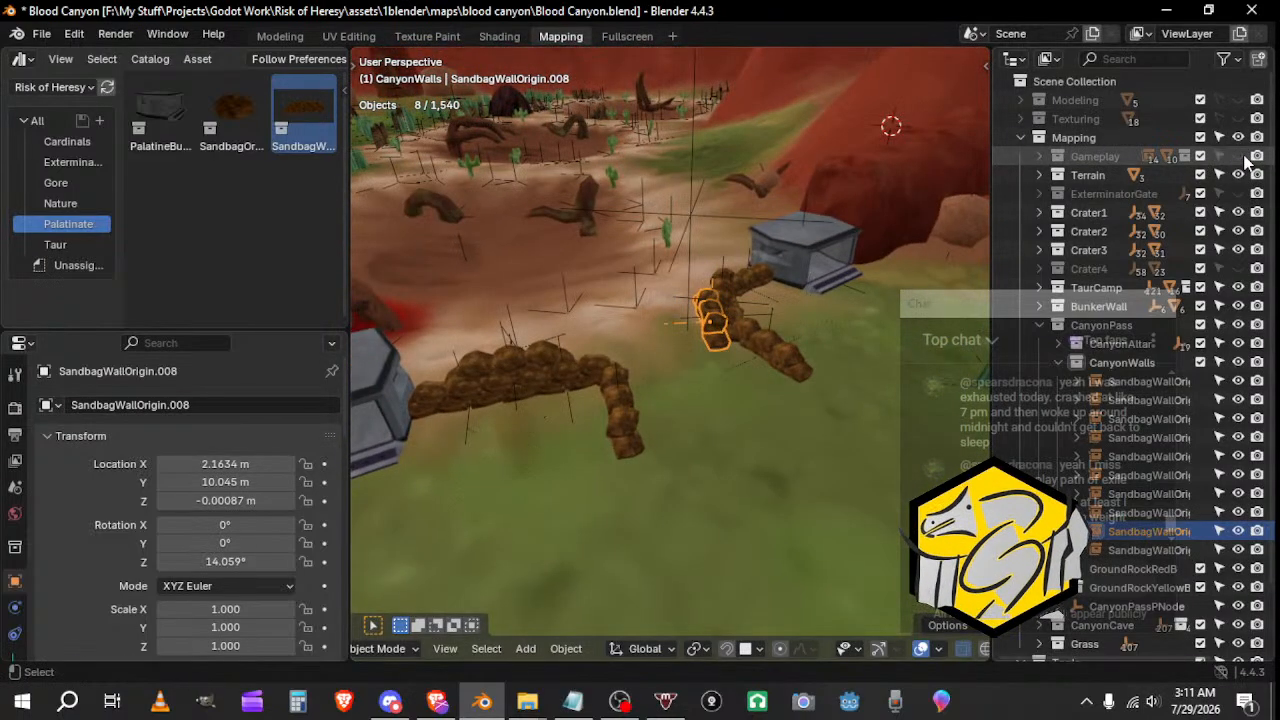
{"action": "middle_click_drag", "start_coordinate": [810, 469], "coordinate": [836, 380]}
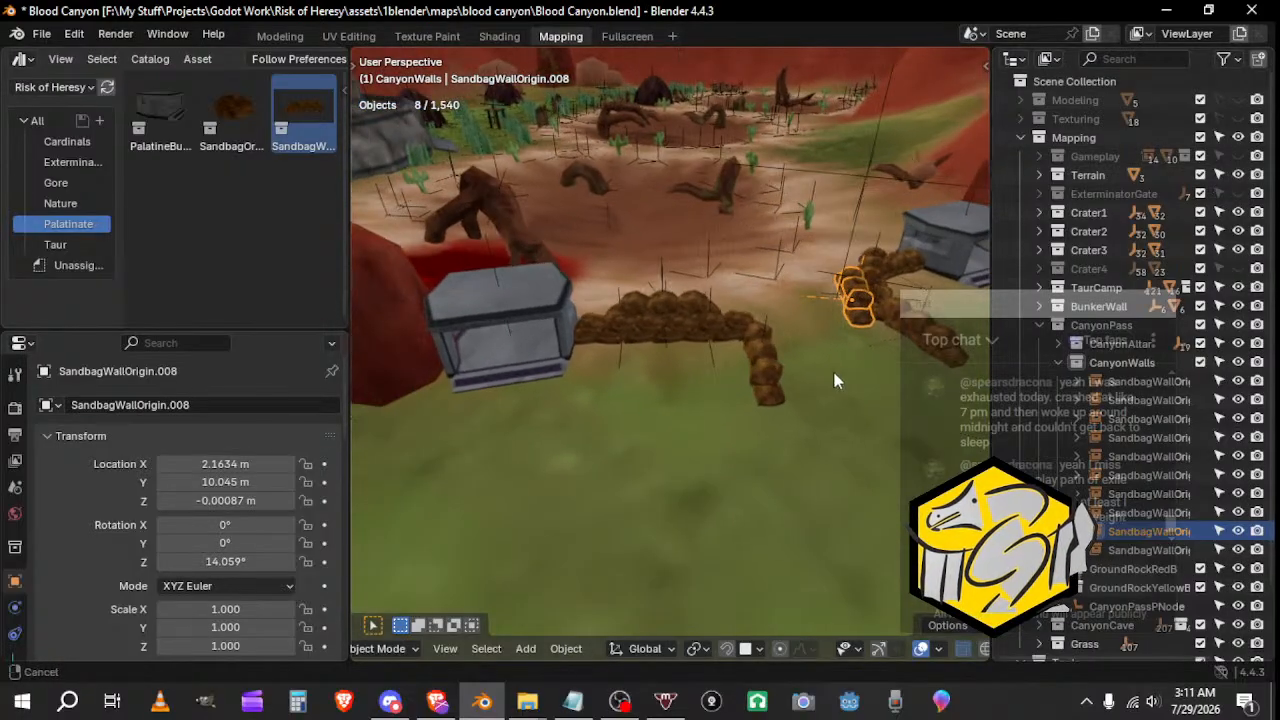
{"action": "left_click", "coordinate": [42, 34]}
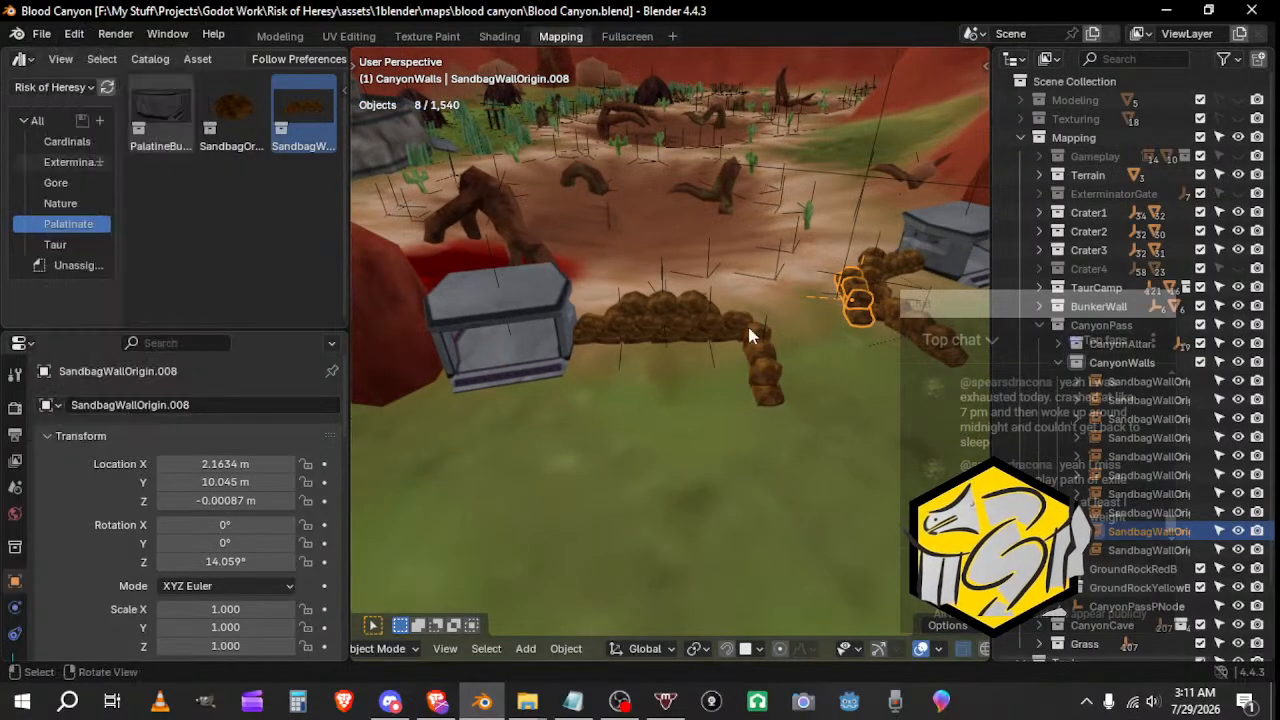
Step: Select all five sandbag walls beside the first bunker
{"action": "left_click", "coordinate": [764, 383]}
{"action": "middle_click_drag", "start_coordinate": [766, 394], "coordinate": [743, 417], "text": "shift"}
{"action": "left_click", "coordinate": [690, 348], "text": "shift"}
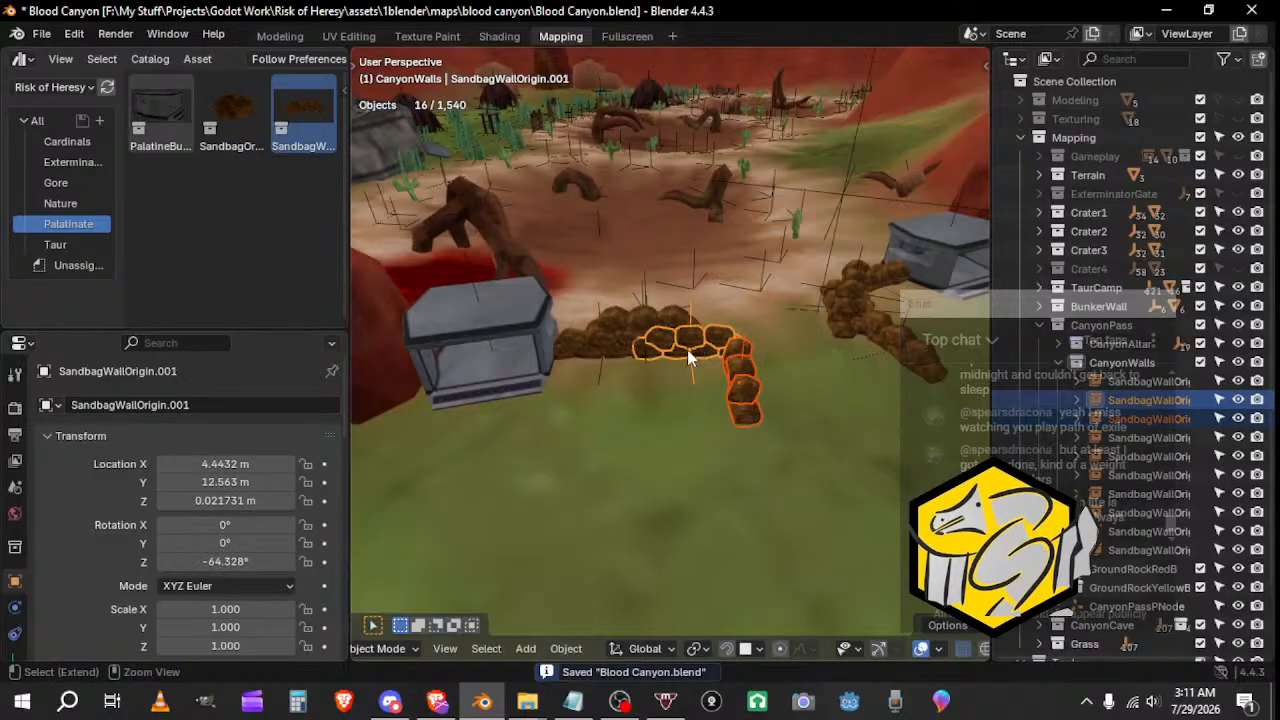
{"action": "left_click", "coordinate": [640, 325], "text": "shift"}
{"action": "left_click", "coordinate": [615, 347], "text": "shift"}
{"action": "middle_click_drag", "start_coordinate": [615, 347], "coordinate": [745, 353]}
{"action": "left_click", "coordinate": [667, 319], "text": "shift"}
Step: Add the five sandbag walls beside the second bunker to the selection
{"action": "middle_click_drag", "start_coordinate": [667, 319], "coordinate": [501, 404]}
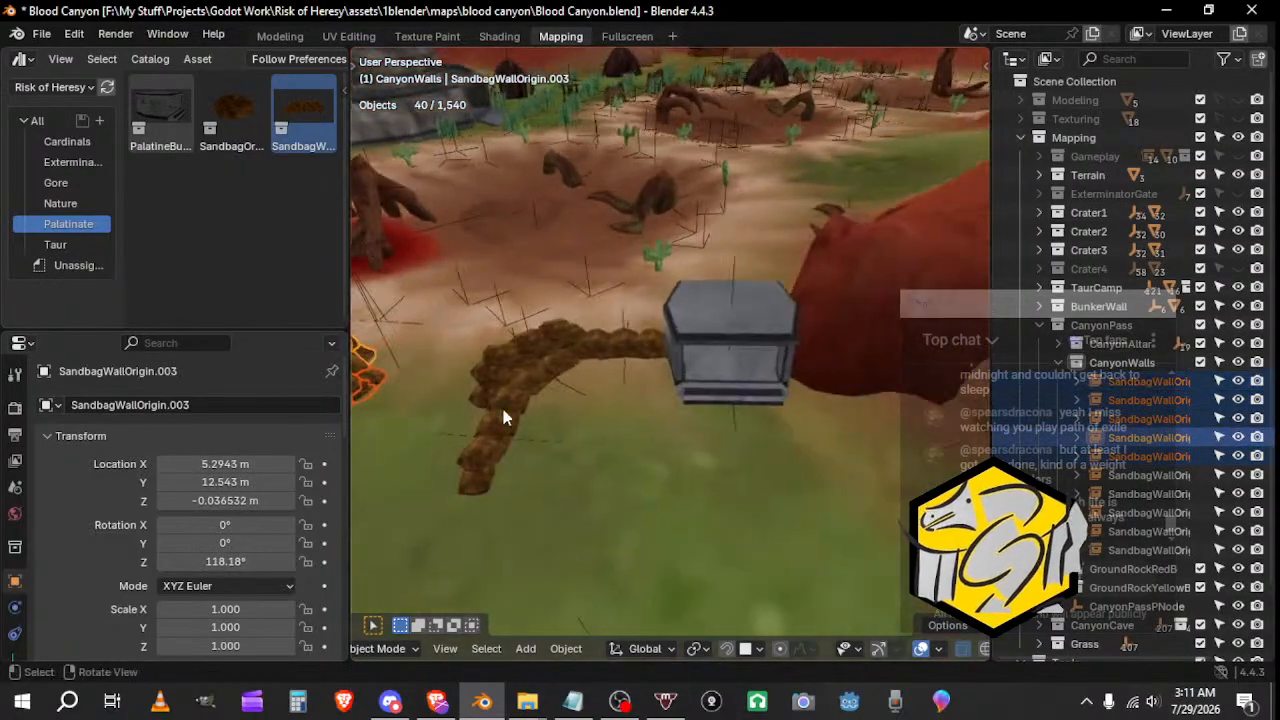
{"action": "left_click", "coordinate": [499, 418], "text": "shift"}
{"action": "left_click", "coordinate": [514, 377], "text": "shift"}
{"action": "left_click", "coordinate": [505, 366], "text": "shift"}
{"action": "left_click", "coordinate": [497, 390], "text": "shift"}
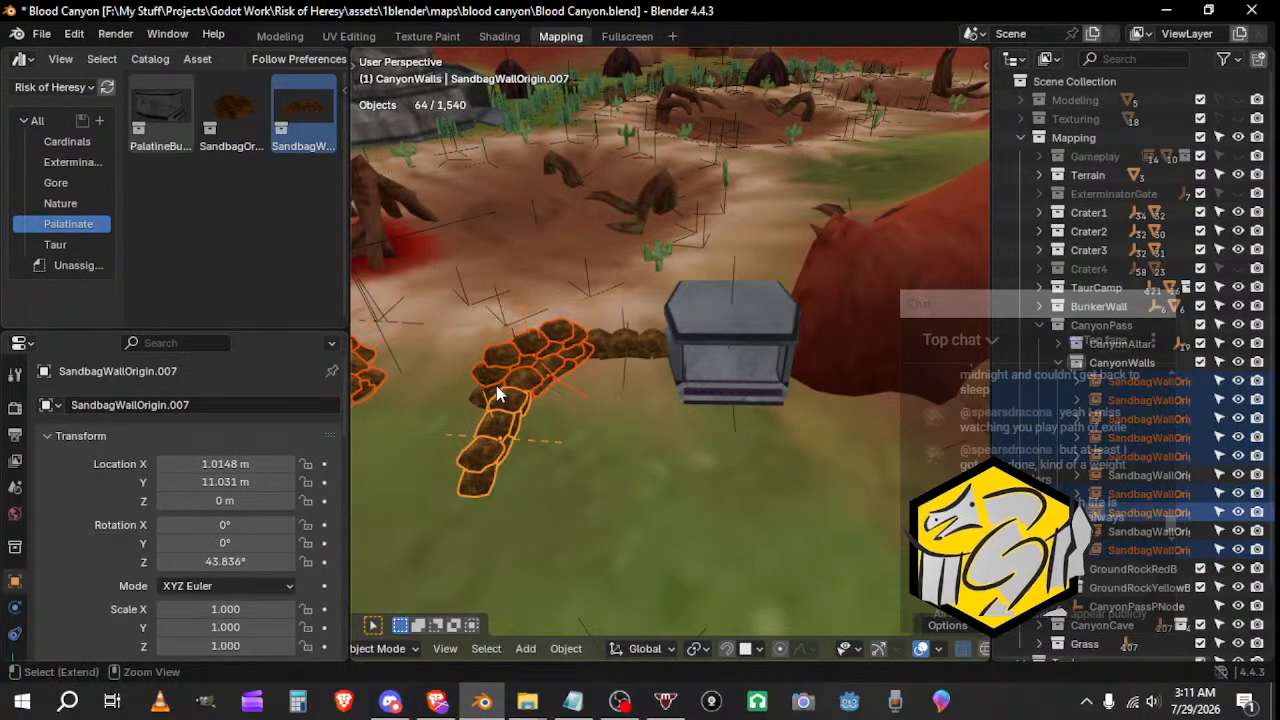
{"action": "left_click", "coordinate": [618, 353], "text": "shift"}
{"action": "middle_click_drag", "start_coordinate": [618, 353], "coordinate": [736, 398]}
{"action": "left_click", "coordinate": [711, 487], "text": "shift"}
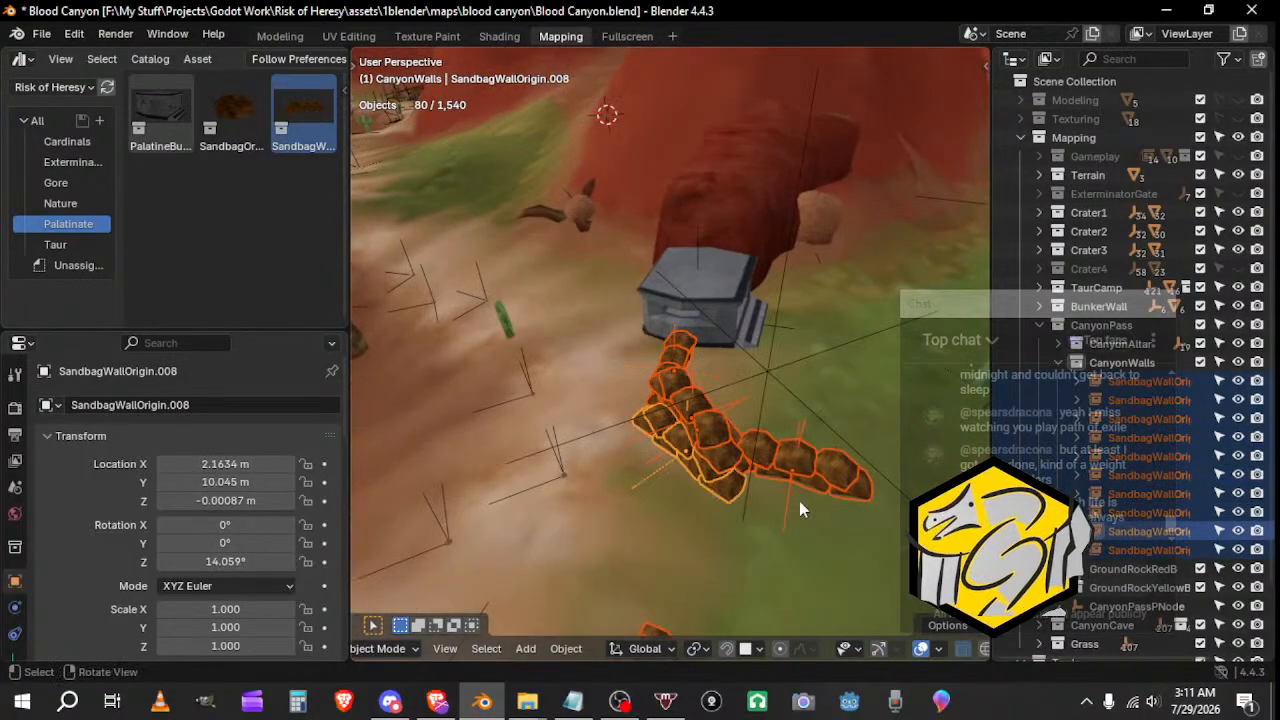
Step: Add BunkerWallPNode to the selection as the active object and parent all ten sandbag walls to it
{"action": "middle_click_drag", "start_coordinate": [799, 501], "coordinate": [808, 405]}
{"action": "left_click", "coordinate": [710, 218], "text": "shift"}
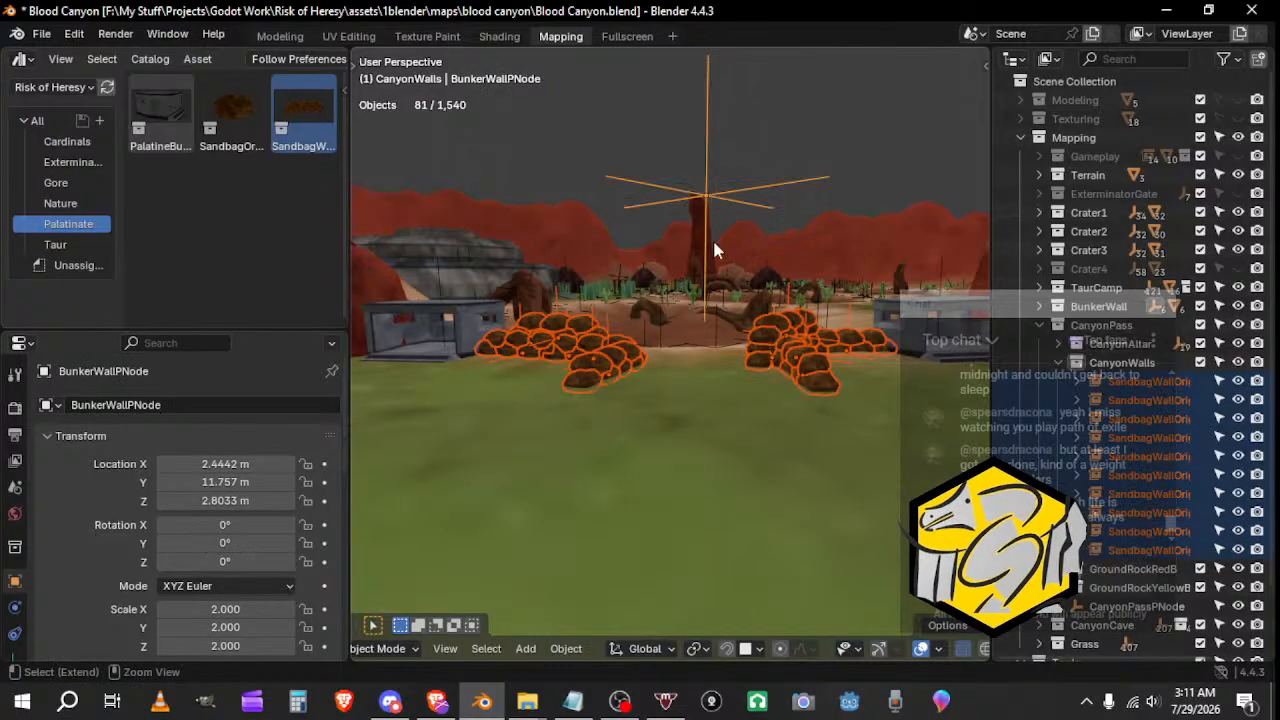
{"action": "key", "text": "ctrl+p"}
{"action": "left_click", "coordinate": [710, 300]}
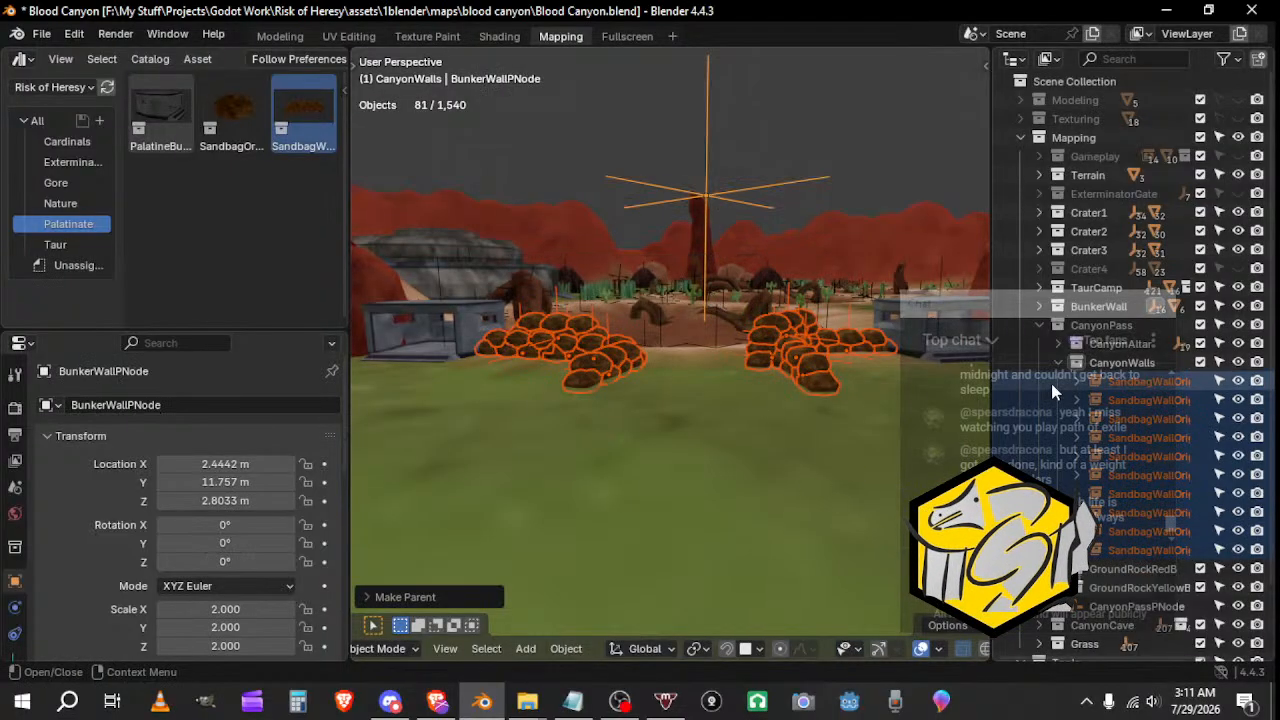
Step: Move the selected sandbag walls and parent node into the BunkerWall collection under Mapping, and save Blood Canyon.blend
{"action": "key", "text": "m"}
{"action": "mouse_move", "coordinate": [823, 380]}
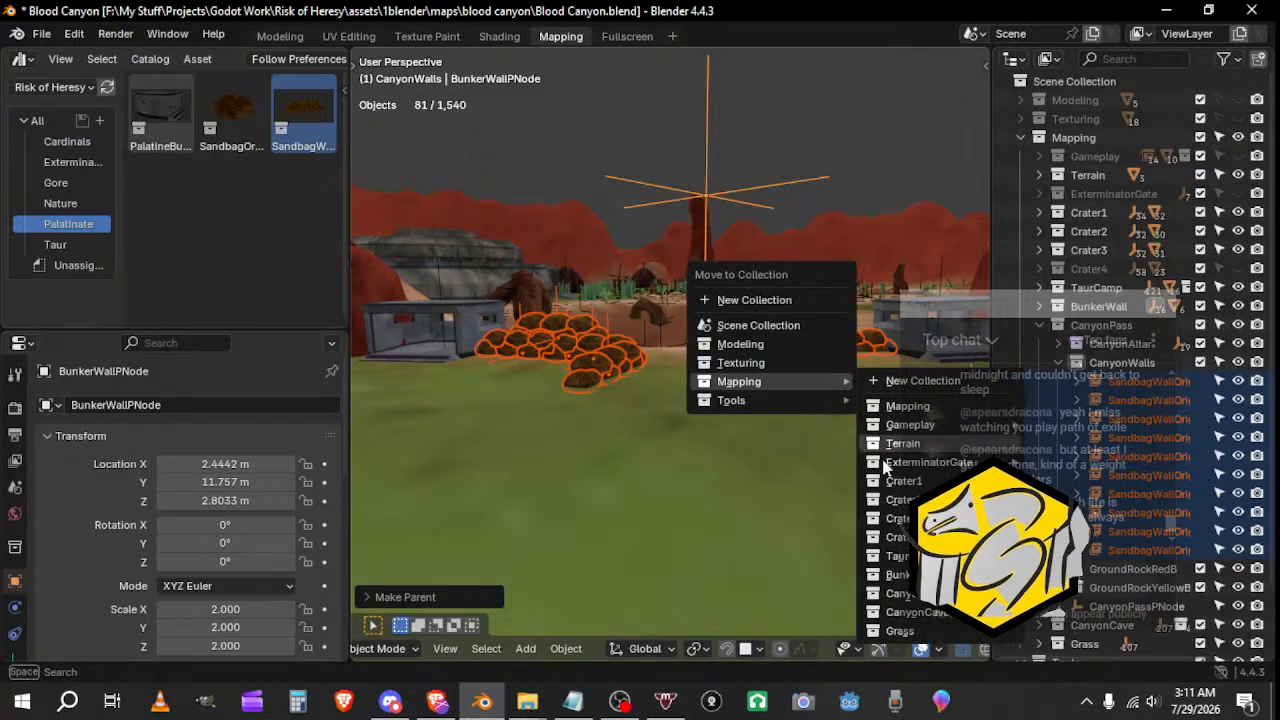
{"action": "mouse_move", "coordinate": [890, 593]}
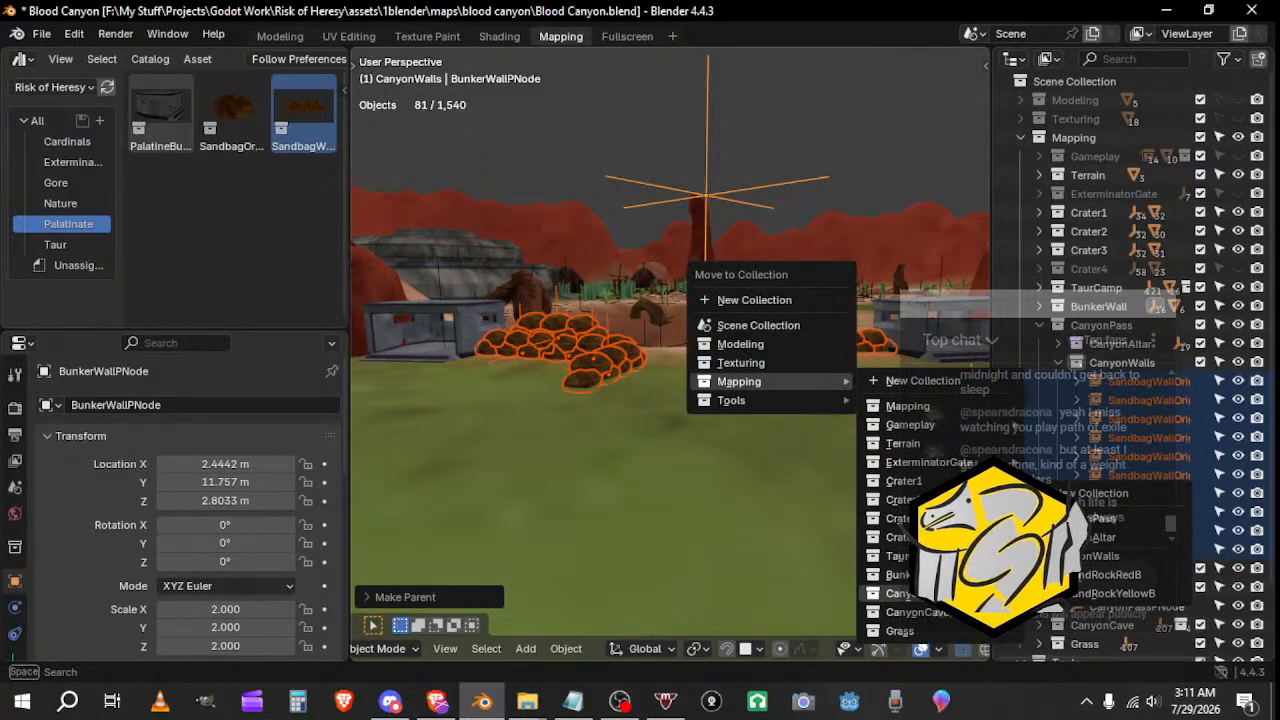
{"action": "left_click", "coordinate": [897, 575]}
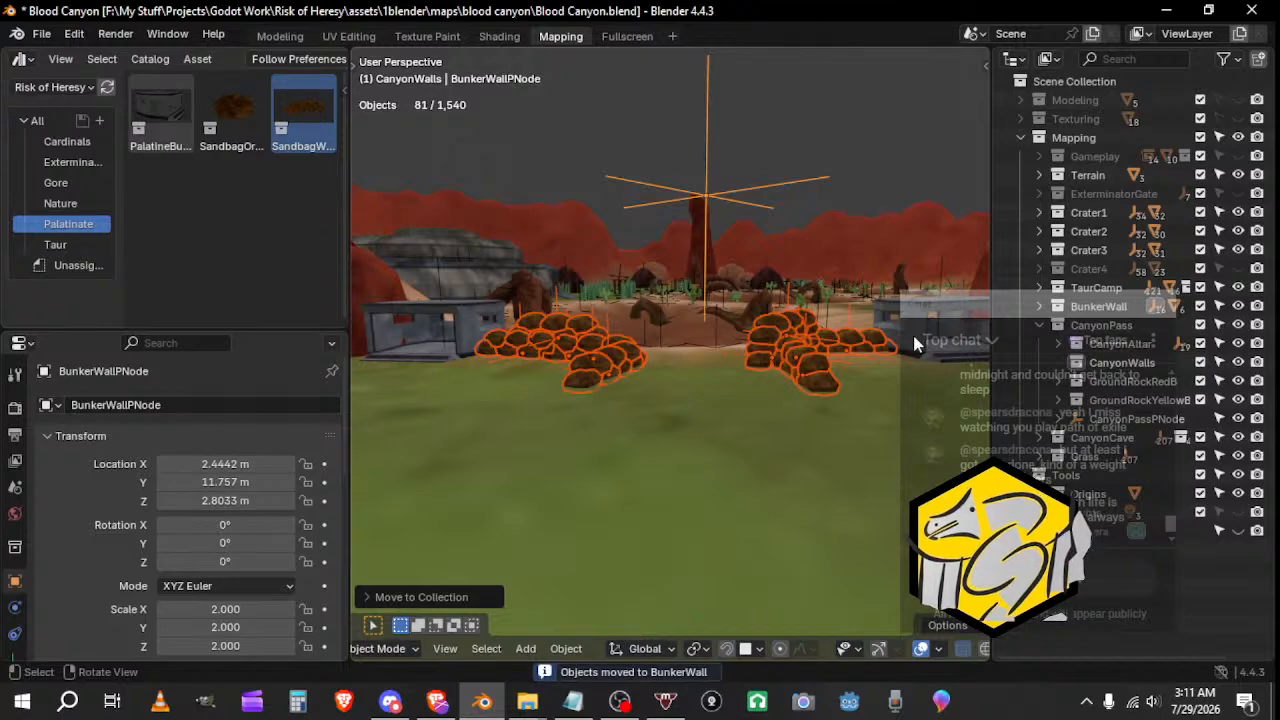
{"action": "left_click", "coordinate": [1039, 325]}
{"action": "left_click", "coordinate": [42, 33]}
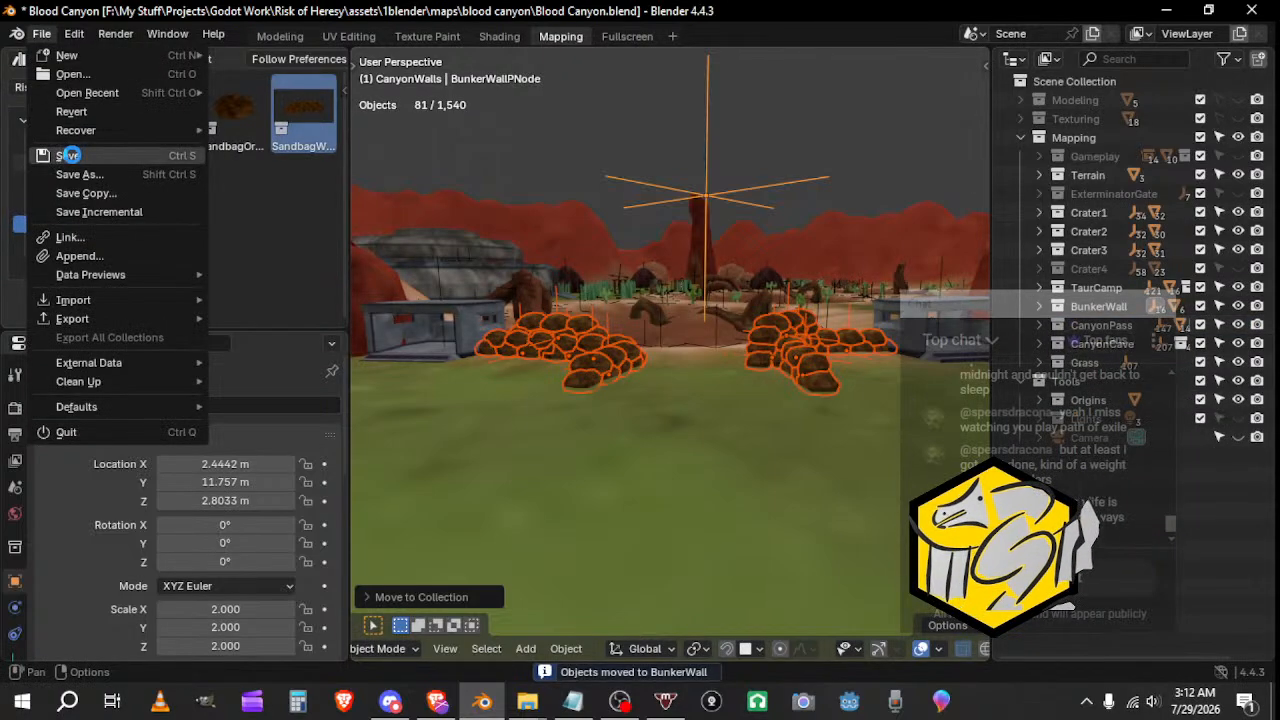
{"action": "left_click", "coordinate": [70, 155]}
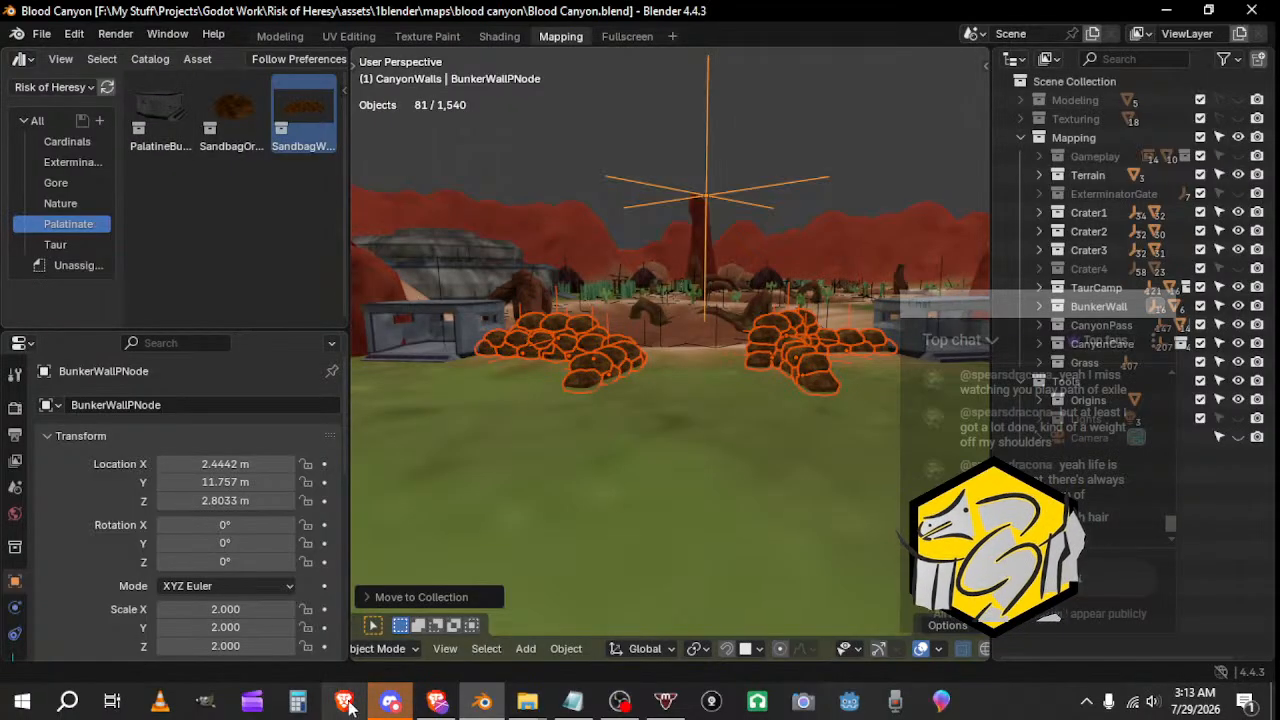
Step: Switch to Discord and post "That's dope" in the general channel
{"action": "left_click", "coordinate": [390, 700]}
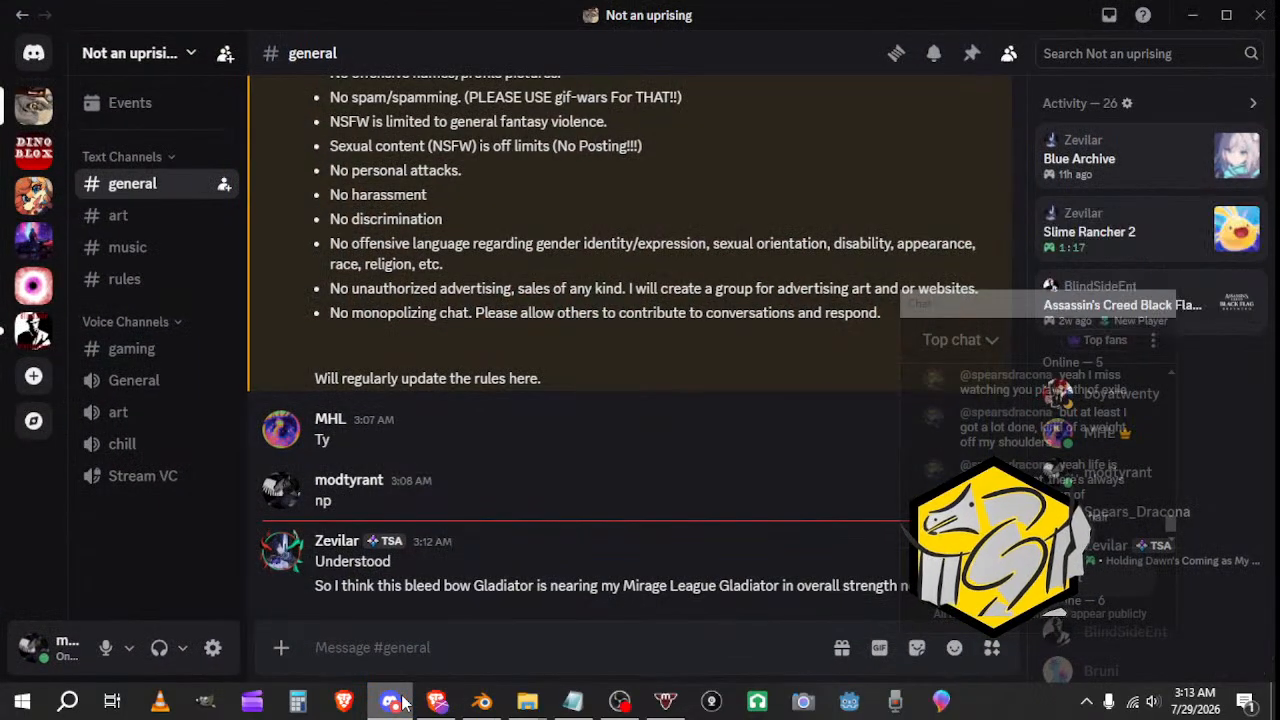
{"action": "left_click", "coordinate": [437, 631]}
{"action": "type", "text": "Th"}
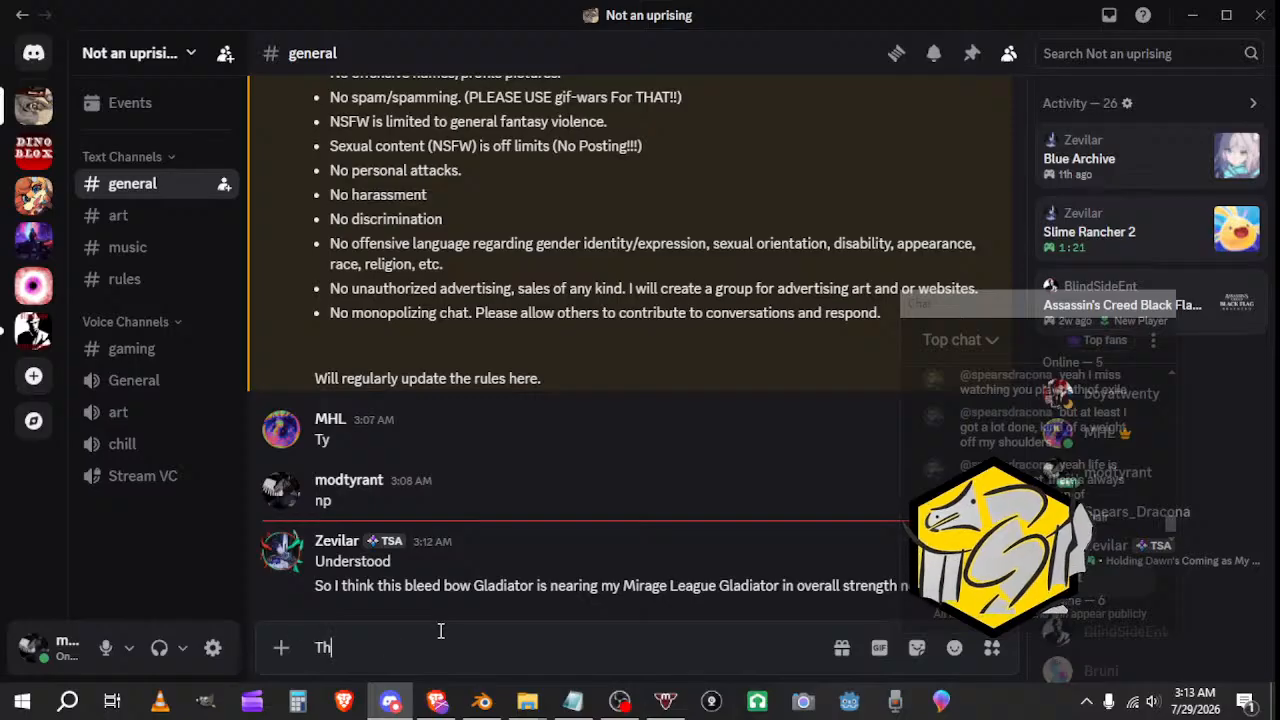
{"action": "type", "text": "at's dope"}
{"action": "key", "text": "Return"}
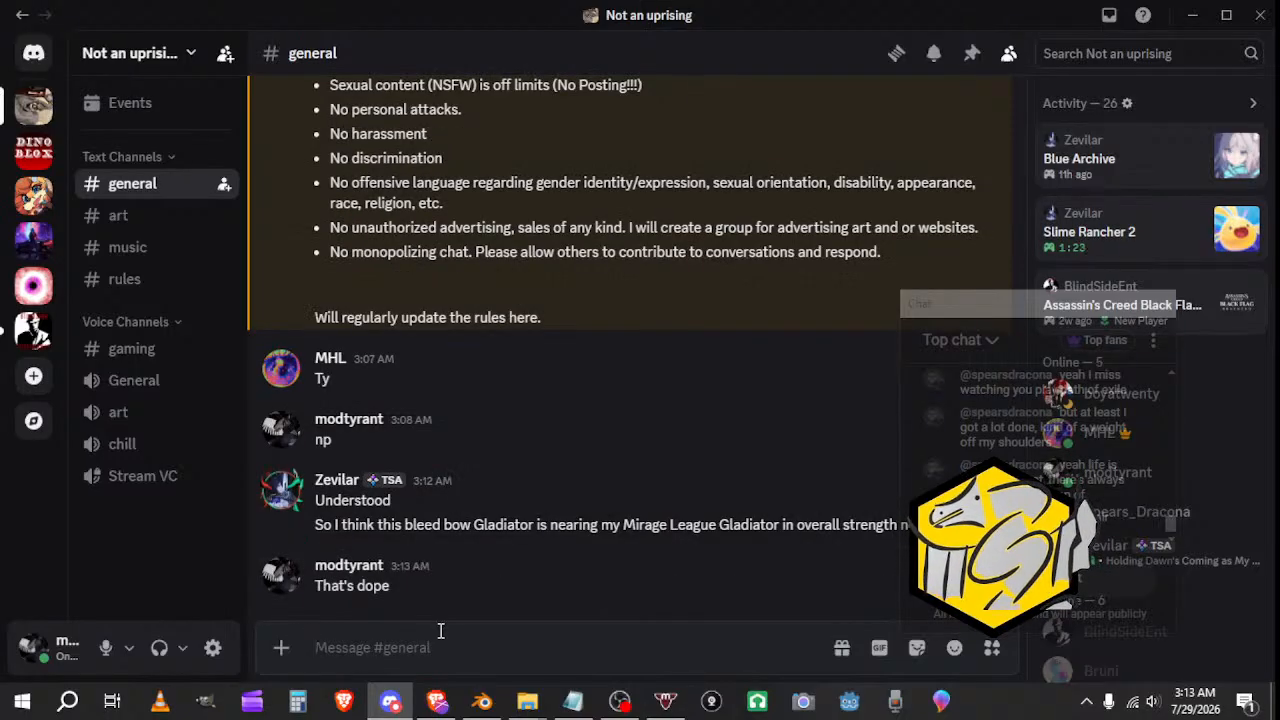
Step: Post "i am playing POE tomarrow after work" in the general channel and return to Blender
{"action": "type", "text": "i am playin"}
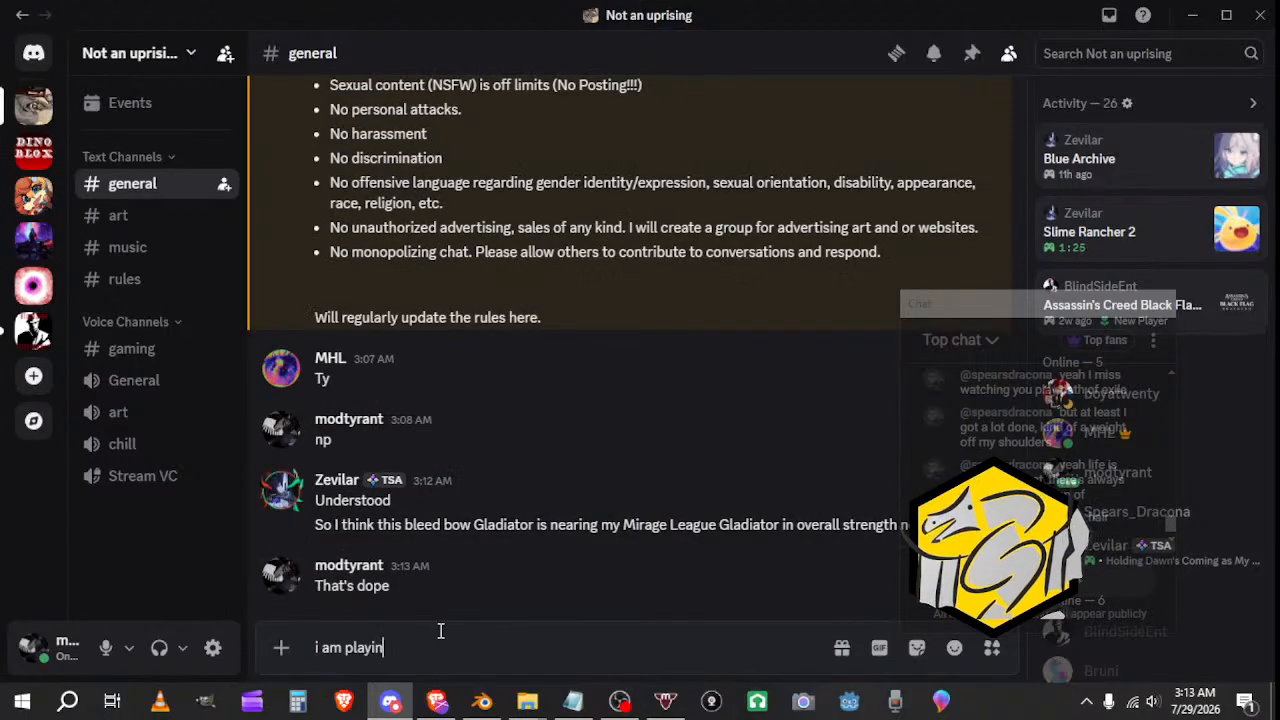
{"action": "type", "text": "g POE tomarrow a"}
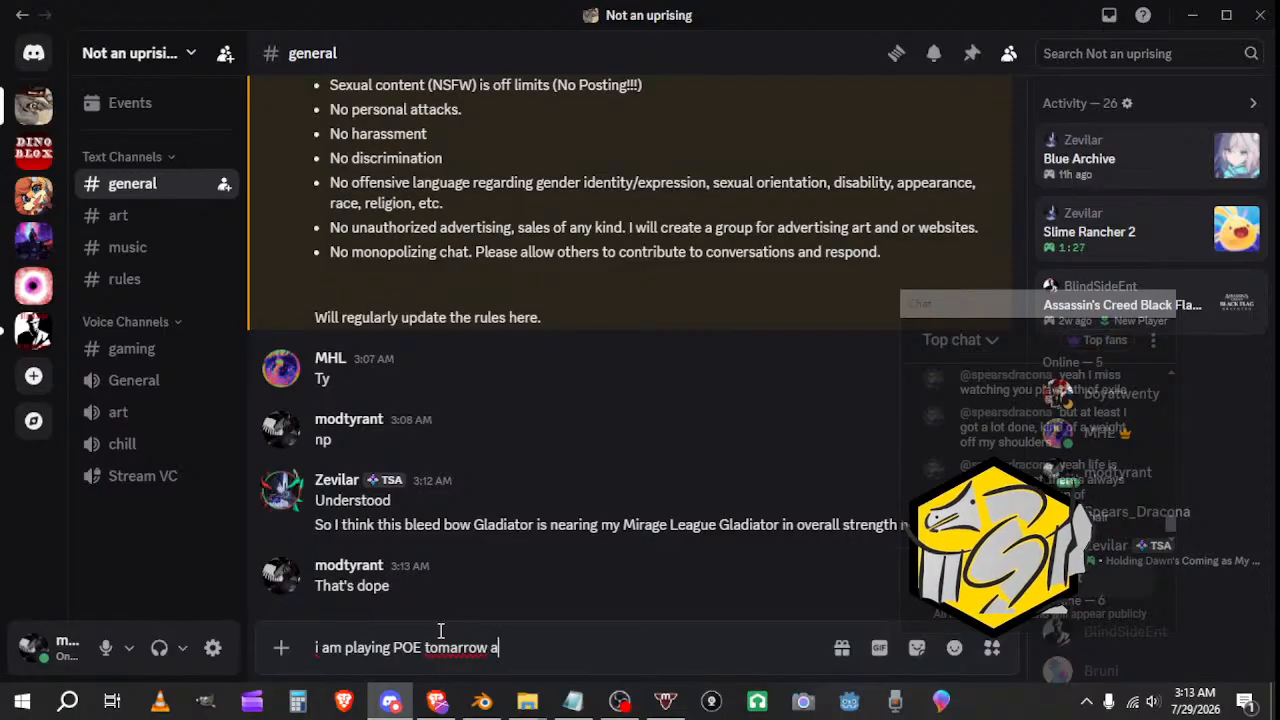
{"action": "type", "text": "fter work"}
{"action": "key", "text": "Return"}
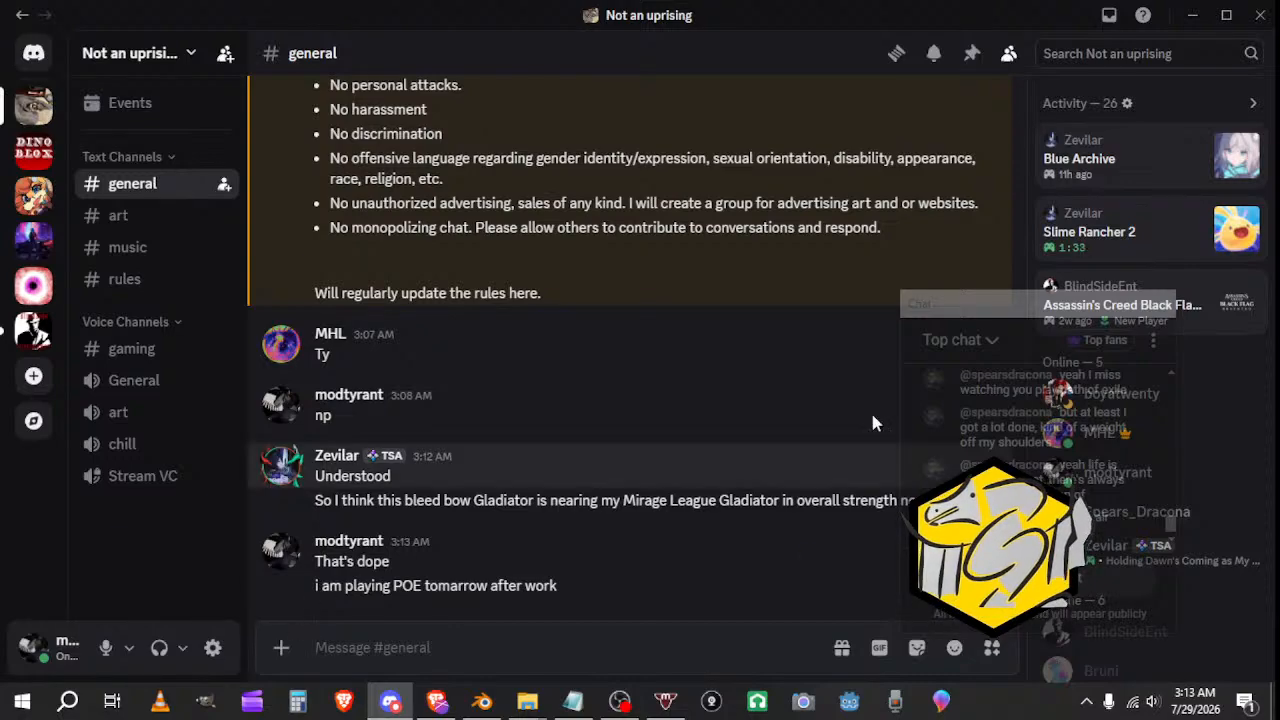
{"action": "left_click", "coordinate": [1260, 15]}
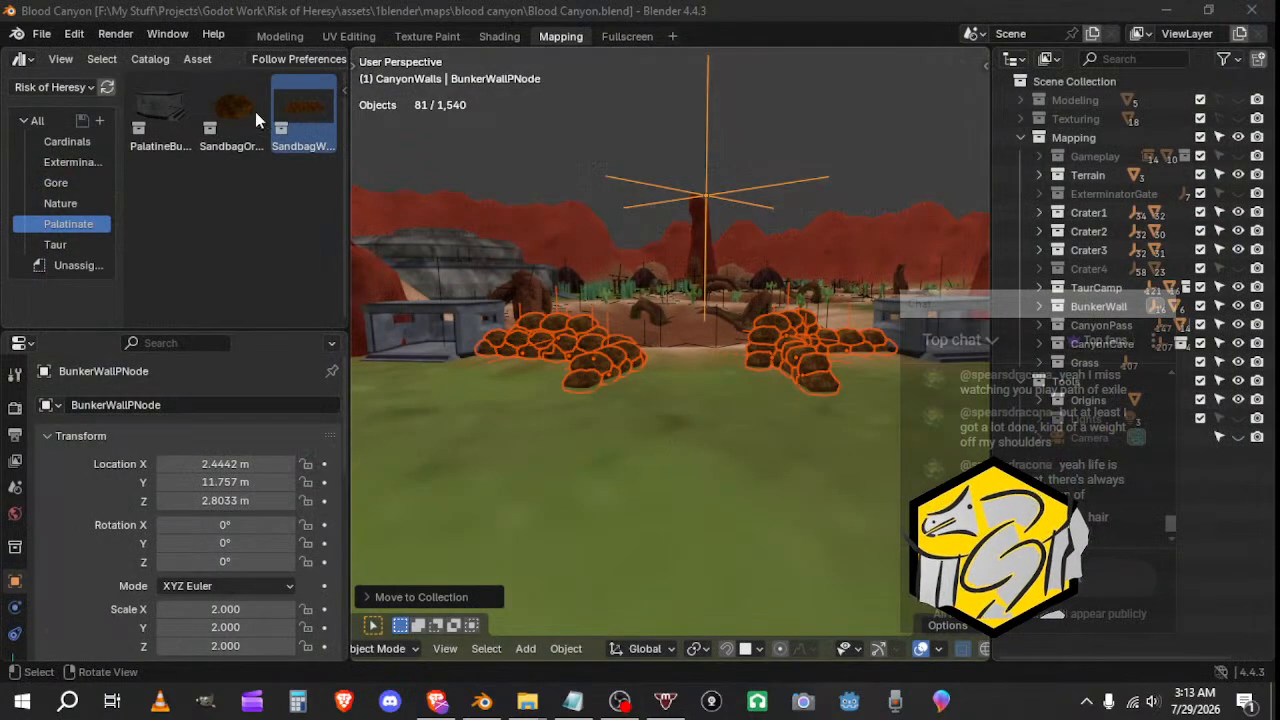
Step: Place the 3D cursor on the red ground beside the round bunker and add a barricade fence from the Taur catalog there
{"action": "middle_click_drag", "start_coordinate": [525, 338], "coordinate": [555, 386]}
{"action": "middle_click_drag", "start_coordinate": [445, 340], "coordinate": [712, 408], "text": "shift"}
{"action": "scroll", "coordinate": [693, 388], "scroll_direction": "down", "scroll_amount": 4}
{"action": "middle_click_drag", "start_coordinate": [576, 375], "coordinate": [851, 375]}
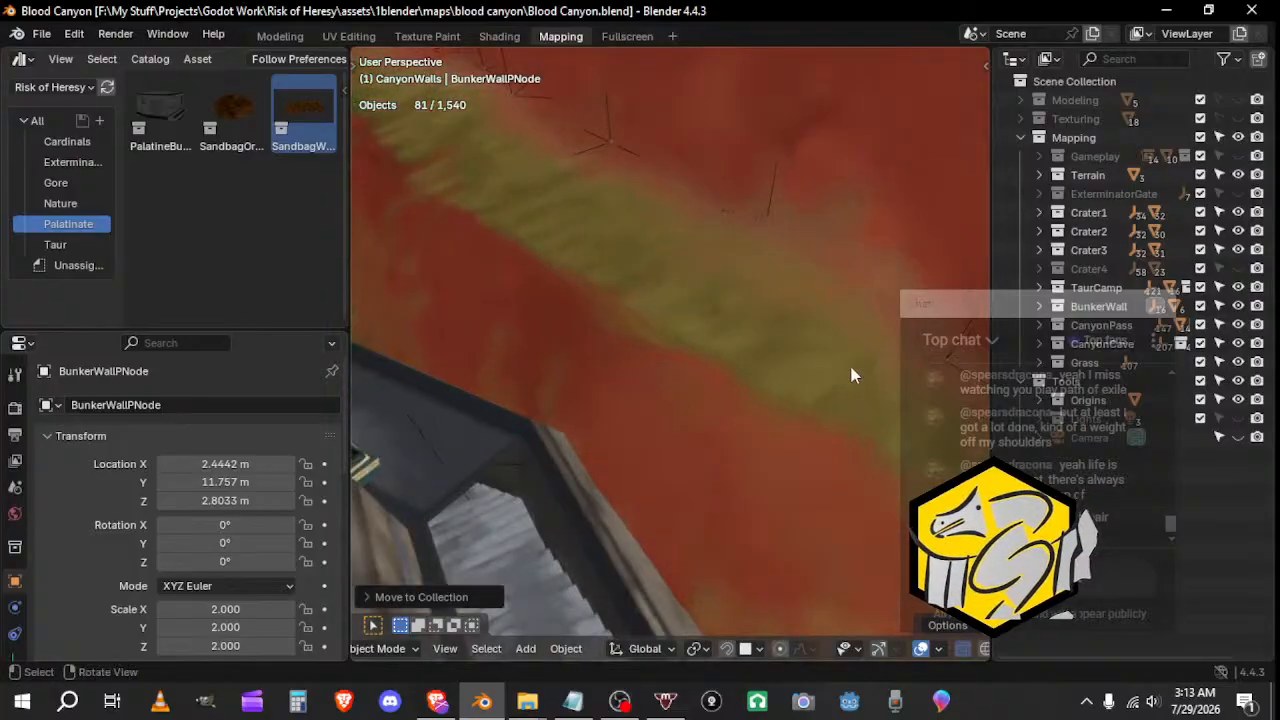
{"action": "right_click", "coordinate": [660, 390], "text": "shift"}
{"action": "middle_click_drag", "start_coordinate": [660, 390], "coordinate": [691, 445]}
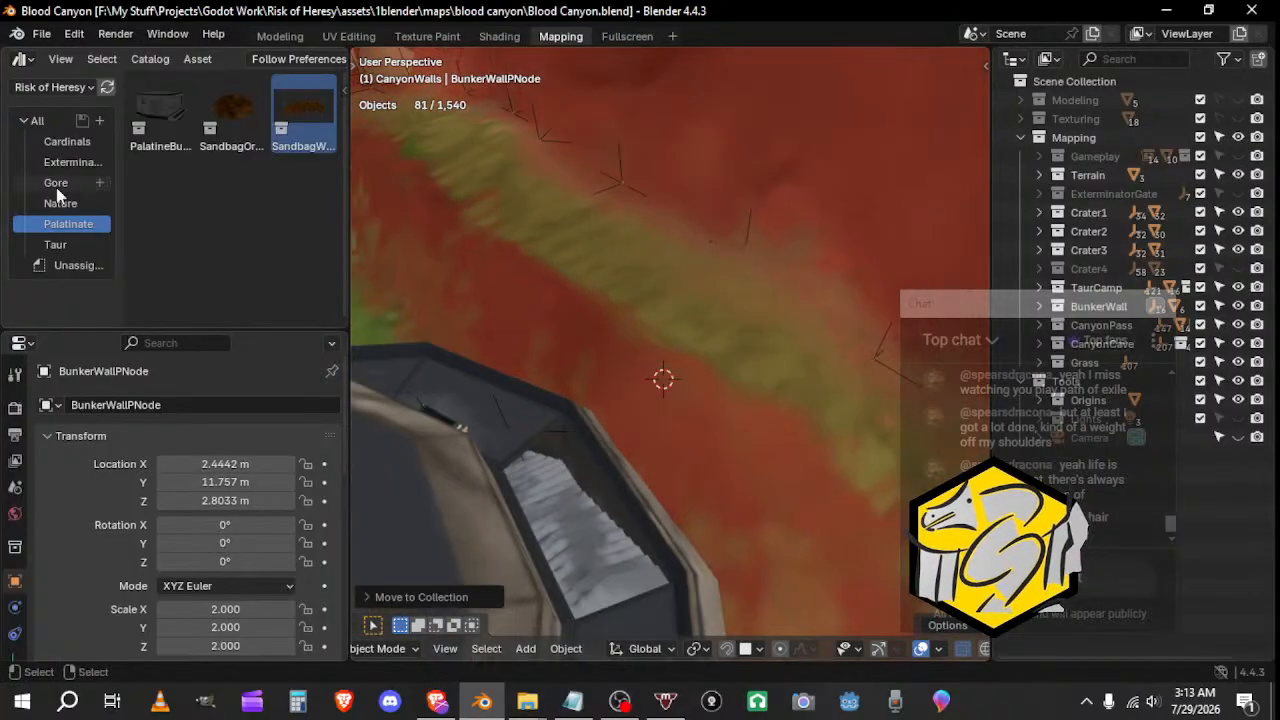
{"action": "left_click", "coordinate": [64, 244]}
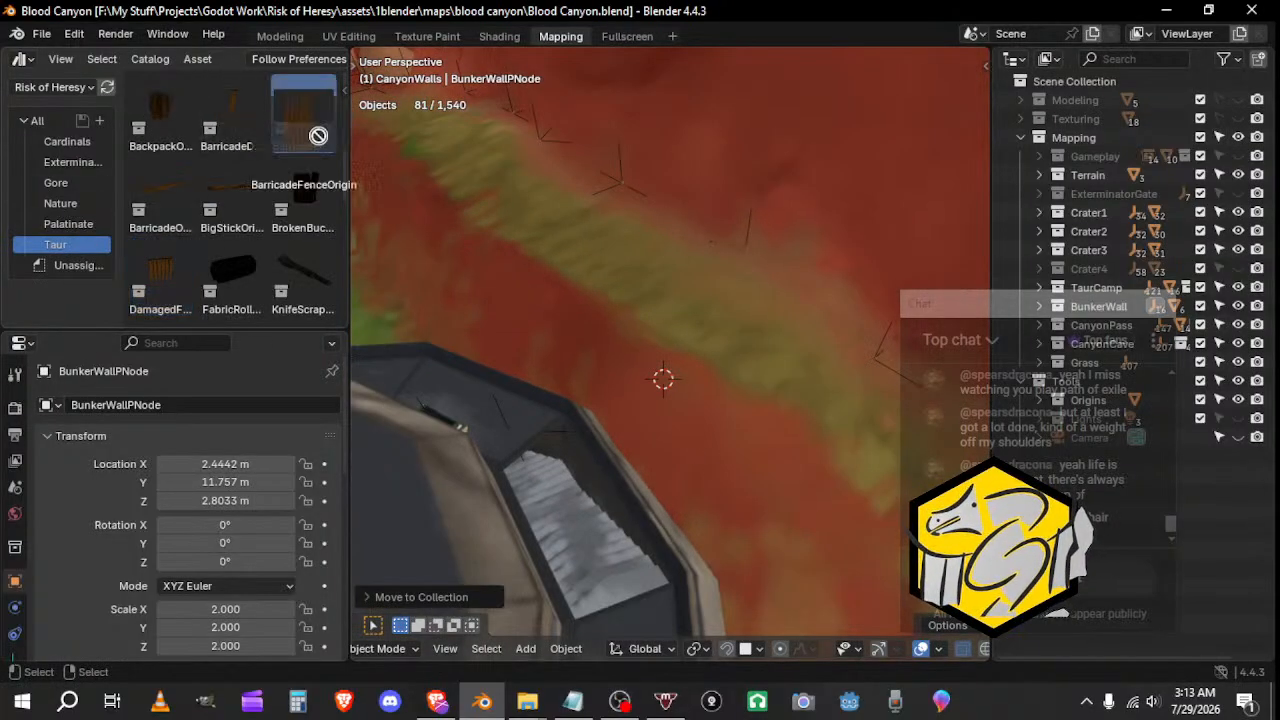
{"action": "left_click_drag", "start_coordinate": [300, 112], "coordinate": [683, 364]}
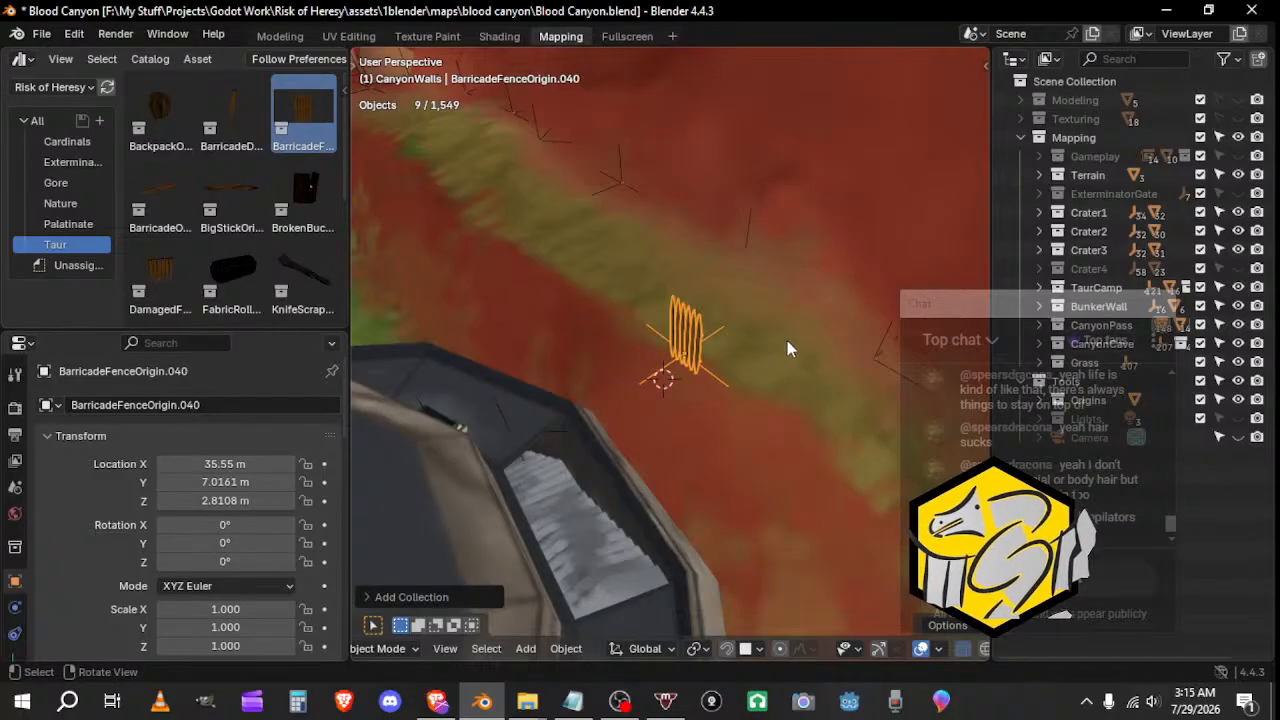
Step: Move the new barricade fence onto the ground beside the bunker, at about X 35.10 m, Y 6.59 m, Z 2.47 m
{"action": "key", "text": "g"}
{"action": "left_click", "coordinate": [612, 333]}
{"action": "middle_click_drag", "start_coordinate": [690, 415], "coordinate": [792, 409]}
{"action": "scroll", "coordinate": [795, 408], "scroll_direction": "up", "scroll_amount": 2}
{"action": "middle_click_drag", "start_coordinate": [530, 415], "coordinate": [782, 412]}
{"action": "key", "text": "g"}
{"action": "left_click", "coordinate": [652, 380]}
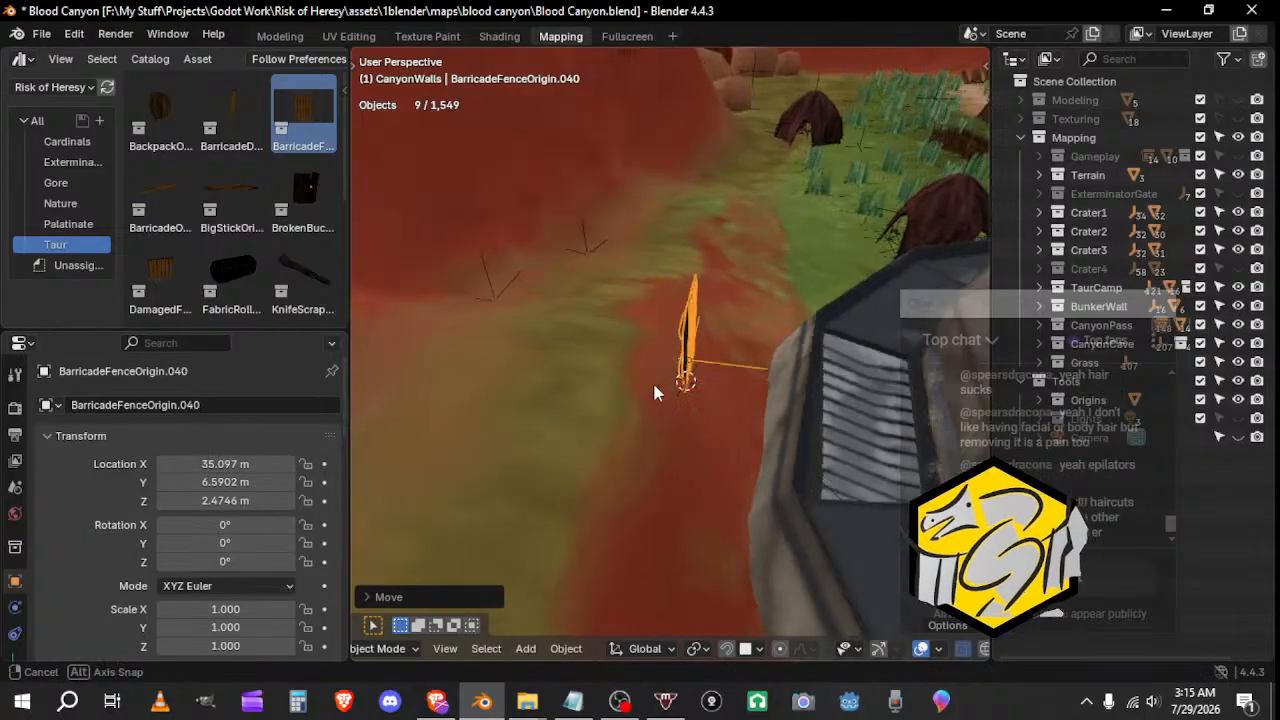
{"action": "middle_click_drag", "start_coordinate": [652, 380], "coordinate": [735, 328]}
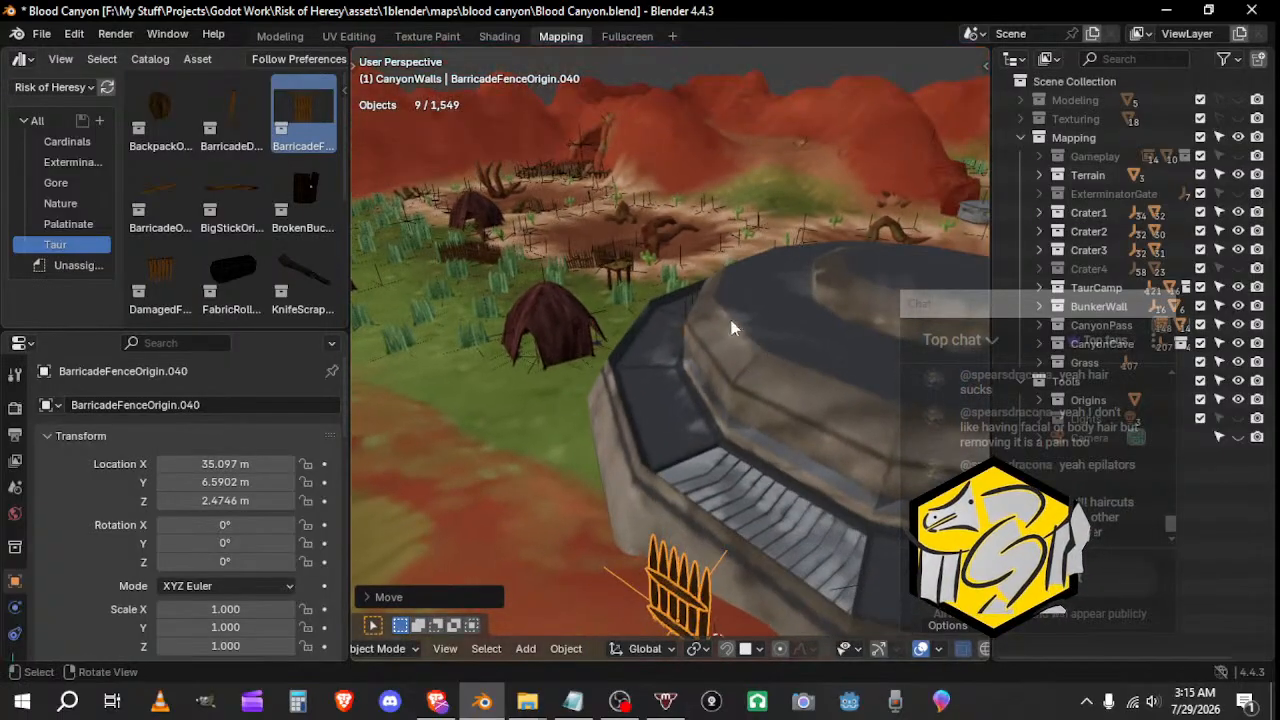
{"action": "middle_click_drag", "start_coordinate": [606, 302], "coordinate": [652, 307]}
{"action": "middle_click_drag", "start_coordinate": [453, 373], "coordinate": [677, 385]}
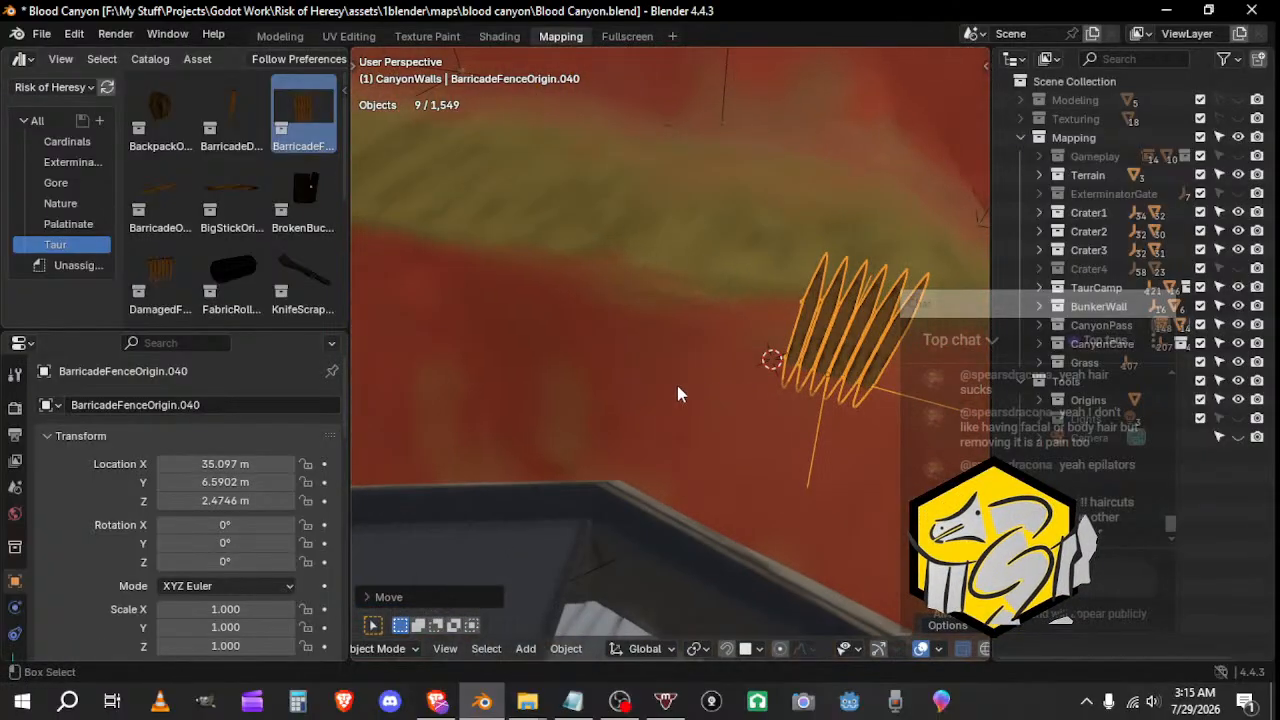
Step: Duplicate the fence, turn the copy to about 10.3° around Z and join it to the first at about X 35.08 m, Y 7.15 m
{"action": "key", "text": "shift+d"}
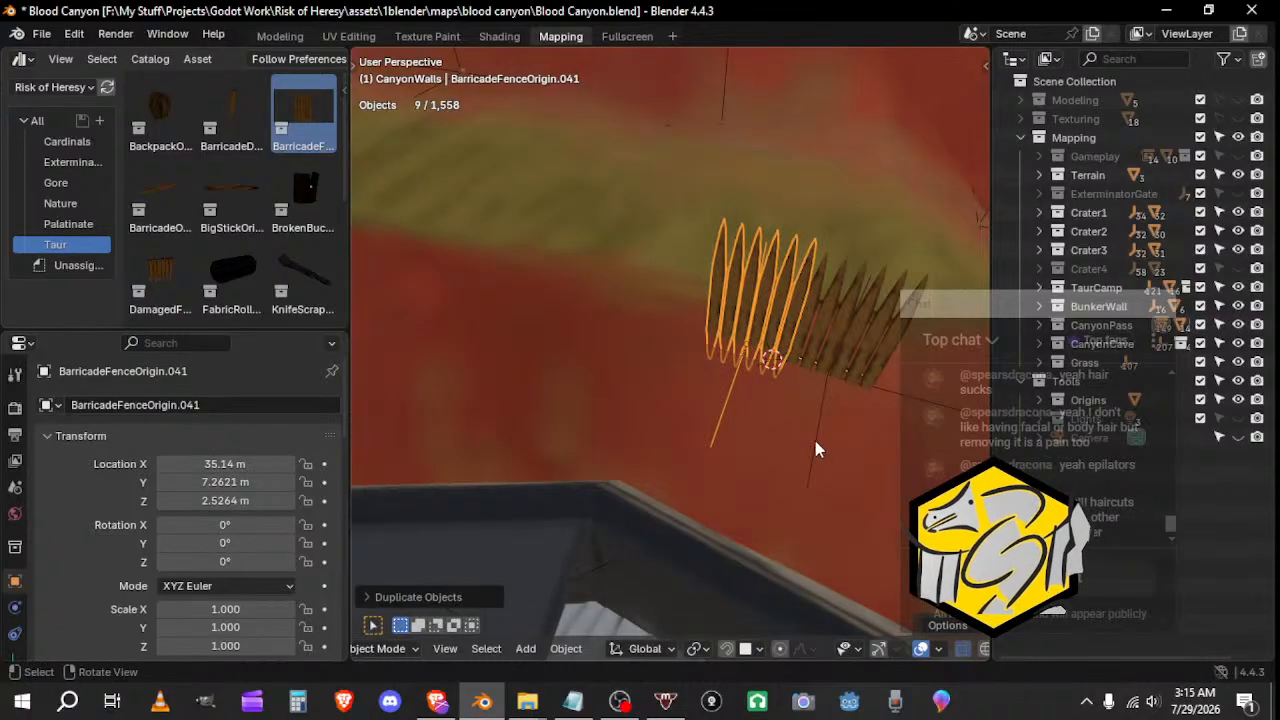
{"action": "left_click", "coordinate": [805, 410]}
{"action": "middle_click_drag", "start_coordinate": [805, 410], "coordinate": [657, 460]}
{"action": "key", "text": "g"}
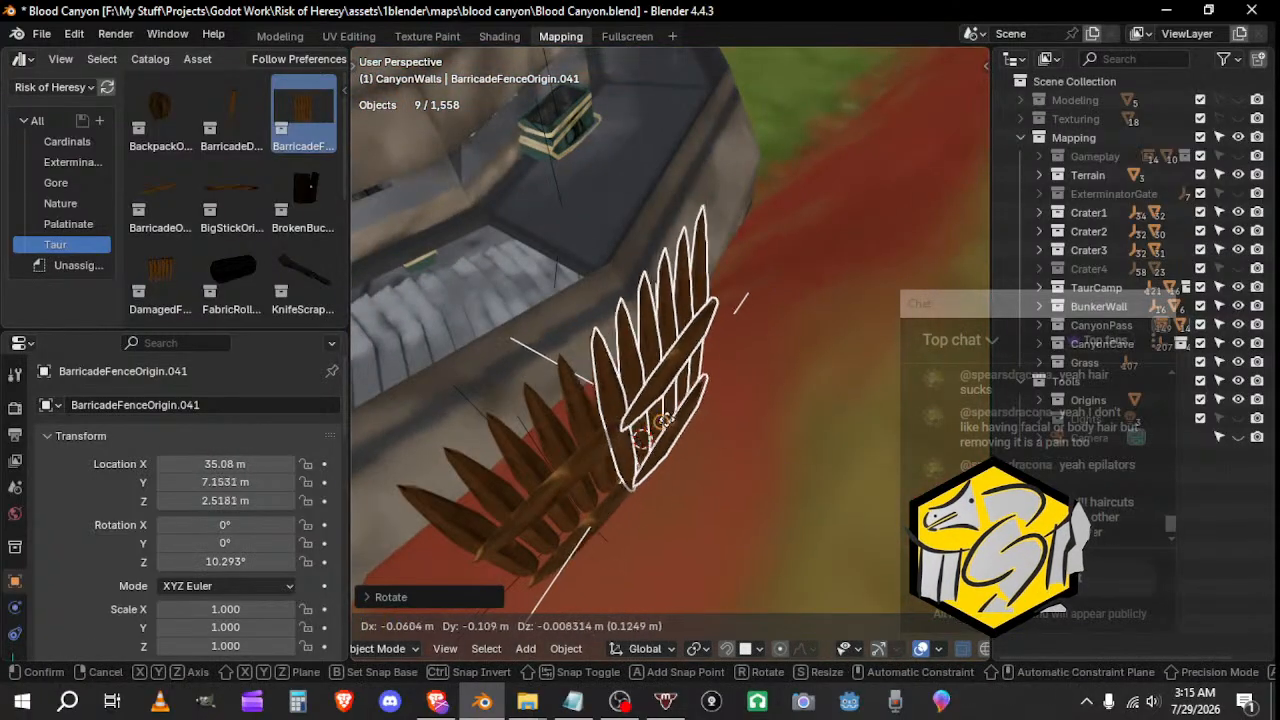
{"action": "left_click", "coordinate": [673, 401]}
{"action": "middle_click_drag", "start_coordinate": [673, 401], "coordinate": [752, 380]}
Step: Duplicate the second fence, rotate the copy to about -14° around Z and place it at about X 35.14 m, Y 7.97 m
{"action": "key", "text": "shift+d"}
{"action": "left_click", "coordinate": [680, 360]}
{"action": "key", "text": "r"}
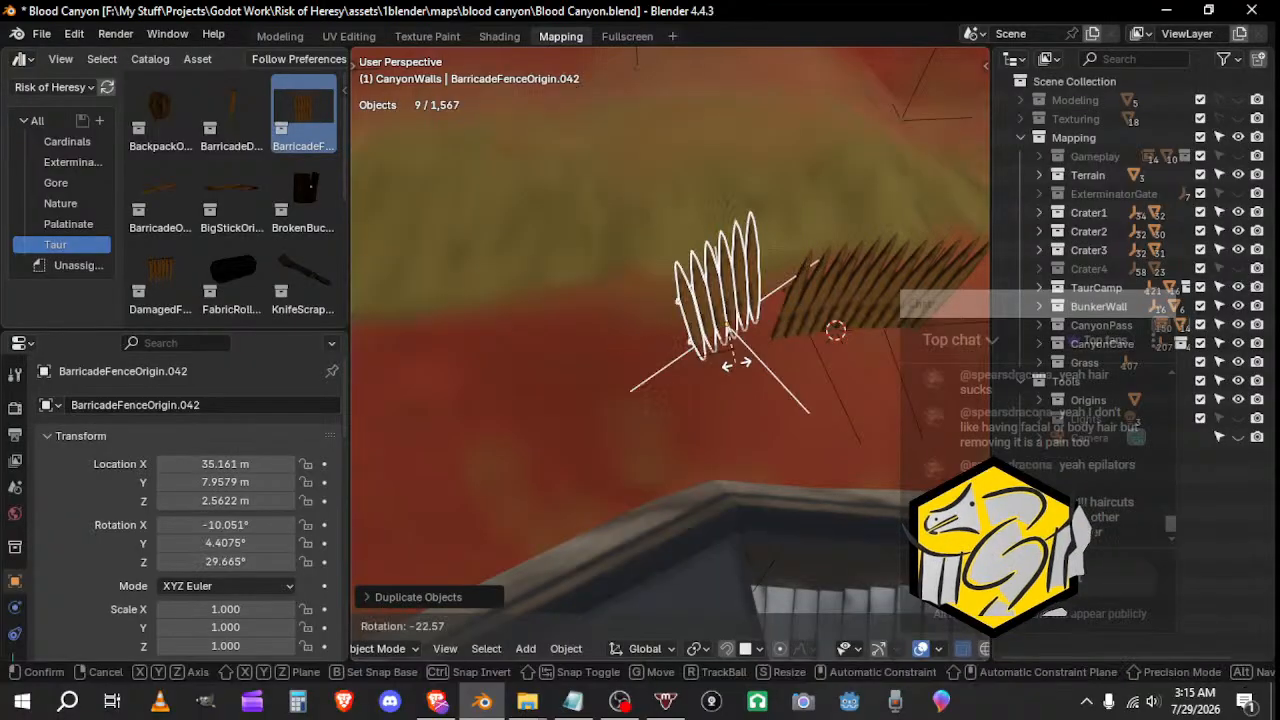
{"action": "key", "text": "z"}
{"action": "left_click", "coordinate": [700, 374]}
{"action": "key", "text": "g"}
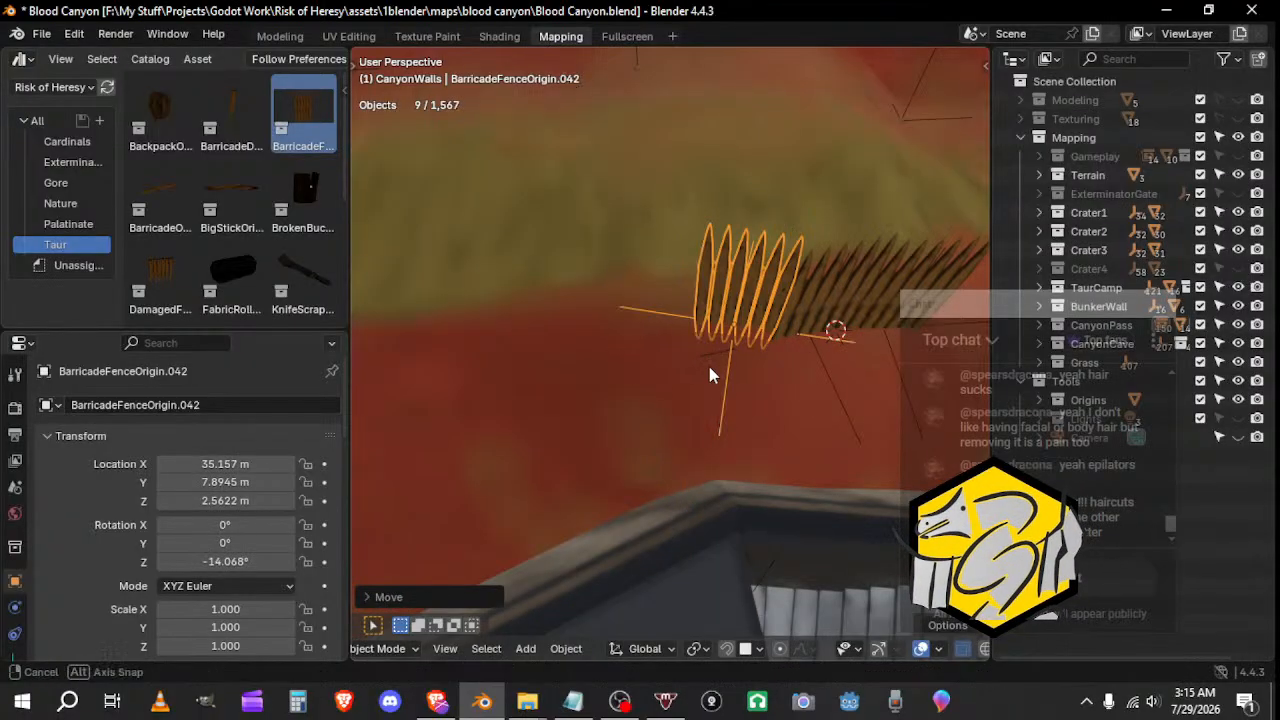
{"action": "middle_click_drag", "start_coordinate": [710, 368], "coordinate": [675, 301]}
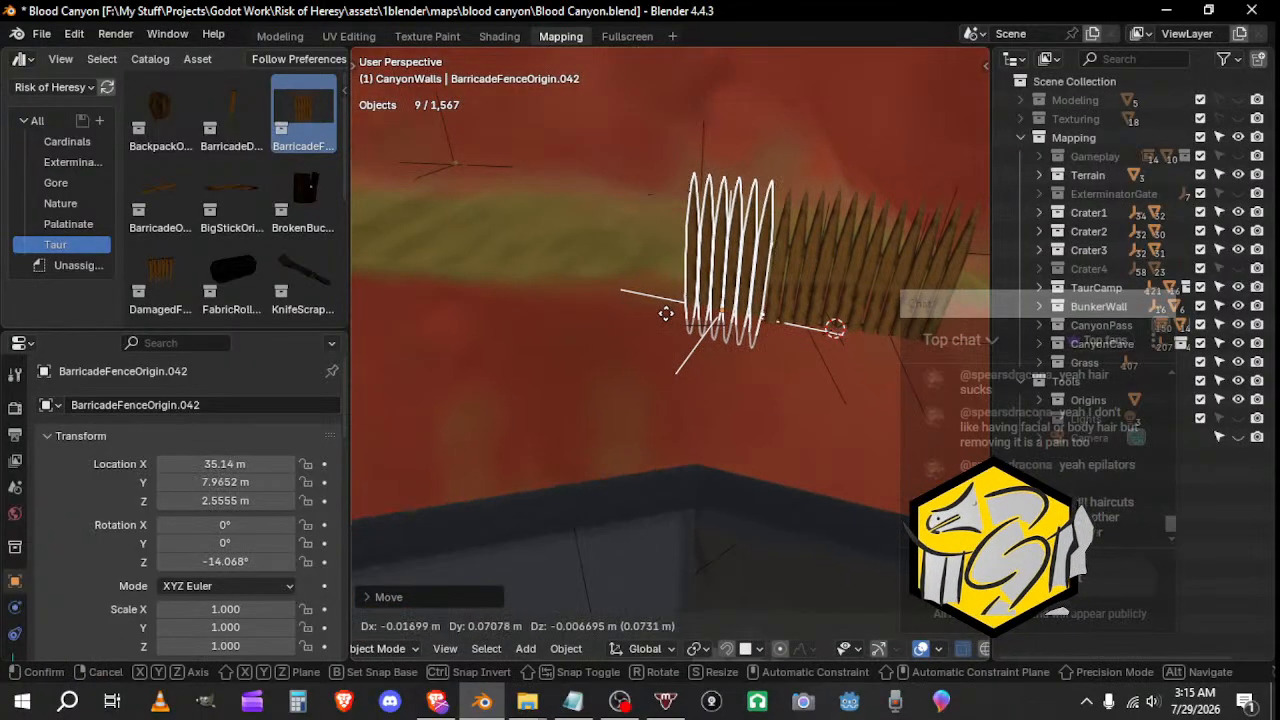
{"action": "left_click", "coordinate": [666, 313]}
Step: Add a fourth fence by duplicating the third, placing it at about X 35.04 m, Y 8.70 m with about 15.3° Z rotation
{"action": "key", "text": "shift+d"}
{"action": "left_click", "coordinate": [650, 315]}
{"action": "key", "text": "r"}
{"action": "key", "text": "z"}
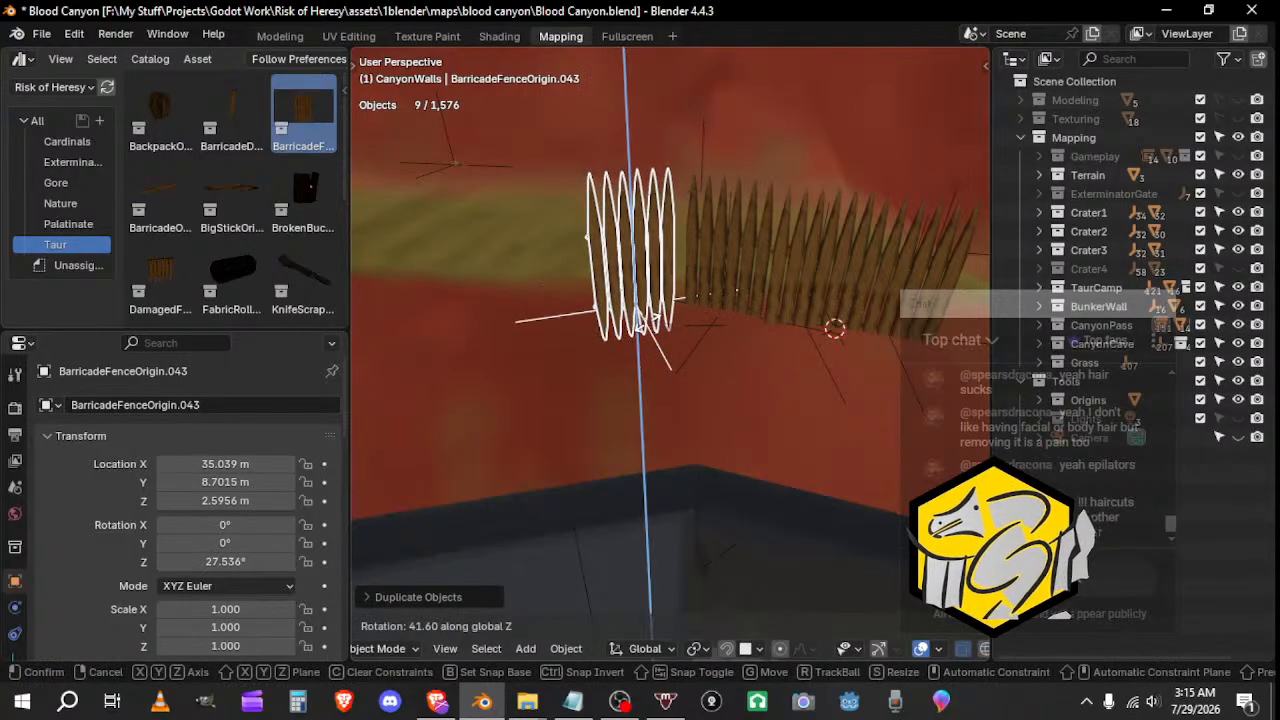
{"action": "left_click", "coordinate": [643, 328]}
{"action": "middle_click_drag", "start_coordinate": [643, 329], "coordinate": [372, 422]}
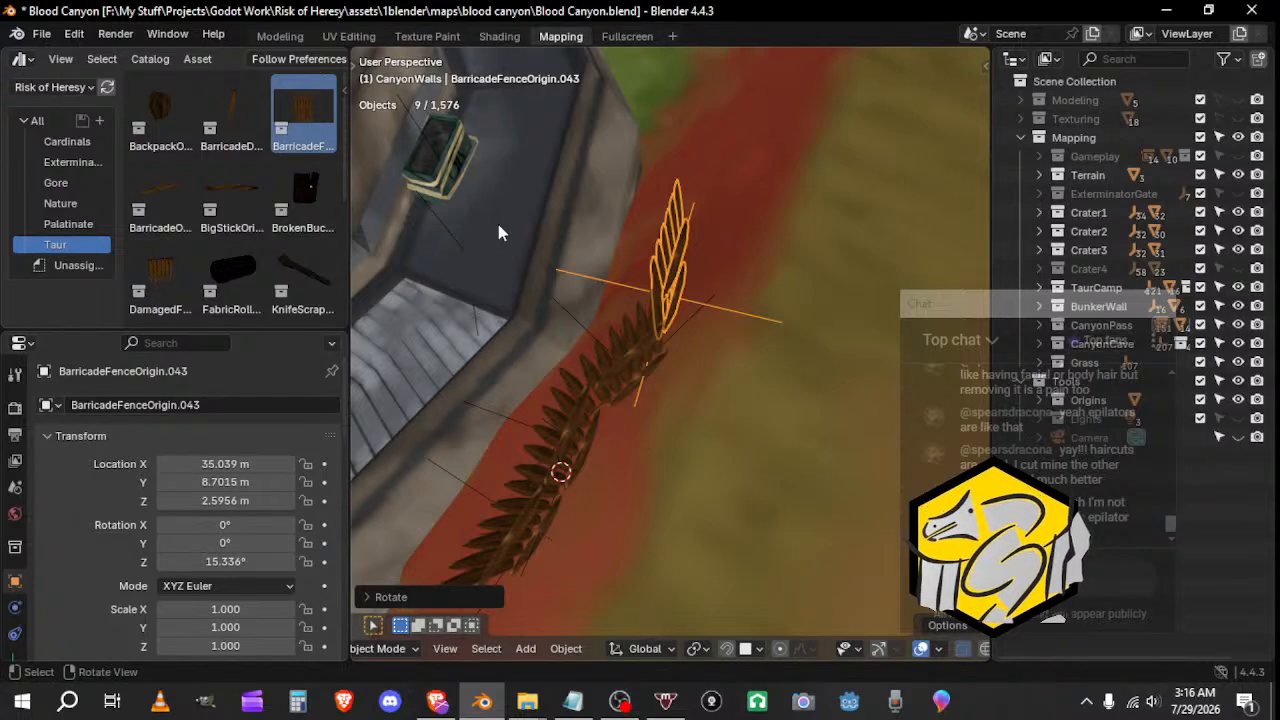
Step: Adjust the fourth fence's position against the row and tilt it about -4.2° around X to follow the slope
{"action": "middle_click_drag", "start_coordinate": [498, 226], "coordinate": [417, 343]}
{"action": "key", "text": "g"}
{"action": "left_click", "coordinate": [660, 312]}
{"action": "key", "text": "r"}
{"action": "key", "text": "Escape"}
{"action": "key", "text": "r"}
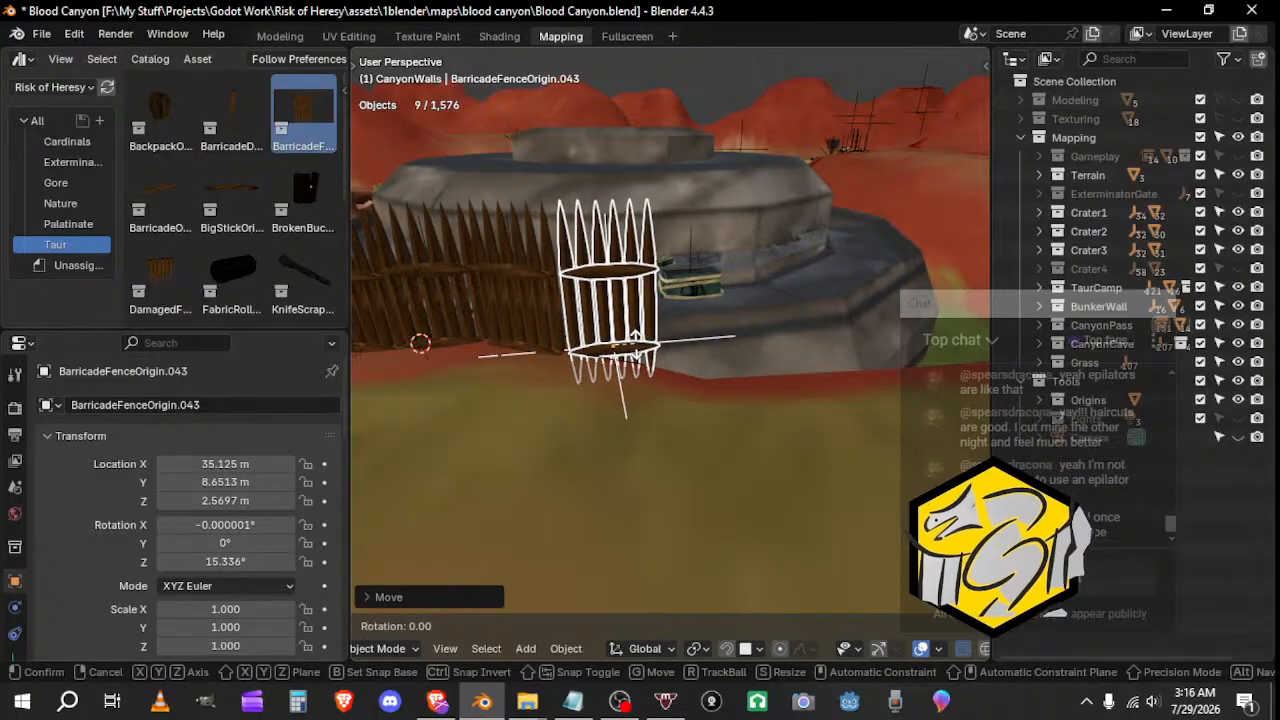
{"action": "key", "text": "g"}
{"action": "left_click", "coordinate": [630, 365]}
{"action": "middle_click_drag", "start_coordinate": [630, 365], "coordinate": [578, 422]}
{"action": "key", "text": "r"}
{"action": "left_click", "coordinate": [621, 427]}
{"action": "key", "text": "g"}
{"action": "left_click", "coordinate": [711, 424]}
Step: Duplicate the tilted fourth fence, rotate the copy to about -8° around Z and fit it to the row at ground height
{"action": "key", "text": "shift+d"}
{"action": "left_click", "coordinate": [693, 393]}
{"action": "key", "text": "r"}
{"action": "key", "text": "z"}
{"action": "left_click", "coordinate": [644, 409]}
{"action": "key", "text": "g"}
{"action": "left_click", "coordinate": [651, 406]}
{"action": "key", "text": "g"}
{"action": "key", "text": "z"}
{"action": "left_click", "coordinate": [645, 345]}
Step: Duplicate the fifth fence, rotate the copy to about 12.9° around Z and place it at about X 35.22 m, Y 9.98 m, Z 2.40 m
{"action": "key", "text": "shift+d"}
{"action": "left_click", "coordinate": [692, 408]}
{"action": "key", "text": "g"}
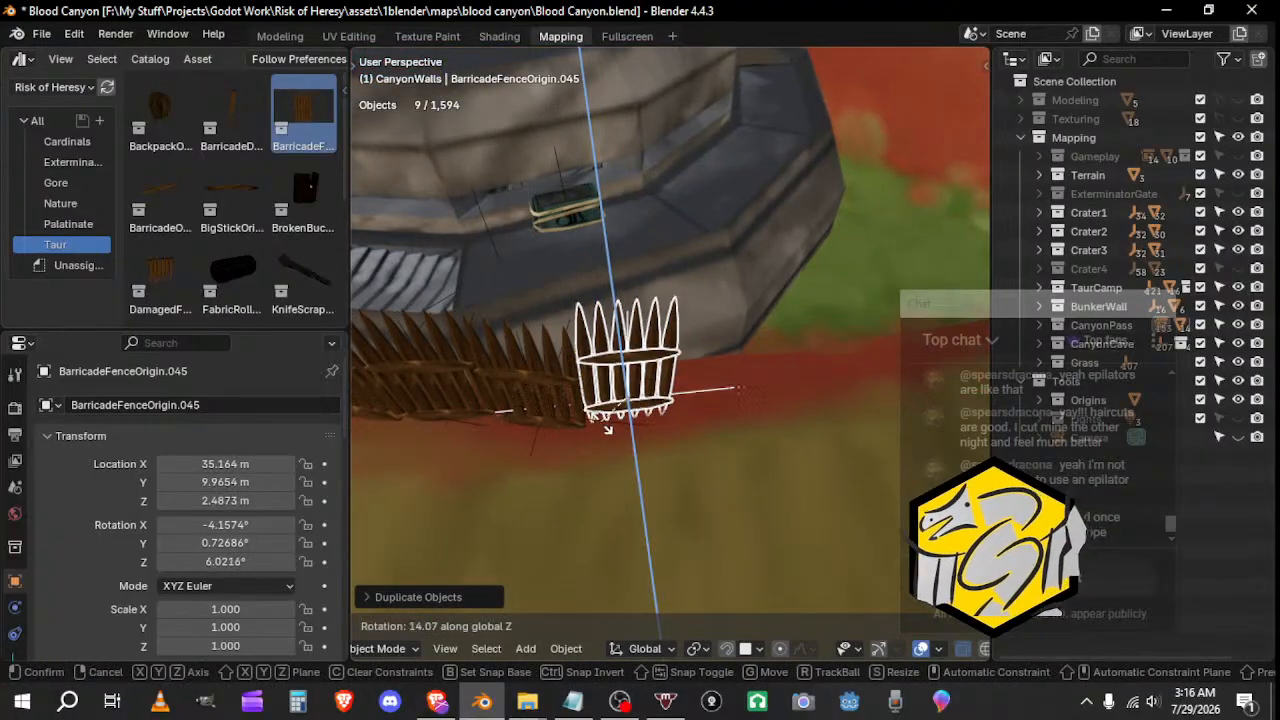
{"action": "left_click", "coordinate": [608, 430]}
{"action": "key", "text": "g"}
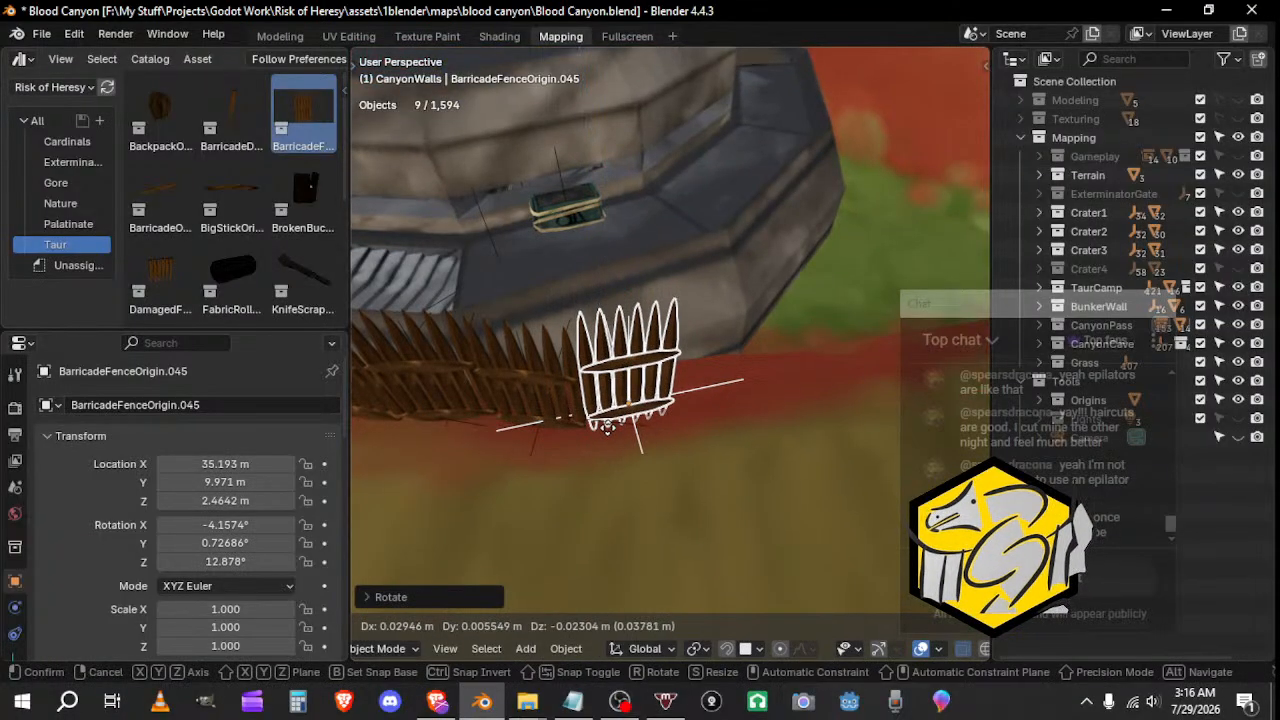
{"action": "left_click", "coordinate": [608, 428]}
{"action": "middle_click_drag", "start_coordinate": [608, 428], "coordinate": [610, 367]}
{"action": "key", "text": "g"}
{"action": "left_click", "coordinate": [611, 370]}
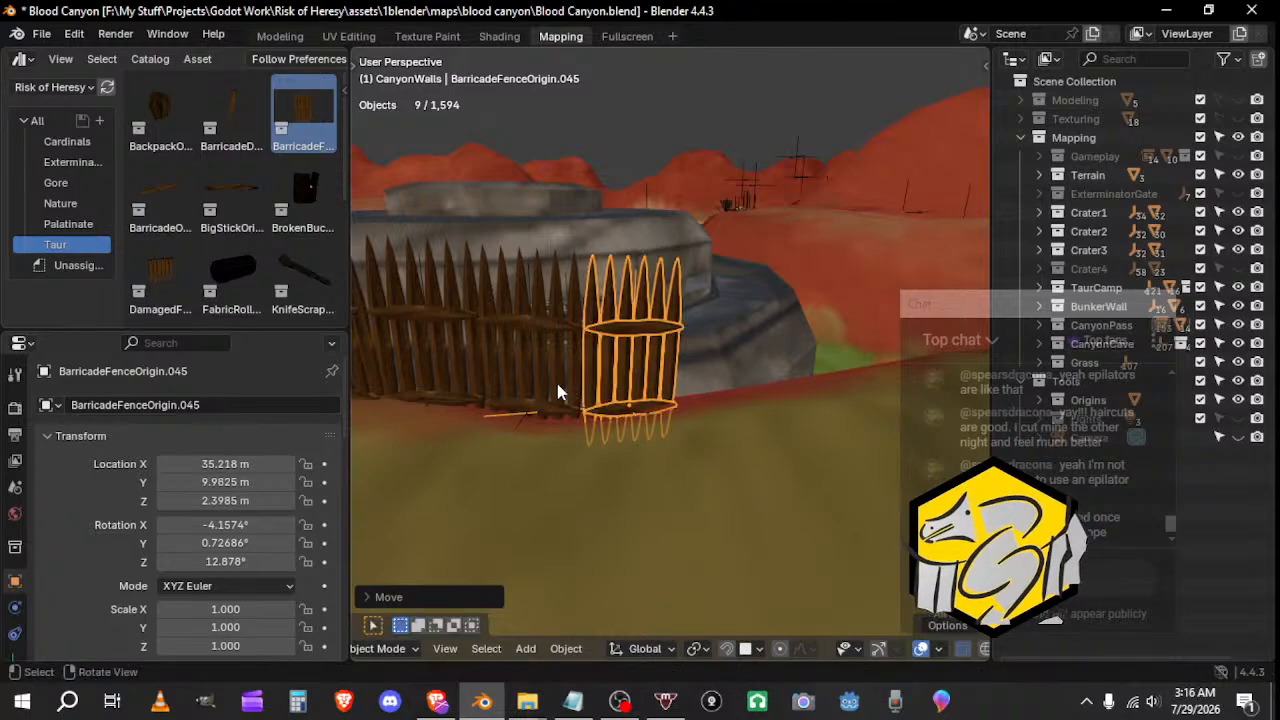
Step: Select the fifth fence and shift it to about X 35.26 m, Y 9.29 m, Z 2.44 m
{"action": "left_click", "coordinate": [557, 387]}
{"action": "key", "text": "g"}
{"action": "left_click", "coordinate": [581, 406]}
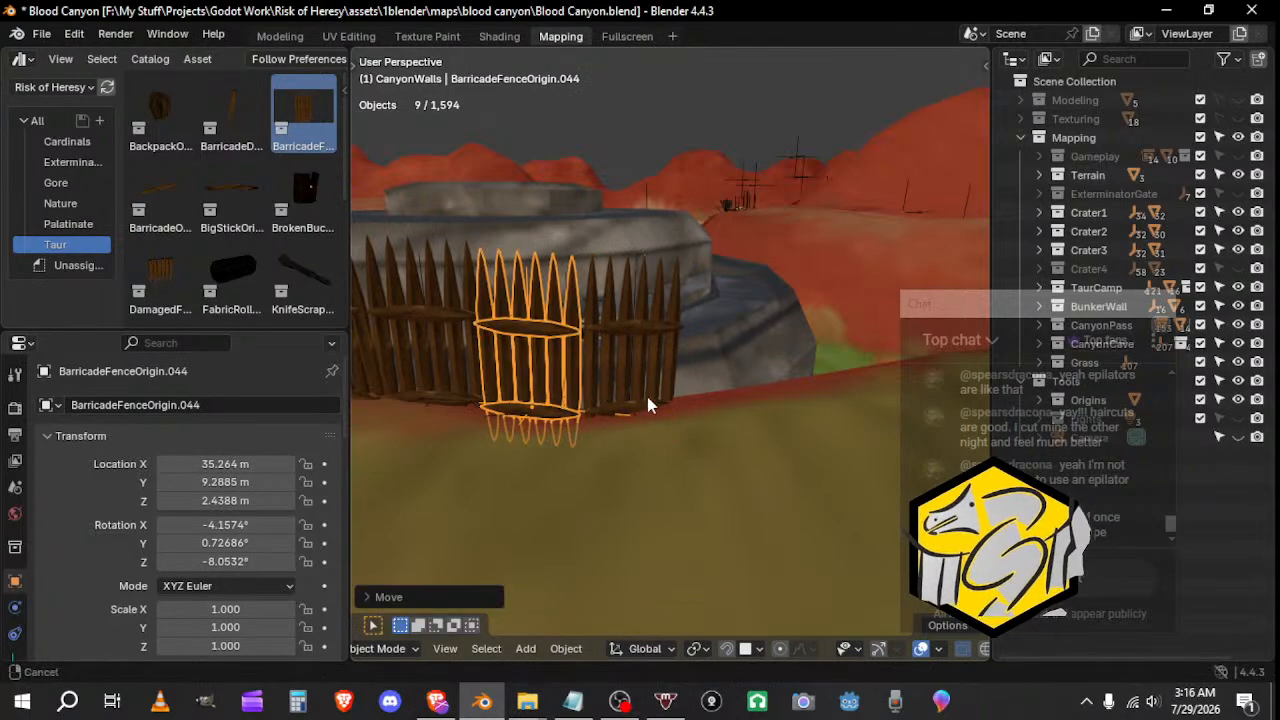
Step: Duplicate the end fence as a seventh section, turn it around Z and adjust its tilt and position against the row
{"action": "middle_click_drag", "start_coordinate": [648, 405], "coordinate": [602, 444]}
{"action": "key", "text": "shift+d"}
{"action": "left_click", "coordinate": [685, 410]}
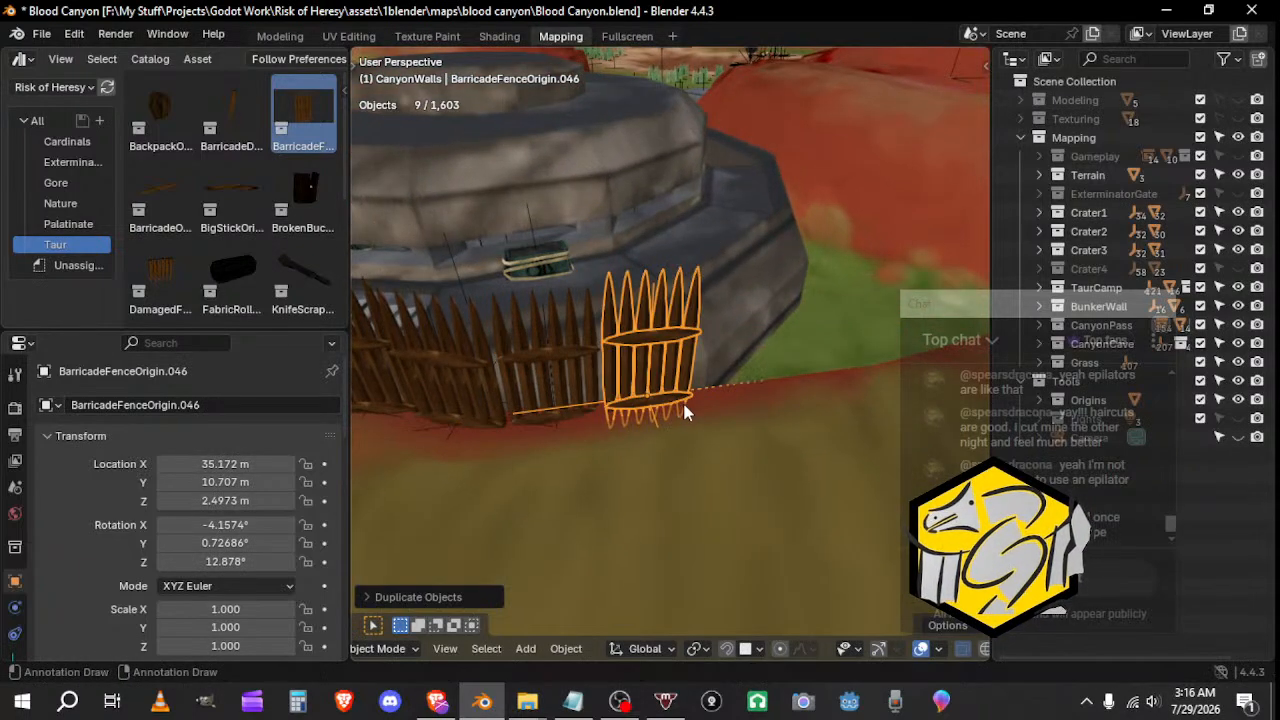
{"action": "key", "text": "r"}
{"action": "key", "text": "z"}
{"action": "left_click", "coordinate": [682, 411]}
{"action": "middle_click_drag", "start_coordinate": [682, 411], "coordinate": [633, 408]}
{"action": "key", "text": "g"}
{"action": "left_click", "coordinate": [640, 457]}
{"action": "key", "text": "r"}
{"action": "left_click", "coordinate": [781, 402]}
{"action": "key", "text": "g"}
{"action": "left_click", "coordinate": [779, 404]}
Step: Select seven neighbouring fence sections of the barricade row and duplicate them as one run past the end of the row
{"action": "key", "text": "alt+z"}
{"action": "scroll", "coordinate": [779, 404], "scroll_direction": "down", "scroll_amount": 2}
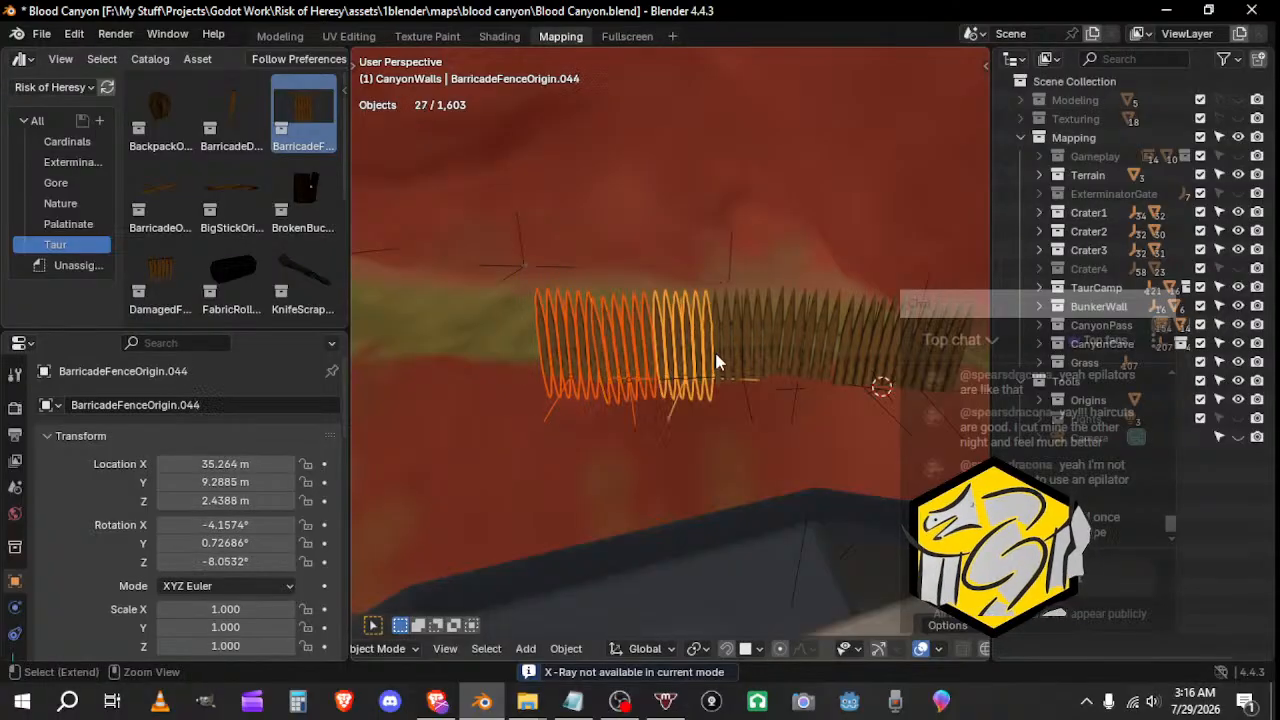
{"action": "left_click", "coordinate": [921, 371], "text": "shift"}
{"action": "middle_click_drag", "start_coordinate": [919, 374], "coordinate": [878, 443]}
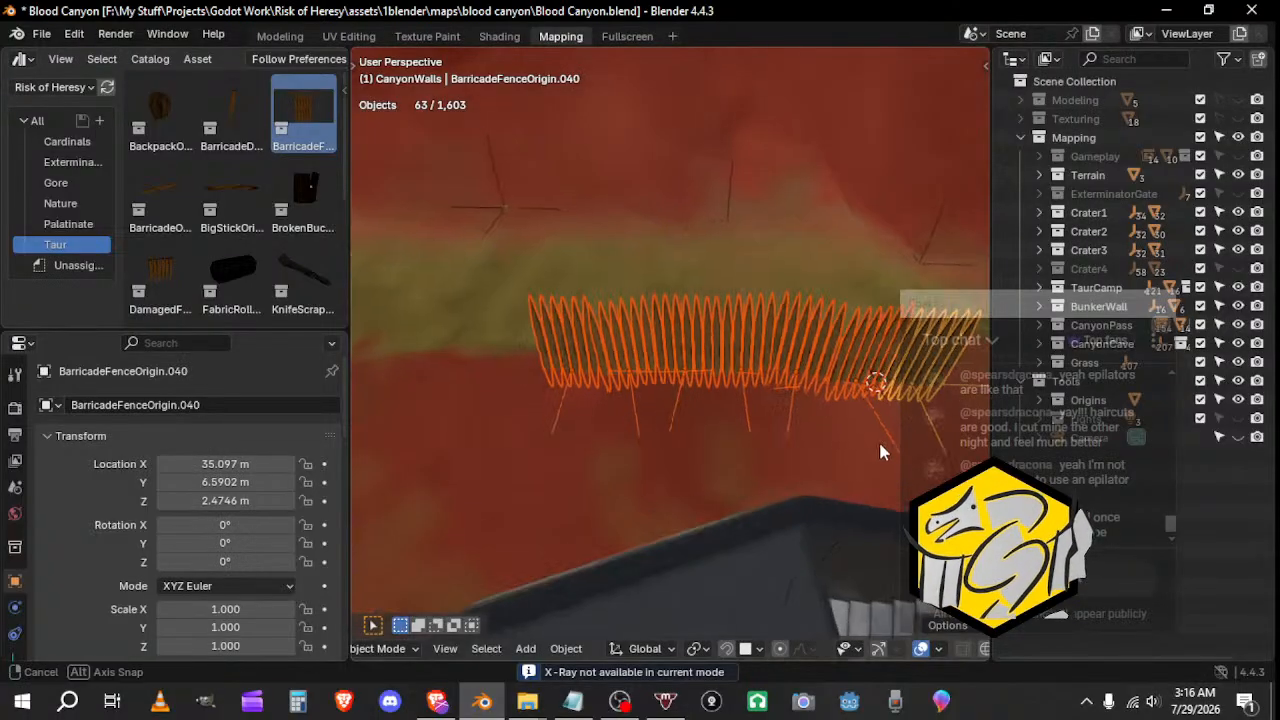
{"action": "scroll", "coordinate": [870, 441], "scroll_direction": "down", "scroll_amount": 2}
{"action": "middle_click_drag", "start_coordinate": [612, 358], "coordinate": [764, 313], "text": "shift"}
{"action": "key", "text": "shift+d"}
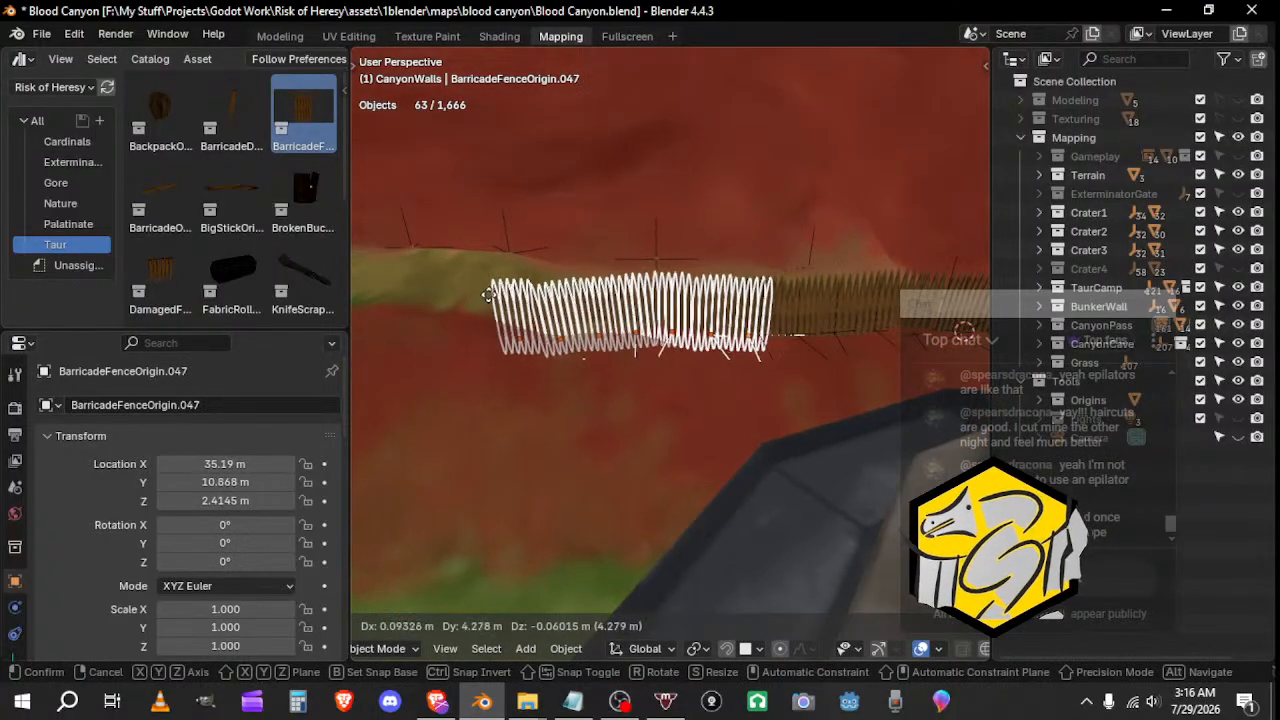
{"action": "left_click", "coordinate": [680, 300]}
Step: Tilt the duplicated seven-fence run to follow the ground slope and shift it against the end of the row
{"action": "middle_click_drag", "start_coordinate": [680, 300], "coordinate": [654, 446]}
{"action": "key", "text": "r"}
{"action": "left_click", "coordinate": [809, 330]}
{"action": "key", "text": "g"}
{"action": "left_click", "coordinate": [814, 327]}
Step: Turn the duplicated run around Z and align it with the row, its first section at about X 35.11 m, Y 11.39 m, Z 2.48 m
{"action": "key", "text": "r"}
{"action": "key", "text": "z"}
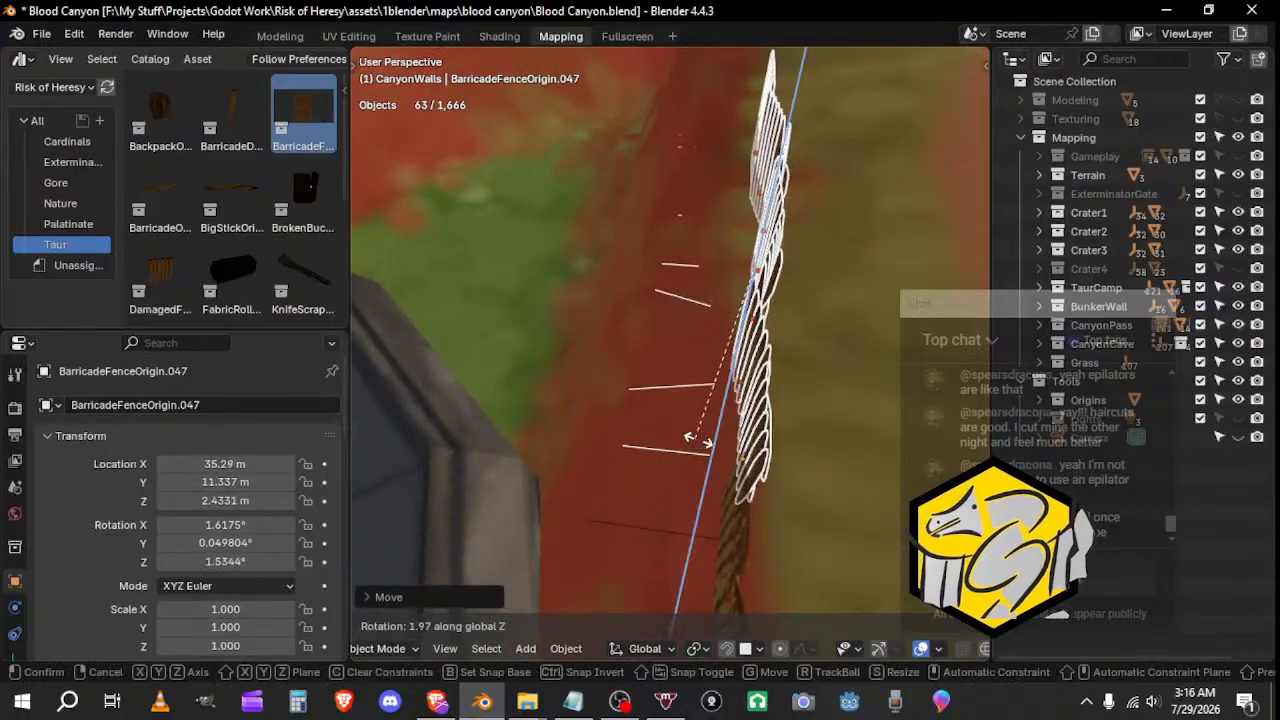
{"action": "left_click", "coordinate": [697, 439]}
{"action": "key", "text": "g"}
{"action": "left_click", "coordinate": [660, 430]}
{"action": "key", "text": "r"}
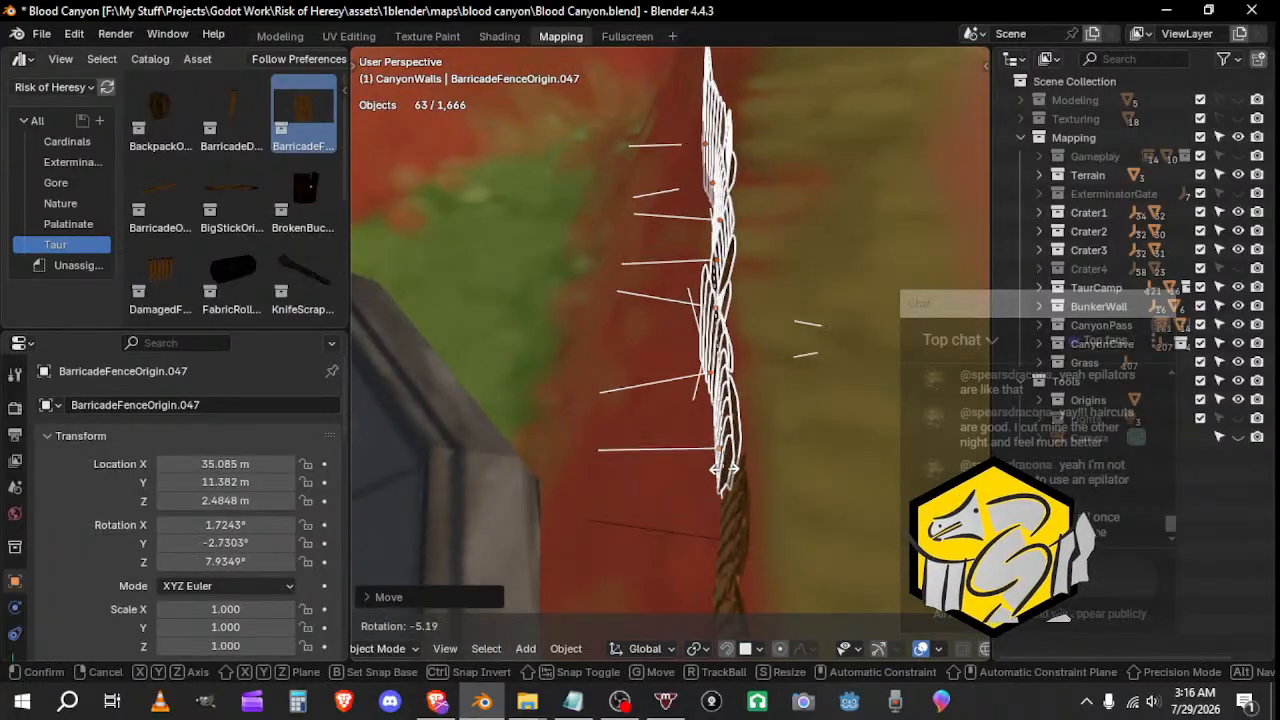
{"action": "left_click", "coordinate": [725, 467]}
{"action": "middle_click_drag", "start_coordinate": [725, 467], "coordinate": [552, 390]}
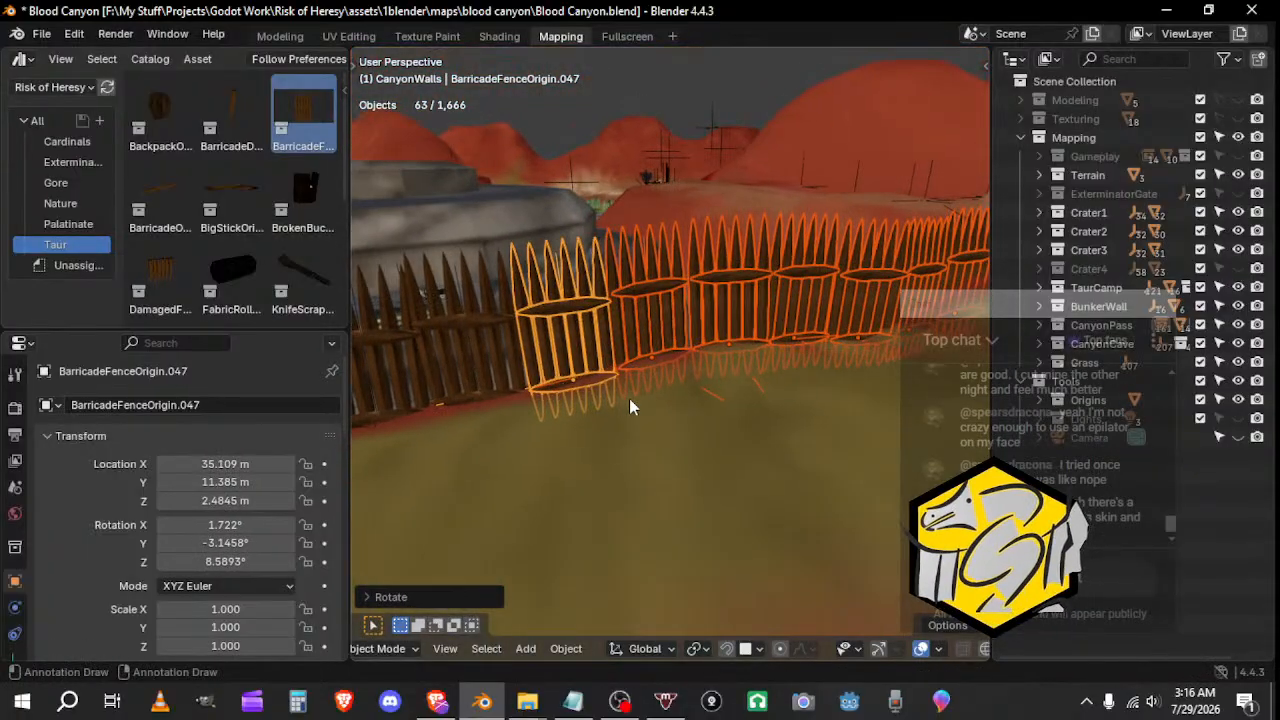
{"action": "middle_click_drag", "start_coordinate": [629, 398], "coordinate": [628, 340]}
{"action": "left_click", "coordinate": [621, 330]}
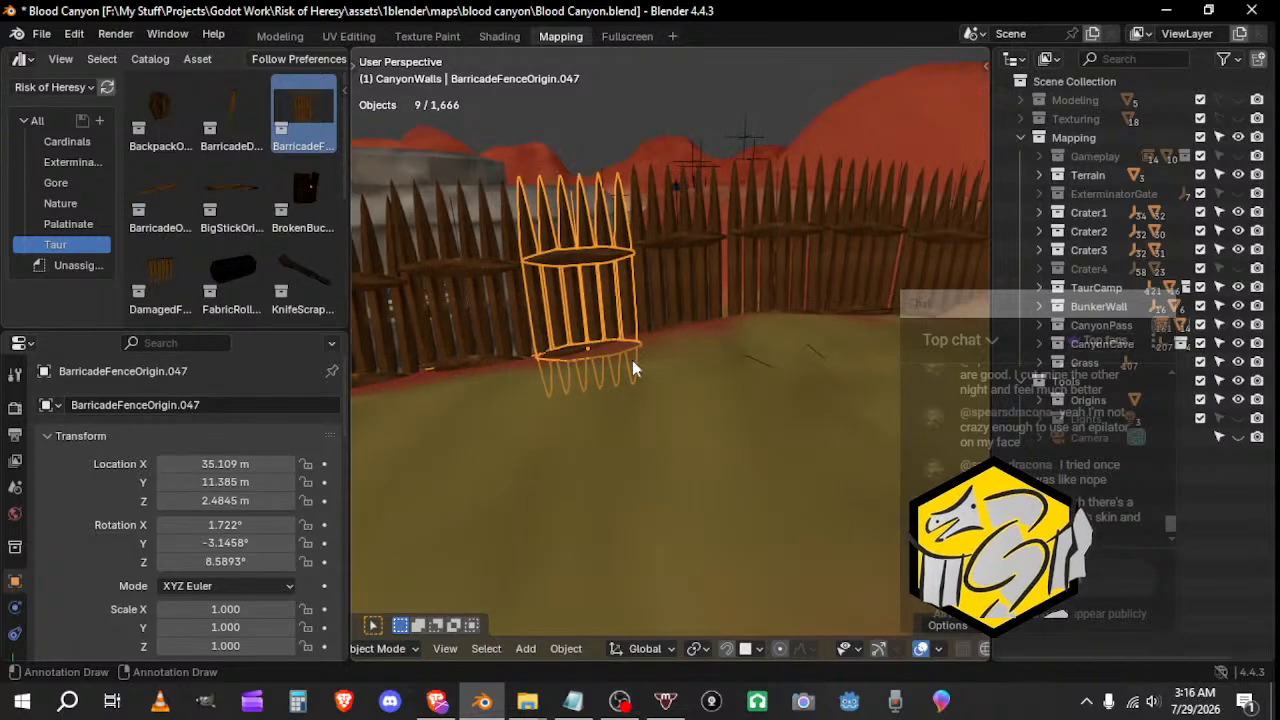
{"action": "key", "text": "r"}
{"action": "key", "text": "Escape"}
Step: Rotate the second fence of the duplicated run around Z to line up with its neighbours
{"action": "middle_click_drag", "start_coordinate": [691, 311], "coordinate": [681, 432]}
{"action": "key", "text": "r"}
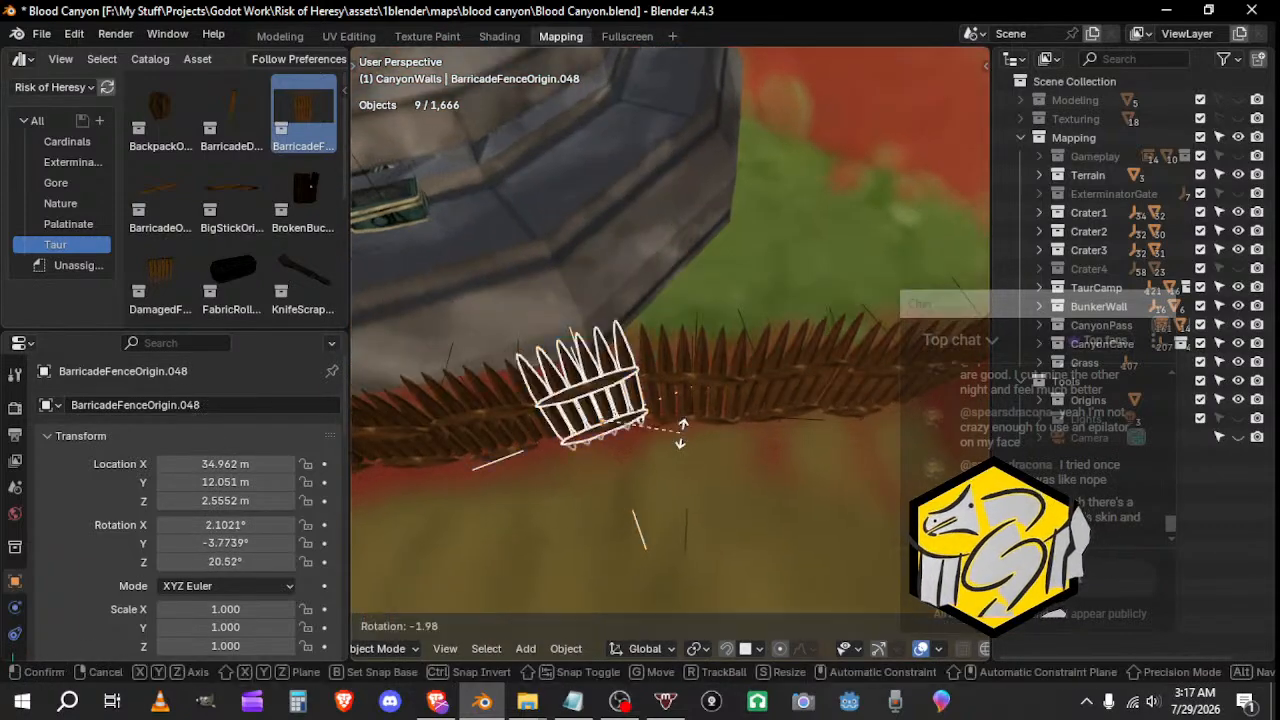
{"action": "key", "text": "Escape"}
{"action": "key", "text": "r"}
{"action": "key", "text": "z"}
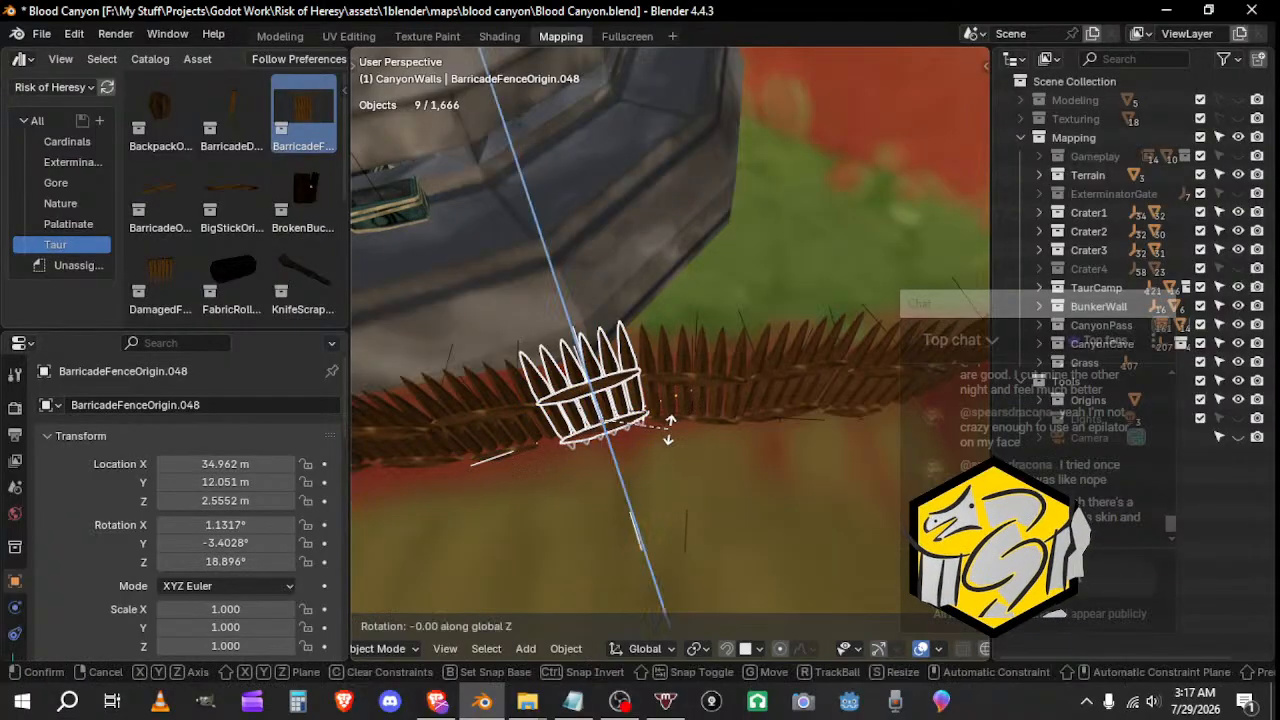
{"action": "left_click", "coordinate": [669, 437]}
Step: Select the last two fences of the row and raise them along Z, bringing the end fence to about Z 2.82 m
{"action": "middle_click_drag", "start_coordinate": [669, 437], "coordinate": [740, 402]}
{"action": "left_click", "coordinate": [596, 412]}
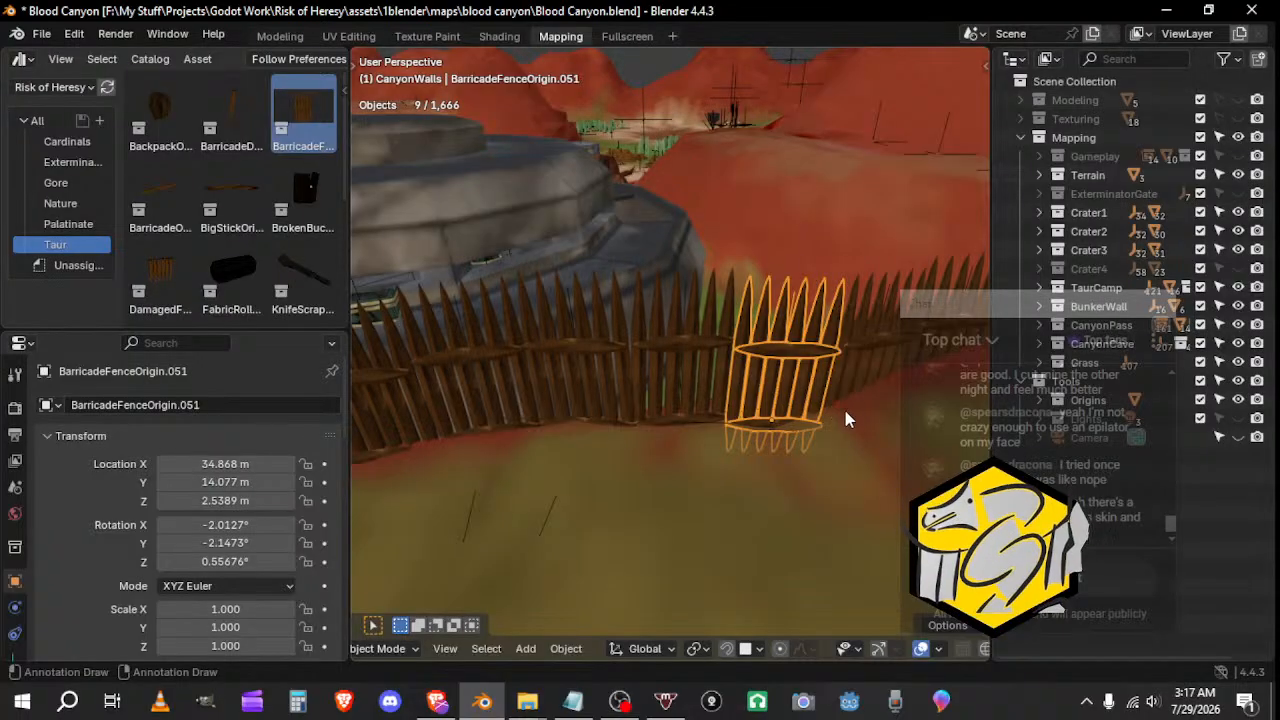
{"action": "middle_click_drag", "start_coordinate": [845, 411], "coordinate": [620, 433]}
{"action": "middle_click_drag", "start_coordinate": [685, 395], "coordinate": [711, 449]}
{"action": "key", "text": "shift+d"}
{"action": "key", "text": "z"}
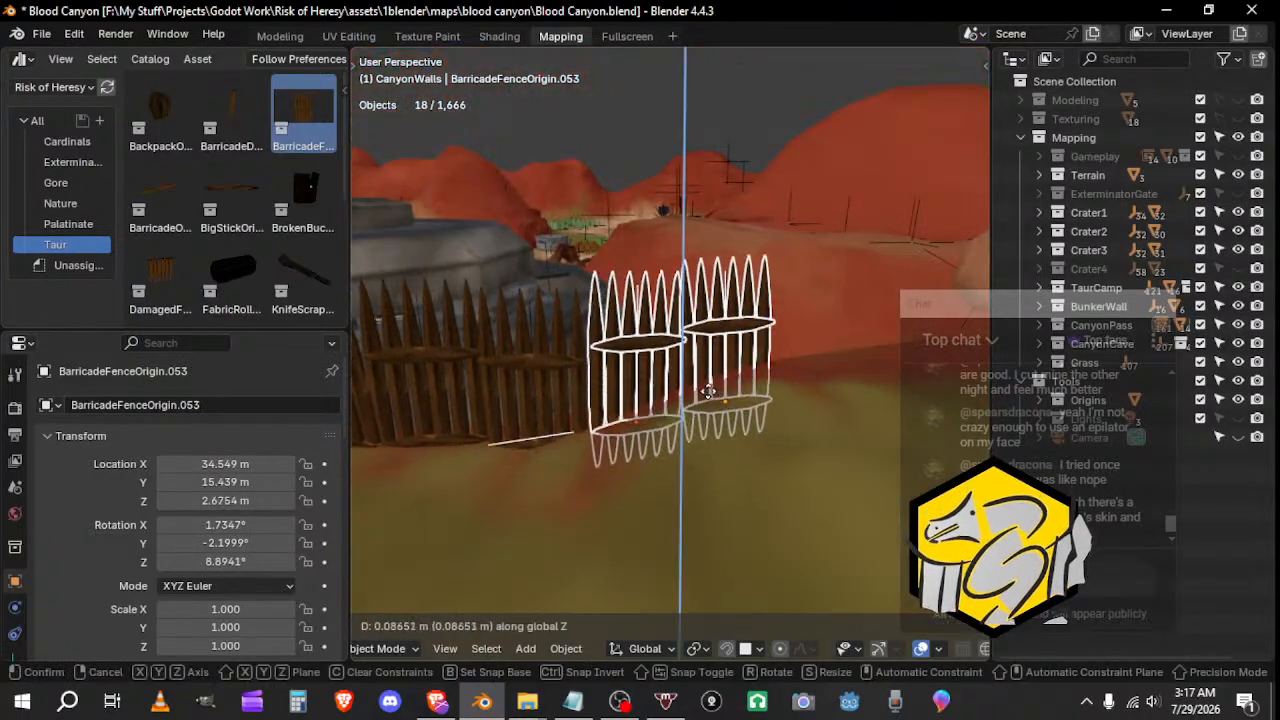
{"action": "left_click", "coordinate": [716, 380]}
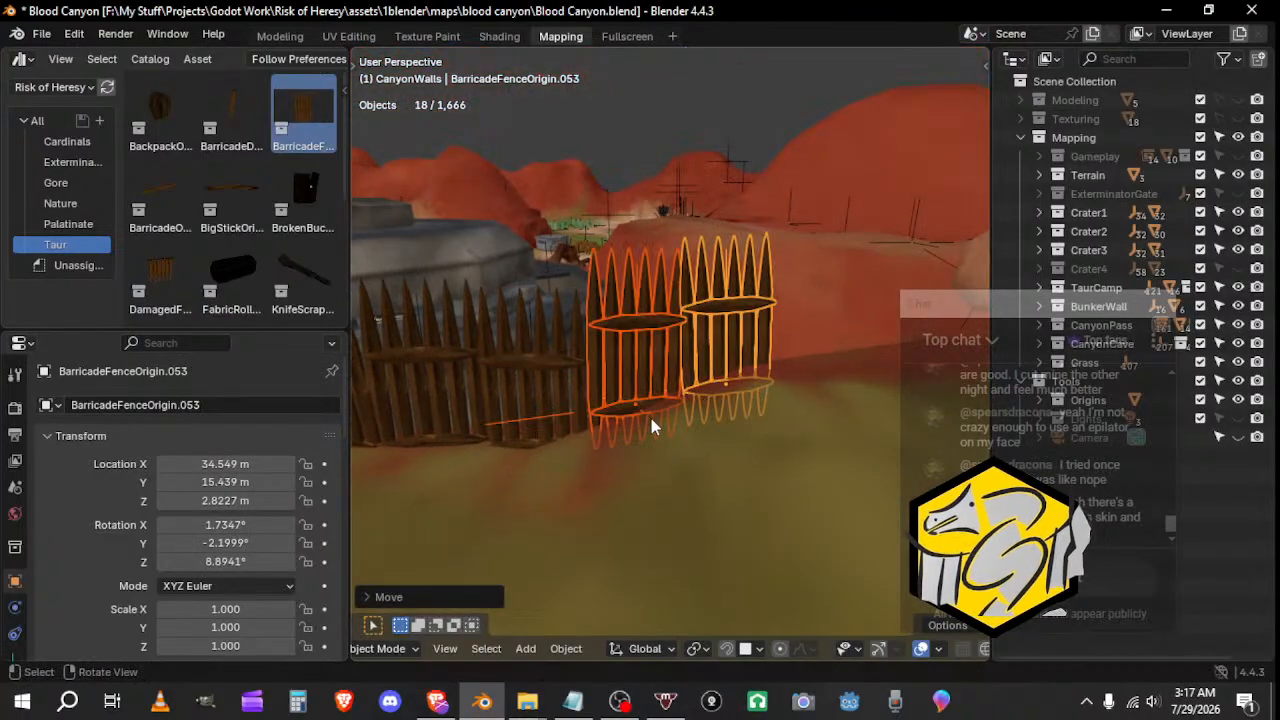
Step: Tilt the second-to-last fence along the rising ground so it leans towards the previous section
{"action": "middle_click_drag", "start_coordinate": [651, 420], "coordinate": [630, 413]}
{"action": "left_click", "coordinate": [627, 418]}
{"action": "key", "text": "r"}
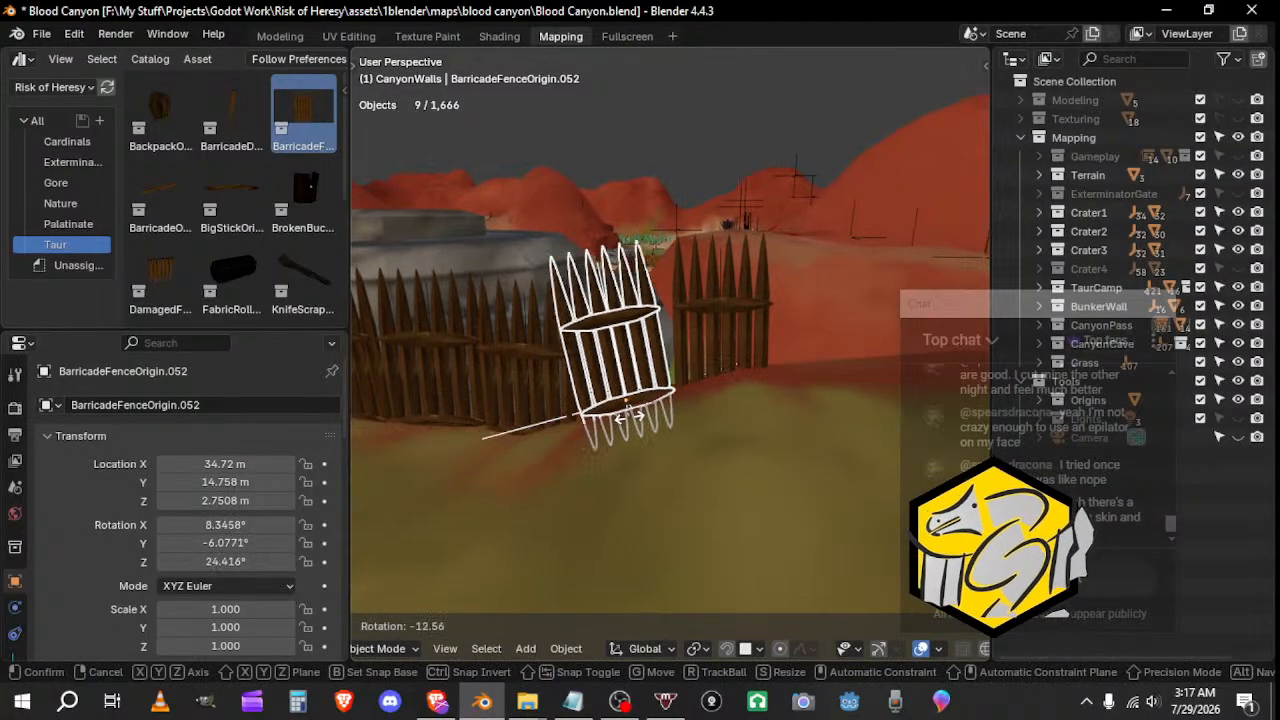
{"action": "left_click", "coordinate": [625, 418]}
Step: Tilt the end fence to about 10.3° X, -2.7° Y, 11.3° Z and move it to about X 34.53 m, Y 15.39 m, Z 2.90 m
{"action": "left_click", "coordinate": [687, 381]}
{"action": "key", "text": "r"}
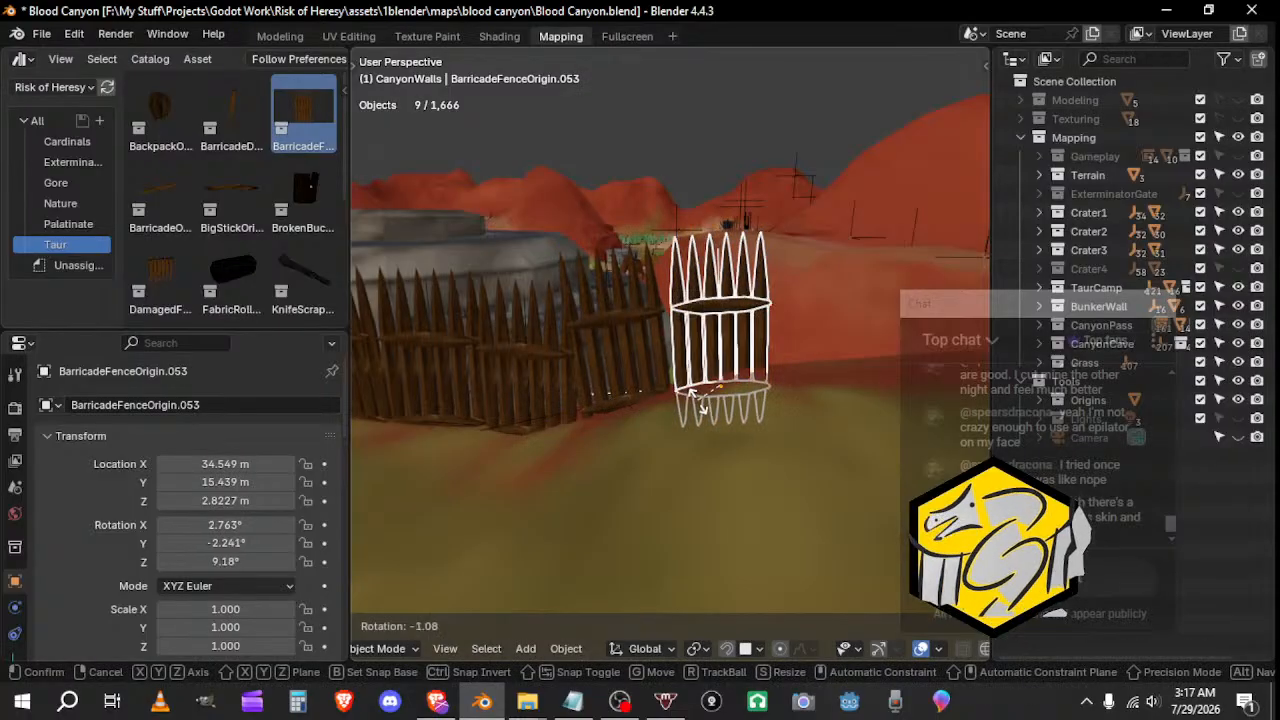
{"action": "left_click", "coordinate": [711, 406]}
{"action": "key", "text": "r"}
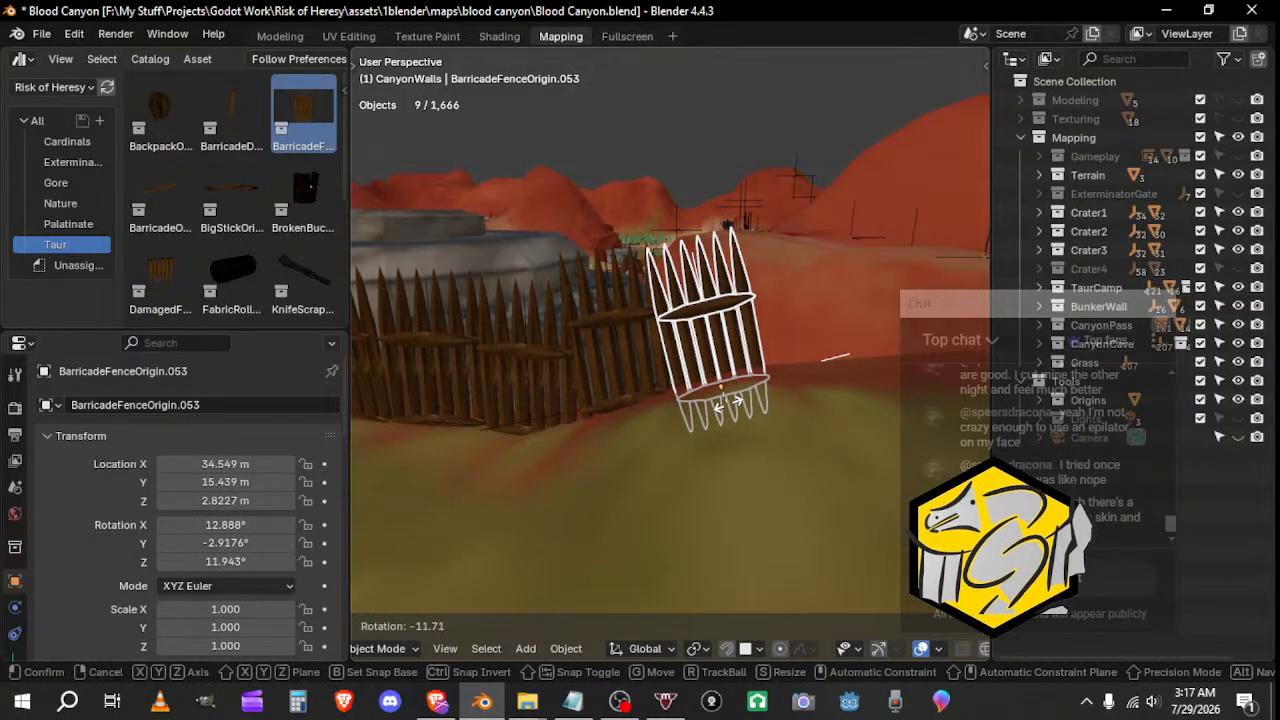
{"action": "left_click", "coordinate": [718, 403]}
{"action": "key", "text": "g"}
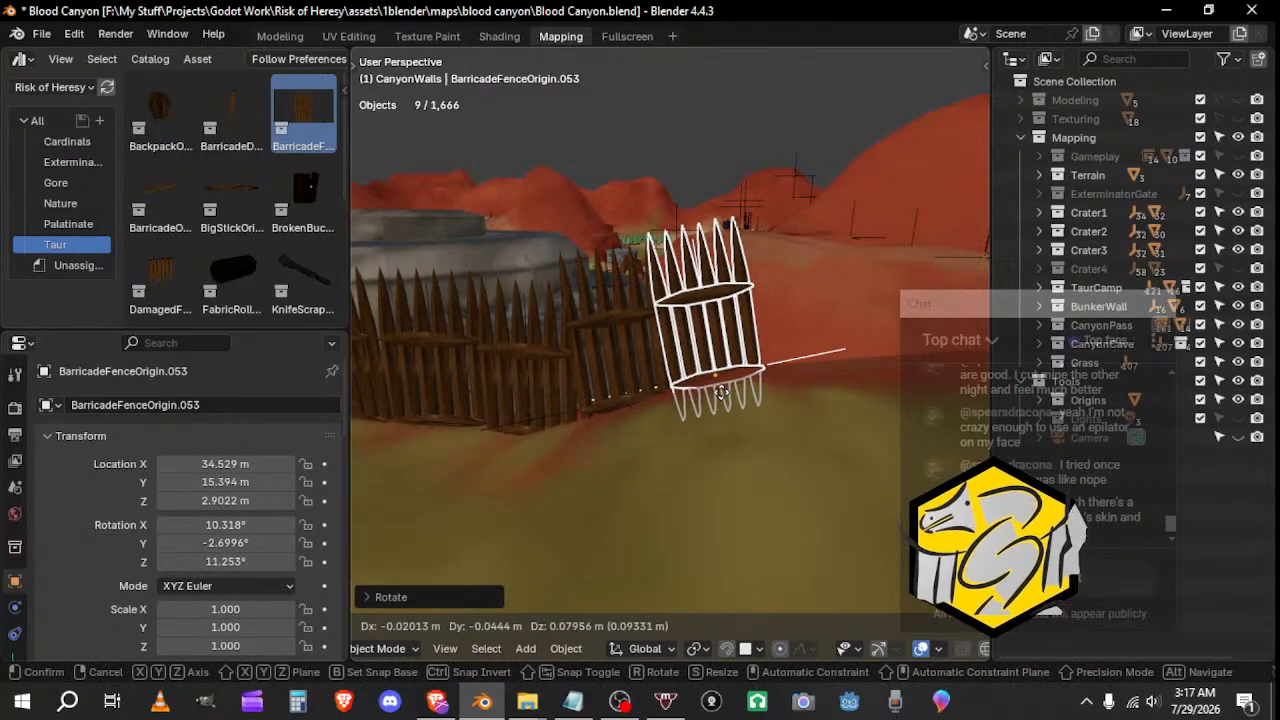
{"action": "left_click", "coordinate": [720, 392]}
Step: Select seven fences from the middle of the row and duplicate them as another run beyond the row's end
{"action": "mouse_move", "coordinate": [720, 392]}
{"action": "middle_mouse_down"}
{"action": "mouse_move", "coordinate": [622, 413]}
{"action": "mouse_move", "coordinate": [814, 243]}
{"action": "mouse_move", "coordinate": [646, 391]}
{"action": "mouse_move", "coordinate": [727, 420]}
{"action": "mouse_move", "coordinate": [726, 403]}
{"action": "middle_mouse_up"}
{"action": "scroll", "coordinate": [726, 403], "scroll_direction": "down", "scroll_amount": 4}
{"action": "left_click", "coordinate": [486, 376]}
{"action": "middle_click_drag", "start_coordinate": [486, 376], "coordinate": [366, 380]}
{"action": "left_click", "coordinate": [576, 366]}
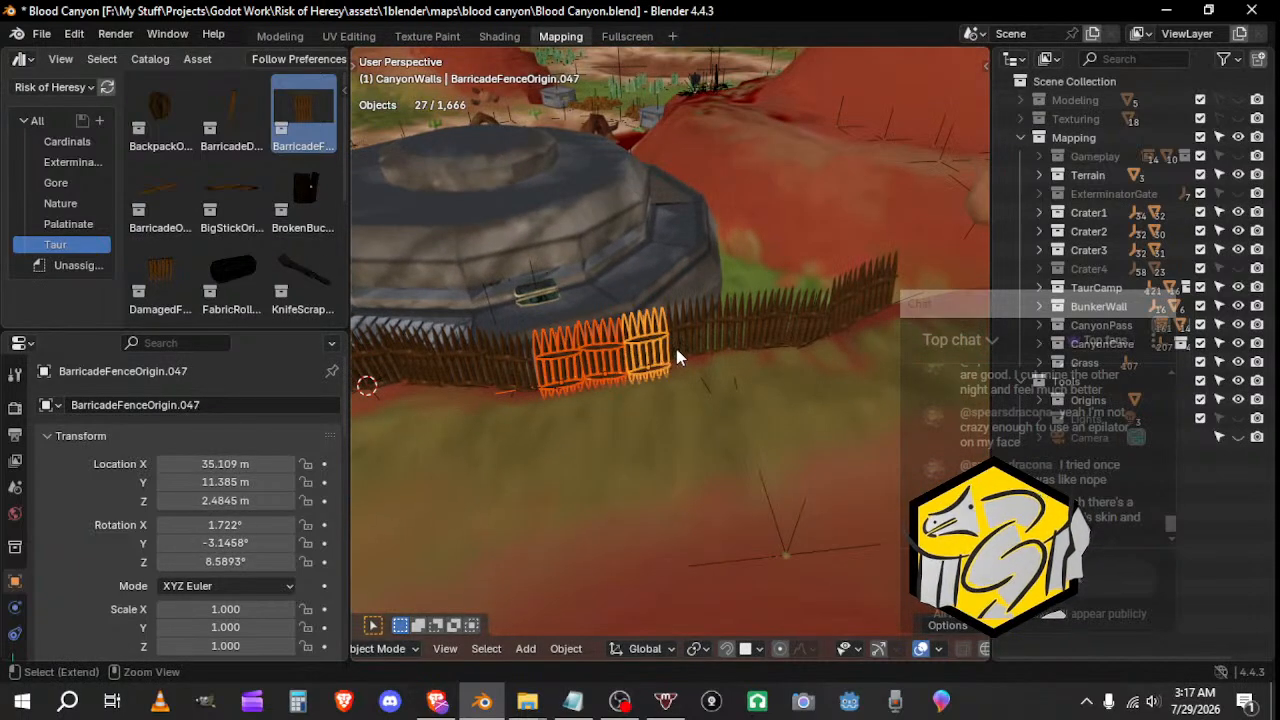
{"action": "left_click", "coordinate": [739, 335], "text": "shift"}
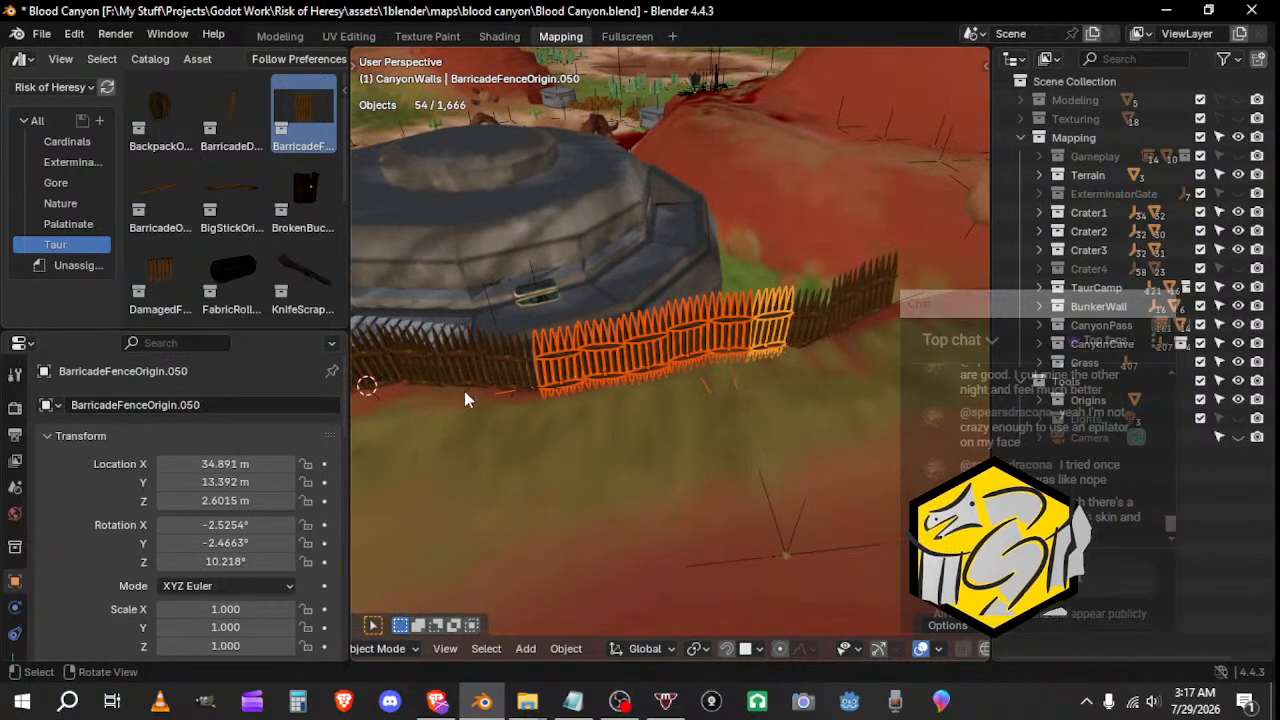
{"action": "middle_click_drag", "start_coordinate": [518, 383], "coordinate": [440, 440]}
{"action": "key", "text": "shift+d"}
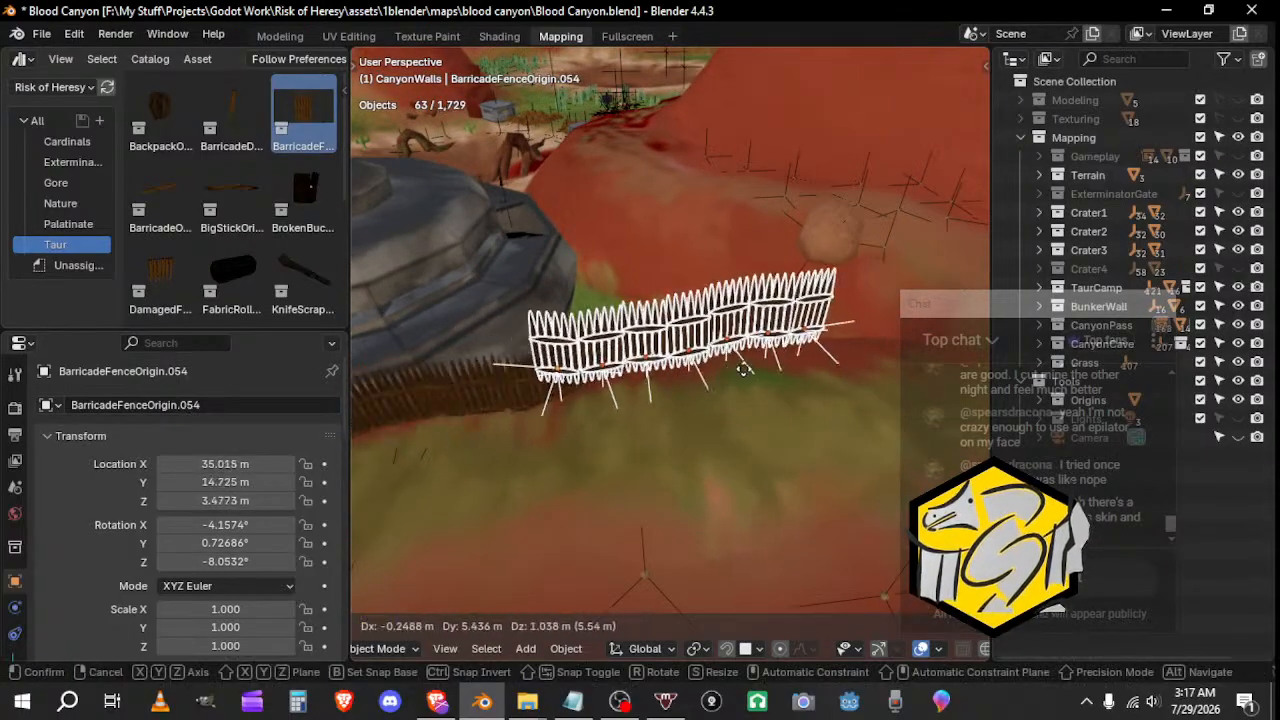
{"action": "left_click", "coordinate": [845, 352]}
Step: Move the new fence run against the row's end, placing its first section at about X 34.59 m, Y 16.04 m, Z 3.04 m
{"action": "middle_click_drag", "start_coordinate": [845, 352], "coordinate": [743, 501]}
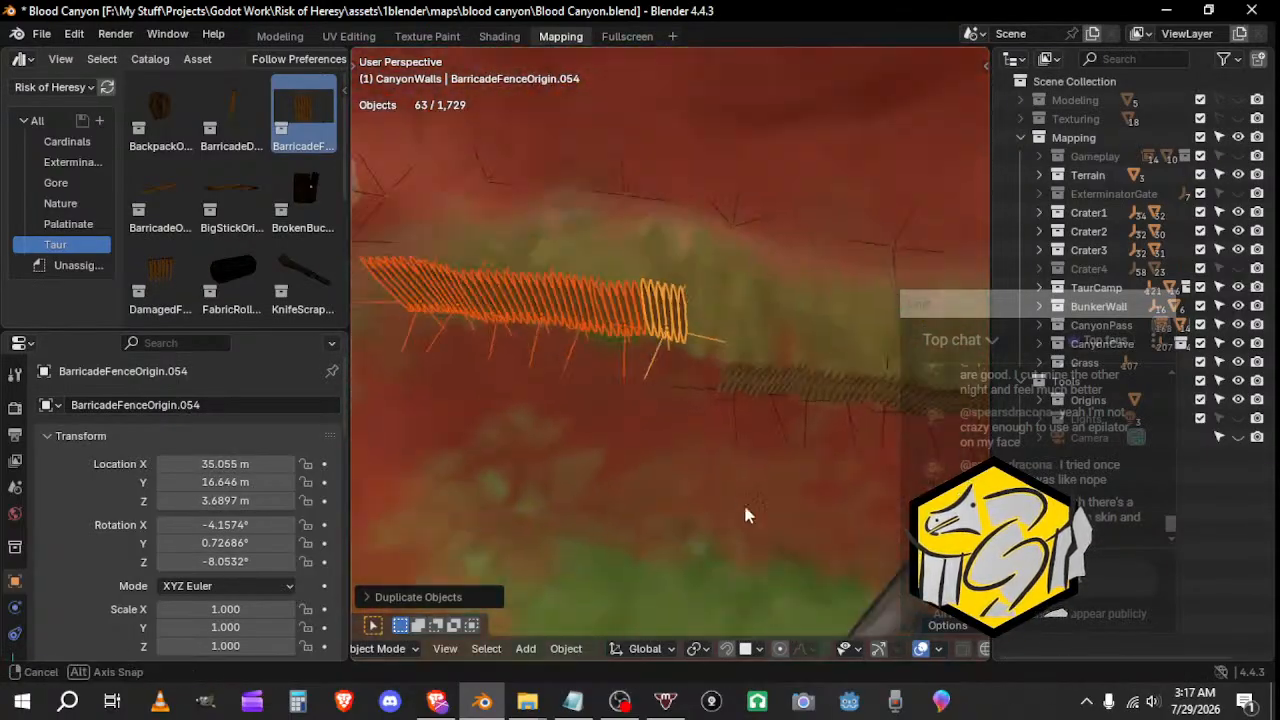
{"action": "key", "text": "g"}
{"action": "left_click", "coordinate": [695, 454]}
{"action": "middle_click_drag", "start_coordinate": [695, 454], "coordinate": [765, 250]}
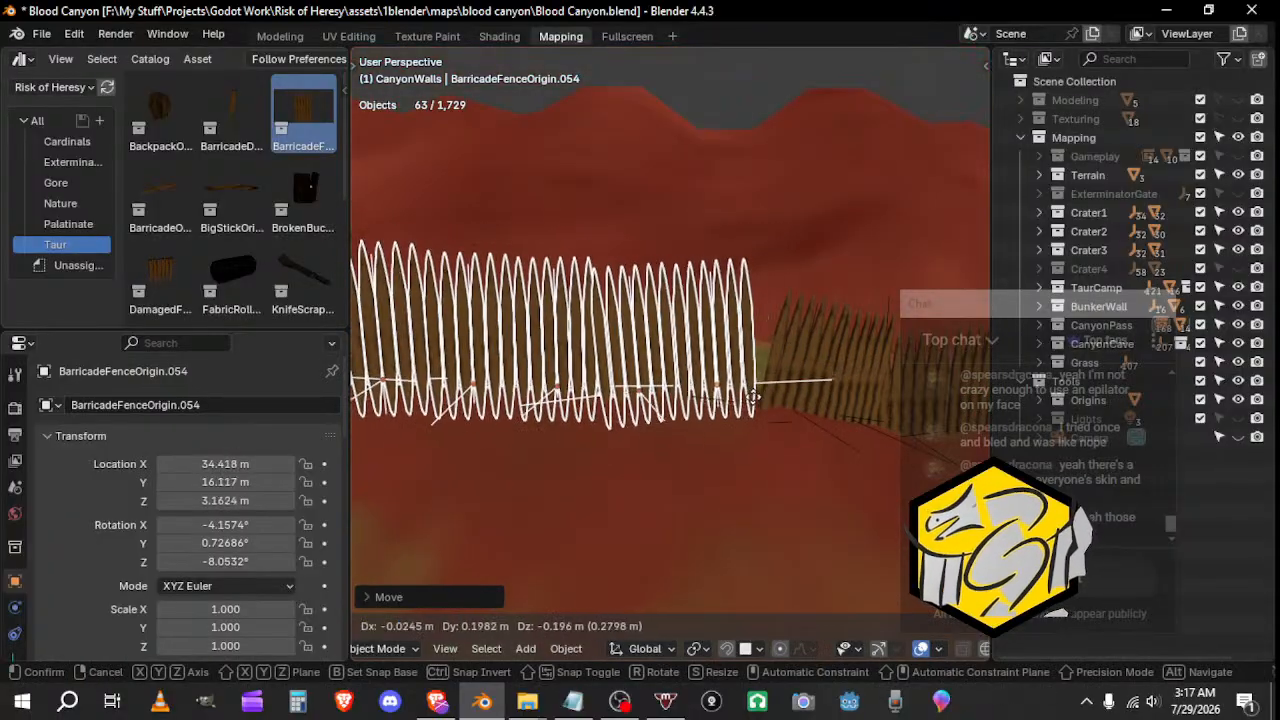
{"action": "left_click", "coordinate": [786, 355]}
{"action": "middle_click_drag", "start_coordinate": [786, 355], "coordinate": [526, 449]}
{"action": "key", "text": "g"}
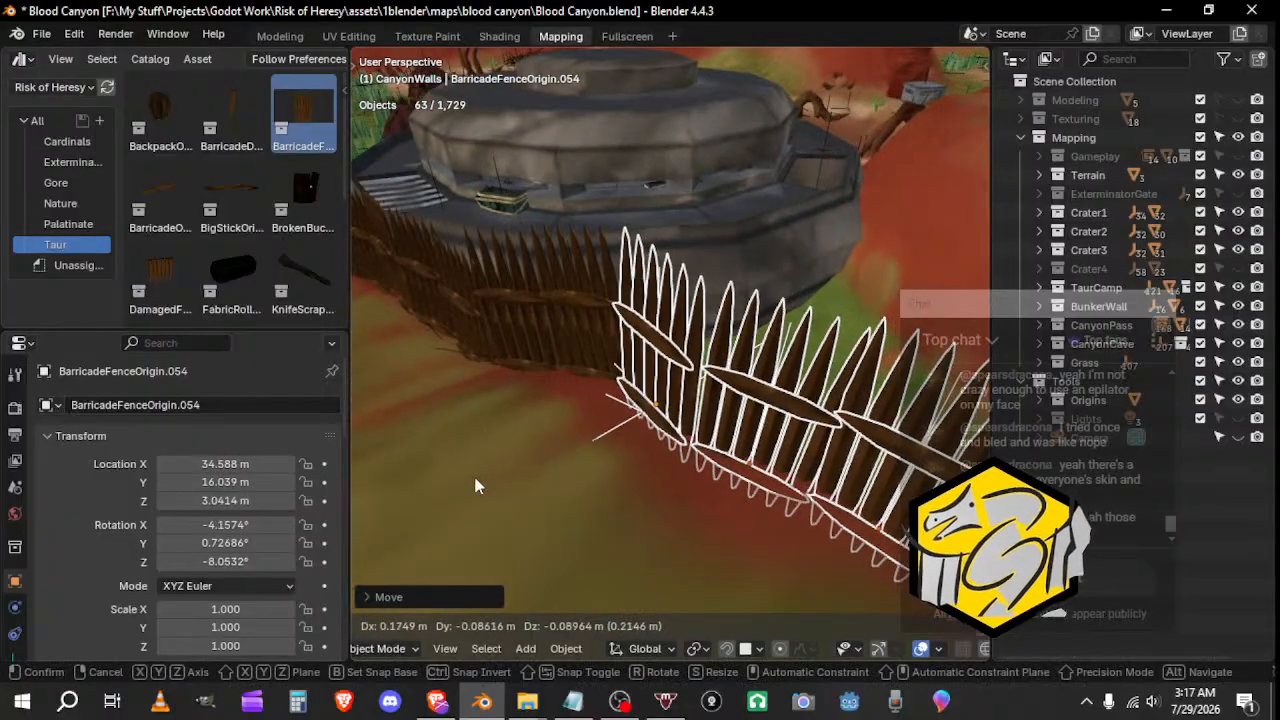
{"action": "left_click", "coordinate": [474, 482]}
{"action": "middle_click_drag", "start_coordinate": [474, 482], "coordinate": [719, 420]}
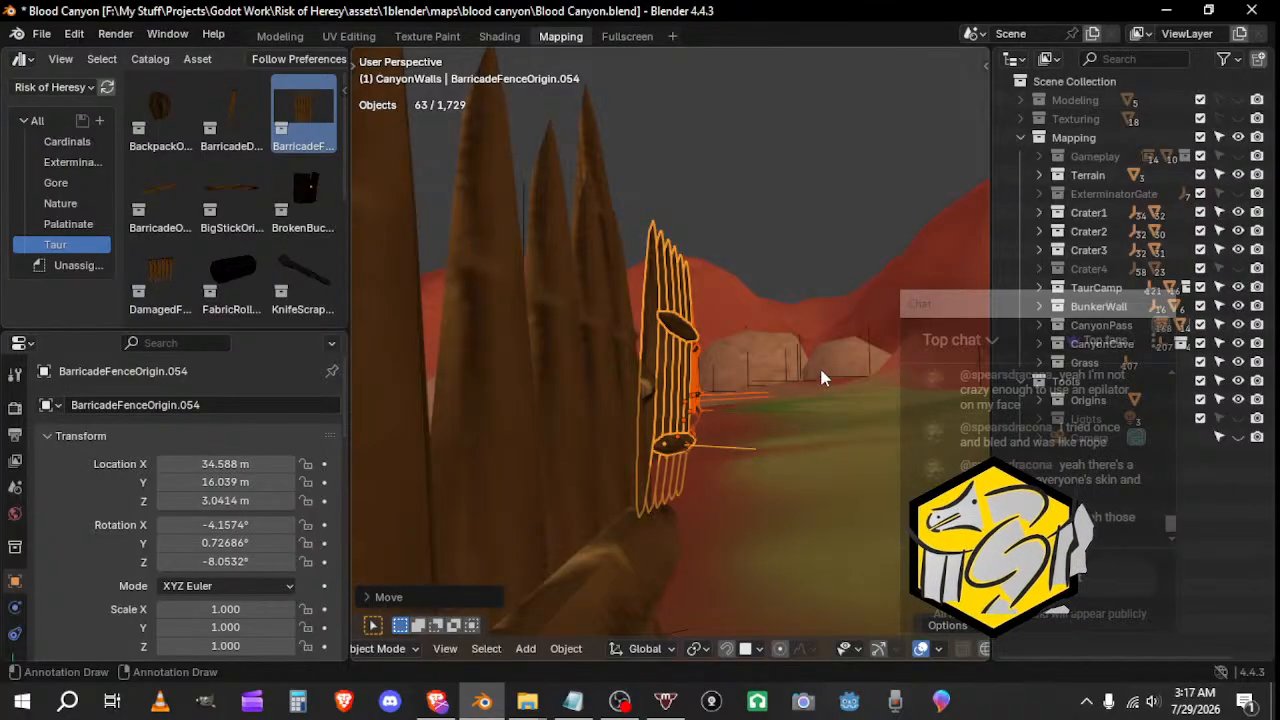
Step: Rotate the new run's first fence to about 6° X, 3.4° Y and -6.8° Z to follow the slope
{"action": "middle_click_drag", "start_coordinate": [712, 420], "coordinate": [613, 487]}
{"action": "left_click", "coordinate": [618, 449]}
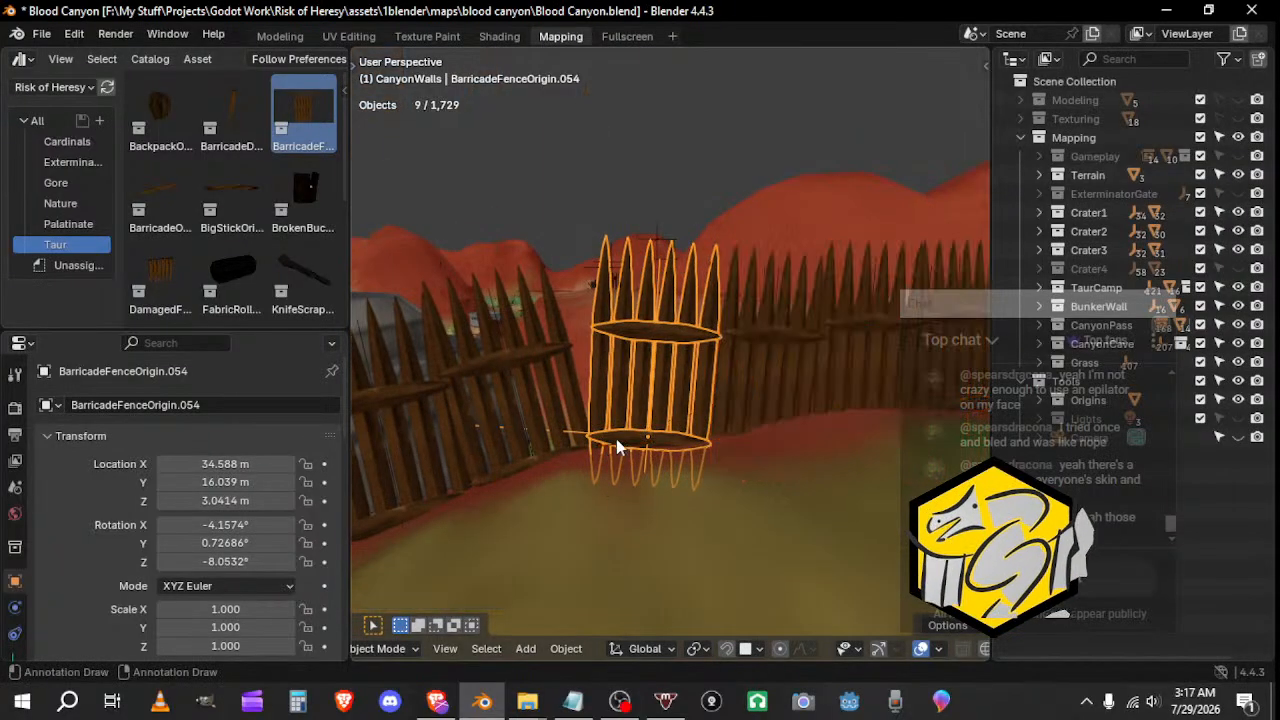
{"action": "key", "text": "r"}
{"action": "left_click", "coordinate": [628, 453]}
{"action": "key", "text": "r"}
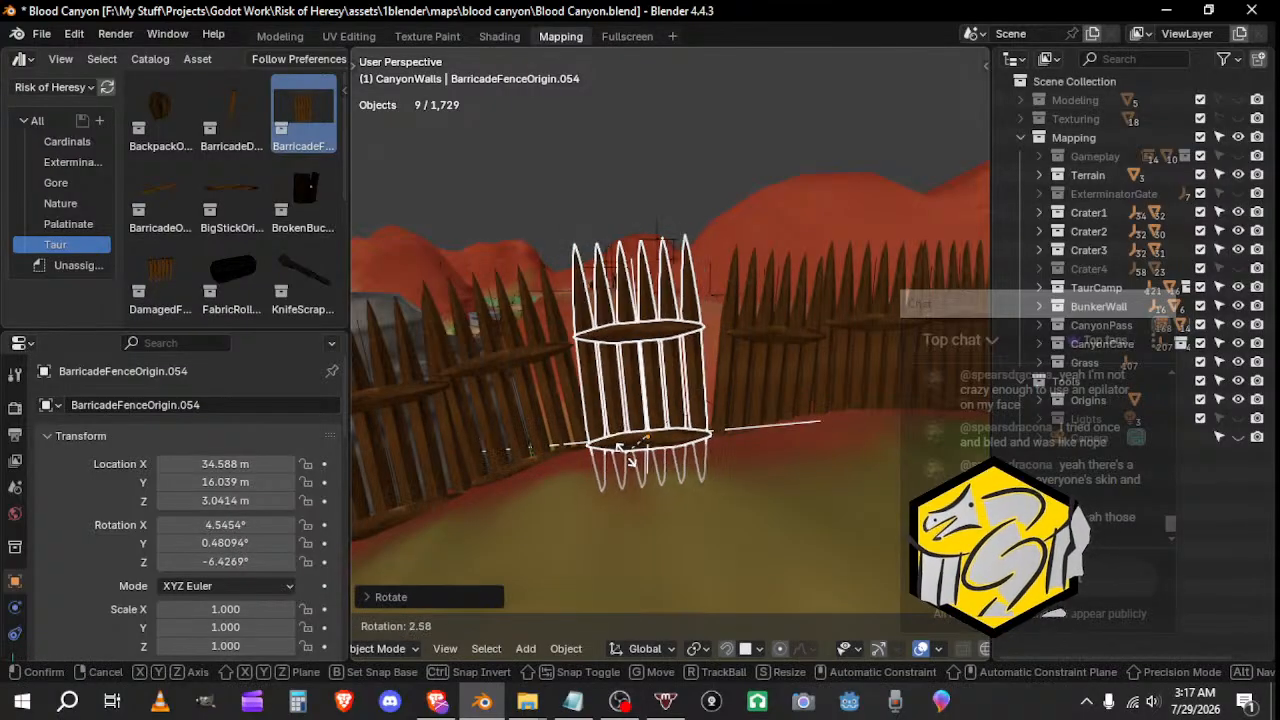
{"action": "left_click", "coordinate": [629, 457]}
{"action": "mouse_move", "coordinate": [629, 457]}
{"action": "middle_mouse_down"}
{"action": "mouse_move", "coordinate": [752, 470]}
{"action": "mouse_move", "coordinate": [614, 457]}
{"action": "middle_mouse_up"}
{"action": "key", "text": "r"}
{"action": "left_click", "coordinate": [693, 467]}
Step: Shift the new run's first fence so it closes up with the previous section at ground height
{"action": "key", "text": "g"}
{"action": "left_click", "coordinate": [694, 472]}
{"action": "key", "text": "g"}
{"action": "left_click", "coordinate": [745, 482]}
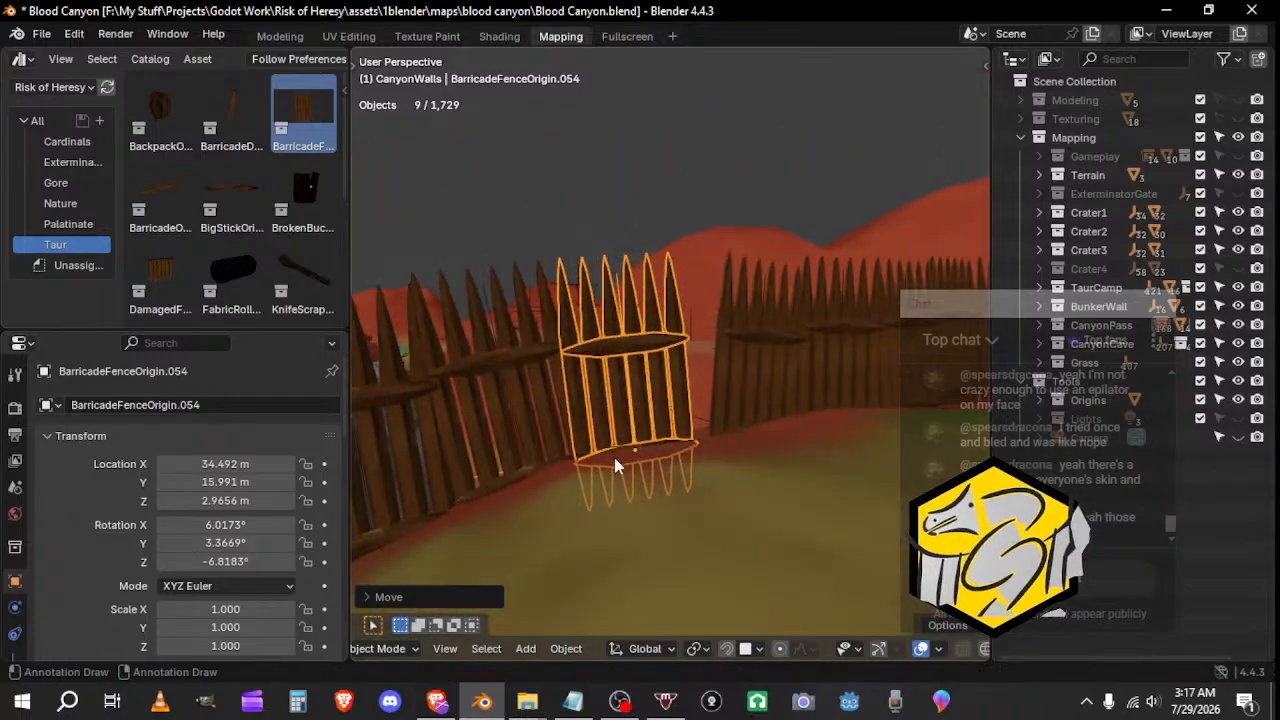
{"action": "key", "text": "g"}
{"action": "left_click", "coordinate": [630, 455]}
Step: Move the new run's second fence towards the first, to about X 34.53 m, Y 16.70 m, Z 3.08 m
{"action": "middle_click_drag", "start_coordinate": [762, 420], "coordinate": [757, 437]}
{"action": "key", "text": "shift+d"}
{"action": "left_click", "coordinate": [748, 424]}
{"action": "key", "text": "r"}
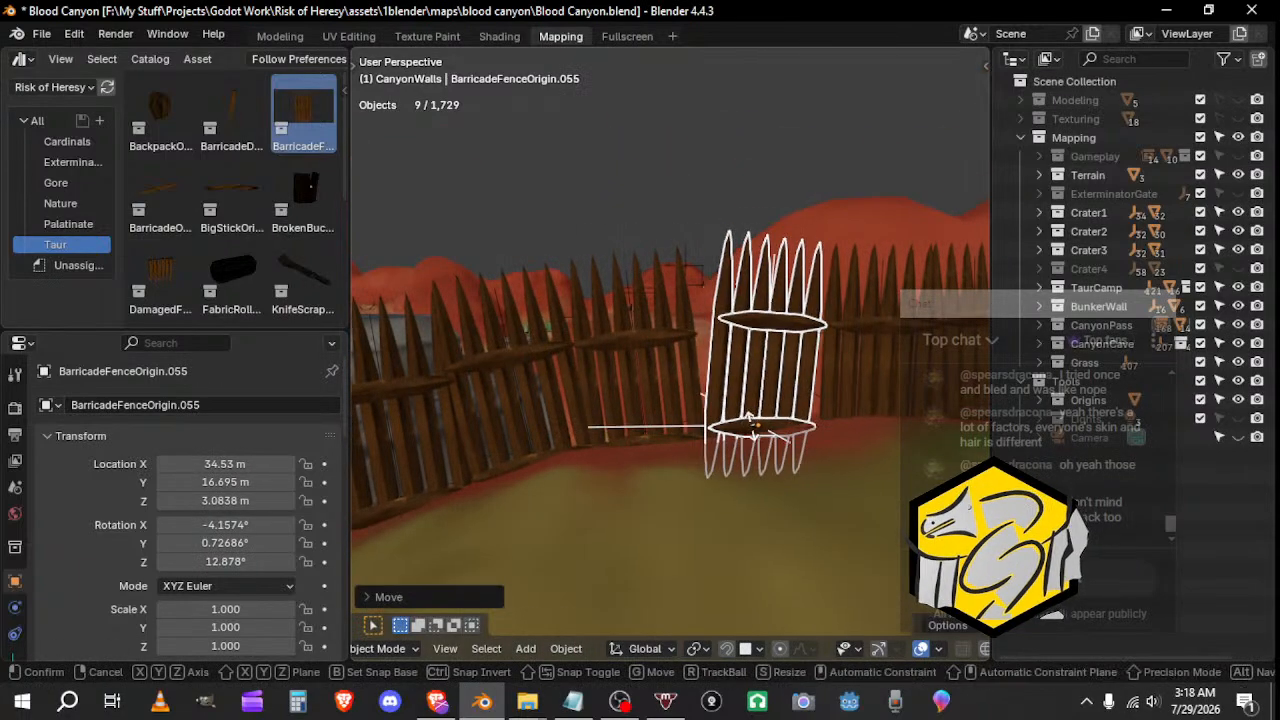
{"action": "right_click", "coordinate": [751, 426]}
Step: Tilt the new run's second fence to match the slope and fit it at about X 34.51 m, Y 16.67 m, Z 3.05 m
{"action": "middle_click_drag", "start_coordinate": [751, 426], "coordinate": [612, 440]}
{"action": "key", "text": "r"}
{"action": "left_click", "coordinate": [657, 434]}
{"action": "key", "text": "g"}
{"action": "left_click", "coordinate": [619, 436]}
{"action": "key", "text": "g"}
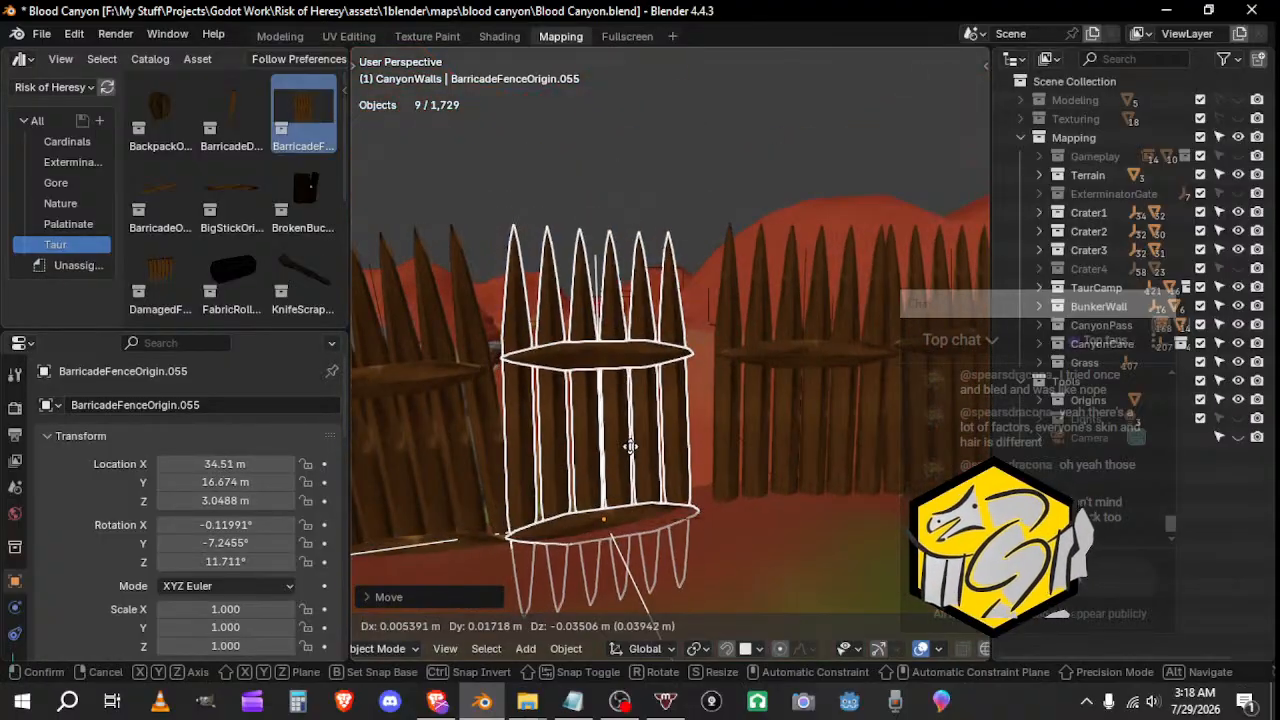
{"action": "left_click", "coordinate": [625, 445]}
{"action": "key", "text": "r"}
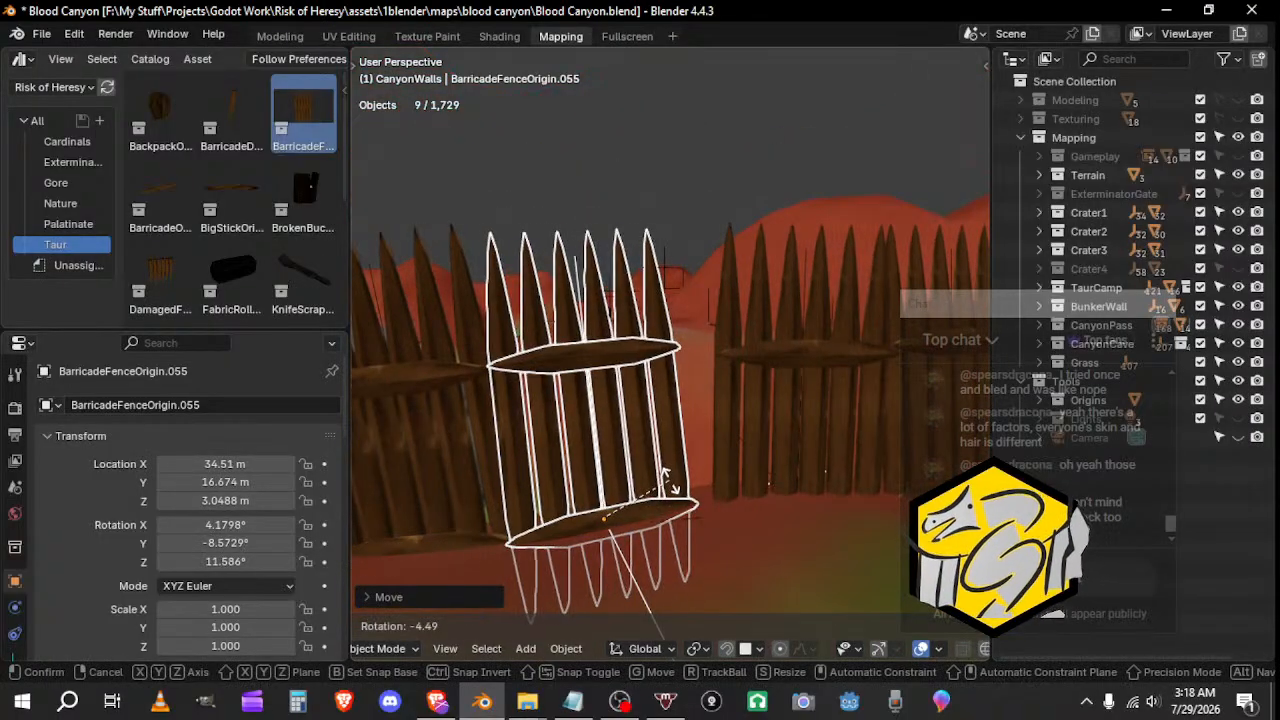
{"action": "left_click", "coordinate": [675, 488]}
Step: Move the new run's third fence to about X 34.47 m, Y 17.35 m, Z 3.10 m, beside the second
{"action": "left_click", "coordinate": [808, 526]}
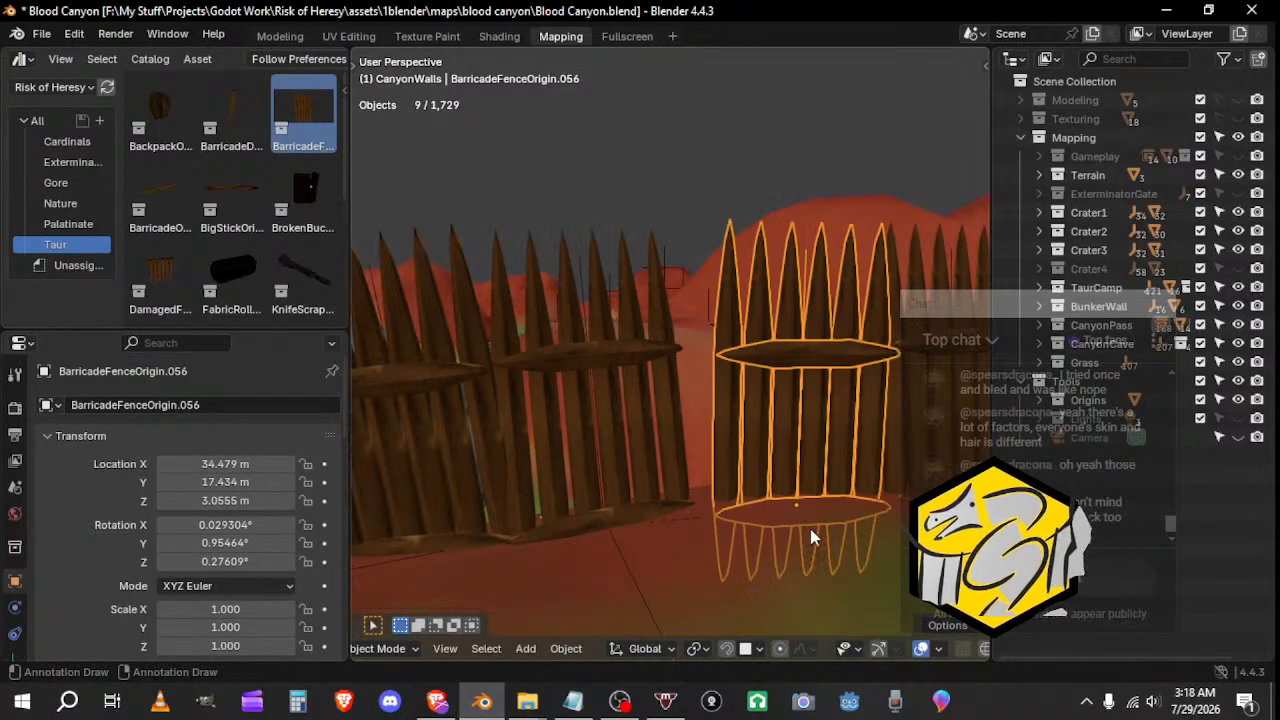
{"action": "middle_click_drag", "start_coordinate": [809, 530], "coordinate": [622, 440], "text": "shift"}
{"action": "key", "text": "g"}
{"action": "left_click", "coordinate": [745, 500]}
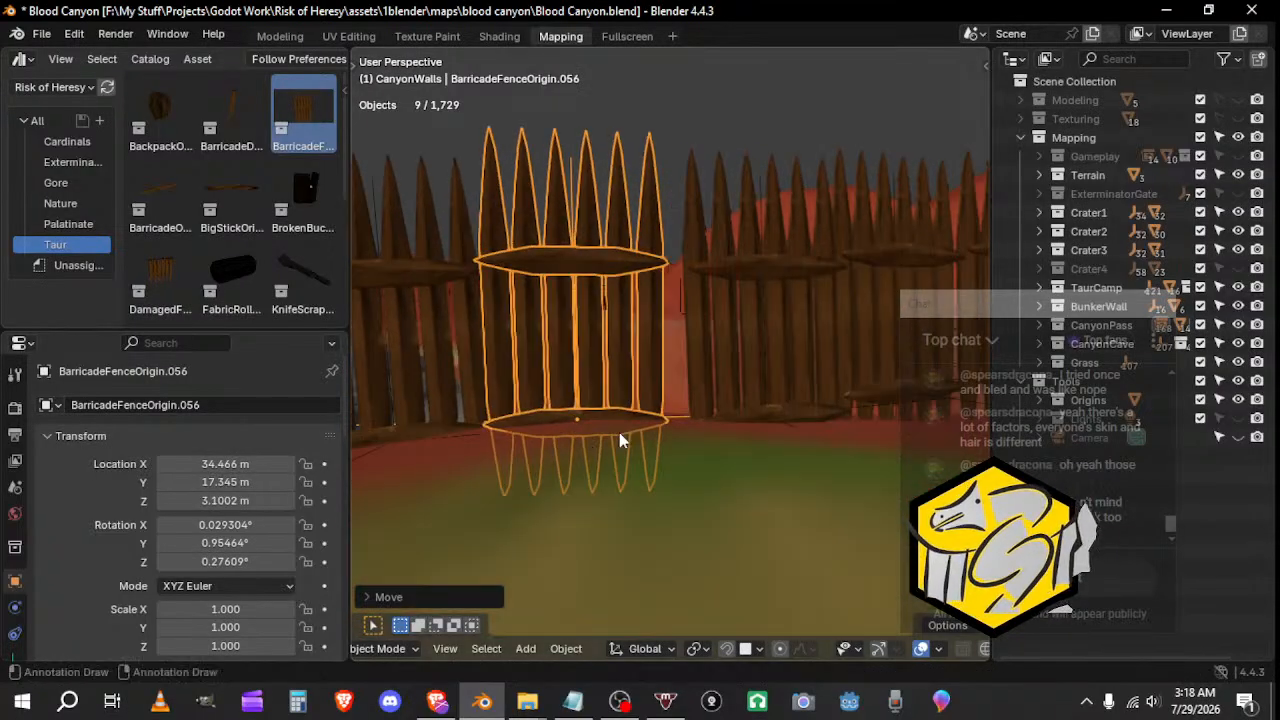
Step: Move the new run's fourth fence to about X 34.40 m, Y 17.98 m, Z 3.06 m and adjust its tilt against the row
{"action": "left_click", "coordinate": [742, 430]}
{"action": "scroll", "coordinate": [743, 431], "scroll_direction": "down", "scroll_amount": 4}
{"action": "middle_click_drag", "start_coordinate": [743, 432], "coordinate": [699, 407]}
{"action": "key", "text": "g"}
{"action": "left_click", "coordinate": [670, 452]}
{"action": "key", "text": "r"}
{"action": "left_click", "coordinate": [599, 441]}
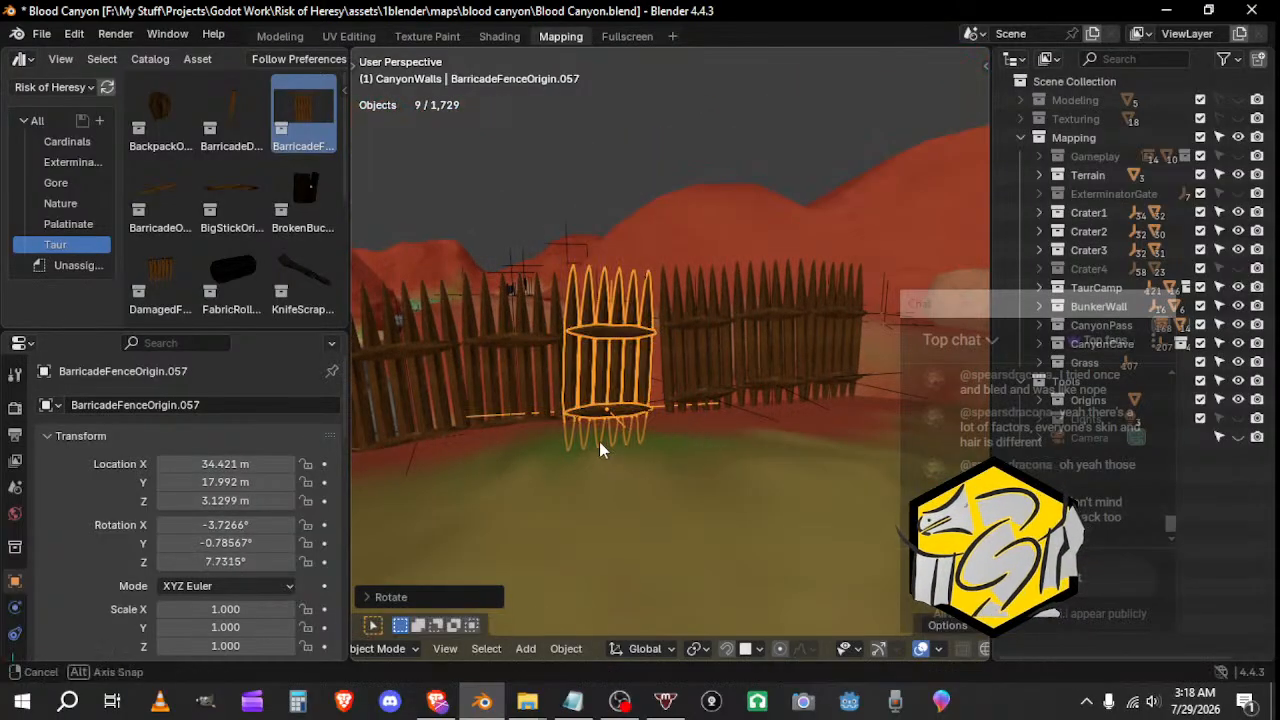
{"action": "middle_click_drag", "start_coordinate": [599, 441], "coordinate": [535, 456]}
{"action": "left_click", "coordinate": [714, 434]}
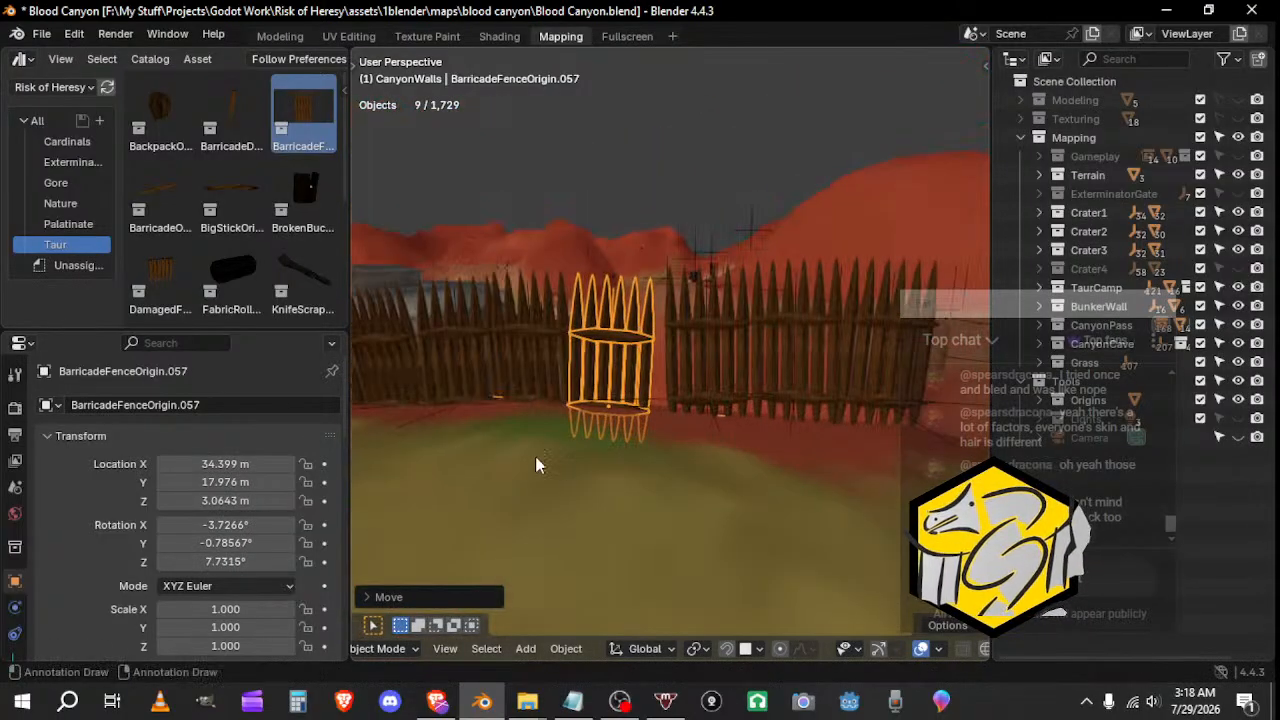
{"action": "key", "text": "r"}
{"action": "left_click", "coordinate": [570, 462]}
Step: Tilt the new run's fifth fence to match the slope and move it to about X 34.34 m, Y 18.65 m, Z 3.04 m
{"action": "left_click", "coordinate": [679, 414]}
{"action": "key", "text": "g"}
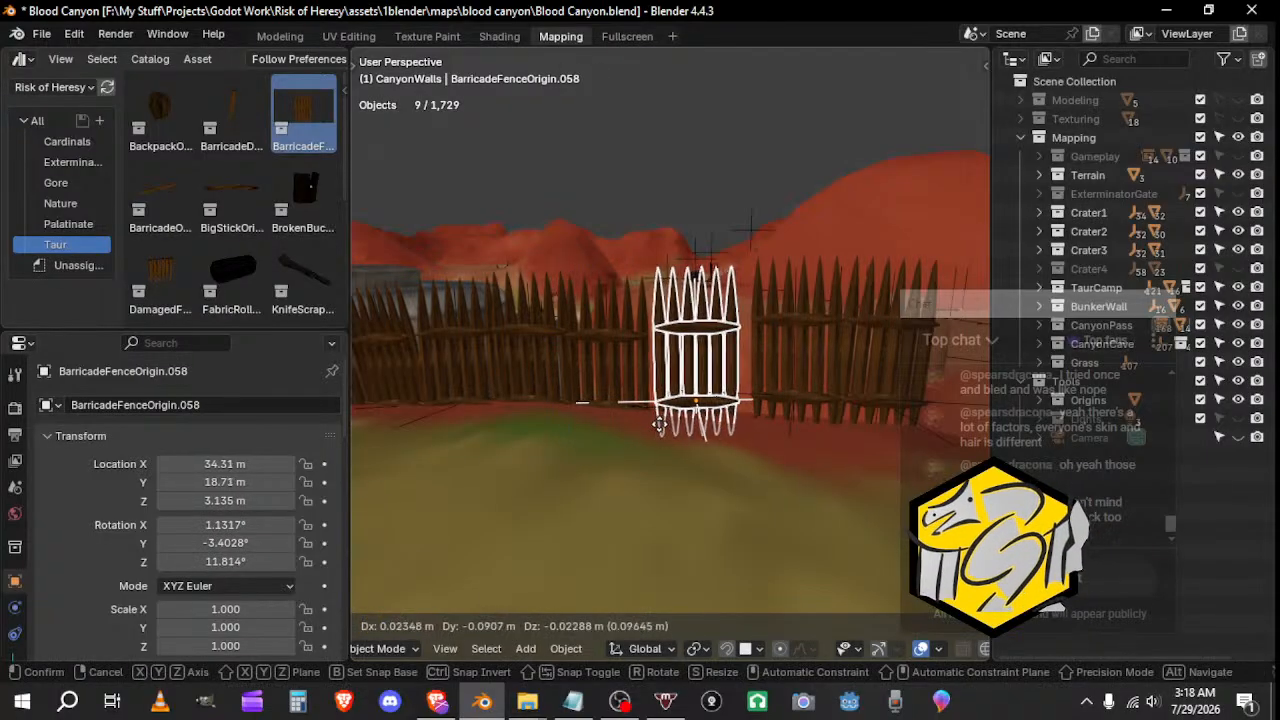
{"action": "left_click", "coordinate": [657, 418]}
{"action": "key", "text": "r"}
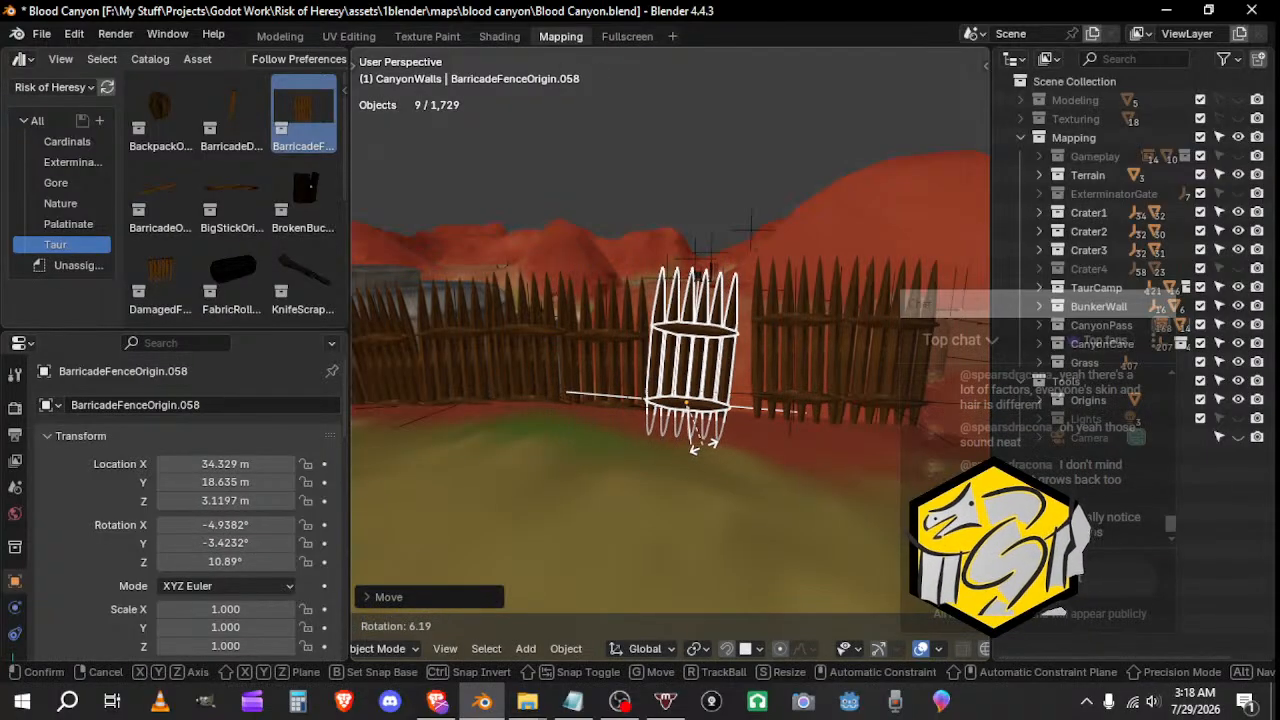
{"action": "left_click", "coordinate": [708, 445]}
{"action": "key", "text": "g"}
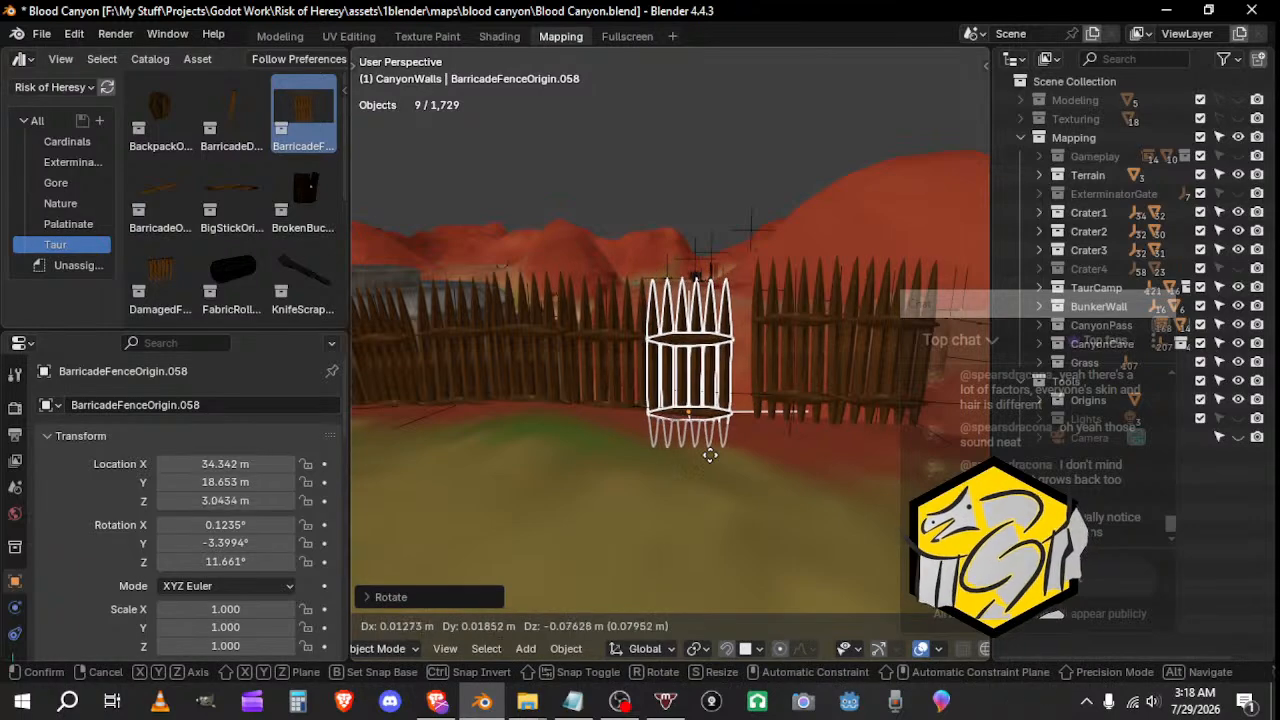
{"action": "left_click", "coordinate": [719, 445]}
Step: Move the new run's sixth and seventh fences together against the fifth, the sixth at about X 34.34 m, Y 19.30 m, Z 3.06 m
{"action": "middle_click_drag", "start_coordinate": [719, 445], "coordinate": [674, 391]}
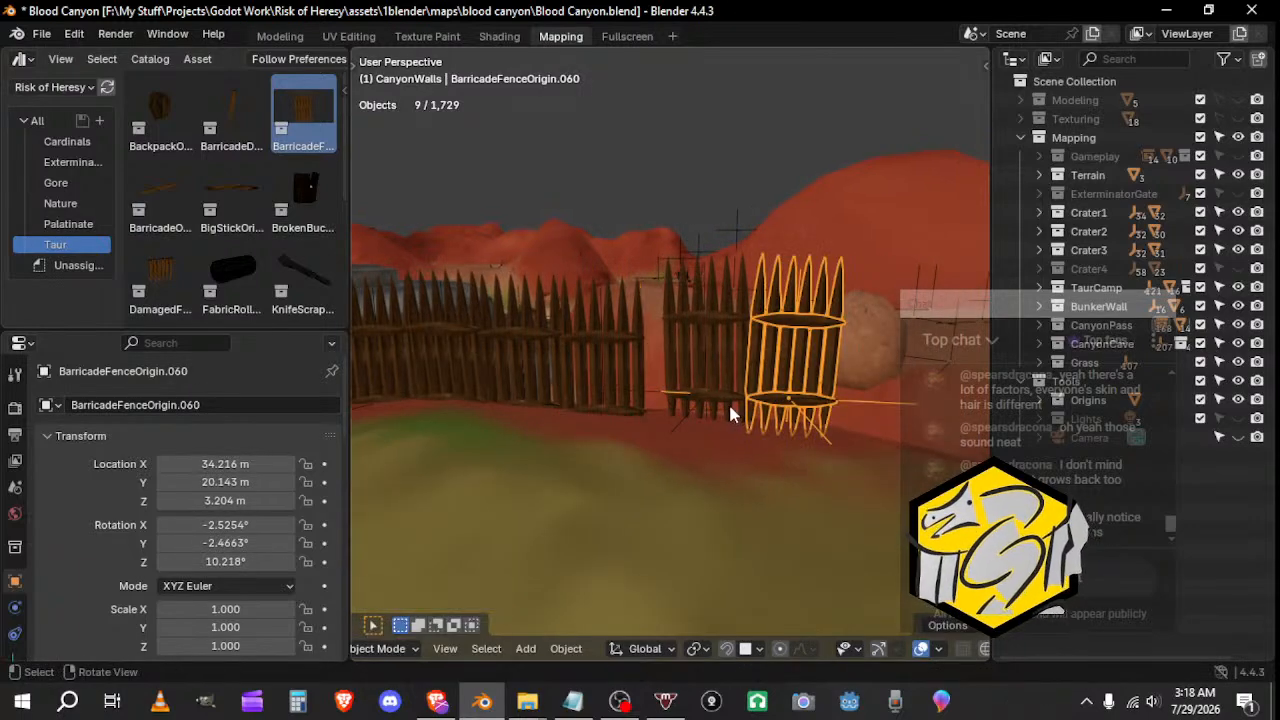
{"action": "left_click", "coordinate": [728, 401], "text": "shift"}
{"action": "key", "text": "g"}
{"action": "left_click", "coordinate": [689, 432]}
{"action": "middle_click_drag", "start_coordinate": [689, 432], "coordinate": [988, 443]}
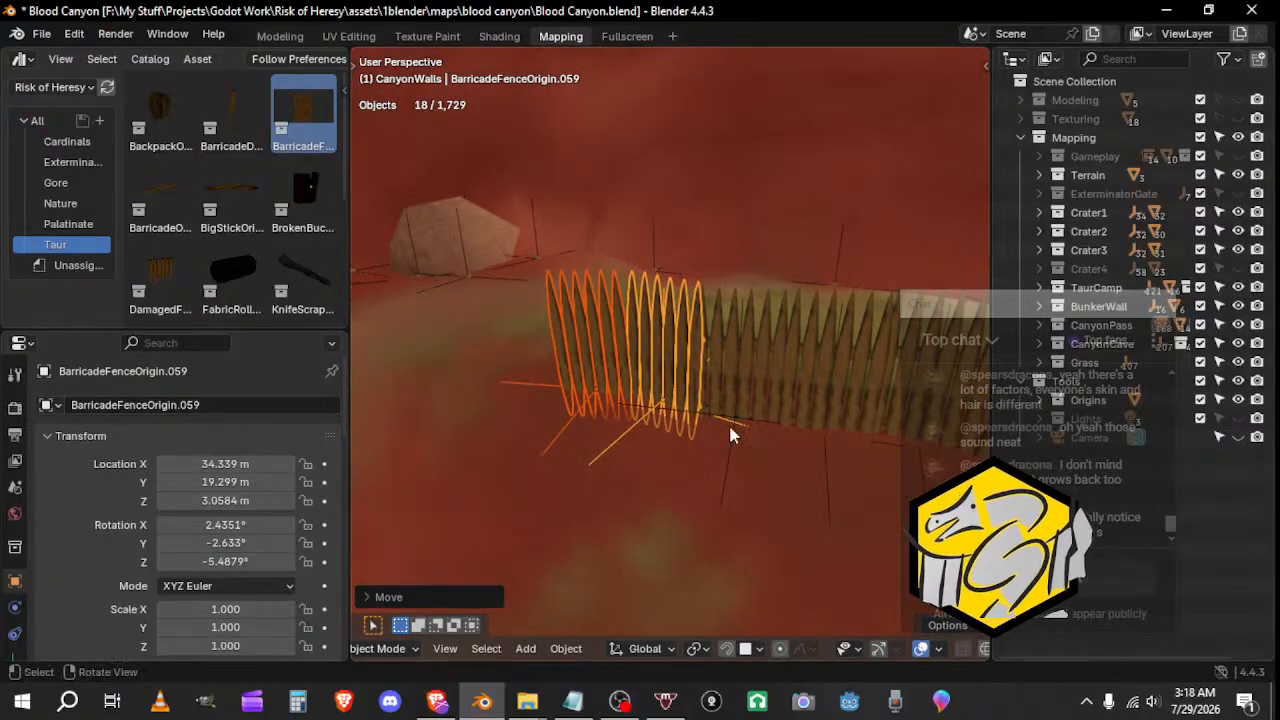
{"action": "middle_click_drag", "start_coordinate": [714, 430], "coordinate": [629, 416]}
Step: Move the new run's seventh fence to about X 34.30 m, Y 19.93 m, Z 3.02 m, beside the sixth
{"action": "left_click", "coordinate": [745, 454]}
{"action": "left_click", "coordinate": [728, 470]}
{"action": "left_click", "coordinate": [756, 465]}
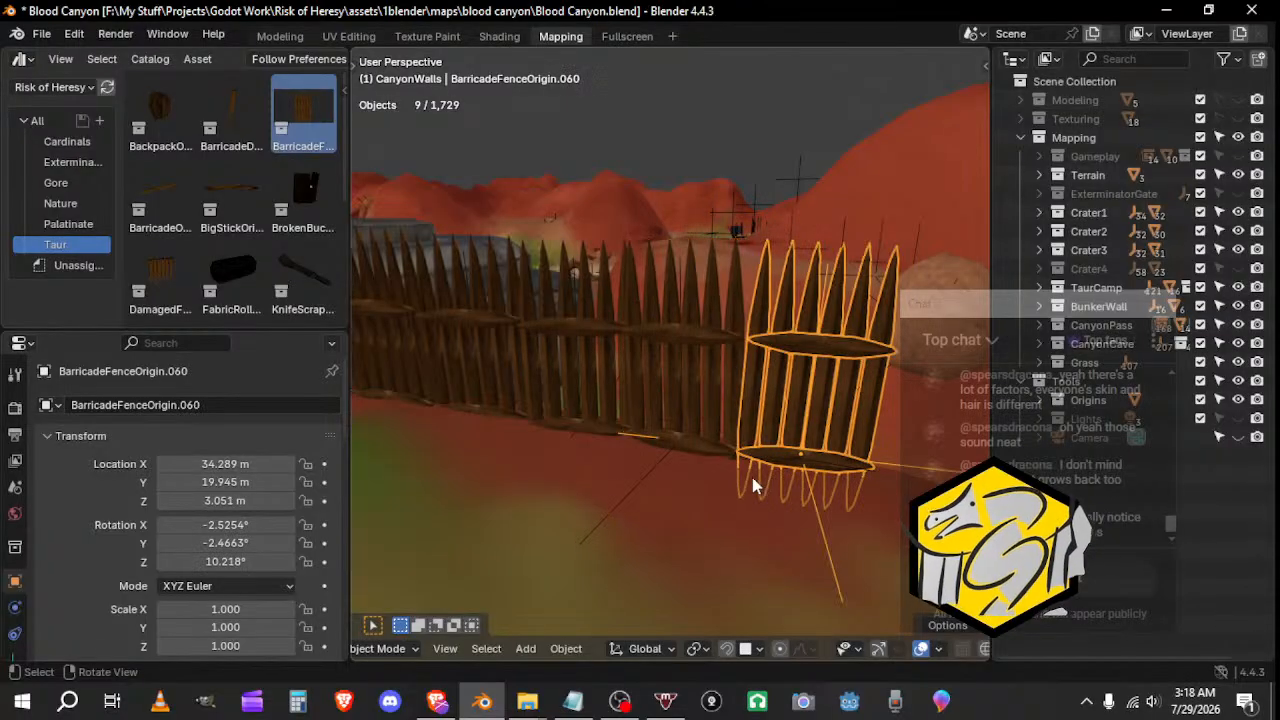
{"action": "middle_click_drag", "start_coordinate": [752, 477], "coordinate": [742, 455]}
{"action": "key", "text": "g"}
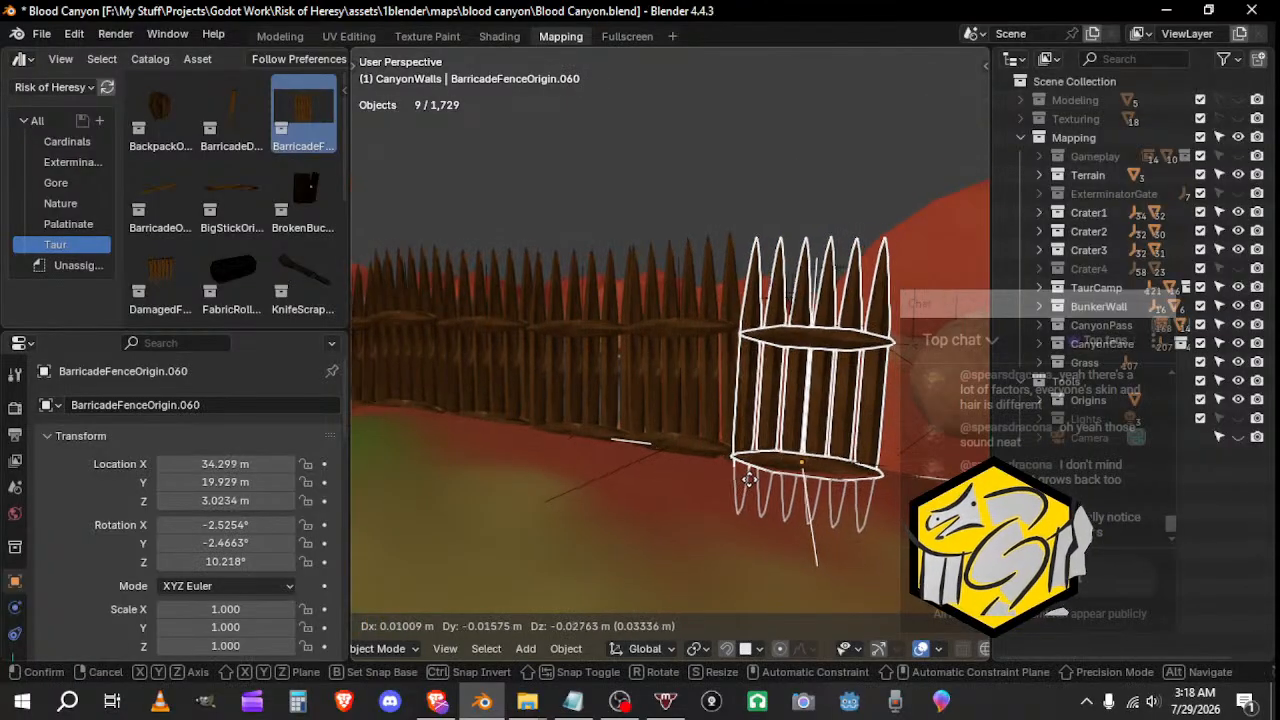
{"action": "left_click", "coordinate": [748, 474]}
Step: Lower the new run's sixth fence between its neighbours to about X 34.35 m, Y 19.28 m, Z 3.01 m
{"action": "left_click", "coordinate": [698, 446]}
{"action": "key", "text": "g"}
{"action": "left_click", "coordinate": [698, 452]}
{"action": "key", "text": "g"}
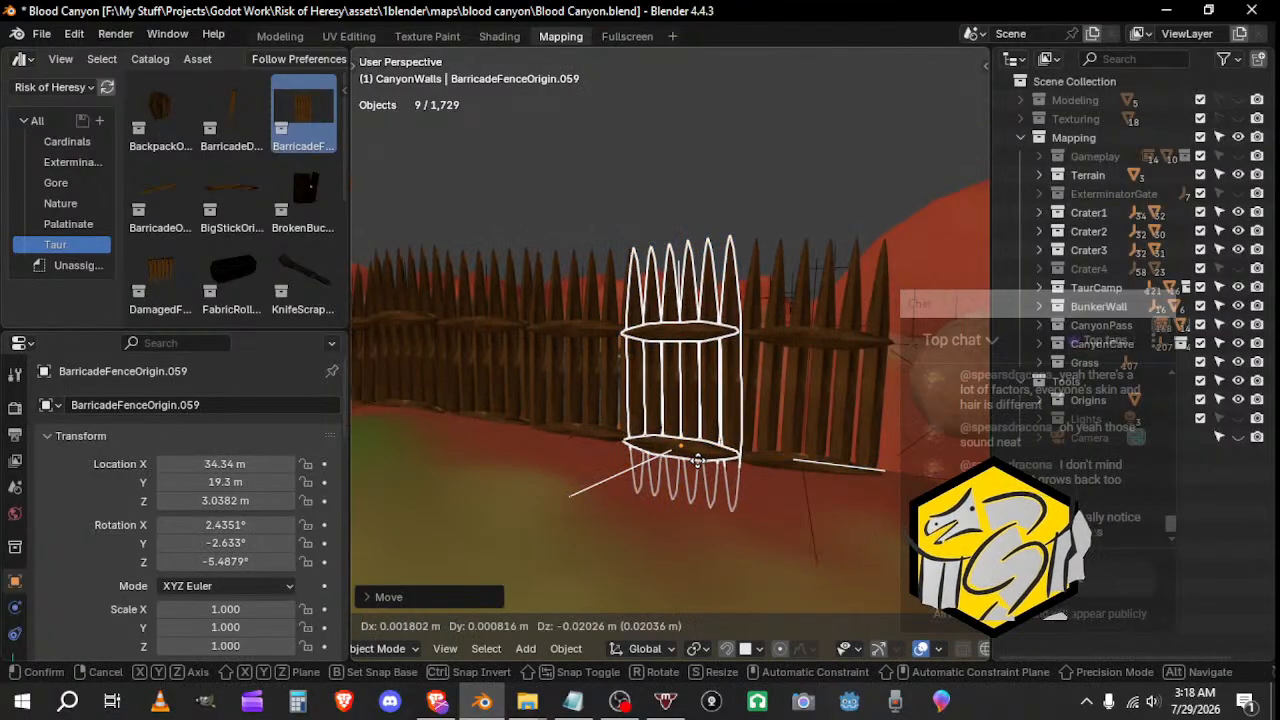
{"action": "left_click", "coordinate": [698, 460]}
{"action": "middle_click_drag", "start_coordinate": [698, 461], "coordinate": [751, 474]}
{"action": "key", "text": "r"}
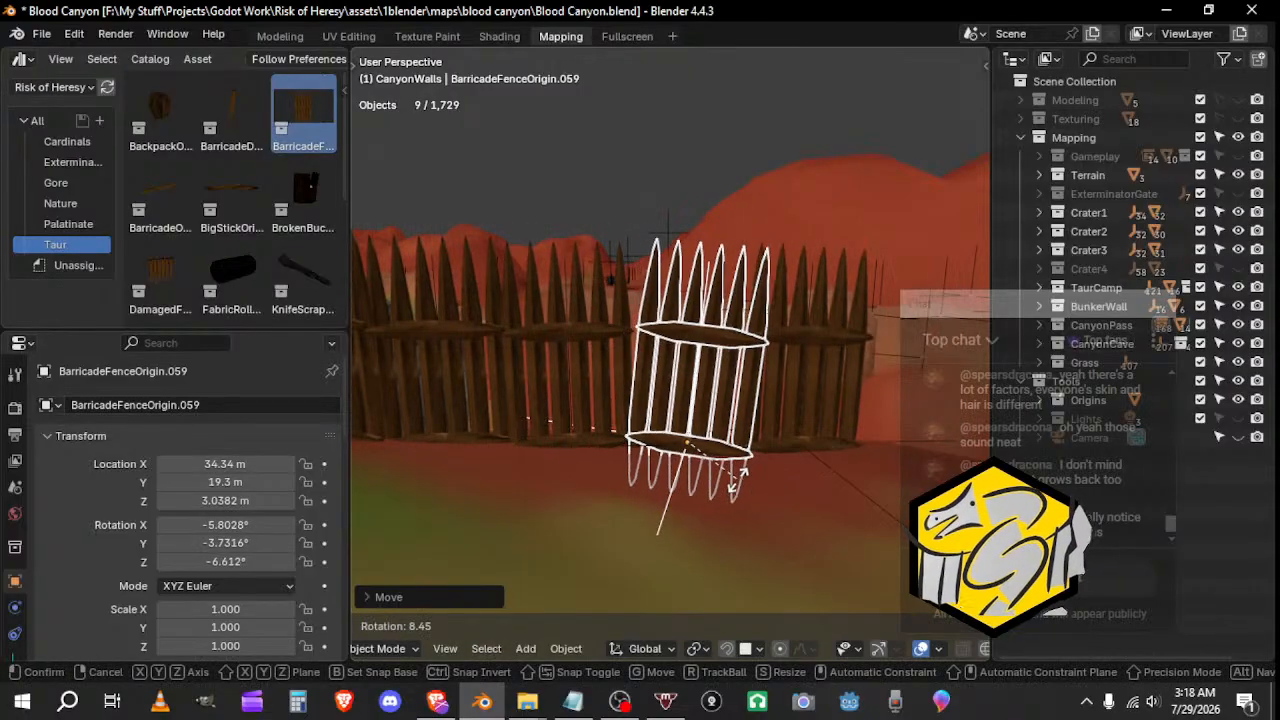
{"action": "right_click", "coordinate": [724, 475]}
{"action": "key", "text": "g"}
{"action": "left_click", "coordinate": [720, 478]}
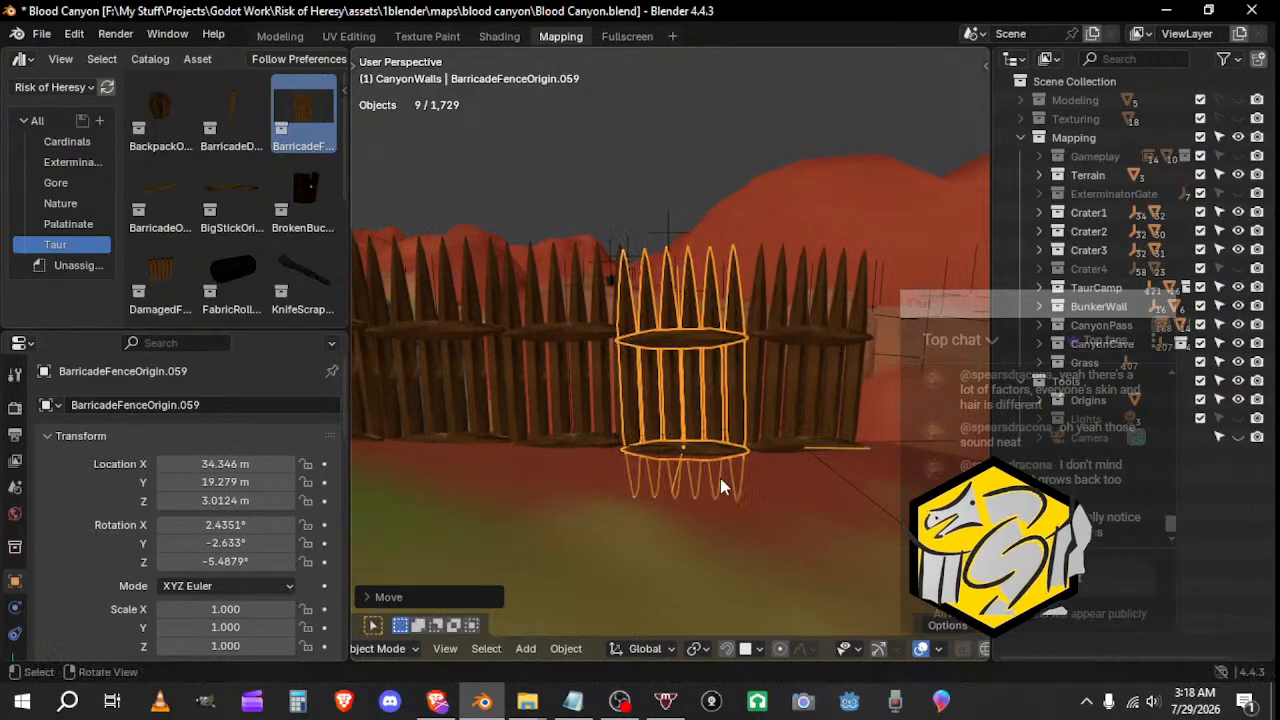
Step: Duplicate the last six fences and place the copies at the row's end, starting at about X 34.28 m, Y 20.64 m, Z 2.98 m
{"action": "middle_click_drag", "start_coordinate": [720, 478], "coordinate": [604, 388]}
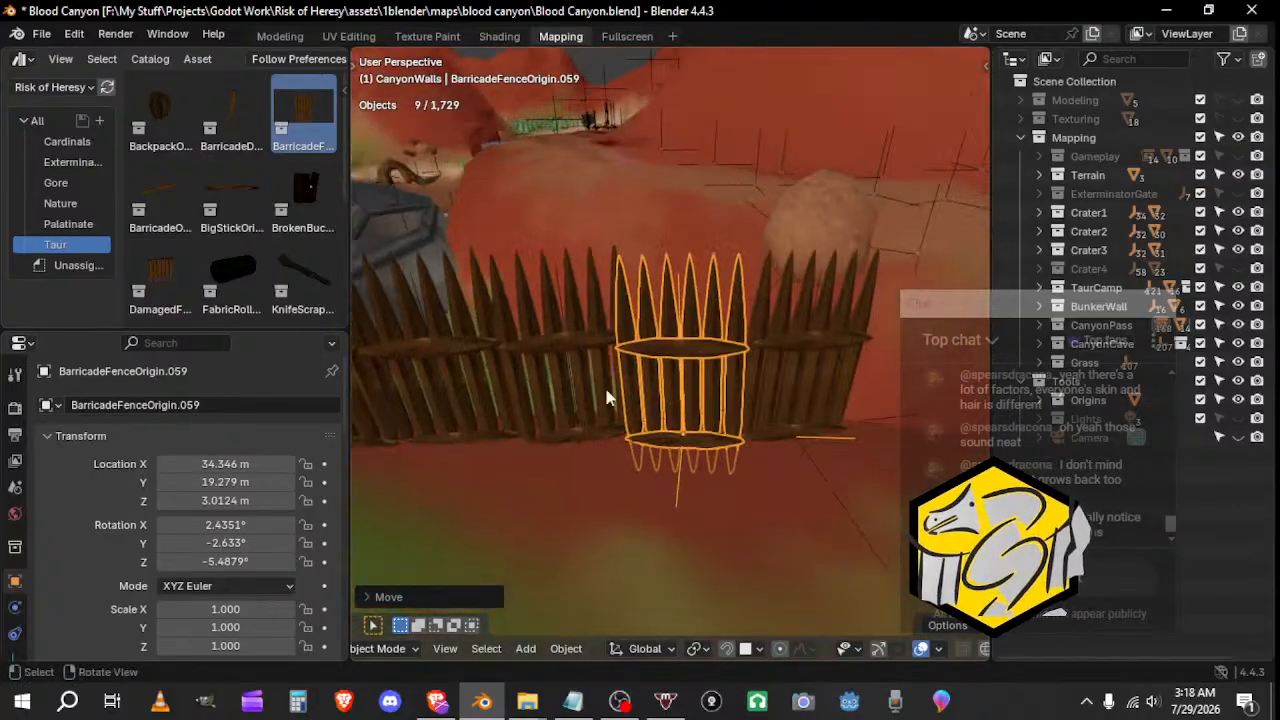
{"action": "left_click", "coordinate": [808, 444]}
{"action": "middle_click_drag", "start_coordinate": [808, 444], "coordinate": [678, 410]}
{"action": "scroll", "coordinate": [678, 410], "scroll_direction": "down", "scroll_amount": 6}
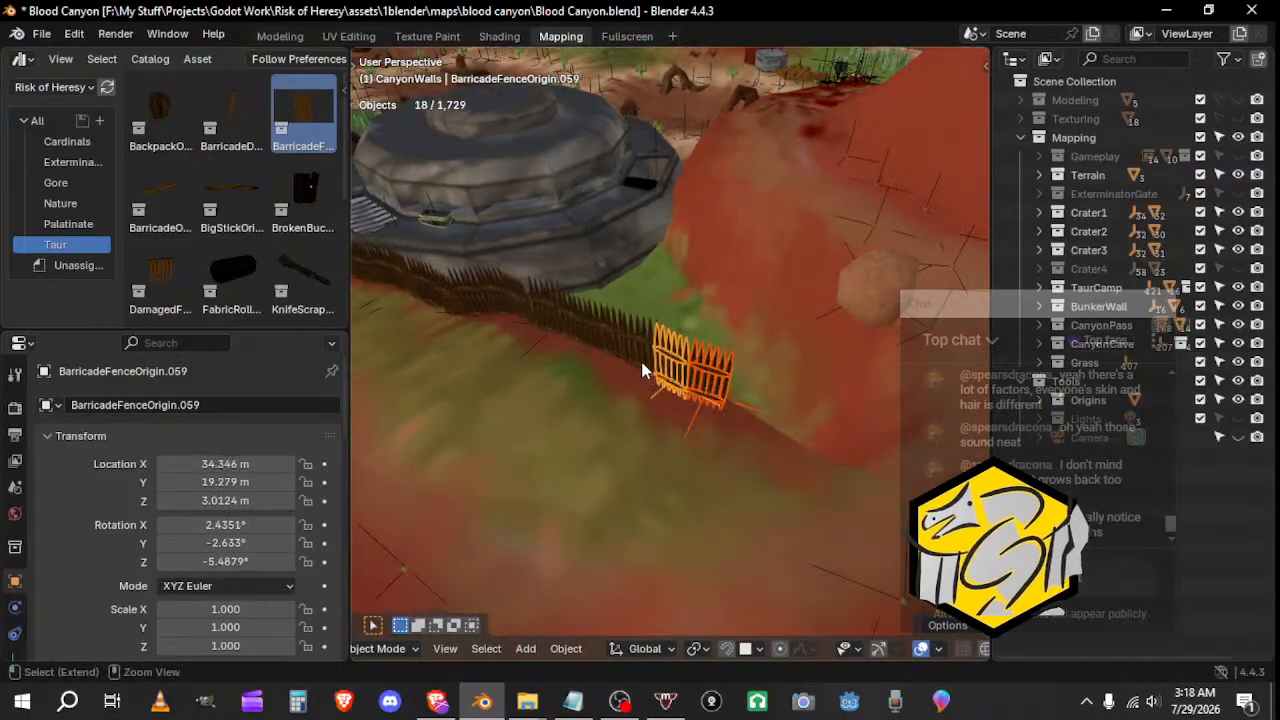
{"action": "middle_click_drag", "start_coordinate": [536, 322], "coordinate": [601, 458]}
{"action": "key", "text": "shift+d"}
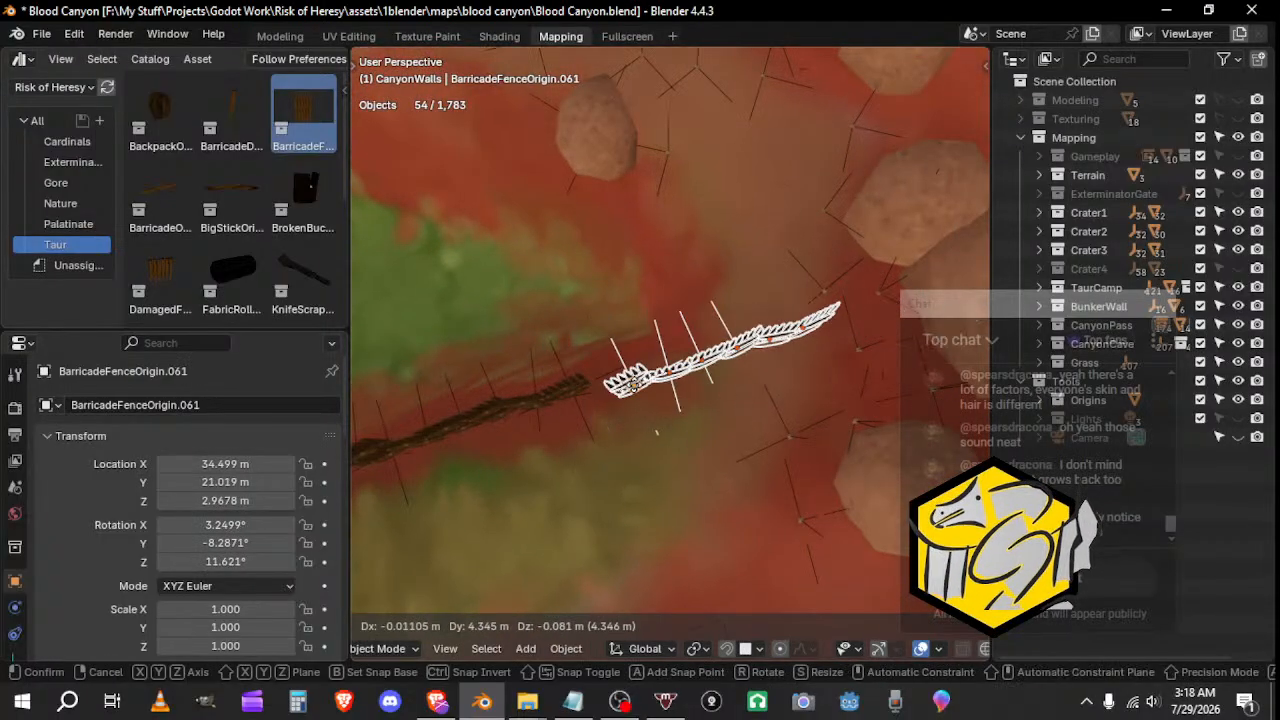
{"action": "middle_click_drag", "start_coordinate": [646, 418], "coordinate": [706, 269]}
{"action": "middle_click_drag", "start_coordinate": [608, 437], "coordinate": [650, 486]}
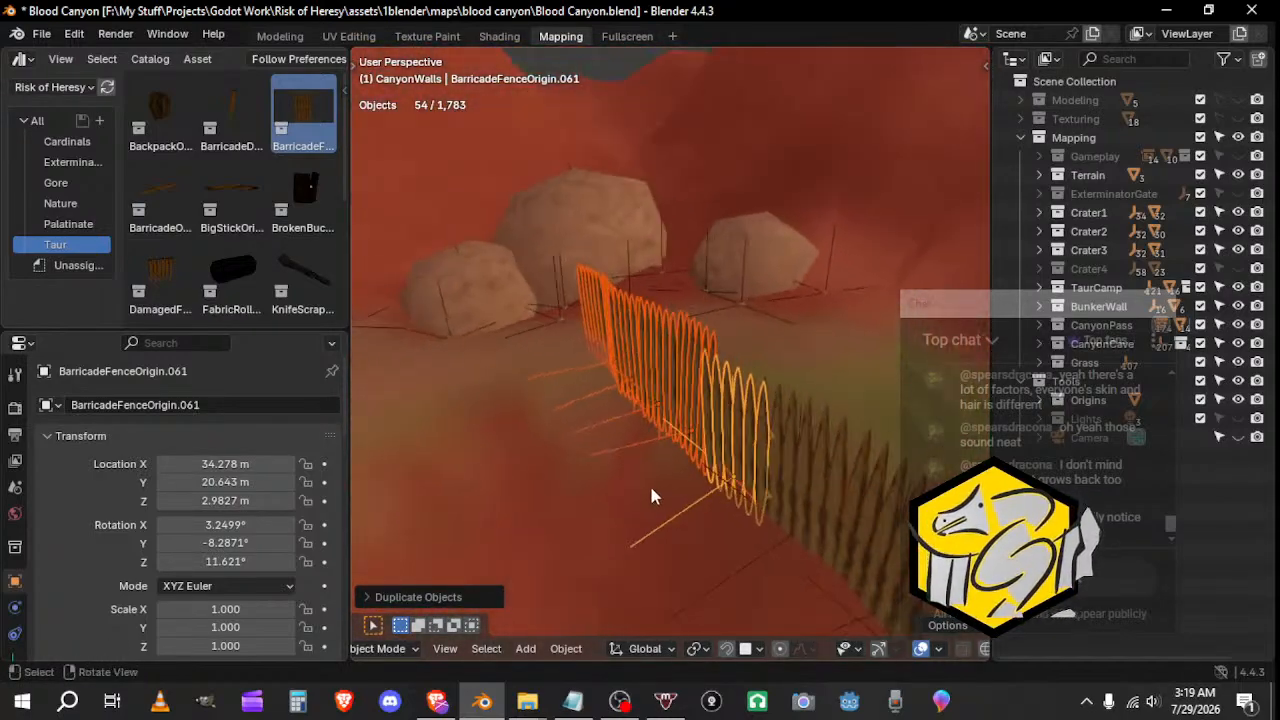
{"action": "key", "text": "g"}
{"action": "right_click", "coordinate": [660, 487]}
Step: Move the second fence of the duplicated run to about X 34.35 m, Y 21.23 m, Z 2.94 m
{"action": "scroll", "coordinate": [681, 541], "scroll_direction": "up", "scroll_amount": 3}
{"action": "middle_click_drag", "start_coordinate": [681, 541], "coordinate": [780, 388]}
{"action": "left_click", "coordinate": [674, 358]}
{"action": "key", "text": "g"}
{"action": "left_click", "coordinate": [766, 462]}
{"action": "key", "text": "g"}
{"action": "left_click", "coordinate": [848, 414]}
{"action": "key", "text": "g"}
{"action": "left_click", "coordinate": [745, 428]}
Step: Turn the duplicated run's second fence by about -22° around Z and shift it against the first fence
{"action": "middle_click_drag", "start_coordinate": [741, 428], "coordinate": [642, 551]}
{"action": "key", "text": "r"}
{"action": "key", "text": "z"}
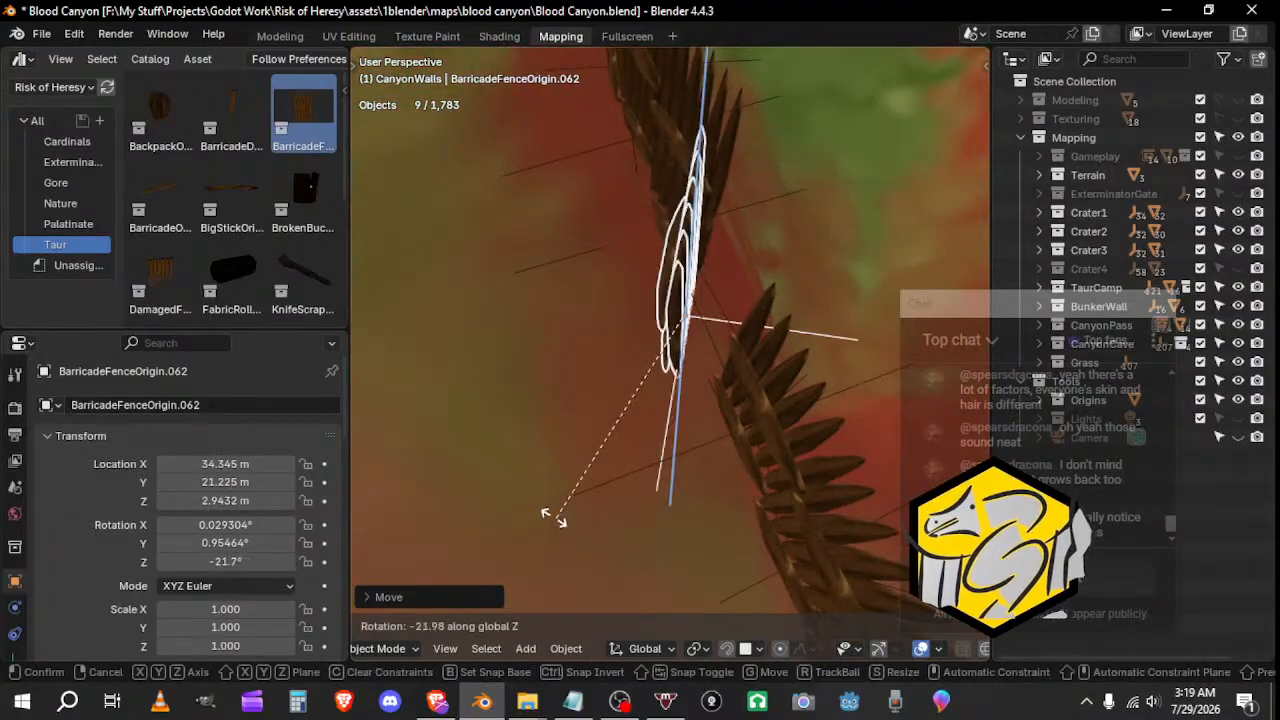
{"action": "left_click", "coordinate": [528, 502]}
{"action": "middle_click_drag", "start_coordinate": [526, 500], "coordinate": [555, 345]}
{"action": "middle_click_drag", "start_coordinate": [784, 392], "coordinate": [528, 342]}
{"action": "key", "text": "g"}
{"action": "left_click", "coordinate": [528, 342]}
Step: Move the duplicated run's third fence to about X 34.59 m, Y 21.81 m, Z 2.92 m
{"action": "middle_click_drag", "start_coordinate": [664, 370], "coordinate": [689, 408]}
{"action": "left_click", "coordinate": [641, 328]}
{"action": "key", "text": "g"}
{"action": "left_click", "coordinate": [552, 345]}
{"action": "key", "text": "g"}
{"action": "left_click", "coordinate": [687, 400]}
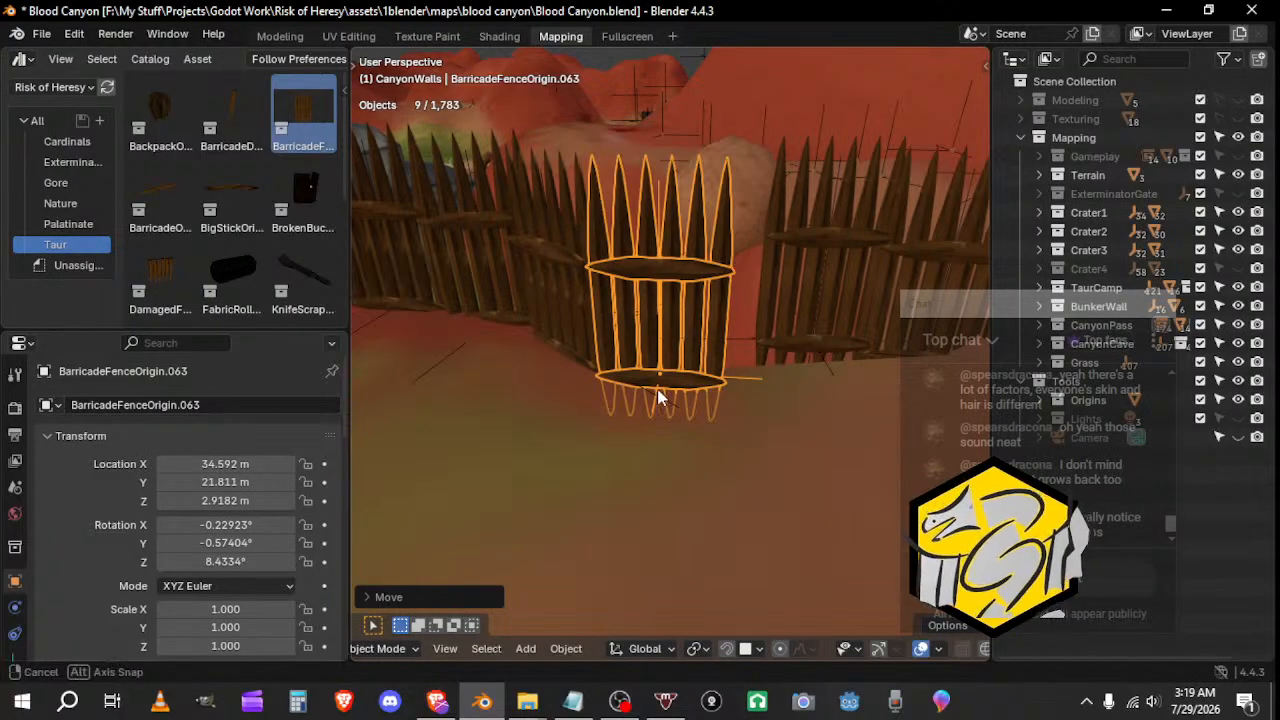
Step: Nudge the duplicated run's third fence until it meets the second fence and sits on the terrain
{"action": "middle_click_drag", "start_coordinate": [658, 397], "coordinate": [614, 441]}
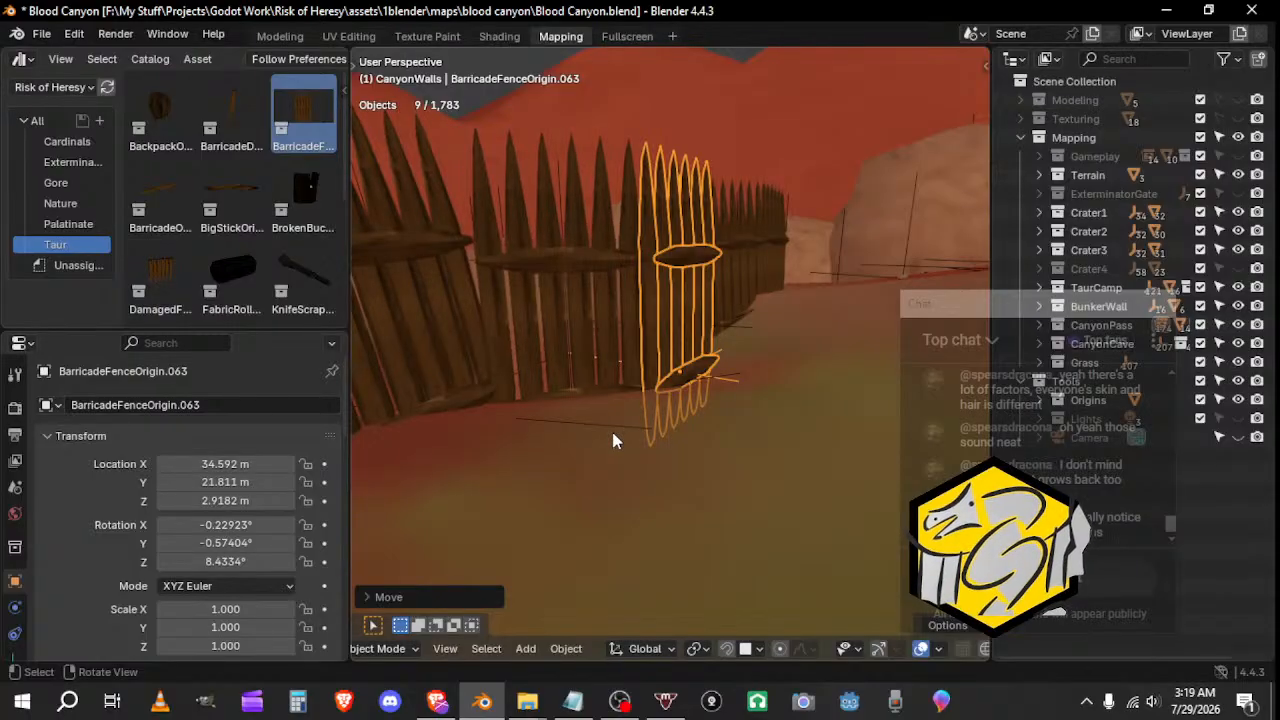
{"action": "middle_click_drag", "start_coordinate": [628, 440], "coordinate": [743, 421]}
{"action": "key", "text": "g"}
{"action": "left_click", "coordinate": [693, 402]}
{"action": "key", "text": "g"}
{"action": "left_click", "coordinate": [722, 401]}
{"action": "key", "text": "g"}
{"action": "left_click", "coordinate": [532, 495]}
{"action": "key", "text": "g"}
{"action": "left_click", "coordinate": [726, 380]}
{"action": "key", "text": "g"}
{"action": "left_click", "coordinate": [726, 399]}
Step: Move the duplicated run's fourth fence beside the third, to about X 34.44 m, Y 22.47 m, Z 2.94 m
{"action": "left_click", "coordinate": [652, 382]}
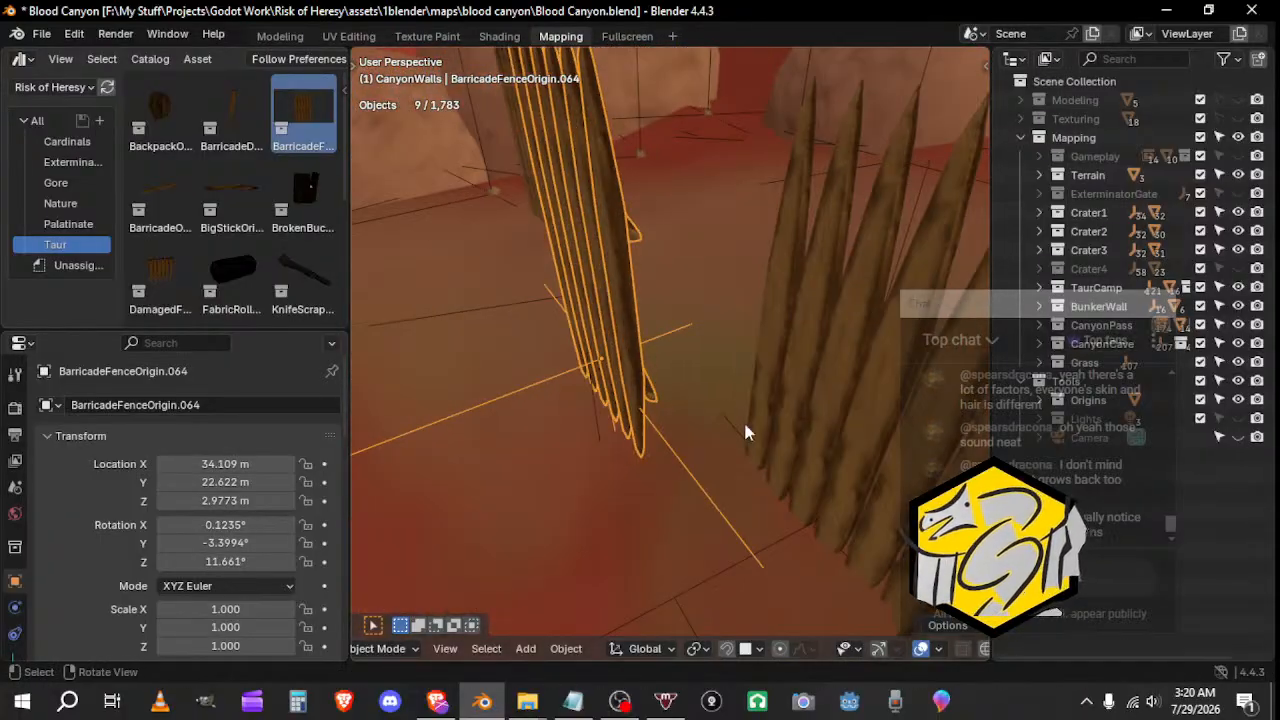
{"action": "scroll", "coordinate": [743, 421], "scroll_direction": "down", "scroll_amount": 2}
{"action": "key", "text": "g"}
{"action": "left_click", "coordinate": [665, 421]}
{"action": "middle_click_drag", "start_coordinate": [665, 428], "coordinate": [804, 425]}
{"action": "key", "text": "g"}
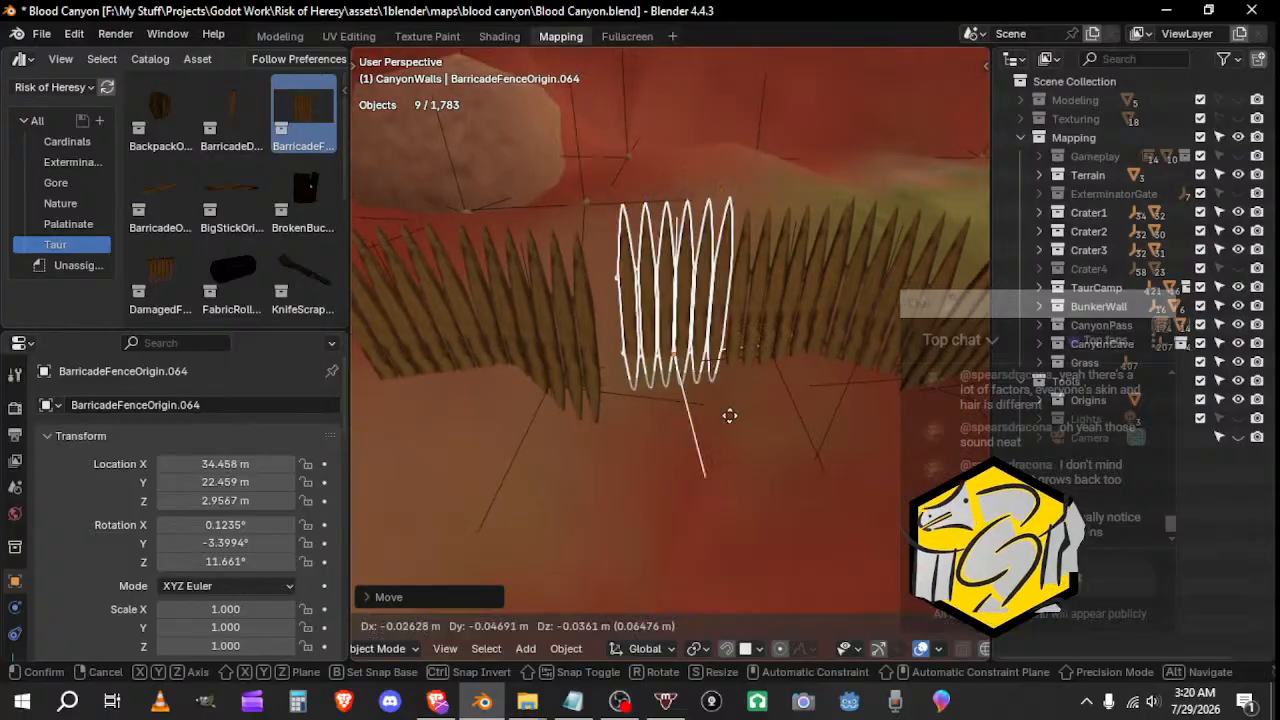
{"action": "left_click", "coordinate": [725, 413]}
Step: Turn the duplicated run's fourth fence to about 29.1° around Z and shift it to about X 34.36 m, Y 22.41 m, Z 2.93 m
{"action": "middle_click_drag", "start_coordinate": [725, 413], "coordinate": [640, 542]}
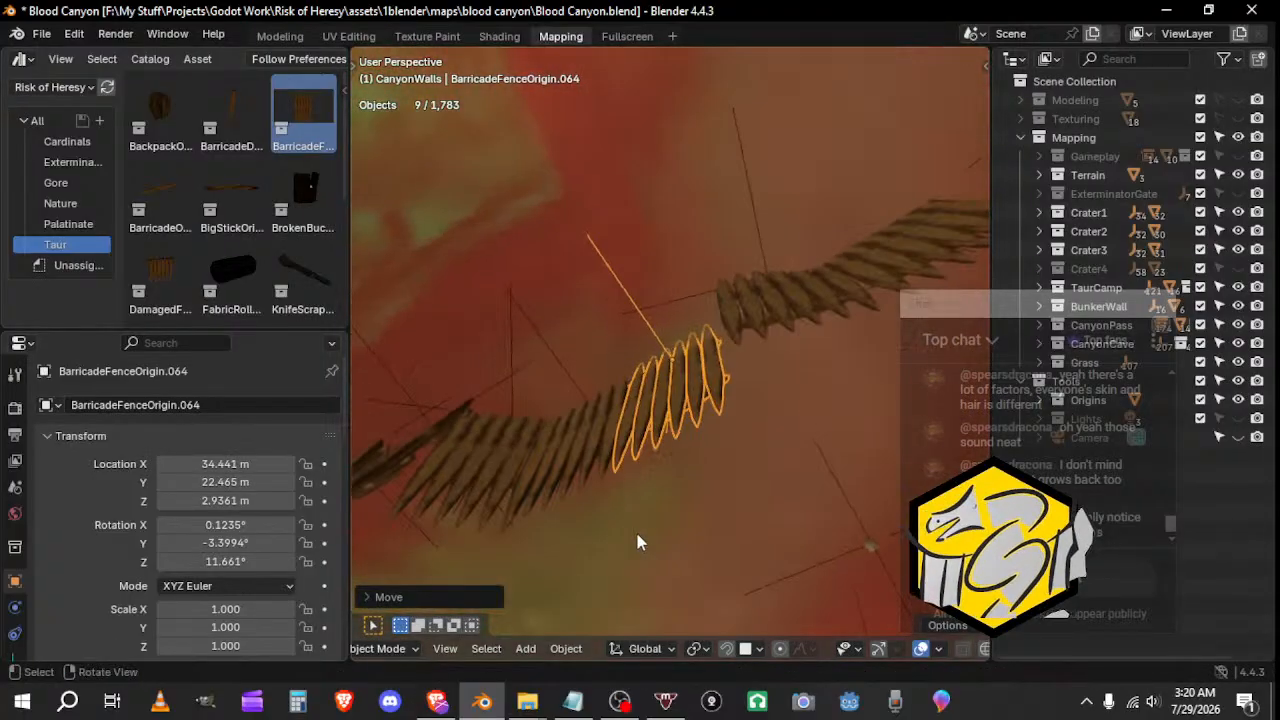
{"action": "middle_click_drag", "start_coordinate": [733, 424], "coordinate": [727, 300]}
{"action": "key", "text": "r"}
{"action": "key", "text": "z"}
{"action": "left_click", "coordinate": [705, 343]}
{"action": "key", "text": "g"}
{"action": "left_click", "coordinate": [754, 340]}
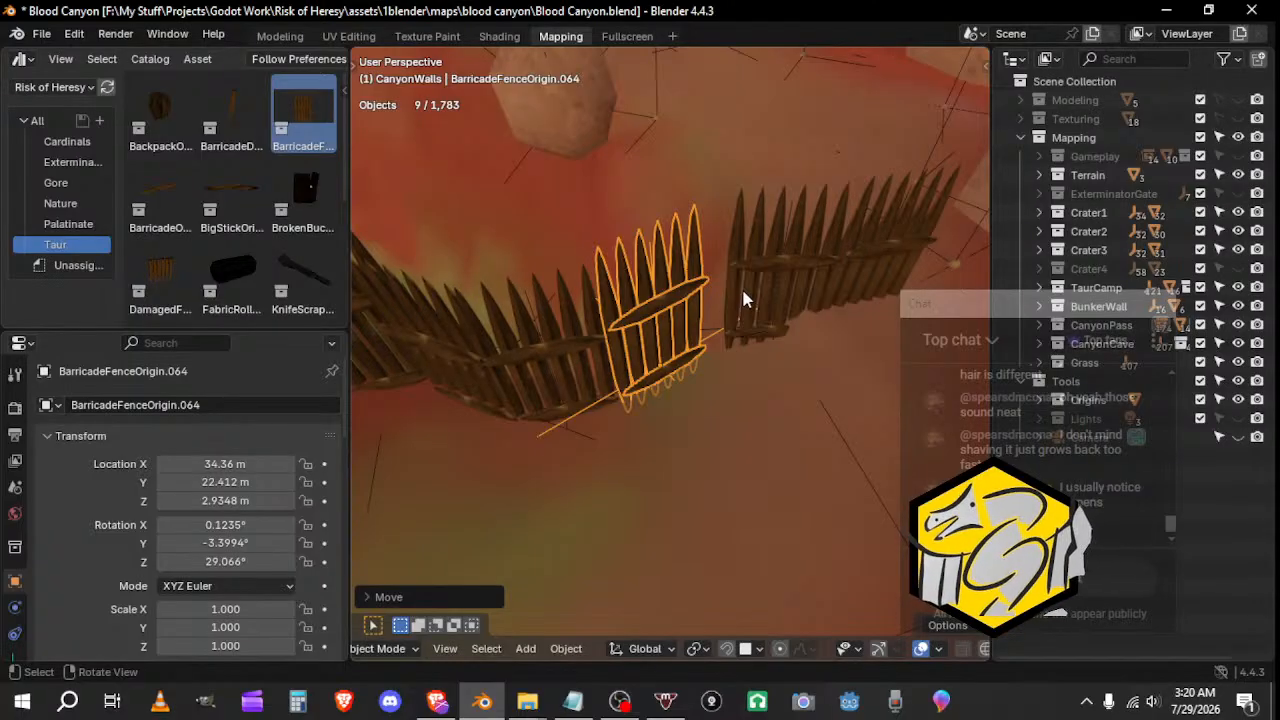
Step: Turn the duplicated run's fifth fence around Z to follow the curve of the row
{"action": "left_click", "coordinate": [750, 304]}
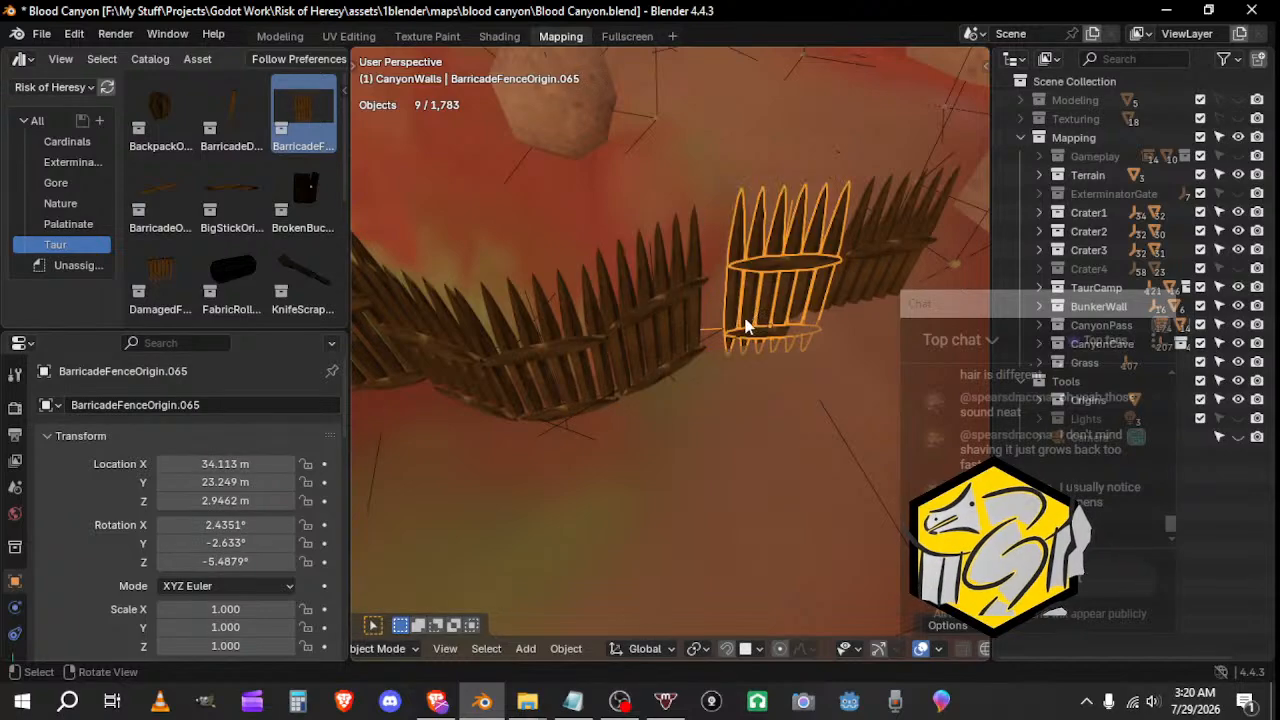
{"action": "middle_click_drag", "start_coordinate": [748, 318], "coordinate": [662, 354], "text": "shift"}
{"action": "middle_click_drag", "start_coordinate": [540, 406], "coordinate": [784, 397]}
{"action": "middle_click_drag", "start_coordinate": [612, 398], "coordinate": [766, 389]}
{"action": "key", "text": "r"}
{"action": "key", "text": "z"}
{"action": "left_click", "coordinate": [678, 416]}
{"action": "key", "text": "r"}
{"action": "key", "text": "z"}
{"action": "left_click", "coordinate": [720, 395]}
Step: Fit the duplicated run's fifth fence at about X 34.12 m, Y 23.09 m, Z 2.93 m, tilting it and turning it to about 23.6° around Z
{"action": "key", "text": "g"}
{"action": "key", "text": "z"}
{"action": "left_click", "coordinate": [734, 414]}
{"action": "key", "text": "g"}
{"action": "key", "text": "r"}
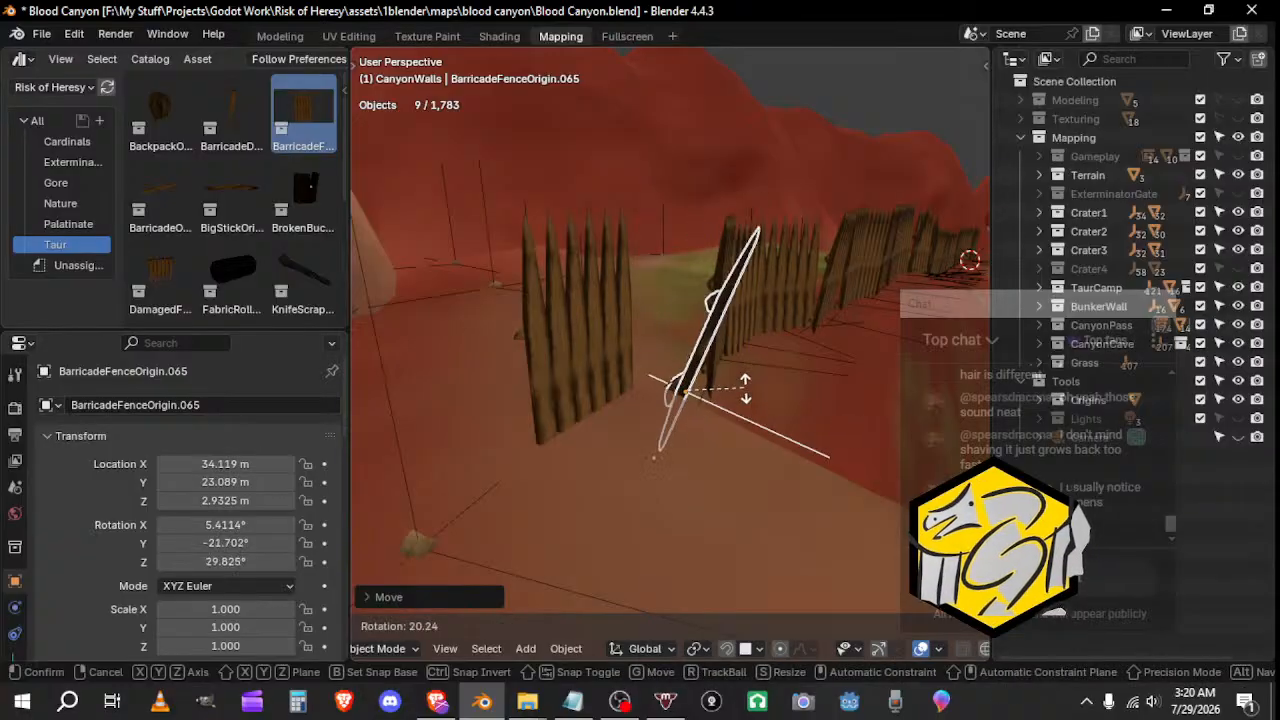
{"action": "left_click", "coordinate": [740, 374]}
{"action": "key", "text": "r"}
{"action": "key", "text": "z"}
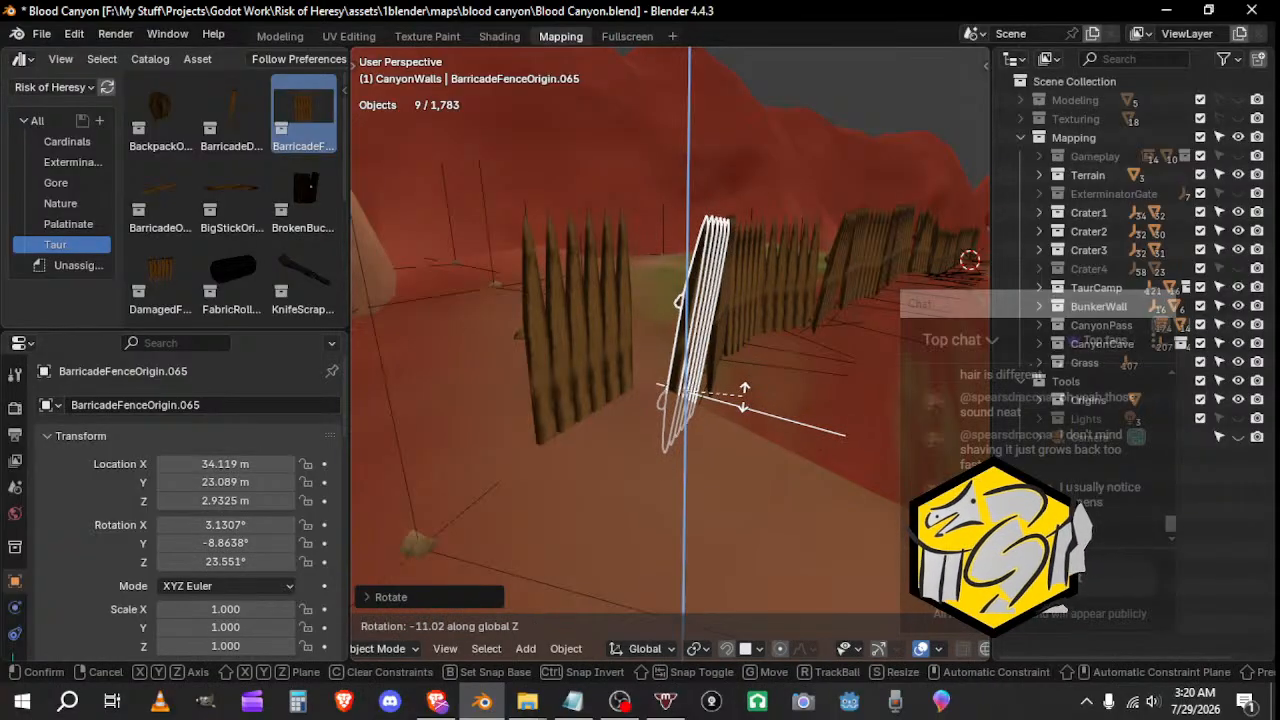
{"action": "left_click", "coordinate": [744, 397]}
{"action": "mouse_move", "coordinate": [744, 397]}
{"action": "middle_mouse_down"}
{"action": "mouse_move", "coordinate": [847, 445]}
{"action": "mouse_move", "coordinate": [769, 389]}
{"action": "mouse_move", "coordinate": [817, 379]}
{"action": "mouse_move", "coordinate": [651, 371]}
{"action": "mouse_move", "coordinate": [623, 396]}
{"action": "mouse_move", "coordinate": [679, 361]}
{"action": "mouse_move", "coordinate": [833, 350]}
{"action": "mouse_move", "coordinate": [700, 386]}
{"action": "mouse_move", "coordinate": [745, 395]}
{"action": "middle_mouse_up"}
Step: Move the duplicated run's sixth fence to about X 33.64 m, Y 23.58 m, Z 2.93 m and turn it around Z
{"action": "left_click", "coordinate": [814, 376]}
{"action": "key", "text": "g"}
{"action": "left_click", "coordinate": [680, 375]}
{"action": "key", "text": "r"}
{"action": "key", "text": "z"}
{"action": "left_click", "coordinate": [655, 376]}
{"action": "key", "text": "g"}
{"action": "left_click", "coordinate": [652, 438]}
{"action": "middle_click_drag", "start_coordinate": [652, 438], "coordinate": [598, 405]}
{"action": "key", "text": "g"}
{"action": "left_click", "coordinate": [597, 392]}
Step: Turn the duplicated run's sixth fence to about 69.3° around Z and move it to about X 33.56 m, Y 23.44 m, Z 2.93 m
{"action": "key", "text": "r"}
{"action": "key", "text": "z"}
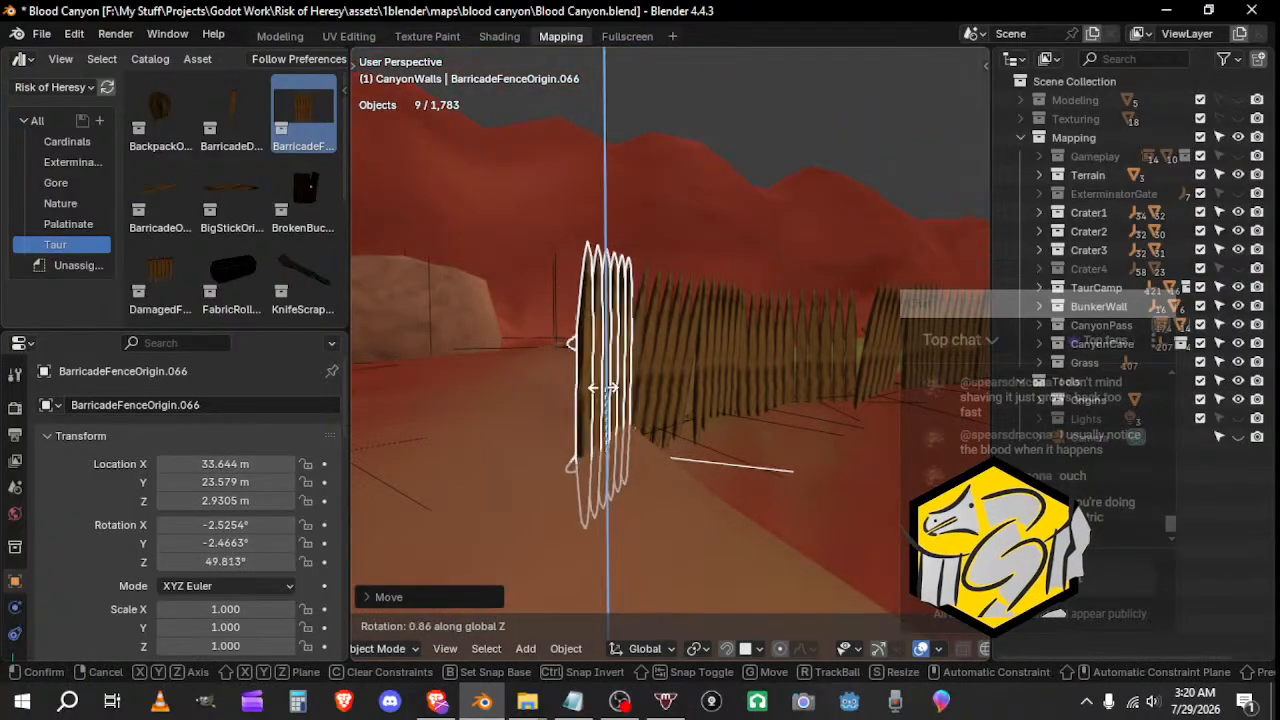
{"action": "left_click", "coordinate": [560, 397]}
{"action": "middle_click_drag", "start_coordinate": [560, 397], "coordinate": [363, 483]}
{"action": "key", "text": "r"}
{"action": "key", "text": "z"}
{"action": "left_click", "coordinate": [616, 437]}
{"action": "middle_click_drag", "start_coordinate": [692, 424], "coordinate": [760, 528]}
{"action": "key", "text": "g"}
{"action": "left_click", "coordinate": [767, 472]}
{"action": "key", "text": "r"}
{"action": "key", "text": "z"}
{"action": "left_click", "coordinate": [723, 366]}
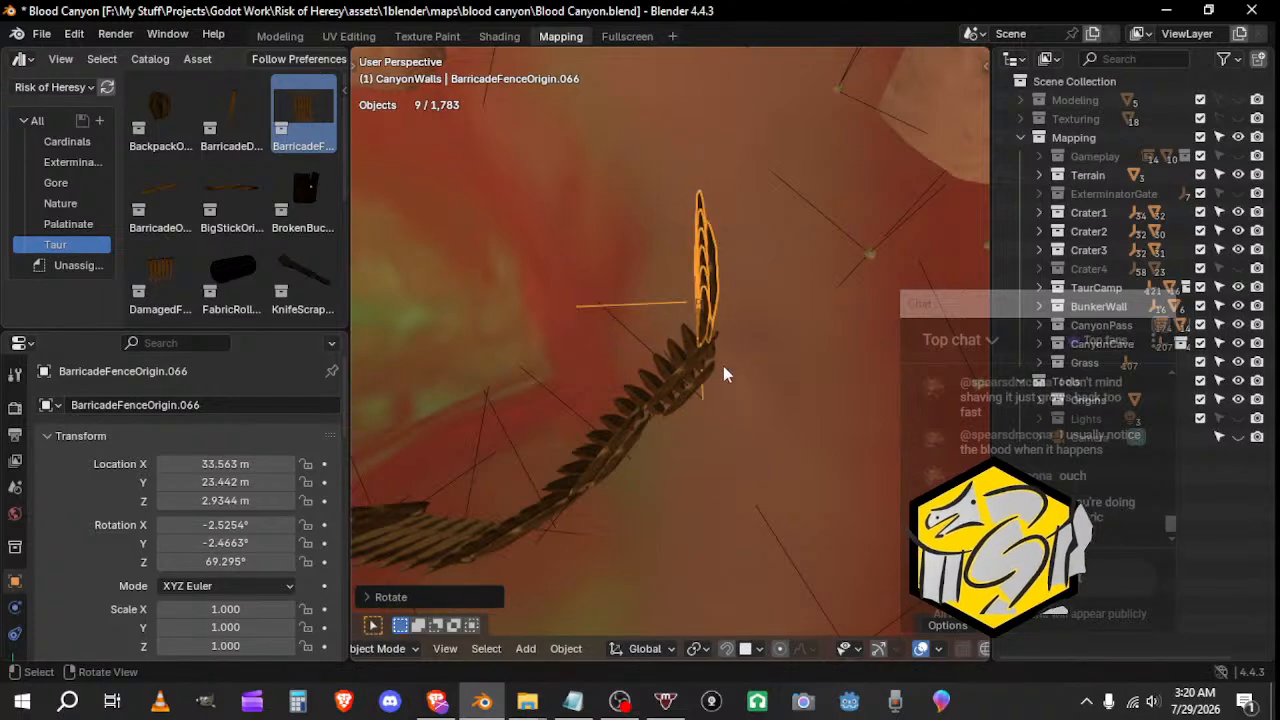
Step: Turn the sixth fence further to about 87.8° around Z and settle it at about X 33.62 m, Y 23.40 m, Z 3.05 m
{"action": "middle_click_drag", "start_coordinate": [723, 366], "coordinate": [518, 427]}
{"action": "key", "text": "g"}
{"action": "left_click", "coordinate": [481, 362]}
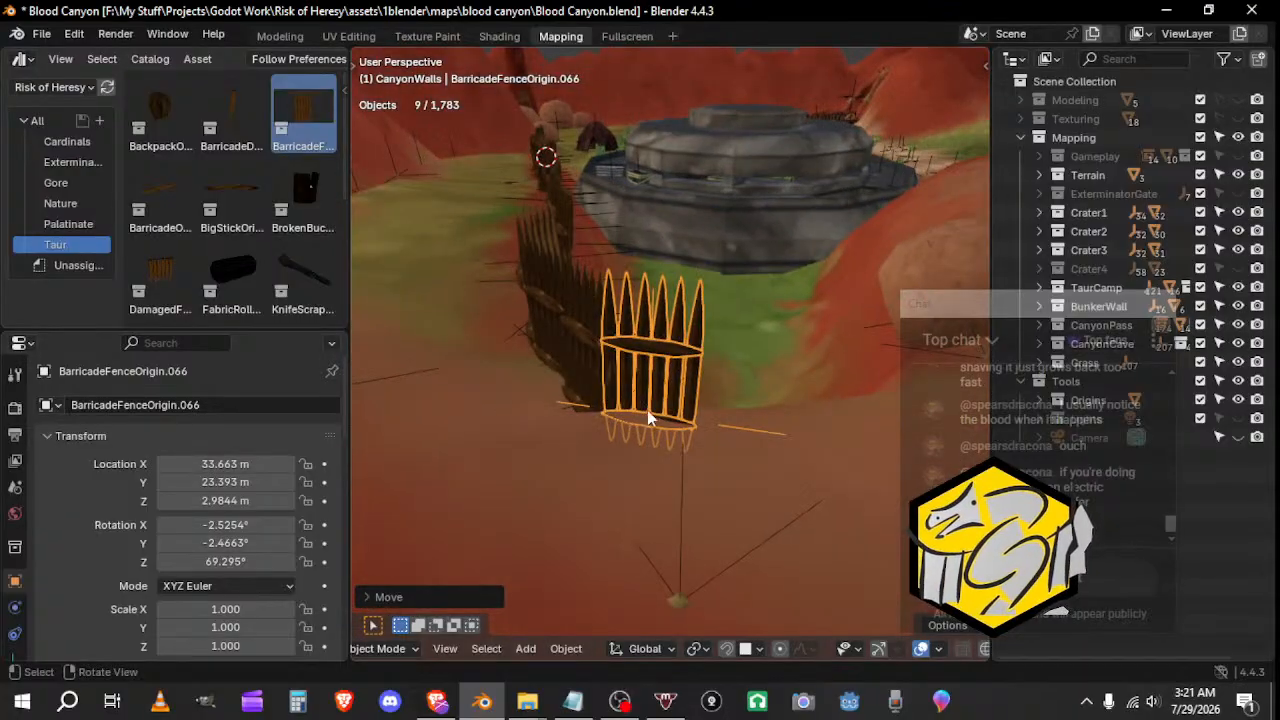
{"action": "middle_click_drag", "start_coordinate": [647, 418], "coordinate": [680, 397]}
{"action": "key", "text": "r"}
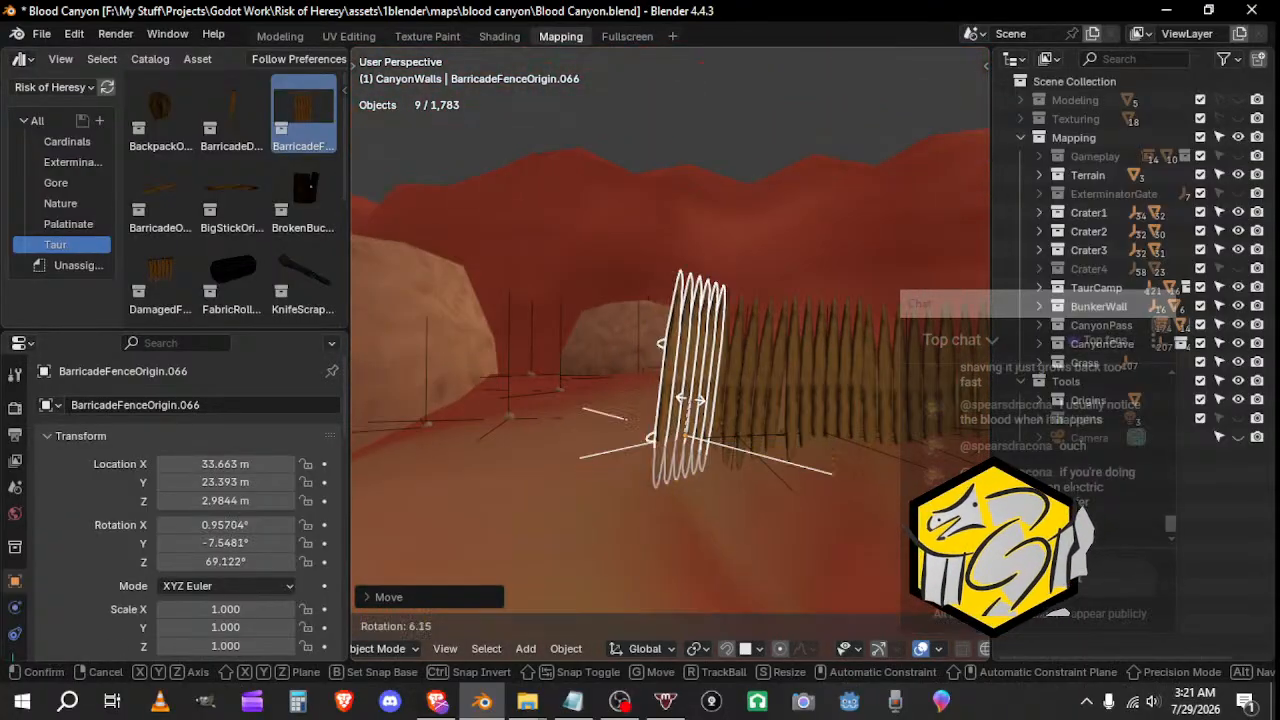
{"action": "key", "text": "z"}
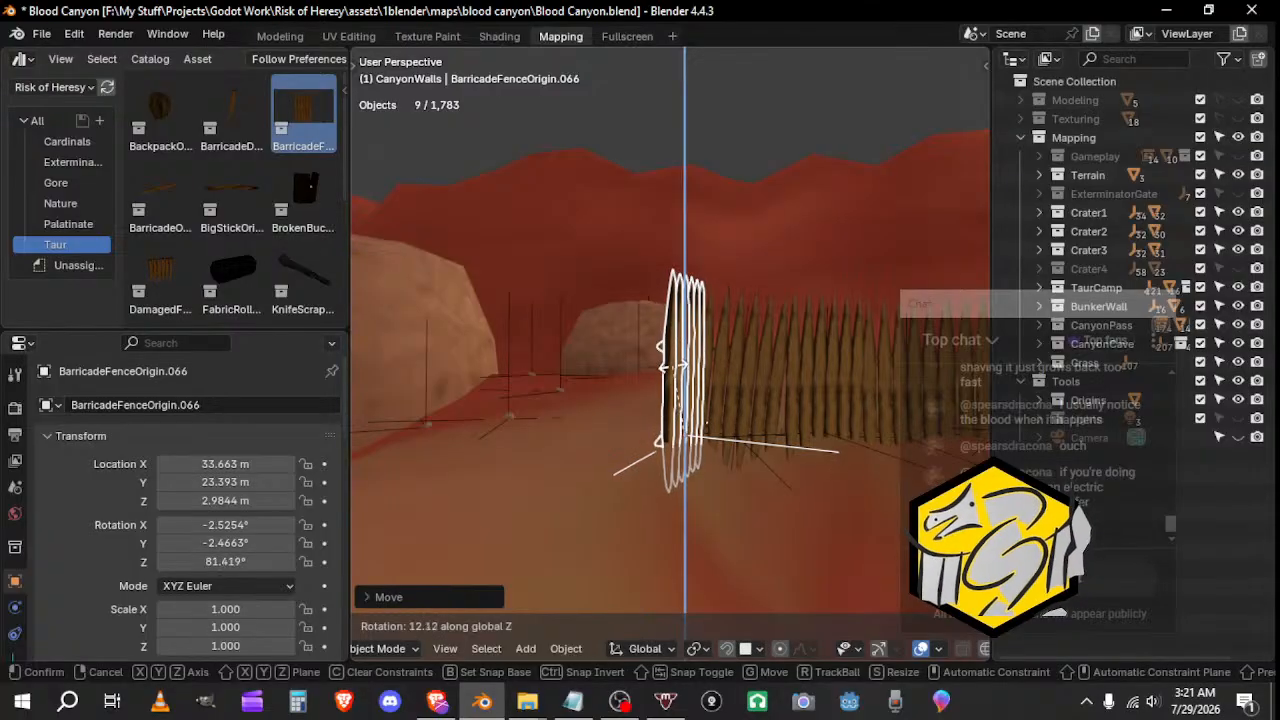
{"action": "left_click", "coordinate": [666, 360]}
{"action": "mouse_move", "coordinate": [666, 360]}
{"action": "middle_mouse_down"}
{"action": "mouse_move", "coordinate": [810, 420]}
{"action": "mouse_move", "coordinate": [606, 371]}
{"action": "mouse_move", "coordinate": [676, 368]}
{"action": "middle_mouse_up"}
{"action": "key", "text": "g"}
{"action": "left_click", "coordinate": [678, 370]}
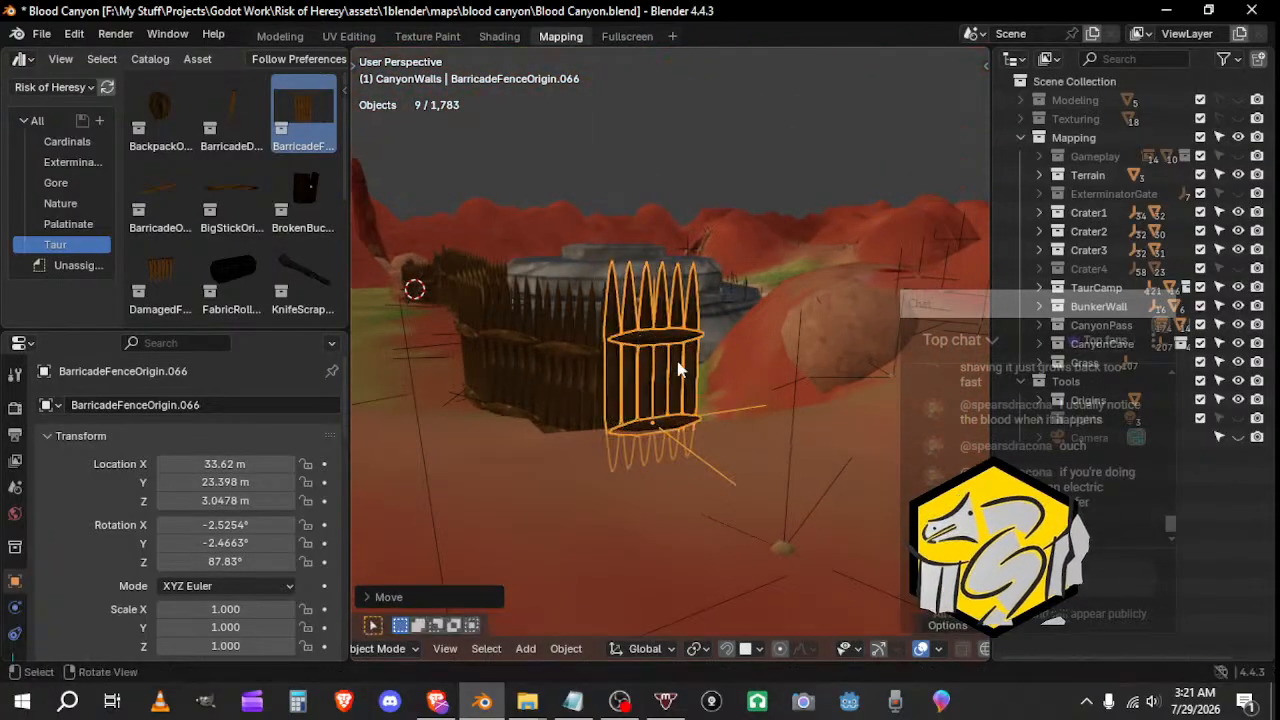
{"action": "key", "text": "r"}
{"action": "right_click", "coordinate": [694, 412]}
{"action": "right_click", "coordinate": [694, 420]}
{"action": "middle_click_drag", "start_coordinate": [555, 283], "coordinate": [631, 399]}
{"action": "key", "text": "g"}
{"action": "key", "text": "Escape"}
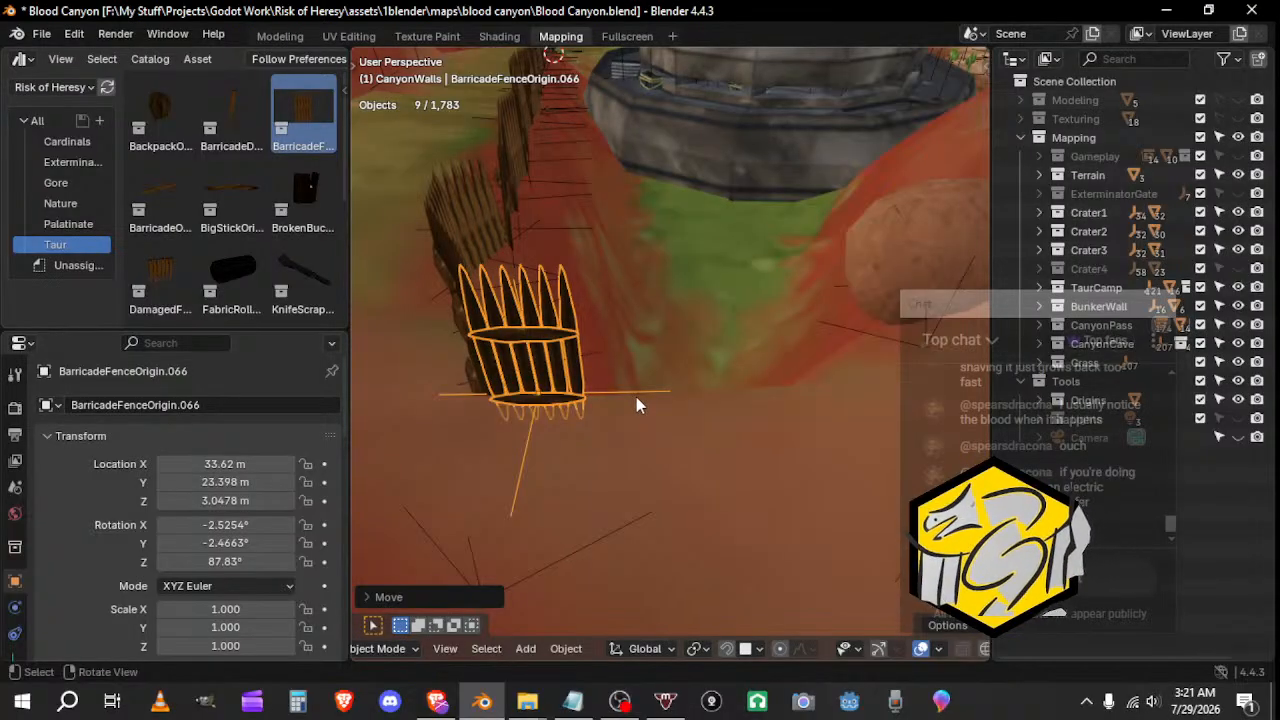
Step: Duplicate the row's end fence and place the copy next to it, continuing the row along negative X
{"action": "key", "text": "shift+d"}
{"action": "left_click", "coordinate": [678, 417]}
{"action": "key", "text": "g"}
{"action": "middle_click_drag", "start_coordinate": [678, 417], "coordinate": [777, 434]}
{"action": "left_click", "coordinate": [748, 433]}
{"action": "key", "text": "r"}
{"action": "key", "text": "z"}
{"action": "key", "text": "Escape"}
Step: Duplicate the end fence to continue the row along negative X and turn the last copy to about 93.4° around Z
{"action": "key", "text": "shift+d"}
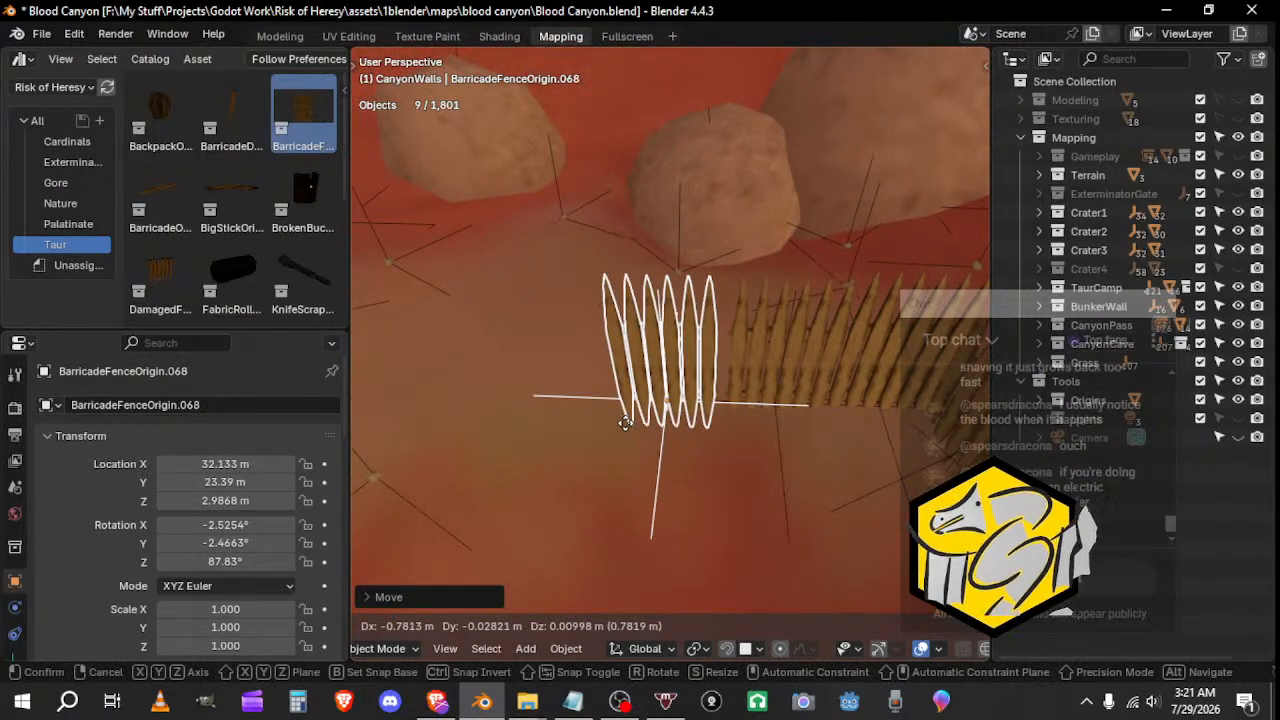
{"action": "key", "text": "Escape"}
{"action": "key", "text": "r"}
{"action": "key", "text": "z"}
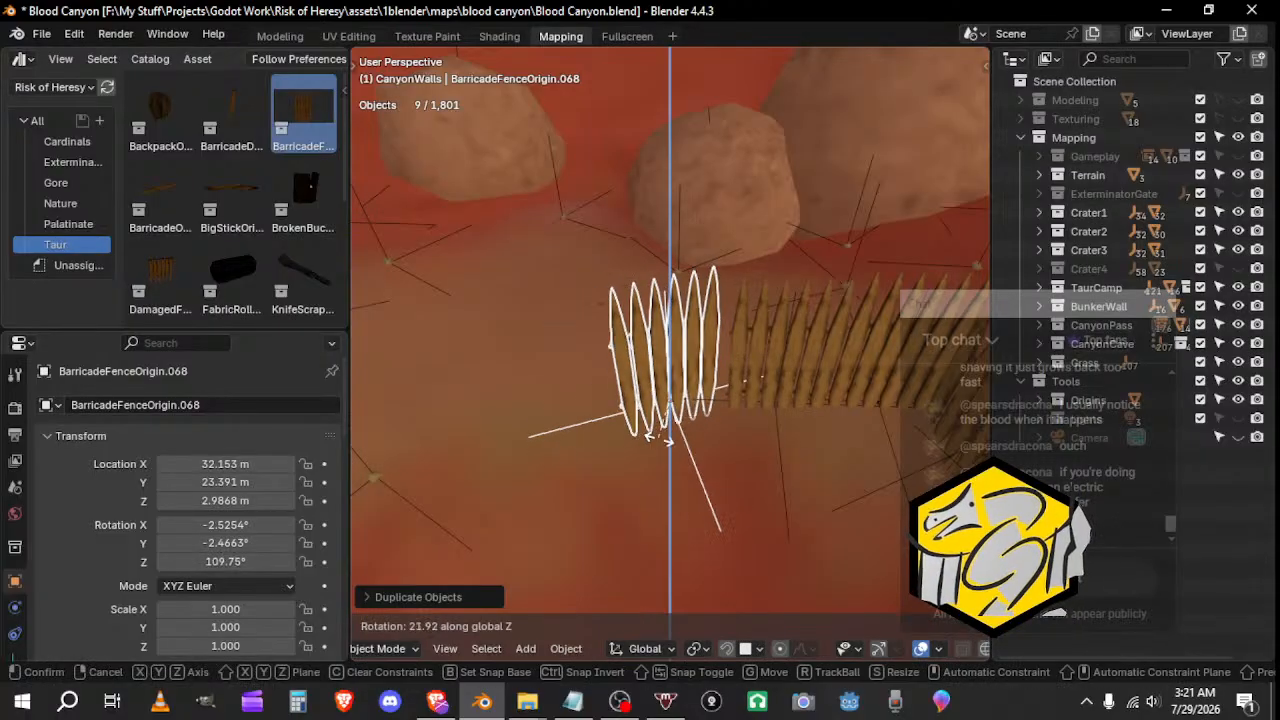
{"action": "left_click", "coordinate": [660, 437]}
Step: Settle the new end fence on the terrain at about X 32.26 m, Y 23.43 m, Z 2.88 m
{"action": "key", "text": "g"}
{"action": "left_click", "coordinate": [663, 434]}
{"action": "middle_click_drag", "start_coordinate": [663, 434], "coordinate": [594, 396]}
{"action": "key", "text": "g"}
{"action": "left_click", "coordinate": [630, 446]}
{"action": "middle_click_drag", "start_coordinate": [630, 446], "coordinate": [594, 434]}
{"action": "key", "text": "g"}
{"action": "left_click", "coordinate": [570, 413]}
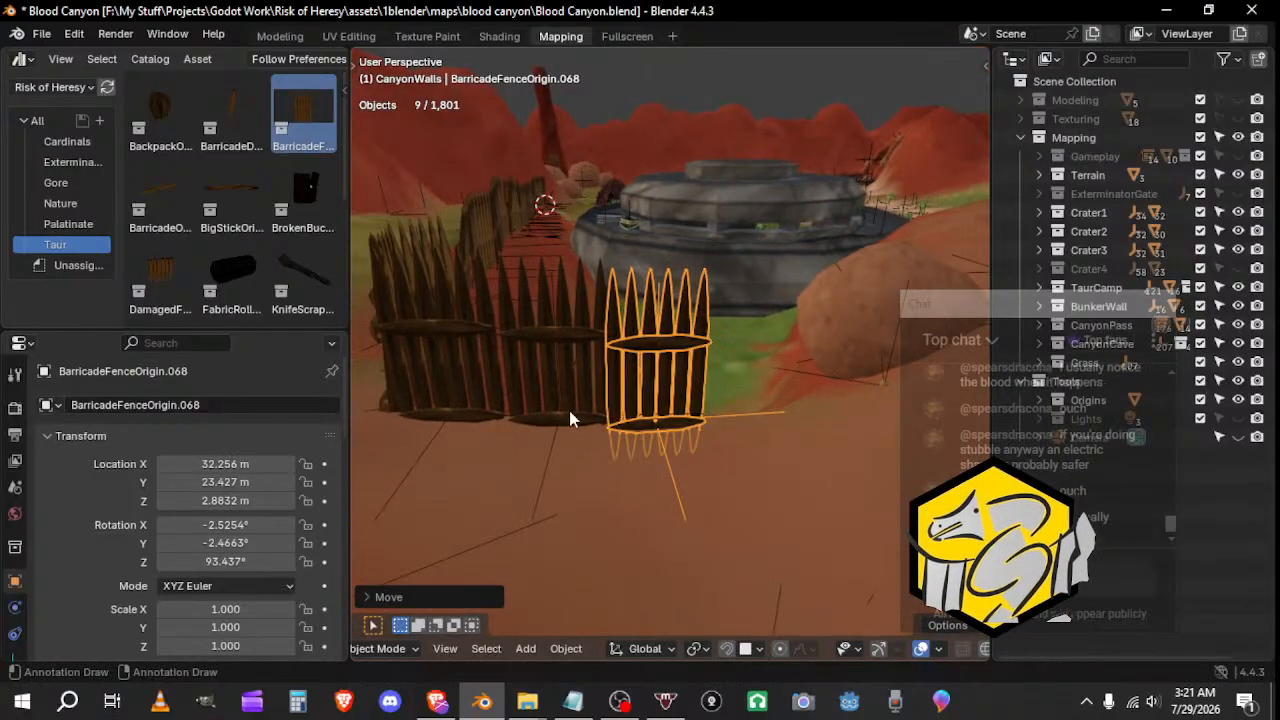
Step: Move the fence just before the row's end to close up with its neighbours and meet the ground
{"action": "left_click", "coordinate": [569, 411]}
{"action": "key", "text": "g"}
{"action": "left_click", "coordinate": [564, 431]}
{"action": "middle_click_drag", "start_coordinate": [564, 431], "coordinate": [538, 418]}
Step: Duplicate the end fence to about X 31.70 m, Y 23.29 m, Z 2.90 m and turn the copy to about 103.1° around Z
{"action": "left_click", "coordinate": [669, 413]}
{"action": "middle_click_drag", "start_coordinate": [728, 412], "coordinate": [586, 445], "text": "shift"}
{"action": "key", "text": "shift+d"}
{"action": "left_click", "coordinate": [661, 443]}
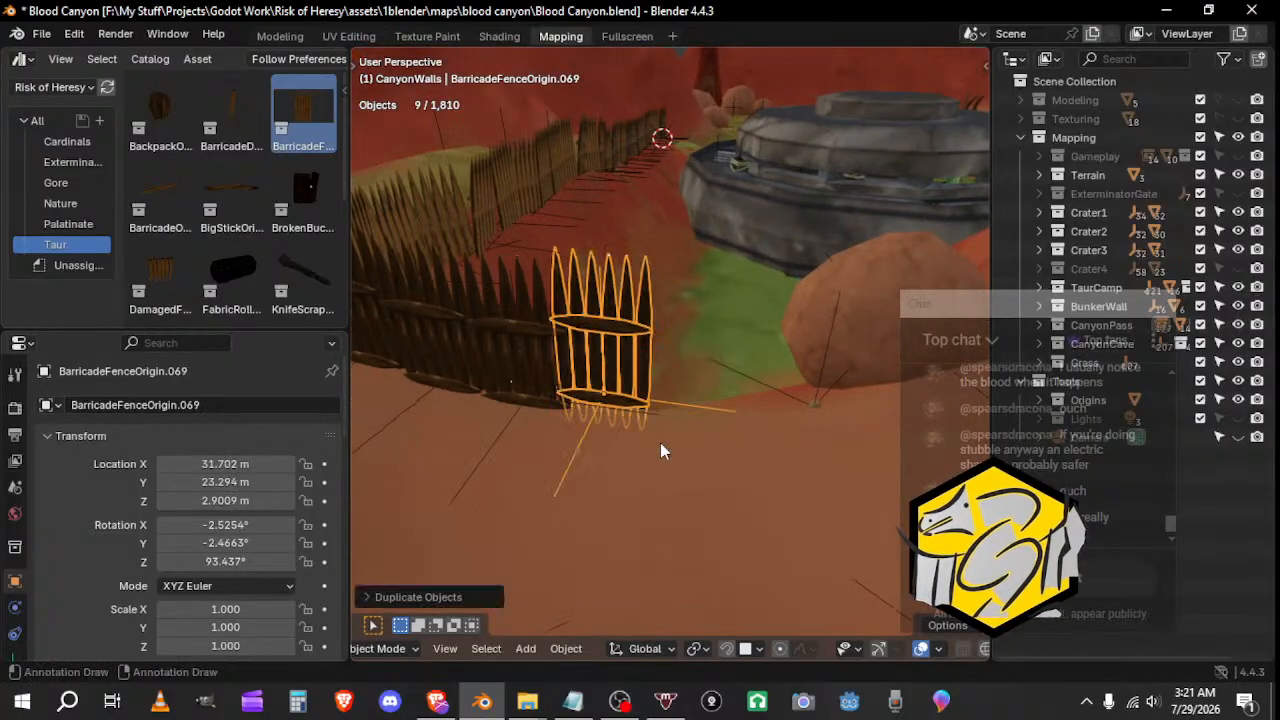
{"action": "key", "text": "r"}
{"action": "left_click", "coordinate": [660, 425]}
{"action": "middle_click_drag", "start_coordinate": [660, 425], "coordinate": [760, 360]}
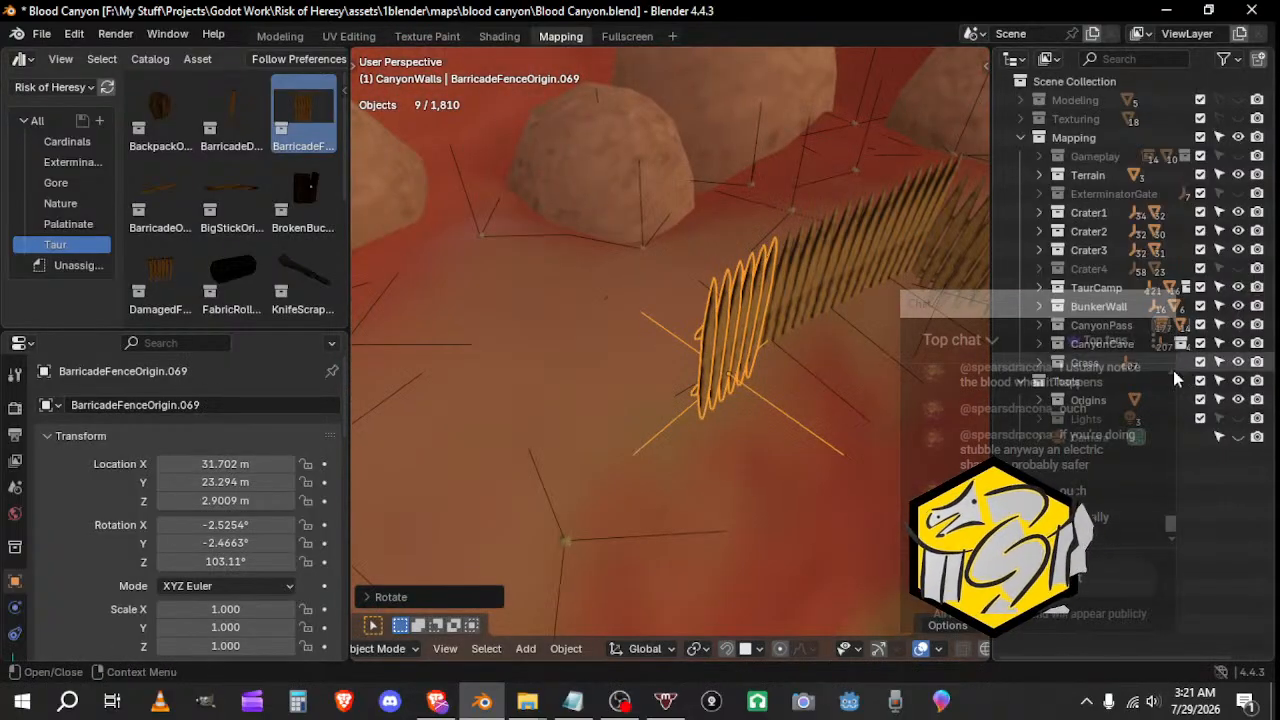
Step: Turn the new end fence further around Z and shift it until it joins the row and sits on the terrain
{"action": "middle_click_drag", "start_coordinate": [780, 411], "coordinate": [570, 406]}
{"action": "key", "text": "g"}
{"action": "left_click", "coordinate": [595, 382]}
{"action": "key", "text": "r"}
{"action": "key", "text": "z"}
{"action": "left_click", "coordinate": [737, 497]}
{"action": "key", "text": "g"}
{"action": "left_click", "coordinate": [527, 421]}
{"action": "key", "text": "g"}
{"action": "left_click", "coordinate": [380, 337]}
Step: Duplicate the end fence once more and align the copy with the row and the ground
{"action": "key", "text": "shift+d"}
{"action": "left_click", "coordinate": [724, 386]}
{"action": "middle_click_drag", "start_coordinate": [724, 386], "coordinate": [703, 414]}
{"action": "key", "text": "g"}
{"action": "left_click", "coordinate": [762, 410]}
{"action": "key", "text": "g"}
{"action": "left_click", "coordinate": [655, 392]}
Step: Add another fence copy at the row's end, turn it to about 122.4° around Z and fit it to the ground
{"action": "key", "text": "shift+d"}
{"action": "left_click", "coordinate": [630, 400]}
{"action": "key", "text": "r"}
{"action": "key", "text": "z"}
{"action": "left_click", "coordinate": [664, 477]}
{"action": "key", "text": "g"}
{"action": "left_click", "coordinate": [586, 391]}
Step: Duplicate the end fence, turn the copy to about 105.9° around Z and place it at about X 29.76 m, Y 22.59 m, Z 2.69 m
{"action": "key", "text": "shift+d"}
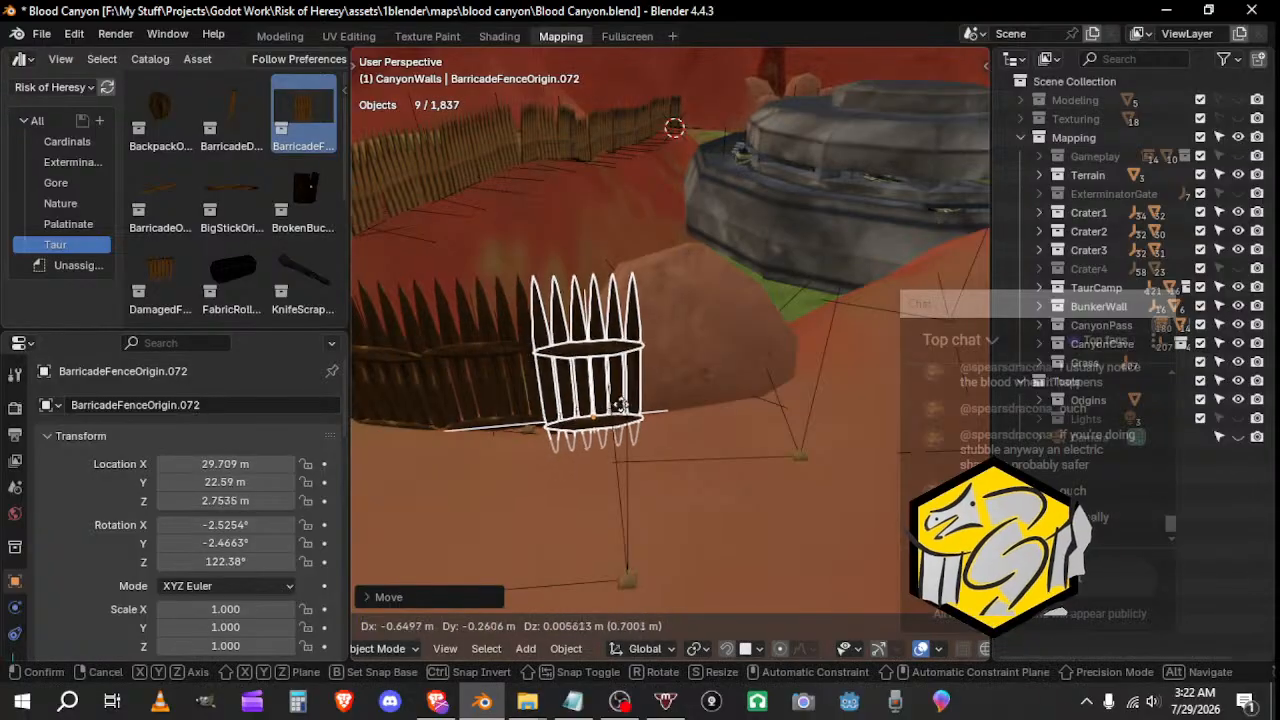
{"action": "left_click", "coordinate": [621, 405]}
{"action": "key", "text": "r"}
{"action": "key", "text": "z"}
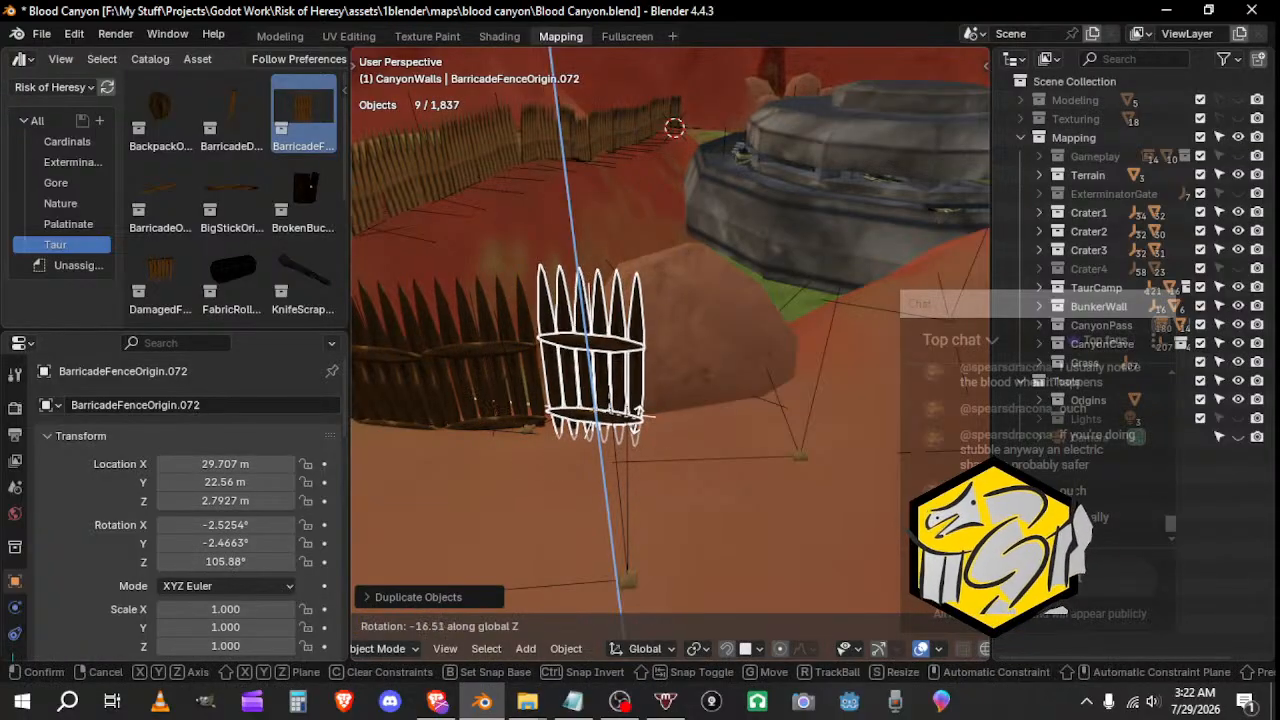
{"action": "left_click", "coordinate": [621, 405]}
{"action": "middle_click_drag", "start_coordinate": [621, 405], "coordinate": [645, 358]}
{"action": "key", "text": "g"}
{"action": "left_click", "coordinate": [618, 420]}
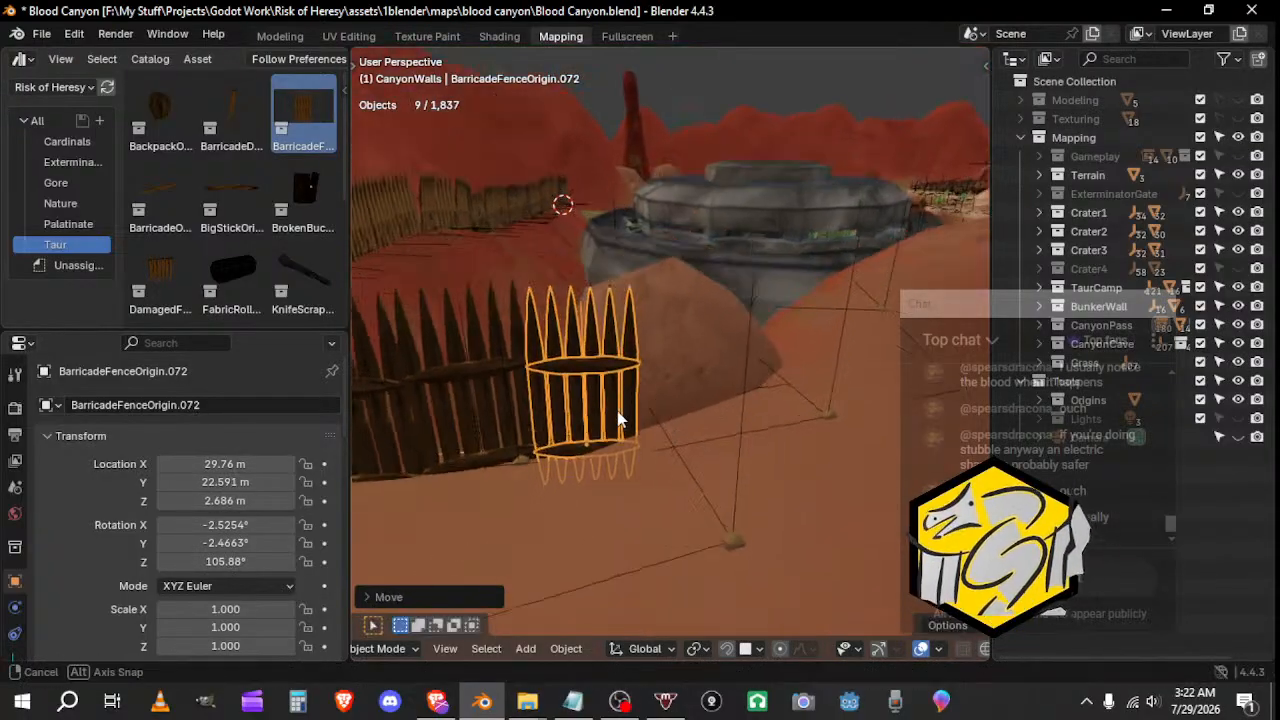
Step: Duplicate the end fence twice along the row, placing the last copy at about X 28.61 m, Y 22.16 m, Z 2.86 m
{"action": "middle_click_drag", "start_coordinate": [617, 411], "coordinate": [616, 433]}
{"action": "key", "text": "shift+d"}
{"action": "left_click", "coordinate": [715, 410]}
{"action": "middle_click_drag", "start_coordinate": [715, 410], "coordinate": [618, 440]}
{"action": "key", "text": "shift+d"}
{"action": "left_click", "coordinate": [687, 414]}
{"action": "middle_click_drag", "start_coordinate": [687, 414], "coordinate": [684, 448]}
Step: Turn the last fence to about 136.3° around Z and move it to about X 28.49 m, Y 22.10 m, Z 2.90 m
{"action": "key", "text": "r"}
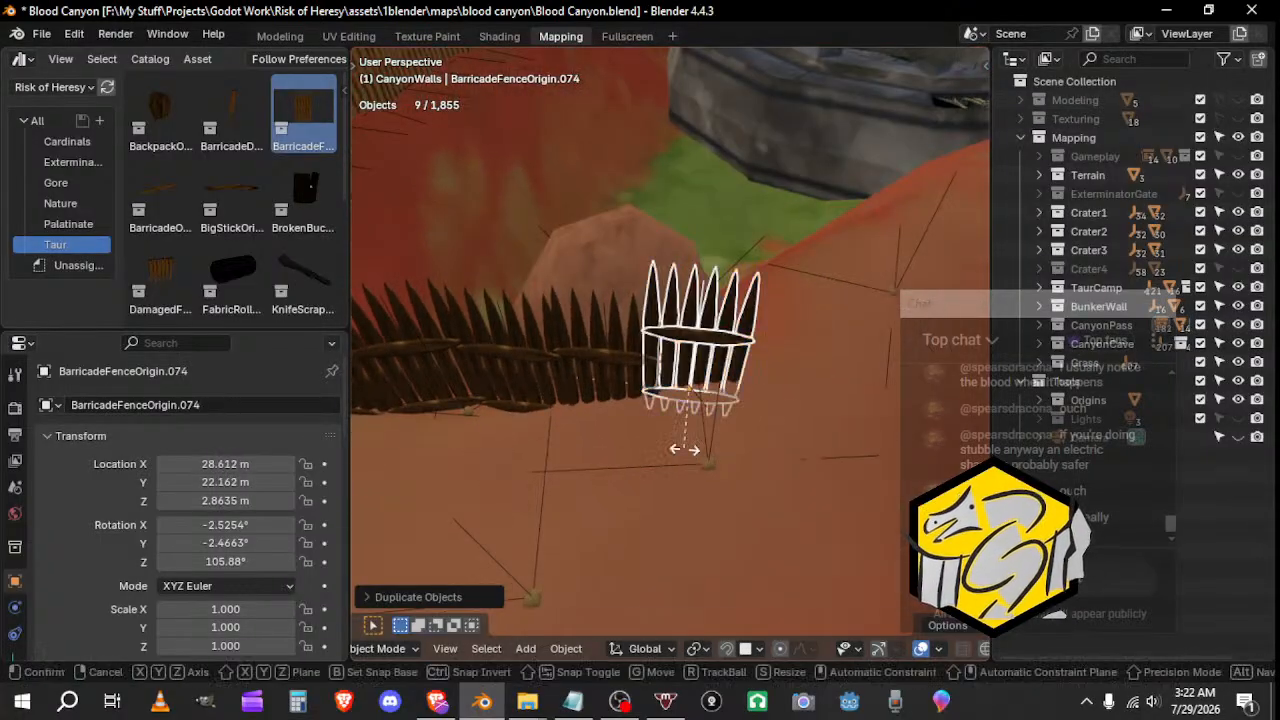
{"action": "key", "text": "z"}
{"action": "key", "text": "g"}
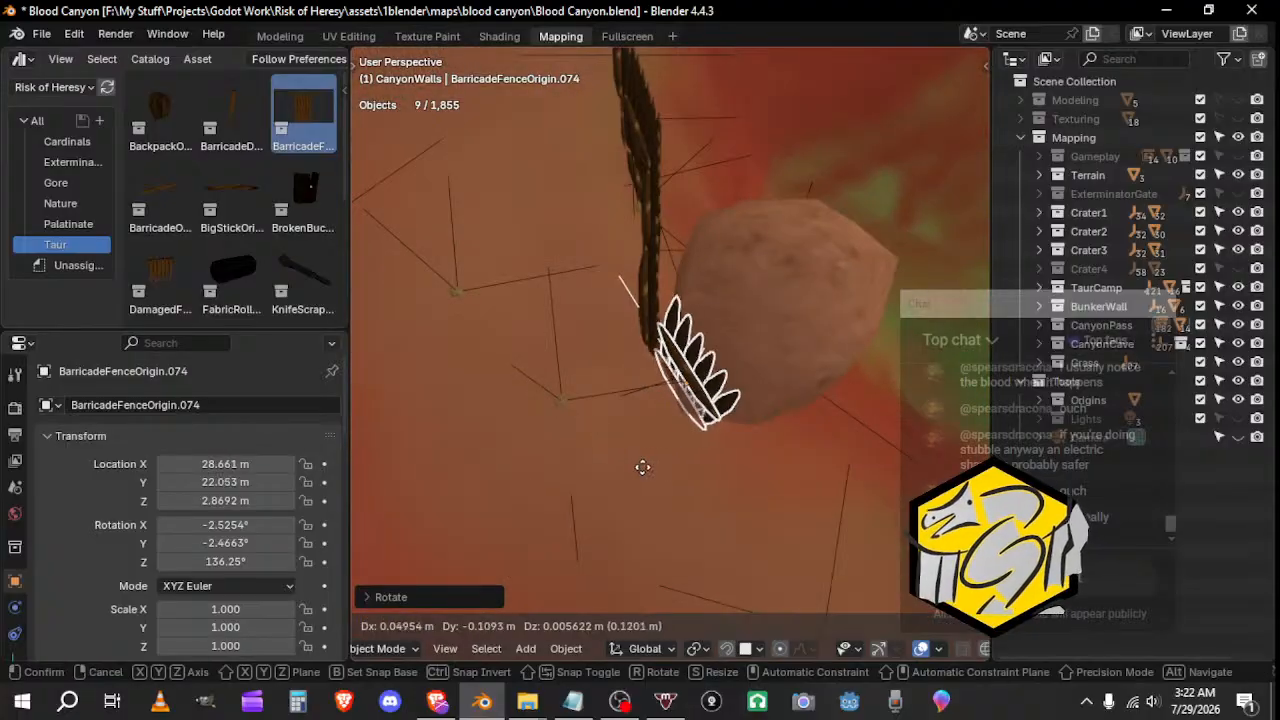
{"action": "left_click", "coordinate": [649, 454]}
{"action": "middle_click_drag", "start_coordinate": [649, 454], "coordinate": [717, 399]}
{"action": "key", "text": "g"}
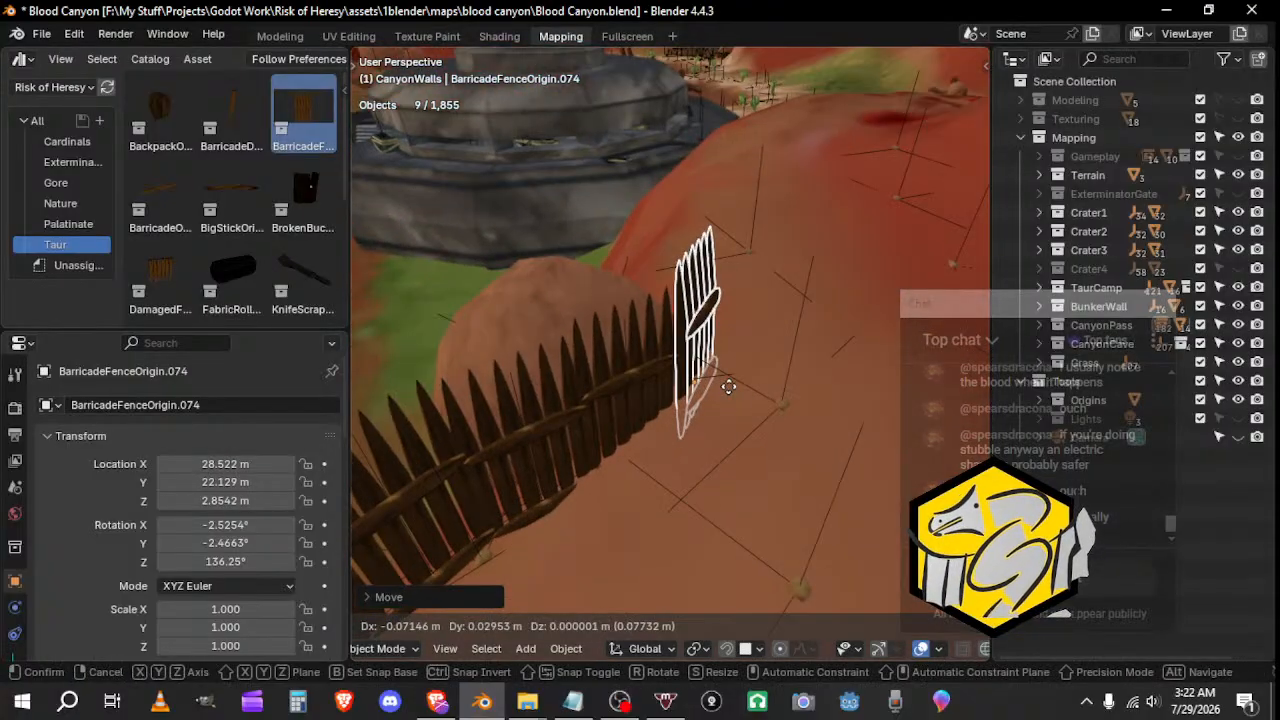
{"action": "left_click", "coordinate": [732, 380]}
Step: Tilt the second-to-last fence along the slope and move it to about X 29.06 m, Y 22.45 m, Z 2.91 m
{"action": "left_click", "coordinate": [650, 408]}
{"action": "middle_click_drag", "start_coordinate": [675, 443], "coordinate": [585, 424]}
{"action": "key", "text": "g"}
{"action": "left_click", "coordinate": [704, 390]}
{"action": "key", "text": "r"}
{"action": "left_click", "coordinate": [597, 430]}
{"action": "key", "text": "g"}
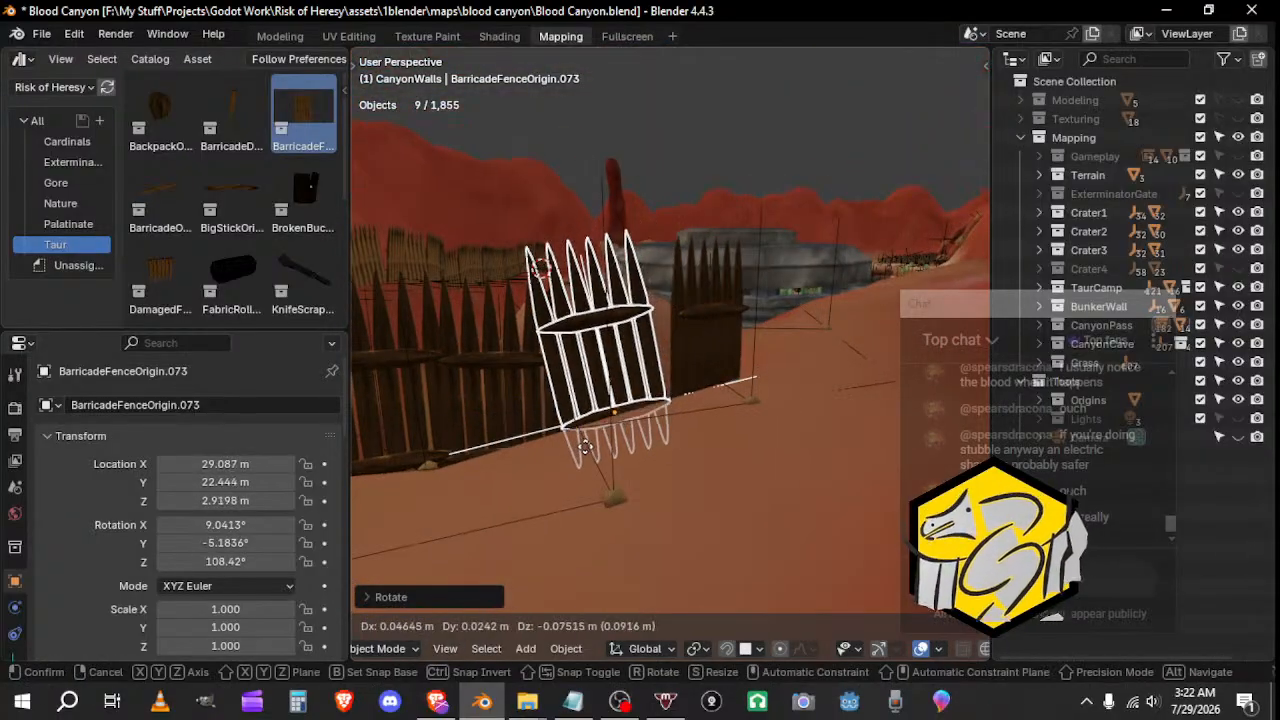
{"action": "left_click", "coordinate": [640, 440]}
Step: Straighten the second-to-last fence to a rotation of about X 1.0°, Y -3.2°, Z 106.7°
{"action": "key", "text": "r"}
{"action": "right_click", "coordinate": [647, 441]}
{"action": "key", "text": "r"}
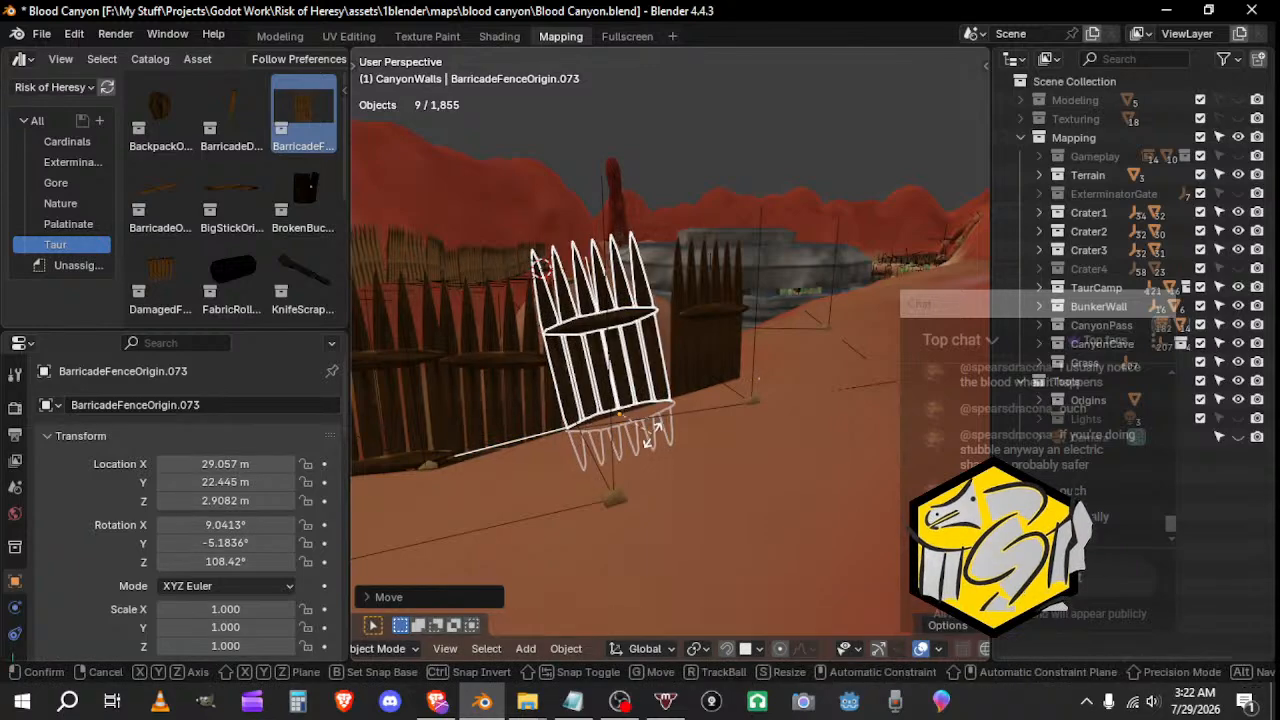
{"action": "left_click", "coordinate": [551, 435]}
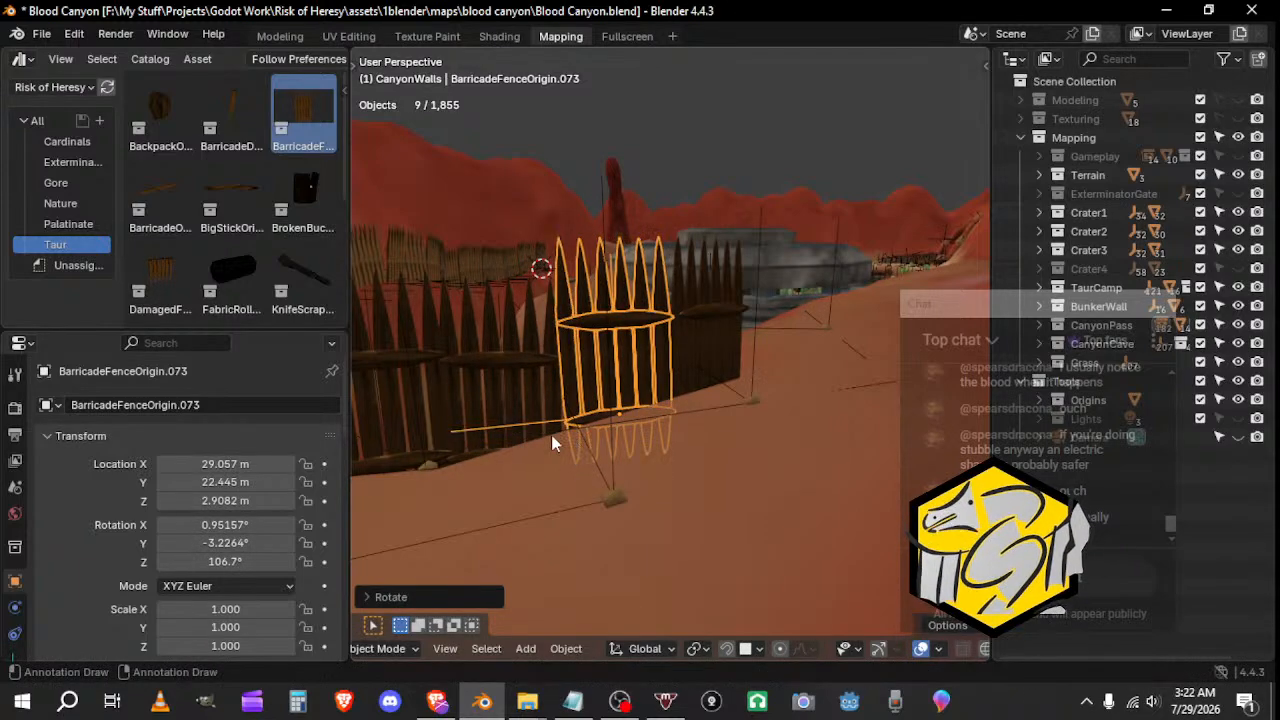
Step: Rotate the third-to-last fence to about X 3.6°, Y -3.8°, Z 107.3° and move it to about X 29.73 m, Y 22.57 m, Z 2.75 m
{"action": "left_click", "coordinate": [542, 435]}
{"action": "key", "text": "r"}
{"action": "right_click", "coordinate": [541, 430]}
{"action": "key", "text": "g"}
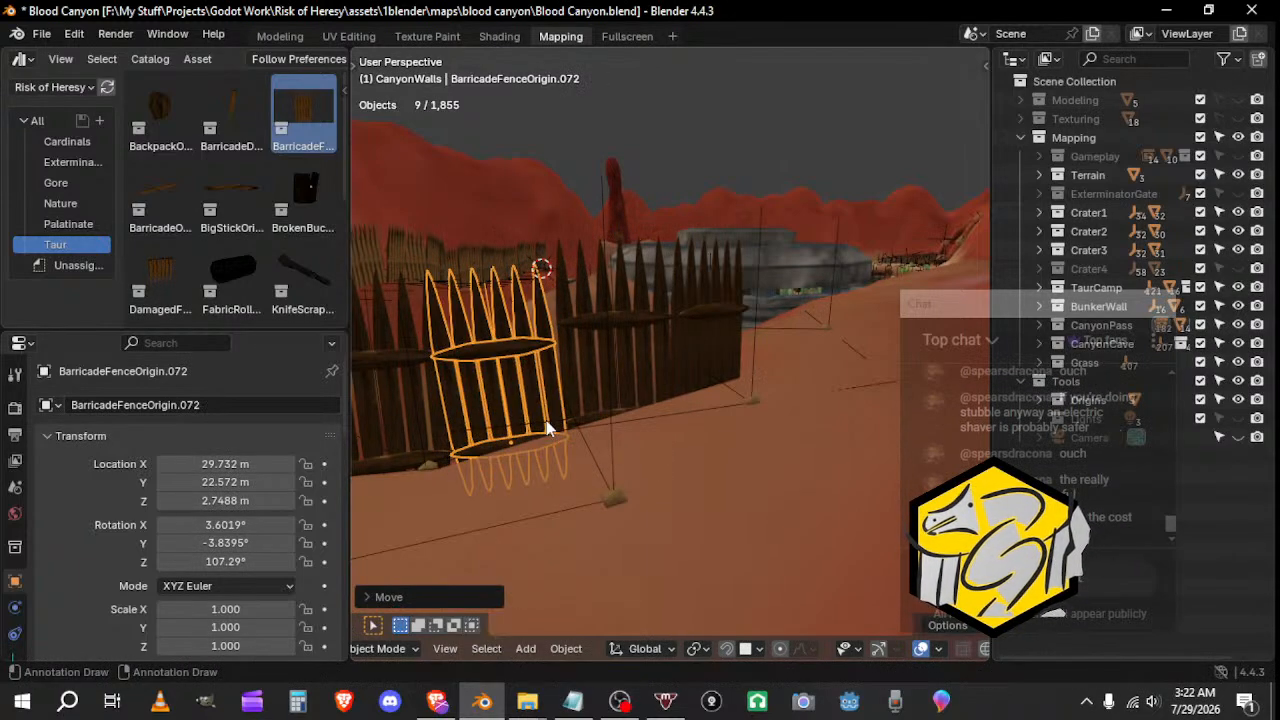
{"action": "left_click", "coordinate": [559, 430]}
{"action": "middle_click_drag", "start_coordinate": [631, 437], "coordinate": [561, 473]}
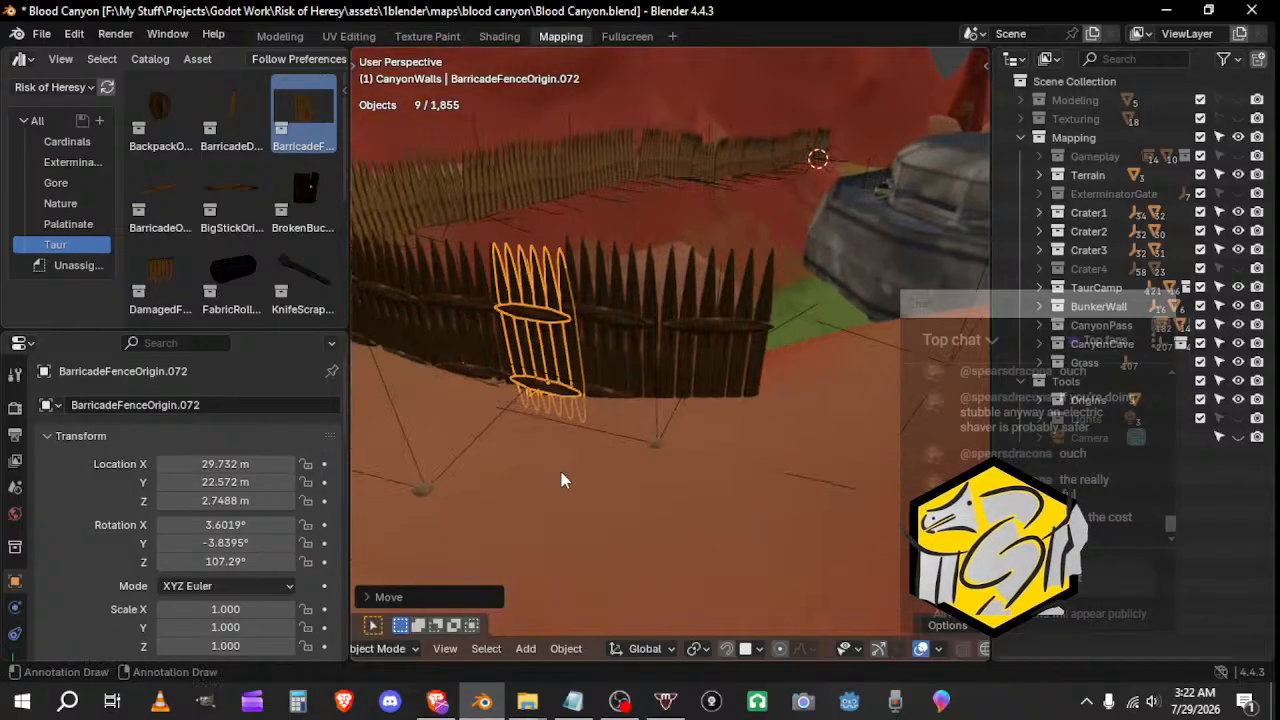
Step: Duplicate the end fence beside the boulder, turn the copy to about 188.7° around Z and reposition it
{"action": "left_click", "coordinate": [725, 384]}
{"action": "middle_click_drag", "start_coordinate": [725, 386], "coordinate": [570, 430]}
{"action": "key", "text": "shift+d"}
{"action": "left_click", "coordinate": [636, 456]}
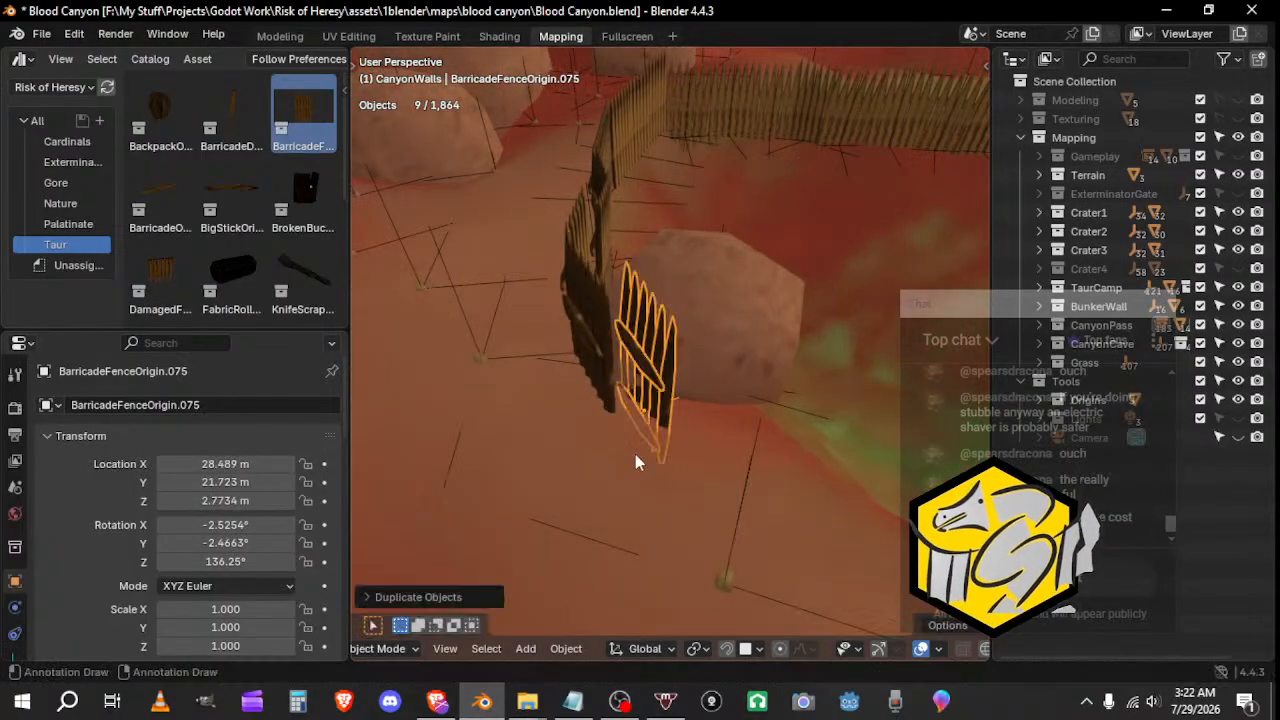
{"action": "key", "text": "r"}
{"action": "left_click", "coordinate": [694, 427]}
{"action": "key", "text": "g"}
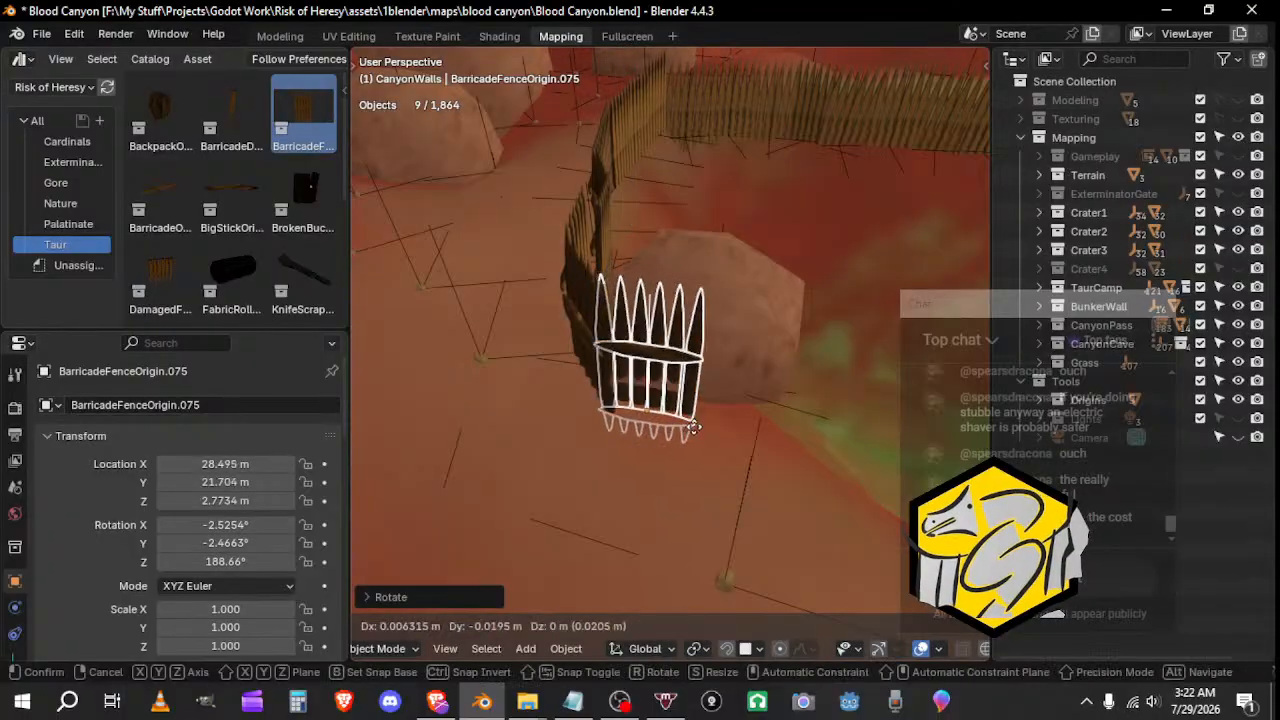
{"action": "left_click", "coordinate": [704, 429]}
{"action": "middle_click_drag", "start_coordinate": [704, 429], "coordinate": [641, 448]}
Step: Tilt the copy to about X 30.1°, Y -33.9°, Z 100.3° and move it to about X 29.06 m, Y 20.76 m, Z 2.30 m by the boulder
{"action": "key", "text": "r"}
{"action": "key", "text": "z"}
{"action": "left_click", "coordinate": [710, 438]}
{"action": "key", "text": "r"}
{"action": "left_click", "coordinate": [730, 438]}
{"action": "key", "text": "r"}
{"action": "key", "text": "z"}
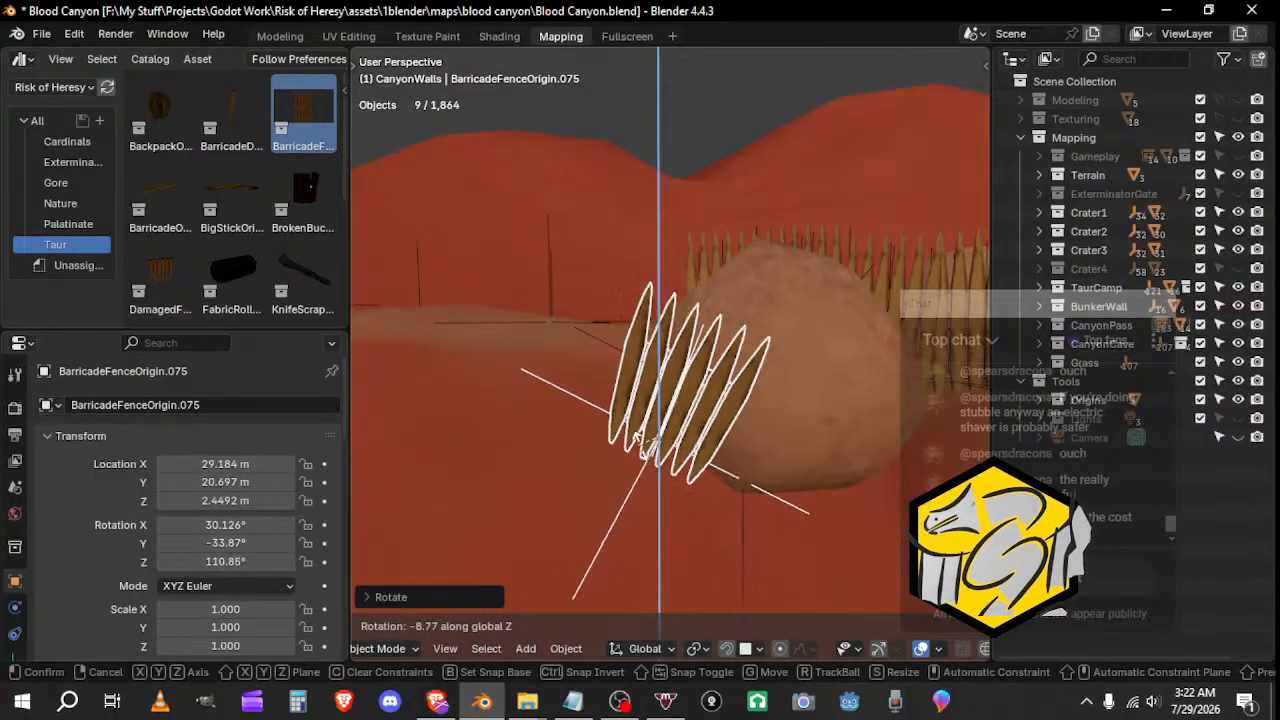
{"action": "left_click", "coordinate": [602, 450]}
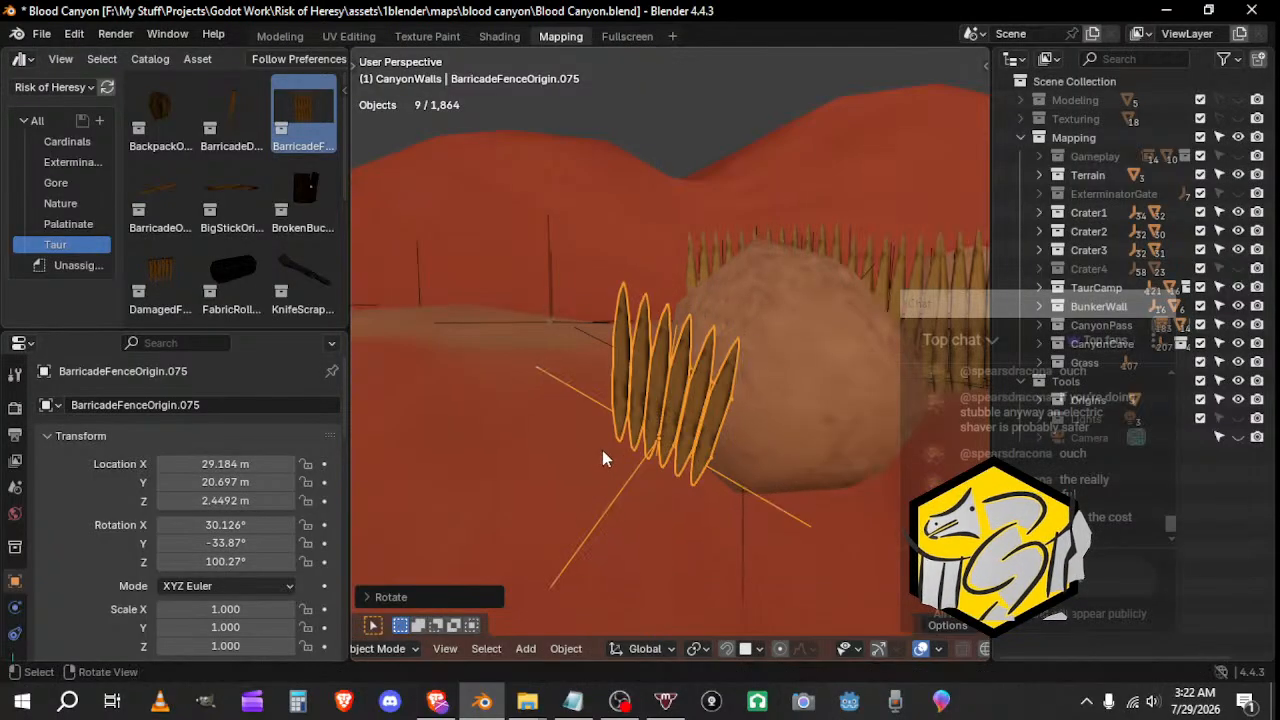
{"action": "middle_click_drag", "start_coordinate": [602, 450], "coordinate": [755, 504]}
{"action": "key", "text": "g"}
{"action": "left_click", "coordinate": [706, 422]}
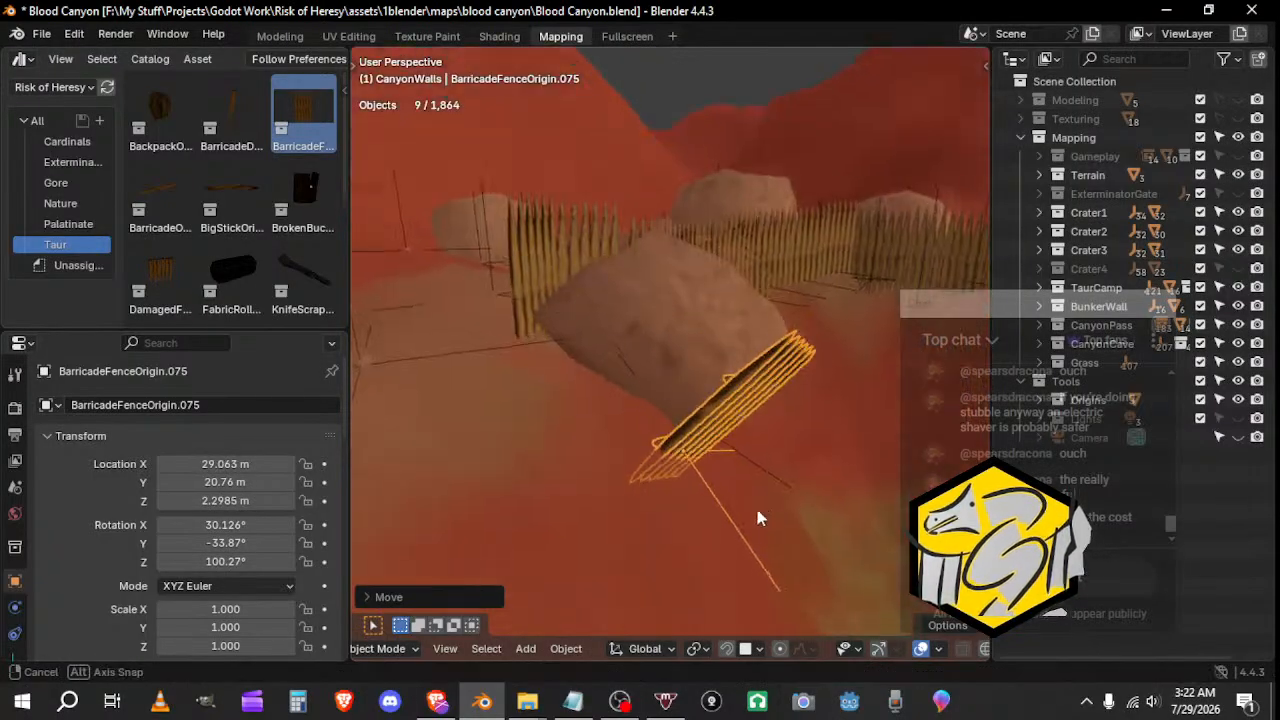
Step: Move the row's end fence down to the boulder's foot at about X 30.14 m, Y 21.08 m, Z 1.90 m
{"action": "left_click", "coordinate": [561, 335]}
{"action": "middle_click_drag", "start_coordinate": [561, 346], "coordinate": [570, 425]}
{"action": "left_click", "coordinate": [492, 241]}
{"action": "middle_click_drag", "start_coordinate": [527, 242], "coordinate": [528, 268]}
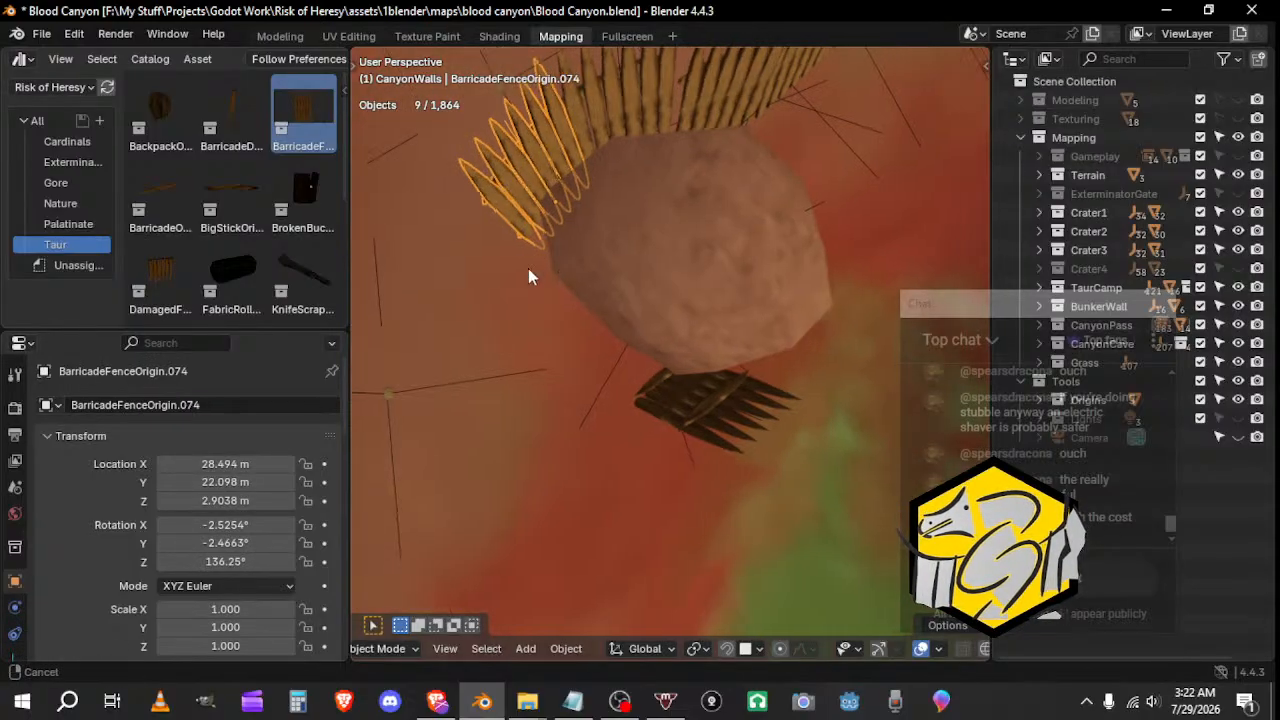
{"action": "key", "text": "g"}
{"action": "left_click", "coordinate": [770, 370]}
{"action": "middle_click_drag", "start_coordinate": [770, 370], "coordinate": [751, 280]}
{"action": "key", "text": "g"}
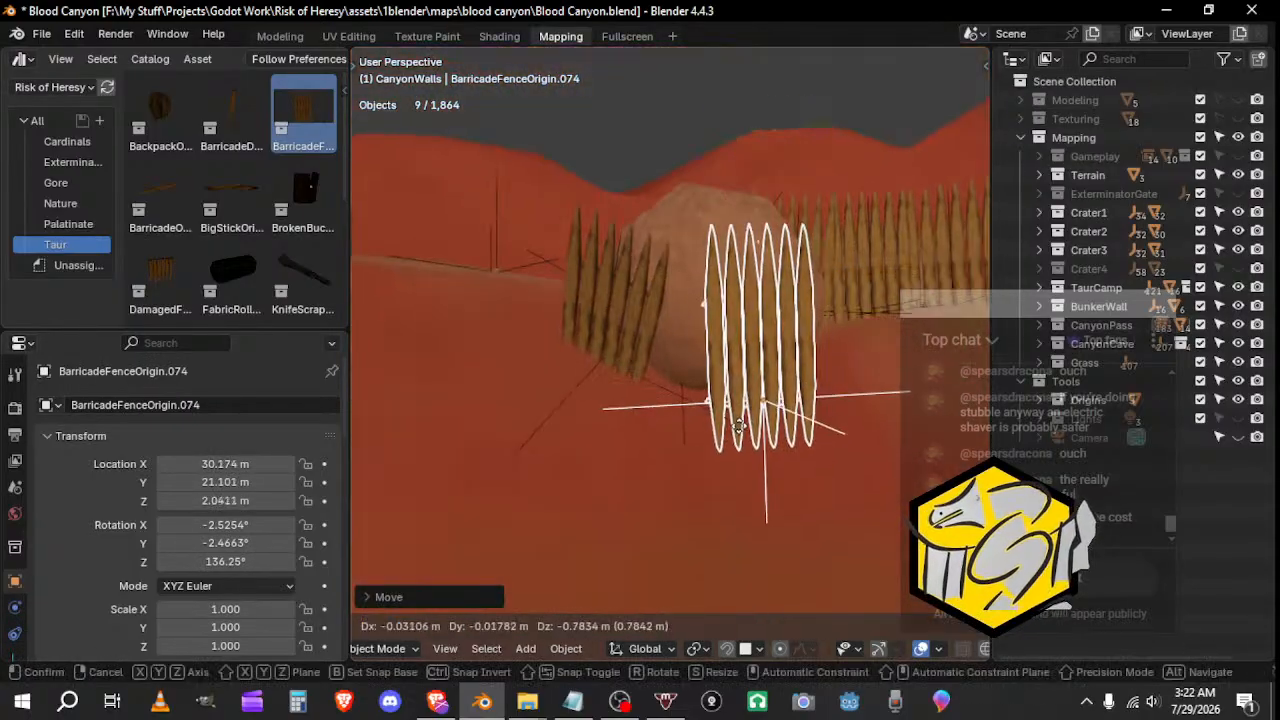
{"action": "left_click", "coordinate": [744, 428]}
Step: Rotate the fence at the boulder's foot to about X 126.7°, Y -47.4°, Z 27°
{"action": "middle_click_drag", "start_coordinate": [744, 428], "coordinate": [794, 401]}
{"action": "key", "text": "r"}
{"action": "left_click", "coordinate": [728, 472]}
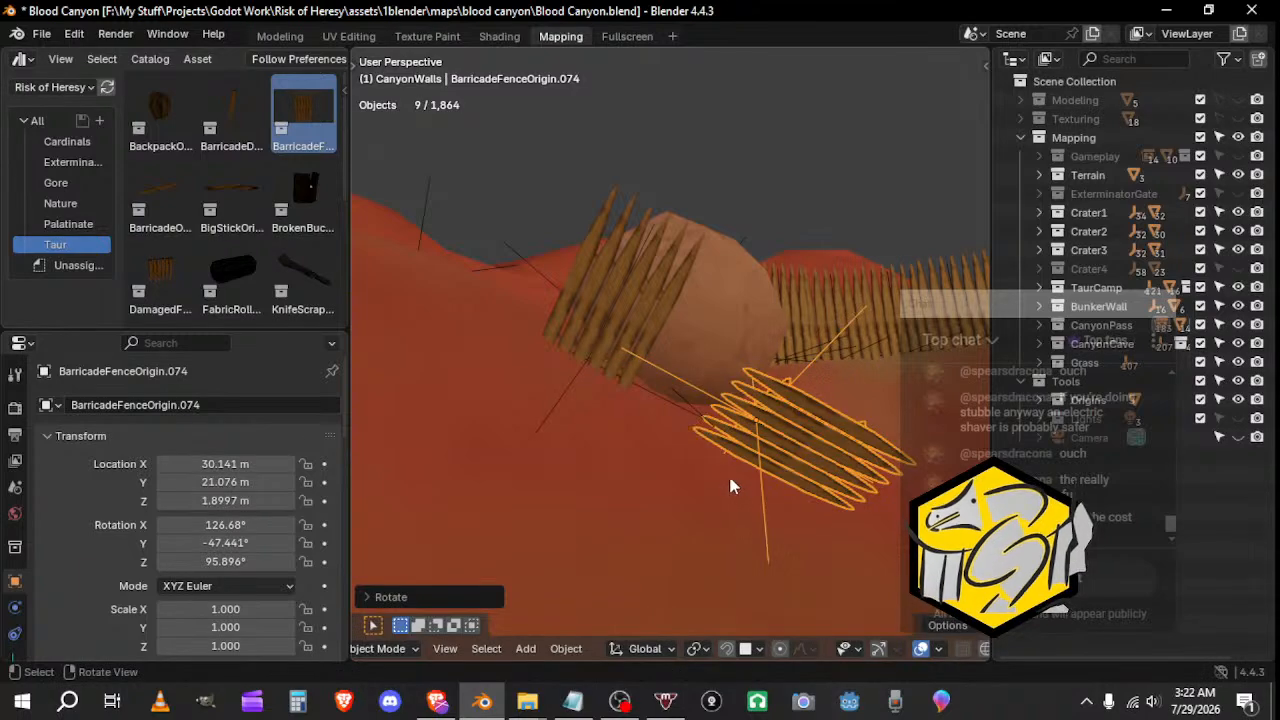
{"action": "key", "text": "r"}
{"action": "key", "text": "z"}
{"action": "left_click", "coordinate": [711, 450]}
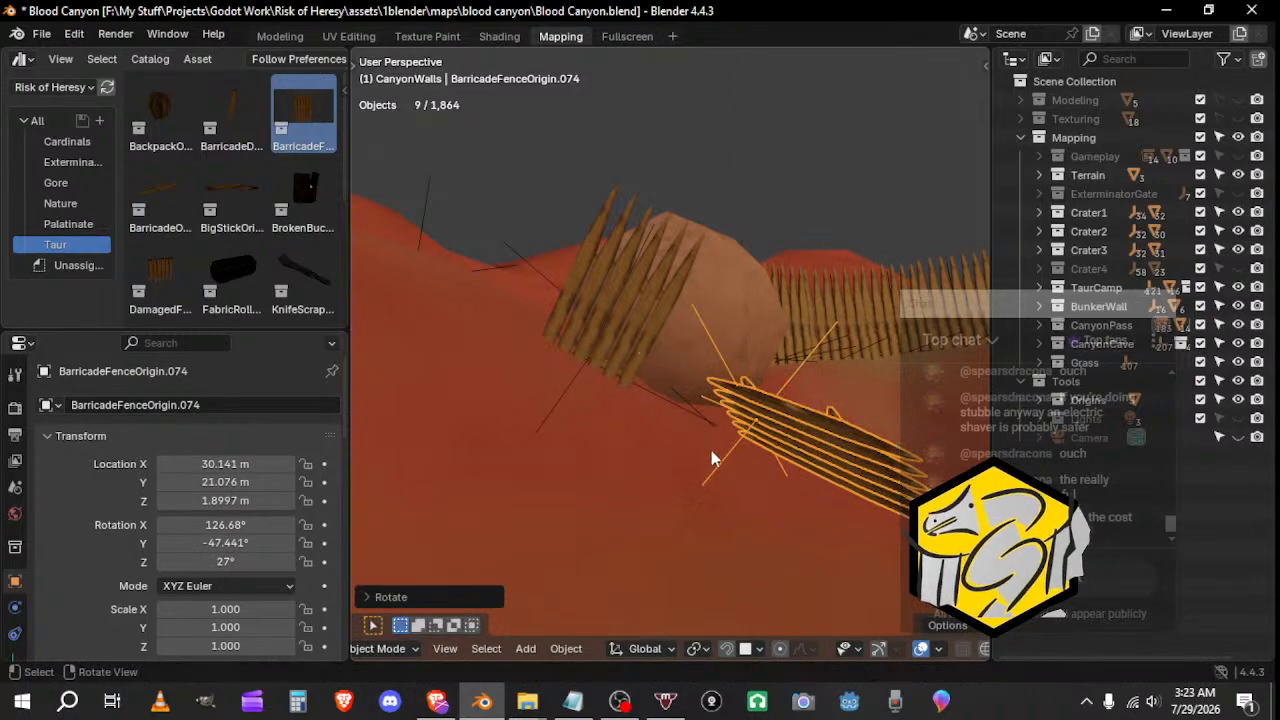
Step: Shift the tilted fence against the boulder and sink its base into the ground
{"action": "key", "text": "g"}
{"action": "middle_click_drag", "start_coordinate": [711, 450], "coordinate": [752, 472]}
{"action": "left_click", "coordinate": [745, 450]}
{"action": "key", "text": "g"}
{"action": "left_click", "coordinate": [727, 393]}
{"action": "middle_click_drag", "start_coordinate": [727, 393], "coordinate": [630, 348]}
Step: Move the row's remaining end fence to about X 30.30 m, Y 21.76 m, Z 1.97 m by the boulder and turn it to about 160.3° around Z
{"action": "left_click", "coordinate": [704, 201]}
{"action": "middle_click_drag", "start_coordinate": [704, 201], "coordinate": [779, 335]}
{"action": "key", "text": "g"}
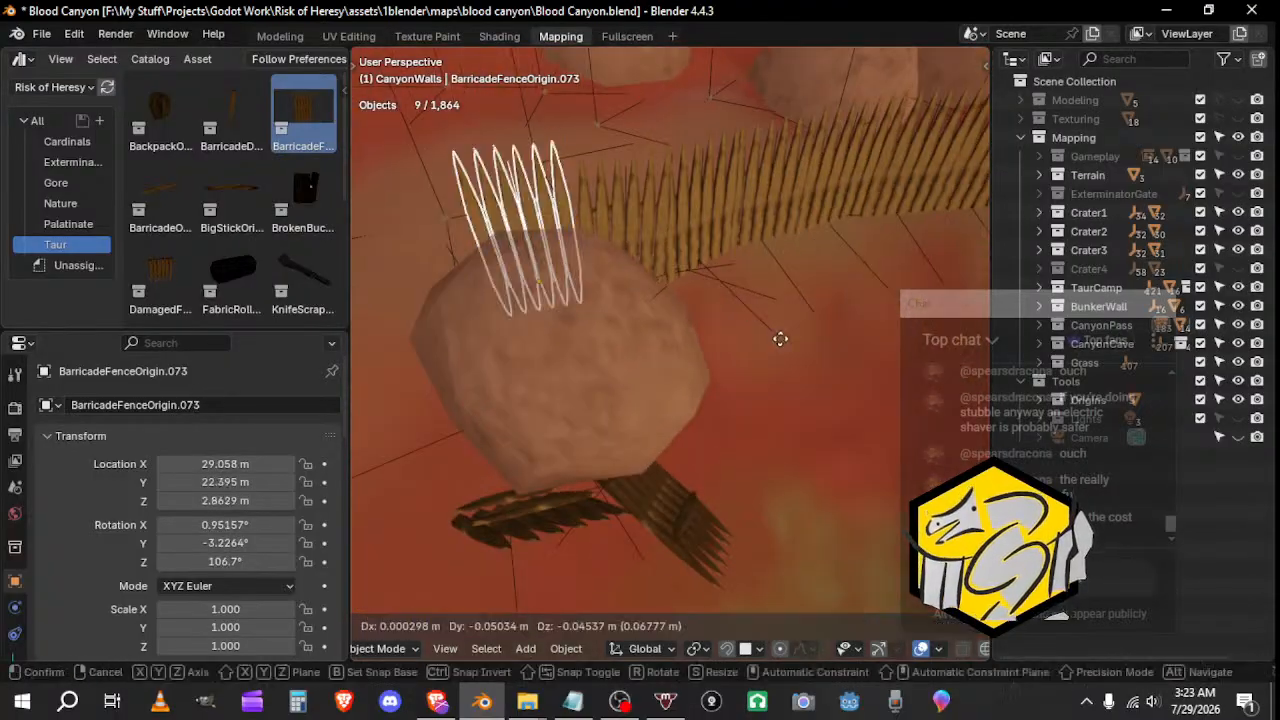
{"action": "left_click", "coordinate": [891, 433]}
{"action": "middle_click_drag", "start_coordinate": [891, 433], "coordinate": [660, 330]}
{"action": "key", "text": "g"}
{"action": "key", "text": "r"}
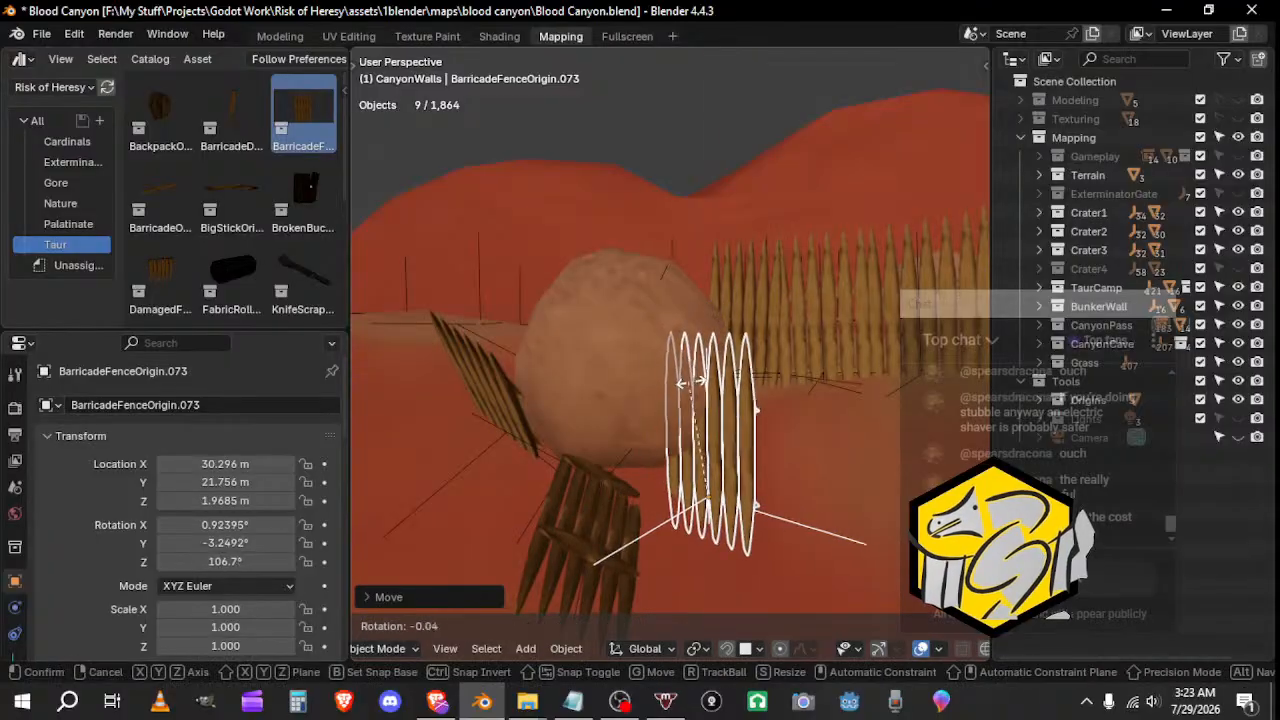
{"action": "key", "text": "z"}
{"action": "left_click", "coordinate": [482, 381]}
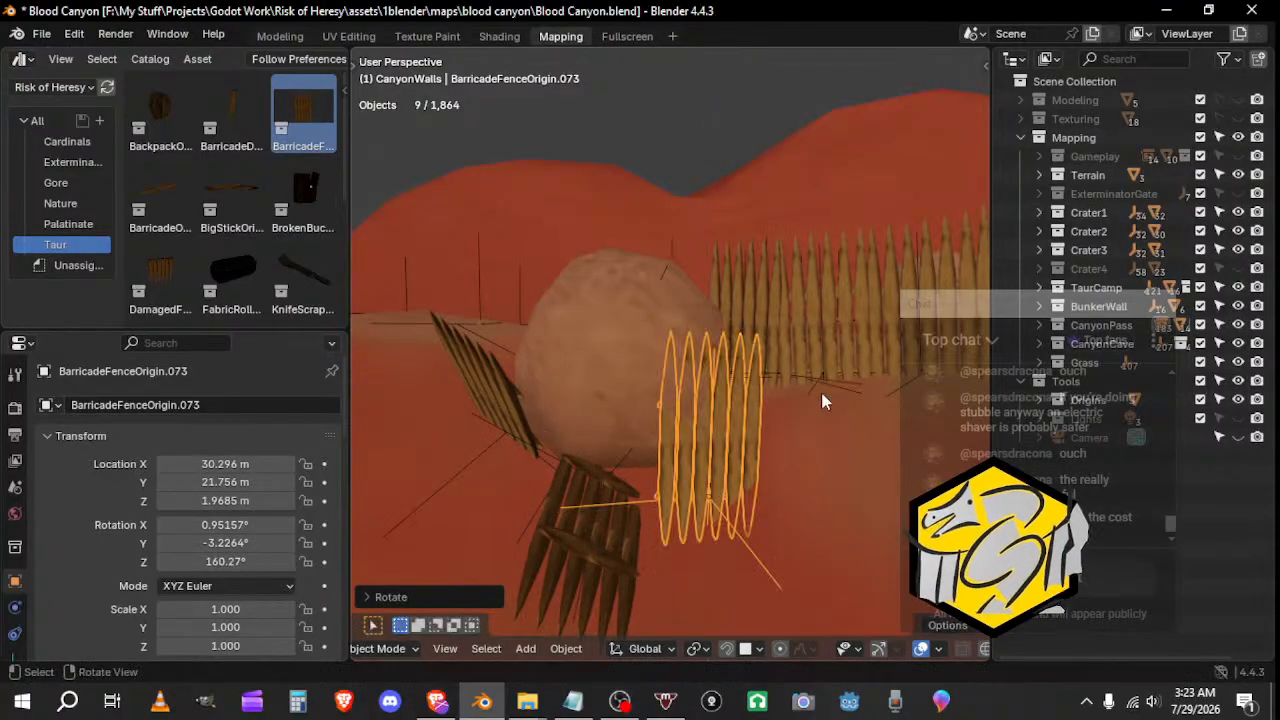
Step: Tilt this fence to about X -28.3°, Y -41.1°, Z 229.2° and move it to about X 30.01 m, Y 22.10 m, Z 2.19 m
{"action": "key", "text": "r"}
{"action": "middle_click_drag", "start_coordinate": [821, 392], "coordinate": [610, 528]}
{"action": "left_click", "coordinate": [731, 448]}
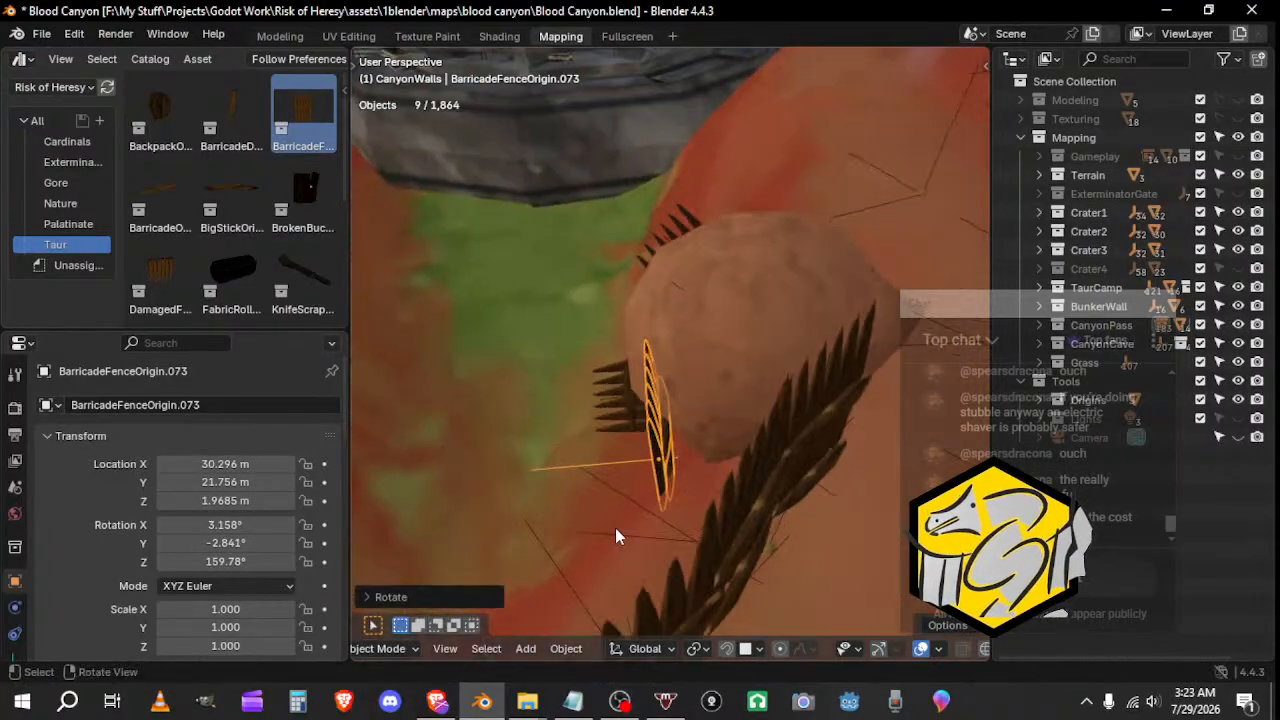
{"action": "key", "text": "r"}
{"action": "left_click", "coordinate": [680, 460]}
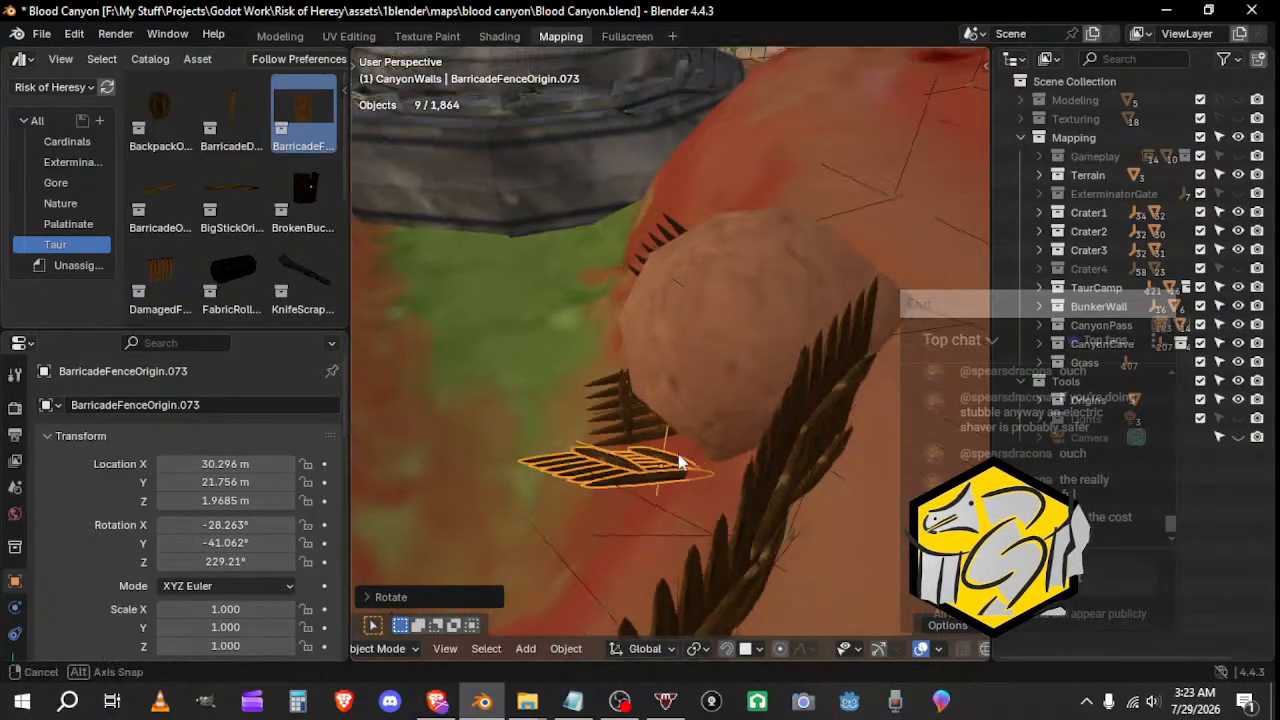
{"action": "middle_click_drag", "start_coordinate": [680, 460], "coordinate": [829, 383]}
{"action": "key", "text": "g"}
{"action": "left_click", "coordinate": [706, 425]}
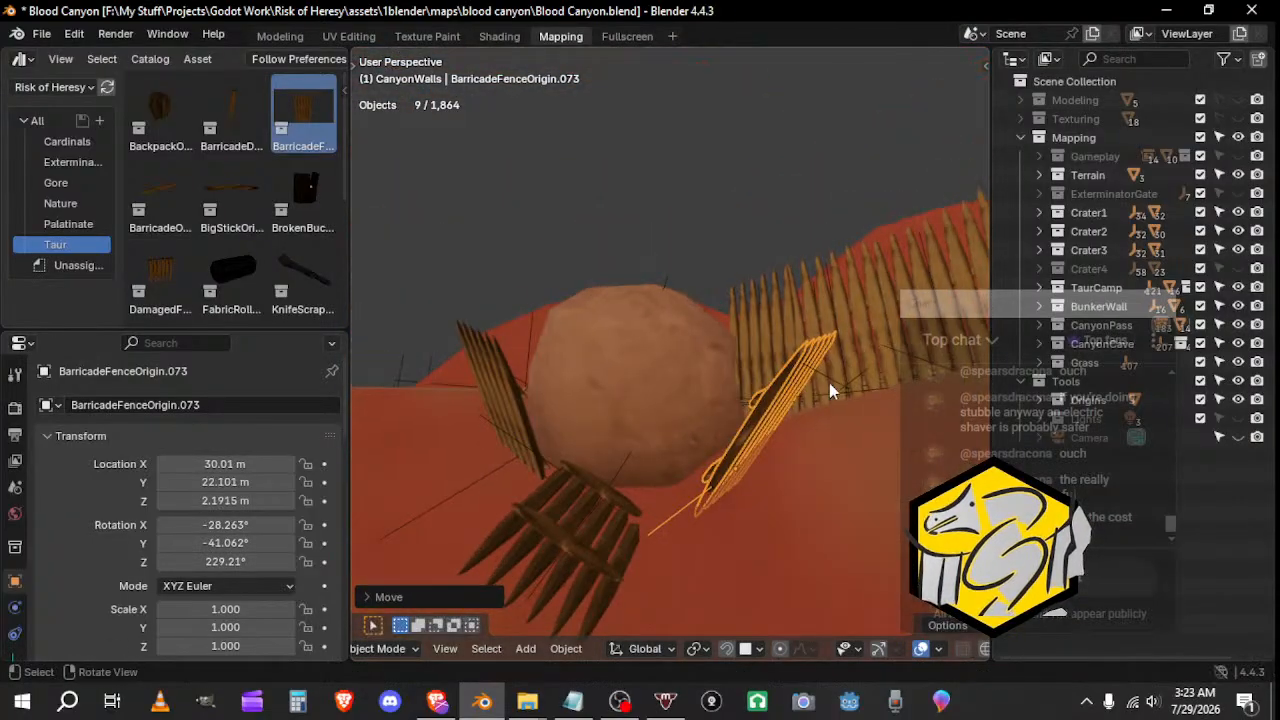
Step: Rotate the tilted fence by the boulder to about X -65.7°, Y -59.4°, Z 240.7° and shift it to about X 30.08 m, Y 22.00 m
{"action": "key", "text": "r"}
{"action": "left_click", "coordinate": [770, 480]}
{"action": "middle_click_drag", "start_coordinate": [770, 480], "coordinate": [845, 460]}
{"action": "key", "text": "r"}
{"action": "key", "text": "z"}
{"action": "left_click", "coordinate": [714, 523]}
{"action": "key", "text": "r"}
{"action": "left_click", "coordinate": [855, 530]}
{"action": "middle_click_drag", "start_coordinate": [855, 530], "coordinate": [848, 555]}
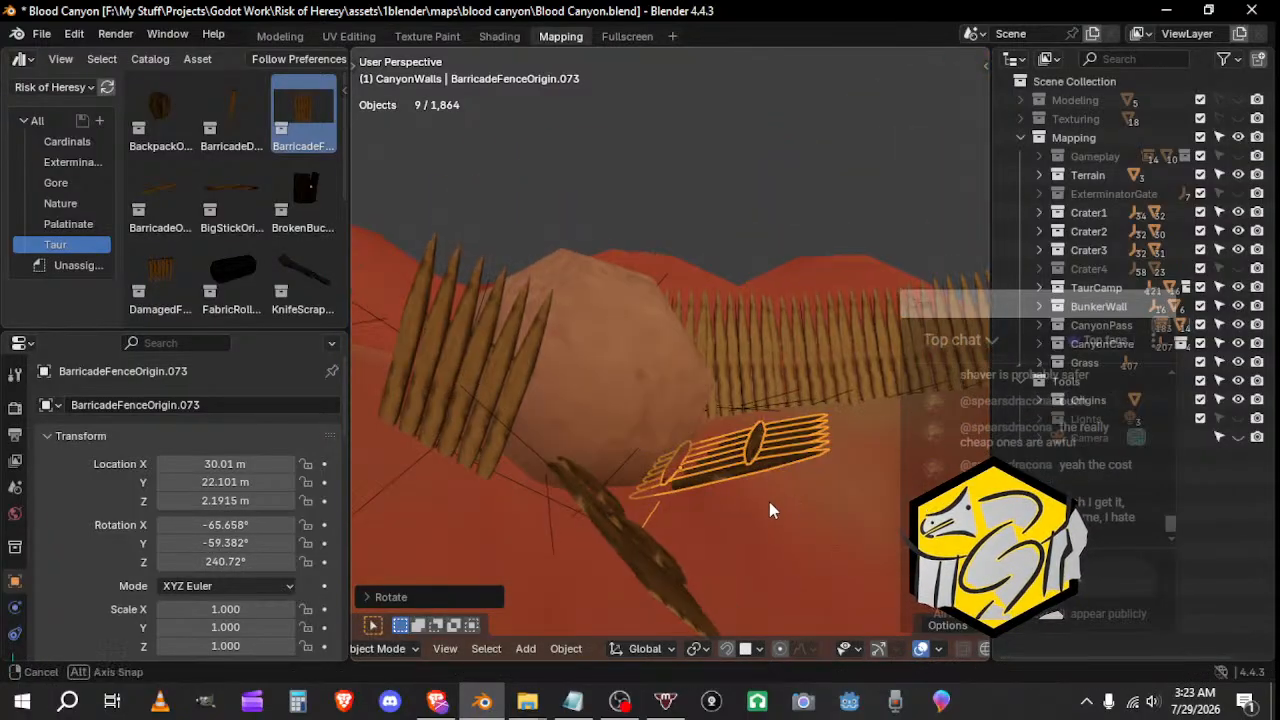
{"action": "middle_click_drag", "start_coordinate": [769, 502], "coordinate": [790, 450]}
{"action": "key", "text": "g"}
{"action": "left_click", "coordinate": [690, 505]}
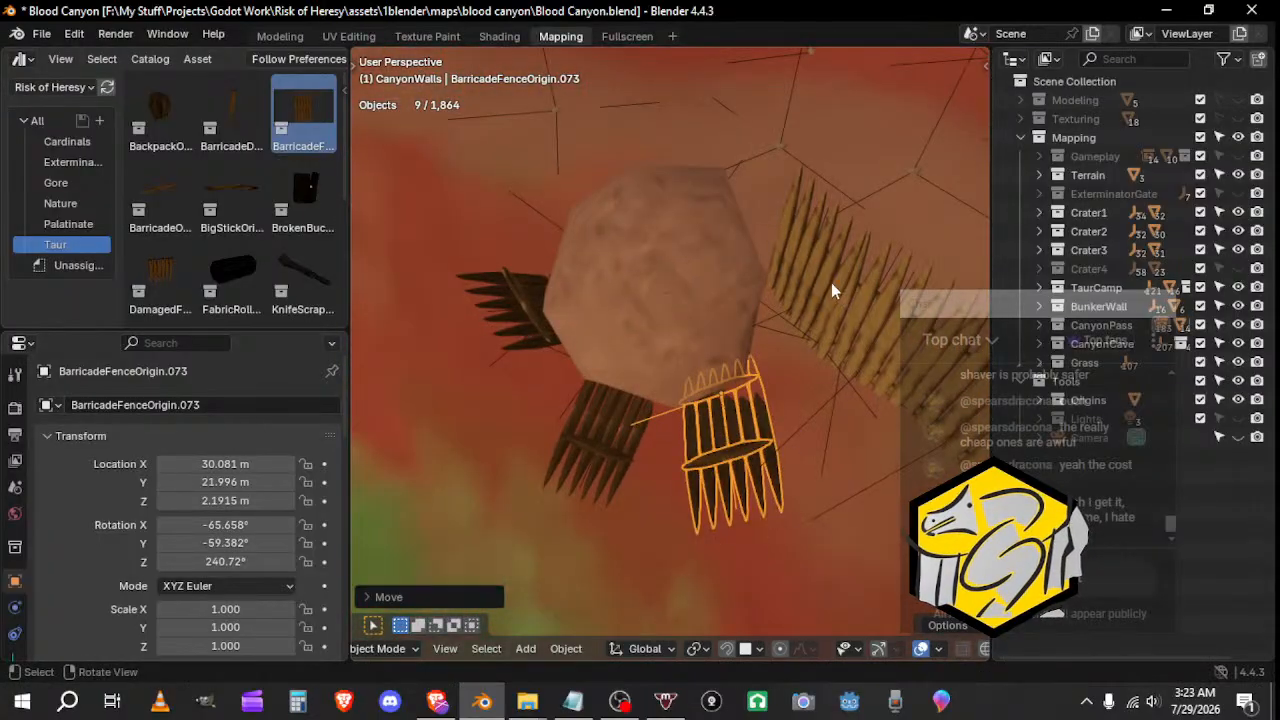
Step: Turn the row fence nearest the boulder around Z to about 160.1° and tilt it toward the rock
{"action": "left_click", "coordinate": [830, 285]}
{"action": "middle_click_drag", "start_coordinate": [774, 334], "coordinate": [767, 440]}
{"action": "key", "text": "r"}
{"action": "key", "text": "z"}
{"action": "left_click", "coordinate": [826, 357]}
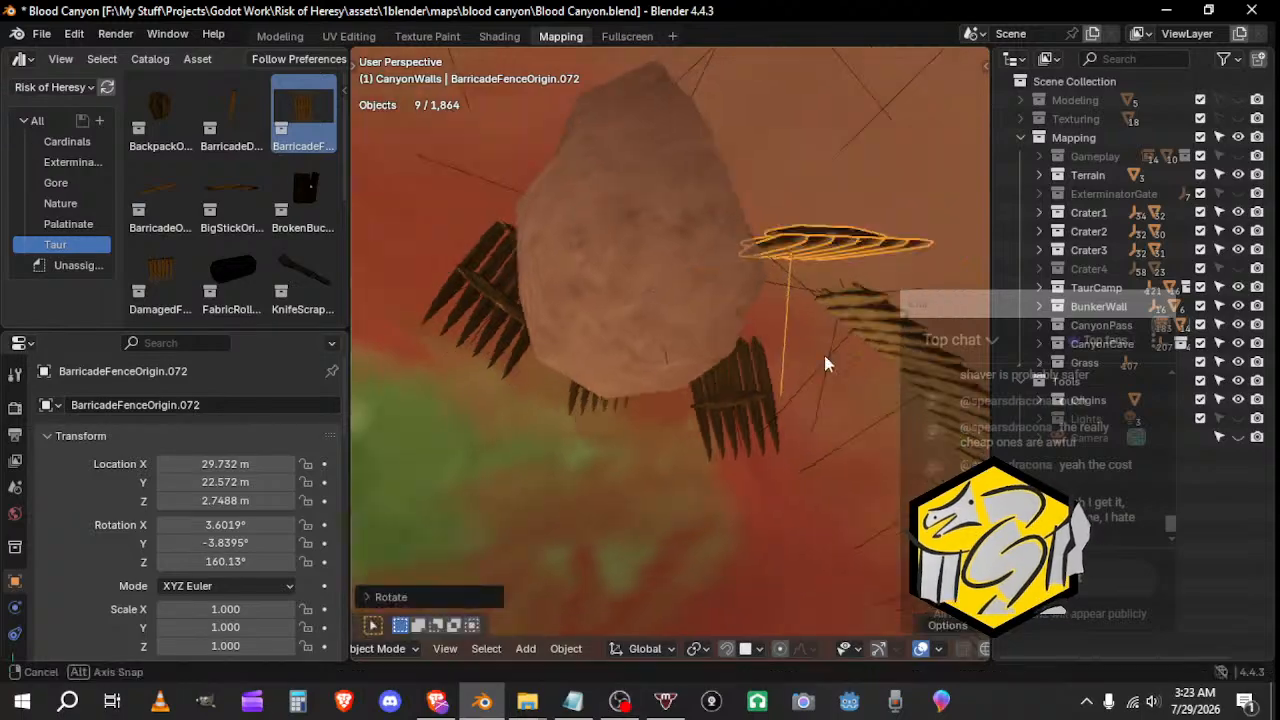
{"action": "middle_click_drag", "start_coordinate": [826, 357], "coordinate": [792, 506]}
{"action": "key", "text": "r"}
{"action": "left_click", "coordinate": [766, 320]}
Step: Move this fence to about X 30.02 m, Y 22.46 m, Z 2.62 m and rotate it to about X -15.7°, Y -29.4°, Z 160.3°
{"action": "key", "text": "g"}
{"action": "left_click", "coordinate": [620, 374]}
{"action": "key", "text": "r"}
{"action": "left_click", "coordinate": [820, 429]}
{"action": "key", "text": "g"}
{"action": "left_click", "coordinate": [824, 402]}
{"action": "key", "text": "r"}
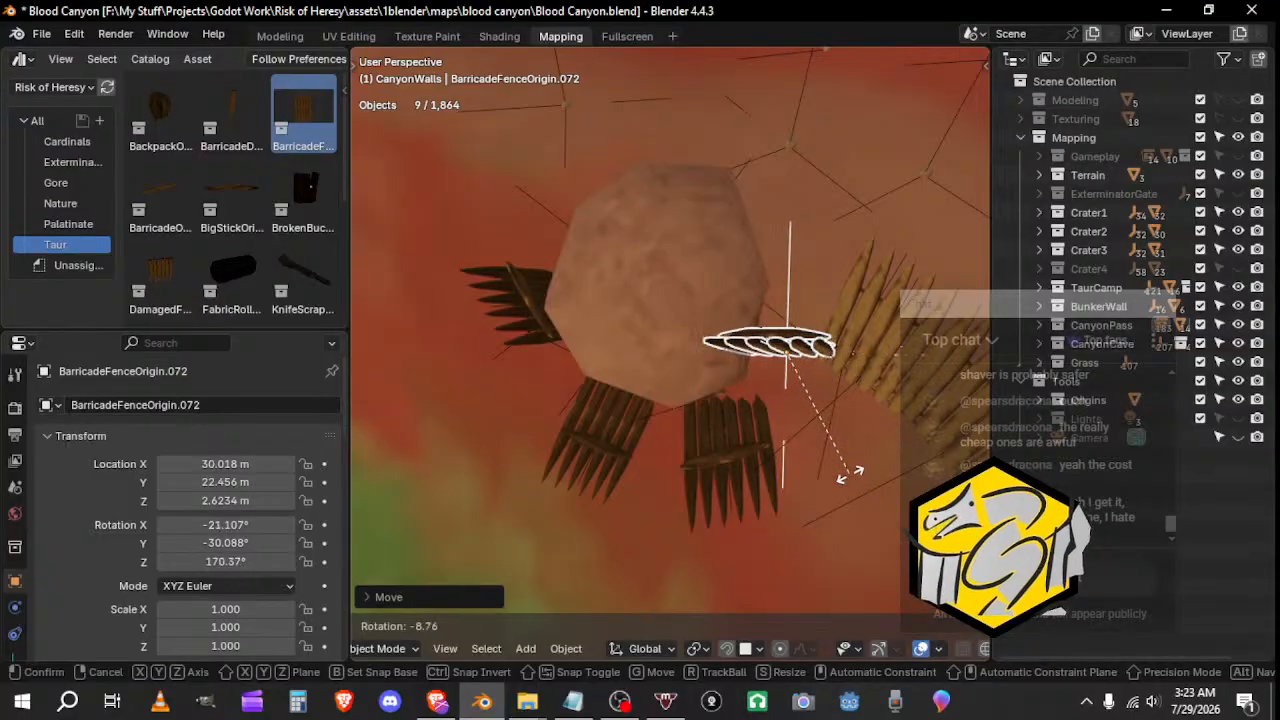
{"action": "right_click", "coordinate": [847, 475]}
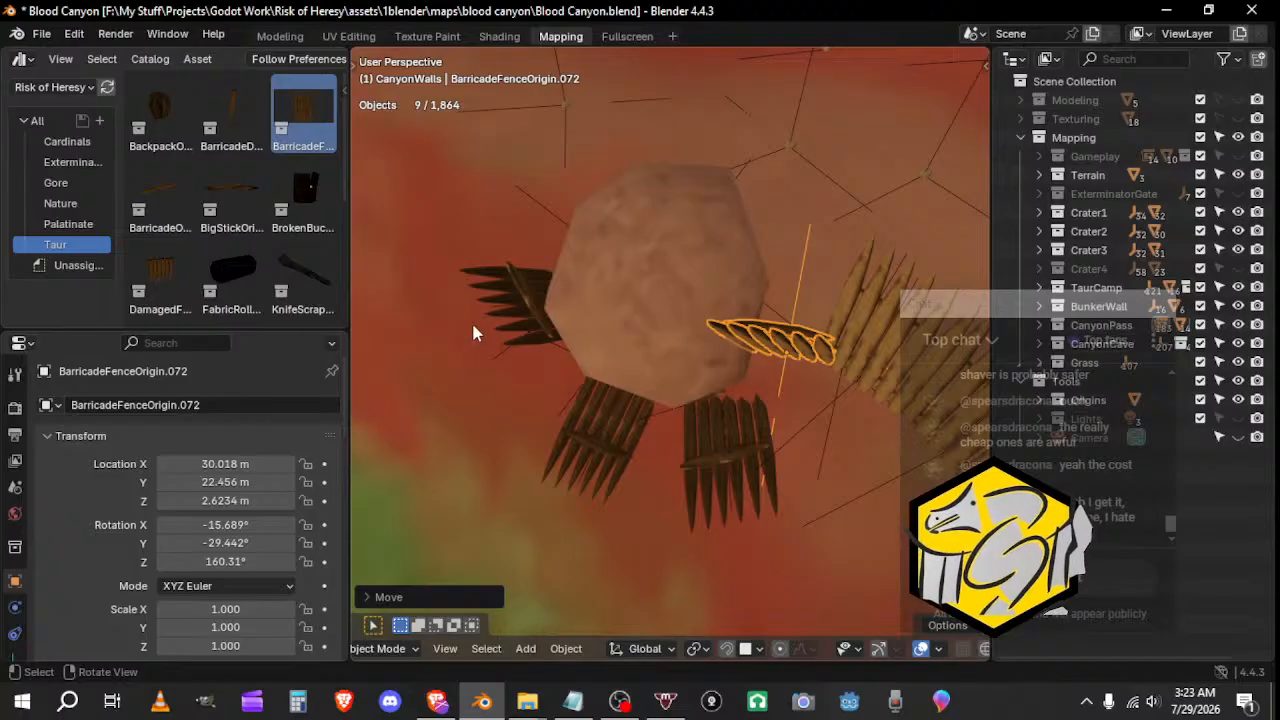
Step: Rotate the fence between the boulder and the row to about X -8.5°, Y -28.3°, Z 190.3°
{"action": "left_click", "coordinate": [546, 346]}
{"action": "left_click", "coordinate": [779, 376]}
{"action": "middle_click_drag", "start_coordinate": [779, 376], "coordinate": [804, 190]}
{"action": "key", "text": "r"}
{"action": "left_click", "coordinate": [836, 212]}
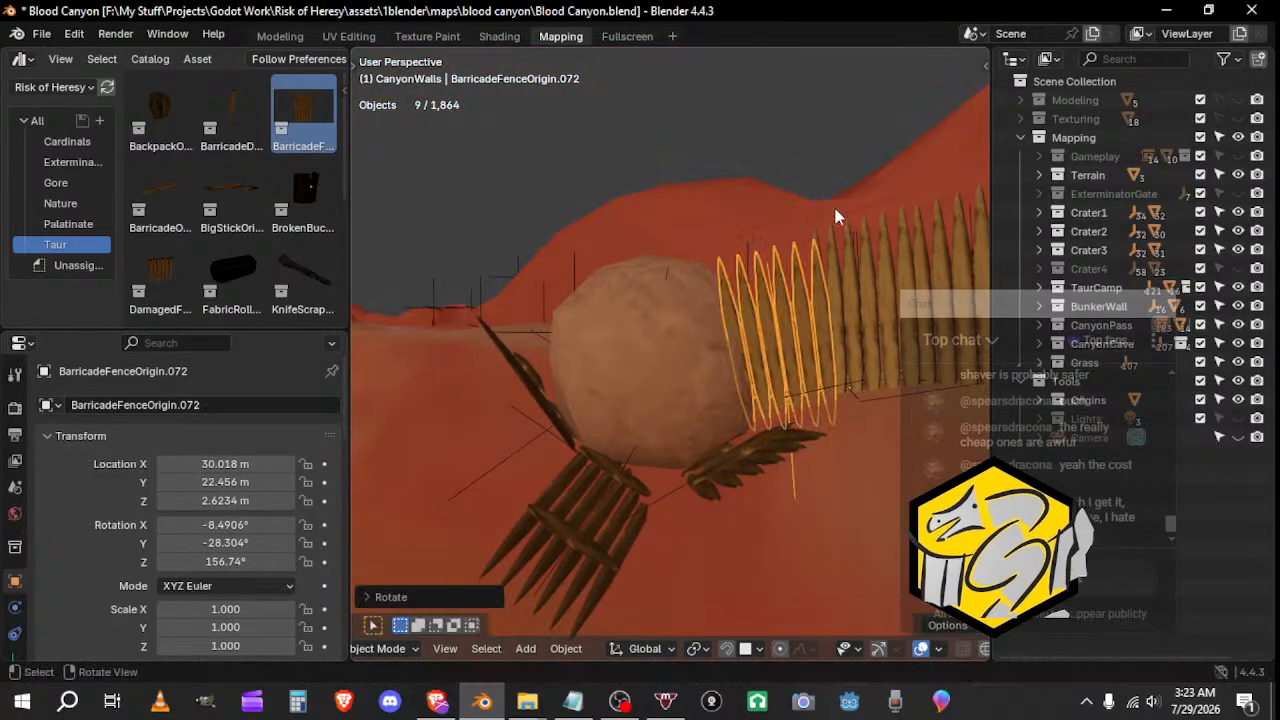
{"action": "key", "text": "r"}
{"action": "key", "text": "z"}
{"action": "left_click", "coordinate": [725, 217]}
{"action": "middle_click_drag", "start_coordinate": [725, 217], "coordinate": [847, 300]}
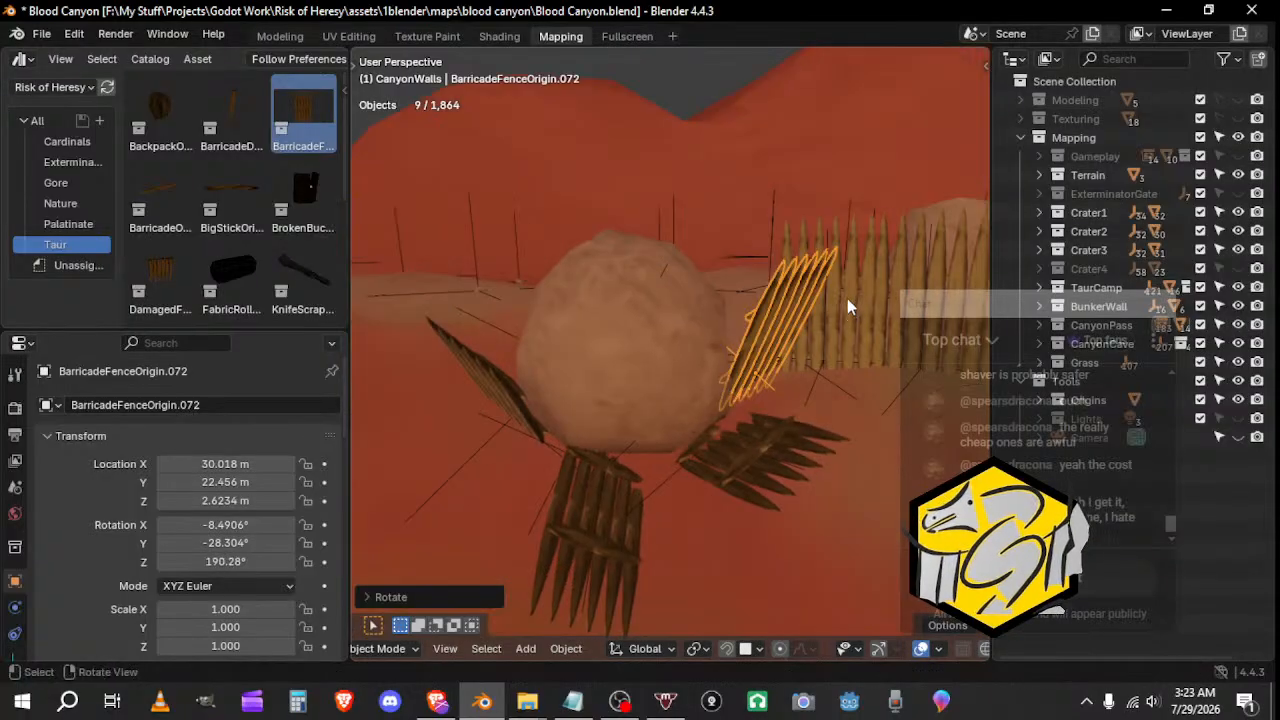
Step: Refine the same fence's tilt so that it leans against the boulder
{"action": "key", "text": "r"}
{"action": "right_click", "coordinate": [829, 280]}
{"action": "key", "text": "r"}
{"action": "middle_click_drag", "start_coordinate": [777, 320], "coordinate": [734, 430]}
{"action": "left_click", "coordinate": [846, 306]}
{"action": "key", "text": "r"}
{"action": "left_click", "coordinate": [811, 374]}
Step: Duplicate the six-fence section beside the boulder, place the copy on the boulder's far side and turn its boulder-end fence to about Z 139.4°
{"action": "middle_click_drag", "start_coordinate": [811, 374], "coordinate": [716, 352]}
{"action": "left_click", "coordinate": [738, 322]}
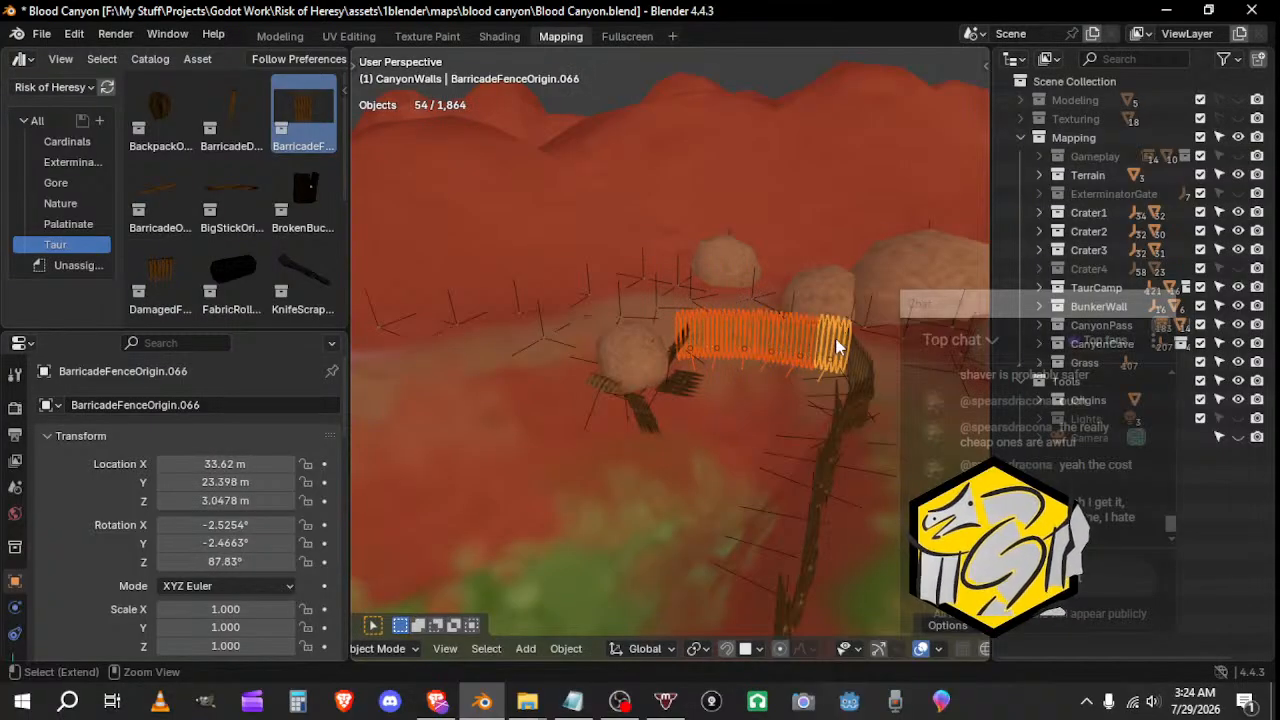
{"action": "middle_click_drag", "start_coordinate": [838, 347], "coordinate": [765, 364]}
{"action": "key", "text": "shift+d"}
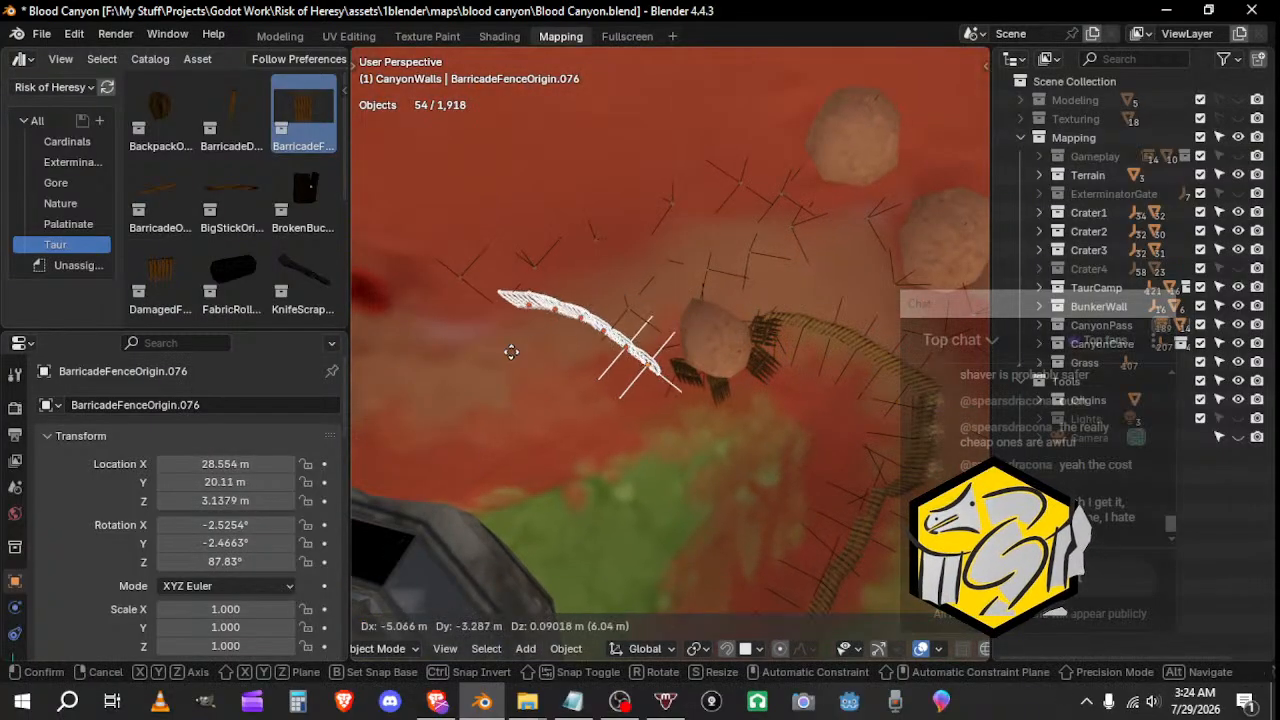
{"action": "left_click", "coordinate": [677, 456]}
{"action": "key", "text": "r"}
{"action": "left_click", "coordinate": [634, 395]}
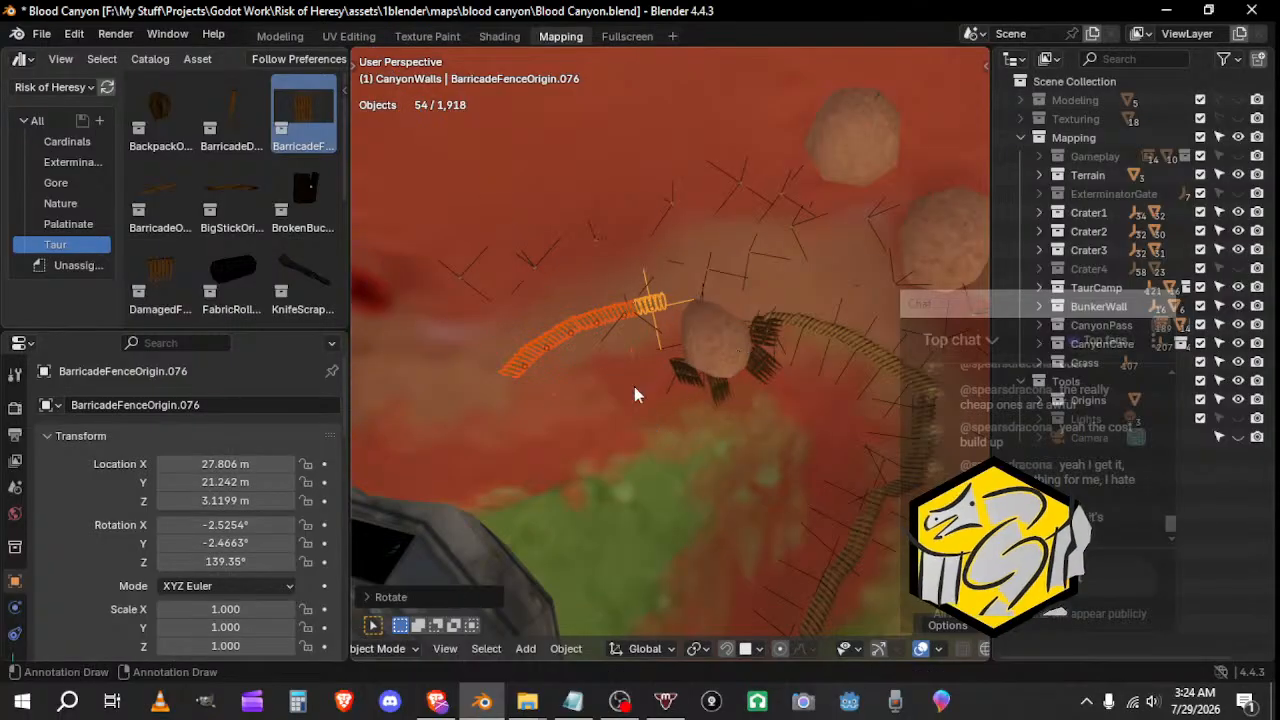
Step: Align the copied section along the ridge, with its boulder-end fence at about X 28.37 m, Y 20.50 m, Z 2.97 m and turned to Z 133.6°
{"action": "middle_click_drag", "start_coordinate": [634, 386], "coordinate": [813, 391]}
{"action": "key", "text": "g"}
{"action": "left_click", "coordinate": [743, 388]}
{"action": "key", "text": "g"}
{"action": "left_click", "coordinate": [651, 432]}
{"action": "key", "text": "r"}
{"action": "left_click", "coordinate": [772, 373]}
{"action": "key", "text": "g"}
{"action": "left_click", "coordinate": [778, 360]}
{"action": "key", "text": "g"}
{"action": "left_click", "coordinate": [737, 418]}
{"action": "key", "text": "r"}
{"action": "left_click", "coordinate": [745, 428]}
{"action": "key", "text": "r"}
{"action": "right_click", "coordinate": [802, 389]}
Step: Raise the five copied fences farthest from the boulder by about 0.10 m
{"action": "left_click", "coordinate": [506, 355]}
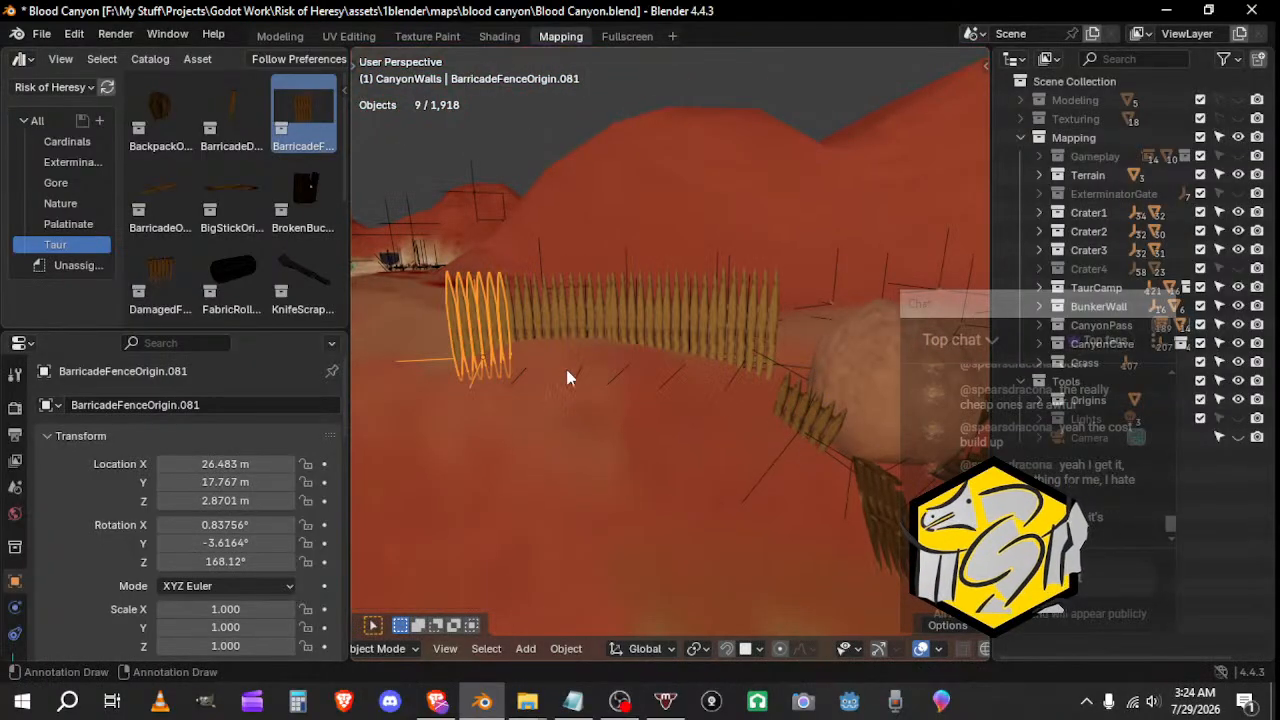
{"action": "left_click", "coordinate": [677, 332]}
{"action": "left_click", "coordinate": [627, 332], "text": "shift"}
{"action": "left_click", "coordinate": [575, 326], "text": "shift"}
{"action": "left_click", "coordinate": [524, 324], "text": "shift"}
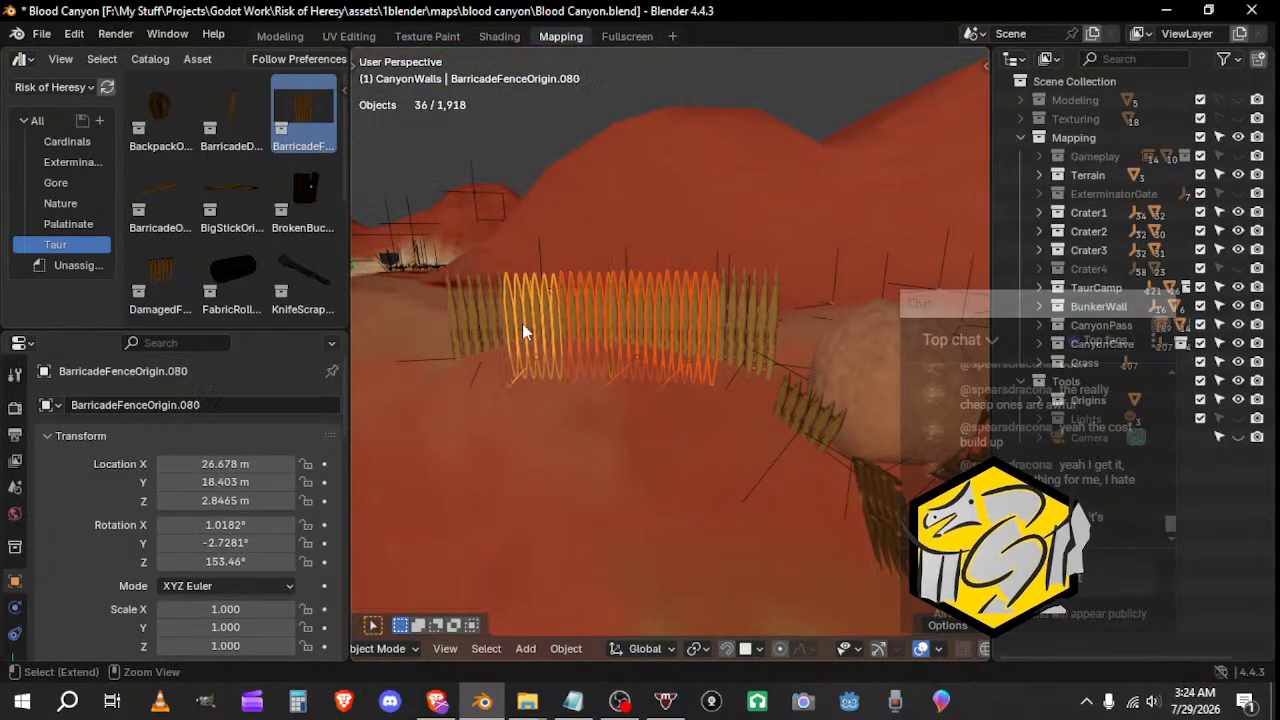
{"action": "key", "text": "g"}
{"action": "key", "text": "z"}
{"action": "left_click", "coordinate": [611, 321]}
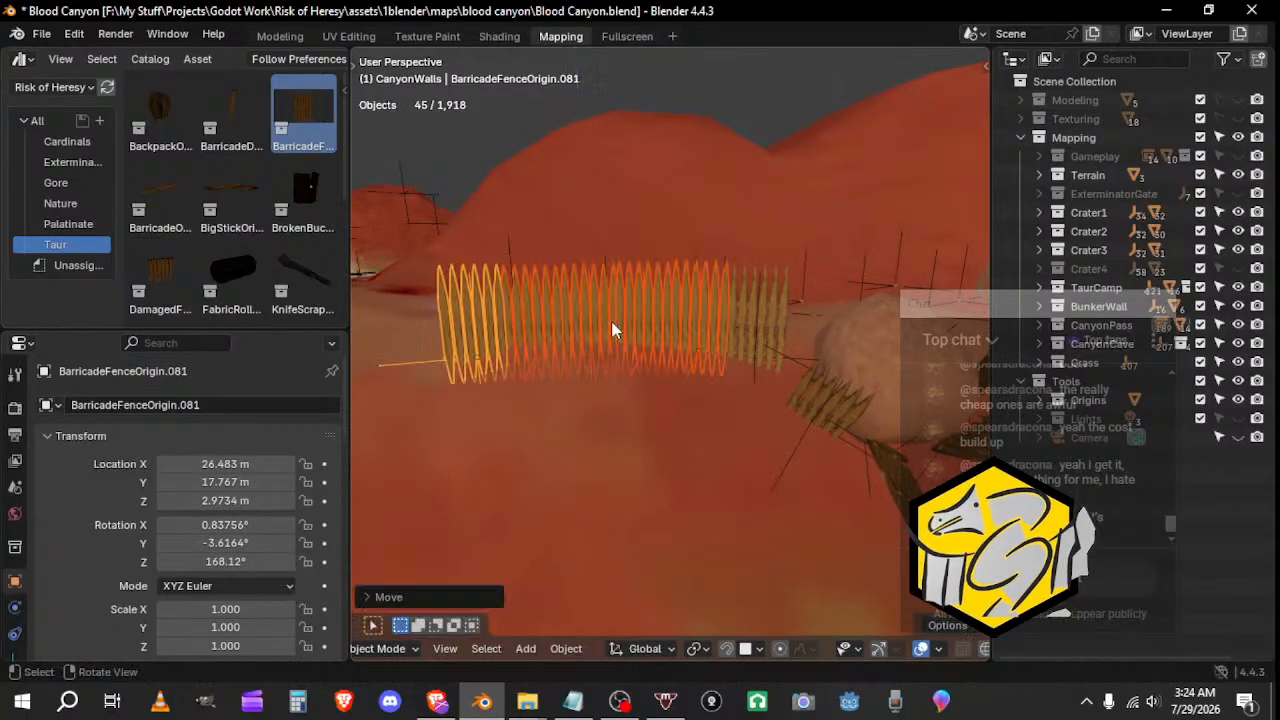
Step: Turn the free-end fence to about 136.6° around Z and move it to about X 26.26 m, Y 17.89 m, Z 3.12 m
{"action": "scroll", "coordinate": [700, 335], "scroll_direction": "up", "scroll_amount": 2}
{"action": "middle_click_drag", "start_coordinate": [733, 339], "coordinate": [550, 296]}
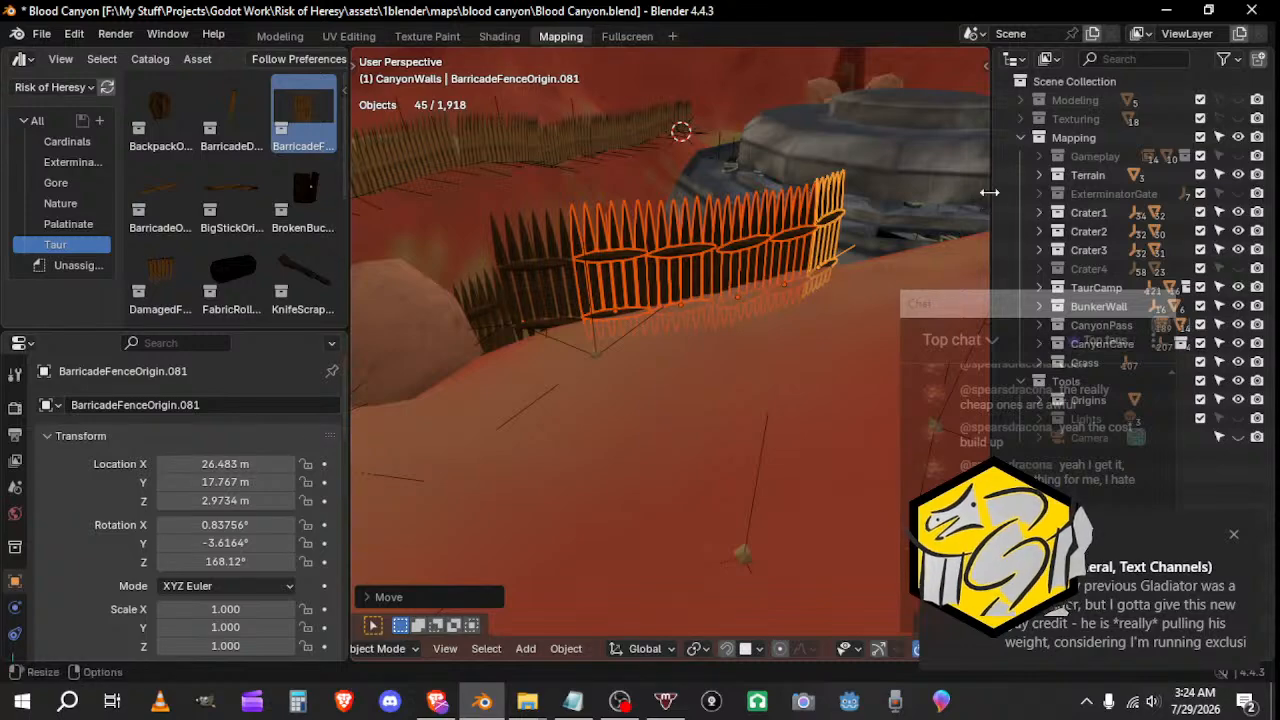
{"action": "middle_click_drag", "start_coordinate": [768, 289], "coordinate": [526, 351]}
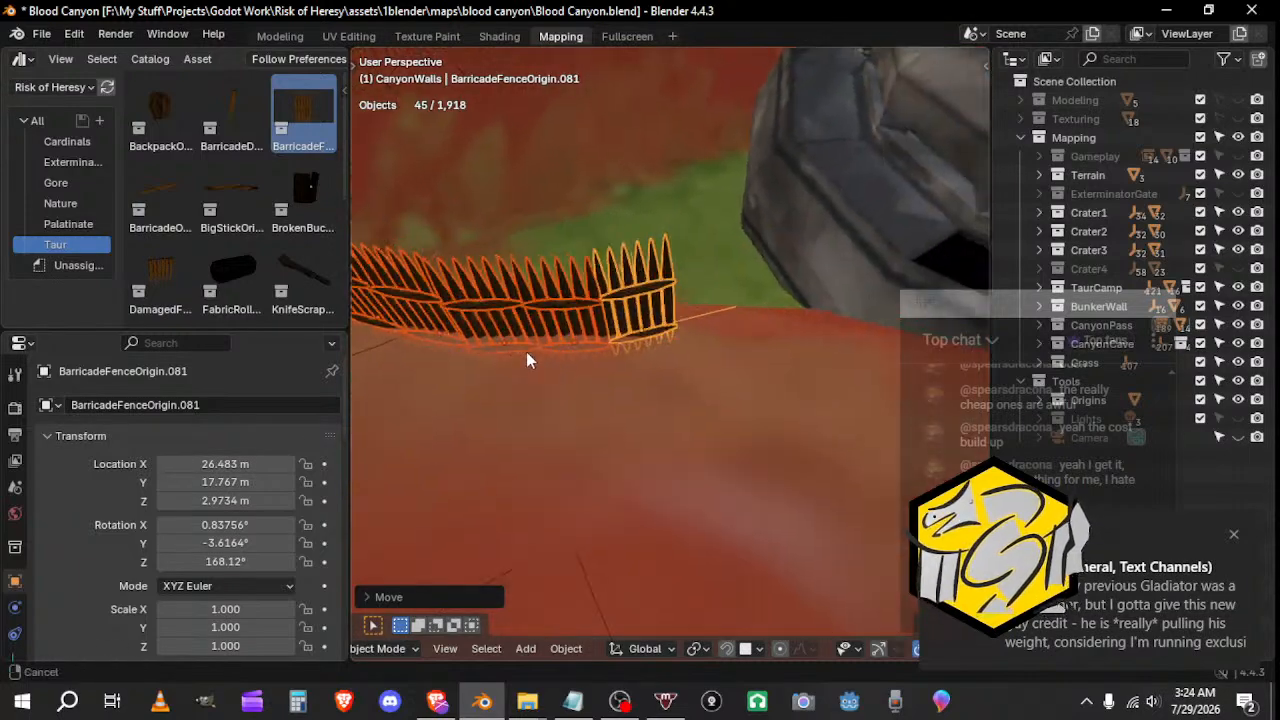
{"action": "left_click", "coordinate": [645, 321]}
{"action": "key", "text": "r"}
{"action": "key", "text": "z"}
{"action": "left_click", "coordinate": [677, 348]}
{"action": "key", "text": "g"}
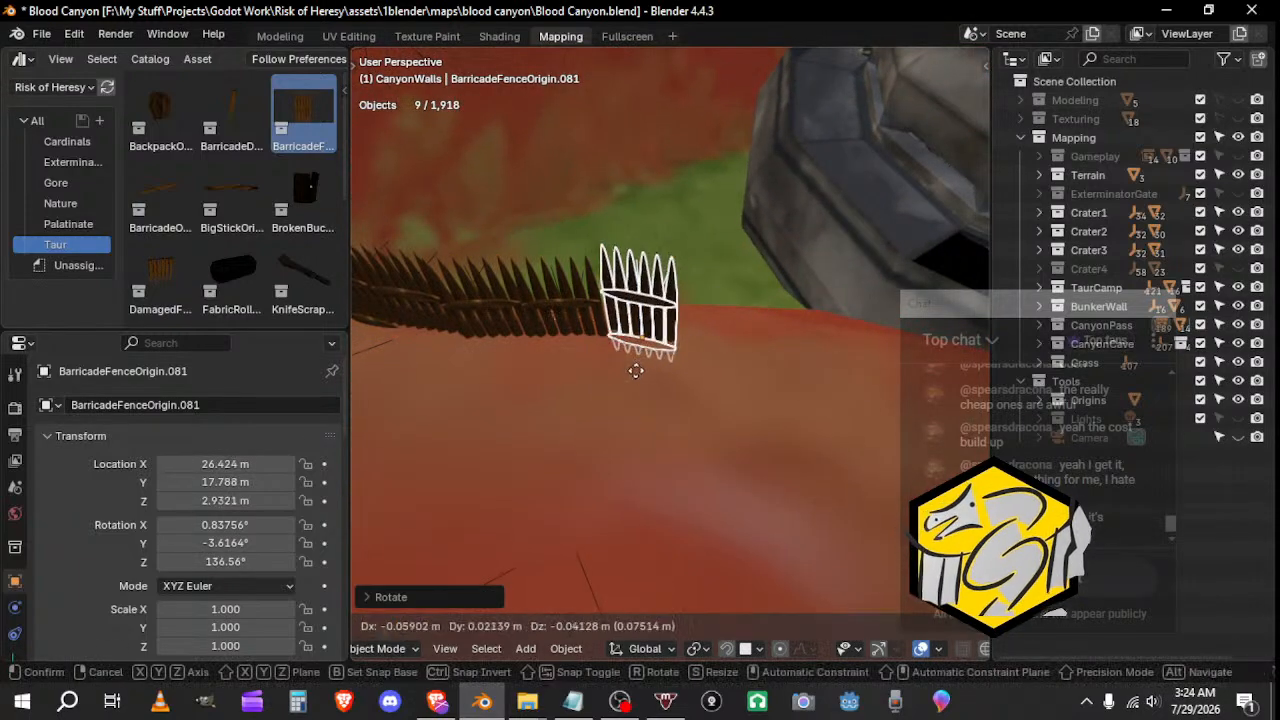
{"action": "left_click", "coordinate": [627, 377]}
{"action": "scroll", "coordinate": [681, 297], "scroll_direction": "up", "scroll_amount": 3}
{"action": "middle_click_drag", "start_coordinate": [627, 377], "coordinate": [516, 351]}
{"action": "key", "text": "g"}
{"action": "left_click", "coordinate": [661, 308]}
{"action": "key", "text": "g"}
{"action": "left_click", "coordinate": [671, 363]}
Step: Move the second fence from the free end to about X 26.67 m, Y 18.40 m, Z 3.13 m
{"action": "left_click", "coordinate": [509, 350]}
{"action": "key", "text": "g"}
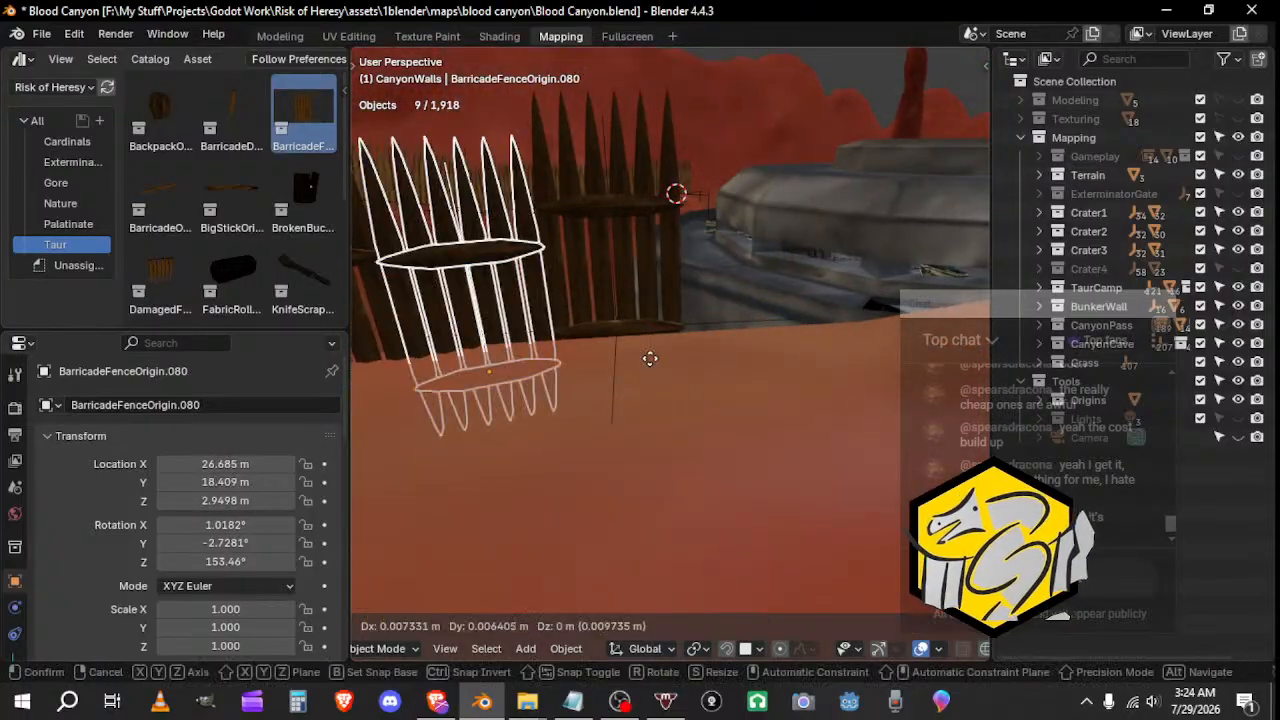
{"action": "key", "text": "z"}
{"action": "left_click", "coordinate": [598, 312]}
{"action": "left_click", "coordinate": [597, 310]}
{"action": "middle_click_drag", "start_coordinate": [597, 310], "coordinate": [674, 412]}
{"action": "key", "text": "g"}
{"action": "left_click", "coordinate": [698, 357]}
{"action": "key", "text": "g"}
{"action": "left_click", "coordinate": [661, 326]}
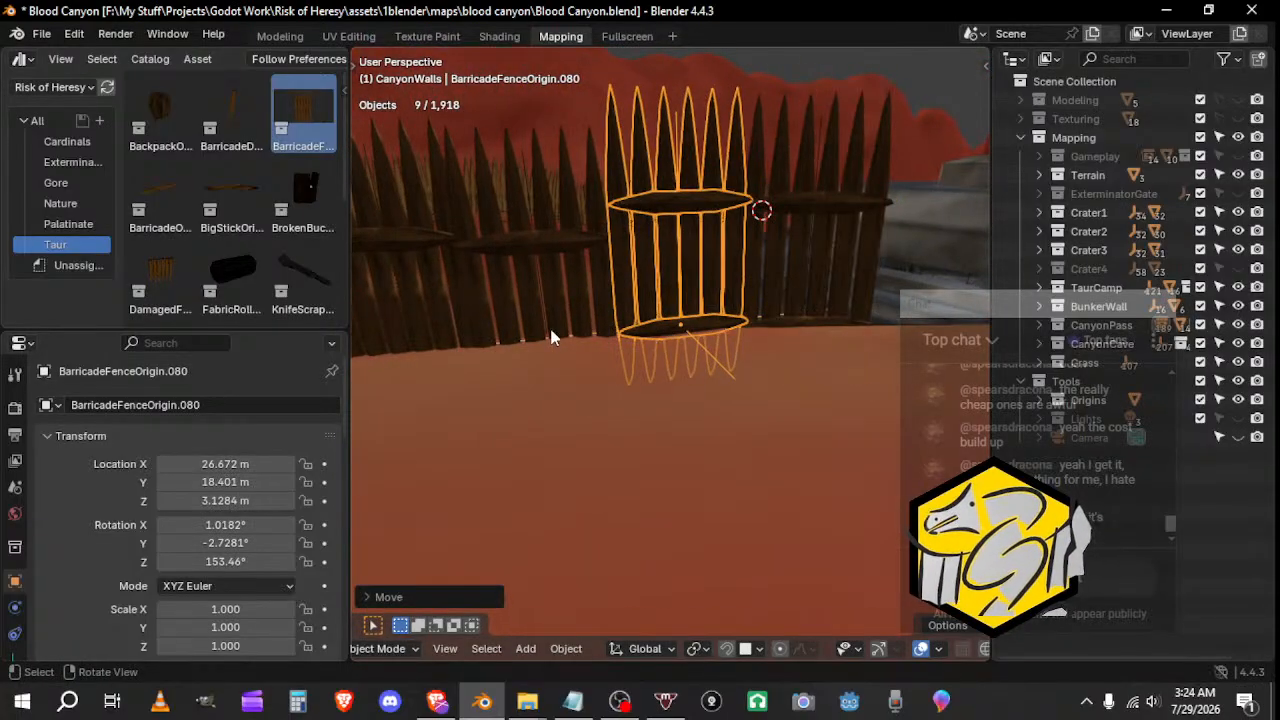
Step: Raise the third fence from the free end to about Z 3.13 m
{"action": "left_click", "coordinate": [674, 412]}
{"action": "key", "text": "g"}
{"action": "key", "text": "z"}
{"action": "left_click", "coordinate": [661, 379]}
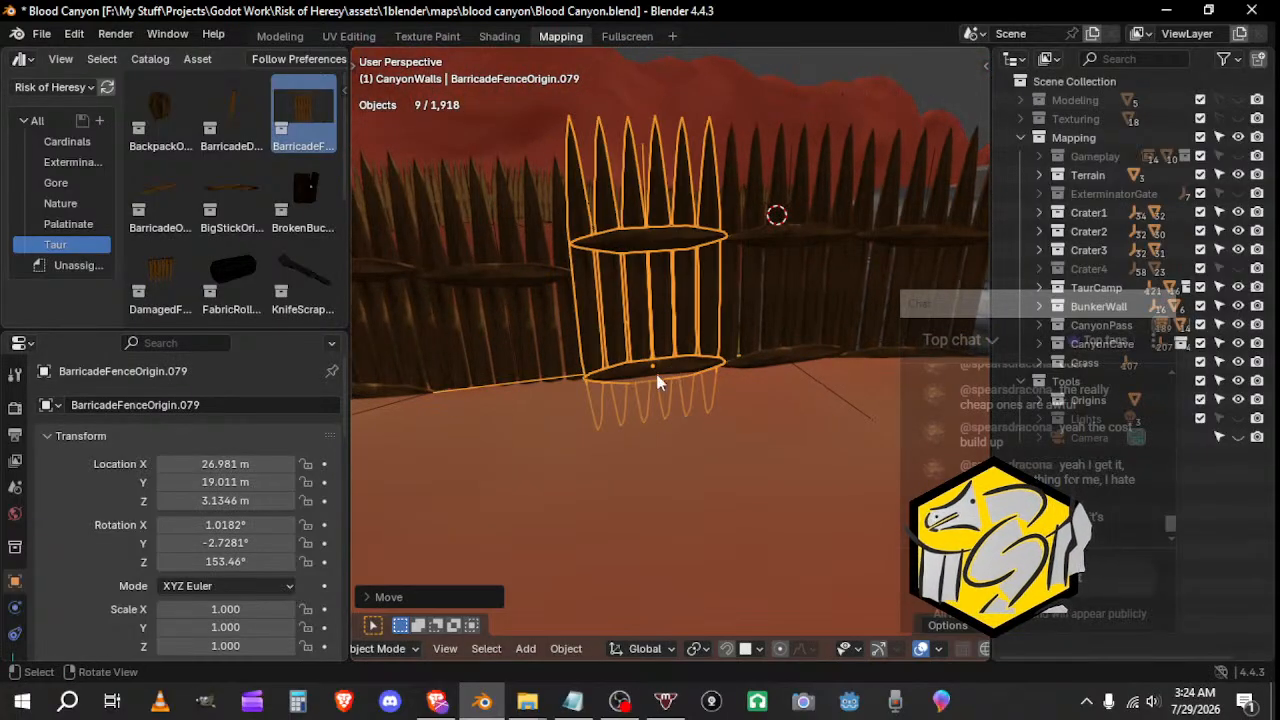
Step: Raise the fourth fence from the free end to about Z 3.07 m and rotate it to about X 4.4°, Y -1.9°, Z 140.6°
{"action": "left_click", "coordinate": [567, 378]}
{"action": "middle_click_drag", "start_coordinate": [567, 378], "coordinate": [483, 700]}
{"action": "key", "text": "g"}
{"action": "key", "text": "z"}
{"action": "left_click", "coordinate": [671, 378]}
{"action": "key", "text": "r"}
{"action": "left_click", "coordinate": [680, 371]}
Step: Switch to Discord and react to the survivability message in the general channel with a laughing emoji
{"action": "left_click", "coordinate": [436, 703]}
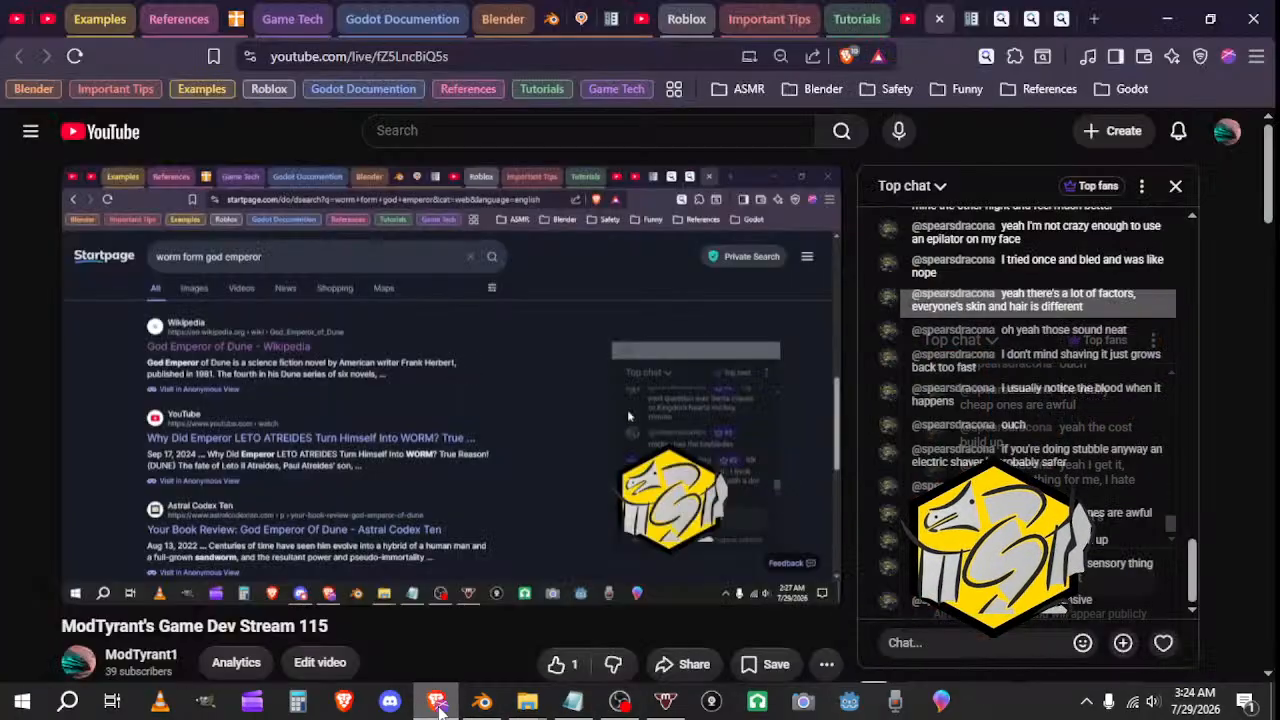
{"action": "left_click", "coordinate": [432, 706]}
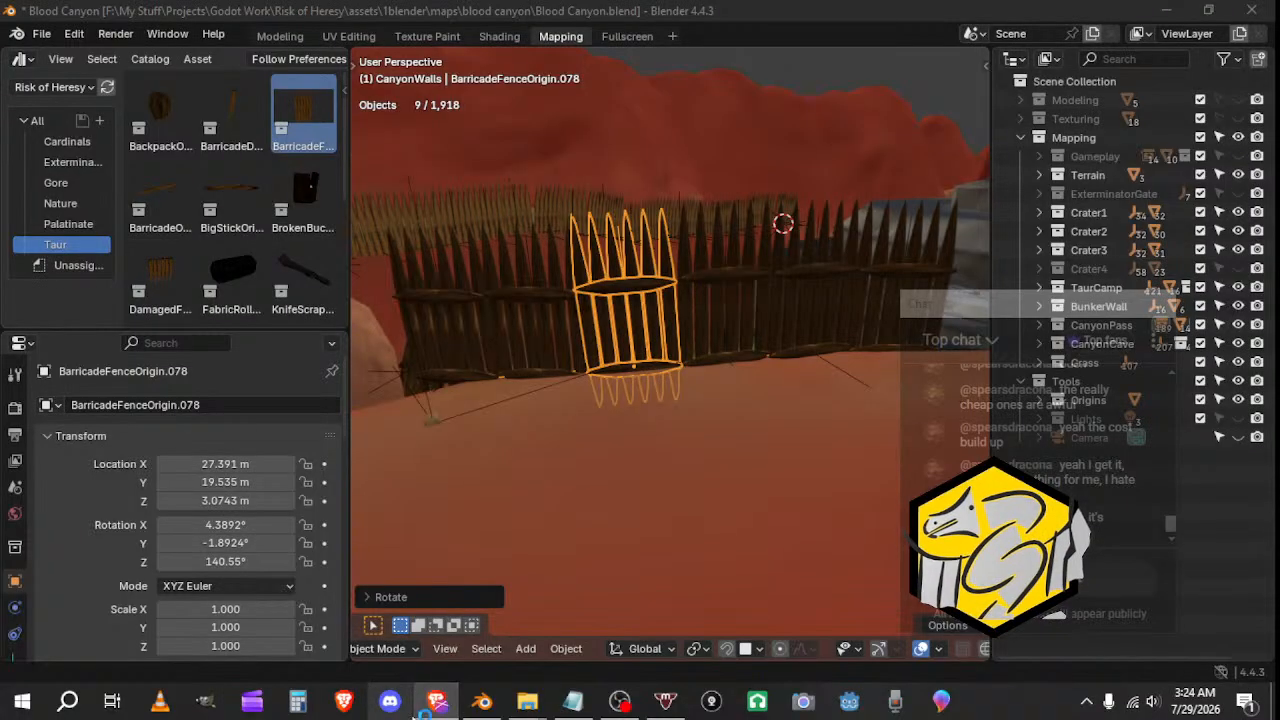
{"action": "left_click", "coordinate": [390, 703]}
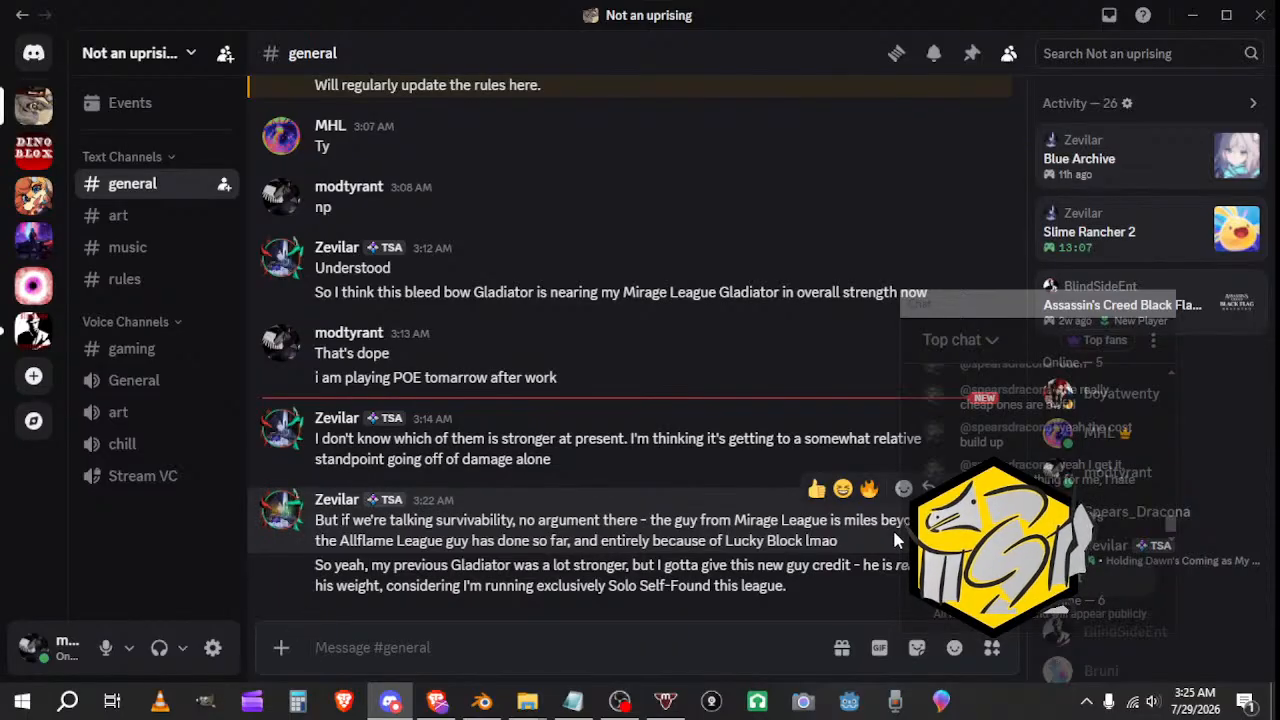
{"action": "left_click", "coordinate": [843, 488]}
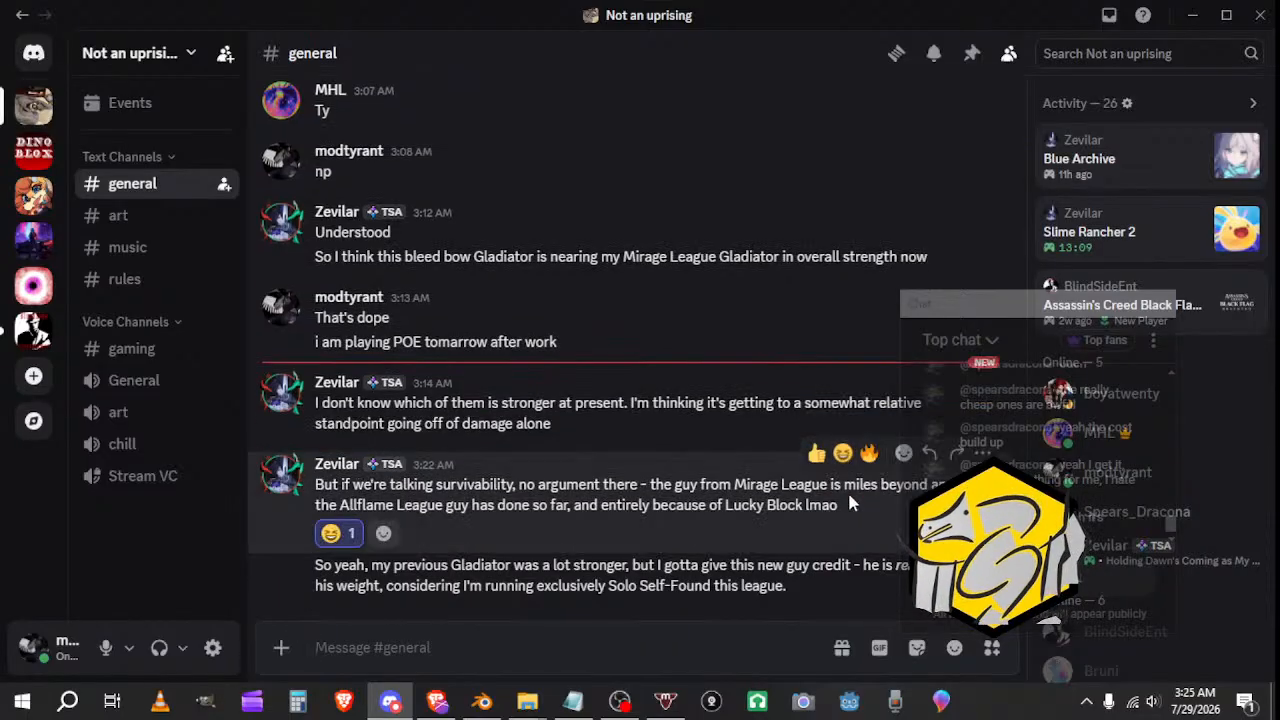
Step: Reply "That's pots an portals for you, its got a large luck factor." and give the follow-up Gladiator message a thumbs-up
{"action": "left_click", "coordinate": [929, 453]}
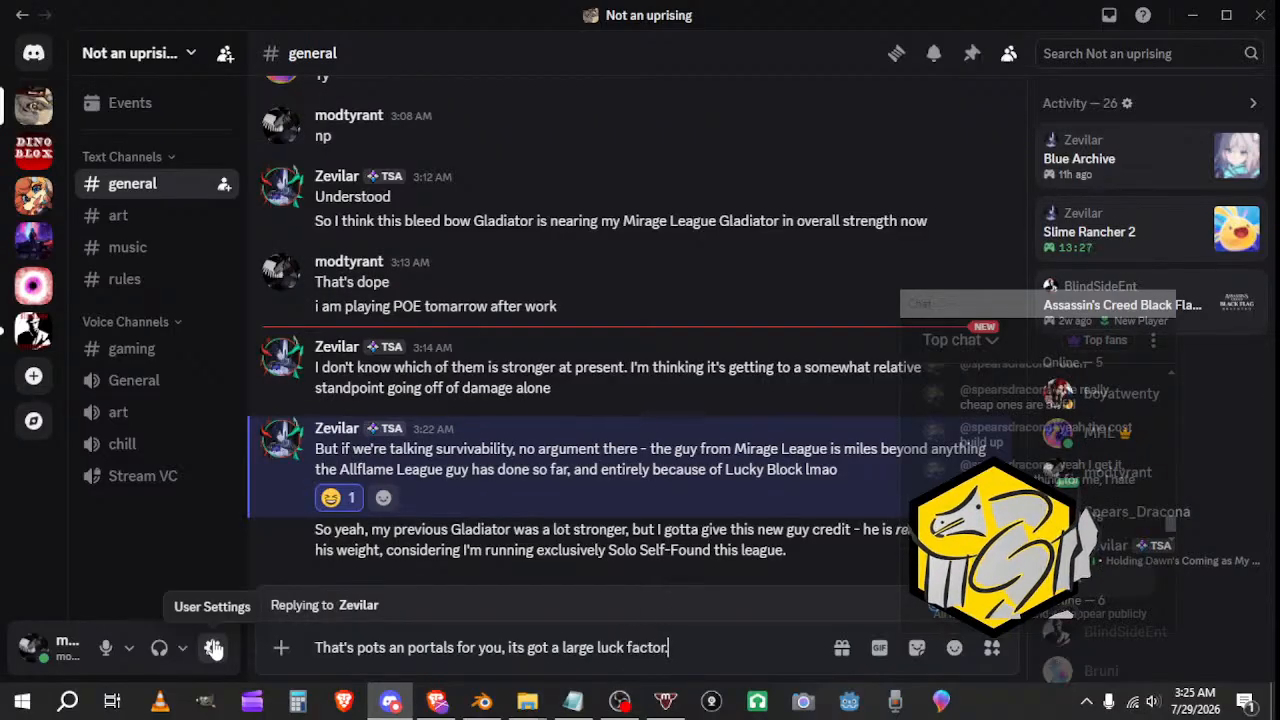
{"action": "key", "text": "Return"}
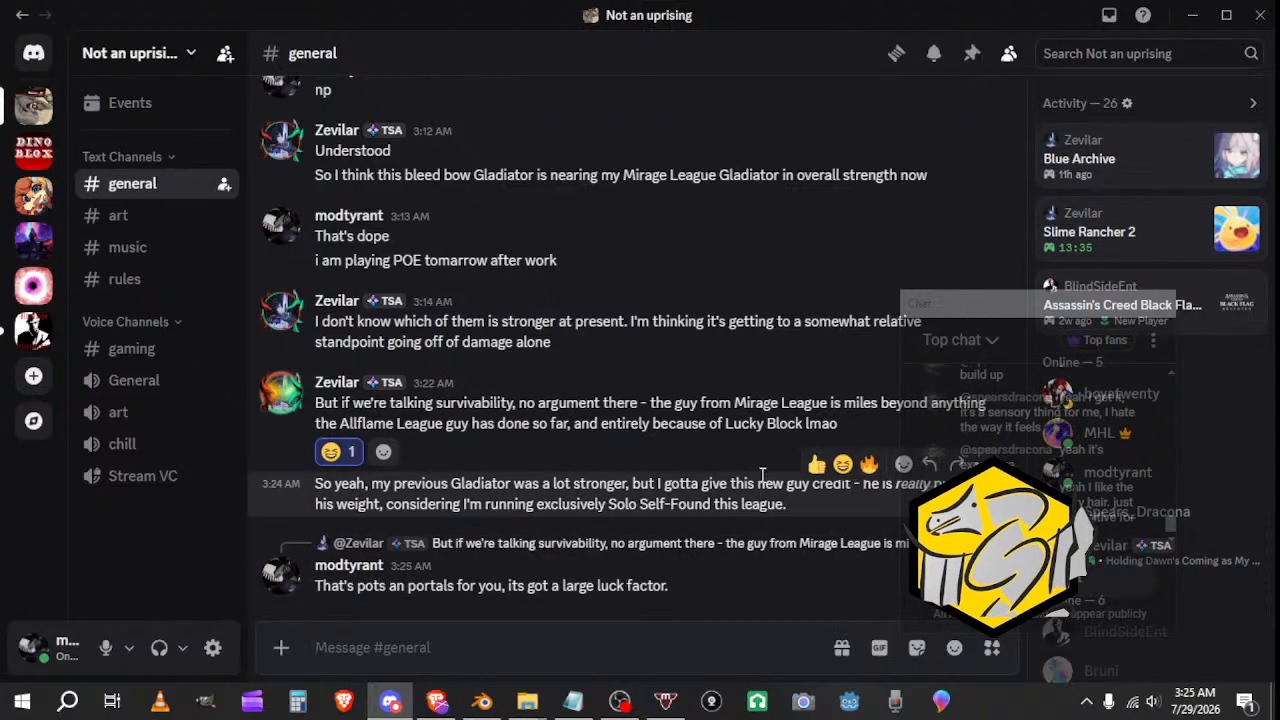
{"action": "left_click", "coordinate": [817, 464]}
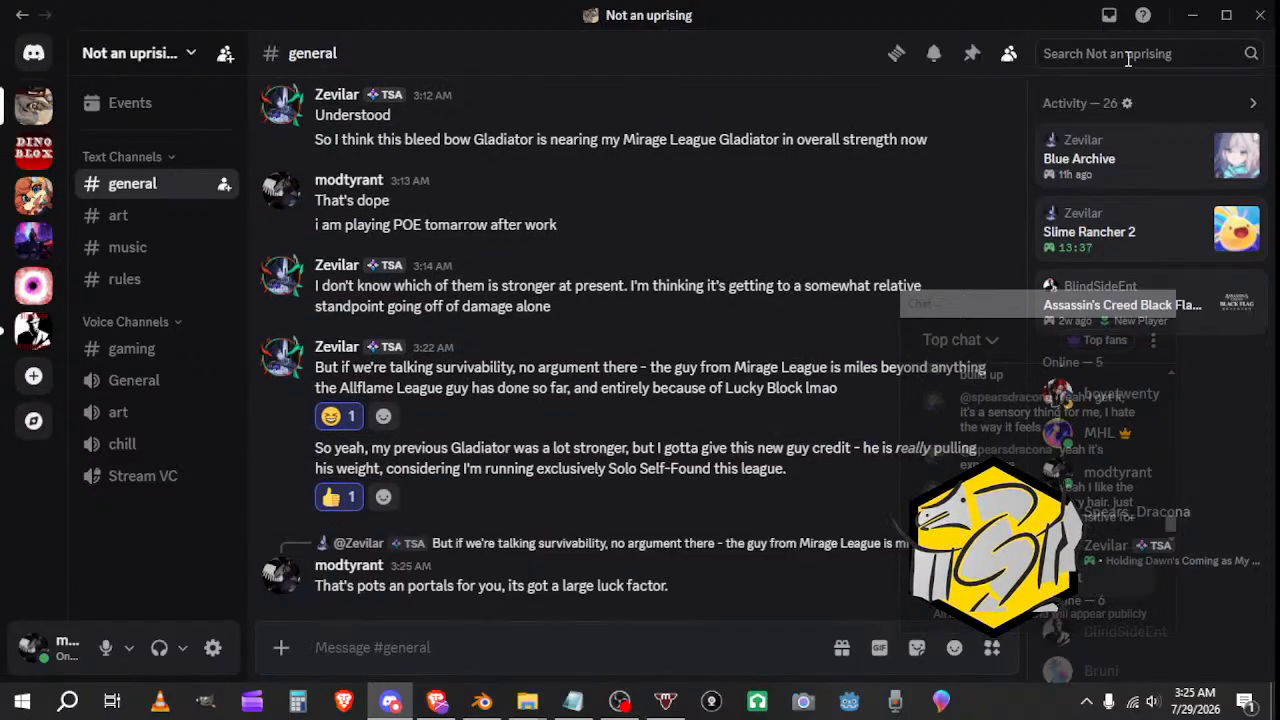
{"action": "left_click", "coordinate": [1192, 15]}
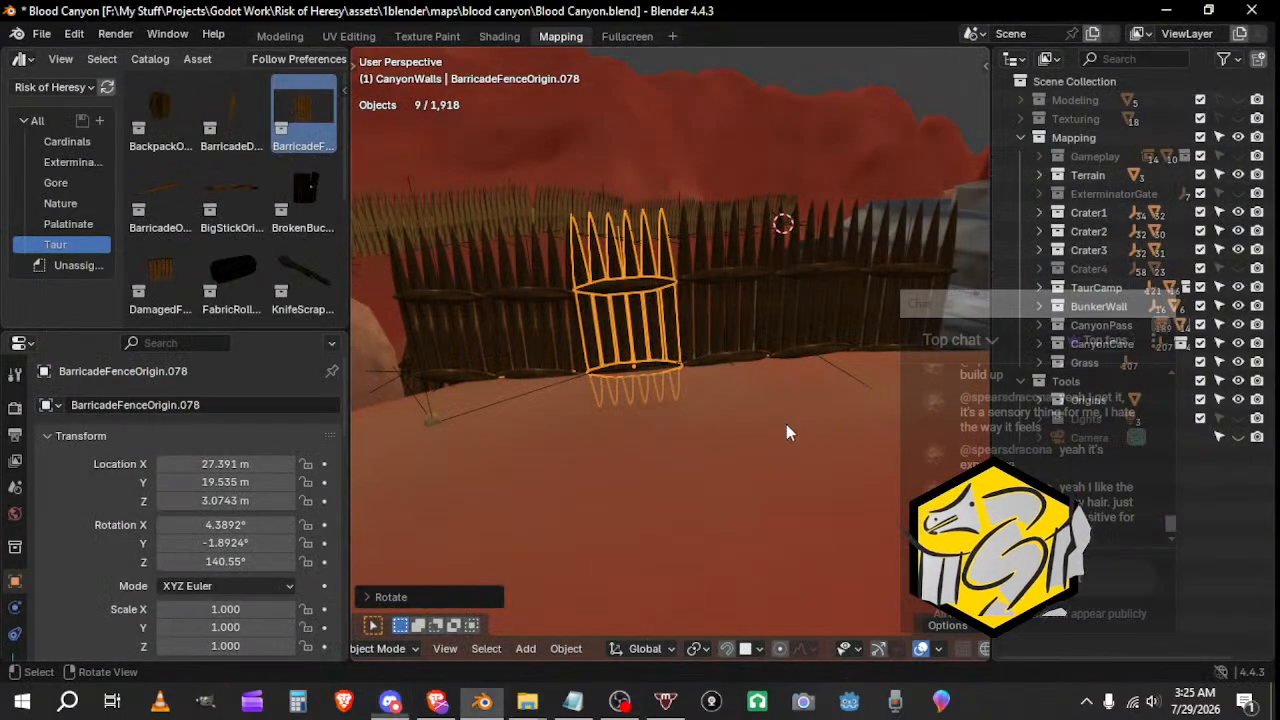
Step: Back in Blender, tilt the copied section's fence nearest the boulder around its local X axis and adjust its height to the ground
{"action": "mouse_move", "coordinate": [786, 430]}
{"action": "middle_mouse_down"}
{"action": "mouse_move", "coordinate": [766, 429]}
{"action": "mouse_move", "coordinate": [779, 438]}
{"action": "middle_mouse_up"}
{"action": "middle_click_drag", "start_coordinate": [795, 438], "coordinate": [584, 384]}
{"action": "left_click", "coordinate": [584, 384]}
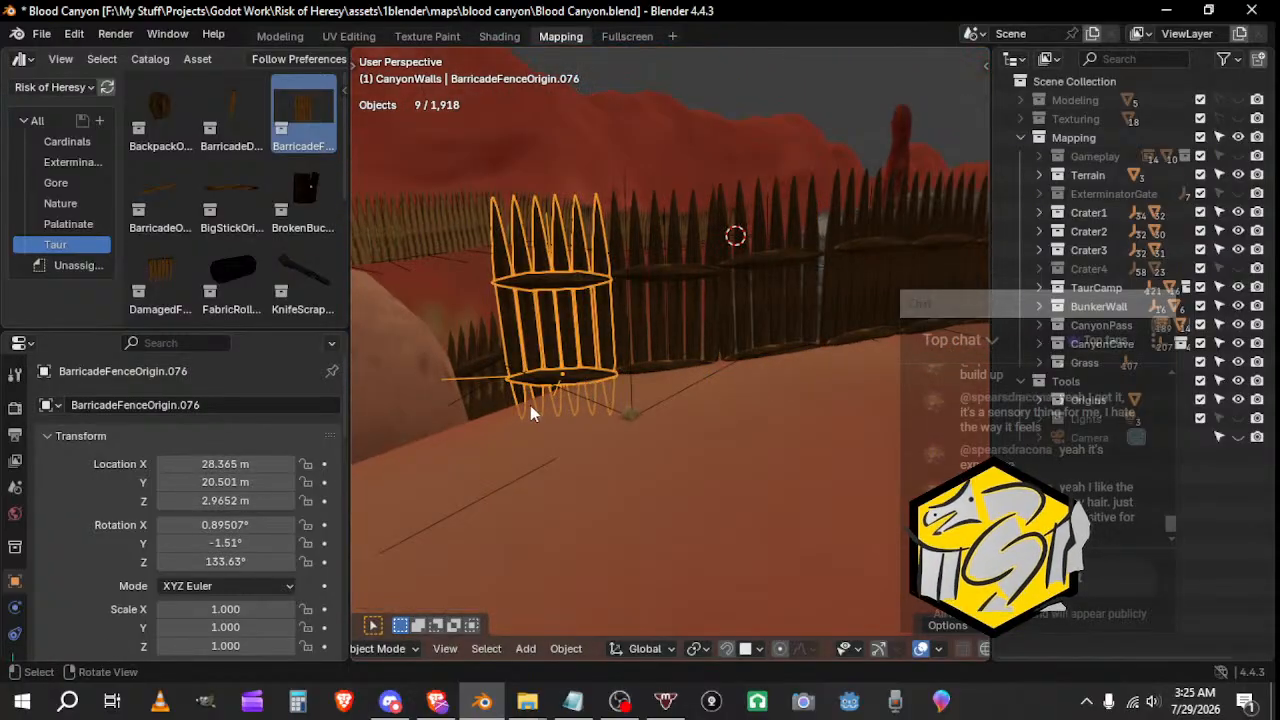
{"action": "scroll", "coordinate": [535, 415], "scroll_direction": "up", "scroll_amount": 3}
{"action": "middle_click_drag", "start_coordinate": [486, 420], "coordinate": [567, 427]}
{"action": "key", "text": "r"}
{"action": "key", "text": "z"}
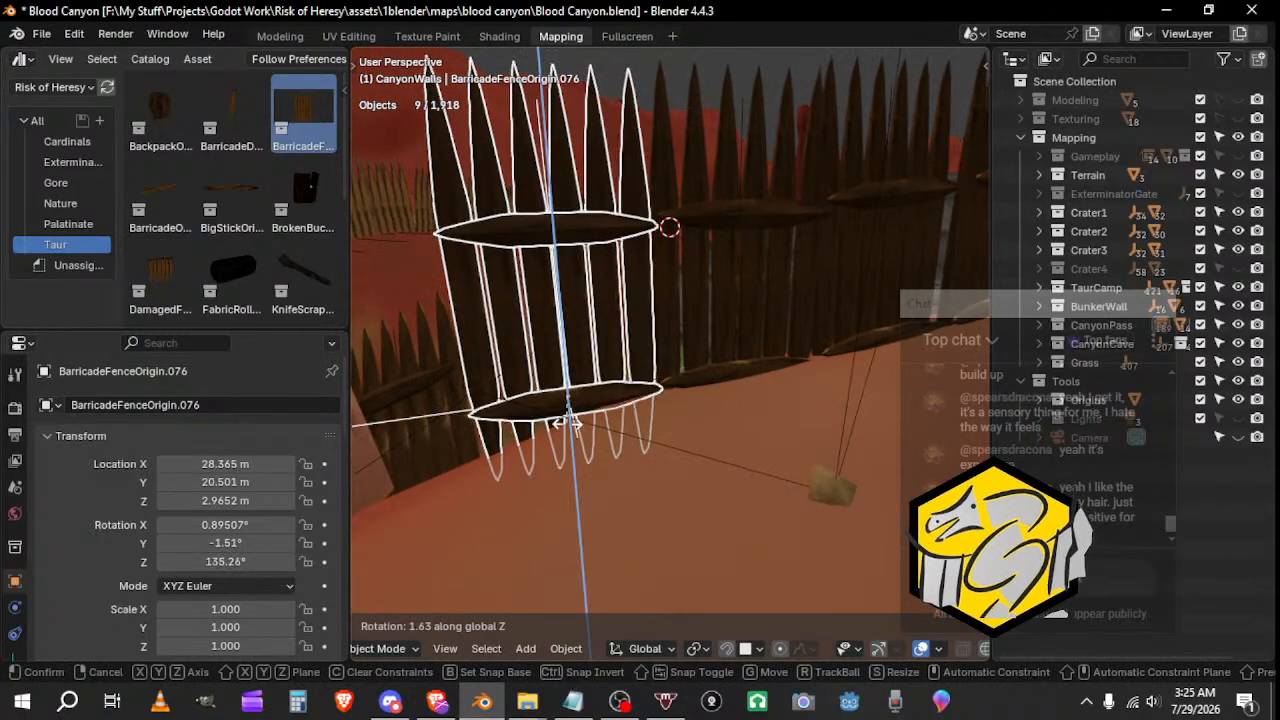
{"action": "key", "text": "y"}
{"action": "key", "text": "x"}
{"action": "key", "text": "x"}
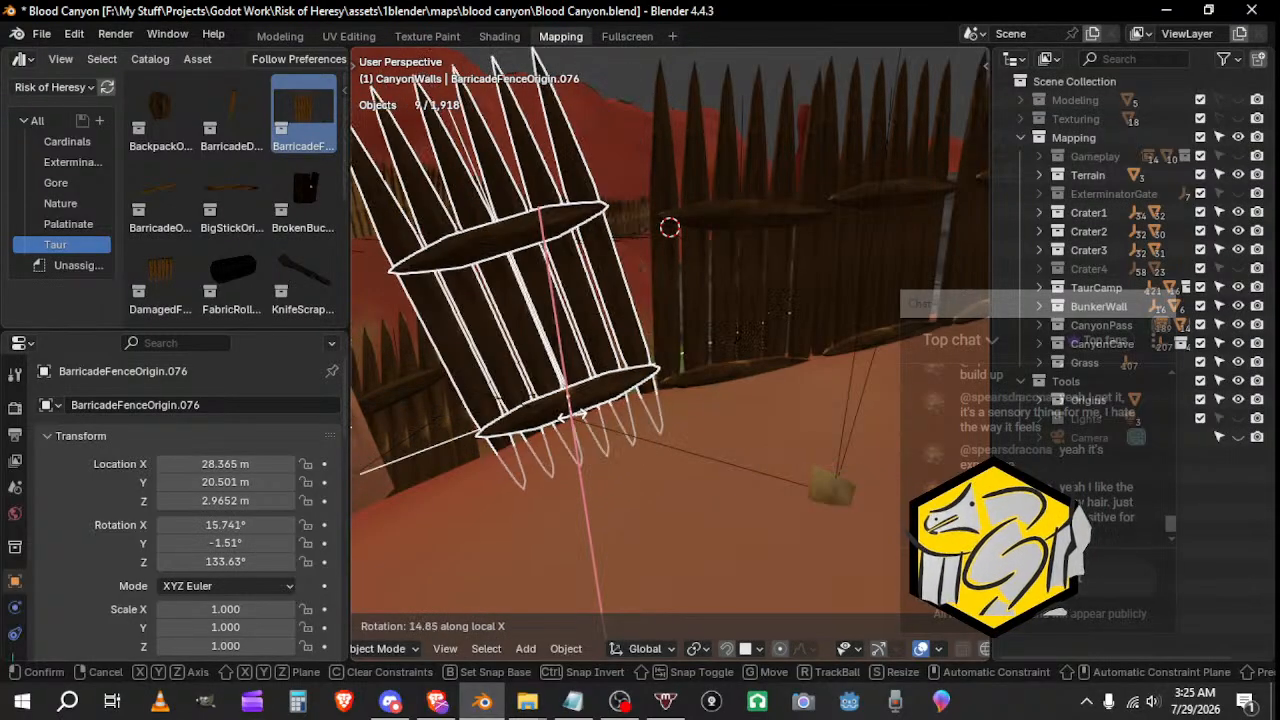
{"action": "left_click", "coordinate": [570, 415]}
{"action": "middle_click_drag", "start_coordinate": [570, 415], "coordinate": [605, 399]}
{"action": "key", "text": "g"}
{"action": "key", "text": "z"}
{"action": "left_click", "coordinate": [646, 408]}
Step: Select the five fences at the free end of the section, rotate them slightly around Z and shift them along the ridge
{"action": "middle_click_drag", "start_coordinate": [792, 424], "coordinate": [641, 411]}
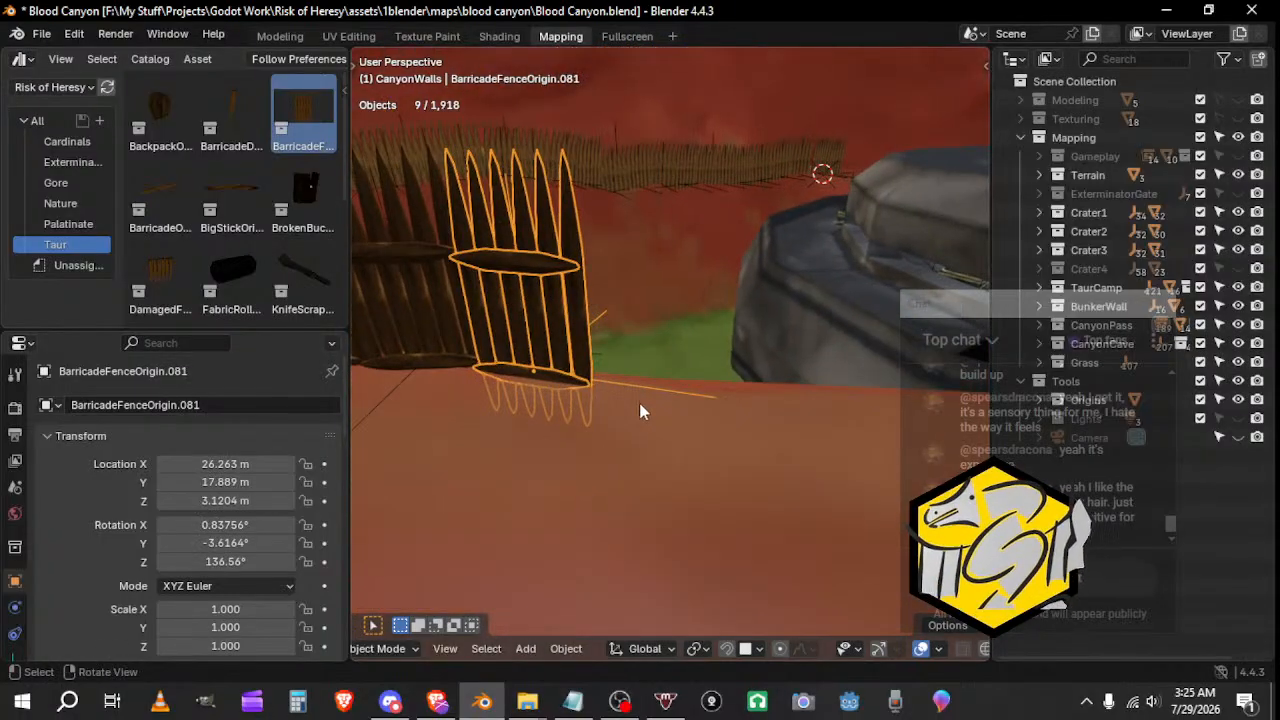
{"action": "middle_click_drag", "start_coordinate": [708, 288], "coordinate": [596, 447]}
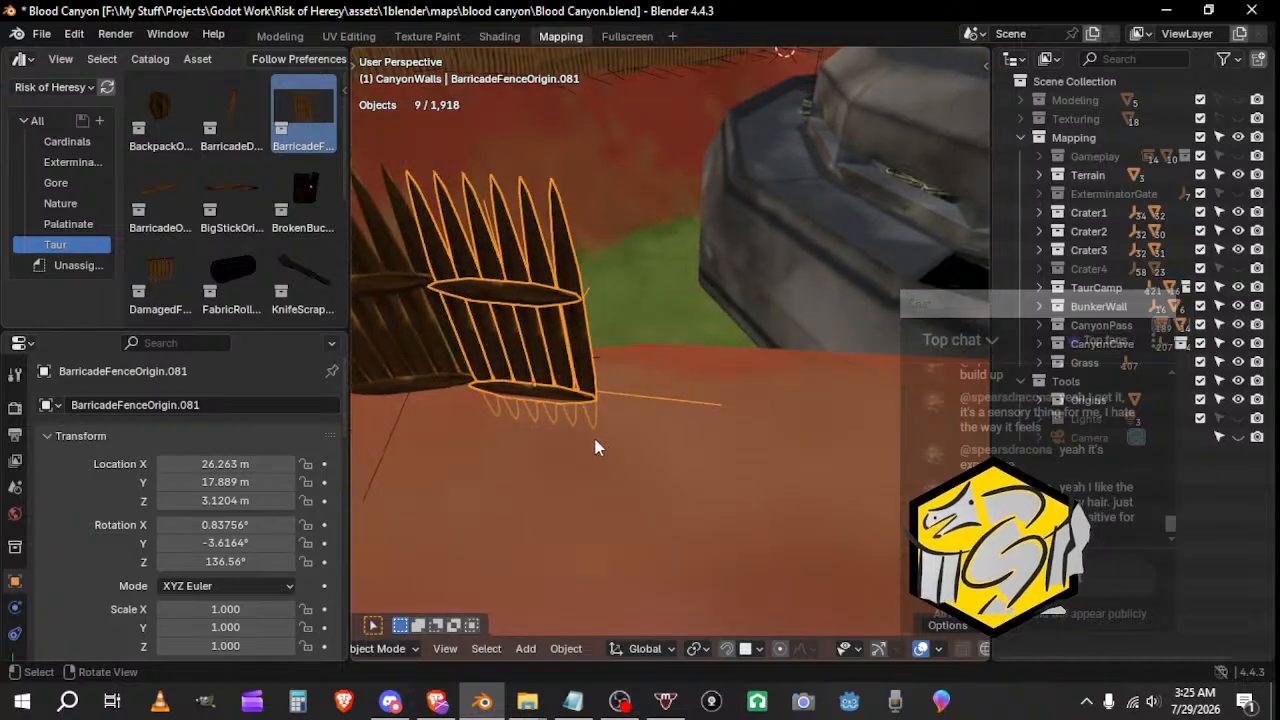
{"action": "middle_click_drag", "start_coordinate": [654, 363], "coordinate": [735, 412]}
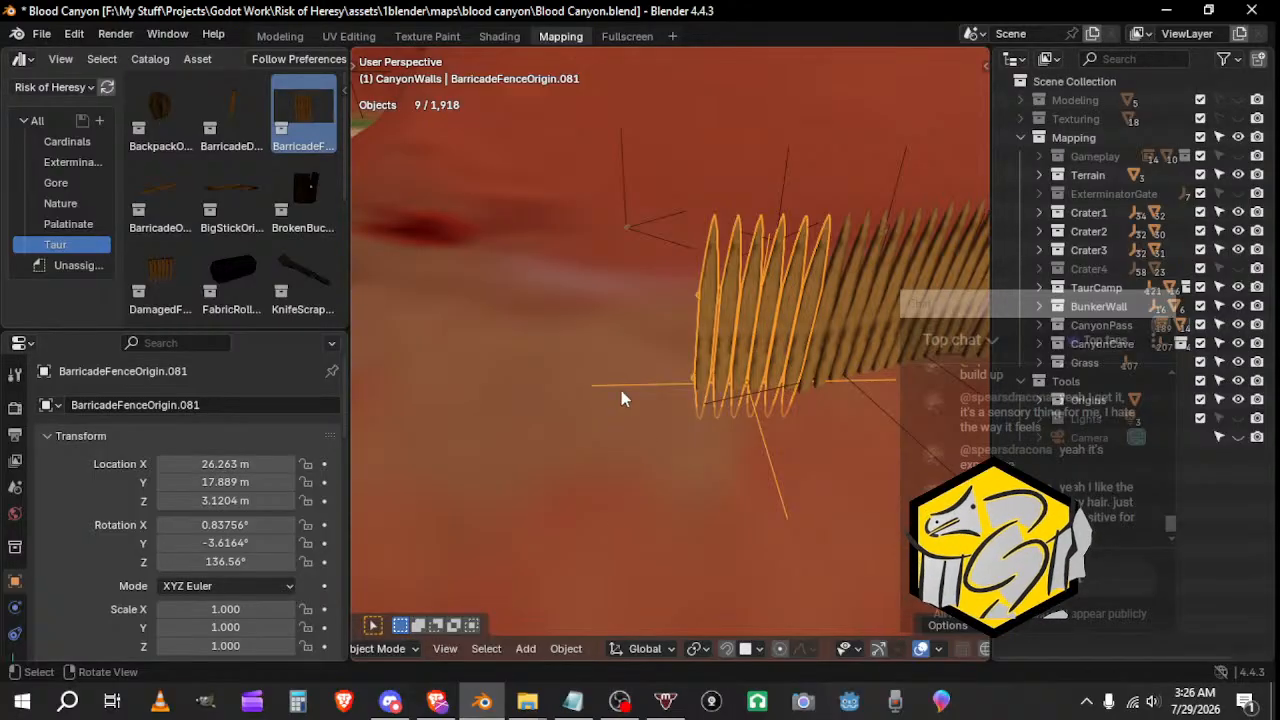
{"action": "middle_click_drag", "start_coordinate": [621, 398], "coordinate": [657, 366]}
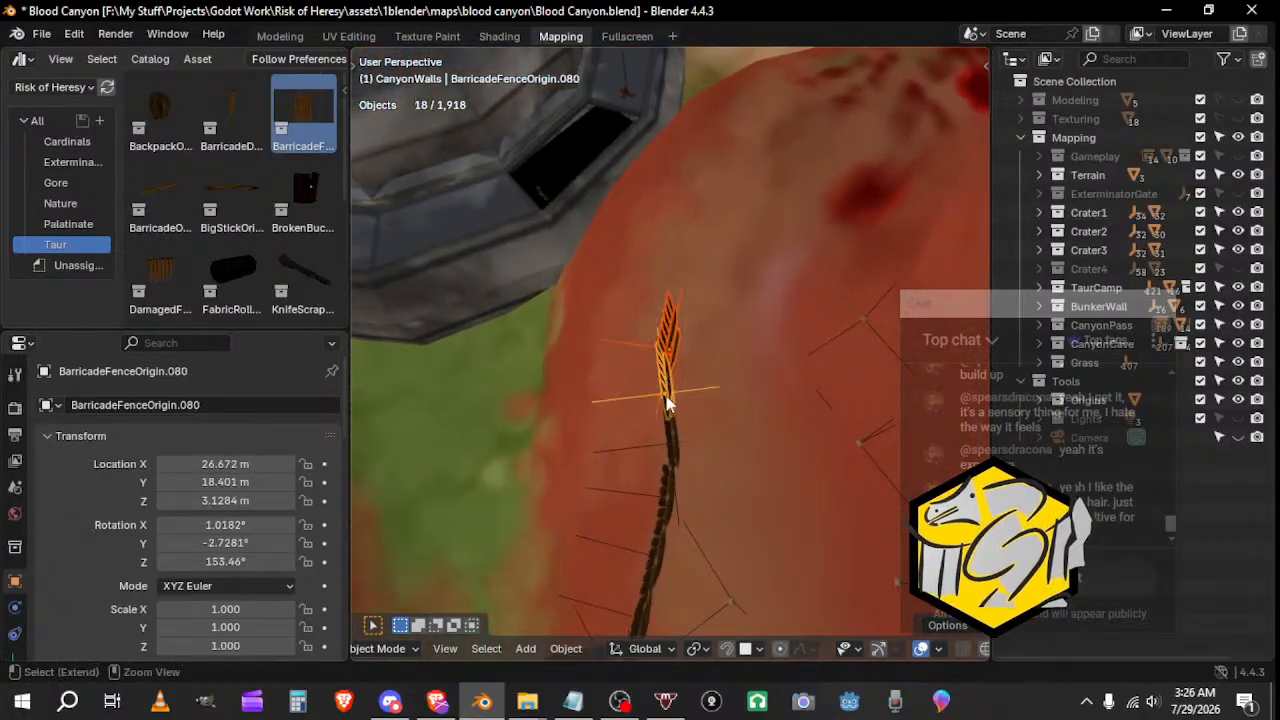
{"action": "middle_click_drag", "start_coordinate": [655, 580], "coordinate": [674, 325]}
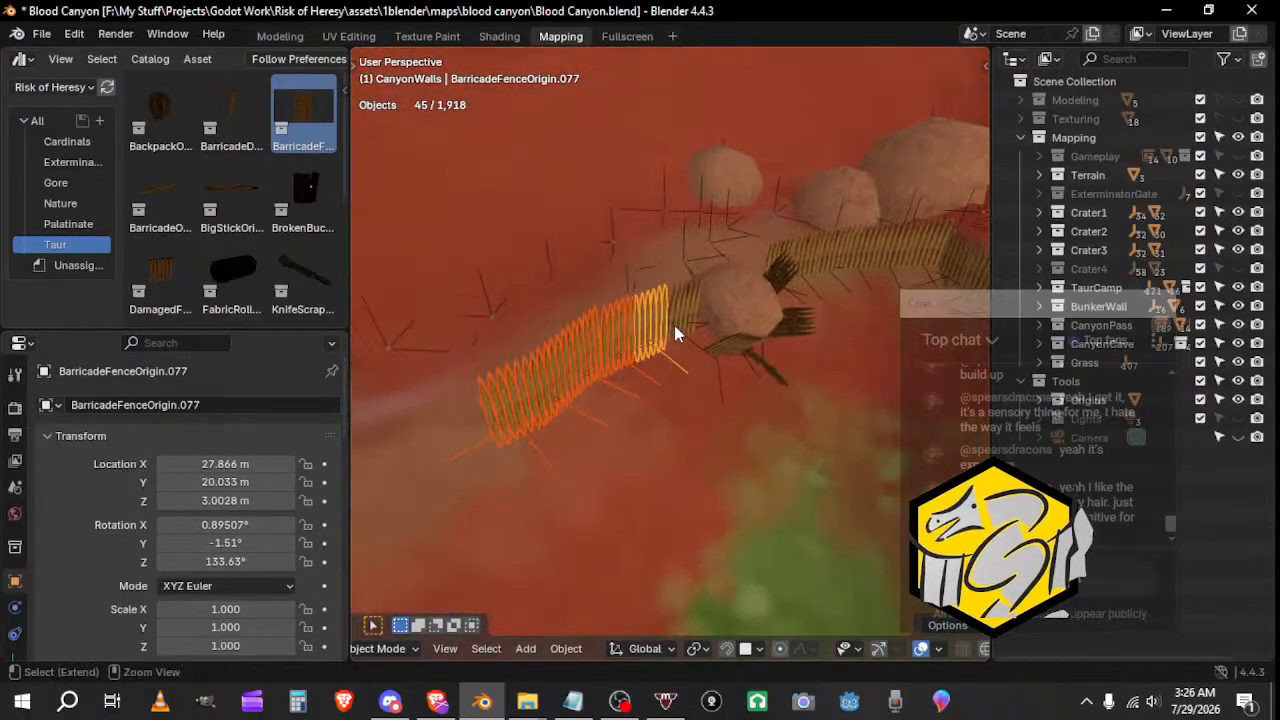
{"action": "middle_click_drag", "start_coordinate": [502, 409], "coordinate": [601, 534]}
{"action": "left_click", "coordinate": [545, 461], "text": "shift"}
{"action": "mouse_move", "coordinate": [545, 461]}
{"action": "middle_mouse_down"}
{"action": "mouse_move", "coordinate": [611, 493]}
{"action": "mouse_move", "coordinate": [617, 434]}
{"action": "mouse_move", "coordinate": [563, 343]}
{"action": "mouse_move", "coordinate": [803, 254]}
{"action": "mouse_move", "coordinate": [563, 485]}
{"action": "mouse_move", "coordinate": [786, 527]}
{"action": "mouse_move", "coordinate": [750, 470]}
{"action": "mouse_move", "coordinate": [759, 390]}
{"action": "mouse_move", "coordinate": [745, 392]}
{"action": "mouse_move", "coordinate": [842, 505]}
{"action": "mouse_move", "coordinate": [833, 485]}
{"action": "mouse_move", "coordinate": [697, 441]}
{"action": "mouse_move", "coordinate": [677, 455]}
{"action": "mouse_move", "coordinate": [703, 451]}
{"action": "mouse_move", "coordinate": [743, 400]}
{"action": "mouse_move", "coordinate": [695, 404]}
{"action": "mouse_move", "coordinate": [629, 446]}
{"action": "mouse_move", "coordinate": [484, 481]}
{"action": "mouse_move", "coordinate": [758, 455]}
{"action": "mouse_move", "coordinate": [595, 445]}
{"action": "mouse_move", "coordinate": [567, 398]}
{"action": "mouse_move", "coordinate": [542, 440]}
{"action": "middle_mouse_up"}
{"action": "key", "text": "r"}
{"action": "key", "text": "z"}
{"action": "left_click", "coordinate": [627, 482]}
{"action": "key", "text": "g"}
{"action": "left_click", "coordinate": [634, 460]}
{"action": "key", "text": "g"}
{"action": "key", "text": "z"}
{"action": "right_click", "coordinate": [567, 395]}
Step: Lower the three outermost fences towards the ground, with the third from the free end at about Z 3.04 m
{"action": "left_click", "coordinate": [627, 354]}
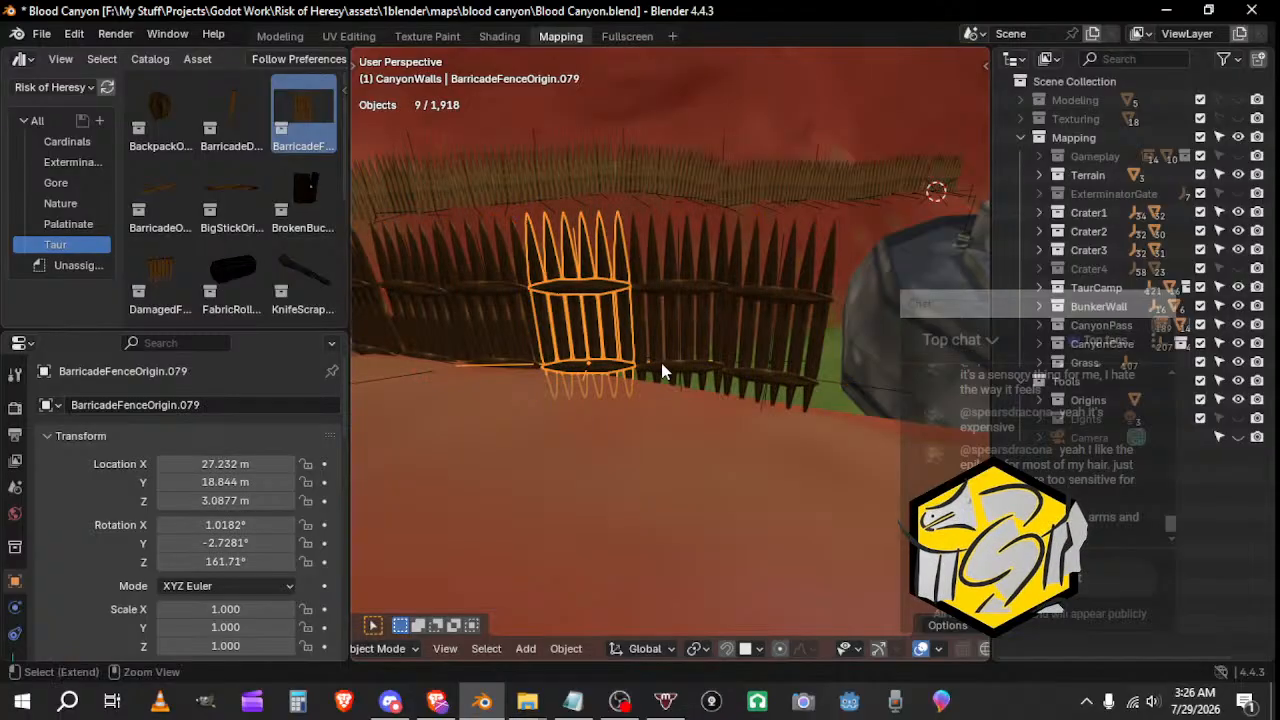
{"action": "left_click", "coordinate": [674, 371], "text": "shift"}
{"action": "left_click", "coordinate": [736, 388], "text": "shift"}
{"action": "key", "text": "g"}
{"action": "key", "text": "z"}
{"action": "middle_click_drag", "start_coordinate": [724, 408], "coordinate": [577, 363]}
{"action": "left_click", "coordinate": [752, 419]}
Step: Rotate the second fence from the free end to about Z 152° and move it to about X 26.95 m, Y 18.22 m, Z 2.94 m
{"action": "left_click", "coordinate": [703, 386]}
{"action": "key", "text": "r"}
{"action": "key", "text": "z"}
{"action": "left_click", "coordinate": [683, 453]}
{"action": "key", "text": "g"}
{"action": "left_click", "coordinate": [683, 454]}
{"action": "key", "text": "g"}
{"action": "left_click", "coordinate": [572, 370]}
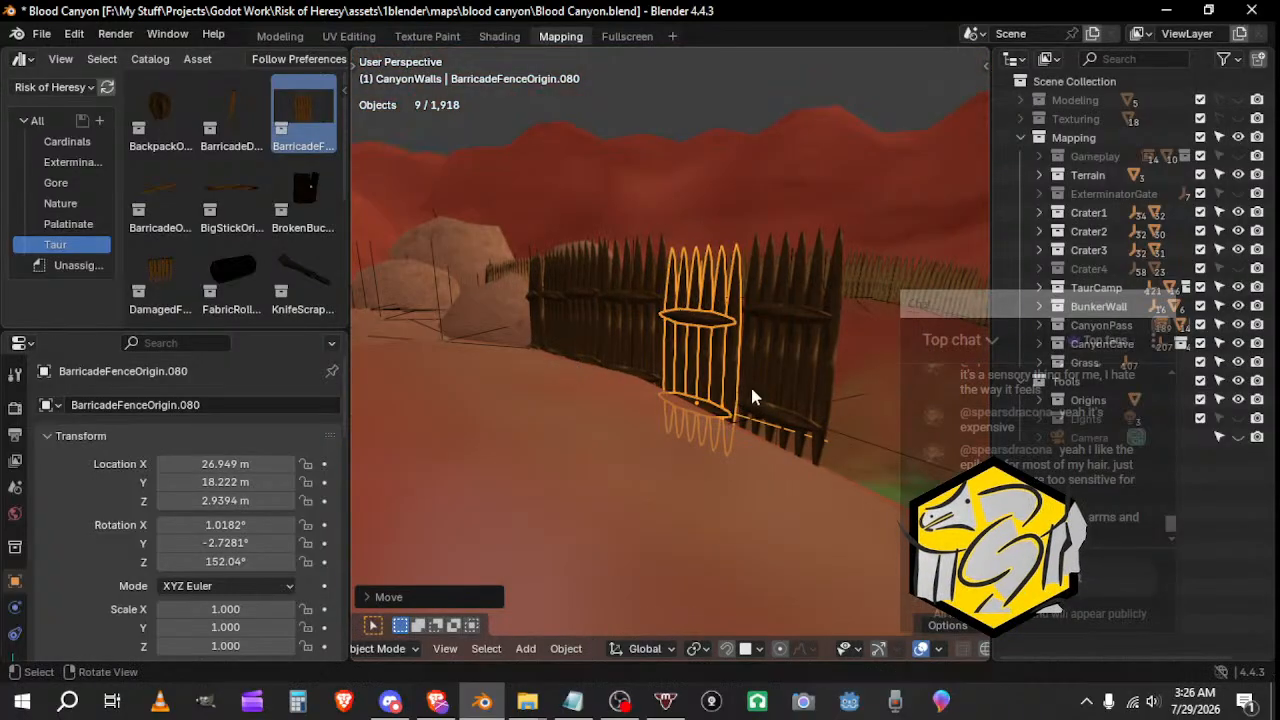
Step: Move the end fence against its neighbour and rotate it to follow the slope of the ground
{"action": "left_click", "coordinate": [752, 388]}
{"action": "key", "text": "g"}
{"action": "left_click", "coordinate": [862, 470]}
{"action": "middle_click_drag", "start_coordinate": [862, 470], "coordinate": [766, 451]}
{"action": "key", "text": "r"}
{"action": "left_click", "coordinate": [832, 445]}
Step: Duplicate the six-fence section past its free end and rotate the copy about -23.8° around Z
{"action": "left_click", "coordinate": [700, 378], "text": "shift"}
{"action": "left_click", "coordinate": [638, 365], "text": "shift"}
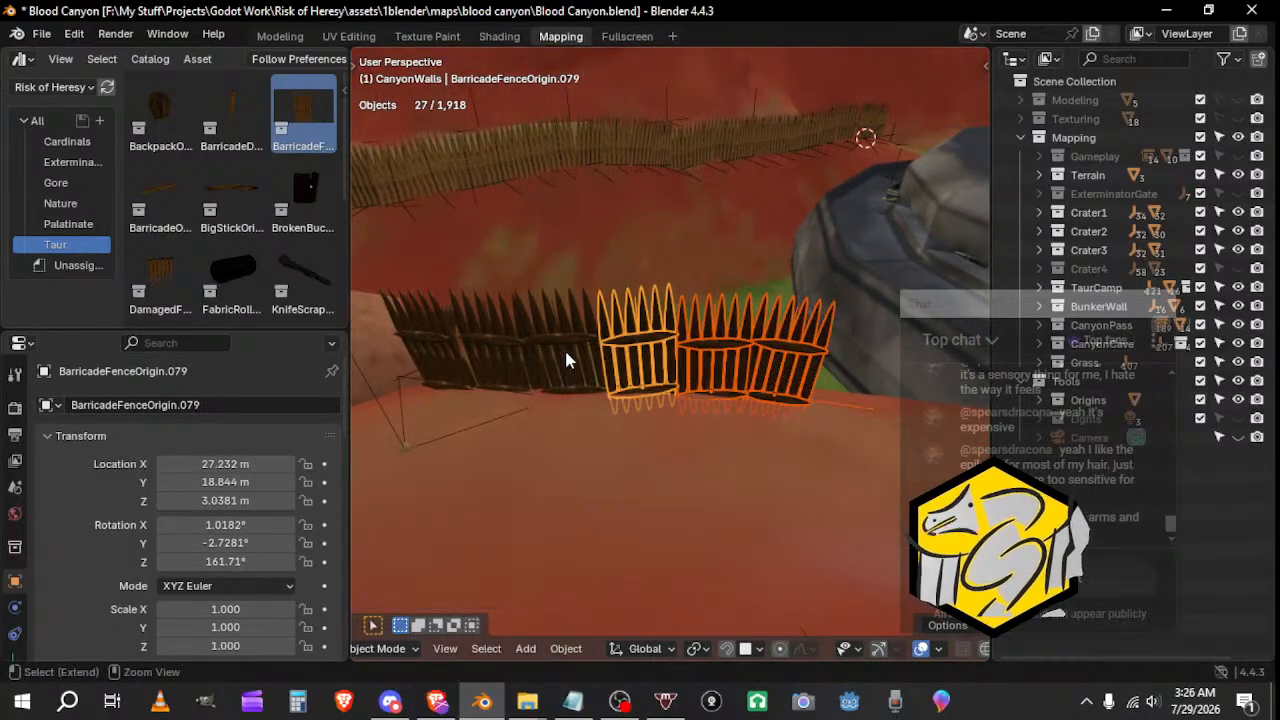
{"action": "middle_click_drag", "start_coordinate": [513, 361], "coordinate": [567, 458]}
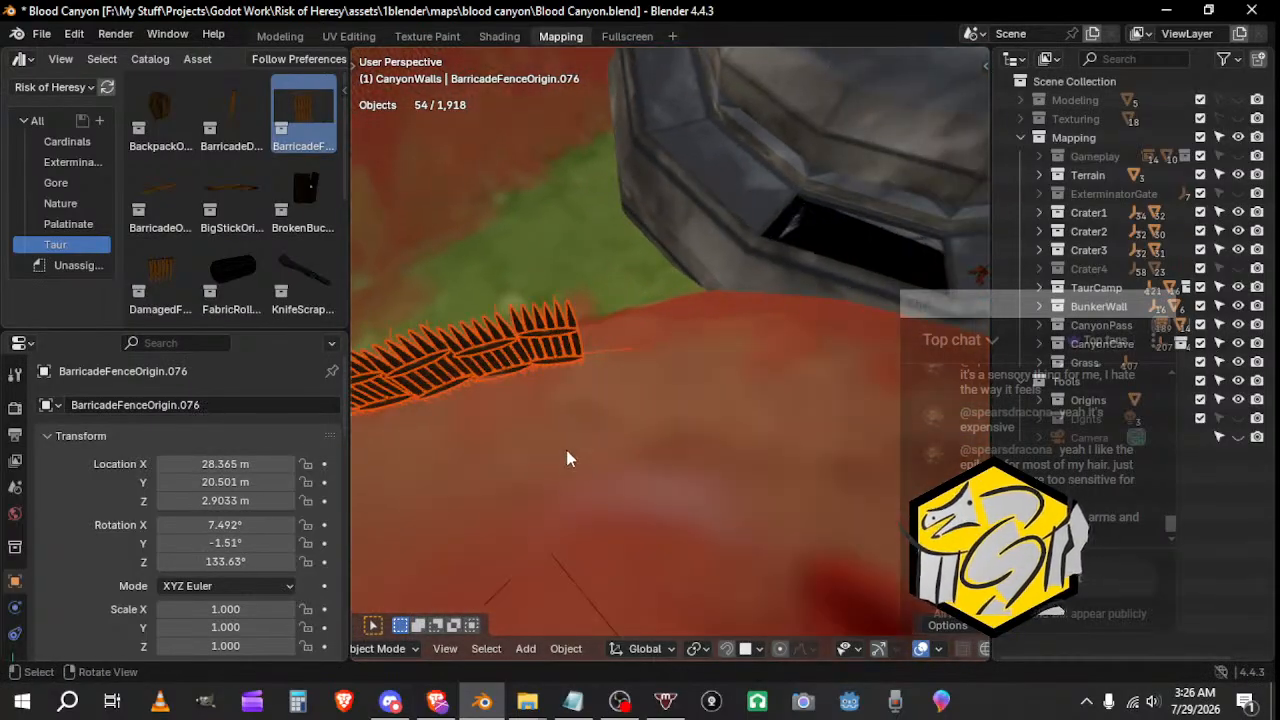
{"action": "middle_click_drag", "start_coordinate": [622, 376], "coordinate": [760, 354]}
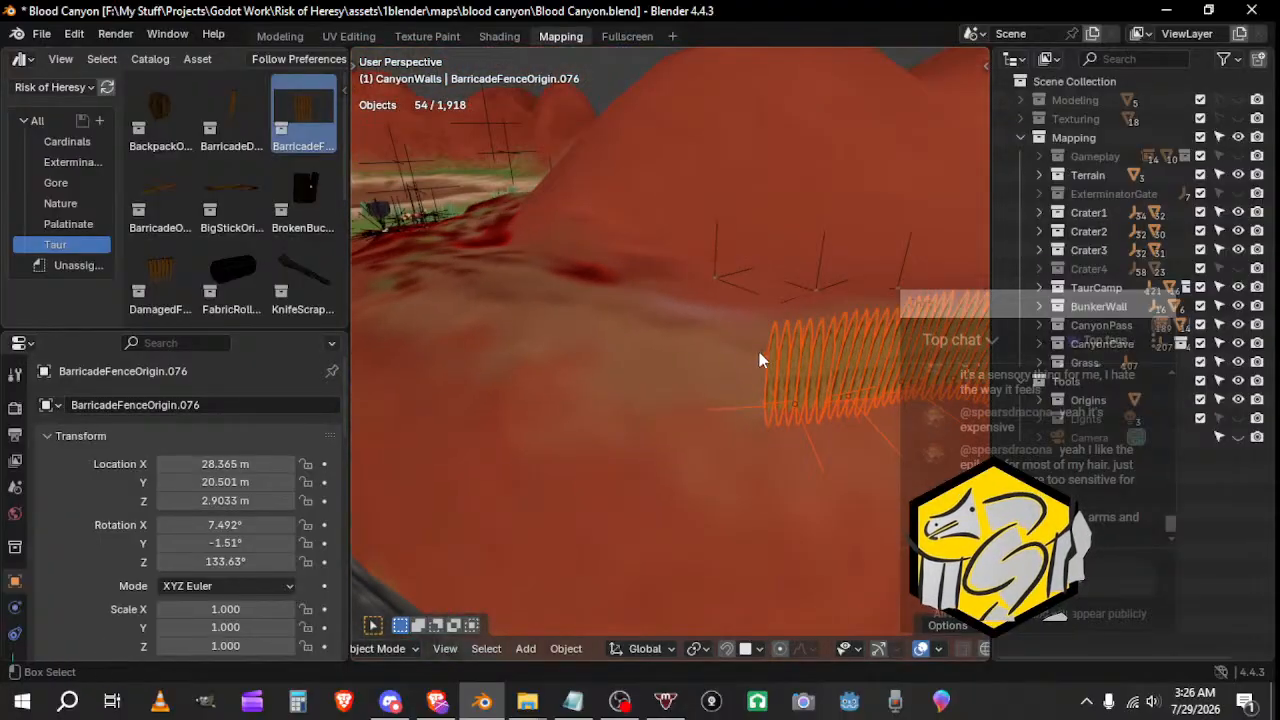
{"action": "key", "text": "shift+d"}
{"action": "left_click", "coordinate": [710, 409]}
{"action": "key", "text": "r"}
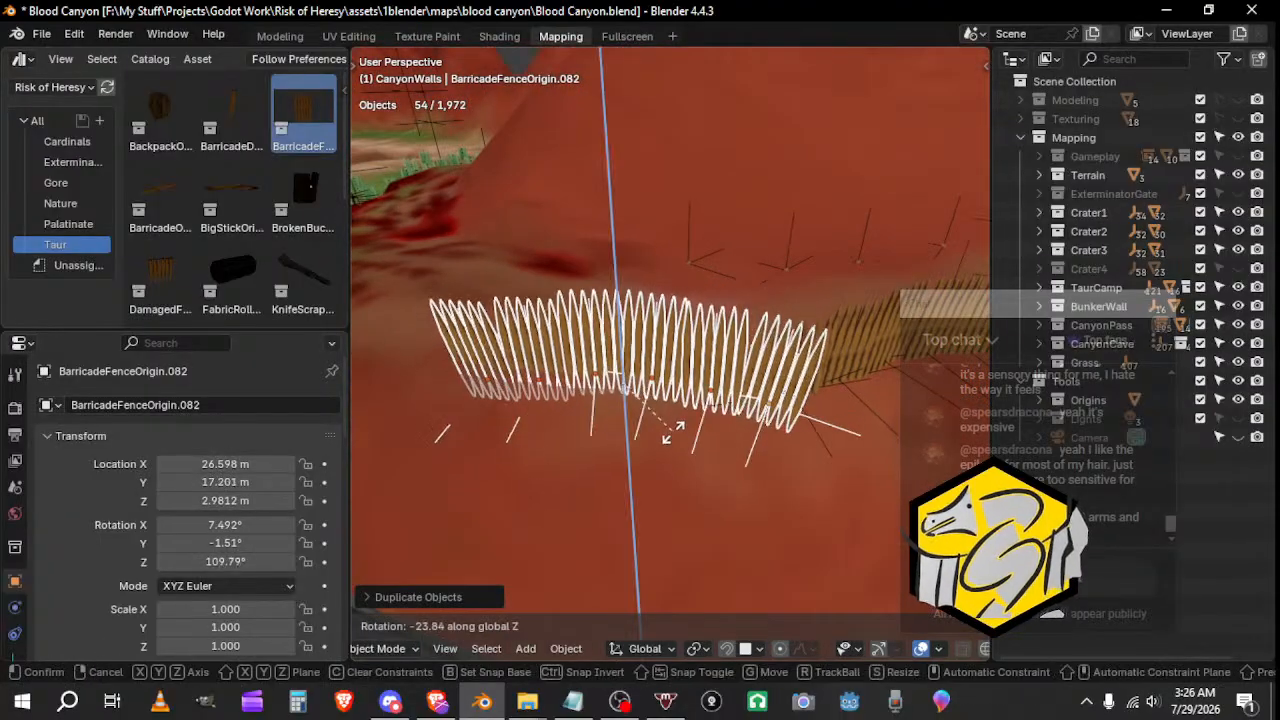
{"action": "left_click", "coordinate": [605, 415]}
Step: Move the duplicated six-fence section along the ridge until its first fence is at about X 25.85 m, Y 15.91 m, Z 3.11 m
{"action": "key", "text": "g"}
{"action": "left_click", "coordinate": [578, 409]}
{"action": "middle_click_drag", "start_coordinate": [594, 406], "coordinate": [631, 359]}
{"action": "key", "text": "g"}
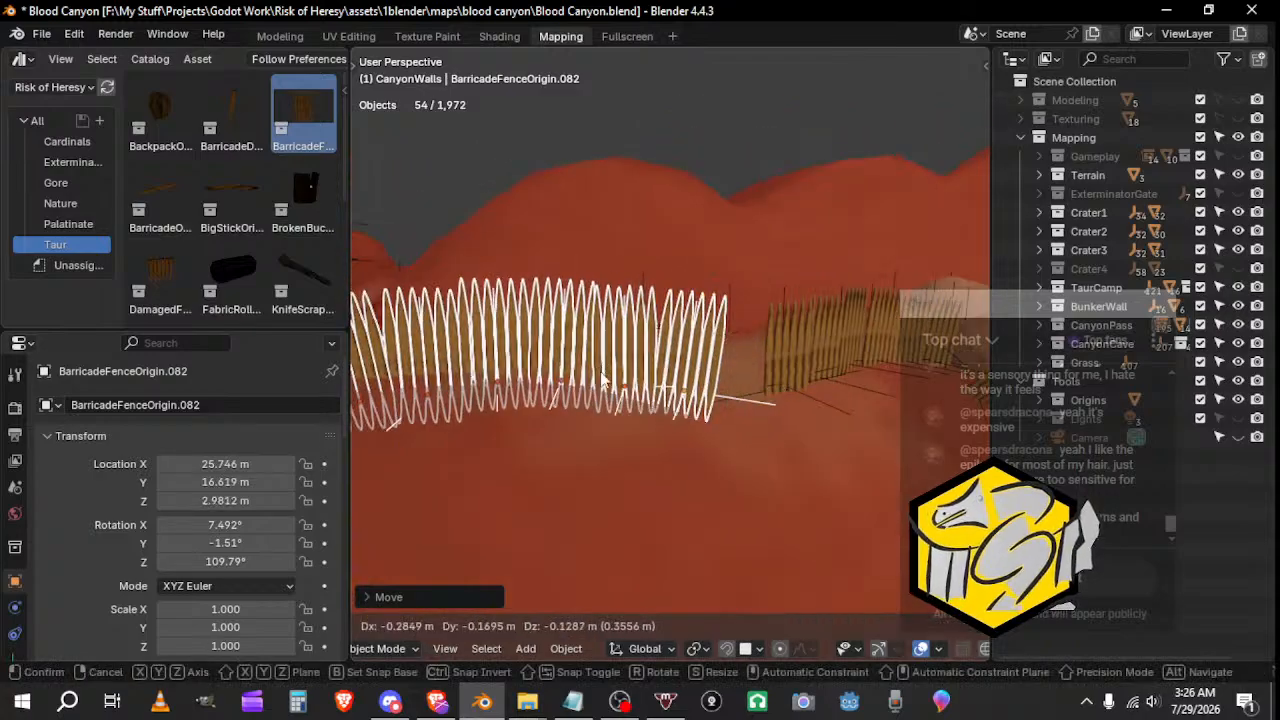
{"action": "left_click", "coordinate": [604, 380]}
{"action": "middle_click_drag", "start_coordinate": [568, 395], "coordinate": [553, 395]}
{"action": "key", "text": "g"}
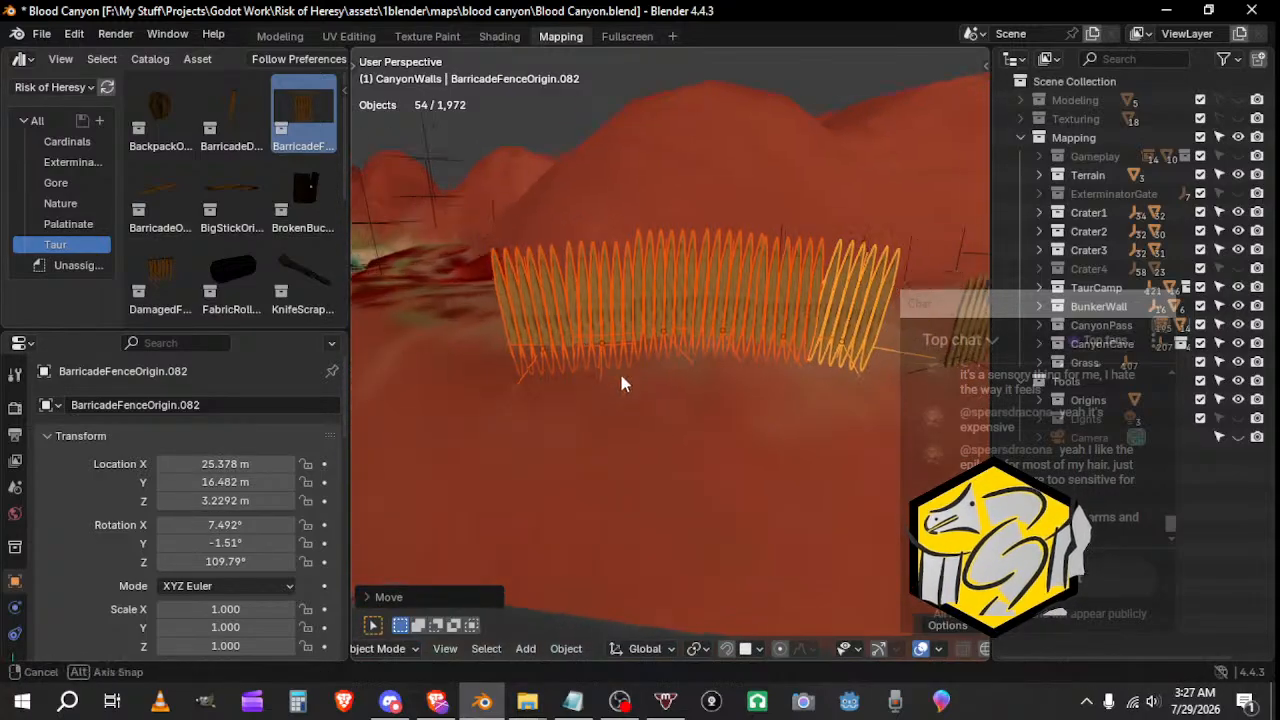
{"action": "middle_click_drag", "start_coordinate": [619, 370], "coordinate": [609, 429]}
{"action": "key", "text": "g"}
{"action": "left_click", "coordinate": [872, 386]}
{"action": "key", "text": "g"}
{"action": "left_click", "coordinate": [766, 412]}
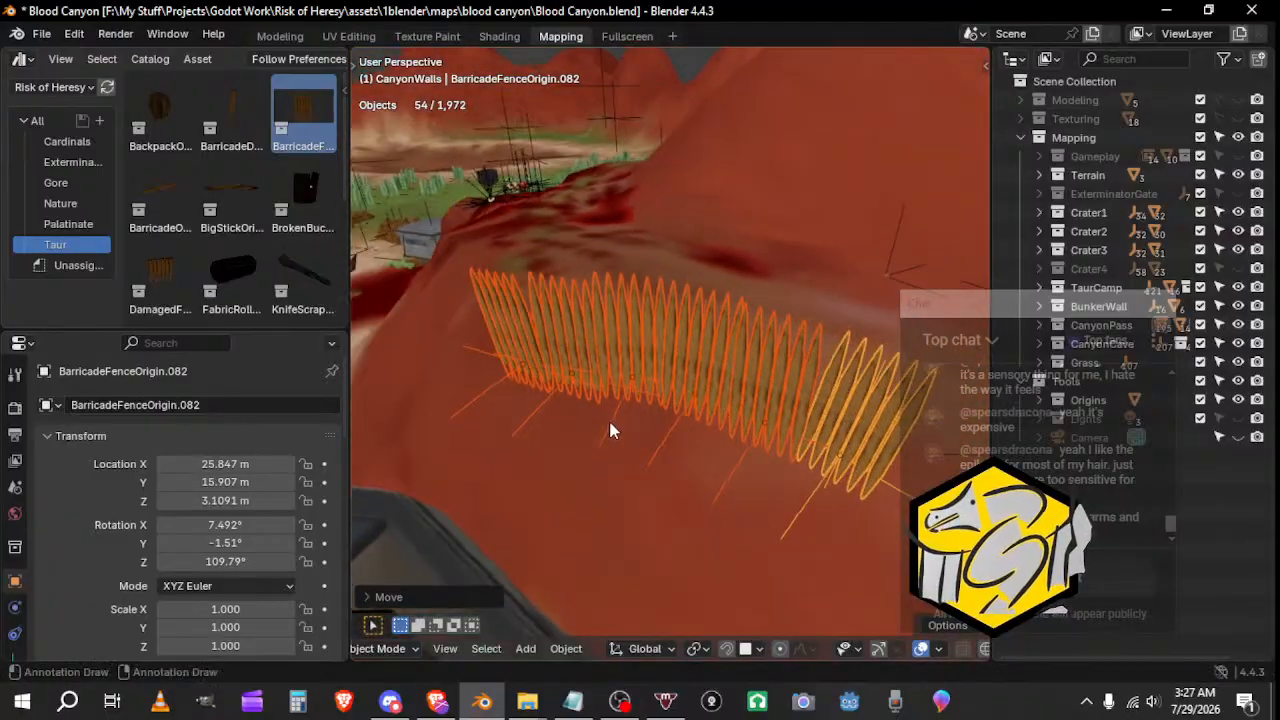
Step: Select all the new section's fences except the one at the free end and rotate them about 3° around Z
{"action": "middle_click_drag", "start_coordinate": [731, 444], "coordinate": [650, 399]}
{"action": "left_click", "coordinate": [584, 393]}
{"action": "left_click", "coordinate": [690, 384]}
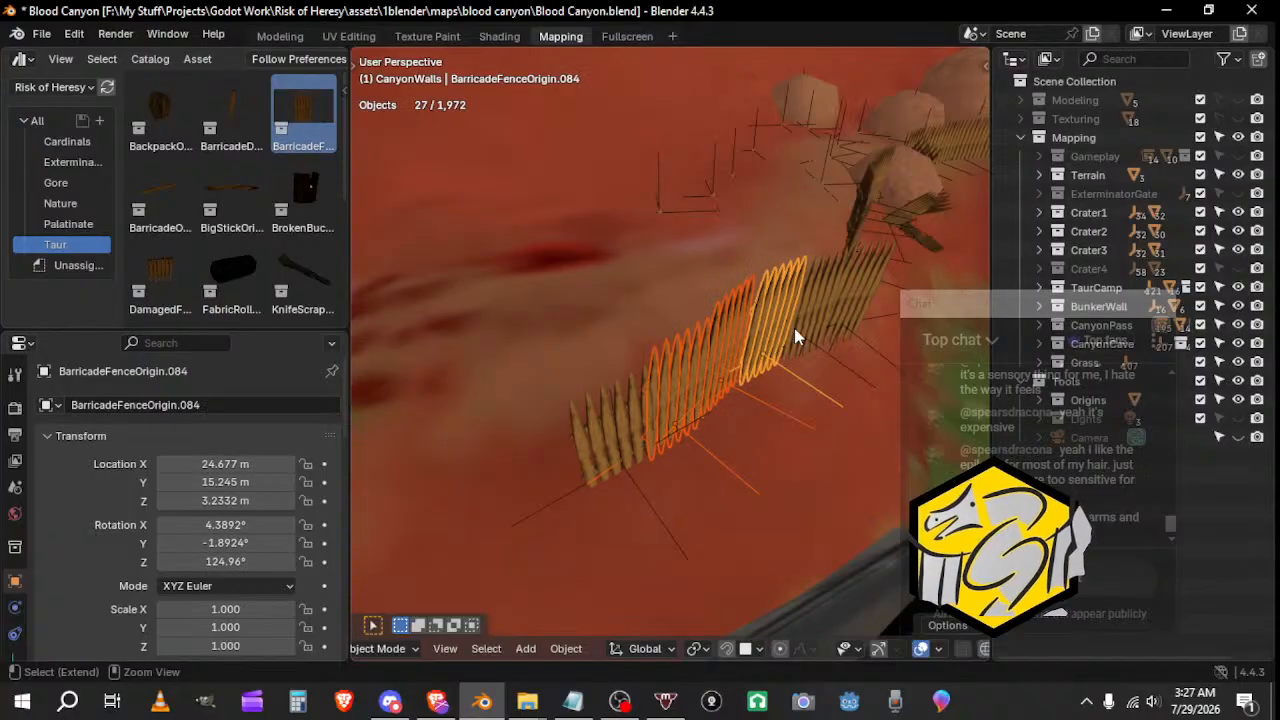
{"action": "middle_click_drag", "start_coordinate": [813, 389], "coordinate": [843, 311]}
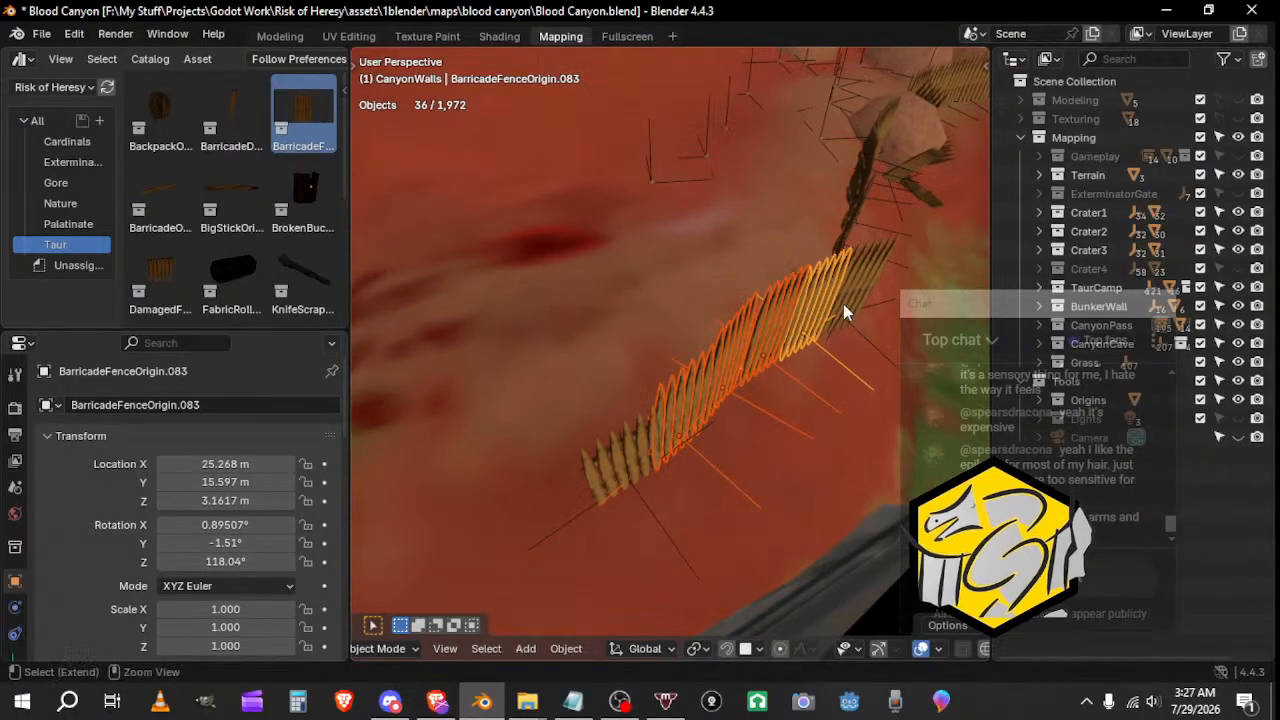
{"action": "middle_click_drag", "start_coordinate": [800, 450], "coordinate": [786, 308]}
{"action": "key", "text": "r"}
{"action": "key", "text": "z"}
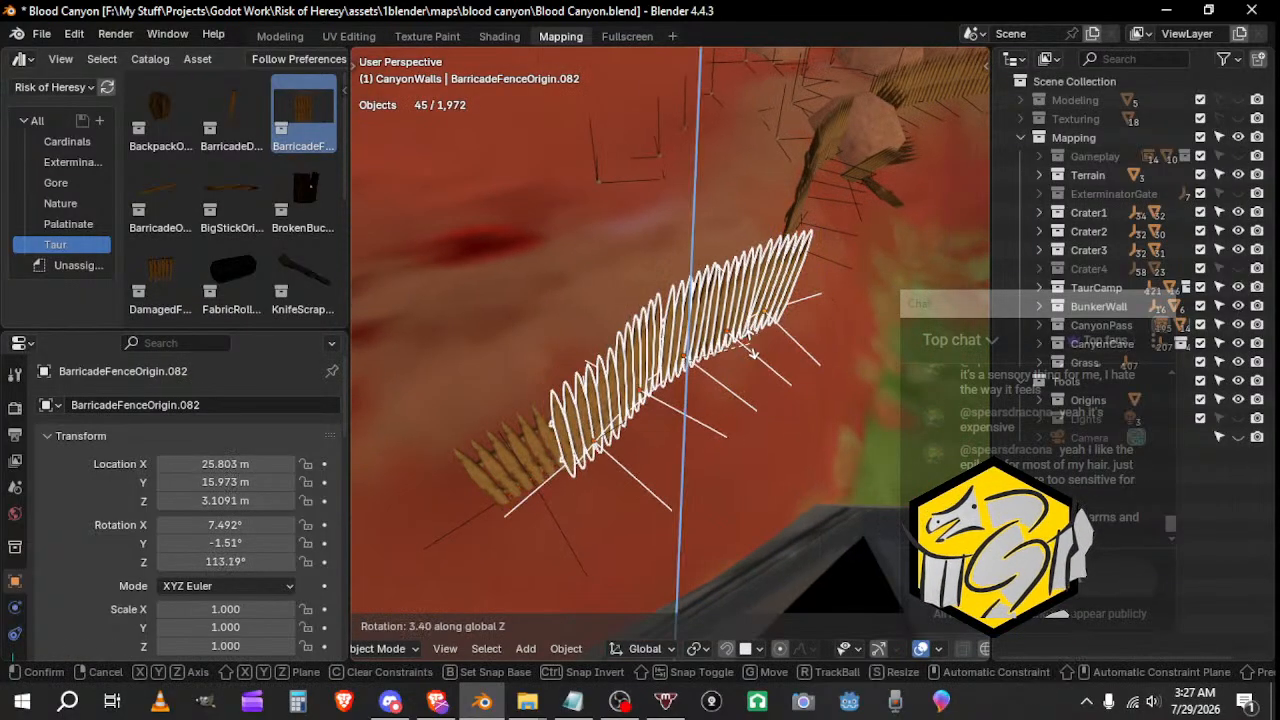
{"action": "left_click", "coordinate": [750, 349]}
Step: Lower the fourth, third and second fences of the new section one by one along Z towards the ground
{"action": "middle_click_drag", "start_coordinate": [741, 344], "coordinate": [671, 251]}
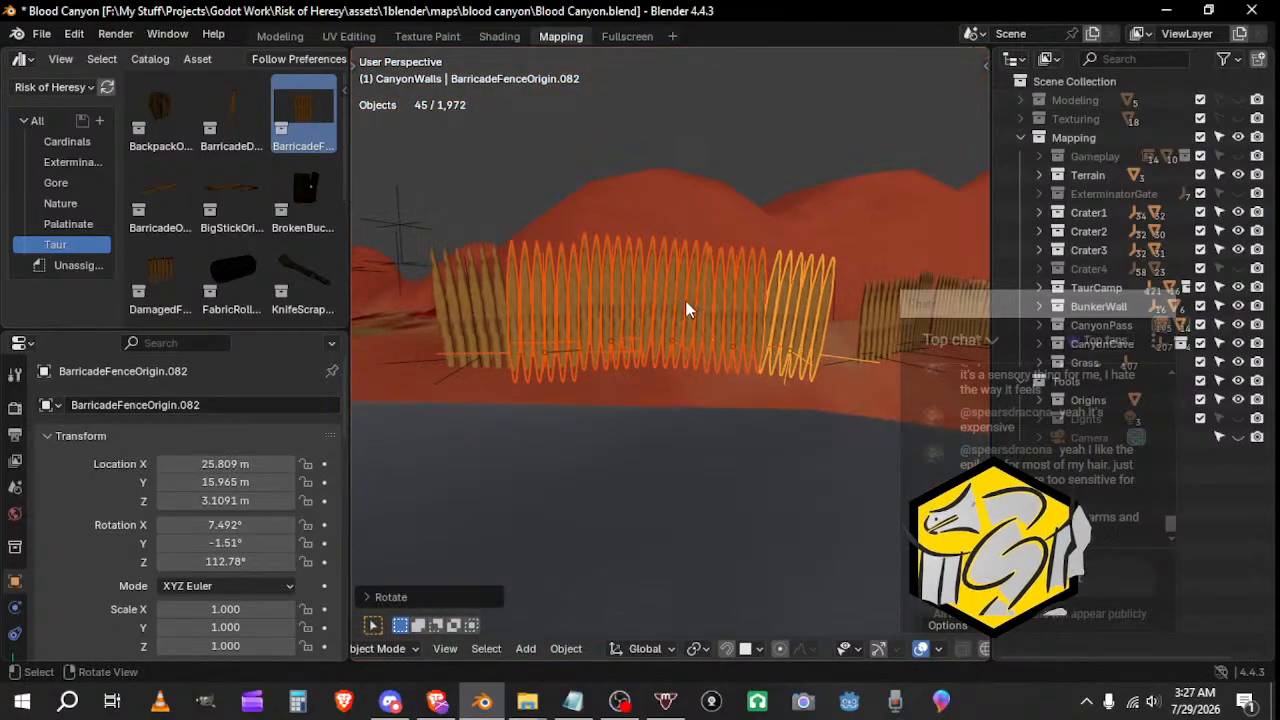
{"action": "left_click", "coordinate": [613, 302]}
{"action": "key", "text": "g"}
{"action": "key", "text": "z"}
{"action": "left_click", "coordinate": [636, 323]}
{"action": "left_click", "coordinate": [672, 323]}
{"action": "middle_click_drag", "start_coordinate": [680, 328], "coordinate": [722, 379]}
{"action": "key", "text": "g"}
{"action": "key", "text": "z"}
{"action": "left_click", "coordinate": [722, 386]}
{"action": "left_click", "coordinate": [742, 348]}
{"action": "key", "text": "g"}
{"action": "key", "text": "z"}
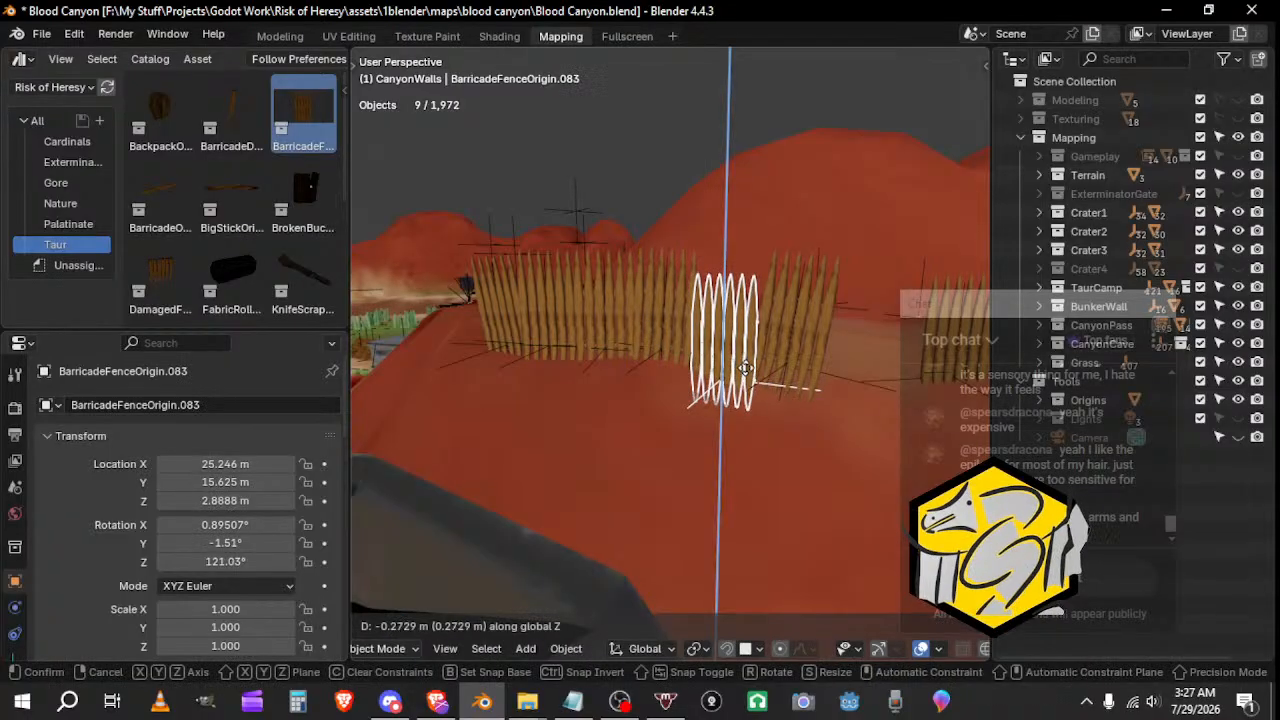
{"action": "left_click", "coordinate": [745, 368]}
Step: Lower the new section's first fence to about Z 2.69 m and rotate it around Z to about 140°
{"action": "left_click", "coordinate": [796, 362]}
{"action": "key", "text": "g"}
{"action": "key", "text": "z"}
{"action": "left_click", "coordinate": [795, 394]}
{"action": "middle_click_drag", "start_coordinate": [795, 394], "coordinate": [626, 473]}
{"action": "key", "text": "r"}
{"action": "key", "text": "z"}
{"action": "left_click", "coordinate": [585, 438]}
{"action": "key", "text": "g"}
{"action": "key", "text": "z"}
{"action": "left_click", "coordinate": [626, 473]}
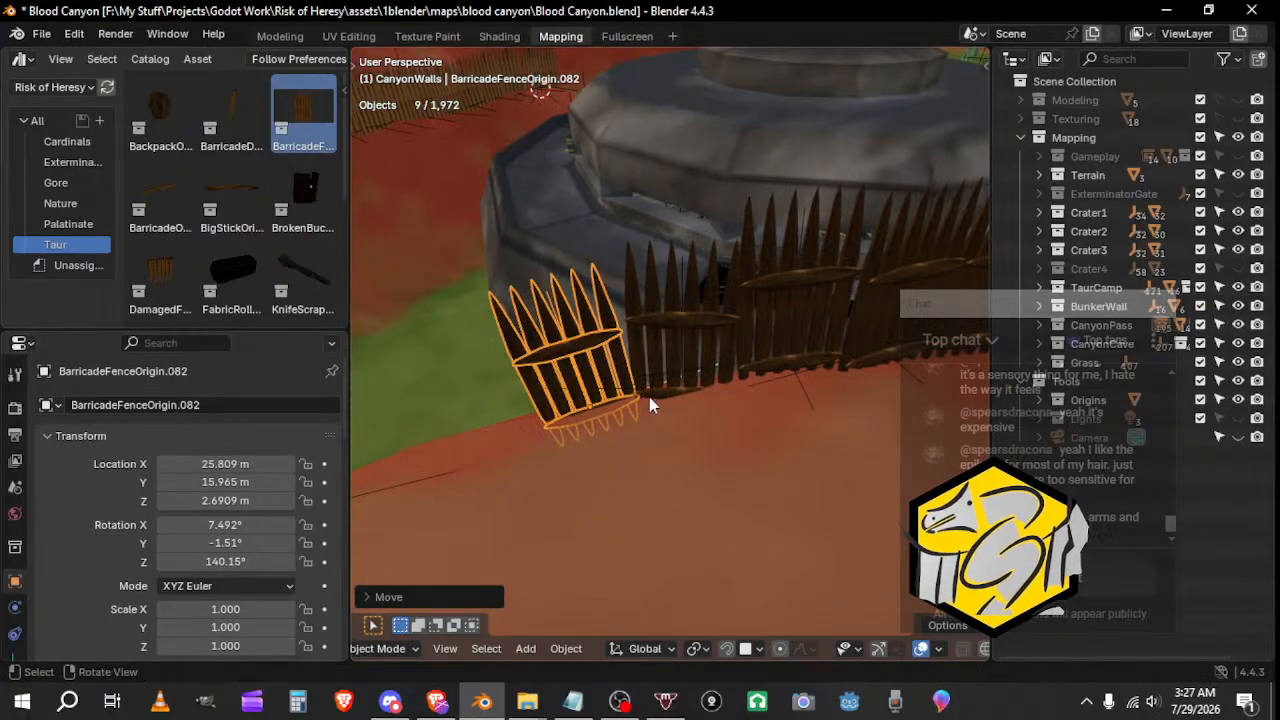
Step: Tilt the new section's second fence to about X 5.3°, Y -1.5°, Z 123.9° and set its height to about Z 2.92 m
{"action": "left_click", "coordinate": [718, 401]}
{"action": "mouse_move", "coordinate": [718, 401]}
{"action": "middle_mouse_down"}
{"action": "mouse_move", "coordinate": [695, 430]}
{"action": "mouse_move", "coordinate": [695, 411]}
{"action": "middle_mouse_up"}
{"action": "key", "text": "g"}
{"action": "key", "text": "z"}
{"action": "left_click", "coordinate": [695, 411]}
{"action": "key", "text": "r"}
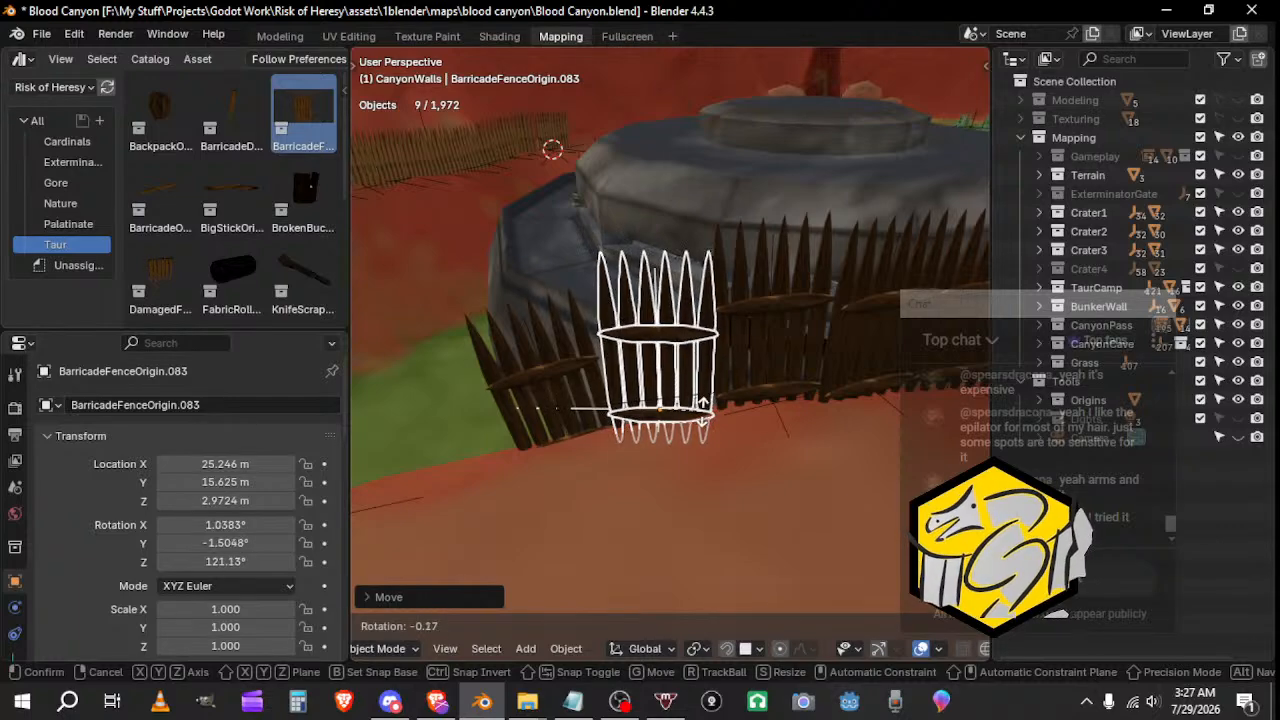
{"action": "left_click", "coordinate": [704, 407]}
{"action": "key", "text": "g"}
{"action": "key", "text": "z"}
{"action": "left_click", "coordinate": [711, 418]}
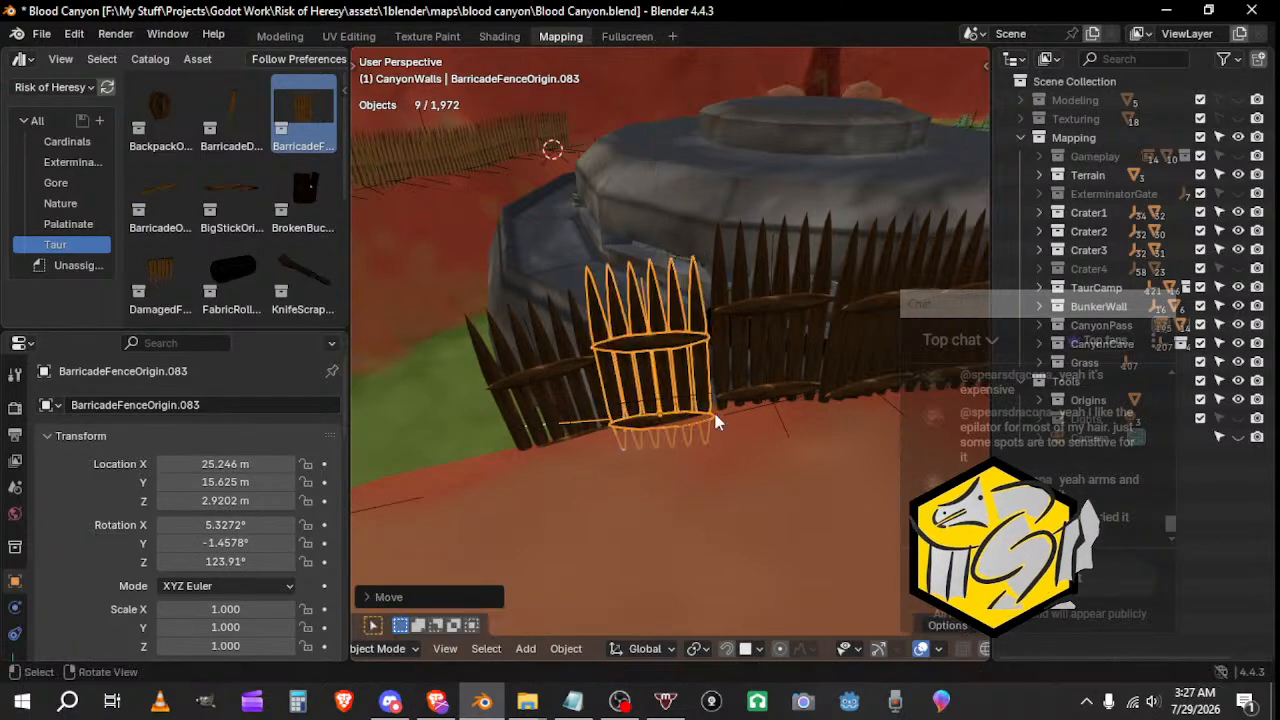
Step: Lower the new section's third fence to about Z 3.05 m and nudge it into line with its neighbours
{"action": "left_click", "coordinate": [756, 409]}
{"action": "middle_click_drag", "start_coordinate": [755, 411], "coordinate": [679, 413], "text": "shift"}
{"action": "key", "text": "g"}
{"action": "key", "text": "z"}
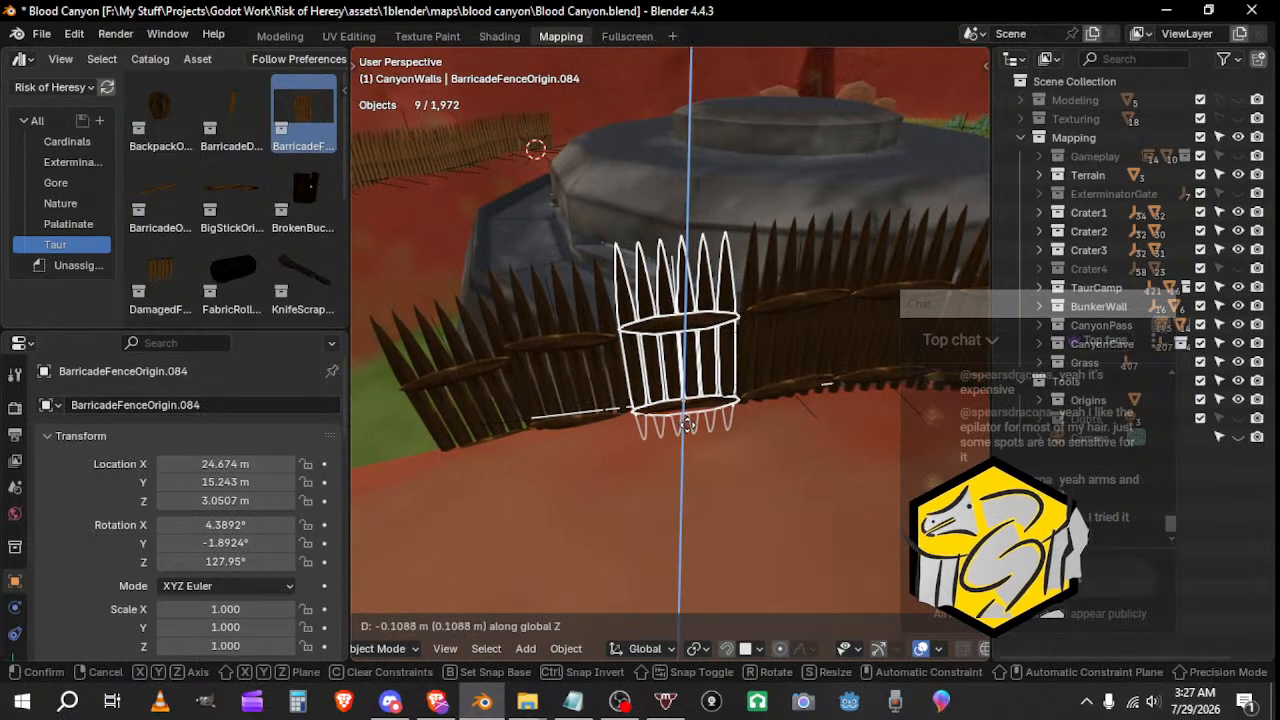
{"action": "left_click", "coordinate": [688, 425]}
{"action": "key", "text": "g"}
{"action": "left_click", "coordinate": [694, 423]}
Step: Rotate the new section's fourth fence around Z to about 129.3° and lower it to the ground at about Z 3.12 m
{"action": "left_click", "coordinate": [792, 405]}
{"action": "middle_click_drag", "start_coordinate": [796, 412], "coordinate": [674, 435], "text": "shift"}
{"action": "key", "text": "g"}
{"action": "key", "text": "z"}
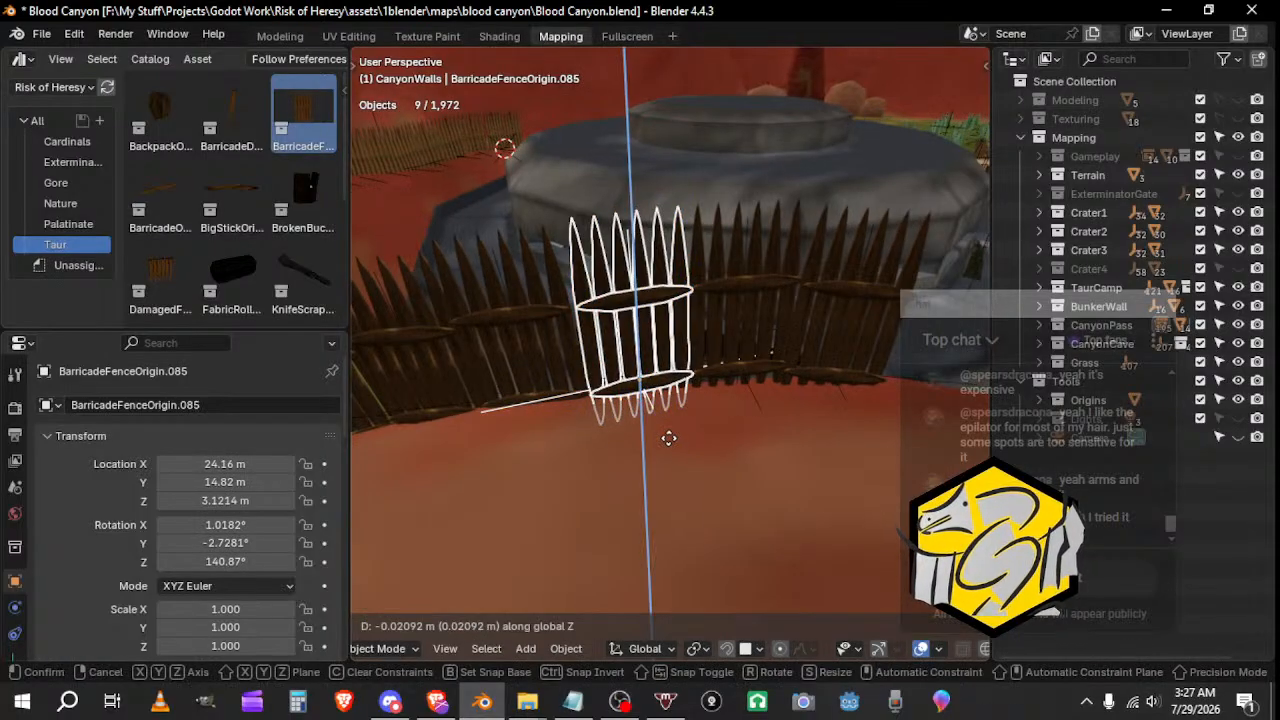
{"action": "left_click", "coordinate": [669, 438]}
{"action": "key", "text": "r"}
{"action": "key", "text": "z"}
{"action": "left_click", "coordinate": [672, 438]}
{"action": "key", "text": "g"}
{"action": "key", "text": "z"}
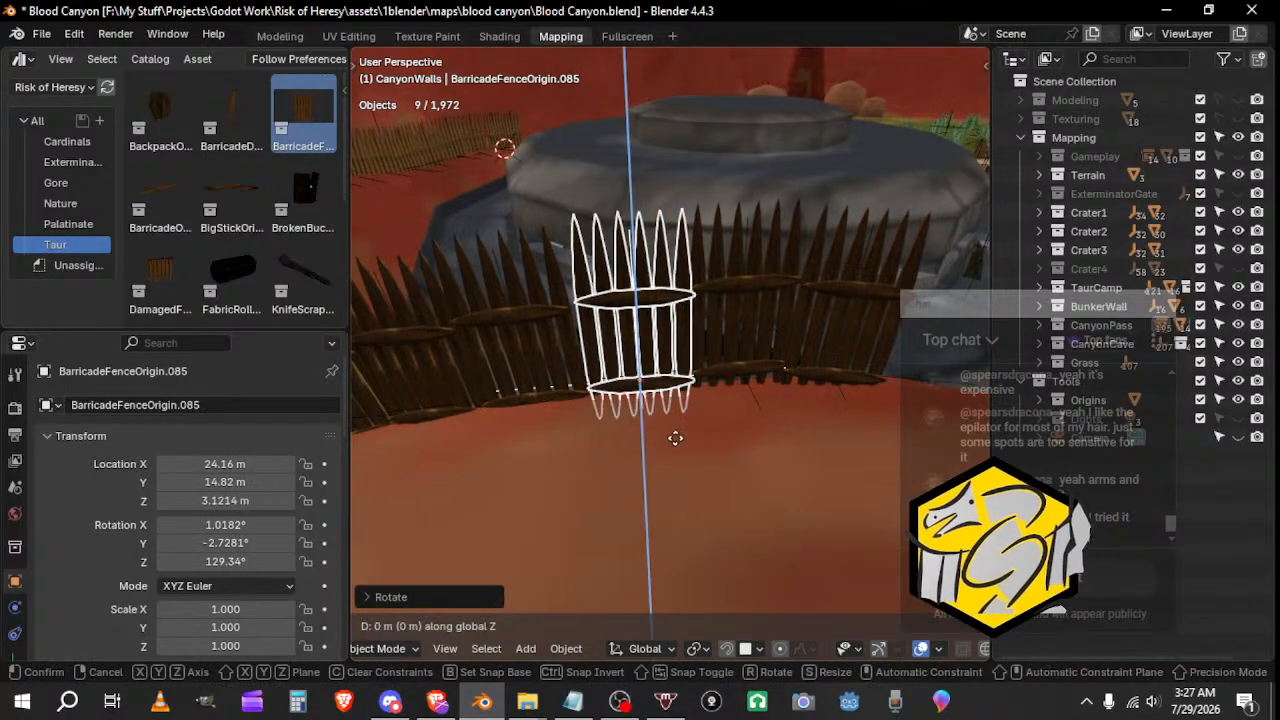
{"action": "left_click", "coordinate": [677, 445]}
Step: Adjust the height of the new section's fifth fence along Z so its base sits on the ground
{"action": "left_click", "coordinate": [738, 374]}
{"action": "middle_click_drag", "start_coordinate": [908, 445], "coordinate": [803, 456], "text": "shift"}
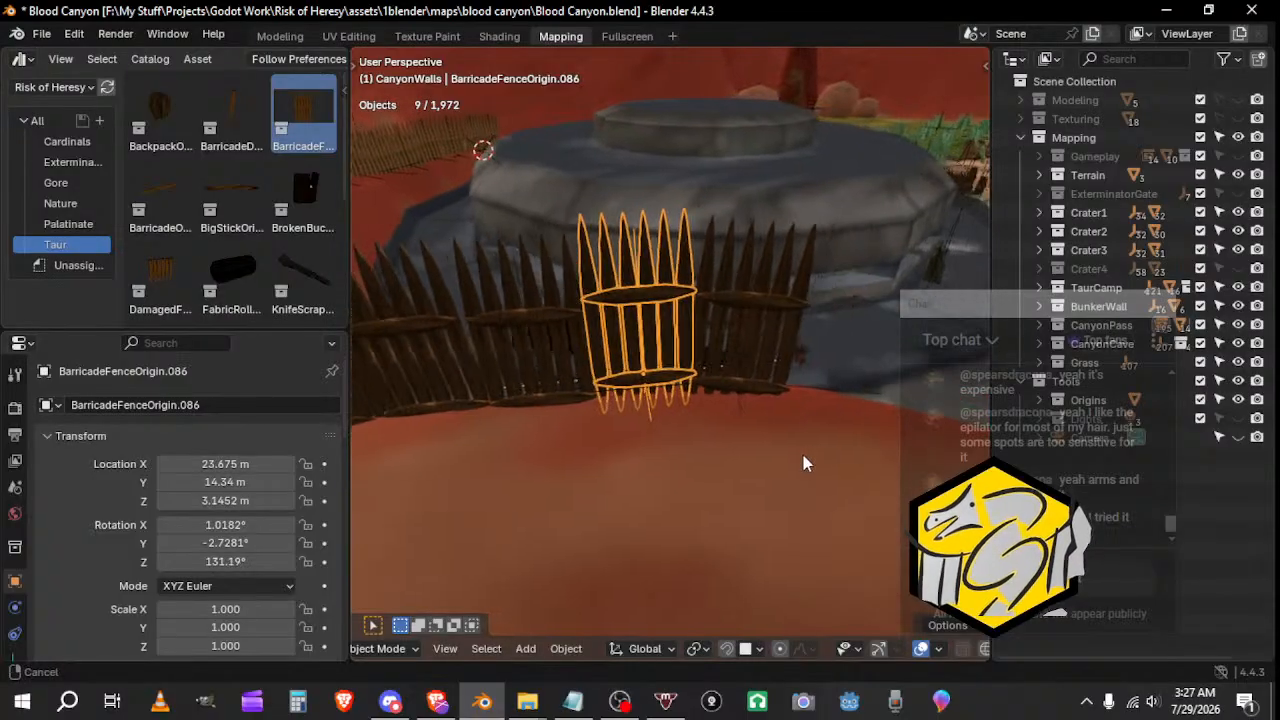
{"action": "key", "text": "g"}
{"action": "key", "text": "z"}
{"action": "left_click", "coordinate": [798, 470]}
Step: Rotate the new section's end fence to about X -3.2°, Y -5.2°, Z 119.9° and lower it to about Z 3.02 m
{"action": "left_click", "coordinate": [736, 387]}
{"action": "middle_click_drag", "start_coordinate": [780, 413], "coordinate": [789, 383]}
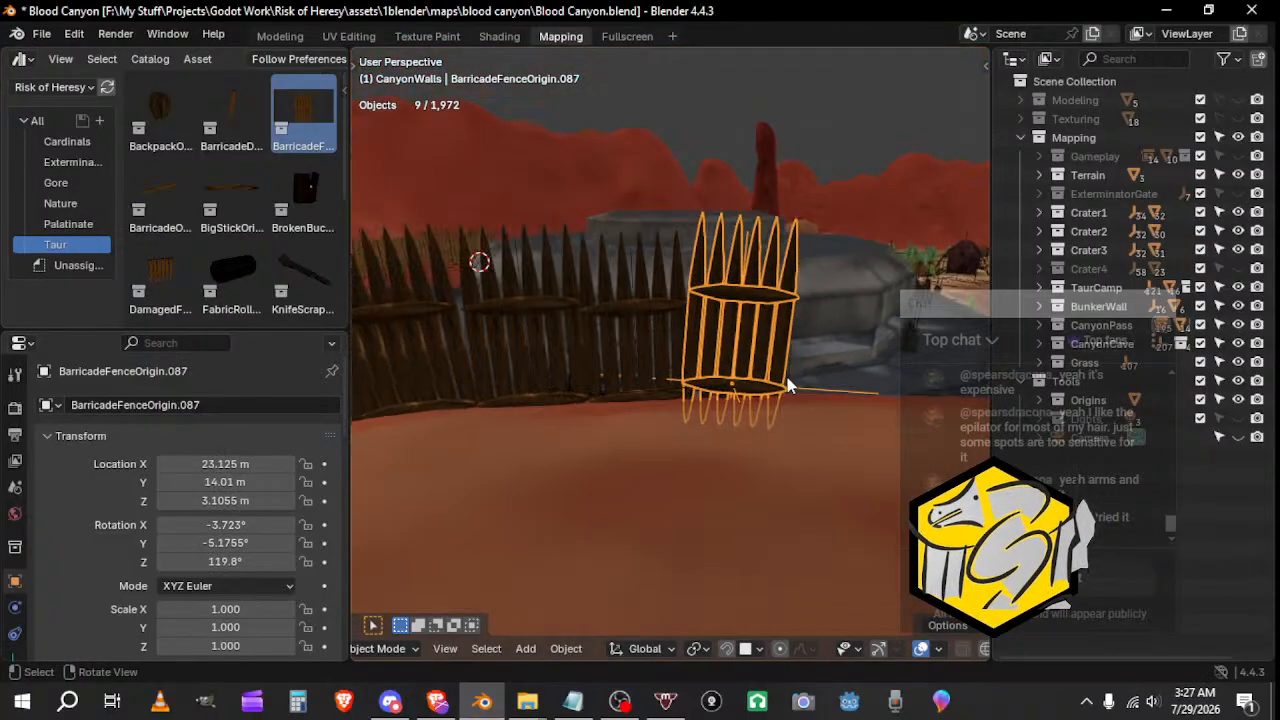
{"action": "key", "text": "r"}
{"action": "key", "text": "Escape"}
{"action": "key", "text": "g"}
{"action": "key", "text": "z"}
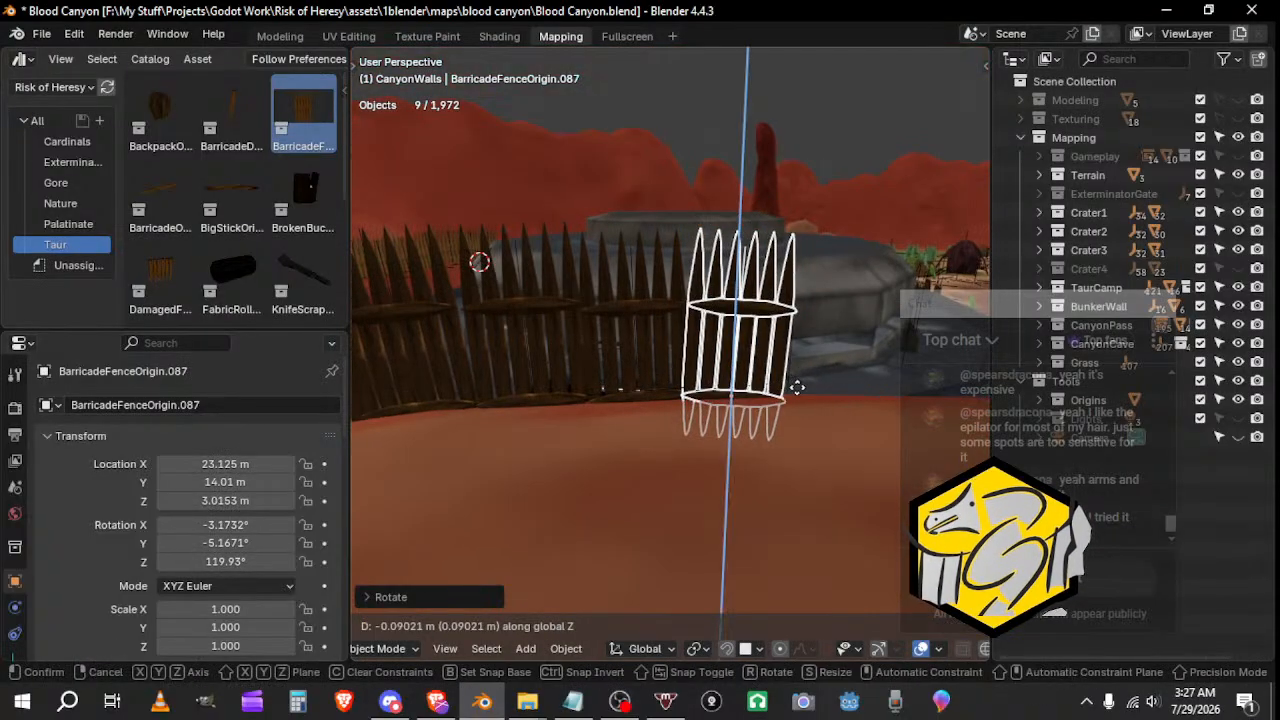
{"action": "left_click", "coordinate": [790, 403]}
Step: Try a duplicate of the end fence beyond the row, rotated around Z to follow the ridge, and delete the copy
{"action": "middle_click_drag", "start_coordinate": [782, 409], "coordinate": [530, 410]}
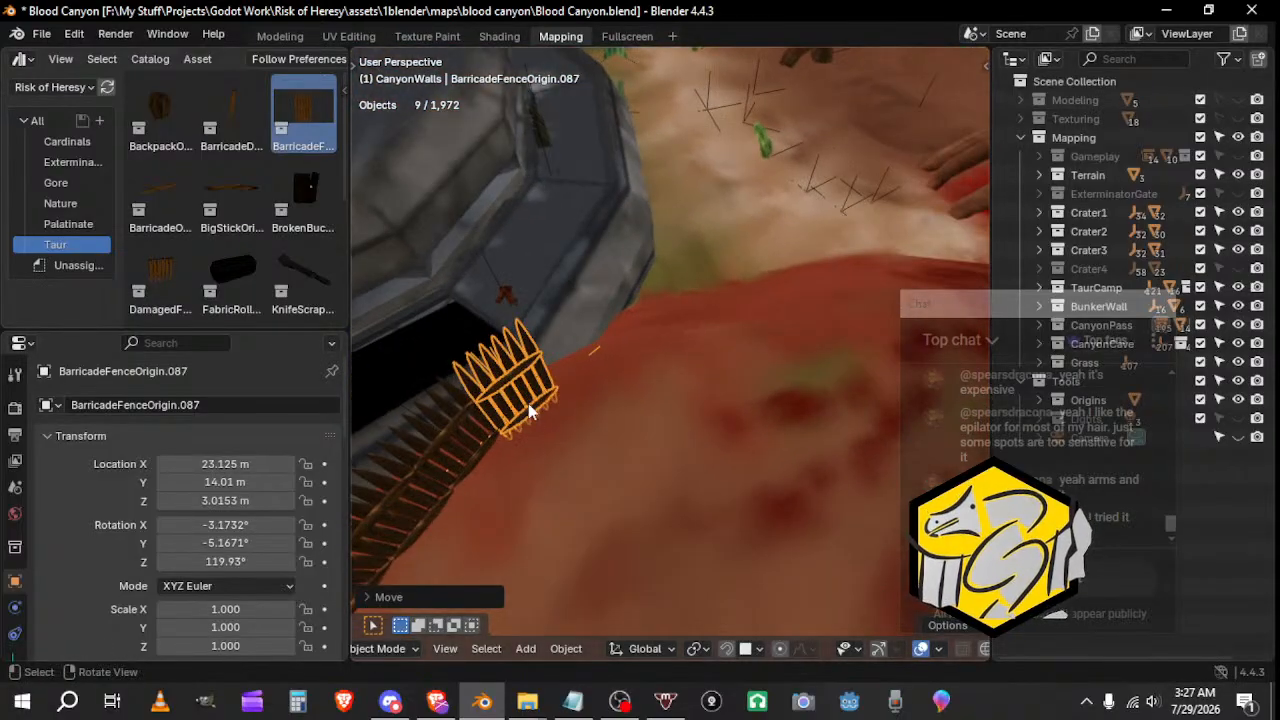
{"action": "key", "text": "shift+d"}
{"action": "left_click", "coordinate": [652, 350]}
{"action": "key", "text": "r"}
{"action": "key", "text": "z"}
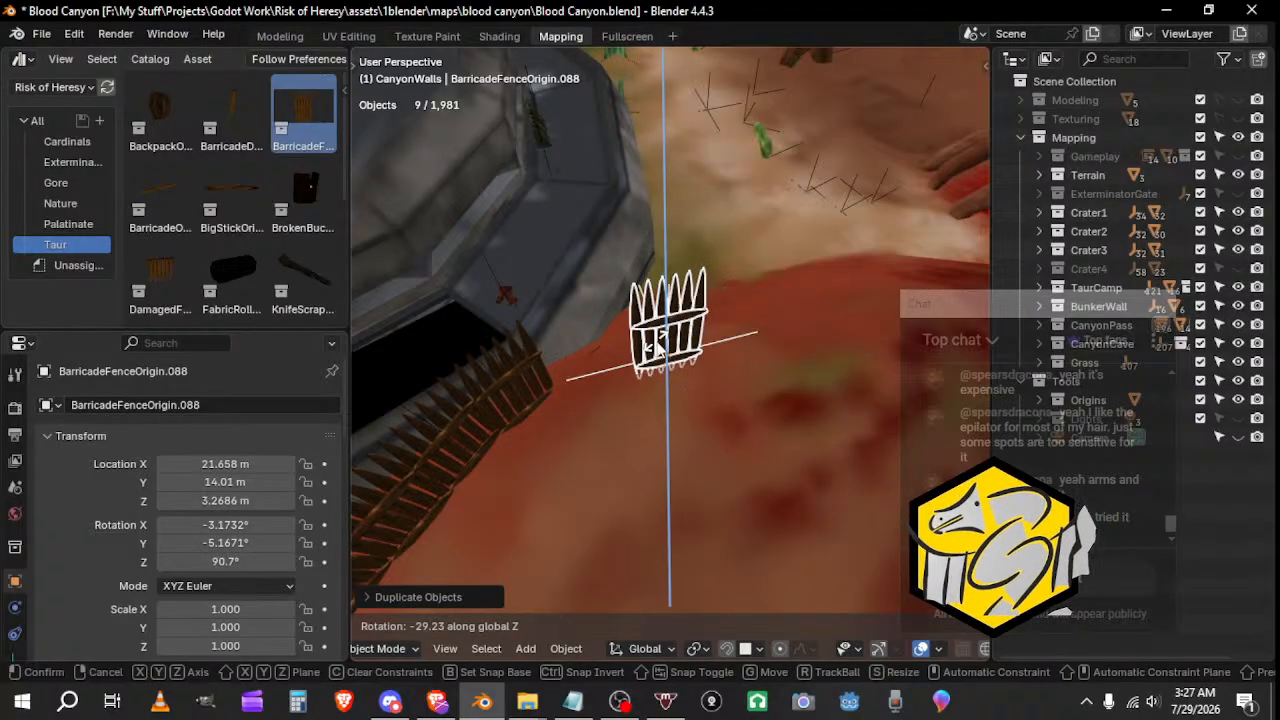
{"action": "left_click", "coordinate": [657, 342]}
{"action": "middle_click_drag", "start_coordinate": [657, 342], "coordinate": [600, 380]}
{"action": "key", "text": "g"}
{"action": "left_click", "coordinate": [660, 248]}
{"action": "left_click", "coordinate": [690, 374]}
{"action": "key", "text": "Delete"}
Step: Rotate one fence of the new section and shift its neighbour into line with the row on the ridge
{"action": "left_click", "coordinate": [678, 396]}
{"action": "key", "text": "r"}
{"action": "left_click", "coordinate": [693, 449]}
{"action": "left_click", "coordinate": [783, 389]}
{"action": "key", "text": "g"}
{"action": "middle_click_drag", "start_coordinate": [783, 389], "coordinate": [624, 394]}
{"action": "left_click", "coordinate": [794, 378]}
Step: Move the middle fence of the row to about X 24.66 m, Y 15.24 m, Z 3.07 m
{"action": "left_click", "coordinate": [715, 373]}
{"action": "key", "text": "g"}
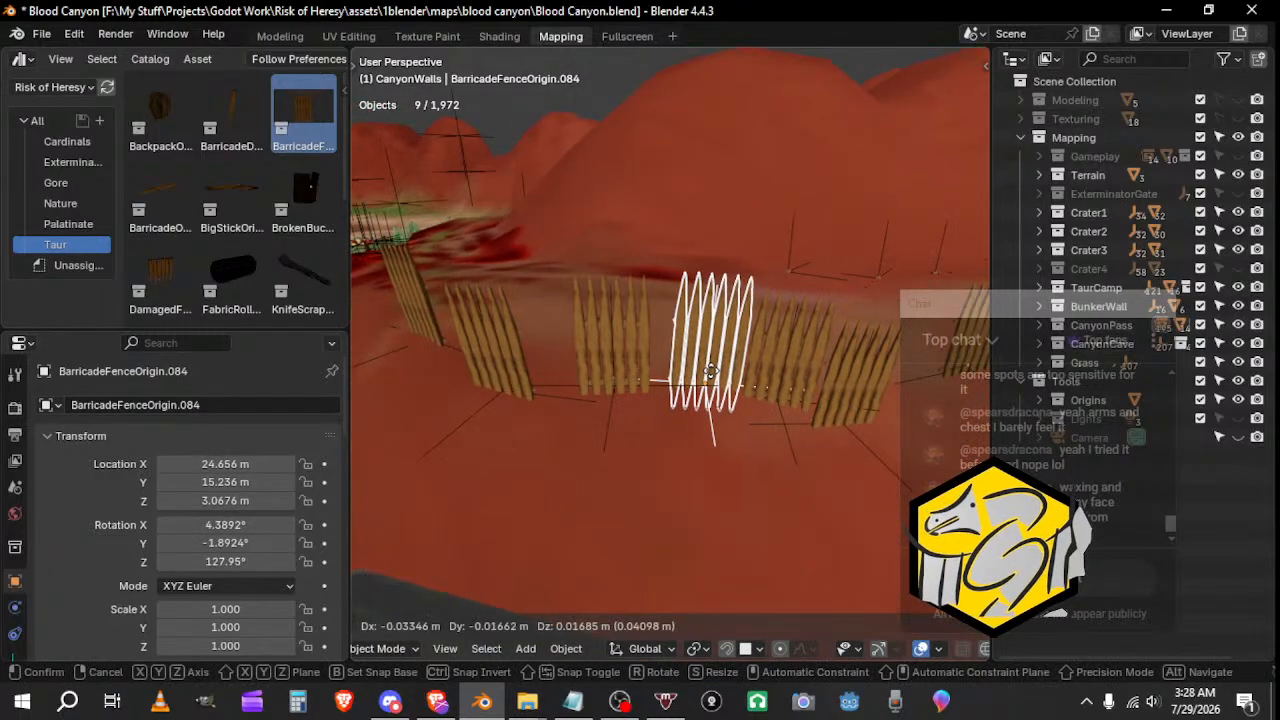
{"action": "left_click", "coordinate": [710, 379]}
Step: Select the six-fence row beside the boulder and duplicate it to the opposite side of the path
{"action": "left_click", "coordinate": [803, 394]}
{"action": "middle_click_drag", "start_coordinate": [803, 394], "coordinate": [891, 581]}
{"action": "left_click", "coordinate": [692, 503]}
{"action": "scroll", "coordinate": [785, 440], "scroll_direction": "down", "scroll_amount": 2}
{"action": "middle_click_drag", "start_coordinate": [736, 369], "coordinate": [619, 365]}
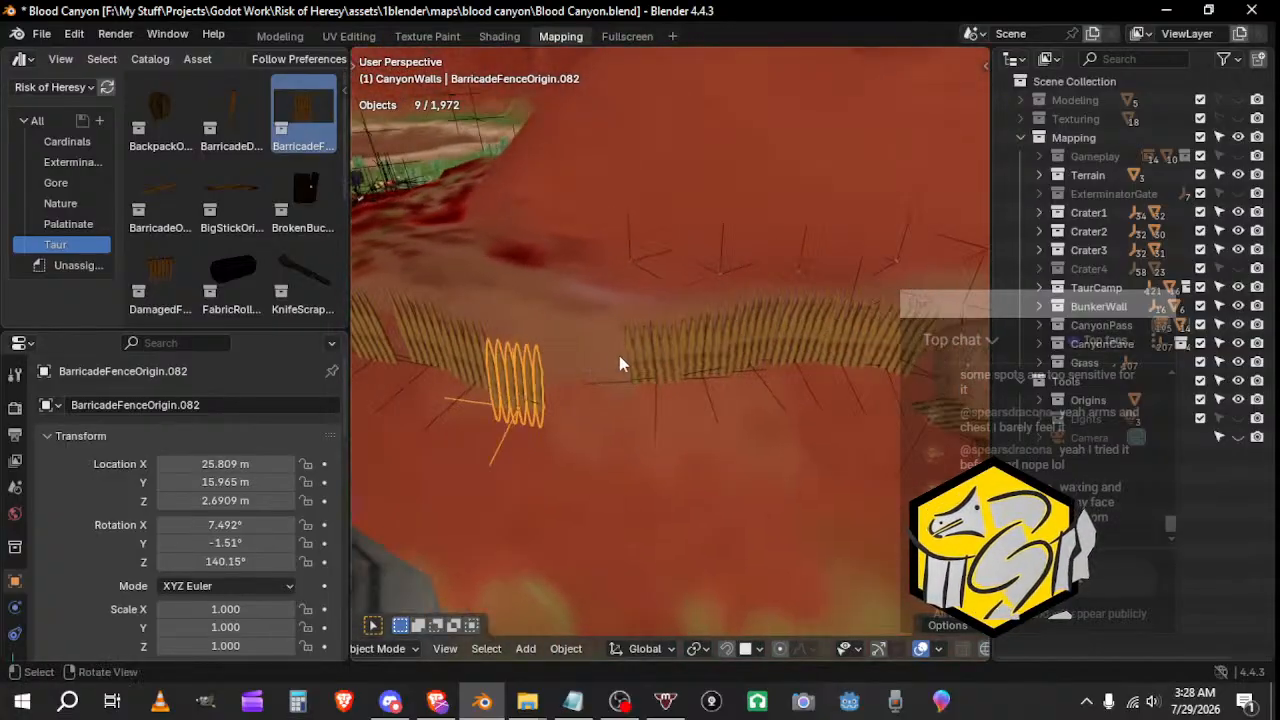
{"action": "middle_click_drag", "start_coordinate": [742, 349], "coordinate": [610, 364]}
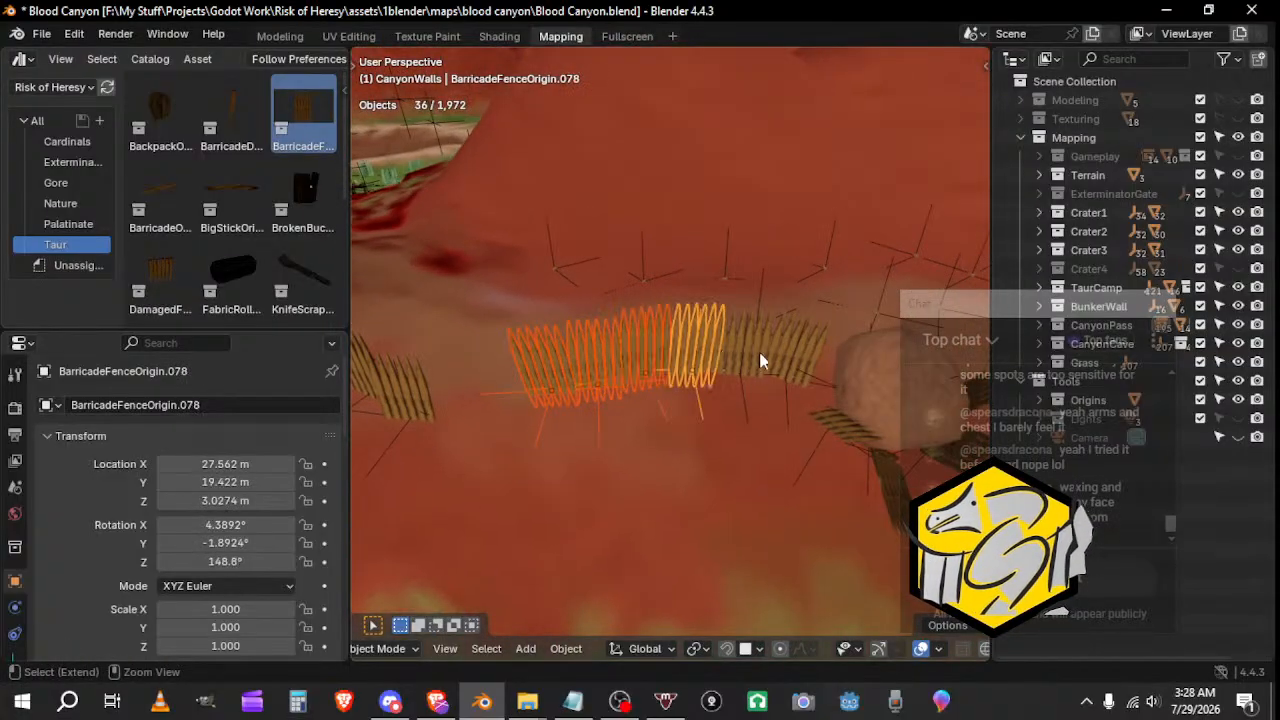
{"action": "left_click", "coordinate": [806, 360]}
{"action": "middle_click_drag", "start_coordinate": [806, 360], "coordinate": [702, 375]}
{"action": "key", "text": "shift+d"}
{"action": "left_click", "coordinate": [530, 360]}
Step: Rotate the copied fences 180° around Z and turn them further around Z to follow the opposite slope
{"action": "type", "text": "rz"}
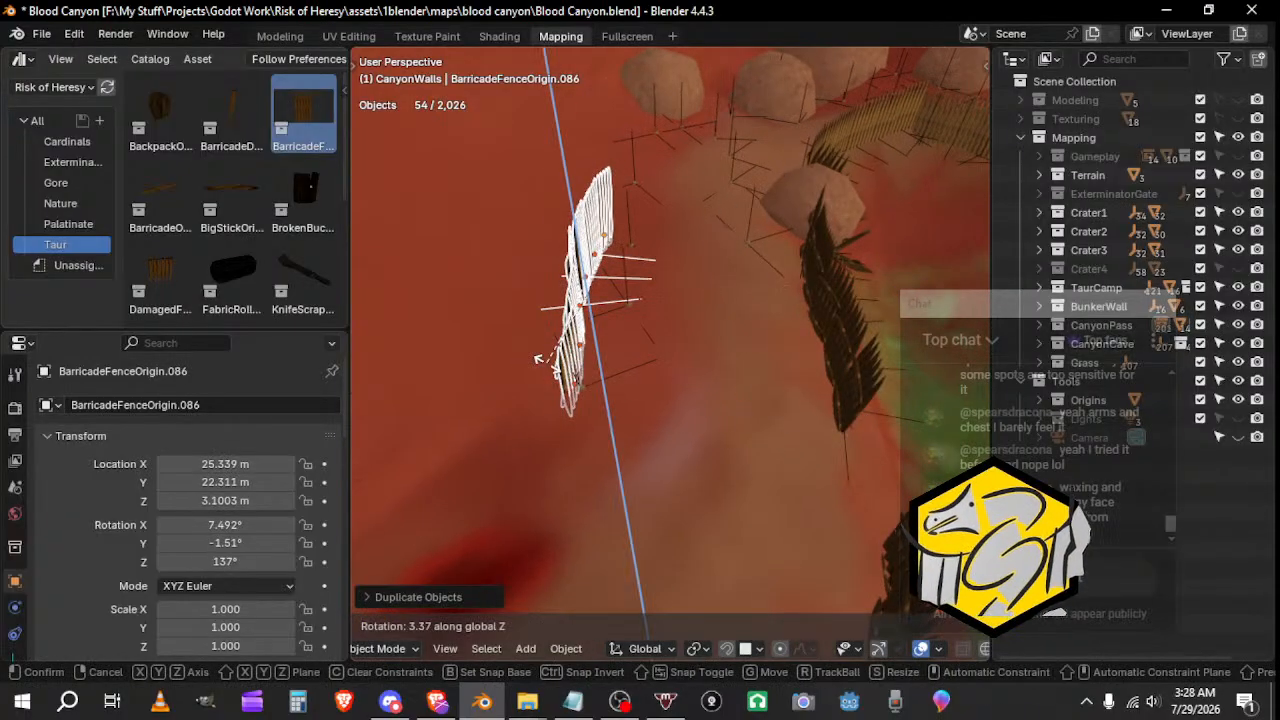
{"action": "type", "text": "180"}
{"action": "key", "text": "Return"}
{"action": "middle_click_drag", "start_coordinate": [690, 370], "coordinate": [752, 400]}
{"action": "key", "text": "r"}
{"action": "key", "text": "z"}
{"action": "left_click", "coordinate": [688, 453]}
{"action": "middle_click_drag", "start_coordinate": [688, 453], "coordinate": [757, 340]}
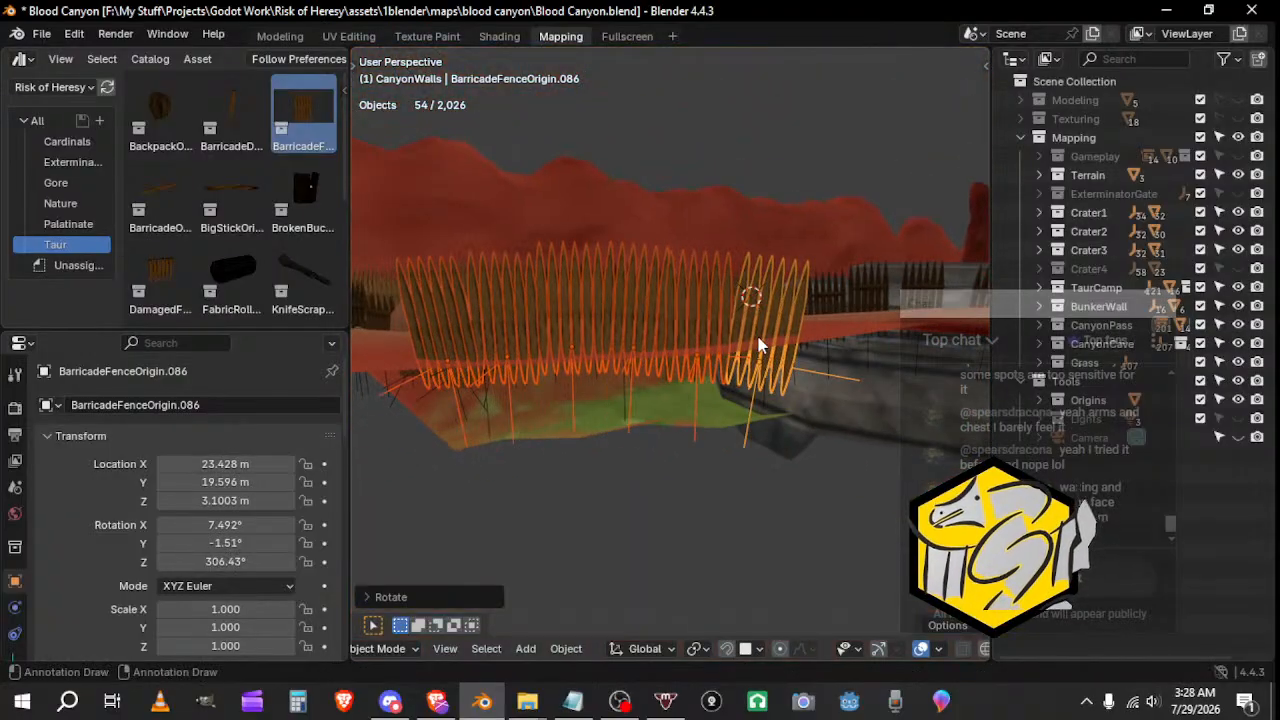
Step: Raise the copied row's end fence to about Z 3.29 m and rotate it to about X -4.8°, Y -4.7°, Z 309.7°
{"action": "left_click", "coordinate": [756, 340]}
{"action": "key", "text": "g"}
{"action": "key", "text": "z"}
{"action": "left_click", "coordinate": [760, 321]}
{"action": "key", "text": "r"}
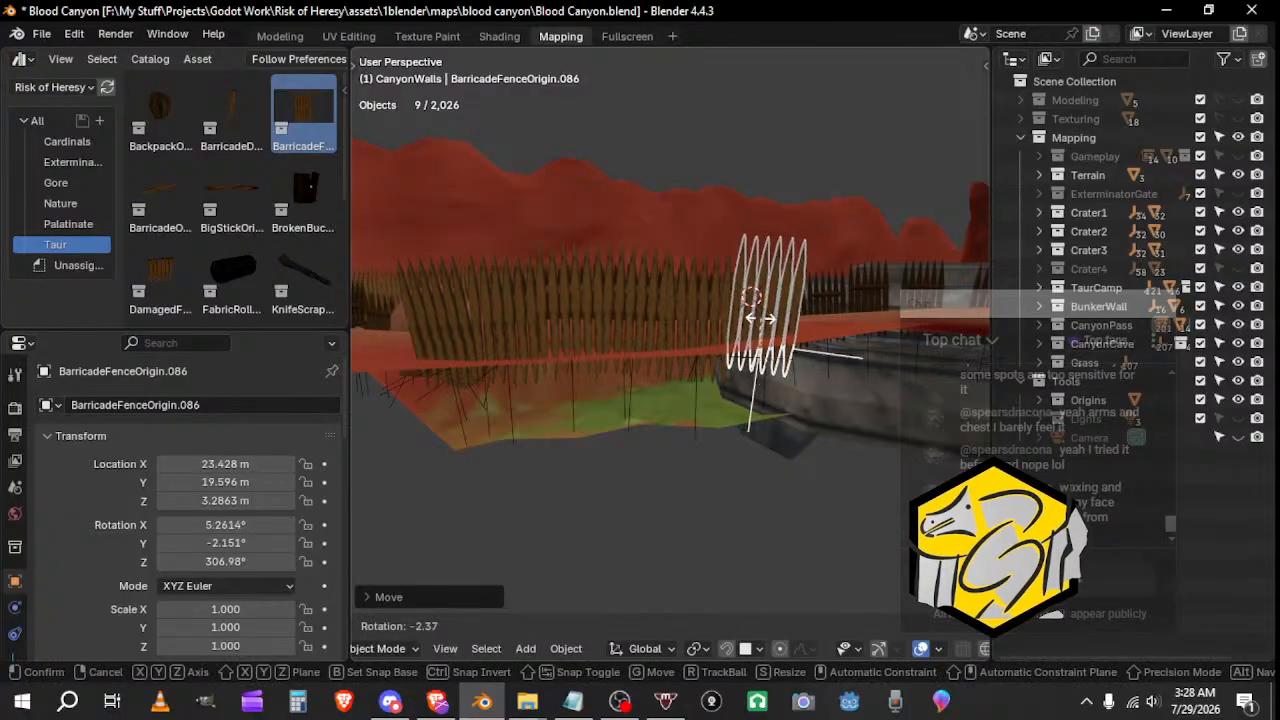
{"action": "left_click", "coordinate": [760, 320]}
{"action": "middle_click_drag", "start_coordinate": [760, 322], "coordinate": [611, 326]}
Step: Rotate the copied row's second fence to about X -3.6°, Y -1.2°, Z 313.3° and adjust its height to the ground
{"action": "left_click", "coordinate": [563, 315]}
{"action": "key", "text": "g"}
{"action": "key", "text": "z"}
{"action": "left_click", "coordinate": [613, 311]}
{"action": "key", "text": "r"}
{"action": "left_click", "coordinate": [656, 314]}
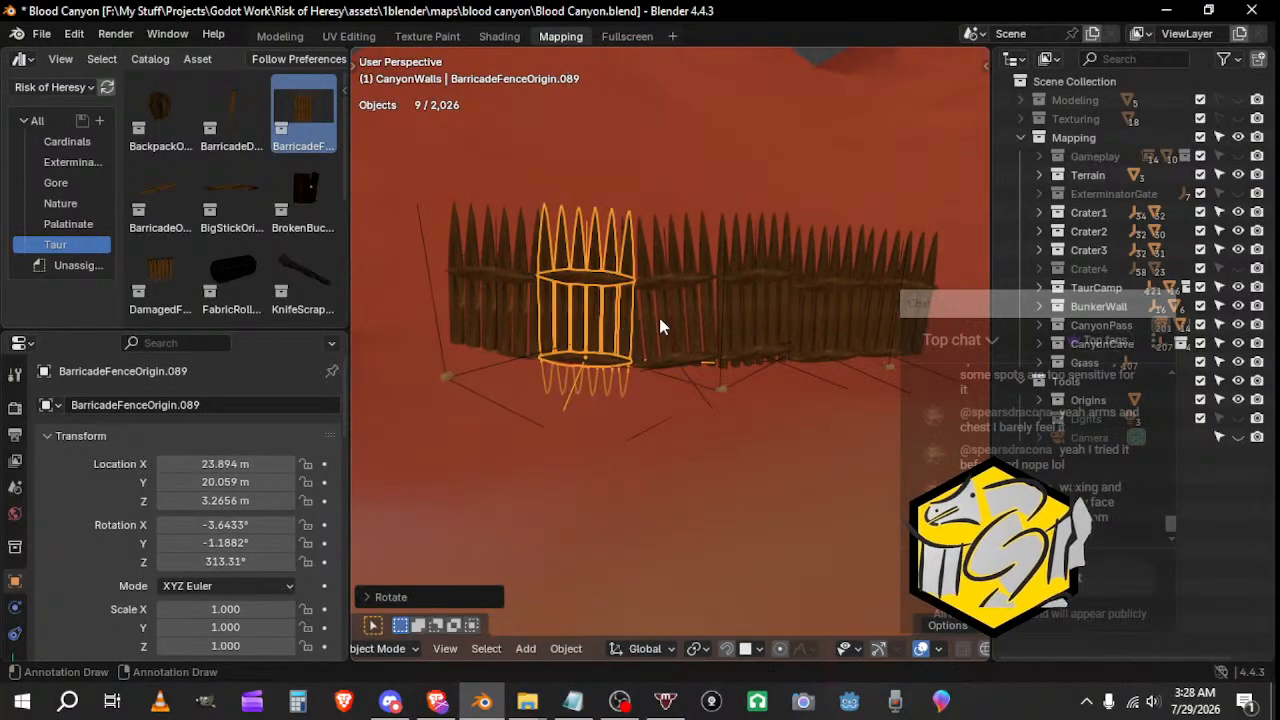
{"action": "key", "text": "g"}
{"action": "key", "text": "z"}
{"action": "left_click", "coordinate": [659, 326]}
Step: Raise the copied row's end fence to about Z 3.34 m
{"action": "left_click", "coordinate": [509, 314]}
{"action": "key", "text": "g"}
{"action": "key", "text": "z"}
{"action": "left_click", "coordinate": [510, 307]}
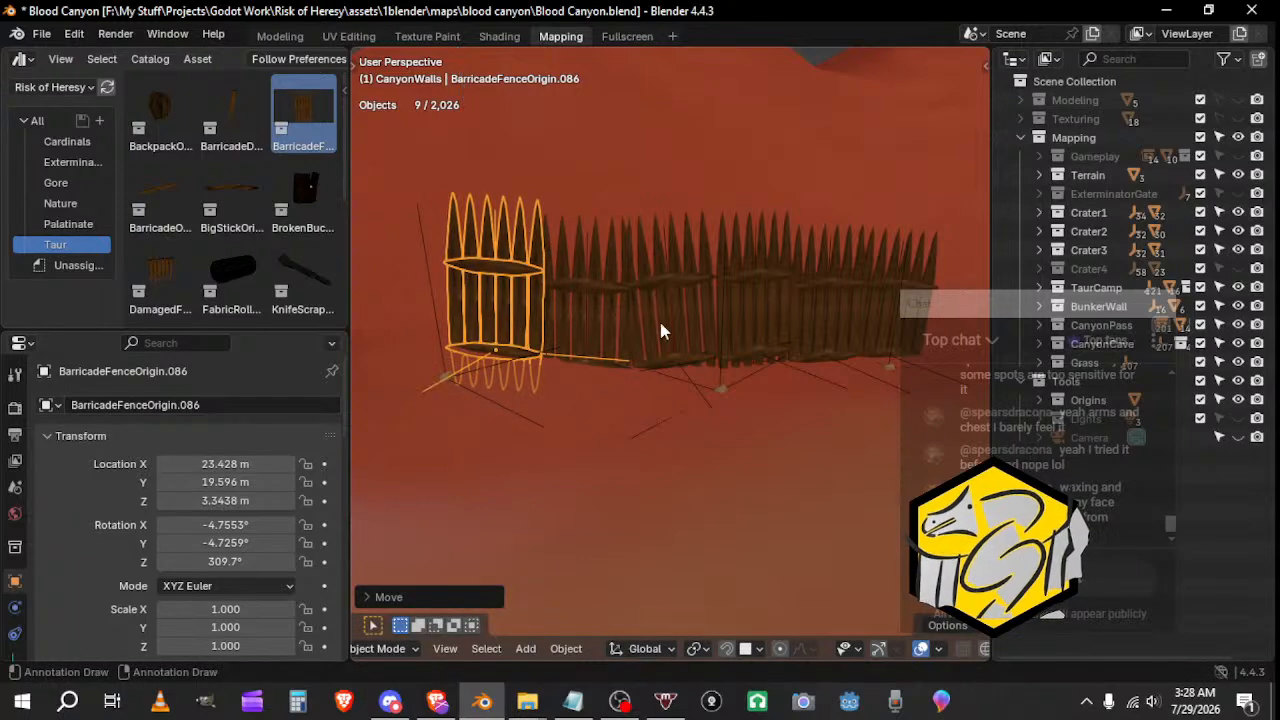
Step: Try rotating the copied row's third fence around the Z, X and Y axes
{"action": "left_click", "coordinate": [676, 320]}
{"action": "middle_click_drag", "start_coordinate": [680, 345], "coordinate": [716, 370]}
{"action": "key", "text": "r"}
{"action": "key", "text": "z"}
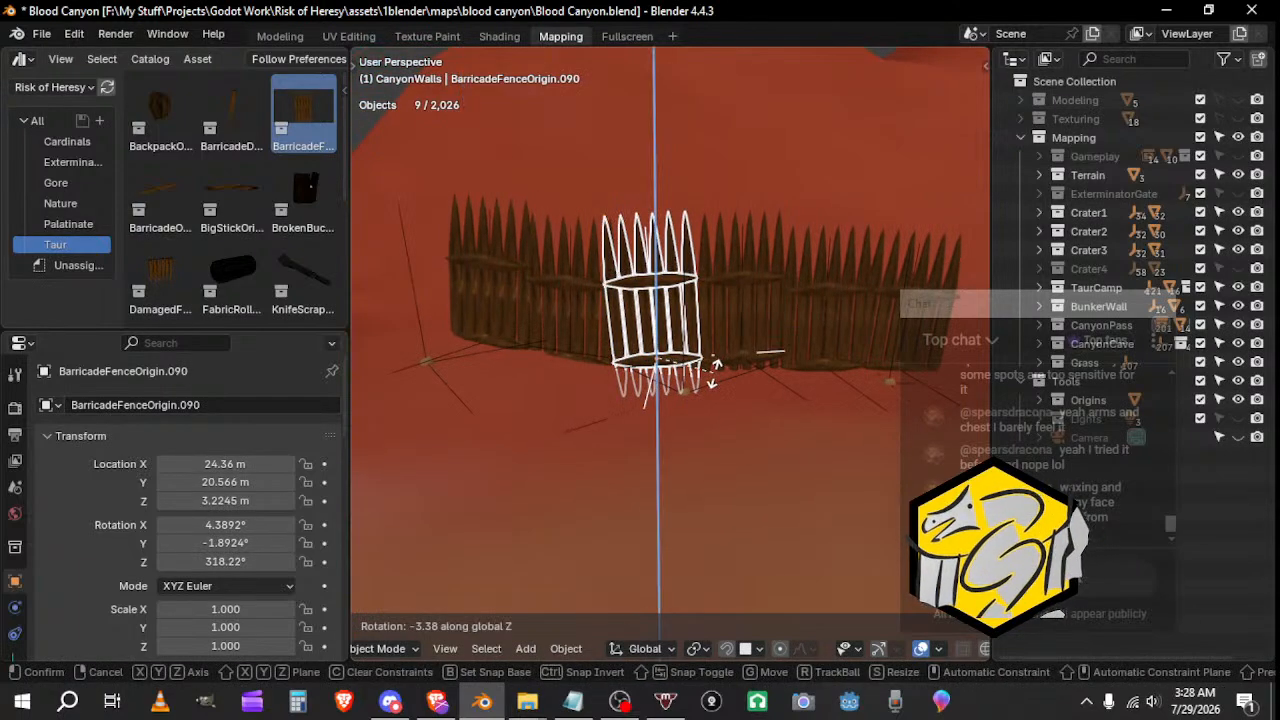
{"action": "key", "text": "x"}
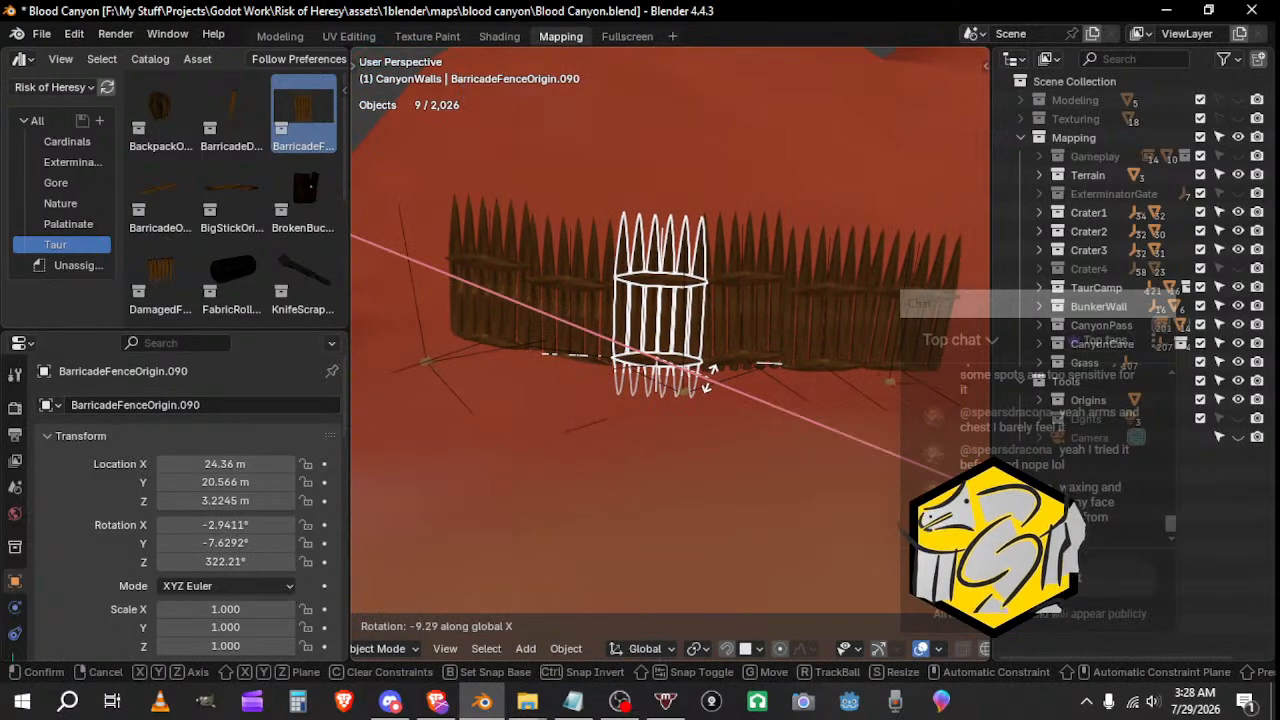
{"action": "key", "text": "y"}
{"action": "key", "text": "z"}
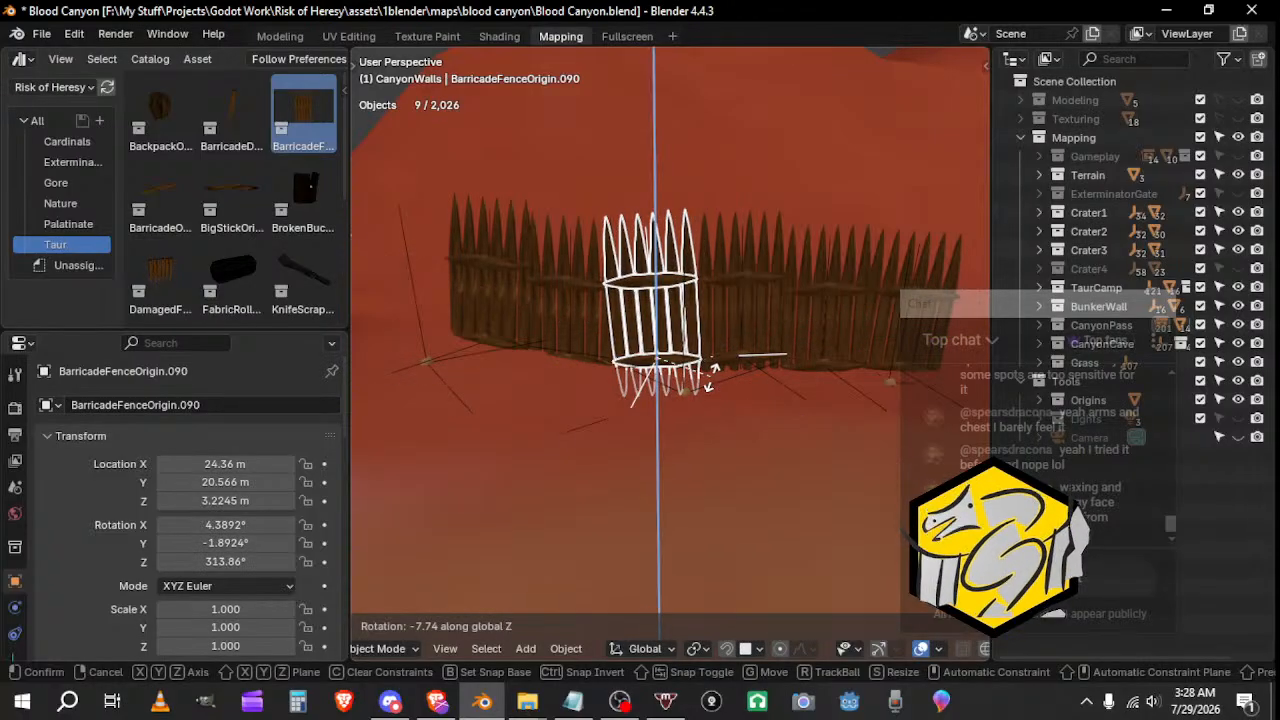
{"action": "left_click", "coordinate": [712, 378]}
{"action": "key", "text": "r"}
{"action": "key", "text": "z"}
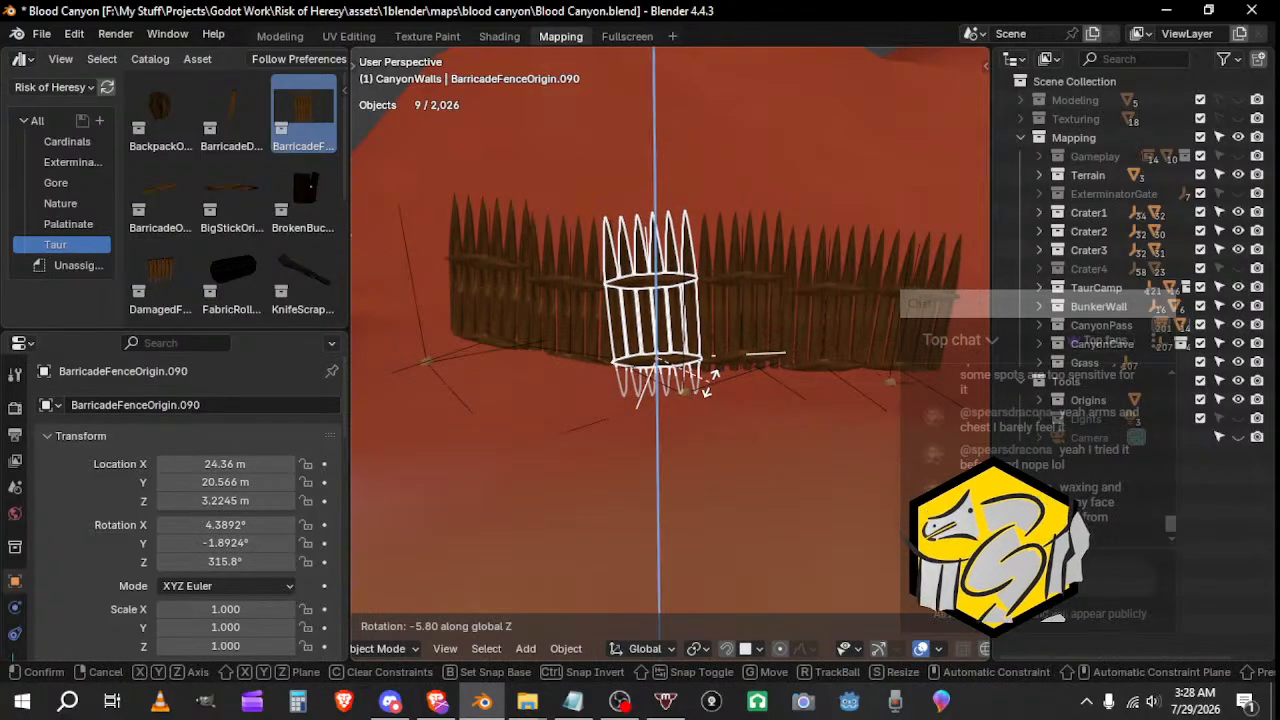
{"action": "right_click", "coordinate": [710, 383]}
{"action": "key", "text": "r"}
{"action": "key", "text": "z"}
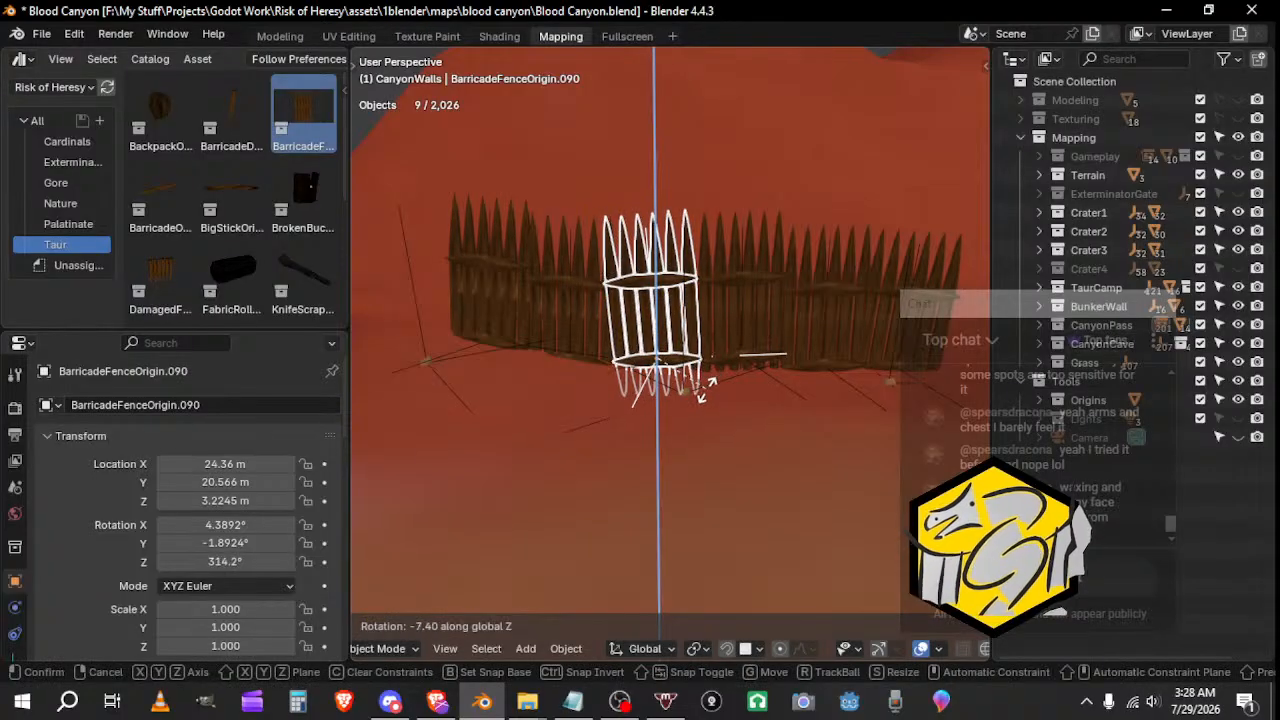
{"action": "right_click", "coordinate": [711, 385]}
Step: Lower the copied row's third fence along Z to about 3.19 m
{"action": "key", "text": "g"}
{"action": "key", "text": "z"}
{"action": "left_click", "coordinate": [716, 392]}
{"action": "key", "text": "r"}
{"action": "key", "text": "x"}
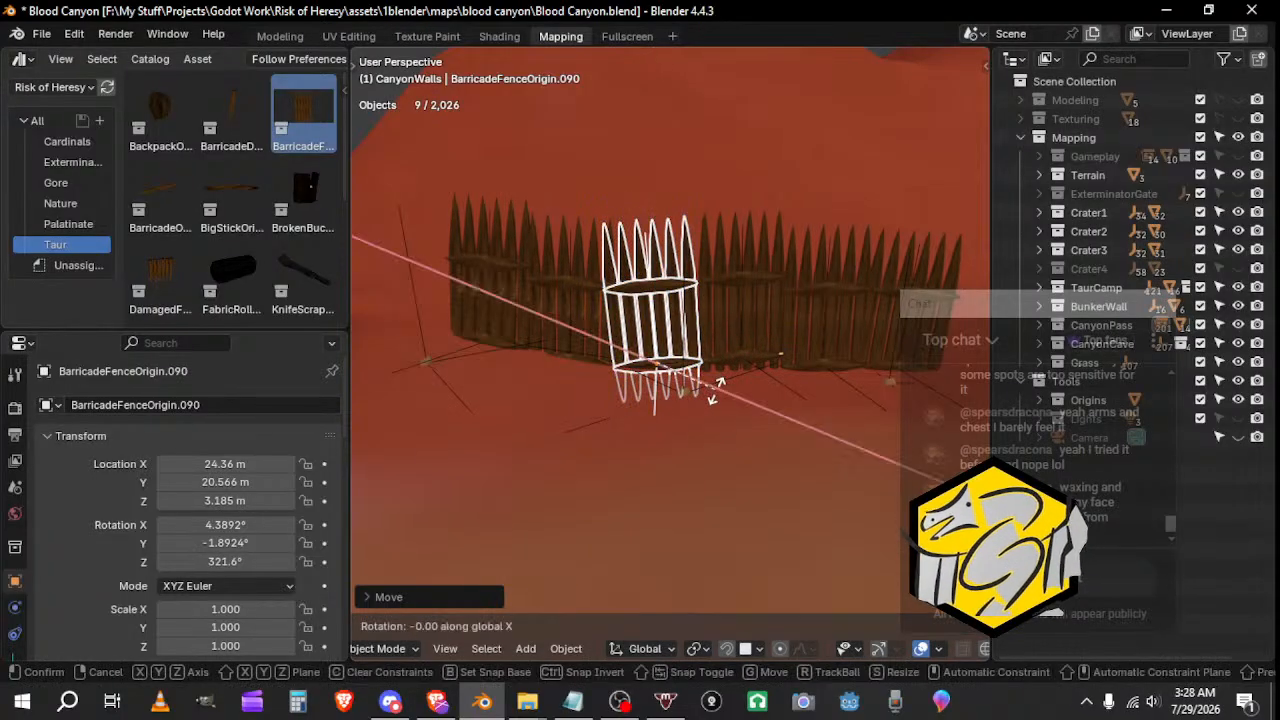
{"action": "right_click", "coordinate": [710, 398]}
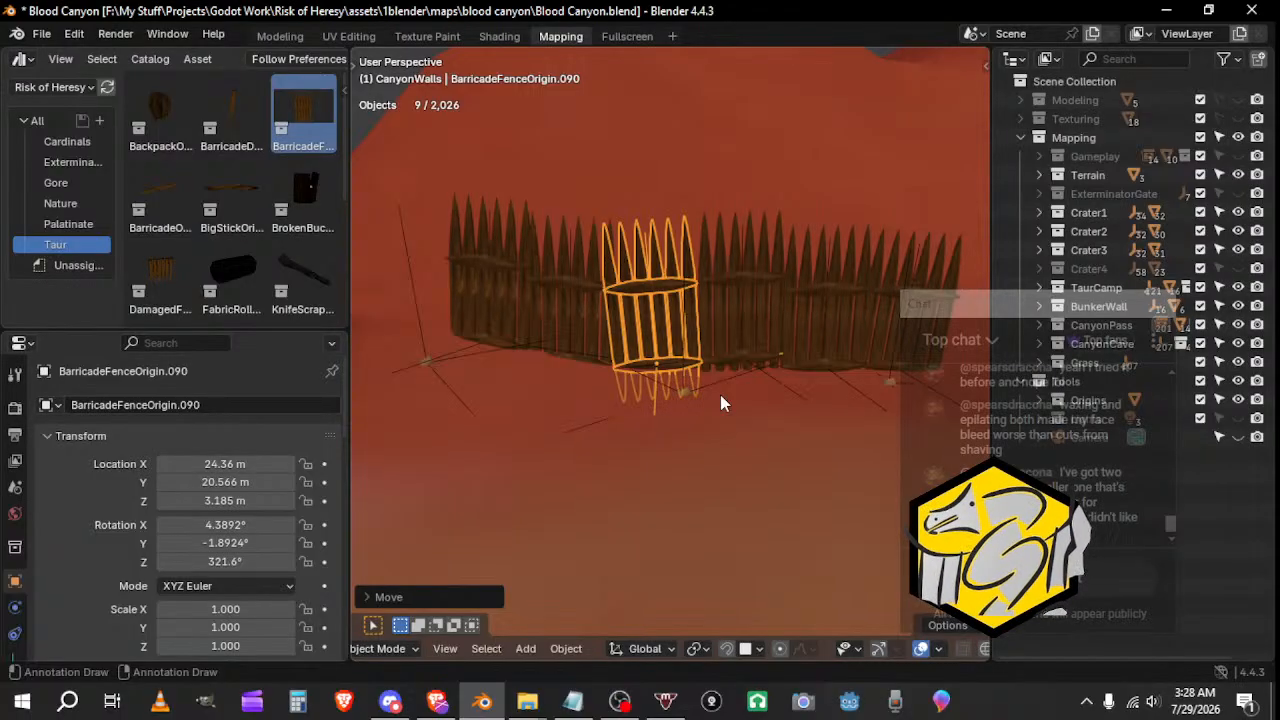
Step: Rotate the third fence and shift it slightly to line up with its neighbours
{"action": "scroll", "coordinate": [700, 390], "scroll_direction": "up", "scroll_amount": 1}
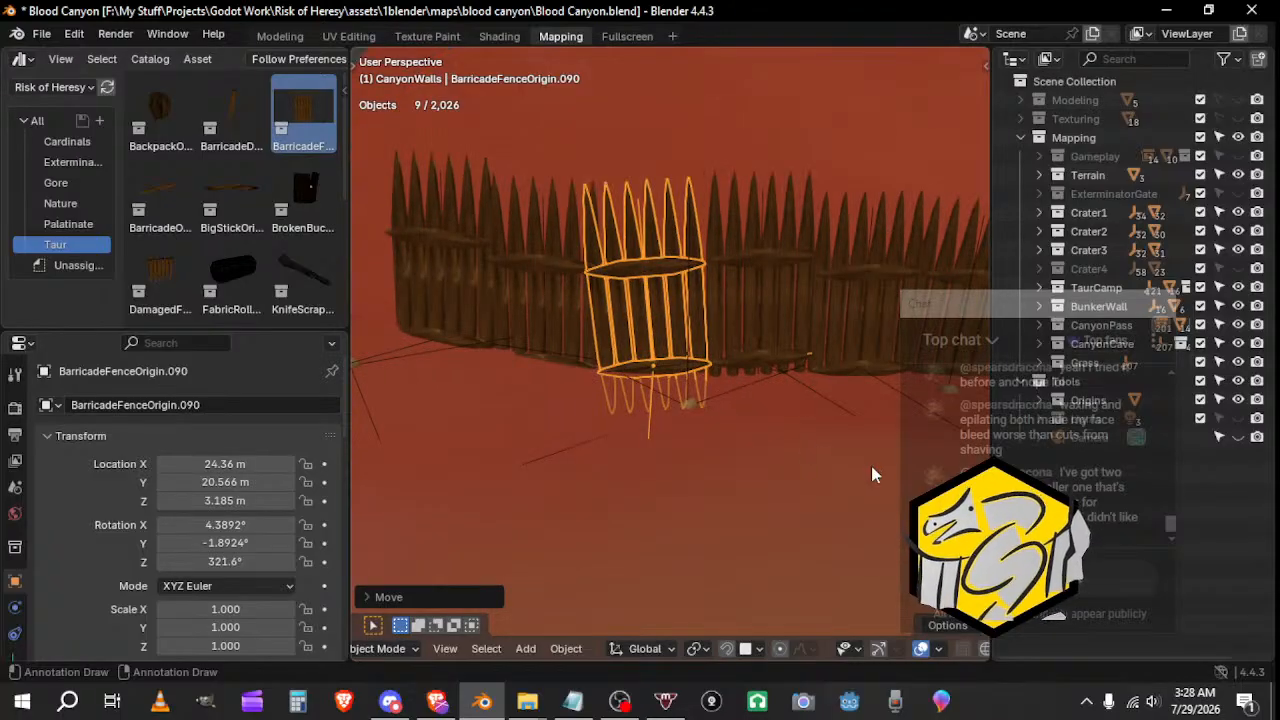
{"action": "key", "text": "r"}
{"action": "left_click", "coordinate": [787, 448]}
{"action": "key", "text": "g"}
{"action": "left_click", "coordinate": [779, 448]}
Step: Move the copied row's fourth fence to about X 24.78 m, Y 21.07 m, Z 3.13 m
{"action": "middle_click_drag", "start_coordinate": [692, 424], "coordinate": [562, 420], "text": "shift"}
{"action": "left_click", "coordinate": [645, 373]}
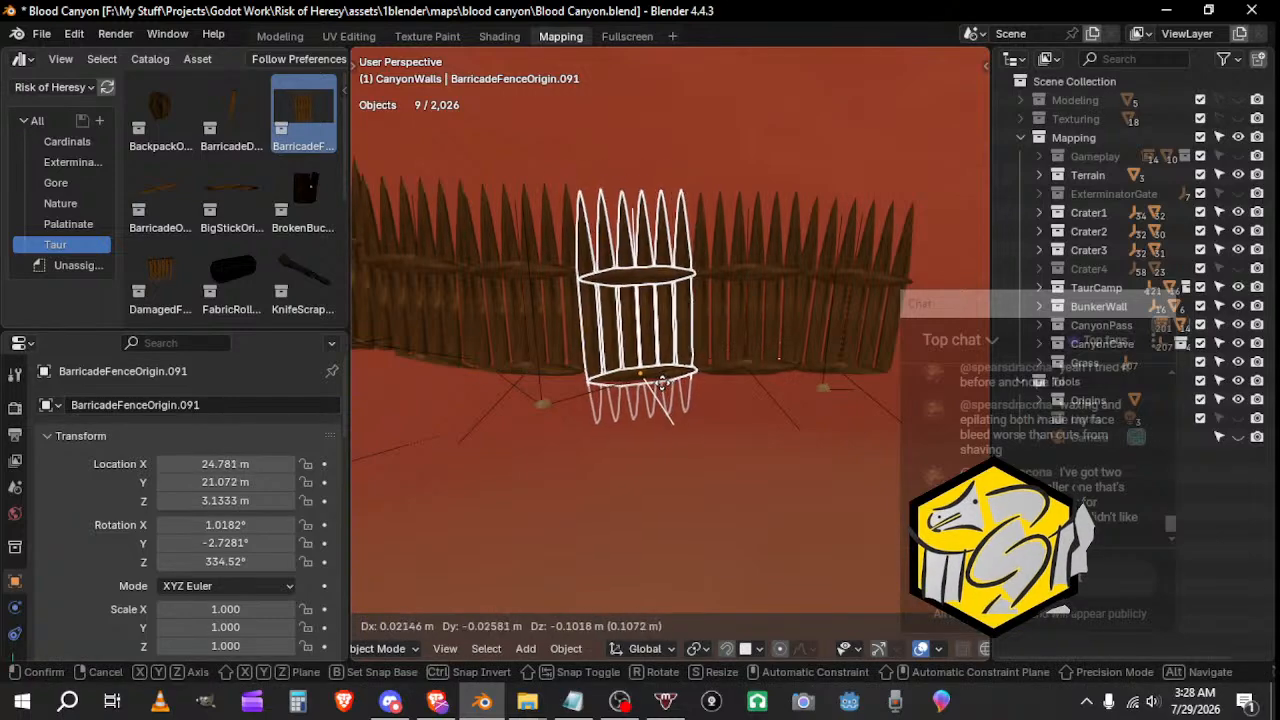
{"action": "left_click", "coordinate": [663, 386]}
Step: Rotate the copied row's last fence to about X -0.1°, Y -5.0°, Z 317.3° and nudge it into place on the ground
{"action": "left_click", "coordinate": [735, 366]}
{"action": "middle_click_drag", "start_coordinate": [770, 396], "coordinate": [594, 397], "text": "shift"}
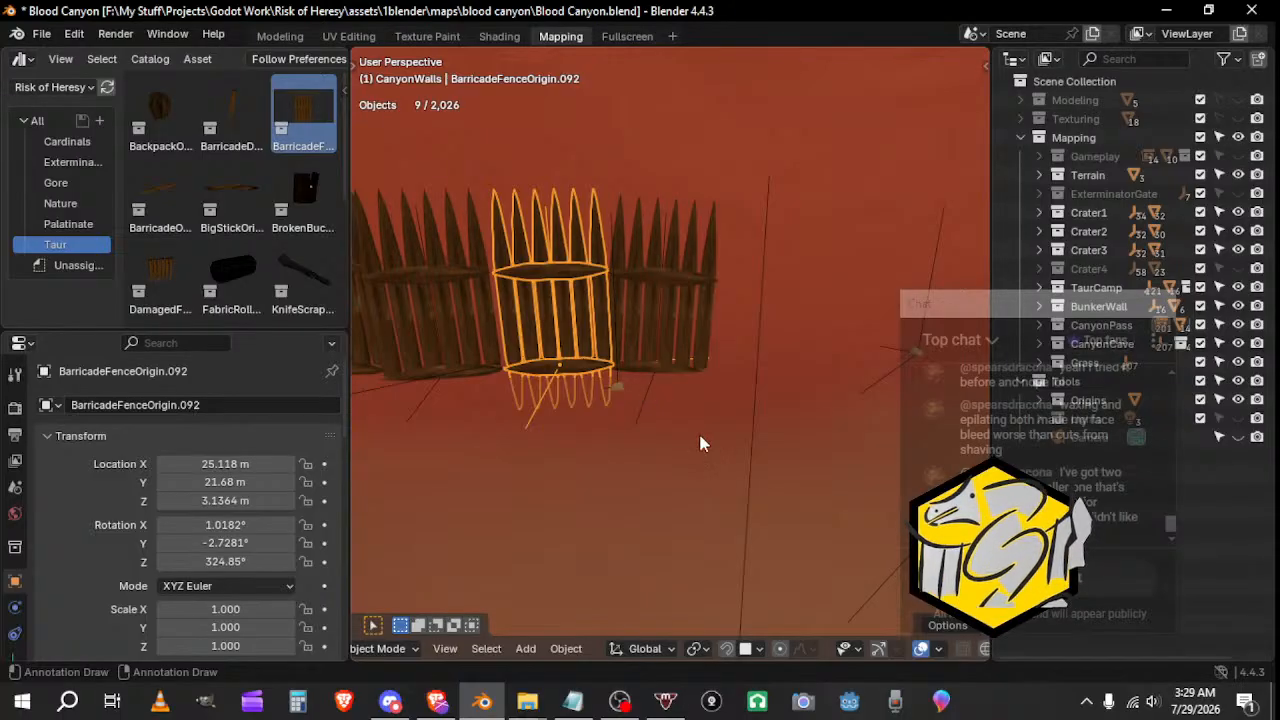
{"action": "middle_click_drag", "start_coordinate": [698, 430], "coordinate": [628, 428], "text": "shift"}
{"action": "left_click", "coordinate": [631, 343]}
{"action": "key", "text": "r"}
{"action": "left_click", "coordinate": [639, 363]}
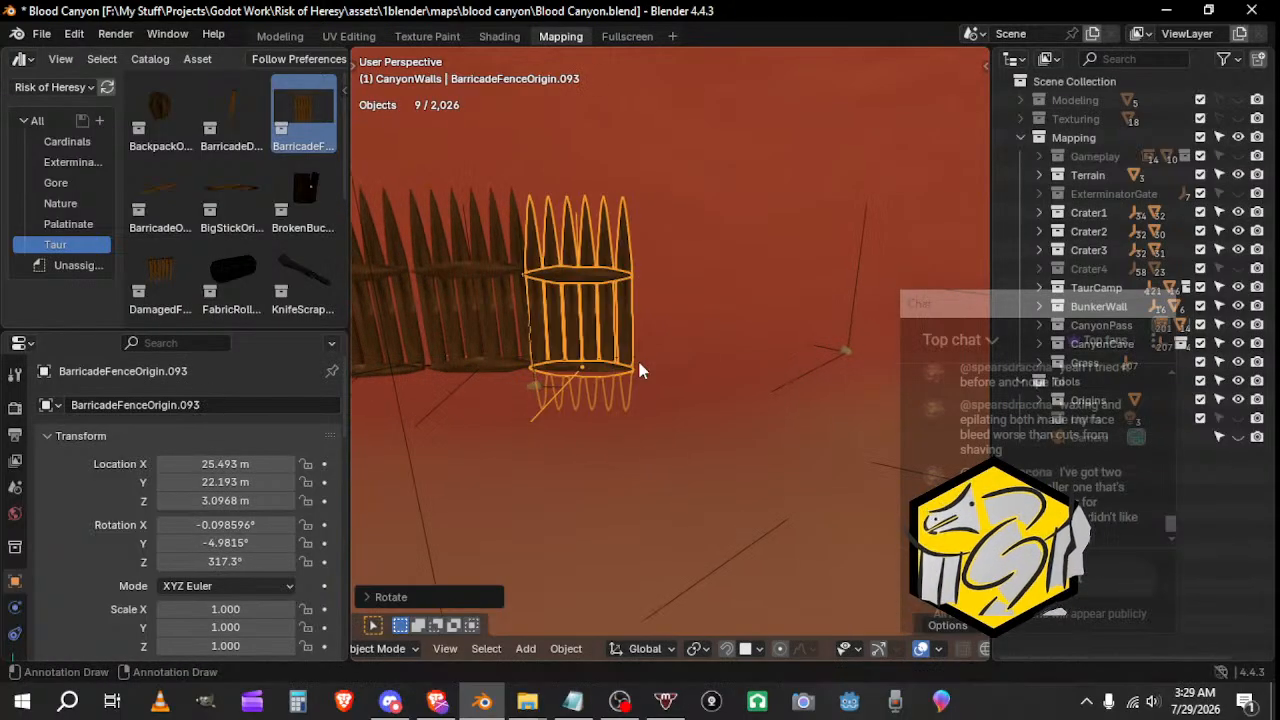
{"action": "key", "text": "g"}
{"action": "left_click", "coordinate": [639, 361]}
Step: Select all six fences of the copied row and duplicate them farther along the slope, starting at about X 26.61 m, Y 24.01 m
{"action": "middle_click_drag", "start_coordinate": [640, 364], "coordinate": [676, 348]}
{"action": "scroll", "coordinate": [705, 432], "scroll_direction": "down", "scroll_amount": 3}
{"action": "left_click", "coordinate": [682, 352], "text": "shift"}
{"action": "left_click", "coordinate": [636, 348], "text": "shift"}
{"action": "left_click", "coordinate": [590, 340], "text": "shift"}
{"action": "left_click", "coordinate": [524, 324], "text": "shift"}
{"action": "left_click", "coordinate": [505, 308], "text": "ctrl"}
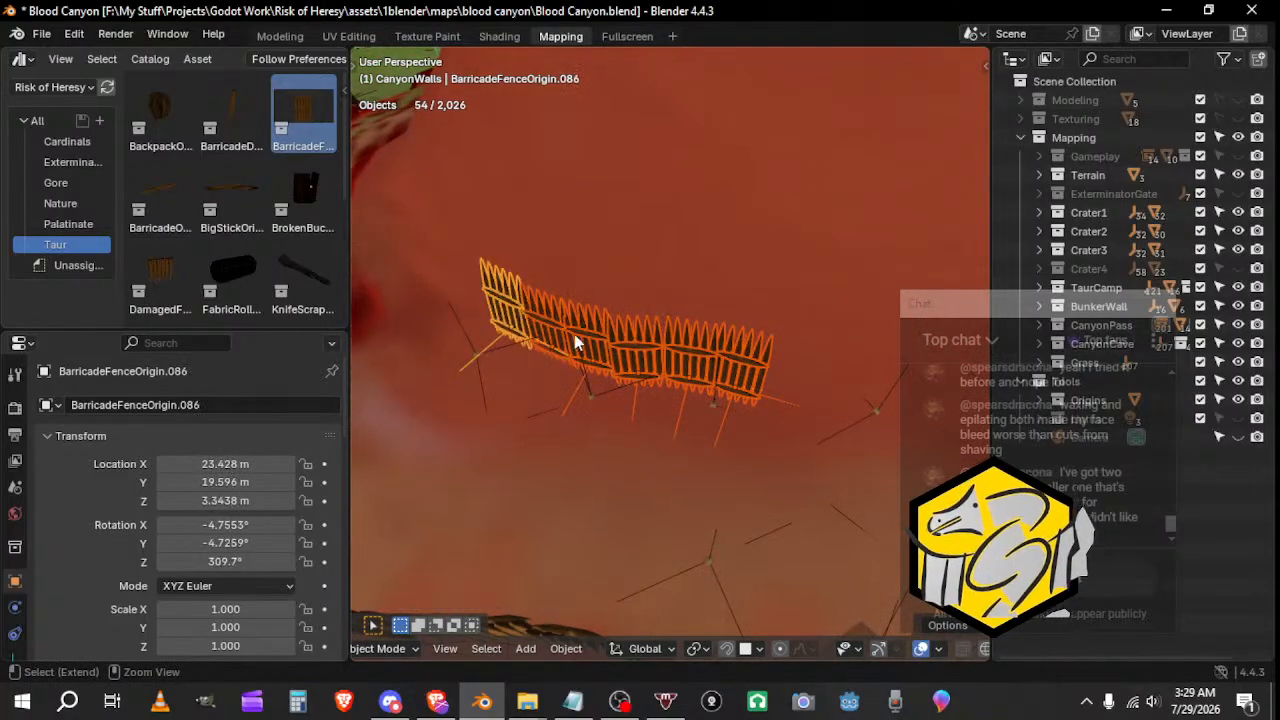
{"action": "scroll", "coordinate": [740, 365], "scroll_direction": "down", "scroll_amount": 1}
{"action": "middle_click_drag", "start_coordinate": [786, 362], "coordinate": [657, 396]}
{"action": "key", "text": "shift+d"}
{"action": "left_click", "coordinate": [971, 449]}
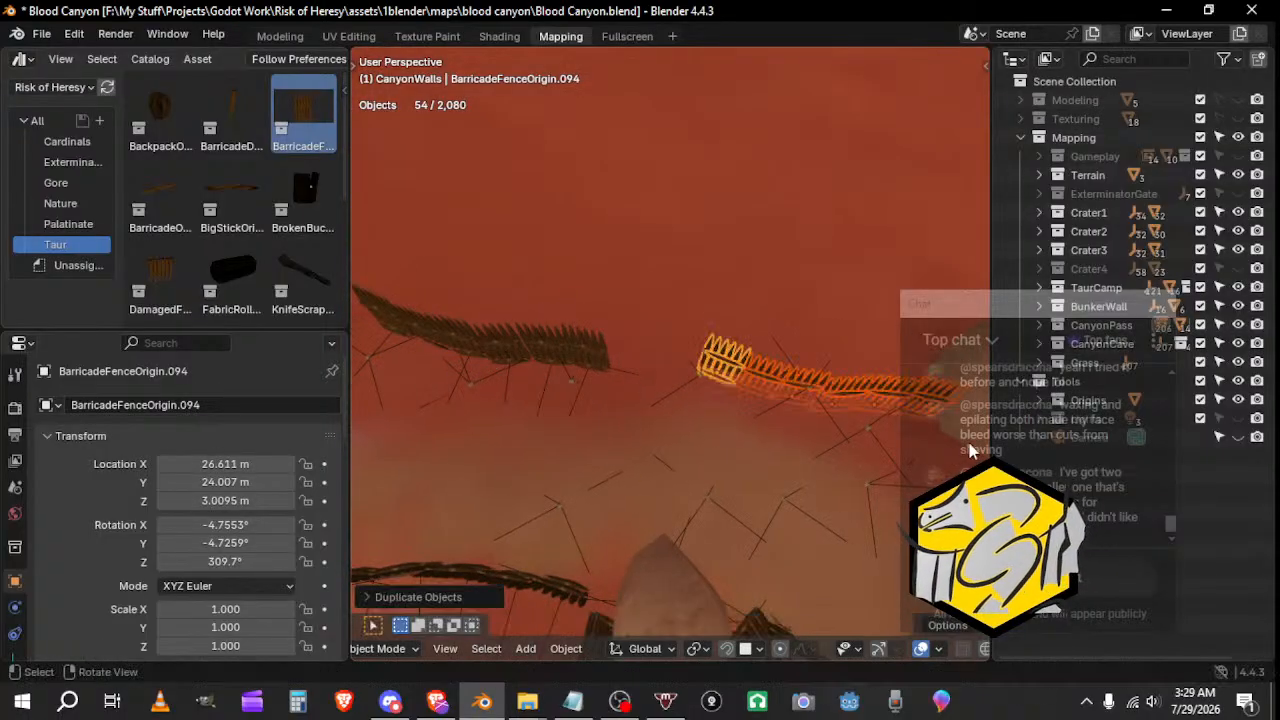
Step: Raise the second copied row along Z and nudge it so its first fence sits at about Z 3.56 m
{"action": "middle_click_drag", "start_coordinate": [748, 447], "coordinate": [646, 330], "text": "shift"}
{"action": "scroll", "coordinate": [614, 392], "scroll_direction": "up", "scroll_amount": 3}
{"action": "key", "text": "g"}
{"action": "key", "text": "z"}
{"action": "left_click", "coordinate": [634, 272]}
{"action": "middle_click_drag", "start_coordinate": [634, 272], "coordinate": [672, 272]}
{"action": "key", "text": "g"}
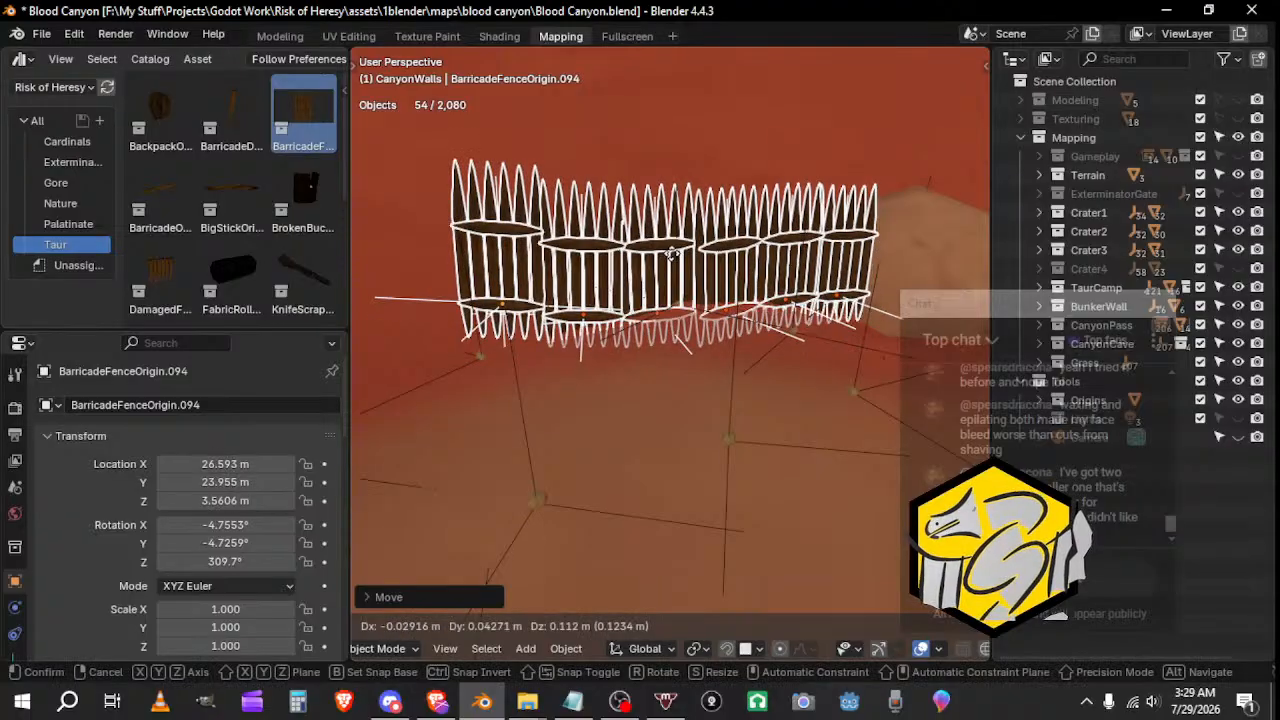
{"action": "left_click", "coordinate": [672, 250]}
Step: Rotate that row's second fence to about X 4.4°, Y -5.6°, Z 317.4° and move it to about Z 3.36 m
{"action": "left_click", "coordinate": [570, 306]}
{"action": "middle_click_drag", "start_coordinate": [570, 308], "coordinate": [694, 323]}
{"action": "key", "text": "r"}
{"action": "left_click", "coordinate": [614, 314]}
{"action": "key", "text": "g"}
{"action": "left_click", "coordinate": [613, 320]}
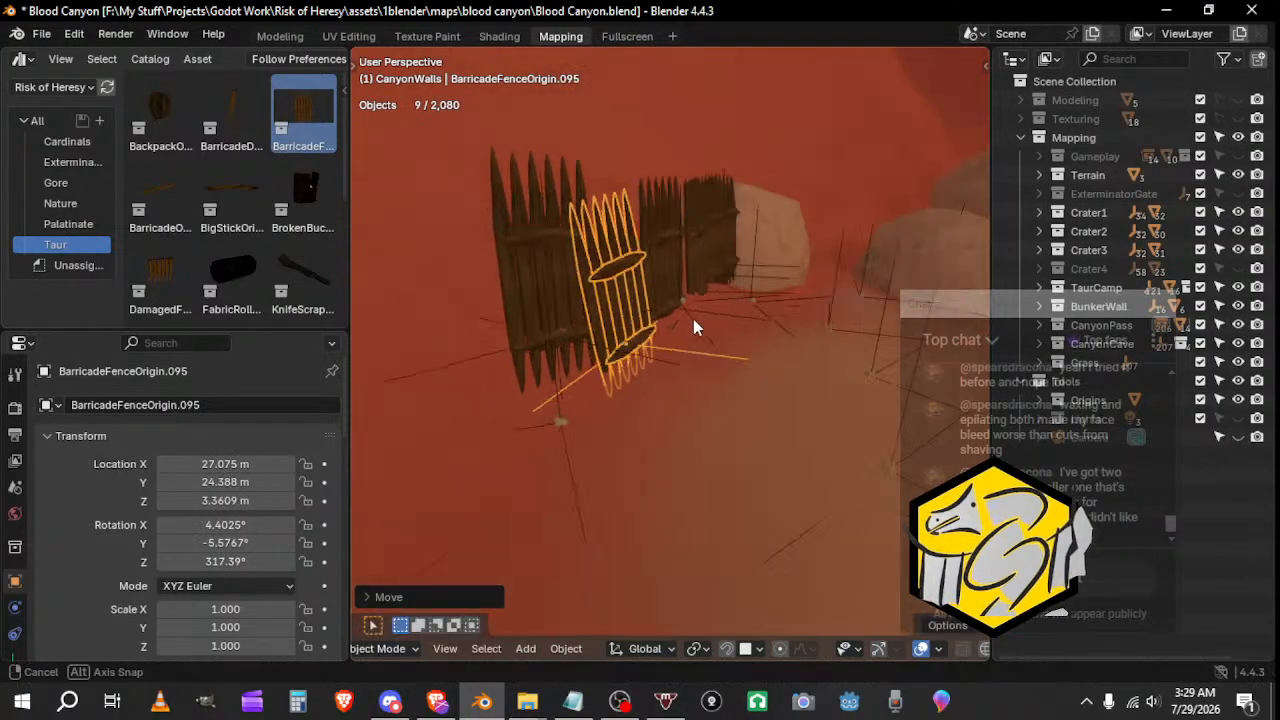
Step: Try moving the second fence to about X 26.6 m, Y 24.52 m, and undo the move
{"action": "key", "text": "g"}
{"action": "left_click", "coordinate": [634, 323]}
{"action": "key", "text": "alt+z"}
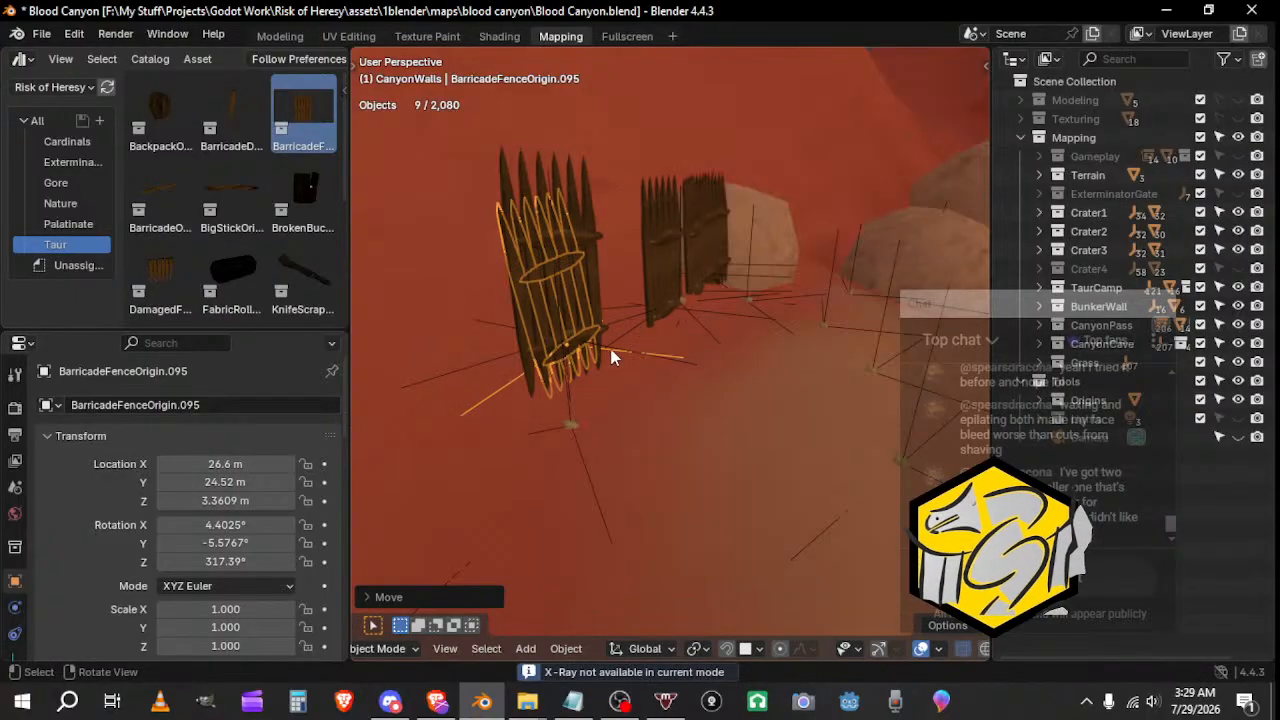
{"action": "key", "text": "ctrl+z"}
{"action": "left_click", "coordinate": [557, 330]}
{"action": "middle_click_drag", "start_coordinate": [557, 330], "coordinate": [577, 345]}
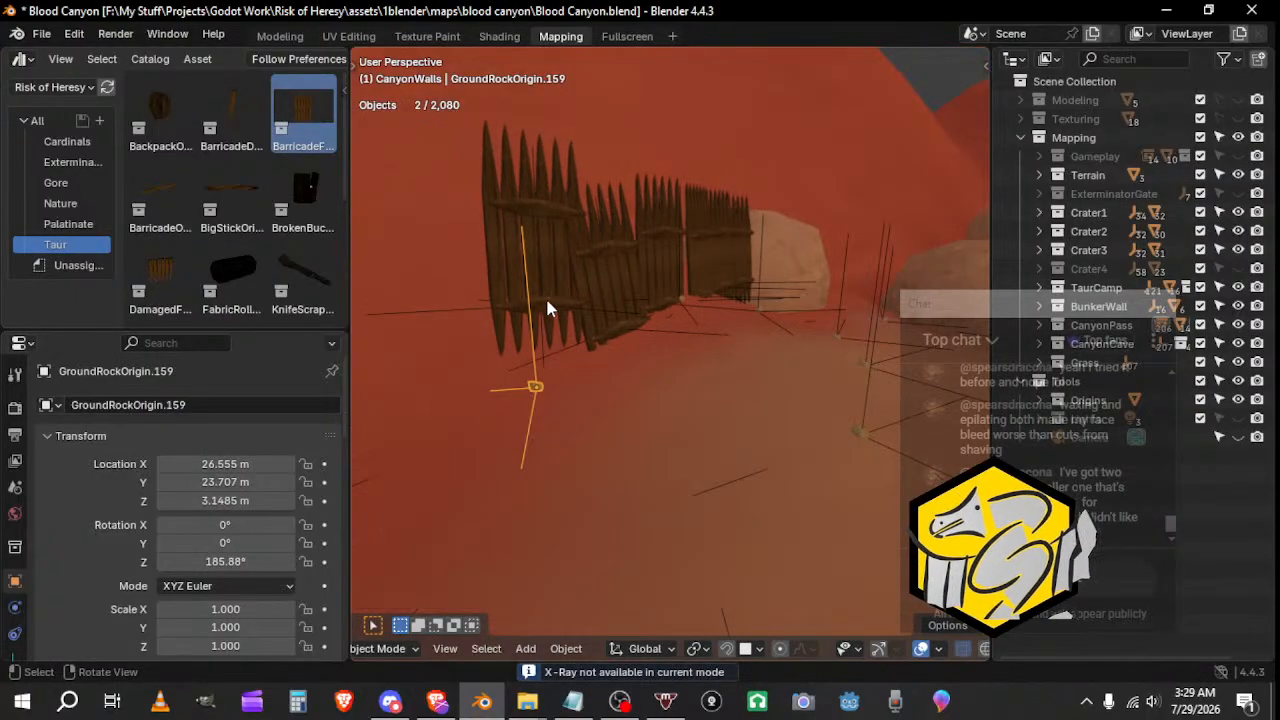
{"action": "key", "text": "ctrl+z"}
Step: Move the row's first fence to about X 26.6 m, Y 23.9 m, Z 3.19 m and rotate it to about X 10.7°, Y -8.7°, Z 313.1°
{"action": "key", "text": "g"}
{"action": "left_click", "coordinate": [501, 381]}
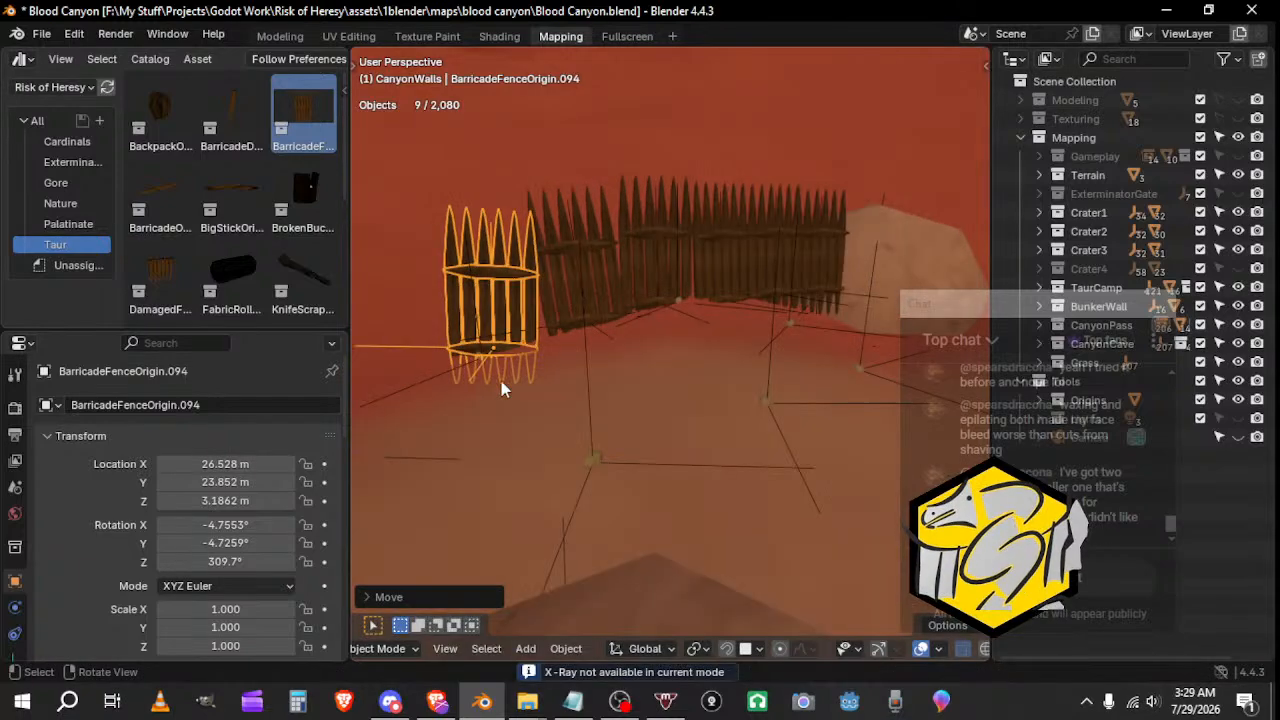
{"action": "key", "text": "r"}
{"action": "left_click", "coordinate": [512, 383]}
{"action": "key", "text": "g"}
{"action": "left_click", "coordinate": [525, 388]}
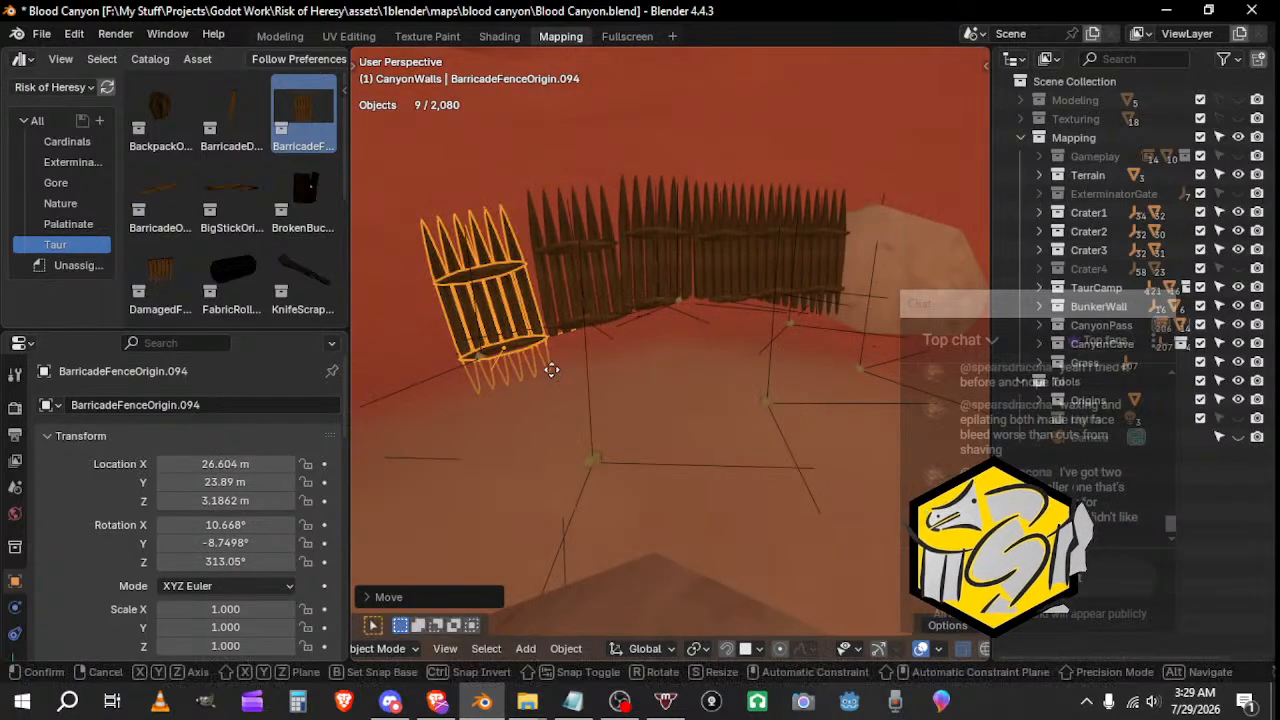
Step: Move the row's fourth fence to about X 27.81 m, Y 25.45 m, Z 3.47 m and rotate it to follow the slope
{"action": "middle_click_drag", "start_coordinate": [844, 312], "coordinate": [450, 395]}
{"action": "left_click", "coordinate": [638, 298]}
{"action": "key", "text": "g"}
{"action": "left_click", "coordinate": [654, 334]}
{"action": "key", "text": "g"}
{"action": "left_click", "coordinate": [590, 374]}
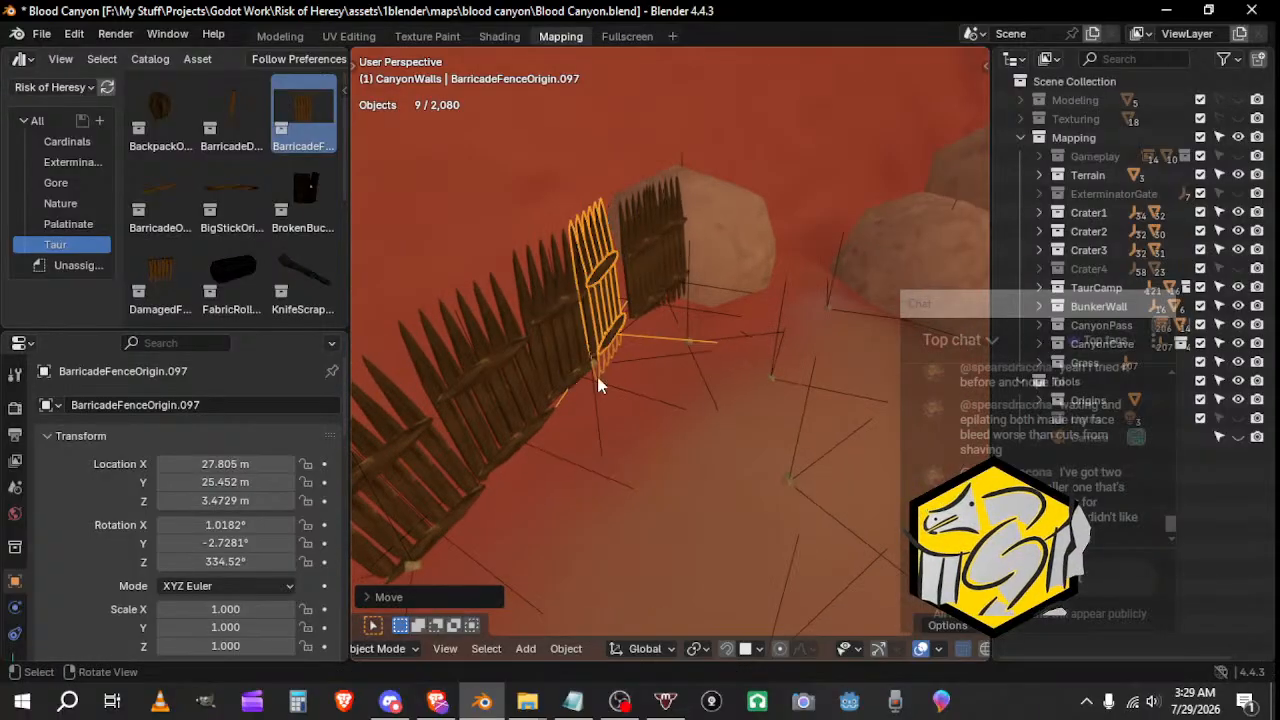
{"action": "key", "text": "r"}
{"action": "left_click", "coordinate": [629, 371]}
{"action": "middle_click_drag", "start_coordinate": [629, 371], "coordinate": [680, 440]}
{"action": "left_click", "coordinate": [684, 360]}
{"action": "scroll", "coordinate": [708, 400], "scroll_direction": "up", "scroll_amount": 3}
{"action": "middle_click_drag", "start_coordinate": [710, 398], "coordinate": [740, 370]}
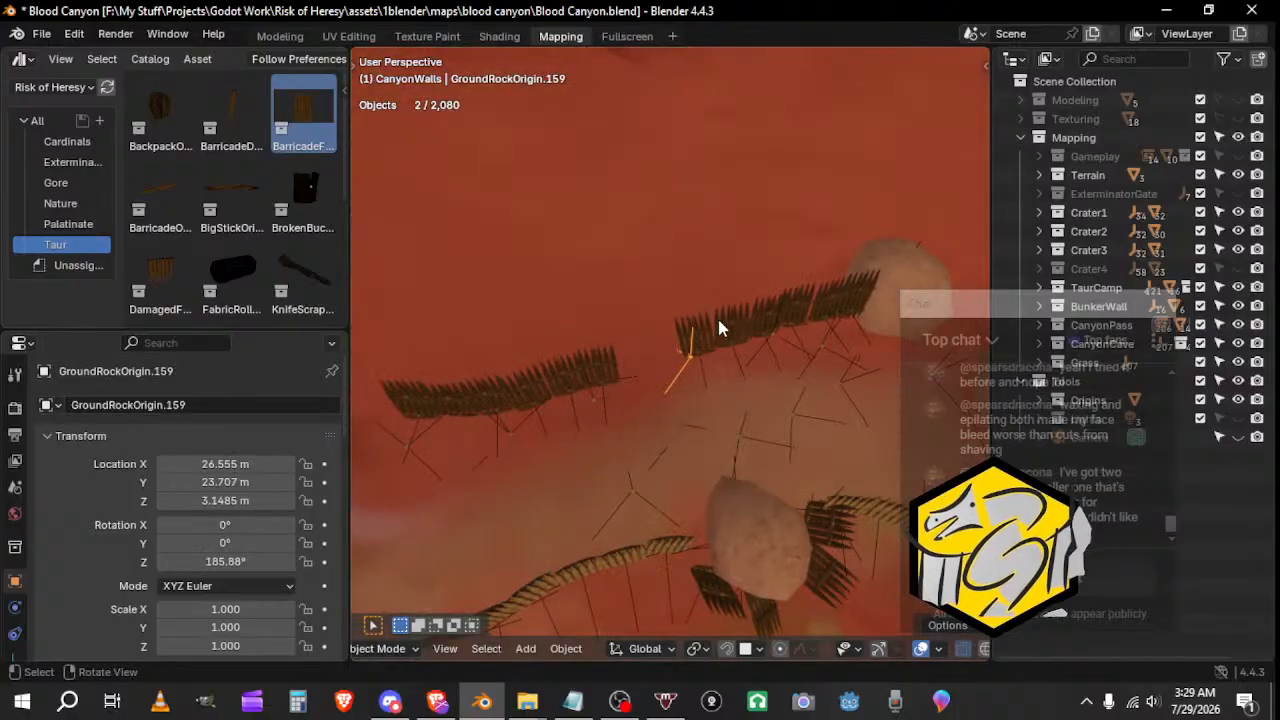
Step: Topple the row's first fence so it lies flat, and move it onto the ground beside the path
{"action": "left_click", "coordinate": [708, 324]}
{"action": "middle_click_drag", "start_coordinate": [708, 324], "coordinate": [682, 350]}
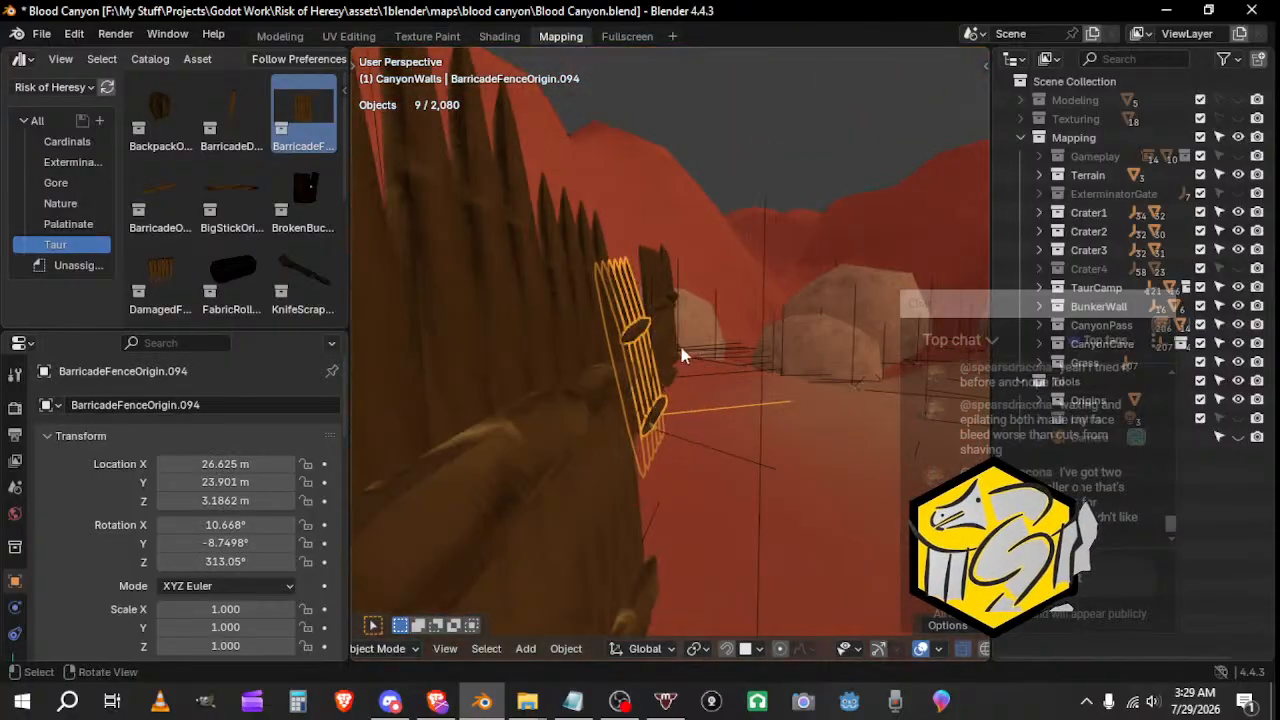
{"action": "key", "text": "r"}
{"action": "left_click", "coordinate": [688, 484]}
{"action": "middle_click_drag", "start_coordinate": [688, 484], "coordinate": [608, 334]}
{"action": "key", "text": "r"}
{"action": "left_click", "coordinate": [658, 532]}
{"action": "key", "text": "g"}
{"action": "left_click", "coordinate": [709, 525]}
{"action": "key", "text": "g"}
{"action": "left_click", "coordinate": [837, 517]}
Step: Move the row's second fence to about X 28.05 m, Y 24.33 m, Z 3.09 m, topple it, and turn it about the vertical axis
{"action": "left_click", "coordinate": [712, 280]}
{"action": "middle_click_drag", "start_coordinate": [709, 340], "coordinate": [700, 378]}
{"action": "key", "text": "g"}
{"action": "left_click", "coordinate": [663, 371]}
{"action": "key", "text": "r"}
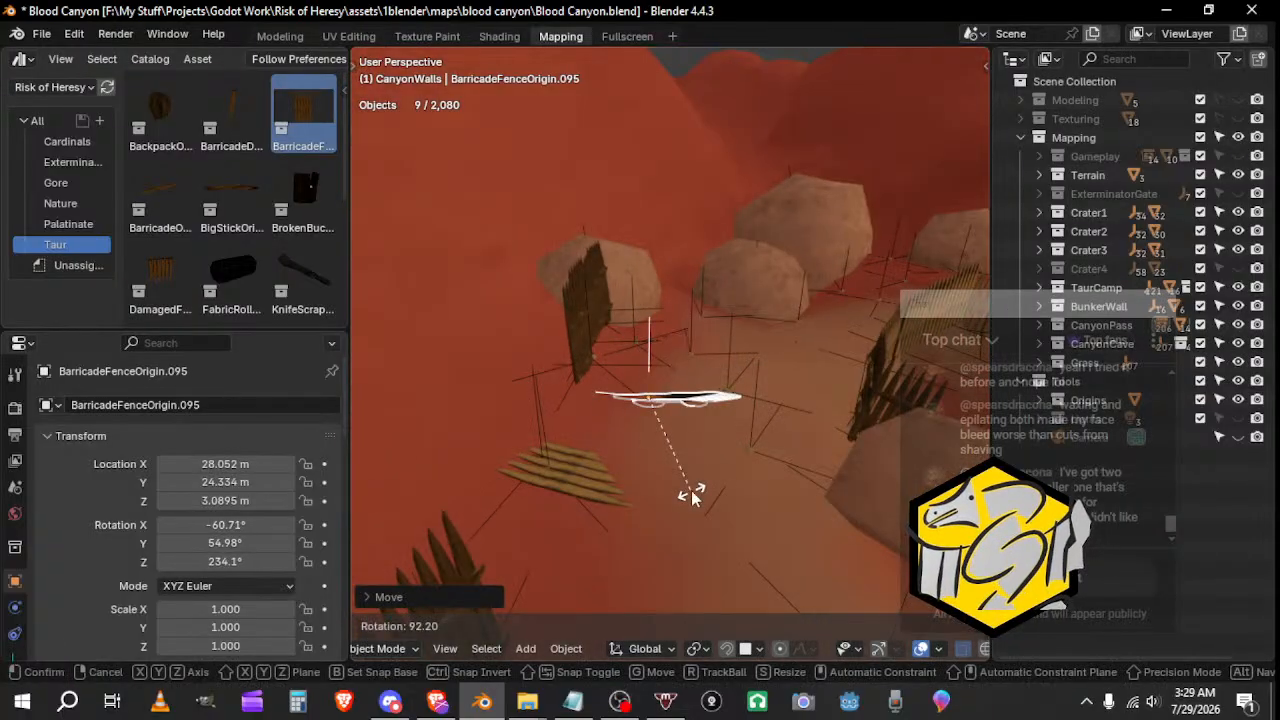
{"action": "left_click", "coordinate": [691, 491]}
{"action": "middle_click_drag", "start_coordinate": [691, 491], "coordinate": [470, 437]}
{"action": "key", "text": "r"}
{"action": "left_click", "coordinate": [650, 450]}
{"action": "key", "text": "alt+z"}
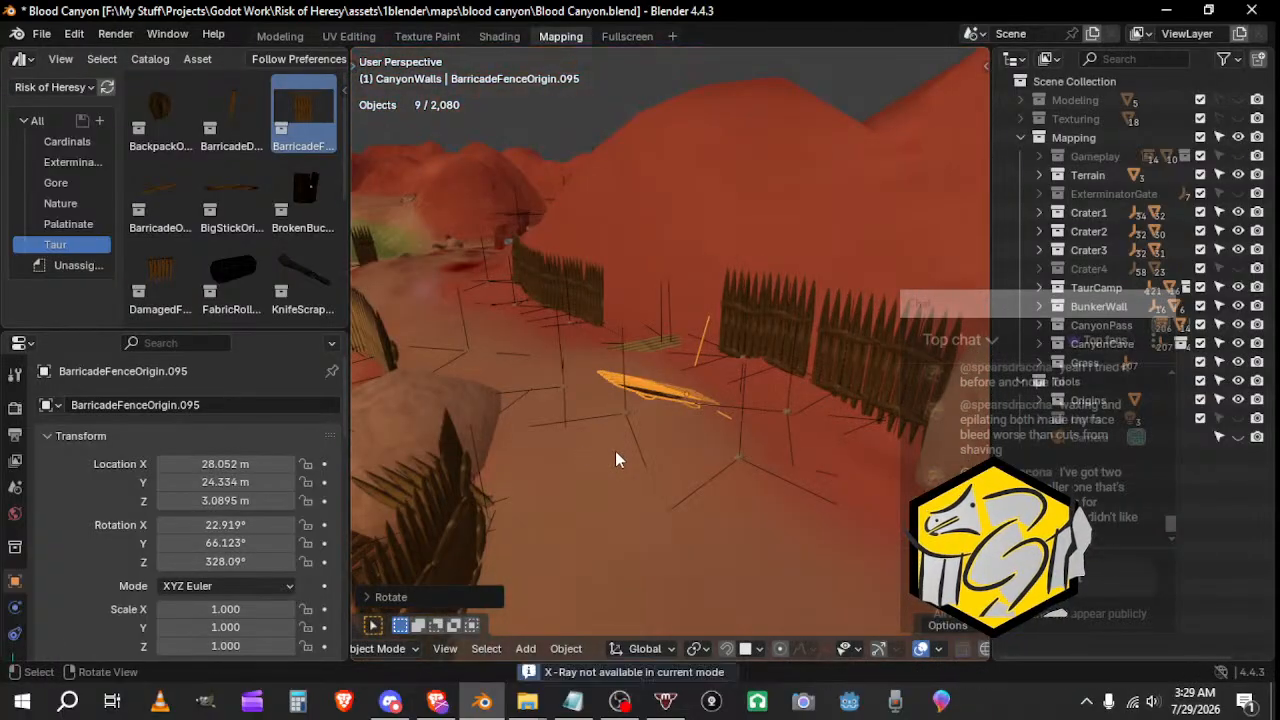
{"action": "key", "text": "r"}
{"action": "key", "text": "z"}
{"action": "left_click", "coordinate": [783, 399]}
Step: Seat the toppled second fence on the ground at about X 27.85 m, Y 24 m, Z 3.34 m, rotated to about X 69.4°, Y 77.4°, Z 513.8°
{"action": "key", "text": "g"}
{"action": "middle_click_drag", "start_coordinate": [783, 399], "coordinate": [905, 374]}
{"action": "left_click", "coordinate": [752, 374]}
{"action": "key", "text": "r"}
{"action": "left_click", "coordinate": [764, 414]}
{"action": "key", "text": "g"}
{"action": "left_click", "coordinate": [768, 362]}
{"action": "key", "text": "r"}
{"action": "left_click", "coordinate": [647, 424]}
{"action": "key", "text": "g"}
{"action": "left_click", "coordinate": [655, 420]}
{"action": "key", "text": "g"}
{"action": "left_click", "coordinate": [815, 353]}
{"action": "key", "text": "g"}
{"action": "left_click", "coordinate": [771, 392]}
{"action": "key", "text": "r"}
{"action": "left_click", "coordinate": [764, 393]}
{"action": "key", "text": "g"}
{"action": "right_click", "coordinate": [615, 426]}
{"action": "key", "text": "g"}
{"action": "left_click", "coordinate": [820, 401]}
{"action": "middle_click_drag", "start_coordinate": [820, 401], "coordinate": [443, 519]}
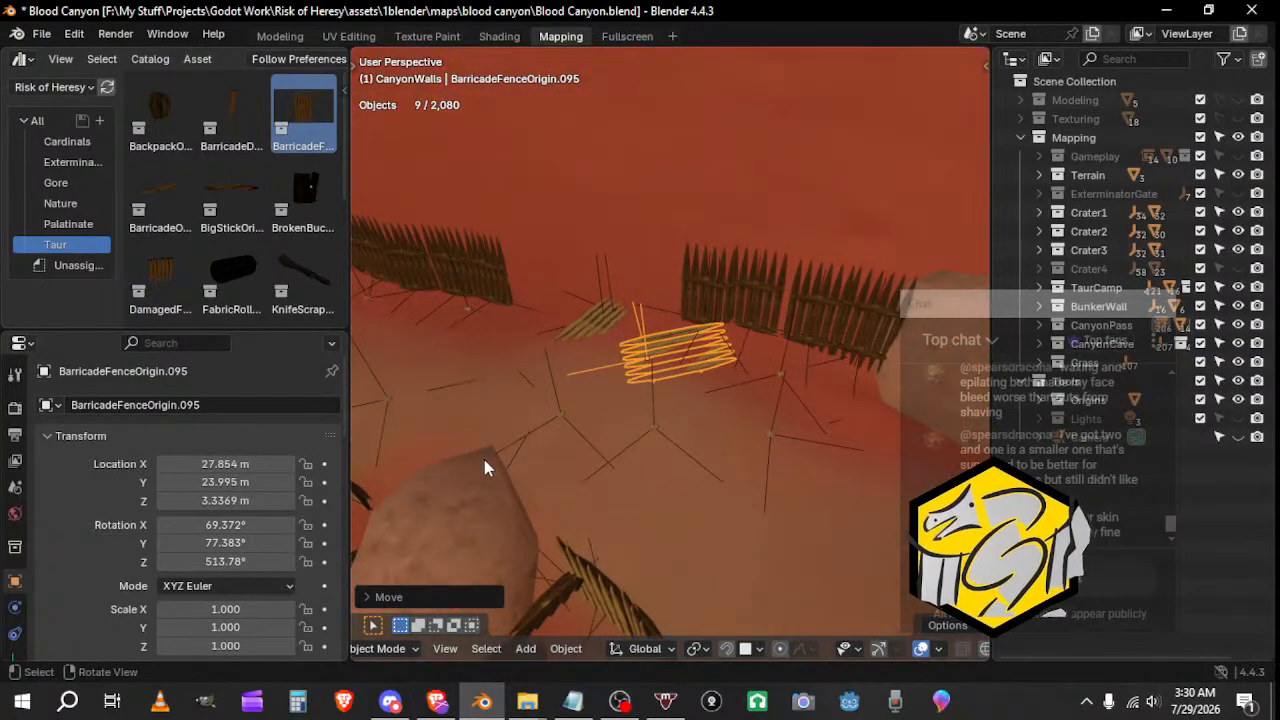
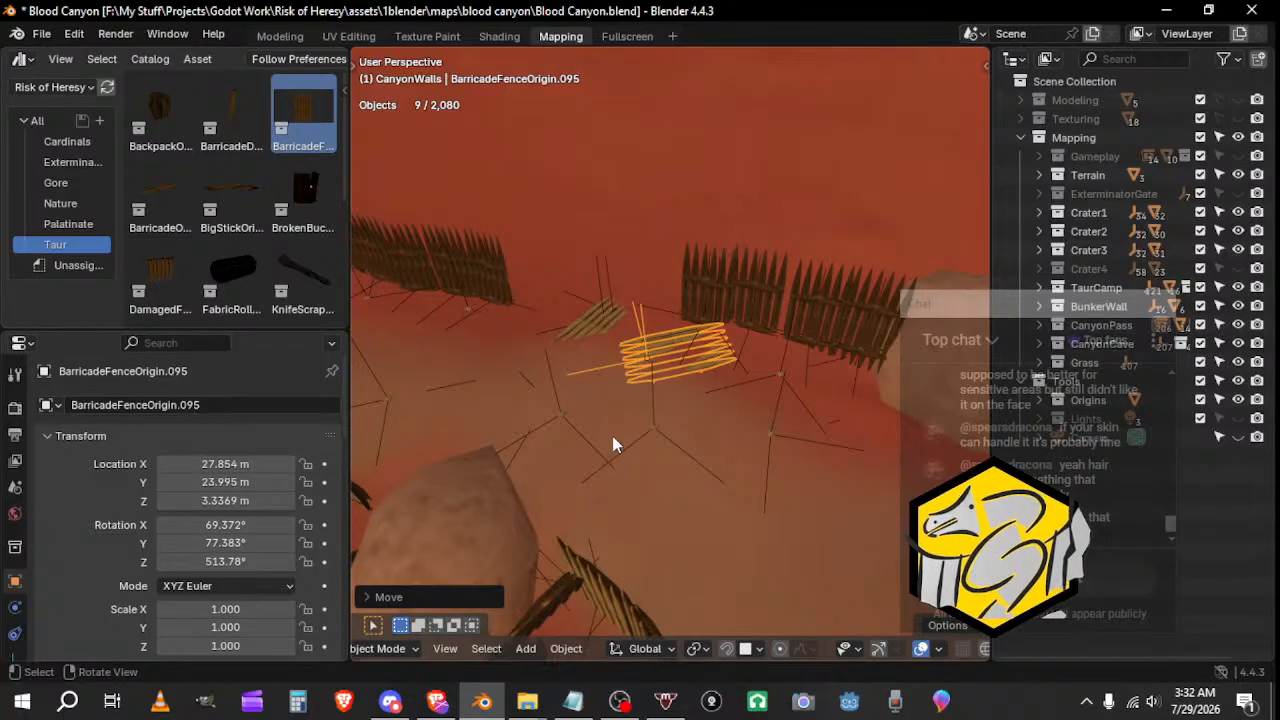
Step: Duplicate a toppled fence, lay the copy beside the open end of the neighbouring fence row, and turn it about the vertical axis
{"action": "middle_click_drag", "start_coordinate": [594, 448], "coordinate": [686, 337]}
{"action": "left_click", "coordinate": [729, 313]}
{"action": "key", "text": "shift+d"}
{"action": "left_click", "coordinate": [622, 303]}
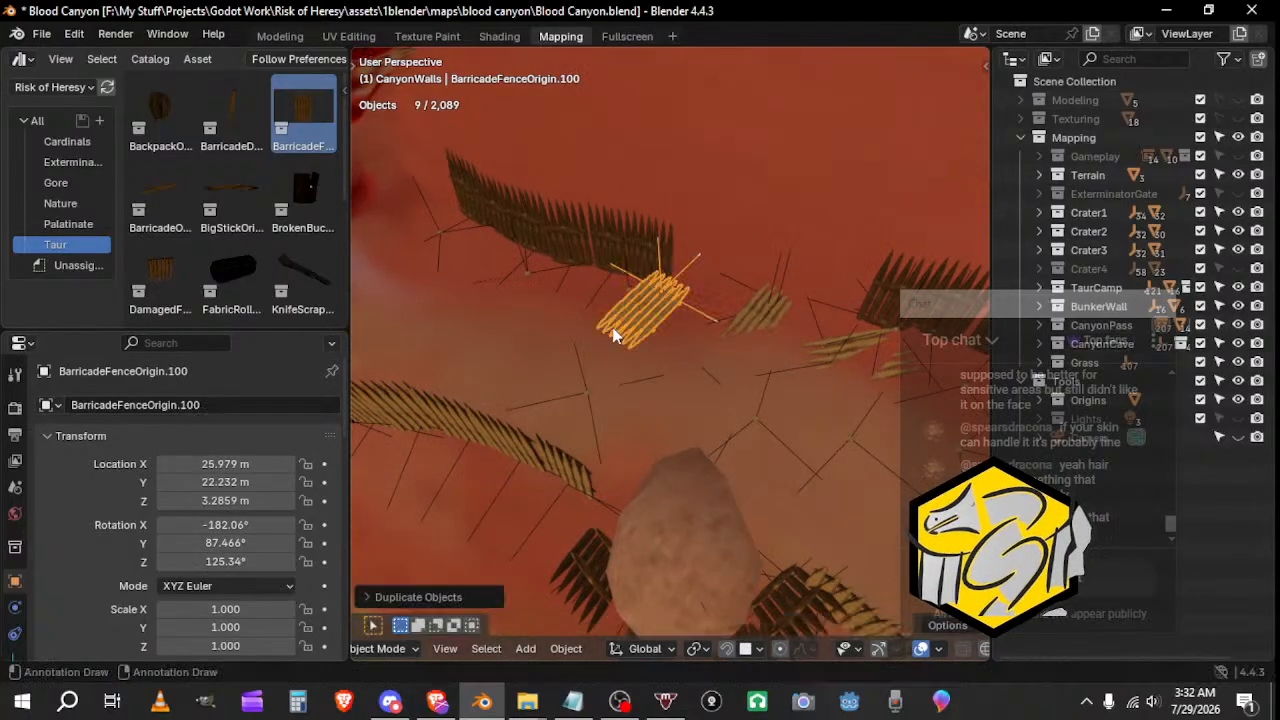
{"action": "middle_click_drag", "start_coordinate": [622, 303], "coordinate": [642, 505]}
{"action": "key", "text": "r"}
{"action": "key", "text": "z"}
{"action": "left_click", "coordinate": [555, 403]}
{"action": "key", "text": "g"}
{"action": "left_click", "coordinate": [686, 369]}
{"action": "key", "text": "g"}
{"action": "left_click", "coordinate": [655, 394]}
Step: Add a single barricade stake asset on the path at about X 27.17 m, Y 21.75 m, Z 3.09 m and tilt it towards the ground
{"action": "left_click_drag", "start_coordinate": [162, 185], "coordinate": [692, 359]}
{"action": "key", "text": "g"}
{"action": "left_click", "coordinate": [697, 363]}
{"action": "key", "text": "r"}
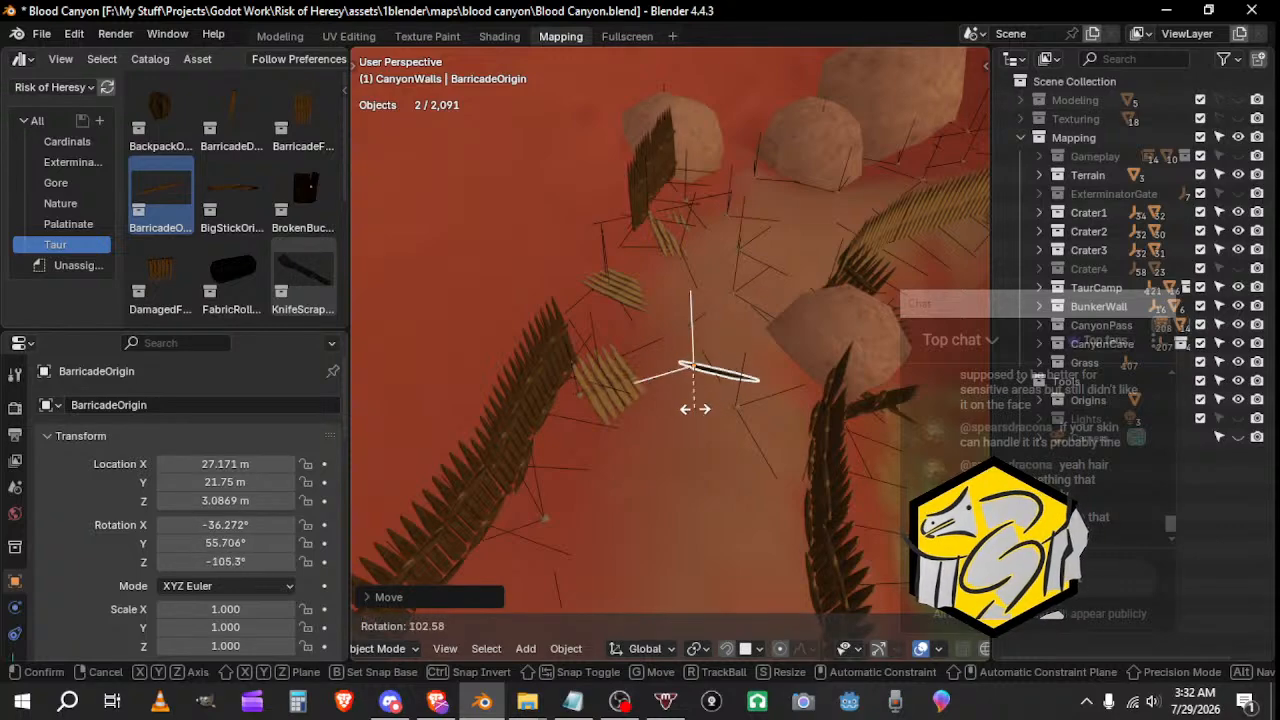
{"action": "left_click", "coordinate": [634, 407]}
{"action": "scroll", "coordinate": [634, 407], "scroll_direction": "up", "scroll_amount": 4}
{"action": "middle_click_drag", "start_coordinate": [634, 407], "coordinate": [760, 334]}
{"action": "key", "text": "r"}
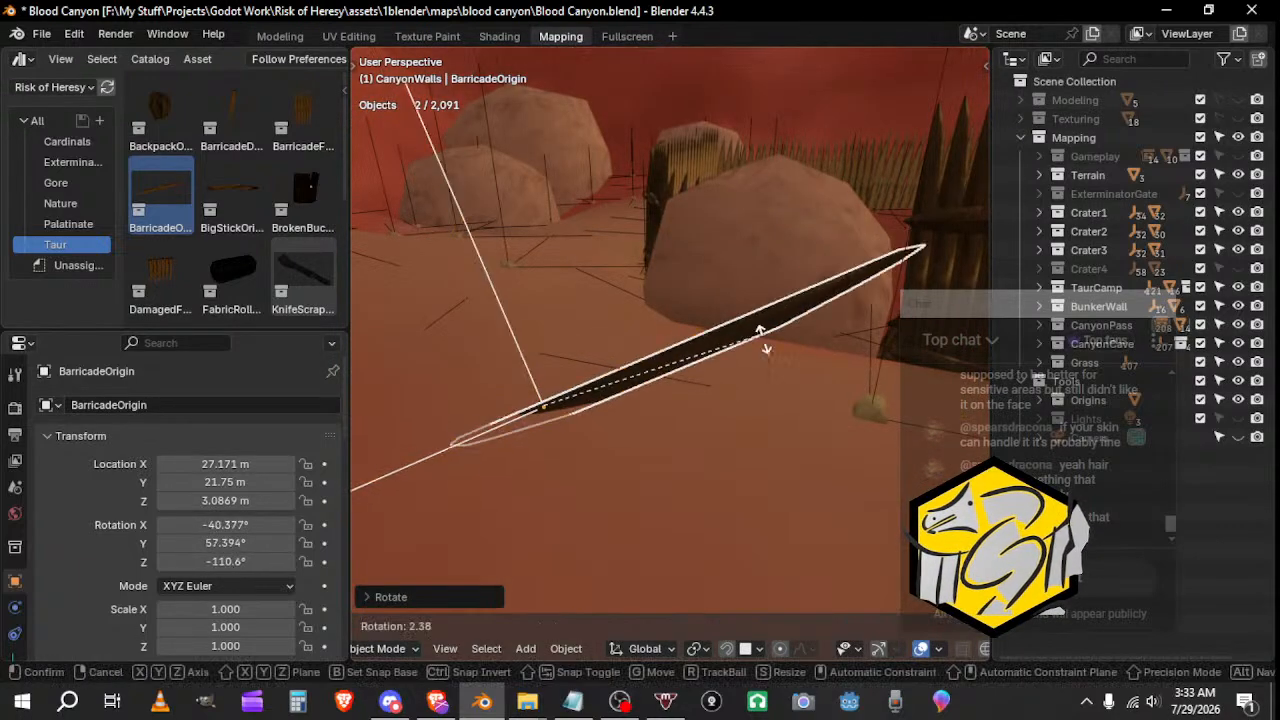
{"action": "left_click", "coordinate": [731, 429]}
Step: Seat the stake at about X 27.18 m, Y 21.79 m, Z 3.13 m, rotated to about X -90.8°, Y 66.1°, Z -135.1°
{"action": "key", "text": "g"}
{"action": "left_click", "coordinate": [670, 426]}
{"action": "middle_click_drag", "start_coordinate": [669, 425], "coordinate": [777, 423]}
{"action": "key", "text": "r"}
{"action": "left_click", "coordinate": [698, 399]}
{"action": "key", "text": "g"}
{"action": "left_click", "coordinate": [738, 392]}
{"action": "key", "text": "r"}
{"action": "left_click", "coordinate": [858, 403]}
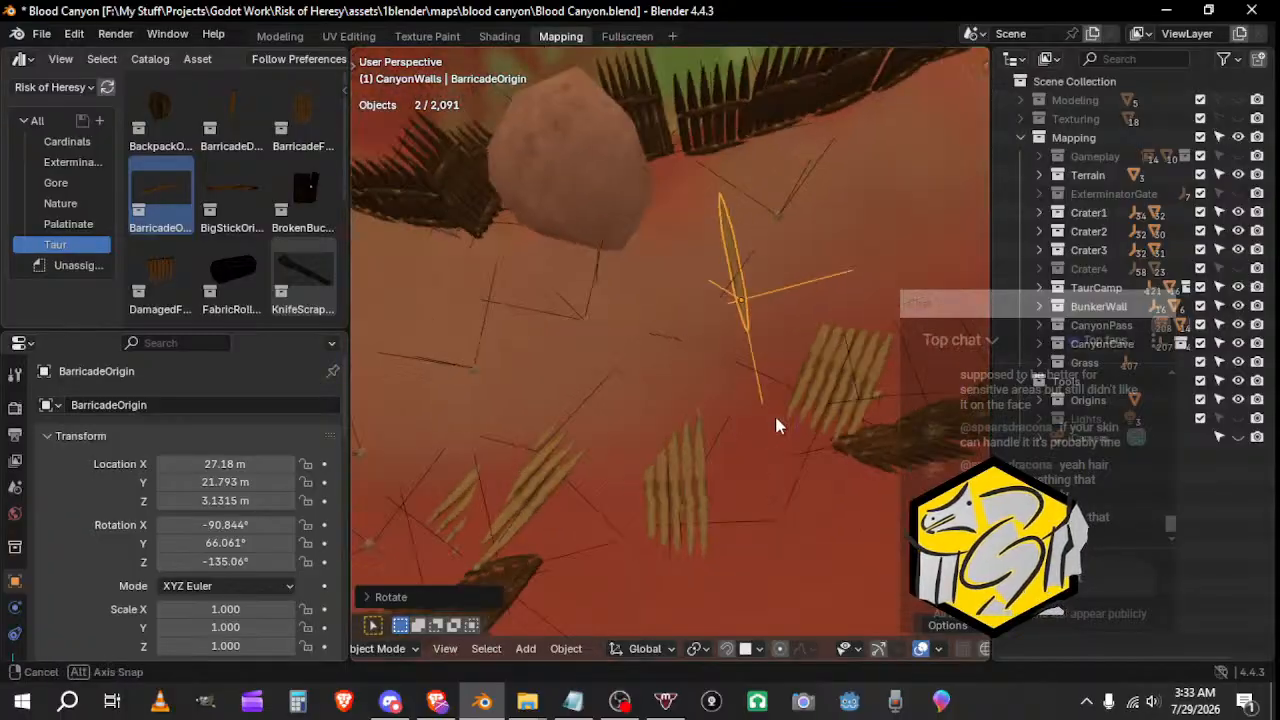
Step: Duplicate the stake to about X 28.66 m, Y 22.41 m, Z 3.17 m beside the boulder, and turn it to about Z -62.6°
{"action": "key", "text": "shift+d"}
{"action": "left_click", "coordinate": [600, 370]}
{"action": "key", "text": "r"}
{"action": "key", "text": "z"}
{"action": "left_click", "coordinate": [657, 316]}
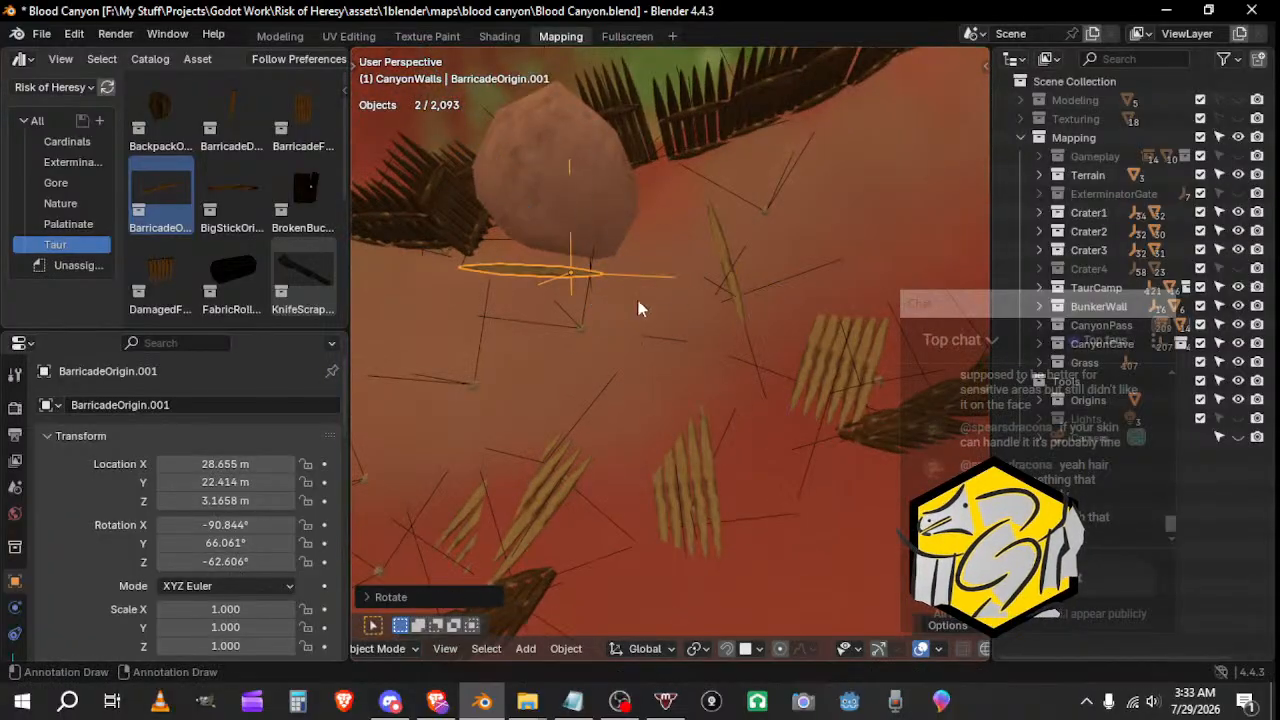
{"action": "middle_click_drag", "start_coordinate": [643, 306], "coordinate": [543, 463]}
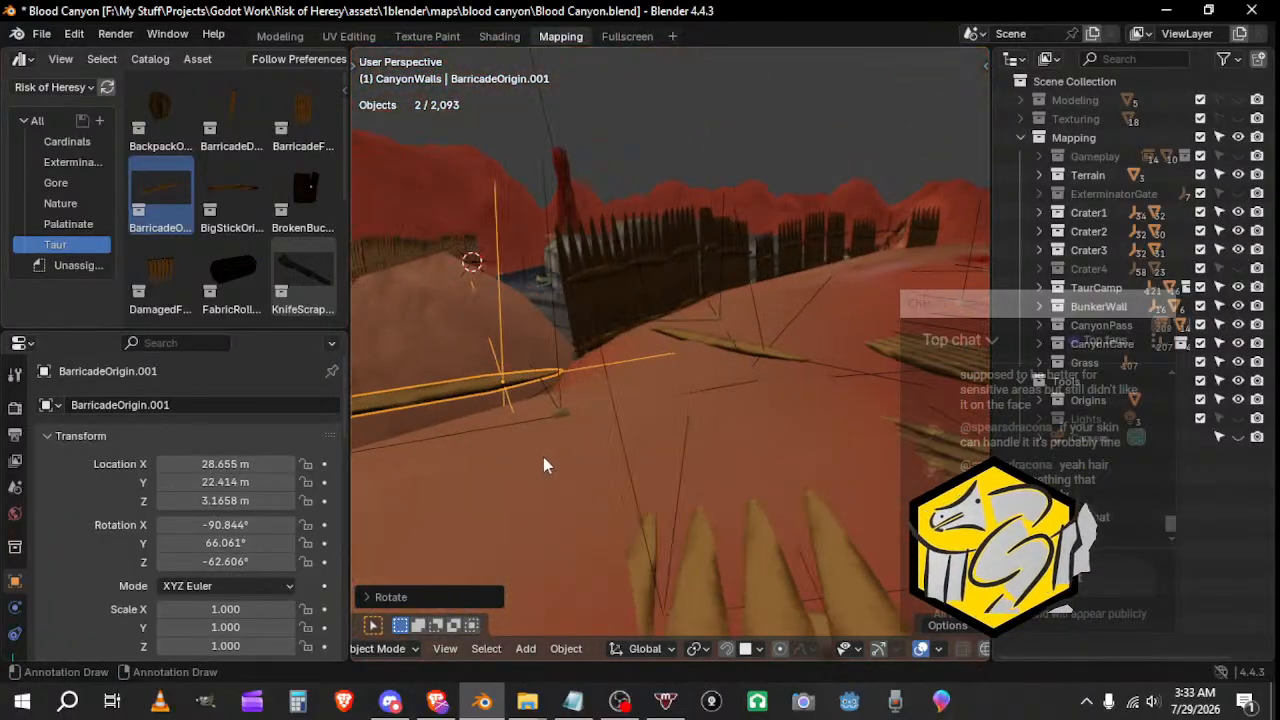
Step: Move the copied stake to about X 28.18 m, Y 22.3 m, Z 3.14 m and tilt it to follow the ground beside the boulder
{"action": "key", "text": "g"}
{"action": "left_click", "coordinate": [657, 439]}
{"action": "key", "text": "r"}
{"action": "middle_click_drag", "start_coordinate": [657, 439], "coordinate": [663, 464]}
{"action": "left_click", "coordinate": [668, 418]}
{"action": "key", "text": "r"}
{"action": "right_click", "coordinate": [678, 372]}
{"action": "key", "text": "g"}
{"action": "left_click", "coordinate": [672, 430]}
{"action": "key", "text": "r"}
{"action": "left_click", "coordinate": [650, 458]}
{"action": "key", "text": "g"}
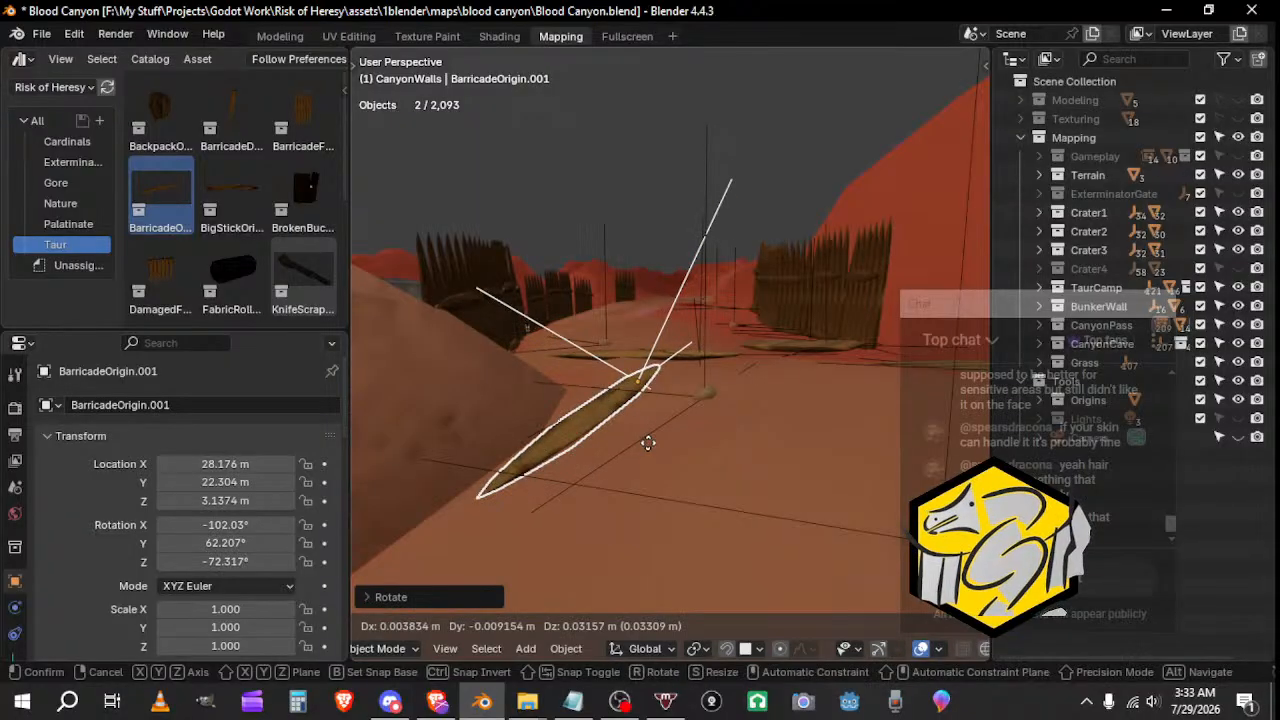
{"action": "left_click", "coordinate": [648, 440]}
Step: Roll the copied stake about its local Z axis, adjust its tilt, and seat it on the ground
{"action": "key", "text": "r"}
{"action": "key", "text": "z"}
{"action": "key", "text": "z"}
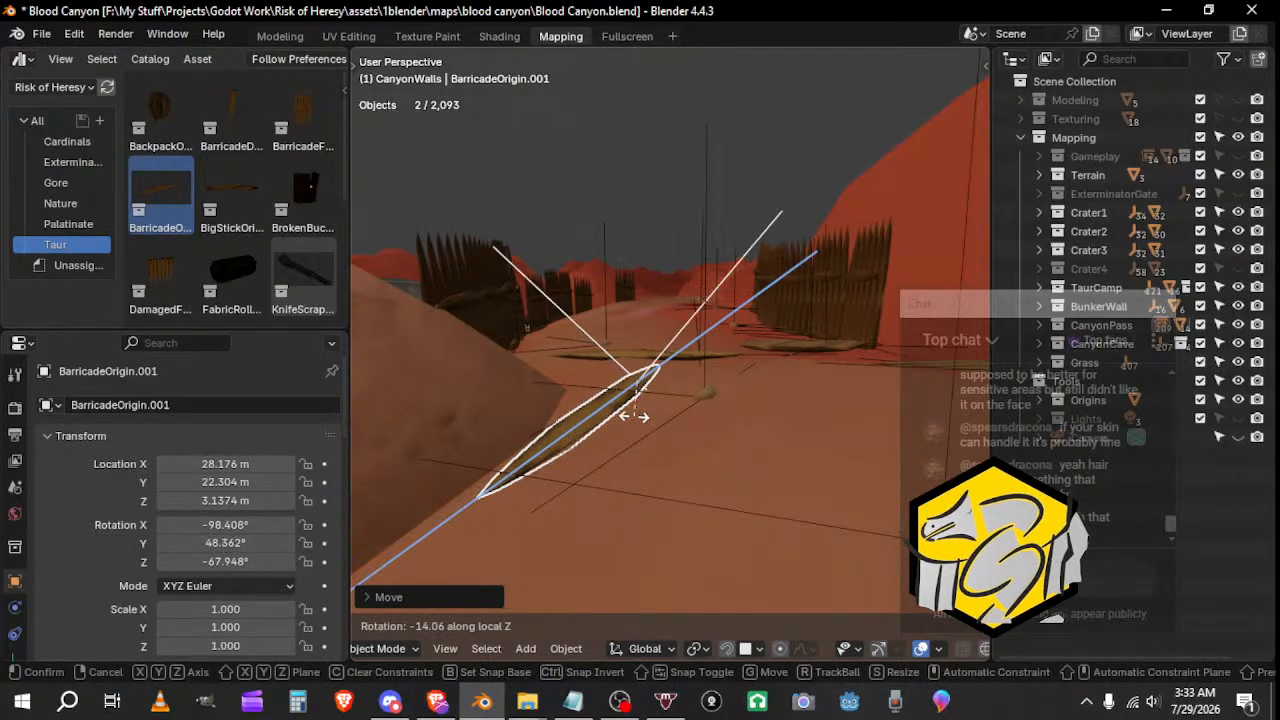
{"action": "left_click", "coordinate": [680, 443]}
{"action": "middle_click_drag", "start_coordinate": [680, 443], "coordinate": [600, 363]}
{"action": "key", "text": "r"}
{"action": "left_click", "coordinate": [611, 460]}
{"action": "key", "text": "g"}
{"action": "left_click", "coordinate": [615, 469]}
Step: Duplicate the stake onto the path near the toppled fences, turn it to about Z -274.6°, and adjust its position
{"action": "key", "text": "shift+d"}
{"action": "left_click", "coordinate": [680, 352]}
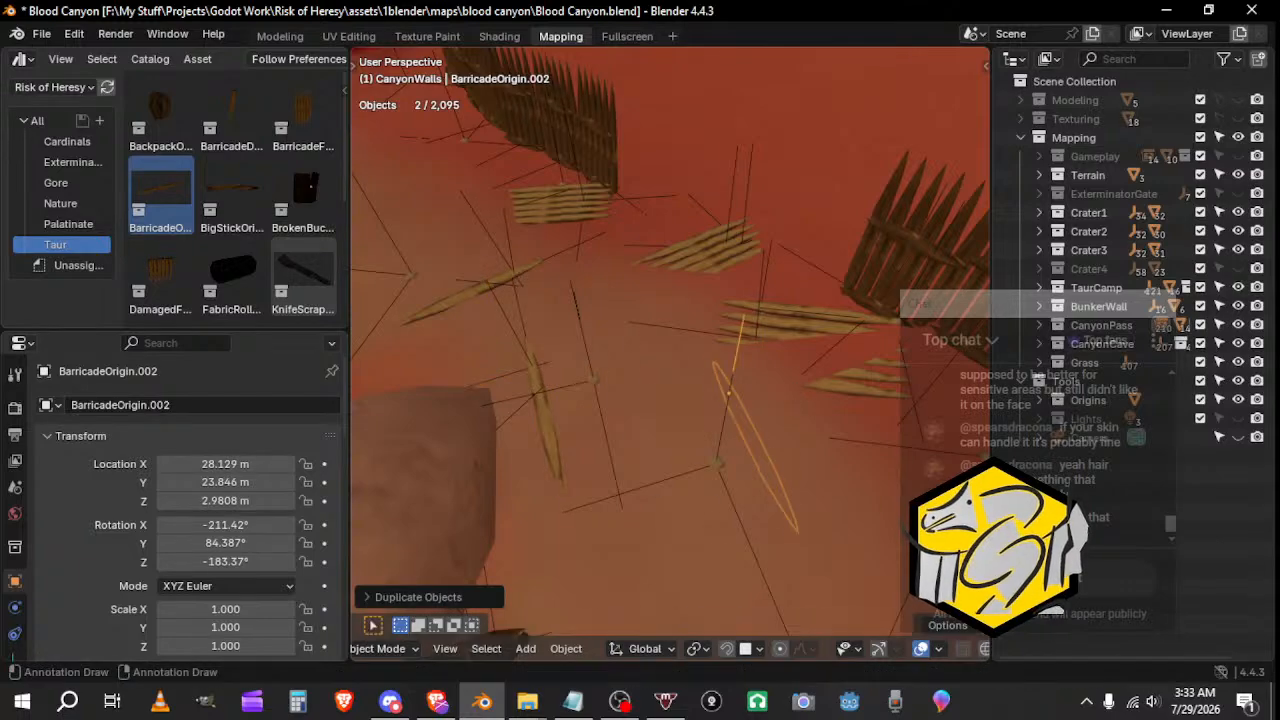
{"action": "key", "text": "r"}
{"action": "key", "text": "z"}
{"action": "left_click", "coordinate": [720, 398]}
{"action": "middle_click_drag", "start_coordinate": [720, 398], "coordinate": [651, 366]}
{"action": "key", "text": "g"}
{"action": "left_click", "coordinate": [886, 302]}
{"action": "key", "text": "g"}
{"action": "left_click", "coordinate": [769, 277]}
Step: Duplicate the stake again and move the copy behind the fence row near the boulder, at about X 28.63 m, Y 20.29 m, Z 2.39 m
{"action": "key", "text": "shift+d"}
{"action": "left_click", "coordinate": [589, 436]}
{"action": "middle_click_drag", "start_coordinate": [589, 434], "coordinate": [587, 373]}
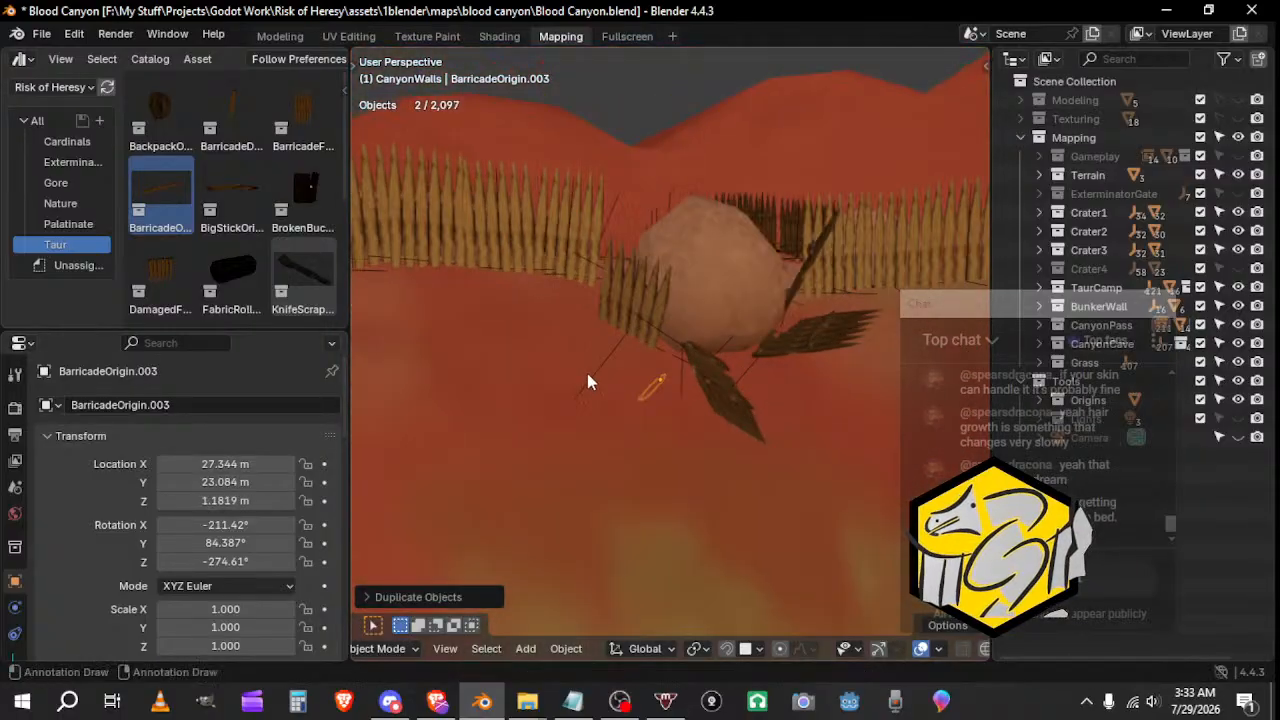
{"action": "key", "text": "g"}
{"action": "left_click", "coordinate": [566, 328]}
{"action": "middle_click_drag", "start_coordinate": [566, 328], "coordinate": [694, 447]}
Step: Seat that stake at about X 28.61 m, Y 20.54 m, Z 2.53 m, rotated to about X -205.3°, Y 135.6°, Z -311.8°
{"action": "key", "text": "r"}
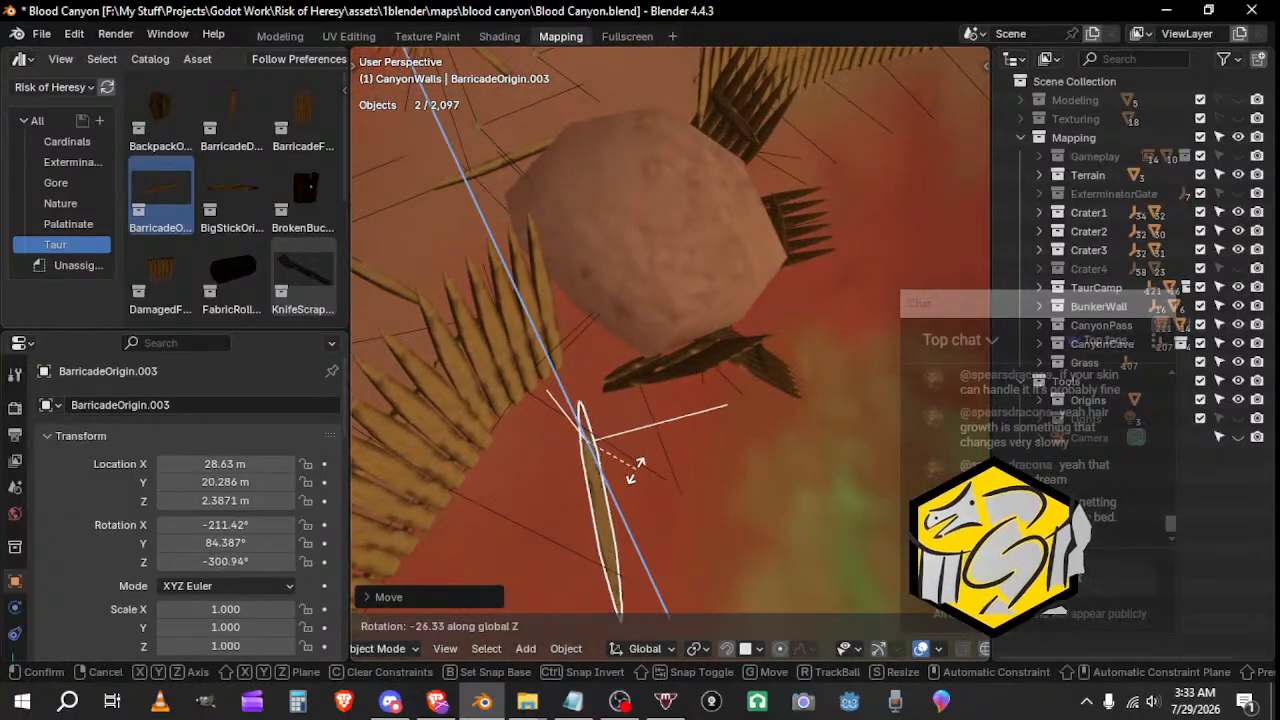
{"action": "left_click", "coordinate": [614, 478]}
{"action": "key", "text": "g"}
{"action": "left_click", "coordinate": [600, 423]}
{"action": "middle_click_drag", "start_coordinate": [600, 423], "coordinate": [456, 208]}
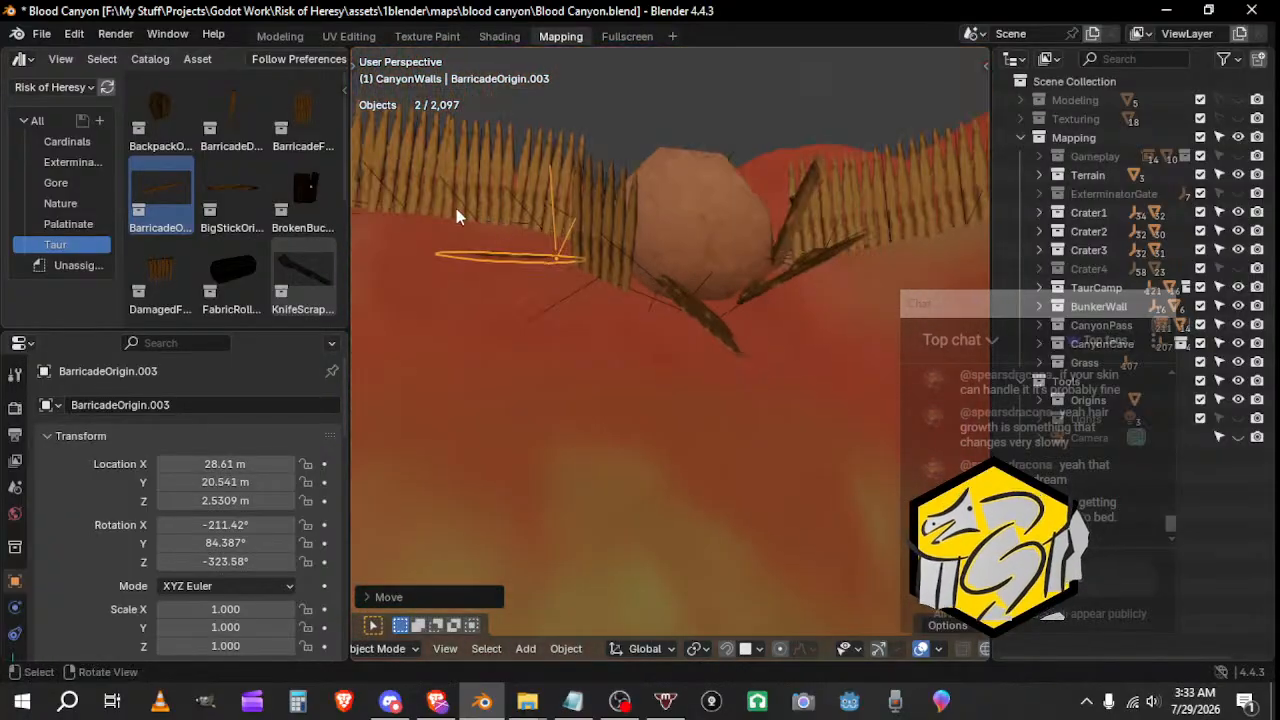
{"action": "key", "text": "r"}
{"action": "left_click", "coordinate": [584, 336]}
{"action": "middle_click_drag", "start_coordinate": [584, 336], "coordinate": [516, 330]}
Step: Duplicate the stake behind the boulder, turn the copy to about Z -233.2°, and move it to about X 30.11 m, Y 22.14 m, Z 2.36 m
{"action": "key", "text": "shift+d"}
{"action": "left_click", "coordinate": [852, 347]}
{"action": "middle_click_drag", "start_coordinate": [852, 347], "coordinate": [771, 363]}
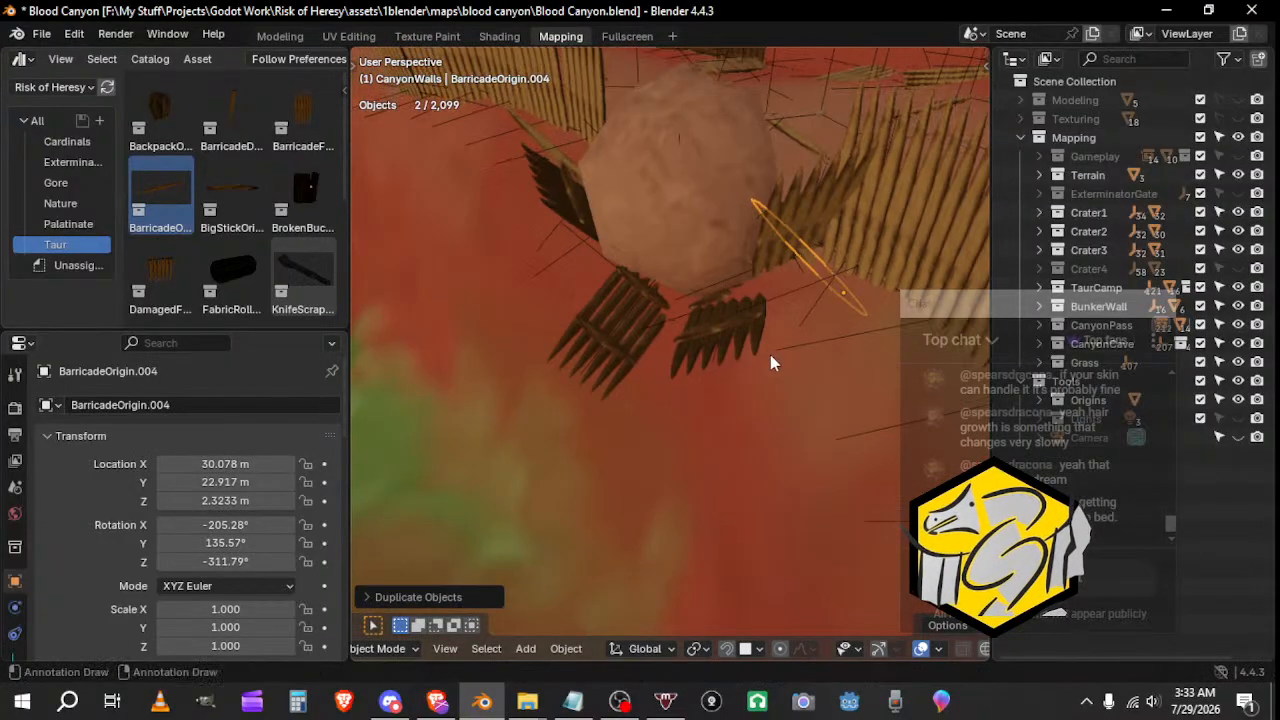
{"action": "key", "text": "r"}
{"action": "left_click", "coordinate": [843, 351]}
{"action": "key", "text": "g"}
{"action": "left_click_drag", "start_coordinate": [707, 330], "coordinate": [671, 326]}
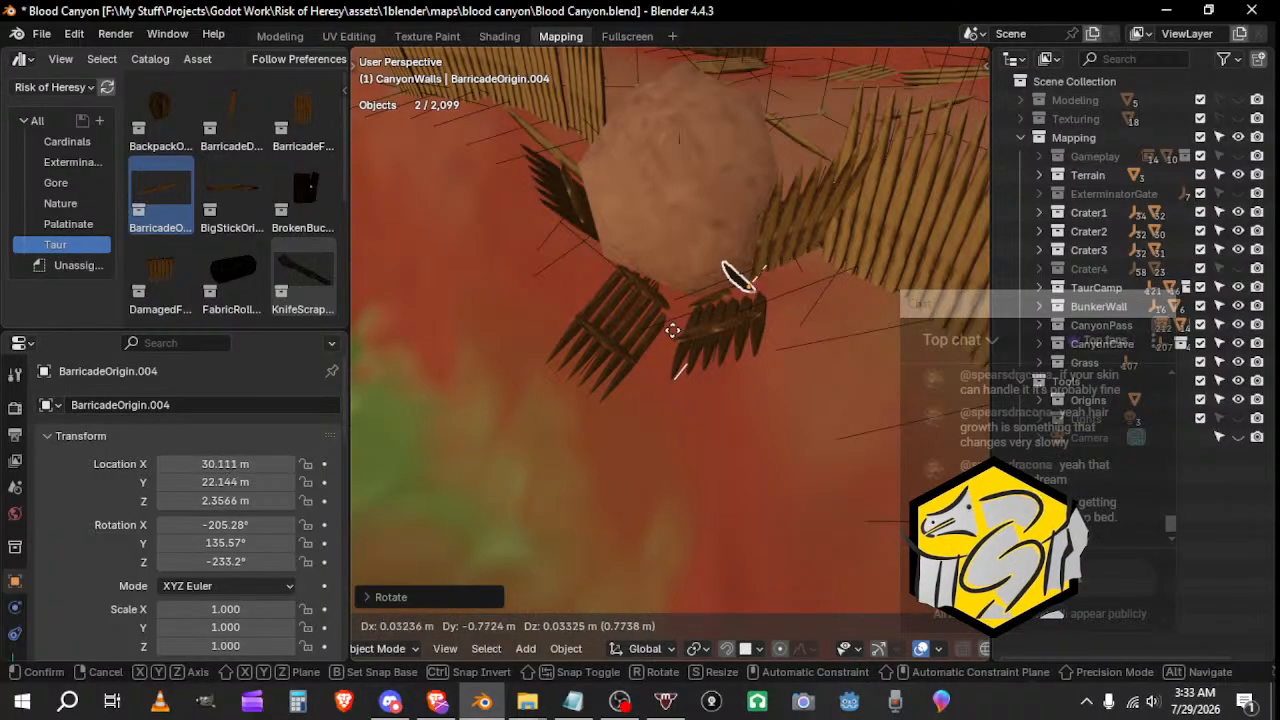
{"action": "left_click", "coordinate": [671, 326]}
{"action": "middle_click_drag", "start_coordinate": [671, 326], "coordinate": [661, 397]}
Step: Duplicate the stake once more and reposition the copy among the fences behind the boulder
{"action": "key", "text": "shift+d"}
{"action": "left_click", "coordinate": [570, 370]}
{"action": "key", "text": "g"}
{"action": "left_click", "coordinate": [744, 318]}
Step: Duplicate the end fence of the row along the canyon wall, tilt the copy to the slope, and place it extending the row
{"action": "scroll", "coordinate": [660, 374], "scroll_direction": "down", "scroll_amount": 3}
{"action": "scroll", "coordinate": [594, 385], "scroll_direction": "down", "scroll_amount": 4}
{"action": "left_click", "coordinate": [655, 289]}
{"action": "scroll", "coordinate": [650, 311], "scroll_direction": "up", "scroll_amount": 4}
{"action": "middle_click_drag", "start_coordinate": [650, 311], "coordinate": [655, 447]}
{"action": "key", "text": "shift+d"}
{"action": "left_click", "coordinate": [686, 419]}
{"action": "key", "text": "r"}
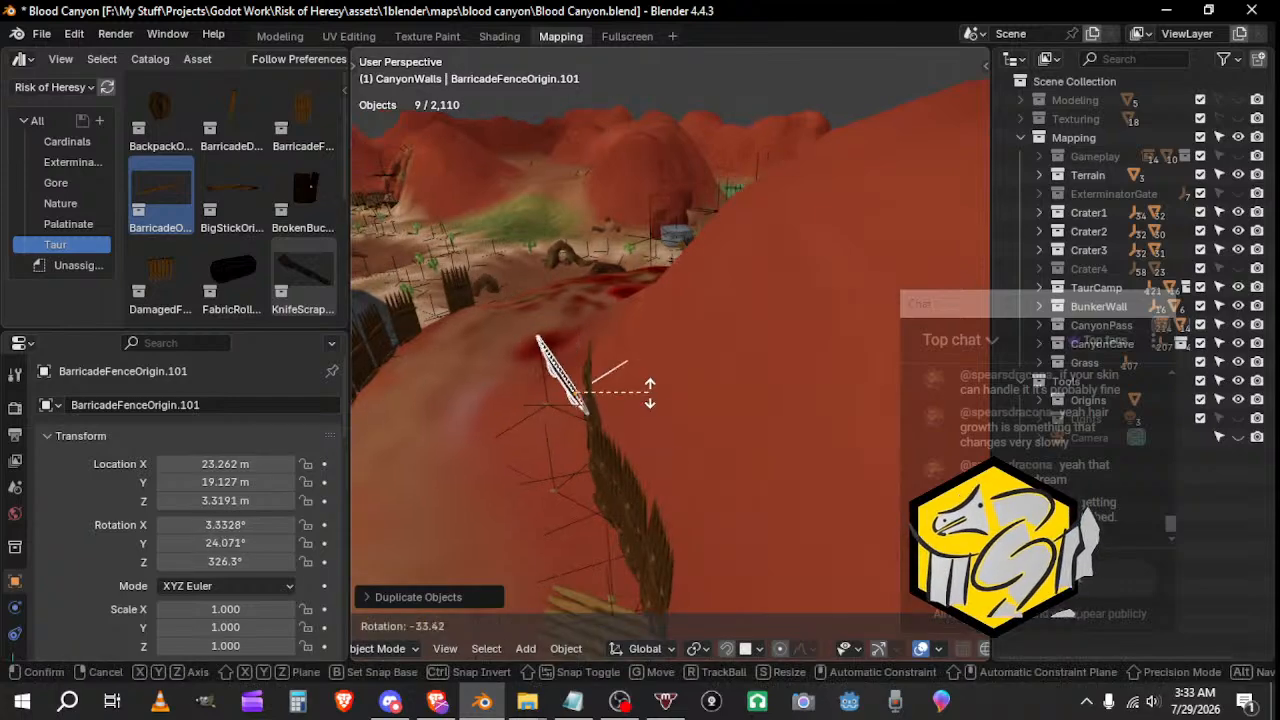
{"action": "left_click", "coordinate": [649, 390]}
{"action": "middle_click_drag", "start_coordinate": [649, 388], "coordinate": [814, 410]}
{"action": "key", "text": "g"}
{"action": "left_click", "coordinate": [830, 335]}
Step: Duplicate the end fence of the canyon-wall row, tilt the copy, and place it farther along the slope beyond the row's end
{"action": "key", "text": "shift+d"}
{"action": "left_click", "coordinate": [600, 378]}
{"action": "key", "text": "r"}
{"action": "left_click", "coordinate": [640, 390]}
{"action": "key", "text": "r"}
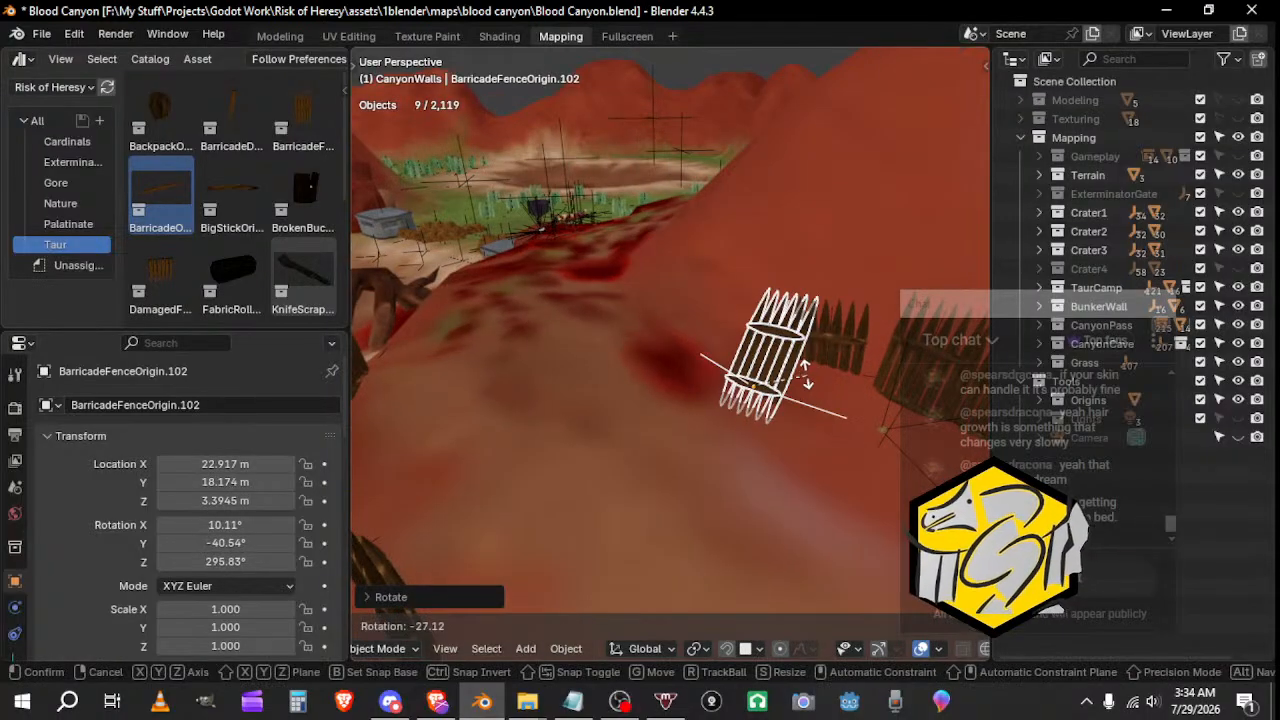
{"action": "left_click", "coordinate": [766, 455]}
{"action": "middle_click_drag", "start_coordinate": [766, 455], "coordinate": [663, 401]}
{"action": "key", "text": "g"}
{"action": "left_click", "coordinate": [697, 425]}
Step: Seat the new end fence at about X 22.79 m, Y 17.94 m, Z 3.33 m, rotated to about X 1.6°, Y -35.3°, Z 301.1°
{"action": "key", "text": "g"}
{"action": "left_click", "coordinate": [820, 401]}
{"action": "key", "text": "r"}
{"action": "left_click", "coordinate": [804, 415]}
{"action": "key", "text": "g"}
{"action": "left_click", "coordinate": [806, 412]}
{"action": "key", "text": "g"}
{"action": "left_click", "coordinate": [666, 409]}
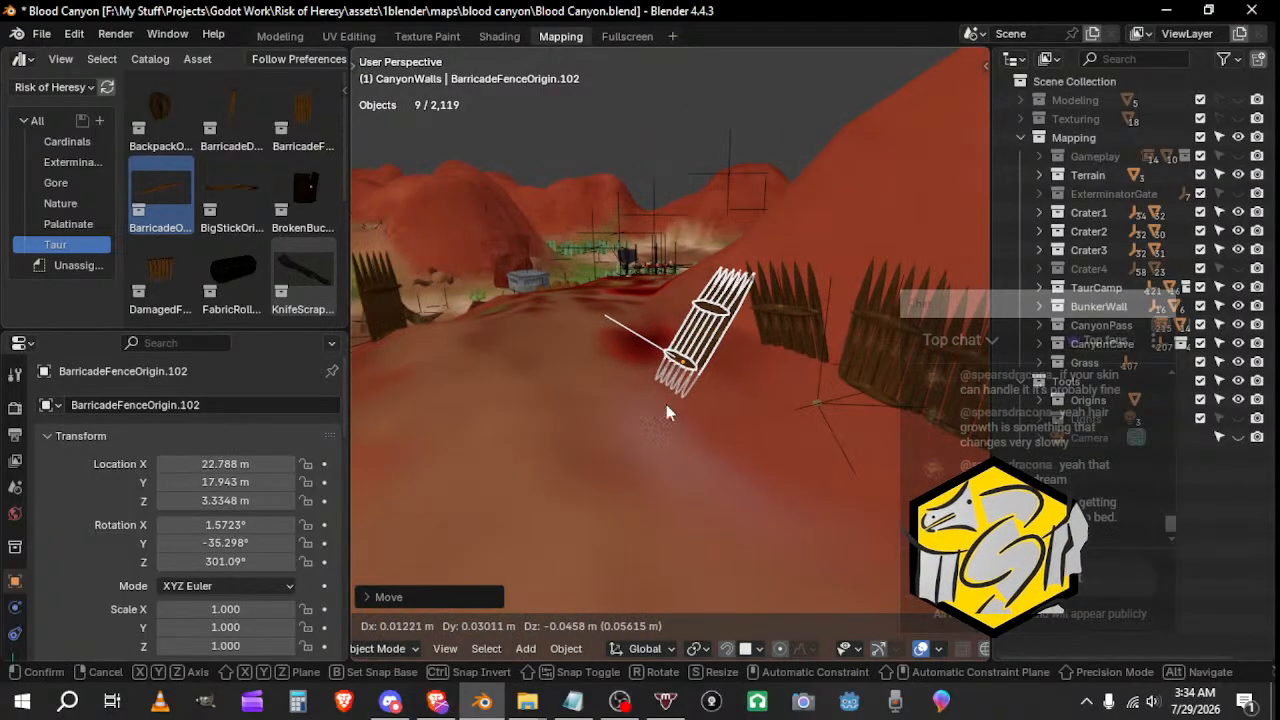
Step: Move the neighbouring fence to about X 22.77 m, Y 19.03 m, Z 3.53 m and rotate it to about X -2.3°, Y 23.3°, Z 322.7°
{"action": "left_click", "coordinate": [794, 348]}
{"action": "key", "text": "g"}
{"action": "middle_click_drag", "start_coordinate": [794, 348], "coordinate": [725, 408]}
{"action": "left_click", "coordinate": [765, 318]}
{"action": "key", "text": "r"}
{"action": "left_click", "coordinate": [872, 392]}
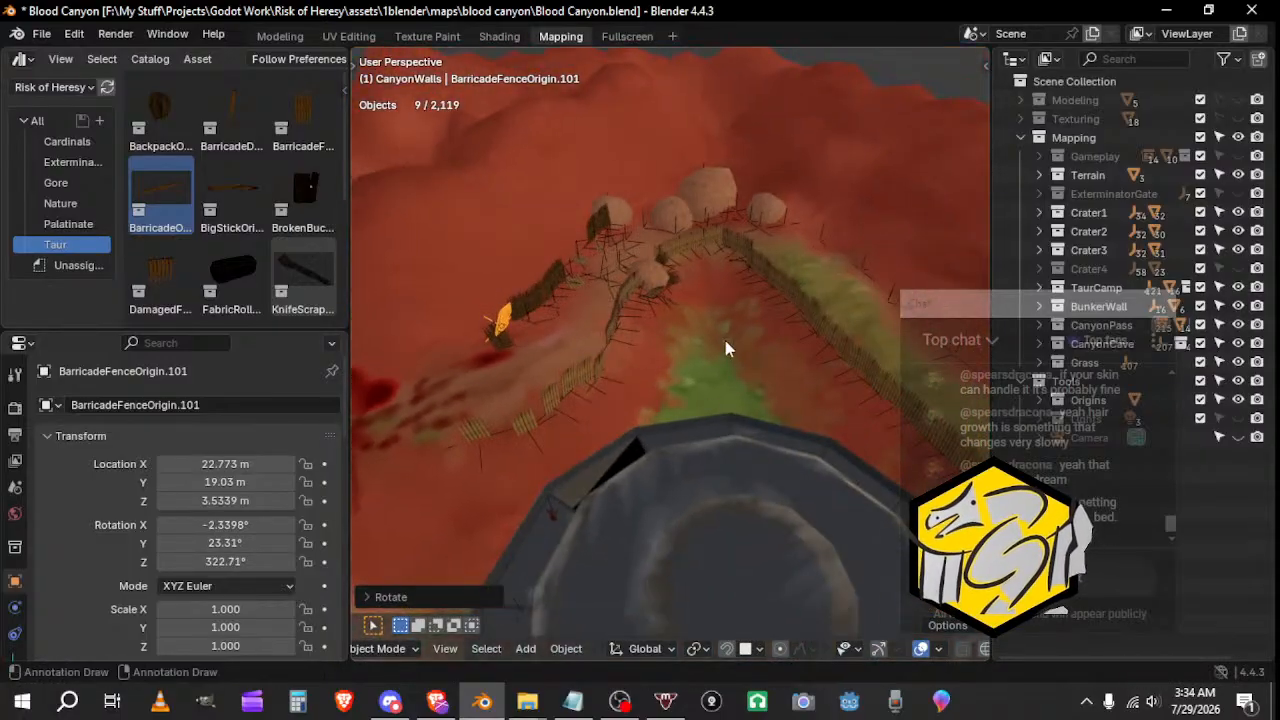
Step: Save the Blood Canyon.blend file and switch to the OBS window
{"action": "mouse_move", "coordinate": [725, 340]}
{"action": "middle_mouse_down"}
{"action": "mouse_move", "coordinate": [635, 334]}
{"action": "mouse_move", "coordinate": [710, 342]}
{"action": "middle_mouse_up"}
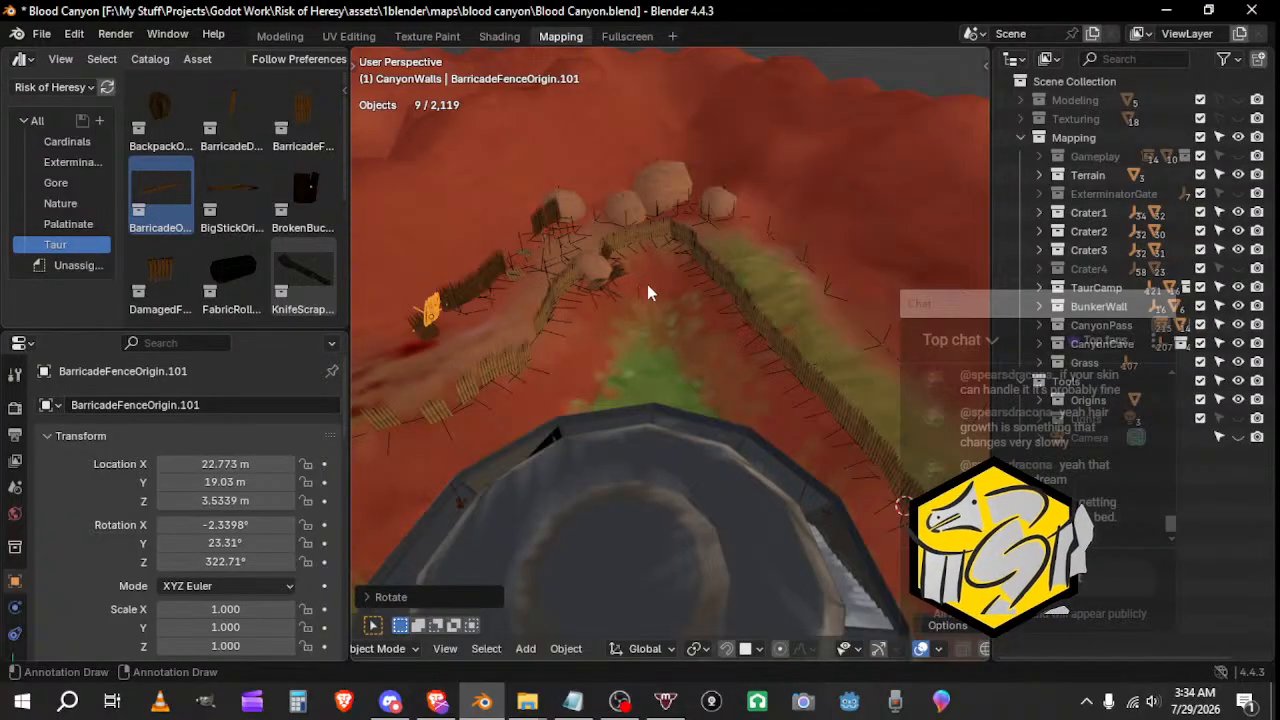
{"action": "middle_click_drag", "start_coordinate": [647, 292], "coordinate": [738, 308]}
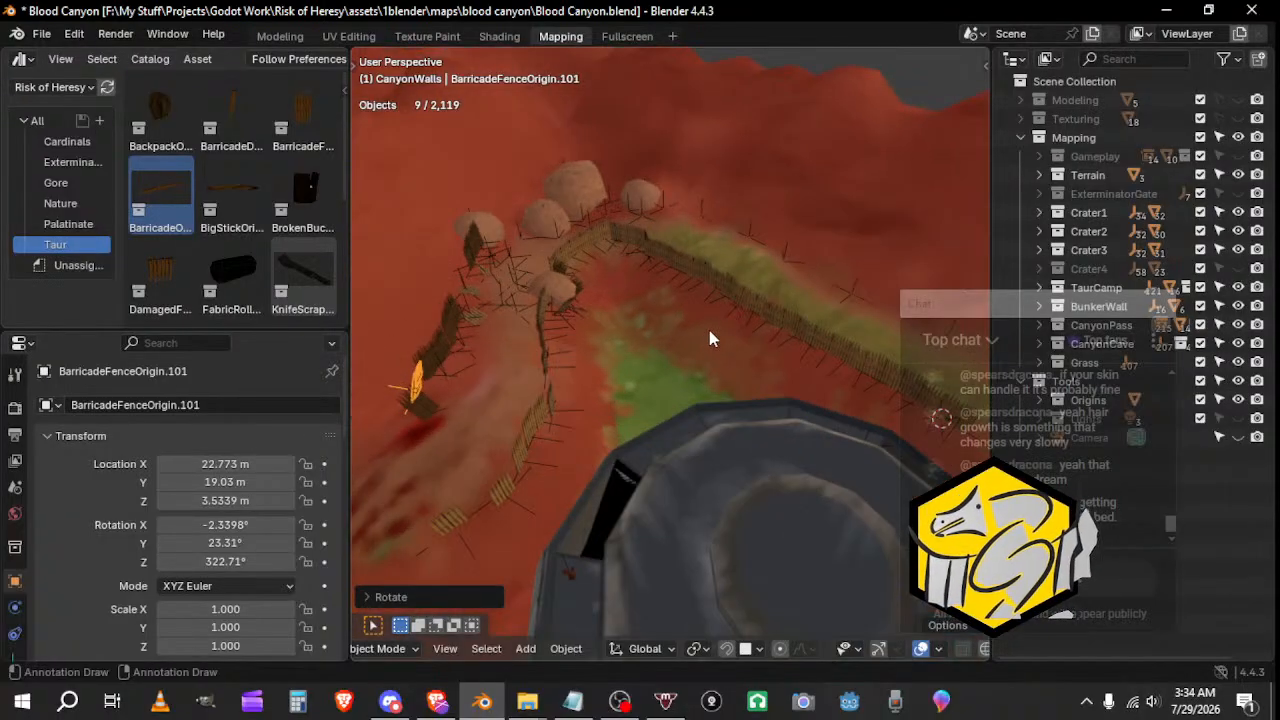
{"action": "left_click", "coordinate": [42, 34]}
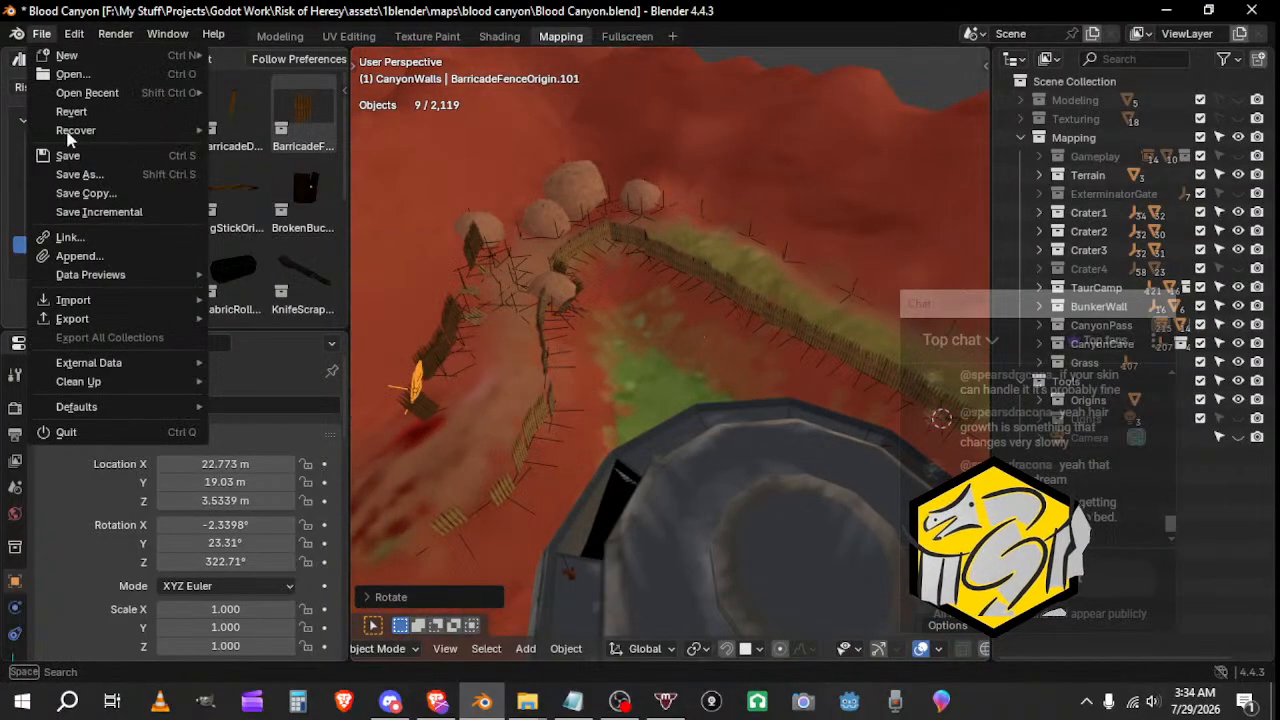
{"action": "key", "text": "ctrl+s"}
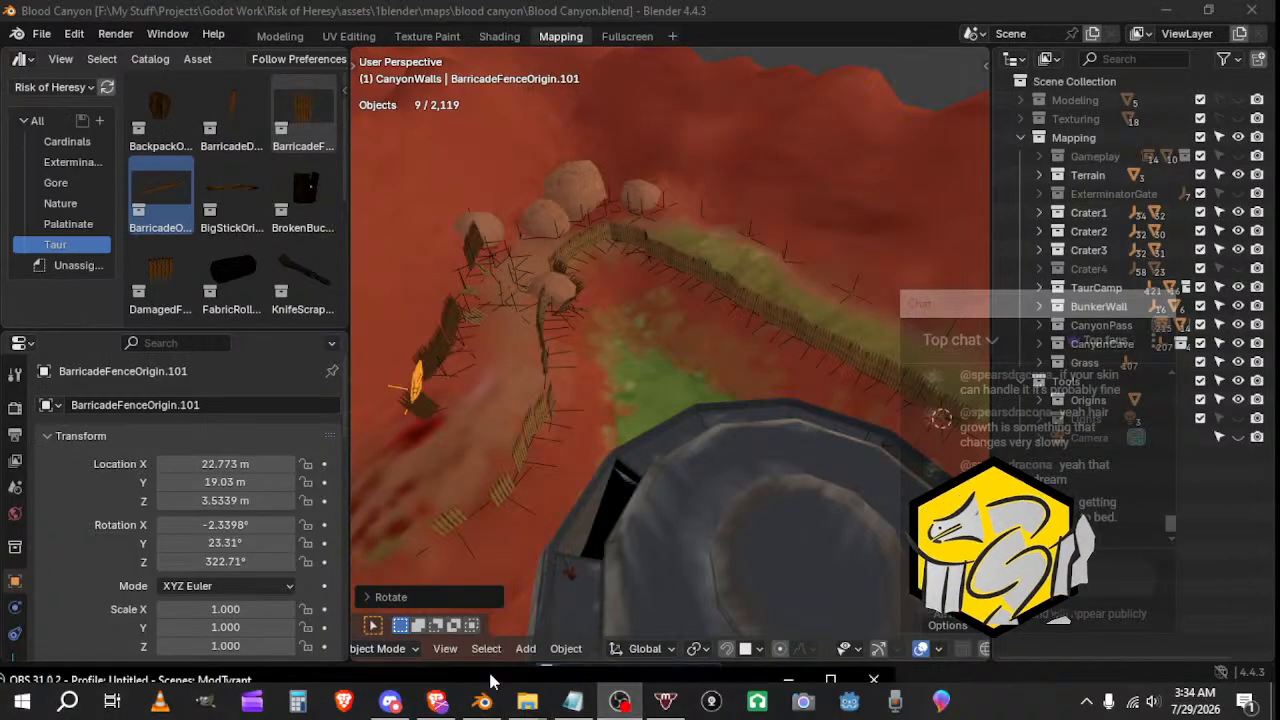
{"action": "left_click", "coordinate": [619, 700]}
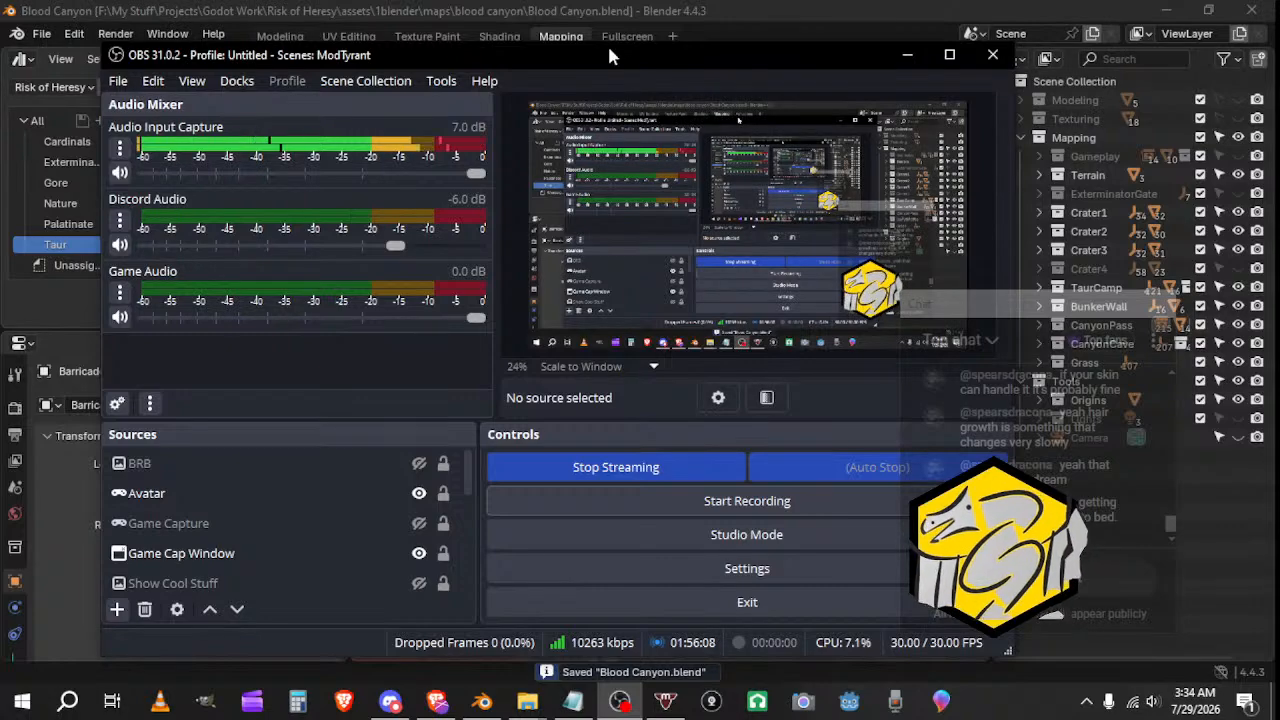